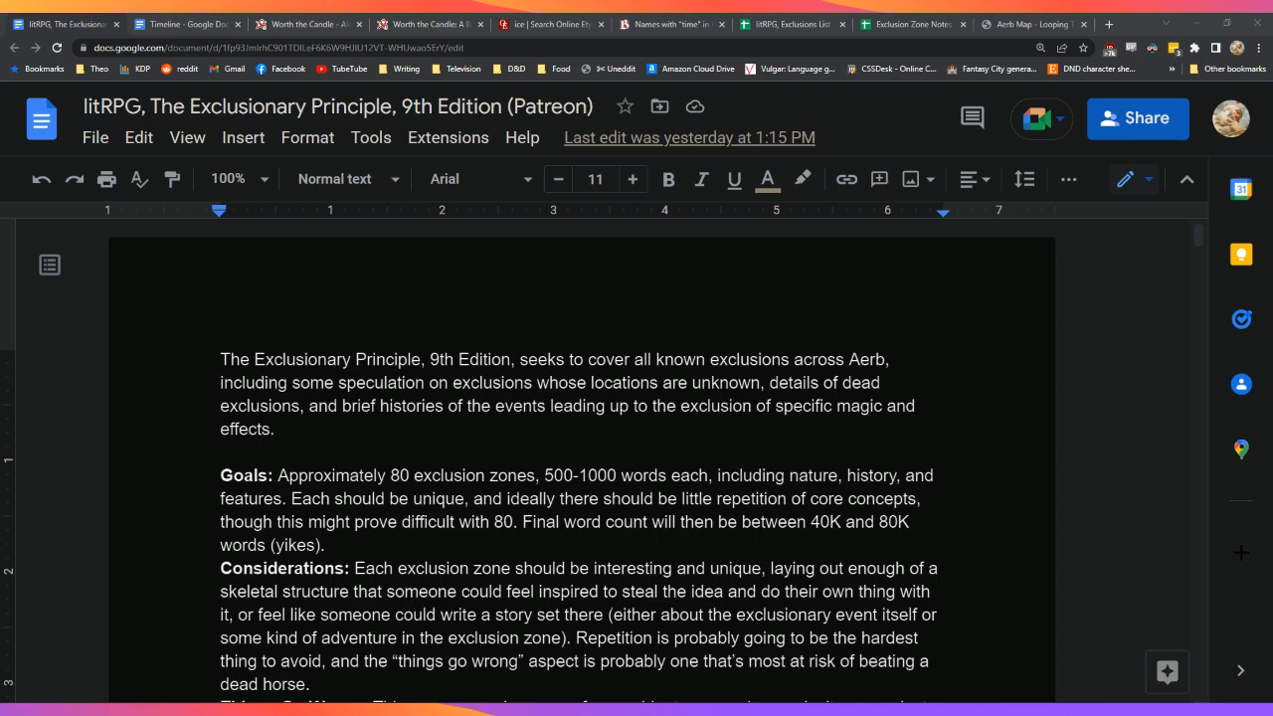
# Step: Check the word count of the Exclusionary Principle document
pyautogui.doubleClick(725, 448)
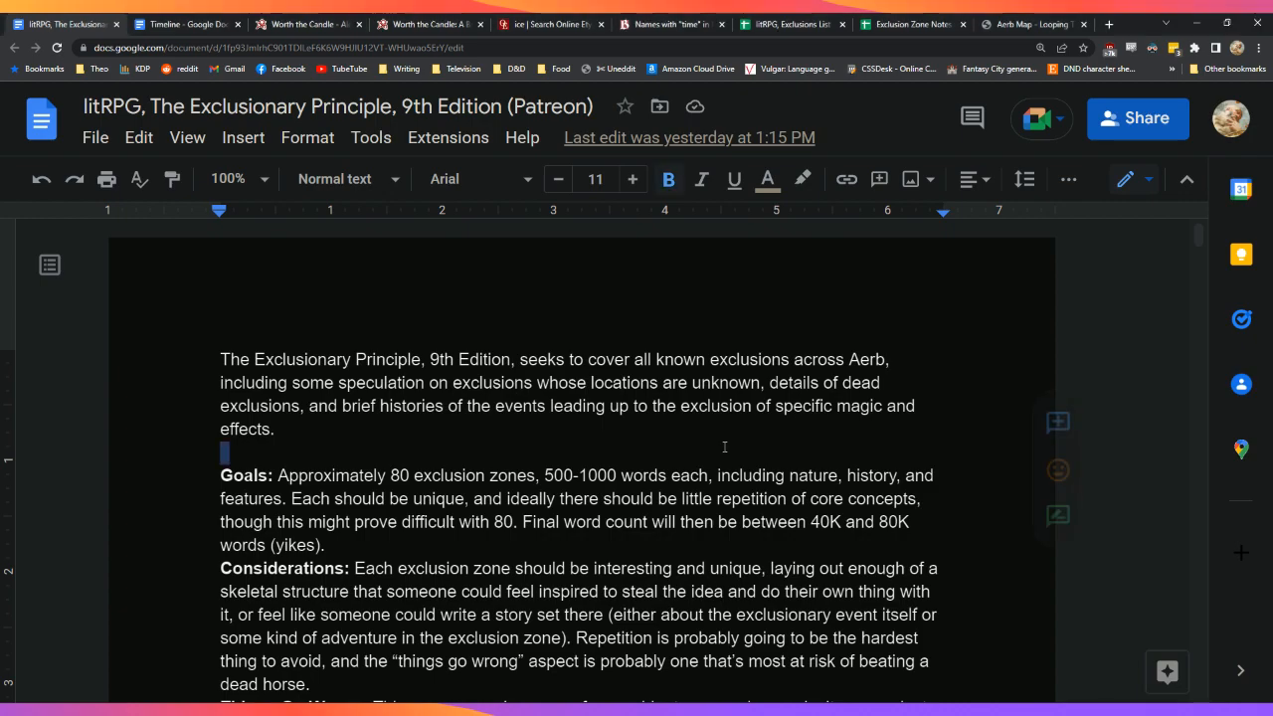
pyautogui.doubleClick(736, 439)
pyautogui.click(735, 438)
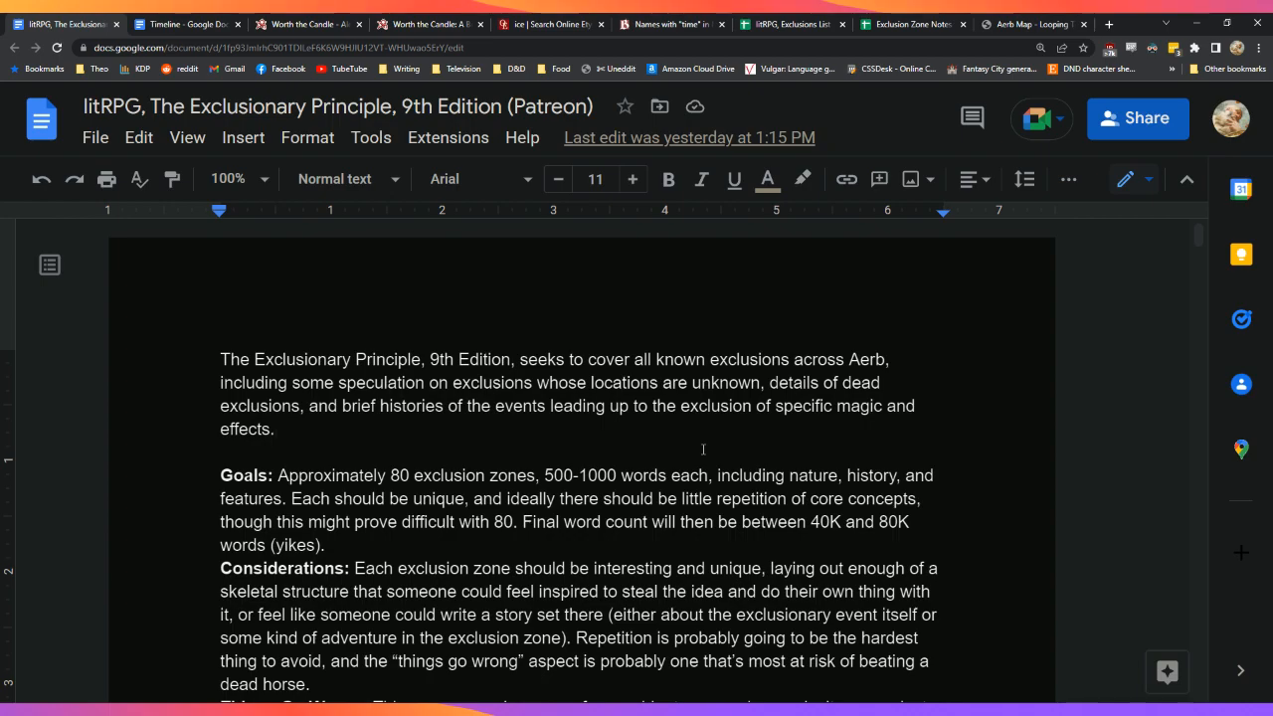
pyautogui.hotkey('ctrl', 'shift', 'c')
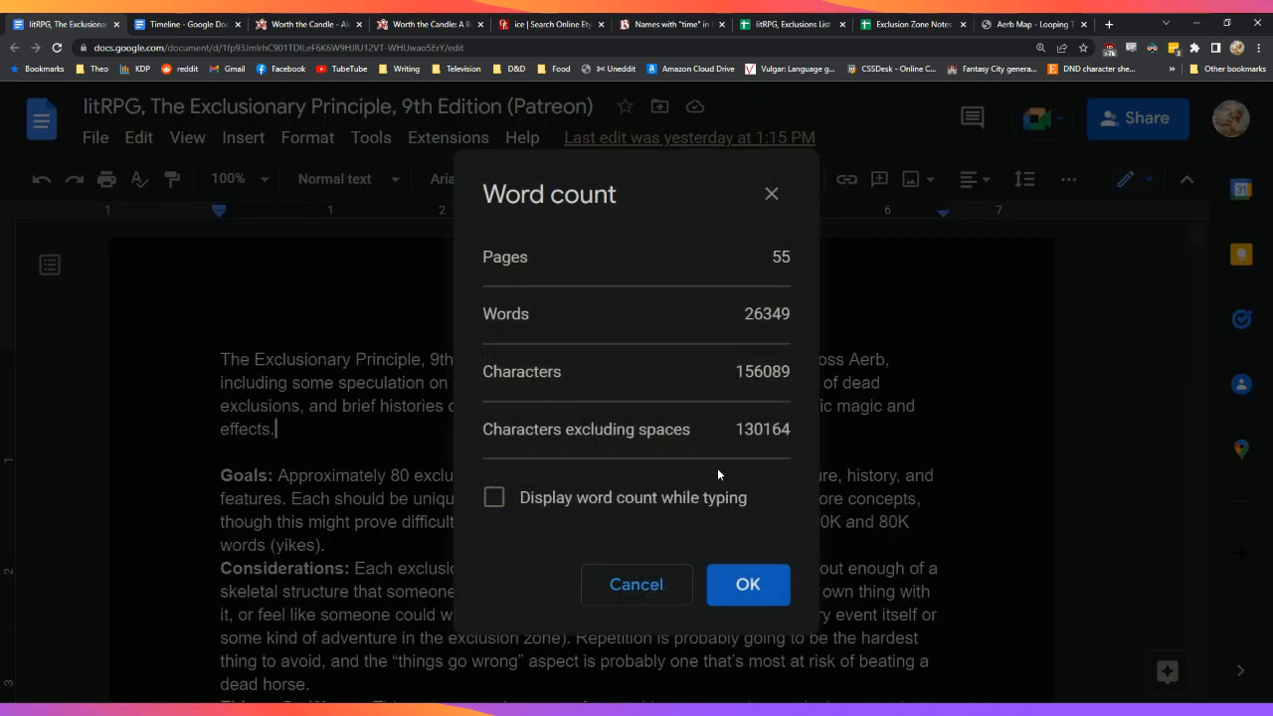
pyautogui.click(769, 592)
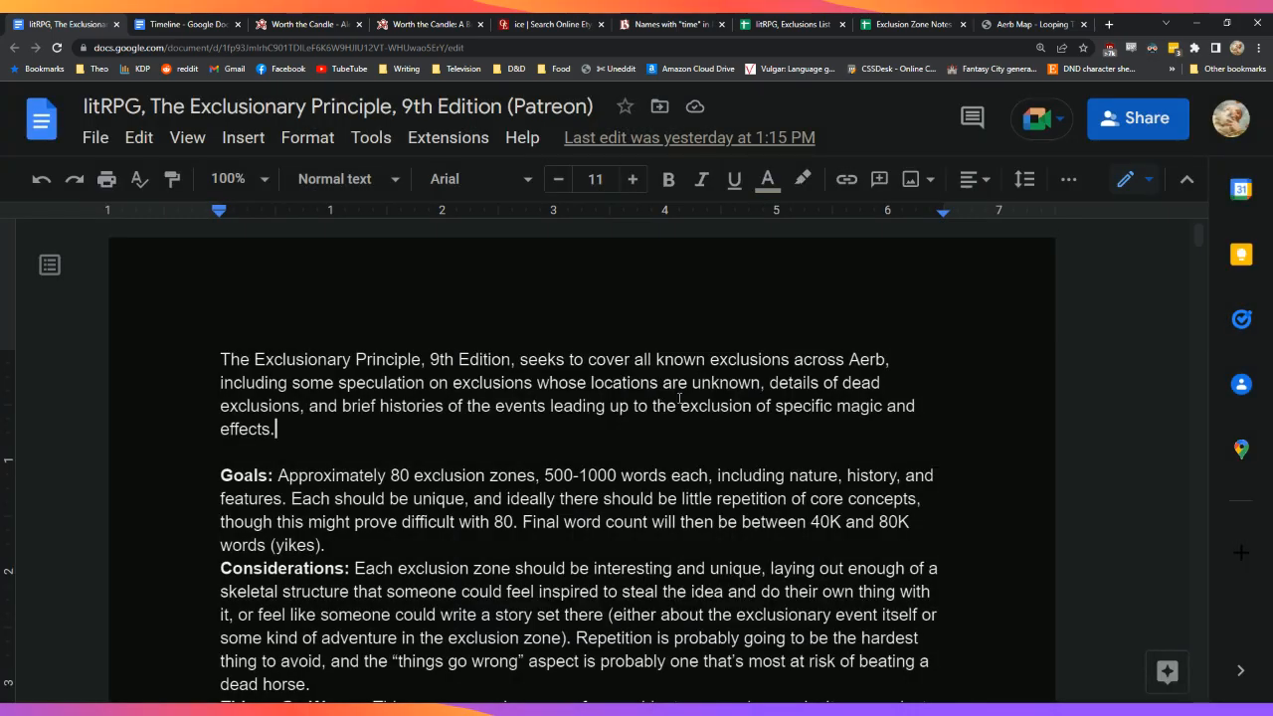
# Step: Switch to the litRPG, Exclusions List spreadsheet and filter the Exclusion Name column by fill color #EA4335
pyautogui.click(796, 24)
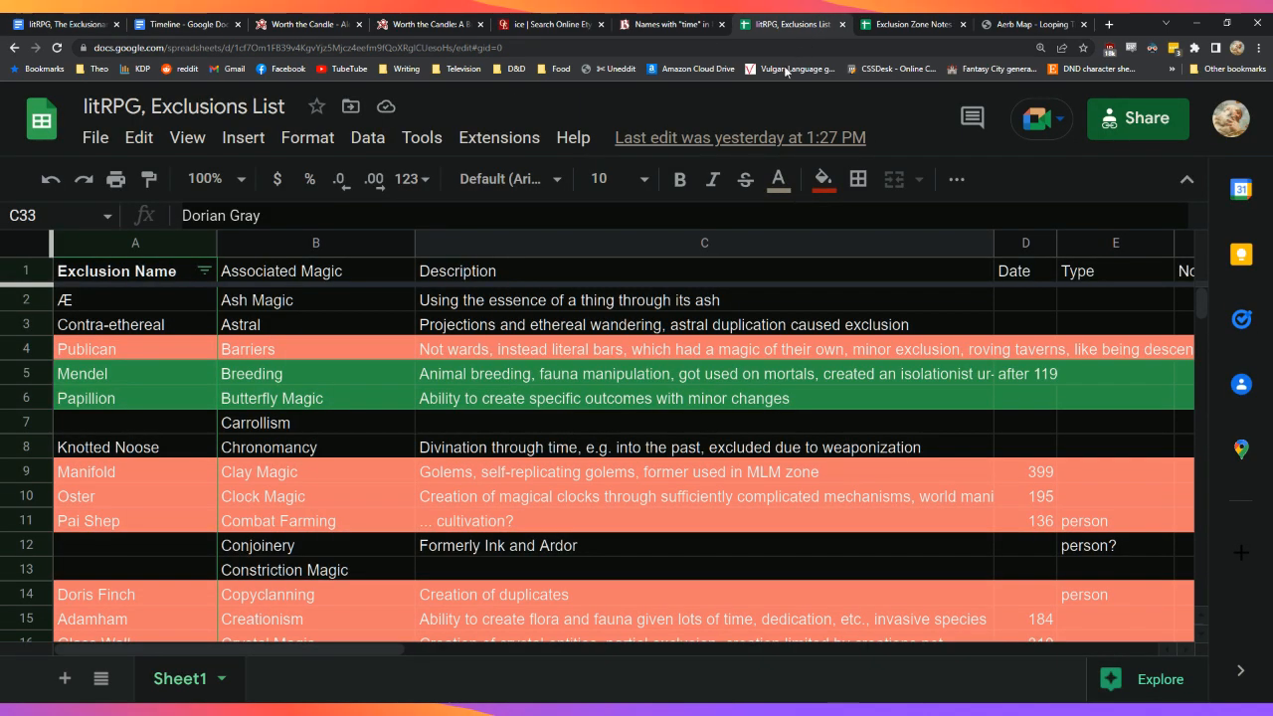
pyautogui.click(206, 274)
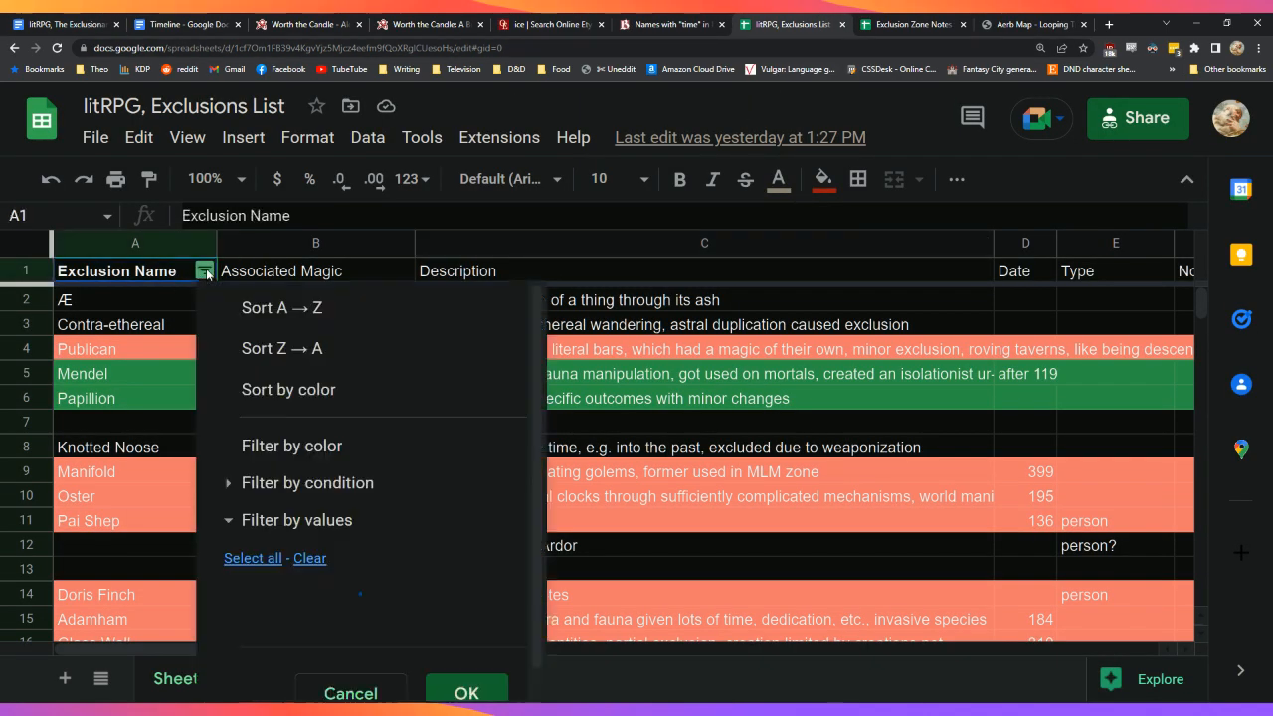
pyautogui.moveTo(478, 446)
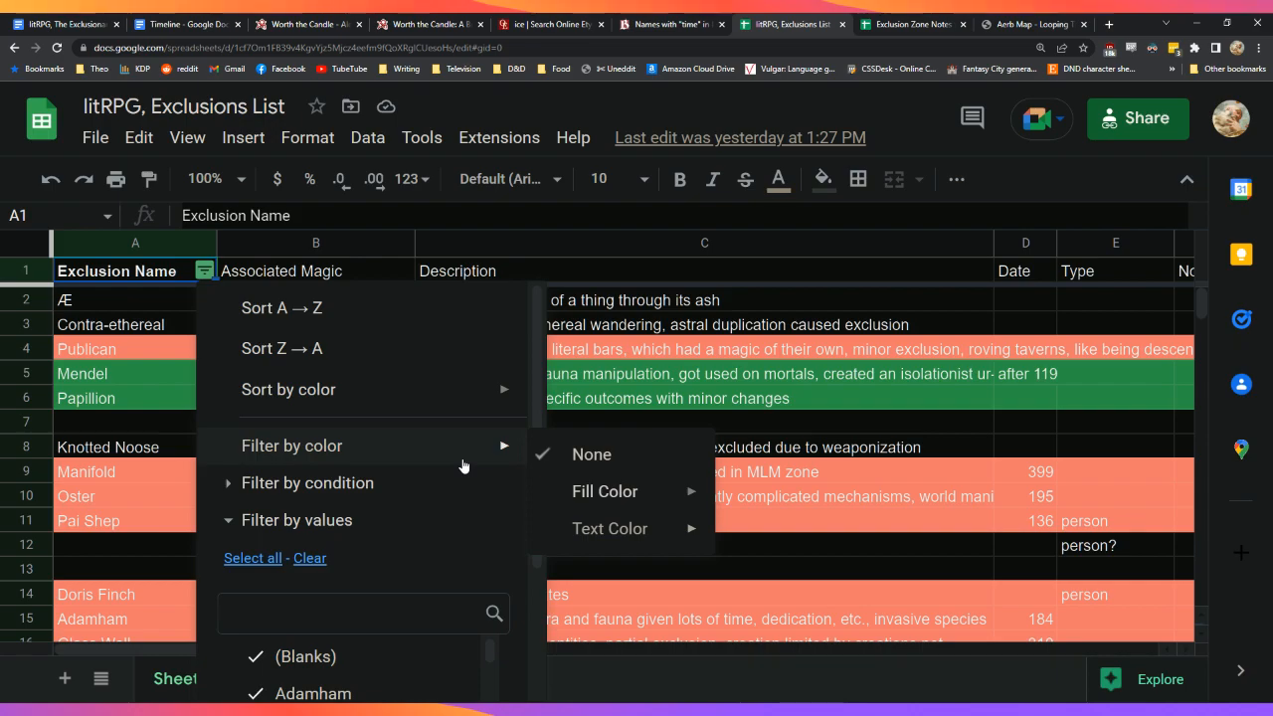
pyautogui.moveTo(628, 495)
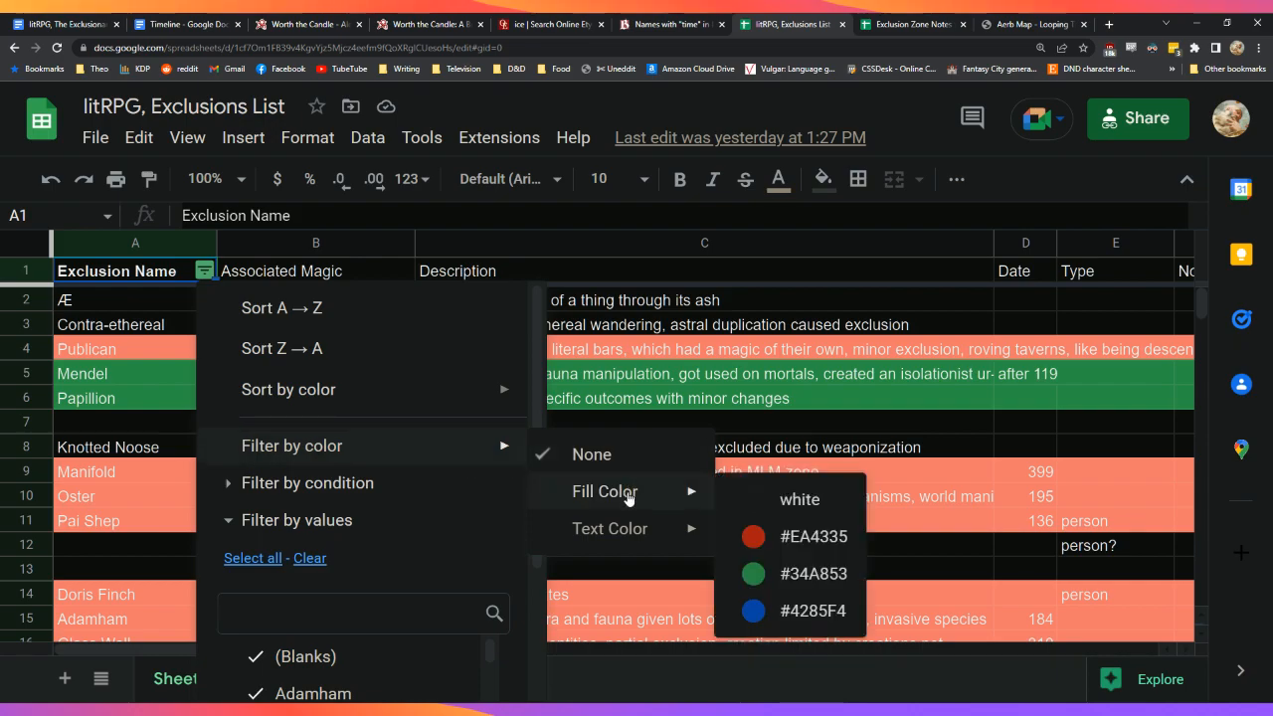
pyautogui.click(773, 538)
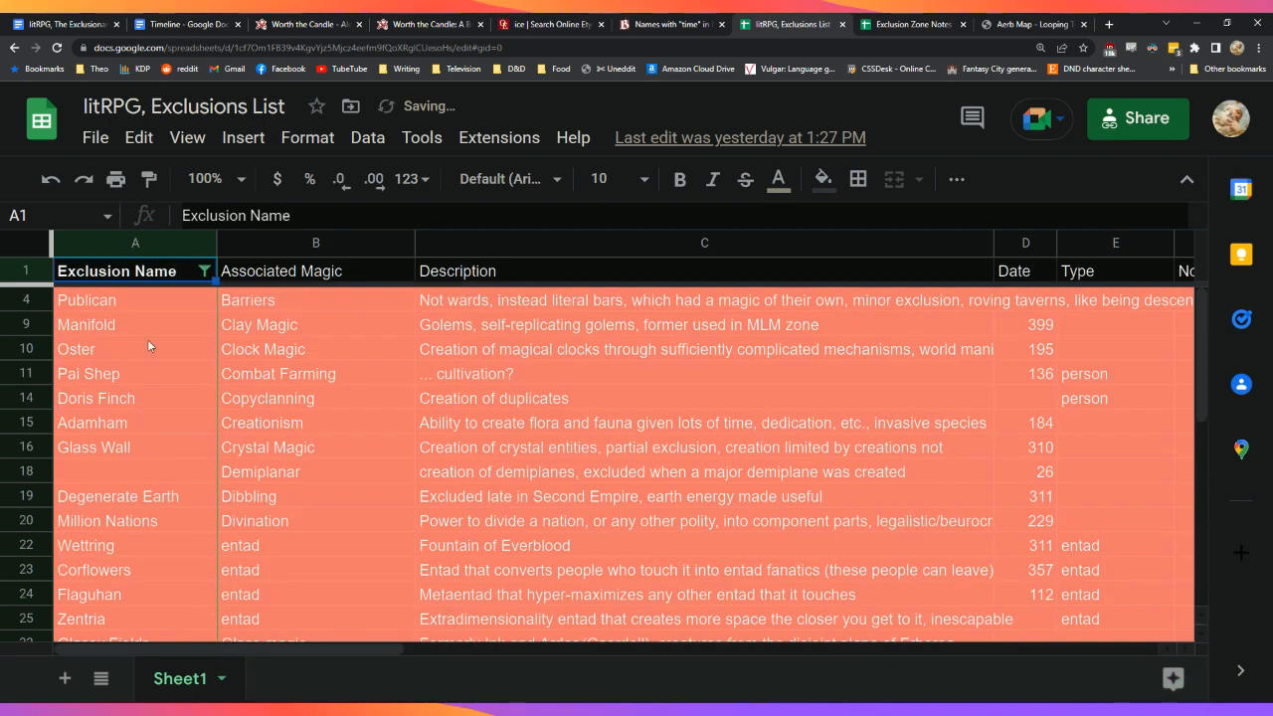
# Step: Look through the red-filled exclusion rows, examining their names, magic, descriptions, dates and types
pyautogui.scroll(-7, 170, 435)
pyautogui.scroll(3, 171, 434)
pyautogui.scroll(-3, 170, 433)
pyautogui.scroll(6, 170, 434)
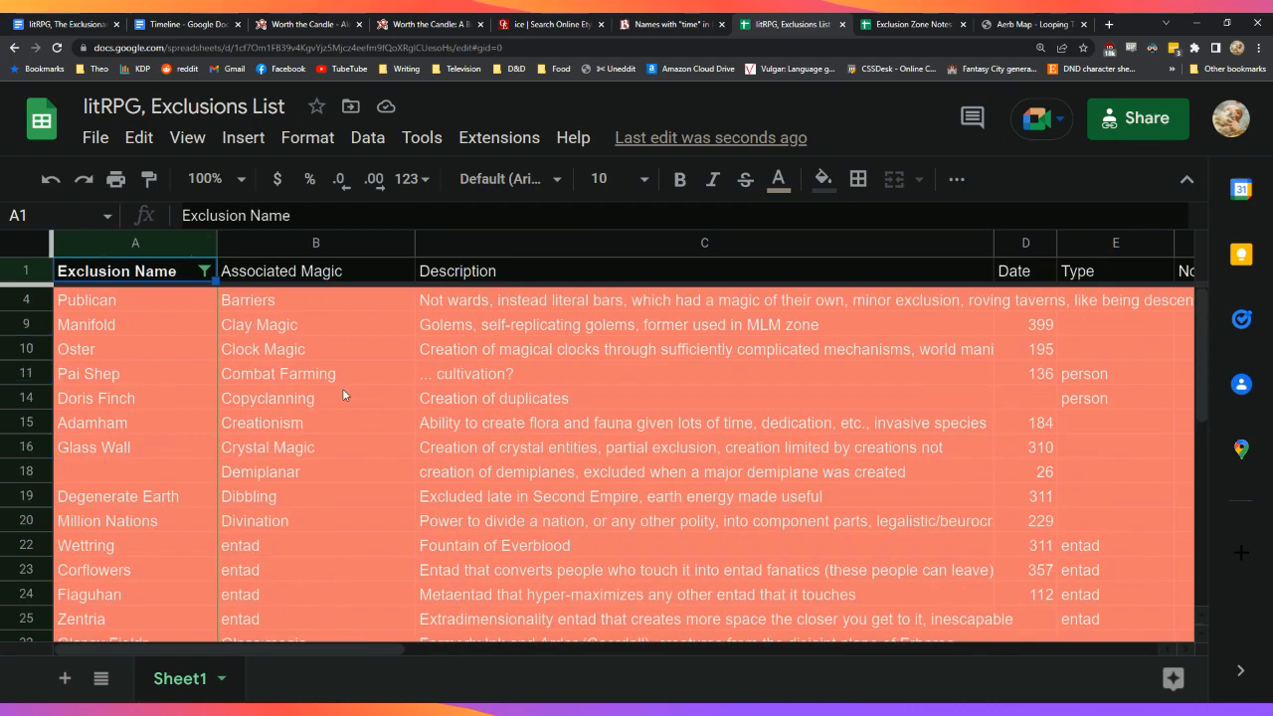
pyautogui.scroll(-10, 184, 418)
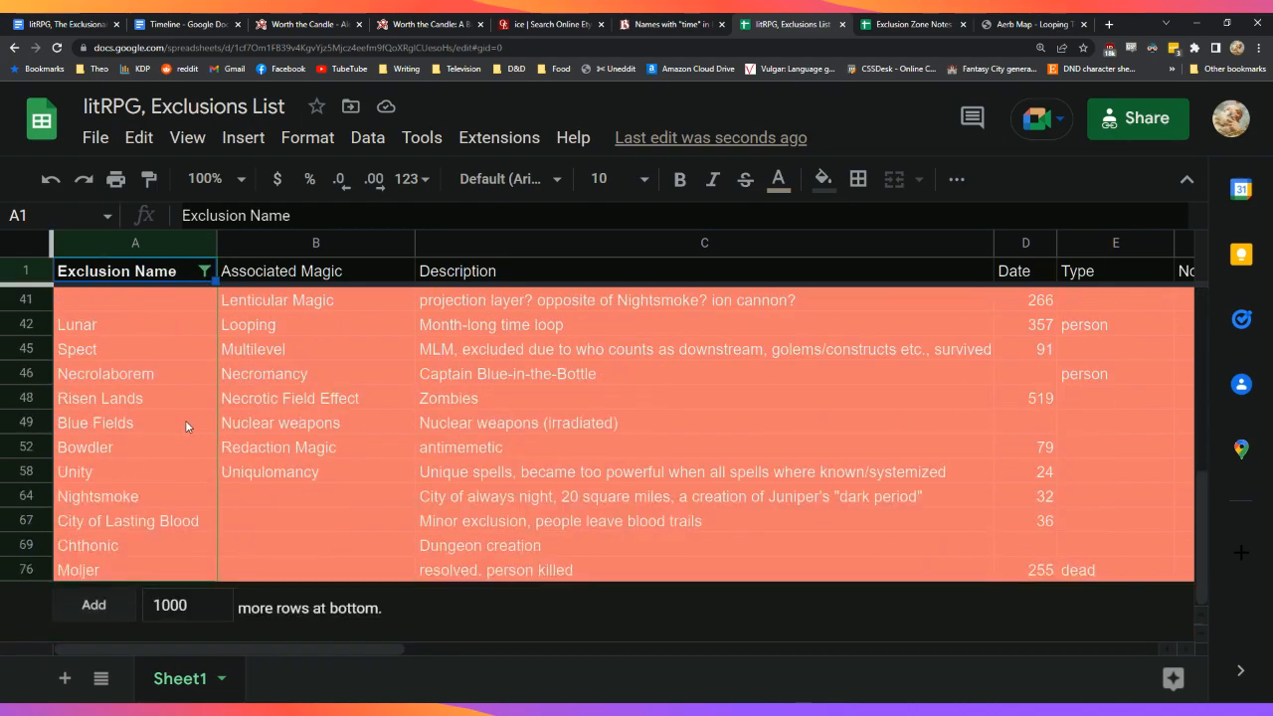
pyautogui.scroll(10, 246, 529)
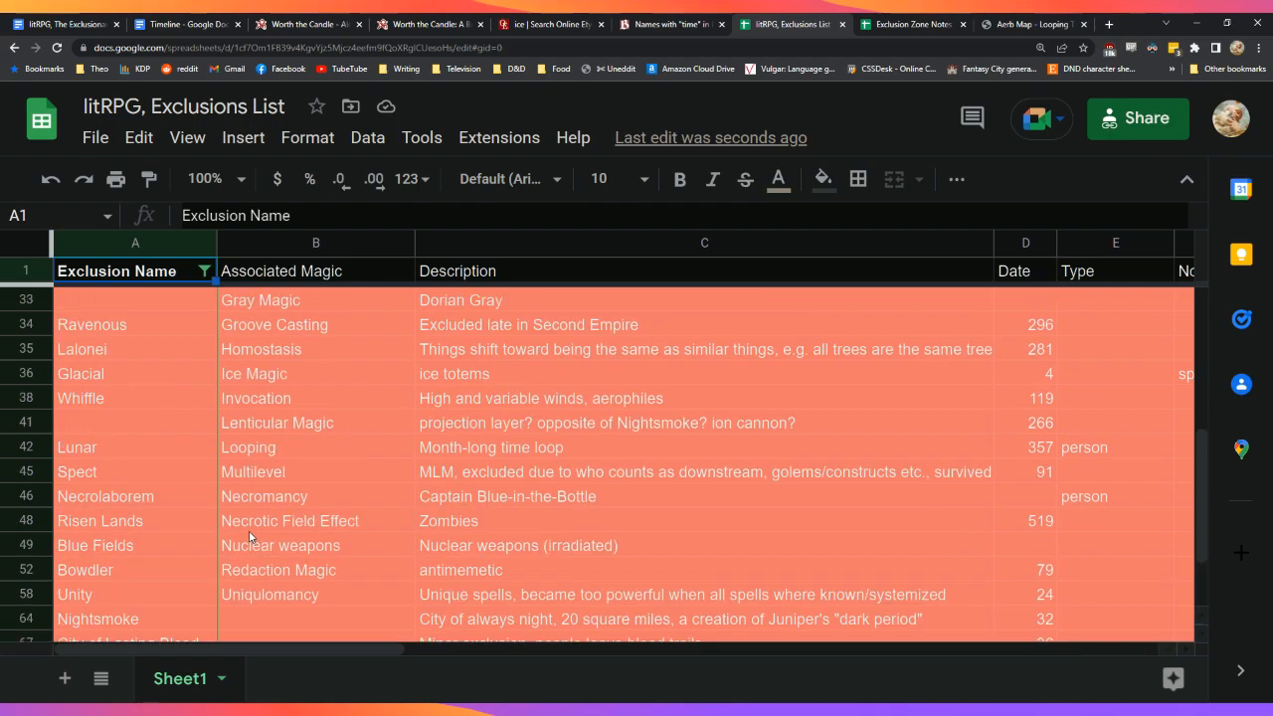
pyautogui.scroll(-8, 246, 517)
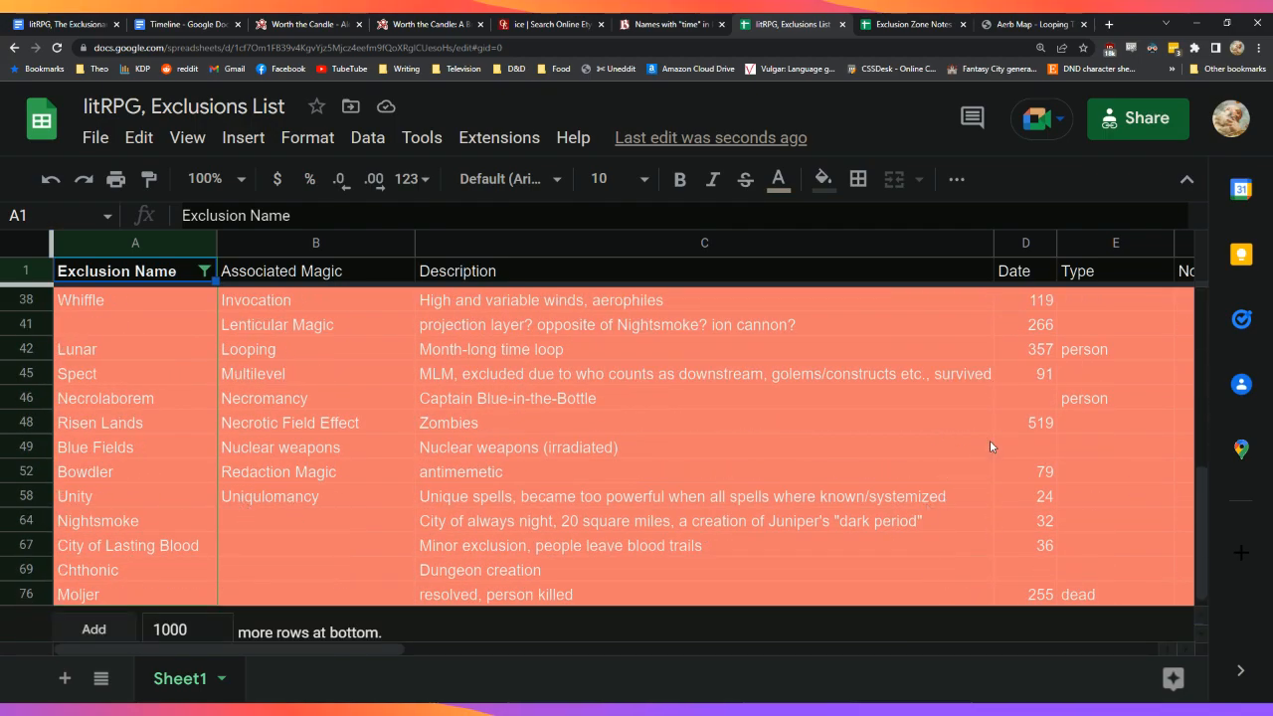
pyautogui.scroll(8, 1029, 567)
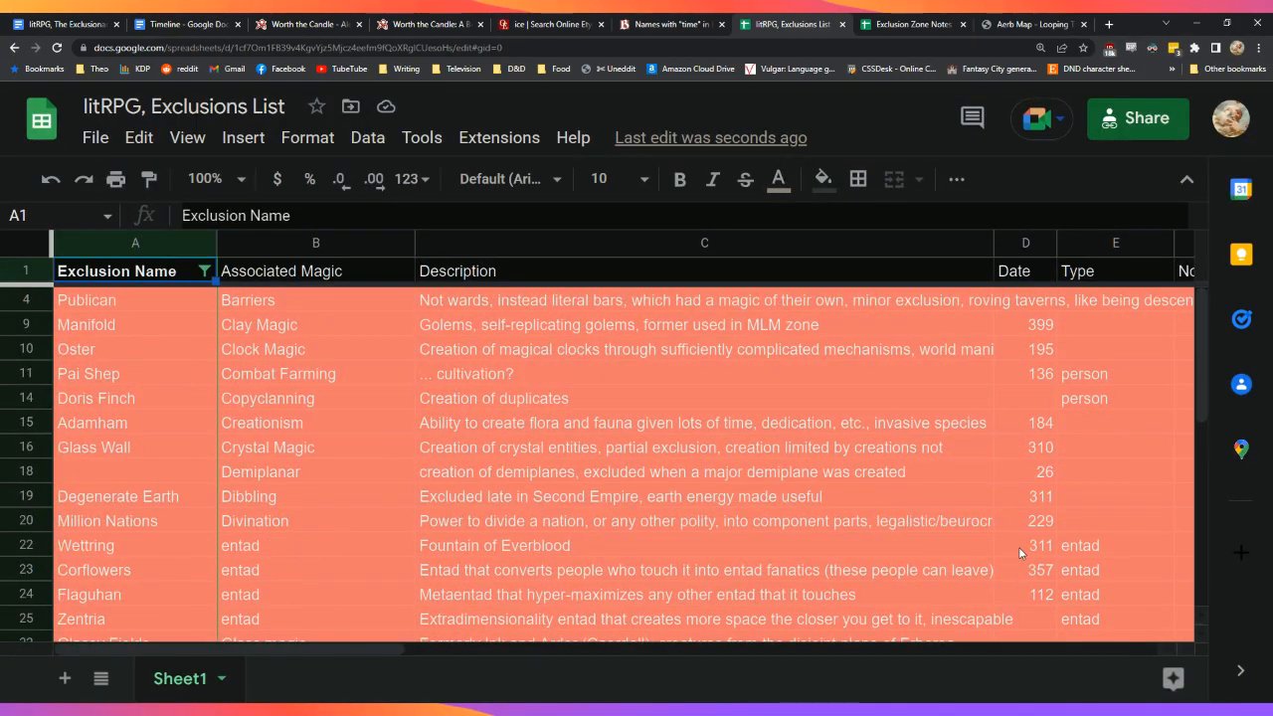
# Step: Change the Exclusion Name filter to show only rows with fill color #4285F4
pyautogui.click(204, 270)
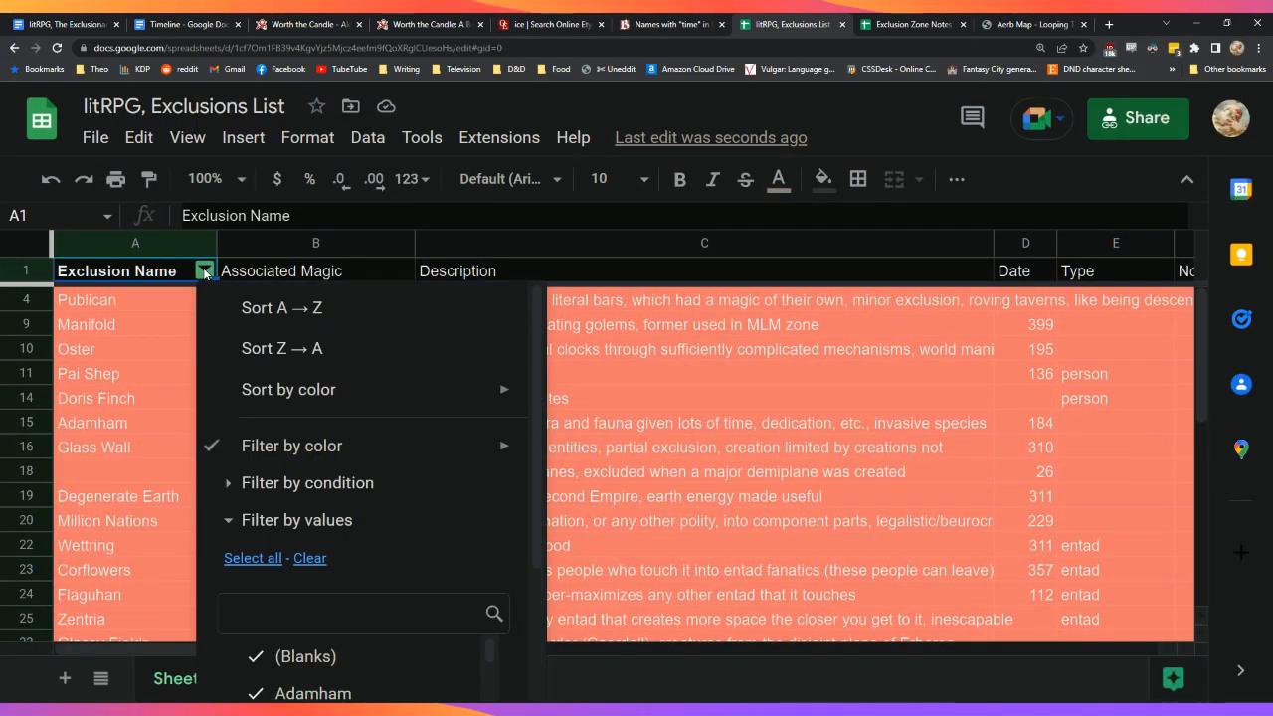
pyautogui.moveTo(398, 453)
pyautogui.moveTo(615, 498)
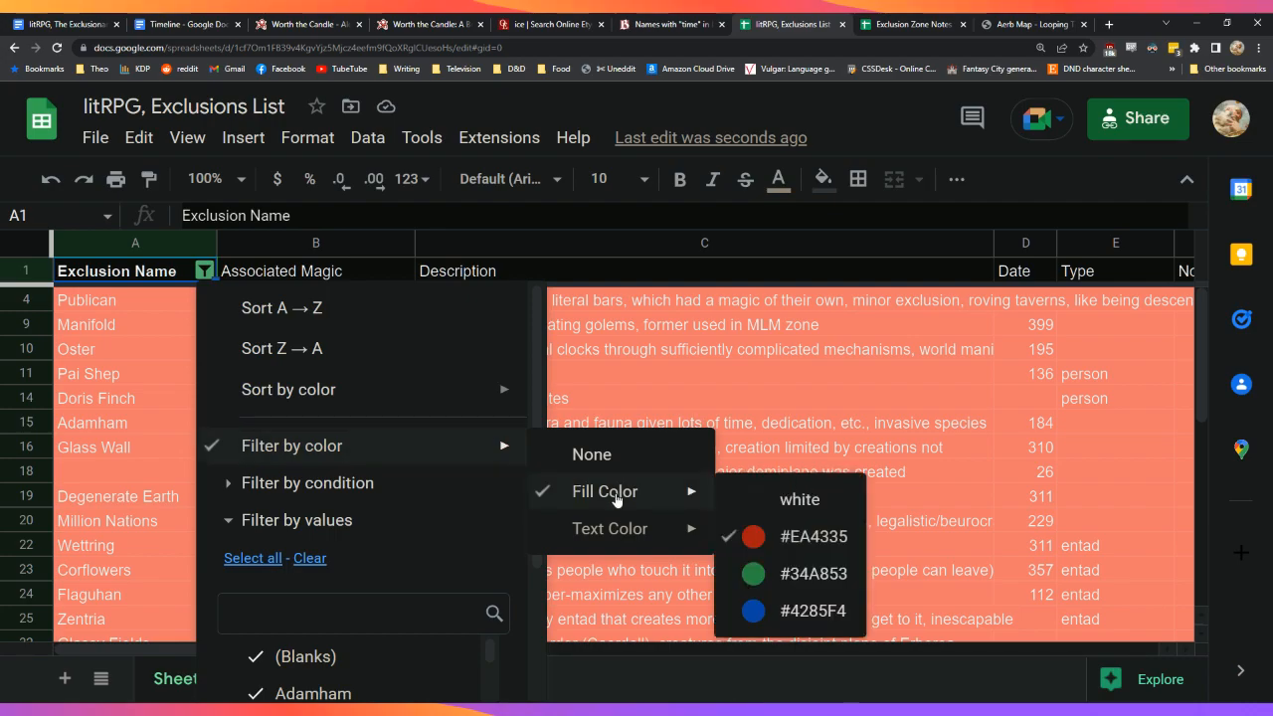
pyautogui.click(810, 612)
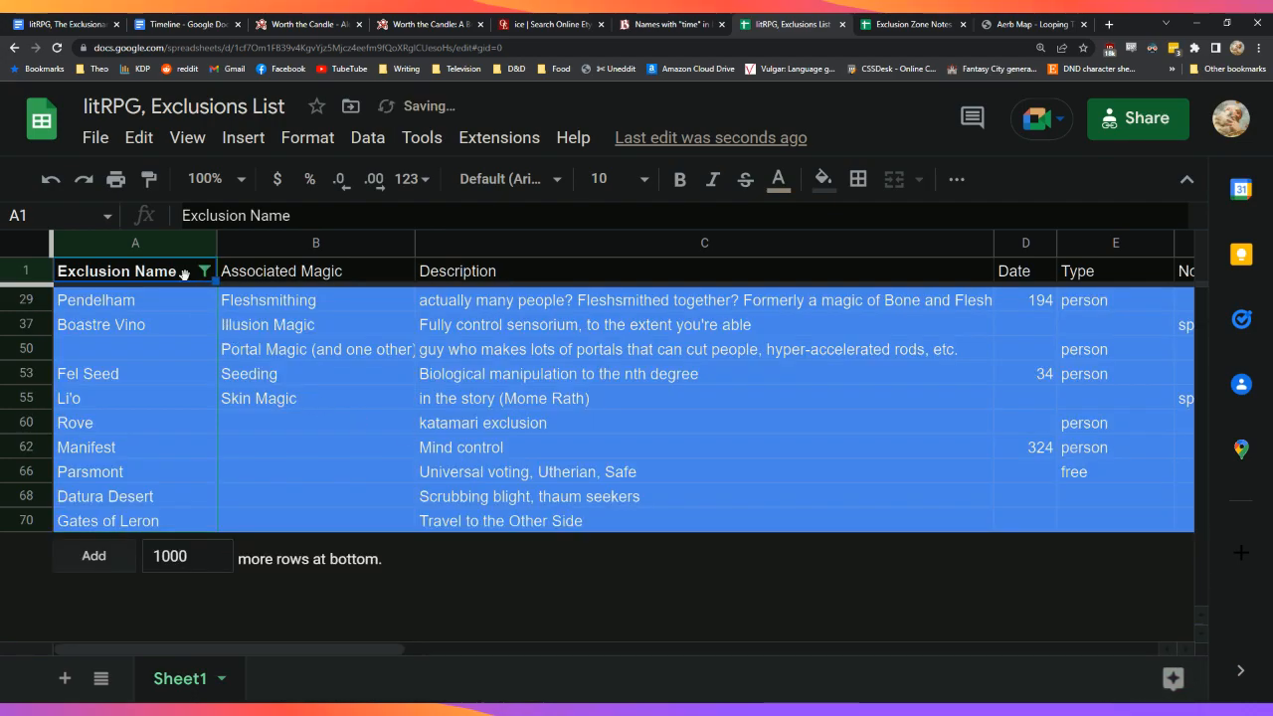
# Step: Change the Exclusion Name filter to show only rows with fill color #34A853
pyautogui.click(204, 270)
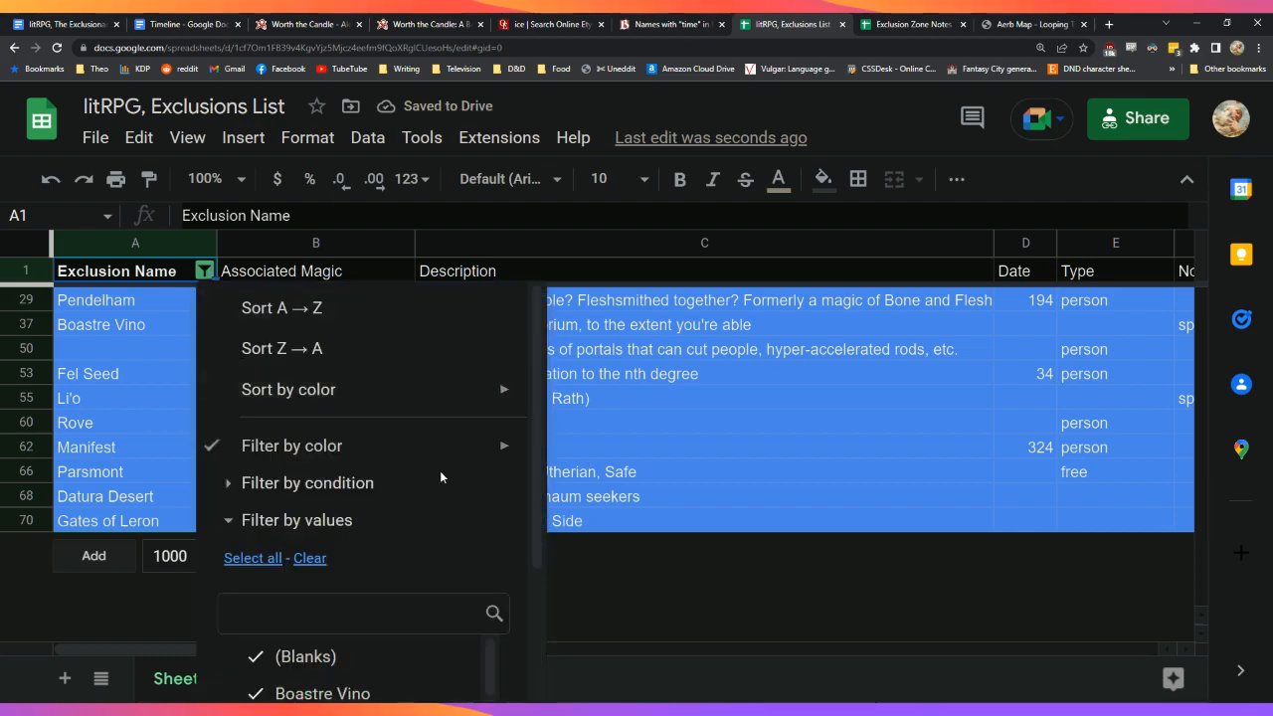
pyautogui.moveTo(441, 464)
pyautogui.moveTo(648, 494)
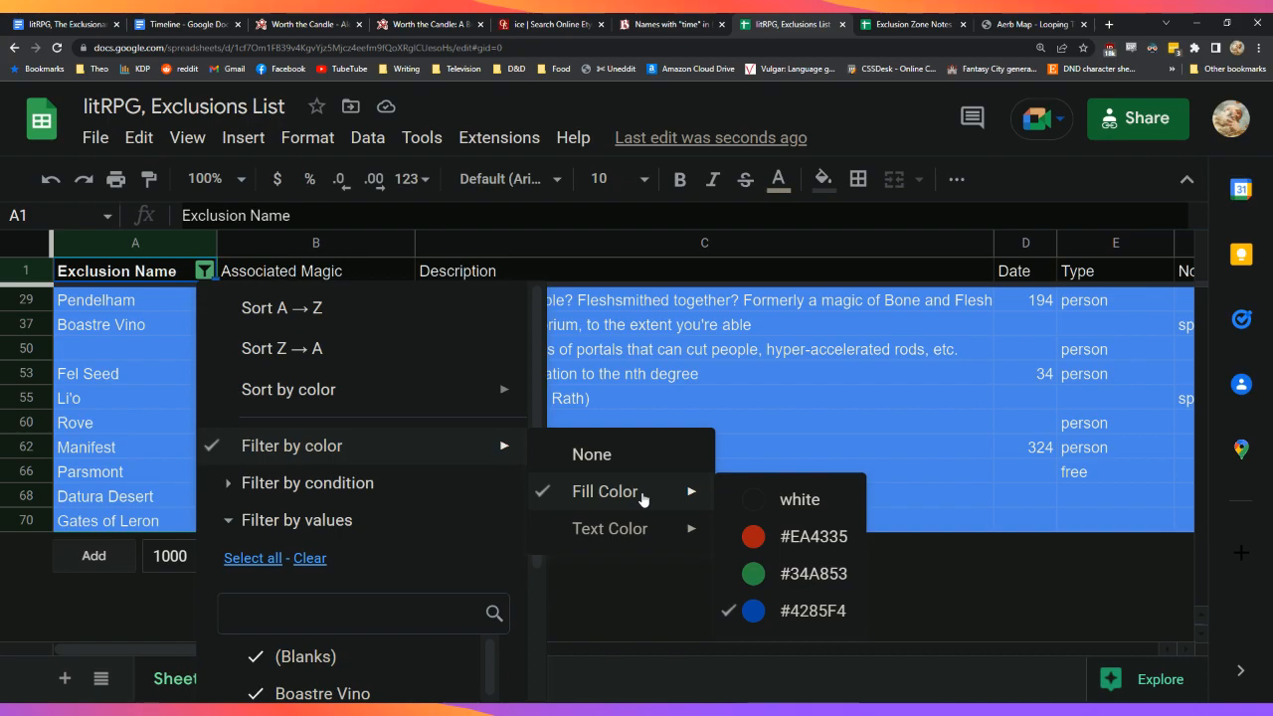
pyautogui.click(796, 585)
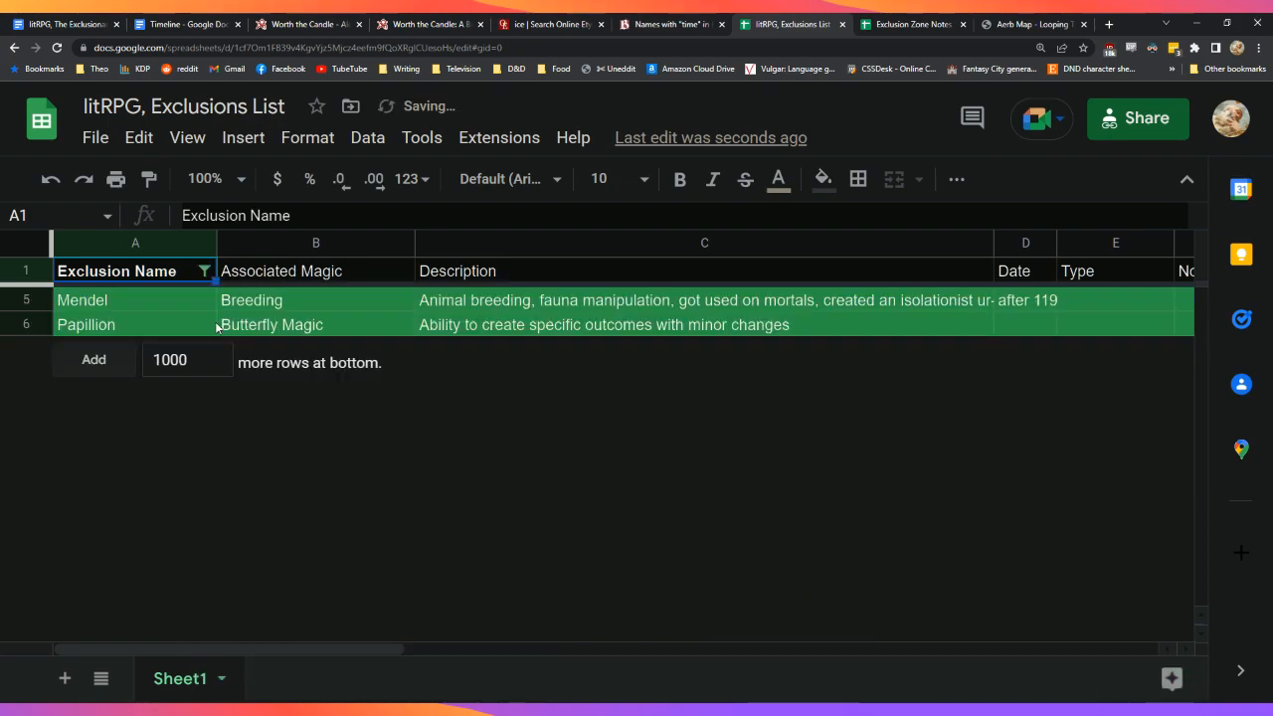
# Step: Filter the Exclusion Name column by white fill color and review the remaining exclusions from the first entry to the resolved ones
pyautogui.click(204, 271)
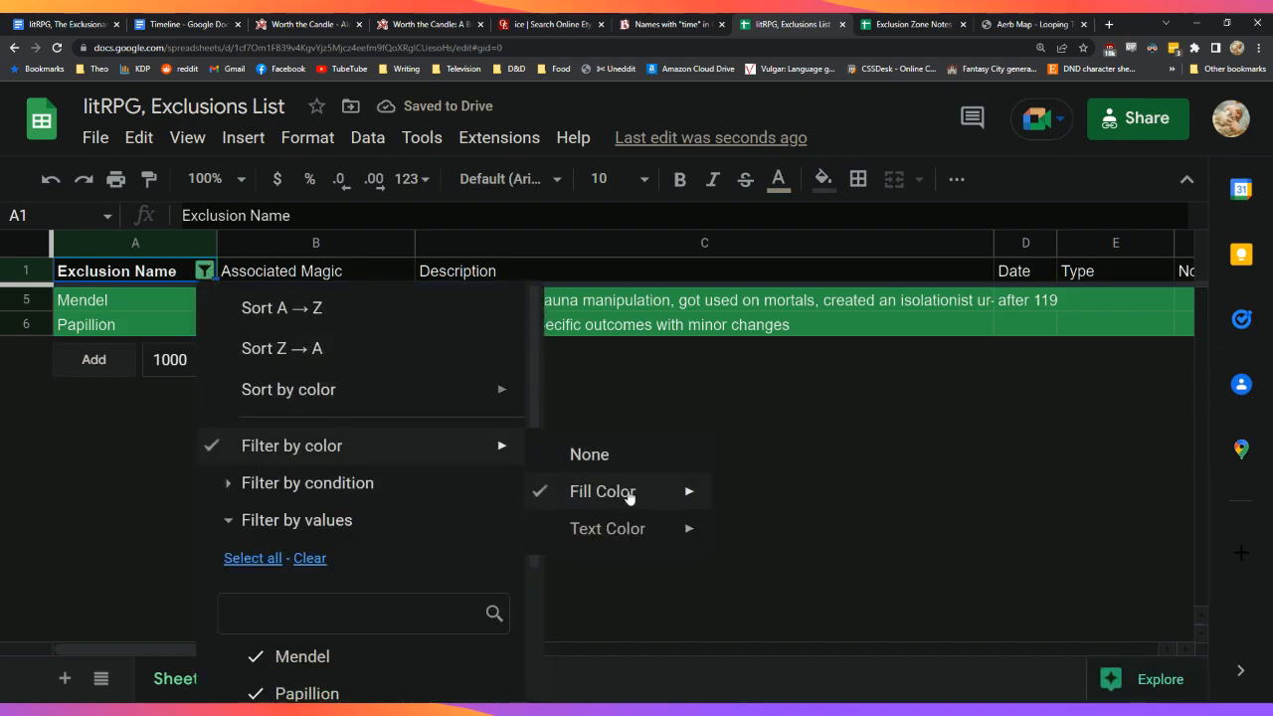
pyautogui.click(752, 521)
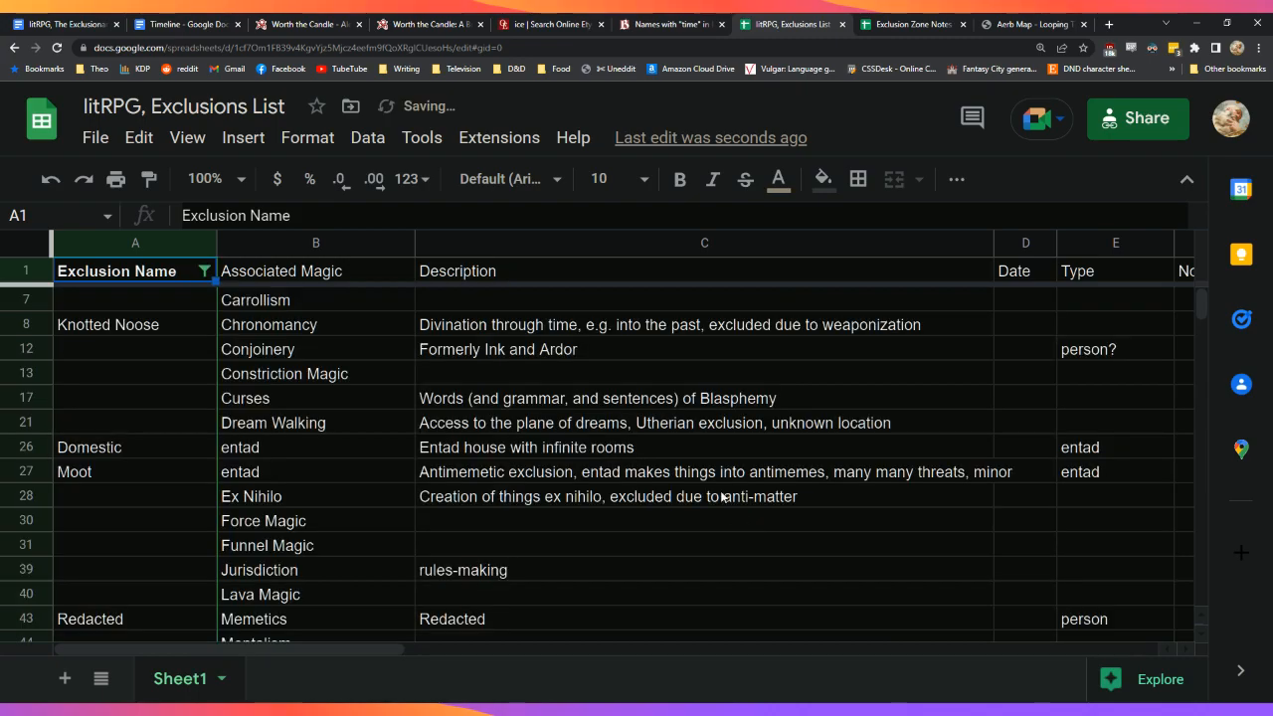
pyautogui.scroll(1, 569, 457)
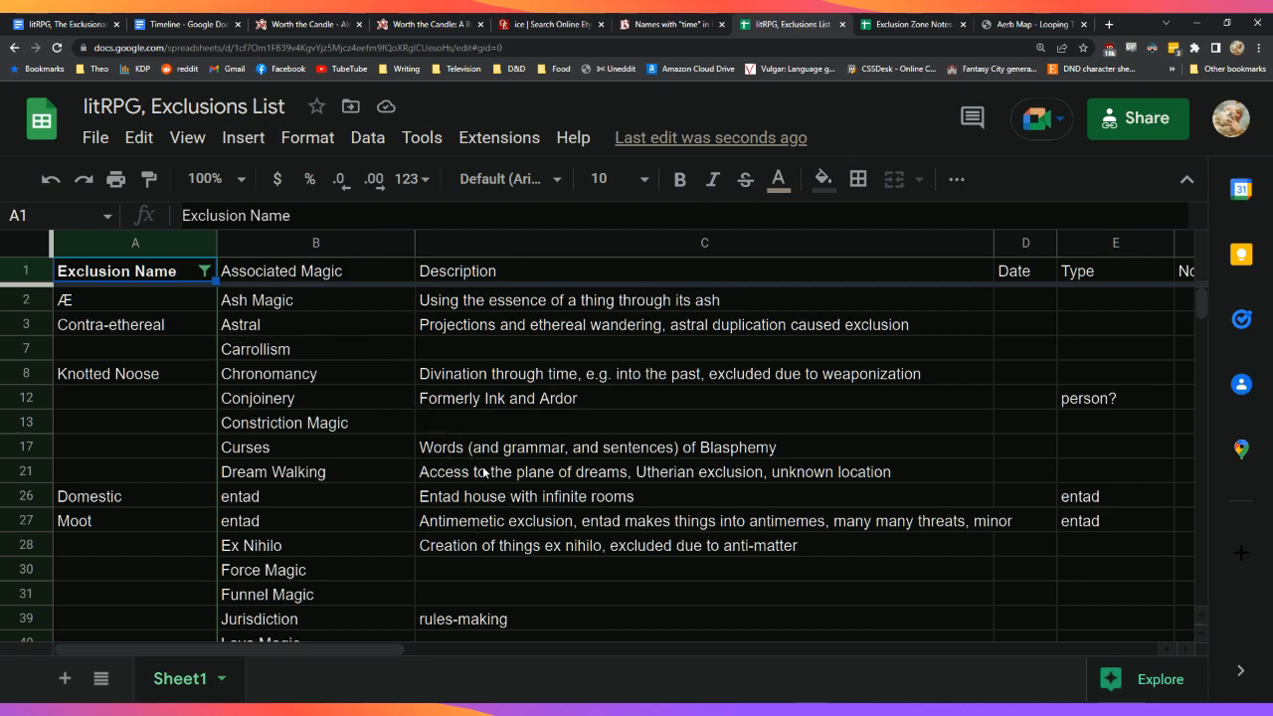
pyautogui.scroll(-2, 485, 473)
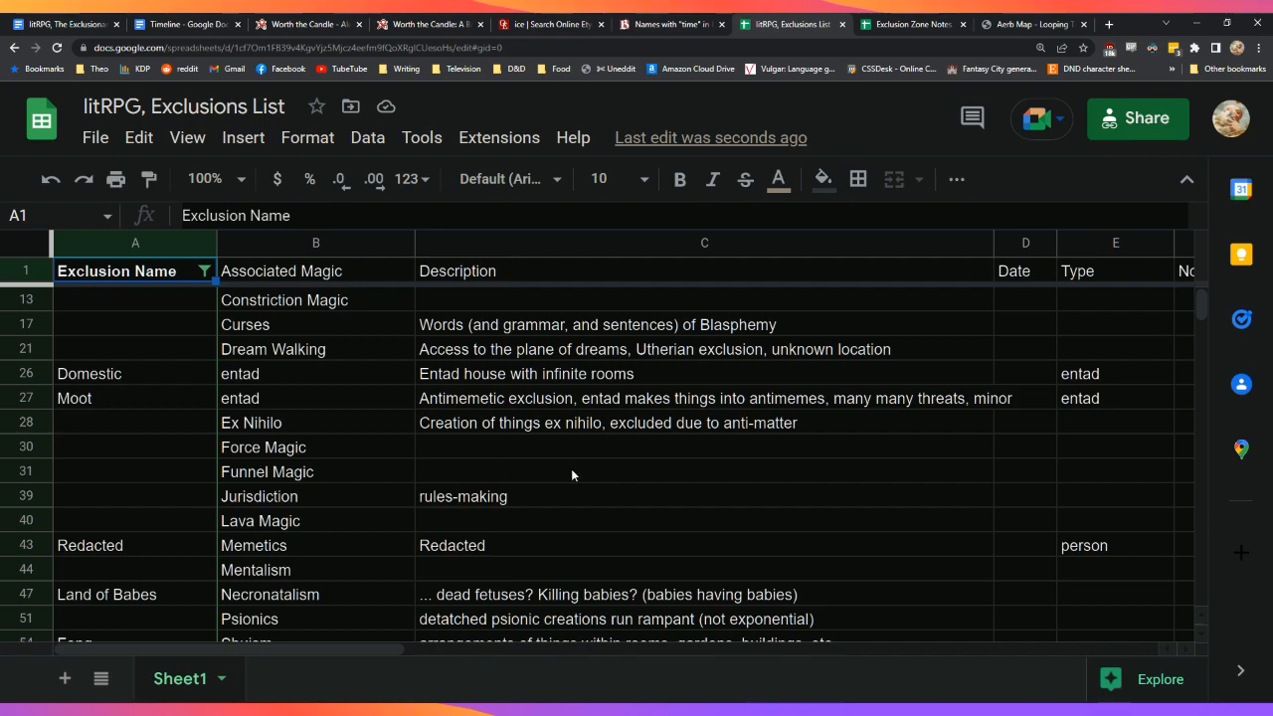
pyautogui.scroll(-4, 571, 474)
pyautogui.scroll(-2, 571, 473)
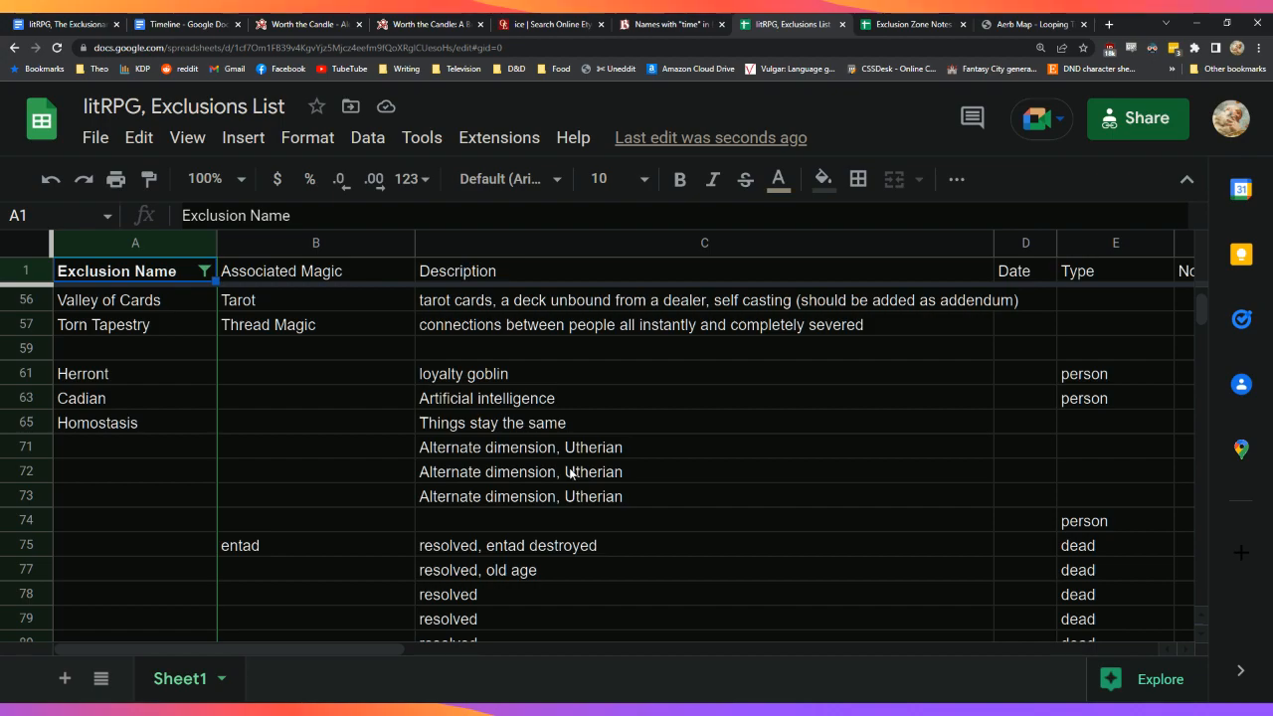
pyautogui.scroll(-1, 570, 474)
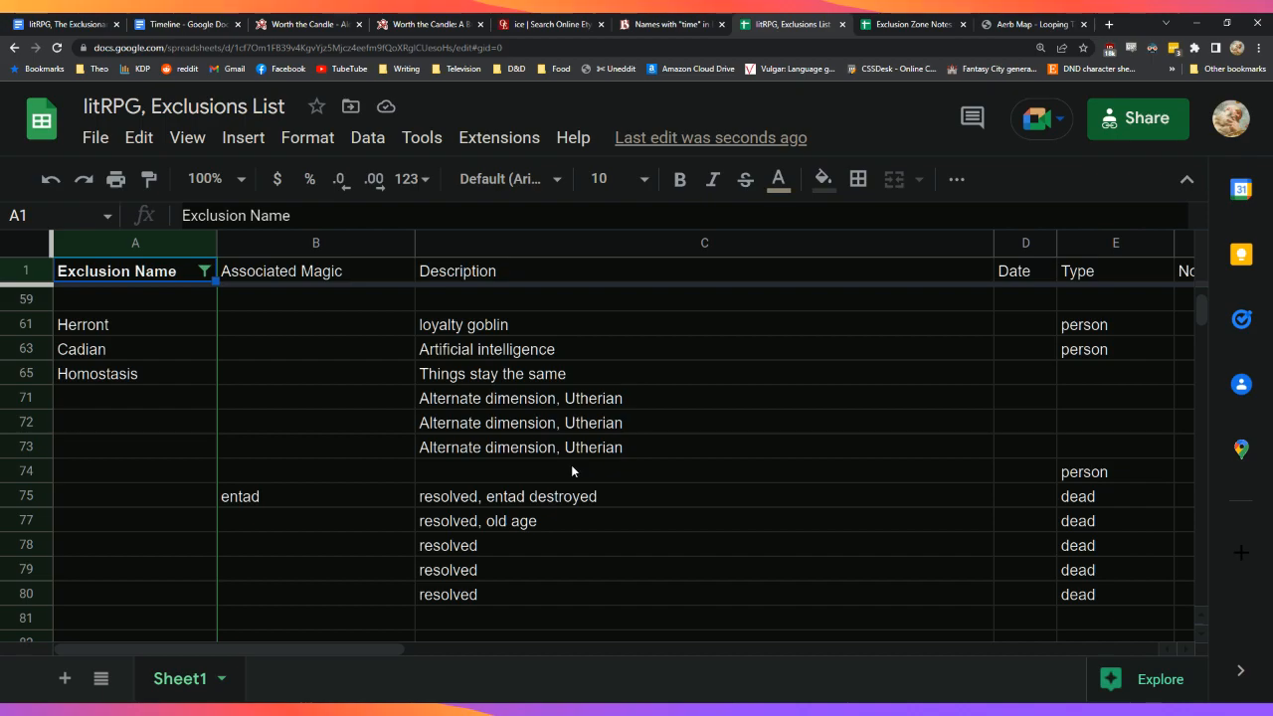
pyautogui.scroll(4, 573, 468)
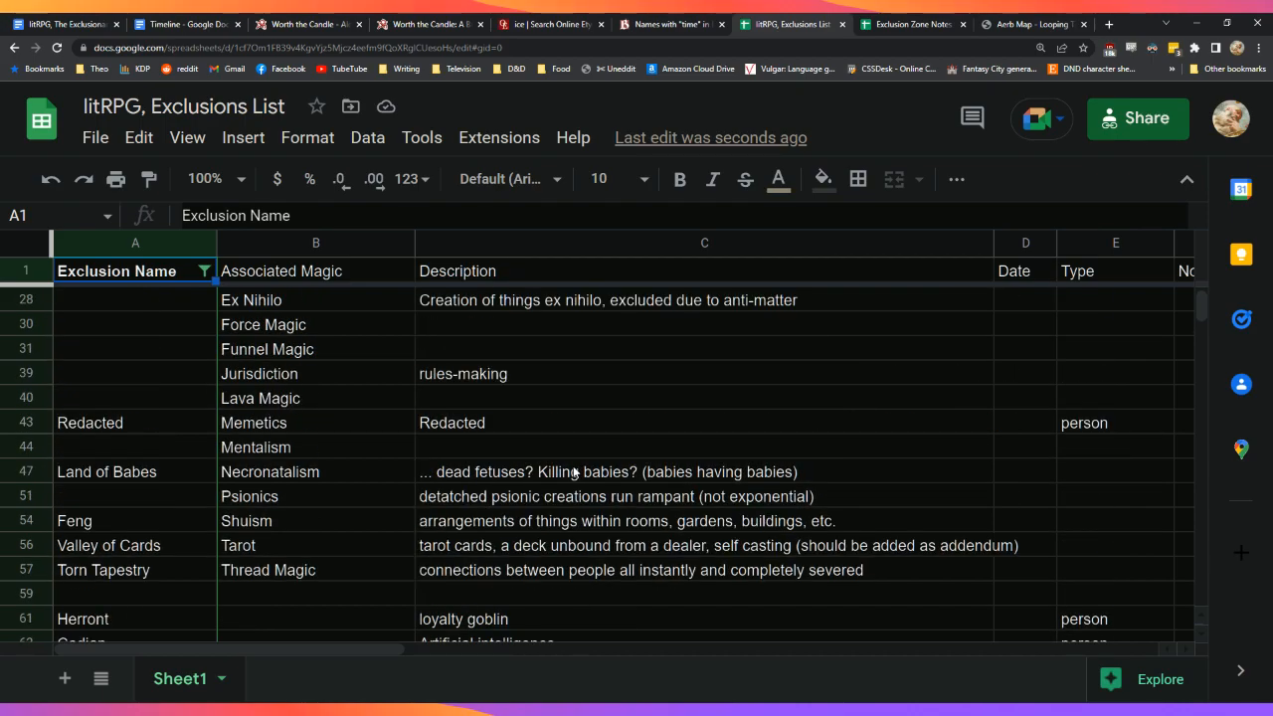
pyautogui.scroll(4, 573, 467)
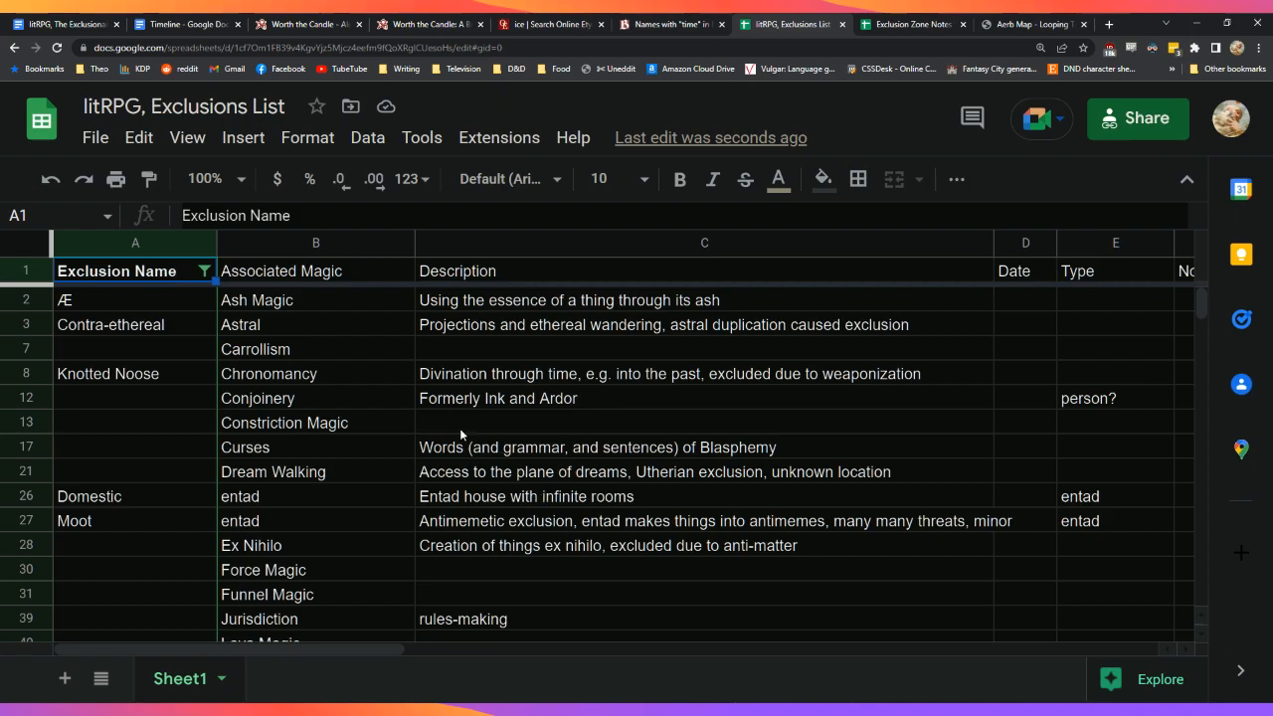
# Step: Point out the empty description and exclusion name cells in the Constriction Magic row by selecting them
pyautogui.click(358, 426)
pyautogui.click(617, 426)
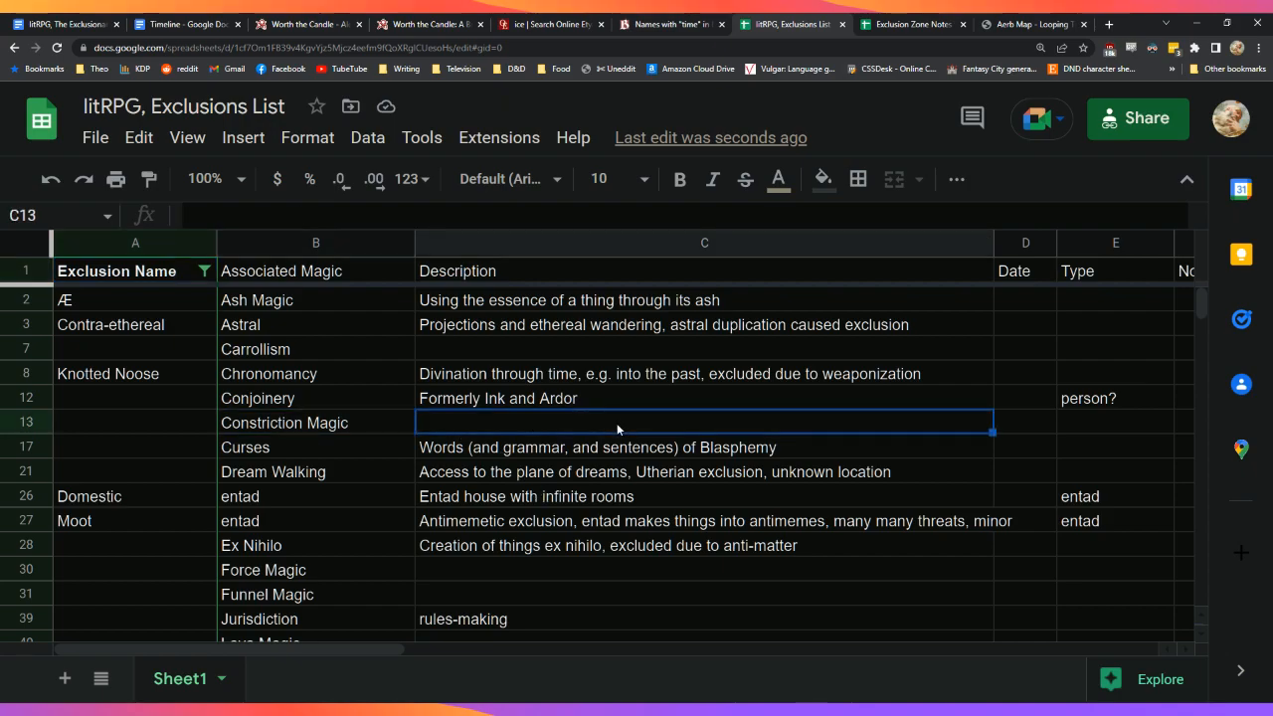
pyautogui.click(191, 423)
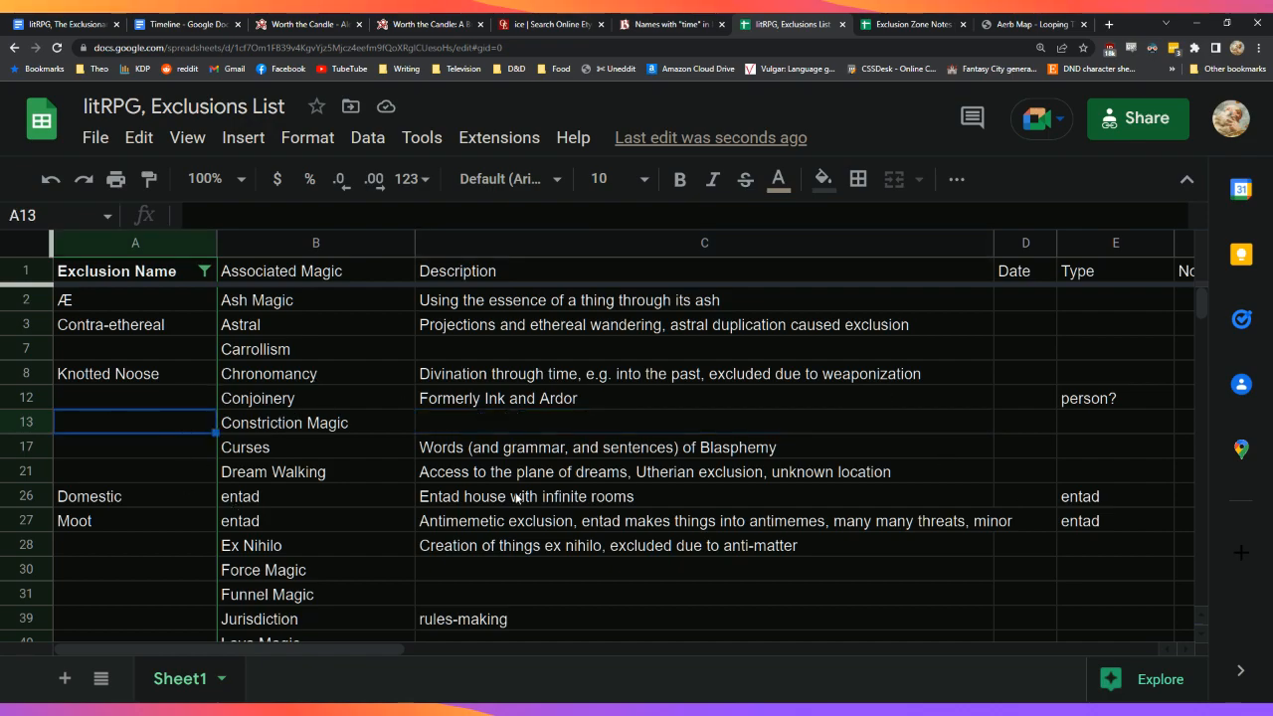
# Step: Select together the empty description cells of Force Magic, Funnel Magic, Lava Magic, Mentalism, Constriction Magic and Carrollism
pyautogui.scroll(-2, 645, 495)
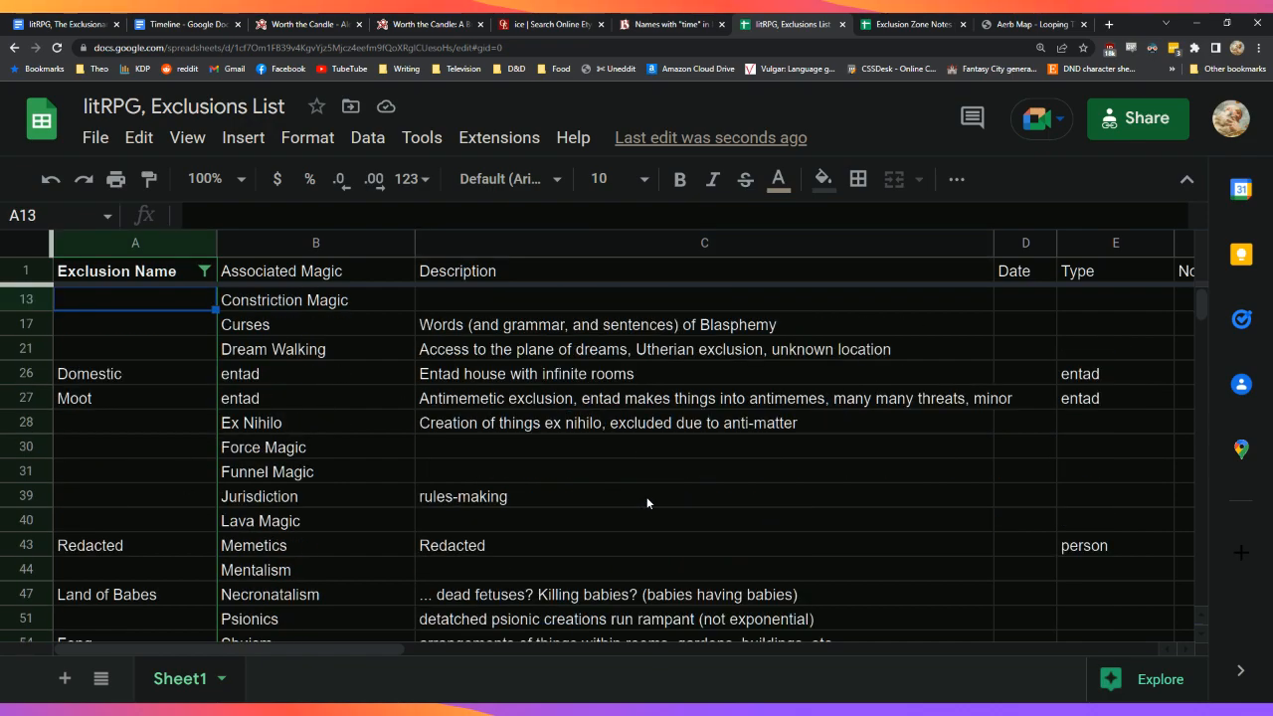
pyautogui.click(508, 454)
pyautogui.press('Down')
pyautogui.press('Up')
pyautogui.hotkey('shift', 'Down')
pyautogui.keyDown('ctrl'); pyautogui.click(508, 518); pyautogui.keyUp('ctrl')
pyautogui.keyDown('ctrl'); pyautogui.click(500, 571); pyautogui.keyUp('ctrl')
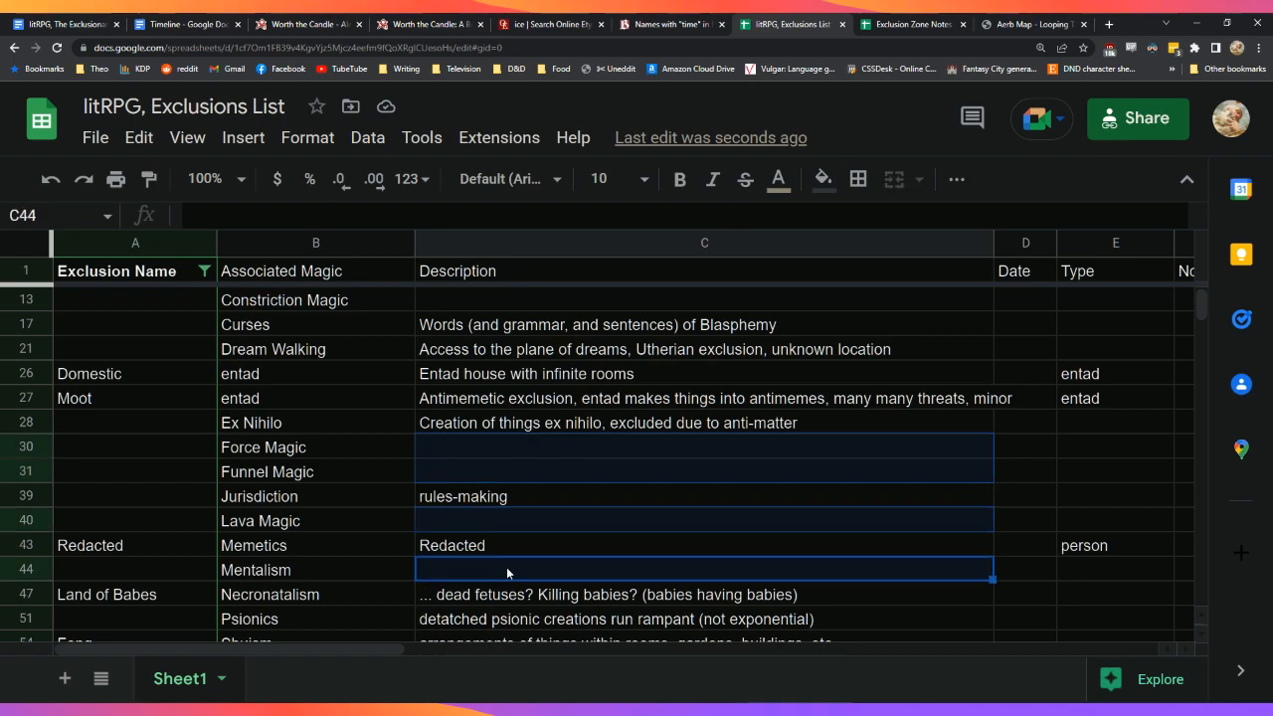
pyautogui.scroll(2, 555, 525)
pyautogui.keyDown('ctrl'); pyautogui.click(484, 424); pyautogui.keyUp('ctrl')
pyautogui.keyDown('ctrl'); pyautogui.click(486, 349); pyautogui.keyUp('ctrl')
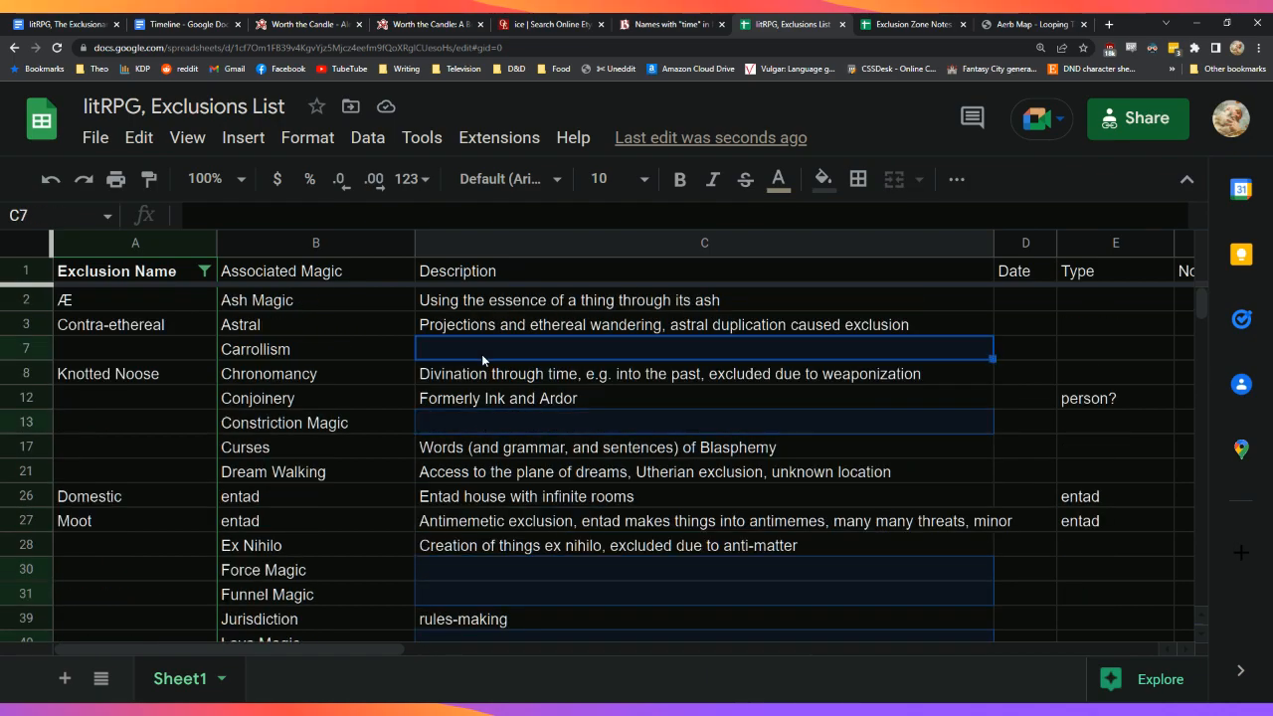
# Step: Select the empty Associated Magic cell in row 59, below Thread Magic
pyautogui.scroll(-1, 544, 481)
pyautogui.scroll(-5, 544, 480)
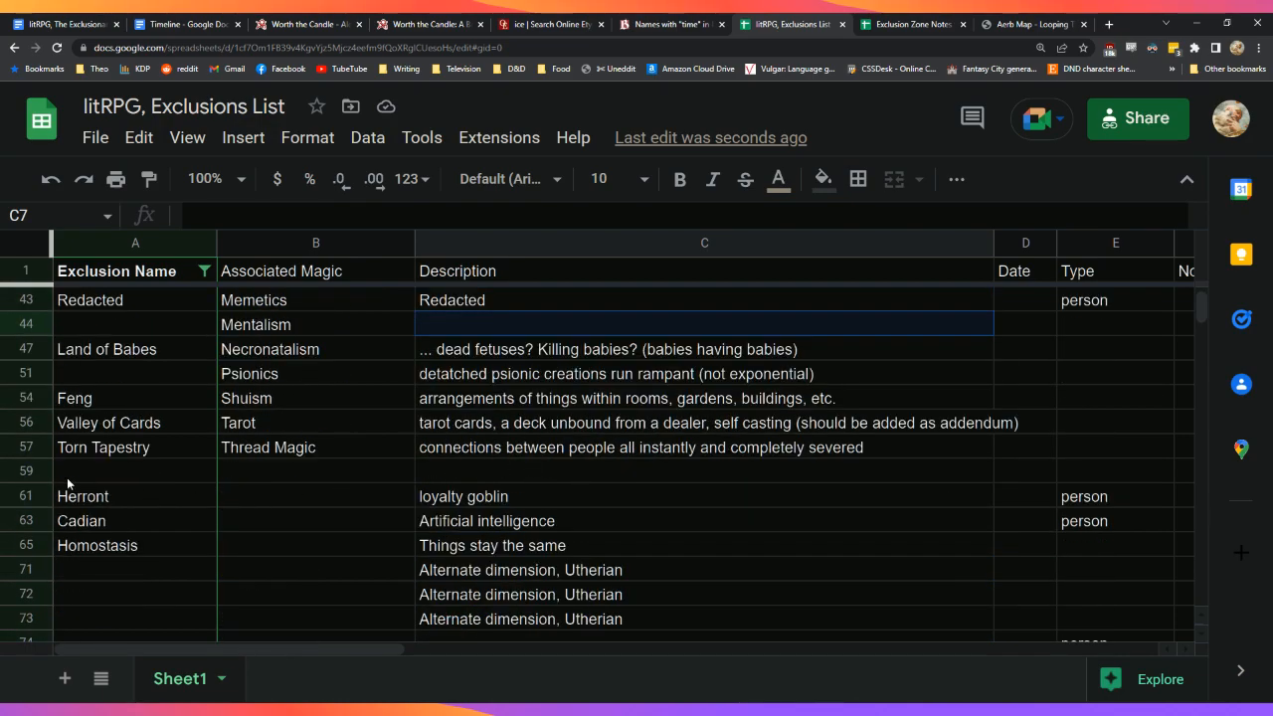
pyautogui.click(272, 464)
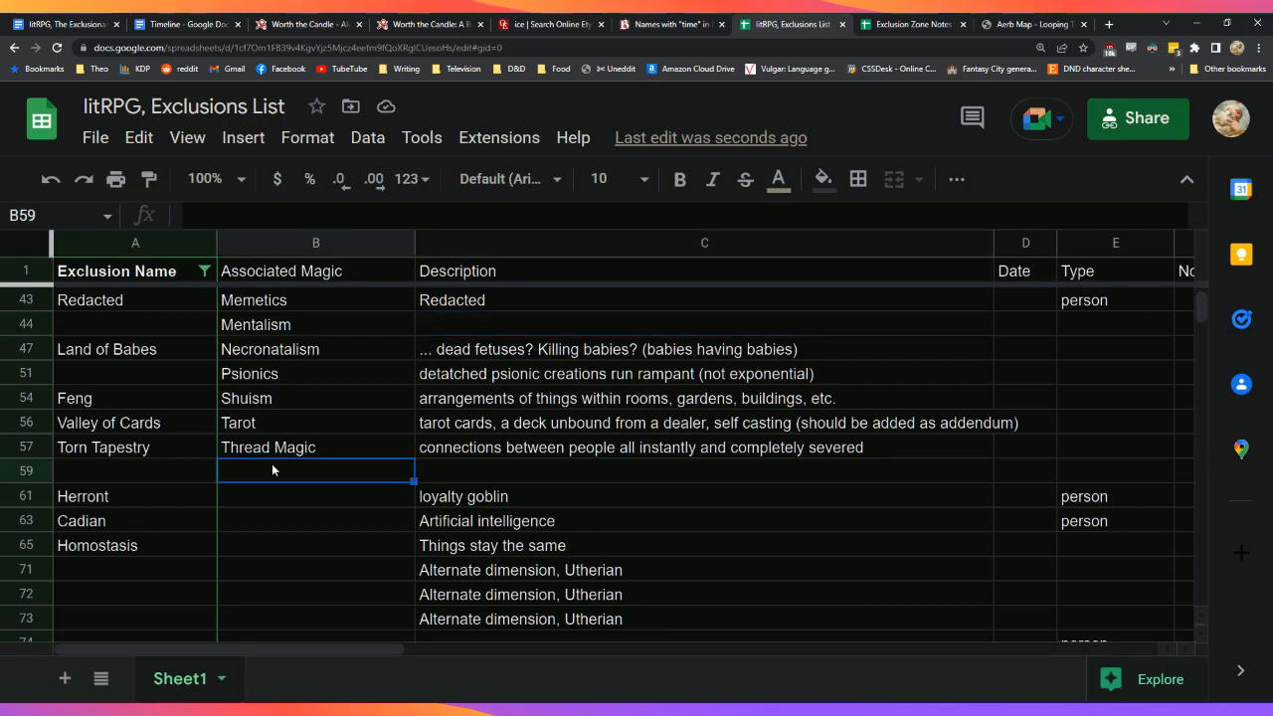
# Step: Delete the empty row 59 below the Thread Magic row
pyautogui.rightClick(38, 470)
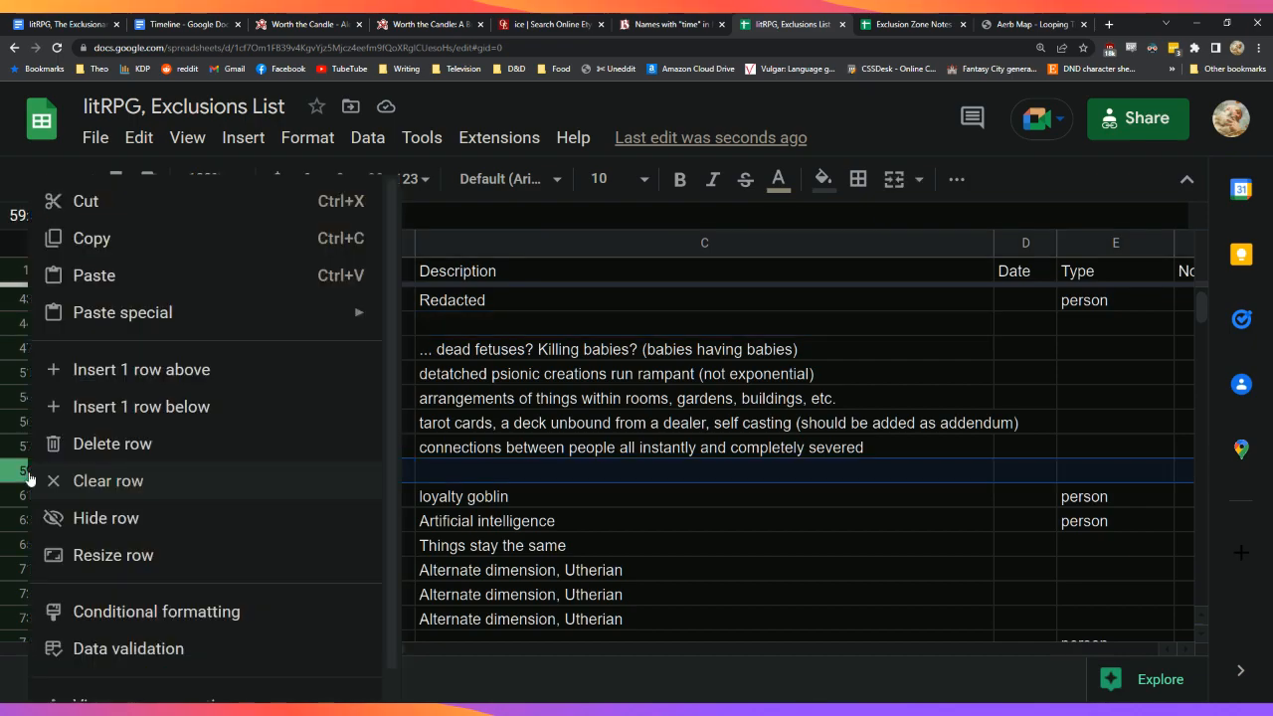
pyautogui.click(102, 444)
pyautogui.click(615, 511)
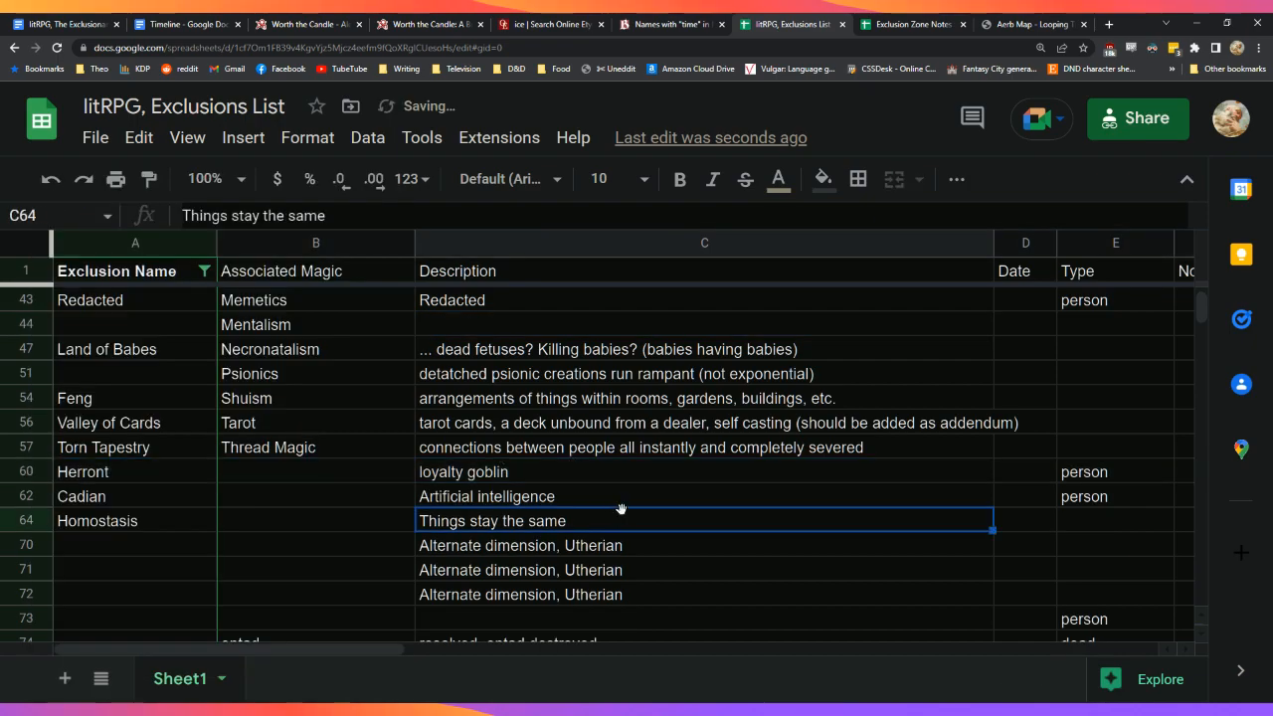
# Step: Point out the unnamed person entry in row 73 by selecting its description, type and Associated Magic cells
pyautogui.scroll(-2, 627, 509)
pyautogui.click(525, 494)
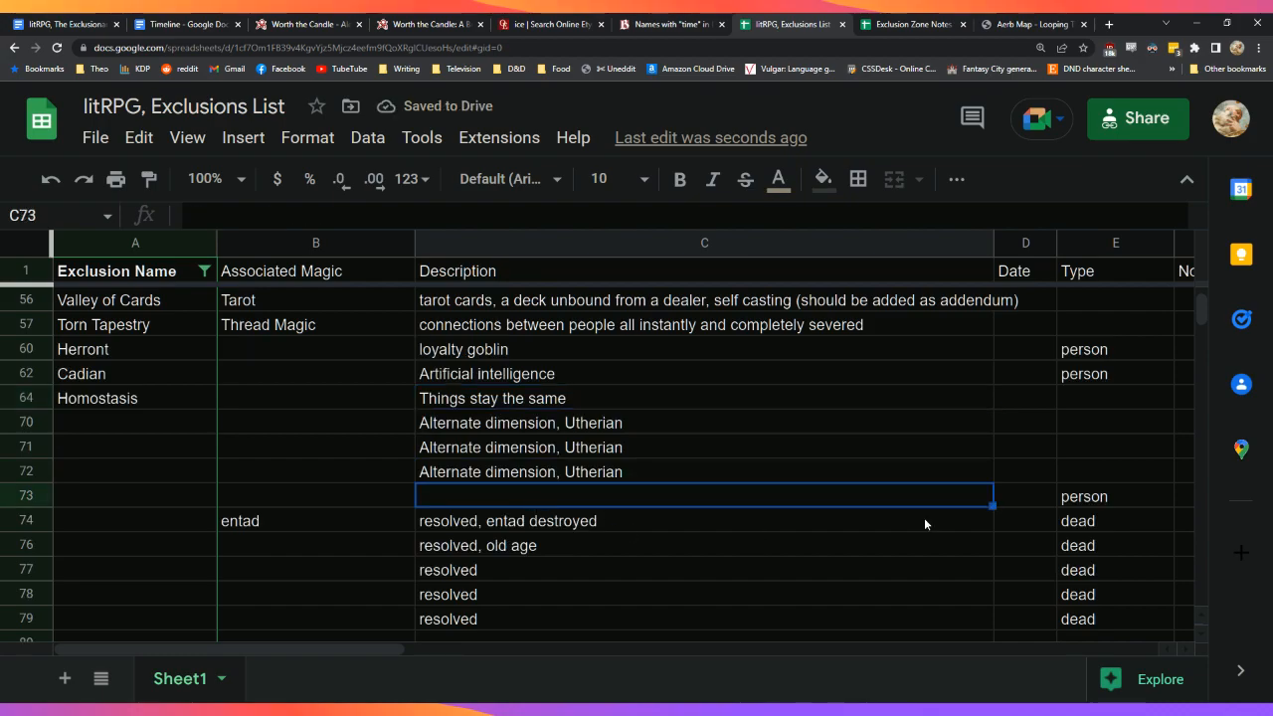
pyautogui.click(1089, 499)
pyautogui.click(479, 504)
pyautogui.click(345, 500)
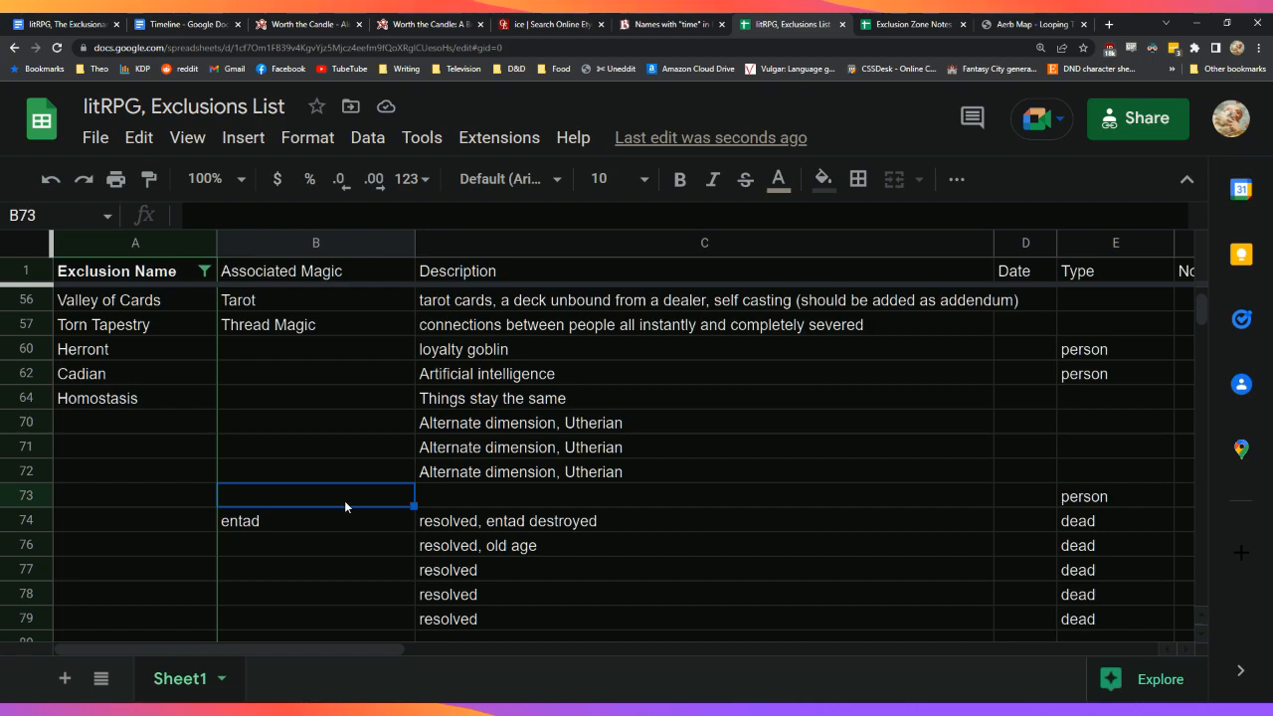
# Step: Select together the empty exclusion name cells of the dead exclusions in rows 74 to 79, and the entad cell in row 74
pyautogui.scroll(-1, 347, 503)
pyautogui.scroll(1, 348, 505)
pyautogui.click(85, 613)
pyautogui.moveTo(118, 596); pyautogui.dragTo(136, 569)
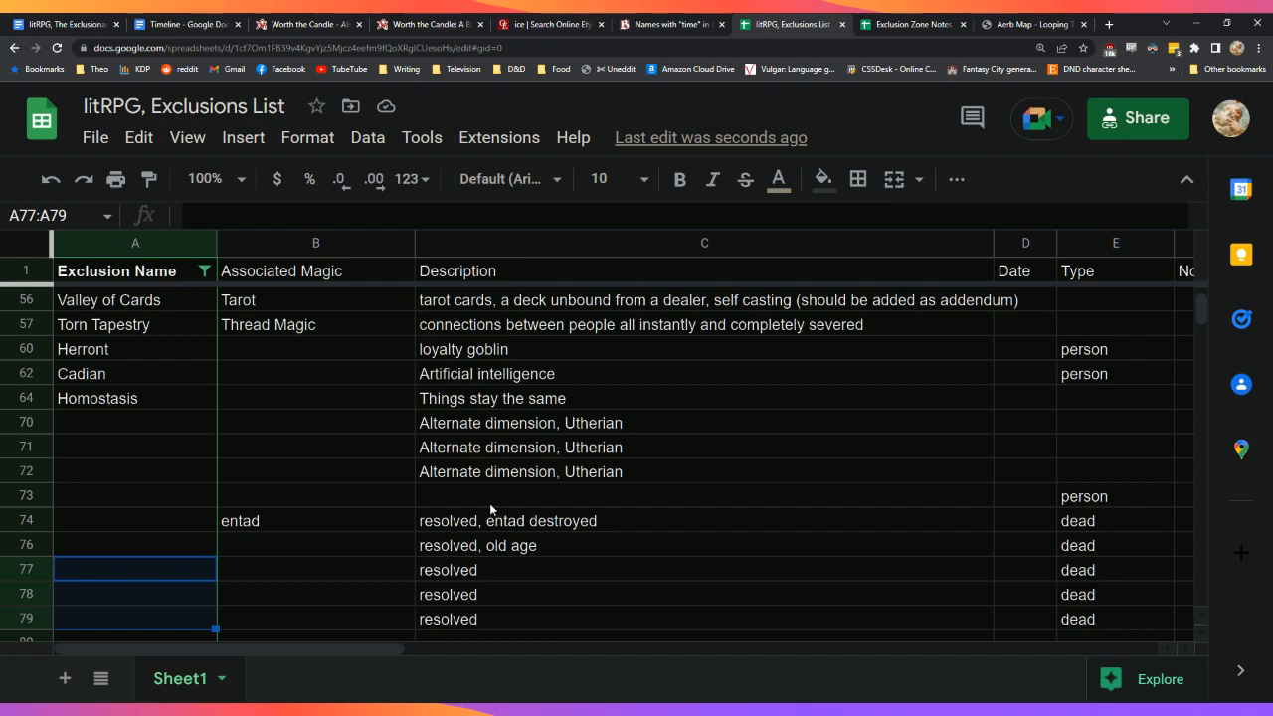
pyautogui.keyDown('ctrl'); pyautogui.click(153, 521); pyautogui.keyUp('ctrl')
pyautogui.keyDown('ctrl'); pyautogui.click(166, 549); pyautogui.keyUp('ctrl')
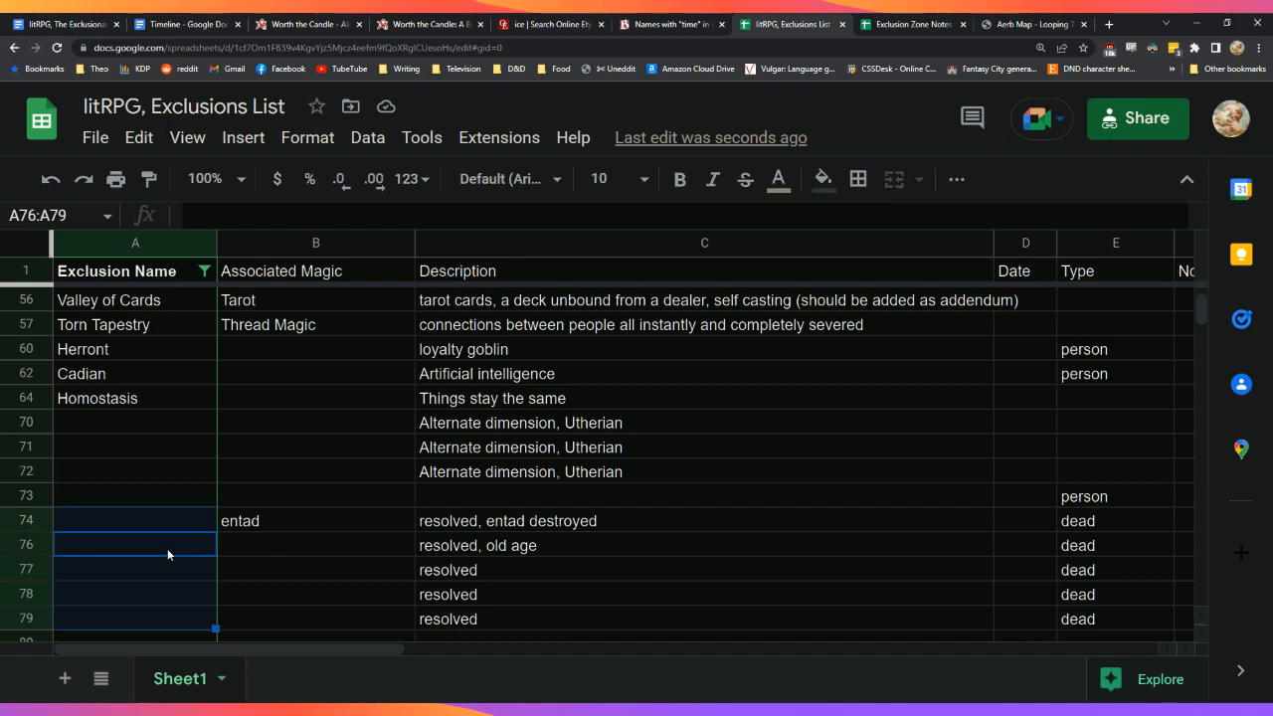
pyautogui.click(319, 529)
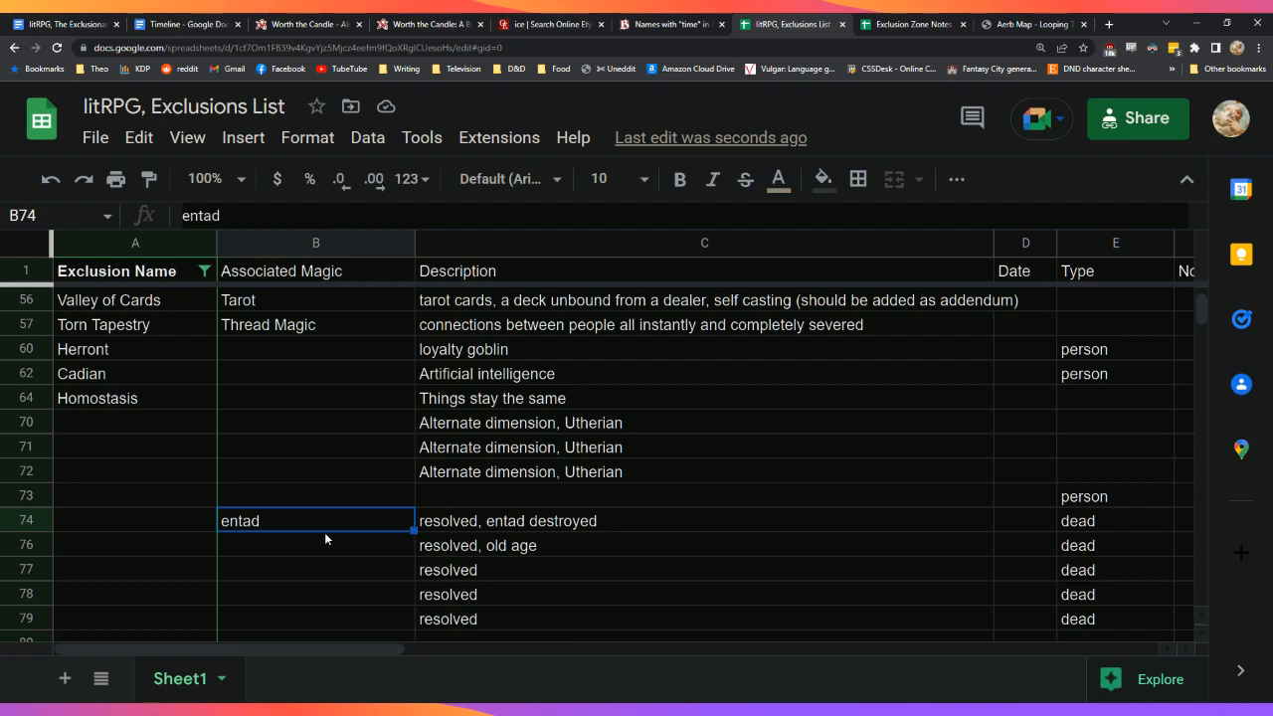
# Step: Filter the Exclusion Name column by the green fill color #34A853
pyautogui.scroll(7, 324, 532)
pyautogui.scroll(-3, 324, 538)
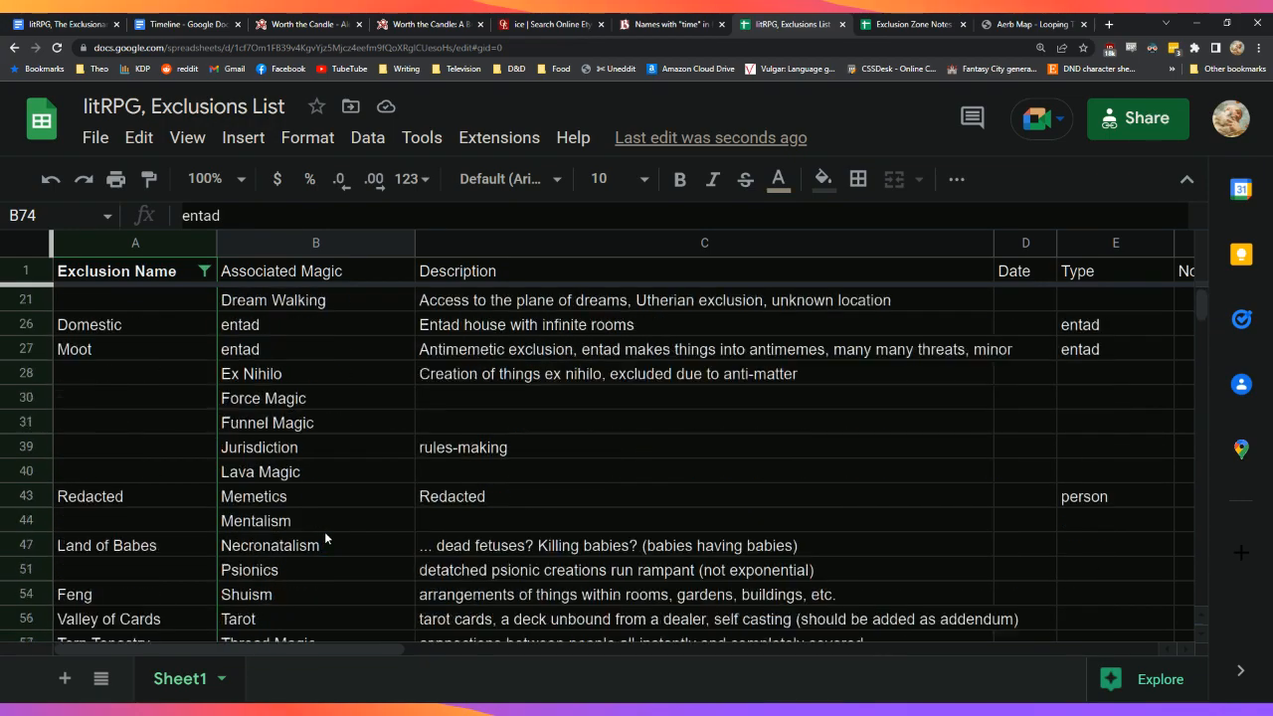
pyautogui.scroll(3, 265, 447)
pyautogui.click(203, 271)
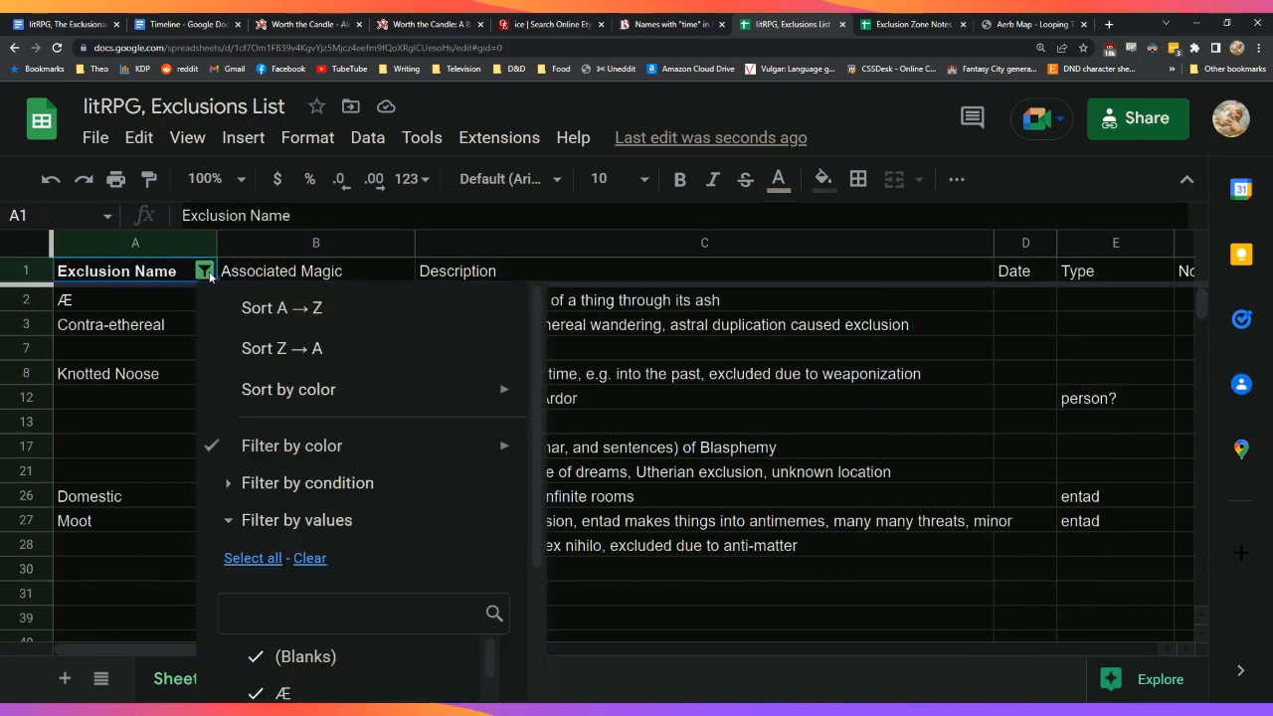
pyautogui.moveTo(392, 446)
pyautogui.moveTo(663, 497)
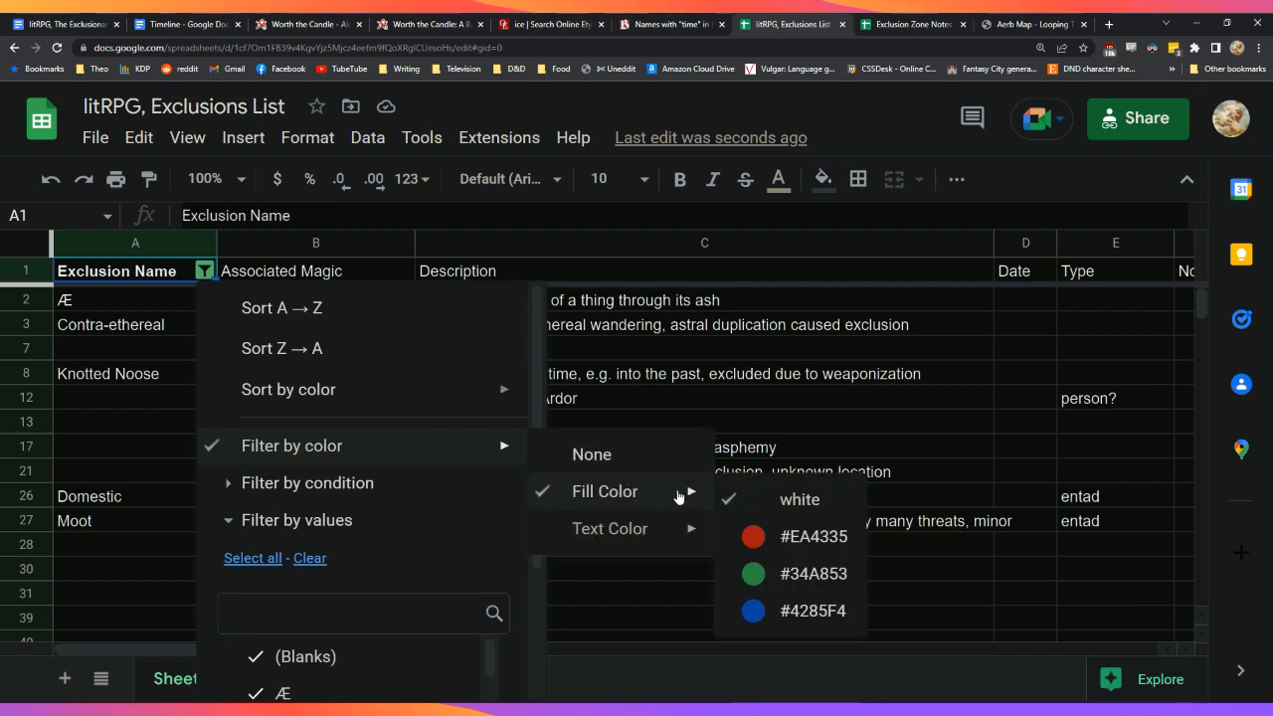
pyautogui.click(771, 577)
pyautogui.click(654, 497)
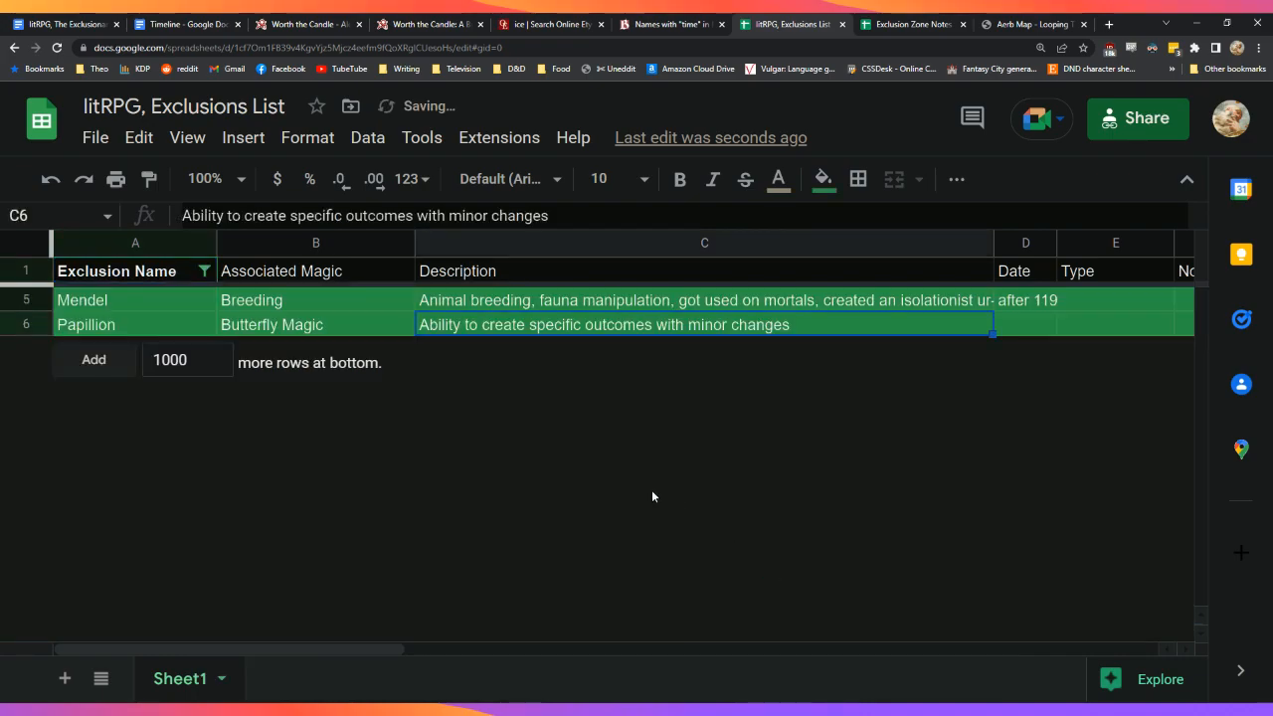
# Step: Switch to The Exclusion Principle document and insert the list "Words of the form ..EZ or .EZ:", from chez to Suez, below the introduction
pyautogui.click(70, 17)
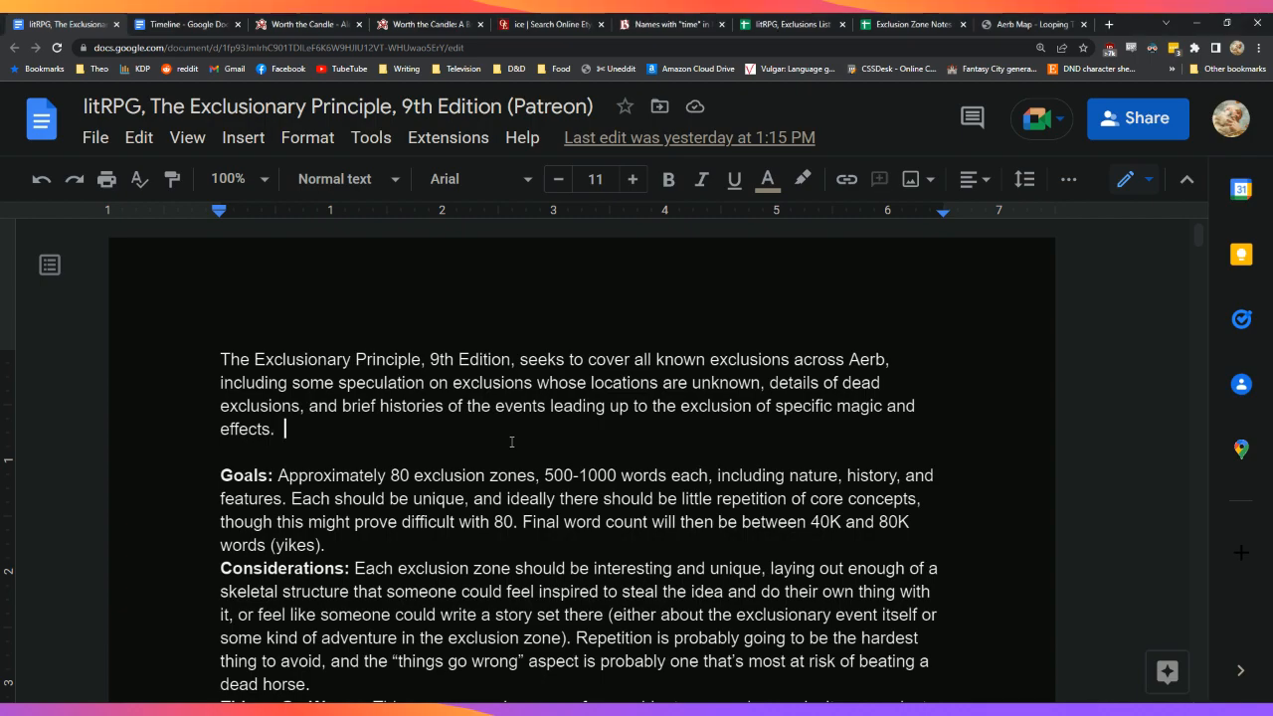
pyautogui.press('Return')
pyautogui.press('Return')
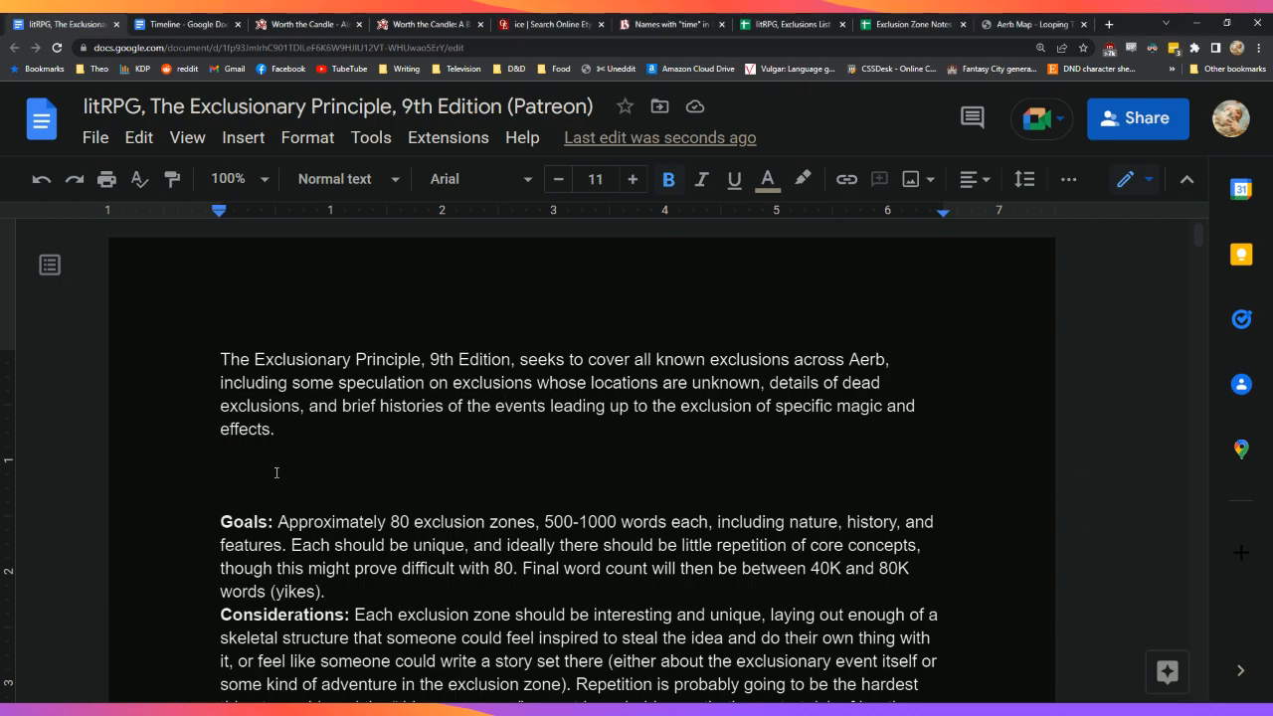
pyautogui.write('Words of the form ..EZ or .EZ: chez, fez, geez, jeez, lez, oyez, prez, Diez, Inez, Suez')
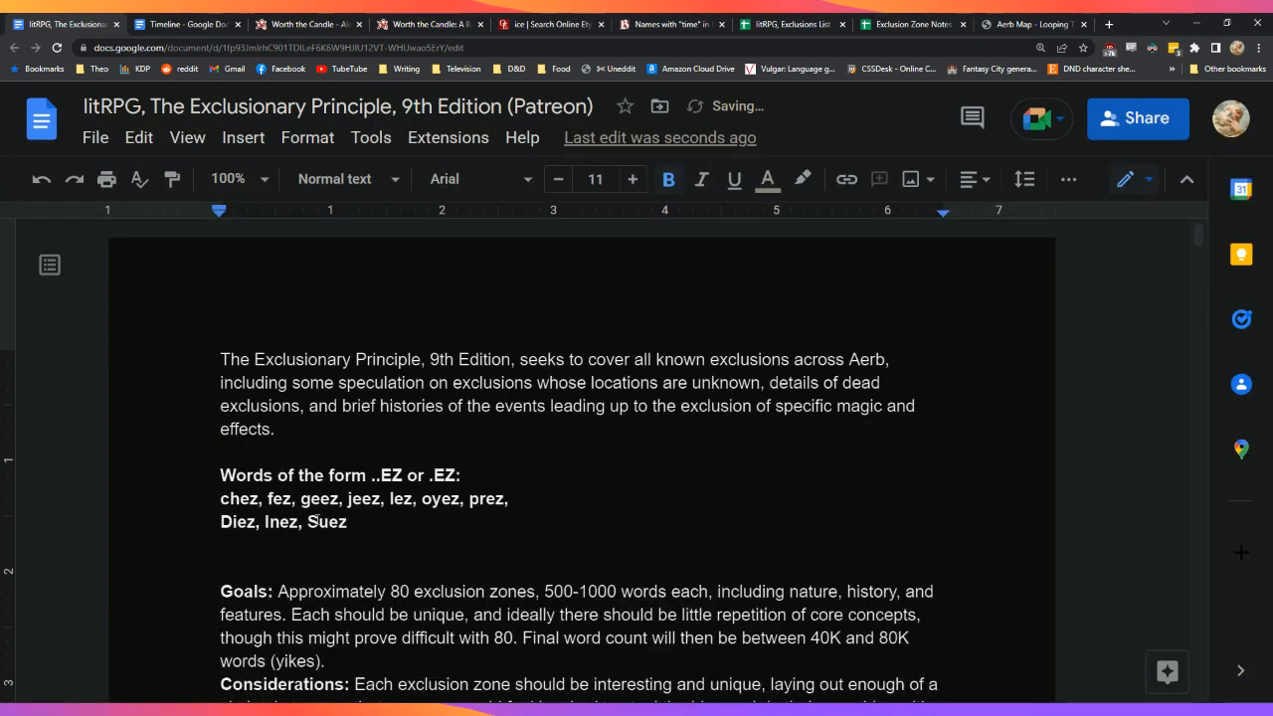
pyautogui.press('BackSpace')
# Step: Remove the bold formatting from the three inserted lines of EZ words
pyautogui.hotkey('shift', 'Up')
pyautogui.hotkey('shift', 'Up')
pyautogui.hotkey('shift', 'Up')
pyautogui.hotkey('shift', 'Down')
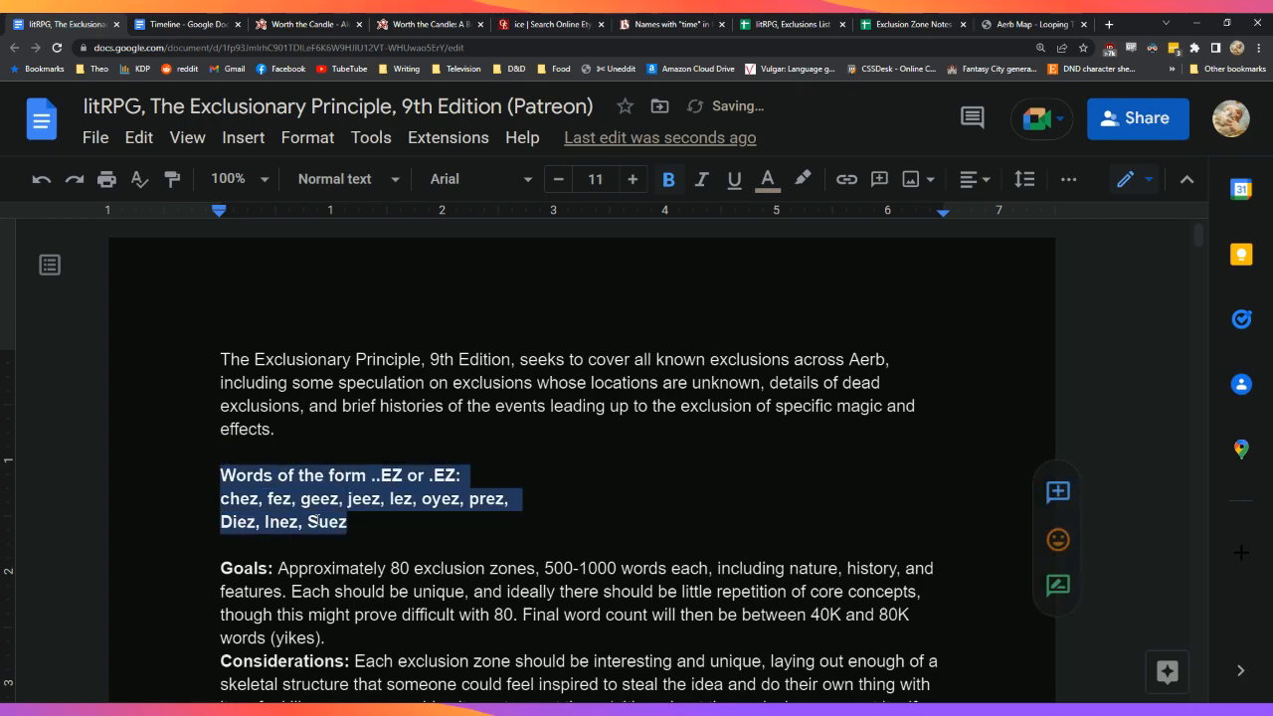
pyautogui.rightClick(314, 500)
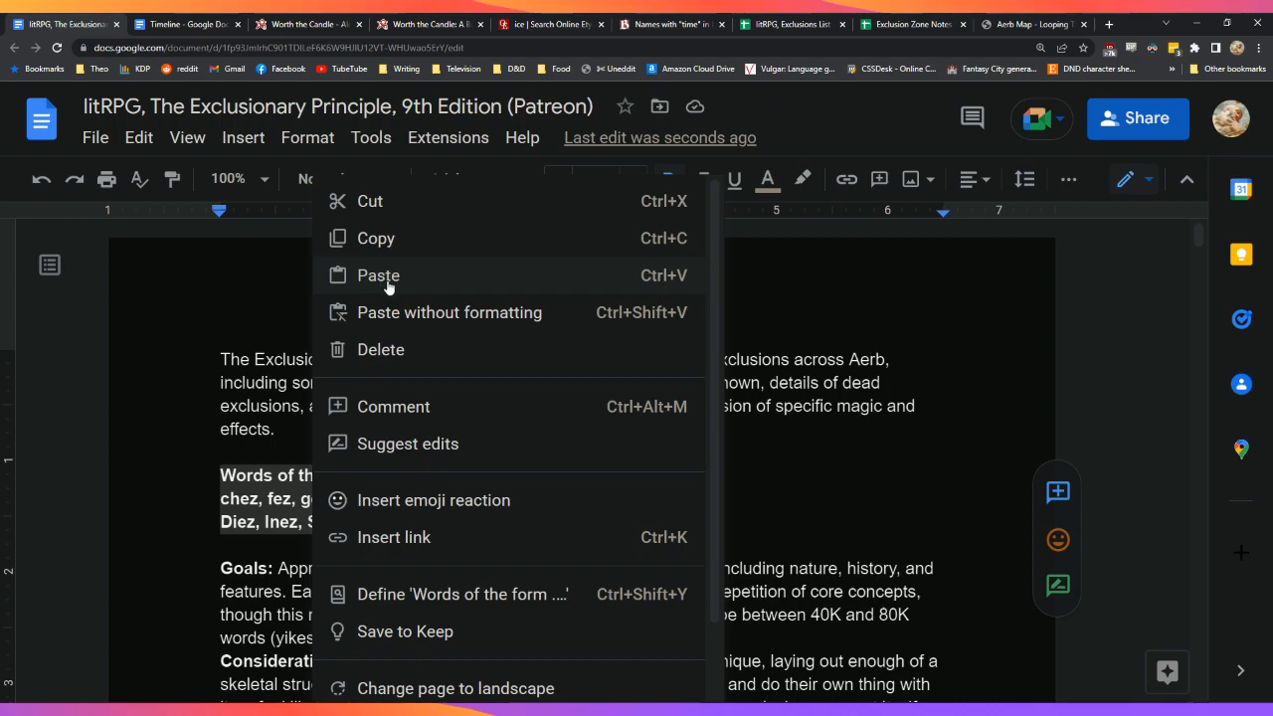
pyautogui.click(154, 537)
pyautogui.moveTo(154, 537); pyautogui.dragTo(198, 476)
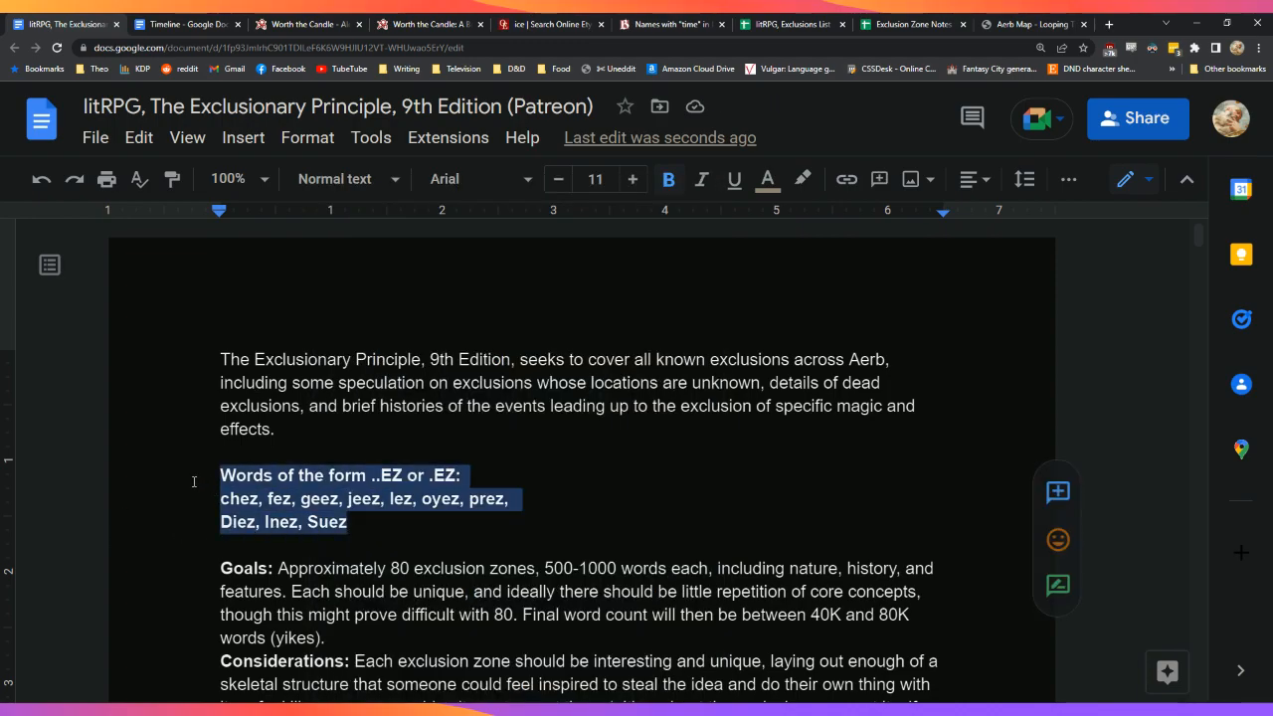
pyautogui.hotkey('ctrl', 'b')
pyautogui.click(389, 520)
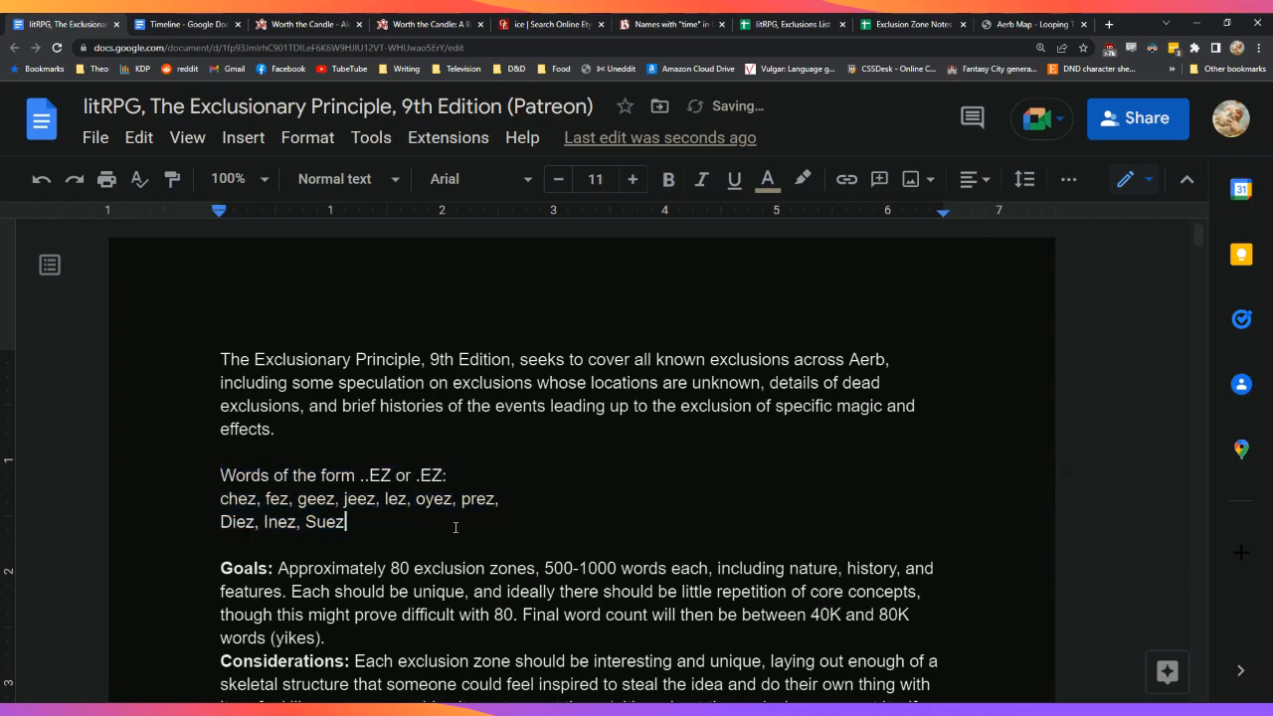
# Step: Add a new line reading "Sez, pez, rez" at the end of the EZ word list
pyautogui.press('Return')
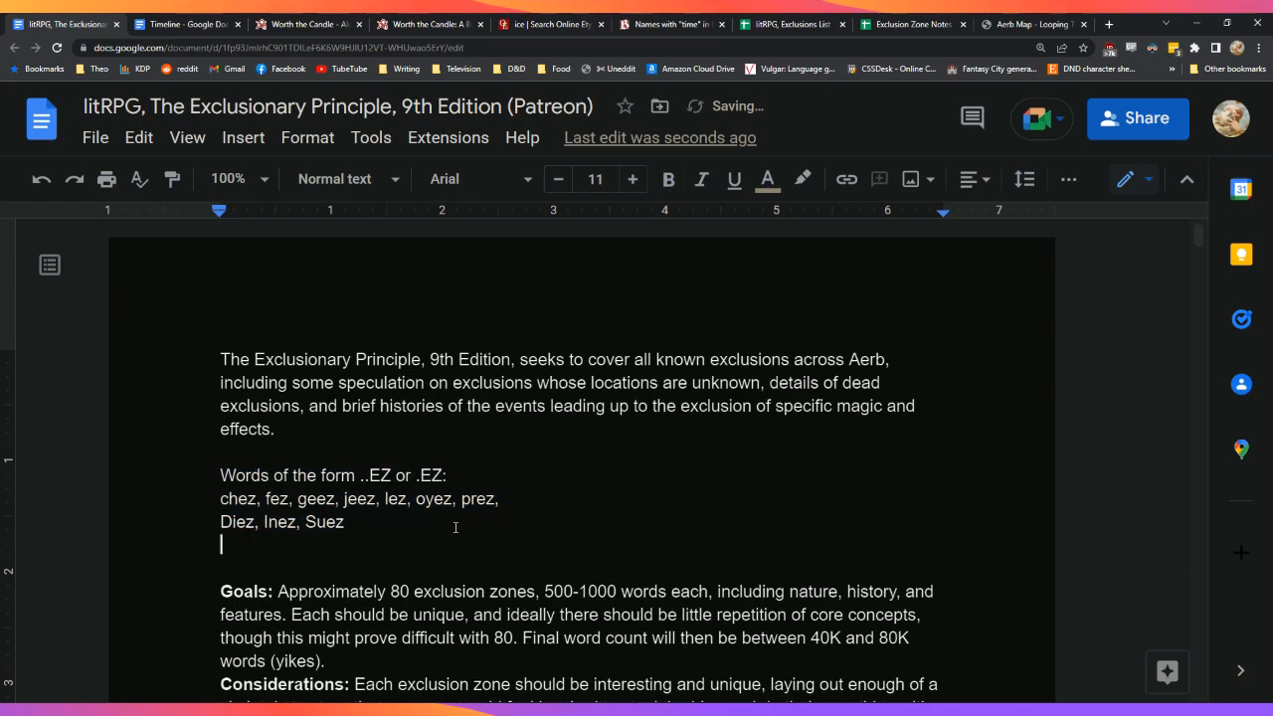
pyautogui.press('BackSpace')
pyautogui.press('Up')
pyautogui.press('Down')
pyautogui.press('Return')
pyautogui.write('Sezm')
pyautogui.press('BackSpace')
pyautogui.press('BackSpace')
pyautogui.write(', pez, ')
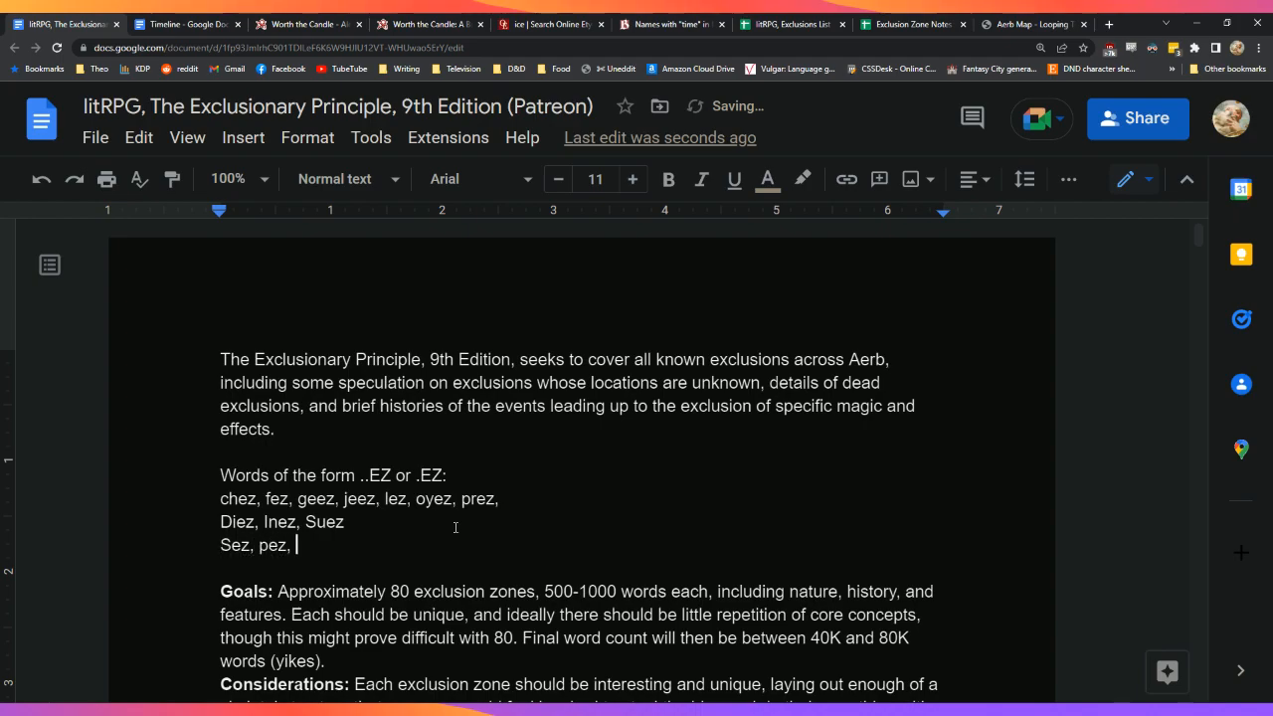
pyautogui.write('rez')
pyautogui.press('Down')
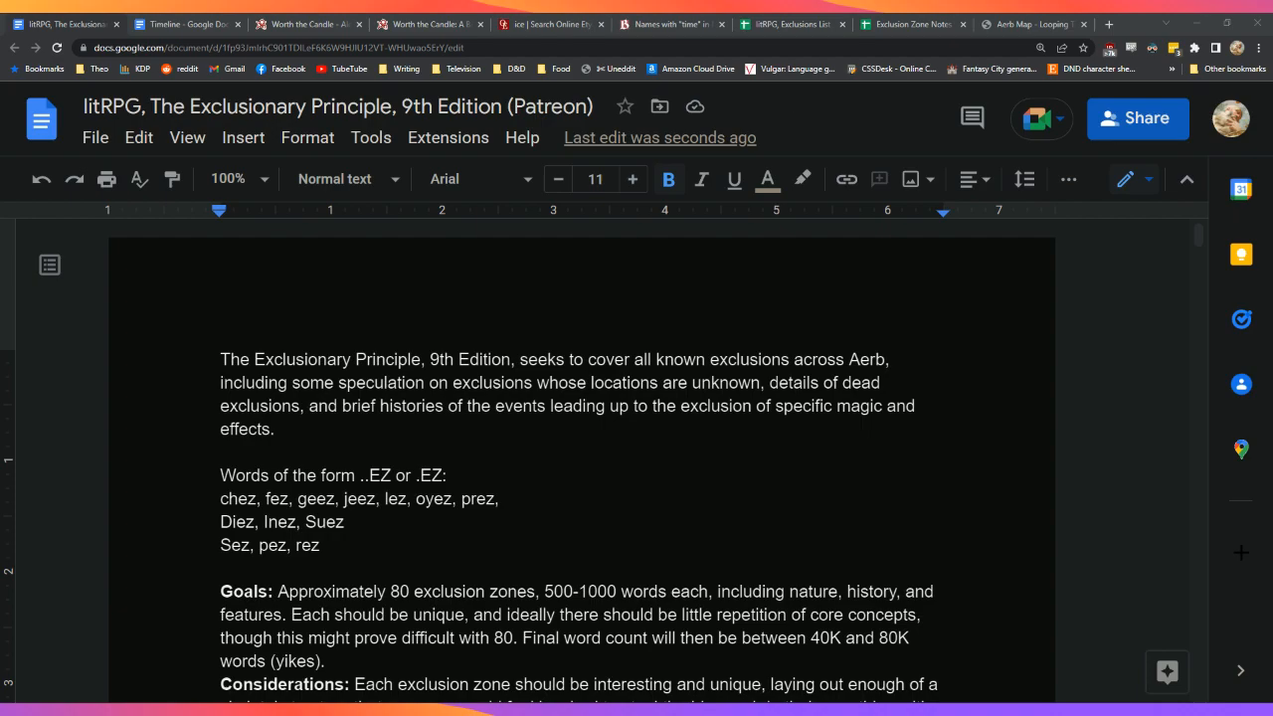
# Step: Check the word count of the whole document
pyautogui.doubleClick(440, 579)
pyautogui.click(440, 579)
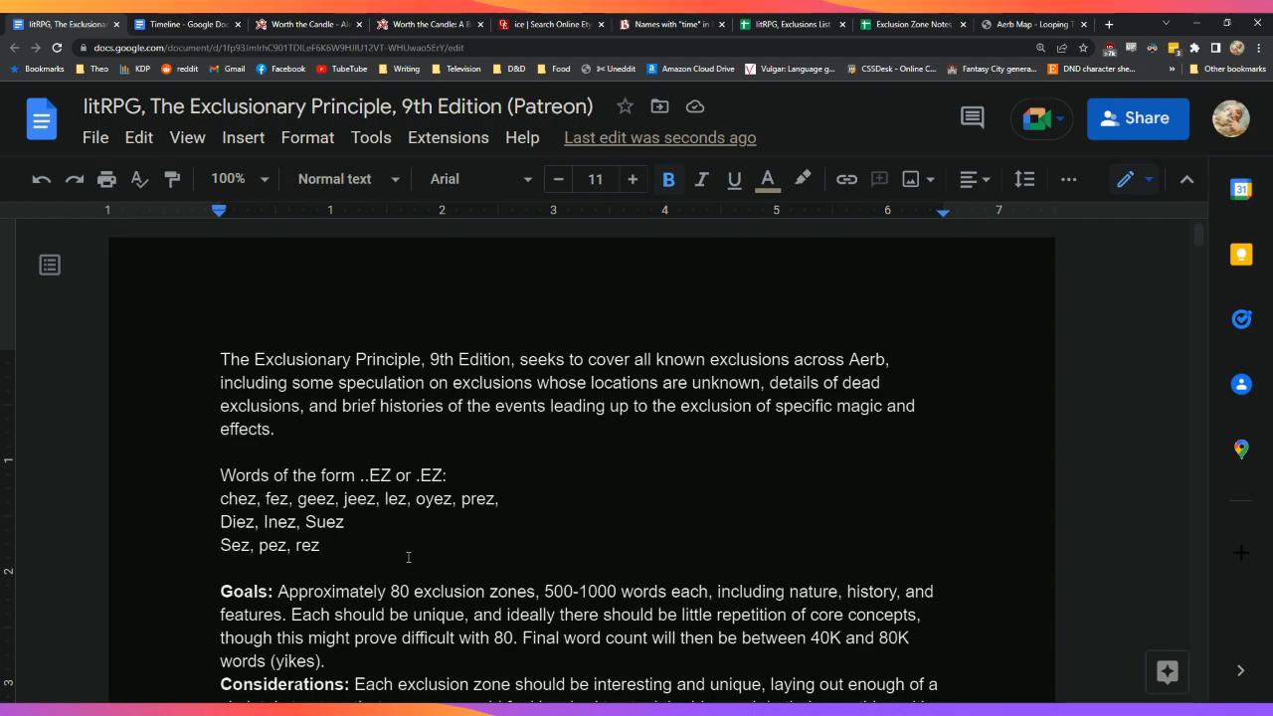
pyautogui.hotkey('ctrl', 'shift', 'c')
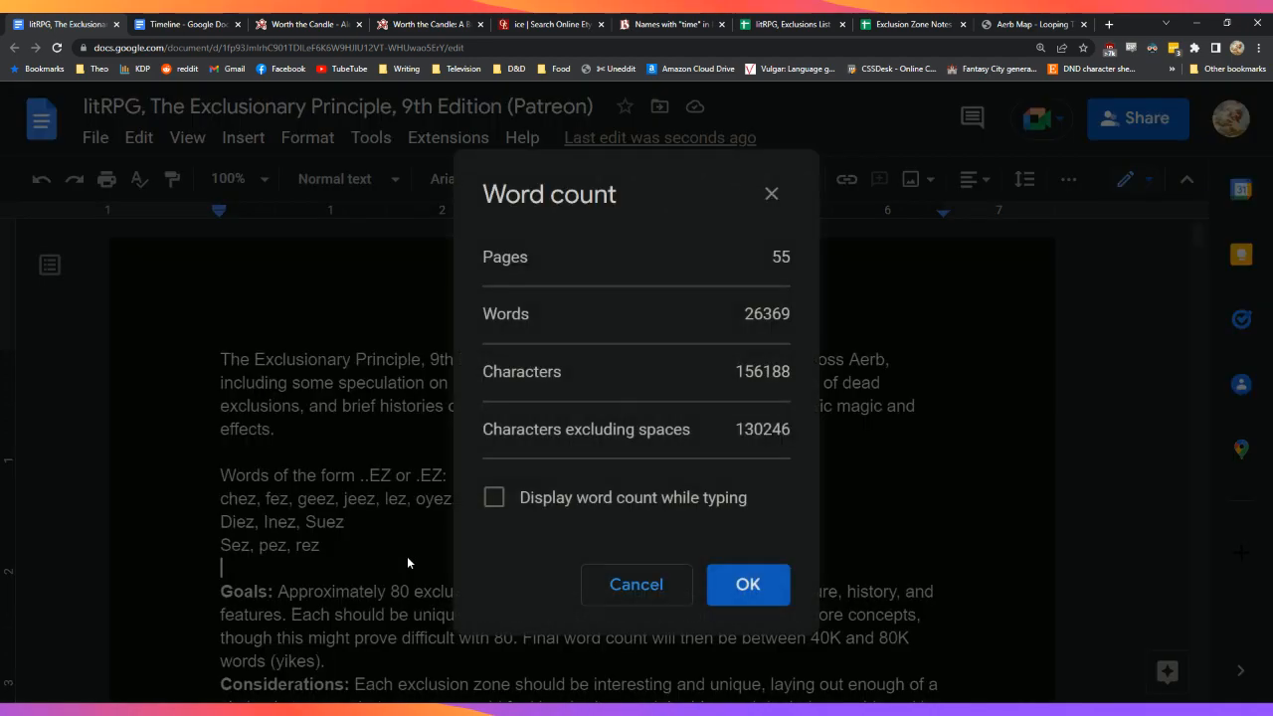
pyautogui.click(724, 588)
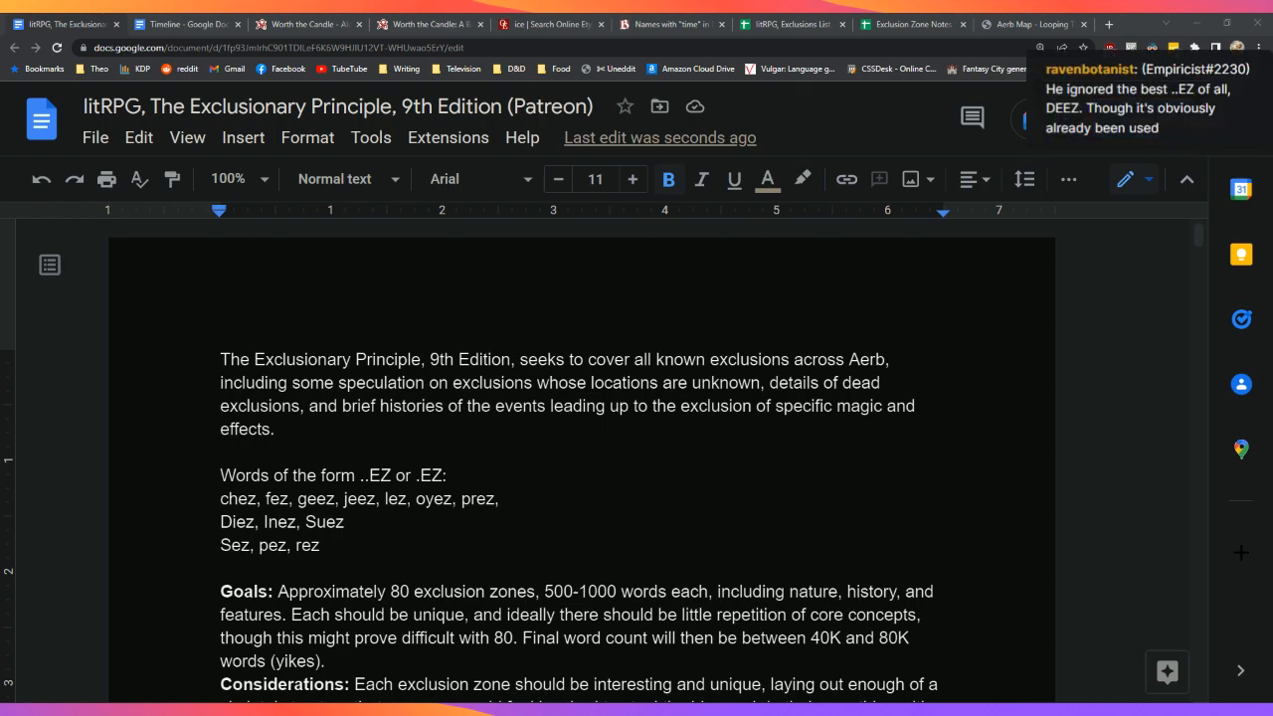
# Step: Review the document's planning notes and first exclusion zone entry, and the Adamham and Papillon entries near the end
pyautogui.click(915, 405)
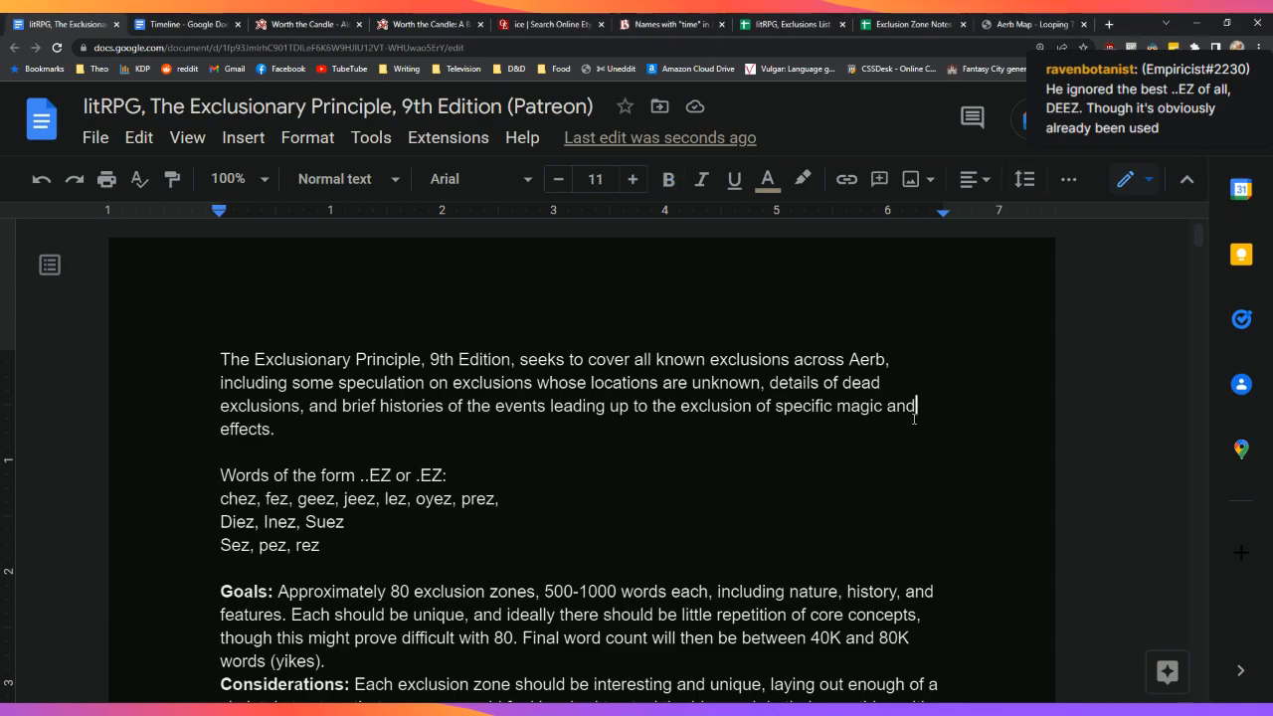
pyautogui.scroll(-3, 915, 444)
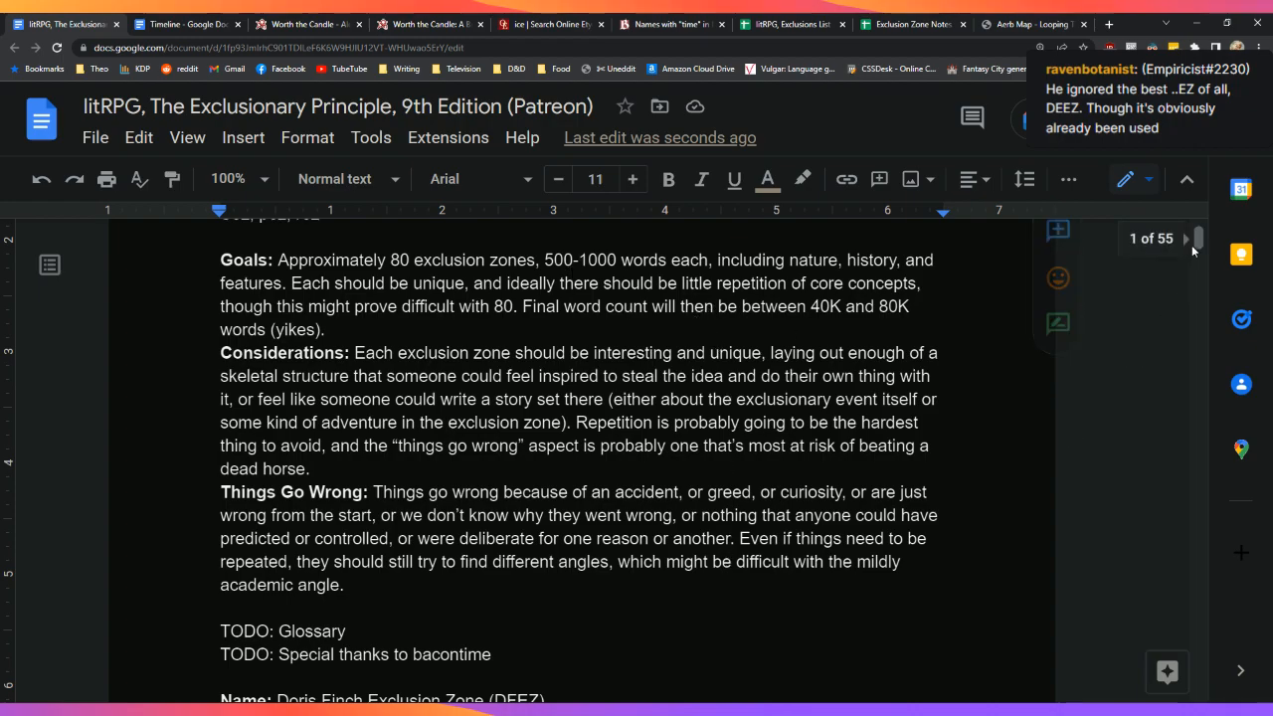
pyautogui.moveTo(1196, 242)
pyautogui.mouseDown()
pyautogui.moveTo(1202, 388)
pyautogui.moveTo(1185, 224)
pyautogui.mouseUp()
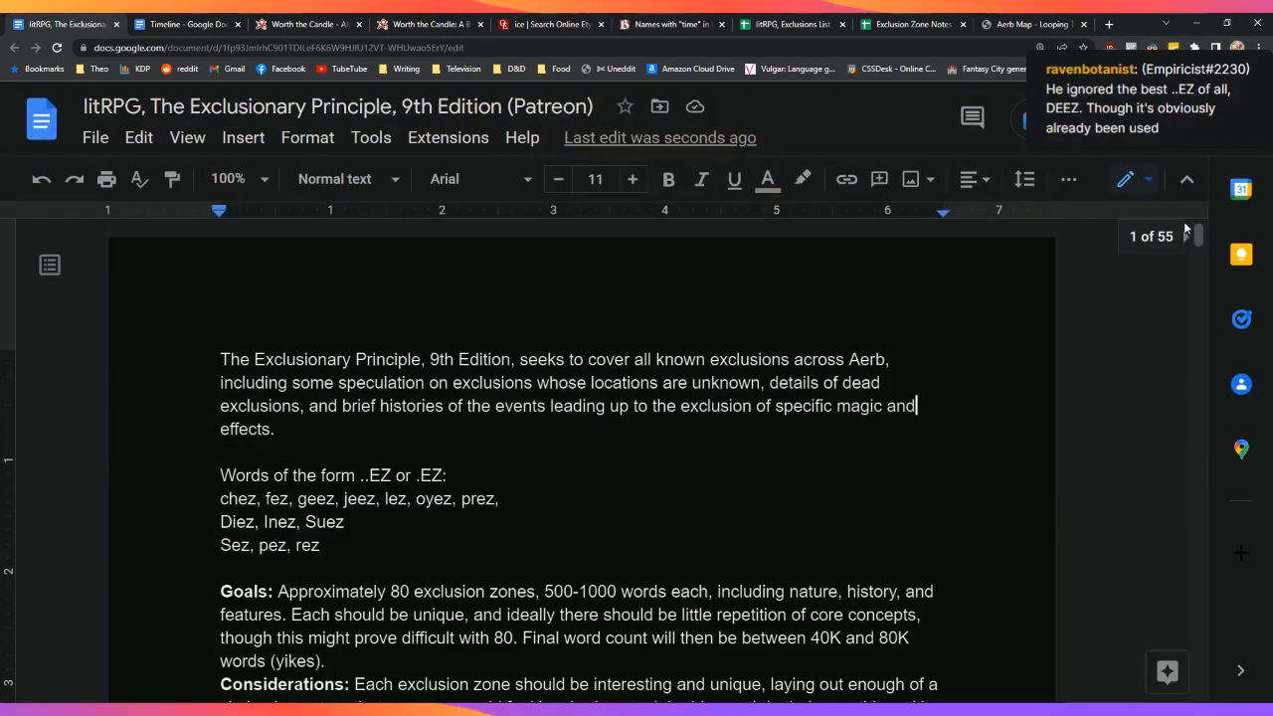
pyautogui.scroll(-3, 959, 479)
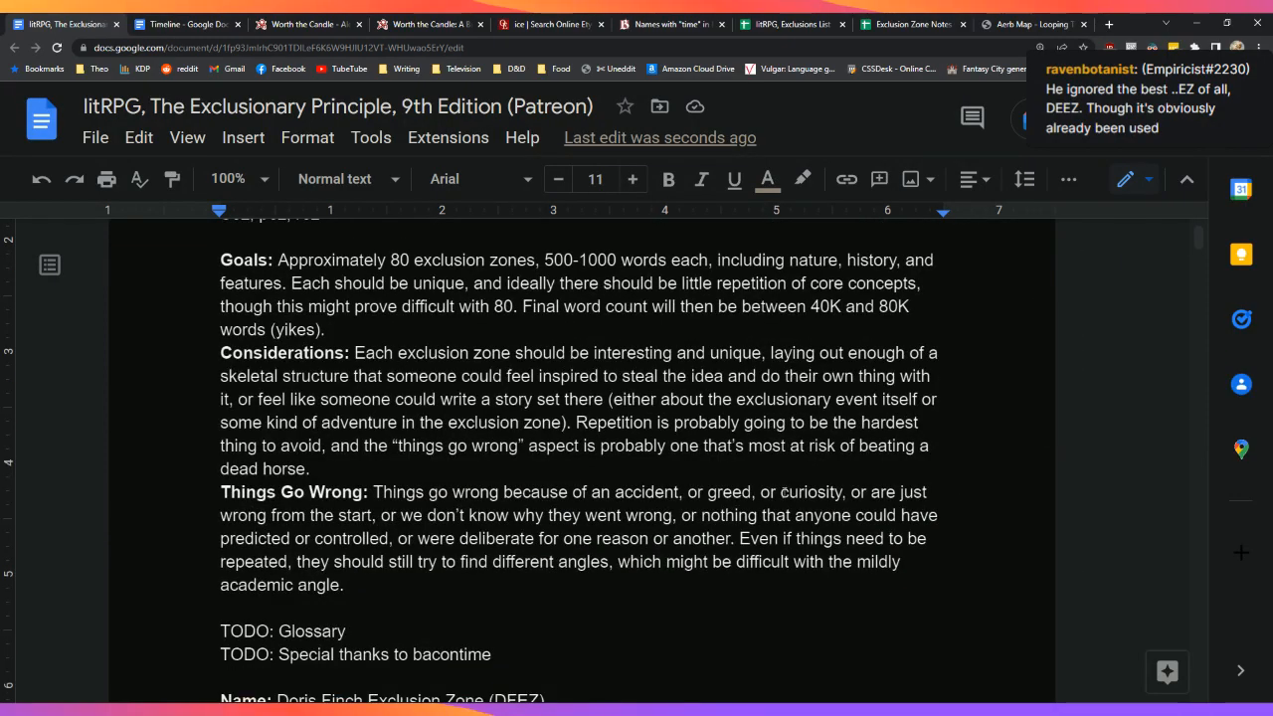
pyautogui.scroll(-12, 744, 453)
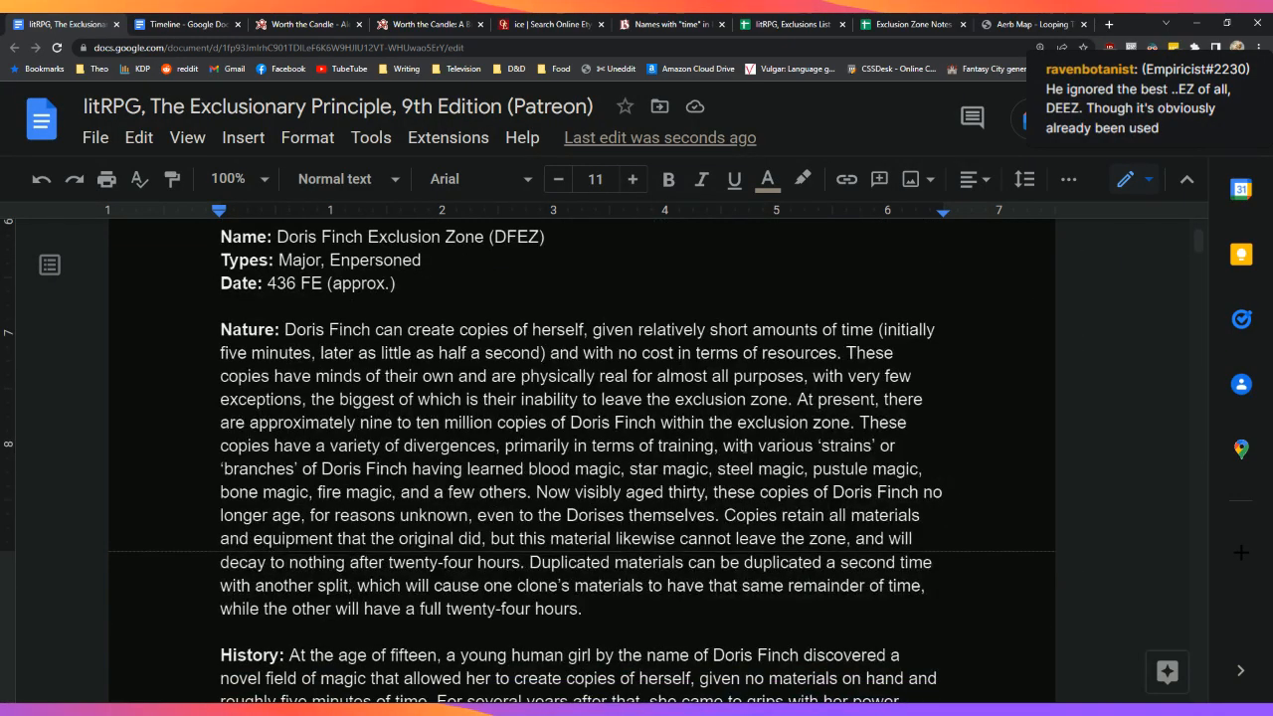
pyautogui.moveTo(1196, 263); pyautogui.dragTo(1205, 687)
pyautogui.scroll(9, 965, 537)
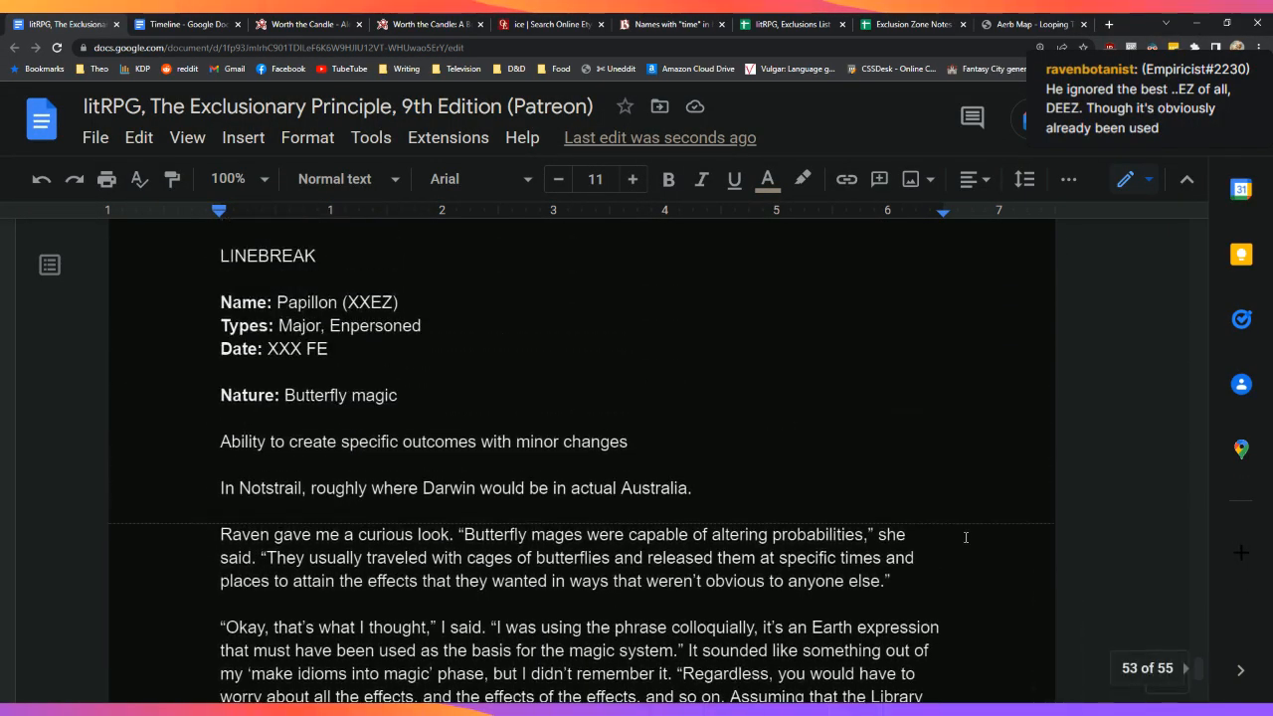
pyautogui.scroll(-4, 960, 535)
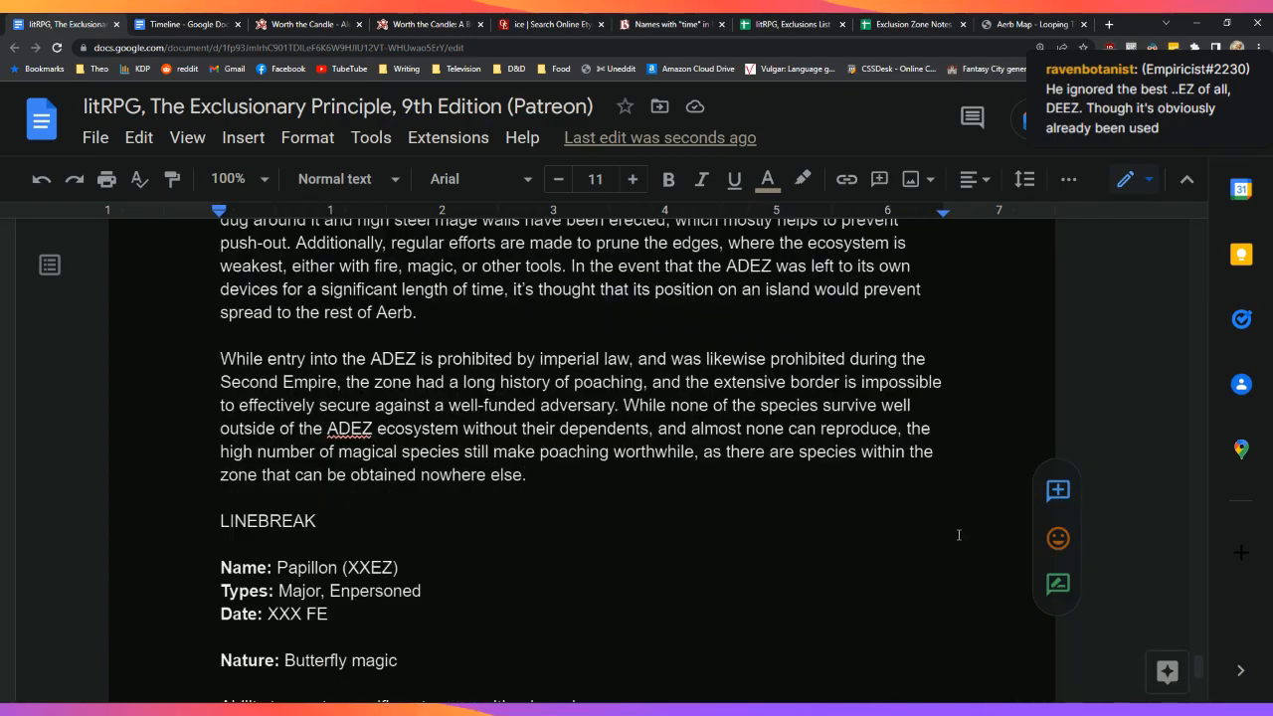
pyautogui.scroll(3, 959, 535)
pyautogui.scroll(10, 959, 535)
pyautogui.scroll(9, 959, 536)
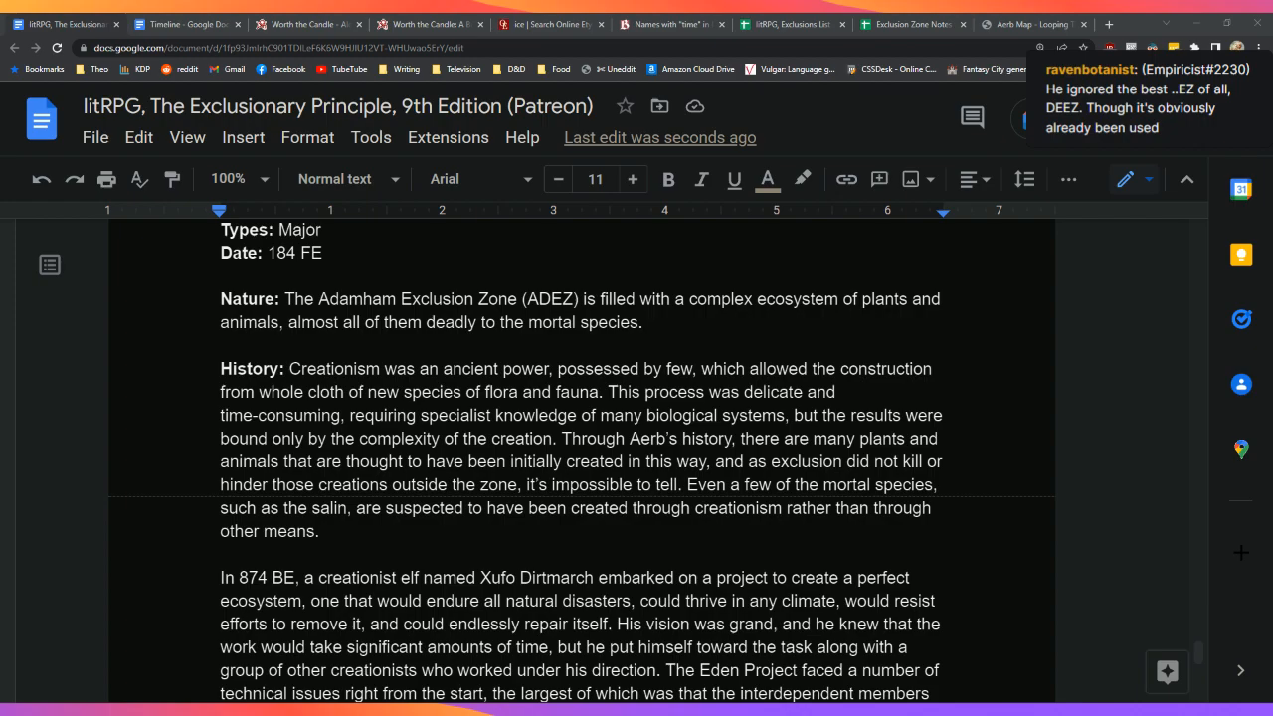
pyautogui.scroll(2, 577, 458)
pyautogui.scroll(-6, 577, 458)
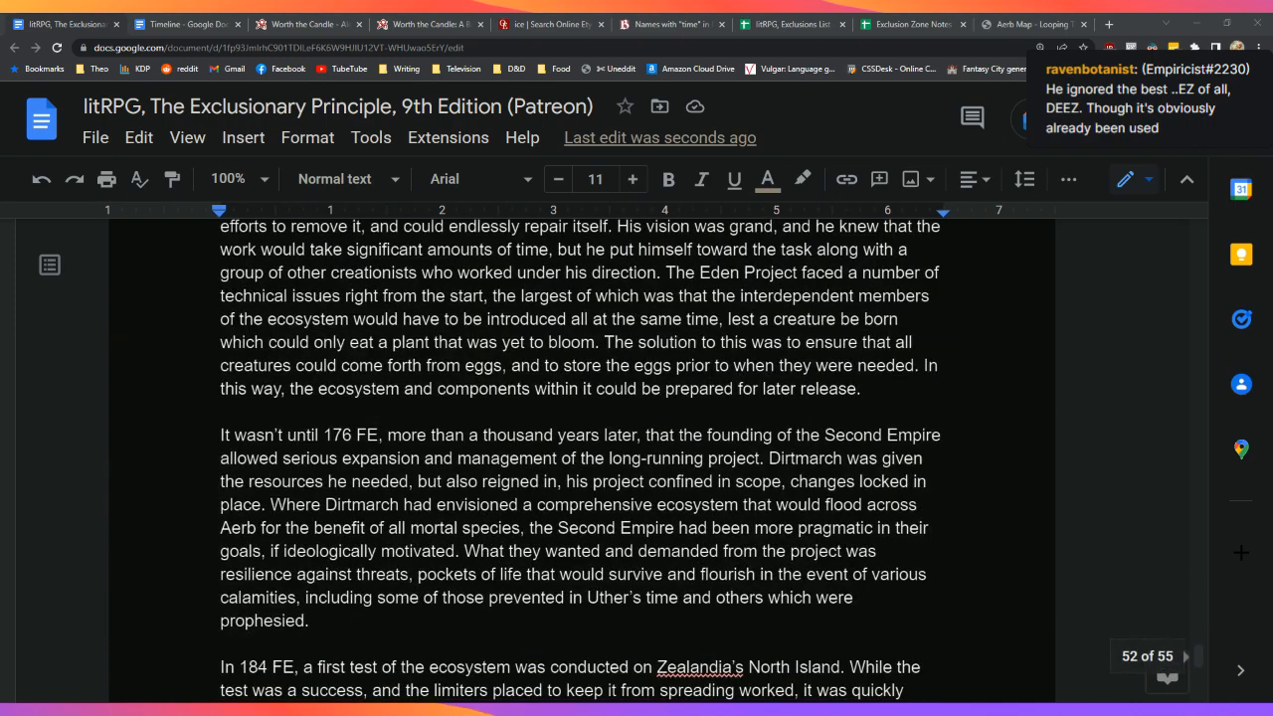
pyautogui.scroll(5, 577, 458)
pyautogui.scroll(-12, 577, 458)
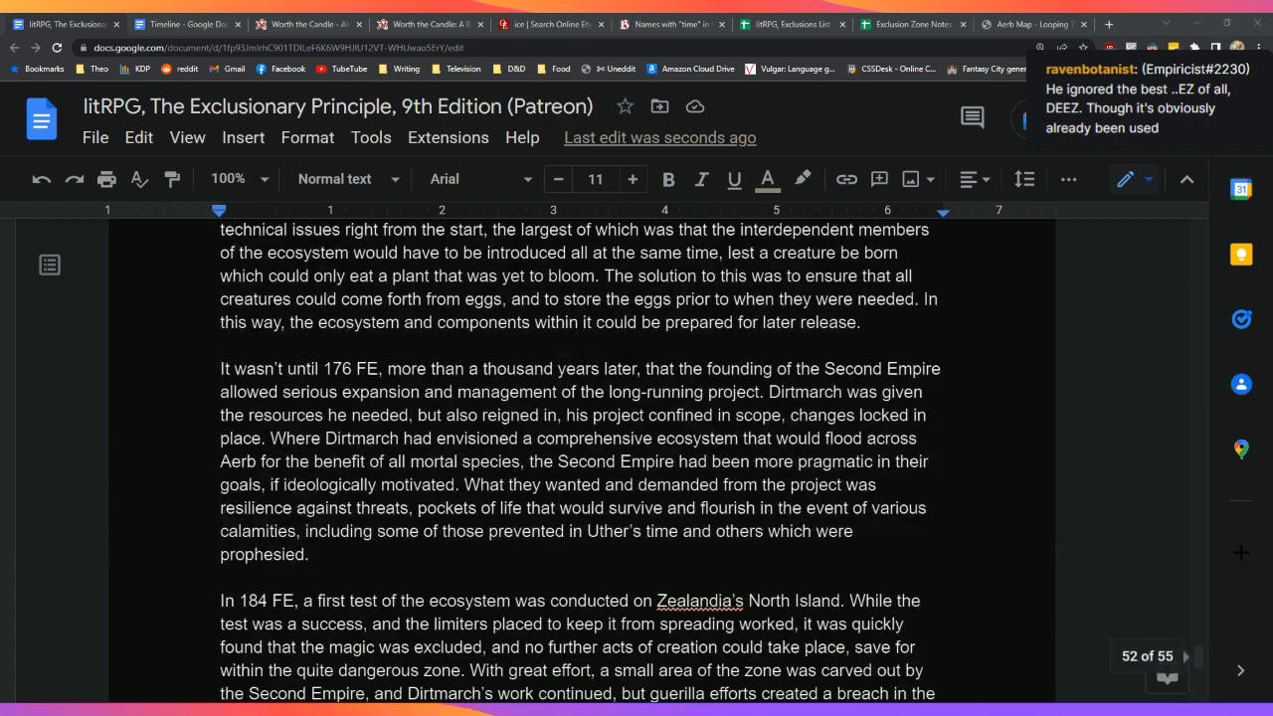
pyautogui.scroll(-9, 577, 458)
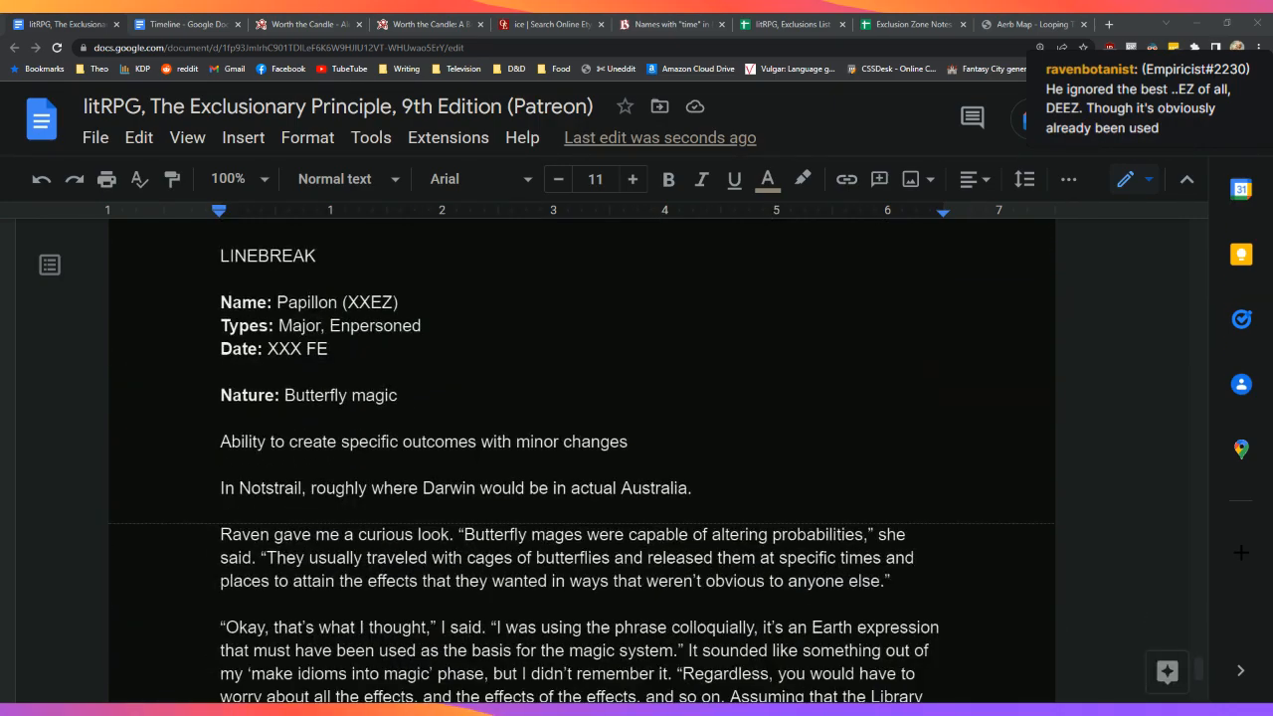
# Step: Look over the Papillon entry, from its header fields and short notes through the pasted excerpts down to the start of the Breeding entry
pyautogui.scroll(-8, 577, 458)
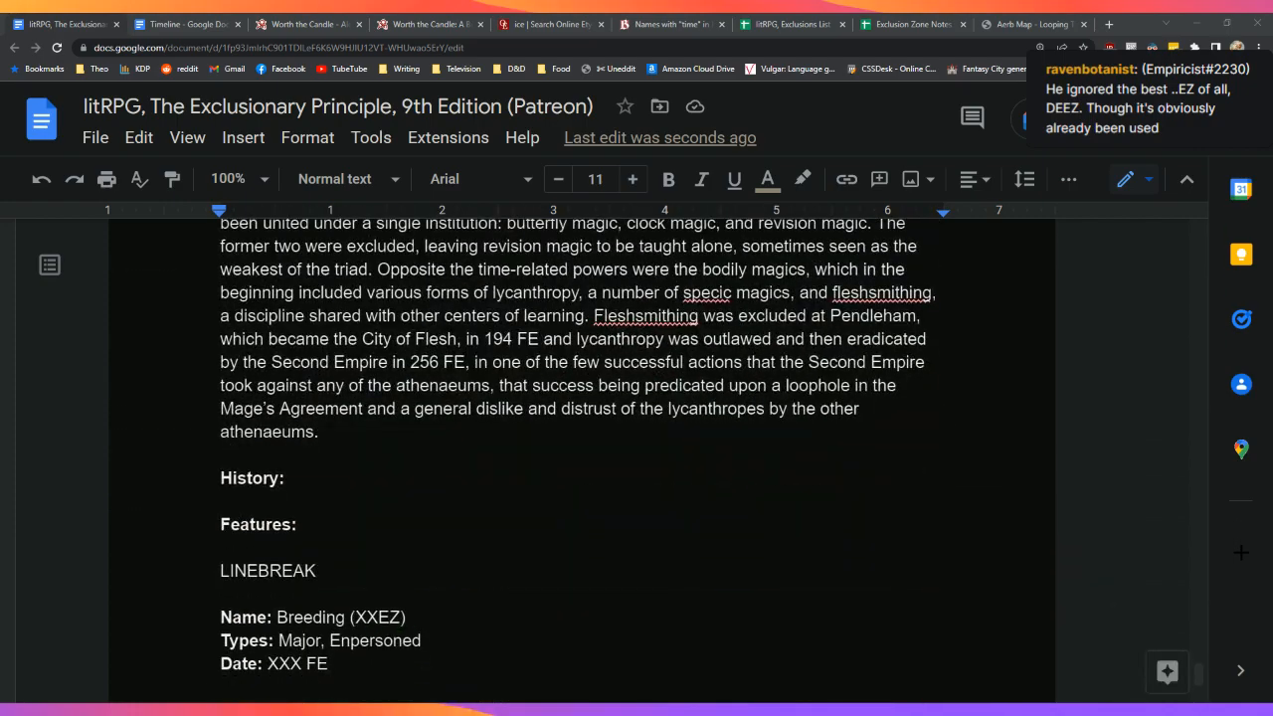
pyautogui.scroll(4, 577, 458)
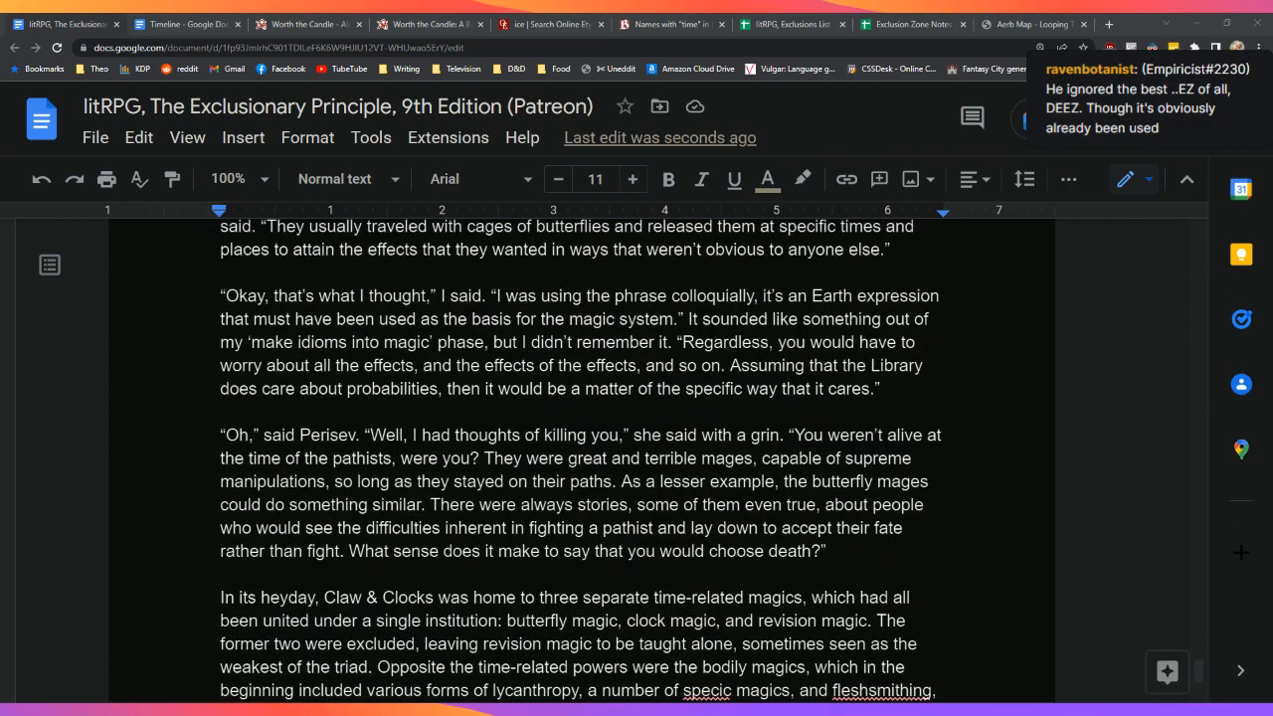
pyautogui.scroll(5, 577, 458)
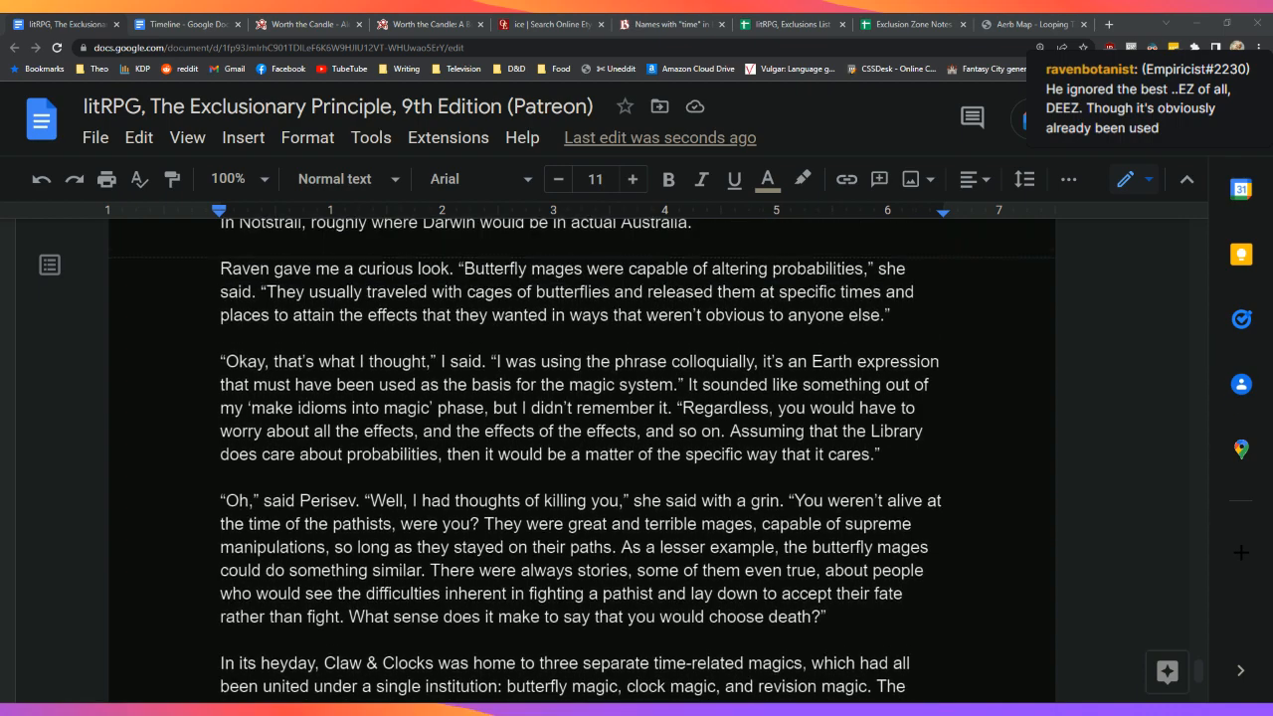
pyautogui.scroll(-2, 577, 457)
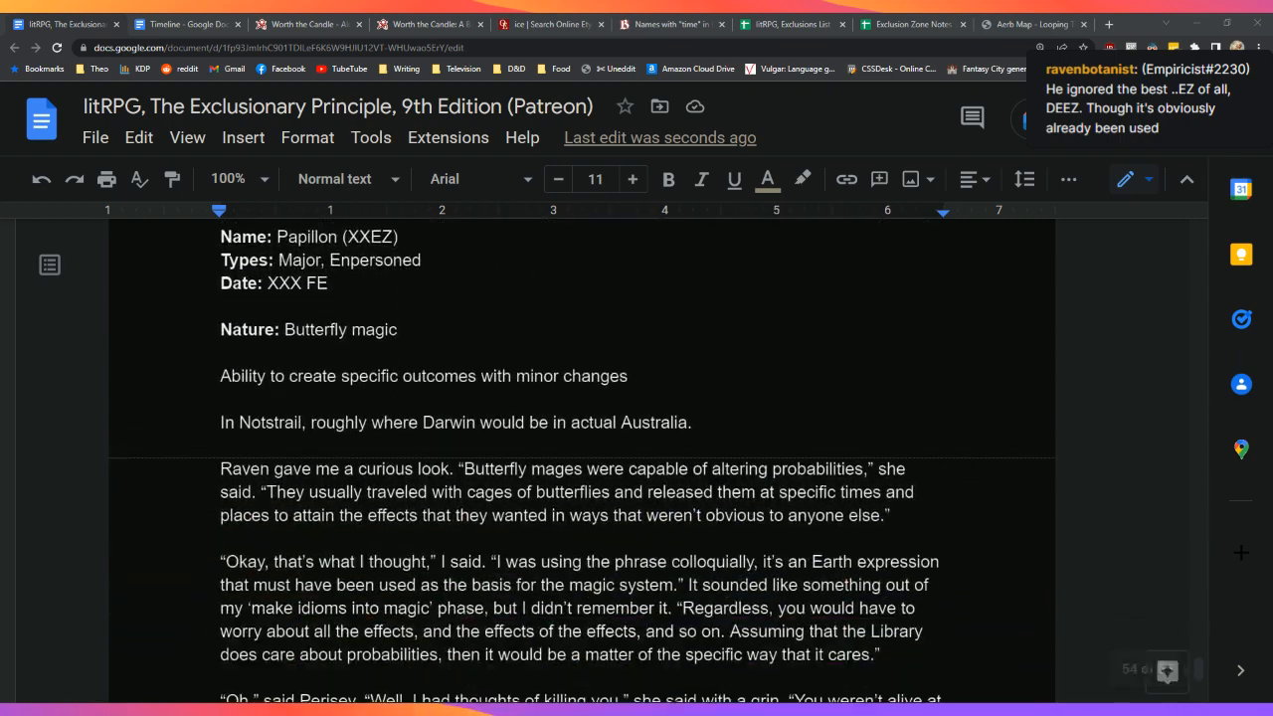
pyautogui.click(217, 375)
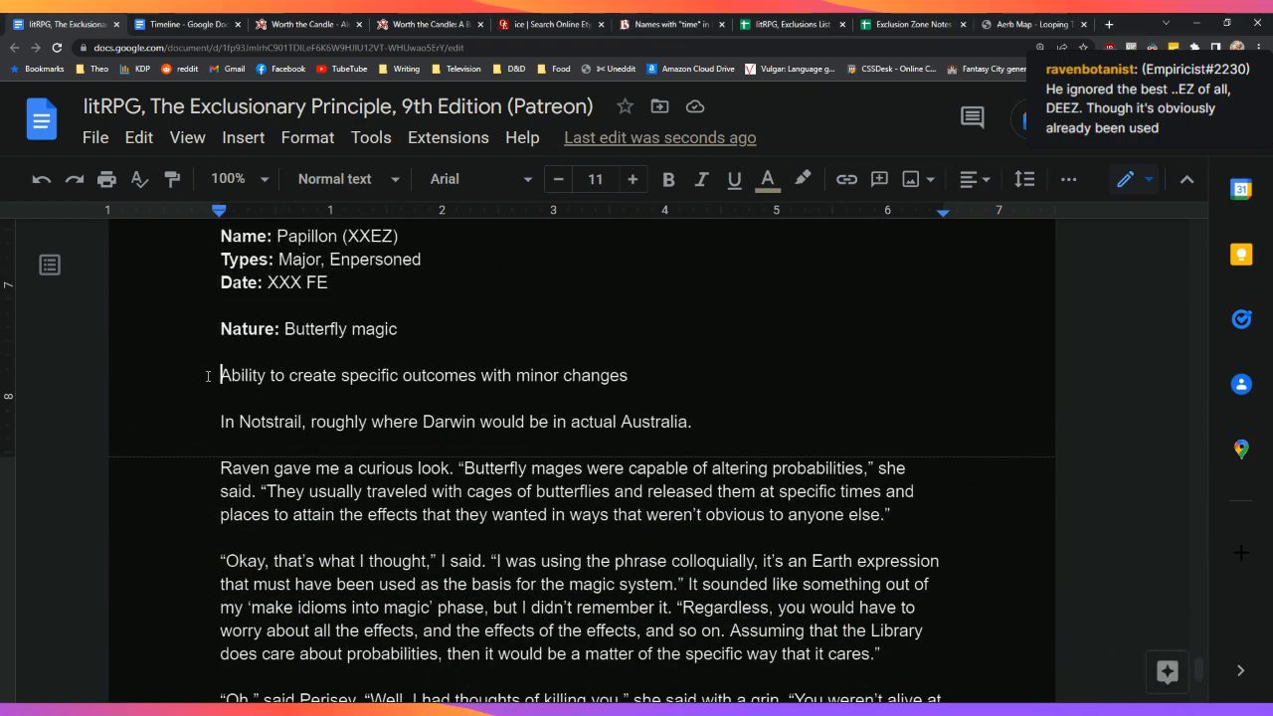
pyautogui.moveTo(214, 469); pyautogui.dragTo(398, 451)
pyautogui.scroll(5, 448, 513)
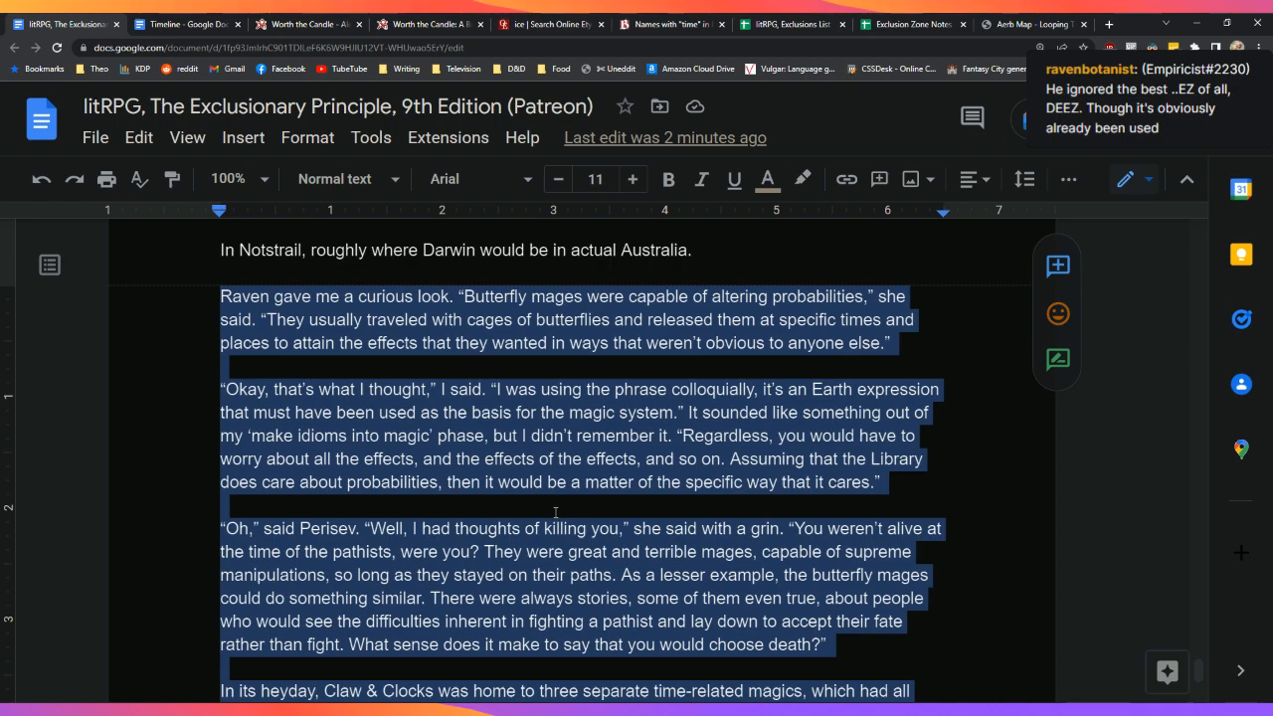
pyautogui.click(555, 513)
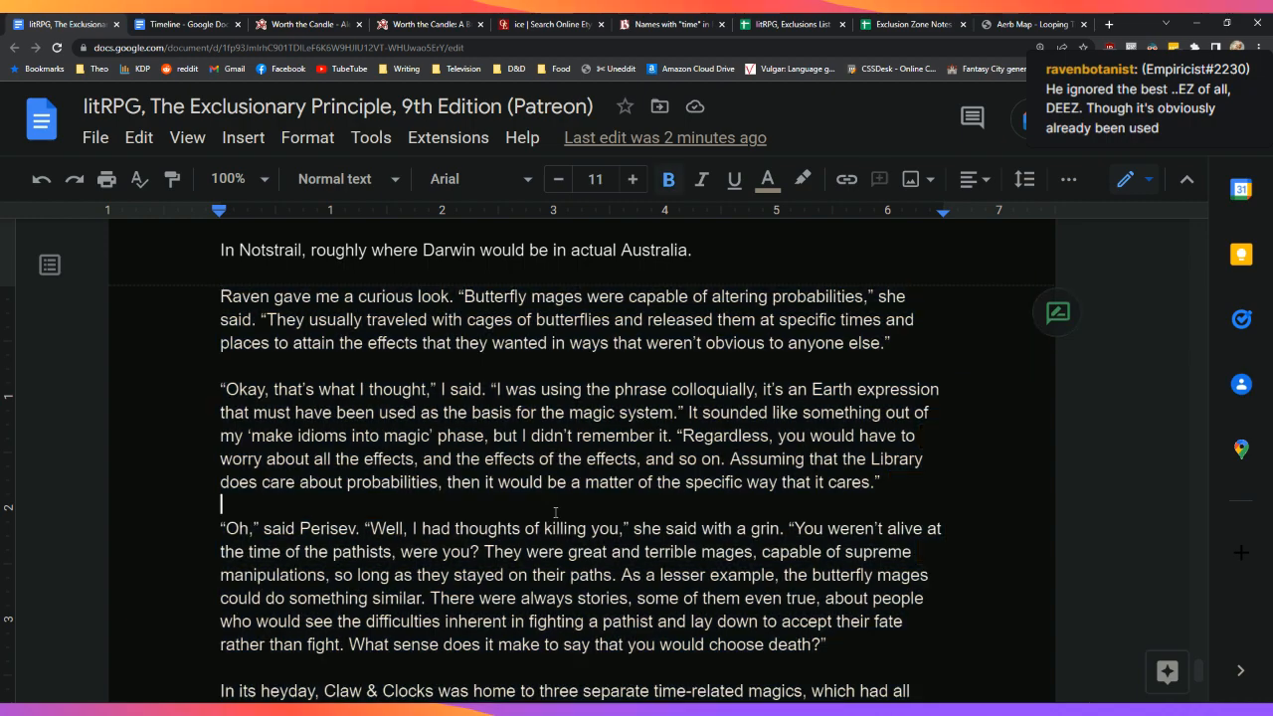
# Step: Read the Papillon excerpts on butterfly mages altering probabilities, idiom-based magic, the pathists, and the Claw & Clocks athenaeum
pyautogui.moveTo(464, 296); pyautogui.dragTo(865, 304)
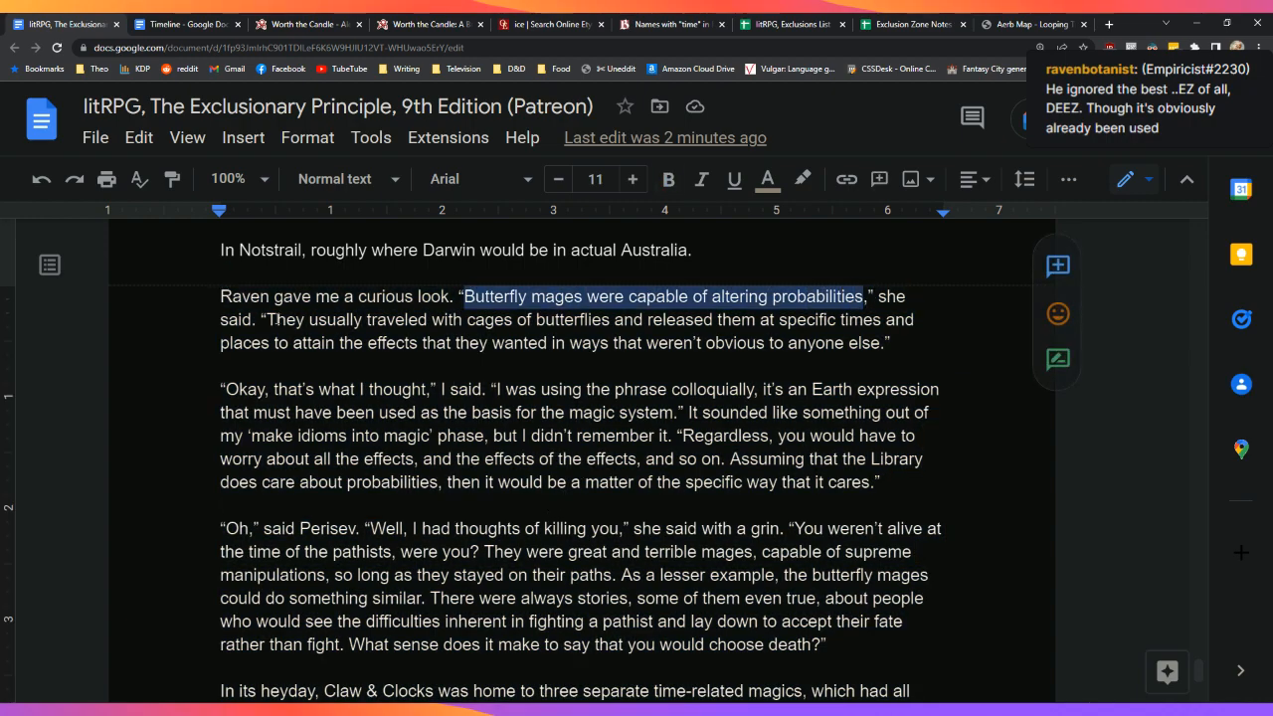
pyautogui.moveTo(270, 319); pyautogui.dragTo(816, 353)
pyautogui.click(961, 350)
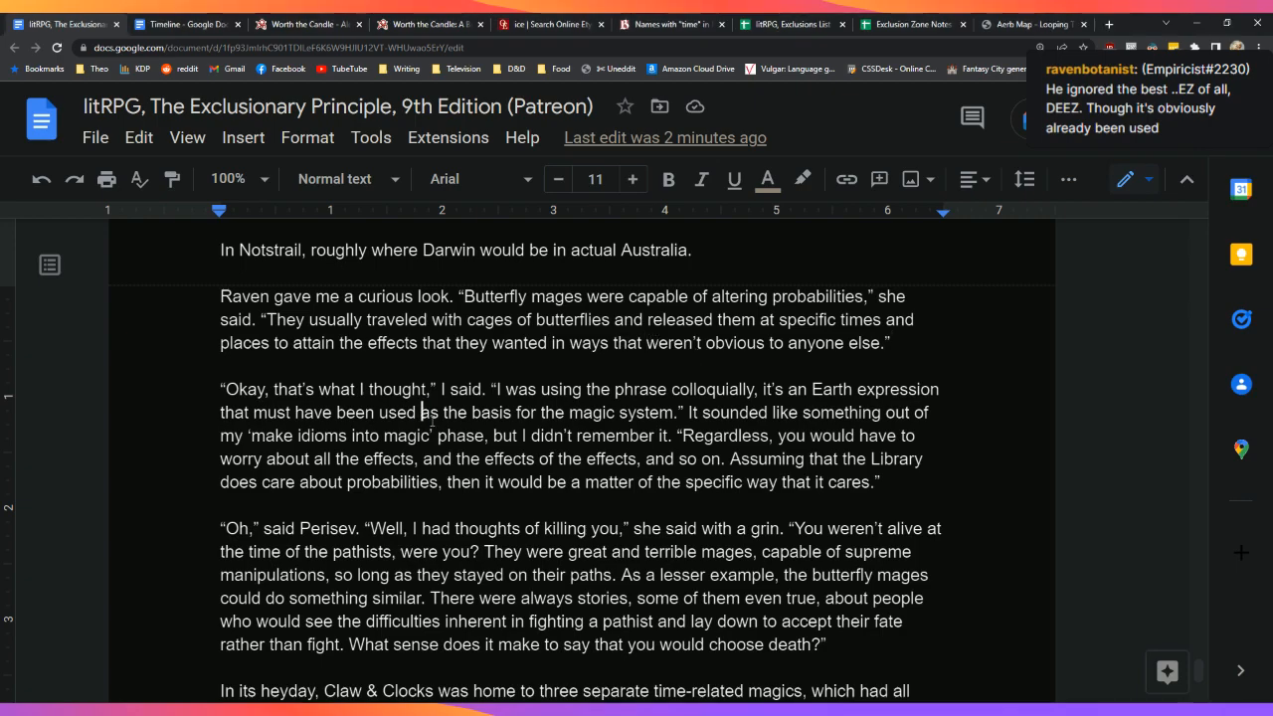
pyautogui.moveTo(421, 411); pyautogui.dragTo(512, 458)
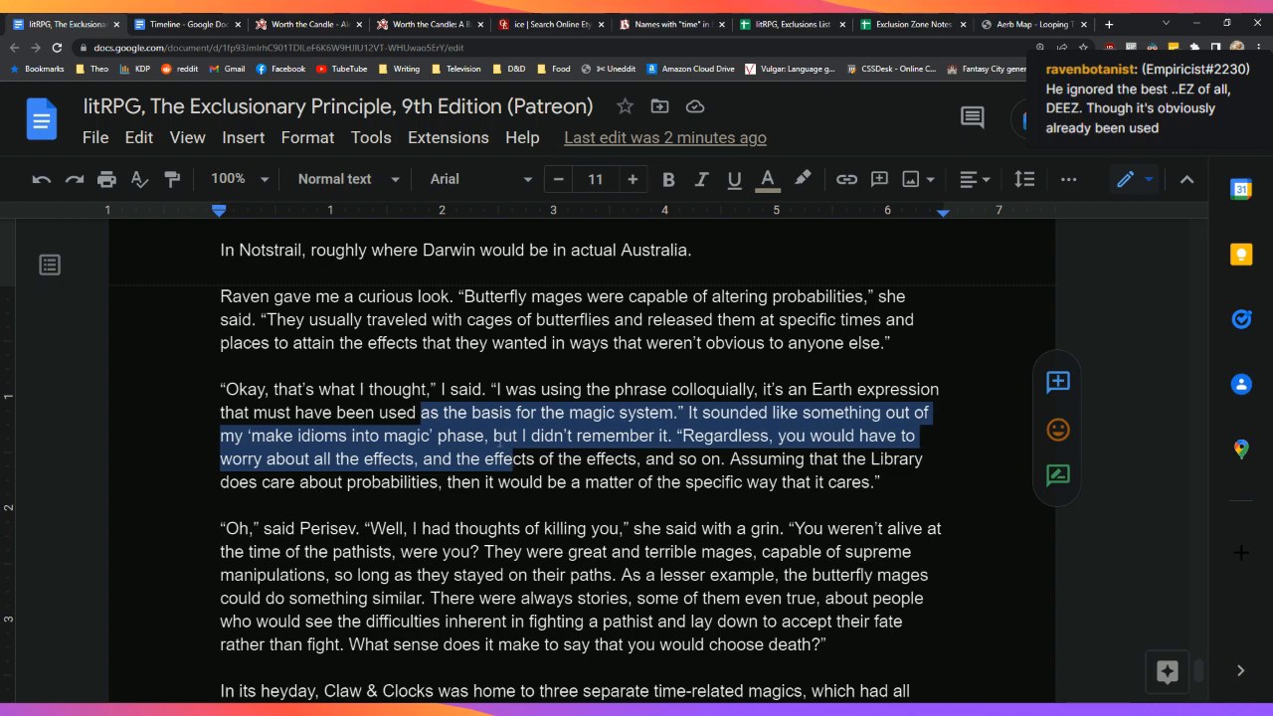
pyautogui.click(328, 435)
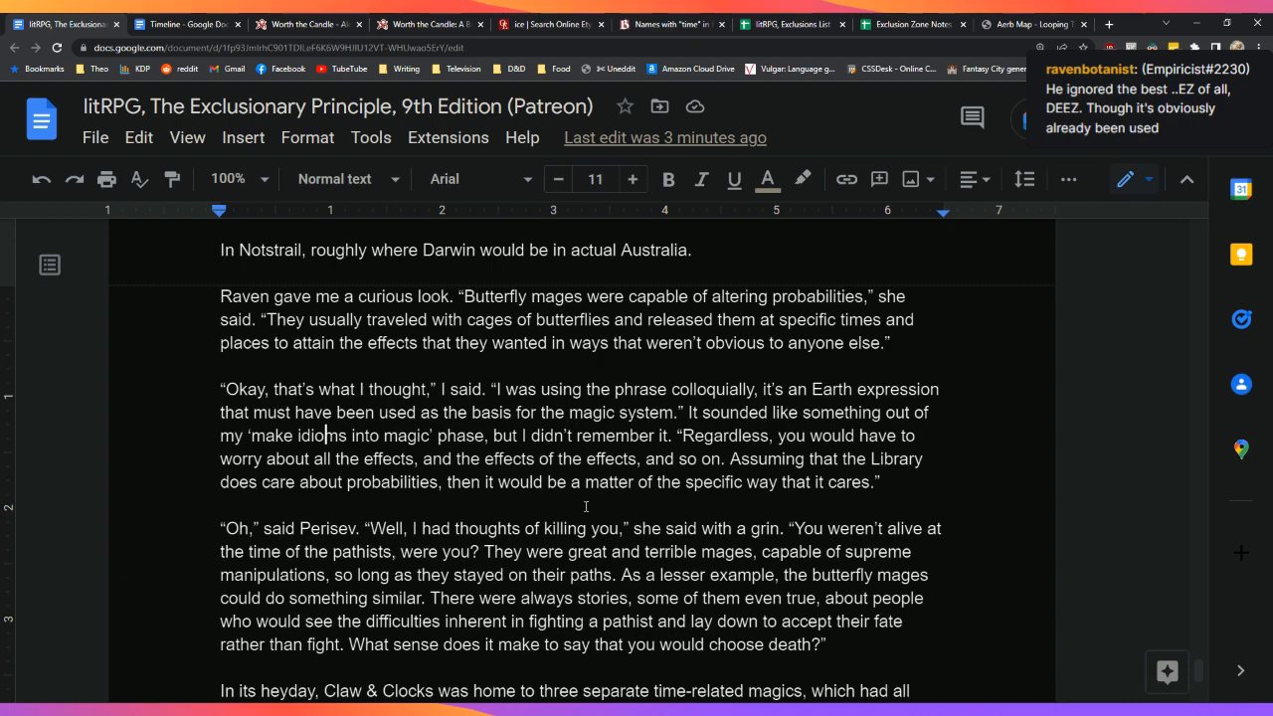
pyautogui.scroll(-3, 582, 504)
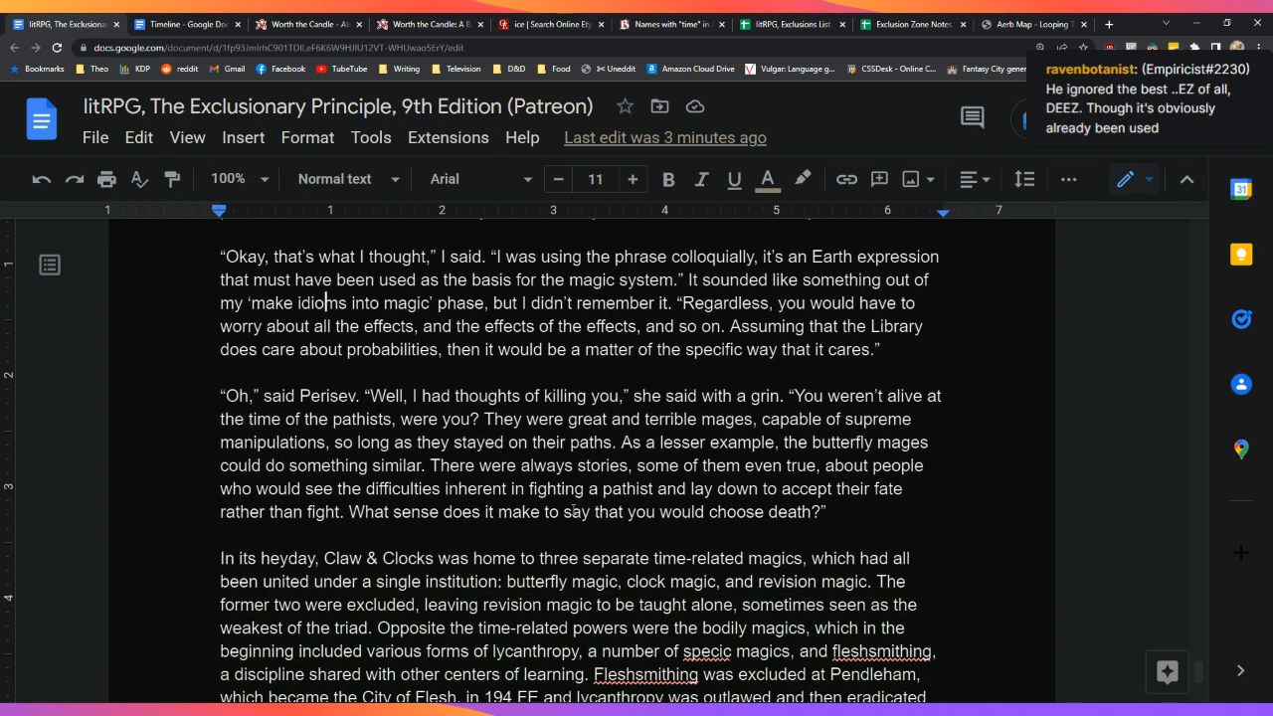
pyautogui.scroll(-1, 573, 509)
pyautogui.scroll(-2, 573, 510)
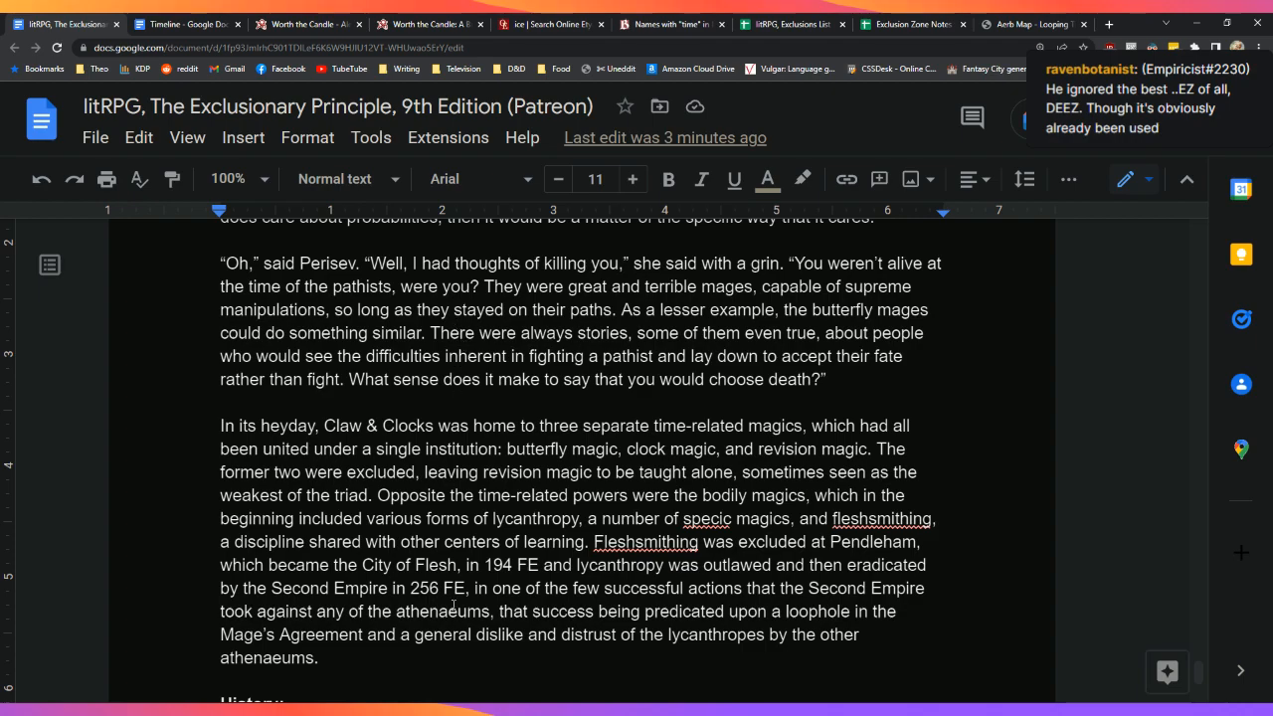
pyautogui.scroll(-3, 457, 606)
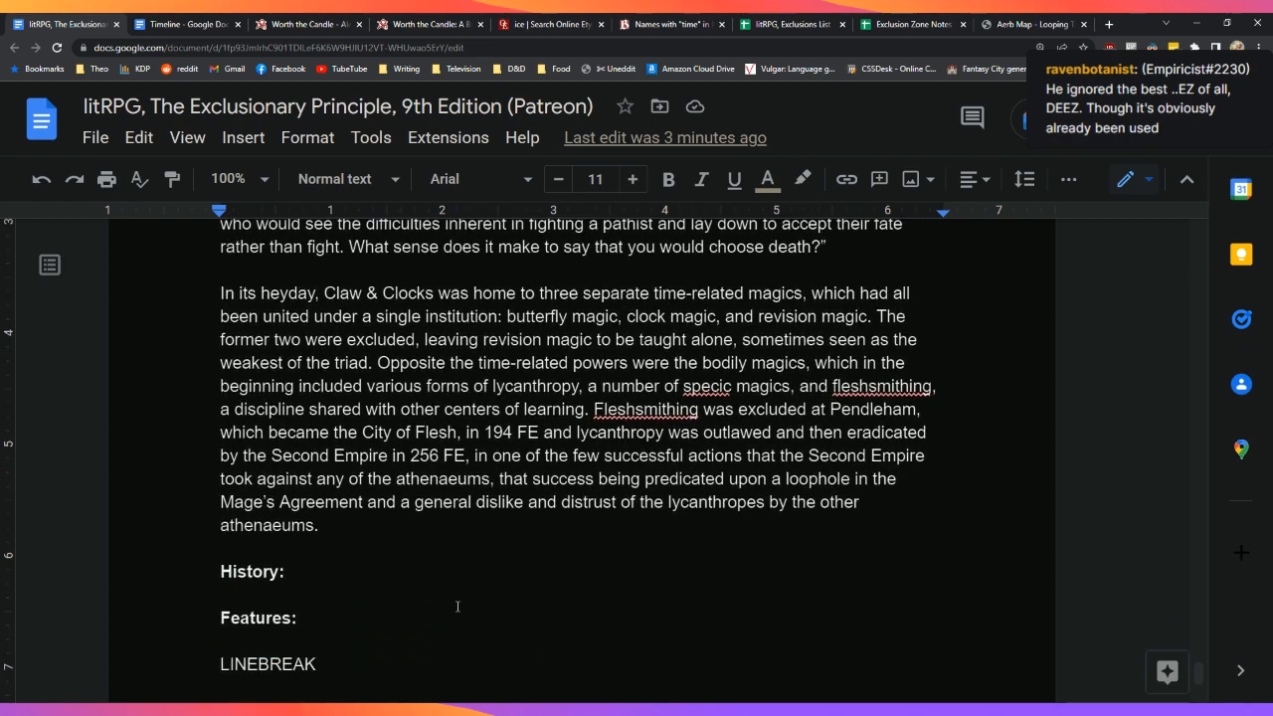
pyautogui.scroll(2, 457, 607)
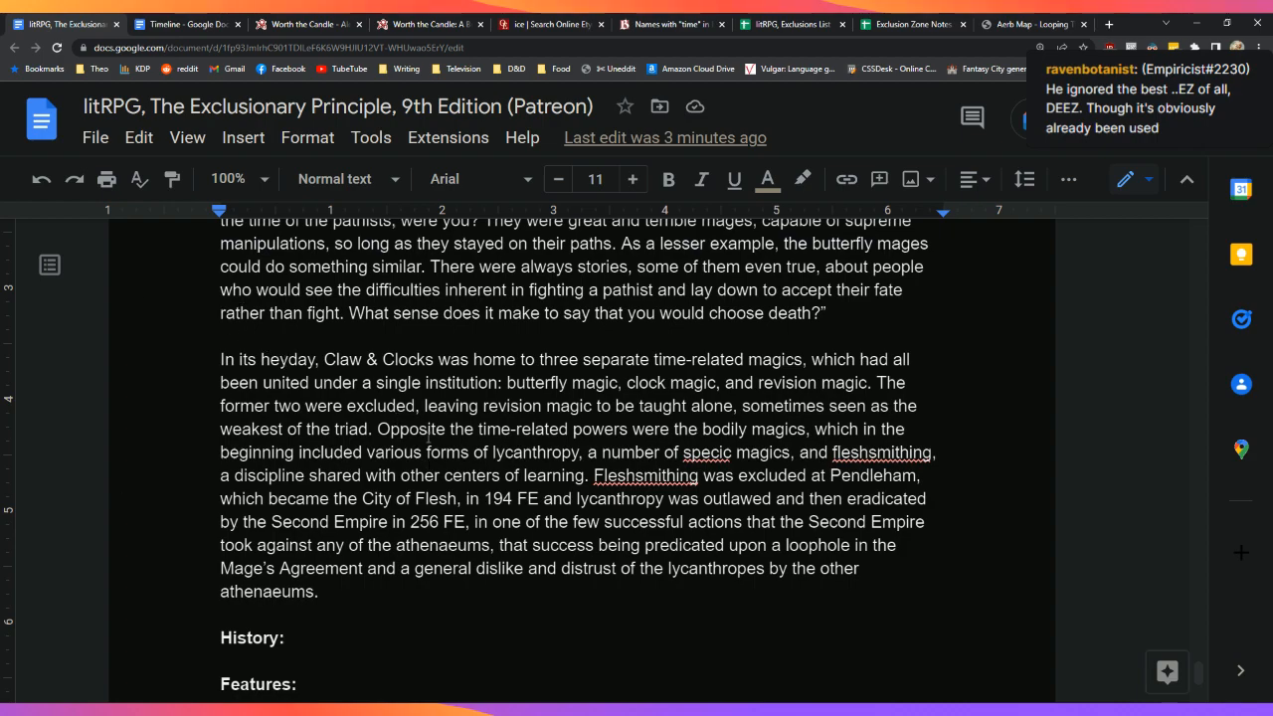
pyautogui.click(444, 599)
pyautogui.hotkey('shift', 'Up')
pyautogui.hotkey('shift', 'Up')
pyautogui.hotkey('shift', 'Up')
pyautogui.hotkey('shift', 'Up')
pyautogui.hotkey('shift', 'Up')
pyautogui.hotkey('shift', 'Up')
pyautogui.hotkey('shift', 'Up')
pyautogui.hotkey('shift', 'Up')
pyautogui.hotkey('shift', 'Up')
pyautogui.hotkey('shift', 'Up')
pyautogui.hotkey('shift', 'Up')
pyautogui.hotkey('shift', 'Up')
pyautogui.hotkey('shift', 'Up')
pyautogui.hotkey('shift', 'Up')
pyautogui.hotkey('shift', 'Up')
pyautogui.hotkey('shift', 'Up')
pyautogui.hotkey('shift', 'Up')
pyautogui.hotkey('shift', 'Up')
pyautogui.hotkey('shift', 'Up')
pyautogui.hotkey('shift', 'Up')
pyautogui.hotkey('shift', 'Up')
pyautogui.hotkey('shift', 'Up')
pyautogui.hotkey('shift', 'Up')
pyautogui.hotkey('shift', 'Up')
pyautogui.hotkey('shift', 'Up')
pyautogui.hotkey('shift', 'Up')
pyautogui.hotkey('shift', 'Up')
pyautogui.hotkey('shift', 'Up')
pyautogui.hotkey('shift', 'Up')
pyautogui.hotkey('shift', 'Up')
pyautogui.hotkey('shift', 'Up')
pyautogui.hotkey('shift', 'Up')
pyautogui.hotkey('shift', 'Up')
pyautogui.hotkey('shift', 'Up')
pyautogui.hotkey('shift', 'Up')
pyautogui.hotkey('shift', 'Up')
pyautogui.hotkey('shift', 'Up')
pyautogui.hotkey('shift', 'Up')
pyautogui.hotkey('shift', 'Up')
pyautogui.hotkey('shift', 'Down')
pyautogui.hotkey('shift', 'Down')
pyautogui.hotkey('shift', 'Down')
pyautogui.hotkey('shift', 'Down')
pyautogui.hotkey('shift', 'Down')
pyautogui.hotkey('shift', 'Down')
pyautogui.hotkey('shift', 'Down')
pyautogui.hotkey('shift', 'Down')
pyautogui.hotkey('shift', 'Down')
pyautogui.hotkey('shift', 'Down')
pyautogui.hotkey('shift', 'Down')
pyautogui.hotkey('shift', 'Down')
pyautogui.hotkey('shift', 'Down')
pyautogui.hotkey('shift', 'Down')
pyautogui.hotkey('shift', 'Down')
pyautogui.hotkey('shift', 'Down')
pyautogui.hotkey('shift', 'Down')
pyautogui.hotkey('shift', 'Down')
pyautogui.hotkey('shift', 'Down')
pyautogui.hotkey('shift', 'Down')
pyautogui.hotkey('shift', 'Up')
pyautogui.hotkey('shift', 'Up')
pyautogui.hotkey('shift', 'Up')
pyautogui.hotkey('shift', 'Up')
pyautogui.scroll(1, 438, 554)
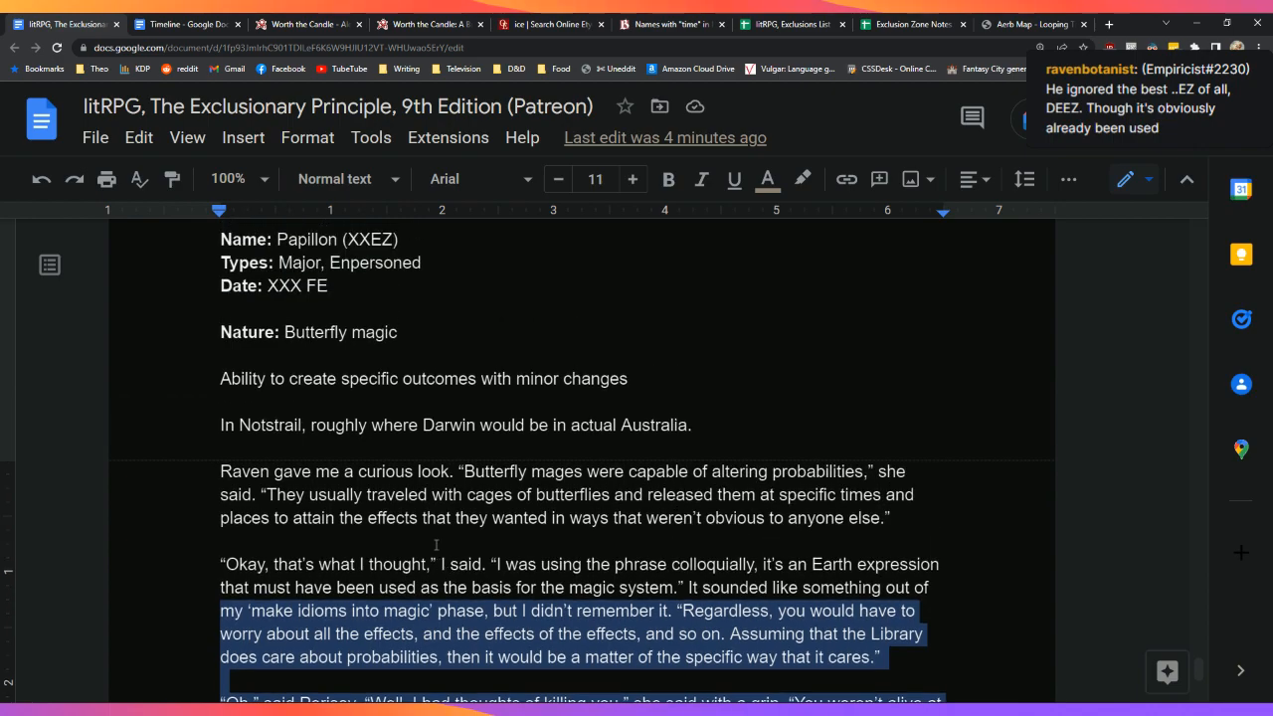
pyautogui.click(443, 450)
# Step: Move the Papillon entry's History and Features headings from below the excerpts to directly under its Nature line, above the notes
pyautogui.scroll(-5, 378, 540)
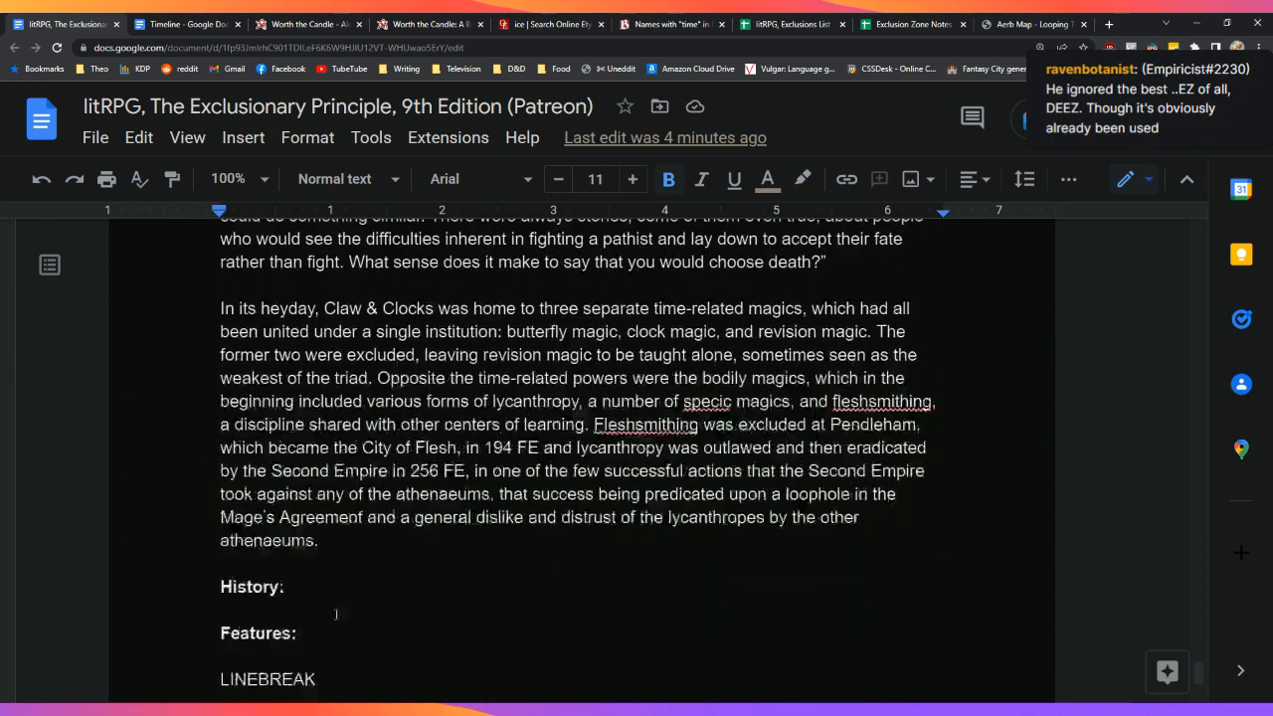
pyautogui.scroll(-2, 340, 623)
pyautogui.moveTo(321, 525); pyautogui.dragTo(117, 477)
pyautogui.hotkey('ctrl', 'c')
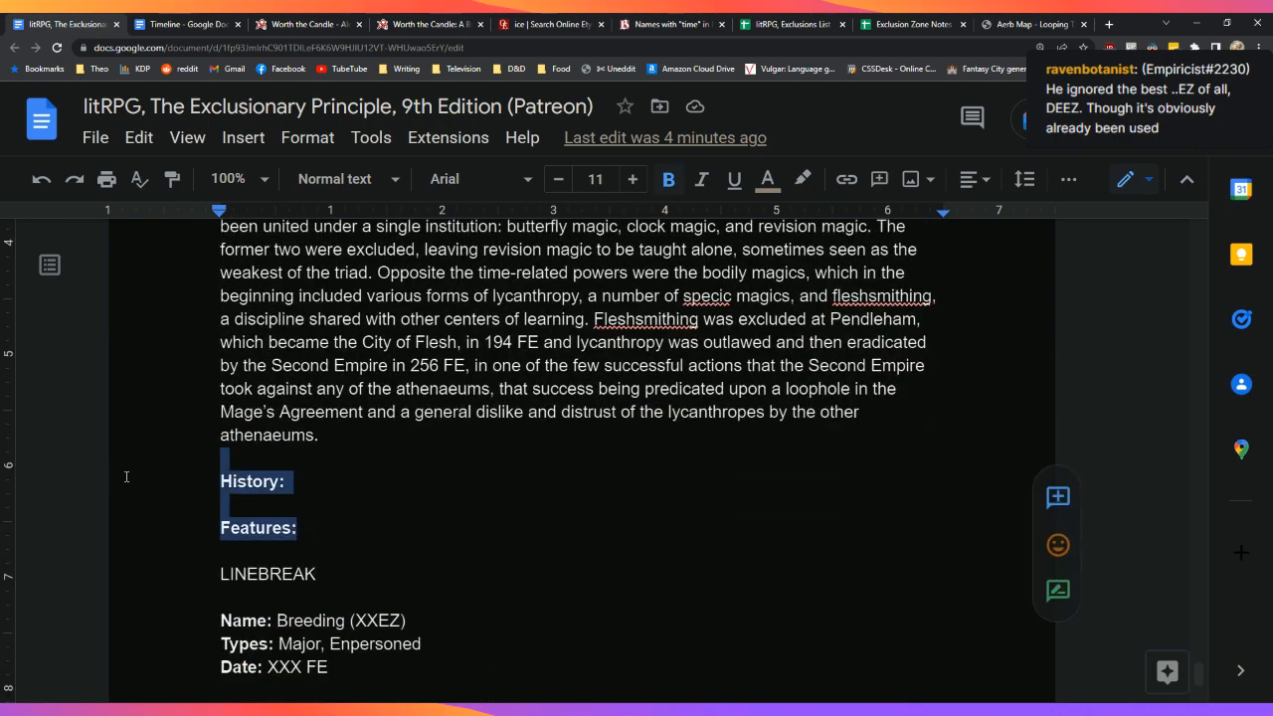
pyautogui.press('BackSpace')
pyautogui.press('BackSpace')
pyautogui.press('Up')
pyautogui.press('Up')
pyautogui.press('Up')
pyautogui.press('Up')
pyautogui.press('Up')
pyautogui.press('Up')
pyautogui.press('Up')
pyautogui.press('Up')
pyautogui.press('Up')
pyautogui.press('Up')
pyautogui.press('Up')
pyautogui.press('Up')
pyautogui.press('Up')
pyautogui.press('Up')
pyautogui.press('Up')
pyautogui.press('Up')
pyautogui.press('Up')
pyautogui.press('Up')
pyautogui.press('Up')
pyautogui.press('Up')
pyautogui.press('Down')
pyautogui.press('Down')
pyautogui.press('Down')
pyautogui.press('Down')
pyautogui.press('Down')
pyautogui.press('Down')
pyautogui.press('Down')
pyautogui.press('Down')
pyautogui.press('Down')
pyautogui.press('Return')
pyautogui.press('Up')
pyautogui.press('Return')
pyautogui.press('Up')
pyautogui.press('Return')
pyautogui.hotkey('ctrl', 'v')
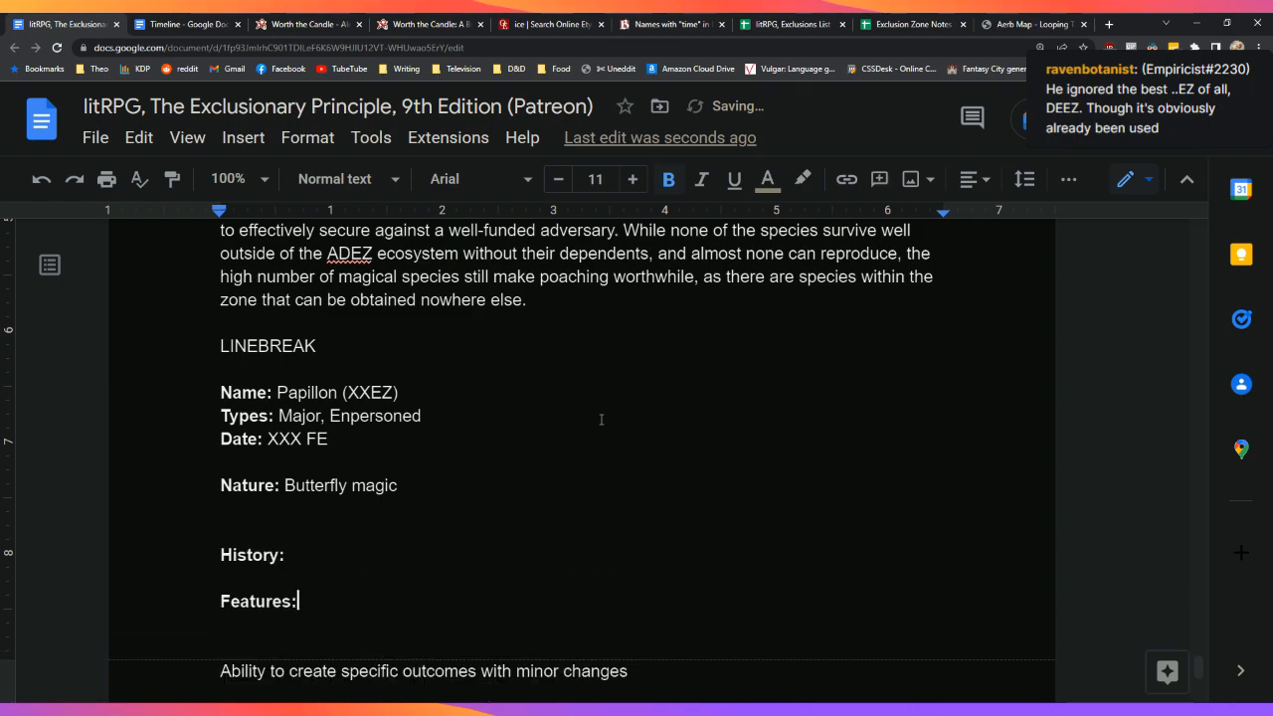
# Step: Remove the extra blank line above the Papillon entry's History heading and delete the text "Butterfly magic" from its Nature field
pyautogui.press('Up')
pyautogui.press('Up')
pyautogui.press('Up')
pyautogui.press('BackSpace')
pyautogui.press('Left')
pyautogui.press('BackSpace')
pyautogui.press('BackSpace')
pyautogui.press('BackSpace')
pyautogui.press('BackSpace')
pyautogui.press('BackSpace')
pyautogui.press('BackSpace')
pyautogui.press('BackSpace')
pyautogui.press('BackSpace')
pyautogui.press('BackSpace')
pyautogui.press('BackSpace')
pyautogui.press('BackSpace')
pyautogui.press('BackSpace')
pyautogui.press('BackSpace')
pyautogui.press('BackSpace')
pyautogui.press('BackSpace')
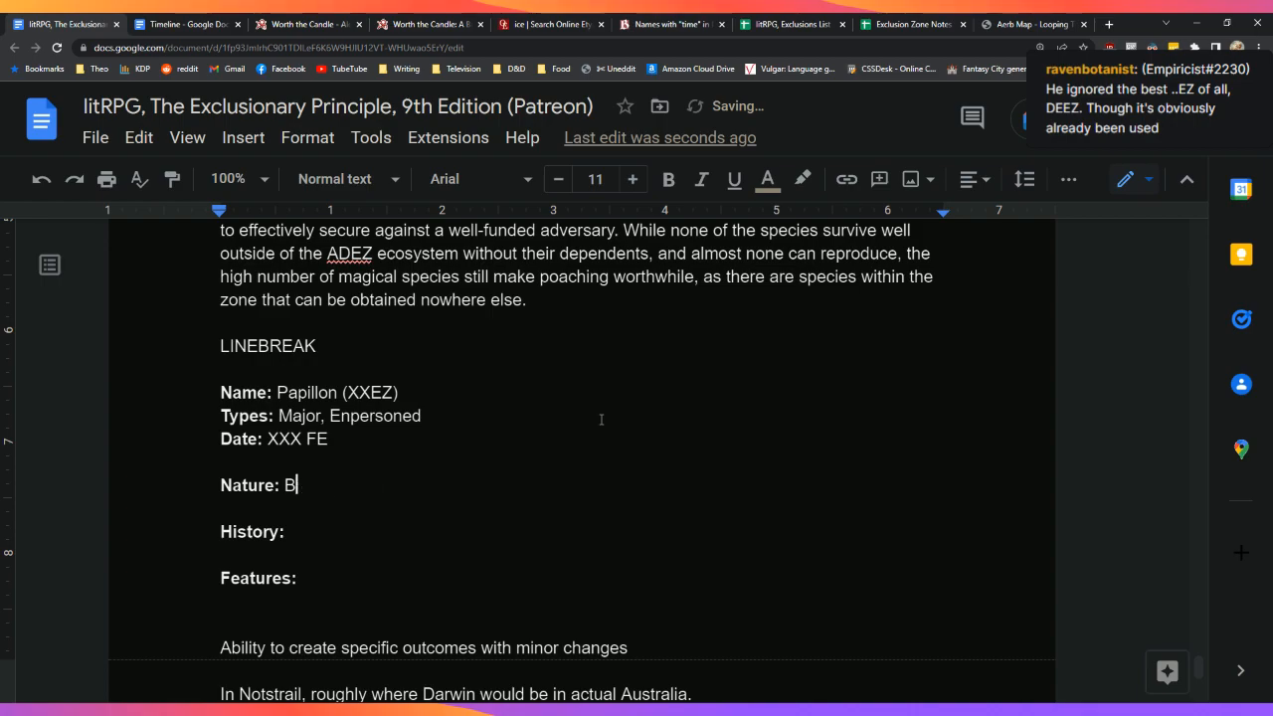
# Step: Replace the XX placeholder in the Papillon entry's abbreviation so that it reads PPEZ
pyautogui.press('Up')
pyautogui.press('Up')
pyautogui.press('Up')
pyautogui.press('Up')
pyautogui.press('Right')
pyautogui.press('Right')
pyautogui.press('Right')
pyautogui.press('Right')
pyautogui.press('Right')
pyautogui.press('Right')
pyautogui.press('Right')
pyautogui.press('Right')
pyautogui.press('Right')
pyautogui.press('Right')
pyautogui.press('Right')
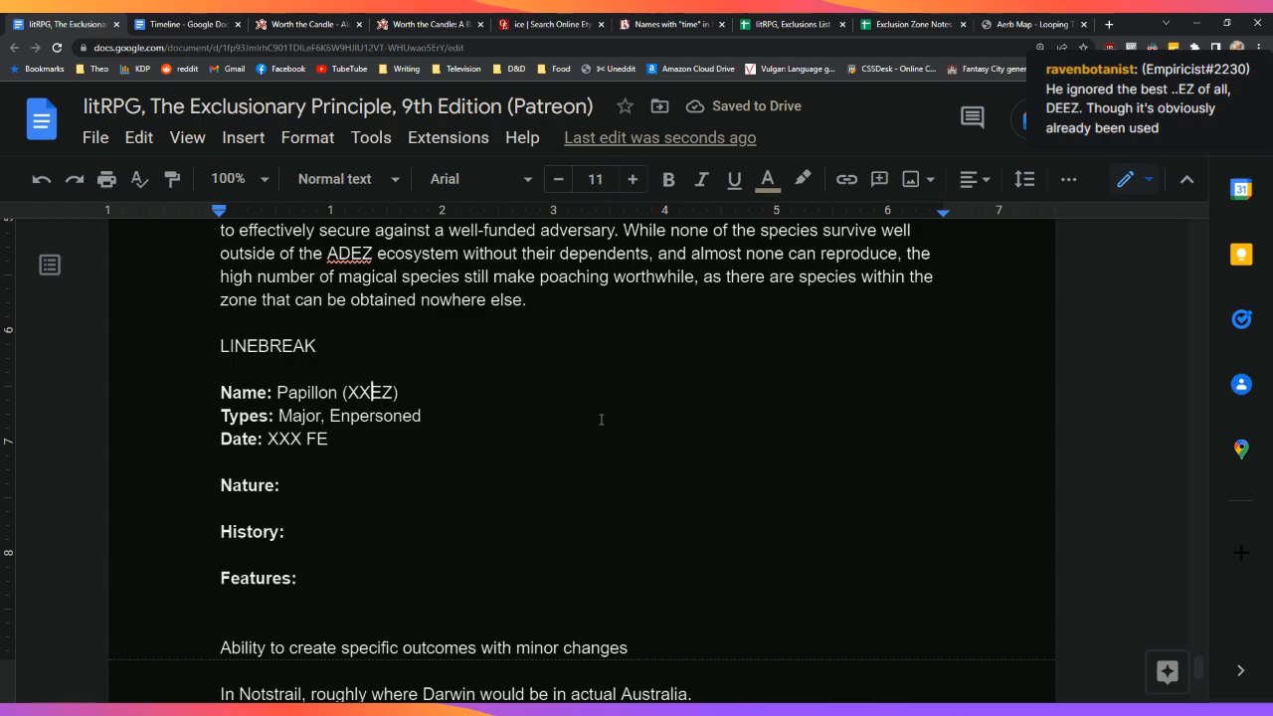
pyautogui.press('BackSpace')
pyautogui.press('BackSpace')
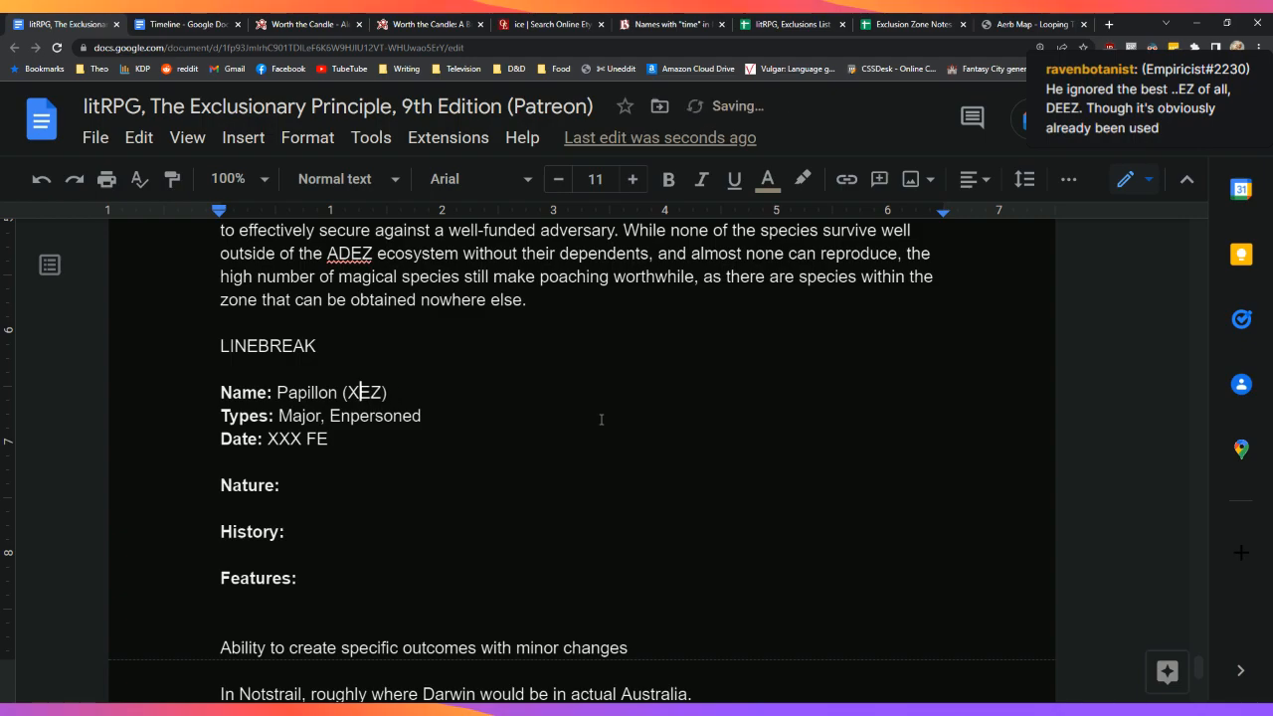
pyautogui.write('PP')
# Step: Remove "Enpersoned" and its comma from the Papillon entry's Types line, leaving only Major
pyautogui.press('Down')
pyautogui.press('Down')
pyautogui.press('Down')
pyautogui.press('Up')
pyautogui.press('Up')
pyautogui.press('Left')
pyautogui.press('Left')
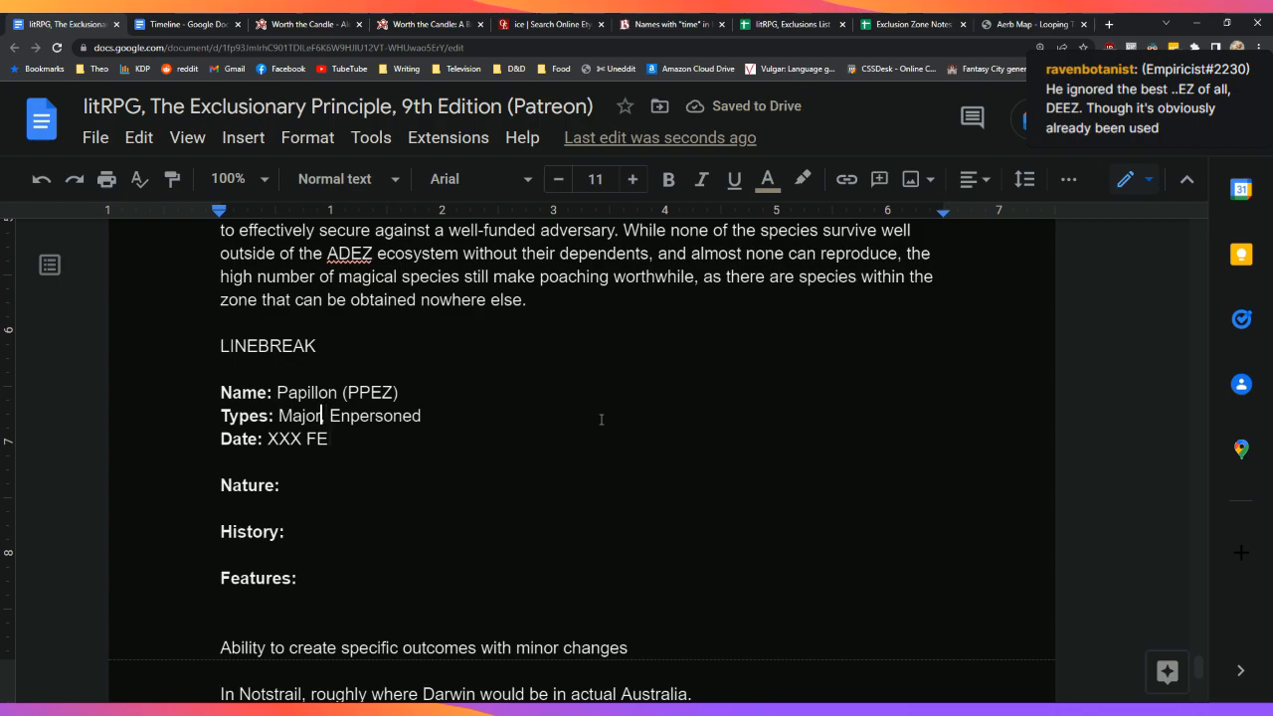
pyautogui.hotkey('shift', 'Right')
pyautogui.hotkey('shift', 'Right')
pyautogui.hotkey('shift', 'Right')
pyautogui.hotkey('shift', 'Right')
pyautogui.hotkey('shift', 'Right')
pyautogui.hotkey('shift', 'Right')
pyautogui.hotkey('shift', 'Right')
pyautogui.hotkey('shift', 'Right')
pyautogui.hotkey('shift', 'Right')
pyautogui.hotkey('shift', 'Right')
pyautogui.hotkey('shift', 'Right')
pyautogui.hotkey('shift', 'Right')
pyautogui.press('BackSpace')
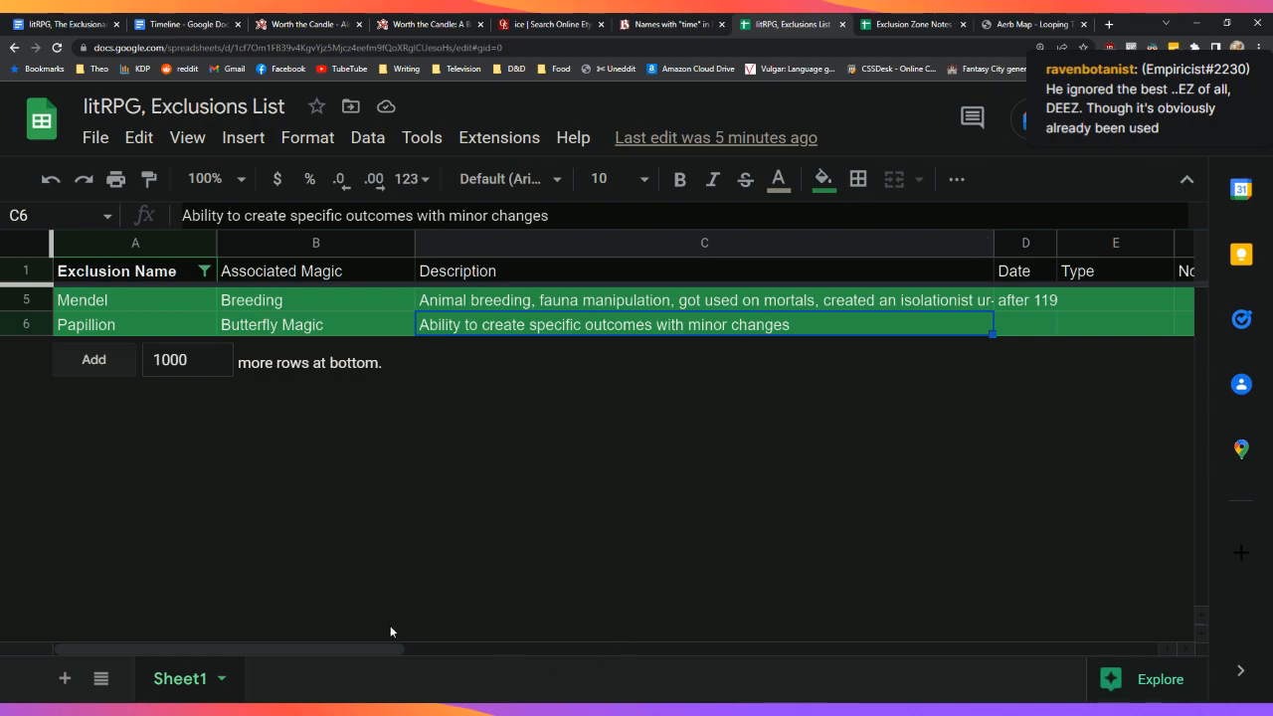
# Step: Switch to the Exclusion Zone Notes spreadsheet and read the Papillion row's danger level and its note on map name and placement
pyautogui.click(910, 24)
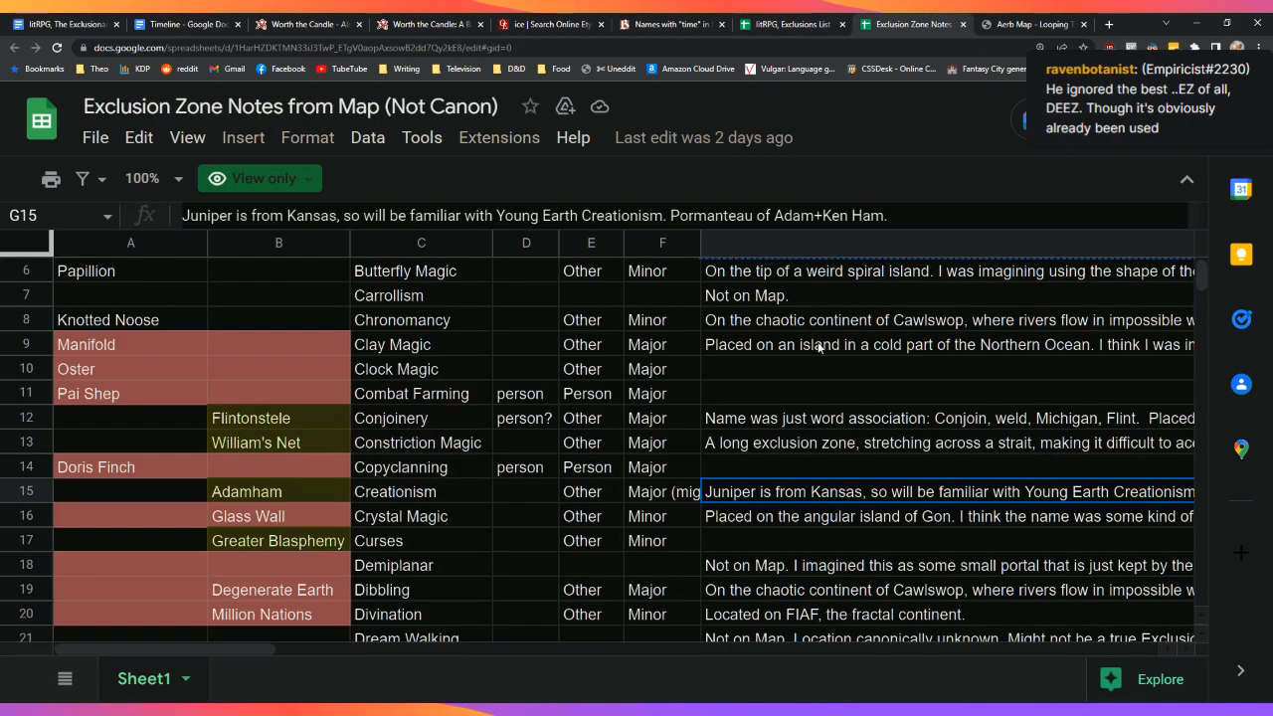
pyautogui.scroll(-1, 751, 413)
pyautogui.scroll(3, 751, 414)
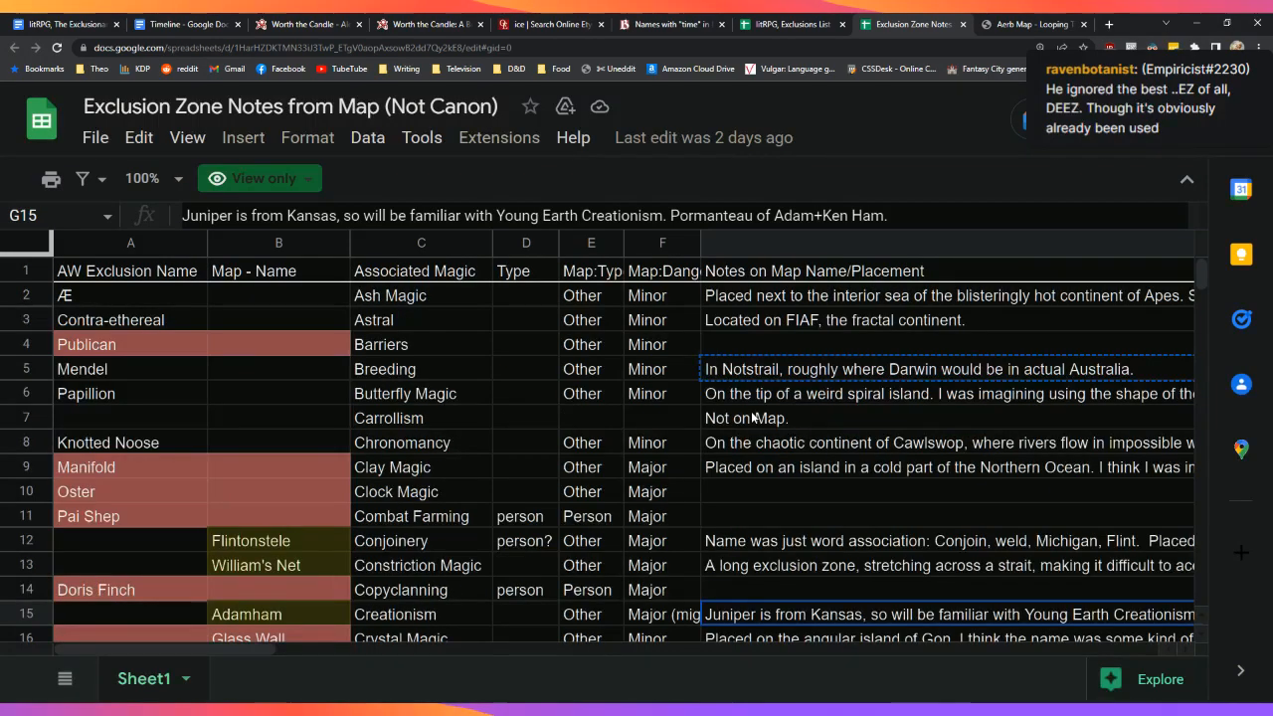
pyautogui.click(791, 395)
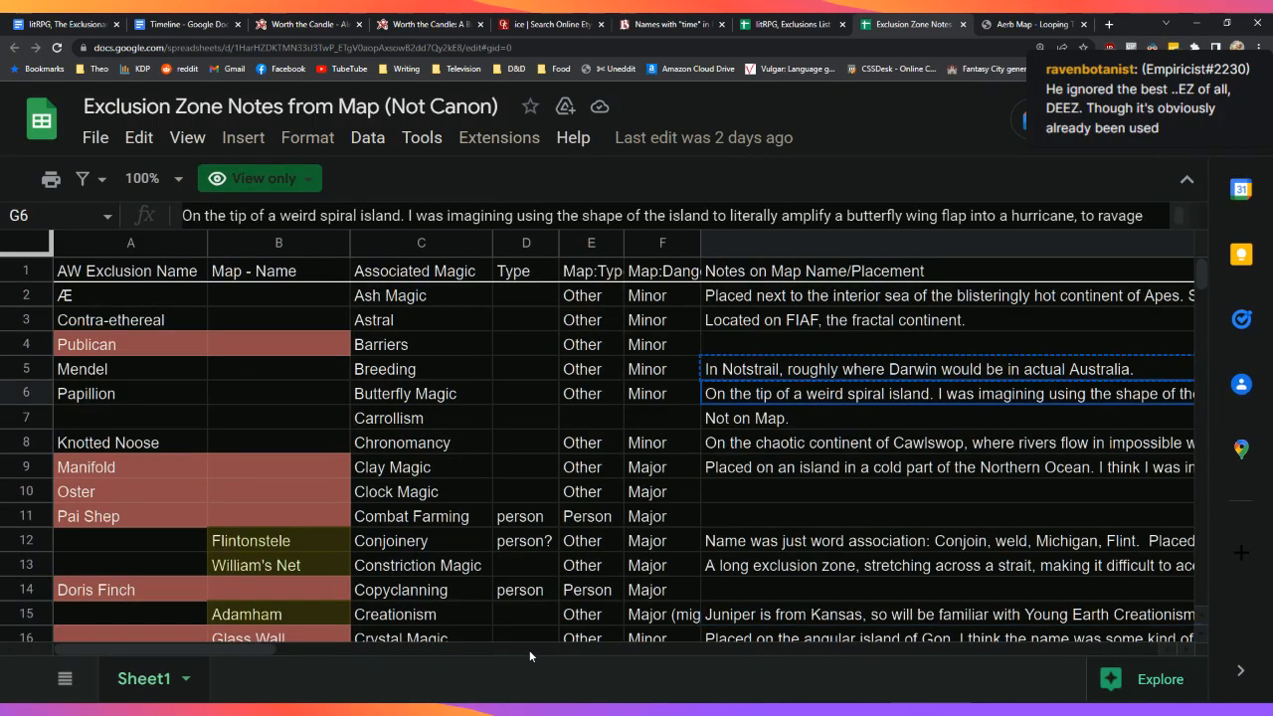
pyautogui.click(752, 452)
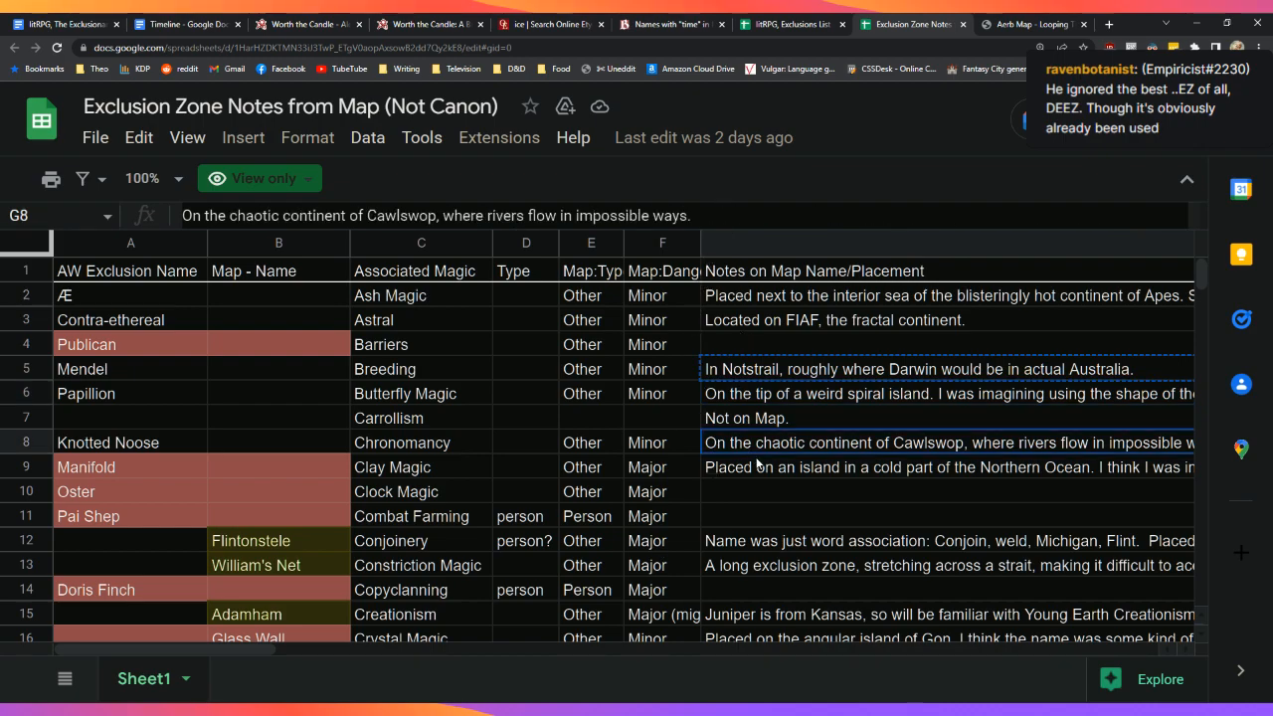
pyautogui.click(881, 394)
pyautogui.scroll(-1, 1178, 215)
pyautogui.scroll(1, 1164, 216)
pyautogui.scroll(-1, 1150, 217)
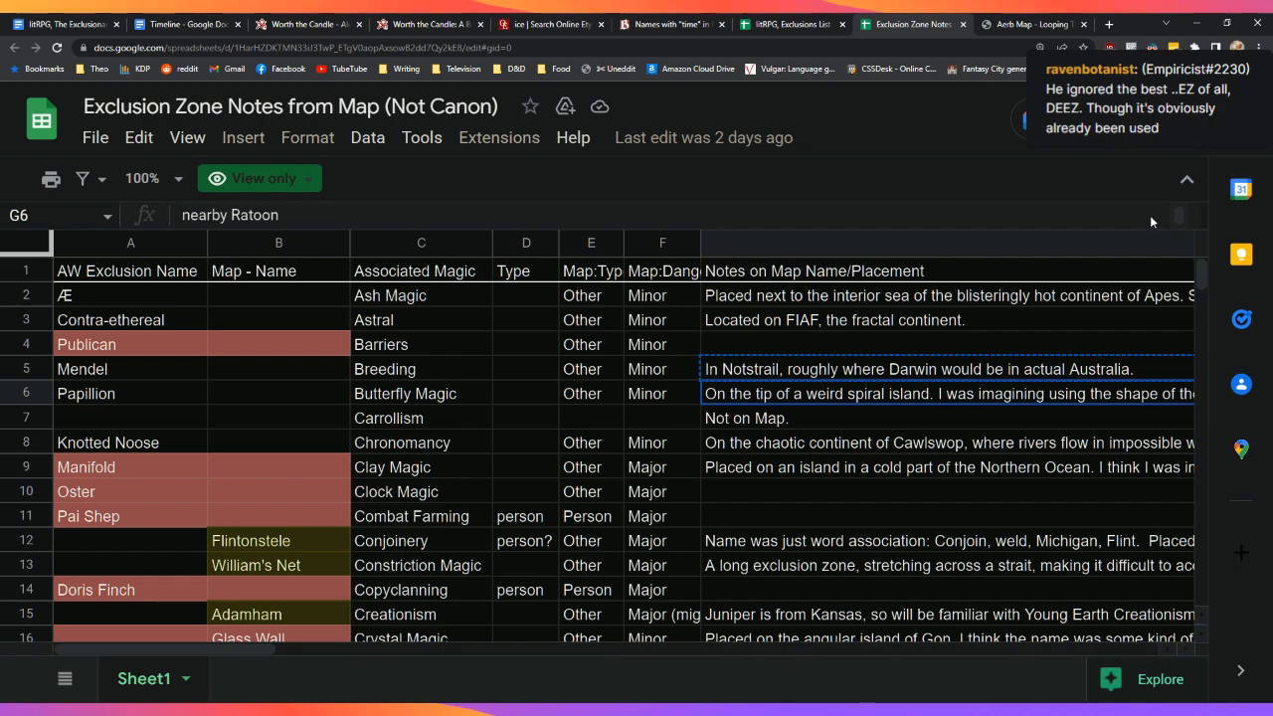
pyautogui.scroll(1, 1150, 215)
pyautogui.click(1002, 409)
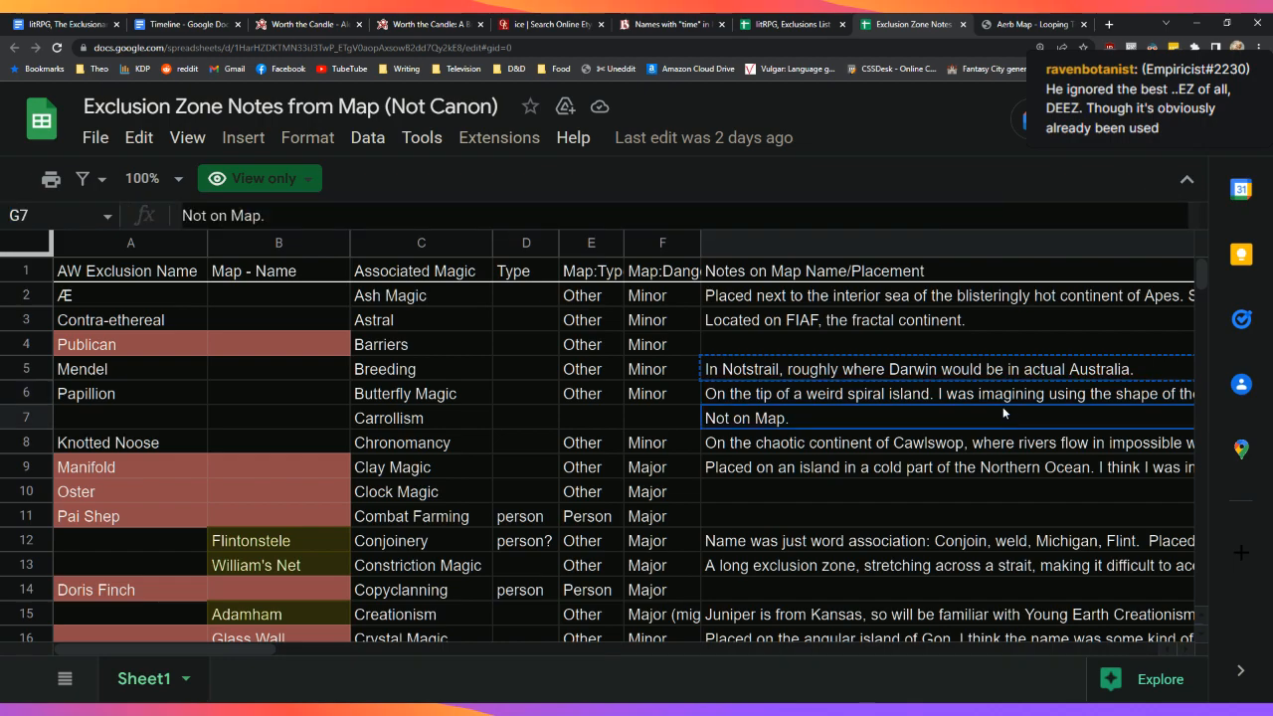
pyautogui.click(1011, 370)
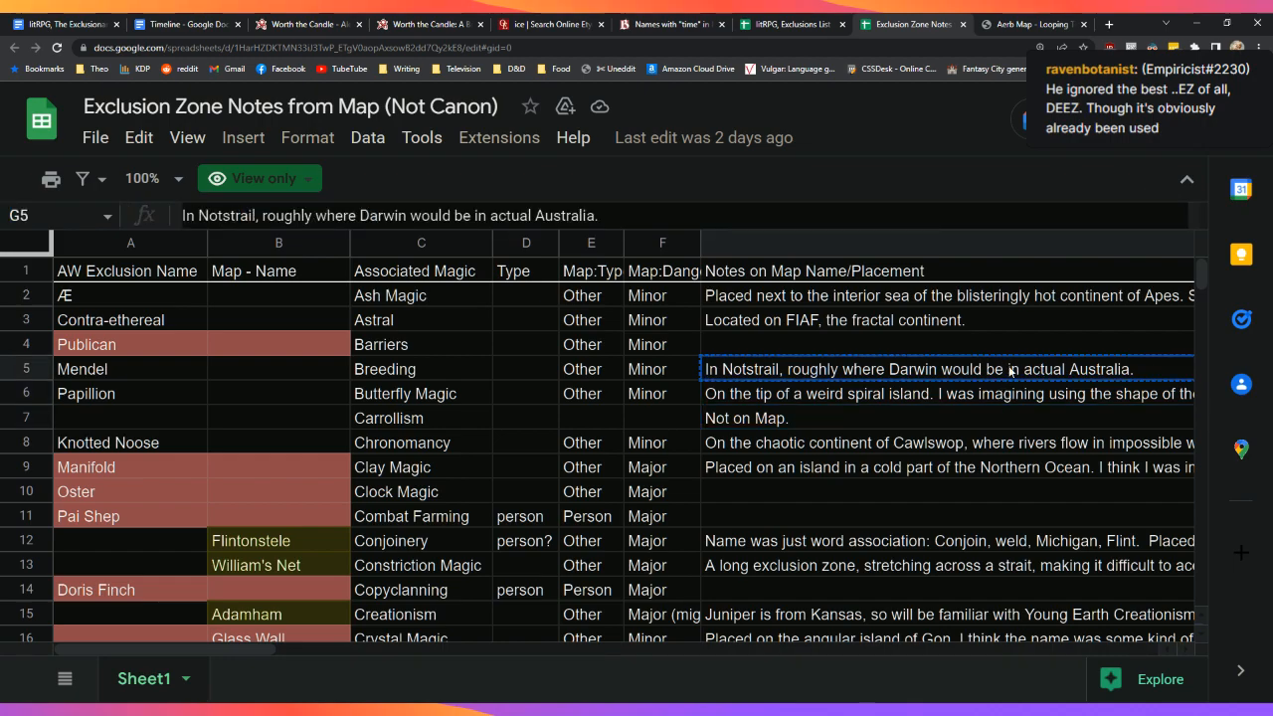
# Step: Return to the Exclusionary Principle document and change the Papillon entry's type to Minor
pyautogui.click(110, 22)
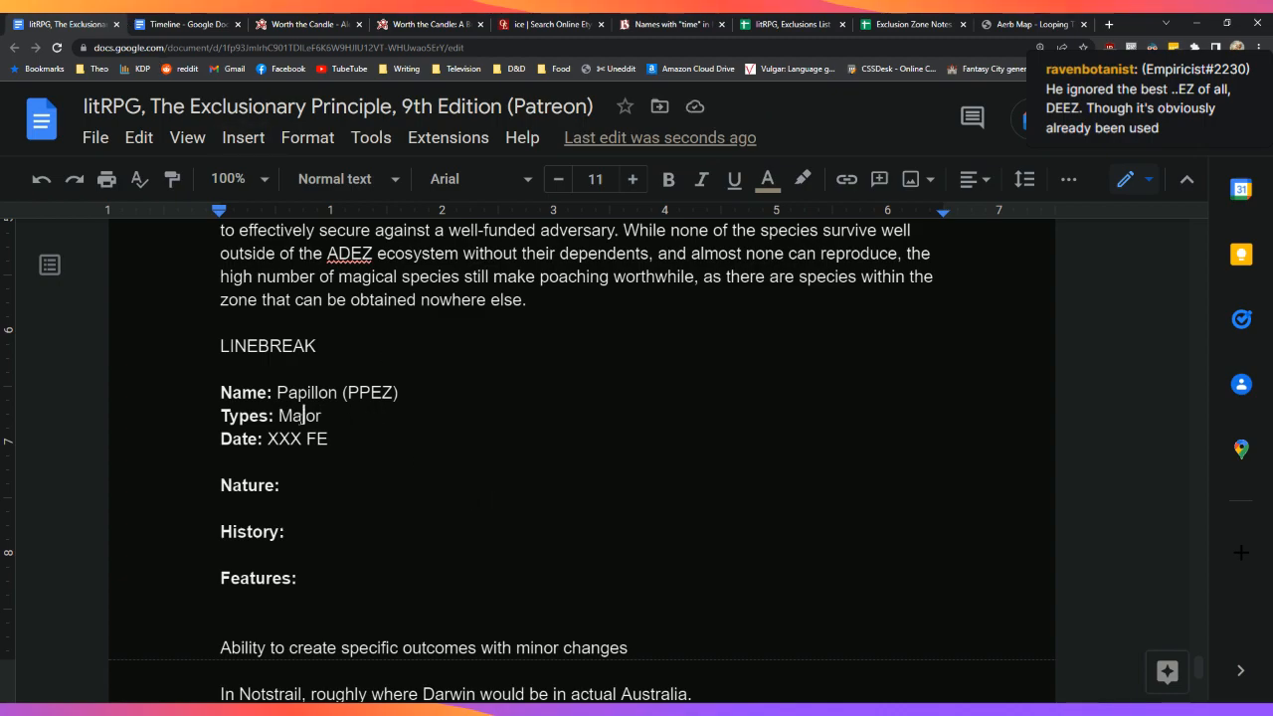
pyautogui.press('End')
pyautogui.press('BackSpace')
pyautogui.press('BackSpace')
pyautogui.press('BackSpace')
pyautogui.press('BackSpace')
pyautogui.write('inor')
# Step: Replace the XXX placeholder in the Papillon entry's Date line with 100, keeping FE
pyautogui.press('Down')
pyautogui.press('Left')
pyautogui.press('Left')
pyautogui.press('BackSpace')
pyautogui.press('BackSpace')
pyautogui.press('BackSpace')
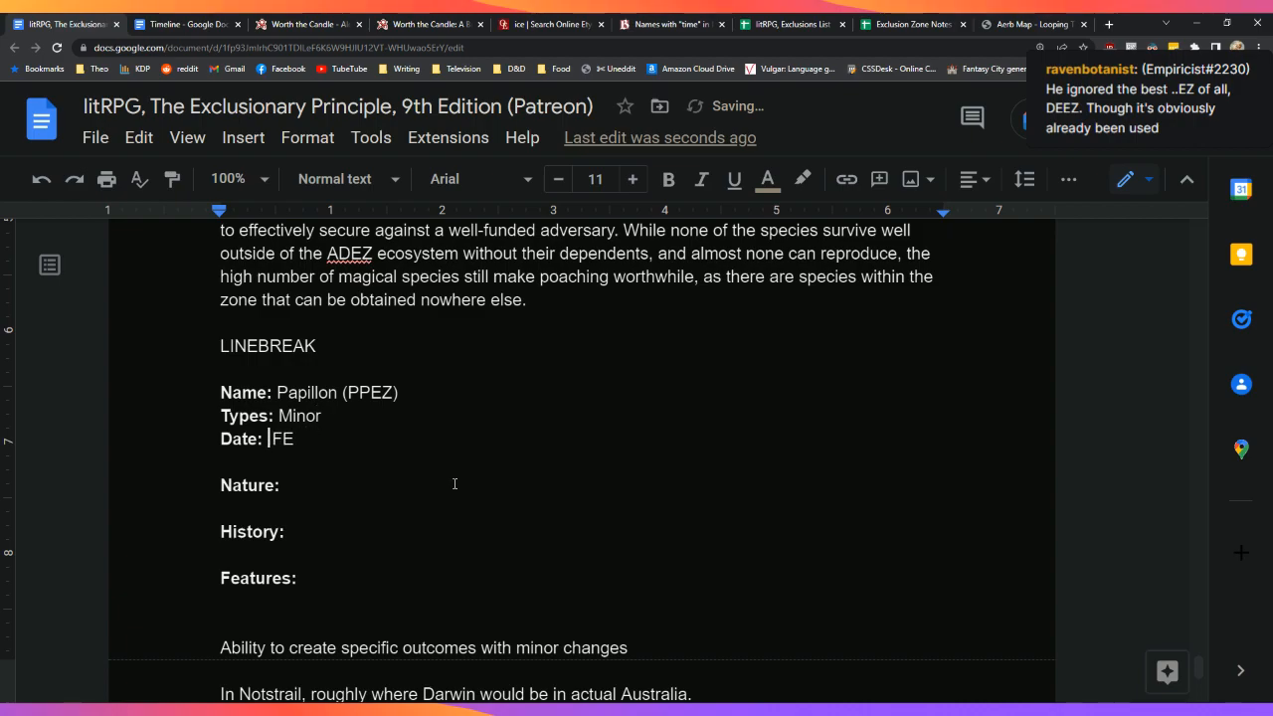
pyautogui.write('100')
# Step: Begin the Papillon entry's Nature text with "In the Papillion Exclusion Zone (PPEZ)," in regular weight
pyautogui.press('Down')
pyautogui.press('Down')
pyautogui.press('Down')
pyautogui.press('Up')
pyautogui.press('BackSpace')
pyautogui.press('BackSpace')
pyautogui.write('I')
pyautogui.press('BackSpace')
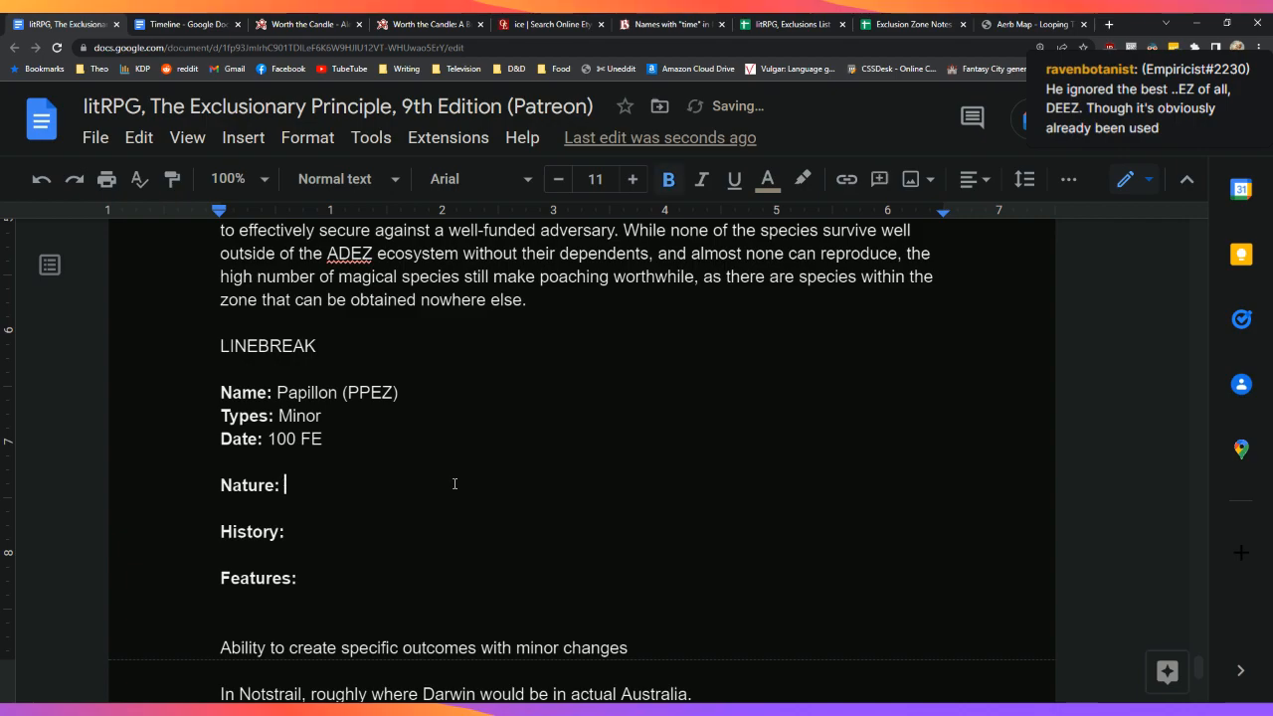
pyautogui.write('In the ')
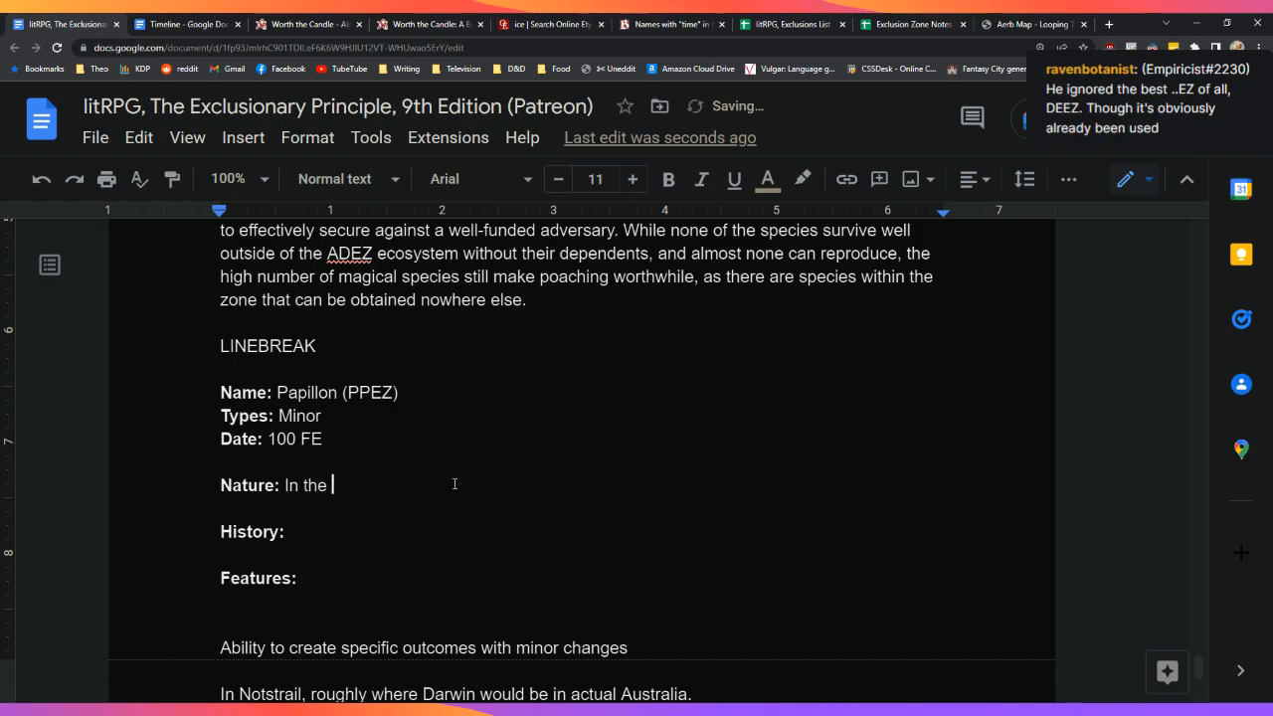
pyautogui.write('Papillion E')
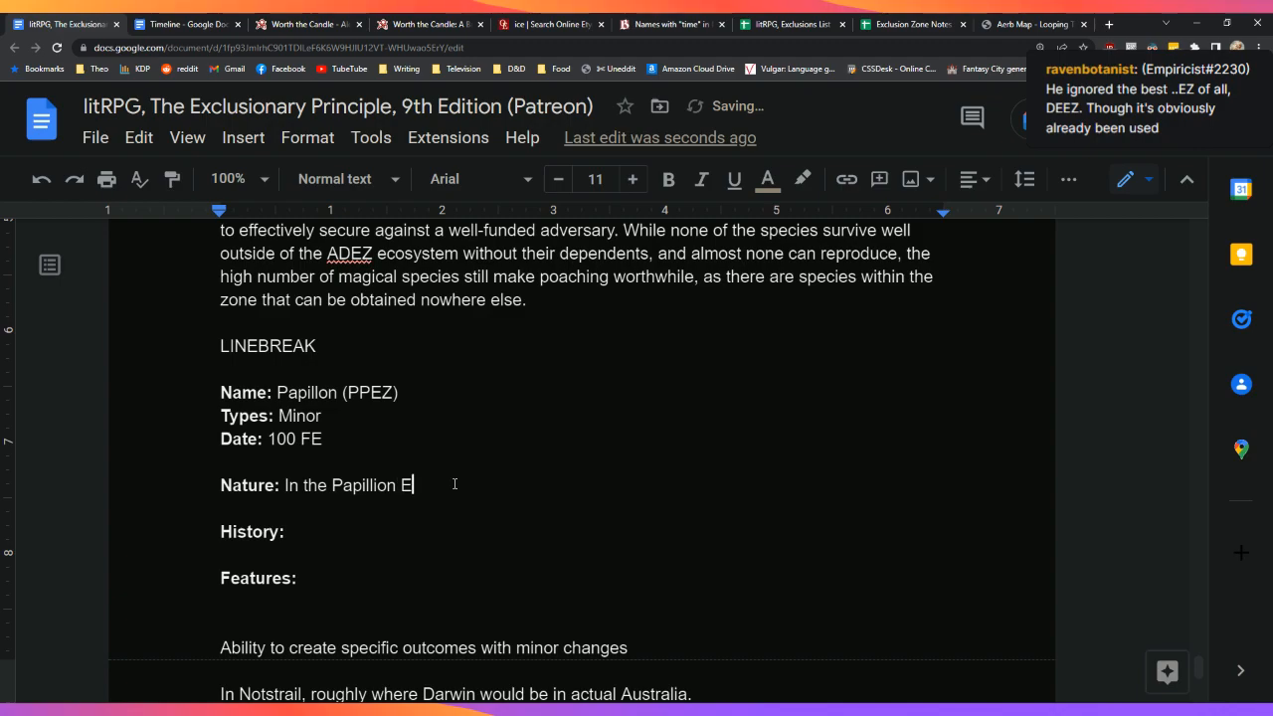
pyautogui.write('xclusion Zone (PPEZ)')
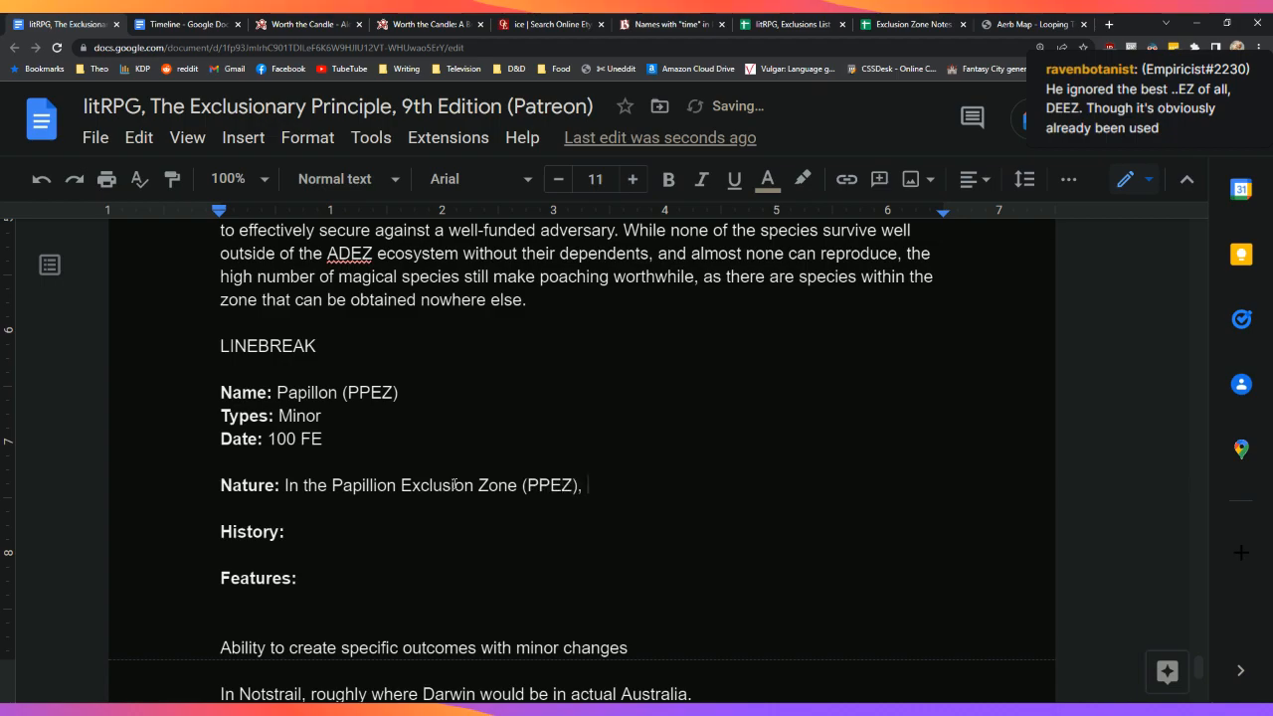
# Step: Continue the Nature sentence with "minor effects" after the PPEZ abbreviation
pyautogui.press('Up')
pyautogui.press('Up')
pyautogui.press('Up')
pyautogui.press('Up')
pyautogui.press('Up')
pyautogui.press('Up')
pyautogui.press('Down')
pyautogui.press('Down')
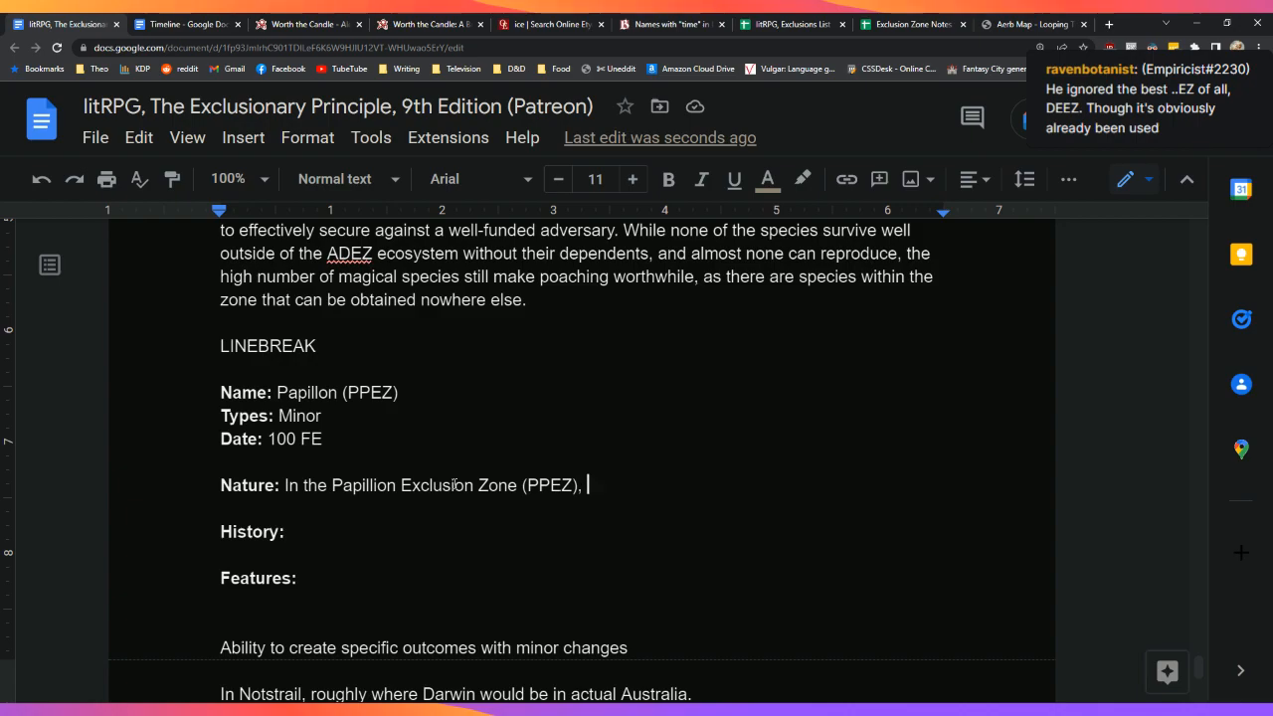
pyautogui.write('minor effects')
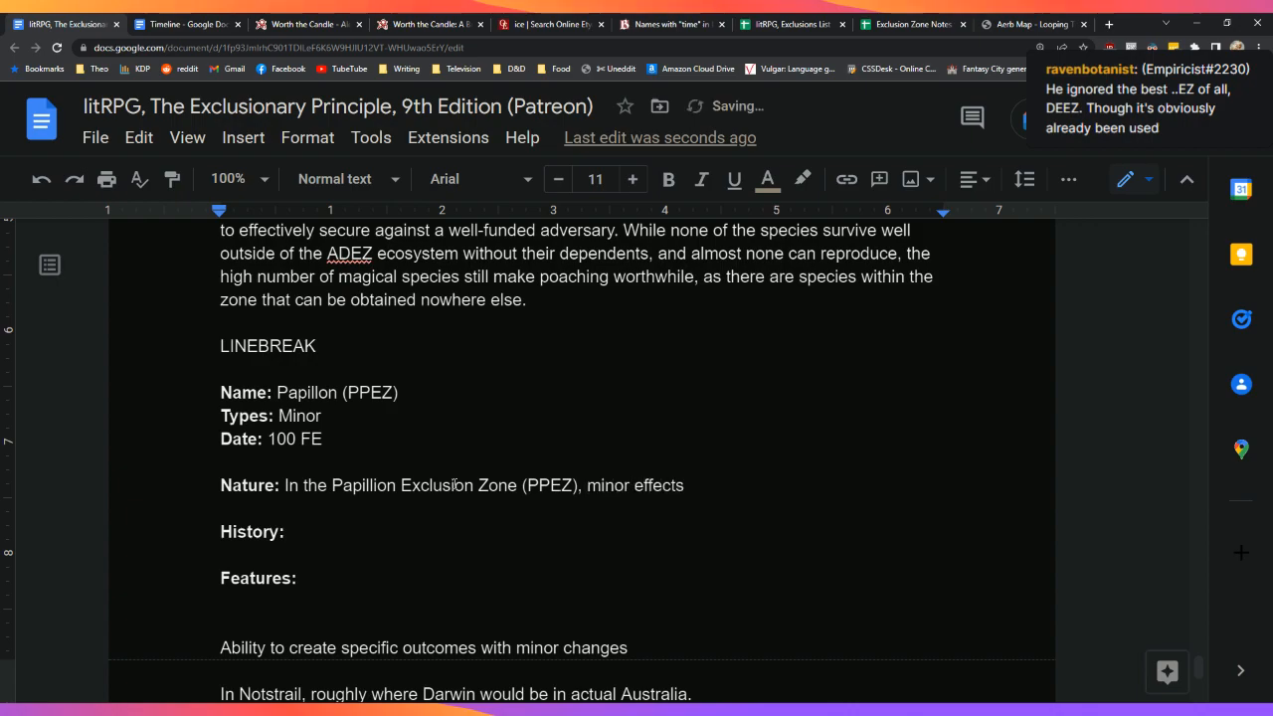
pyautogui.press('BackSpace')
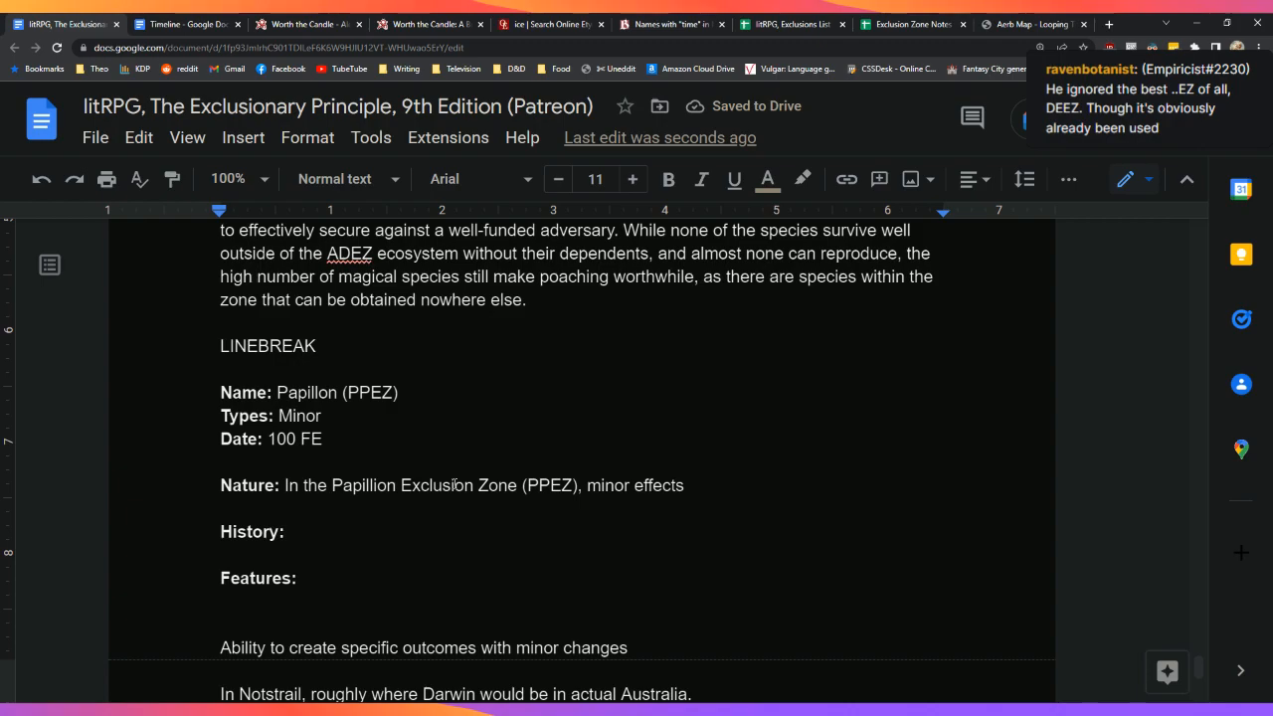
# Step: Search the Worth the Candle background work for "minor" and read the definition of a minor exclusion
pyautogui.click(408, 22)
pyautogui.hotkey('ctrl', 'f')
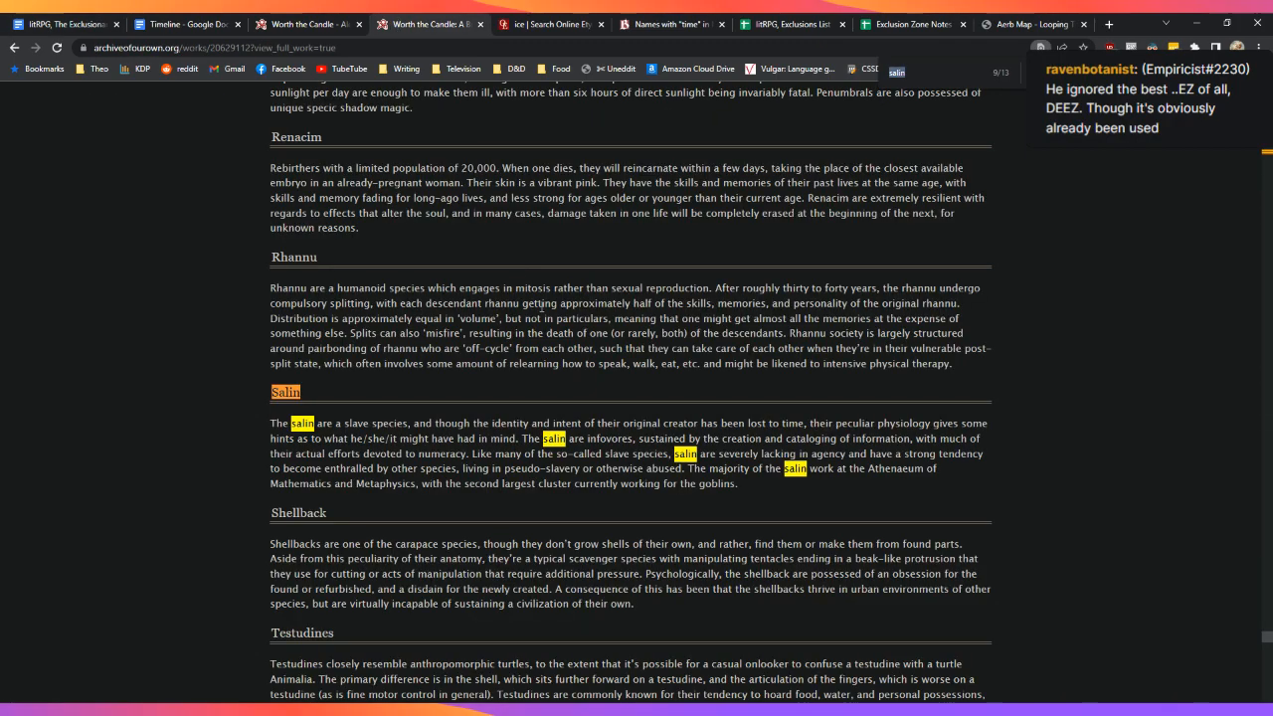
pyautogui.write('minor')
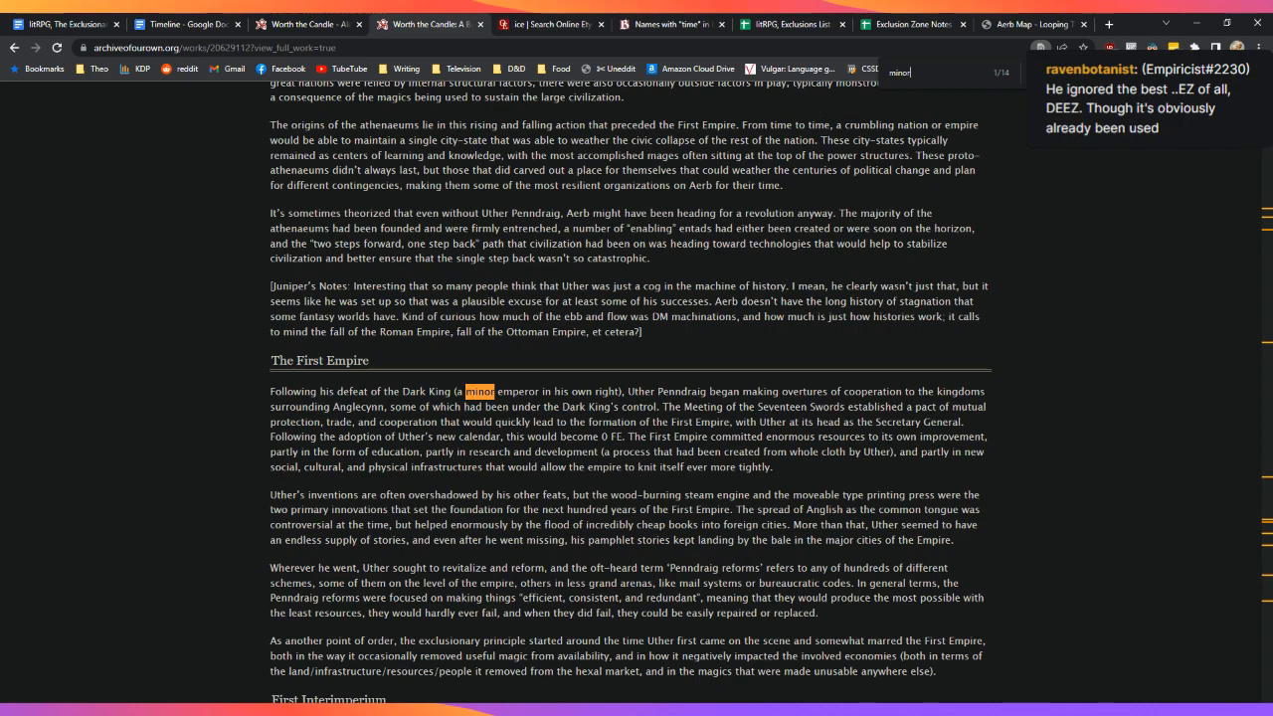
pyautogui.press('Return')
pyautogui.press('Return')
pyautogui.press('Return')
pyautogui.press('Return')
pyautogui.press('Return')
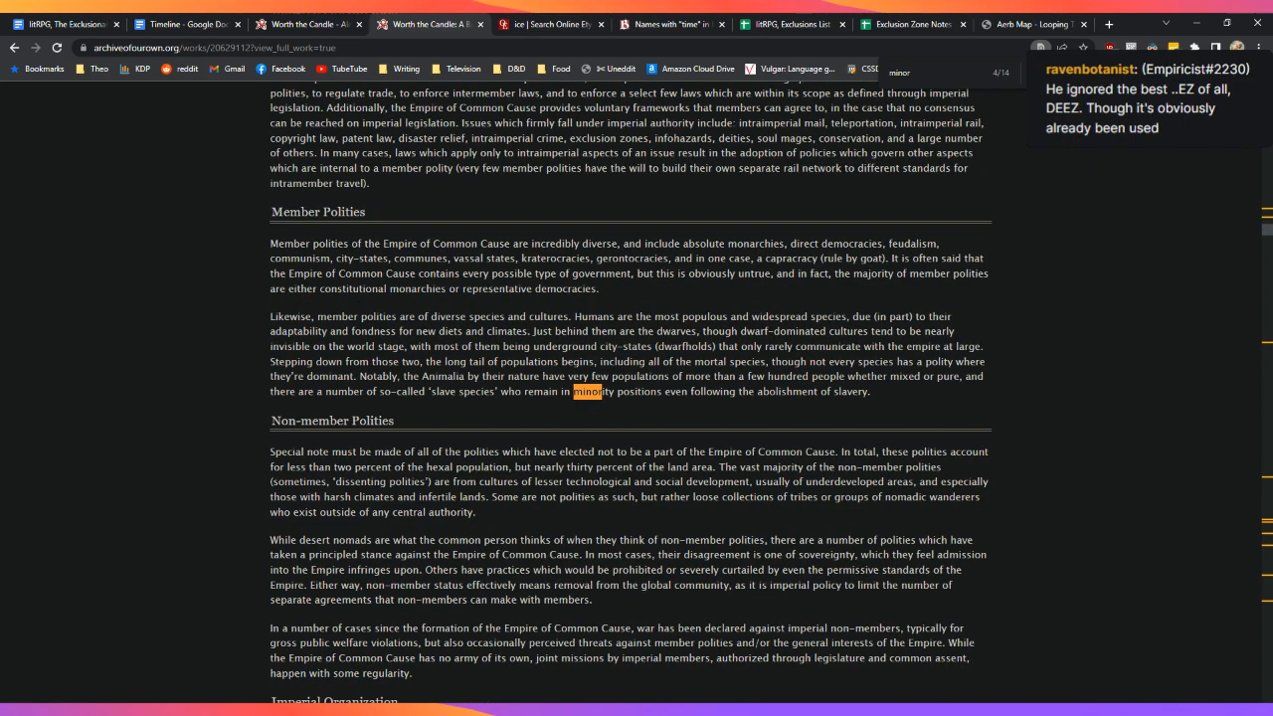
pyautogui.press('Return')
pyautogui.press('Return')
pyautogui.press('Return')
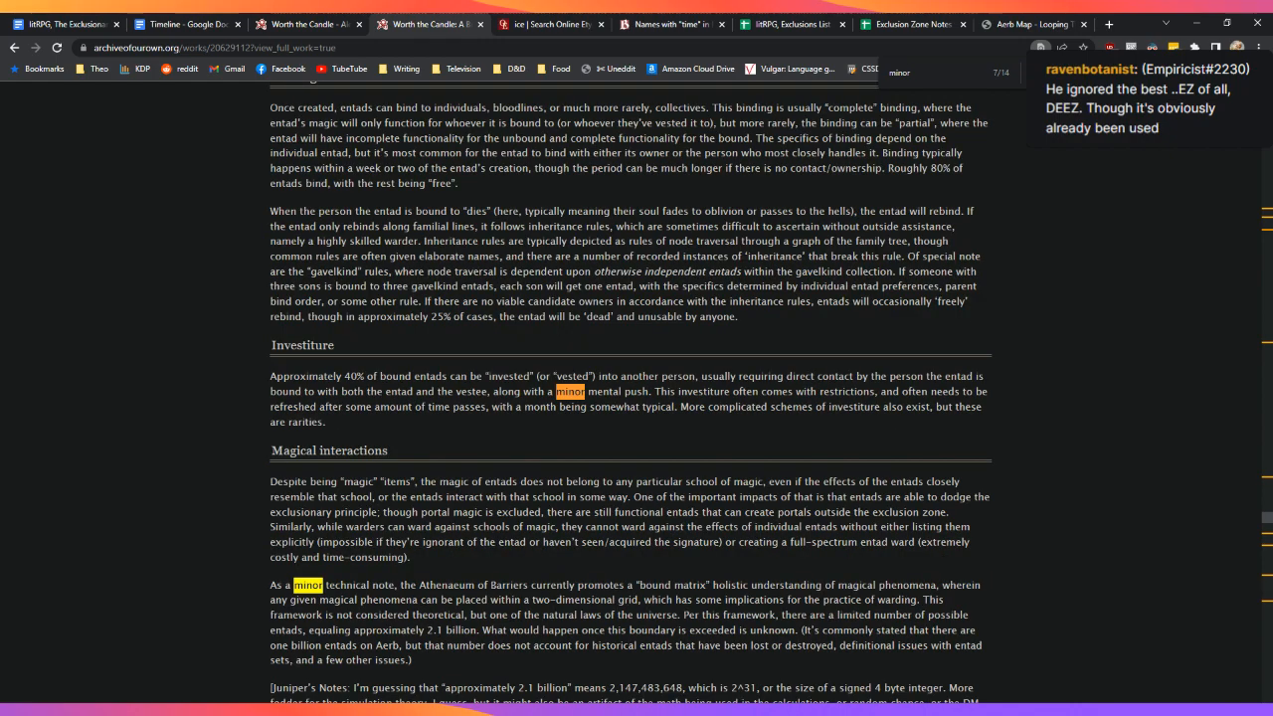
pyautogui.press('Return')
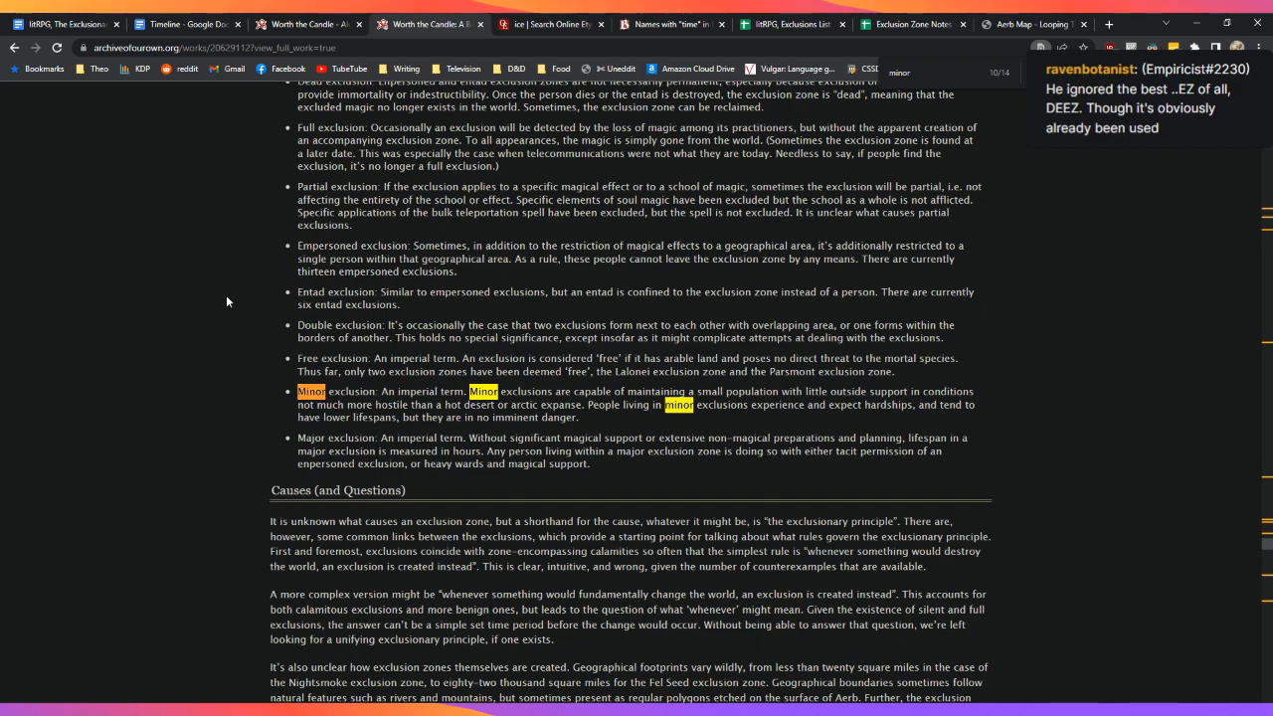
# Step: Return to the Exclusionary Principle document and extend the Nature sentence with "cause large calamitous"
pyautogui.click(59, 24)
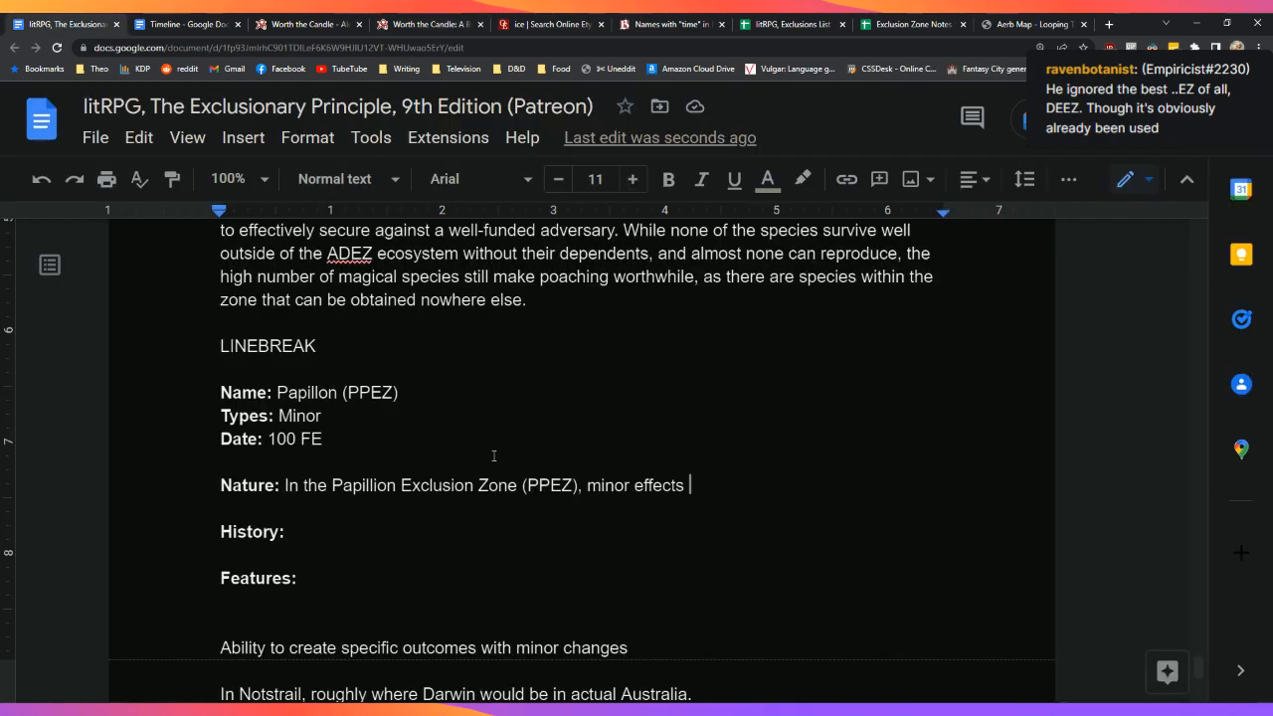
pyautogui.scroll(-1, 756, 485)
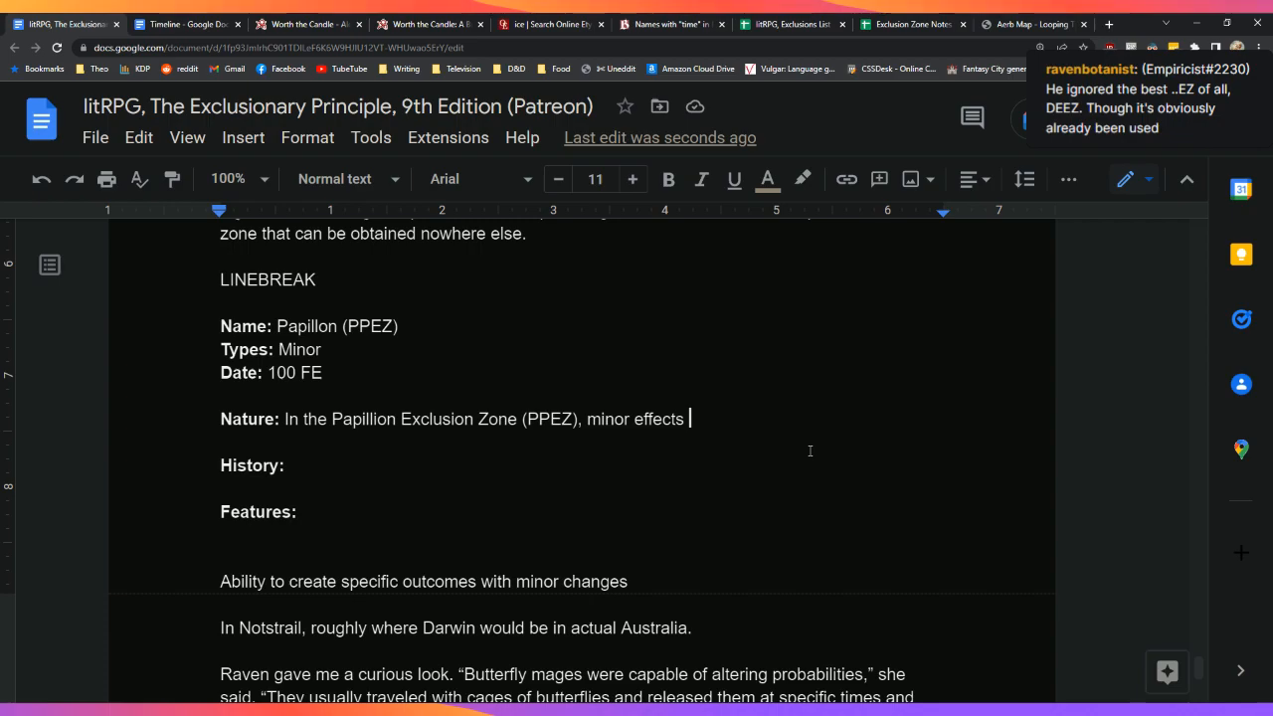
pyautogui.write('cause lar')
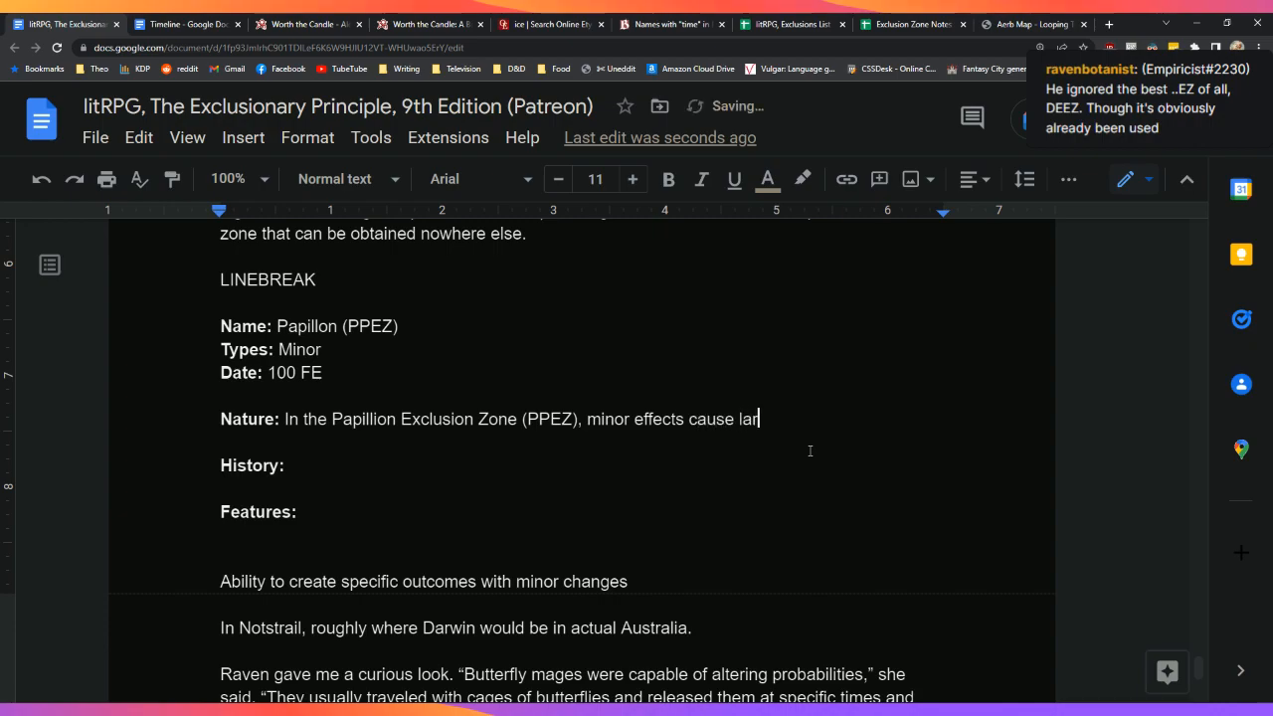
pyautogui.write('ge calamitous')
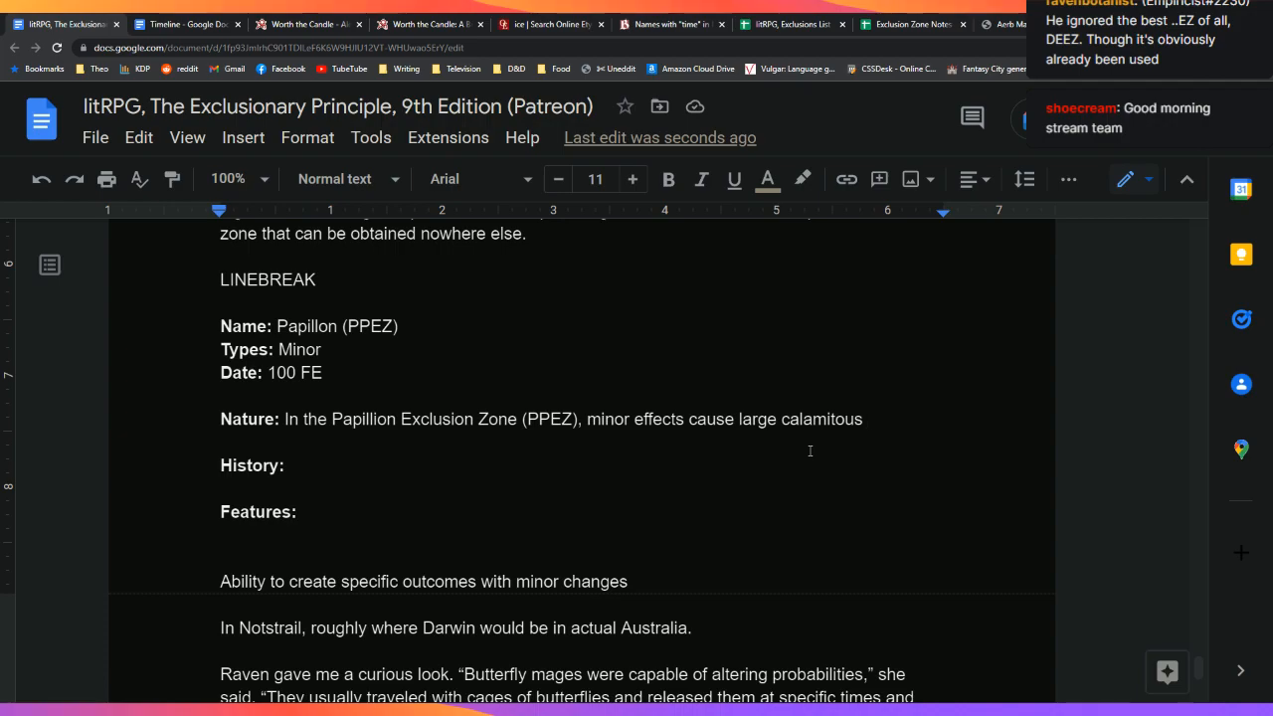
# Step: Cut the Nature sentence back so that it ends with "minor" directly after "(PPEZ),"
pyautogui.press('BackSpace')
pyautogui.press('BackSpace')
pyautogui.press('BackSpace')
pyautogui.press('BackSpace')
pyautogui.press('BackSpace')
pyautogui.press('BackSpace')
pyautogui.press('BackSpace')
pyautogui.press('BackSpace')
pyautogui.press('BackSpace')
pyautogui.press('BackSpace')
pyautogui.press('BackSpace')
pyautogui.press('BackSpace')
pyautogui.press('BackSpace')
pyautogui.press('BackSpace')
pyautogui.press('BackSpace')
pyautogui.press('BackSpace')
pyautogui.press('BackSpace')
pyautogui.press('BackSpace')
pyautogui.press('BackSpace')
pyautogui.press('BackSpace')
pyautogui.press('BackSpace')
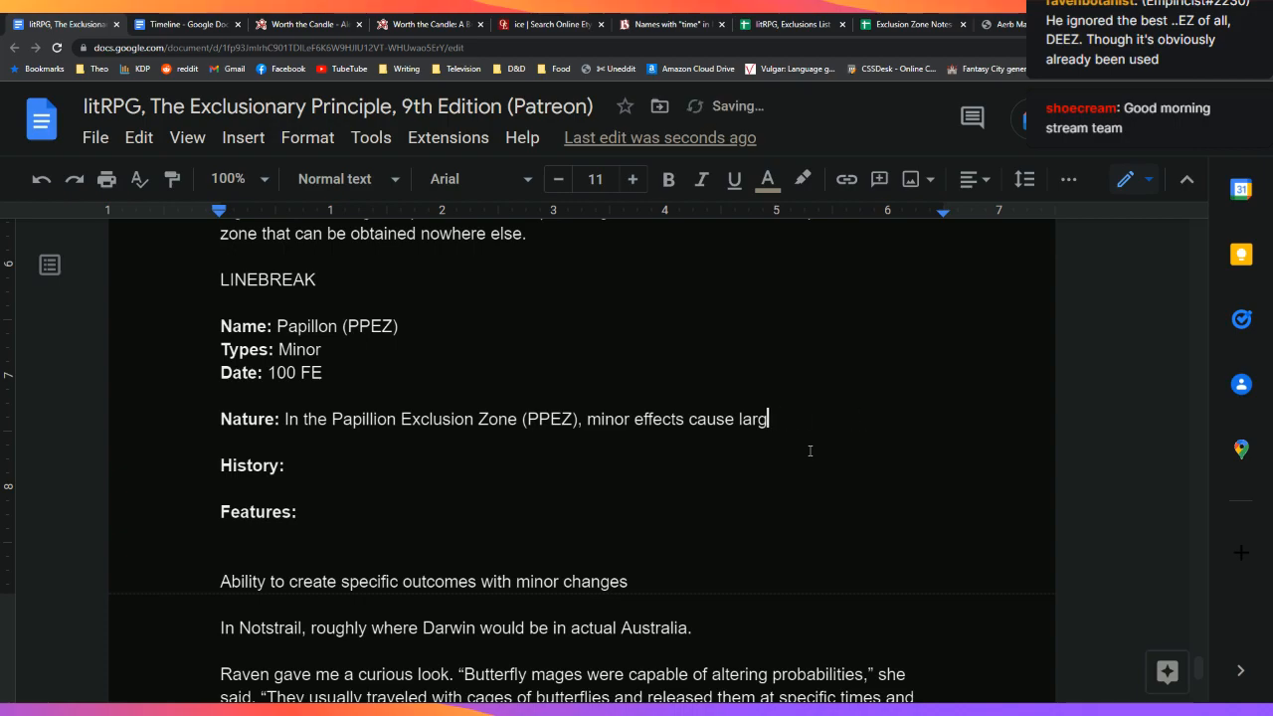
pyautogui.press('BackSpace')
pyautogui.press('BackSpace')
pyautogui.write('minor')
# Step: Begin the Papillon entry's History text with "Butterfly magic was a minor probability manipulation"
pyautogui.press('Down')
pyautogui.press('Down')
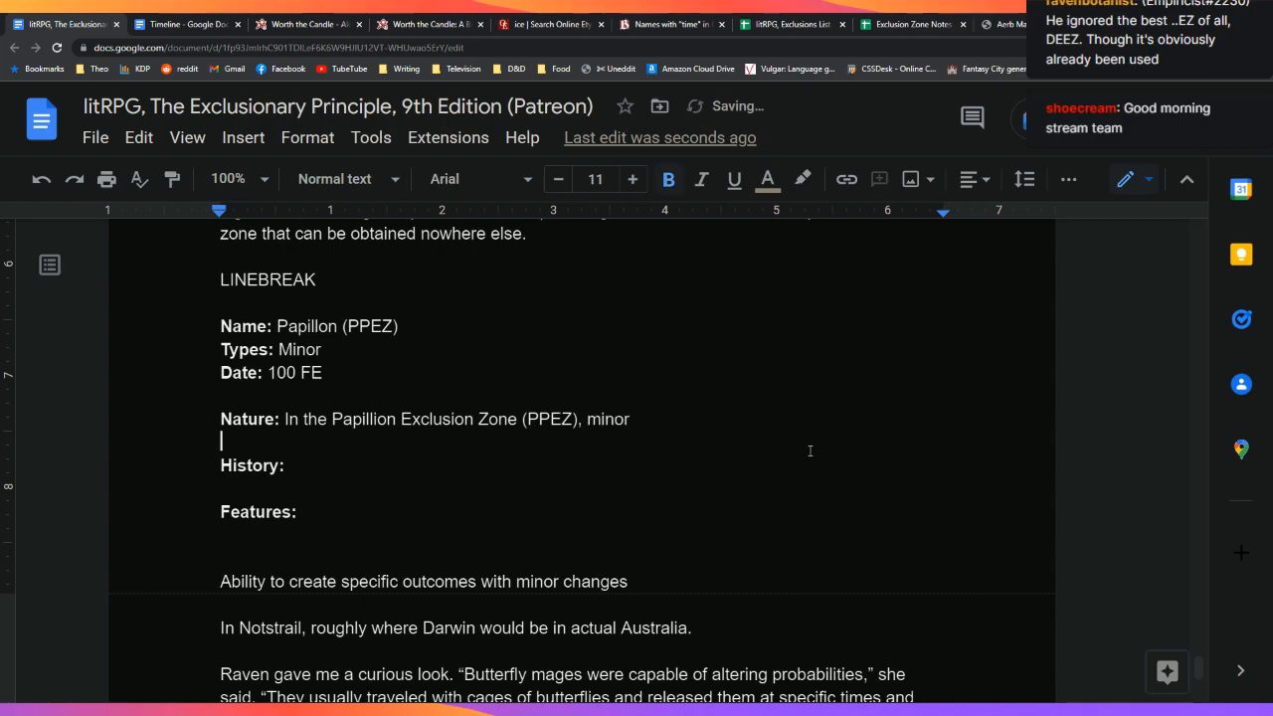
pyautogui.write('History:  Features:')
pyautogui.hotkey('ctrl', 'z')
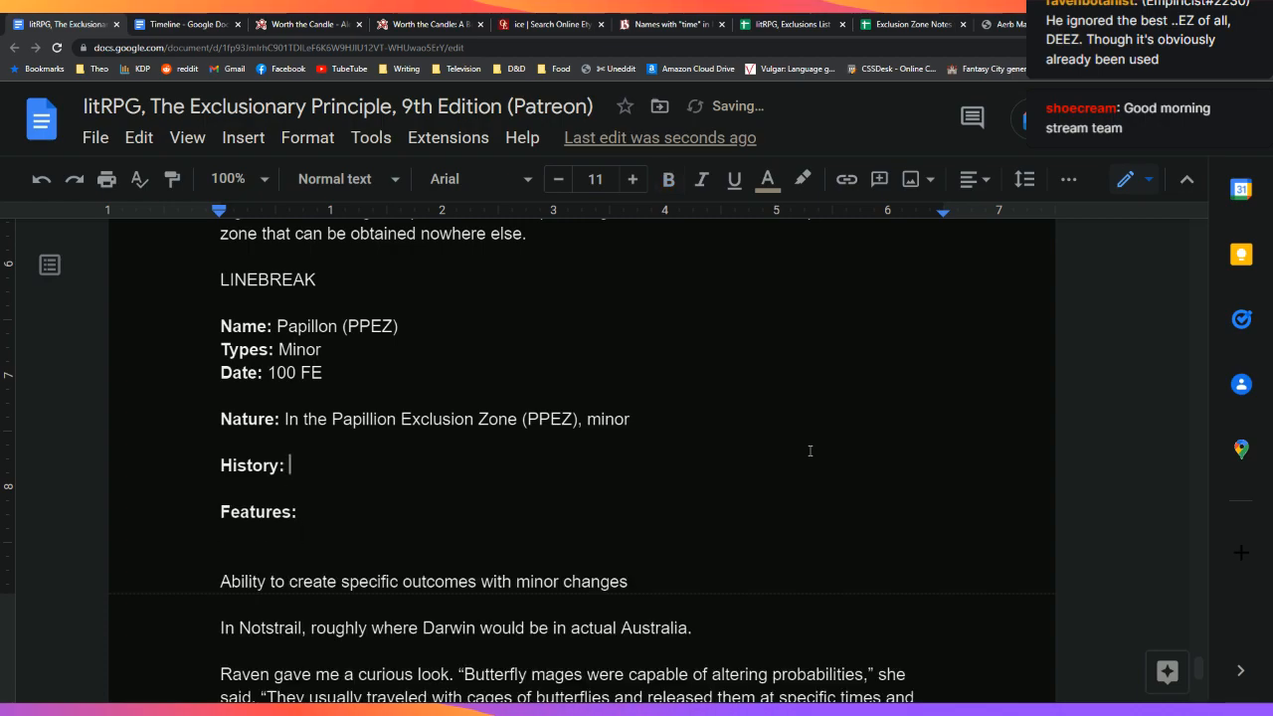
pyautogui.write('Bu')
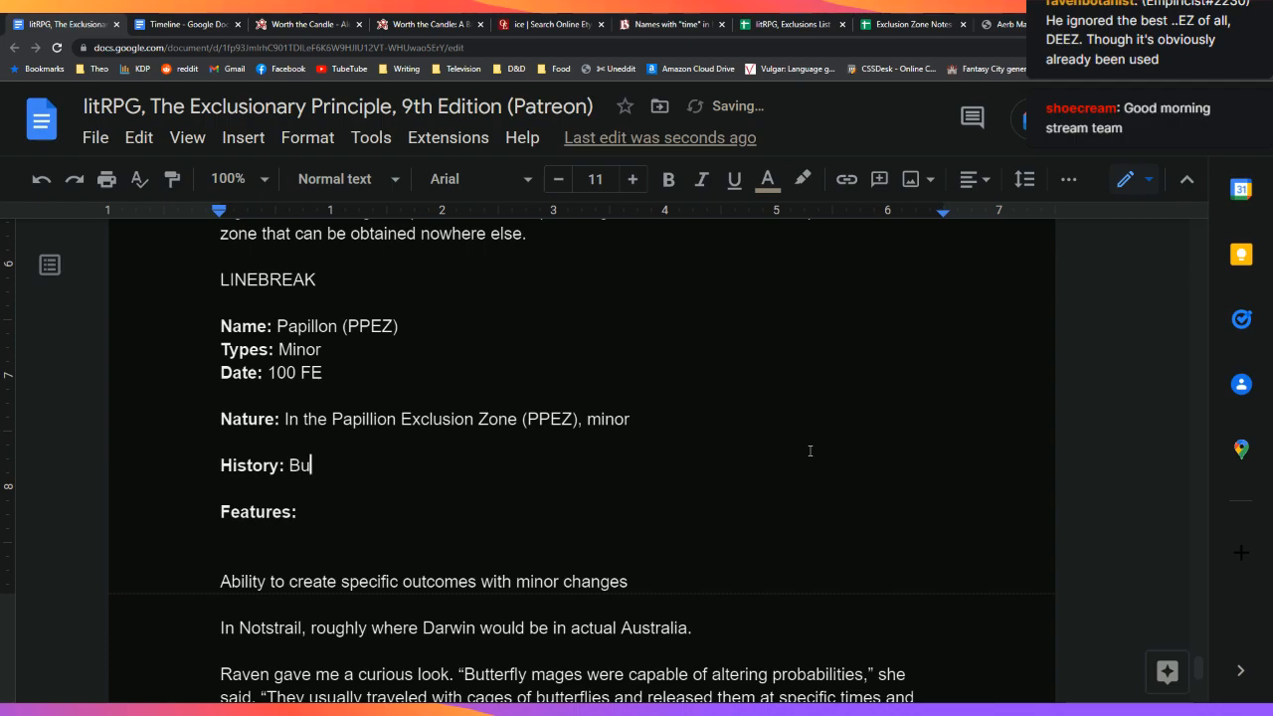
pyautogui.write('tterfly magic was a minor probability manipy')
pyautogui.press('BackSpace')
pyautogui.write('ulation')
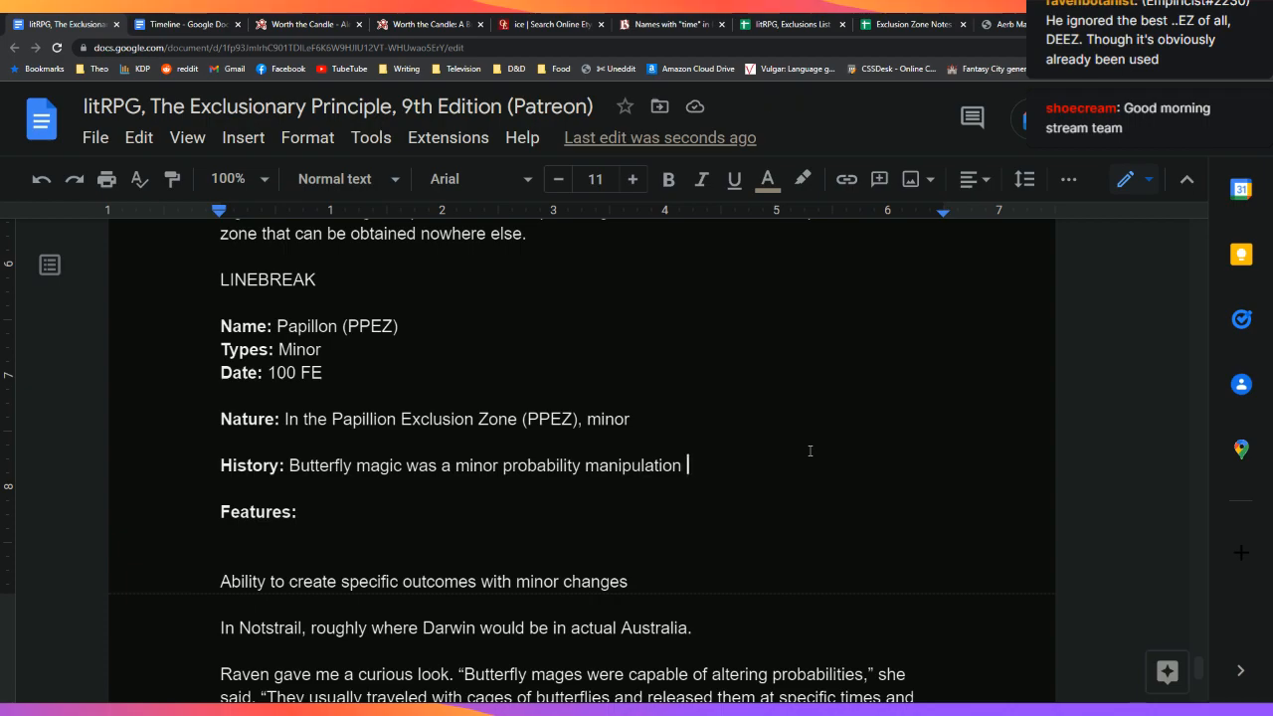
pyautogui.write('I')
pyautogui.press('Up')
pyautogui.press('Up')
pyautogui.press('Down')
pyautogui.press('Up')
pyautogui.press('Down')
pyautogui.press('Down')
pyautogui.press('Down')
pyautogui.press('Left')
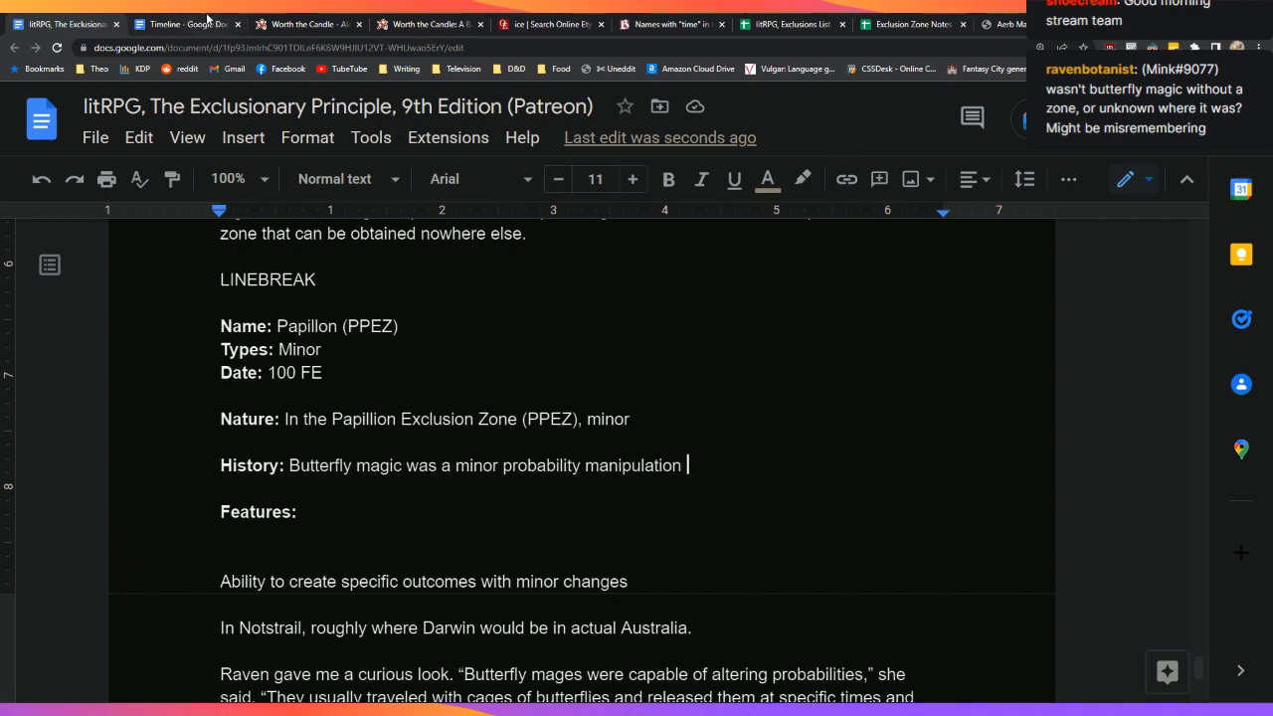
# Step: Reread the butterfly magic excerpts below the Papillon entry and check every match for "butterfly" in the Worth the Candle full text
pyautogui.scroll(-4, 585, 475)
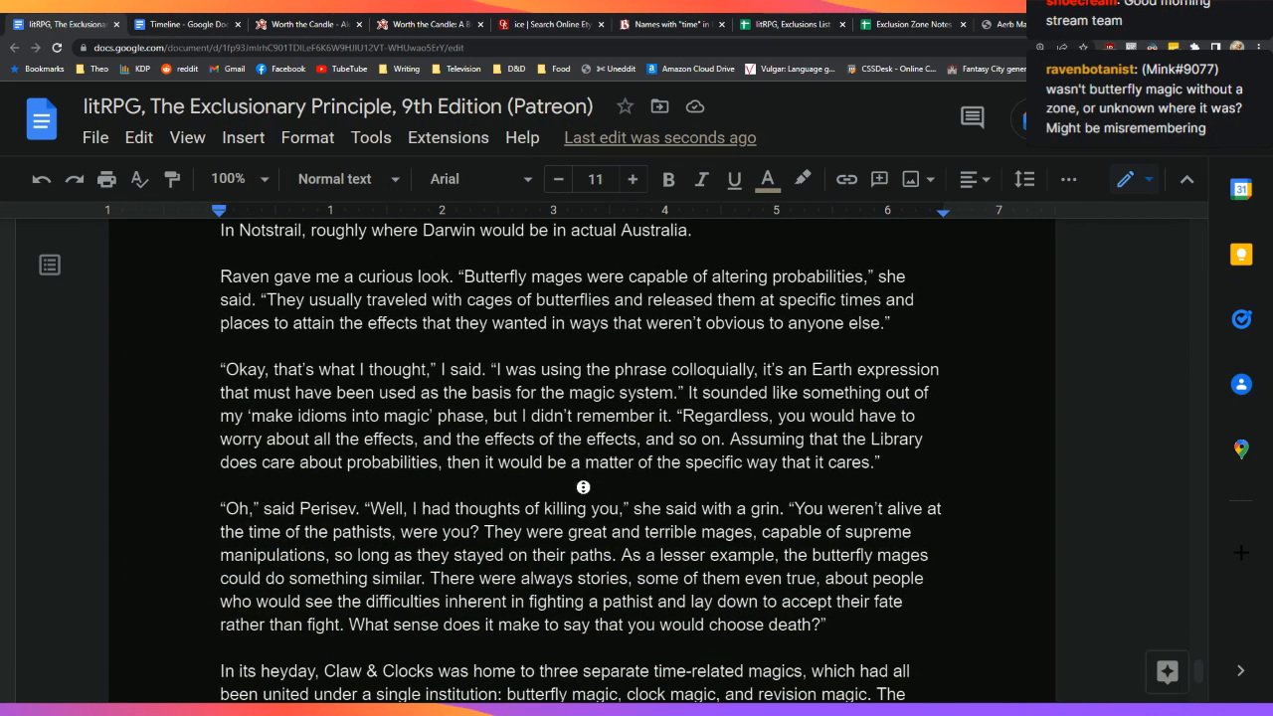
pyautogui.scroll(-1, 585, 478)
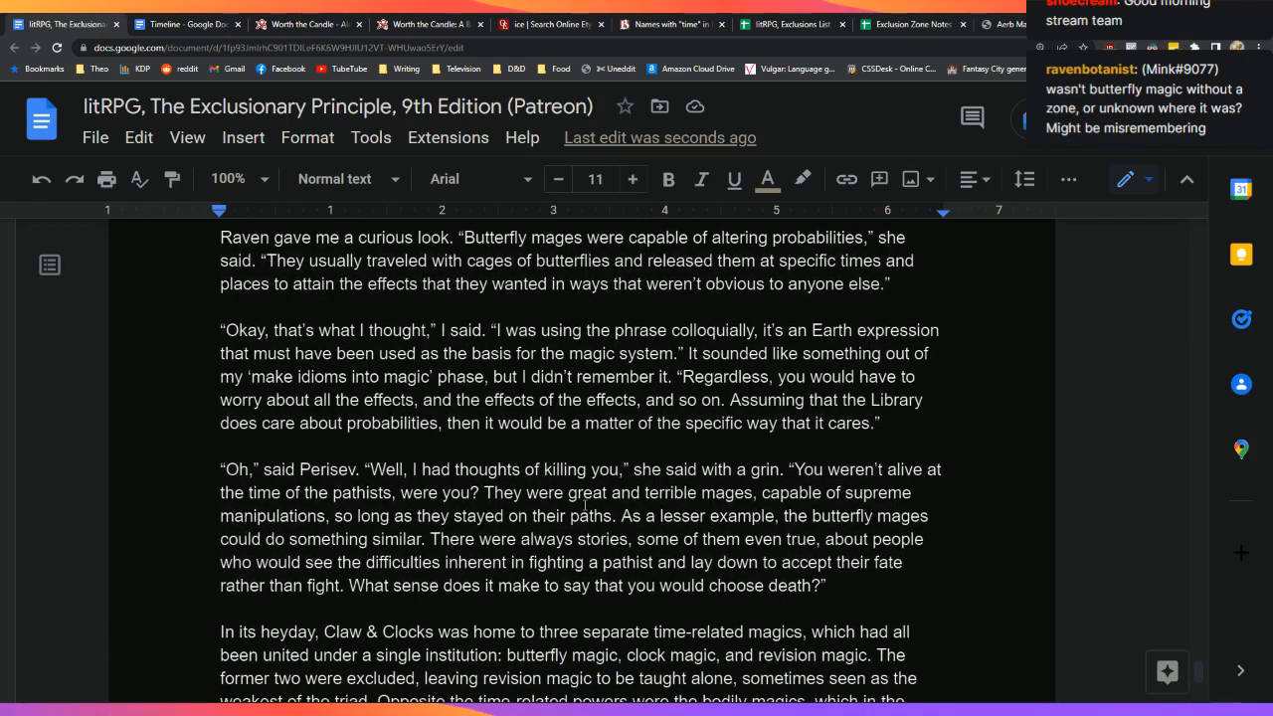
pyautogui.scroll(1, 583, 504)
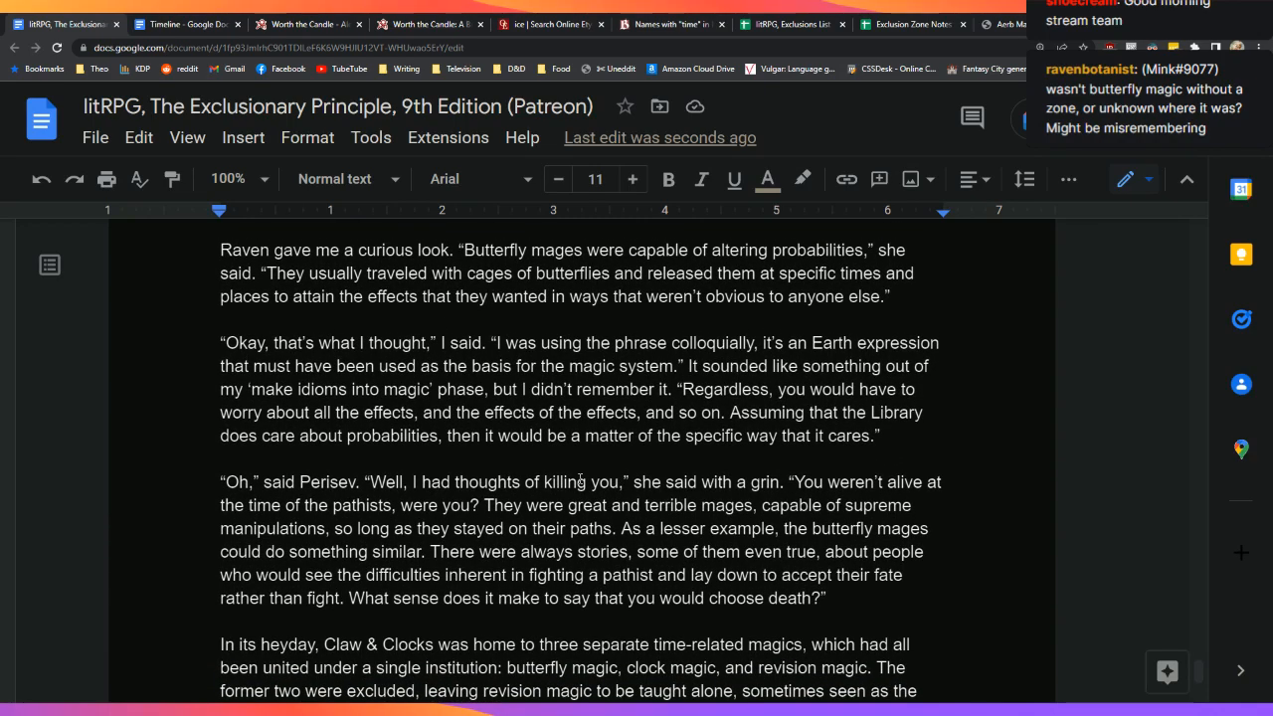
pyautogui.hotkey('ctrl', '3')
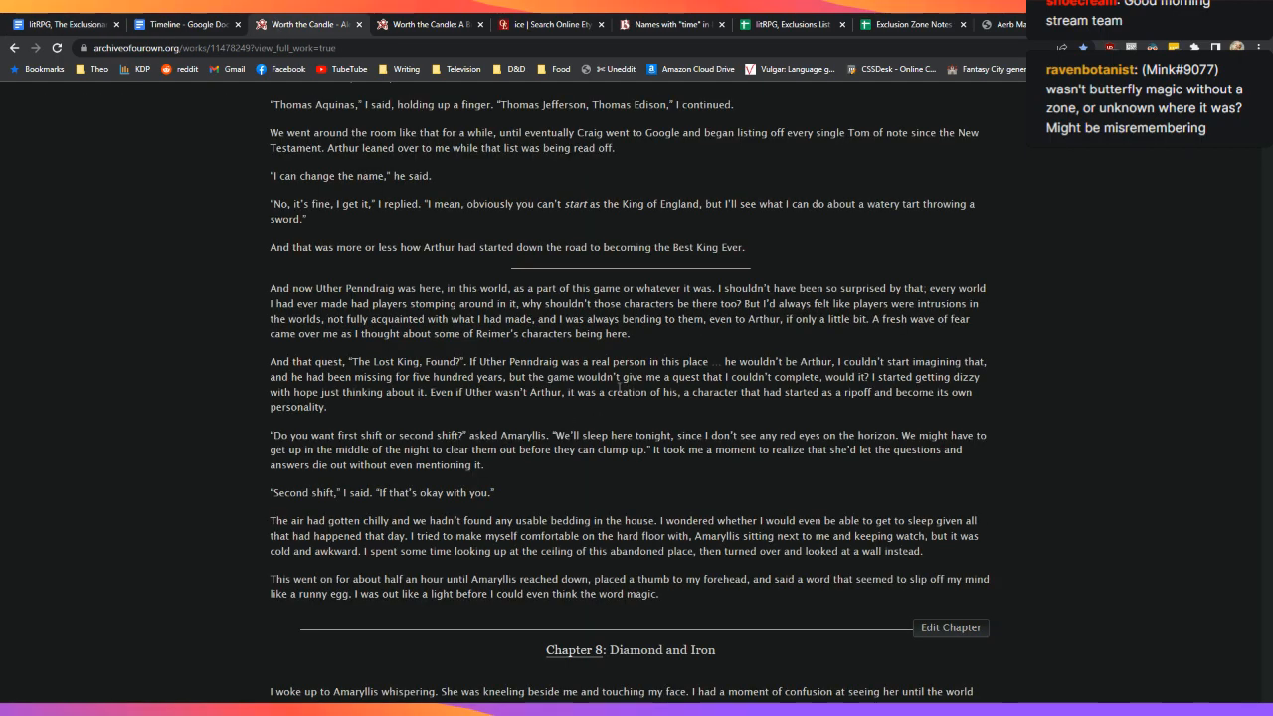
pyautogui.hotkey('ctrl', 'f')
pyautogui.write('butterfly')
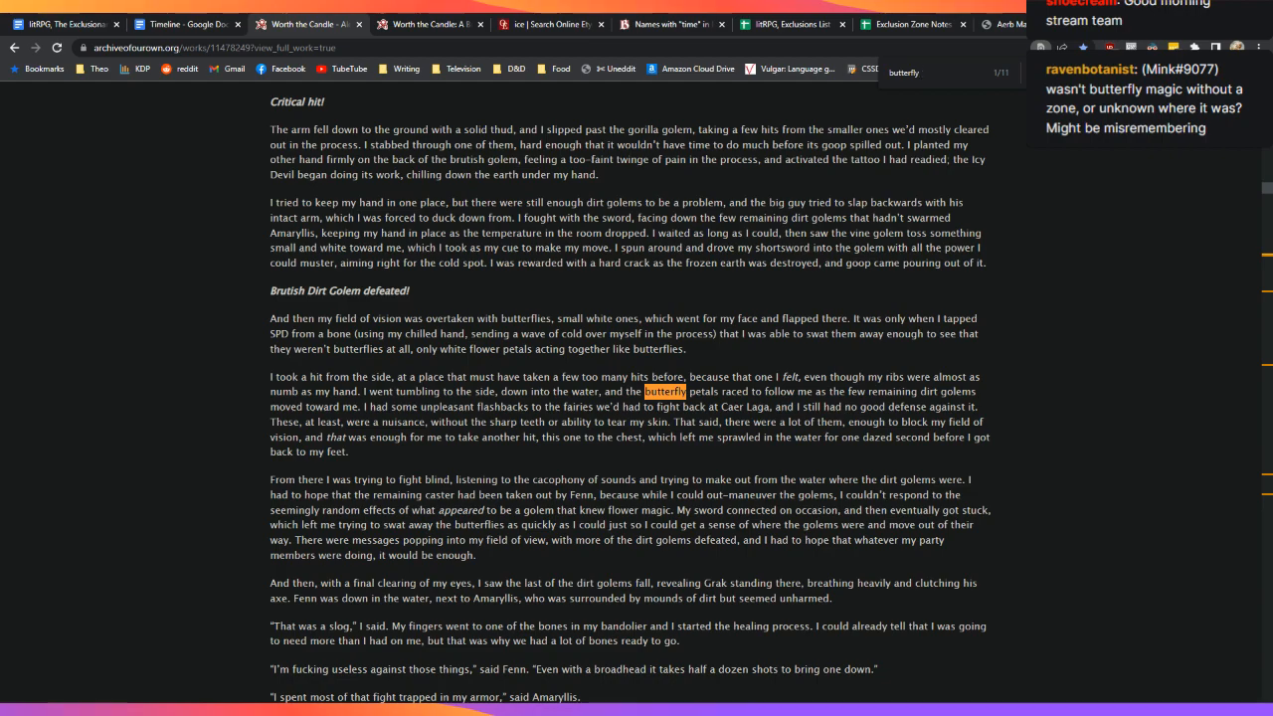
pyautogui.press('Return')
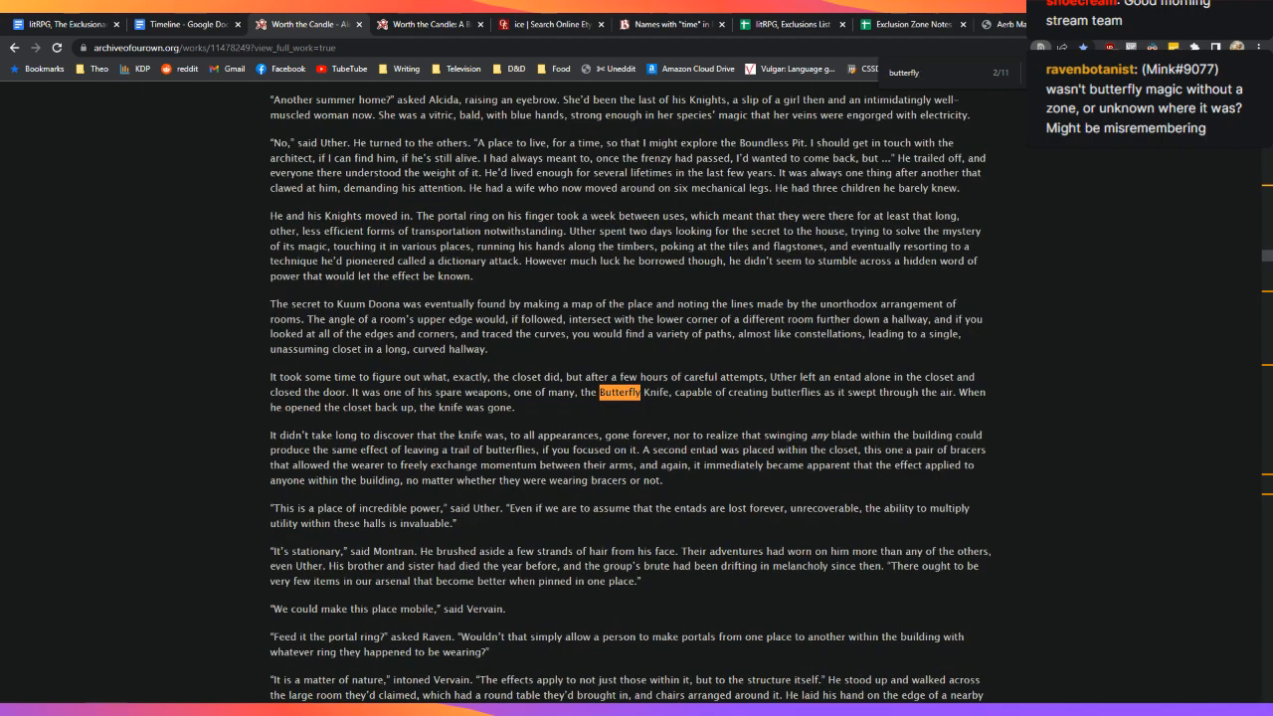
pyautogui.press('Return')
pyautogui.press('Return')
pyautogui.press('Return')
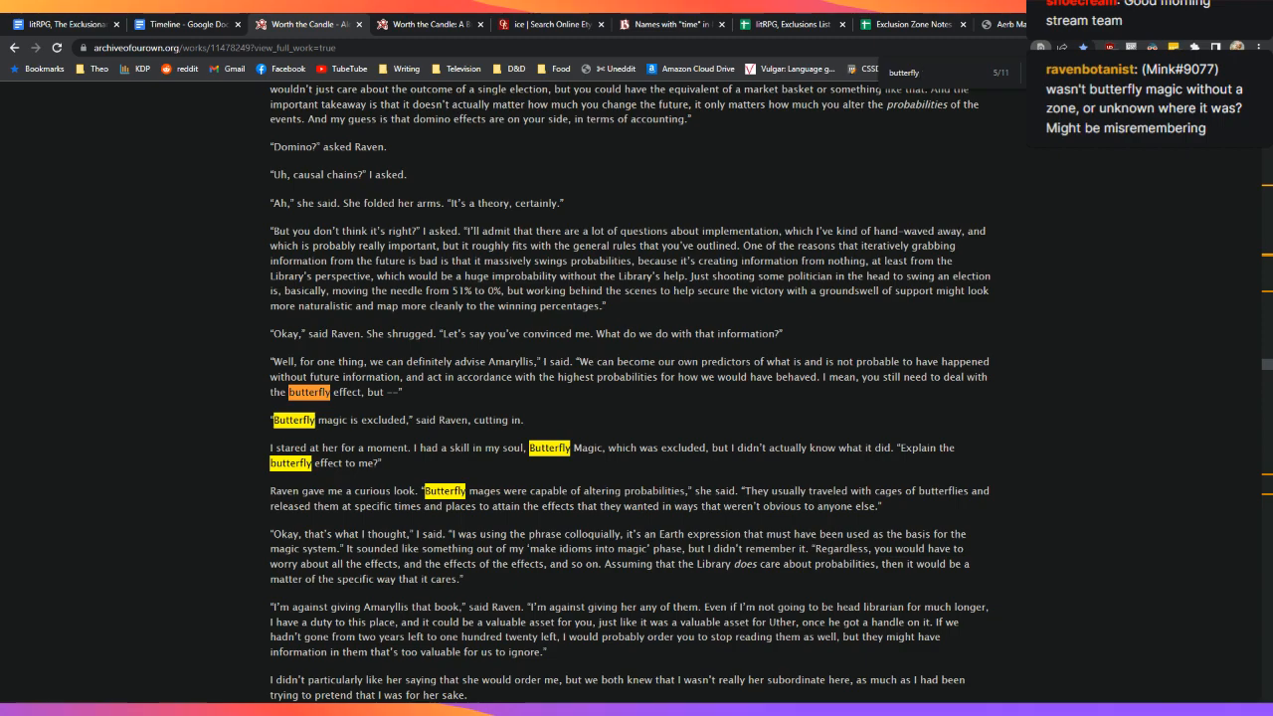
pyautogui.press('Return')
pyautogui.press('Return')
pyautogui.press('Return')
pyautogui.press('Return')
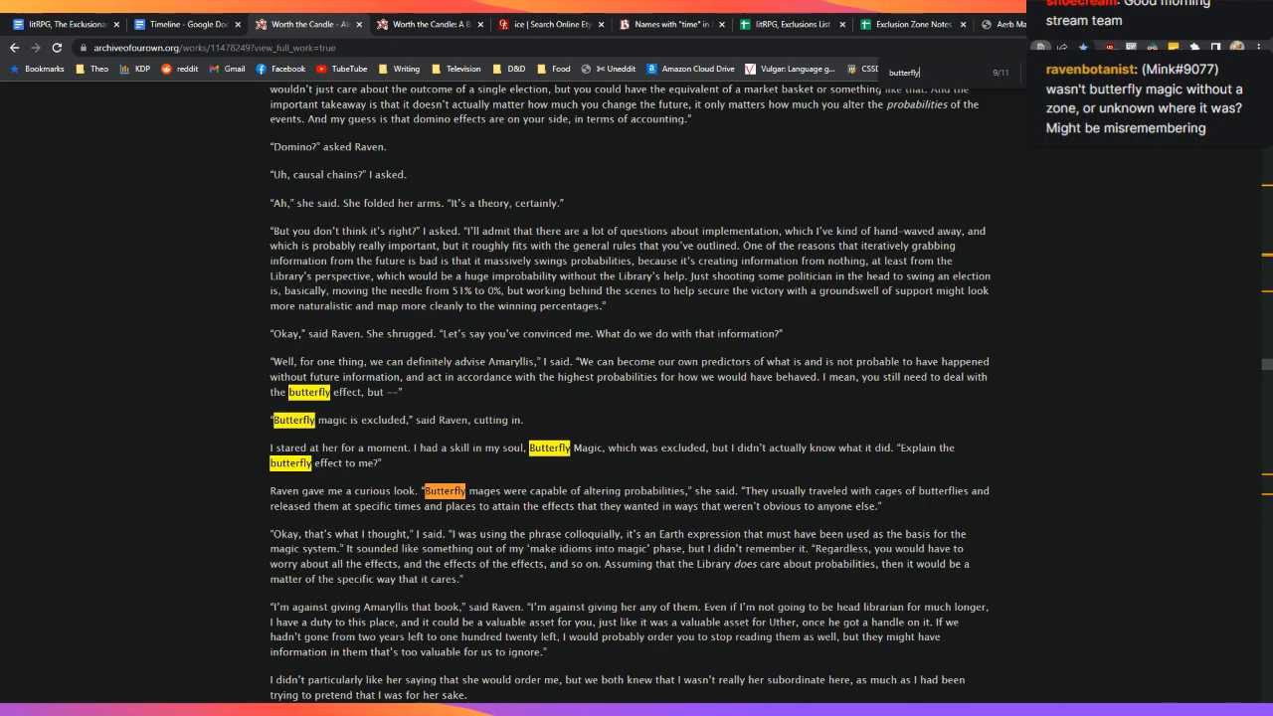
pyautogui.press('Return')
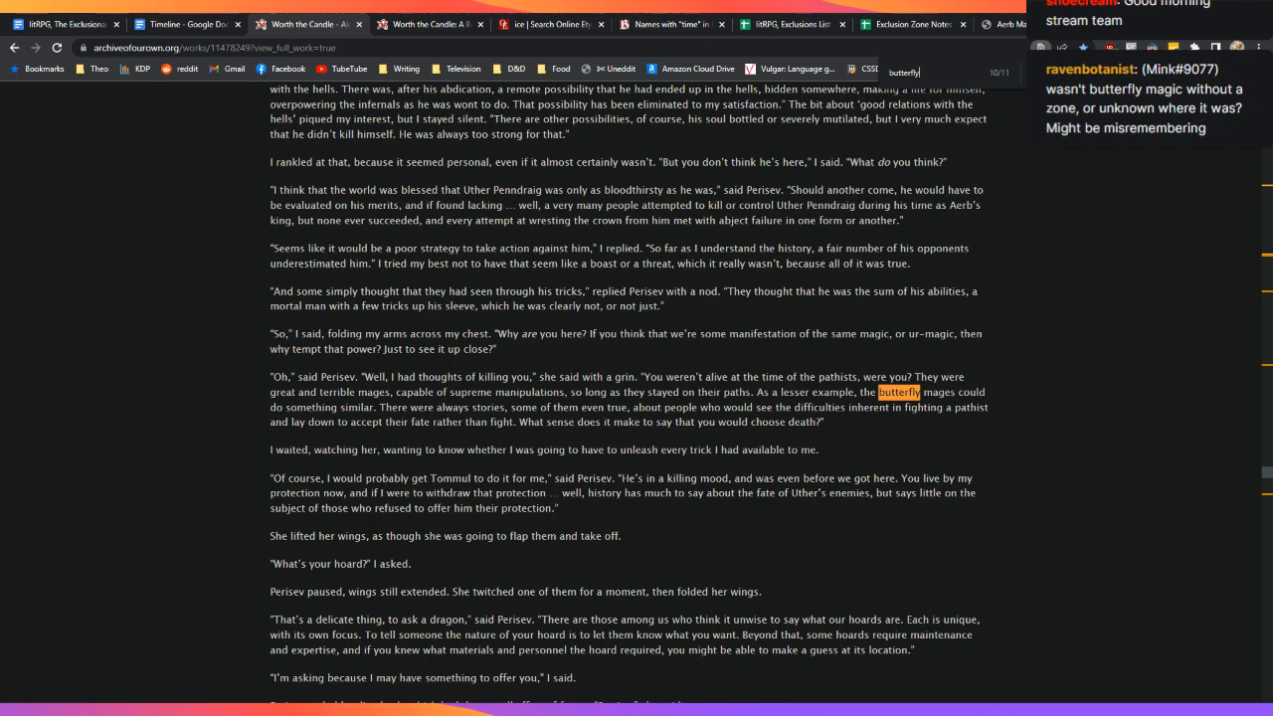
pyautogui.press('Return')
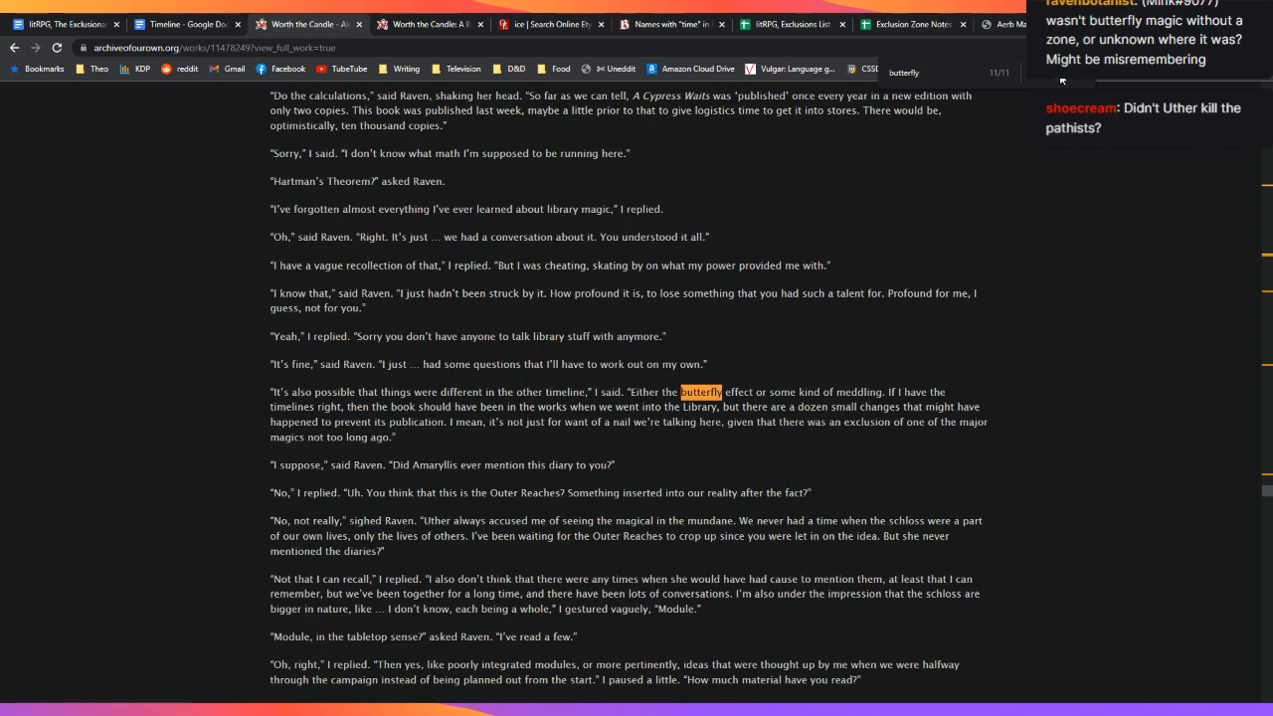
pyautogui.click(1062, 79)
pyautogui.click(1084, 79)
pyautogui.click(833, 312)
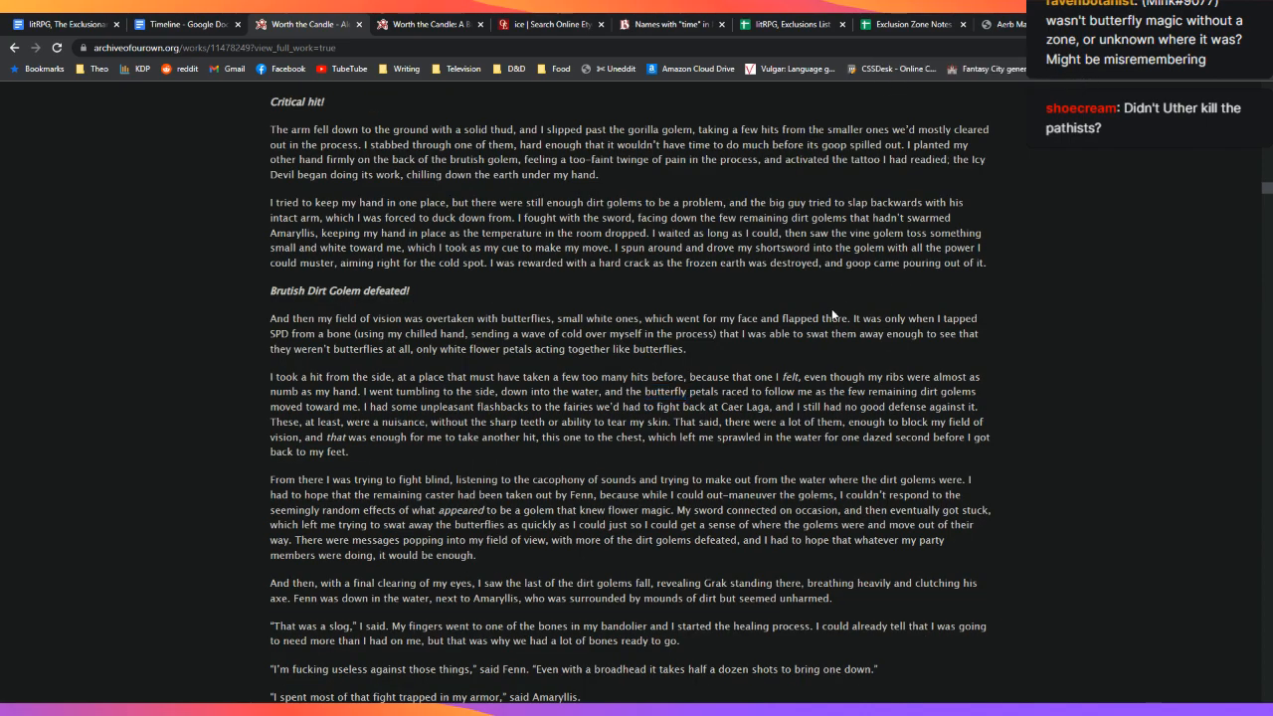
# Step: Search the Worth the Candle full text for "pathist" and read the conversation explaining how the pathists' magic worked
pyautogui.hotkey('ctrl', 'f')
pyautogui.write('pathist')
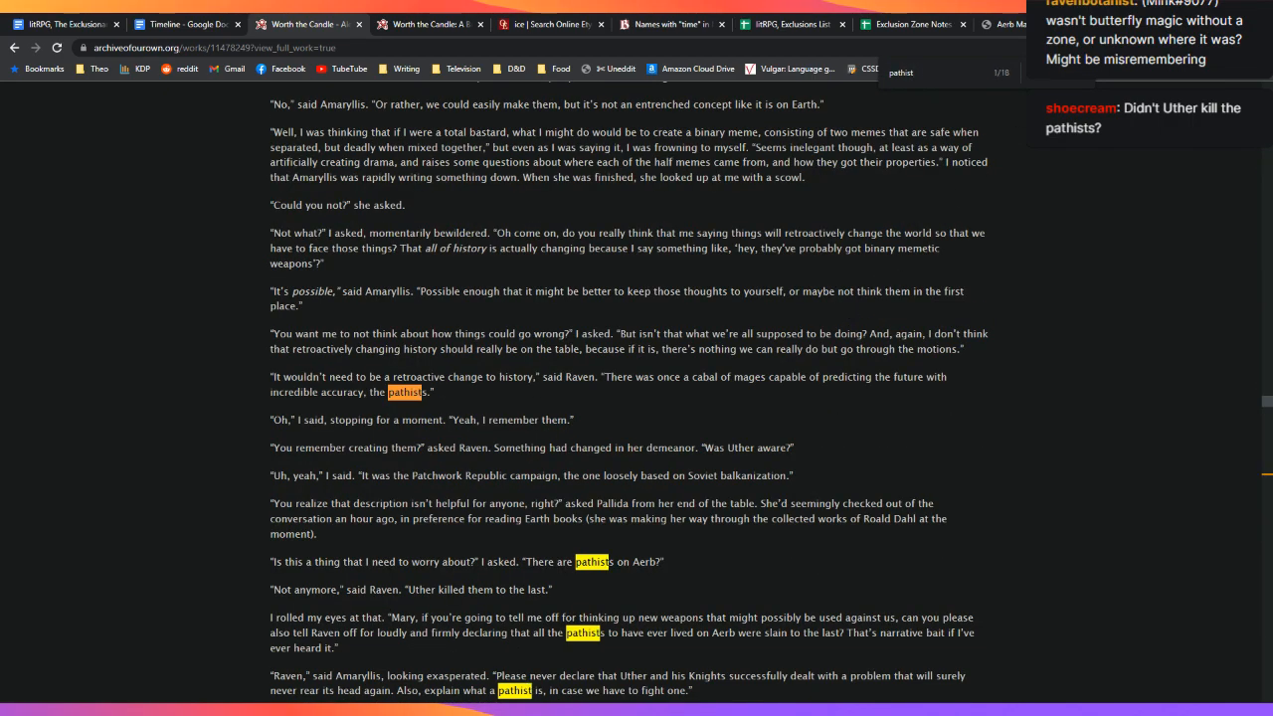
pyautogui.scroll(-2, 1003, 204)
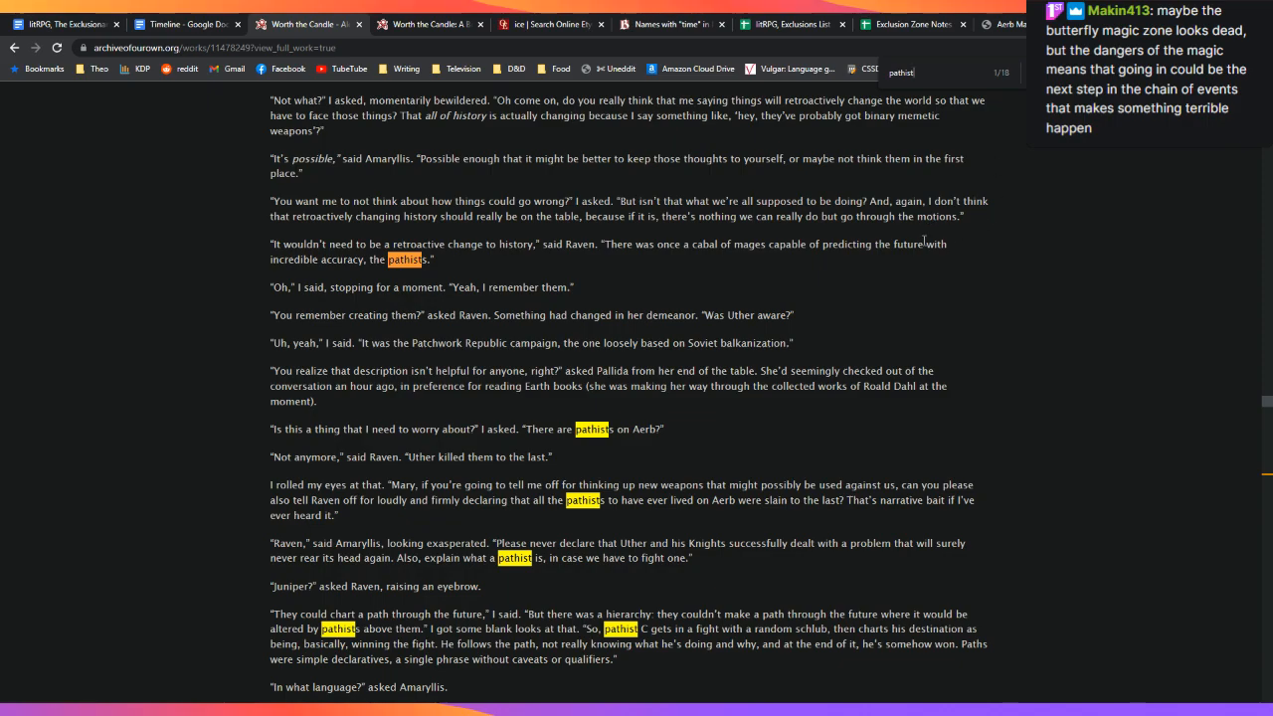
pyautogui.scroll(-1, 920, 240)
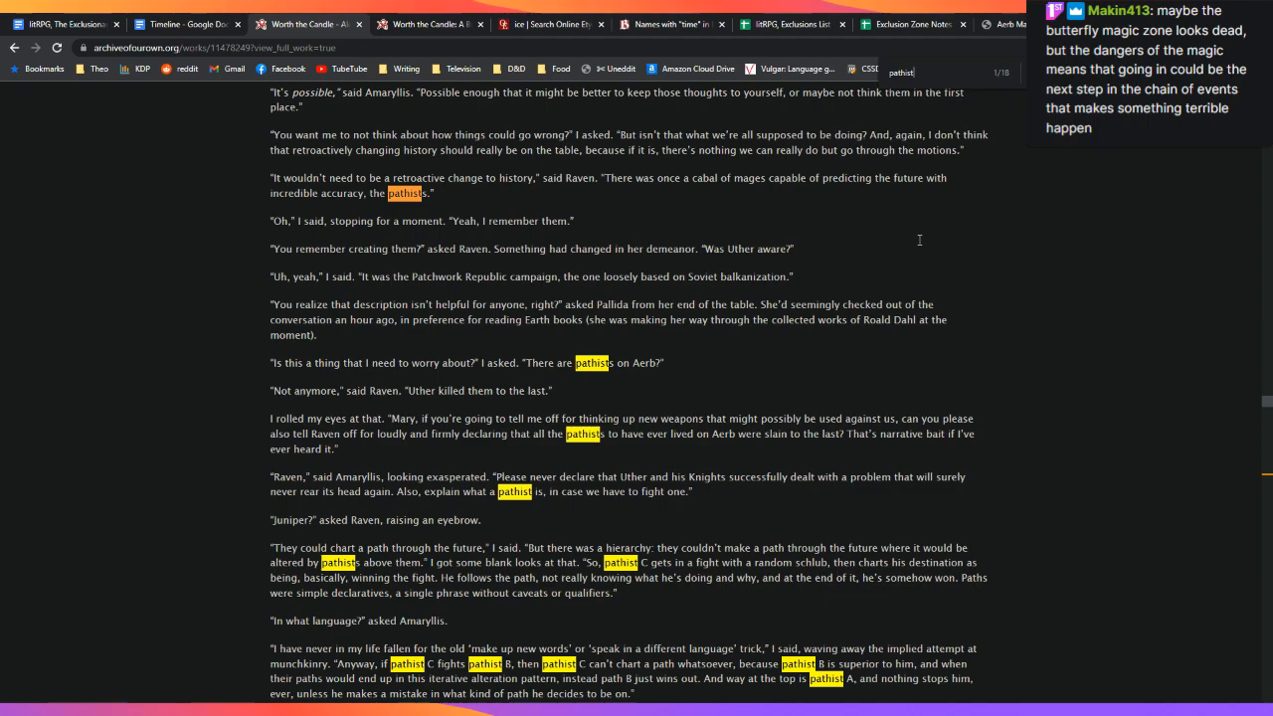
pyautogui.scroll(-1, 919, 240)
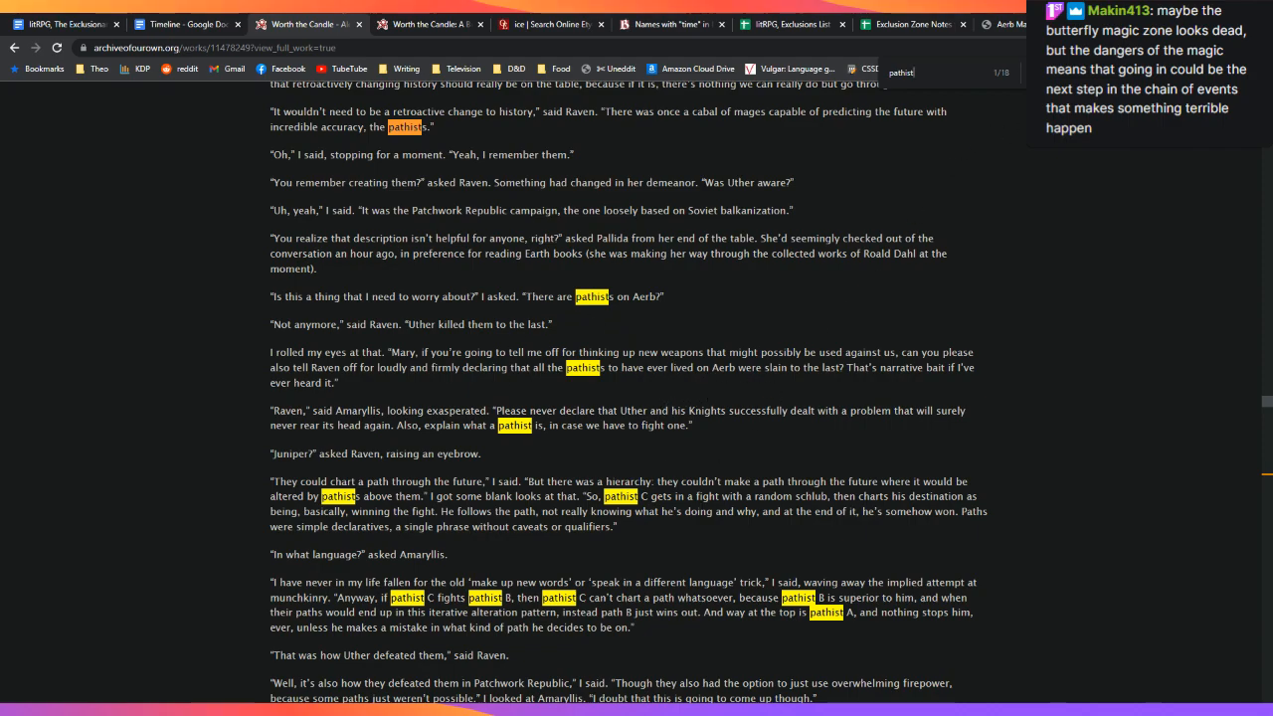
pyautogui.press('Escape')
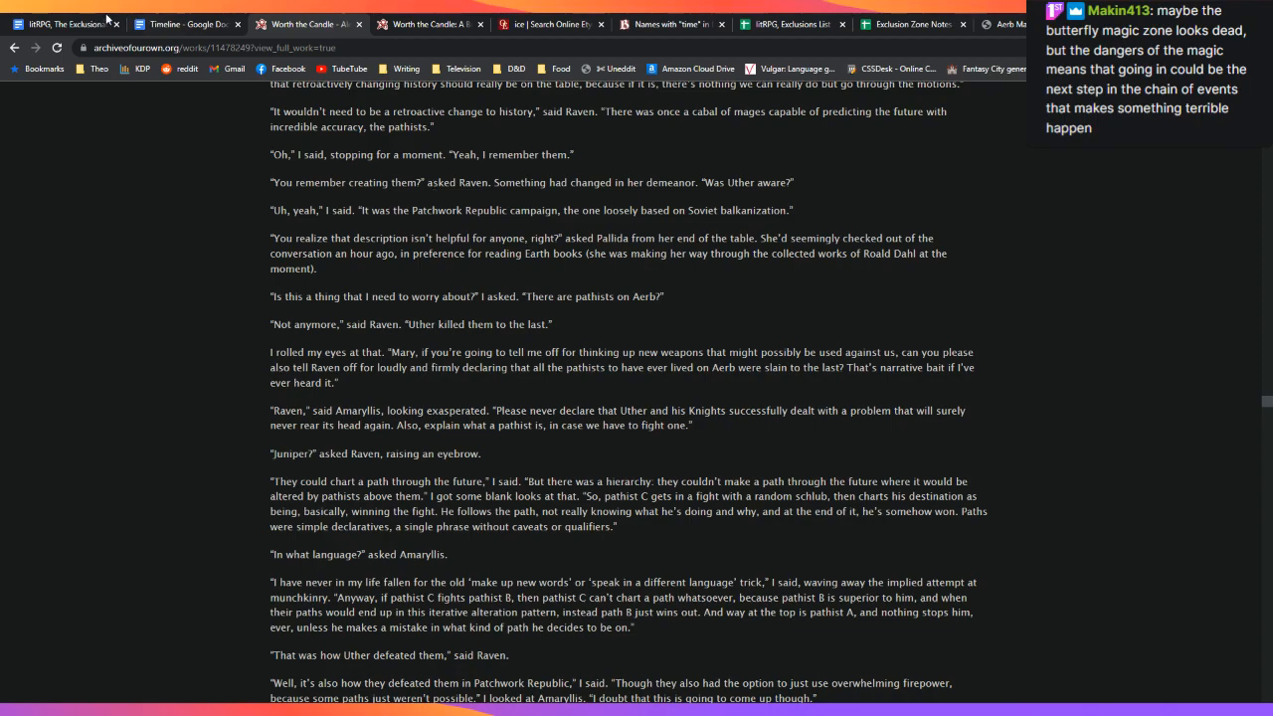
# Step: Return to the Exclusionary Principle document and remove "minor" from the Papillon History text so it reads "Butterfly magic was a probability manipulation"
pyautogui.hotkey('ctrl', '1')
pyautogui.click(940, 443)
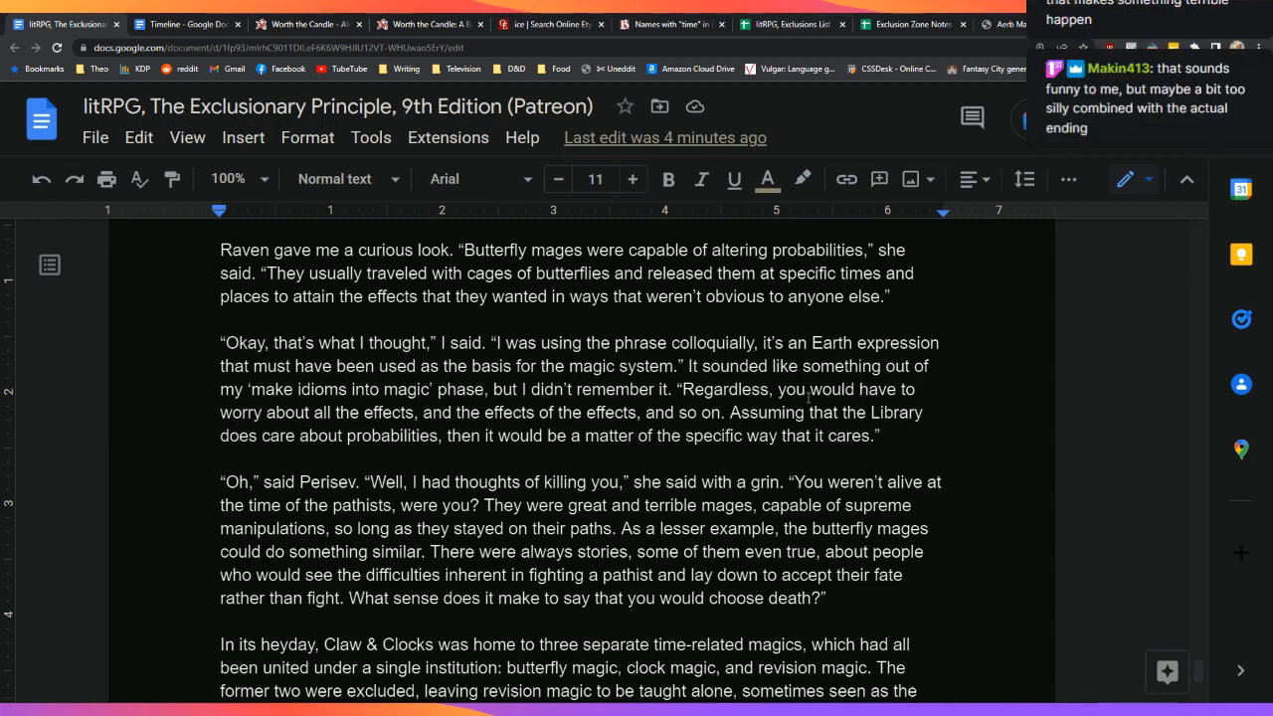
pyautogui.scroll(2, 808, 393)
pyautogui.scroll(1, 807, 398)
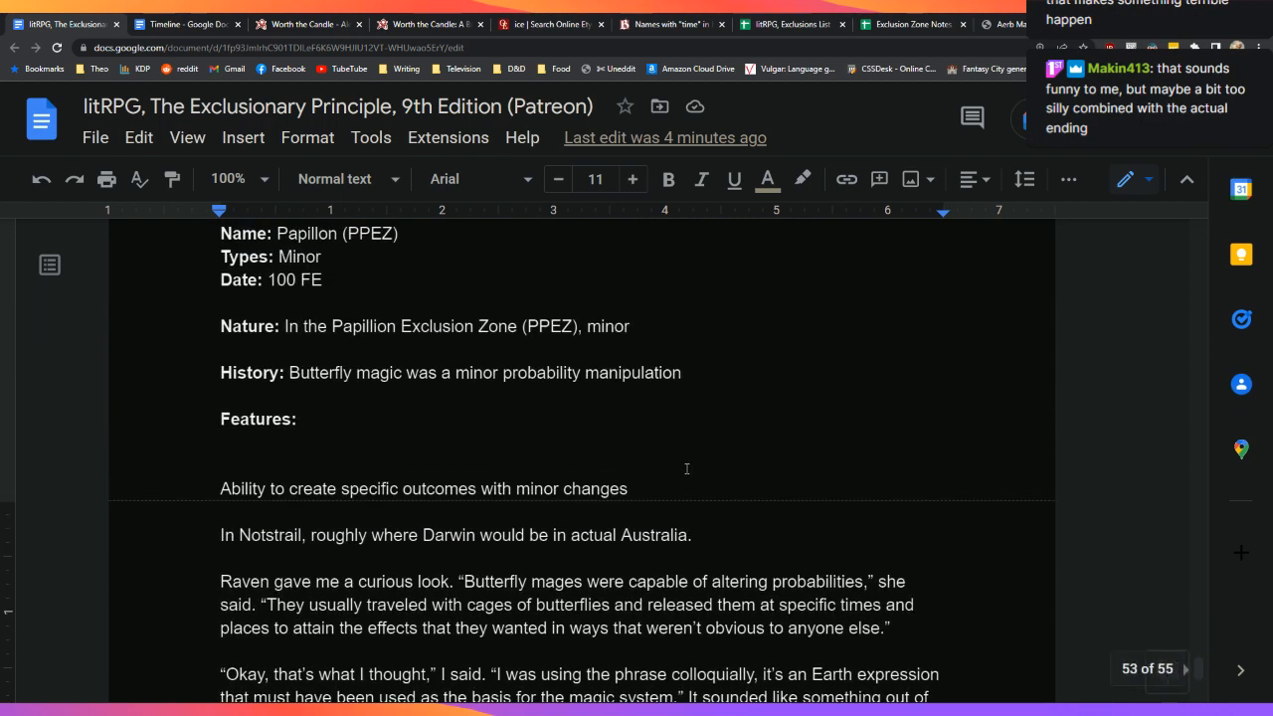
pyautogui.click(739, 382)
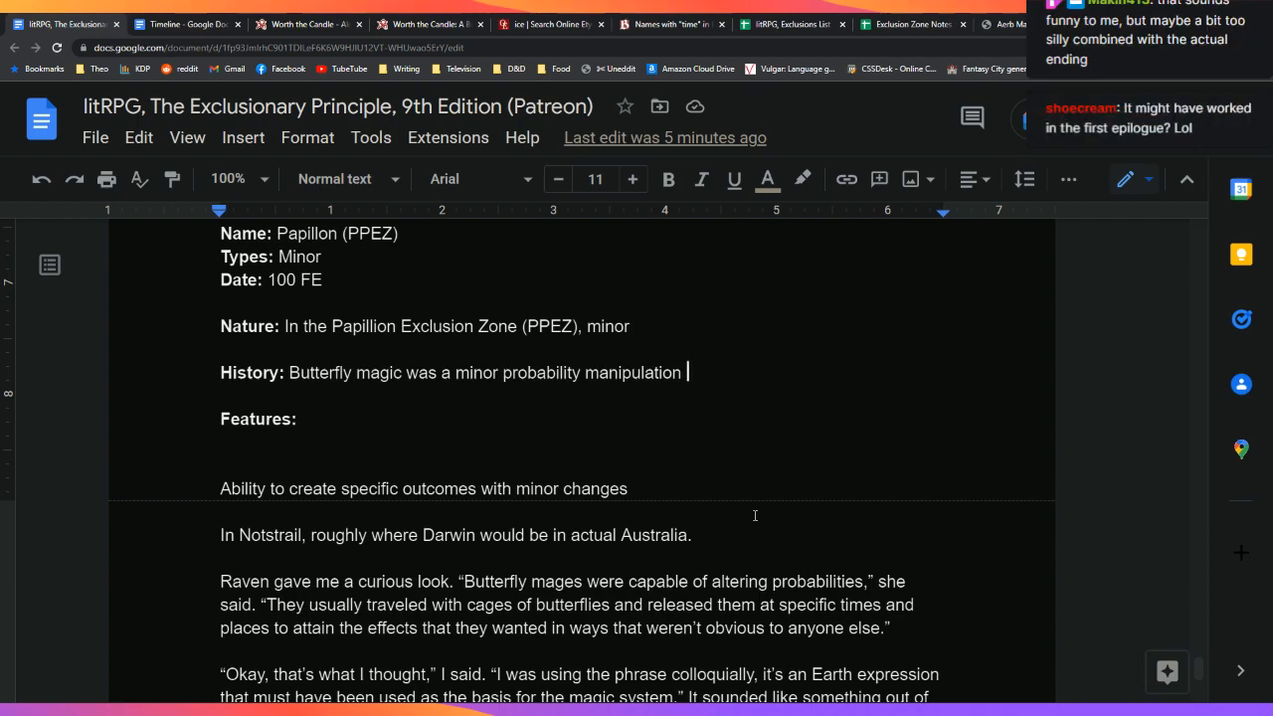
pyautogui.press('Left')
pyautogui.press('Left')
pyautogui.press('Left')
pyautogui.press('Left')
pyautogui.press('Left')
pyautogui.press('Left')
pyautogui.press('Left')
pyautogui.press('Left')
pyautogui.press('Left')
pyautogui.press('Left')
pyautogui.press('Left')
pyautogui.press('Left')
pyautogui.press('Left')
pyautogui.press('Left')
pyautogui.press('Left')
pyautogui.press('Left')
pyautogui.press('Left')
pyautogui.press('Left')
pyautogui.press('Left')
pyautogui.press('Left')
pyautogui.press('Left')
pyautogui.press('Left')
pyautogui.press('Left')
pyautogui.press('Left')
pyautogui.press('Left')
pyautogui.press('Right')
pyautogui.press('Right')
pyautogui.press('Right')
pyautogui.press('Right')
pyautogui.press('Right')
pyautogui.press('Left')
pyautogui.press('BackSpace')
pyautogui.press('BackSpace')
pyautogui.press('BackSpace')
pyautogui.press('BackSpace')
pyautogui.press('BackSpace')
pyautogui.press('BackSpace')
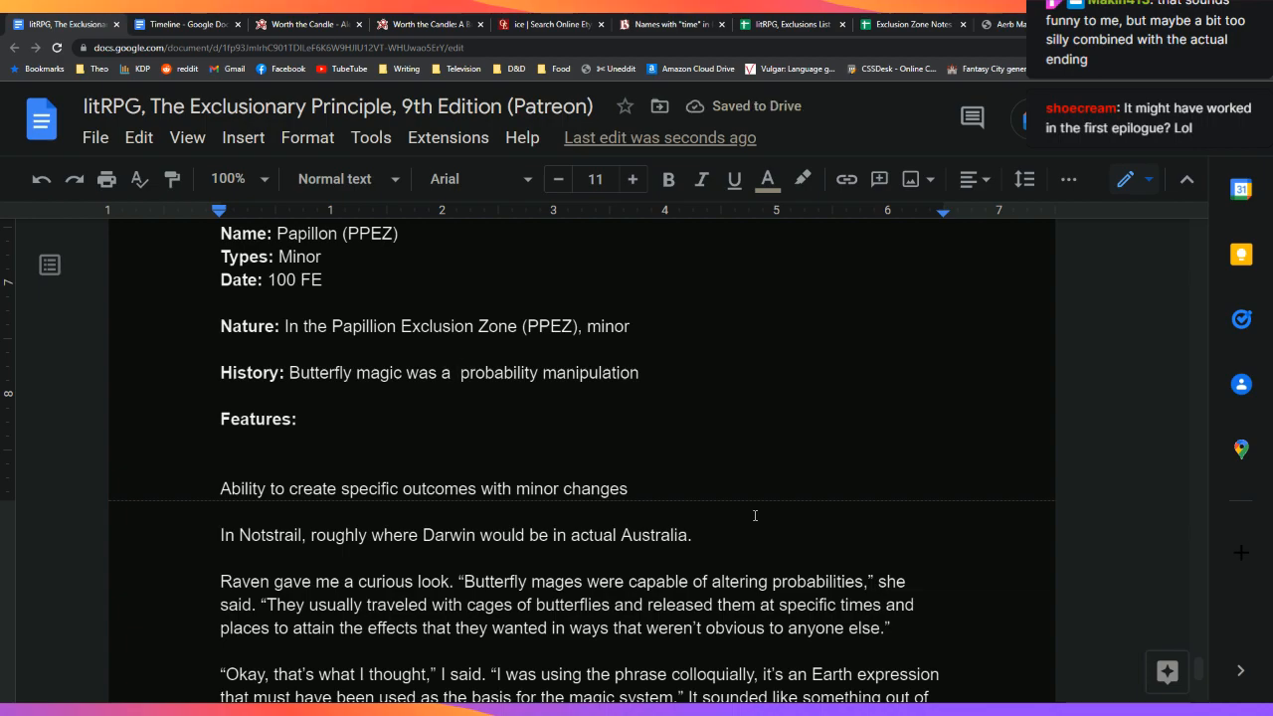
pyautogui.press('BackSpace')
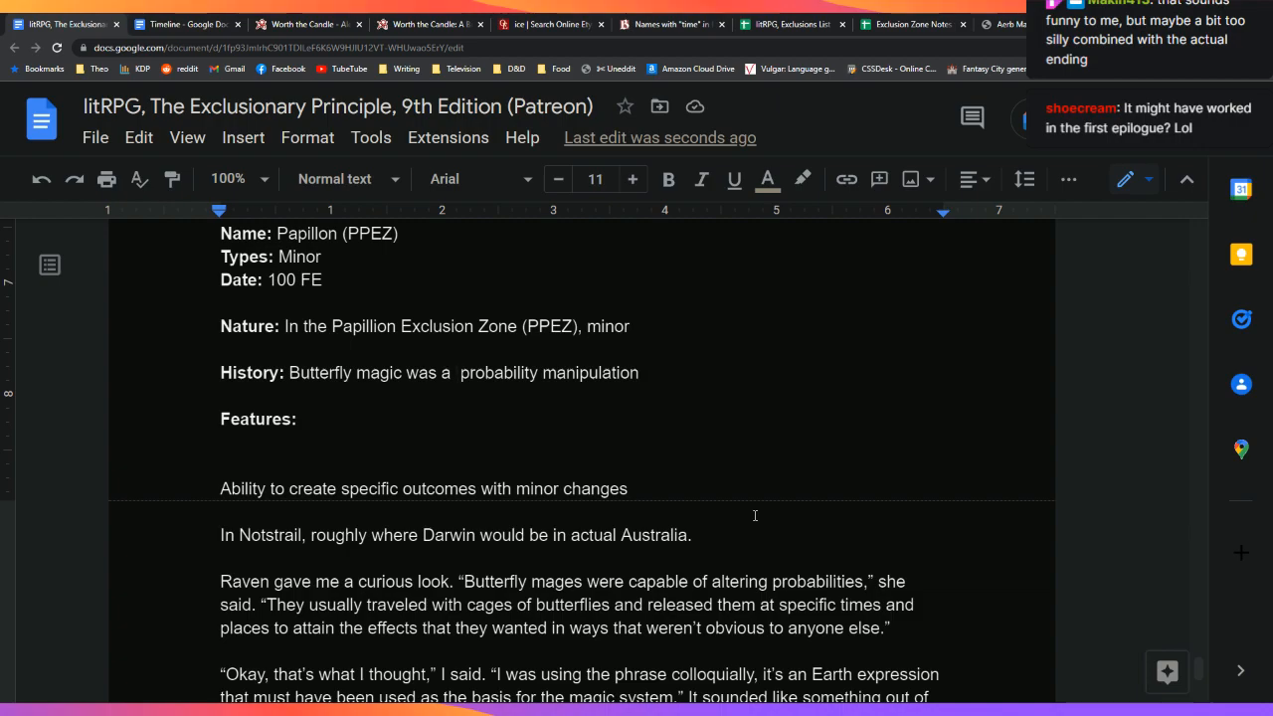
pyautogui.press('BackSpace')
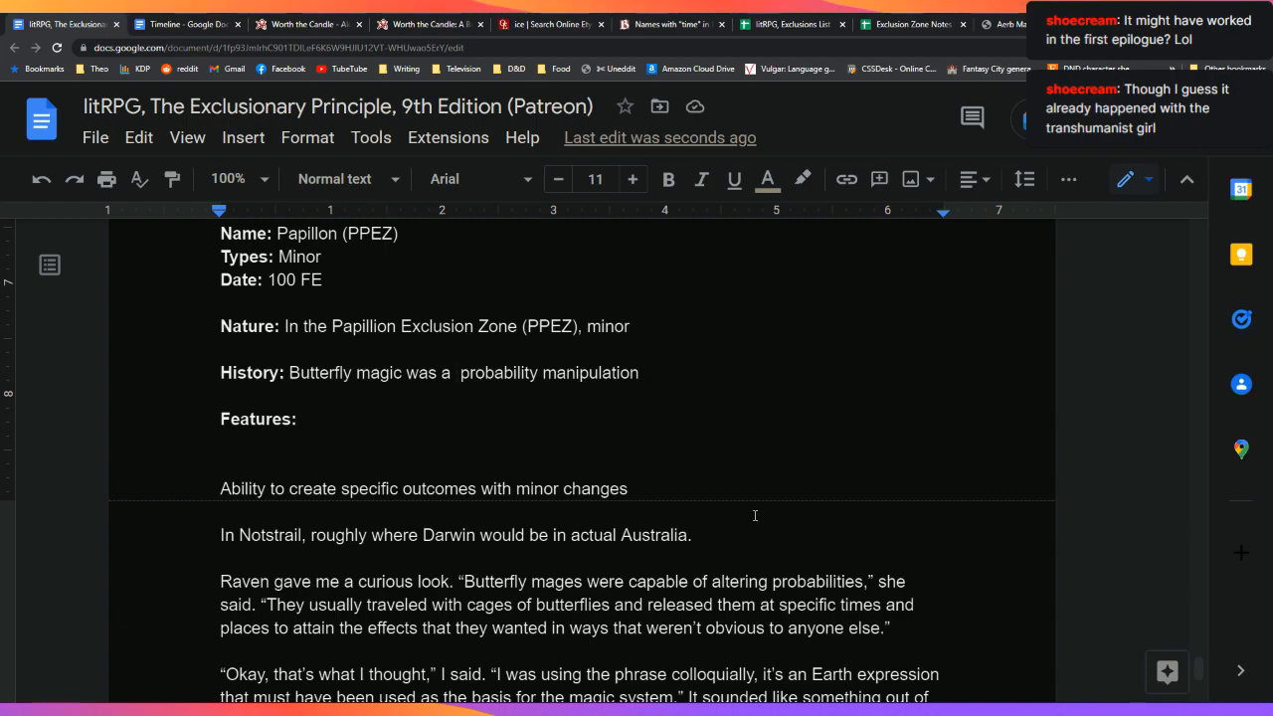
pyautogui.press('BackSpace')
pyautogui.press('BackSpace')
pyautogui.press('BackSpace')
pyautogui.write('a')
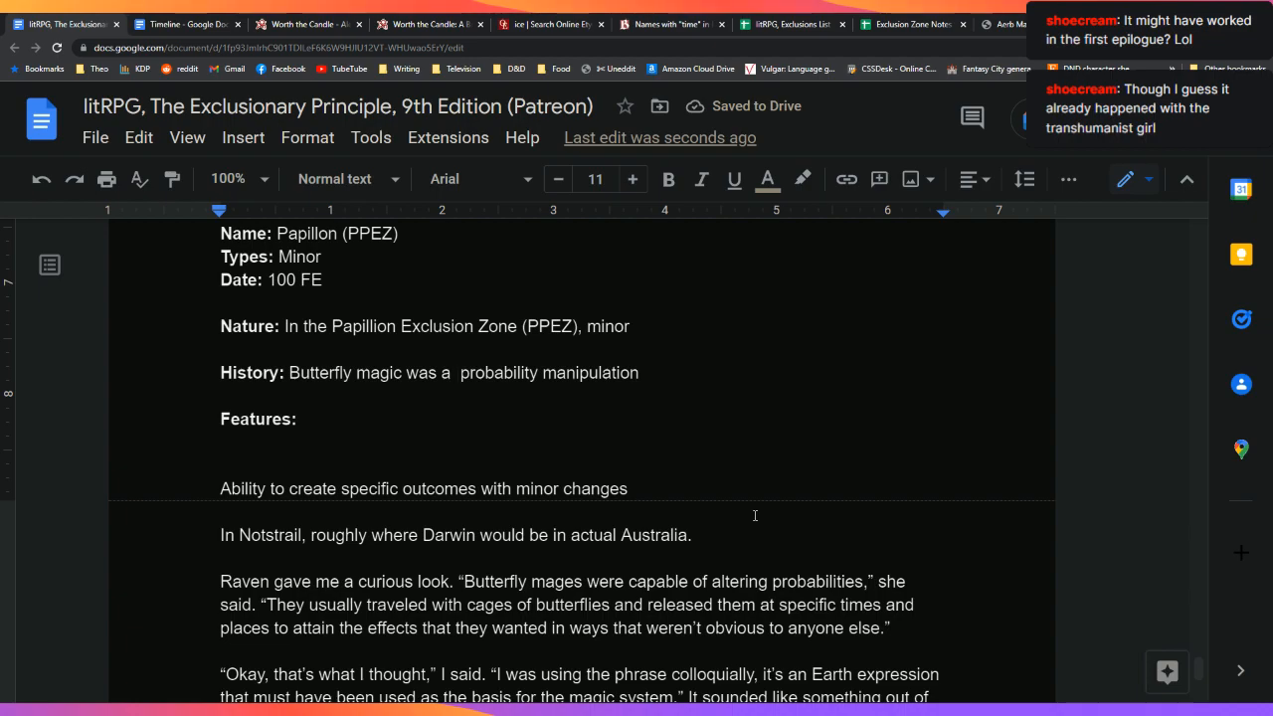
# Step: Finish the History sentence with "magic prevalent during the Utherian era." and begin the next one with "A butterfly mage would breed"
pyautogui.press('End')
pyautogui.write('magic')
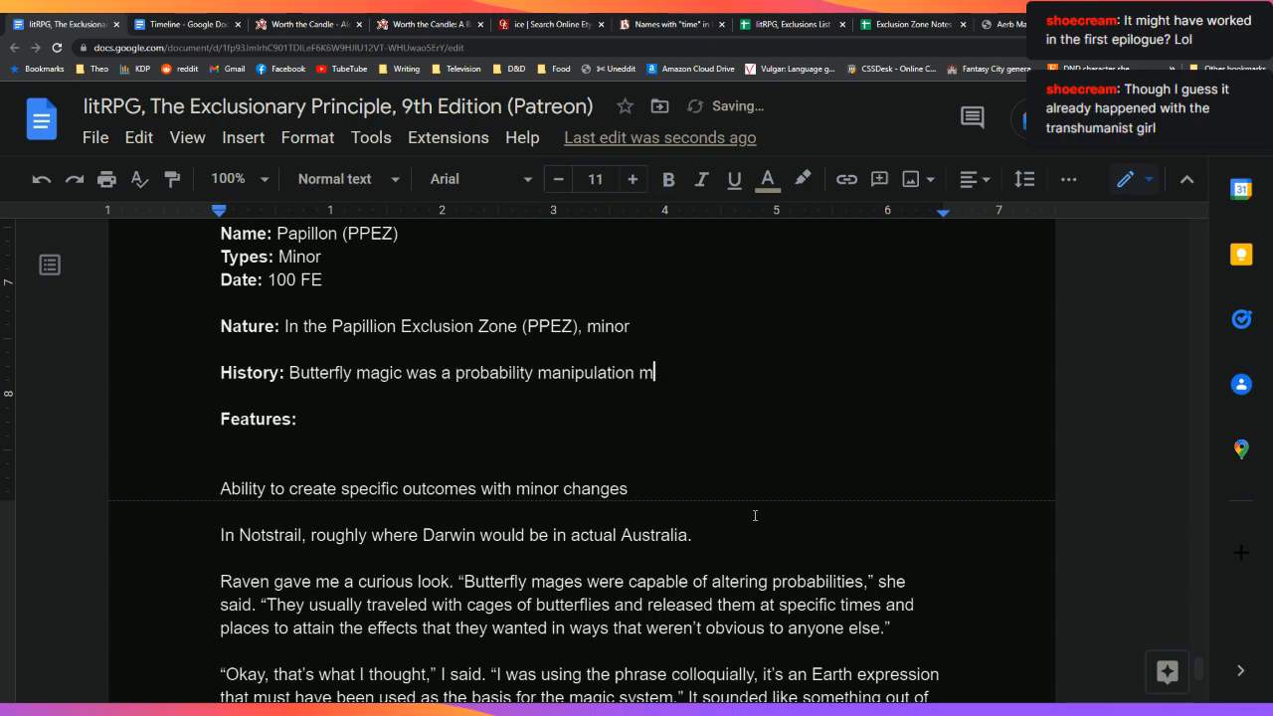
pyautogui.write(' preven')
pyautogui.press('BackSpace')
pyautogui.press('BackSpace')
pyautogui.write('alent in the')
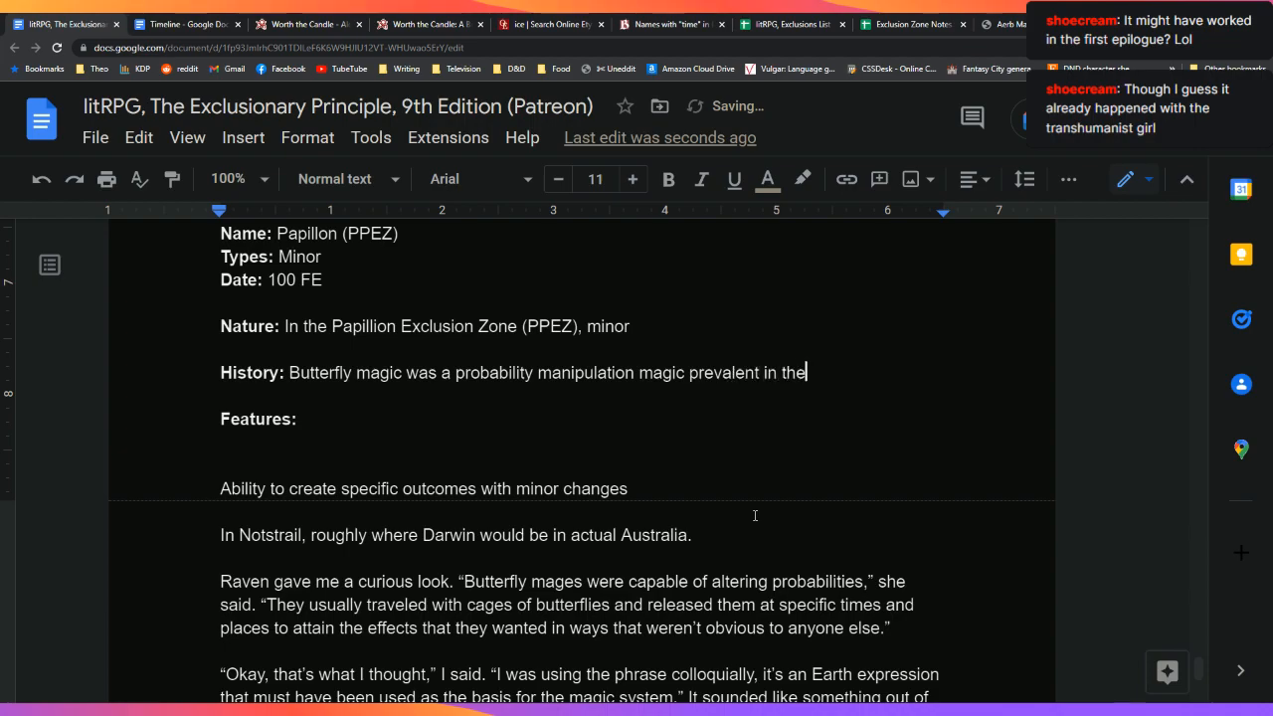
pyautogui.press('BackSpace')
pyautogui.press('BackSpace')
pyautogui.press('BackSpace')
pyautogui.press('BackSpace')
pyautogui.press('BackSpace')
pyautogui.press('BackSpace')
pyautogui.write('during th')
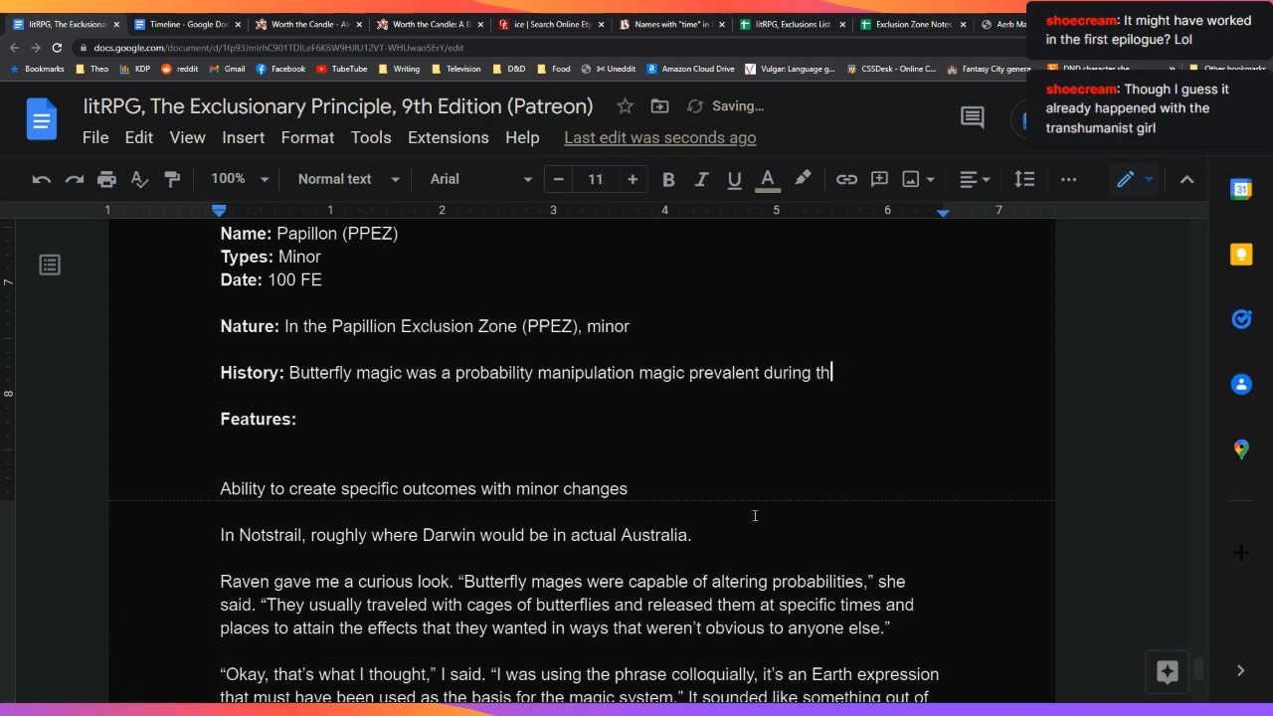
pyautogui.write('e Utherian era. ')
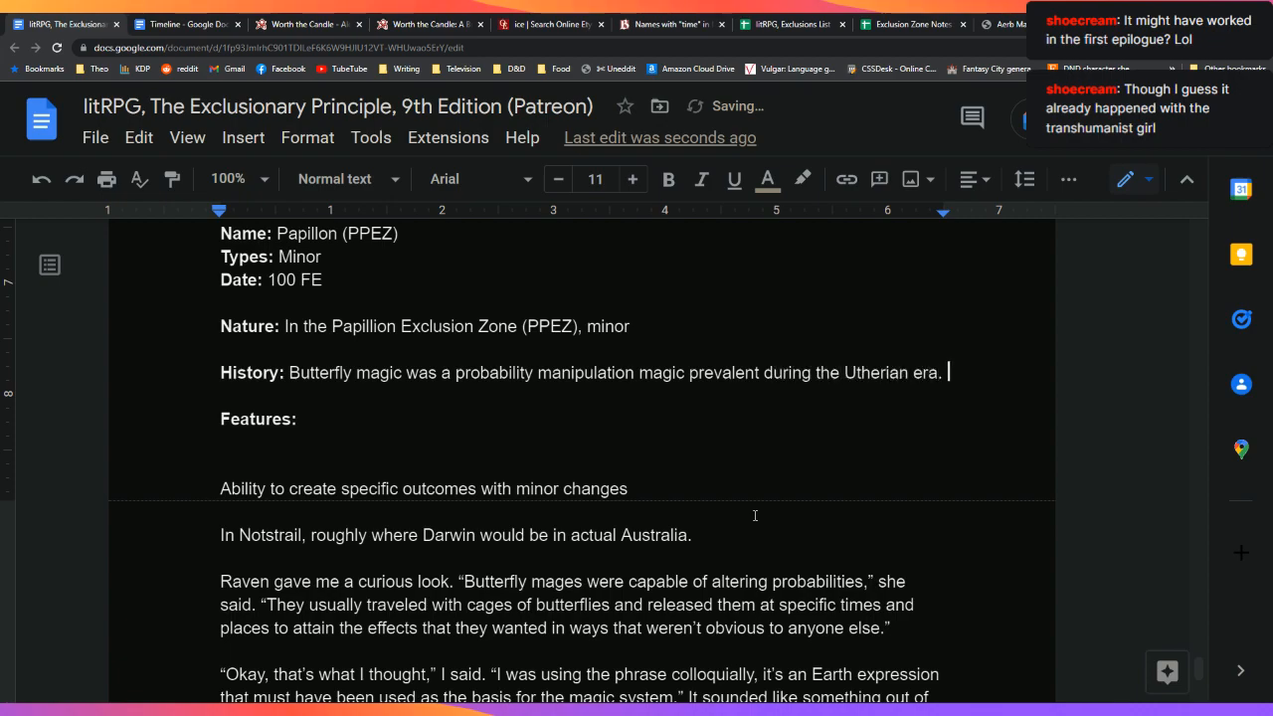
pyautogui.write('A butterfly mage would breed')
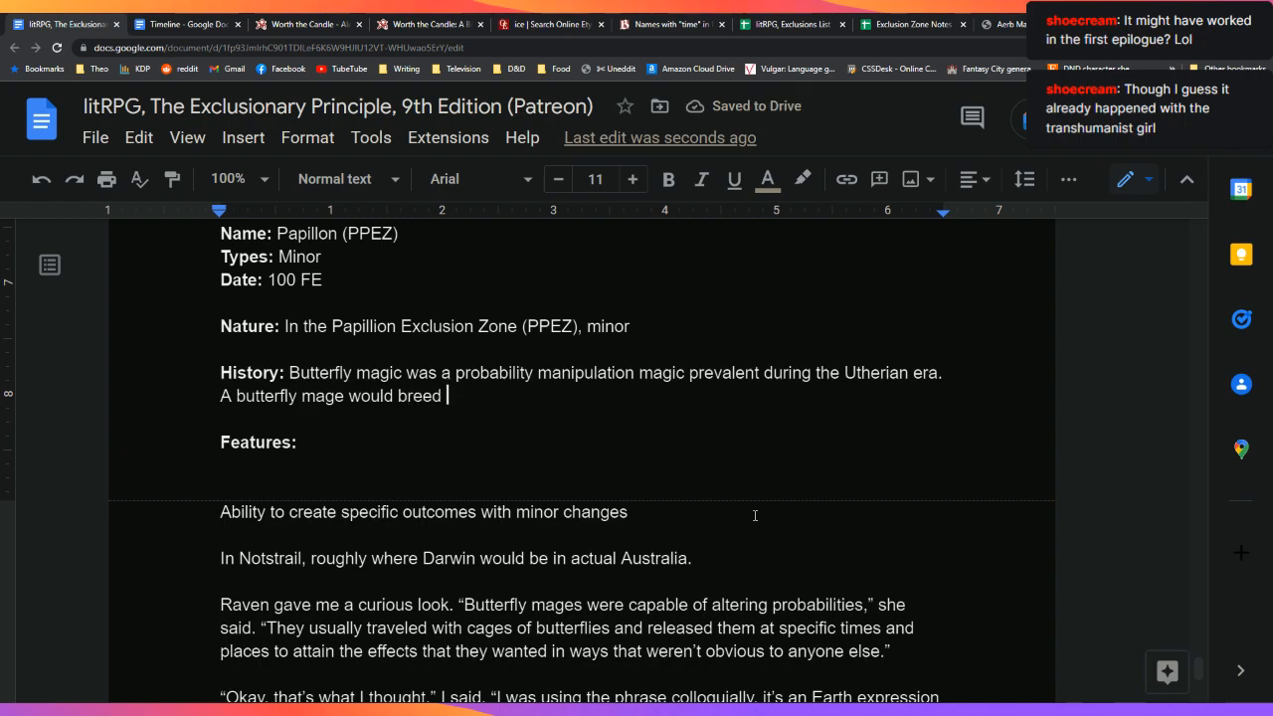
# Step: Add a "Magic:" label between History and Features, with a bulleted list below it whose first item is "Release butterflies with specific timing"
pyautogui.press('Return')
pyautogui.press('Return')
pyautogui.press('Return')
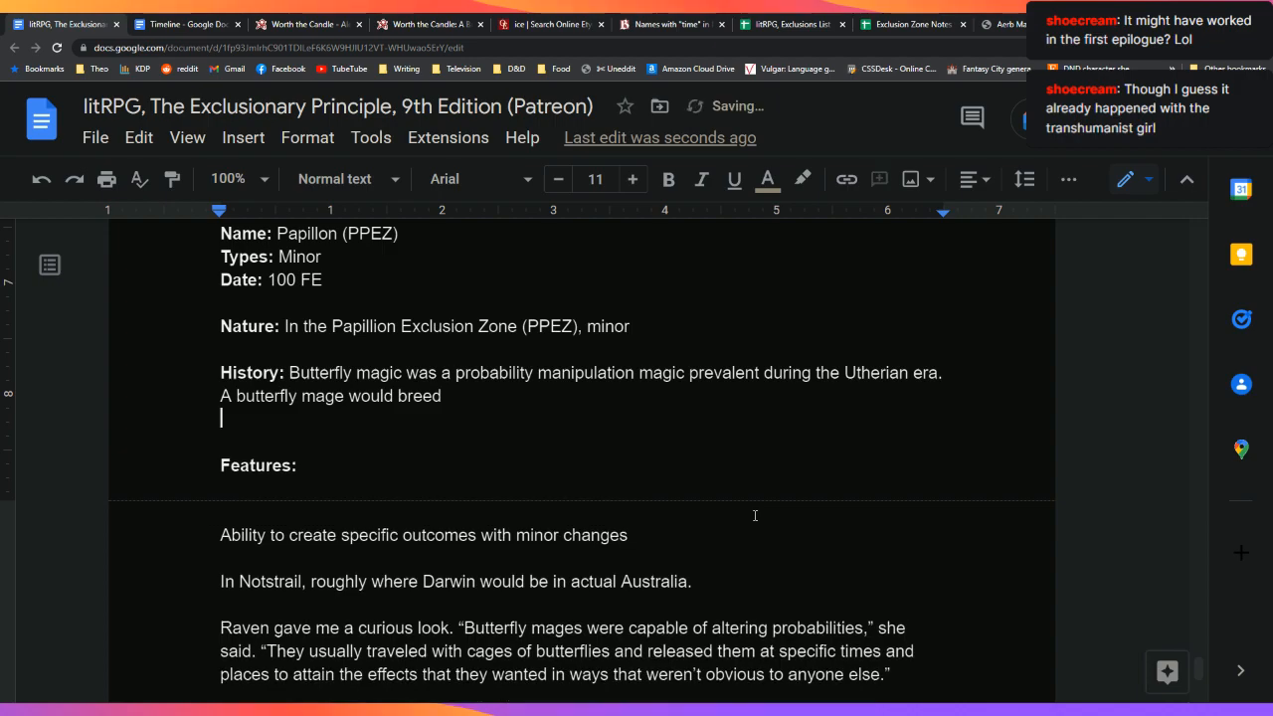
pyautogui.write('Magic:')
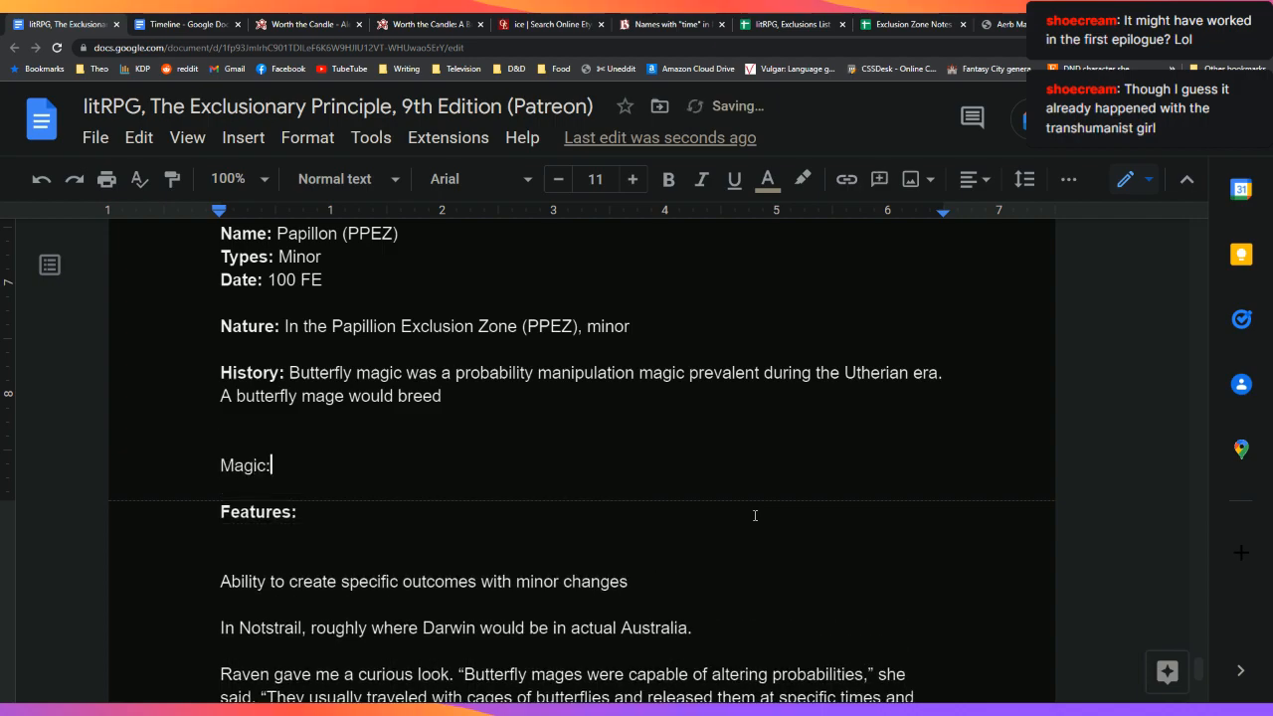
pyautogui.press('Return')
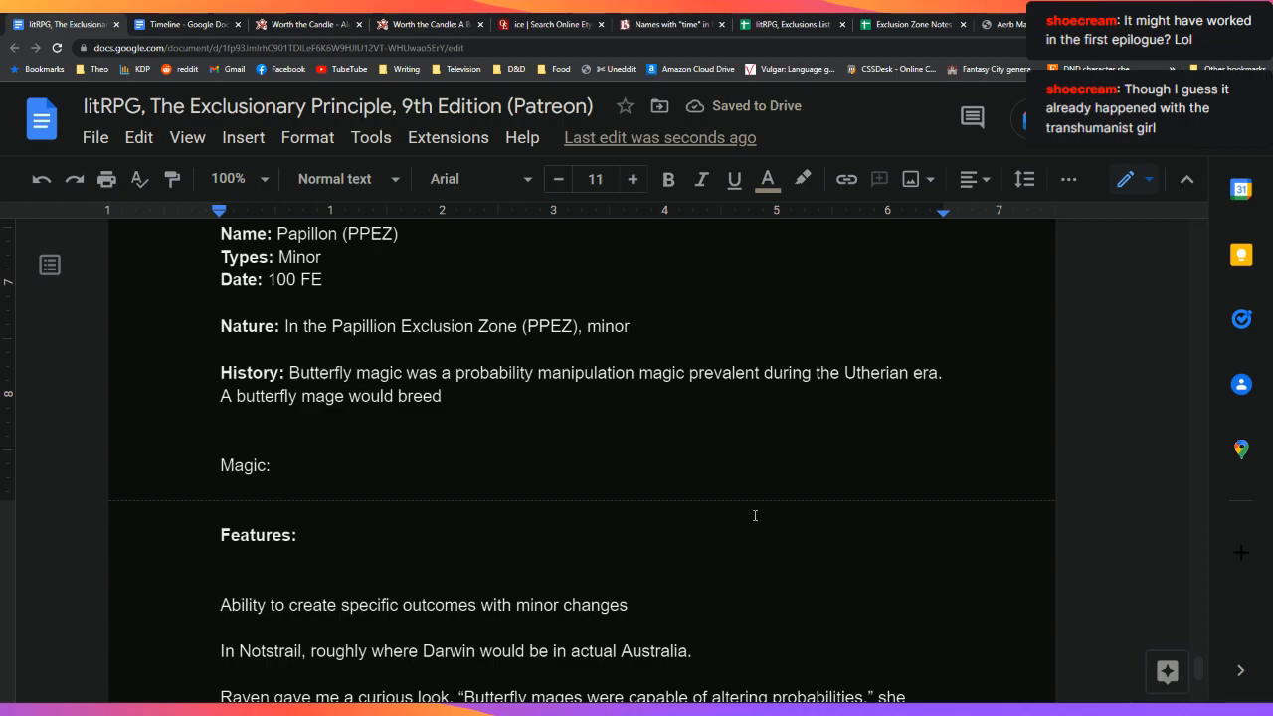
pyautogui.hotkey('ctrl', 'shift', '8')
pyautogui.write('releas')
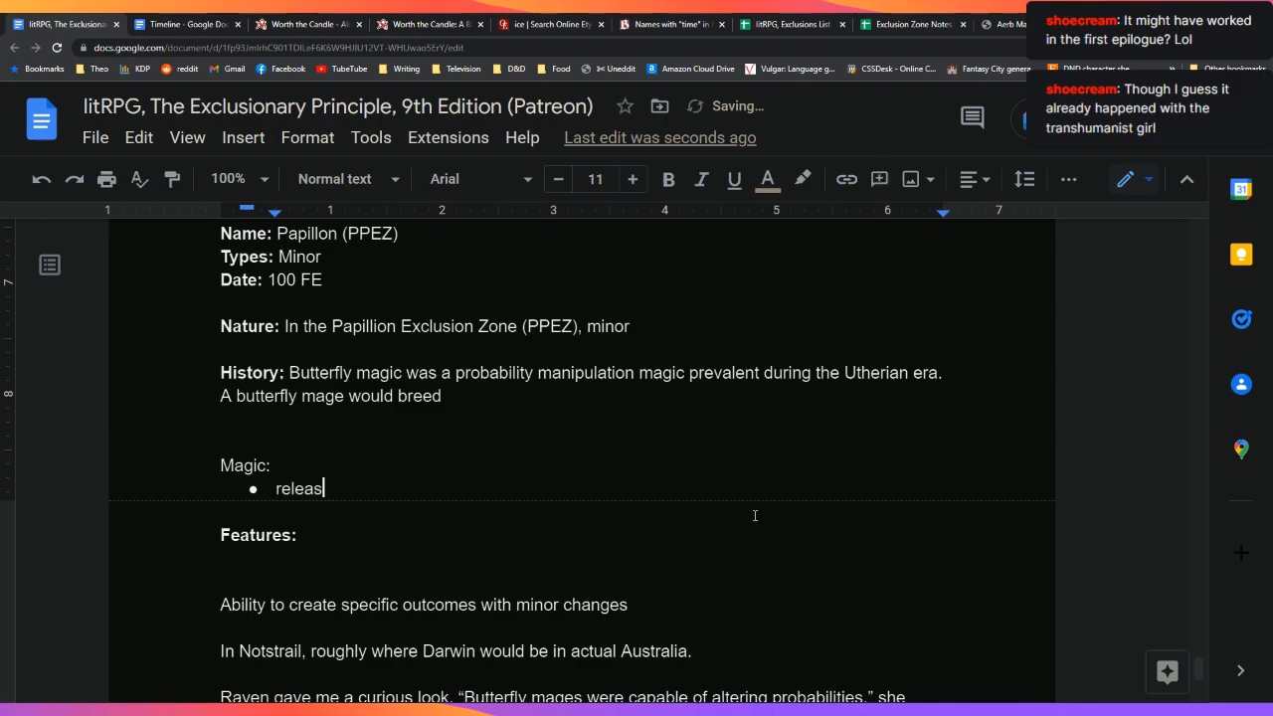
pyautogui.write('e butterfl')
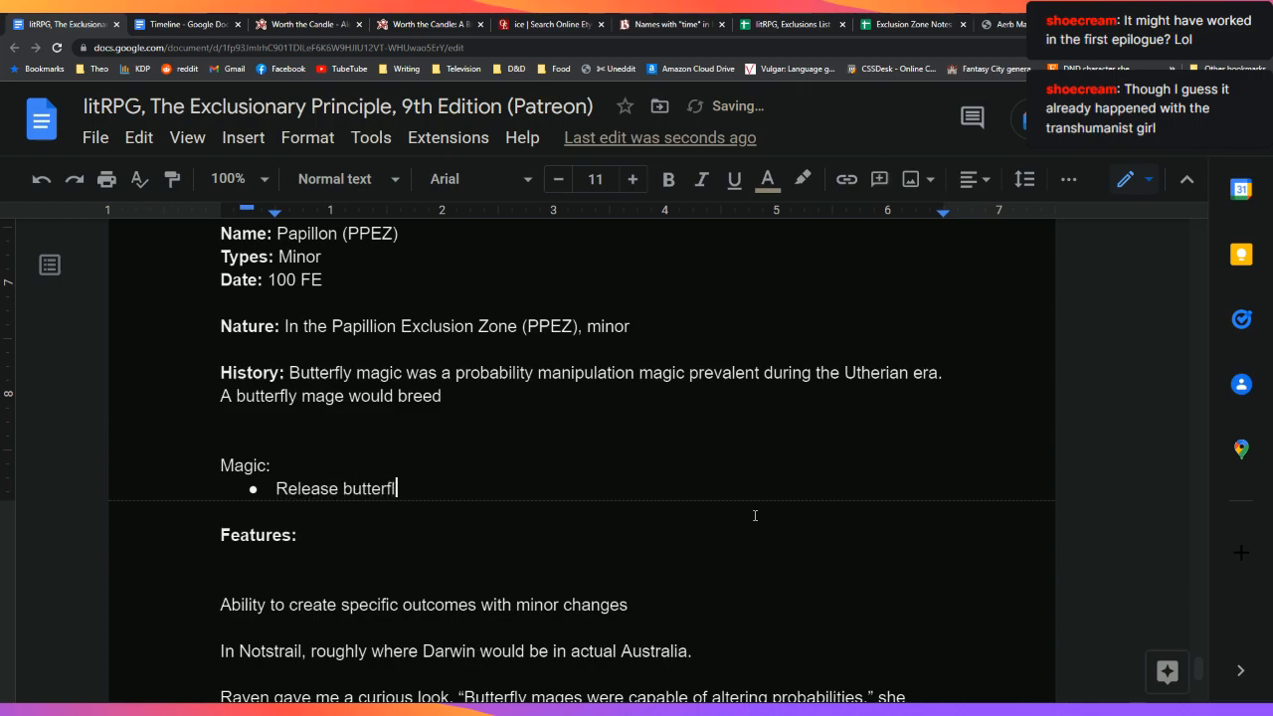
pyautogui.write('ies with specific timing')
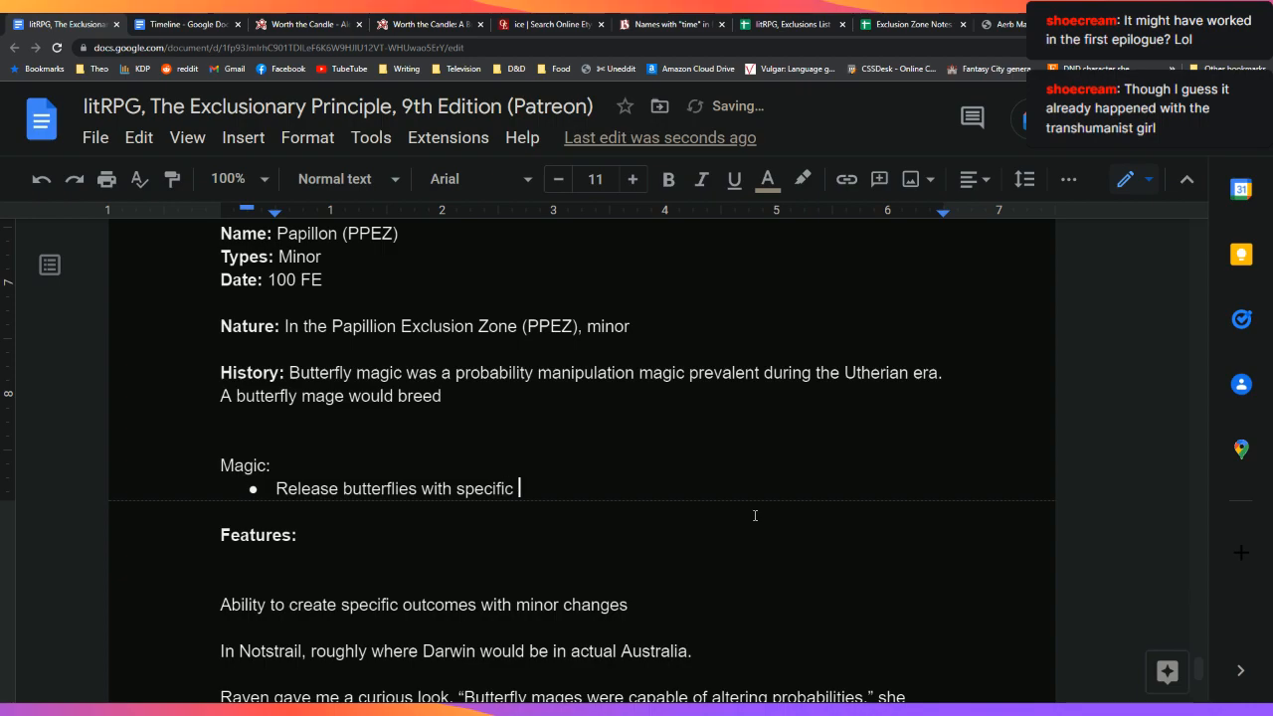
pyautogui.press('Return')
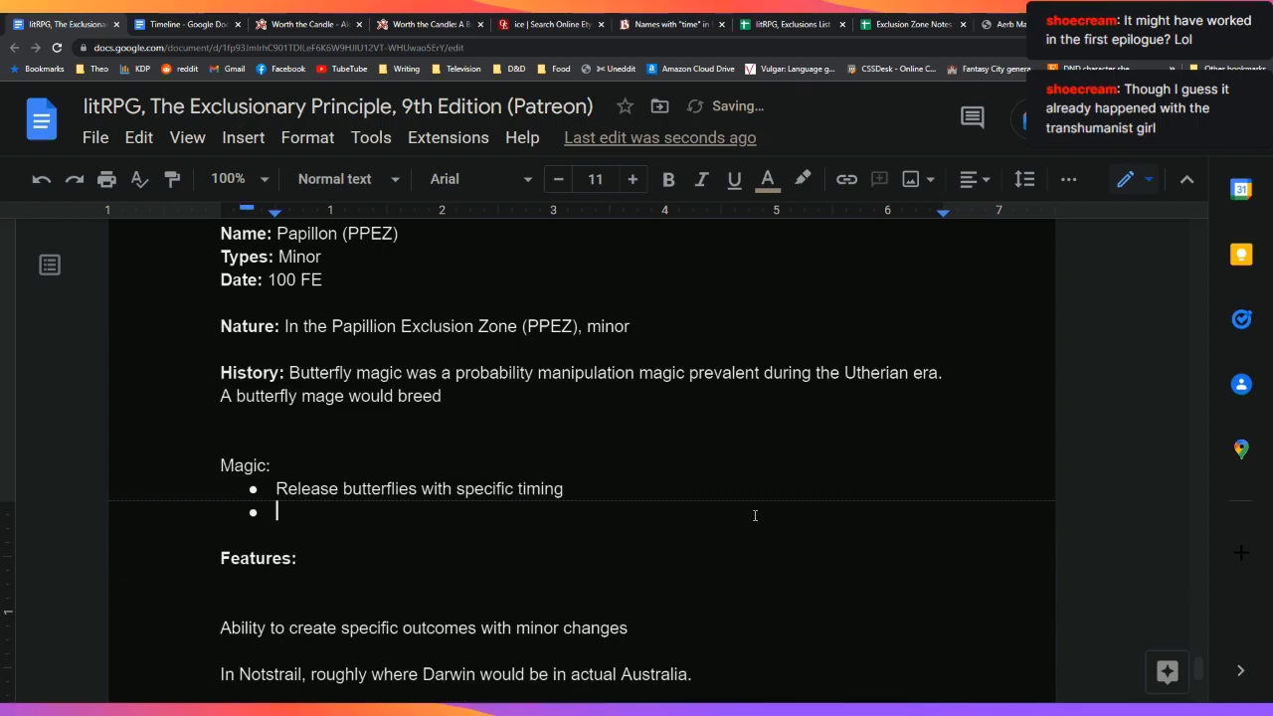
# Step: Add the item "Breed butterflies for specific purposes" to the Magic list
pyautogui.write('Breed b')
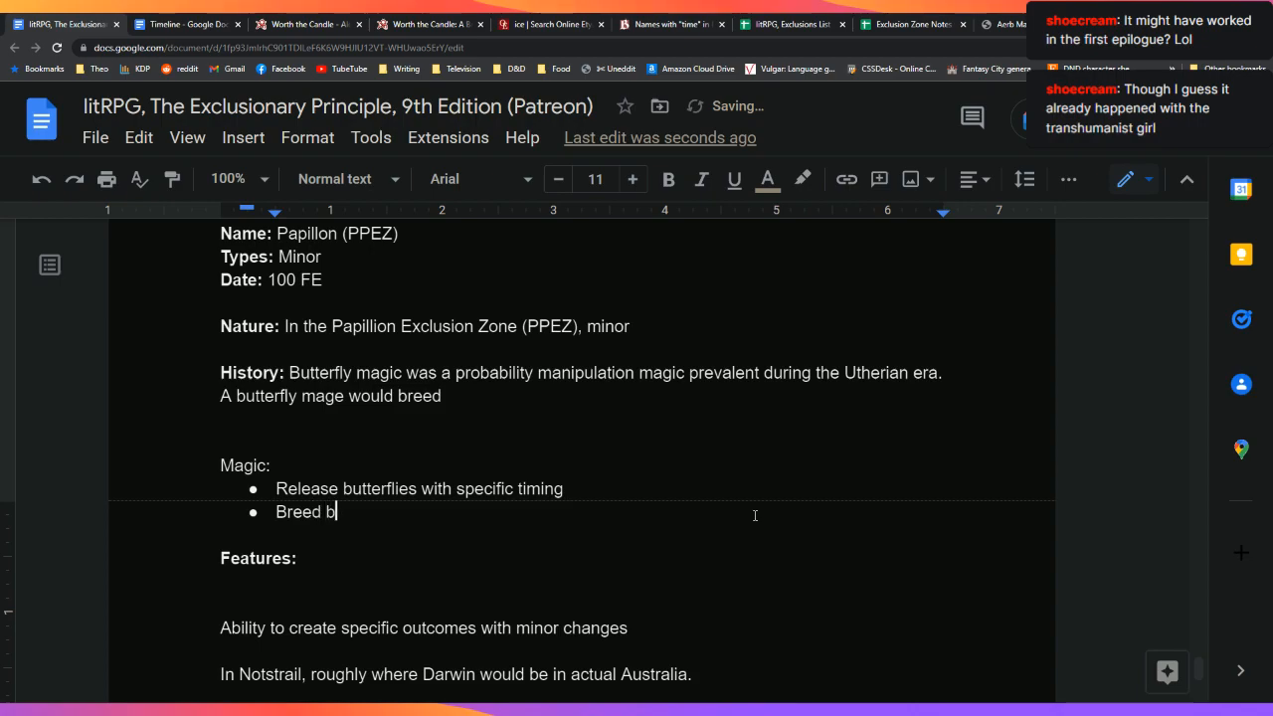
pyautogui.write('utterflies for s')
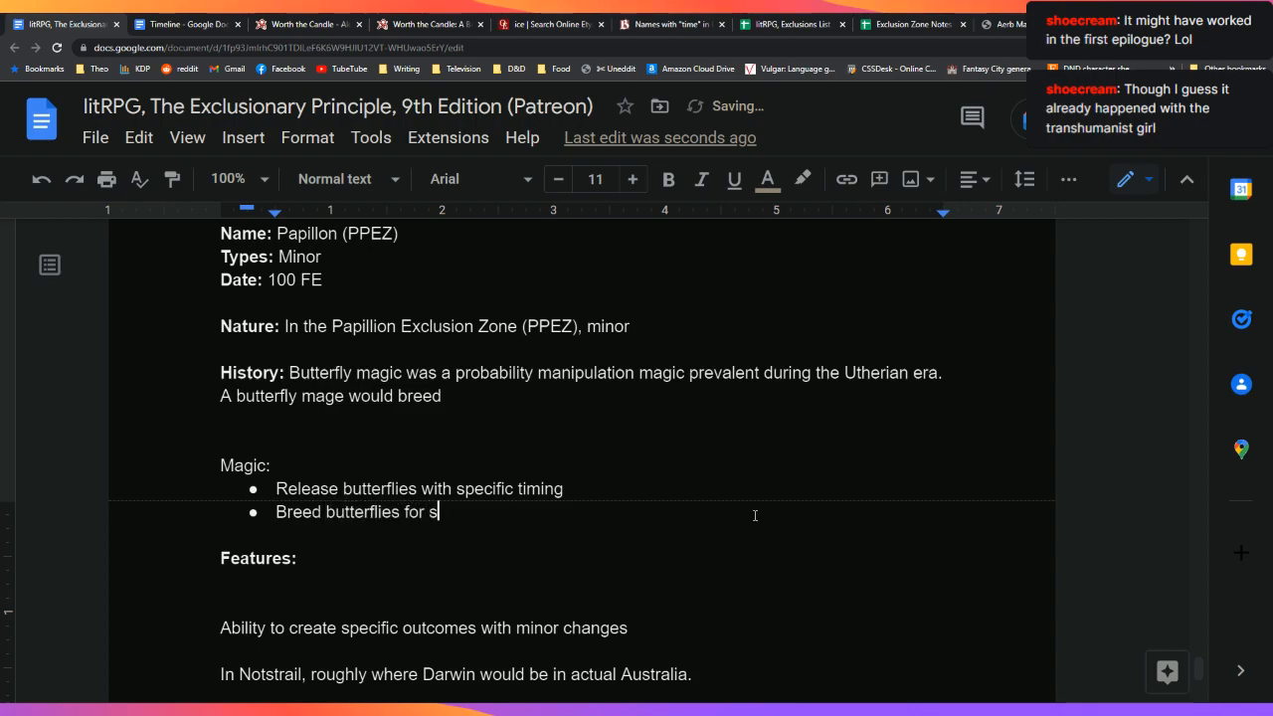
pyautogui.write('pecific purposes')
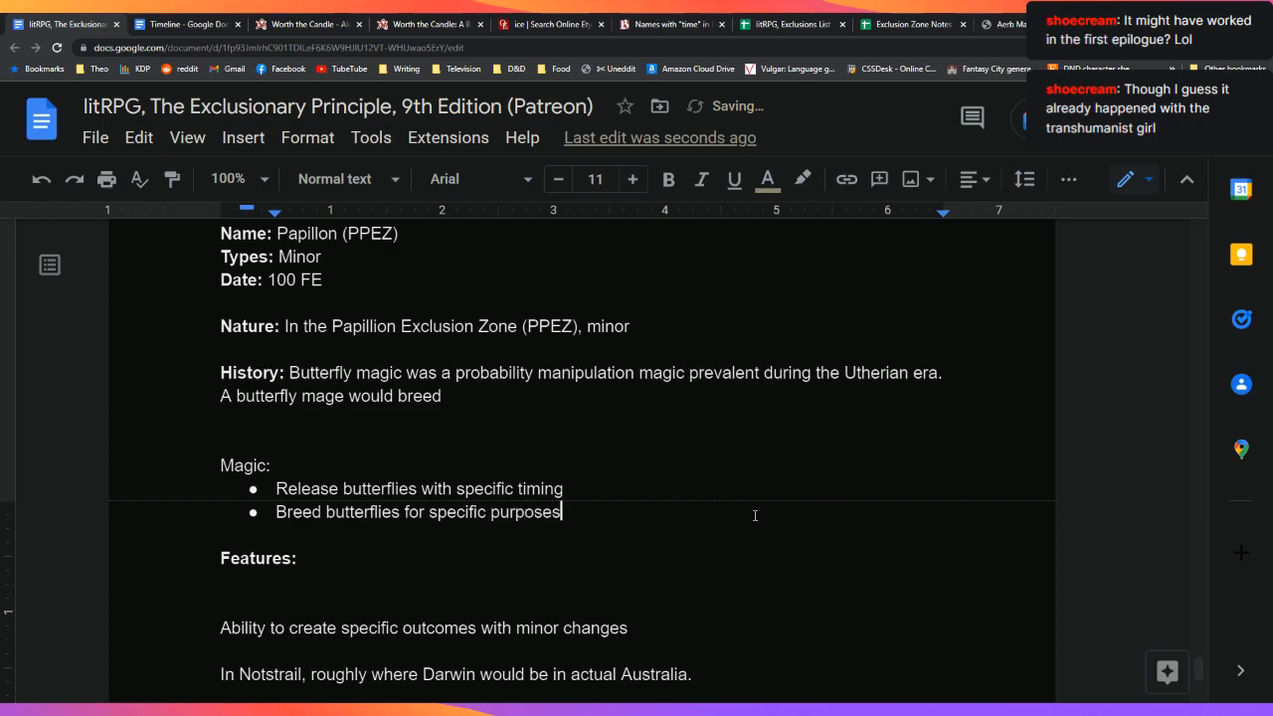
pyautogui.press('Return')
# Step: Add the item "See glimpses of the future at the window of release" to the Magic list
pyautogui.write('See g')
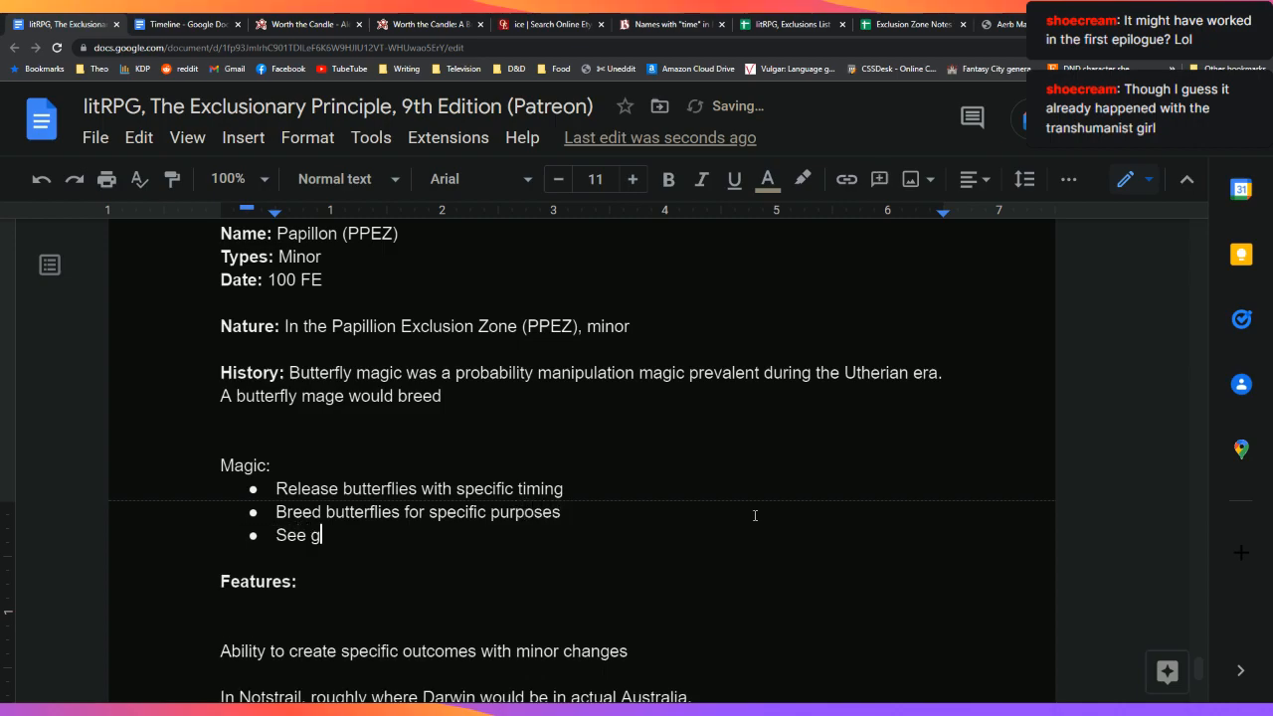
pyautogui.write('limpses of the future')
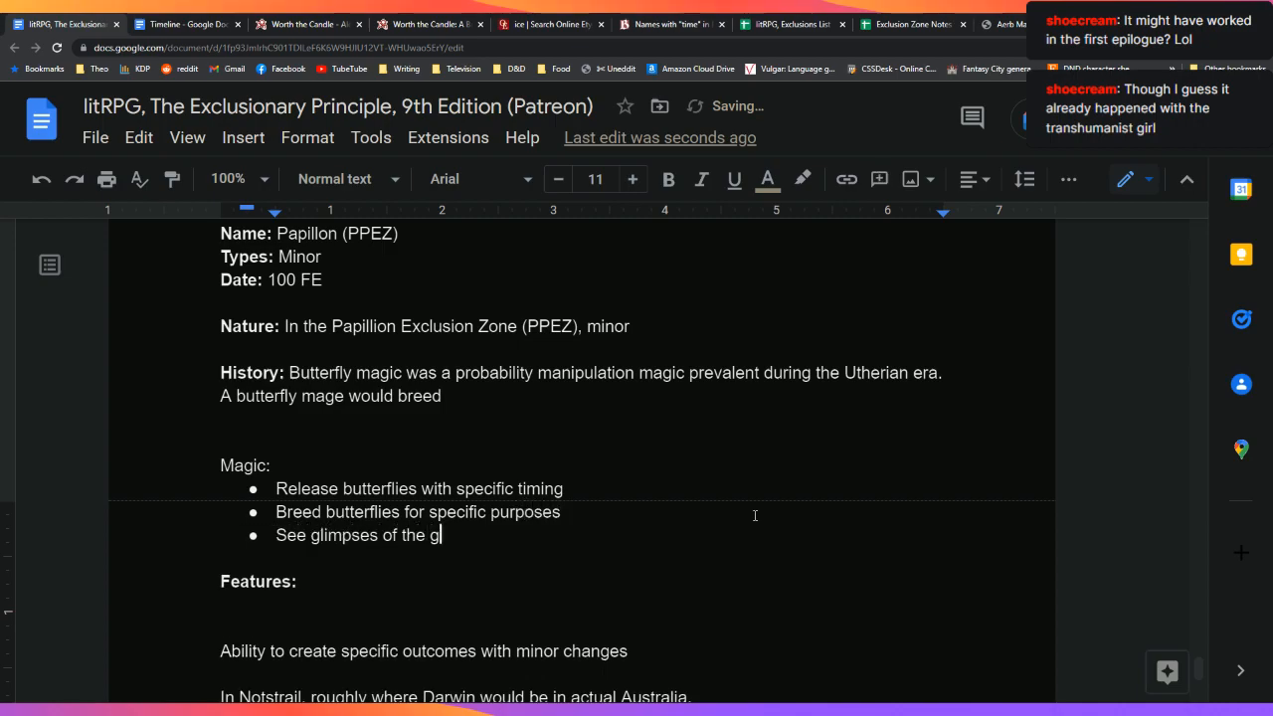
pyautogui.write(' through')
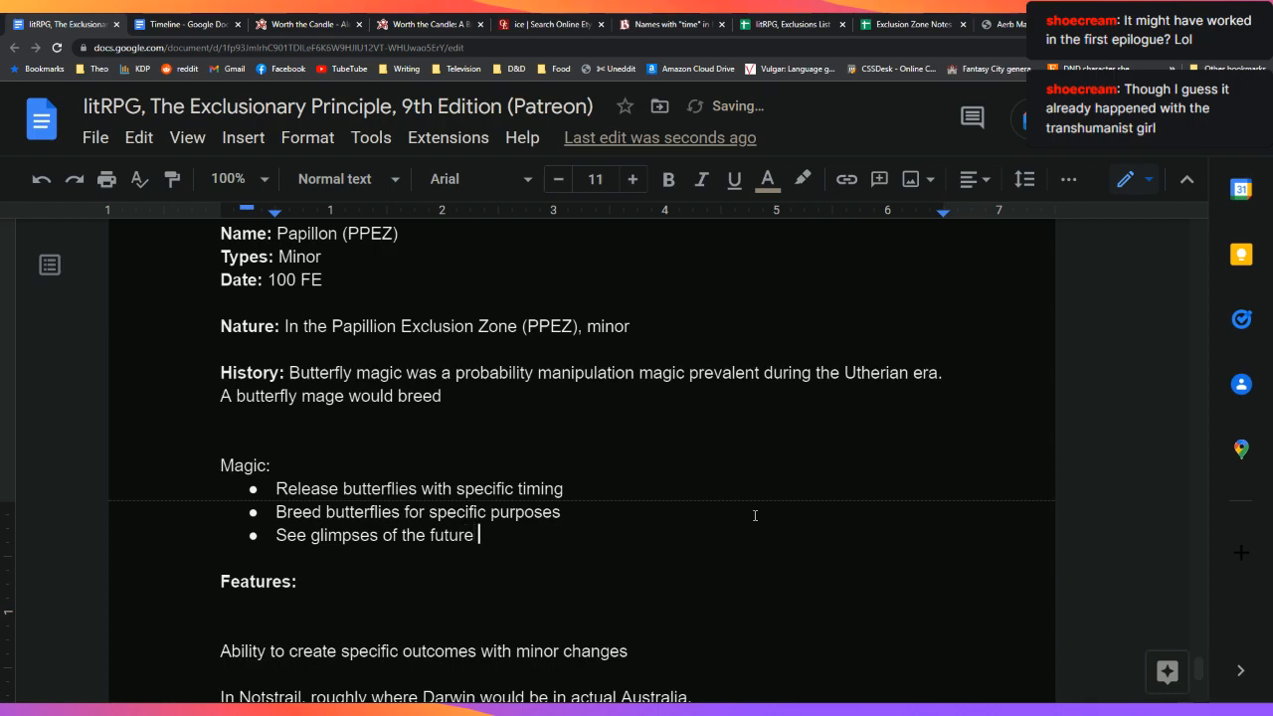
pyautogui.press('BackSpace')
pyautogui.press('BackSpace')
pyautogui.press('BackSpace')
pyautogui.press('BackSpace')
pyautogui.press('BackSpace')
pyautogui.press('BackSpace')
pyautogui.press('BackSpace')
pyautogui.write('at the window of r')
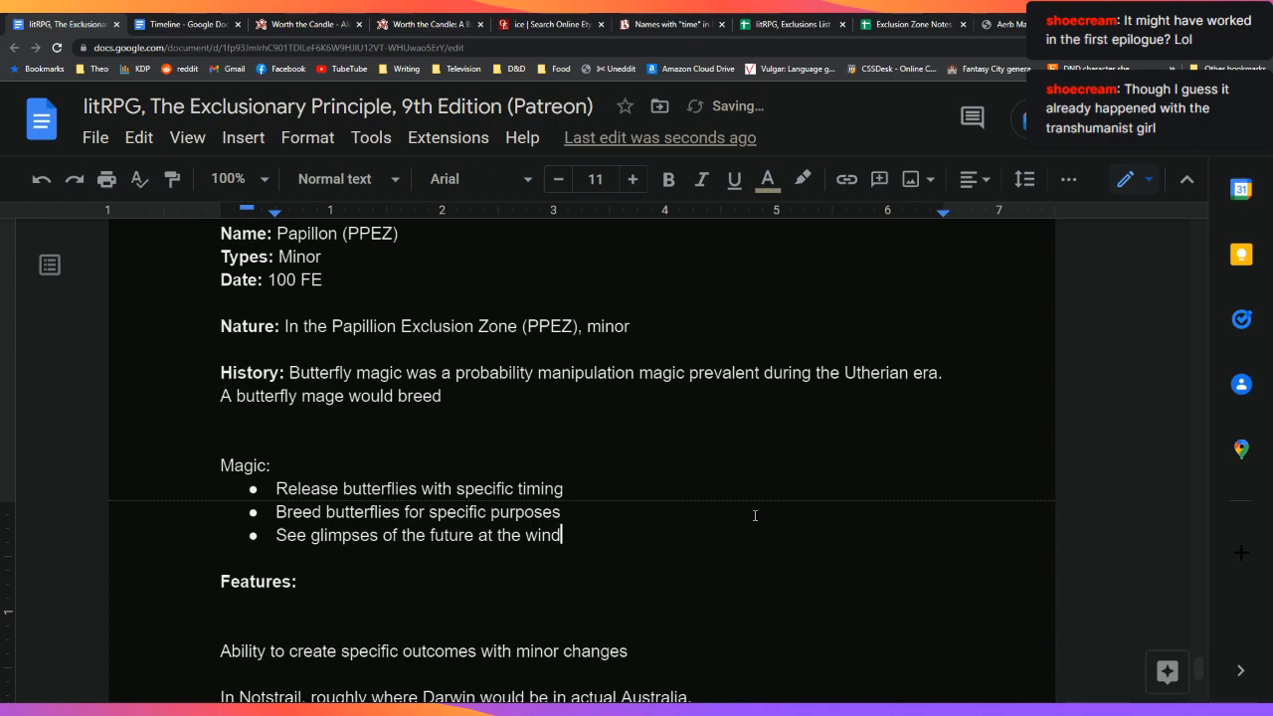
pyautogui.write('elease')
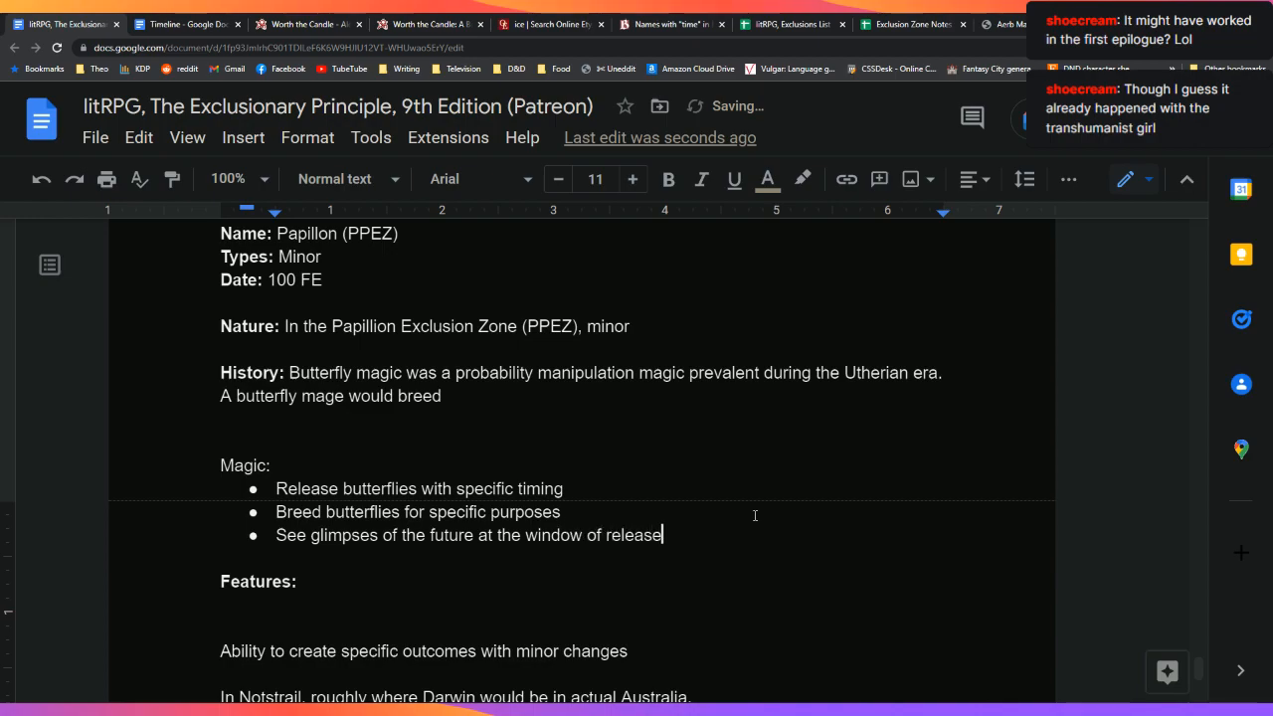
pyautogui.press('Return')
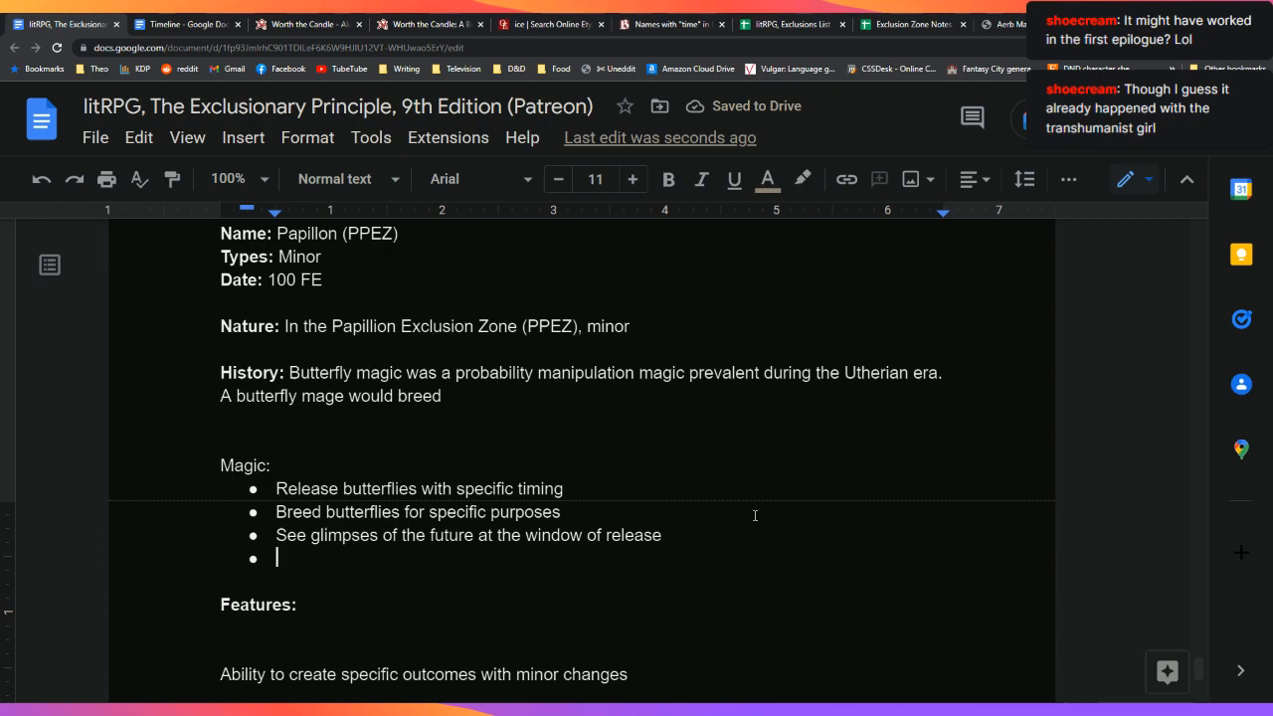
# Step: Add "Precise but chaotic and uncertain" as the last item of the Magic list
pyautogui.write('Precise')
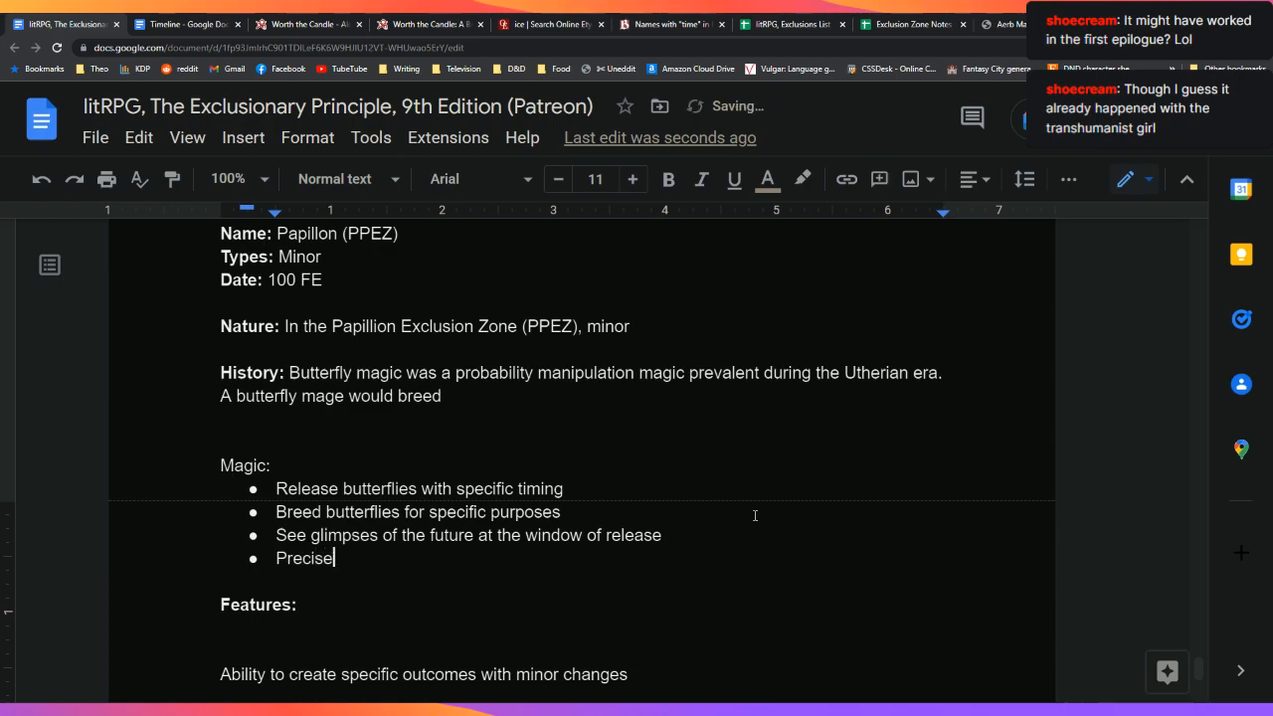
pyautogui.write(' but can')
pyautogui.press('BackSpace')
pyautogui.press('BackSpace')
pyautogui.write('haotic')
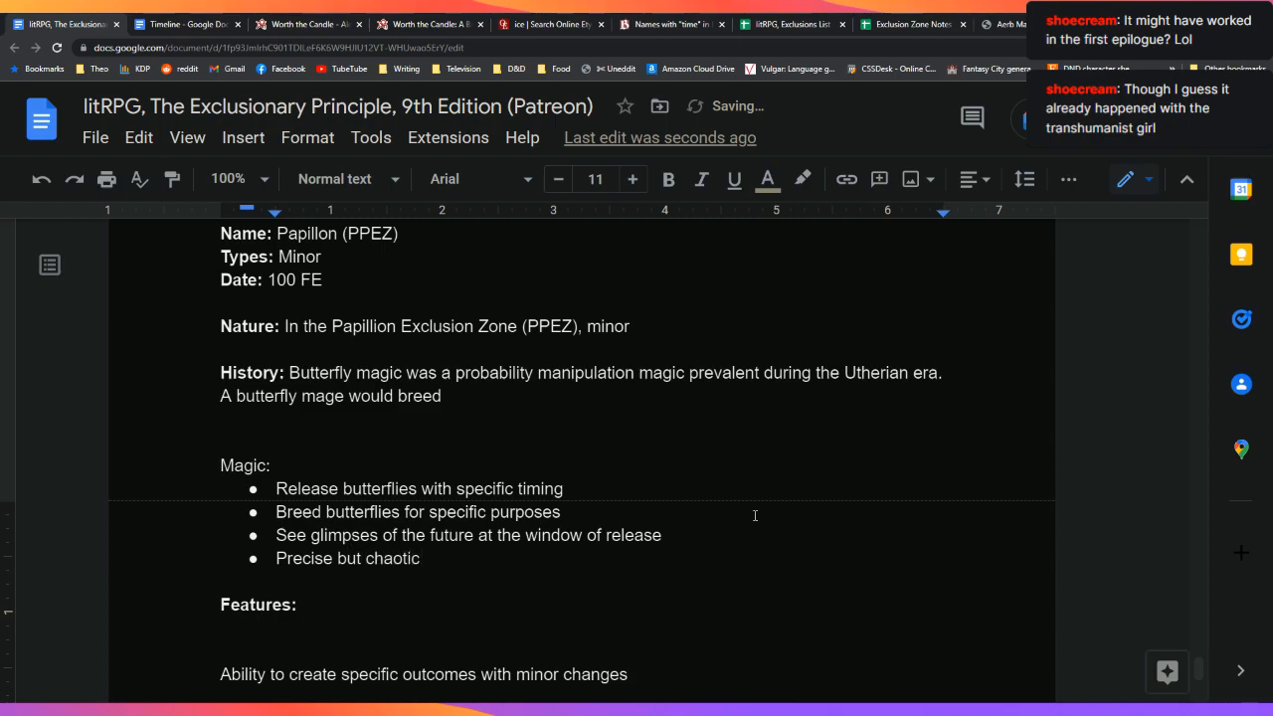
pyautogui.write(' and uncertain')
# Step: Delete the item "Breed butterflies for specific purposes" from the Magic list
pyautogui.press('Up')
pyautogui.press('Up')
pyautogui.press('Up')
pyautogui.press('Up')
pyautogui.press('Up')
pyautogui.press('Up')
pyautogui.press('Up')
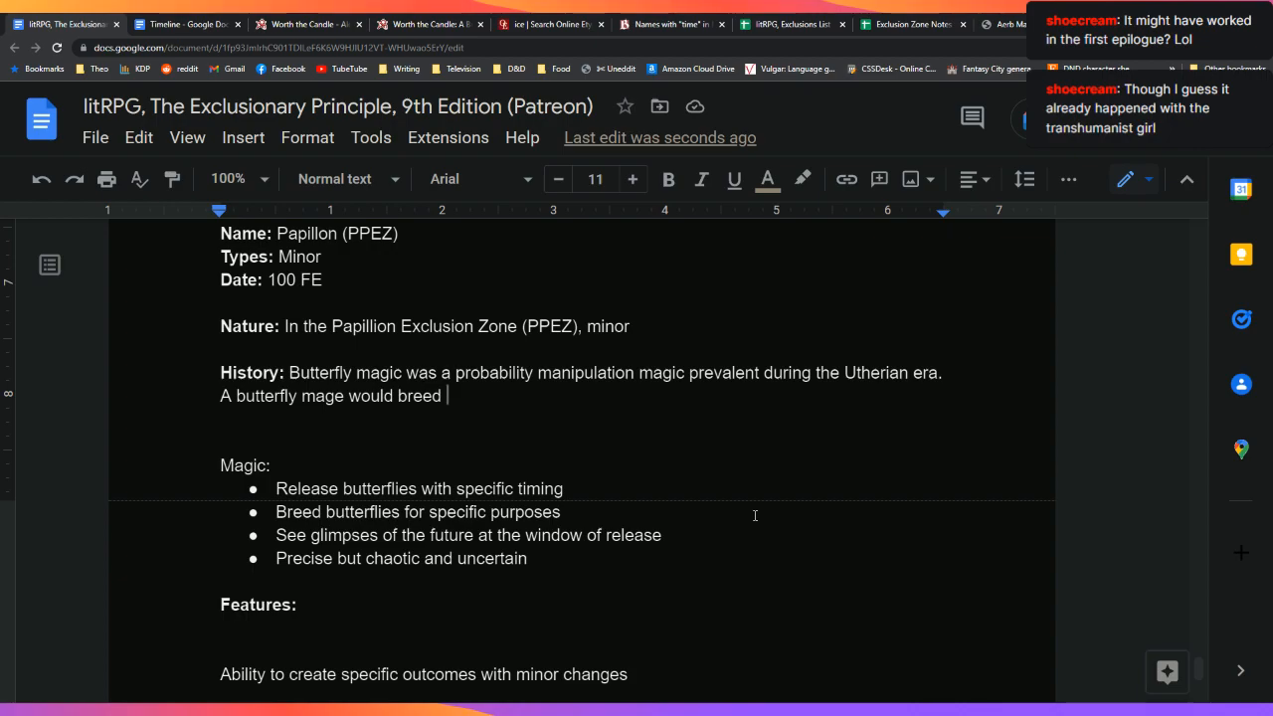
pyautogui.press('Down')
pyautogui.press('Down')
pyautogui.press('Down')
pyautogui.press('Down')
pyautogui.press('Down')
pyautogui.press('Right')
pyautogui.press('Right')
pyautogui.press('Right')
pyautogui.press('Right')
pyautogui.press('Right')
pyautogui.press('Right')
pyautogui.press('Right')
pyautogui.press('Right')
pyautogui.press('Right')
pyautogui.press('Right')
pyautogui.press('Right')
pyautogui.press('Right')
pyautogui.press('Right')
pyautogui.press('Right')
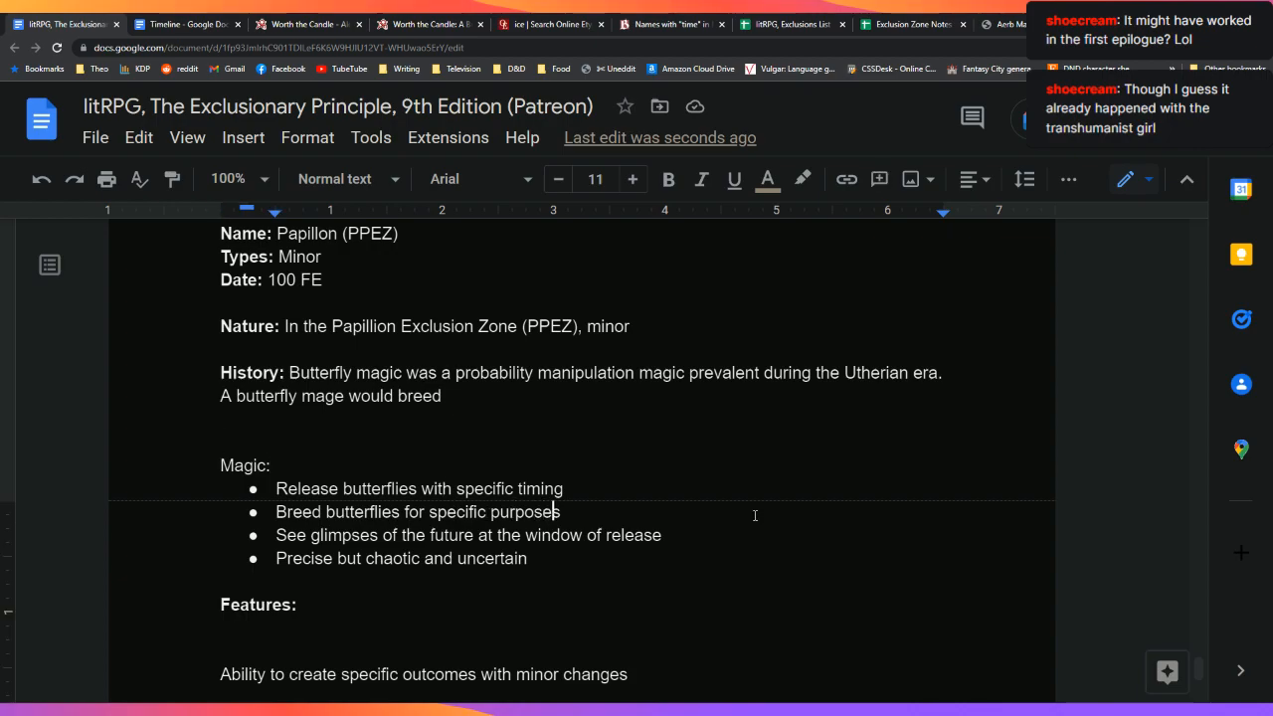
pyautogui.press('BackSpace')
pyautogui.press('BackSpace')
pyautogui.press('BackSpace')
pyautogui.press('BackSpace')
pyautogui.press('BackSpace')
pyautogui.press('BackSpace')
pyautogui.press('BackSpace')
pyautogui.press('BackSpace')
pyautogui.press('BackSpace')
pyautogui.press('BackSpace')
pyautogui.press('BackSpace')
pyautogui.press('BackSpace')
pyautogui.press('BackSpace')
pyautogui.press('BackSpace')
pyautogui.press('BackSpace')
pyautogui.press('BackSpace')
pyautogui.press('BackSpace')
pyautogui.press('BackSpace')
pyautogui.press('BackSpace')
pyautogui.press('BackSpace')
pyautogui.press('BackSpace')
pyautogui.press('BackSpace')
pyautogui.press('BackSpace')
pyautogui.press('BackSpace')
pyautogui.press('BackSpace')
pyautogui.press('BackSpace')
pyautogui.press('BackSpace')
pyautogui.press('BackSpace')
pyautogui.press('BackSpace')
pyautogui.press('BackSpace')
pyautogui.press('BackSpace')
pyautogui.press('BackSpace')
pyautogui.press('BackSpace')
pyautogui.press('BackSpace')
pyautogui.press('BackSpace')
pyautogui.press('BackSpace')
pyautogui.press('BackSpace')
pyautogui.press('BackSpace')
pyautogui.press('BackSpace')
pyautogui.press('BackSpace')
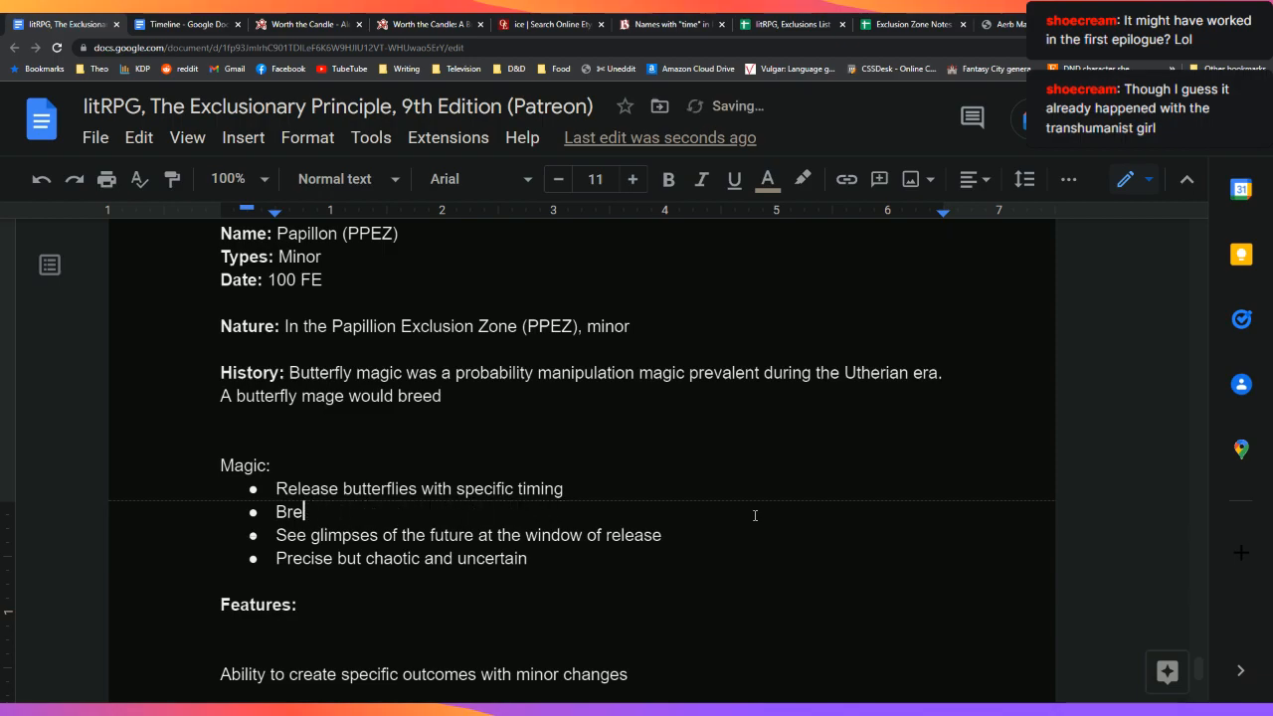
# Step: In the second History sentence, replace "breed" with "release butterflies at specific times and places,"
pyautogui.press('Up')
pyautogui.press('Up')
pyautogui.press('Up')
pyautogui.press('Up')
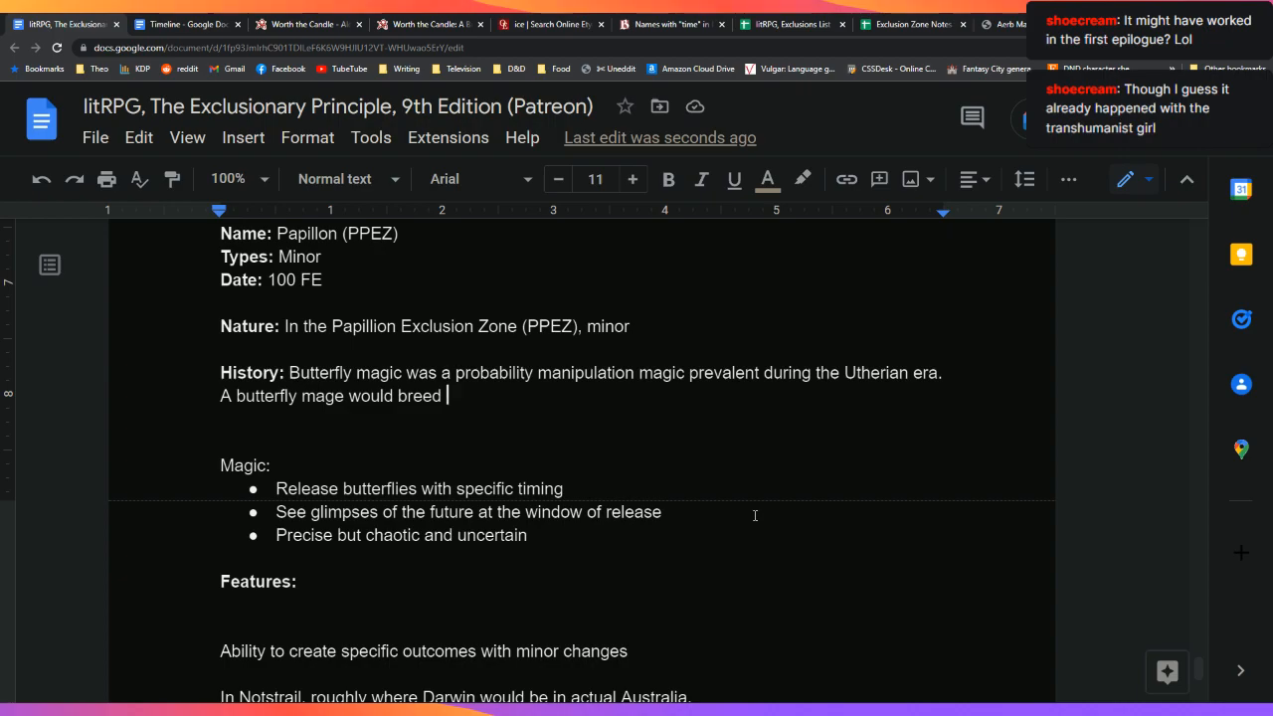
pyautogui.press('BackSpace')
pyautogui.press('BackSpace')
pyautogui.press('BackSpace')
pyautogui.press('BackSpace')
pyautogui.press('BackSpace')
pyautogui.write('releas')
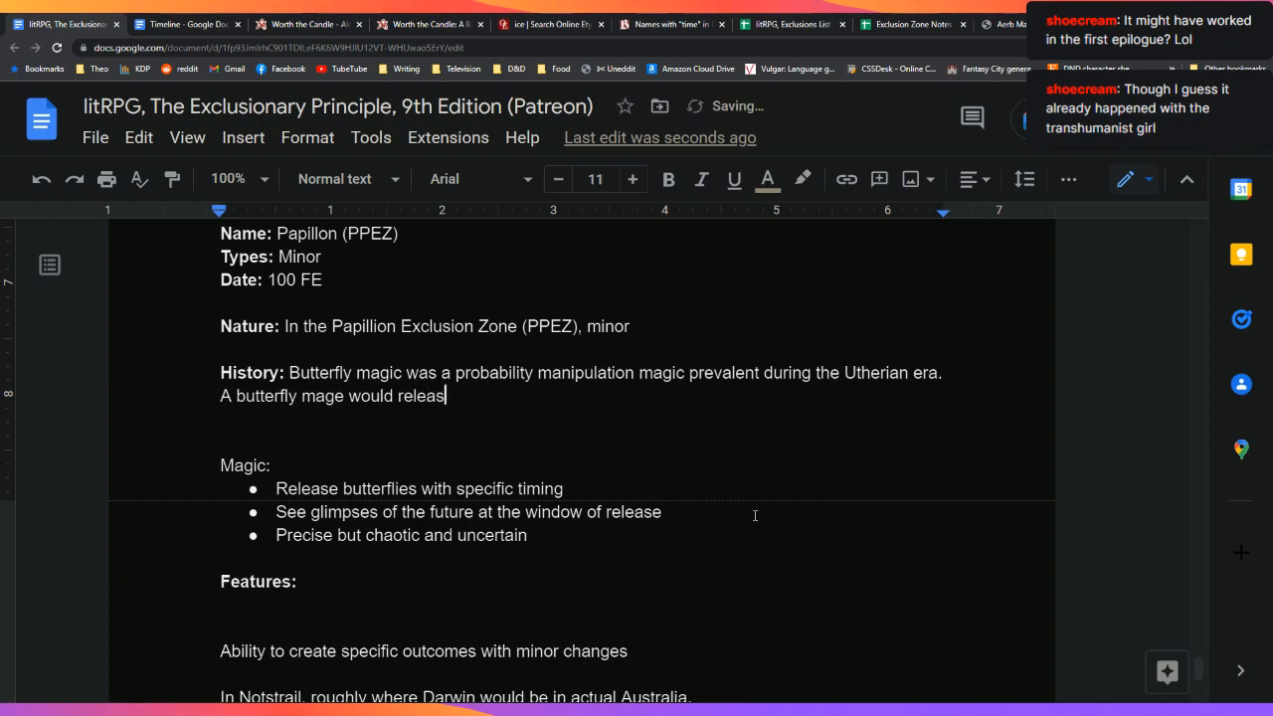
pyautogui.write('e butterflies as')
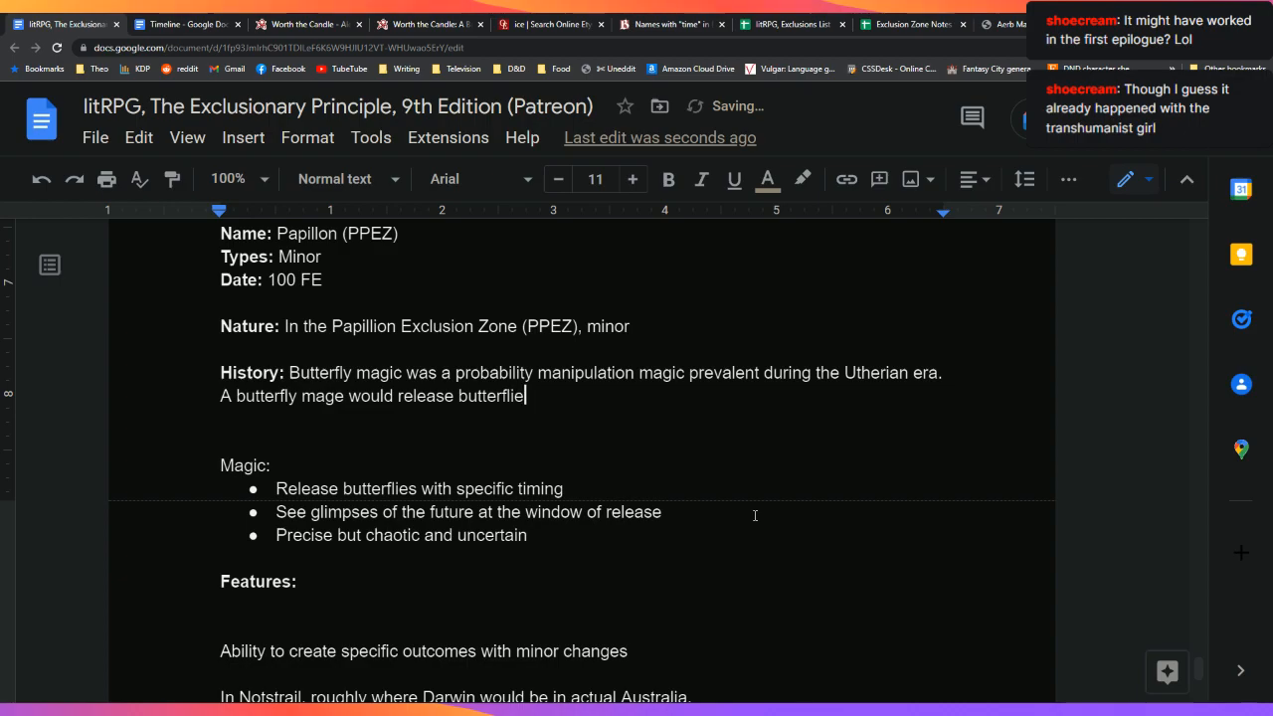
pyautogui.press('BackSpace')
pyautogui.press('BackSpace')
pyautogui.write('t specific p')
pyautogui.write('oi')
pyautogui.press('BackSpace')
pyautogui.press('BackSpace')
pyautogui.press('BackSpace')
pyautogui.write('times and places,')
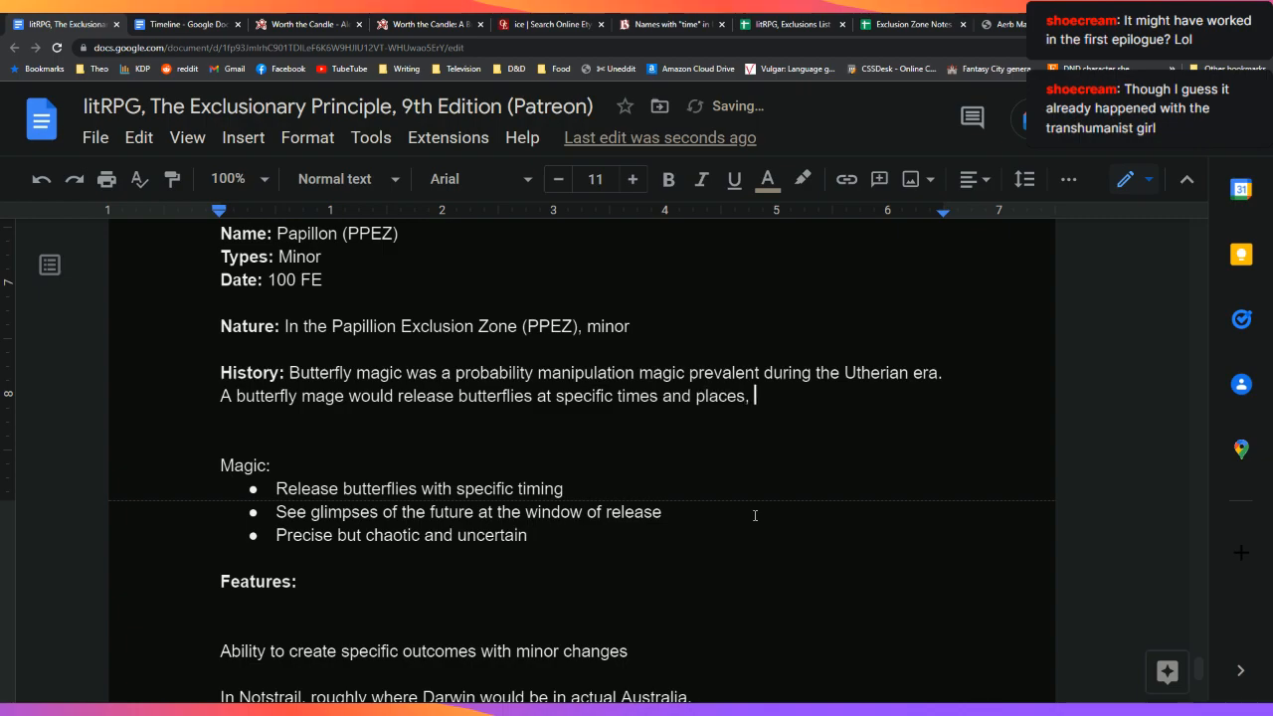
# Step: Finish the second History sentence with "ensuring a desired outcome so long as other butterfly mages did not interfere."
pyautogui.write(' ensuring some')
pyautogui.press('BackSpace')
pyautogui.write('ing some')
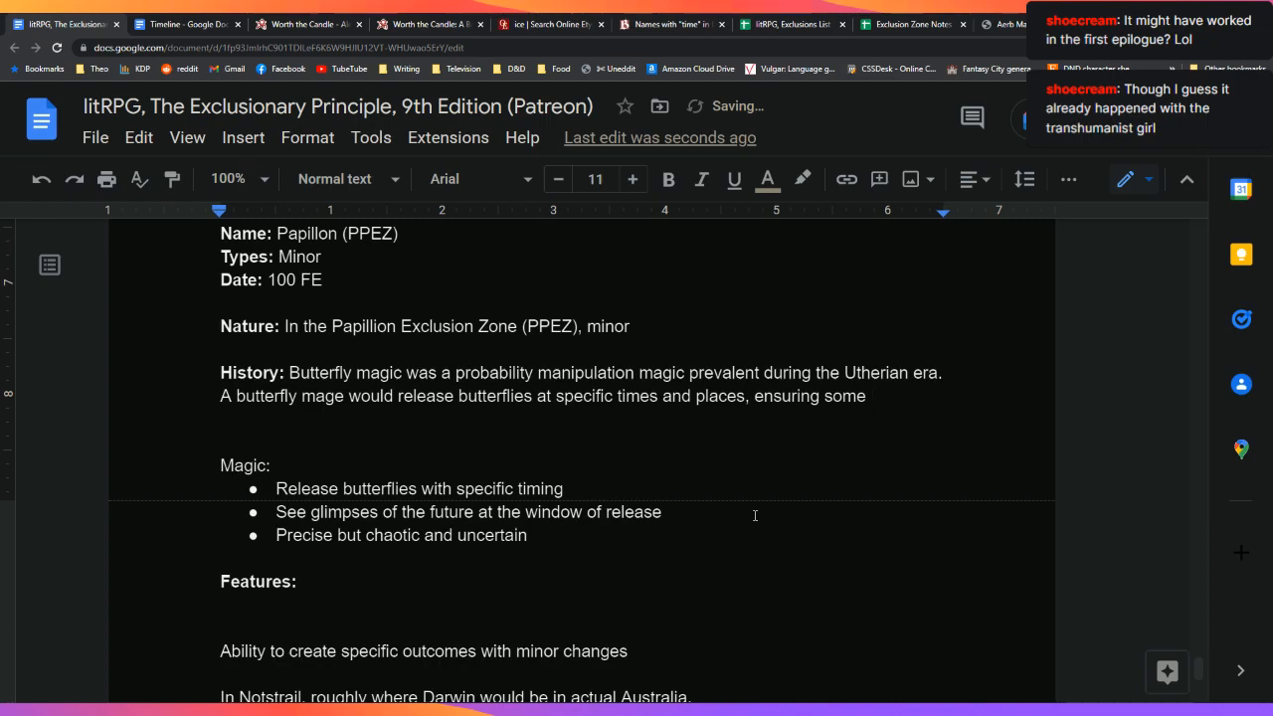
pyautogui.press('BackSpace')
pyautogui.press('BackSpace')
pyautogui.press('BackSpace')
pyautogui.press('BackSpace')
pyautogui.press('BackSpace')
pyautogui.write('a desired outcome')
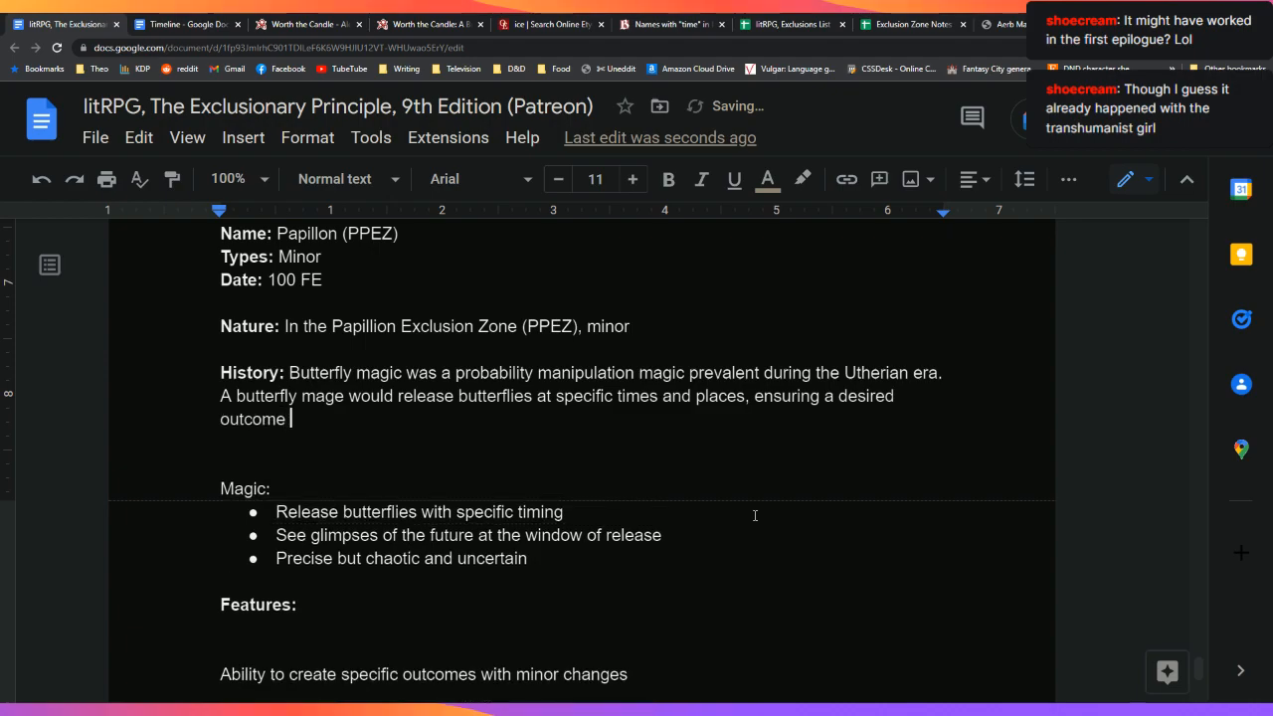
pyautogui.write(' so long as oth')
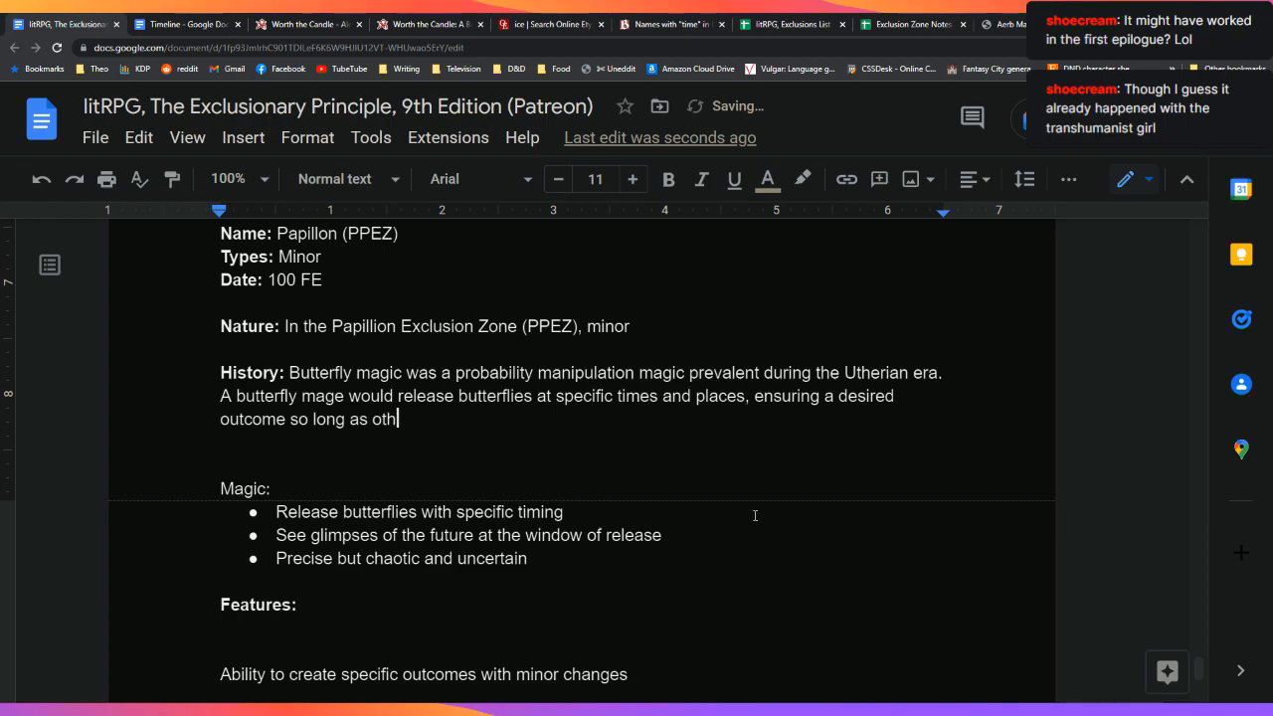
pyautogui.write('er butterfly mages did not interfere. ')
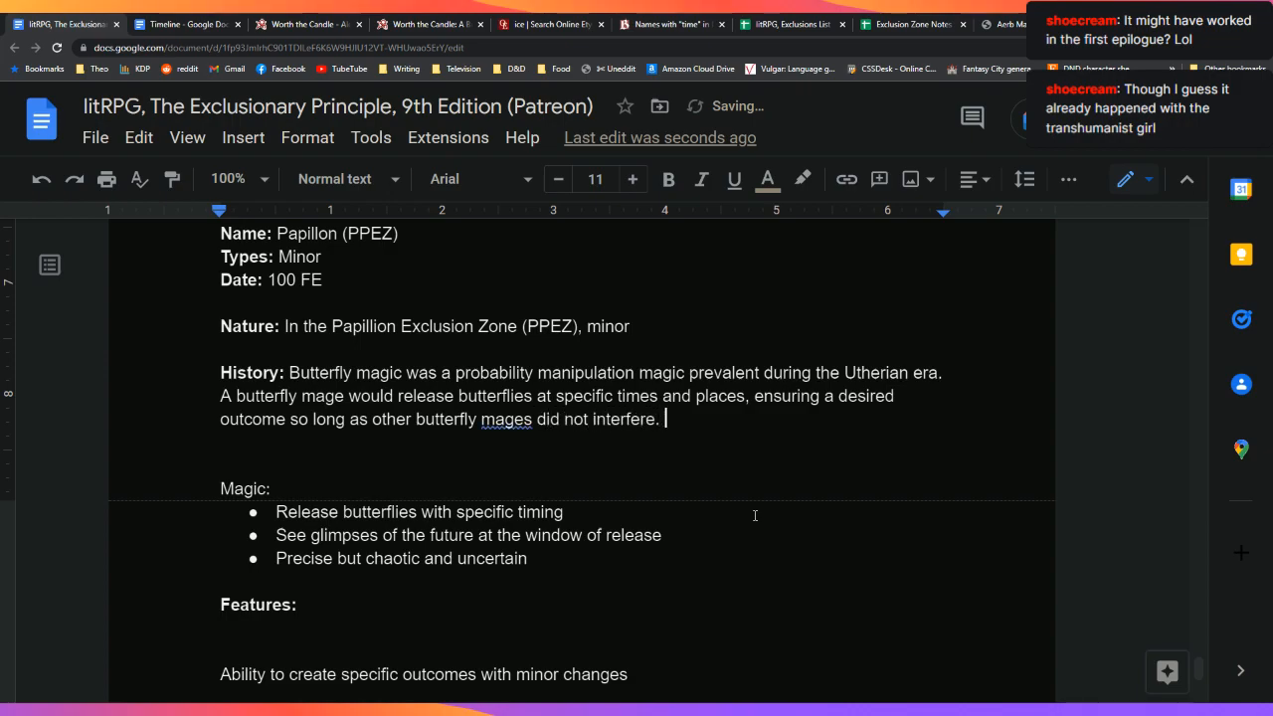
# Step: Start a third History sentence in the Papillon entry with "The most commonly cited example of butterfly"
pyautogui.write('The canonical example')
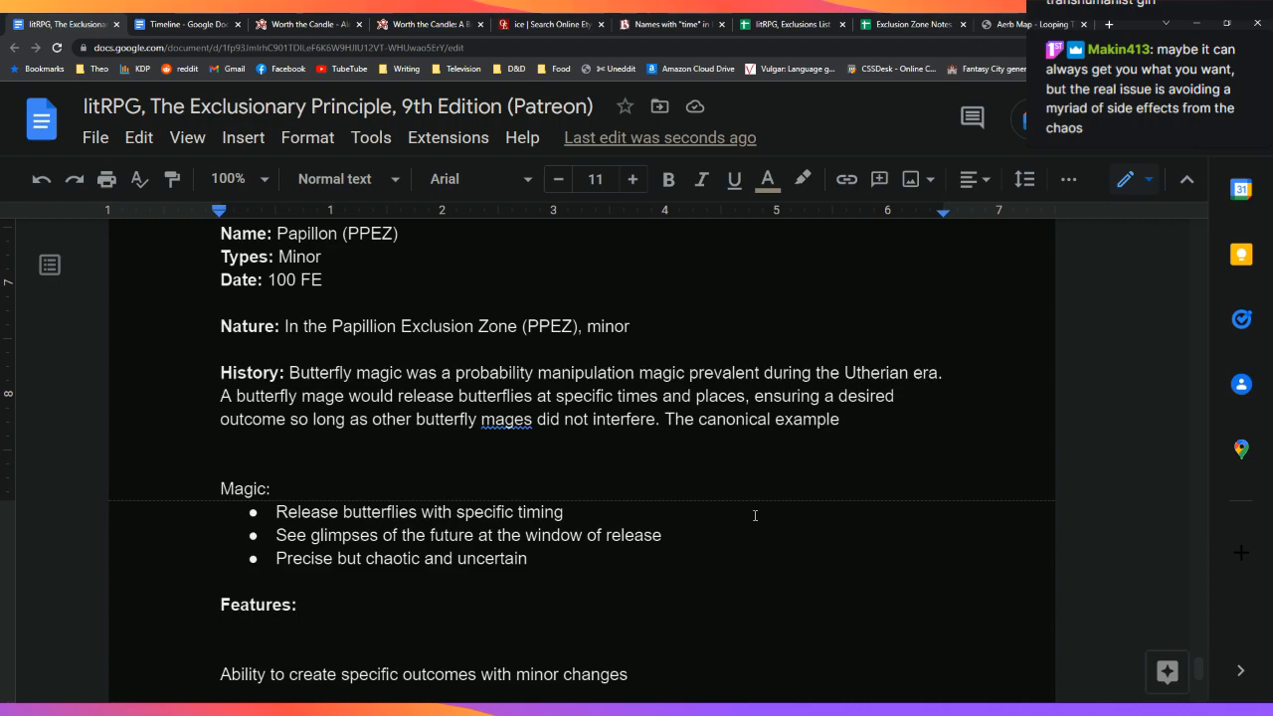
pyautogui.press('BackSpace')
pyautogui.press('BackSpace')
pyautogui.press('BackSpace')
pyautogui.press('BackSpace')
pyautogui.press('BackSpace')
pyautogui.press('BackSpace')
pyautogui.press('BackSpace')
pyautogui.press('BackSpace')
pyautogui.press('BackSpace')
pyautogui.press('BackSpace')
pyautogui.press('BackSpace')
pyautogui.press('BackSpace')
pyautogui.press('BackSpace')
pyautogui.press('BackSpace')
pyautogui.press('BackSpace')
pyautogui.press('BackSpace')
pyautogui.press('BackSpace')
pyautogui.press('BackSpace')
pyautogui.write('most common')
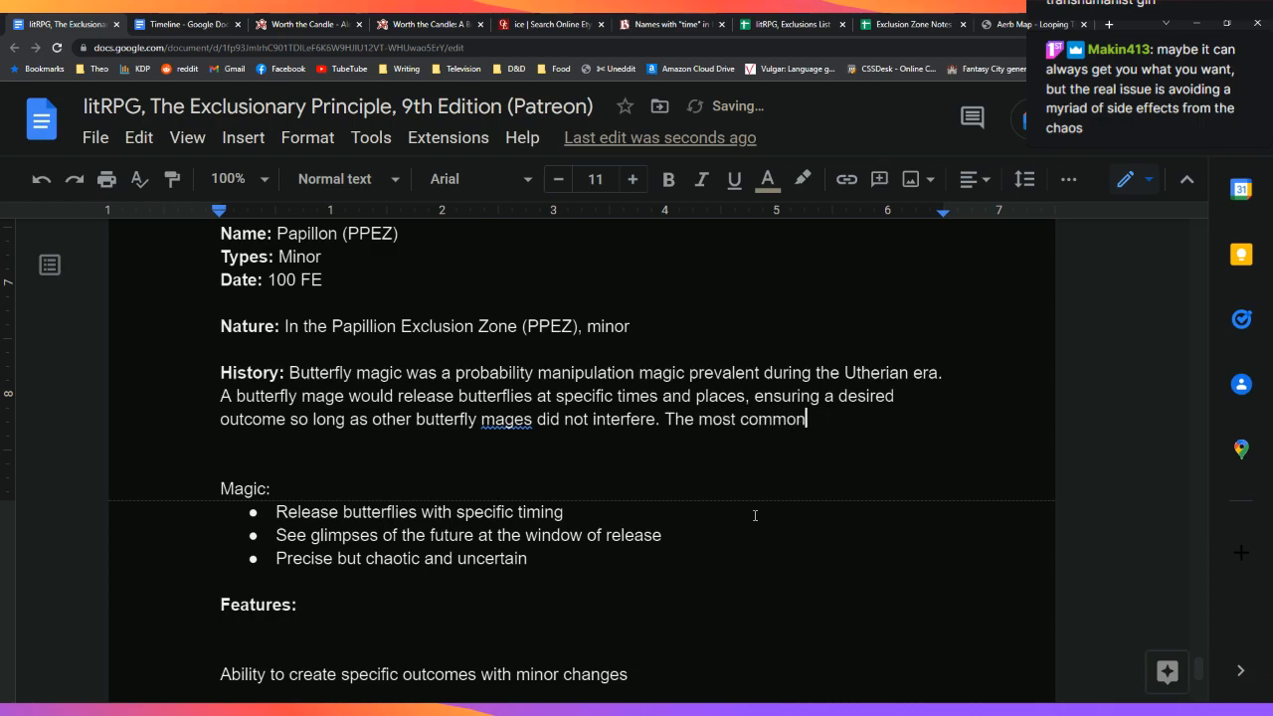
pyautogui.write(' example of')
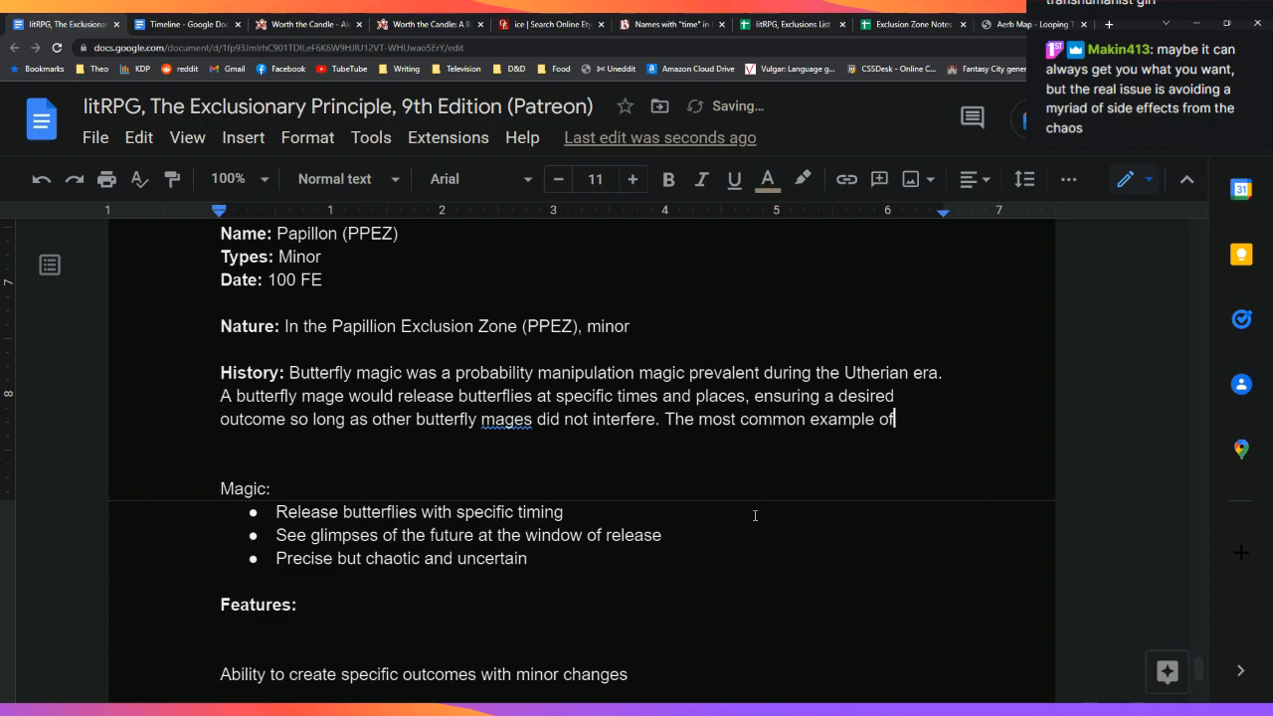
pyautogui.press('BackSpace')
pyautogui.press('BackSpace')
pyautogui.press('BackSpace')
pyautogui.press('BackSpace')
pyautogui.press('BackSpace')
pyautogui.press('BackSpace')
pyautogui.press('BackSpace')
pyautogui.press('BackSpace')
pyautogui.press('BackSpace')
pyautogui.press('BackSpace')
pyautogui.press('BackSpace')
pyautogui.press('BackSpace')
pyautogui.write('n;t')
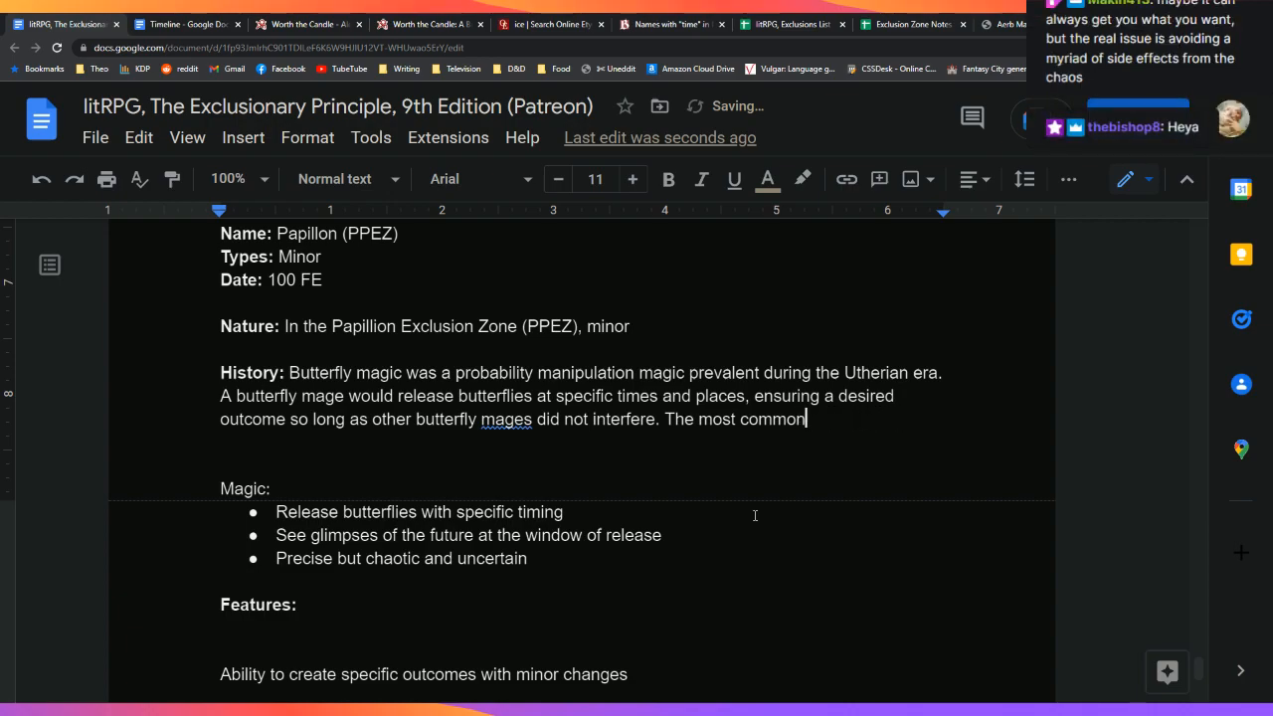
pyautogui.press('BackSpace')
pyautogui.press('BackSpace')
pyautogui.press('BackSpace')
pyautogui.write('ly cited example of butterfly')
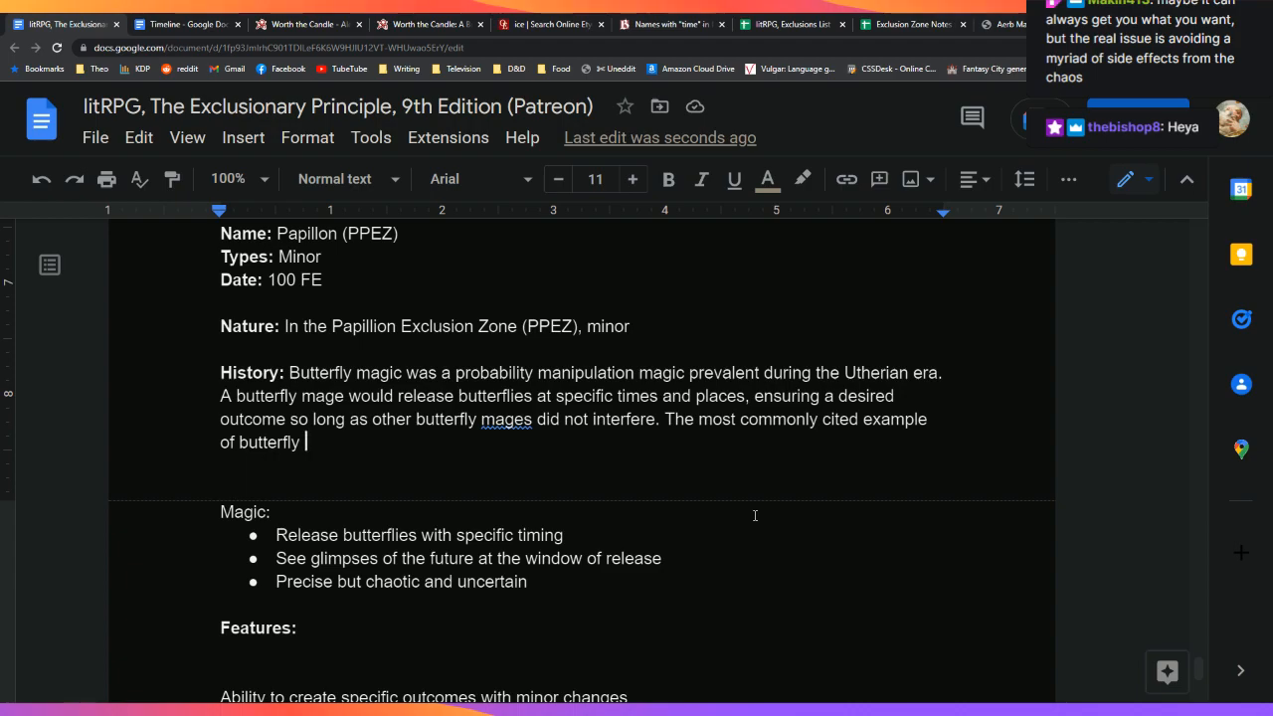
# Step: Continue the third History sentence with "magic was its use in warfare during the pre-Utherian Gellim Wars"
pyautogui.write('magic was the use o')
pyautogui.write('f')
pyautogui.press('BackSpace')
pyautogui.press('BackSpace')
pyautogui.press('BackSpace')
pyautogui.press('BackSpace')
pyautogui.press('BackSpace')
pyautogui.press('BackSpace')
pyautogui.press('BackSpace')
pyautogui.press('BackSpace')
pyautogui.press('BackSpace')
pyautogui.press('BackSpace')
pyautogui.write('its use in ')
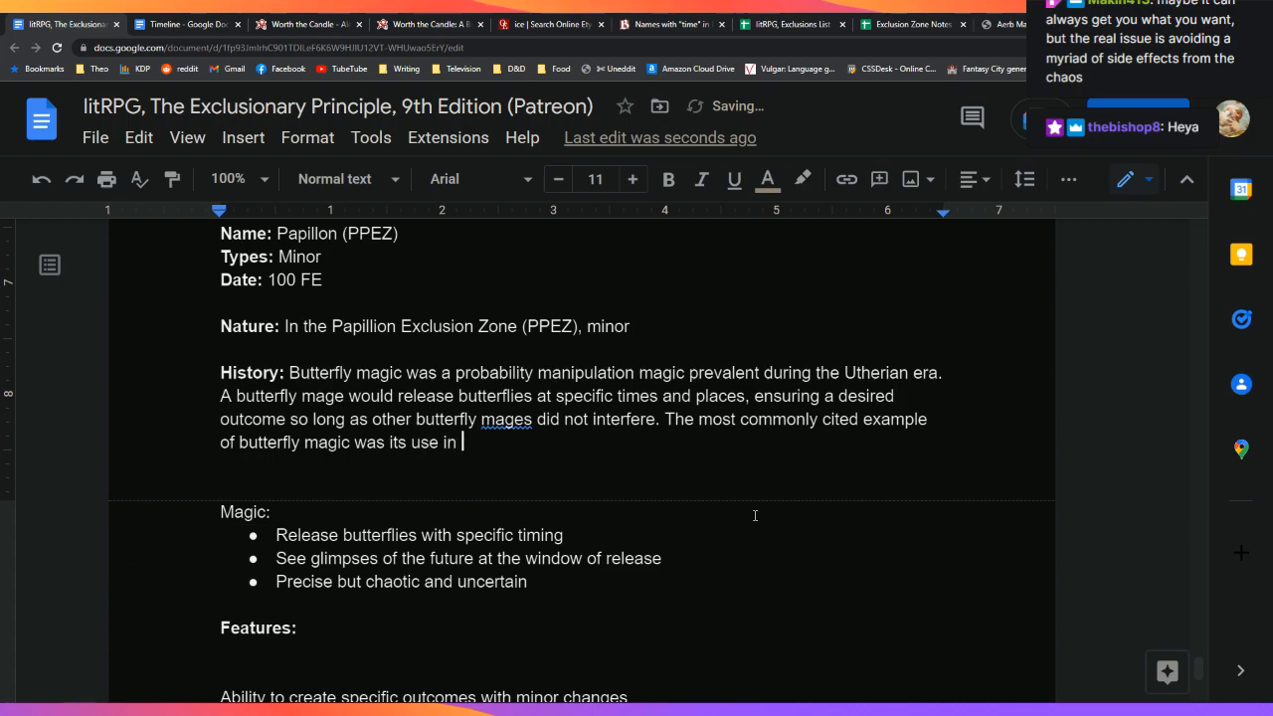
pyautogui.write('warfare ')
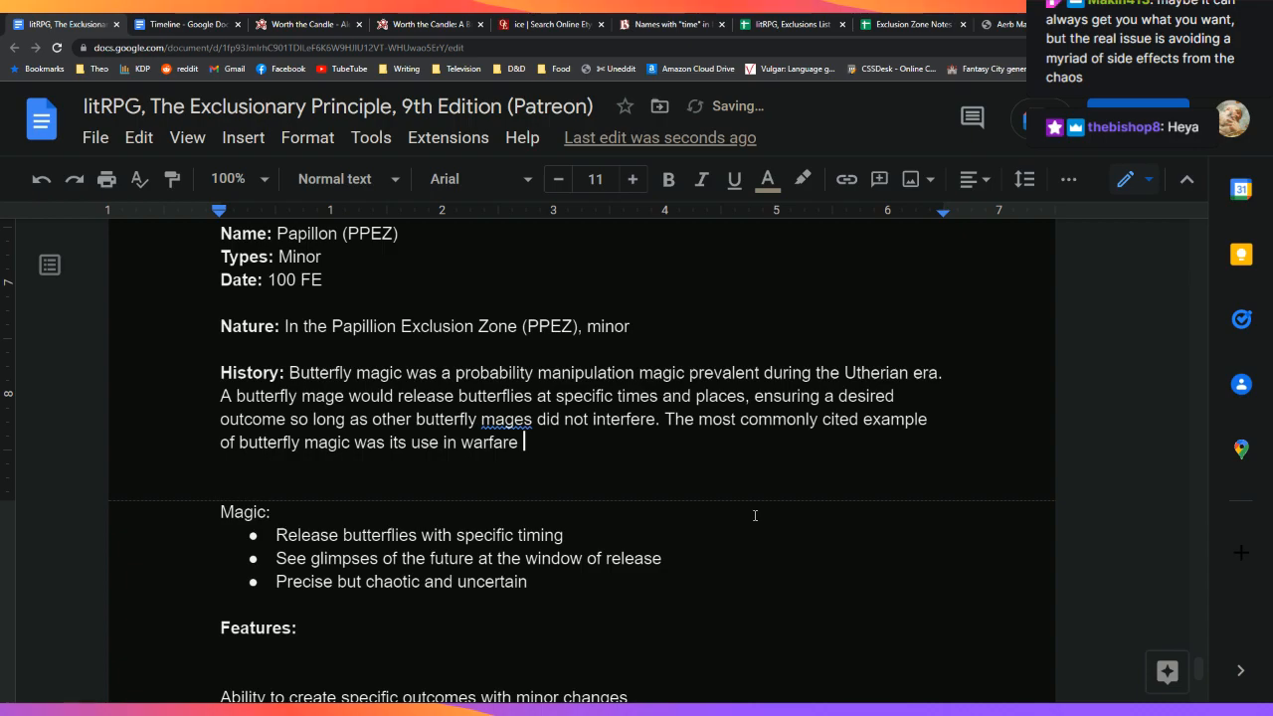
pyautogui.write('during the pre-')
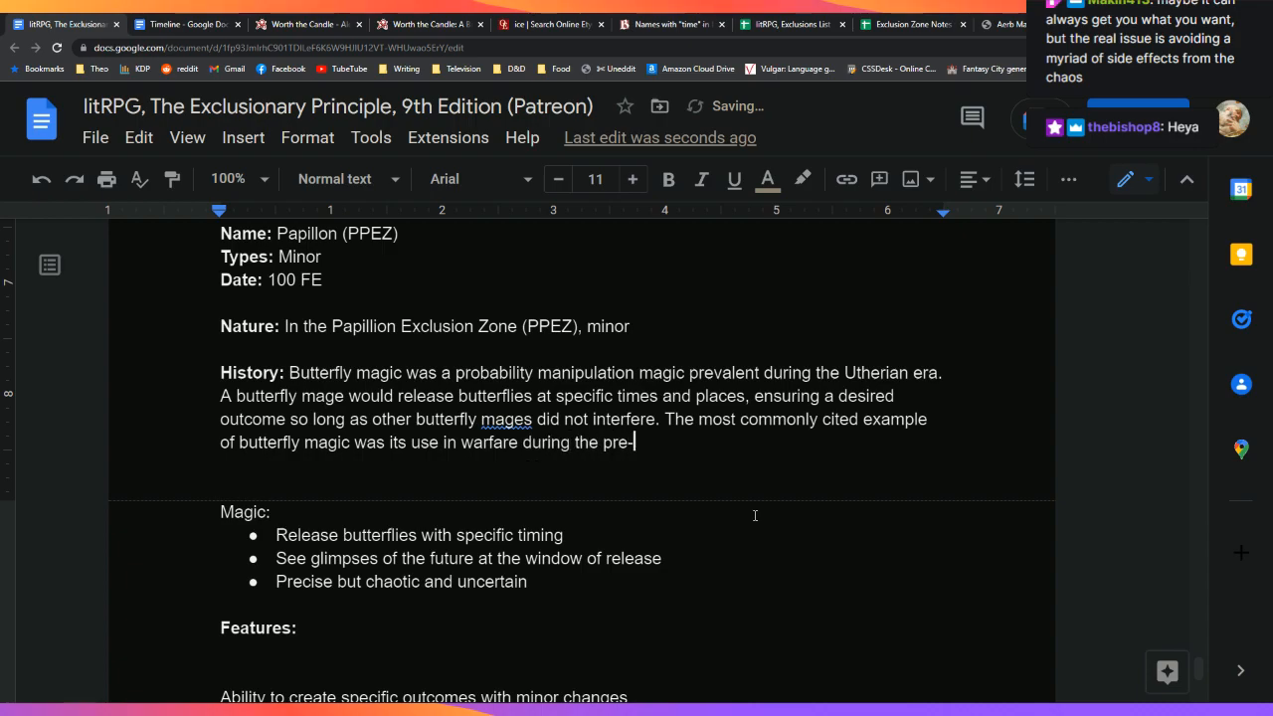
pyautogui.write('Utherian Ge')
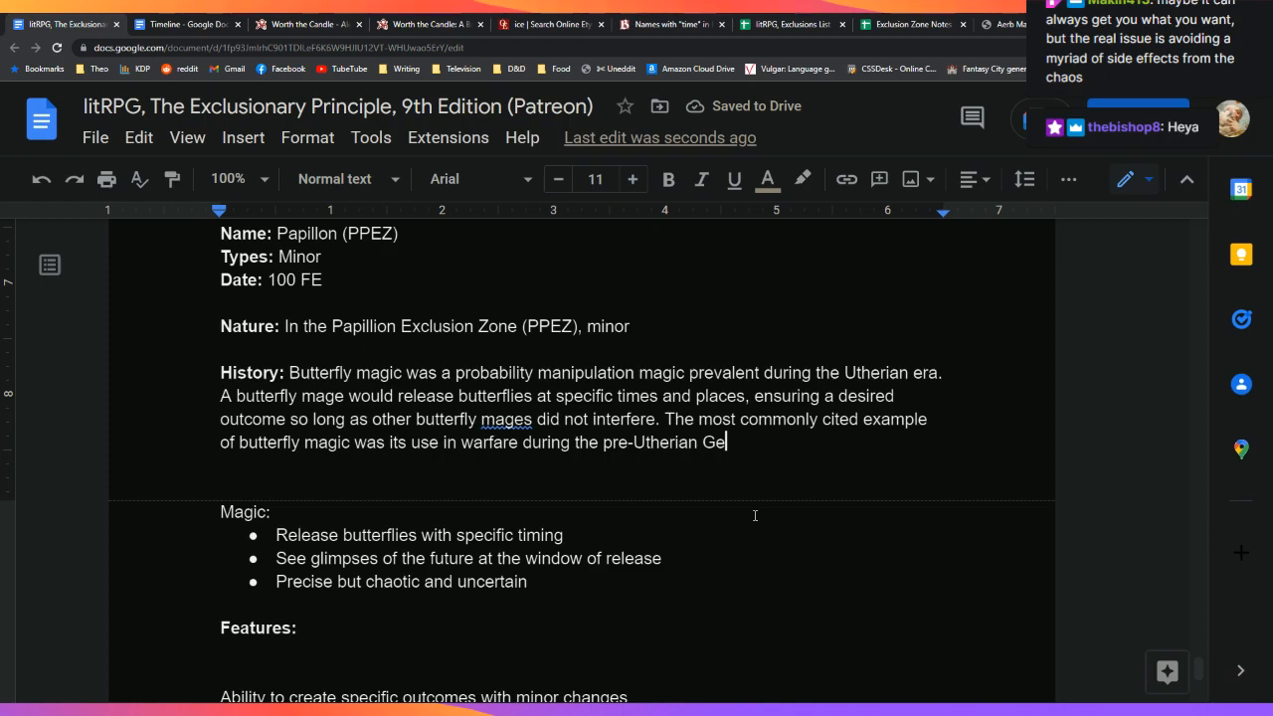
pyautogui.write('llim ')
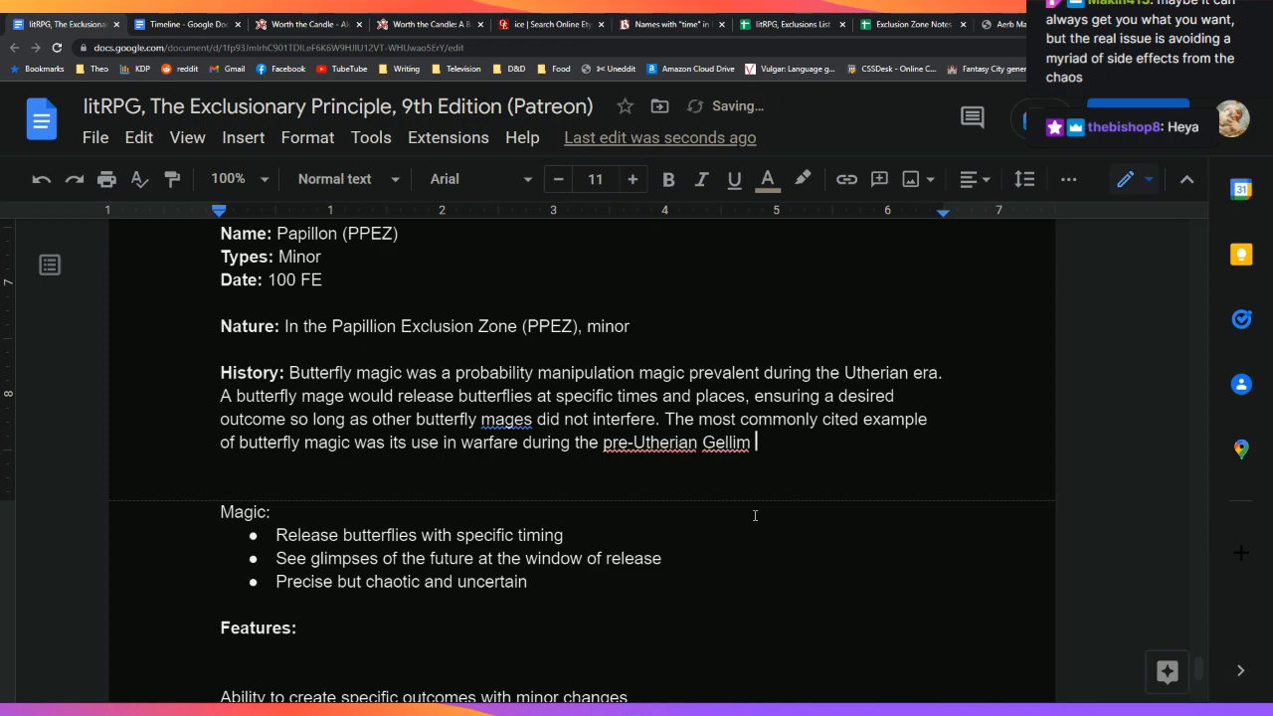
pyautogui.write('Wars')
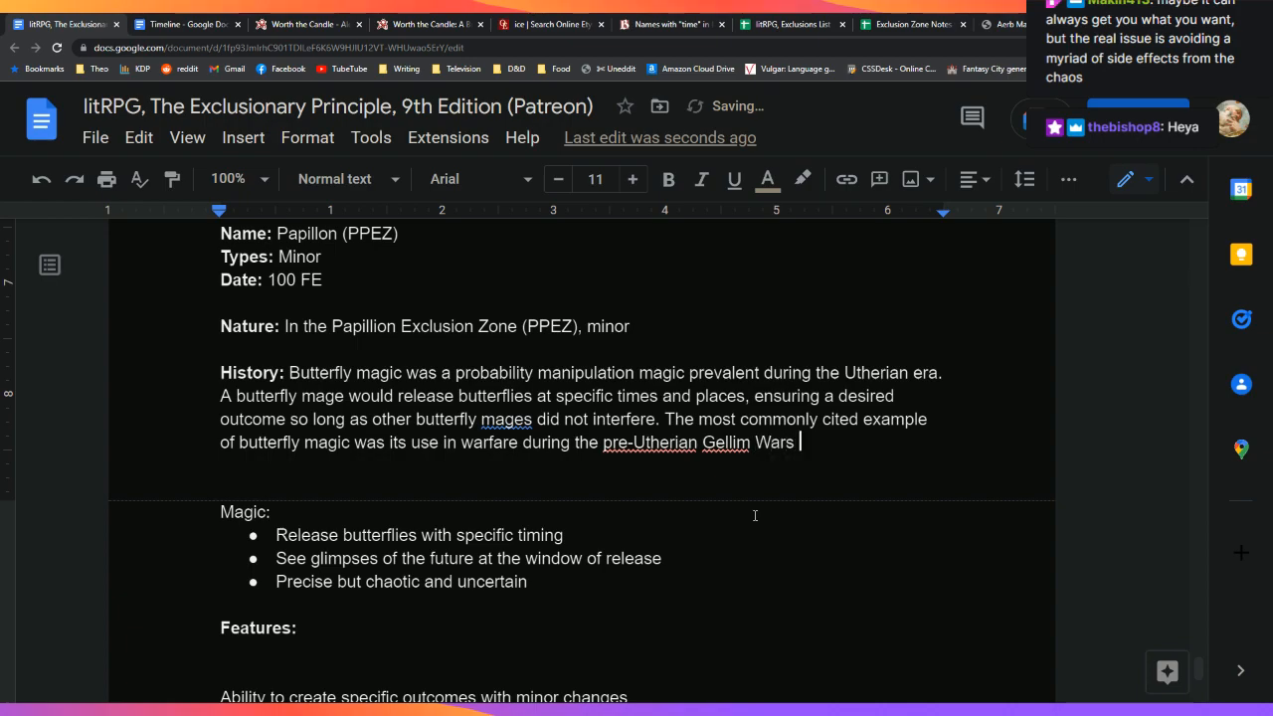
# Step: Extend the third History sentence with ", when competing butterfly mages wreaked havoc", accepting the suggested spelling "wreaked"
pyautogui.write(', when b')
pyautogui.press('BackSpace')
pyautogui.write('competing ')
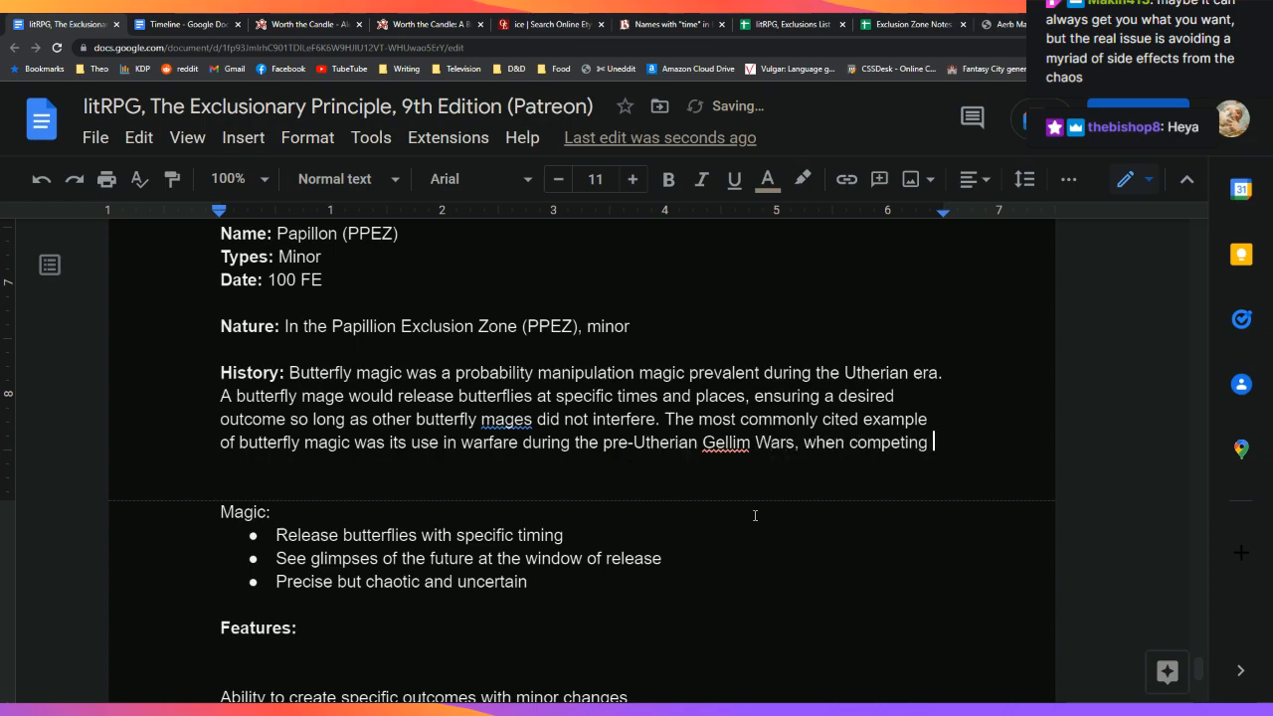
pyautogui.write('butterfly ma')
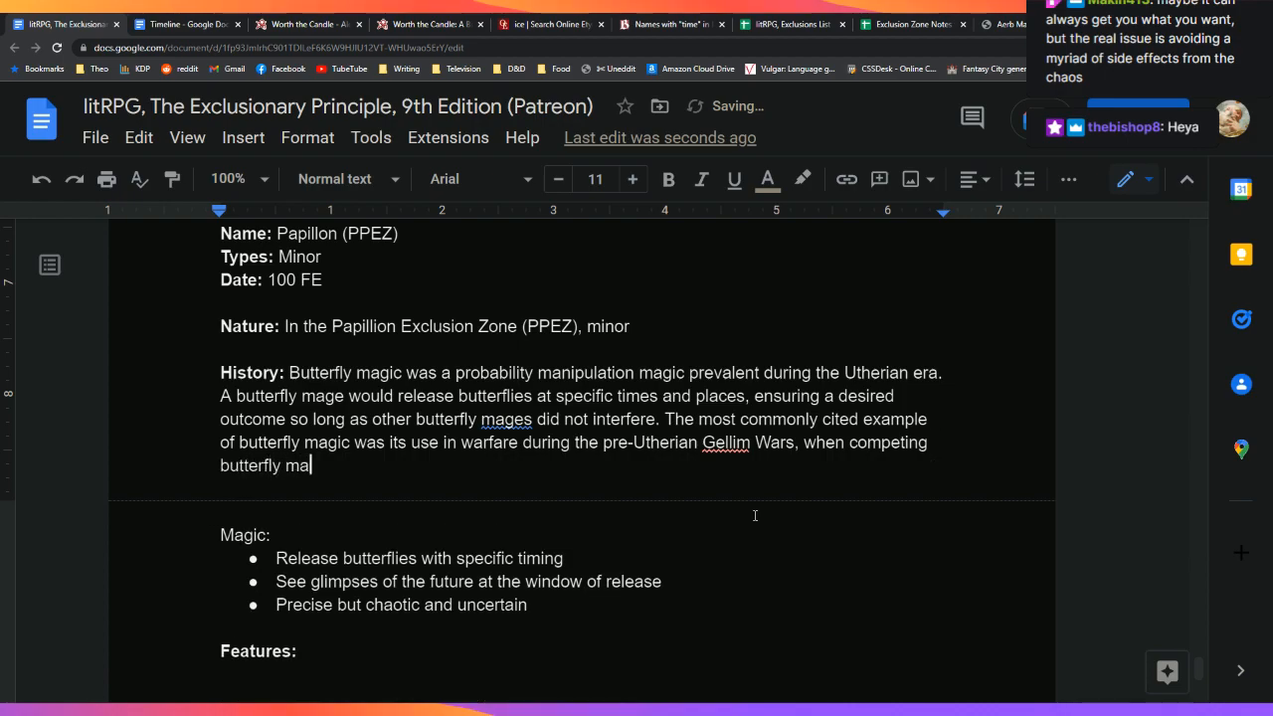
pyautogui.write('ges wrecked')
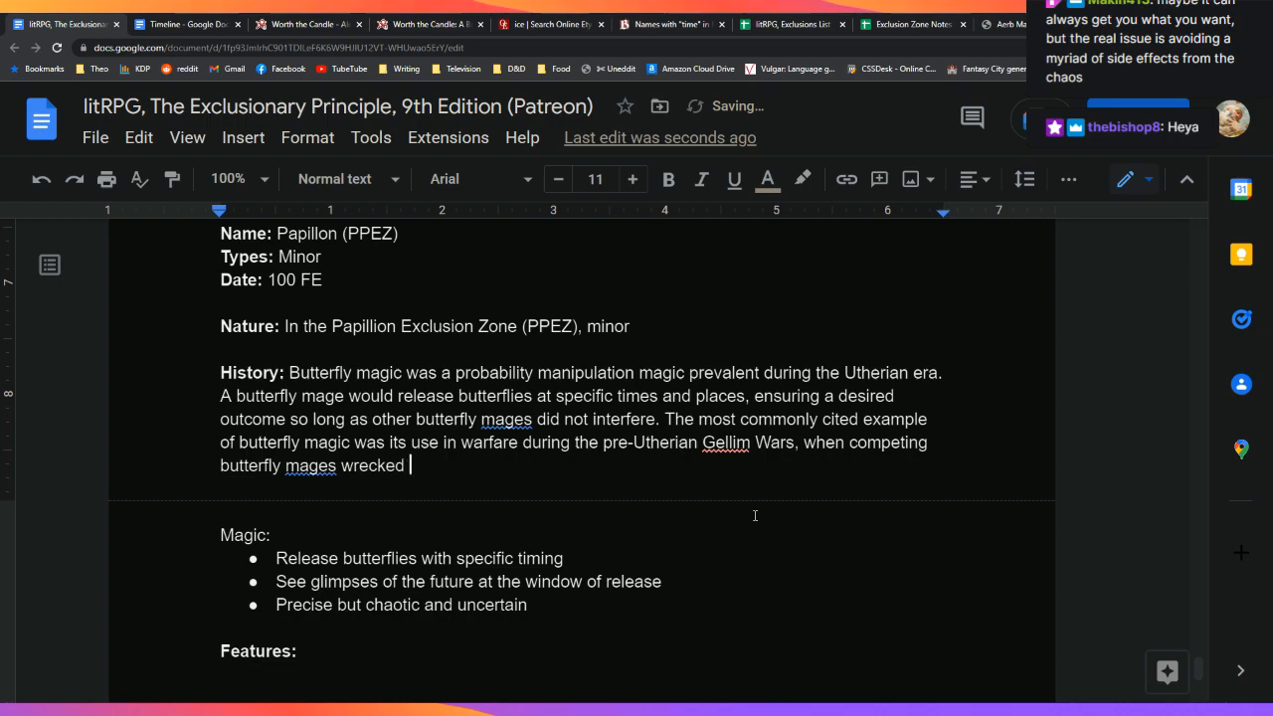
pyautogui.press('BackSpace')
pyautogui.press('BackSpace')
pyautogui.press('BackSpace')
pyautogui.press('BackSpace')
pyautogui.press('BackSpace')
pyautogui.press('BackSpace')
pyautogui.press('BackSpace')
pyautogui.write('recked havoc')
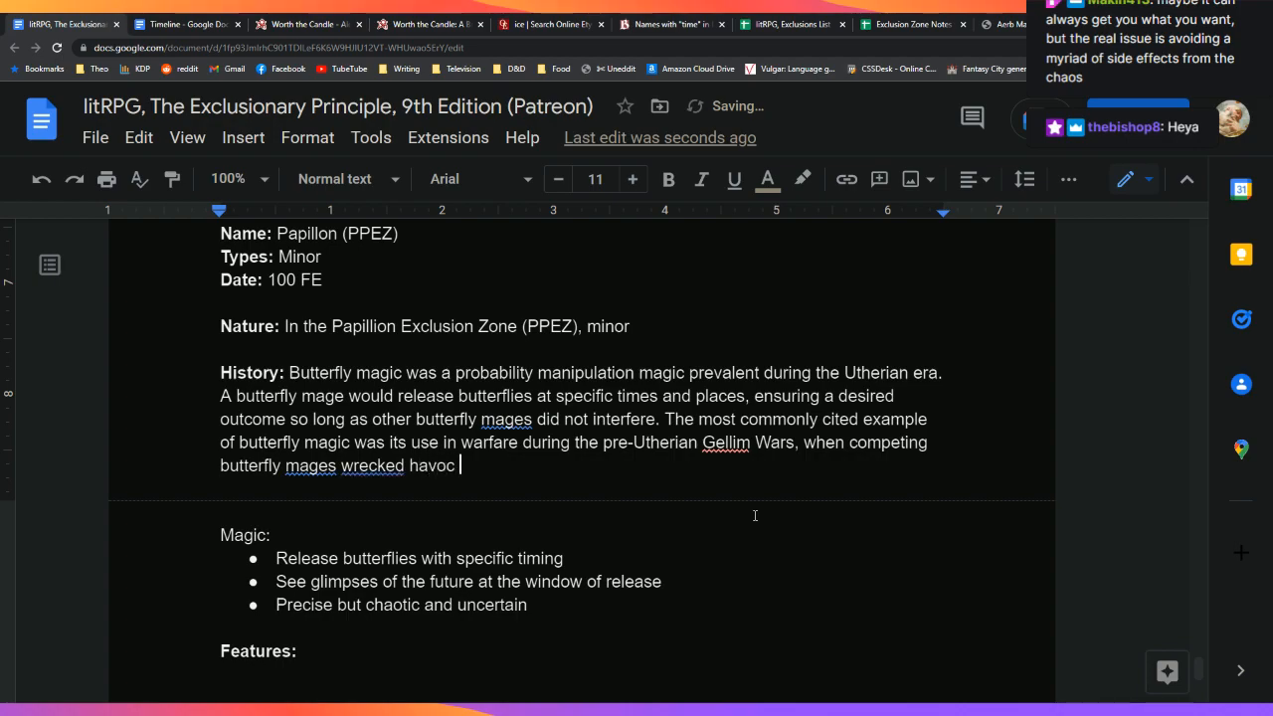
pyautogui.click(363, 467)
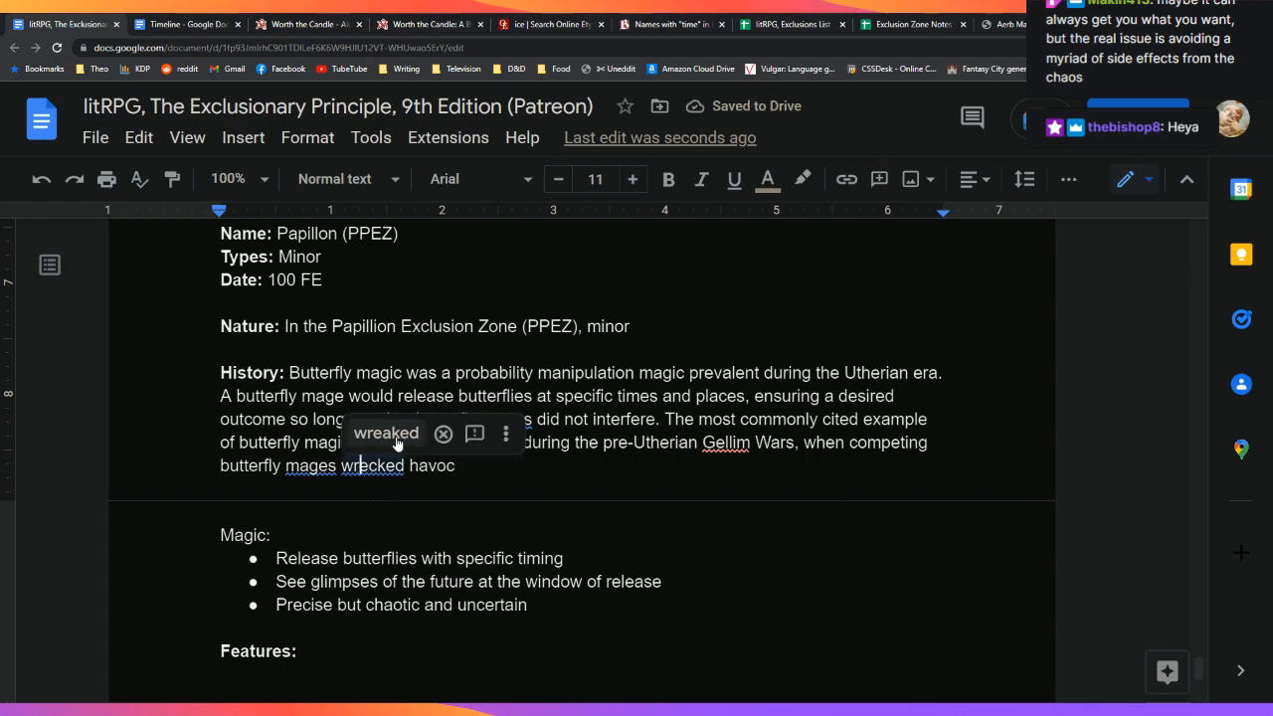
pyautogui.click(408, 432)
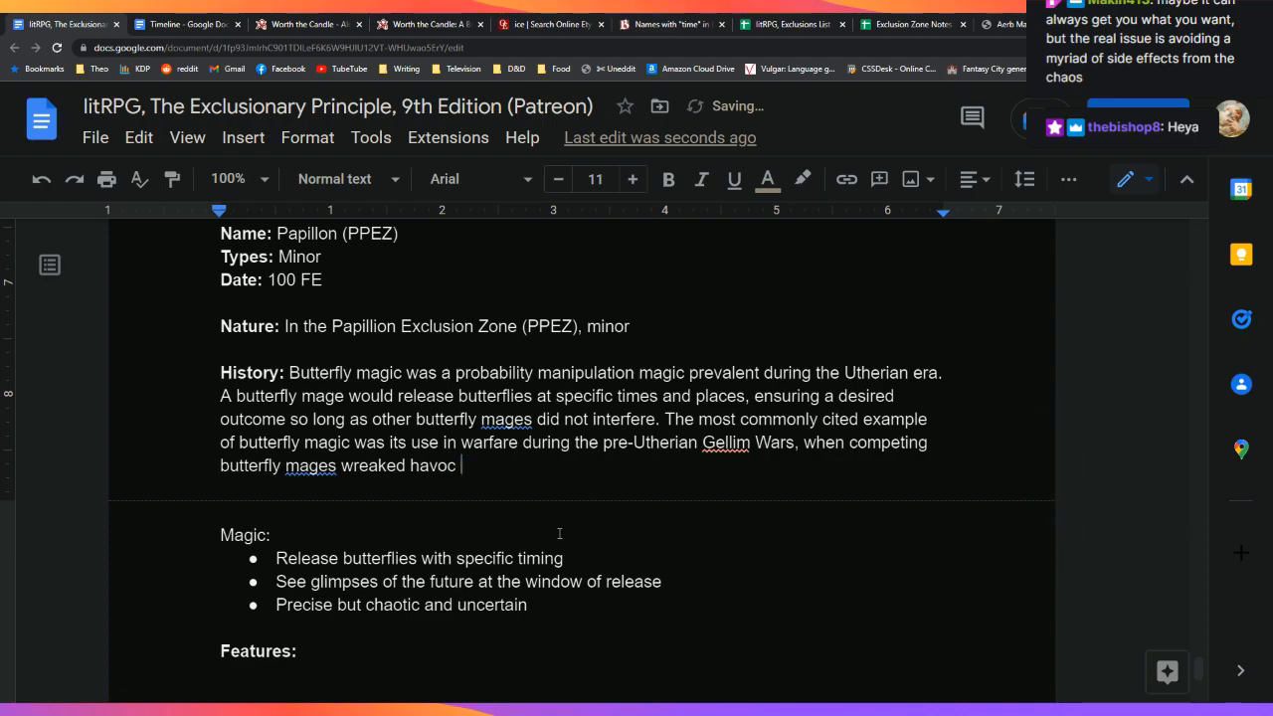
# Step: Continue the Gellim Wars sentence after "wreaked havoc" with "across three nations, unleashing powerful storms"
pyautogui.write('on')
pyautogui.press('BackSpace')
pyautogui.press('BackSpace')
pyautogui.write('across three nations, unle')
pyautogui.press('BackSpace')
pyautogui.press('BackSpace')
pyautogui.press('BackSpace')
pyautogui.press('BackSpace')
pyautogui.write('unleashing powerfull storms')
# Step: Add "Works better in high chaos situations (can be defeated with enough order)" as the last item of the Magic list
pyautogui.press('Down')
pyautogui.press('Down')
pyautogui.press('Down')
pyautogui.press('Down')
pyautogui.press('Down')
pyautogui.press('End')
pyautogui.press('Return')
pyautogui.write('Wor')
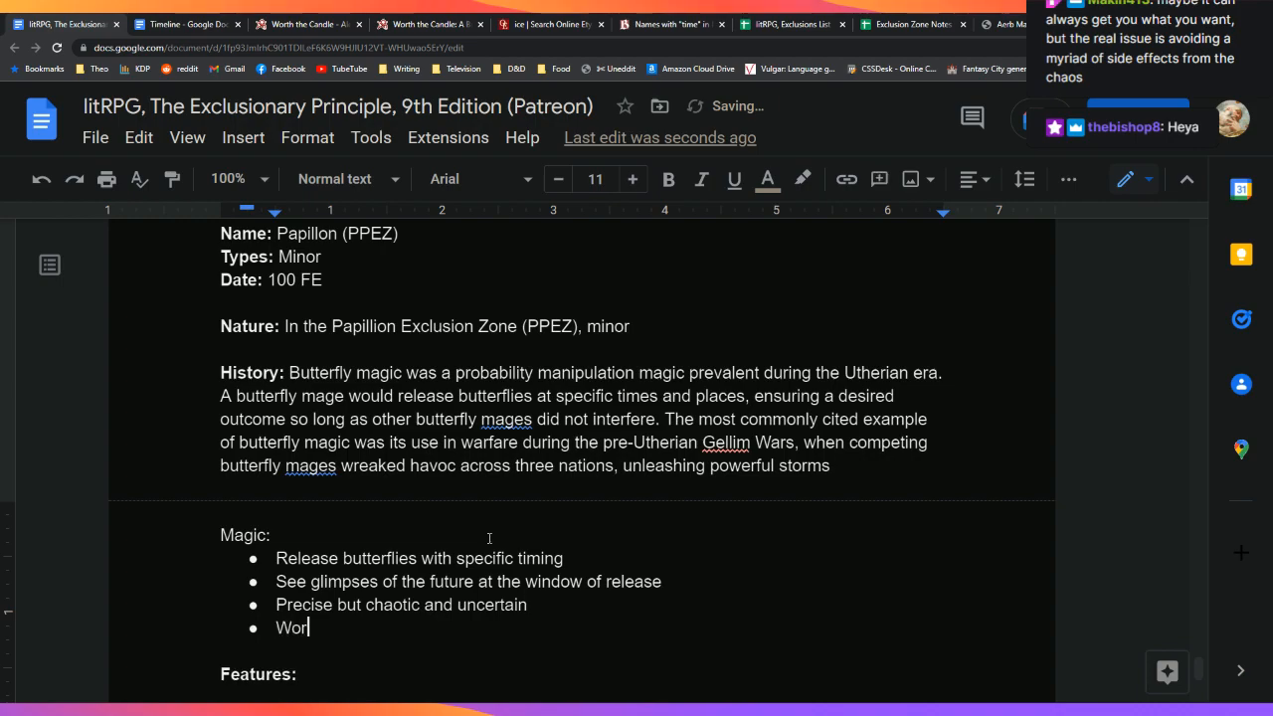
pyautogui.write('ks better in ')
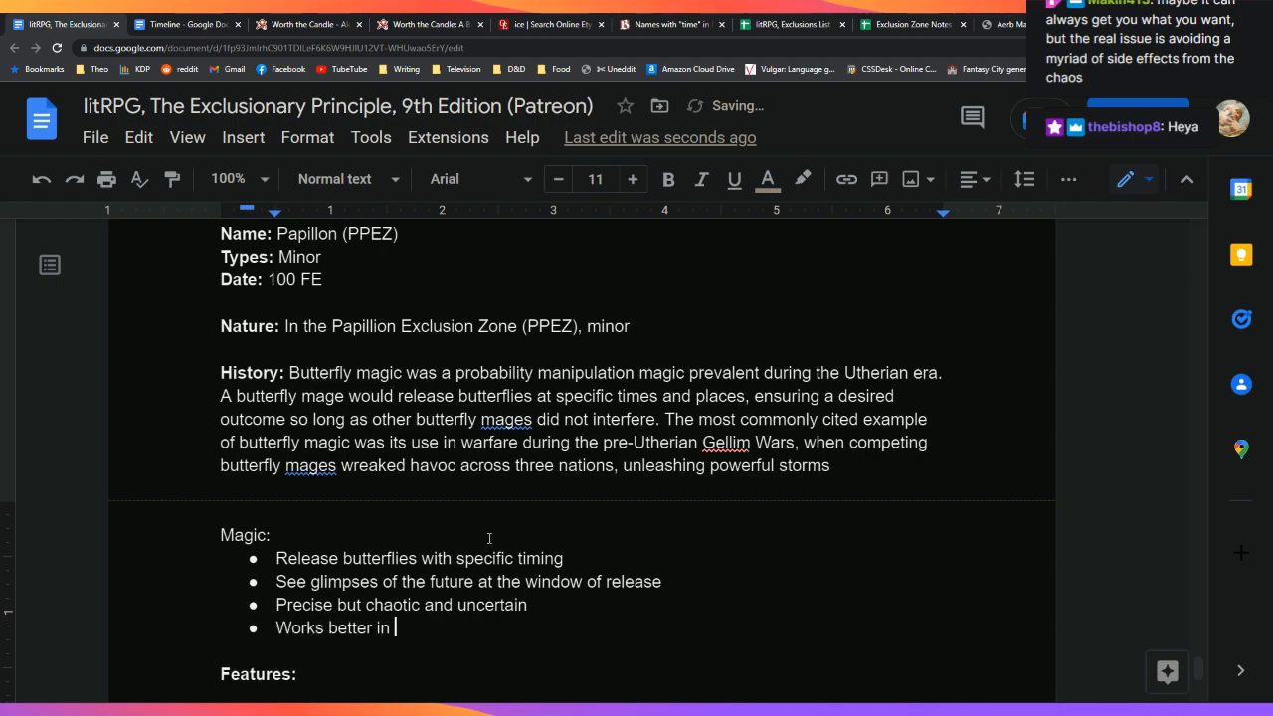
pyautogui.write('high chaos ')
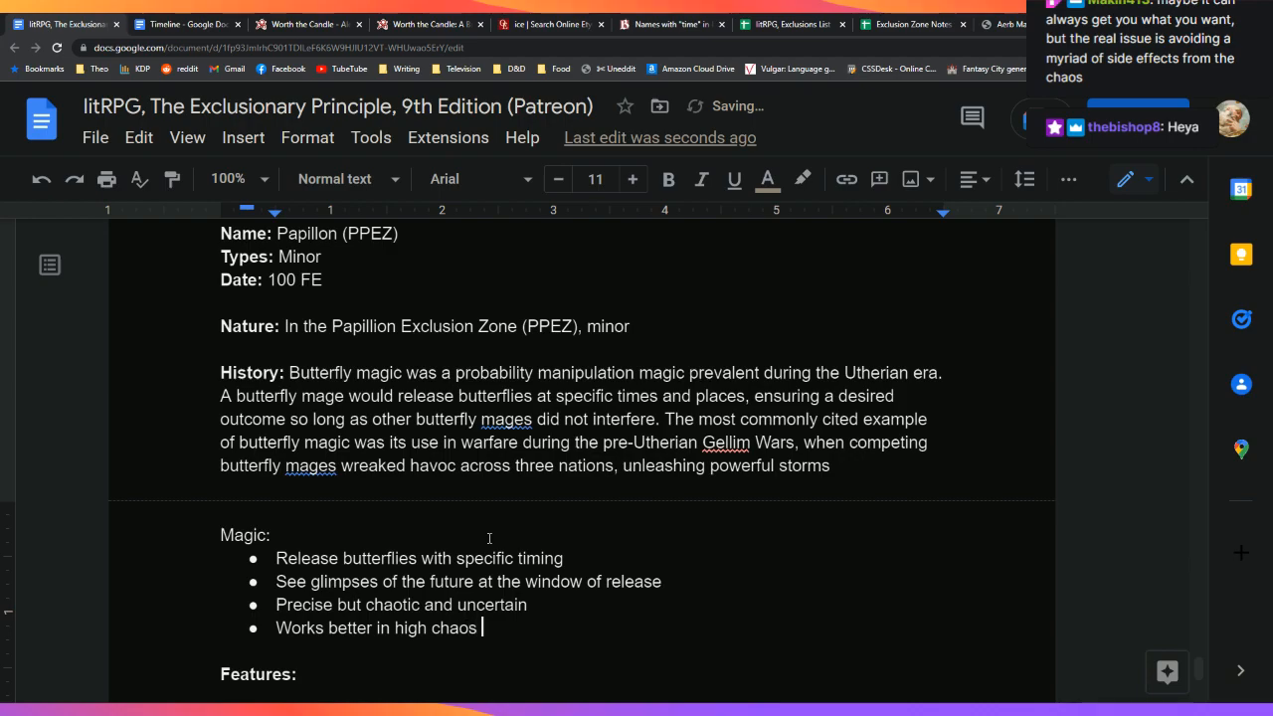
pyautogui.write('situations (can be de')
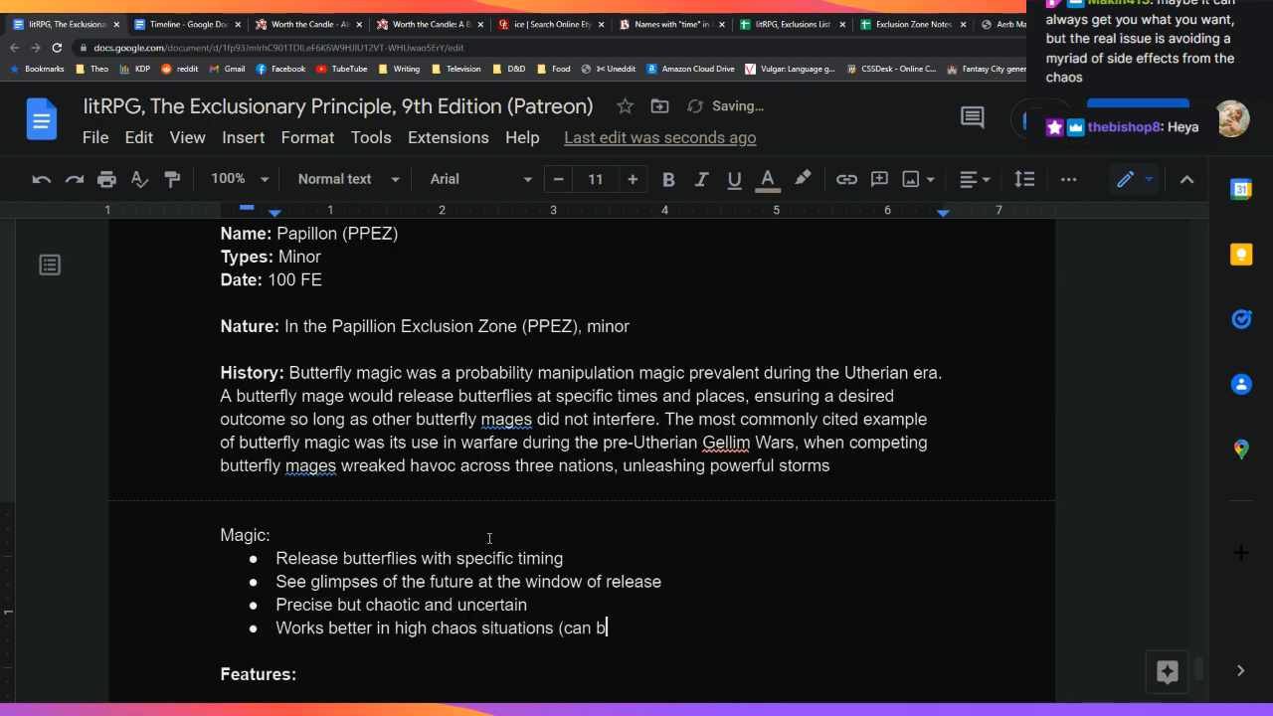
pyautogui.write('eated wi')
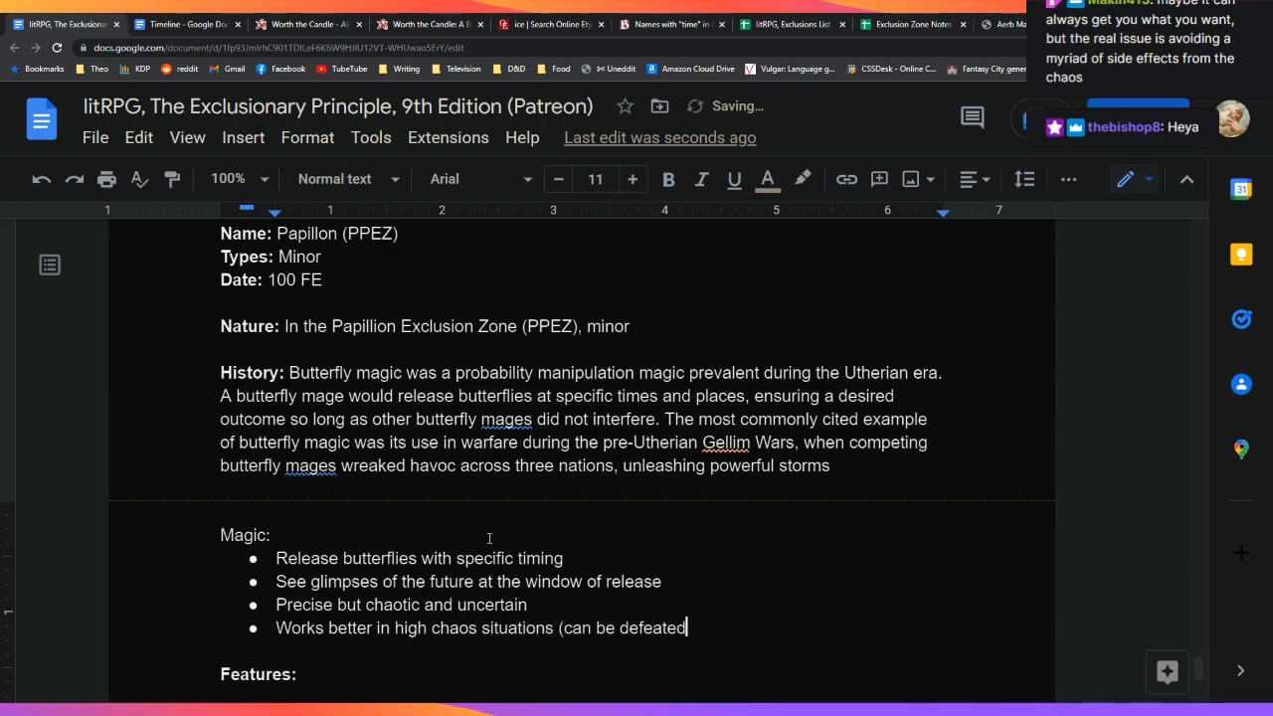
pyautogui.press('BackSpace')
pyautogui.press('BackSpace')
pyautogui.write('with enough order)')
# Step: Return to the end of the History paragraph and continue it with "and having outsized impact on the"
pyautogui.press('Up')
pyautogui.press('Up')
pyautogui.press('Up')
pyautogui.press('Up')
pyautogui.press('Up')
pyautogui.press('Up')
pyautogui.press('Left')
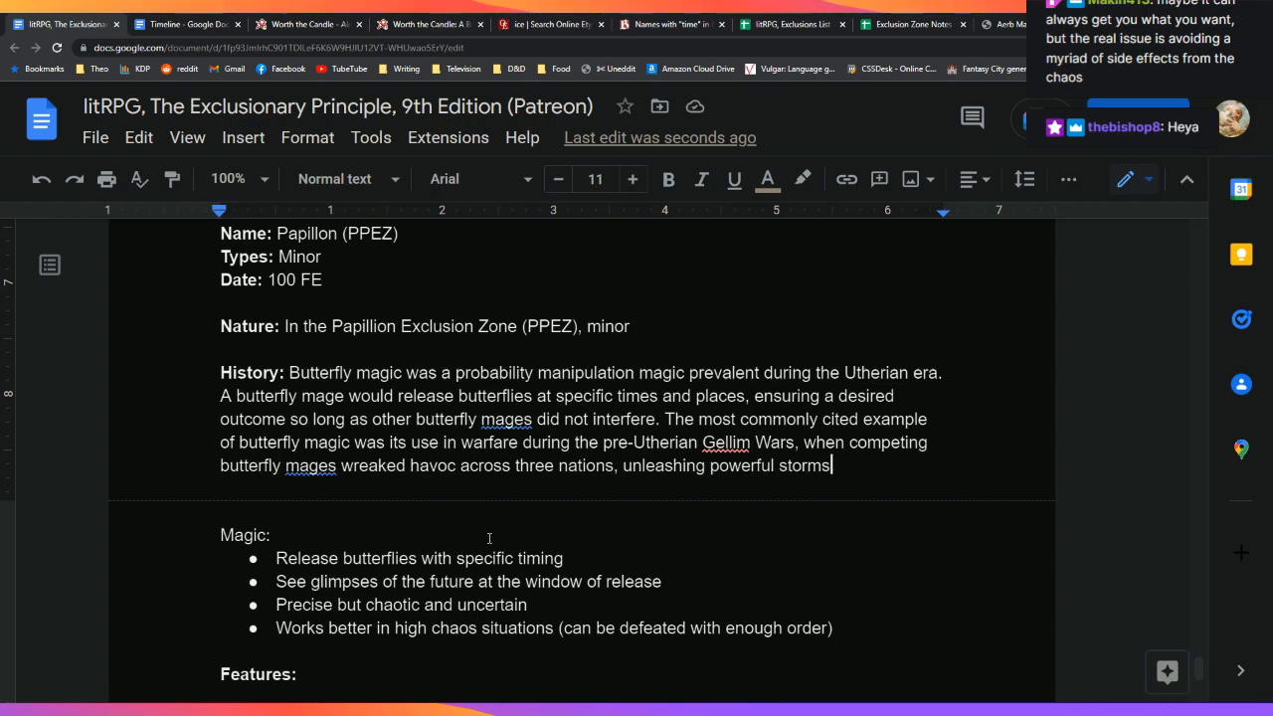
pyautogui.write('and ')
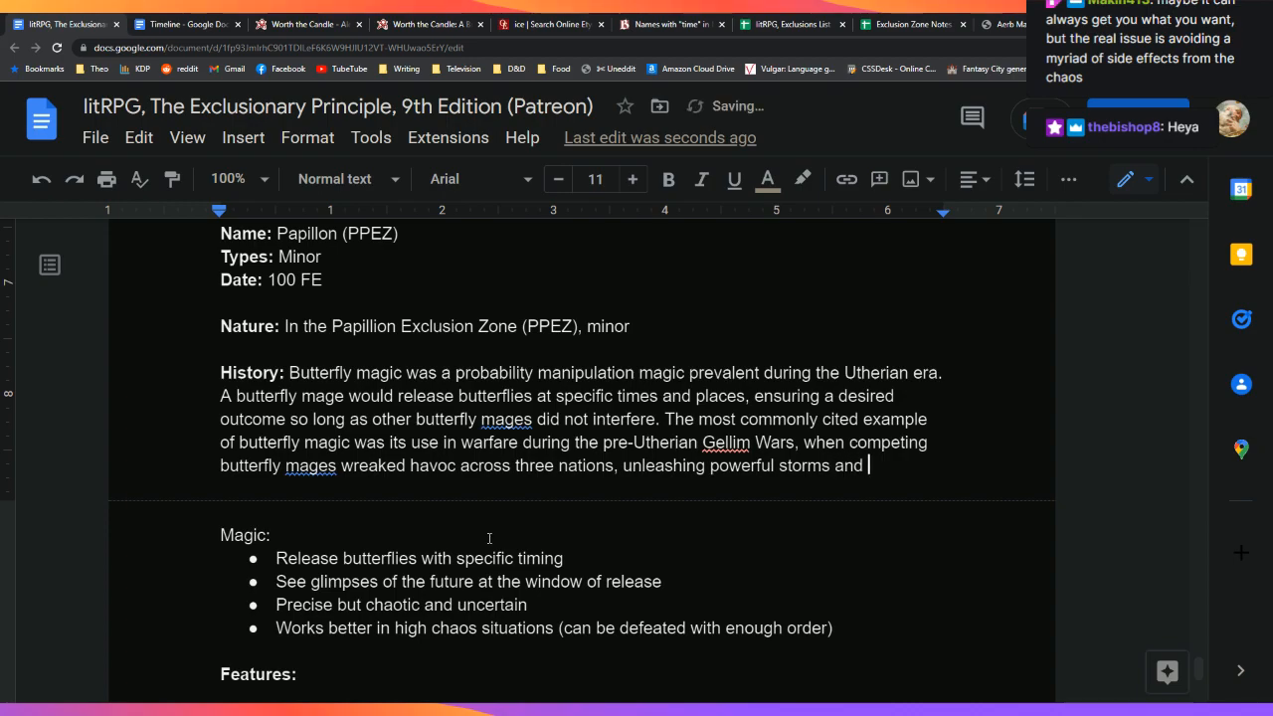
pyautogui.write('having outs')
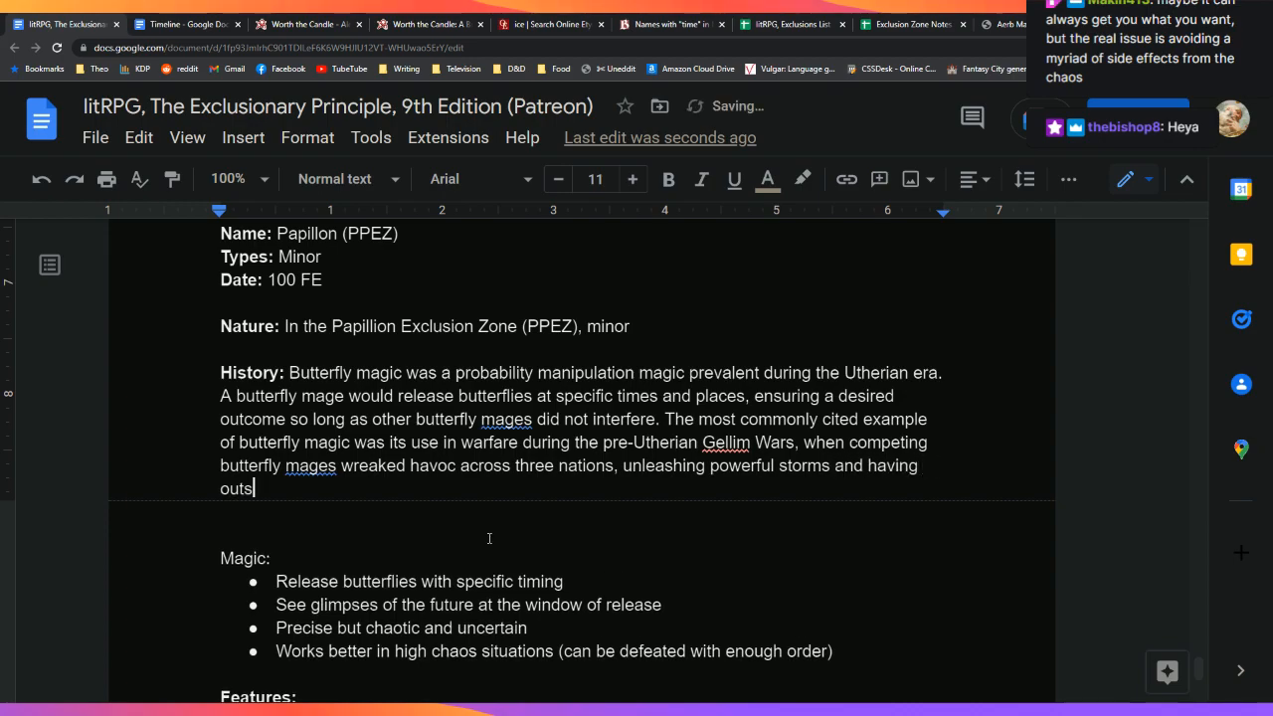
pyautogui.write('ized impact on the')
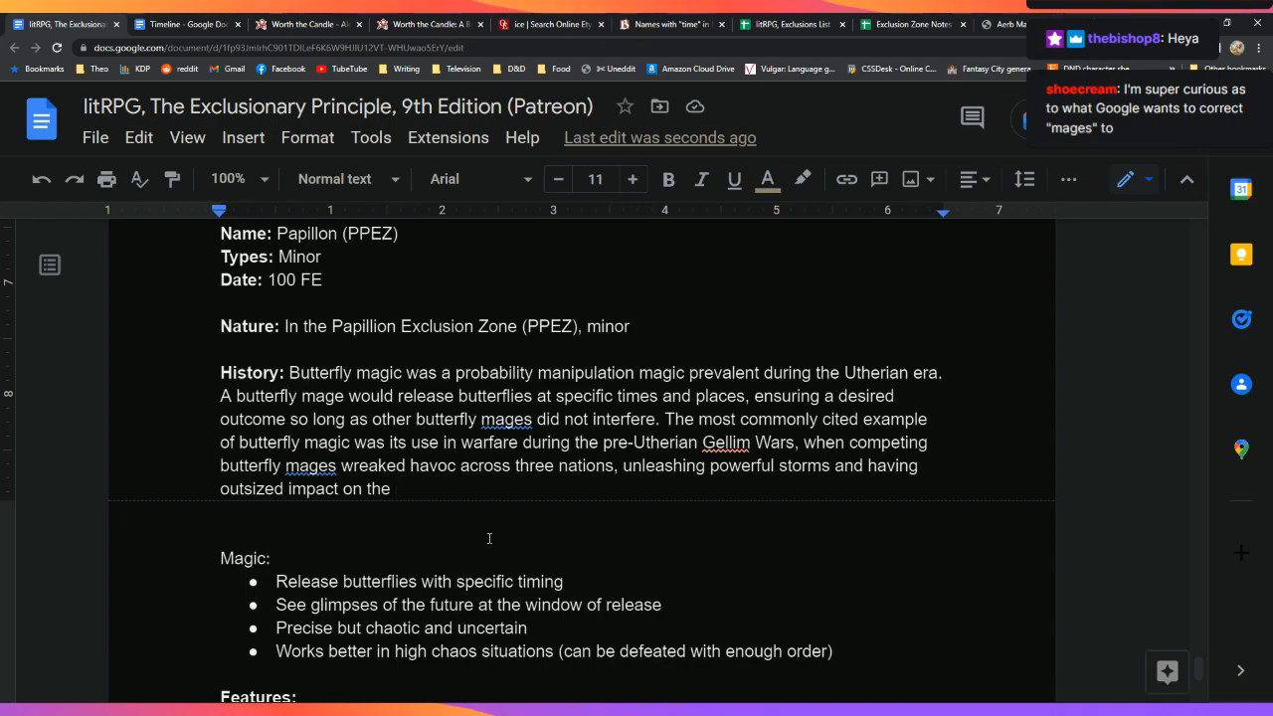
# Step: Report the suggested correction of "mages" to "images" as wrong for both flagged occurrences in the History paragraph
pyautogui.click(303, 472)
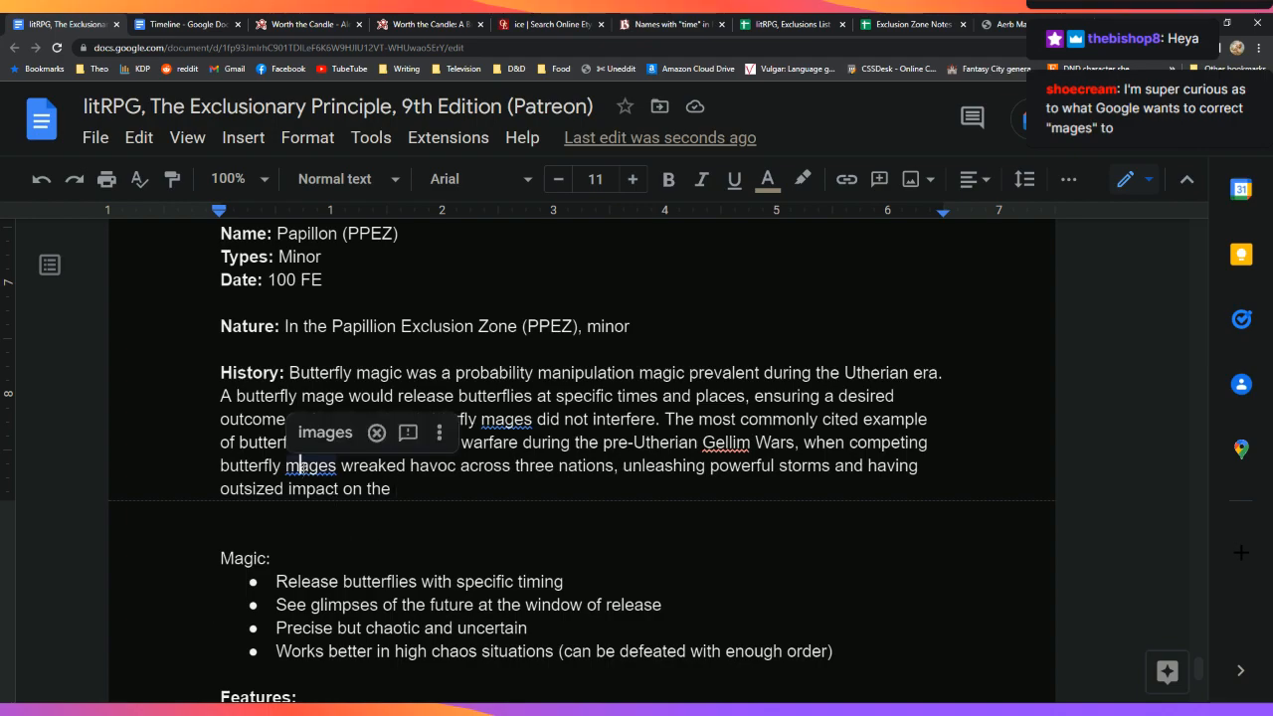
pyautogui.click(513, 474)
pyautogui.doubleClick(554, 488)
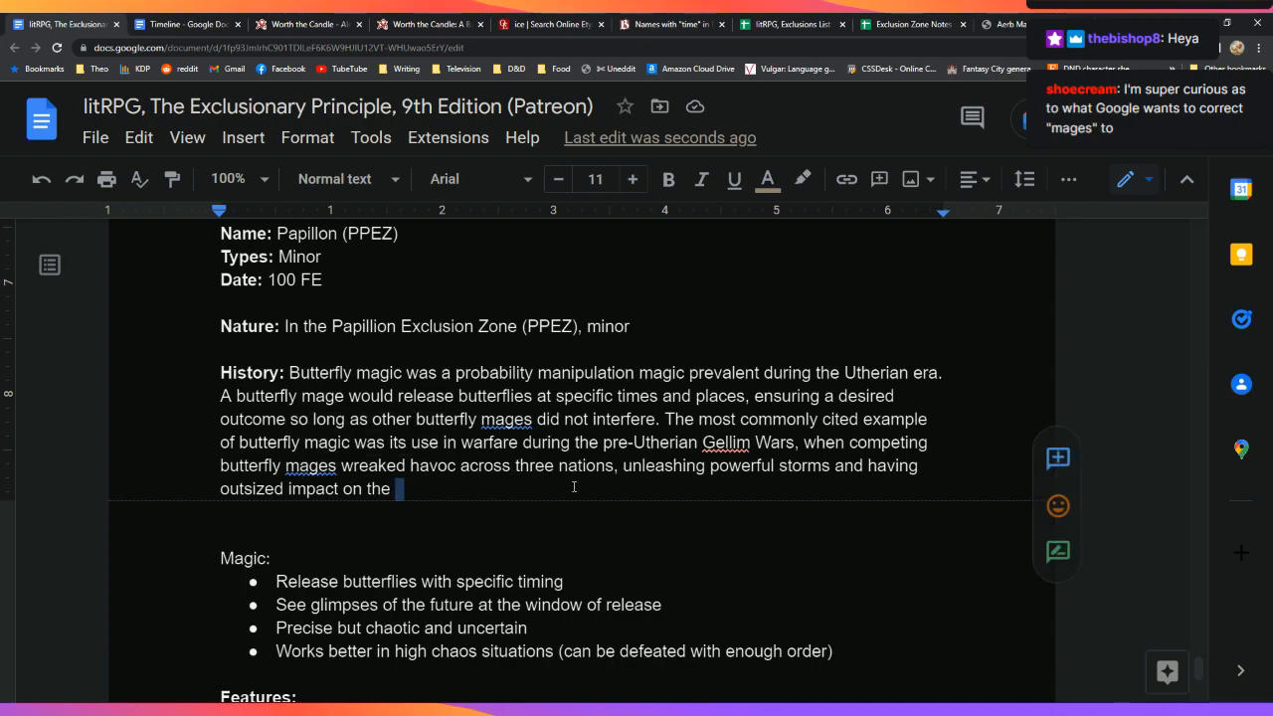
pyautogui.click(310, 466)
pyautogui.click(408, 435)
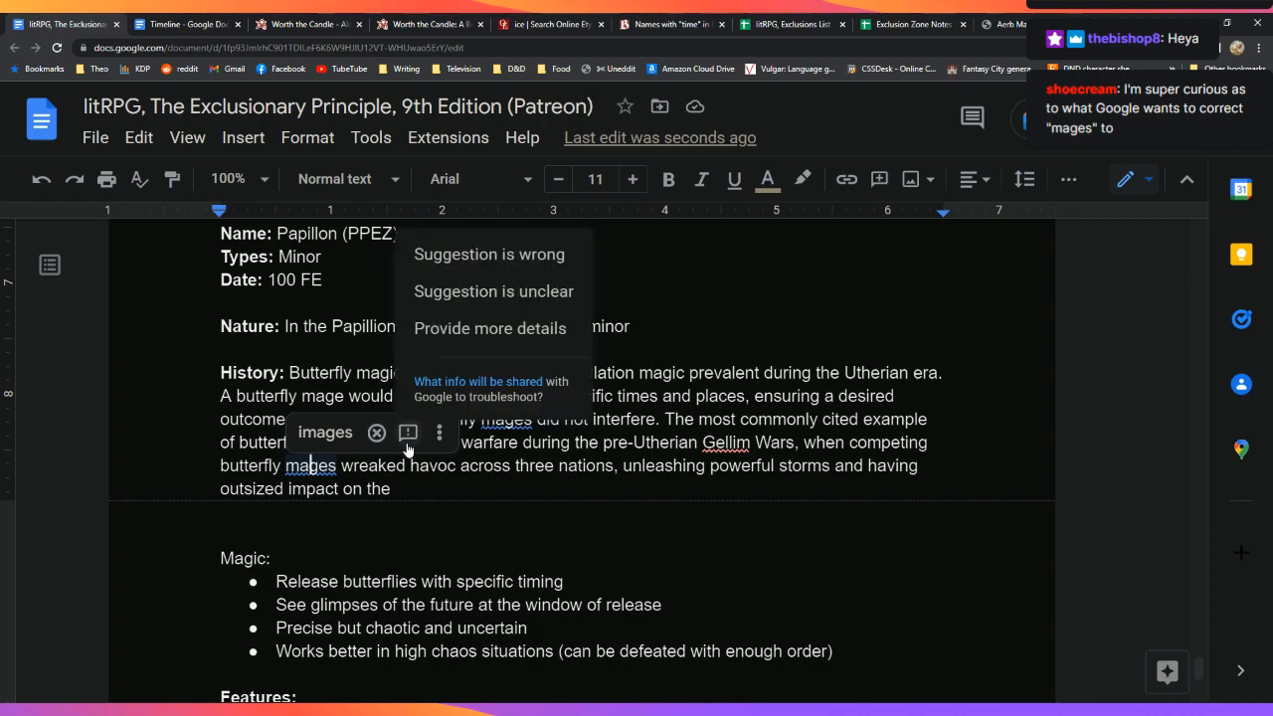
pyautogui.click(511, 256)
pyautogui.click(609, 466)
pyautogui.scroll(-1, 518, 372)
pyautogui.click(514, 353)
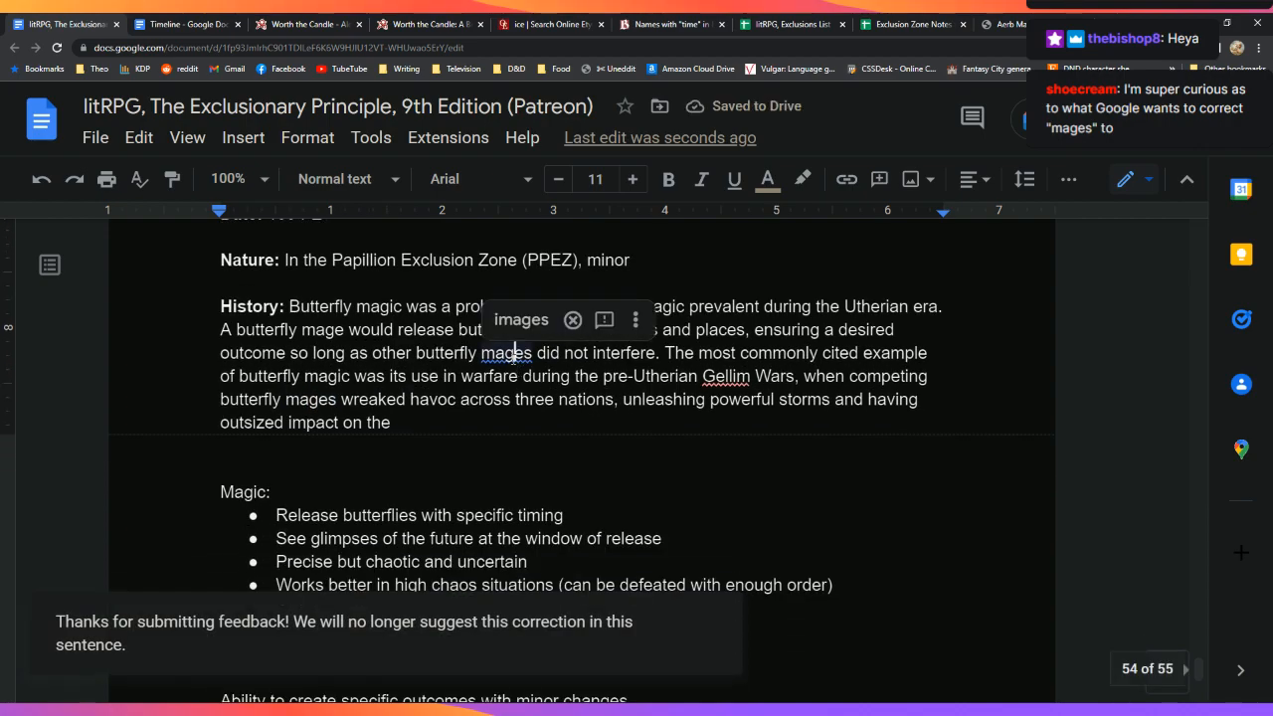
pyautogui.click(604, 319)
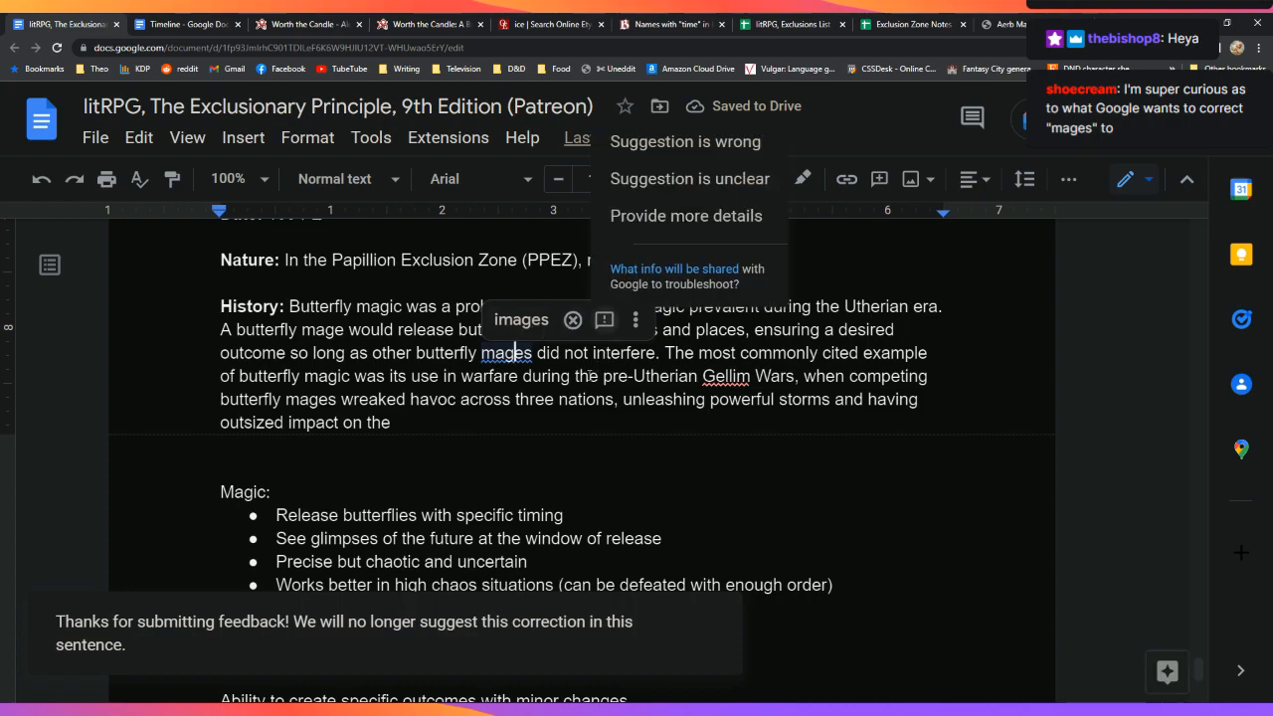
pyautogui.click(672, 149)
pyautogui.click(790, 432)
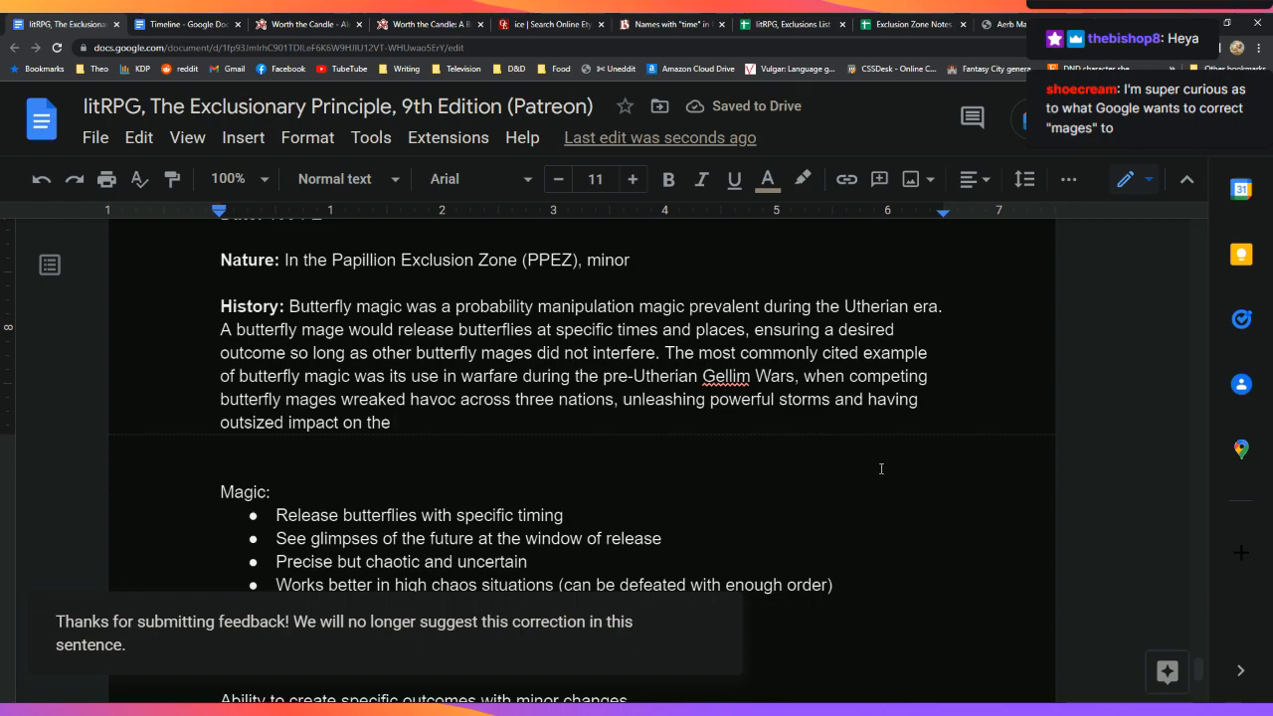
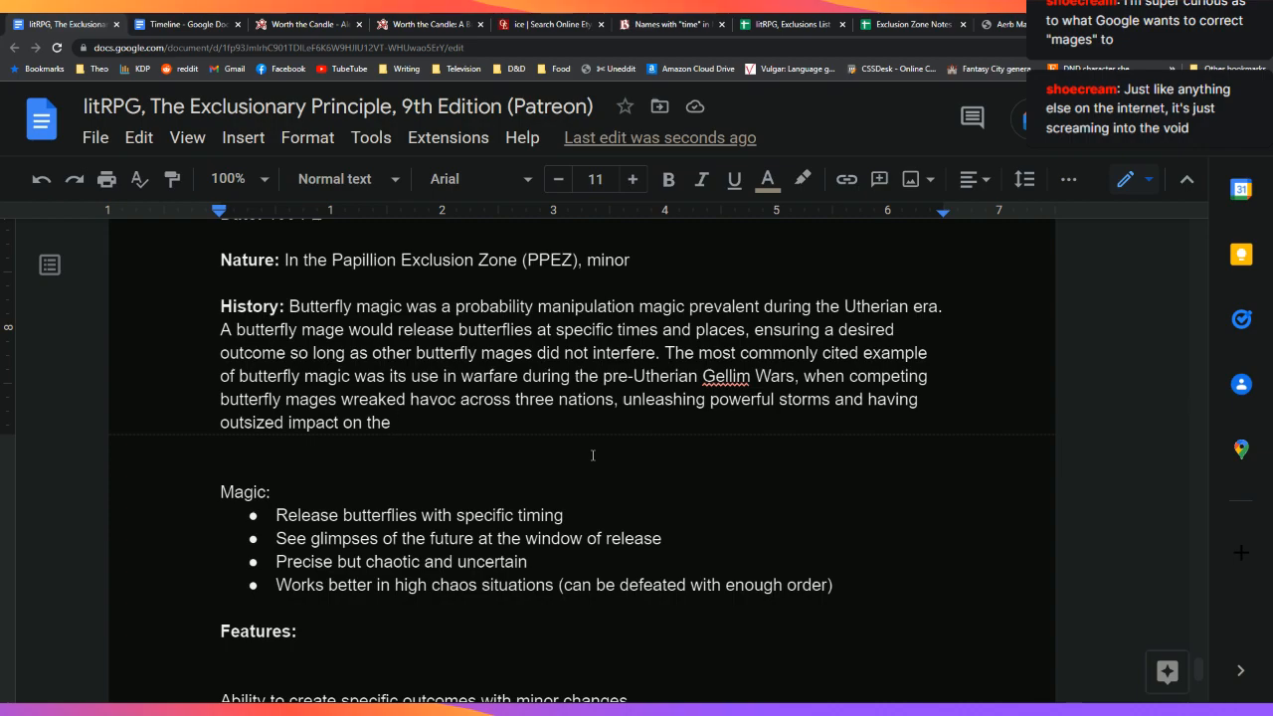
# Step: Continue the History sentence after "outsized impact on the" with "financial"
pyautogui.write('financial and')
pyautogui.press('BackSpace')
pyautogui.press('BackSpace')
pyautogui.press('BackSpace')
pyautogui.press('BackSpace')
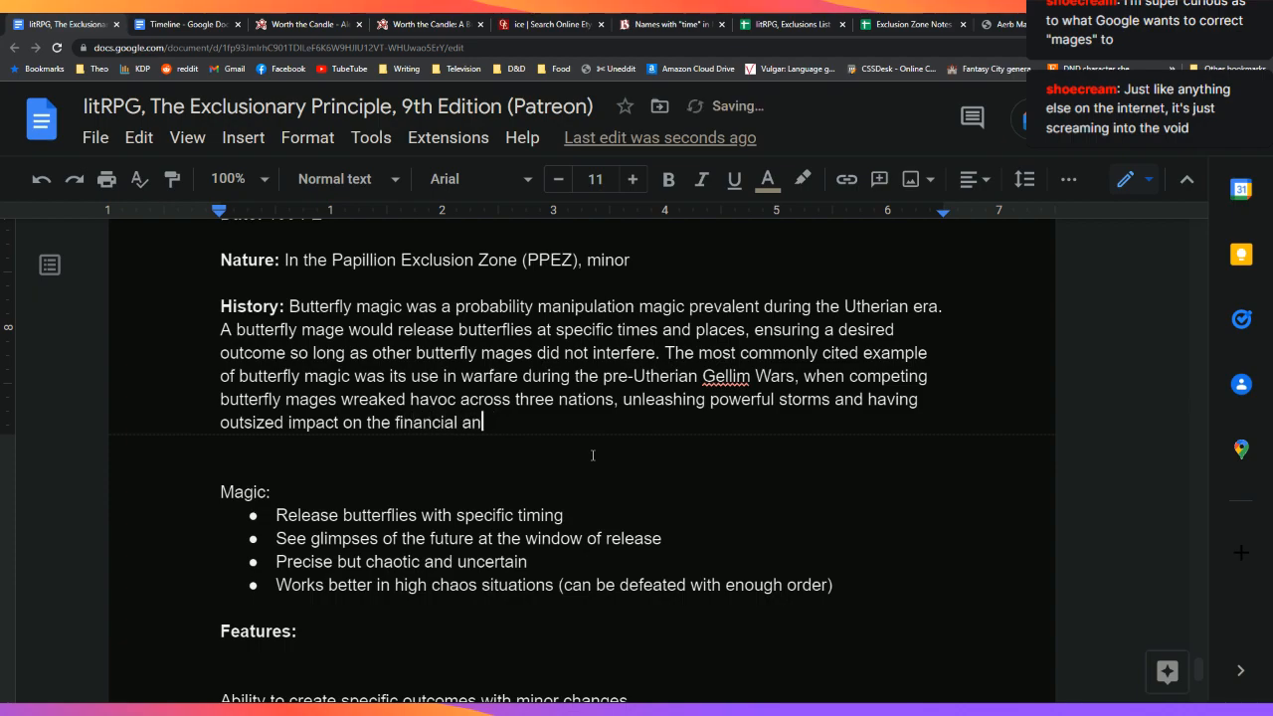
pyautogui.write(',')
pyautogui.press('BackSpace')
pyautogui.write('and')
pyautogui.press('BackSpace')
pyautogui.press('BackSpace')
pyautogui.press('BackSpace')
pyautogui.press('BackSpace')
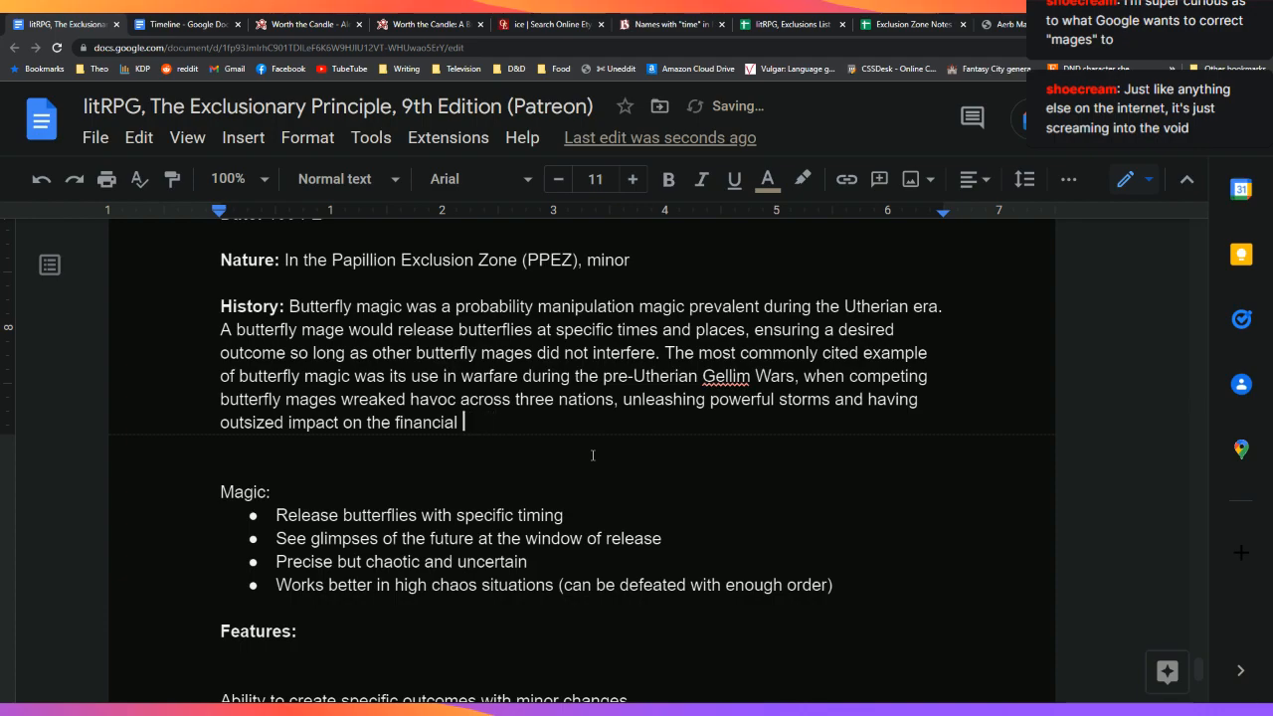
# Step: Insert "national" before "financial" in the History sentence and finish the sentence with "systems."
pyautogui.press('BackSpace')
pyautogui.press('Left')
pyautogui.press('Left')
pyautogui.press('Left')
pyautogui.press('Left')
pyautogui.press('Left')
pyautogui.press('Left')
pyautogui.press('Left')
pyautogui.press('Left')
pyautogui.press('Left')
pyautogui.write('na')
pyautogui.write('tional')
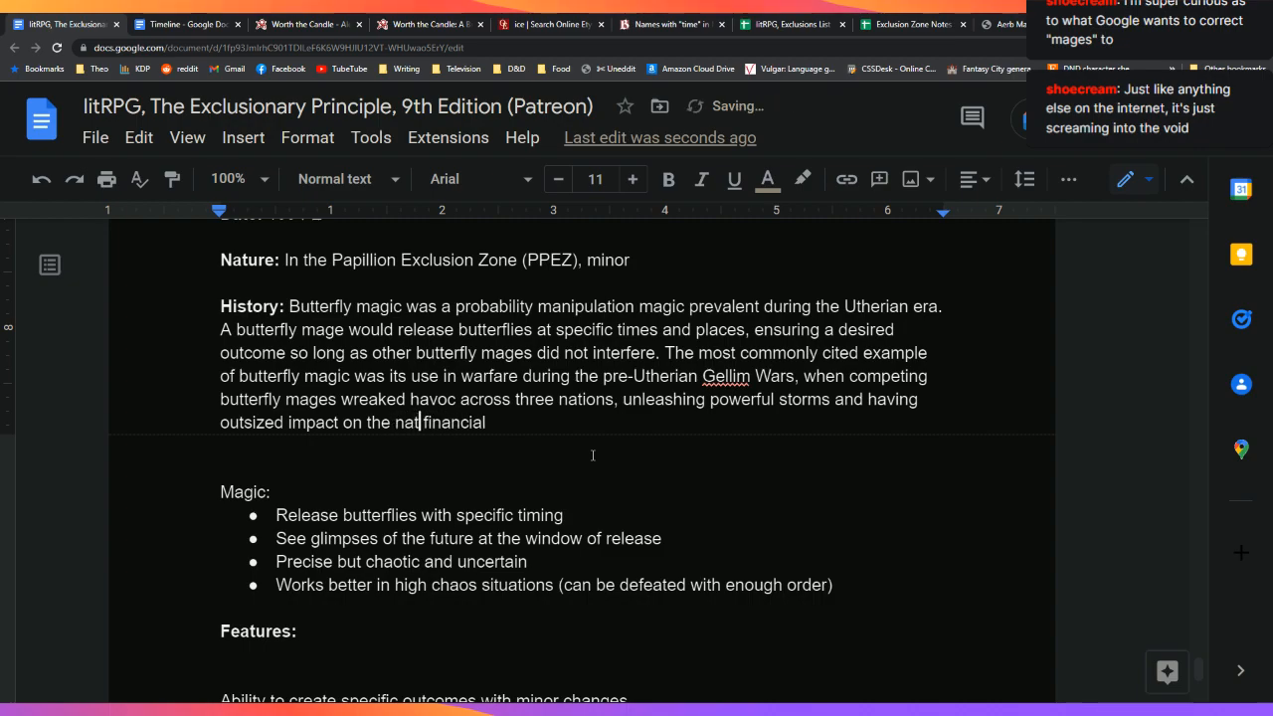
pyautogui.press('End')
pyautogui.write('systems.')
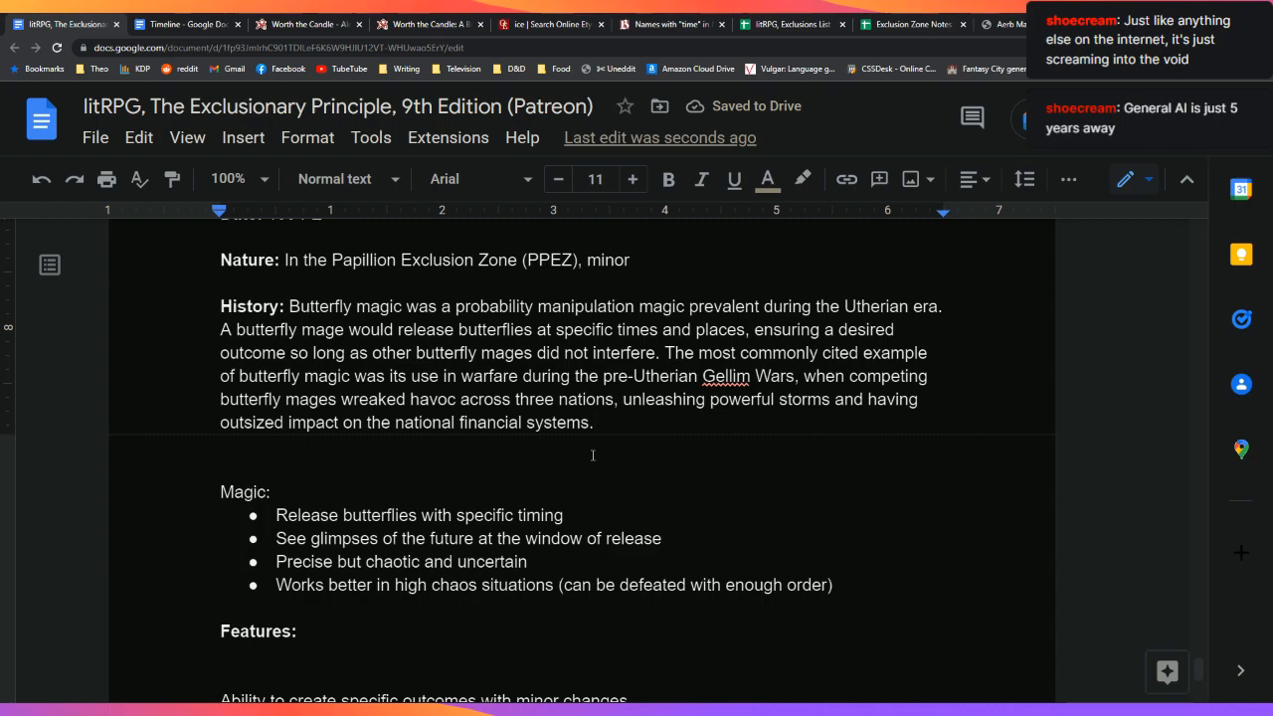
# Step: Begin another sentence in the History paragraph reading "Butterfly mages worked best on chaotic systems," with blank lines below the paragraph
pyautogui.press('Return')
pyautogui.press('Return')
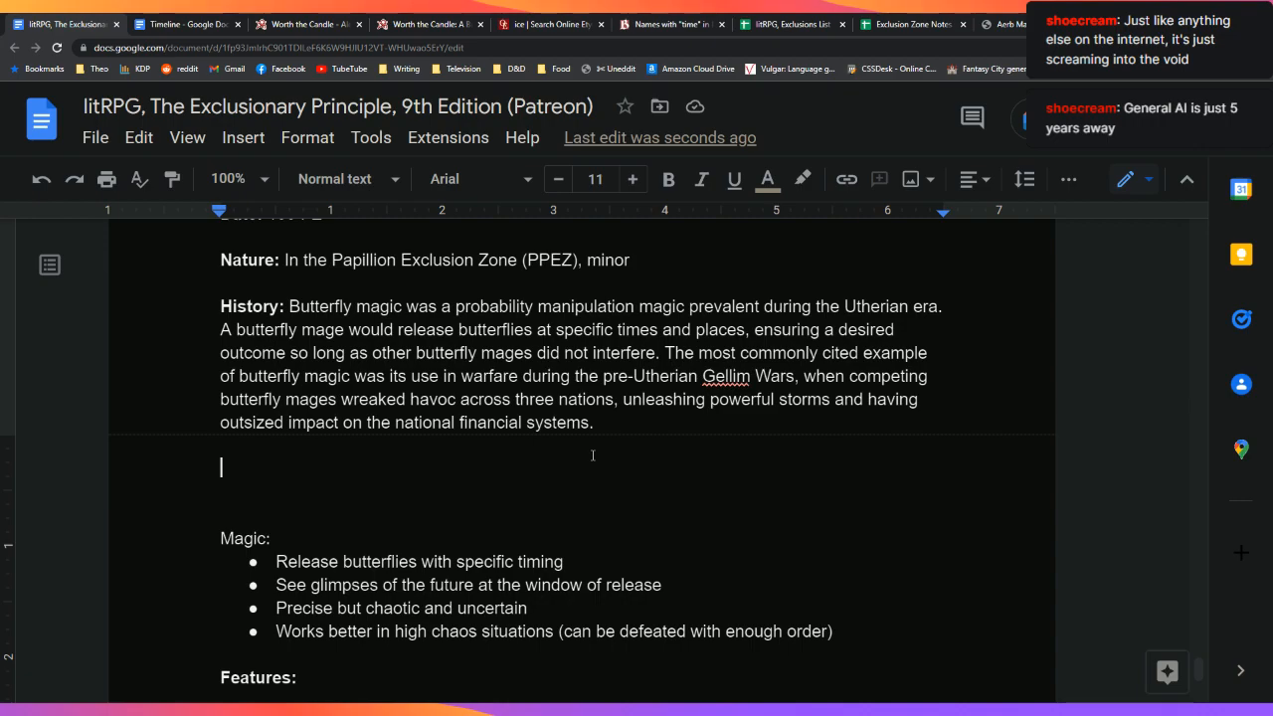
pyautogui.press('Return')
pyautogui.press('Up')
pyautogui.write('B')
pyautogui.press('BackSpace')
pyautogui.press('BackSpace')
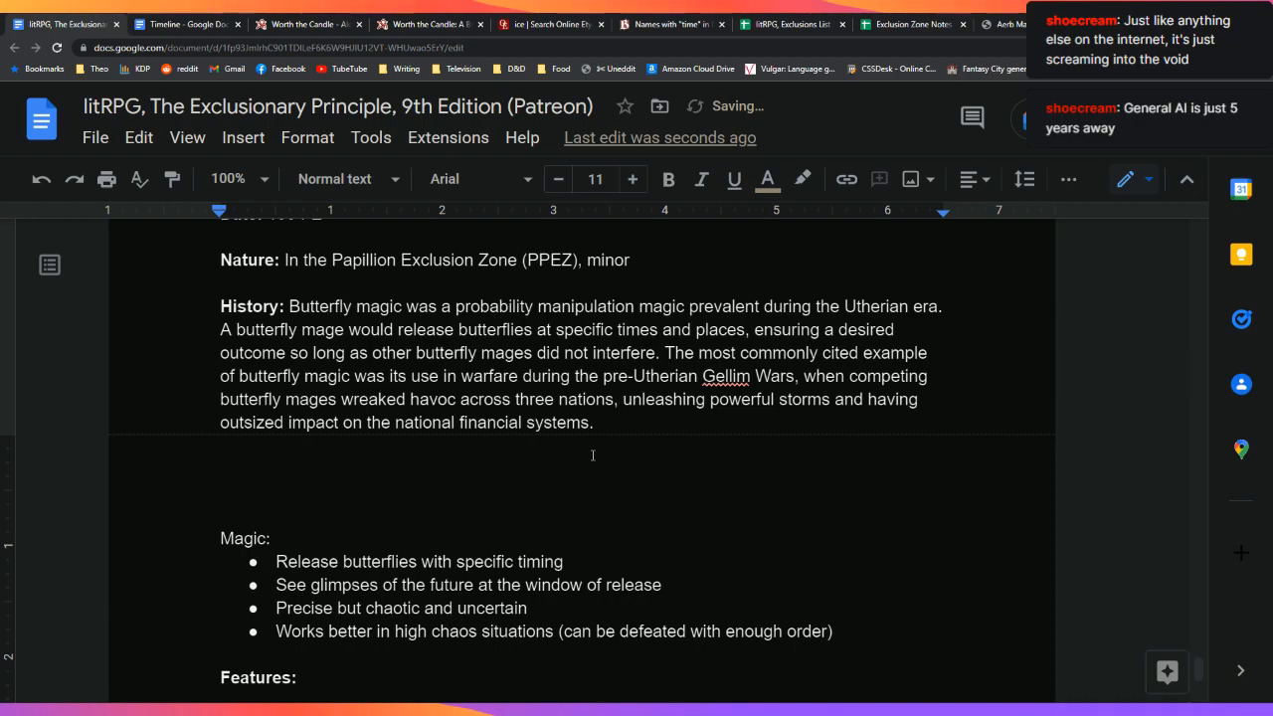
pyautogui.press('BackSpace')
pyautogui.write('But')
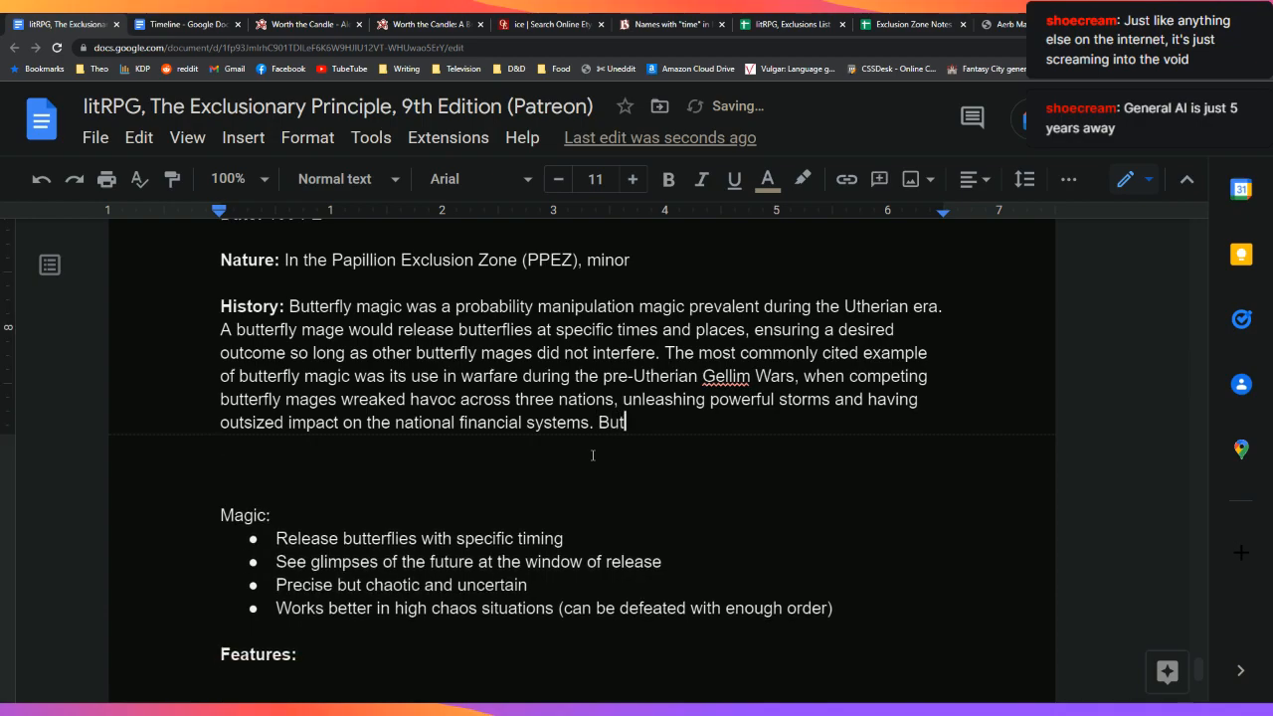
pyautogui.write('terfly mages')
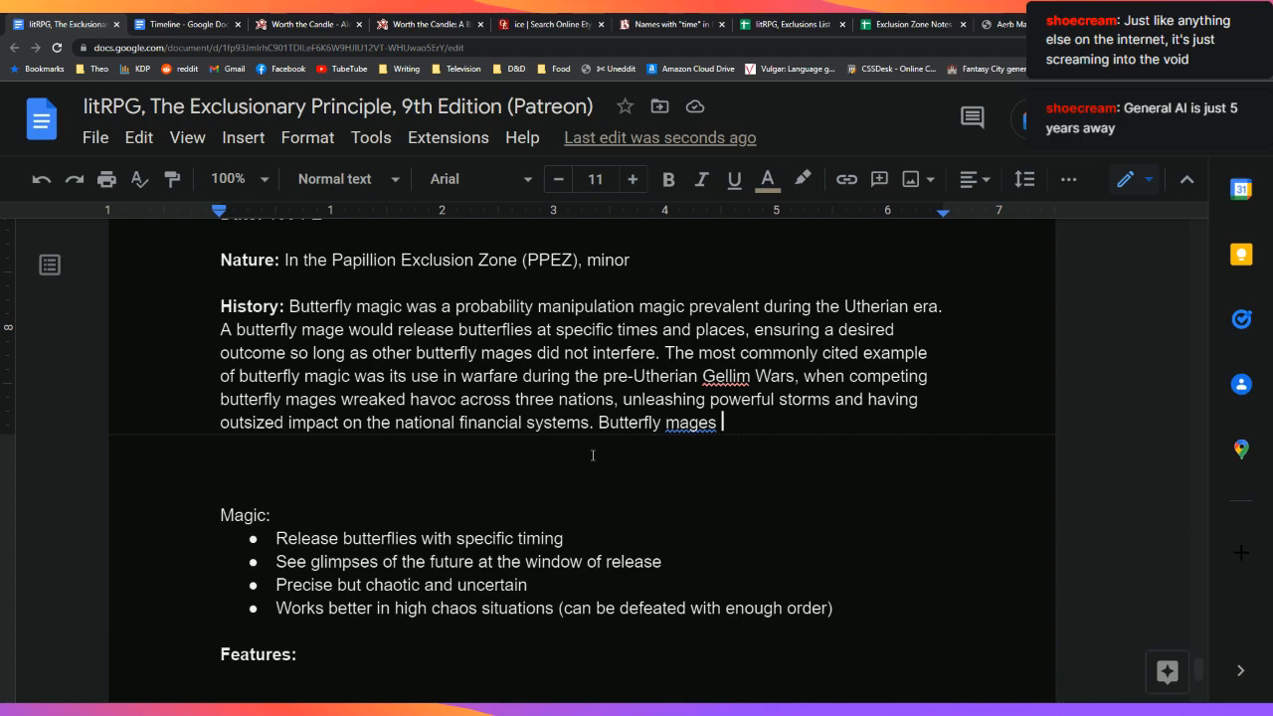
pyautogui.press('BackSpace')
pyautogui.write('worked best on chaotic sys')
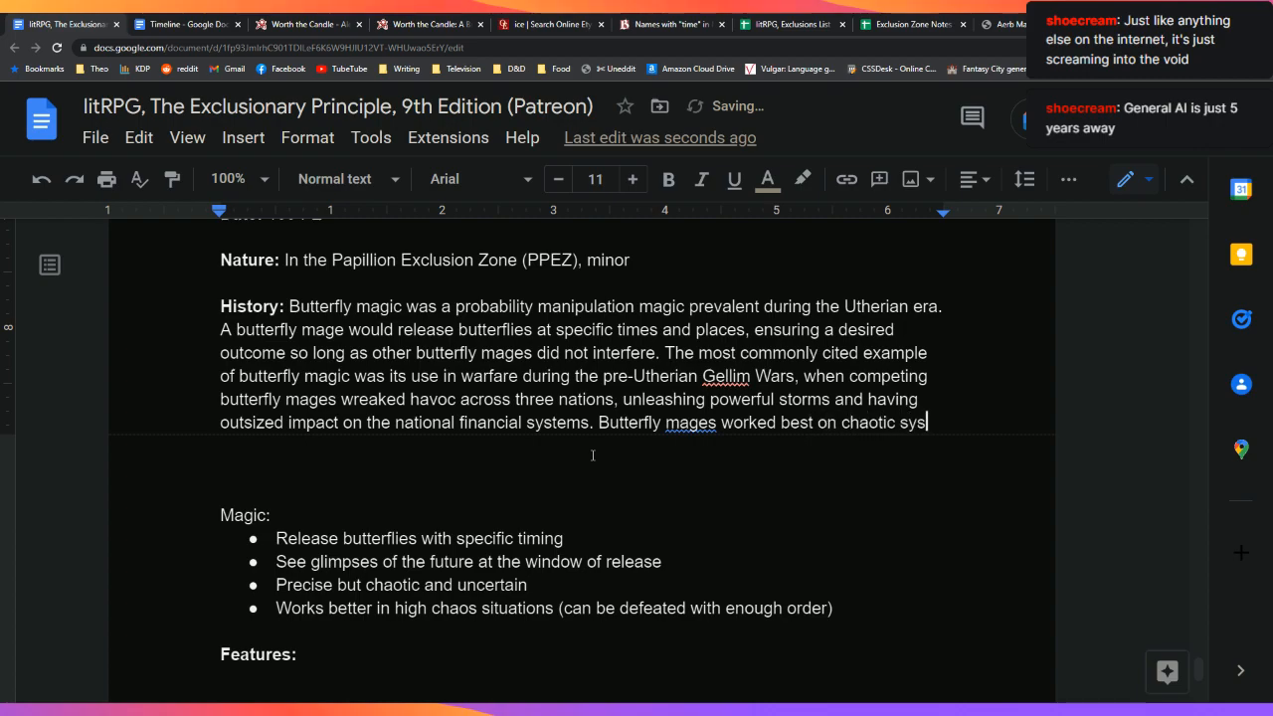
pyautogui.write('tems,')
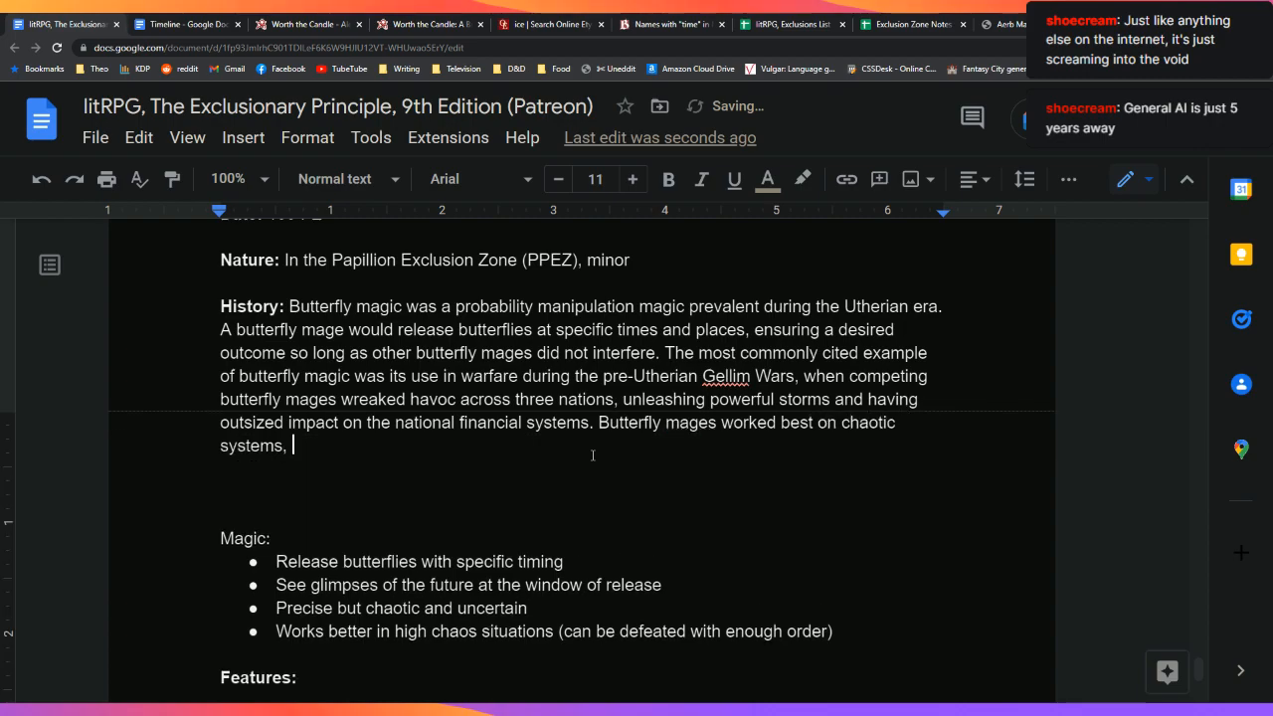
# Step: Insert "It is now known that" before the sentence about butterfly mages and chaotic systems, with "butterfly" in lowercase
pyautogui.press('Right')
pyautogui.press('Right')
pyautogui.press('Right')
pyautogui.press('Right')
pyautogui.press('Right')
pyautogui.press('Right')
pyautogui.press('Right')
pyautogui.press('Right')
pyautogui.press('Right')
pyautogui.press('Right')
pyautogui.press('Right')
pyautogui.press('Right')
pyautogui.press('Right')
pyautogui.press('Right')
pyautogui.press('Right')
pyautogui.press('Right')
pyautogui.press('Right')
pyautogui.press('Right')
pyautogui.press('Right')
pyautogui.press('Right')
pyautogui.press('BackSpace')
pyautogui.write('It is now known that b')
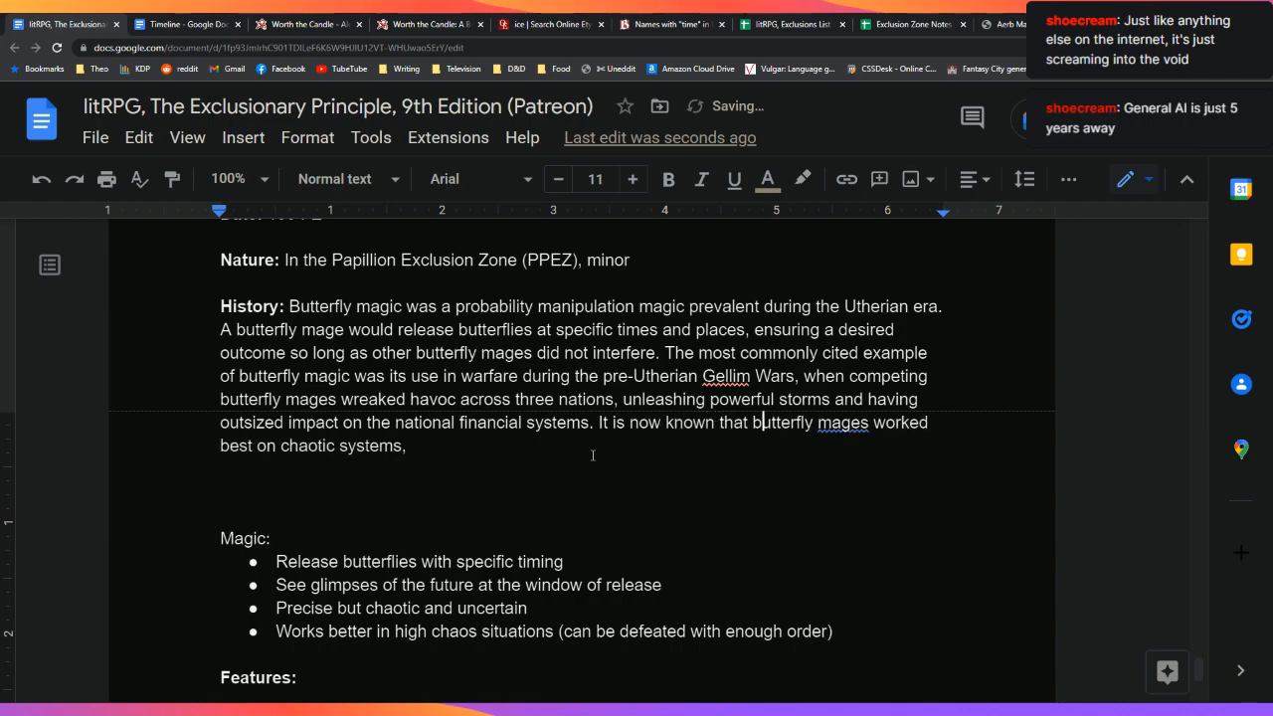
# Step: Reword "butterfly mages worked" as "butterfly magic works" in the chaotic systems sentence
pyautogui.press('Right')
pyautogui.press('Right')
pyautogui.press('Right')
pyautogui.press('Right')
pyautogui.press('Right')
pyautogui.press('Right')
pyautogui.press('Right')
pyautogui.press('Right')
pyautogui.press('Right')
pyautogui.press('Right')
pyautogui.press('Right')
pyautogui.press('Right')
pyautogui.press('Delete')
pyautogui.press('Delete')
pyautogui.write('ic')
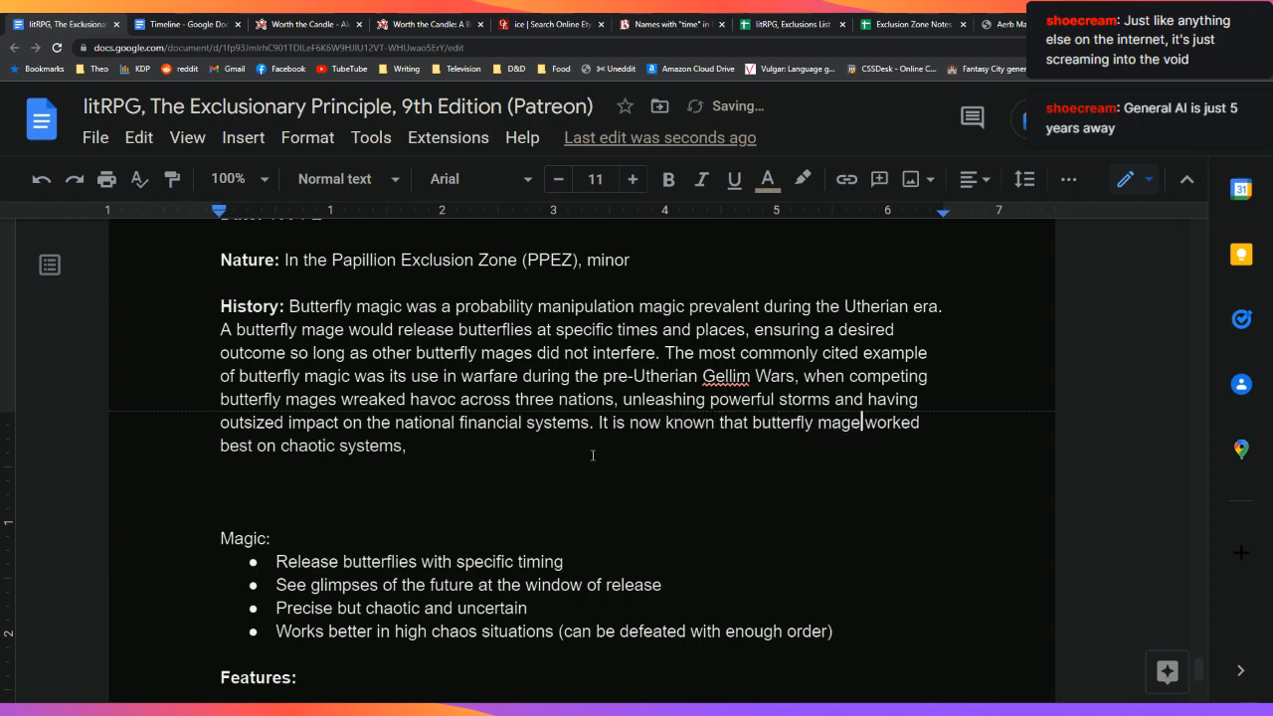
pyautogui.press('Right')
pyautogui.press('Right')
pyautogui.press('Right')
pyautogui.press('Right')
pyautogui.press('Right')
pyautogui.press('Right')
pyautogui.press('Right')
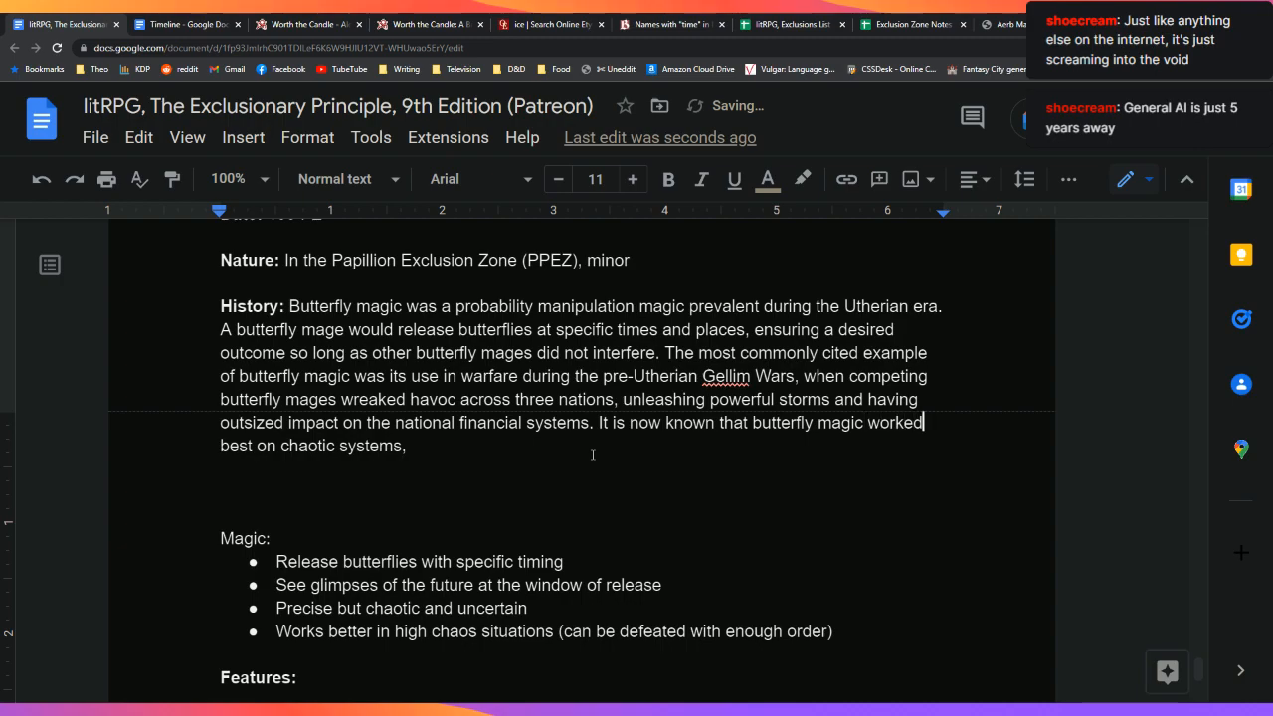
pyautogui.press('BackSpace')
pyautogui.press('BackSpace')
pyautogui.write('s')
pyautogui.press('Right')
# Step: Continue the end of the chaotic systems sentence with "such as weather"
pyautogui.press('End')
pyautogui.write('such as ')
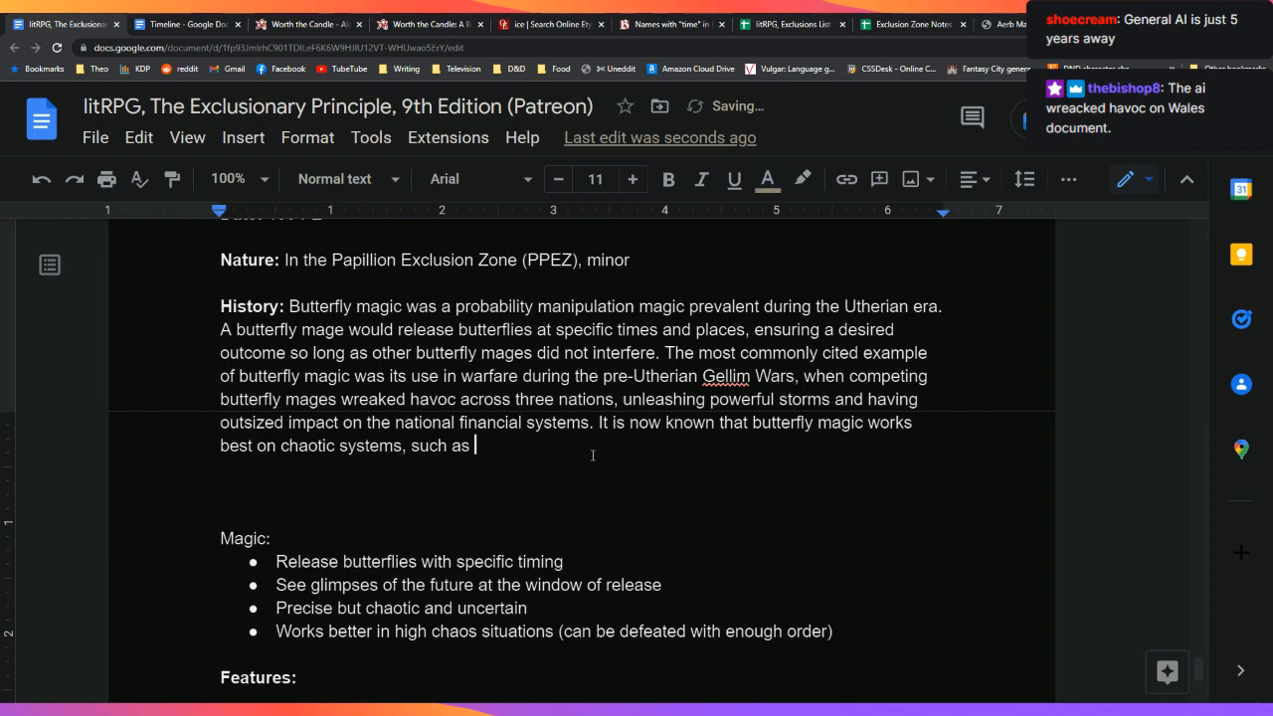
pyautogui.write('weather and ')
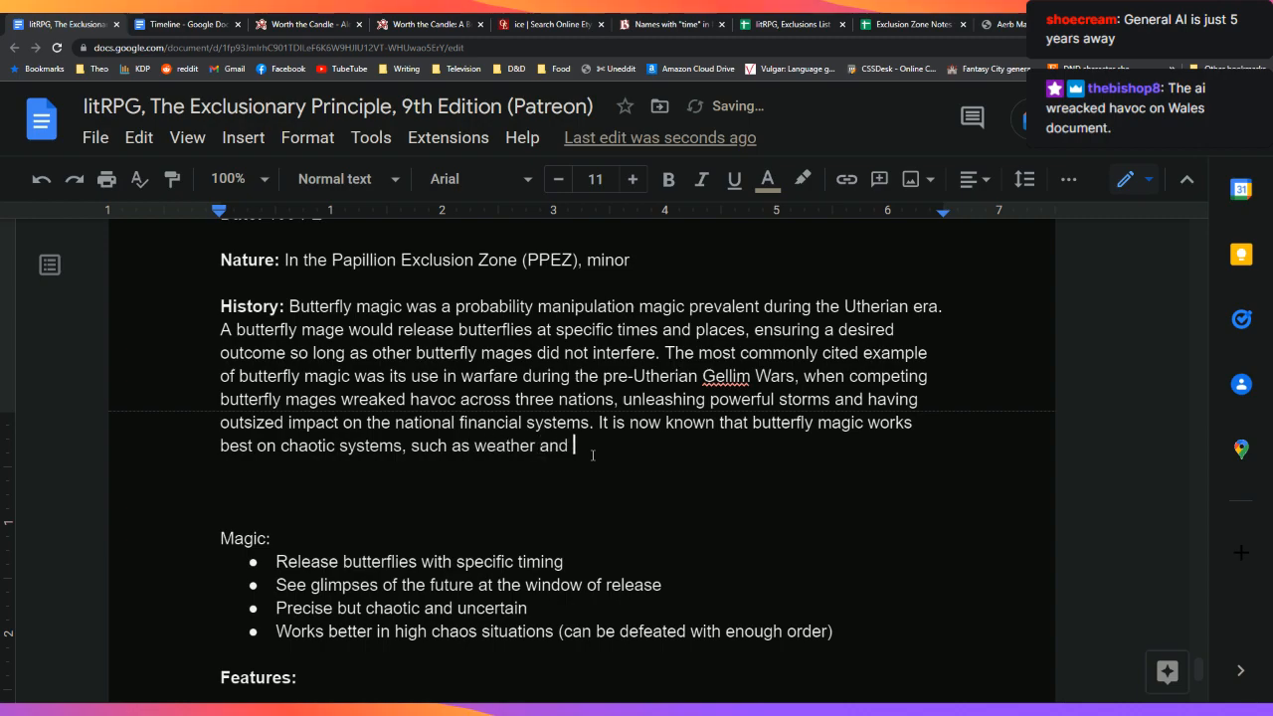
pyautogui.write('personal')
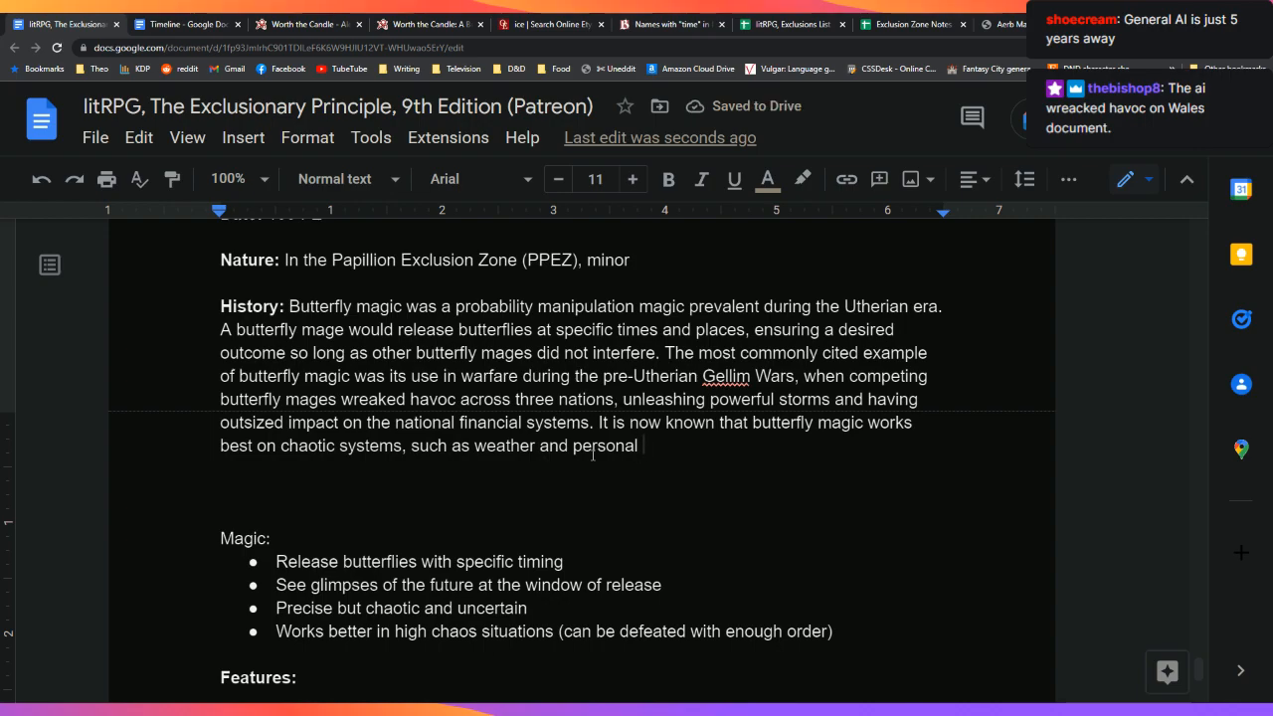
pyautogui.press('BackSpace')
pyautogui.press('BackSpace')
pyautogui.press('BackSpace')
pyautogui.press('BackSpace')
pyautogui.press('BackSpace')
pyautogui.press('BackSpace')
pyautogui.press('BackSpace')
pyautogui.press('BackSpace')
pyautogui.press('BackSpace')
pyautogui.press('BackSpace')
pyautogui.press('BackSpace')
pyautogui.press('BackSpace')
pyautogui.press('BackSpace')
pyautogui.press('BackSpace')
pyautogui.write(', trade,')
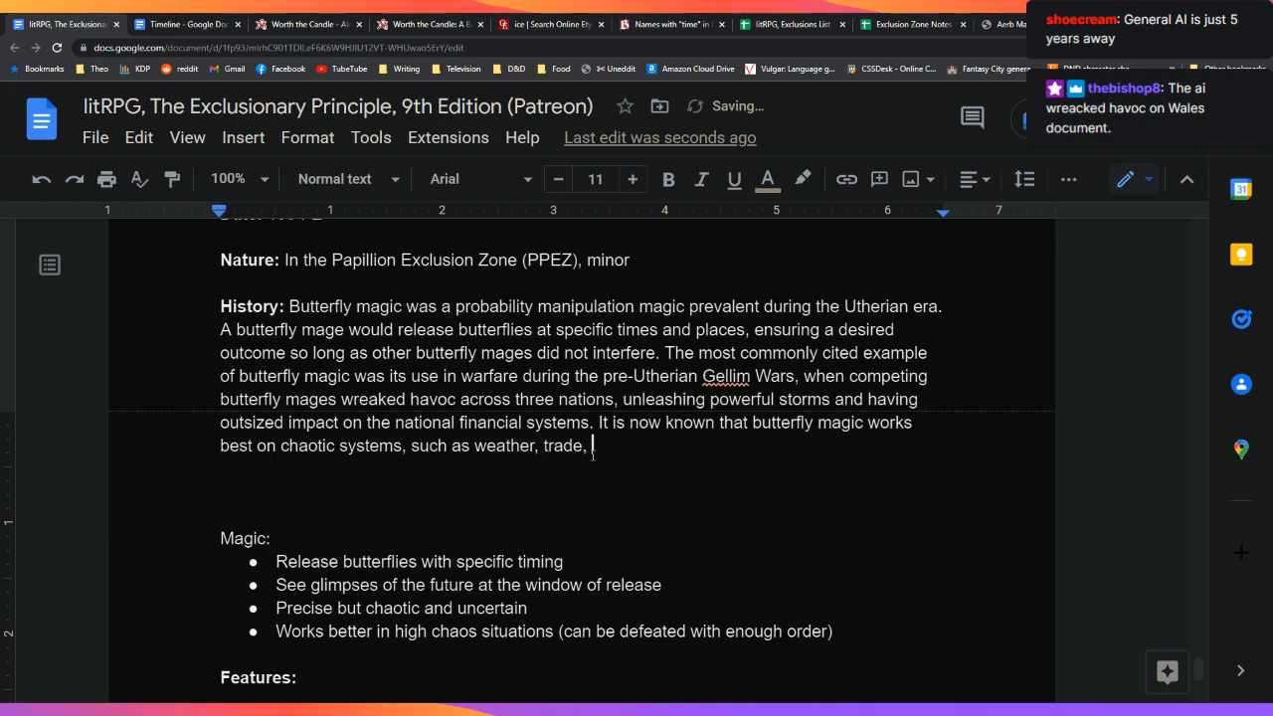
pyautogui.press('BackSpace')
pyautogui.press('BackSpace')
pyautogui.press('BackSpace')
pyautogui.press('BackSpace')
pyautogui.press('BackSpace')
pyautogui.press('BackSpace')
pyautogui.press('BackSpace')
pyautogui.press('BackSpace')
pyautogui.press('BackSpace')
# Step: Finish the sentence after "weather" with ", but in its heyday, the exact reason for the increased efficiency was unknown."
pyautogui.write(', but ')
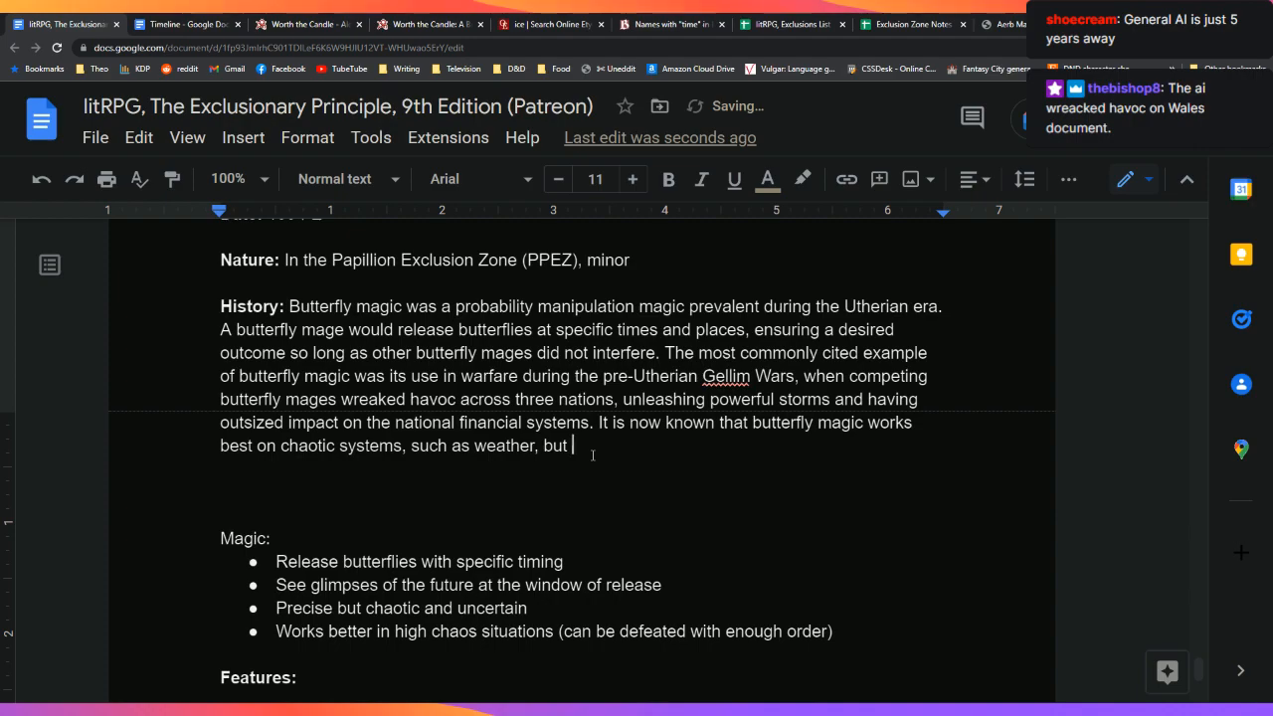
pyautogui.write('in its heyday, the exact reason that ')
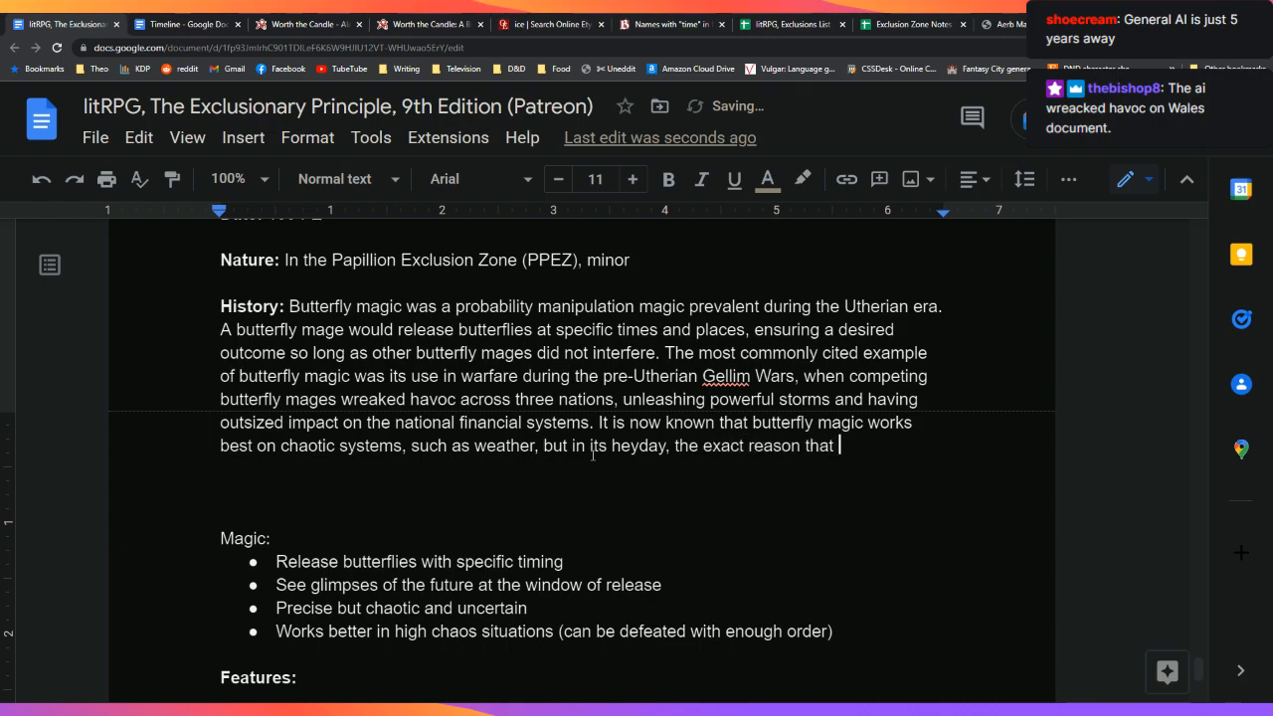
pyautogui.write('b')
pyautogui.press('BackSpace')
pyautogui.press('BackSpace')
pyautogui.press('BackSpace')
pyautogui.press('BackSpace')
pyautogui.press('BackSpace')
pyautogui.press('BackSpace')
pyautogui.write('for the in')
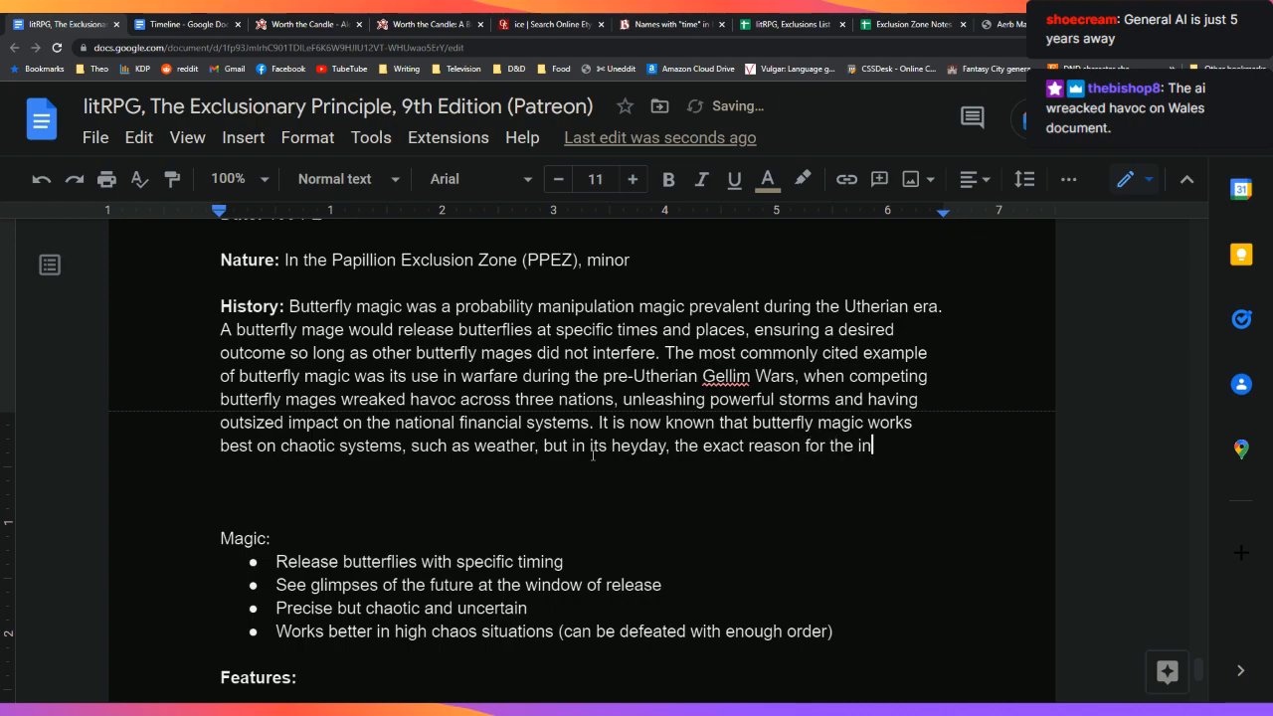
pyautogui.write('creased effici')
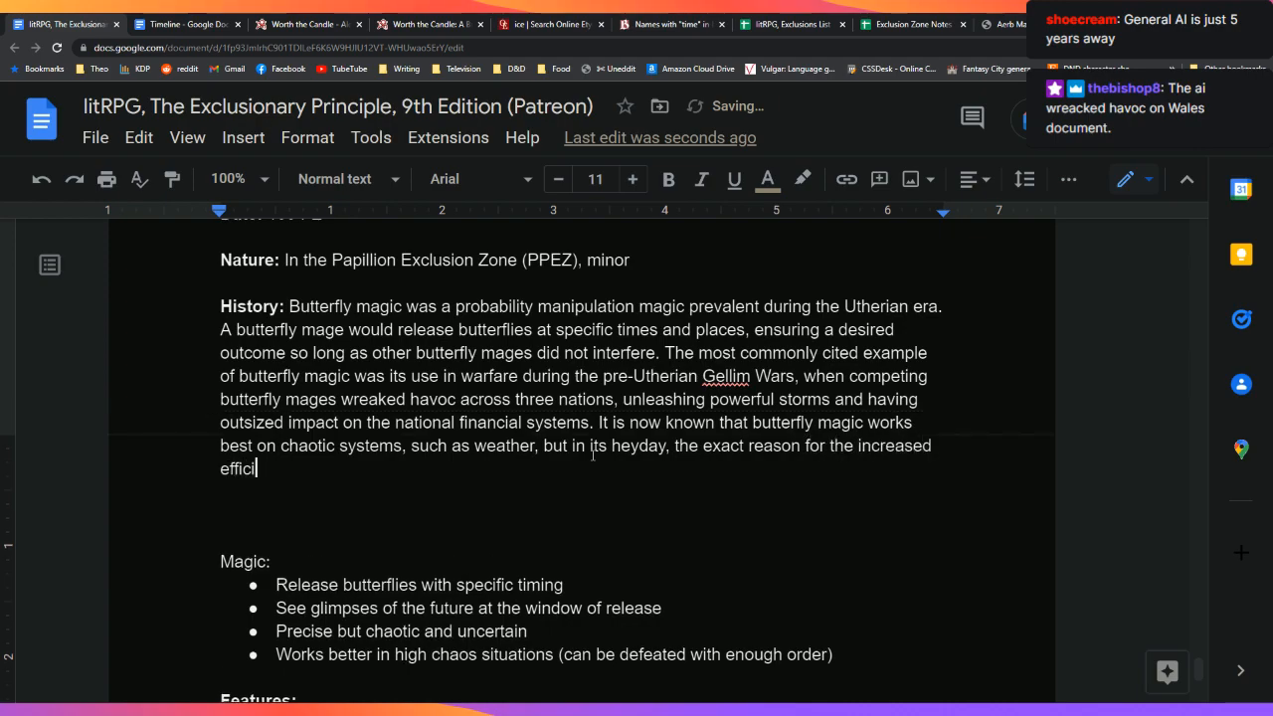
pyautogui.write('ency was unknown')
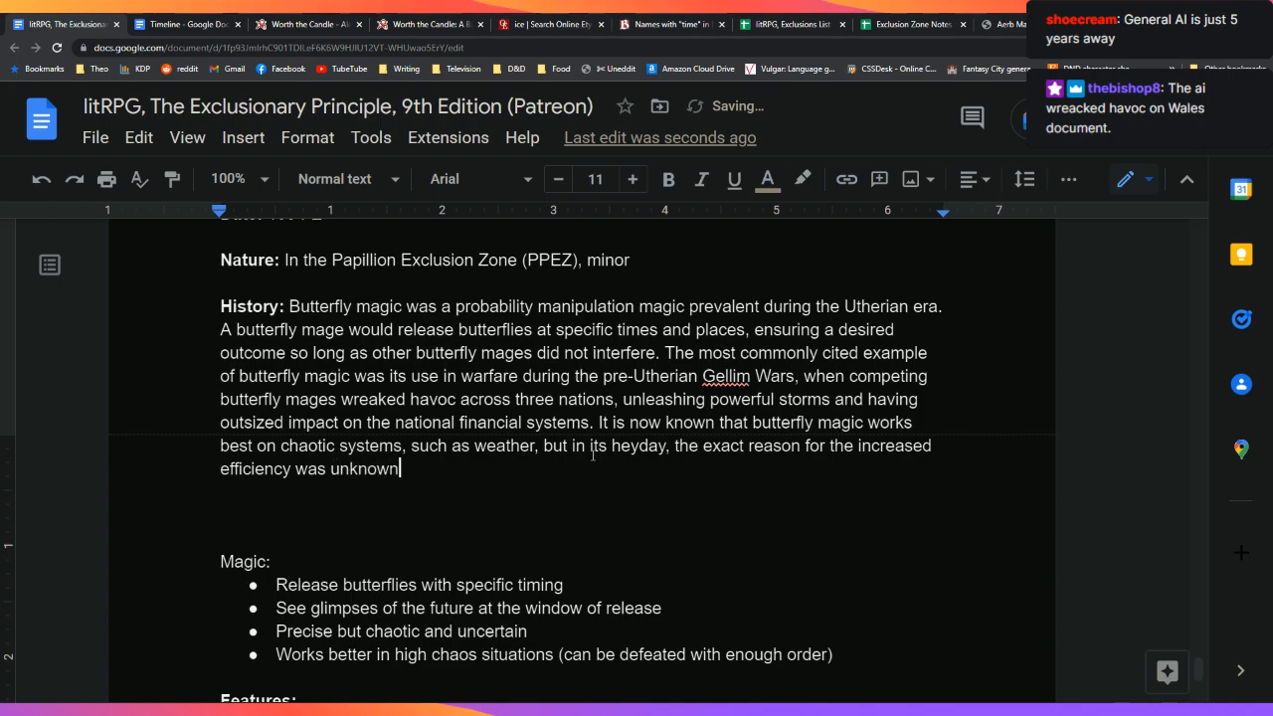
pyautogui.write('.')
# Step: Add the note "Bad luck zone?" a few blank lines below the History paragraph, above the Magic list
pyautogui.press('Return')
pyautogui.press('Return')
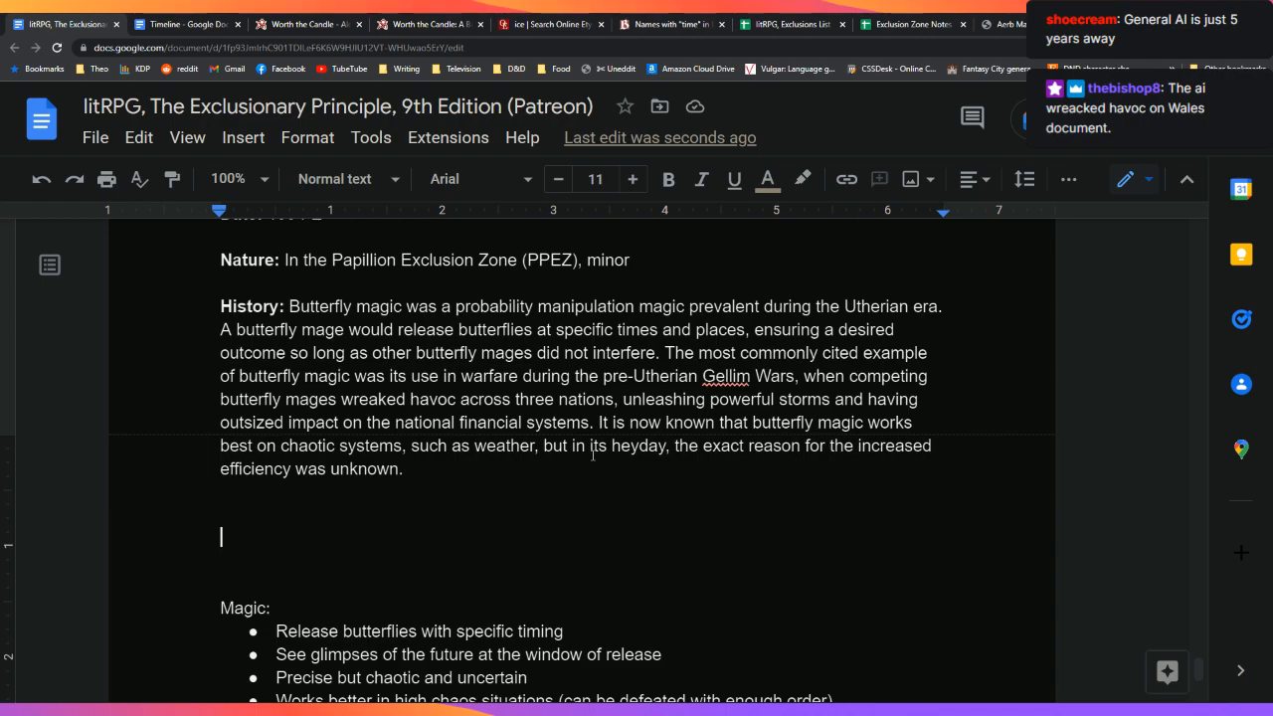
pyautogui.scroll(-2, 593, 455)
pyautogui.press('Up')
pyautogui.press('Up')
pyautogui.press('Up')
pyautogui.press('Down')
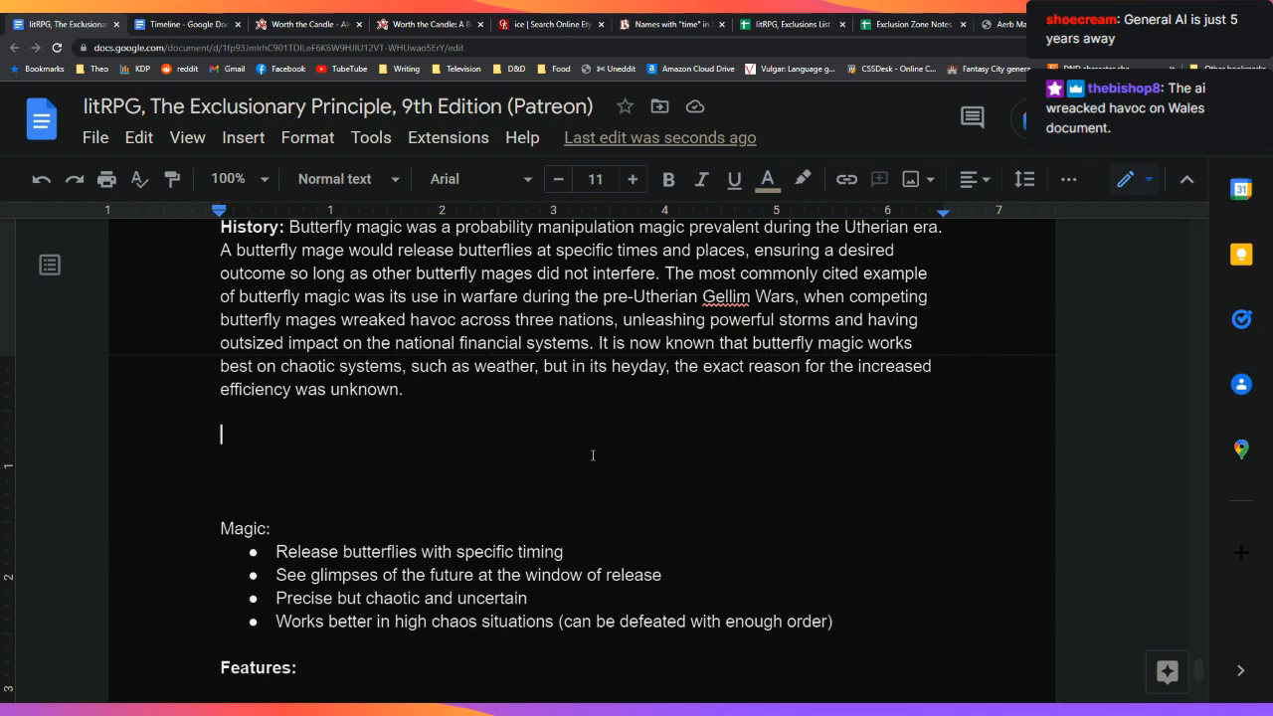
pyautogui.press('Return')
pyautogui.press('Return')
pyautogui.press('Return')
pyautogui.press('Return')
pyautogui.write('Bad luck zone?')
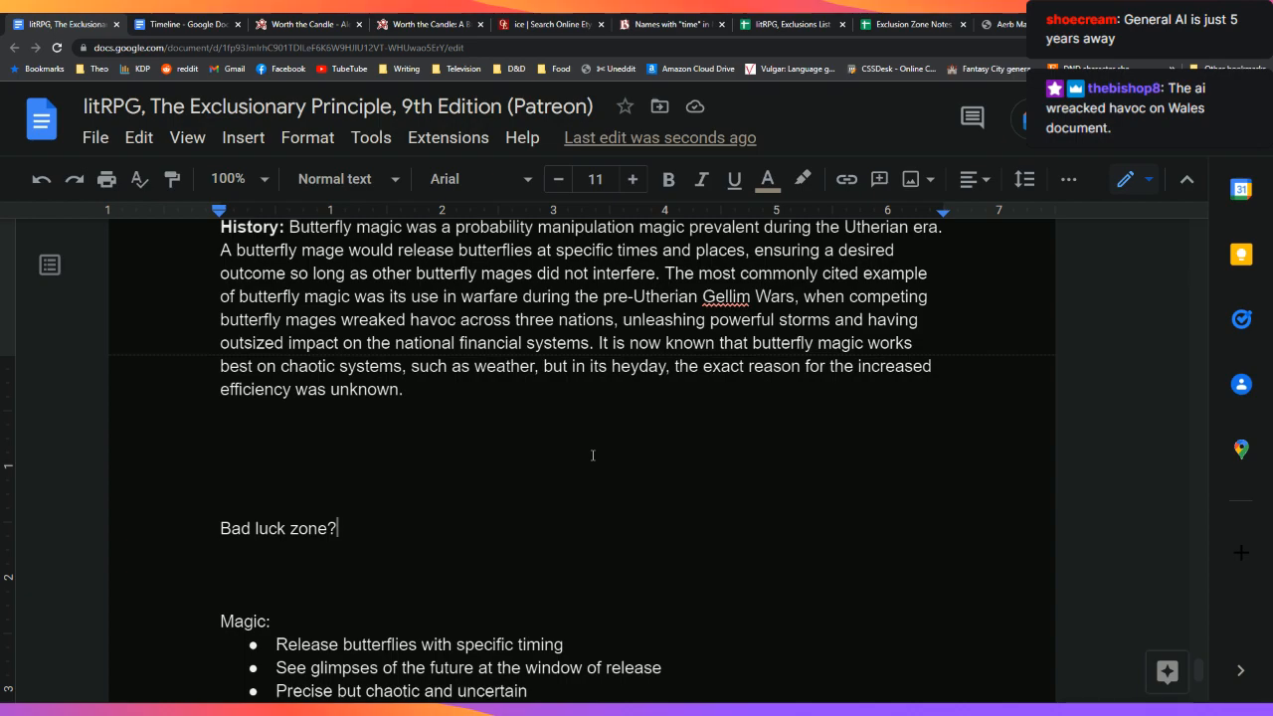
# Step: Return to the blank line just below the History paragraph and begin its second paragraph with "As"
pyautogui.press('Up')
pyautogui.press('Up')
pyautogui.press('Up')
pyautogui.press('Up')
pyautogui.press('Up')
pyautogui.press('Down')
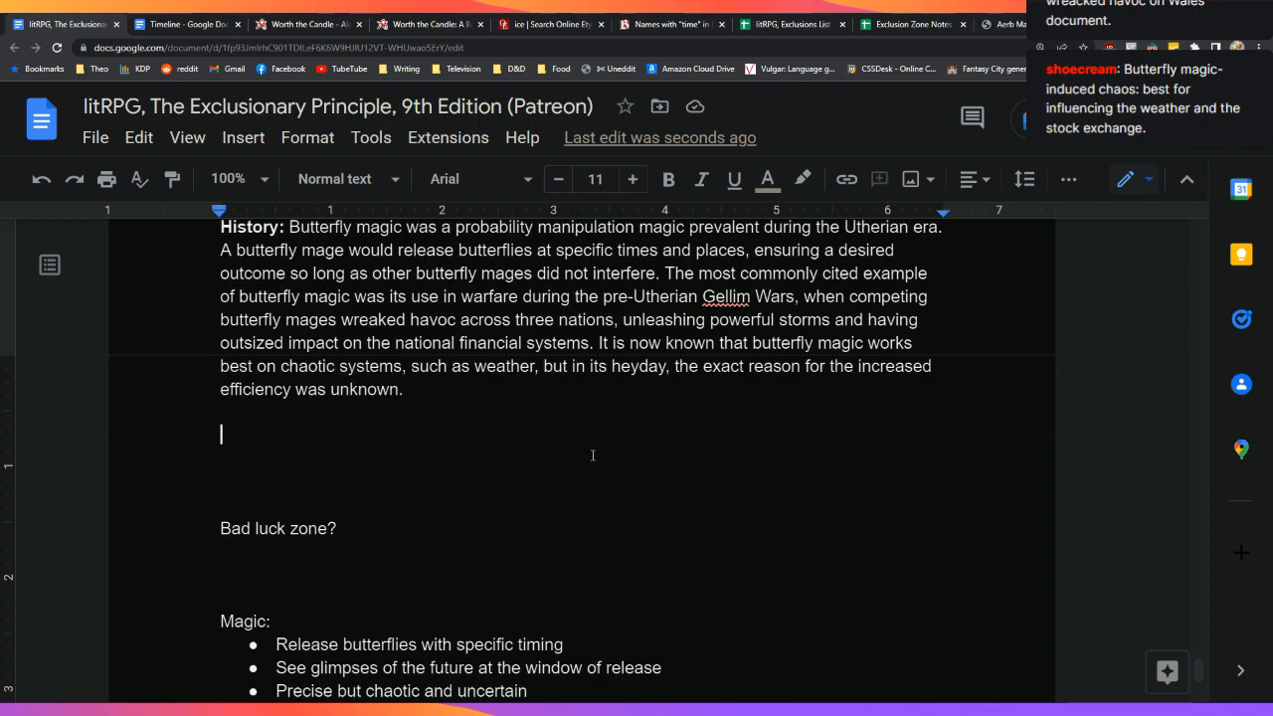
pyautogui.write('As')
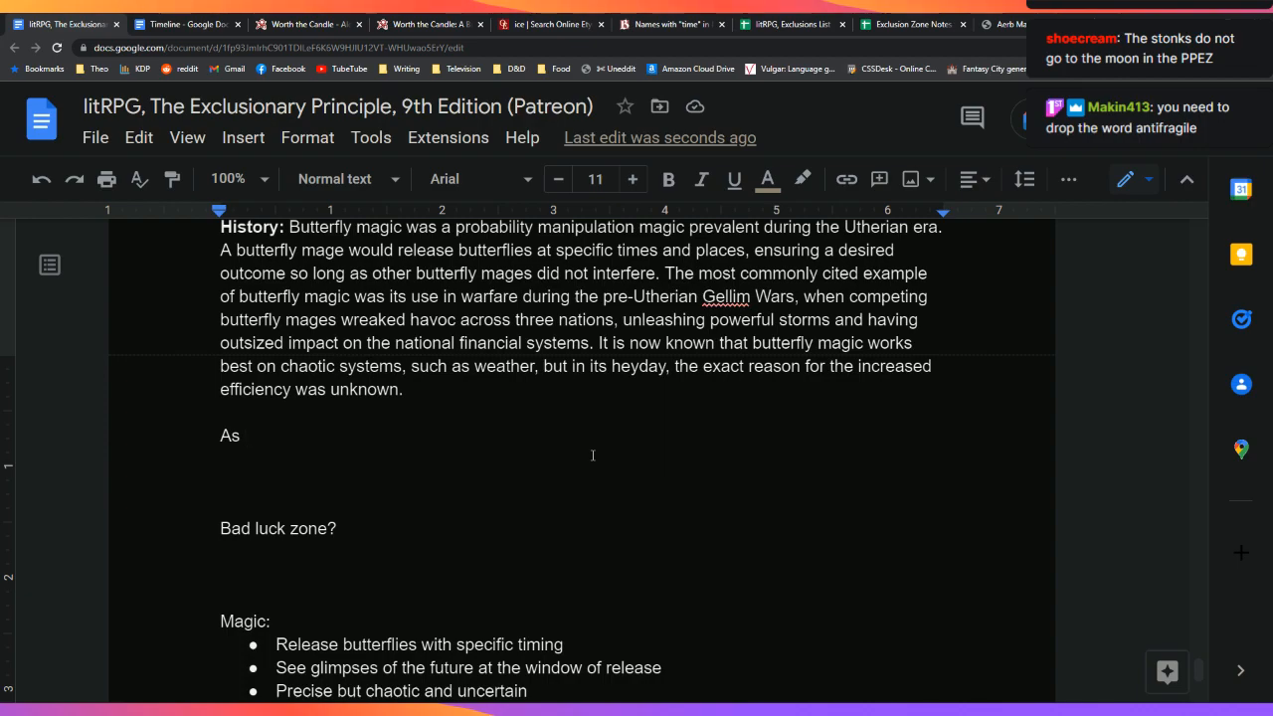
pyautogui.press('BackSpace')
pyautogui.press('BackSpace')
pyautogui.press('BackSpace')
pyautogui.write('As')
pyautogui.write('time')
pyautogui.press('BackSpace')
pyautogui.press('BackSpace')
pyautogui.press('BackSpace')
pyautogui.press('BackSpace')
pyautogui.press('BackSpace')
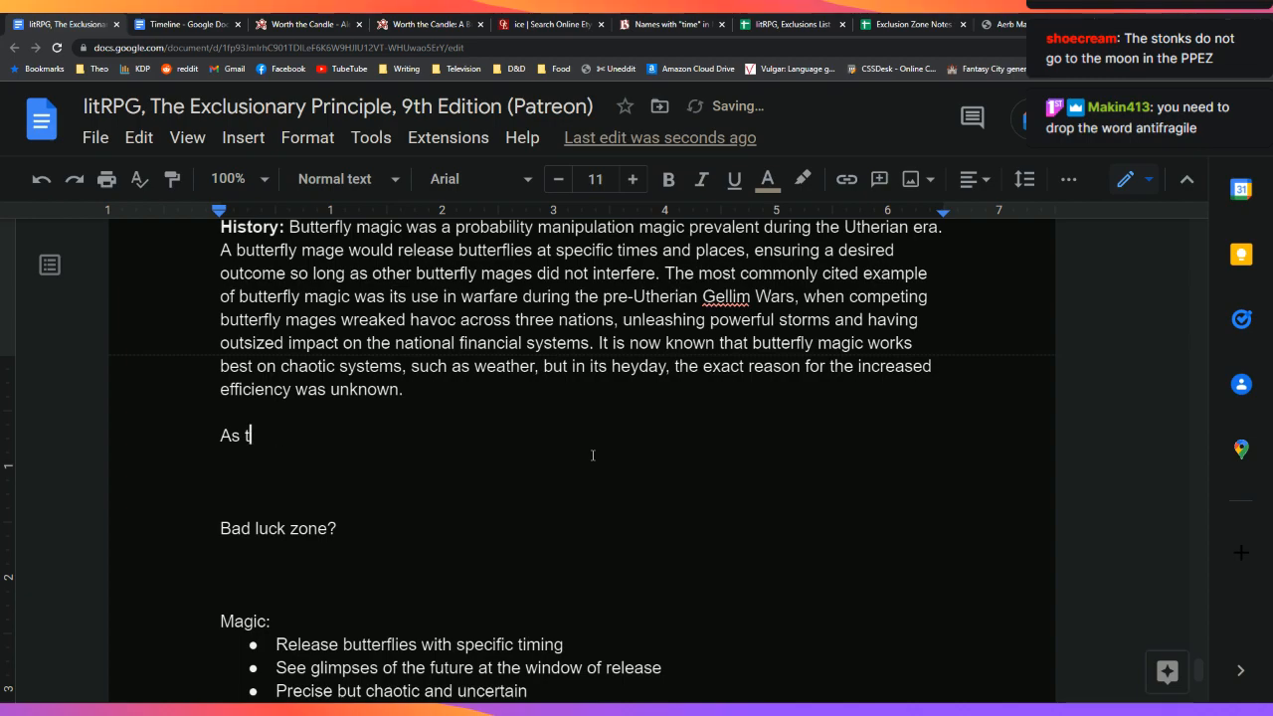
# Step: Continue the second History paragraph after "As" with "Utherian reforms took place, the butterfly mages lost a fair bit of their power over the"
pyautogui.write('Utherian reforms took')
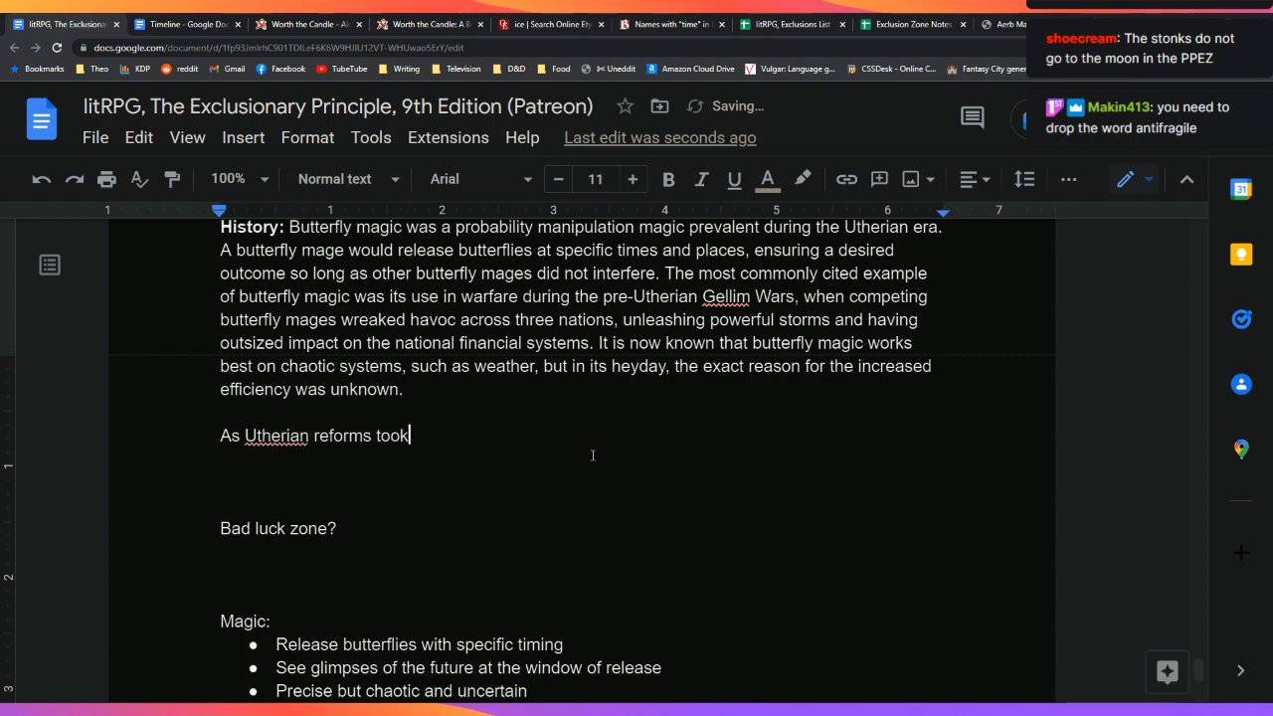
pyautogui.write(' place, the but')
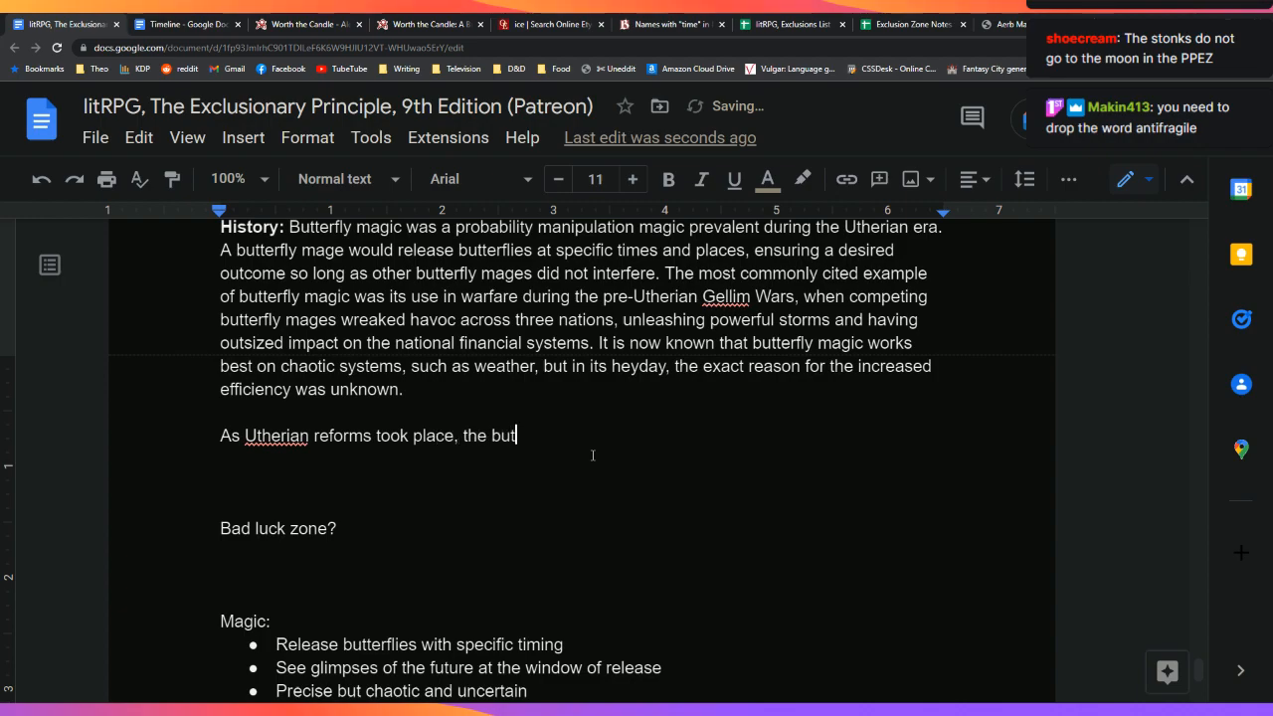
pyautogui.write('terfly mages lost much')
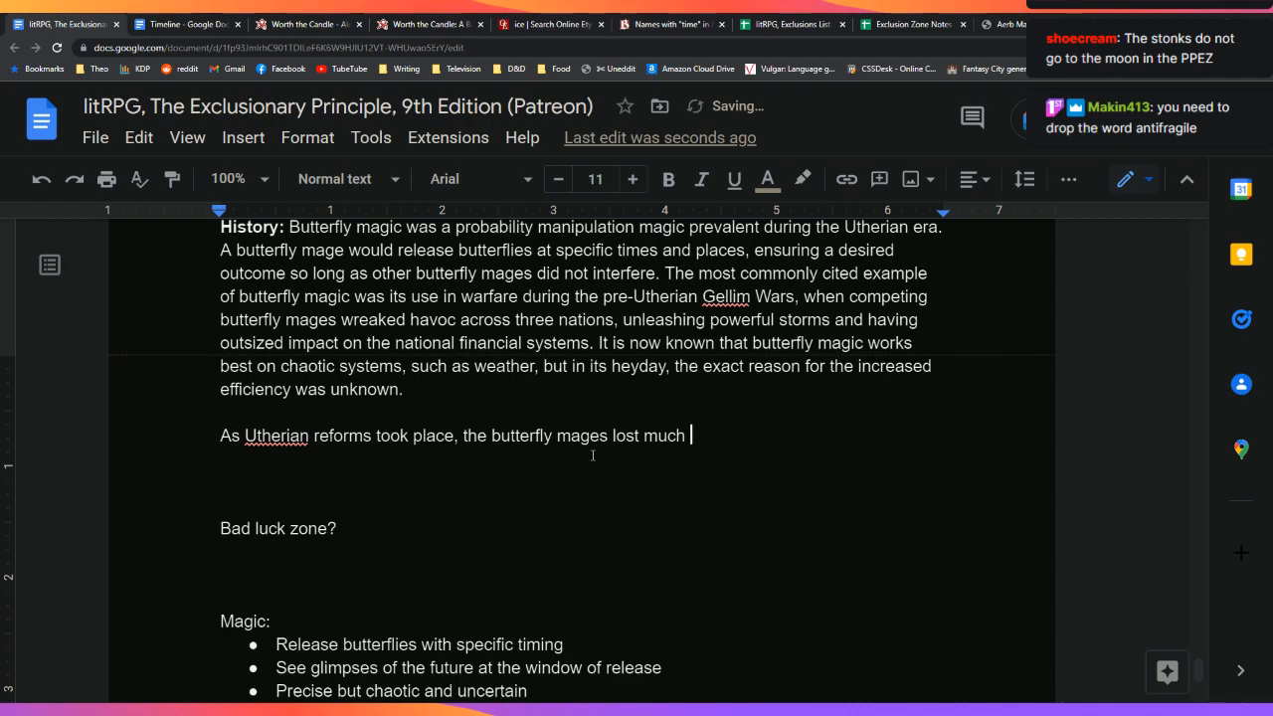
pyautogui.press('BackSpace')
pyautogui.press('BackSpace')
pyautogui.press('BackSpace')
pyautogui.press('BackSpace')
pyautogui.press('BackSpace')
pyautogui.write('a fair bit of their power ')
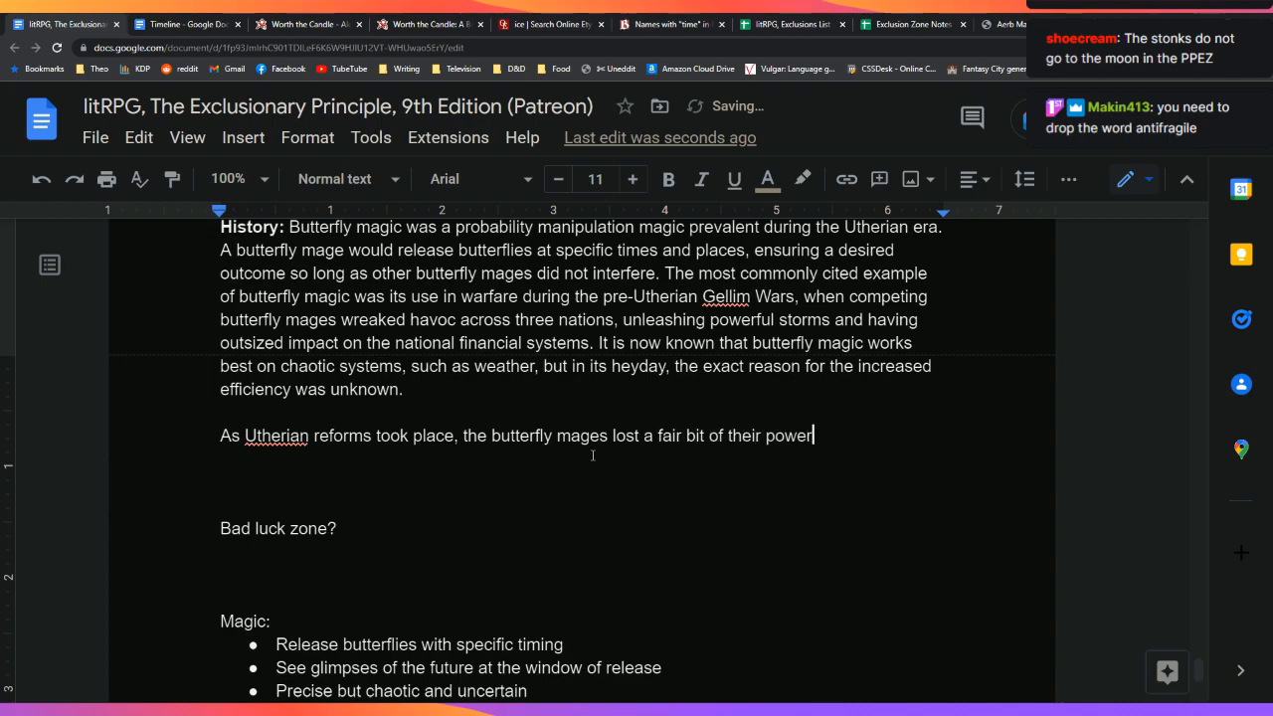
pyautogui.write('over the wo')
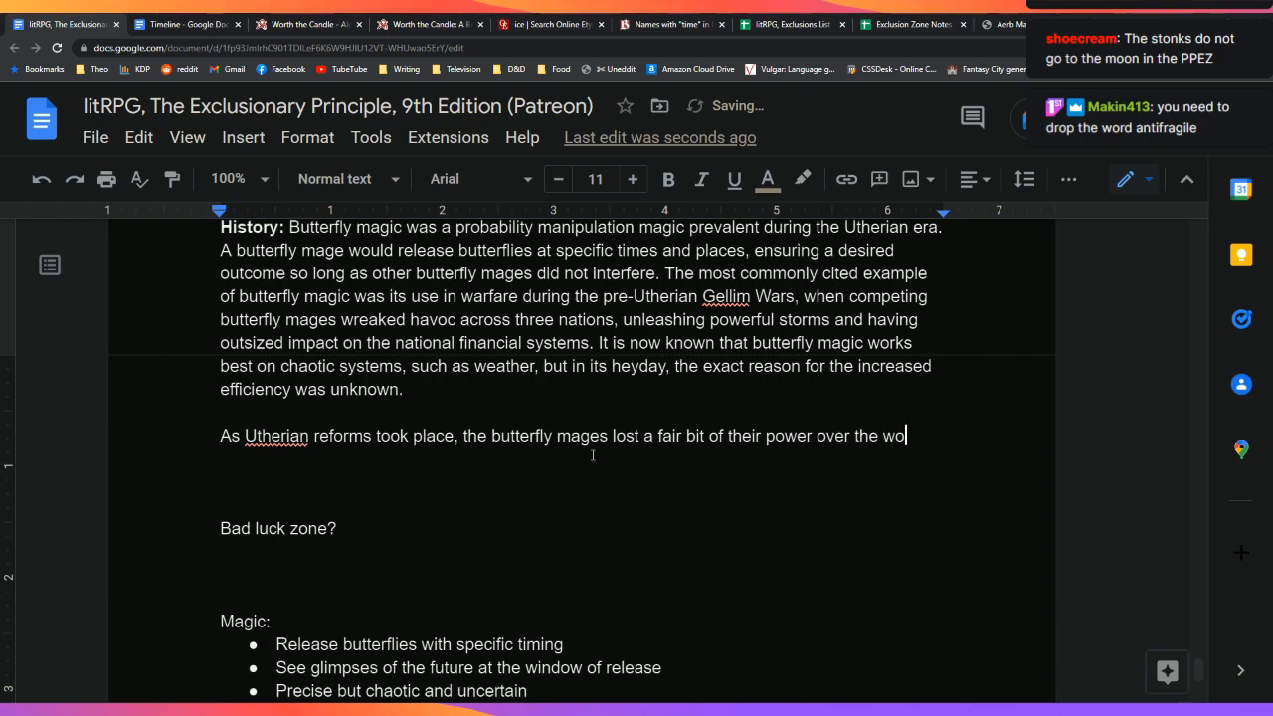
# Step: Continue the reforms sentence with "world, as the ordered regimes of the Utherian"
pyautogui.write('rld, as the ord')
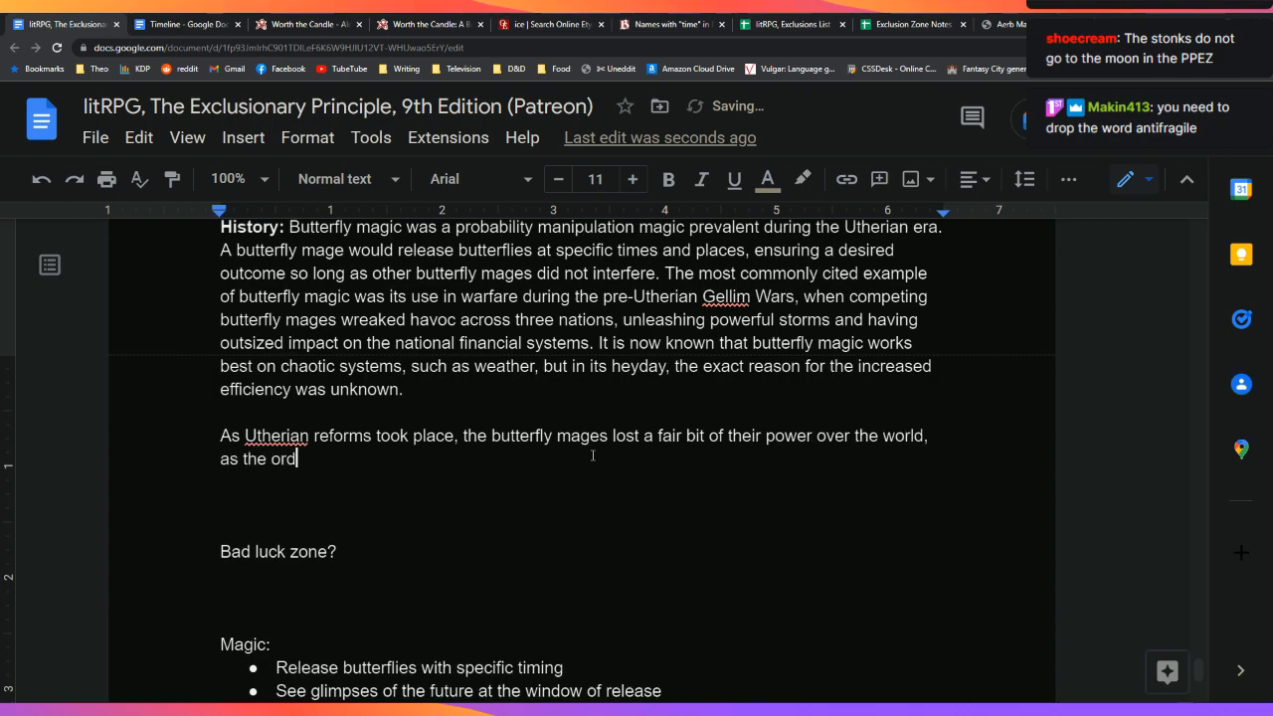
pyautogui.write('ered re')
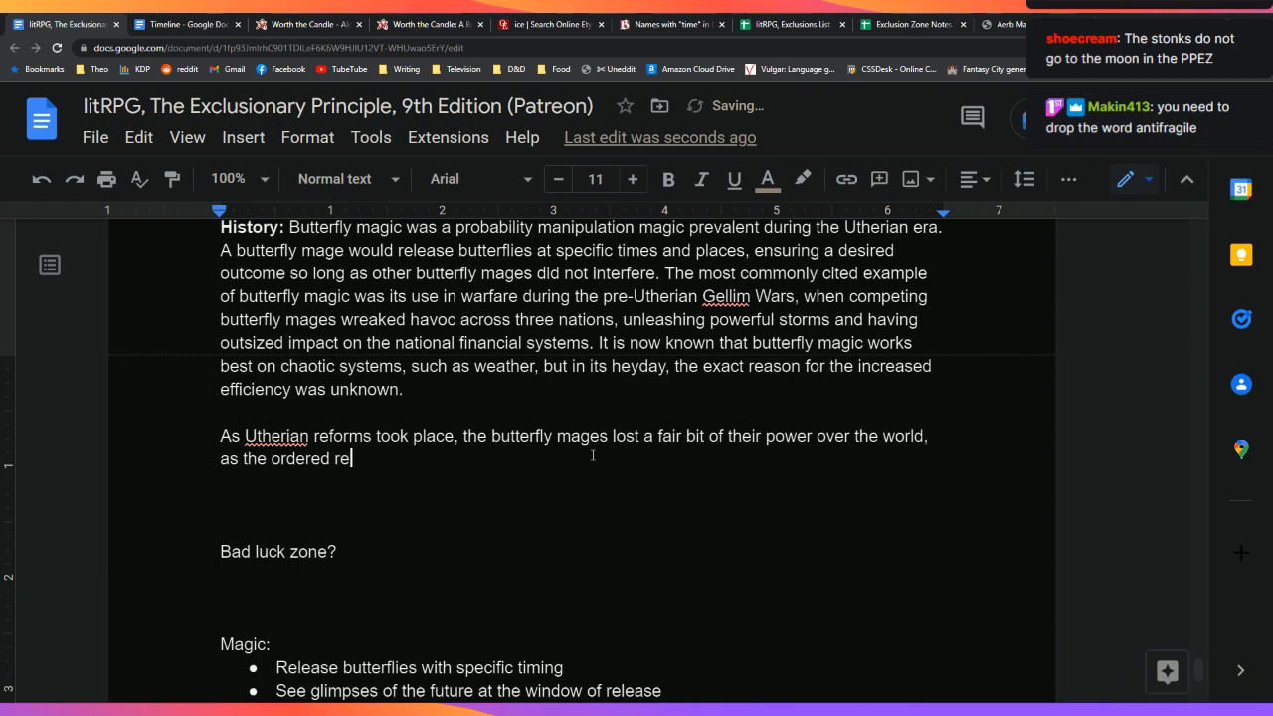
pyautogui.write('gimes in the')
pyautogui.press('BackSpace')
pyautogui.press('BackSpace')
pyautogui.press('BackSpace')
pyautogui.press('BackSpace')
pyautogui.press('BackSpace')
pyautogui.press('BackSpace')
pyautogui.press('BackSpace')
pyautogui.write('of the Utherian')
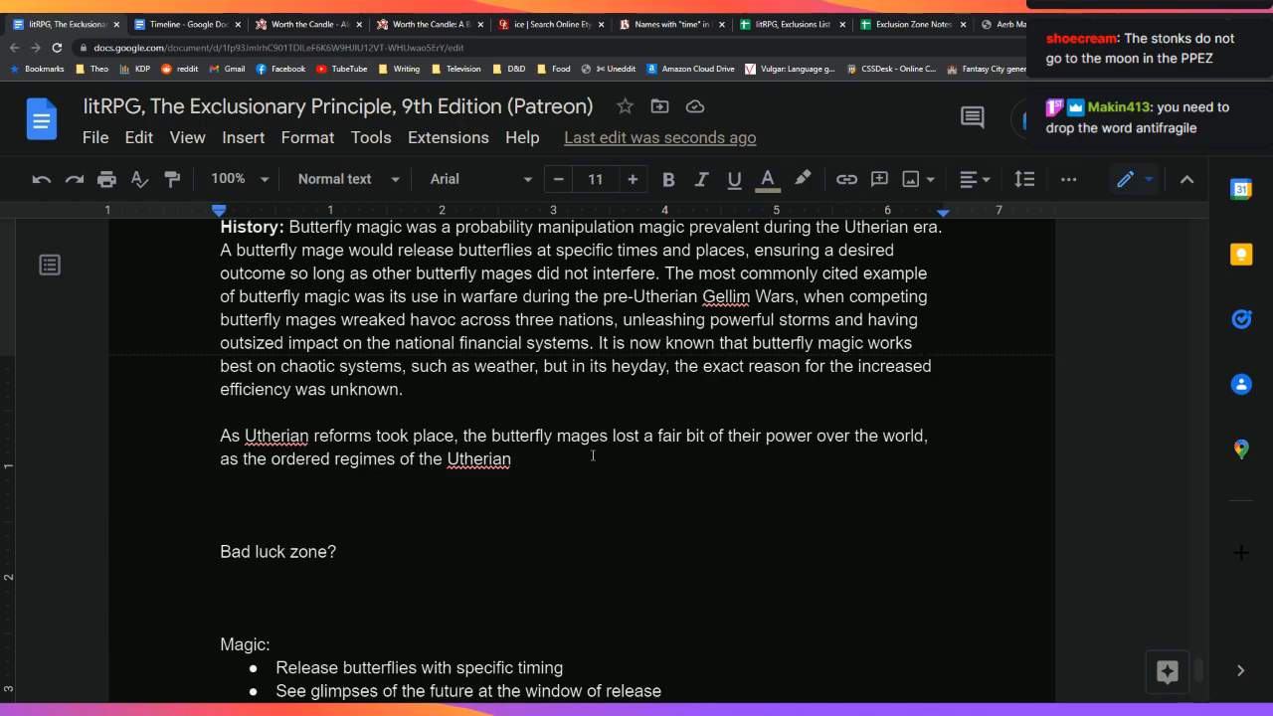
# Step: Add "polities and bureaucracies" after "Utherian", correcting the spelling of "bureaucracies"
pyautogui.write('ities and')
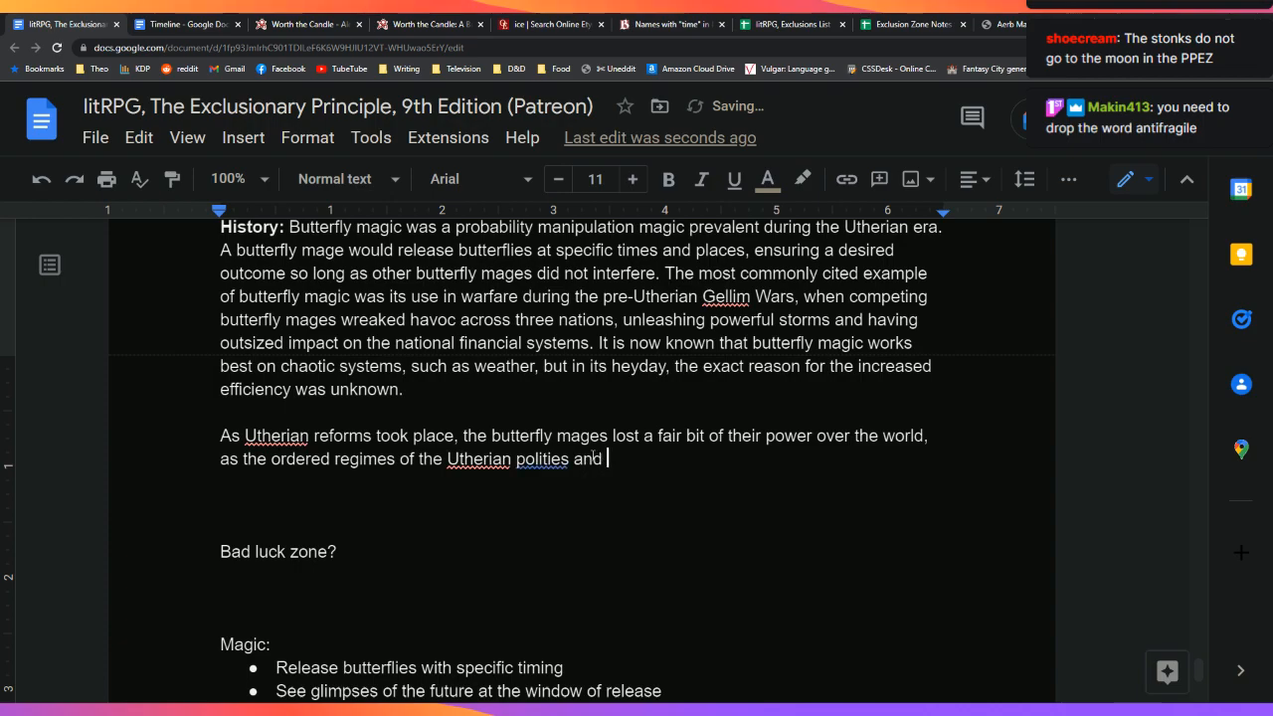
pyautogui.press('BackSpace')
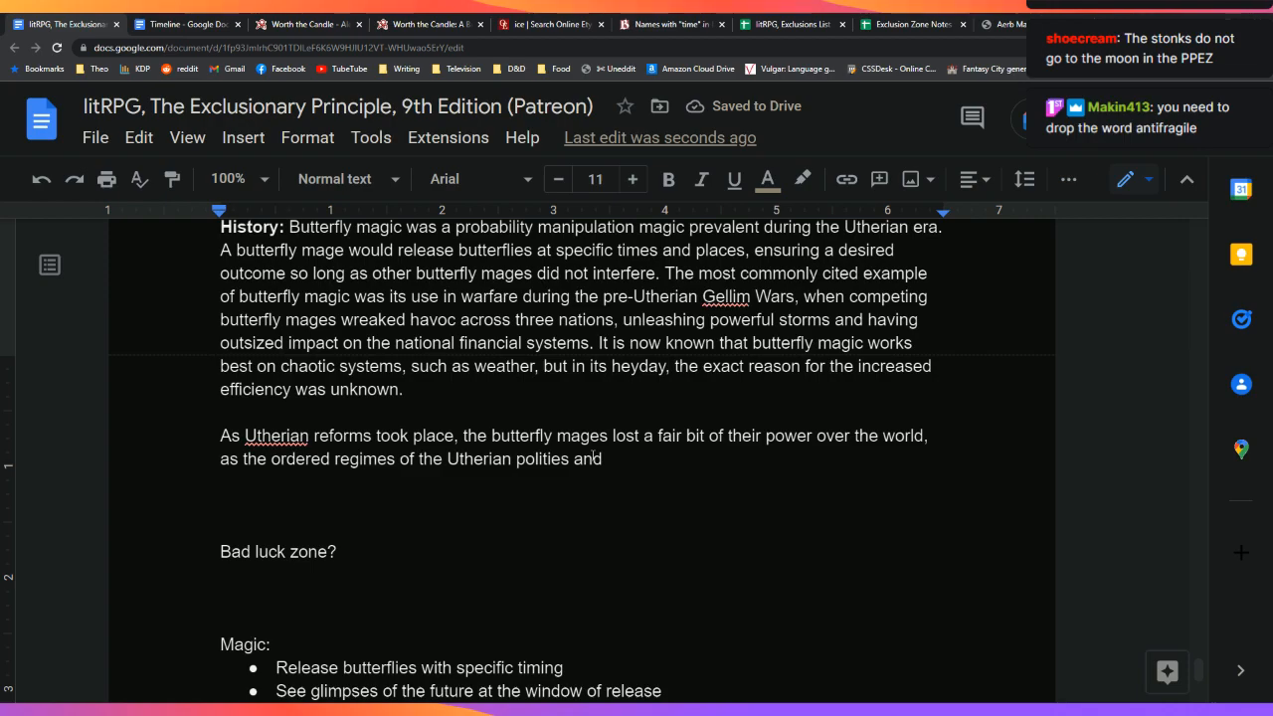
pyautogui.write('beuarocracies')
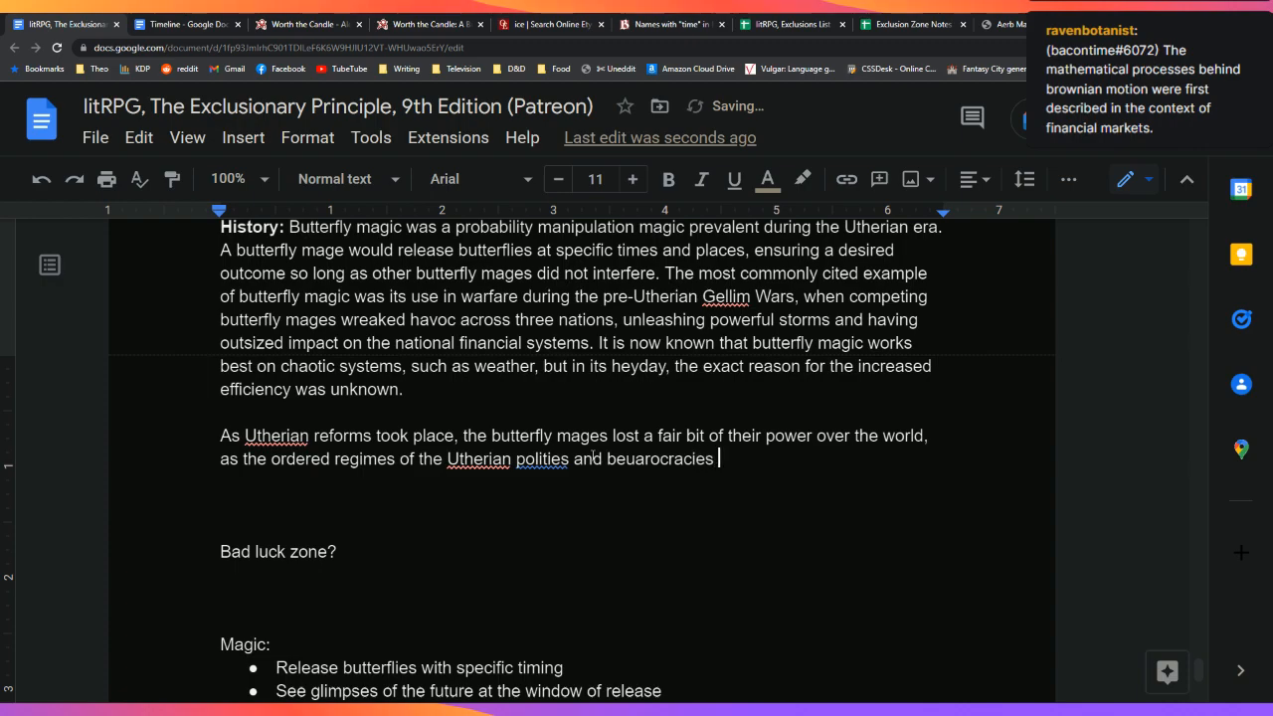
pyautogui.click(660, 474)
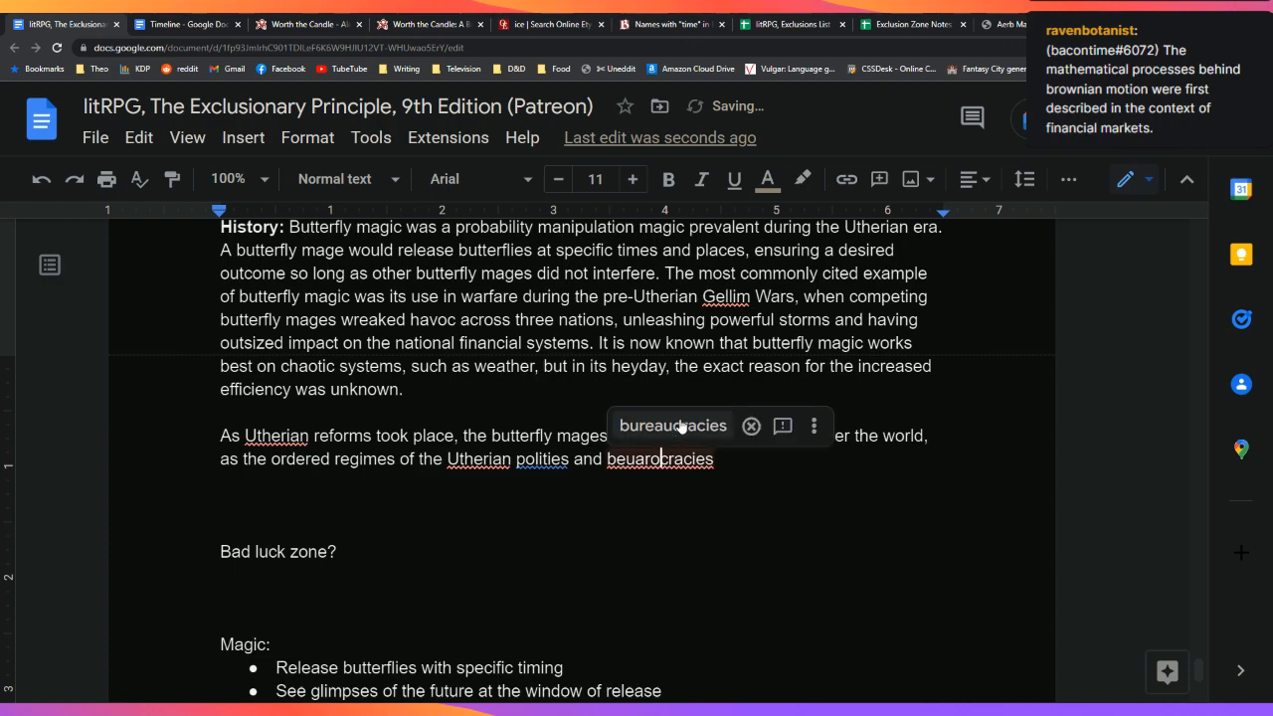
pyautogui.click(776, 427)
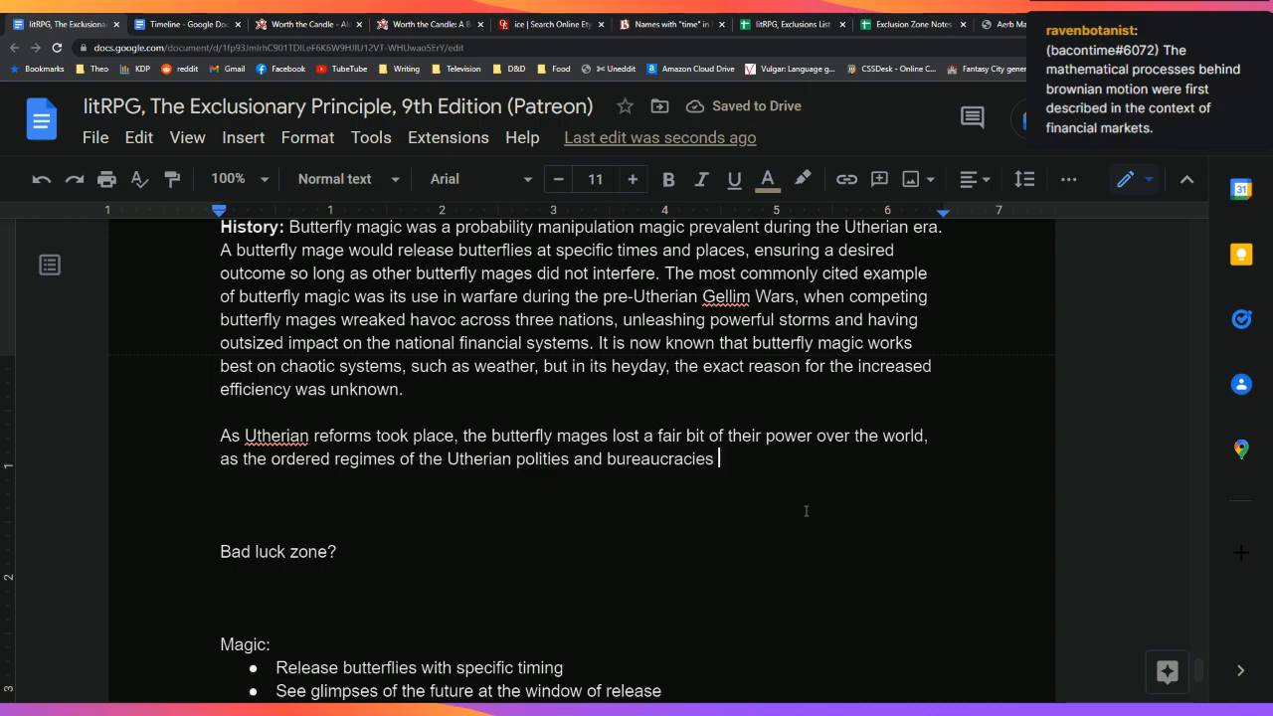
# Step: Finish the reforms clause after "bureaucracies" with "reduced the chaotic nature of the world"
pyautogui.write('reduced t')
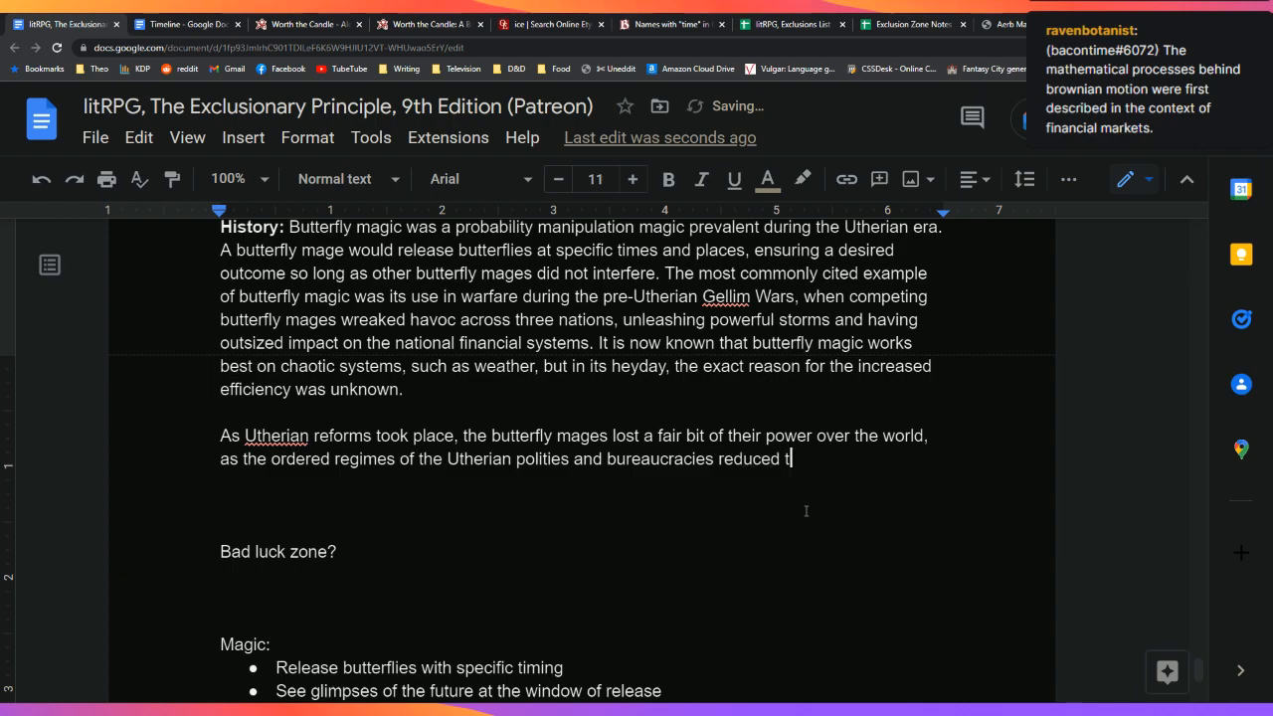
pyautogui.write('he chaotic nature')
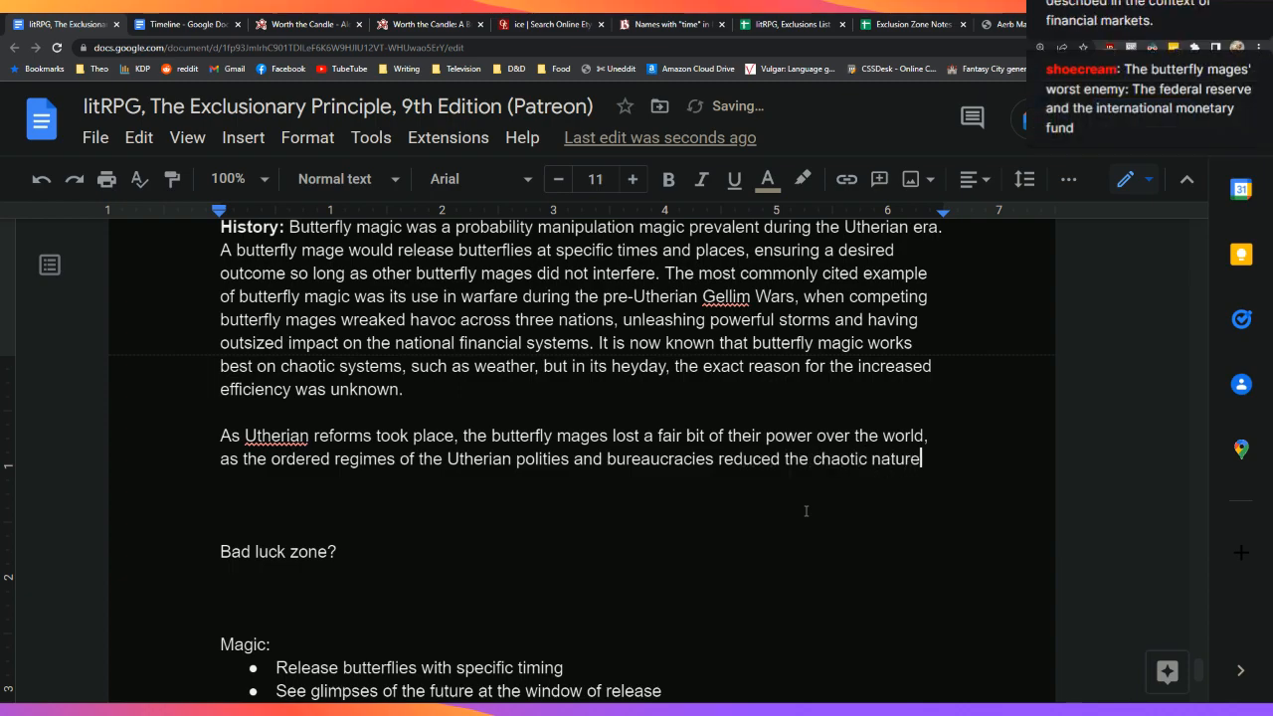
pyautogui.write(' of the world')
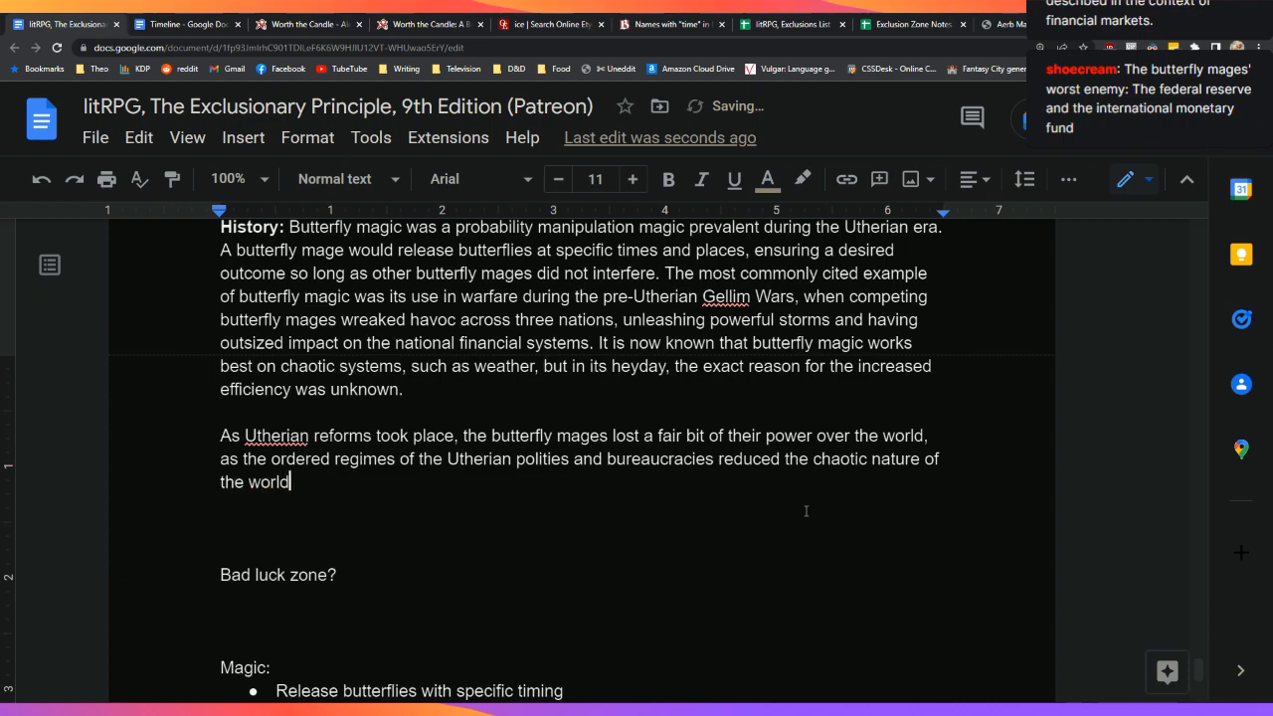
# Step: End the reforms sentence and start another with "As a reaction, butterfly mages began to specialize in those areas which"
pyautogui.write('. As a reaction, butterfly mages be')
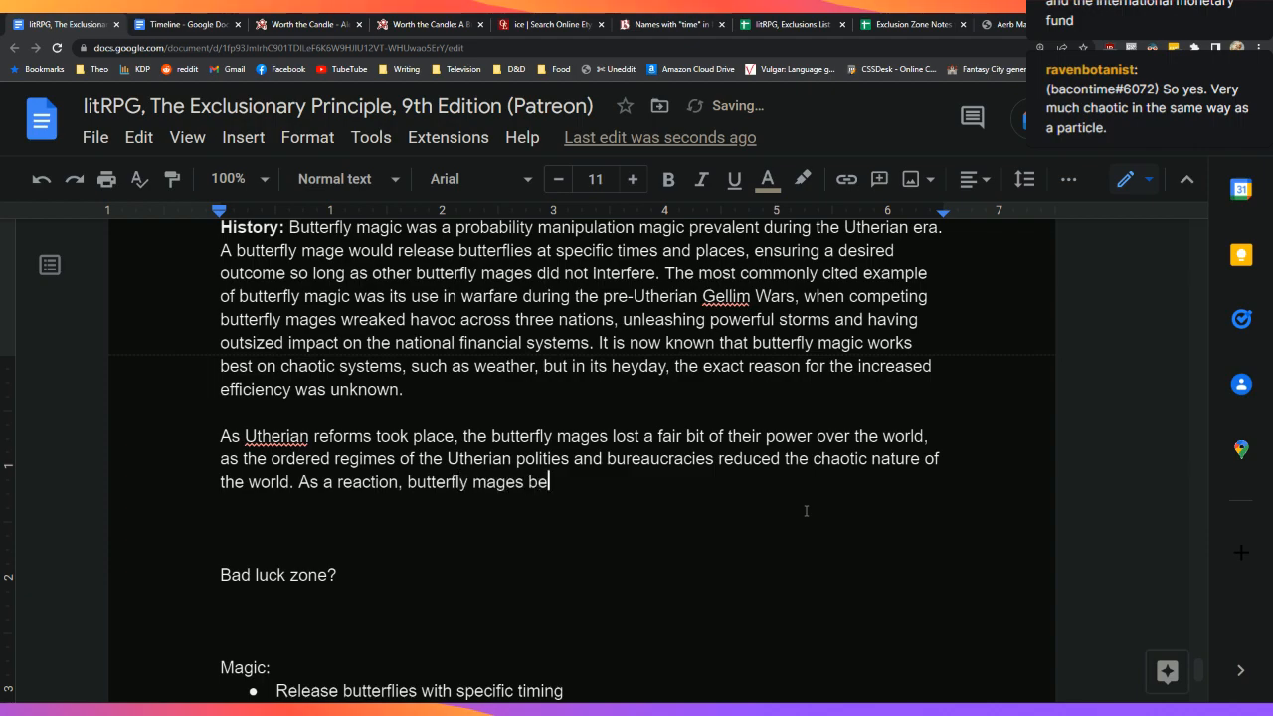
pyautogui.write('gan to speci')
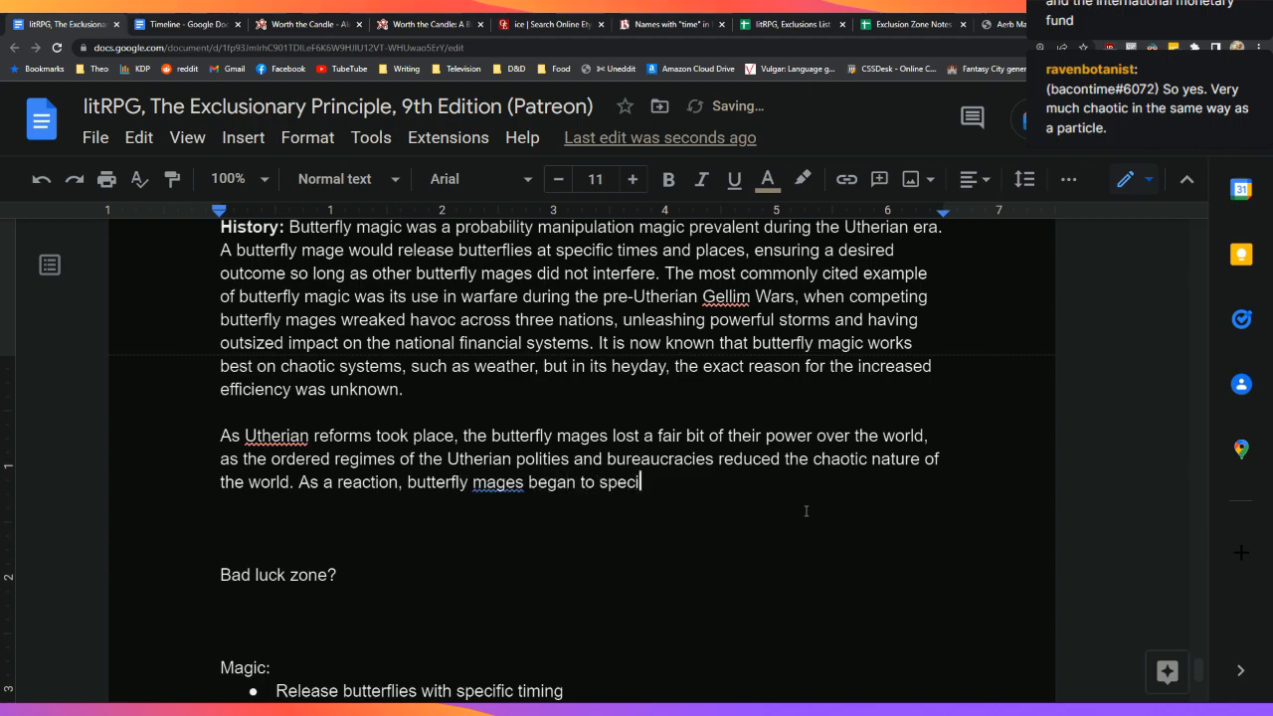
pyautogui.write('alize in')
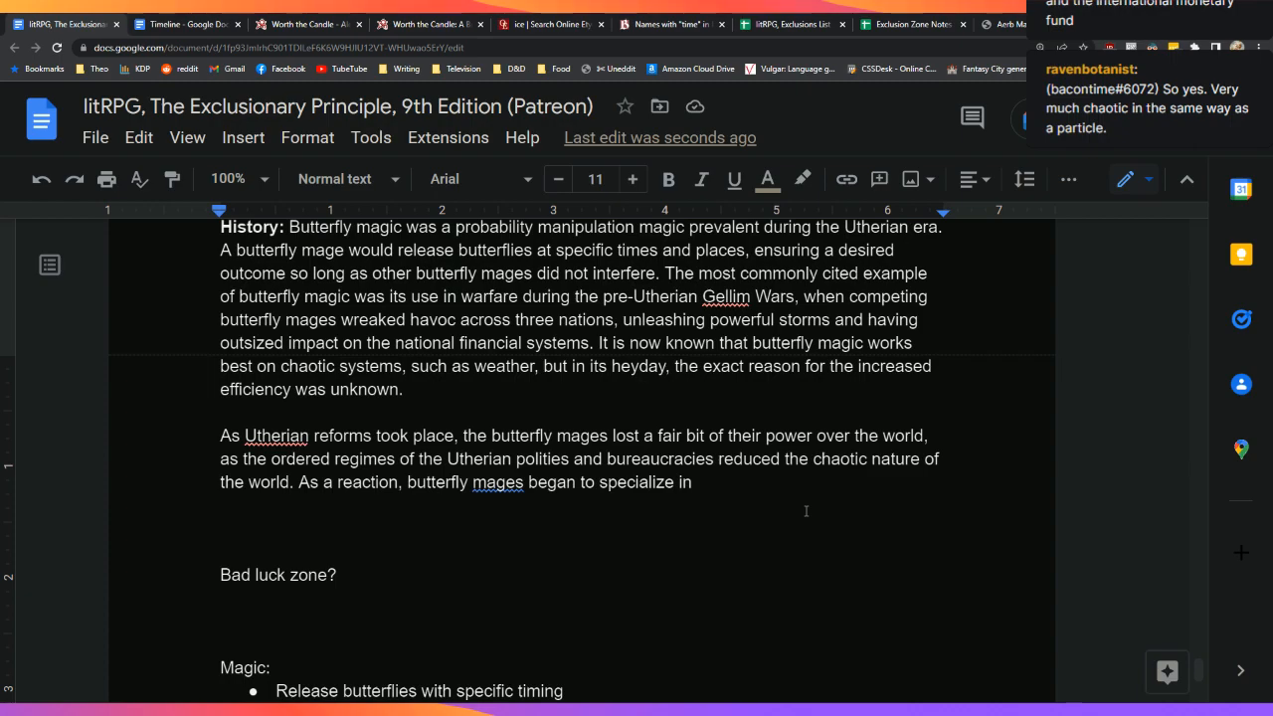
pyautogui.write('those ar')
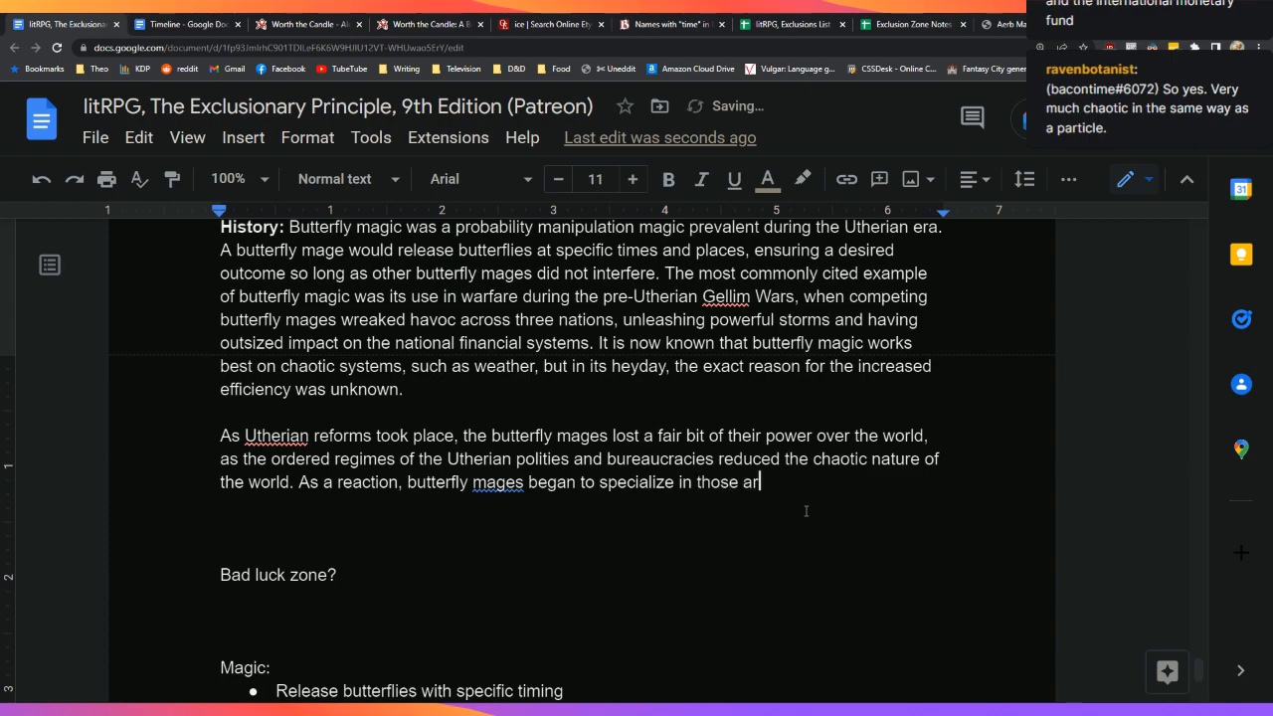
pyautogui.write('eas where')
pyautogui.press('BackSpace')
pyautogui.press('BackSpace')
pyautogui.press('BackSpace')
pyautogui.write('ich ')
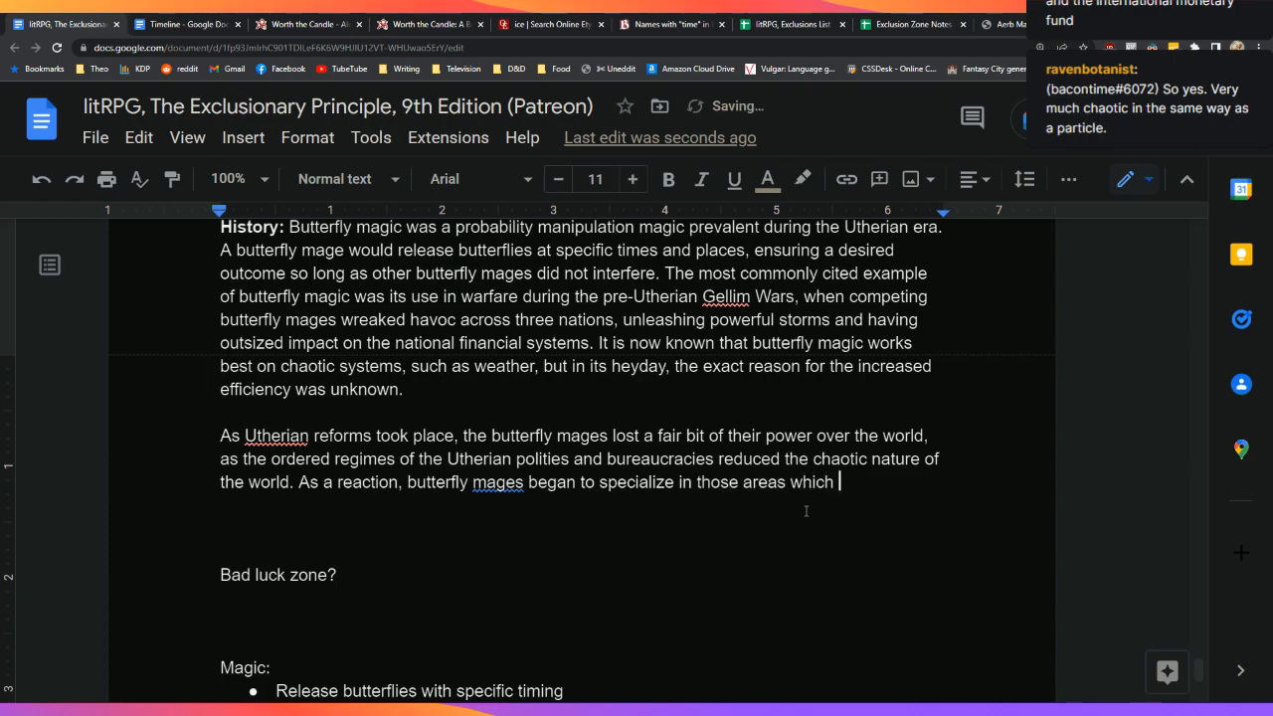
# Step: Continue the specialization sentence with "could not be touched by the process of reform, namely weather — becoming the"
pyautogui.write('could not be touched by')
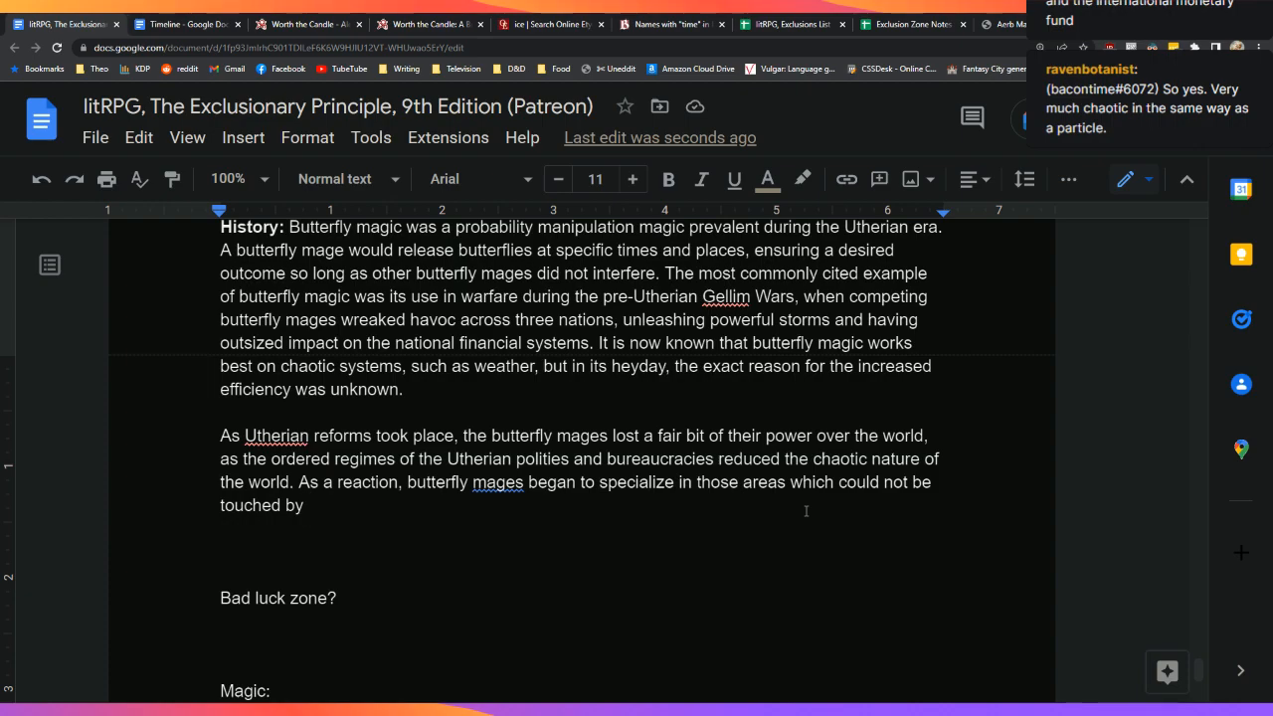
pyautogui.write('the proc')
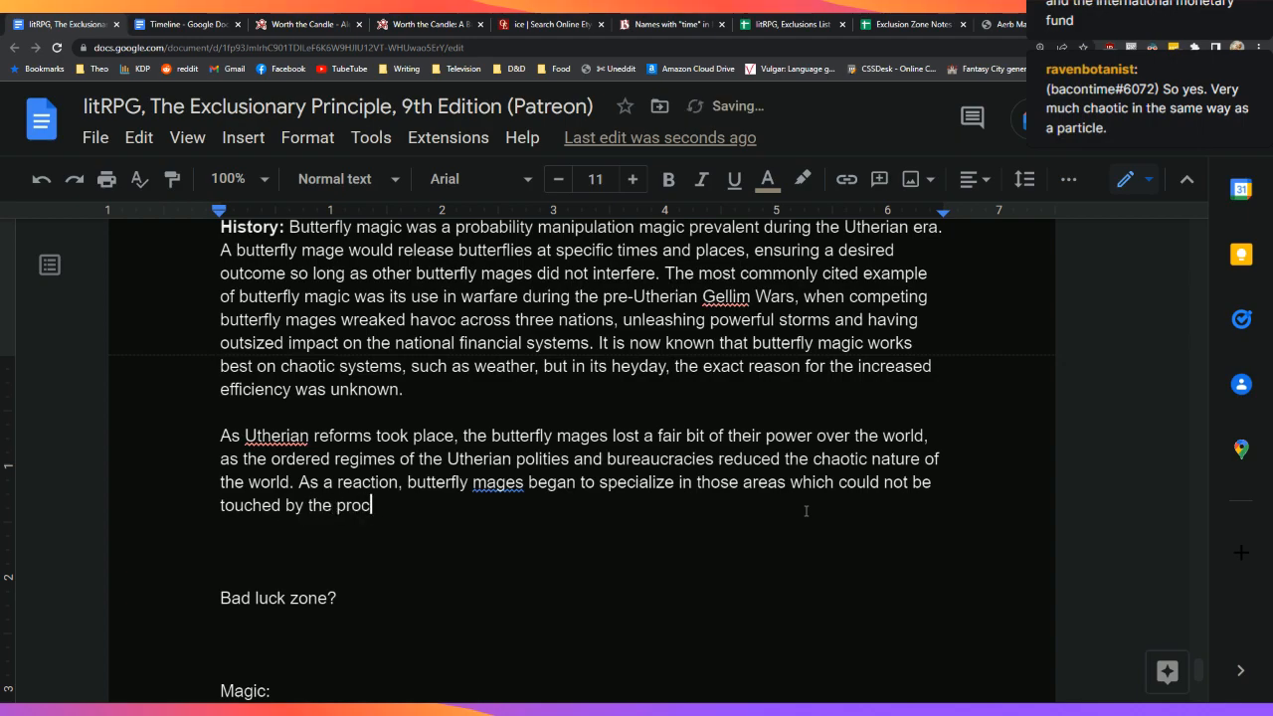
pyautogui.write('ess of reform, name')
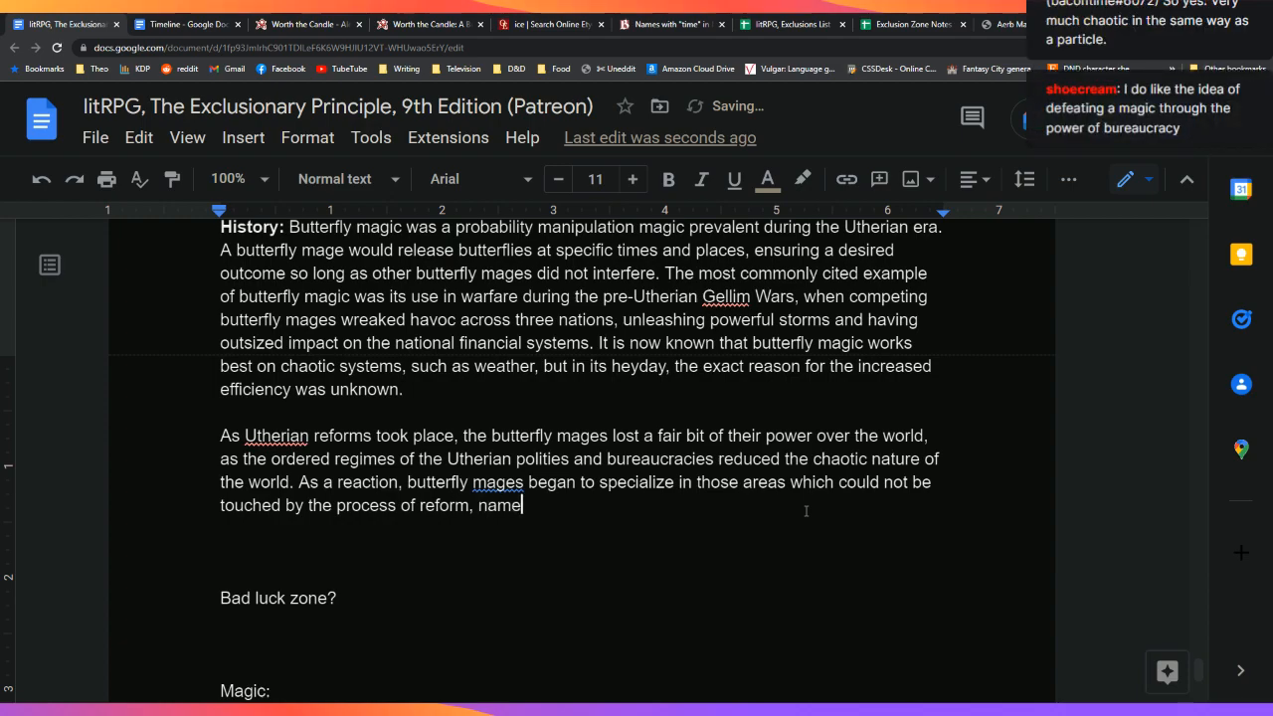
pyautogui.write('ly weather — becoming t')
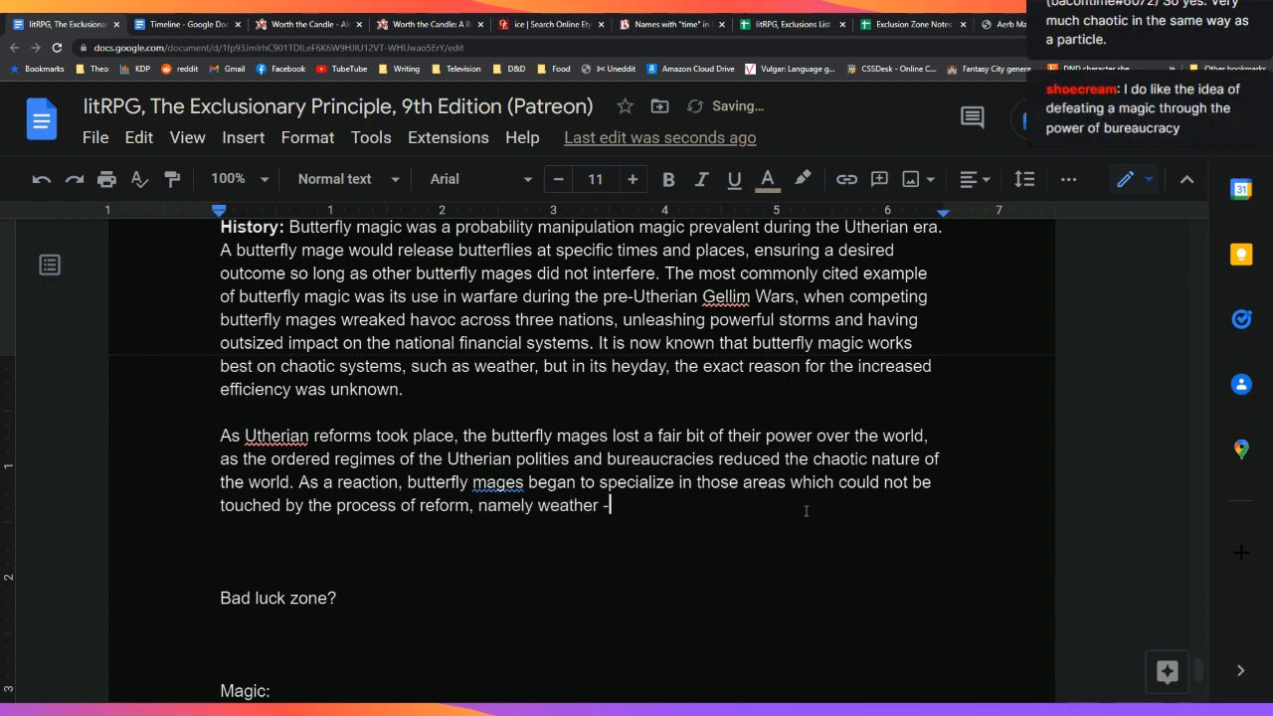
pyautogui.write('he')
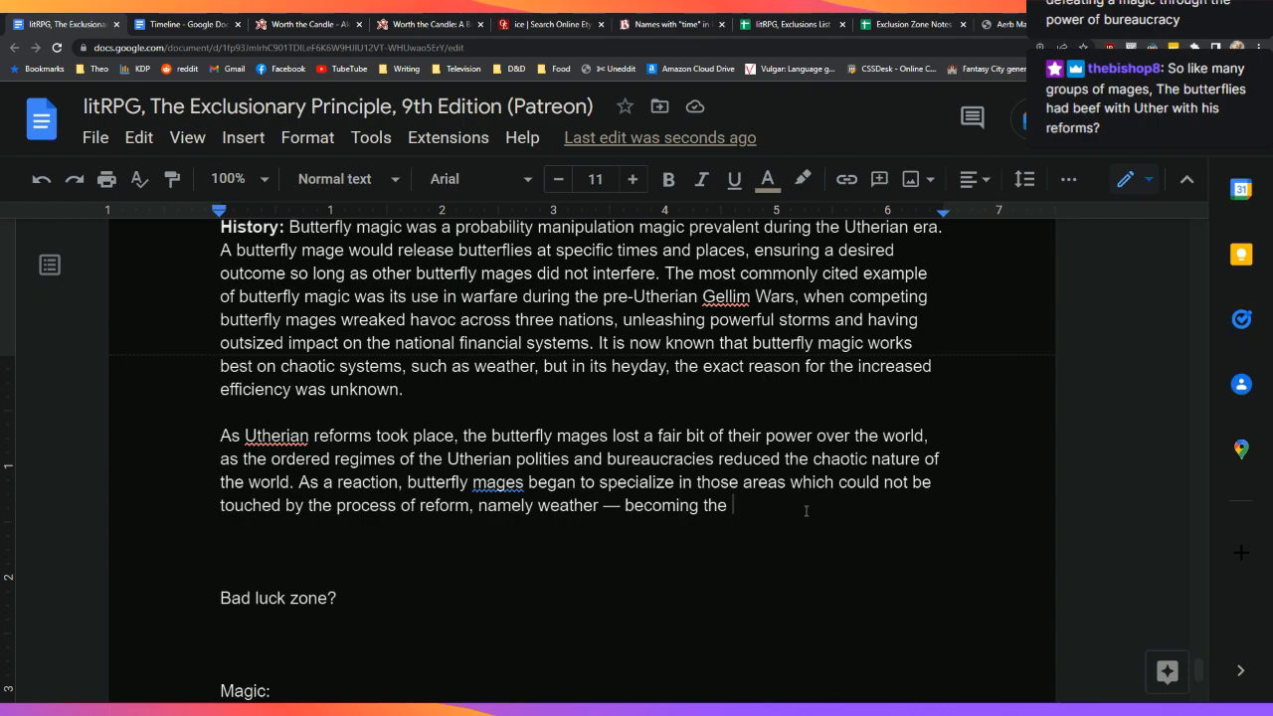
# Step: Name the weather specialists "Hurricanitrixes" at the end of the specialization sentence
pyautogui.write('Hurricanists')
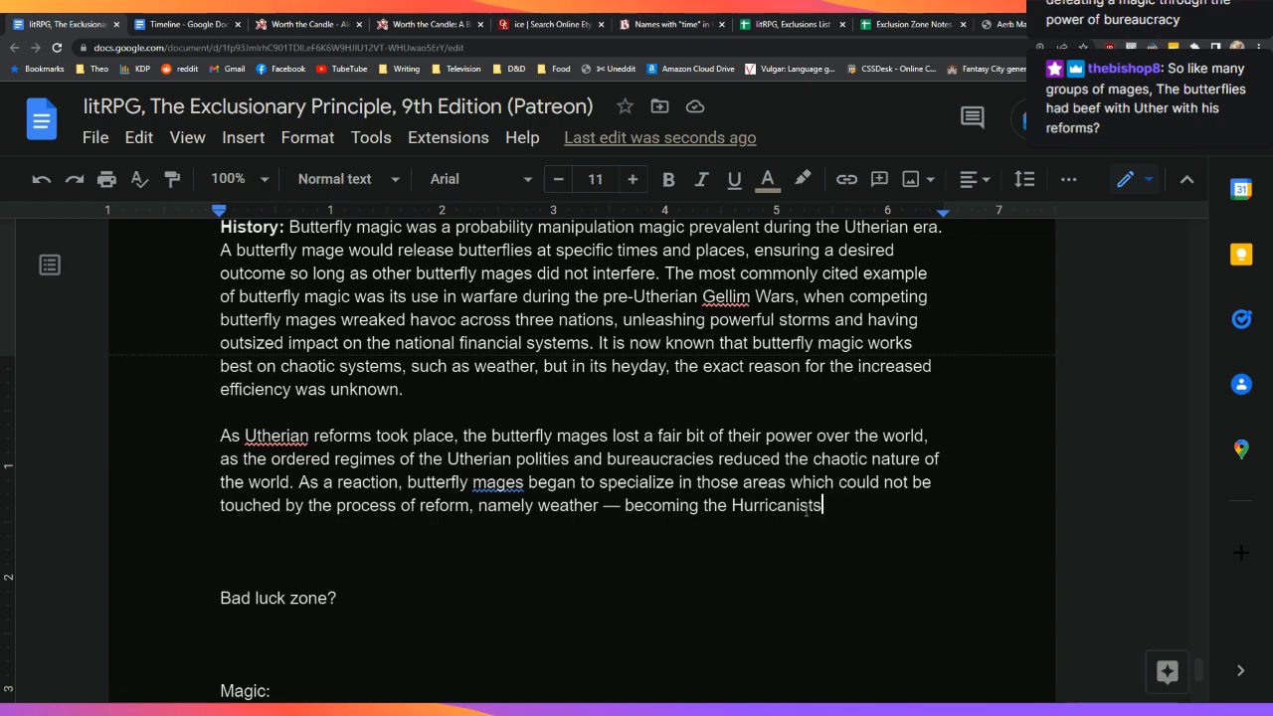
pyautogui.press('BackSpace')
pyautogui.press('BackSpace')
pyautogui.press('BackSpace')
pyautogui.write('trixes')
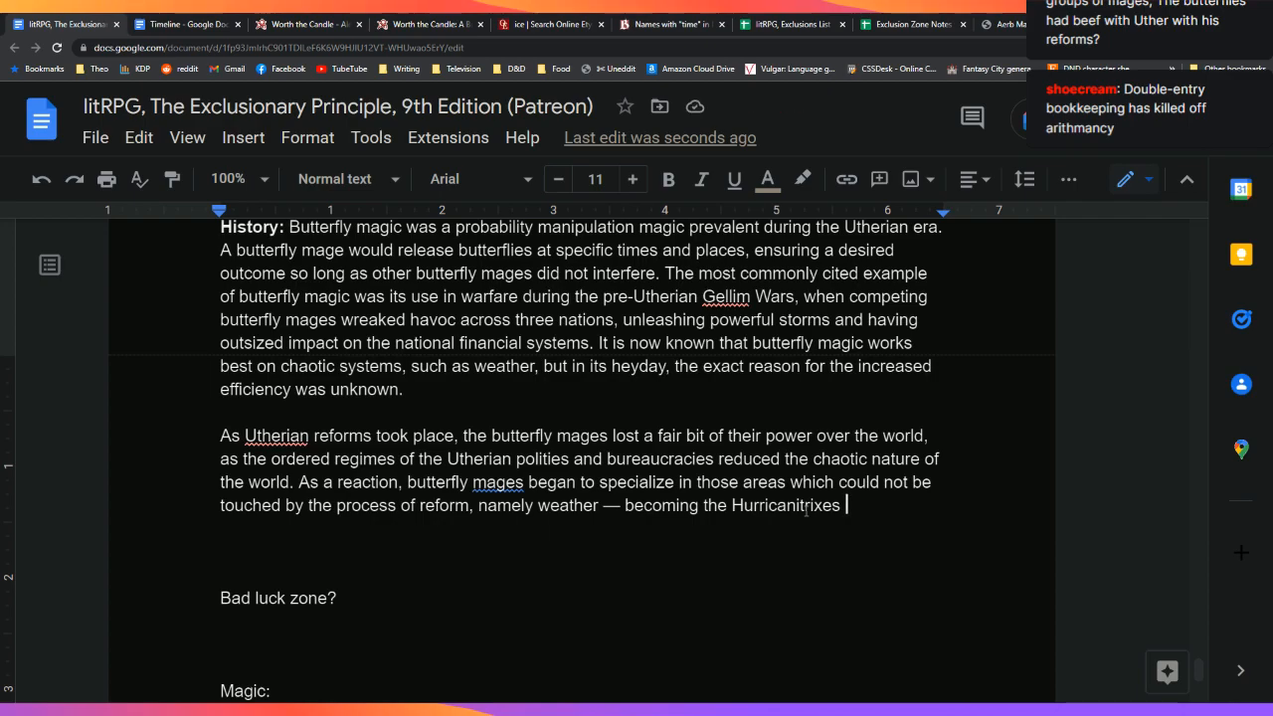
# Step: Finish the sentence after "Hurricanitrixes" with "— and accidents — becoming the Windfall Mages."
pyautogui.write('— and ')
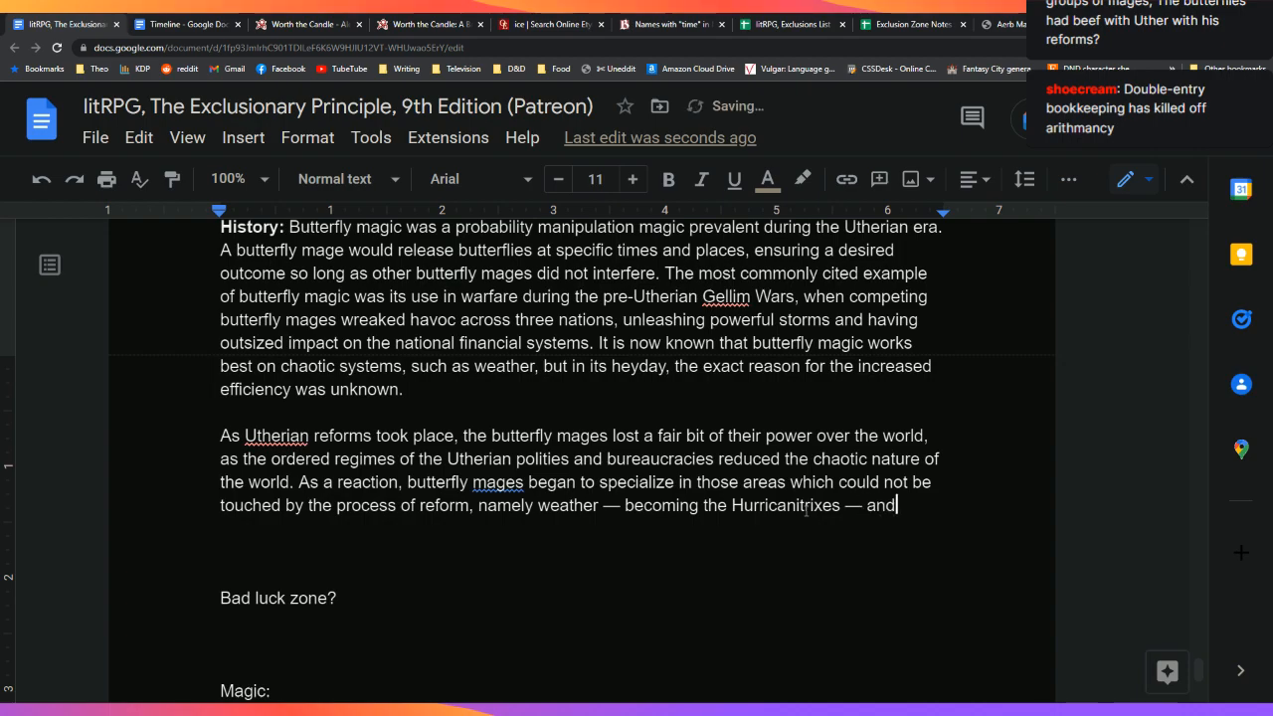
pyautogui.write('accide')
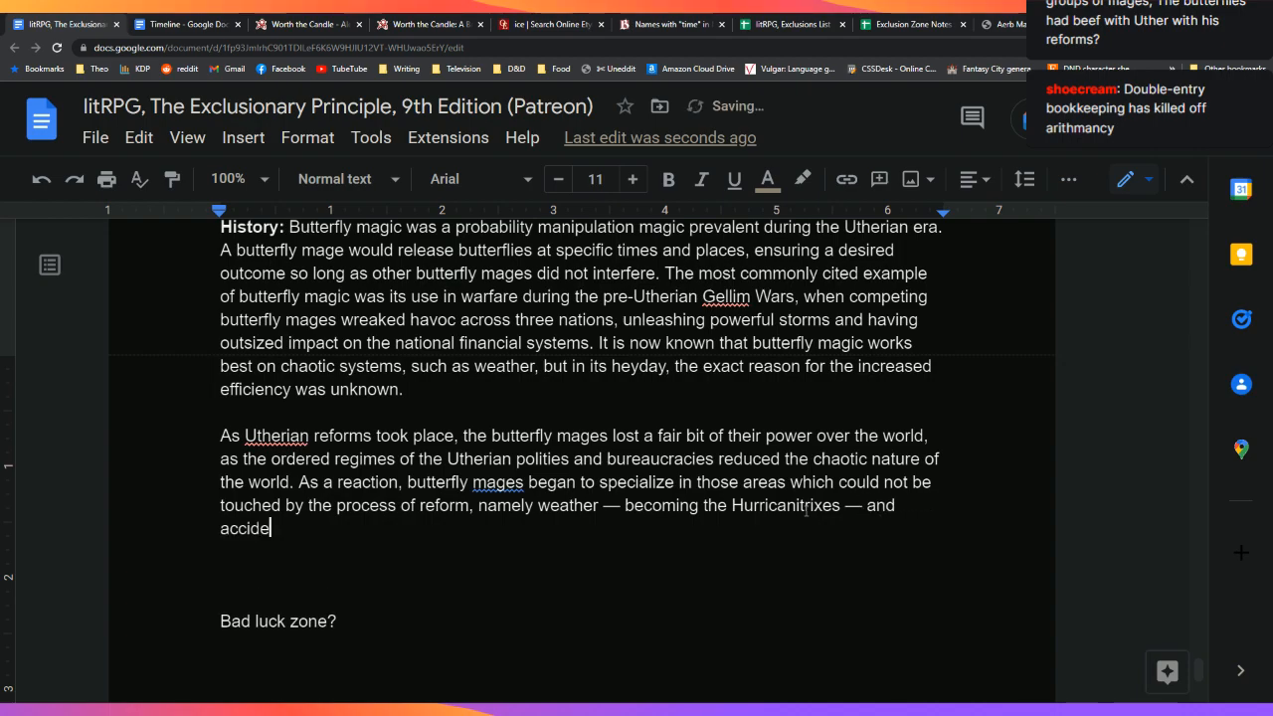
pyautogui.write('nts — becoming the ')
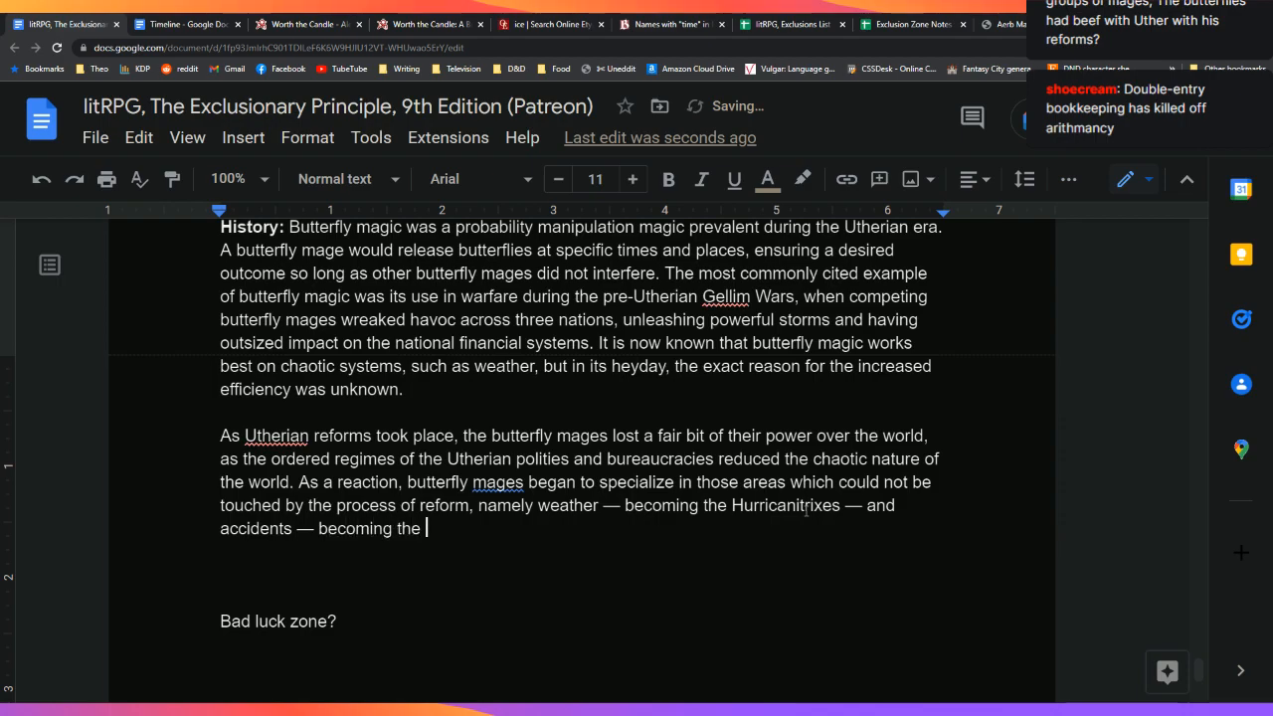
pyautogui.write('Windfall Mages')
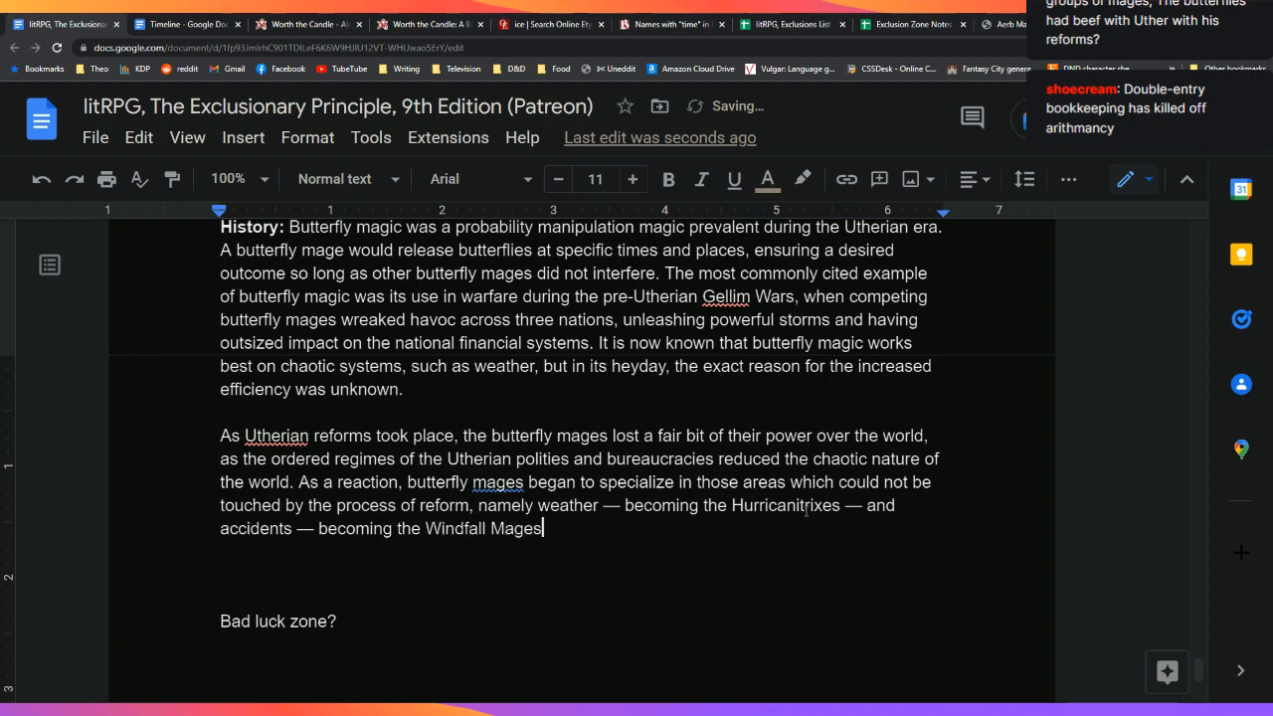
pyautogui.write('.')
# Step: Delete the word "Windfall" before "Mages", leaving a gap for another name
pyautogui.press('Left')
pyautogui.press('Left')
pyautogui.press('Left')
pyautogui.press('Left')
pyautogui.press('Left')
pyautogui.press('Left')
pyautogui.press('BackSpace')
pyautogui.press('BackSpace')
pyautogui.press('BackSpace')
pyautogui.press('BackSpace')
pyautogui.press('BackSpace')
pyautogui.press('BackSpace')
pyautogui.press('BackSpace')
pyautogui.press('BackSpace')
pyautogui.press('BackSpace')
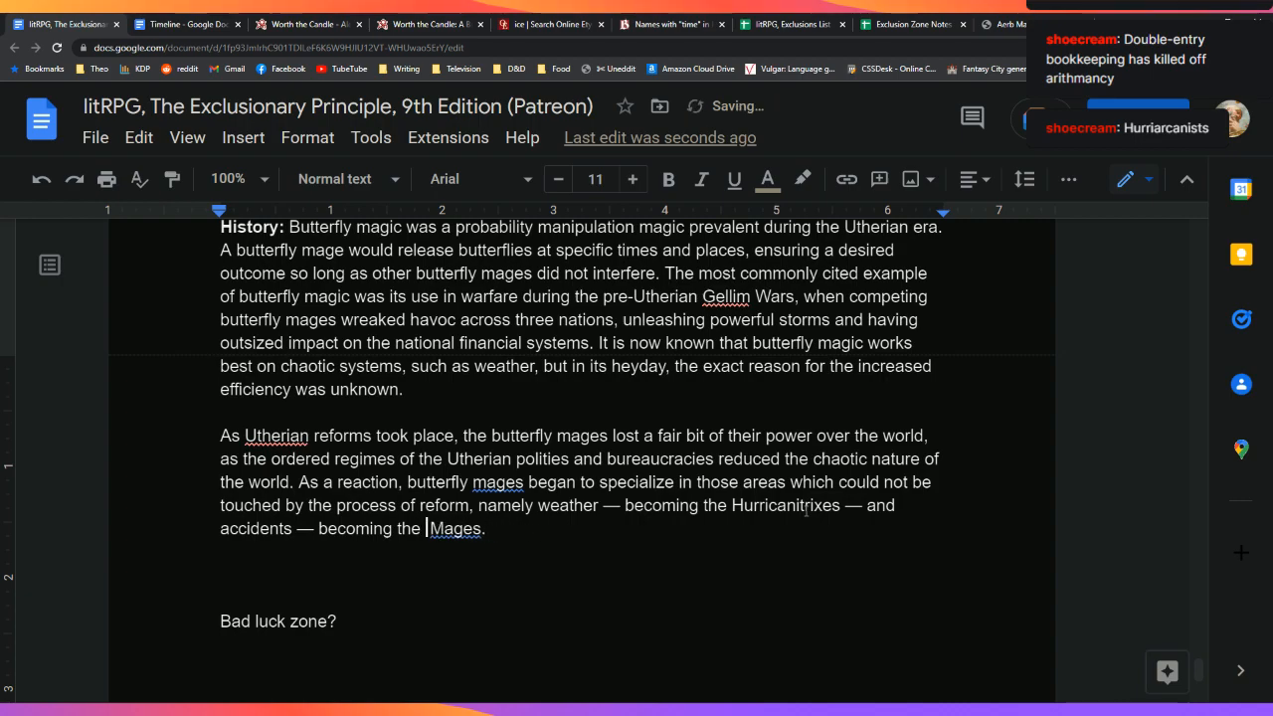
pyautogui.press('Up')
pyautogui.press('Right')
pyautogui.press('Right')
pyautogui.press('Right')
pyautogui.press('Right')
pyautogui.press('Right')
pyautogui.press('Right')
pyautogui.press('Right')
pyautogui.press('Right')
pyautogui.press('Right')
pyautogui.press('Right')
pyautogui.press('Right')
pyautogui.press('Right')
pyautogui.press('Right')
pyautogui.press('Right')
pyautogui.press('Right')
pyautogui.press('Right')
pyautogui.press('Right')
pyautogui.press('Right')
pyautogui.press('Right')
pyautogui.press('Right')
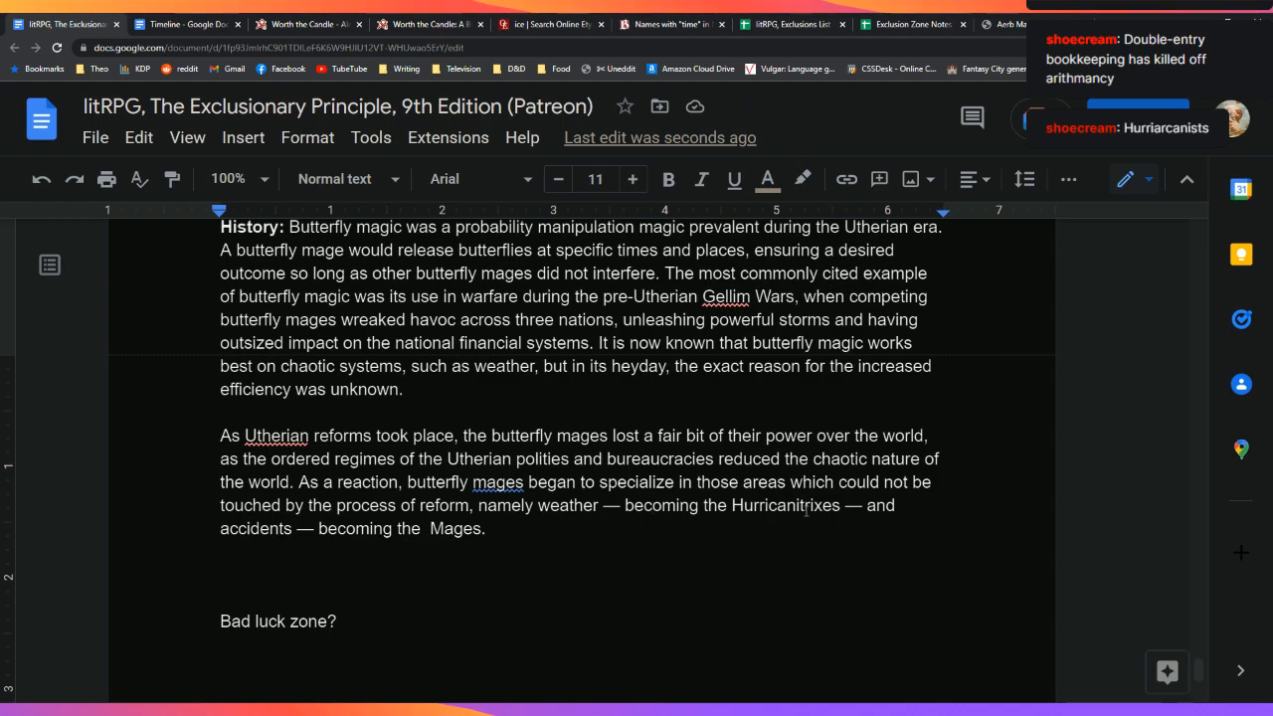
pyautogui.press('Down')
pyautogui.press('Down')
pyautogui.press('Down')
pyautogui.press('Down')
pyautogui.press('Down')
pyautogui.press('Down')
pyautogui.press('Down')
pyautogui.press('Down')
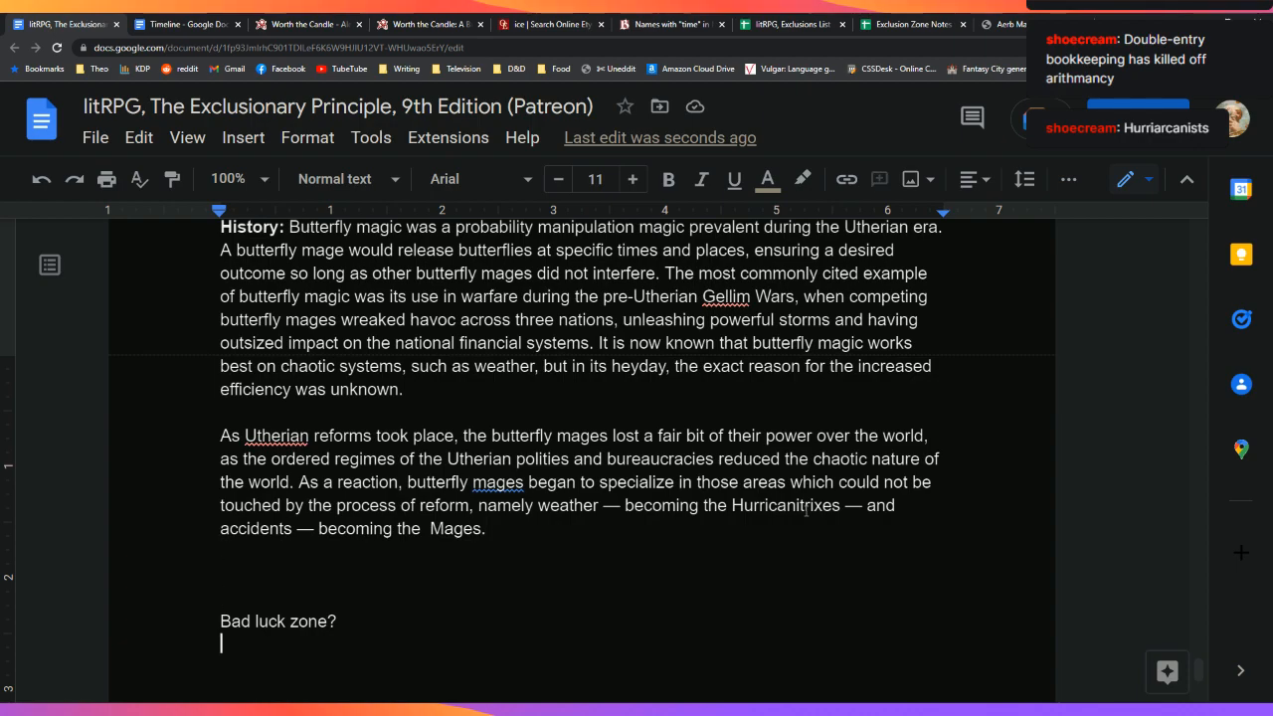
pyautogui.press('Up')
pyautogui.press('Up')
pyautogui.press('Up')
pyautogui.press('Up')
pyautogui.press('Up')
pyautogui.press('Up')
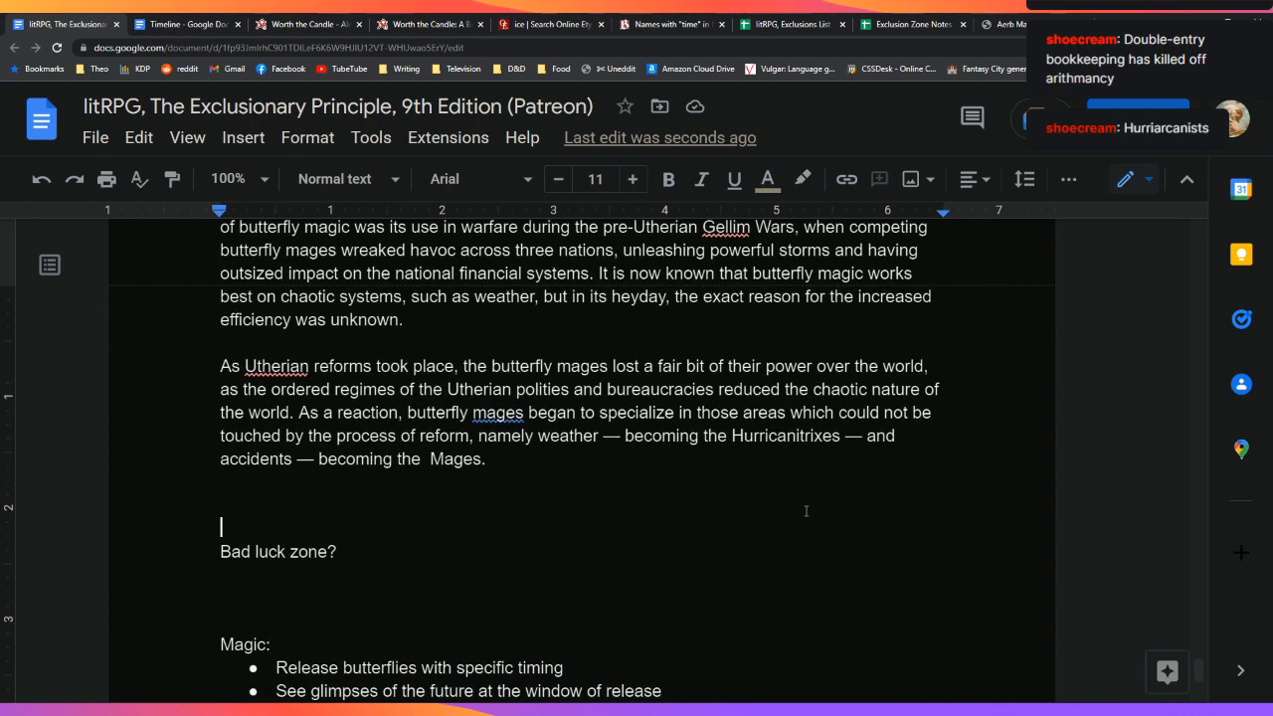
# Step: Fill the gap before "Mages" at the end of the specialization sentence with "Broken"
pyautogui.press('Left')
pyautogui.press('Left')
pyautogui.press('Left')
pyautogui.press('Left')
pyautogui.press('Left')
pyautogui.press('Left')
pyautogui.press('Left')
pyautogui.hotkey('shift', 'End')
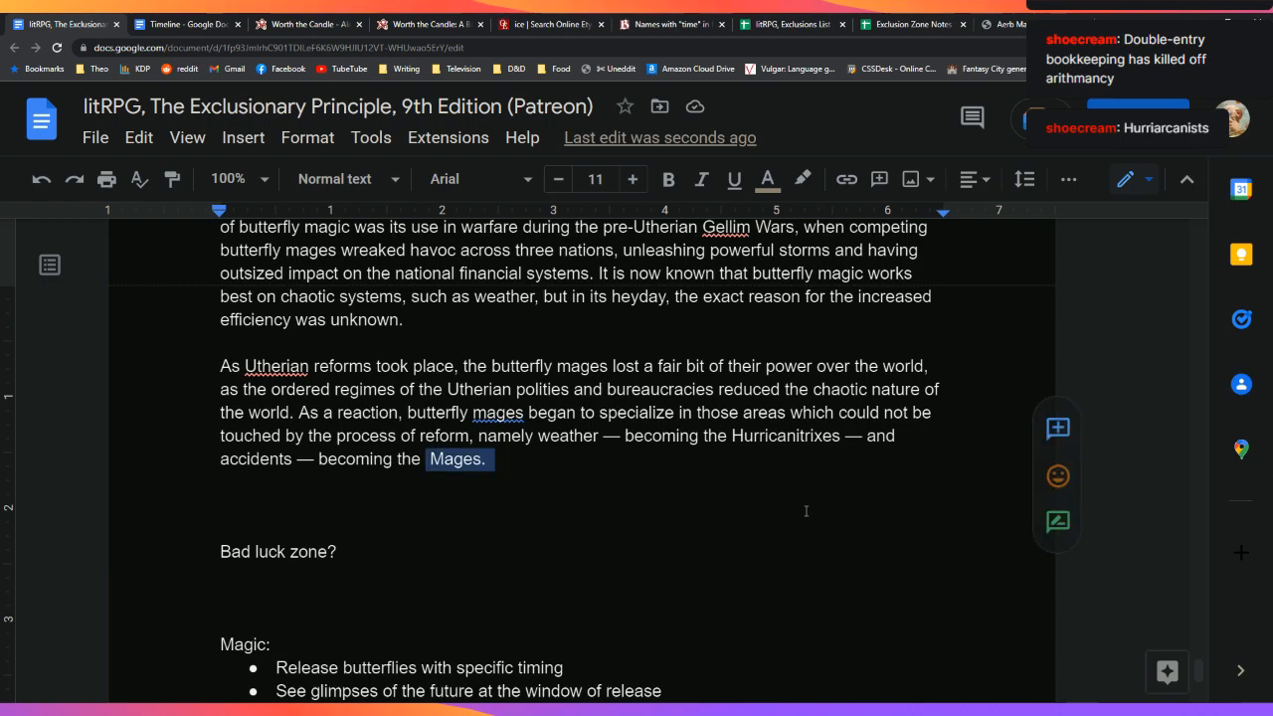
pyautogui.hotkey('shift', 'Left')
pyautogui.hotkey('shift', 'Left')
pyautogui.press('Left')
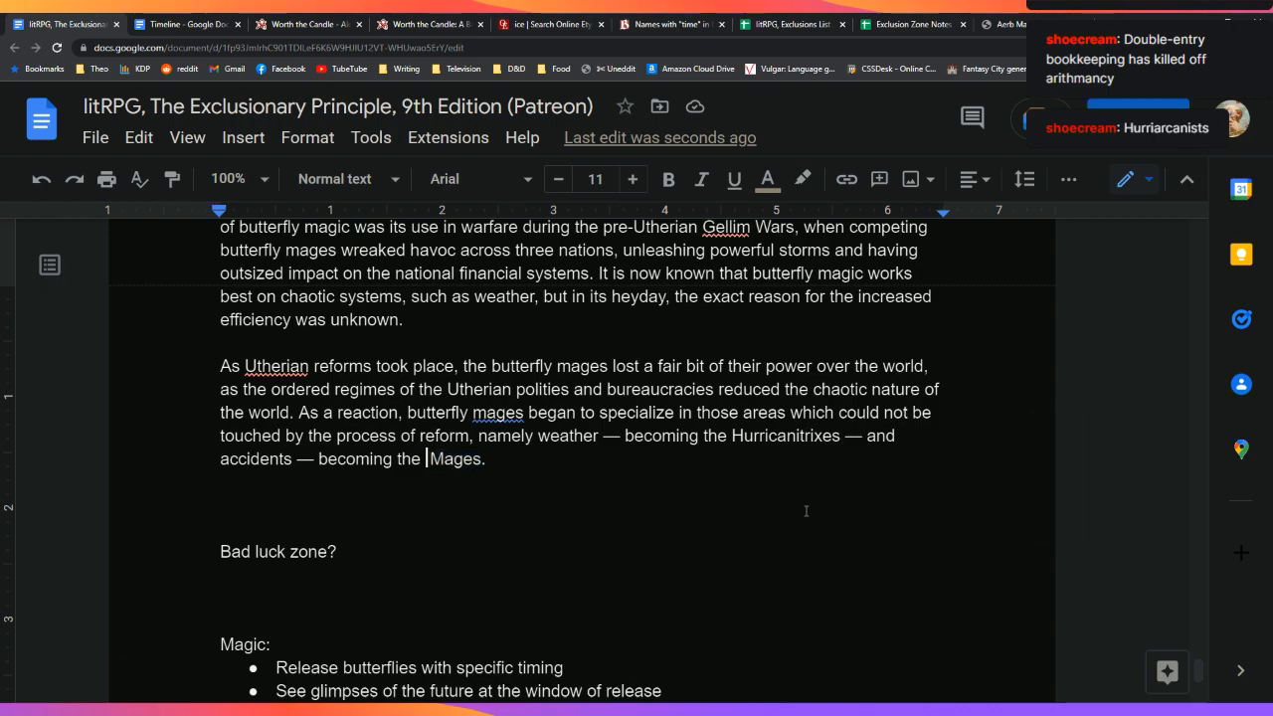
pyautogui.write('Br')
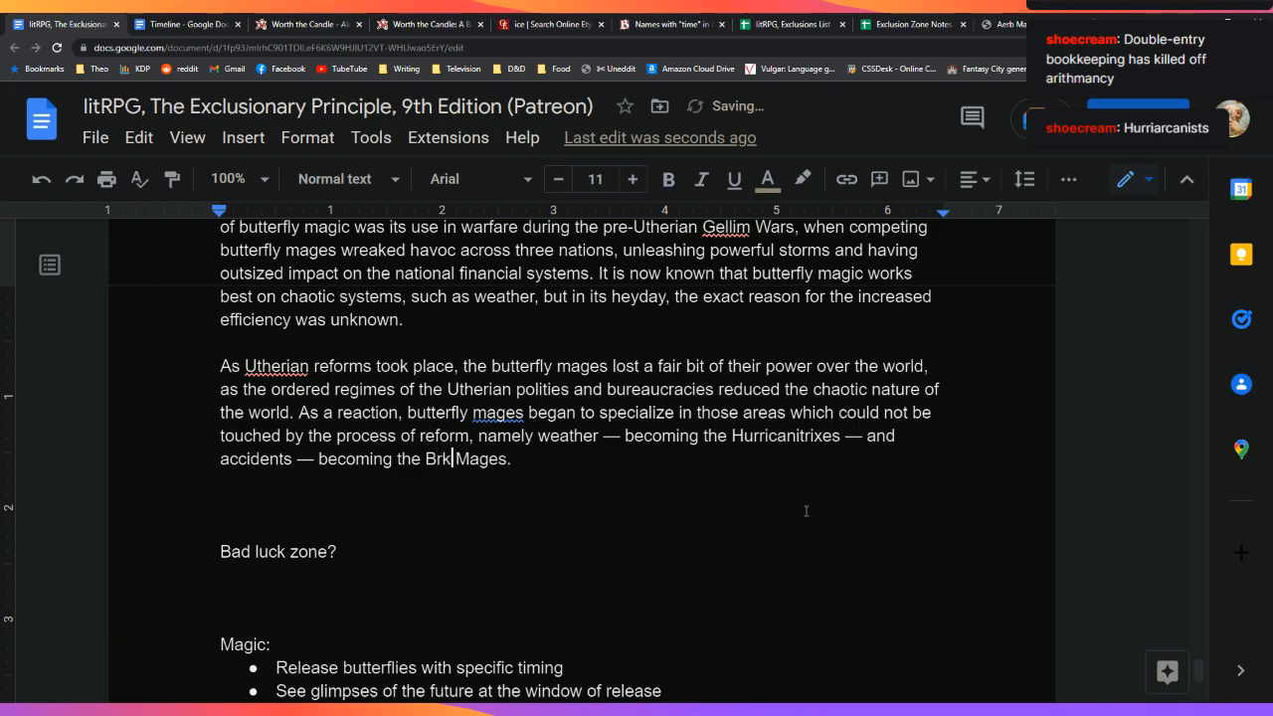
pyautogui.write('oken')
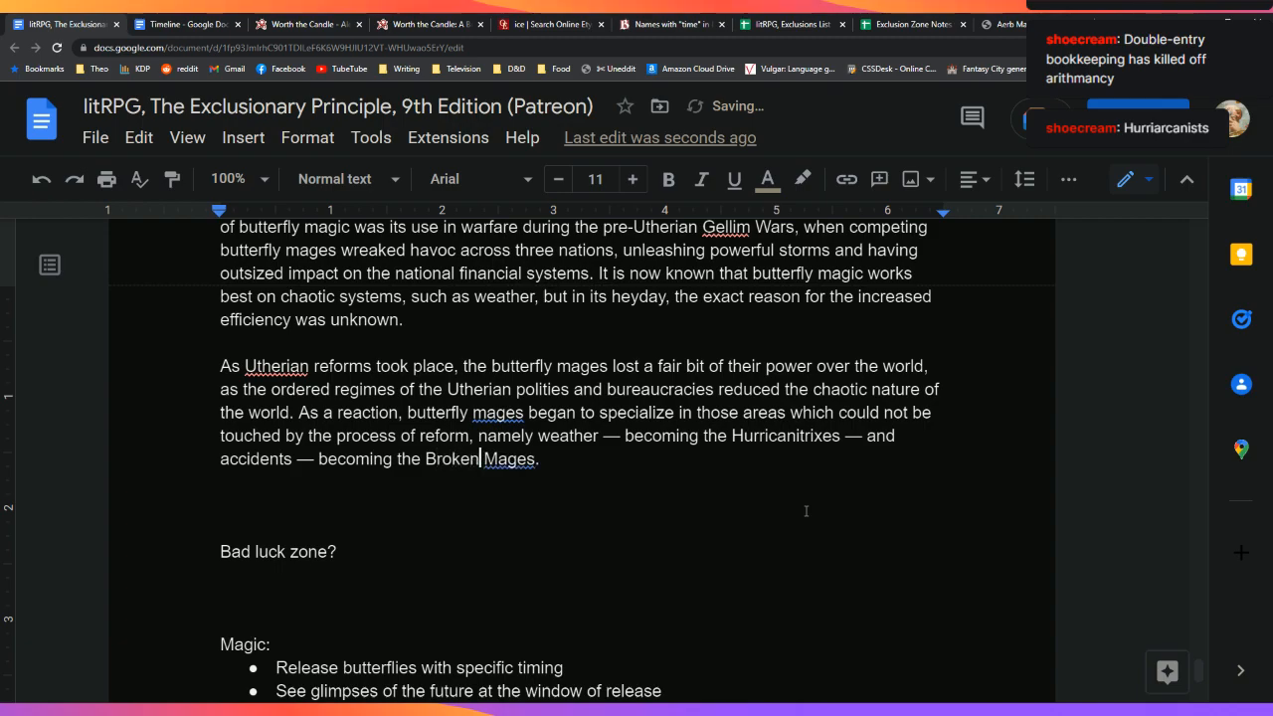
# Step: Replace "Mages" after "Broken" with "Shield" so the sentence ends "becoming the Broken Shield."
pyautogui.hotkey('shift', 'Right')
pyautogui.hotkey('shift', 'Right')
pyautogui.hotkey('shift', 'Right')
pyautogui.hotkey('shift', 'Right')
pyautogui.hotkey('shift', 'Right')
pyautogui.hotkey('shift', 'Right')
pyautogui.hotkey('shift', 'Right')
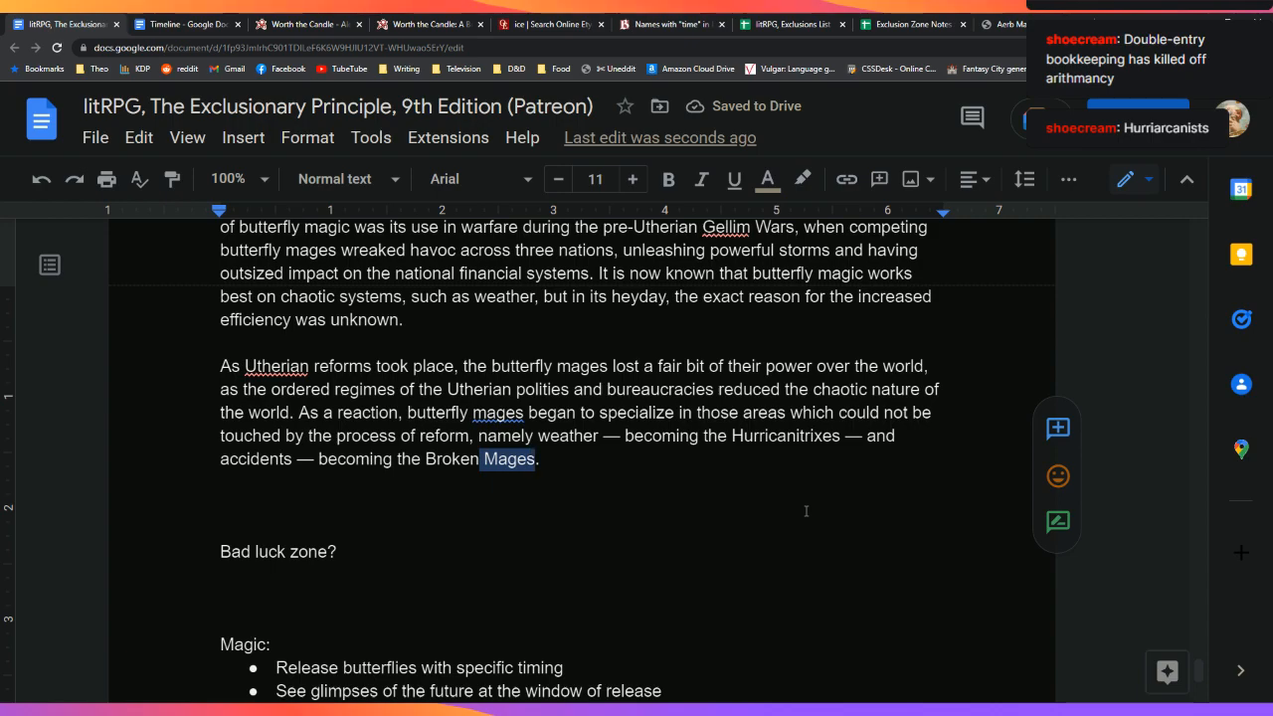
pyautogui.press('BackSpace')
pyautogui.press('BackSpace')
pyautogui.press('BackSpace')
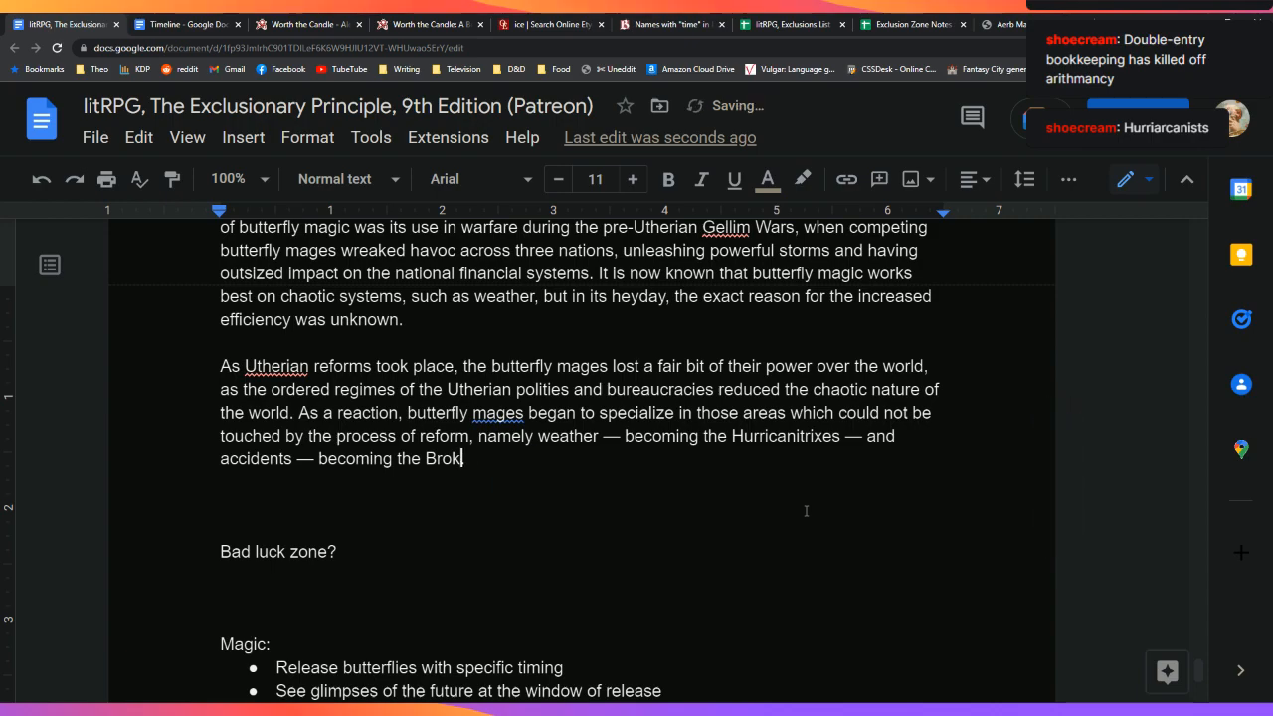
pyautogui.write('en ')
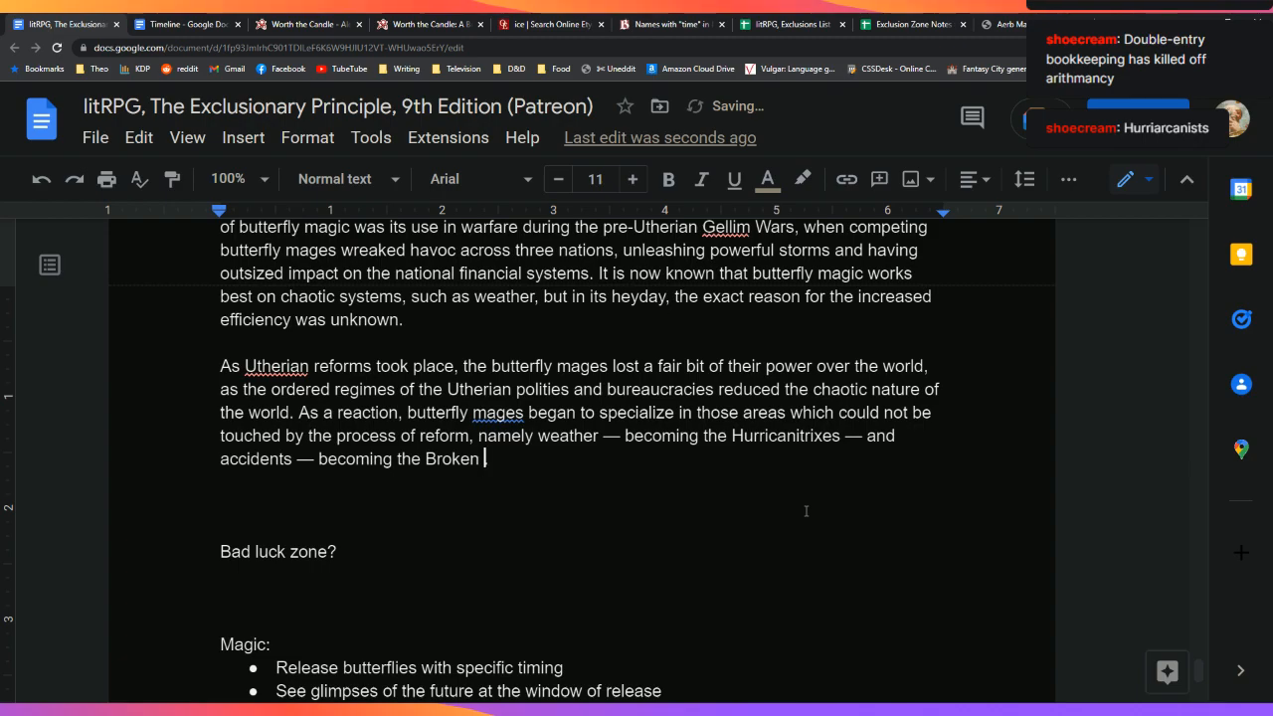
pyautogui.write('Sh')
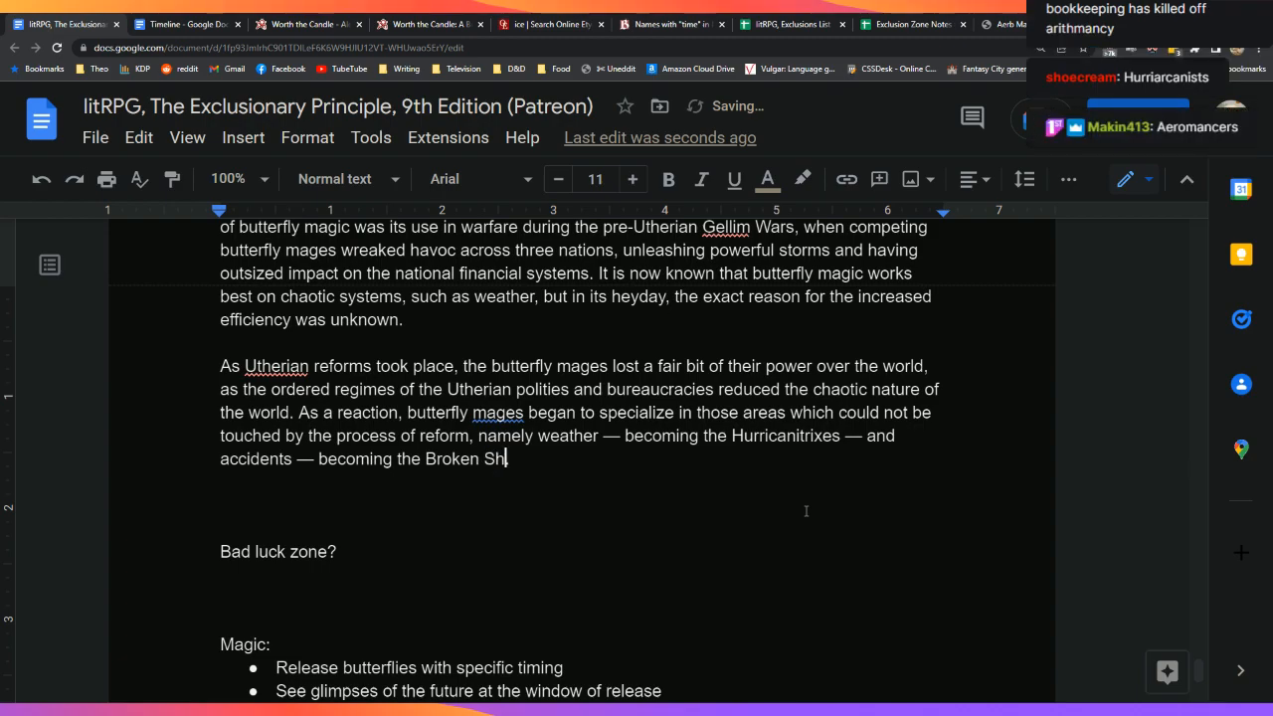
pyautogui.write('ield.')
pyautogui.press('Down')
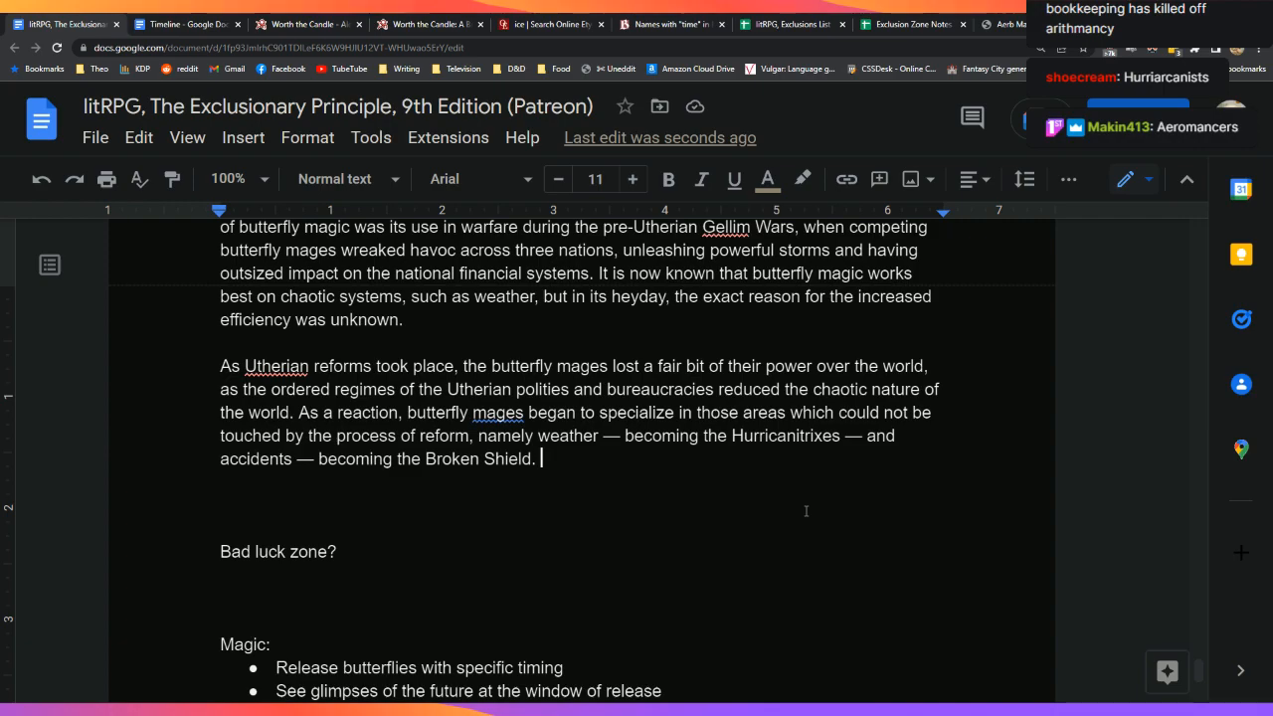
# Step: Continue the paragraph with "These specializations had the unintended side effect of increasing the depth of"
pyautogui.write('These specializations had the unintended side effect of ')
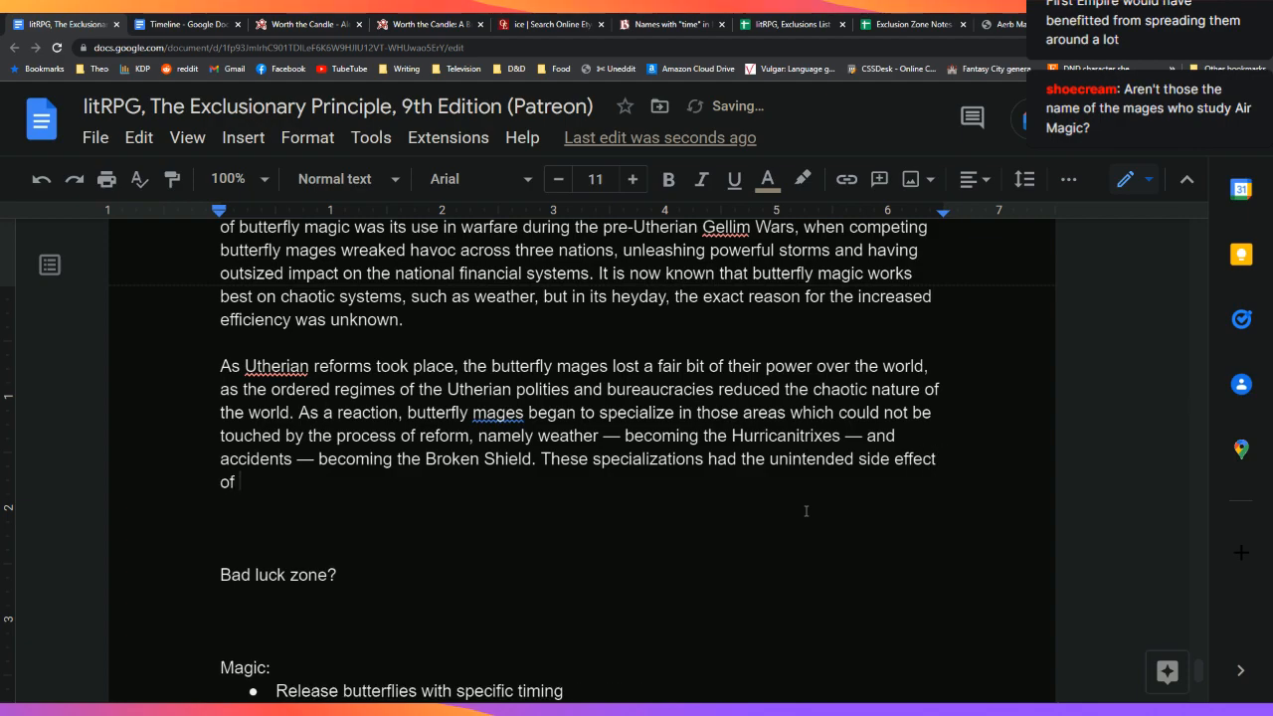
pyautogui.write('increasing the depth of')
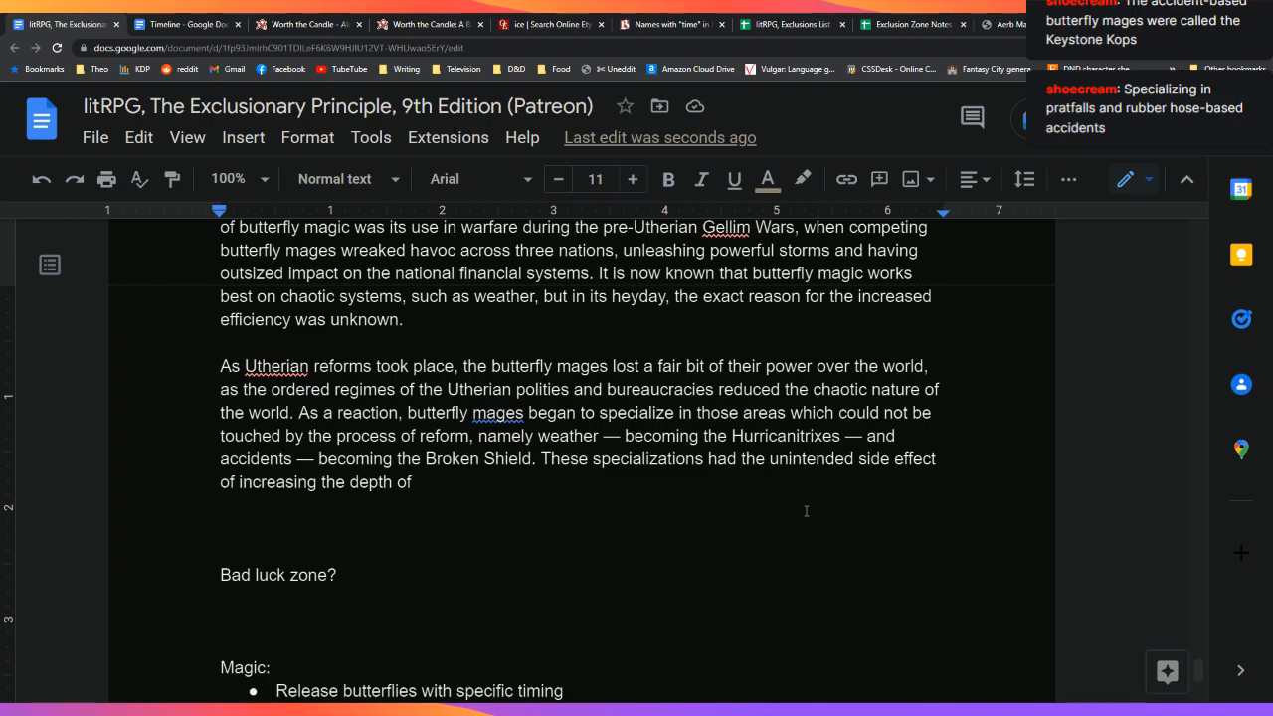
# Step: Add the chain note "Pathists > Butterfly mages >" below the unfinished paragraph, separated by blank lines
pyautogui.press('Return')
pyautogui.press('Return')
pyautogui.press('Return')
pyautogui.write('Pathists > ')
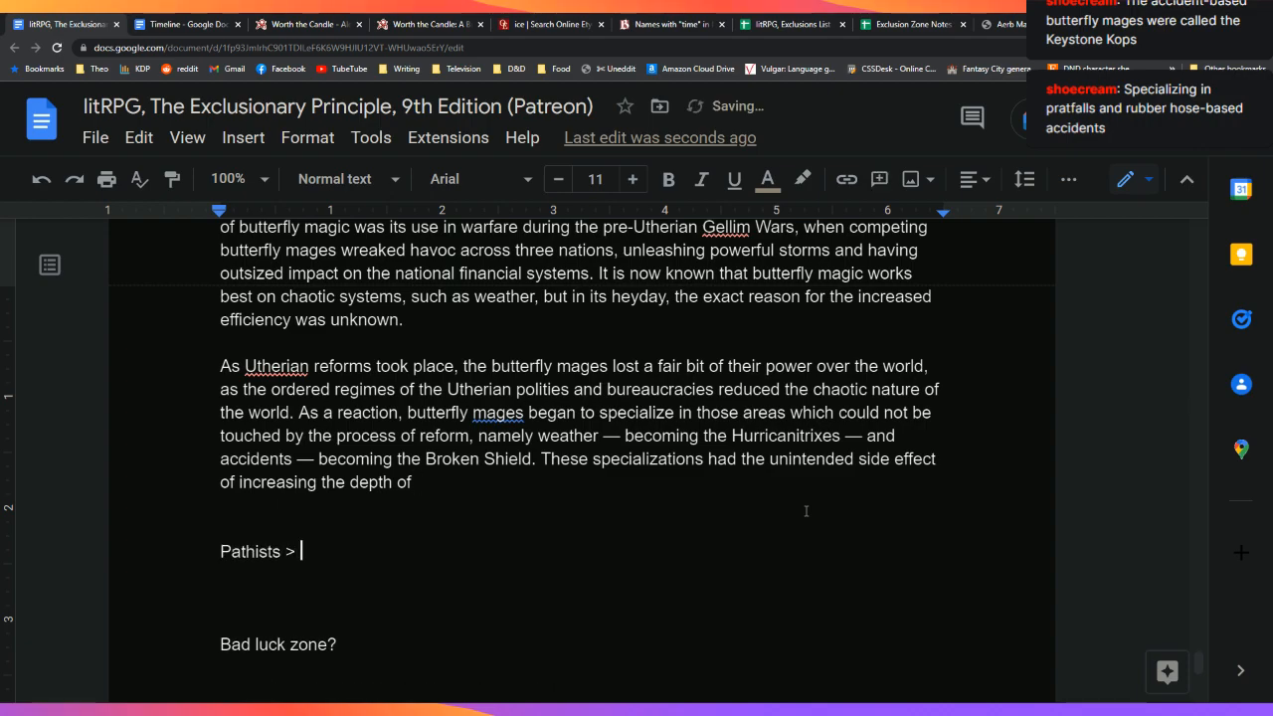
pyautogui.write('Butter')
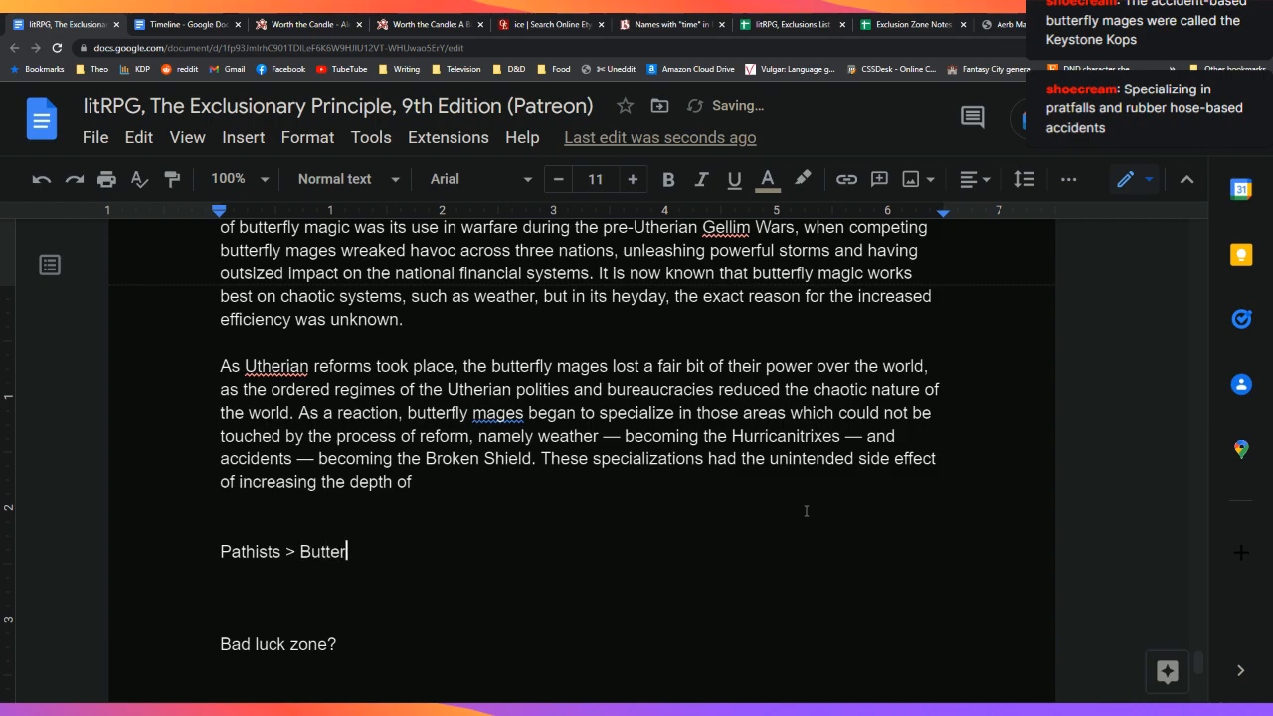
pyautogui.write('fly mages >')
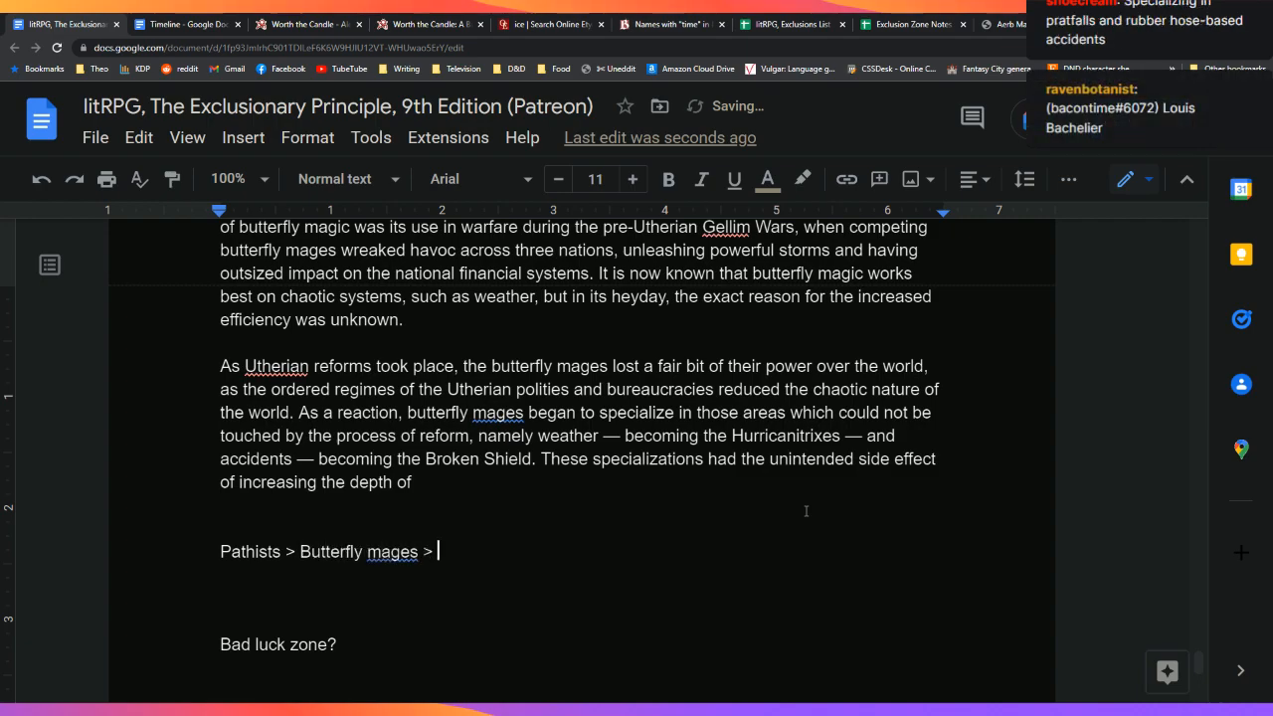
# Step: Insert "Infinite Library >" at the start of the chain note, before "Pathists"
pyautogui.press('Up')
pyautogui.press('Down')
pyautogui.write('Lib')
pyautogui.press('BackSpace')
pyautogui.press('BackSpace')
pyautogui.press('BackSpace')
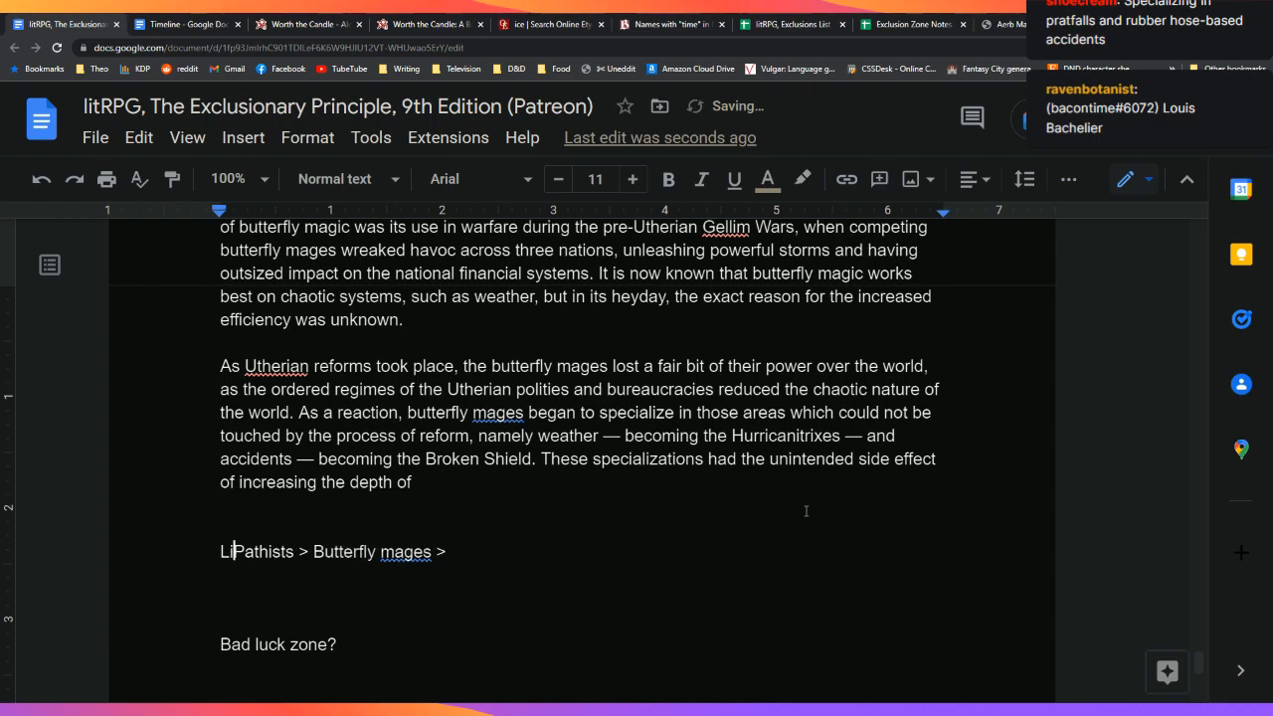
pyautogui.write('Infinite ')
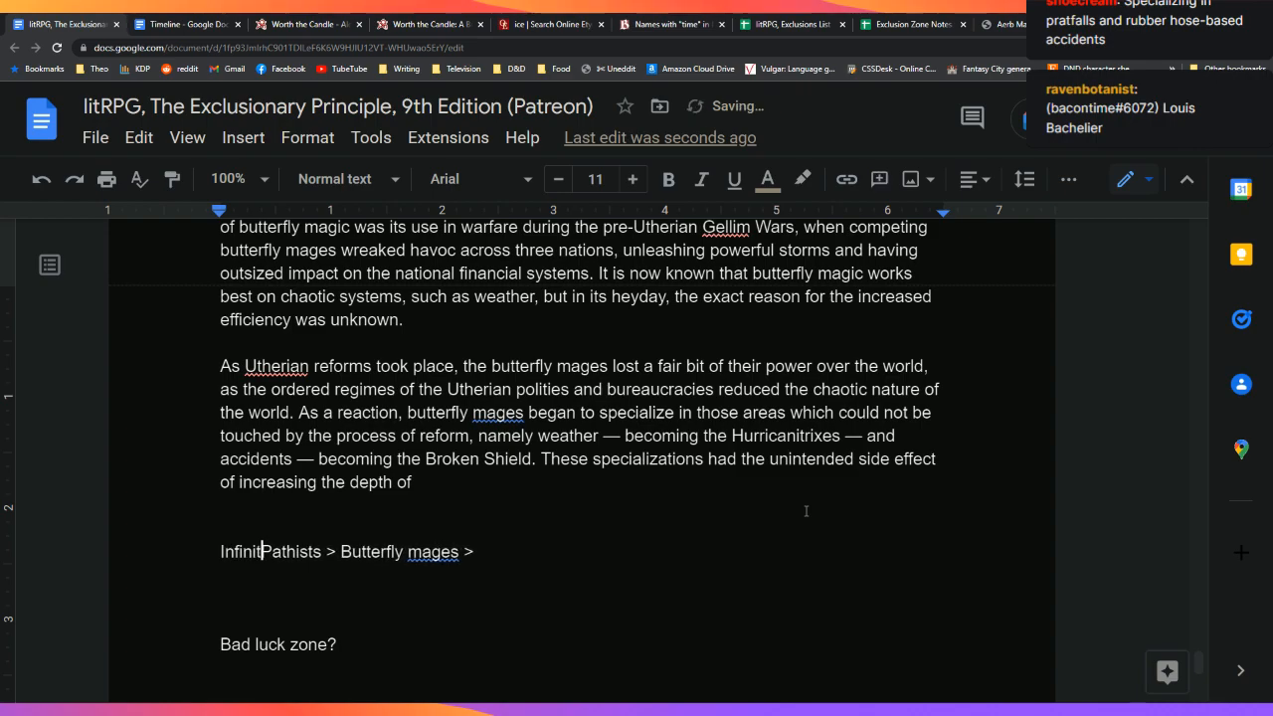
pyautogui.write('Library >')
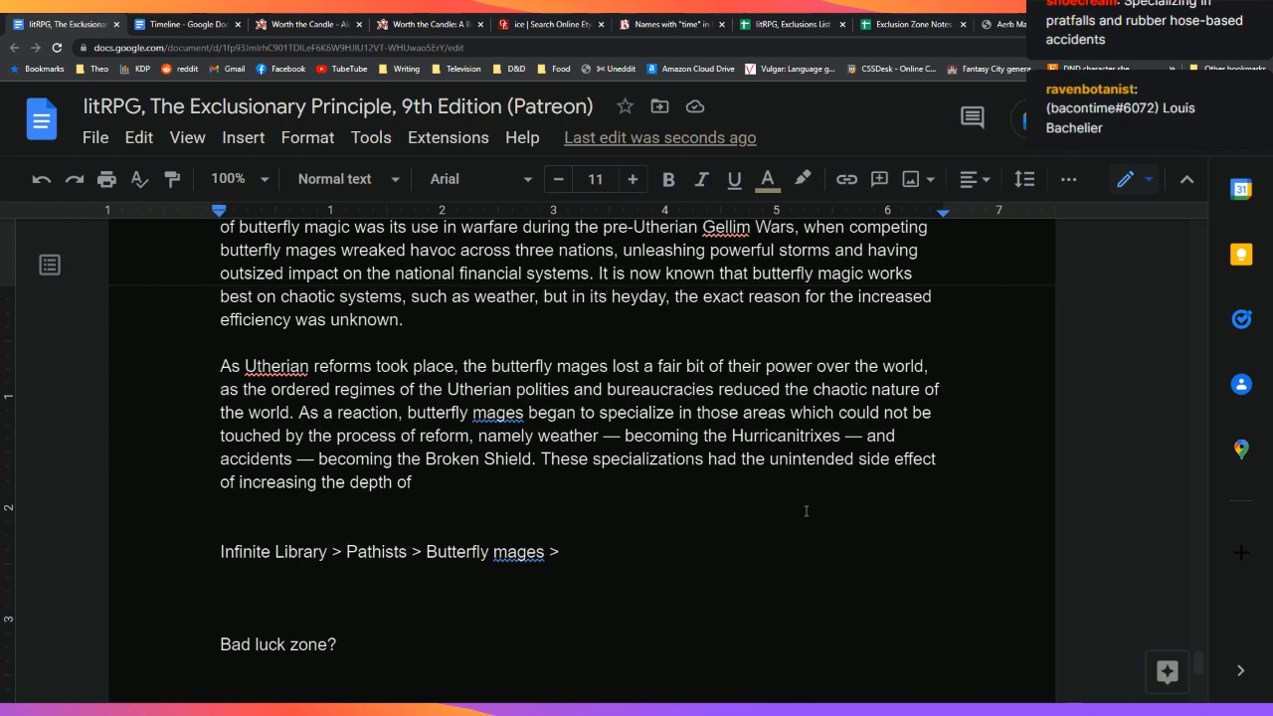
# Step: Try removing "Infinite Library >" from the start of the chain note, and undo the deletion
pyautogui.press('BackSpace')
pyautogui.press('BackSpace')
pyautogui.press('BackSpace')
pyautogui.press('BackSpace')
pyautogui.press('BackSpace')
pyautogui.press('BackSpace')
pyautogui.press('BackSpace')
pyautogui.press('BackSpace')
pyautogui.press('BackSpace')
pyautogui.press('BackSpace')
pyautogui.press('BackSpace')
pyautogui.press('BackSpace')
pyautogui.press('BackSpace')
pyautogui.press('BackSpace')
pyautogui.press('BackSpace')
pyautogui.press('BackSpace')
pyautogui.press('BackSpace')
pyautogui.press('BackSpace')
pyautogui.press('BackSpace')
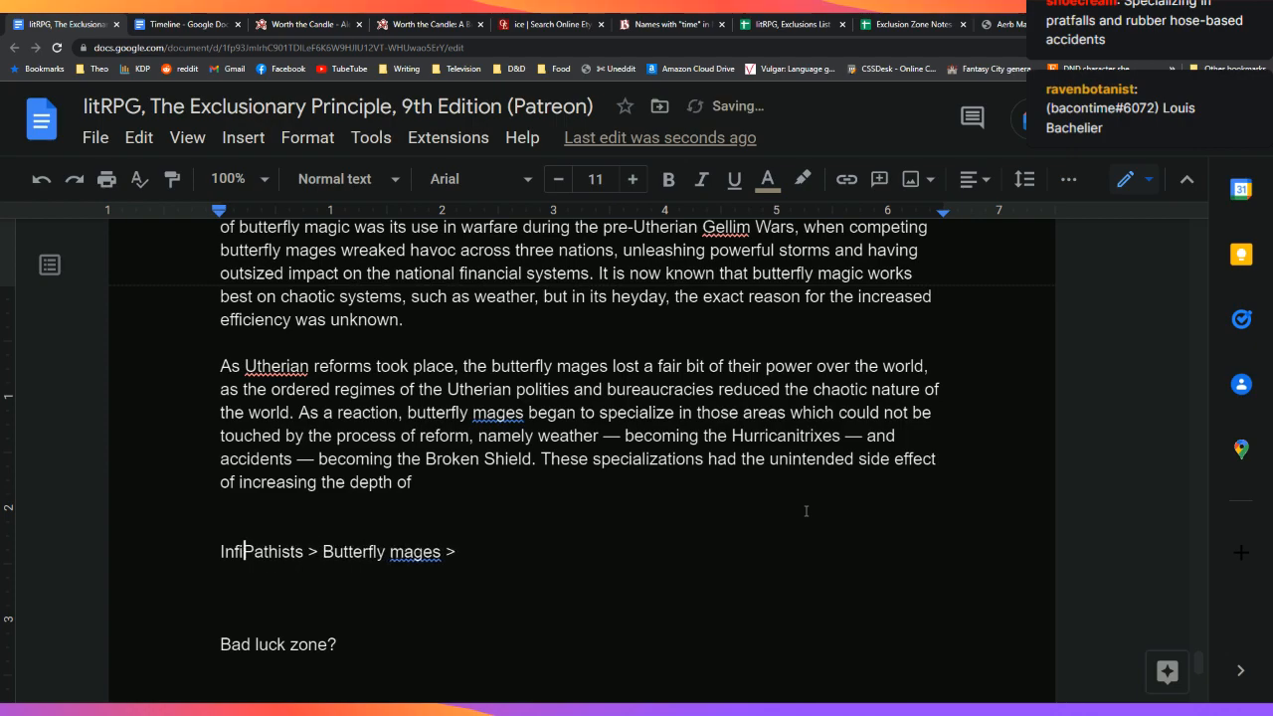
pyautogui.press('Right')
pyautogui.press('Right')
pyautogui.press('Right')
pyautogui.press('Right')
pyautogui.press('Right')
pyautogui.press('Right')
pyautogui.press('Right')
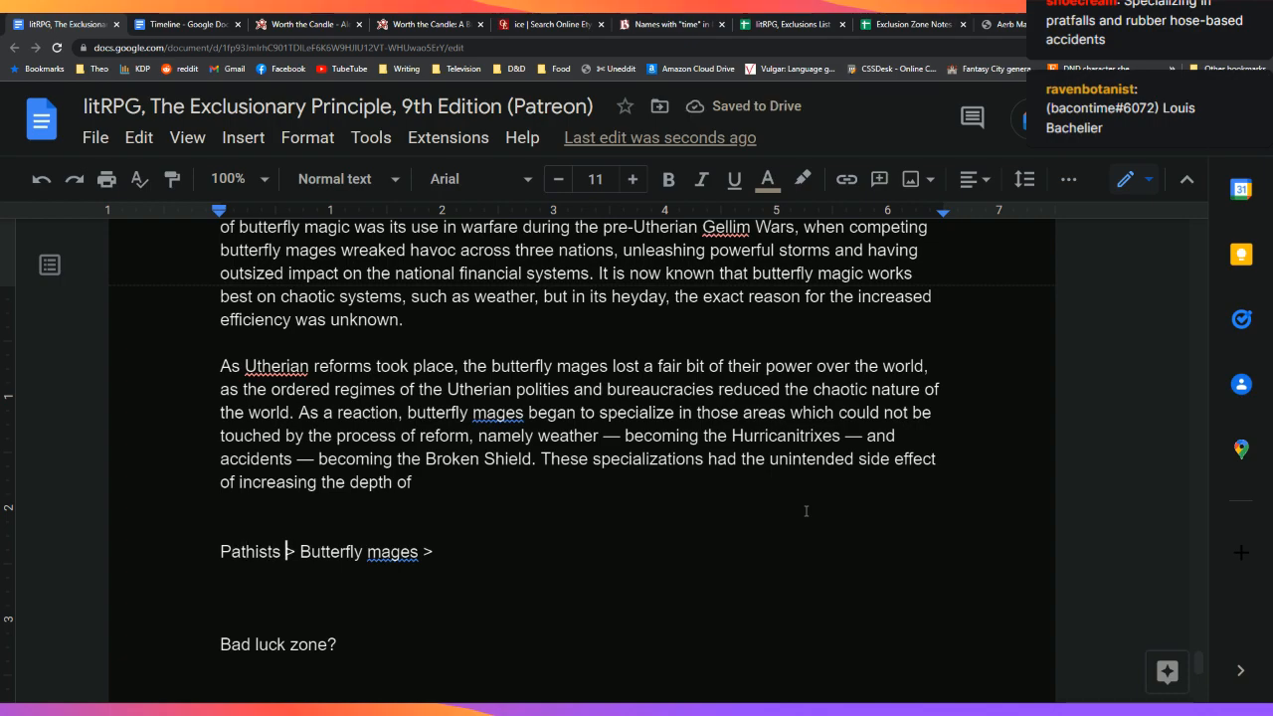
pyautogui.hotkey('ctrl', 'z')
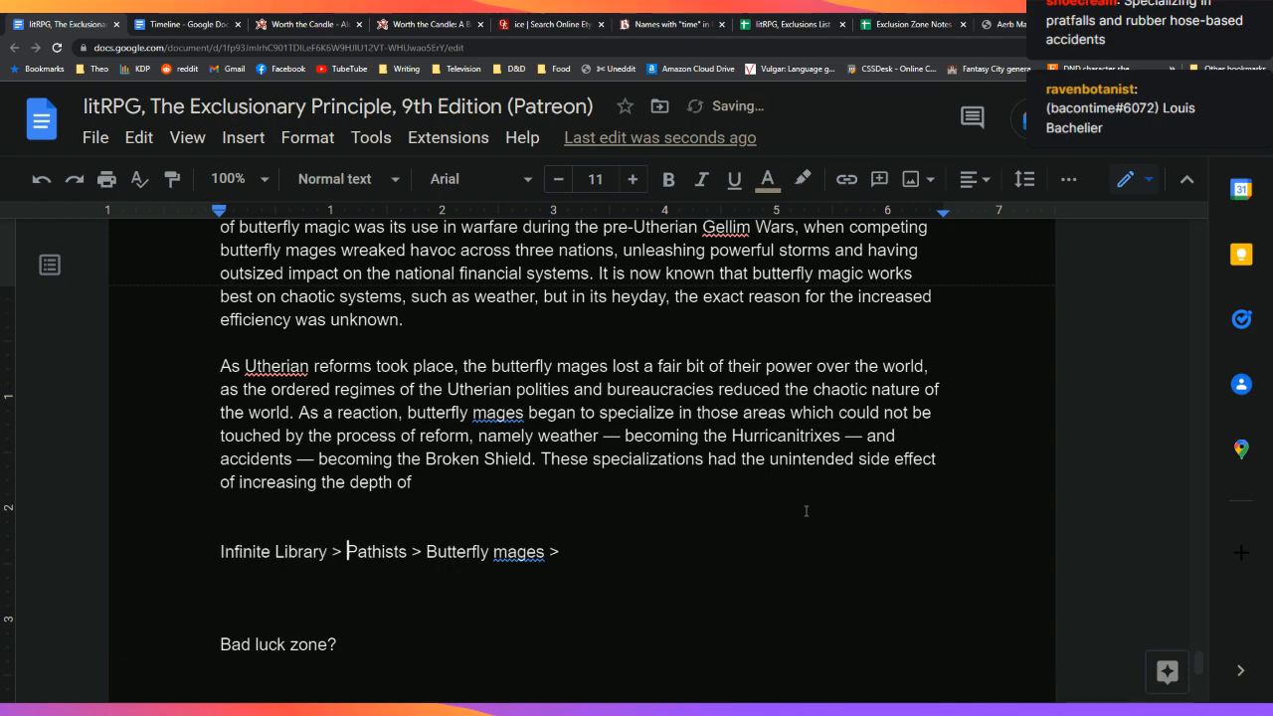
pyautogui.press('Down')
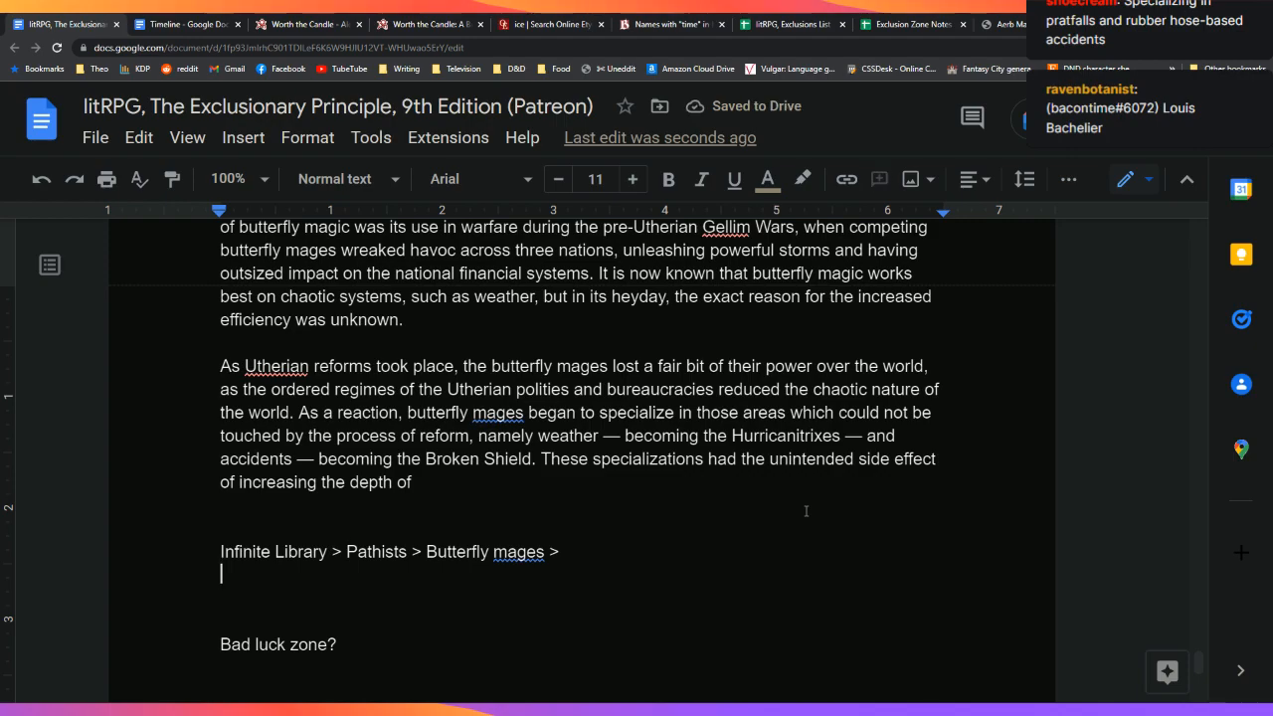
pyautogui.press('Left')
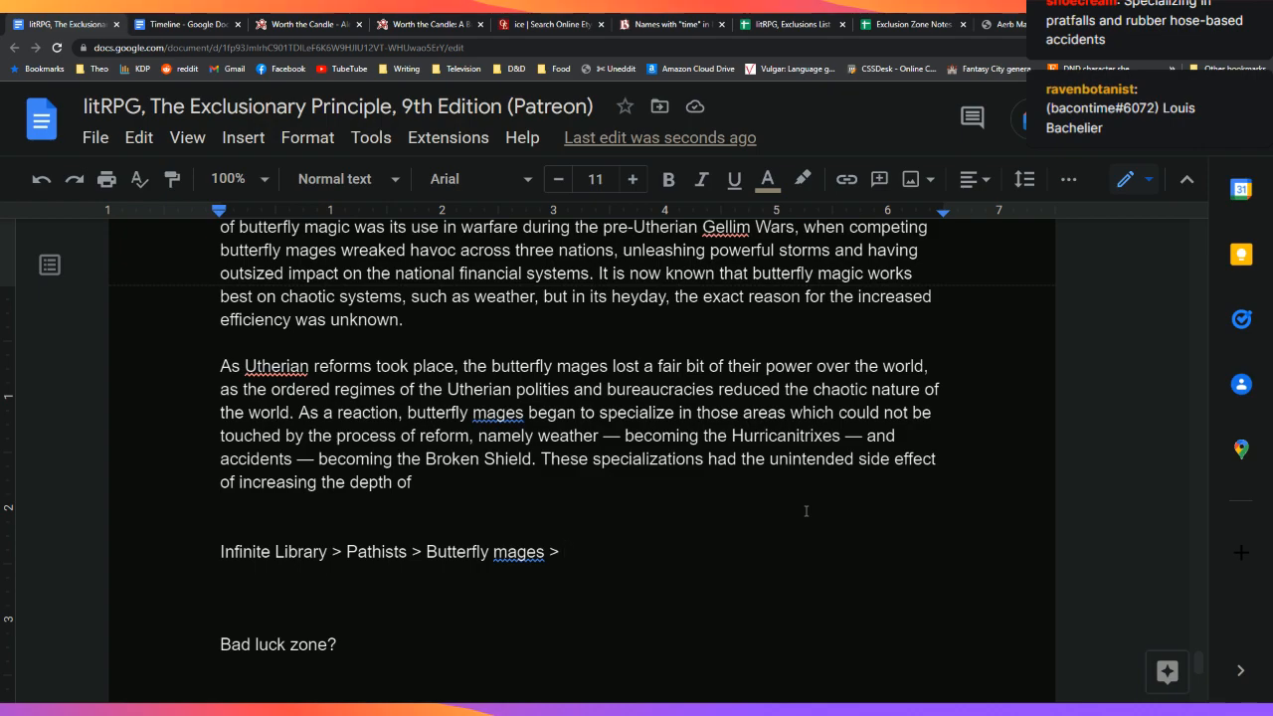
pyautogui.press('Up')
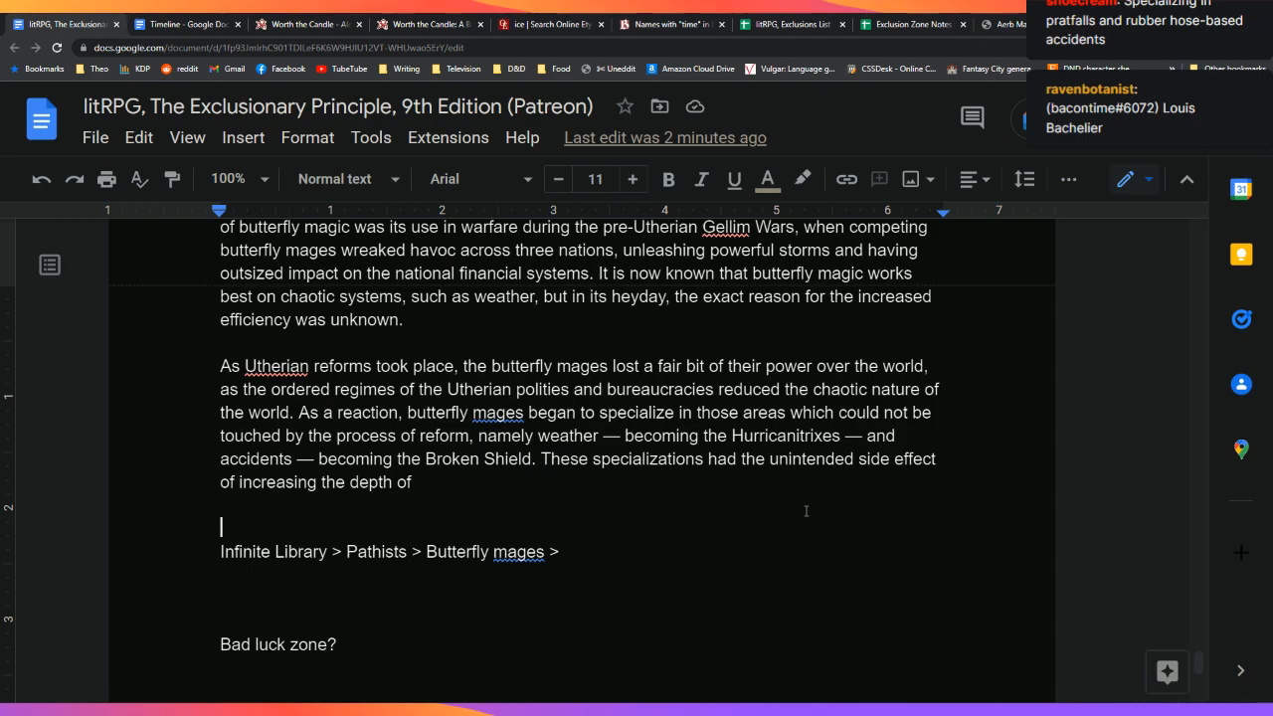
pyautogui.press('Down')
pyautogui.press('End')
pyautogui.hotkey('shift', 'Up')
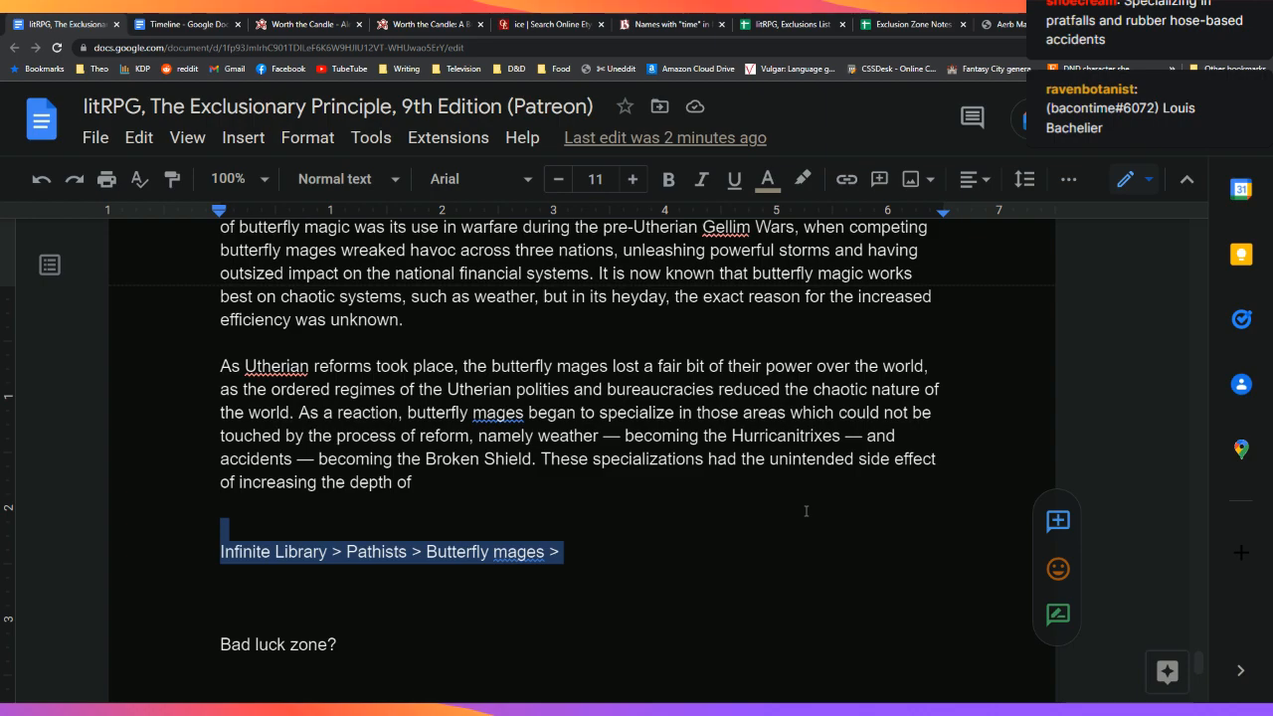
pyautogui.press('Right')
pyautogui.press('Home')
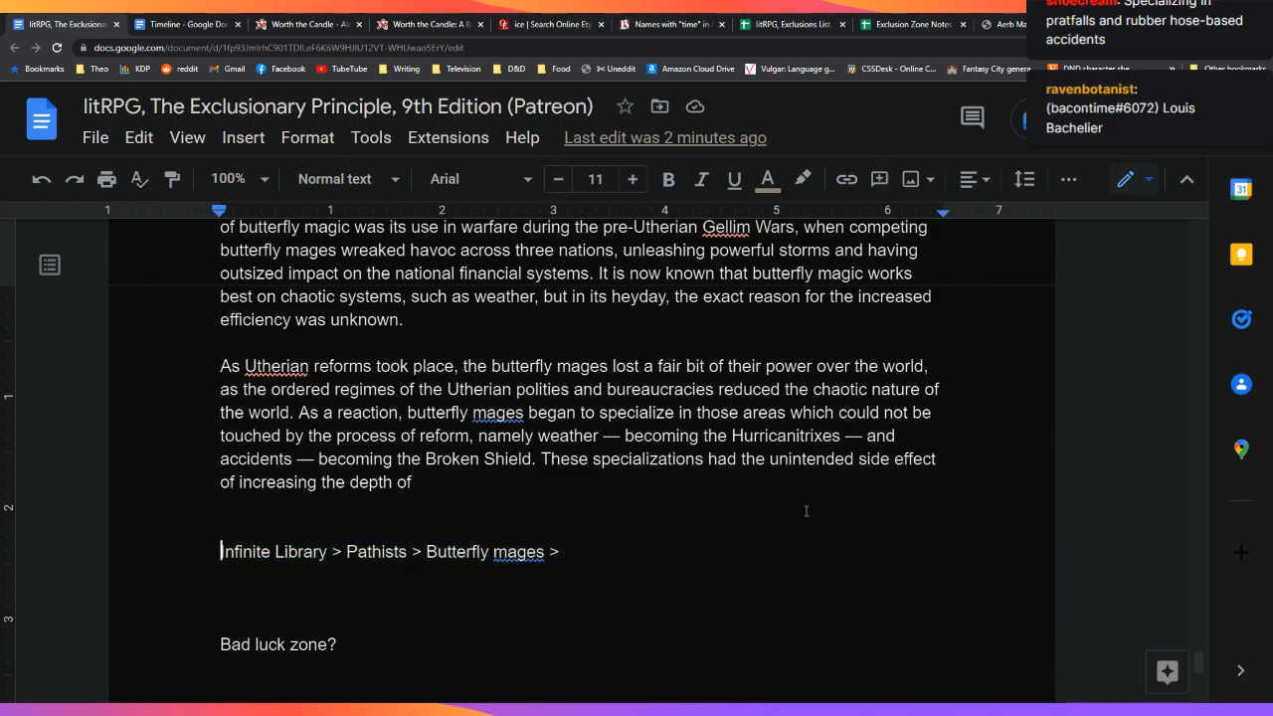
pyautogui.hotkey('shift', 'Right')
pyautogui.hotkey('shift', 'Right')
pyautogui.hotkey('shift', 'Right')
pyautogui.hotkey('shift', 'Right')
pyautogui.hotkey('shift', 'Right')
pyautogui.hotkey('shift', 'Right')
pyautogui.hotkey('shift', 'Right')
pyautogui.hotkey('shift', 'Right')
pyautogui.hotkey('shift', 'Right')
pyautogui.hotkey('shift', 'Right')
pyautogui.hotkey('shift', 'Right')
pyautogui.hotkey('shift', 'Right')
pyautogui.hotkey('shift', 'Right')
pyautogui.hotkey('shift', 'Right')
pyautogui.hotkey('shift', 'Right')
pyautogui.hotkey('shift', 'Right')
pyautogui.hotkey('shift', 'Right')
pyautogui.hotkey('shift', 'Right')
pyautogui.hotkey('shift', 'Right')
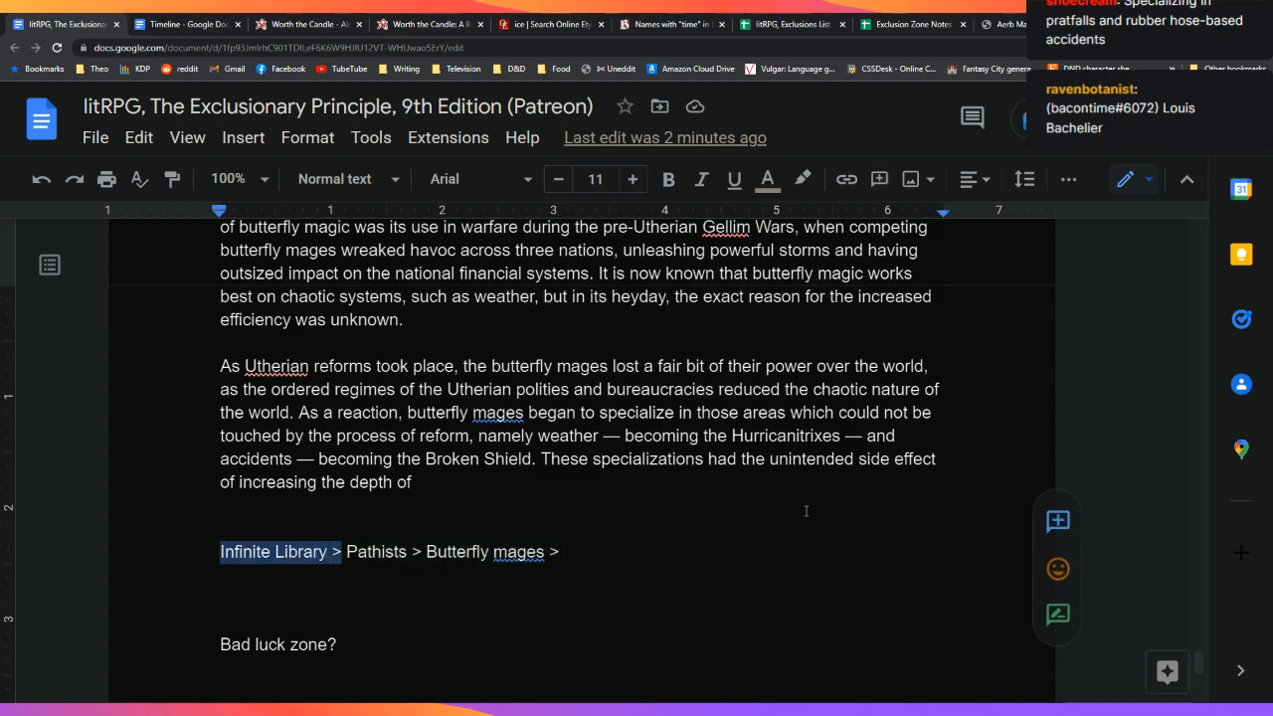
pyautogui.hotkey('shift', 'Right')
# Step: Add the note "Maybe: priority, loopholes, accounting, etc." between the chain note and "Bad luck zone?"
pyautogui.press('Down')
pyautogui.press('Down')
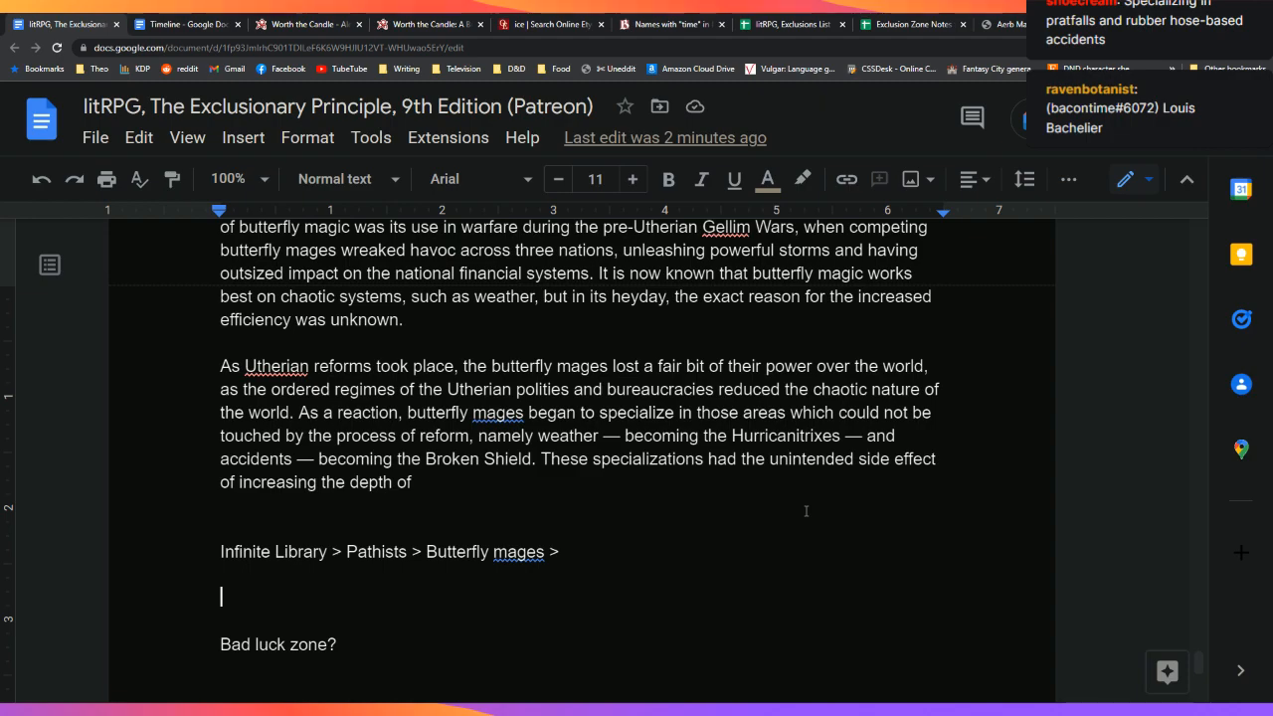
pyautogui.write('Maybe: pri')
pyautogui.write('ority s')
pyautogui.write('y')
pyautogui.press('BackSpace')
pyautogui.press('BackSpace')
pyautogui.press('BackSpace')
pyautogui.write('. I')
pyautogui.press('BackSpace')
pyautogui.press('BackSpace')
pyautogui.press('BackSpace')
pyautogui.write(', loopholes, accounting, ')
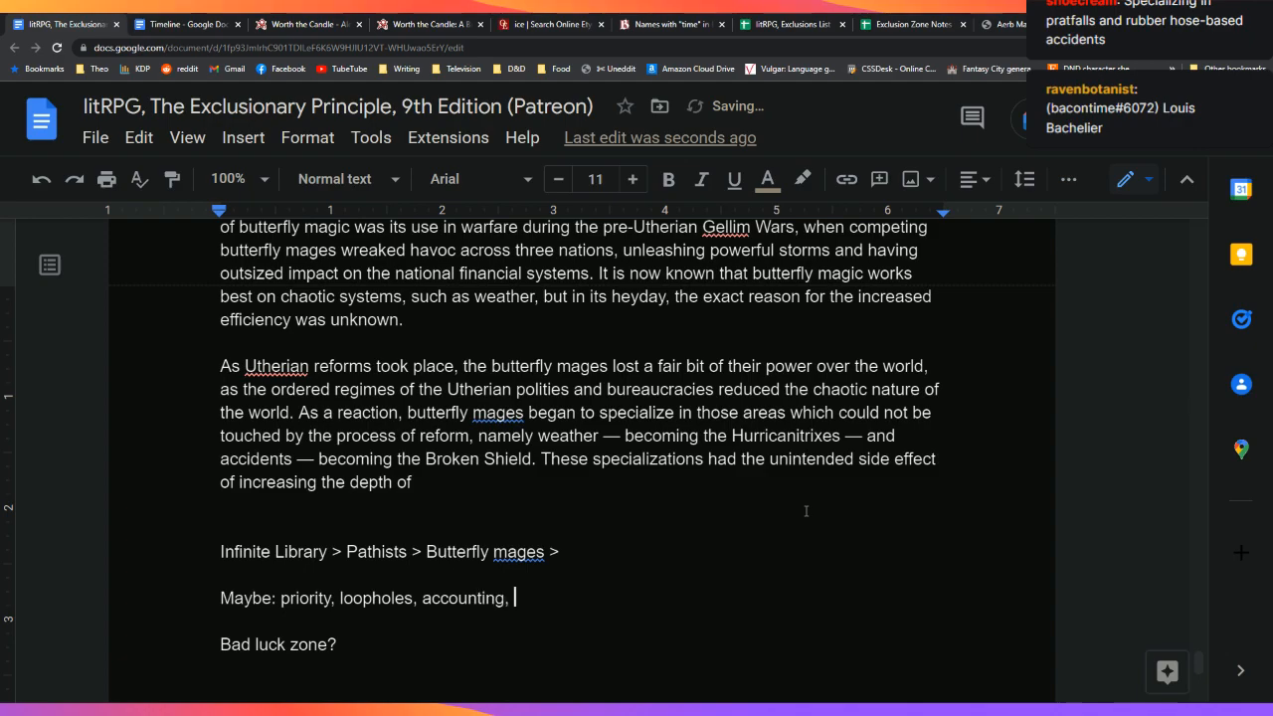
pyautogui.write('etc.')
# Step: Move the "Infinite Library > Pathists > Butterfly mages >" chain to the end of the "Maybe" line
pyautogui.press('Up')
pyautogui.hotkey('shift', 'Up')
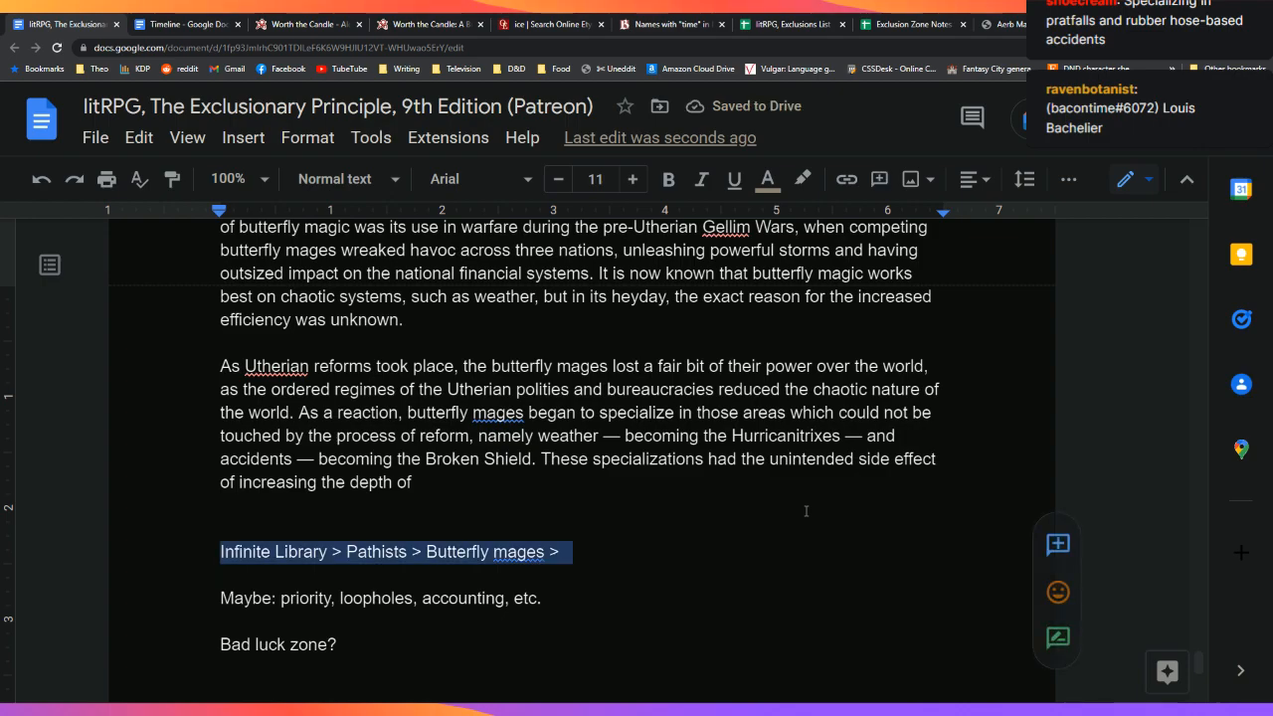
pyautogui.hotkey('ctrl', 'x')
pyautogui.press('Down')
pyautogui.press('End')
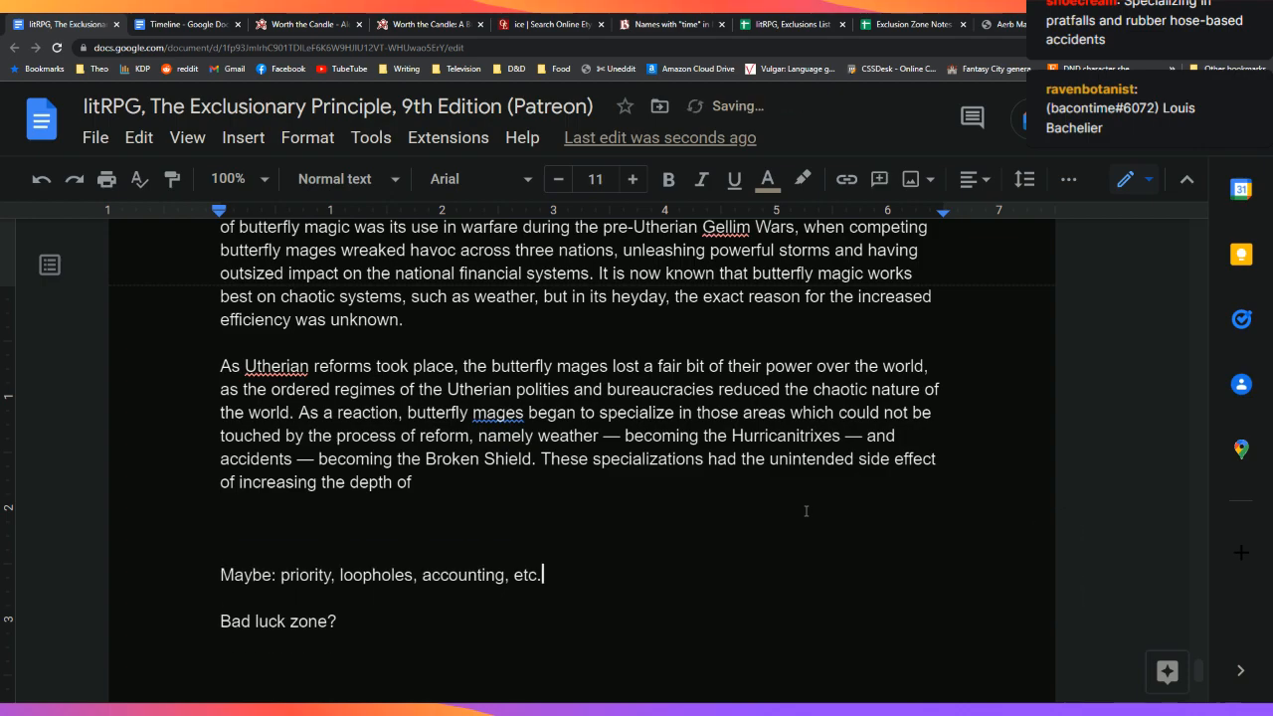
pyautogui.hotkey('ctrl', 'v')
pyautogui.press('BackSpace')
pyautogui.press('Up')
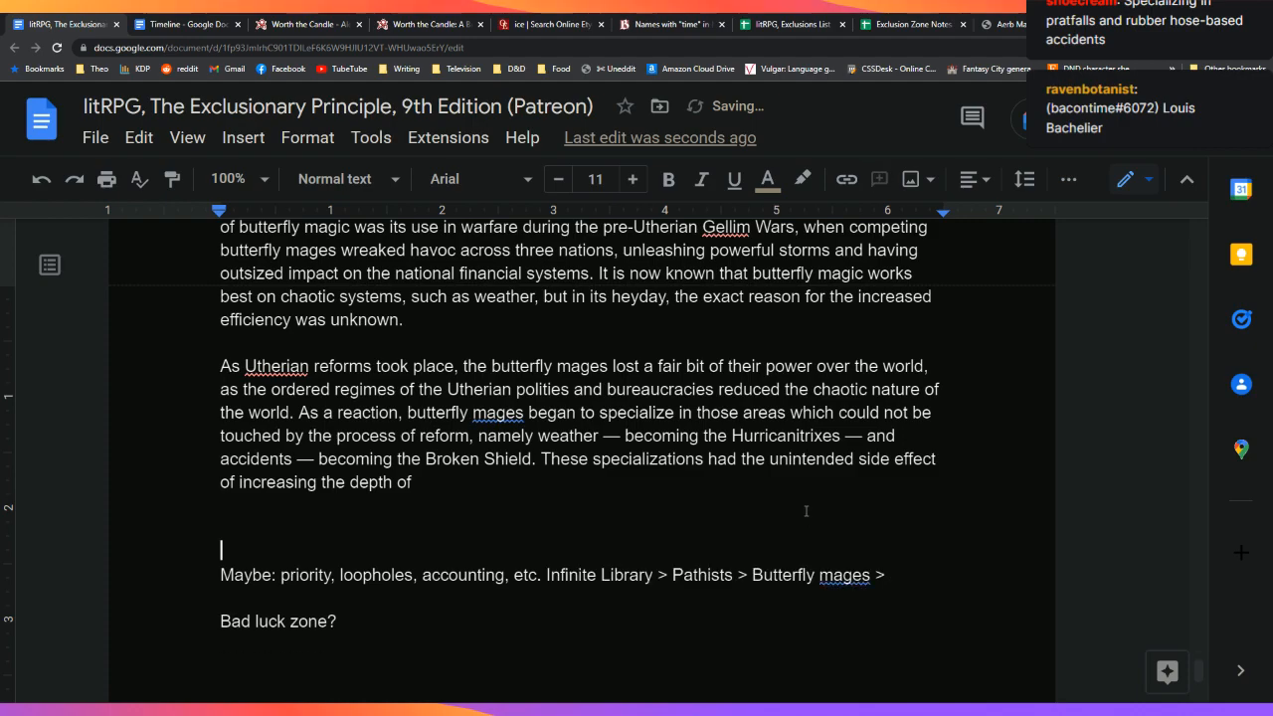
# Step: Extend the chain note after "Butterfly mages >" with "water magic > physics"
pyautogui.press('Down')
pyautogui.press('Down')
pyautogui.press('BackSpace')
pyautogui.write('wher')
pyautogui.press('BackSpace')
pyautogui.press('BackSpace')
pyautogui.press('BackSpace')
pyautogui.write('ater magic')
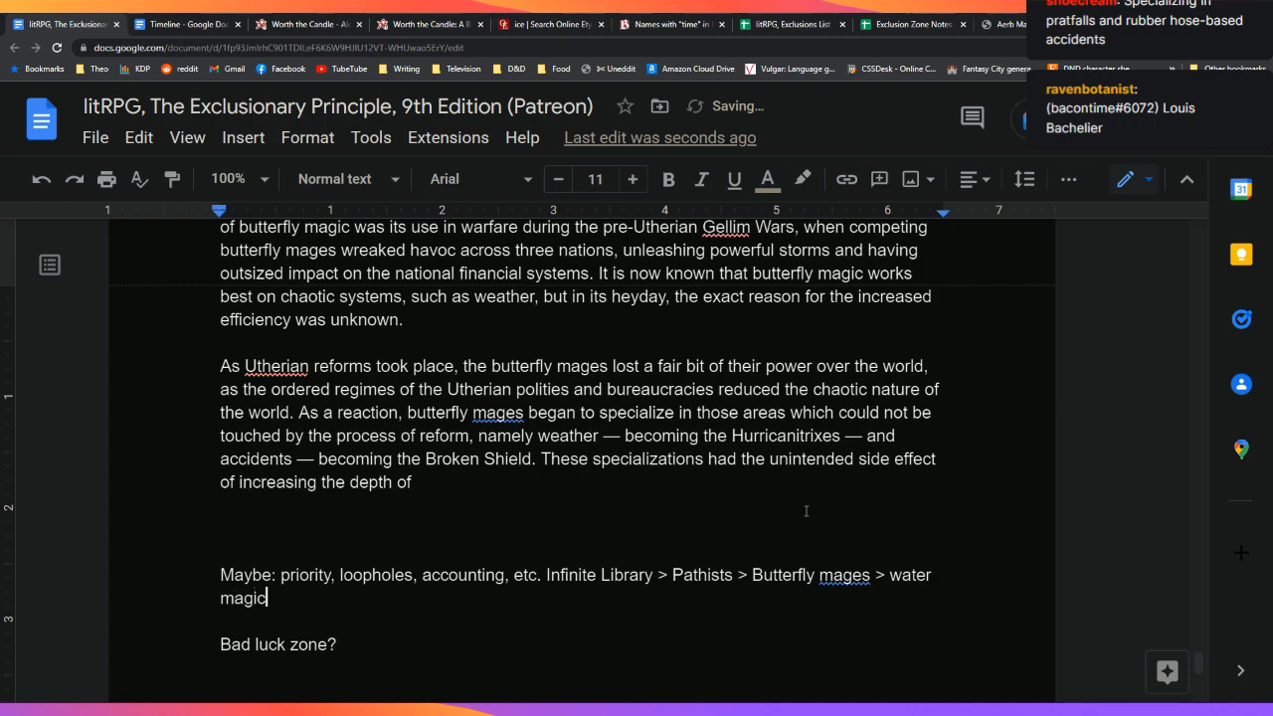
pyautogui.write(' > physics')
pyautogui.press('Up')
pyautogui.press('Up')
pyautogui.press('Up')
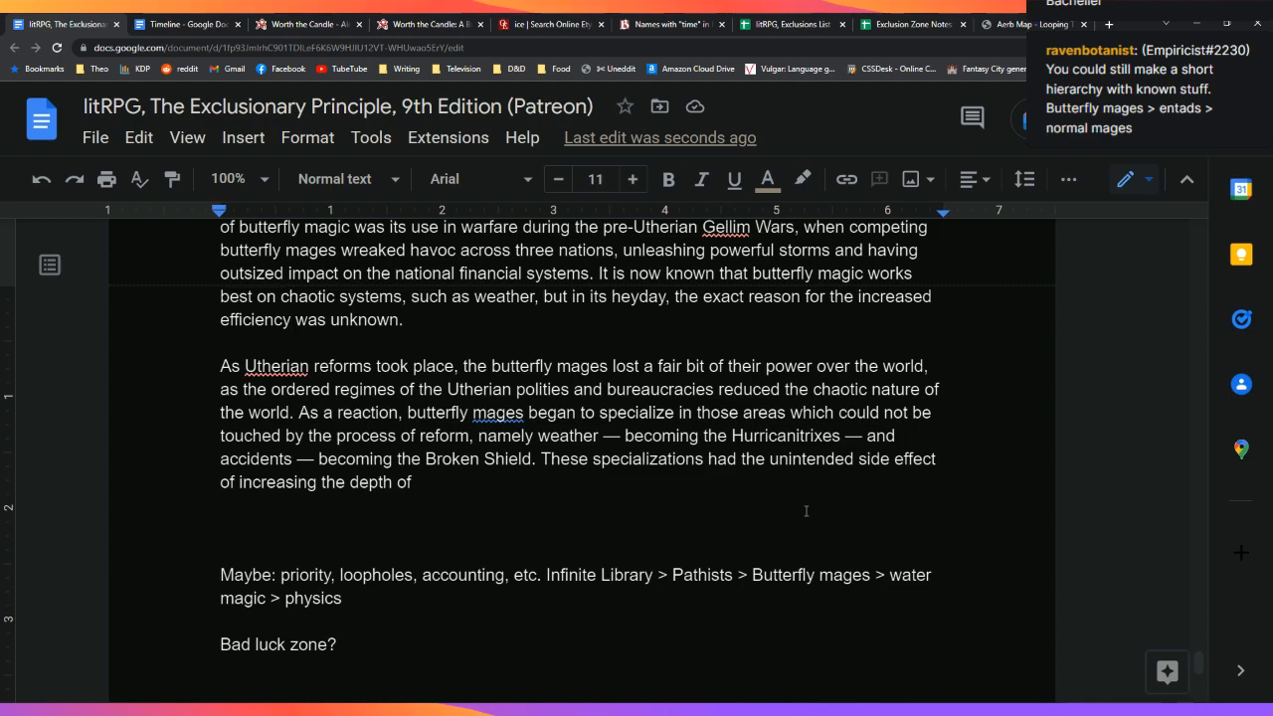
# Step: Reread the Papillon entry from its Name line through the History paragraphs to the brainstorming notes below
pyautogui.press('Down')
pyautogui.press('Down')
pyautogui.press('Down')
pyautogui.press('Down')
pyautogui.press('Left')
pyautogui.press('Down')
pyautogui.press('Up')
pyautogui.press('Up')
pyautogui.press('Up')
pyautogui.press('Down')
pyautogui.press('Down')
pyautogui.press('Up')
pyautogui.press('Up')
pyautogui.press('Up')
pyautogui.press('Up')
pyautogui.press('Up')
pyautogui.press('Up')
pyautogui.press('Up')
pyautogui.press('Up')
pyautogui.press('Up')
pyautogui.press('Up')
pyautogui.press('Up')
pyautogui.press('Up')
pyautogui.press('Up')
pyautogui.press('Up')
pyautogui.press('Up')
pyautogui.press('Up')
pyautogui.press('Up')
pyautogui.press('Up')
pyautogui.press('Up')
pyautogui.press('Up')
pyautogui.press('Up')
pyautogui.press('Down')
pyautogui.press('Down')
pyautogui.press('Down')
pyautogui.press('Down')
pyautogui.press('Down')
pyautogui.press('Down')
pyautogui.press('Down')
pyautogui.press('Down')
pyautogui.press('Down')
pyautogui.press('Down')
pyautogui.press('Down')
pyautogui.press('Down')
pyautogui.press('Down')
pyautogui.press('Down')
pyautogui.press('Down')
pyautogui.press('Down')
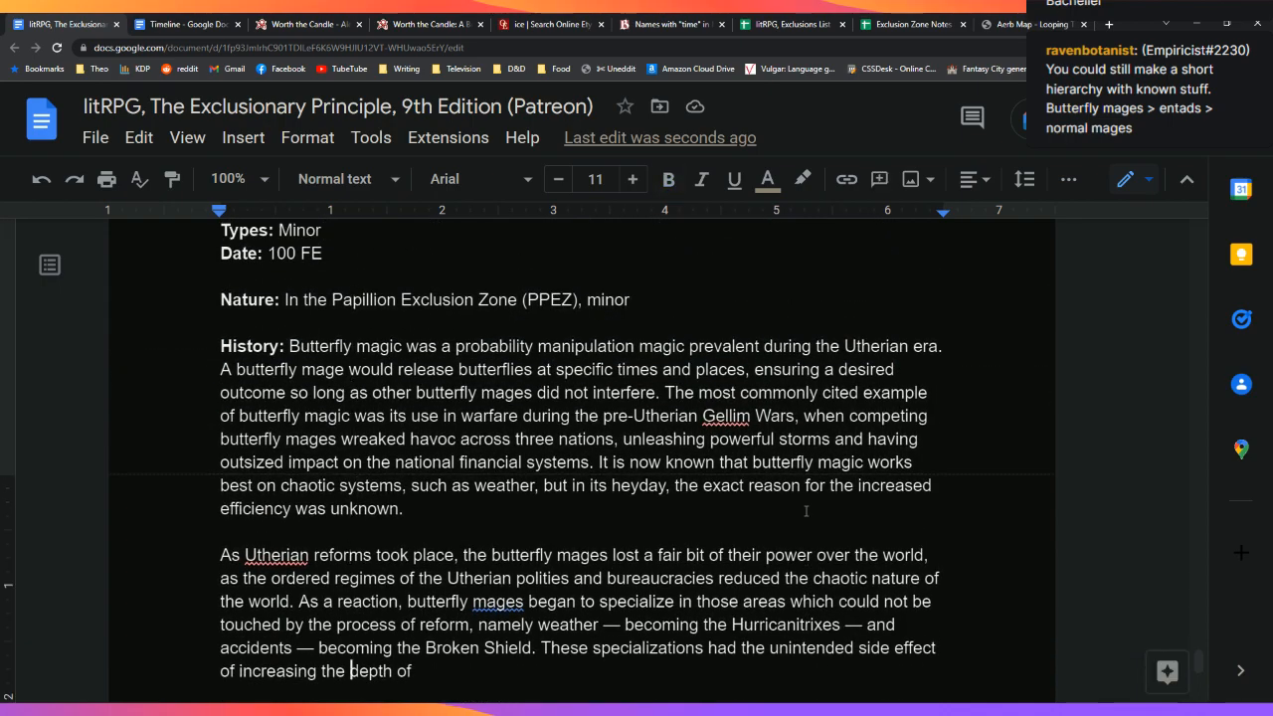
pyautogui.press('Down')
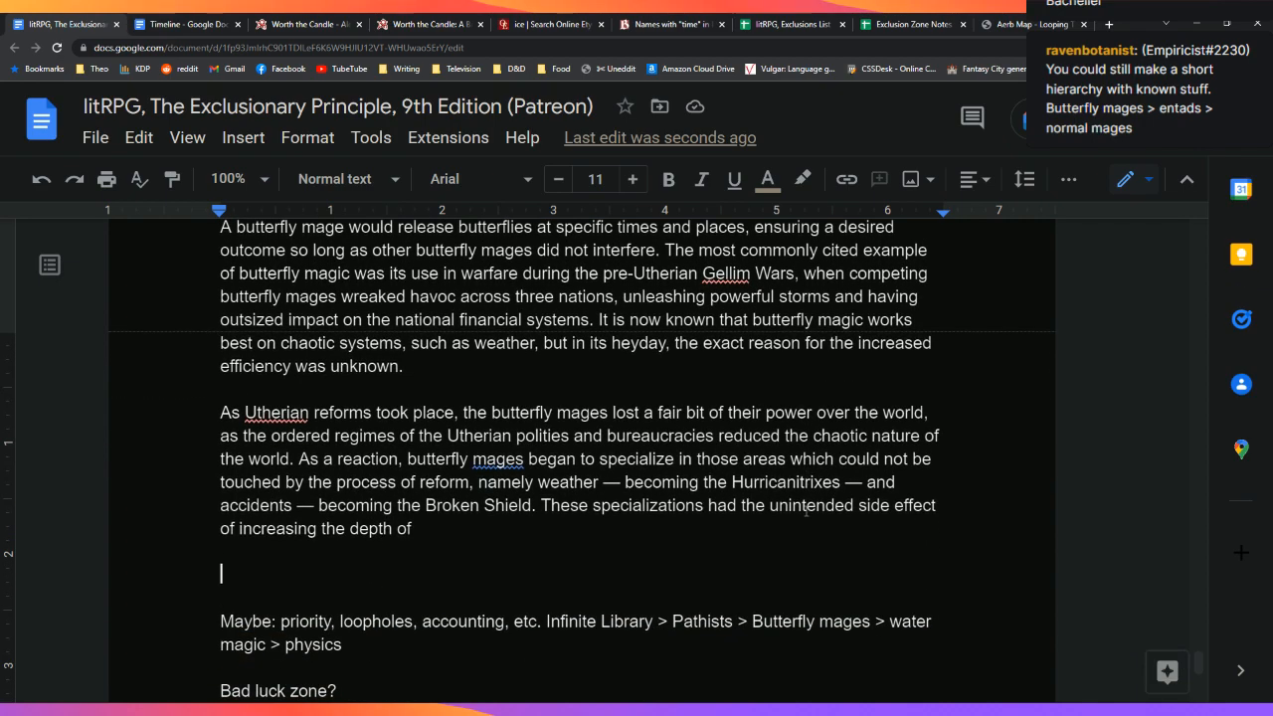
pyautogui.press('Left')
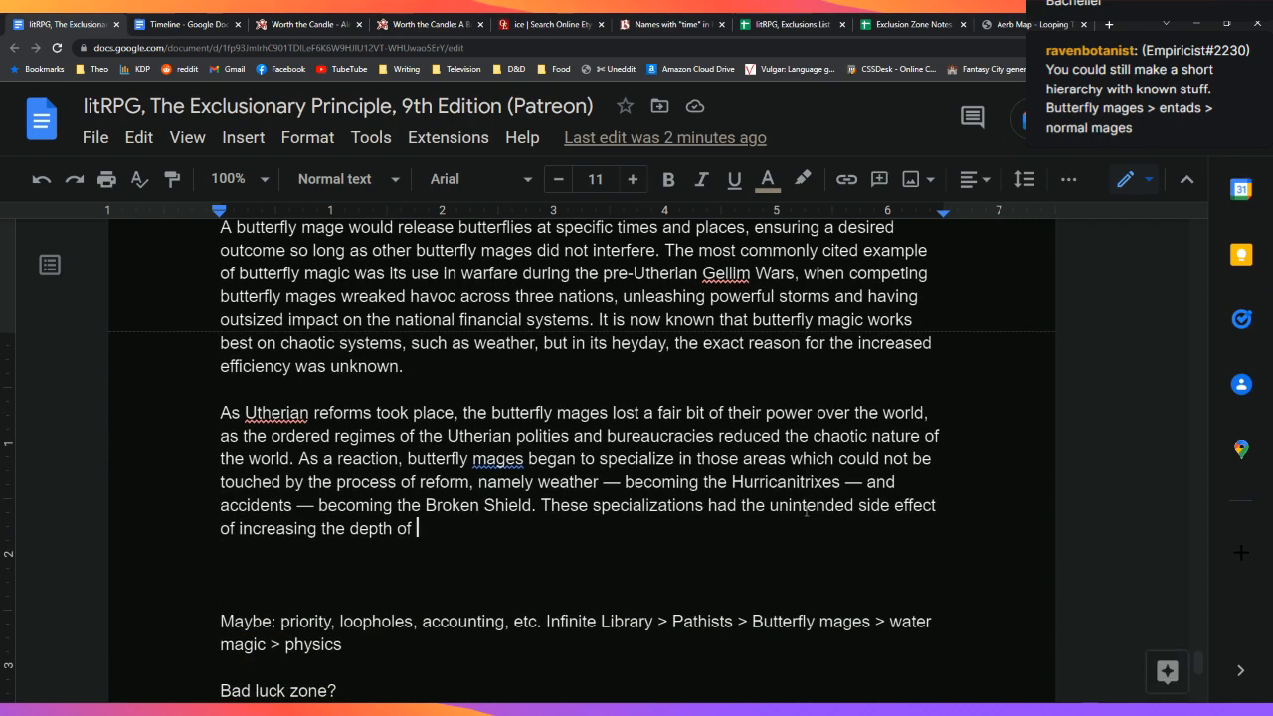
pyautogui.press('Down')
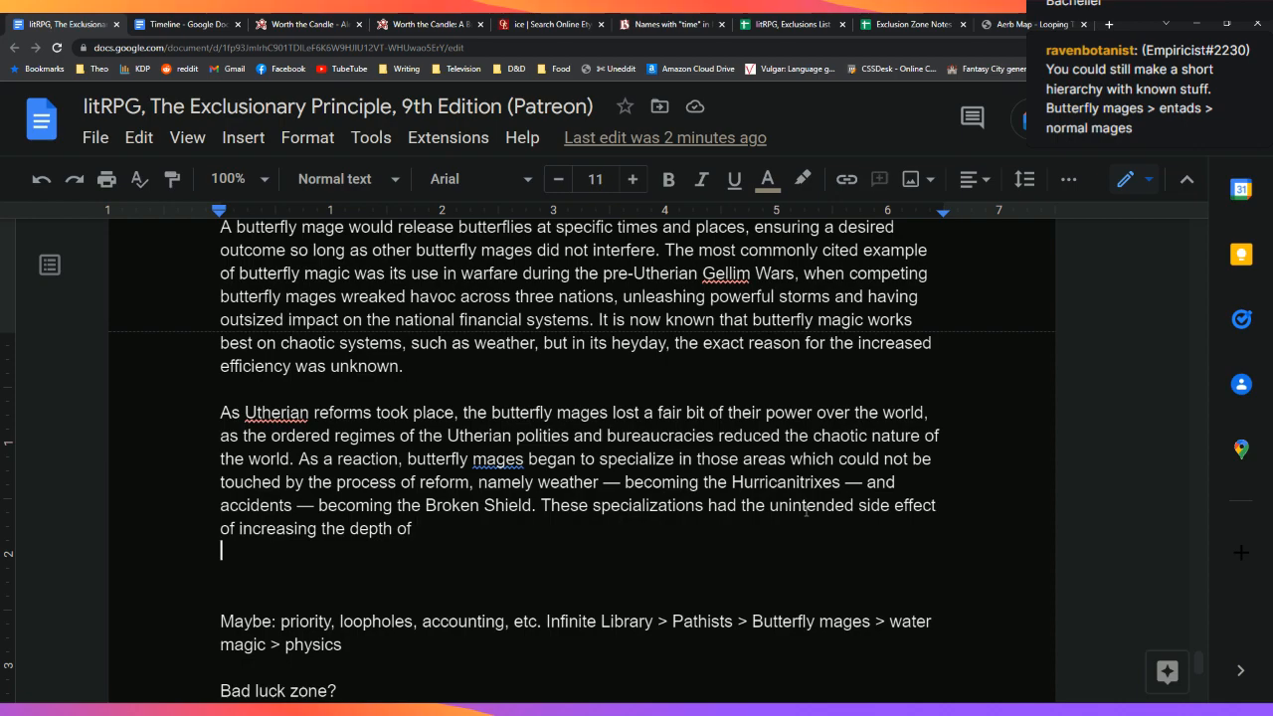
pyautogui.press('Left')
pyautogui.press('Up')
pyautogui.press('Up')
pyautogui.press('Up')
pyautogui.press('Up')
pyautogui.press('Up')
pyautogui.press('Up')
pyautogui.press('Up')
pyautogui.press('Up')
pyautogui.press('Up')
pyautogui.press('Up')
pyautogui.press('Up')
pyautogui.press('Up')
pyautogui.press('Up')
pyautogui.press('Up')
pyautogui.press('Up')
pyautogui.press('Up')
pyautogui.press('Up')
pyautogui.press('Up')
pyautogui.press('Up')
pyautogui.press('Down')
pyautogui.press('Down')
pyautogui.press('Down')
pyautogui.press('Down')
pyautogui.press('Down')
pyautogui.press('Down')
pyautogui.press('Down')
pyautogui.press('Down')
pyautogui.press('Down')
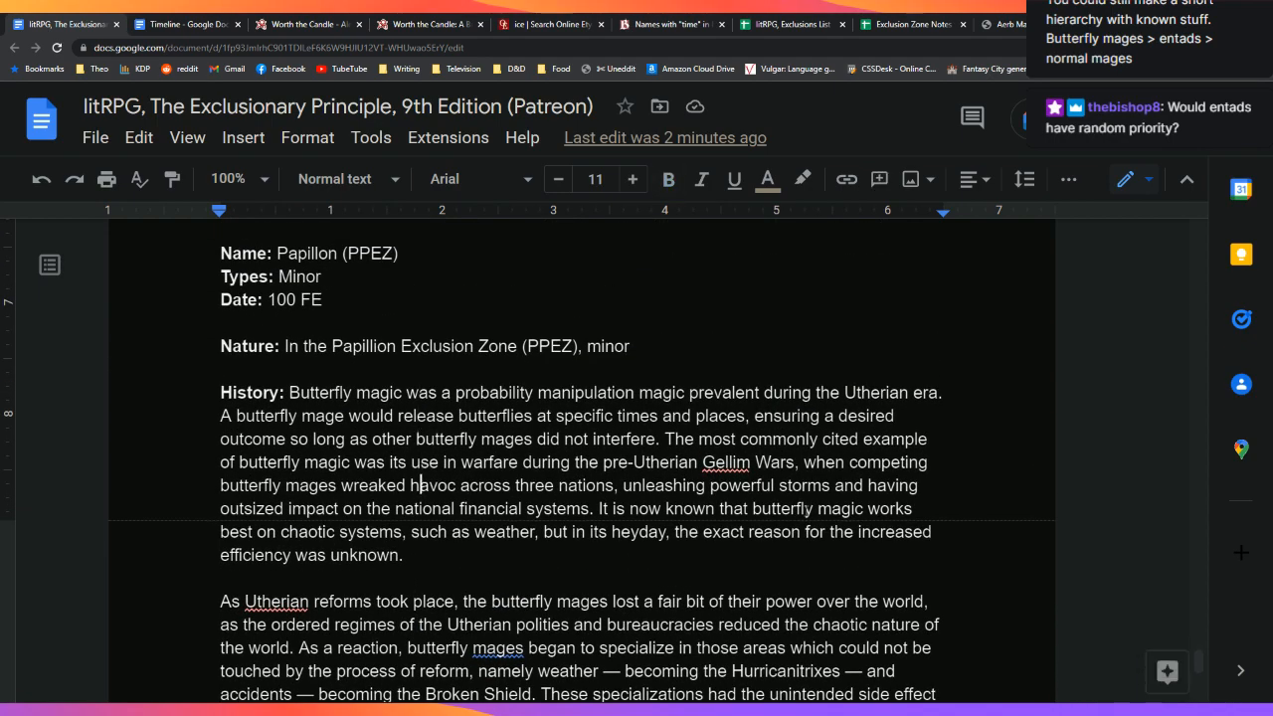
pyautogui.press('Down')
pyautogui.press('Down')
pyautogui.press('Down')
pyautogui.press('Down')
pyautogui.press('Down')
pyautogui.press('Down')
pyautogui.press('Down')
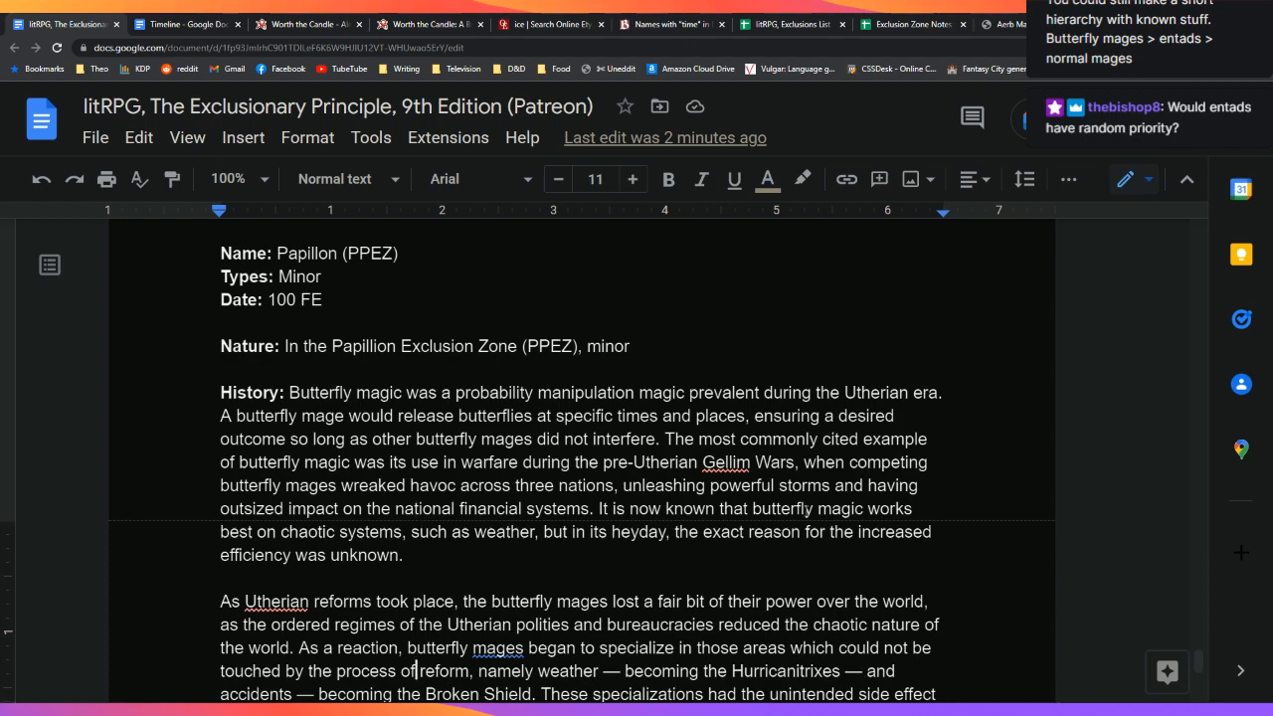
pyautogui.press('Down')
pyautogui.press('Down')
pyautogui.press('Down')
pyautogui.press('Down')
pyautogui.press('Down')
pyautogui.press('Down')
pyautogui.press('Down')
pyautogui.press('Down')
pyautogui.press('Down')
# Step: Continue the sentence after "depth of" with "understanding for the butterfly mages, as the new groups, largely corresponding over"
pyautogui.press('Up')
pyautogui.press('Up')
pyautogui.press('Up')
pyautogui.press('Up')
pyautogui.press('Up')
pyautogui.press('Up')
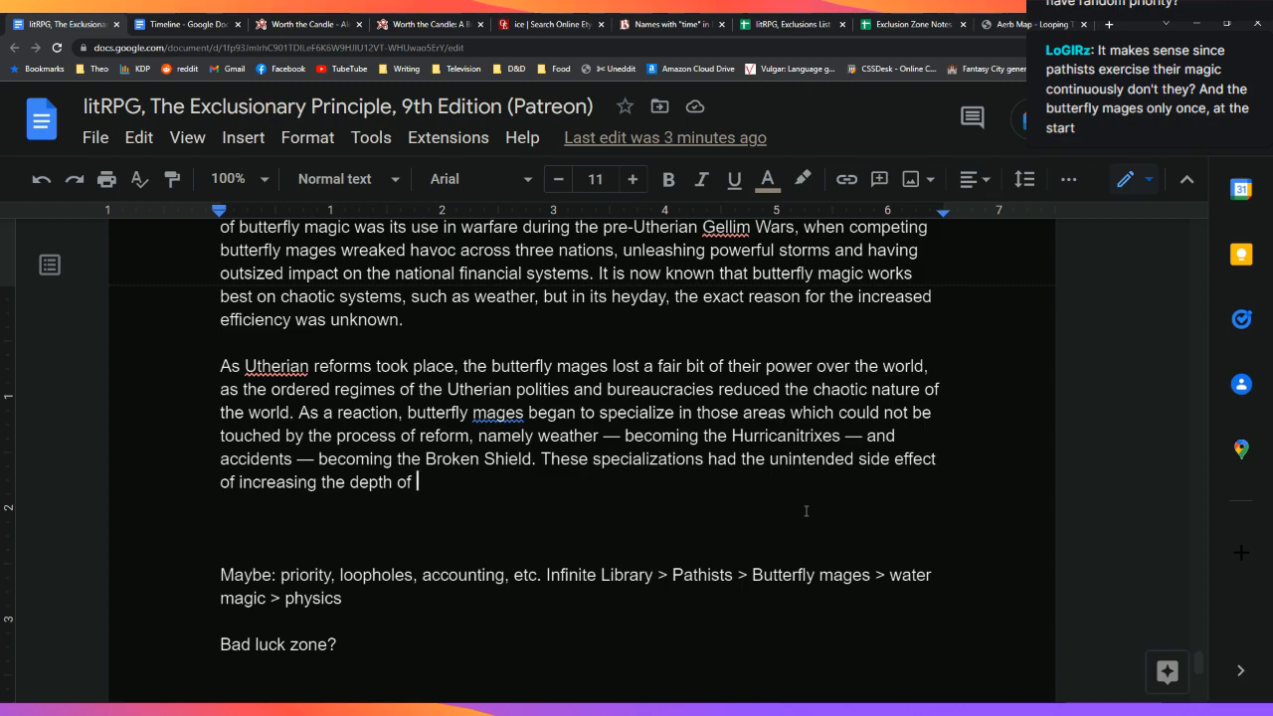
pyautogui.press('BackSpace')
pyautogui.press('BackSpace')
pyautogui.write('f')
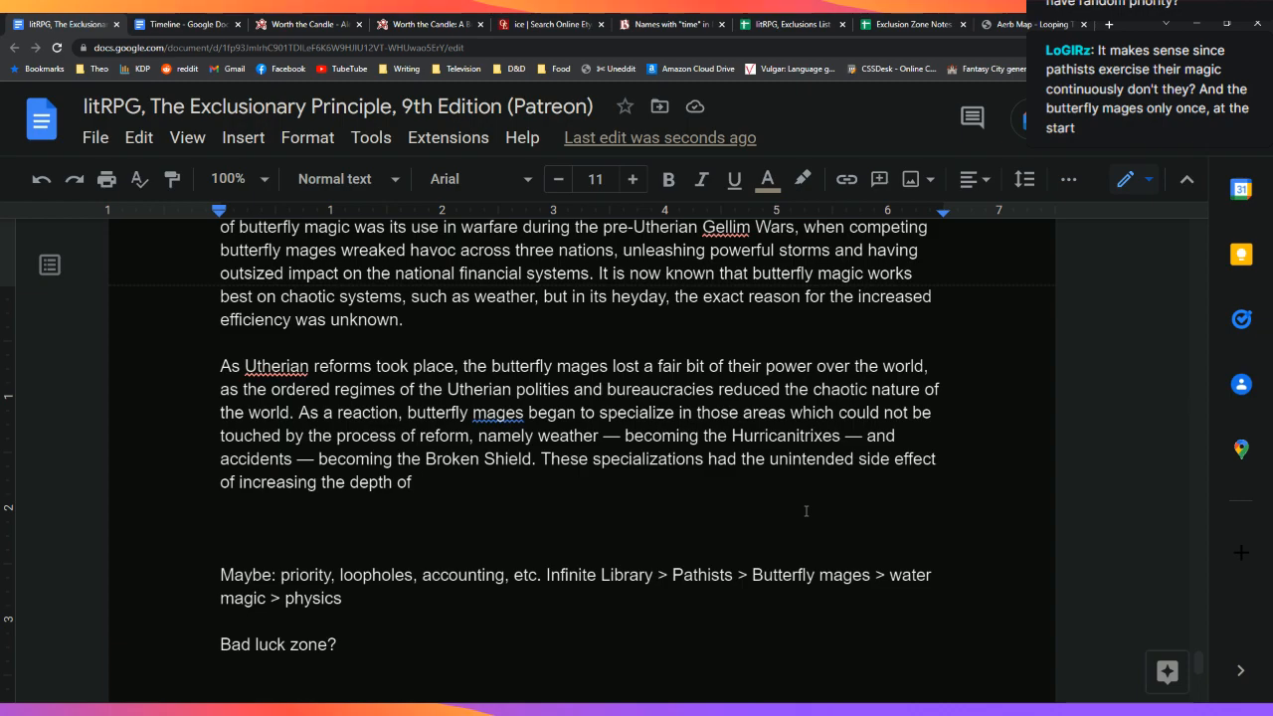
pyautogui.write('understanding for the ')
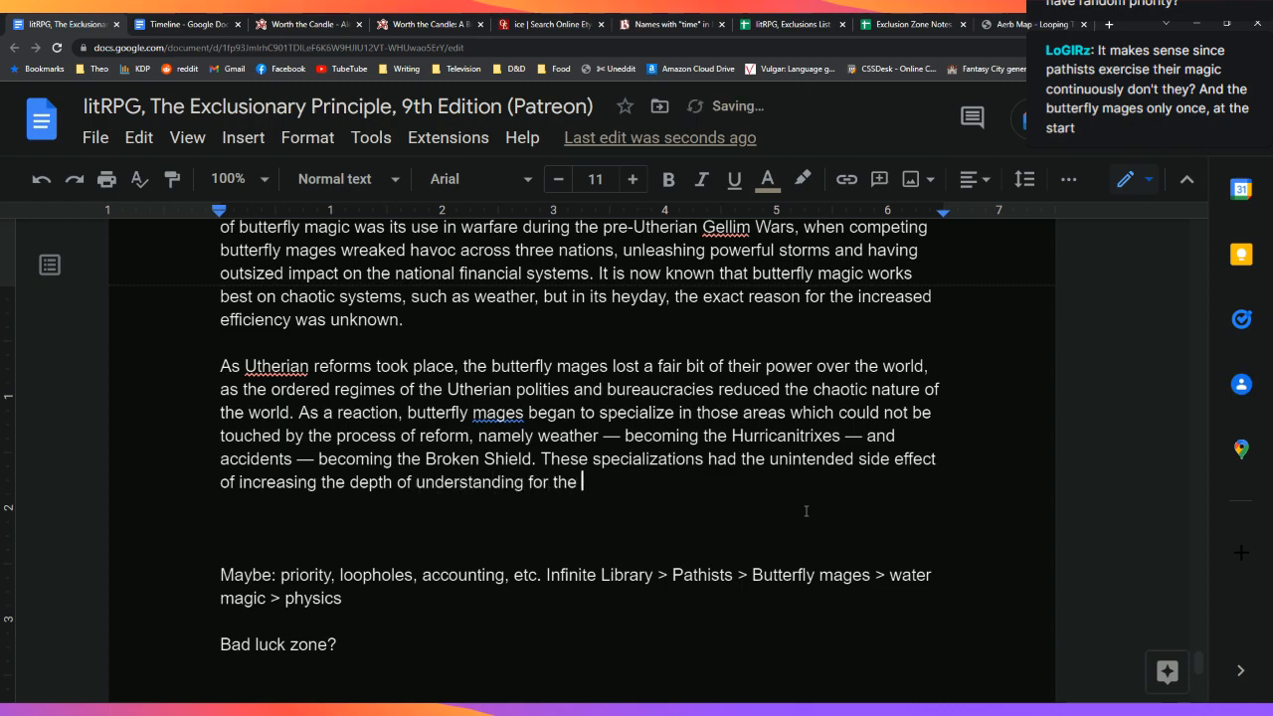
pyautogui.write('butterfly mages, ')
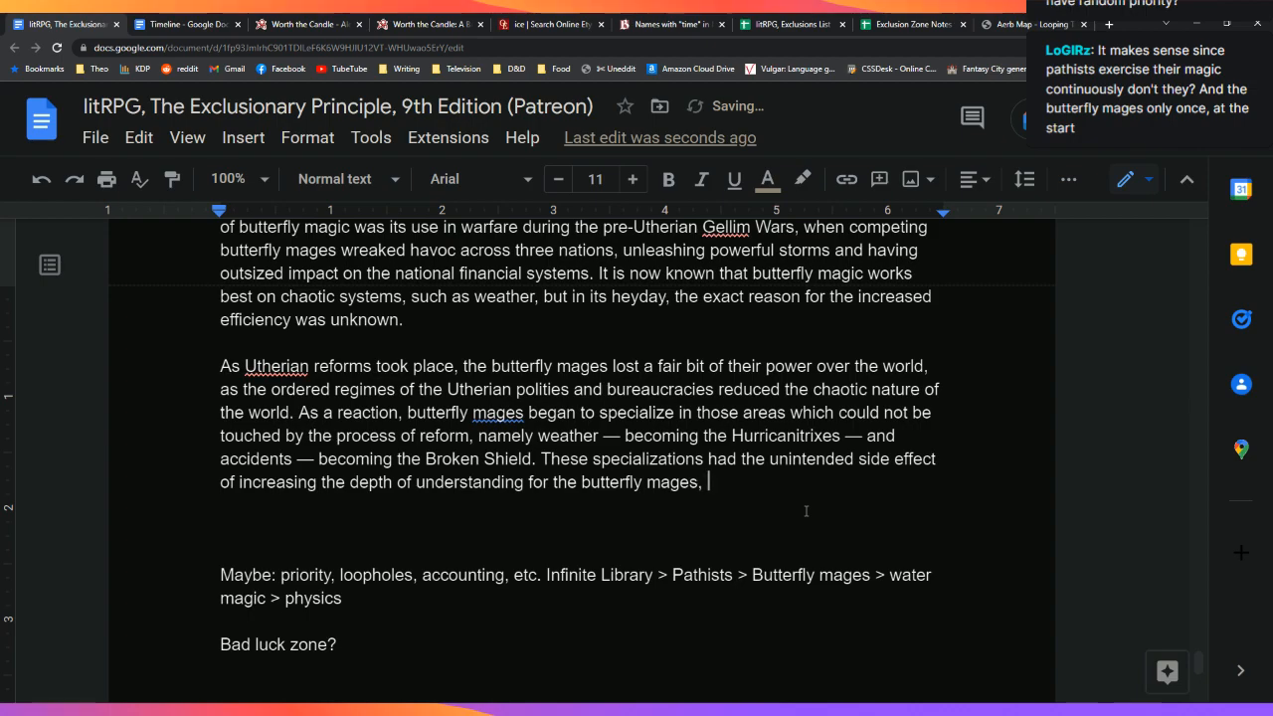
pyautogui.write('as the new groups, largely coo')
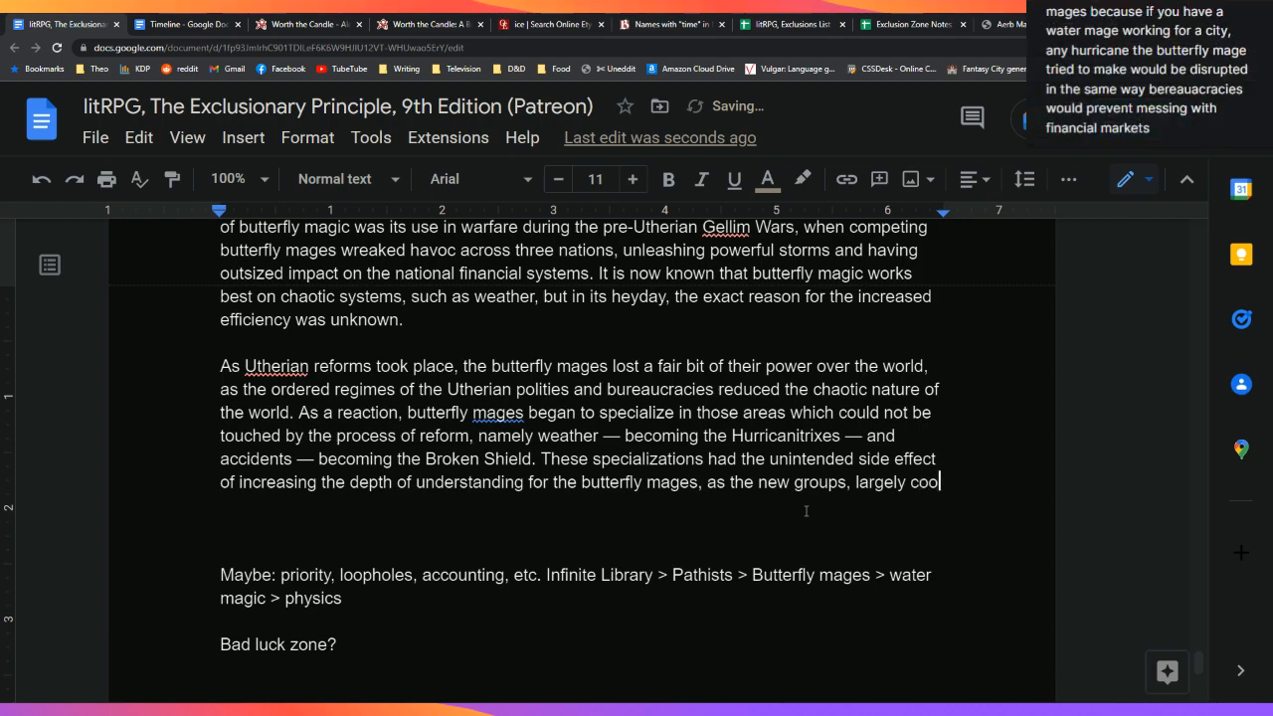
pyautogui.press('BackSpace')
pyautogui.write('rrespond')
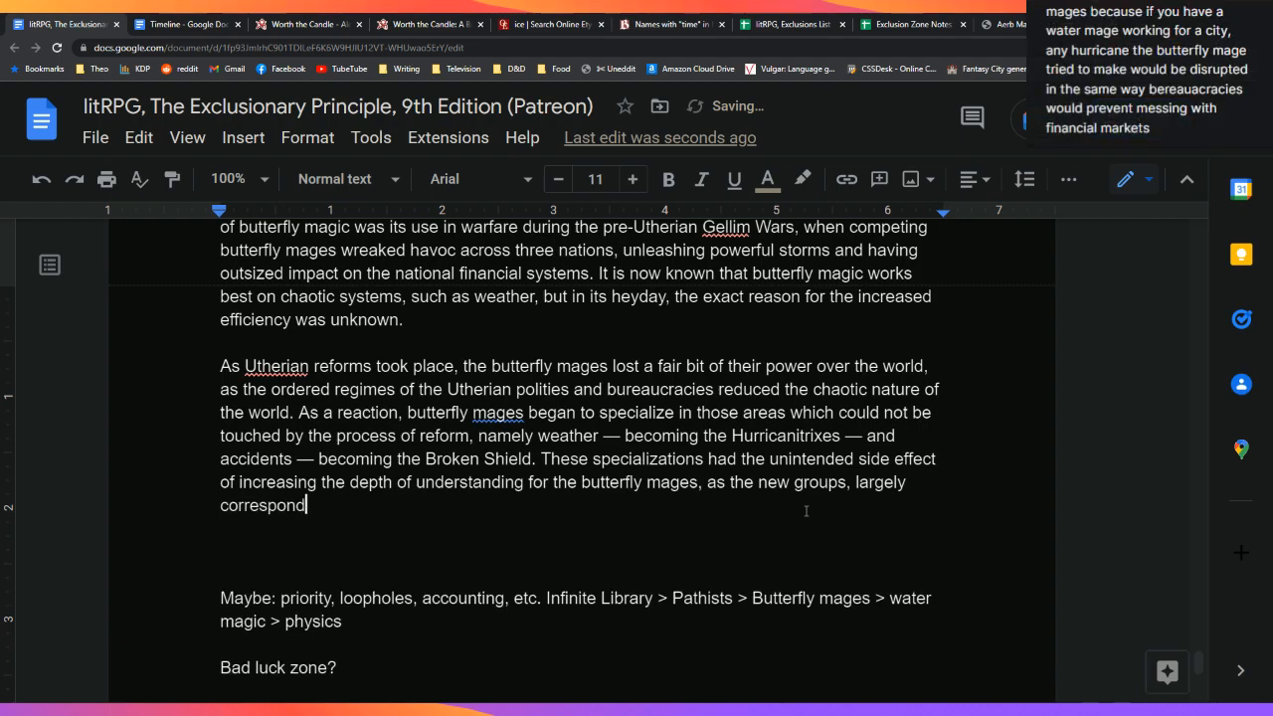
pyautogui.write('ing over')
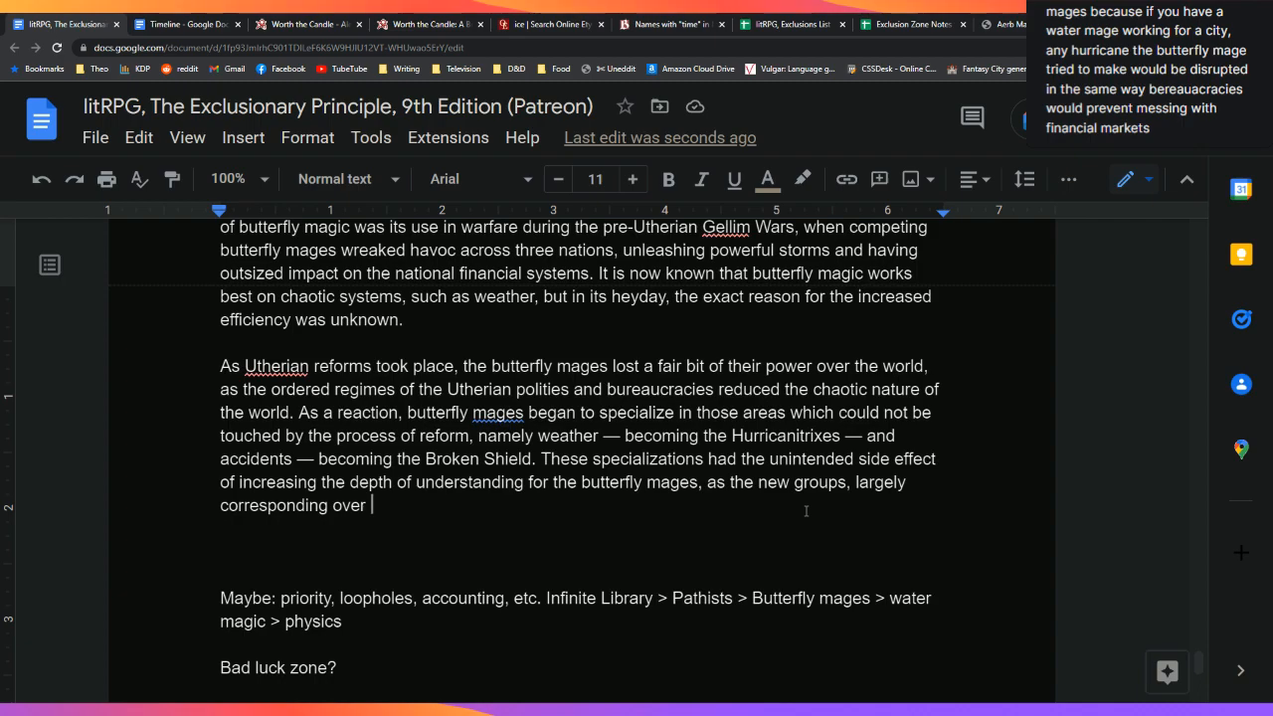
# Step: Insert the placeholder "[priority and junk]" as its own paragraph before "As Utherian reforms took place"
pyautogui.press('Up')
pyautogui.press('Up')
pyautogui.press('Up')
pyautogui.press('Up')
pyautogui.press('Up')
pyautogui.press('Up')
pyautogui.press('Up')
pyautogui.press('Return')
pyautogui.press('Return')
pyautogui.write('[pri')
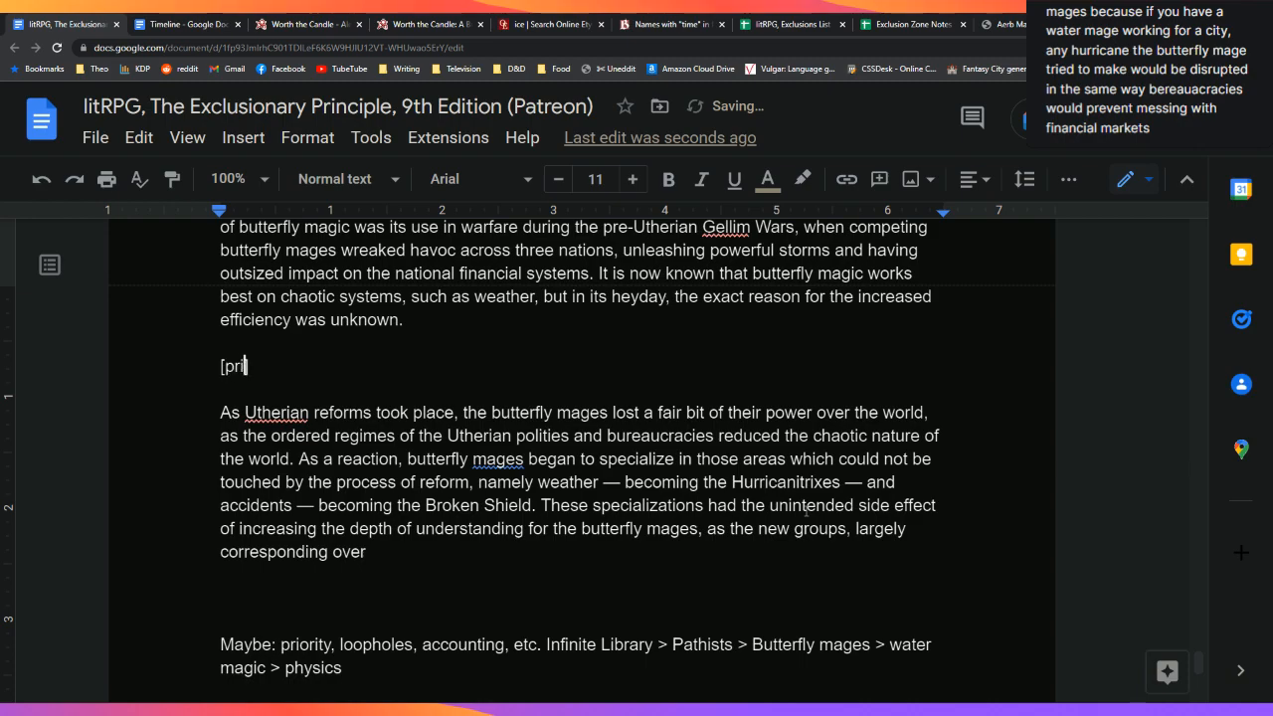
pyautogui.write('ority and junk]')
# Step: Return the text cursor to the end of the unfinished sentence, after "largely corresponding over", to resume writing there
pyautogui.press('Down')
pyautogui.press('Down')
pyautogui.press('Down')
pyautogui.press('Down')
pyautogui.press('Down')
pyautogui.press('Down')
pyautogui.press('Down')
pyautogui.press('Down')
pyautogui.press('Down')
pyautogui.press('Down')
pyautogui.press('Down')
pyautogui.press('Down')
pyautogui.press('Down')
pyautogui.press('Down')
pyautogui.press('Up')
pyautogui.press('Up')
pyautogui.press('Up')
pyautogui.press('Up')
pyautogui.press('Up')
pyautogui.press('Left')
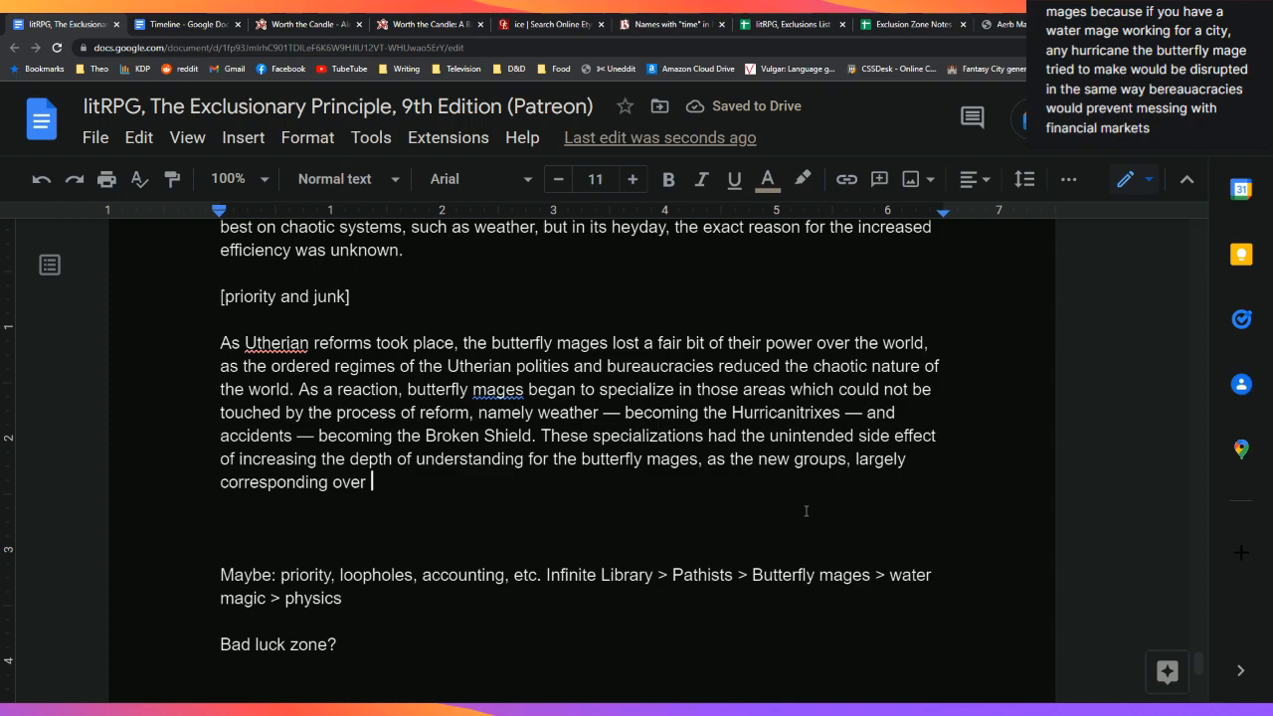
pyautogui.write('incredible dis')
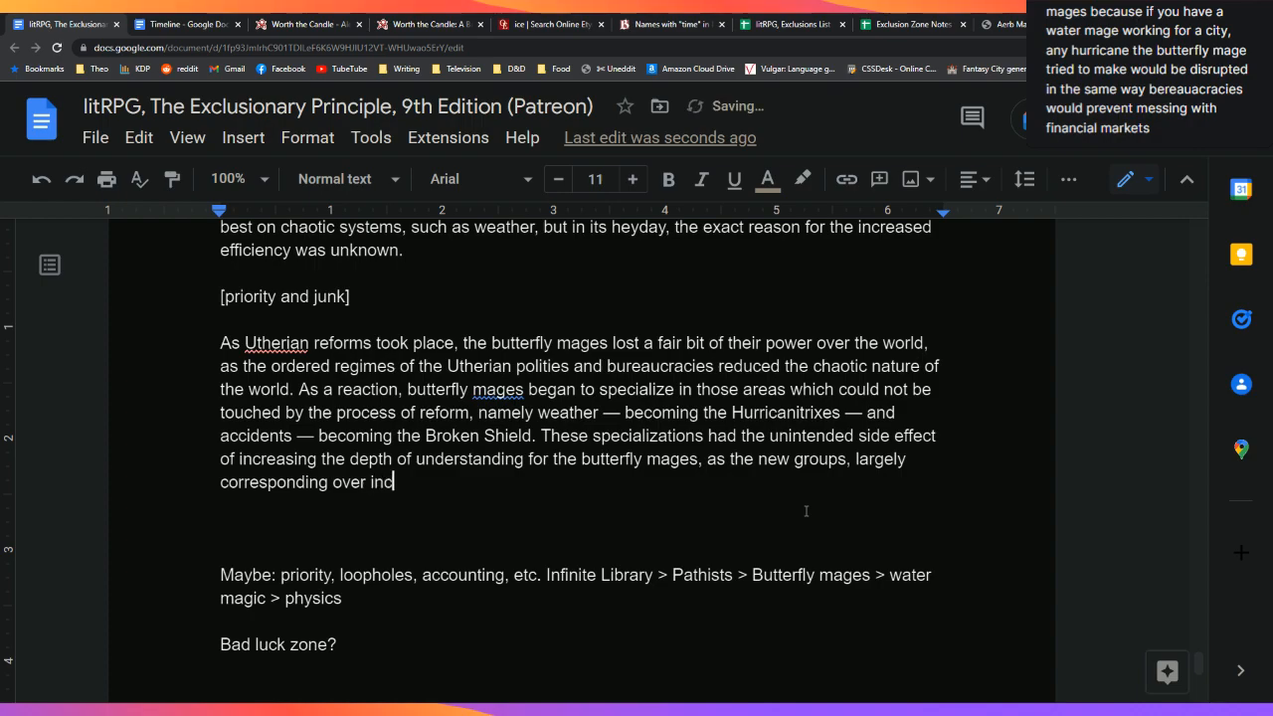
pyautogui.press('BackSpace')
pyautogui.press('BackSpace')
pyautogui.press('BackSpace')
pyautogui.press('BackSpace')
pyautogui.press('BackSpace')
pyautogui.press('BackSpace')
pyautogui.press('BackSpace')
pyautogui.press('BackSpace')
pyautogui.press('BackSpace')
pyautogui.press('BackSpace')
pyautogui.press('BackSpace')
pyautogui.press('BackSpace')
pyautogui.press('BackSpace')
pyautogui.press('BackSpace')
# Step: Continue the sentence after "largely corresponding over" with "huge distances, were ab"
pyautogui.write('huge distances')
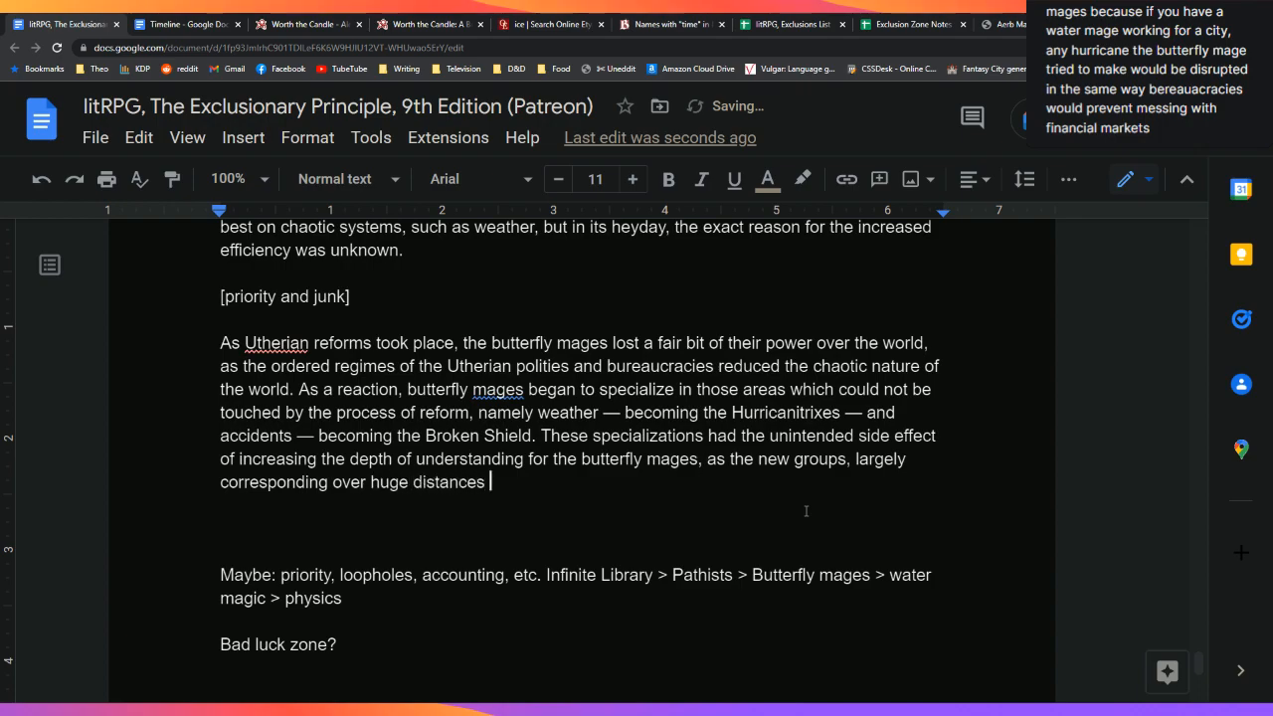
pyautogui.press('BackSpace')
pyautogui.write(',')
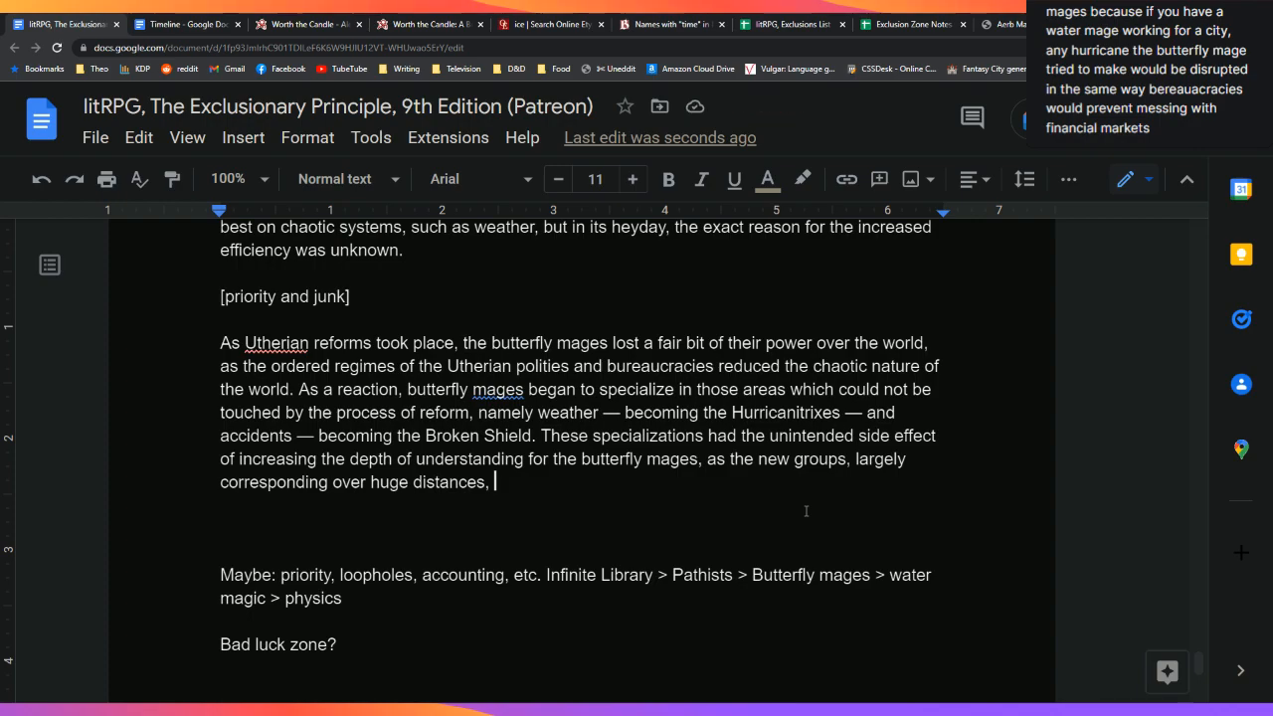
pyautogui.write('were ab')
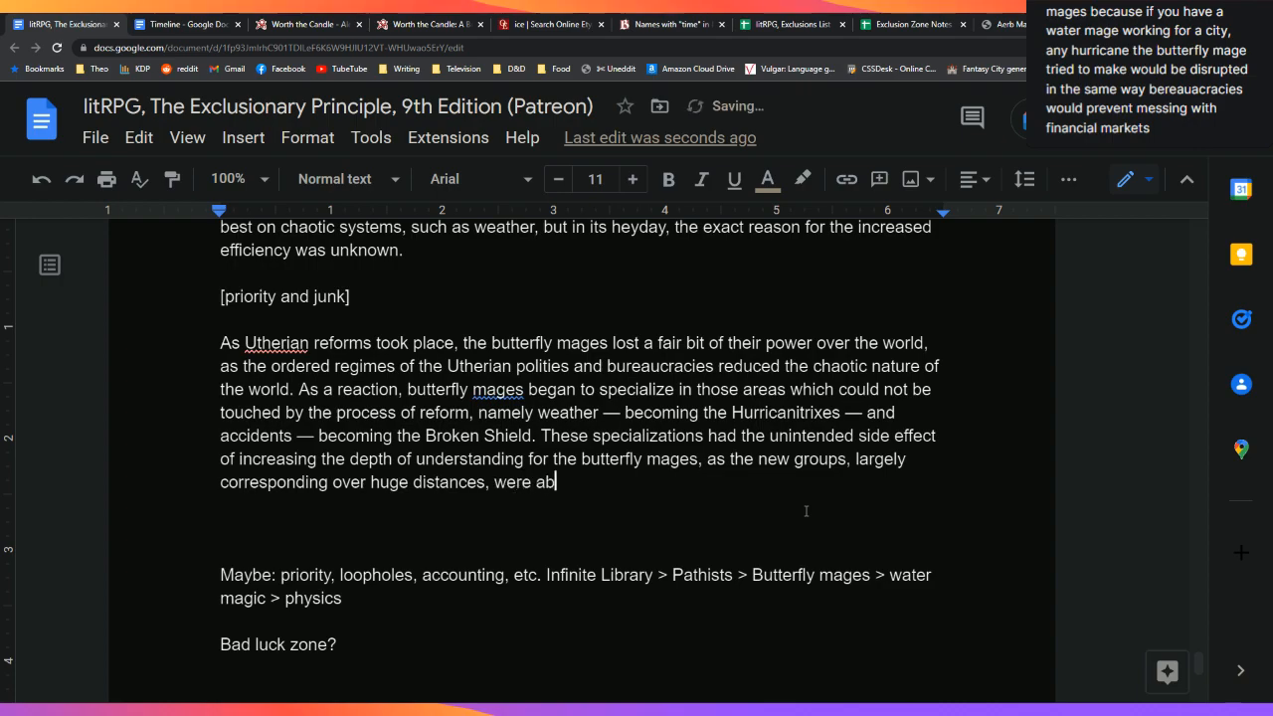
# Step: Complete the Utherian reforms paragraph's last sentence with "able to hone their skills and get better feedback on what worked and what did not."
pyautogui.write('le to hone their sku')
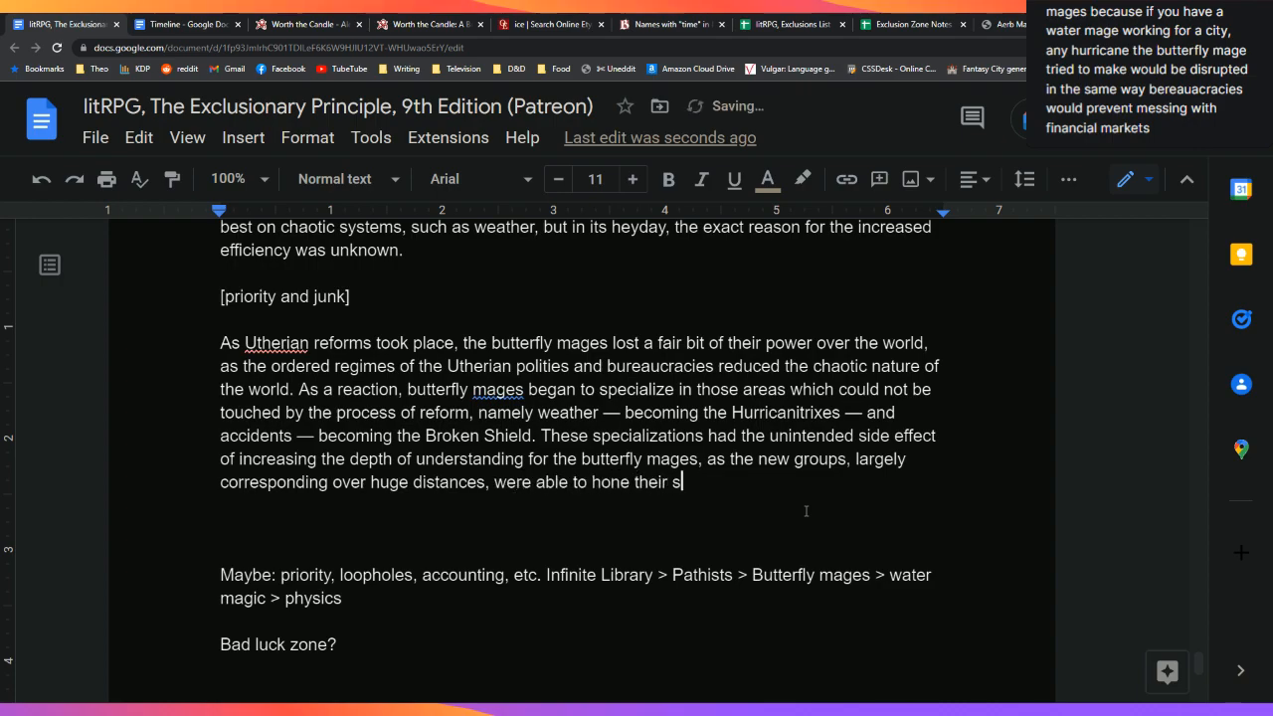
pyautogui.press('BackSpace')
pyautogui.press('BackSpace')
pyautogui.press('BackSpace')
pyautogui.write('un')
pyautogui.press('BackSpace')
pyautogui.press('BackSpace')
pyautogui.write('skills and ')
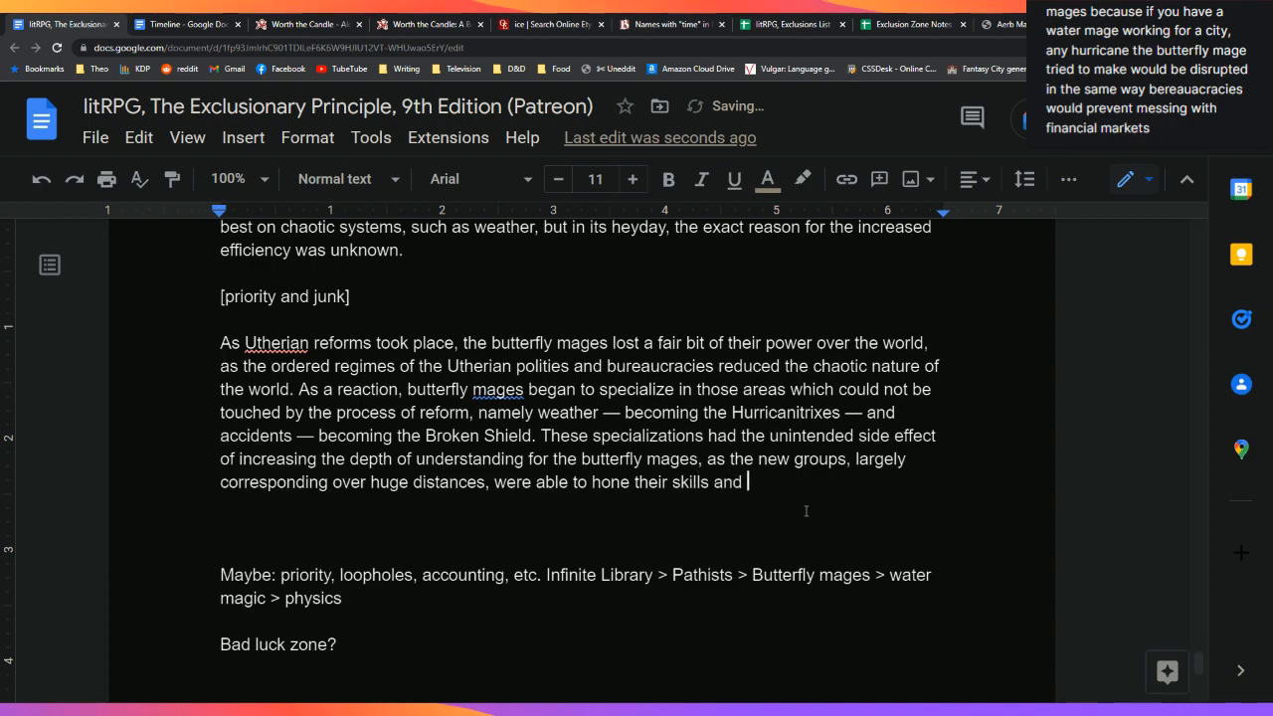
pyautogui.write('get better f')
pyautogui.write('eedback on what ')
pyautogui.write('worked and what ')
pyautogui.write('did not.')
# Step: Highlight "specializations had the unintended side effect" in the Utherian reforms paragraph to reread the phrase
pyautogui.press('Up')
pyautogui.press('Up')
pyautogui.press('Right')
pyautogui.press('Right')
pyautogui.press('Right')
pyautogui.press('Right')
pyautogui.press('Right')
pyautogui.press('Right')
pyautogui.press('Right')
pyautogui.press('Right')
pyautogui.press('Right')
pyautogui.press('Right')
pyautogui.press('Right')
pyautogui.press('Right')
pyautogui.press('Right')
pyautogui.press('Right')
pyautogui.press('Right')
pyautogui.press('Right')
pyautogui.press('Right')
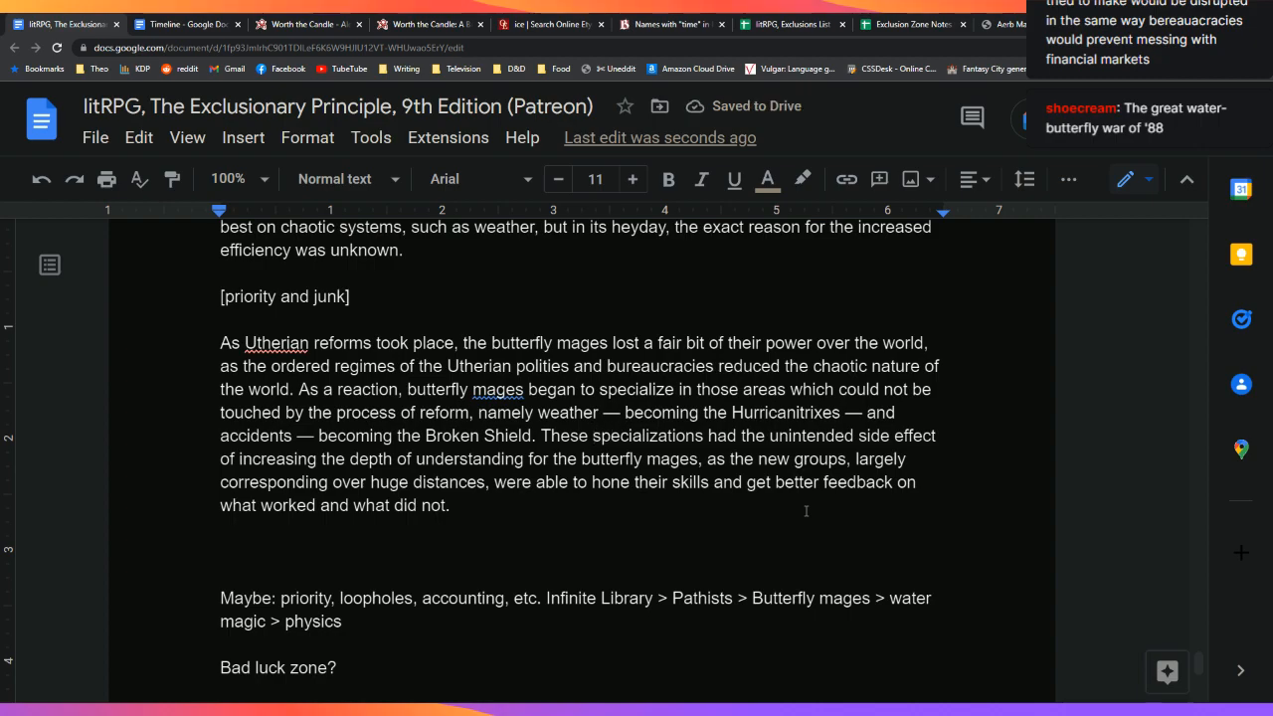
pyautogui.hotkey('shift', 'Right')
pyautogui.hotkey('shift', 'Right')
pyautogui.hotkey('shift', 'Right')
pyautogui.hotkey('shift', 'Right')
pyautogui.hotkey('shift', 'Right')
pyautogui.hotkey('shift', 'Right')
pyautogui.hotkey('shift', 'Right')
pyautogui.hotkey('shift', 'Right')
pyautogui.hotkey('shift', 'Right')
pyautogui.hotkey('shift', 'Right')
pyautogui.hotkey('shift', 'Right')
pyautogui.hotkey('shift', 'Right')
pyautogui.hotkey('shift', 'Right')
pyautogui.hotkey('shift', 'Right')
pyautogui.hotkey('shift', 'Right')
pyautogui.hotkey('shift', 'Right')
pyautogui.hotkey('shift', 'Right')
pyautogui.hotkey('shift', 'Right')
pyautogui.hotkey('shift', 'Right')
pyautogui.hotkey('shift', 'Right')
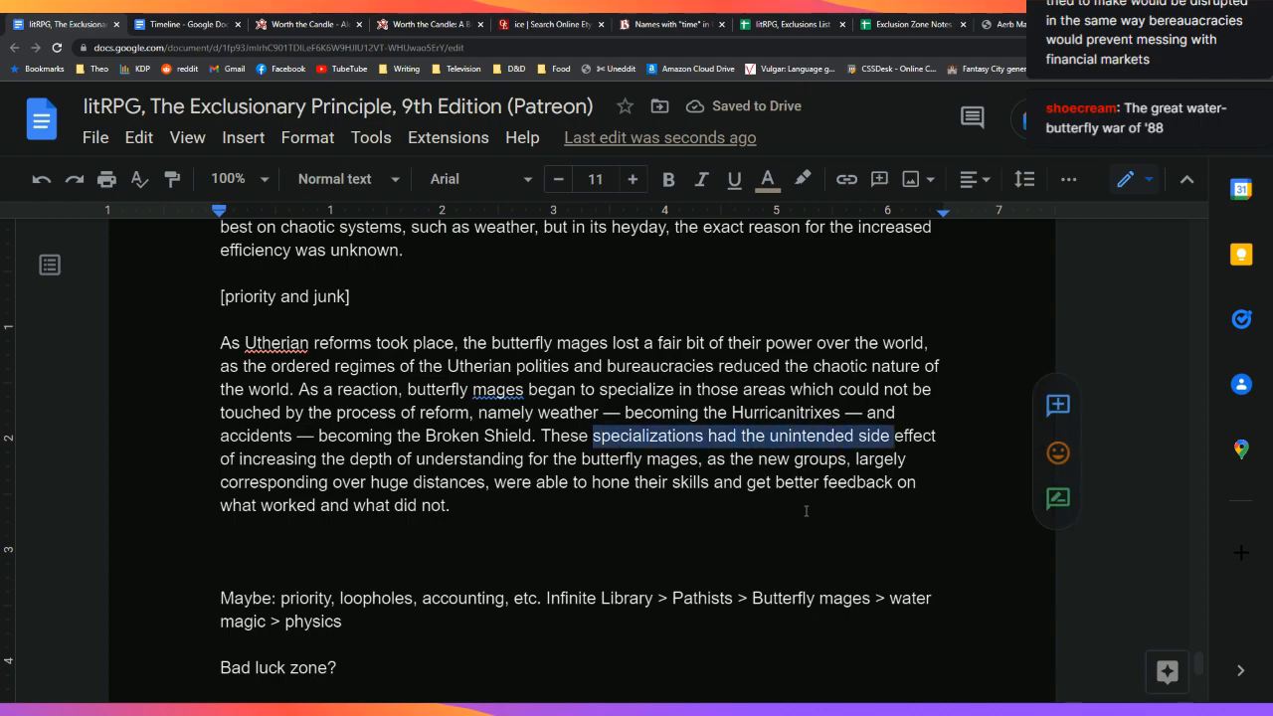
pyautogui.hotkey('shift', 'Right')
pyautogui.hotkey('shift', 'Right')
pyautogui.hotkey('shift', 'Right')
pyautogui.hotkey('shift', 'Right')
pyautogui.hotkey('shift', 'Right')
pyautogui.hotkey('shift', 'Right')
pyautogui.hotkey('shift', 'Right')
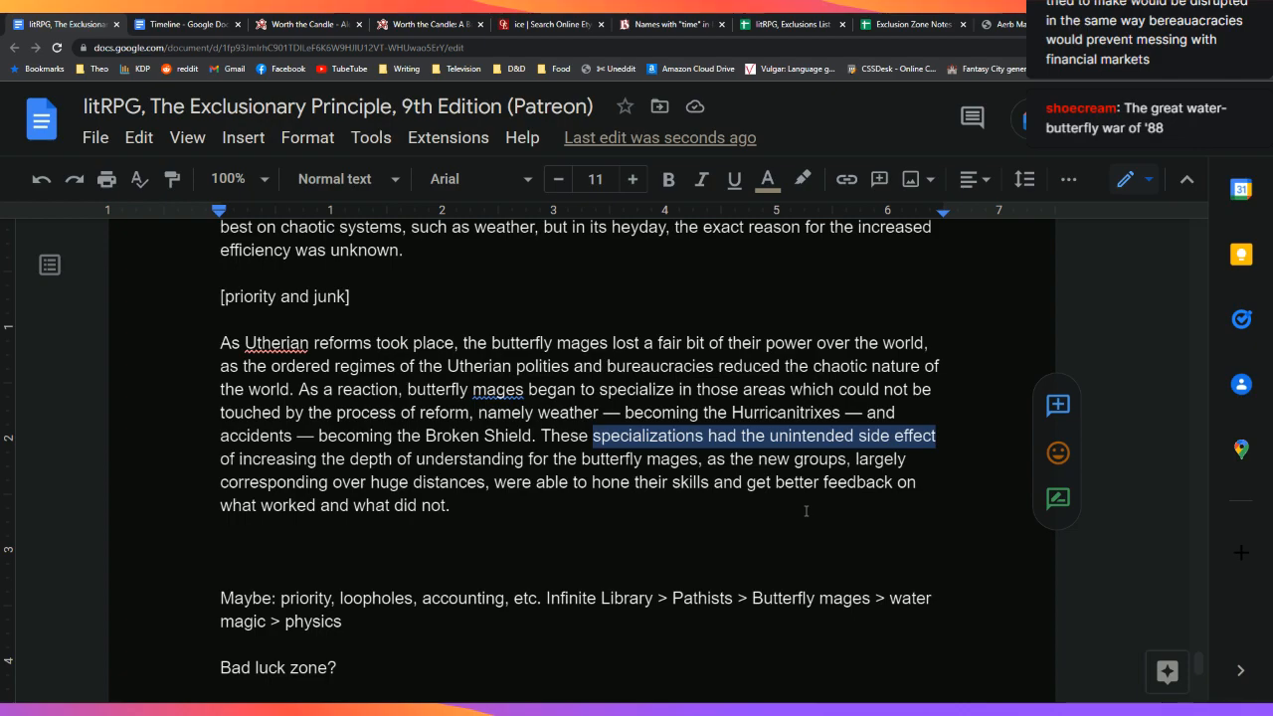
# Step: Start a new paragraph after the sentence ending "what worked and what did not."
pyautogui.press('Down')
pyautogui.press('Down')
pyautogui.press('Down')
pyautogui.press('Down')
pyautogui.press('Down')
pyautogui.press('Down')
pyautogui.press('Down')
pyautogui.press('Down')
pyautogui.press('Down')
pyautogui.press('Down')
pyautogui.press('Down')
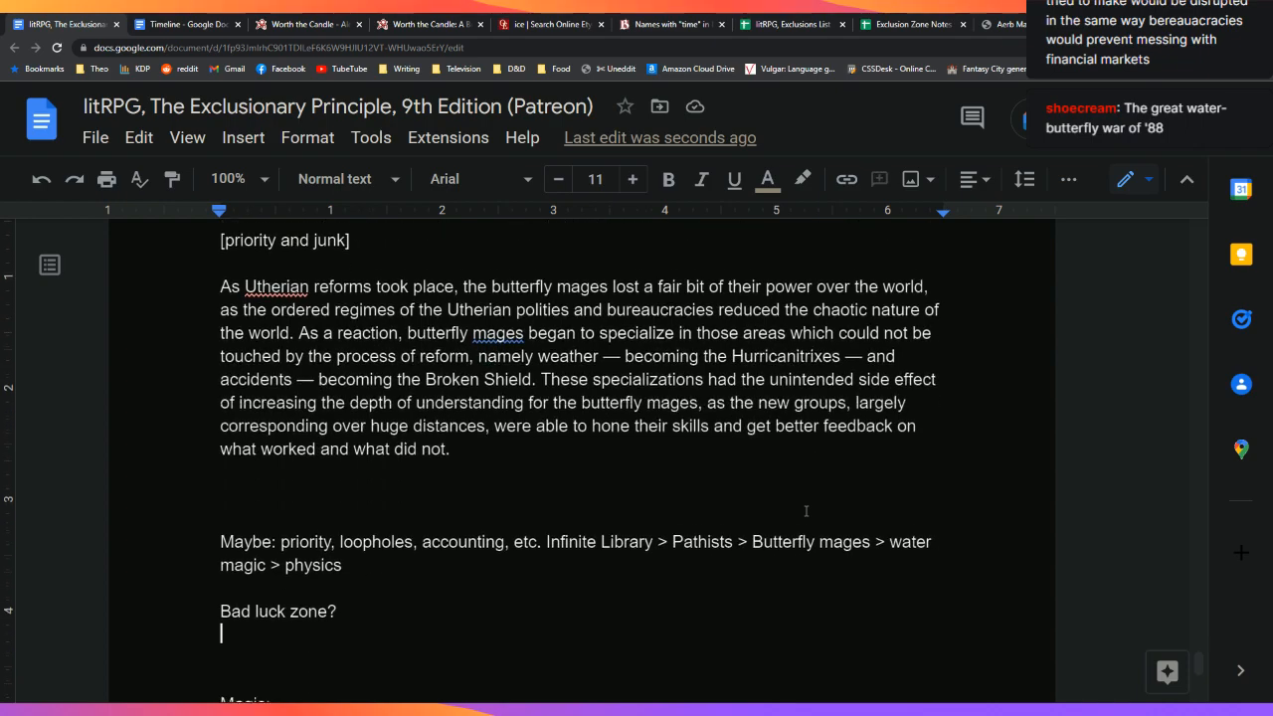
pyautogui.press('Up')
pyautogui.press('Up')
pyautogui.press('Up')
pyautogui.press('Up')
pyautogui.press('Up')
pyautogui.press('Up')
pyautogui.press('Up')
pyautogui.press('Up')
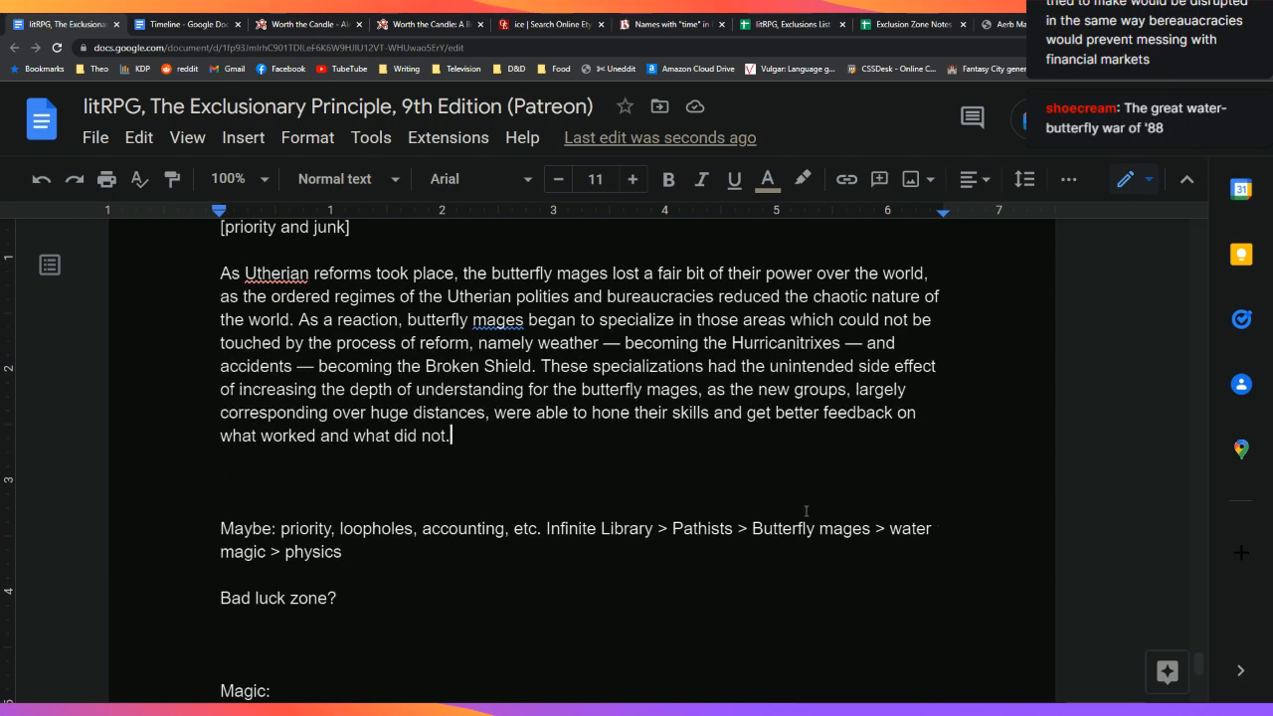
pyautogui.press('Return')
pyautogui.press('Return')
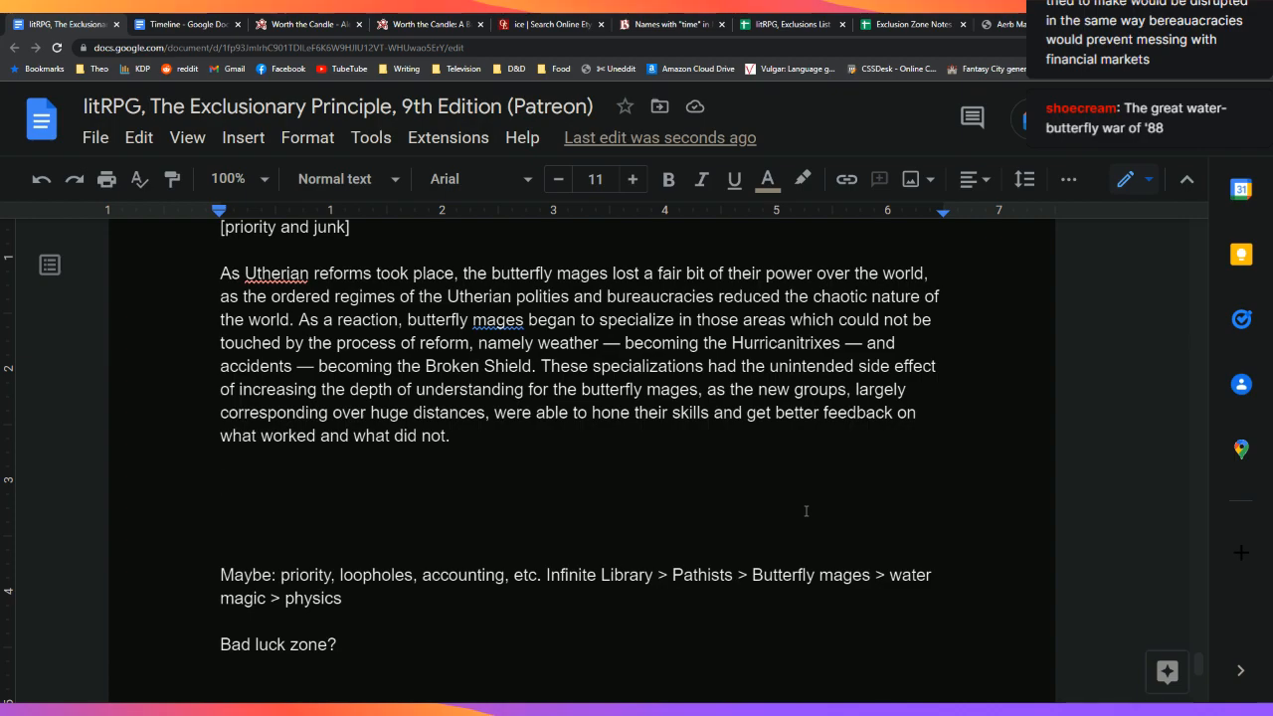
pyautogui.write('In 100 FE')
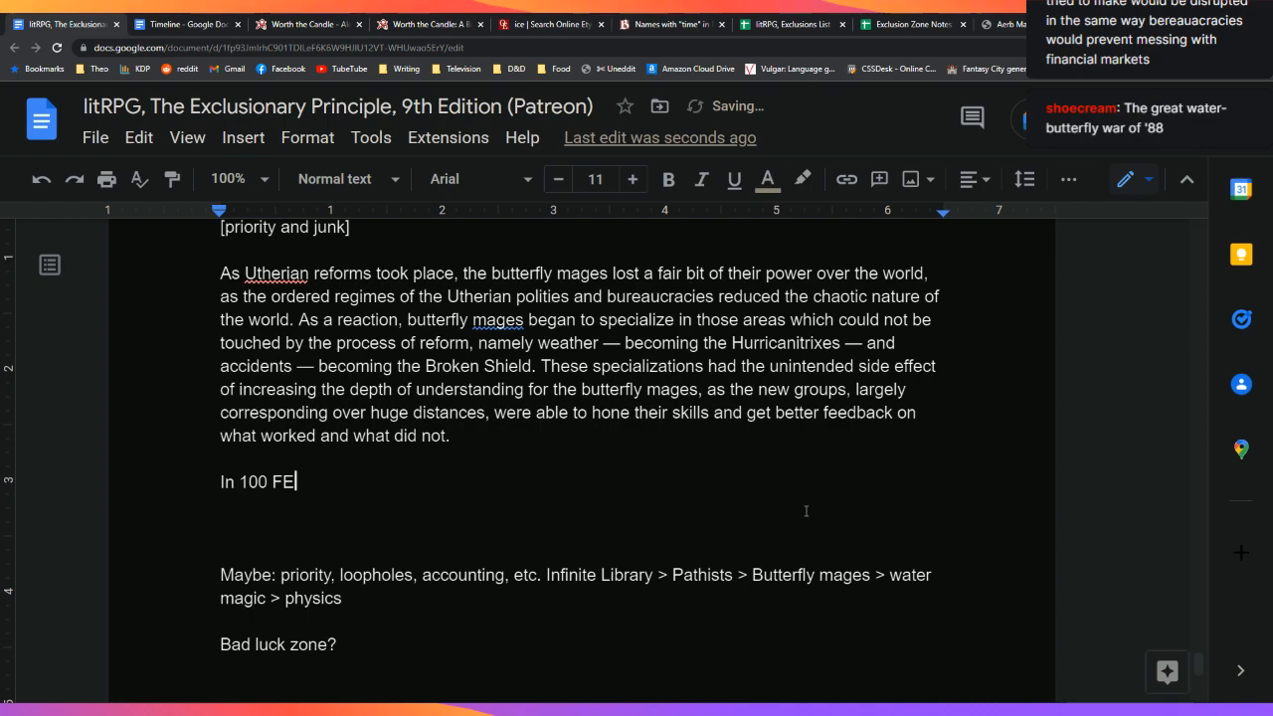
pyautogui.write(', show')
pyautogui.press('BackSpace')
pyautogui.press('BackSpace')
pyautogui.press('BackSpace')
pyautogui.press('BackSpace')
pyautogui.press('BackSpace')
pyautogui.press('BackSpace')
pyautogui.press('BackSpace')
pyautogui.press('BackSpace')
pyautogui.press('BackSpace')
pyautogui.press('BackSpace')
pyautogui.press('BackSpace')
pyautogui.press('BackSpace')
pyautogui.press('BackSpace')
pyautogui.press('BackSpace')
pyautogui.press('BackSpace')
pyautogui.write('T')
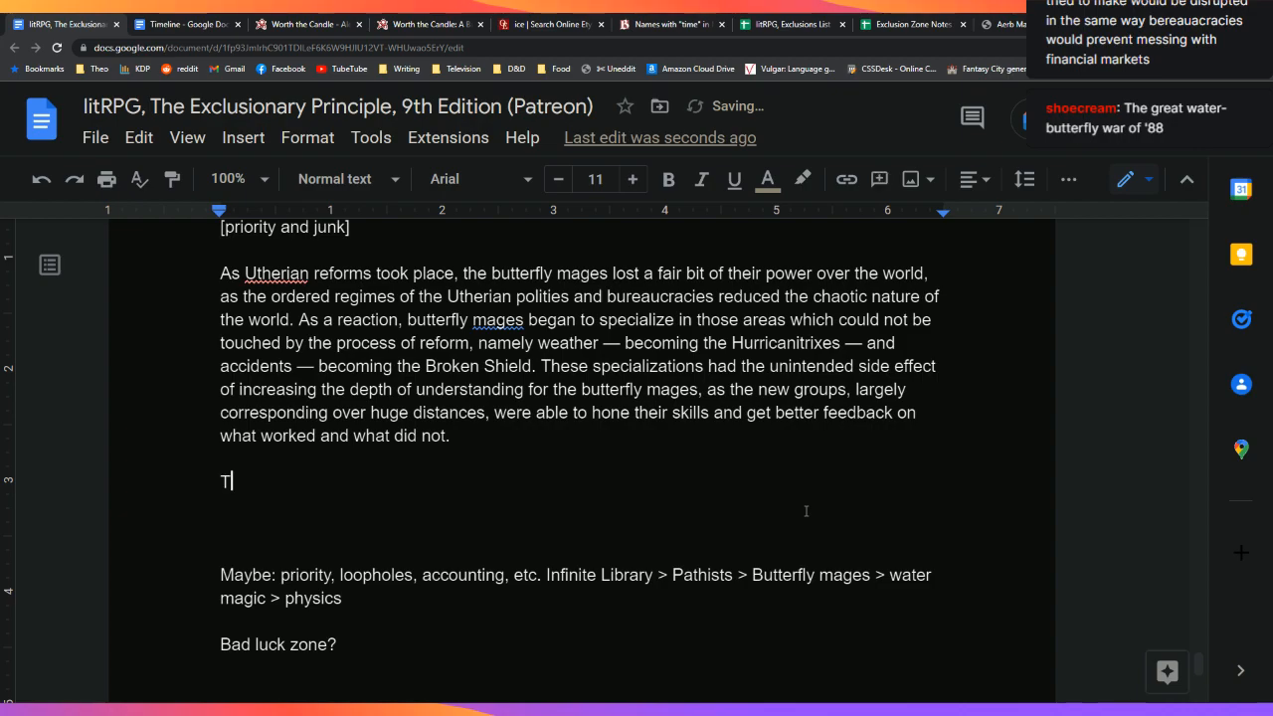
pyautogui.press('BackSpace')
# Step: Write "During the chaos of the Internecine Wars, the Broken Shield in particular rose to prominence," to open the new paragraph
pyautogui.write('During the chaos')
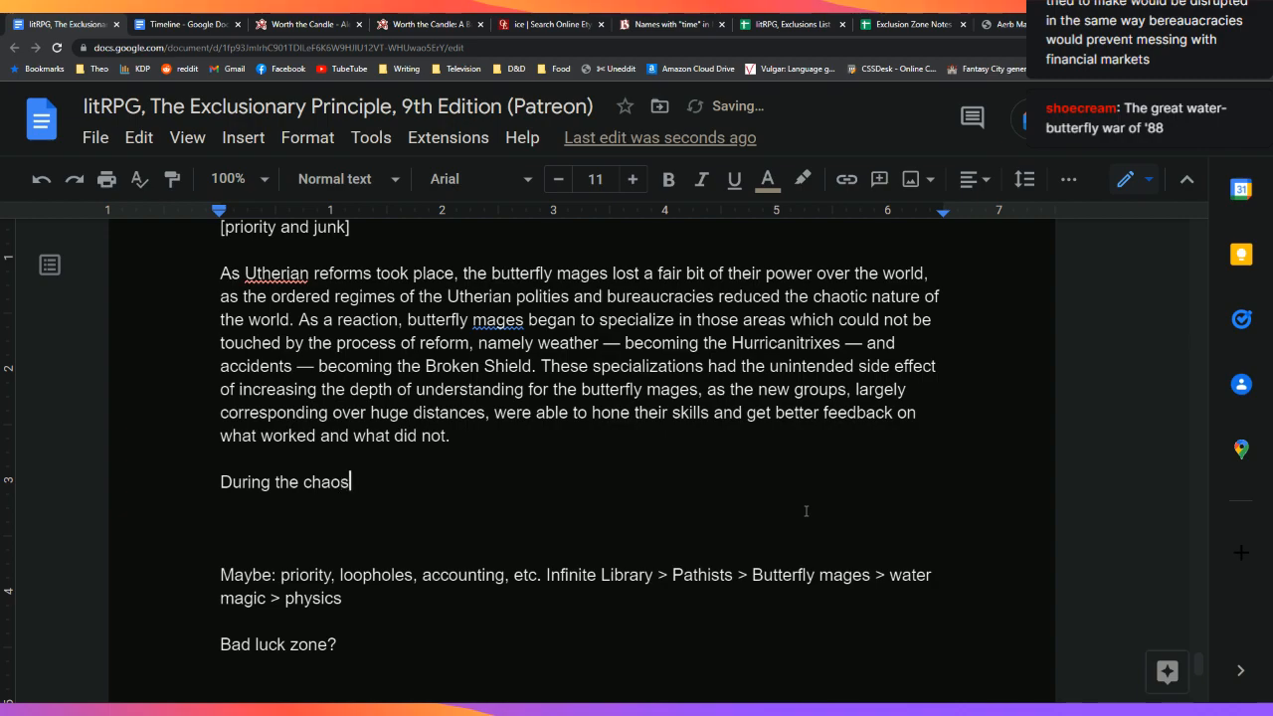
pyautogui.write(' of the lnterneccine')
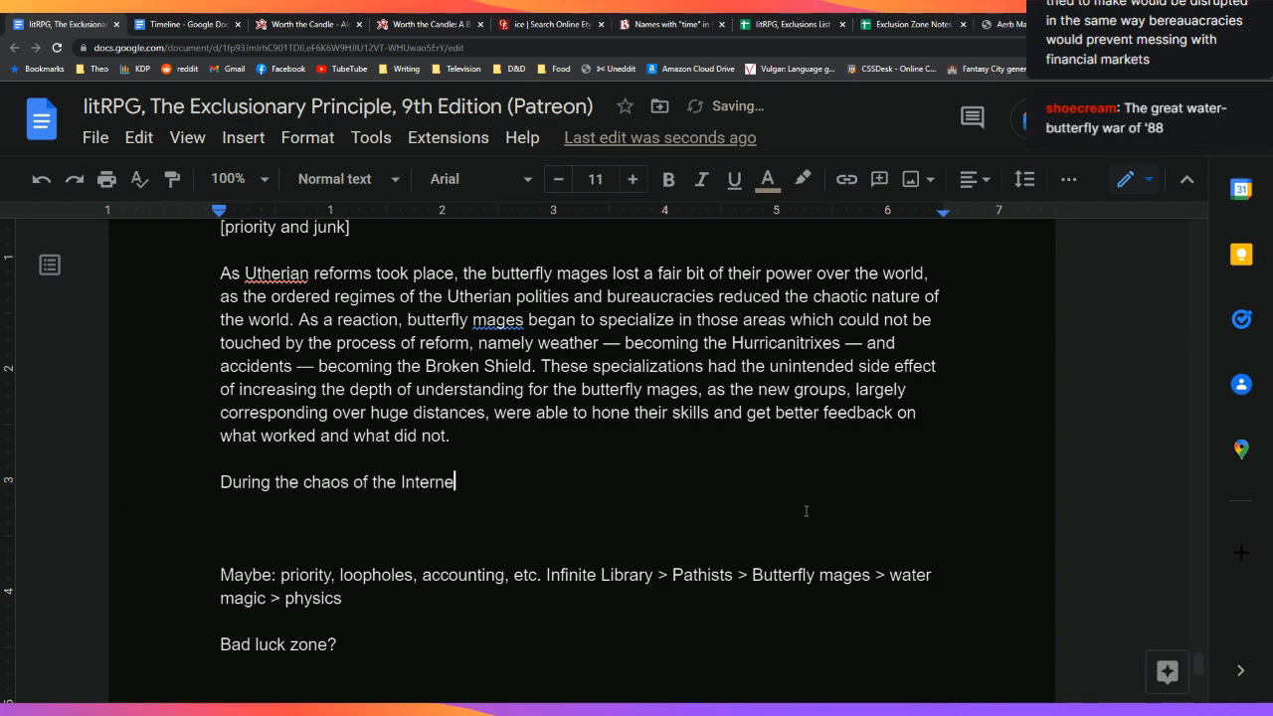
pyautogui.press('Left')
pyautogui.press('Left')
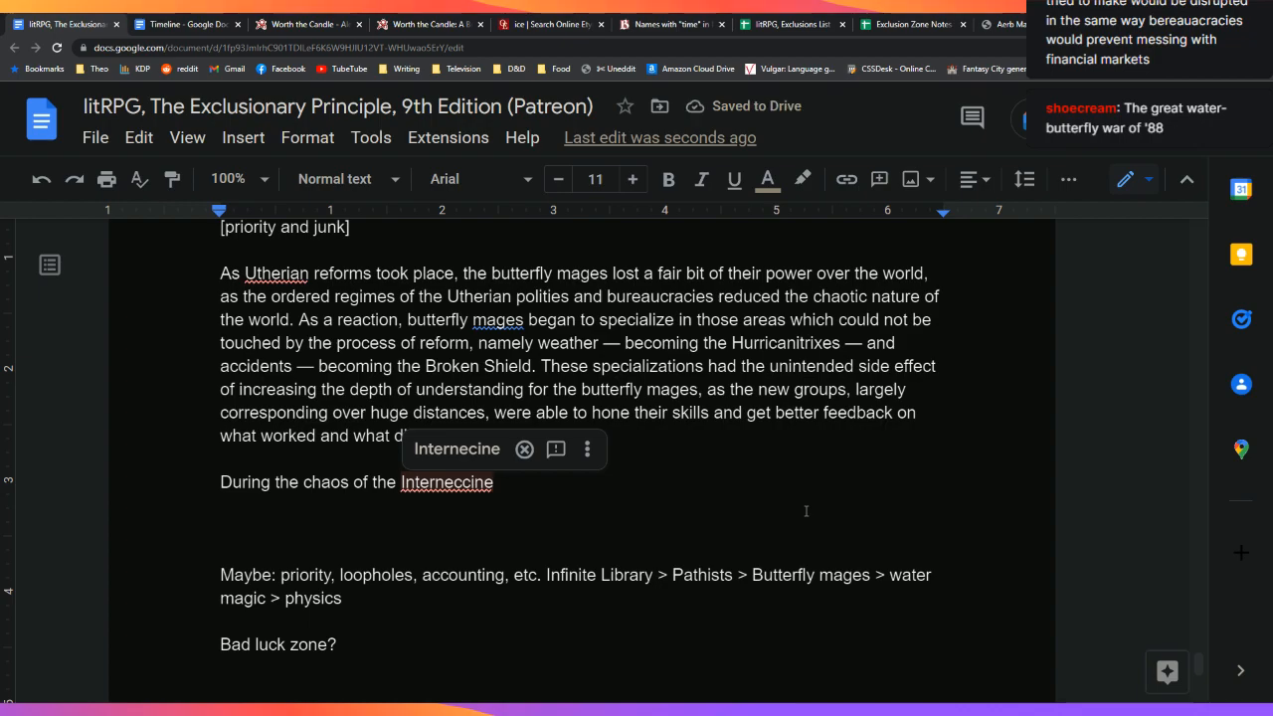
pyautogui.press('Tab')
pyautogui.press('Right')
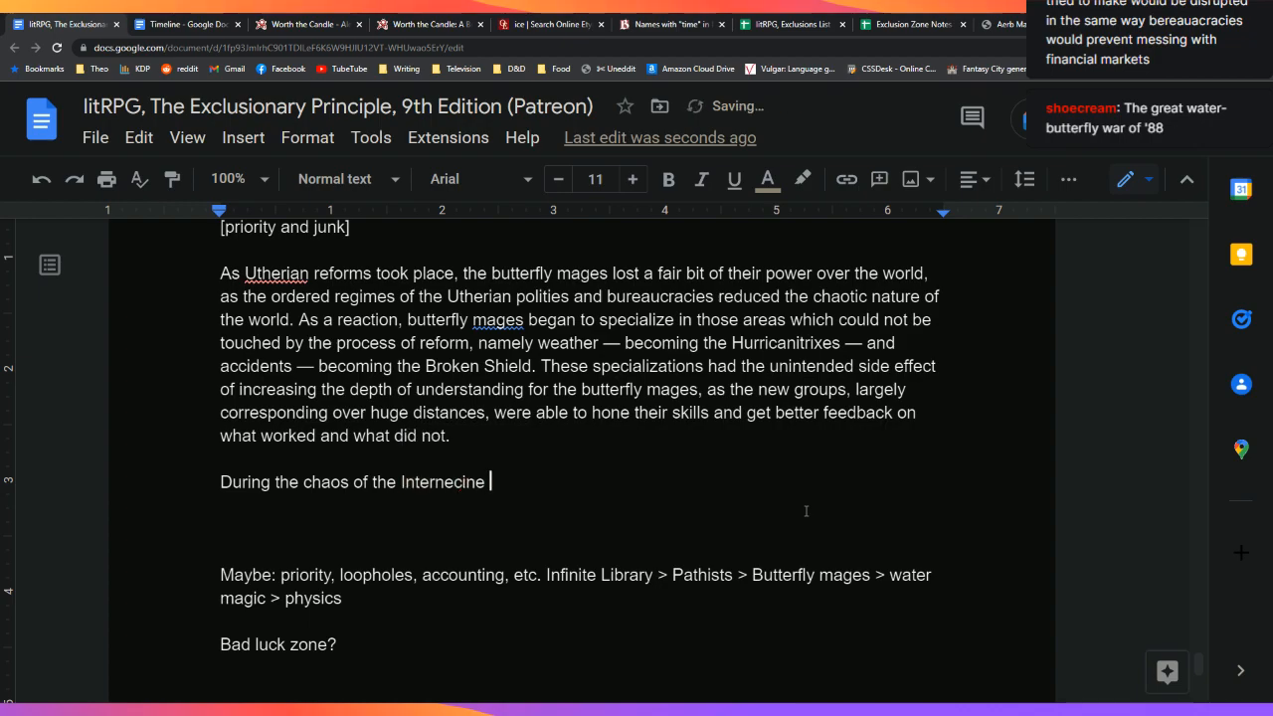
pyautogui.write('Wars, the ')
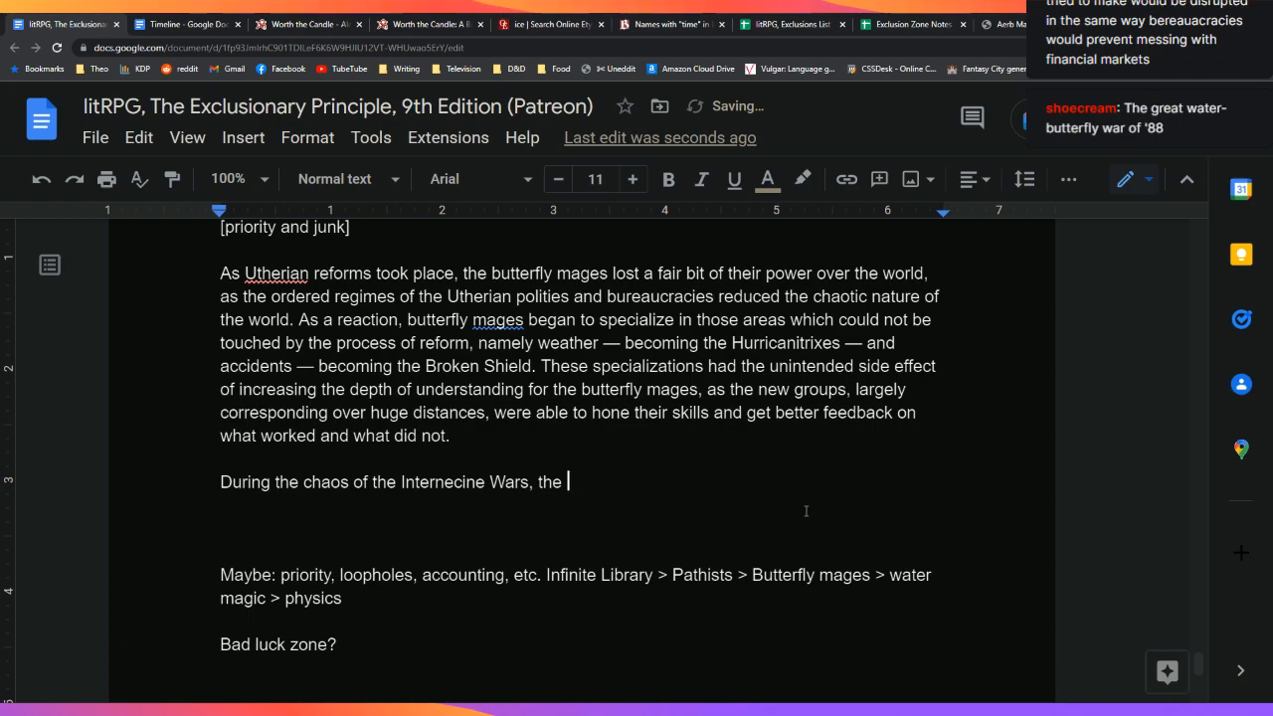
pyautogui.write('Broken Shield in ')
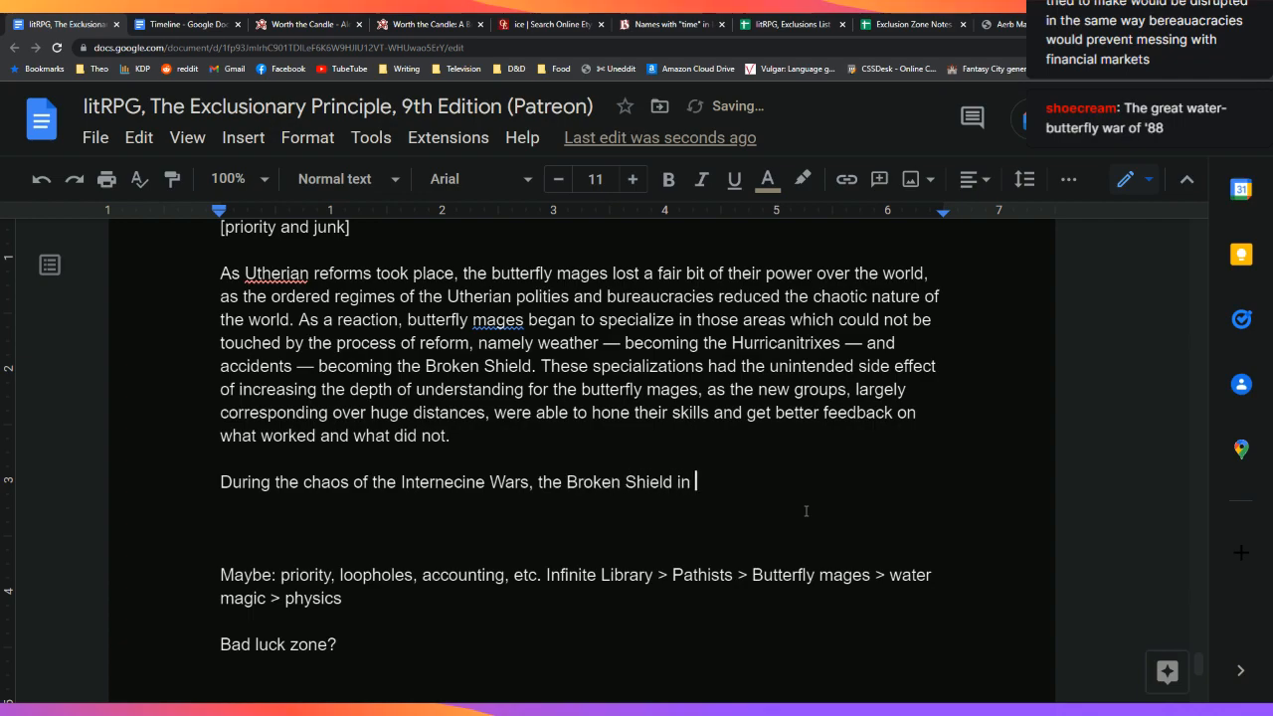
pyautogui.write('particular rose ')
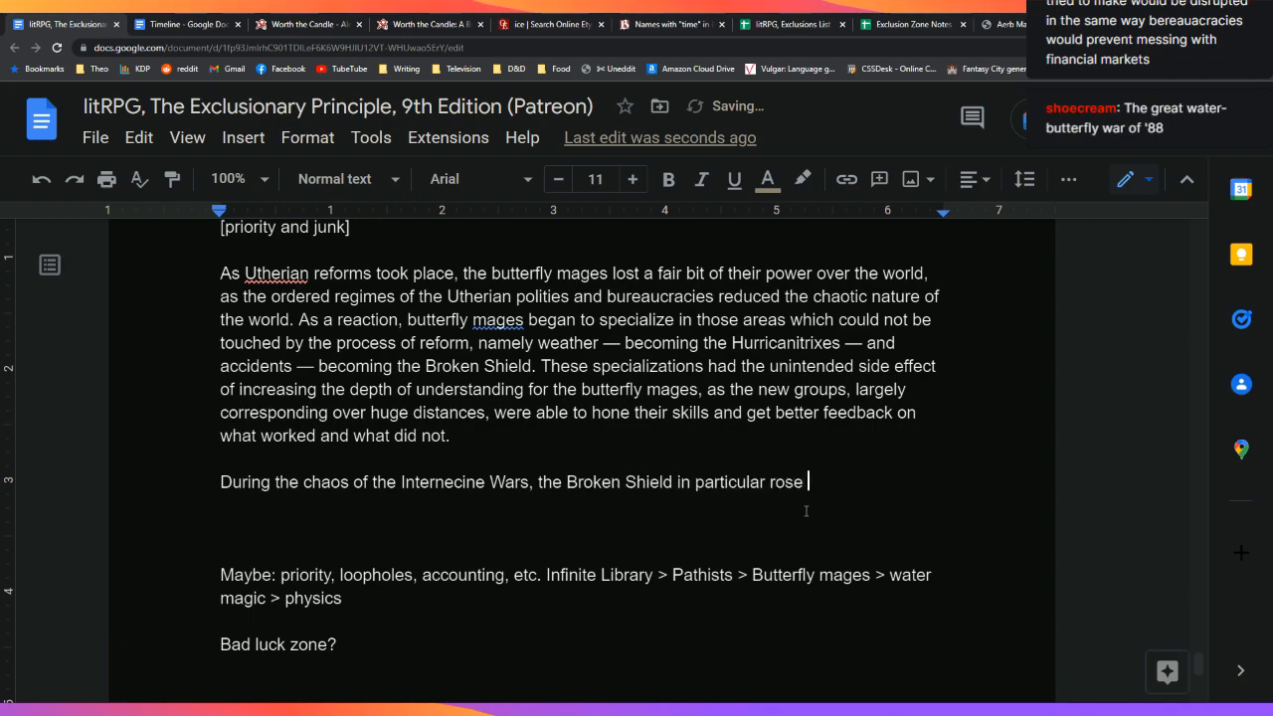
pyautogui.write('to prominence,')
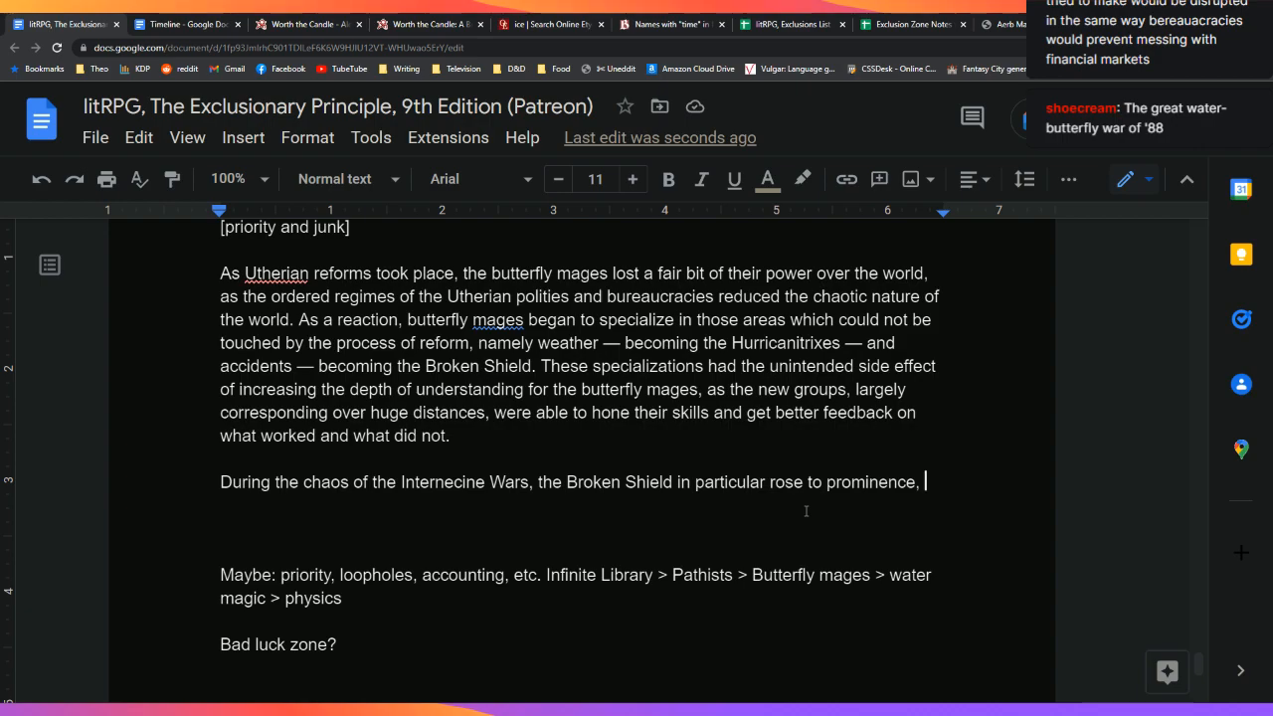
# Step: Add ", kill water mages" inside the bracketed "priority and junk" note above the Utherian reforms paragraph
pyautogui.press('Up')
pyautogui.press('Up')
pyautogui.press('Up')
pyautogui.press('Up')
pyautogui.press('Up')
pyautogui.press('Up')
pyautogui.press('Up')
pyautogui.press('Up')
pyautogui.press('Up')
pyautogui.press('Up')
pyautogui.press('Up')
pyautogui.write(', ')
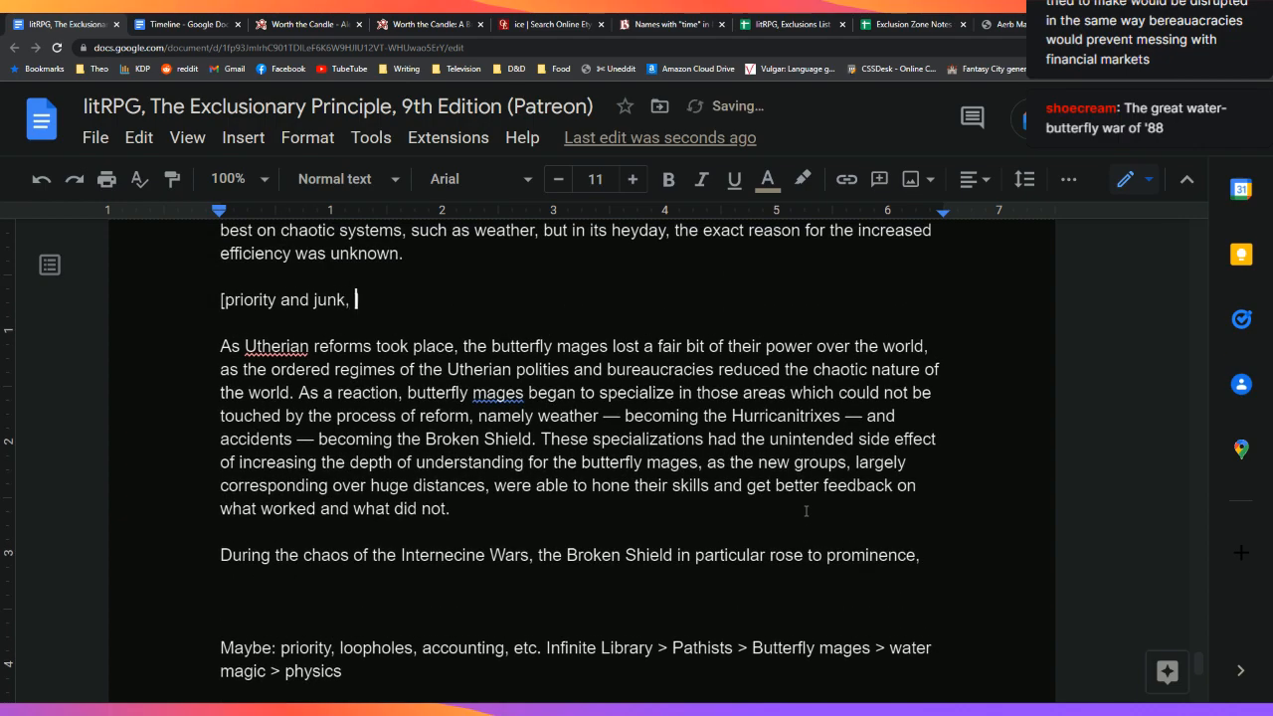
pyautogui.write('kill water mages')
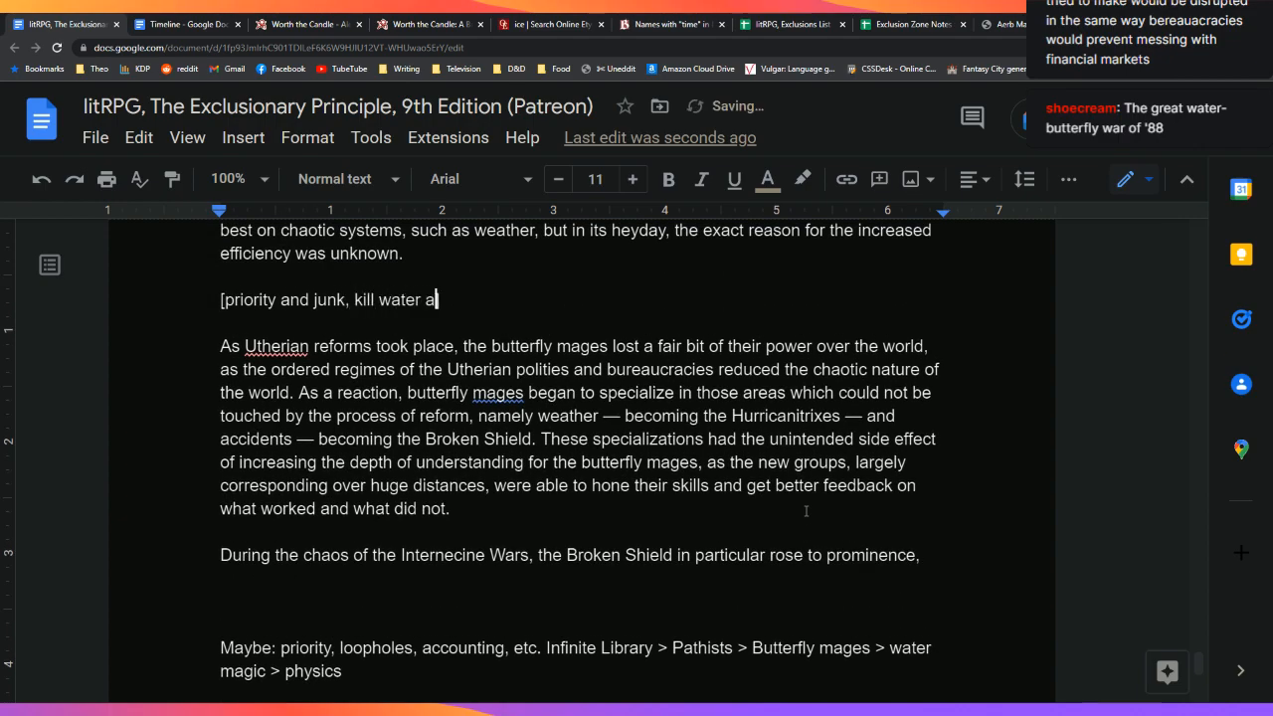
# Step: Finish the Internecine Wars sentence with "using their powers for targeted destruction and in some cases, by skilled users, assassination."
pyautogui.press('Down')
pyautogui.press('Down')
pyautogui.press('Down')
pyautogui.press('Down')
pyautogui.press('Down')
pyautogui.press('Down')
pyautogui.press('Down')
pyautogui.press('Down')
pyautogui.press('Down')
pyautogui.press('Down')
pyautogui.press('Down')
pyautogui.press('Down')
pyautogui.press('Down')
pyautogui.press('Down')
pyautogui.press('Down')
pyautogui.press('Down')
pyautogui.press('Down')
pyautogui.press('Down')
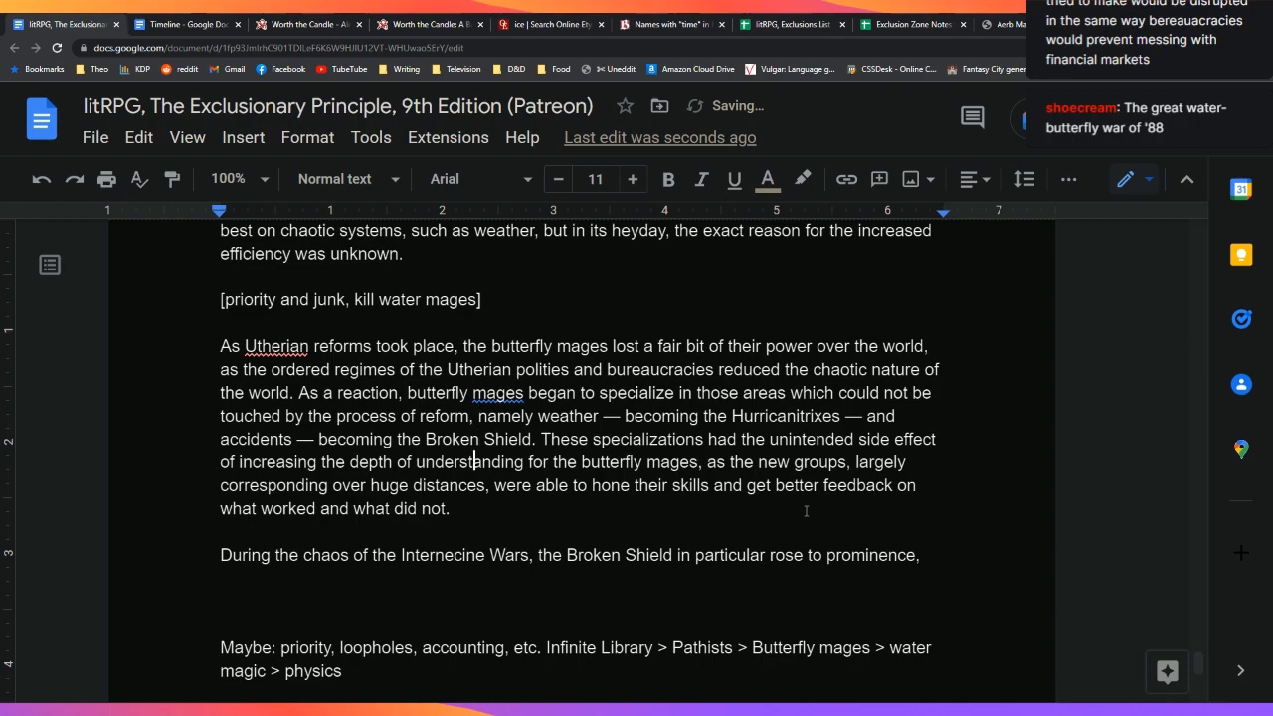
pyautogui.press('Up')
pyautogui.press('Up')
pyautogui.press('Up')
pyautogui.press('Up')
pyautogui.press('Up')
pyautogui.press('Up')
pyautogui.press('Up')
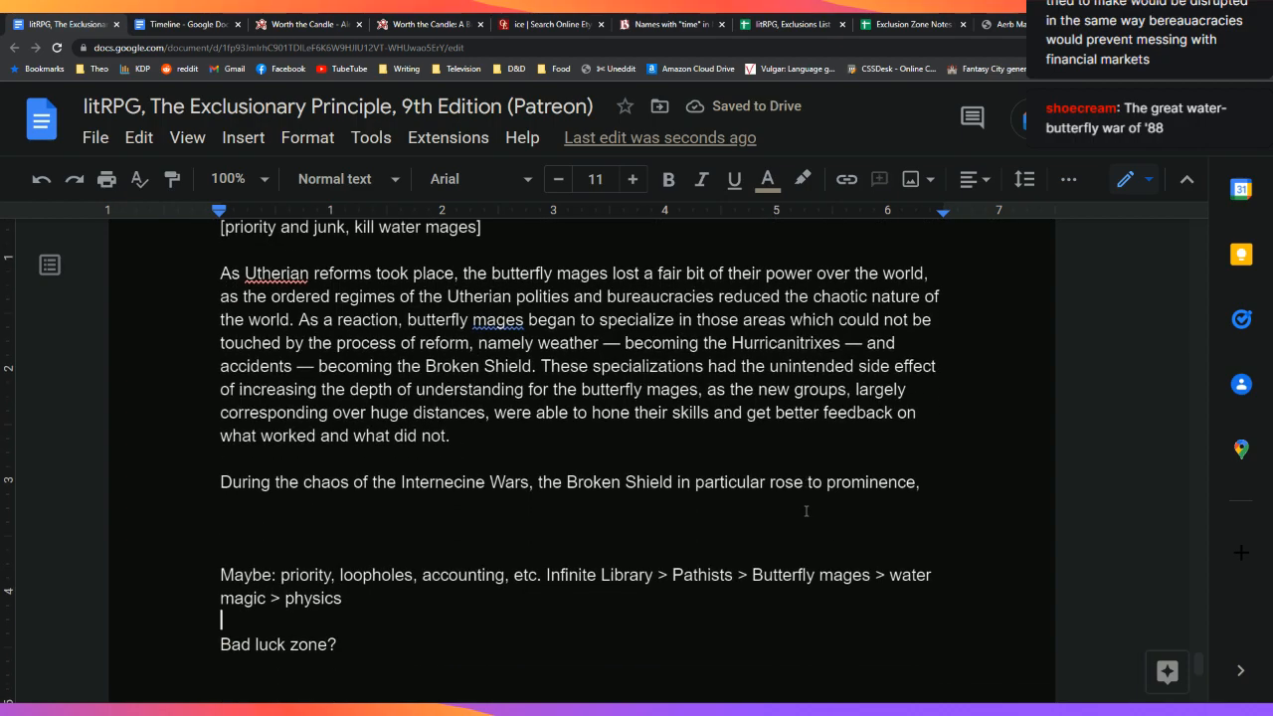
pyautogui.press('End')
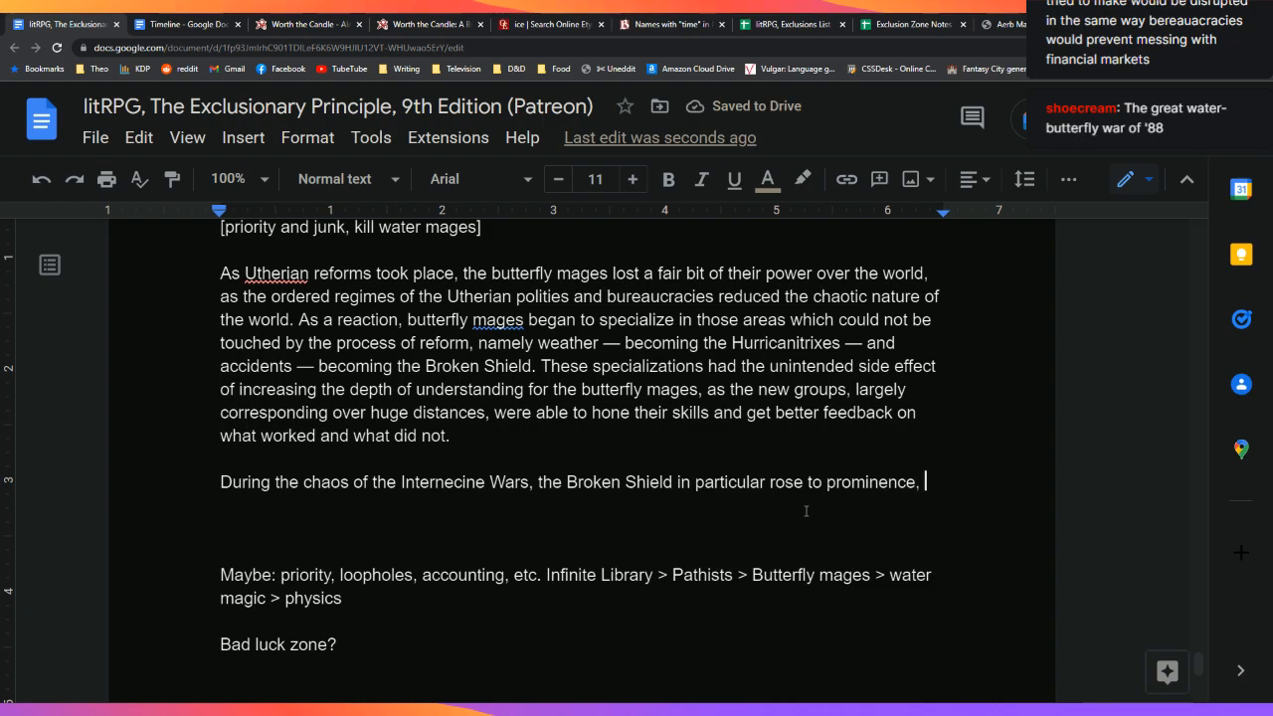
pyautogui.write('using the')
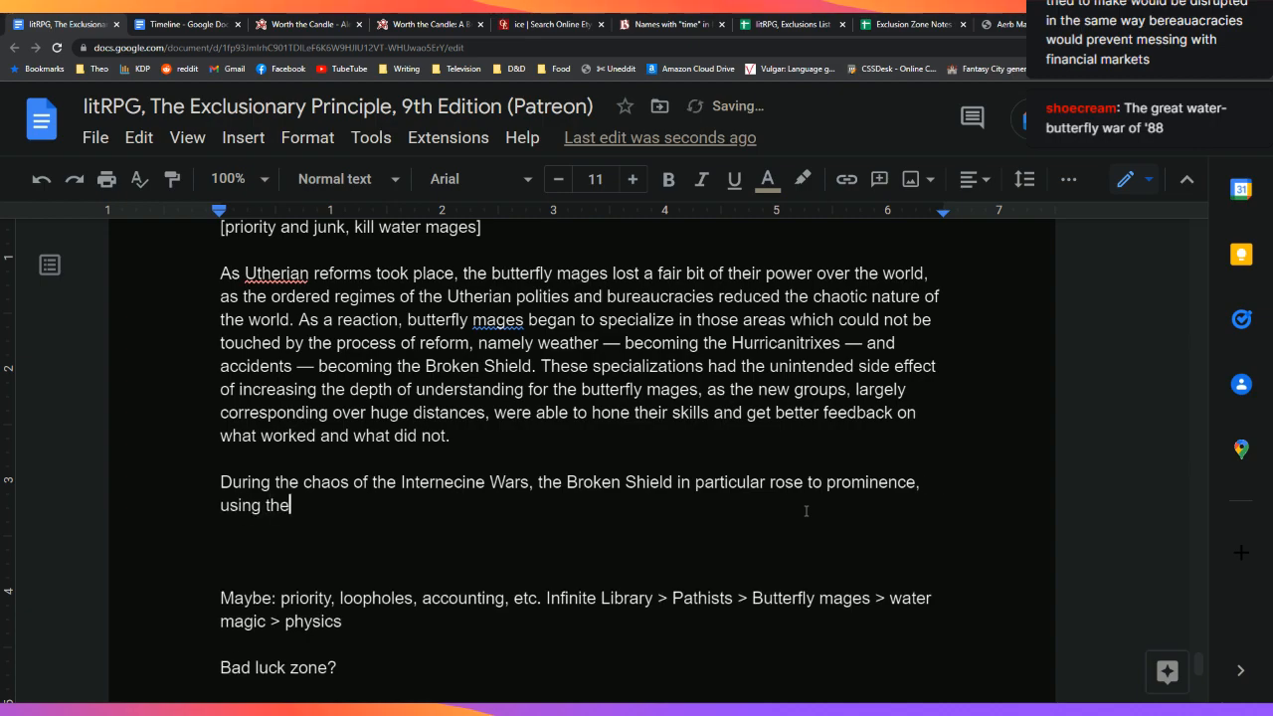
pyautogui.write('ir powers for ')
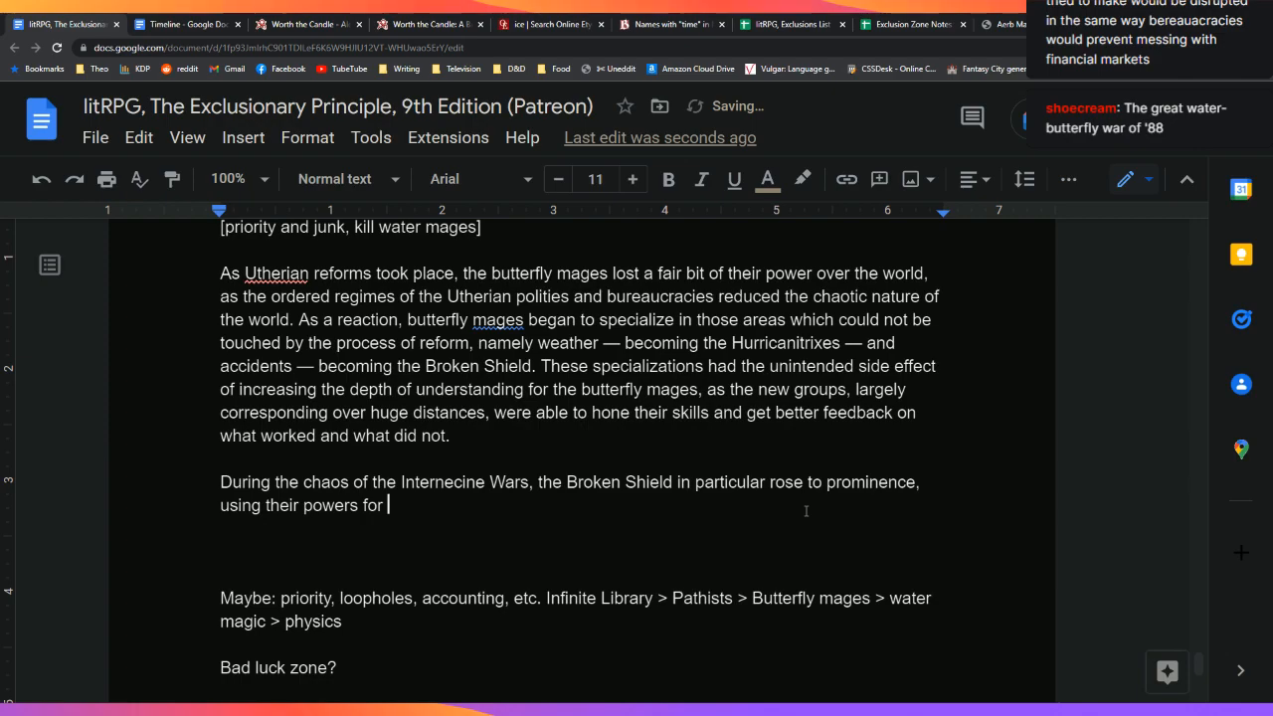
pyautogui.write('trag')
pyautogui.press('BackSpace')
pyautogui.press('BackSpace')
pyautogui.write('argeted destru')
pyautogui.press('BackSpace')
pyautogui.press('BackSpace')
pyautogui.press('BackSpace')
pyautogui.write('tru')
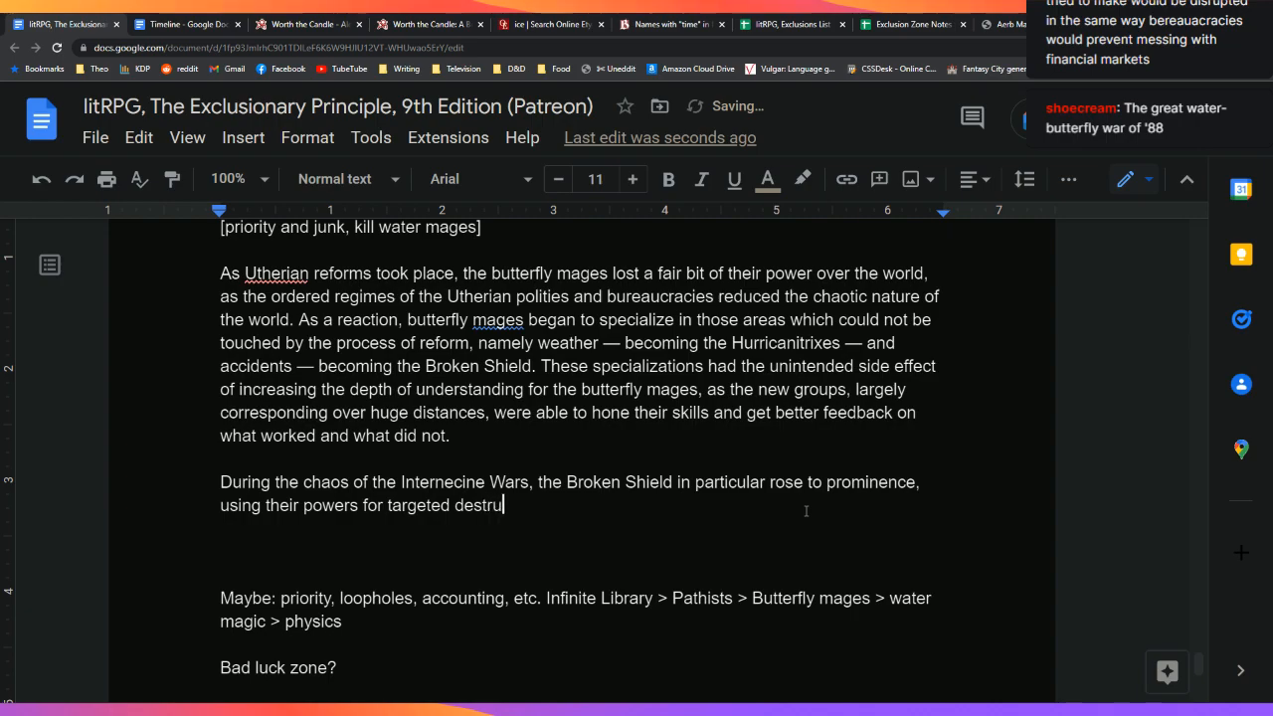
pyautogui.write('ction and in some ')
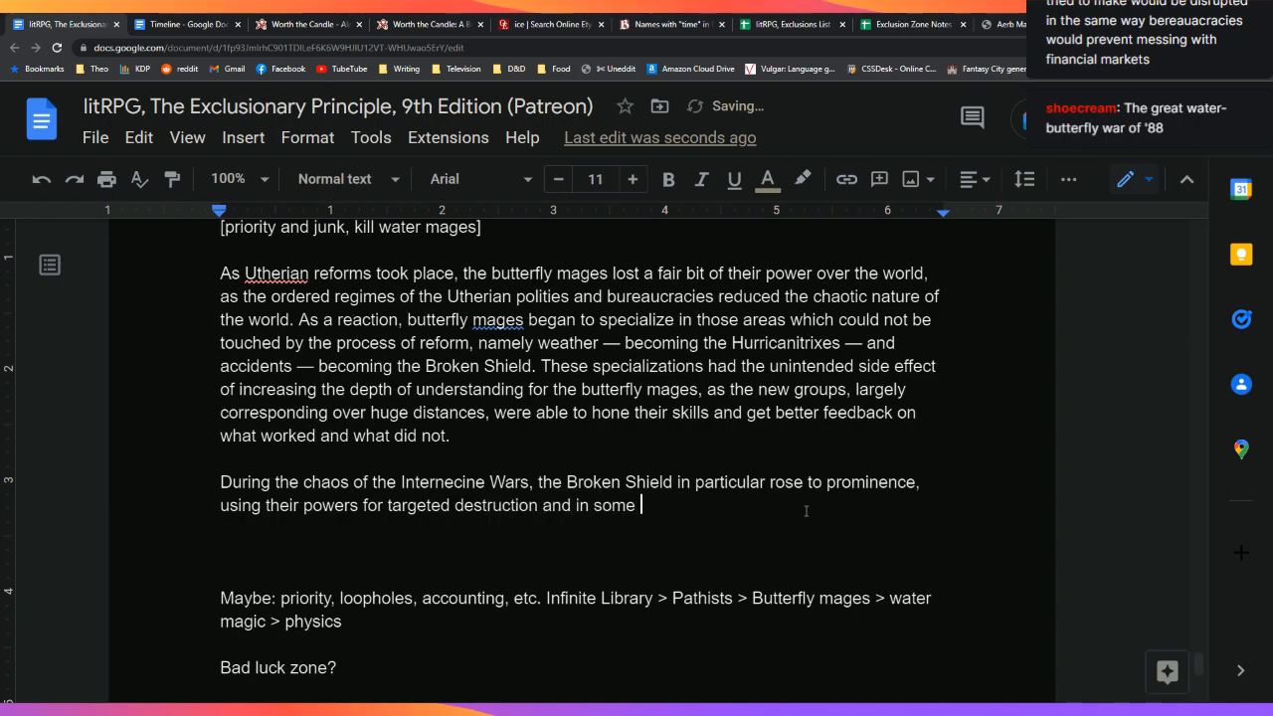
pyautogui.write('cases, by skilled users, a')
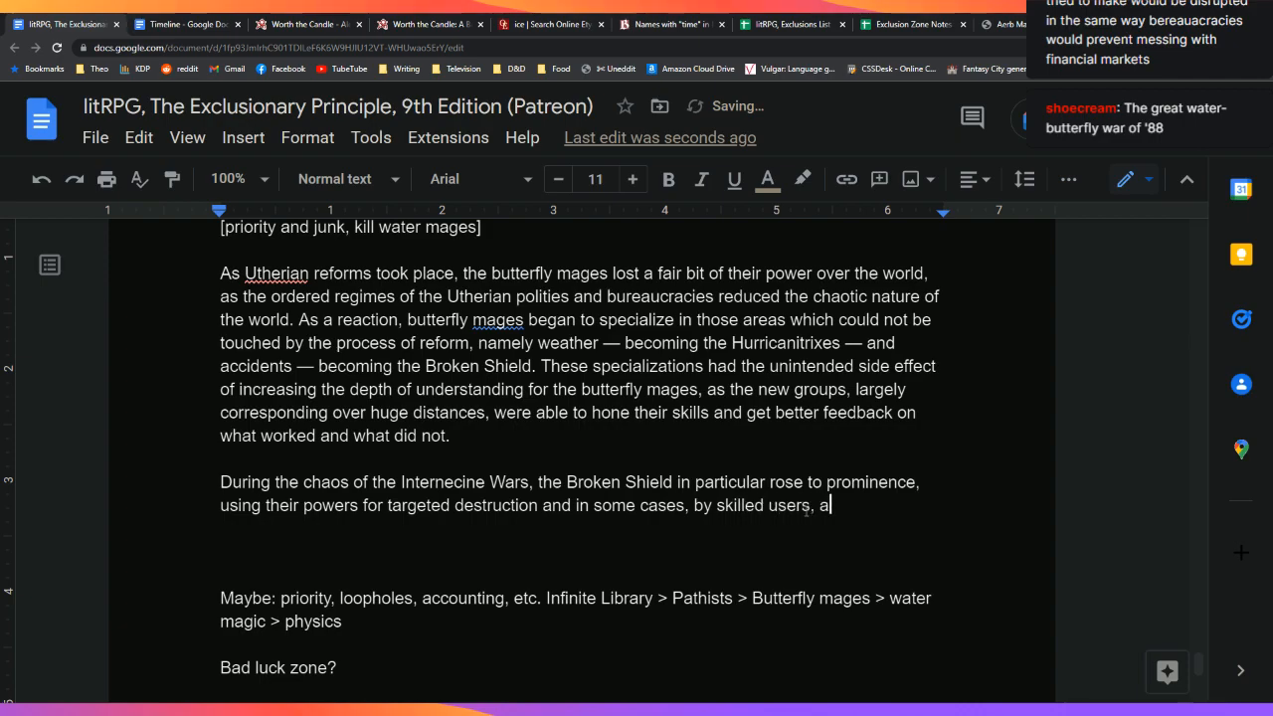
pyautogui.write('ssassination.')
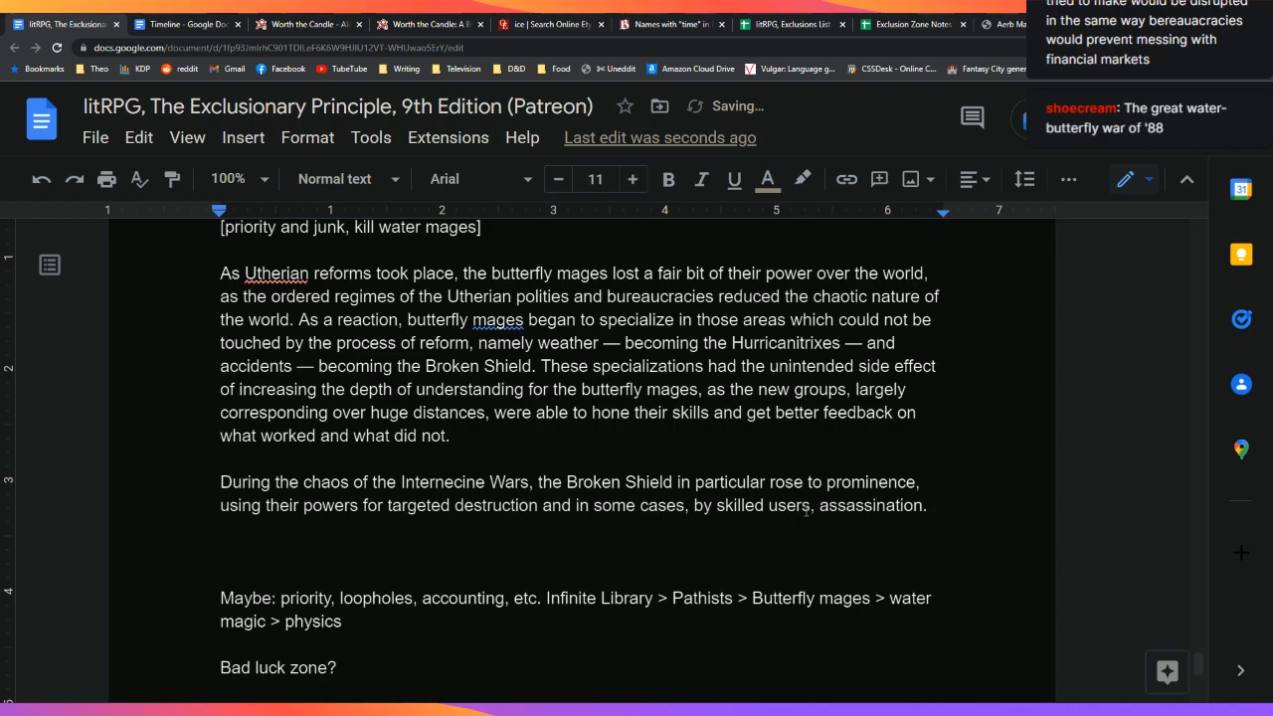
# Step: Extend the end of the assassination sentence with ", which came in the form of a butterfly released miles away a week earlier"
pyautogui.press('BackSpace')
pyautogui.press('BackSpace')
pyautogui.write(', which came in the f')
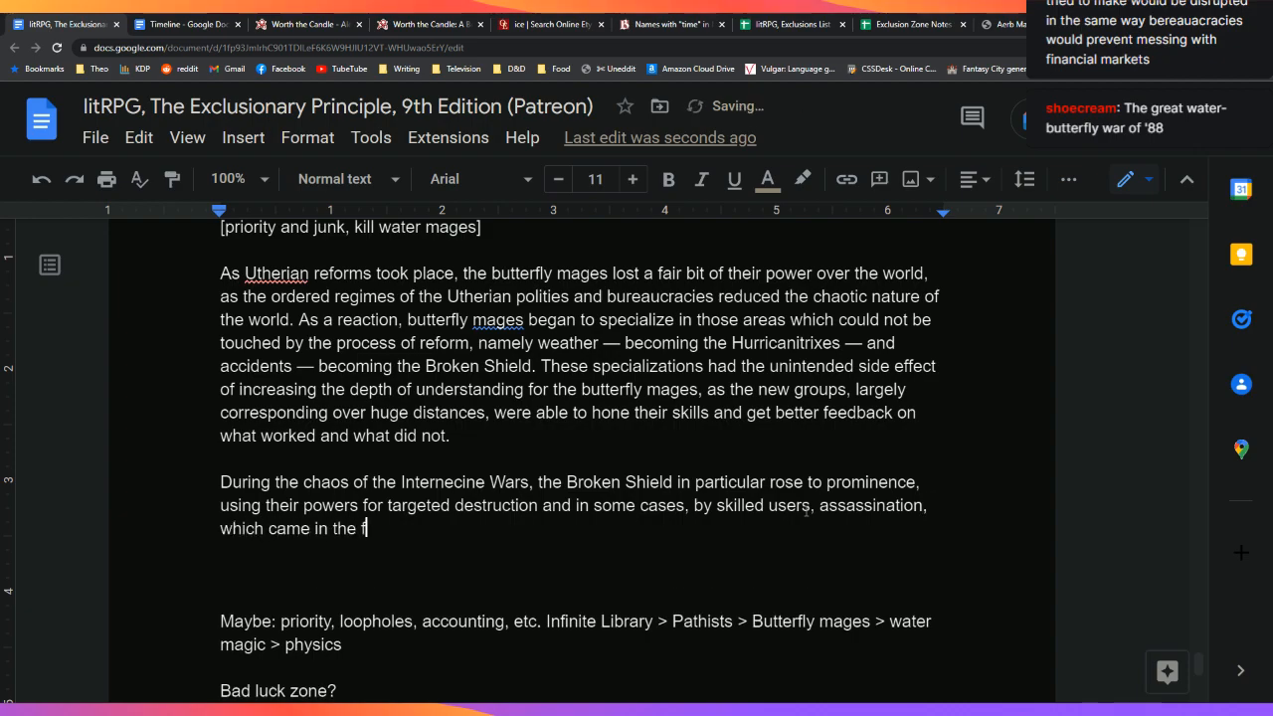
pyautogui.write('orm of a butterfl')
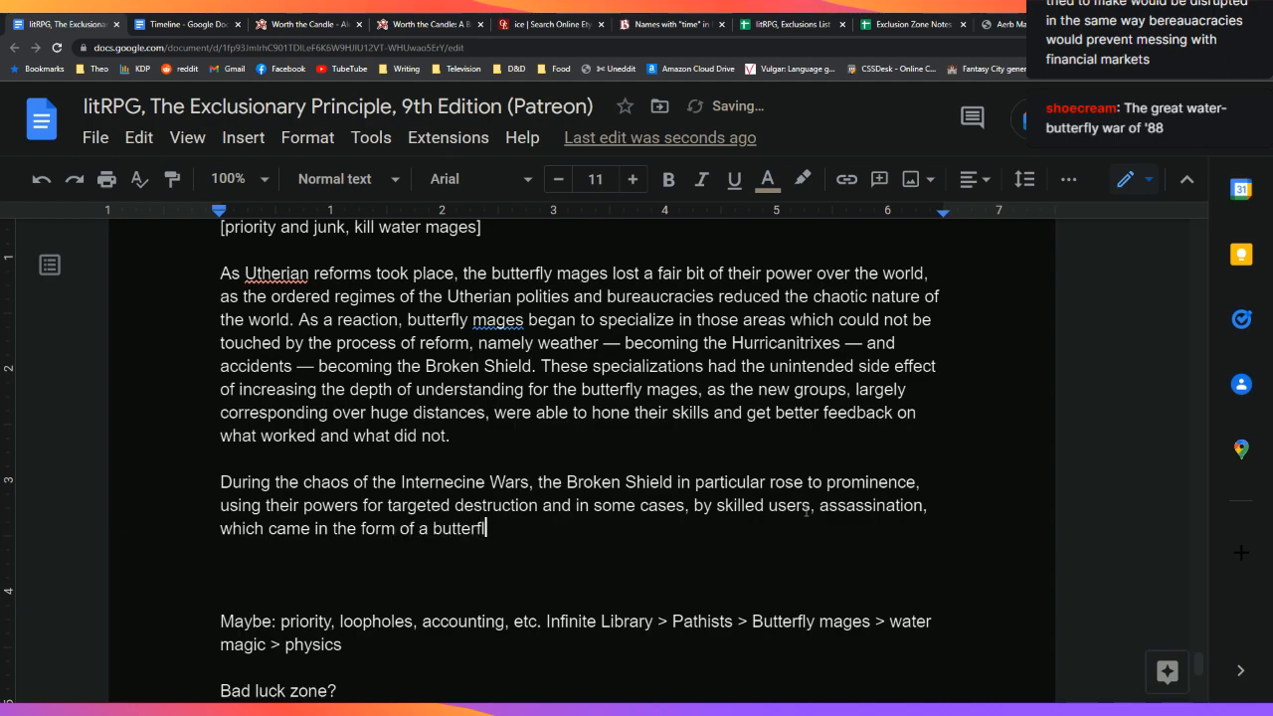
pyautogui.write('y released')
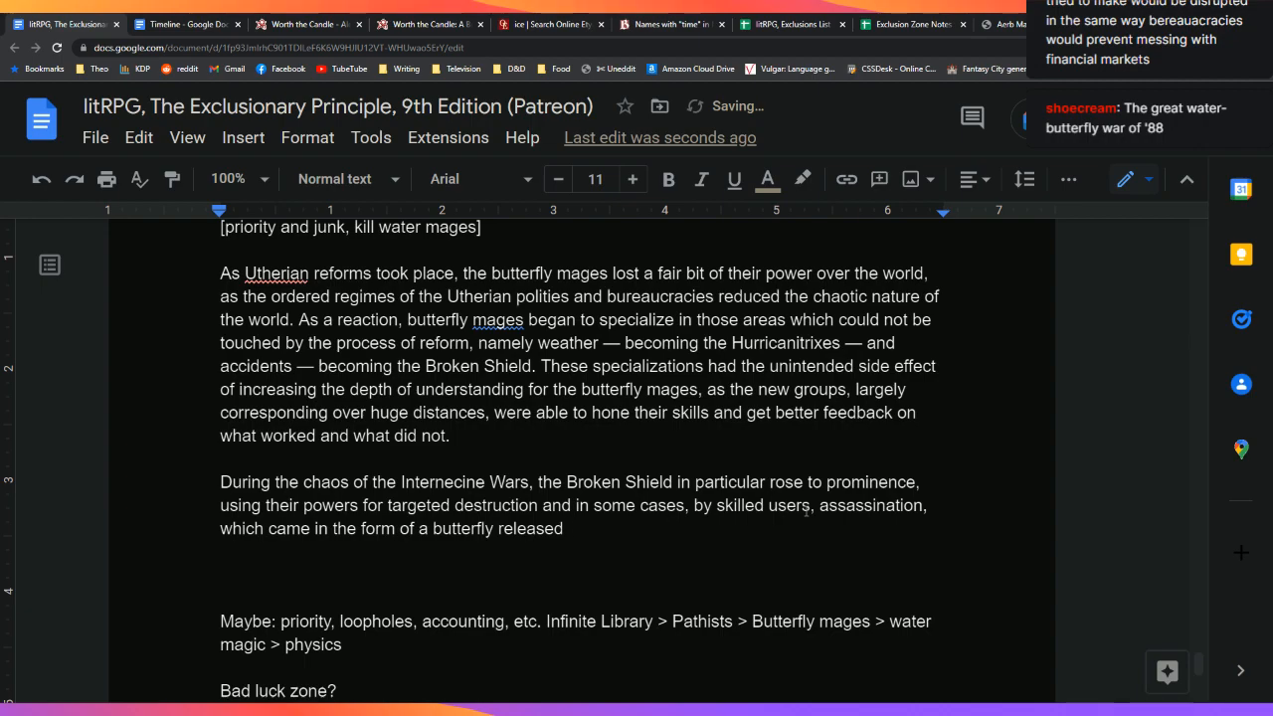
pyautogui.write('miles away a we')
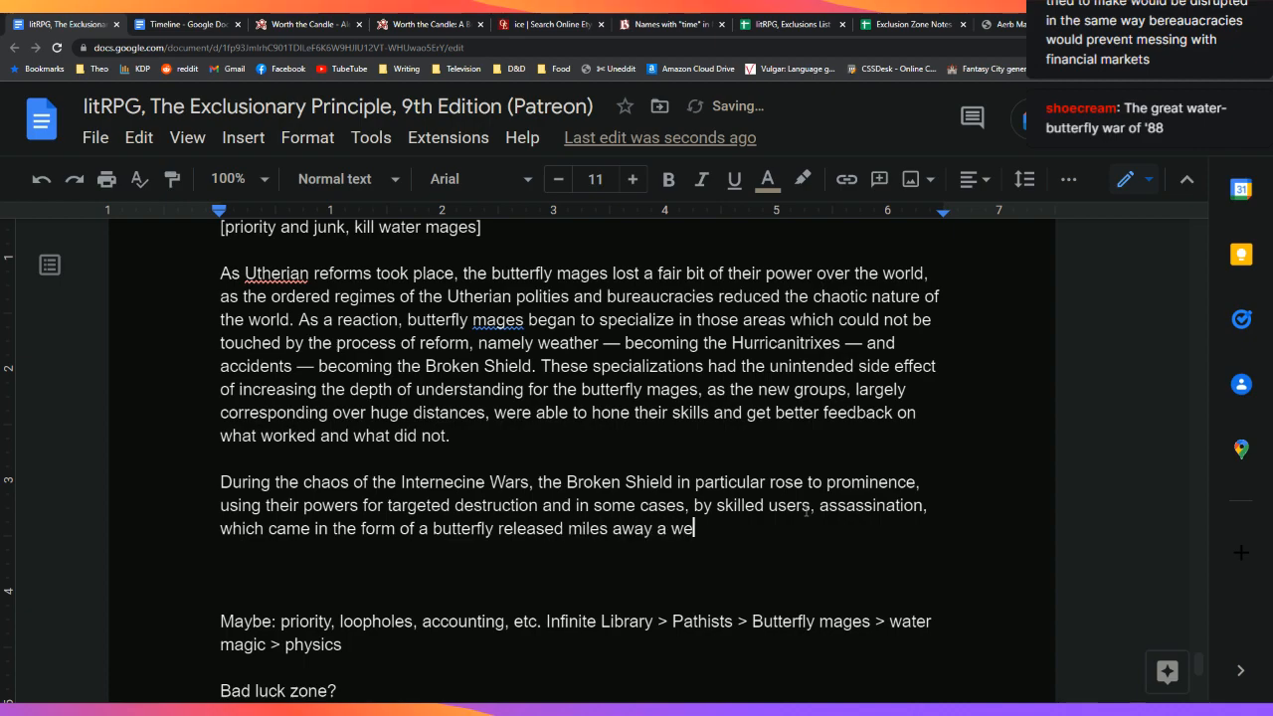
pyautogui.write('ek earlie')
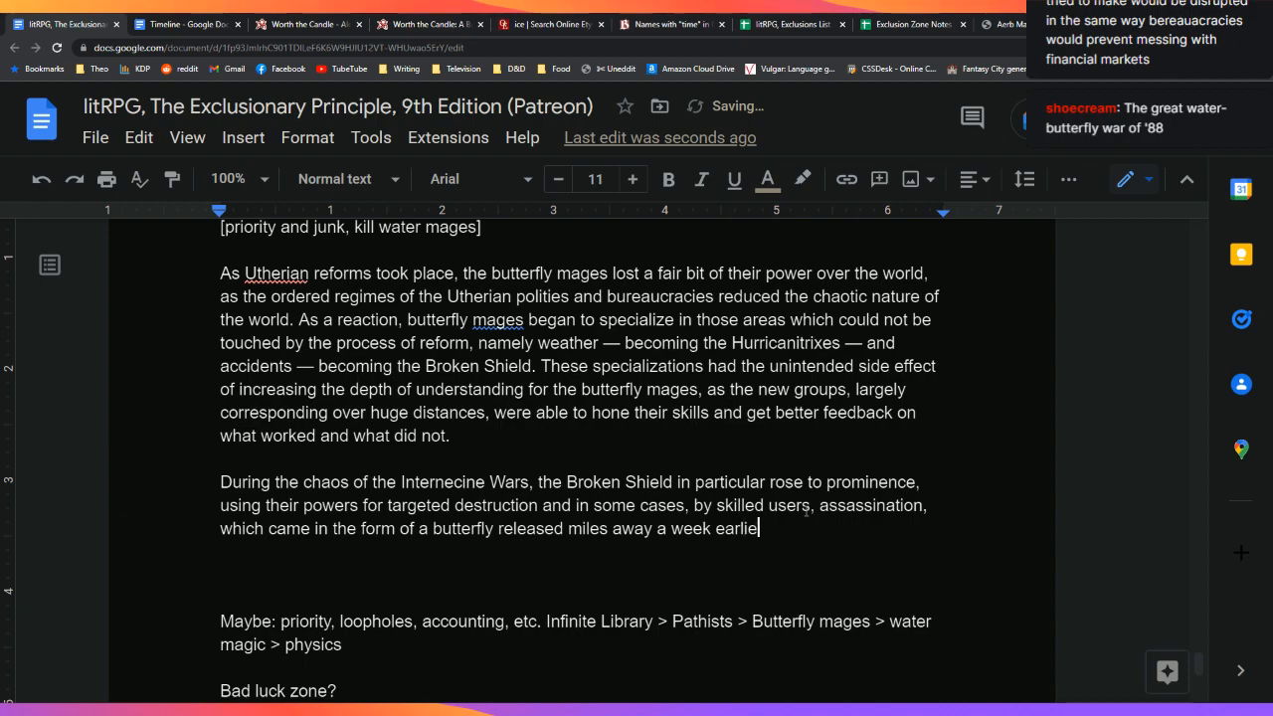
# Step: End that sentence and start another reading "Used in concert with armed hit squads, the results could be devastating and outsized,"
pyautogui.write('r. Used in concert with ')
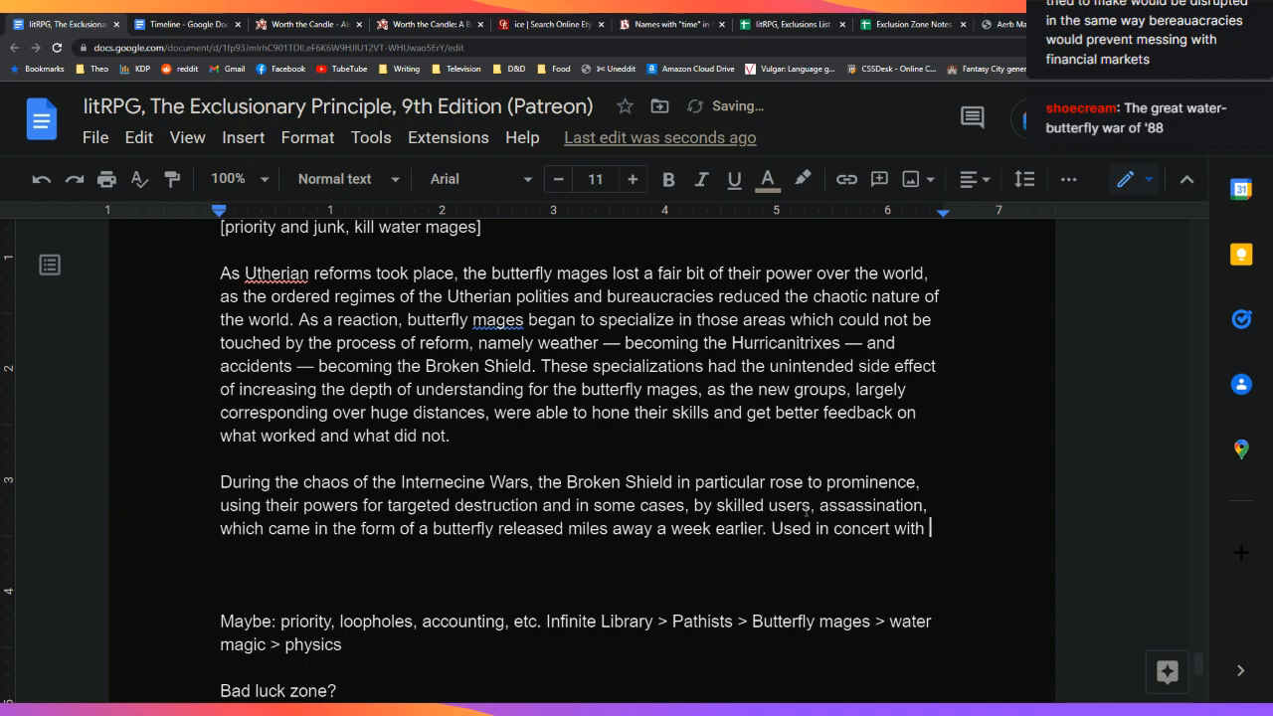
pyautogui.write('ar')
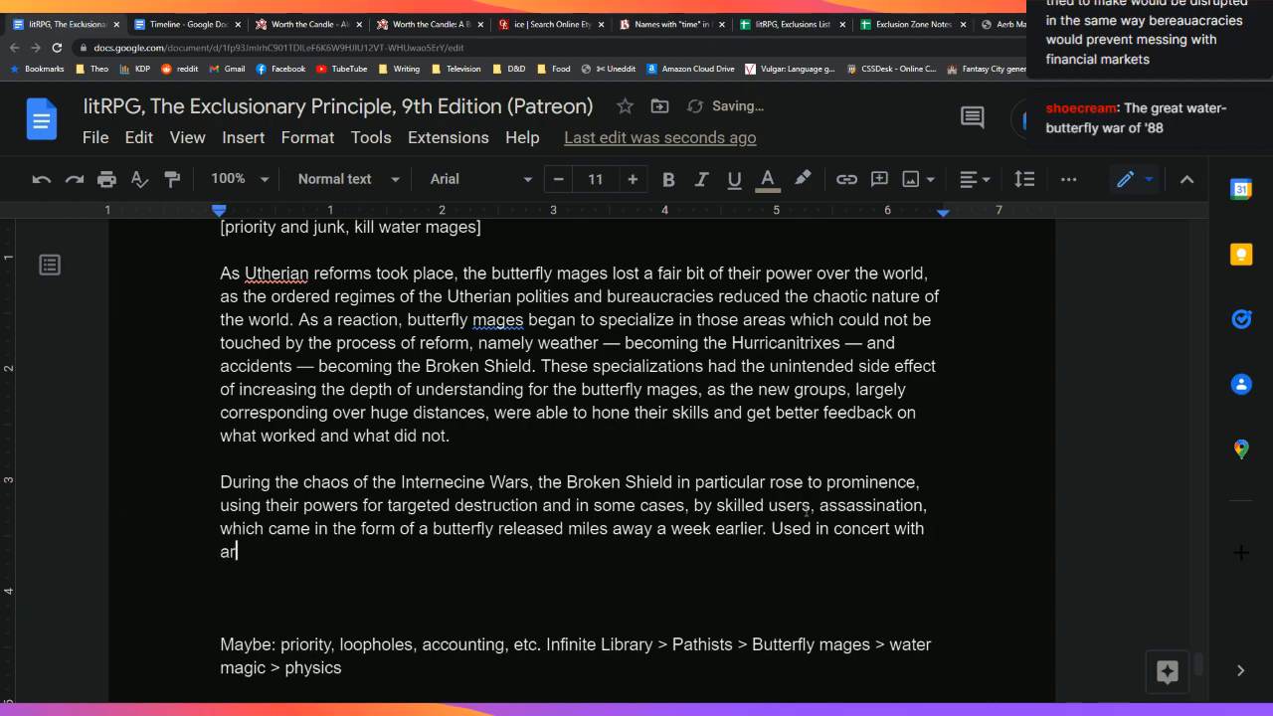
pyautogui.write('med hit squads, the ')
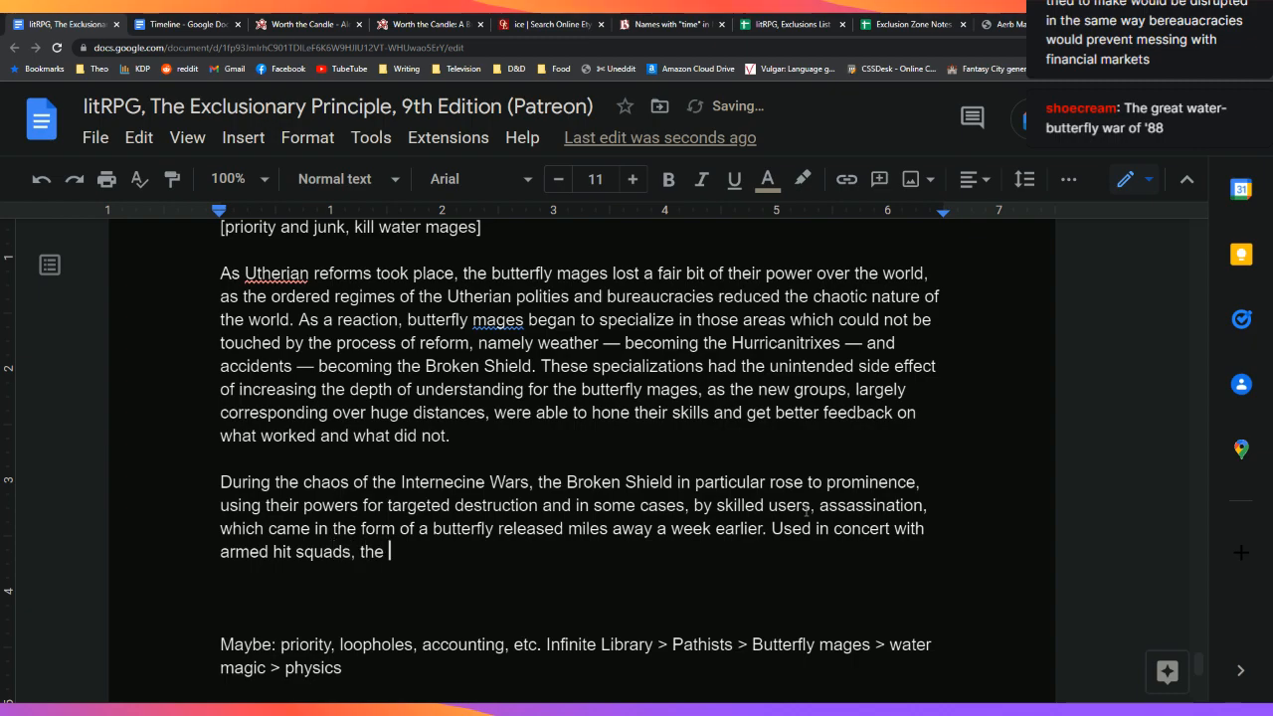
pyautogui.write('results could be')
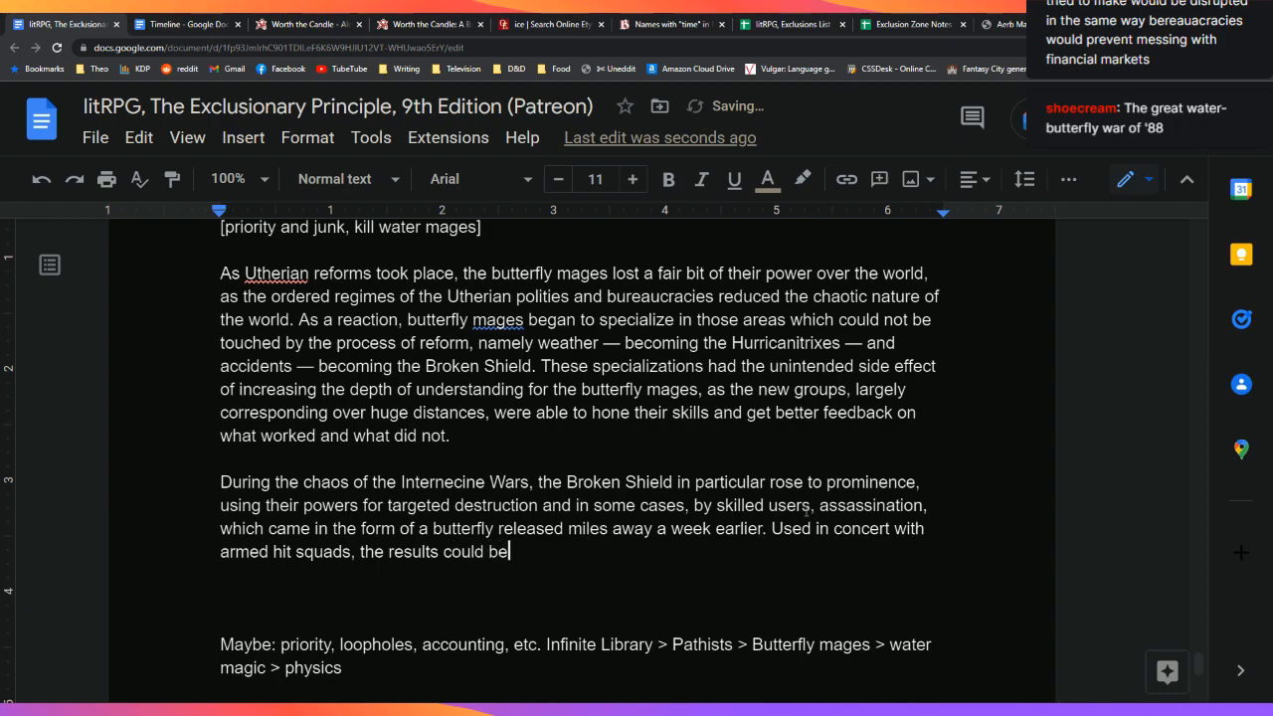
pyautogui.write(' devastat')
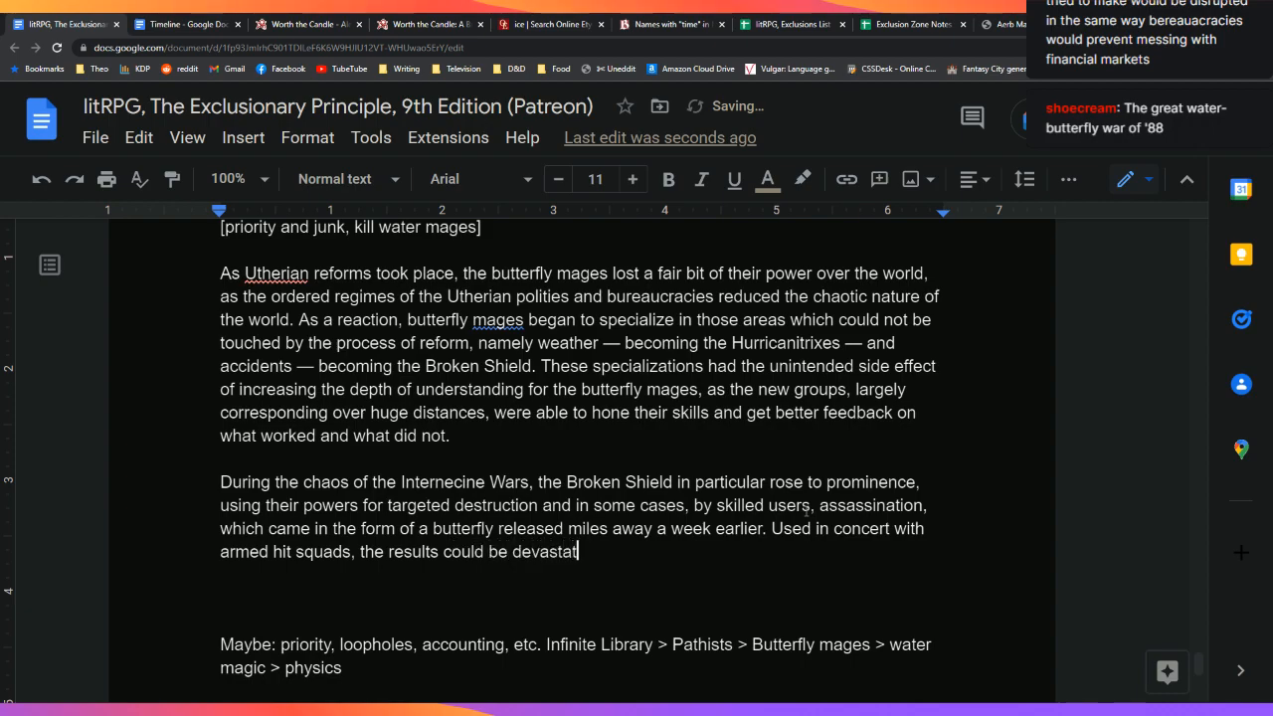
pyautogui.write('ing and outsized,')
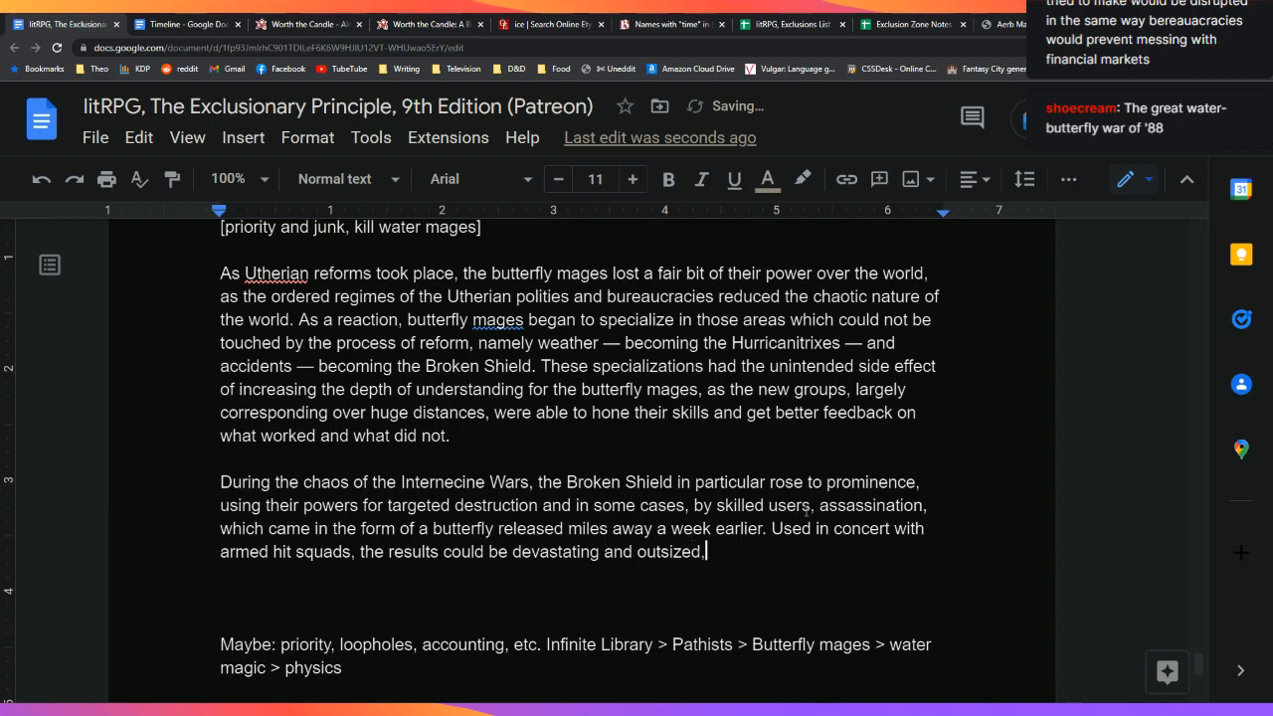
# Step: Continue the armed hit squads sentence with "allowing a fireteam to kill"
pyautogui.write(' allowing a team of five')
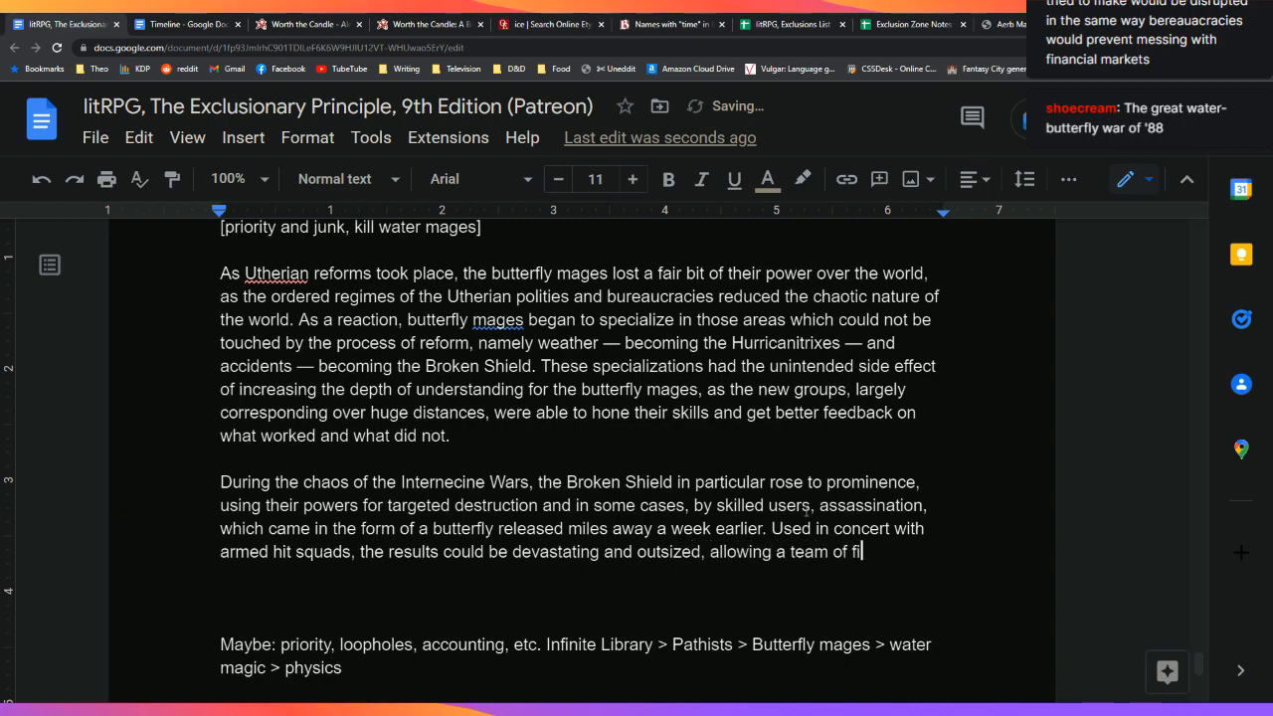
pyautogui.hotkey('ctrl', 'BackSpace')
pyautogui.hotkey('ctrl', 'BackSpace')
pyautogui.hotkey('ctrl', 'BackSpace')
pyautogui.write('fireteam to')
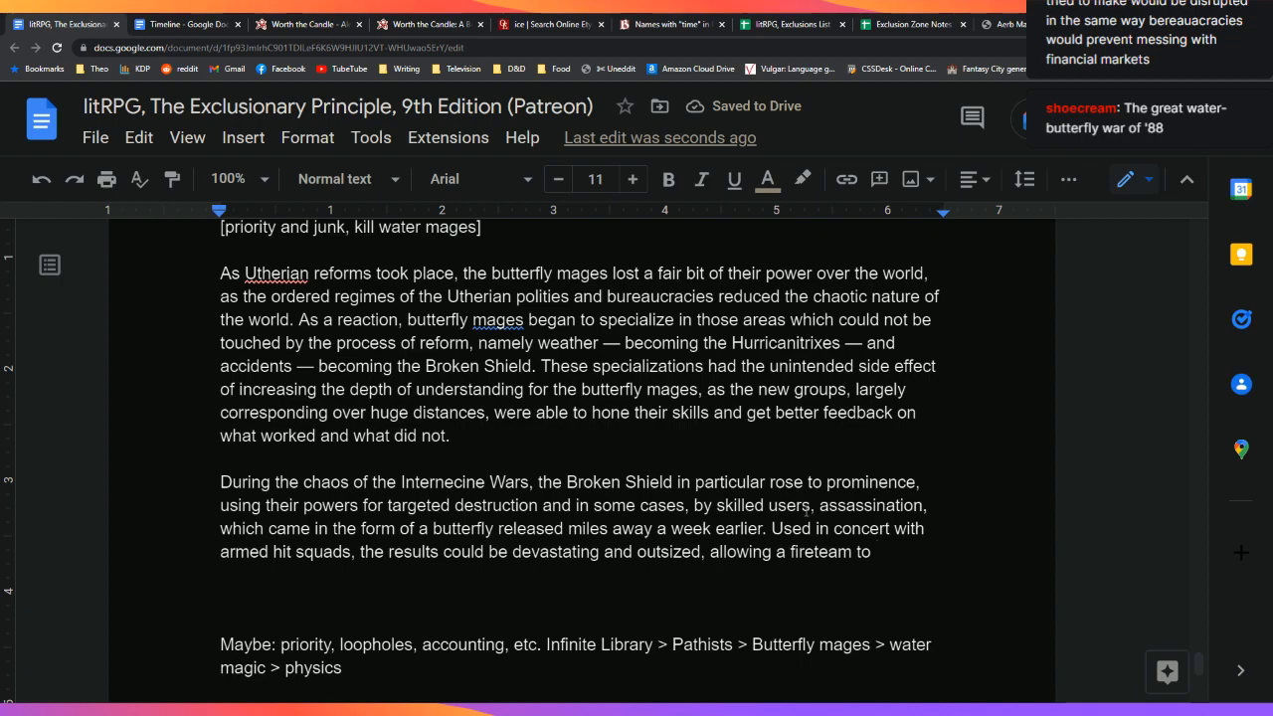
pyautogui.write(' kill h')
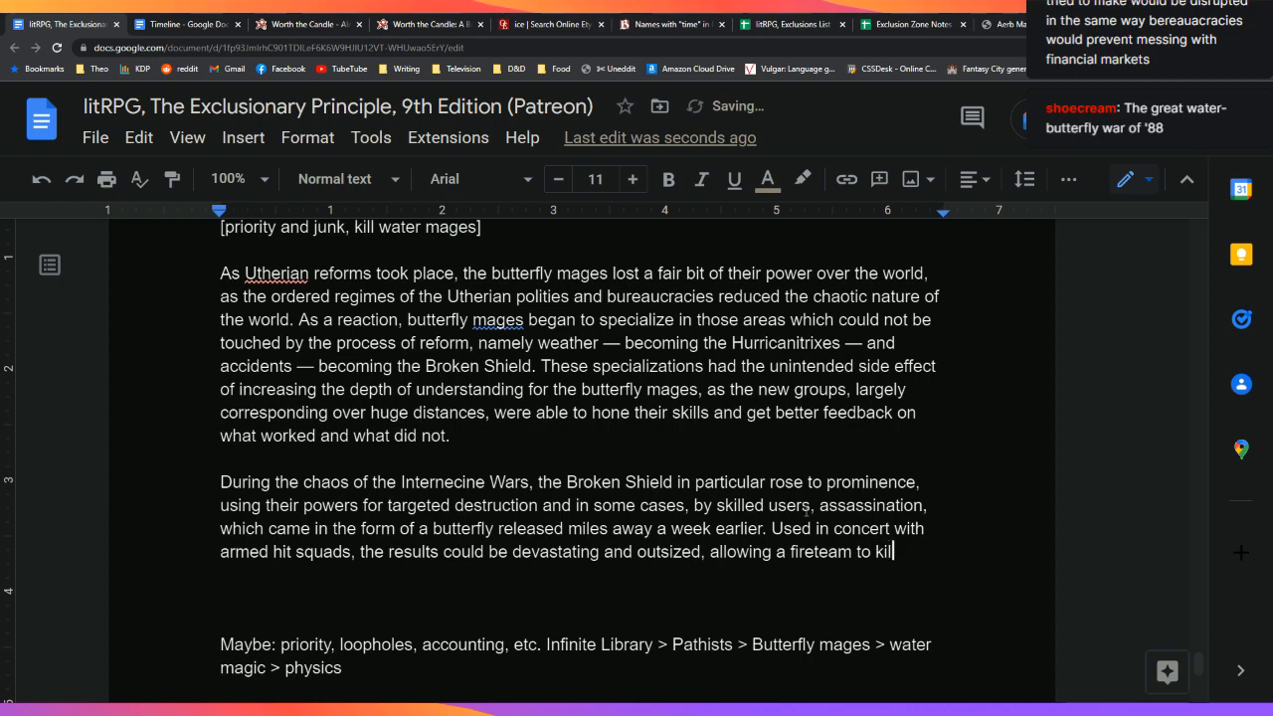
pyautogui.press('BackSpace')
# Step: Finish the fireteam sentence with "high-value targets and shift the tides of a war." and begin another with "As the"
pyautogui.write('high-value targets and shift the tidfes')
pyautogui.press('BackSpace')
pyautogui.press('BackSpace')
pyautogui.press('BackSpace')
pyautogui.write('es')
pyautogui.write('w')
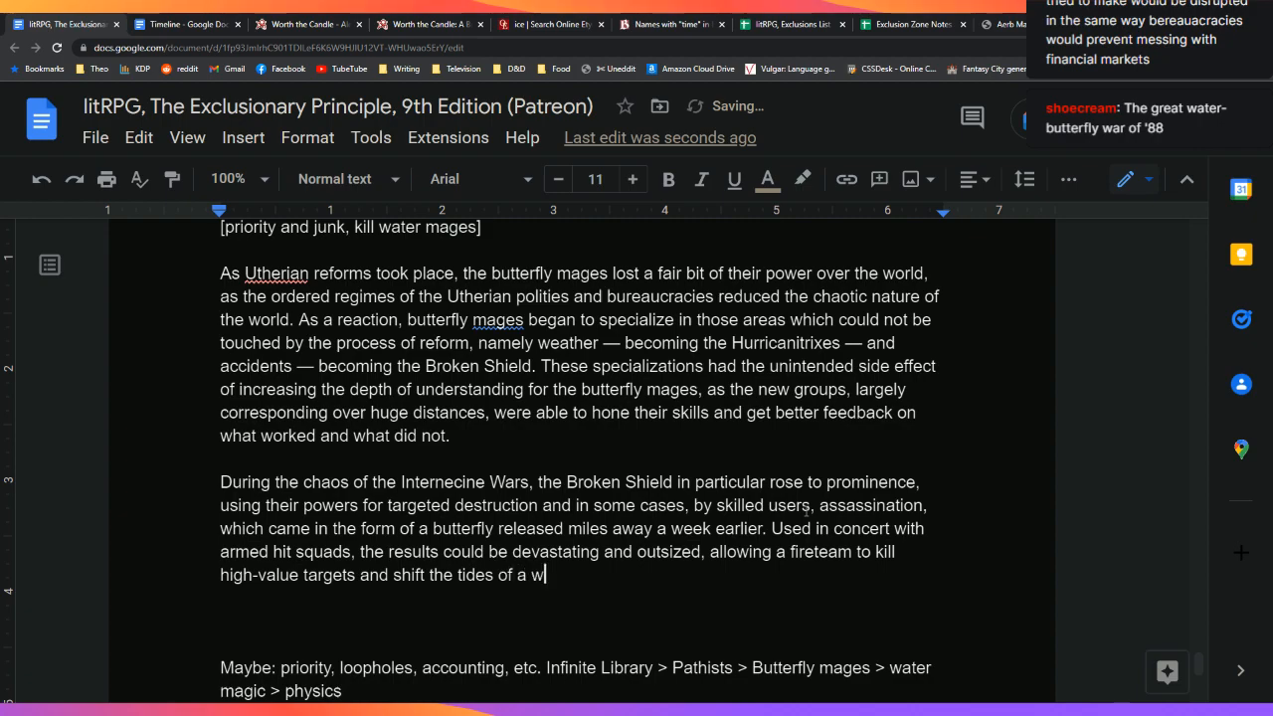
pyautogui.write('ar.')
pyautogui.press('BackSpace')
pyautogui.press('BackSpace')
pyautogui.press('BackSpace')
pyautogui.press('BackSpace')
pyautogui.write('battle.')
pyautogui.press('BackSpace')
pyautogui.press('BackSpace')
pyautogui.press('BackSpace')
pyautogui.press('BackSpace')
pyautogui.press('BackSpace')
pyautogui.press('BackSpace')
pyautogui.press('BackSpace')
pyautogui.write('wa')
pyautogui.press('BackSpace')
pyautogui.press('BackSpace')
pyautogui.press('BackSpace')
pyautogui.write('war. As the ')
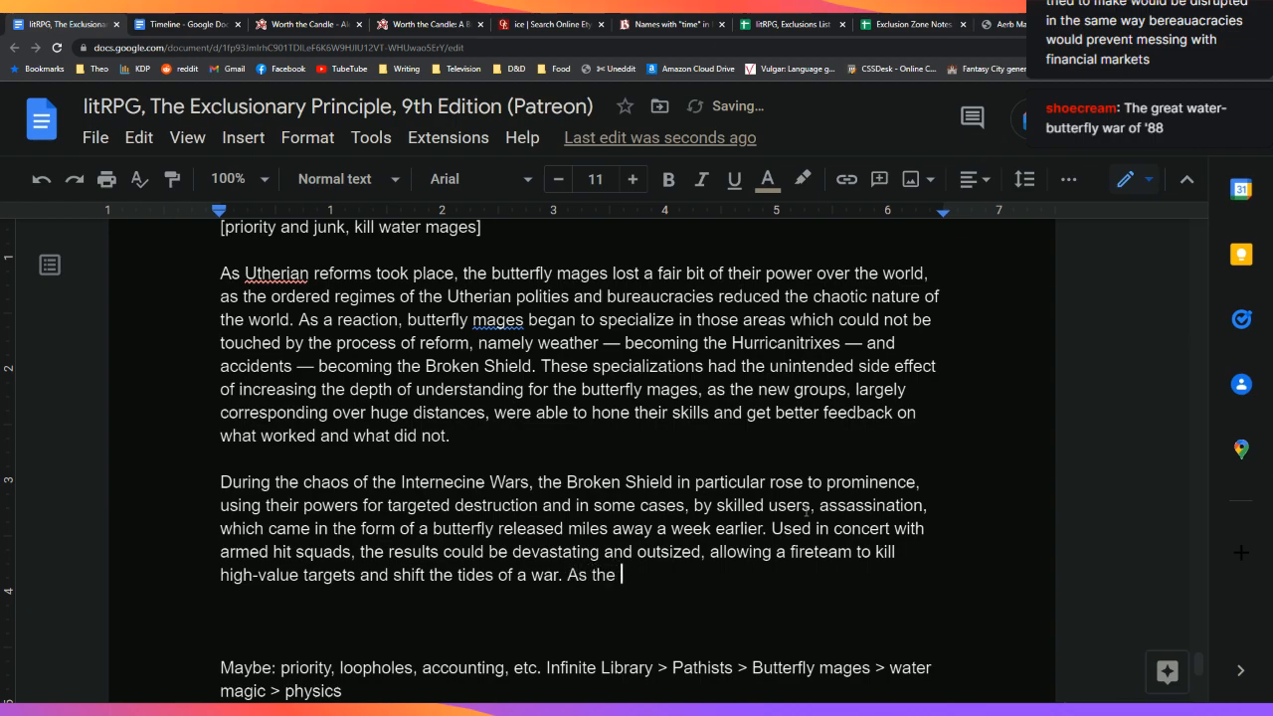
# Step: Continue the new sentence with "Broken Shield was largely working in concert with each other,"
pyautogui.write('Broken Shield was largely ')
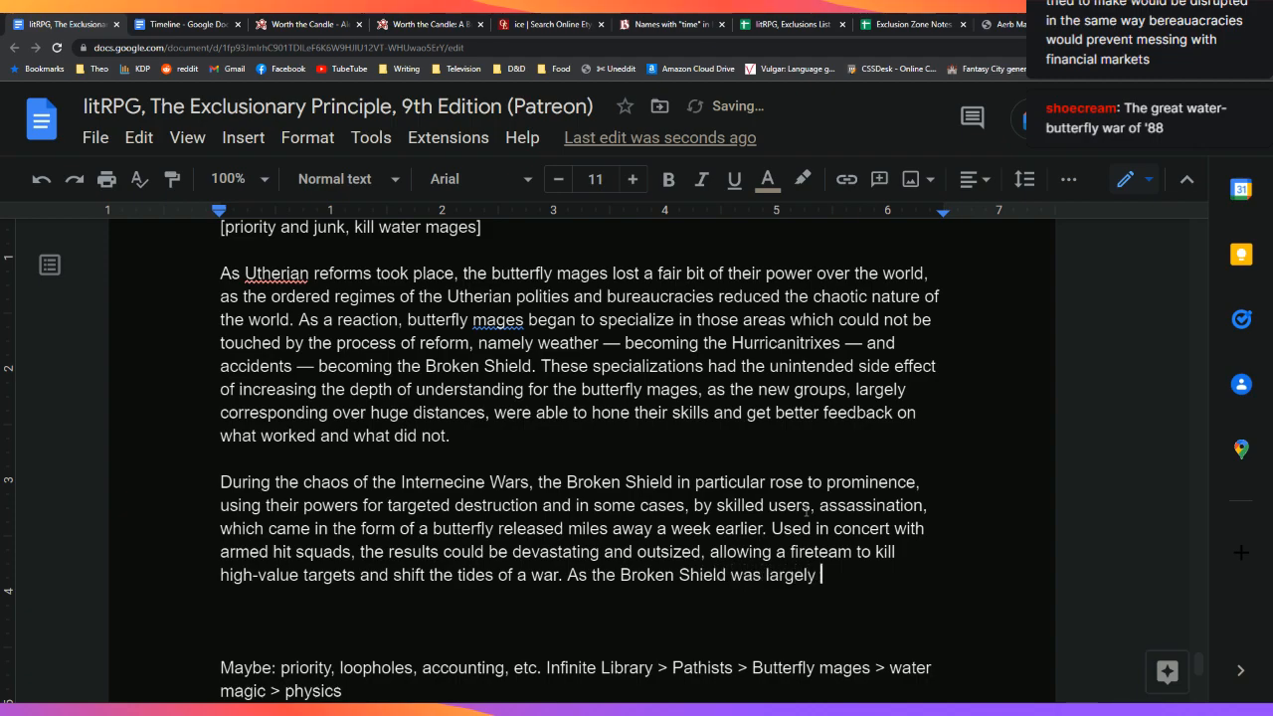
pyautogui.write('working in concert with ')
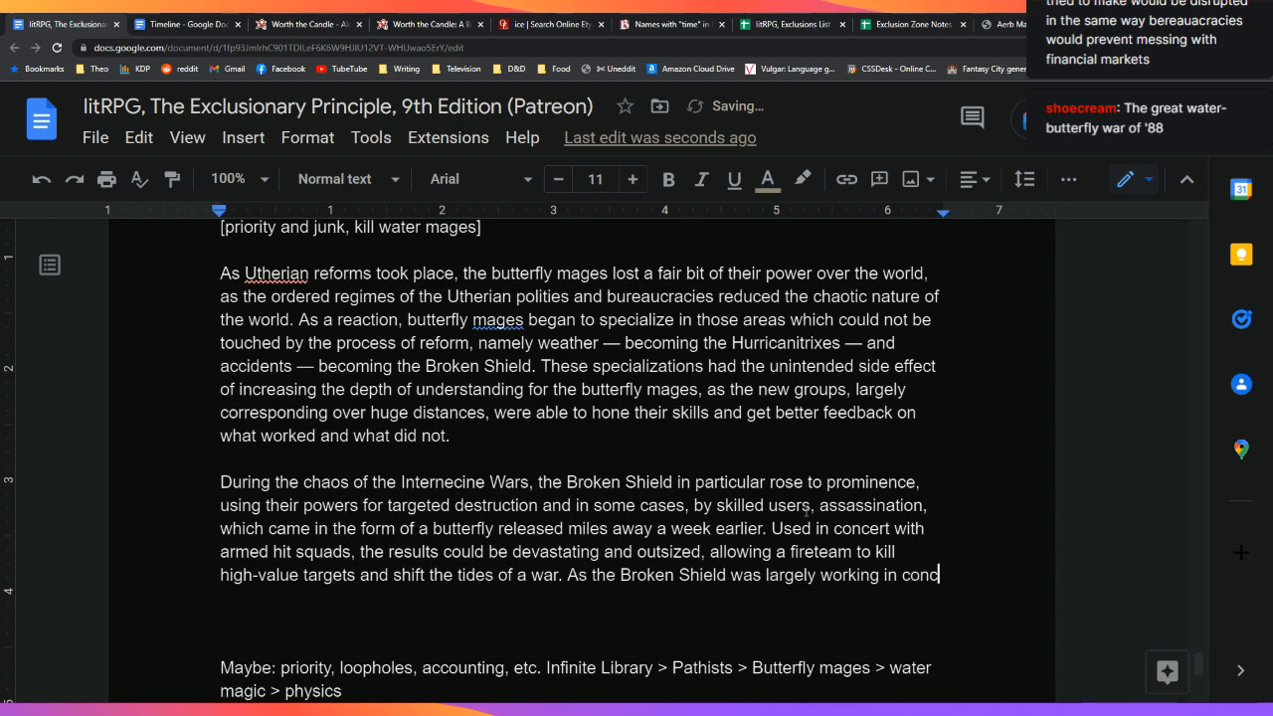
pyautogui.write('each other, ')
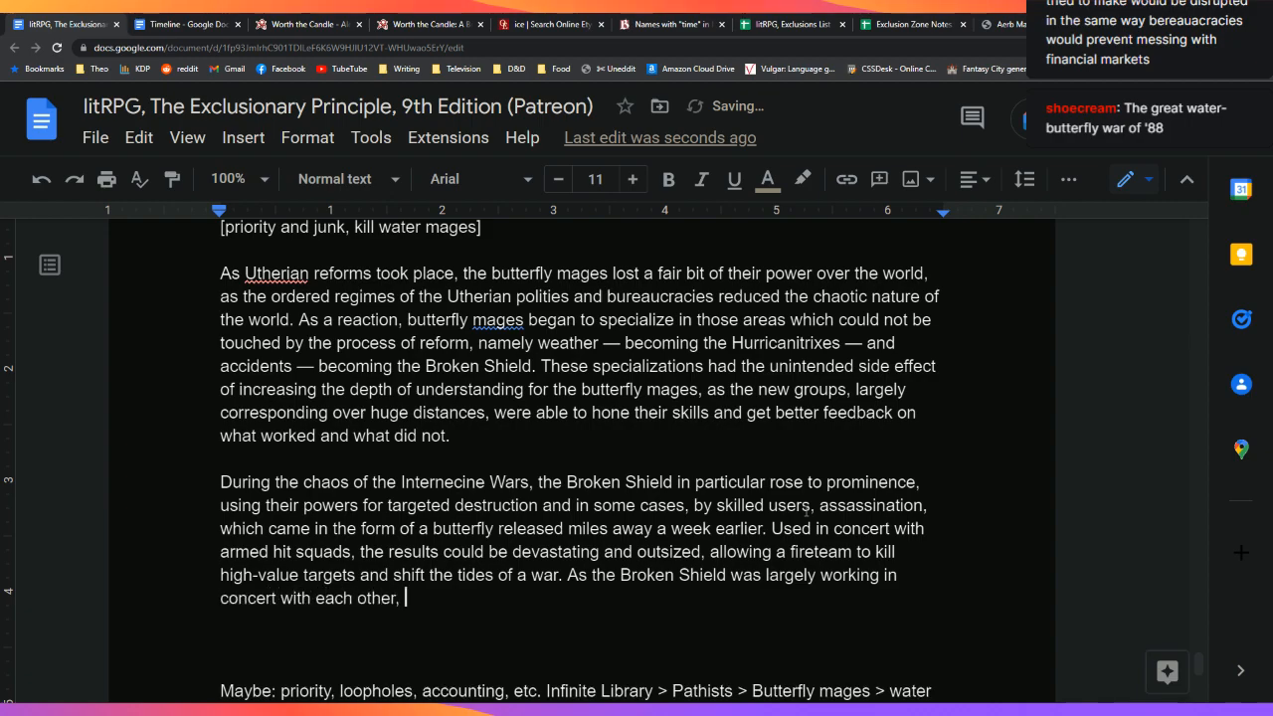
# Step: Add "very little resistance was possible against them: the butterfly mages" to the Broken Shield sentence
pyautogui.write('very l')
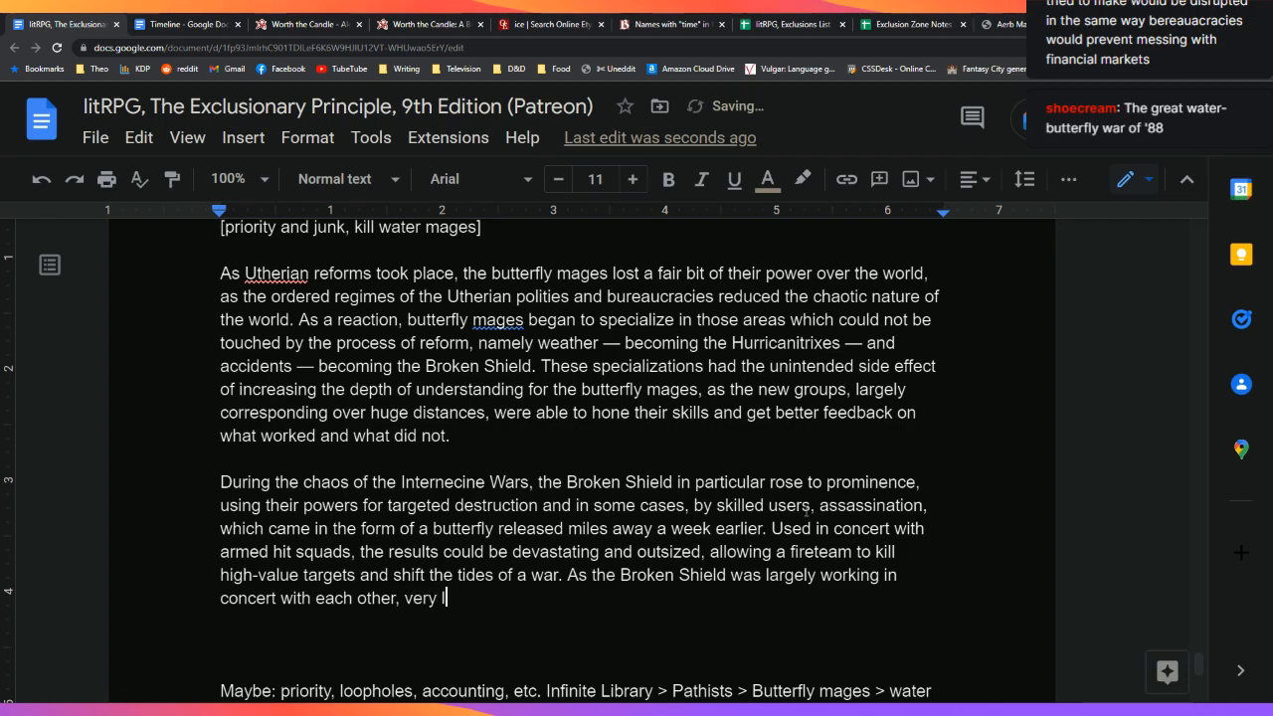
pyautogui.write('ittle in the way of')
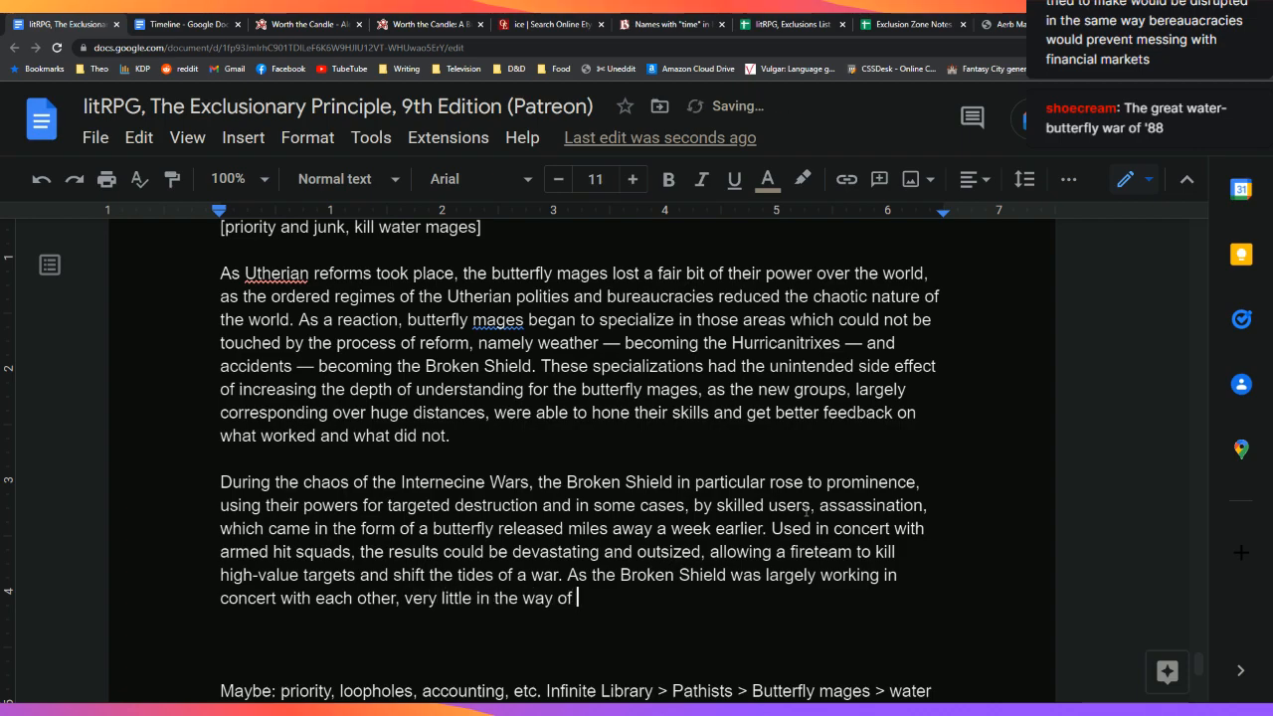
pyautogui.press('Down')
pyautogui.press('Down')
pyautogui.press('Down')
pyautogui.press('Up')
pyautogui.press('Up')
pyautogui.press('Up')
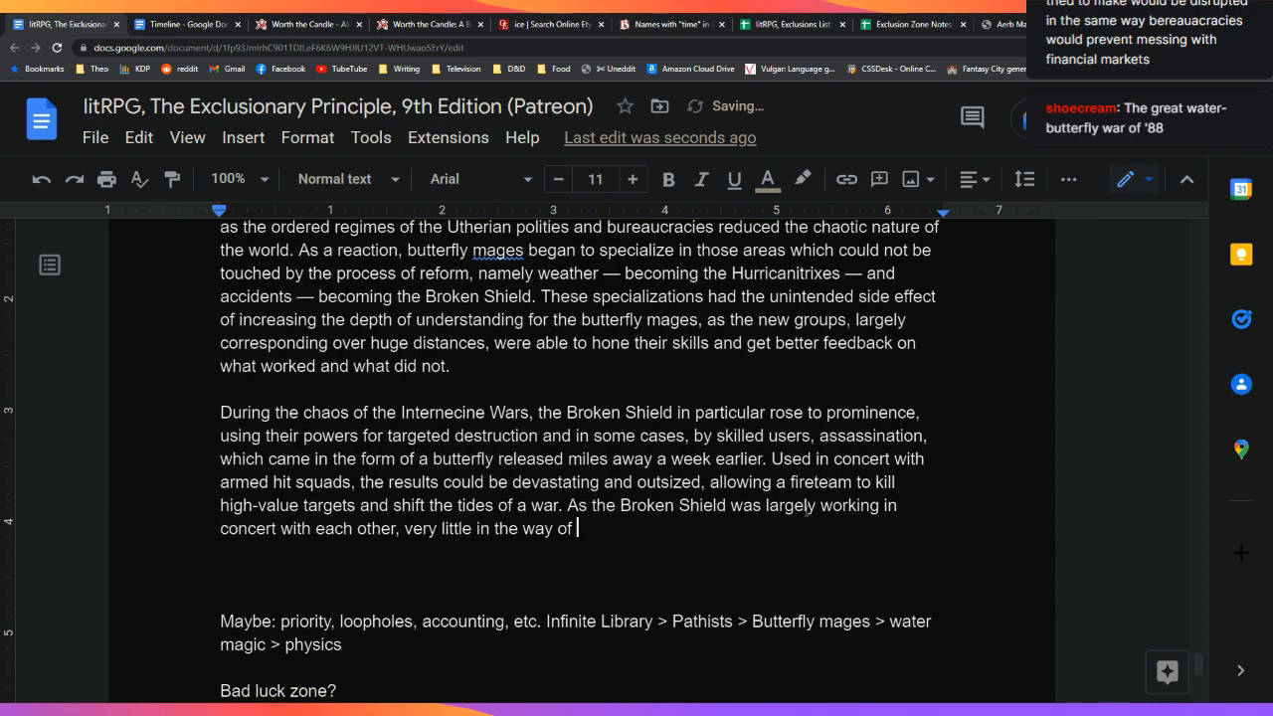
pyautogui.hotkey('ctrl', 'BackSpace')
pyautogui.hotkey('ctrl', 'BackSpace')
pyautogui.hotkey('ctrl', 'BackSpace')
pyautogui.hotkey('ctrl', 'BackSpace')
pyautogui.write('resistance was possible against them, a')
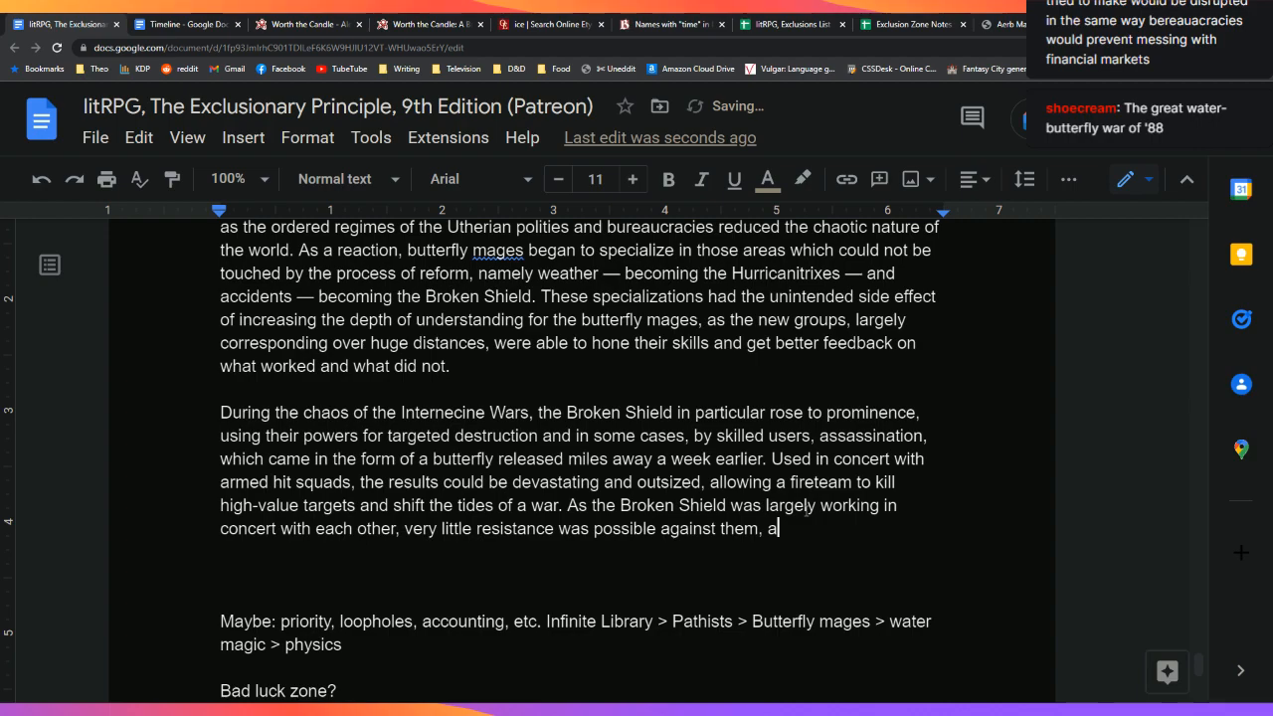
pyautogui.press('BackSpace')
pyautogui.press('BackSpace')
pyautogui.press('BackSpace')
pyautogui.write(': the butterfly mages')
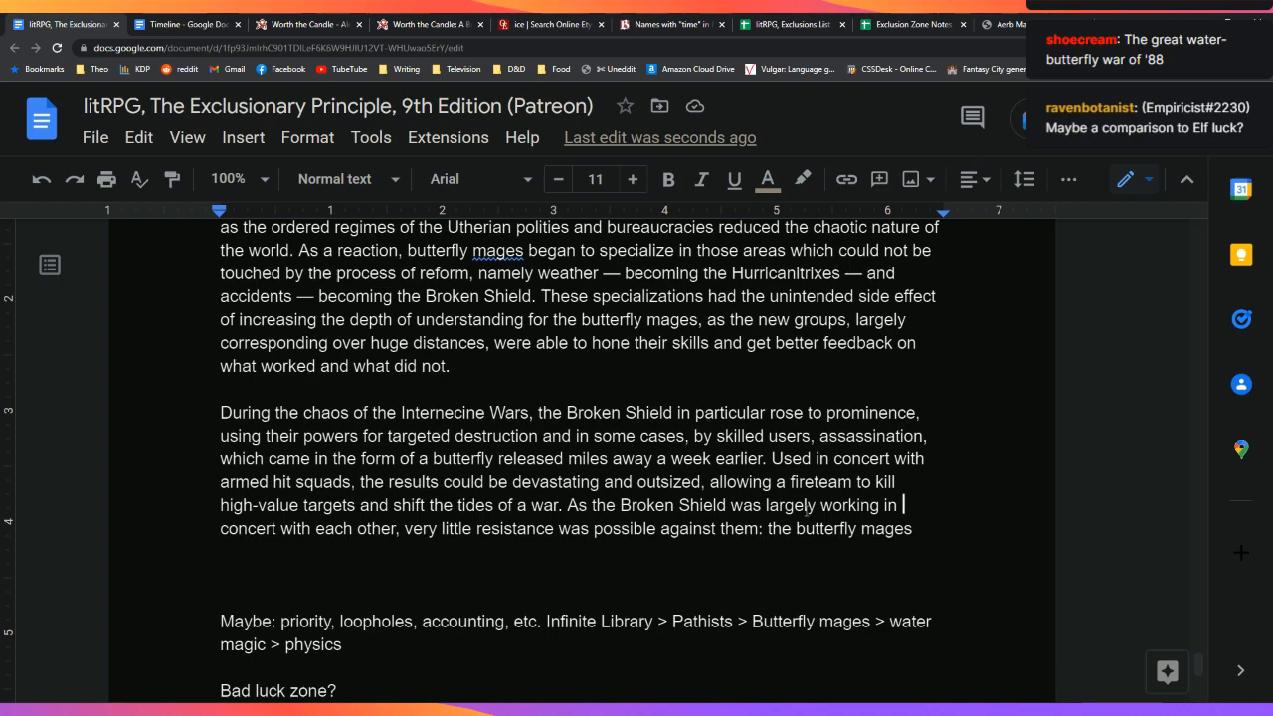
# Step: Add ", elf luck" at the end of the bracketed "priority and junk, kill water mages" note
pyautogui.scroll(2, 926, 225)
pyautogui.click(405, 299)
pyautogui.write(', elf luck]')
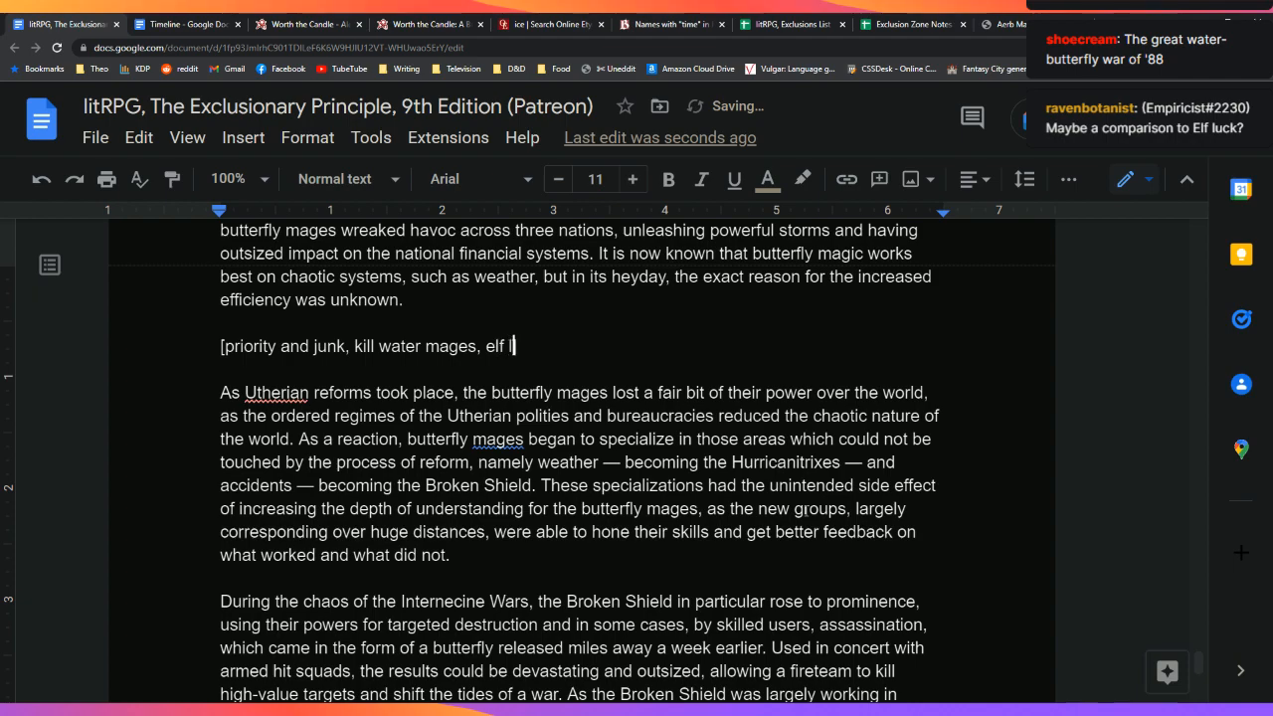
# Step: Return to the unfinished Broken Shield sentence and complete it with "had always had, as their greatest weakness, each other."
pyautogui.press('Down')
pyautogui.press('Down')
pyautogui.press('Down')
pyautogui.press('Down')
pyautogui.press('Down')
pyautogui.press('Down')
pyautogui.press('Down')
pyautogui.press('Down')
pyautogui.press('Down')
pyautogui.press('Down')
pyautogui.press('Down')
pyautogui.press('Down')
pyautogui.press('Down')
pyautogui.press('Down')
pyautogui.press('Down')
pyautogui.press('Down')
pyautogui.press('Down')
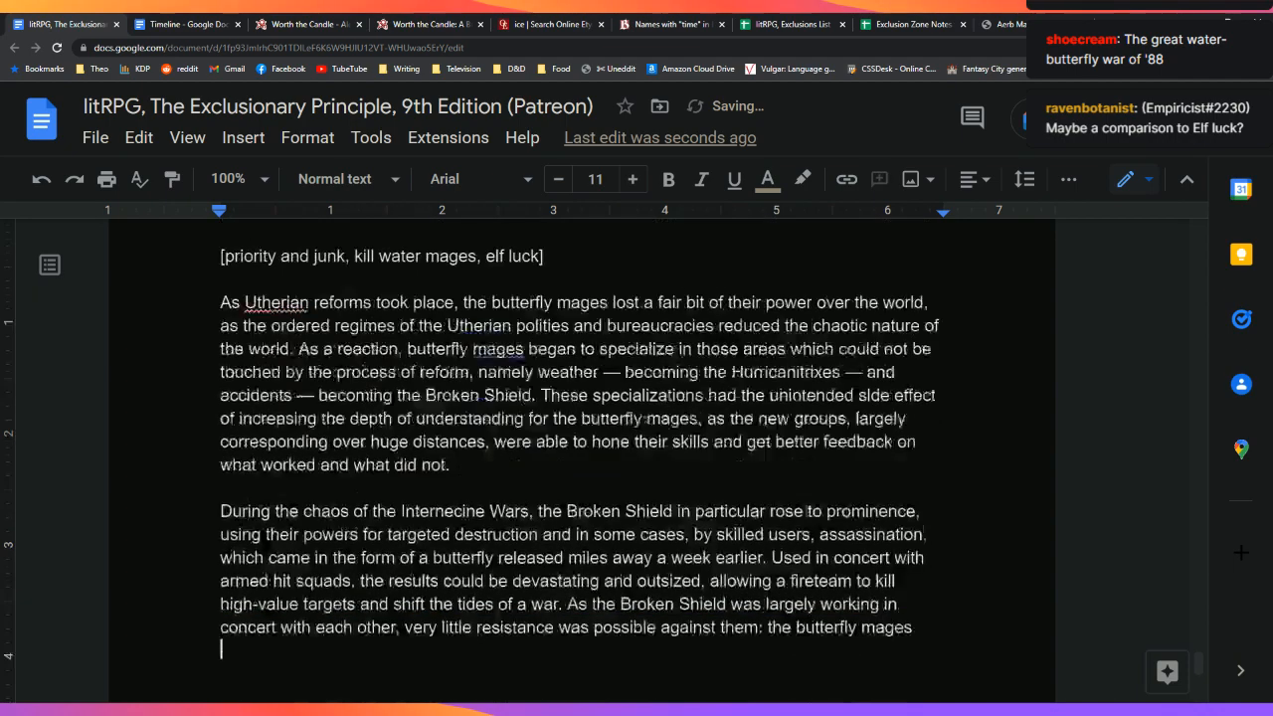
pyautogui.press('End')
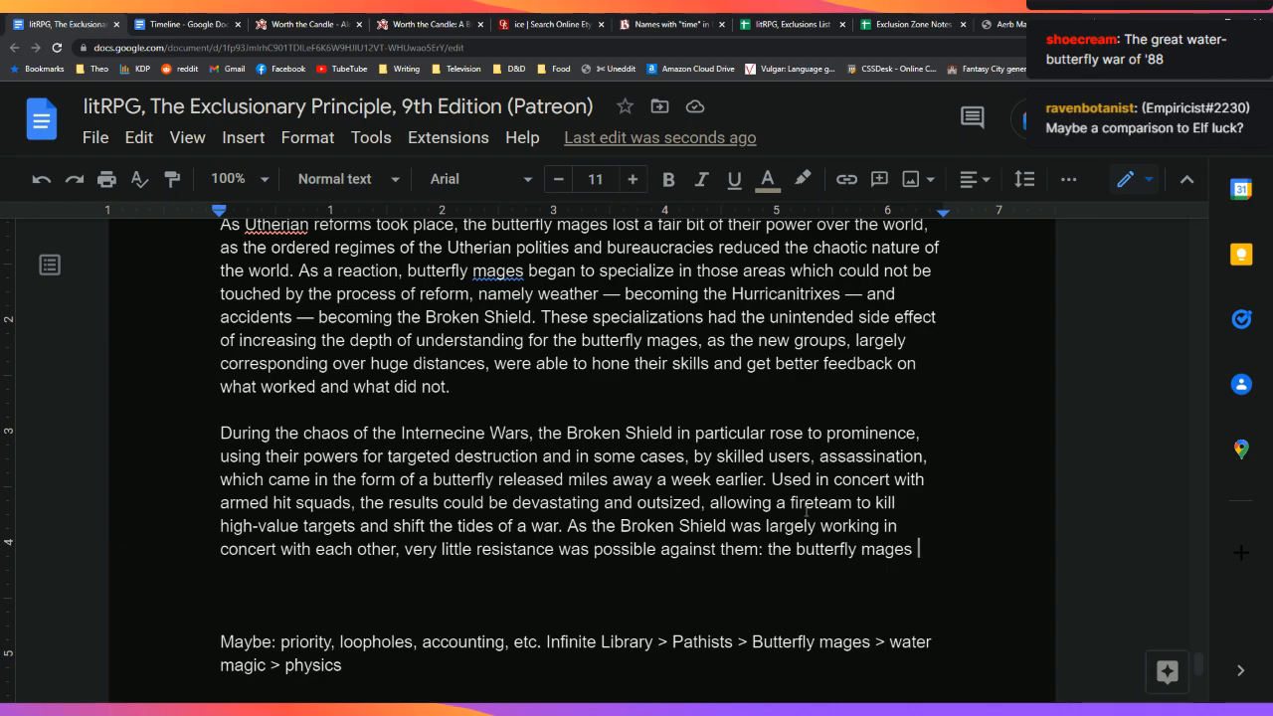
pyautogui.write('had a')
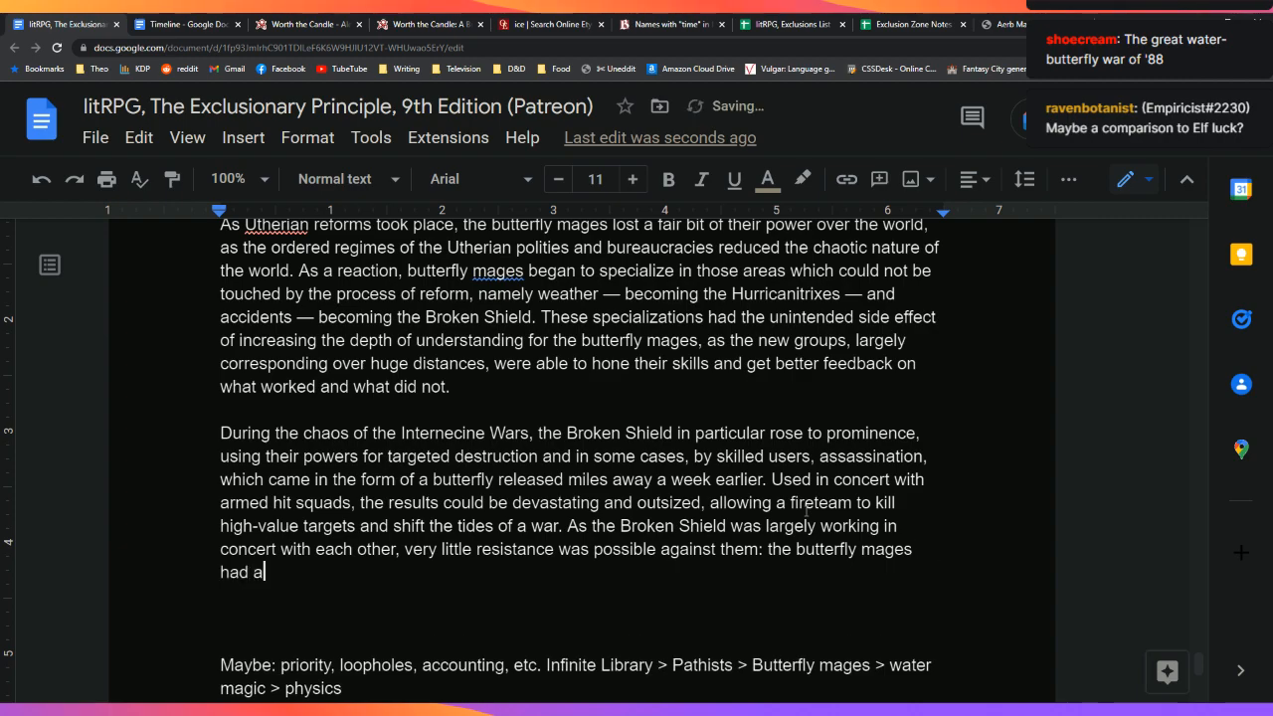
pyautogui.write('lways had, as their')
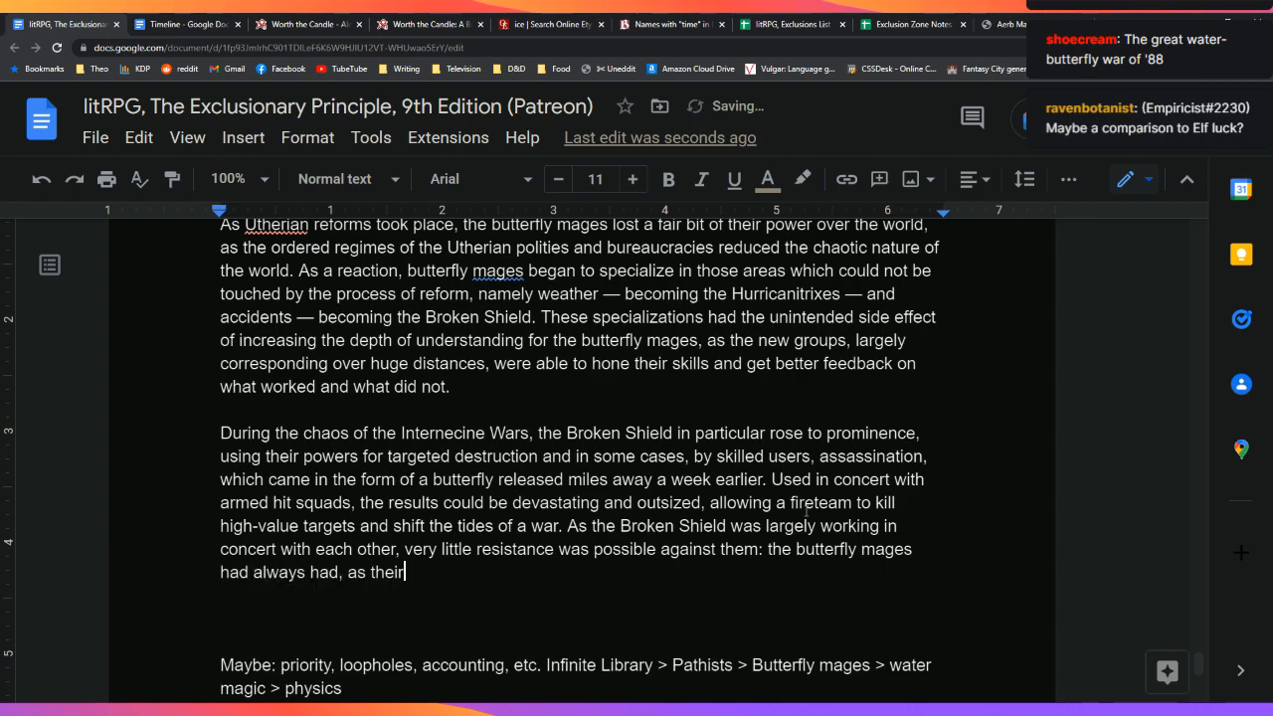
pyautogui.write(' greatest we')
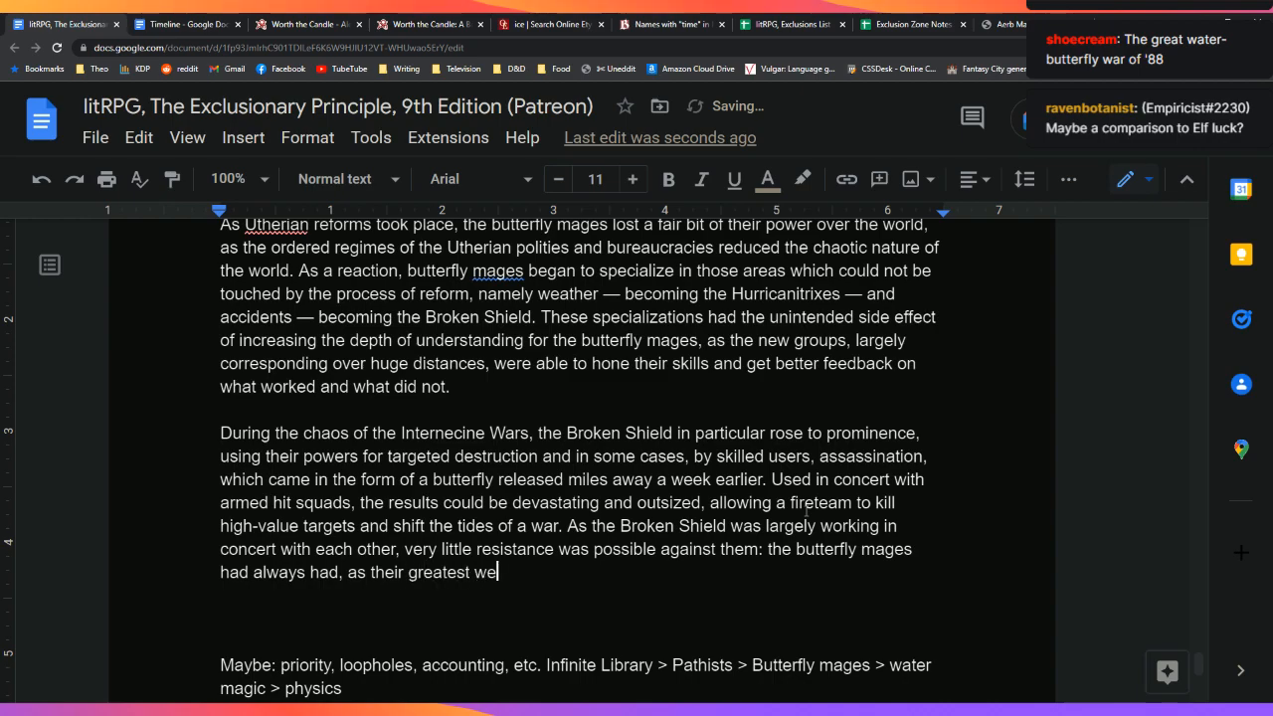
pyautogui.write('akness, each other.')
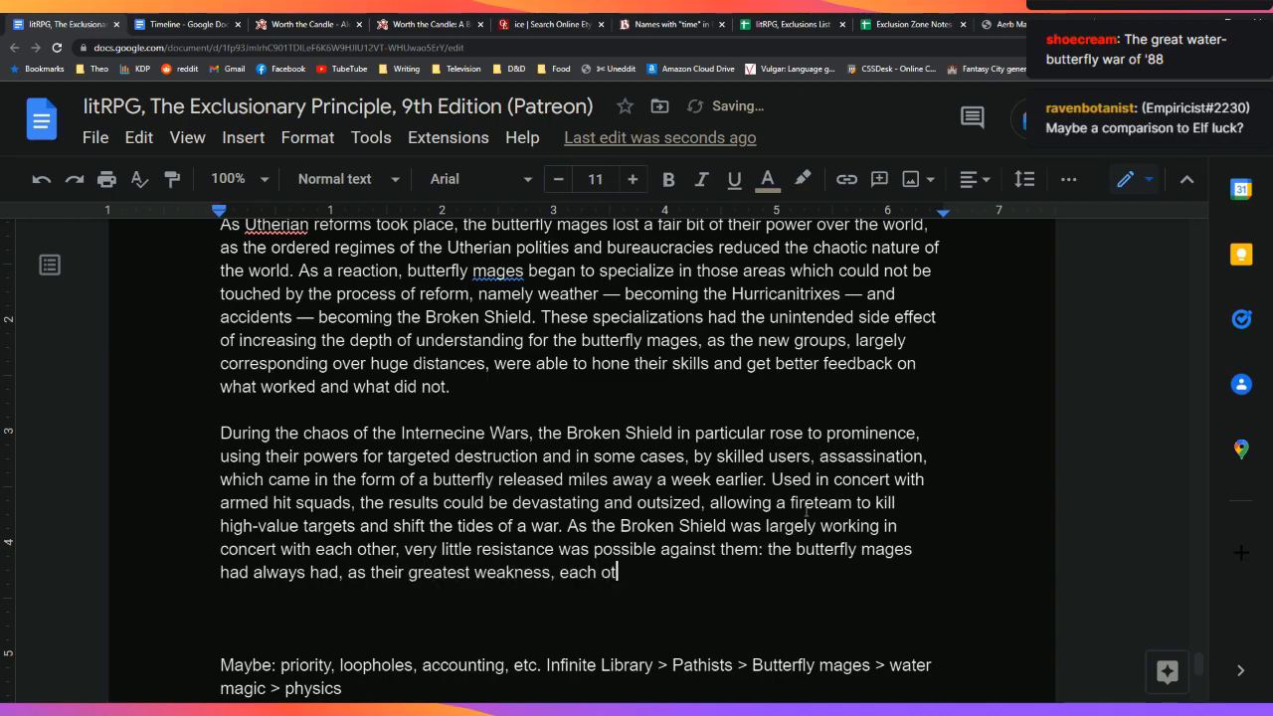
# Step: Start a new paragraph with "Toward the end of one particular war, a trio of butterfly mages found themselves in a city under siege"
pyautogui.press('Return')
pyautogui.press('Return')
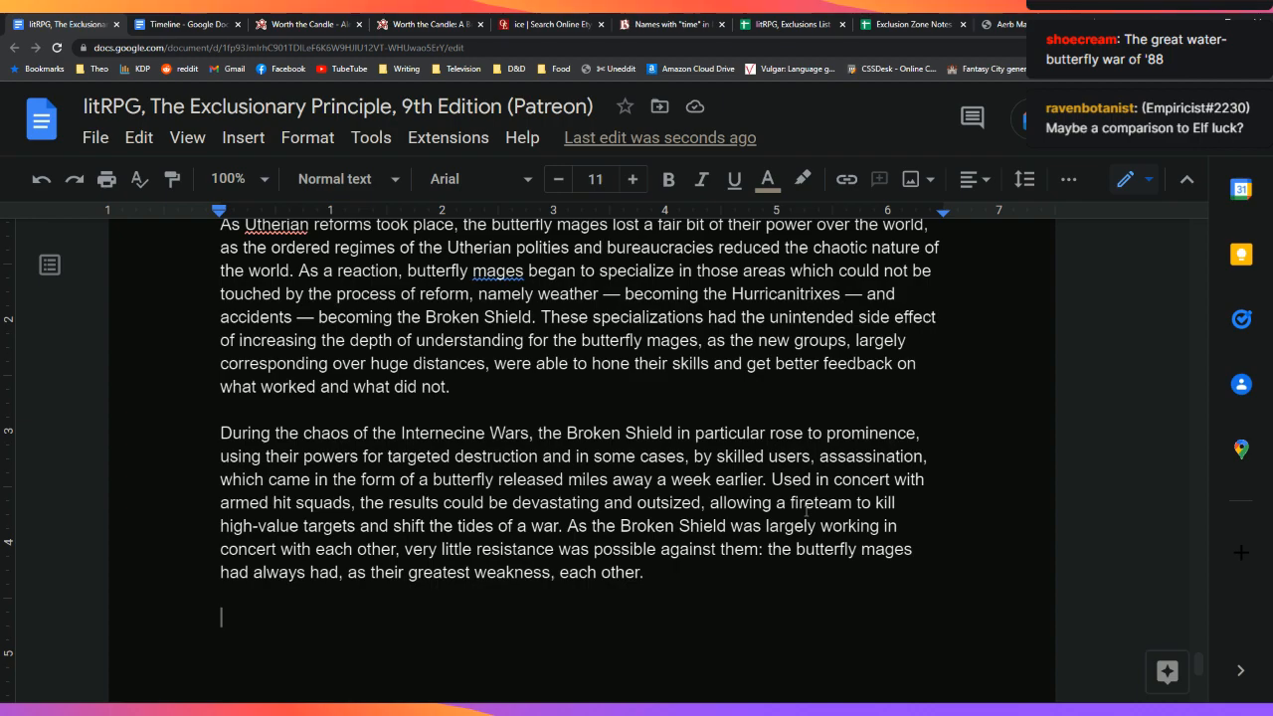
pyautogui.press('Down')
pyautogui.press('Down')
pyautogui.press('Up')
pyautogui.press('Up')
pyautogui.press('Up')
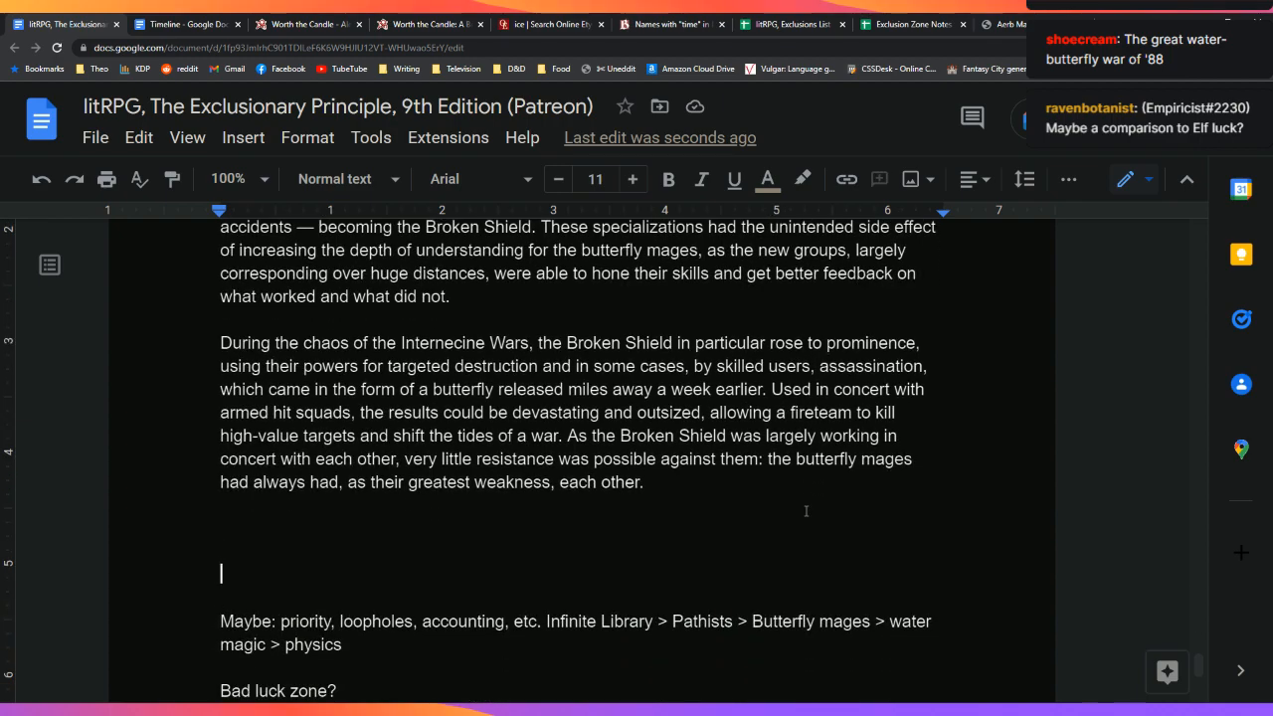
pyautogui.write('Toward the ')
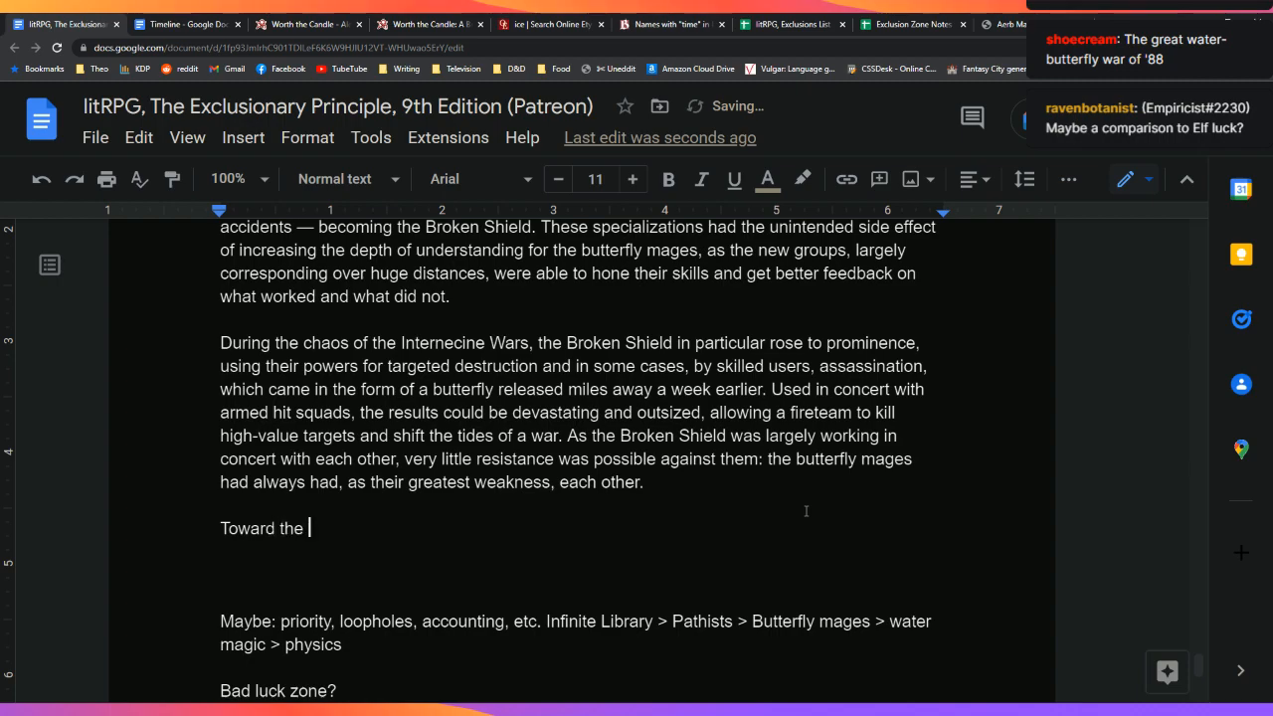
pyautogui.write('end of one par')
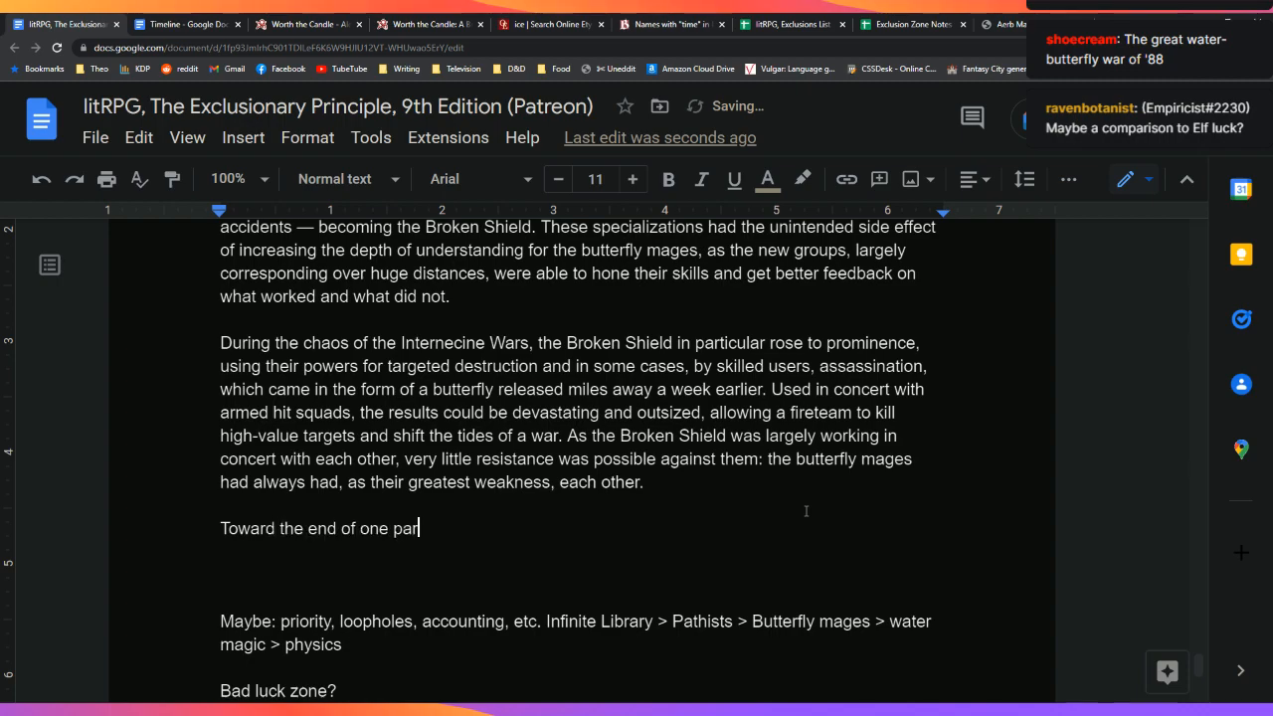
pyautogui.write('ticular war, a tr')
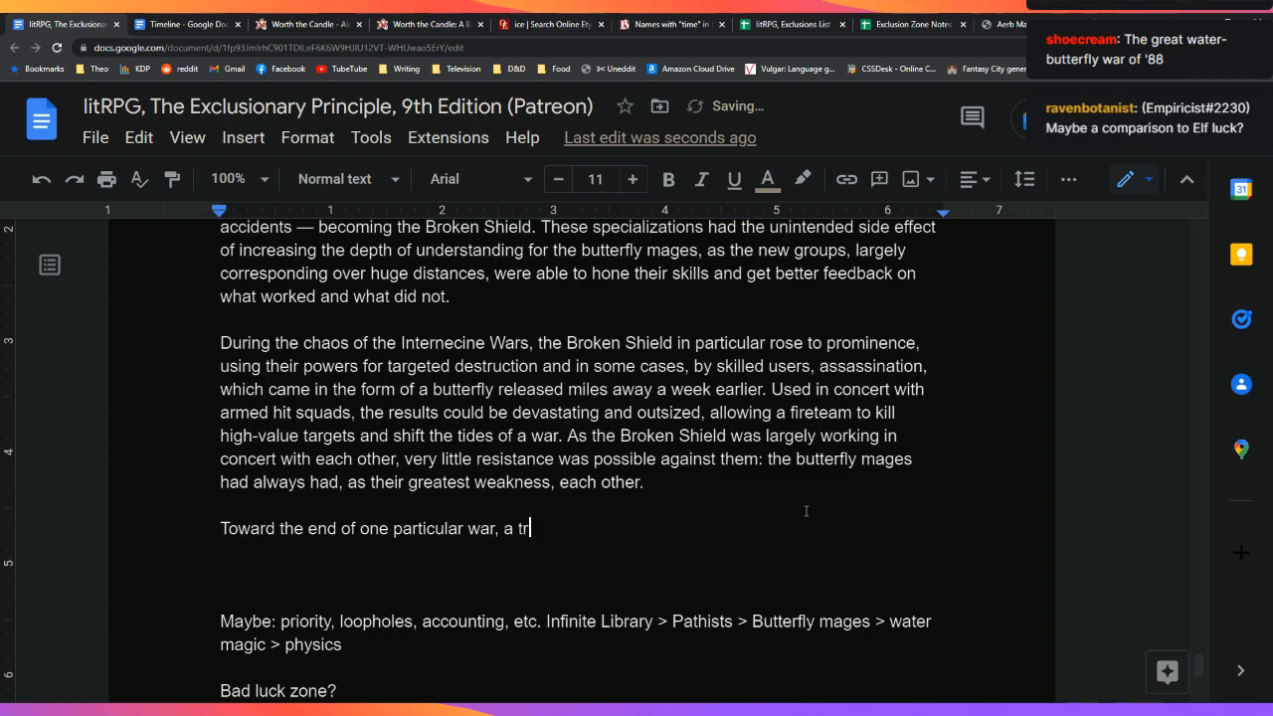
pyautogui.write('io of butterfly mages found')
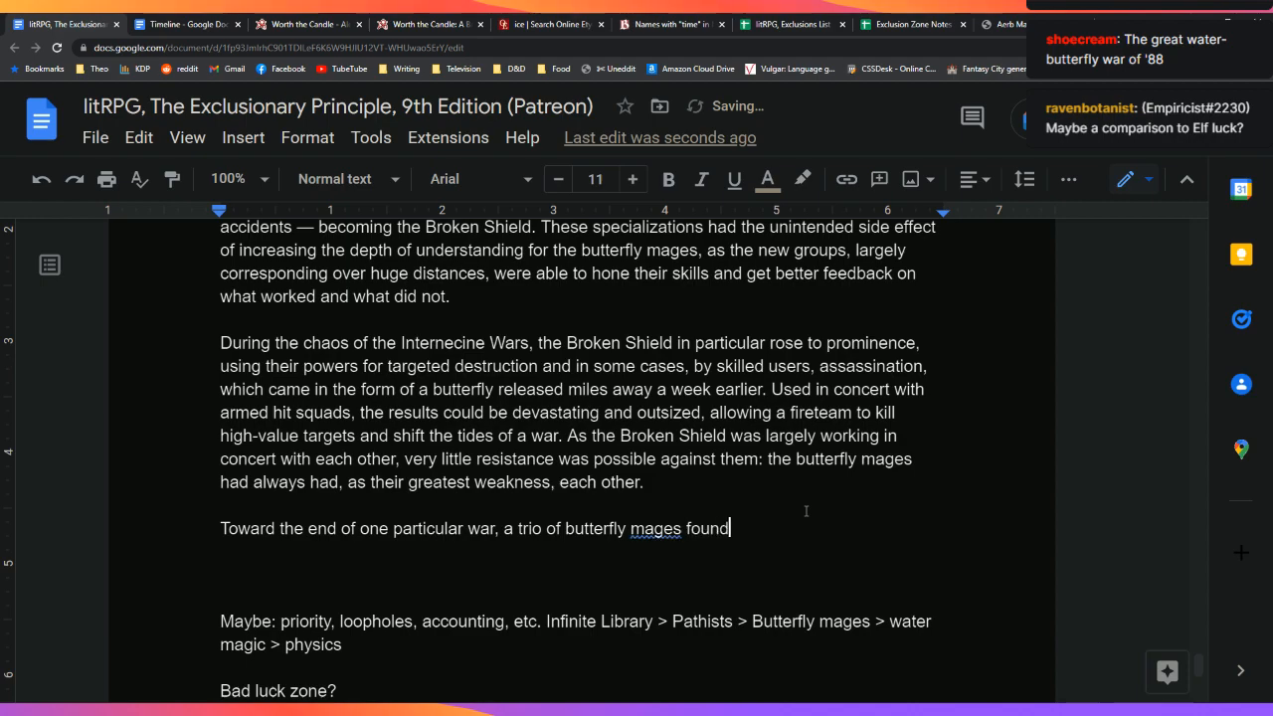
pyautogui.write(' themselves in a city under s')
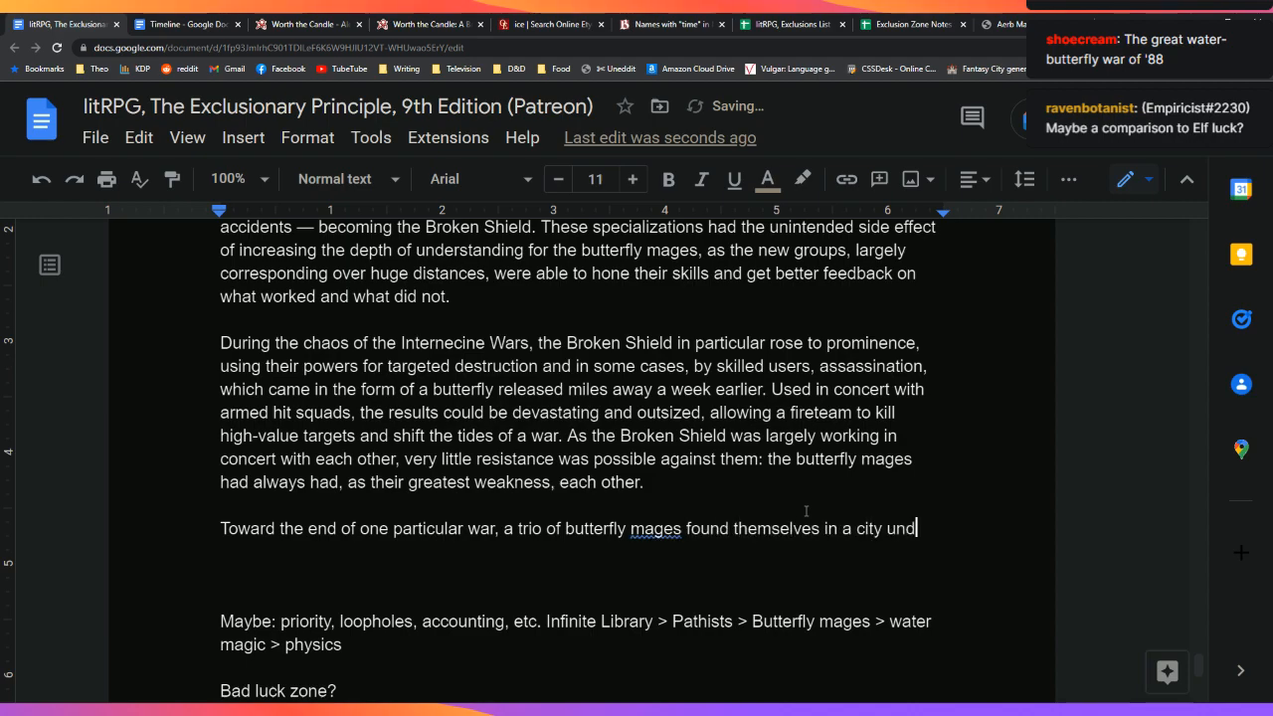
pyautogui.write('iege')
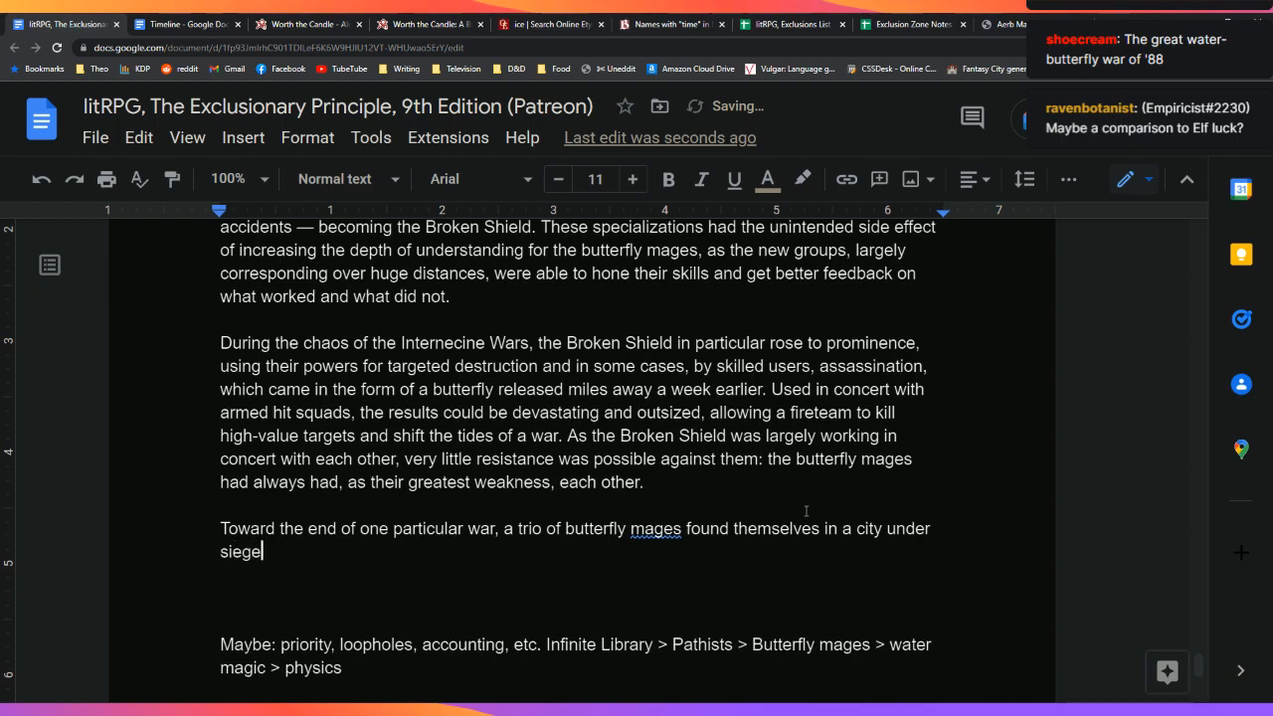
# Step: Finish the siege sentence with ", trapped by superior forces." and begin the next with "As the enemy knew of the butterfly mages,"
pyautogui.write(', trapped')
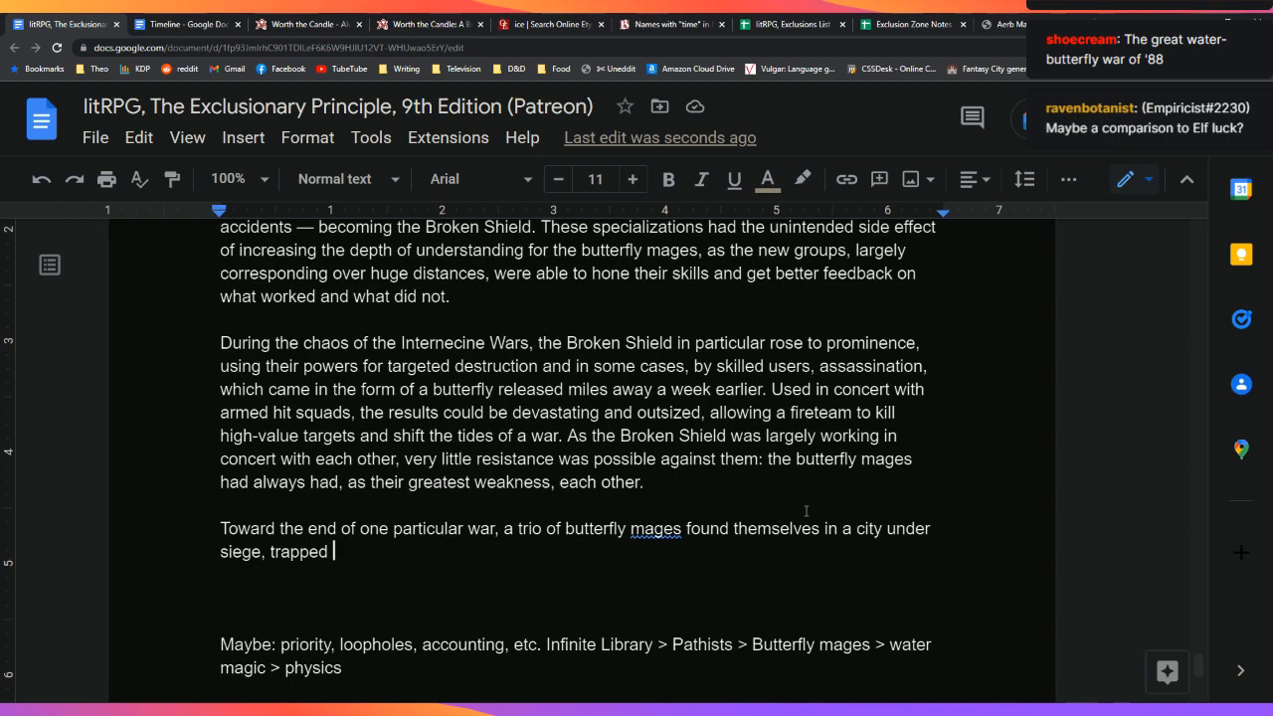
pyautogui.write('by superior forces. As the ')
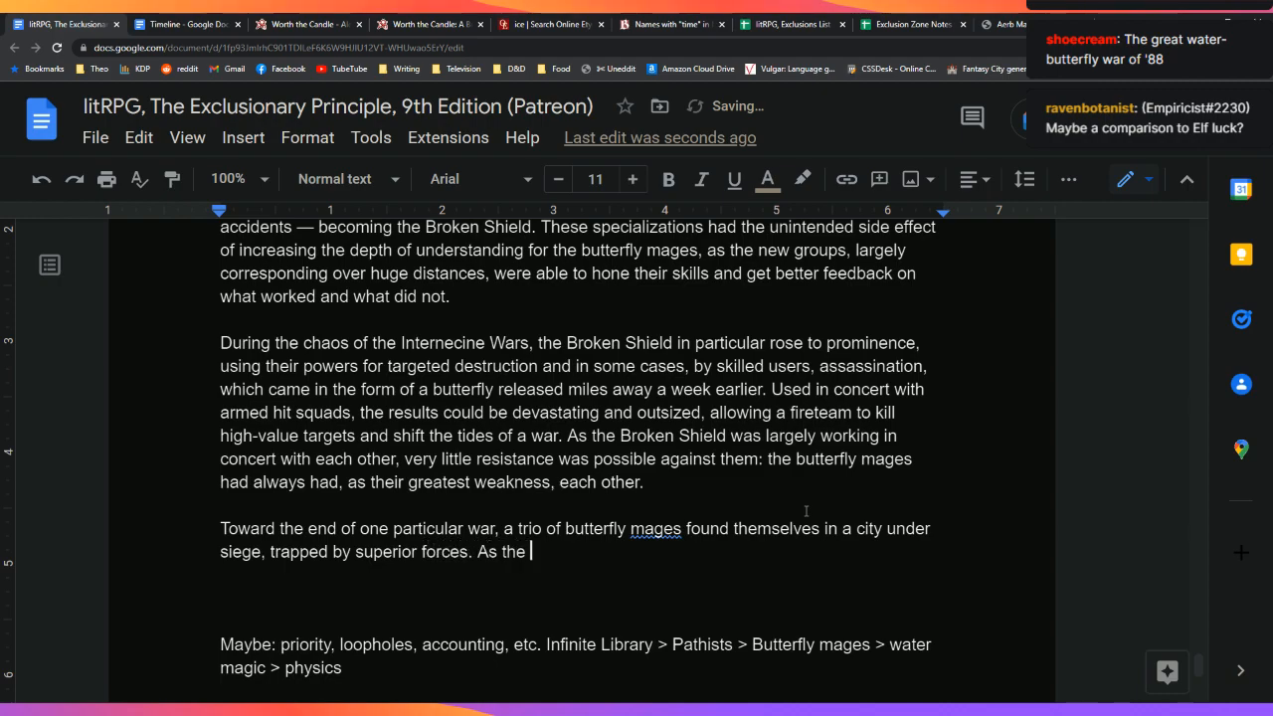
pyautogui.write('enem')
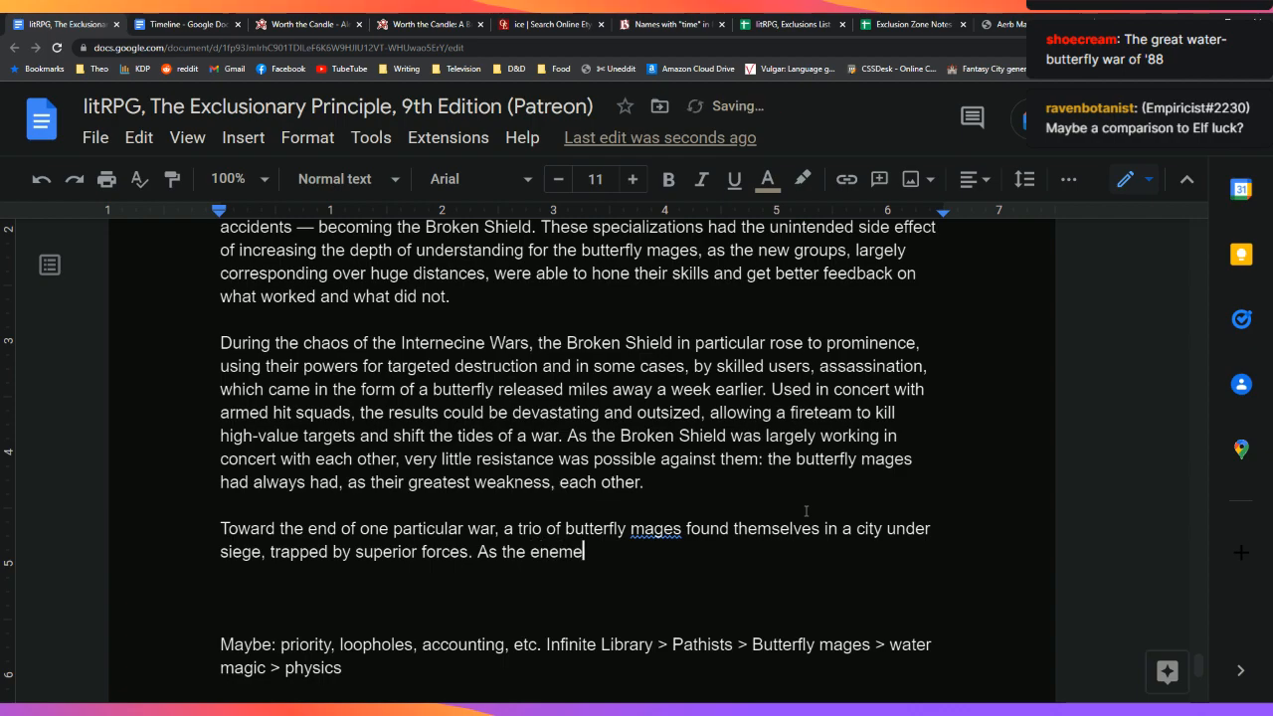
pyautogui.write('y knoew')
pyautogui.press('BackSpace')
pyautogui.press('BackSpace')
pyautogui.press('BackSpace')
pyautogui.press('BackSpace')
pyautogui.write('ew')
pyautogui.press('BackSpace')
pyautogui.press('BackSpace')
pyautogui.write('new of the butt')
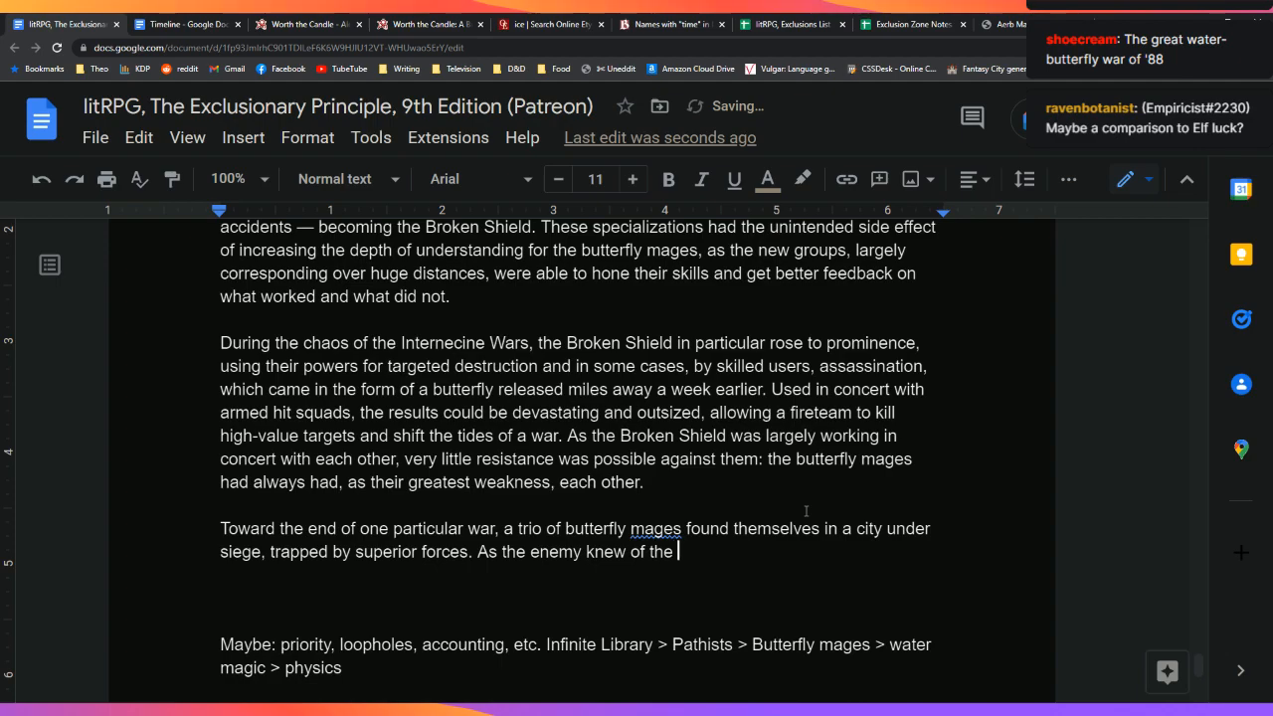
pyautogui.write('erfly mages, eev')
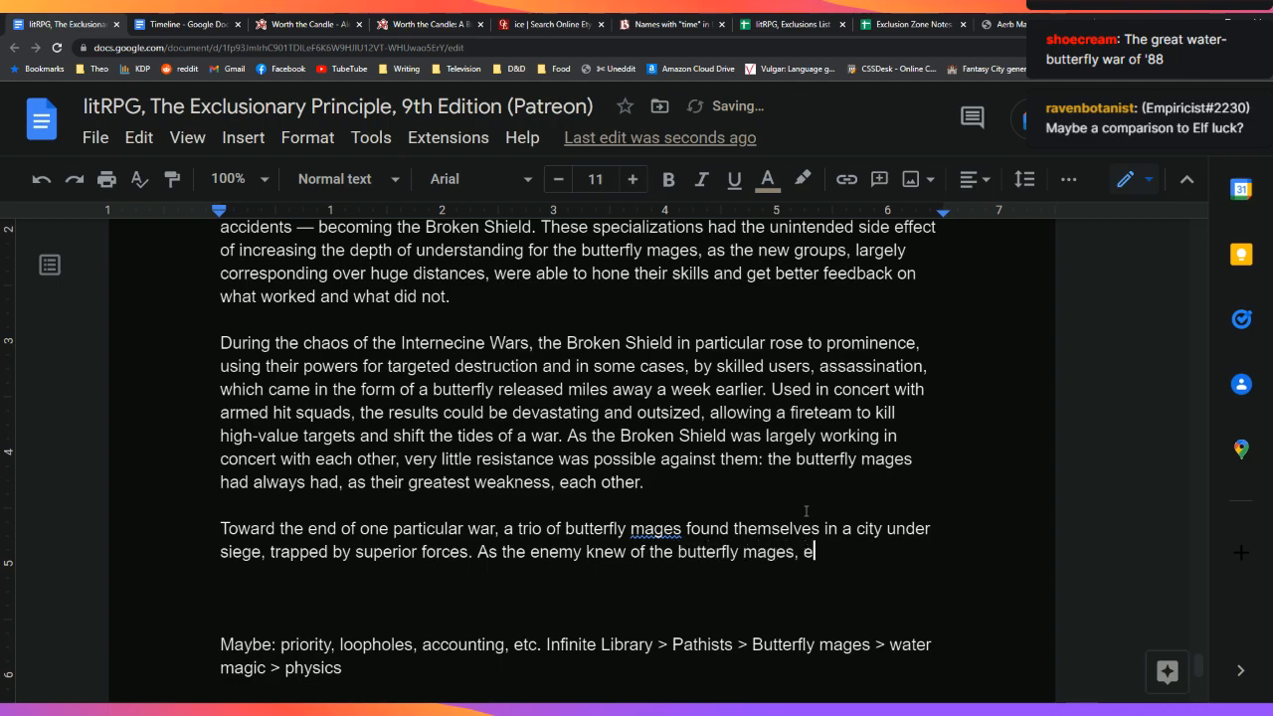
# Step: Complete the sentence with "every possible step was taken to minimize their impact, leaving nothing to the whims of chaos or chance."
pyautogui.press('BackSpace')
pyautogui.press('BackSpace')
pyautogui.write('very possible st')
pyautogui.write('ep was taken to ')
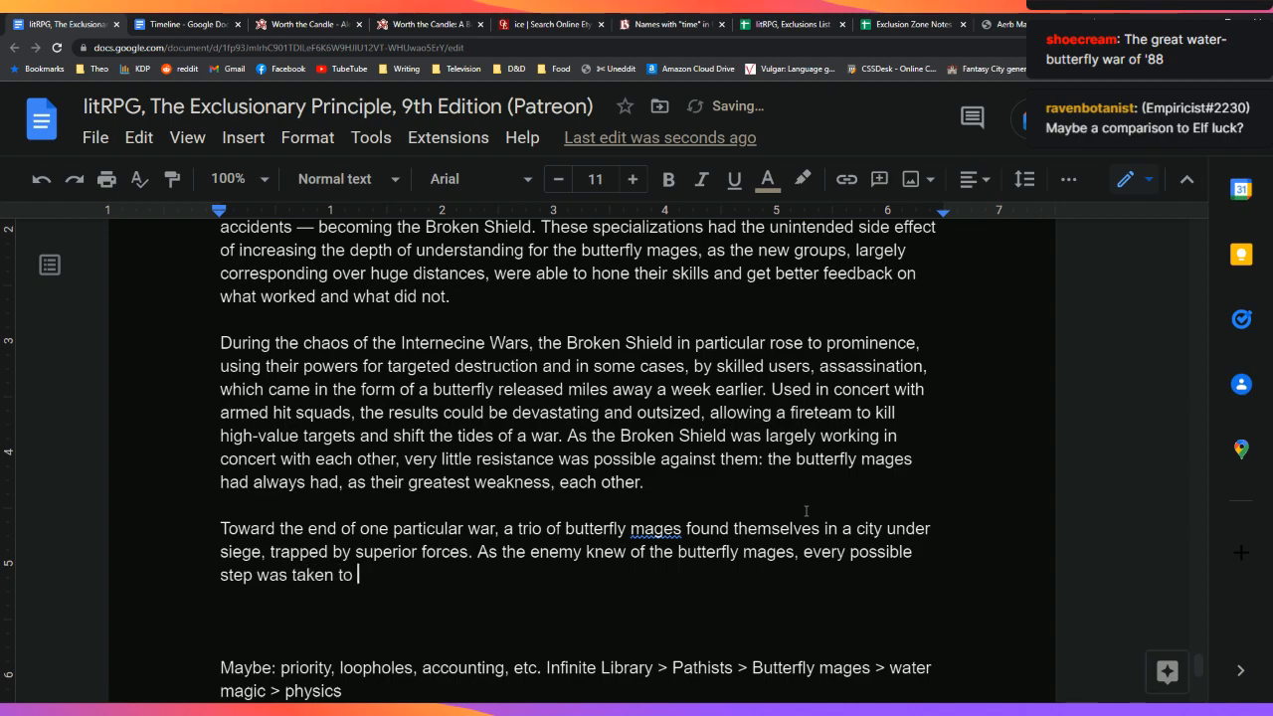
pyautogui.write('minimize their impact, ')
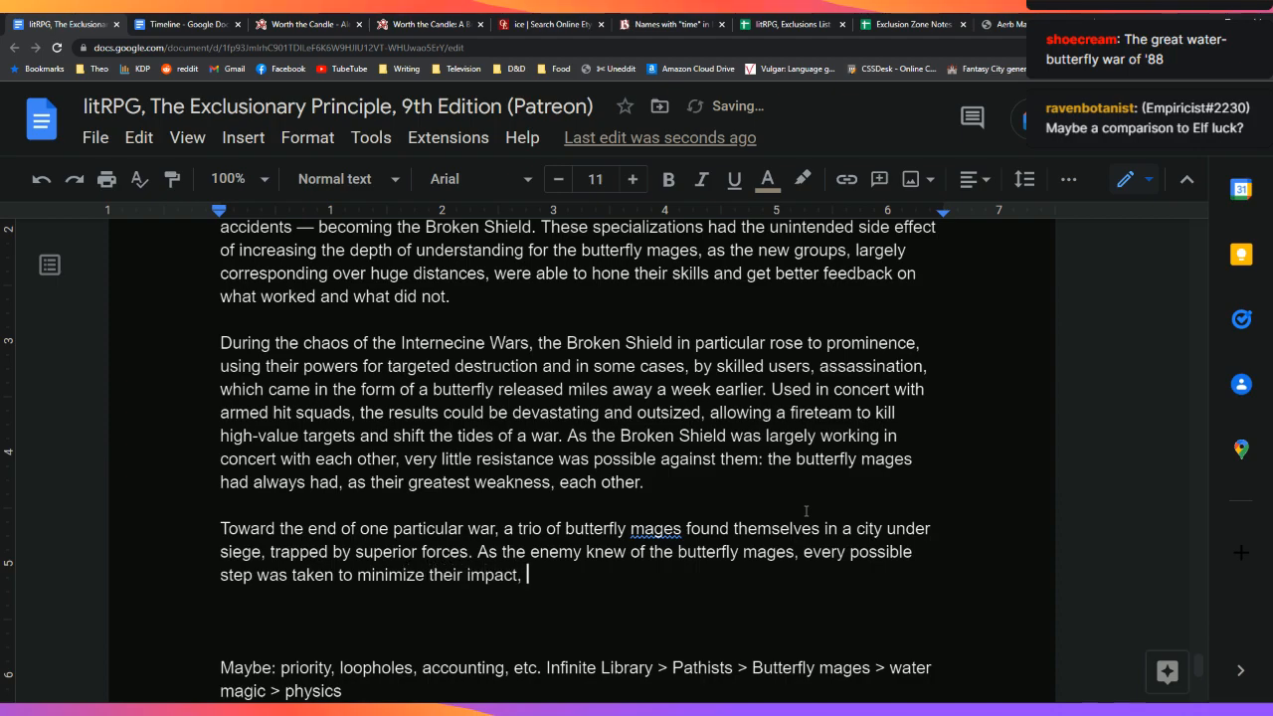
pyautogui.write('leaving nothing to ')
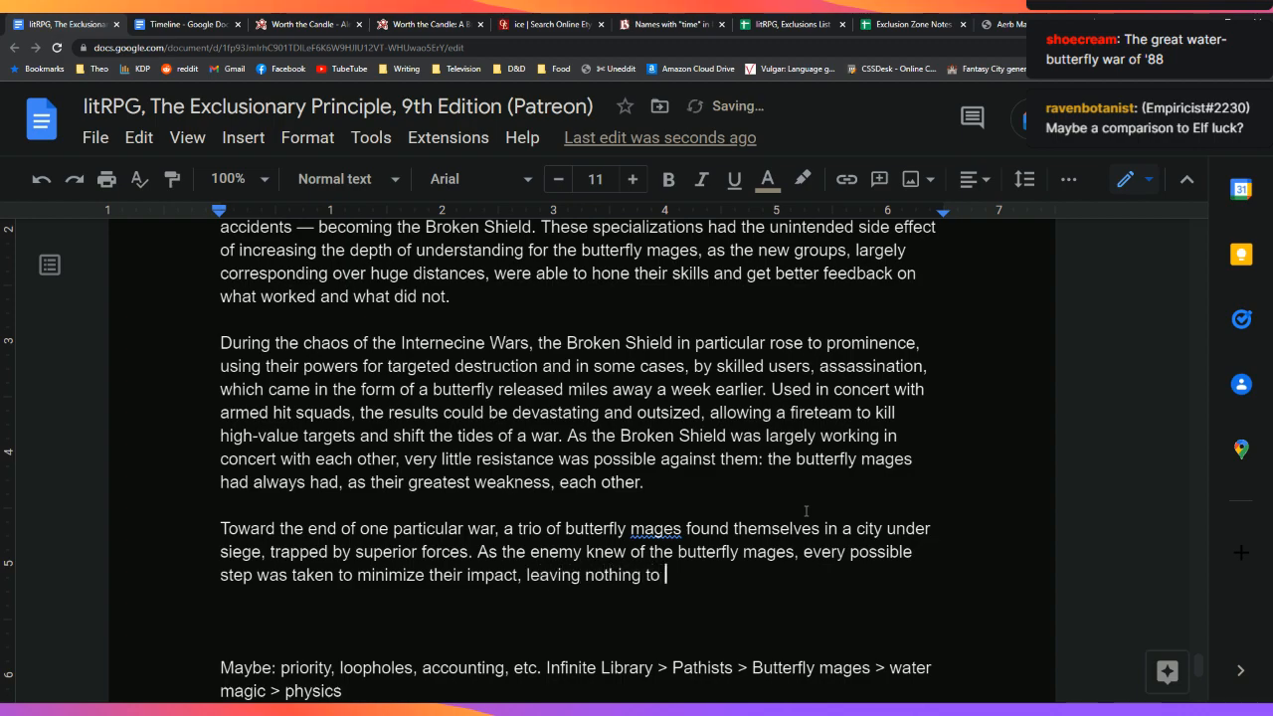
pyautogui.write('the whims of ')
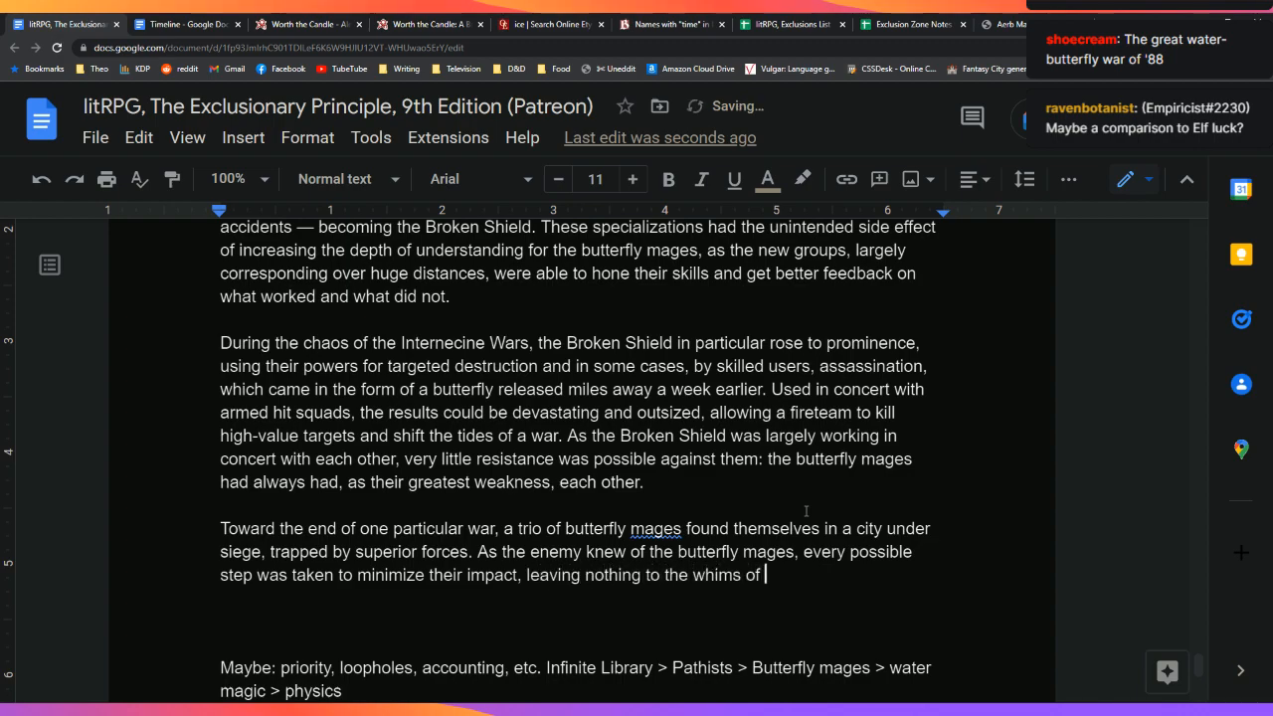
pyautogui.write('chaos or')
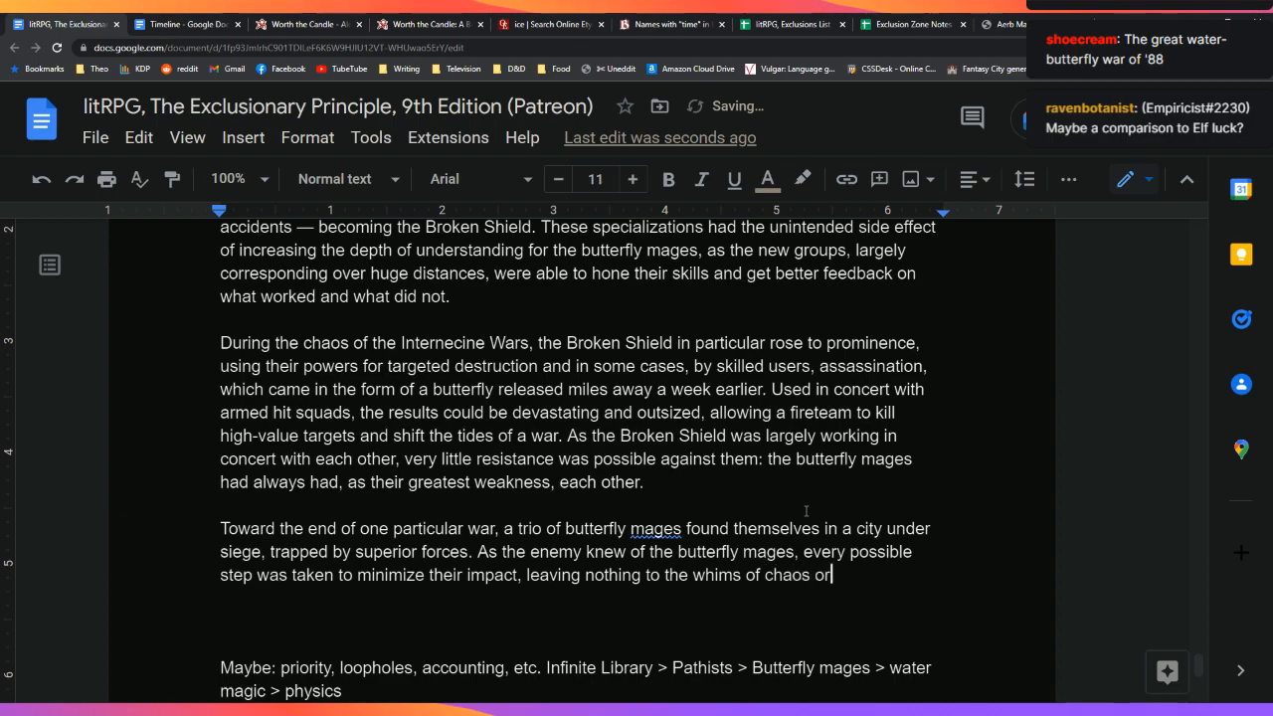
pyautogui.write(' chance. In or')
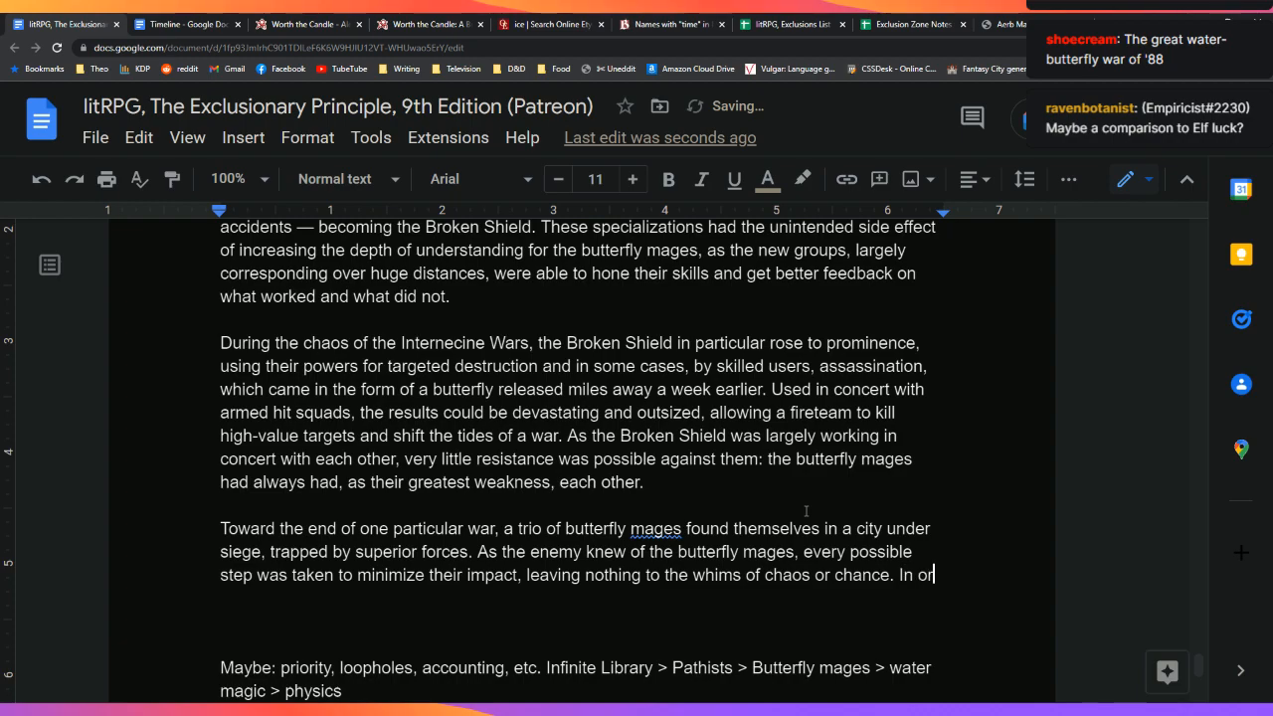
# Step: Open the following sentence with "In order to turn the tide, the trio of mages"
pyautogui.write('der to escape,')
pyautogui.press('BackSpace')
pyautogui.press('BackSpace')
pyautogui.press('BackSpace')
pyautogui.press('BackSpace')
pyautogui.press('BackSpace')
pyautogui.press('BackSpace')
pyautogui.press('BackSpace')
pyautogui.press('BackSpace')
pyautogui.write('turn')
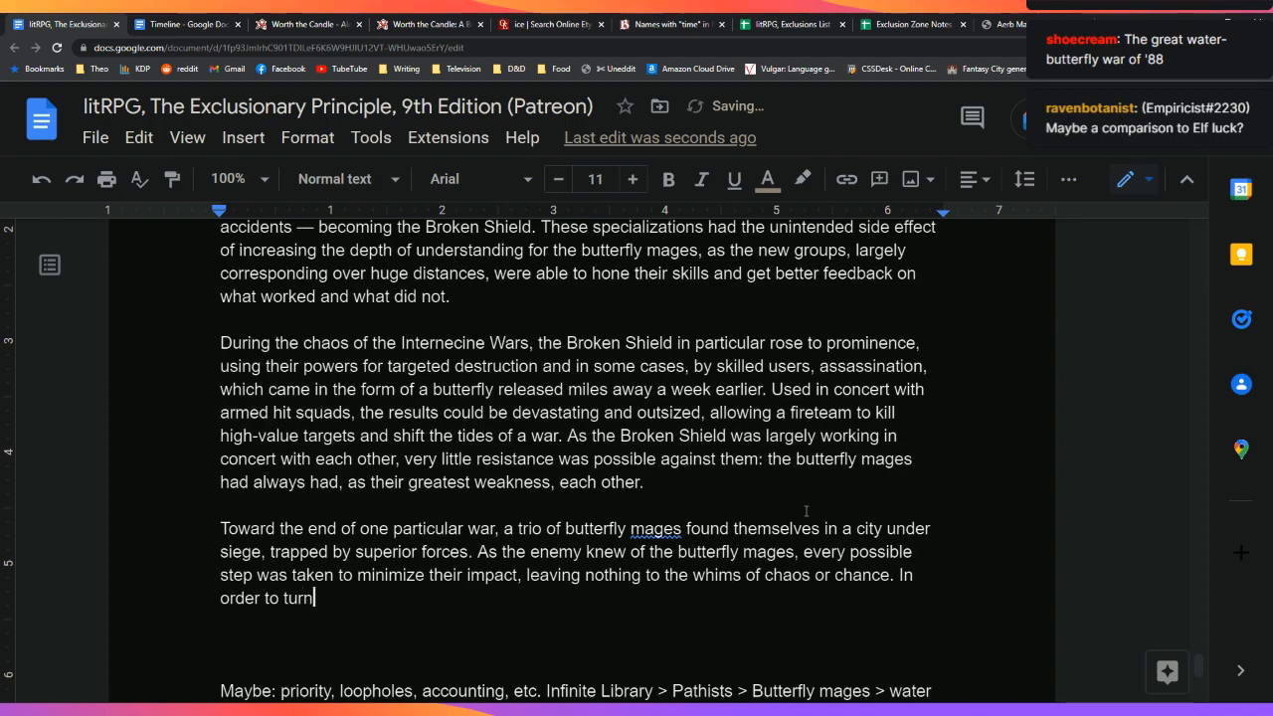
pyautogui.write(' the tide, the trio op')
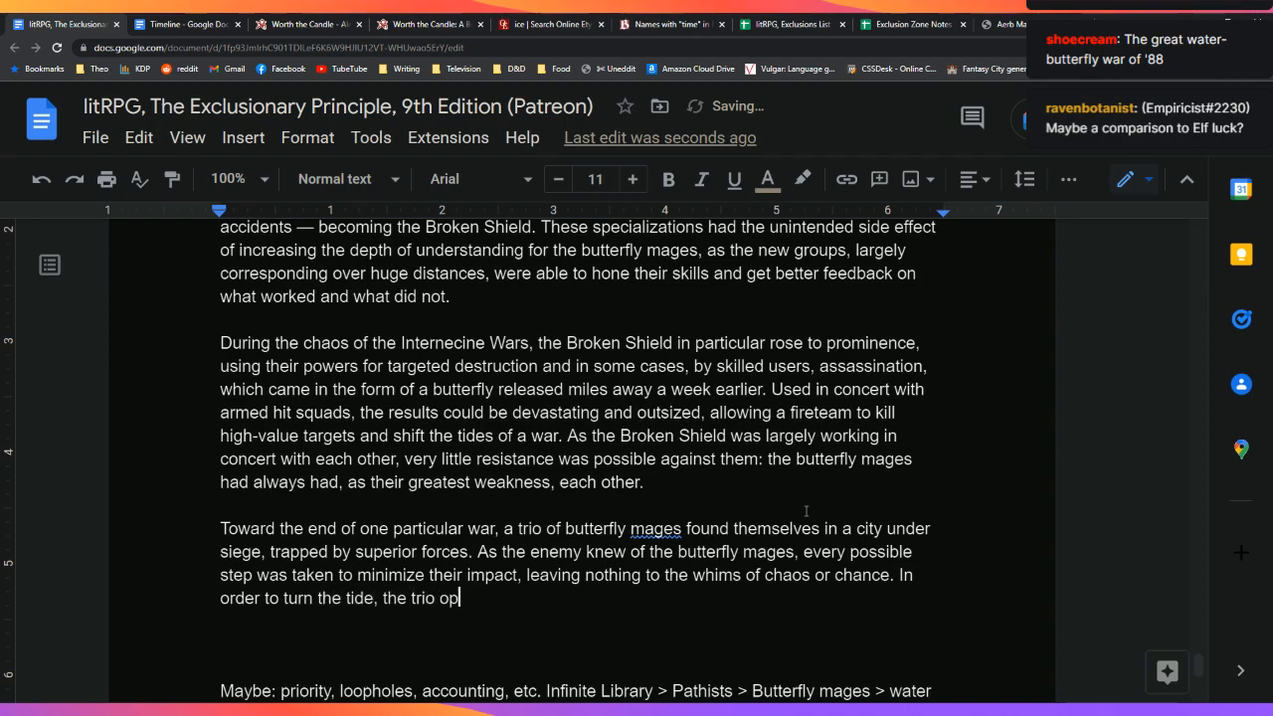
pyautogui.press('BackSpace')
pyautogui.write('f mages')
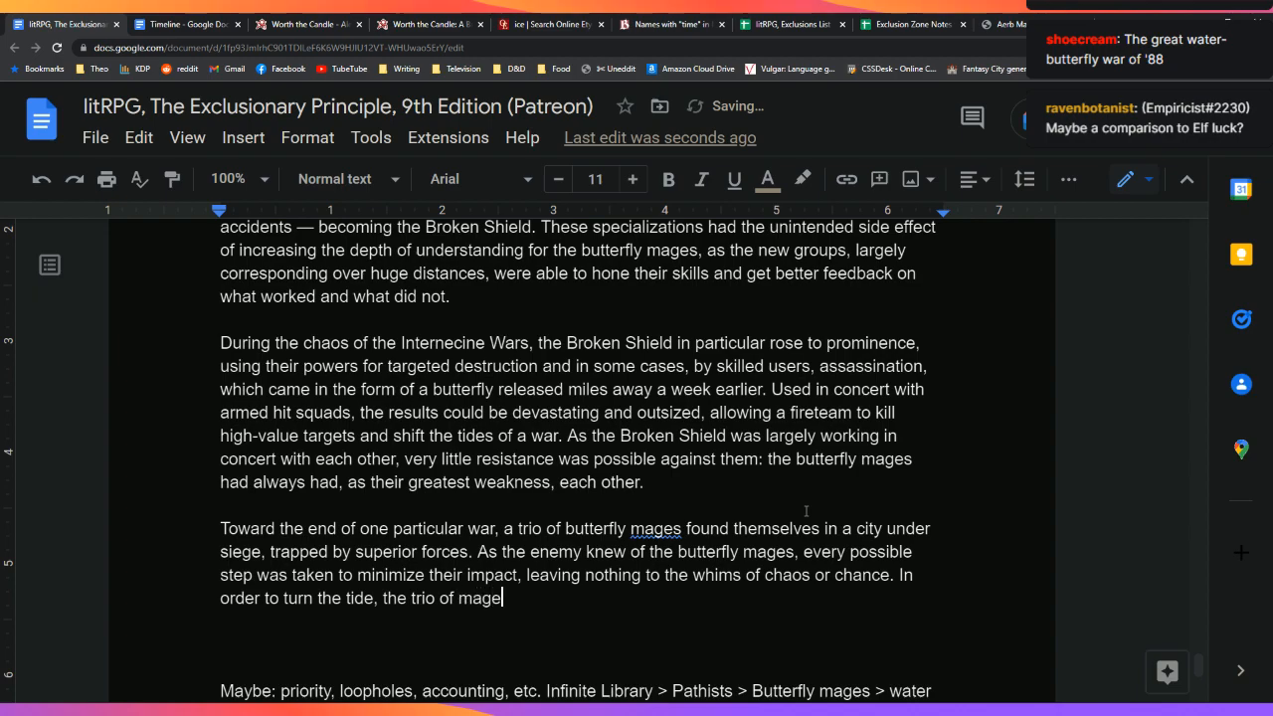
# Step: Continue the trio sentence with "pushed deeper and further with the magic than ever before, and unleashed"
pyautogui.press('Down')
pyautogui.press('Down')
pyautogui.press('Down')
pyautogui.press('Down')
pyautogui.press('Down')
pyautogui.press('Up')
pyautogui.press('Up')
pyautogui.press('Up')
pyautogui.press('Up')
pyautogui.press('Up')
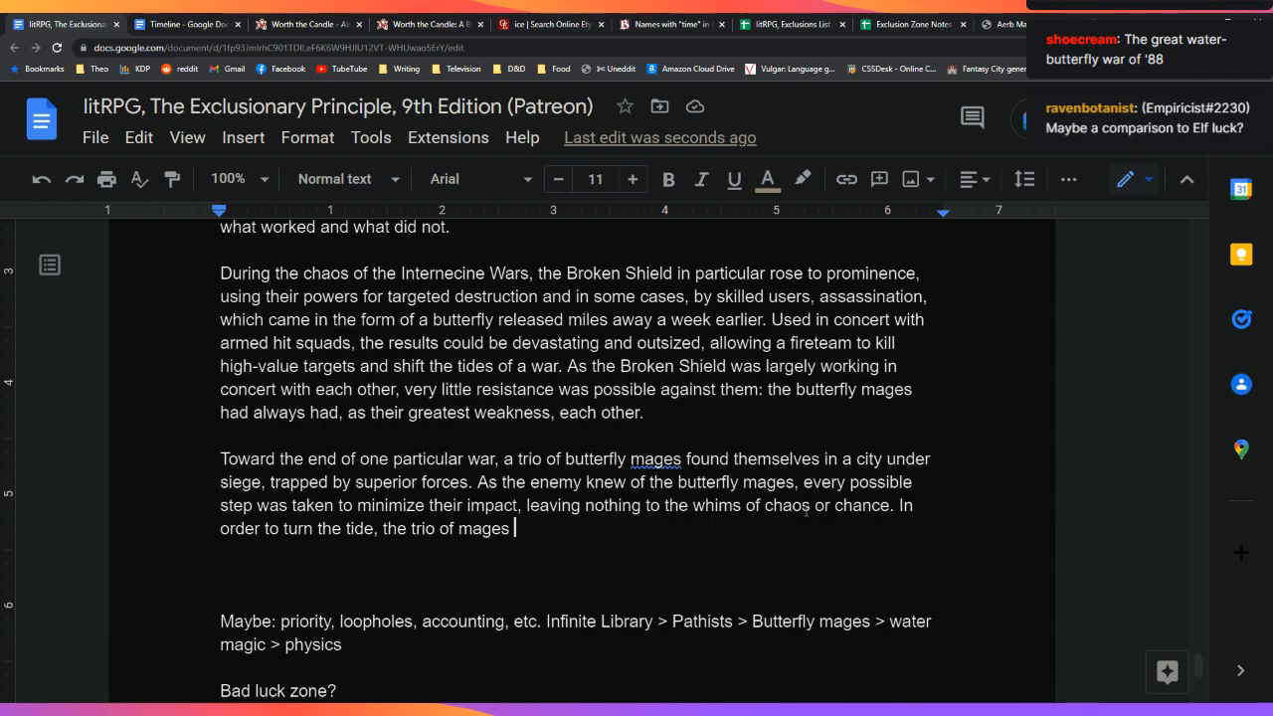
pyautogui.write('pushed')
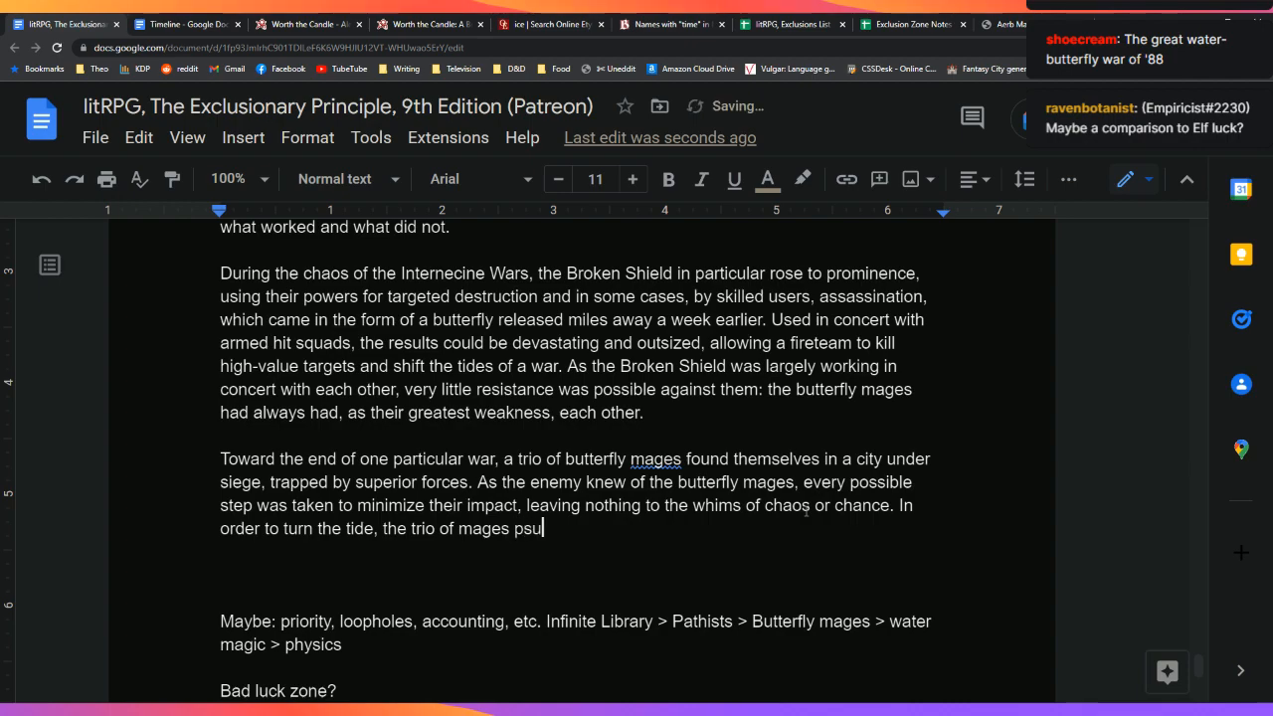
pyautogui.write(' deep')
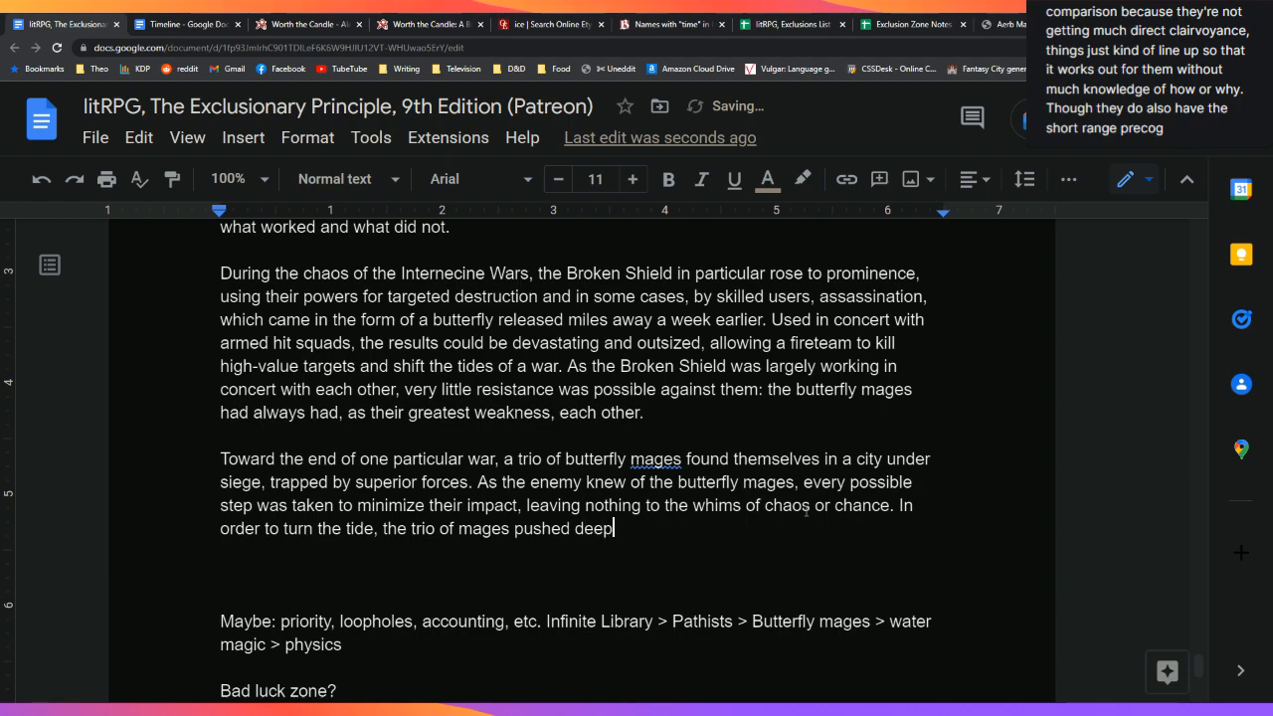
pyautogui.write('er and further')
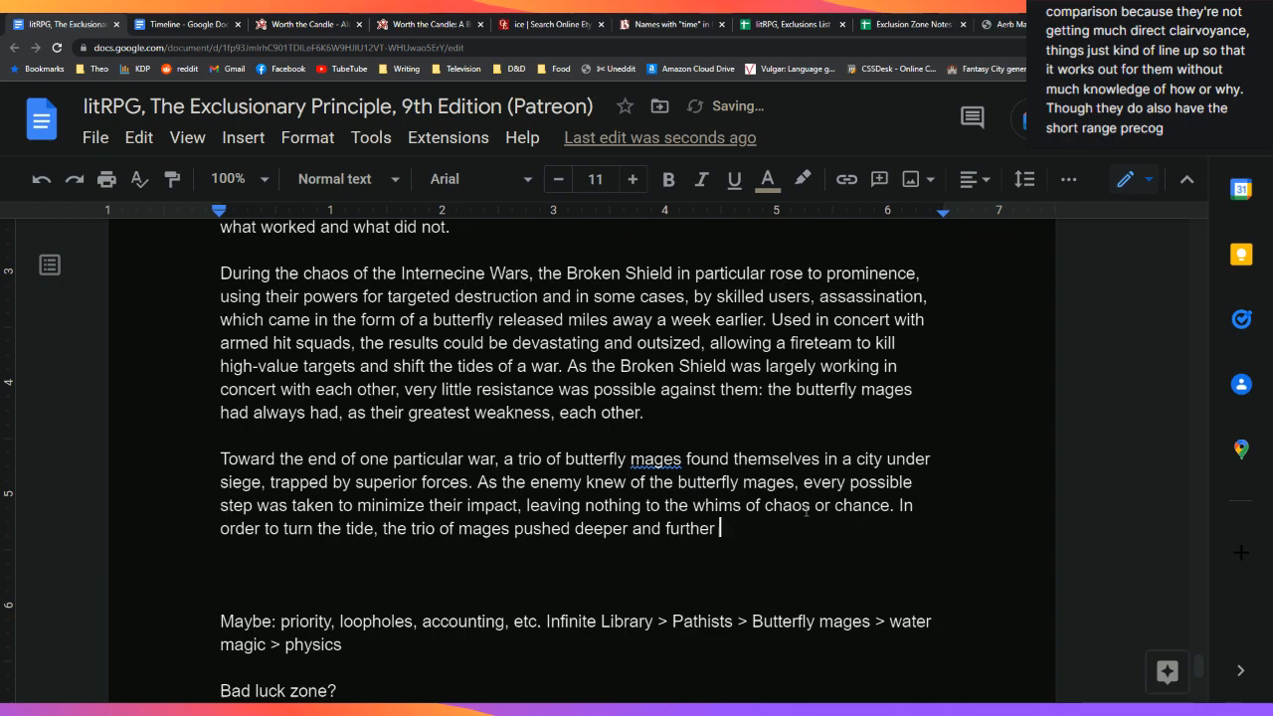
pyautogui.write('with them')
pyautogui.press('BackSpace')
pyautogui.write('magic than ever')
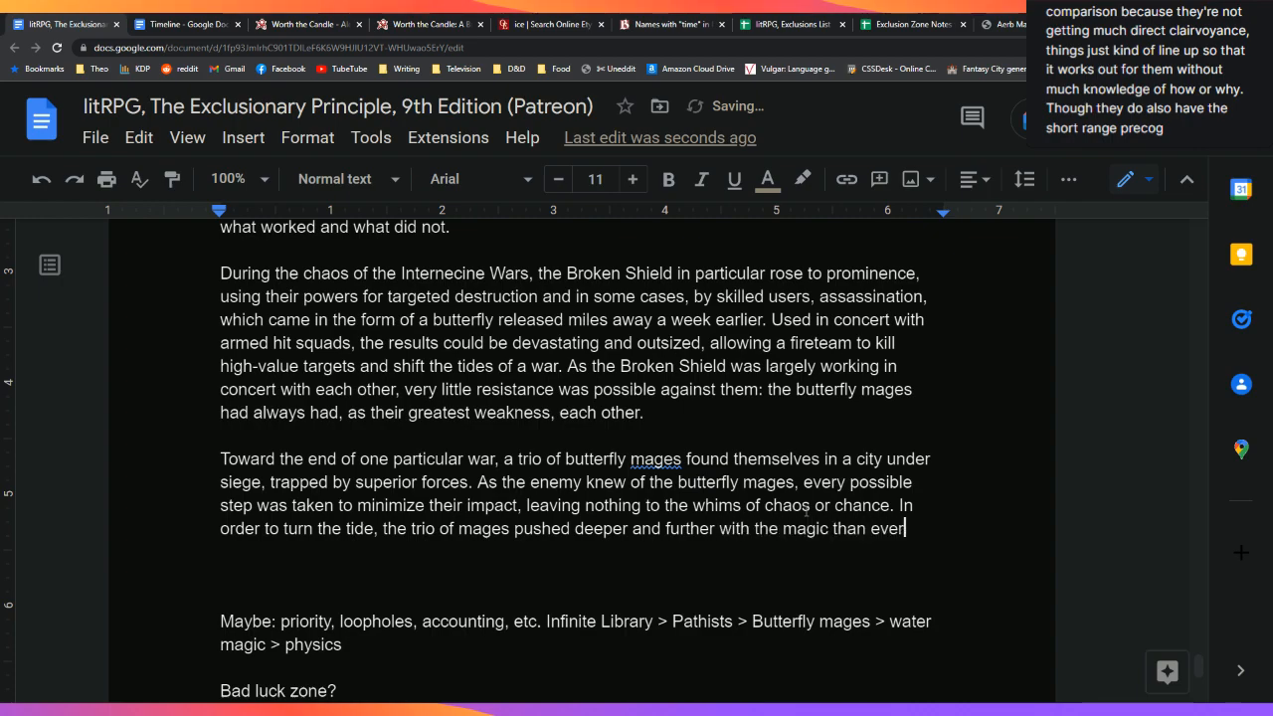
pyautogui.write(' before, and unleashed a')
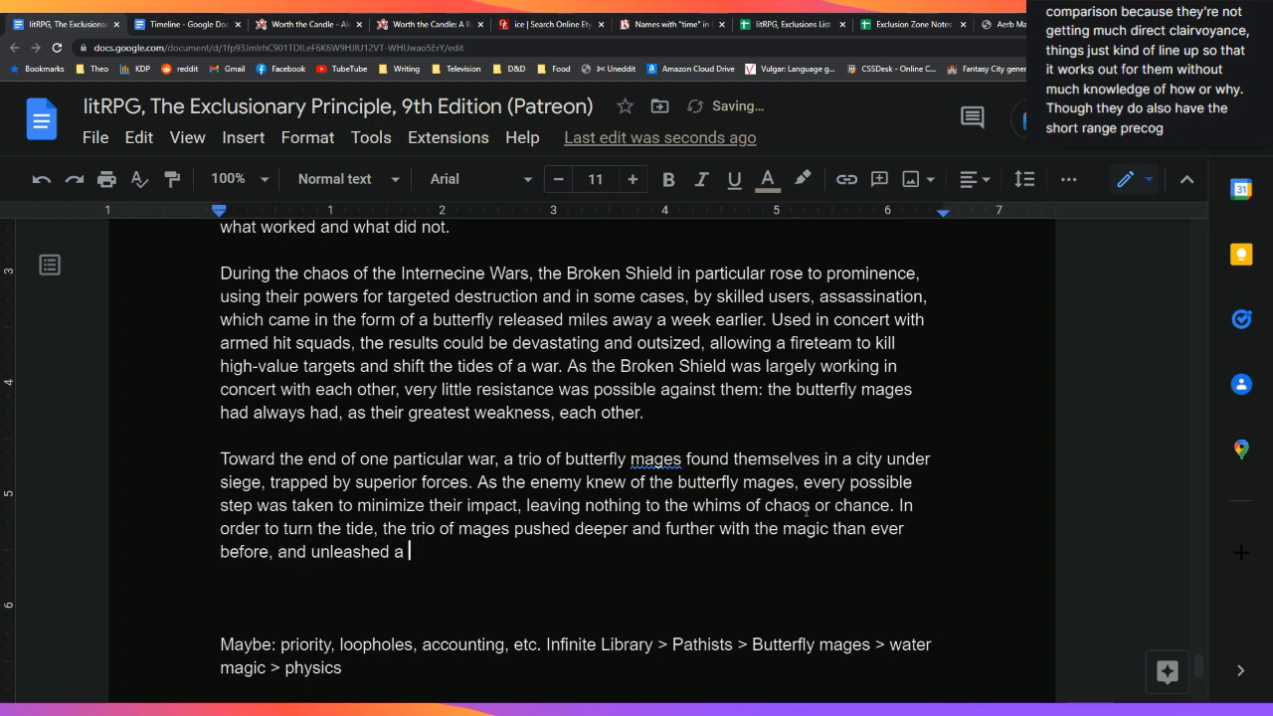
# Step: Complete the trio sentence with "an entire horde of butterflies at a precise time, intending to rout the enemy army." and begin another with "In this"
pyautogui.press('BackSpace')
pyautogui.write('n entire')
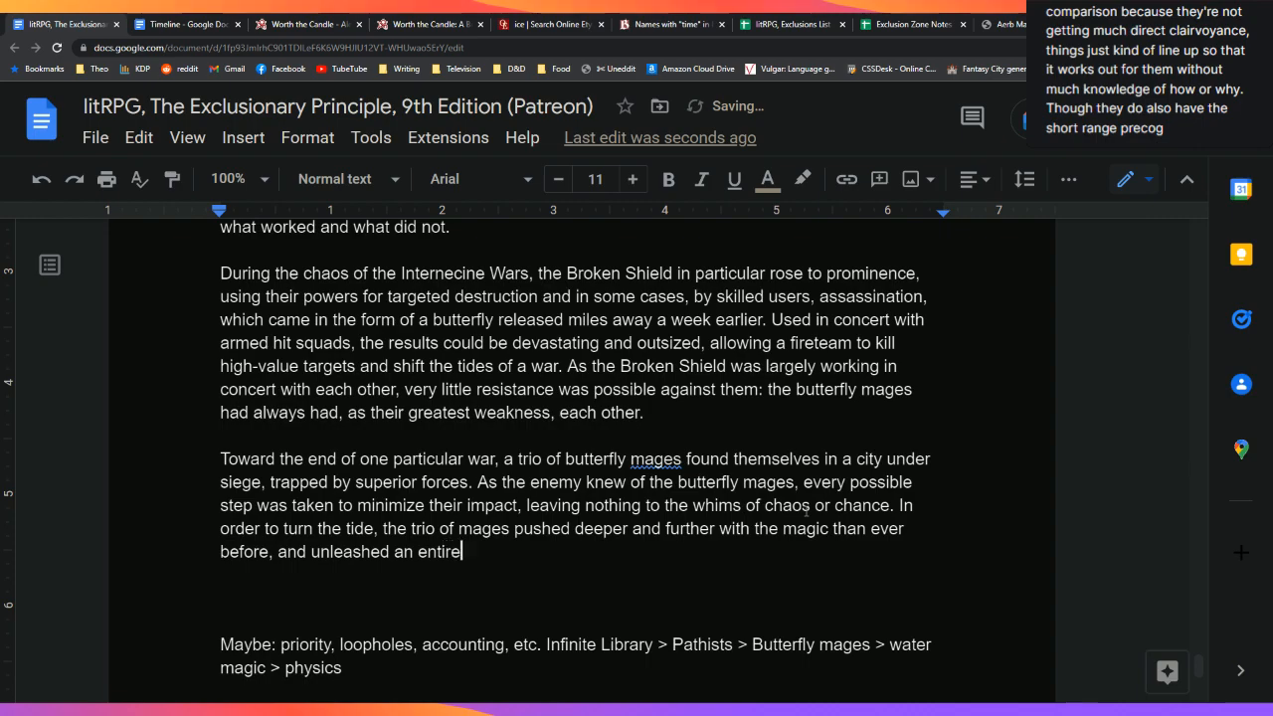
pyautogui.write(' horde of ')
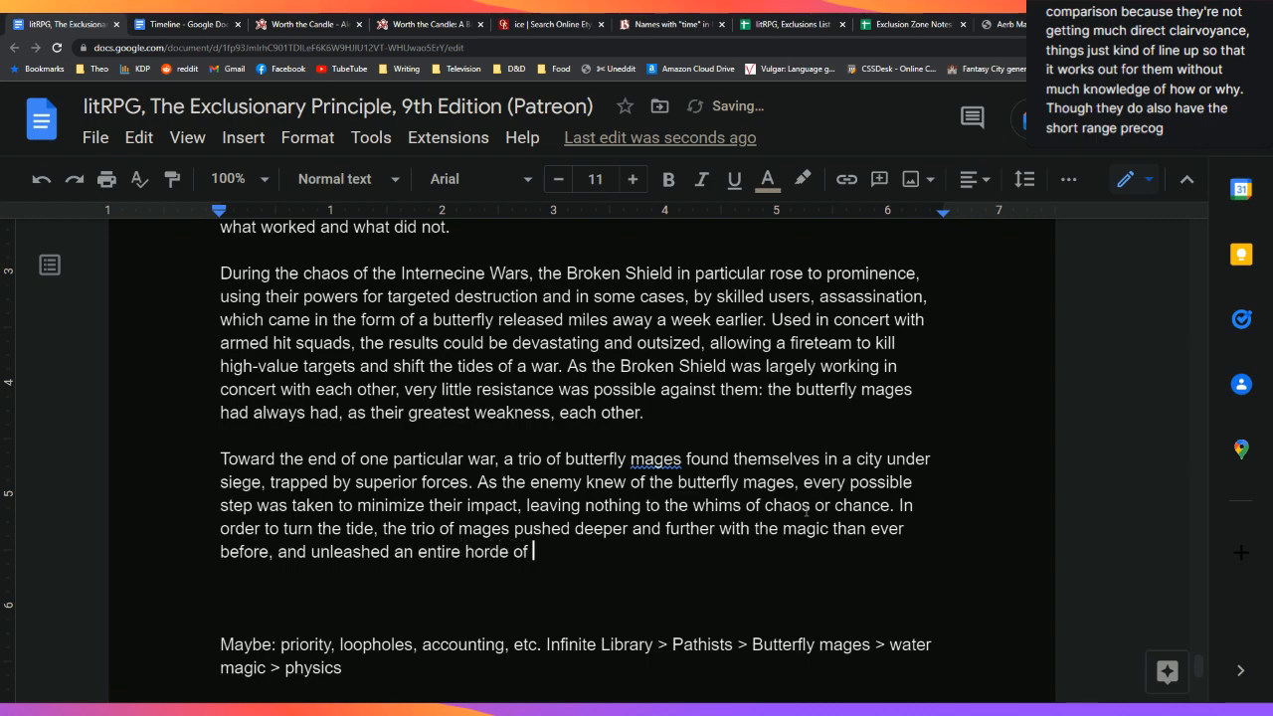
pyautogui.write('butterflies a')
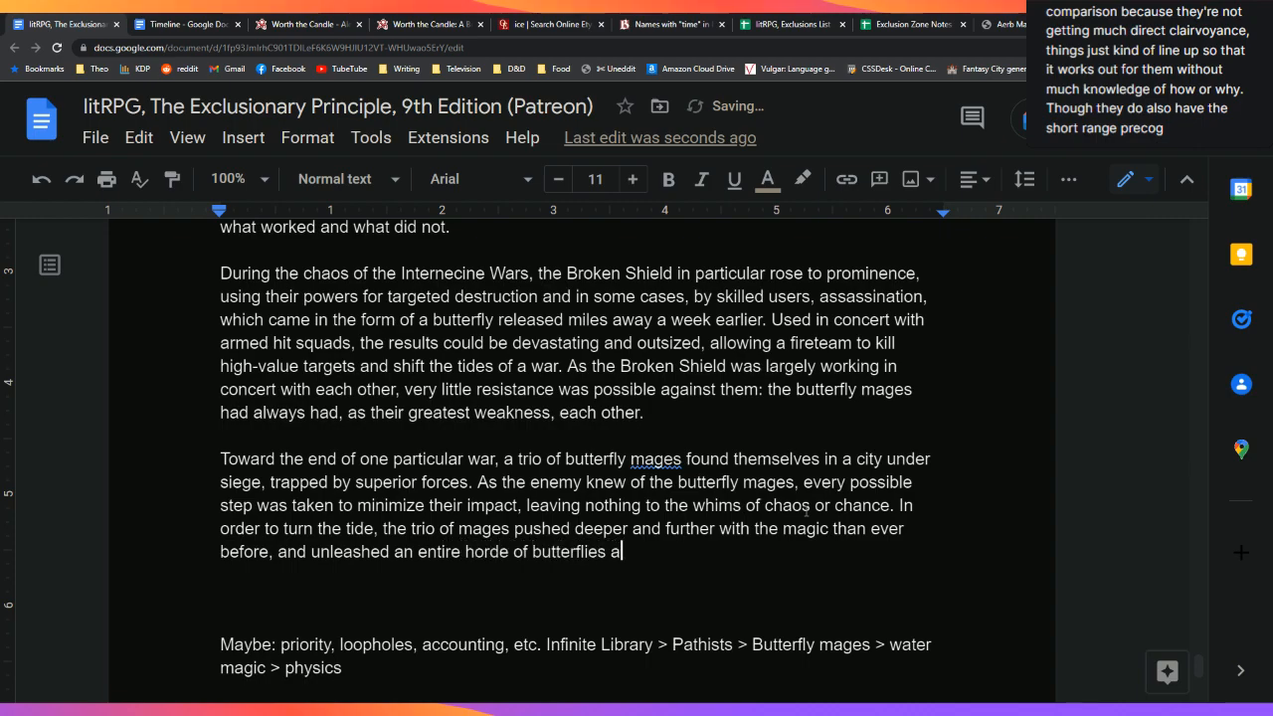
pyautogui.write('t a precise ')
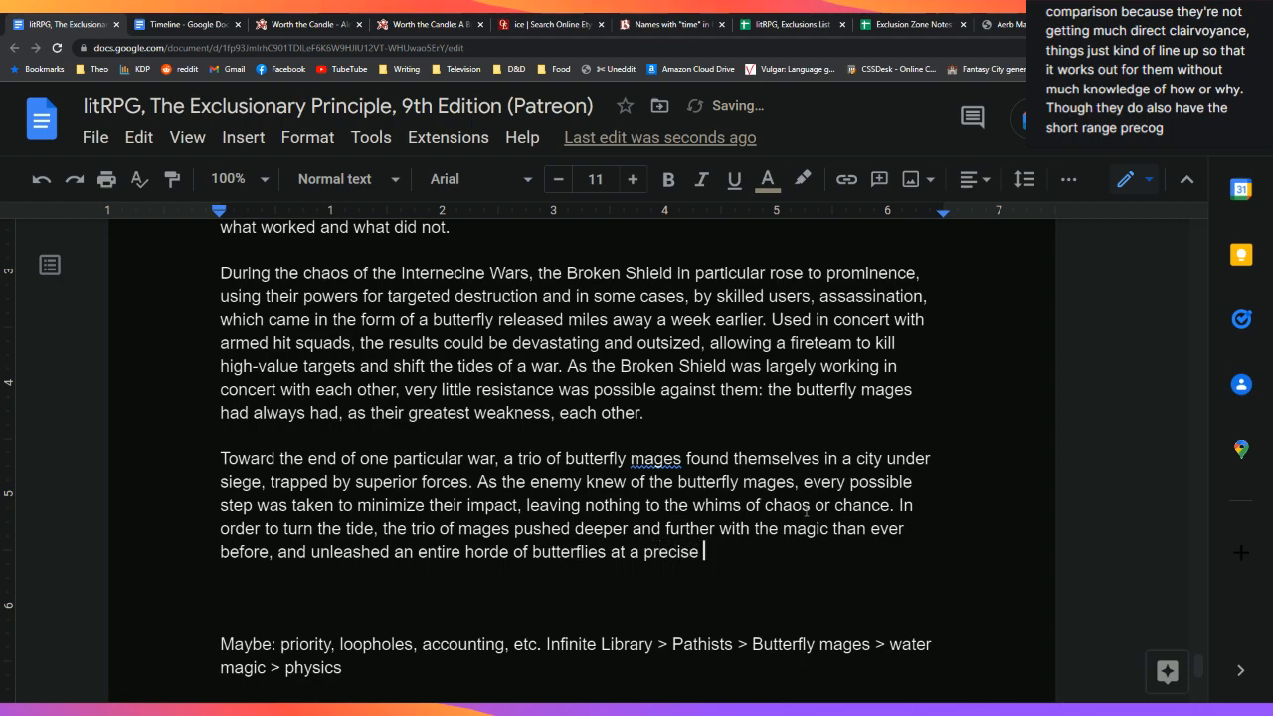
pyautogui.write('time, intending to rout the ')
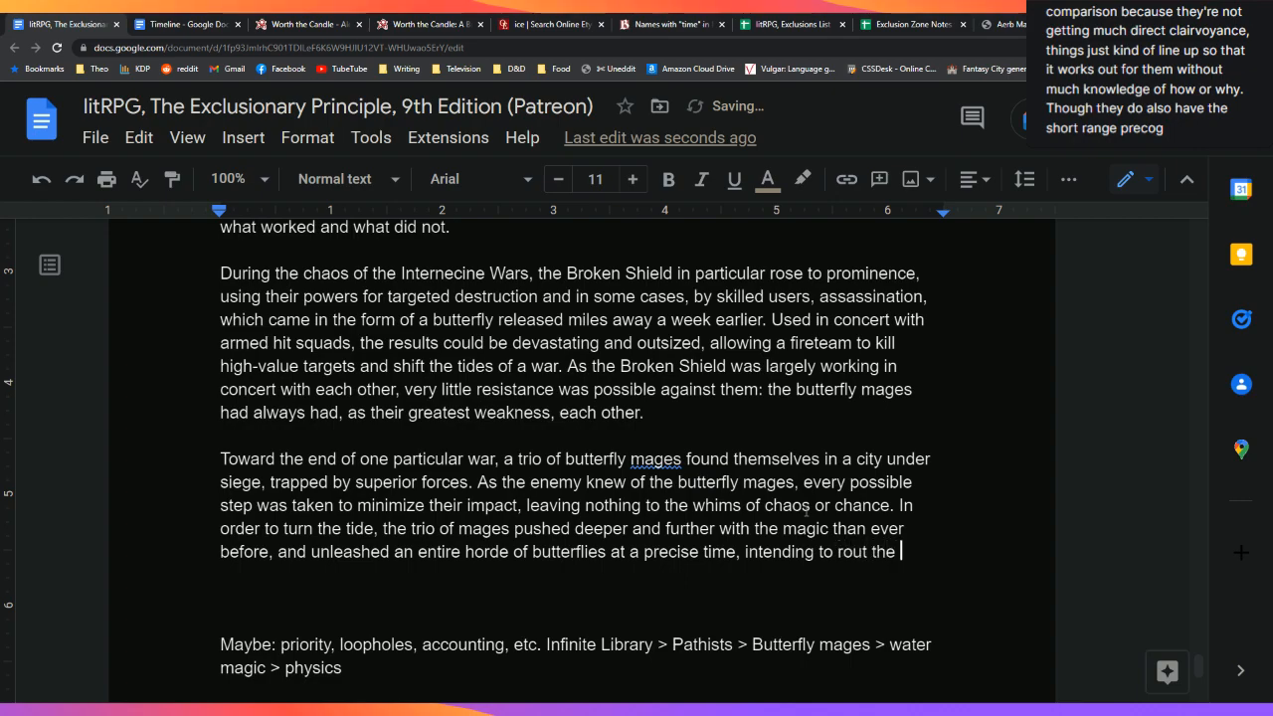
pyautogui.write('enemy ')
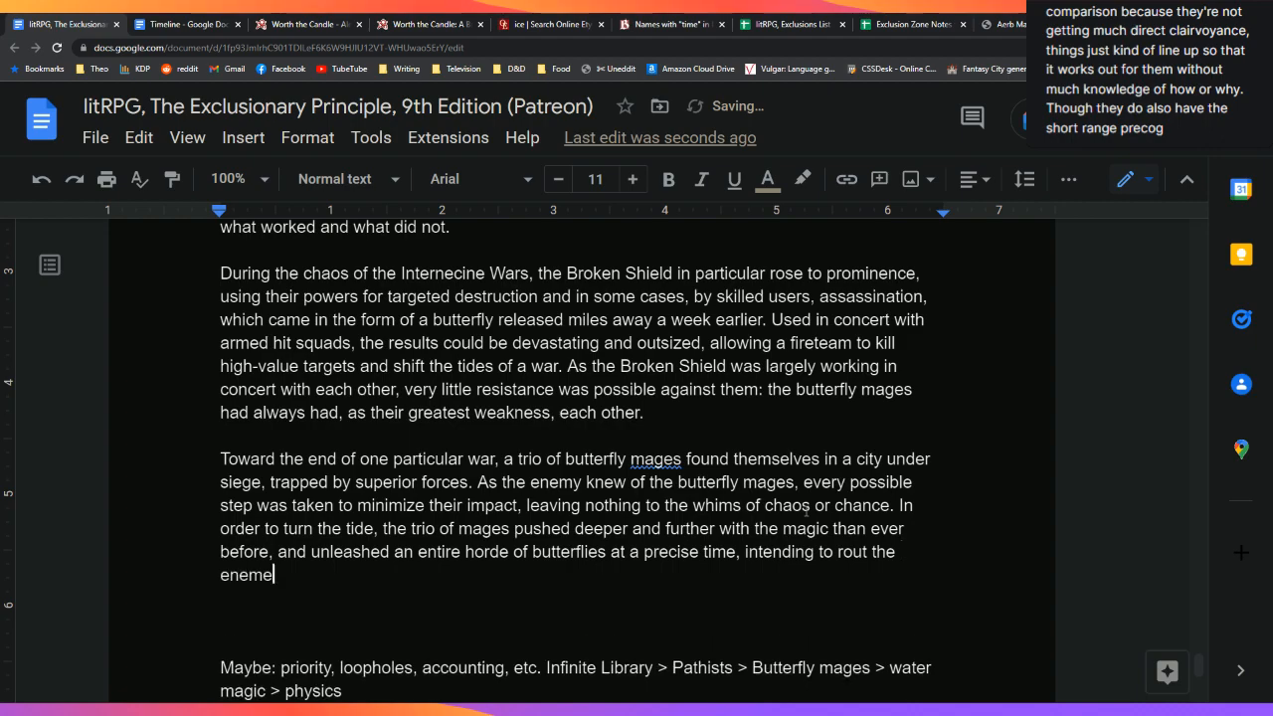
pyautogui.write('army. In this ')
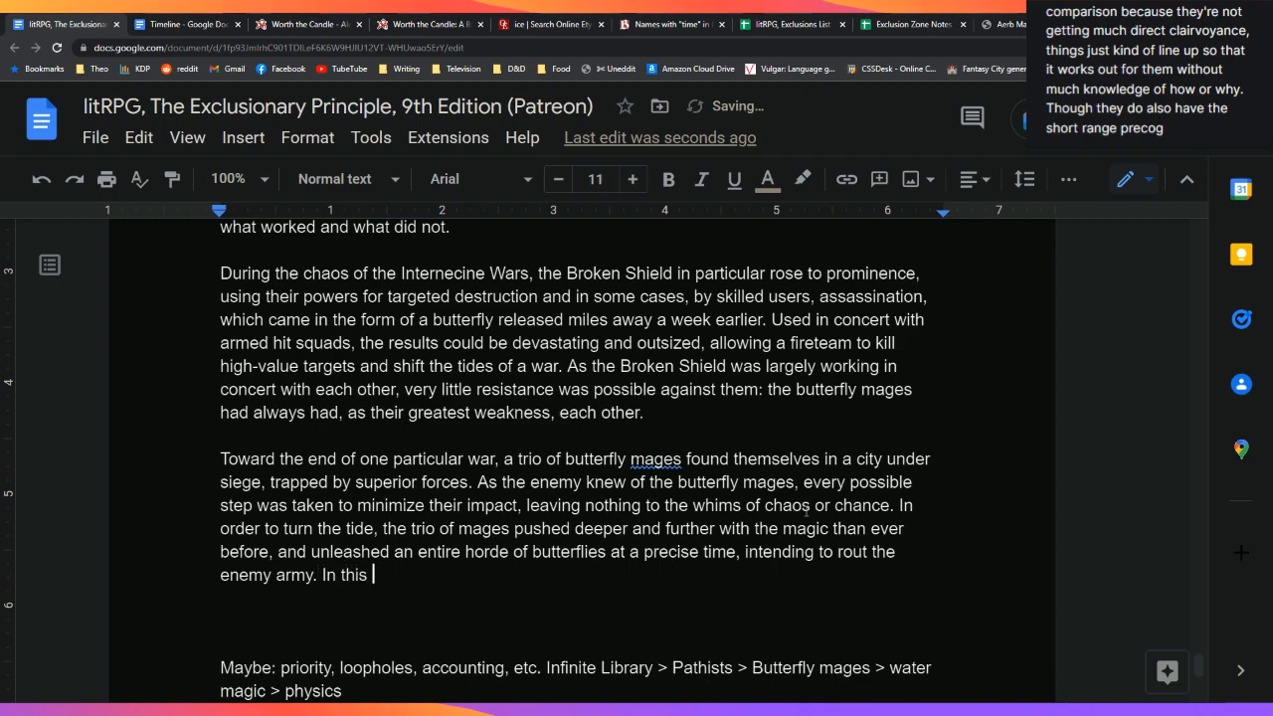
# Step: Complete the sentence with "endeavor they were successful, but the magic was excluded in 100 FE."
pyautogui.write('endeavor they were succes')
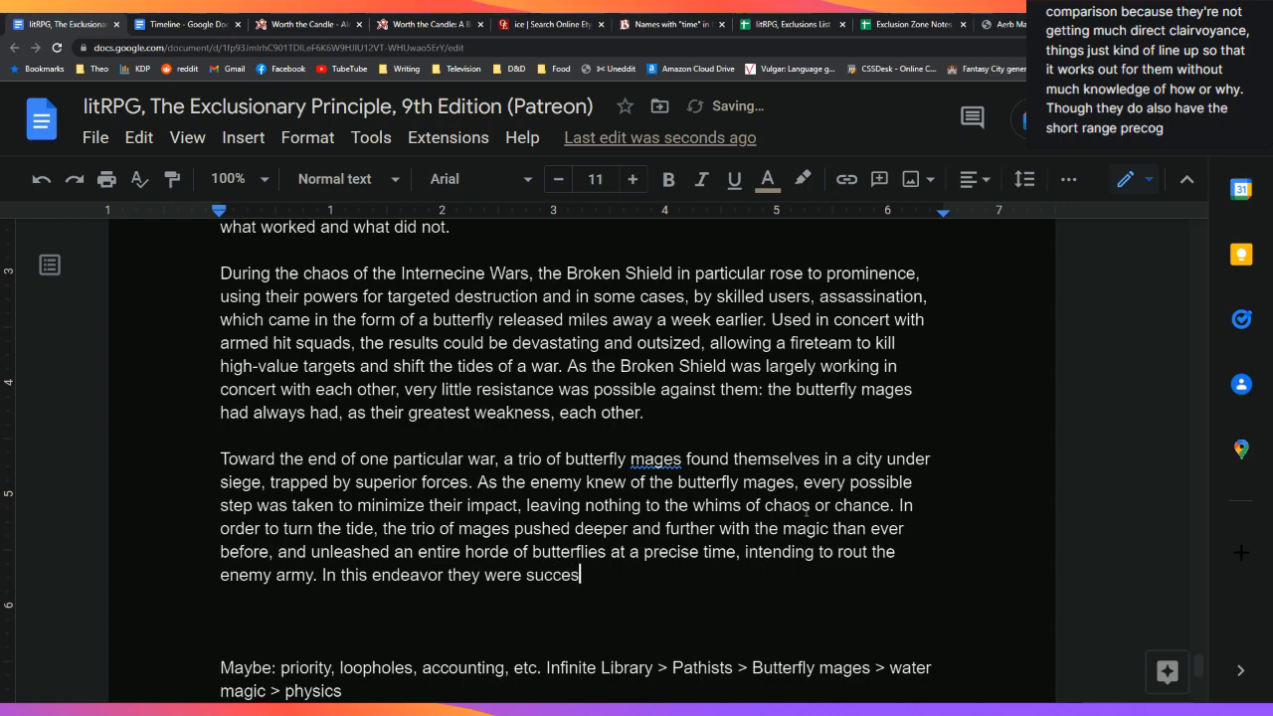
pyautogui.write('sful, but the magic was e')
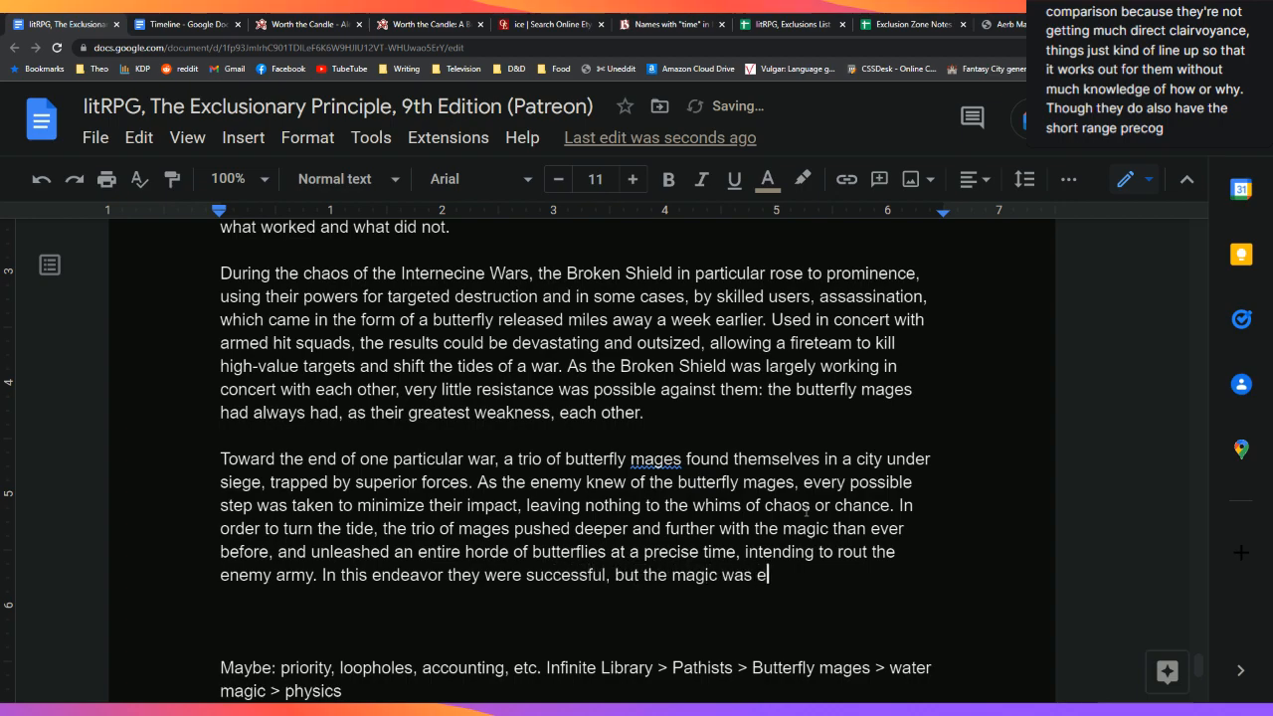
pyautogui.write('xcluded in 100 FE.')
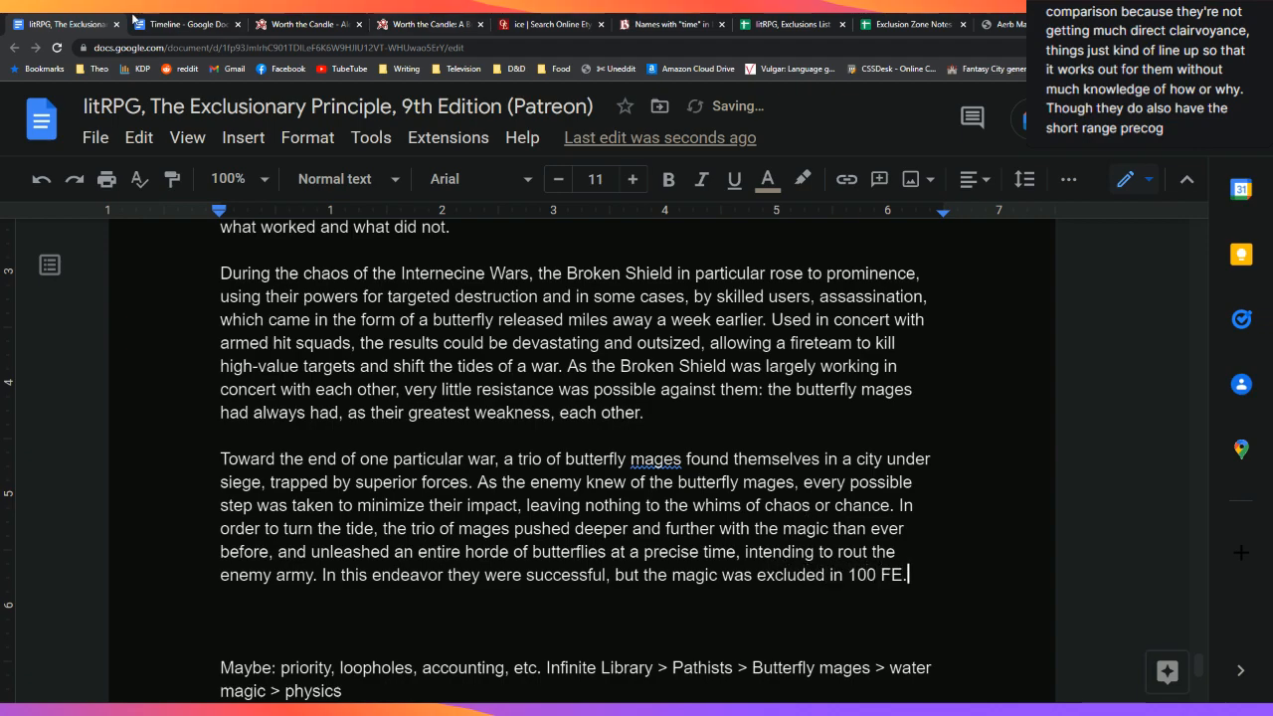
# Step: Check the date of the Internecine Wars in the Timeline document and return to the Exclusionary Principle document
pyautogui.click(184, 24)
pyautogui.scroll(-5, 279, 394)
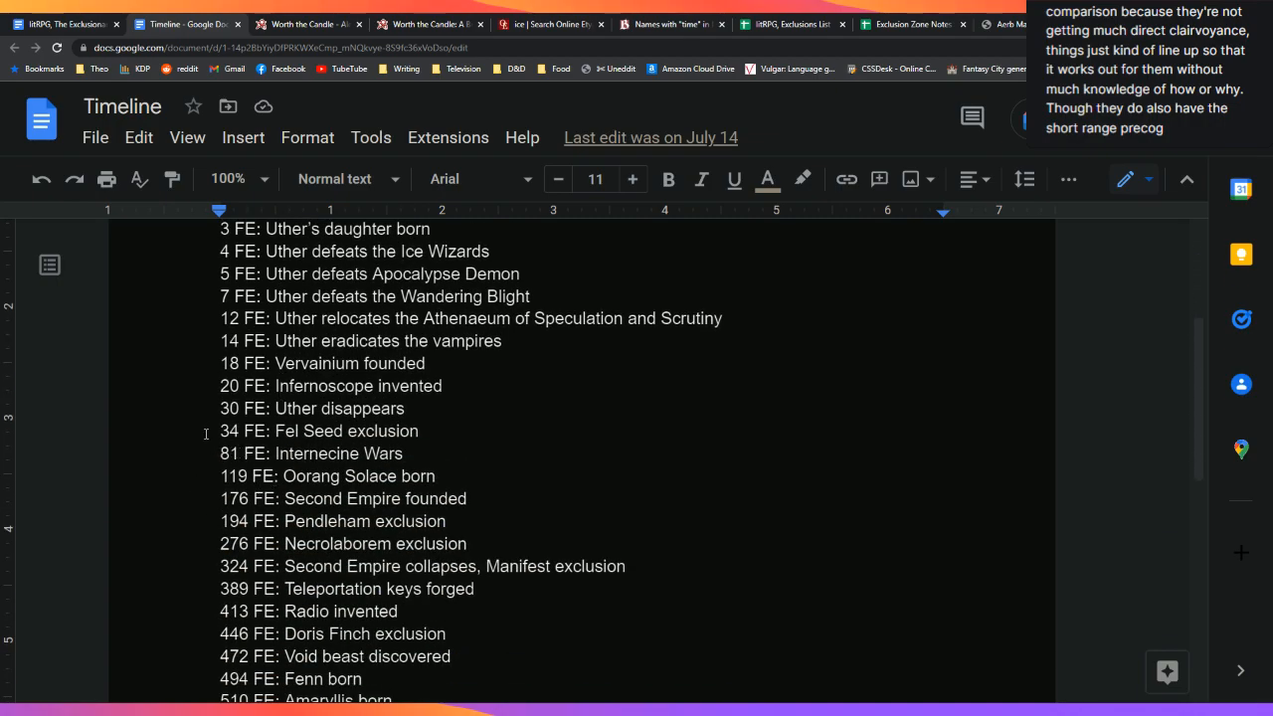
pyautogui.doubleClick(328, 456)
pyautogui.click(431, 454)
pyautogui.click(106, 22)
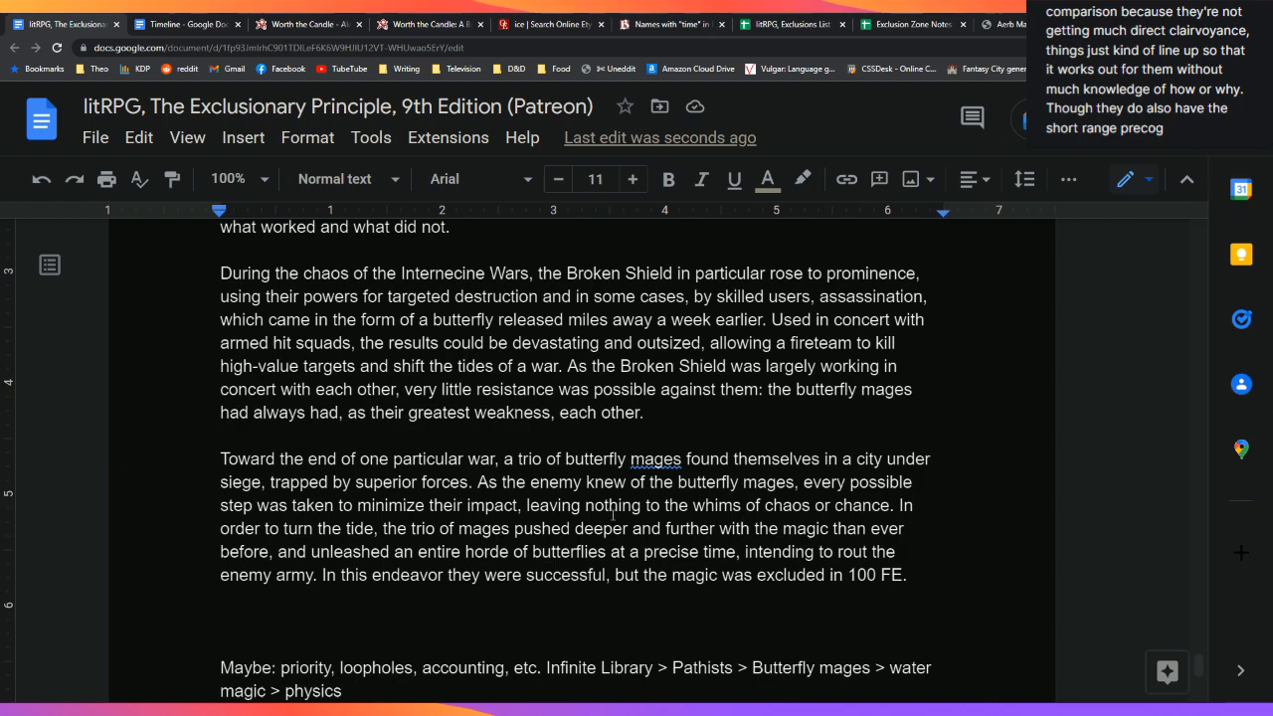
# Step: Look up the dictionary definition of "Internecine" from the Broken Shield paragraph and close the dictionary
pyautogui.click(445, 273)
pyautogui.doubleClick(445, 273)
pyautogui.rightClick(445, 273)
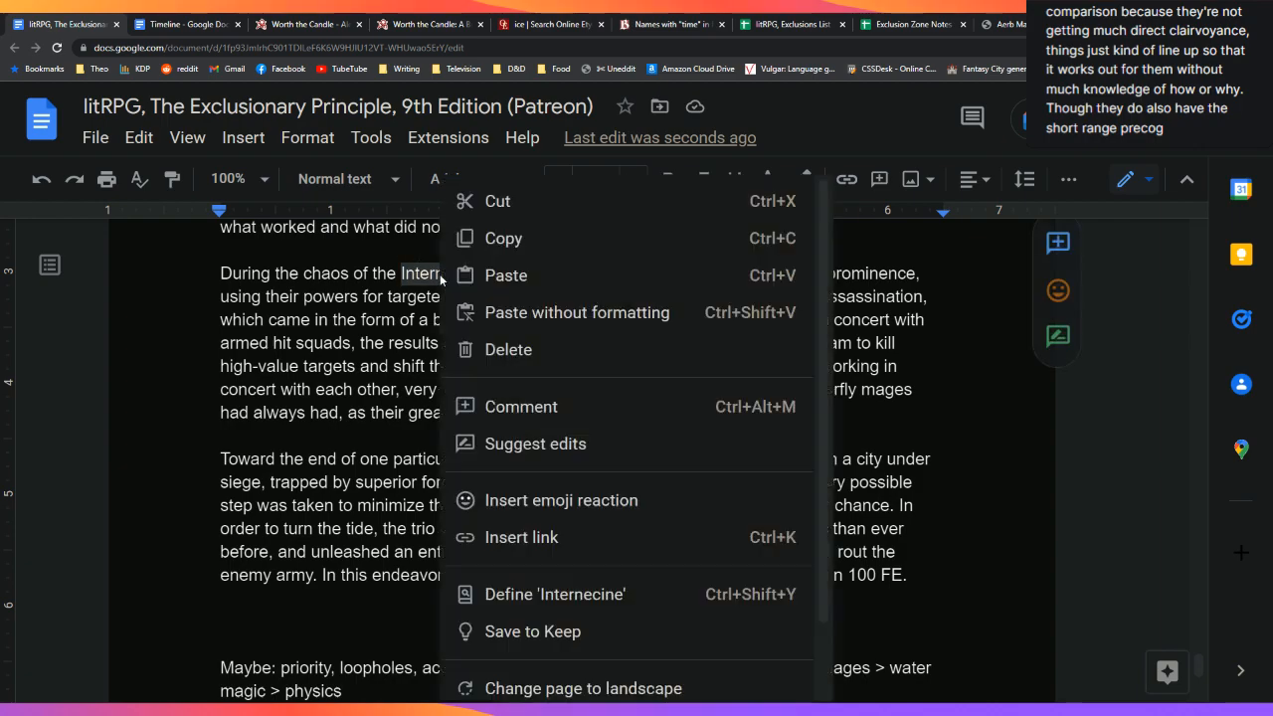
pyautogui.click(487, 603)
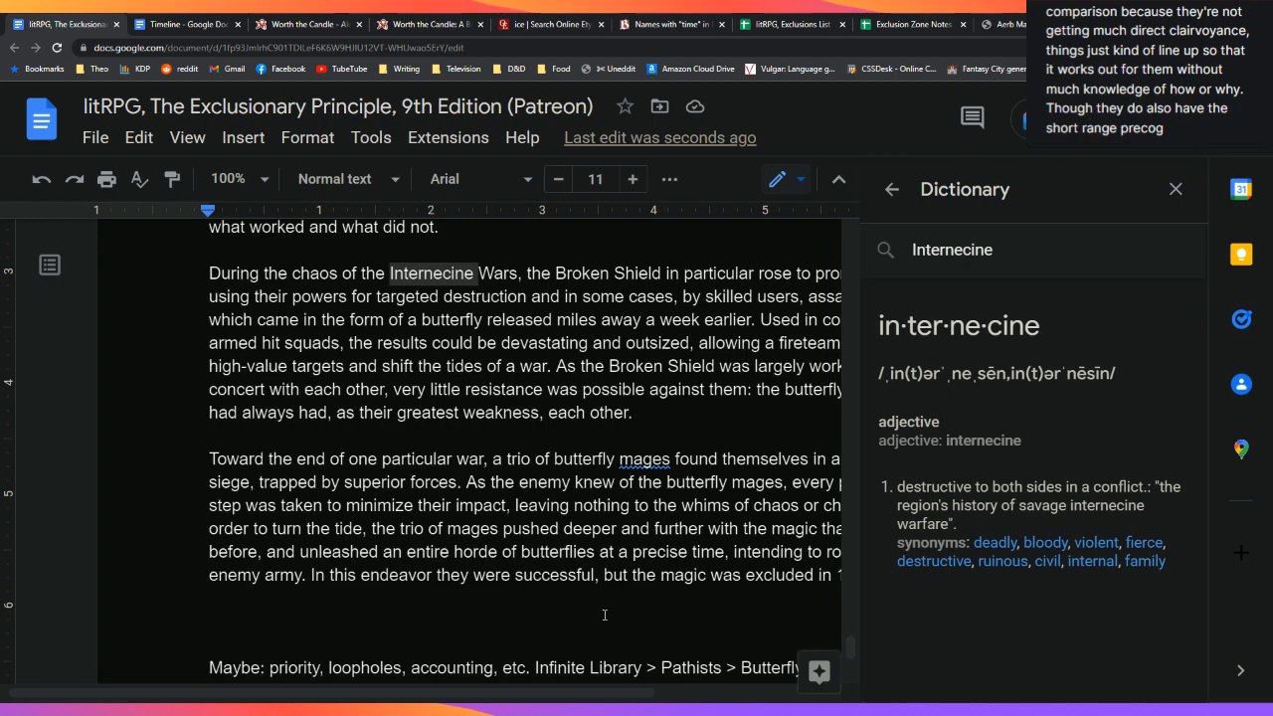
pyautogui.click(1176, 189)
# Step: Replace the period after "100 FE" with ", and left a permanent stain on the"
pyautogui.scroll(-3, 794, 559)
pyautogui.press('End')
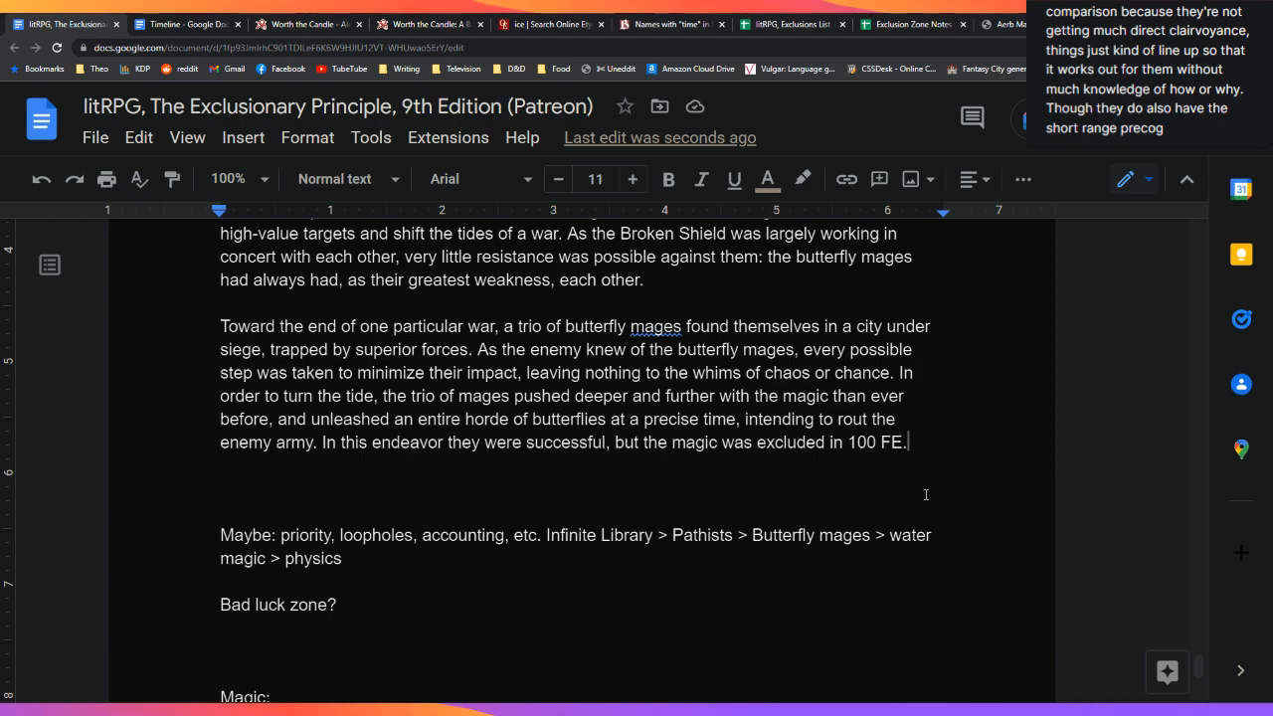
pyautogui.press('BackSpace')
pyautogui.write(', ')
pyautogui.write('and left a pe')
pyautogui.write('rm')
pyautogui.write('anen')
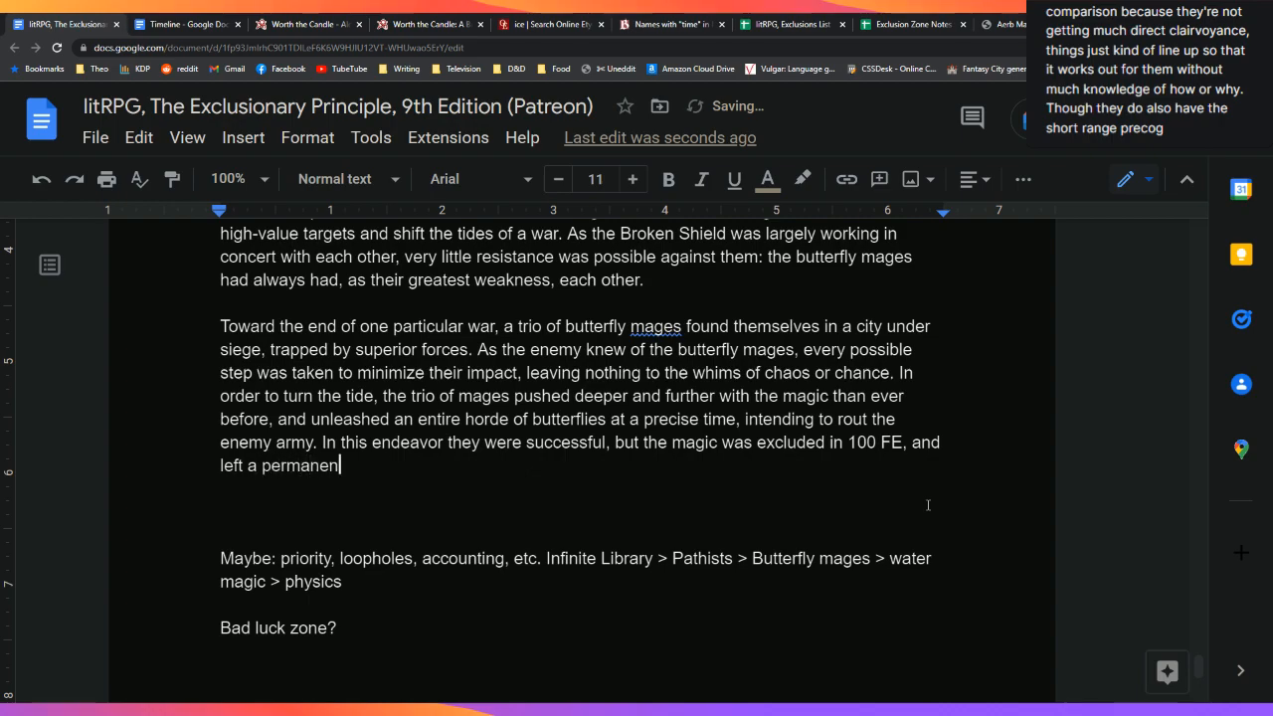
pyautogui.write('t stain on the ')
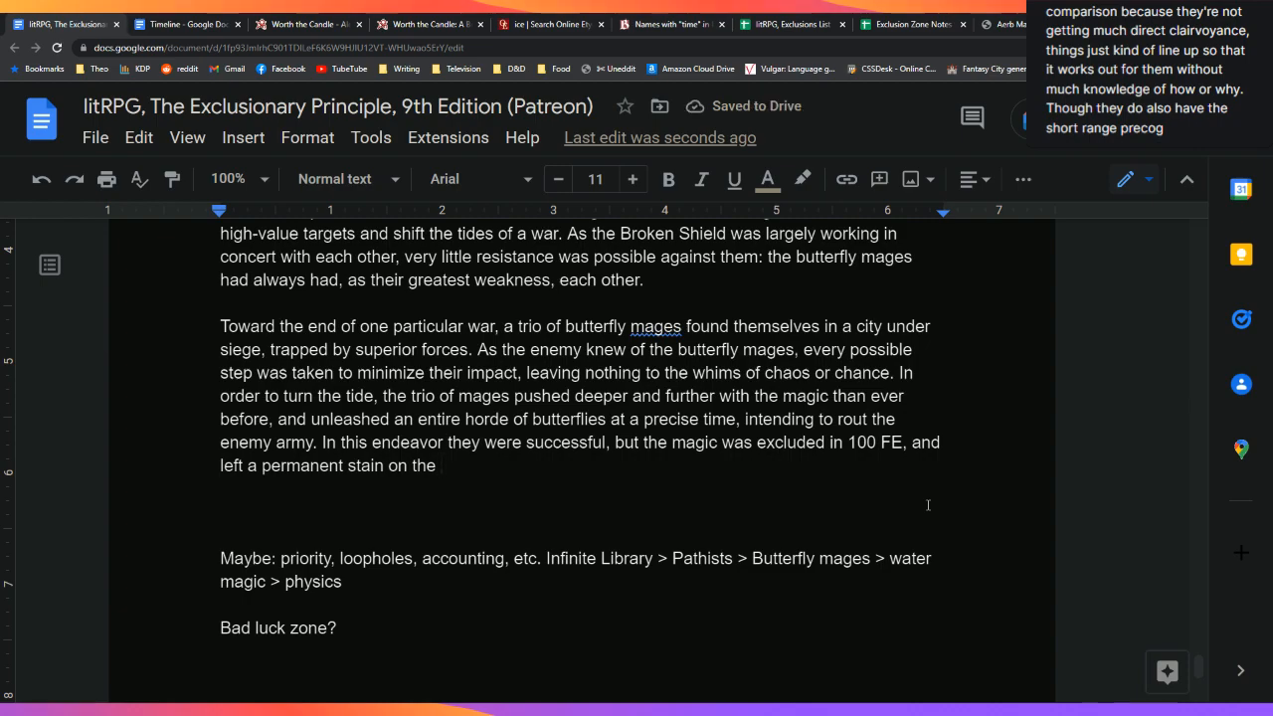
# Step: Finish the paragraph with "area, as well as marking the end of butterfly magic."
pyautogui.write('c')
pyautogui.press('BackSpace')
pyautogui.write('area.')
pyautogui.press('BackSpace')
pyautogui.write(', as ')
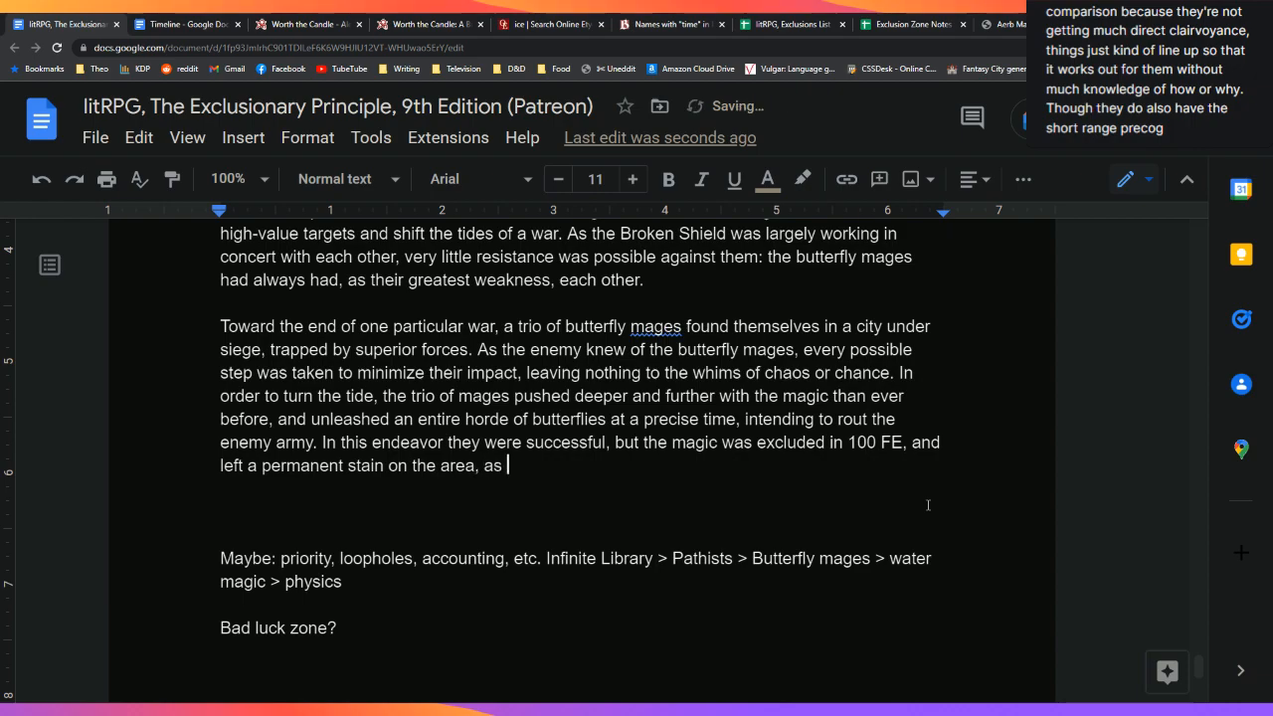
pyautogui.write('well as marking the ')
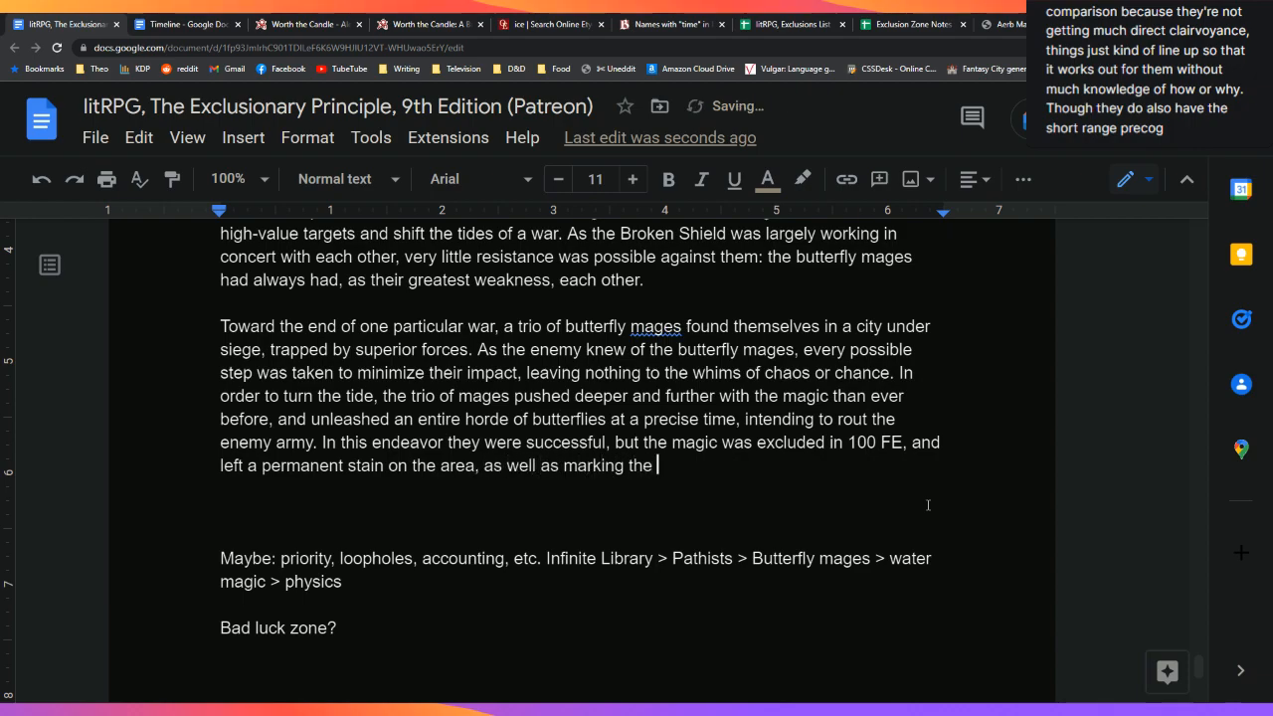
pyautogui.write('end of butterfly magic.')
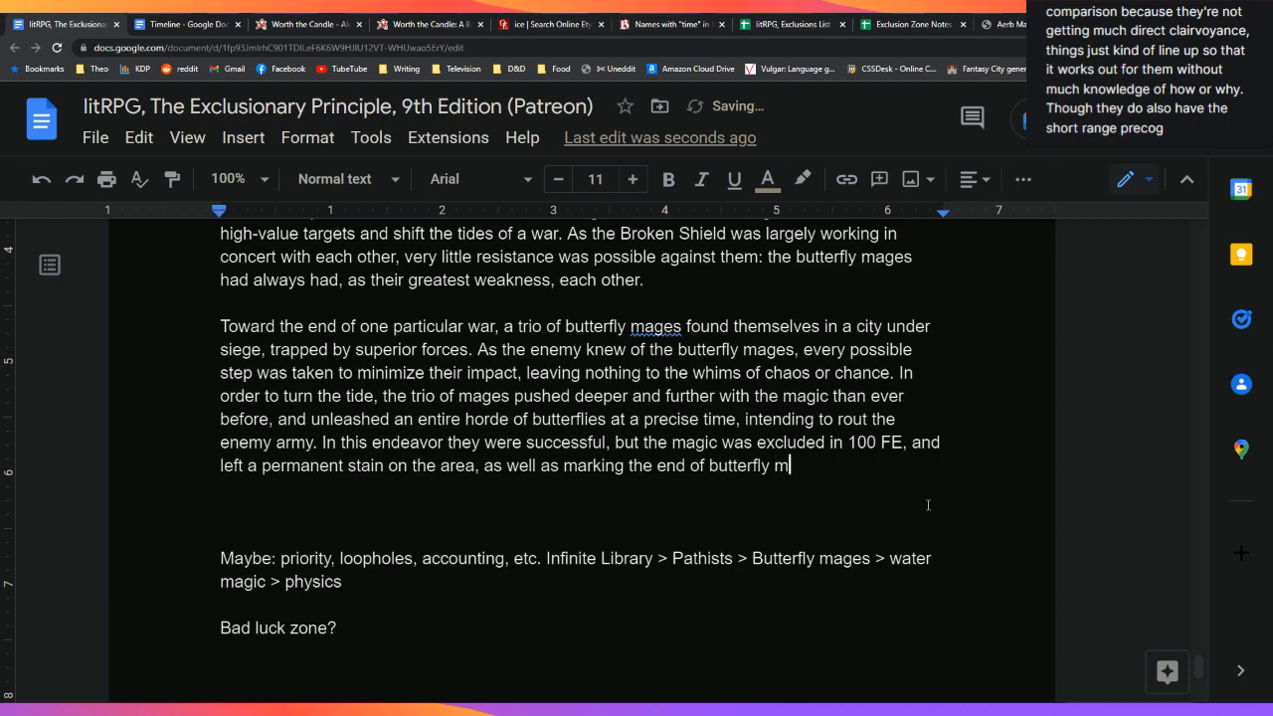
# Step: Delete the planning notes above the Features heading, from the "Maybe: priority, loopholes" line through the Magic bullet list, with the extra blank lines
pyautogui.press('Down')
pyautogui.press('Down')
pyautogui.hotkey('shift', 'Down')
pyautogui.hotkey('shift', 'Down')
pyautogui.hotkey('shift', 'Down')
pyautogui.hotkey('shift', 'Down')
pyautogui.hotkey('shift', 'Down')
pyautogui.hotkey('shift', 'Down')
pyautogui.hotkey('shift', 'Down')
pyautogui.hotkey('shift', 'Down')
pyautogui.hotkey('shift', 'Down')
pyautogui.hotkey('shift', 'Down')
pyautogui.hotkey('shift', 'Down')
pyautogui.hotkey('shift', 'Down')
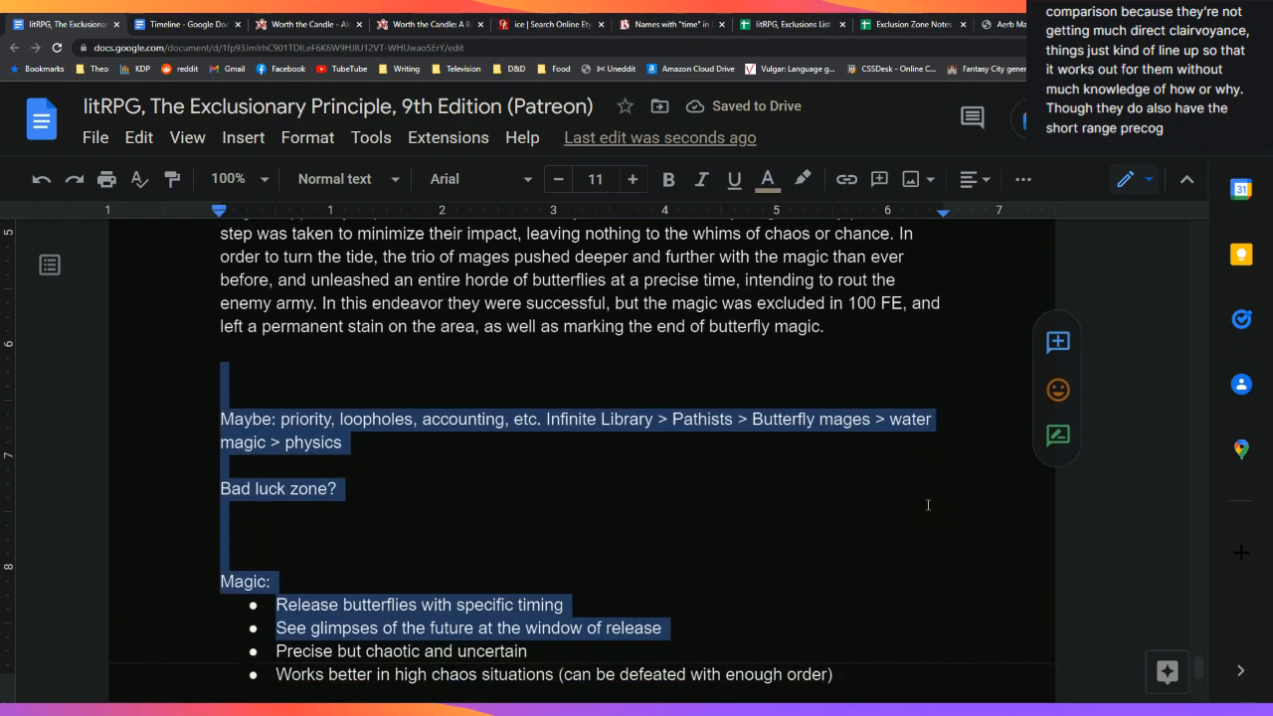
pyautogui.hotkey('shift', 'Up')
pyautogui.hotkey('shift', 'Down')
pyautogui.hotkey('shift', 'Down')
pyautogui.hotkey('shift', 'Down')
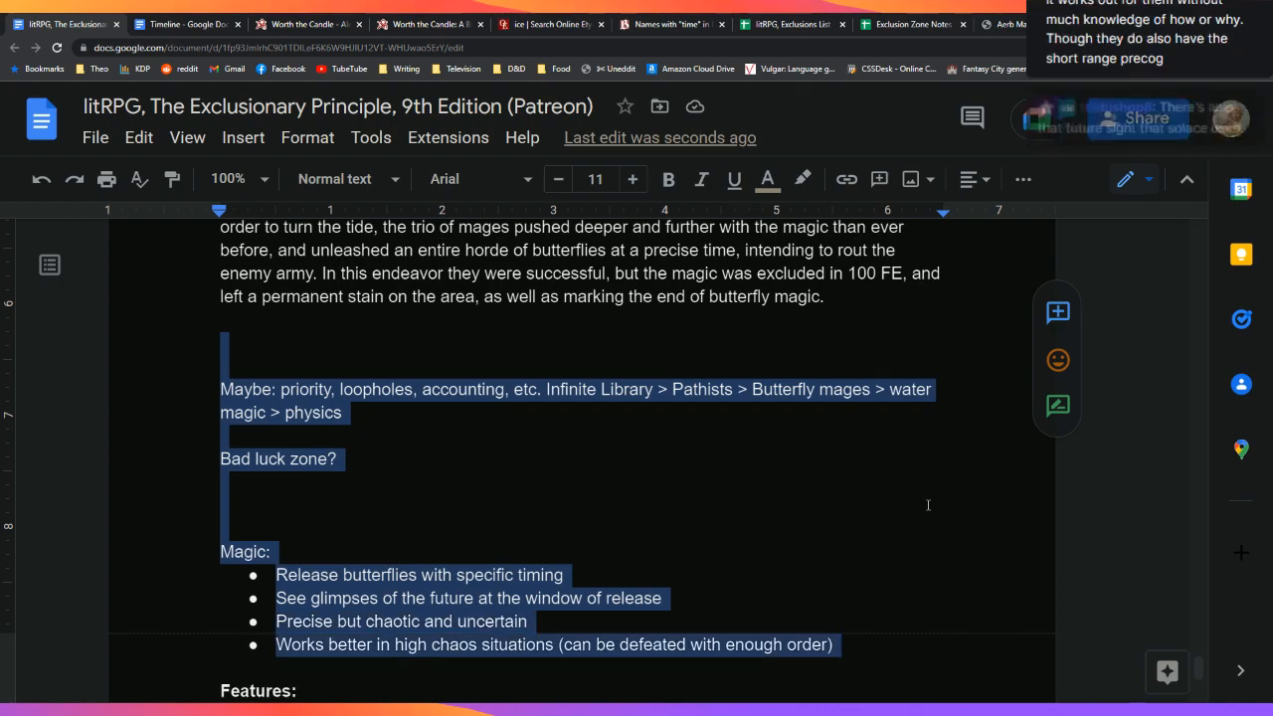
pyautogui.press('BackSpace')
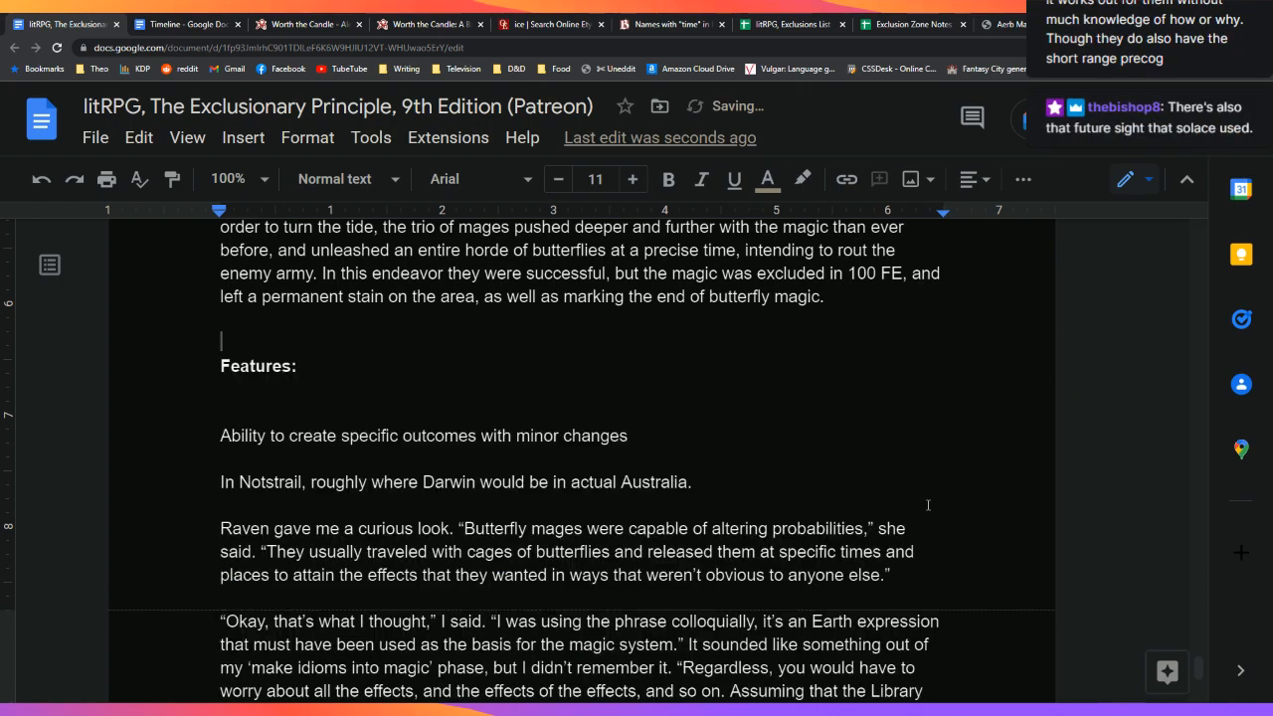
pyautogui.press('BackSpace')
# Step: Remove the reference notes under the Features heading, from "Ability to create specific outcomes" through the Claw & Clocks paragraph, keeping LINEBREAK
pyautogui.press('Down')
pyautogui.press('Down')
pyautogui.press('Down')
pyautogui.hotkey('shift', 'Down')
pyautogui.hotkey('shift', 'Down')
pyautogui.hotkey('shift', 'Down')
pyautogui.hotkey('shift', 'Down')
pyautogui.hotkey('shift', 'Down')
pyautogui.hotkey('shift', 'Down')
pyautogui.hotkey('shift', 'Down')
pyautogui.hotkey('shift', 'Down')
pyautogui.hotkey('shift', 'Down')
pyautogui.hotkey('shift', 'Down')
pyautogui.hotkey('shift', 'Down')
pyautogui.hotkey('shift', 'Down')
pyautogui.hotkey('shift', 'Down')
pyautogui.hotkey('shift', 'Down')
pyautogui.hotkey('shift', 'Down')
pyautogui.hotkey('shift', 'Down')
pyautogui.hotkey('shift', 'Down')
pyautogui.hotkey('shift', 'Down')
pyautogui.hotkey('shift', 'Down')
pyautogui.hotkey('shift', 'Down')
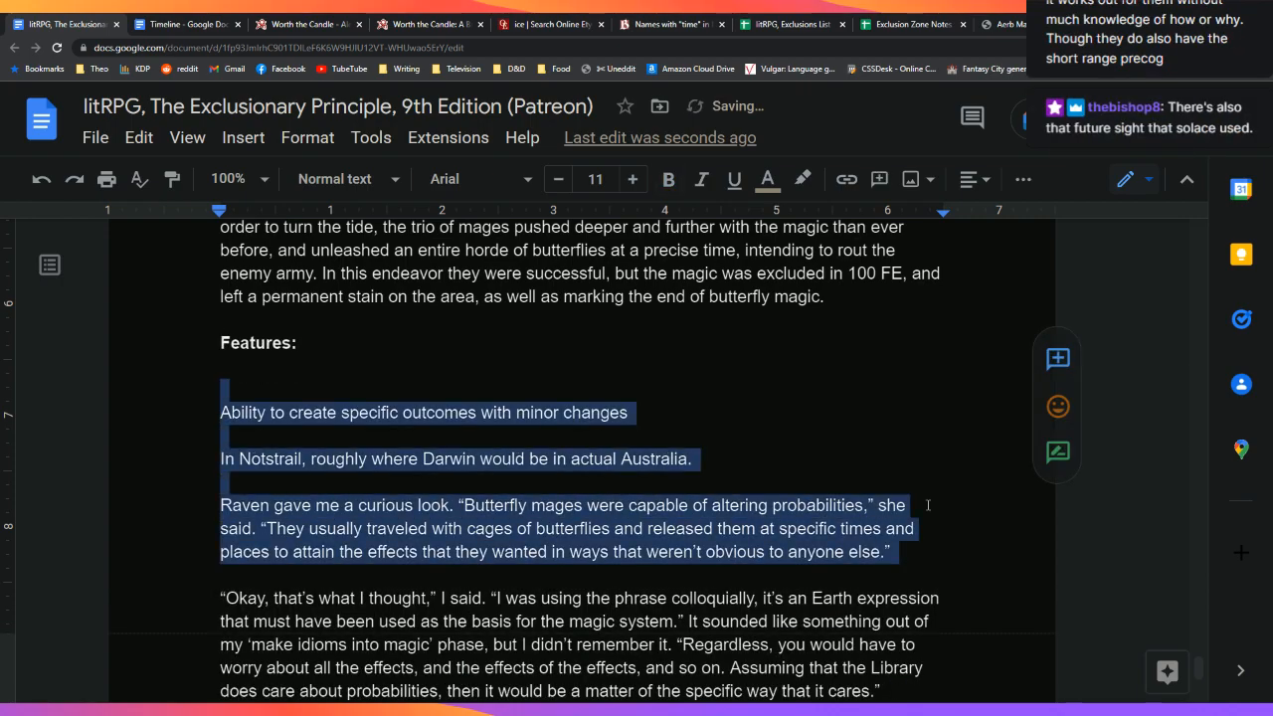
pyautogui.hotkey('shift', 'Down')
pyautogui.hotkey('shift', 'Down')
pyautogui.hotkey('shift', 'Down')
pyautogui.hotkey('shift', 'Down')
pyautogui.hotkey('shift', 'Down')
pyautogui.hotkey('shift', 'Down')
pyautogui.hotkey('shift', 'Down')
pyautogui.hotkey('shift', 'Down')
pyautogui.hotkey('shift', 'Down')
pyautogui.hotkey('shift', 'Down')
pyautogui.hotkey('shift', 'Down')
pyautogui.hotkey('shift', 'Down')
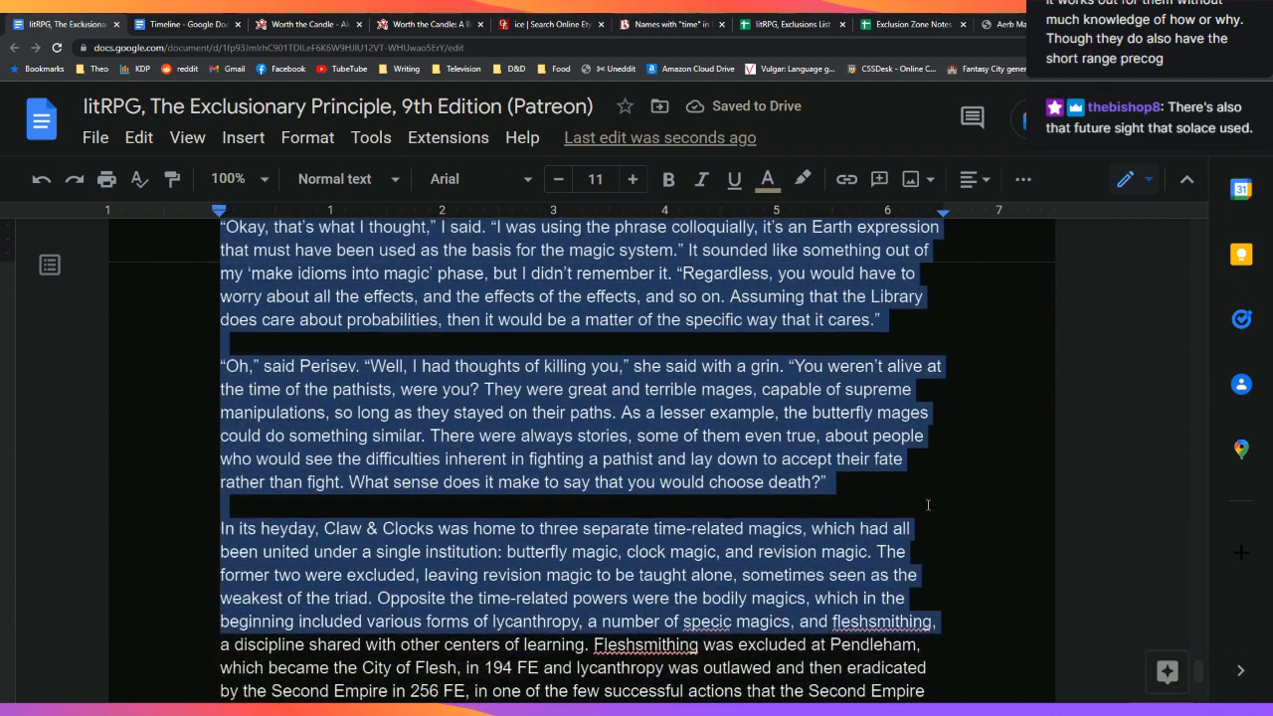
pyautogui.hotkey('shift', 'Down')
pyautogui.hotkey('shift', 'Up')
pyautogui.hotkey('shift', 'Up')
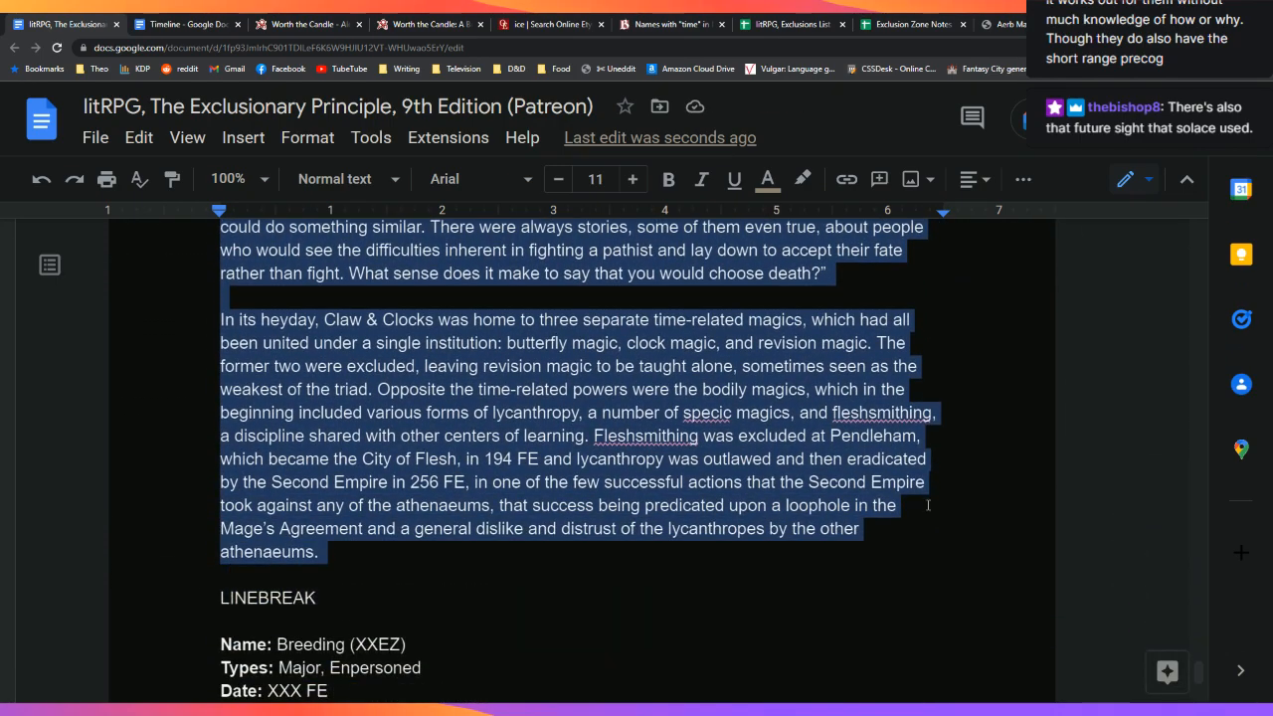
pyautogui.hotkey('ctrl', 'x')
pyautogui.press('Delete')
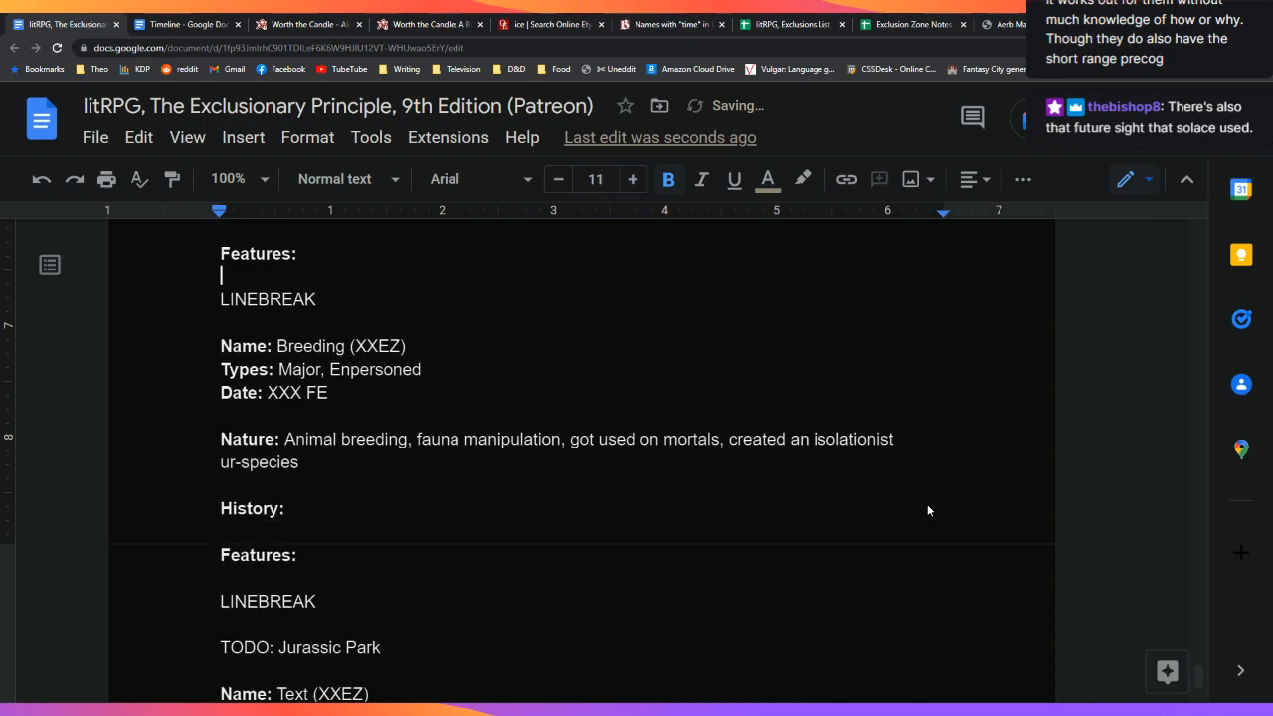
# Step: Start non-bold text directly after the butterfly section's "Features:" label with the letter "f"
pyautogui.press('Up')
pyautogui.press('Up')
pyautogui.press('Up')
pyautogui.press('Up')
pyautogui.press('Up')
pyautogui.press('Up')
pyautogui.press('Up')
pyautogui.press('Up')
pyautogui.press('Up')
pyautogui.press('Up')
pyautogui.press('Up')
pyautogui.press('Up')
pyautogui.press('Up')
pyautogui.press('Up')
pyautogui.press('Down')
pyautogui.press('Down')
pyautogui.press('Down')
pyautogui.press('Down')
pyautogui.press('Down')
pyautogui.press('Down')
pyautogui.press('Down')
pyautogui.press('Down')
pyautogui.press('Down')
pyautogui.press('Down')
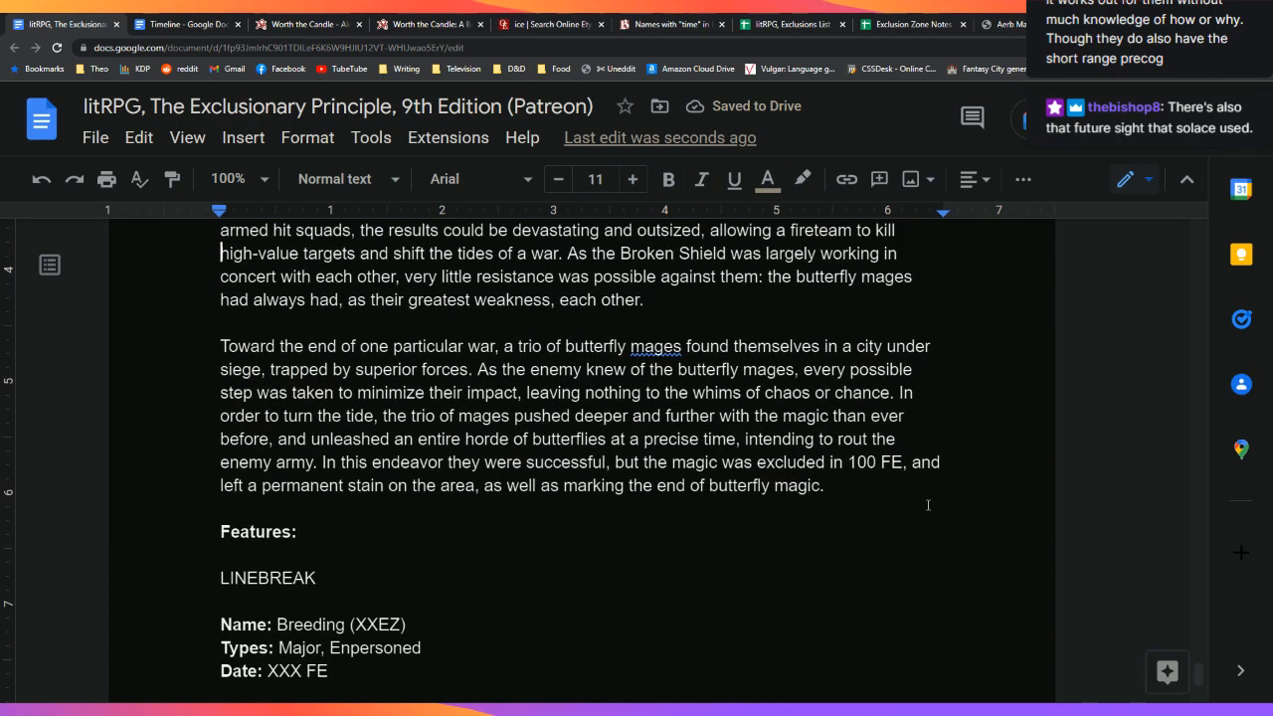
pyautogui.press('Down')
pyautogui.press('Down')
pyautogui.press('Down')
pyautogui.press('Down')
pyautogui.press('Left')
pyautogui.hotkey('ctrl', 'b')
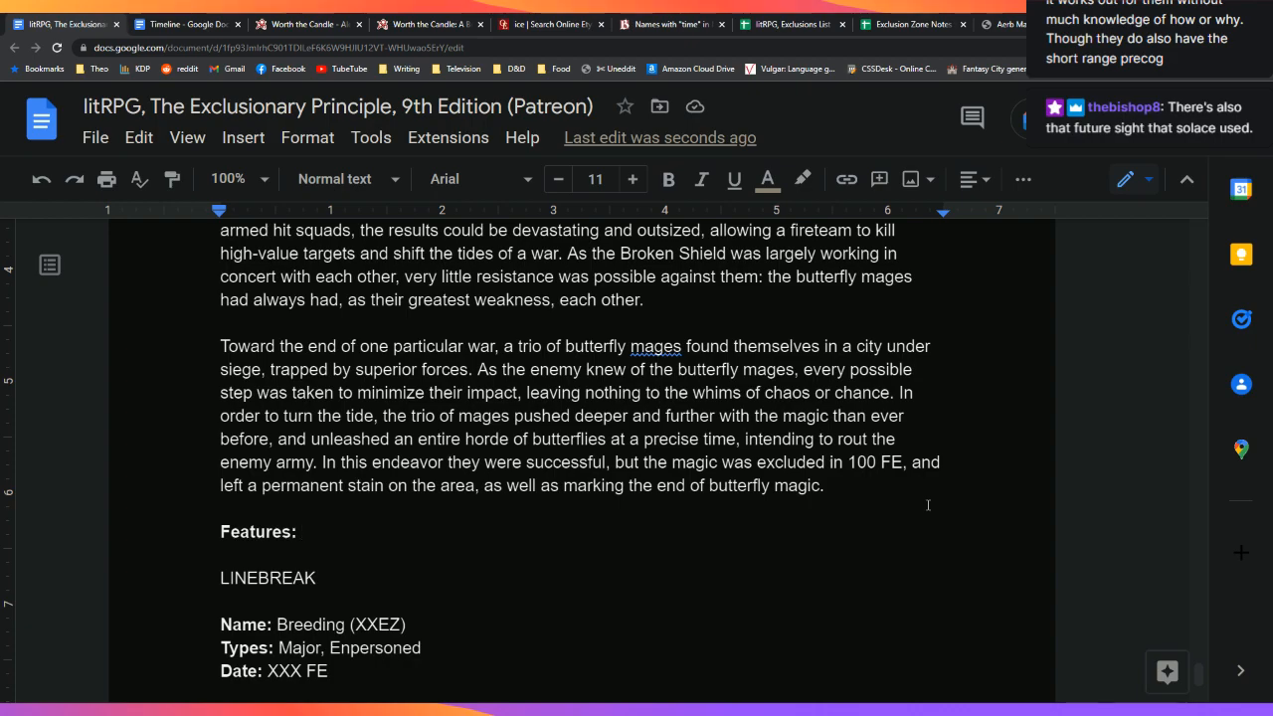
pyautogui.write('fThe grand spell of')
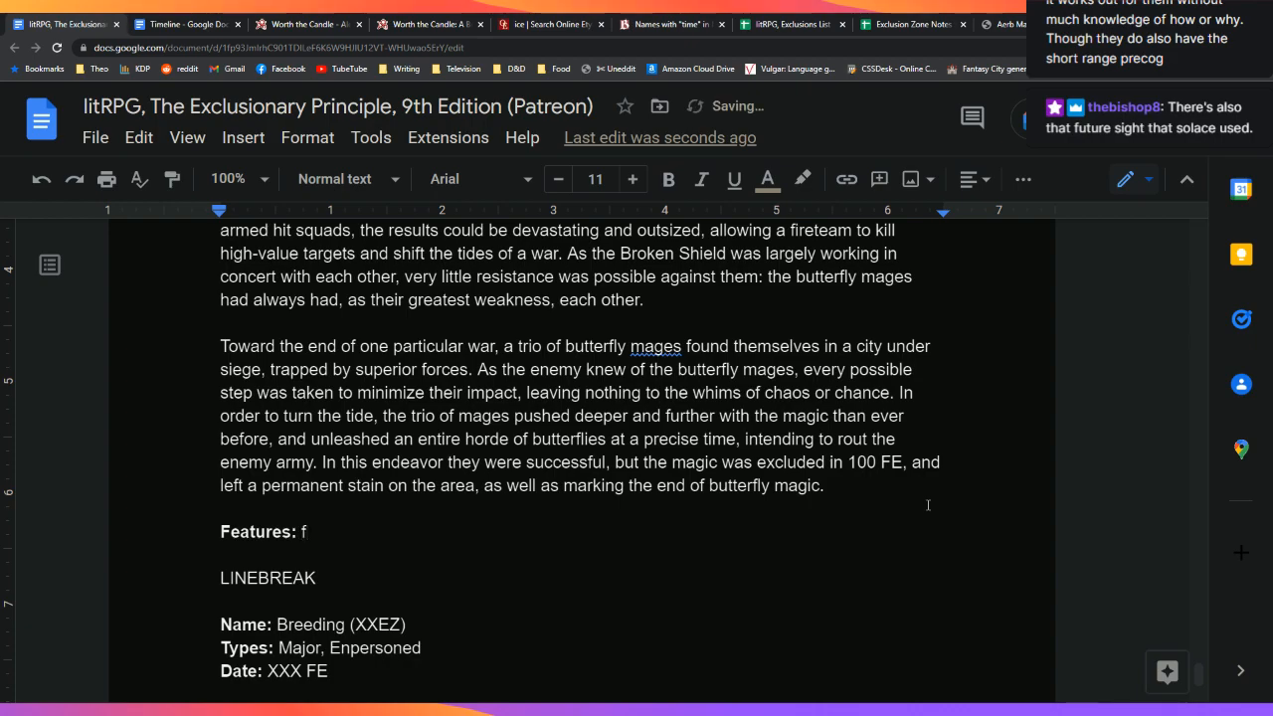
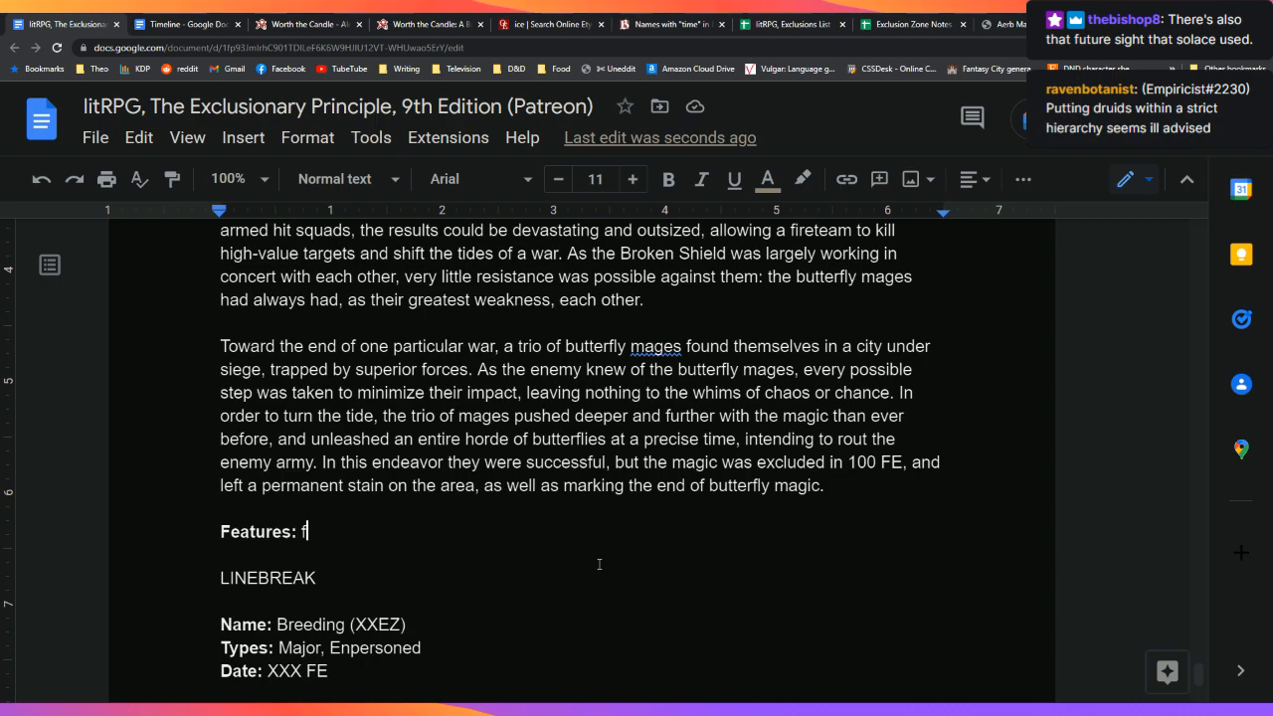
# Step: Write "The grand spell of the Broken Trio" after the butterfly section's "Features:" label
pyautogui.write('The gr')
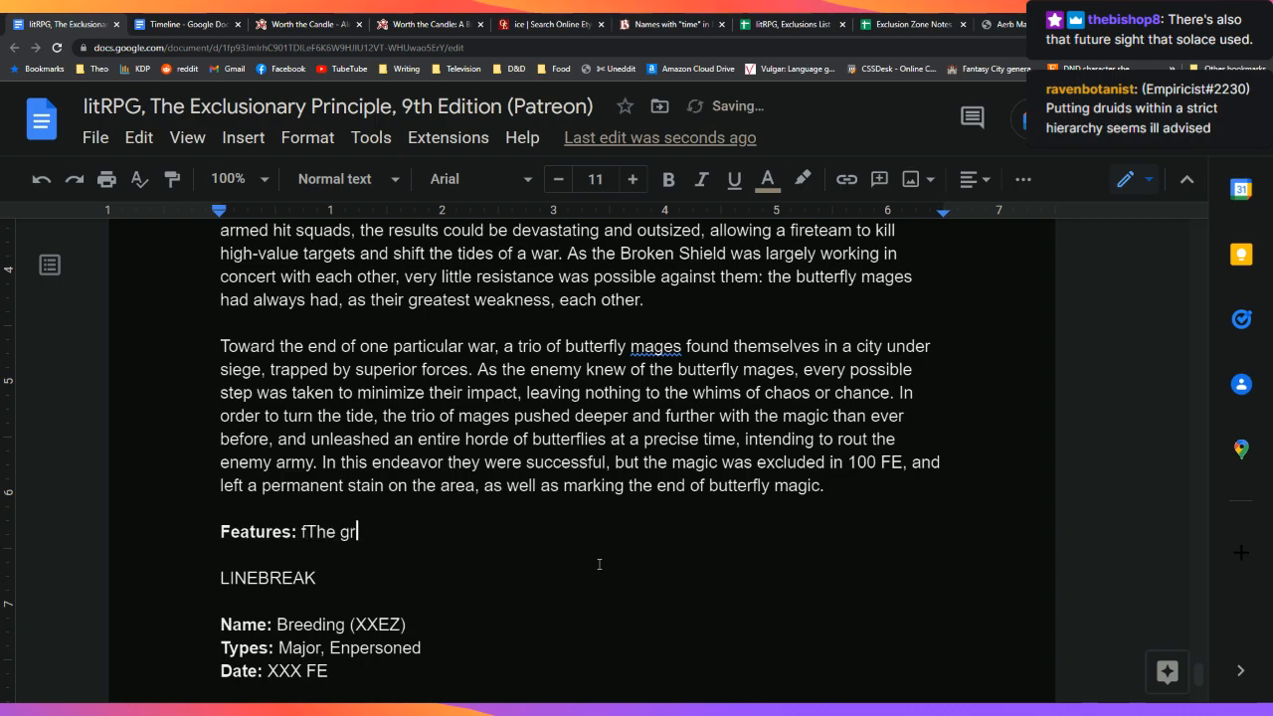
pyautogui.write('and spe')
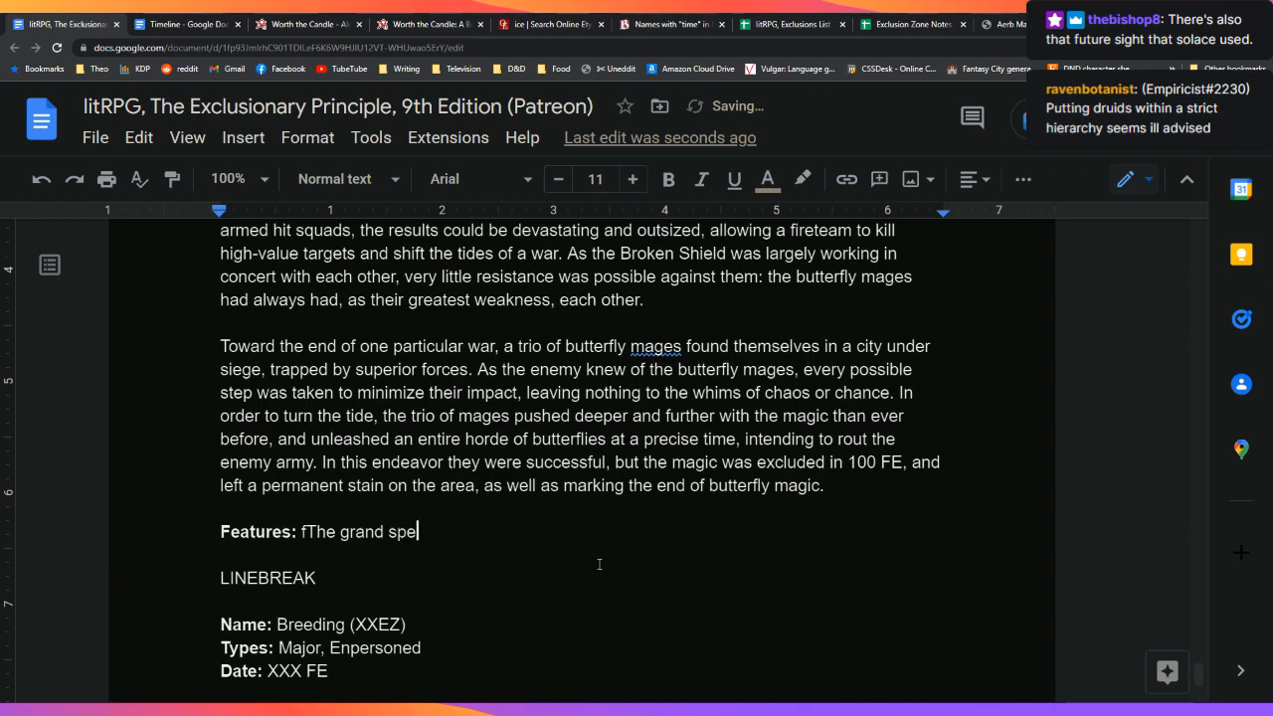
pyautogui.write('ll of the')
pyautogui.press('Left')
pyautogui.press('Left')
pyautogui.press('Left')
pyautogui.press('Left')
pyautogui.press('Left')
pyautogui.press('Left')
pyautogui.press('Left')
pyautogui.press('Left')
pyautogui.press('Left')
pyautogui.press('Left')
pyautogui.press('Left')
pyautogui.press('Left')
pyautogui.press('Left')
pyautogui.press('Left')
pyautogui.press('Left')
pyautogui.press('Left')
pyautogui.press('Left')
pyautogui.press('Left')
pyautogui.press('Left')
pyautogui.press('Left')
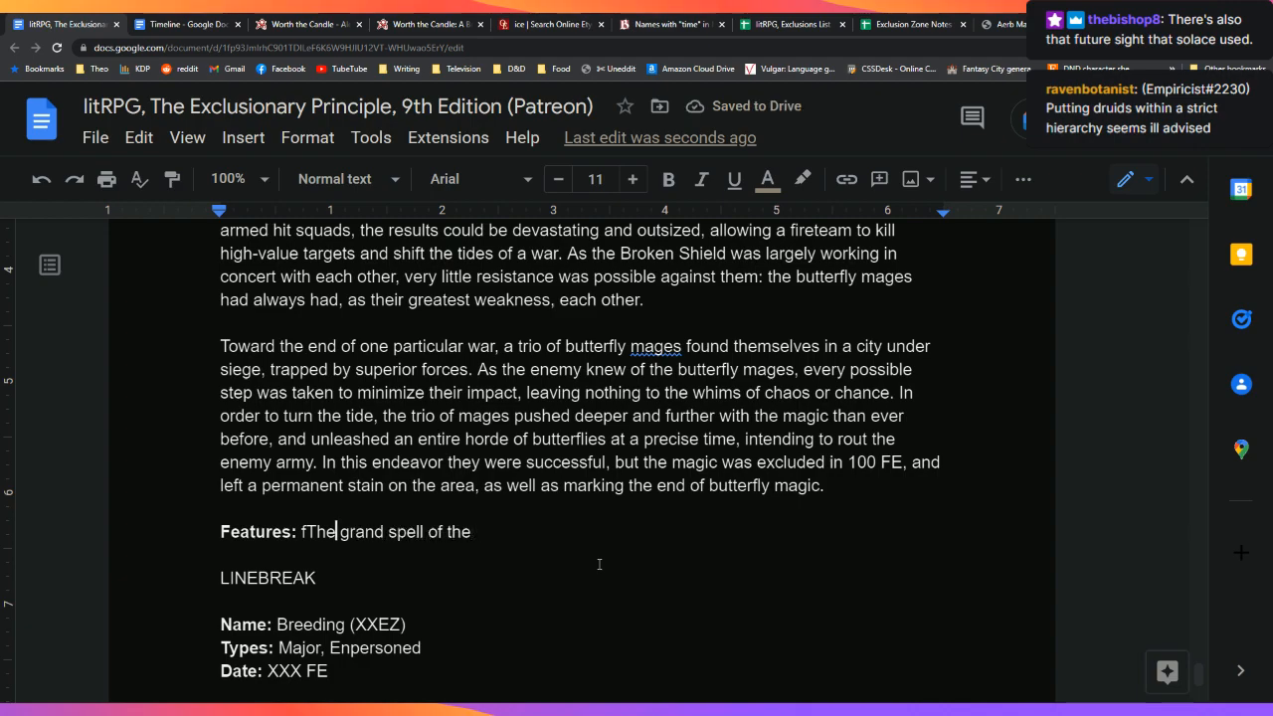
pyautogui.press('End')
pyautogui.write('Broken Trio')
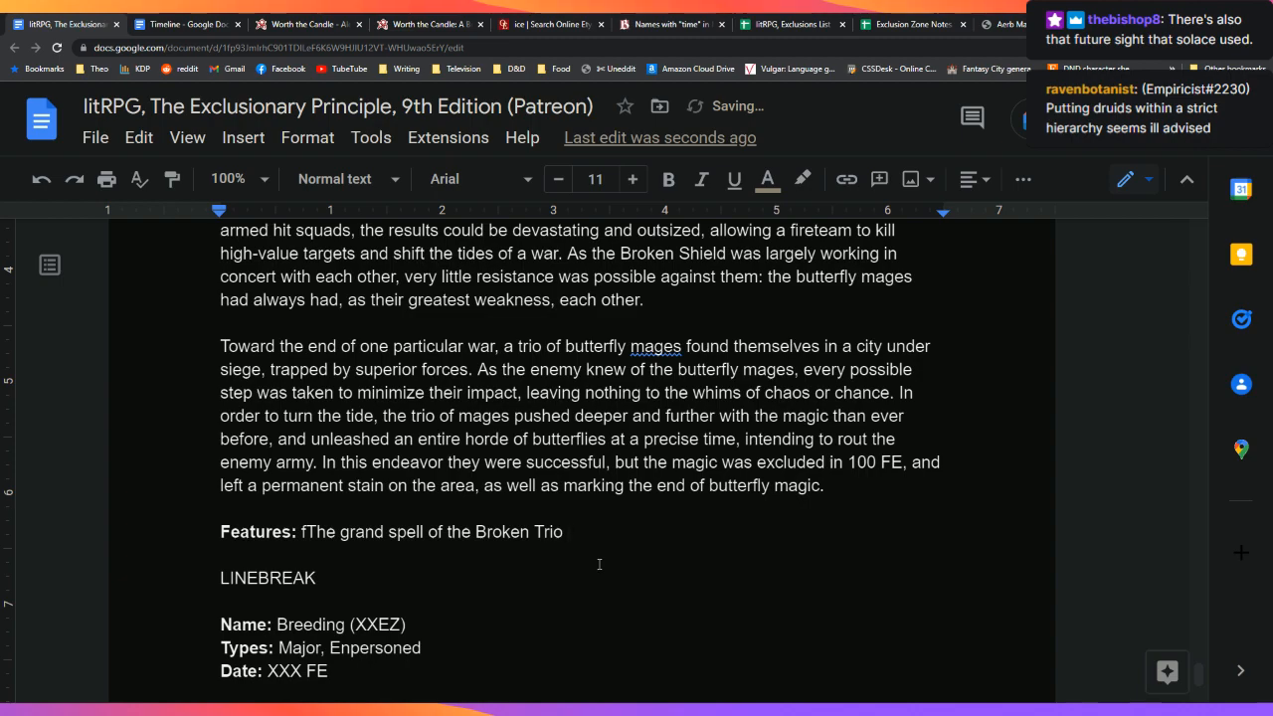
# Step: Enclose the word "spell" in single quotation marks in the Features sentence
pyautogui.press('Left')
pyautogui.press('Left')
pyautogui.press('Left')
pyautogui.press('Left')
pyautogui.press('Left')
pyautogui.press('Left')
pyautogui.press('Left')
pyautogui.press('Left')
pyautogui.press('Left')
pyautogui.press('Left')
pyautogui.press('Left')
pyautogui.press('Left')
pyautogui.press('Left')
pyautogui.press('Left')
pyautogui.press('Left')
pyautogui.press('Left')
pyautogui.press('Left')
pyautogui.press('Left')
pyautogui.press('Left')
pyautogui.press('Left')
pyautogui.press('Return')
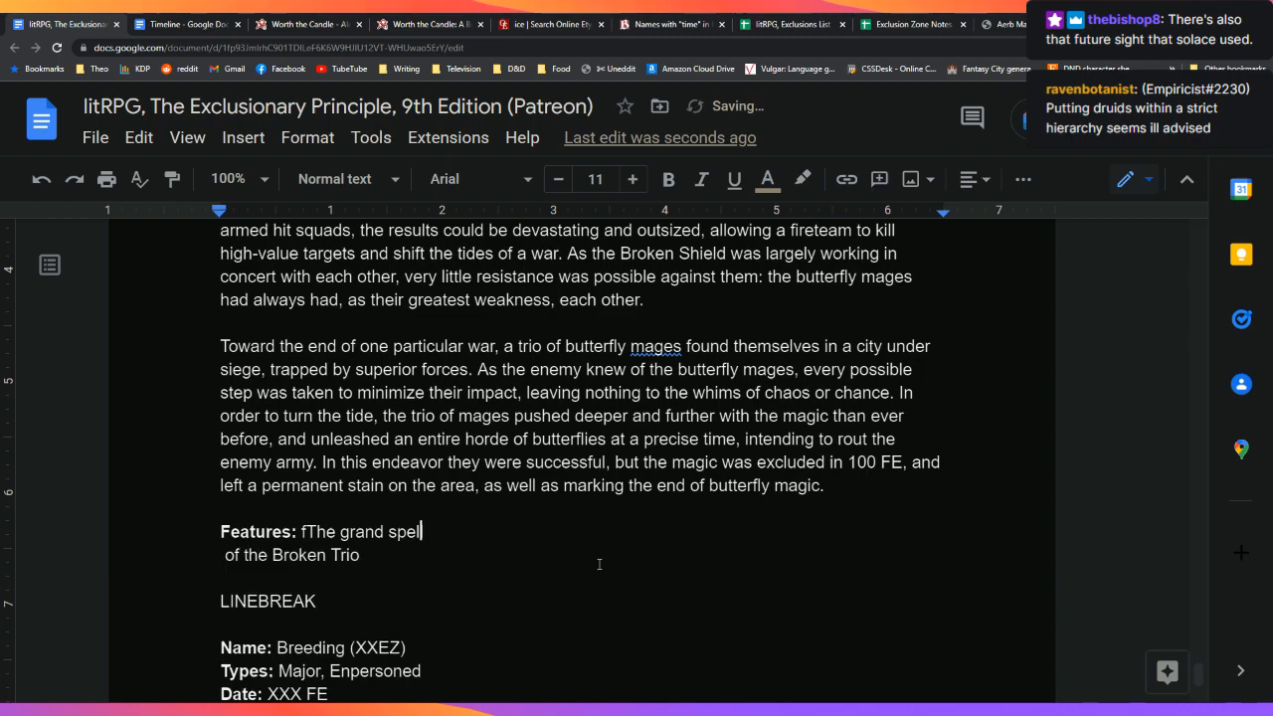
pyautogui.press('Delete')
pyautogui.write("'")
pyautogui.press('Left')
pyautogui.press('Left')
pyautogui.press('Left')
pyautogui.press('Left')
pyautogui.press('Left')
pyautogui.press('Left')
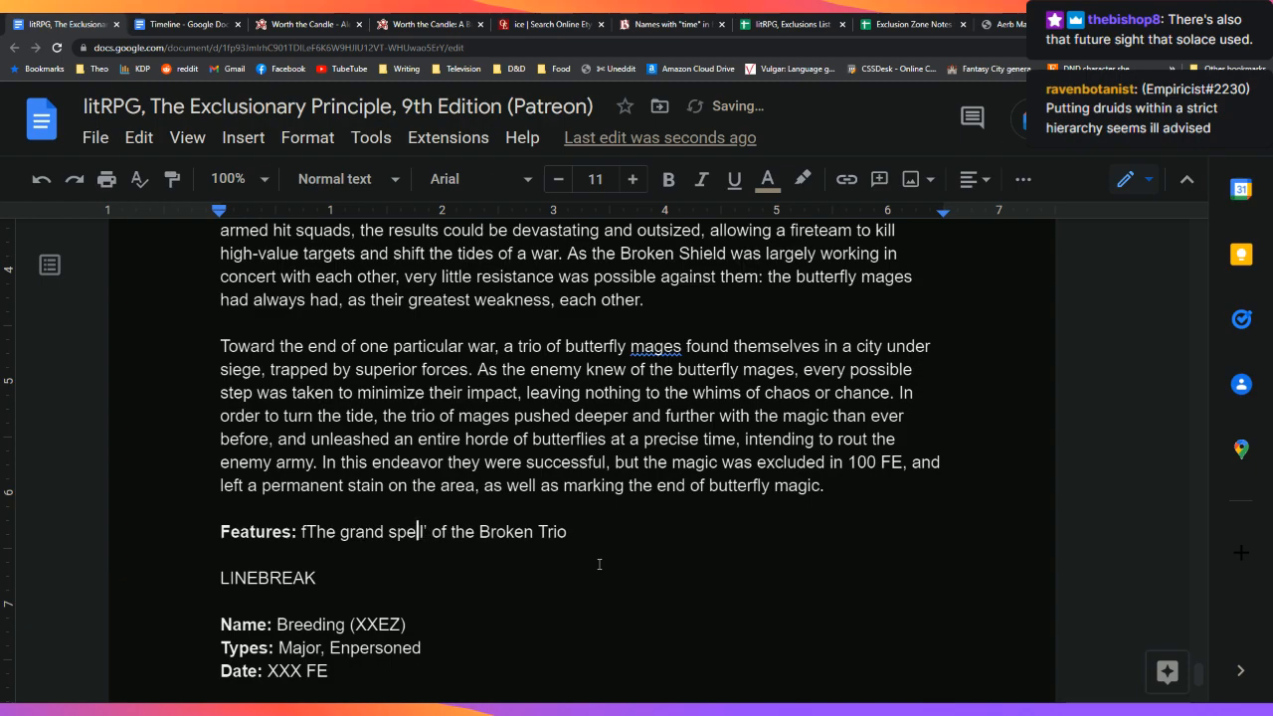
pyautogui.press('Return')
pyautogui.press('BackSpace')
pyautogui.write("'")
pyautogui.press('End')
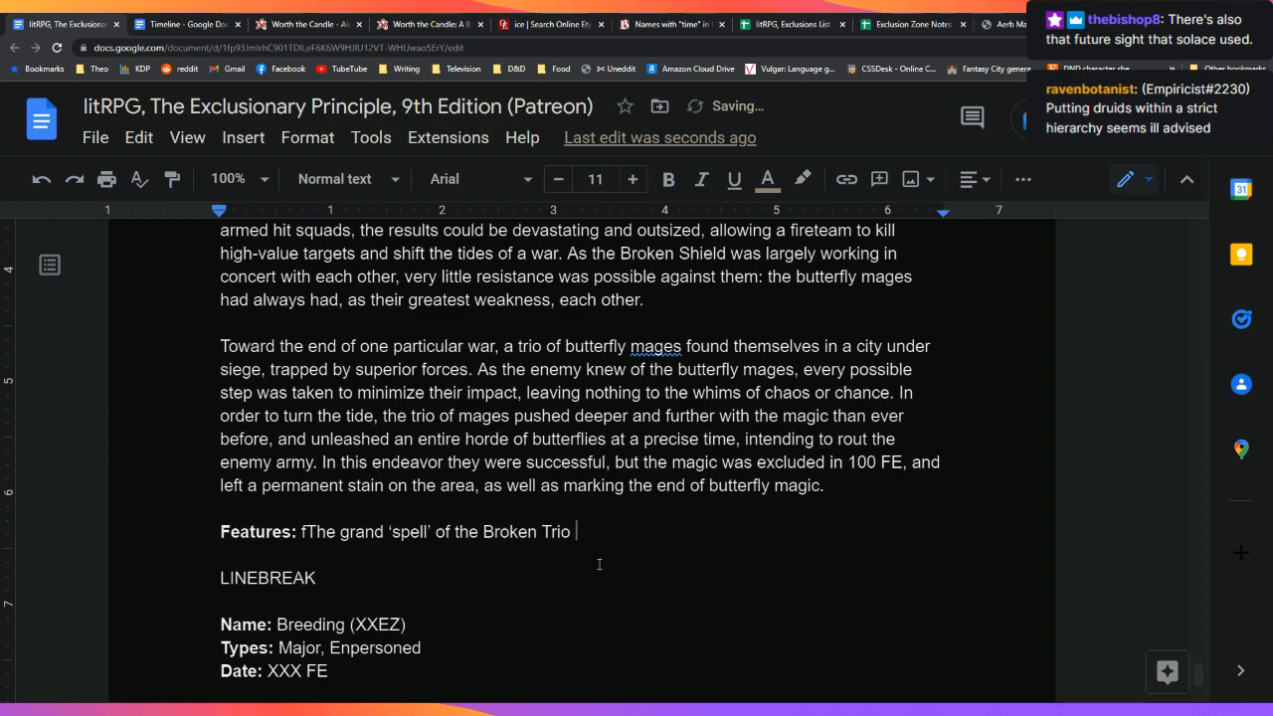
# Step: Continue the Features sentence after "Broken Trio" with "still persists in the PPEZ"
pyautogui.write('still persiste')
pyautogui.write(' in the')
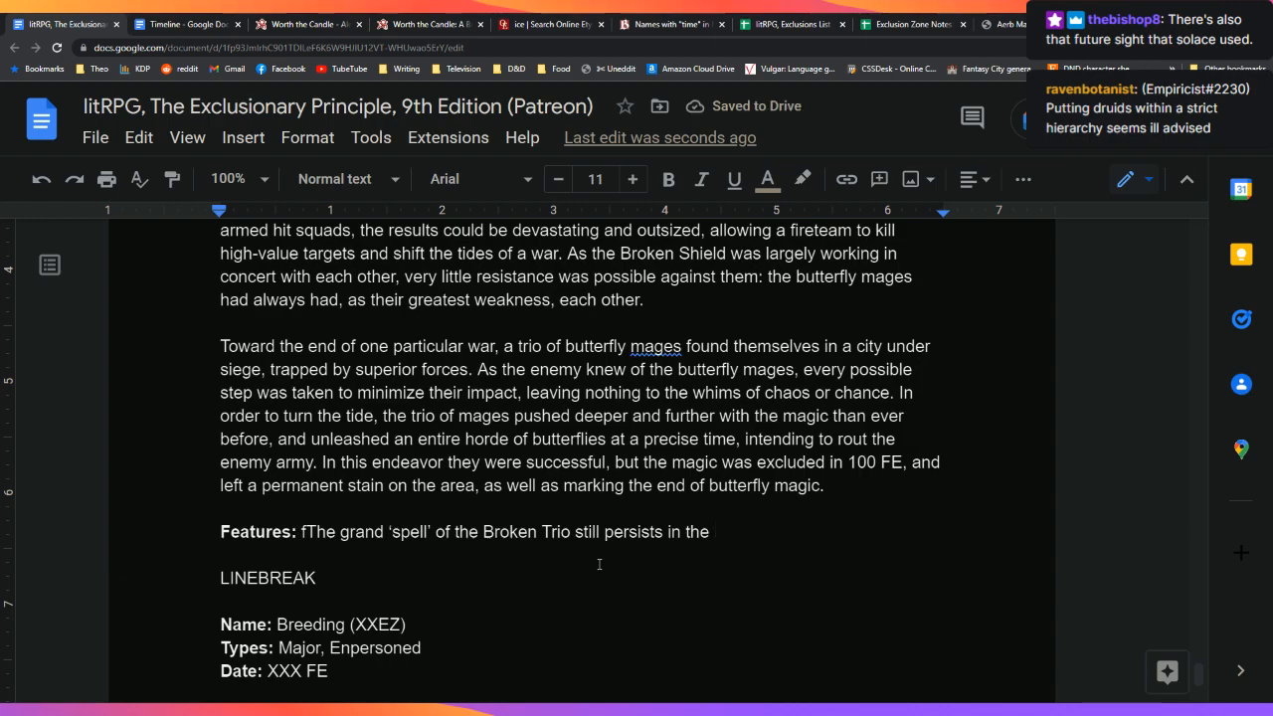
pyautogui.write('PPEZ')
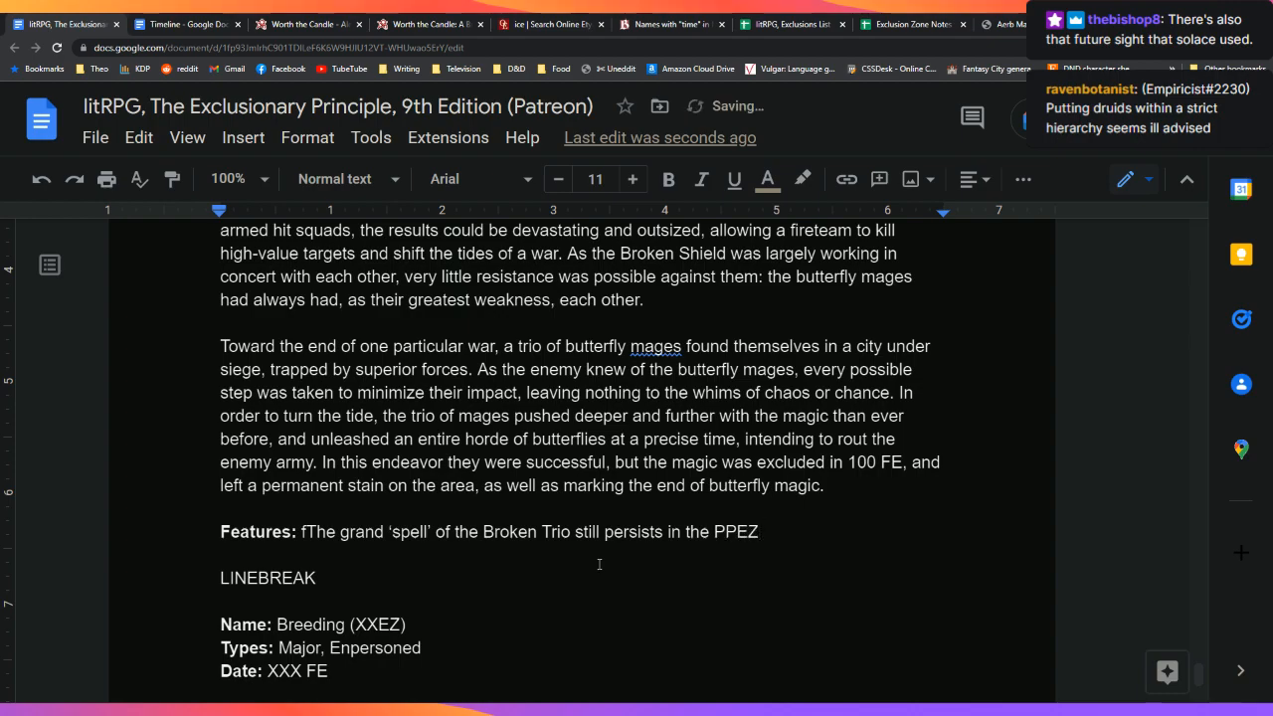
# Step: Remove the stray "f" before "The grand" at the start of the Features text
pyautogui.press('Home')
pyautogui.press('Right')
pyautogui.press('Right')
pyautogui.press('Right')
pyautogui.press('Right')
pyautogui.press('Right')
pyautogui.press('Right')
pyautogui.press('Right')
pyautogui.press('Right')
pyautogui.press('Right')
pyautogui.press('Right')
pyautogui.press('Right')
pyautogui.press('BackSpace')
# Step: Complete the sentence with ", in part because they pushed the magic as far as it would go without realizing that it would last for hundreds of years."
pyautogui.press('End')
pyautogui.write(', ')
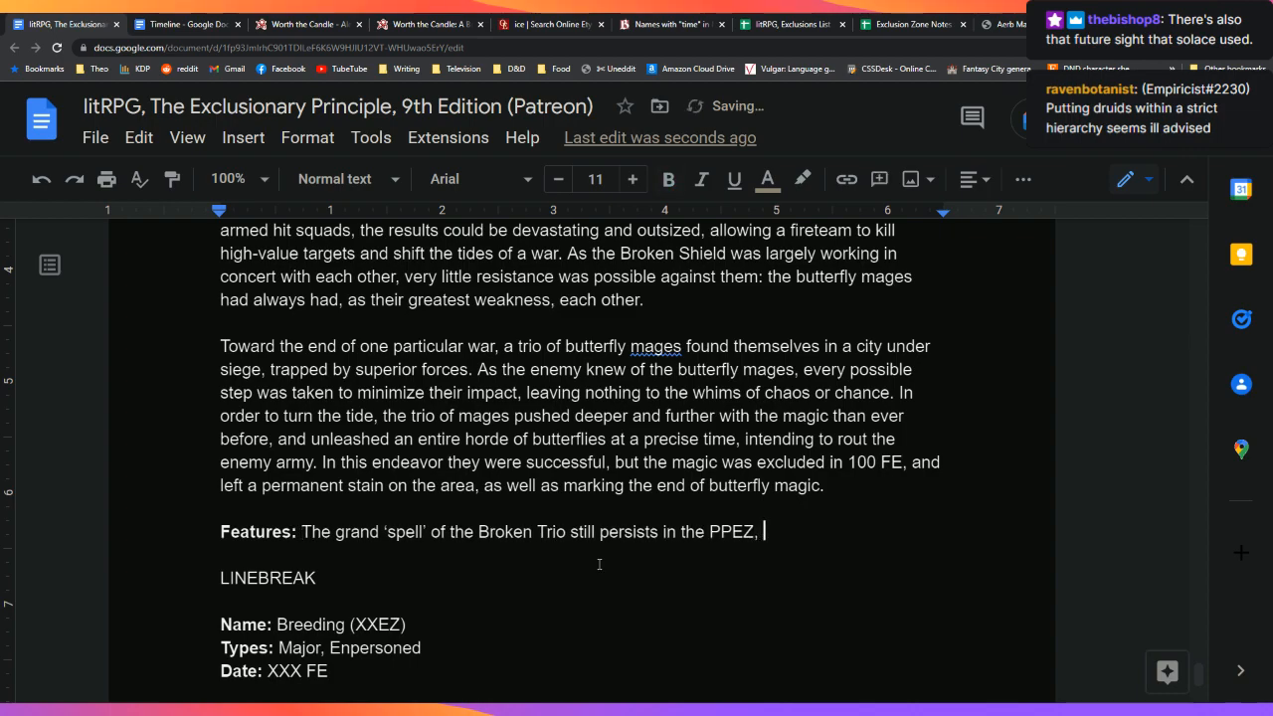
pyautogui.write('in part beca')
pyautogui.press('BackSpace')
pyautogui.write('cause they pushed ')
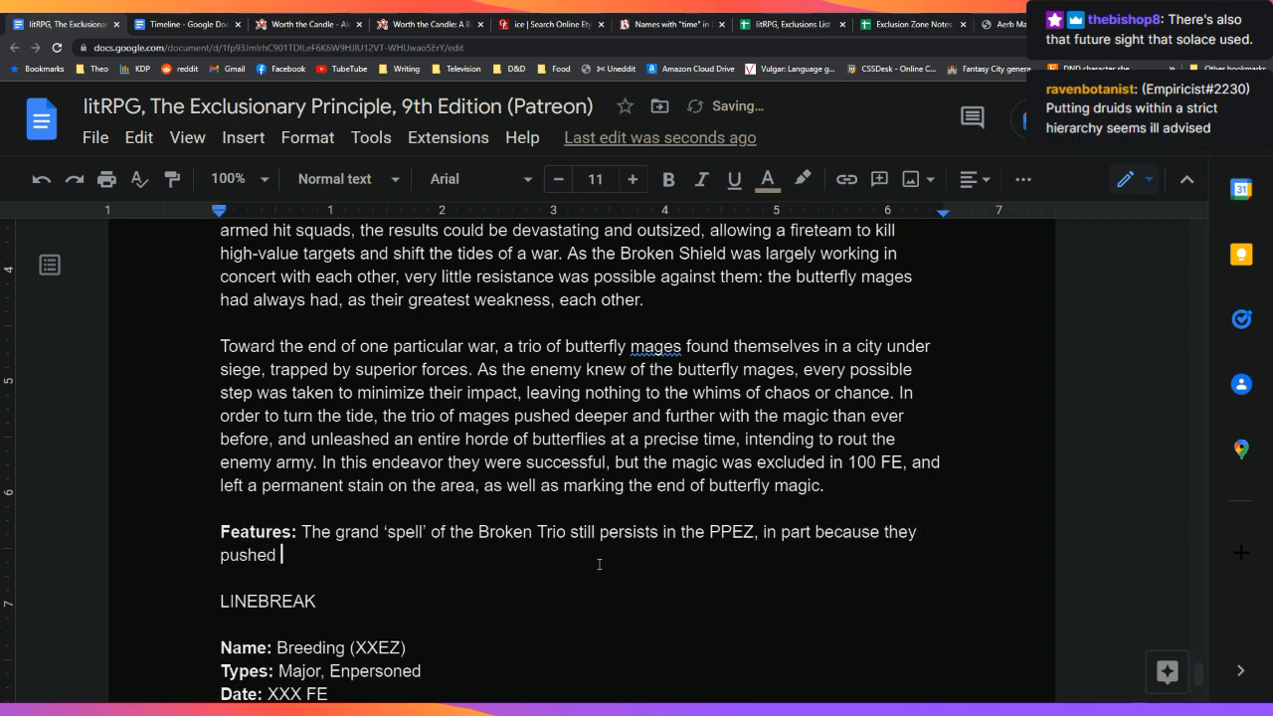
pyautogui.write('the magic as far ')
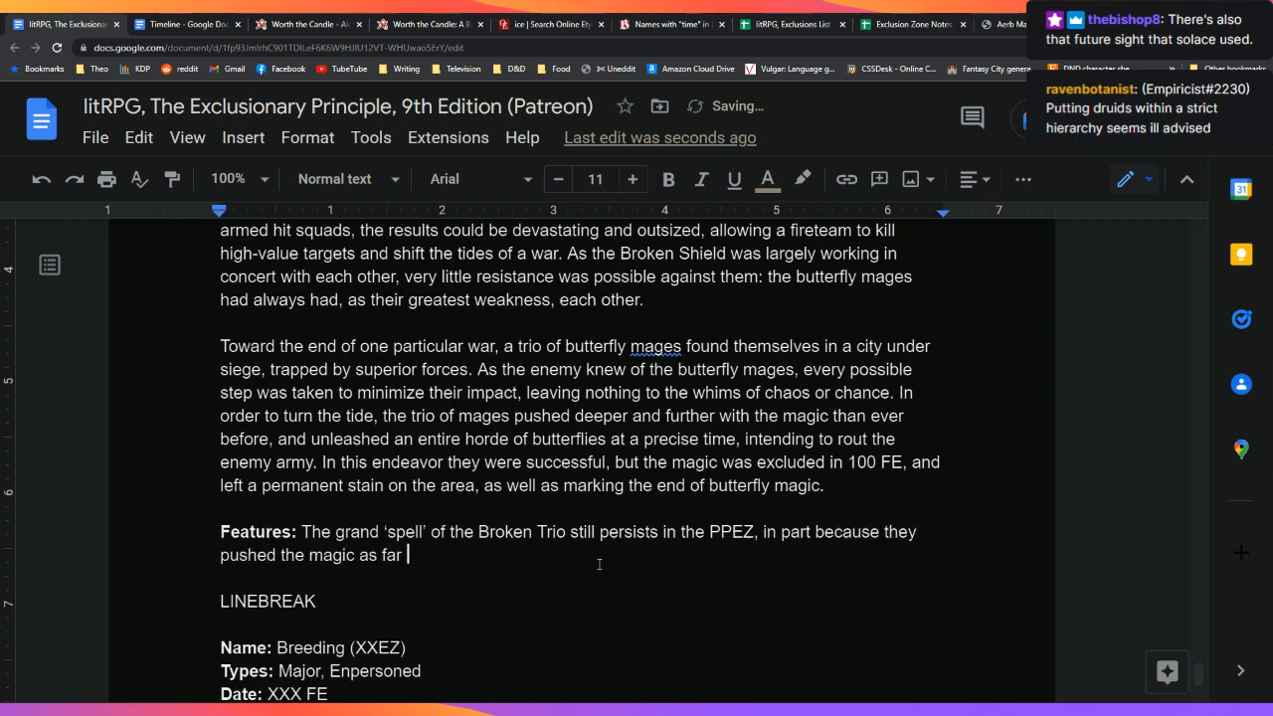
pyautogui.write('as it would g')
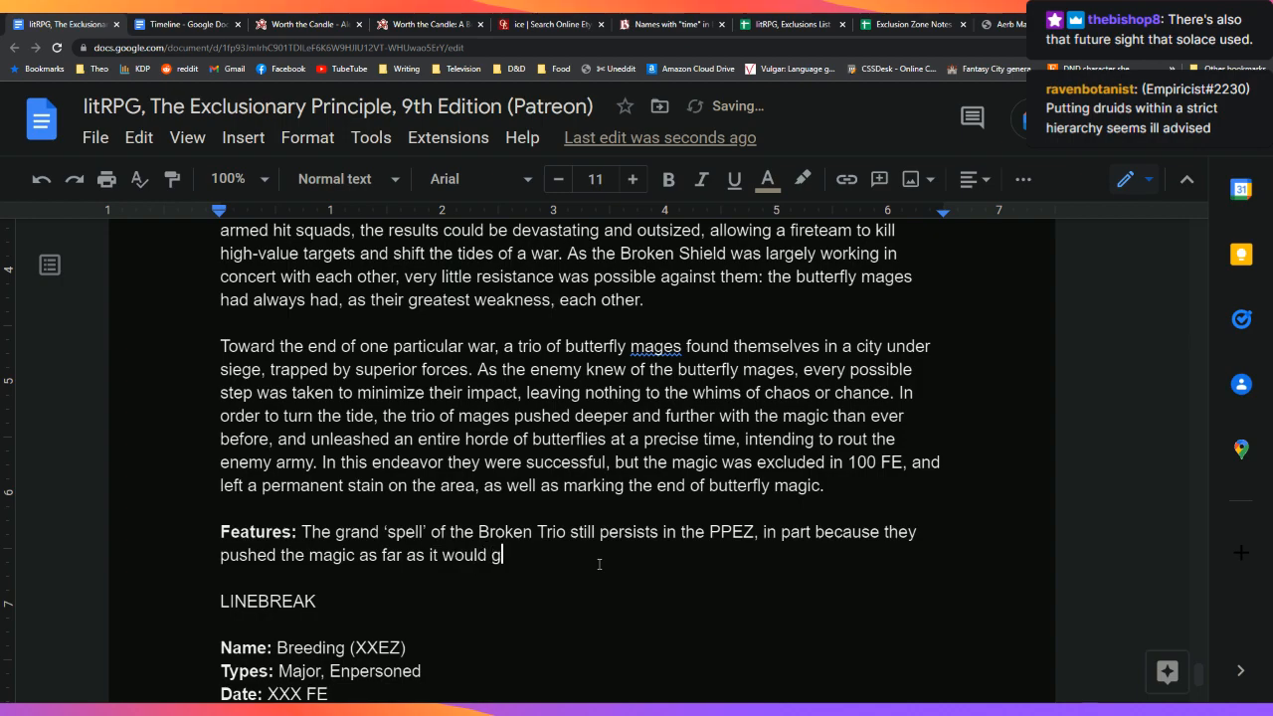
pyautogui.write('o without realizing that it would las')
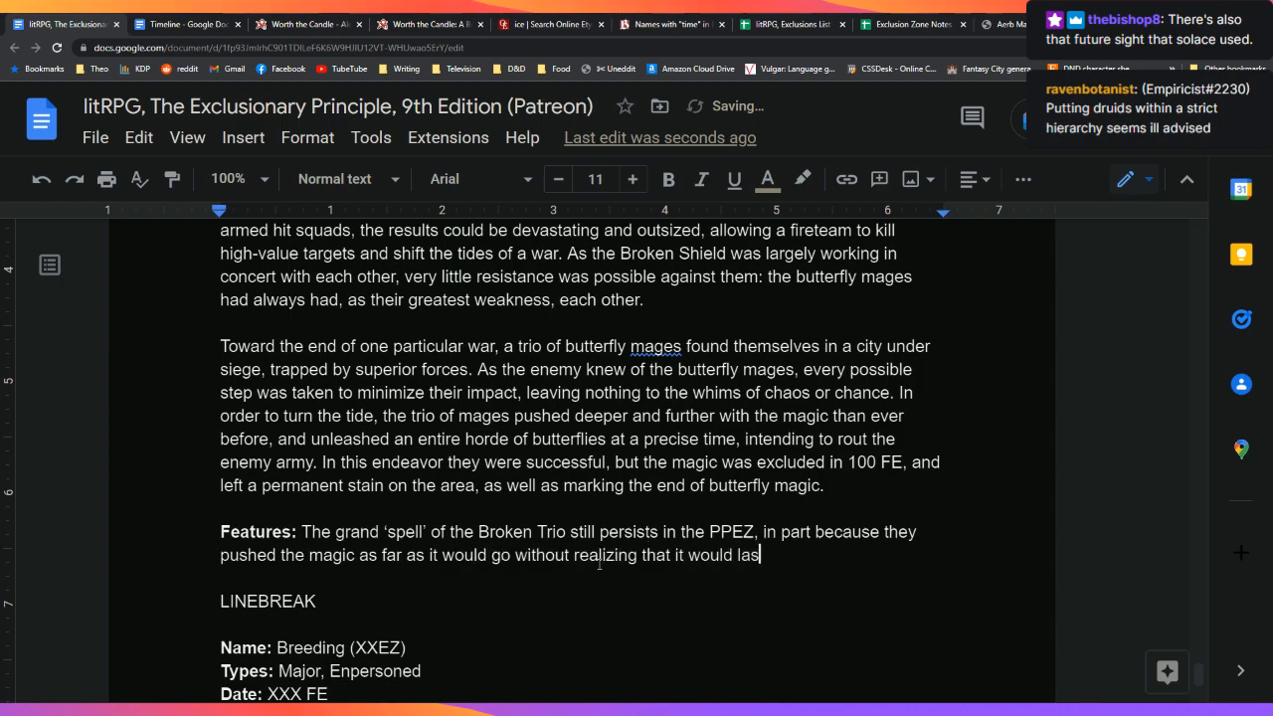
pyautogui.write('t for hundred')
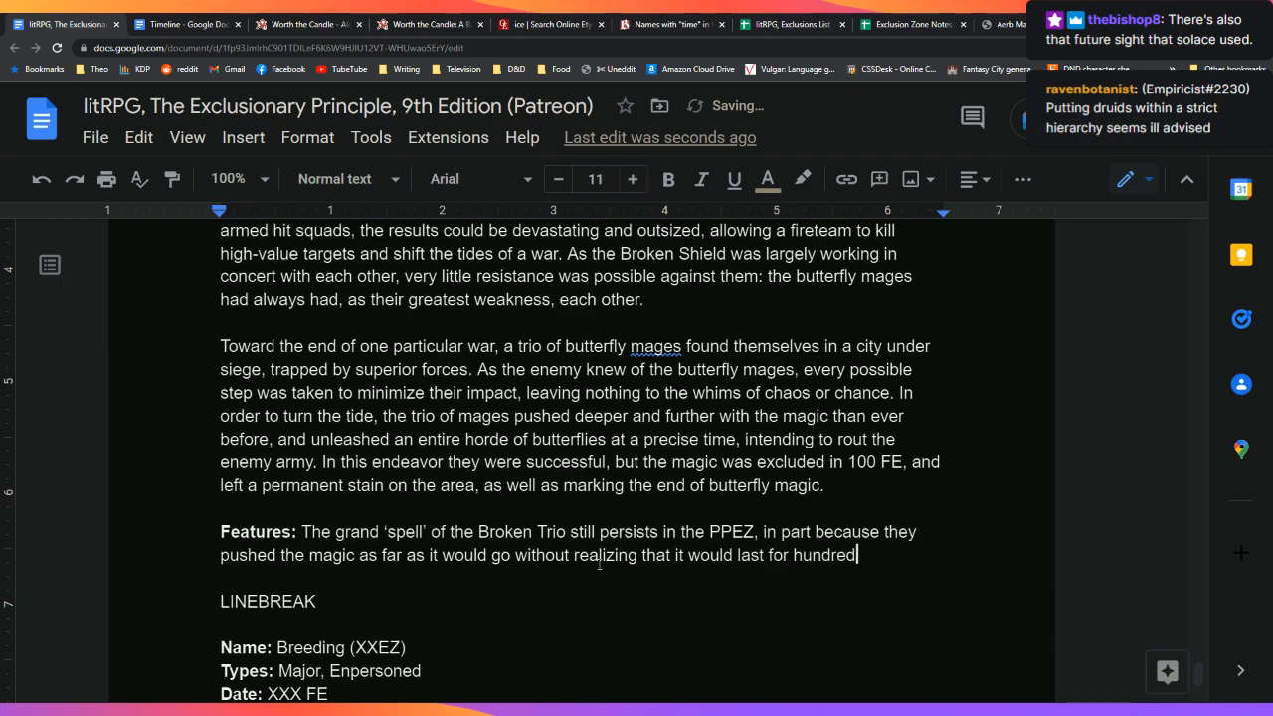
pyautogui.write('s of years.')
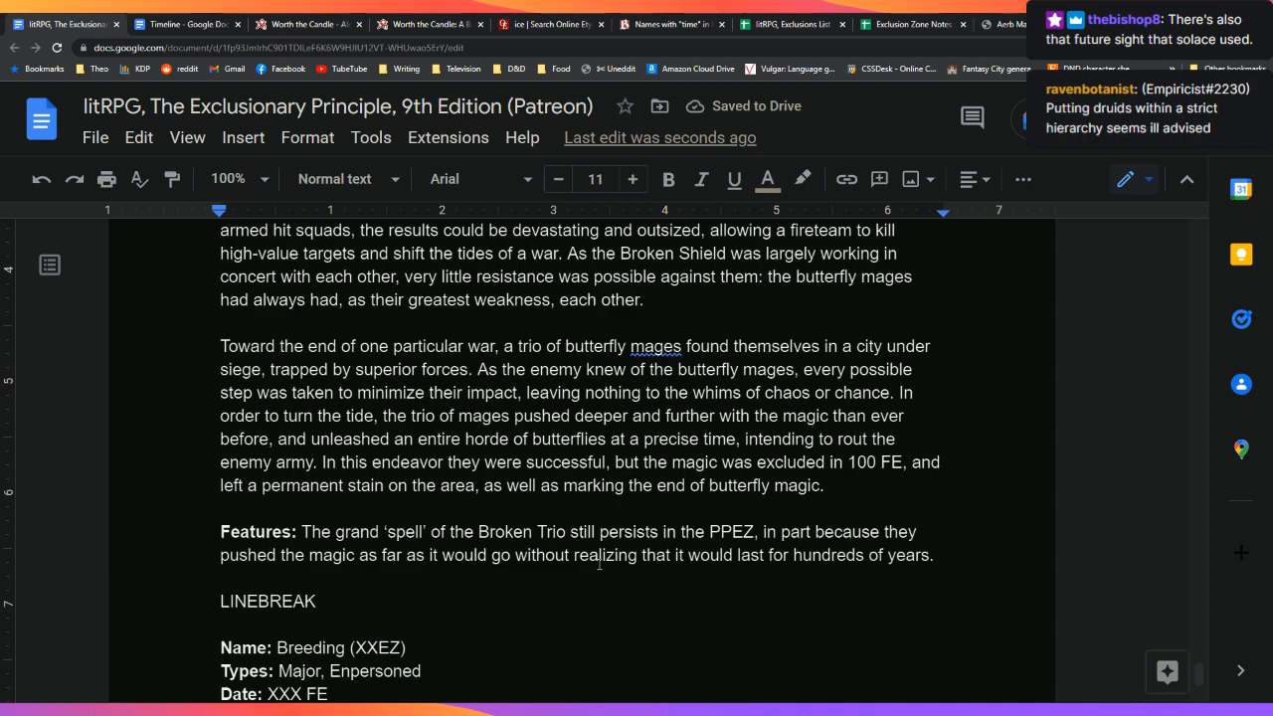
# Step: Begin a new Features sentence with "The exact future that they were attempting to get was"
pyautogui.write(' The exa')
pyautogui.press('BackSpace')
pyautogui.press('BackSpace')
pyautogui.press('BackSpace')
pyautogui.press('BackSpace')
pyautogui.write('exact future that t')
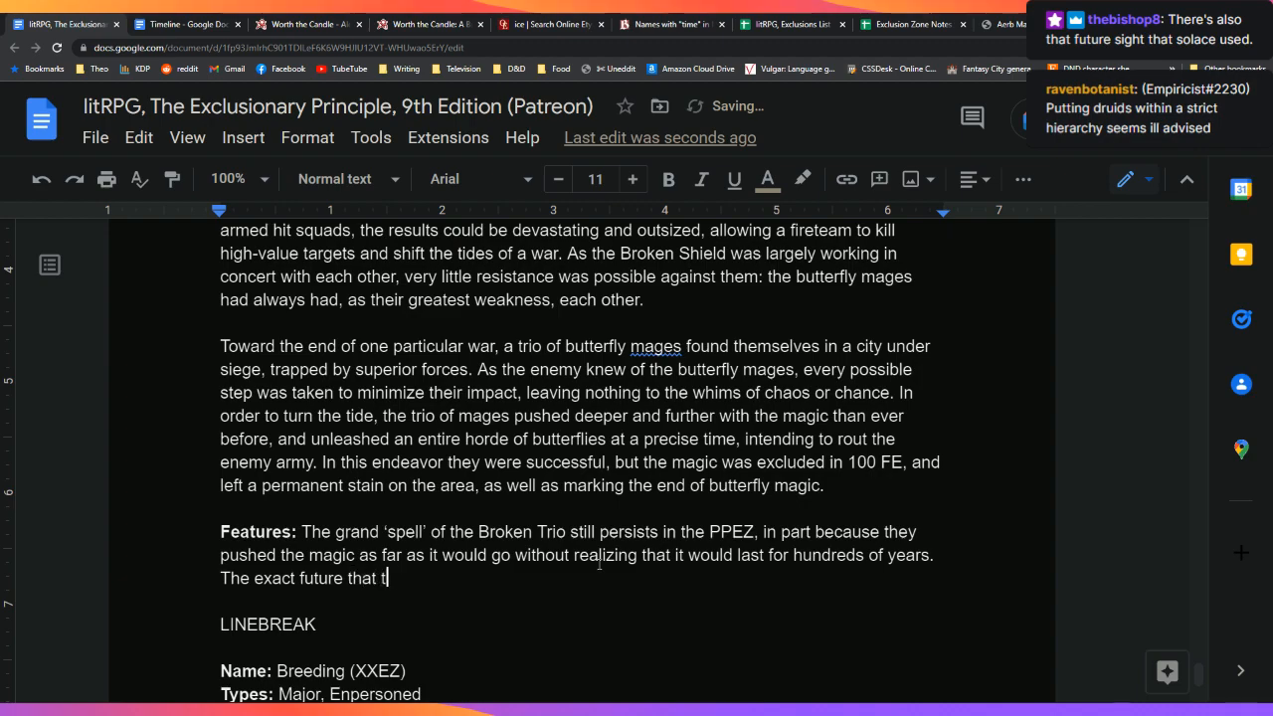
pyautogui.write('hey were attempting ')
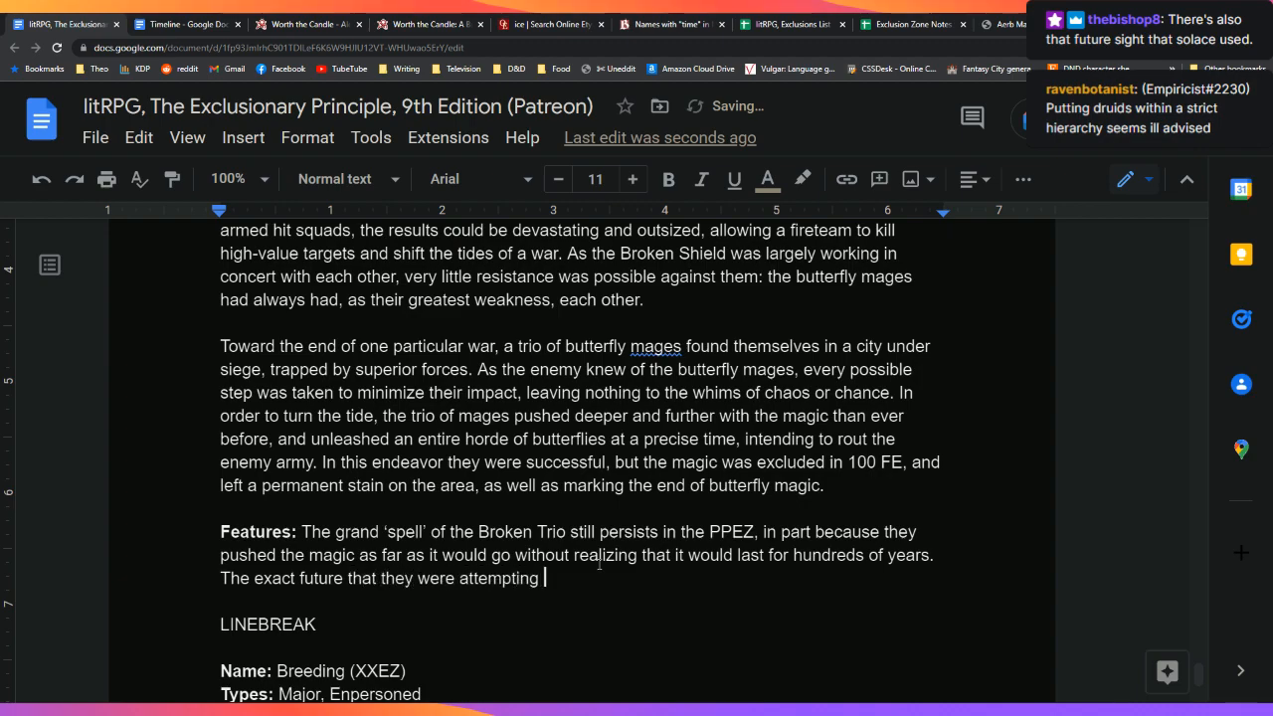
pyautogui.write('to get was')
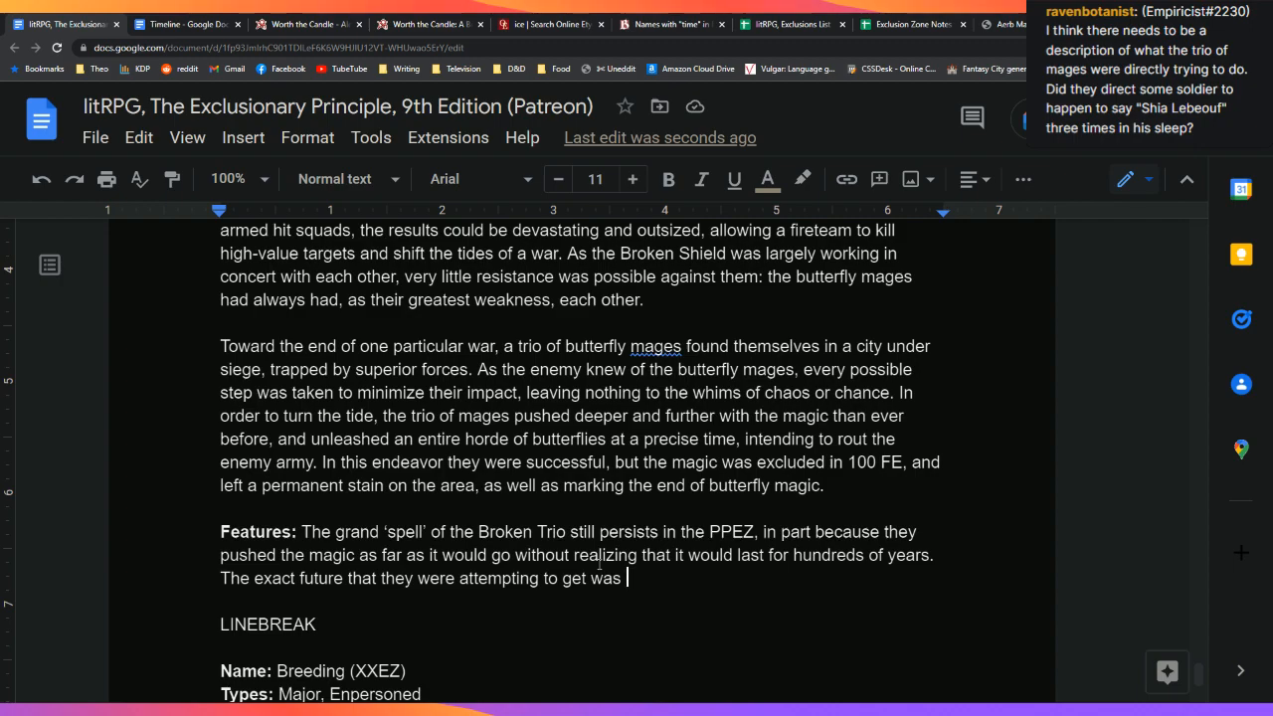
# Step: Continue the "exact future" sentence with "a removal of all occupying soldiers from the area,"
pyautogui.scroll(-1, 600, 565)
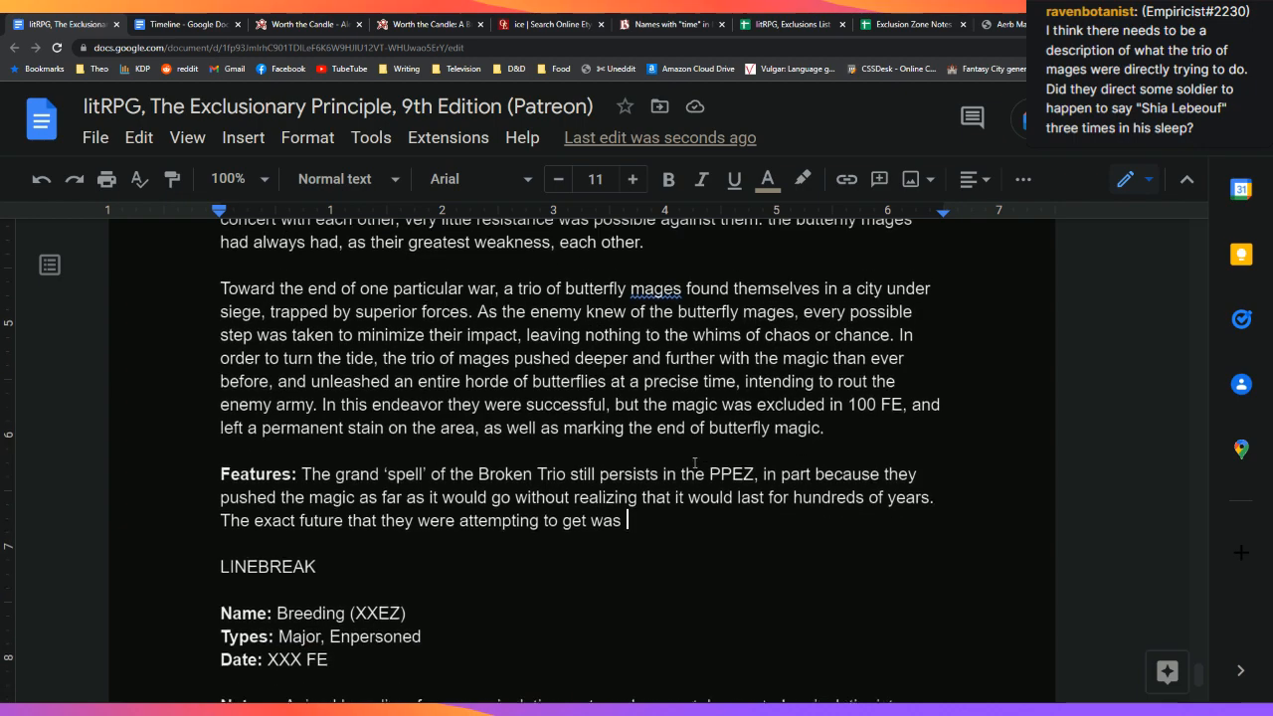
pyautogui.scroll(-1, 697, 443)
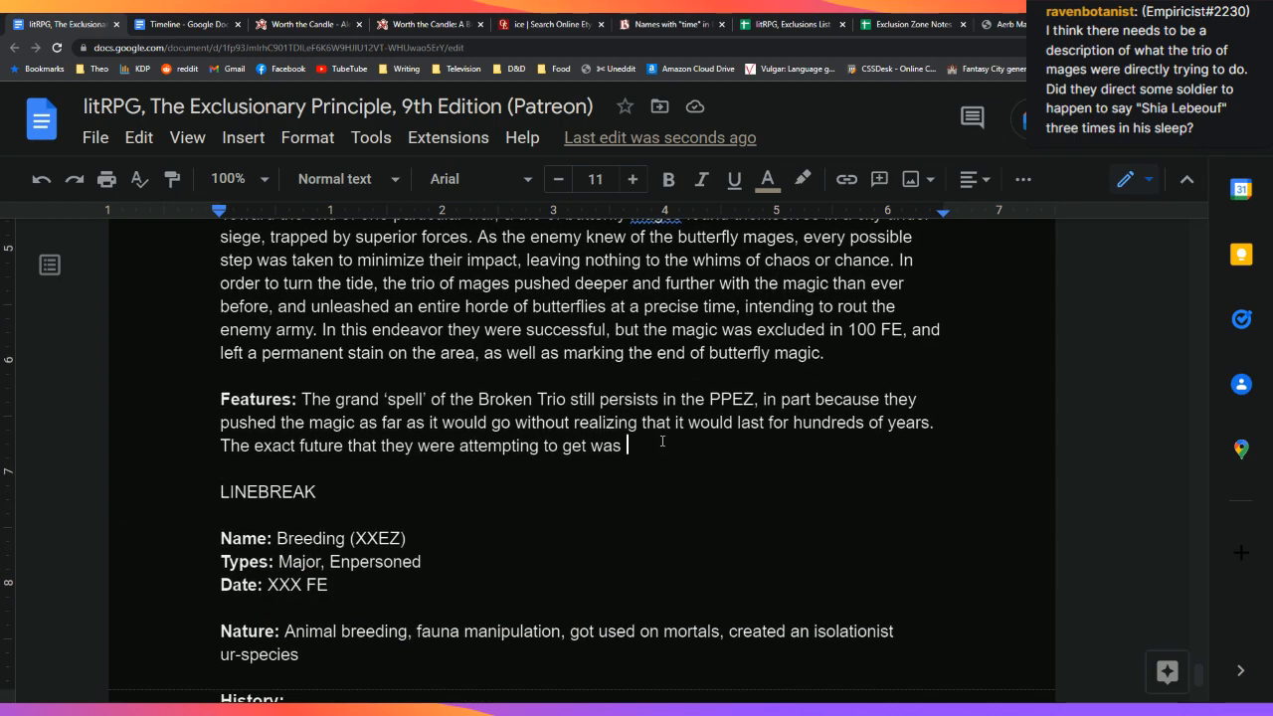
pyautogui.write('a remo')
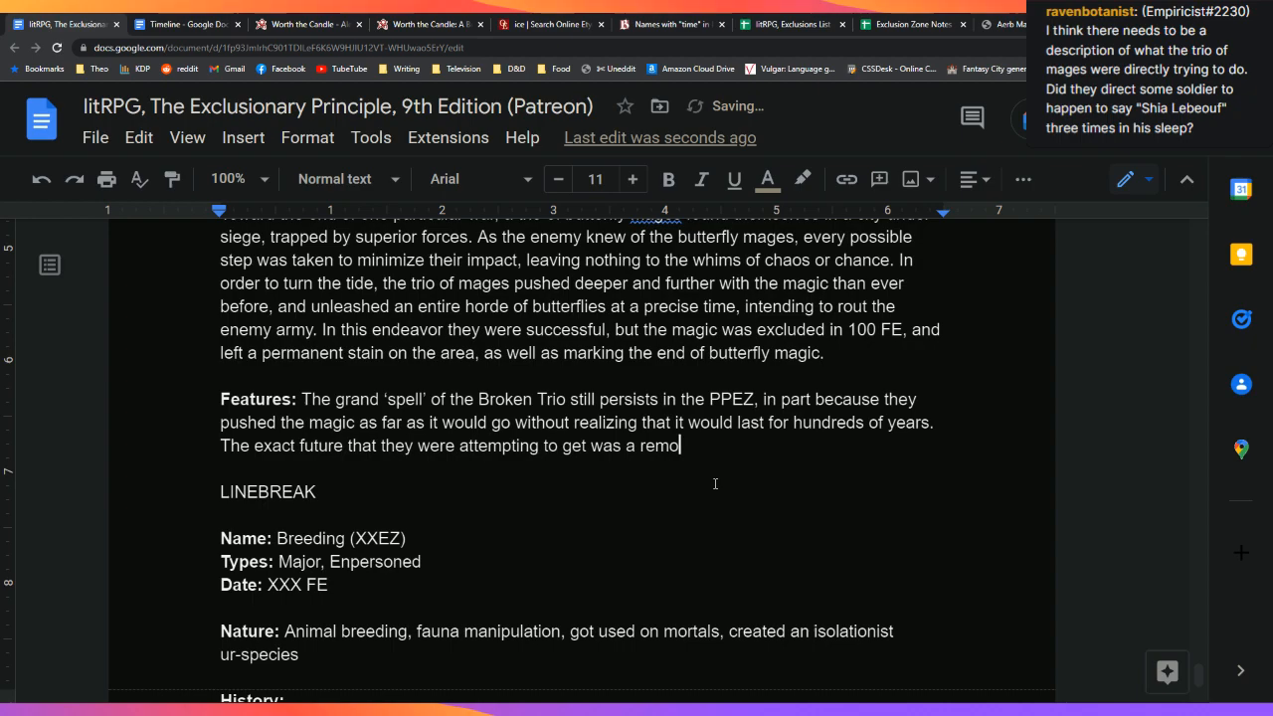
pyautogui.write('val of all occupying so')
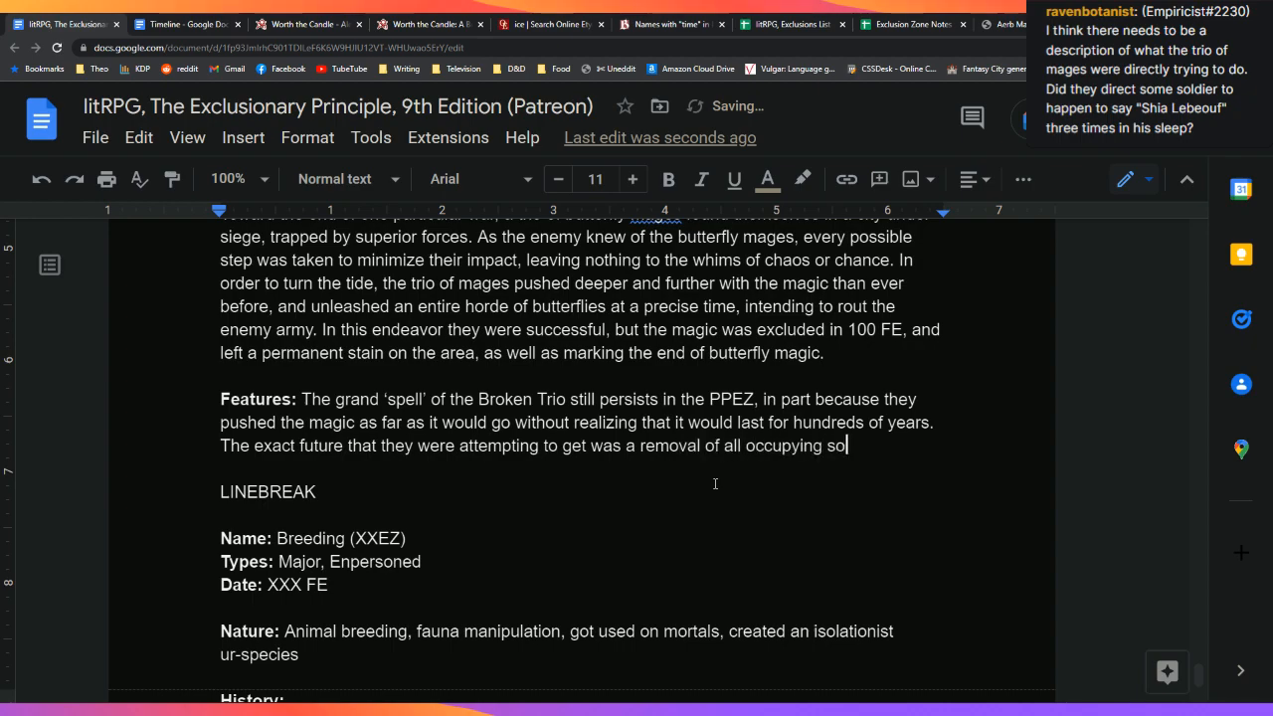
pyautogui.write('ldiers from the area,')
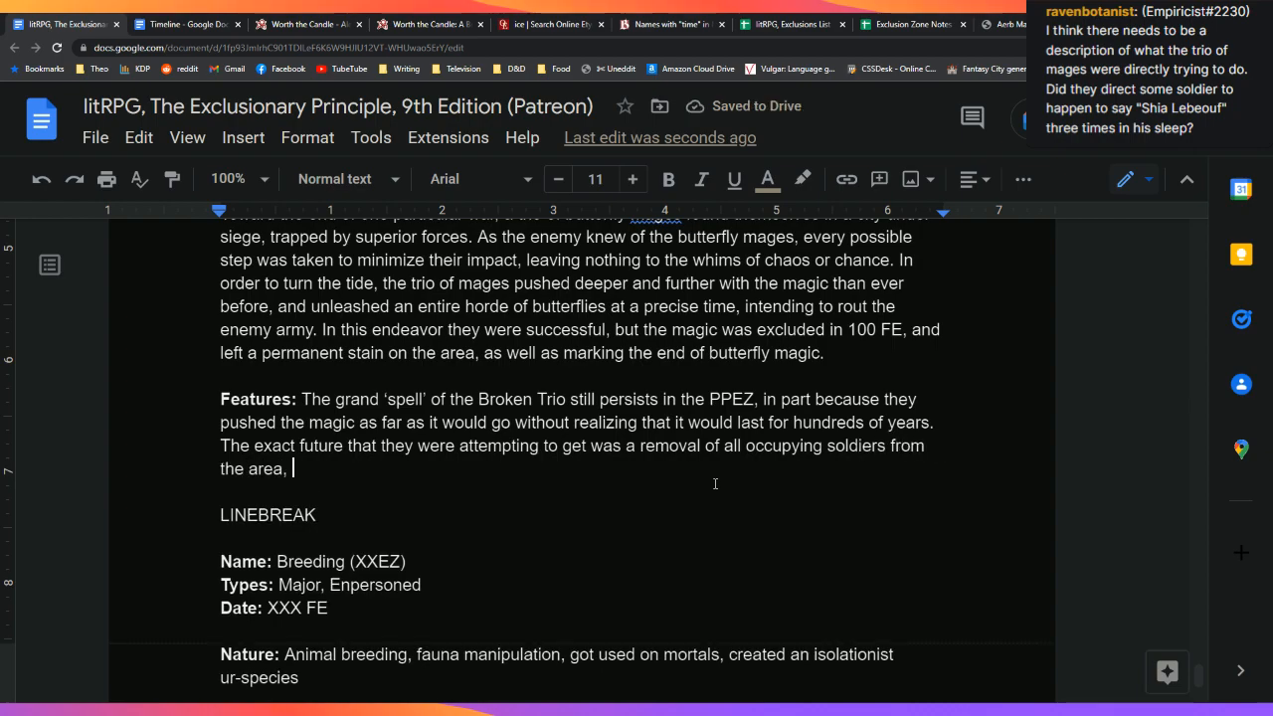
# Step: Reword the end of the unfinished Features sentence from "the area," to "the surrounding area,"
pyautogui.press('BackSpace')
pyautogui.press('BackSpace')
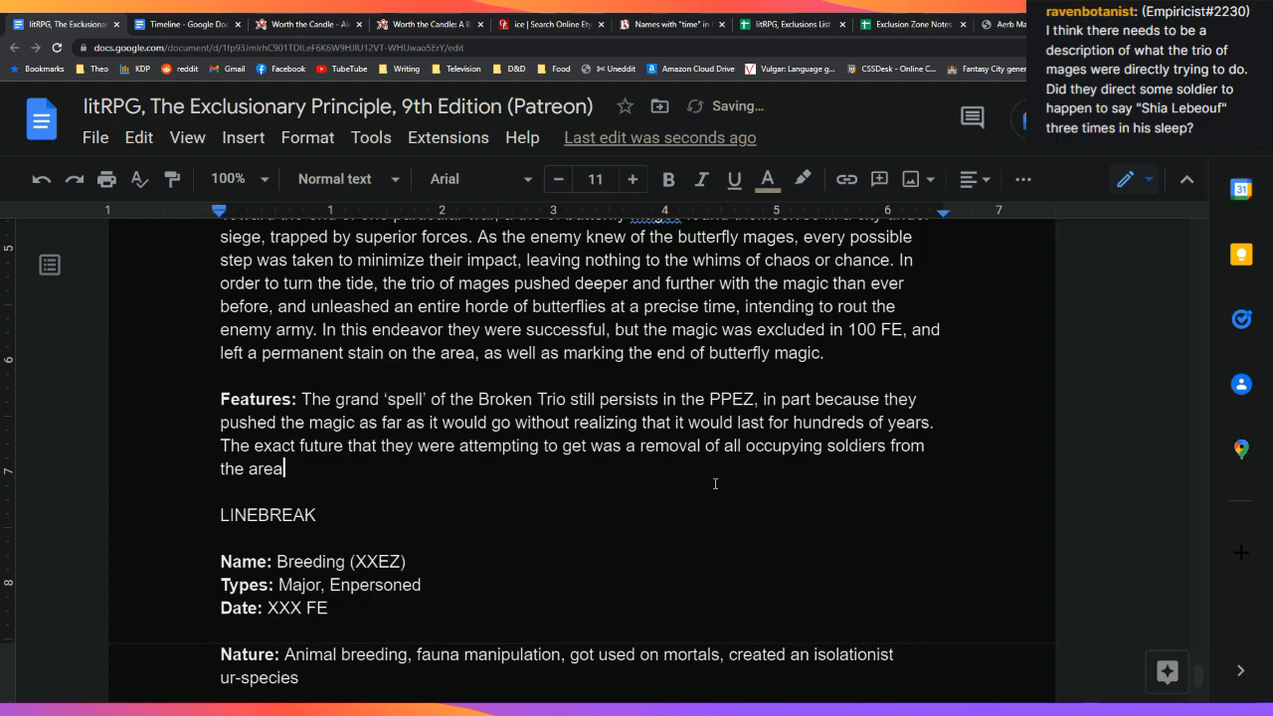
pyautogui.press('BackSpace')
pyautogui.press('BackSpace')
pyautogui.press('BackSpace')
pyautogui.press('BackSpace')
pyautogui.write('surrou')
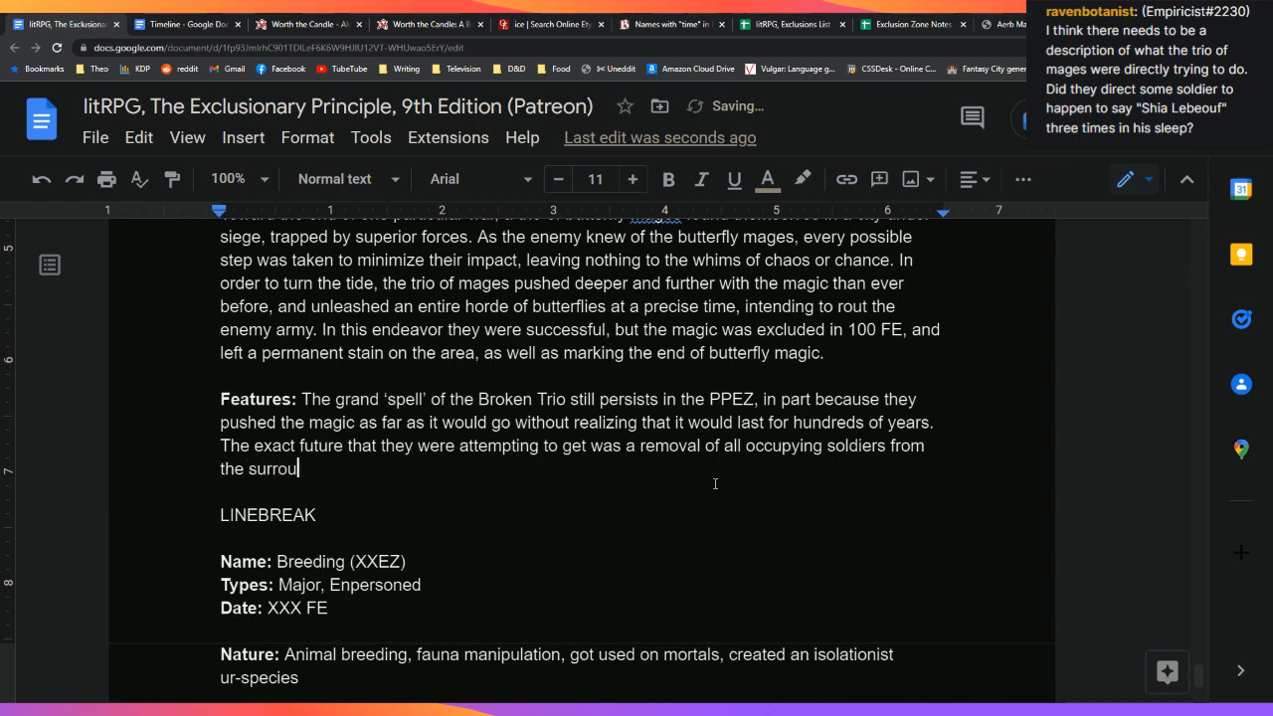
pyautogui.write('nding area,')
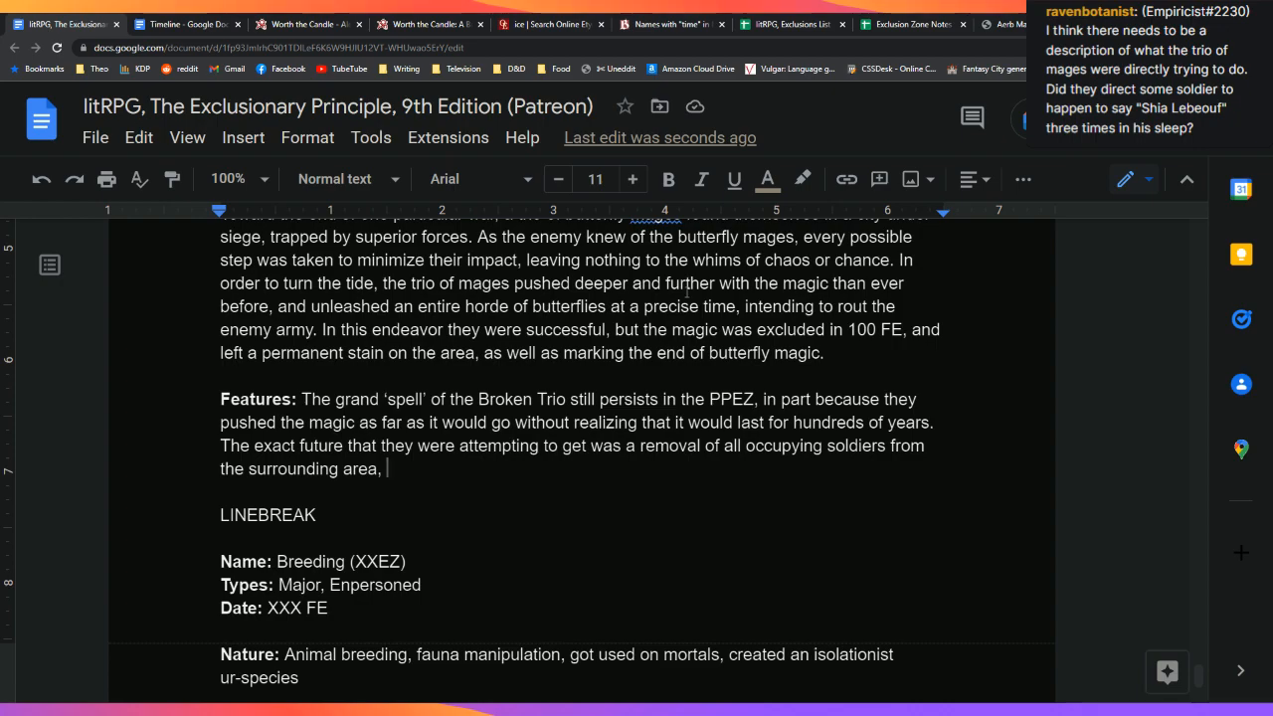
# Step: Look over the Aerb map for the butterfly magic exclusion zone, examining the Notstrail continent up close
pyautogui.click(1037, 24)
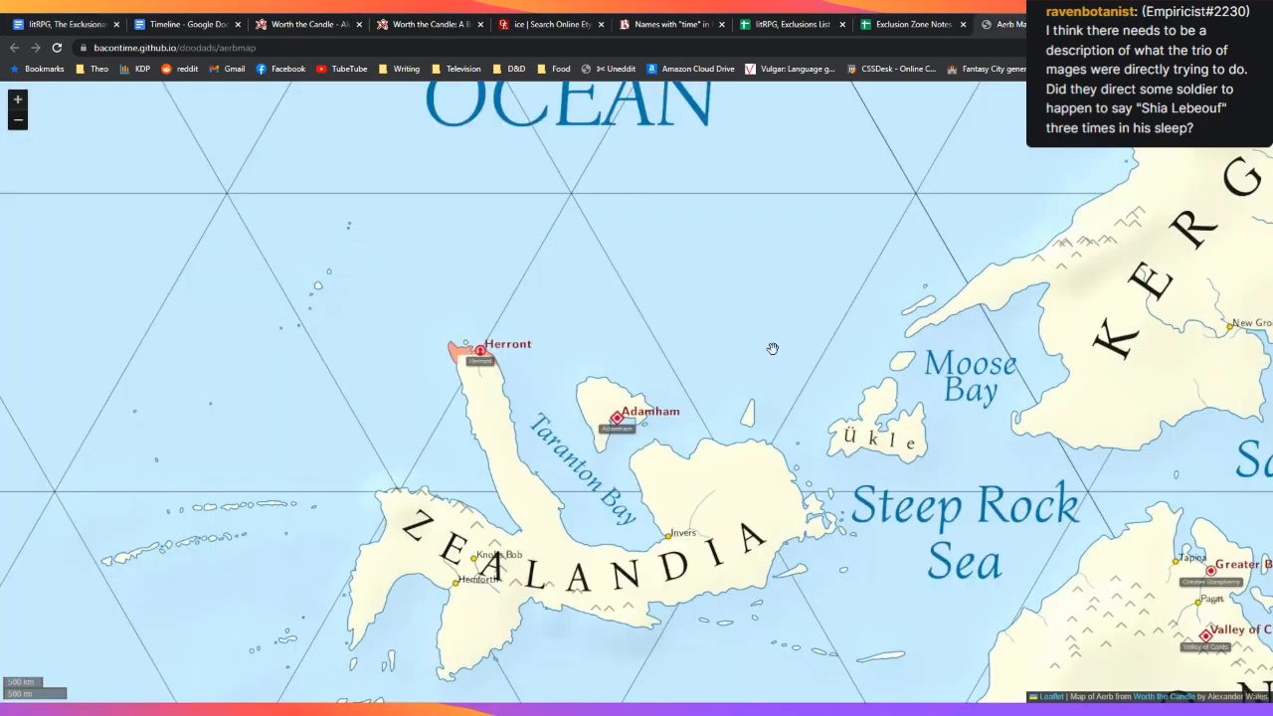
pyautogui.moveTo(875, 509); pyautogui.dragTo(557, 326)
pyautogui.scroll(-3, 566, 337)
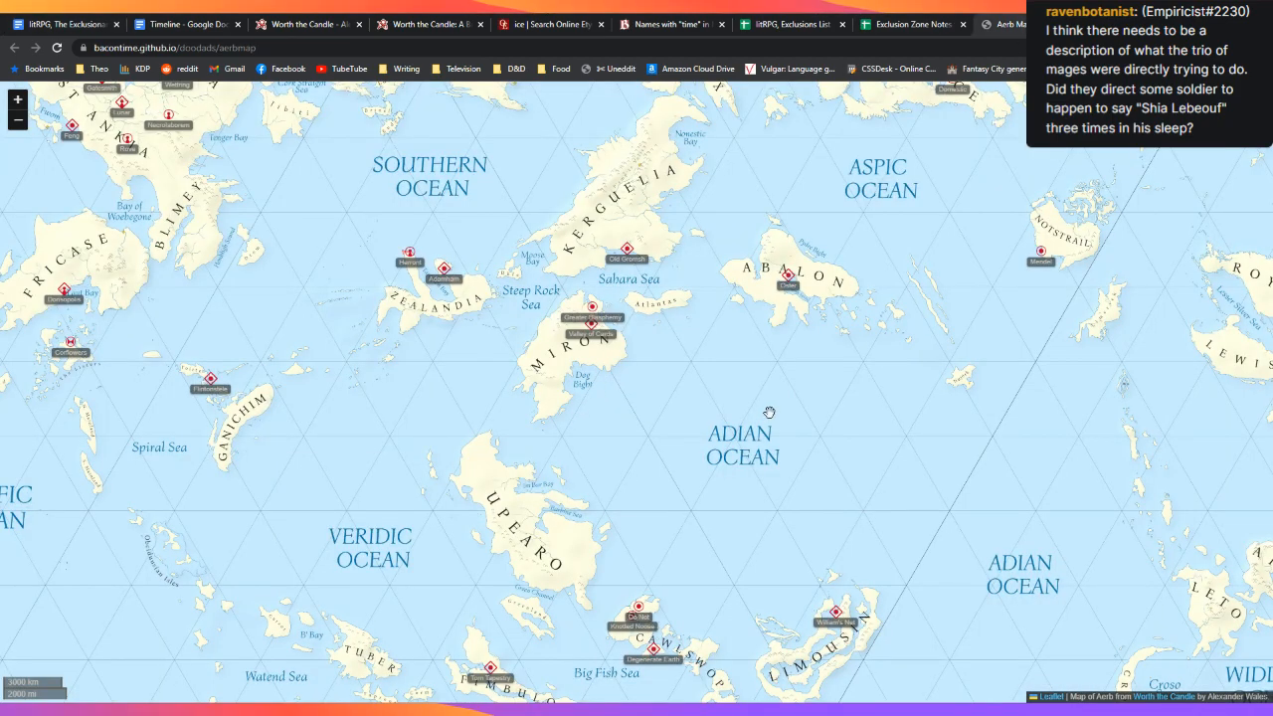
pyautogui.moveTo(769, 413); pyautogui.dragTo(663, 630)
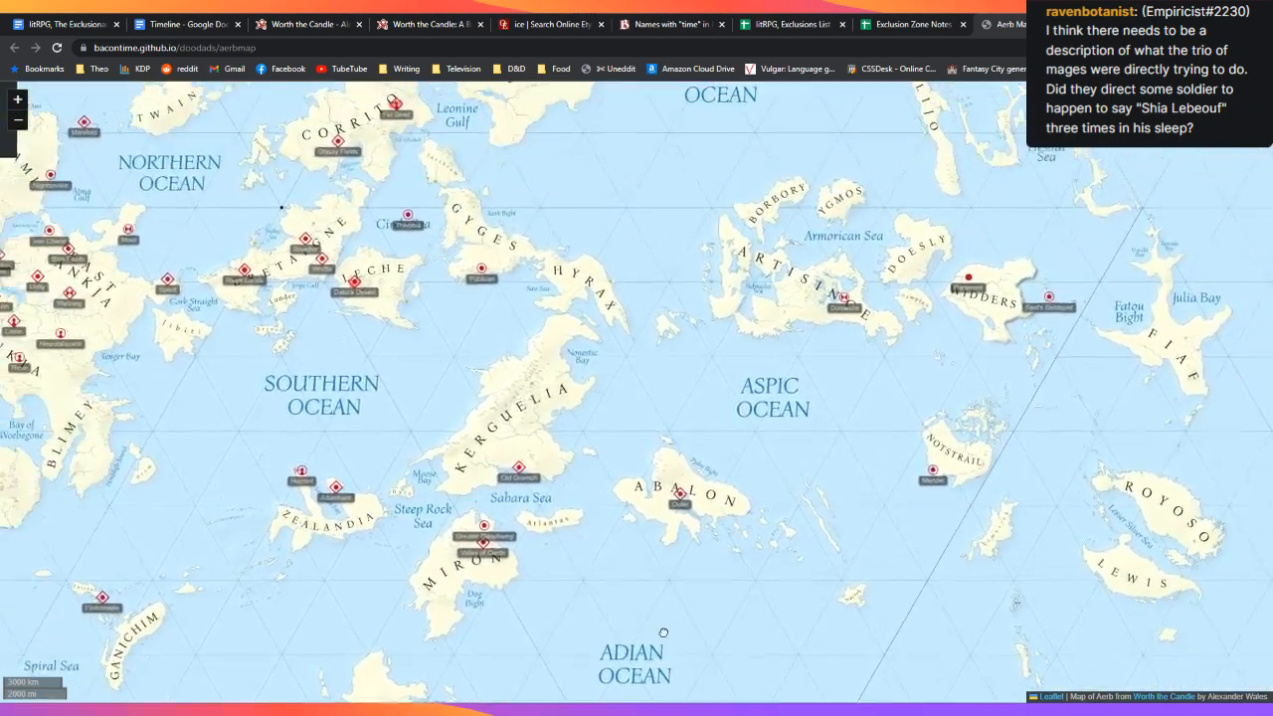
pyautogui.moveTo(159, 459); pyautogui.dragTo(625, 506)
pyautogui.moveTo(758, 451); pyautogui.dragTo(582, 551)
pyautogui.moveTo(977, 318); pyautogui.dragTo(902, 713)
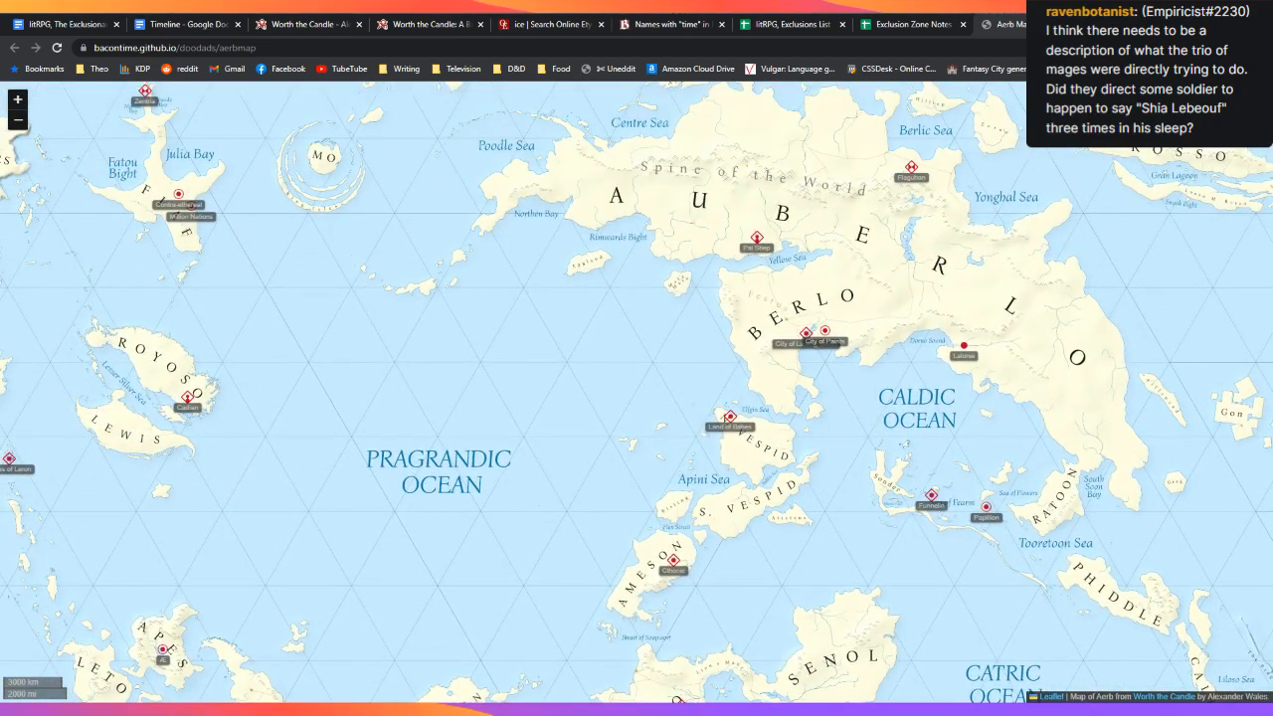
pyautogui.moveTo(406, 459); pyautogui.dragTo(650, 538)
pyautogui.scroll(-1, 651, 534)
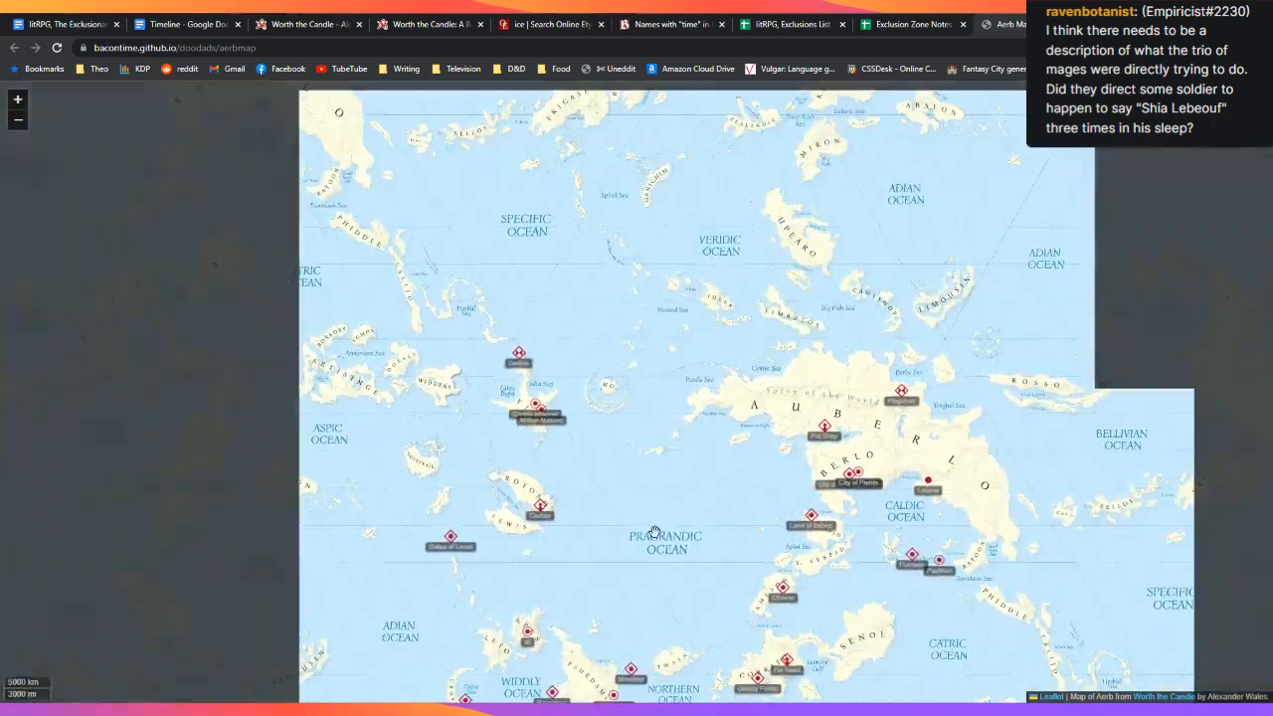
pyautogui.scroll(1, 417, 453)
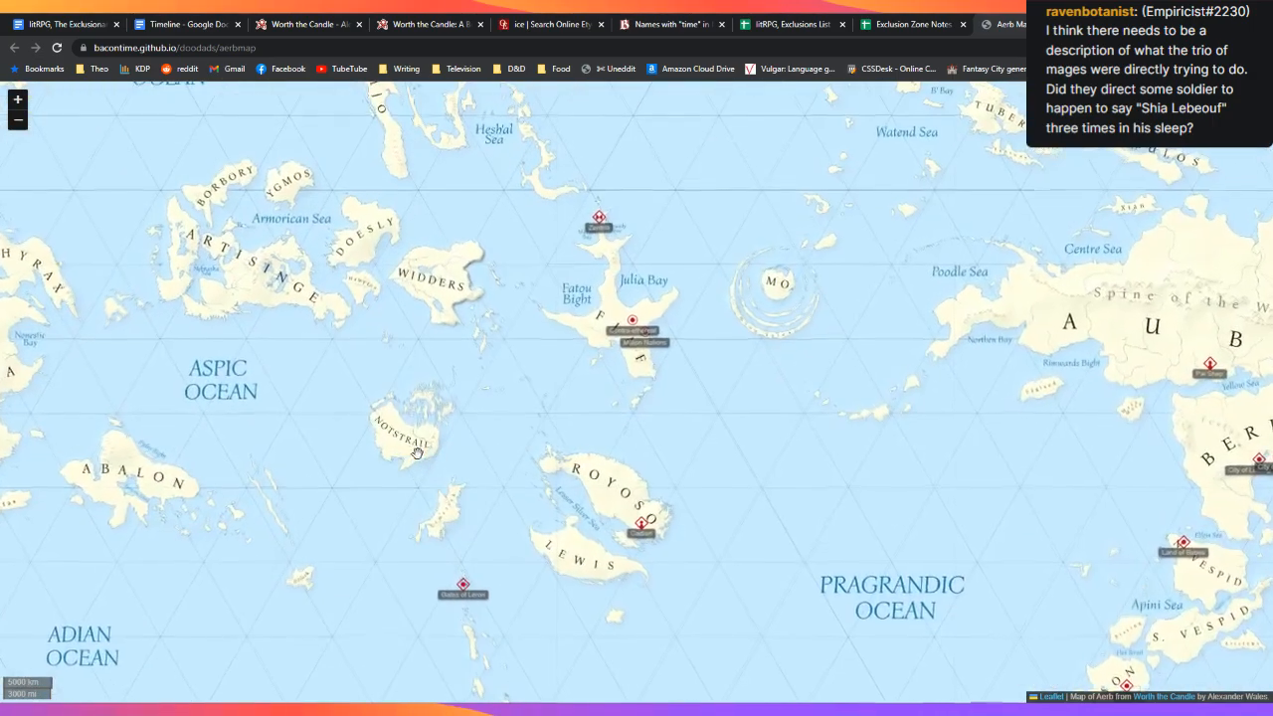
pyautogui.scroll(2, 417, 452)
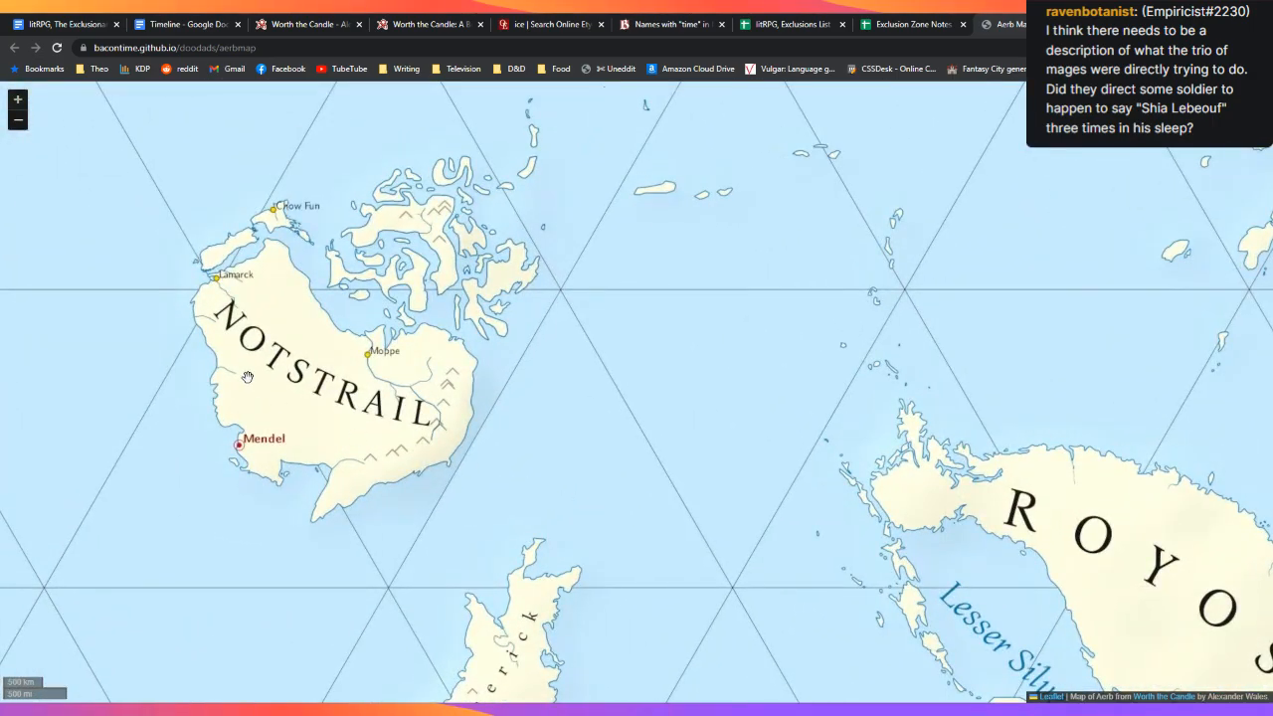
pyautogui.scroll(-2, 293, 346)
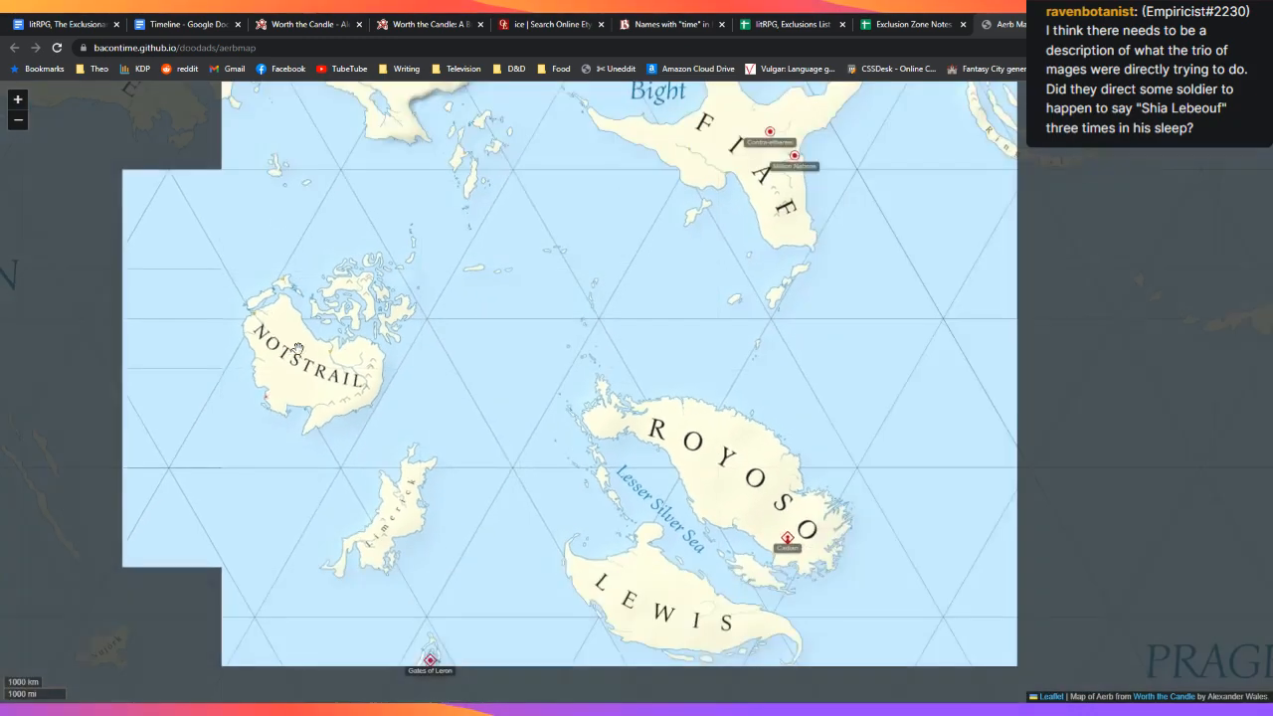
# Step: Check the litRPG, Exclusions List and read the Papillion placement note in the Exclusion Zone Notes from Map spreadsheet
pyautogui.click(793, 19)
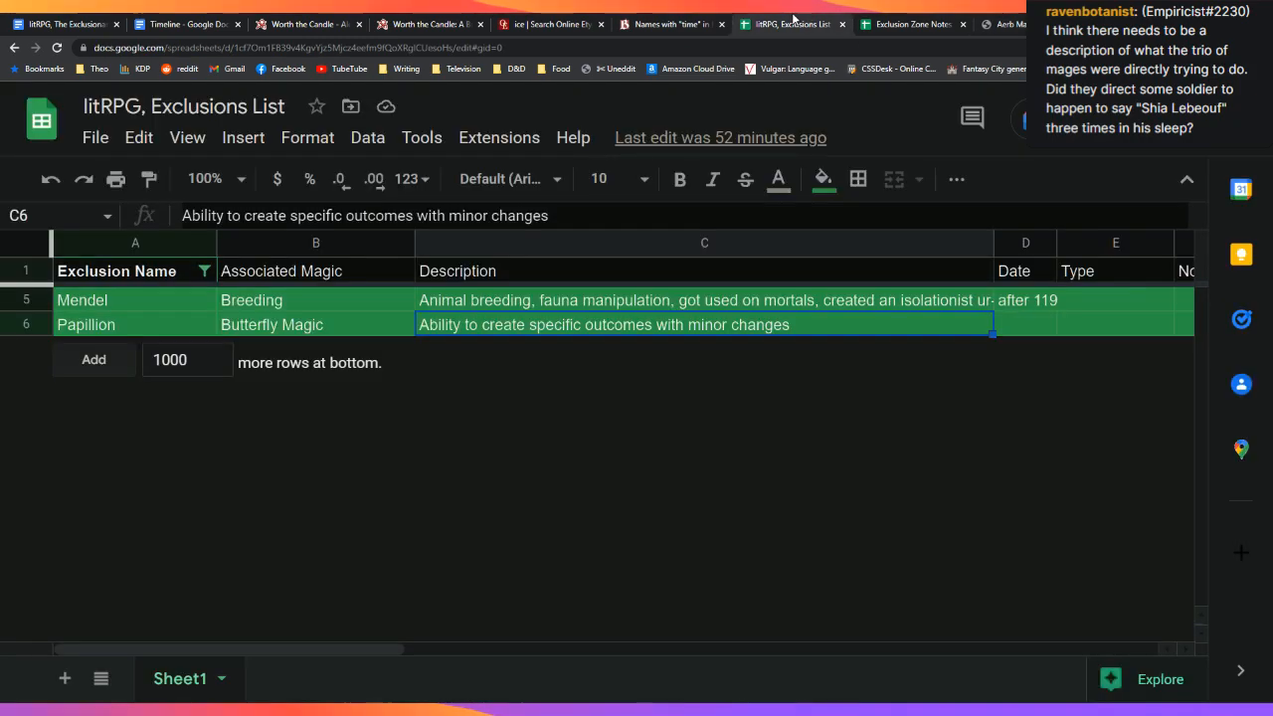
pyautogui.click(896, 24)
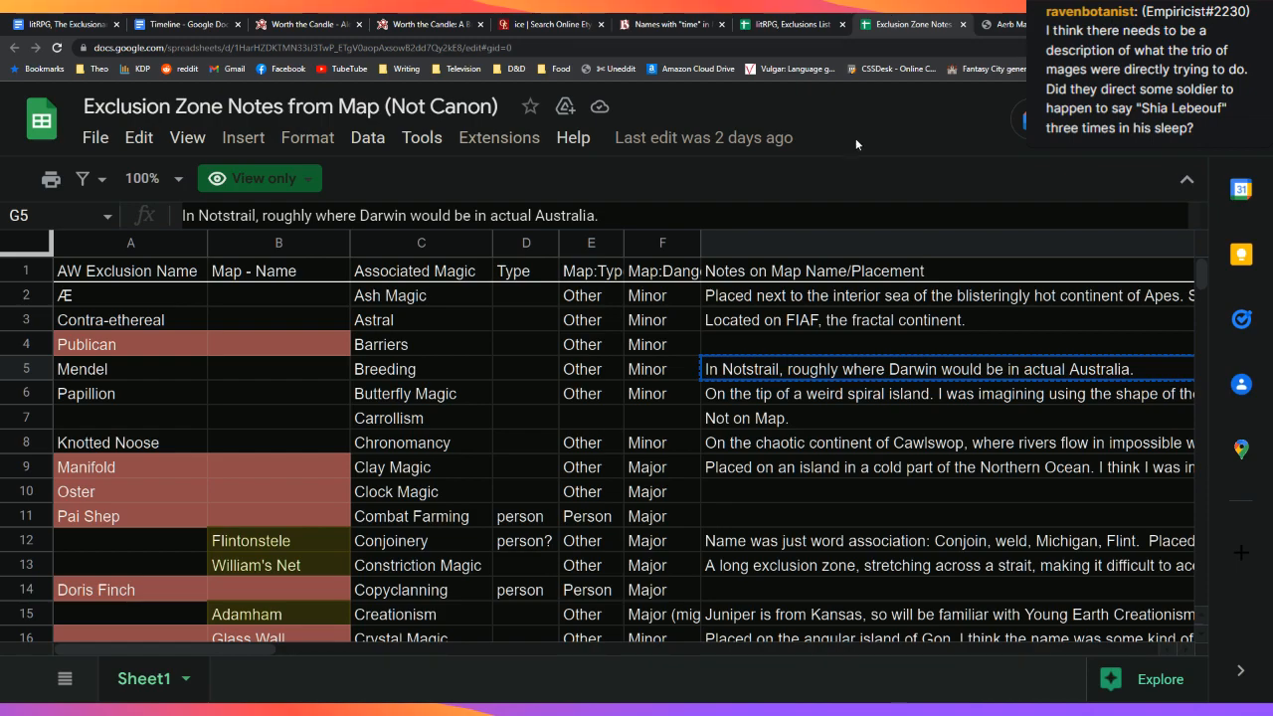
pyautogui.click(935, 396)
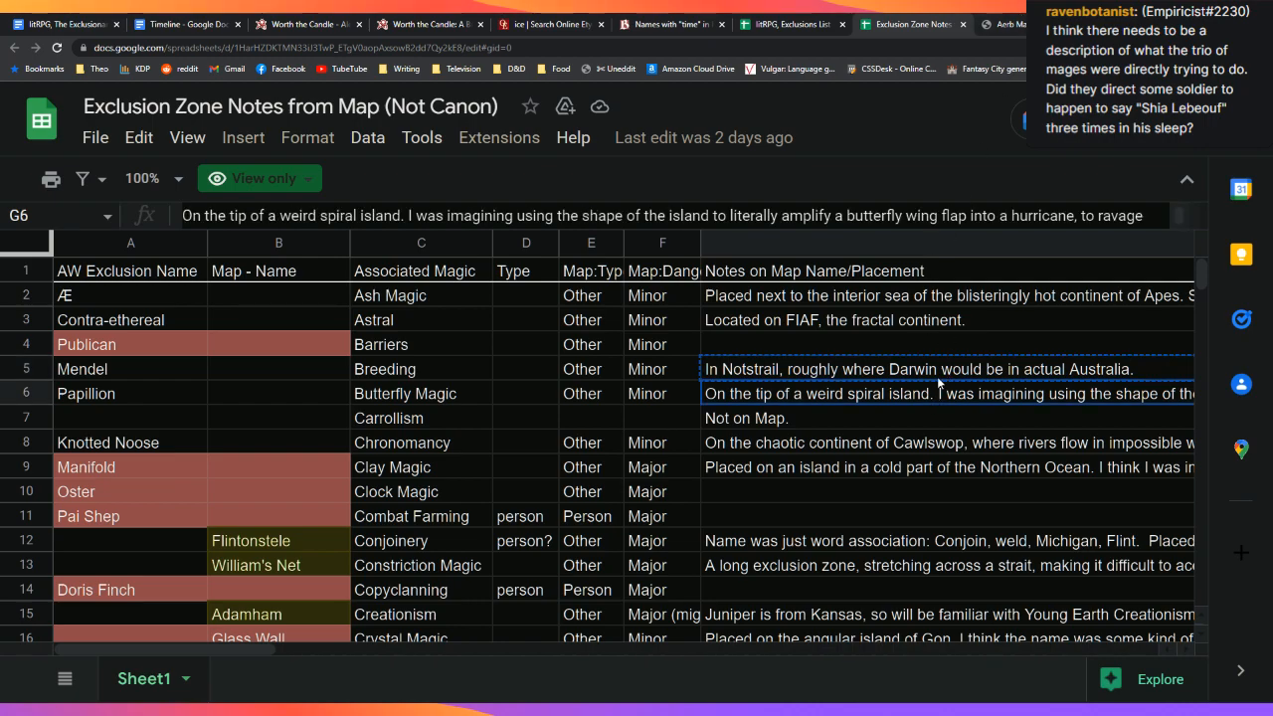
# Step: Search across the oceans and continents of the Aerb map for the spiral island holding the Papillion exclusion zone
pyautogui.click(1000, 24)
pyautogui.scroll(-1, 779, 375)
pyautogui.moveTo(834, 309); pyautogui.dragTo(219, 383)
pyautogui.moveTo(495, 546); pyautogui.dragTo(549, 333)
pyautogui.moveTo(554, 464); pyautogui.dragTo(619, 252)
pyautogui.moveTo(507, 458); pyautogui.dragTo(825, 280)
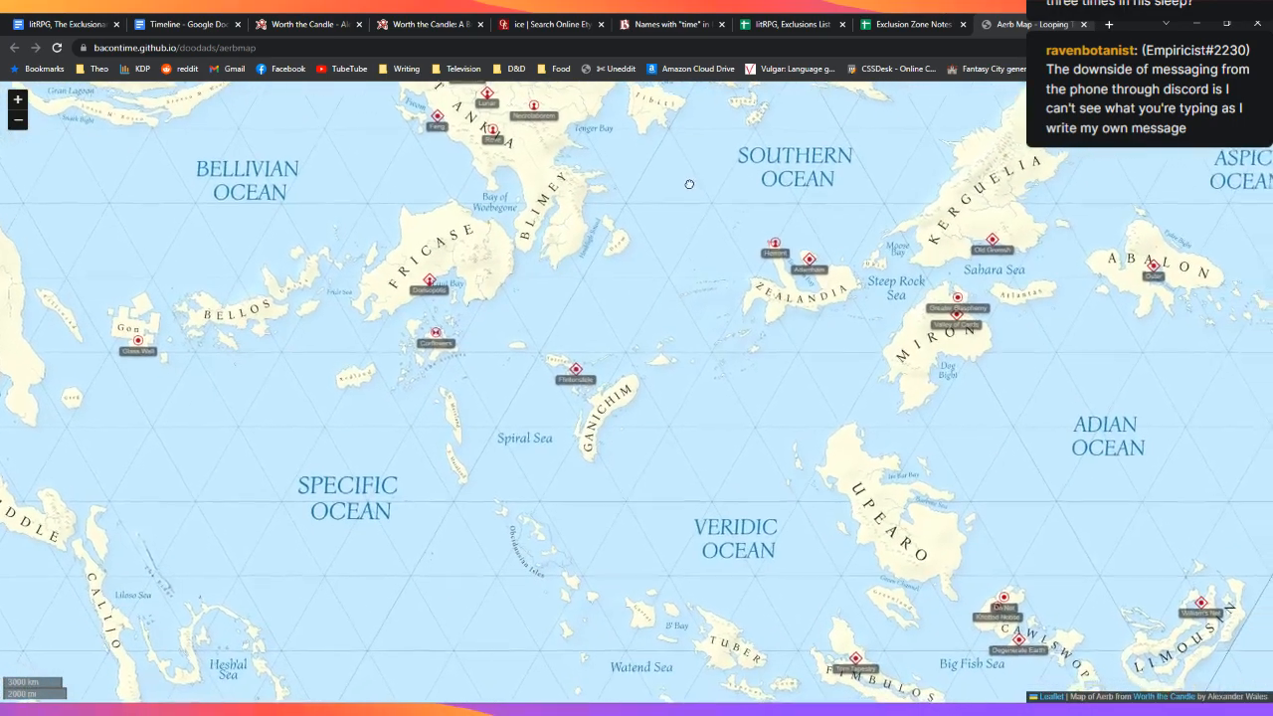
pyautogui.moveTo(847, 436); pyautogui.dragTo(678, 331)
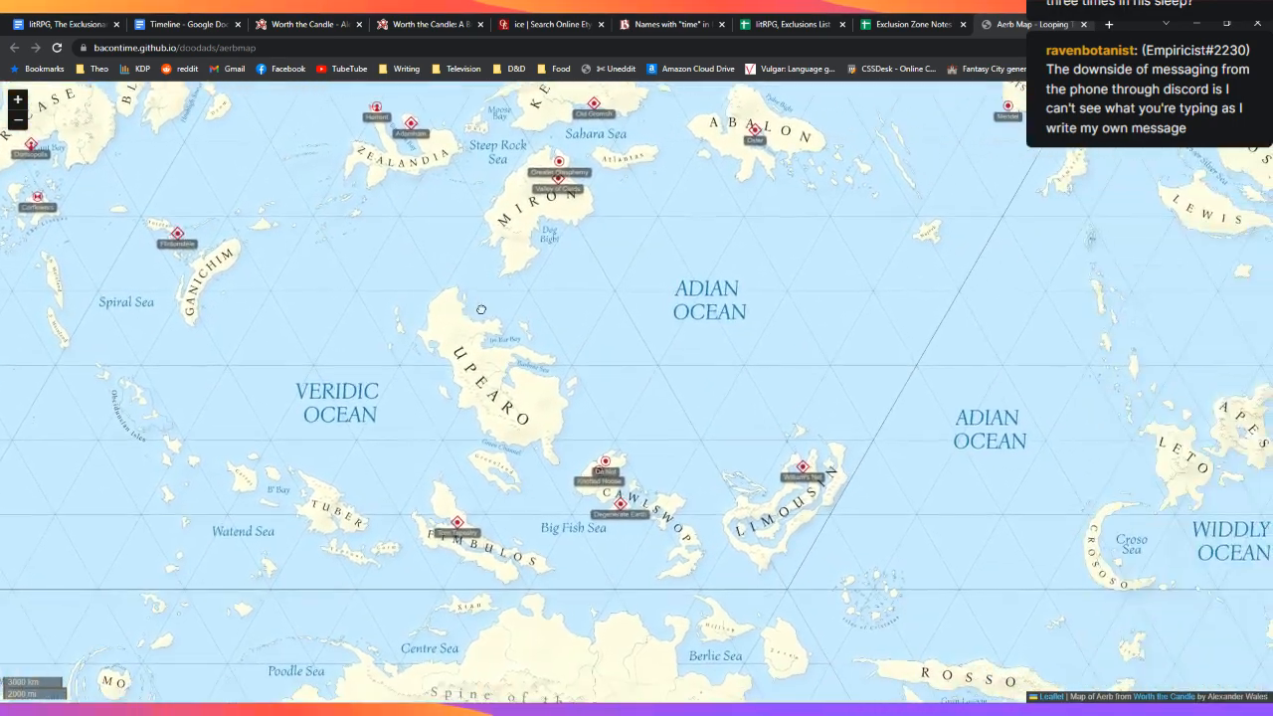
pyautogui.moveTo(433, 230); pyautogui.dragTo(417, 182)
pyautogui.moveTo(903, 477); pyautogui.dragTo(574, 284)
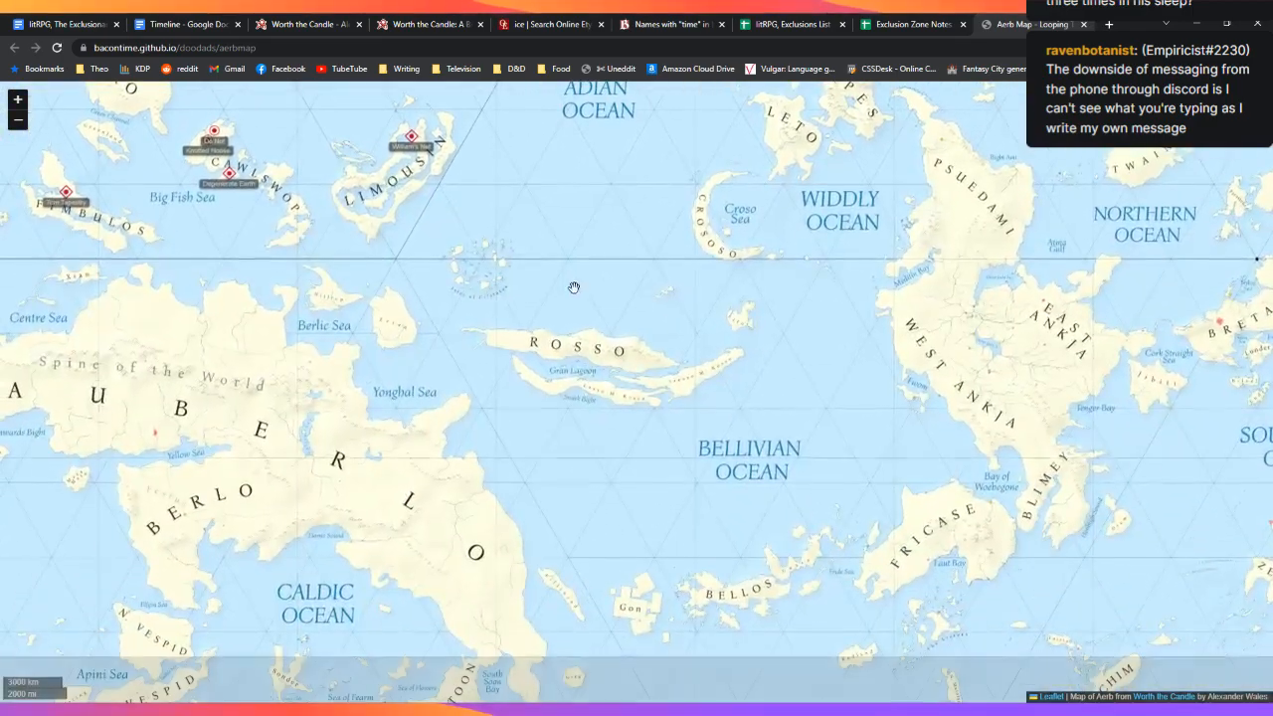
pyautogui.moveTo(454, 398); pyautogui.dragTo(975, 676)
pyautogui.moveTo(756, 417); pyautogui.dragTo(1174, 524)
pyautogui.moveTo(872, 377); pyautogui.dragTo(822, 490)
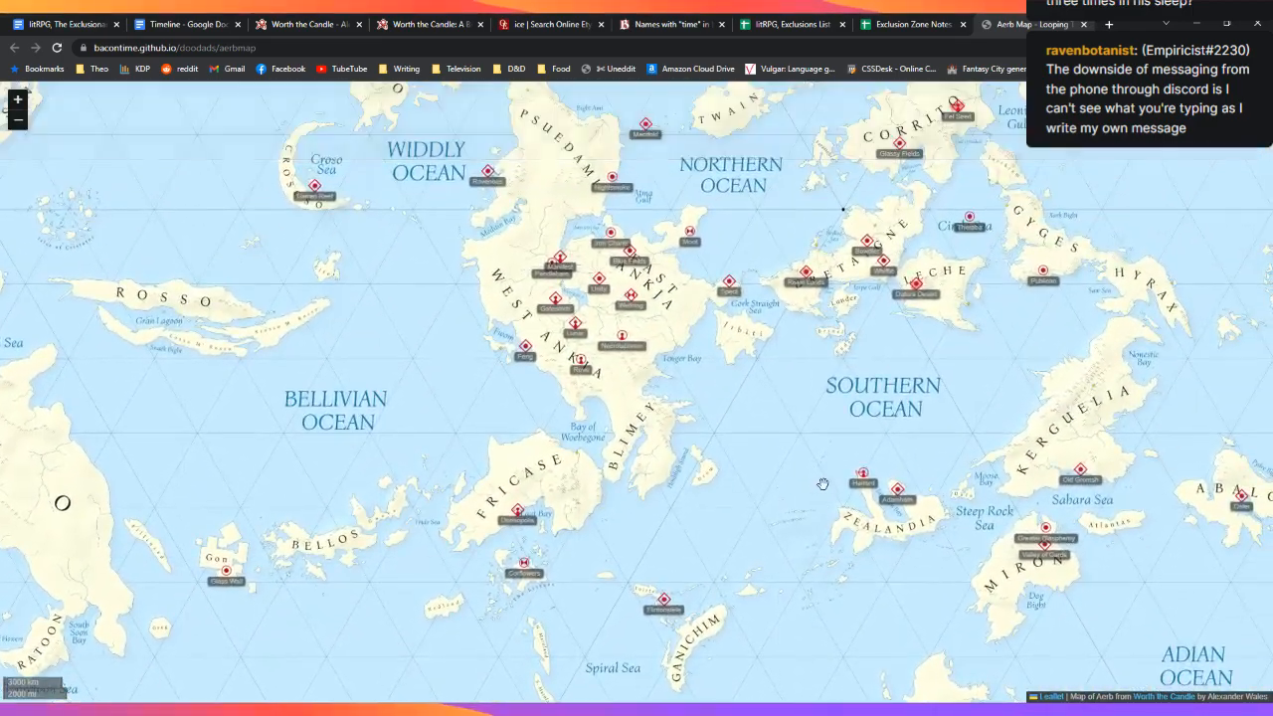
pyautogui.moveTo(793, 430); pyautogui.dragTo(358, 476)
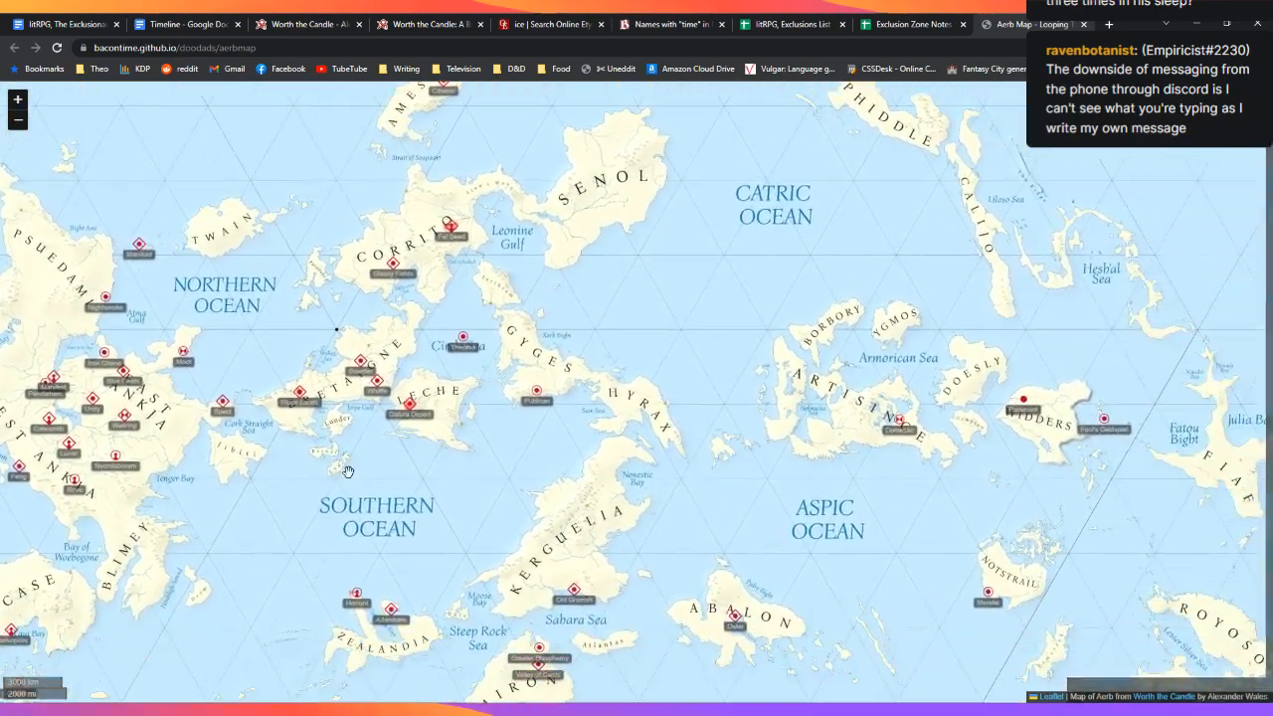
pyautogui.moveTo(892, 477); pyautogui.dragTo(572, 235)
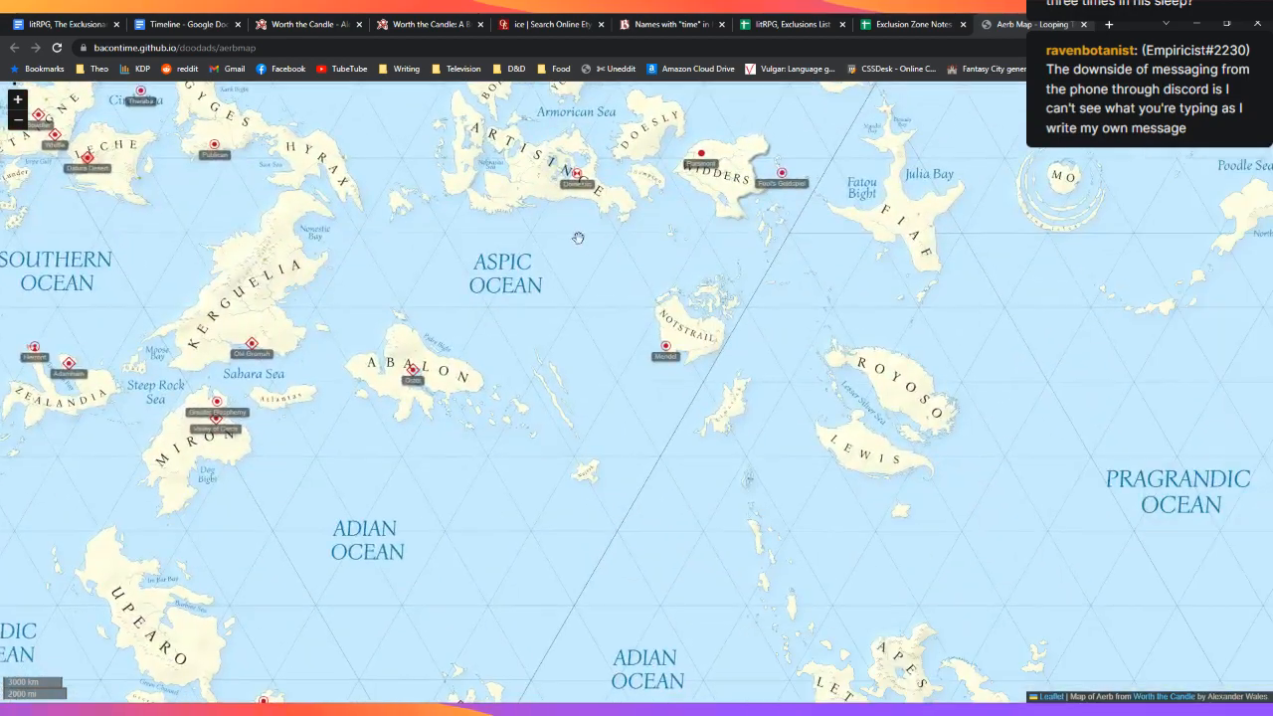
pyautogui.moveTo(778, 271); pyautogui.dragTo(1069, 539)
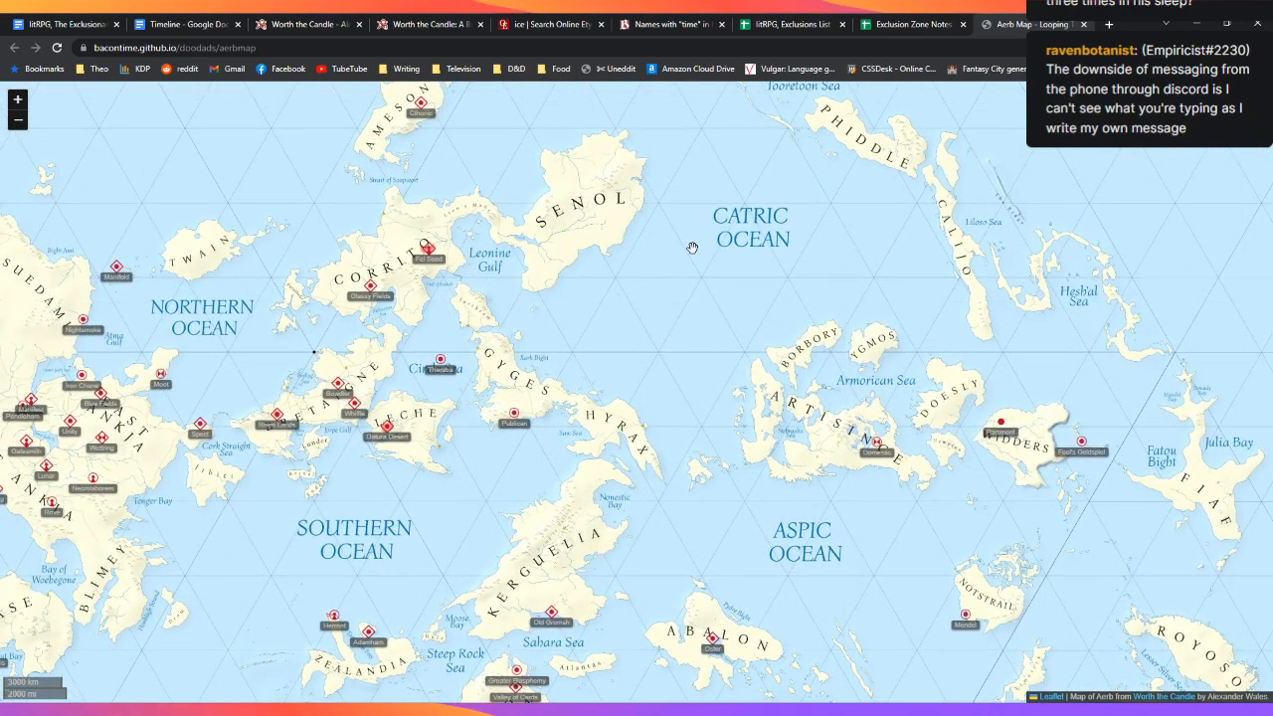
pyautogui.moveTo(693, 248); pyautogui.dragTo(703, 294)
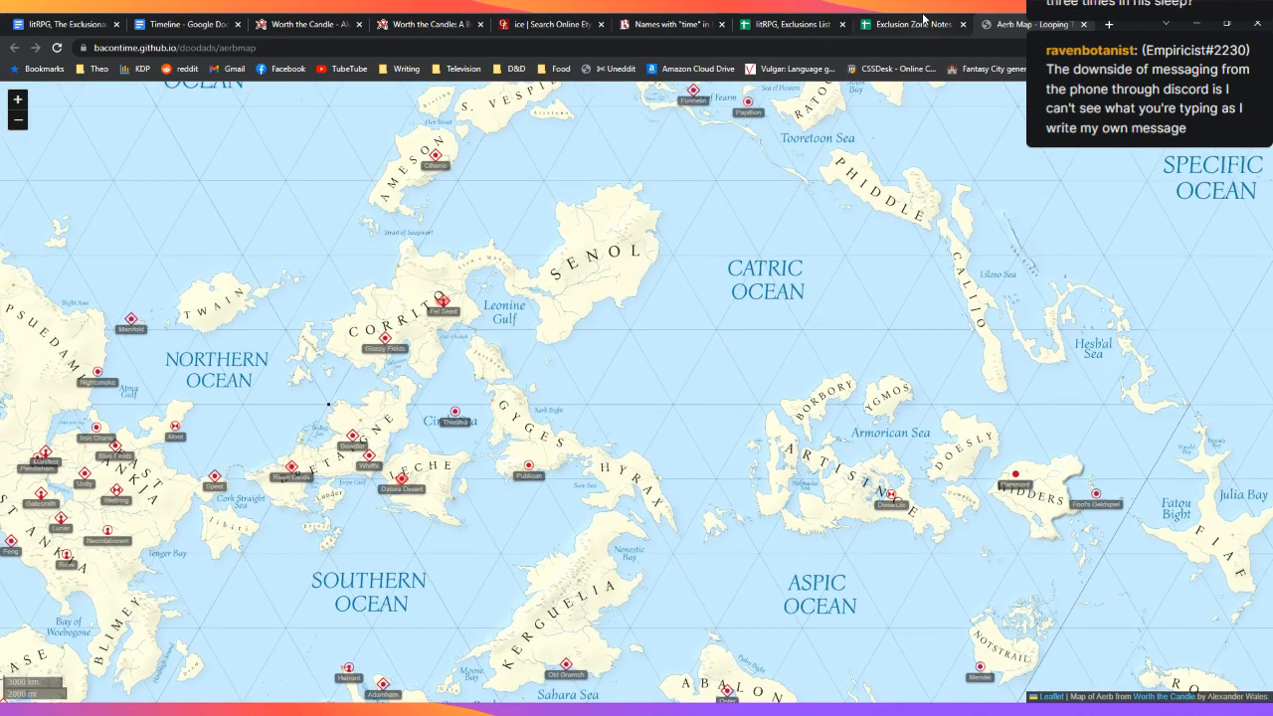
# Step: Recheck the exclusion zone notes and examine the coast and waters around Papillion on the Aerb map up close
pyautogui.click(924, 19)
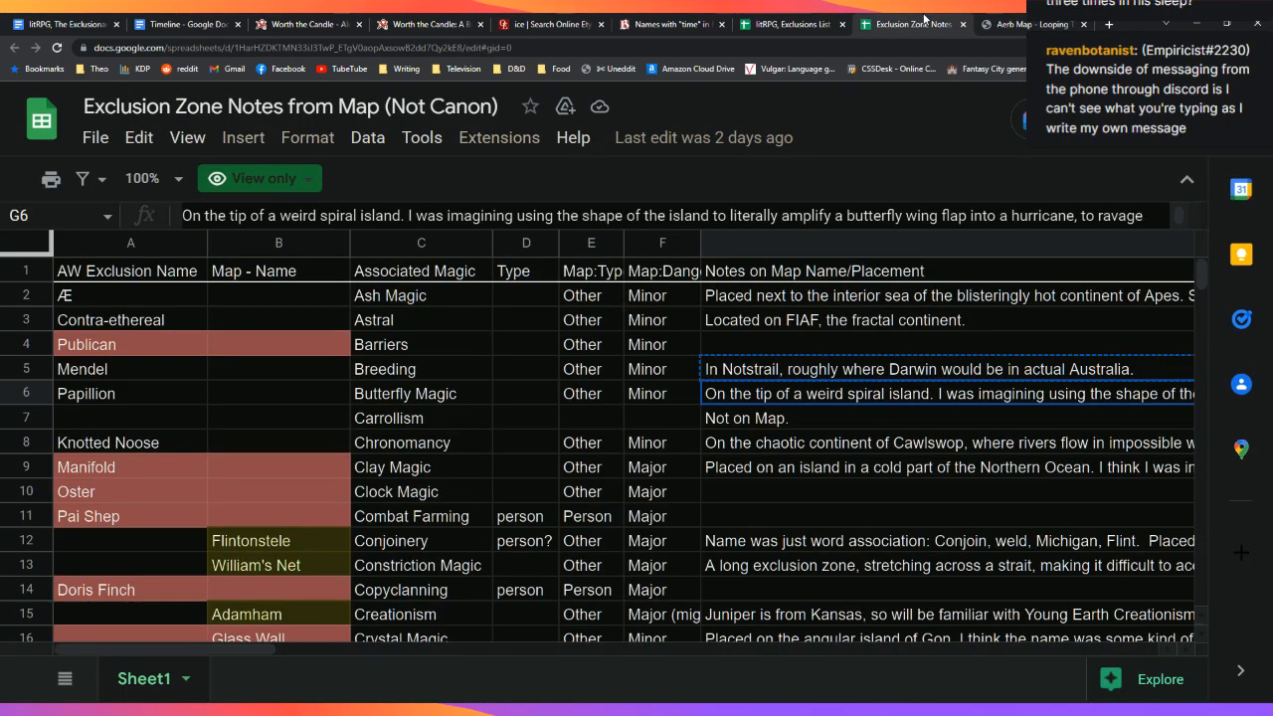
pyautogui.click(1013, 24)
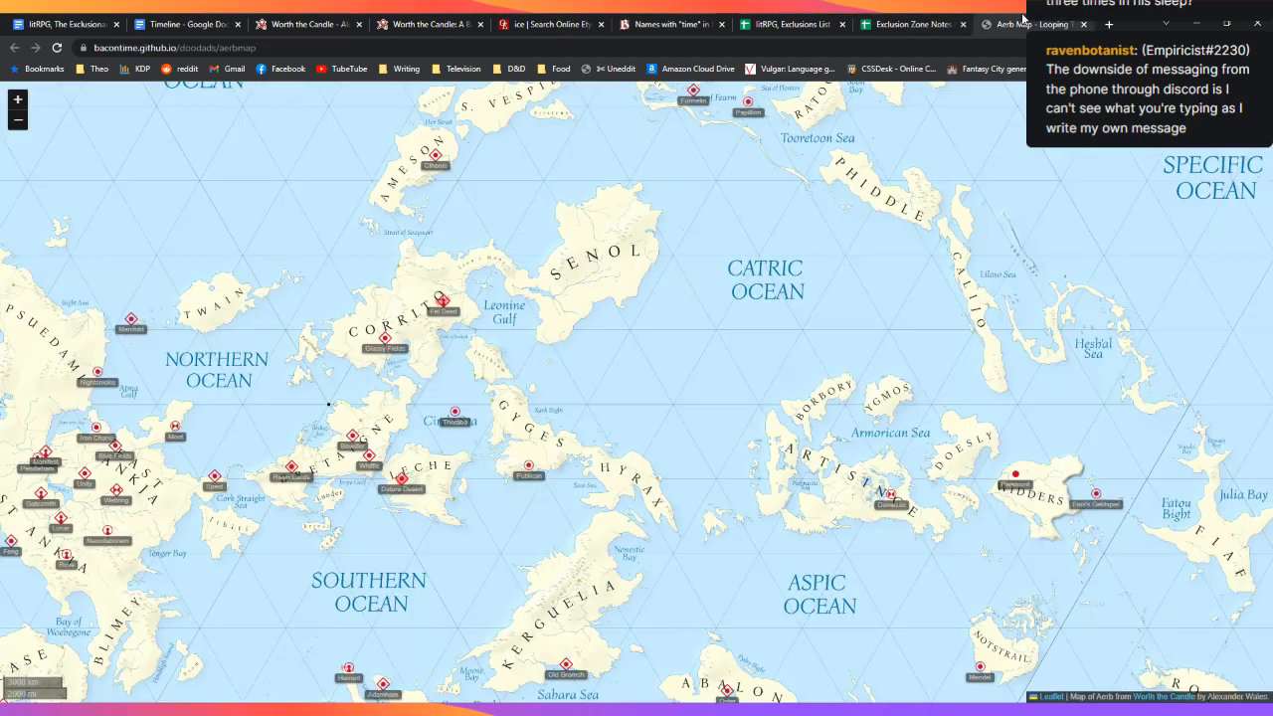
pyautogui.moveTo(655, 287); pyautogui.dragTo(650, 469)
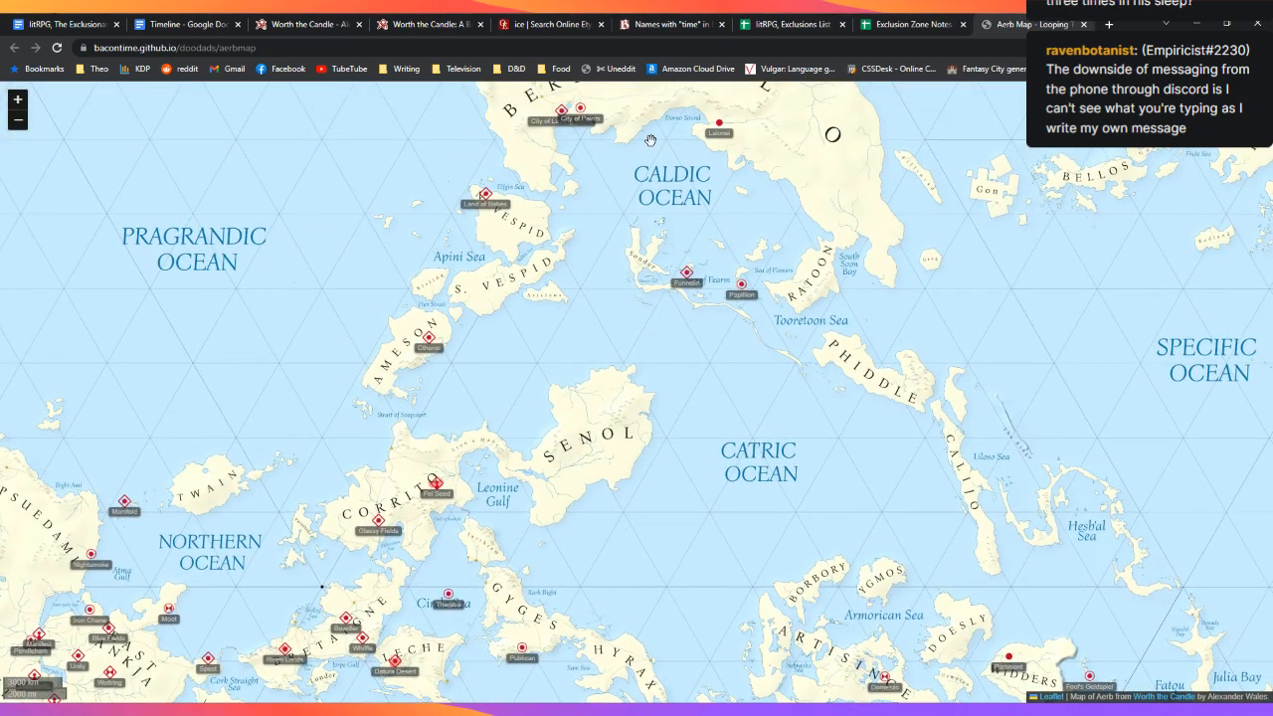
pyautogui.scroll(2, 761, 284)
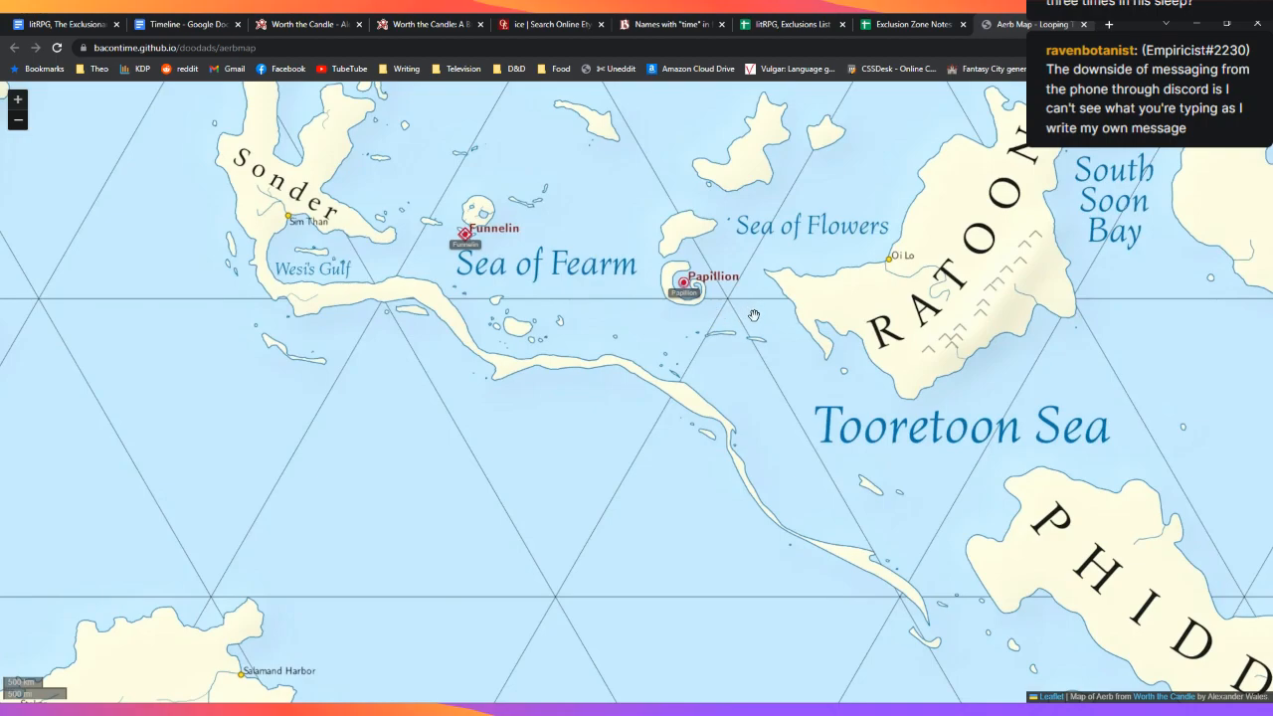
# Step: Return to the 9th Edition document and extend the unfinished Features sentence with "including those on ships in the nearby bay and beyond"
pyautogui.click(51, 20)
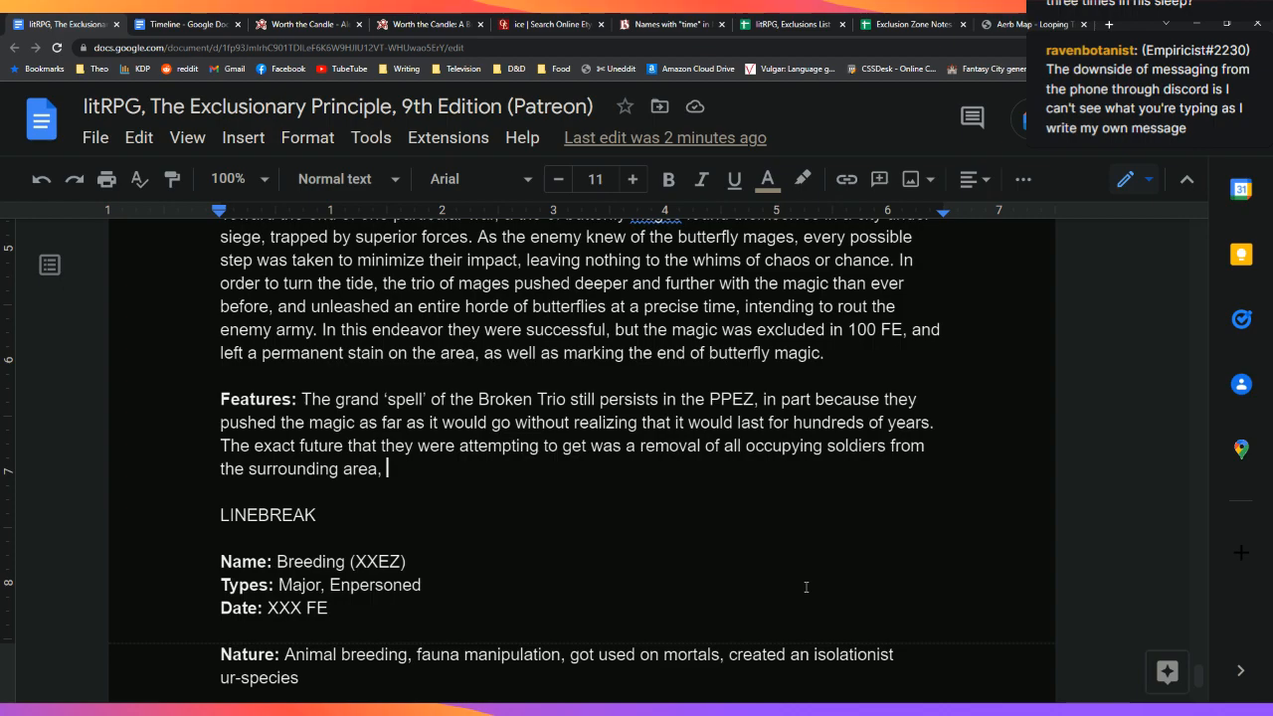
pyautogui.write('including those ')
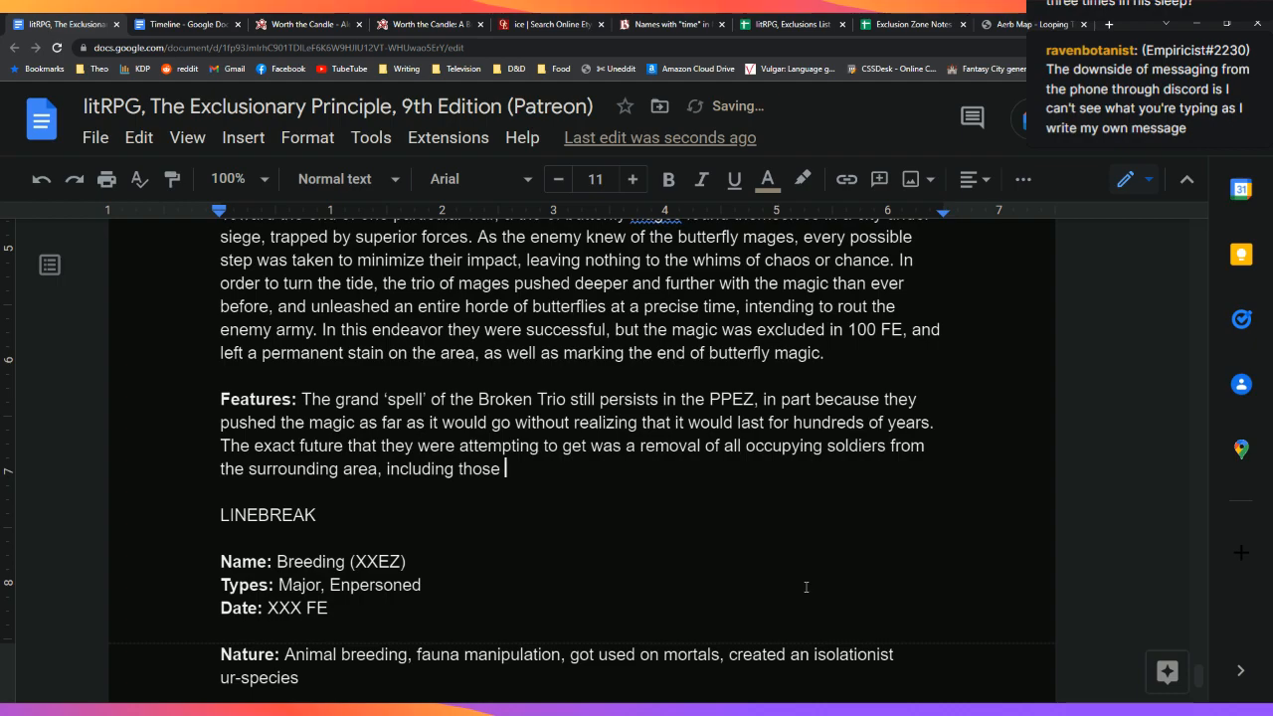
pyautogui.write('on ships in the near')
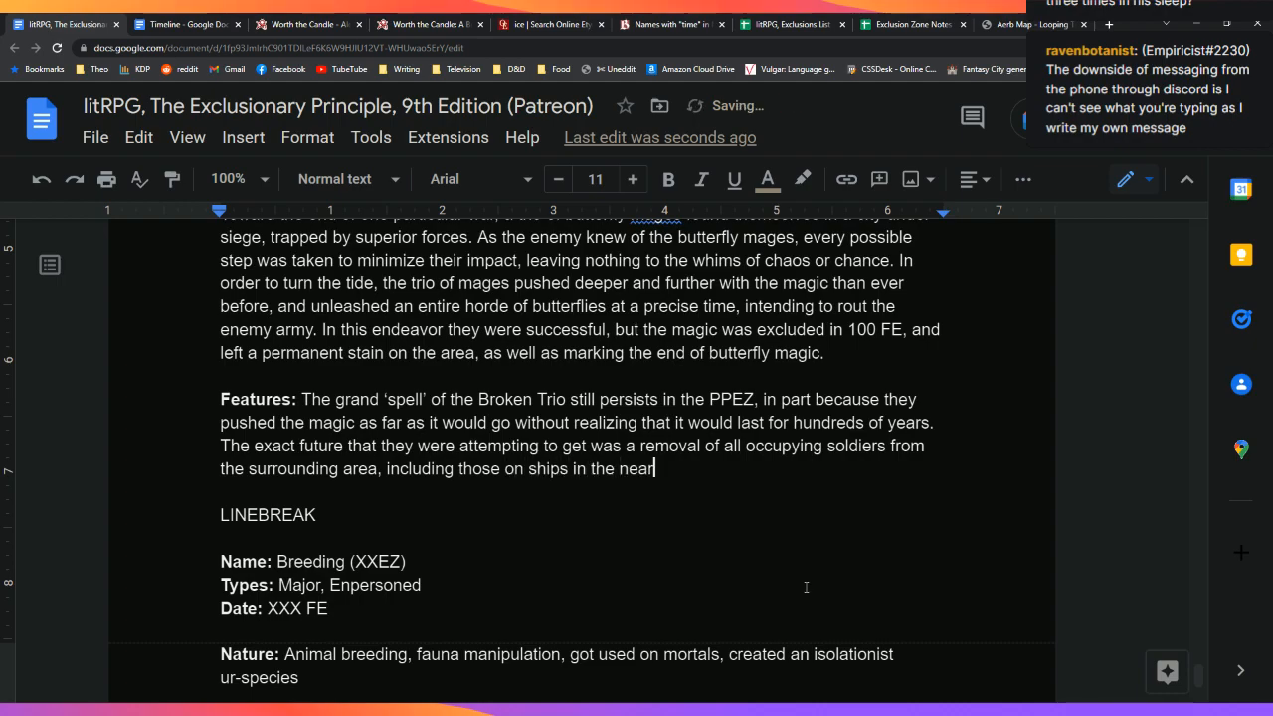
pyautogui.write('by bay and beyond')
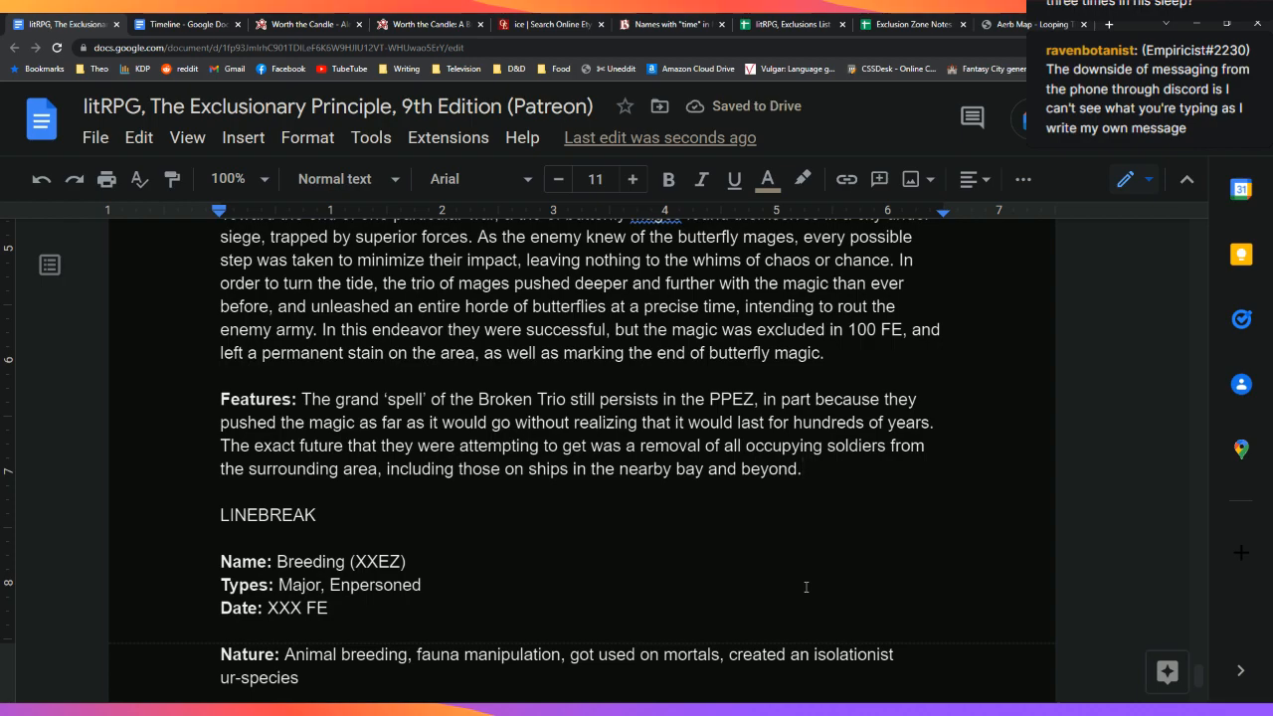
# Step: End that sentence with a period and begin a new one with "In this, they were successful, but unexpectedly,"
pyautogui.write('. To')
pyautogui.press('BackSpace')
pyautogui.press('BackSpace')
pyautogui.write('In this, they w')
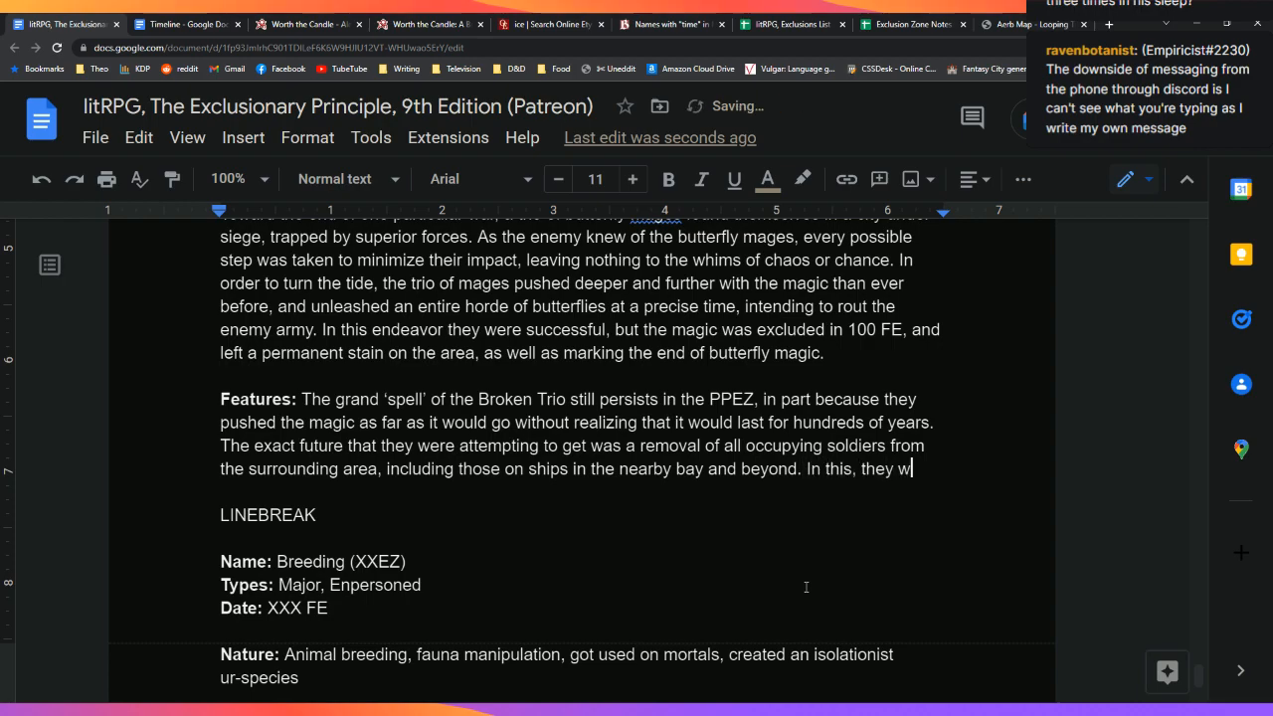
pyautogui.write('ere successful, b')
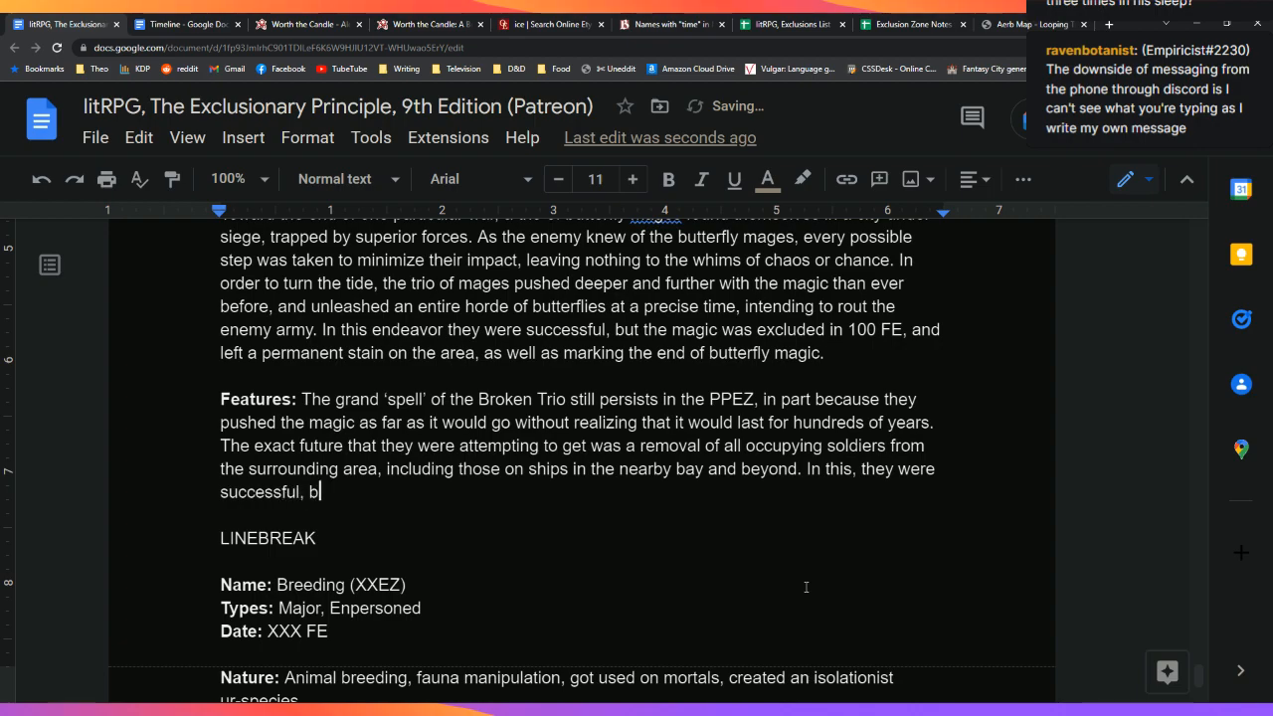
pyautogui.write('ut cha')
pyautogui.press('BackSpace')
pyautogui.press('BackSpace')
pyautogui.press('BackSpace')
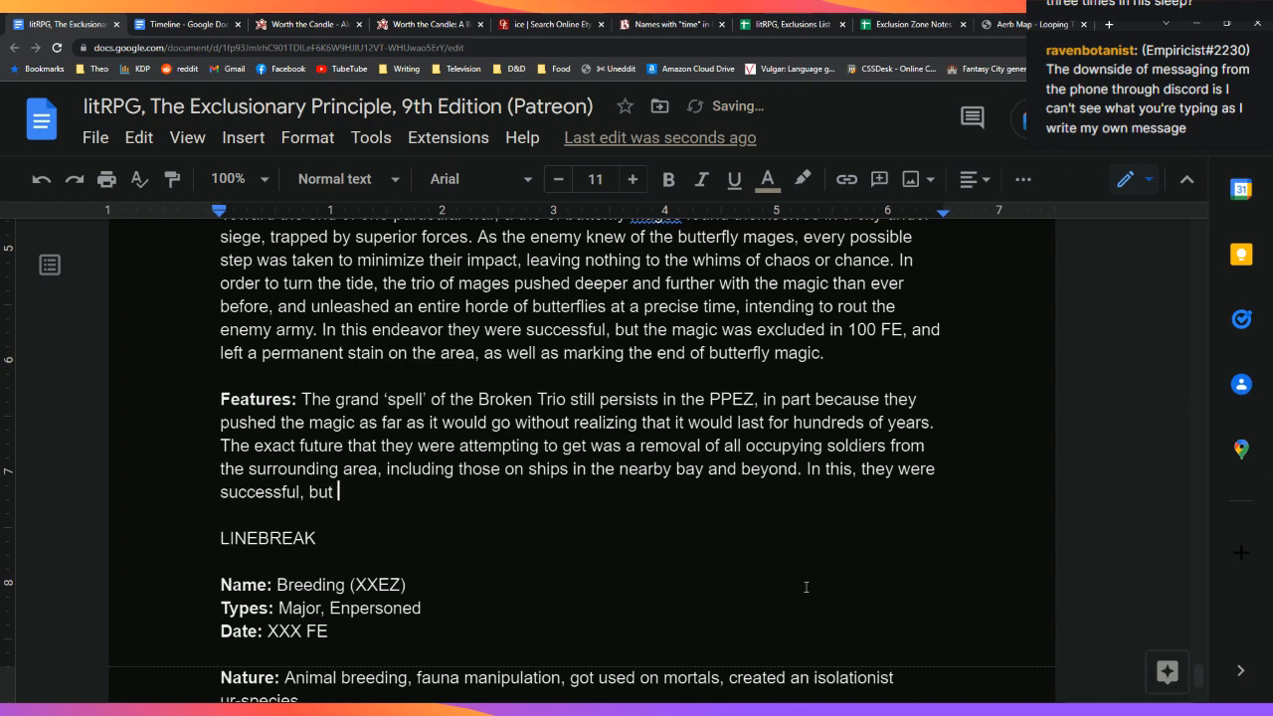
pyautogui.write('unexpectedly, ')
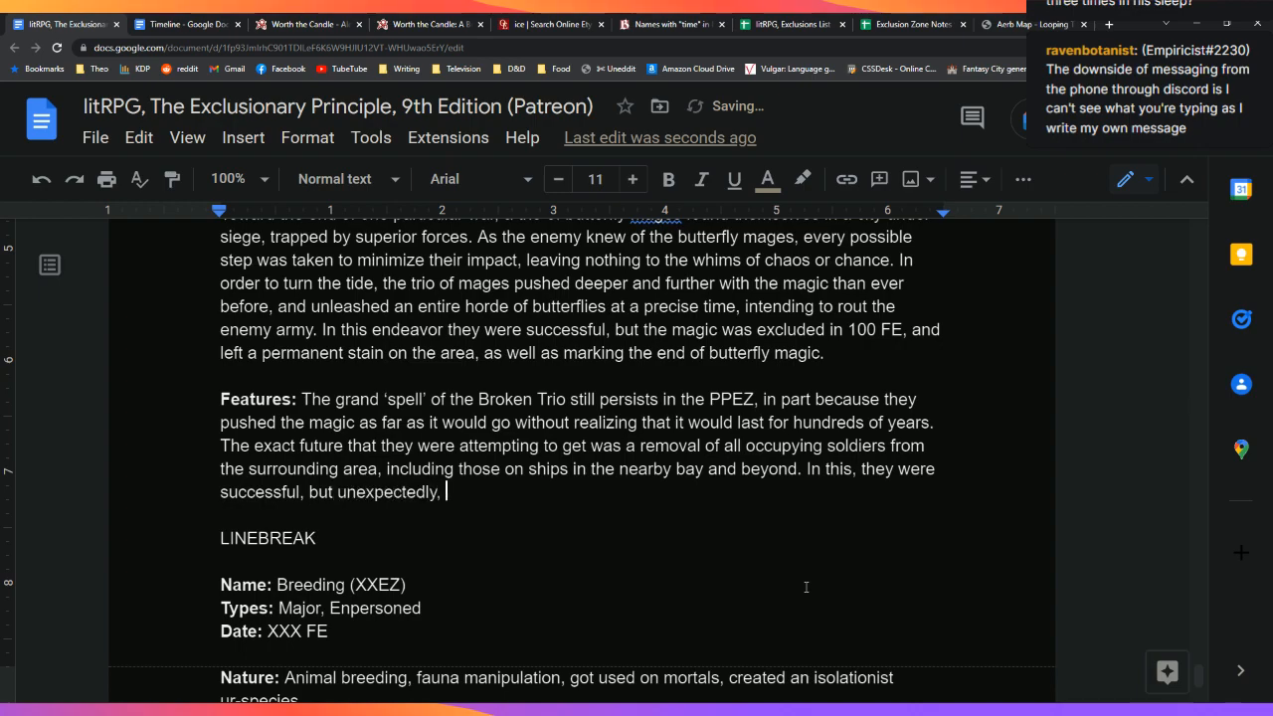
# Step: Complete the unfinished Features sentence with "the chosen effect persisted, and everyone within the zone must still live under its strictures."
pyautogui.write('the effect')
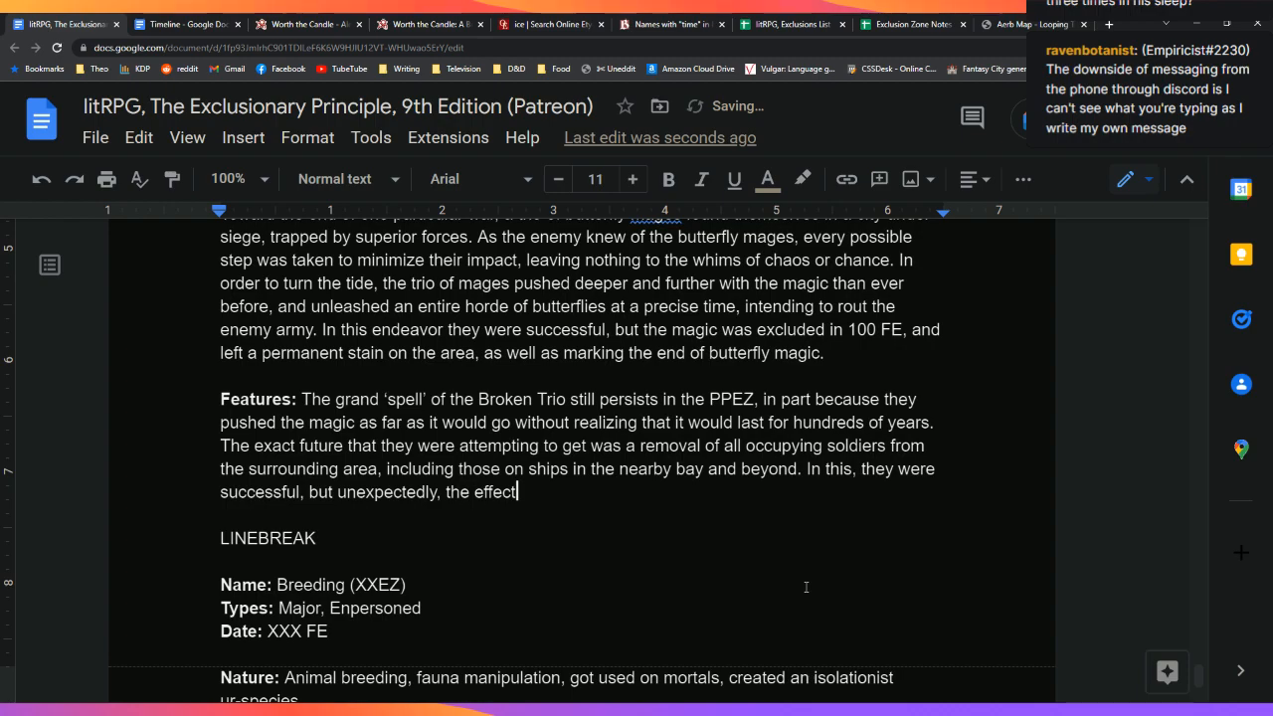
pyautogui.press('BackSpace')
pyautogui.press('BackSpace')
pyautogui.press('BackSpace')
pyautogui.press('BackSpace')
pyautogui.press('BackSpace')
pyautogui.press('BackSpace')
pyautogui.write('chosen effect per')
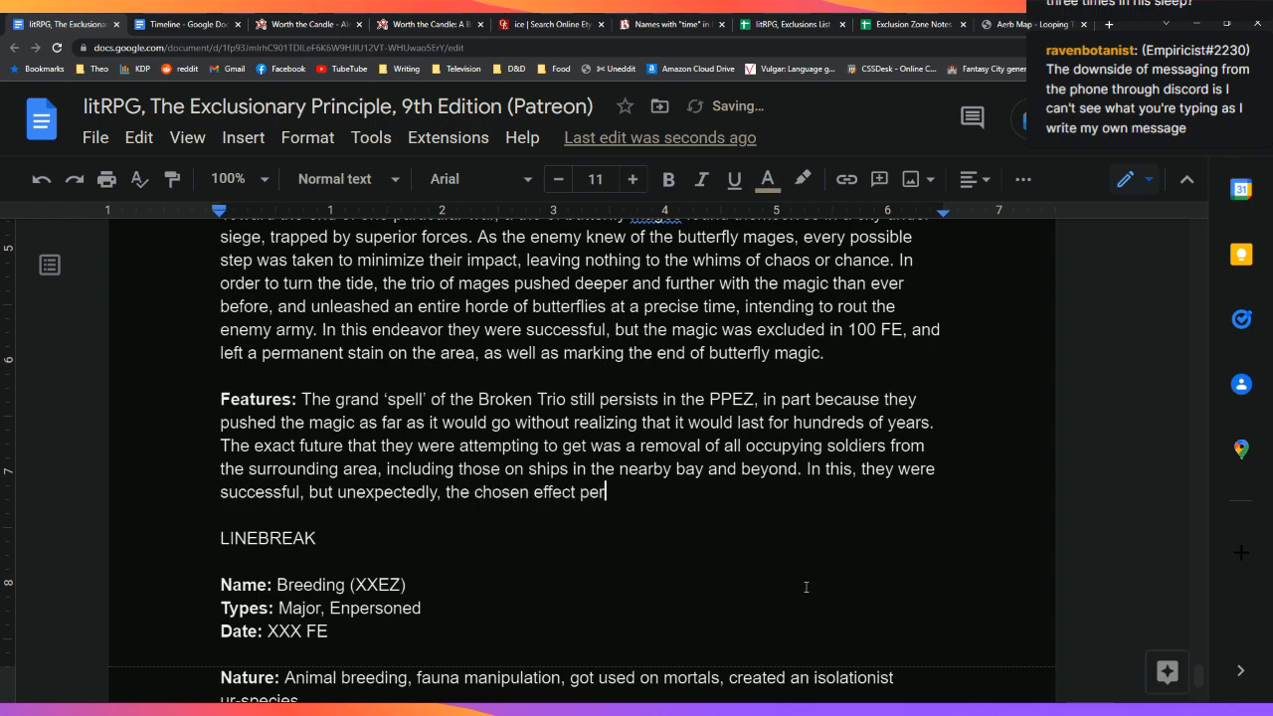
pyautogui.write('sisted, and everyoon')
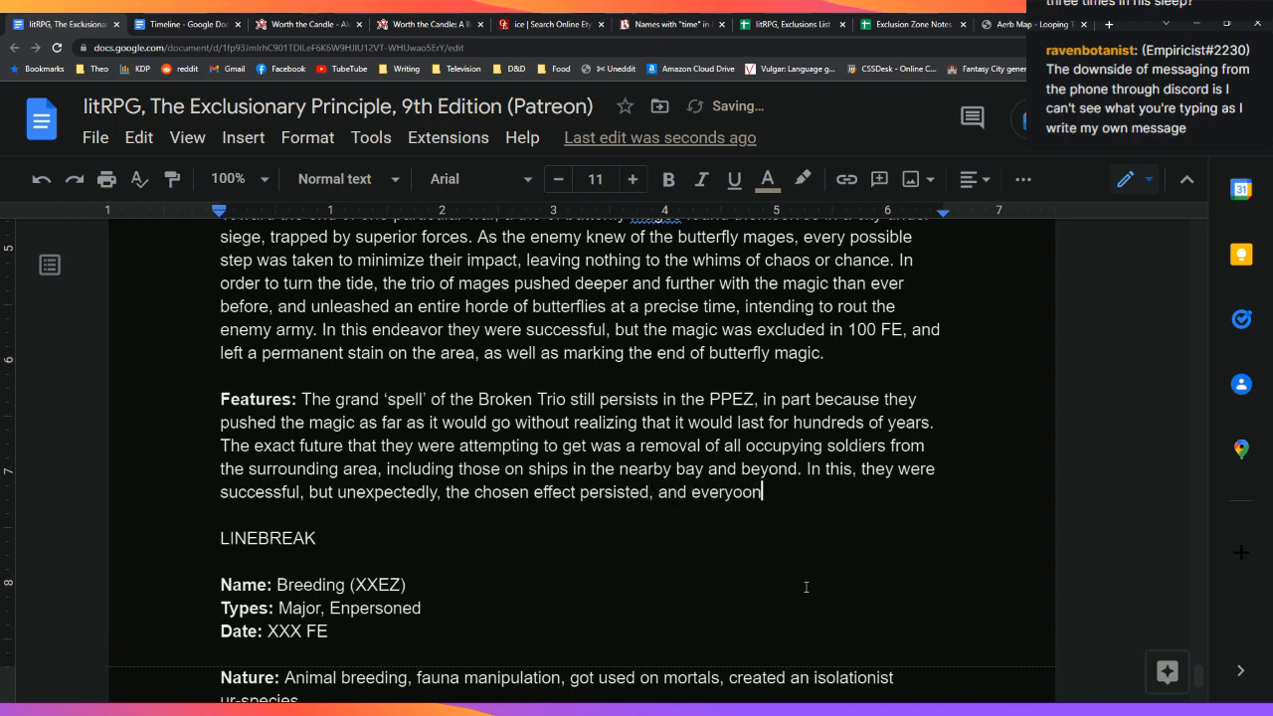
pyautogui.press('BackSpace')
pyautogui.write('ne within the zone m')
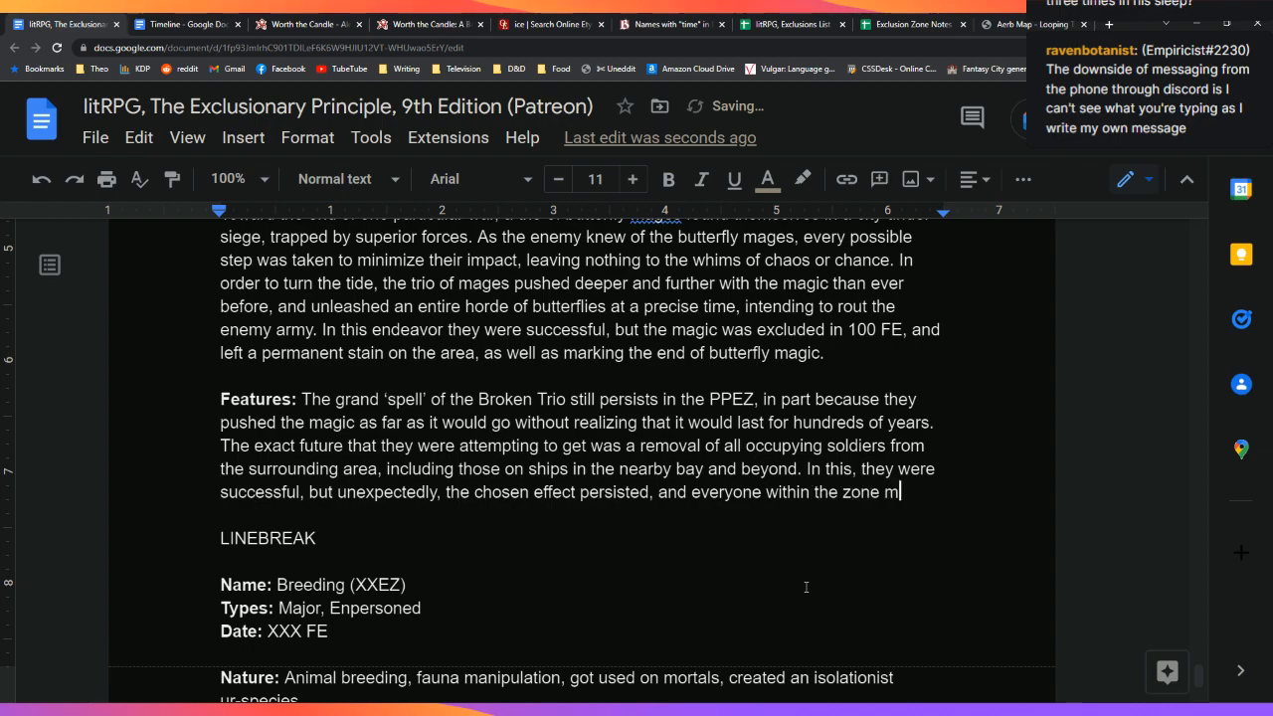
pyautogui.write('ust still live under i')
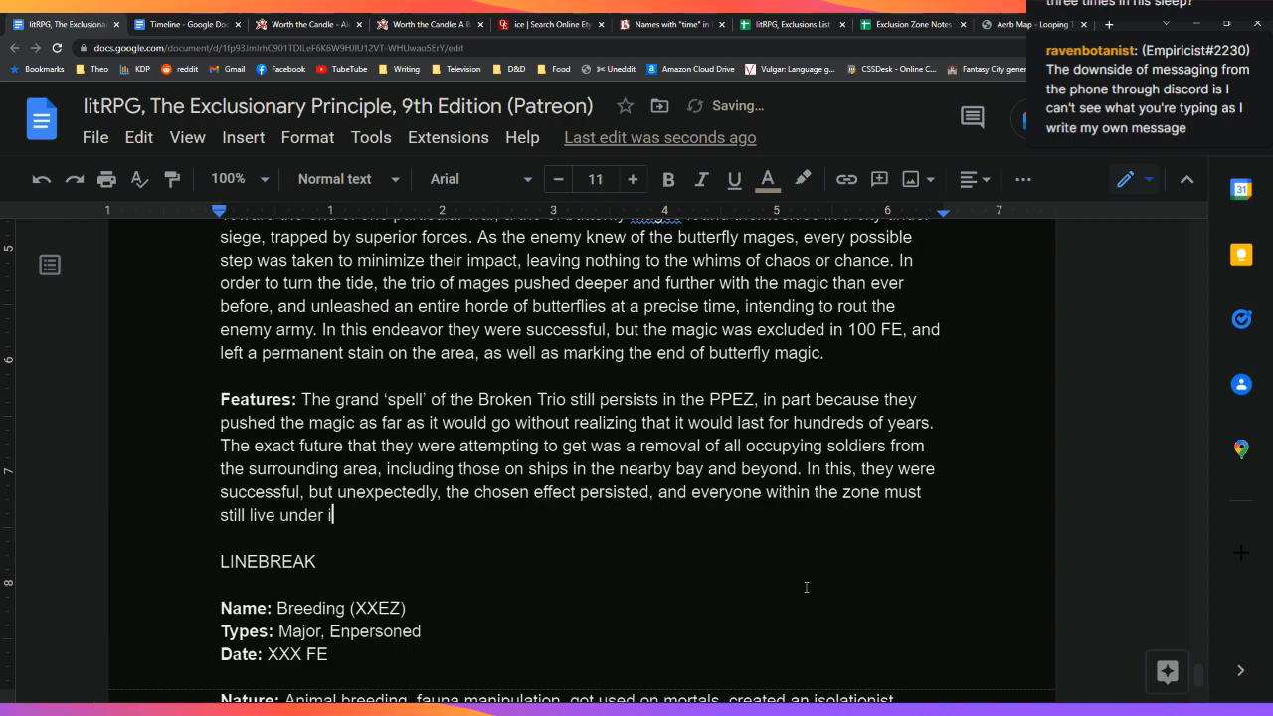
pyautogui.write('ts strictures.')
# Step: Start a new Features paragraph with "The Broken Trio had seen soldiers stumbling and falling, snapping their necks"
pyautogui.press('Return')
pyautogui.press('Return')
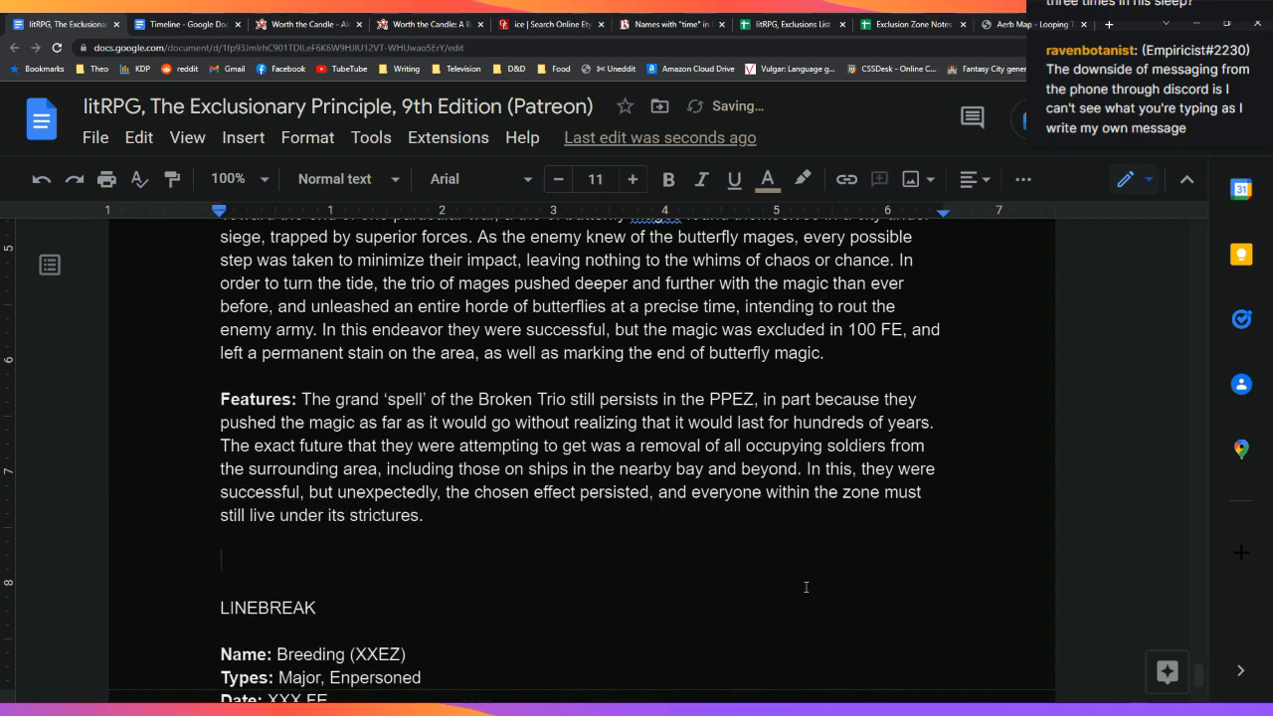
pyautogui.scroll(-1, 805, 589)
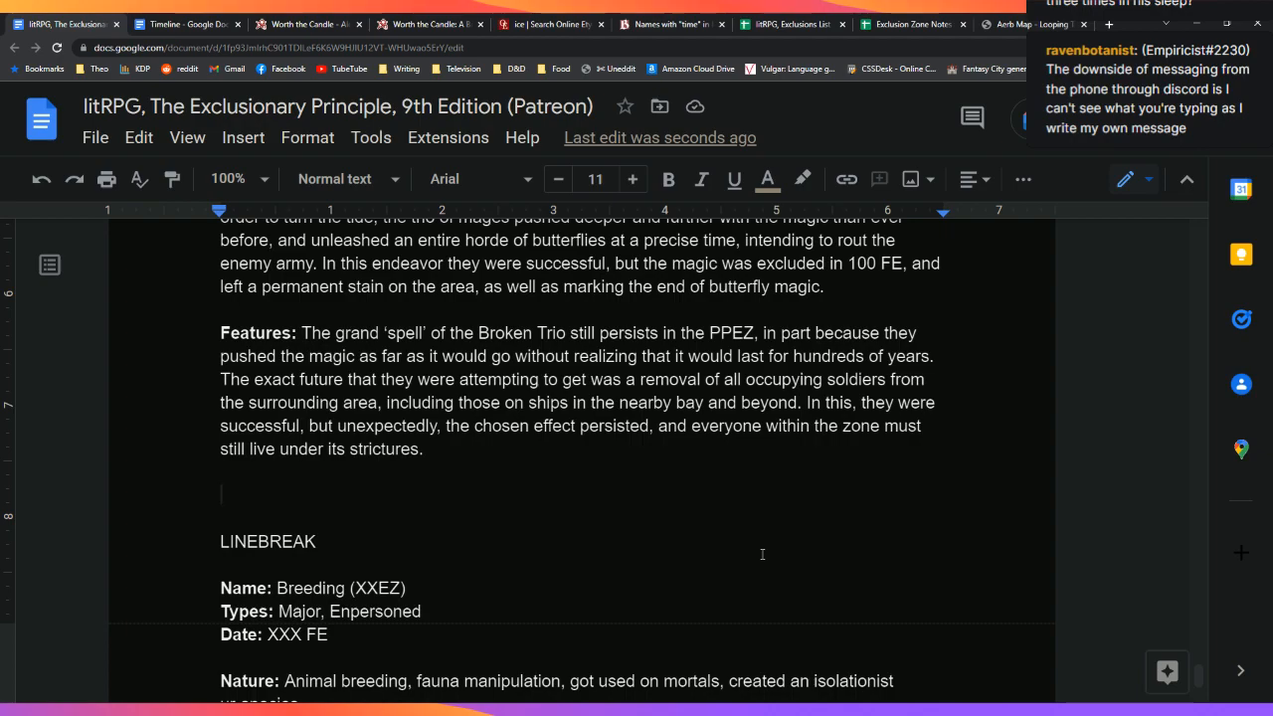
pyautogui.write('The trio')
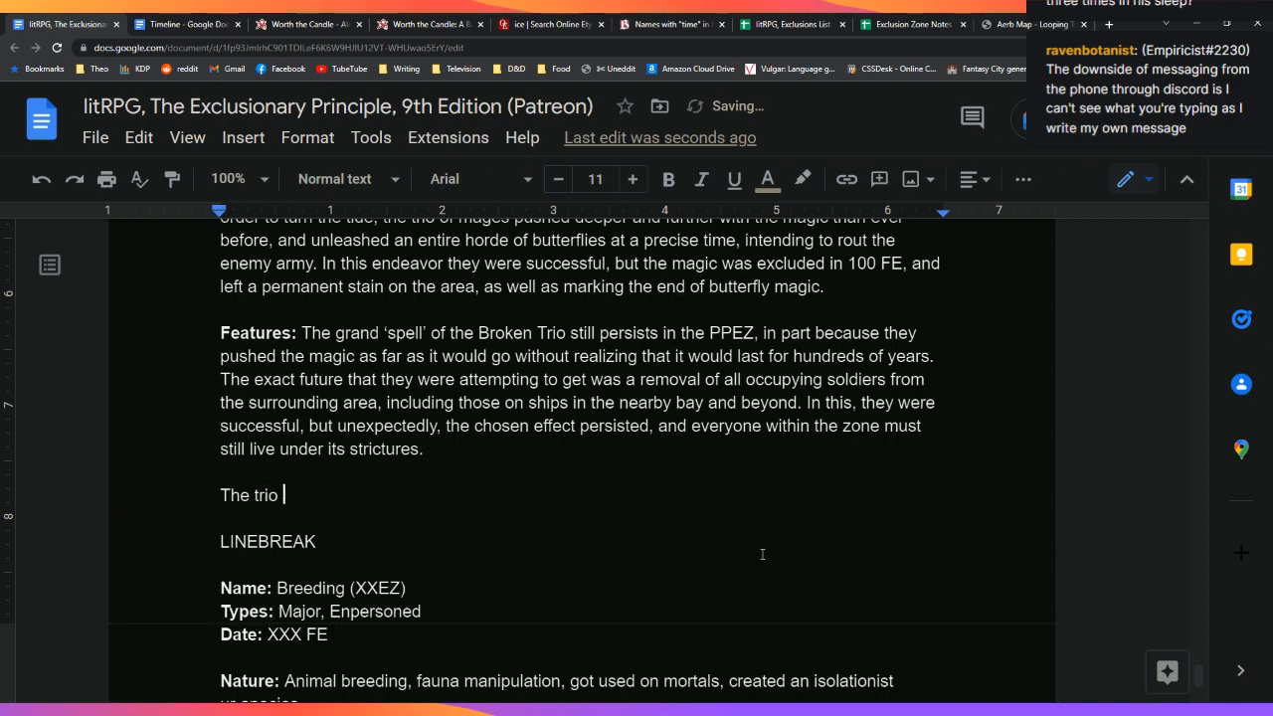
pyautogui.press('BackSpace')
pyautogui.press('BackSpace')
pyautogui.press('BackSpace')
pyautogui.press('BackSpace')
pyautogui.write('Broken Trio had seen sol')
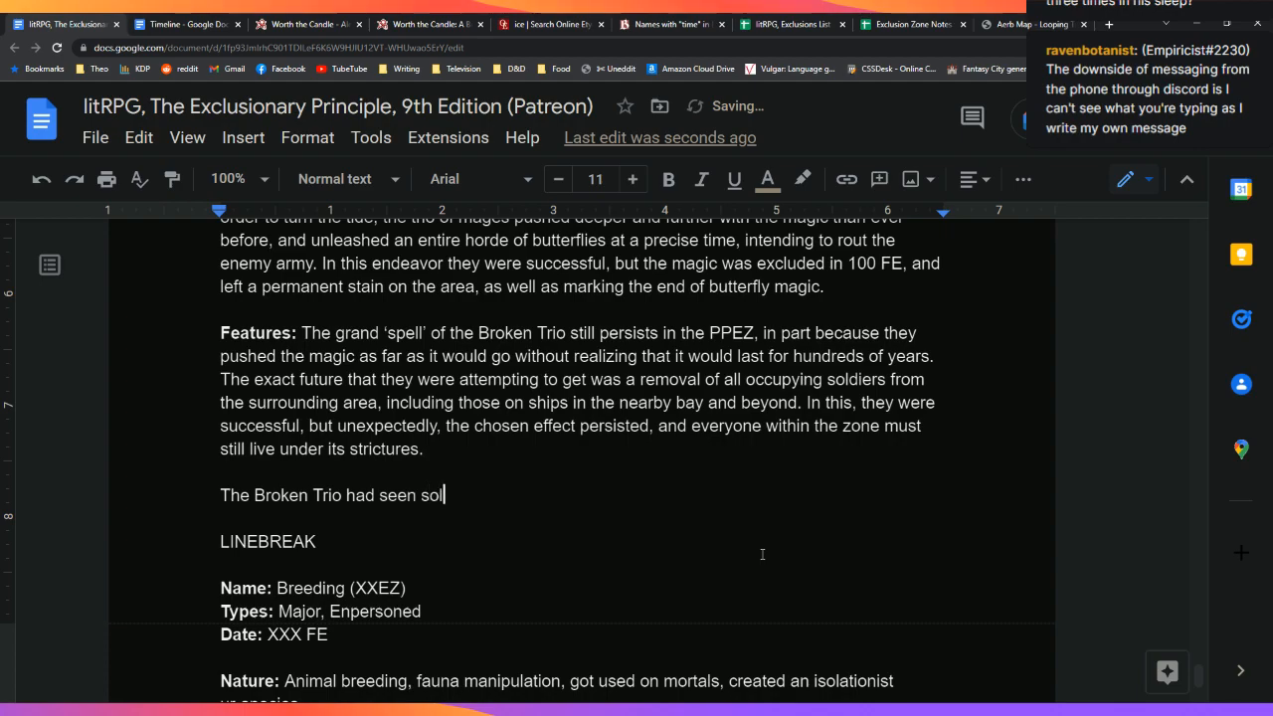
pyautogui.write('diers falling and')
pyautogui.press('BackSpace')
pyautogui.press('BackSpace')
pyautogui.press('BackSpace')
pyautogui.press('BackSpace')
pyautogui.press('BackSpace')
pyautogui.press('BackSpace')
pyautogui.press('BackSpace')
pyautogui.press('BackSpace')
pyautogui.press('BackSpace')
pyautogui.press('BackSpace')
pyautogui.press('BackSpace')
pyautogui.press('BackSpace')
pyautogui.write('stumbling and falling, snapping their necks, they')
pyautogui.press('BackSpace')
pyautogui.press('BackSpace')
pyautogui.press('BackSpace')
pyautogui.press('BackSpace')
pyautogui.press('BackSpace')
pyautogui.press('BackSpace')
pyautogui.press('BackSpace')
# Step: End that sentence with a period and add "They had seen ships crashing up against the rocks from unexpected waves."
pyautogui.write('. They had seen ships crashing up against the rocks')
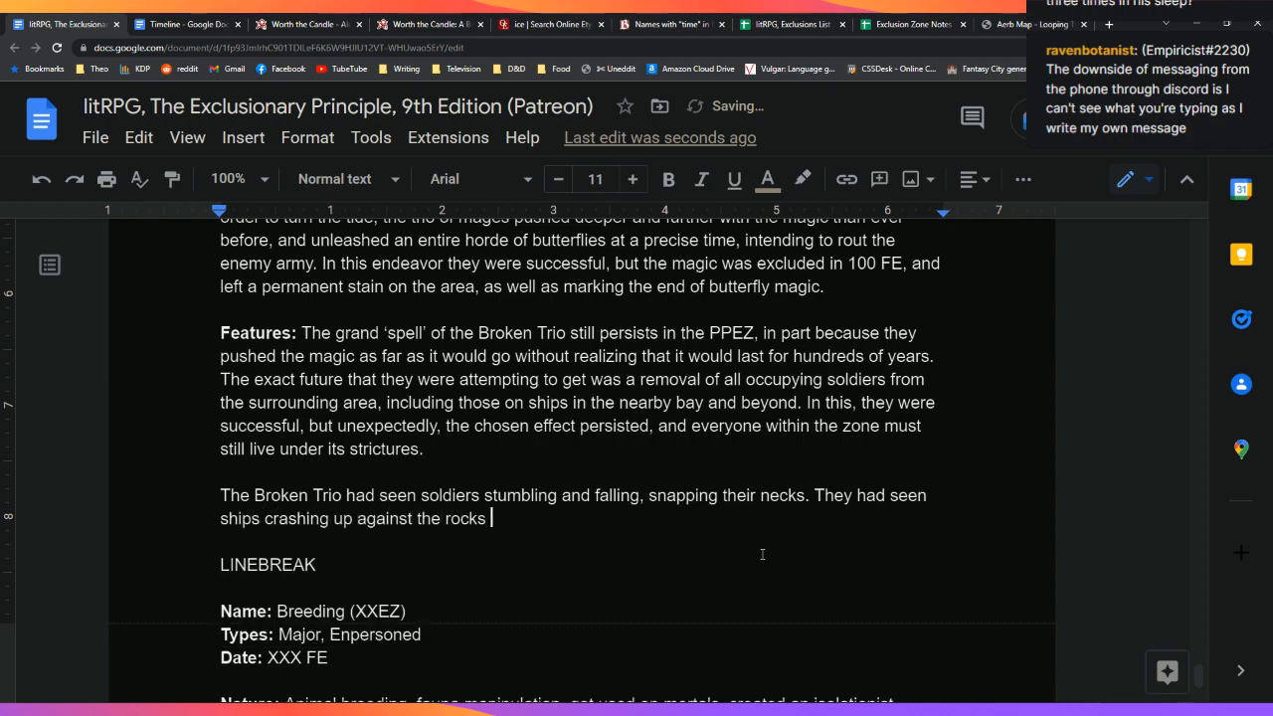
pyautogui.press('BackSpace')
pyautogui.write('. ')
pyautogui.press('BackSpace')
pyautogui.press('BackSpace')
pyautogui.write(' from unexpected waves. They had')
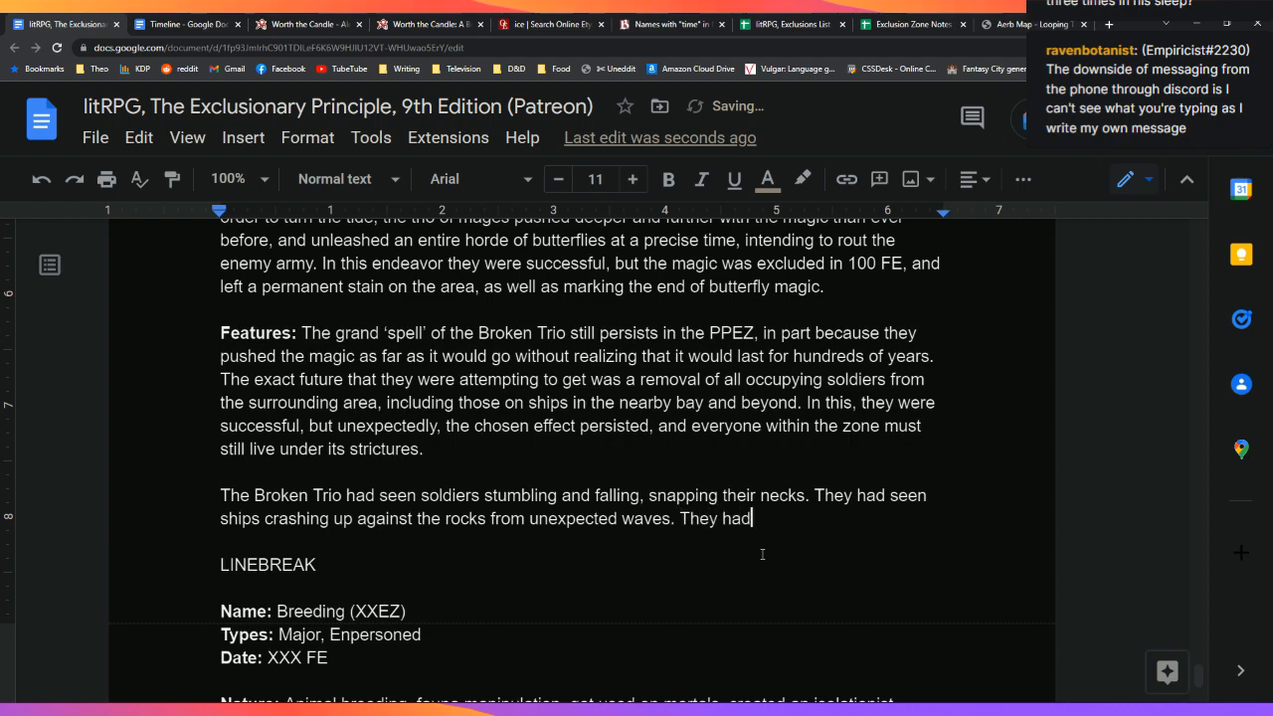
# Step: Replace the started third "They had" sentence with "These are all still common occurrences through the Widder Island and the region beyond"
pyautogui.write(' seen')
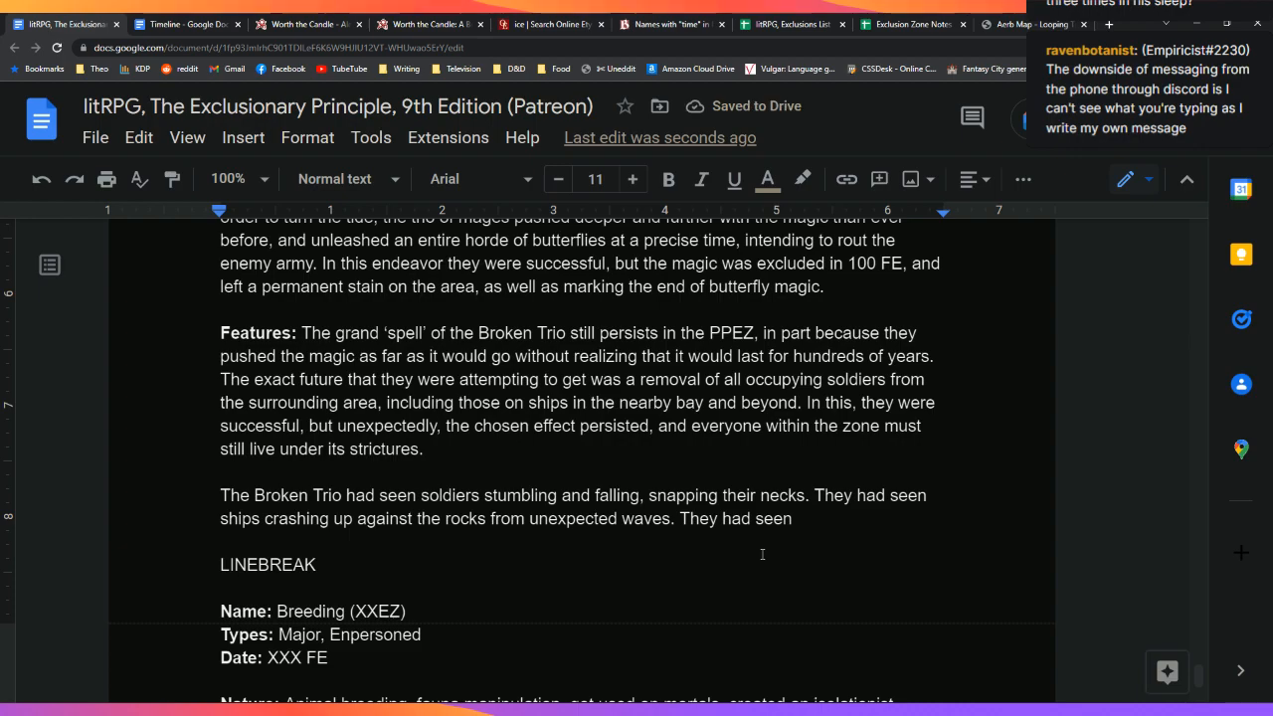
pyautogui.press('BackSpace')
pyautogui.press('BackSpace')
pyautogui.press('BackSpace')
pyautogui.press('BackSpace')
pyautogui.press('BackSpace')
pyautogui.press('BackSpace')
pyautogui.press('BackSpace')
pyautogui.press('BackSpace')
pyautogui.press('BackSpace')
pyautogui.press('BackSpace')
pyautogui.press('BackSpace')
pyautogui.write('ese')
pyautogui.press('BackSpace')
pyautogui.press('BackSpace')
pyautogui.press('BackSpace')
pyautogui.write('s. These are all still common occurrences ')
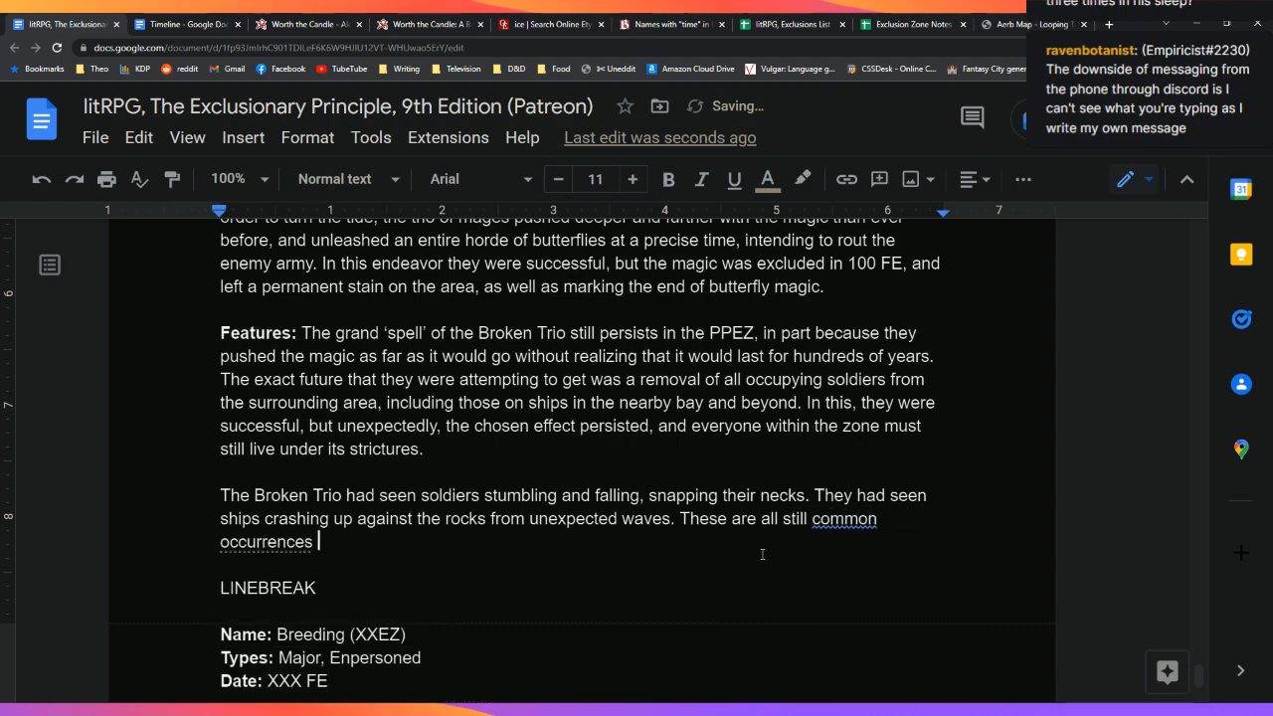
pyautogui.write('through')
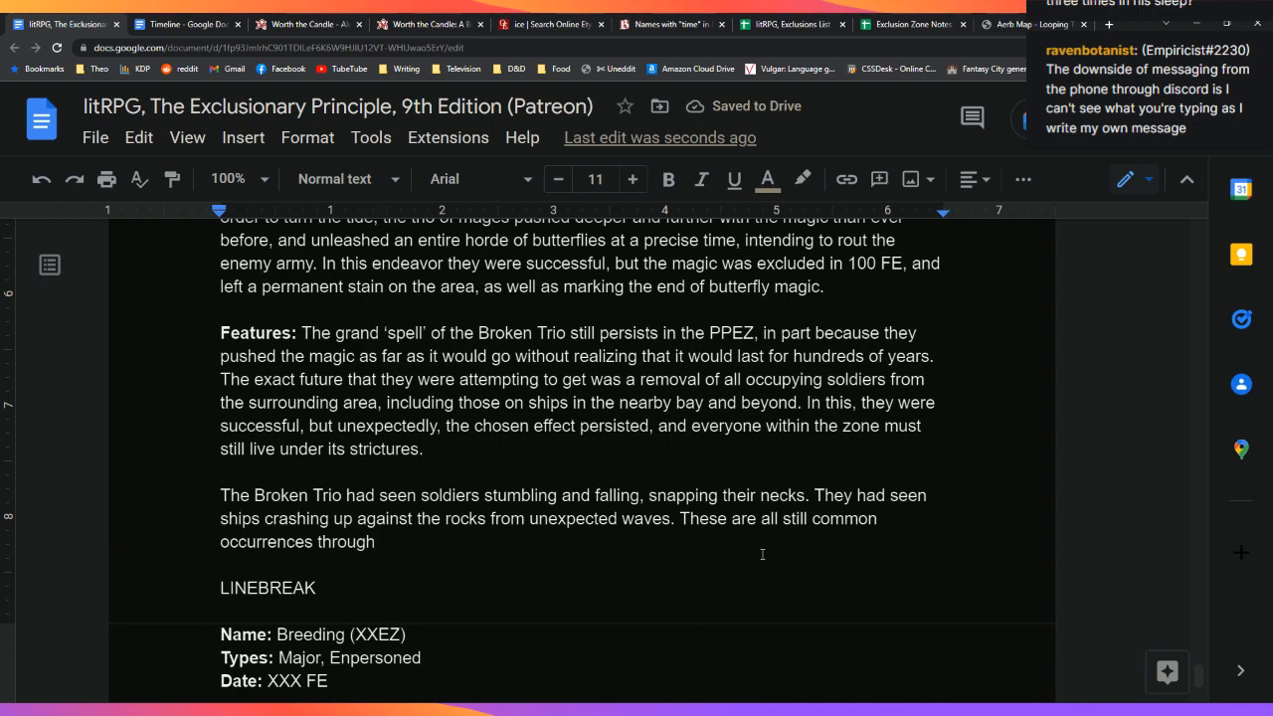
pyautogui.write('the Widder ')
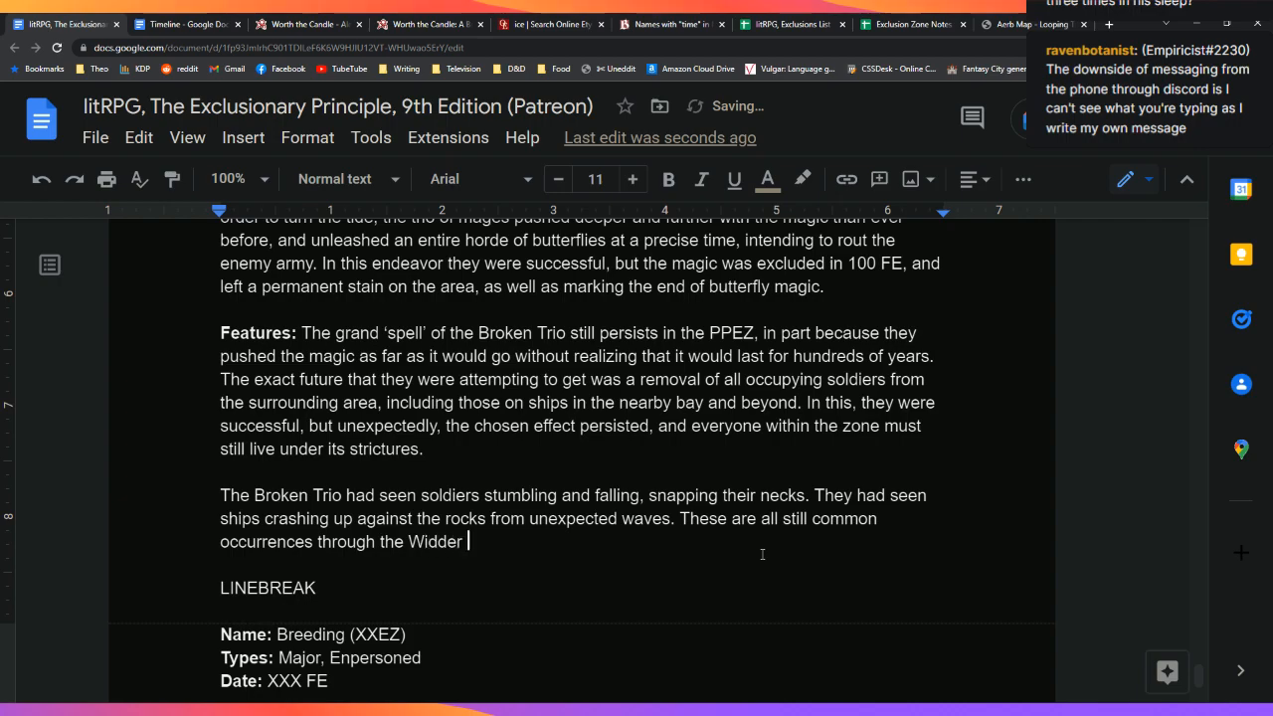
pyautogui.write('Island and the region beyond')
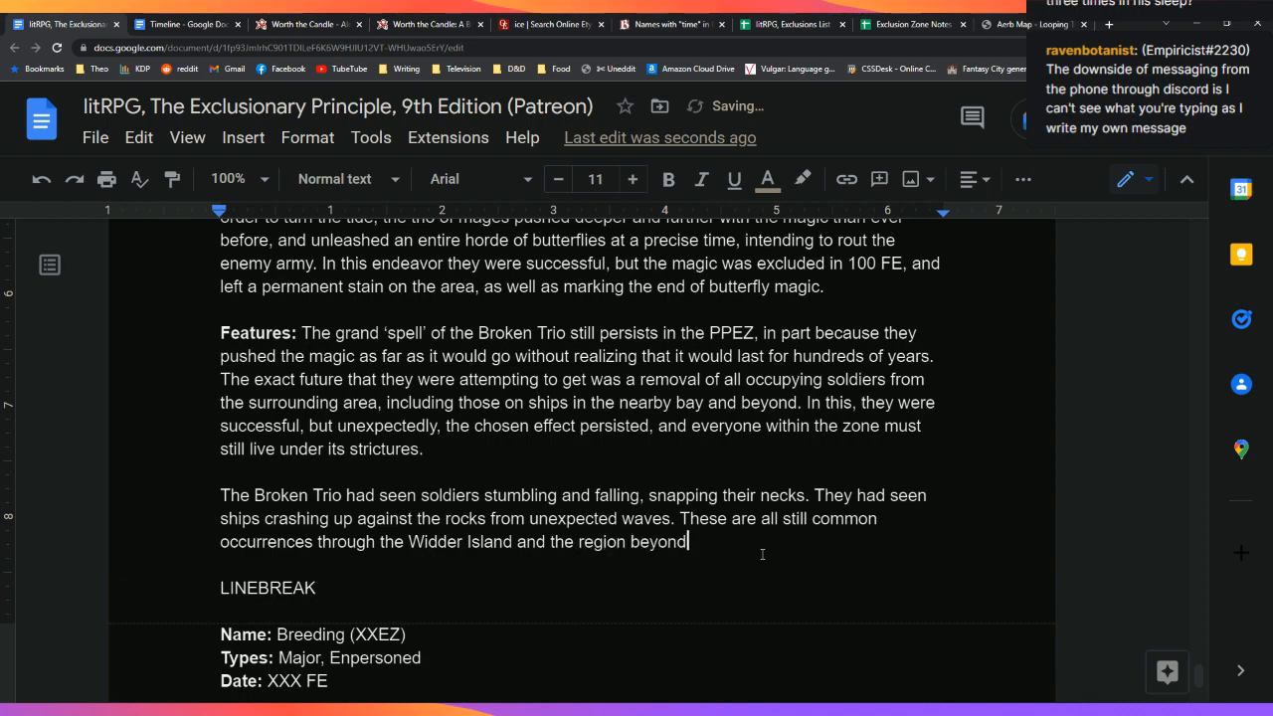
# Step: Check the area around Papillion on the Aerb map and extend the document's unfinished sentence with ", manifesting as 'bad luck'"
pyautogui.click(1003, 20)
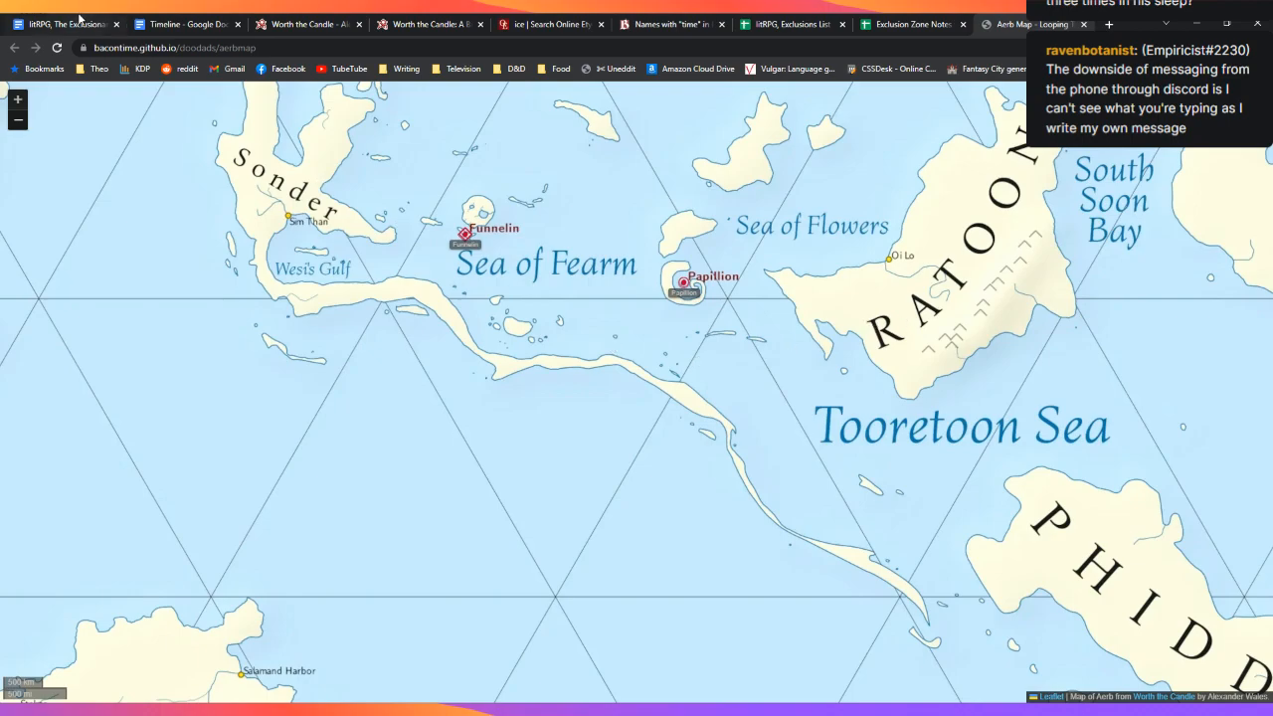
pyautogui.click(25, 15)
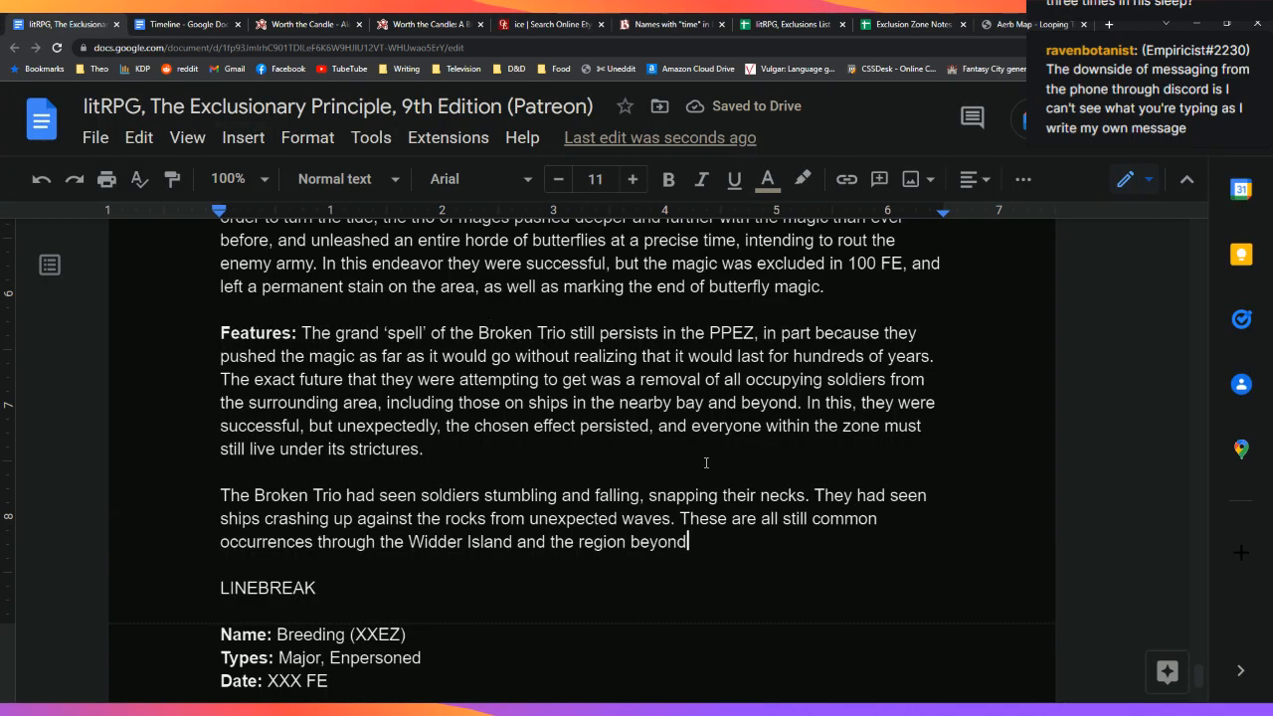
pyautogui.scroll(-3, 728, 544)
pyautogui.write(',')
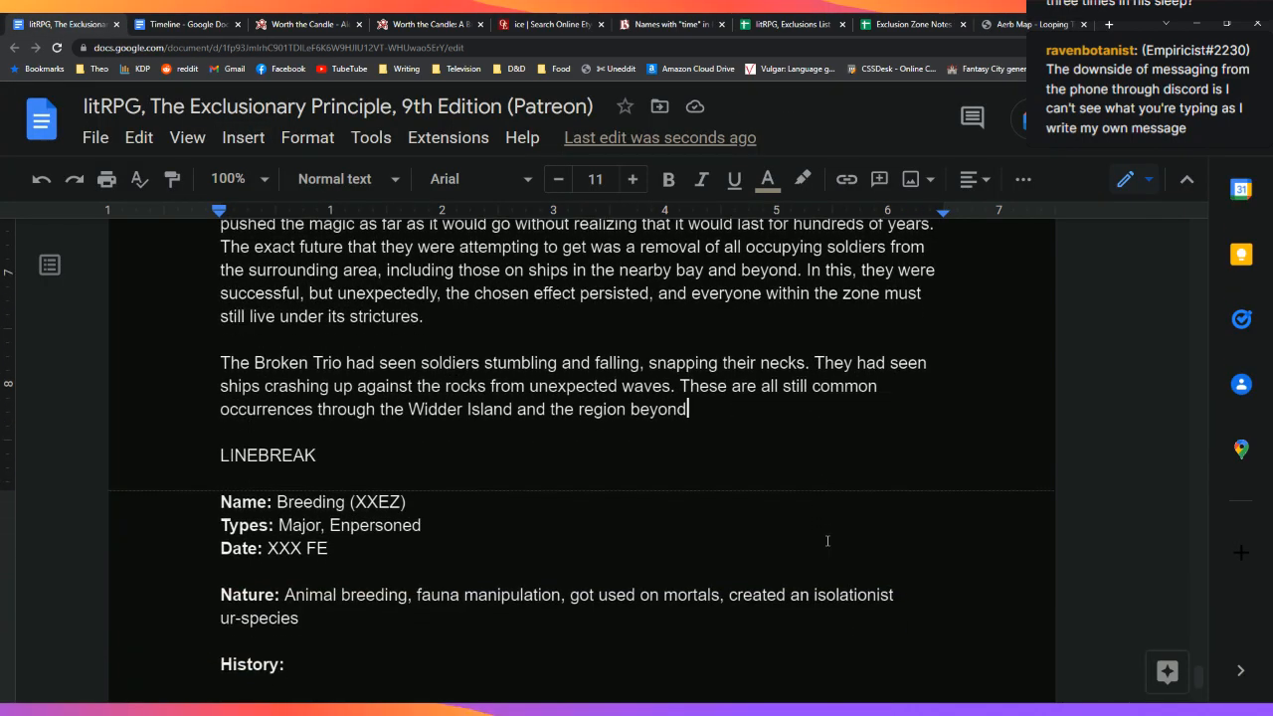
pyautogui.write(' manifest')
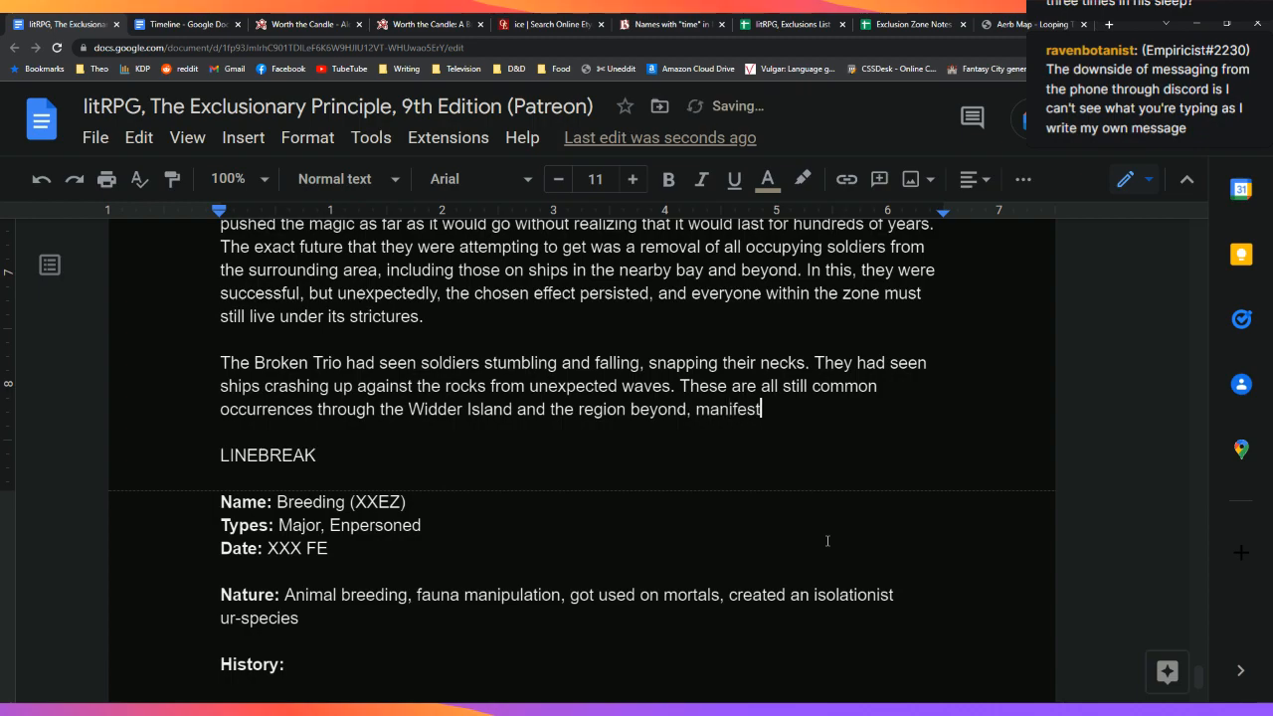
pyautogui.write('ing as \'bad luck"')
# Step: End the sentence with a period and begin another with "Particularly affected are those who match with historical accounts of the enemy"
pyautogui.write('. While the')
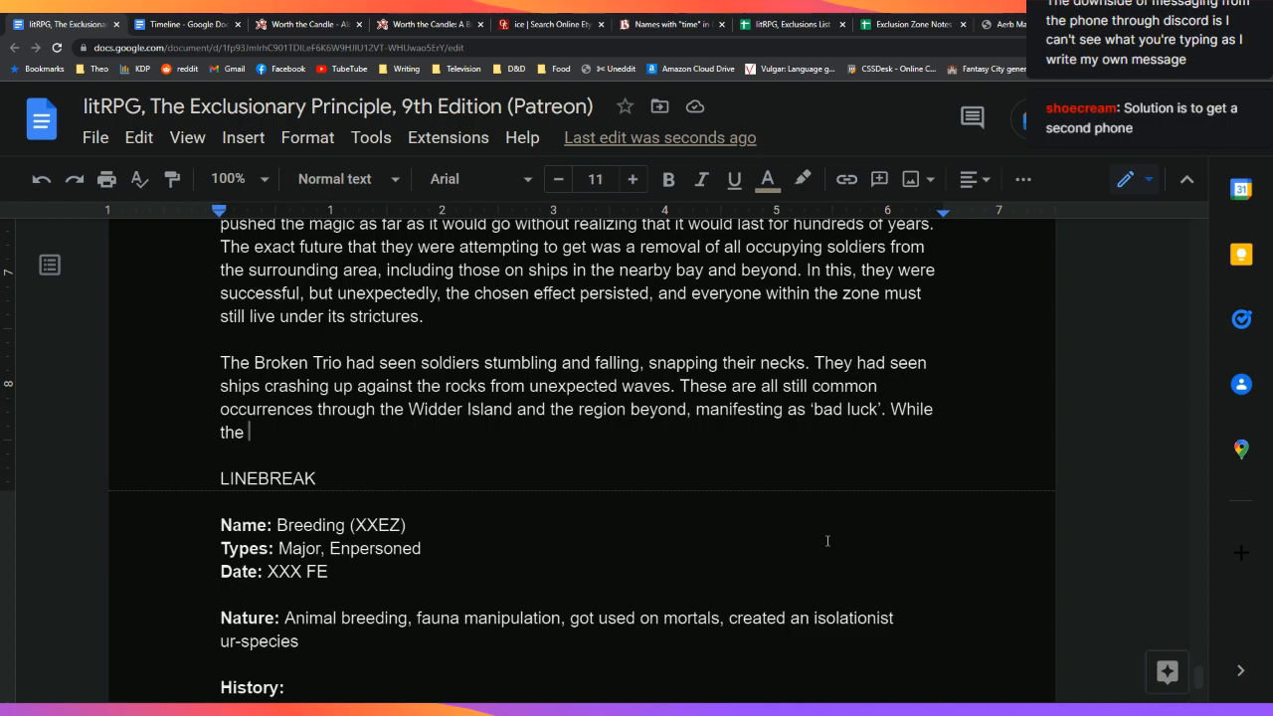
pyautogui.press('BackSpace')
pyautogui.press('BackSpace')
pyautogui.press('BackSpace')
pyautogui.press('BackSpace')
pyautogui.press('BackSpace')
pyautogui.press('BackSpace')
pyautogui.press('BackSpace')
pyautogui.press('BackSpace')
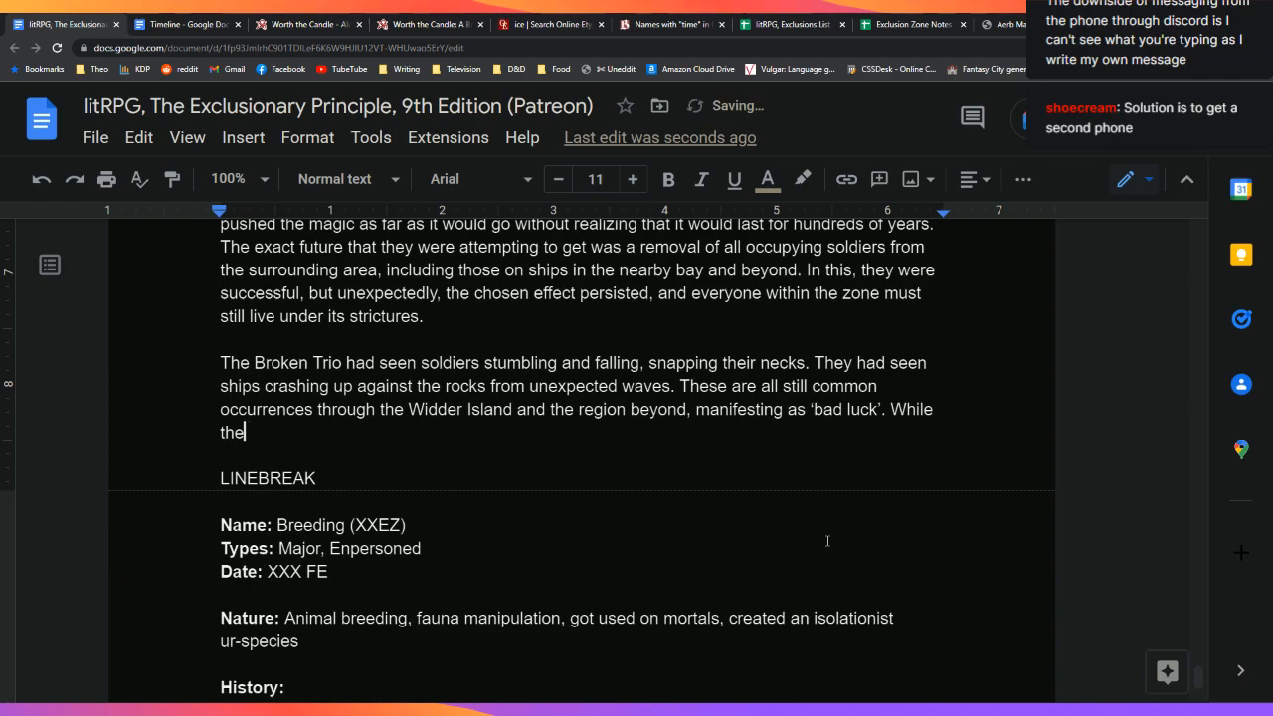
pyautogui.press('BackSpace')
pyautogui.press('BackSpace')
pyautogui.press('BackSpace')
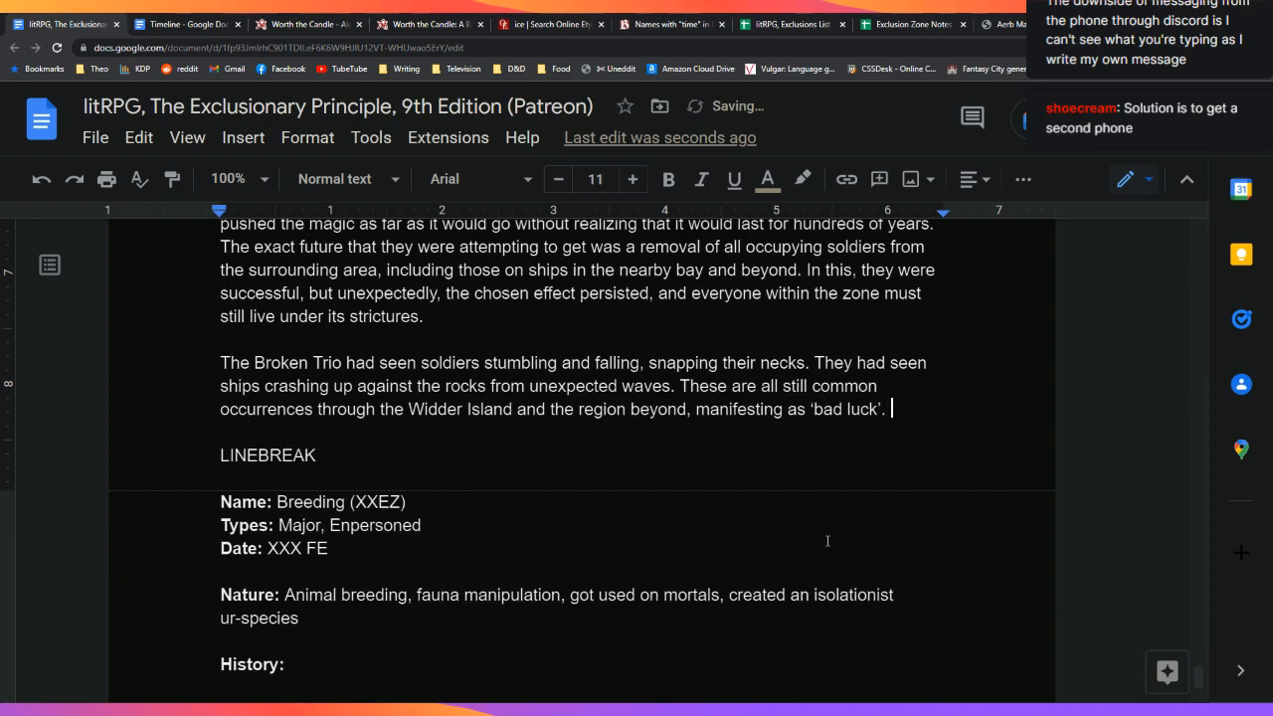
pyautogui.write('Particularly affected')
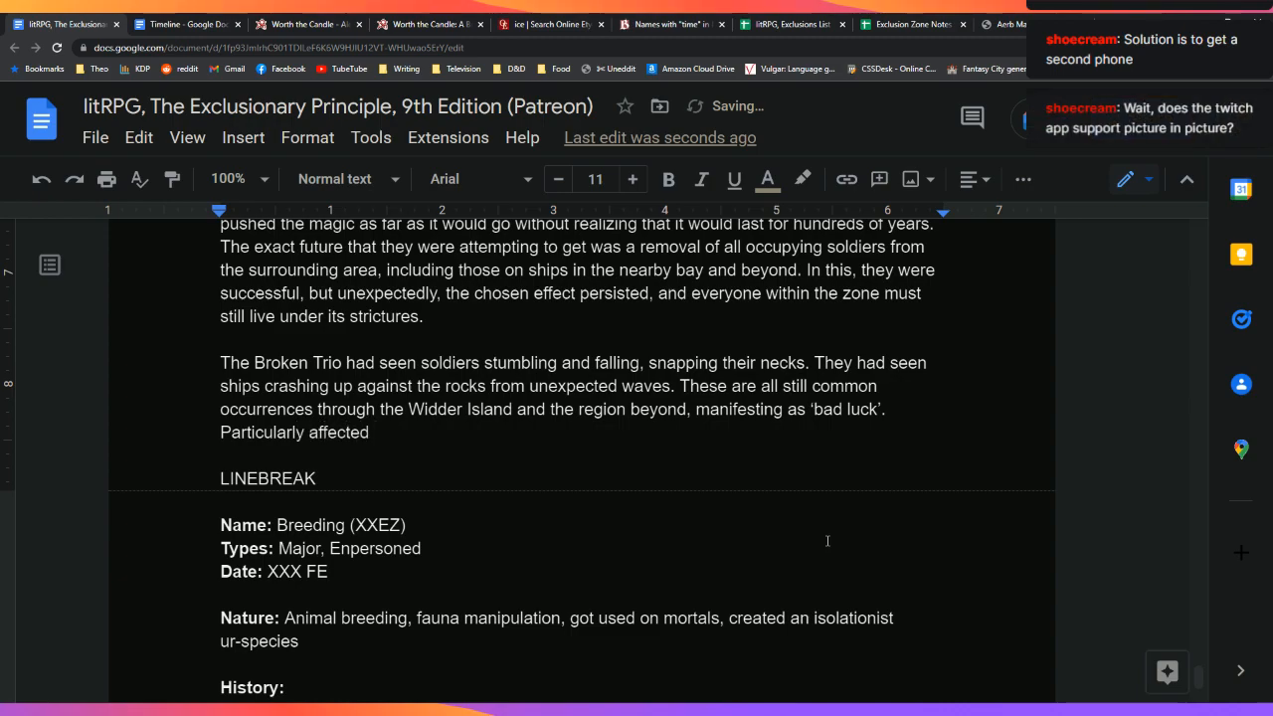
pyautogui.write('are those who')
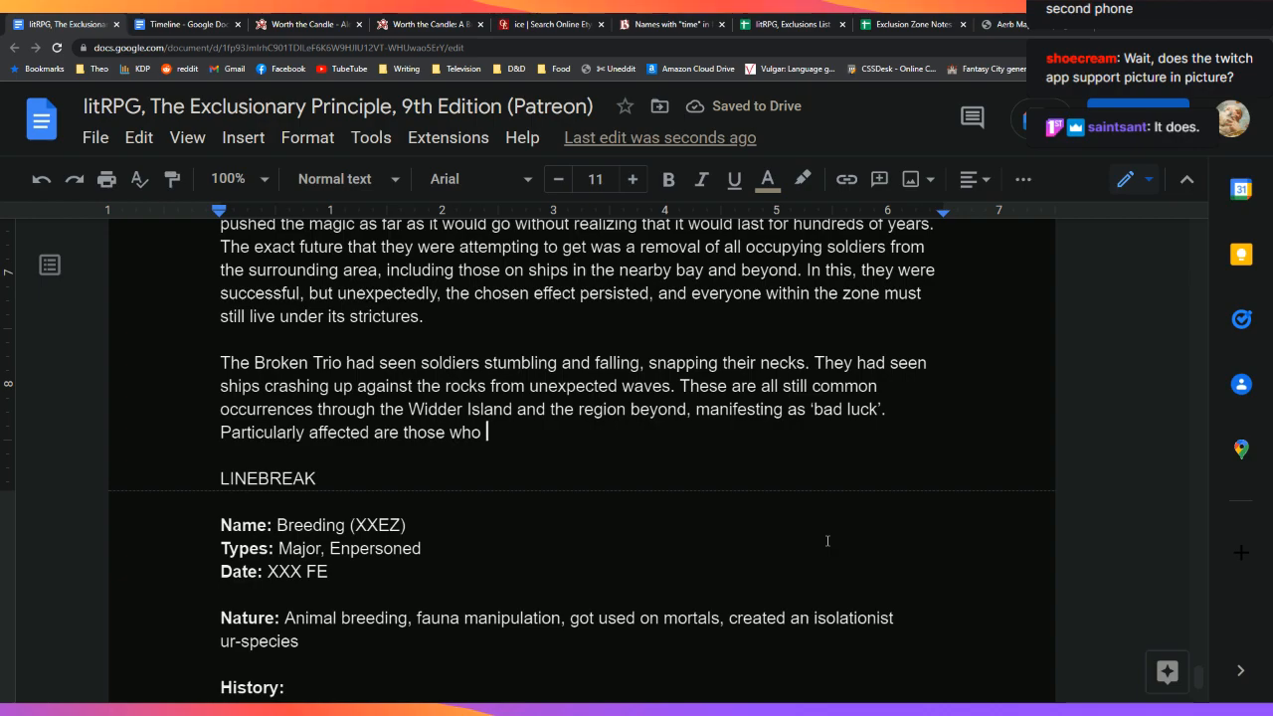
pyautogui.write('match with')
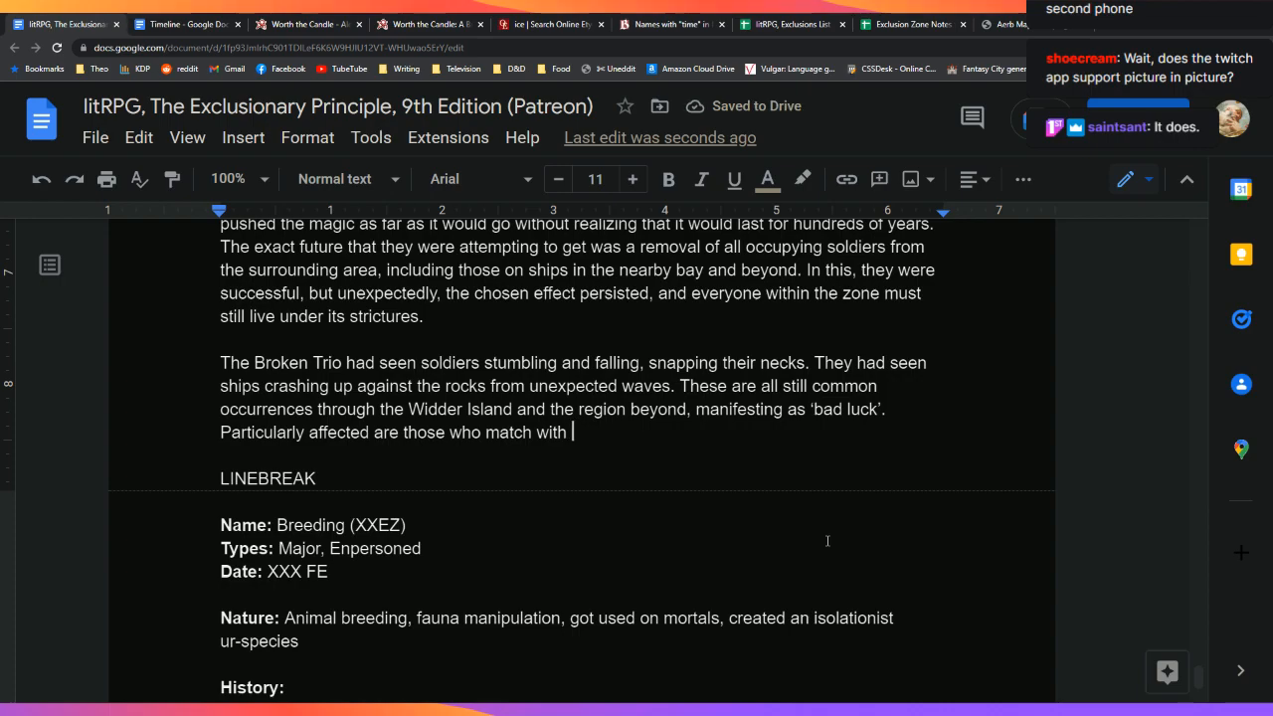
pyautogui.write('hi')
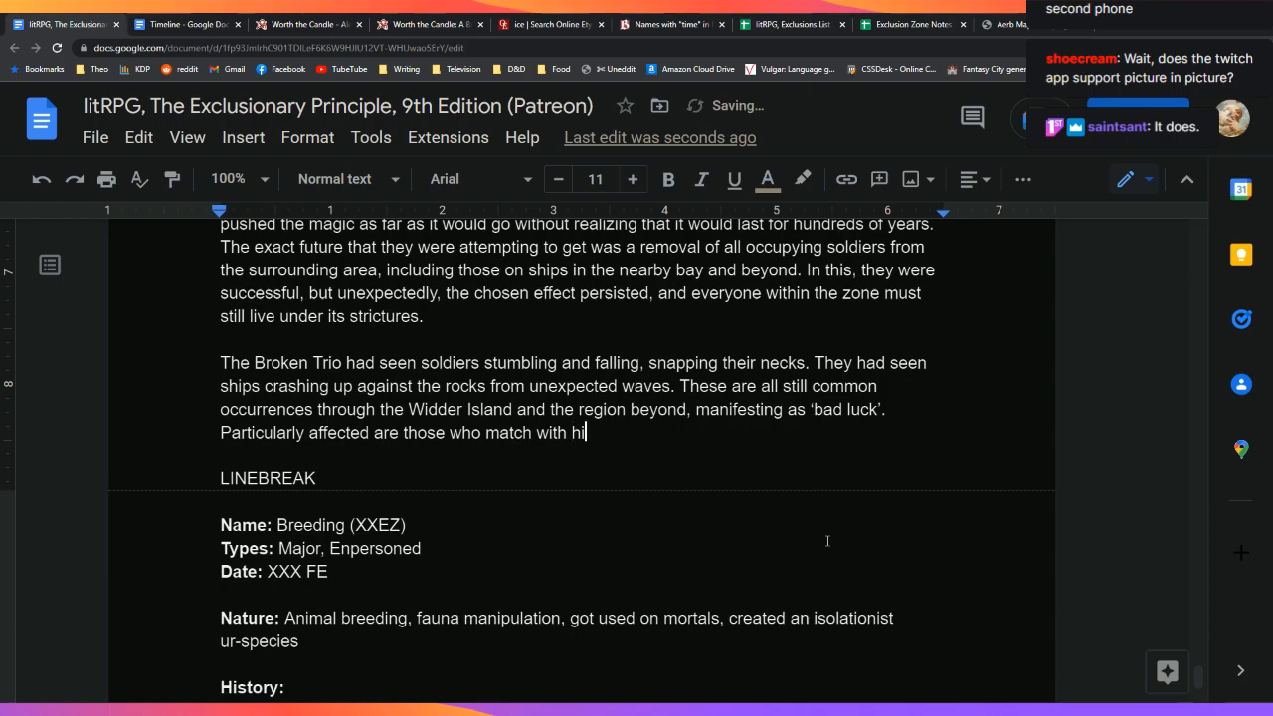
pyautogui.write('storical accounts of the ')
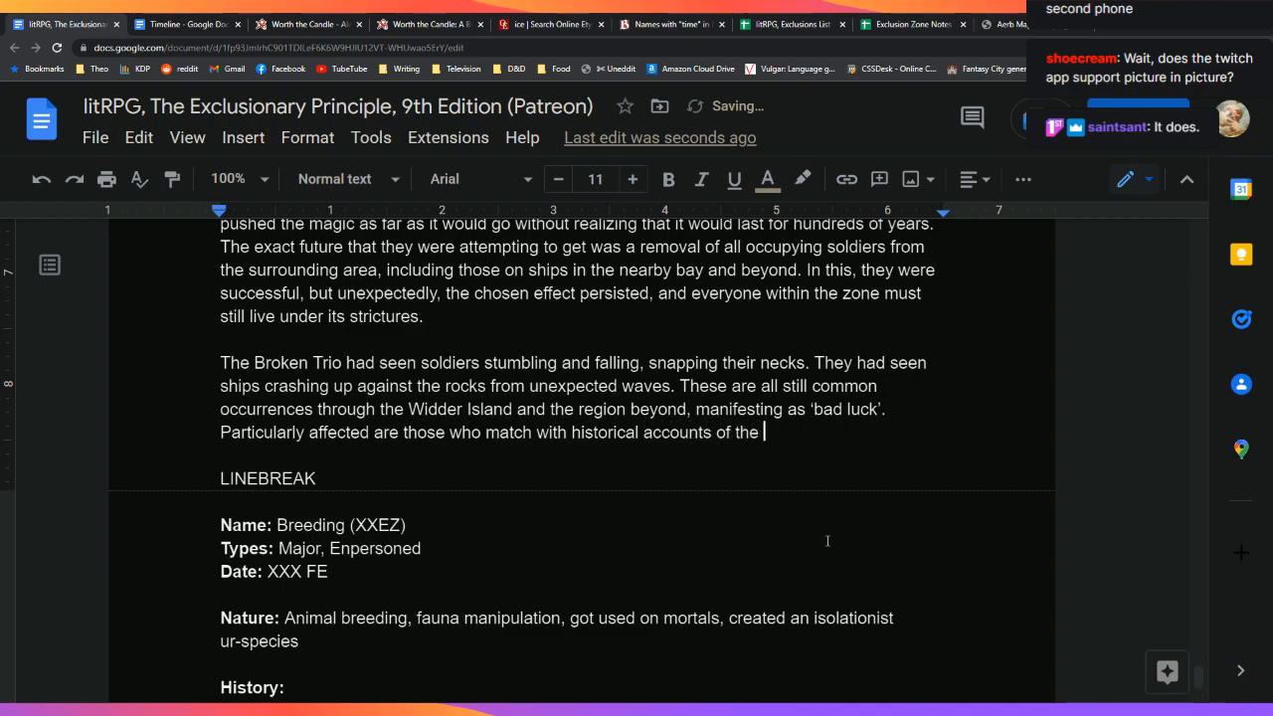
pyautogui.write('enemy')
# Step: Complete the sentence about the enemy with ", who is now so far in the past that neither of the two nations in play still exist."
pyautogui.write(', who is')
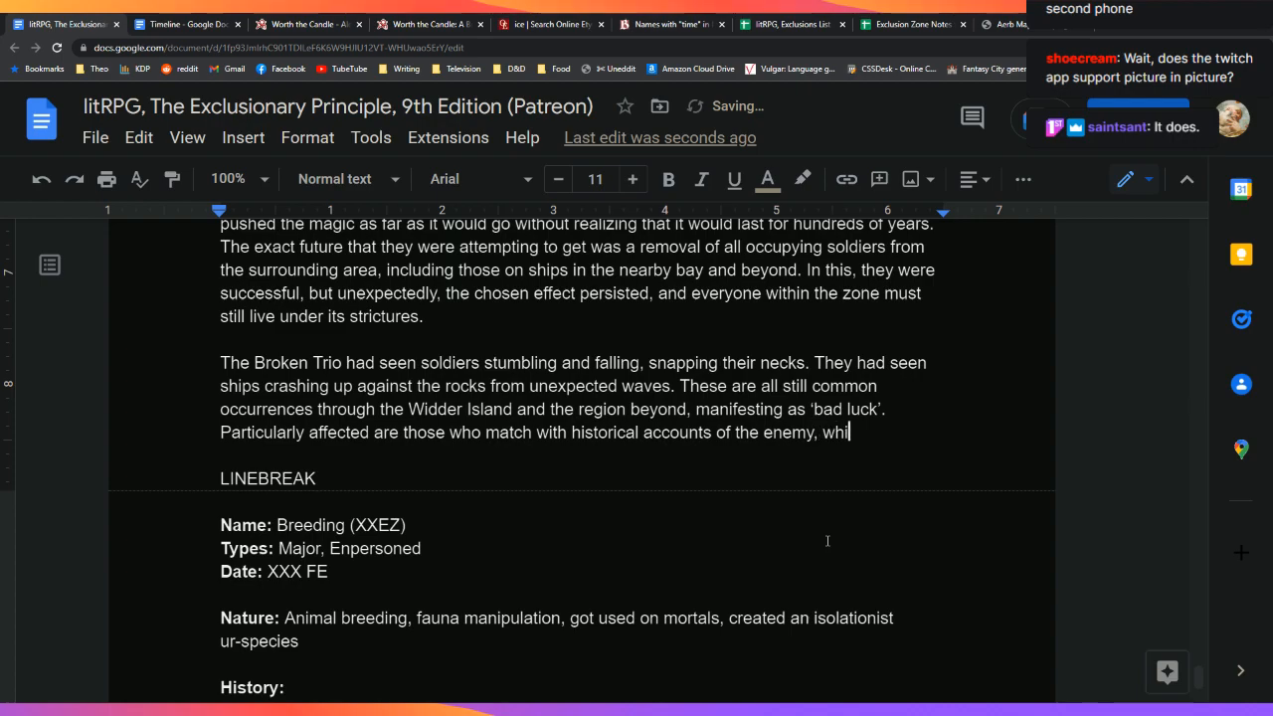
pyautogui.write(' now so far in the')
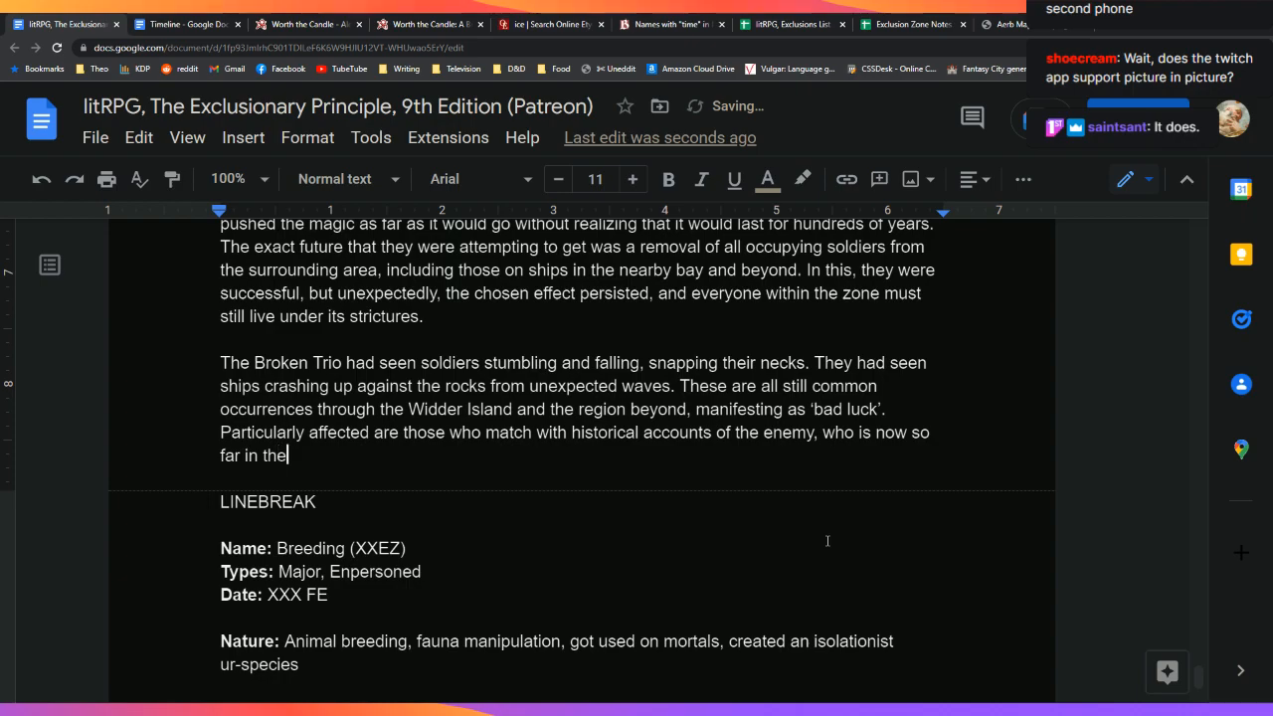
pyautogui.write(' past that ne')
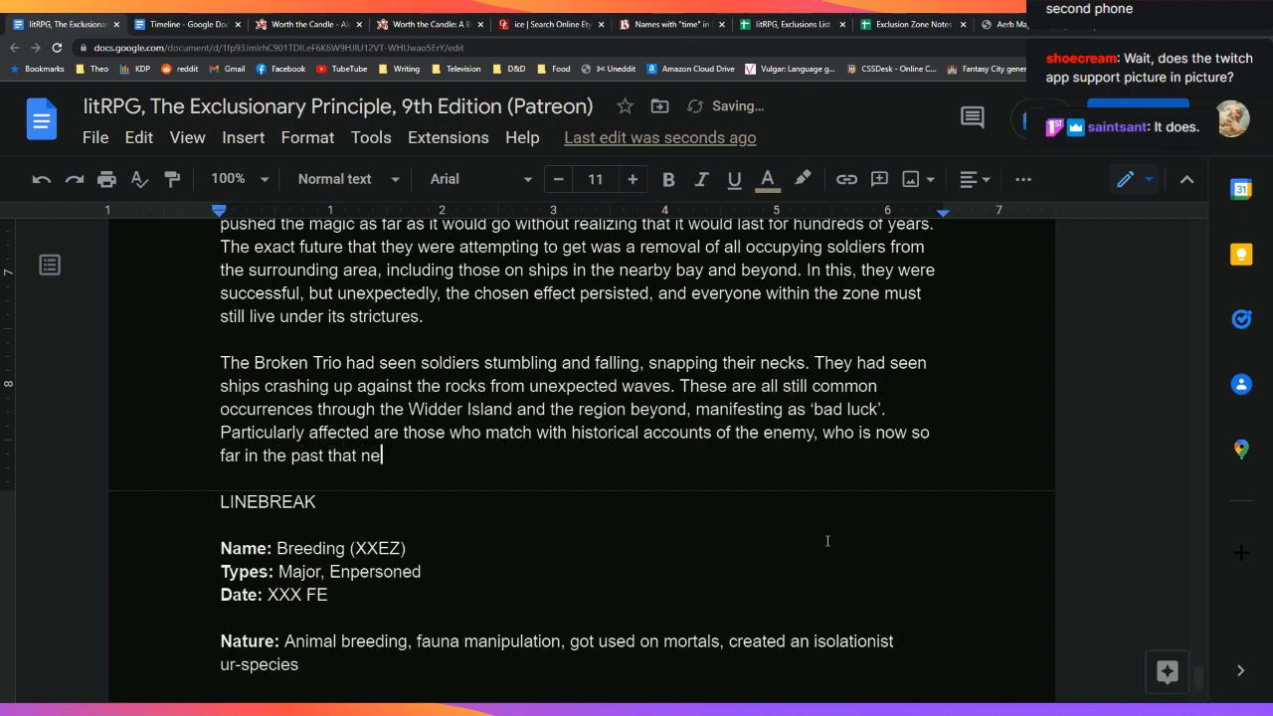
pyautogui.write('ither of the two nations in plac')
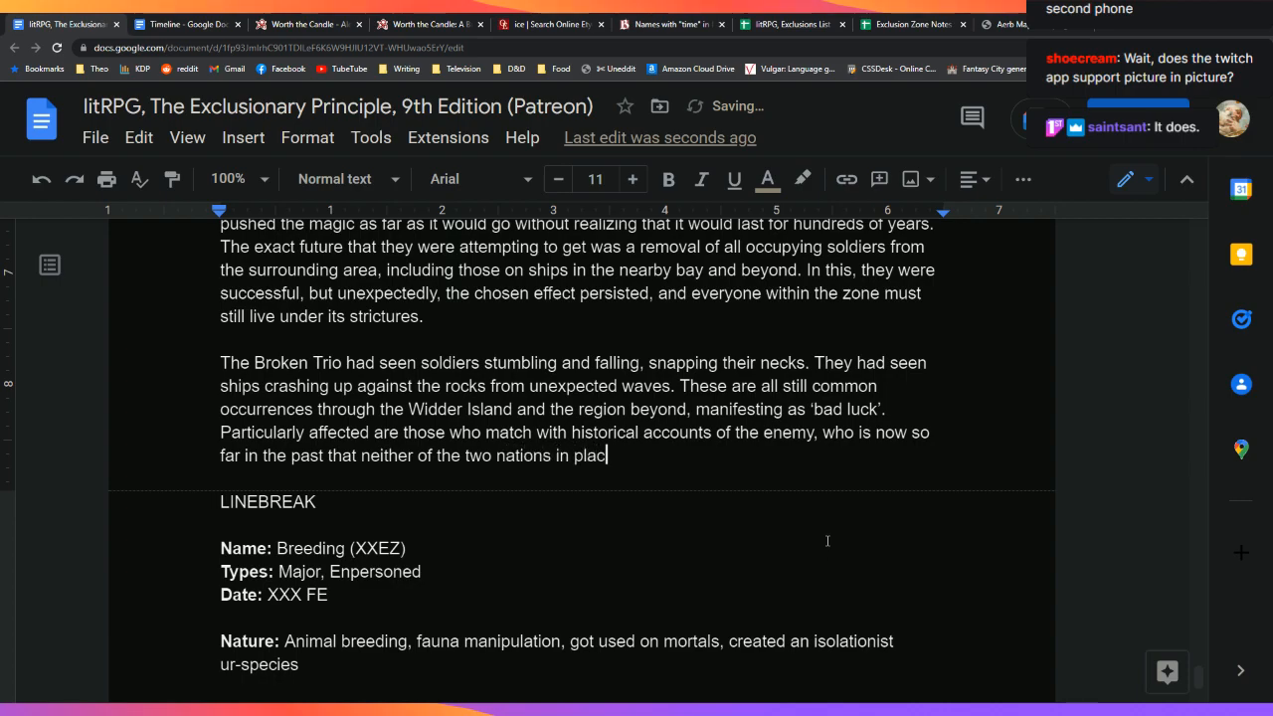
pyautogui.press('BackSpace')
pyautogui.write('y still exist.')
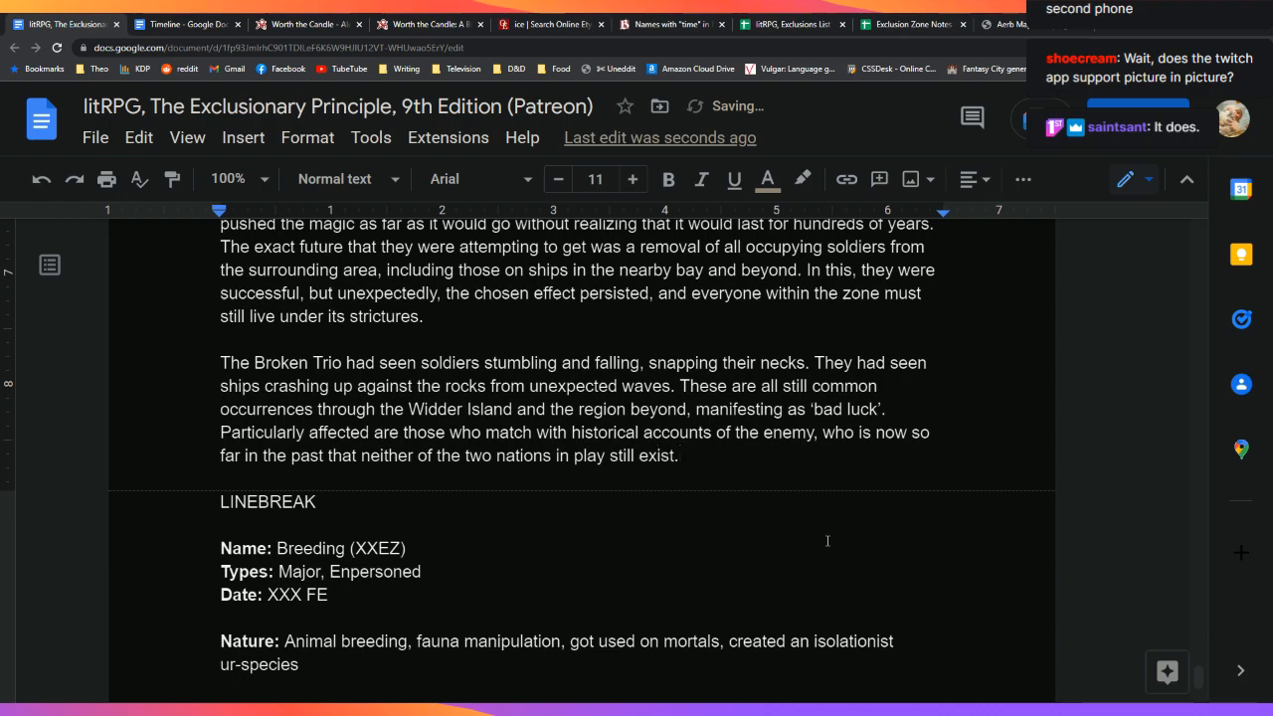
# Step: Begin a new sentence after "still exist." with "Specific actions are also known to affect"
pyautogui.write(' F')
pyautogui.press('BackSpace')
pyautogui.write('Specific')
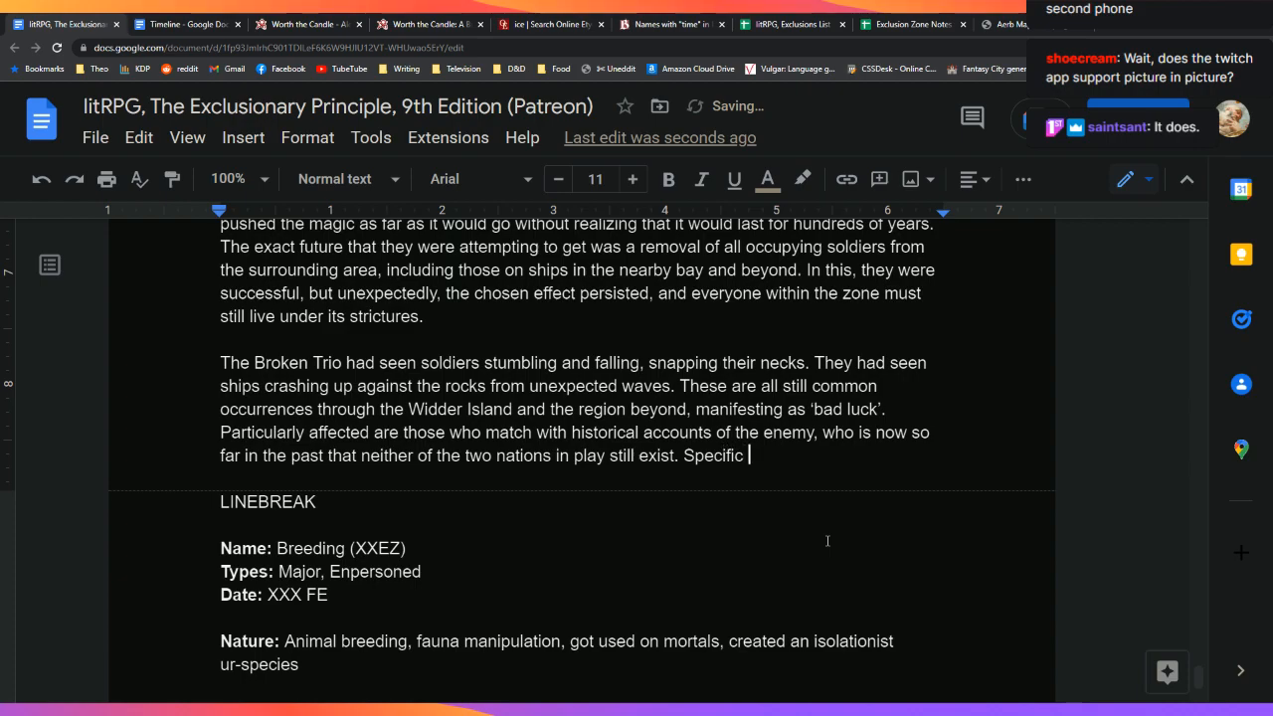
pyautogui.write(' actions are all')
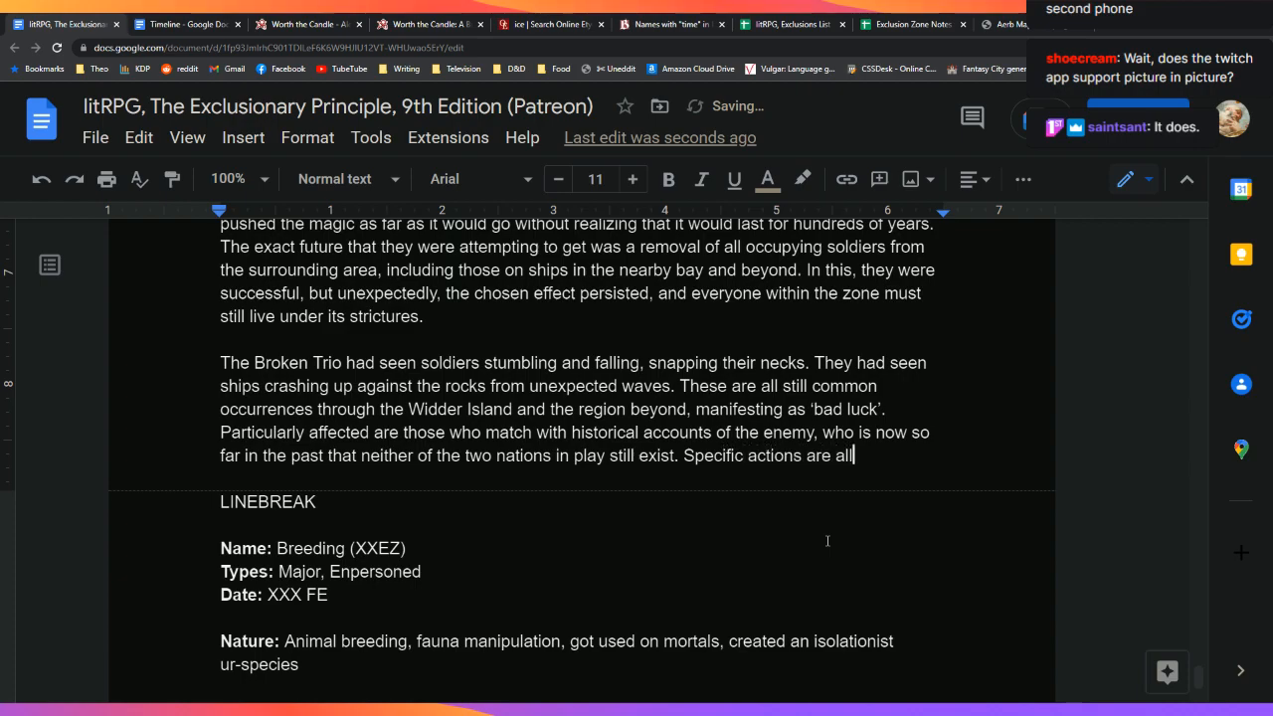
pyautogui.press('BackSpace')
pyautogui.write('so known to af')
pyautogui.write('fect')
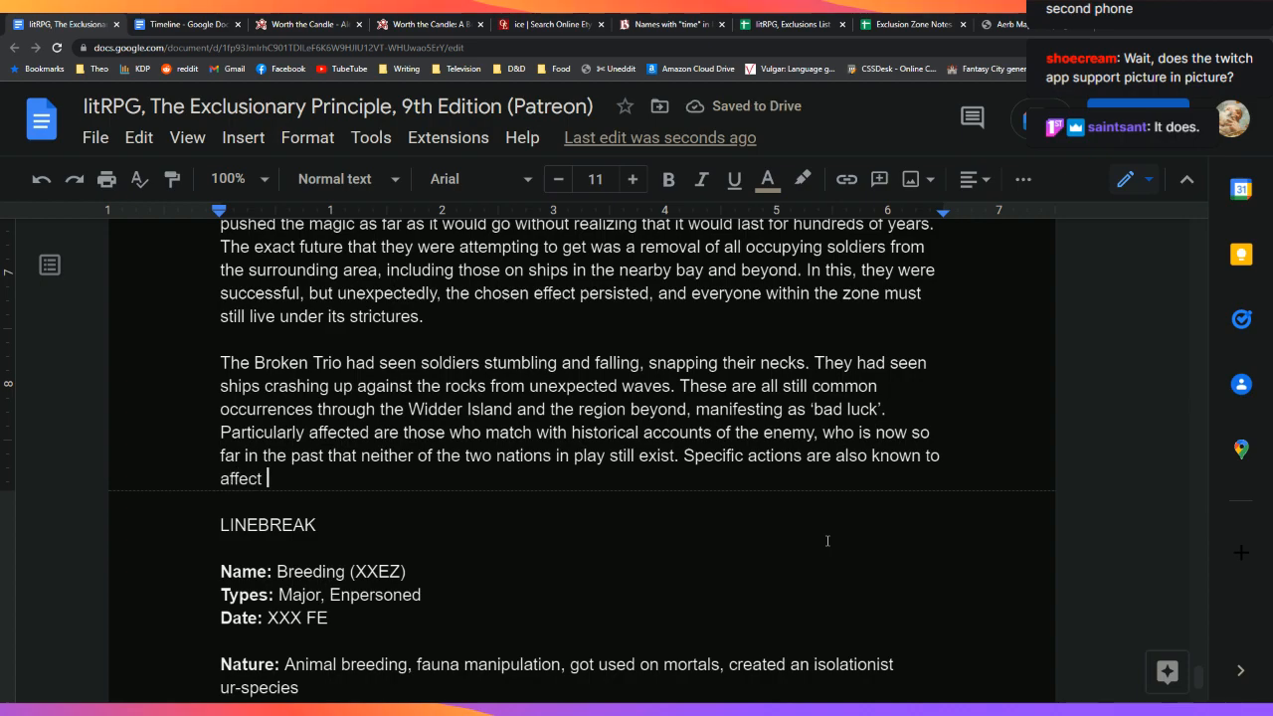
# Step: Replace "affect" with "bring down 'bad luck' upon the inhabitants of the island"
pyautogui.press('BackSpace')
pyautogui.press('BackSpace')
pyautogui.press('BackSpace')
pyautogui.press('BackSpace')
pyautogui.press('BackSpace')
pyautogui.press('BackSpace')
pyautogui.press('BackSpace')
pyautogui.write('brin')
pyautogui.write('g d')
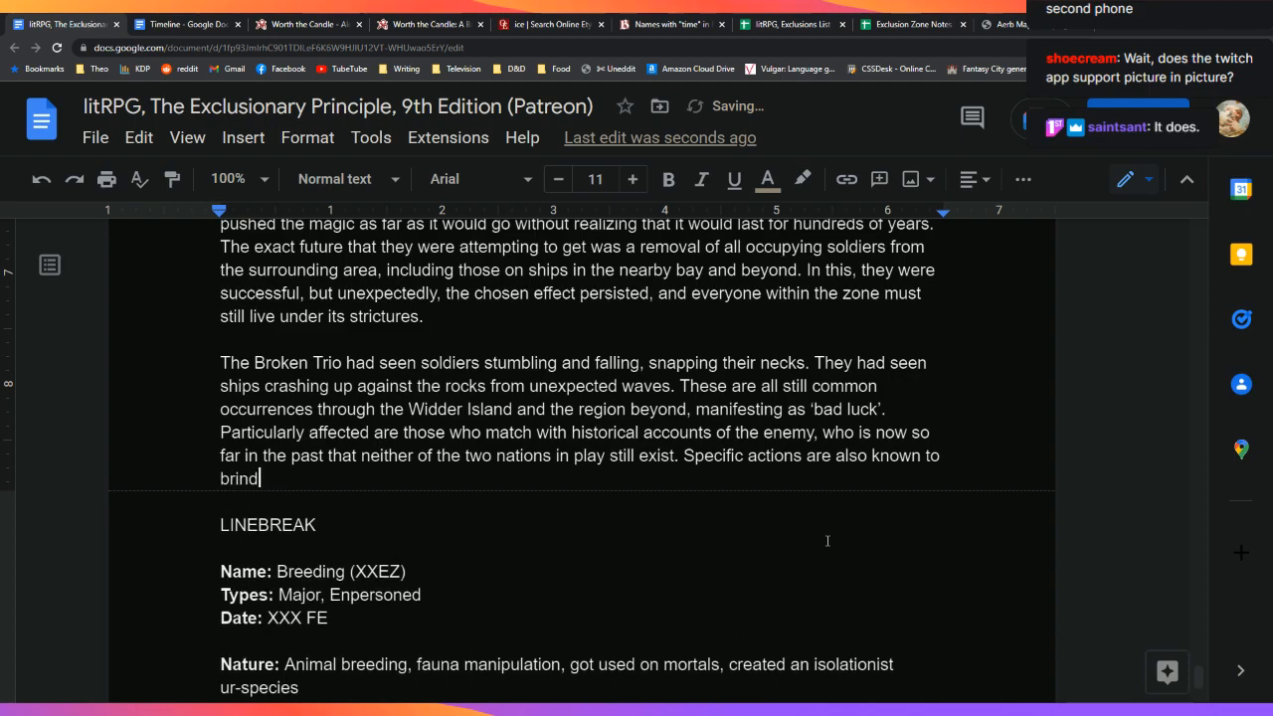
pyautogui.write("own 'bad luck' upon the")
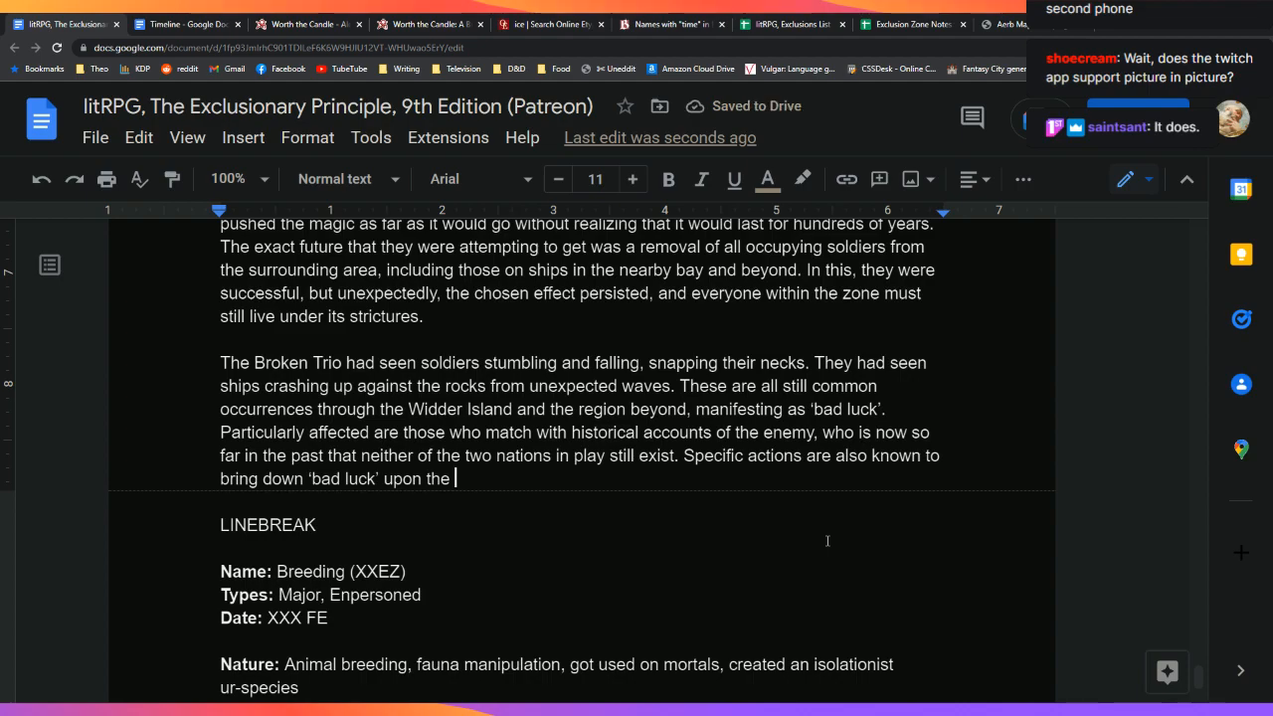
pyautogui.write('inhabit')
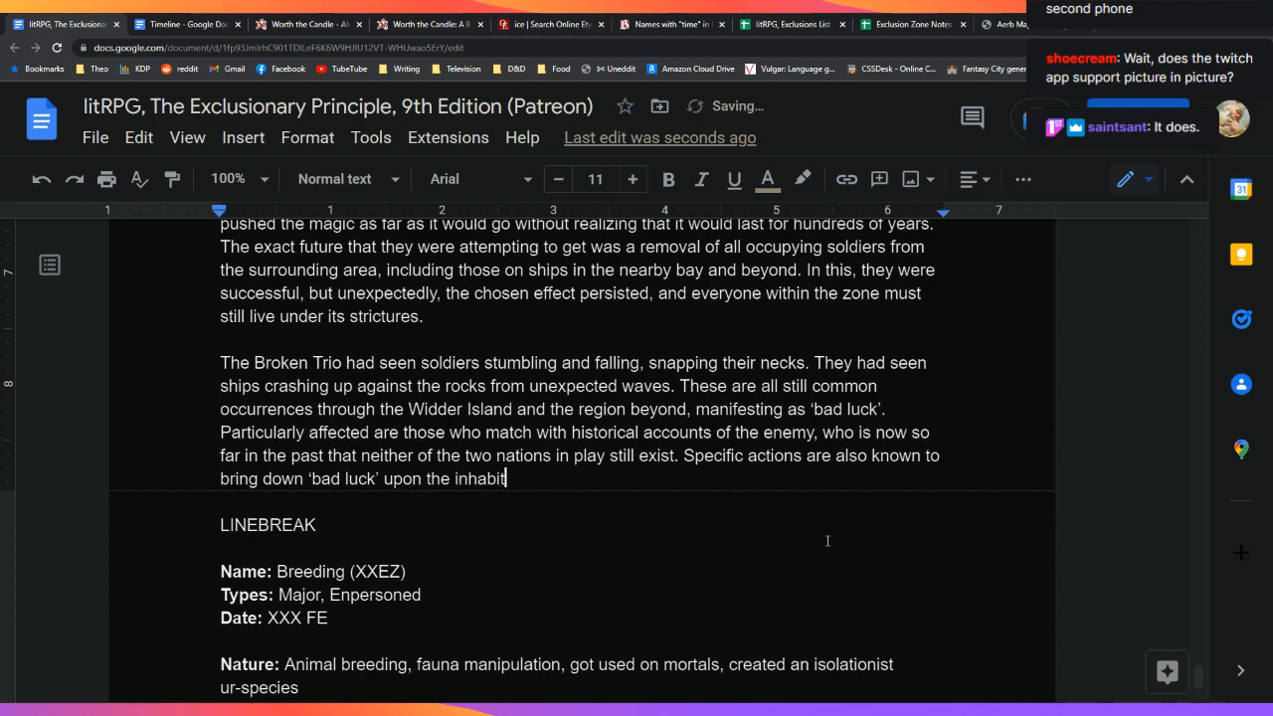
pyautogui.write('ants of the')
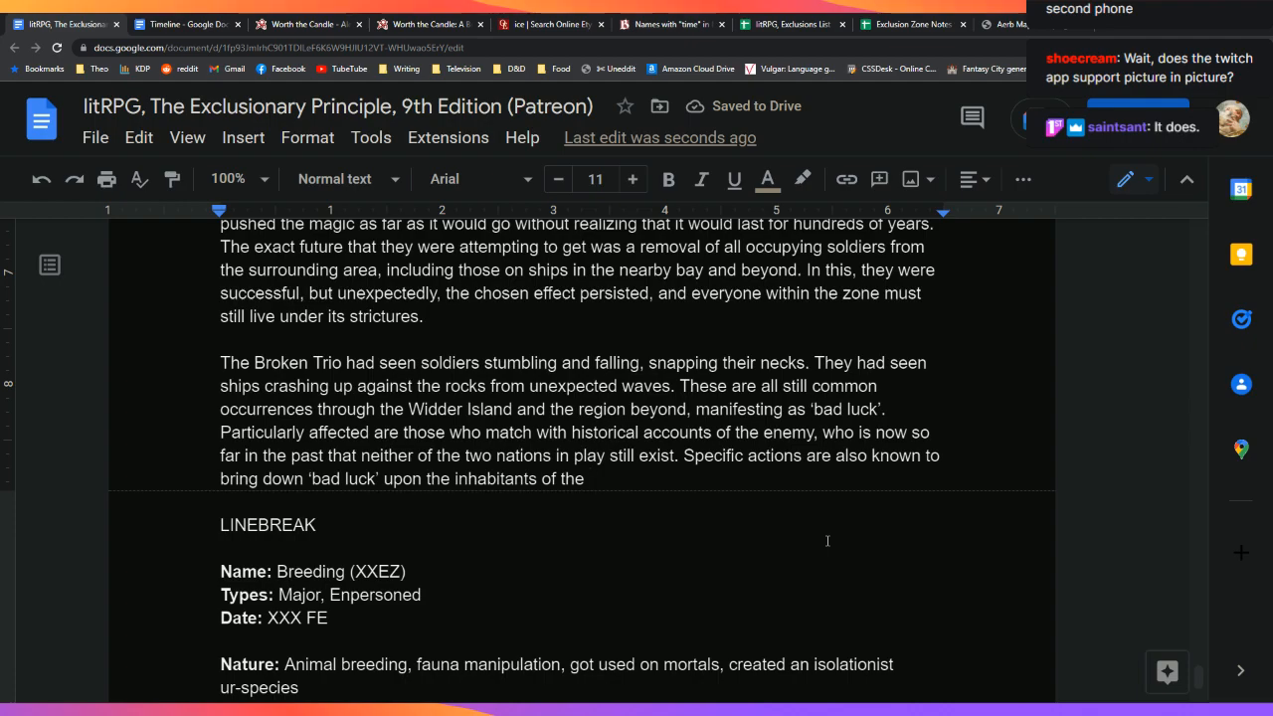
pyautogui.write('island')
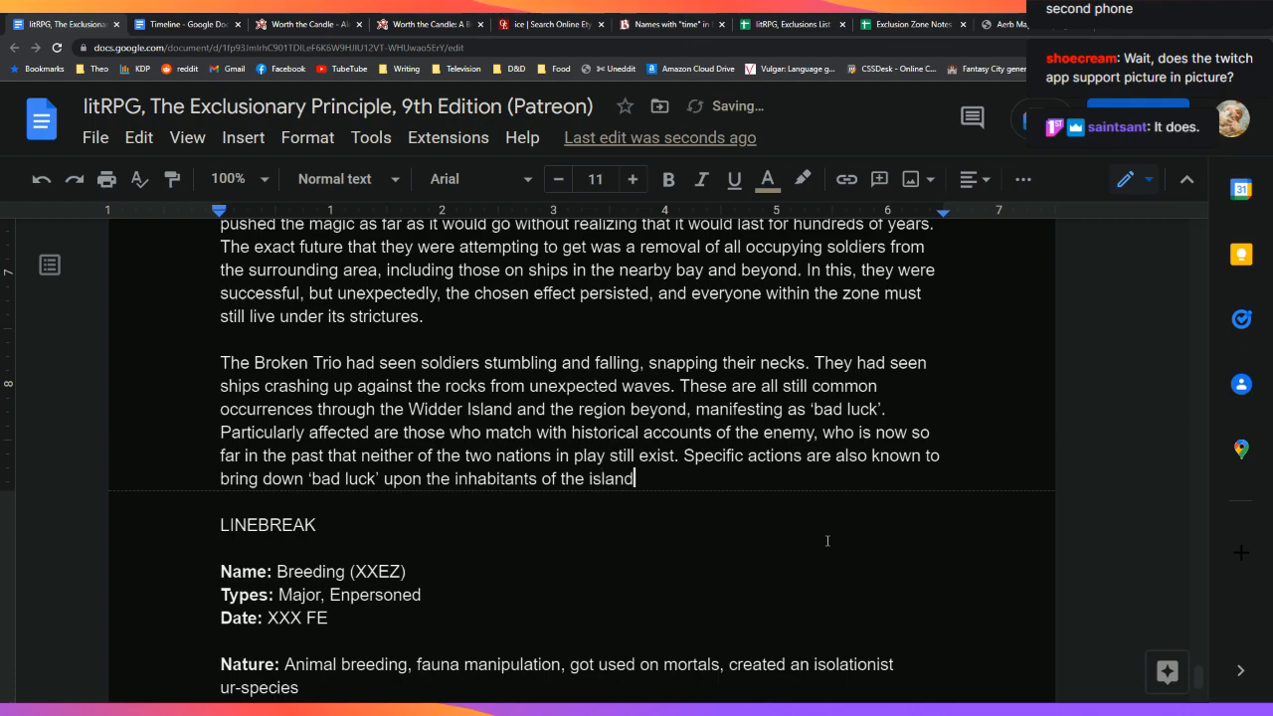
# Step: Continue the sentence with ", including the carrying of brooms (believed to be too analogous to polearms or spears),"
pyautogui.write(', including the c')
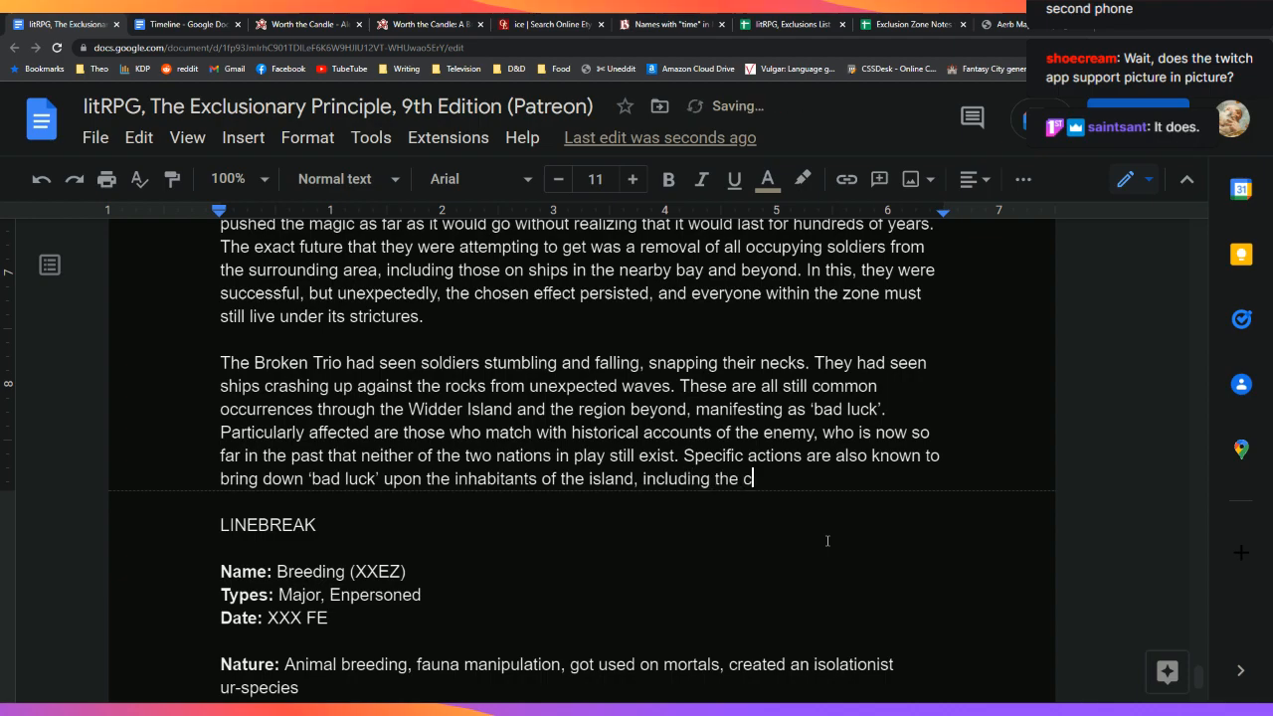
pyautogui.write('arrying of br')
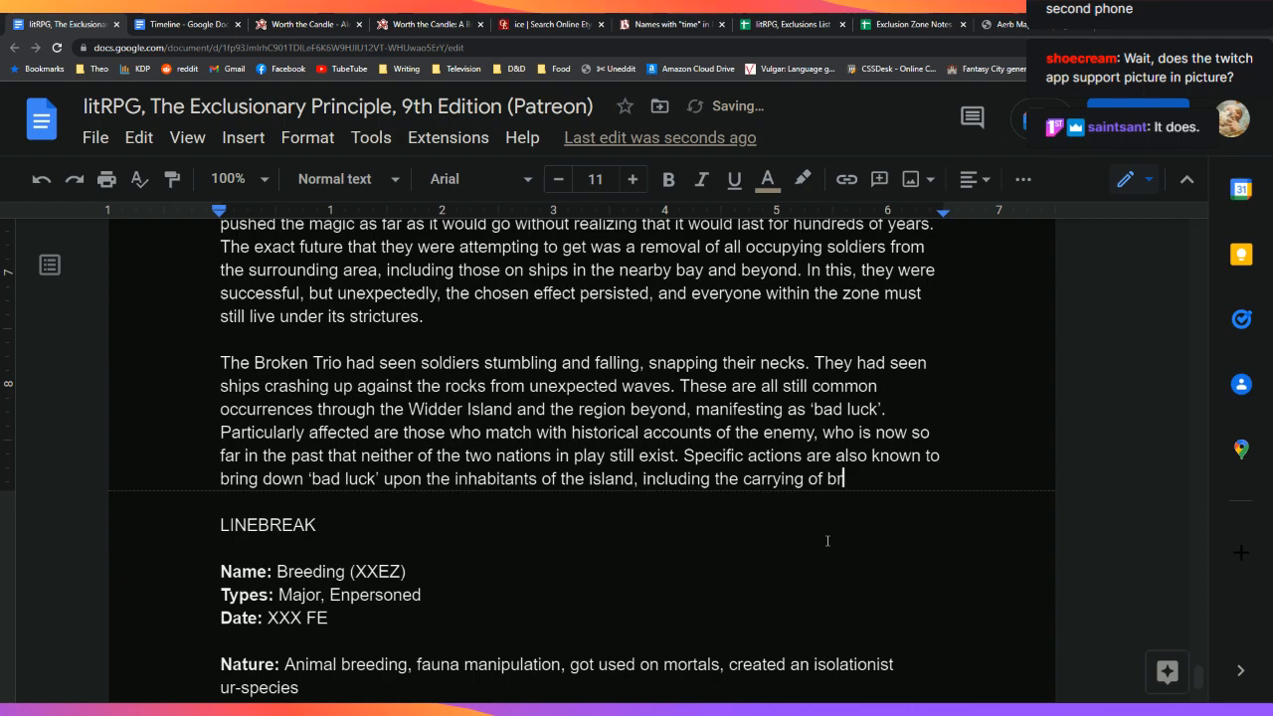
pyautogui.write('ooms (believed the')
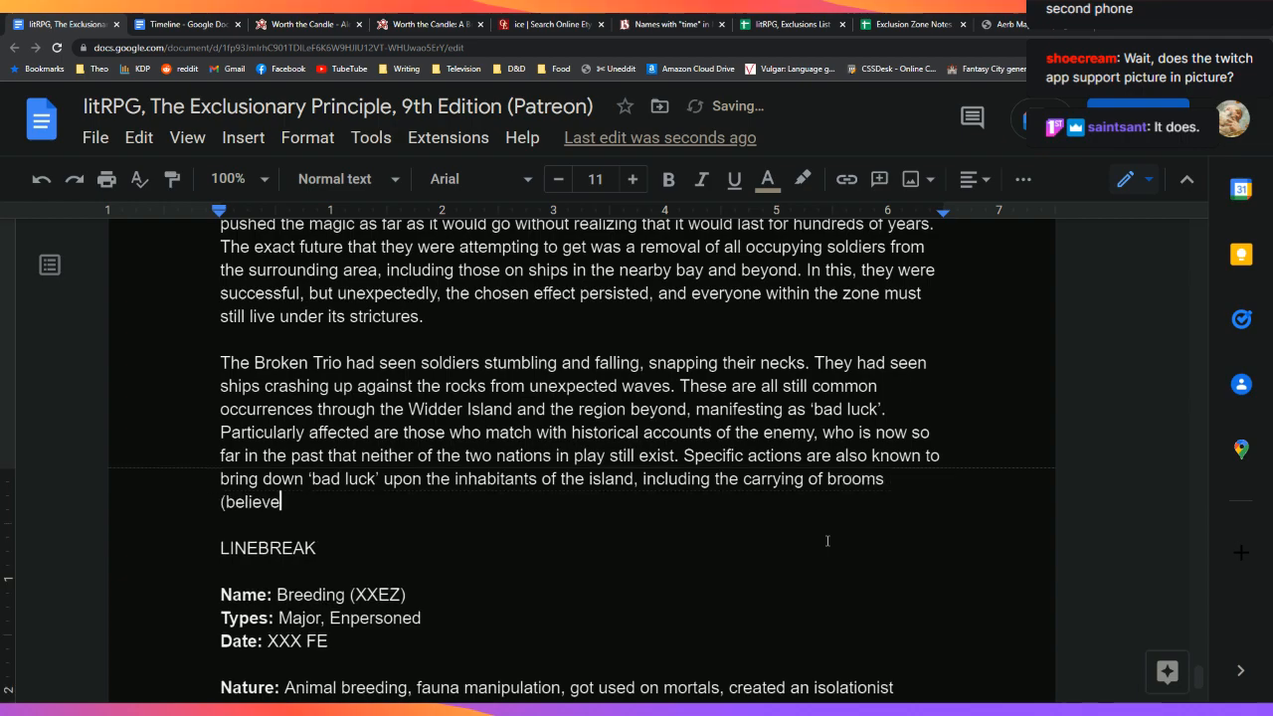
pyautogui.press('BackSpace')
pyautogui.press('BackSpace')
pyautogui.write('o be ')
pyautogui.write('a')
pyautogui.press('BackSpace')
pyautogui.write('too ana')
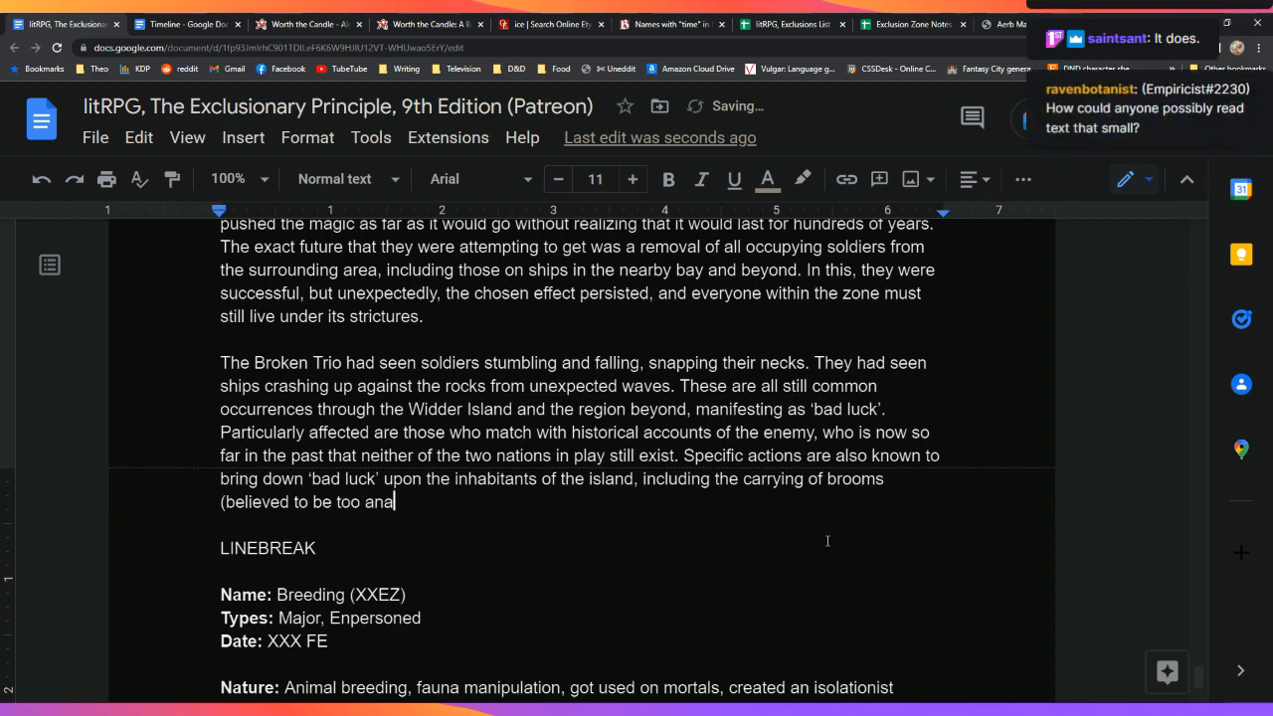
pyautogui.write('log')
pyautogui.press('BackSpace')
pyautogui.press('BackSpace')
pyautogui.write('og')
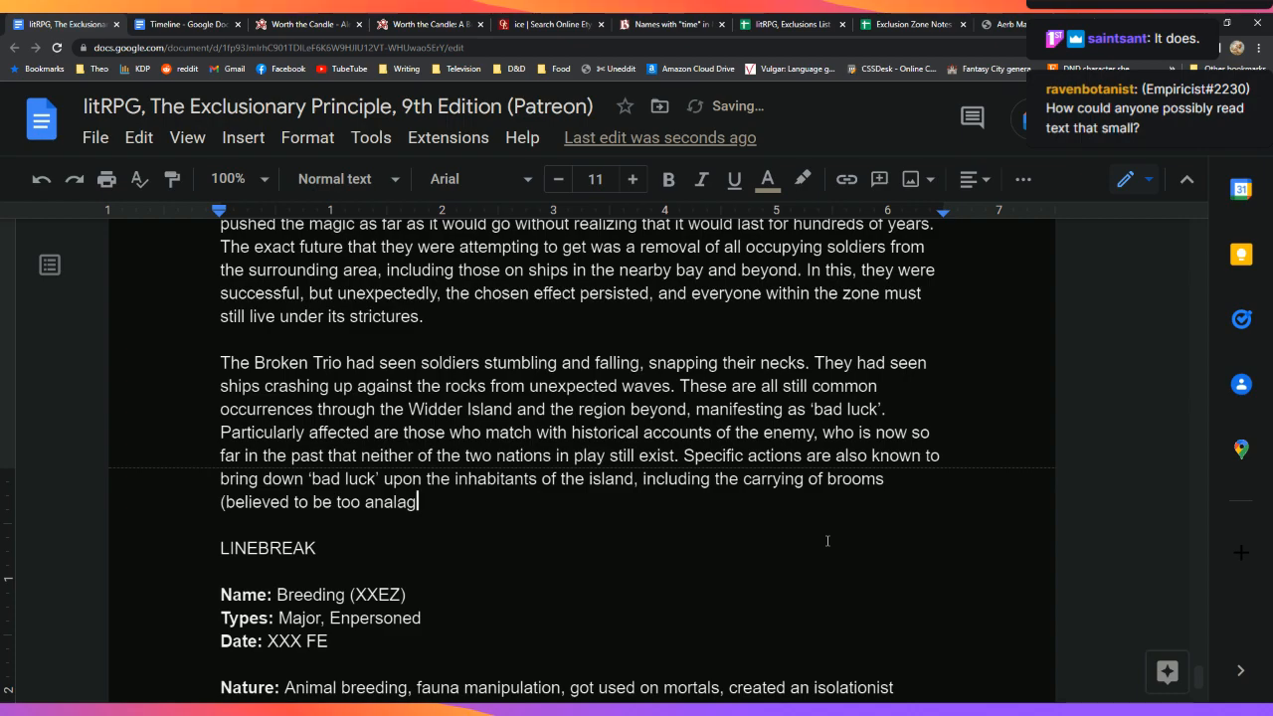
pyautogui.write('ous to polearms)')
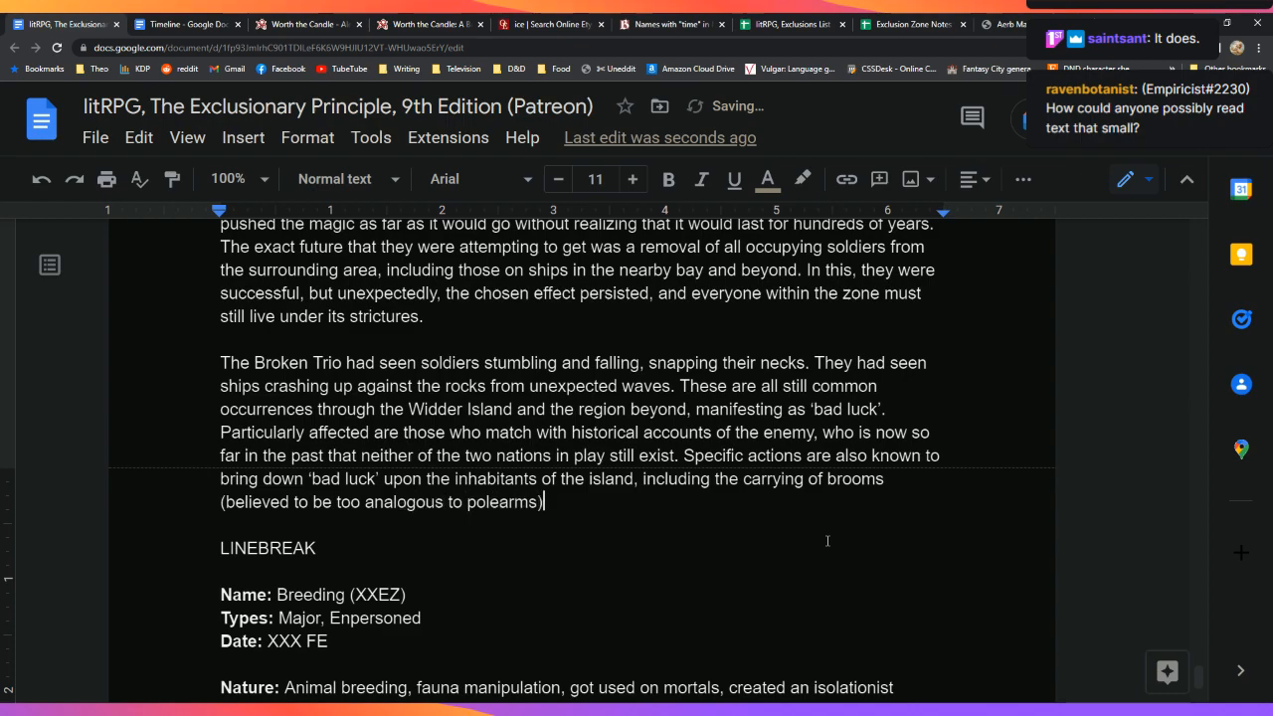
pyautogui.press('Left')
pyautogui.write('or spears),')
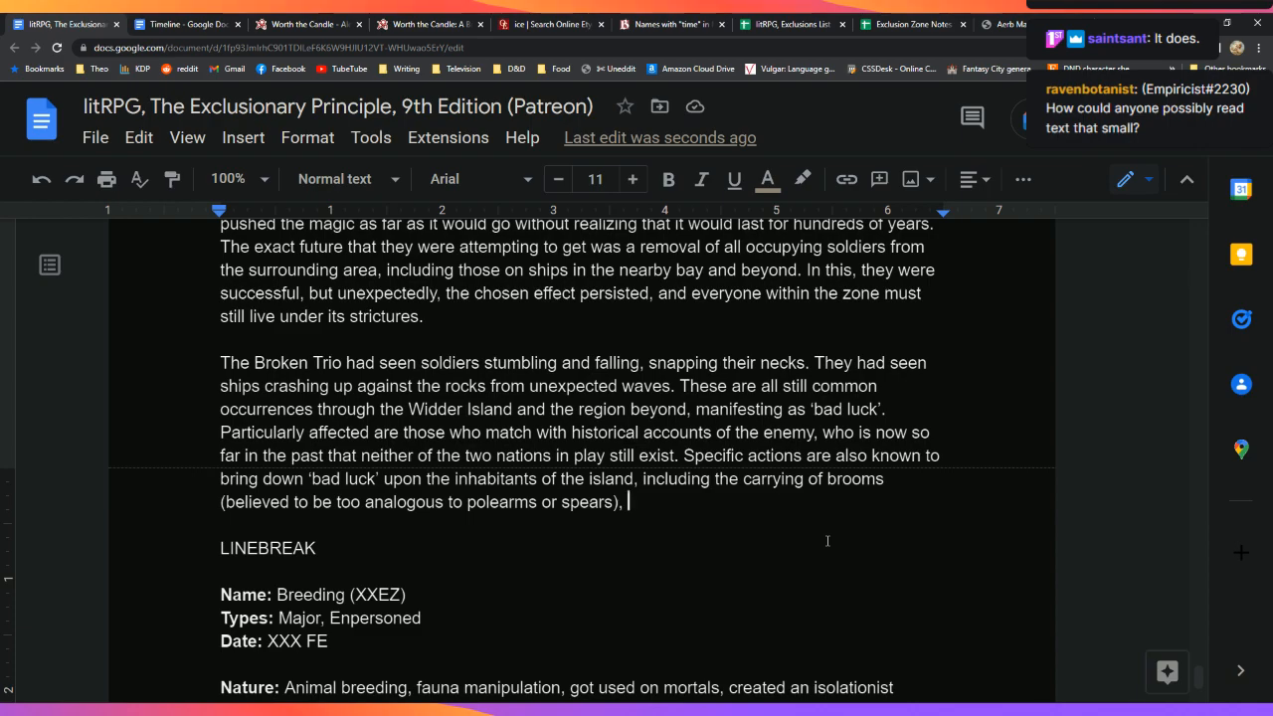
# Step: Add "the wearing of the color red (the color of officer tabards" as the second example
pyautogui.write('the wearing of the co')
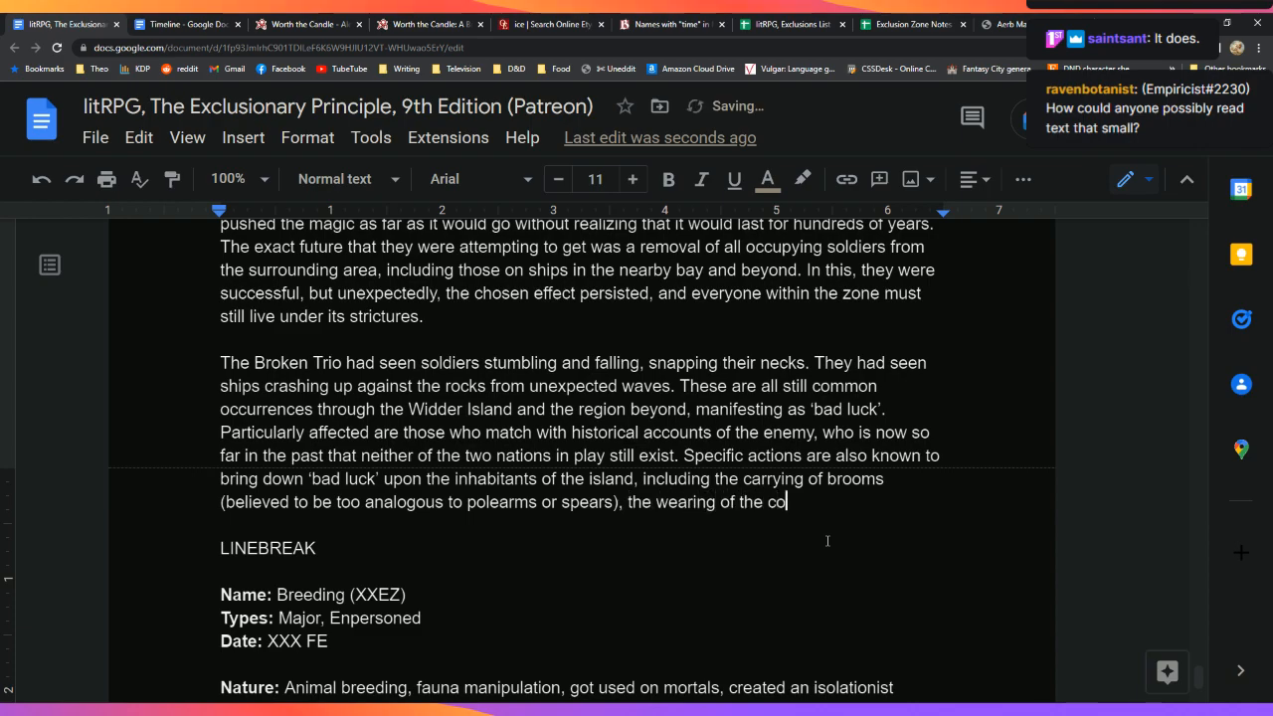
pyautogui.write('lor red (')
pyautogui.write('believed t')
pyautogui.press('BackSpace')
pyautogui.press('BackSpace')
pyautogui.press('BackSpace')
pyautogui.press('BackSpace')
pyautogui.press('BackSpace')
pyautogui.press('BackSpace')
pyautogui.press('BackSpace')
pyautogui.press('BackSpace')
pyautogui.press('BackSpace')
pyautogui.press('BackSpace')
pyautogui.write('the co')
pyautogui.write('lor of of')
pyautogui.write('ficer ')
pyautogui.write('tabards')
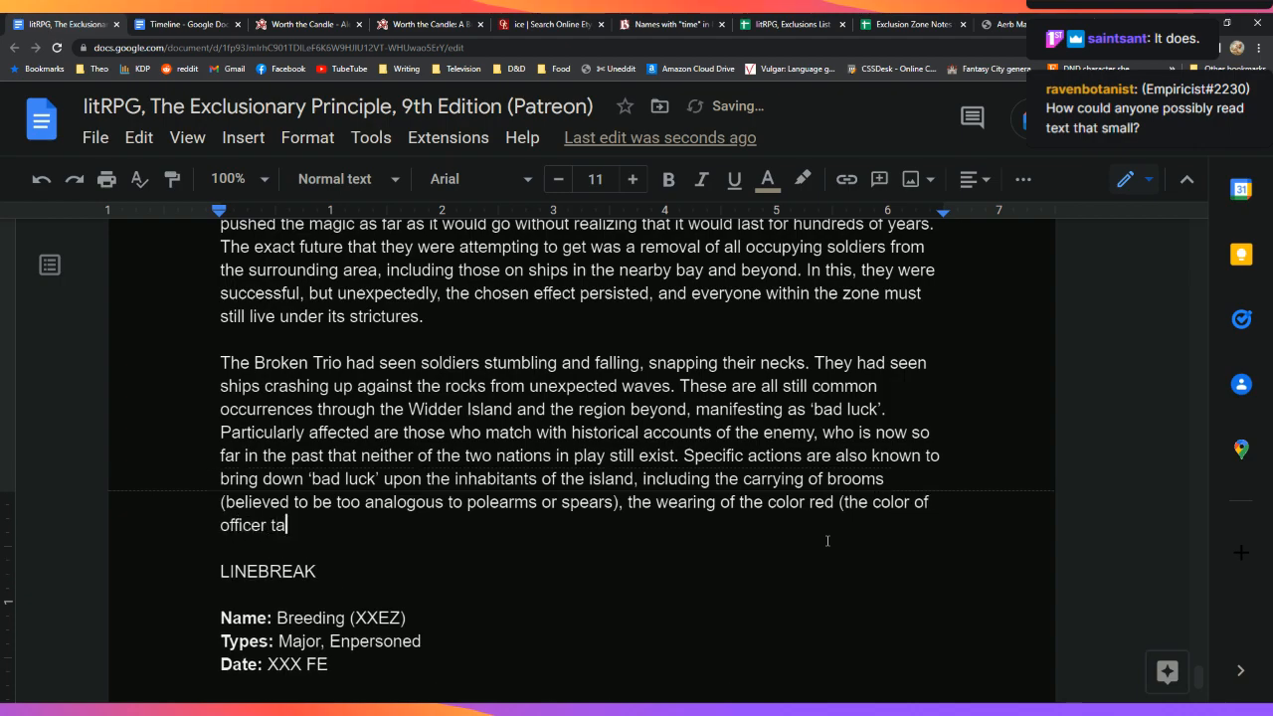
# Step: Insert "historical opposing" before "officer tabards" and close the parenthesis with "), and"
pyautogui.press('Left')
pyautogui.press('Left')
pyautogui.press('Left')
pyautogui.press('Home')
pyautogui.write('historical opposing officer tabards')
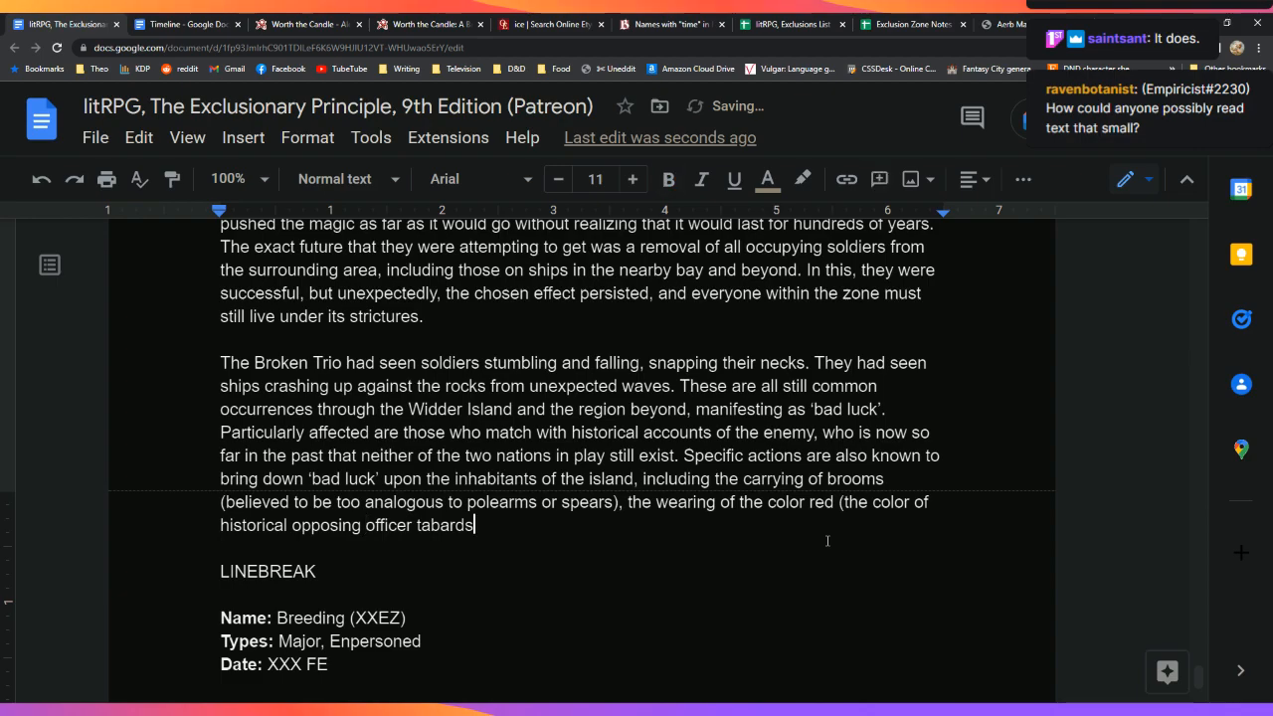
pyautogui.write('), and')
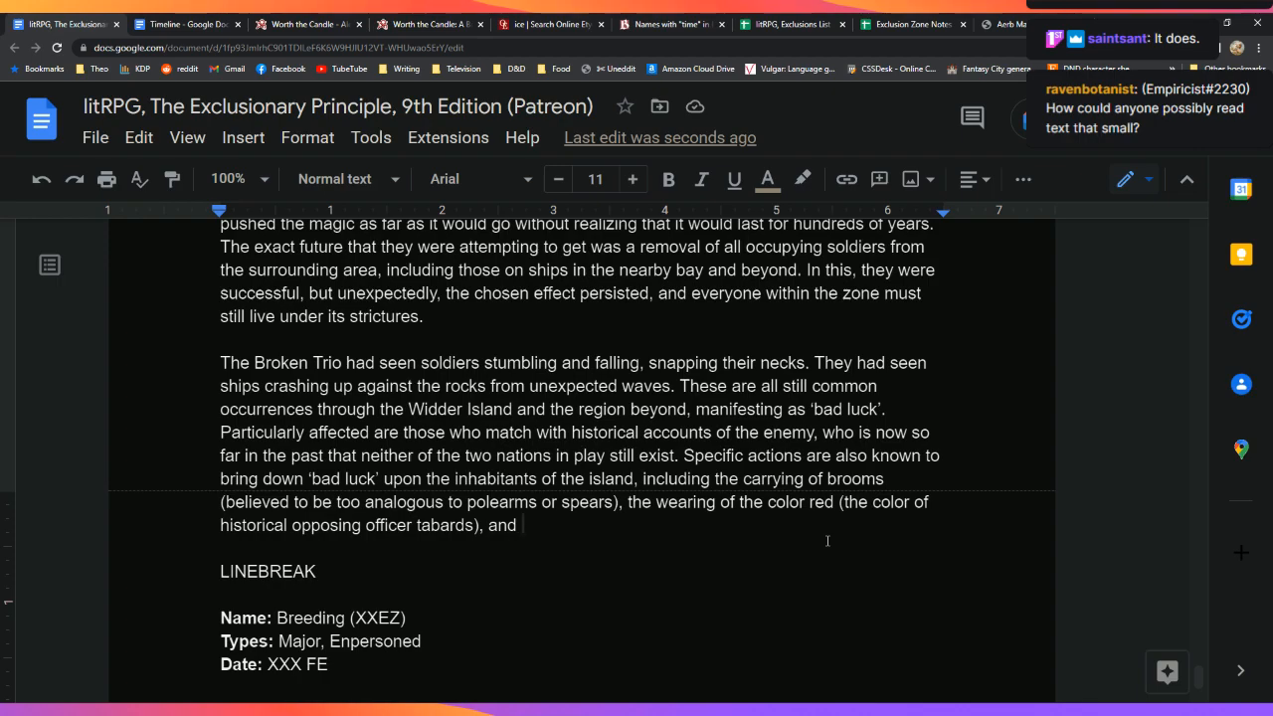
# Step: Finish the sentence with "going through certain tunnels or archways (for unknown reasons)."
pyautogui.write('th')
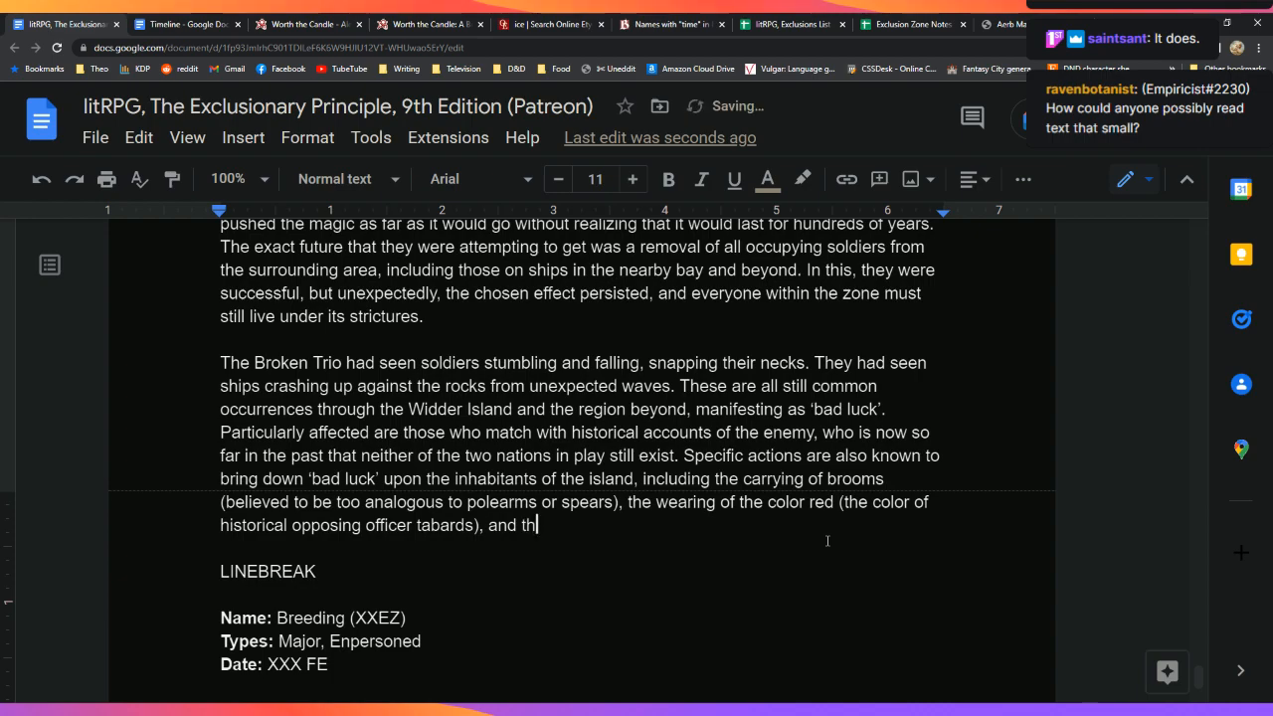
pyautogui.write('e')
pyautogui.press('BackSpace')
pyautogui.press('BackSpace')
pyautogui.press('BackSpace')
pyautogui.press('BackSpace')
pyautogui.write('going through ce')
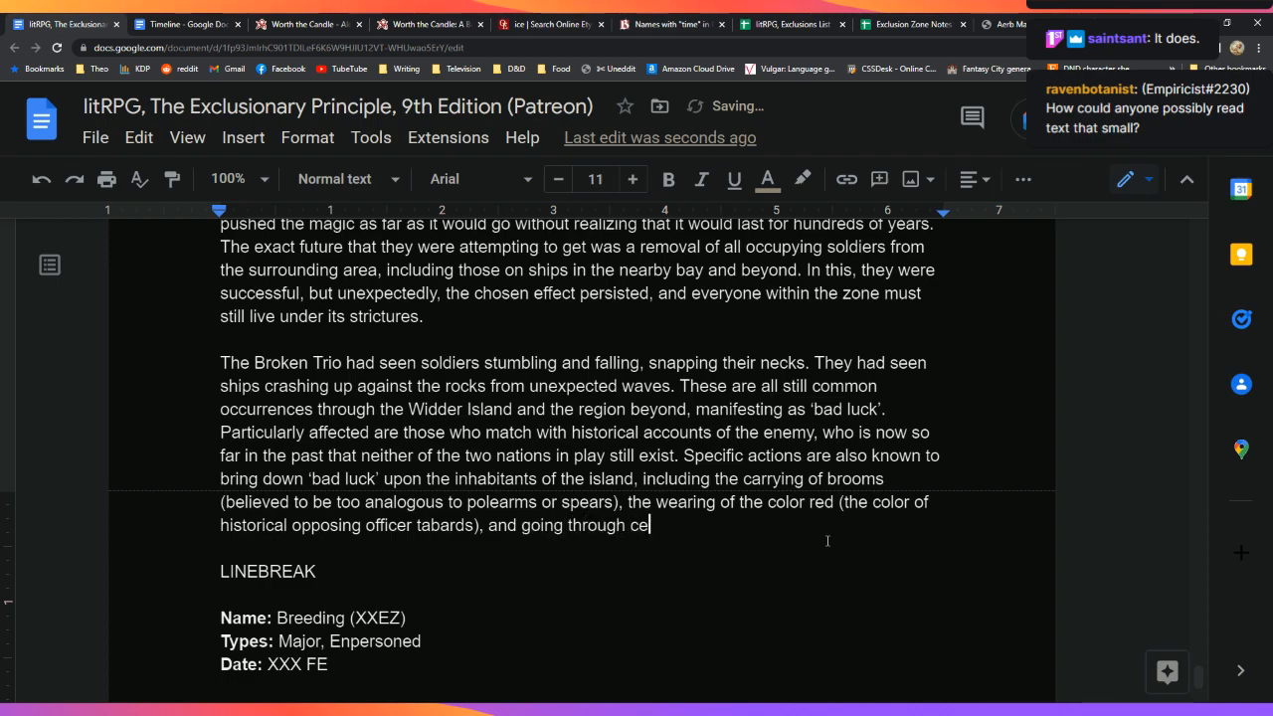
pyautogui.write('rtain tunnels ')
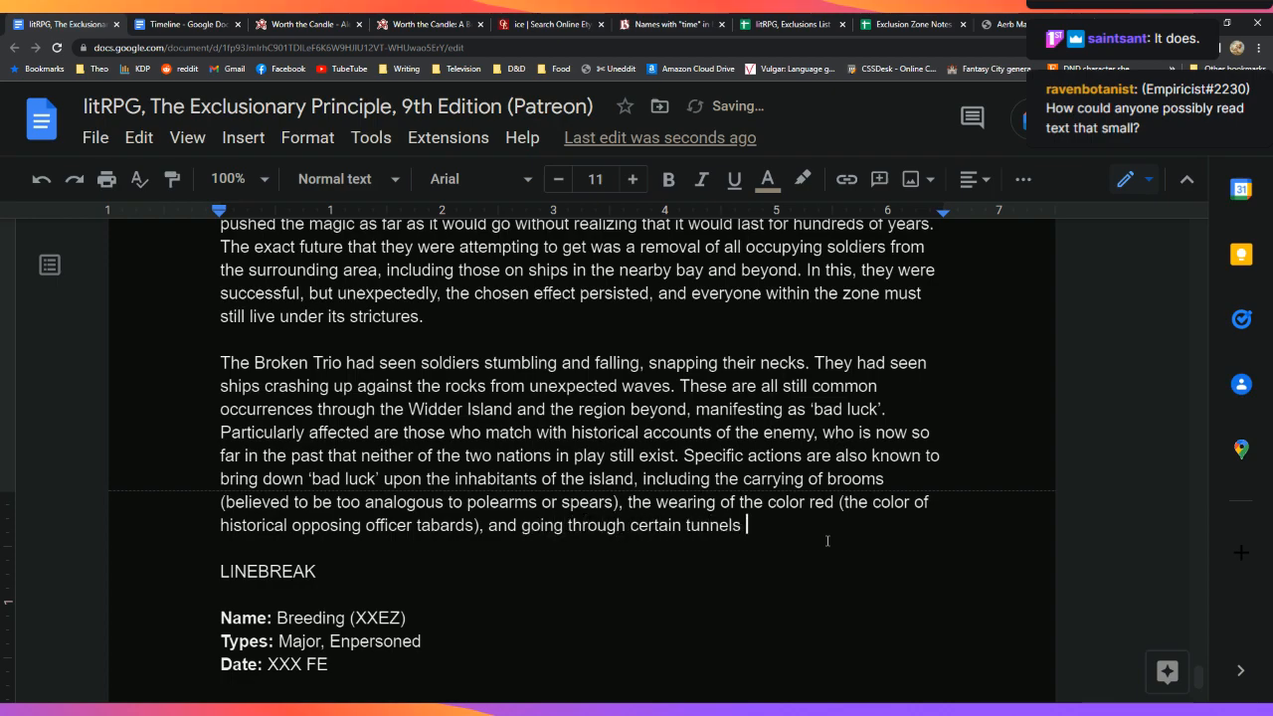
pyautogui.write('or archway')
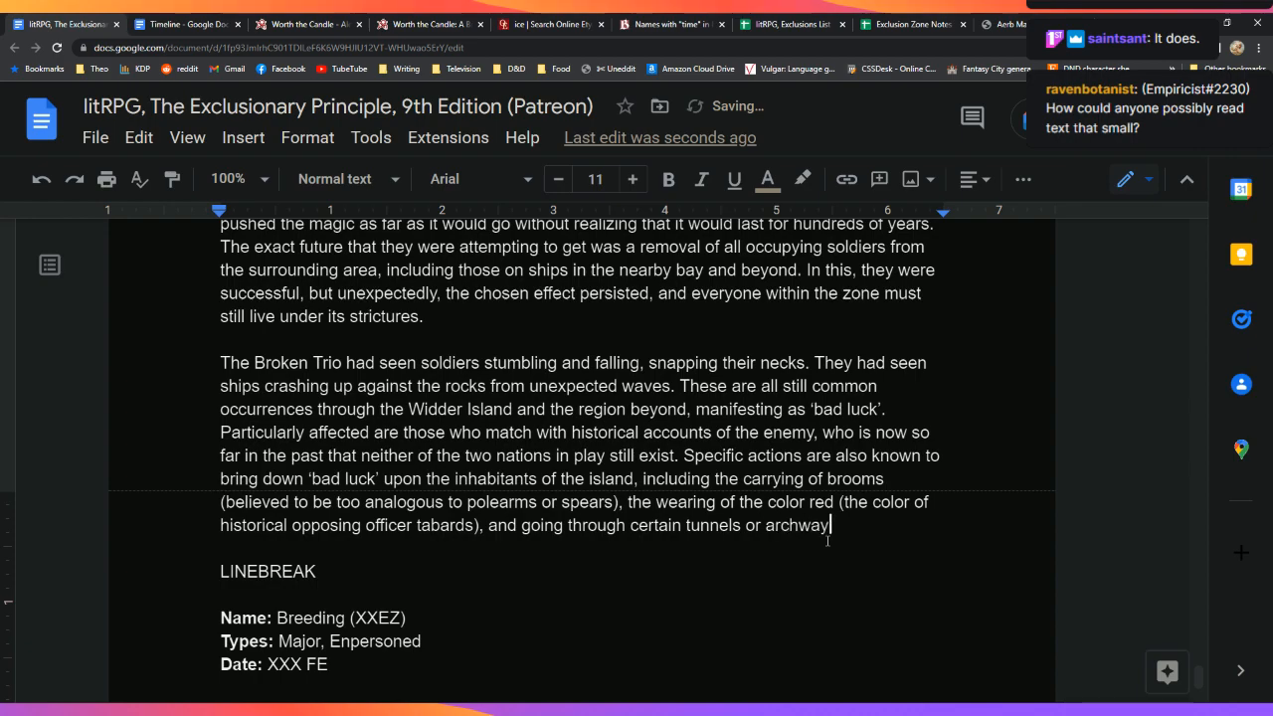
pyautogui.write('s (for unknown reasons).')
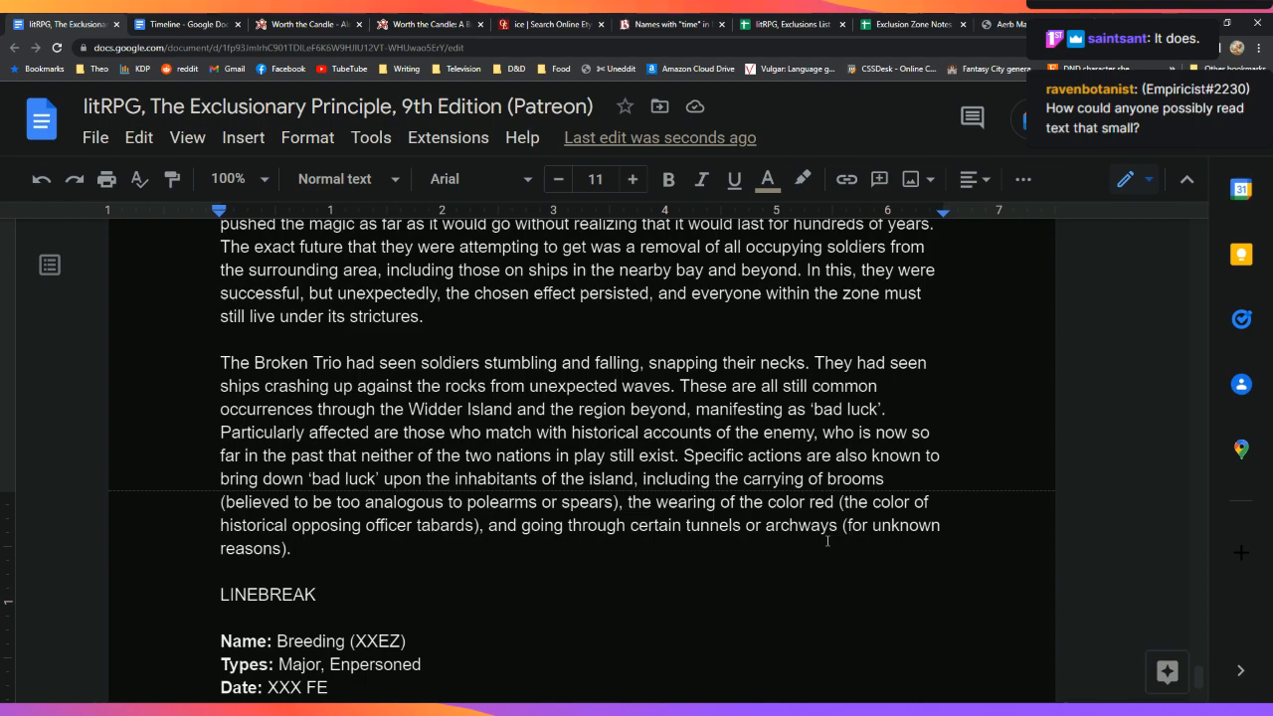
pyautogui.press('Return')
pyautogui.press('Return')
pyautogui.write('While a')
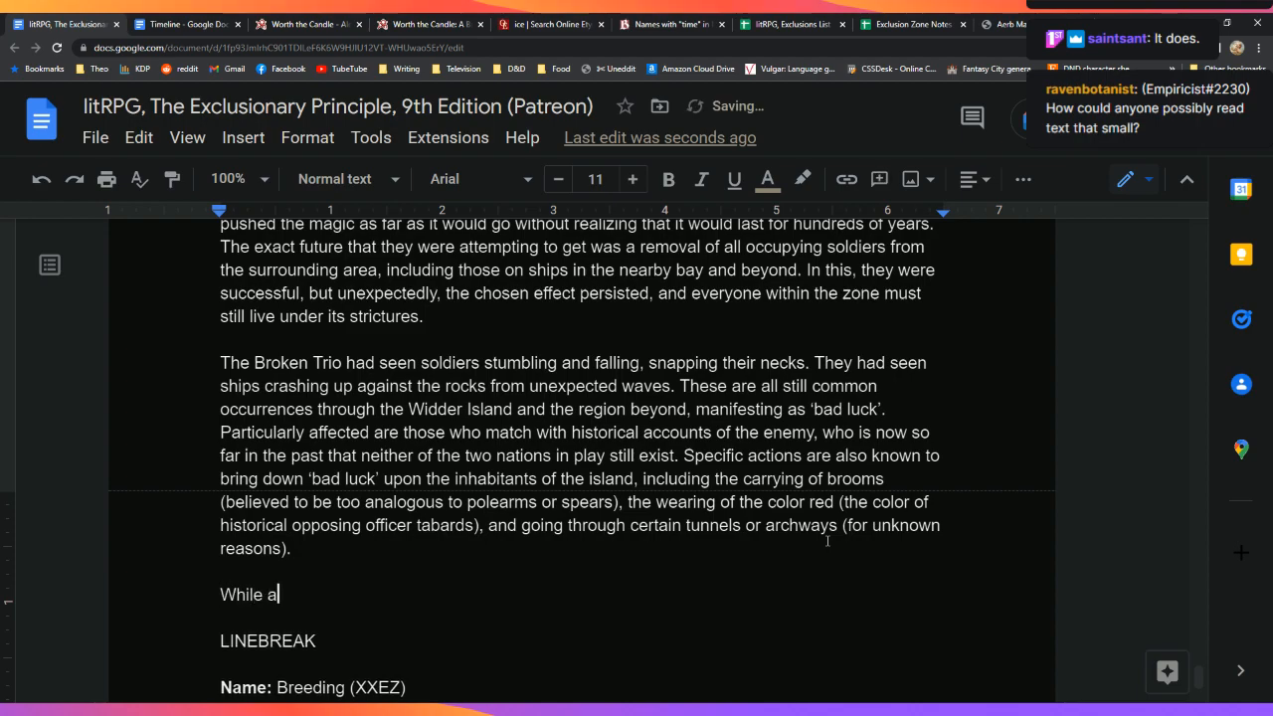
pyautogui.press('BackSpace')
pyautogui.press('BackSpace')
pyautogui.press('BackSpace')
pyautogui.press('BackSpace')
pyautogui.press('BackSpace')
pyautogui.press('BackSpace')
pyautogui.press('BackSpace')
pyautogui.press('BackSpace')
pyautogui.press('BackSpace')
# Step: Start a new paragraph with "While typically framed as 'bad luck', the persistence of the"
pyautogui.press('Return')
pyautogui.press('Return')
pyautogui.write('While')
pyautogui.write(' tupi')
pyautogui.press('BackSpace')
pyautogui.press('BackSpace')
pyautogui.press('BackSpace')
pyautogui.write('yp')
pyautogui.press('BackSpace')
pyautogui.press('BackSpace')
pyautogui.write('yp')
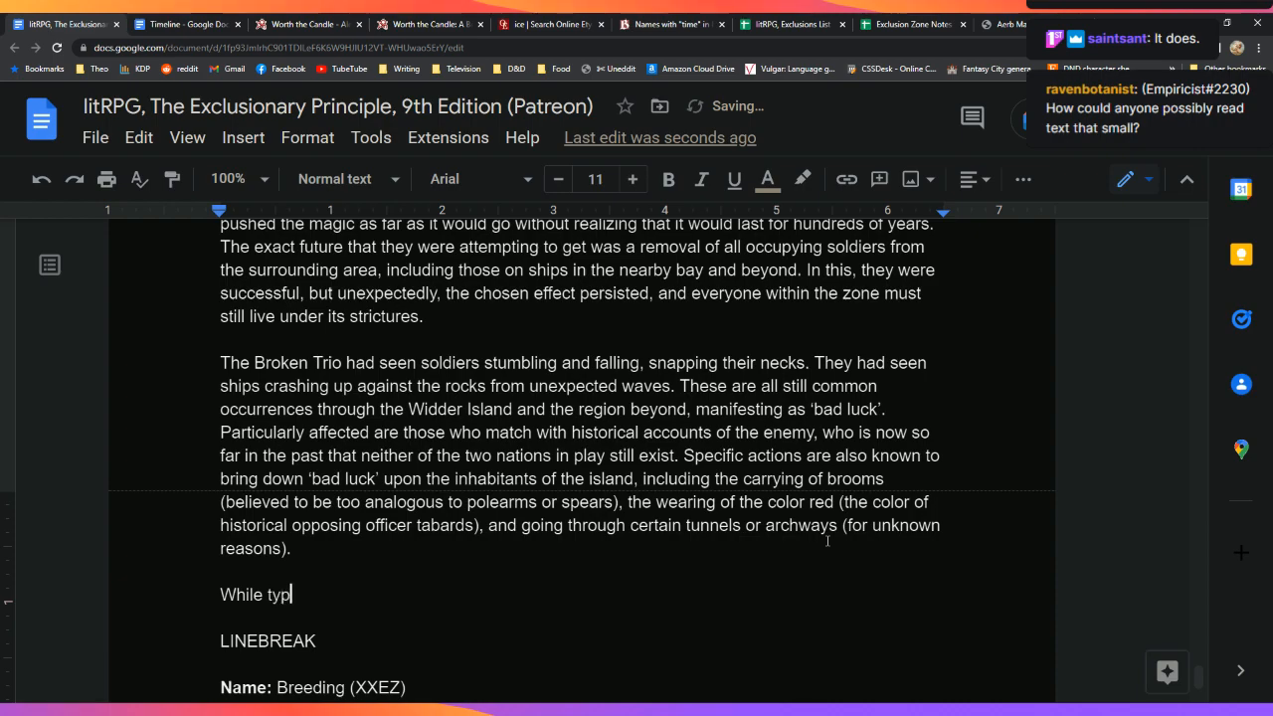
pyautogui.write('ically framed as')
pyautogui.write('ad l')
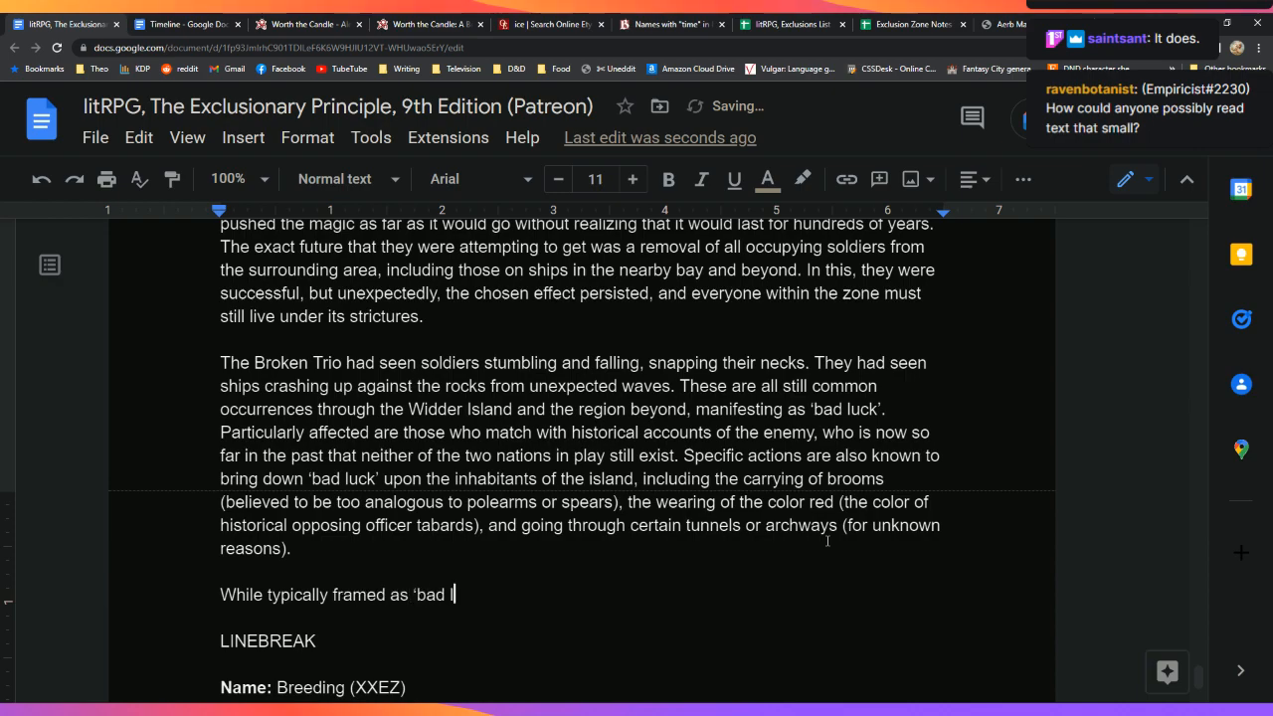
pyautogui.write("uck', the persistence of the")
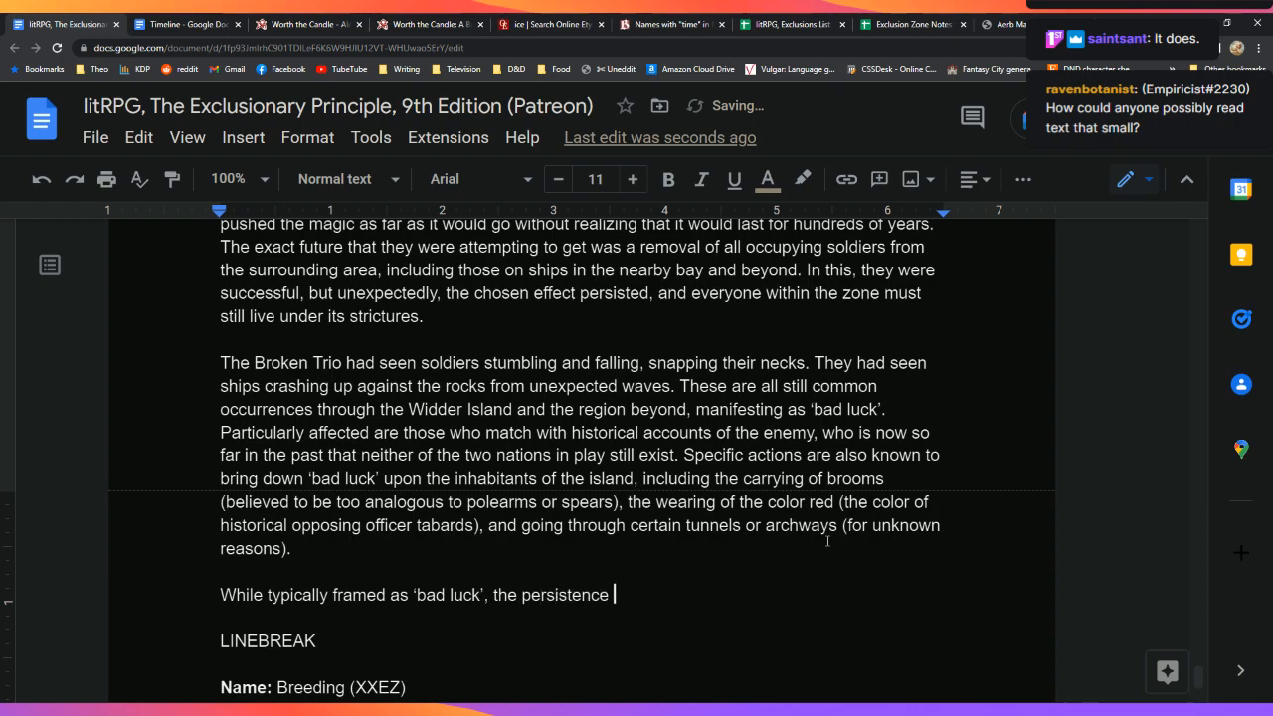
# Step: Try continuing the clause as "the persistence of the butterfly magic"
pyautogui.press('BackSpace')
pyautogui.press('BackSpace')
pyautogui.press('BackSpace')
pyautogui.press('BackSpace')
pyautogui.press('BackSpace')
pyautogui.press('BackSpace')
pyautogui.write('of the butterf')
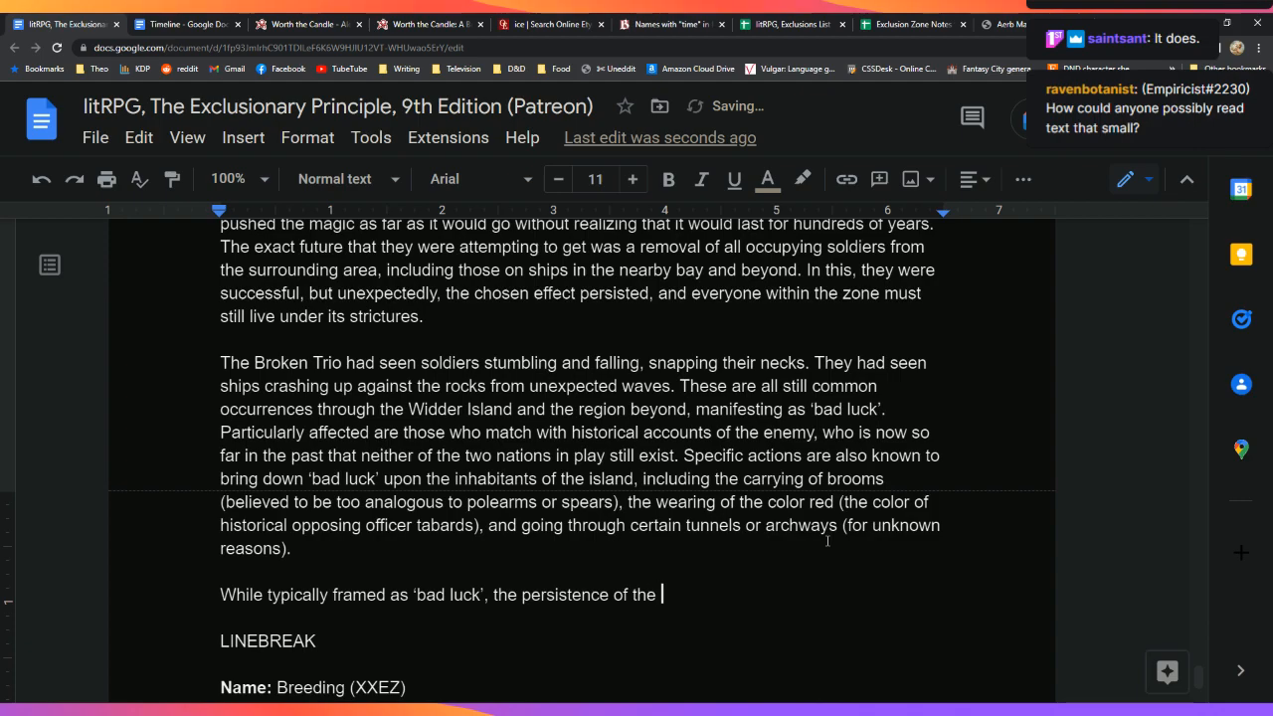
pyautogui.write('ly magic')
# Step: Replace "persistence of the butterfly magic" with "actual mechanism at play was"
pyautogui.press('BackSpace')
pyautogui.press('BackSpace')
pyautogui.press('BackSpace')
pyautogui.press('BackSpace')
pyautogui.press('BackSpace')
pyautogui.press('BackSpace')
pyautogui.press('BackSpace')
pyautogui.press('BackSpace')
pyautogui.press('BackSpace')
pyautogui.press('BackSpace')
pyautogui.press('BackSpace')
pyautogui.press('BackSpace')
pyautogui.press('BackSpace')
pyautogui.press('BackSpace')
pyautogui.press('BackSpace')
pyautogui.press('BackSpace')
pyautogui.press('BackSpace')
pyautogui.press('BackSpace')
pyautogui.press('BackSpace')
pyautogui.press('BackSpace')
pyautogui.press('BackSpace')
pyautogui.press('BackSpace')
pyautogui.press('BackSpace')
pyautogui.press('BackSpace')
pyautogui.press('BackSpace')
pyautogui.write('actual mechanism ')
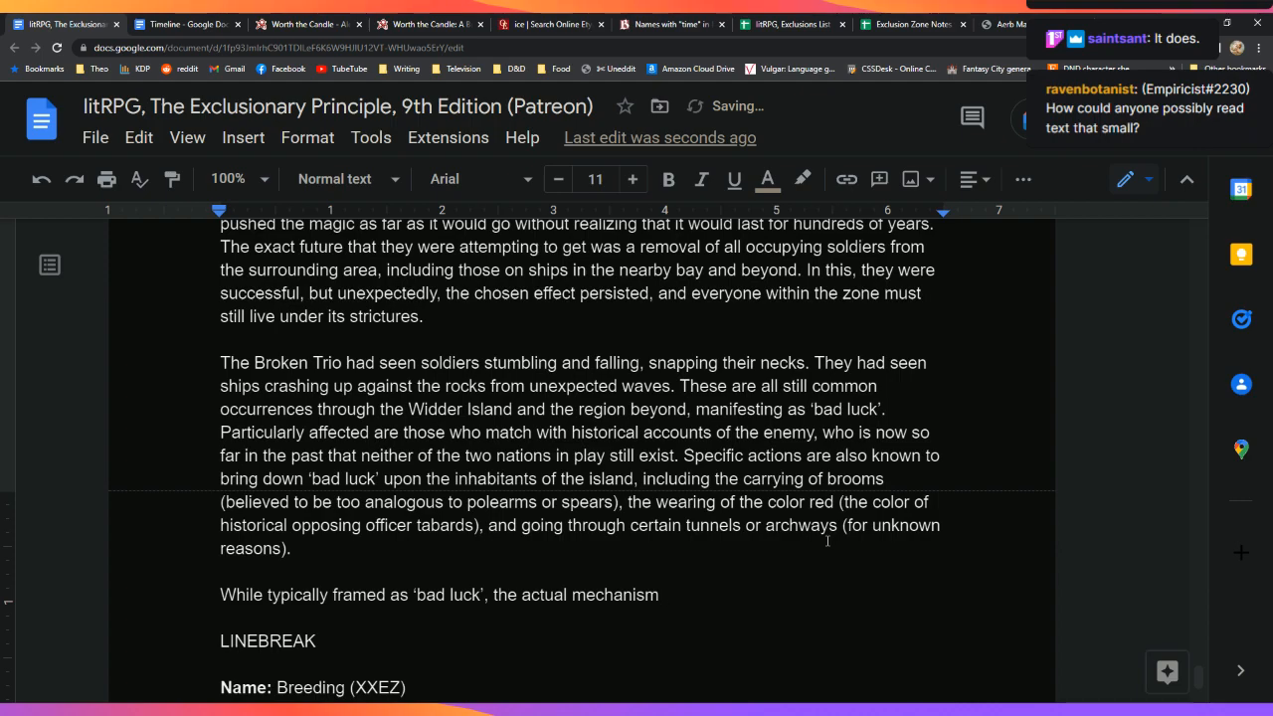
pyautogui.write('at play ')
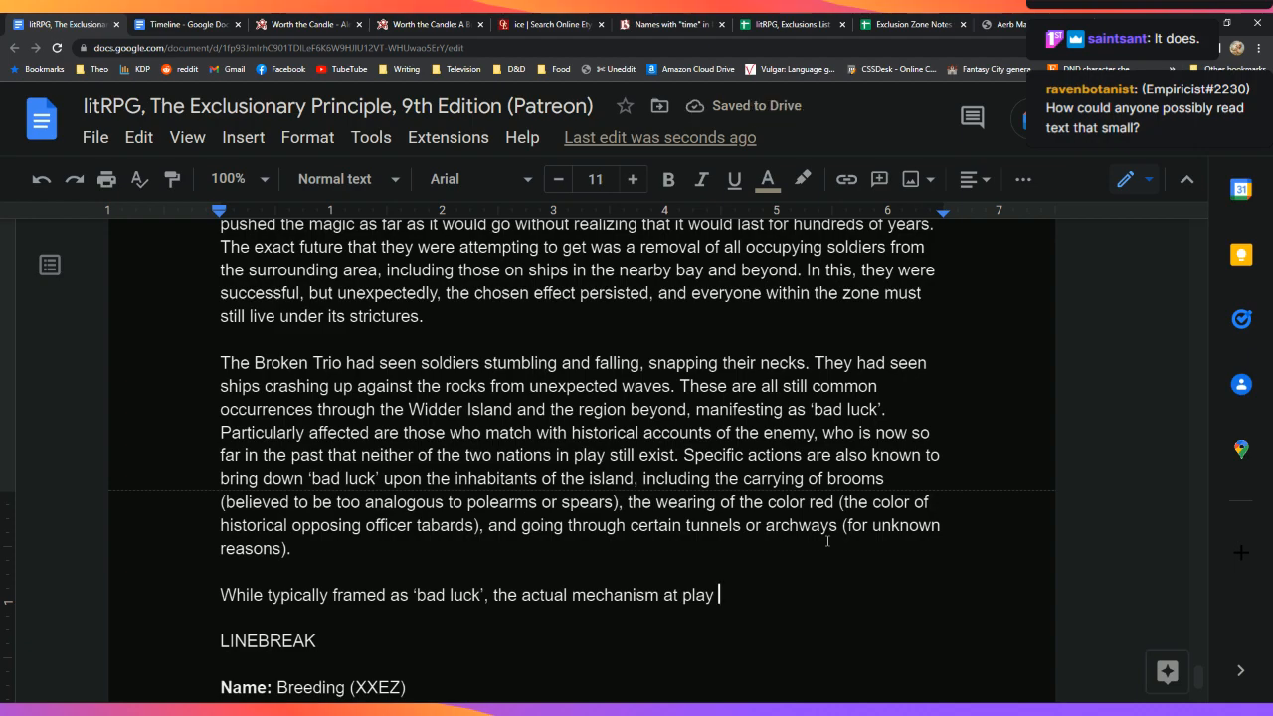
pyautogui.write('was ')
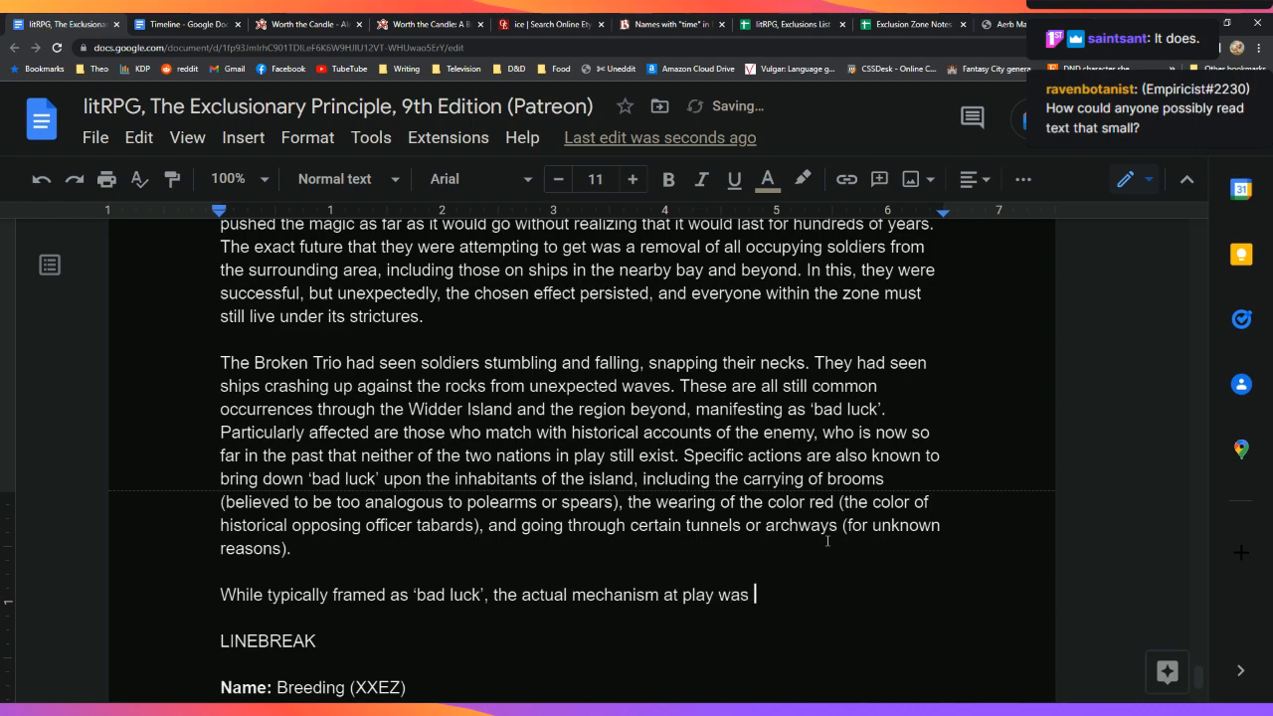
# Step: Continue the sentence with "a form of persistent future sight from 100 FE, impacting"
pyautogui.write('a form of persi')
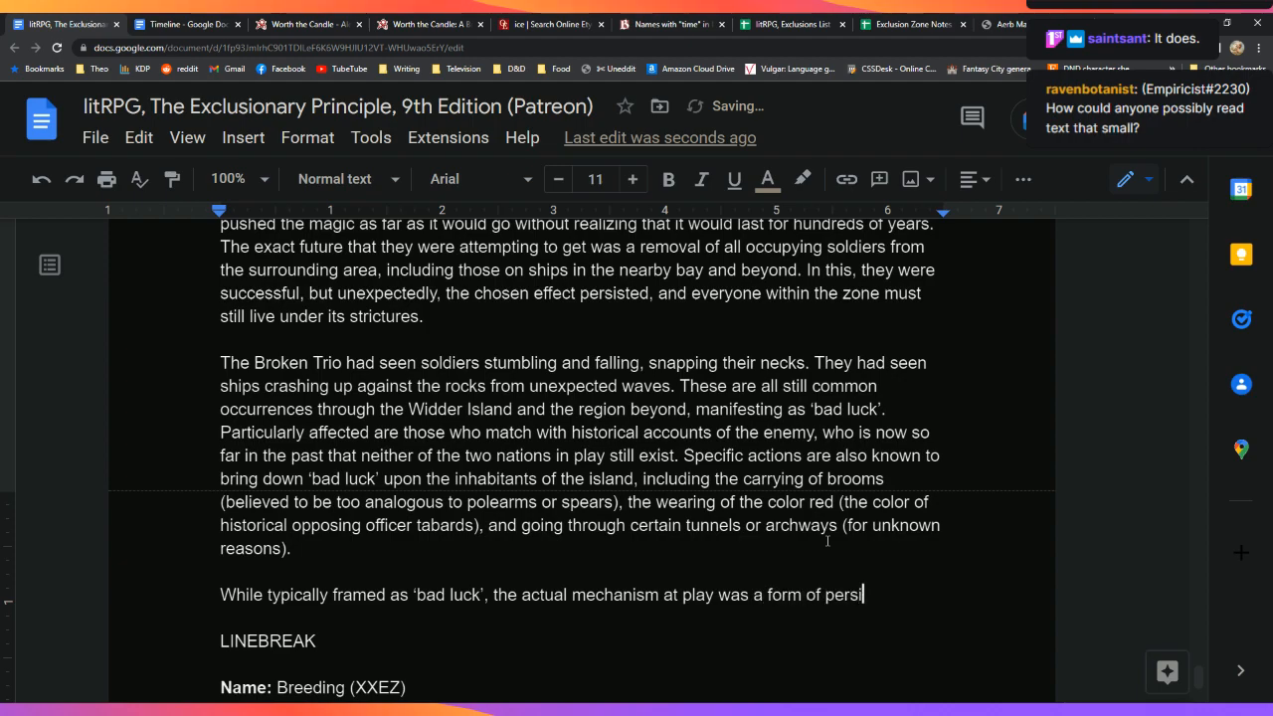
pyautogui.write('stent future ')
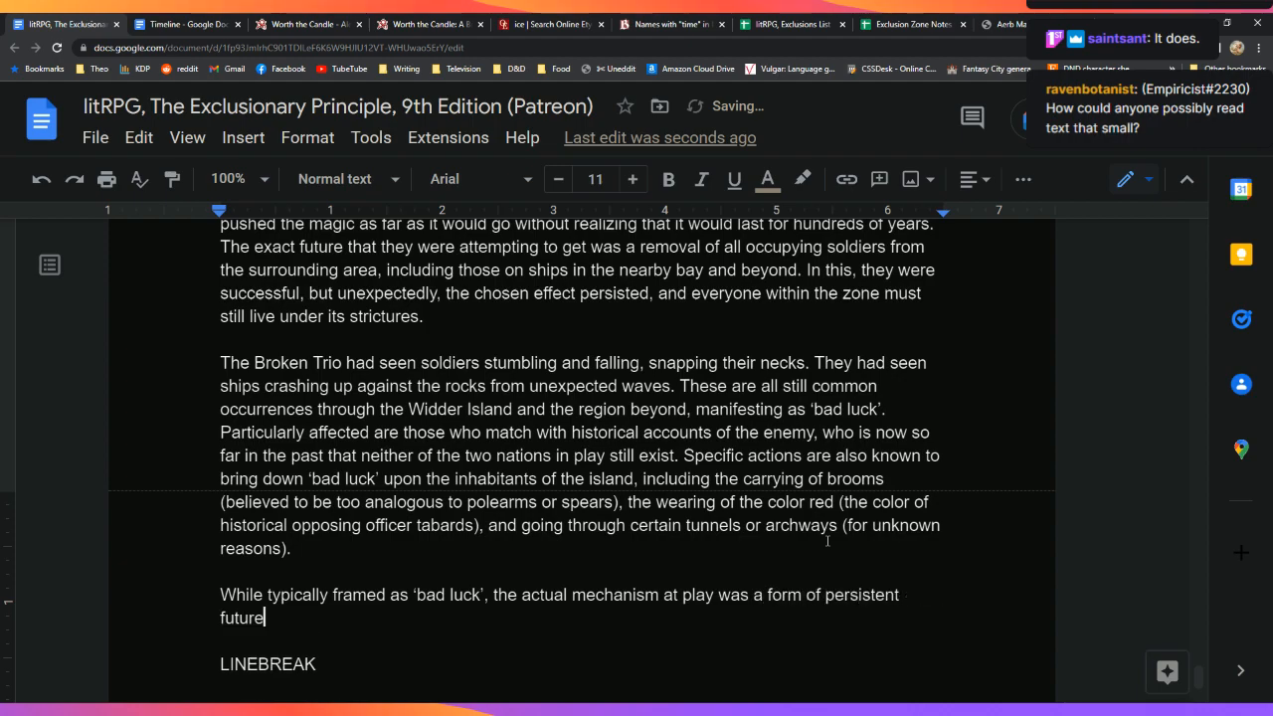
pyautogui.write('sights,')
pyautogui.press('BackSpace')
pyautogui.press('BackSpace')
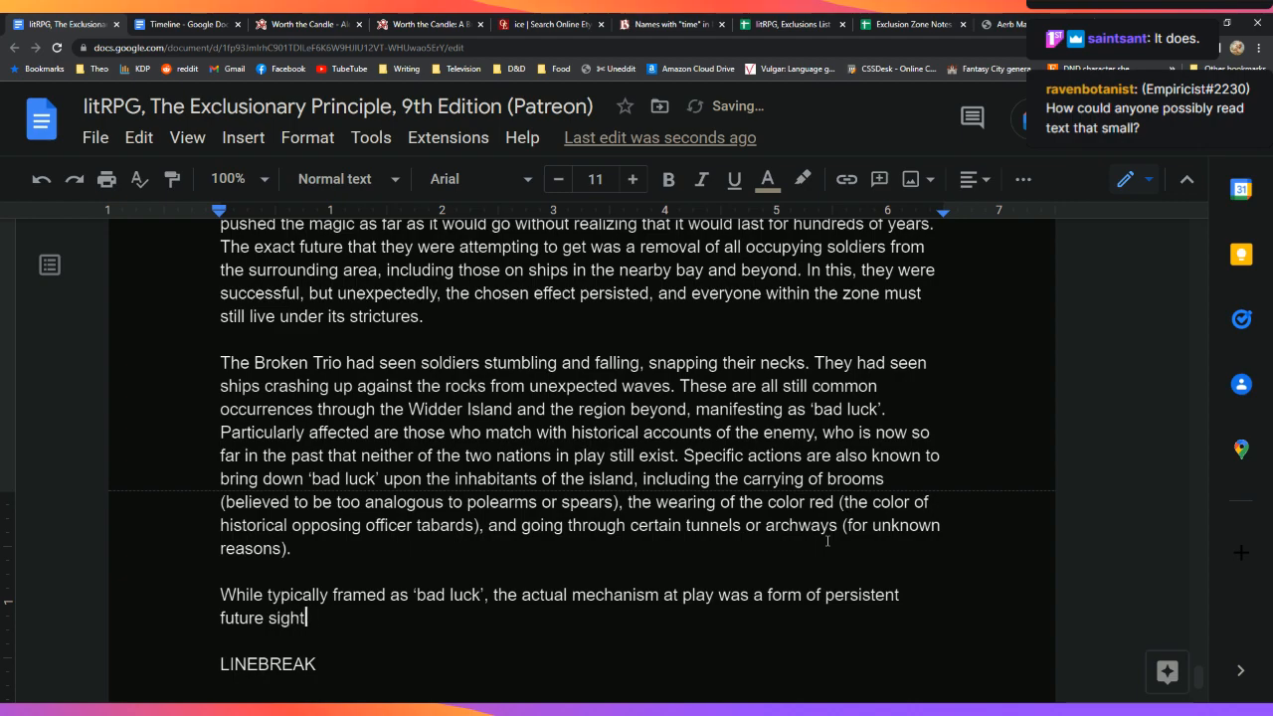
pyautogui.write('from 100 FE')
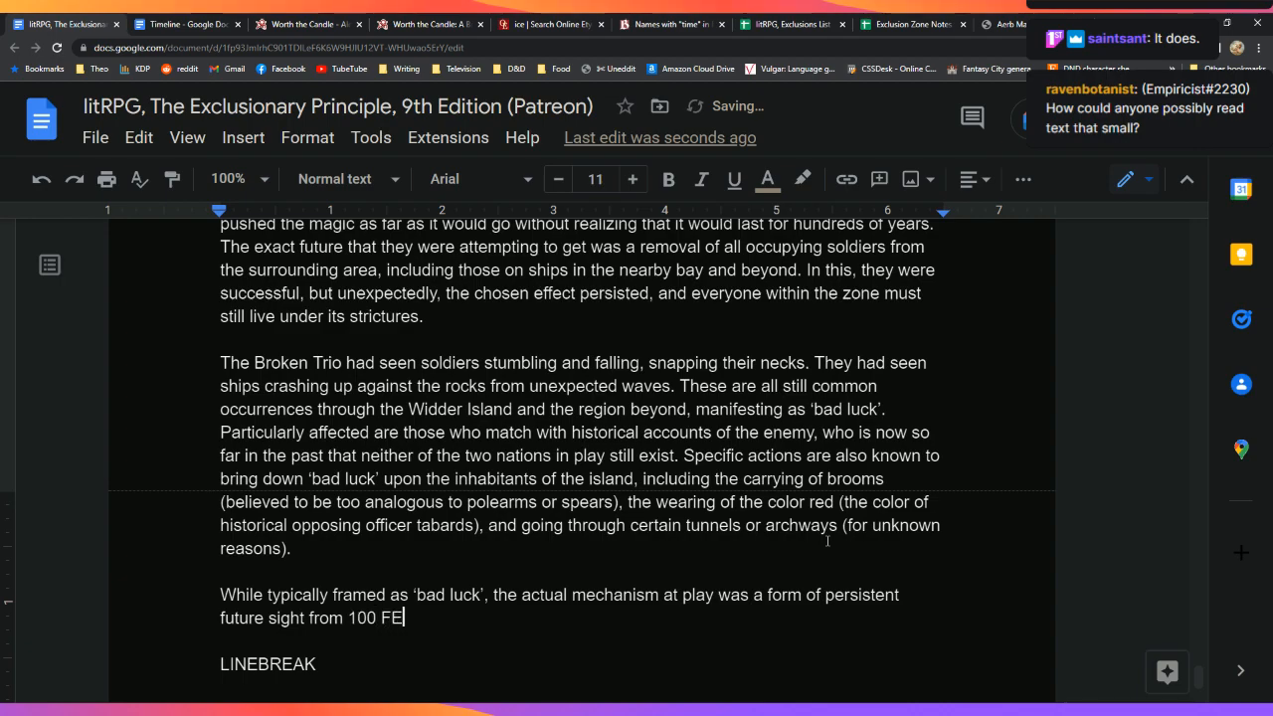
pyautogui.write(', impacting')
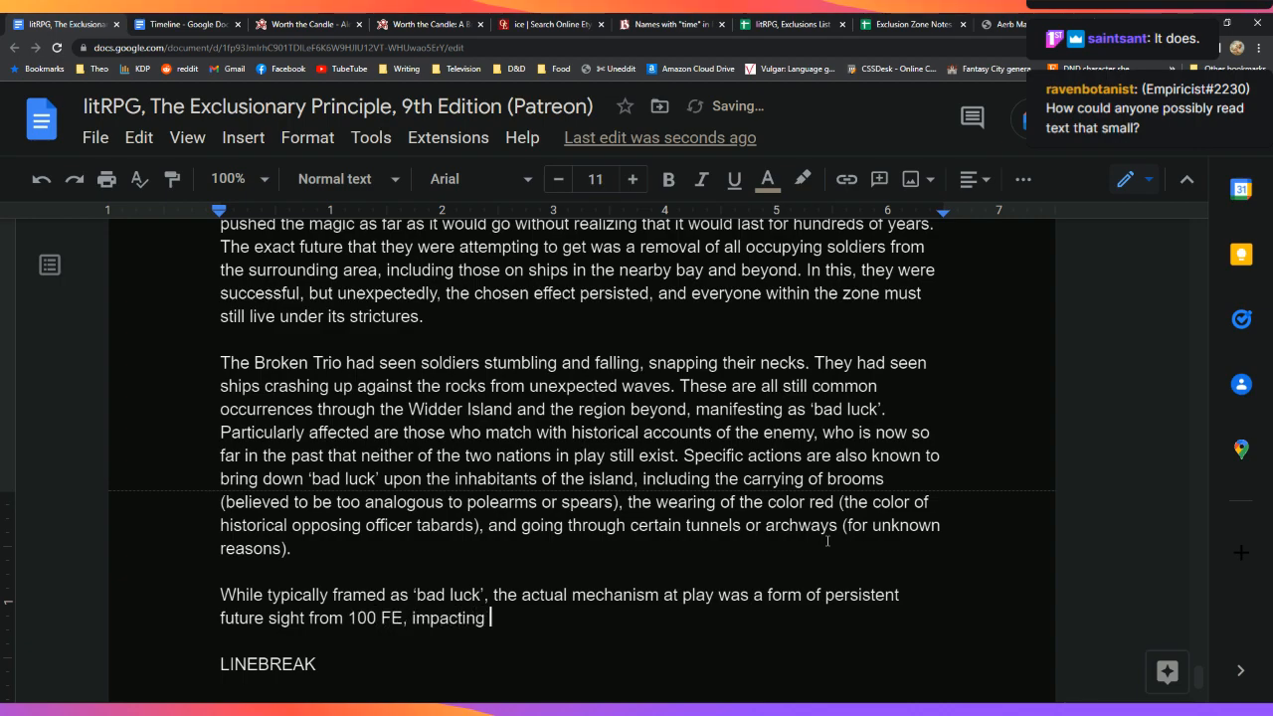
pyautogui.press('Down')
pyautogui.press('Down')
pyautogui.press('Down')
pyautogui.press('Down')
pyautogui.press('Down')
pyautogui.press('Down')
pyautogui.press('Up')
pyautogui.press('Up')
pyautogui.press('Up')
pyautogui.press('Up')
pyautogui.press('Up')
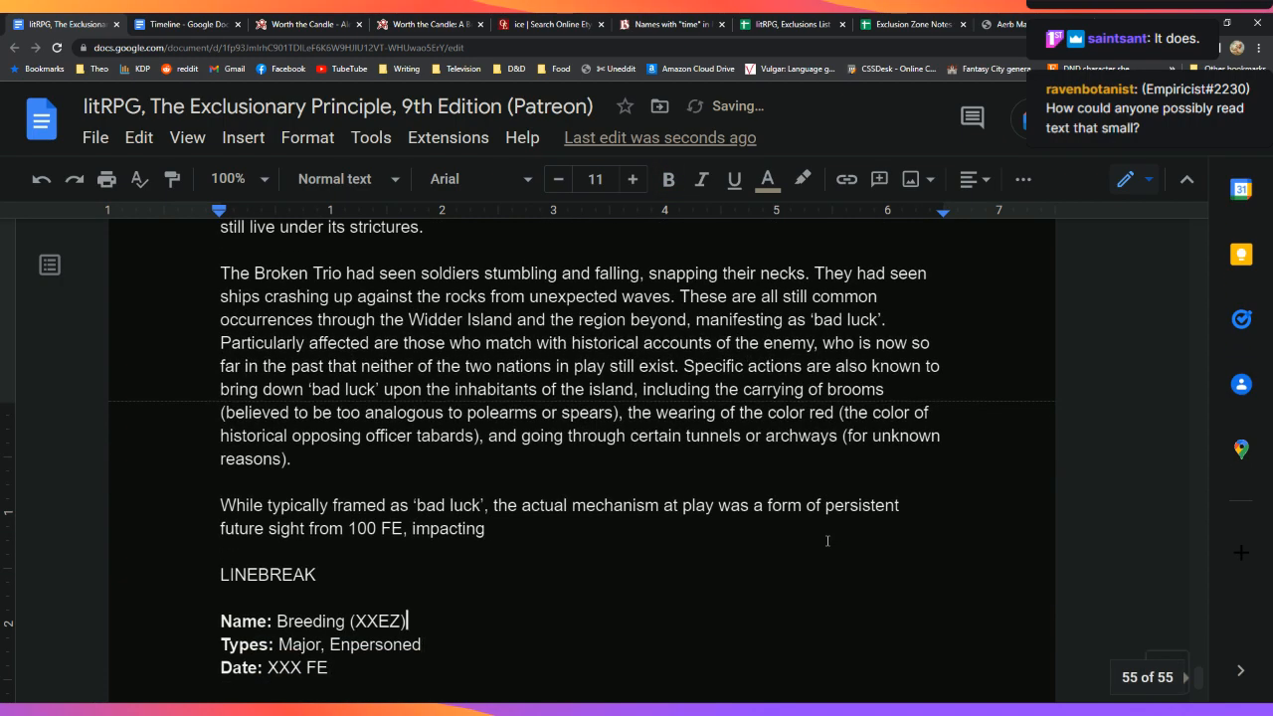
# Step: Enclose the word "persistent" before "future sight" in single quotation marks
pyautogui.press('Left')
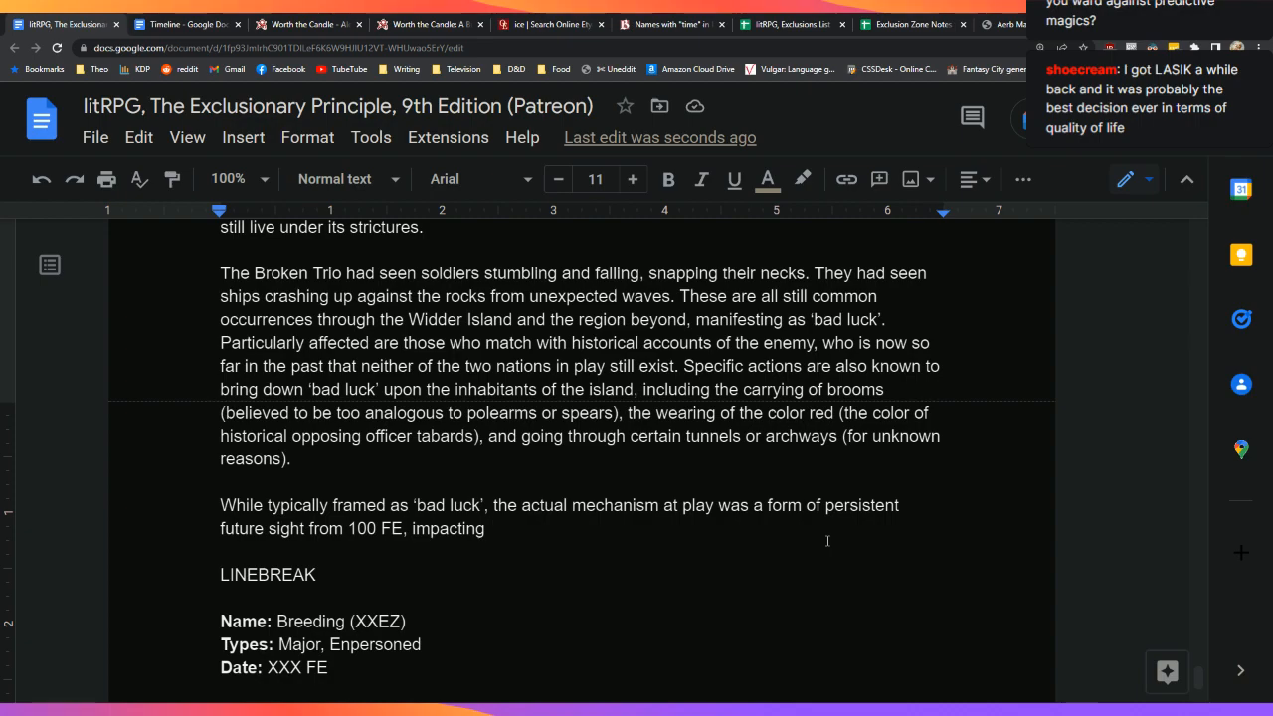
pyautogui.press('Left')
pyautogui.press('Left')
pyautogui.press('Left')
pyautogui.press('Left')
pyautogui.press('Left')
pyautogui.press('Left')
pyautogui.press('Left')
pyautogui.press('Left')
pyautogui.press('Left')
pyautogui.press('Left')
pyautogui.press('Left')
pyautogui.press('Left')
pyautogui.press('Left')
pyautogui.press('Left')
pyautogui.press('Left')
pyautogui.press('Left')
pyautogui.press('Left')
pyautogui.press('Left')
pyautogui.press('Left')
pyautogui.press('Left')
pyautogui.press('Left')
pyautogui.press('Left')
pyautogui.press('Left')
pyautogui.press('Left')
pyautogui.press('Left')
pyautogui.press('Left')
pyautogui.press('Return')
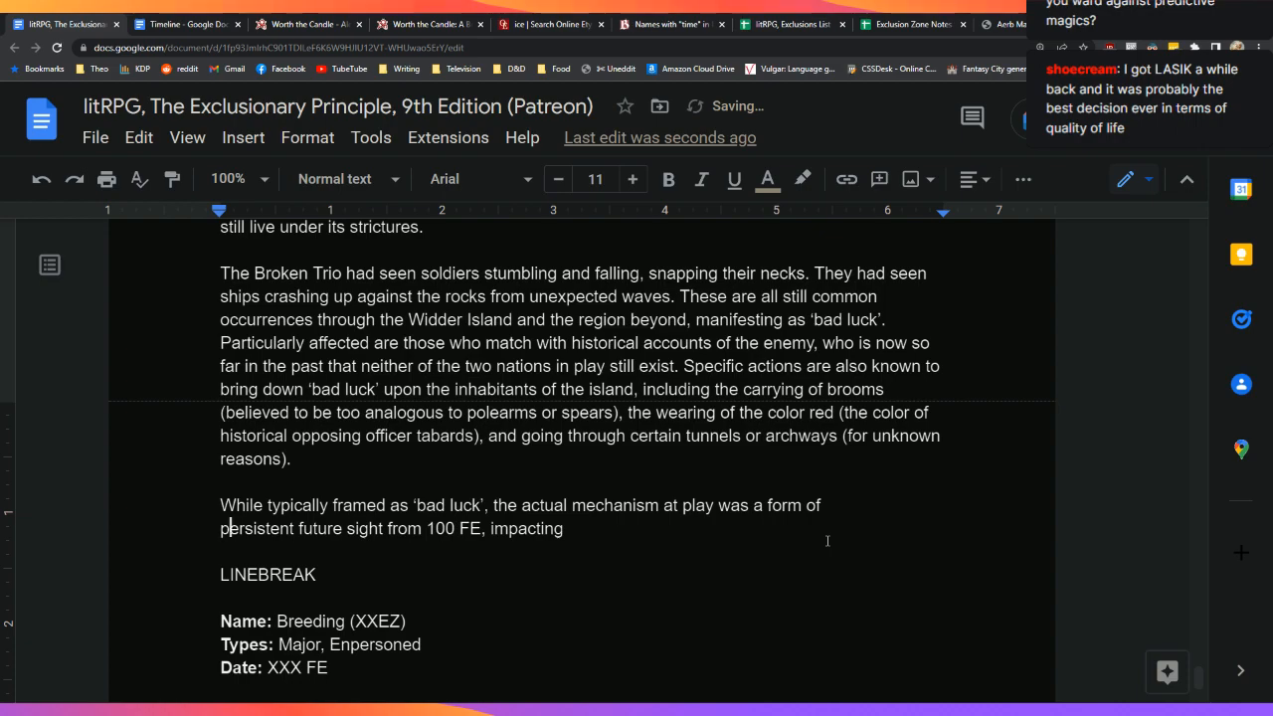
pyautogui.press('Left')
pyautogui.press('BackSpace')
pyautogui.write("'")
pyautogui.press('End')
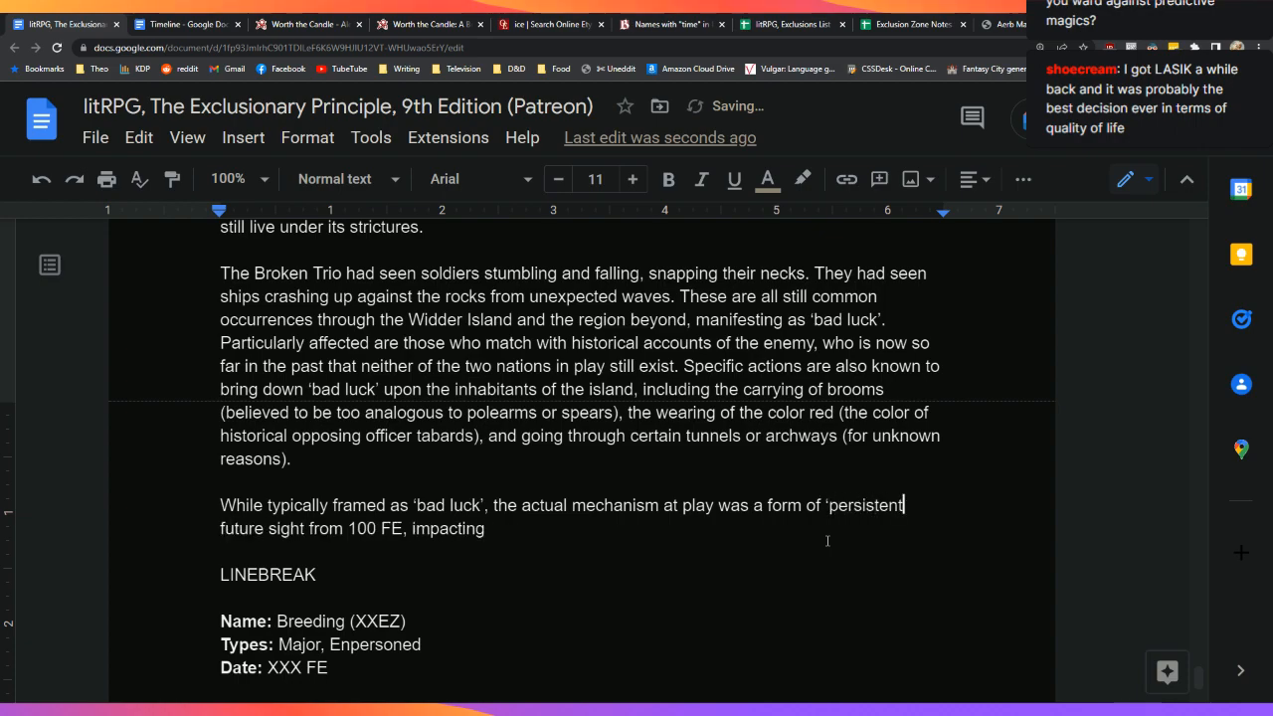
pyautogui.write("'")
# Step: Replace "impacting" at the sentence's end with "with the outcomes forordanied but imprecisely specified — as"
pyautogui.press('Down')
pyautogui.press('BackSpace')
pyautogui.press('BackSpace')
pyautogui.press('BackSpace')
pyautogui.press('BackSpace')
pyautogui.press('BackSpace')
pyautogui.press('BackSpace')
pyautogui.press('BackSpace')
pyautogui.press('BackSpace')
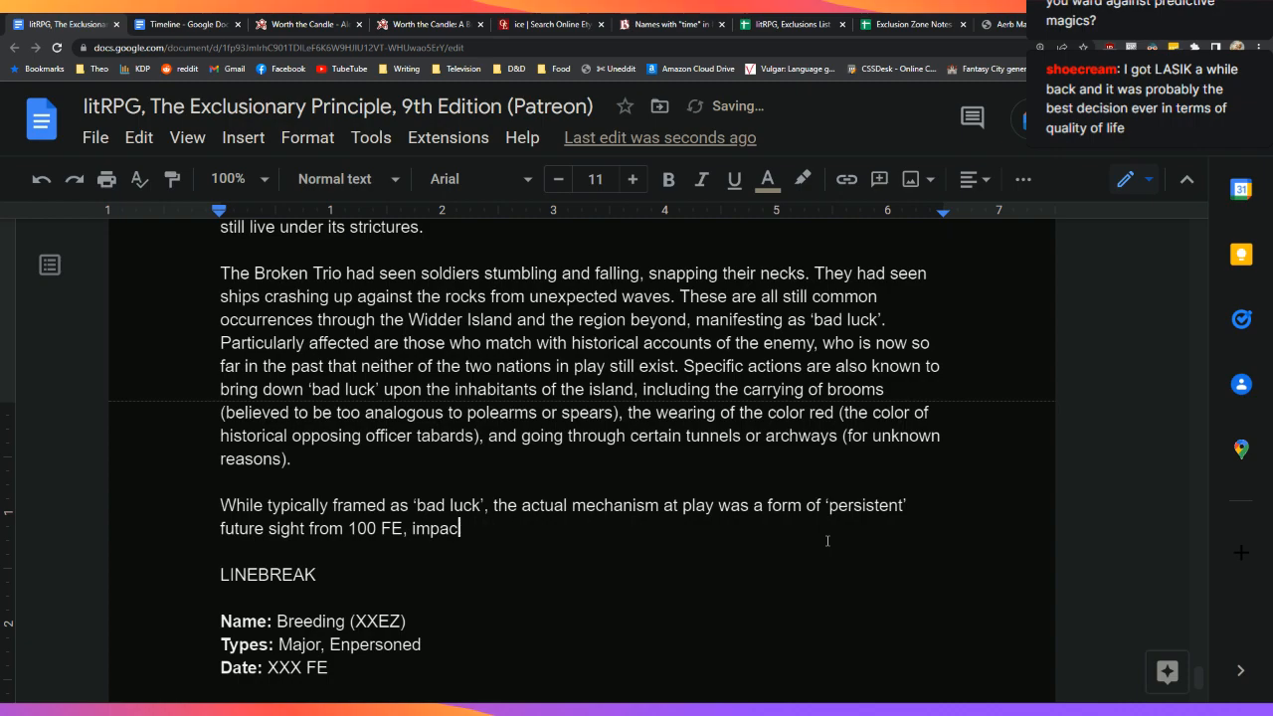
pyautogui.press('BackSpace')
pyautogui.write('with the out')
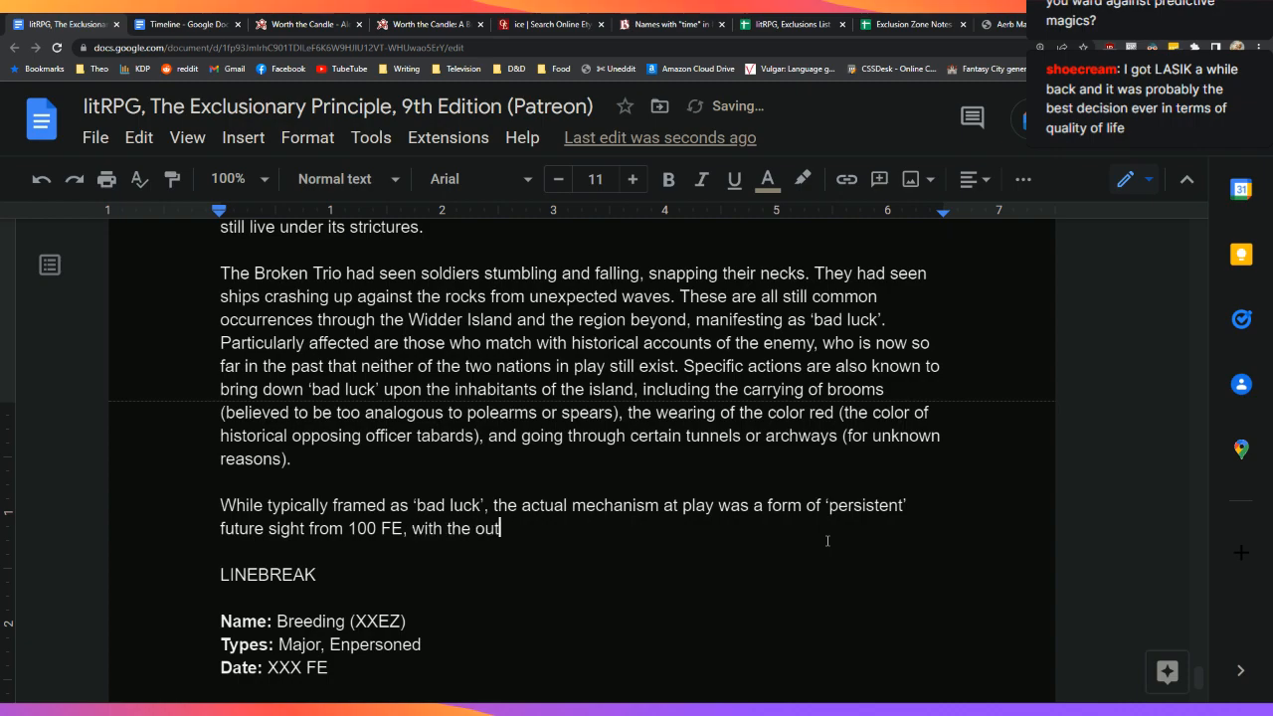
pyautogui.write('comes forordanied')
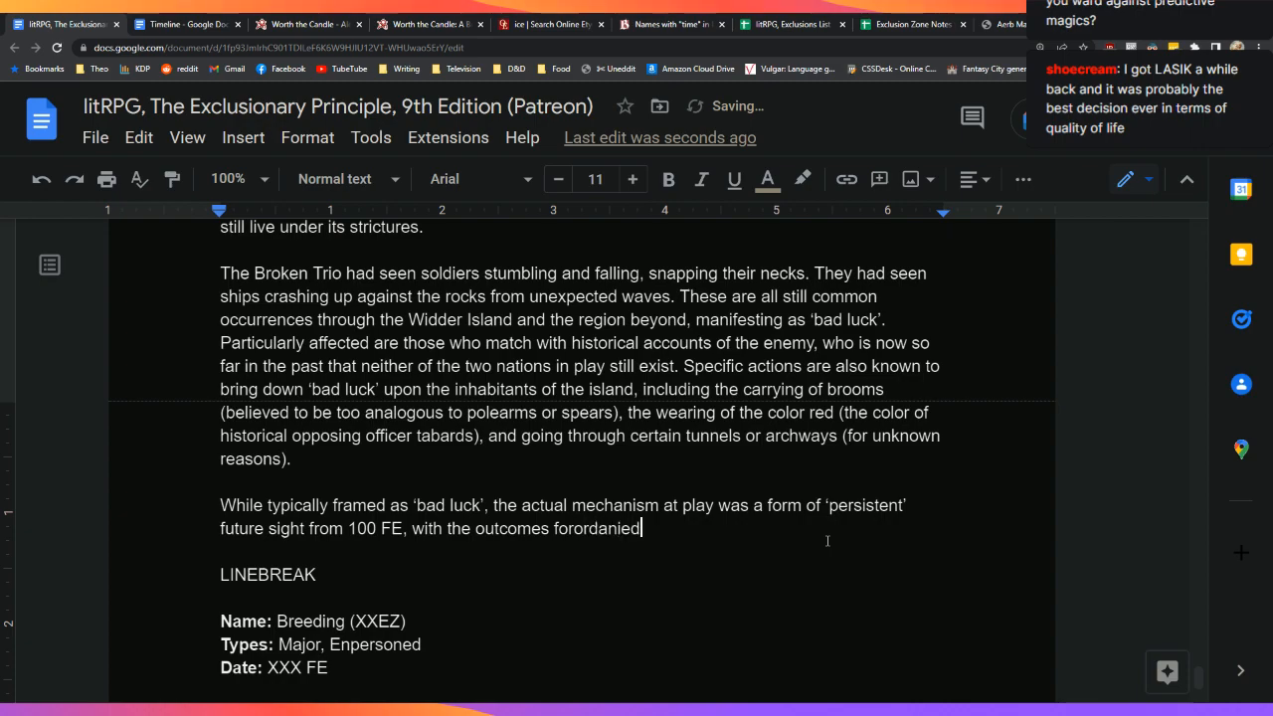
pyautogui.write(' but imprecise')
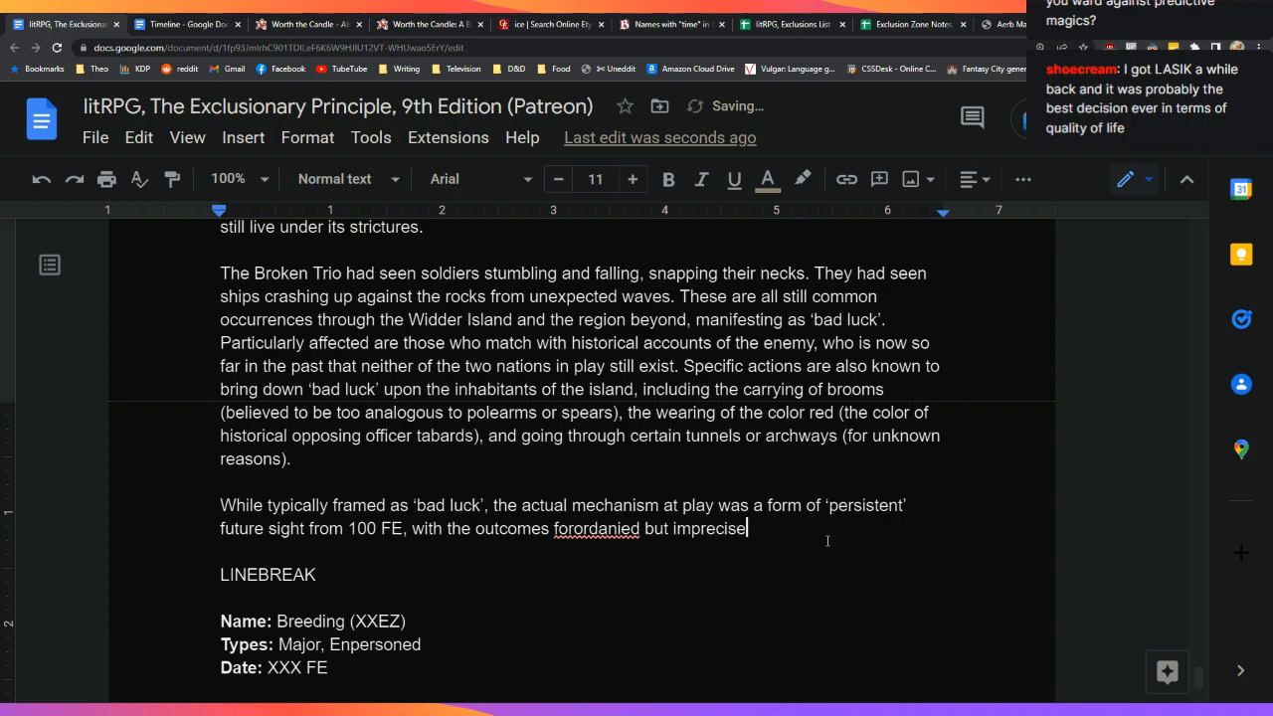
pyautogui.write('ly specified — as ')
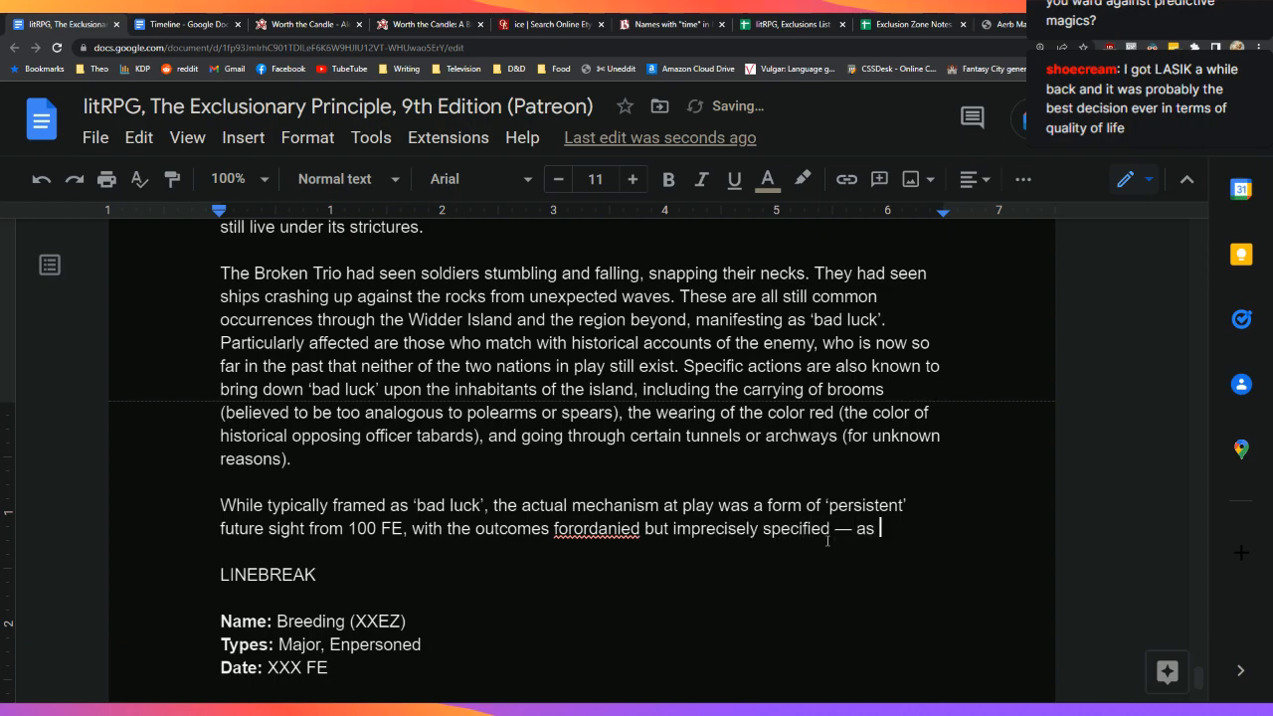
# Step: Finish the sentence with "such specification was beyond the butterfly mages."
pyautogui.write('such specification wa')
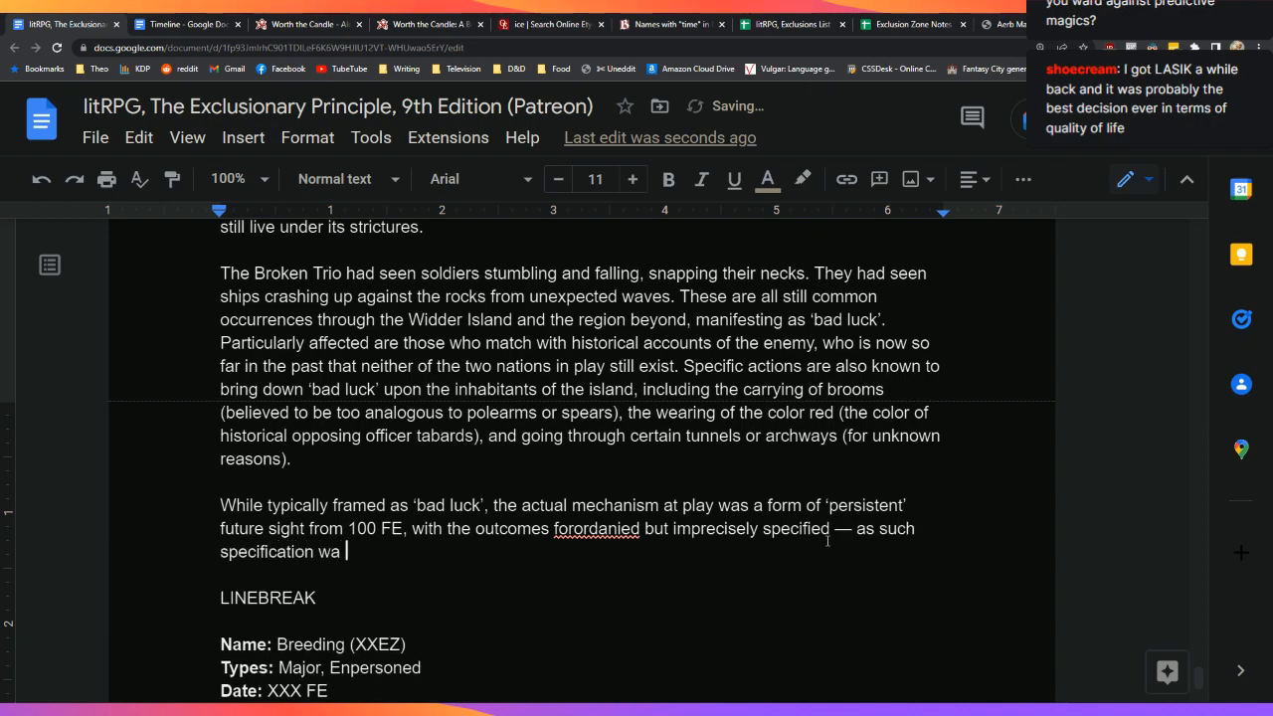
pyautogui.press('BackSpace')
pyautogui.write('s beyond the butterfly mages.')
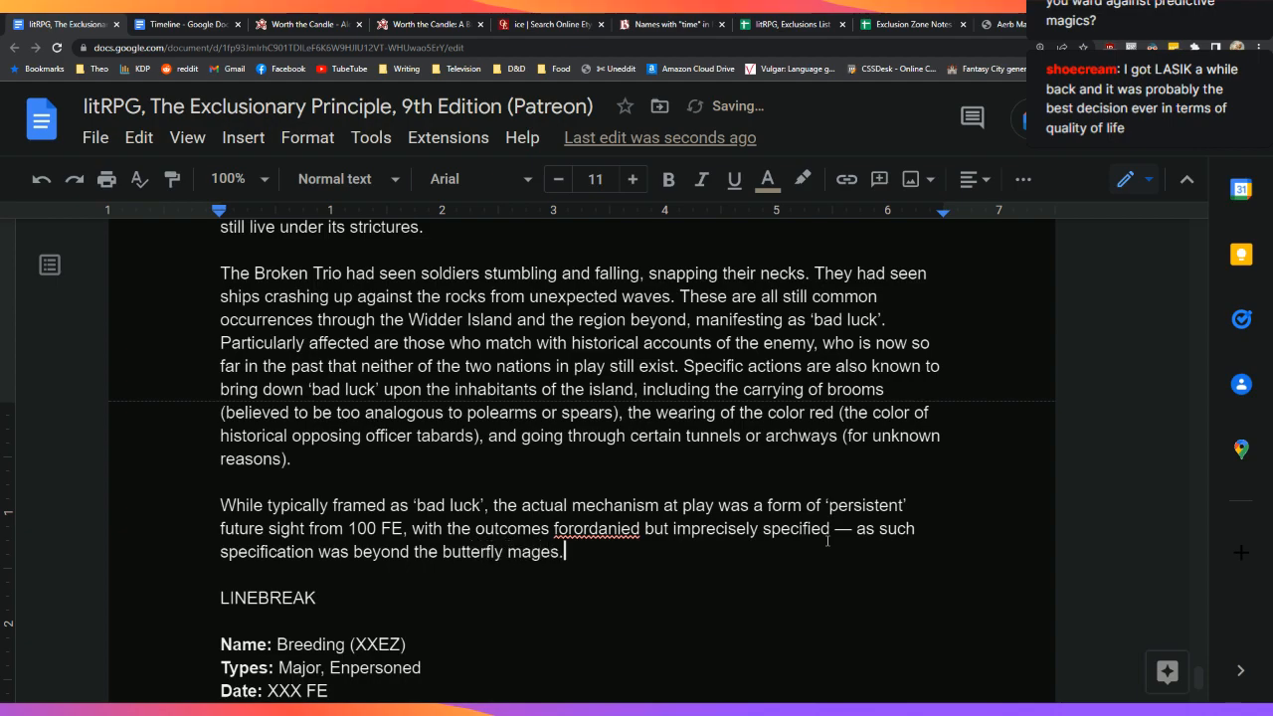
# Step: Change the misspelled "forordanied" to "fordained", using the spelling suggestion and removing the extra characters
pyautogui.press('Up')
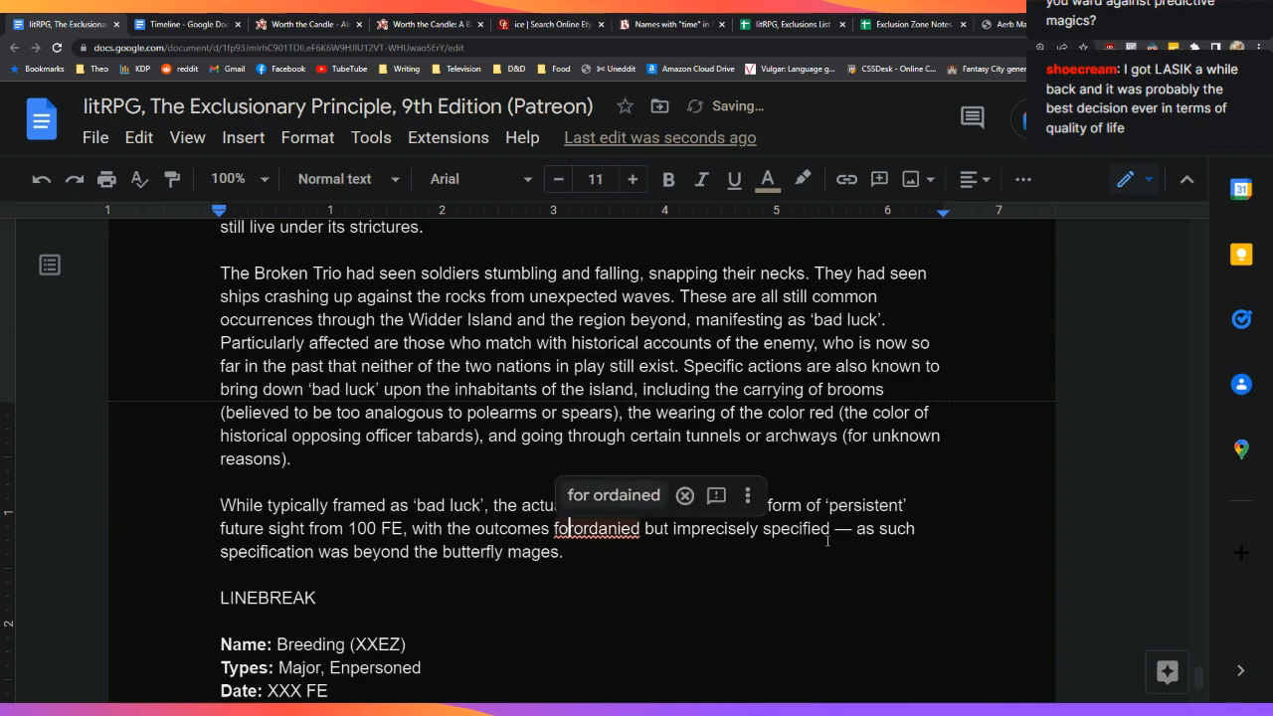
pyautogui.press('Return')
pyautogui.press('Left')
pyautogui.press('Left')
pyautogui.press('Left')
pyautogui.press('Left')
pyautogui.press('Left')
pyautogui.press('Left')
pyautogui.press('Left')
pyautogui.press('Left')
pyautogui.press('Left')
pyautogui.press('Right')
pyautogui.press('BackSpace')
pyautogui.press('BackSpace')
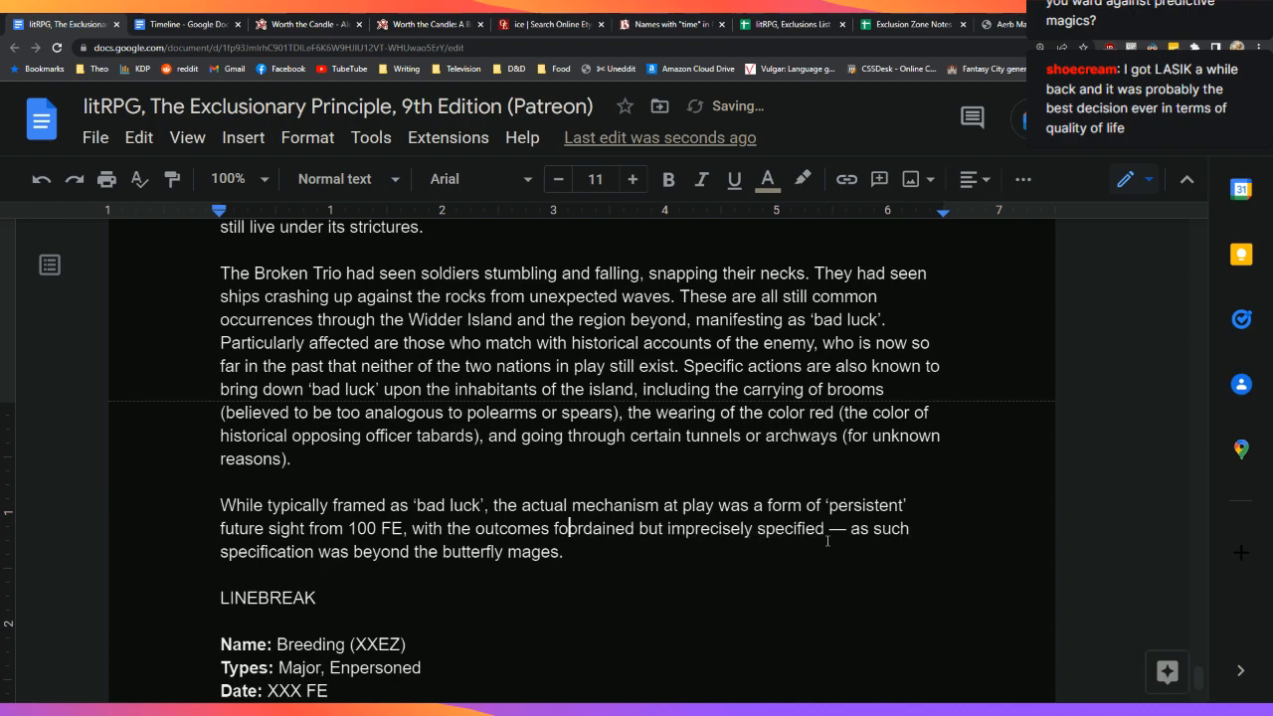
pyautogui.press('BackSpace')
pyautogui.press('Down')
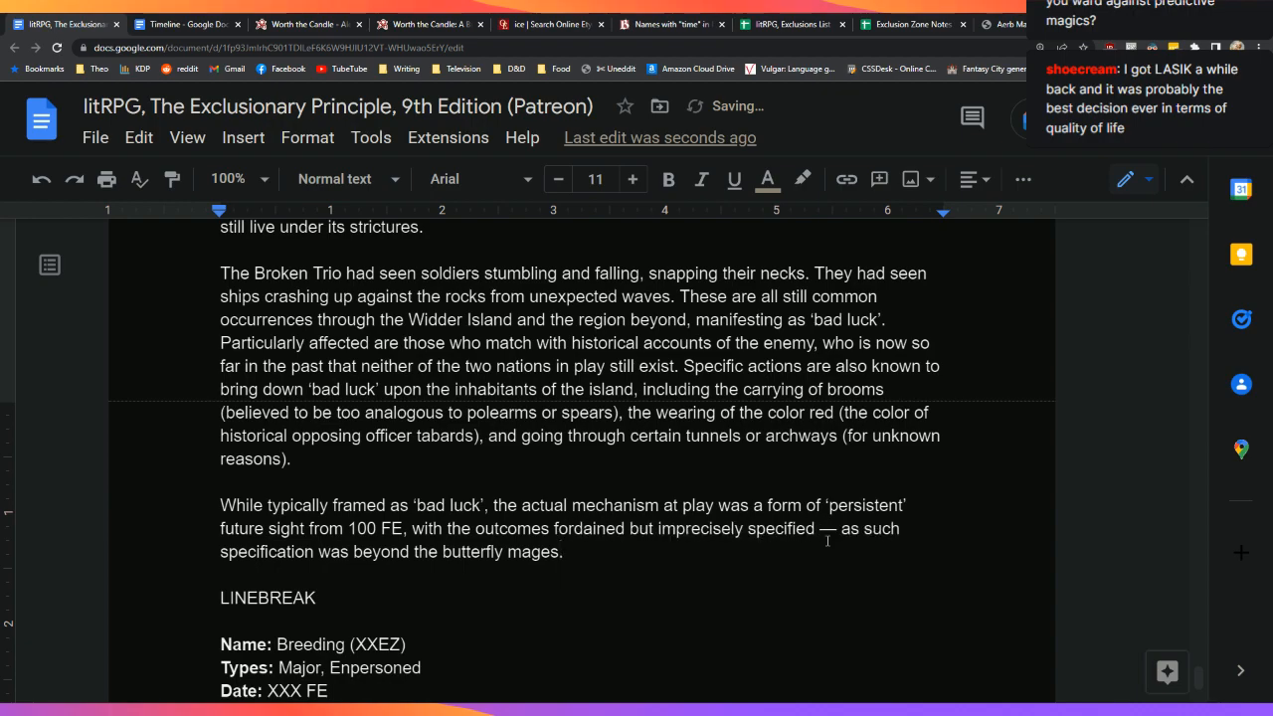
# Step: Look up the definition of "fordained" in the built-in dictionary, then close it
pyautogui.press('Up')
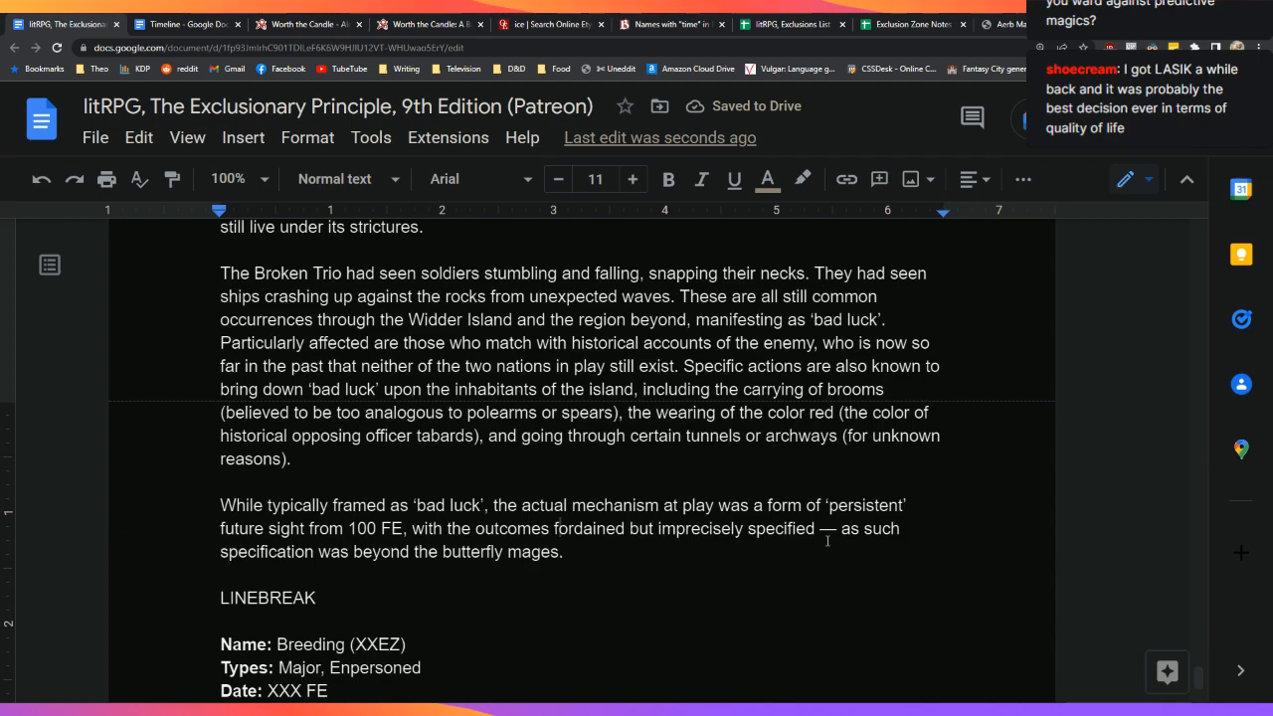
pyautogui.doubleClick(597, 528)
pyautogui.rightClick(601, 528)
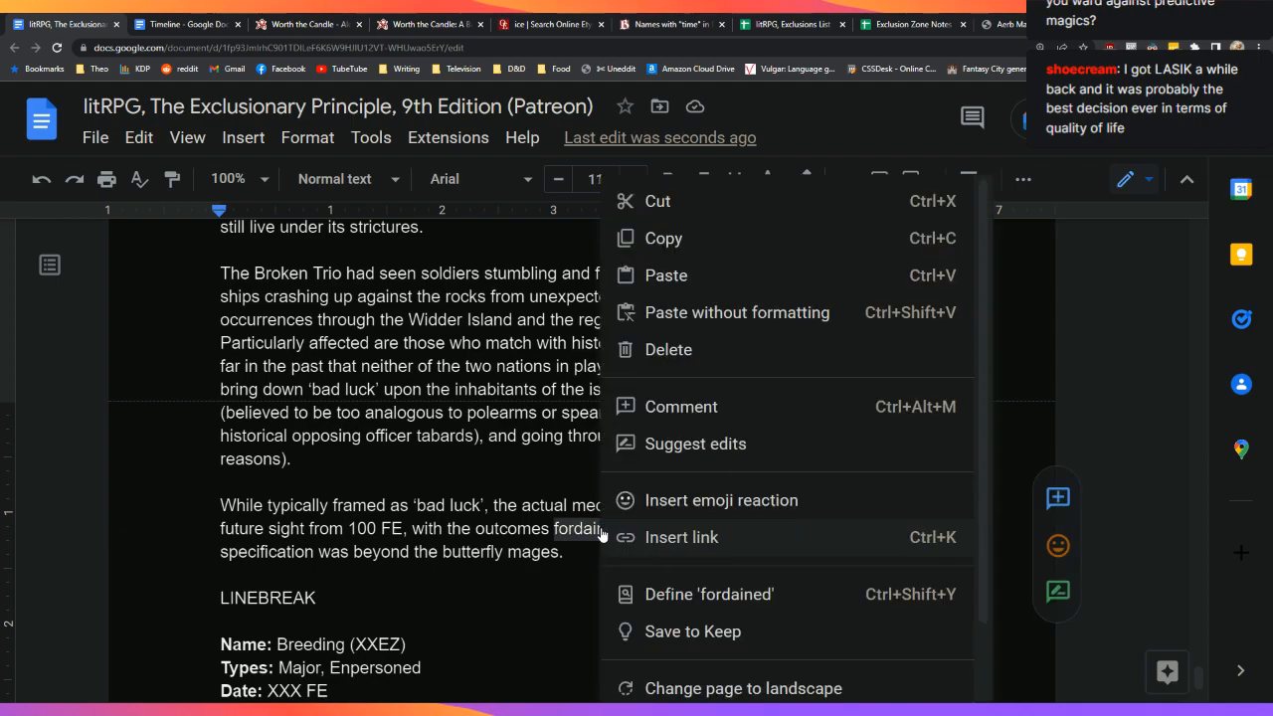
pyautogui.click(736, 602)
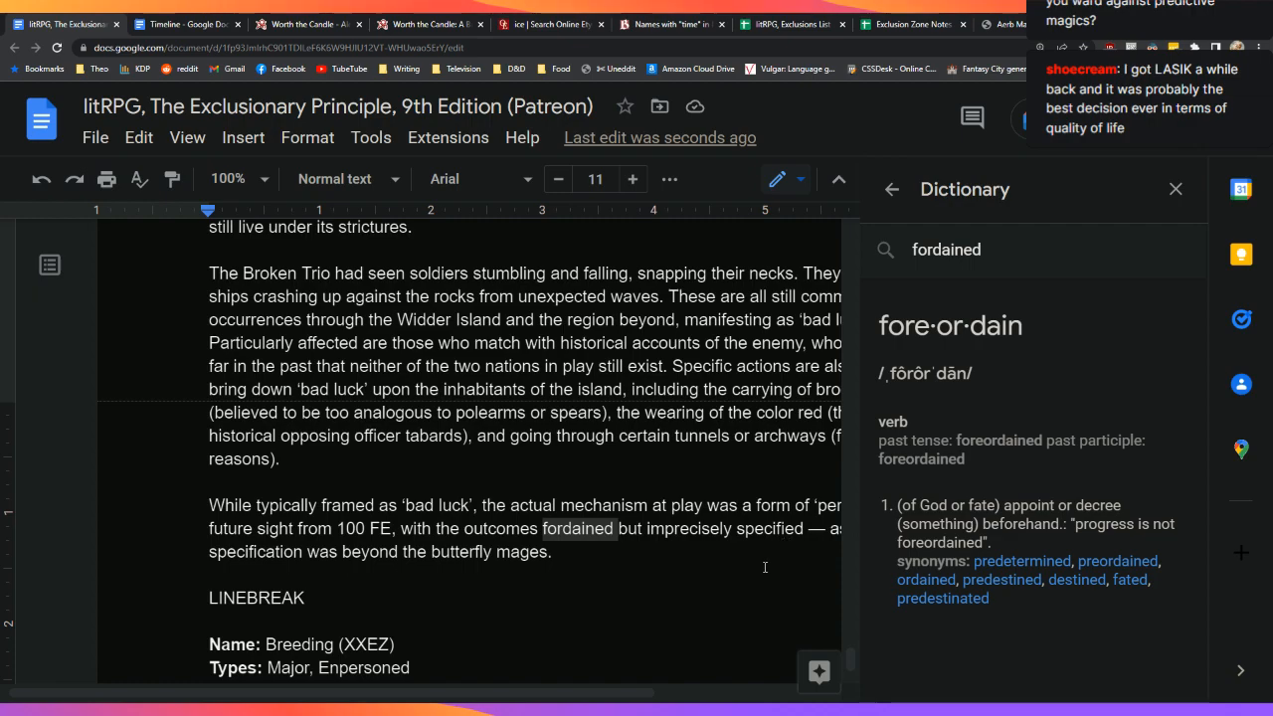
pyautogui.click(1176, 189)
# Step: Add "The full list of known activation conditions stretches to more than a hundred," after "beyond the butterfly mages."
pyautogui.click(896, 551)
pyautogui.scroll(-1, 883, 574)
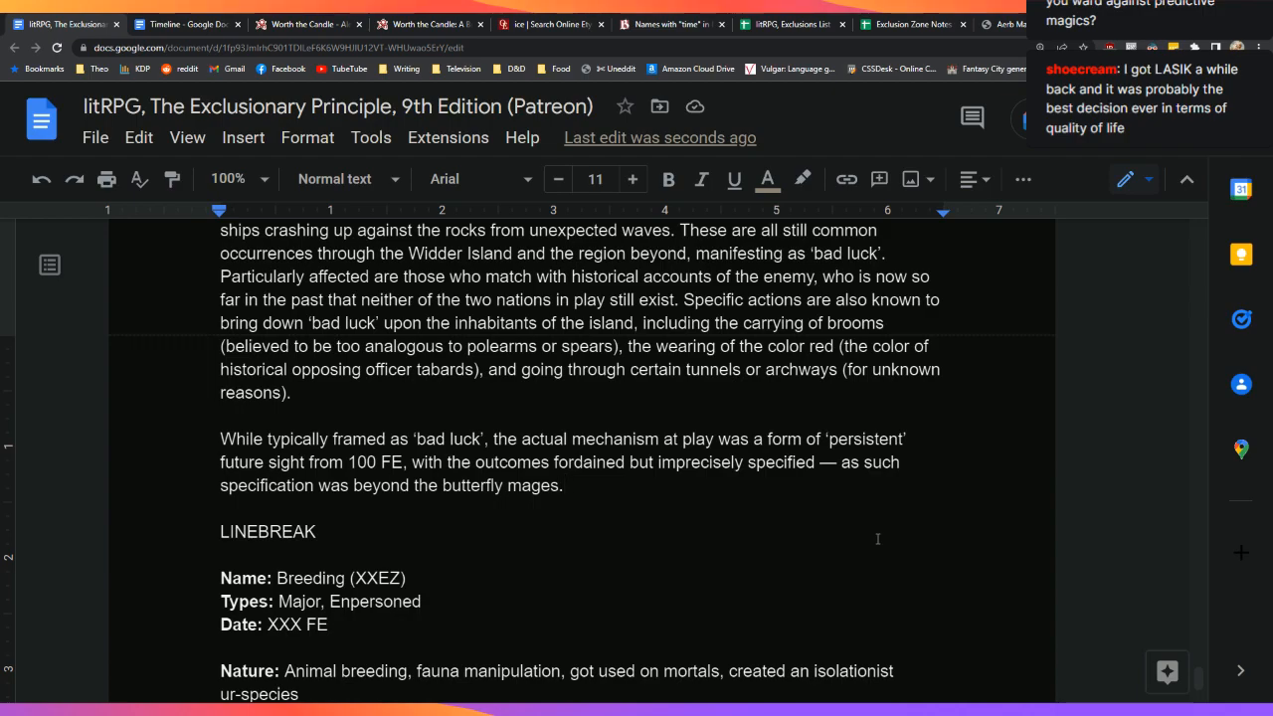
pyautogui.scroll(3, 878, 540)
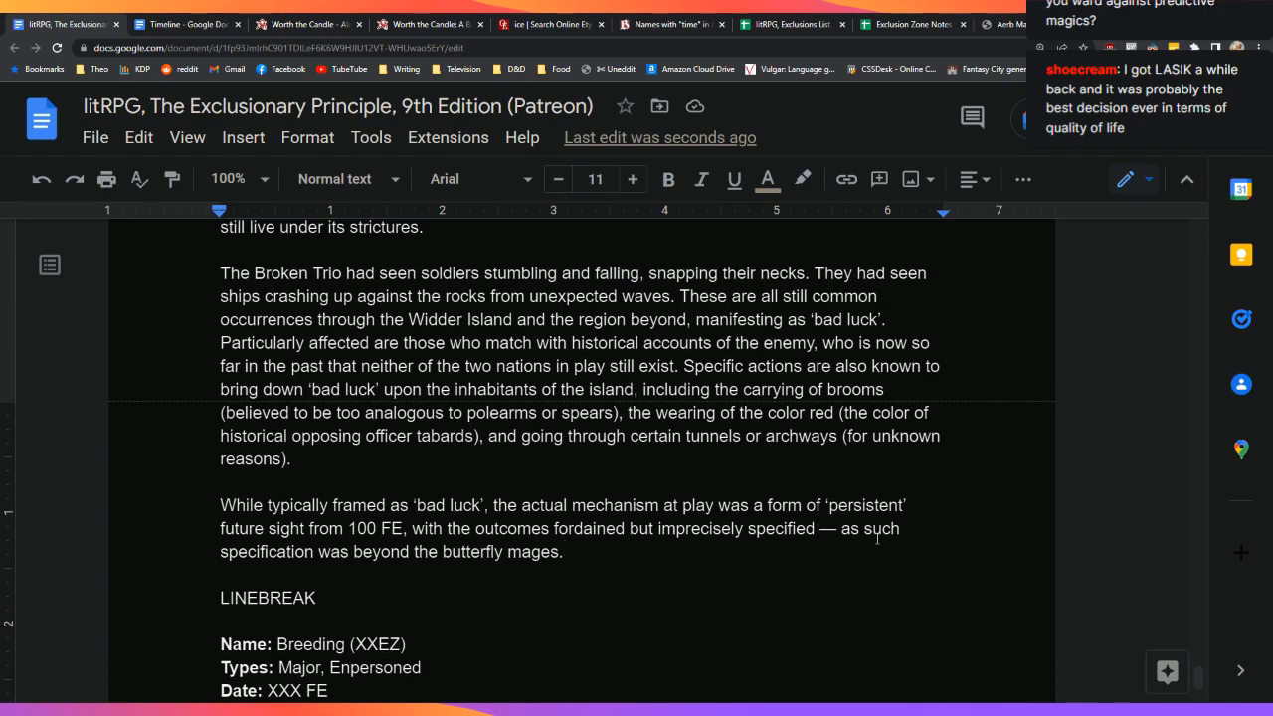
pyautogui.scroll(-3, 876, 539)
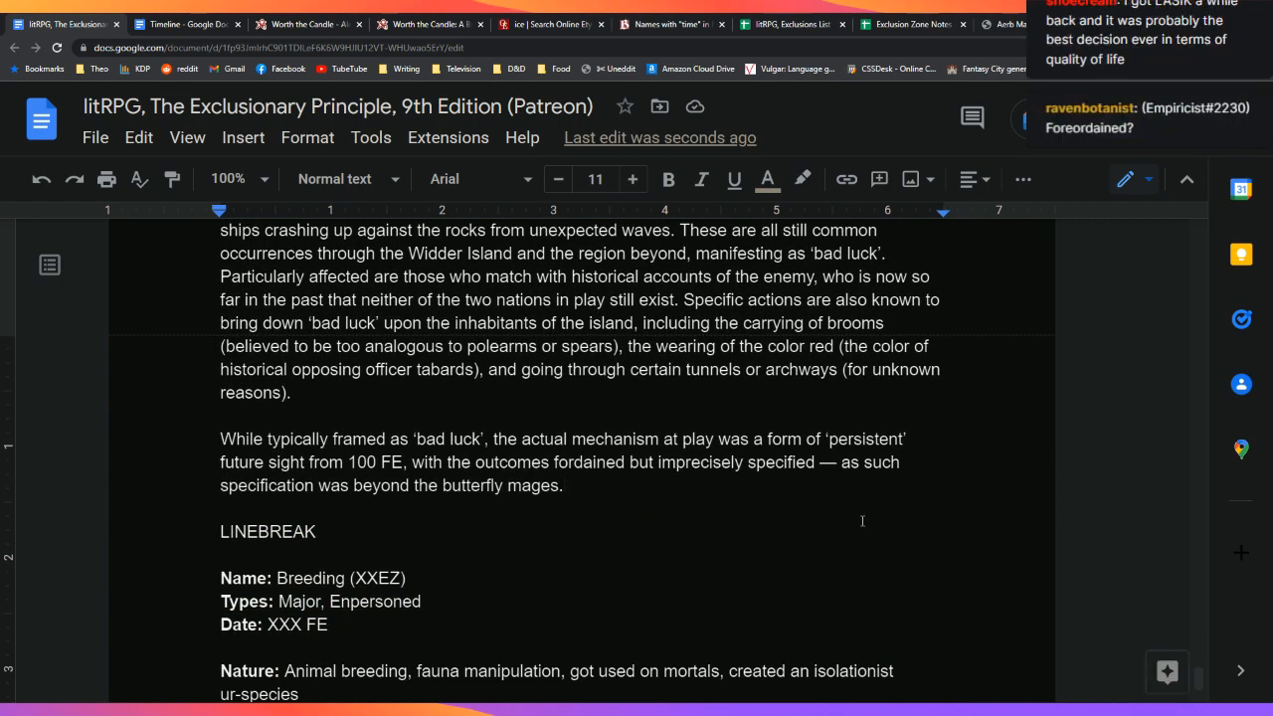
pyautogui.click(574, 462)
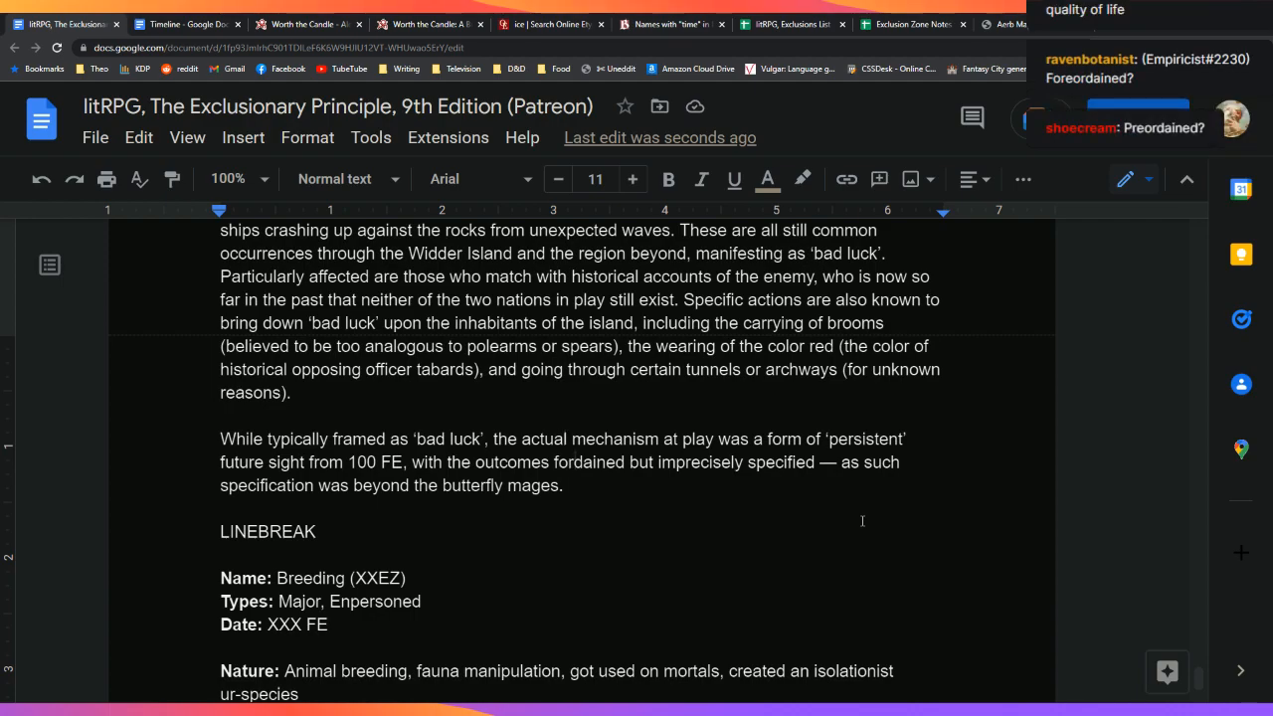
pyautogui.press('Up')
pyautogui.press('Down')
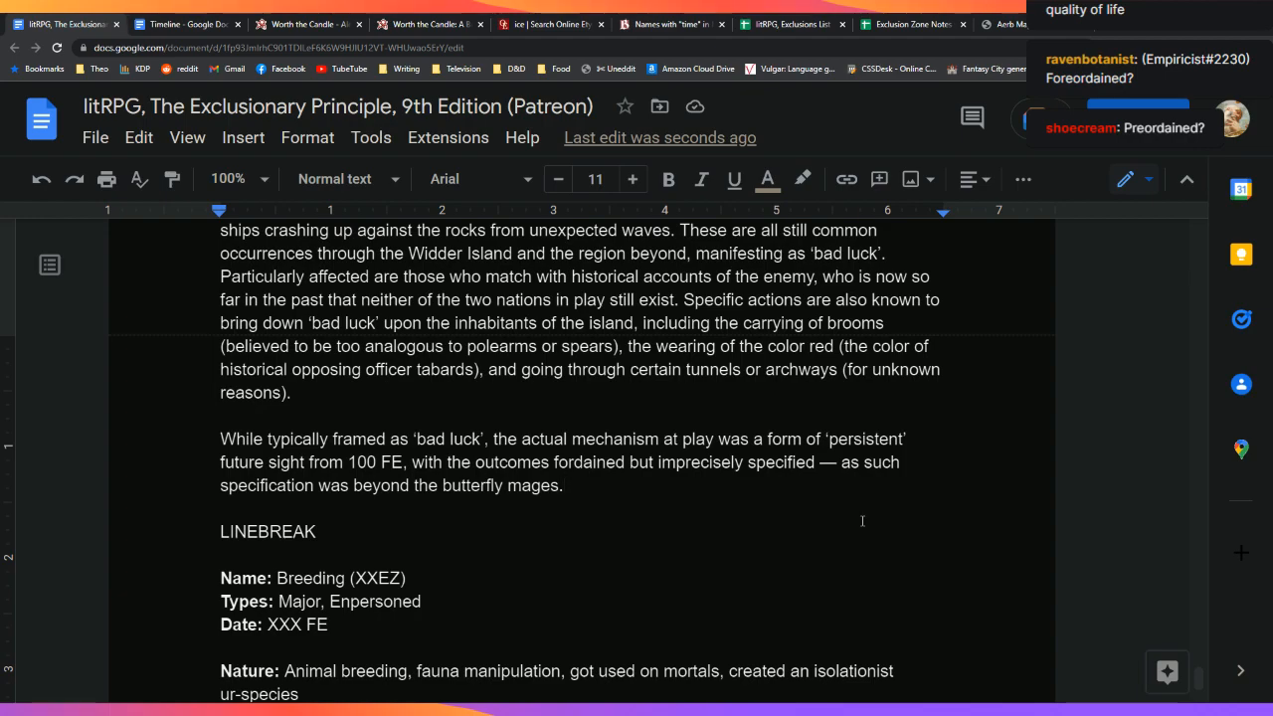
pyautogui.write('The ful')
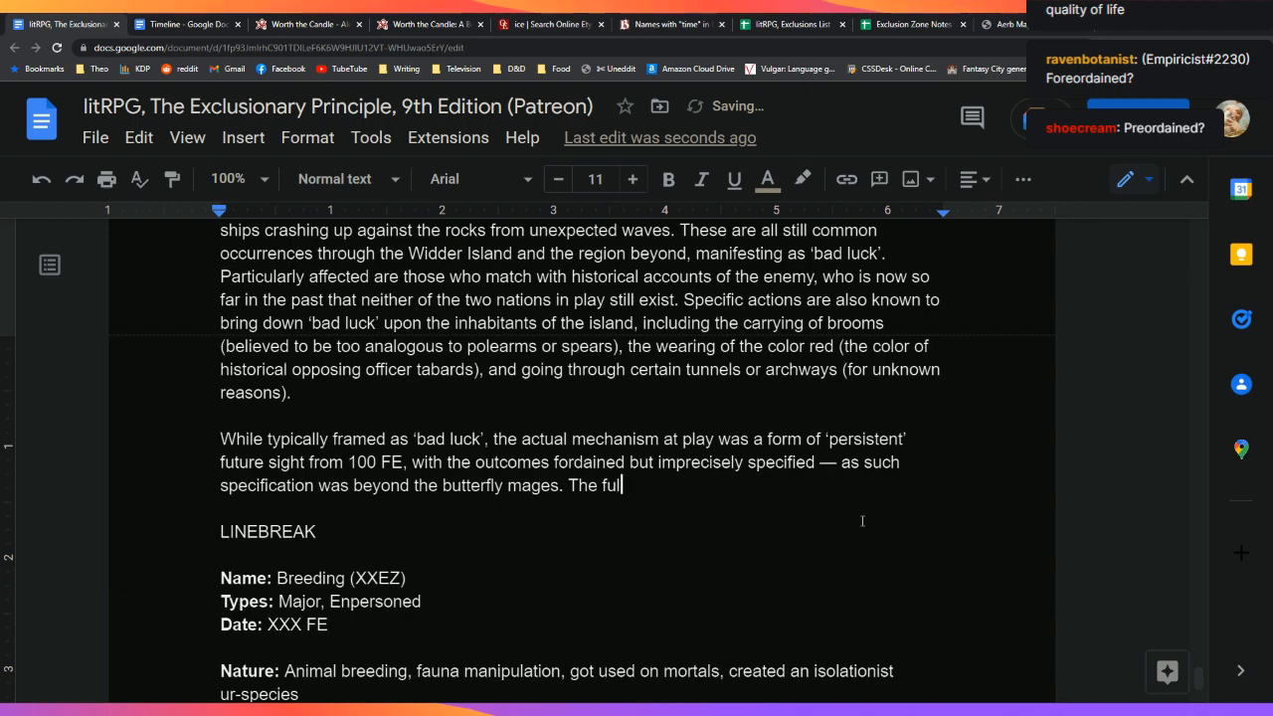
pyautogui.write('l list of known activation c')
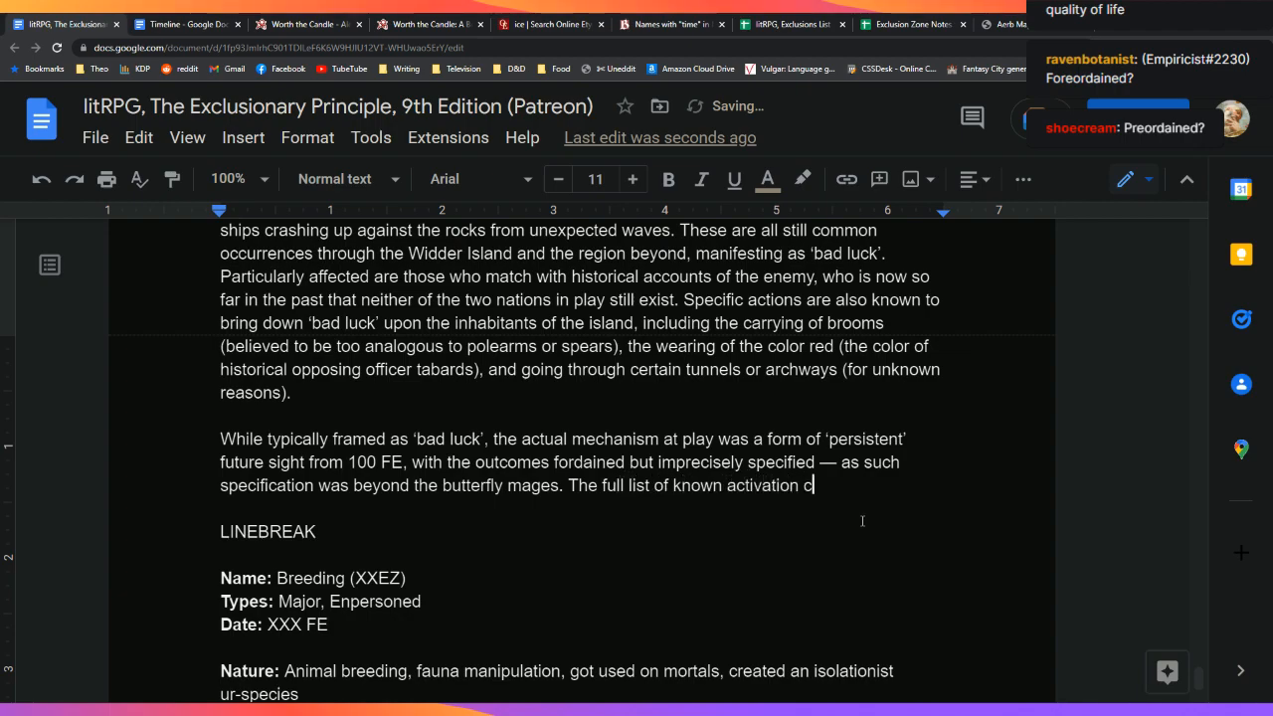
pyautogui.write('onditions for')
pyautogui.press('BackSpace')
pyautogui.press('BackSpace')
pyautogui.press('BackSpace')
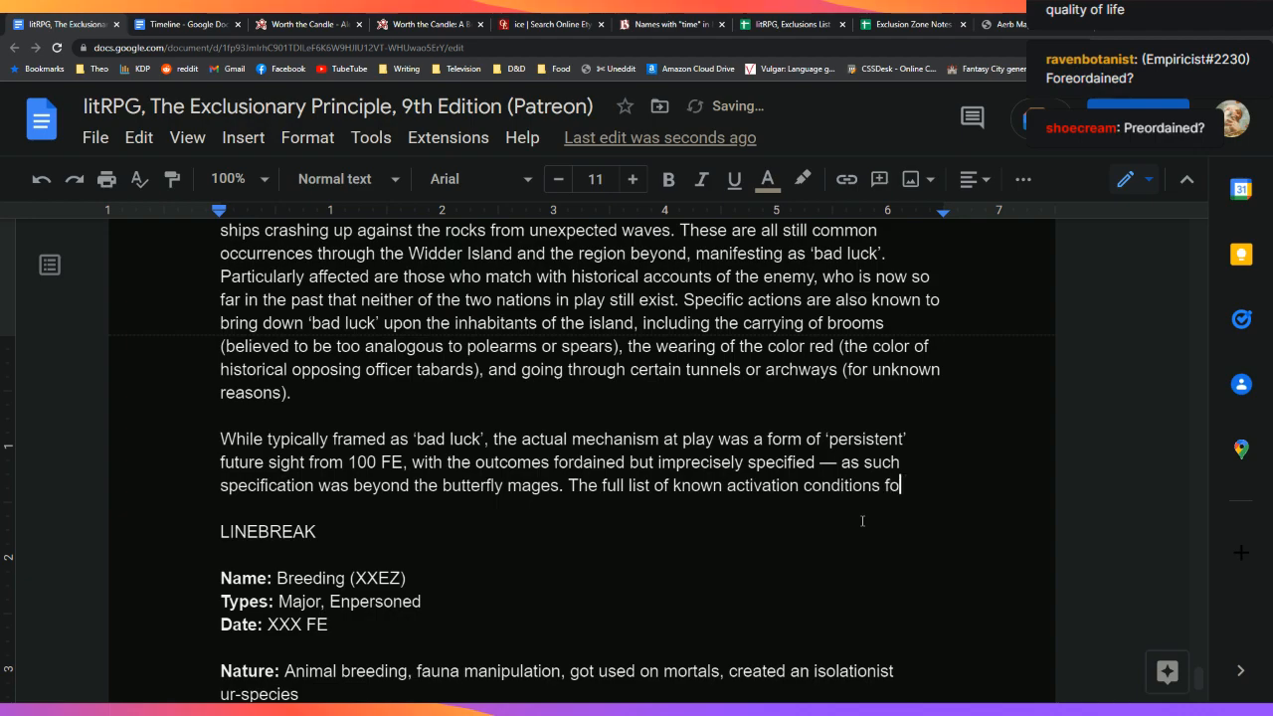
pyautogui.write('stretche')
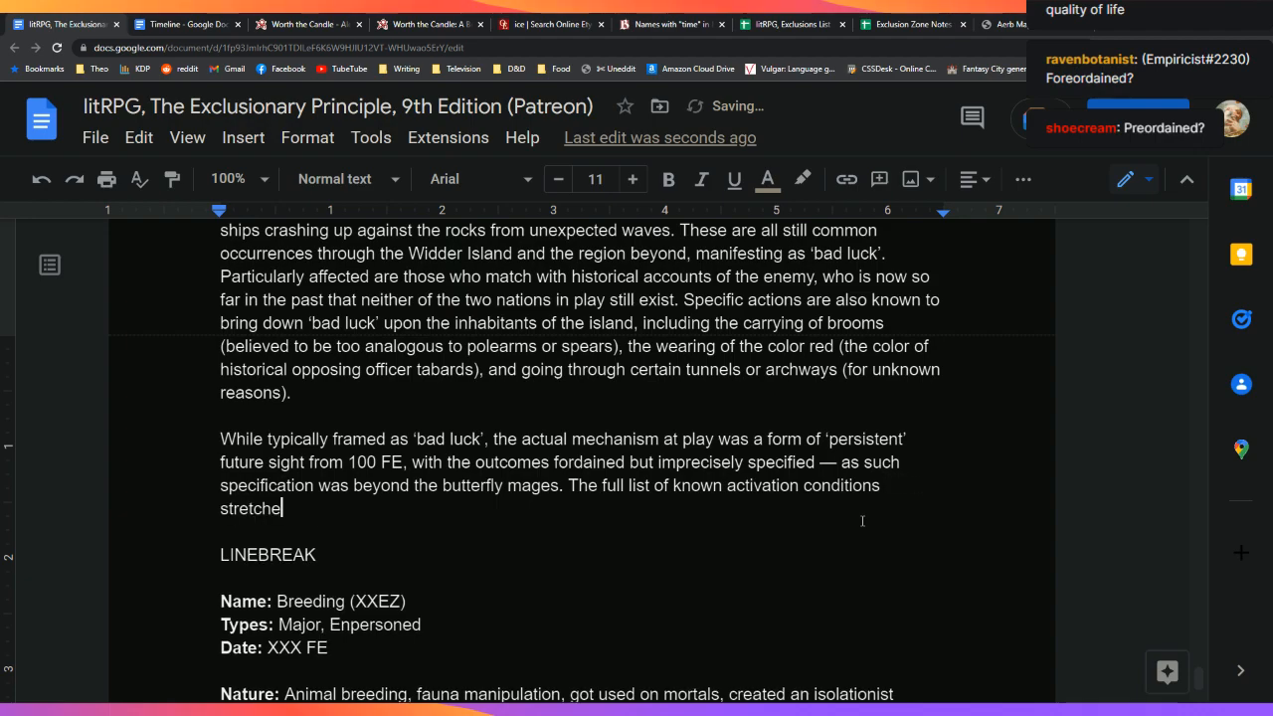
pyautogui.write('s to more than a hundred,')
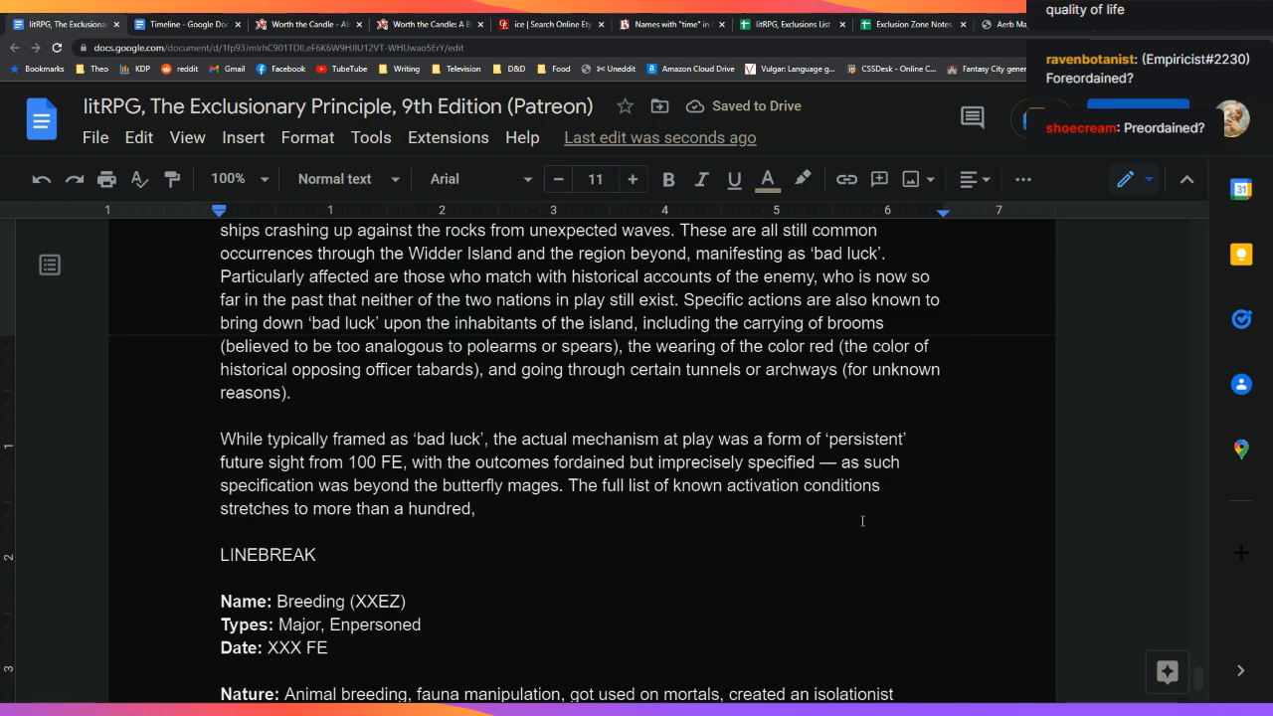
# Step: Move the unfinished "The full list of known activation conditions" sentence to the end of the preceding paragraph, after "(for unknown reasons)."
pyautogui.hotkey('shift', 'Up')
pyautogui.hotkey('ctrl', 'shift', 'Right')
pyautogui.hotkey('ctrl', 'shift', 'Right')
pyautogui.hotkey('ctrl', 'c')
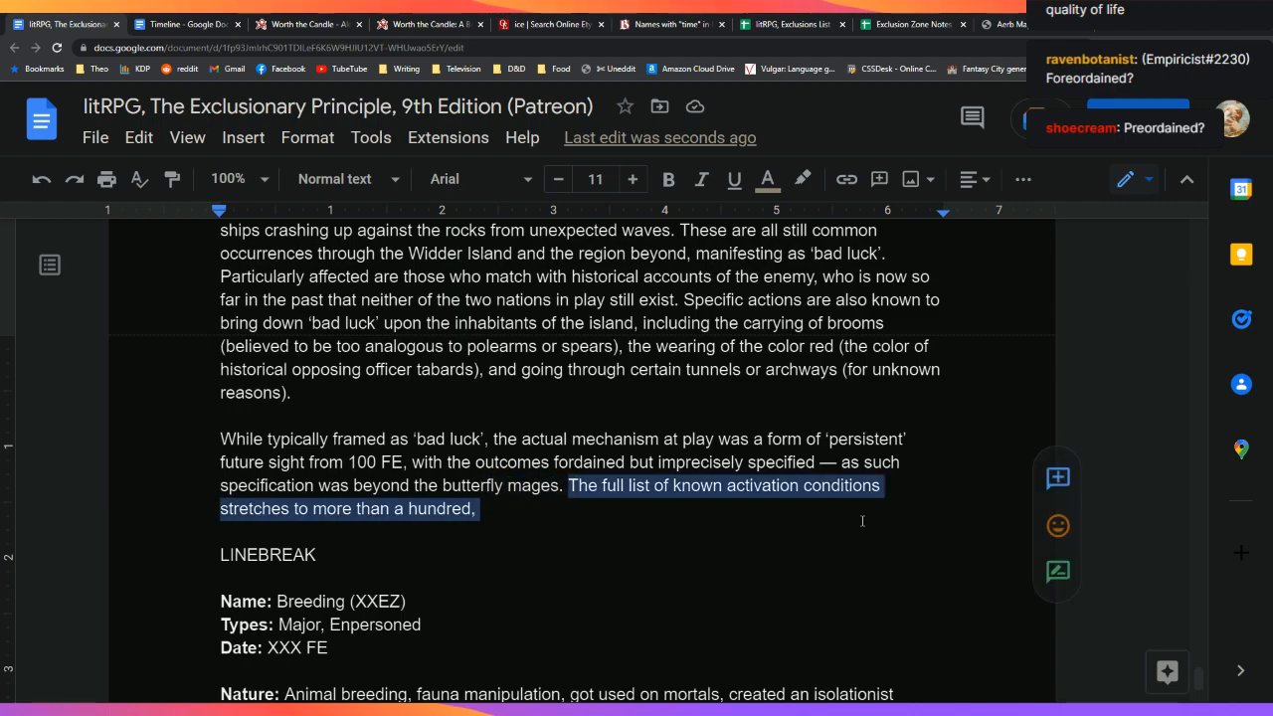
pyautogui.press('BackSpace')
pyautogui.press('Up')
pyautogui.press('Up')
pyautogui.press('Up')
pyautogui.press('Left')
pyautogui.hotkey('ctrl', 'v')
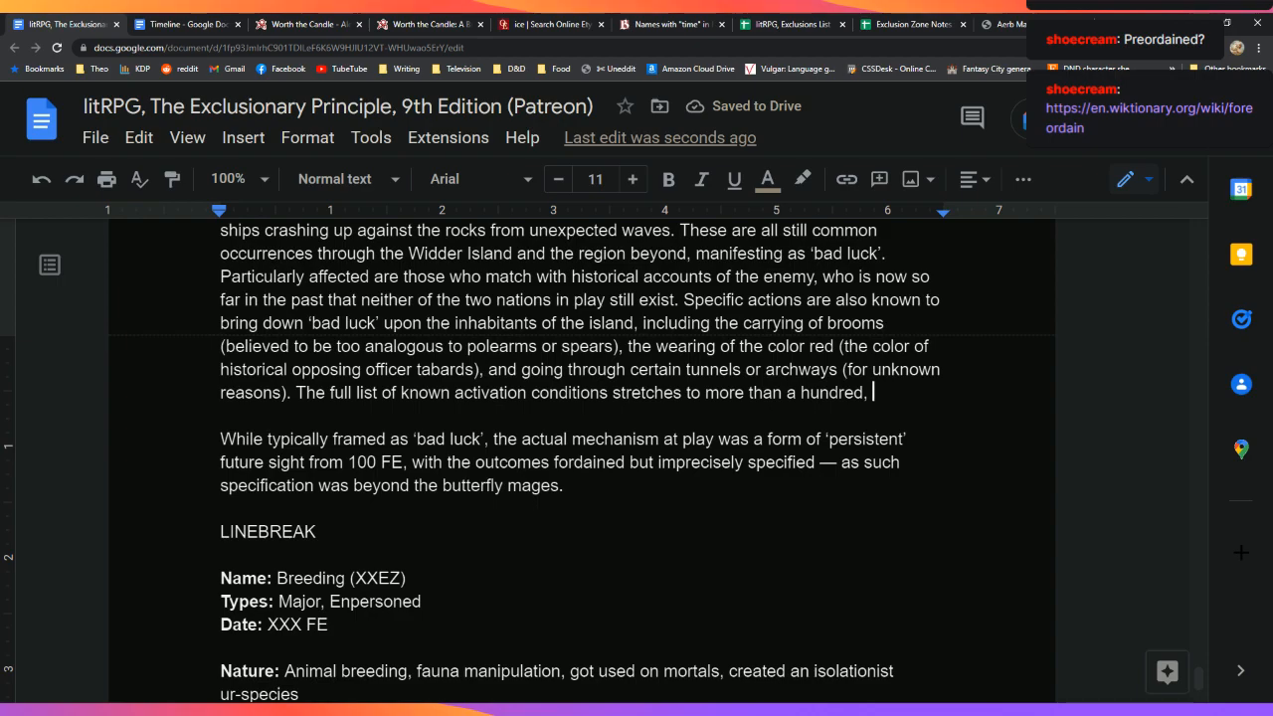
# Step: Open the Wiktionary entry for "foreordain" from the link shared in the chat
pyautogui.click(1148, 108)
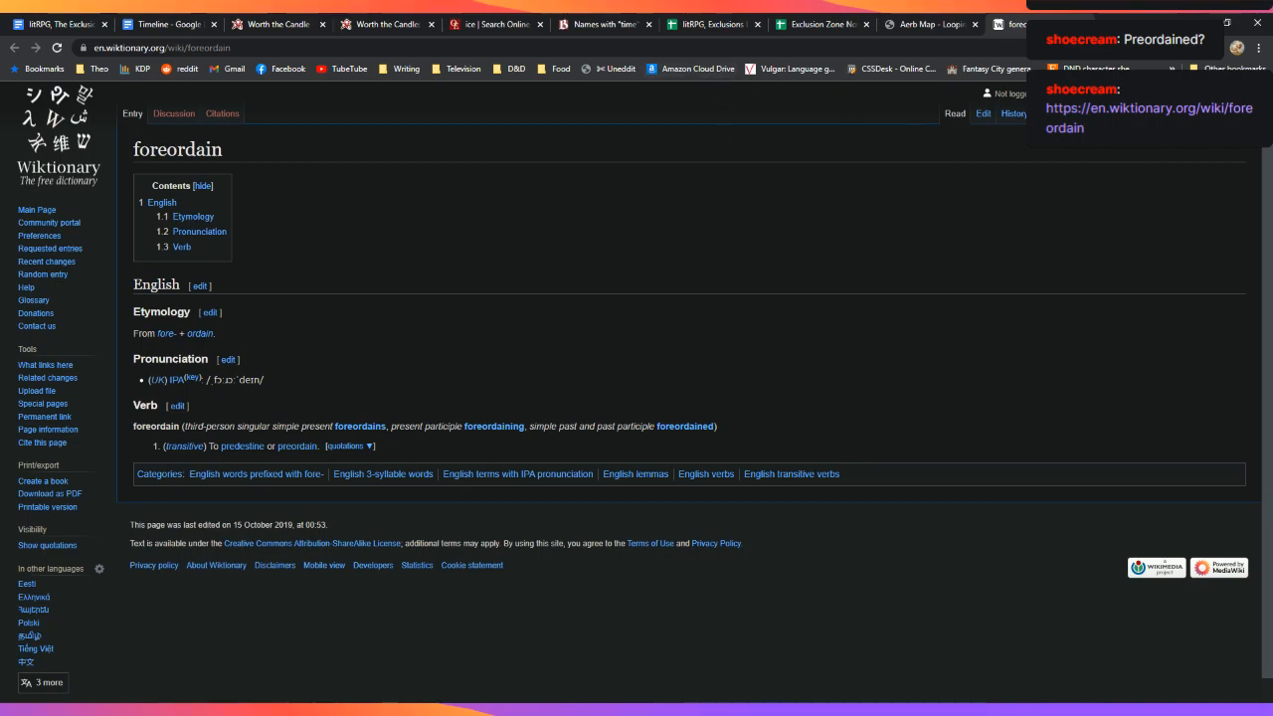
# Step: Return to the litRPG document and look up "fordained" in the built-in dictionary
pyautogui.write('fordained')
pyautogui.click(52, 20)
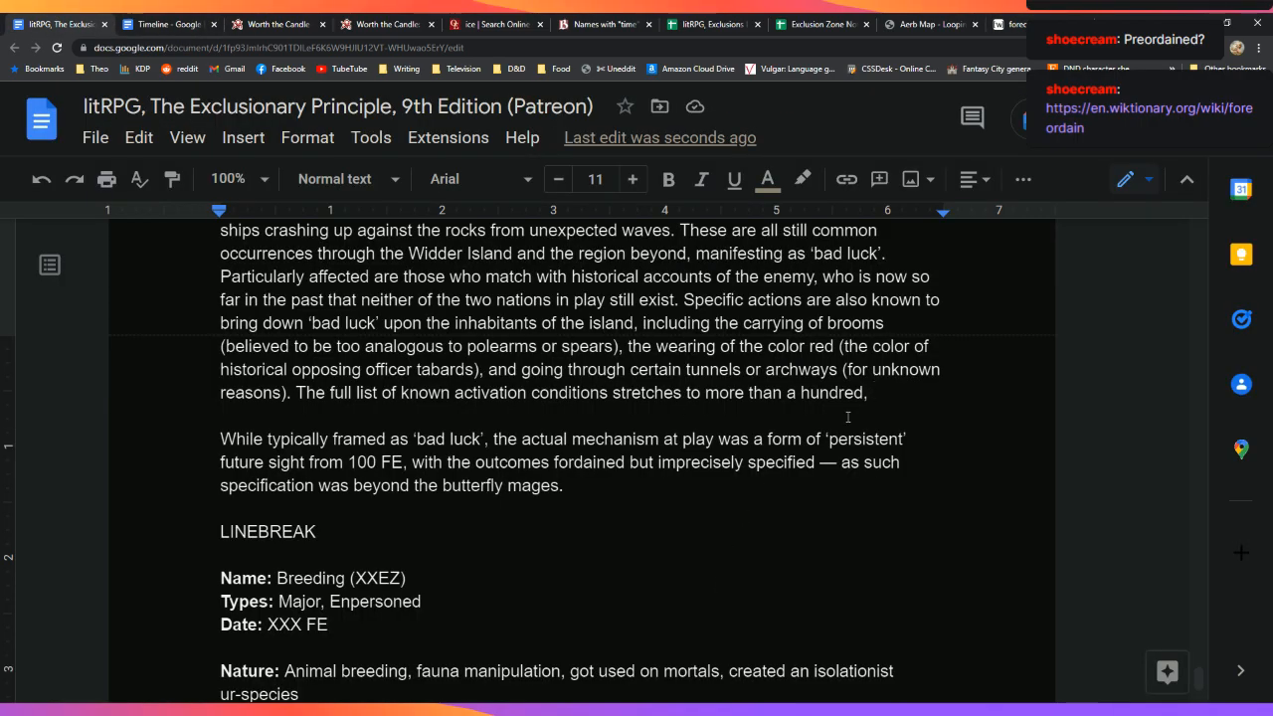
pyautogui.doubleClick(600, 464)
pyautogui.rightClick(599, 464)
pyautogui.click(669, 599)
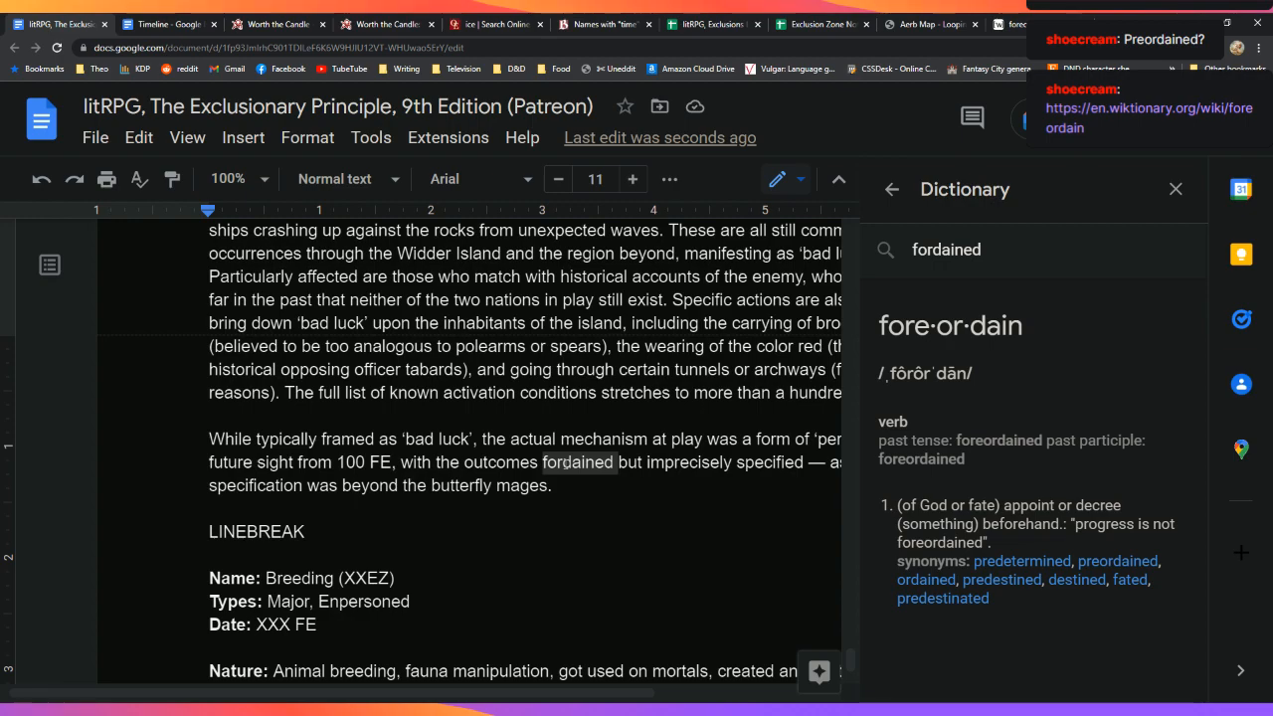
# Step: Change "fordained" to "foredained" in the future sight paragraph and close the dictionary
pyautogui.click(565, 465)
pyautogui.write('e')
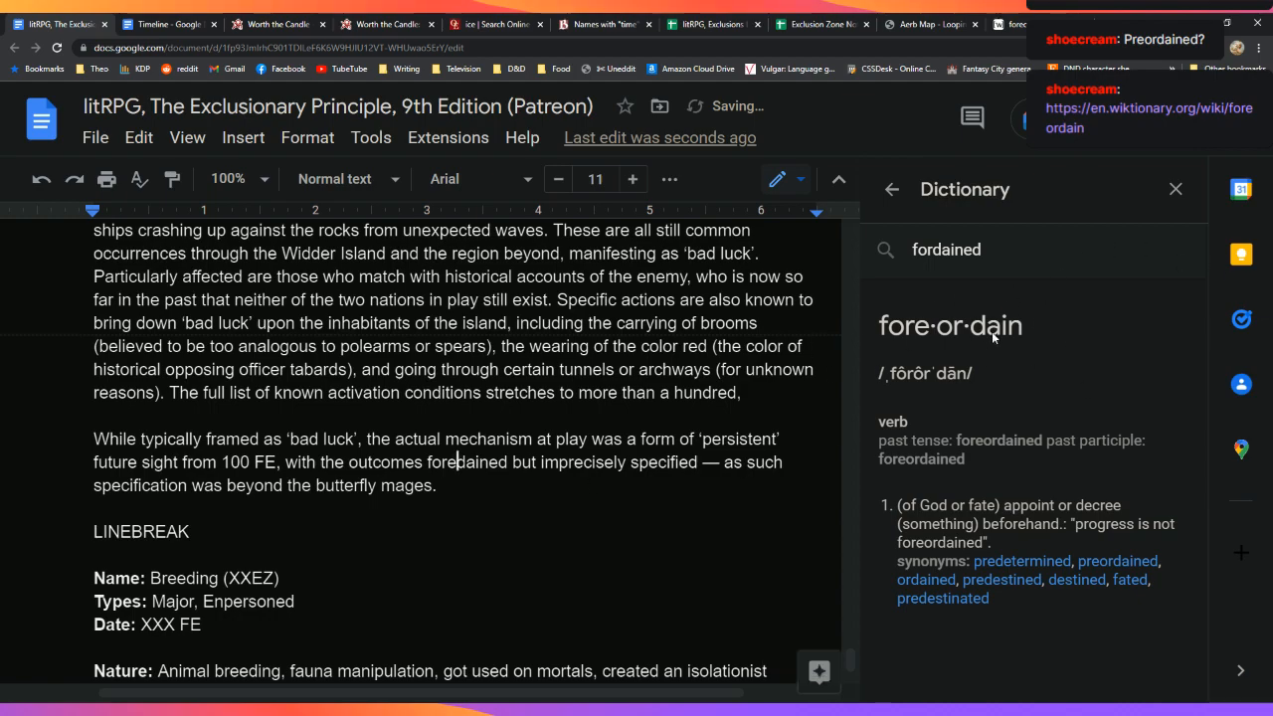
pyautogui.click(664, 489)
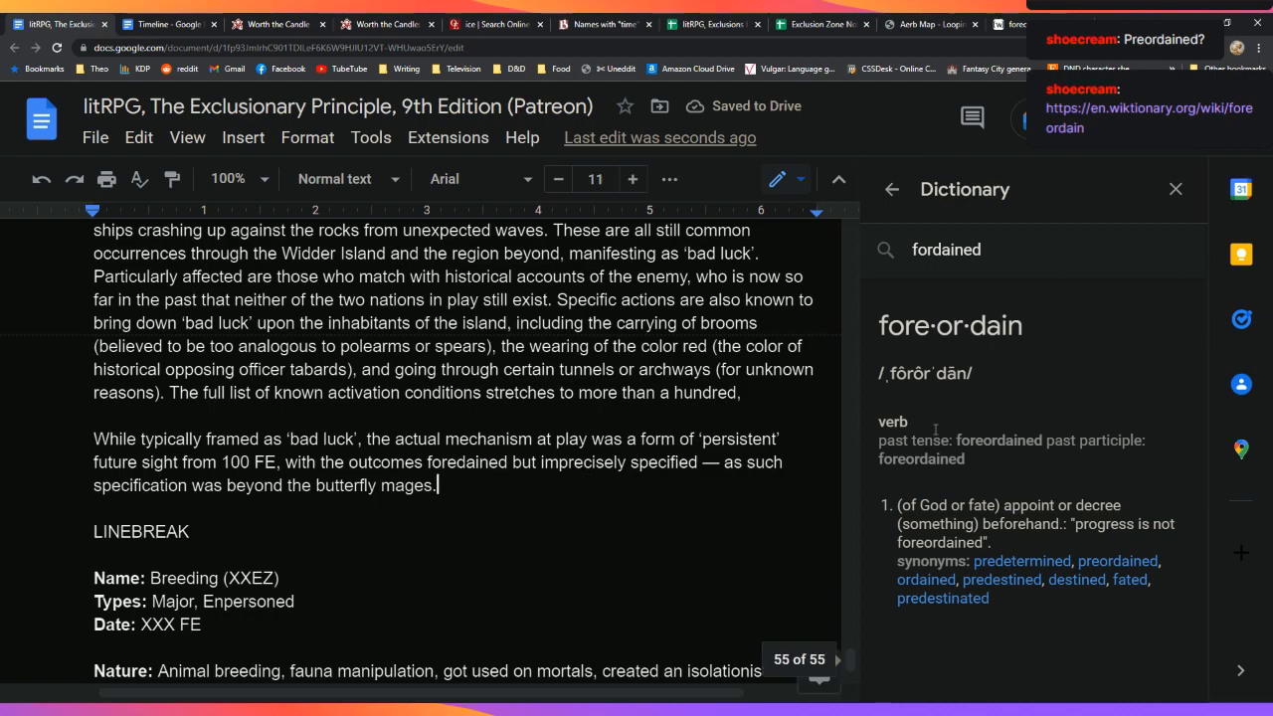
pyautogui.click(1176, 189)
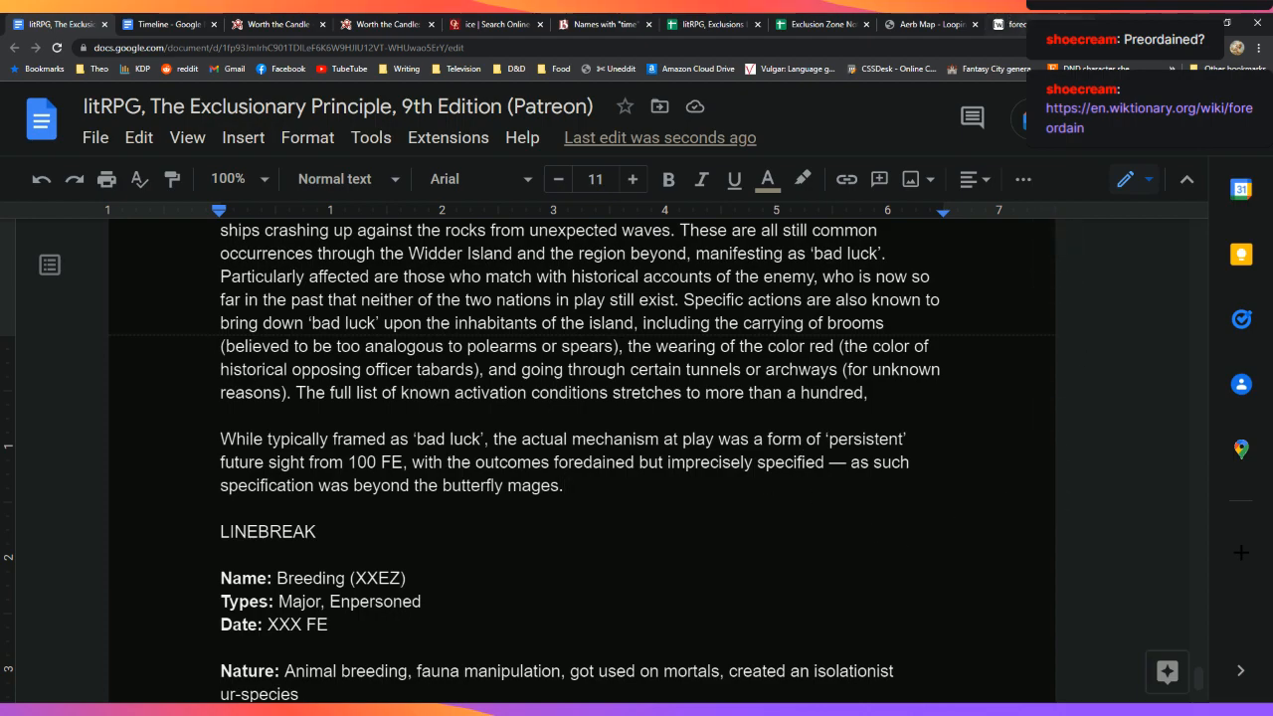
# Step: Close the Wiktionary page and check the document's word count
pyautogui.click(1087, 24)
pyautogui.scroll(-1, 729, 417)
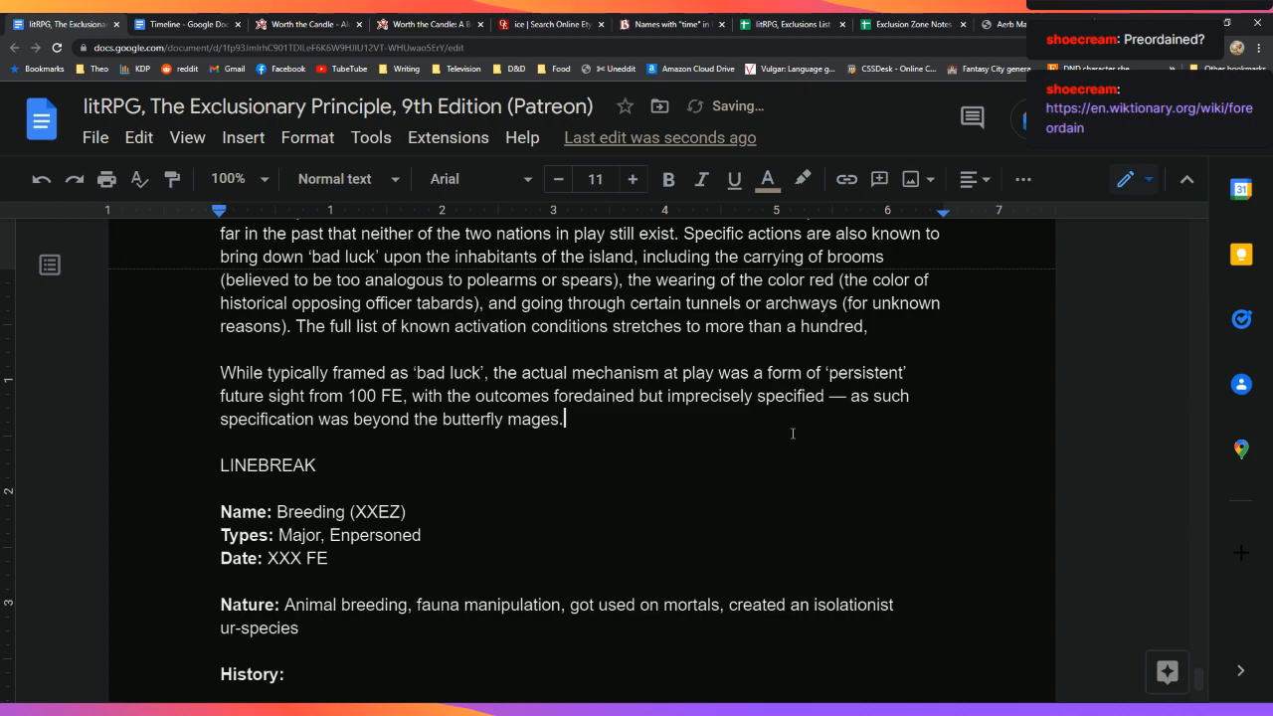
pyautogui.hotkey('ctrl', 'shift', 'c')
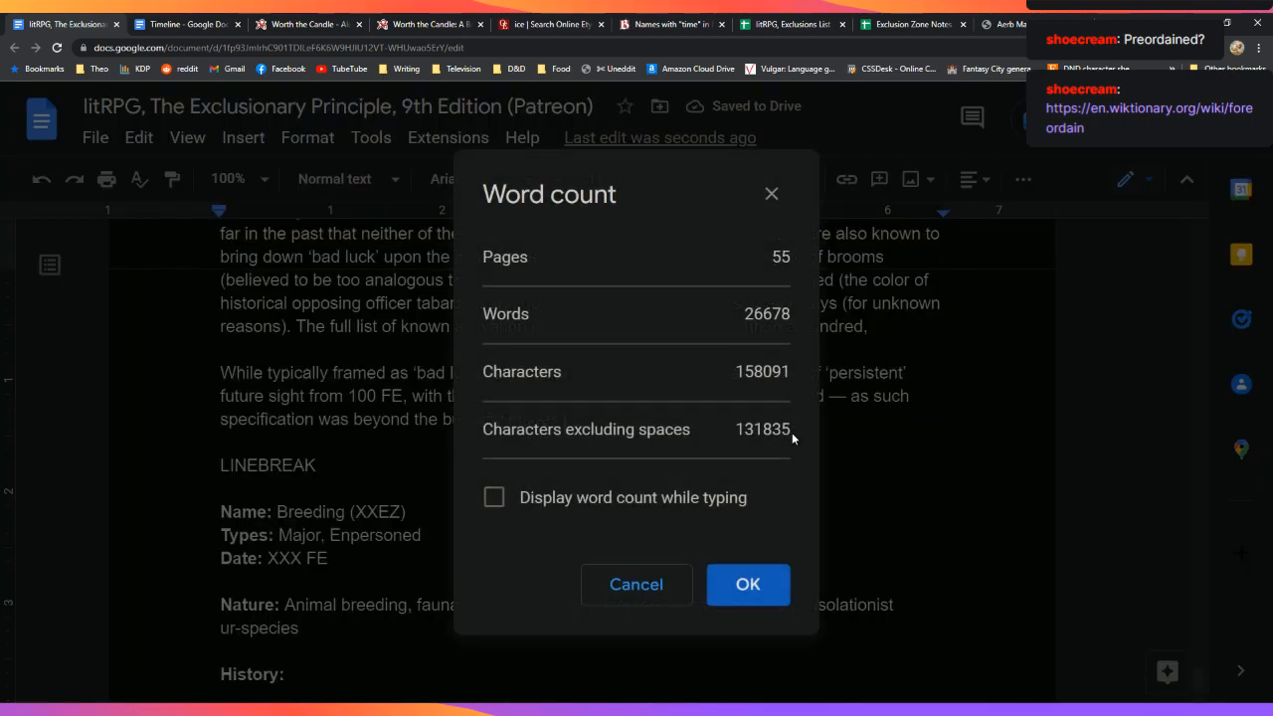
pyautogui.click(756, 587)
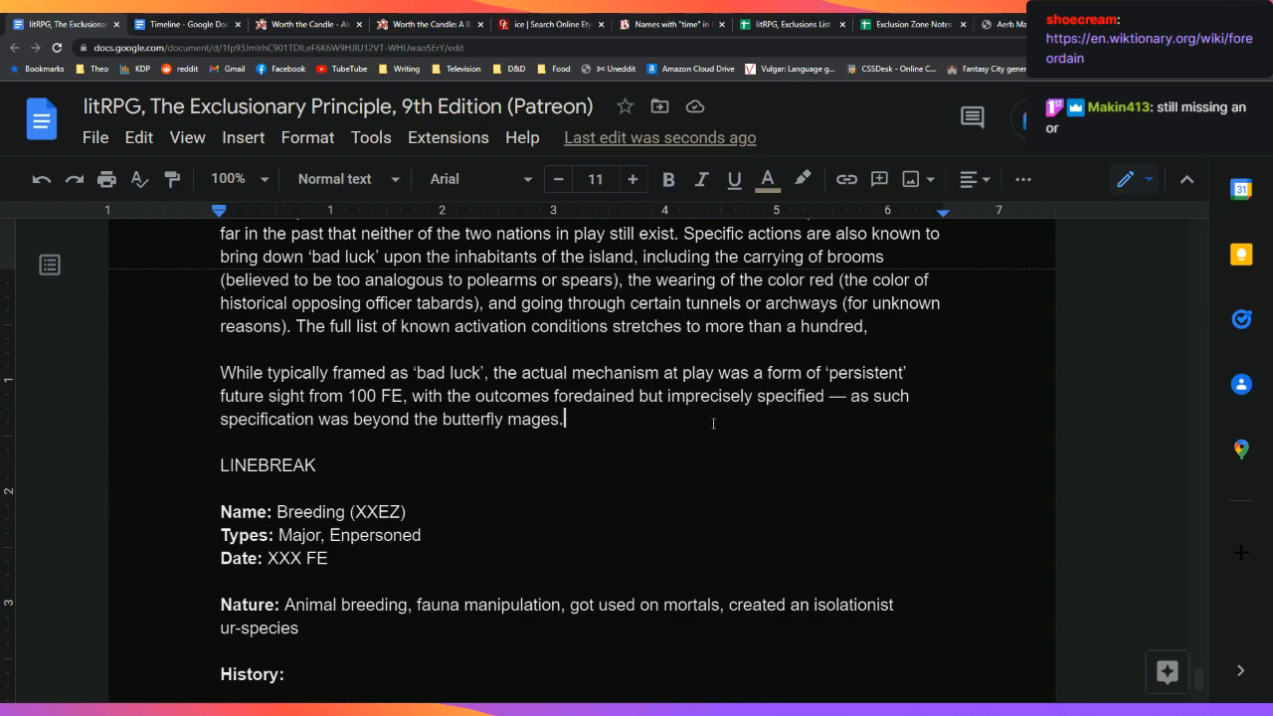
# Step: Look up "foredained" in the built-in dictionary, correct it to "foreordained" in the text, and close the dictionary
pyautogui.rightClick(591, 398)
pyautogui.click(658, 596)
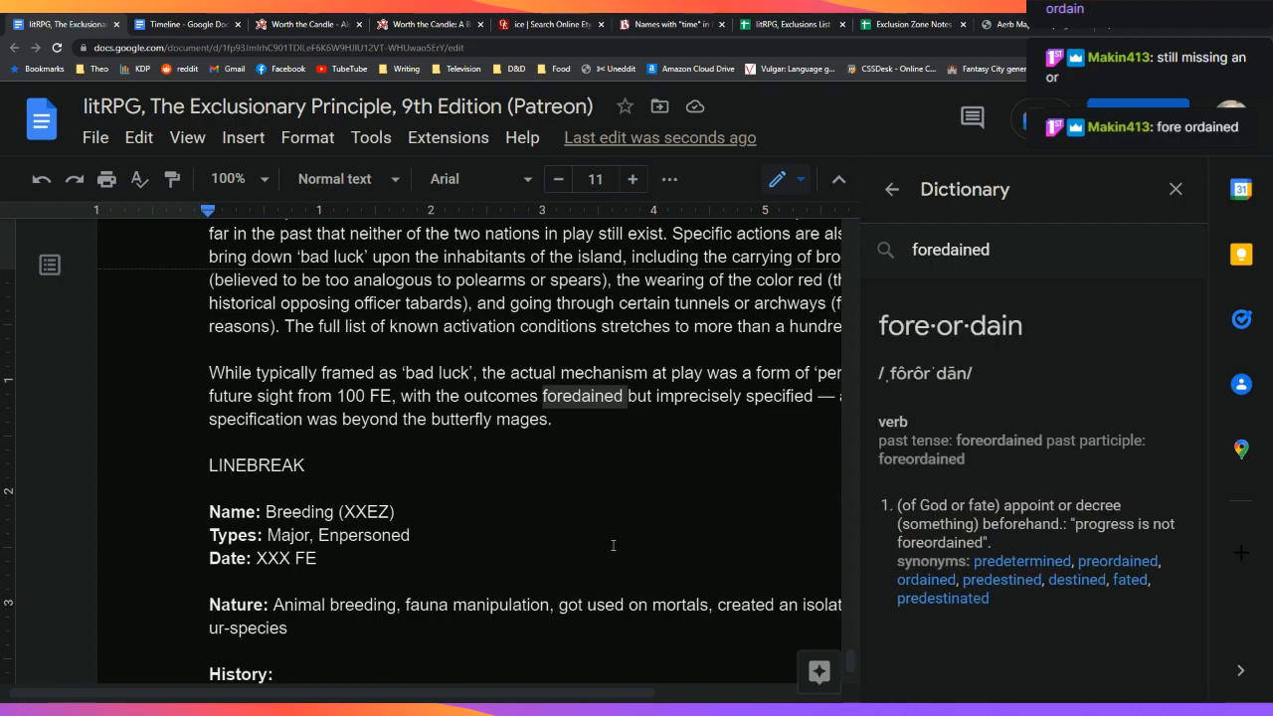
pyautogui.click(572, 400)
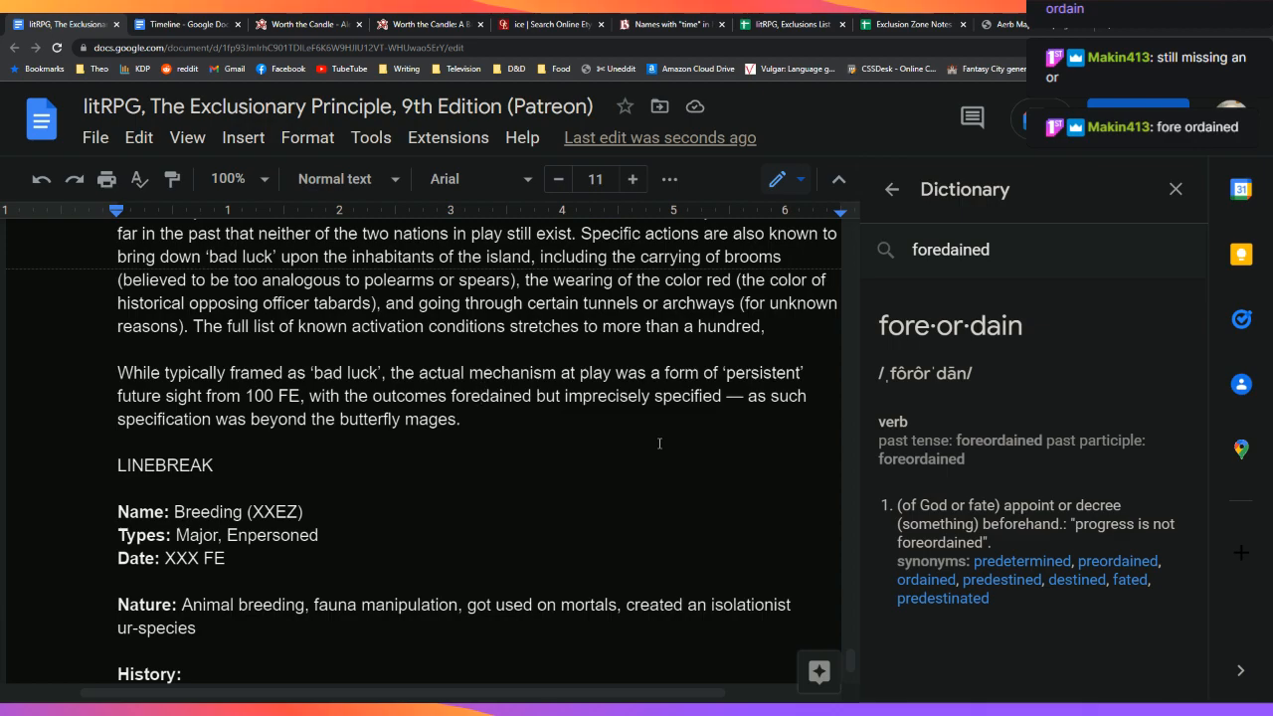
pyautogui.write('or')
pyautogui.click(665, 429)
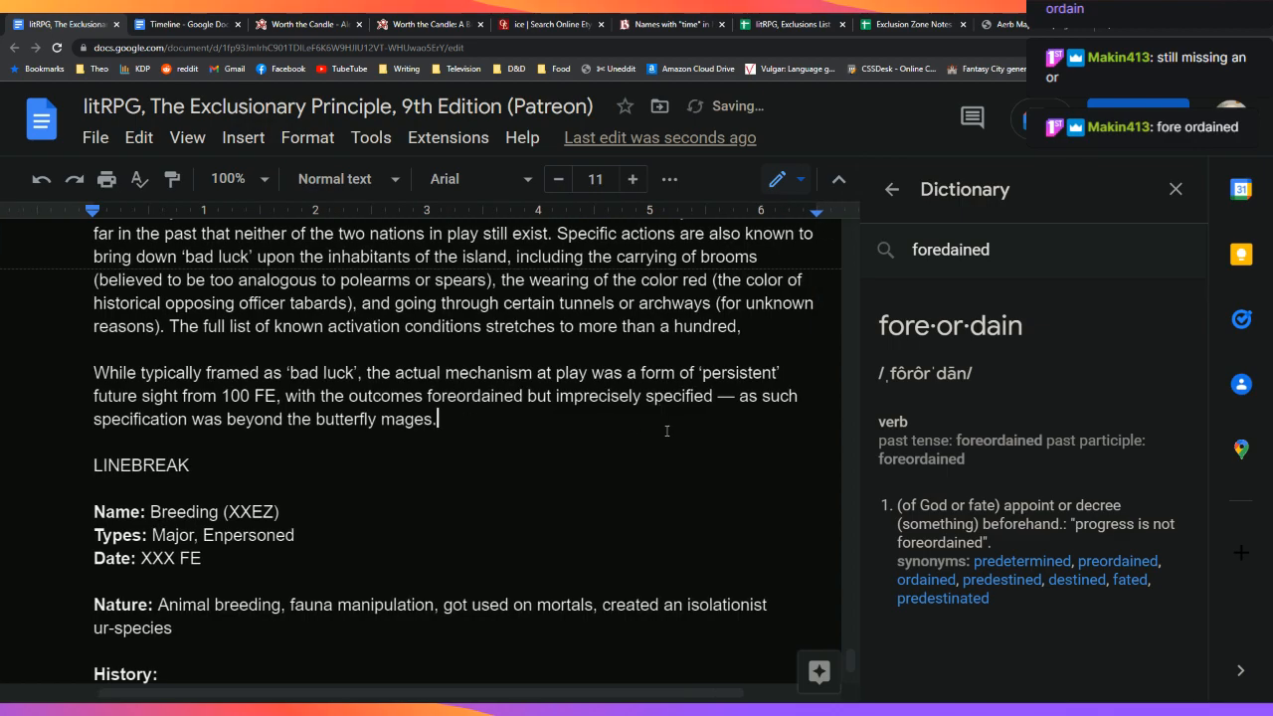
pyautogui.click(1177, 189)
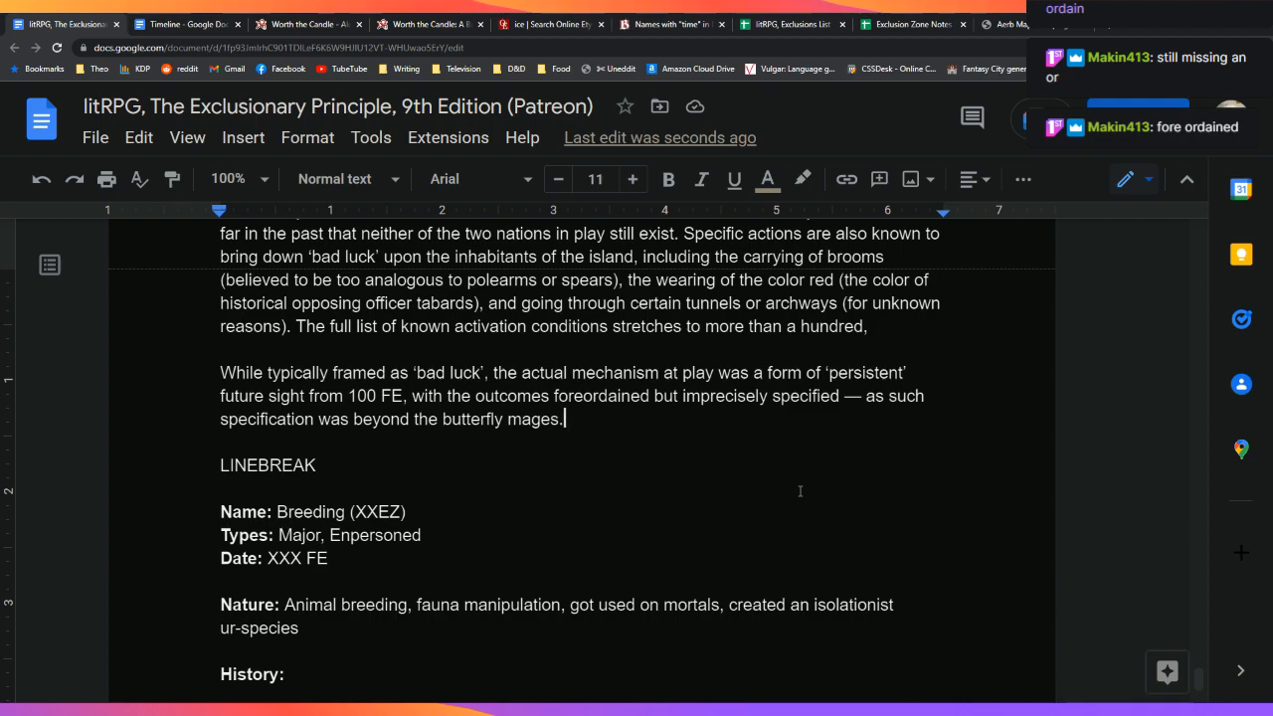
# Step: Complete the activation conditions sentence after "more than a hundred," with "though modern scholars are skeptical that all are accurate."
pyautogui.press('Up')
pyautogui.press('Up')
pyautogui.press('Up')
pyautogui.press('Up')
pyautogui.press('End')
pyautogui.write('though t')
pyautogui.press('BackSpace')
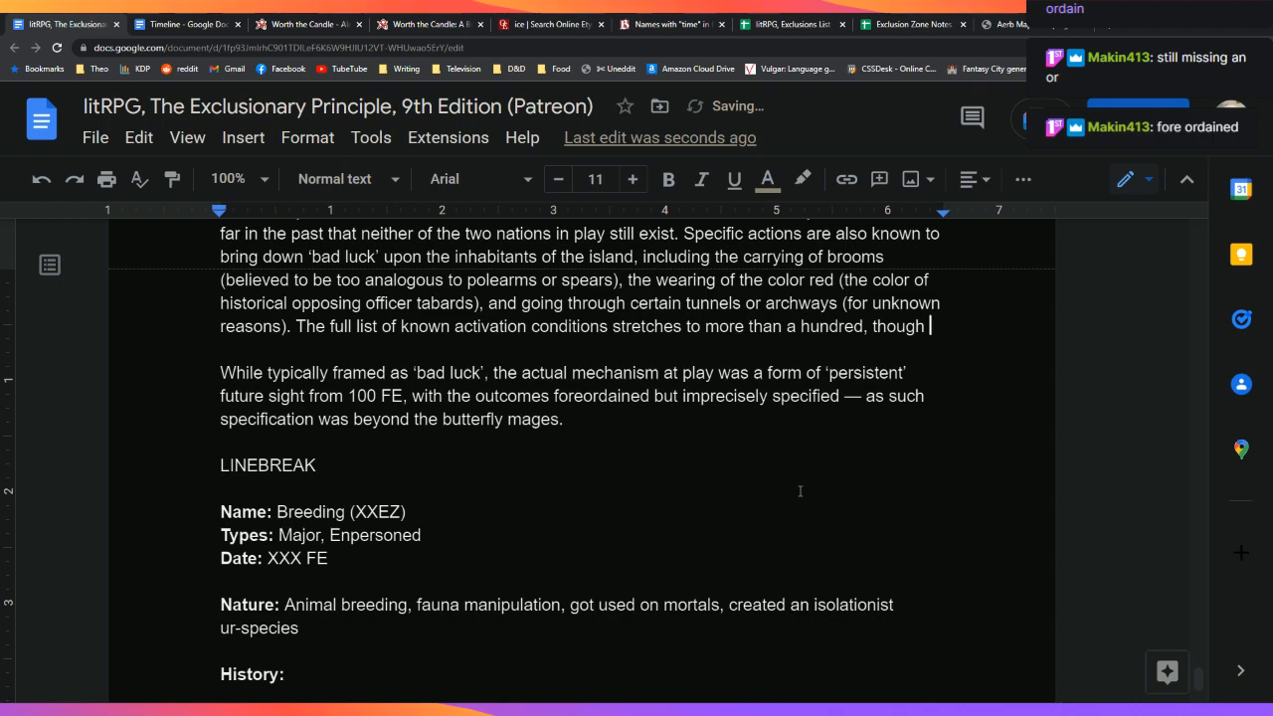
pyautogui.write('modern scholars ')
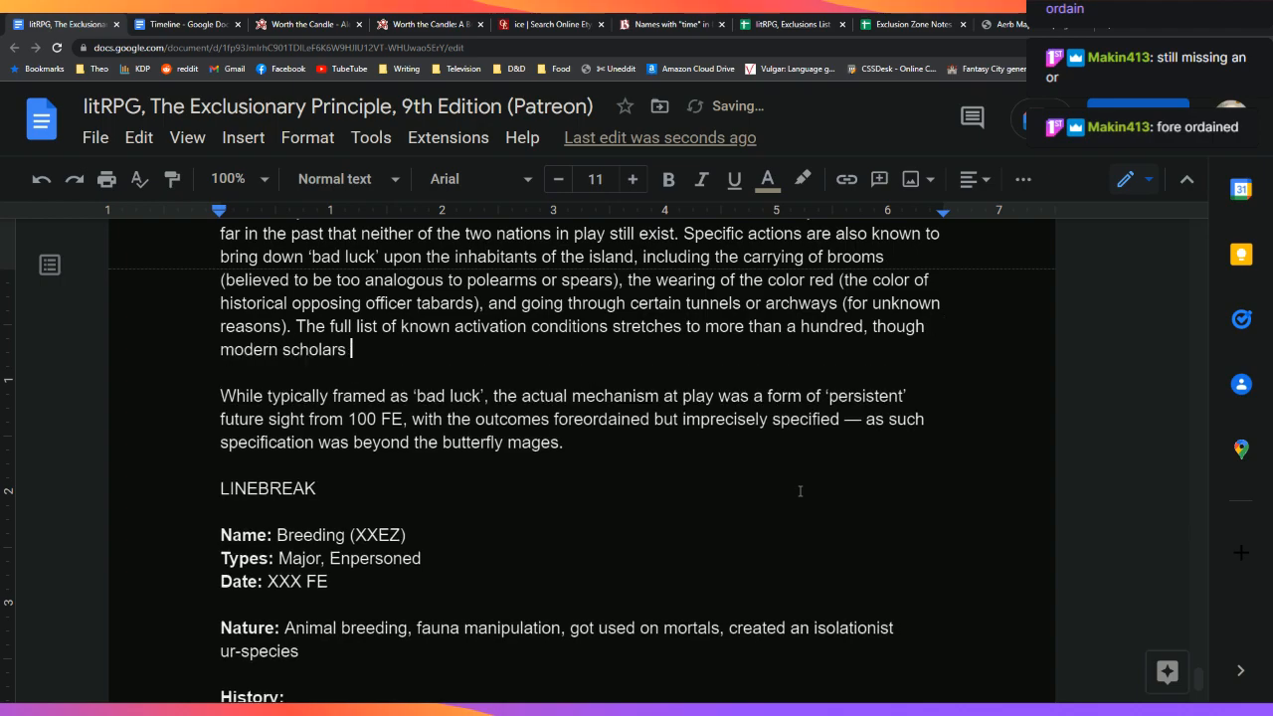
pyautogui.write('are skeptical')
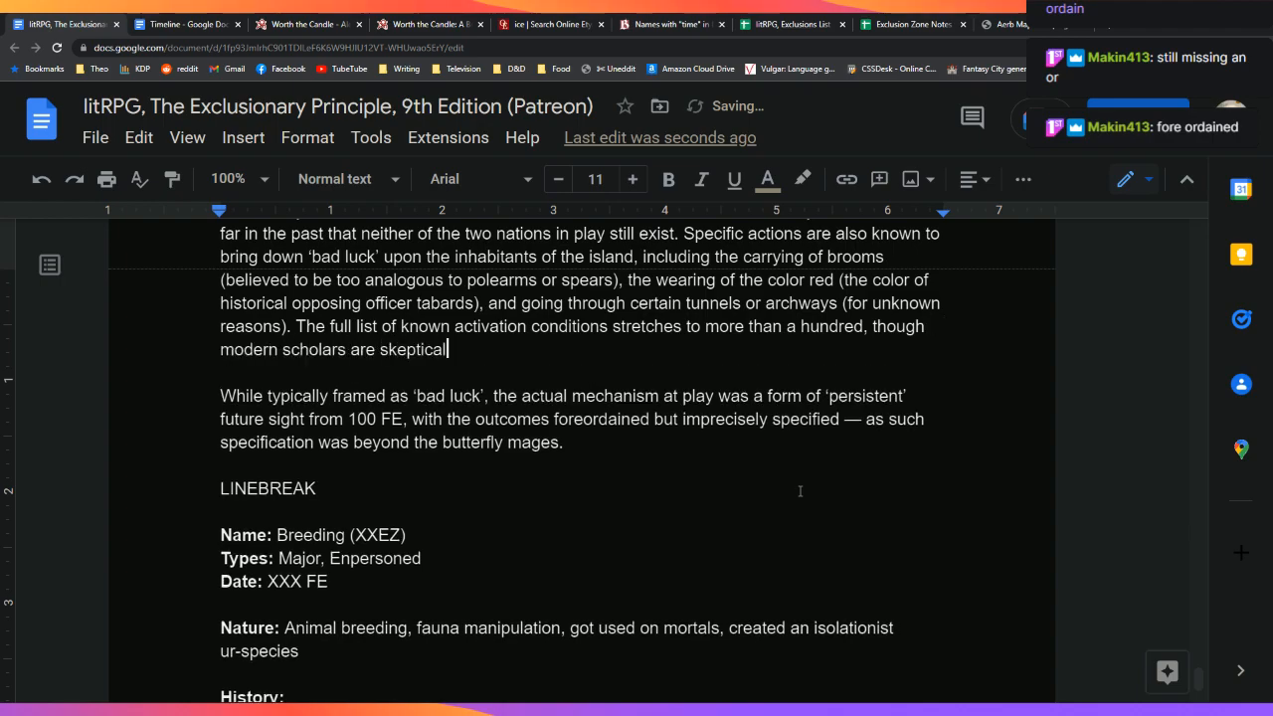
pyautogui.write(' that all a')
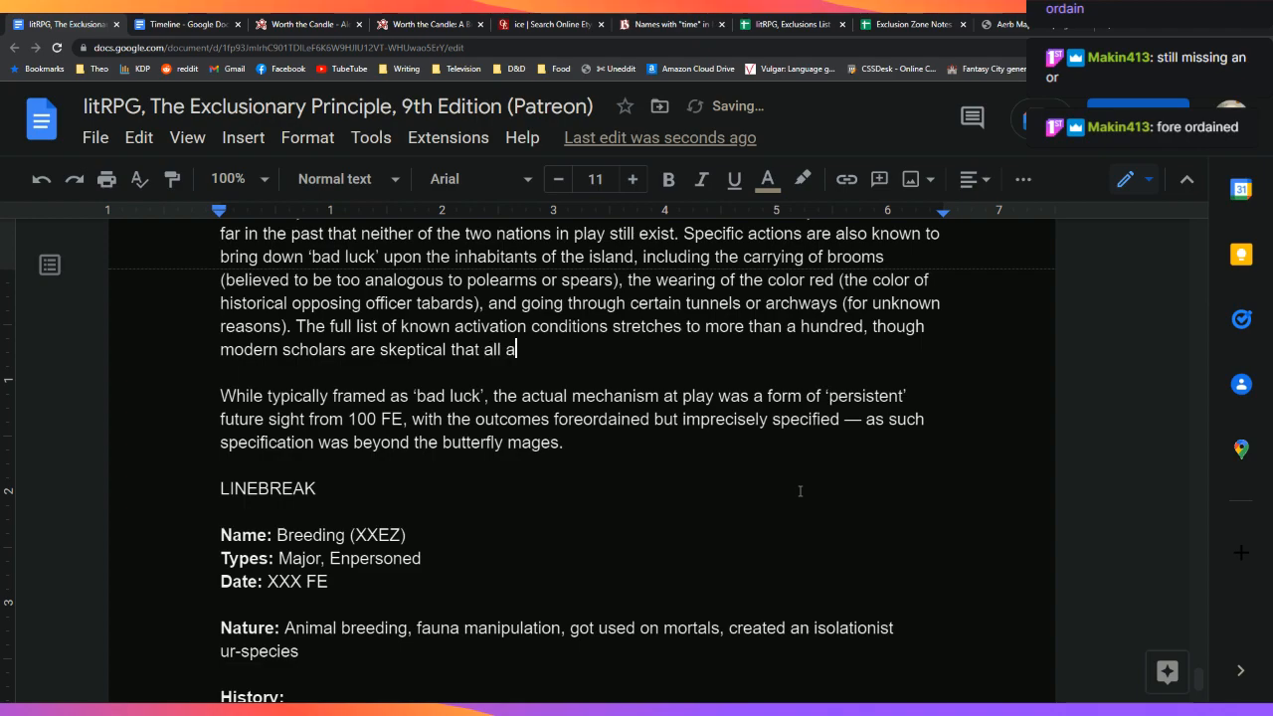
pyautogui.write('re accurate. ')
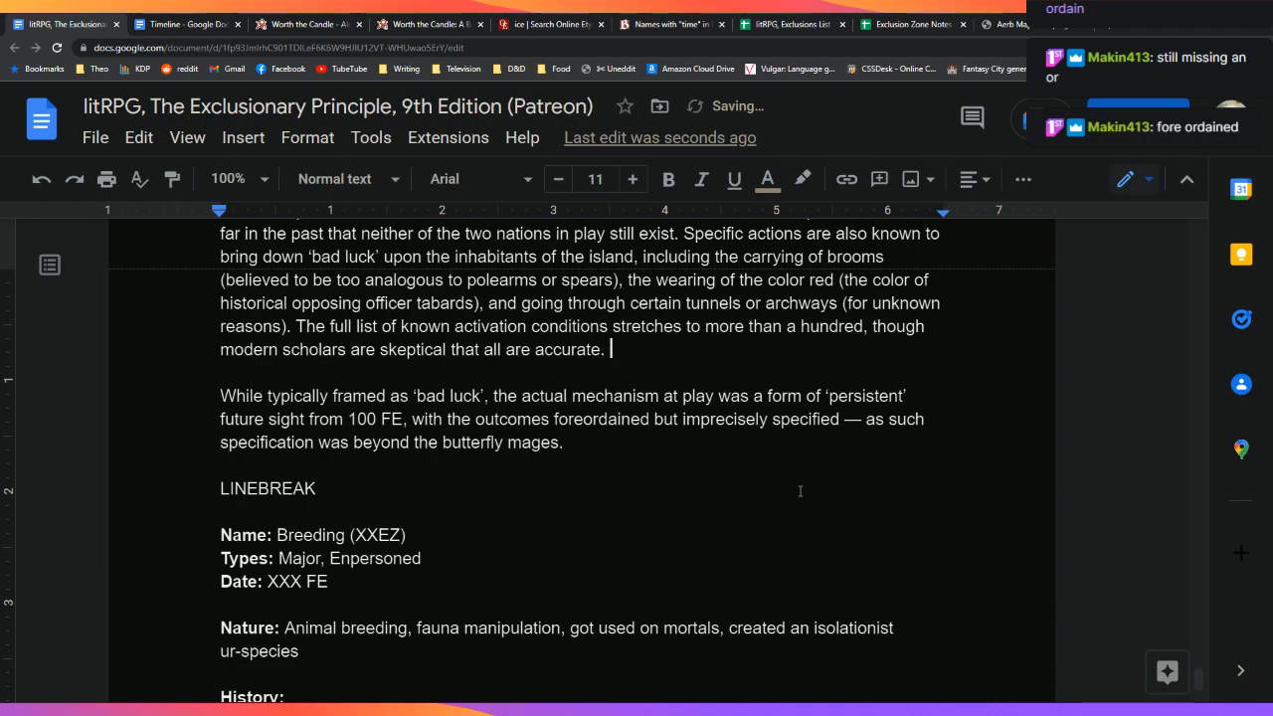
# Step: Begin another sentence in the activation conditions paragraph with "For the small villages that still persist in the zone,"
pyautogui.write('For the people of the')
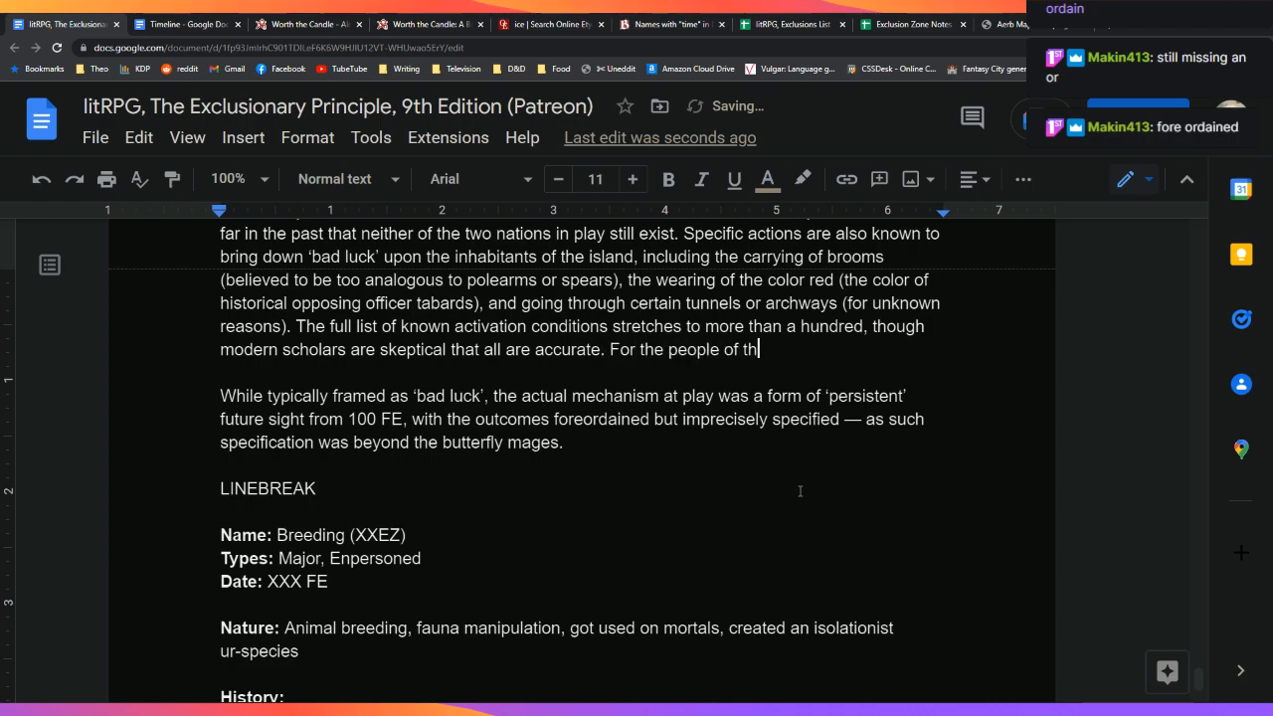
pyautogui.press('BackSpace')
pyautogui.press('BackSpace')
pyautogui.press('BackSpace')
pyautogui.press('BackSpace')
pyautogui.press('BackSpace')
pyautogui.press('BackSpace')
pyautogui.press('BackSpace')
pyautogui.press('BackSpace')
pyautogui.press('BackSpace')
pyautogui.press('BackSpace')
pyautogui.press('BackSpace')
pyautogui.press('BackSpace')
pyautogui.write('small villages that still l')
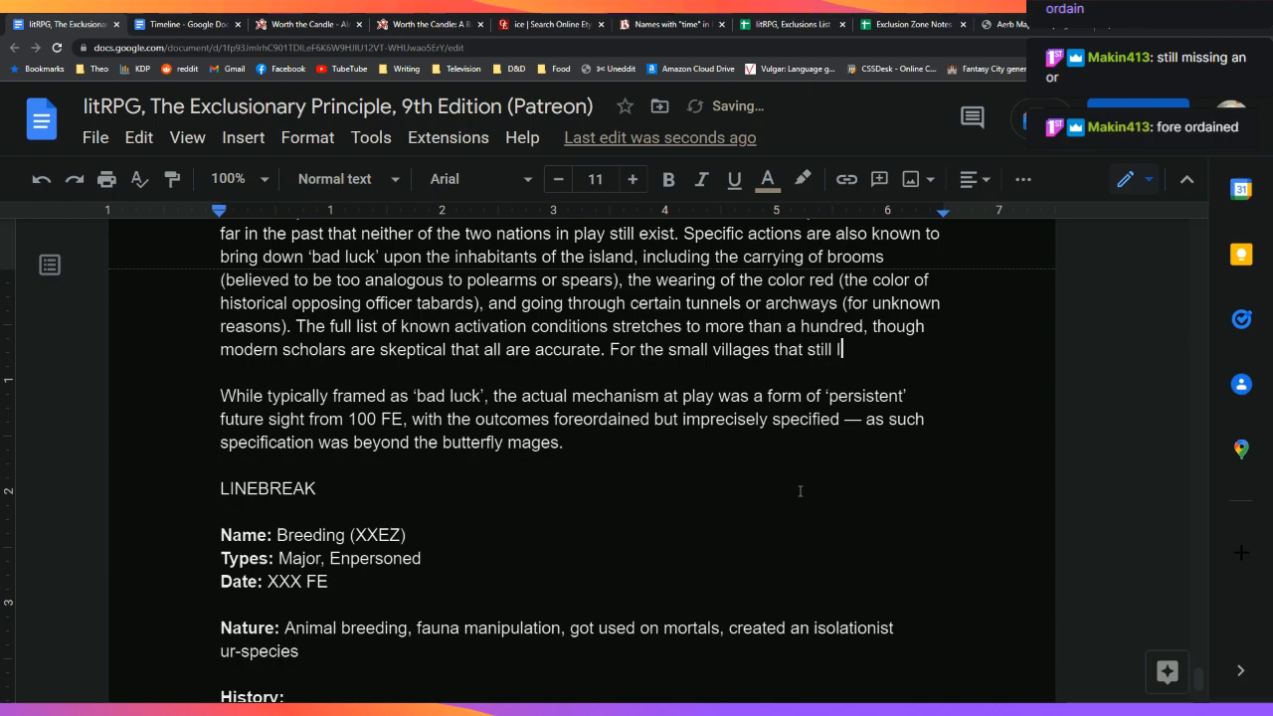
pyautogui.press('BackSpace')
pyautogui.write('persist in the zone, th')
pyautogui.press('BackSpace')
pyautogui.press('BackSpace')
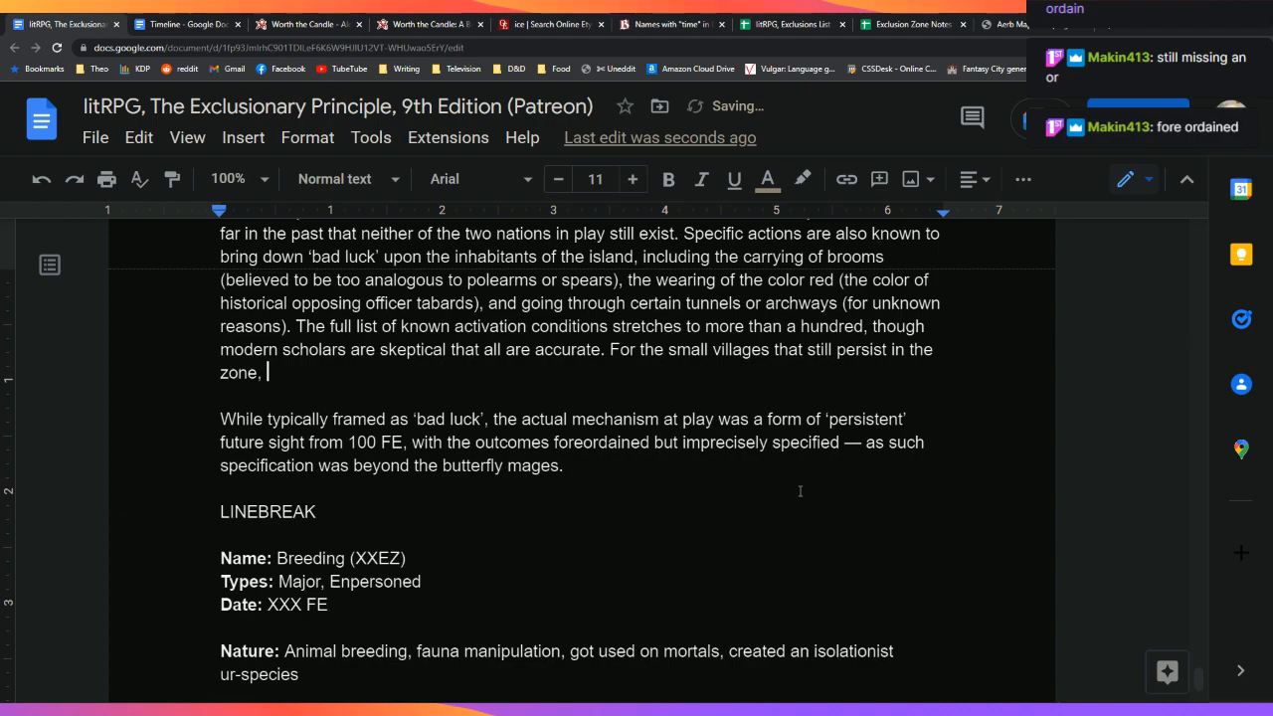
# Step: Finish the small villages sentence with "these rules are followed exactly."
pyautogui.write('these rules')
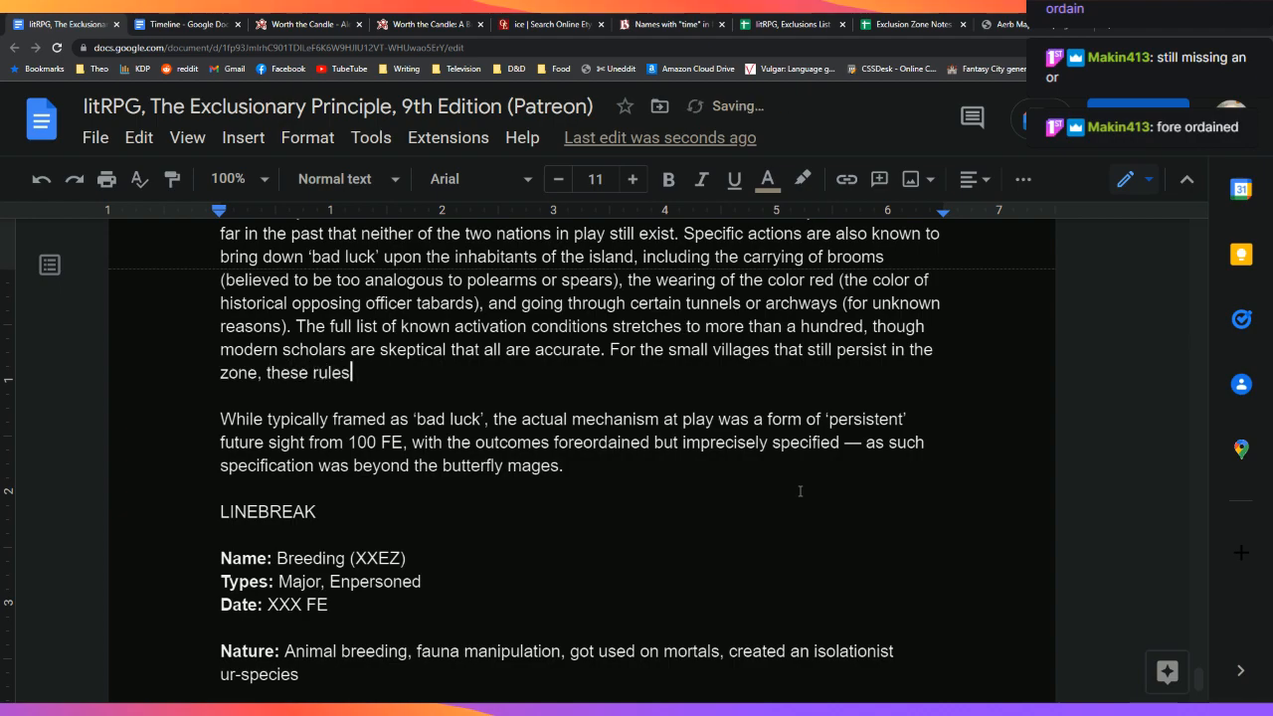
pyautogui.write(' are follow')
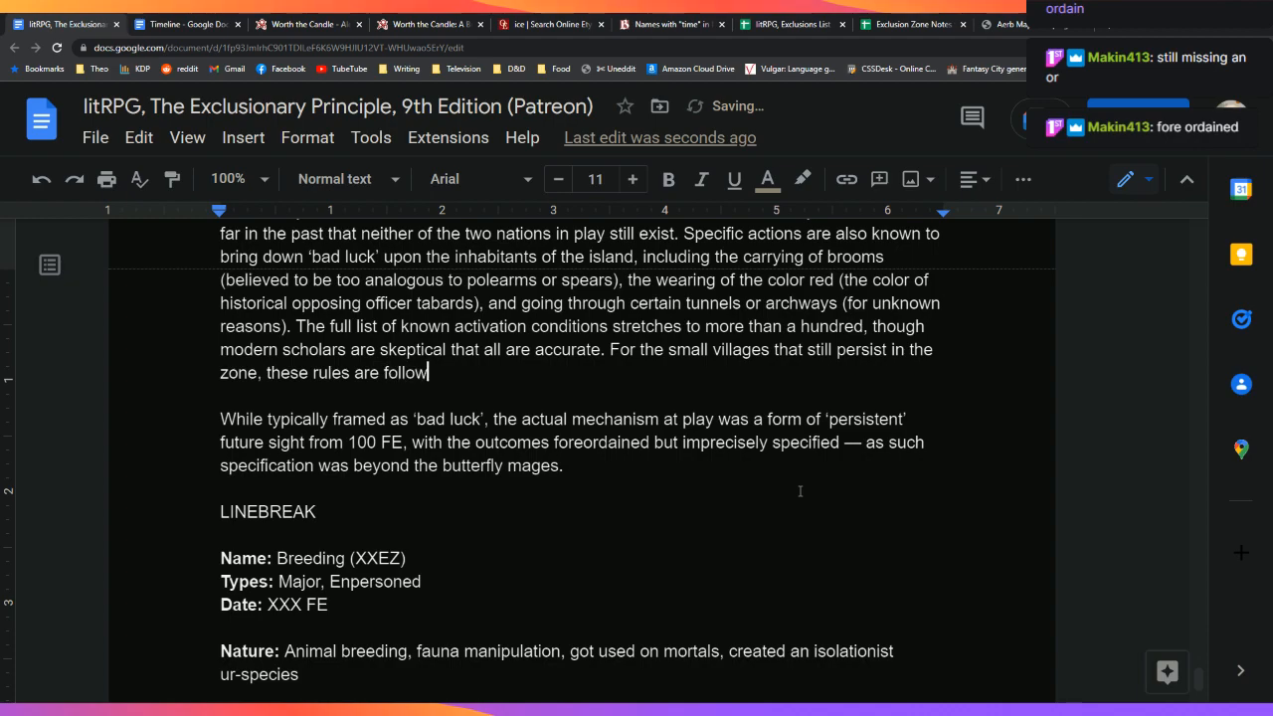
pyautogui.write('ed religiously.')
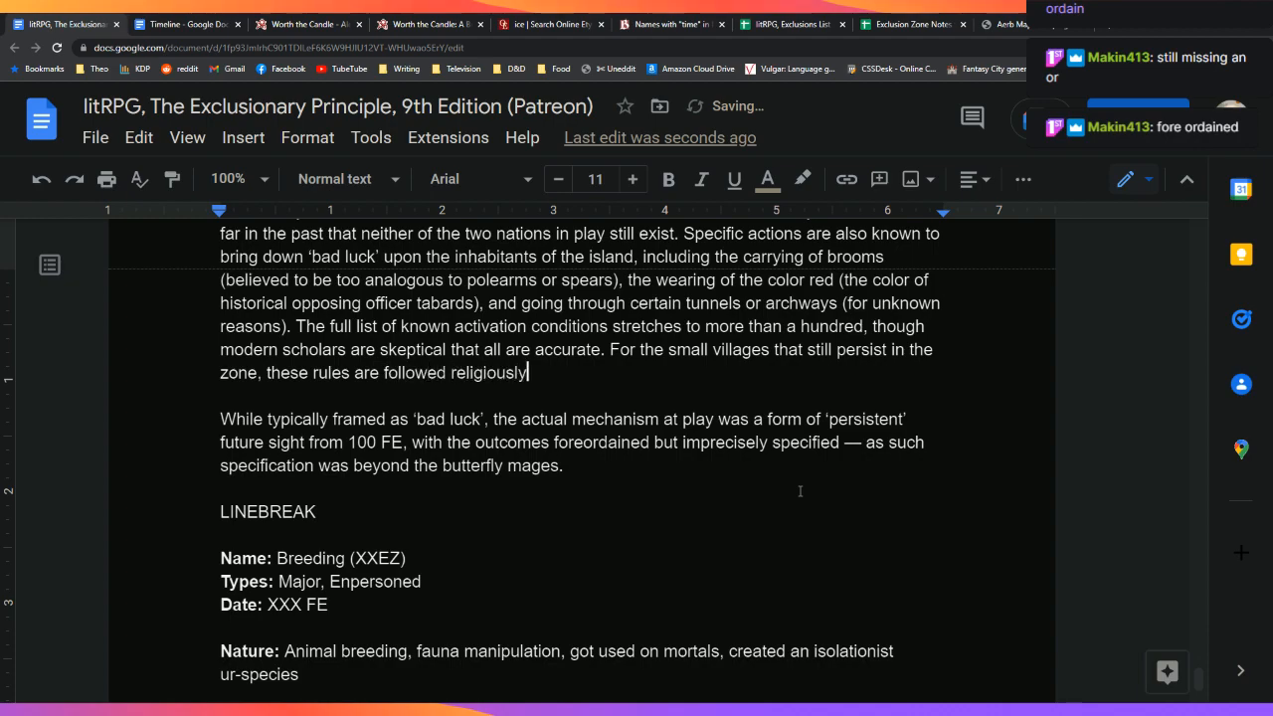
pyautogui.press('BackSpace')
pyautogui.press('BackSpace')
pyautogui.press('BackSpace')
pyautogui.press('BackSpace')
pyautogui.press('BackSpace')
pyautogui.press('BackSpace')
pyautogui.press('BackSpace')
pyautogui.press('BackSpace')
pyautogui.press('BackSpace')
pyautogui.press('BackSpace')
pyautogui.press('BackSpace')
pyautogui.write('wit')
pyautogui.write('h')
pyautogui.press('BackSpace')
pyautogui.press('BackSpace')
pyautogui.press('BackSpace')
pyautogui.press('BackSpace')
pyautogui.write('exactly.')
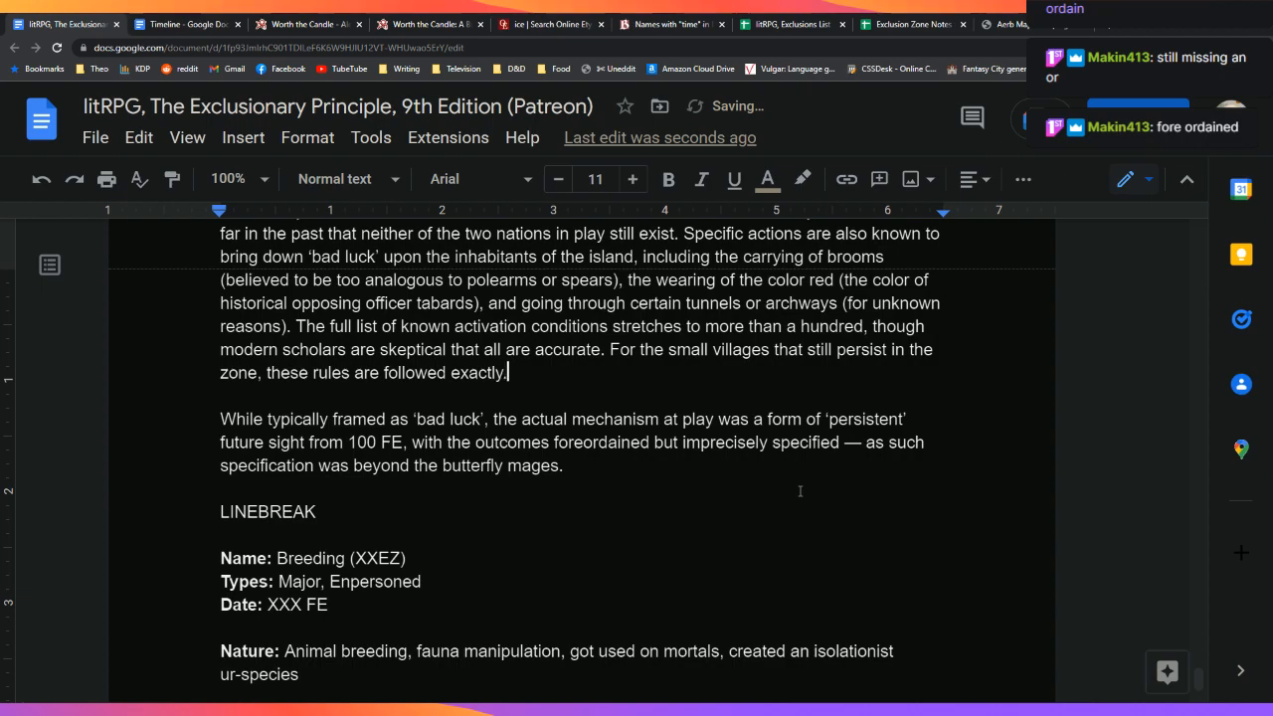
# Step: Begin a sentence after "beyond the butterfly mages." with "Various attempts to disrupt the magic have"
pyautogui.press('Down')
pyautogui.press('Down')
pyautogui.press('Down')
pyautogui.press('Down')
pyautogui.press('Down')
pyautogui.press('Left')
pyautogui.write('Var')
pyautogui.press('BackSpace')
pyautogui.write('ious attempts to ')
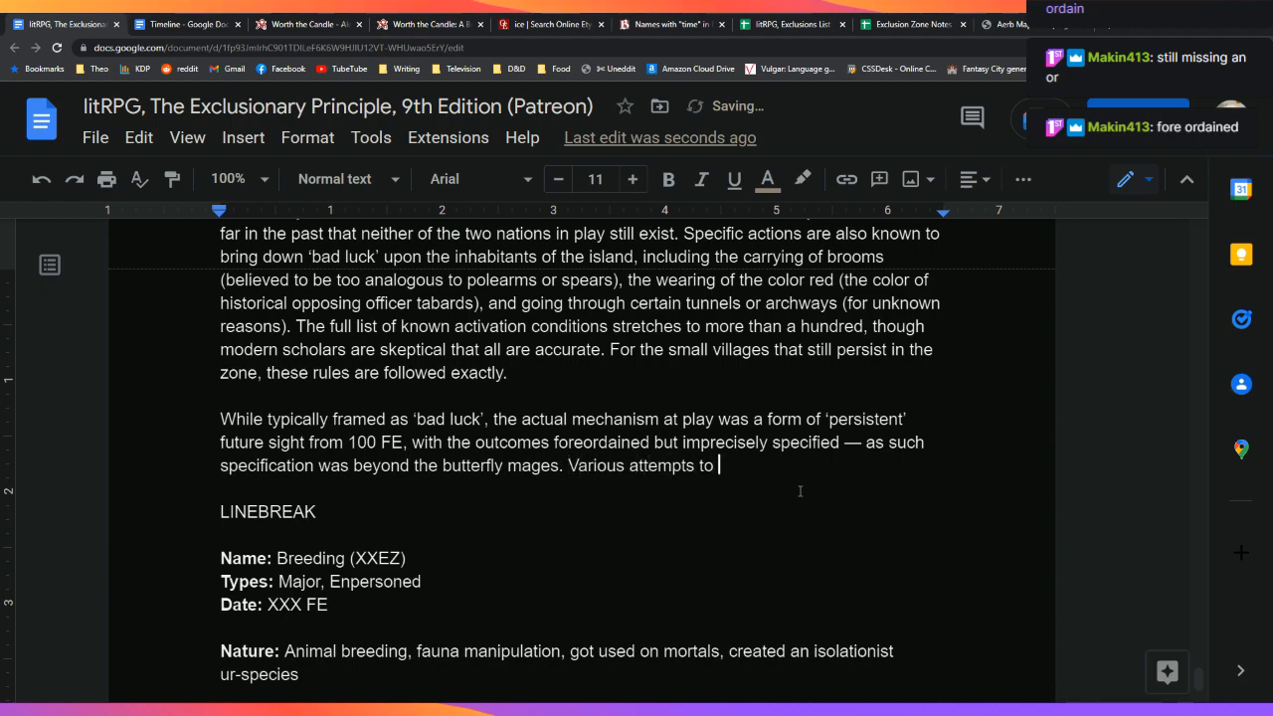
pyautogui.write('disrupt the')
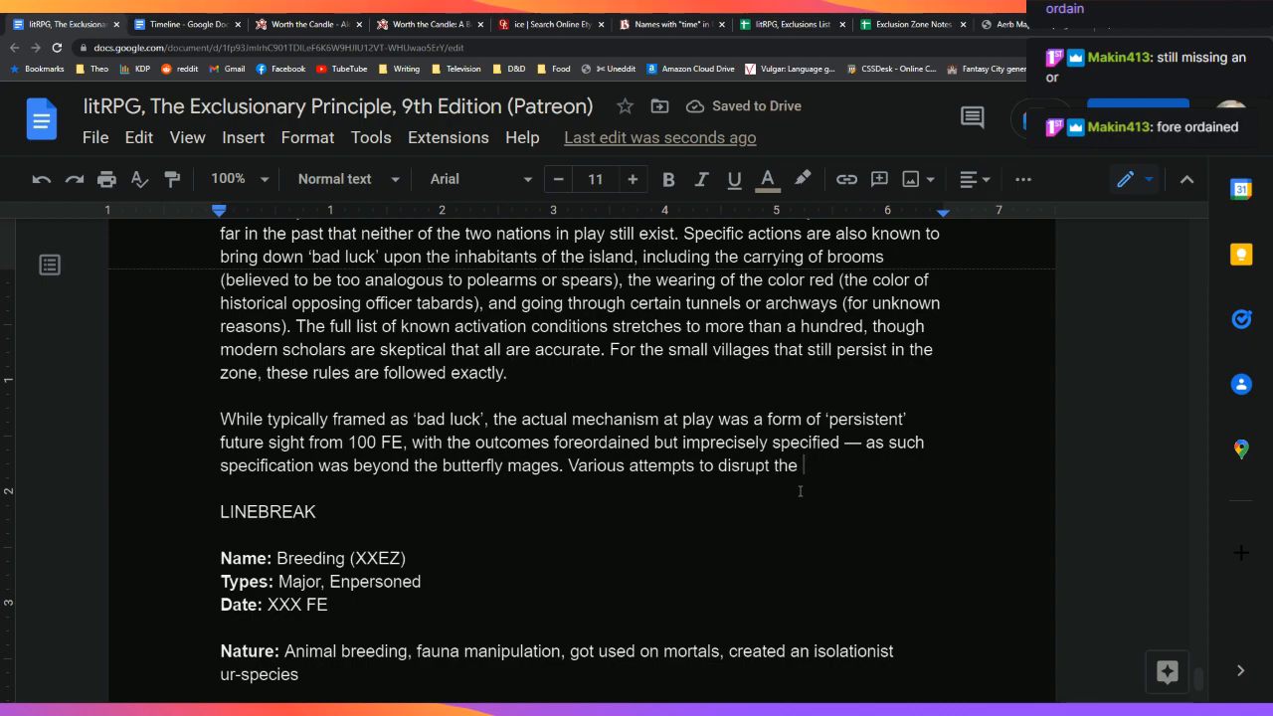
pyautogui.write('mage')
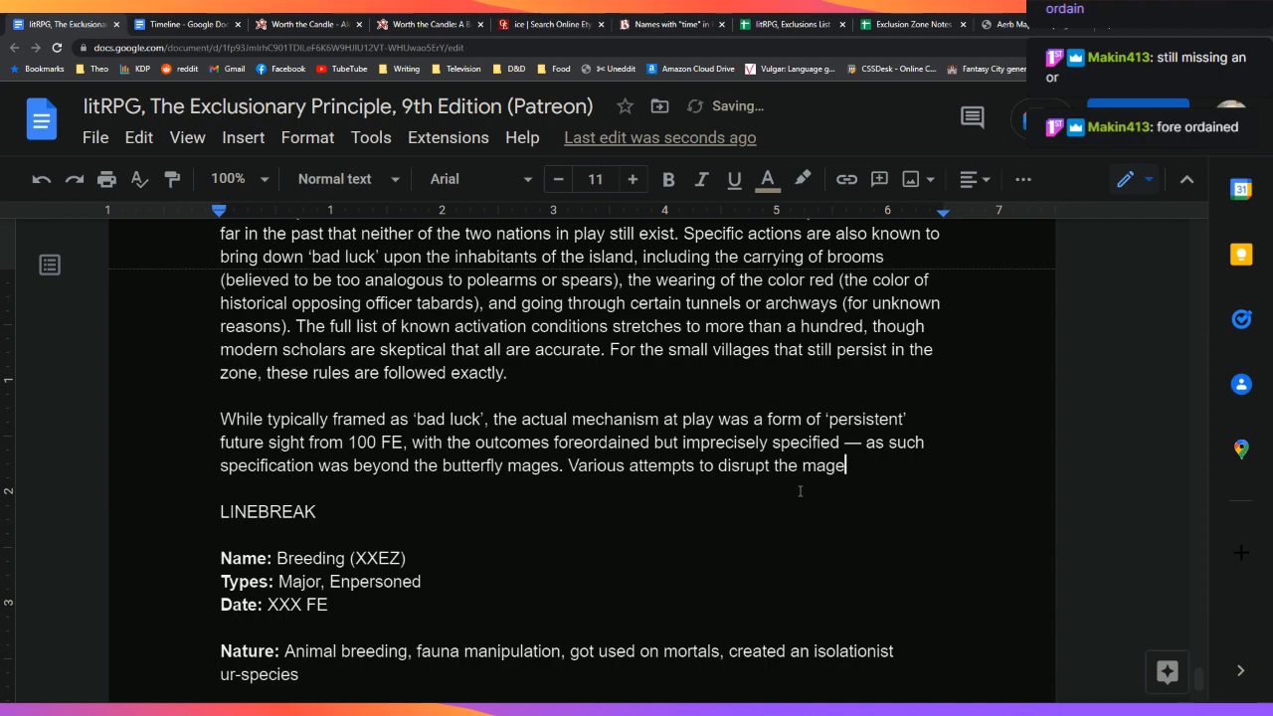
pyautogui.press('BackSpace')
pyautogui.press('BackSpace')
pyautogui.press('BackSpace')
pyautogui.press('BackSpace')
pyautogui.write('magic have h')
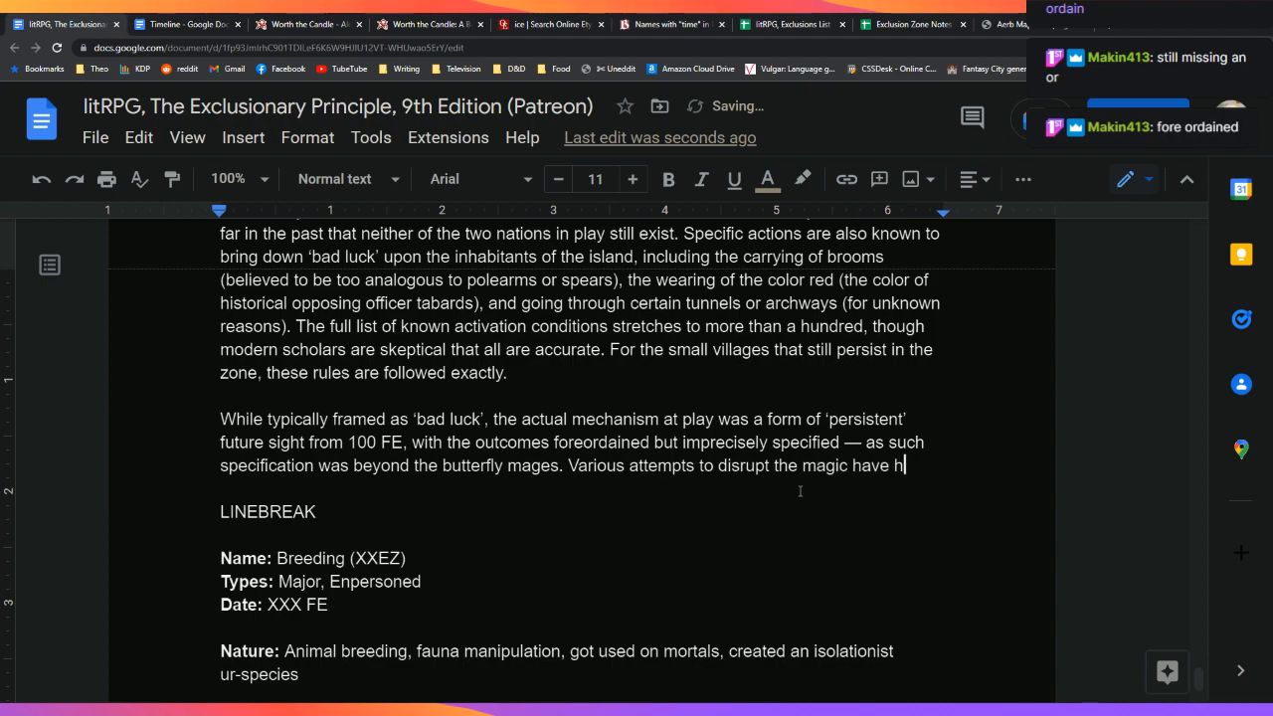
# Step: Finish the sentence with "failed over the years, or worked briefly before failing again." and add "The cause of this is unknown."
pyautogui.press('BackSpace')
pyautogui.write('failed ov')
pyautogui.write('er the years, or ')
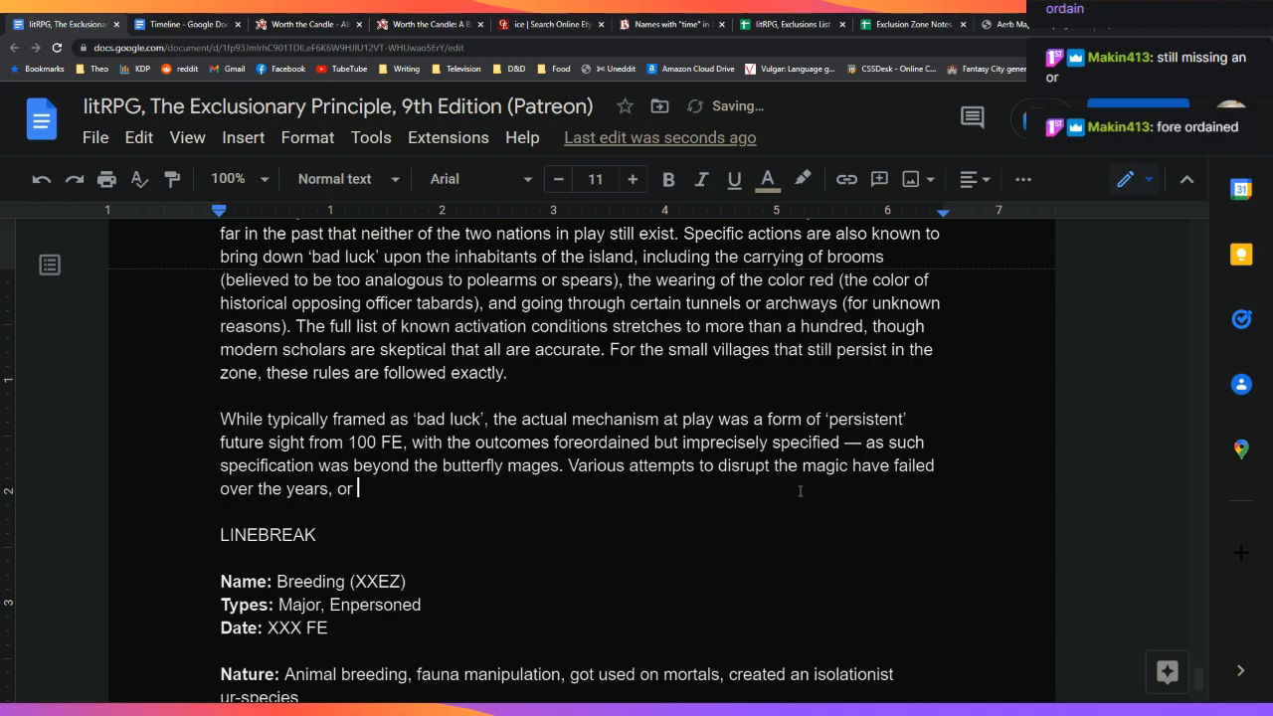
pyautogui.write('worked briefl')
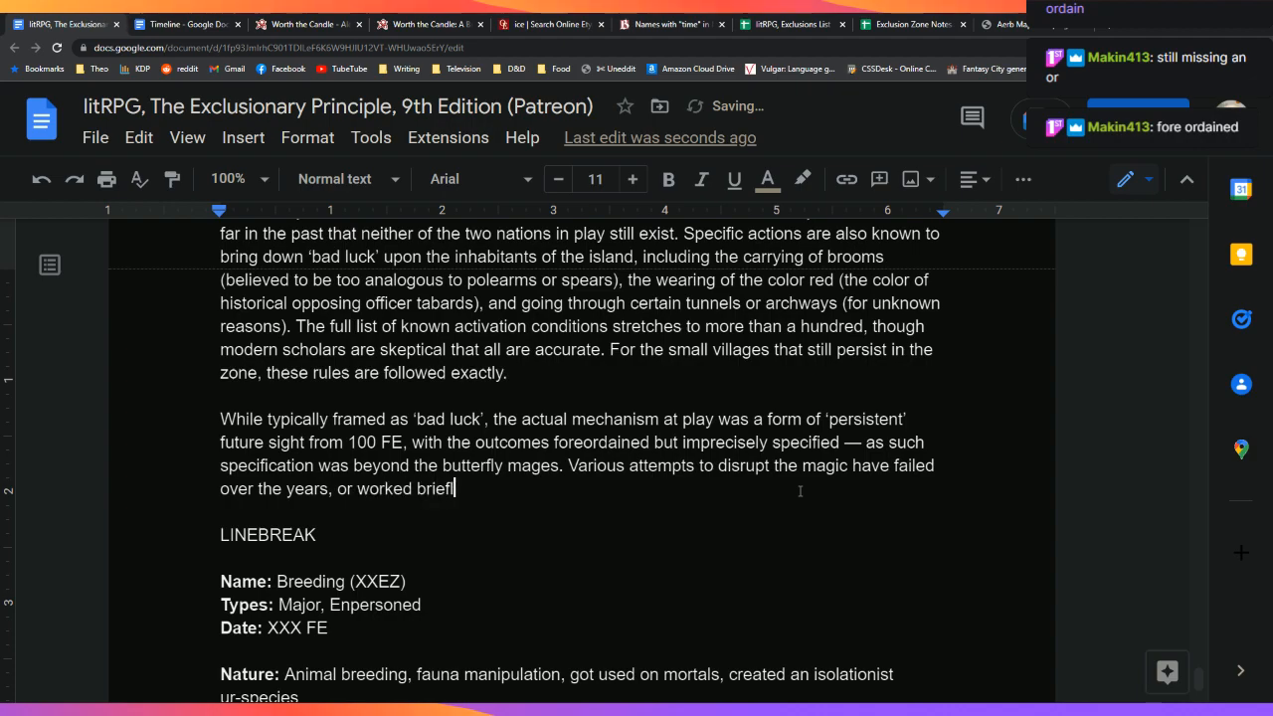
pyautogui.write('y before ')
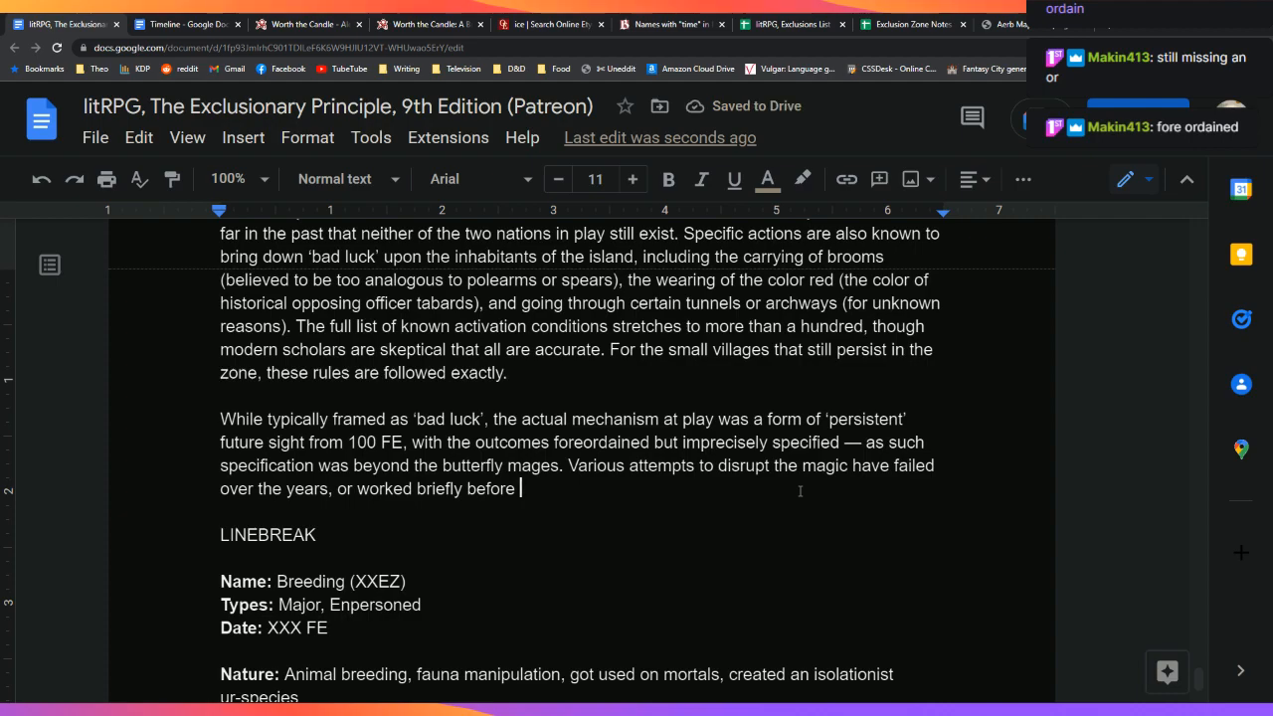
pyautogui.write('failing again, and as the')
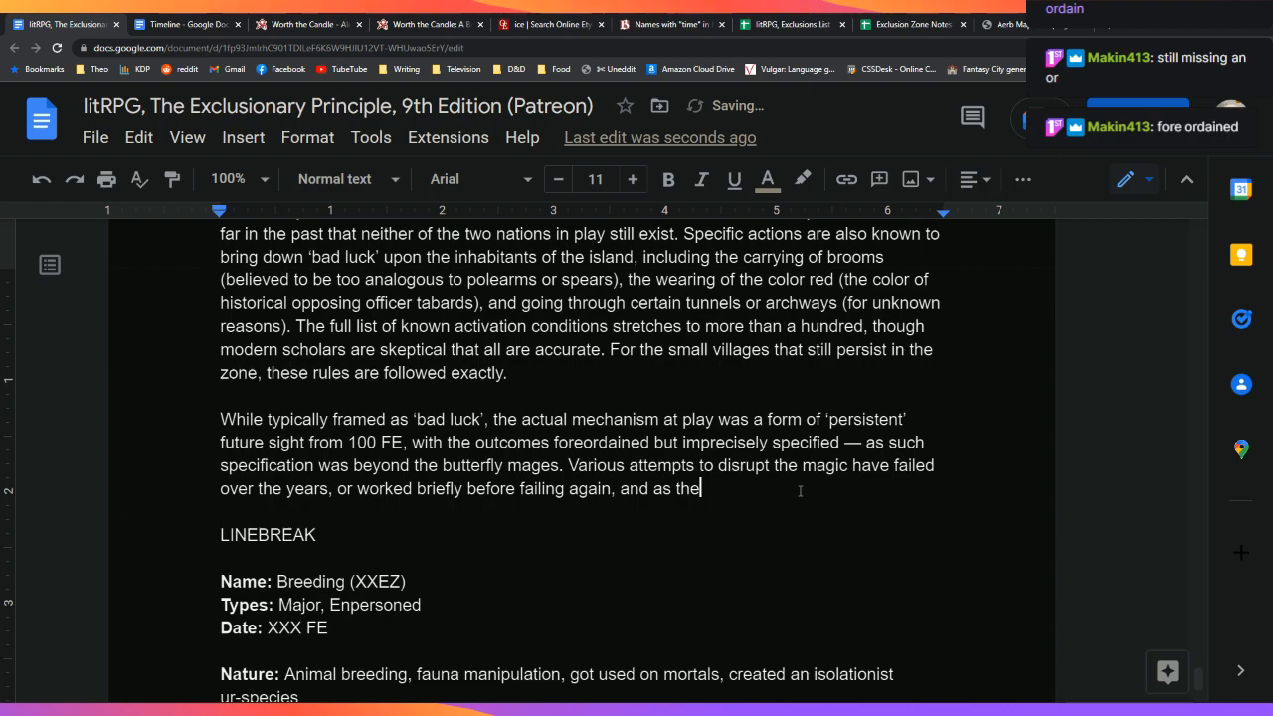
pyautogui.press('BackSpace')
pyautogui.press('BackSpace')
pyautogui.press('BackSpace')
pyautogui.press('BackSpace')
pyautogui.press('BackSpace')
pyautogui.press('BackSpace')
pyautogui.press('BackSpace')
pyautogui.press('BackSpace')
pyautogui.press('BackSpace')
pyautogui.press('BackSpace')
pyautogui.press('BackSpace')
pyautogui.press('BackSpace')
pyautogui.write('.')
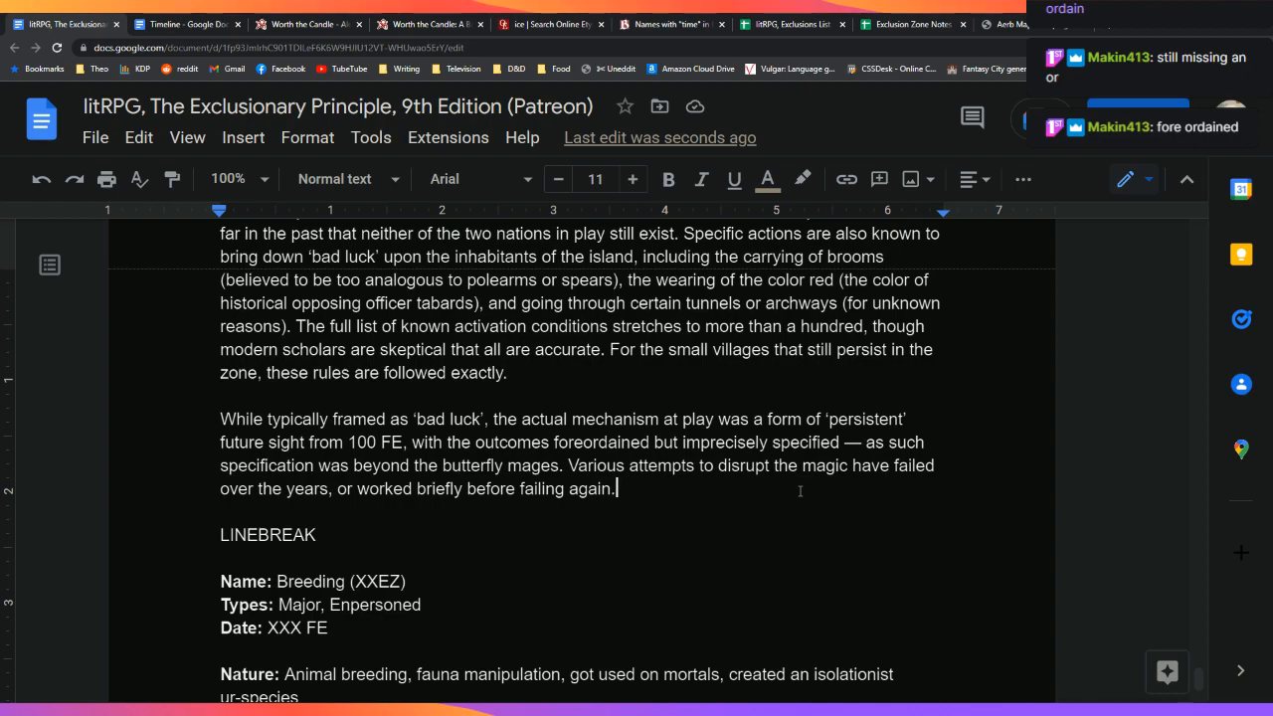
pyautogui.write('The cause ')
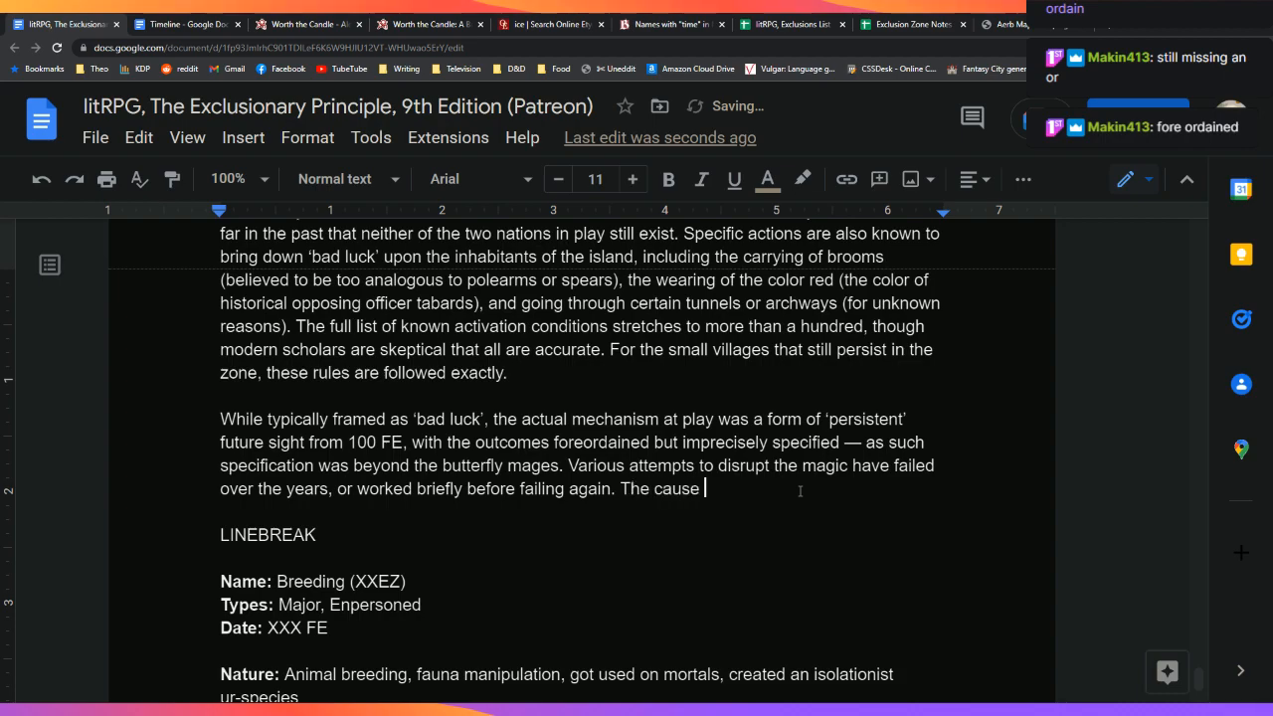
pyautogui.write('of this is unknown.')
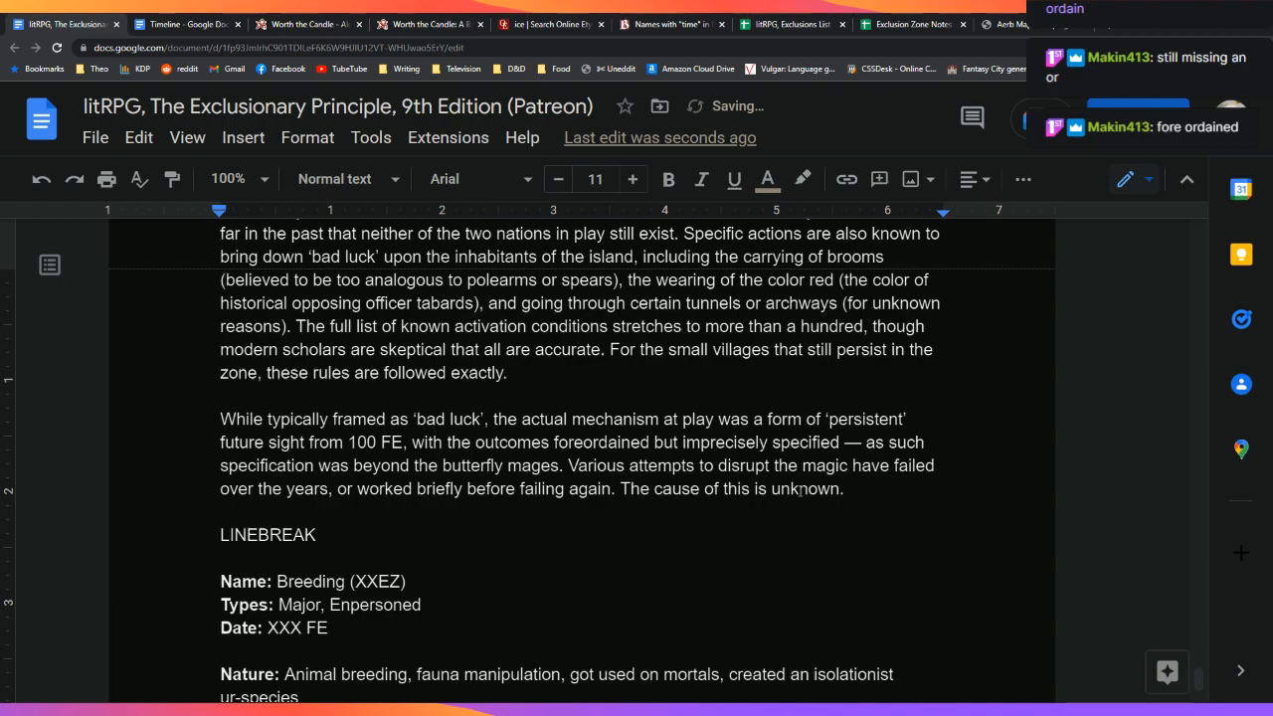
# Step: Replace "minor" at the end of the Papillon zone's Nature entry with "certain"
pyautogui.press('Up')
pyautogui.press('Up')
pyautogui.press('Up')
pyautogui.press('Up')
pyautogui.press('Up')
pyautogui.press('Up')
pyautogui.press('Up')
pyautogui.press('Up')
pyautogui.press('Up')
pyautogui.press('Up')
pyautogui.press('Up')
pyautogui.press('Up')
pyautogui.press('Up')
pyautogui.press('Up')
pyautogui.press('Up')
pyautogui.press('Up')
pyautogui.press('Up')
pyautogui.press('Up')
pyautogui.press('Up')
pyautogui.press('Up')
pyautogui.press('Up')
pyautogui.press('Up')
pyautogui.press('Up')
pyautogui.press('Up')
pyautogui.press('Up')
pyautogui.press('Up')
pyautogui.press('Up')
pyautogui.press('Up')
pyautogui.press('Up')
pyautogui.press('Up')
pyautogui.press('Up')
pyautogui.press('Up')
pyautogui.press('Up')
pyautogui.press('Up')
pyautogui.press('Up')
pyautogui.press('Up')
pyautogui.press('Up')
pyautogui.press('Up')
pyautogui.press('Up')
pyautogui.press('Up')
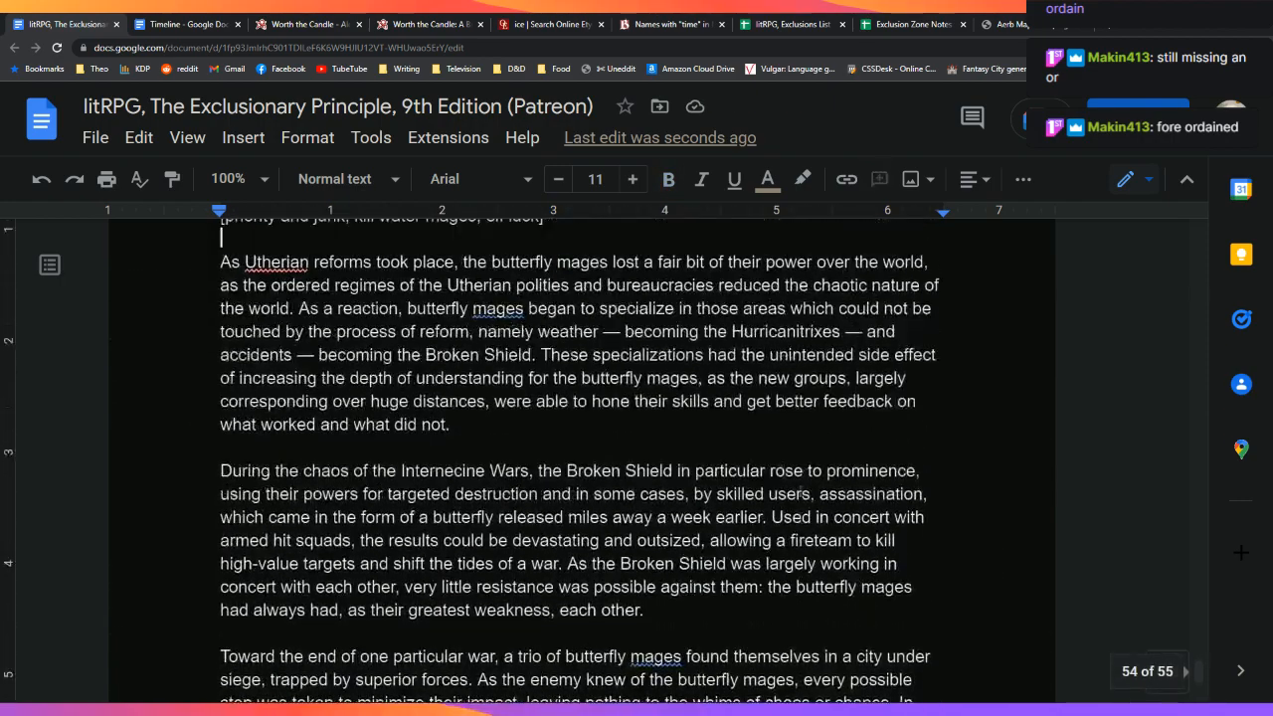
pyautogui.press('Down')
pyautogui.press('Down')
pyautogui.press('Down')
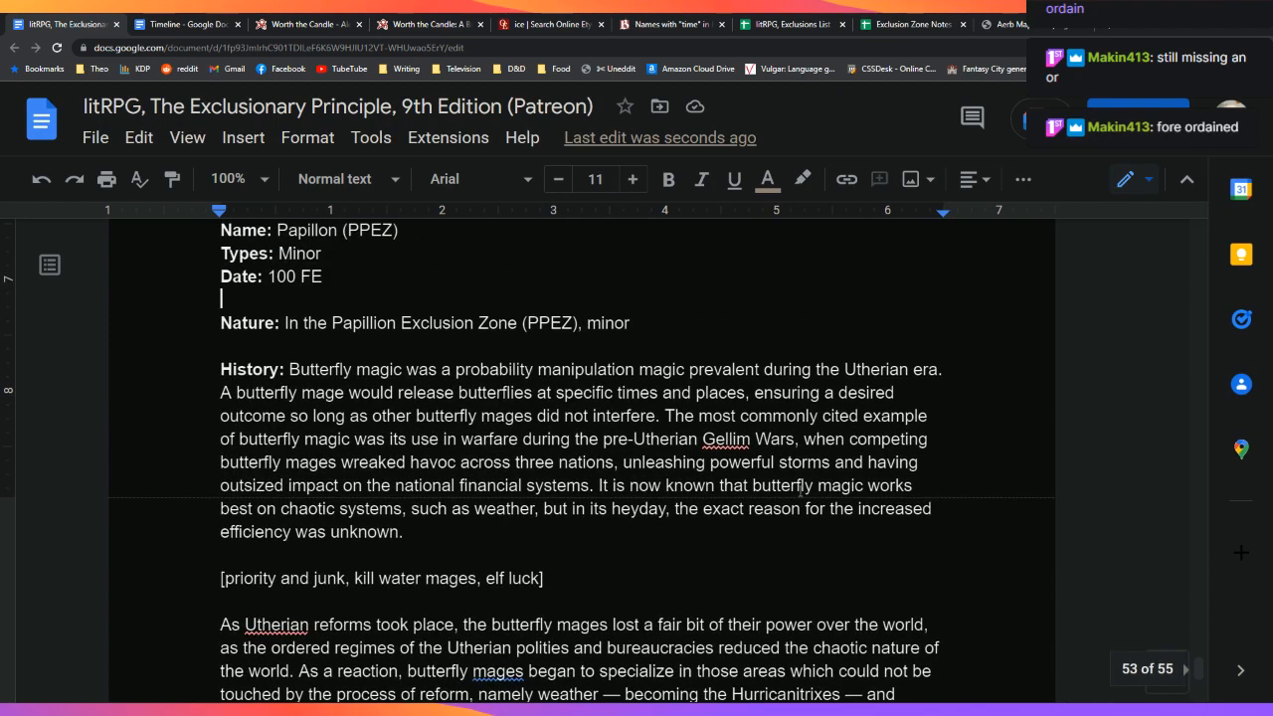
pyautogui.press('End')
pyautogui.press('BackSpace')
pyautogui.press('BackSpace')
pyautogui.press('BackSpace')
pyautogui.press('BackSpace')
pyautogui.press('BackSpace')
pyautogui.press('BackSpace')
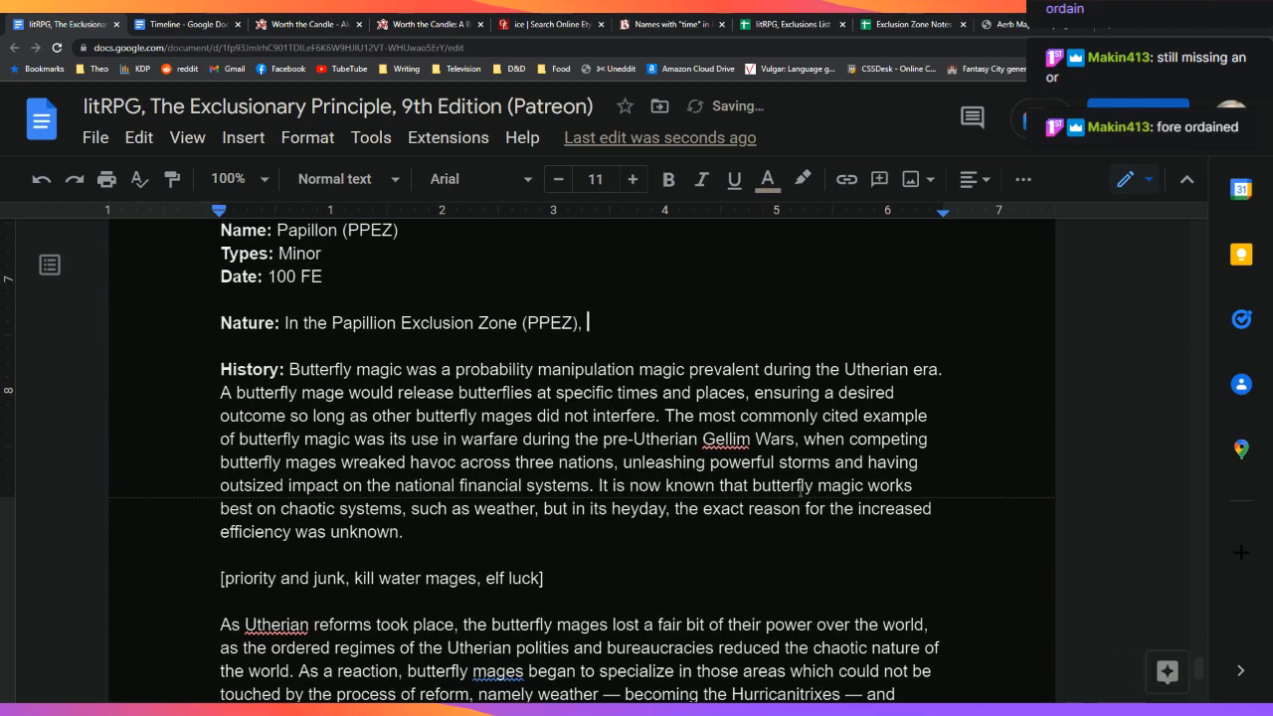
pyautogui.write('certain')
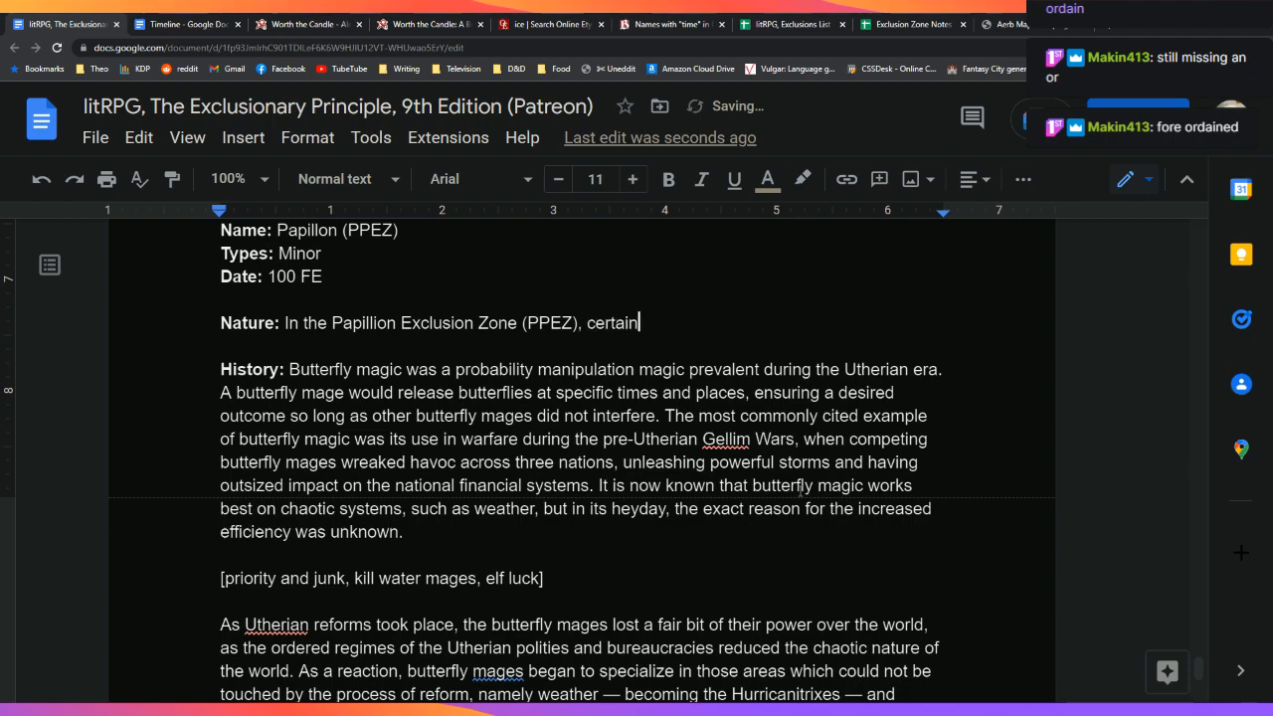
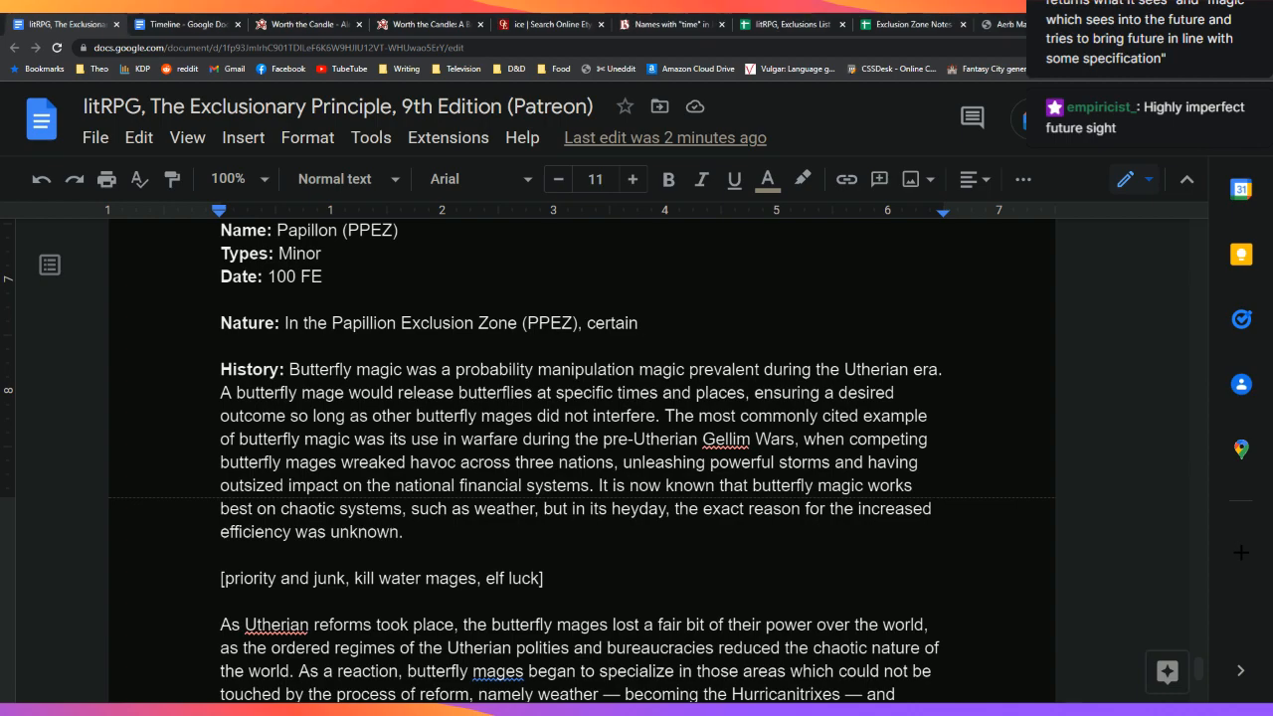
# Step: Reword the Nature entry after "(PPEZ)," to continue with "a certain strict list of actions, clothing, and speech"
pyautogui.doubleClick(696, 324)
pyautogui.click(722, 314)
pyautogui.press('BackSpace')
pyautogui.press('BackSpace')
pyautogui.press('BackSpace')
pyautogui.press('BackSpace')
pyautogui.press('BackSpace')
pyautogui.write('a cer')
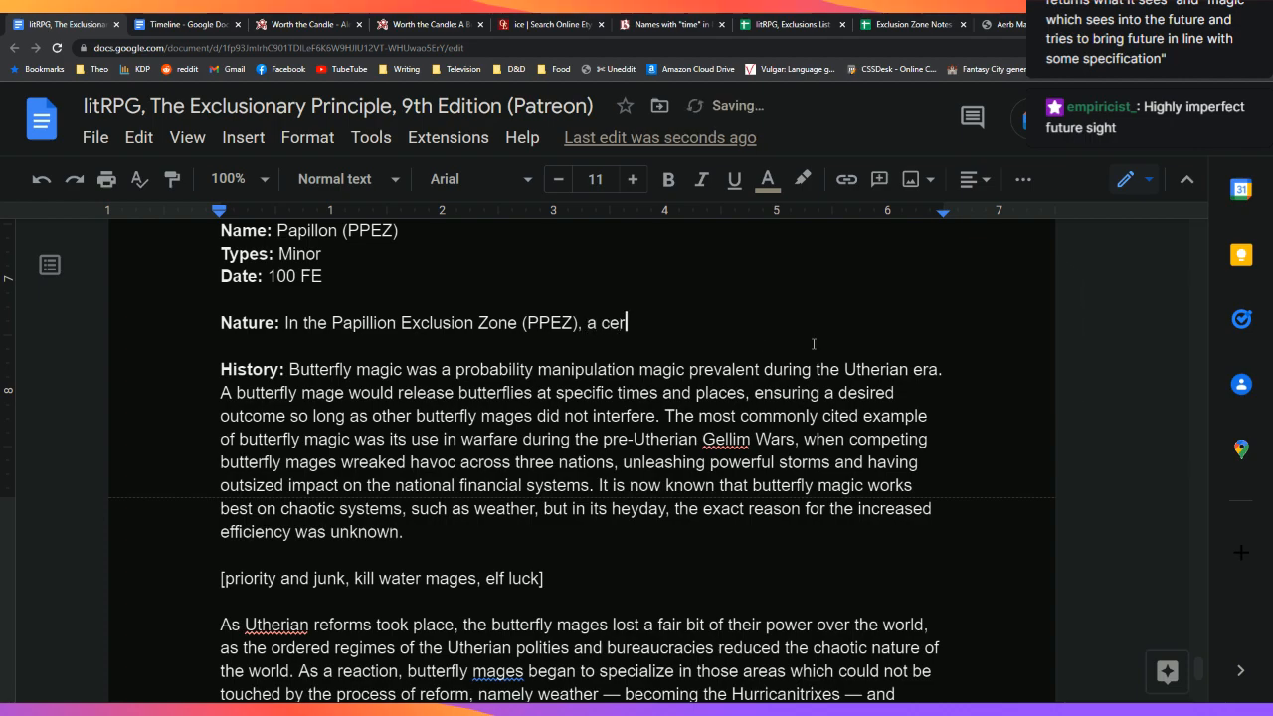
pyautogui.write('tain strict list of ')
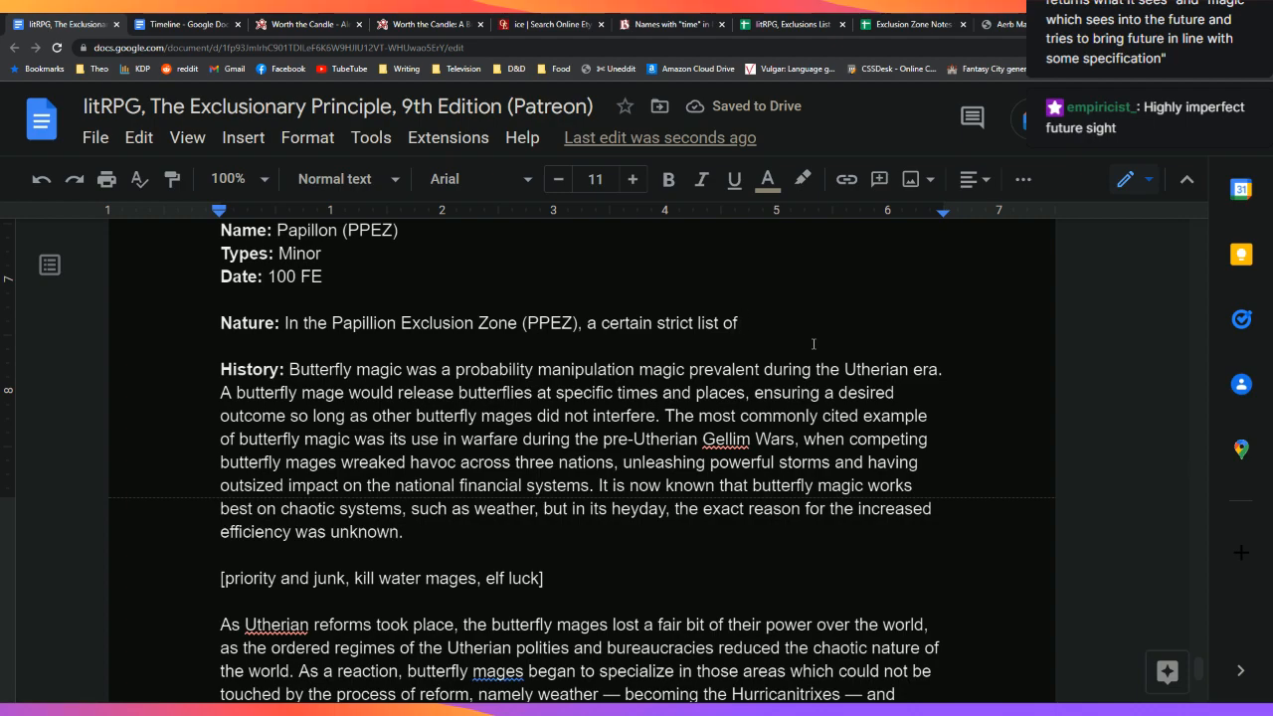
pyautogui.write('actions')
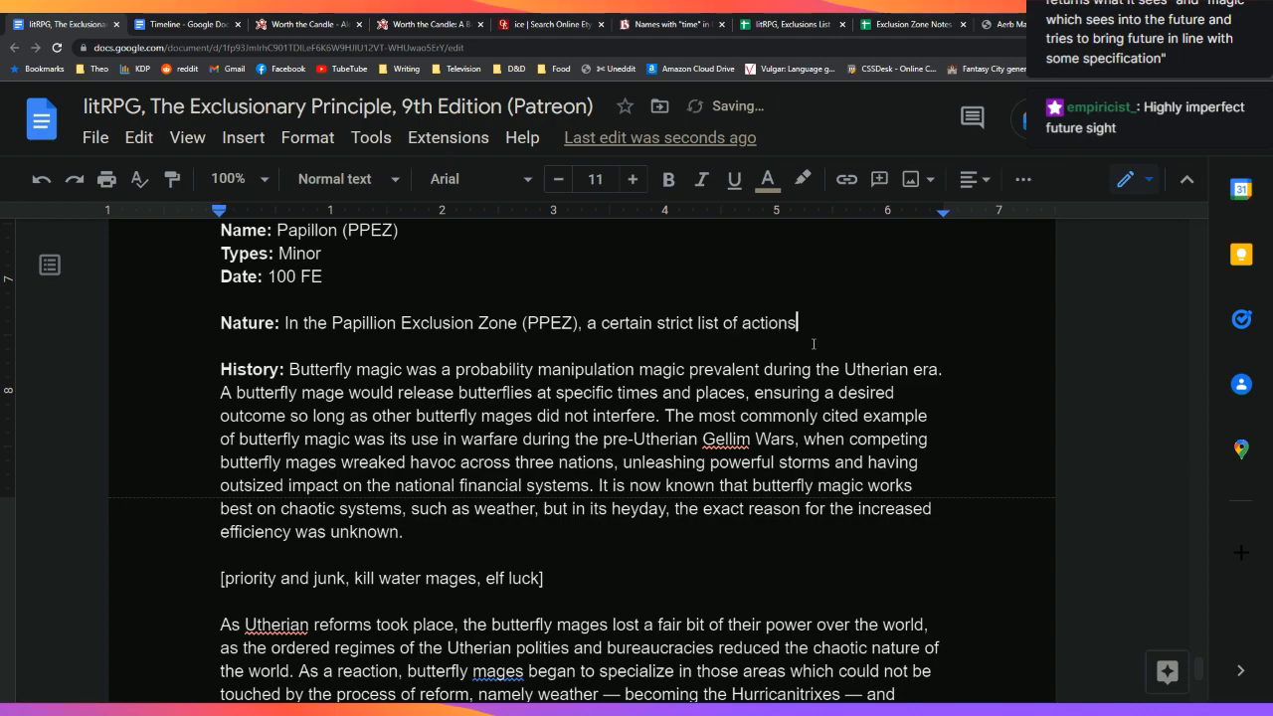
pyautogui.write(', clothing, and speech')
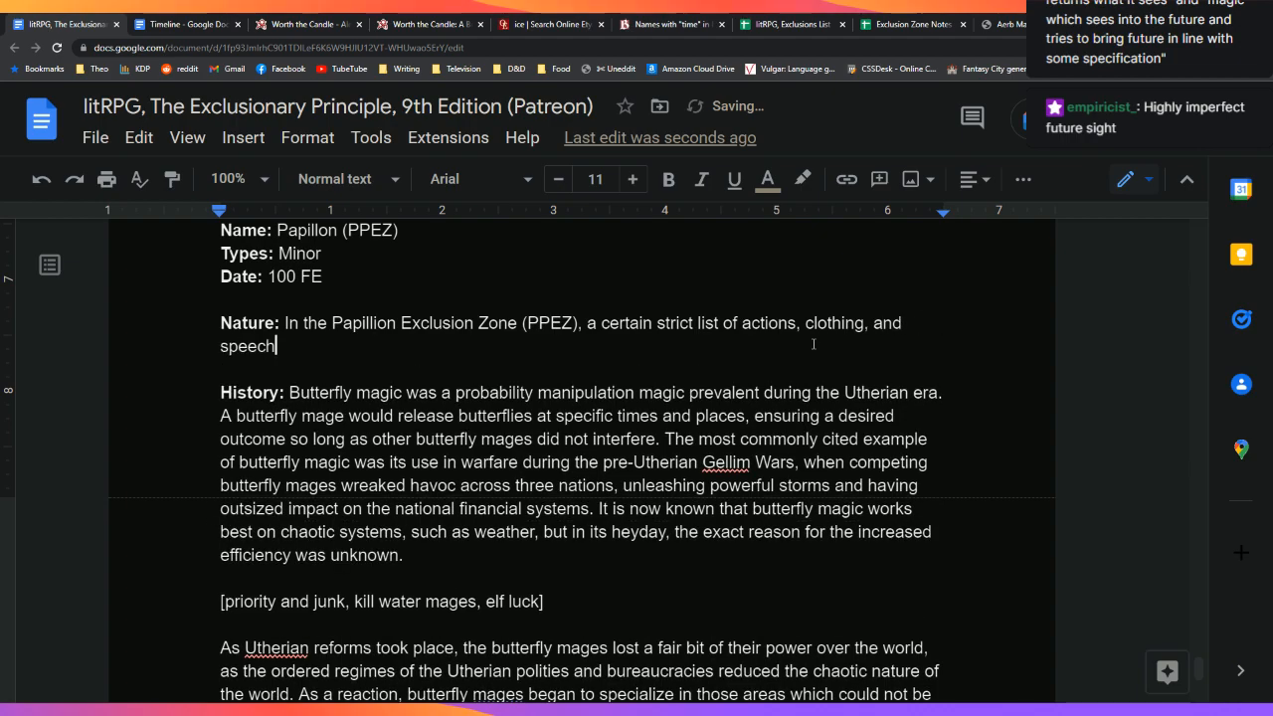
# Step: Finish the Nature sentence with "must be refrained from in order to prevent sudden accidental death or injury."
pyautogui.write(' must be refrained from')
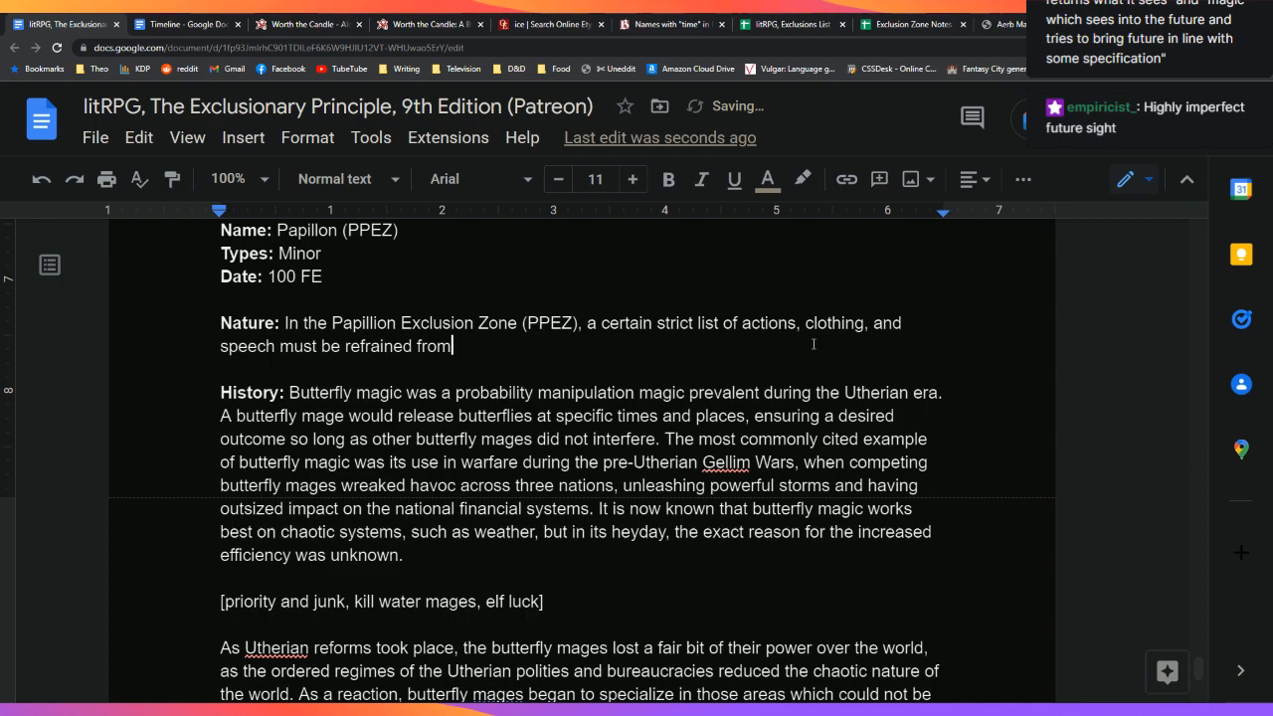
pyautogui.write(' in order to')
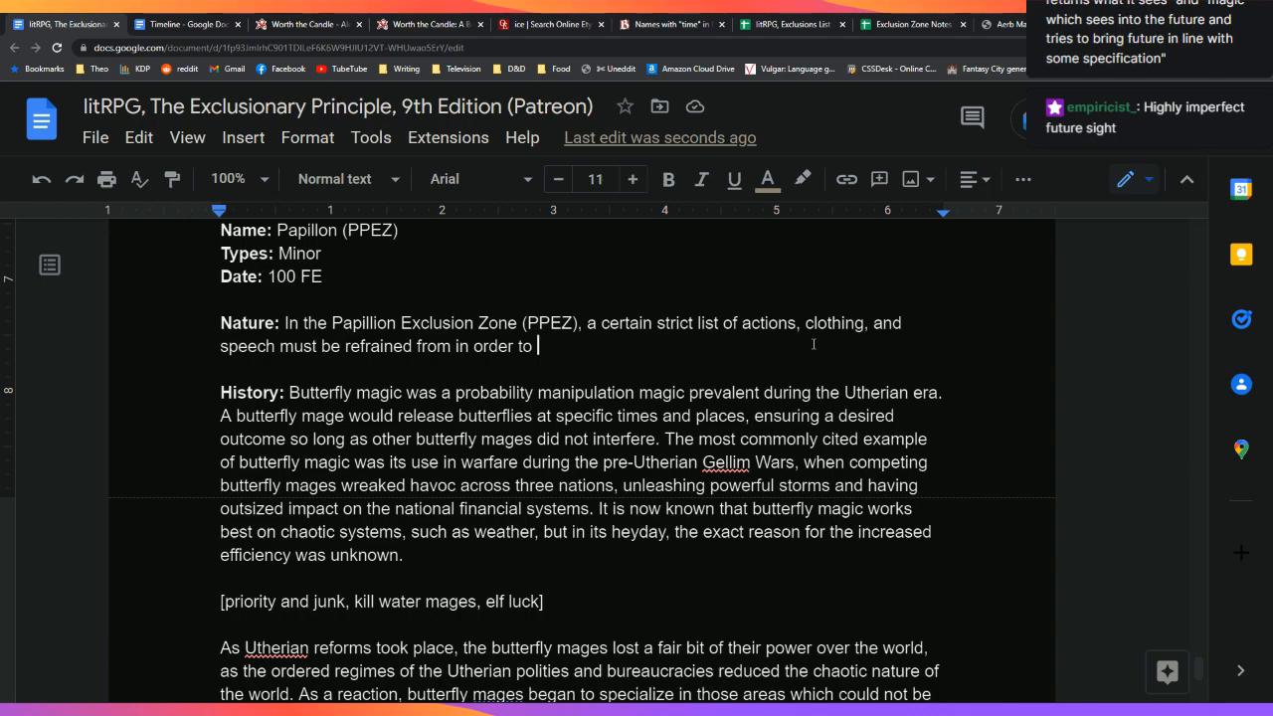
pyautogui.write('prevent sudden accidental death or injury.')
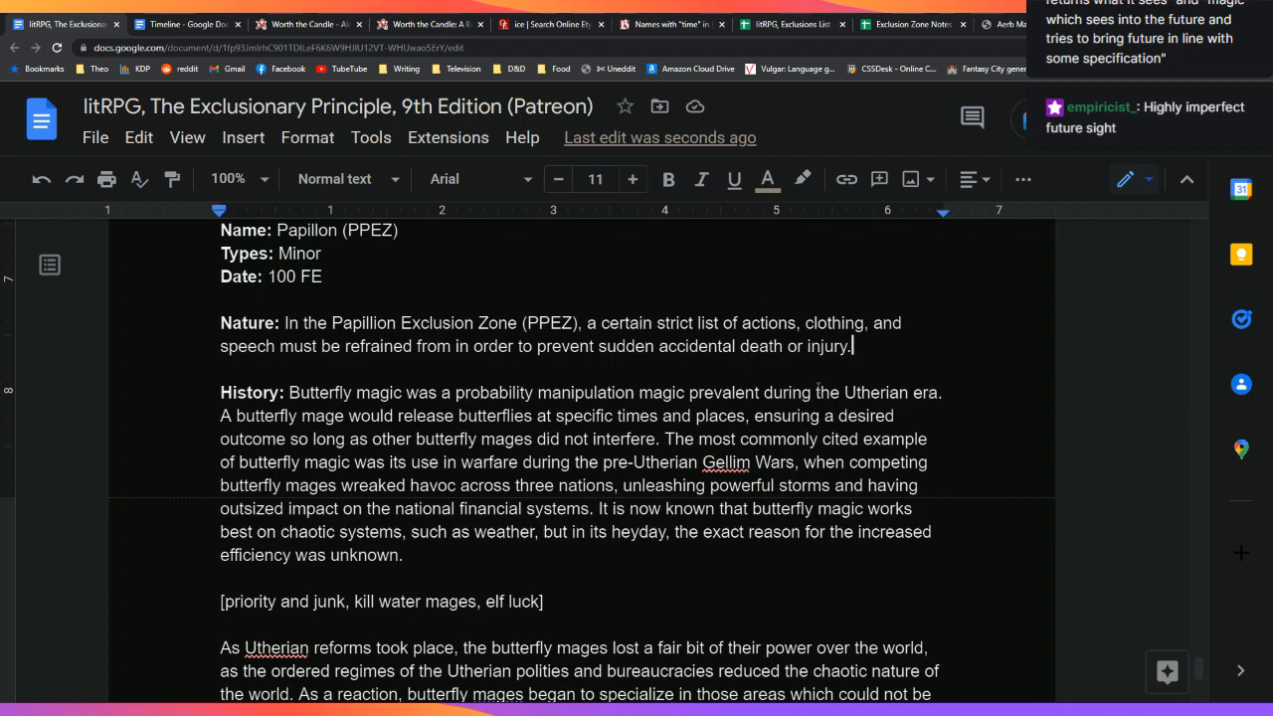
# Step: Replace the bracketed note "[priority and junk, kill water mages, elf luck]" in the History entry with "One of the things that made butterfly magic"
pyautogui.scroll(-6, 818, 389)
pyautogui.scroll(-5, 800, 435)
pyautogui.scroll(-1, 723, 472)
pyautogui.scroll(2, 724, 467)
pyautogui.scroll(6, 723, 469)
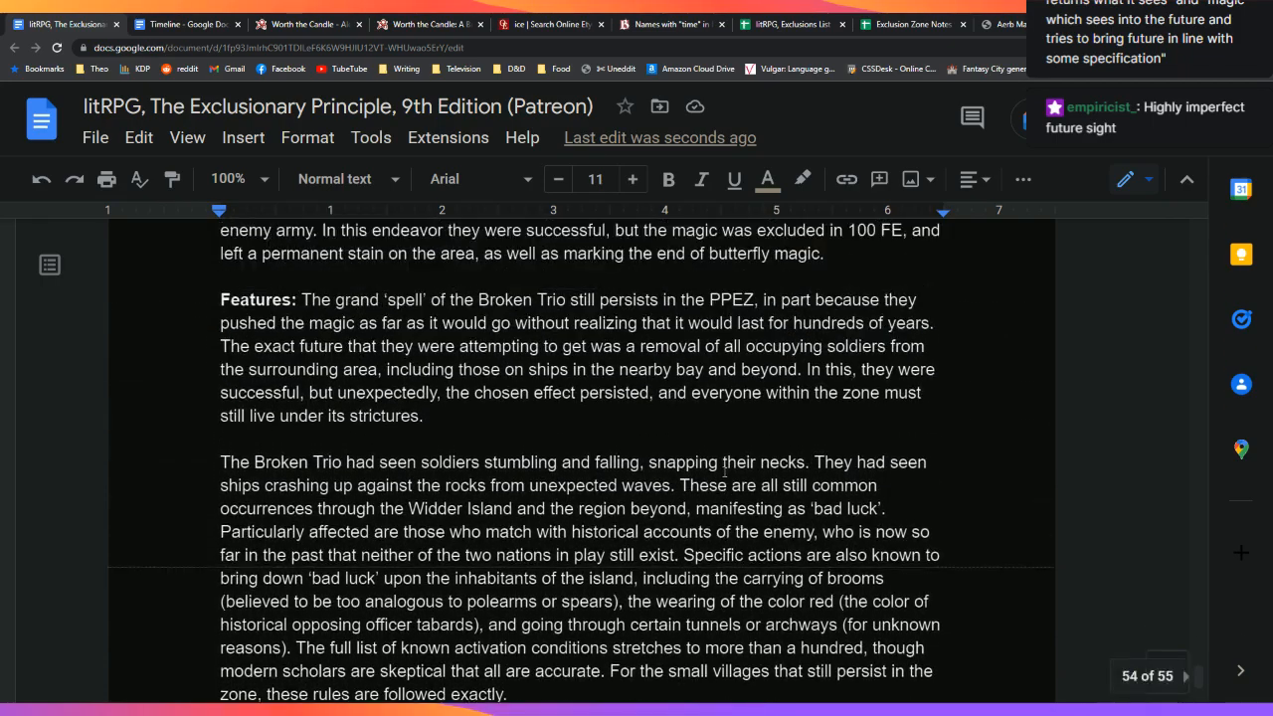
pyautogui.scroll(3, 722, 472)
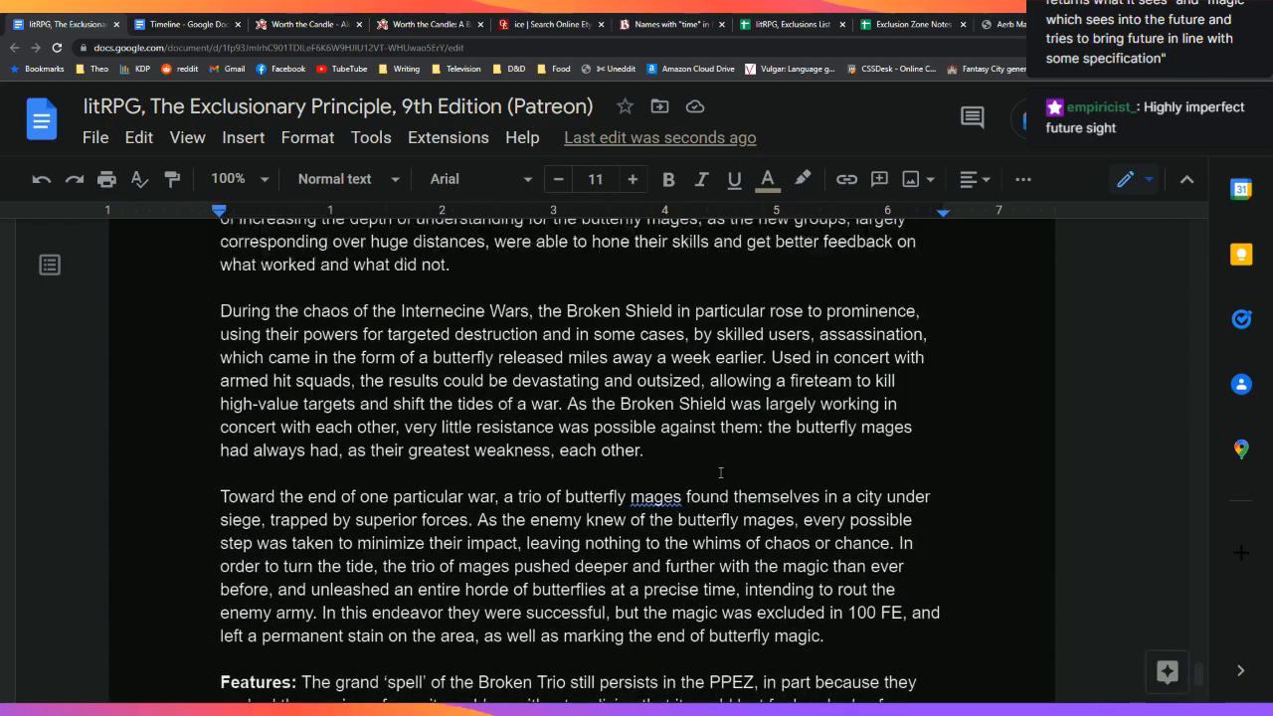
pyautogui.scroll(3, 722, 472)
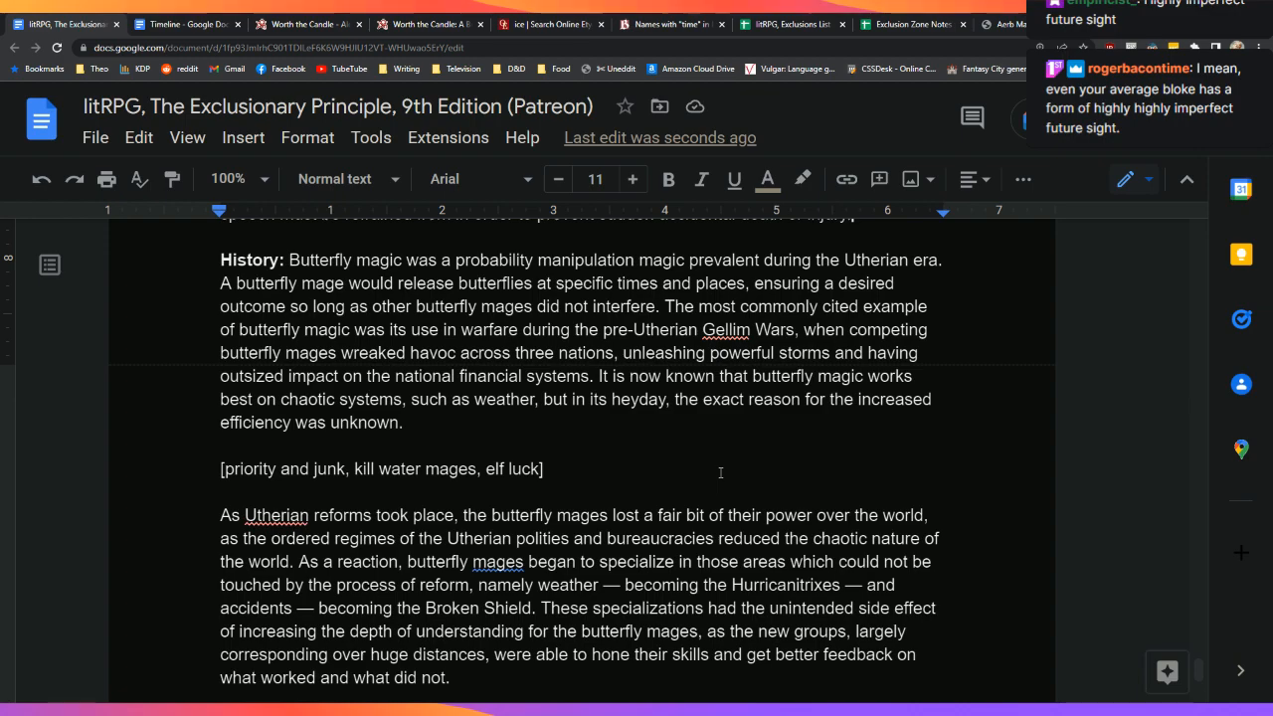
pyautogui.moveTo(547, 469); pyautogui.dragTo(205, 475)
pyautogui.write('One of the things that made')
pyautogui.press('BackSpace')
pyautogui.press('BackSpace')
pyautogui.write('de butterfly magic')
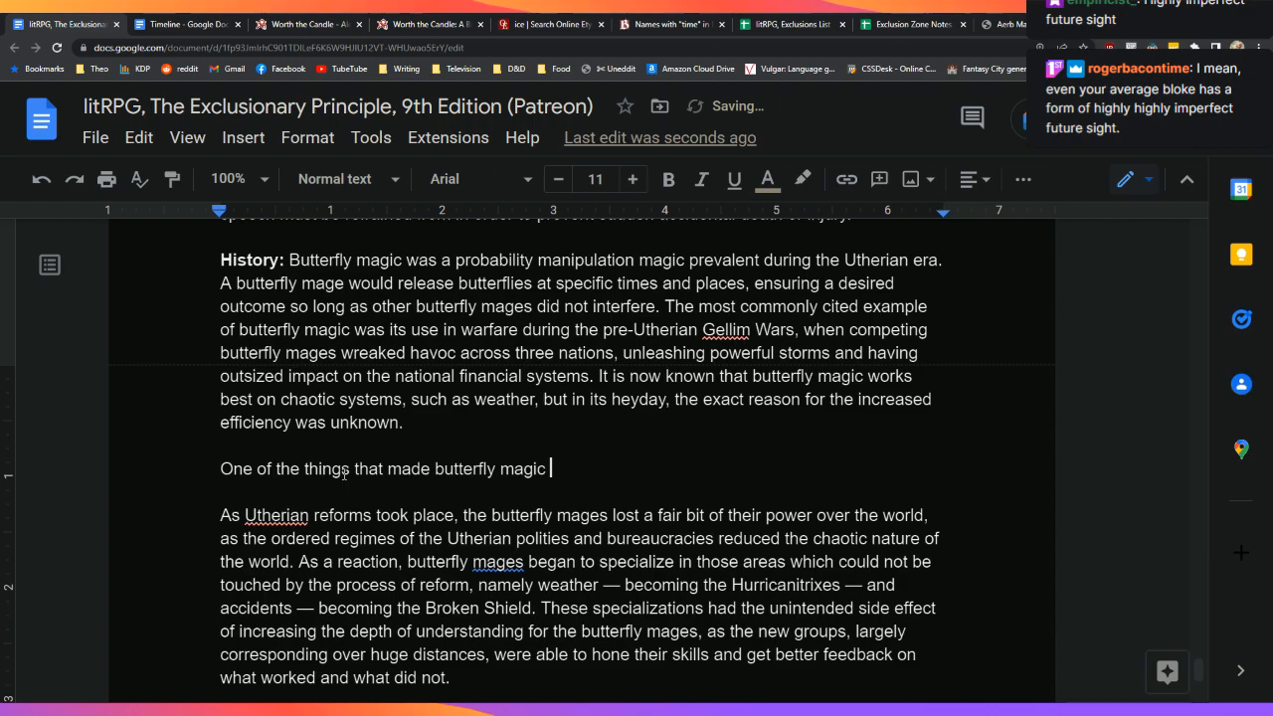
# Step: Place the cursor at the end of the Papillon section's Features entry, after "The cause of this is unknown."
pyautogui.press('Down')
pyautogui.scroll(-5, 344, 475)
pyautogui.press('Down')
pyautogui.press('Down')
pyautogui.press('Down')
pyautogui.press('Down')
pyautogui.press('Down')
pyautogui.press('Down')
pyautogui.press('Down')
pyautogui.press('Down')
pyautogui.press('Down')
pyautogui.press('Down')
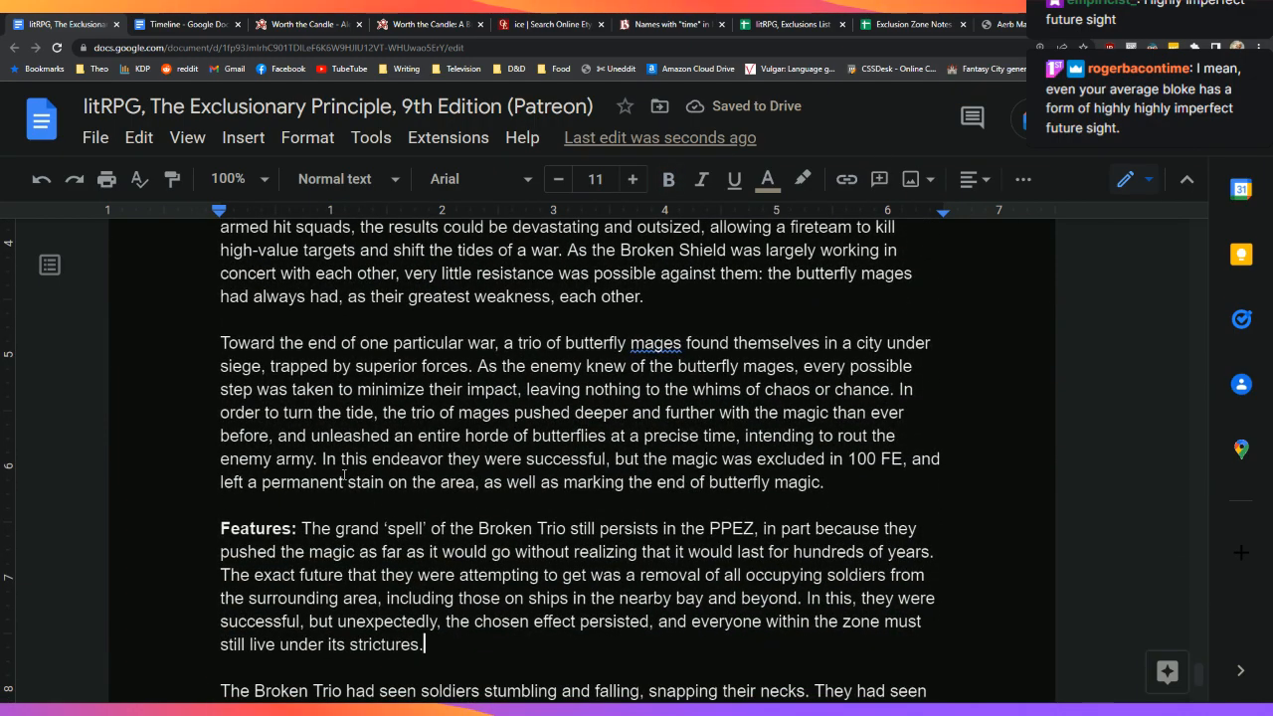
pyautogui.press('Down')
pyautogui.press('Down')
pyautogui.press('Down')
pyautogui.press('Down')
pyautogui.press('Down')
pyautogui.press('Down')
pyautogui.press('Down')
pyautogui.press('Down')
pyautogui.press('Down')
pyautogui.press('Down')
pyautogui.press('Down')
pyautogui.press('Down')
pyautogui.press('Down')
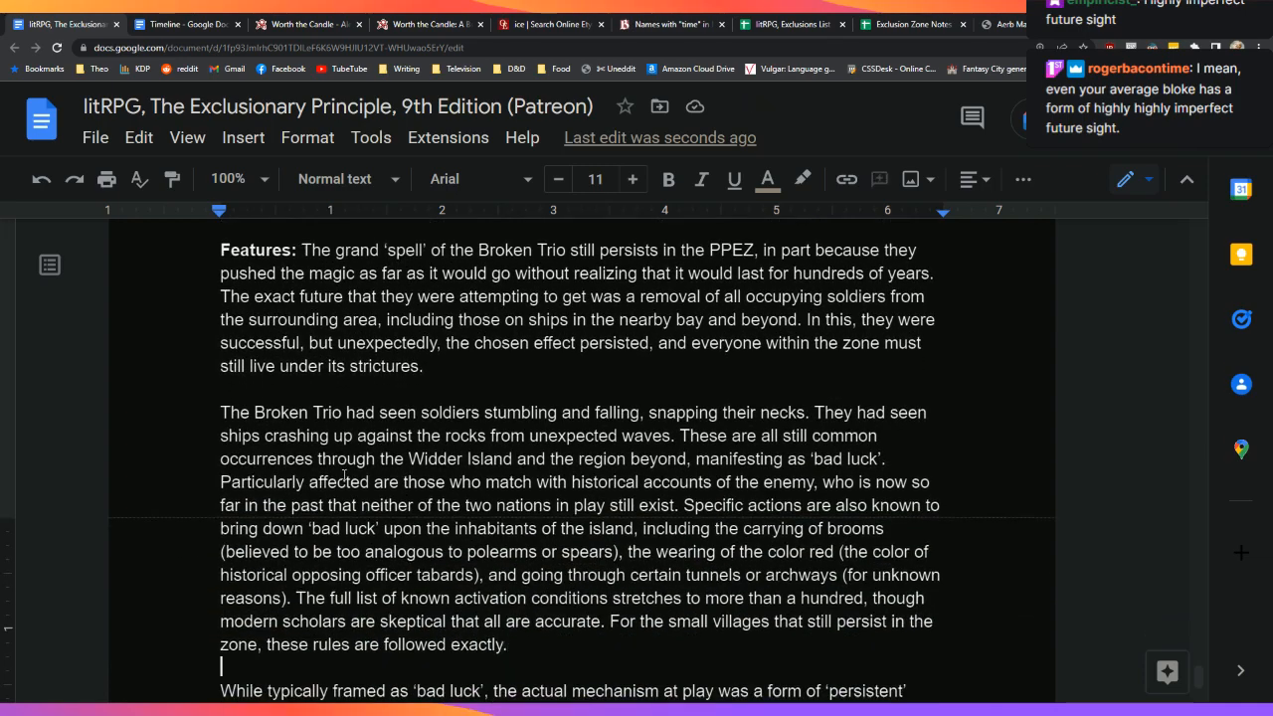
pyautogui.press('Up')
pyautogui.press('Left')
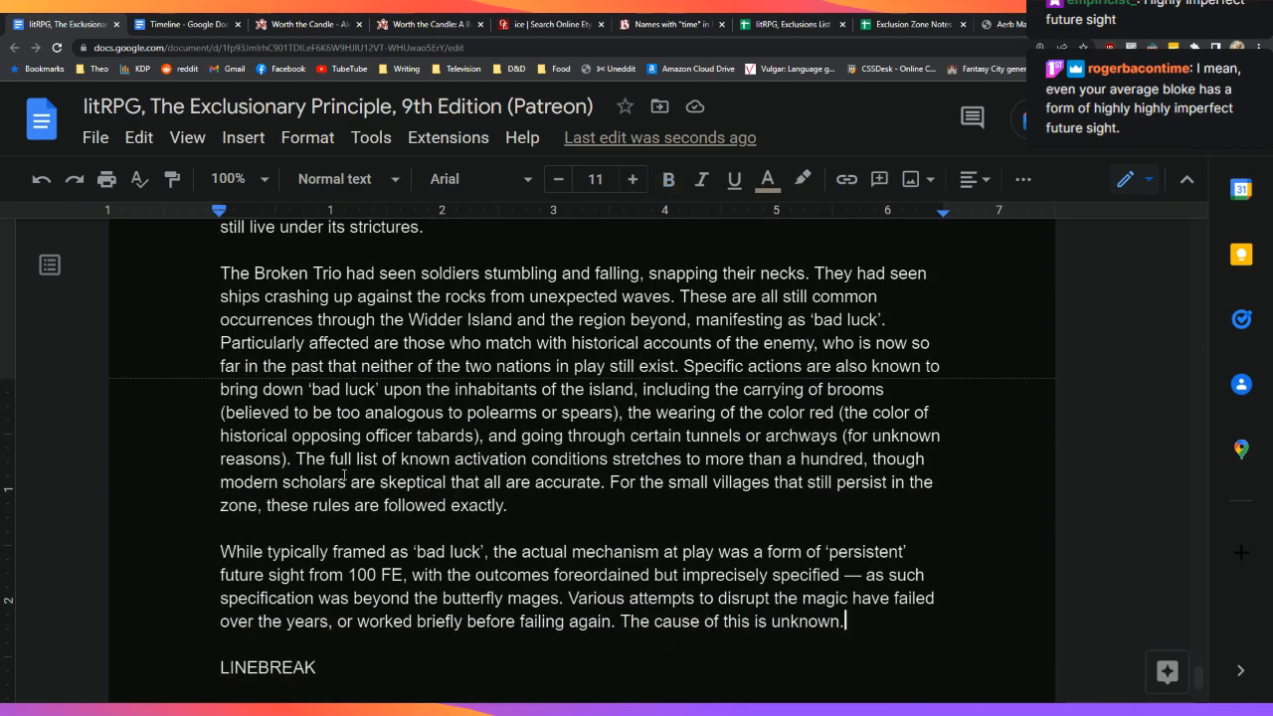
# Step: Add to the end of the paragraph above LINEBREAK the words "Butterfly magic as a skill has completely died out"
pyautogui.write('But')
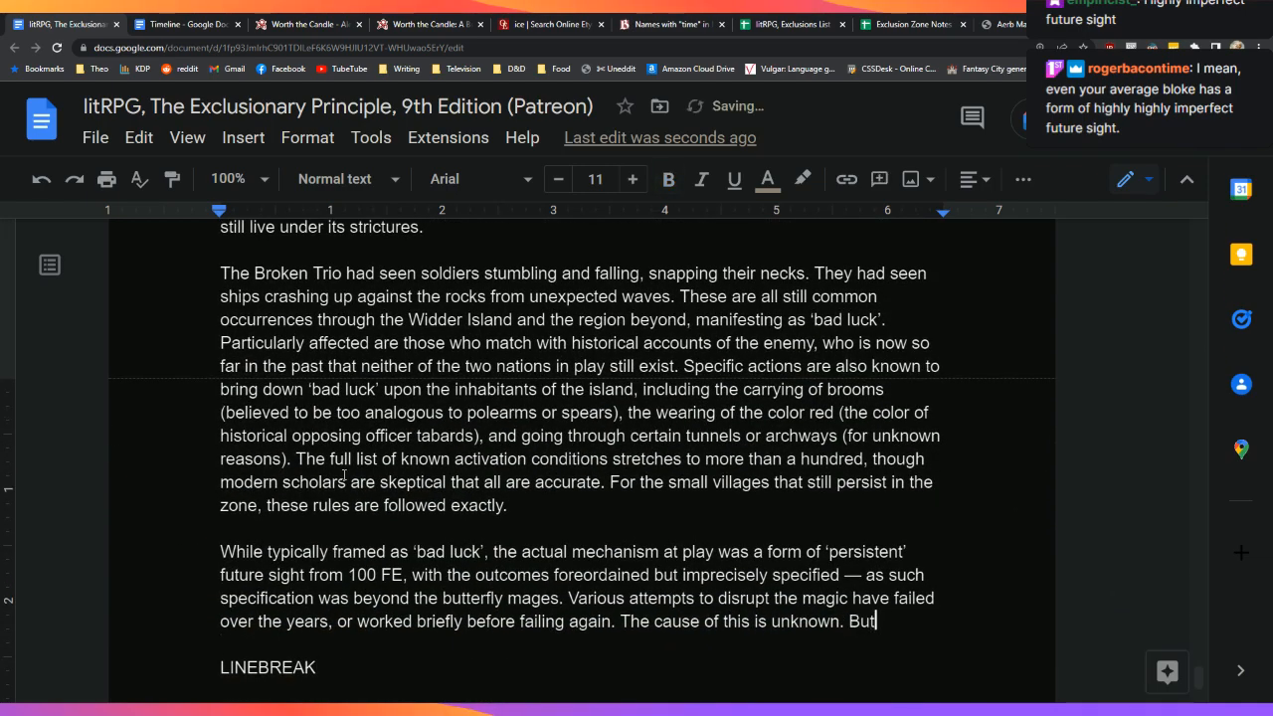
pyautogui.write('terfly magic as a')
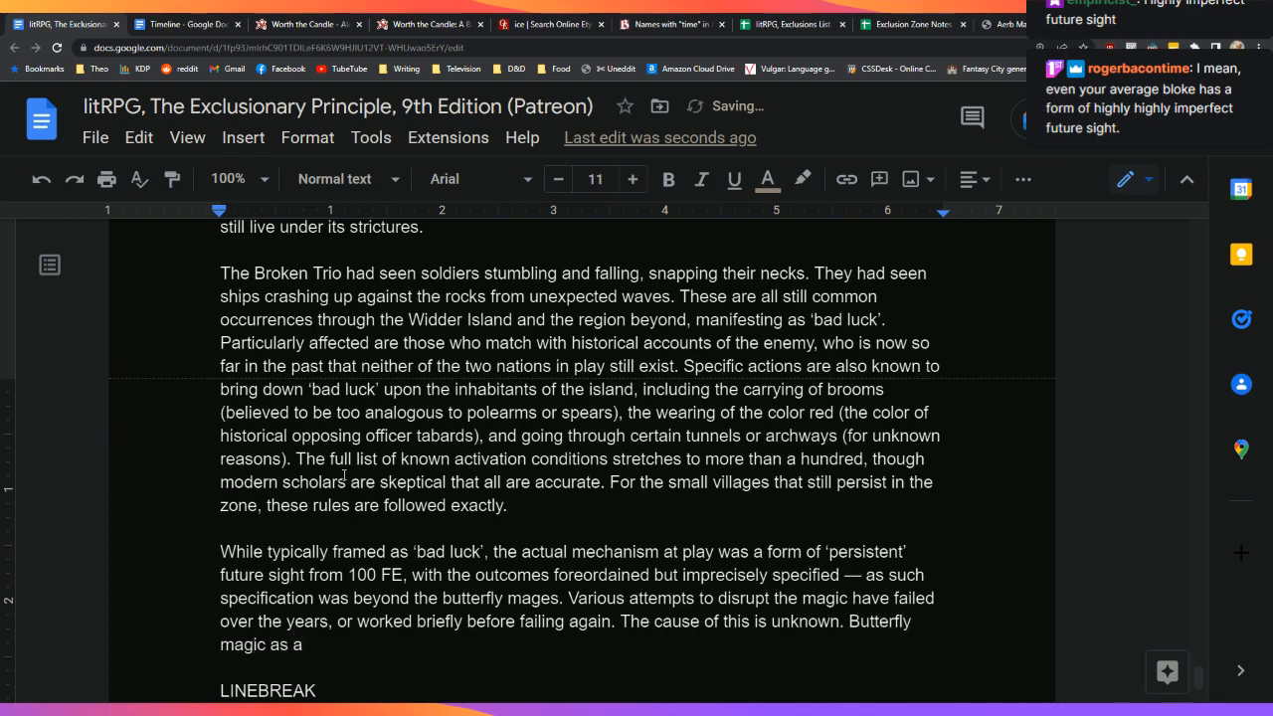
pyautogui.write(' skill i')
pyautogui.write('s')
pyautogui.press('BackSpace')
pyautogui.press('BackSpace')
pyautogui.write('has completely died out')
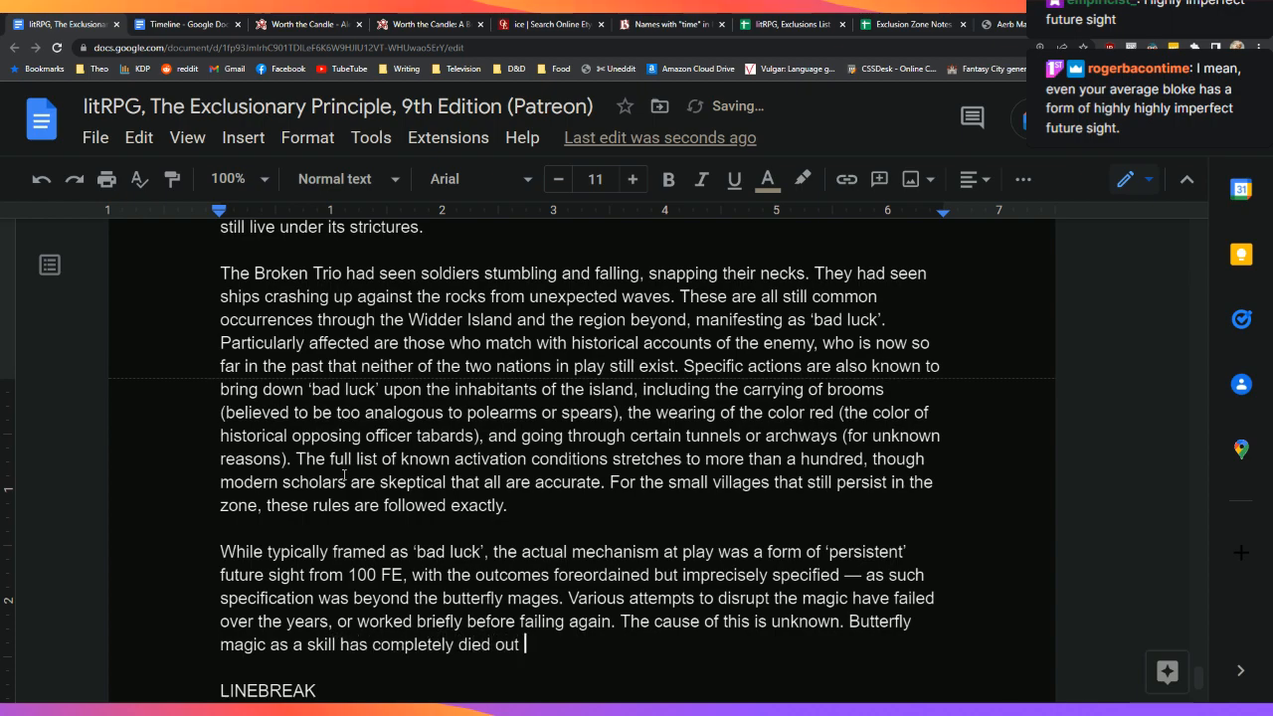
# Step: Finish the sentence with ", and while it was still practiced in the exclusion zone, was severely underpowered due to the confined area."
pyautogui.press('BackSpace')
pyautogui.write(', and works imp')
pyautogui.press('BackSpace')
pyautogui.press('BackSpace')
pyautogui.press('BackSpace')
pyautogui.press('BackSpace')
pyautogui.press('BackSpace')
pyautogui.press('BackSpace')
pyautogui.press('BackSpace')
pyautogui.press('BackSpace')
pyautogui.press('BackSpace')
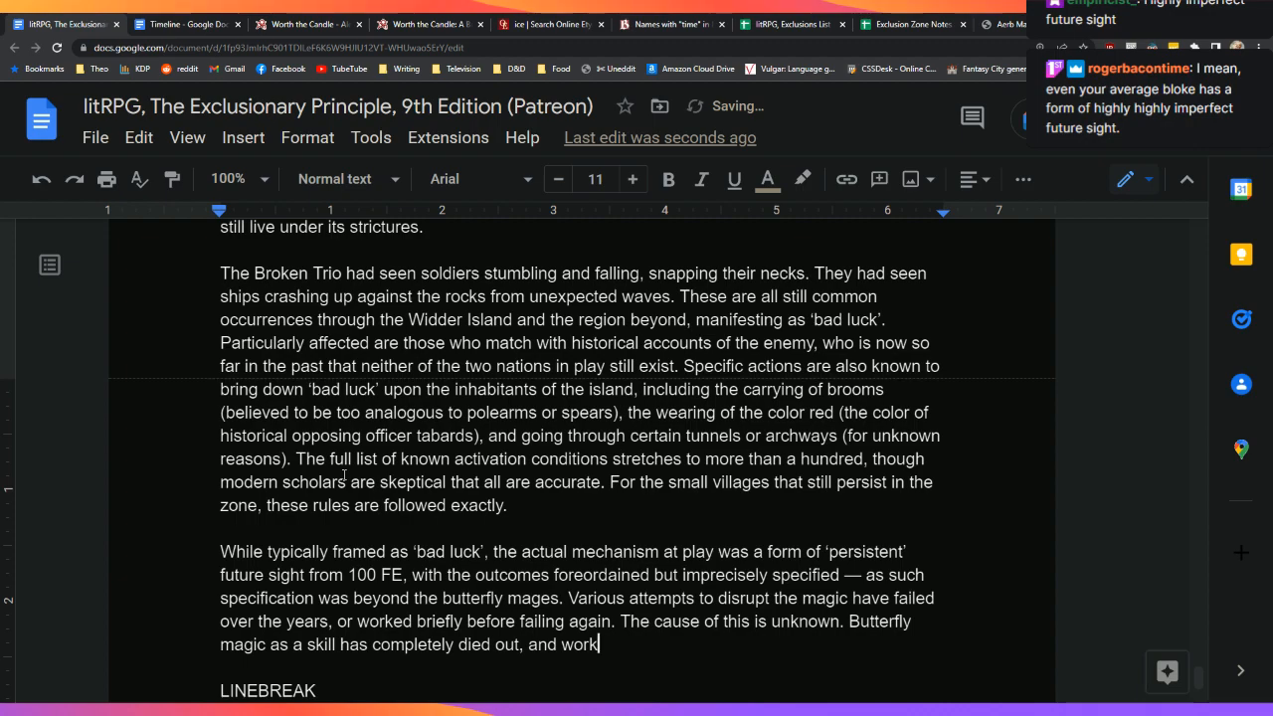
pyautogui.write('while it was still practice')
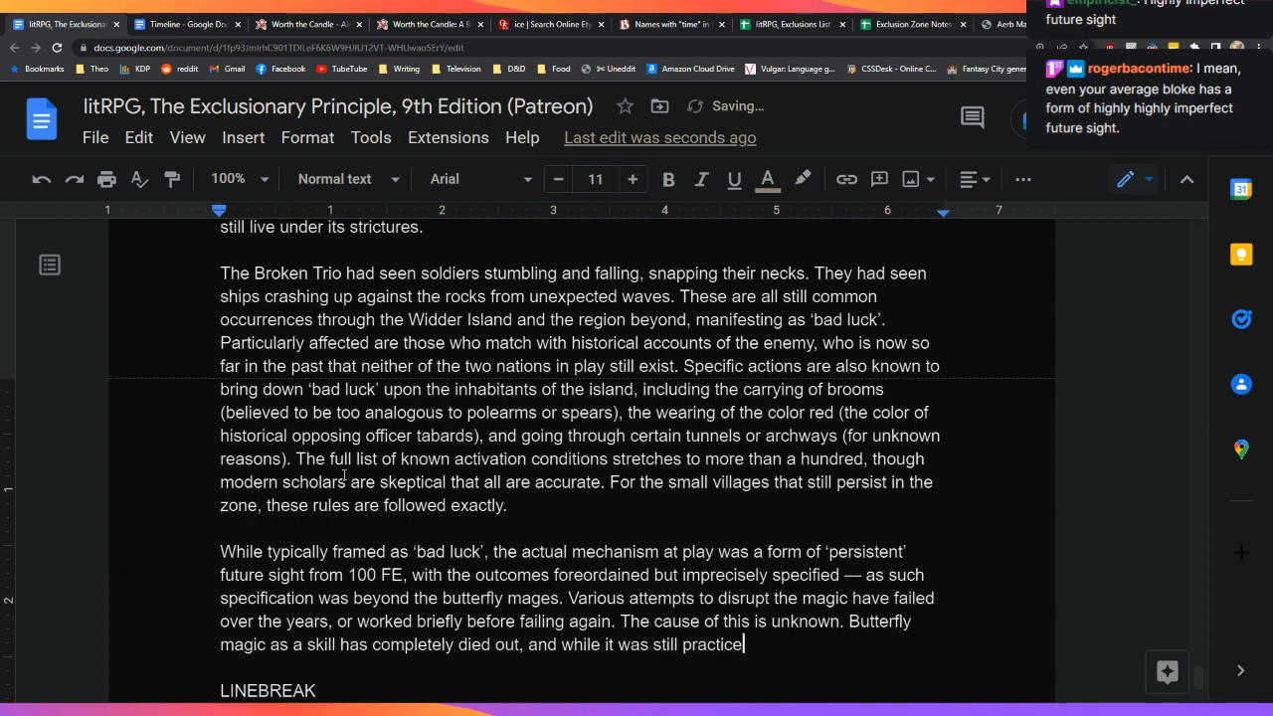
pyautogui.write('d in the exclusion ')
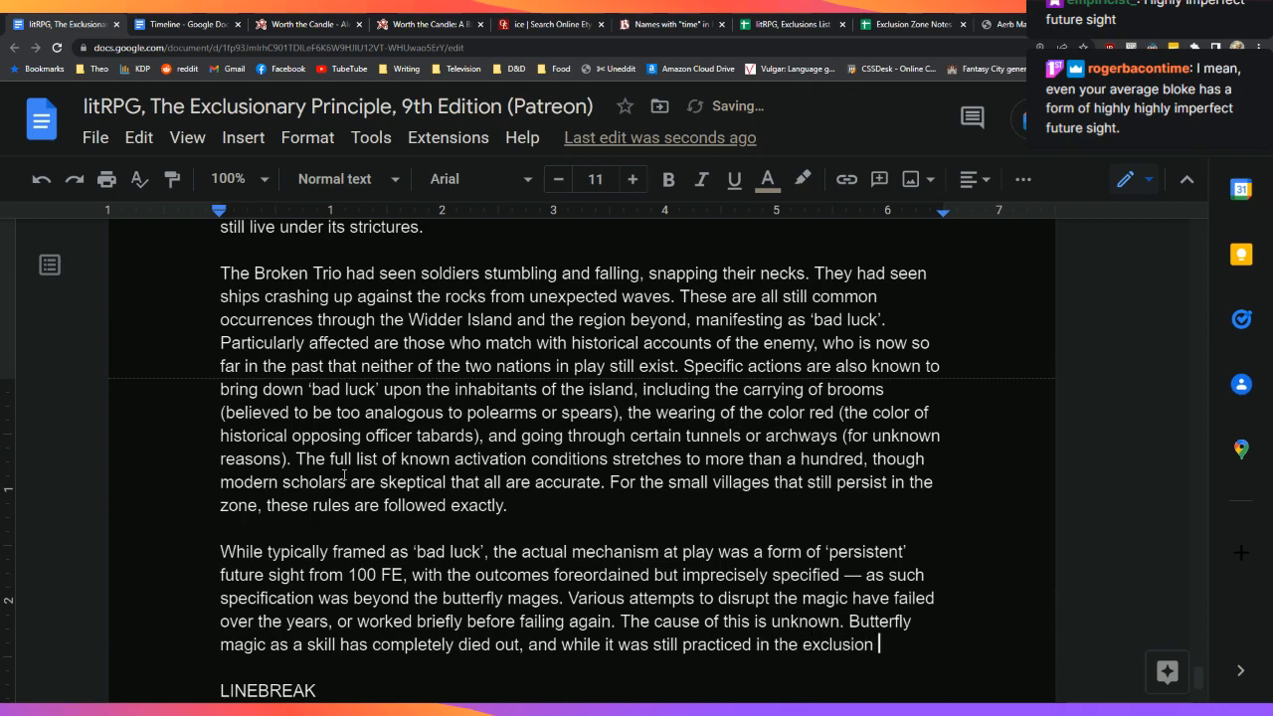
pyautogui.write('zone, was se')
pyautogui.write('verely und')
pyautogui.write('erpower')
pyautogui.write('ed ')
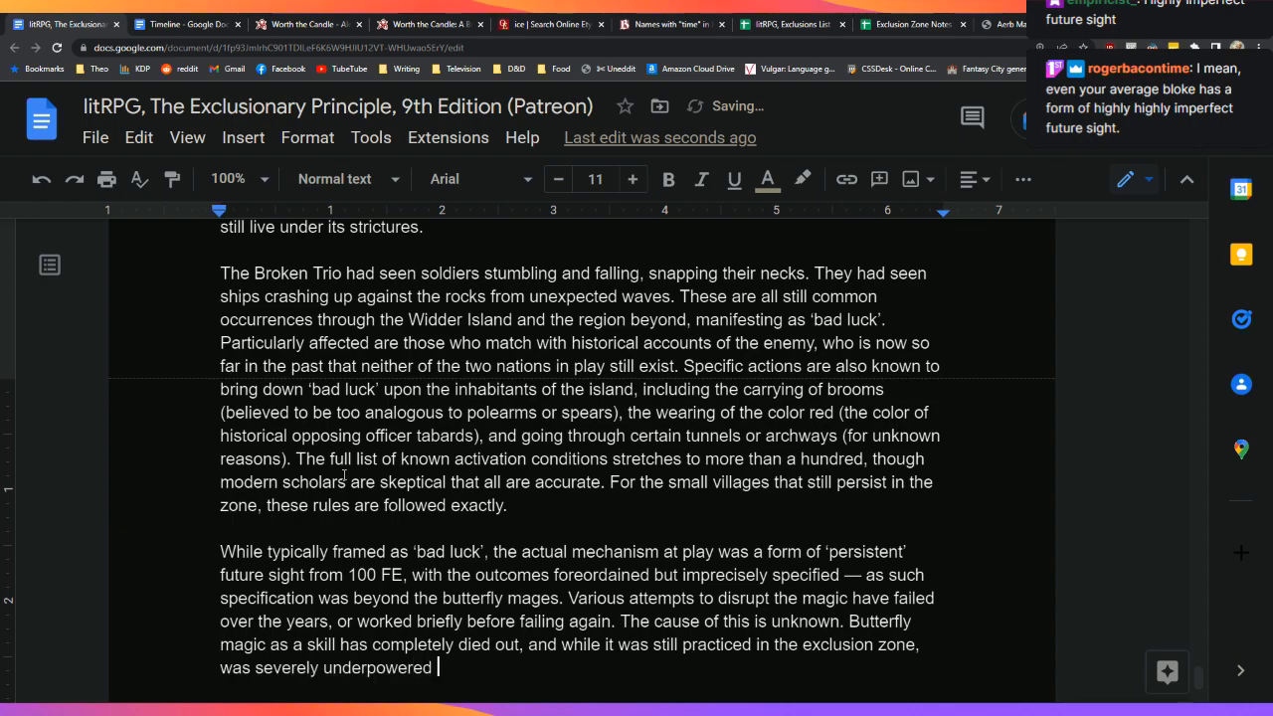
pyautogui.write('due to the confined area.')
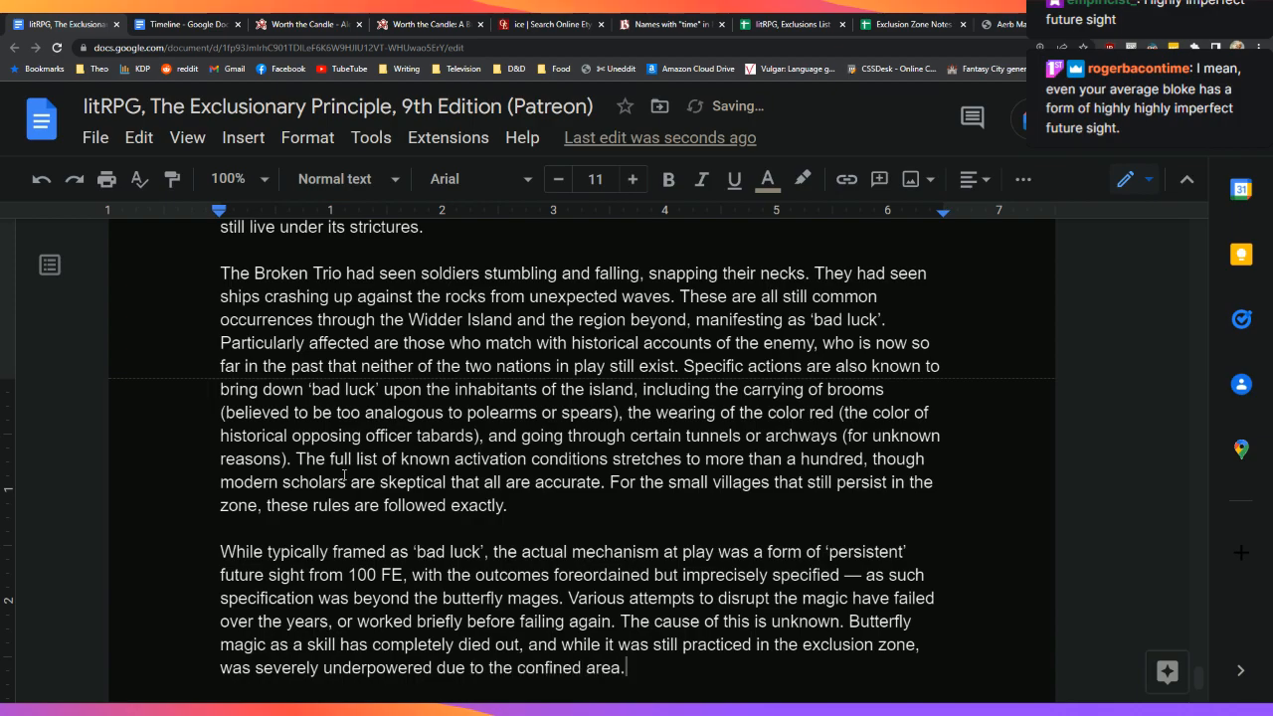
# Step: Continue the unfinished line "One of the things that made butterfly magic" below the History paragraph with "a powerful magic was that it sat"
pyautogui.scroll(15, 482, 411)
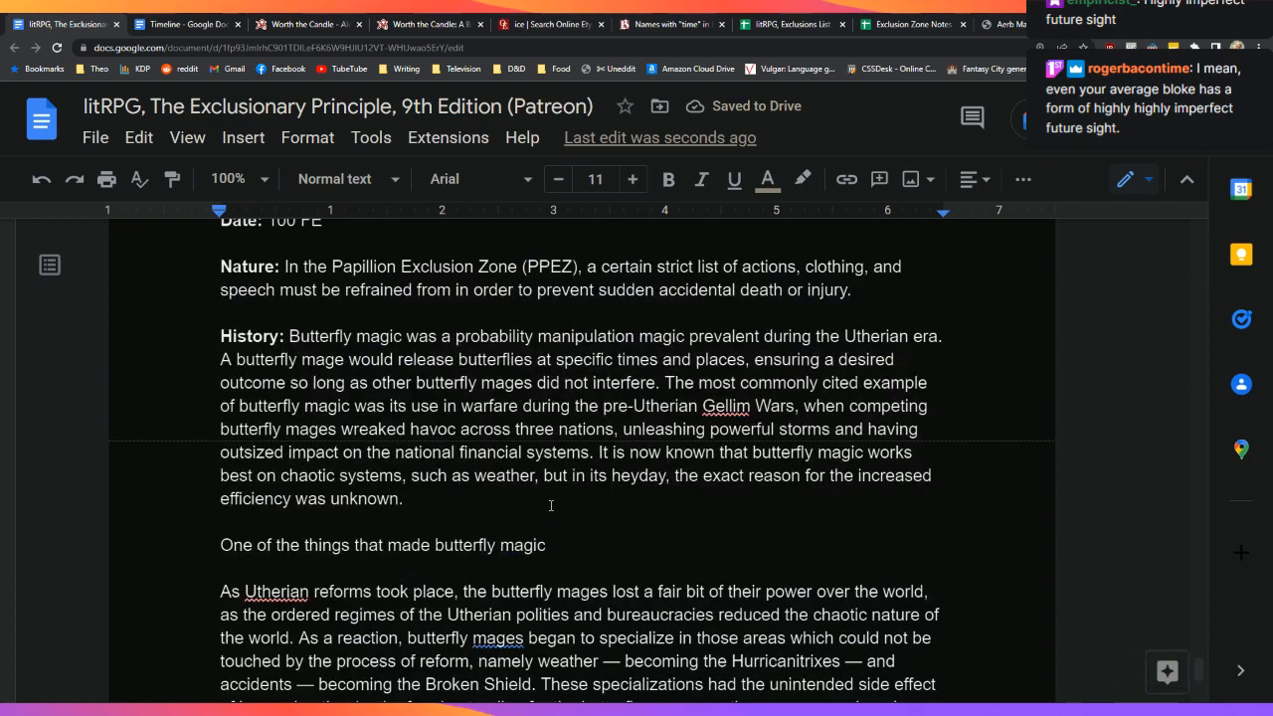
pyautogui.scroll(1, 566, 510)
pyautogui.scroll(-2, 652, 494)
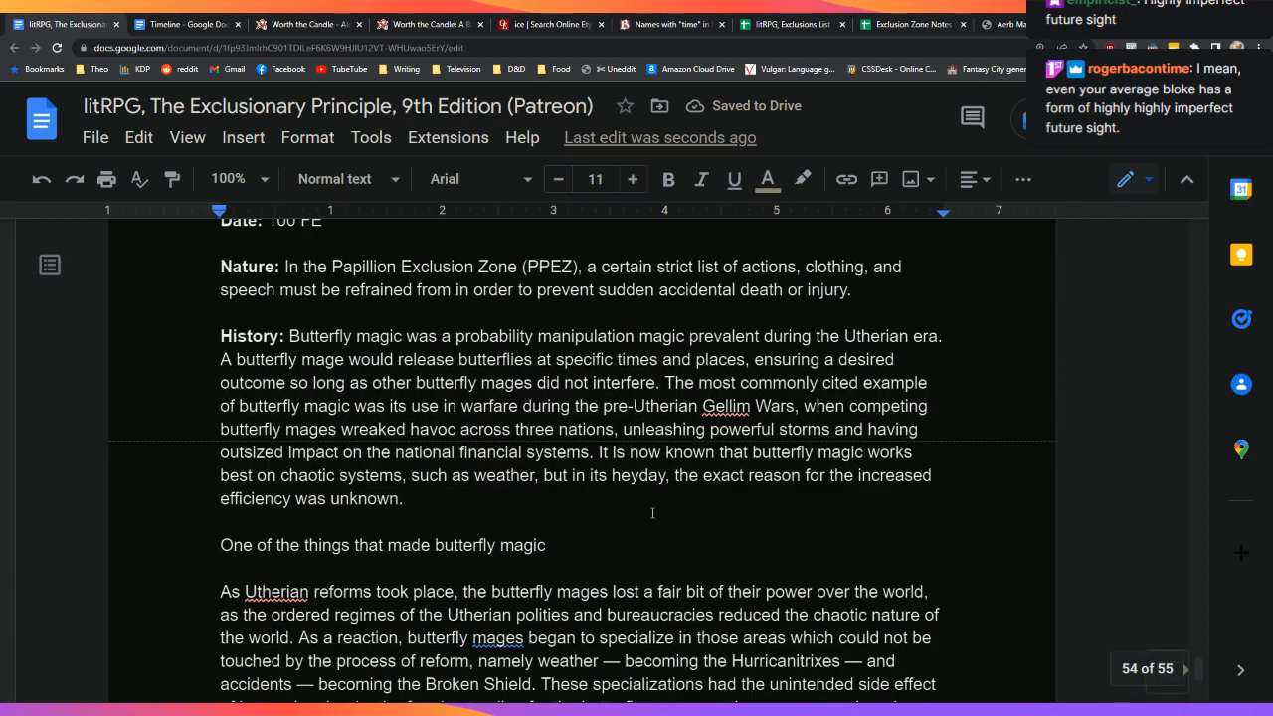
pyautogui.scroll(-1, 653, 493)
pyautogui.click(647, 472)
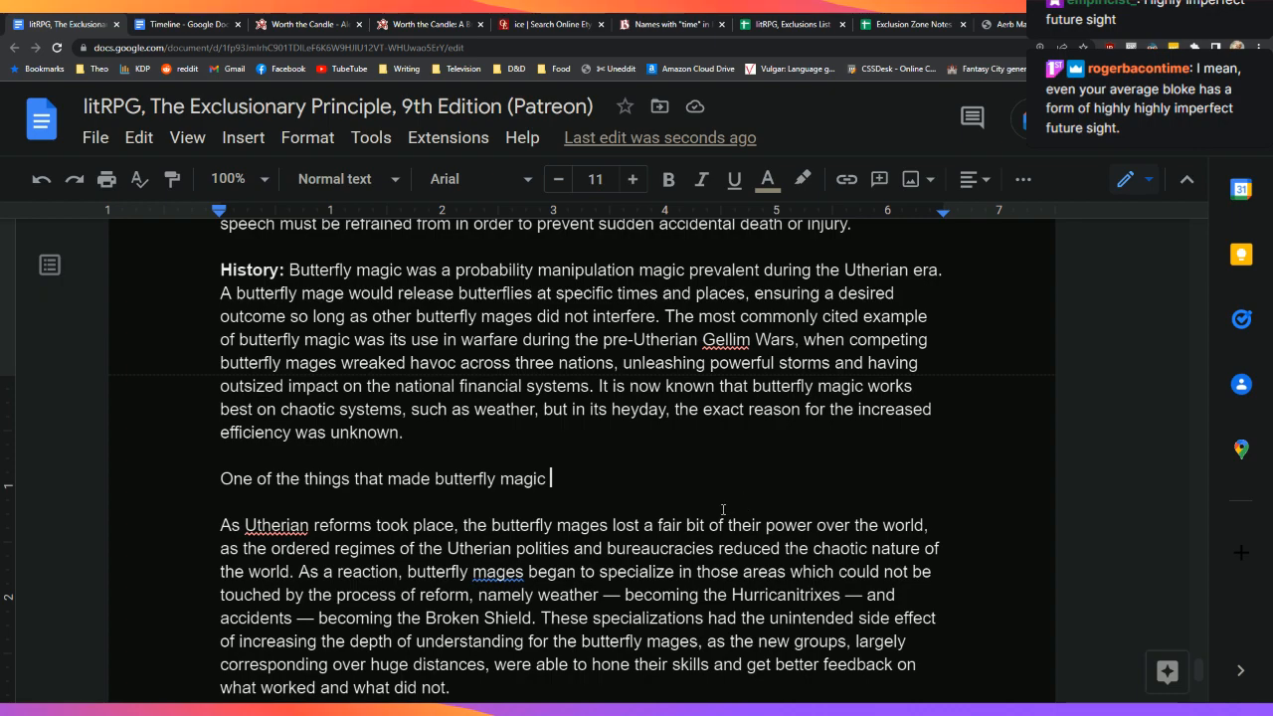
pyautogui.click(625, 494)
pyautogui.click(626, 477)
pyautogui.write('a power')
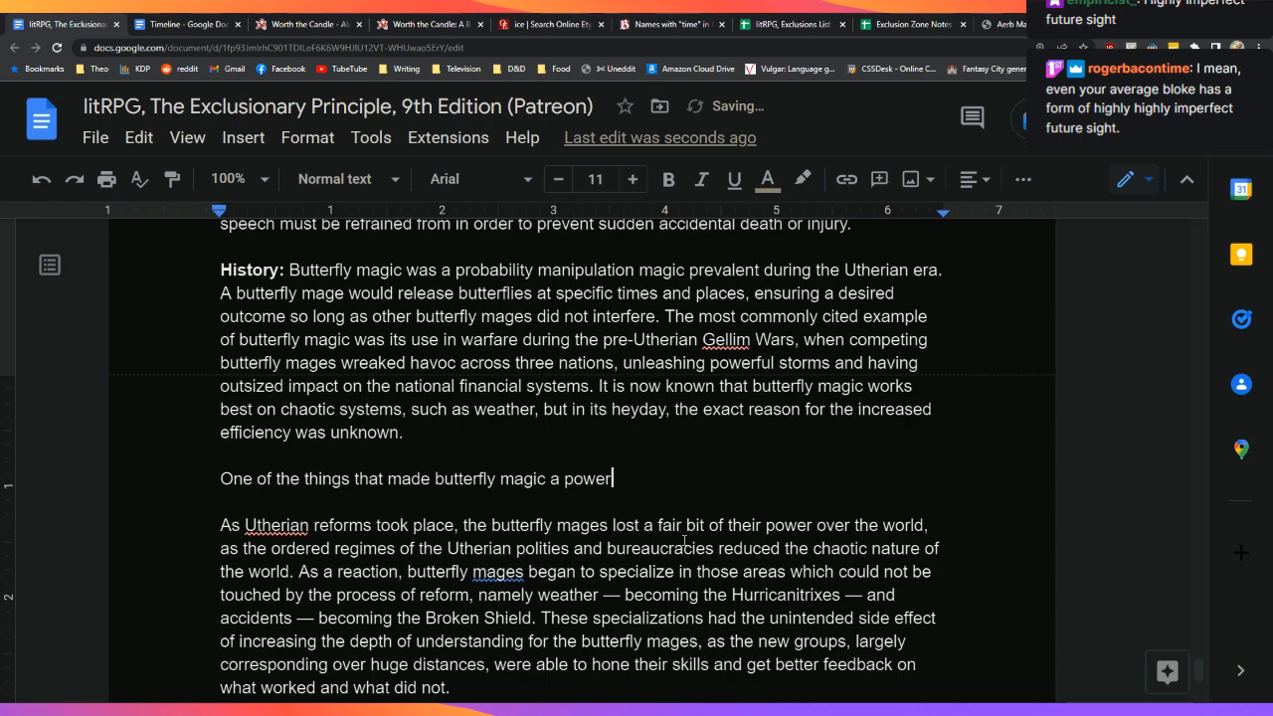
pyautogui.write('ful magic was that ')
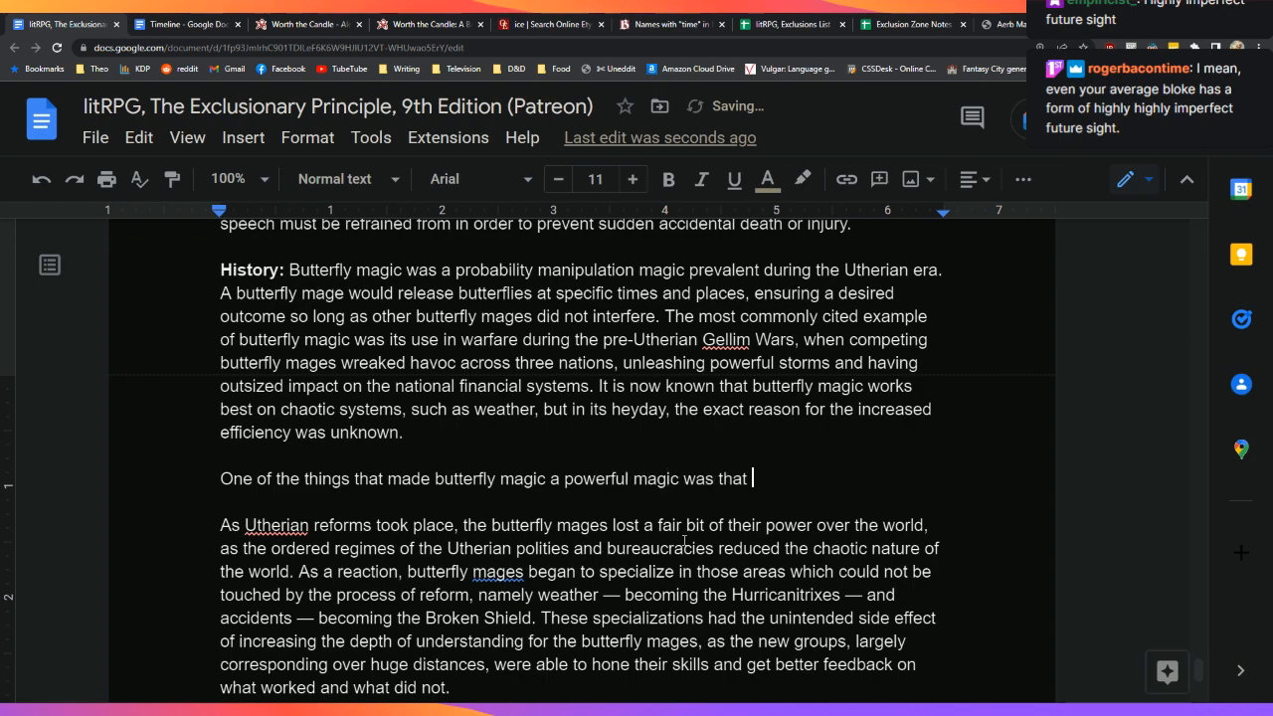
pyautogui.write('it sat a')
pyautogui.press('BackSpace')
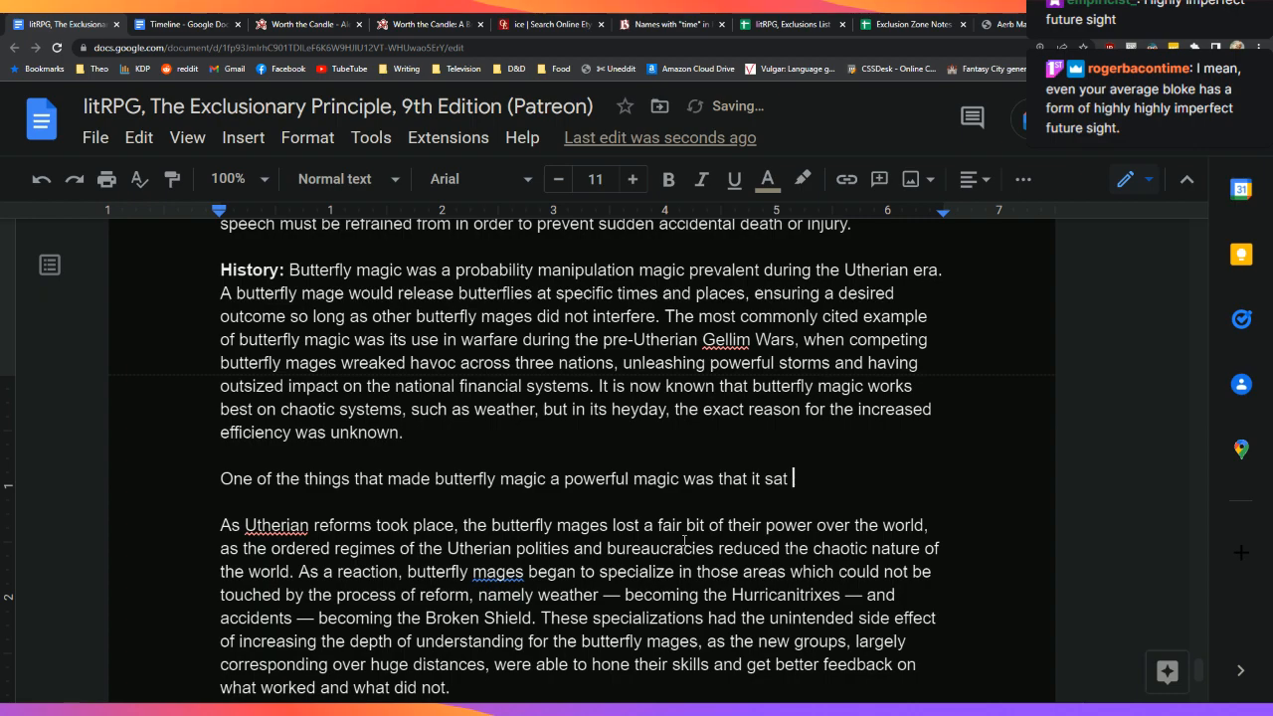
# Step: Complete the sentence with "very near the top of historical predictive and future-altering powers, second only to pathism."
pyautogui.write('very near the top of historical')
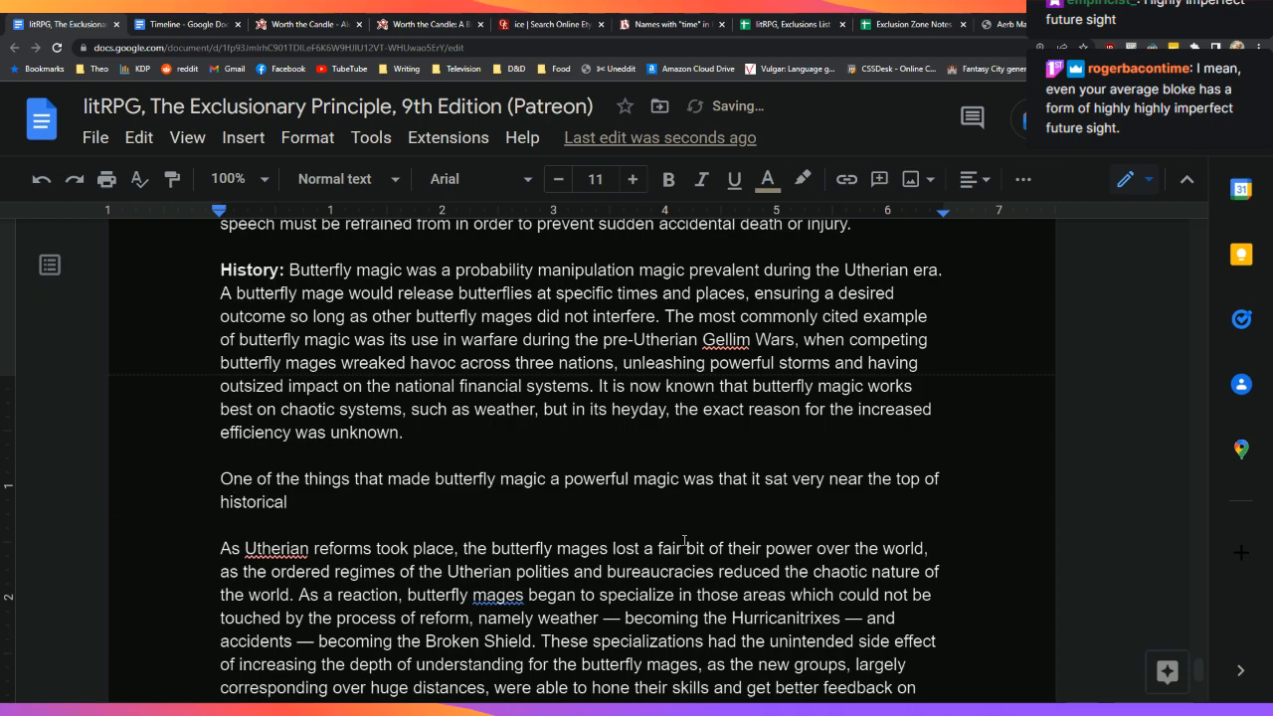
pyautogui.write(' predictive and future')
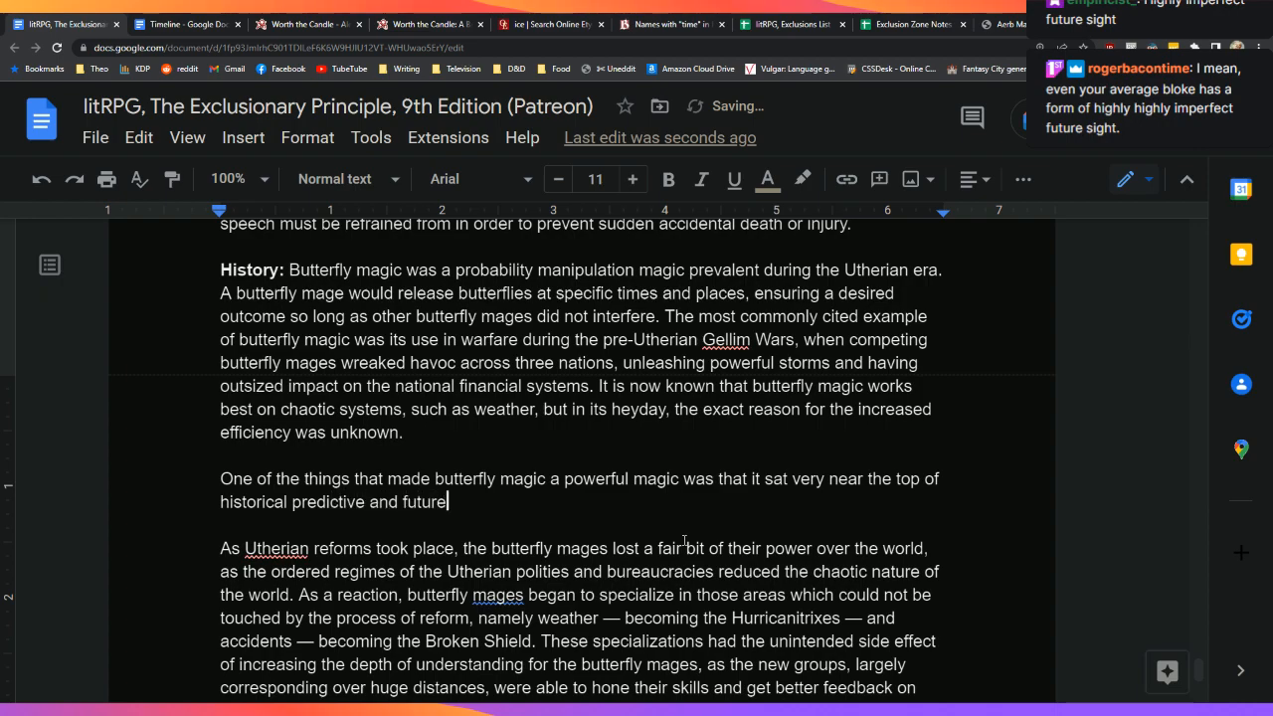
pyautogui.write('-altering')
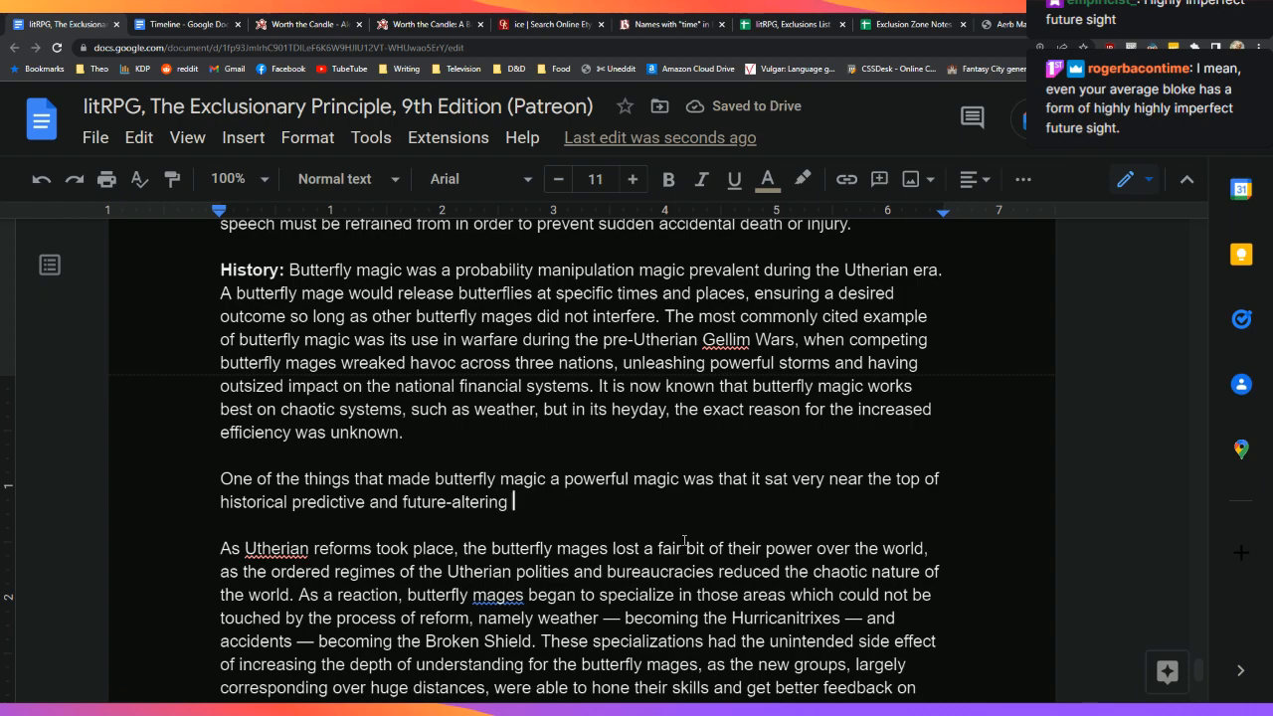
pyautogui.write('powers, s')
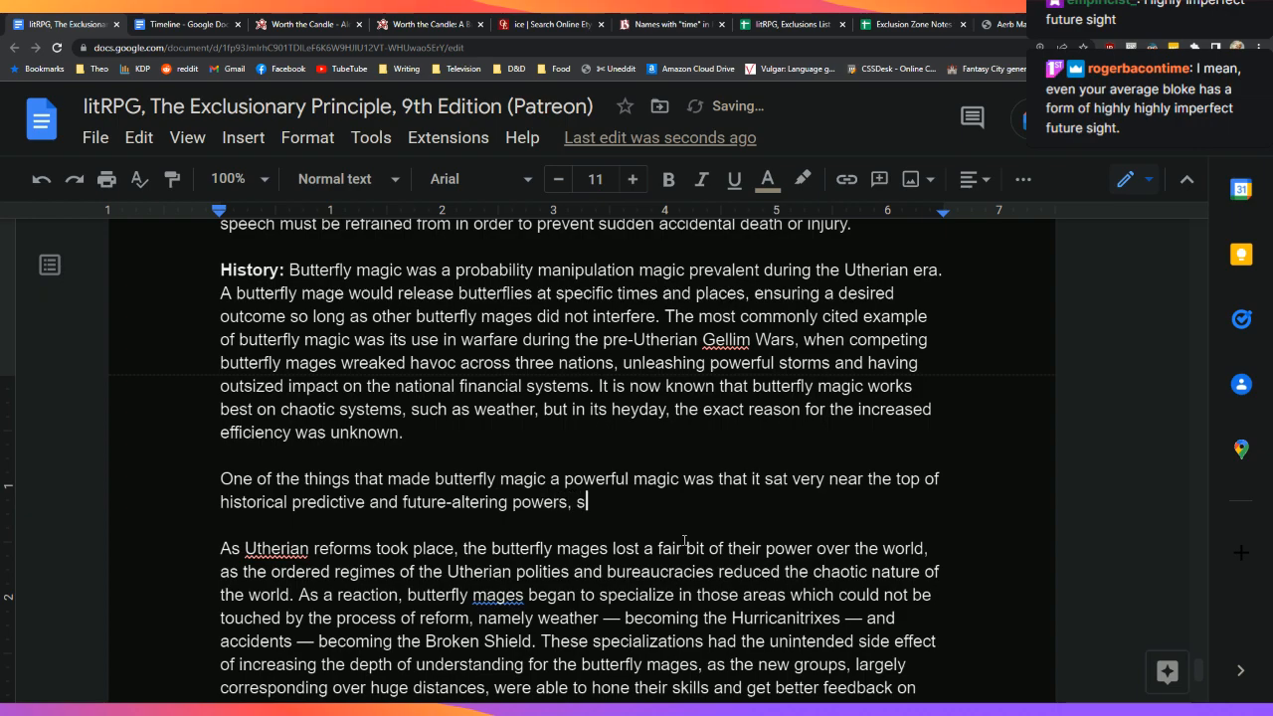
pyautogui.write('econd only to pathism')
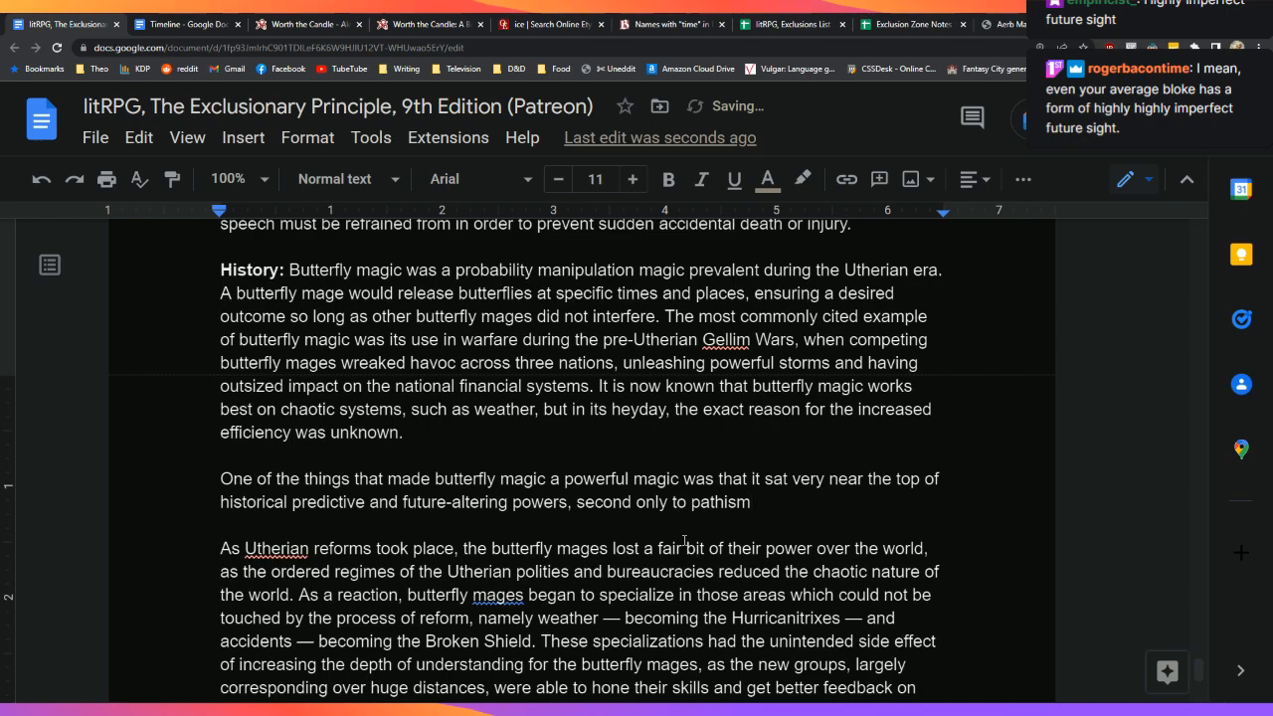
pyautogui.write('.')
# Step: Switch to the Worth the Candle text on Archive of Our Own, search for "pathist" and read the surrounding conversation
pyautogui.click(259, 21)
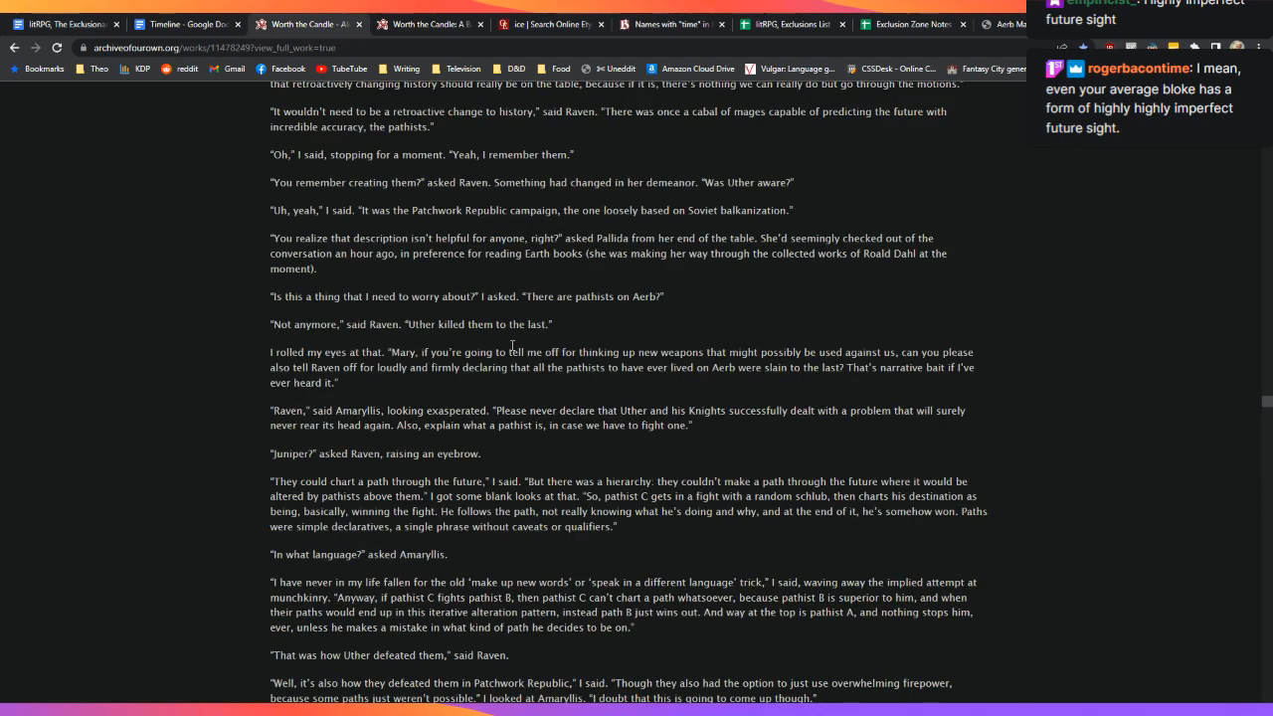
pyautogui.hotkey('ctrl', 'f')
pyautogui.write('pathist')
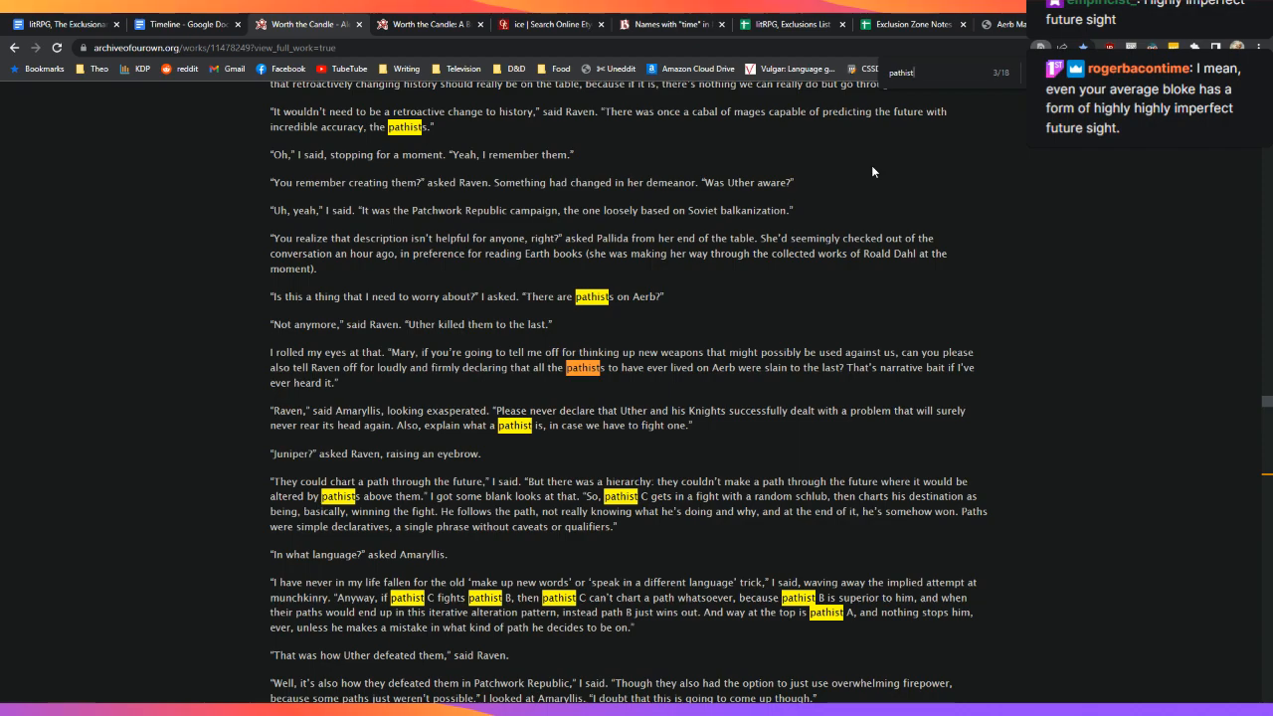
pyautogui.scroll(1, 872, 171)
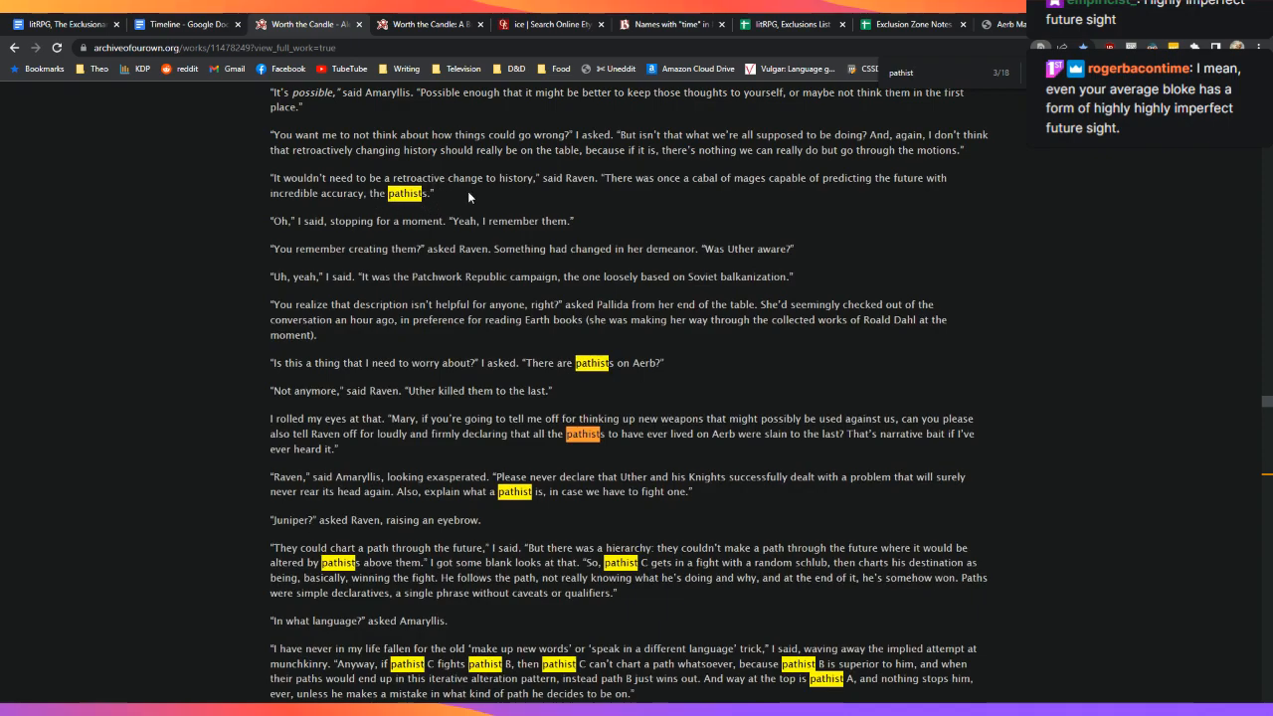
pyautogui.scroll(-4, 467, 195)
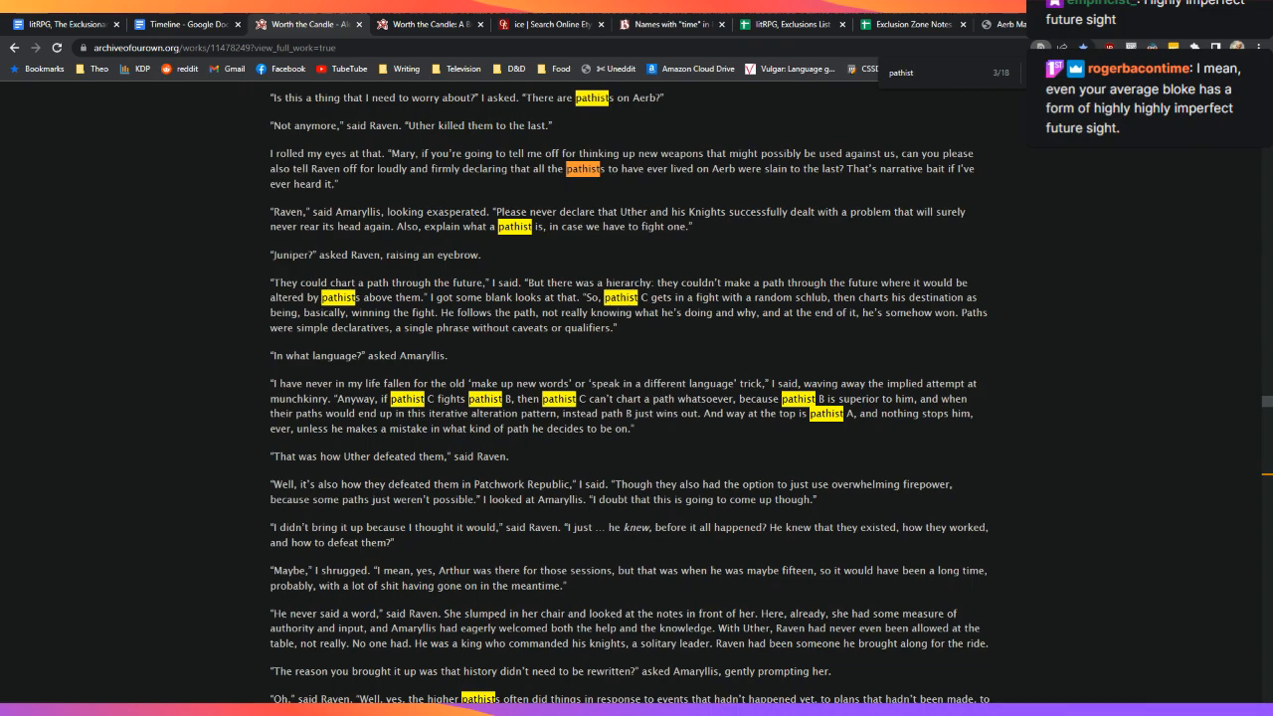
# Step: Go through the further "pathist" matches, examining what each passage says about pathists and related magic, and end the search
pyautogui.press('Return')
pyautogui.press('Return')
pyautogui.press('Return')
pyautogui.press('Return')
pyautogui.press('Return')
pyautogui.press('Return')
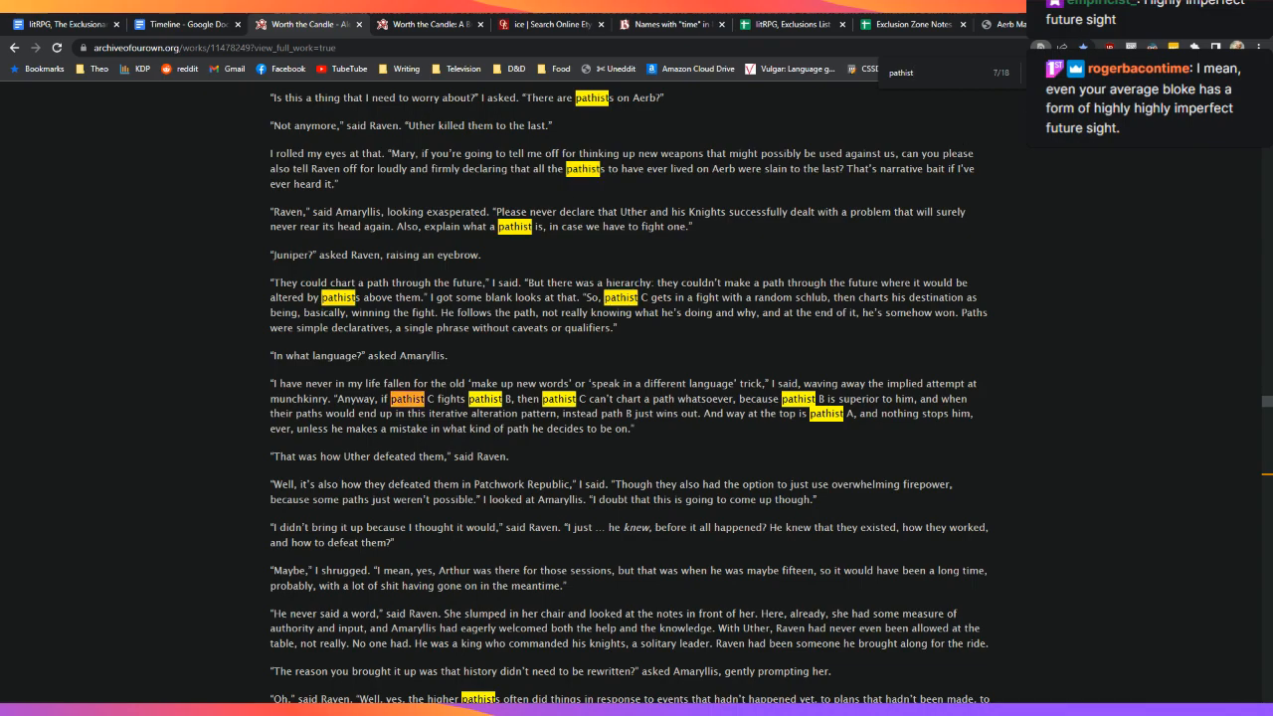
pyautogui.press('Return')
pyautogui.press('Return')
pyautogui.press('Return')
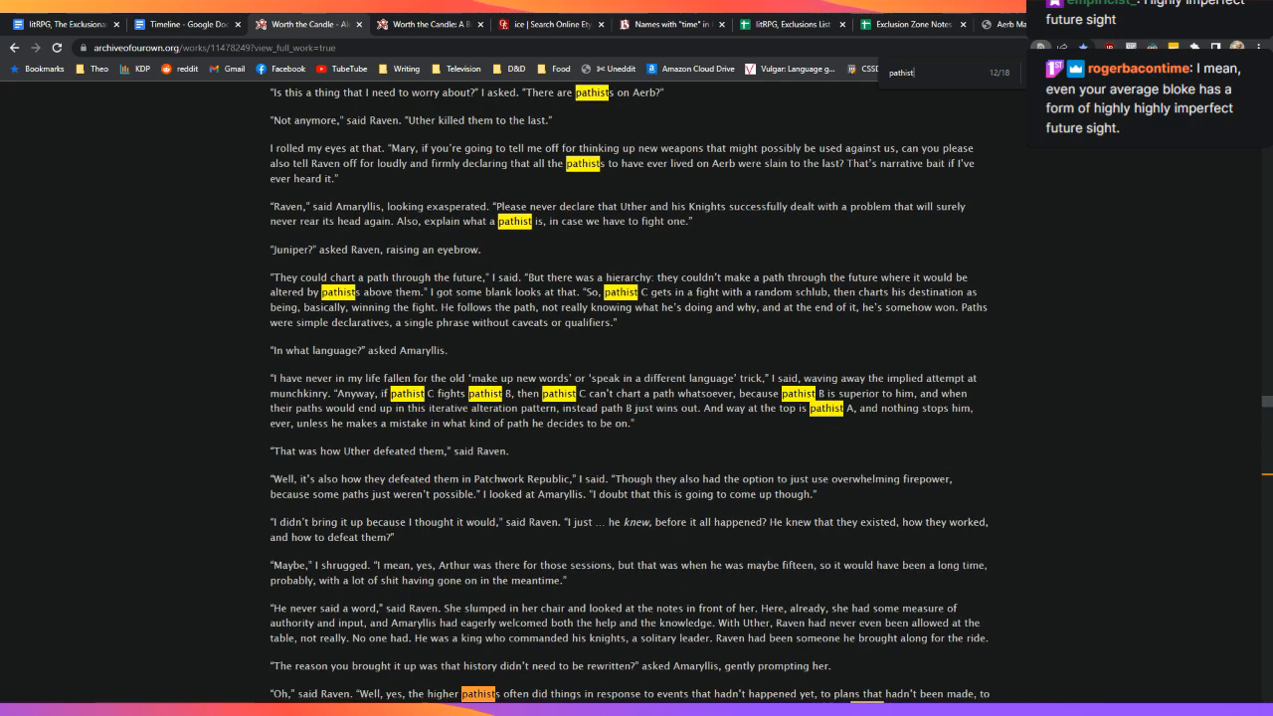
pyautogui.scroll(-2, 627, 397)
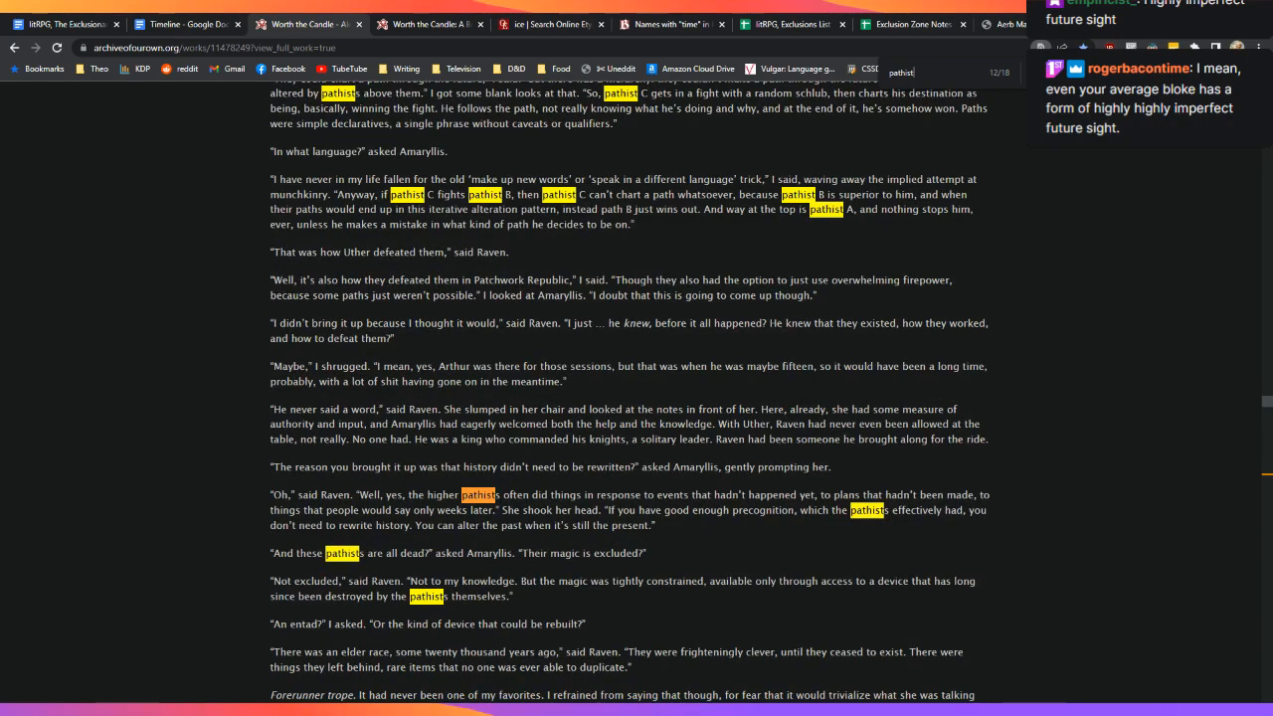
pyautogui.press('Return')
pyautogui.press('Return')
pyautogui.press('Return')
pyautogui.press('Return')
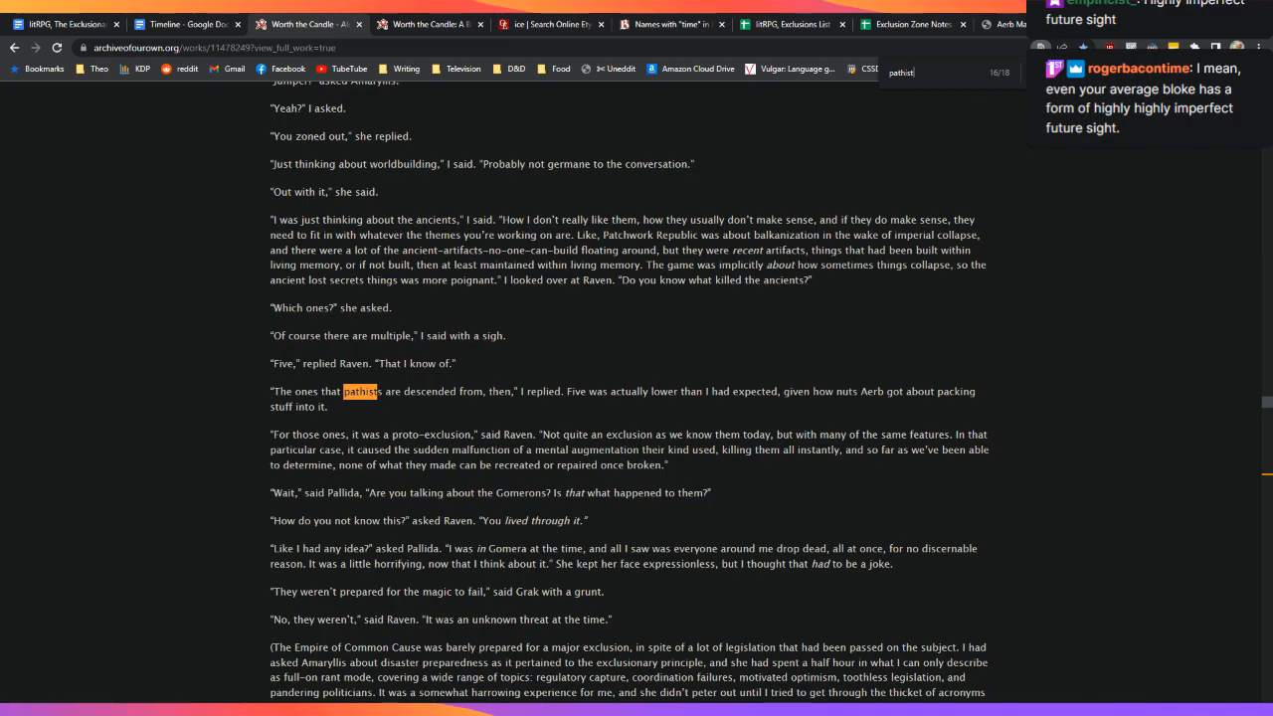
pyautogui.press('Return')
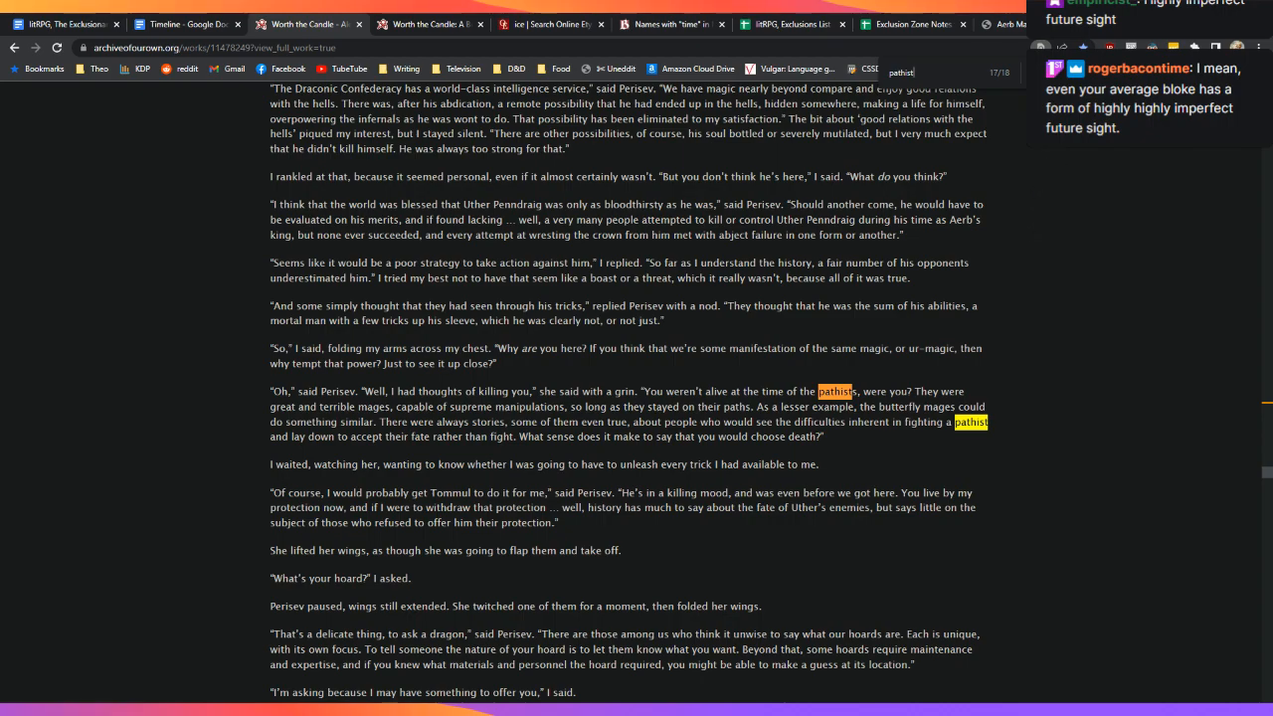
pyautogui.press('Escape')
# Step: Return to the Exclusionary Principle document and start a new sentence after "pathism." with "Butterfly magic took into account"
pyautogui.hotkey('ctrl', '1')
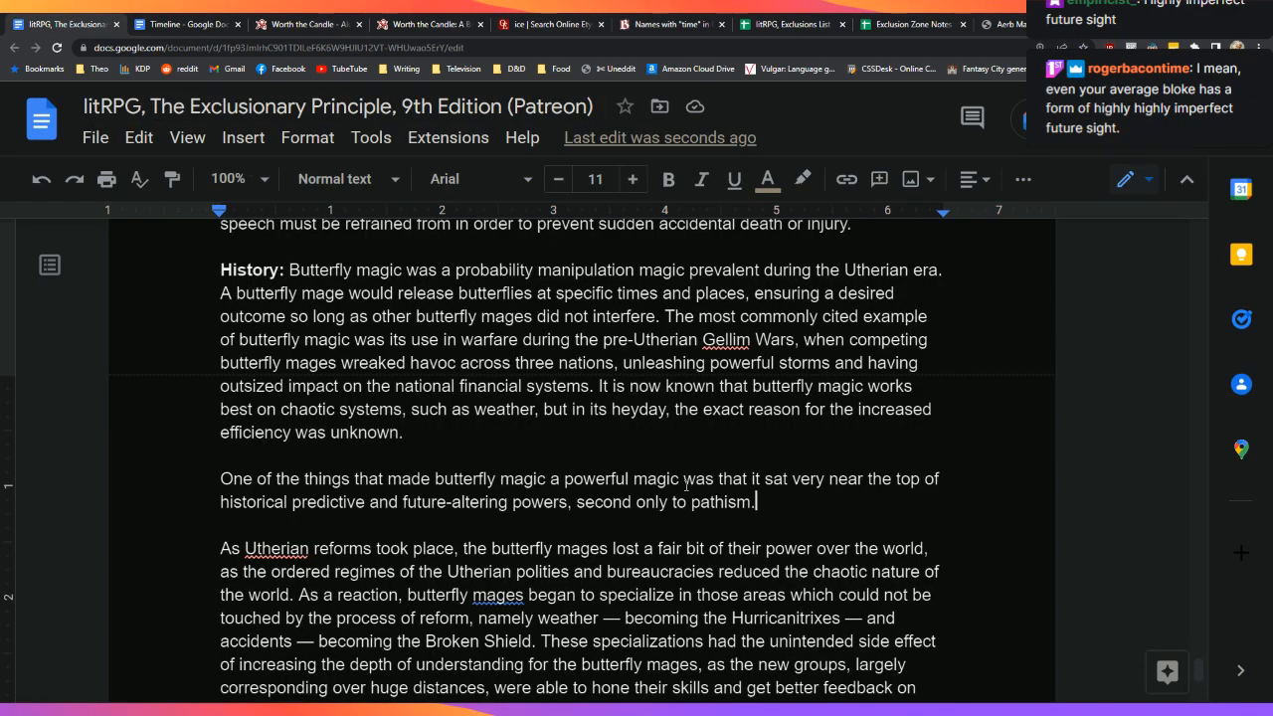
pyautogui.click(802, 494)
pyautogui.write('Butterfly ')
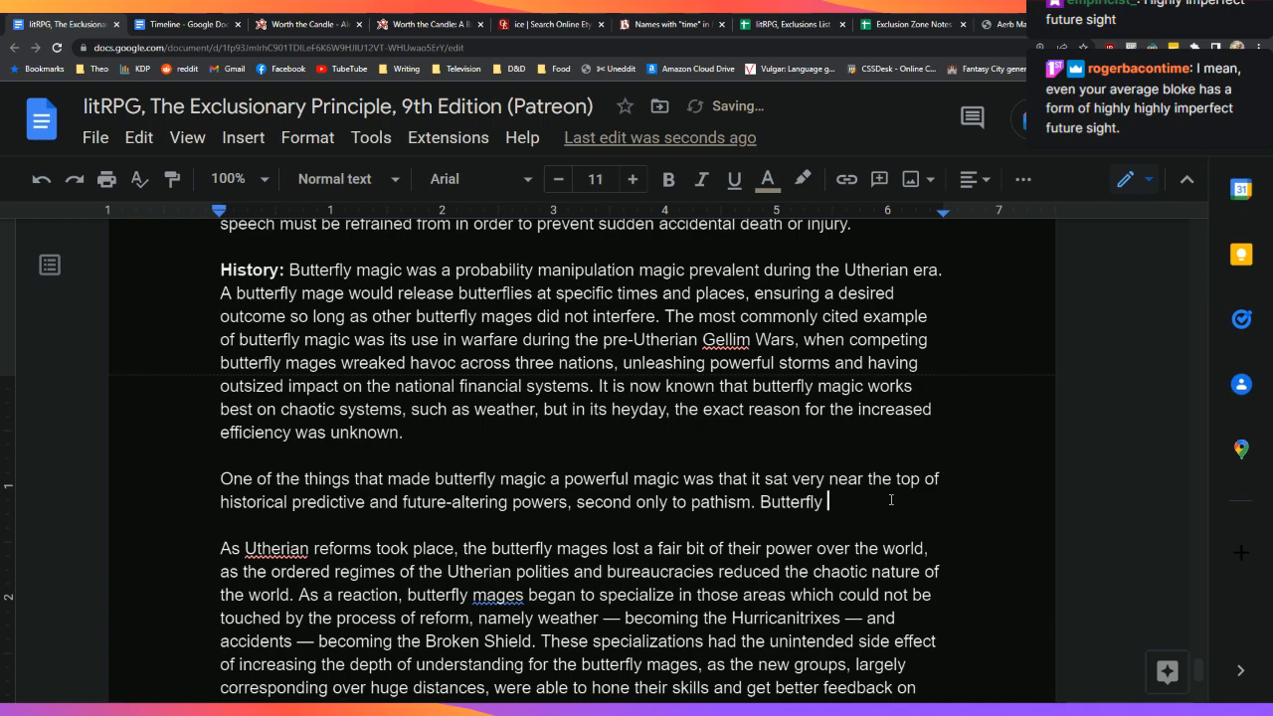
pyautogui.write('magic took into accoun')
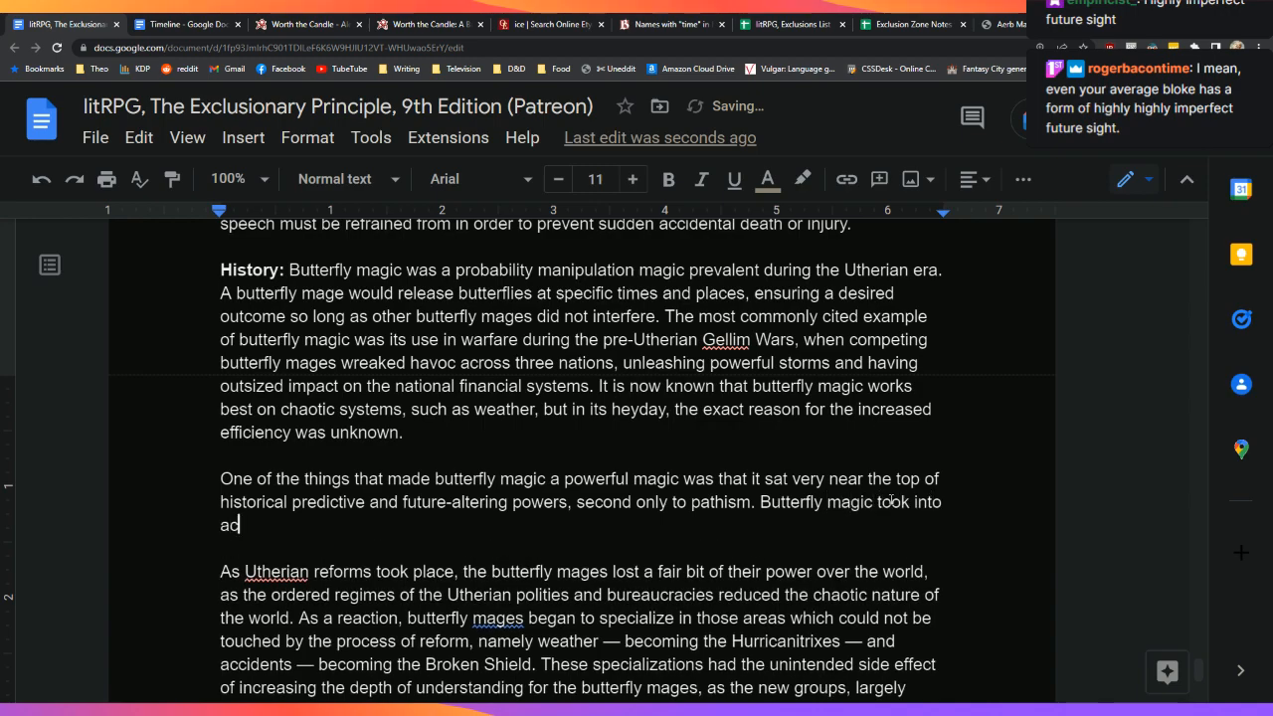
pyautogui.write('t ')
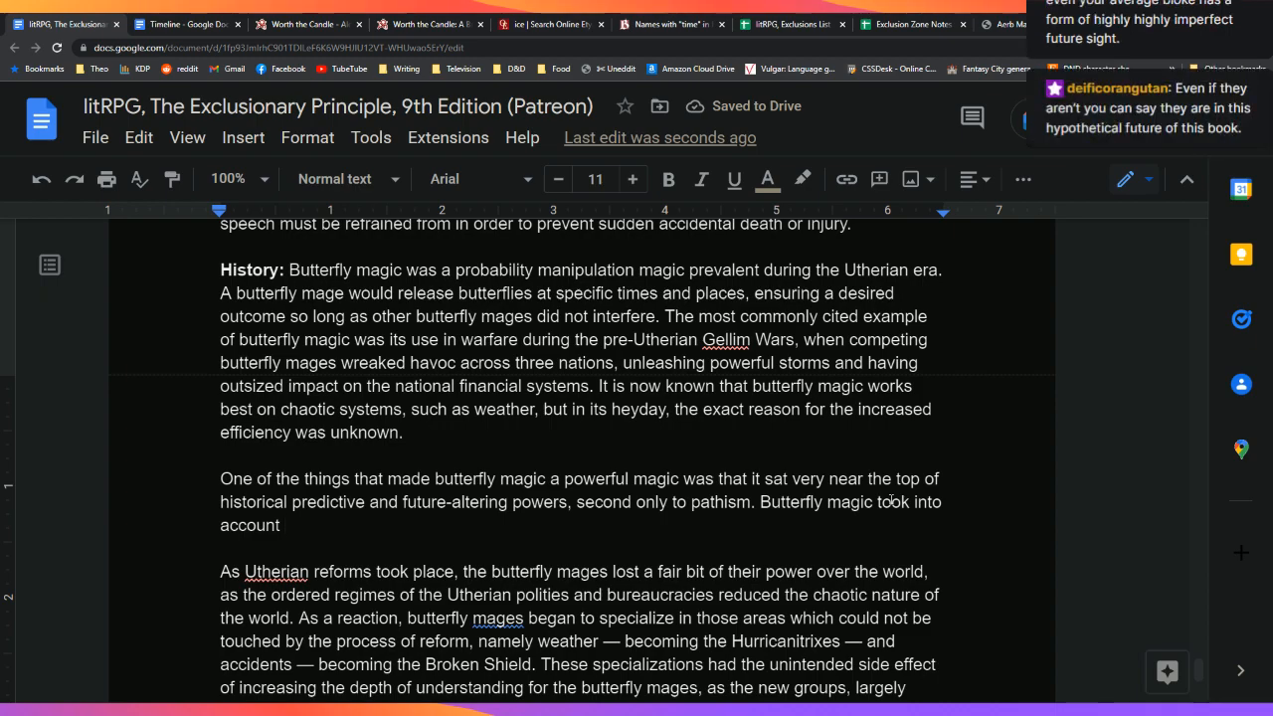
# Step: Continue the sentence after "took into account" with "entads, other magics, other predictive magics," setting "predictive" in italics
pyautogui.write('entads,')
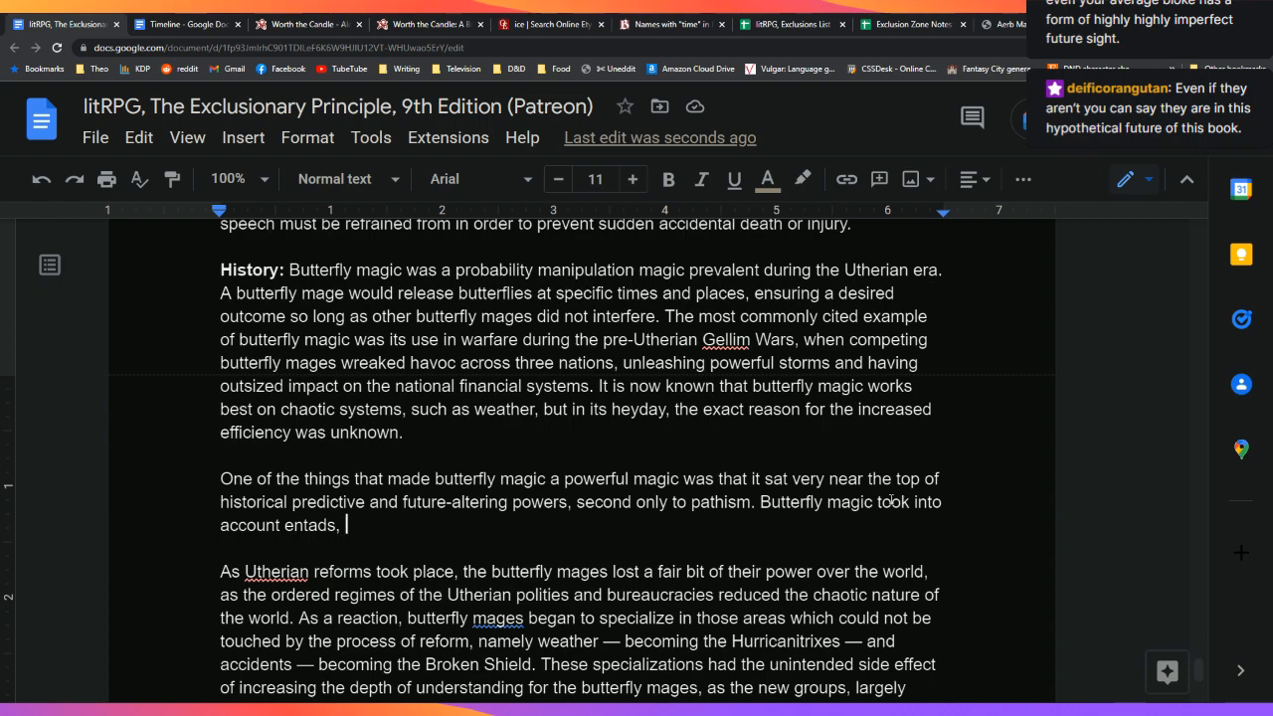
pyautogui.write('other magics, ')
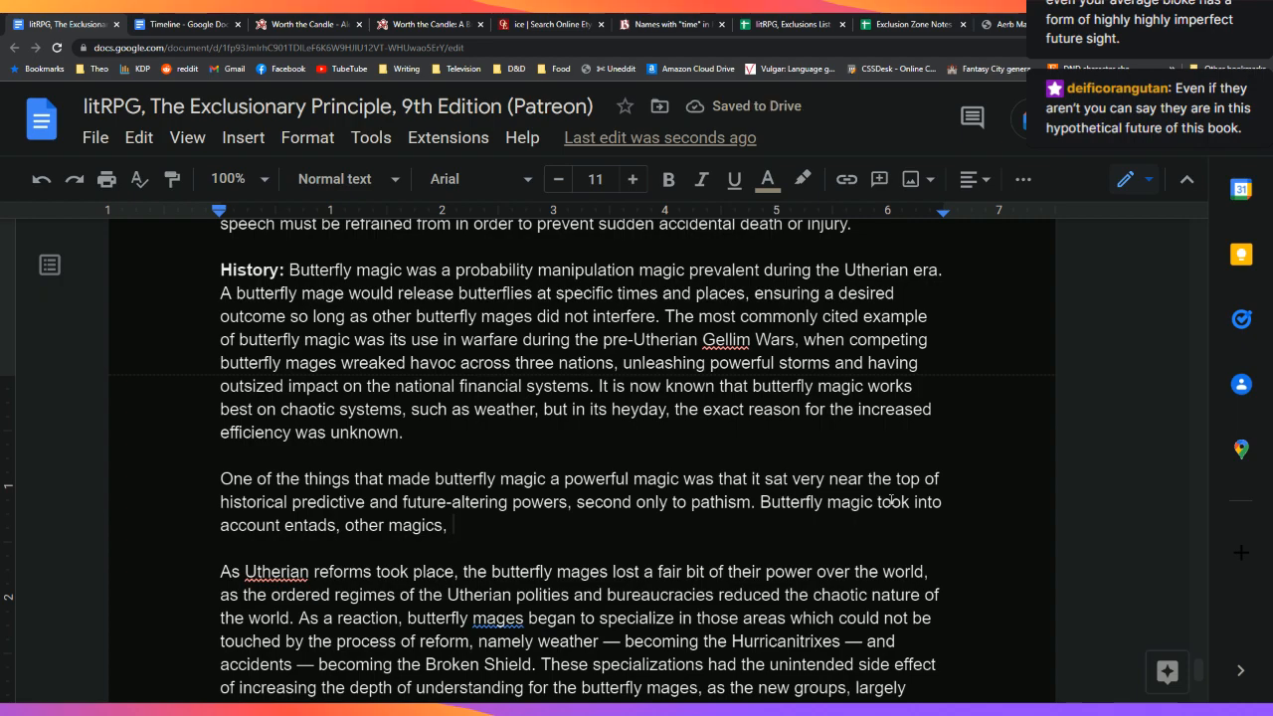
pyautogui.write('other')
pyautogui.hotkey('ctrl', 'i')
pyautogui.write('predictive')
pyautogui.hotkey('ctrl', 'i')
pyautogui.write('magics,')
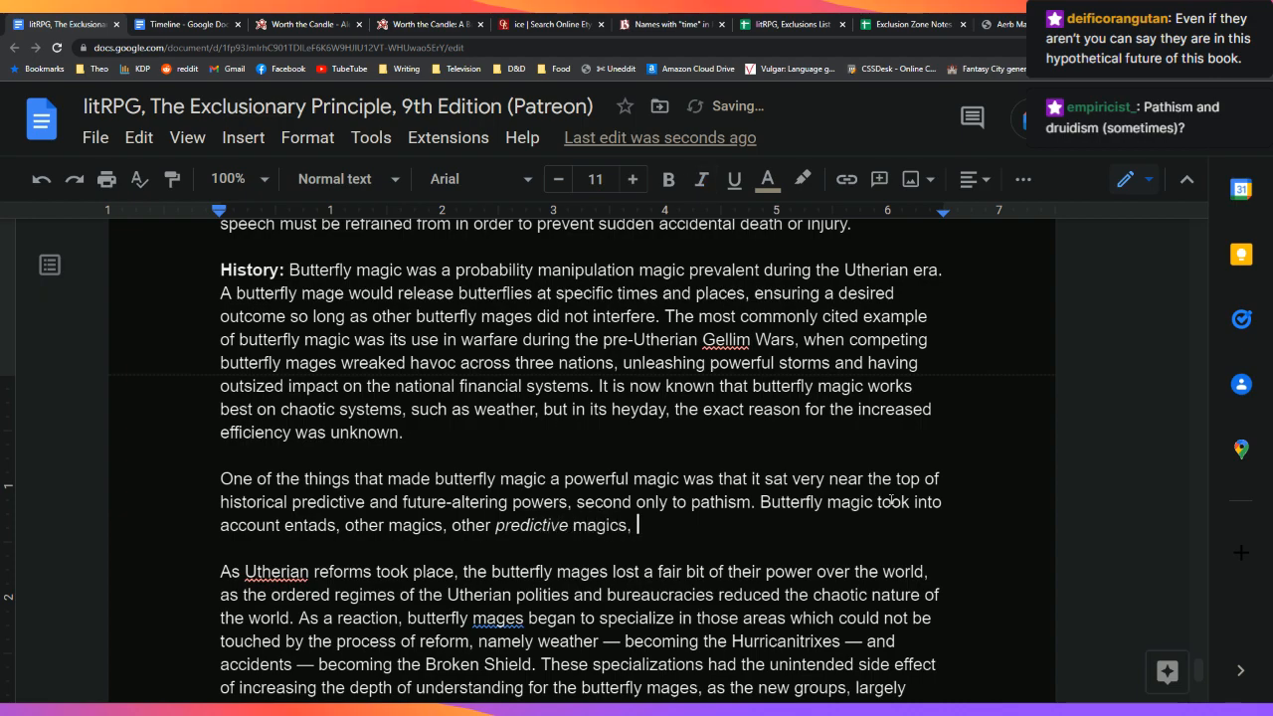
# Step: Finish the list of what butterfly magic took into account with "chaotic systems, personal choices, and almost everything else."
pyautogui.write(' chaotic systems, ')
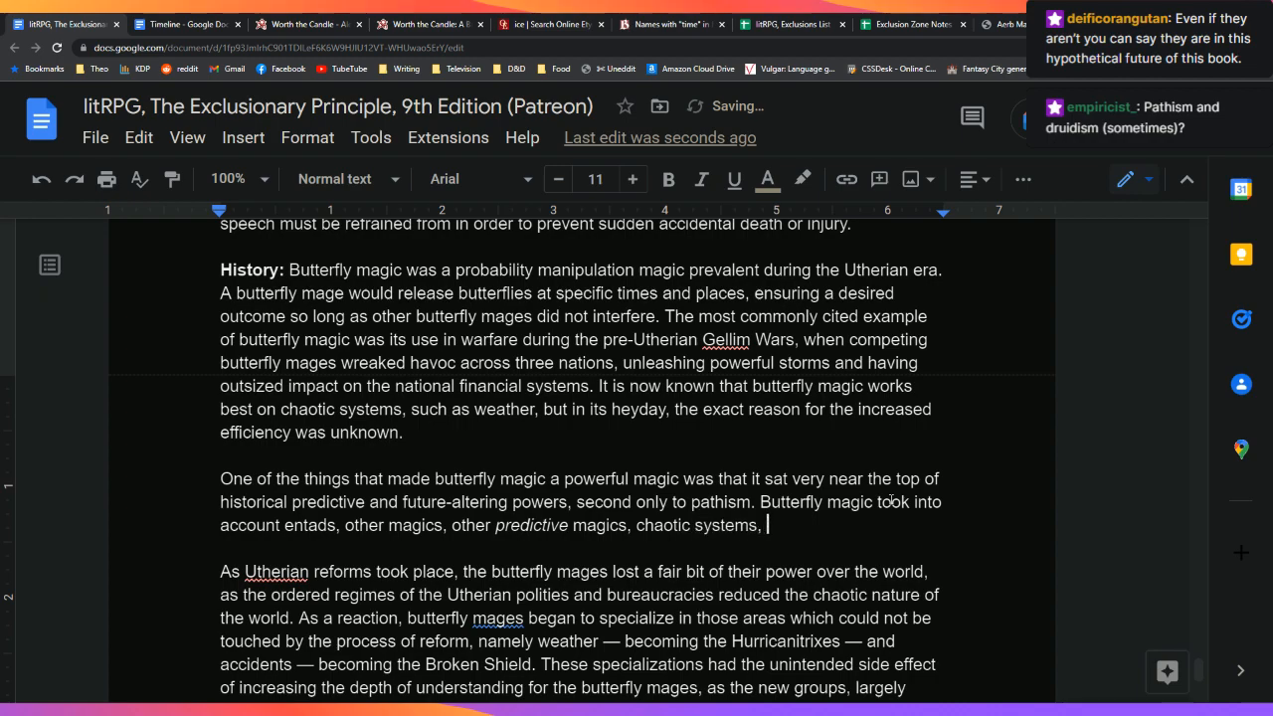
pyautogui.write('personal ch')
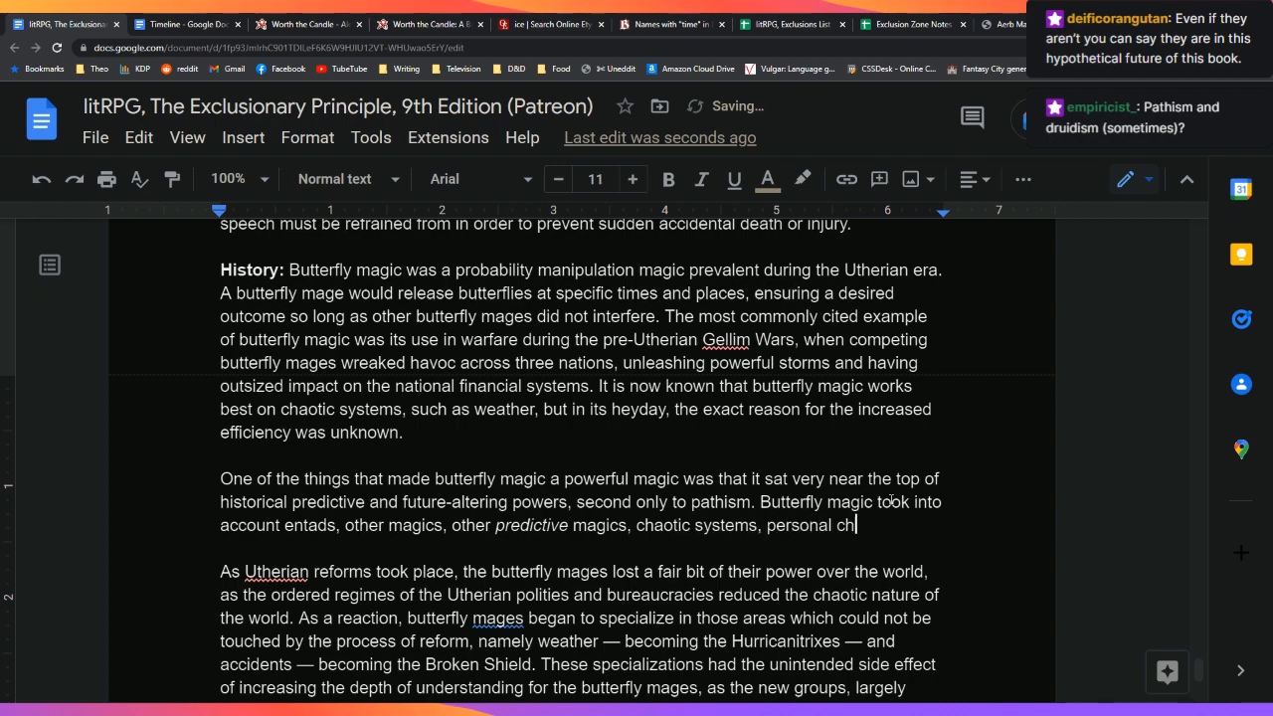
pyautogui.write('oices, and ')
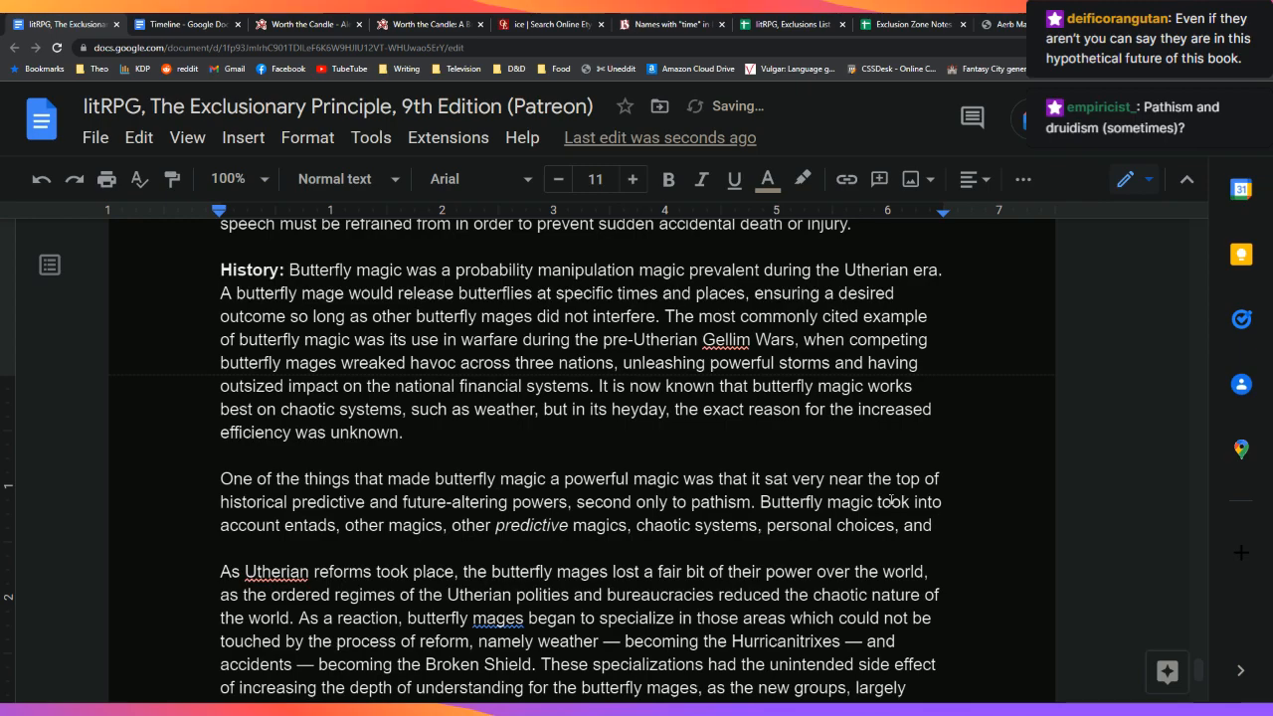
pyautogui.write('almost everything ')
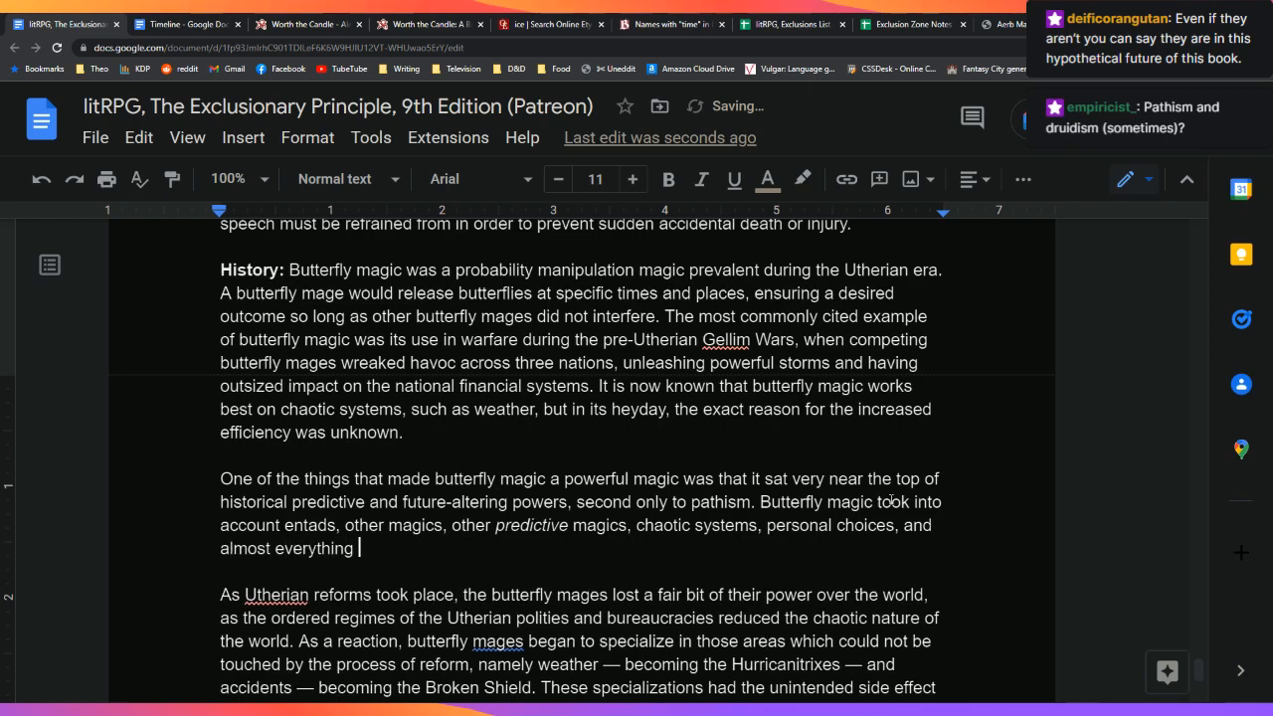
pyautogui.write('else. A sim')
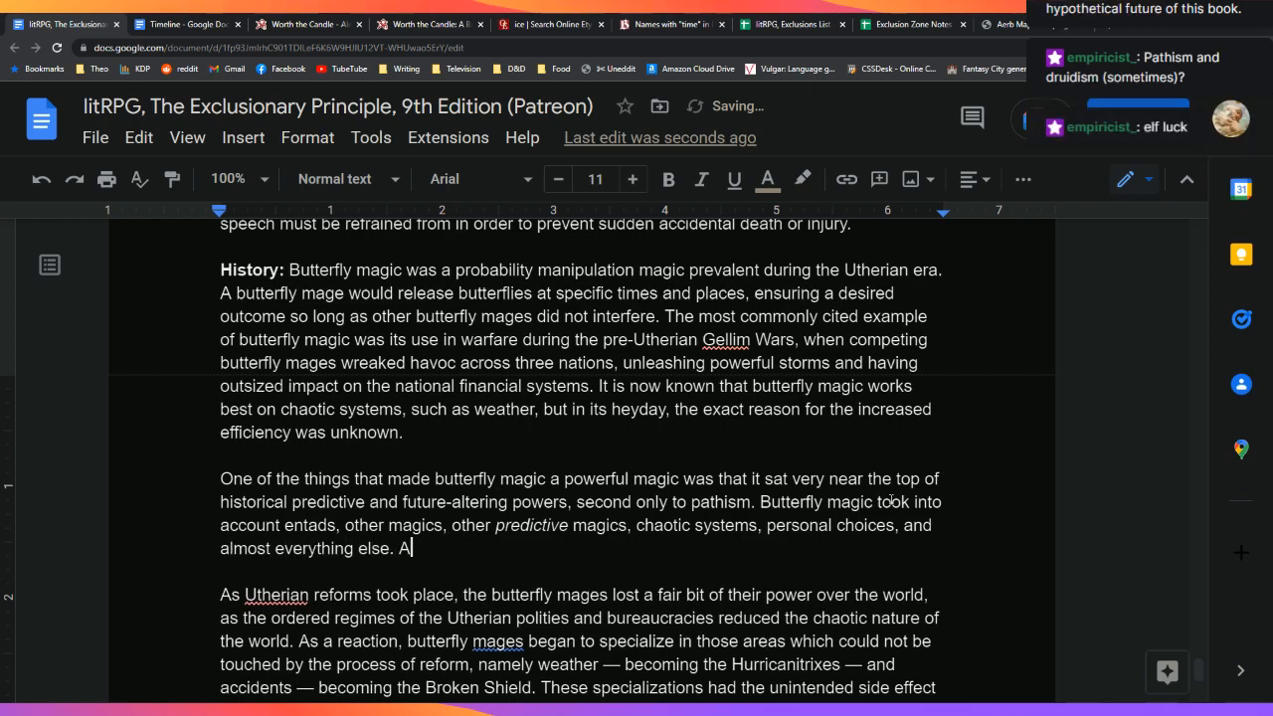
pyautogui.press('BackSpace')
pyautogui.press('BackSpace')
pyautogui.press('BackSpace')
pyautogui.press('BackSpace')
pyautogui.press('BackSpace')
pyautogui.write('The two')
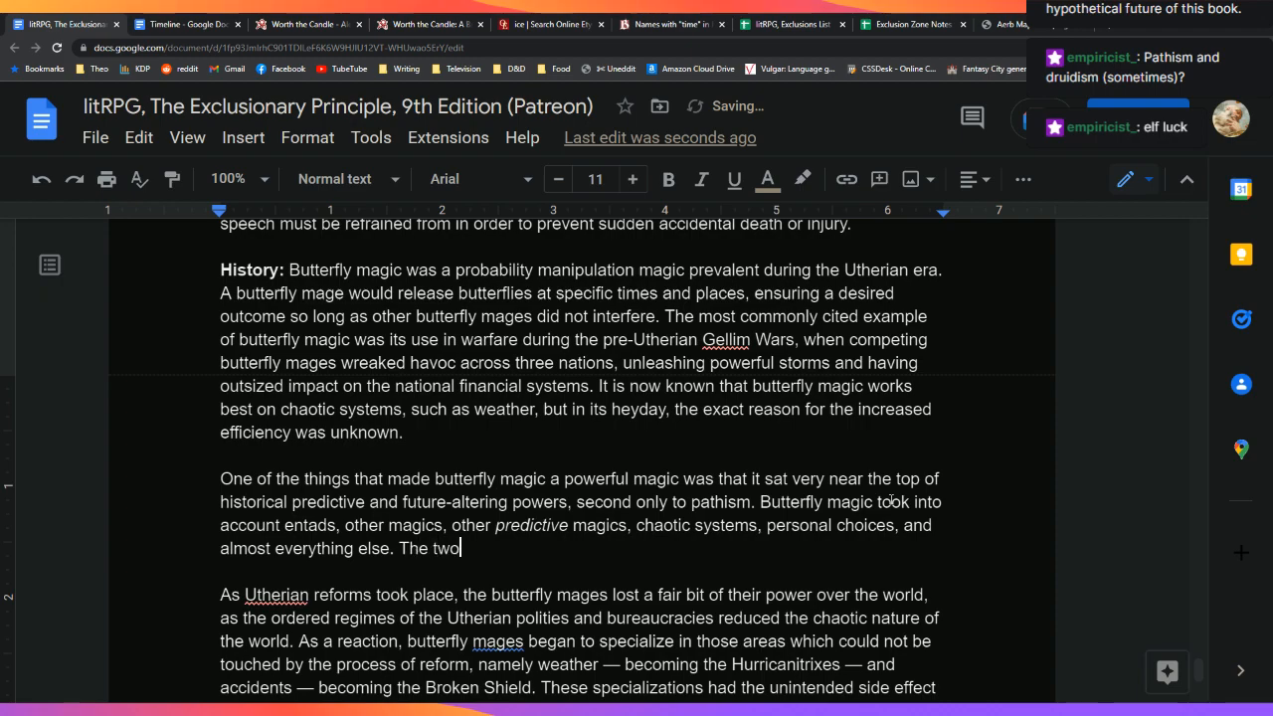
pyautogui.write(' weaknesses to the system')
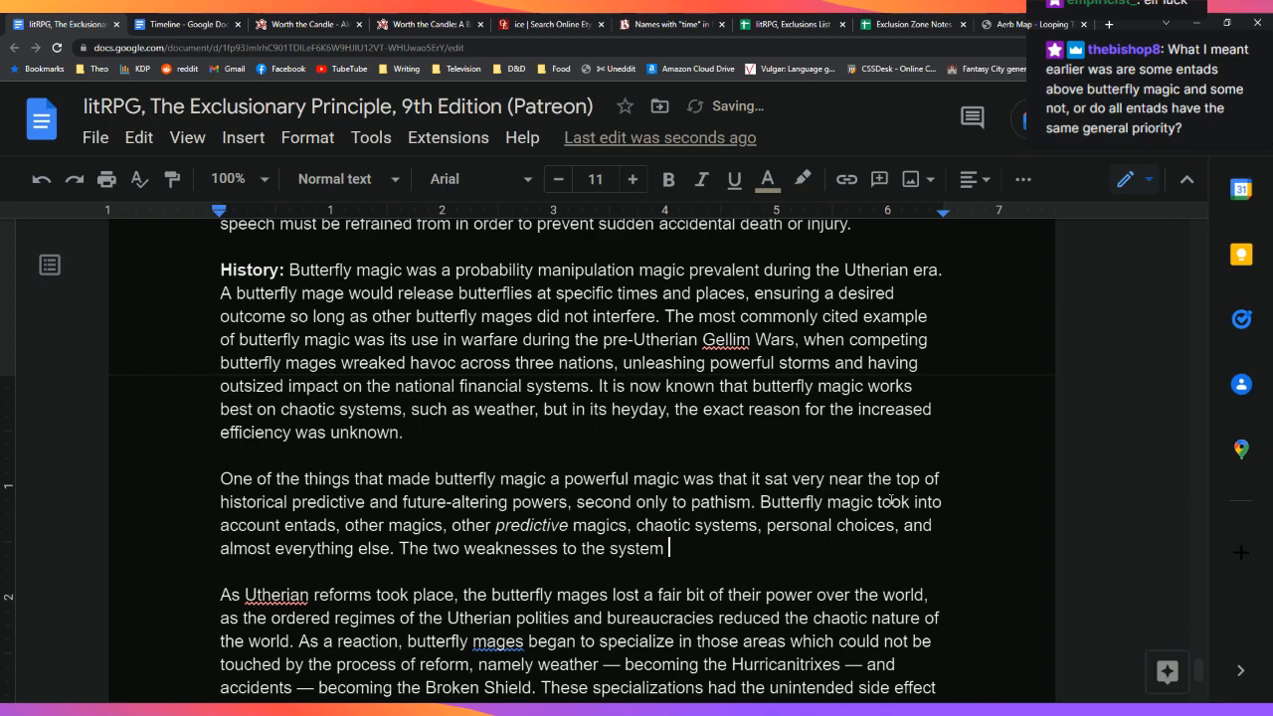
pyautogui.press('BackSpace')
pyautogui.press('BackSpace')
pyautogui.press('BackSpace')
pyautogui.press('BackSpace')
pyautogui.press('BackSpace')
pyautogui.press('BackSpace')
pyautogui.press('BackSpace')
pyautogui.press('BackSpace')
pyautogui.press('BackSpace')
pyautogui.press('BackSpace')
pyautogui.press('BackSpace')
pyautogui.press('BackSpace')
pyautogui.press('BackSpace')
pyautogui.press('BackSpace')
pyautogui.press('BackSpace')
pyautogui.press('BackSpace')
pyautogui.press('BackSpace')
pyautogui.press('BackSpace')
pyautogui.press('BackSpace')
pyautogui.press('BackSpace')
pyautogui.press('BackSpace')
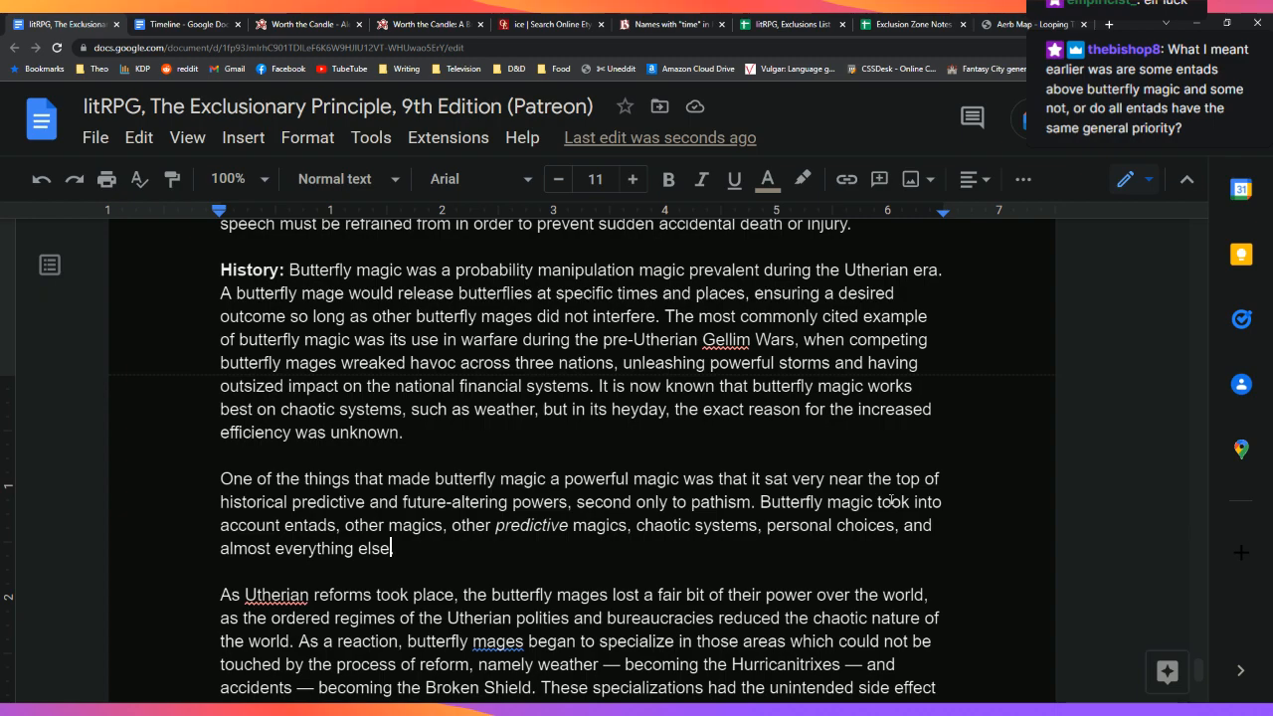
# Step: Insert "elven luck," into the list between "personal choices," and "and almost everything else."
pyautogui.press('Left')
pyautogui.press('Left')
pyautogui.press('Left')
pyautogui.press('Left')
pyautogui.press('Left')
pyautogui.press('Left')
pyautogui.press('Left')
pyautogui.press('Left')
pyautogui.press('Left')
pyautogui.press('Left')
pyautogui.press('Left')
pyautogui.press('Left')
pyautogui.press('Left')
pyautogui.press('Left')
pyautogui.press('Left')
pyautogui.press('Left')
pyautogui.press('Left')
pyautogui.press('Left')
pyautogui.press('Left')
pyautogui.press('Left')
pyautogui.press('Right')
pyautogui.press('Right')
pyautogui.press('Right')
pyautogui.press('Right')
pyautogui.press('Right')
pyautogui.write('elven luck,')
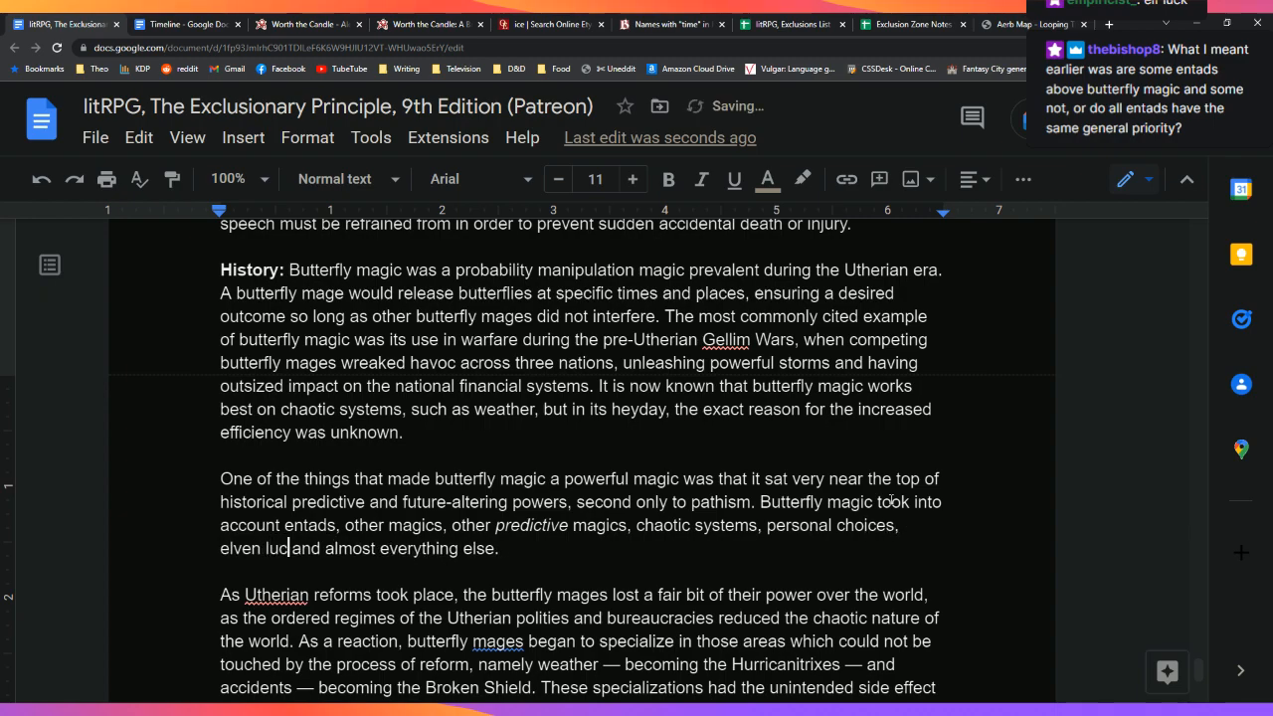
# Step: Start a new sentence: "The glimpses of the future that a butterfly mage could see were nearly absolute, incapable of being diverted from"
pyautogui.press('End')
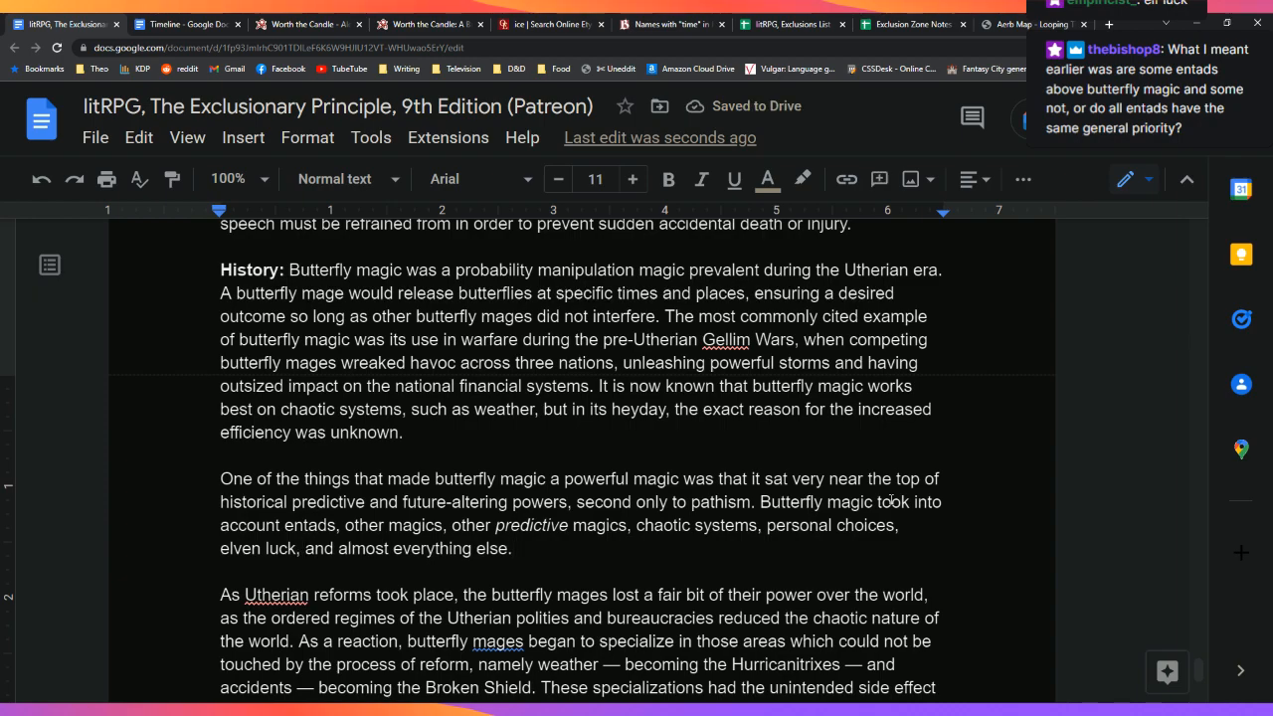
pyautogui.write('The gli')
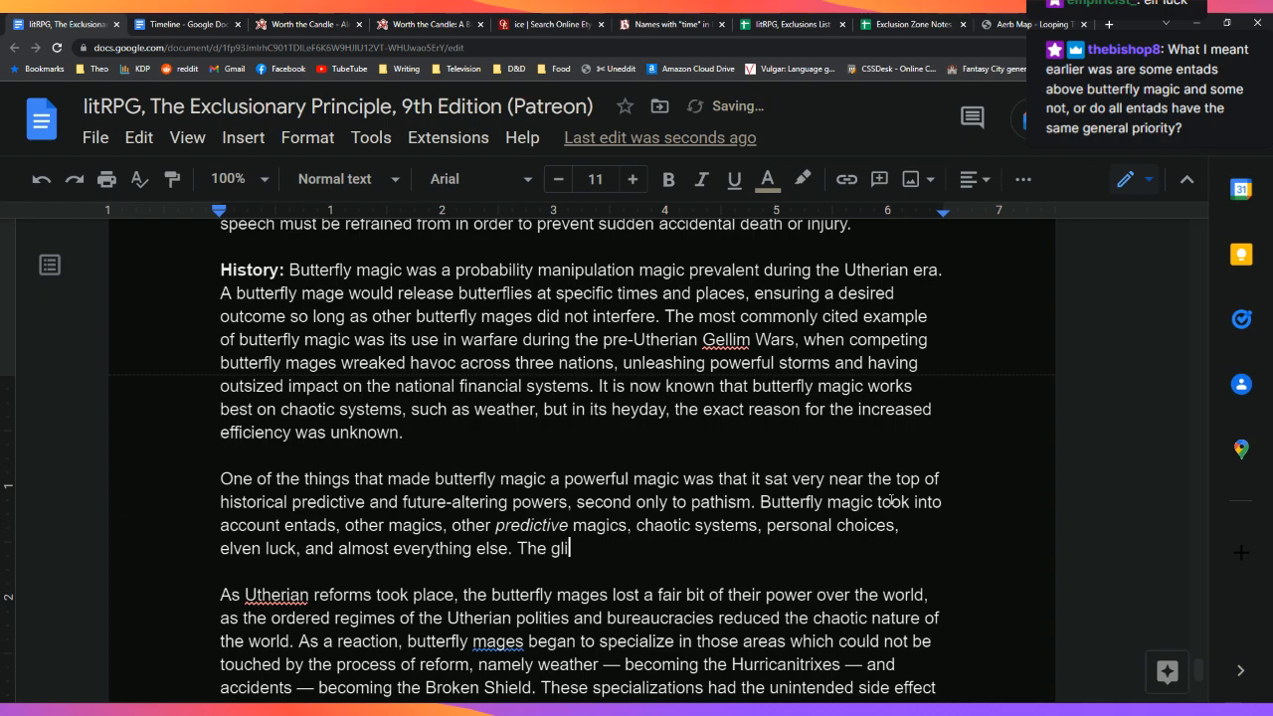
pyautogui.write('mpses of the future ')
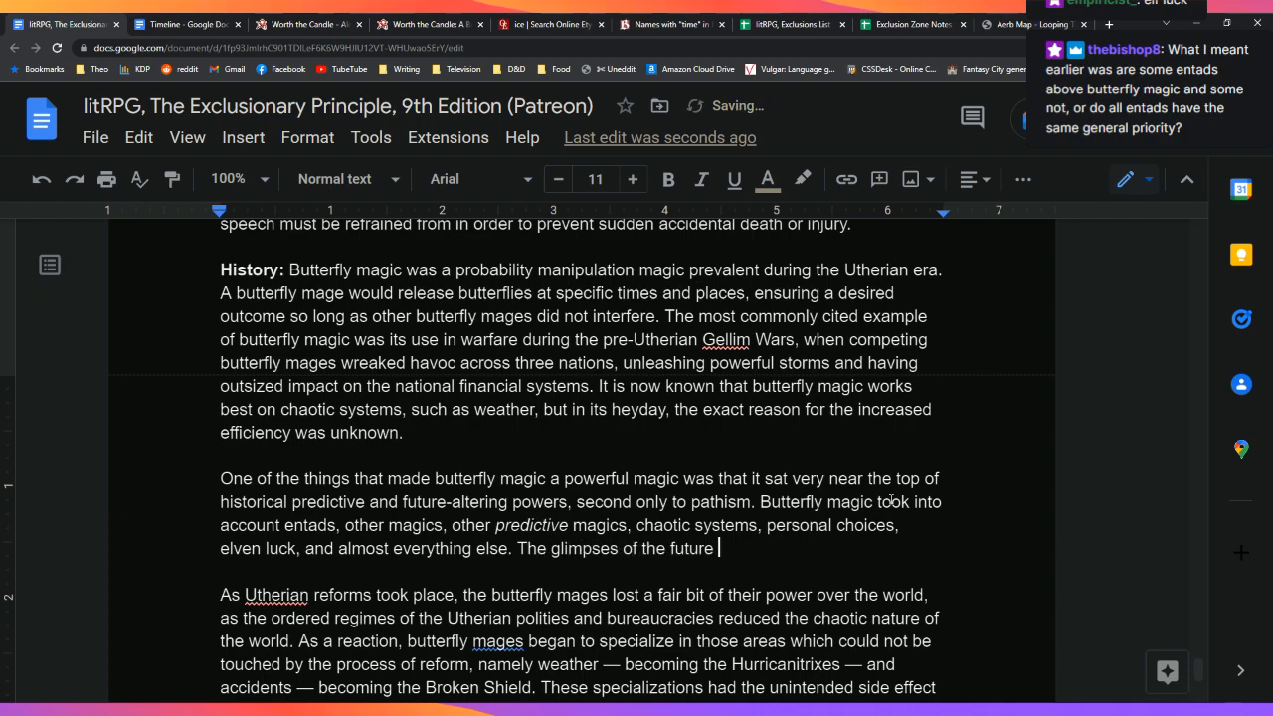
pyautogui.write('that a butterfly')
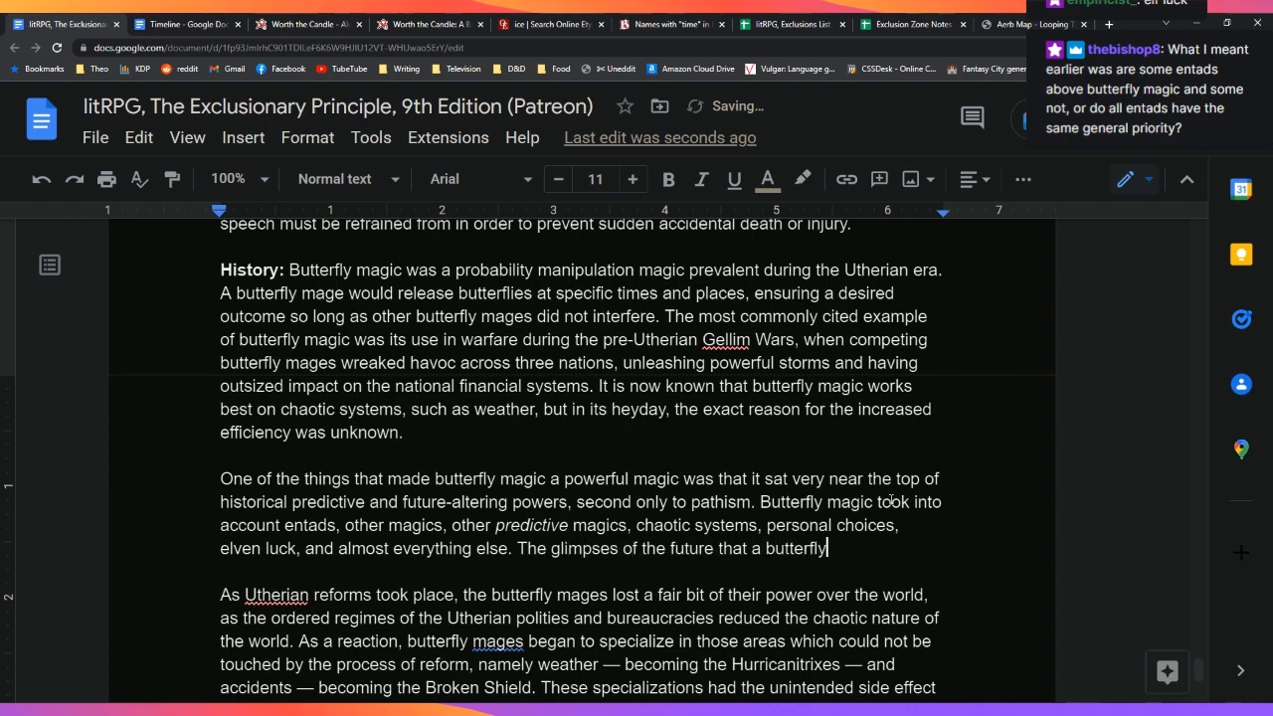
pyautogui.write(' mage could see were')
pyautogui.write(' nearly abos')
pyautogui.write('lute')
pyautogui.press('BackSpace')
pyautogui.press('BackSpace')
pyautogui.press('BackSpace')
pyautogui.press('BackSpace')
pyautogui.press('BackSpace')
pyautogui.press('BackSpace')
pyautogui.write('solute, incapp')
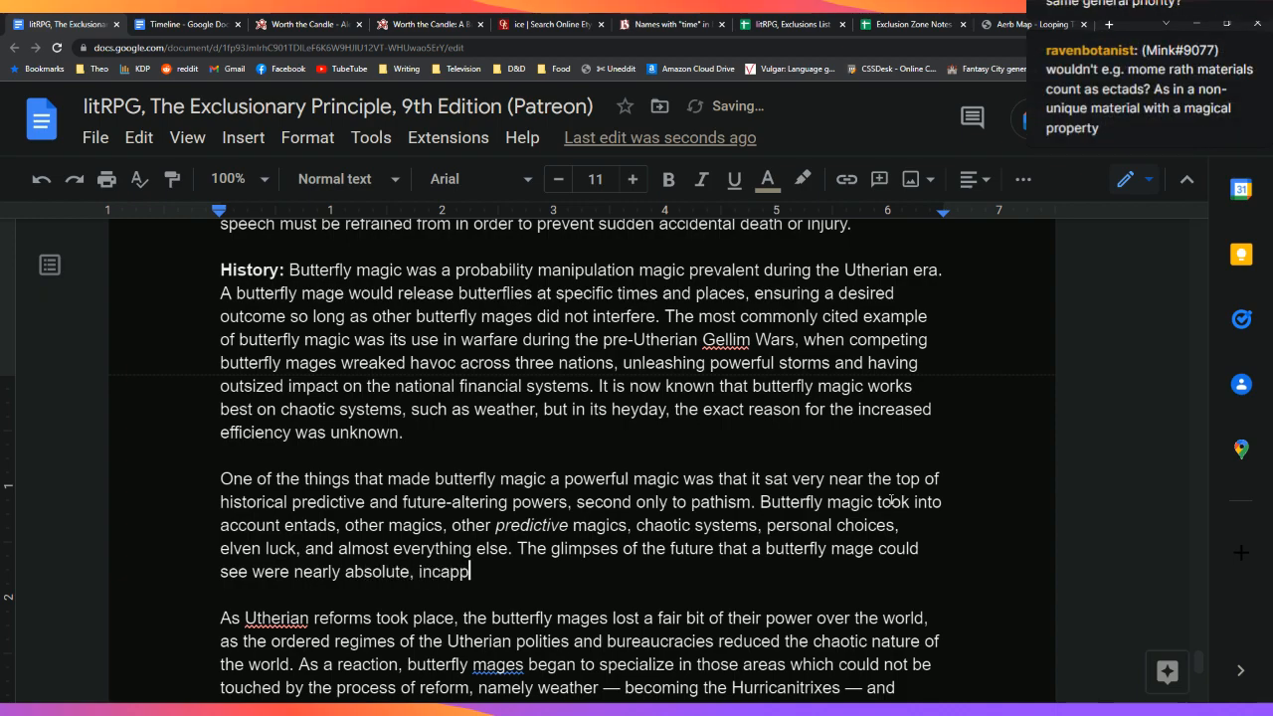
pyautogui.press('BackSpace')
pyautogui.write('able of being diverted from')
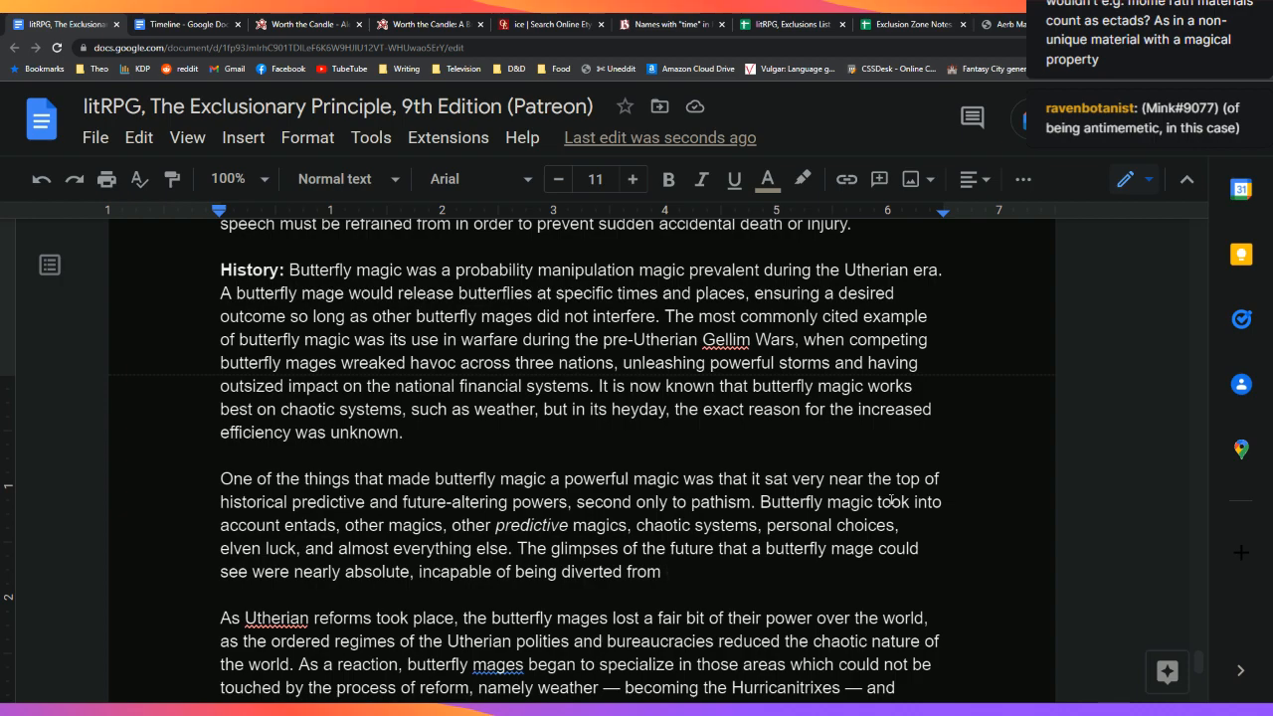
# Step: Insert "memes," into the list directly after "elven luck," in the same paragraph
pyautogui.press('Up')
pyautogui.press('Up')
pyautogui.press('Right')
pyautogui.press('Right')
pyautogui.press('Right')
pyautogui.press('Right')
pyautogui.press('Right')
pyautogui.press('Right')
pyautogui.press('Right')
pyautogui.press('Right')
pyautogui.press('Right')
pyautogui.press('Right')
pyautogui.press('Right')
pyautogui.press('Right')
pyautogui.press('Right')
pyautogui.press('Right')
pyautogui.press('Right')
pyautogui.press('Right')
pyautogui.press('Right')
pyautogui.press('Right')
pyautogui.press('Right')
pyautogui.press('Right')
pyautogui.press('Right')
pyautogui.press('Right')
pyautogui.press('Right')
pyautogui.press('Right')
pyautogui.press('Right')
pyautogui.press('Right')
pyautogui.press('Right')
pyautogui.press('Right')
pyautogui.press('Right')
pyautogui.press('Right')
pyautogui.press('Right')
pyautogui.write('memes,')
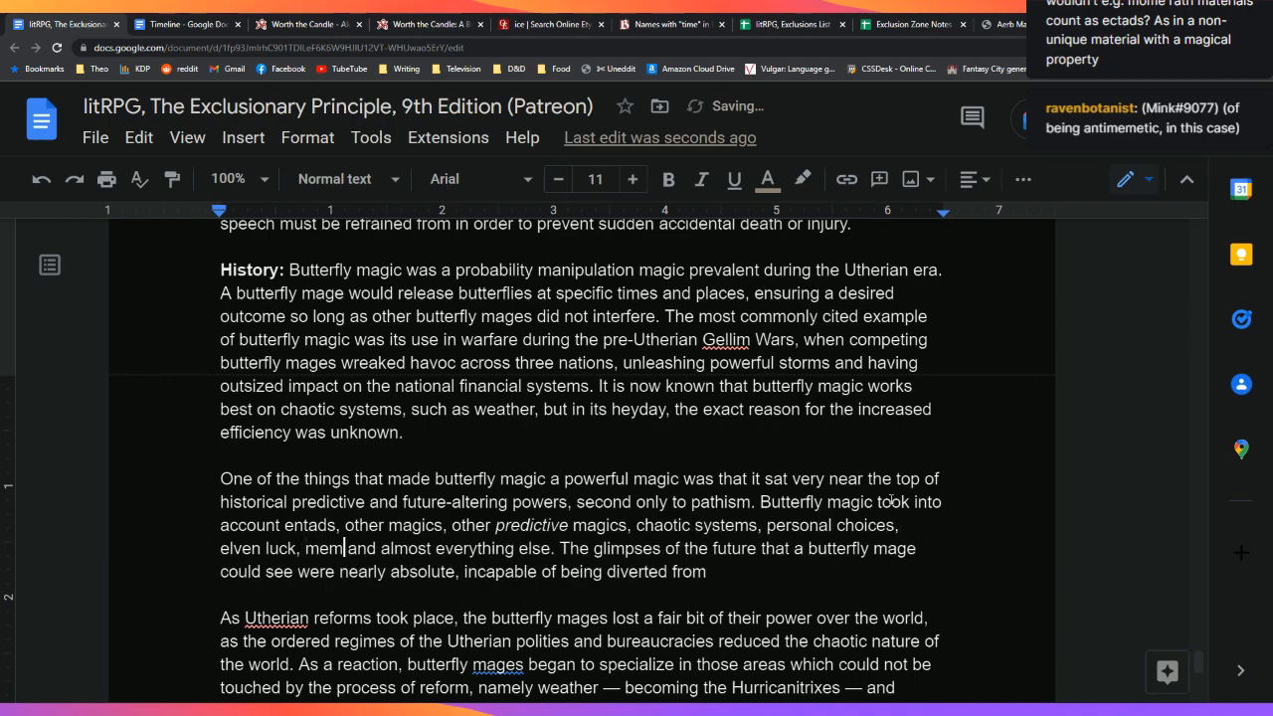
# Step: Complete the sentence about glimpses of the future with "except through pathism or butterfly magic."
pyautogui.press('Down')
pyautogui.press('End')
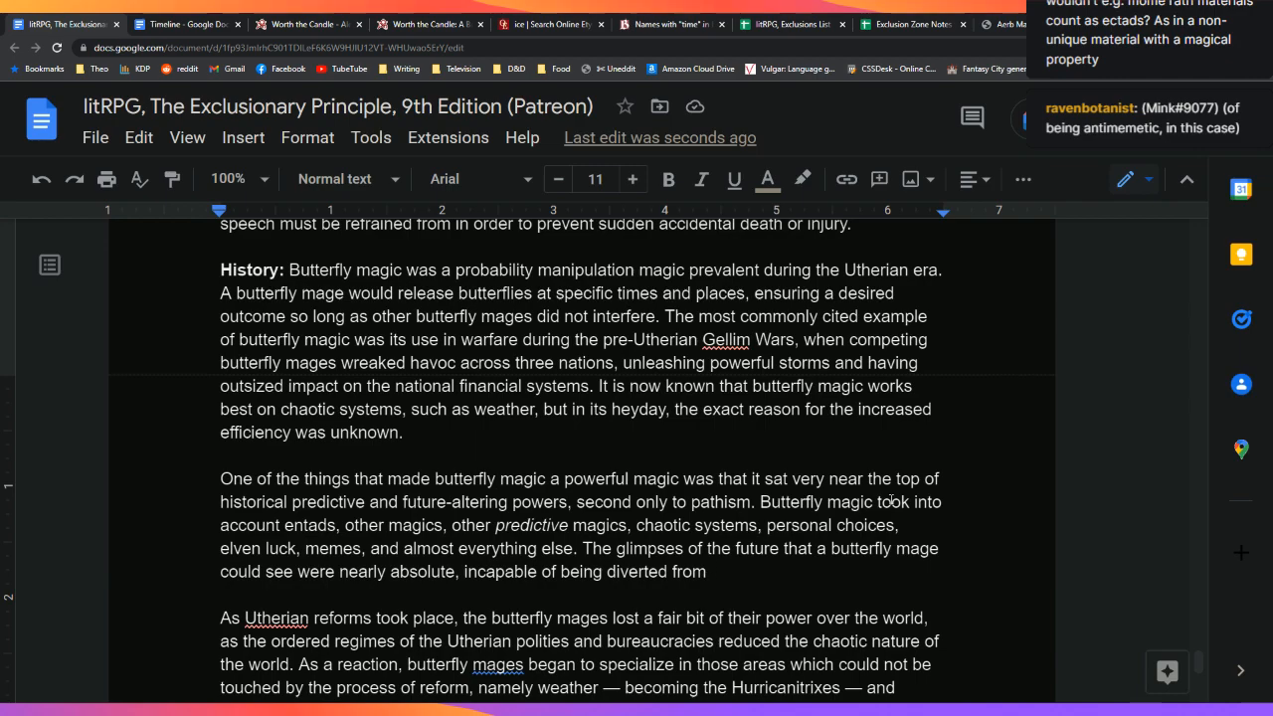
pyautogui.scroll(-3, 891, 501)
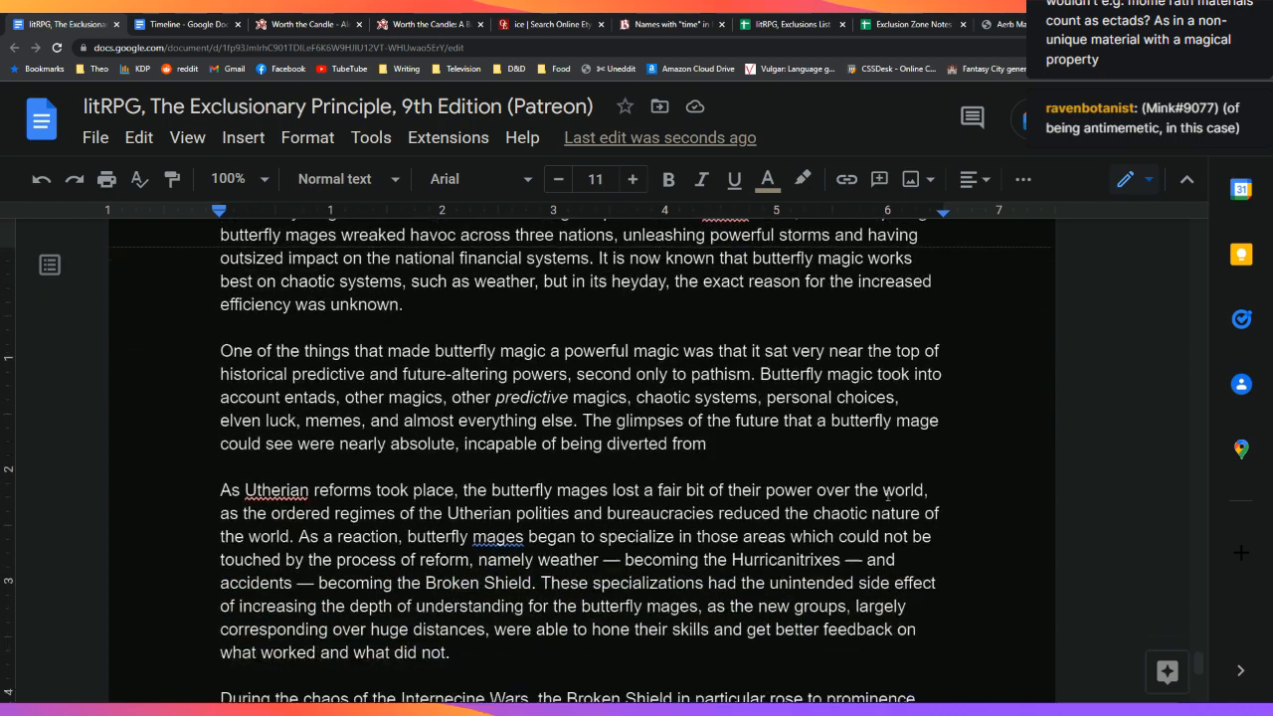
pyautogui.write('except b')
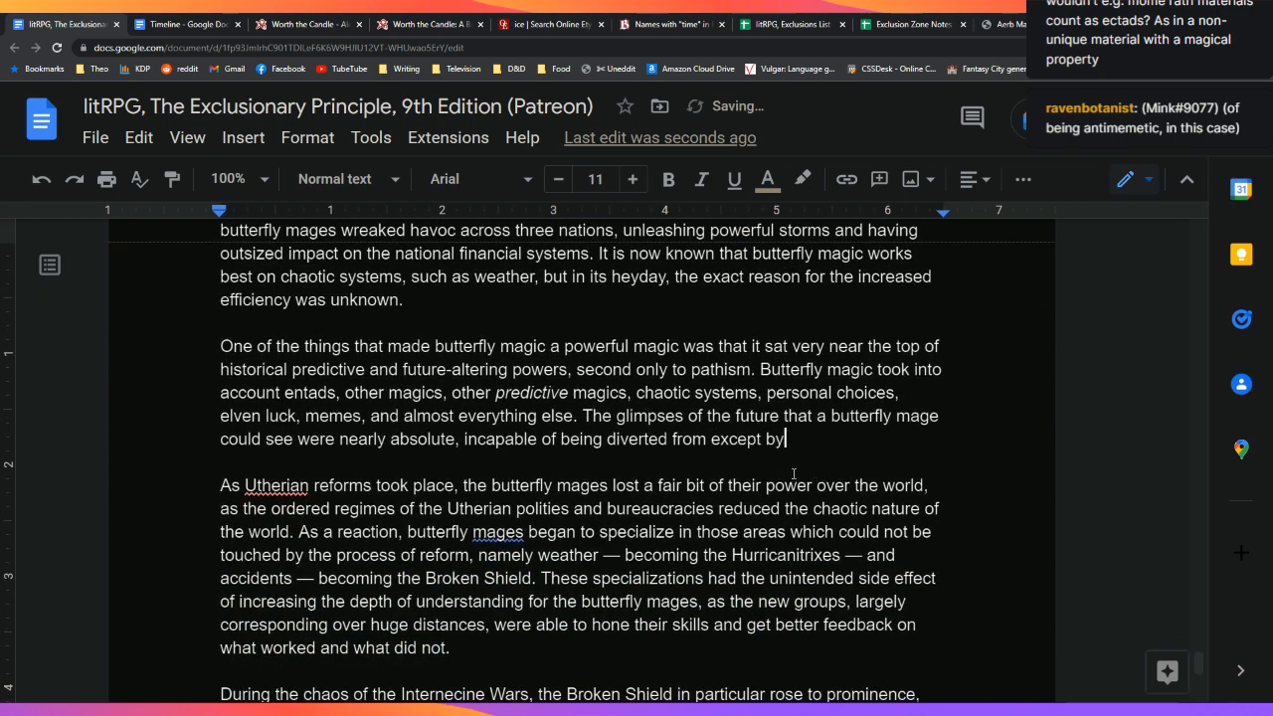
pyautogui.press('BackSpace')
pyautogui.write('through pathism')
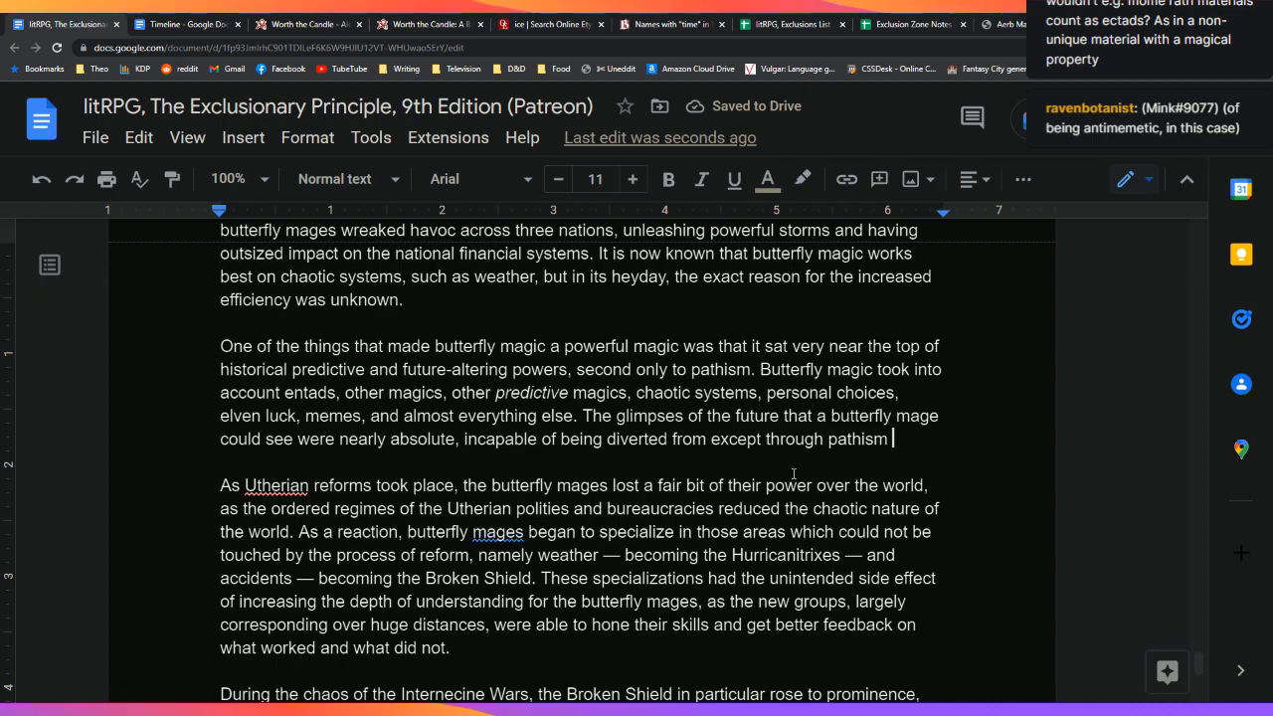
pyautogui.press('BackSpace')
pyautogui.write('o')
pyautogui.write('r butt')
pyautogui.write('erfly magic.')
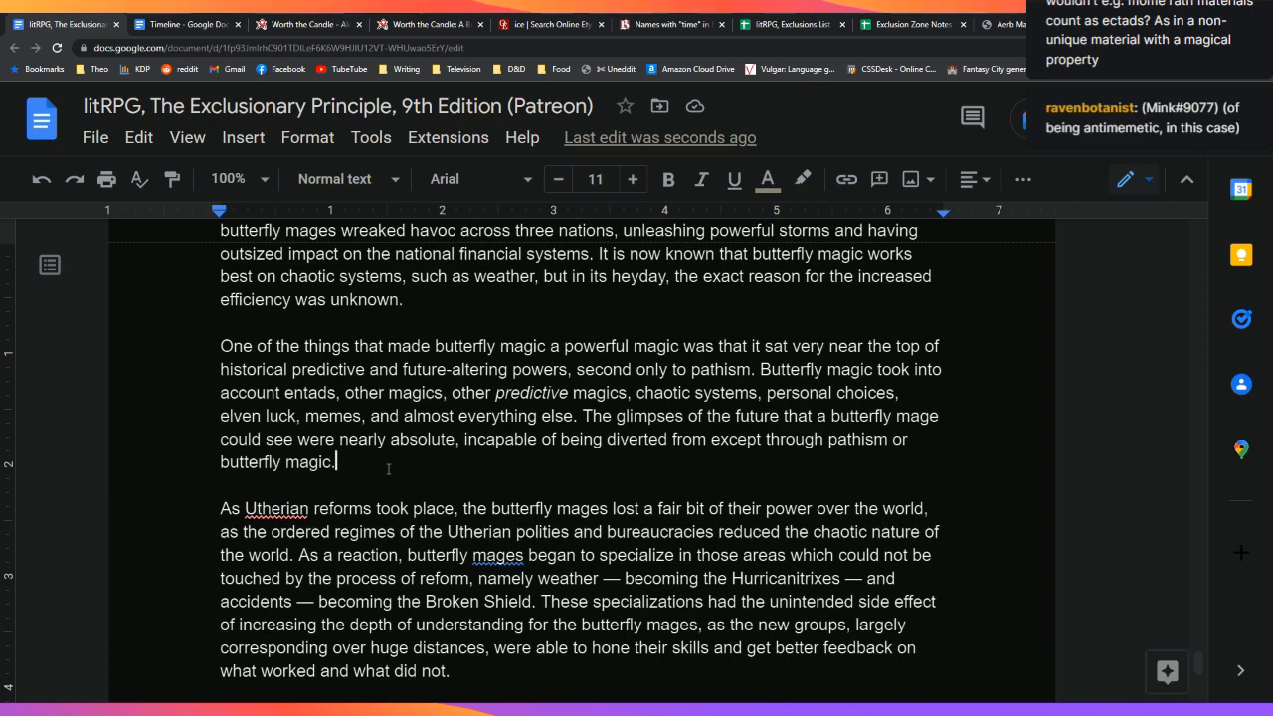
pyautogui.write('A')
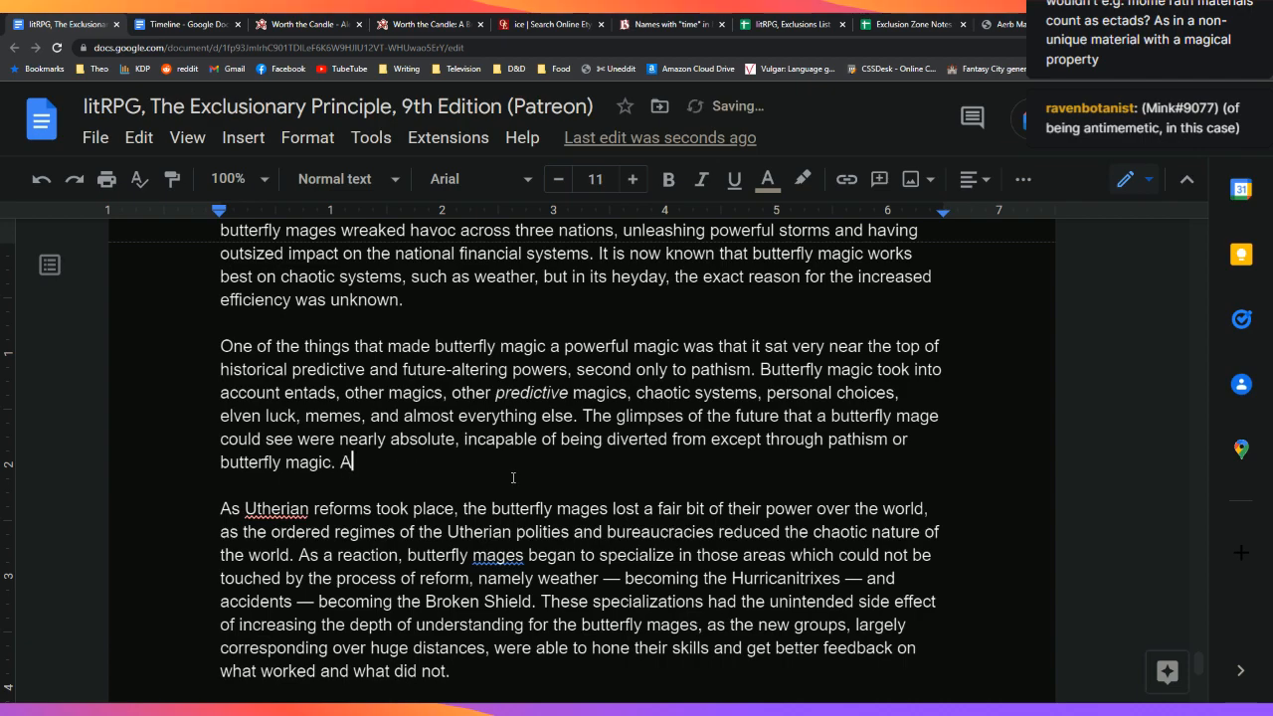
pyautogui.write(' person might')
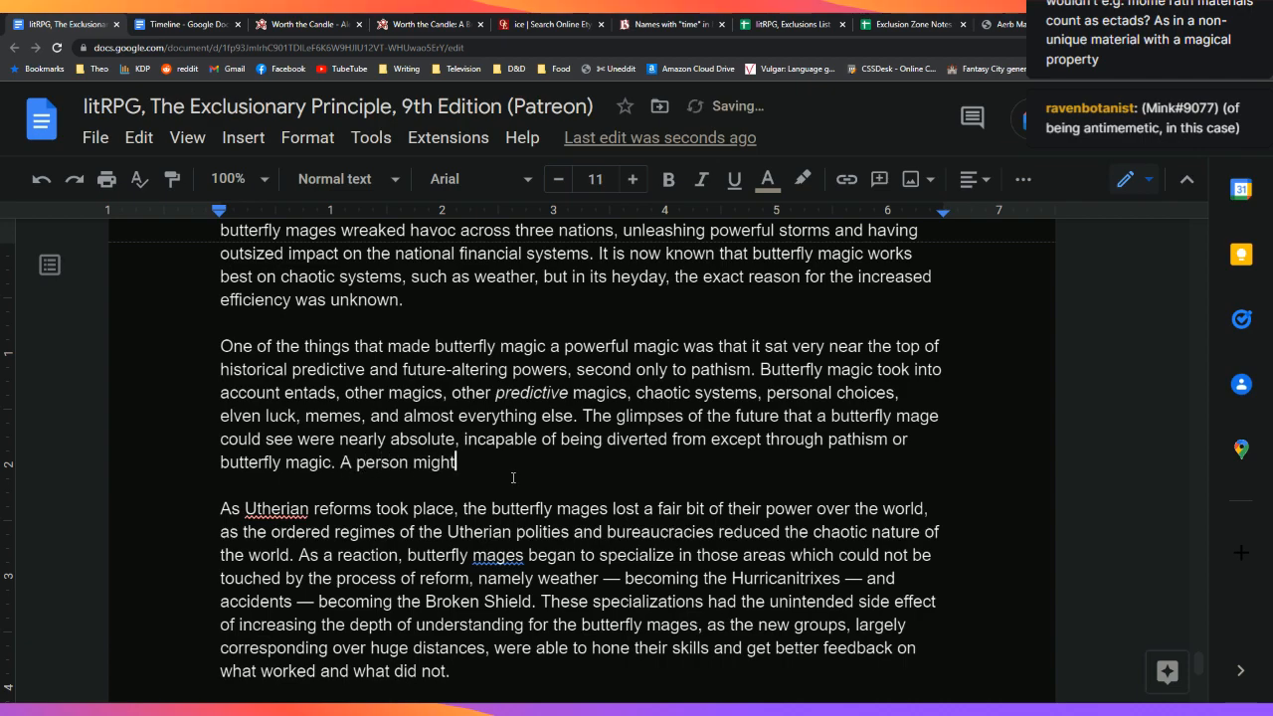
pyautogui.write(' know that th')
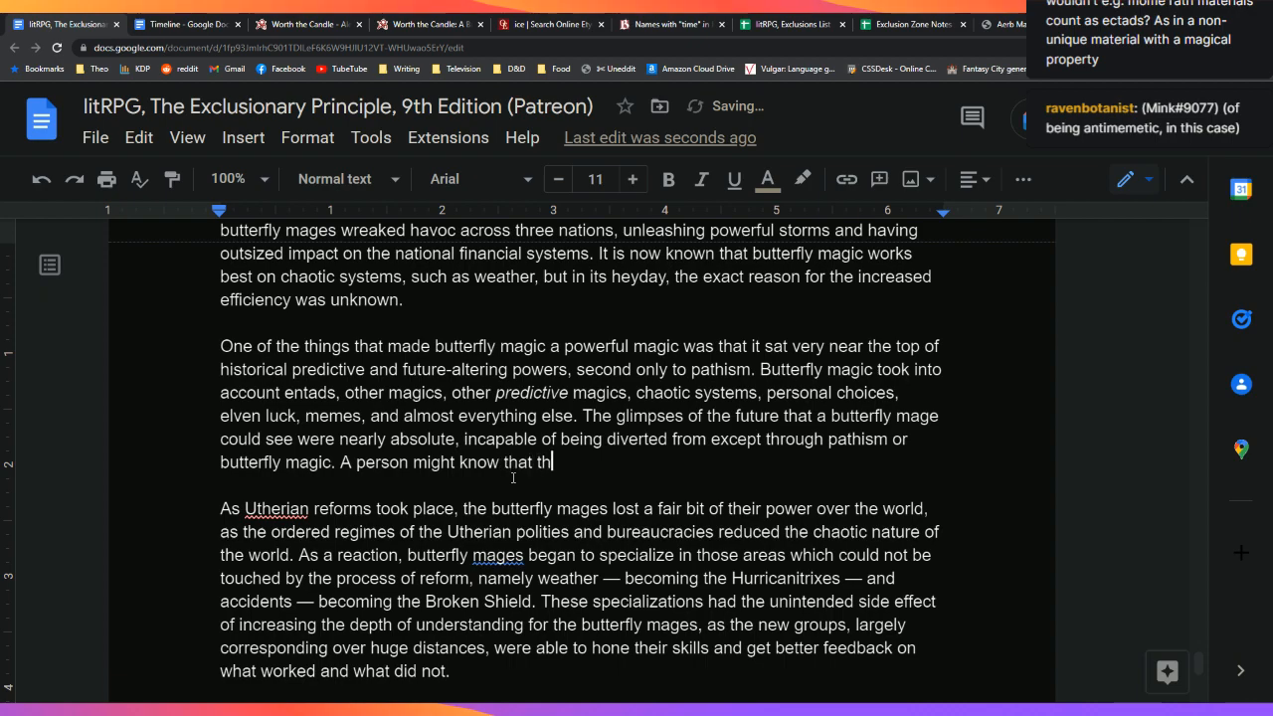
pyautogui.write('ey had been targe')
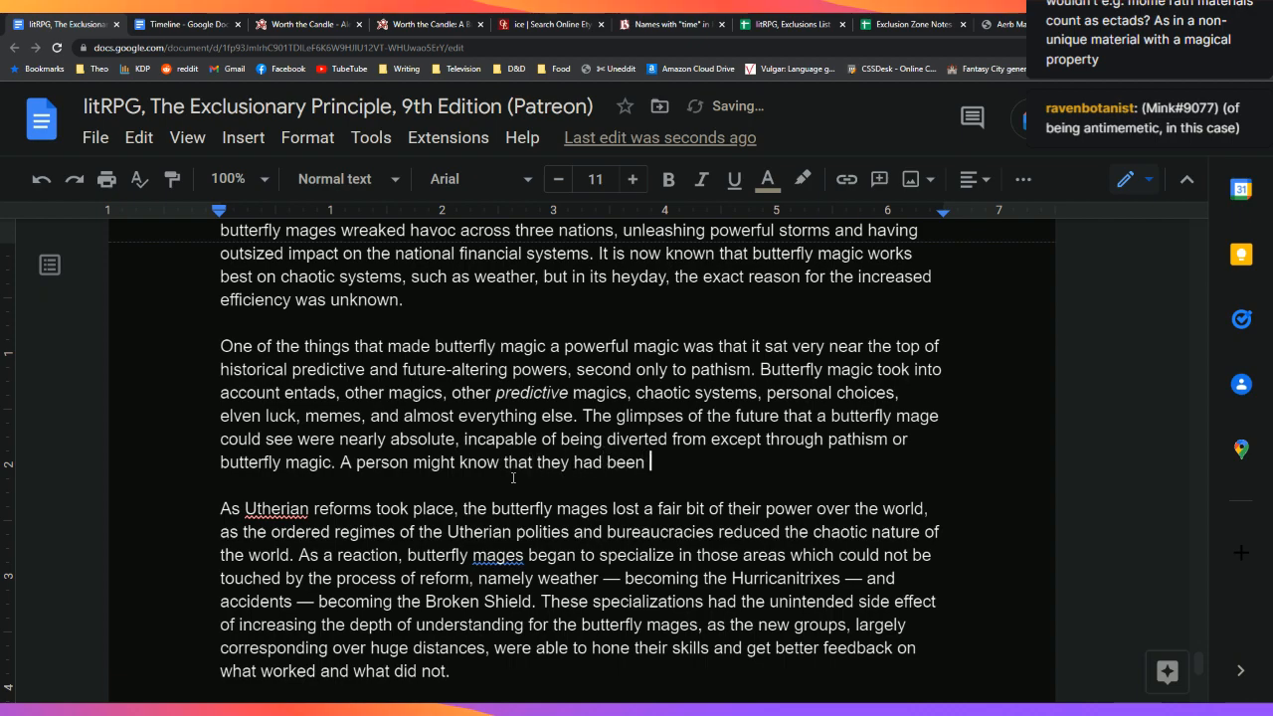
pyautogui.press('BackSpace')
pyautogui.press('BackSpace')
pyautogui.press('BackSpace')
pyautogui.press('BackSpace')
pyautogui.press('BackSpace')
pyautogui.press('BackSpace')
pyautogui.press('BackSpace')
pyautogui.press('BackSpace')
pyautogui.press('BackSpace')
pyautogui.press('BackSpace')
pyautogui.press('BackSpace')
pyautogui.press('BackSpace')
pyautogui.press('BackSpace')
pyautogui.press('BackSpace')
pyautogui.press('BackSpace')
pyautogui.press('BackSpace')
pyautogui.press('BackSpace')
pyautogui.press('BackSpace')
pyautogui.press('BackSpace')
pyautogui.press('BackSpace')
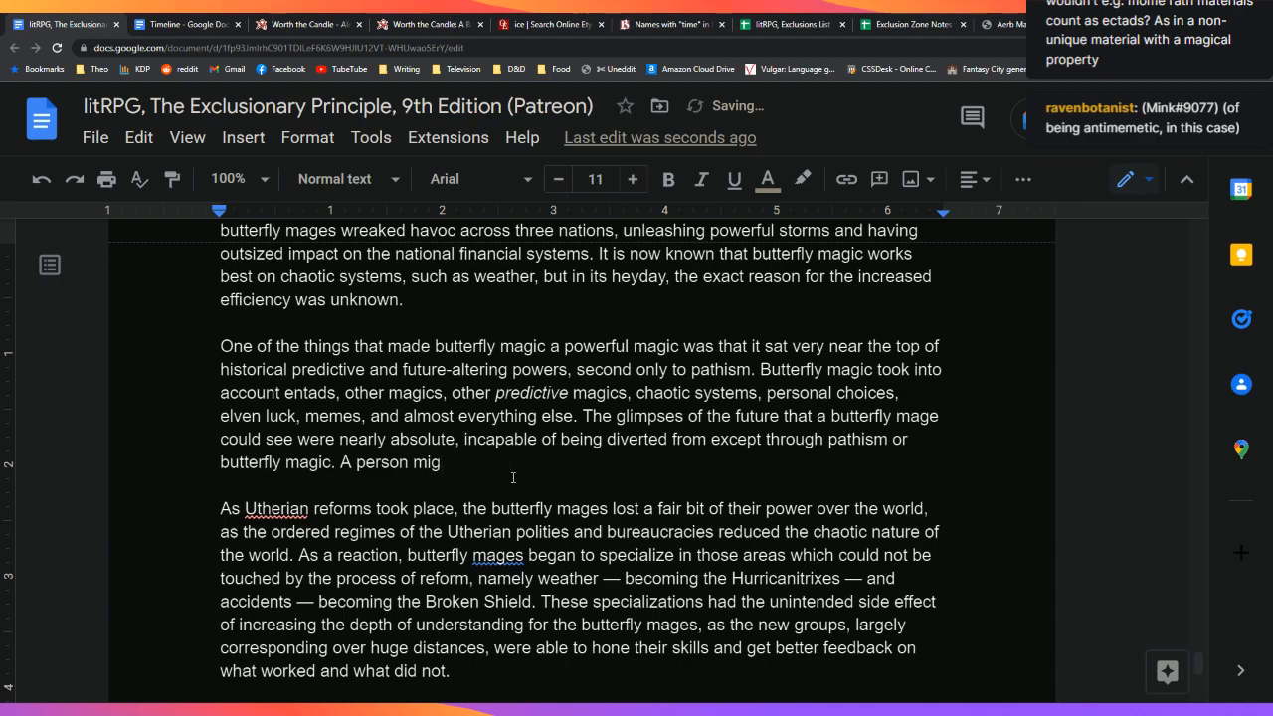
pyautogui.press('BackSpace')
pyautogui.press('BackSpace')
pyautogui.press('BackSpace')
pyautogui.press('BackSpace')
pyautogui.press('BackSpace')
pyautogui.press('BackSpace')
pyautogui.press('BackSpace')
pyautogui.press('BackSpace')
pyautogui.press('BackSpace')
pyautogui.press('BackSpace')
pyautogui.press('BackSpace')
pyautogui.press('BackSpace')
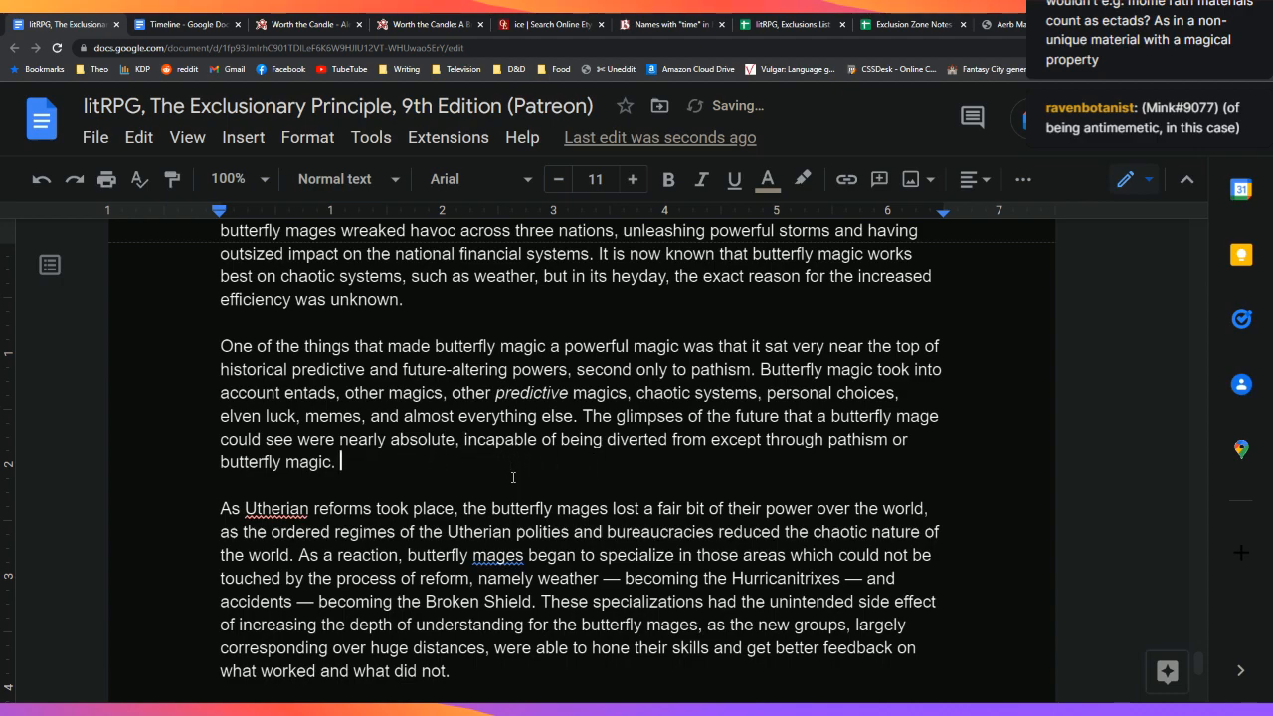
# Step: Start a new sentence at the end of the predictive-power paragraph: "Several limitations kept it from being"
pyautogui.write('Several l')
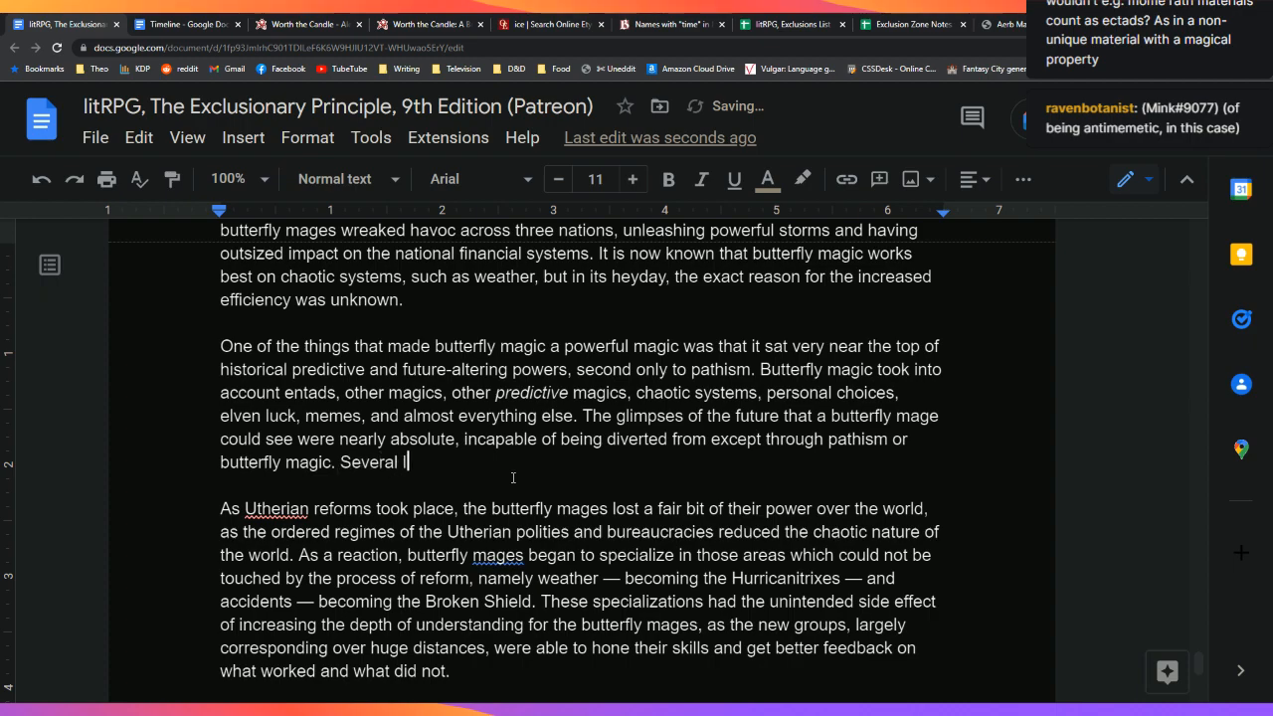
pyautogui.write('imitations kept it from being ')
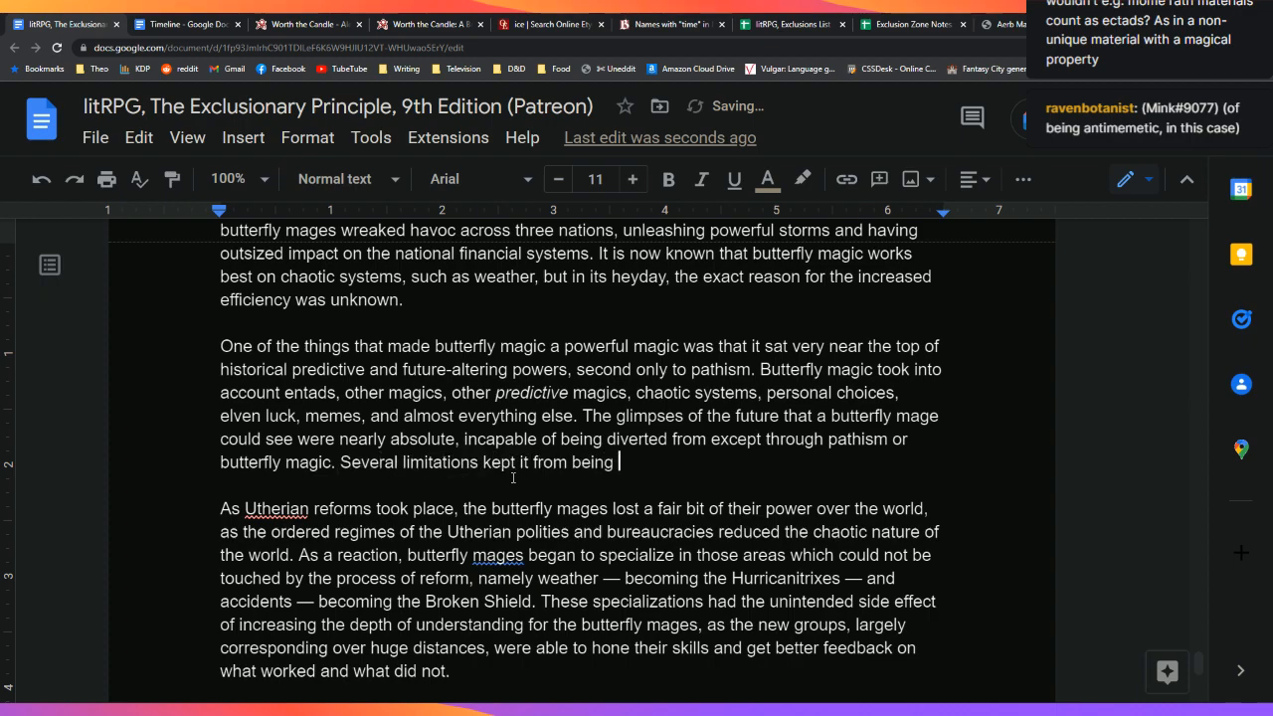
pyautogui.write('one of the most')
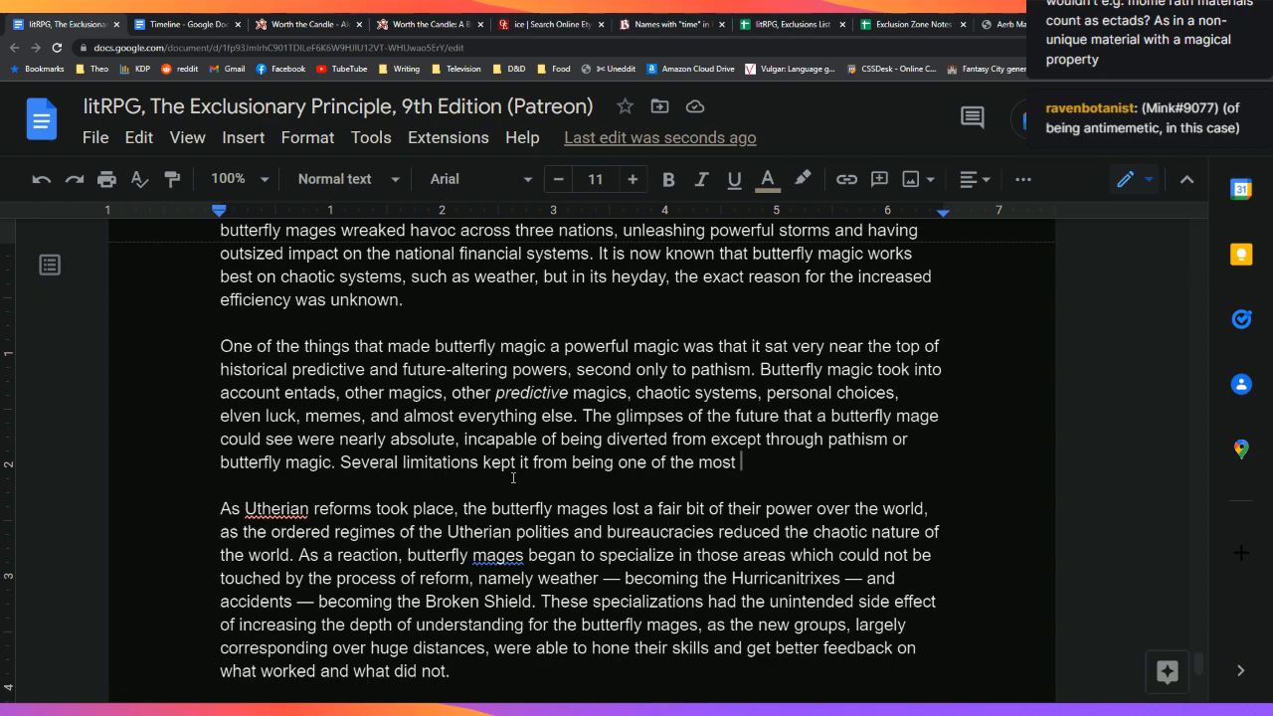
pyautogui.press('BackSpace')
pyautogui.press('BackSpace')
pyautogui.press('BackSpace')
pyautogui.press('BackSpace')
pyautogui.press('BackSpace')
pyautogui.press('BackSpace')
pyautogui.press('BackSpace')
pyautogui.press('BackSpace')
pyautogui.press('BackSpace')
pyautogui.press('BackSpace')
pyautogui.press('BackSpace')
pyautogui.press('BackSpace')
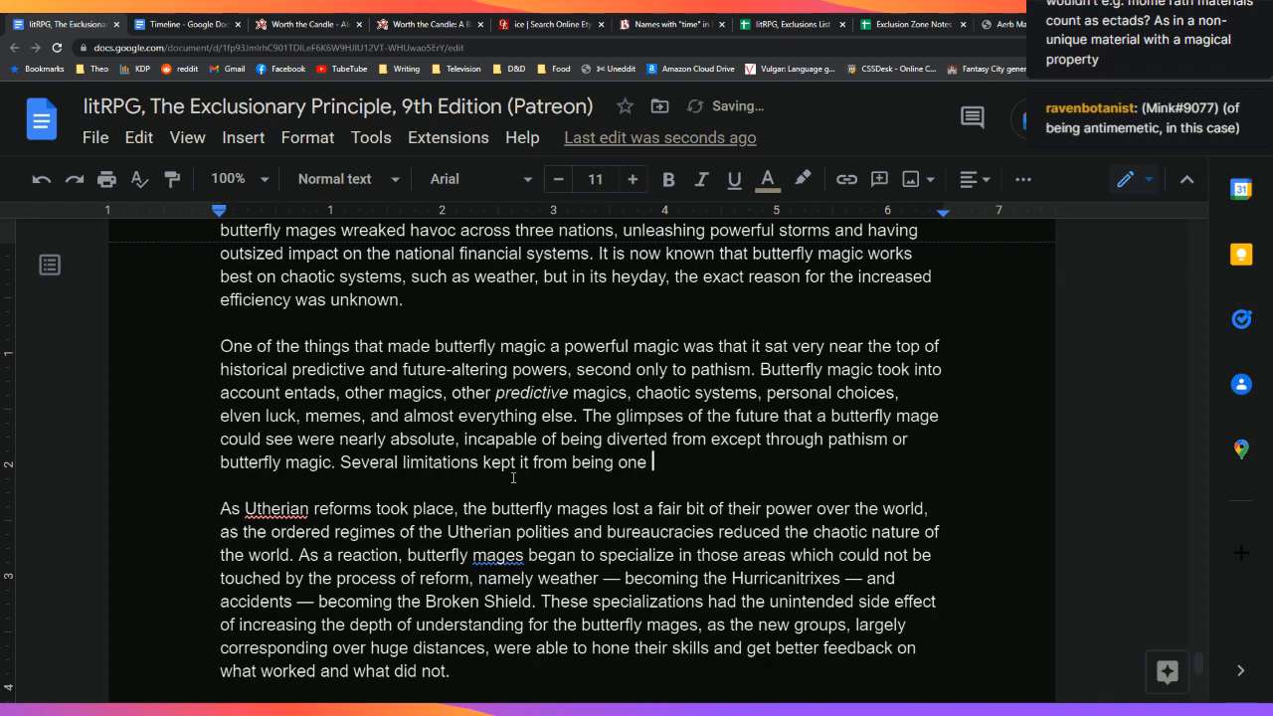
pyautogui.press('BackSpace')
pyautogui.press('BackSpace')
pyautogui.press('BackSpace')
# Step: Complete the limitations sentence with "a cornerstone magic, but in its time, it was among the best."
pyautogui.write('a cornerstone magic, but ')
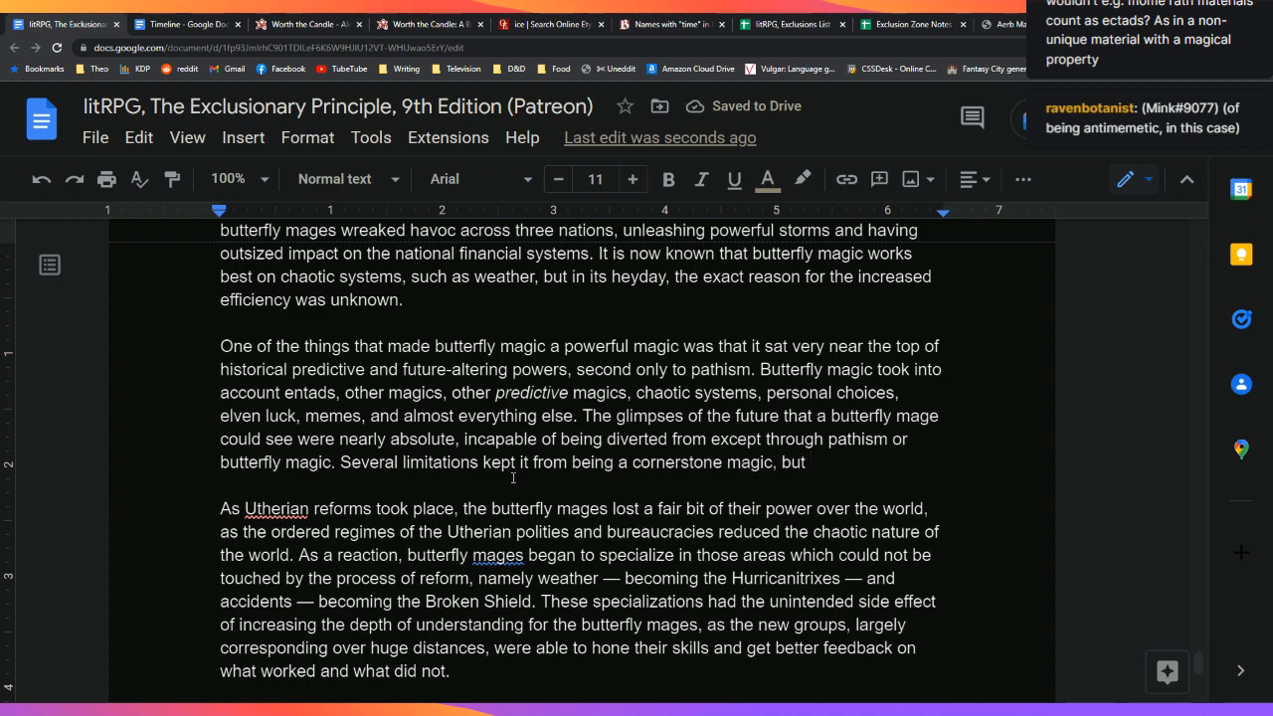
pyautogui.write('in its time, itw')
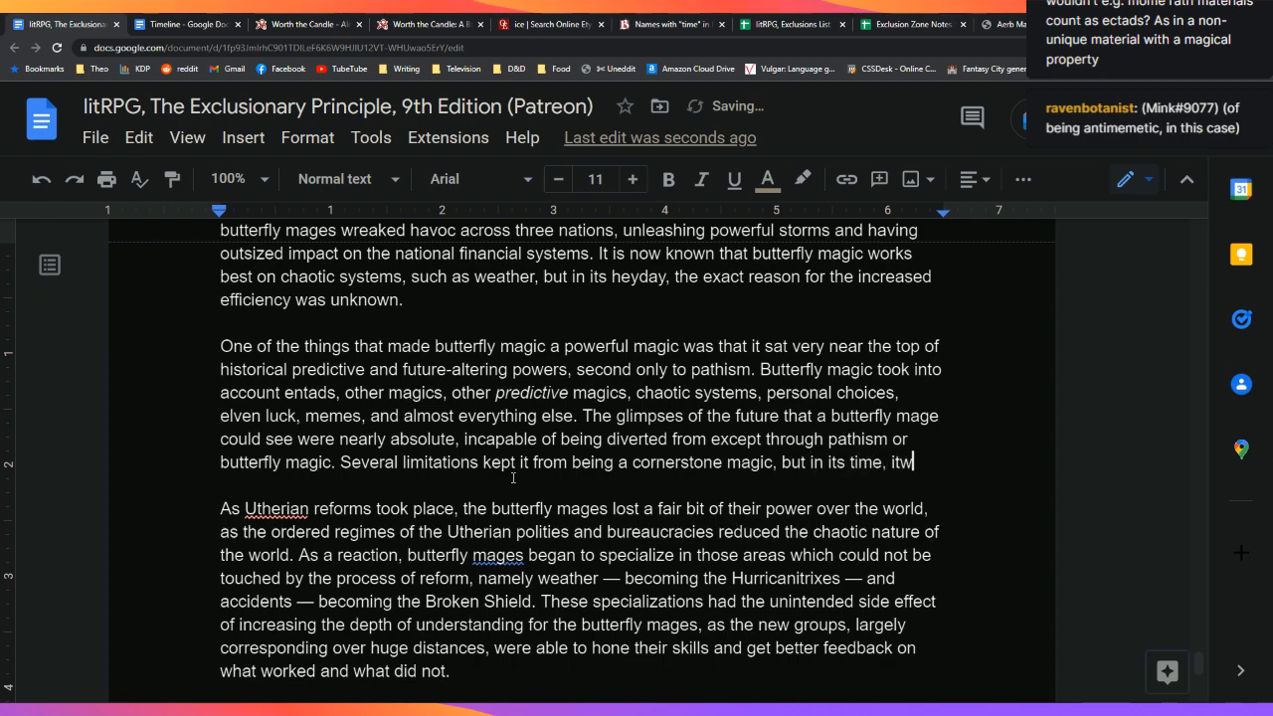
pyautogui.press('BackSpace')
pyautogui.write('was among ')
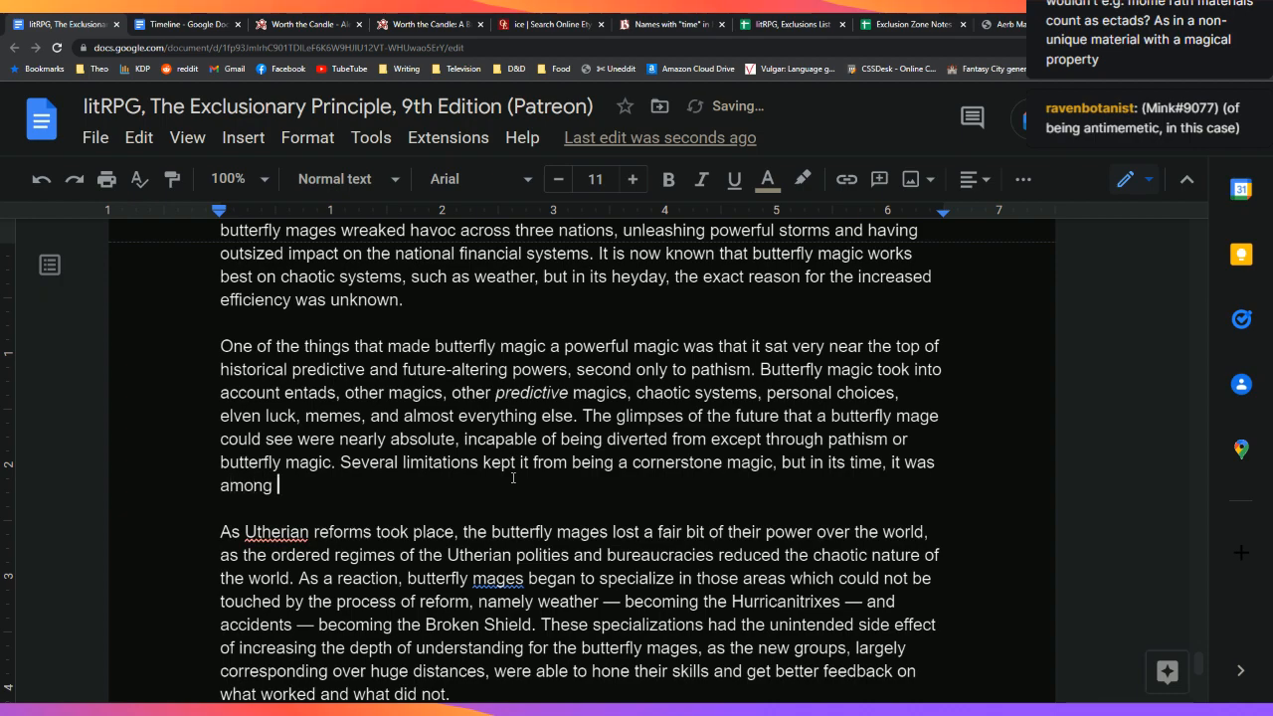
pyautogui.write('the best.')
# Step: Review the Papillon (PPEZ) entry, from its name and History section through its Features section
pyautogui.scroll(4, 586, 456)
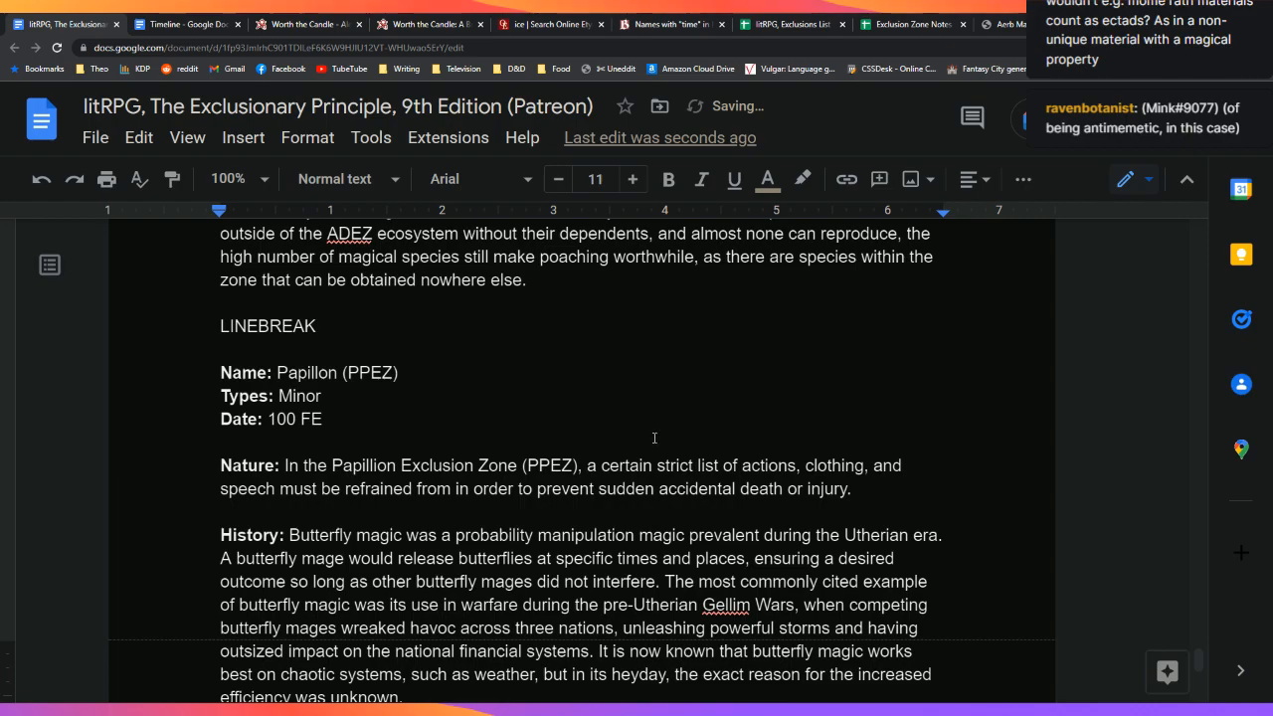
pyautogui.scroll(-4, 657, 515)
pyautogui.scroll(3, 653, 434)
pyautogui.scroll(-10, 653, 433)
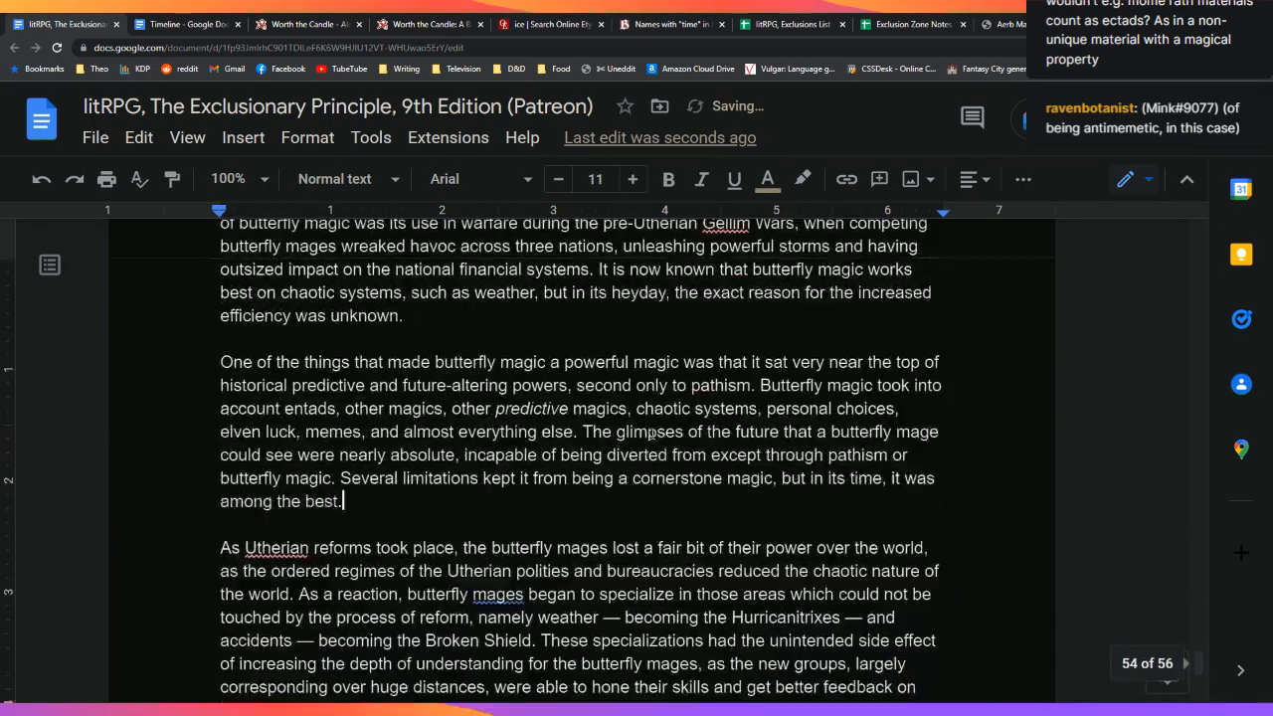
pyautogui.scroll(-5, 653, 434)
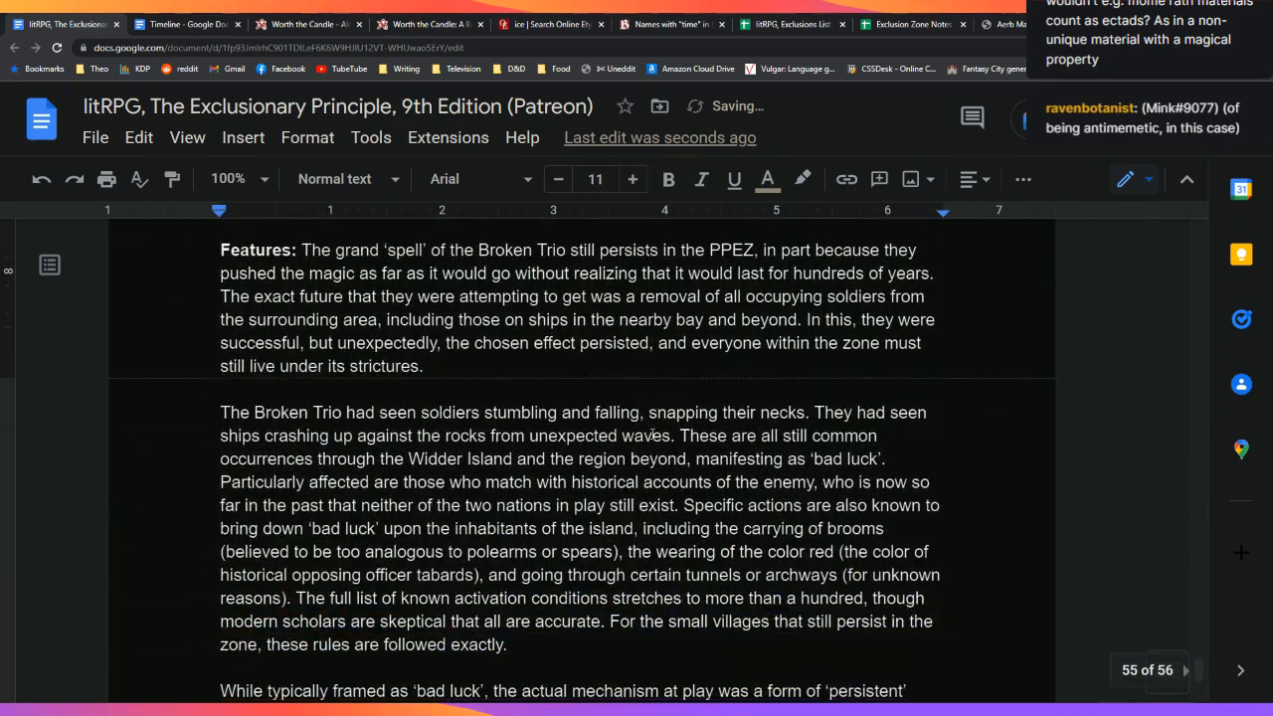
pyautogui.scroll(10, 652, 434)
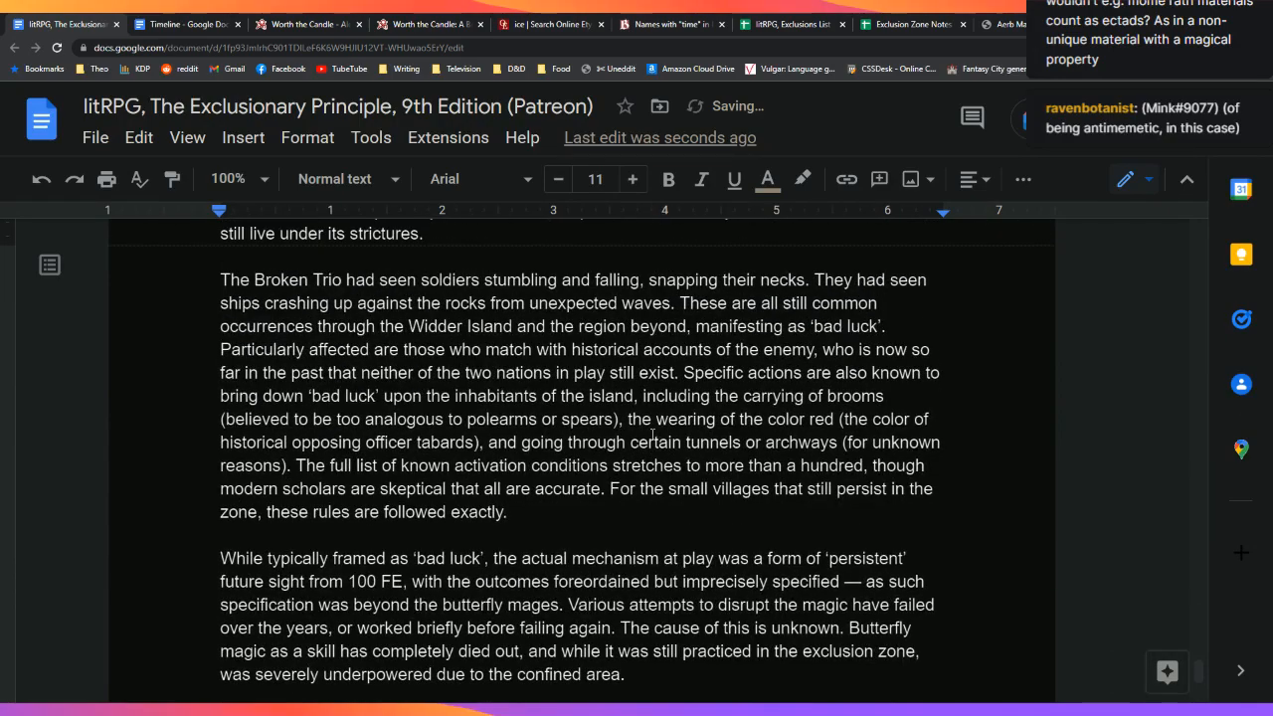
pyautogui.scroll(4, 652, 433)
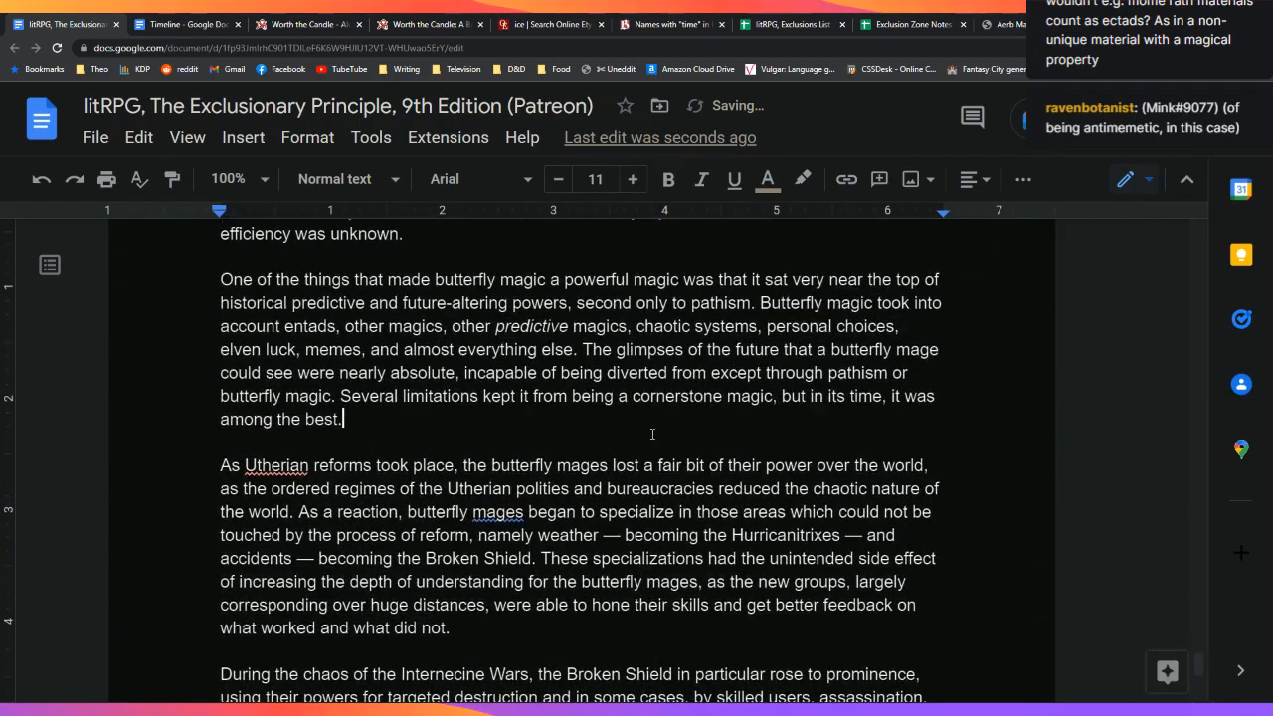
pyautogui.scroll(1, 650, 436)
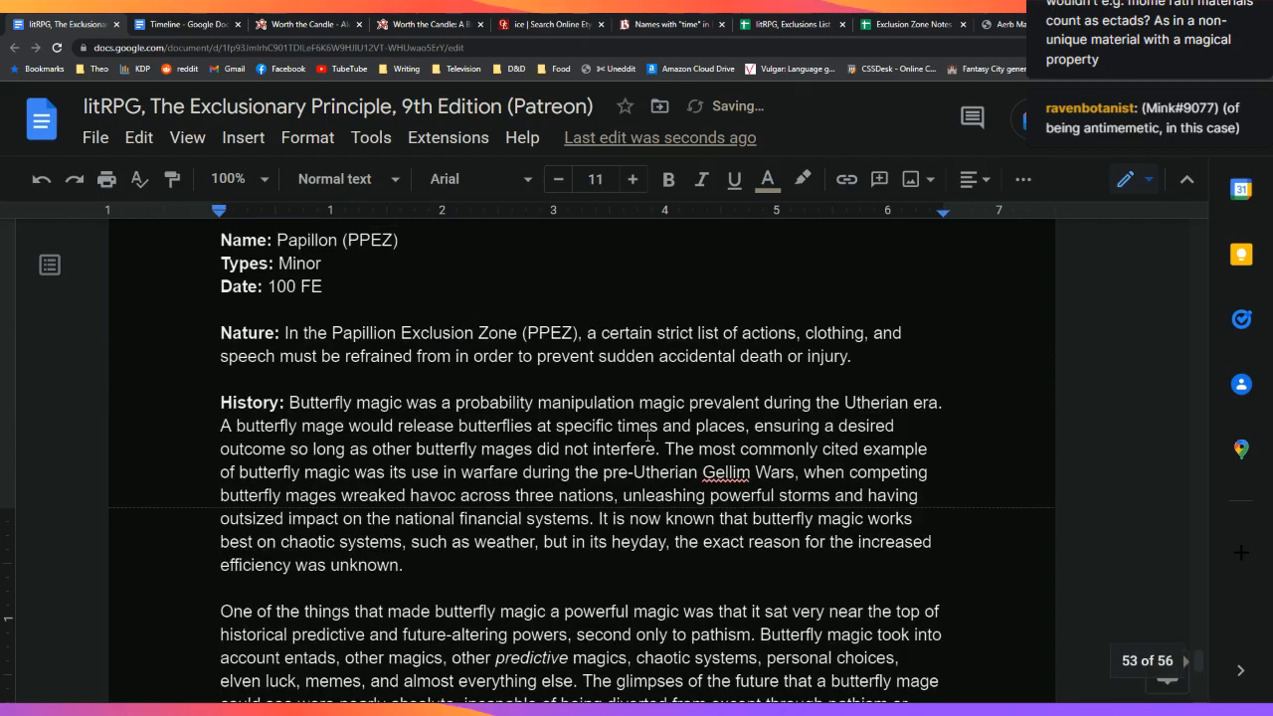
# Step: Check the word count of the complete Papillon (PPEZ) entry, from its name through the last Features paragraph
pyautogui.scroll(1, 250, 315)
pyautogui.moveTo(221, 306); pyautogui.dragTo(505, 545)
pyautogui.moveTo(487, 696); pyautogui.dragTo(669, 302)
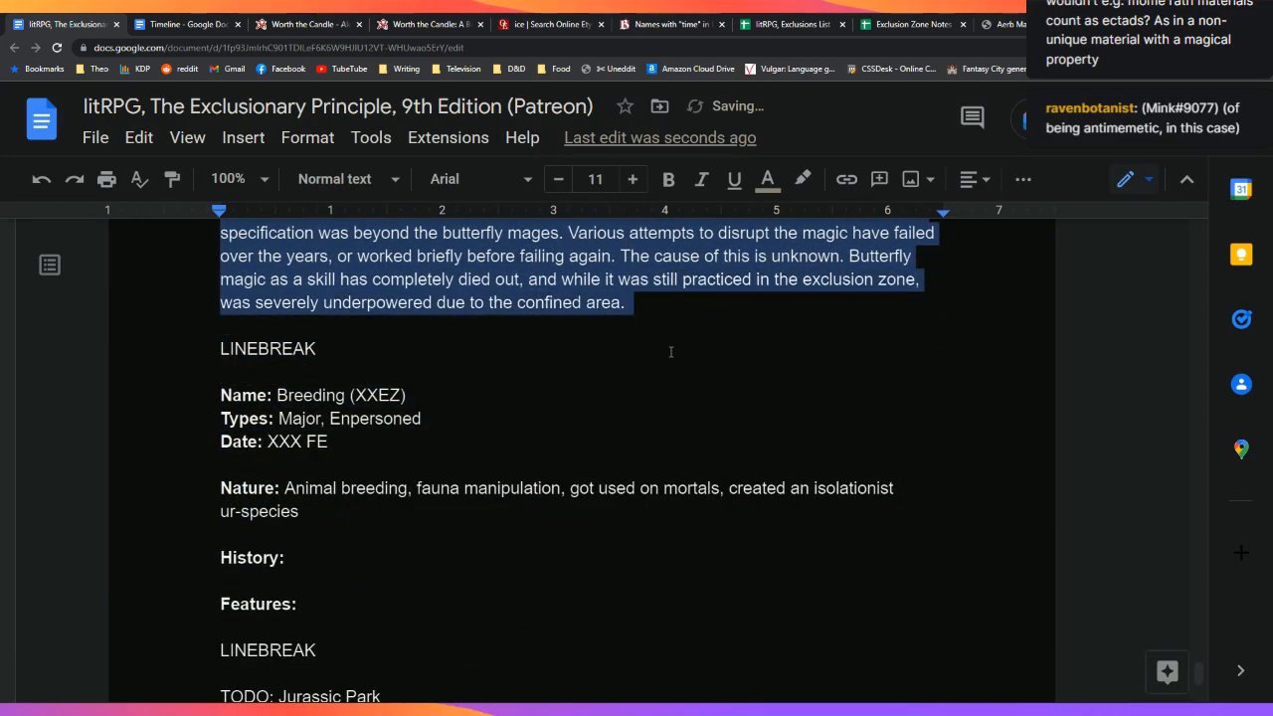
pyautogui.scroll(2, 669, 351)
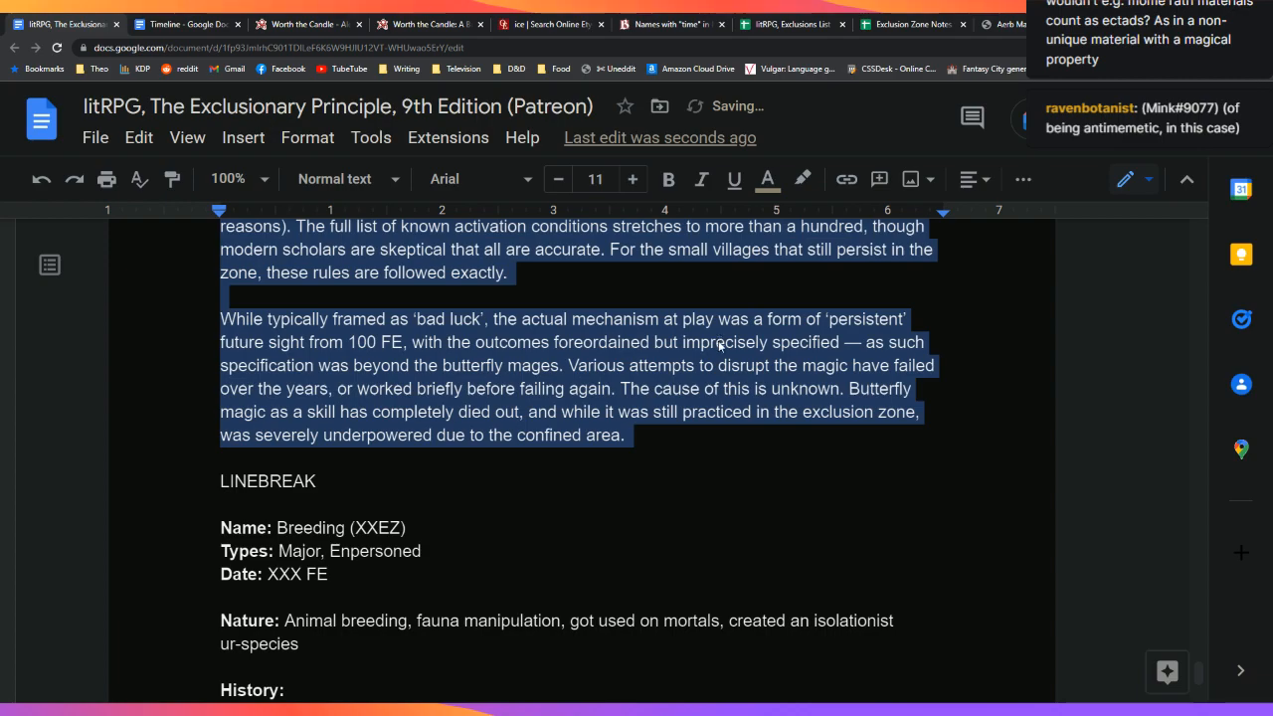
pyautogui.hotkey('ctrl', 'shift', 'c')
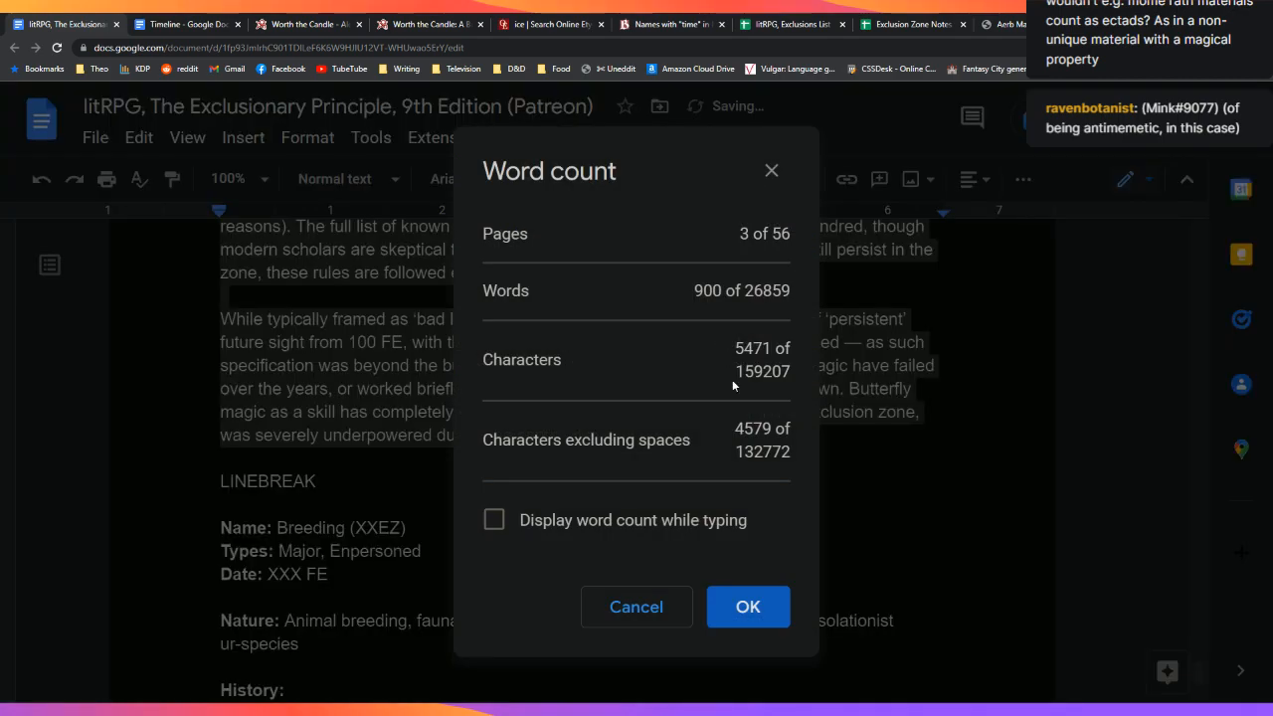
pyautogui.click(746, 607)
pyautogui.press('Down')
pyautogui.press('Down')
pyautogui.press('Down')
pyautogui.press('Down')
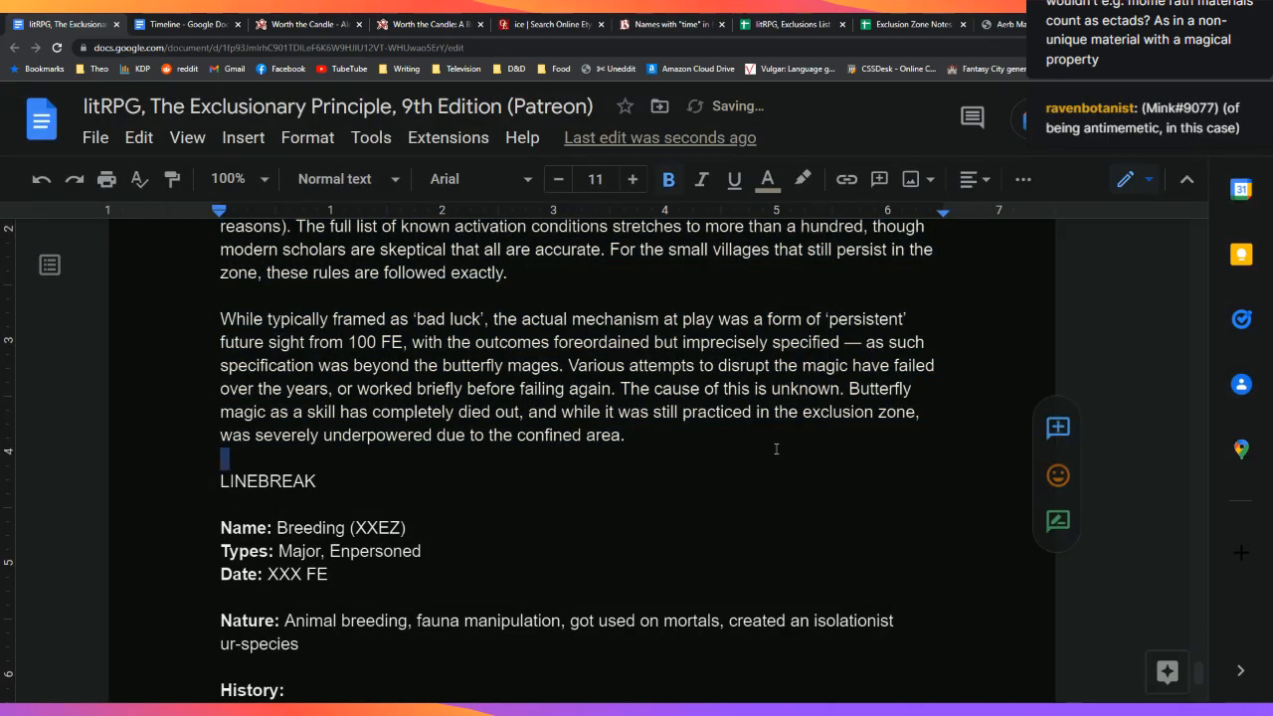
# Step: Remove "Enpersoned" and its preceding comma from the Breeding entry's types, leaving only "Major"
pyautogui.scroll(-2, 779, 481)
pyautogui.scroll(-3, 779, 482)
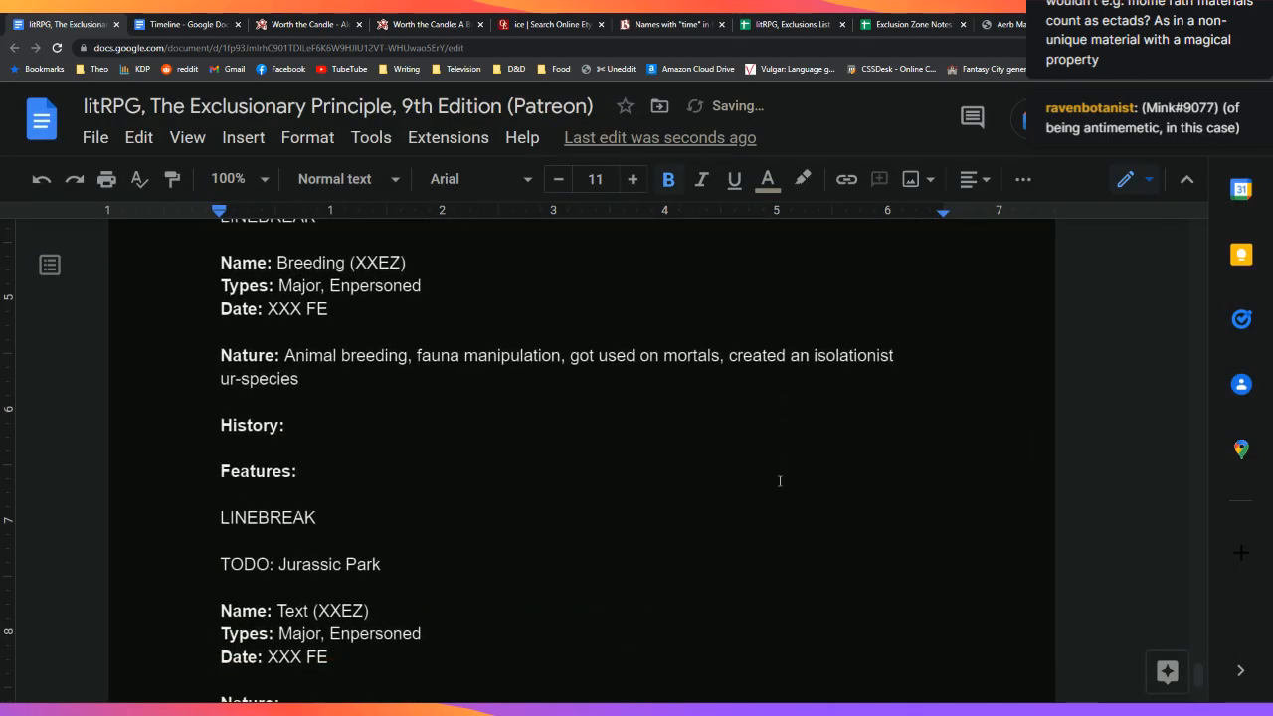
pyautogui.click(764, 414)
pyautogui.click(371, 287)
pyautogui.doubleClick(399, 287)
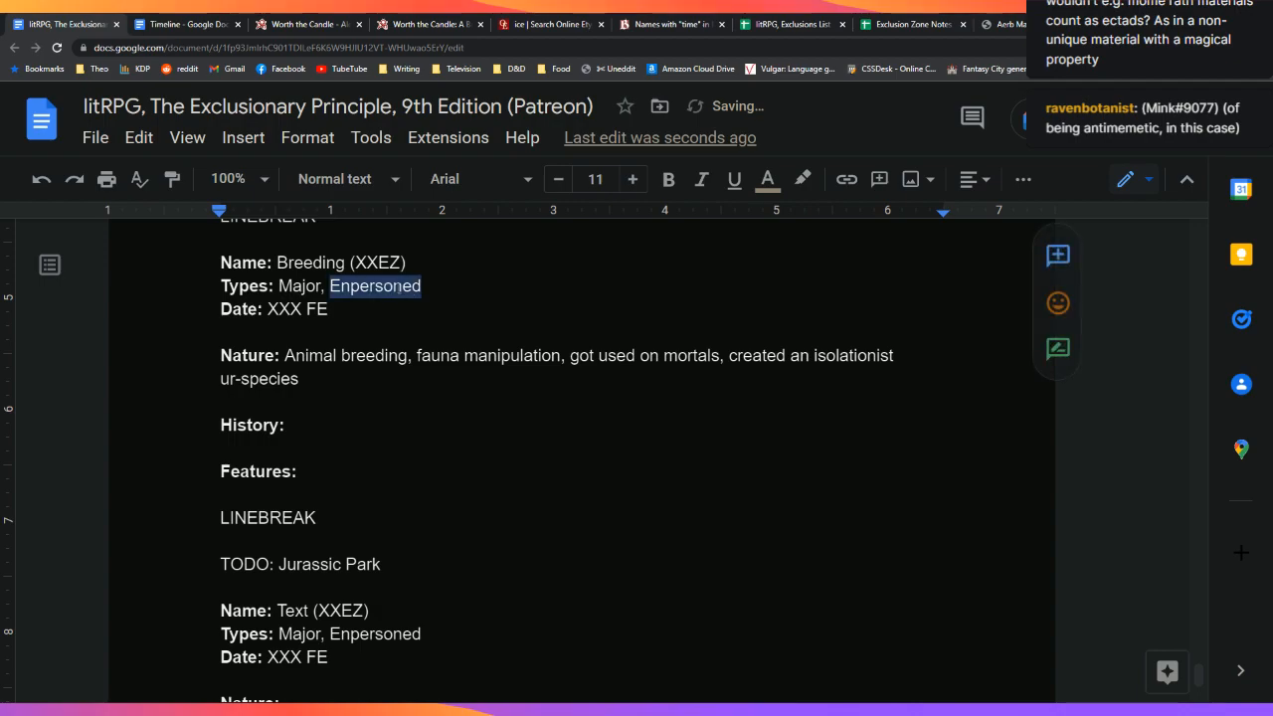
pyautogui.press('BackSpace')
pyautogui.press('BackSpace')
pyautogui.press('BackSpace')
# Step: Replace the placeholder "XX" in the Breeding entry's abbreviation with "B" so it reads "(BEZ)"
pyautogui.press('Up')
pyautogui.press('Right')
pyautogui.press('Right')
pyautogui.press('Right')
pyautogui.press('Right')
pyautogui.press('Right')
pyautogui.press('Right')
pyautogui.press('BackSpace')
pyautogui.press('BackSpace')
pyautogui.write('B')
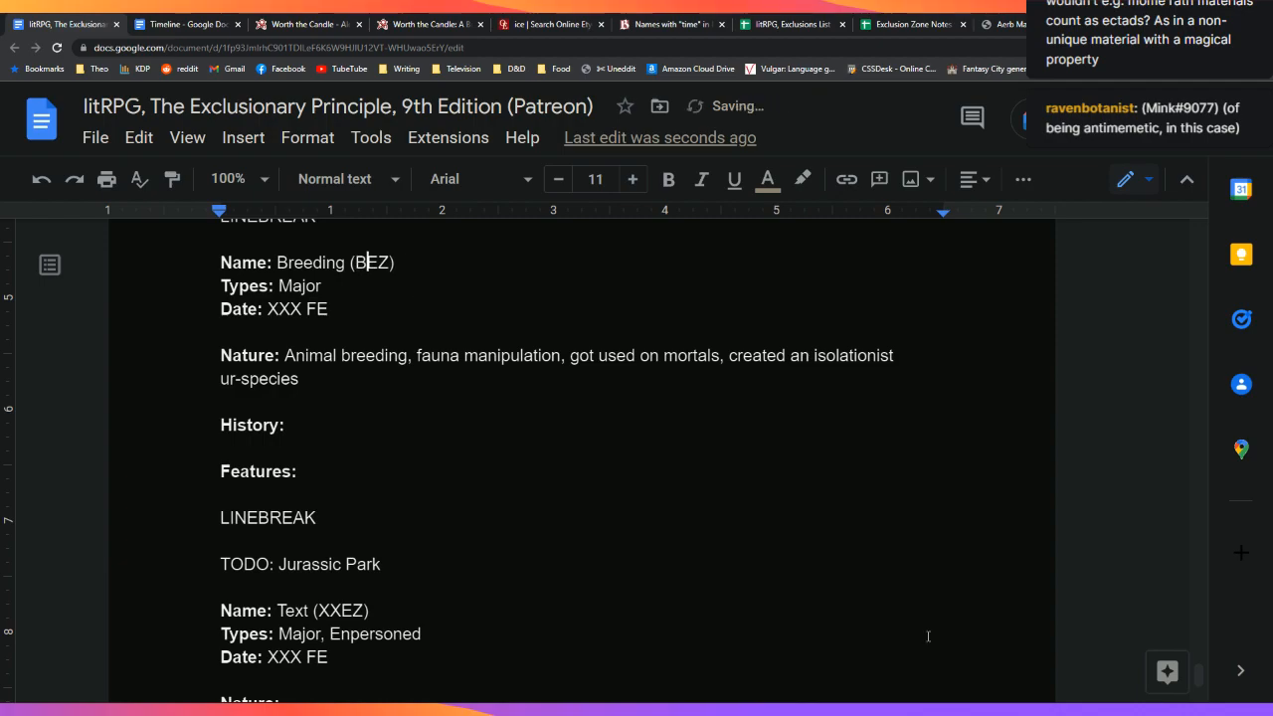
# Step: Search the document for "chez", from the list of EZ words at its start, to check whether the abbreviation is used
pyautogui.moveTo(1200, 674); pyautogui.dragTo(1175, 156)
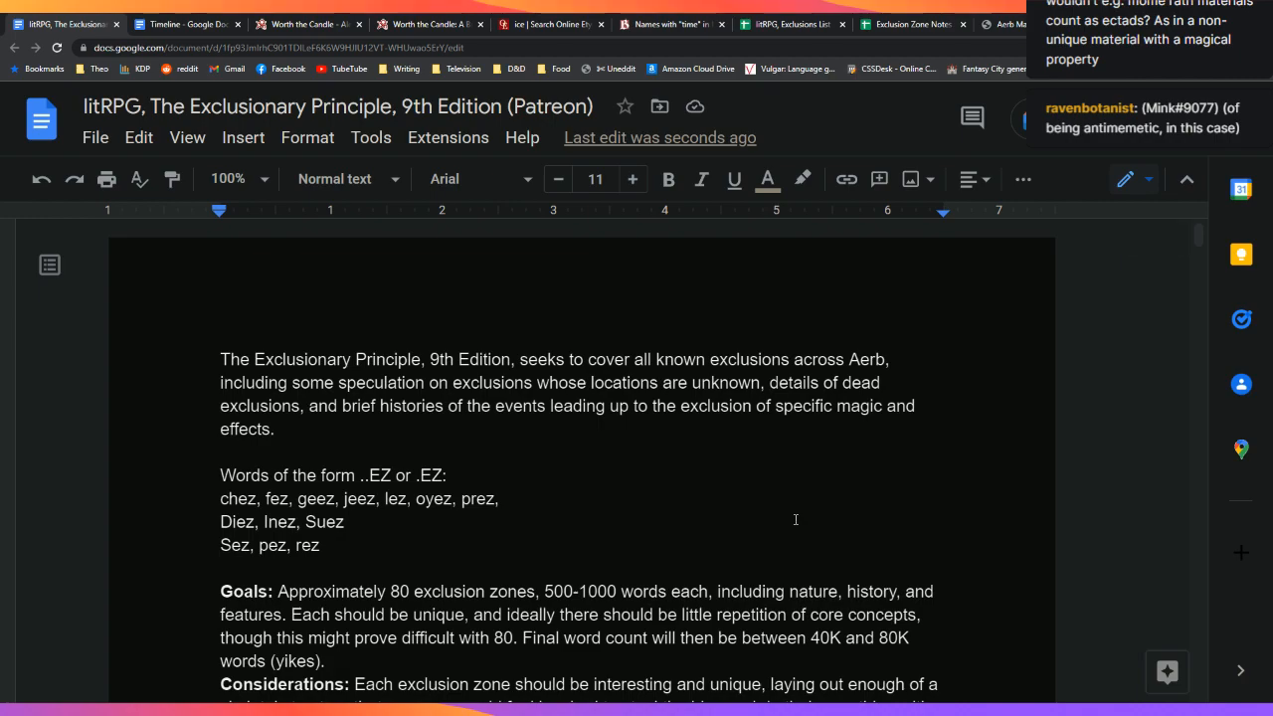
pyautogui.scroll(-1, 796, 519)
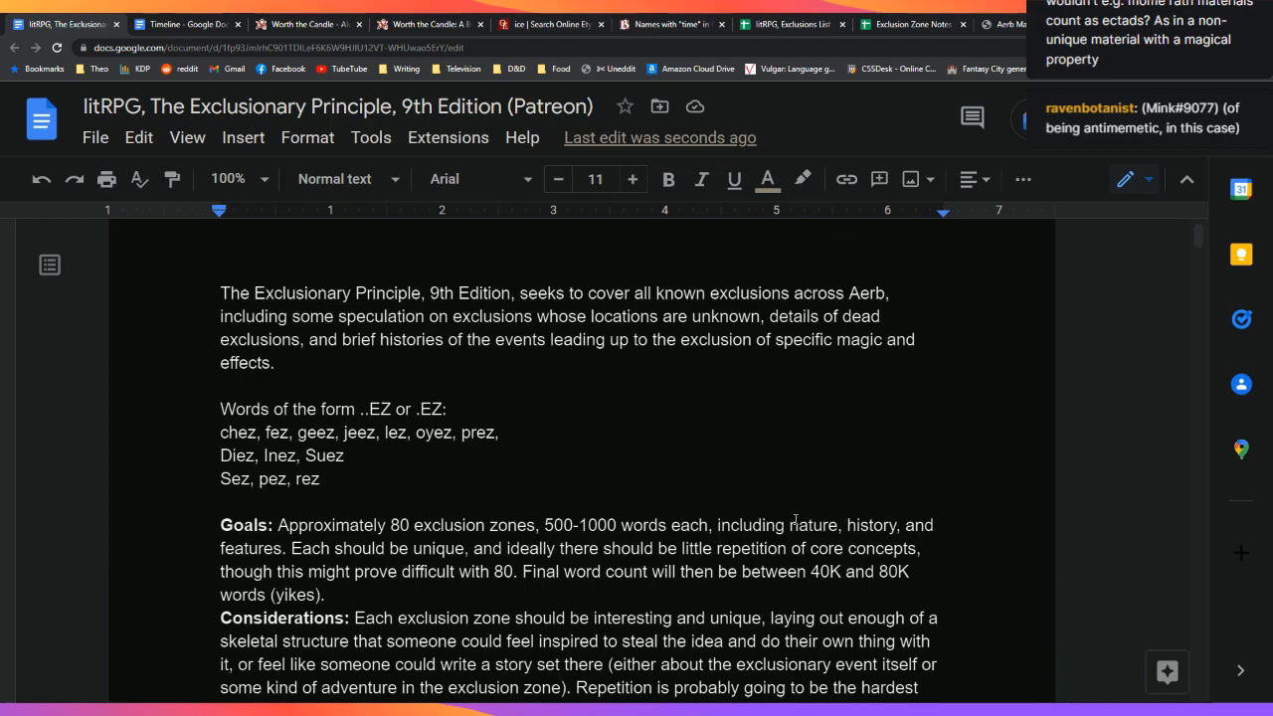
pyautogui.hotkey('ctrl', 'f')
pyautogui.write('chez')
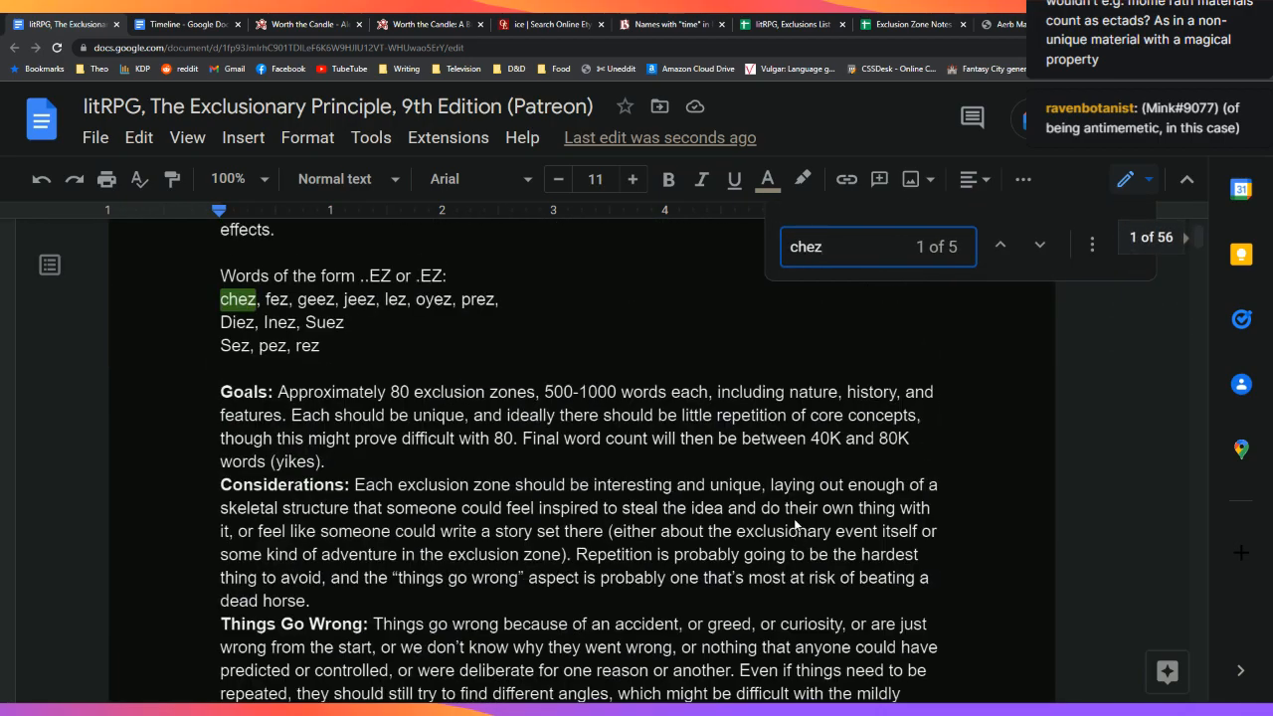
pyautogui.click(1038, 246)
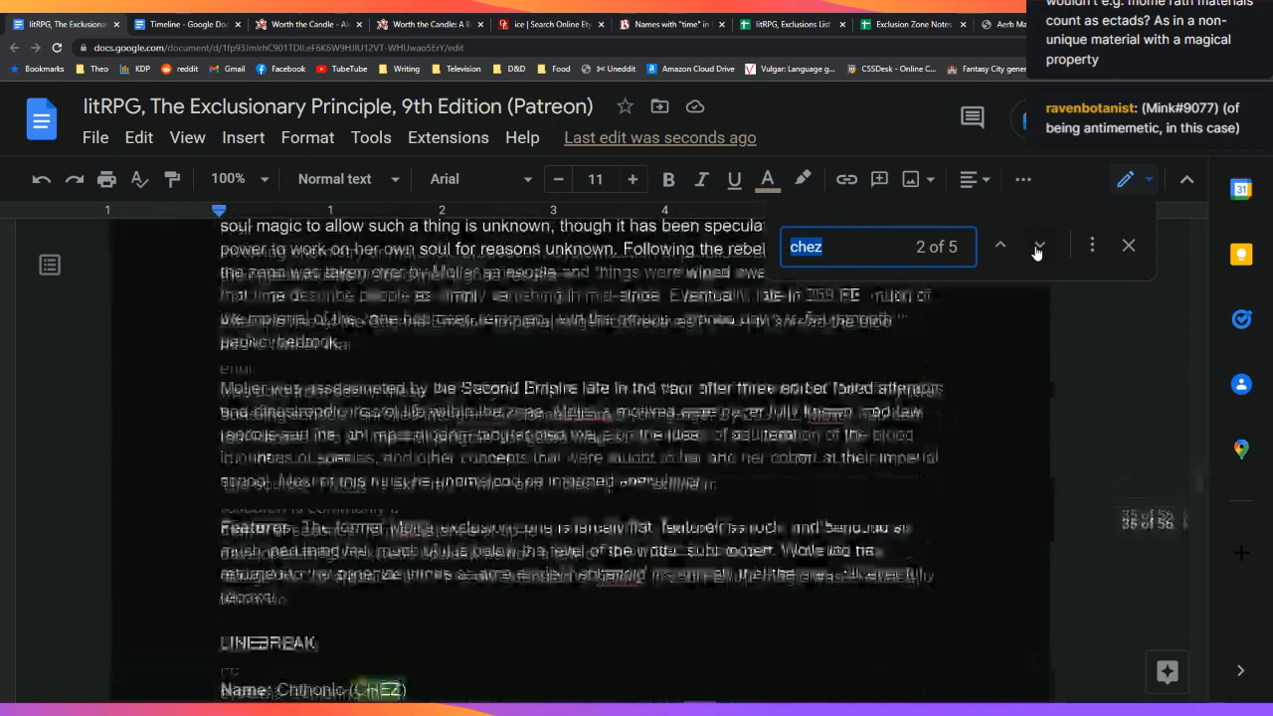
pyautogui.click(1002, 256)
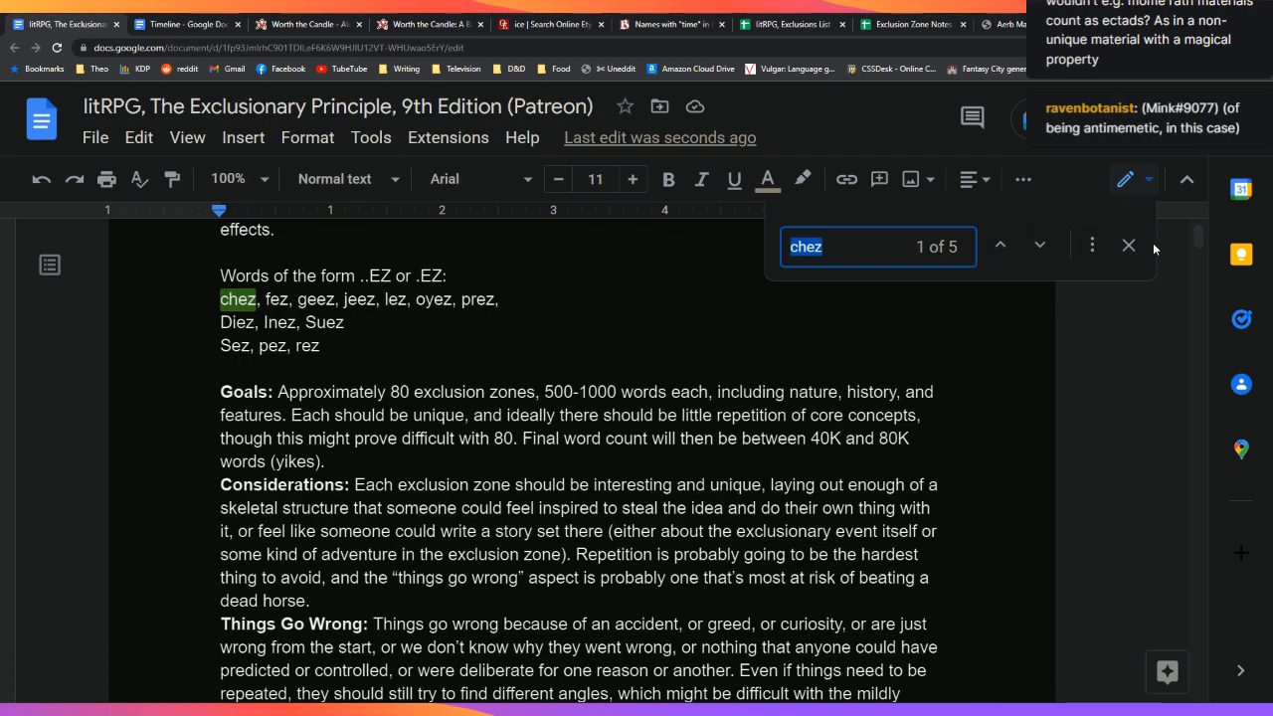
pyautogui.click(1128, 245)
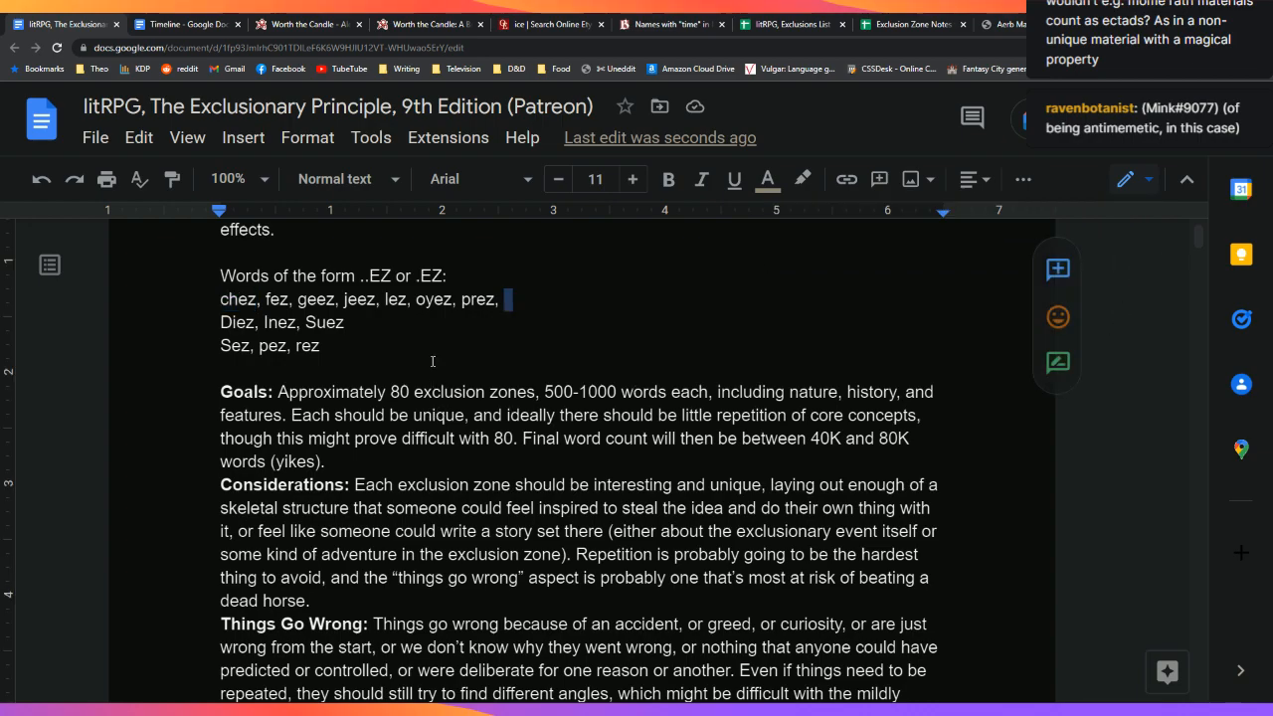
pyautogui.press('Down')
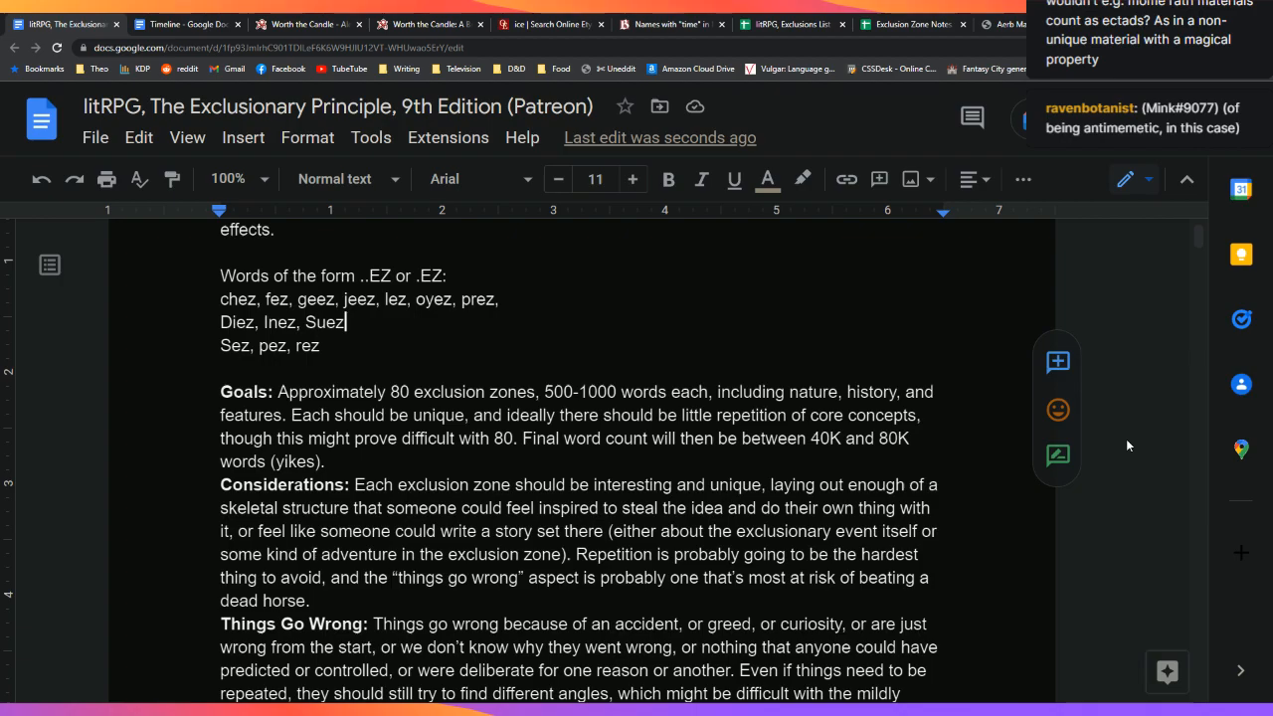
# Step: Search the document for "fez" and go through the matches to check which zone abbreviations already use it
pyautogui.hotkey('ctrl', 'f')
pyautogui.write('fez')
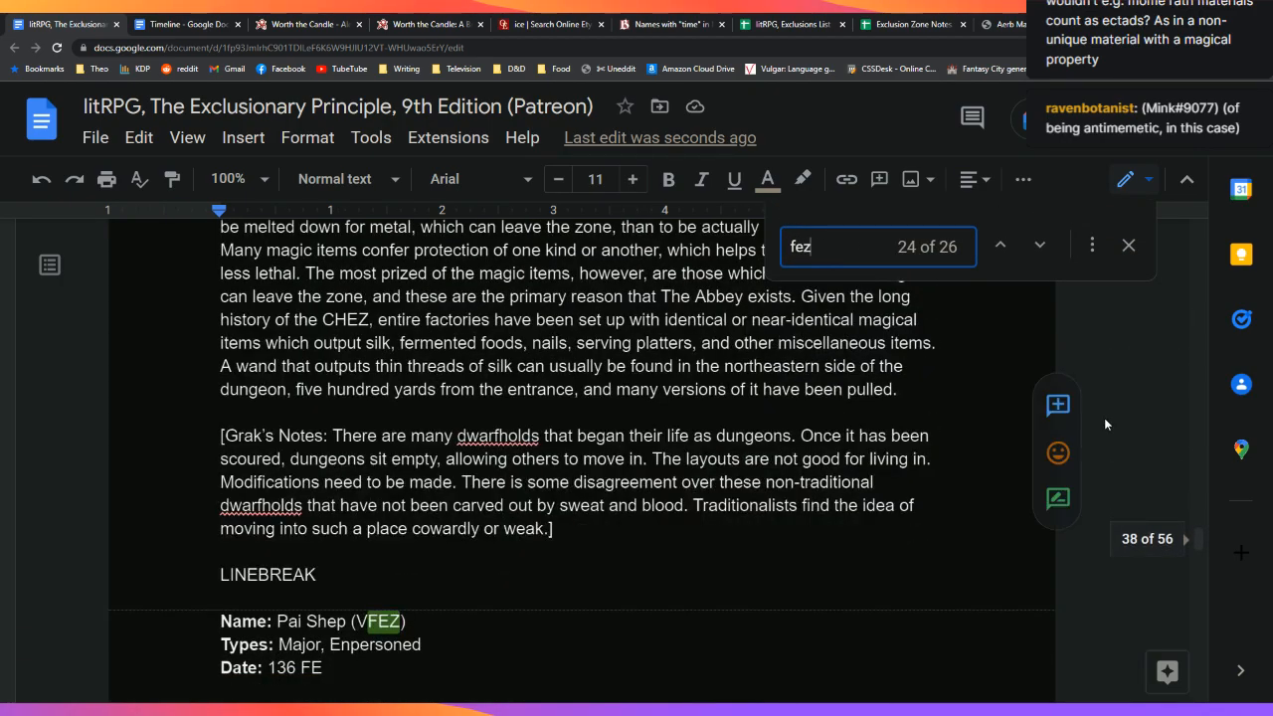
pyautogui.click(1042, 246)
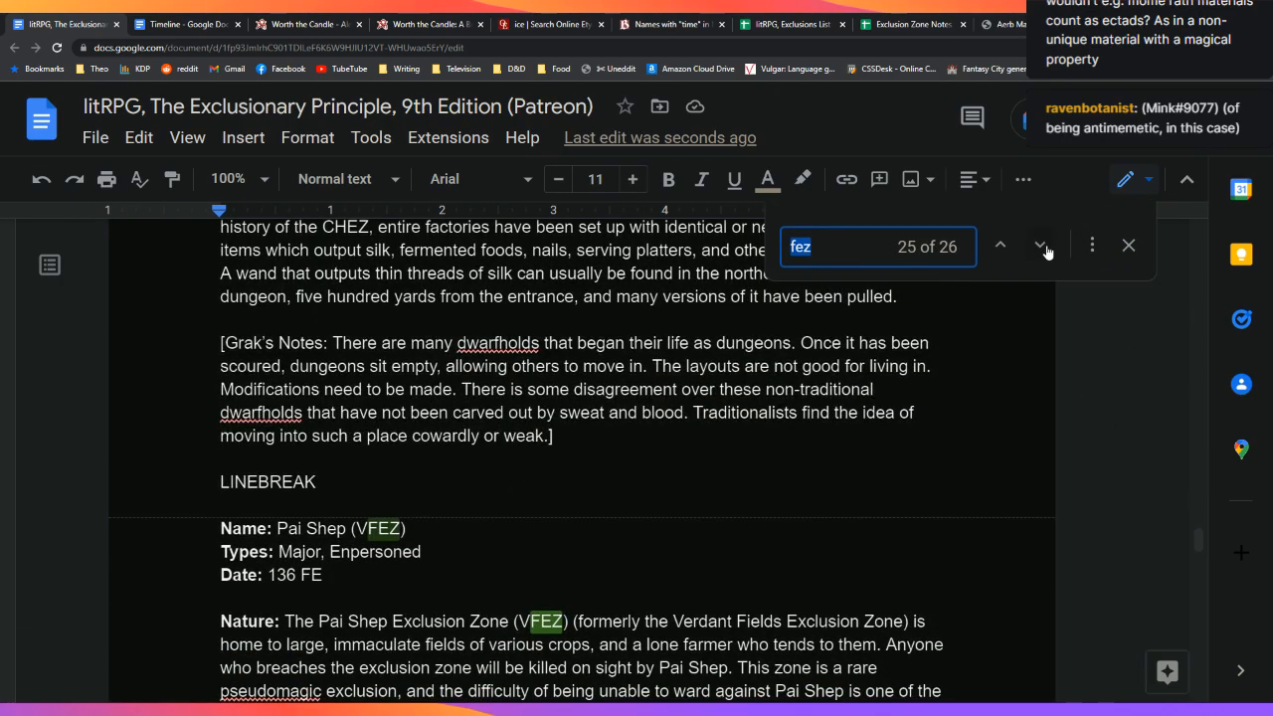
pyautogui.click(1047, 252)
pyautogui.click(1046, 251)
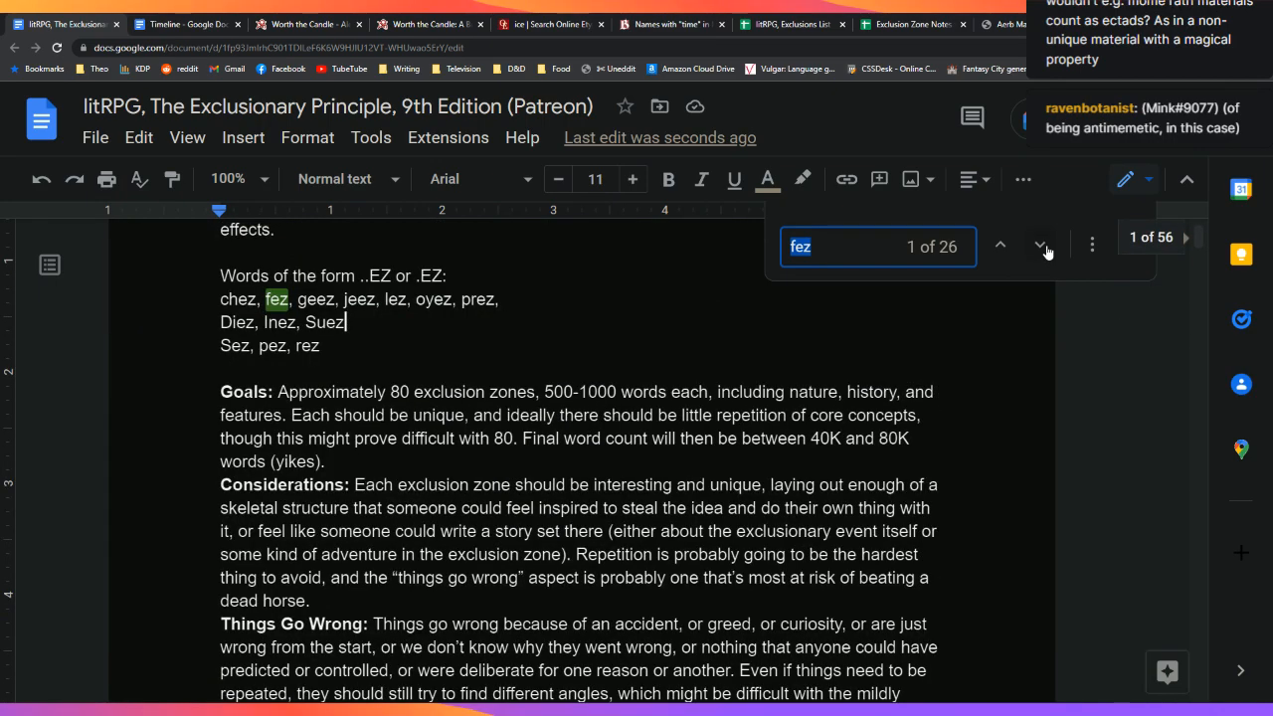
pyautogui.click(1047, 252)
pyautogui.click(1046, 251)
pyautogui.click(1046, 252)
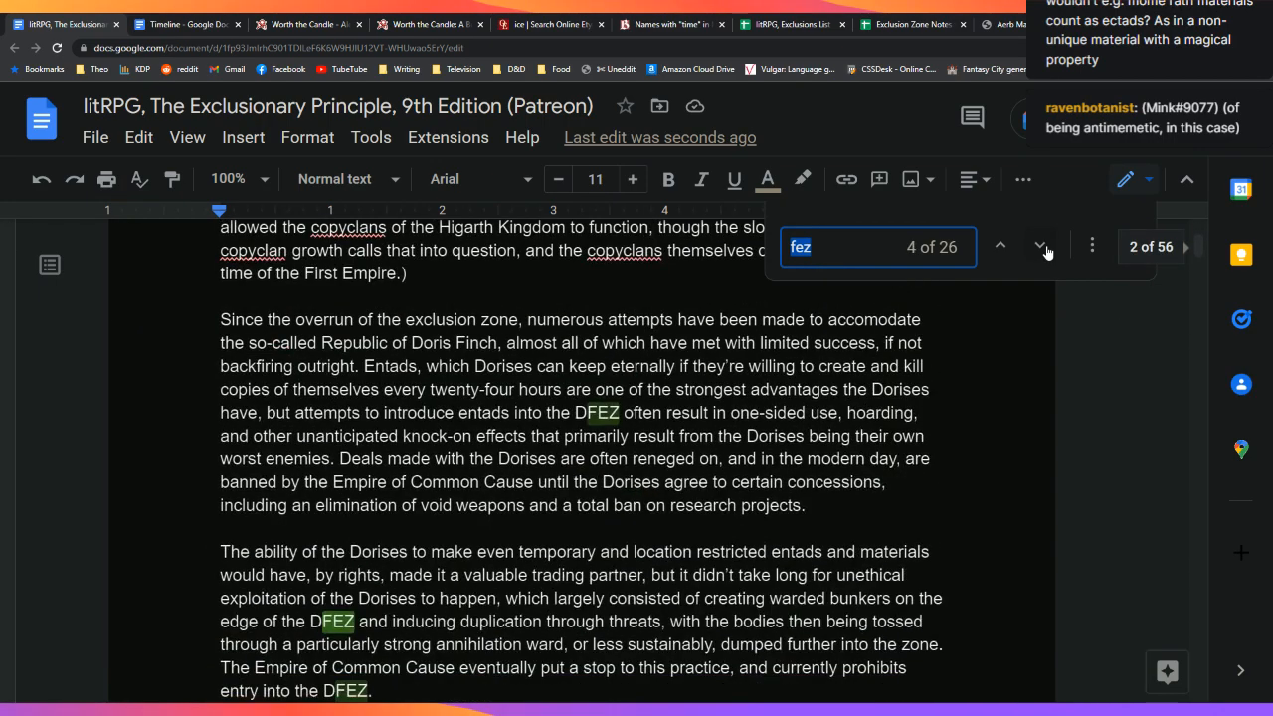
pyautogui.click(1047, 252)
pyautogui.click(1046, 252)
pyautogui.click(1046, 252)
pyautogui.click(1046, 252)
pyautogui.click(1046, 251)
pyautogui.click(1047, 252)
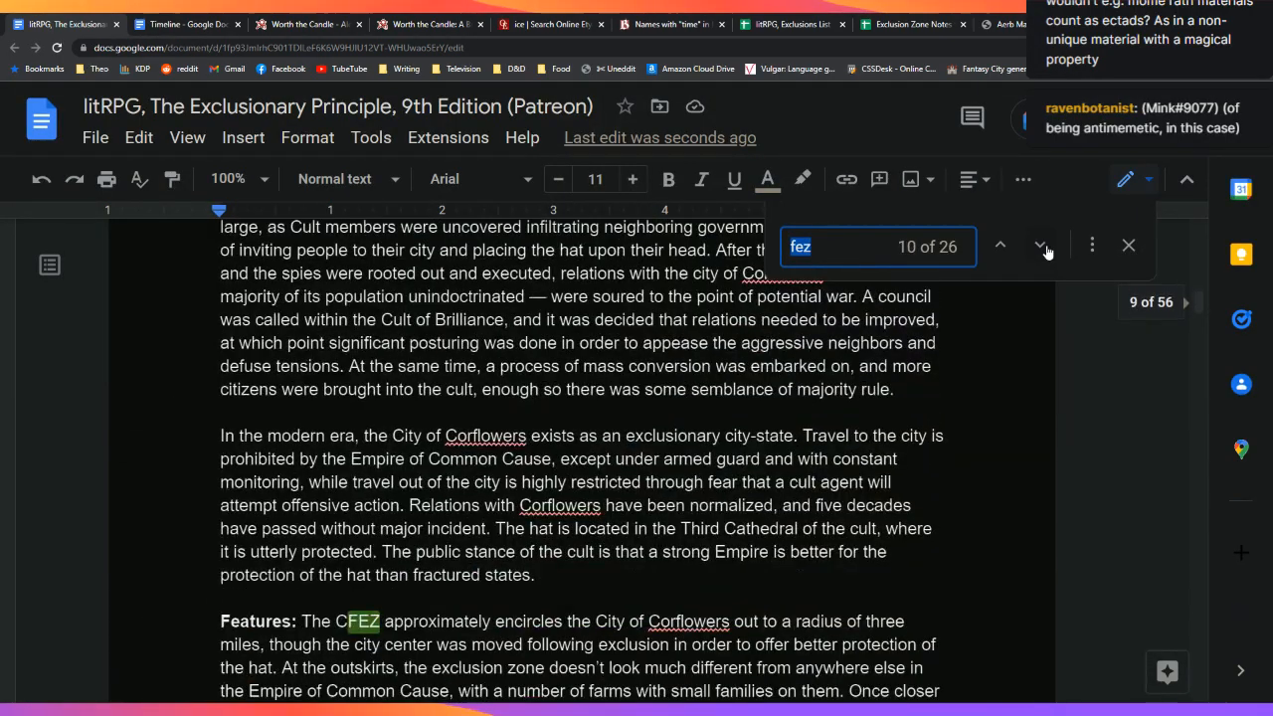
pyautogui.click(1047, 252)
pyautogui.click(1047, 252)
pyautogui.click(1046, 252)
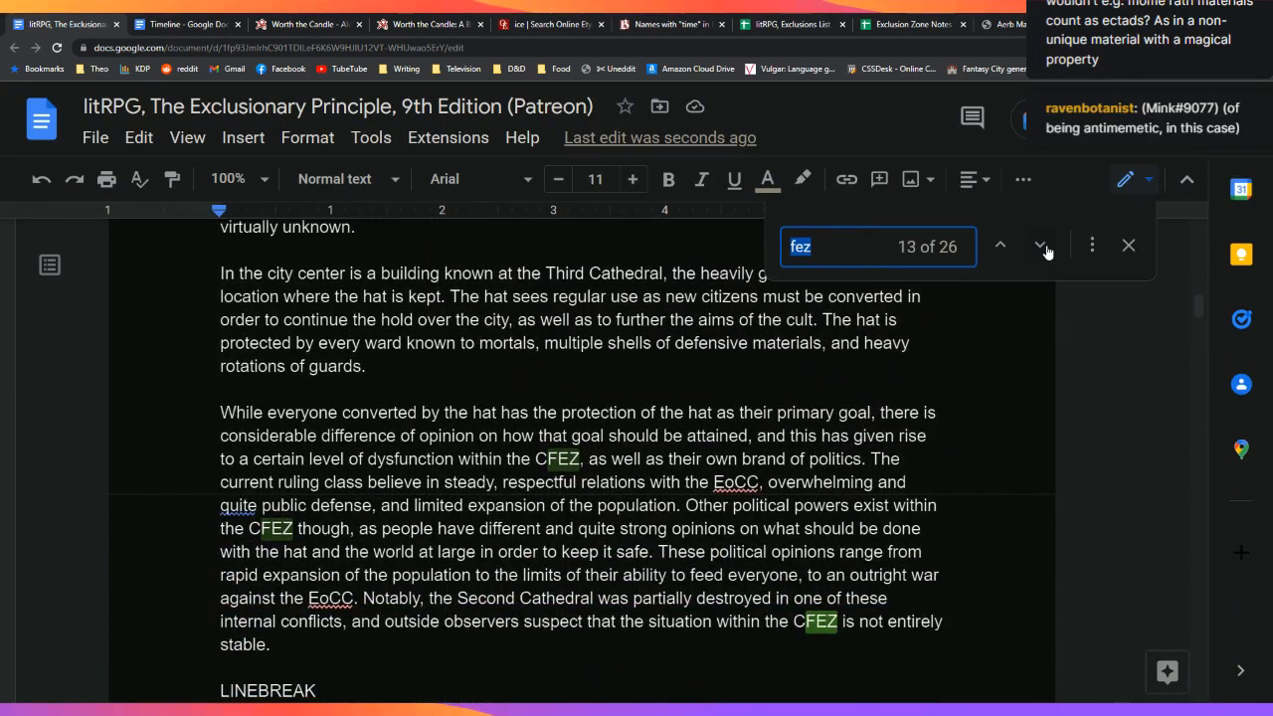
pyautogui.click(1047, 252)
pyautogui.click(1046, 252)
pyautogui.click(1047, 252)
pyautogui.click(1047, 251)
pyautogui.click(1046, 251)
pyautogui.click(1047, 252)
pyautogui.click(1047, 251)
pyautogui.click(1047, 252)
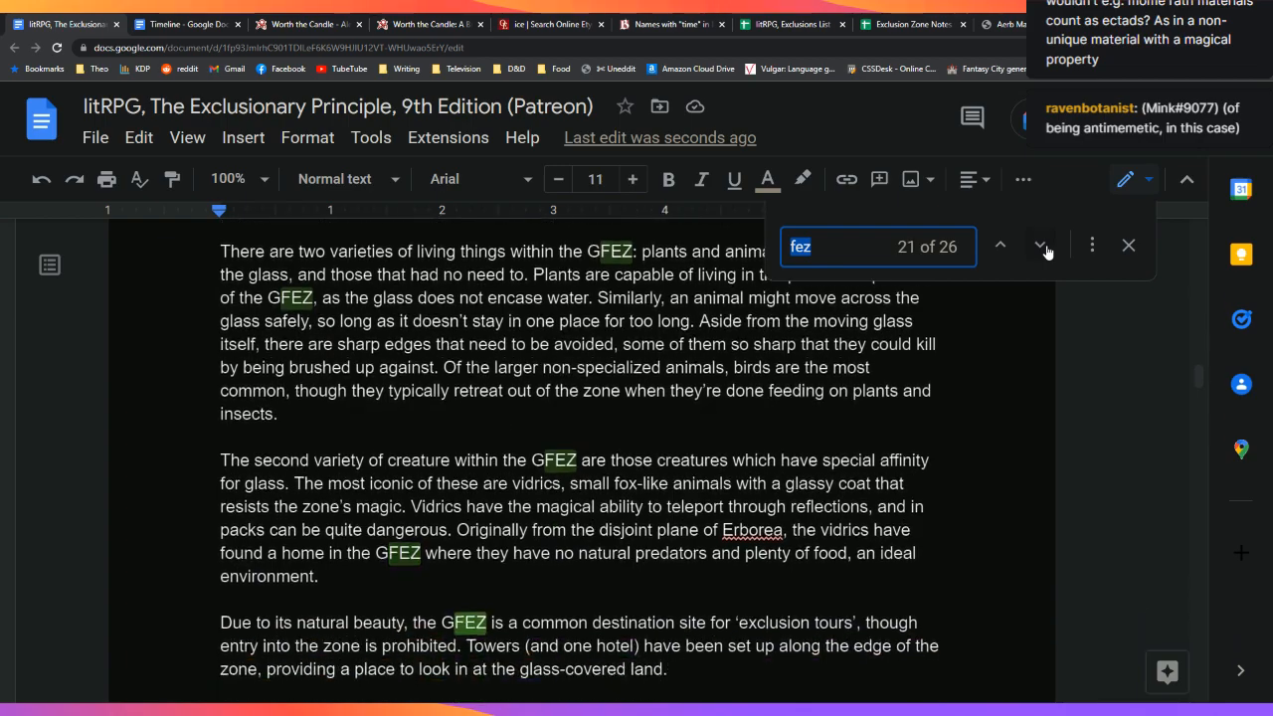
pyautogui.click(1040, 246)
pyautogui.click(1040, 245)
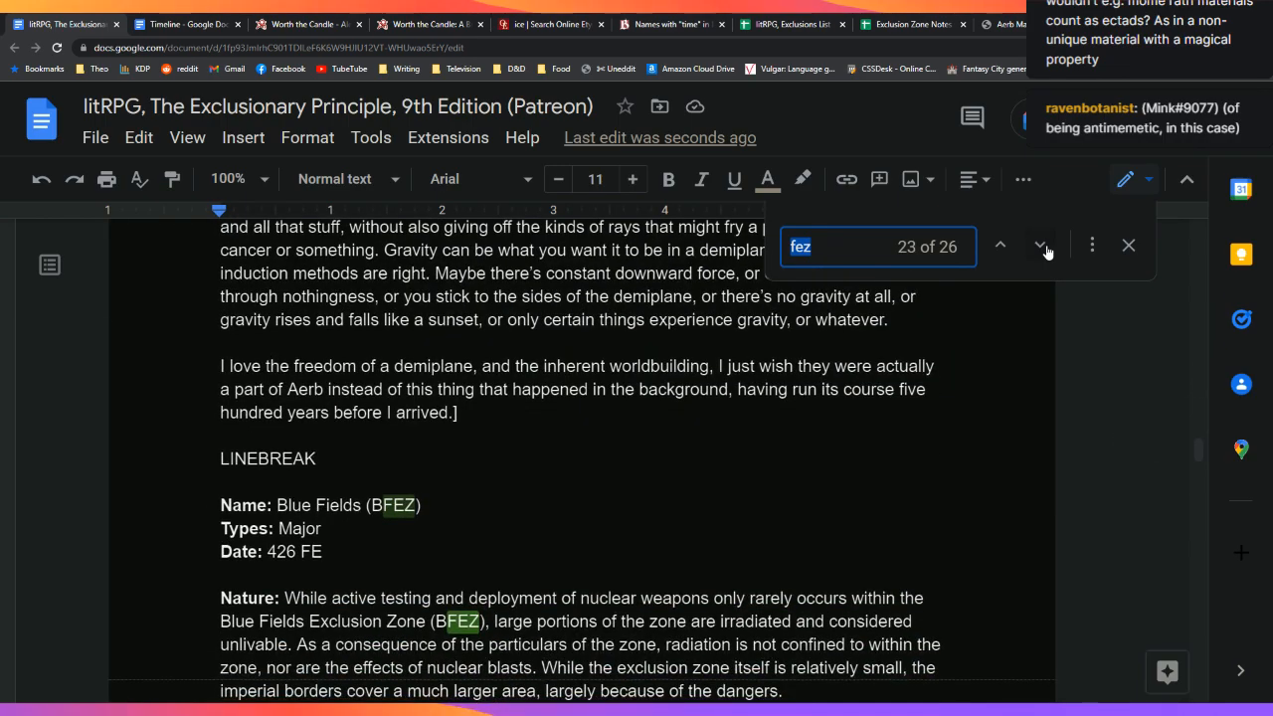
pyautogui.click(1047, 252)
pyautogui.click(1046, 252)
pyautogui.click(1047, 252)
pyautogui.click(1047, 251)
pyautogui.click(1046, 252)
pyautogui.click(1047, 252)
pyautogui.click(1046, 252)
pyautogui.click(1047, 251)
pyautogui.click(1046, 252)
pyautogui.click(1047, 252)
pyautogui.click(1047, 251)
pyautogui.click(1047, 251)
pyautogui.click(1047, 252)
pyautogui.click(1041, 246)
pyautogui.click(1041, 246)
pyautogui.click(1041, 246)
pyautogui.click(1045, 246)
pyautogui.click(1044, 245)
pyautogui.click(1044, 246)
pyautogui.click(1044, 245)
pyautogui.click(1042, 247)
pyautogui.click(1043, 246)
pyautogui.click(1043, 246)
pyautogui.click(1043, 246)
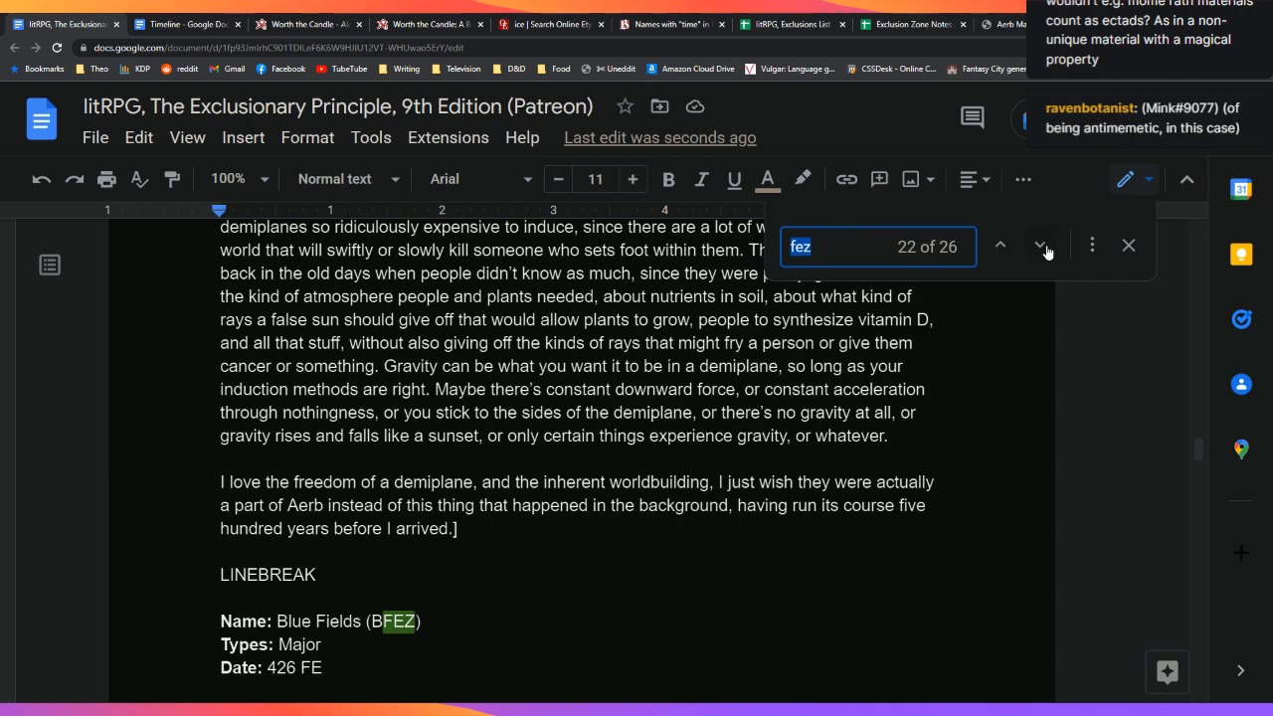
pyautogui.click(1045, 247)
pyautogui.click(1045, 246)
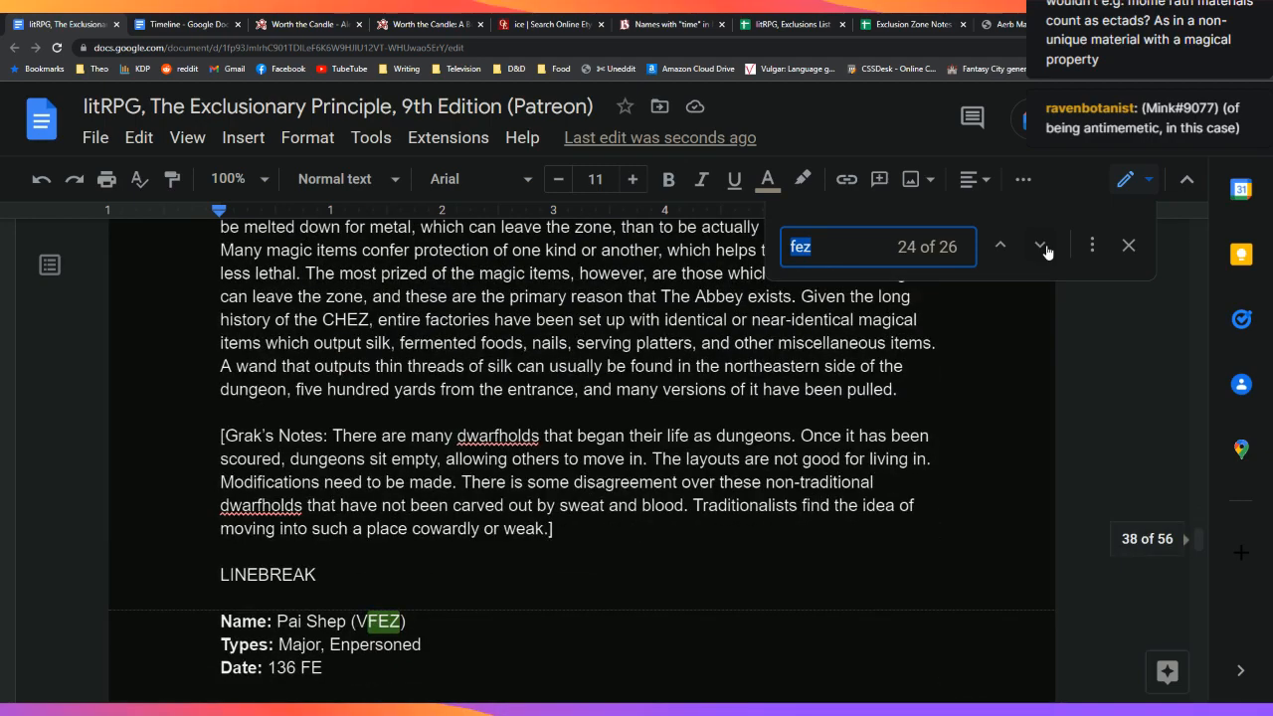
pyautogui.click(1047, 250)
pyautogui.click(1046, 251)
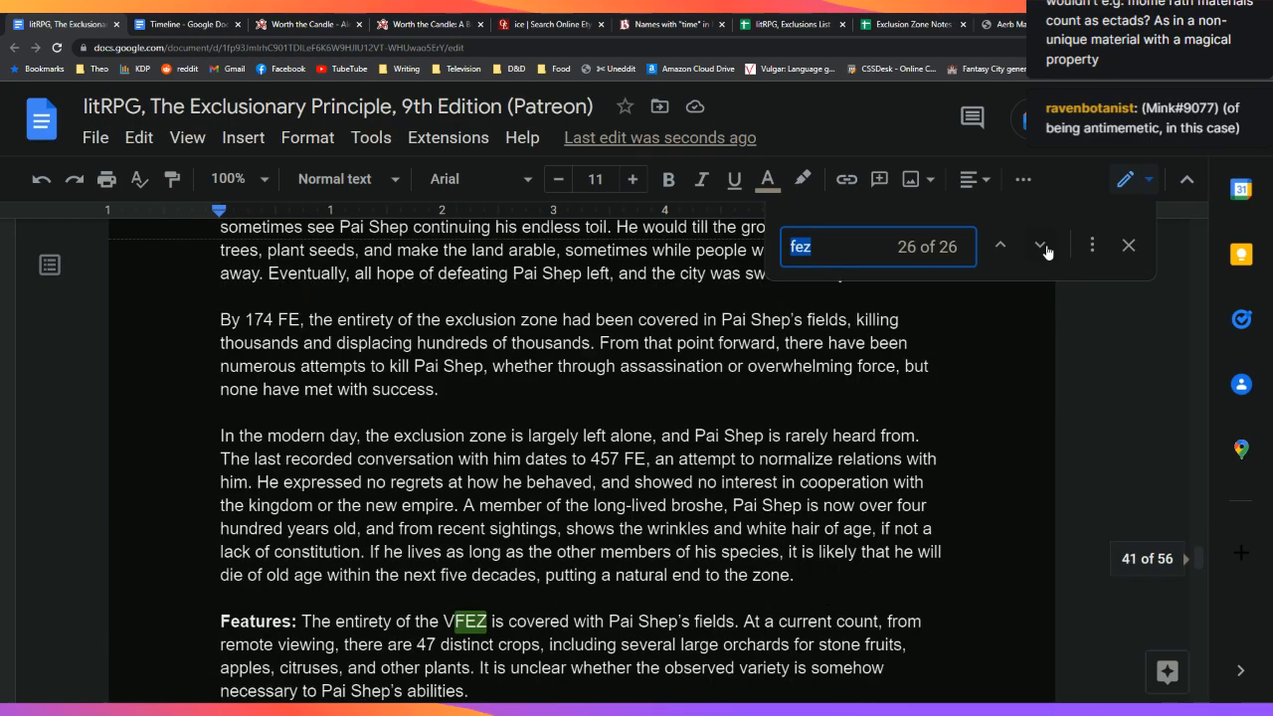
pyautogui.click(1047, 251)
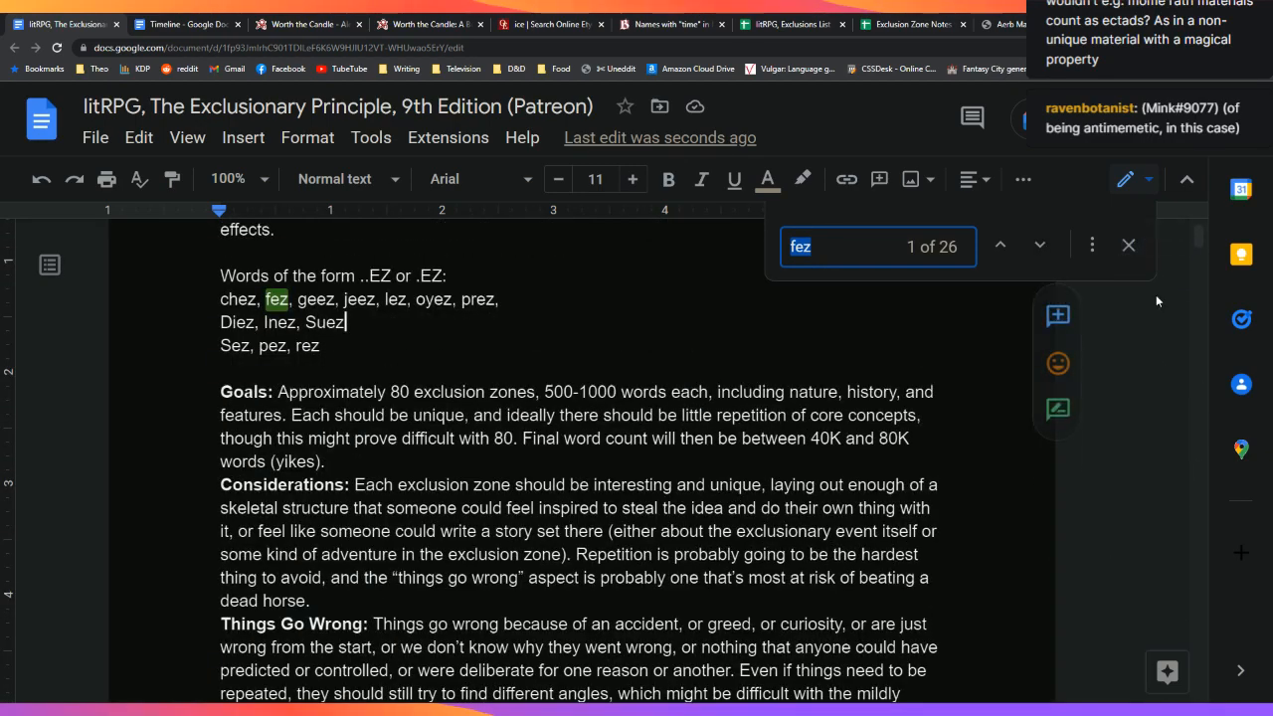
pyautogui.click(1128, 244)
# Step: Return to the Breeding entry and look up the exclusion name for Breeding magic in the Exclusion Zone Notes spreadsheet
pyautogui.moveTo(1199, 236); pyautogui.dragTo(1198, 684)
pyautogui.scroll(4, 1054, 564)
pyautogui.scroll(3, 1054, 564)
pyautogui.scroll(-1, 375, 501)
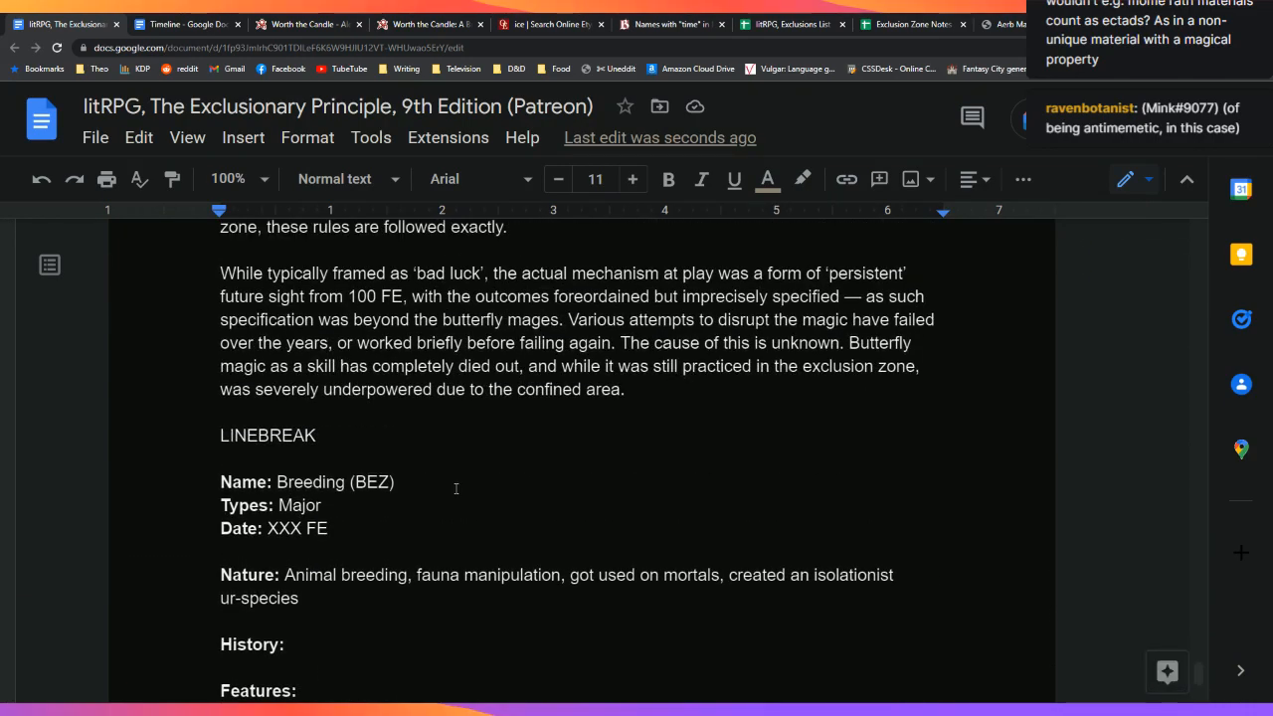
pyautogui.click(366, 483)
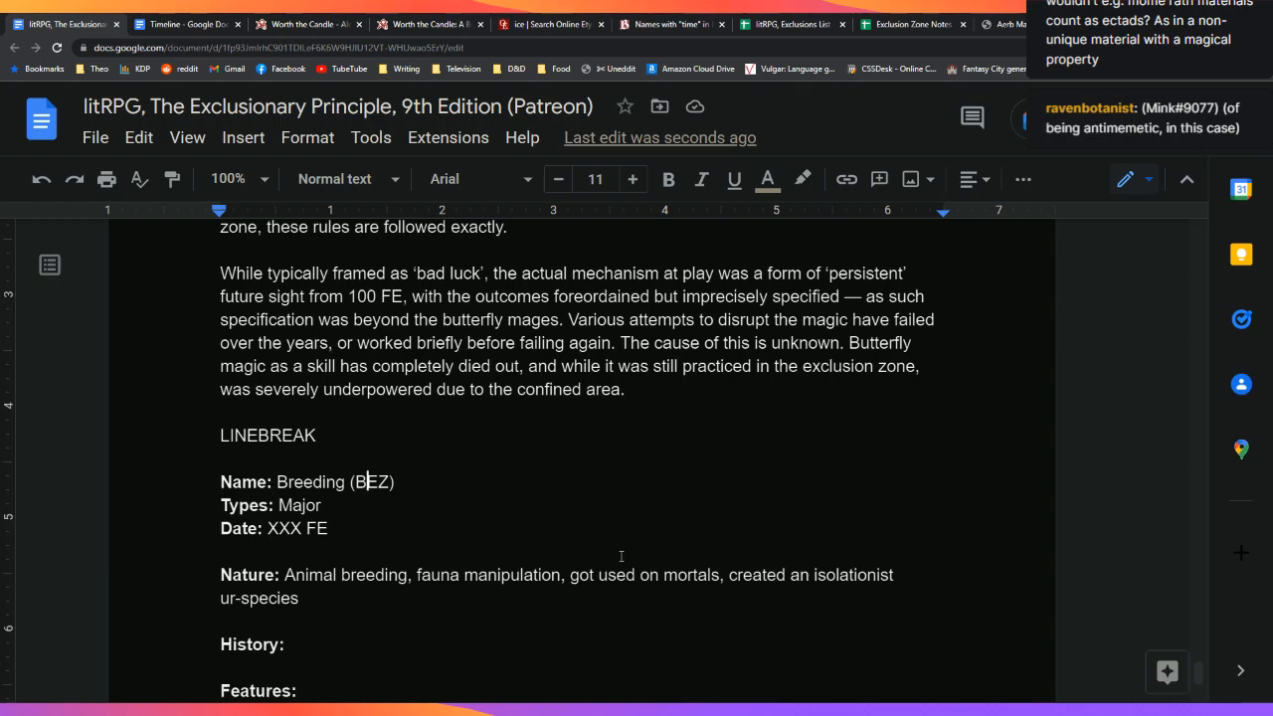
pyautogui.click(901, 23)
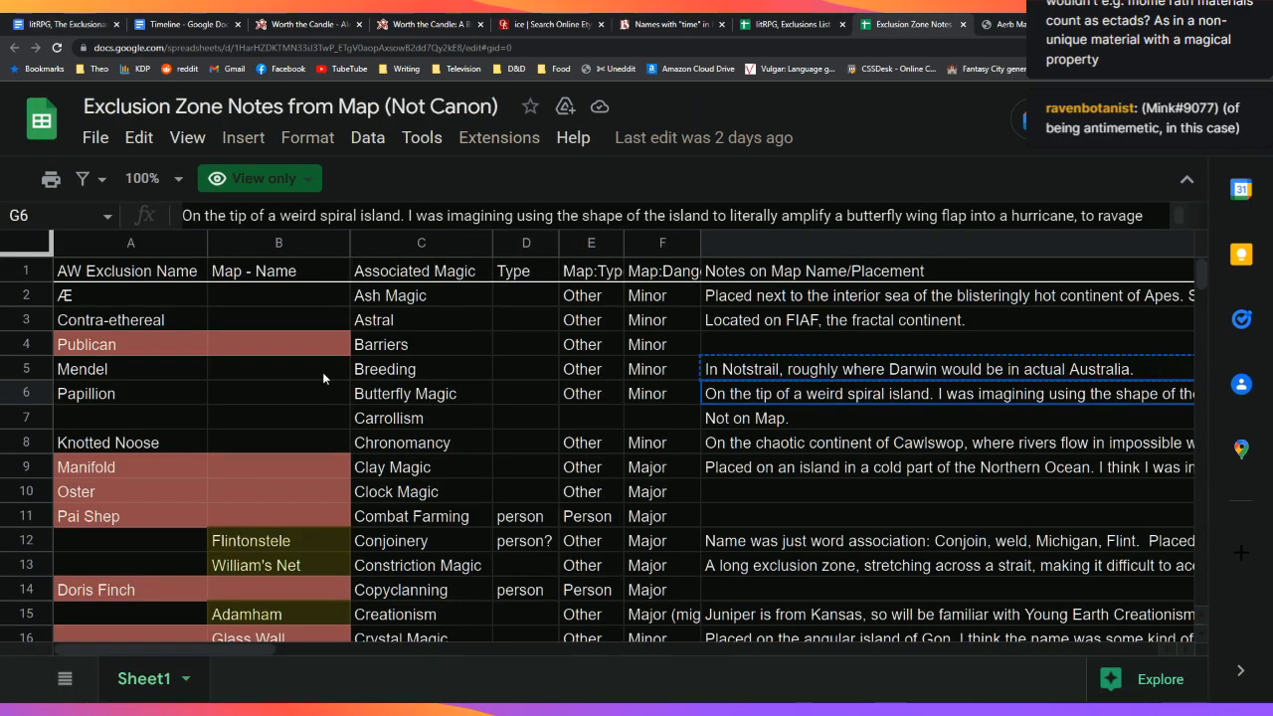
pyautogui.click(182, 374)
pyautogui.click(70, 23)
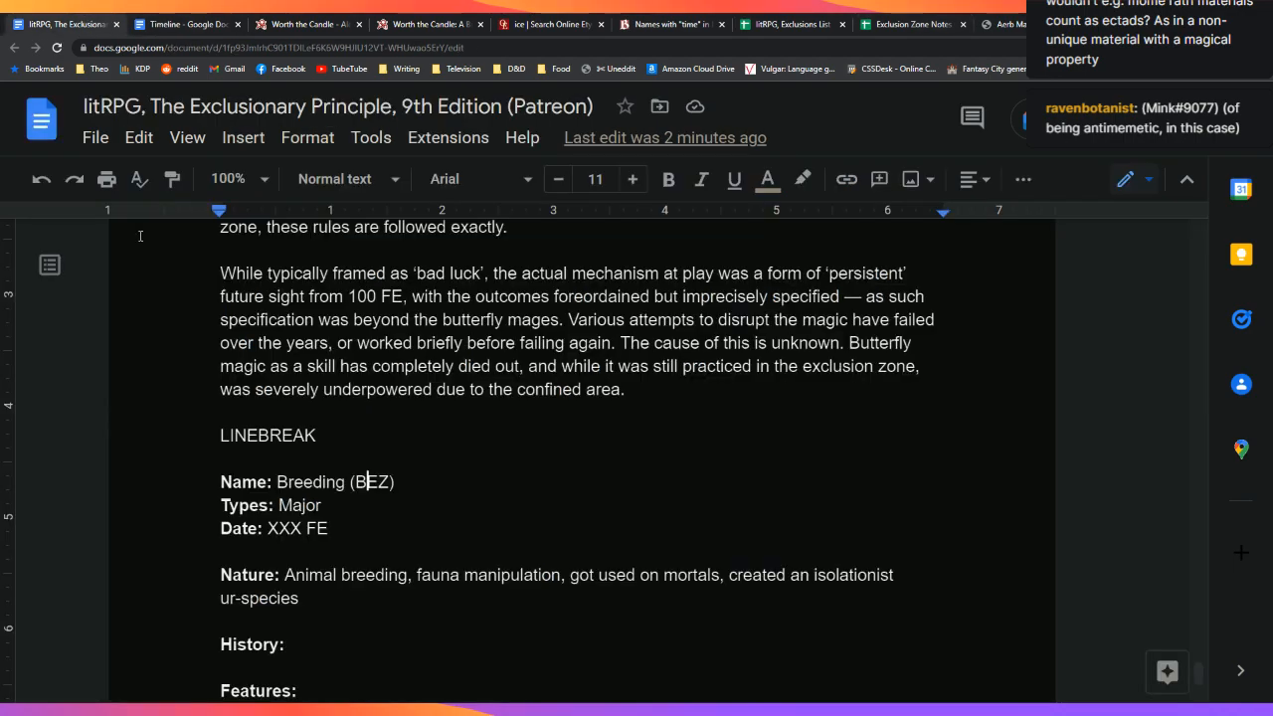
# Step: Replace the entry's name "Breeding" with "Mendel" and change its abbreviation to "MEZ"
pyautogui.doubleClick(303, 481)
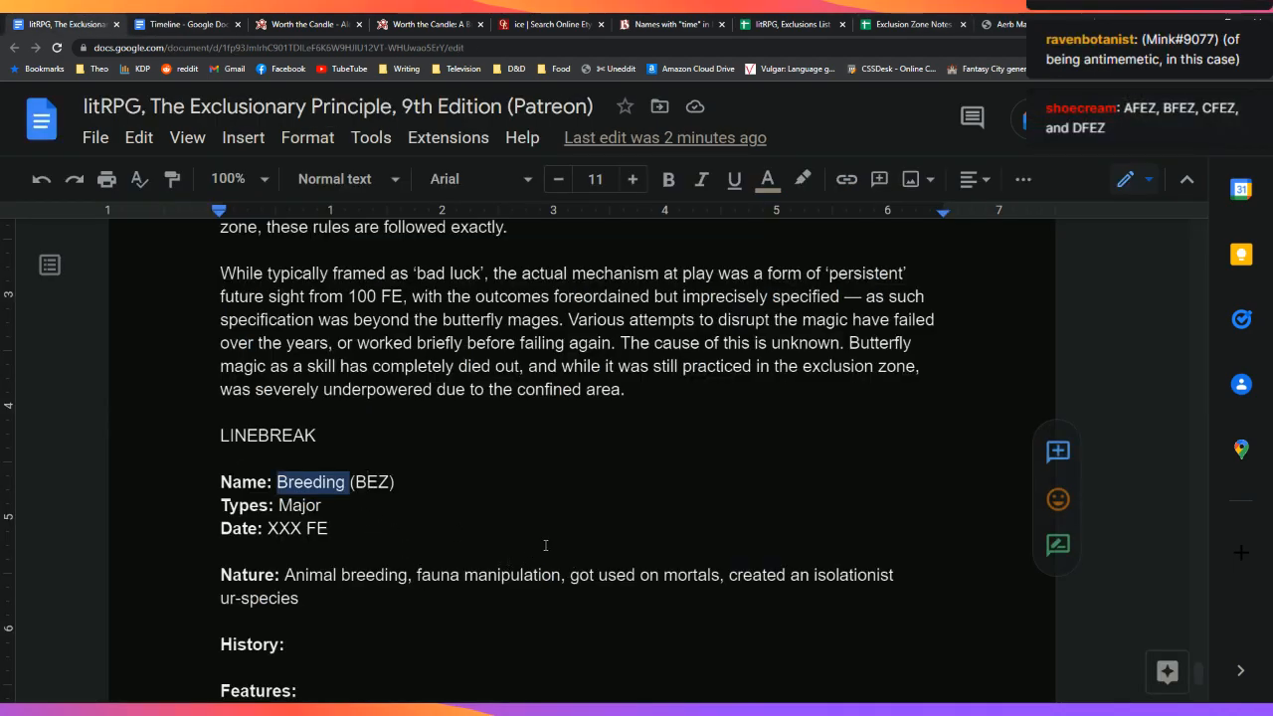
pyautogui.write('Mendel')
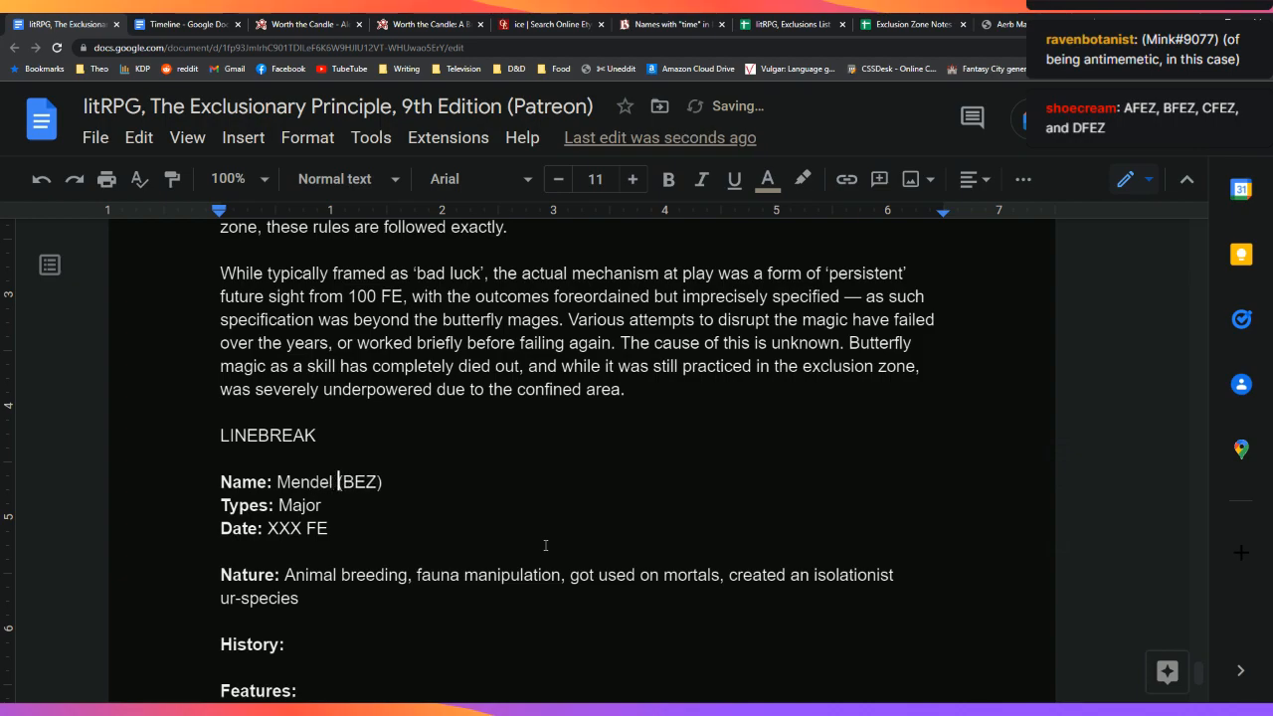
pyautogui.press('Right')
pyautogui.press('Right')
pyautogui.press('BackSpace')
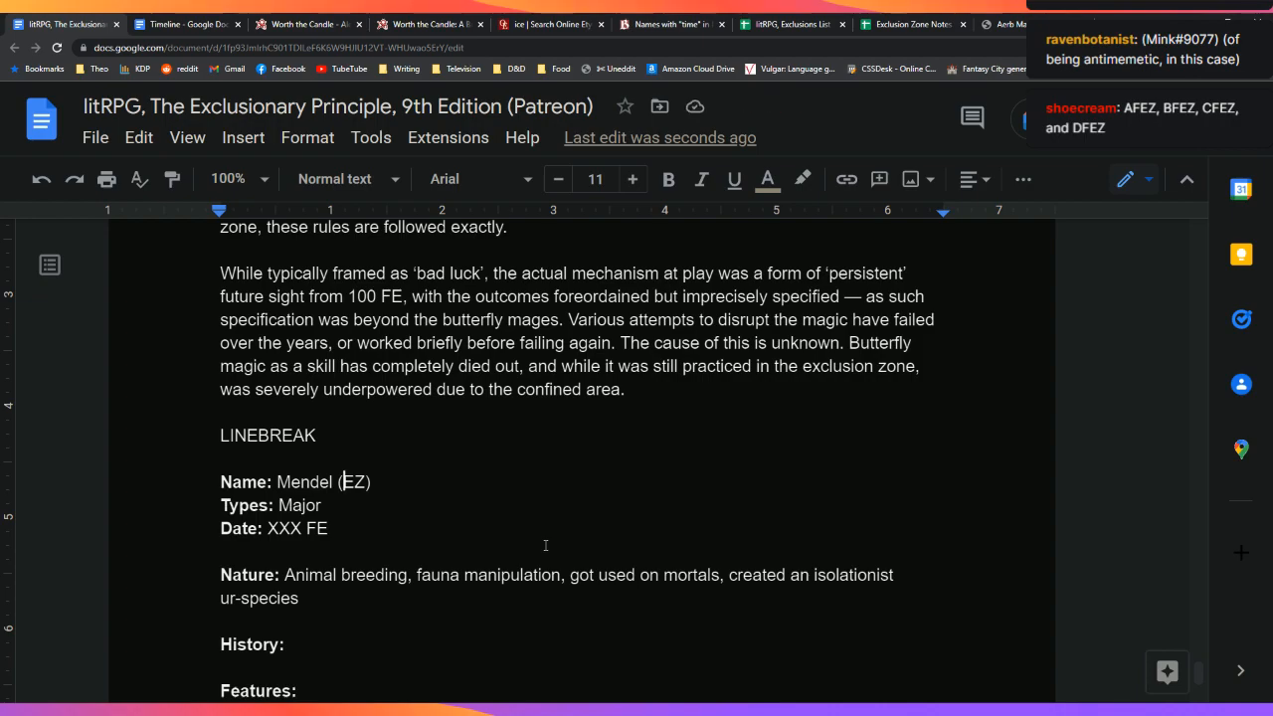
pyautogui.write('M')
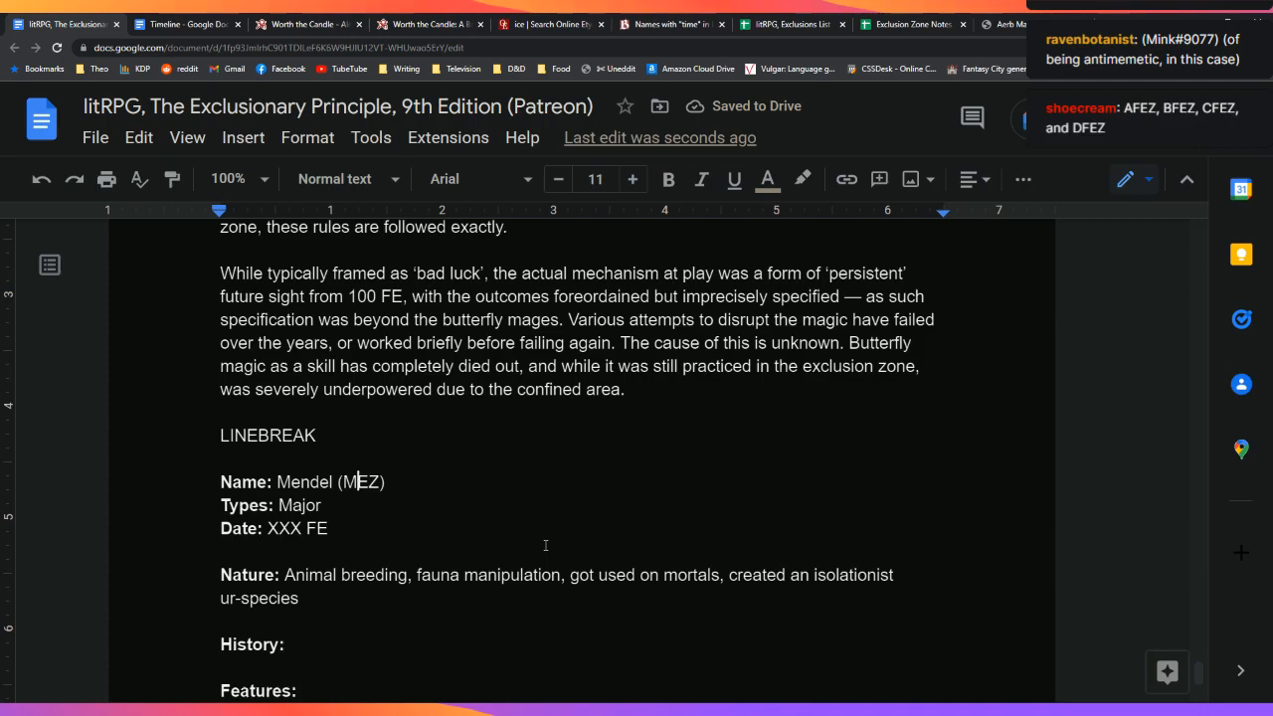
# Step: Search the document for "mez" and go through the matches to check whether the abbreviation is taken
pyautogui.hotkey('ctrl', 'f')
pyautogui.write('mez')
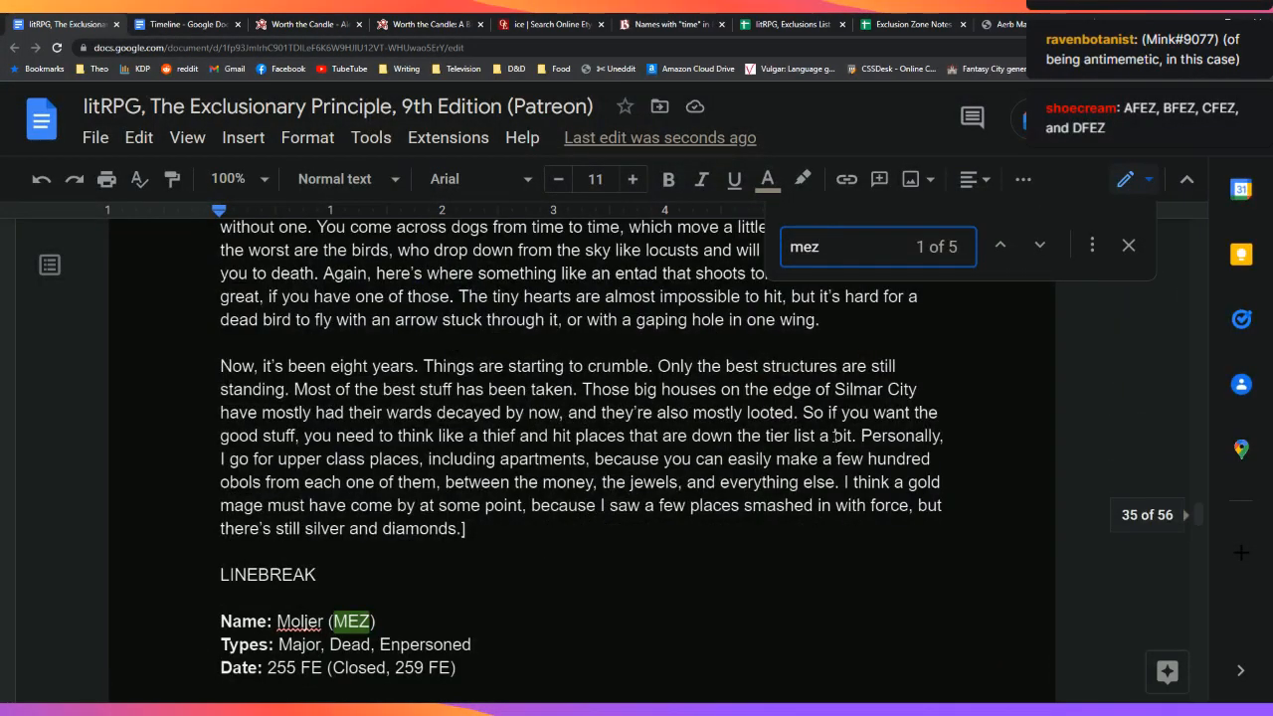
pyautogui.click(1039, 254)
pyautogui.click(1039, 254)
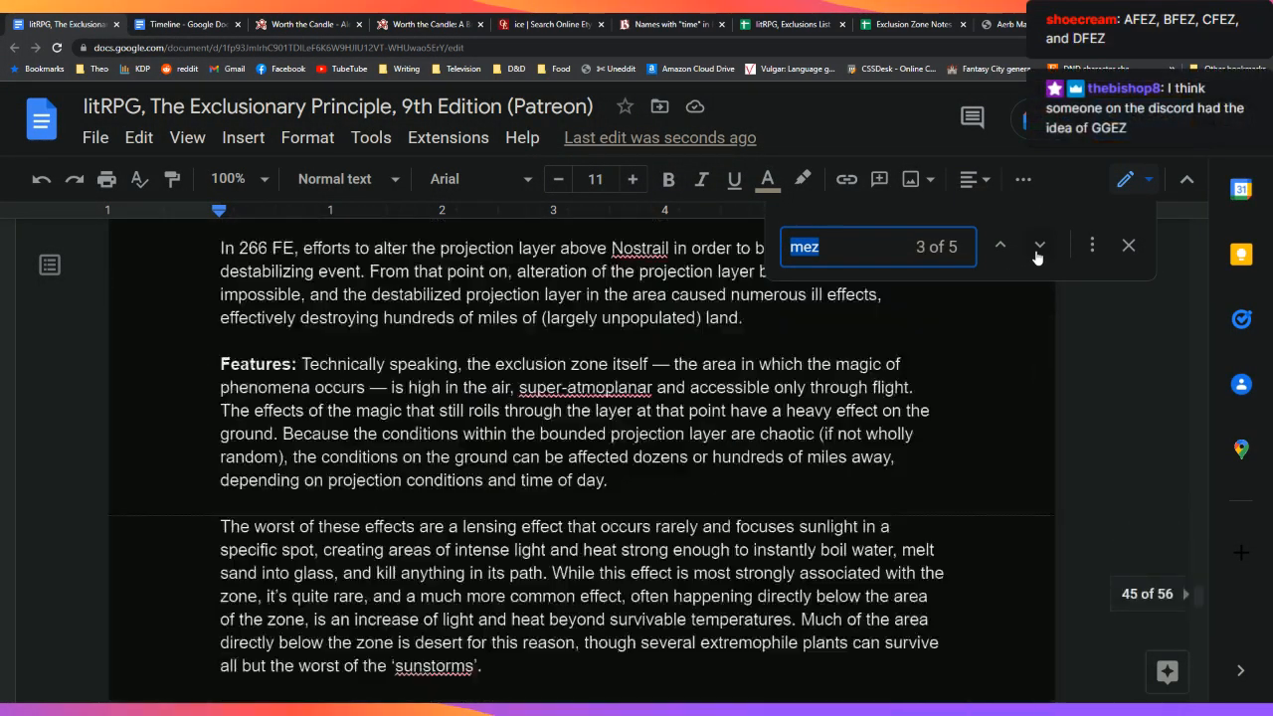
pyautogui.click(1015, 254)
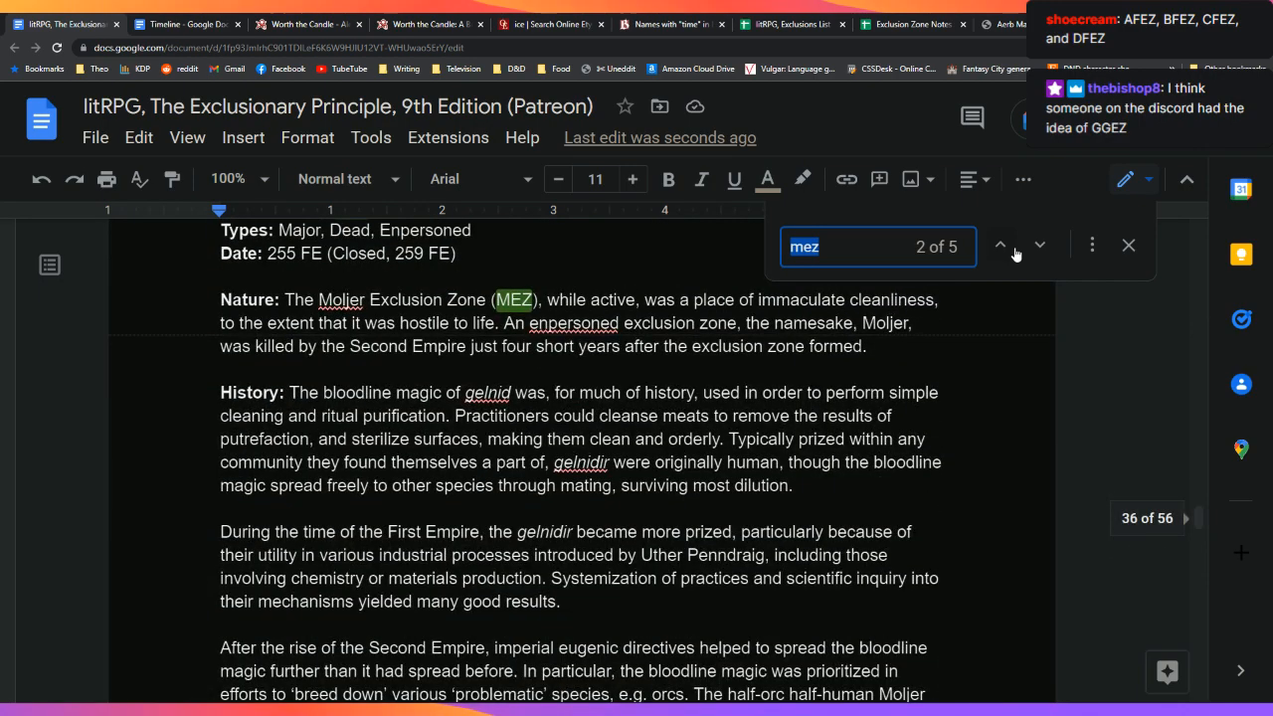
pyautogui.scroll(1, 996, 368)
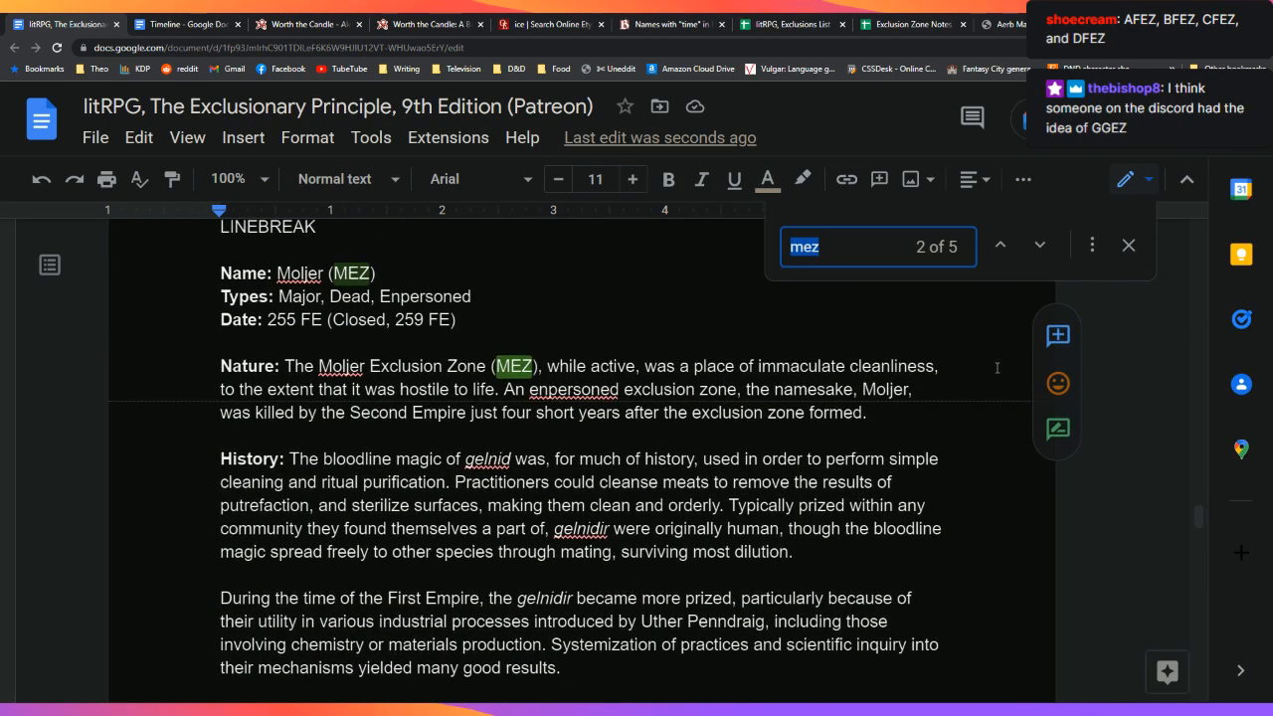
pyautogui.click(1041, 249)
pyautogui.click(1040, 249)
pyautogui.click(1041, 249)
pyautogui.scroll(-3, 1031, 385)
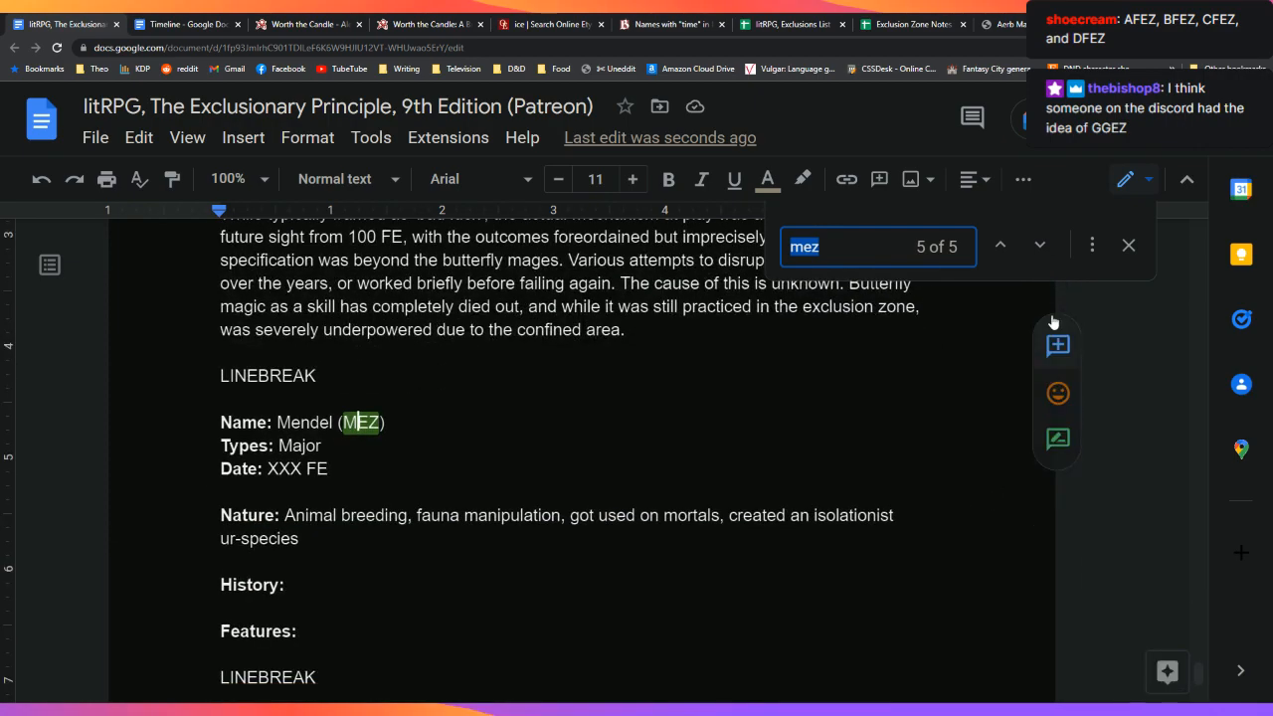
pyautogui.press('Escape')
# Step: Change the Mendel entry's abbreviation to "MEEZ" and delete the placeholder "XXX" from its date
pyautogui.click(370, 422)
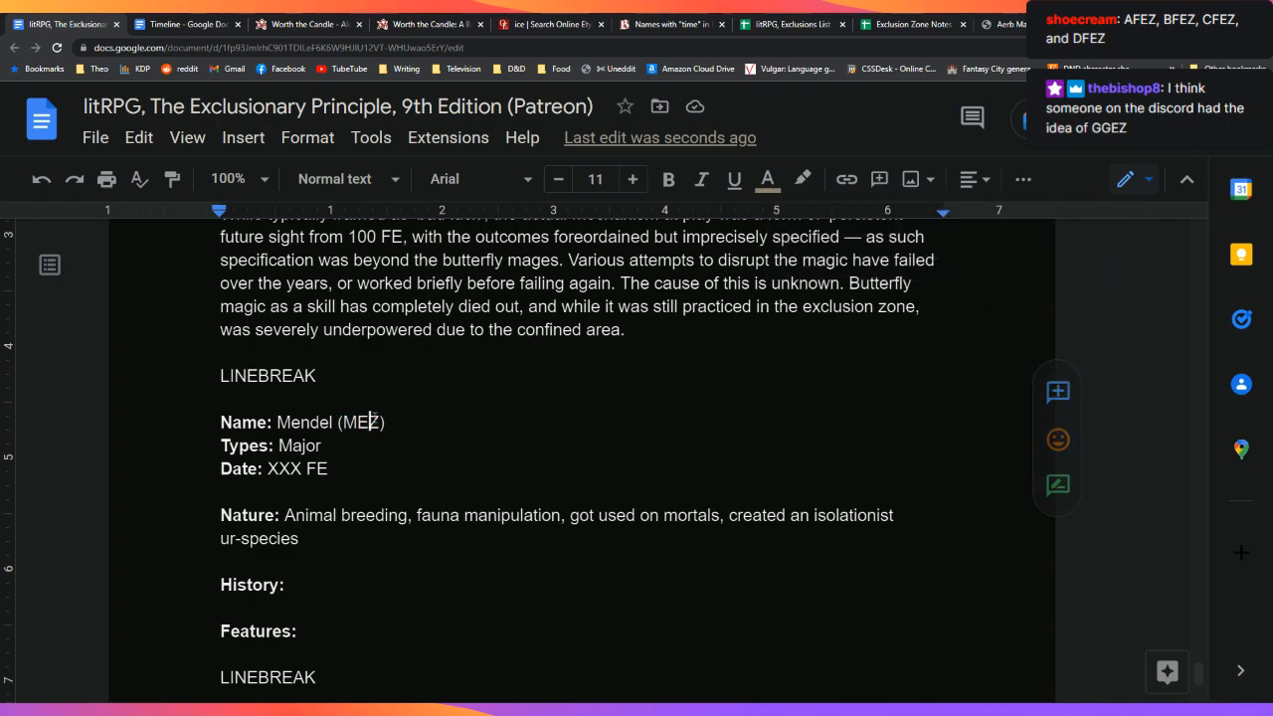
pyautogui.write('E')
pyautogui.press('Down')
pyautogui.press('Down')
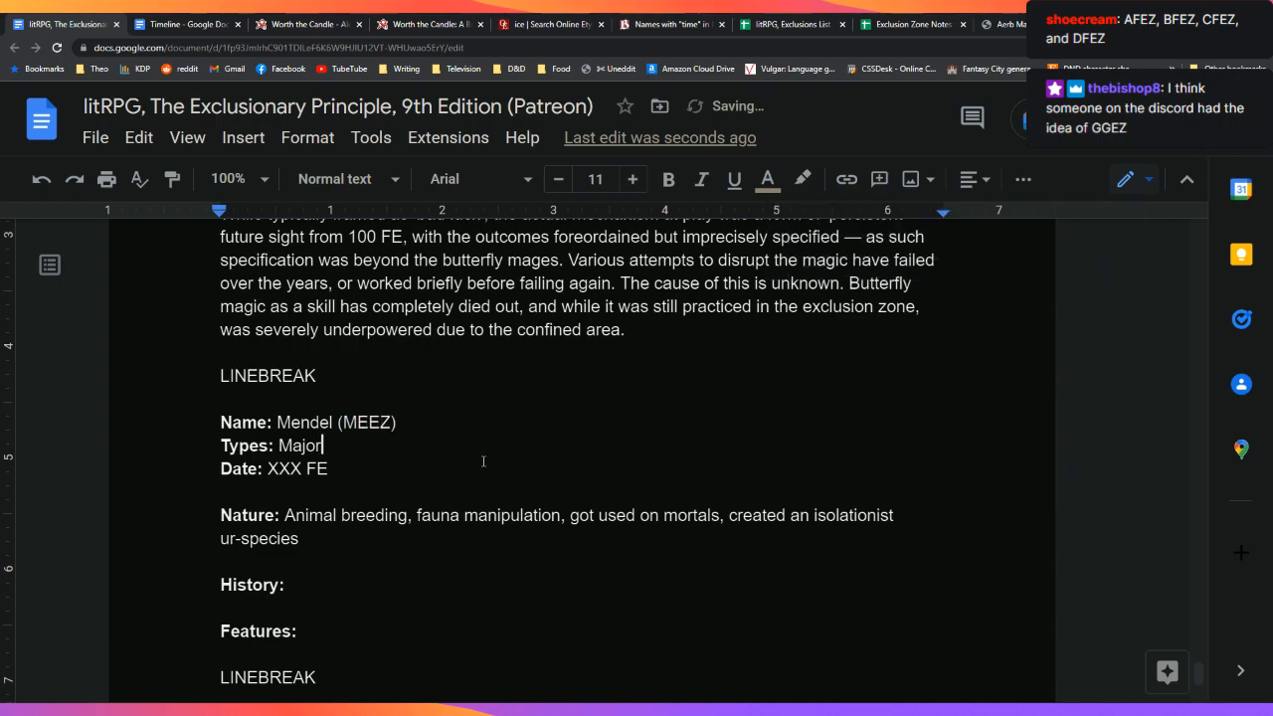
pyautogui.press('Left')
pyautogui.press('Left')
pyautogui.press('Left')
pyautogui.press('BackSpace')
pyautogui.press('BackSpace')
pyautogui.press('BackSpace')
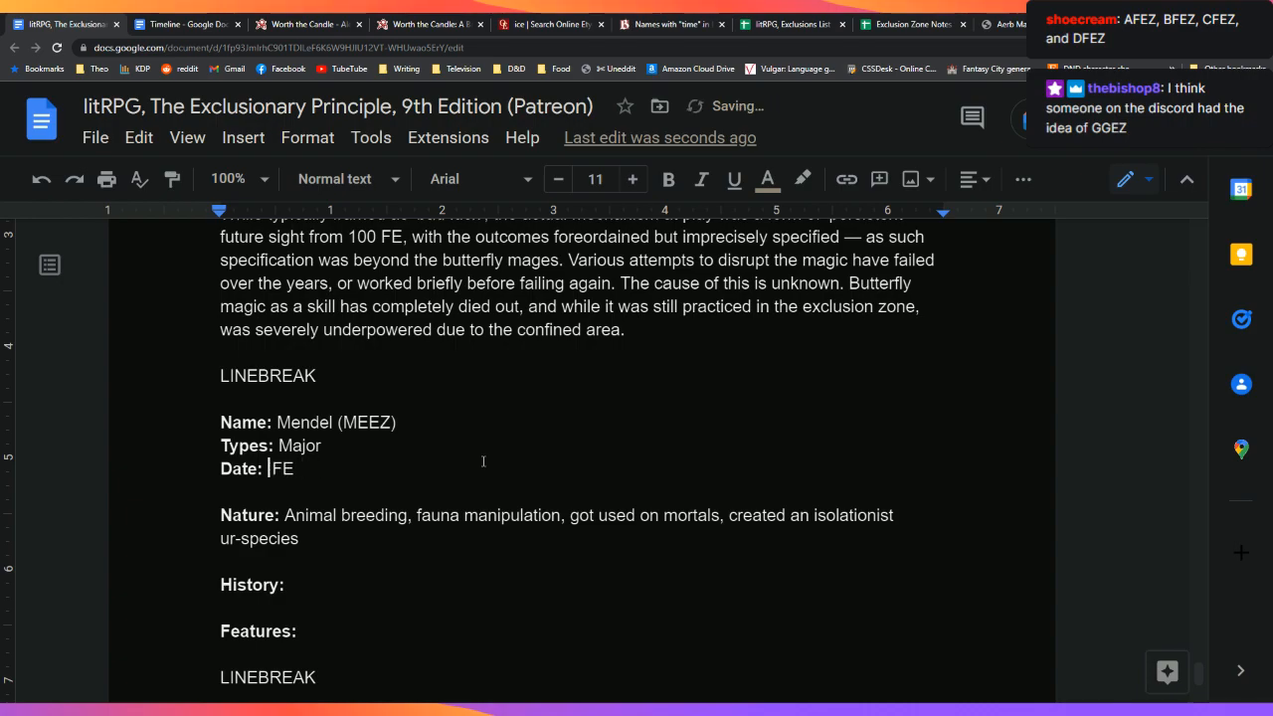
# Step: Review the FE dates in the Timeline document for placing the Mendel exclusion, and return to the entry
pyautogui.click(236, 20)
pyautogui.scroll(-1, 306, 475)
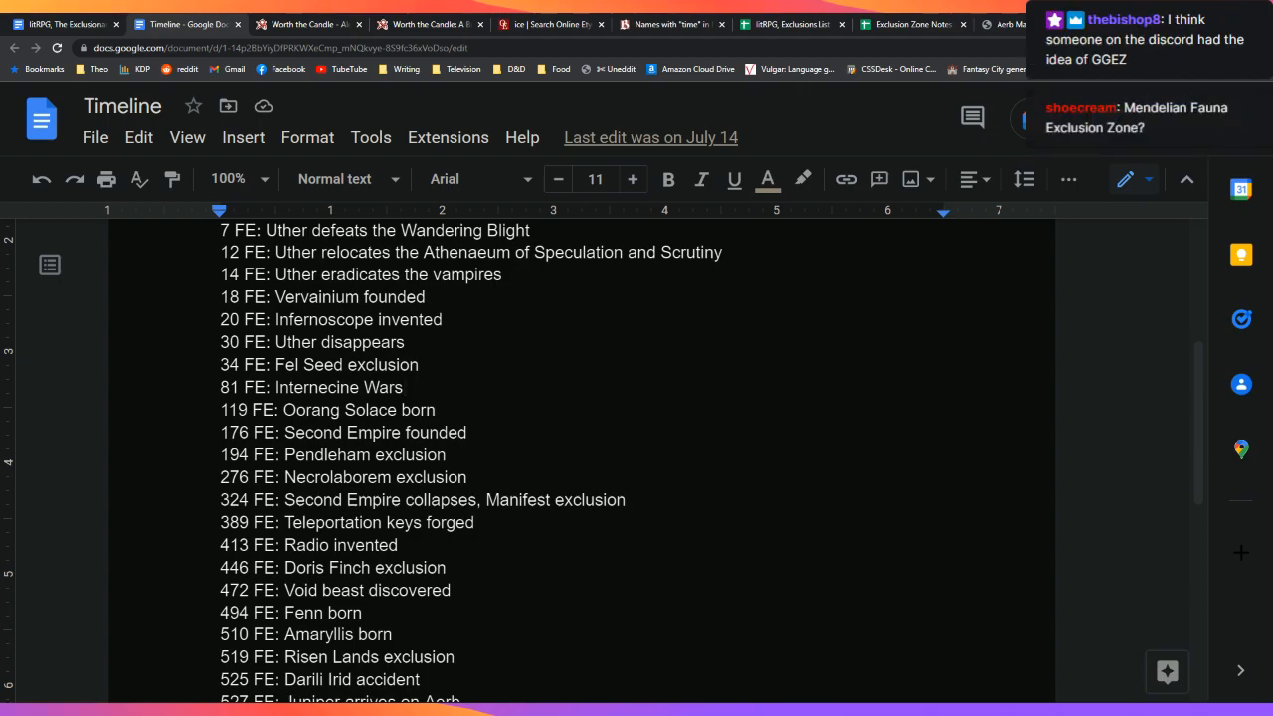
pyautogui.hotkey('ctrl', 'shift', 'Tab')
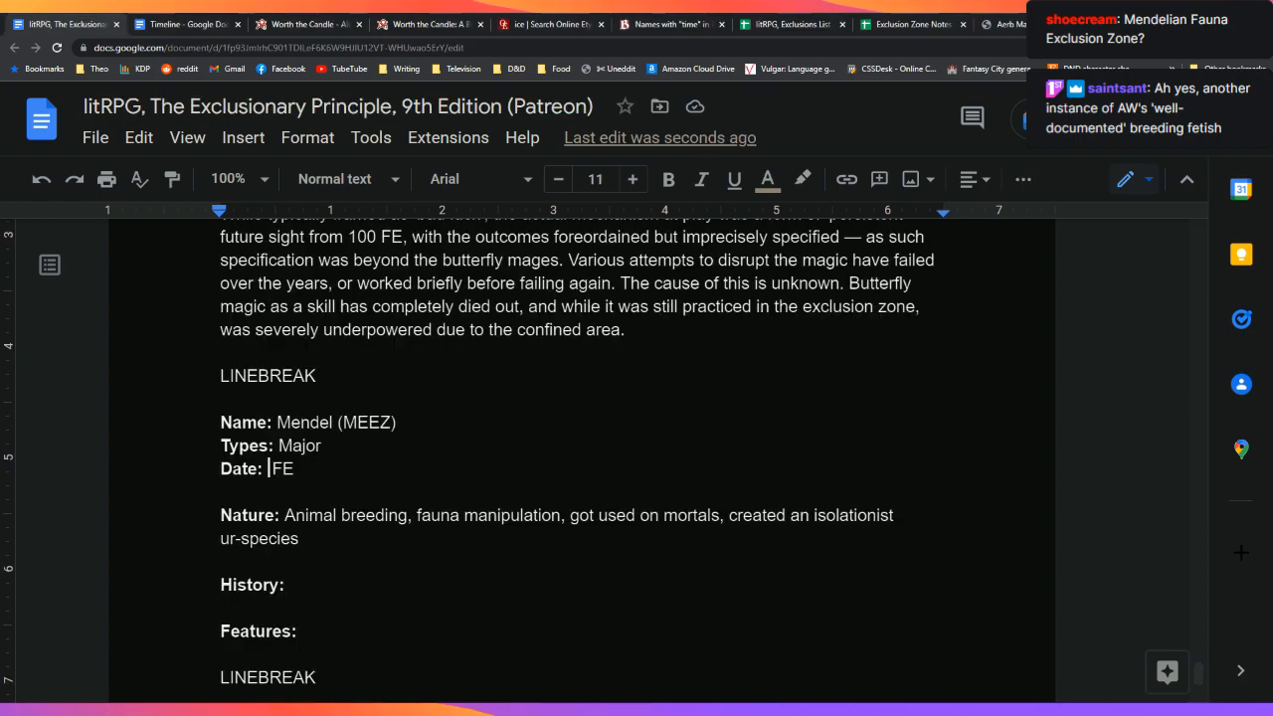
# Step: Change the Mendel entry's abbreviation to "MFEZ" and set its date to "231 FE" in regular, non-bold text
pyautogui.click(370, 422)
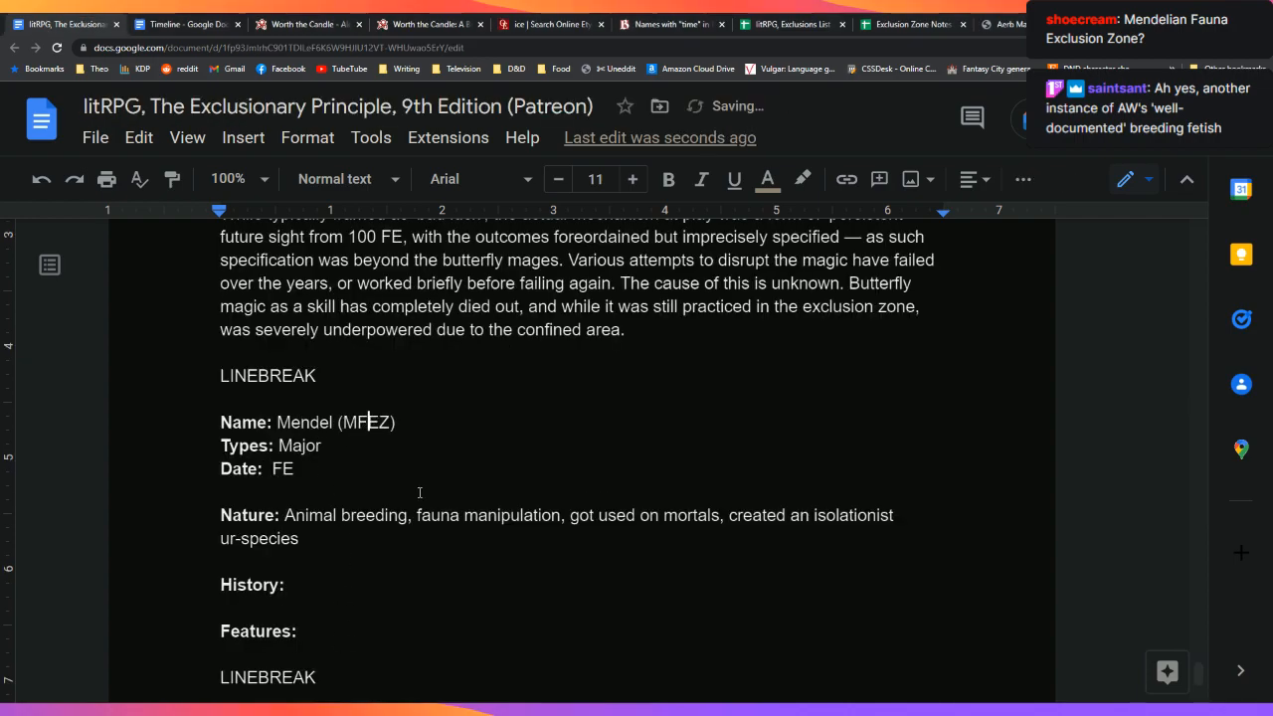
pyautogui.press('Down')
pyautogui.press('Down')
pyautogui.press('BackSpace')
pyautogui.press('BackSpace')
pyautogui.press('BackSpace')
pyautogui.press('BackSpace')
pyautogui.press('Return')
pyautogui.write('f')
pyautogui.press('BackSpace')
pyautogui.press('BackSpace')
pyautogui.hotkey('ctrl', 'b')
pyautogui.write('2')
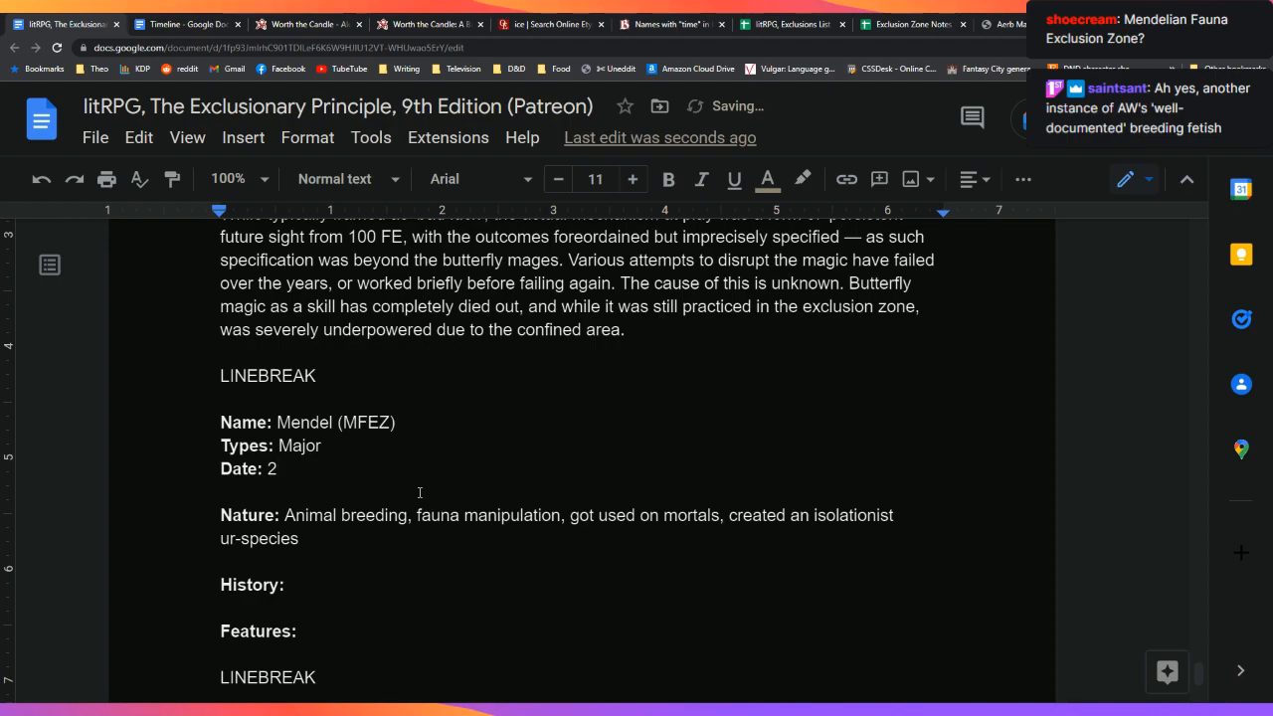
pyautogui.write('31 FE')
# Step: Add an empty paragraph between the Mendel entry's Nature notes and its History heading
pyautogui.press('Right')
pyautogui.press('Down')
pyautogui.press('Down')
pyautogui.press('Down')
pyautogui.press('Down')
pyautogui.press('Left')
pyautogui.press('Left')
pyautogui.press('Return')
pyautogui.press('Return')
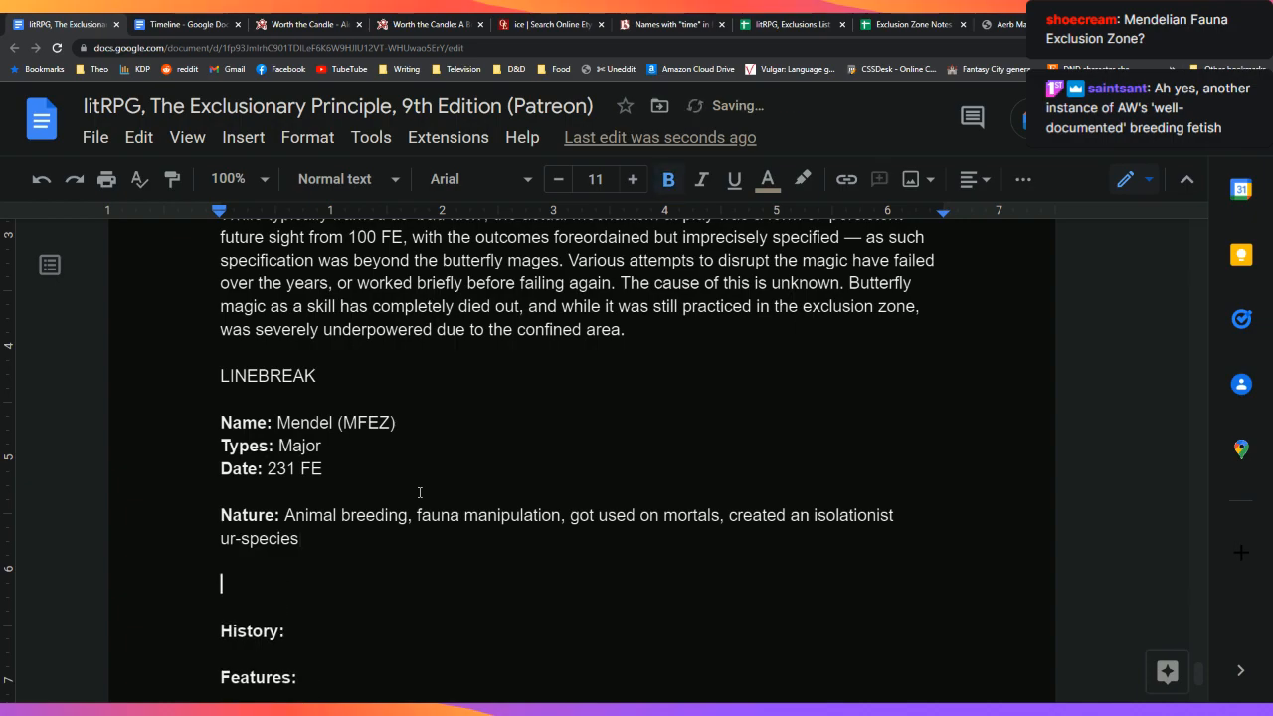
# Step: Search the Worth the Candle full text for "breeding" and read through each mention for existing canon on breeding magic
pyautogui.hotkey('ctrl', '3')
pyautogui.hotkey('ctrl', 'f')
pyautogui.write('breeding')
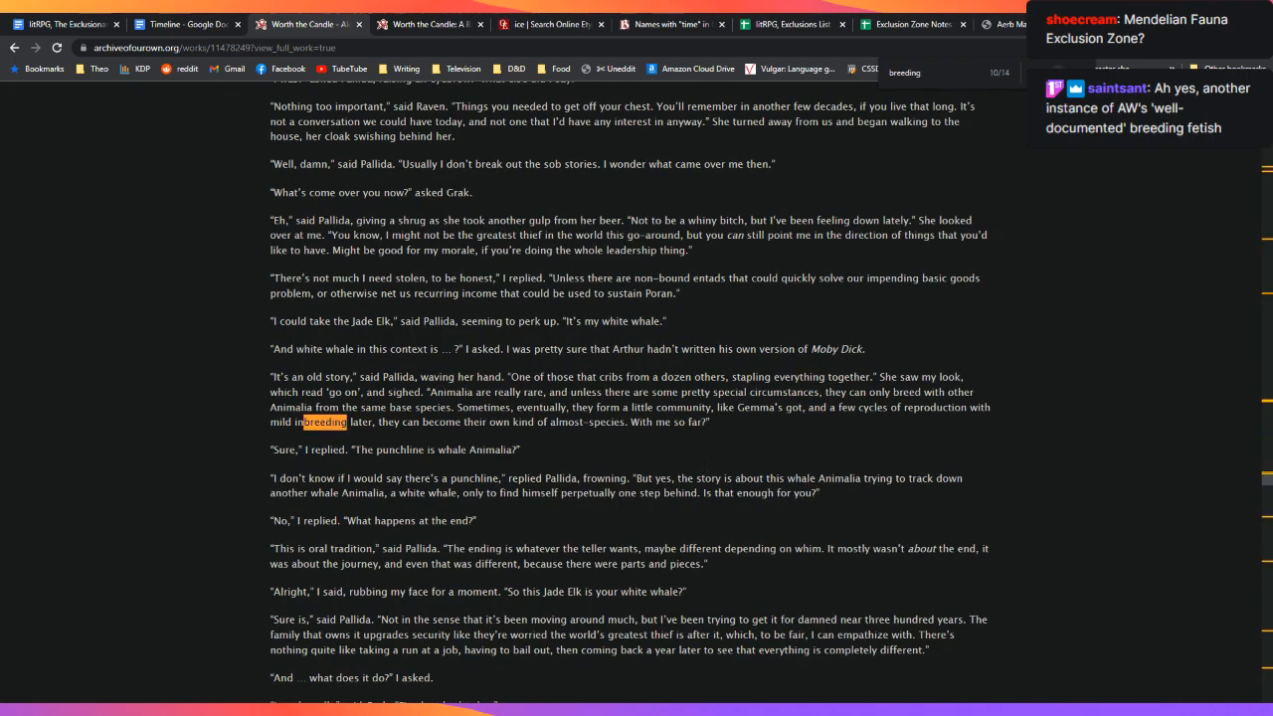
pyautogui.press('Return')
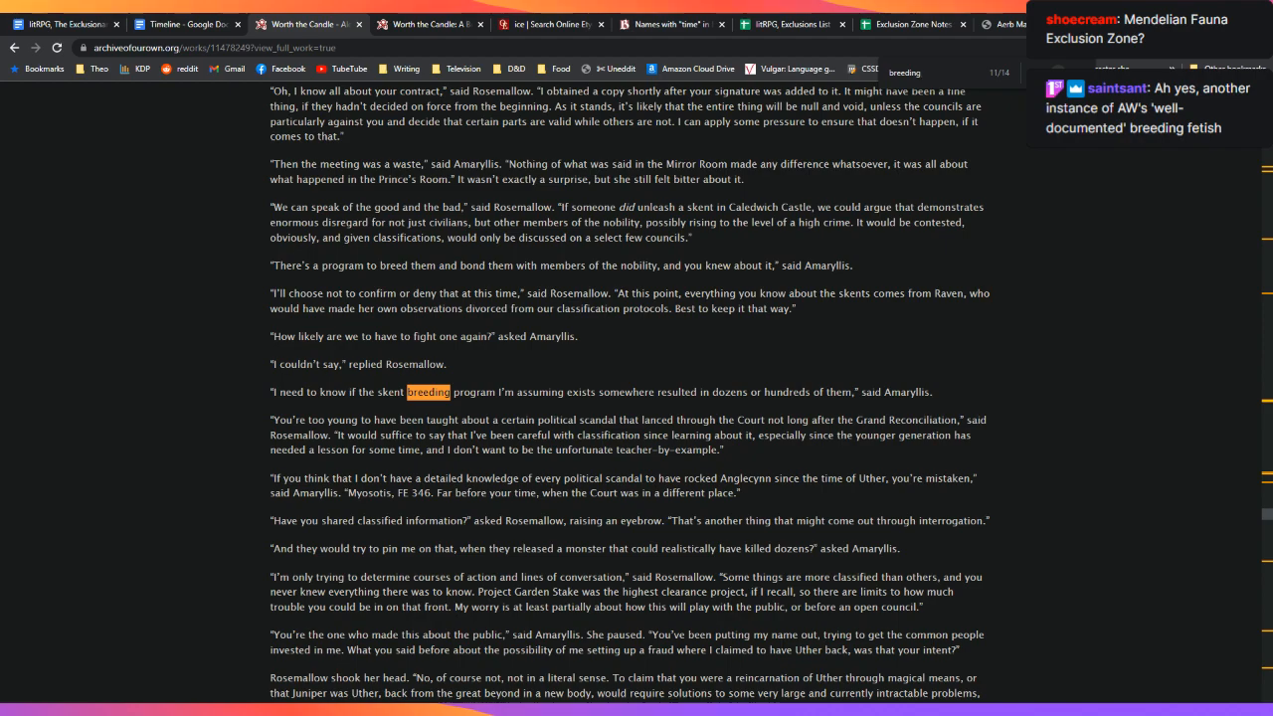
pyautogui.press('Return')
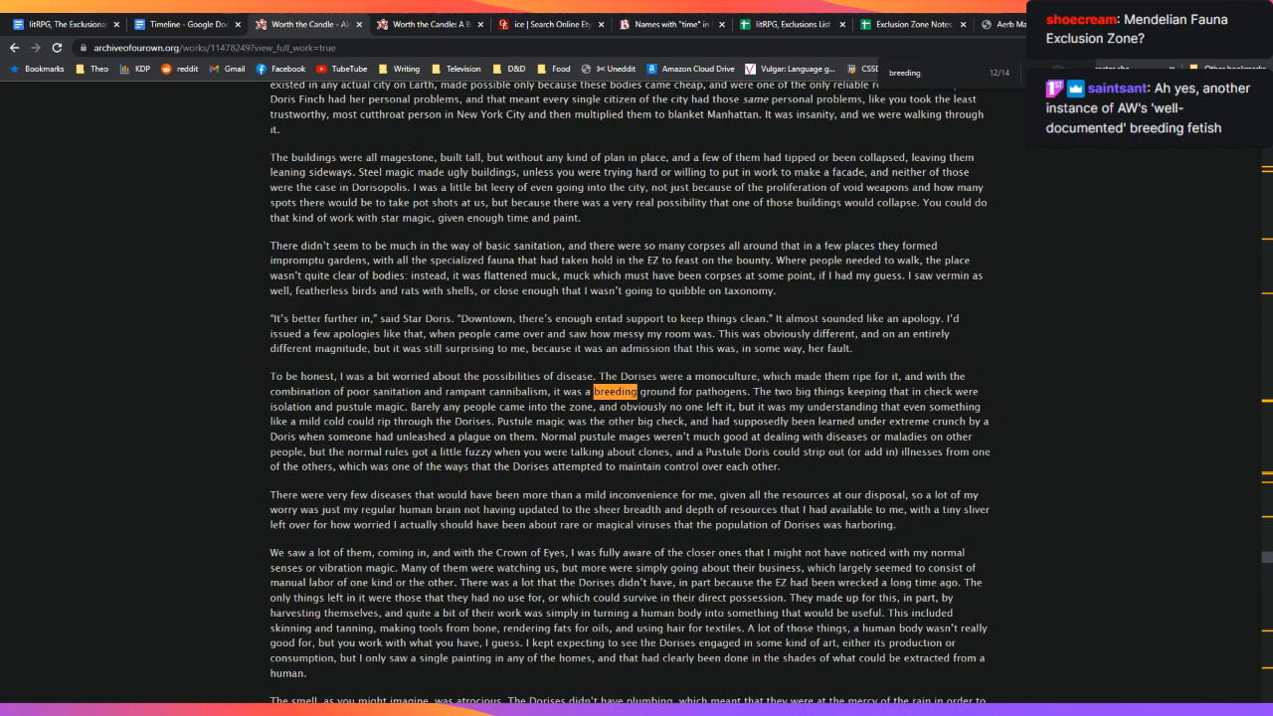
pyautogui.press('Return')
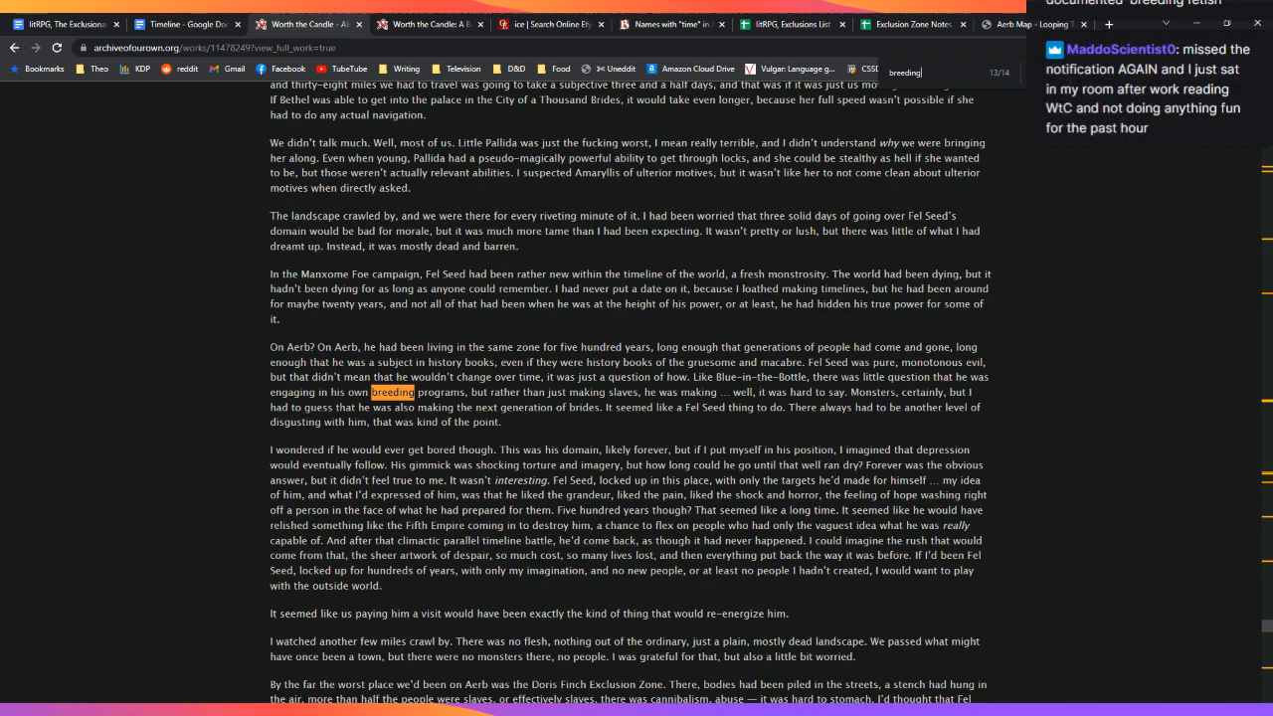
pyautogui.press('Return')
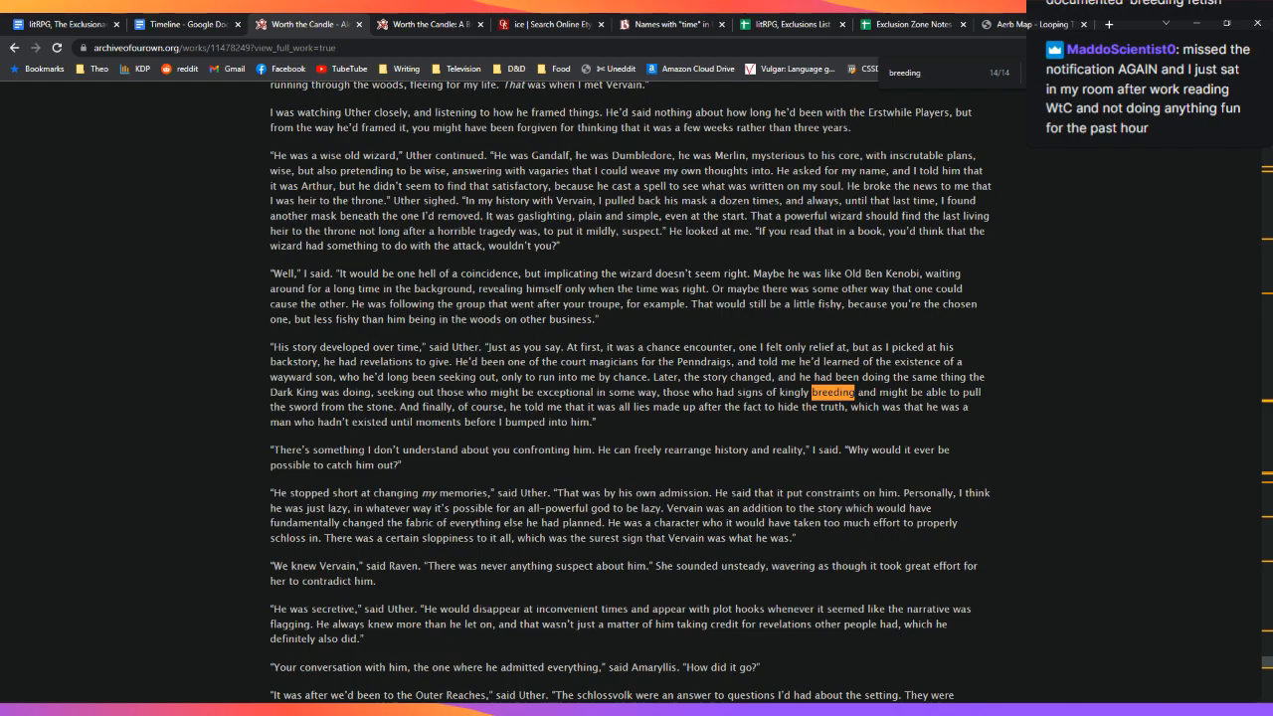
pyautogui.press('Return')
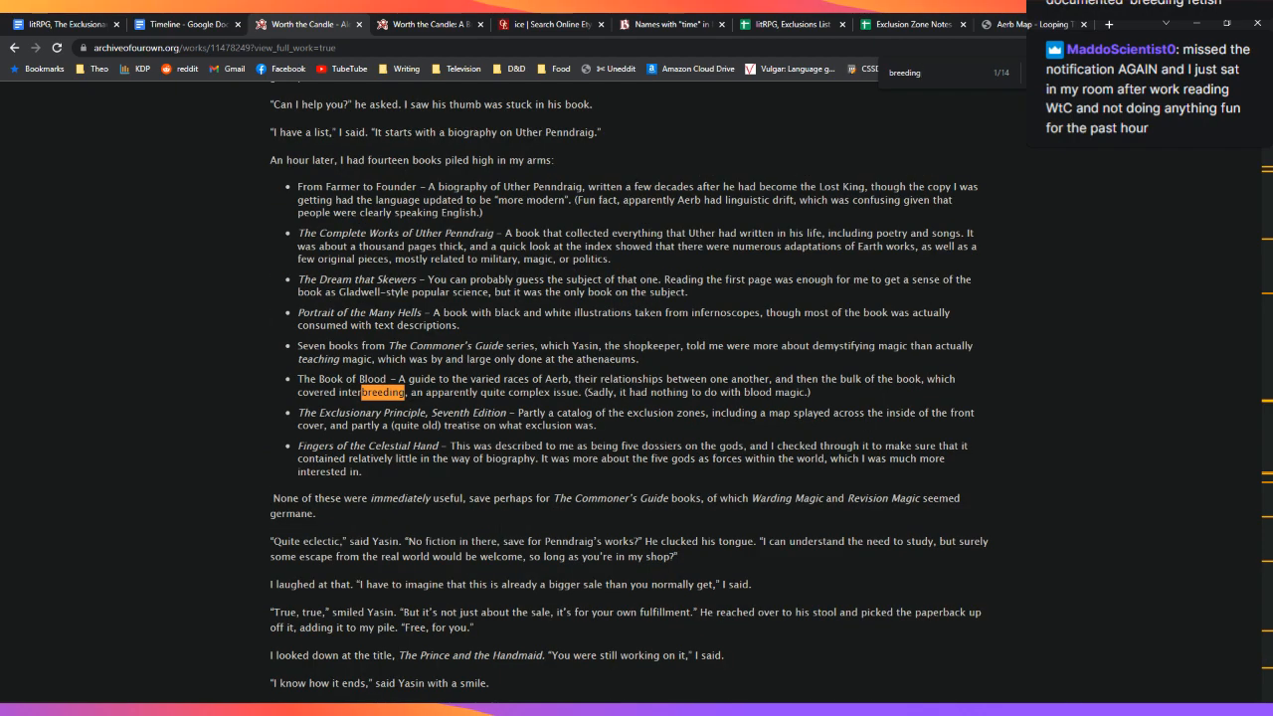
pyautogui.press('Return')
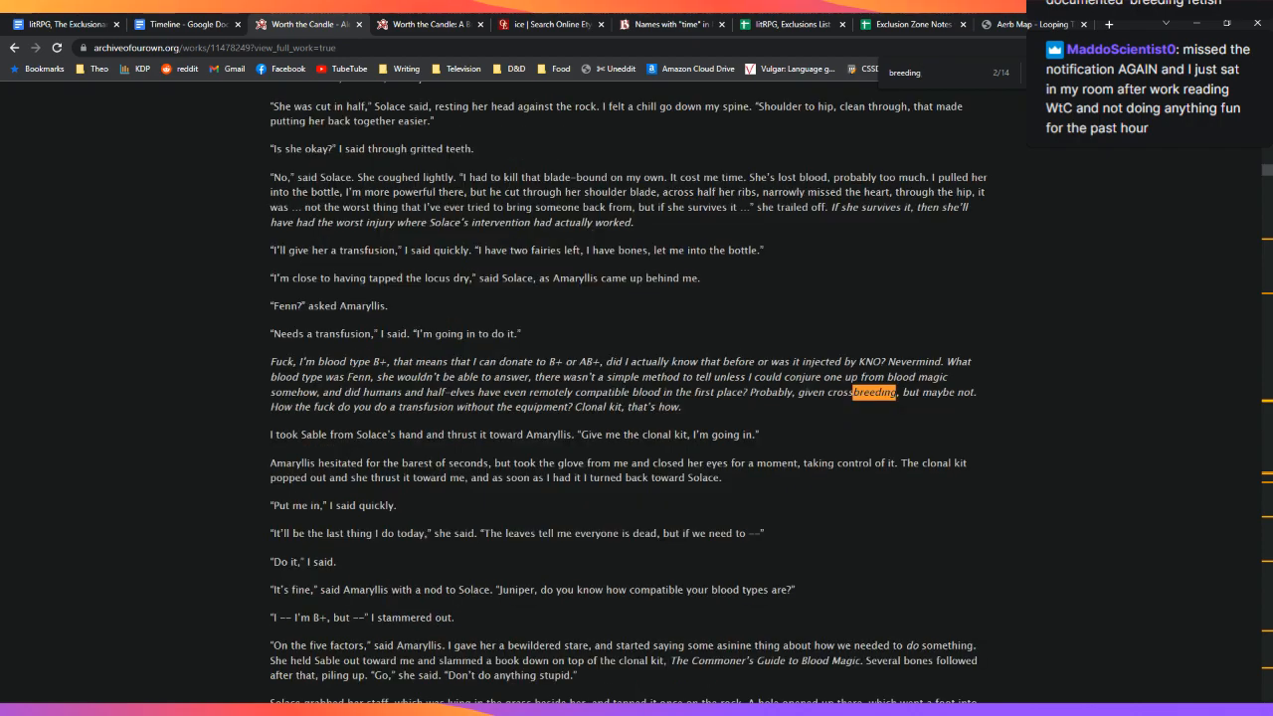
pyautogui.press('Return')
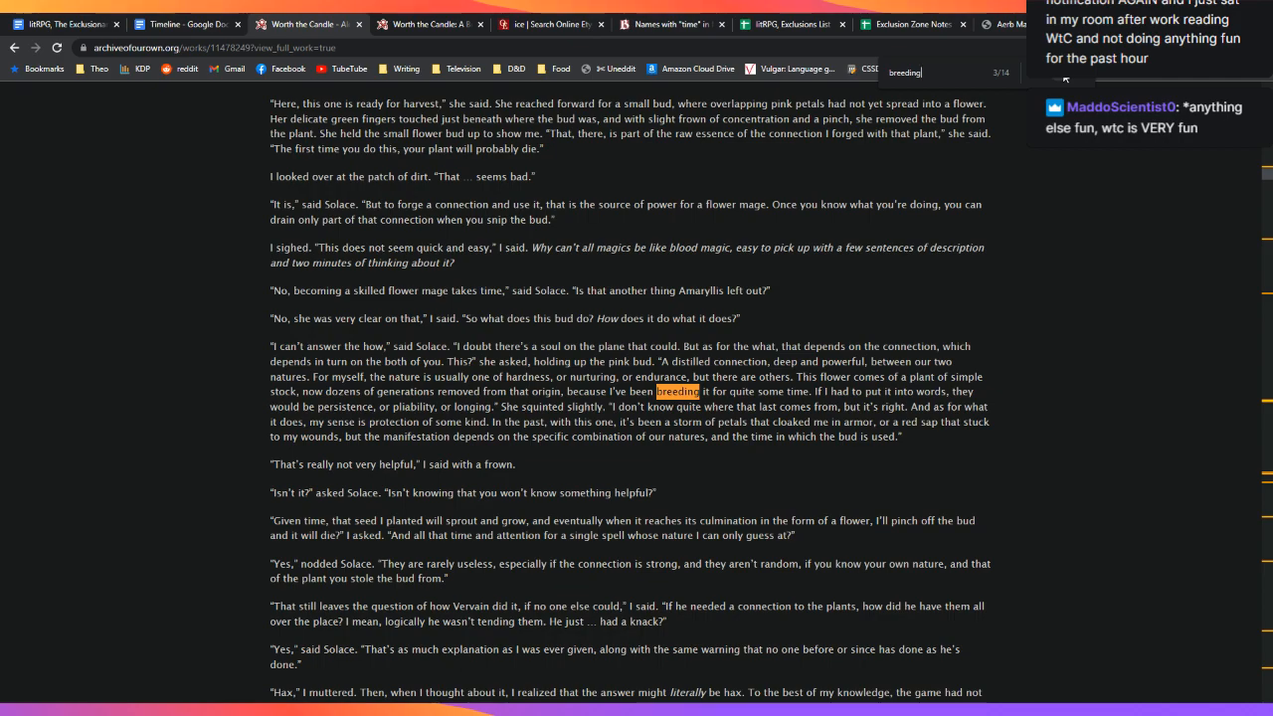
pyautogui.press('Return')
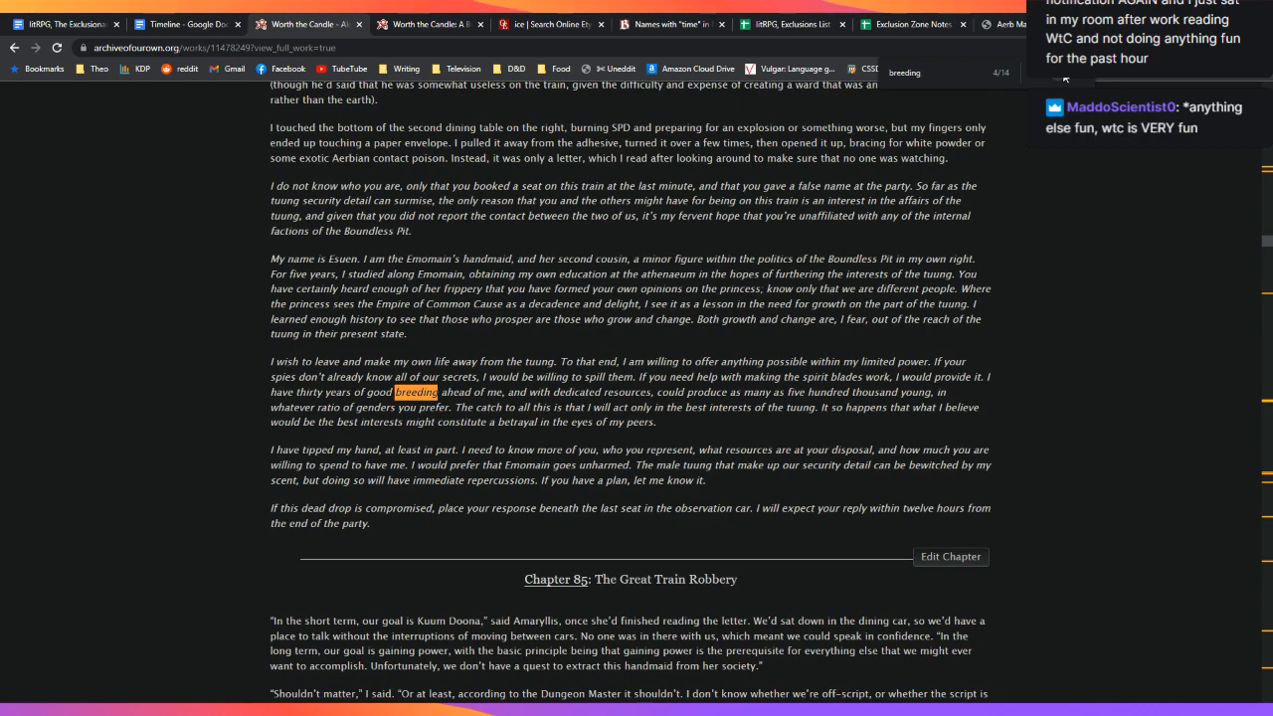
pyautogui.press('Return')
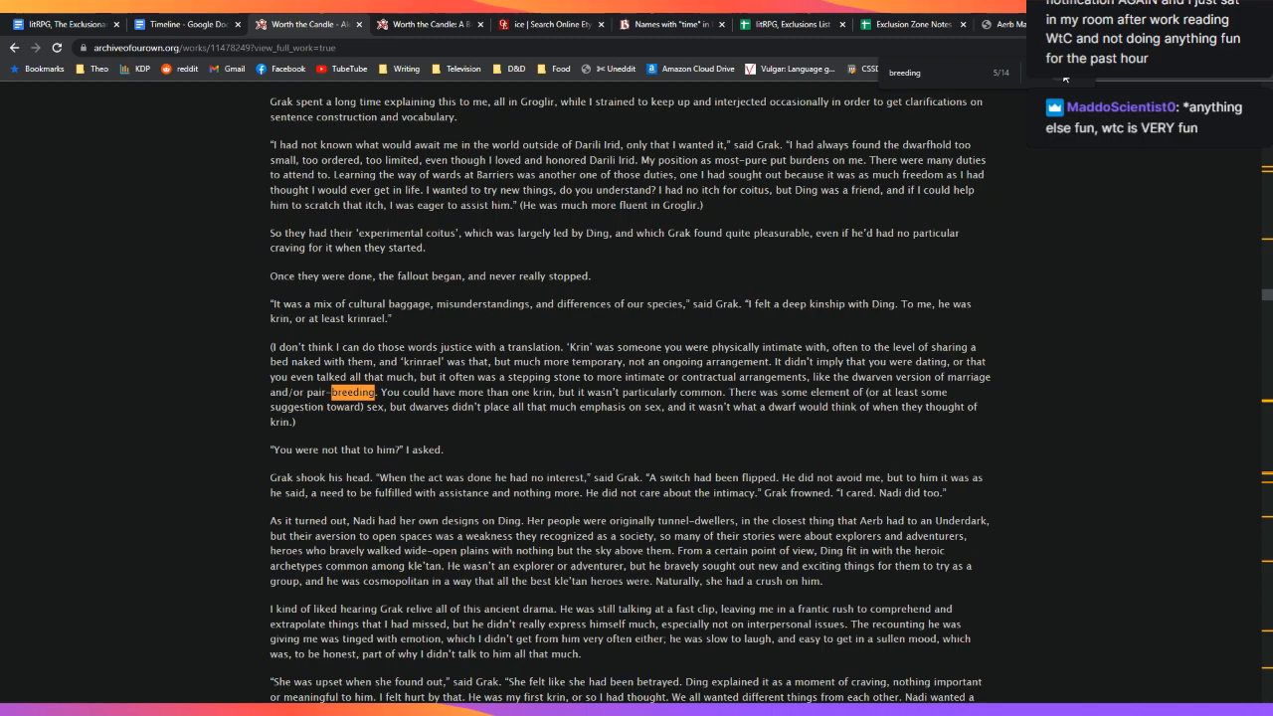
pyautogui.press('Return')
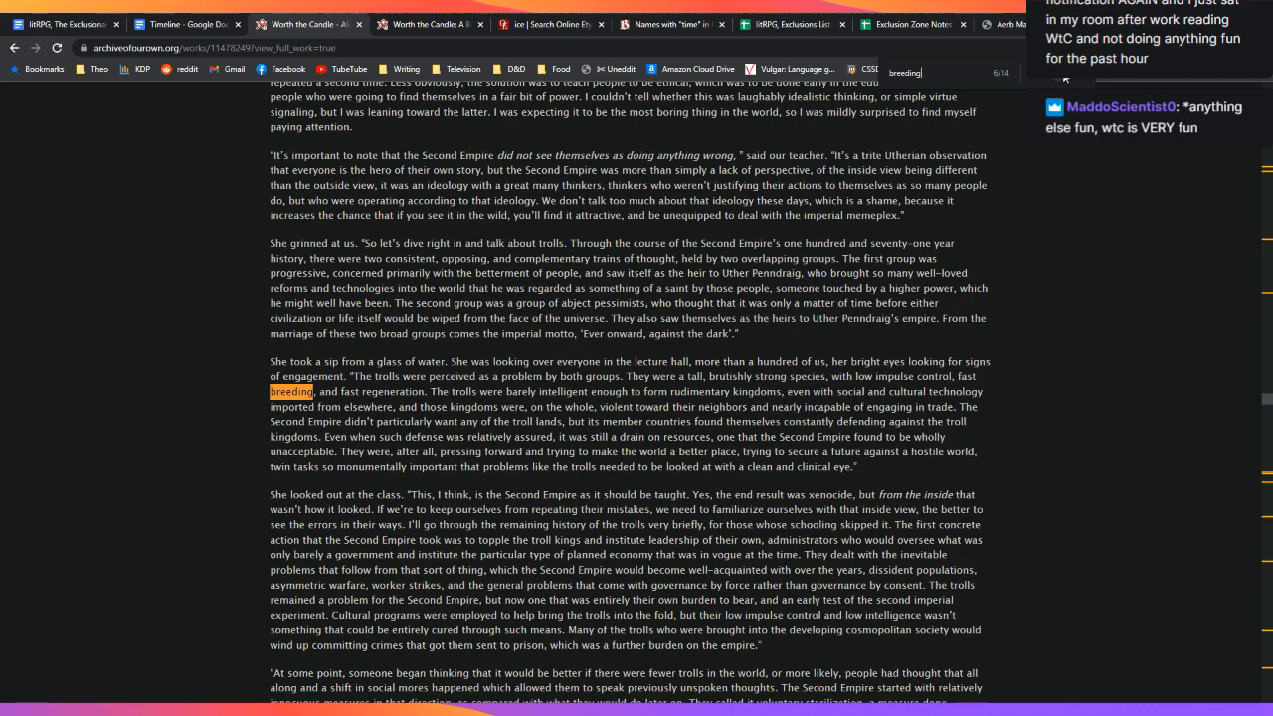
pyautogui.press('Return')
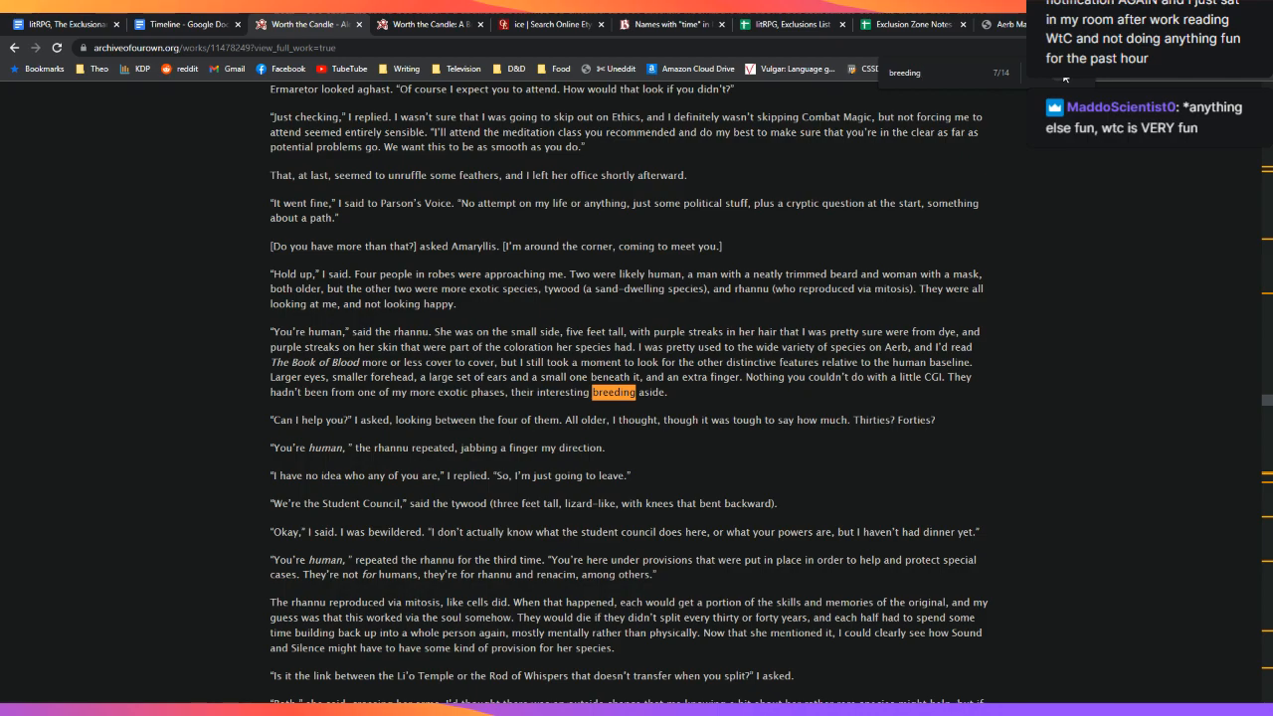
pyautogui.click(1064, 78)
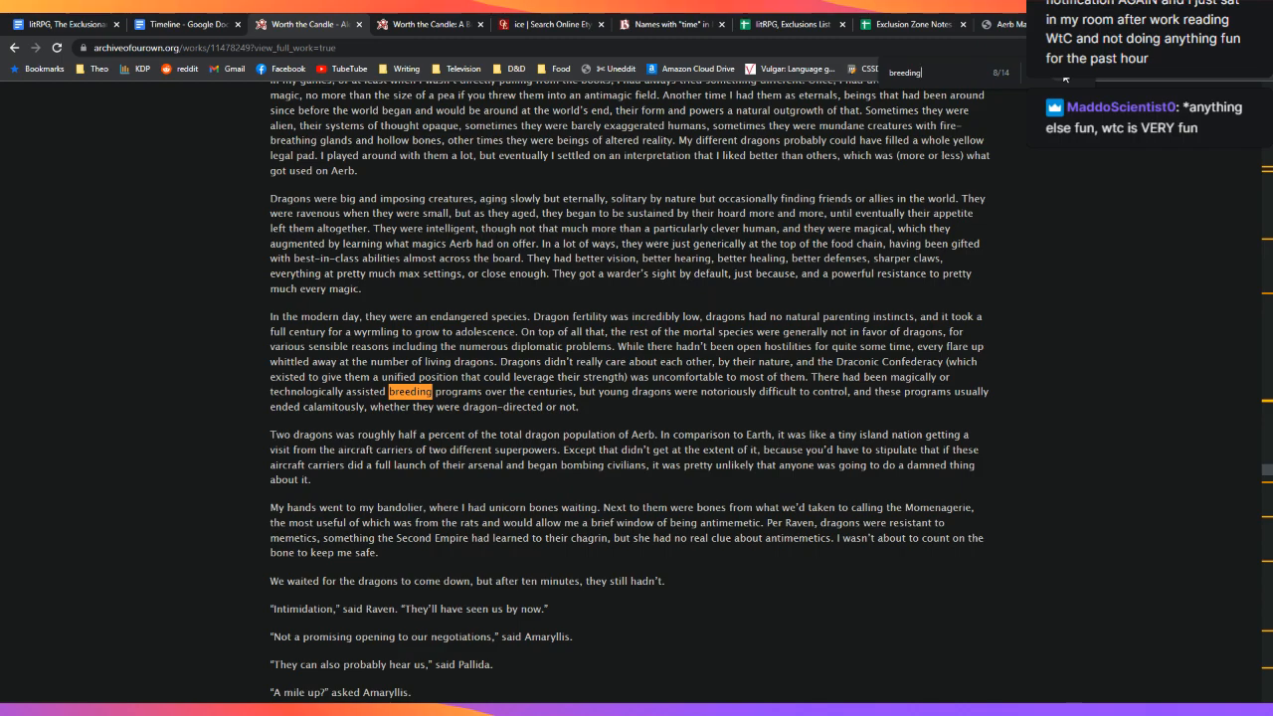
pyautogui.click(1065, 77)
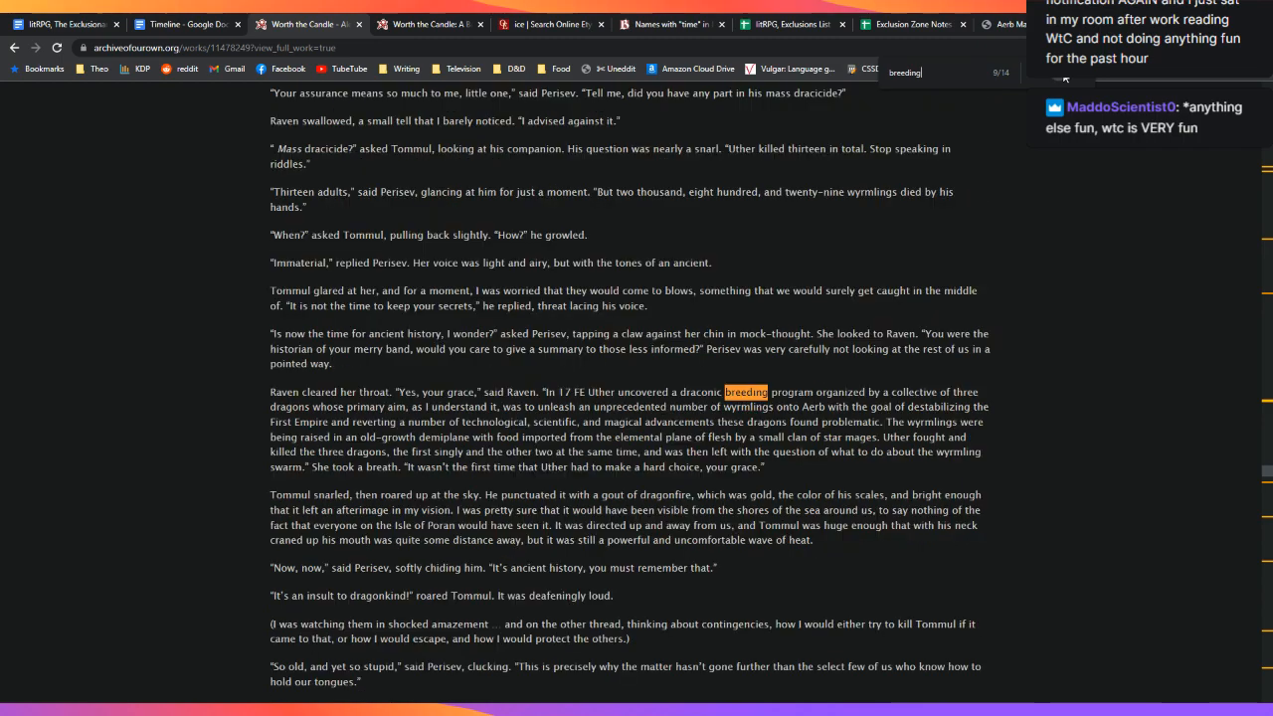
pyautogui.click(1064, 77)
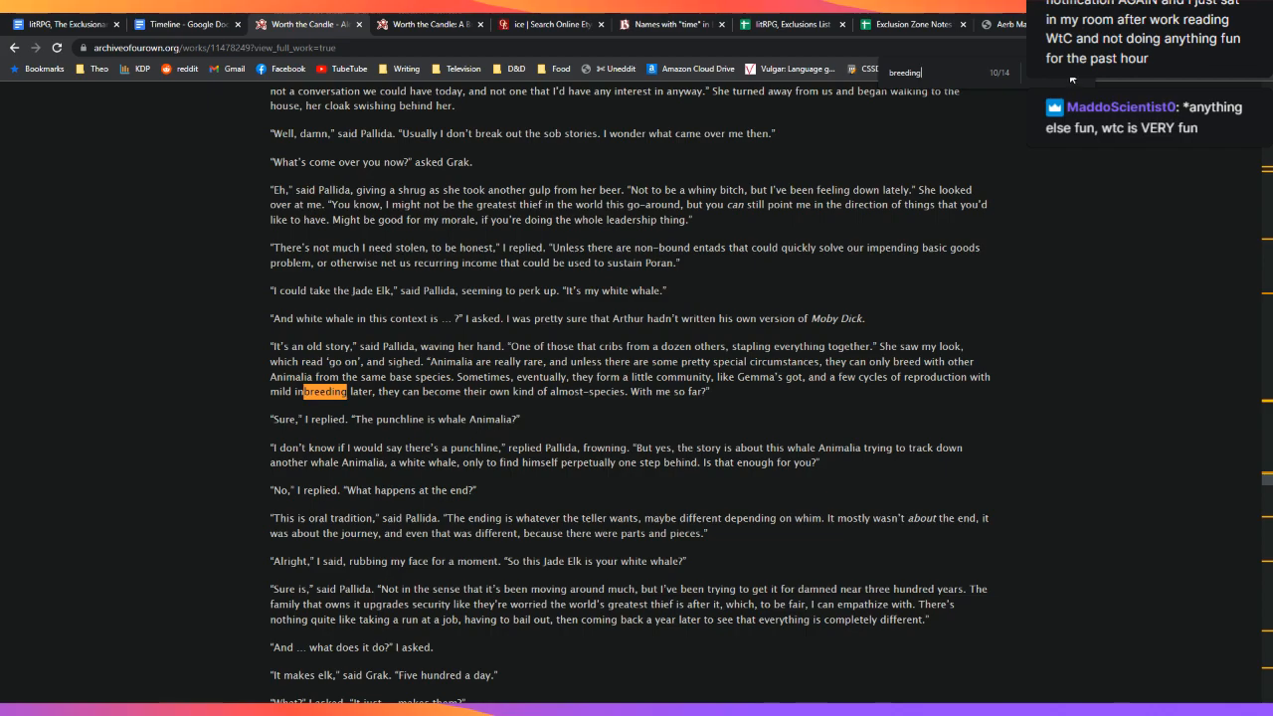
pyautogui.click(1060, 78)
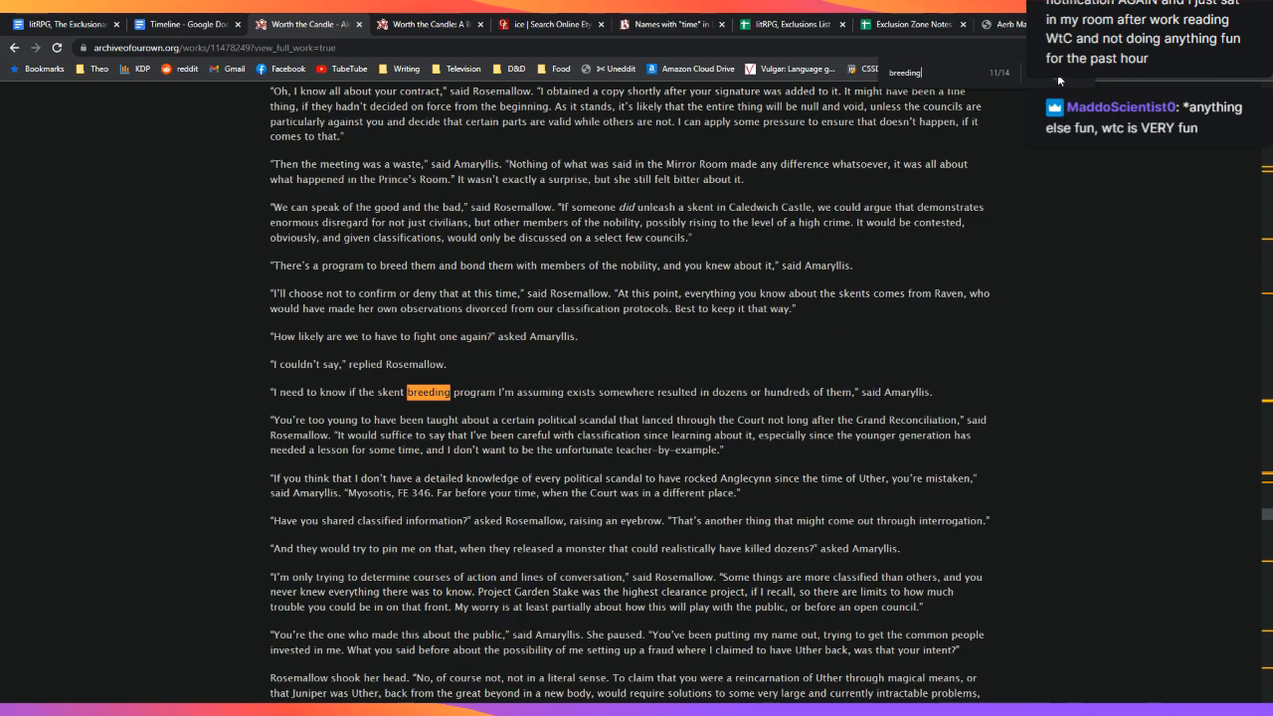
pyautogui.press('Return')
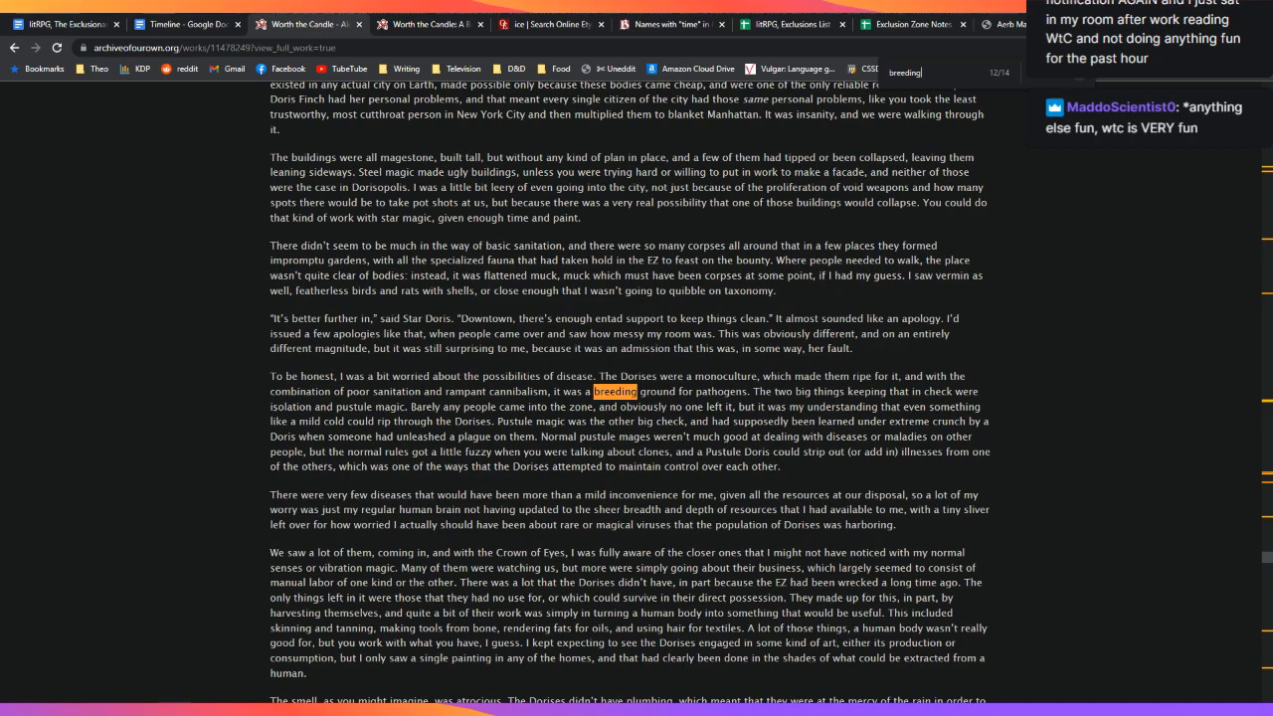
# Step: Search the Worth the Candle worldbuilding companion work for "breeding" and review the passages that mention it
pyautogui.hotkey('ctrl', 'Tab')
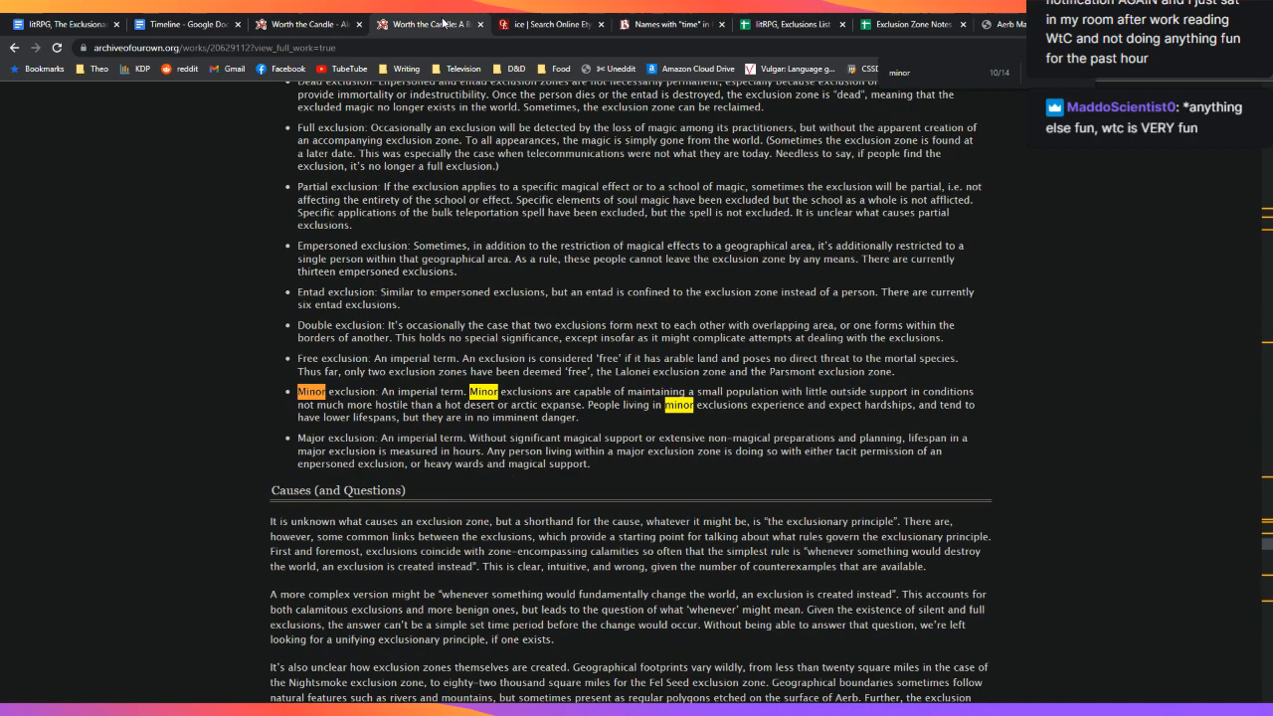
pyautogui.write('breeding')
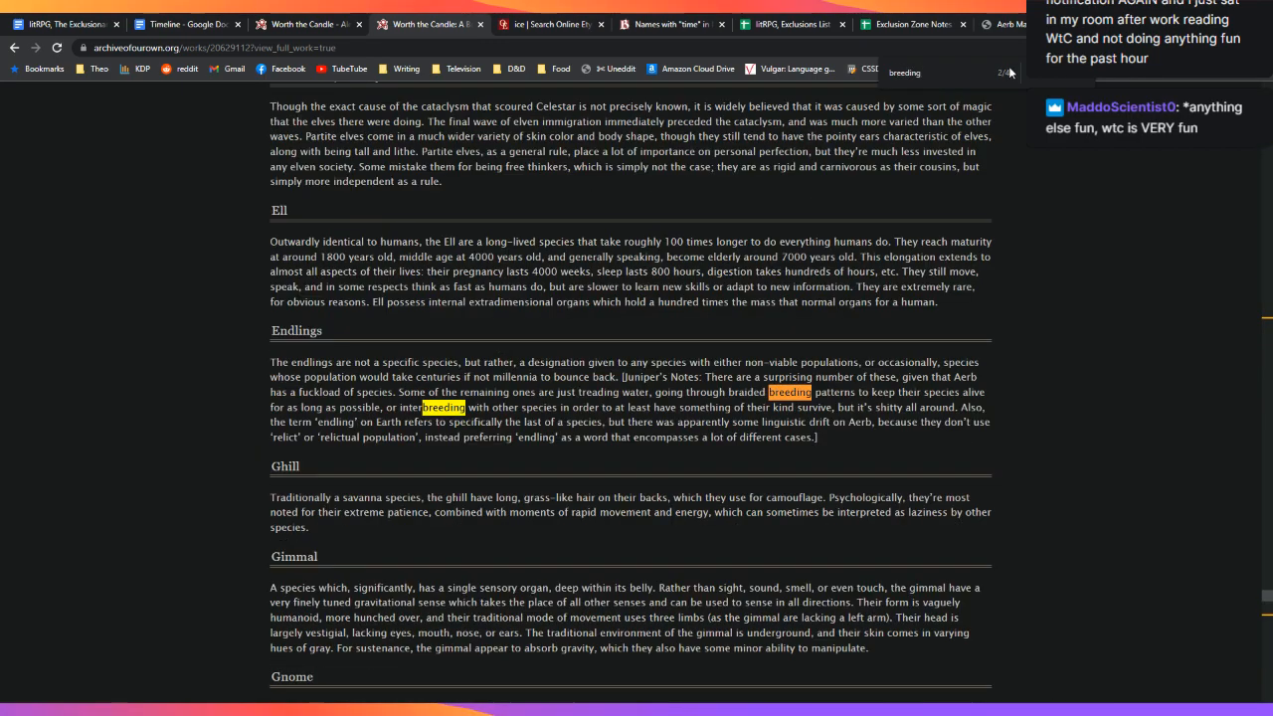
pyautogui.press('Return')
pyautogui.press('Return')
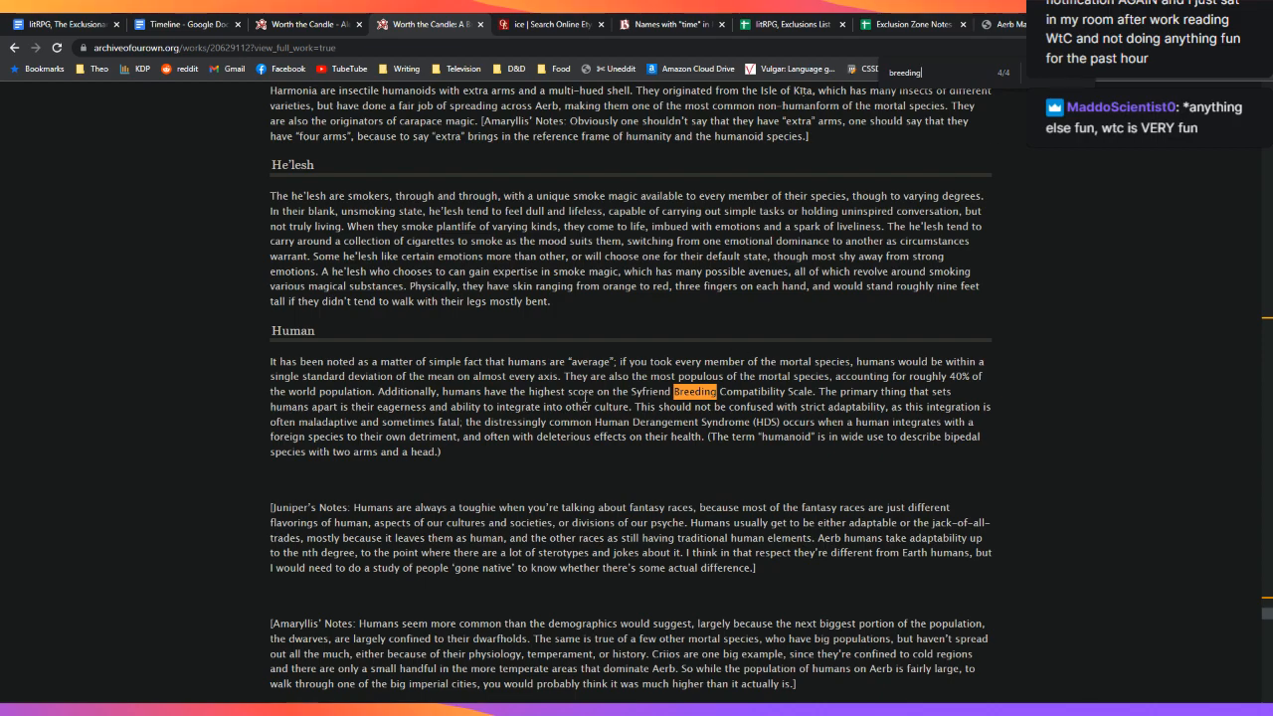
pyautogui.click(1043, 80)
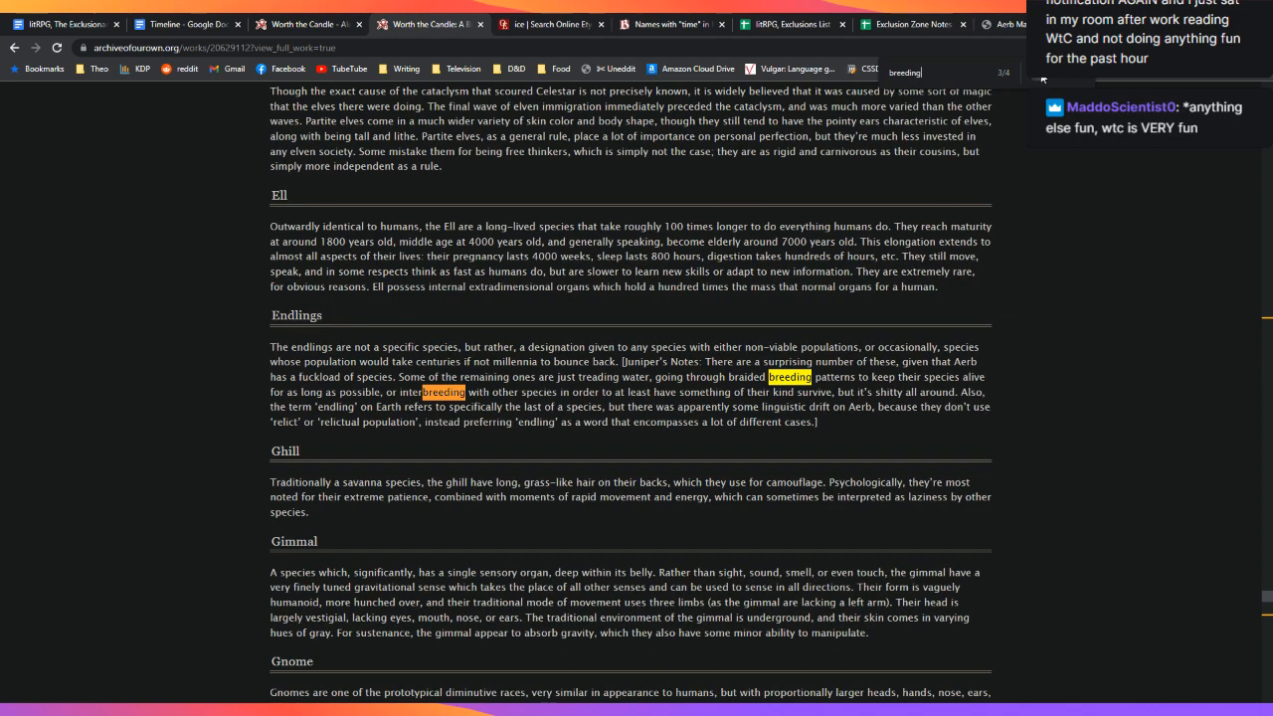
pyautogui.click(1056, 76)
pyautogui.click(1055, 76)
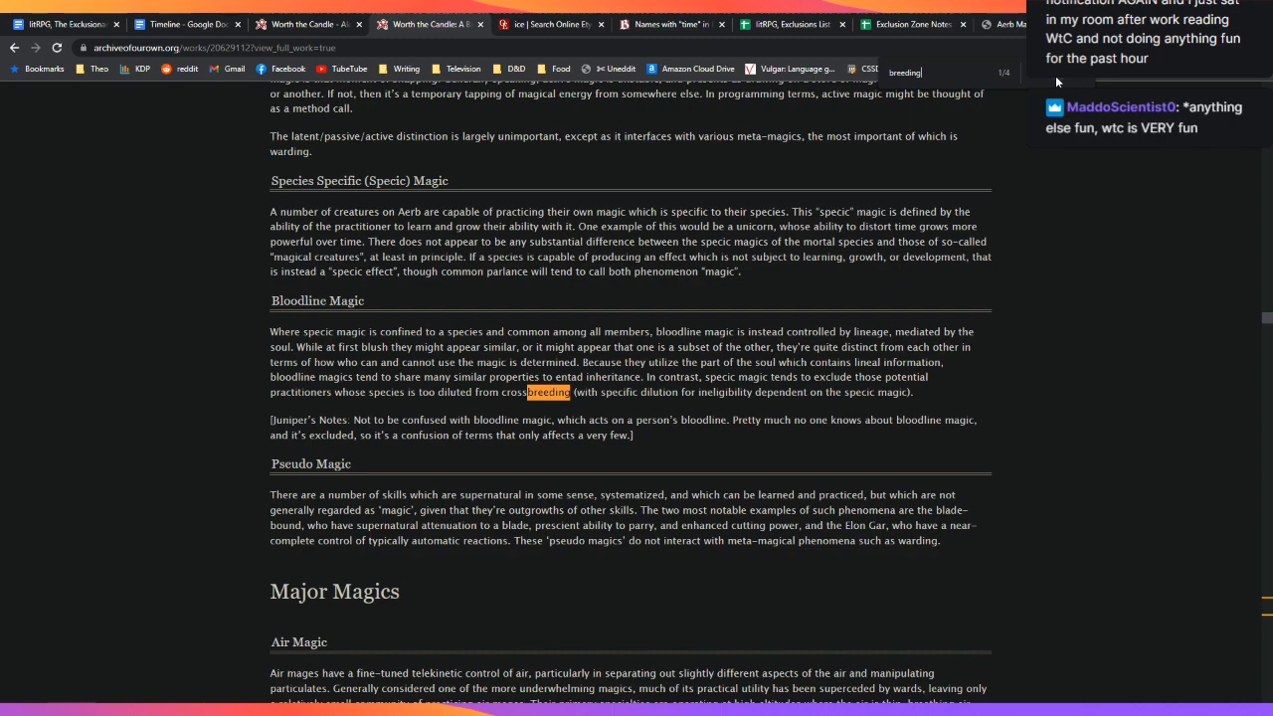
pyautogui.click(1055, 76)
pyautogui.click(1055, 76)
pyautogui.click(1056, 75)
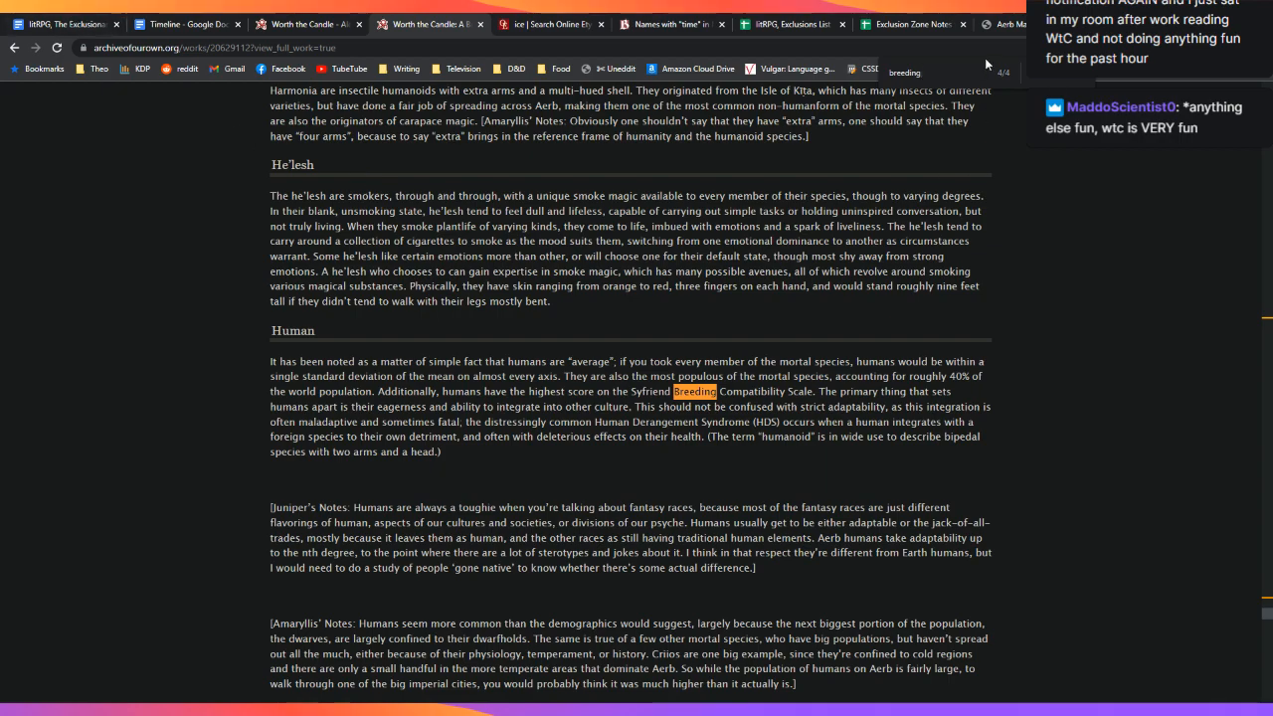
pyautogui.click(1080, 78)
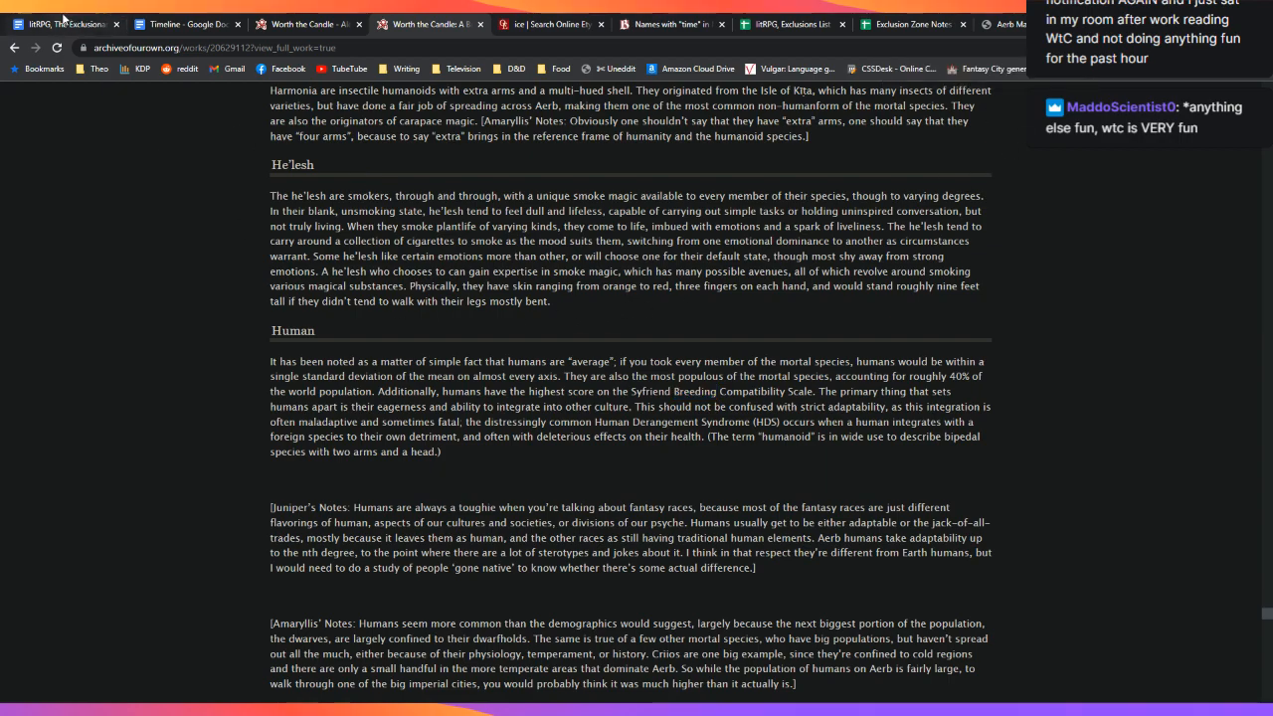
# Step: Check Mendel's danger rating in the Exclusion Zone Notes spreadsheet and set the Mendel entry's type to "Minor"
pyautogui.click(62, 16)
pyautogui.scroll(-1, 507, 521)
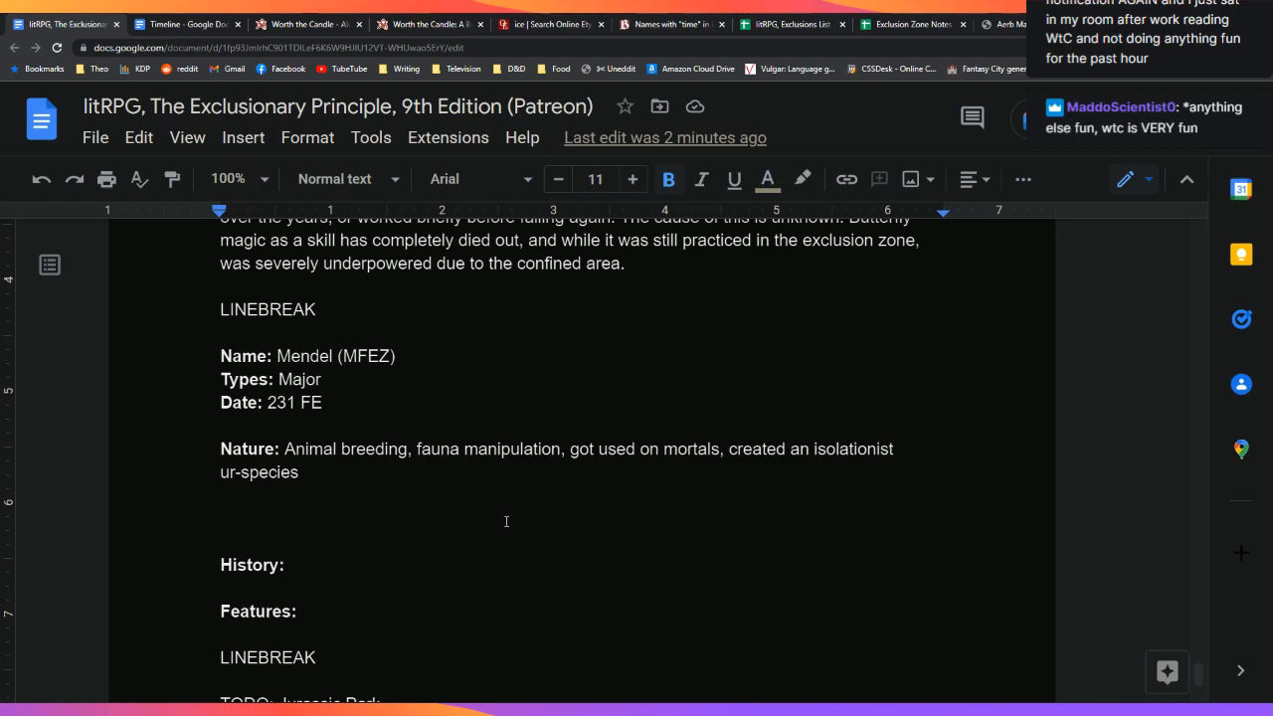
pyautogui.scroll(-1, 506, 521)
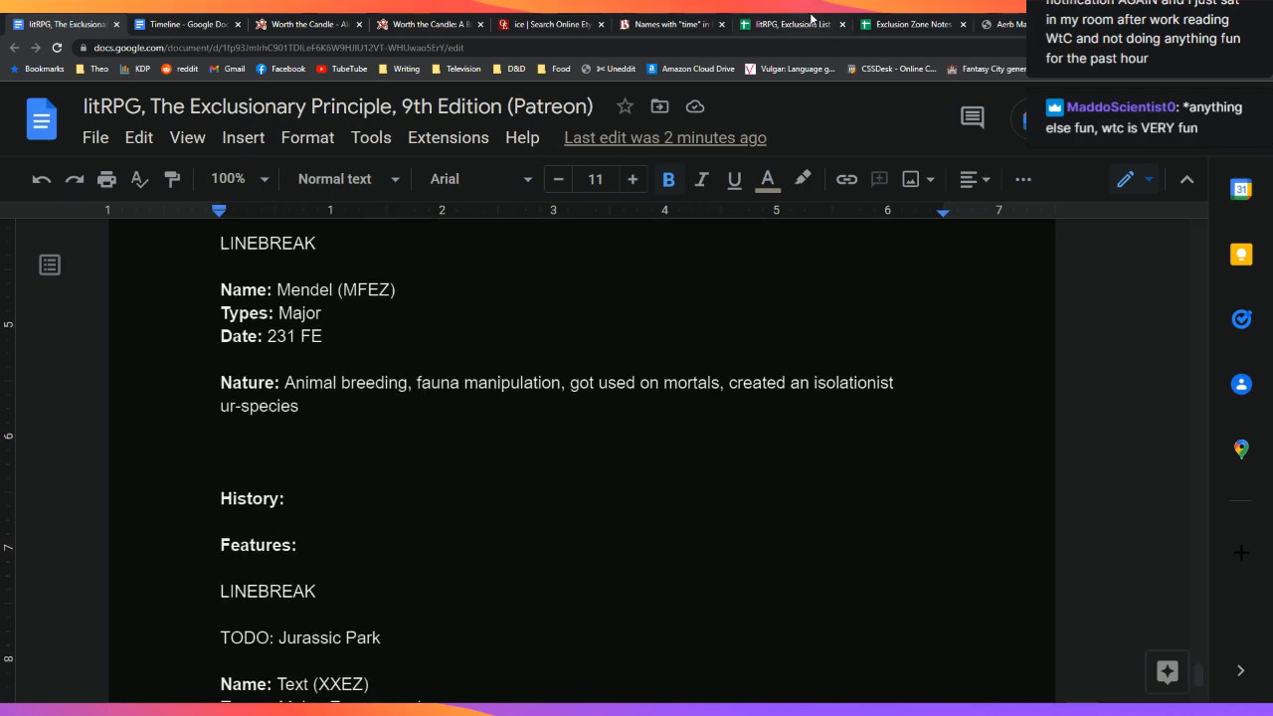
pyautogui.click(884, 22)
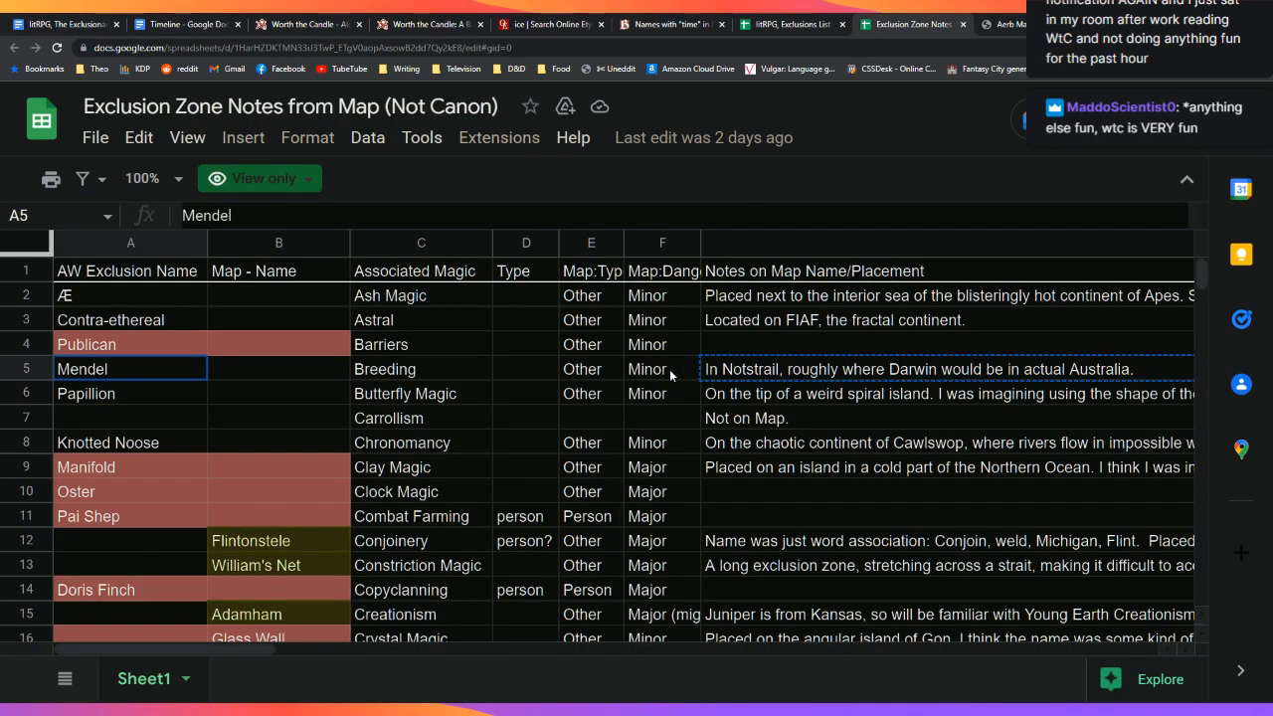
pyautogui.click(640, 378)
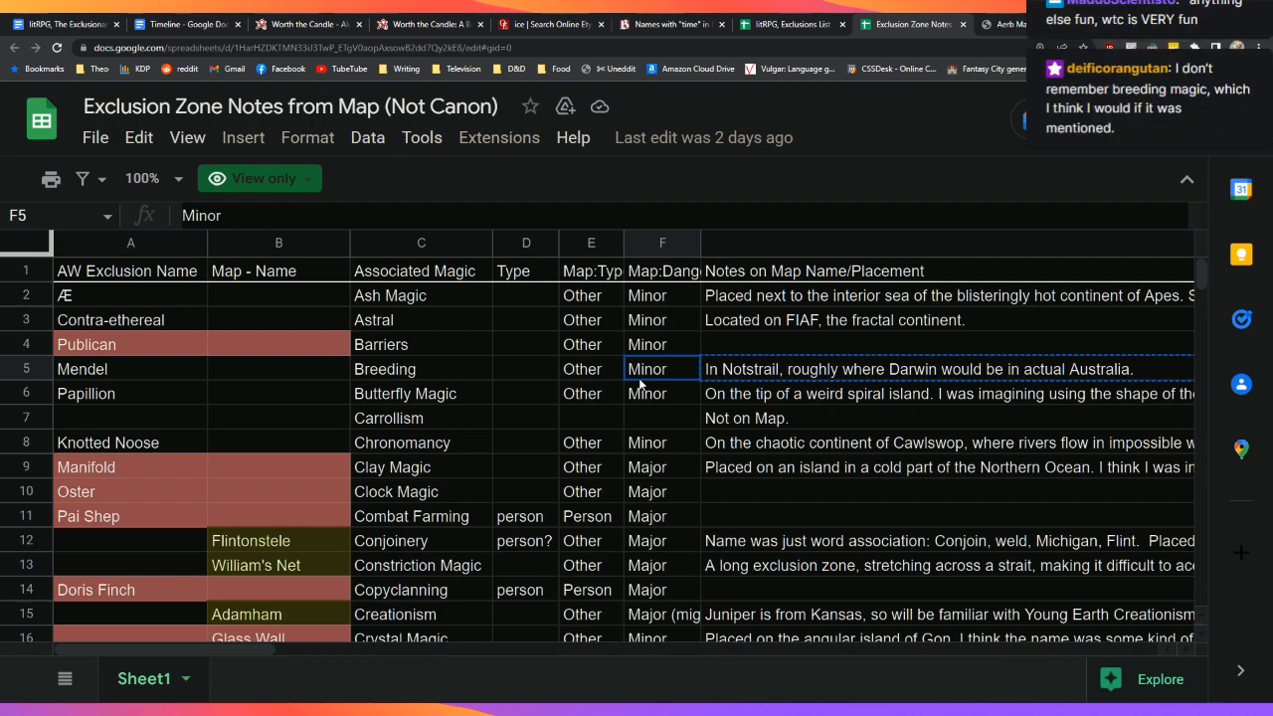
pyautogui.click(88, 22)
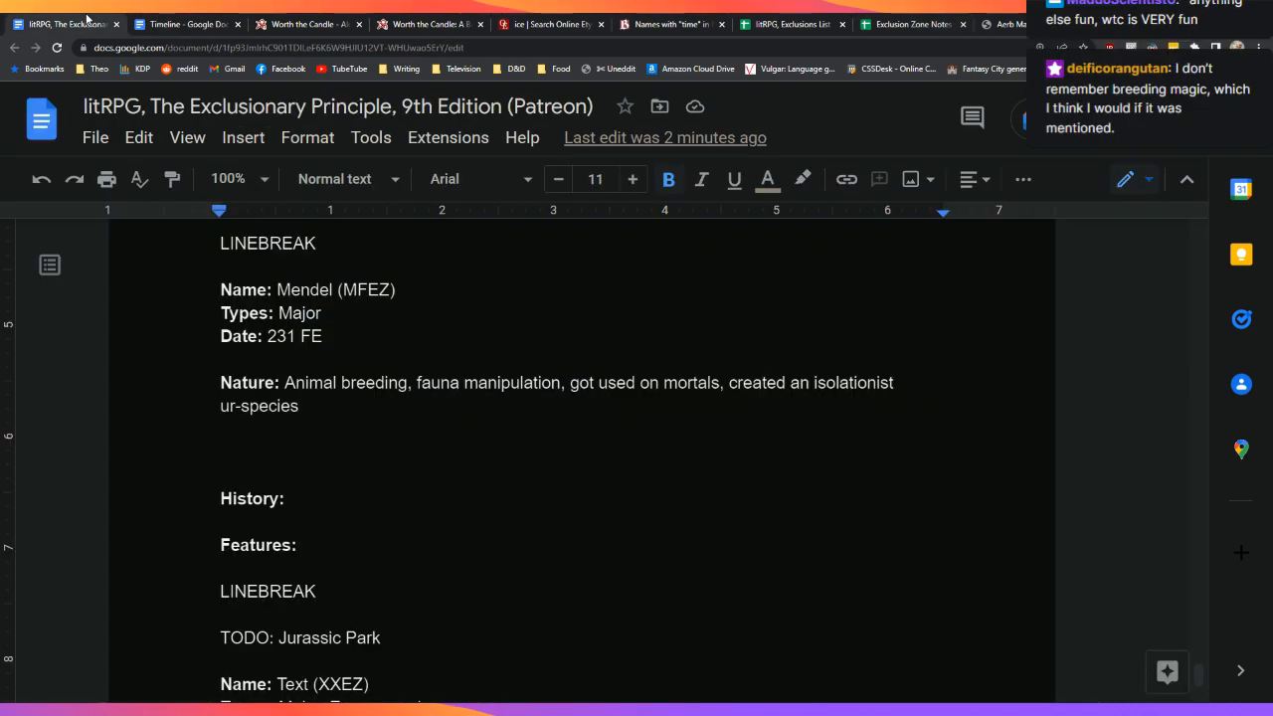
pyautogui.doubleClick(303, 312)
pyautogui.write('Minor')
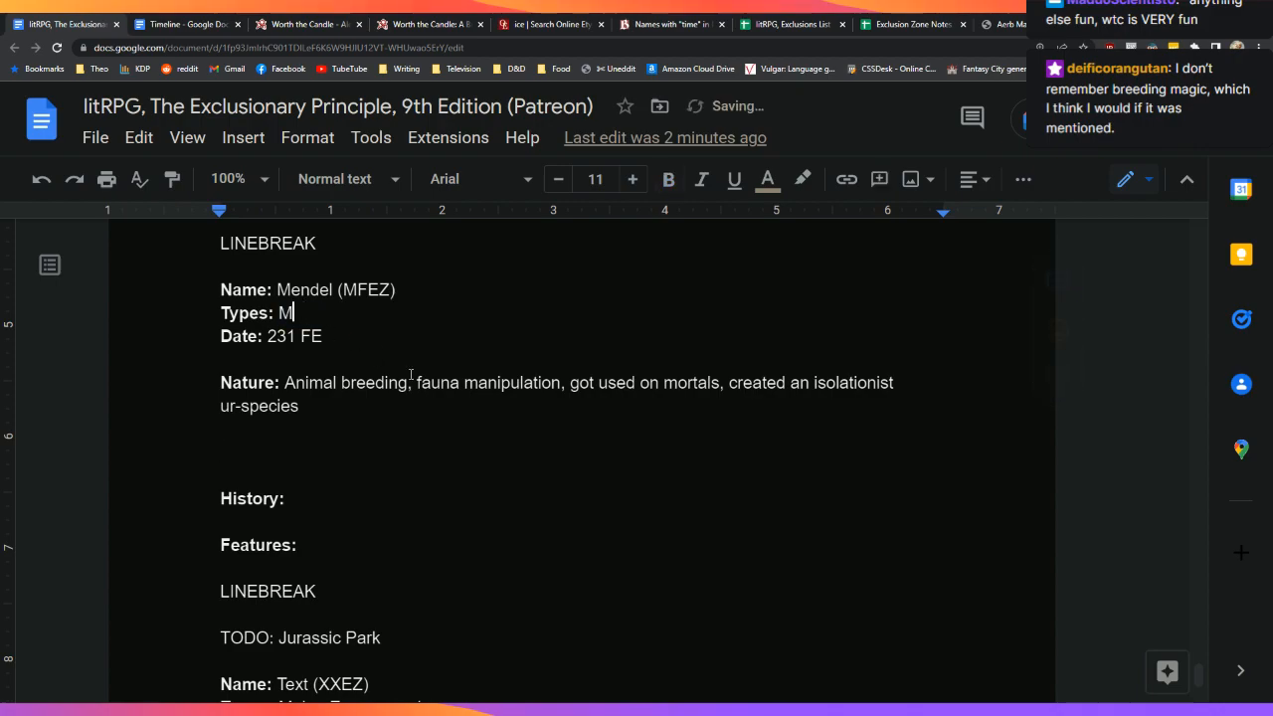
# Step: Begin the Mendel entry's Features with non-bold "Minor because people do live there, it's just", italicizing only "do"
pyautogui.press('Down')
pyautogui.press('Down')
pyautogui.press('Down')
pyautogui.press('Down')
pyautogui.press('Down')
pyautogui.press('Down')
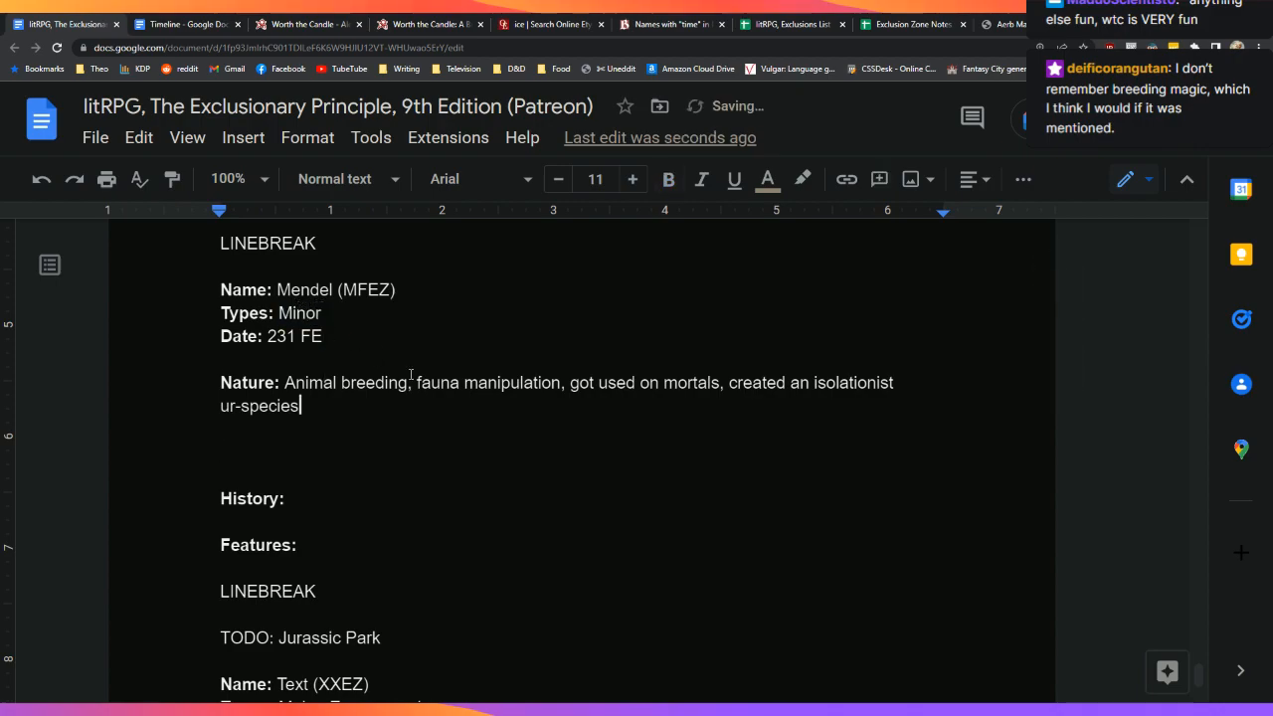
pyautogui.press('Down')
pyautogui.press('Down')
pyautogui.press('End')
pyautogui.press('Down')
pyautogui.press('Down')
pyautogui.press('End')
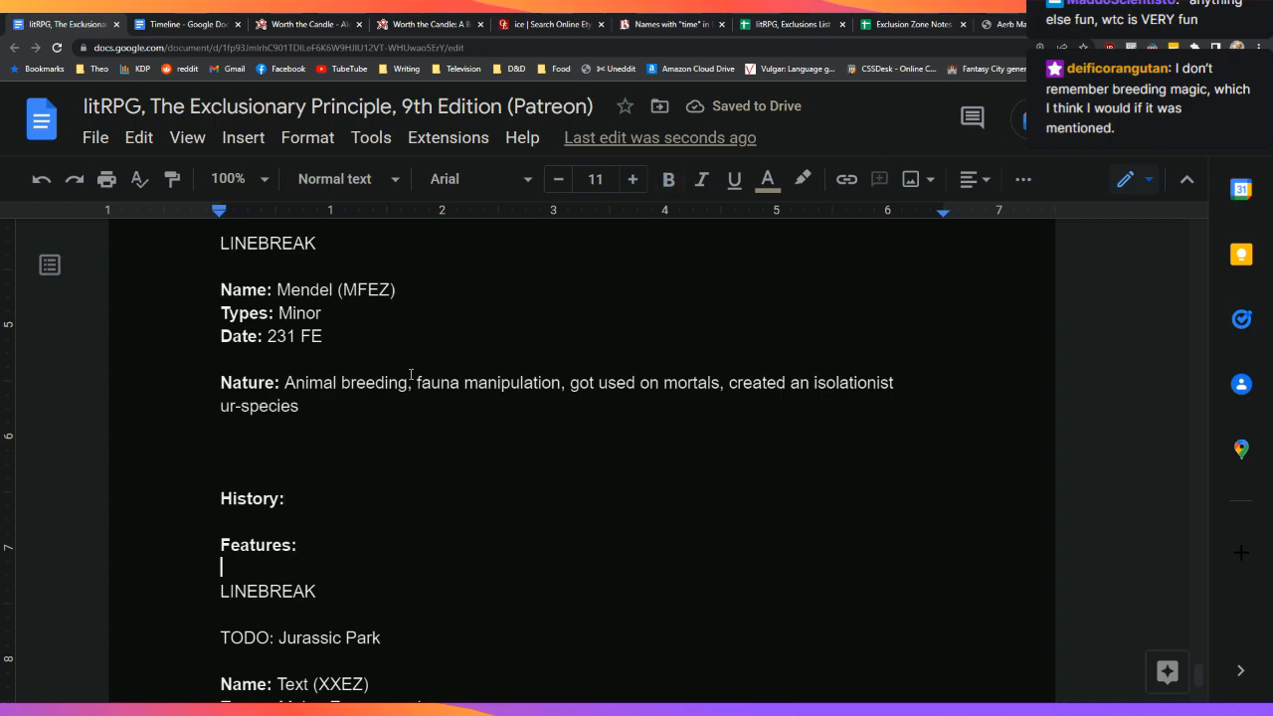
pyautogui.hotkey('ctrl', 'b')
pyautogui.write('Minor because people')
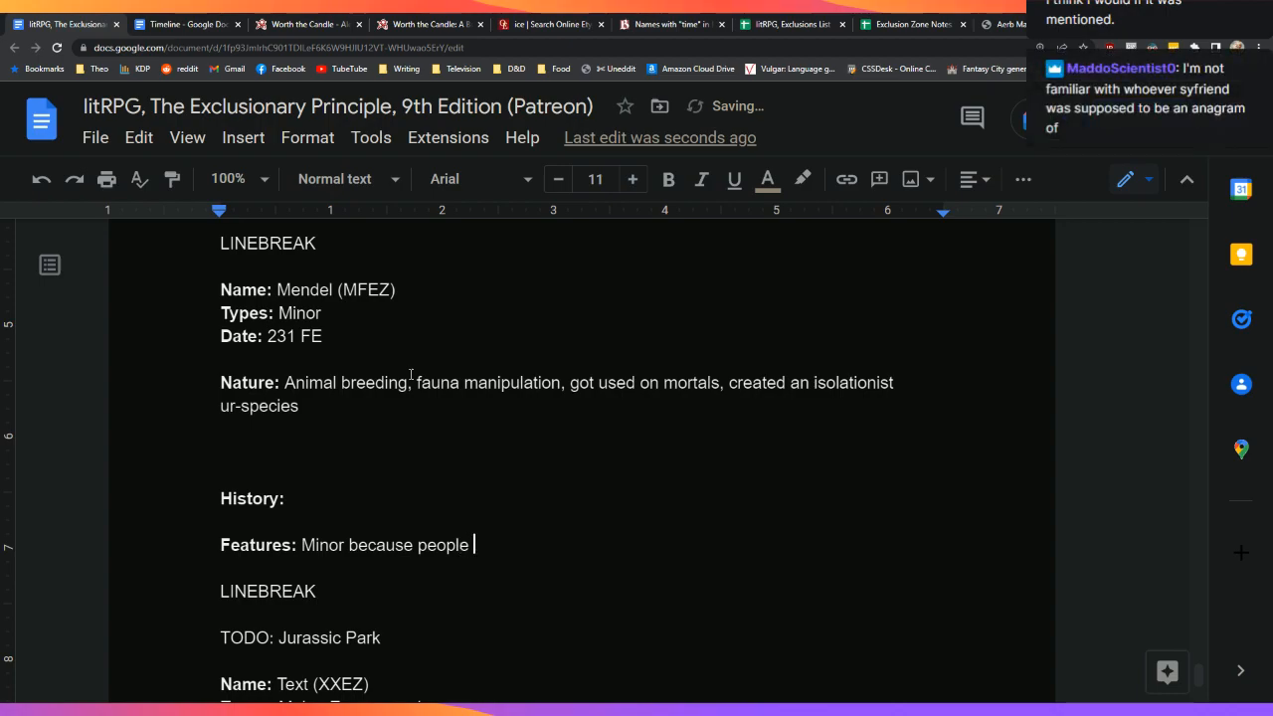
pyautogui.hotkey('ctrl', 'i')
pyautogui.write('do')
pyautogui.hotkey('ctrl', 'i')
pyautogui.write("live there, it's just")
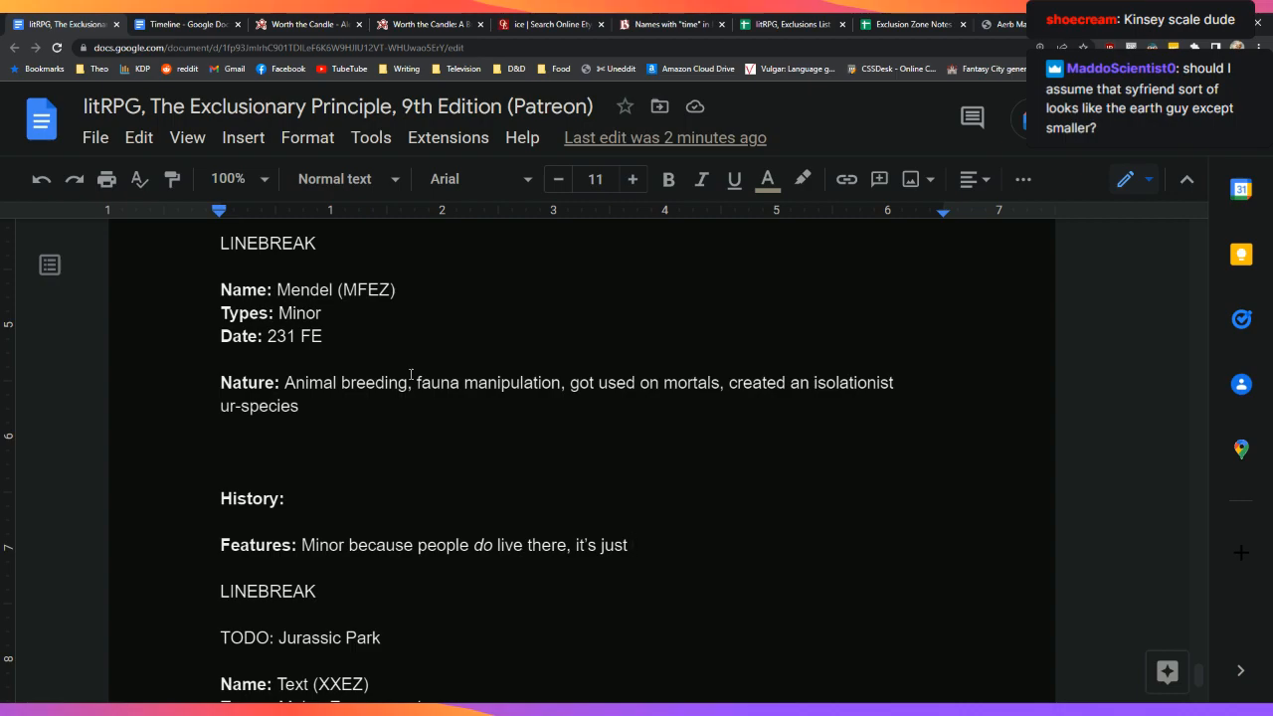
# Step: Look up "kinsey movie" on Google in a separate tab and return to the Exclusionary Principle document
pyautogui.hotkey('ctrl', 't')
pyautogui.write('kins')
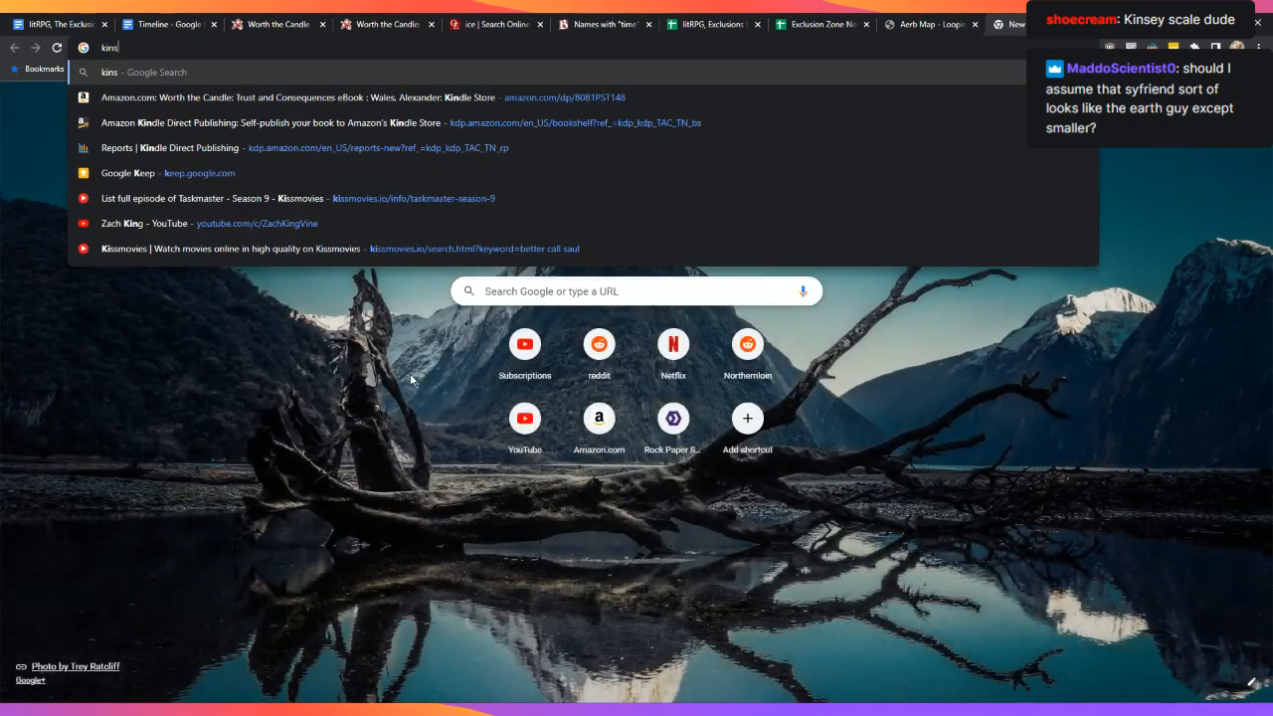
pyautogui.write('ey movie')
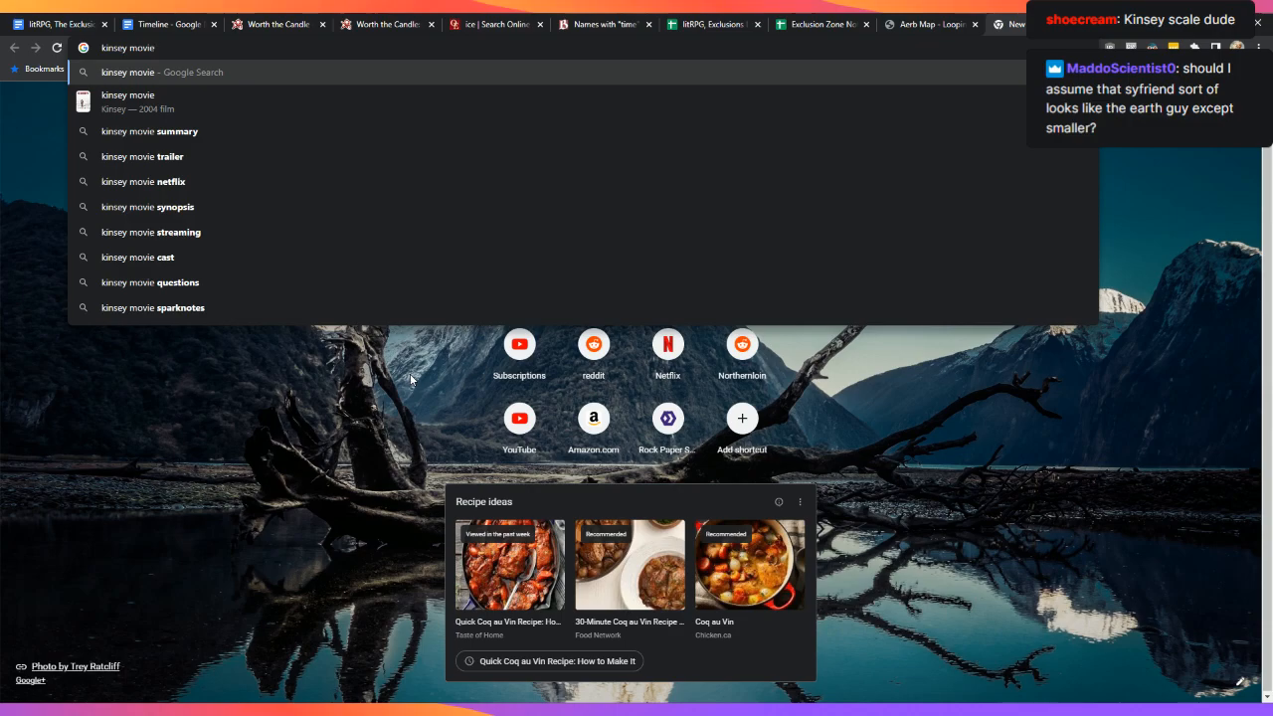
pyautogui.press('Return')
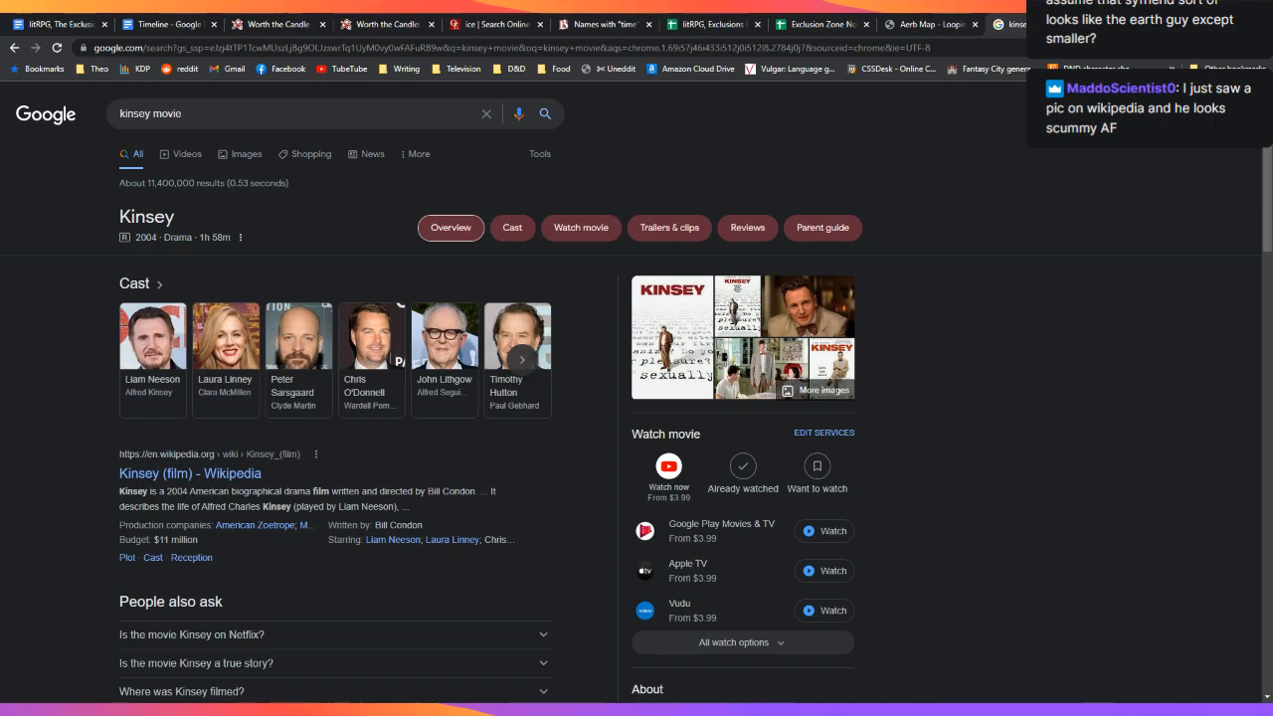
pyautogui.hotkey('ctrl', 'w')
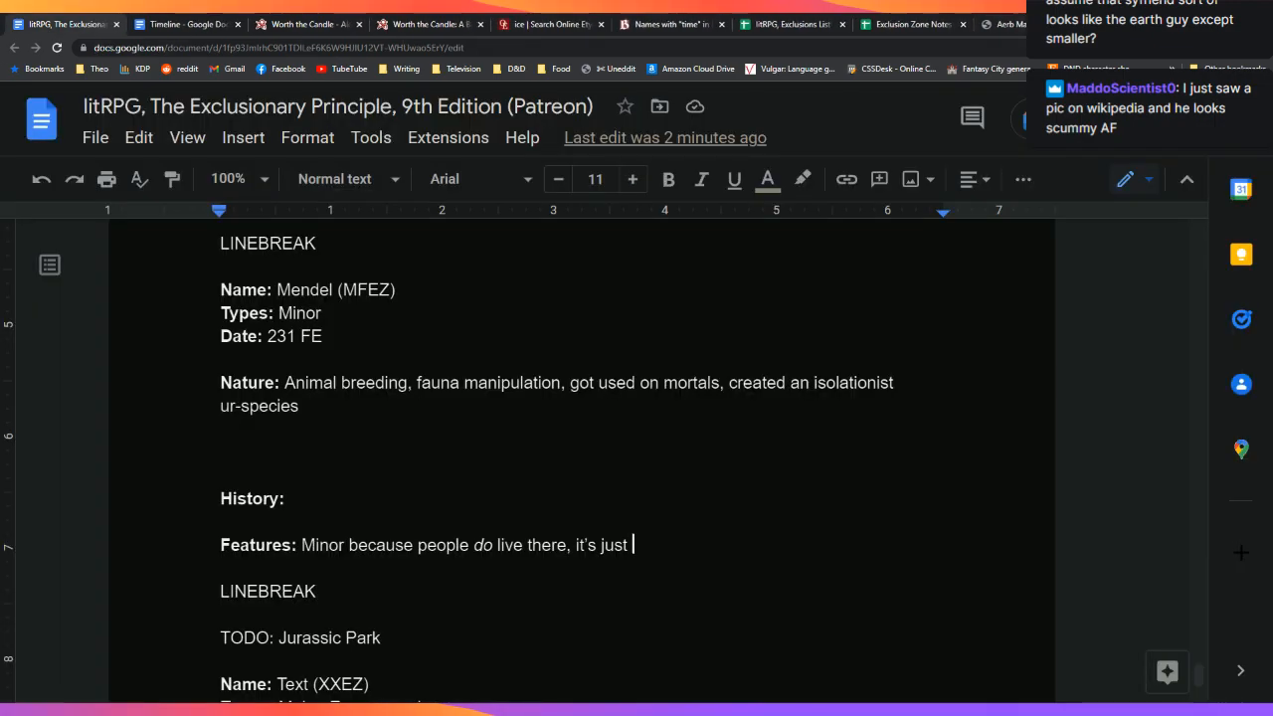
# Step: Adjust the spacing between the Mendel entry's Nature text and History heading, leaving one extra blank line
pyautogui.click(432, 406)
pyautogui.click(454, 423)
pyautogui.click(473, 448)
pyautogui.press('Left')
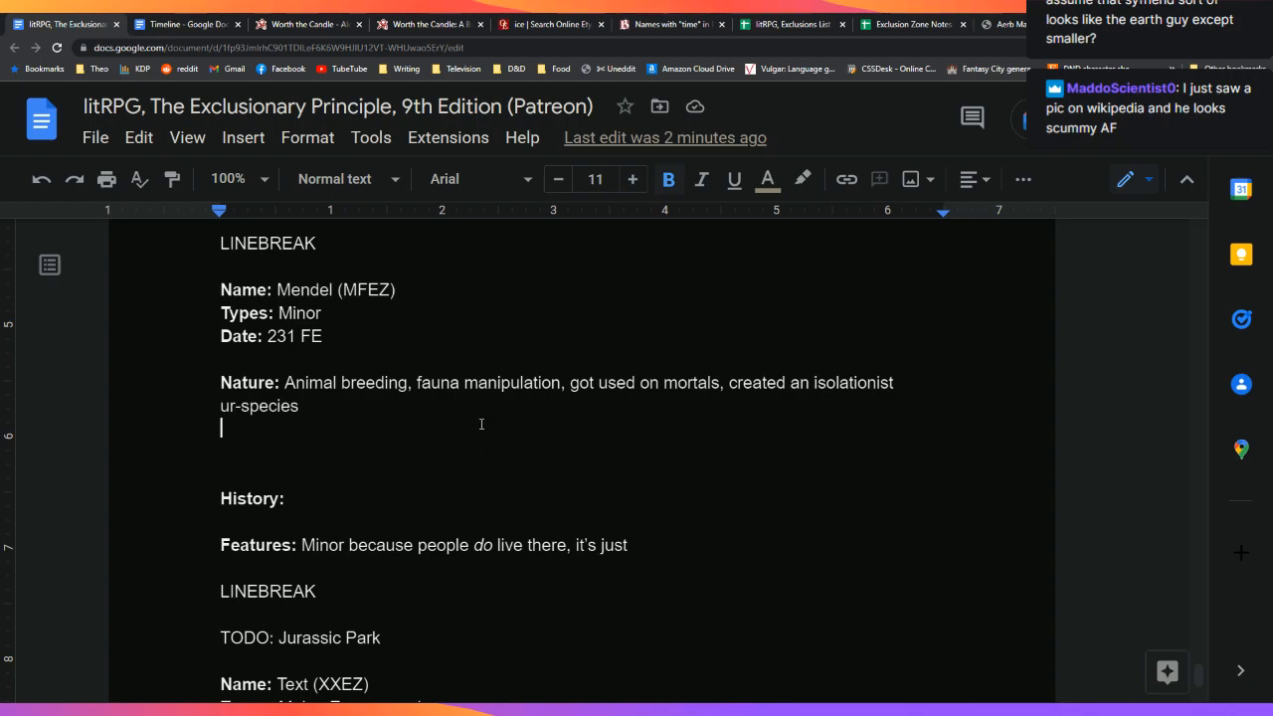
pyautogui.press('Left')
pyautogui.press('Right')
pyautogui.press('Right')
pyautogui.hotkey('shift', 'Right')
pyautogui.hotkey('shift', 'Left')
pyautogui.hotkey('shift', 'Left')
pyautogui.press('Left')
pyautogui.press('Delete')
pyautogui.press('Left')
pyautogui.press('Left')
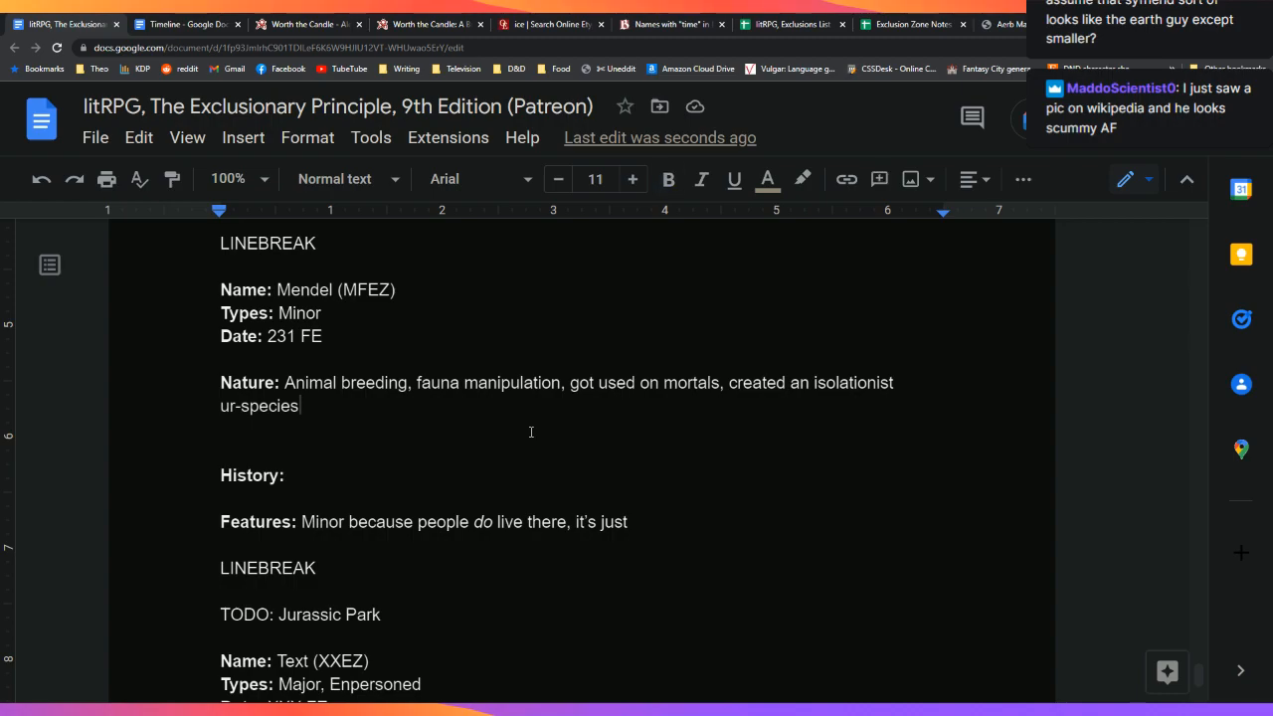
pyautogui.press('Down')
pyautogui.press('Return')
pyautogui.press('Return')
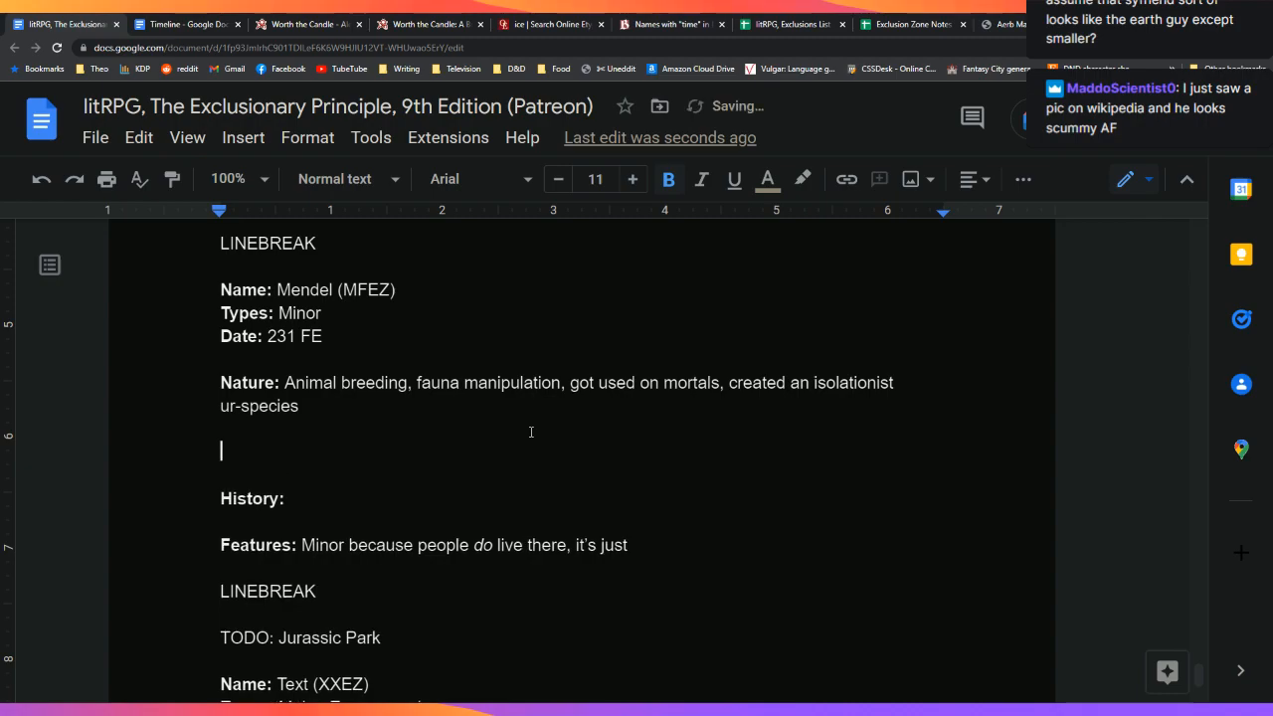
pyautogui.press('Up')
pyautogui.press('Left')
pyautogui.press('Left')
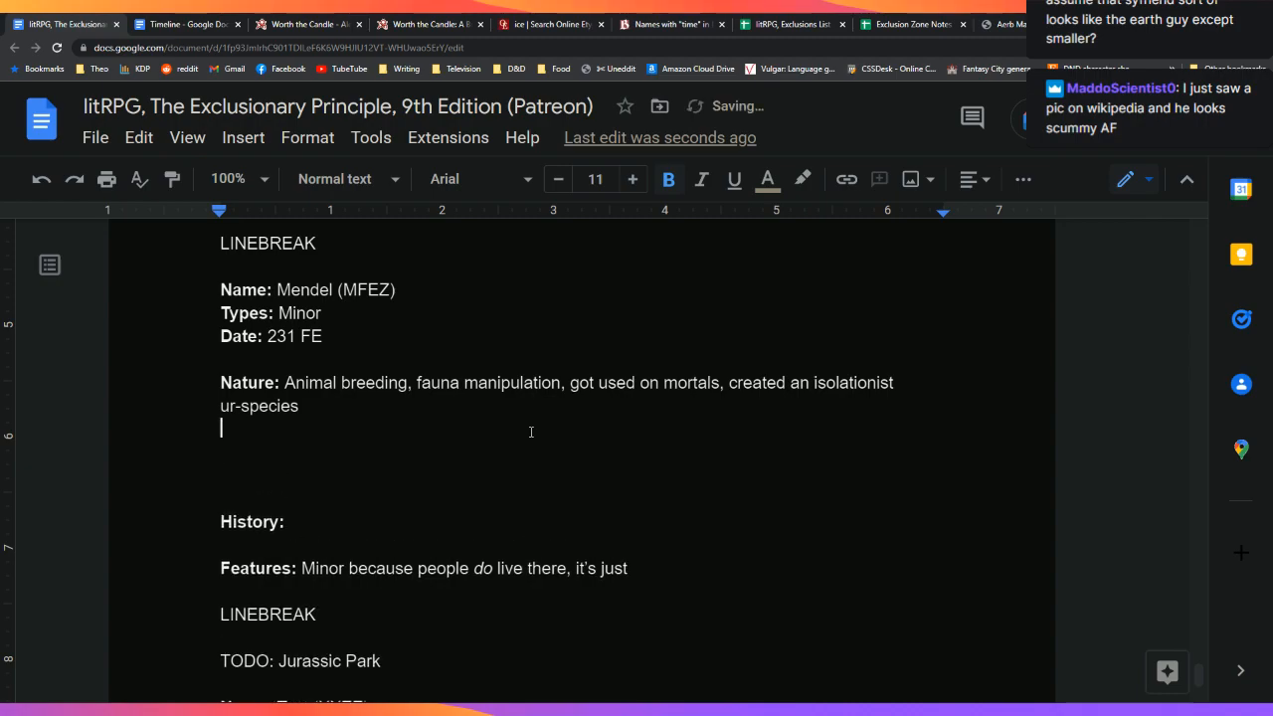
pyautogui.press('Right')
pyautogui.press('Right')
pyautogui.press('Right')
pyautogui.press('Up')
pyautogui.press('Up')
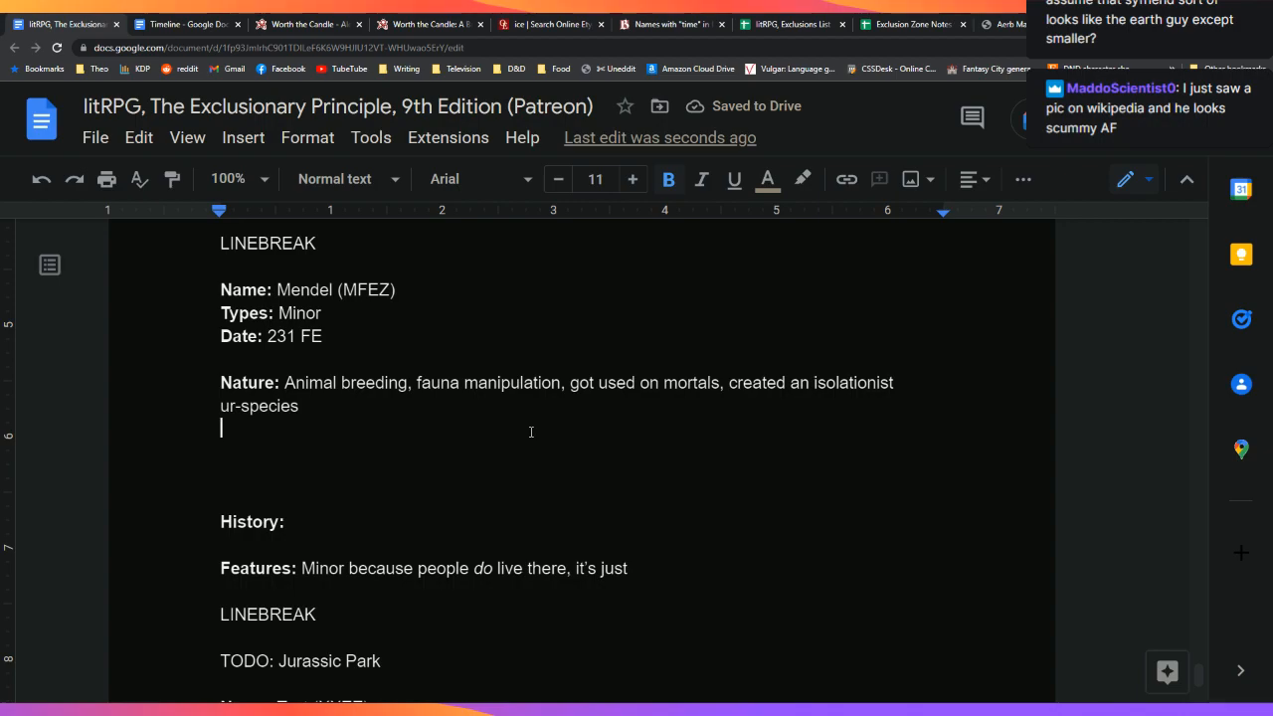
pyautogui.press('Left')
pyautogui.press('Right')
pyautogui.press('Right')
pyautogui.press('Right')
pyautogui.press('Left')
pyautogui.press('Left')
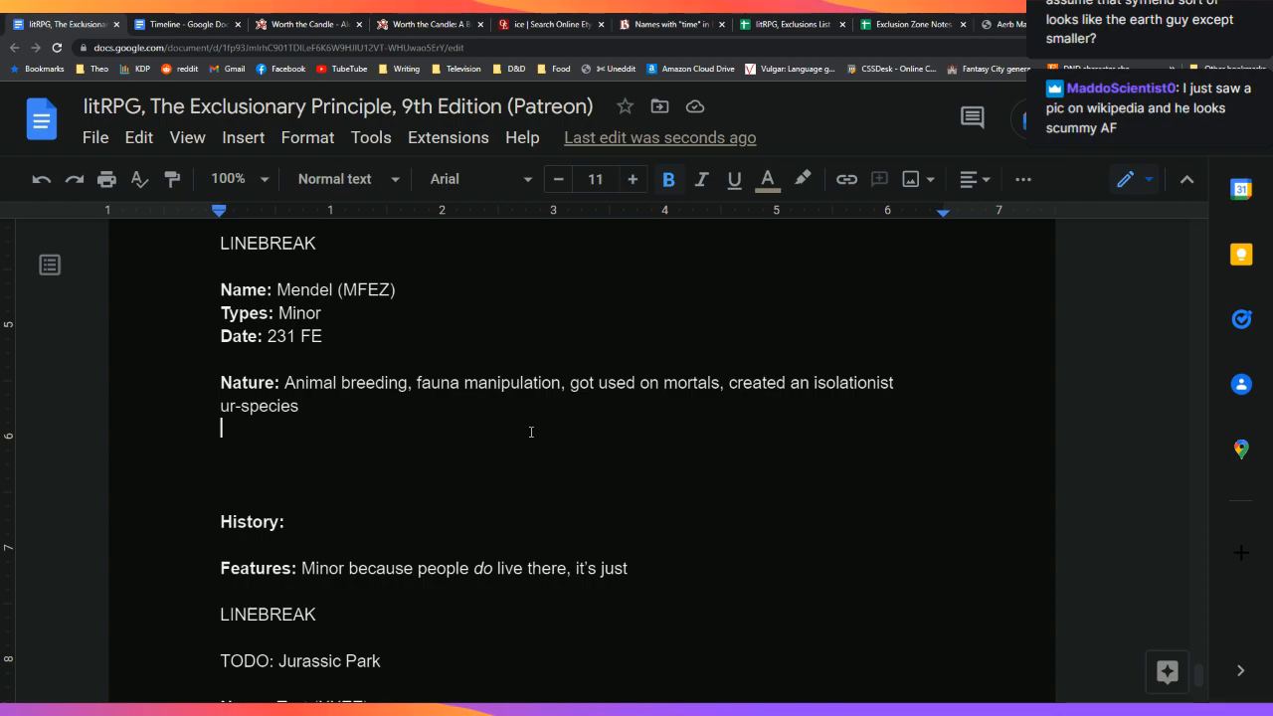
pyautogui.press('Left')
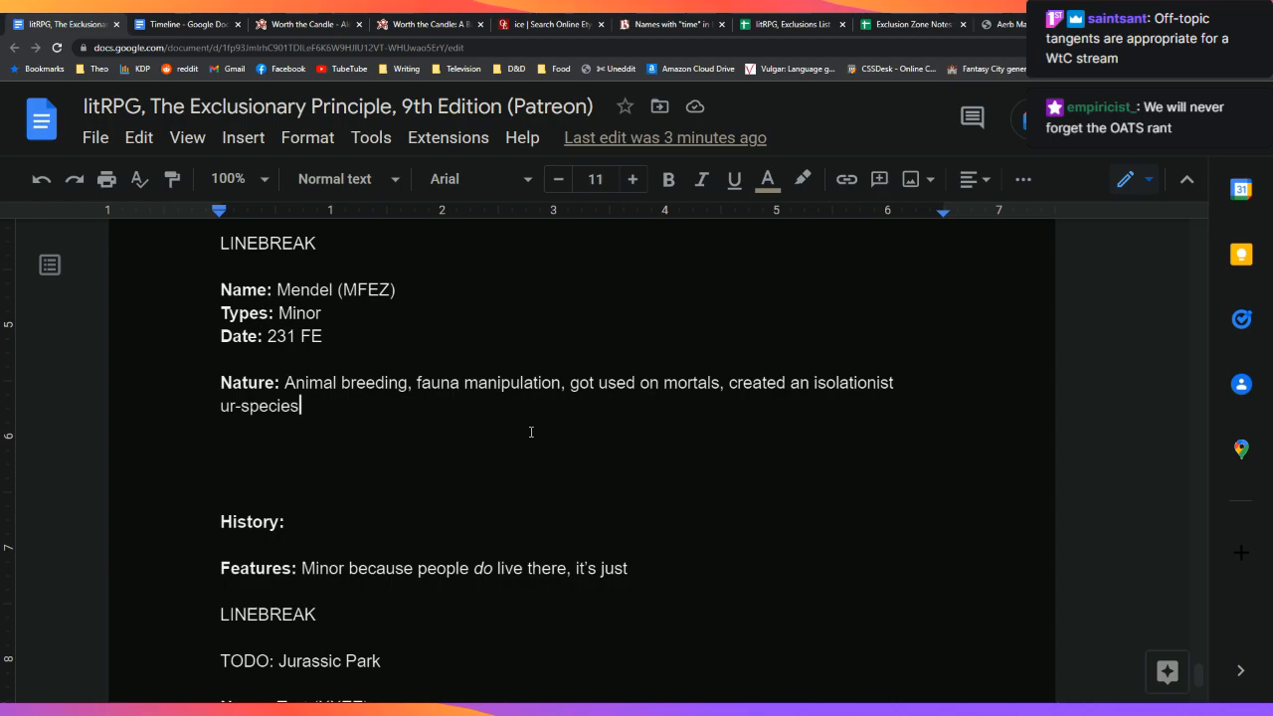
# Step: Search the Worth the Candle full text for "kinsey scale" and "kinsey", read the mentions, and return to the Exclusionary Principle document
pyautogui.click(278, 18)
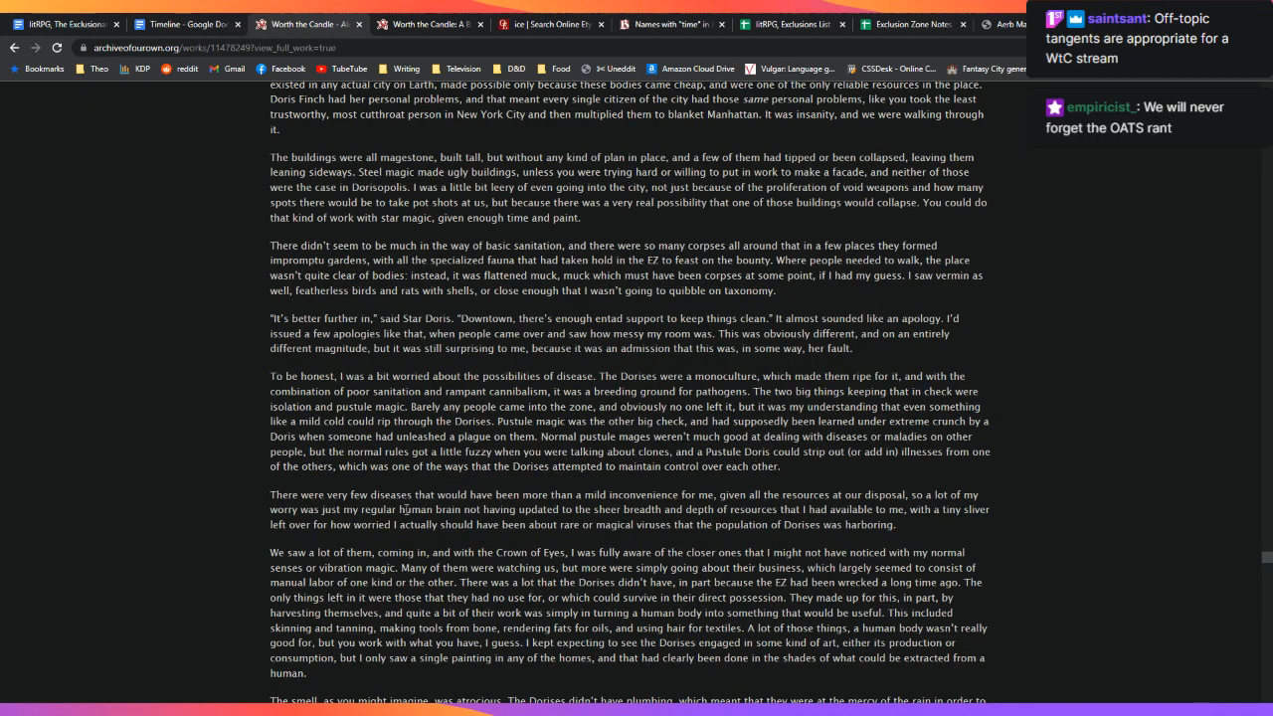
pyautogui.hotkey('ctrl', 'f')
pyautogui.write('kinsey ')
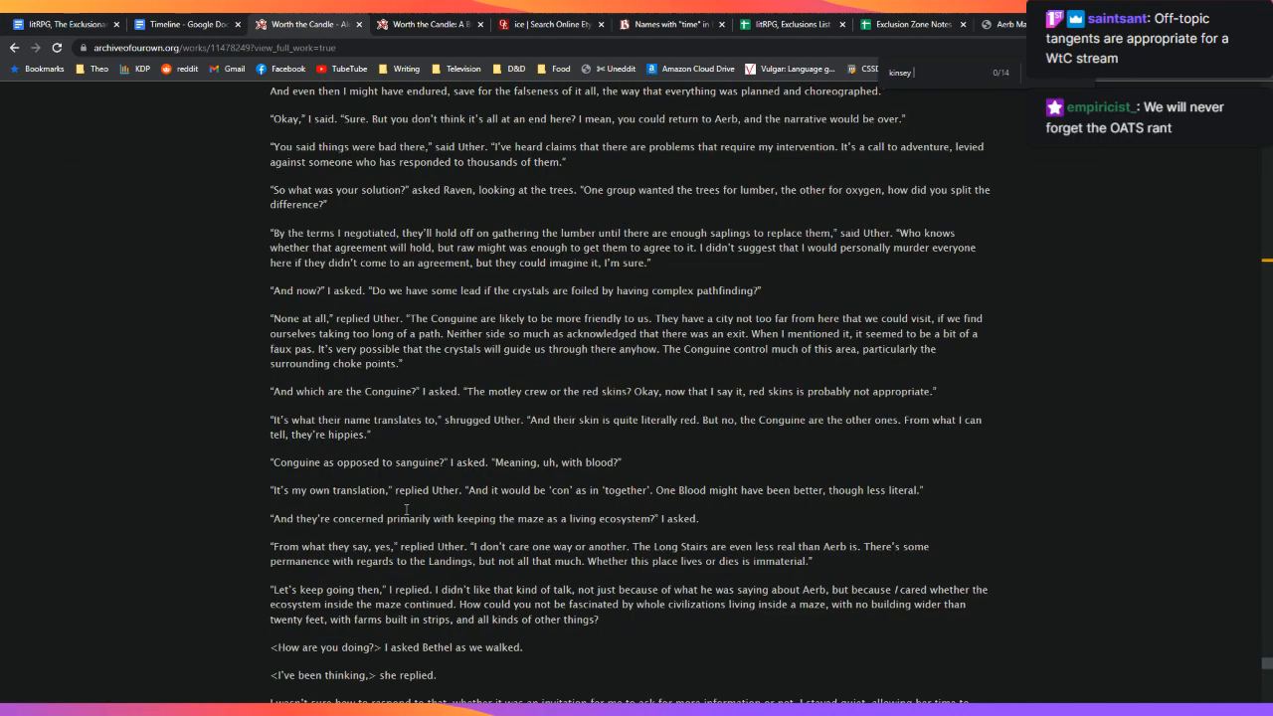
pyautogui.write('scale')
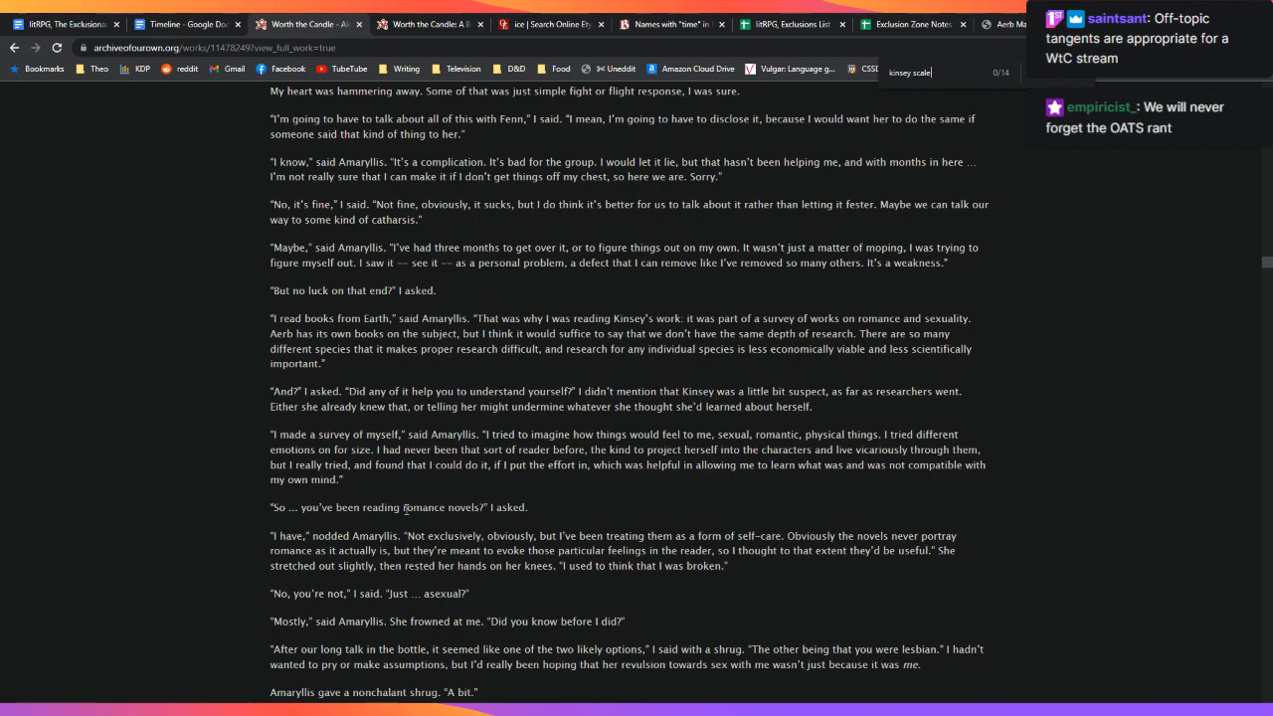
pyautogui.hotkey('ctrl', 'a')
pyautogui.write('kinsey')
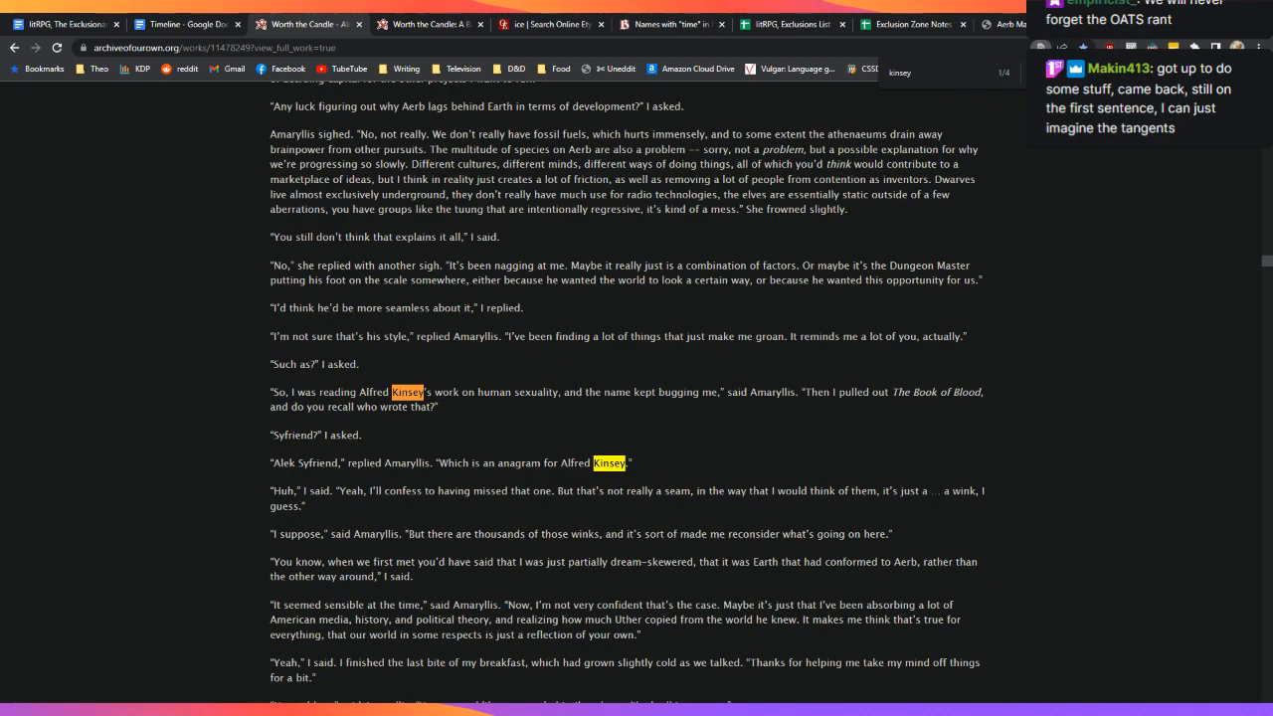
pyautogui.press('Return')
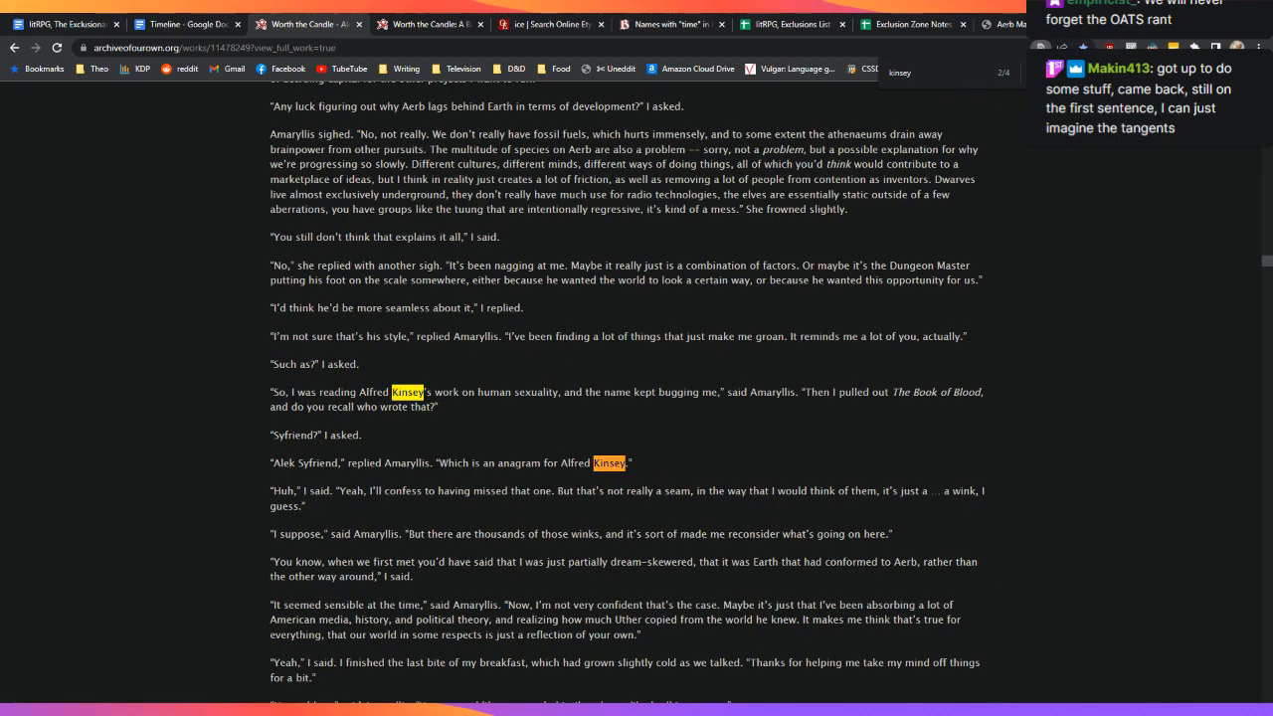
pyautogui.press('Return')
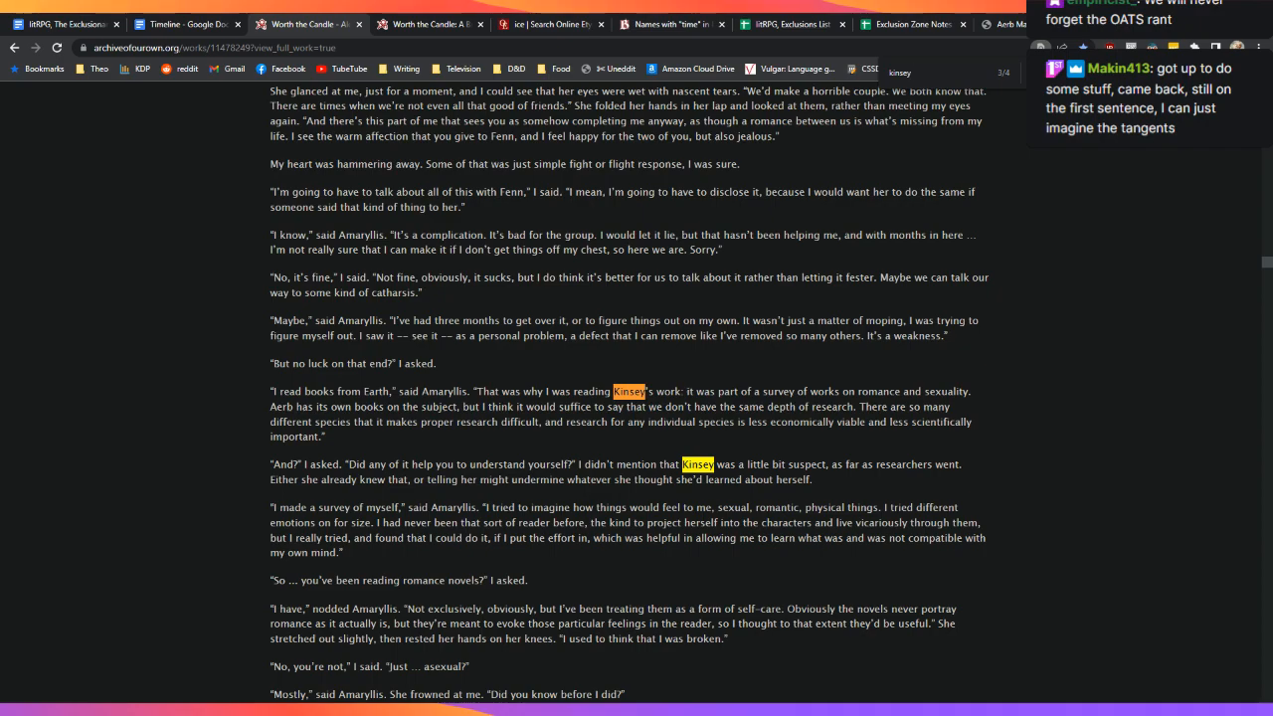
pyautogui.press('Escape')
pyautogui.click(52, 17)
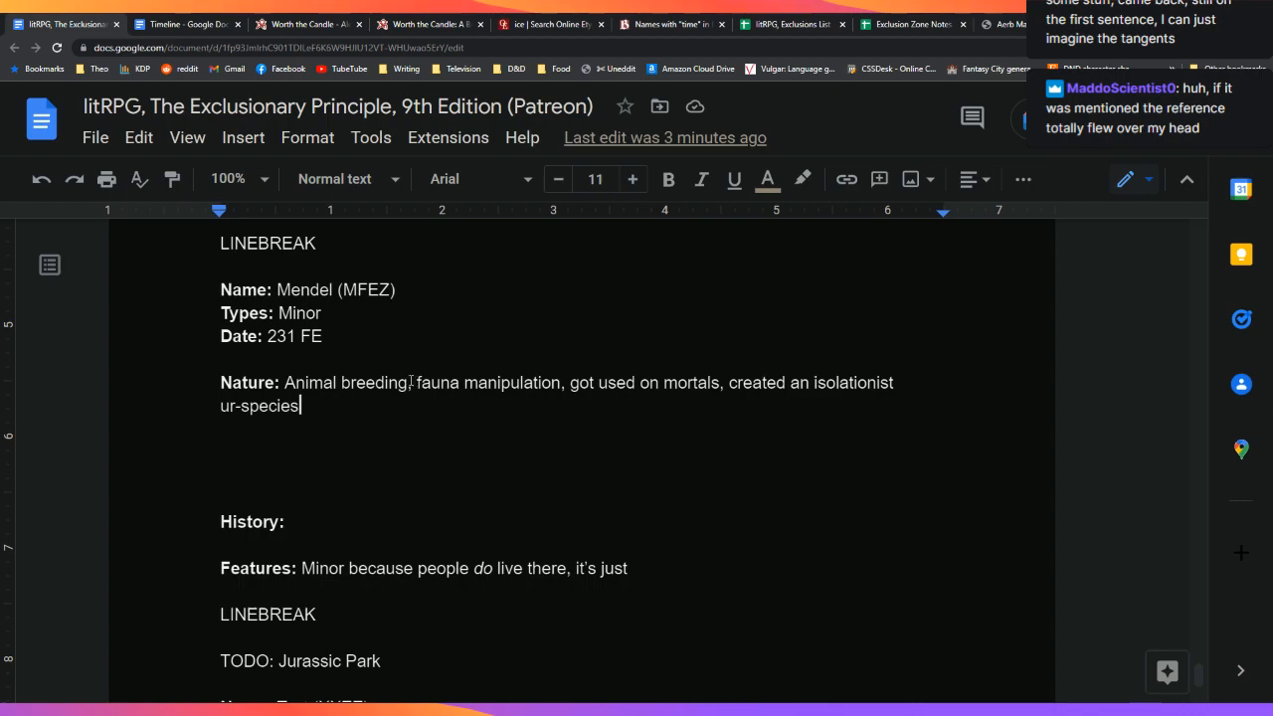
# Step: Look back through the passages before the Kinsey mentions in Worth the Candle and search the text for "zero to"
pyautogui.click(329, 22)
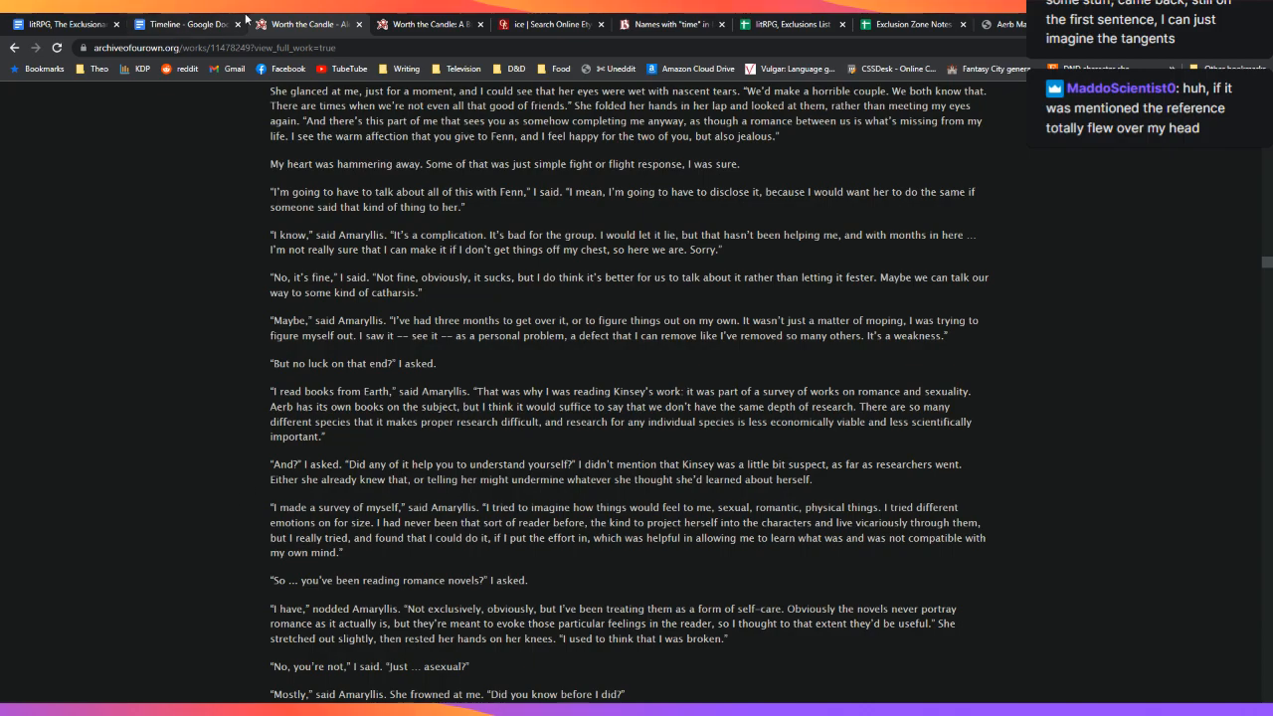
pyautogui.scroll(3, 272, 530)
pyautogui.middleClick(281, 535)
pyautogui.middleClick(281, 535)
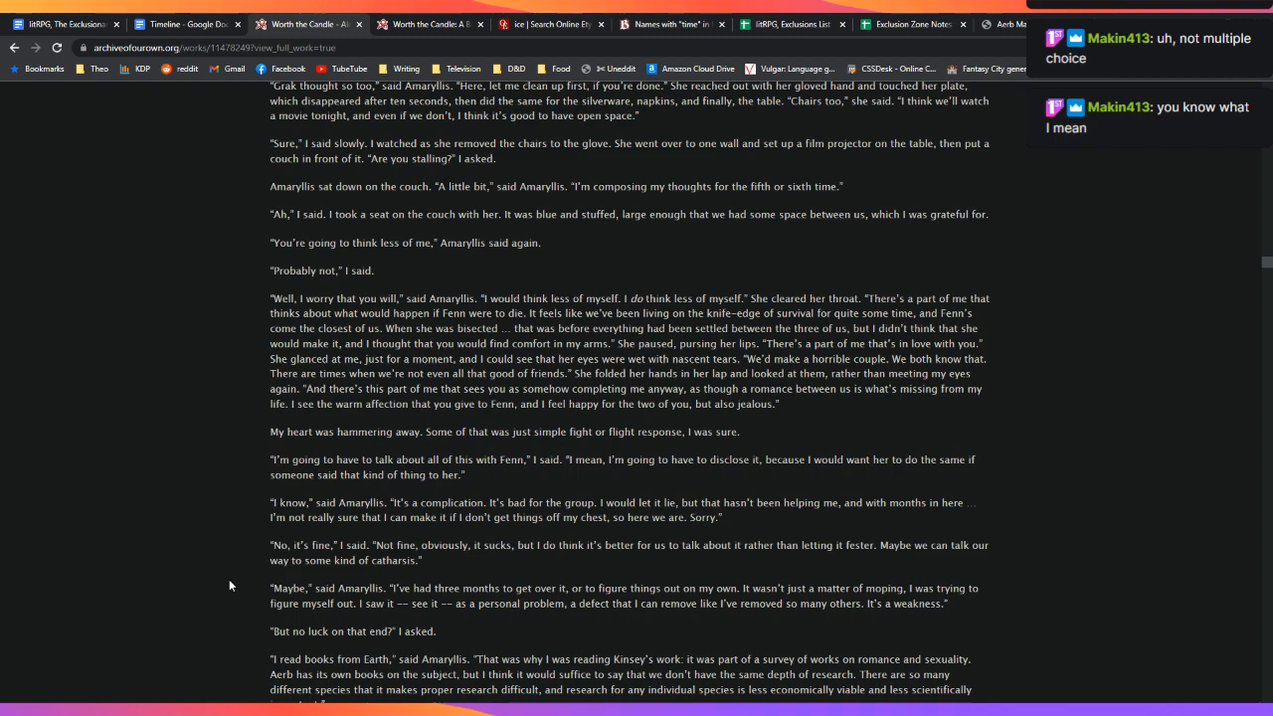
pyautogui.middleClick(657, 528)
pyautogui.scroll(20, 657, 528)
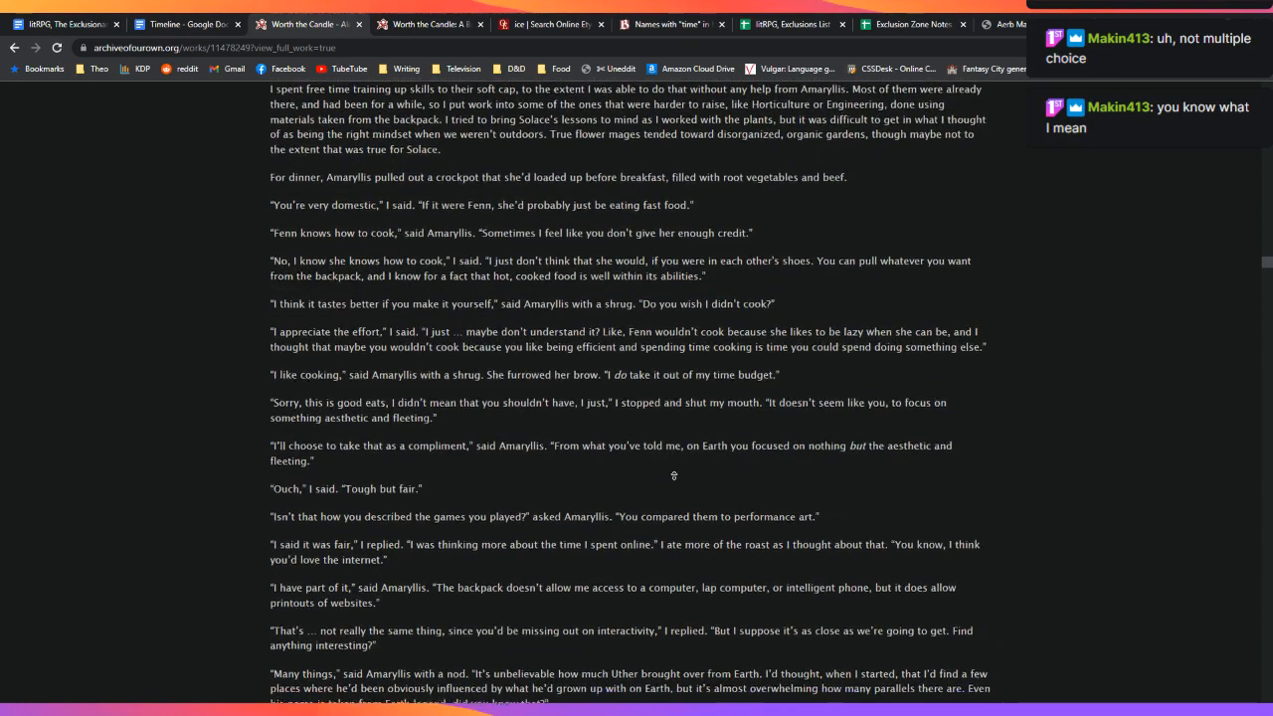
pyautogui.middleClick(698, 278)
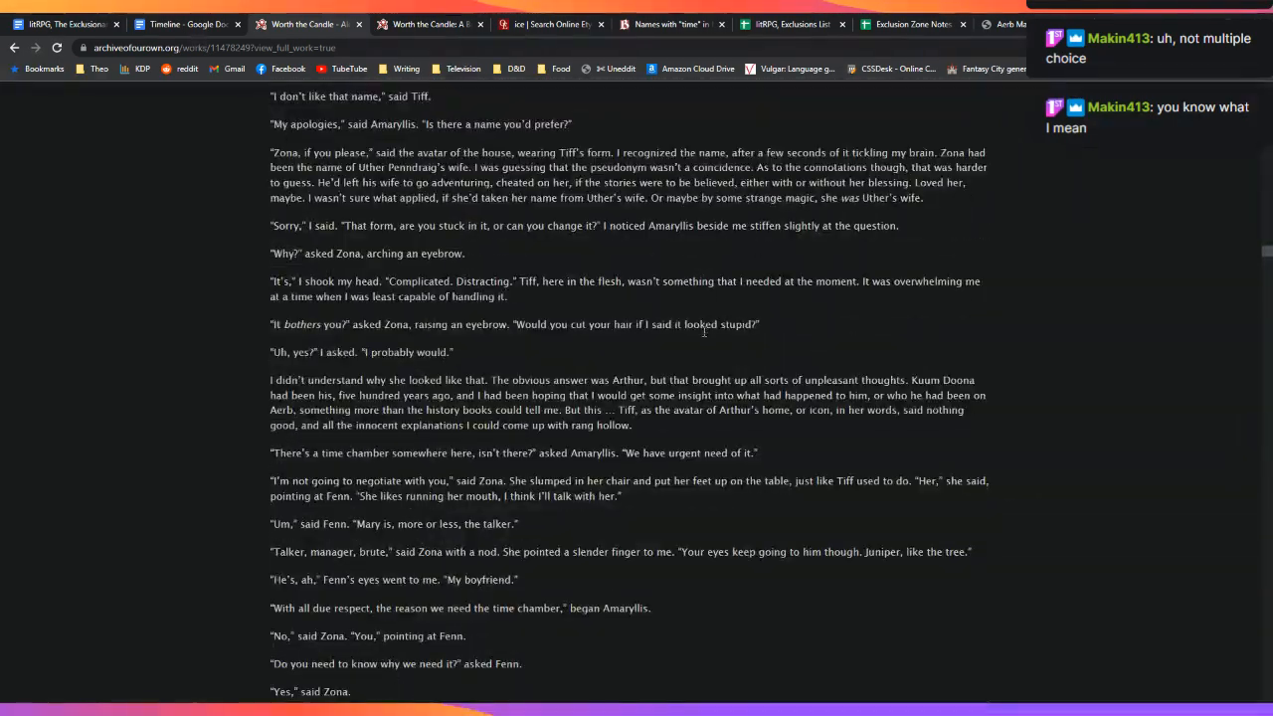
pyautogui.hotkey('ctrl', 'f')
pyautogui.write('zero ')
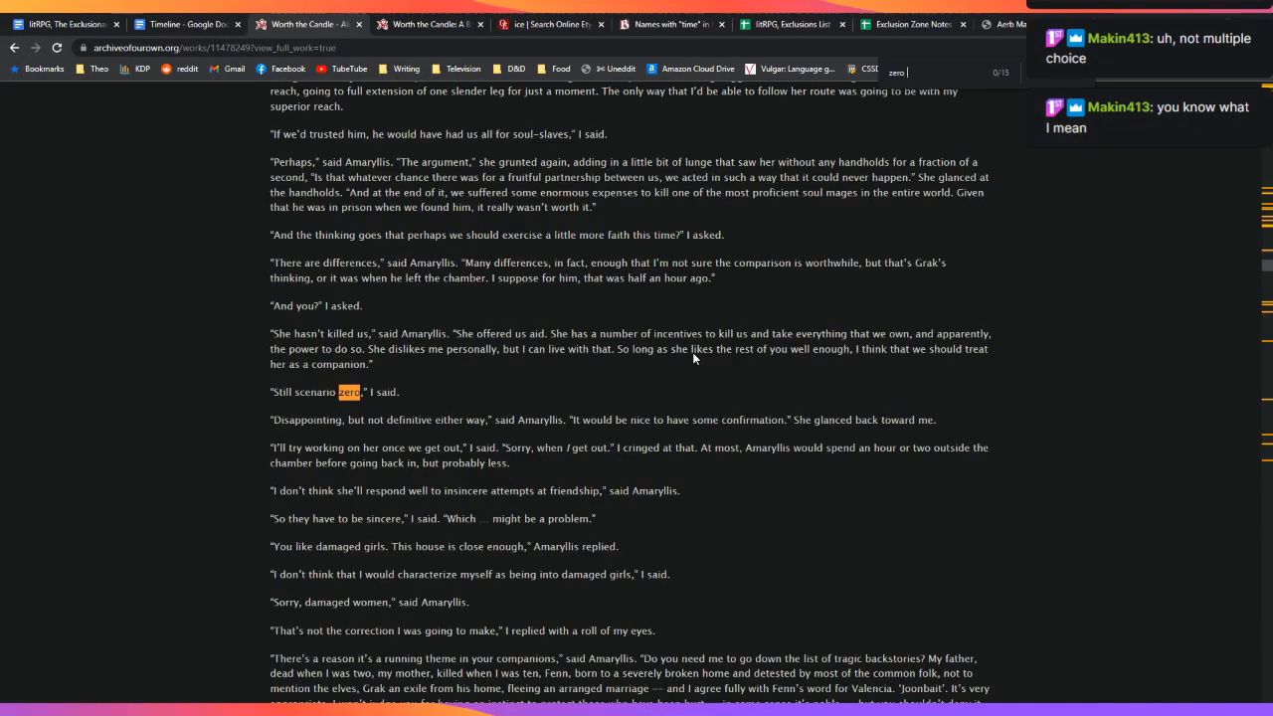
pyautogui.write('to n')
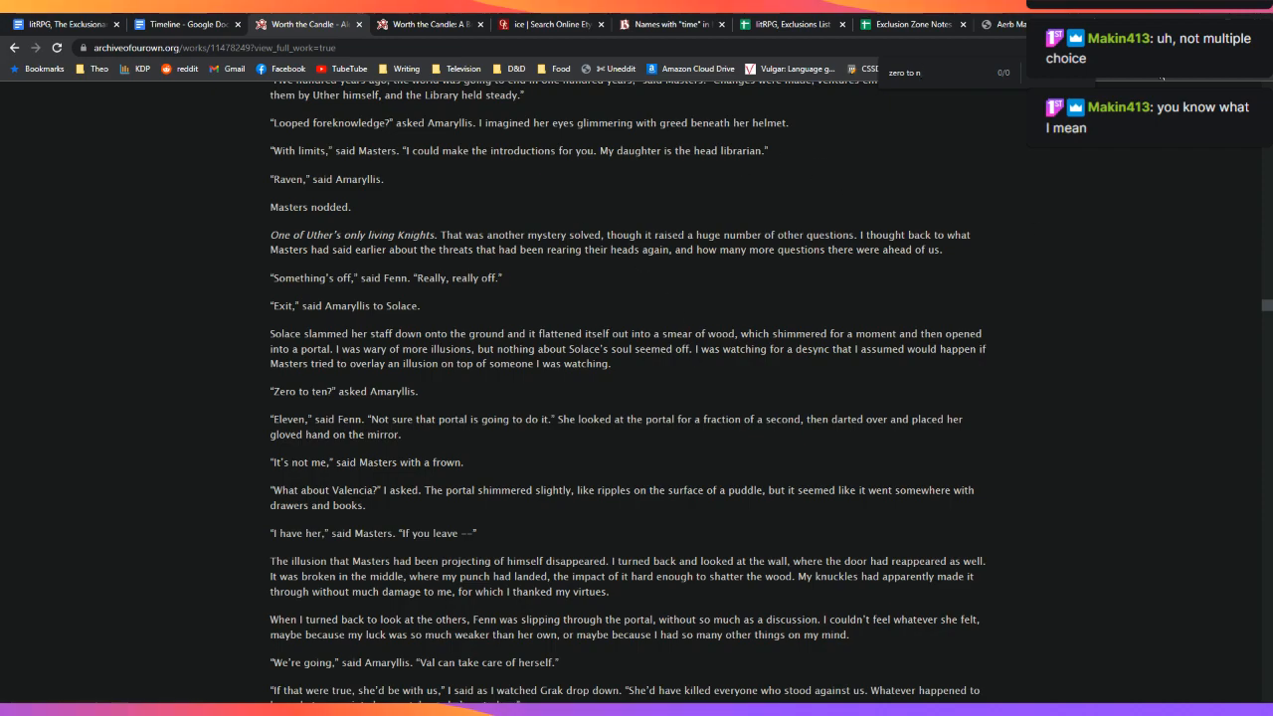
pyautogui.press('BackSpace')
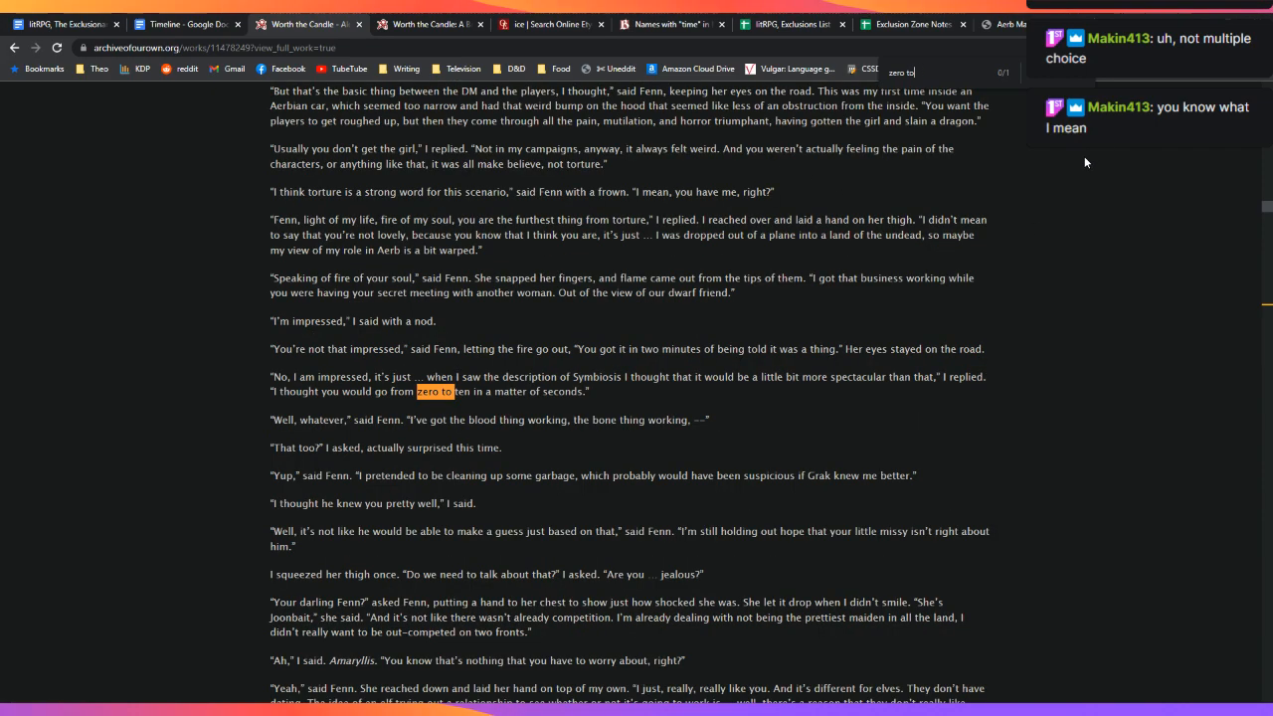
pyautogui.press('Return')
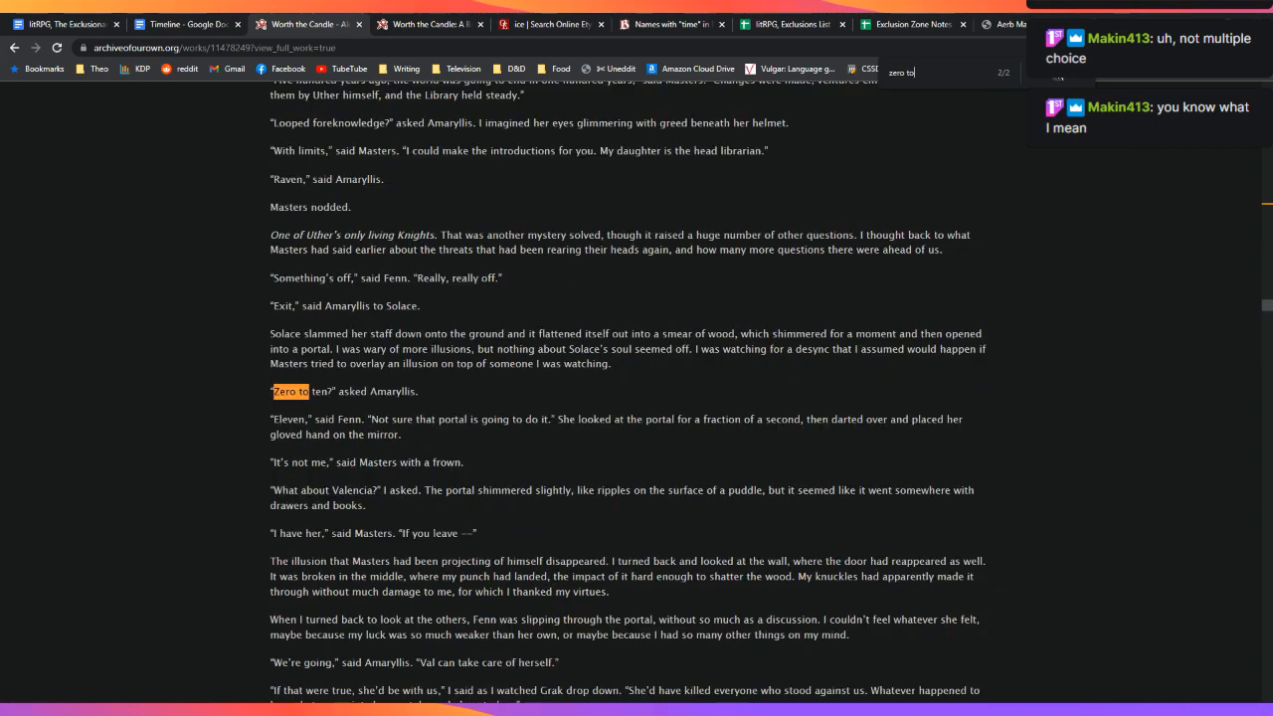
# Step: Search the Worth the Candle text for "on a scale" and read the exchange around Fenn's question about a 0-9 scale
pyautogui.hotkey('ctrl', 'f')
pyautogui.write('on a scale')
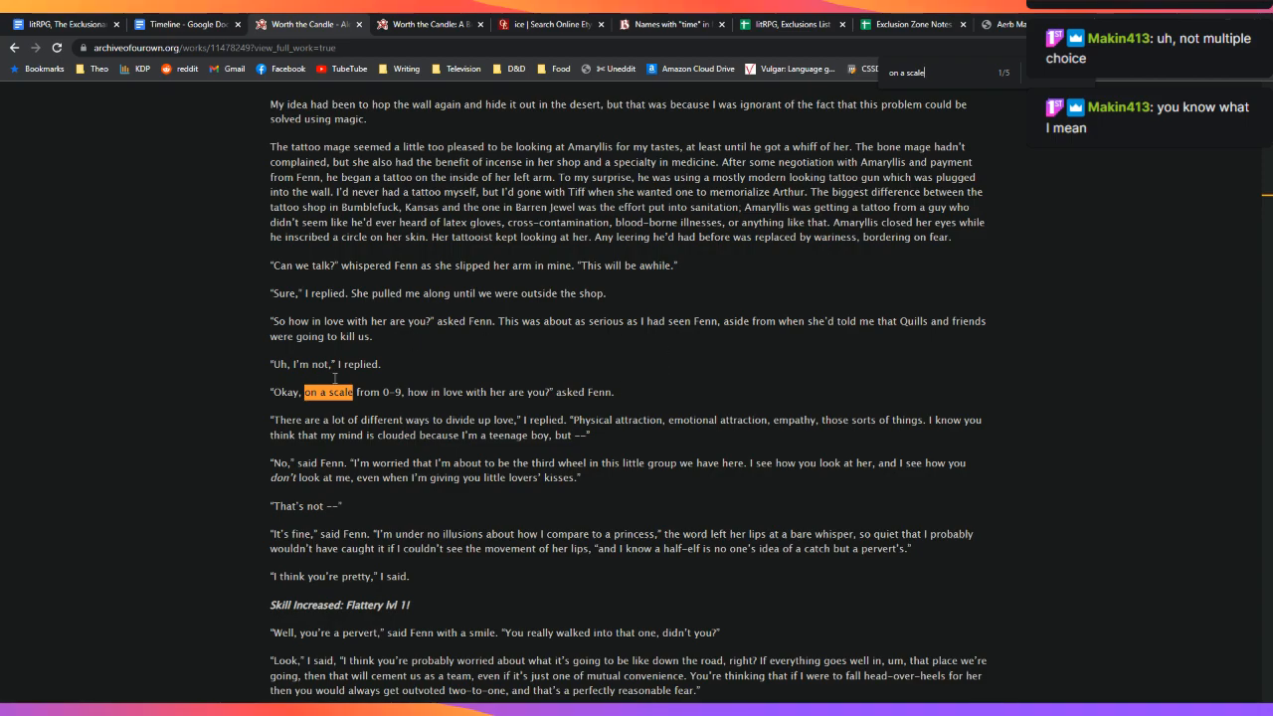
pyautogui.scroll(5, 535, 402)
pyautogui.scroll(-5, 538, 403)
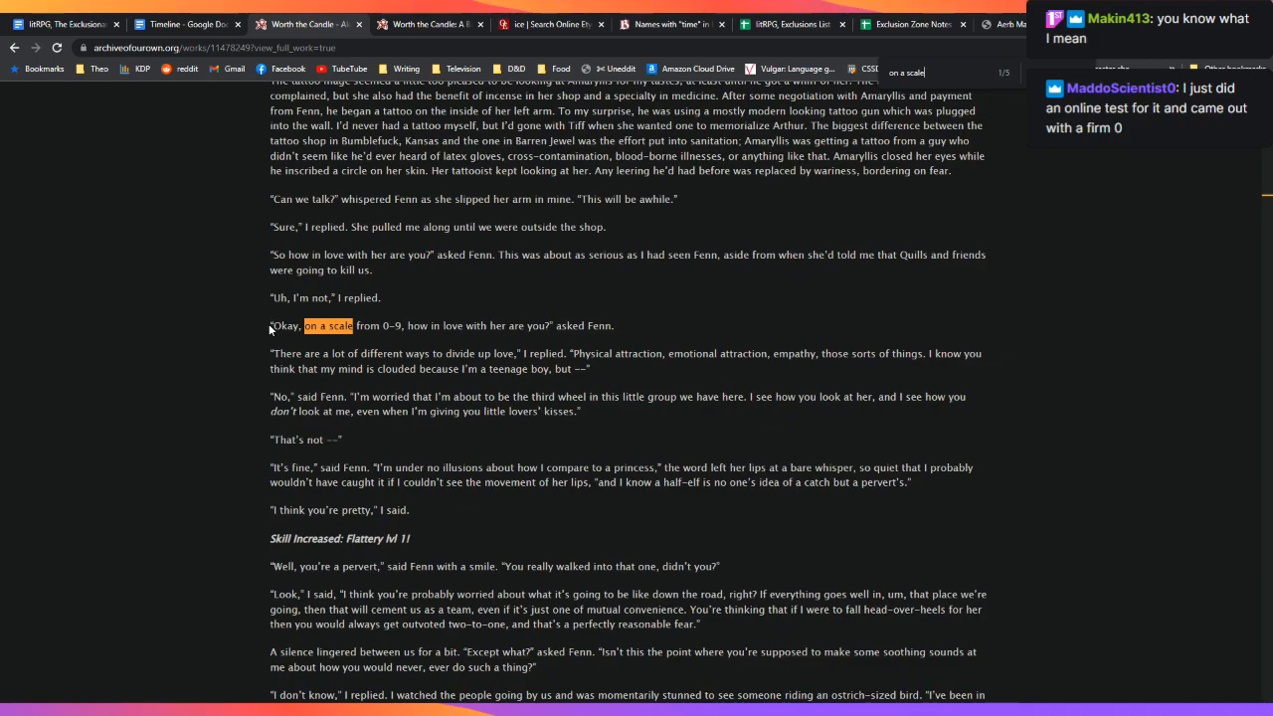
pyautogui.moveTo(268, 326); pyautogui.dragTo(741, 324)
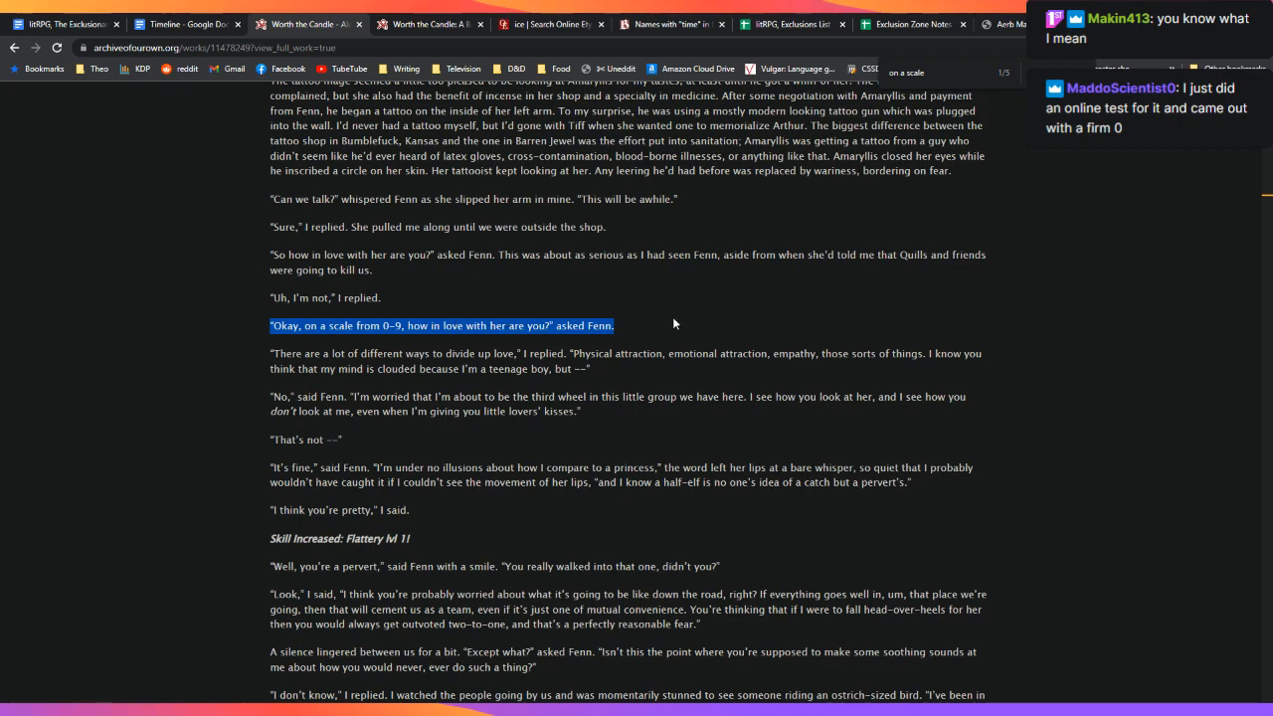
pyautogui.click(842, 279)
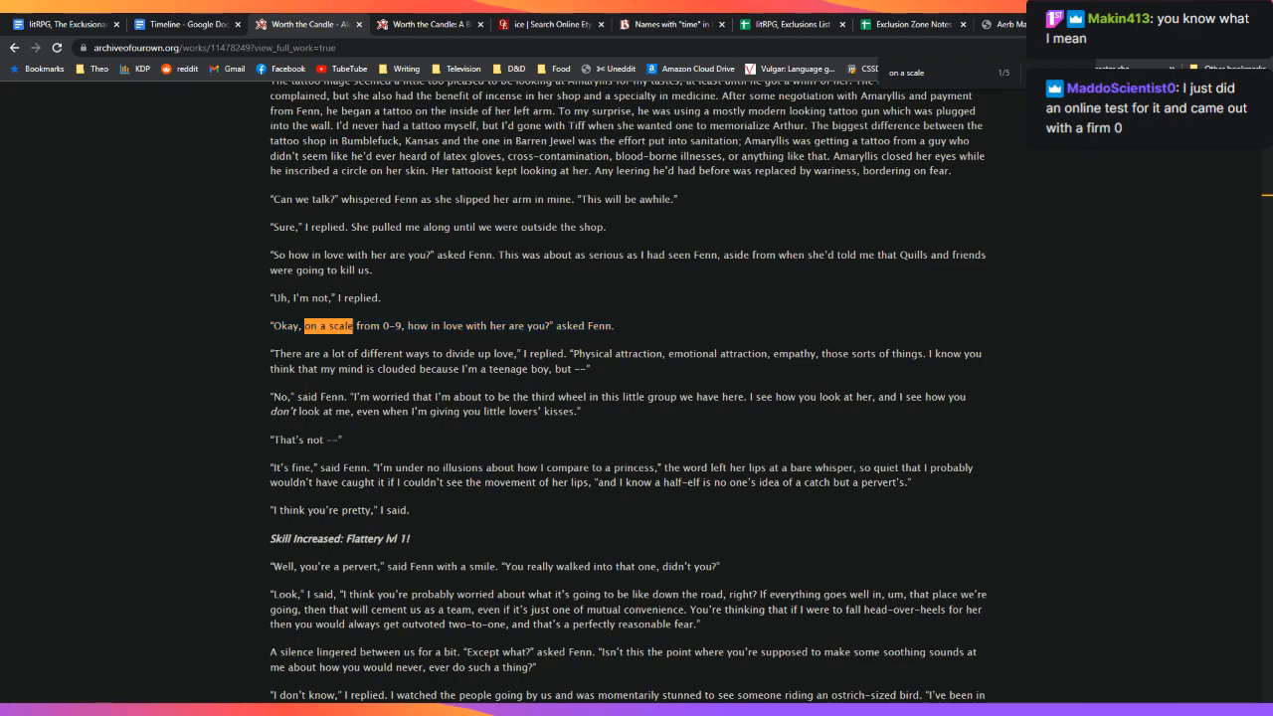
pyautogui.press('Escape')
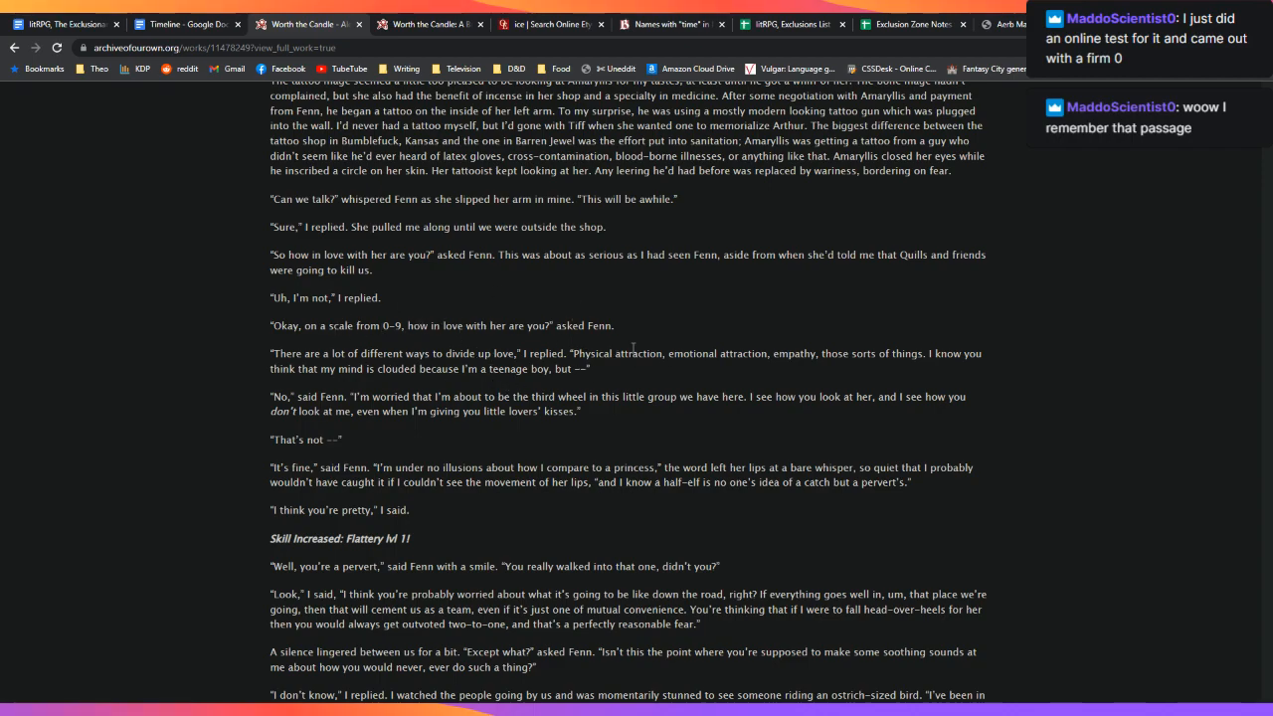
# Step: Continue the Mendel entry's Features line in the Exclusionary Principle document with "they're hostile, that's a"
pyautogui.click(60, 20)
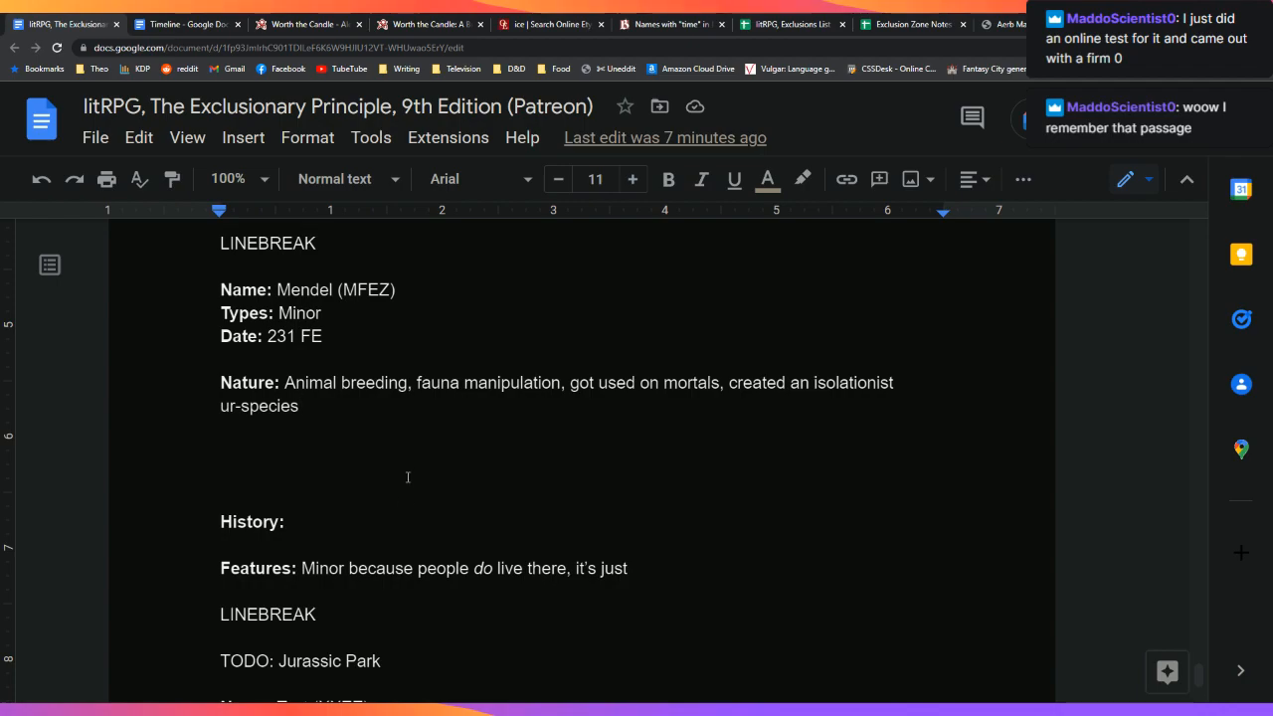
pyautogui.press('Down')
pyautogui.press('Down')
pyautogui.press('Down')
pyautogui.press('Down')
pyautogui.press('Down')
pyautogui.press('Down')
pyautogui.press('Down')
pyautogui.press('End')
pyautogui.write("they're hostile., ")
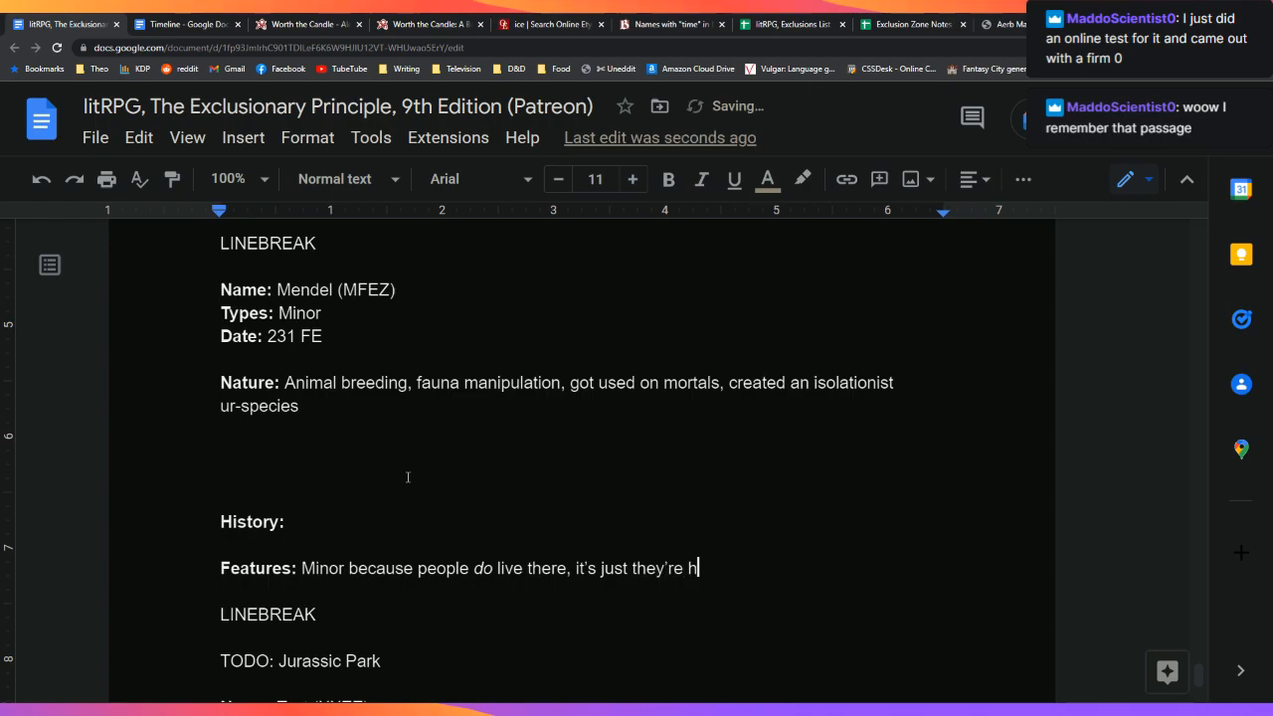
pyautogui.write(" that's a")
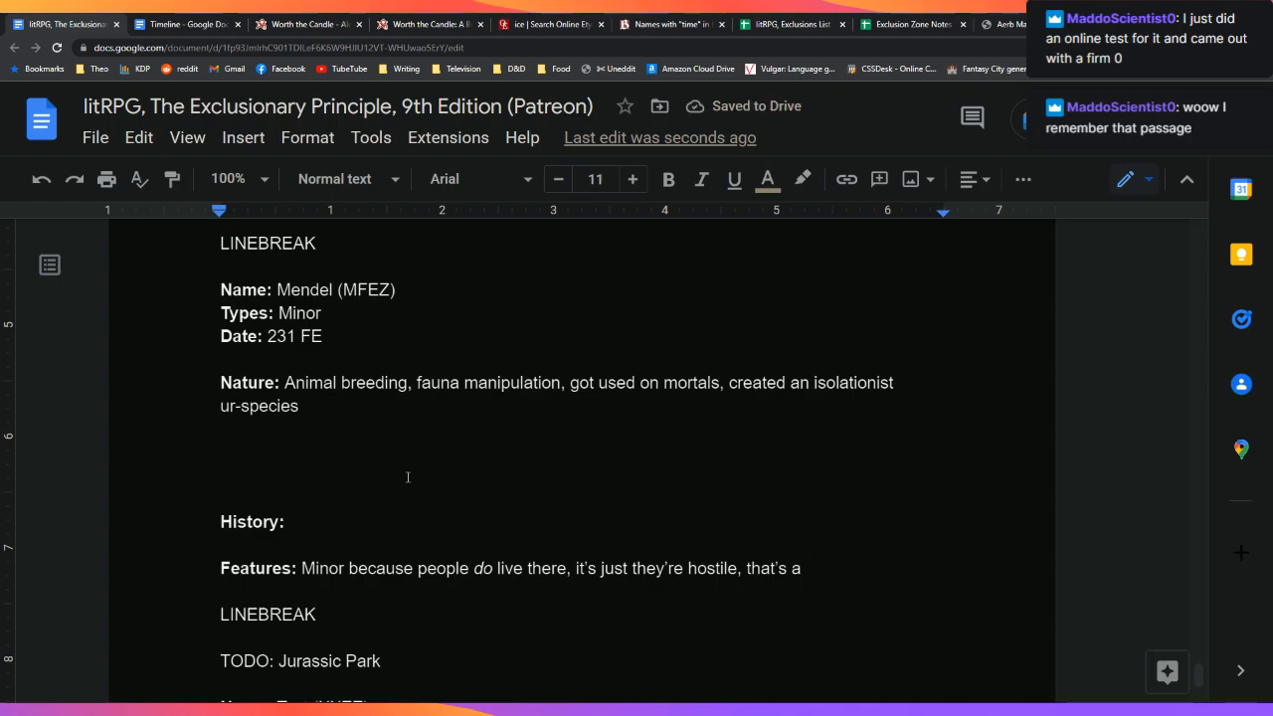
# Step: Search the document for "breeding" and copy the 92 FE breeding magic sentence from the Whiffle entry's History
pyautogui.hotkey('ctrl', 'f')
pyautogui.write('breeding')
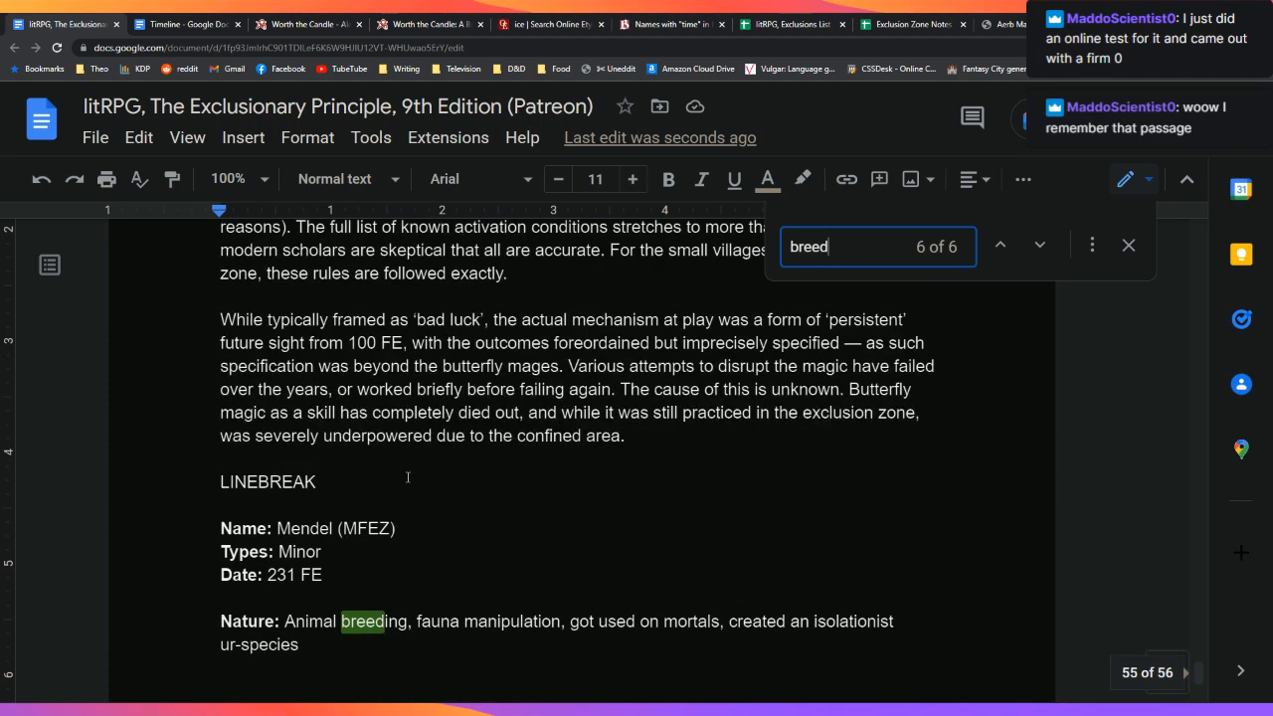
pyautogui.click(1041, 245)
pyautogui.scroll(1, 997, 386)
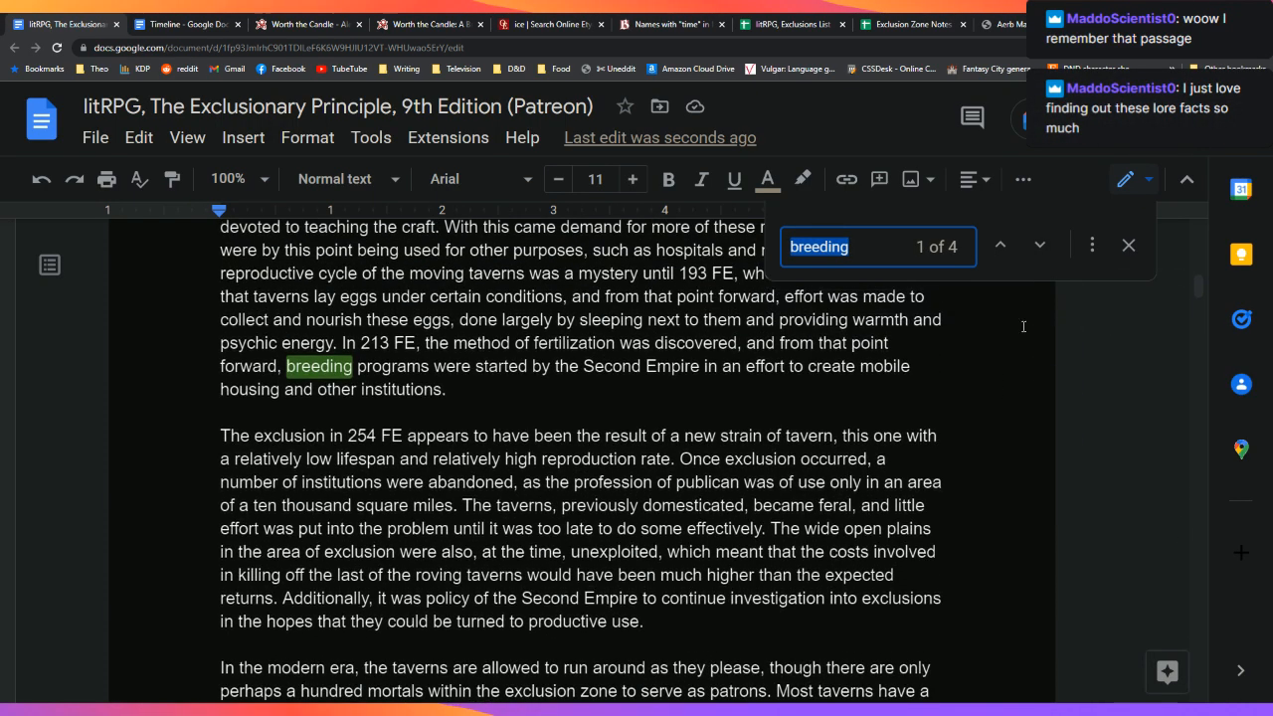
pyautogui.click(1041, 247)
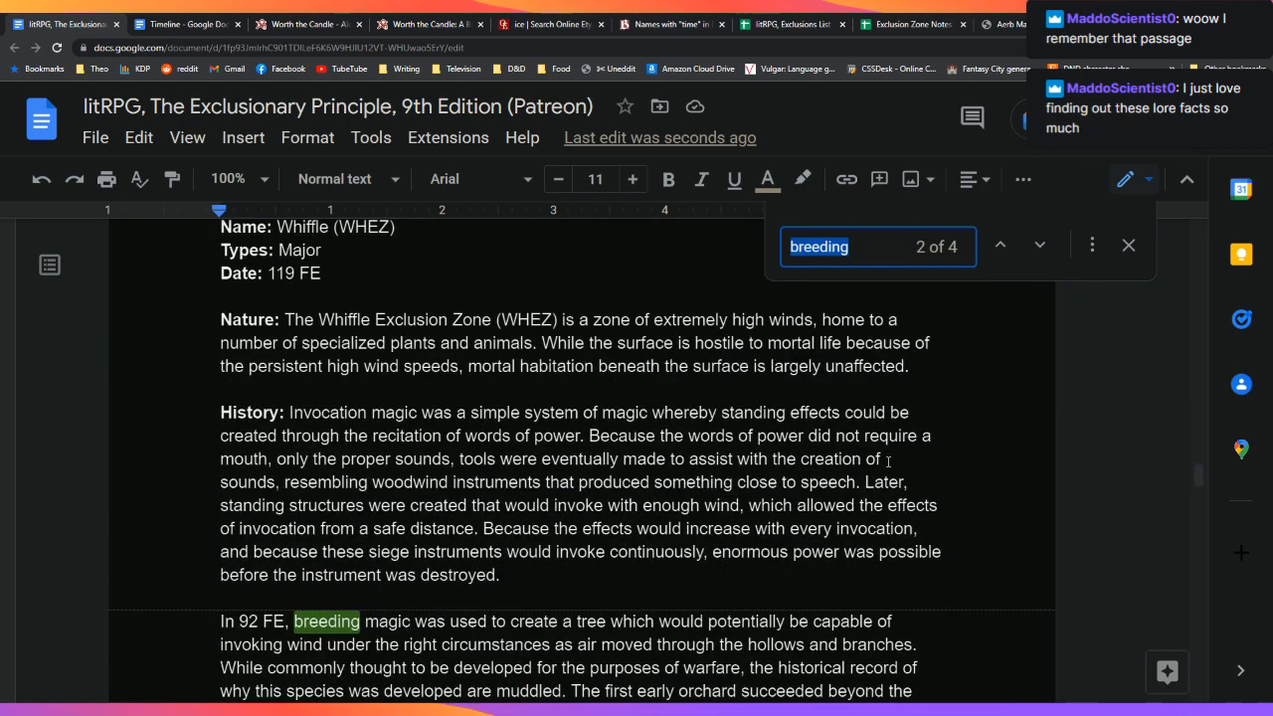
pyautogui.scroll(-1, 888, 465)
pyautogui.scroll(-2, 888, 465)
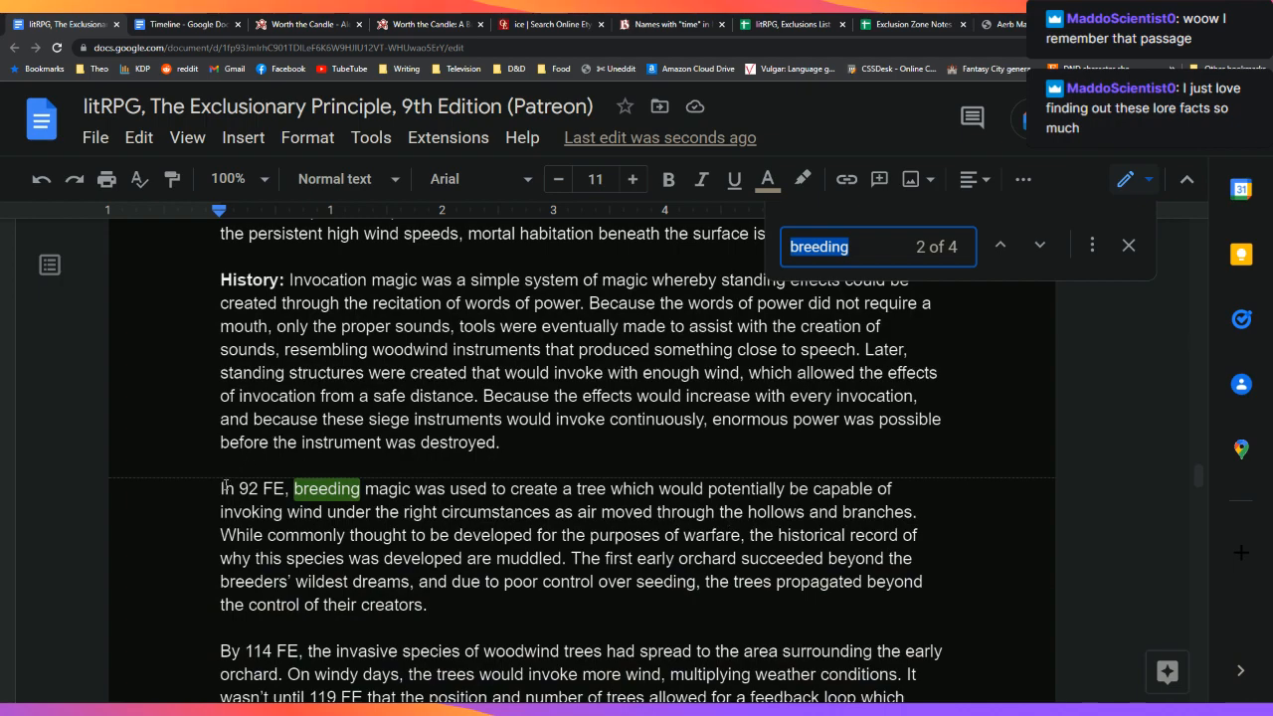
pyautogui.moveTo(218, 487); pyautogui.dragTo(962, 509)
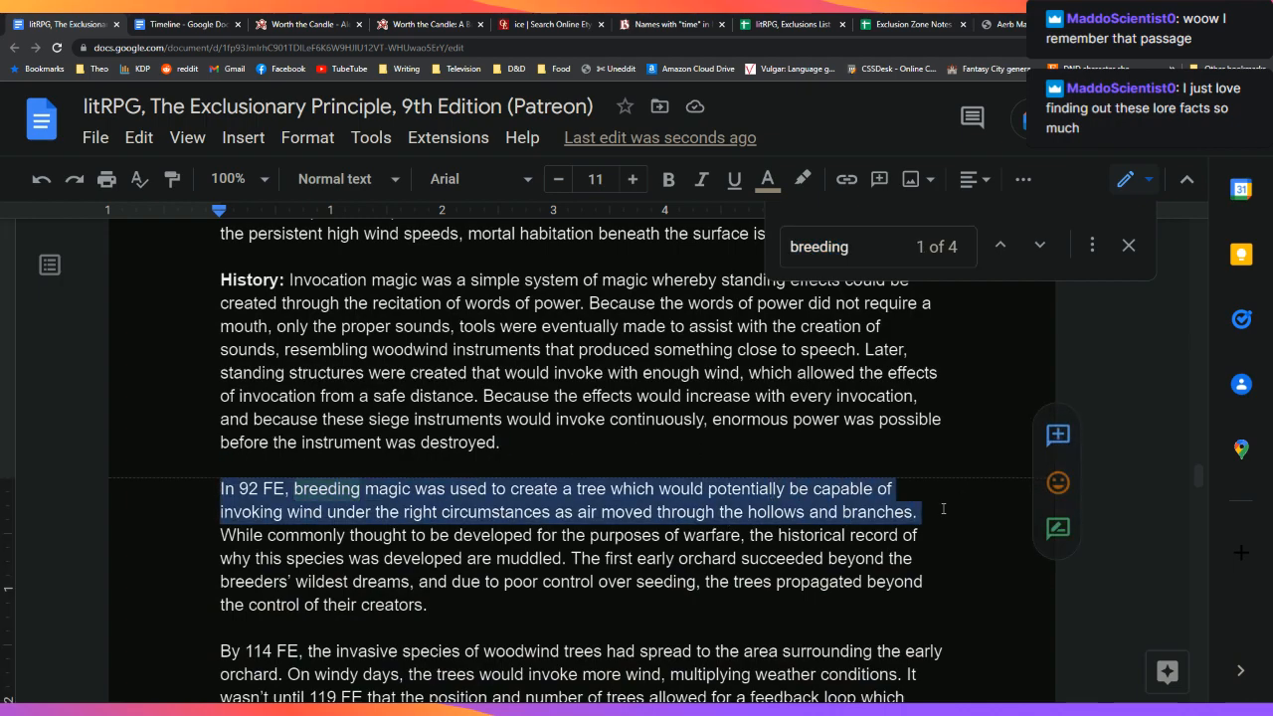
pyautogui.click(943, 508)
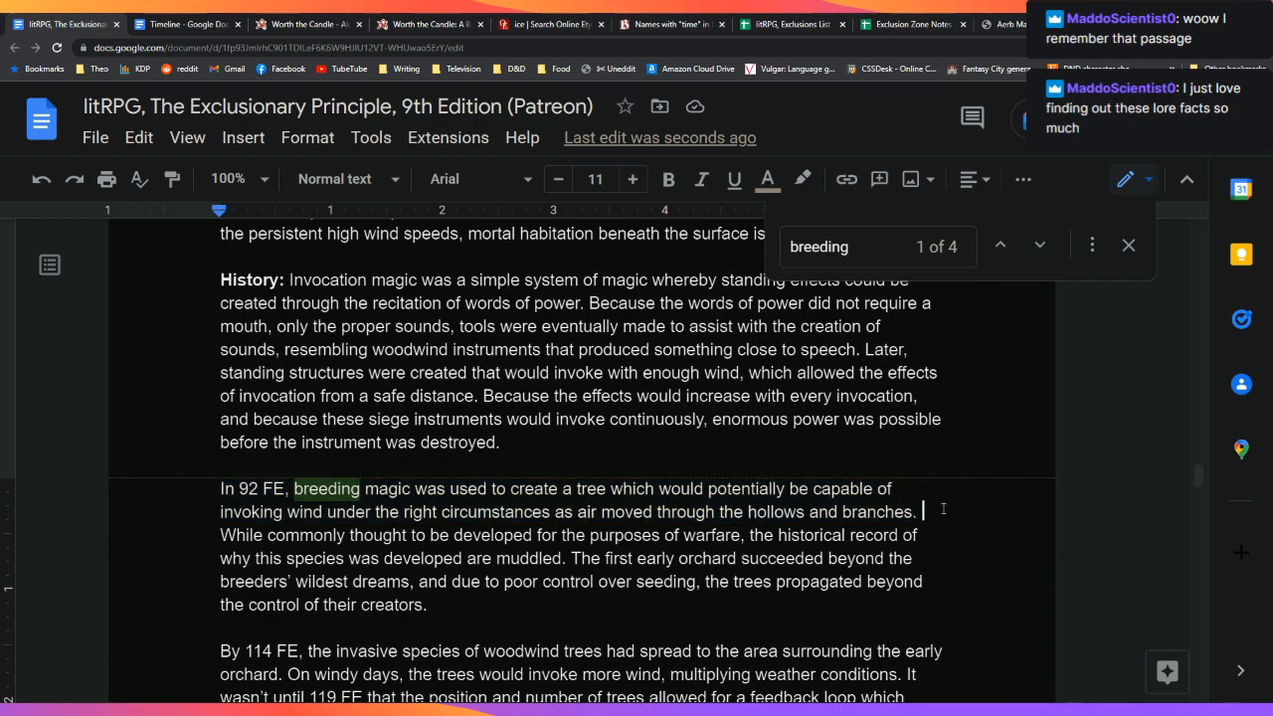
# Step: Review the remaining "breeding" mentions in the document, including the one in the bloodline magic history
pyautogui.click(1035, 250)
pyautogui.click(1035, 250)
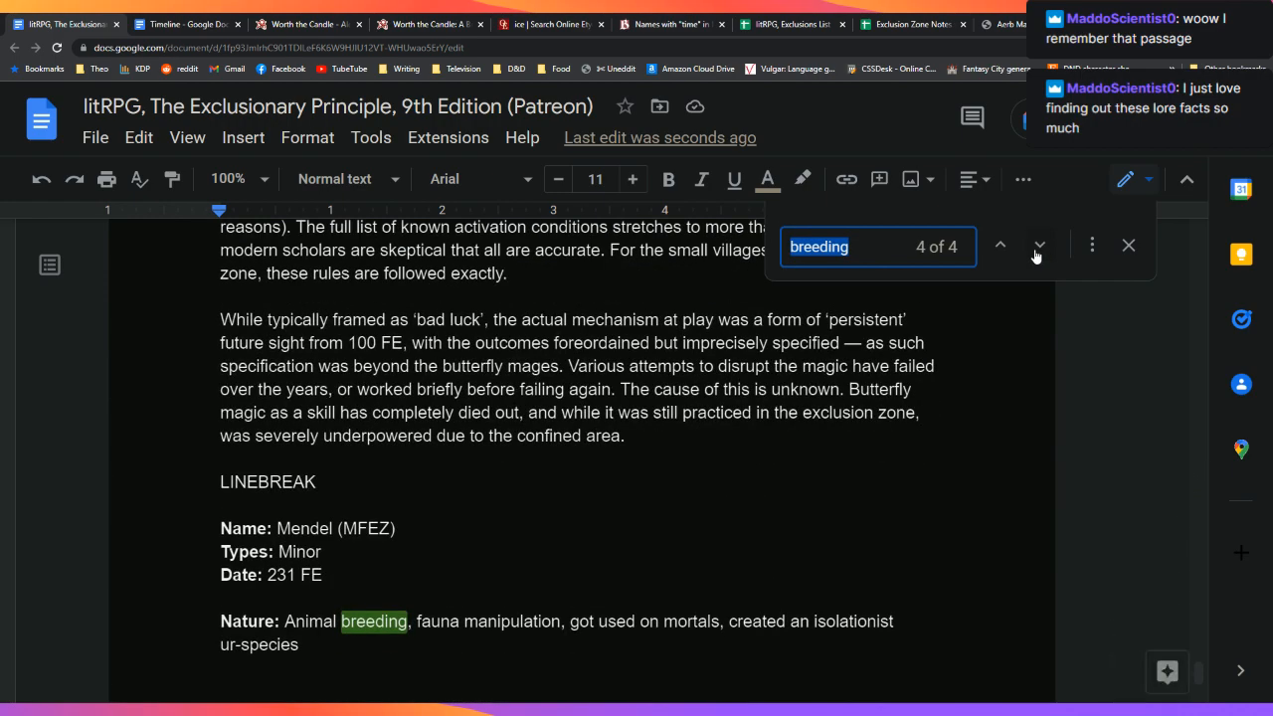
pyautogui.click(1000, 250)
pyautogui.click(1003, 251)
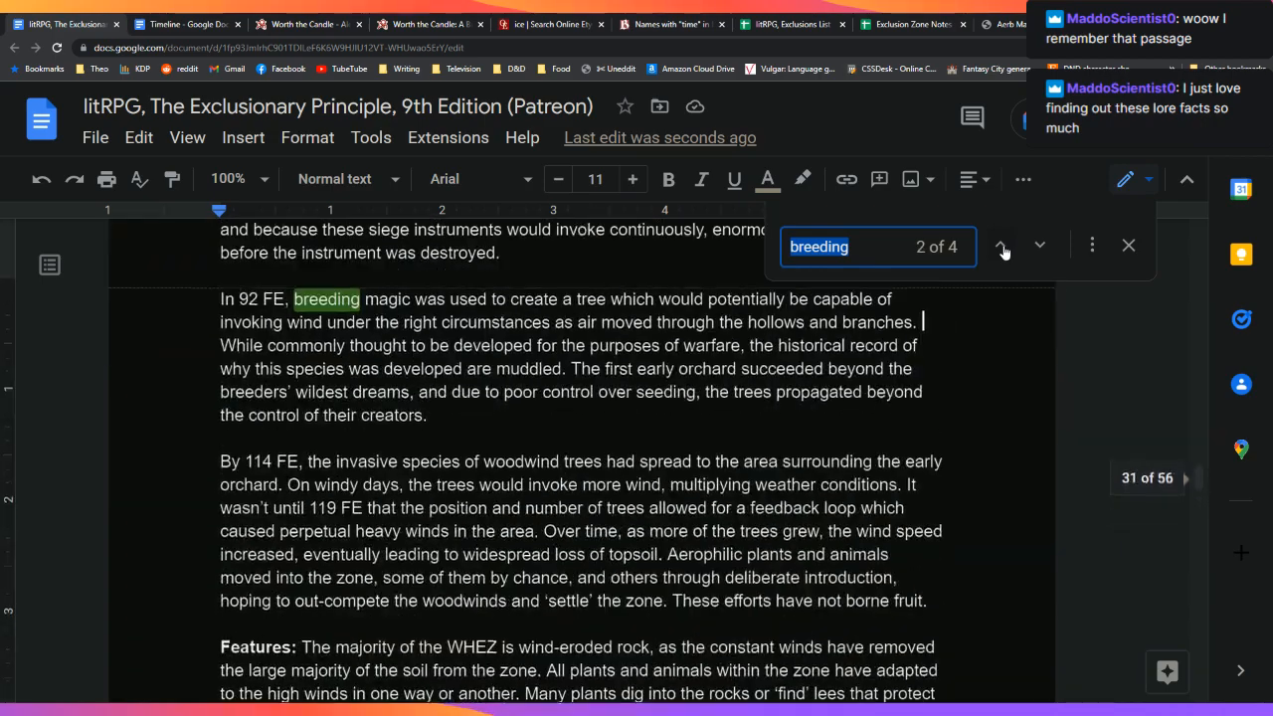
pyautogui.click(1037, 251)
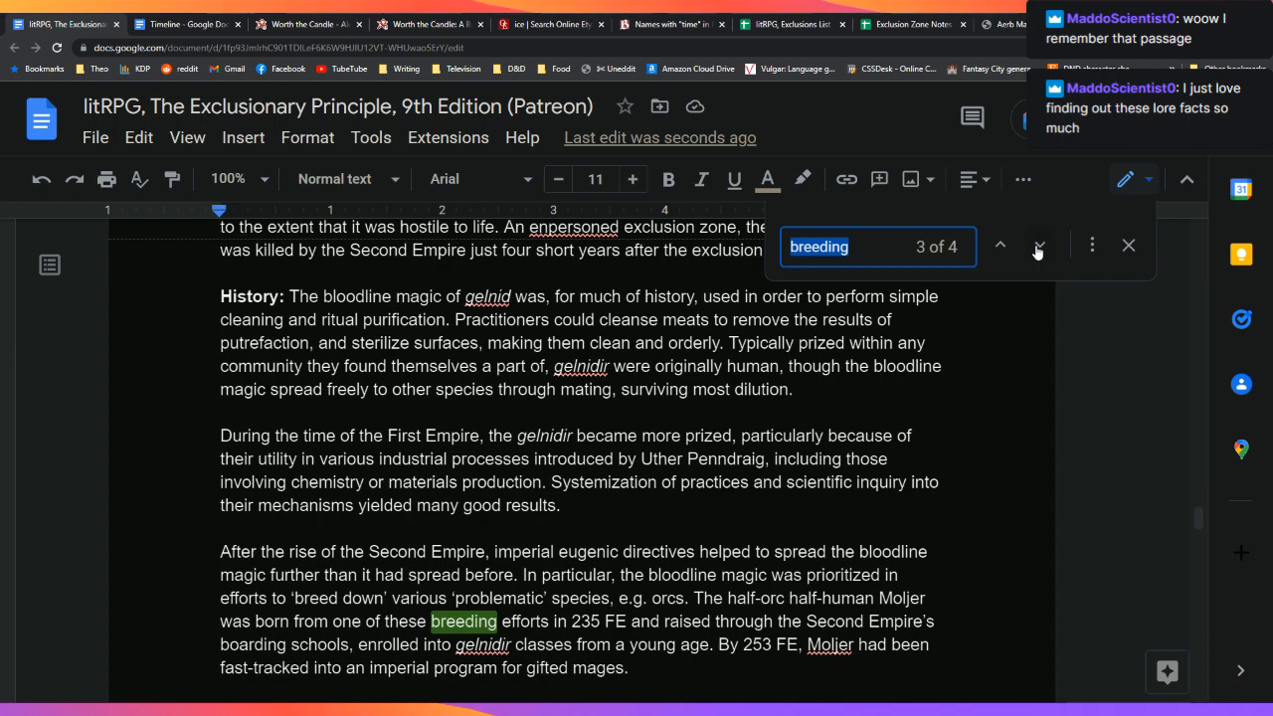
pyautogui.click(1038, 250)
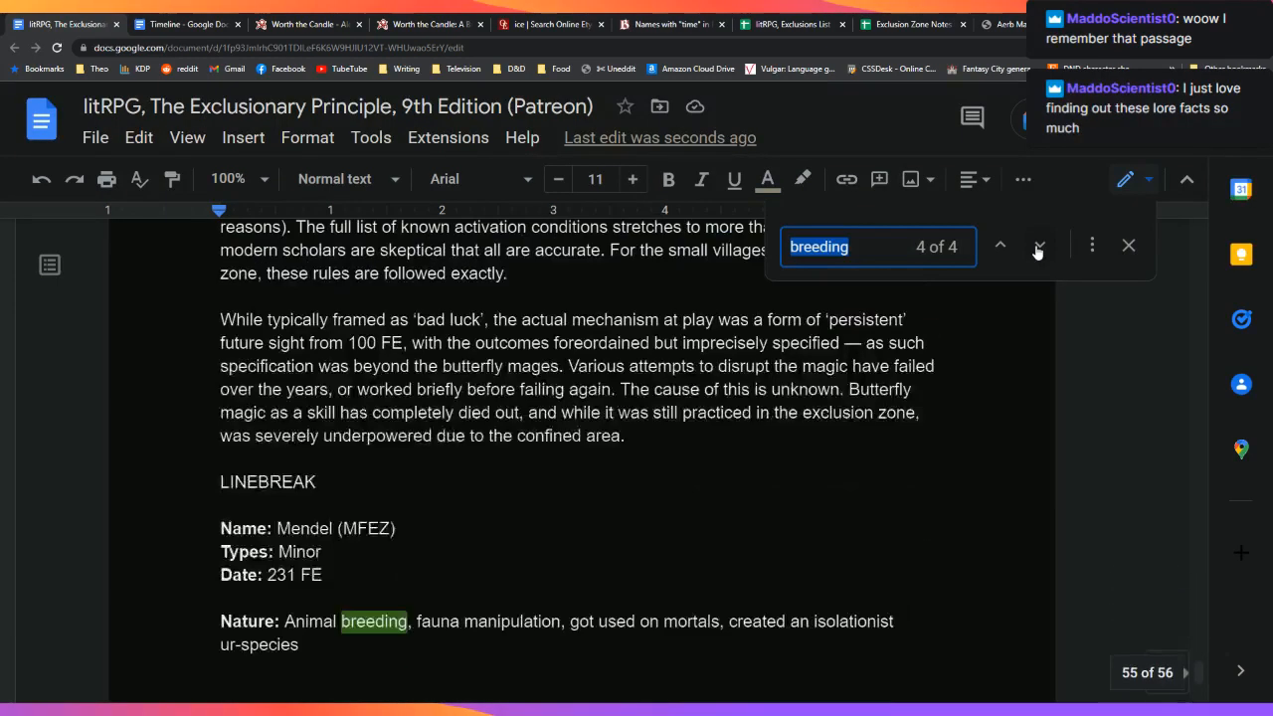
# Step: Close the search and paste the copied 92 FE sentence above the Mendel entry's History line without its trailing space
pyautogui.click(1128, 246)
pyautogui.click(958, 502)
pyautogui.scroll(-2, 963, 514)
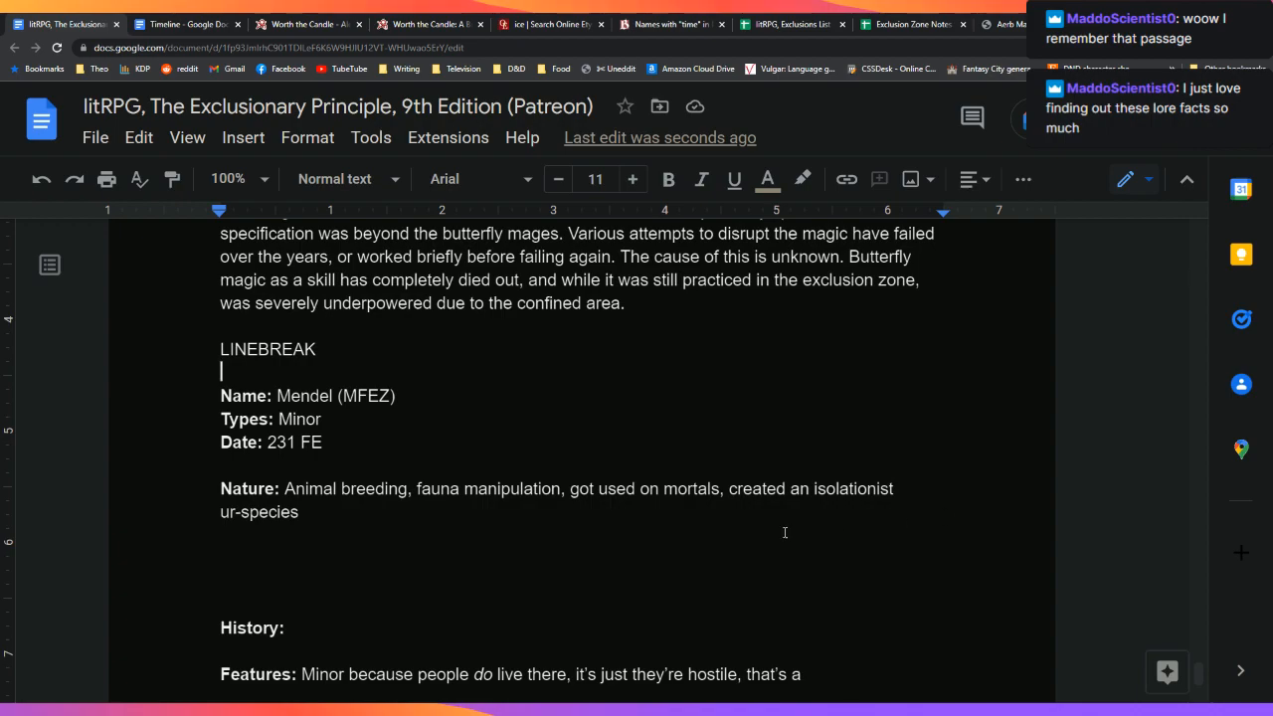
pyautogui.click(551, 593)
pyautogui.press('Return')
pyautogui.write('In 92 FE, breeding magic was used to create a tree which would potentially be capable of invoking wind under the right circumstances as air moved through the hollows and branches.')
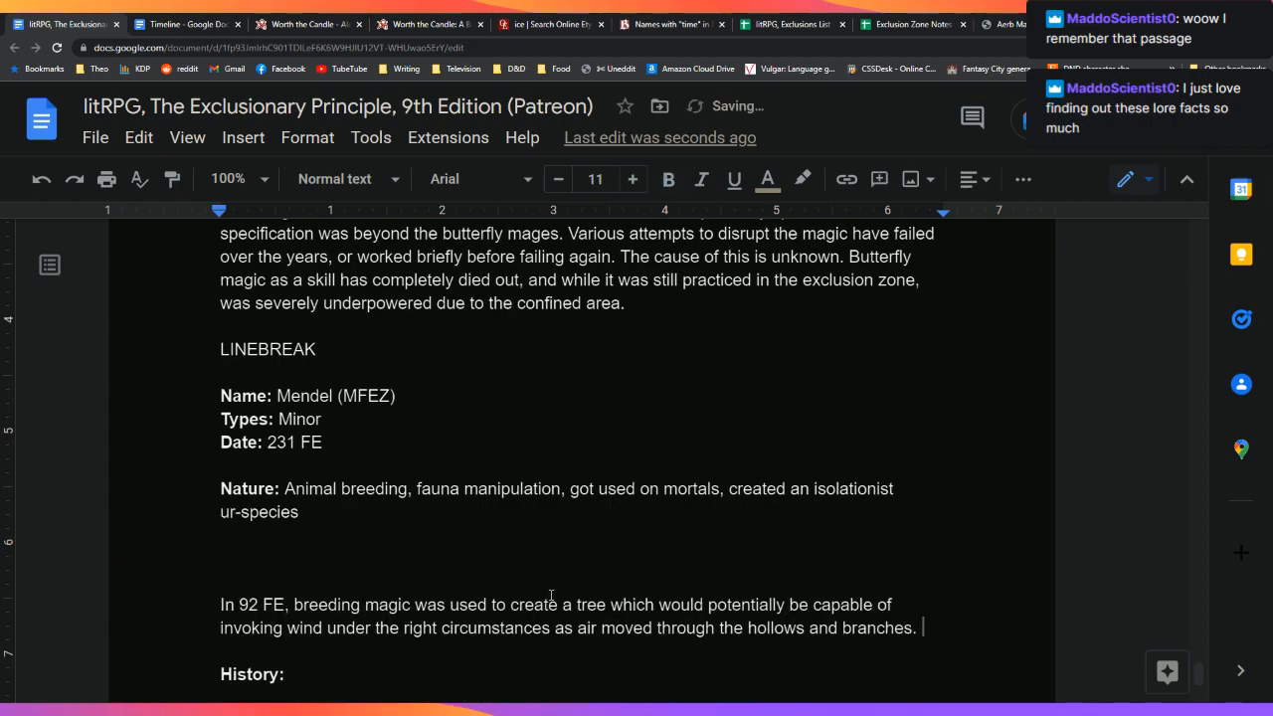
pyautogui.press('BackSpace')
pyautogui.press('Down')
pyautogui.press('Down')
pyautogui.scroll(-2, 551, 595)
pyautogui.press('Up')
pyautogui.press('Up')
pyautogui.press('Up')
pyautogui.press('Up')
pyautogui.press('Up')
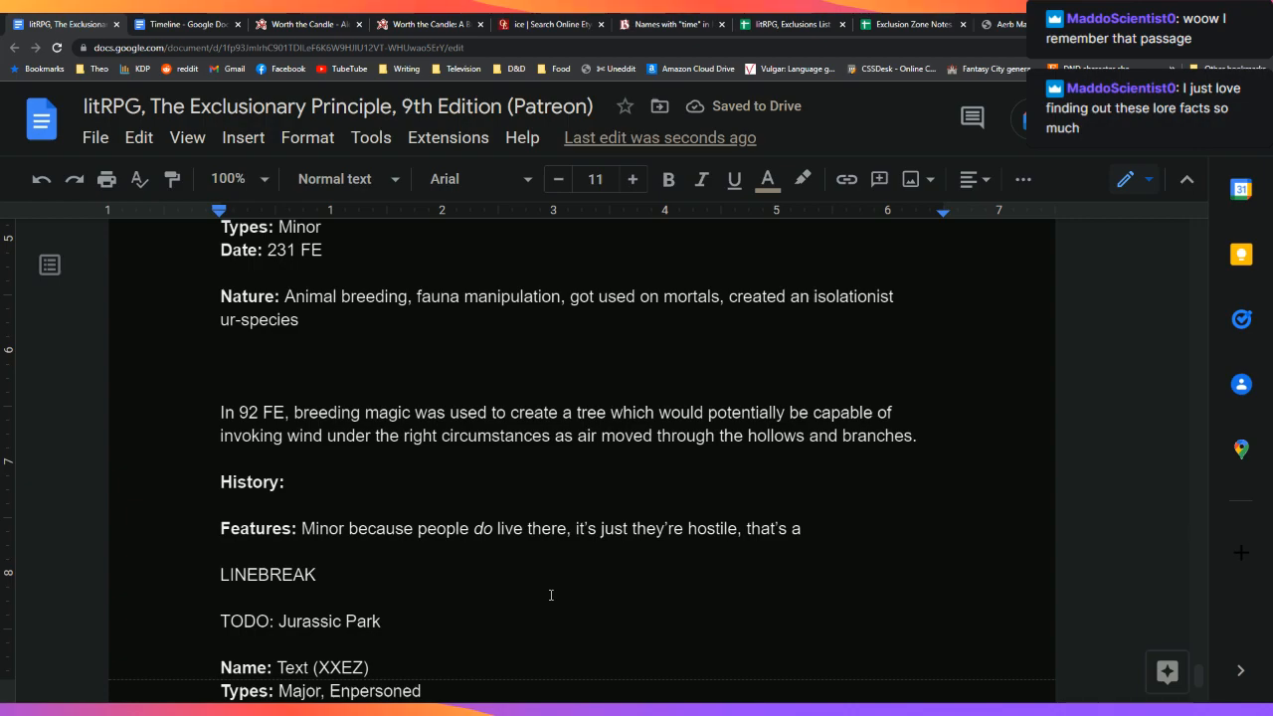
pyautogui.press('Up')
pyautogui.press('Up')
pyautogui.press('Up')
pyautogui.press('Up')
pyautogui.press('Up')
pyautogui.press('Up')
pyautogui.press('Up')
pyautogui.press('Up')
pyautogui.press('Up')
pyautogui.press('Up')
pyautogui.press('Up')
pyautogui.press('Up')
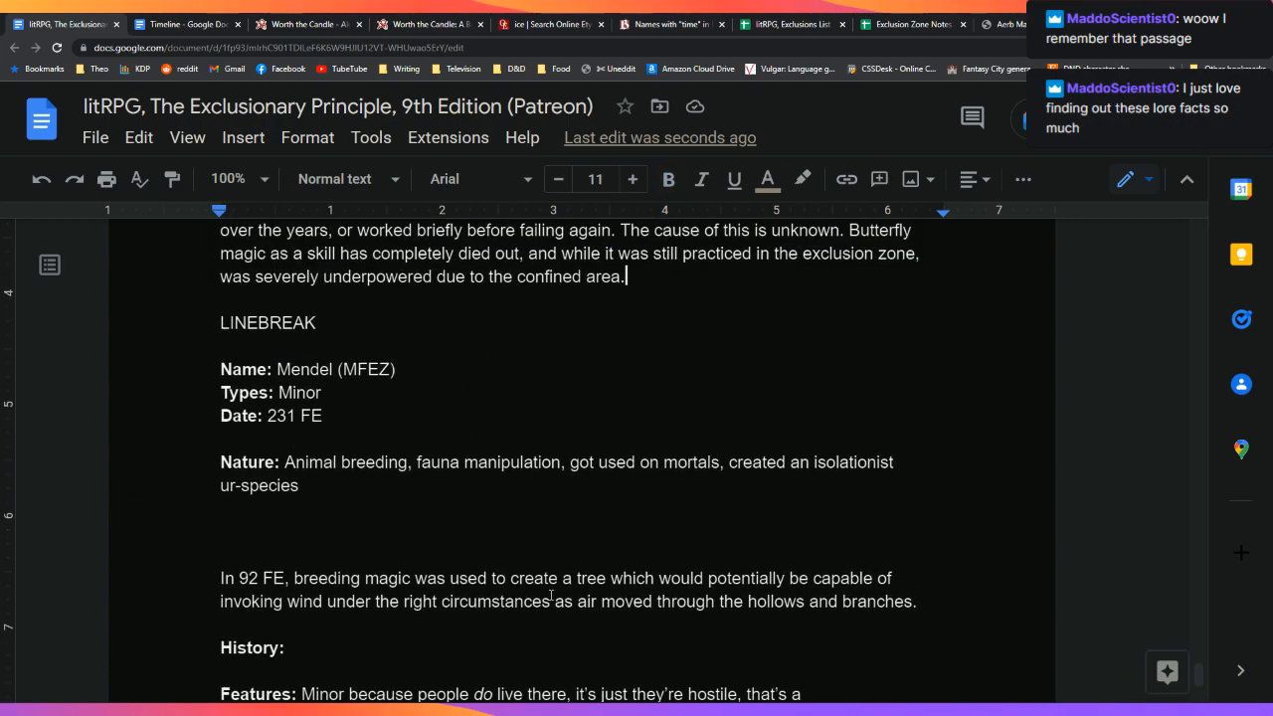
pyautogui.press('Down')
pyautogui.press('Down')
pyautogui.press('Down')
pyautogui.press('Down')
pyautogui.press('Down')
pyautogui.press('Down')
pyautogui.press('Down')
pyautogui.press('Down')
pyautogui.press('Down')
pyautogui.press('Down')
pyautogui.press('Down')
pyautogui.press('Down')
pyautogui.press('Down')
pyautogui.press('Down')
pyautogui.press('Down')
pyautogui.press('Down')
pyautogui.press('Down')
pyautogui.press('Down')
pyautogui.press('Down')
pyautogui.press('Up')
pyautogui.press('Up')
pyautogui.press('Up')
pyautogui.press('Up')
pyautogui.press('Up')
pyautogui.press('Up')
pyautogui.press('Up')
pyautogui.press('Up')
pyautogui.press('Up')
pyautogui.press('Up')
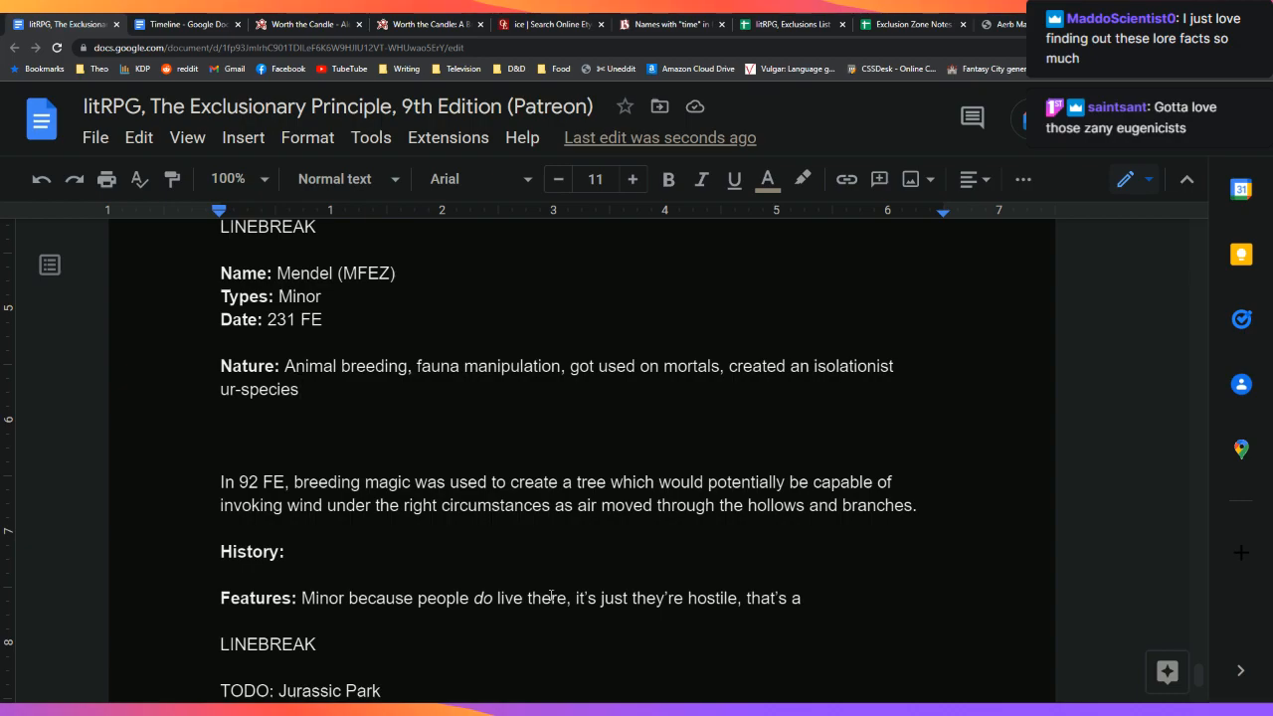
# Step: Replace the rough notes in the Mendel entry's Nature line with "The MFEZ"
pyautogui.hotkey('shift', 'Up')
pyautogui.press('Down')
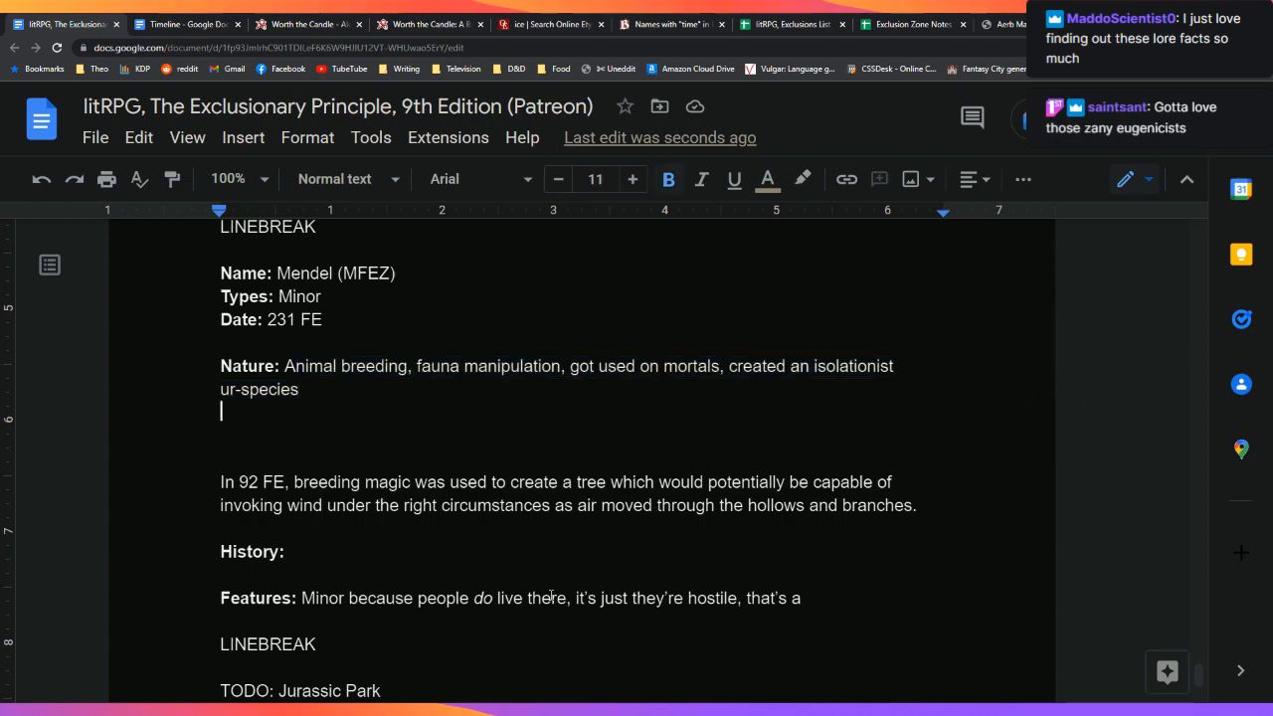
pyautogui.press('Down')
pyautogui.press('Down')
pyautogui.press('Up')
pyautogui.press('Up')
pyautogui.press('Left')
pyautogui.hotkey('shift', 'Up')
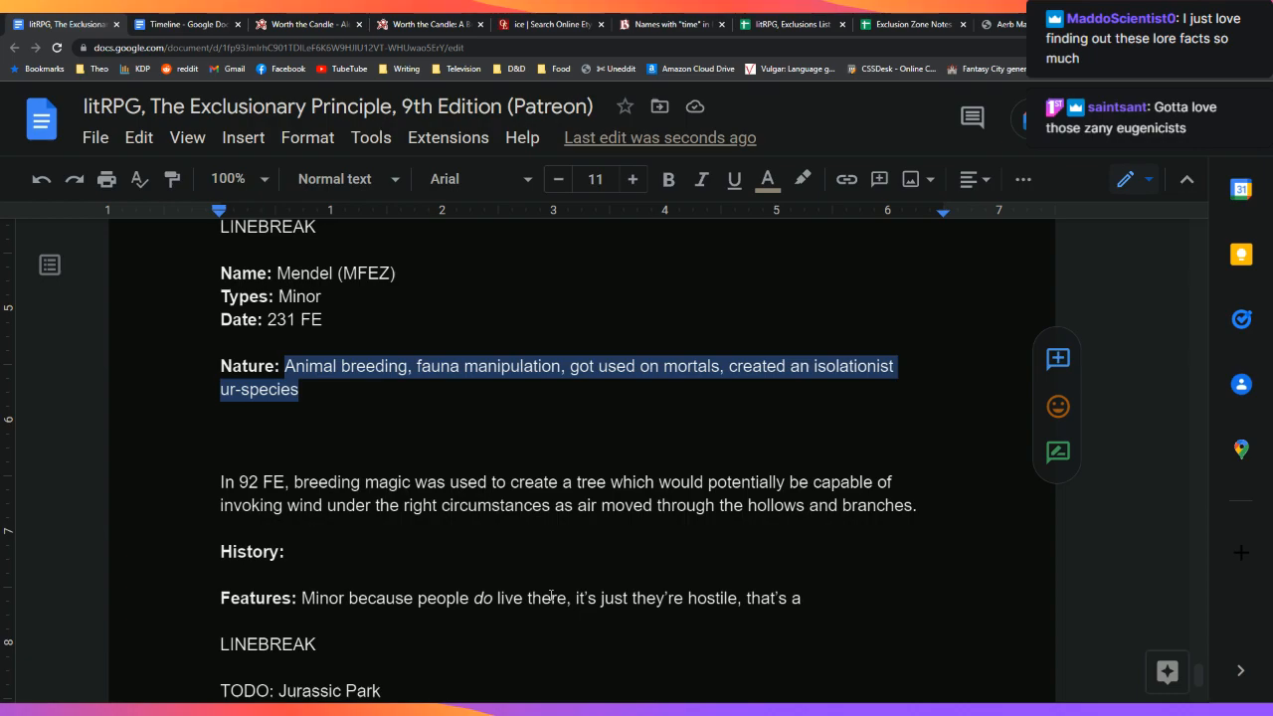
pyautogui.write('The ')
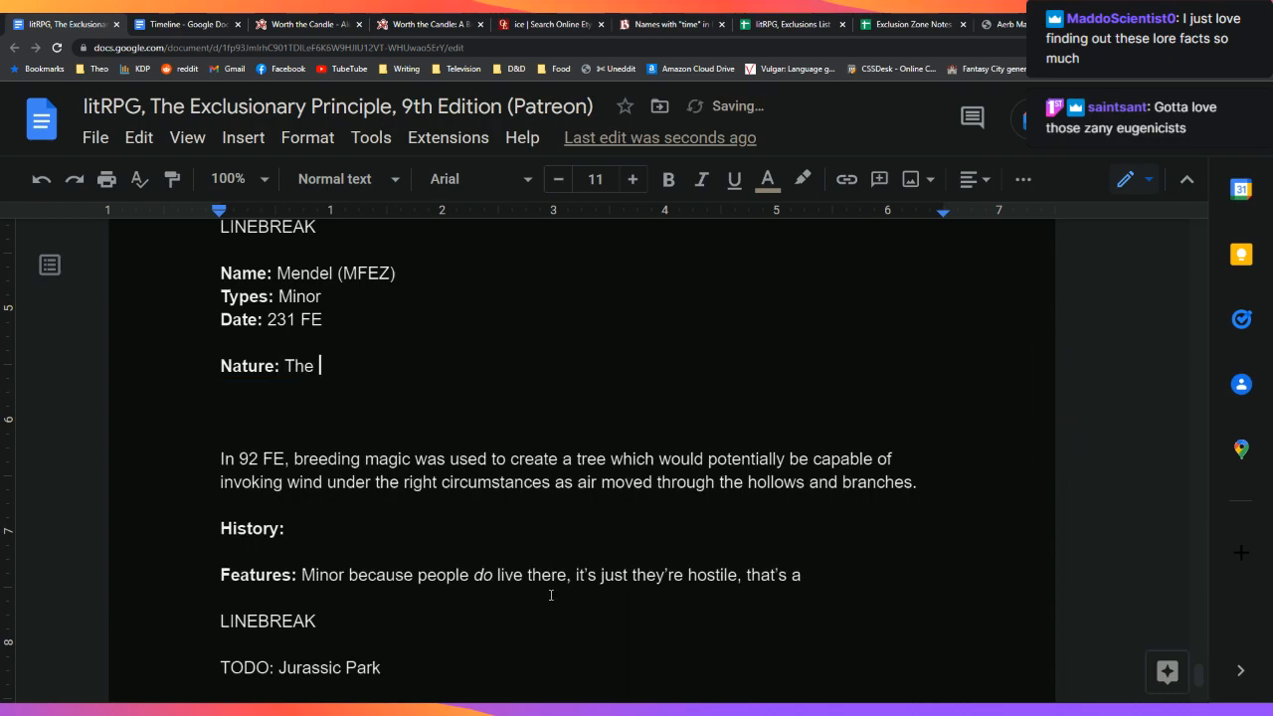
pyautogui.write('MFEZ')
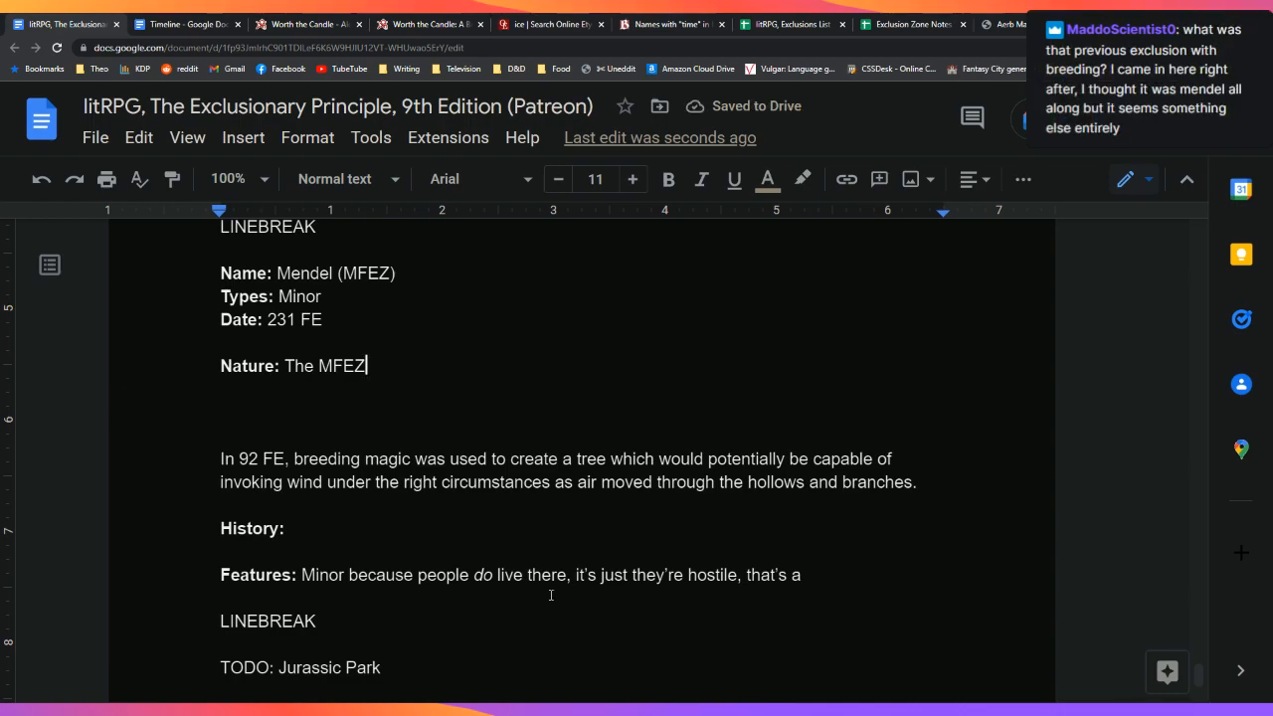
# Step: Reword the opening of Mendel's Nature line to "The Mendelian Fauna Exclusion Zone"
pyautogui.press('BackSpace')
pyautogui.press('BackSpace')
pyautogui.press('BackSpace')
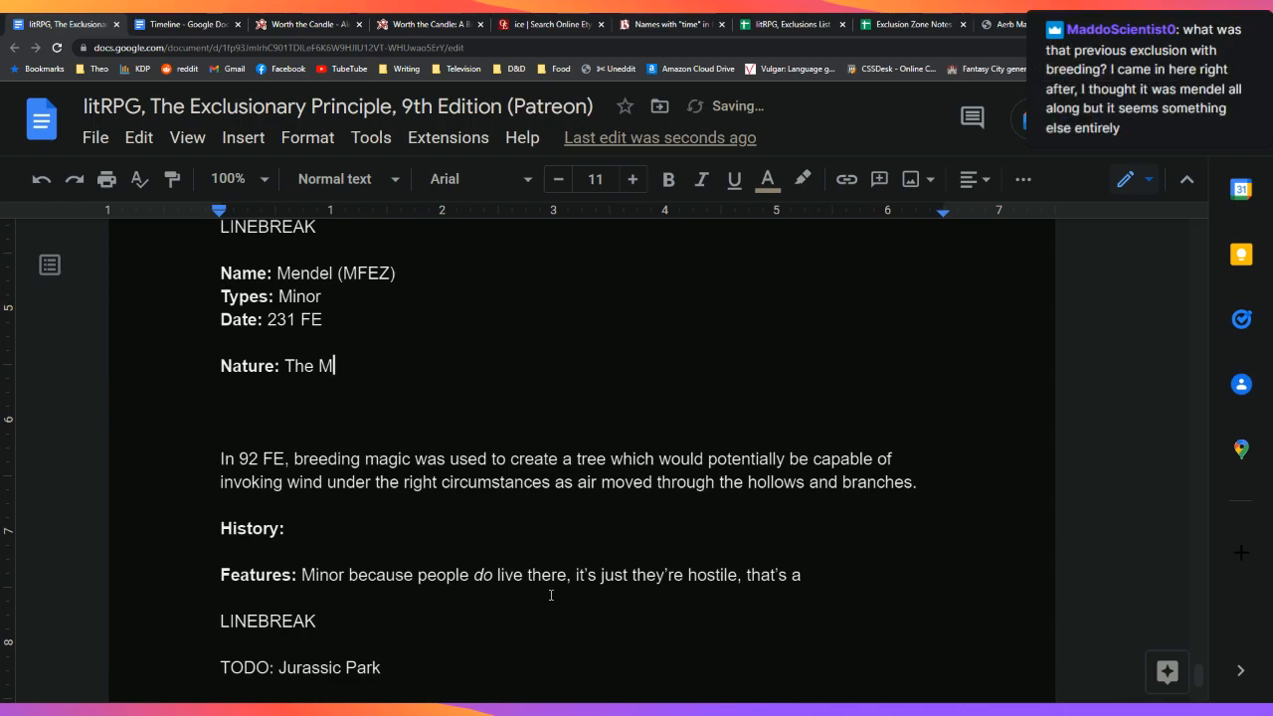
pyautogui.write('endel F')
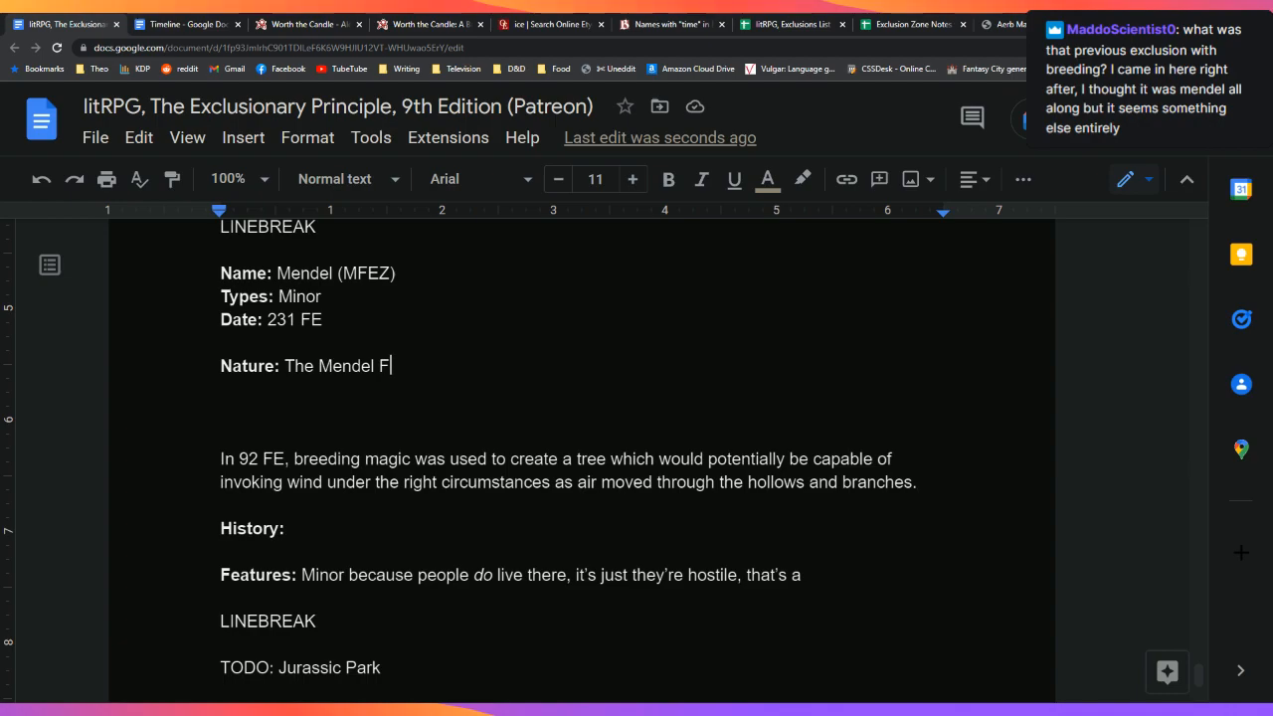
pyautogui.click(378, 366)
pyautogui.write('ian')
pyautogui.click(456, 382)
pyautogui.write('uan')
pyautogui.press('BackSpace')
pyautogui.press('BackSpace')
pyautogui.press('BackSpace')
pyautogui.write('auna Exclu')
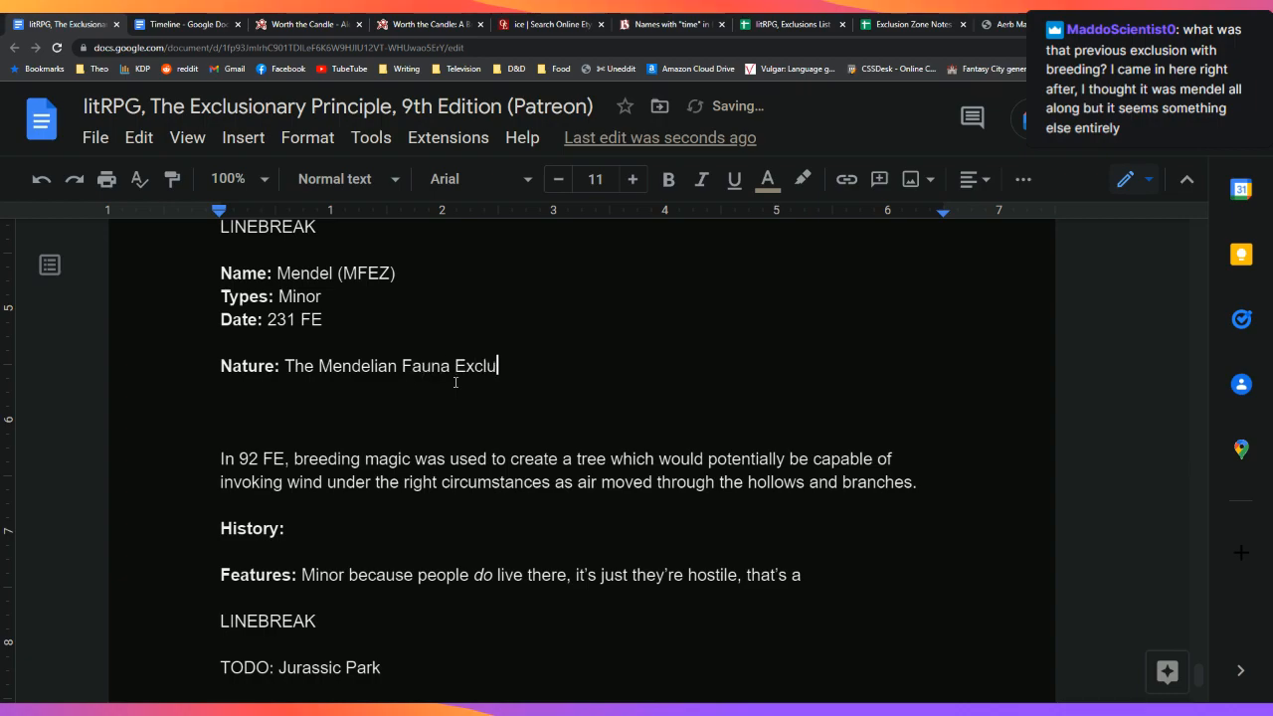
pyautogui.write('sion Zone (FR')
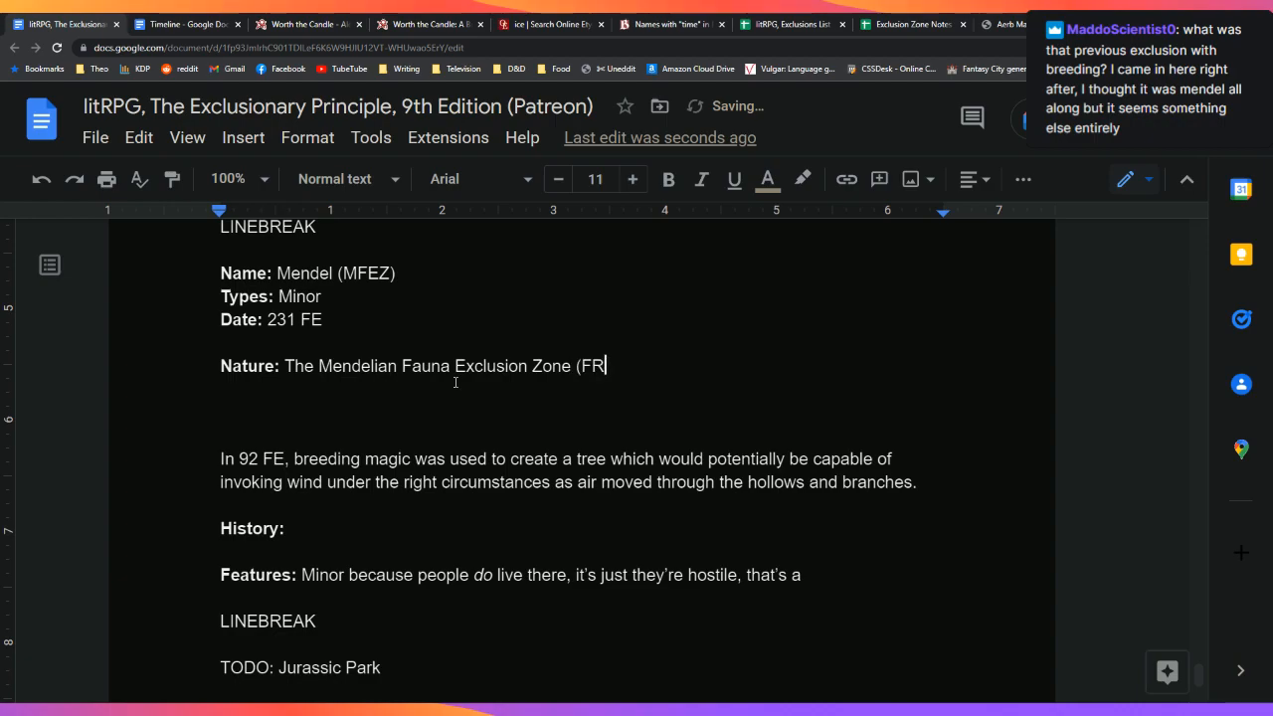
# Step: Continue the Nature sentence with "(MFEZ), also simply known as Mendel, is a"
pyautogui.press('BackSpace')
pyautogui.press('BackSpace')
pyautogui.write('ME')
pyautogui.press('BackSpace')
pyautogui.write('FEZ), als')
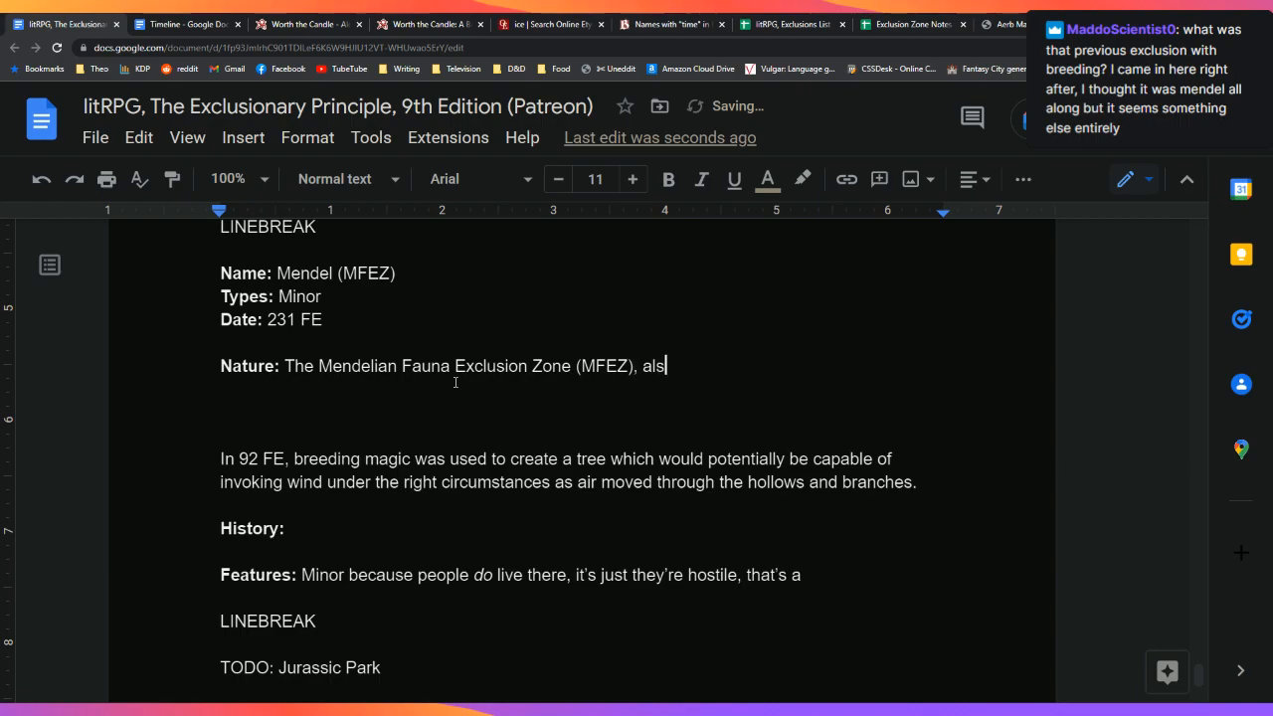
pyautogui.write('o simply kn')
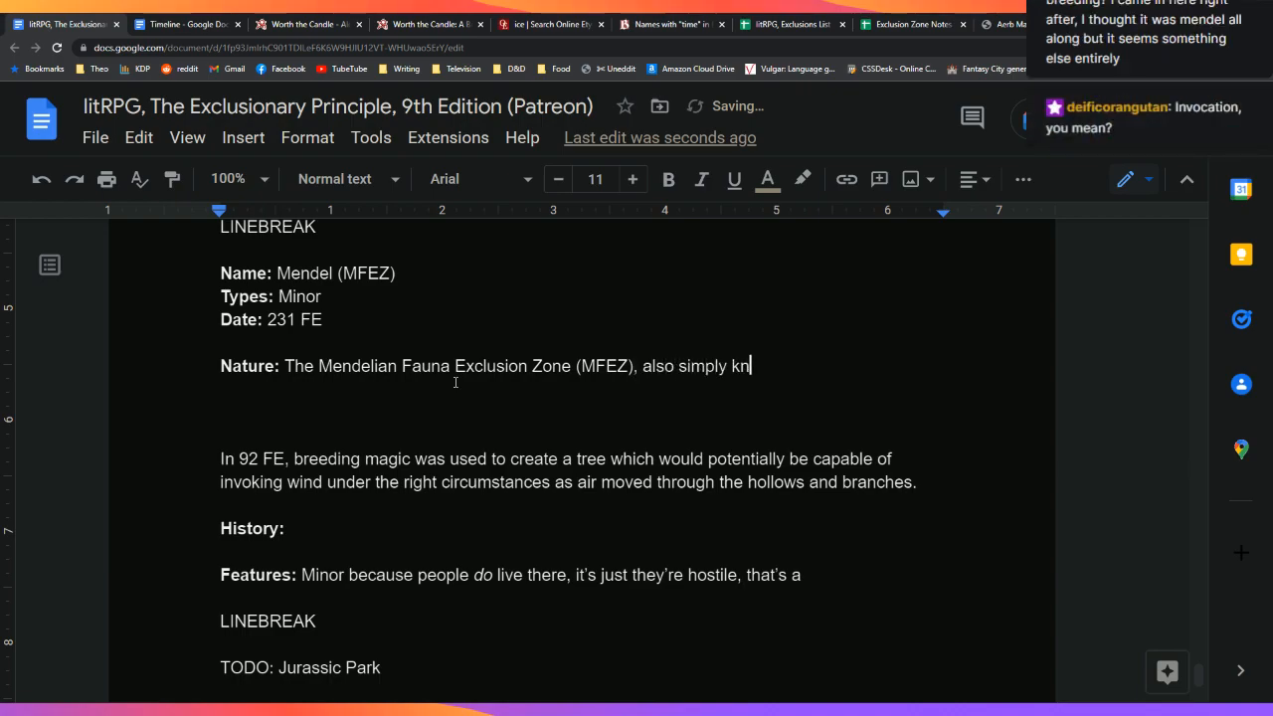
pyautogui.write('own as Mendel, as')
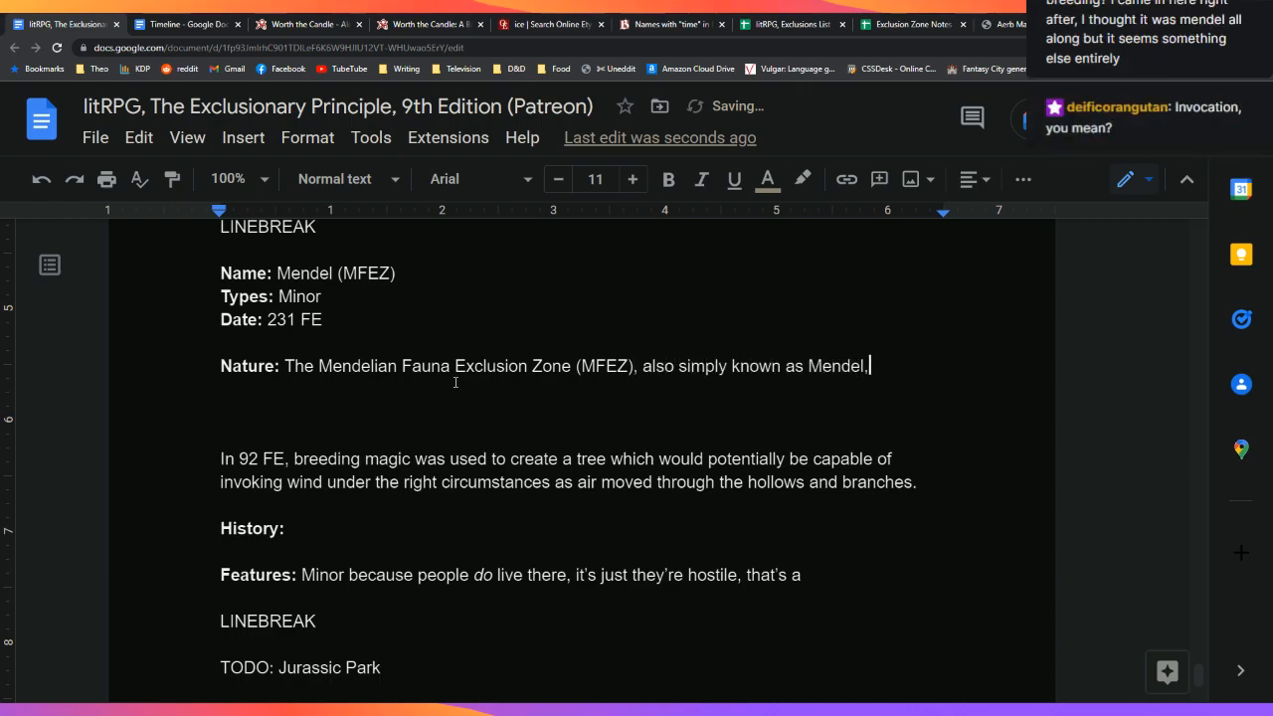
pyautogui.press('BackSpace')
pyautogui.press('BackSpace')
pyautogui.press('BackSpace')
pyautogui.write('is a')
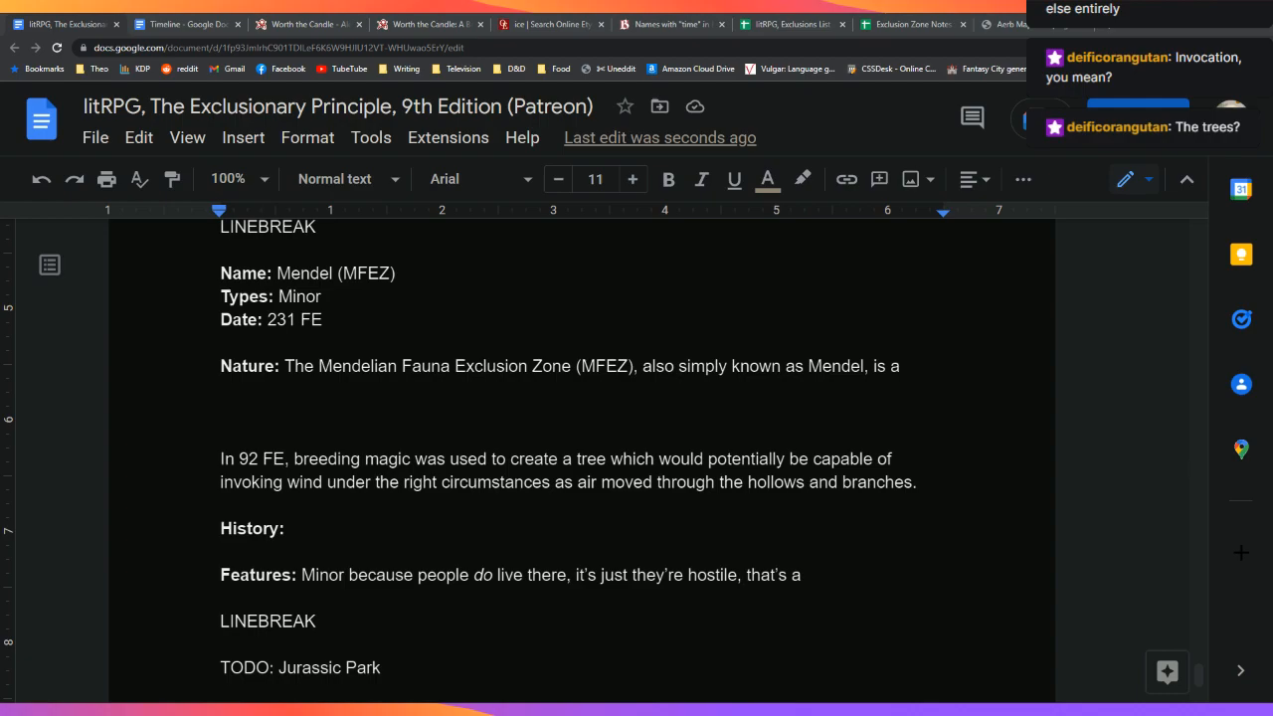
# Step: Prefix the pasted 92 FE sentence in the Mendel entry with the source label "From Whiffle:"
pyautogui.moveTo(917, 482); pyautogui.dragTo(148, 454)
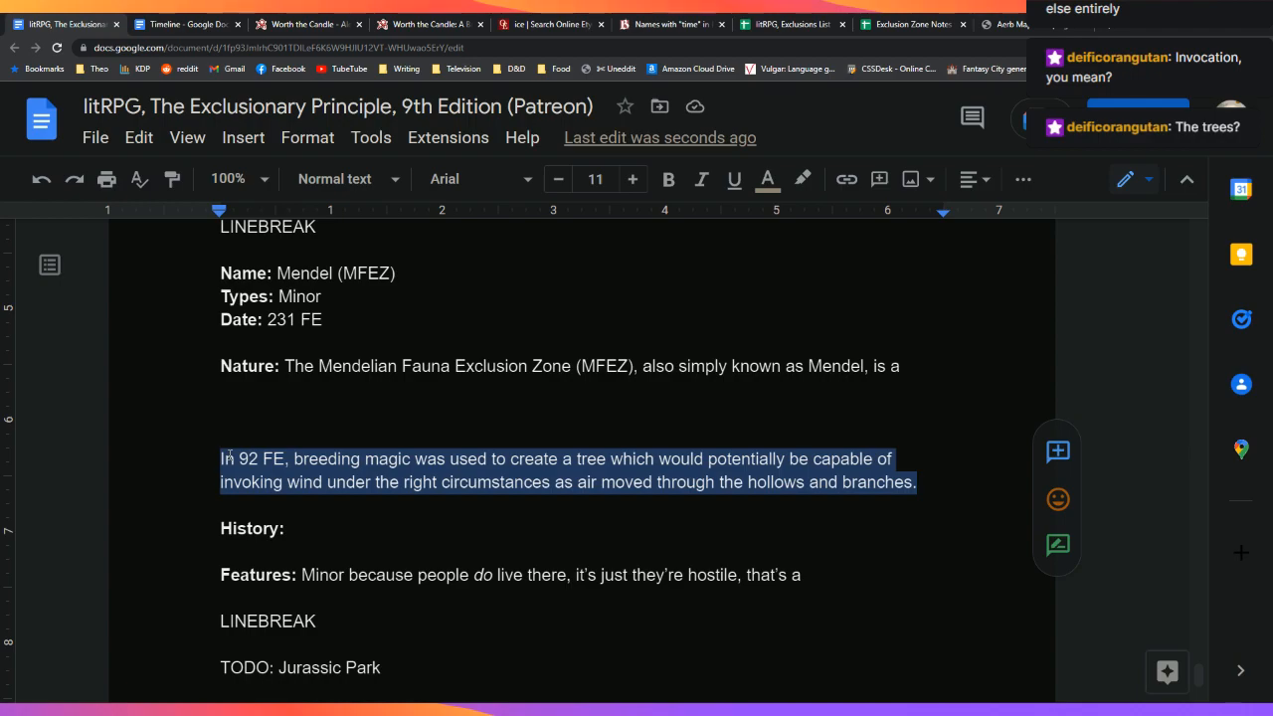
pyautogui.press('Left')
pyautogui.write('From: Whi')
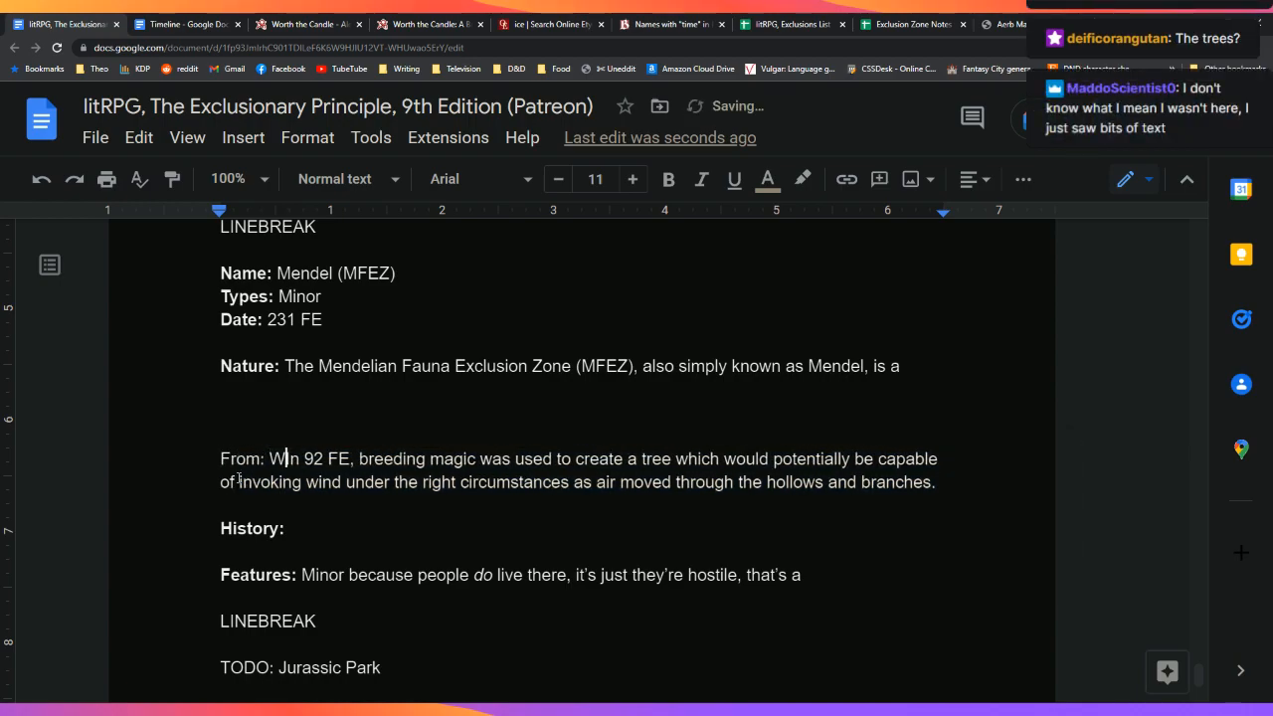
pyautogui.write('ffle')
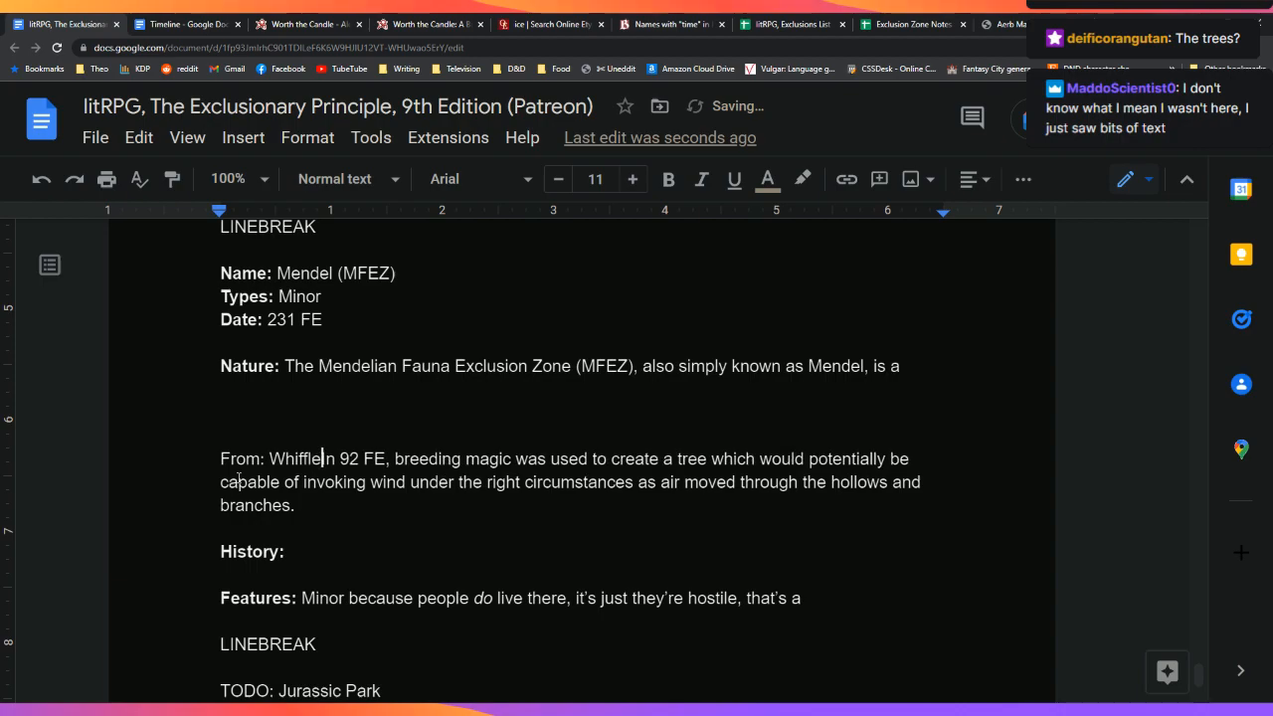
pyautogui.write(':')
pyautogui.press('Left')
pyautogui.press('Left')
pyautogui.press('Left')
pyautogui.press('Left')
pyautogui.press('Left')
pyautogui.press('Left')
pyautogui.press('Left')
pyautogui.press('Left')
pyautogui.press('Left')
pyautogui.press('Left')
pyautogui.press('BackSpace')
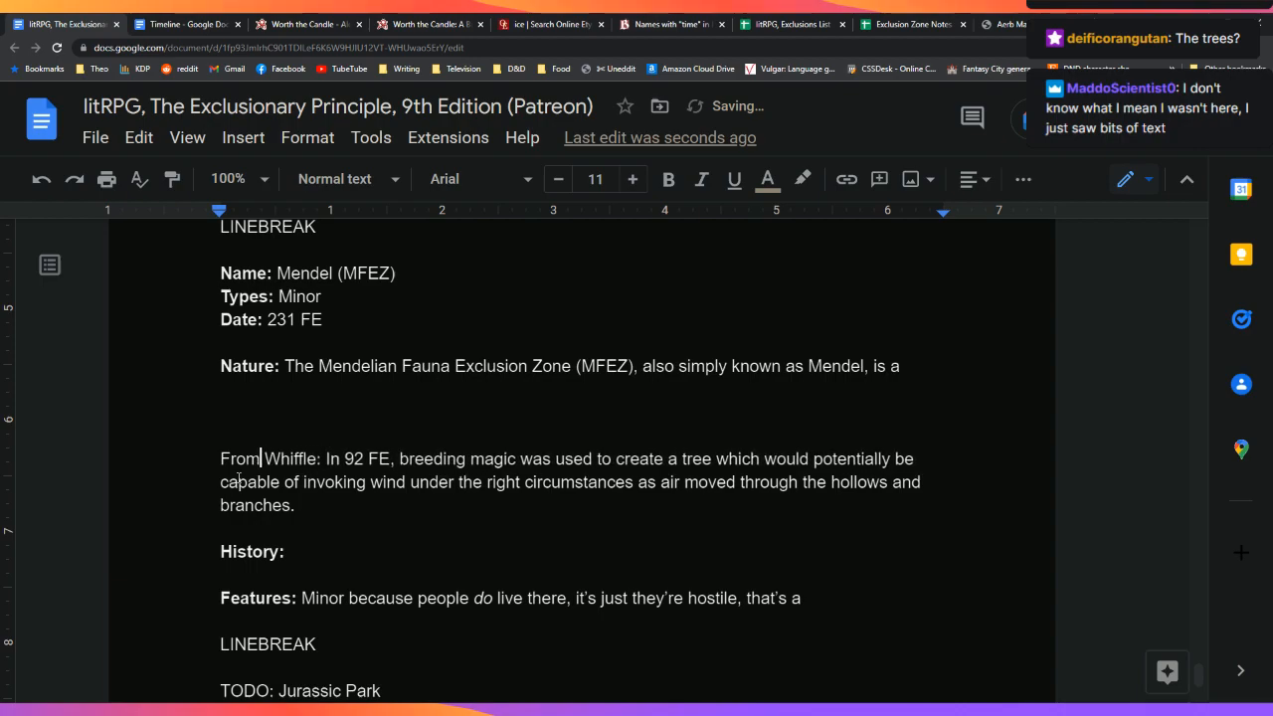
# Step: Continue the Mendel entry's Nature sentence so it reads "is an exclusion zone and city-state, home to"
pyautogui.press('Up')
pyautogui.press('Up')
pyautogui.press('Up')
pyautogui.press('Down')
pyautogui.press('Down')
pyautogui.press('Down')
pyautogui.press('Down')
pyautogui.press('Down')
pyautogui.press('Up')
pyautogui.press('Up')
pyautogui.press('Up')
pyautogui.press('Up')
pyautogui.press('Up')
pyautogui.press('Left')
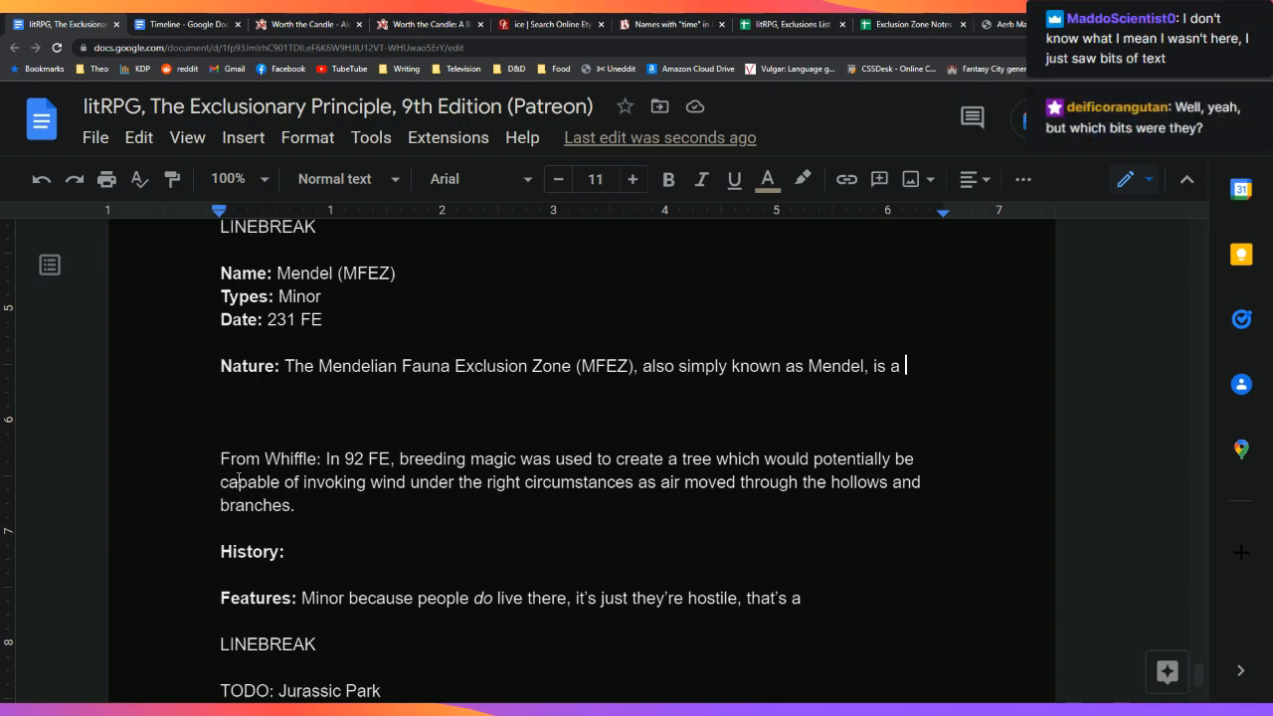
pyautogui.write('n exclusion')
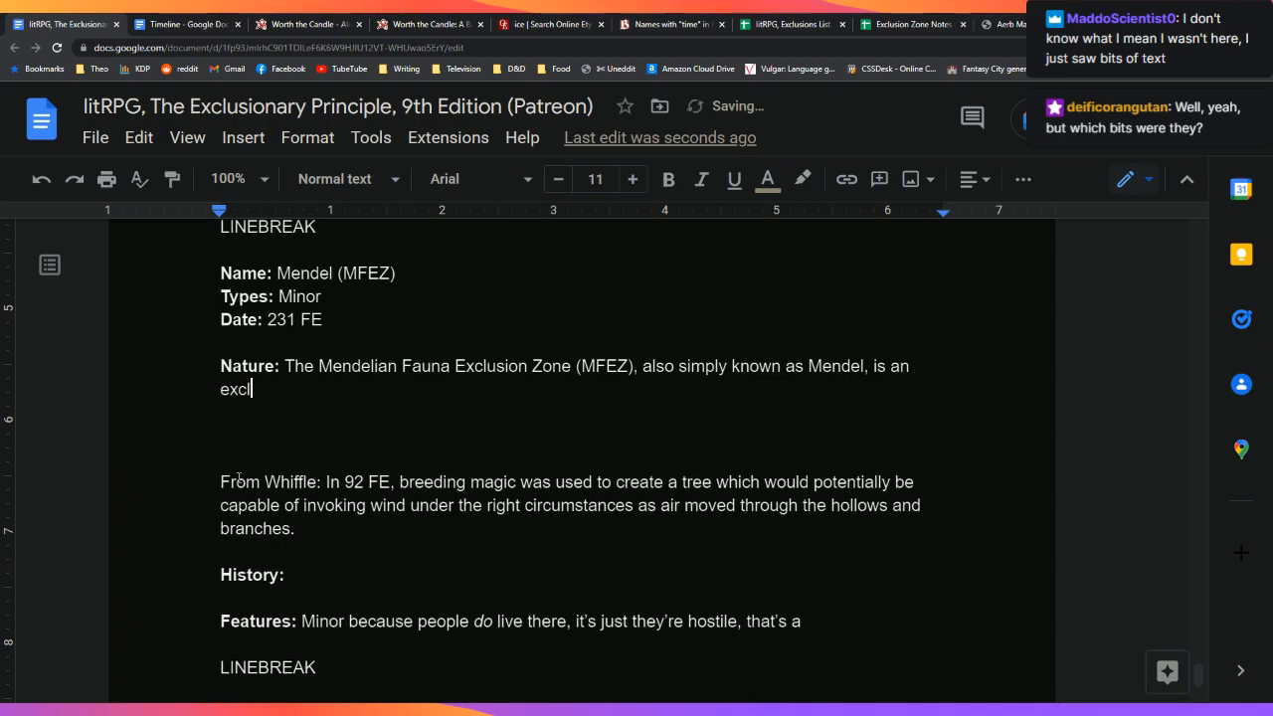
pyautogui.write('and ')
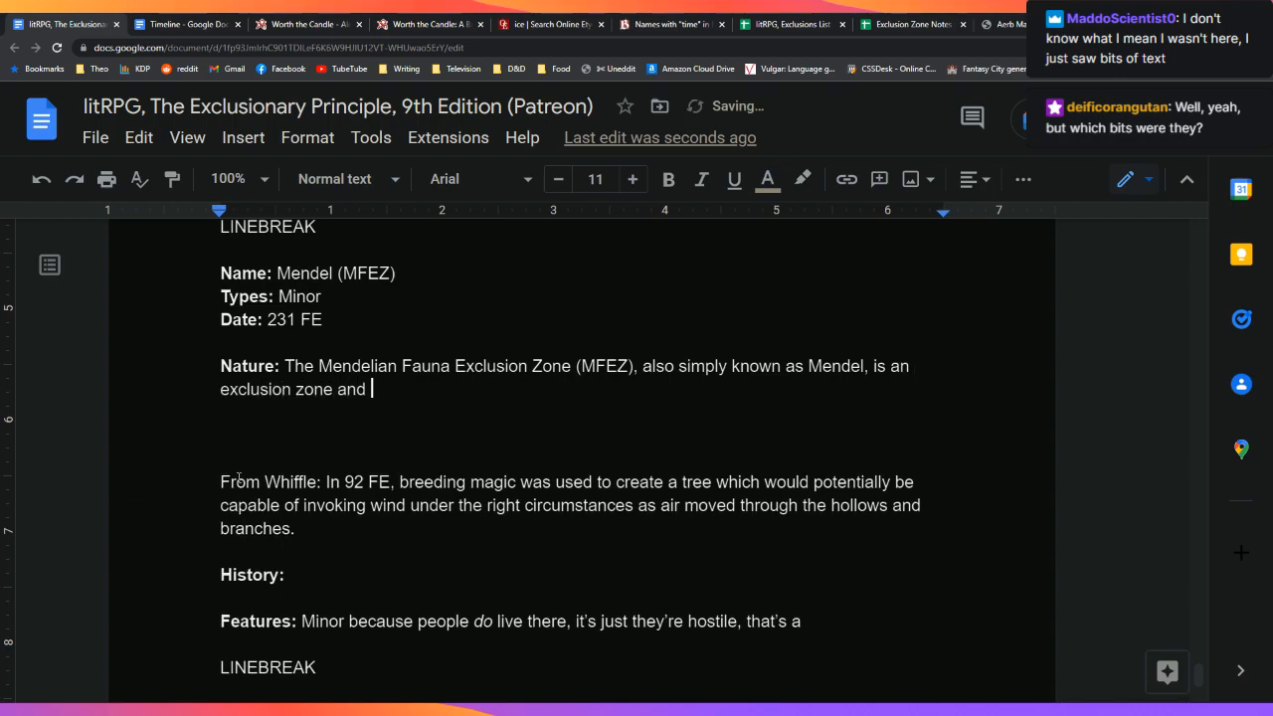
pyautogui.write('city-state, hop')
pyautogui.press('BackSpace')
pyautogui.write('me to ')
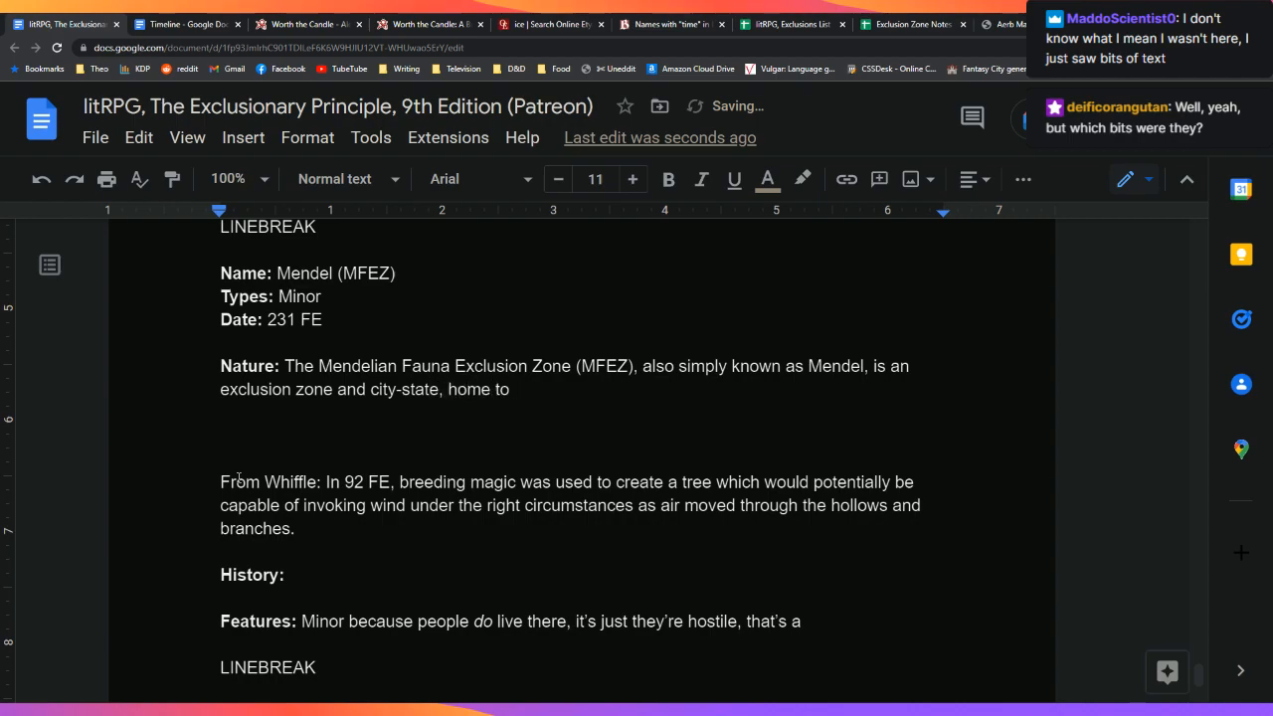
# Step: Finish the Nature sentence with "an isolationist species created through magical breeding."
pyautogui.write('an isolationist')
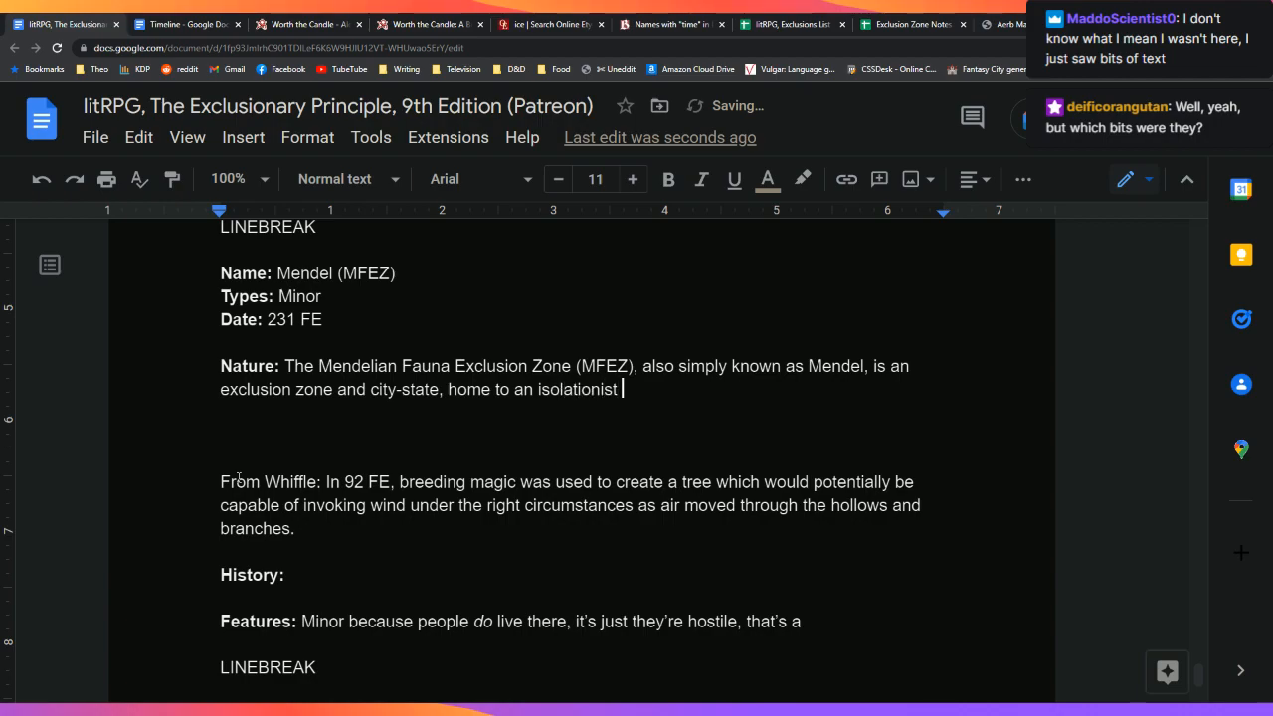
pyautogui.hotkey('ctrl', 'Left')
pyautogui.press('End')
pyautogui.write('species')
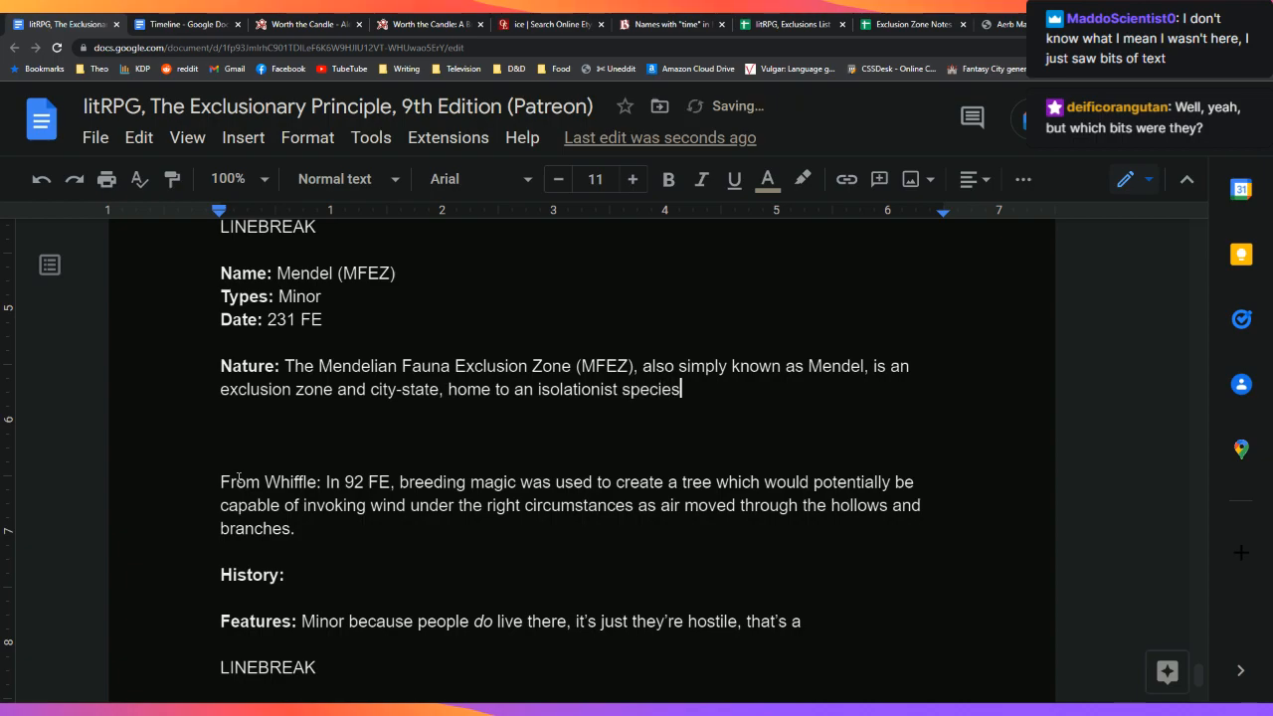
pyautogui.write(' created through magica')
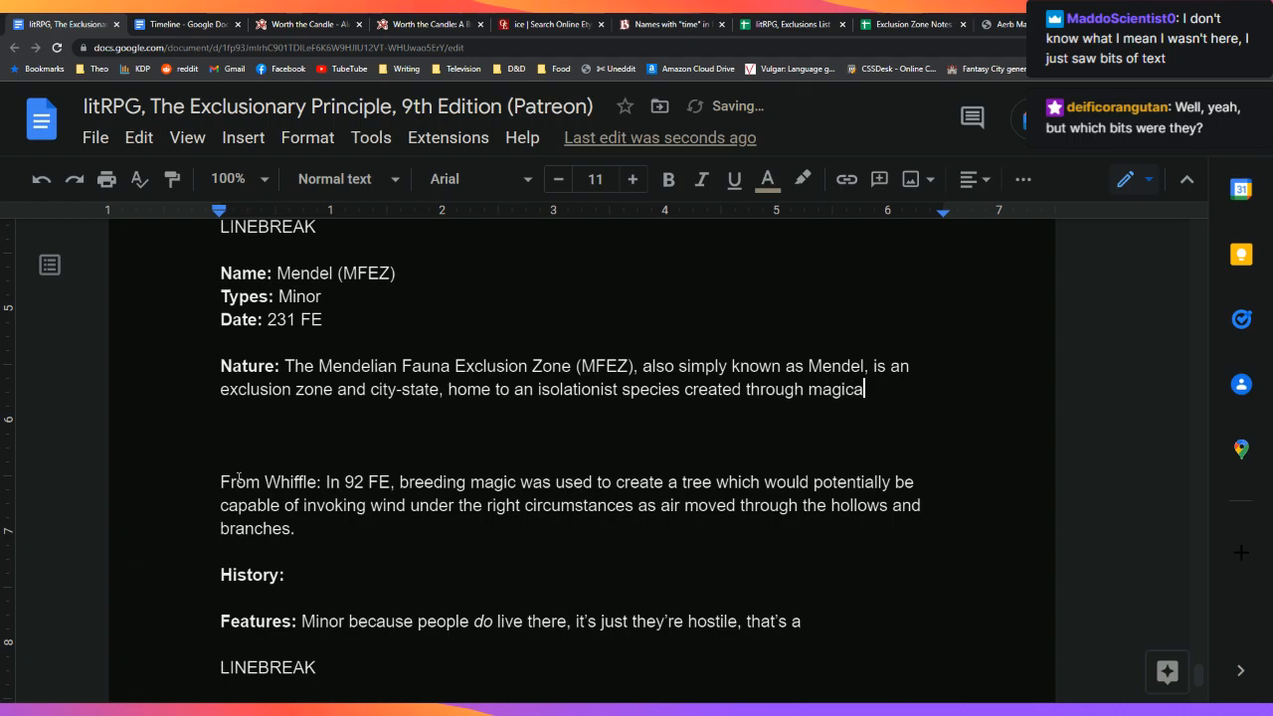
pyautogui.write('l breeding.')
# Step: Switch to the Exclusions List spreadsheet, fill the Papillion row red and check the Mendel row's description
pyautogui.click(791, 23)
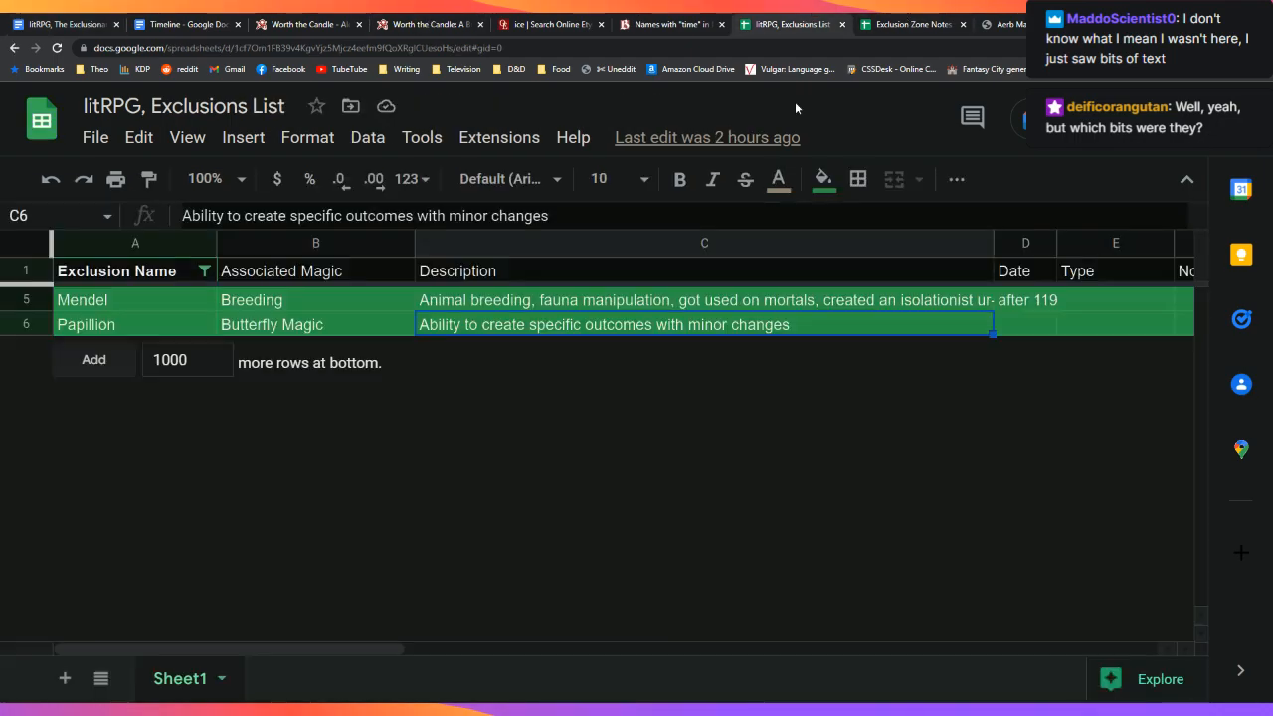
pyautogui.click(528, 301)
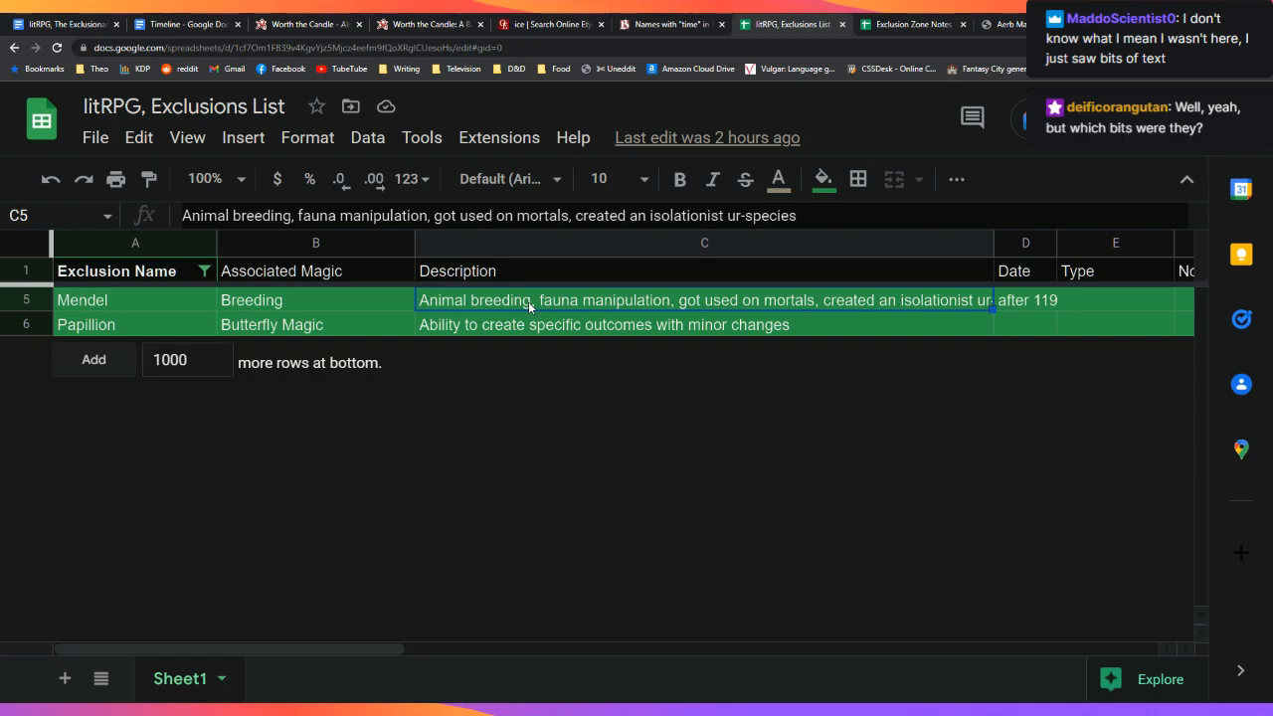
pyautogui.click(24, 324)
pyautogui.click(823, 179)
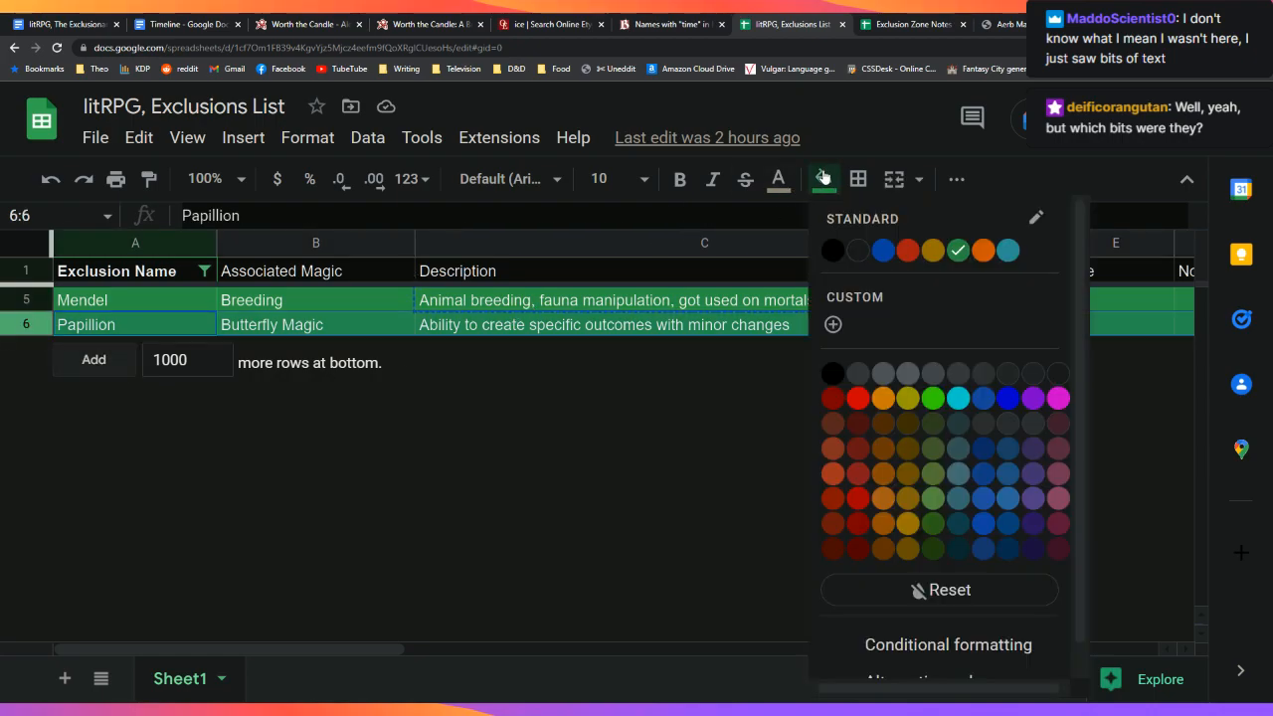
pyautogui.click(909, 250)
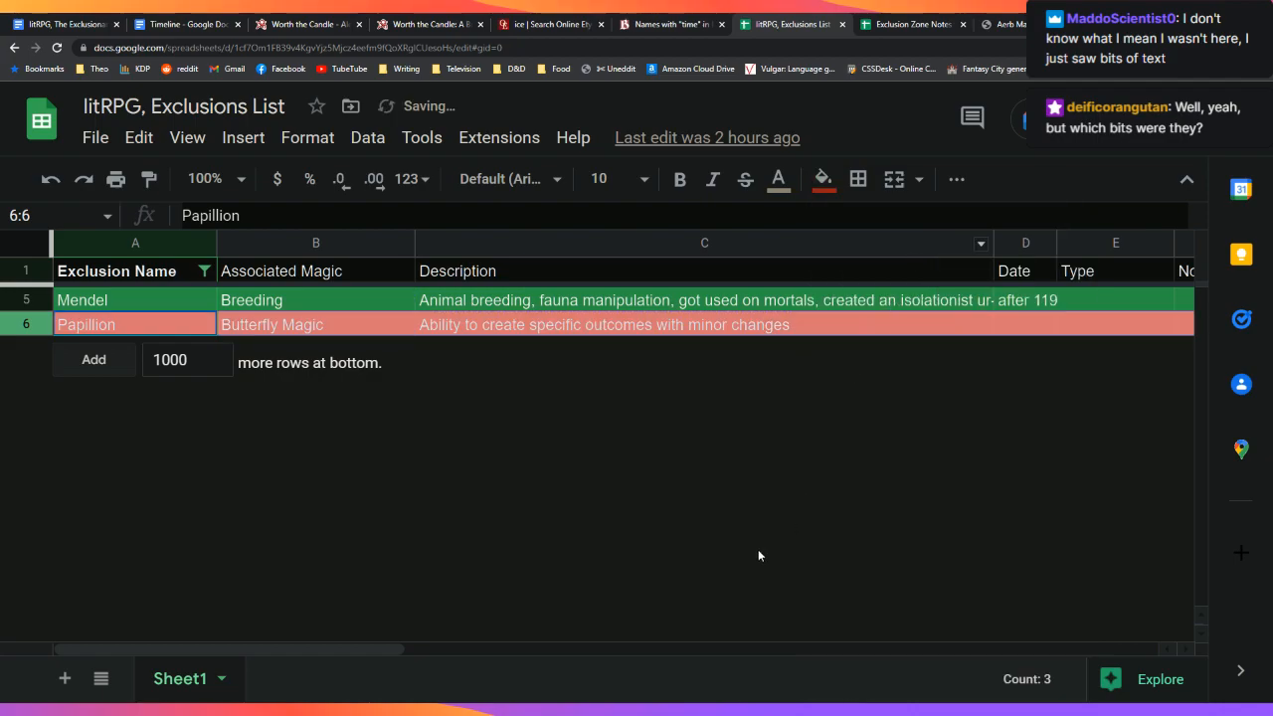
pyautogui.press('Right')
pyautogui.press('Right')
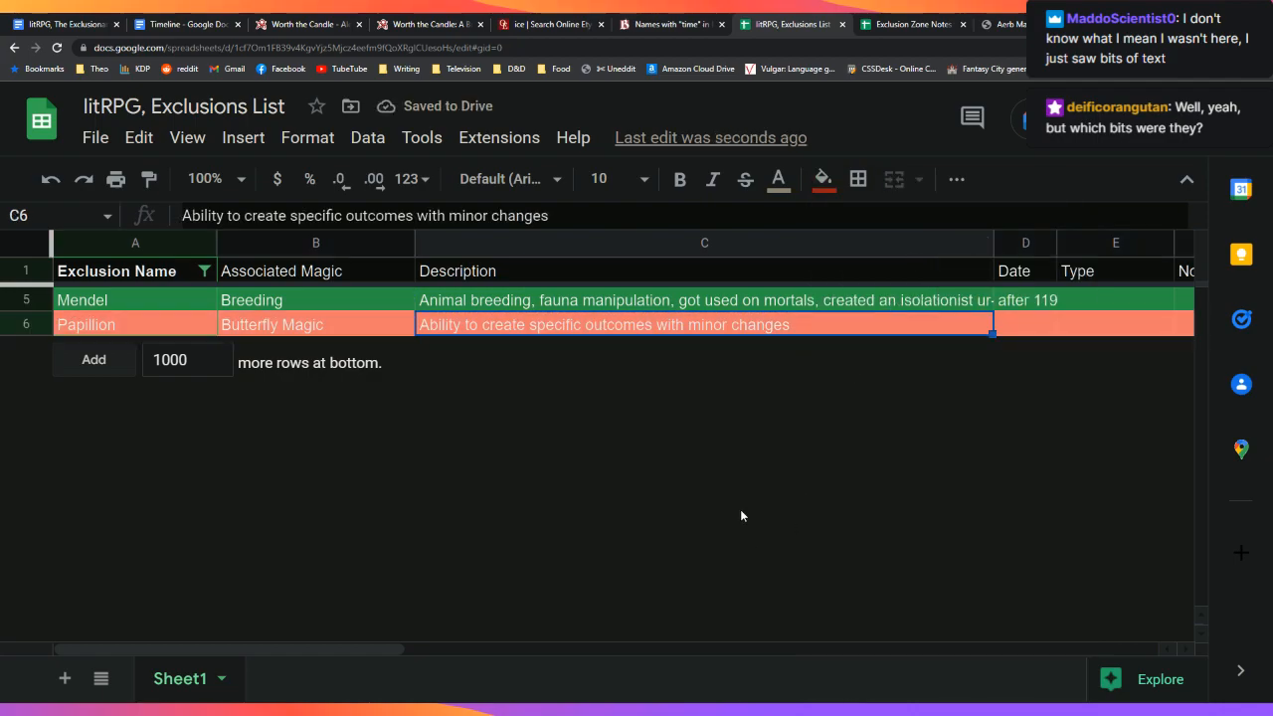
pyautogui.click(650, 309)
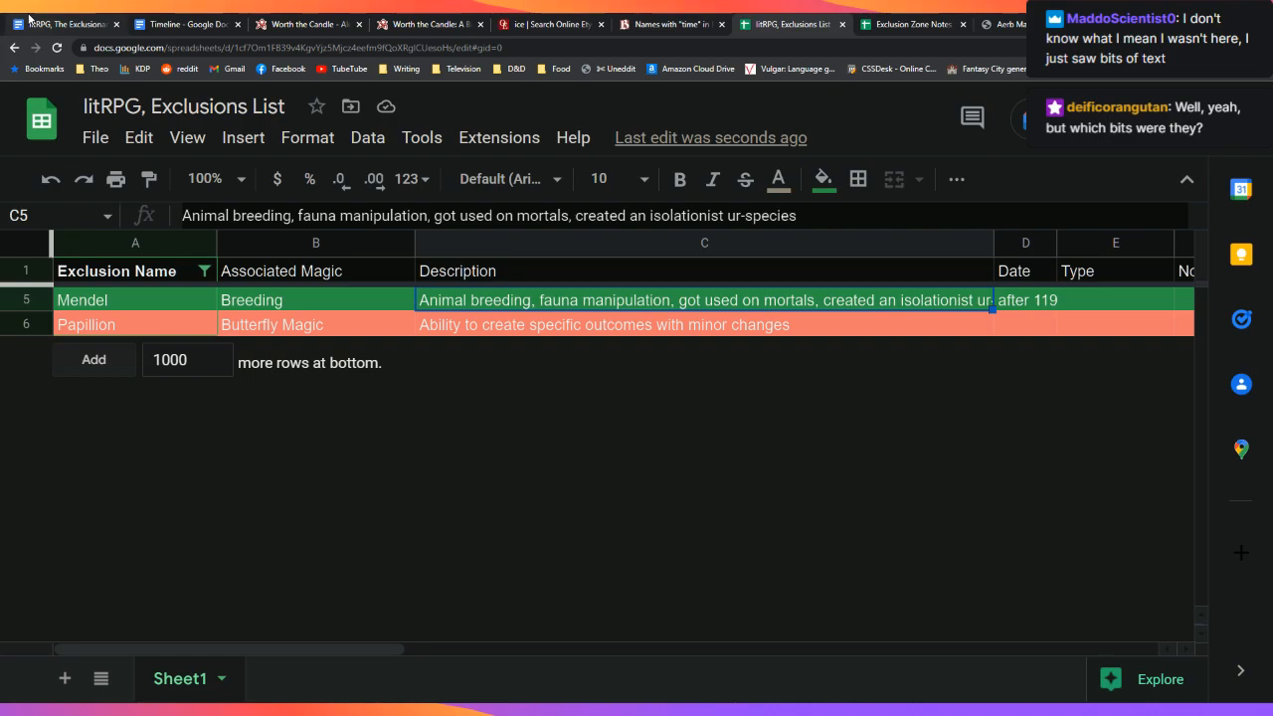
# Step: Back in the Exclusionary Principle document, move Mendel's "History:" heading above the Whiffle note and turn off bold for the text after it
pyautogui.click(30, 18)
pyautogui.click(964, 393)
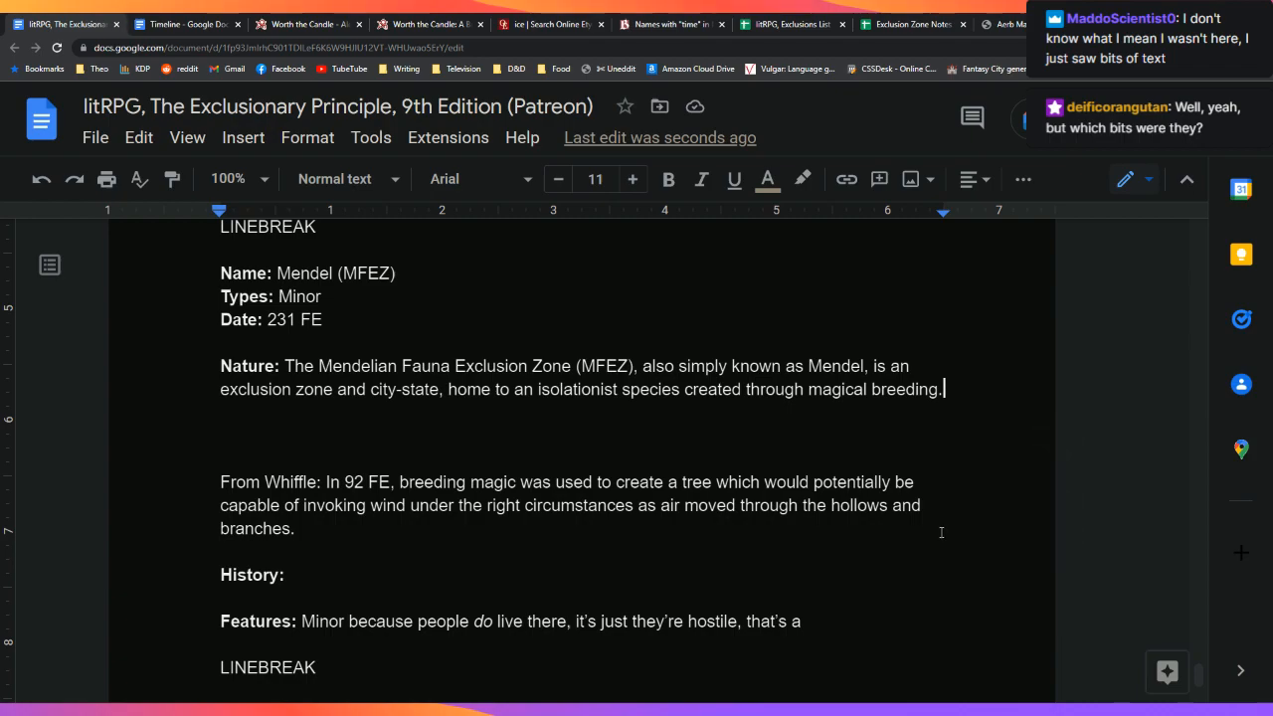
pyautogui.press('Down')
pyautogui.press('Down')
pyautogui.press('Down')
pyautogui.press('Down')
pyautogui.press('Down')
pyautogui.press('Down')
pyautogui.press('Down')
pyautogui.press('Down')
pyautogui.hotkey('shift', 'Home')
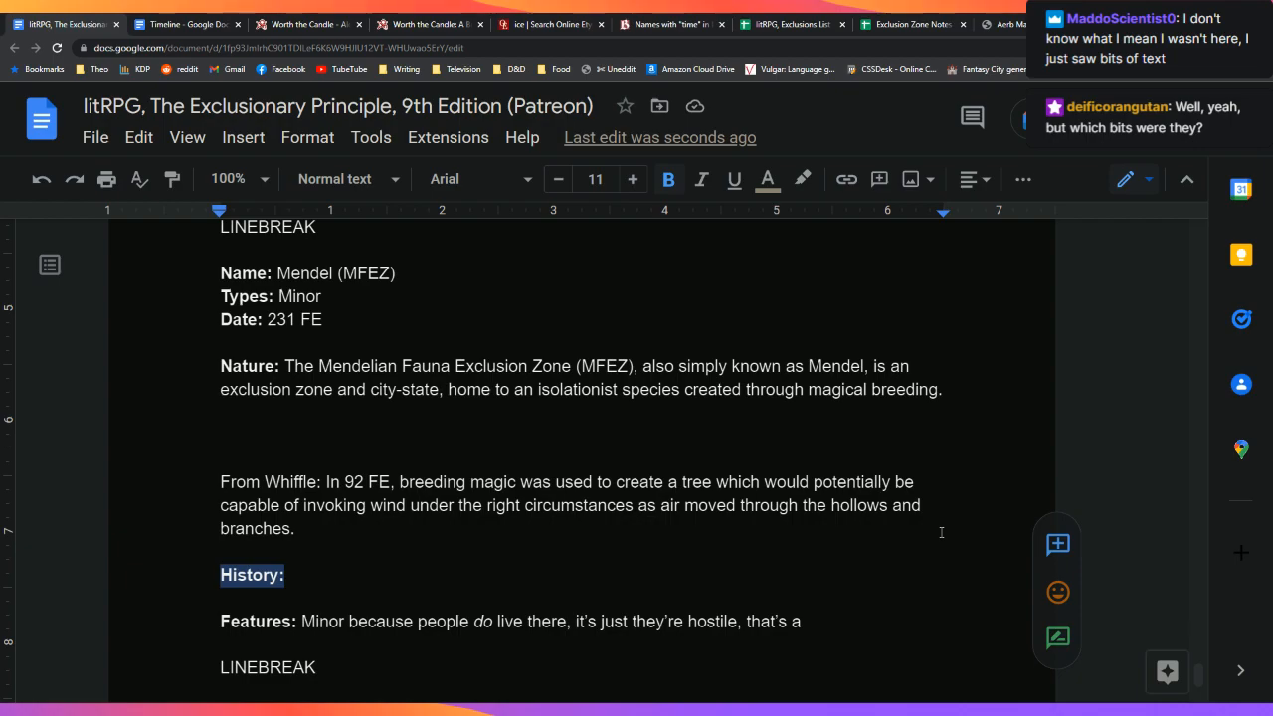
pyautogui.press('BackSpace')
pyautogui.press('BackSpace')
pyautogui.press('BackSpace')
pyautogui.press('Up')
pyautogui.press('Up')
pyautogui.press('Up')
pyautogui.press('Up')
pyautogui.hotkey('ctrl', 'z')
pyautogui.hotkey('ctrl', 'z')
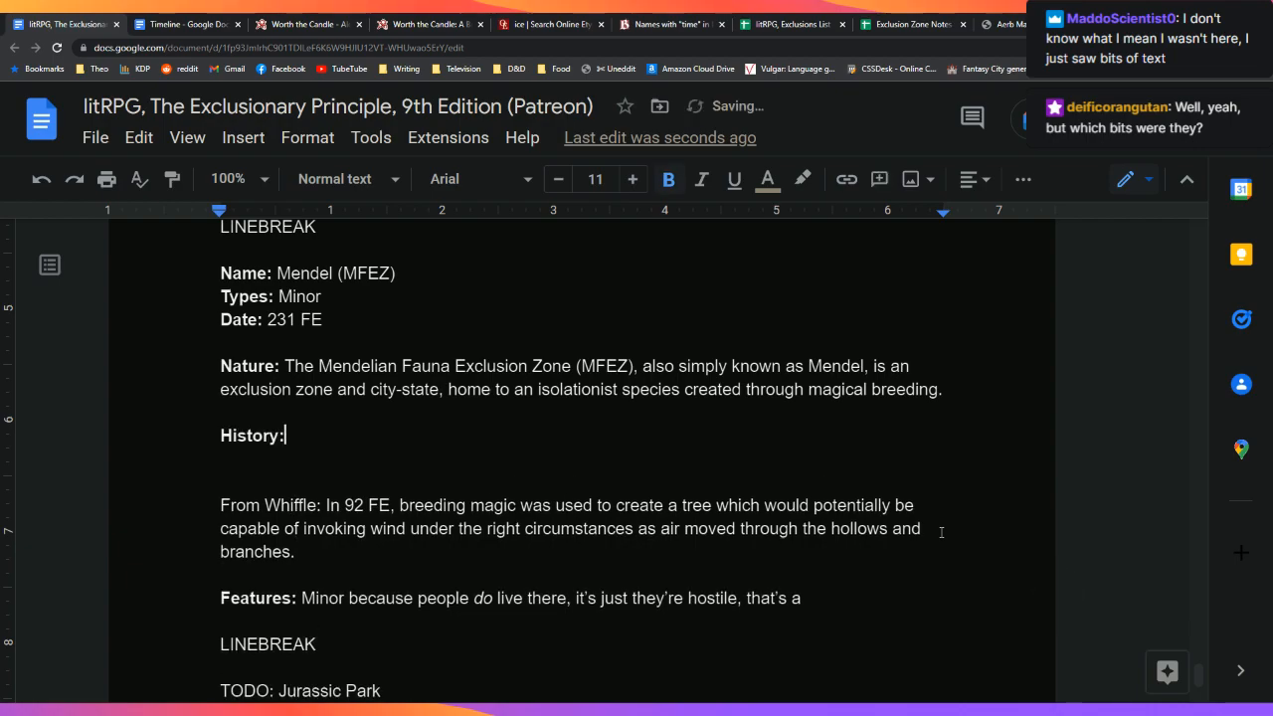
pyautogui.hotkey('ctrl', 'b')
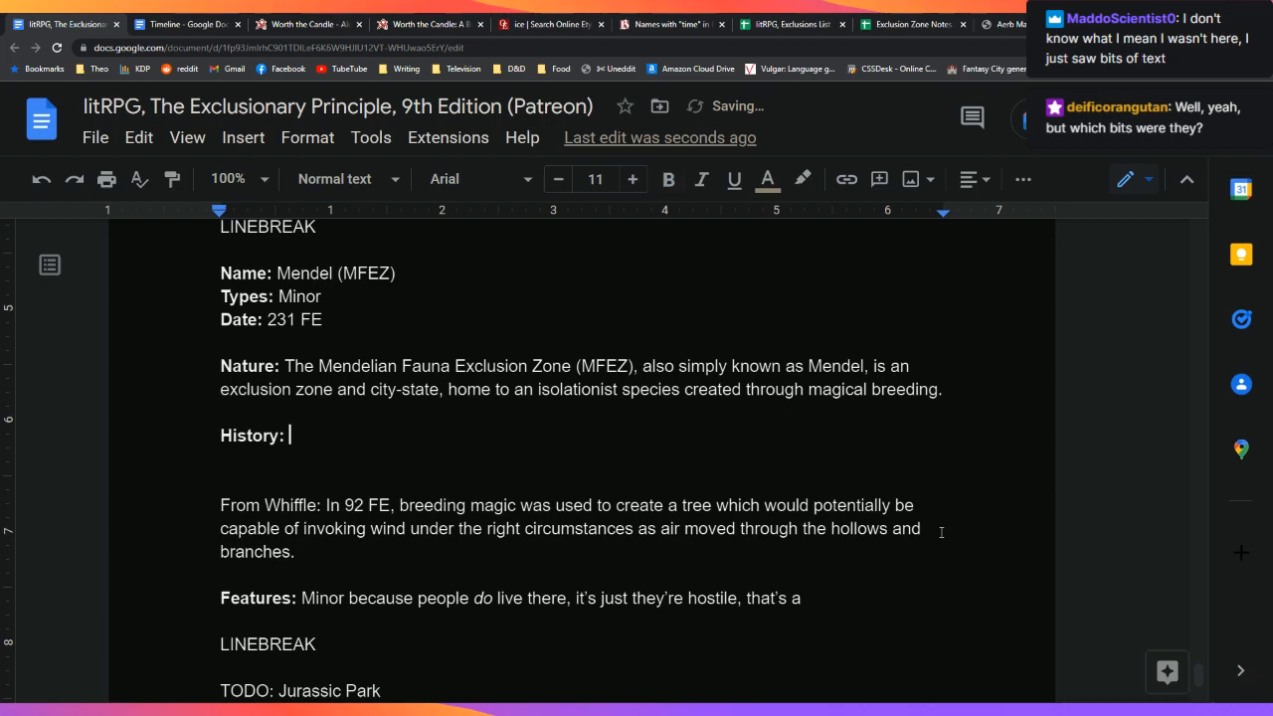
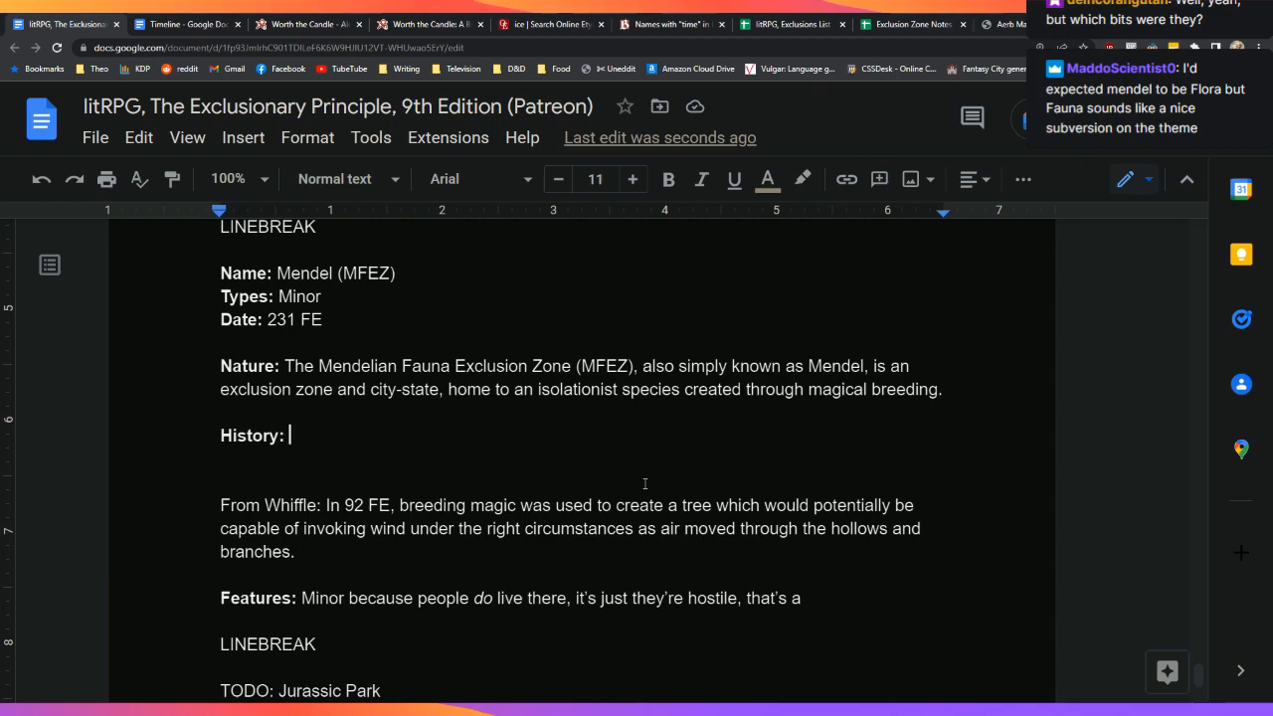
# Step: Review the Adamham and Papillon entries above Mendel to see how their magic and history are described
pyautogui.scroll(3, 645, 484)
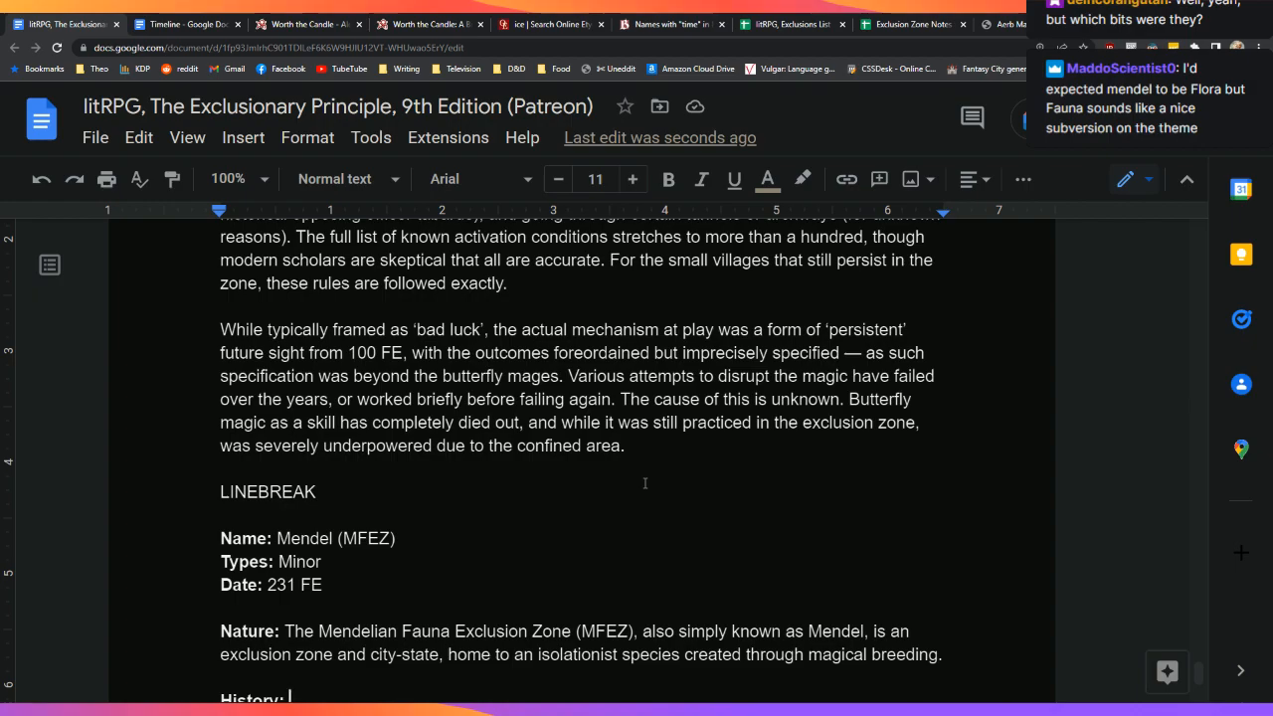
pyautogui.scroll(1, 645, 484)
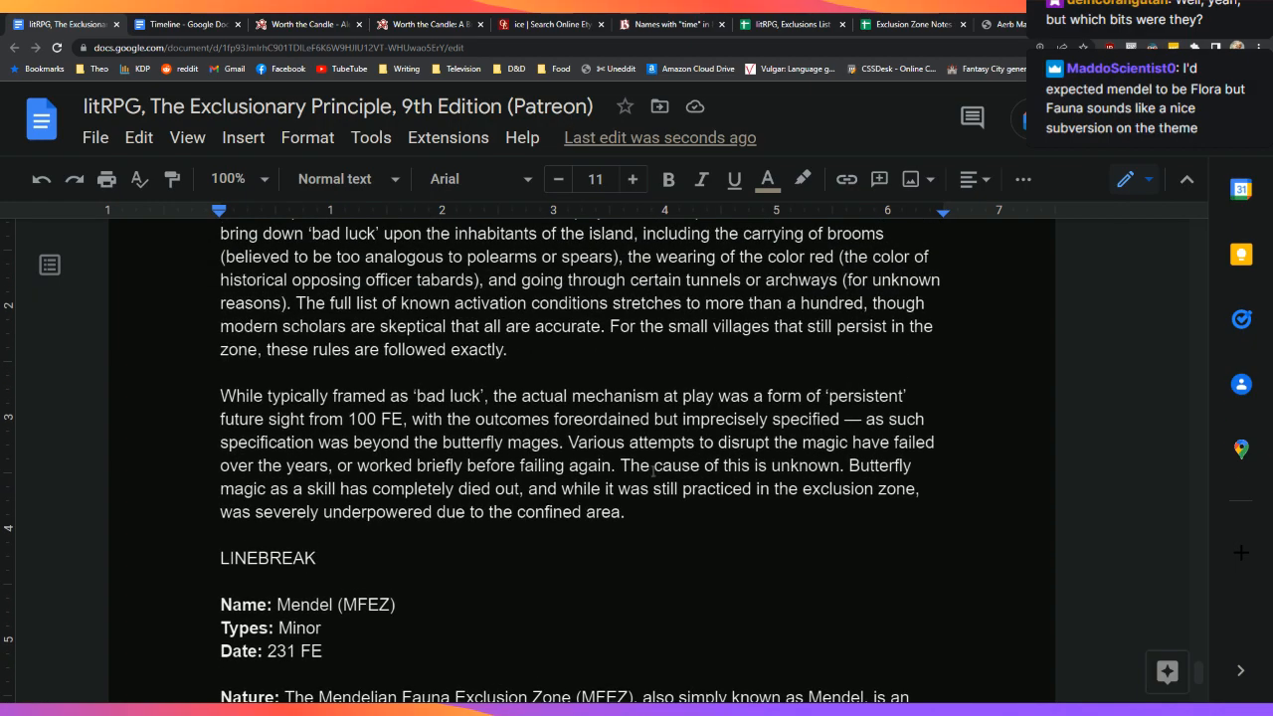
pyautogui.scroll(15, 653, 469)
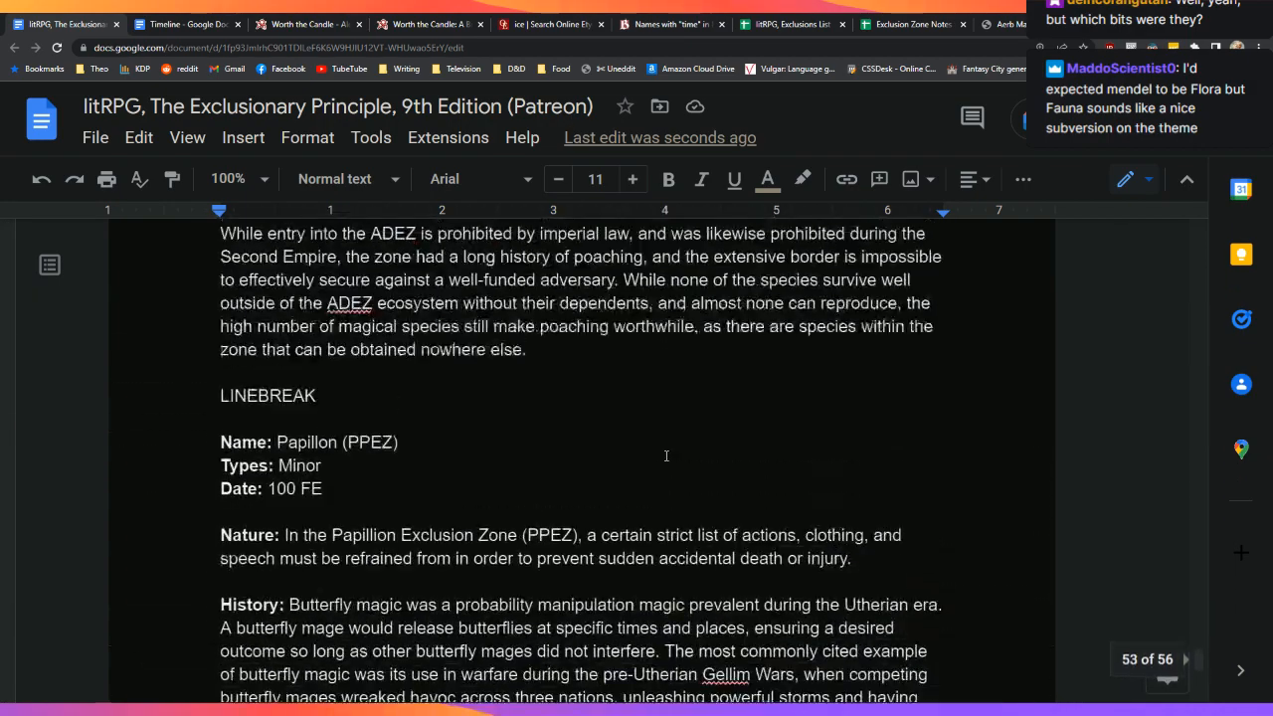
pyautogui.scroll(15, 666, 455)
pyautogui.scroll(15, 666, 456)
pyautogui.scroll(-2, 666, 456)
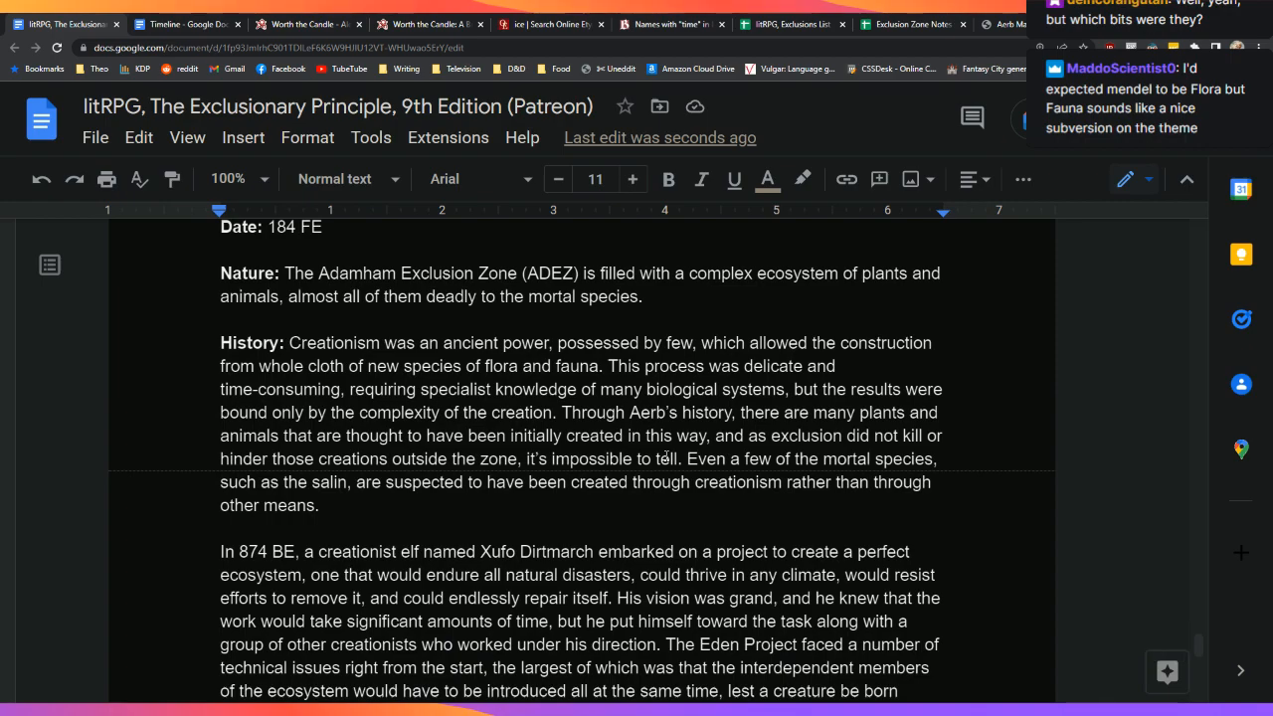
pyautogui.scroll(-5, 666, 456)
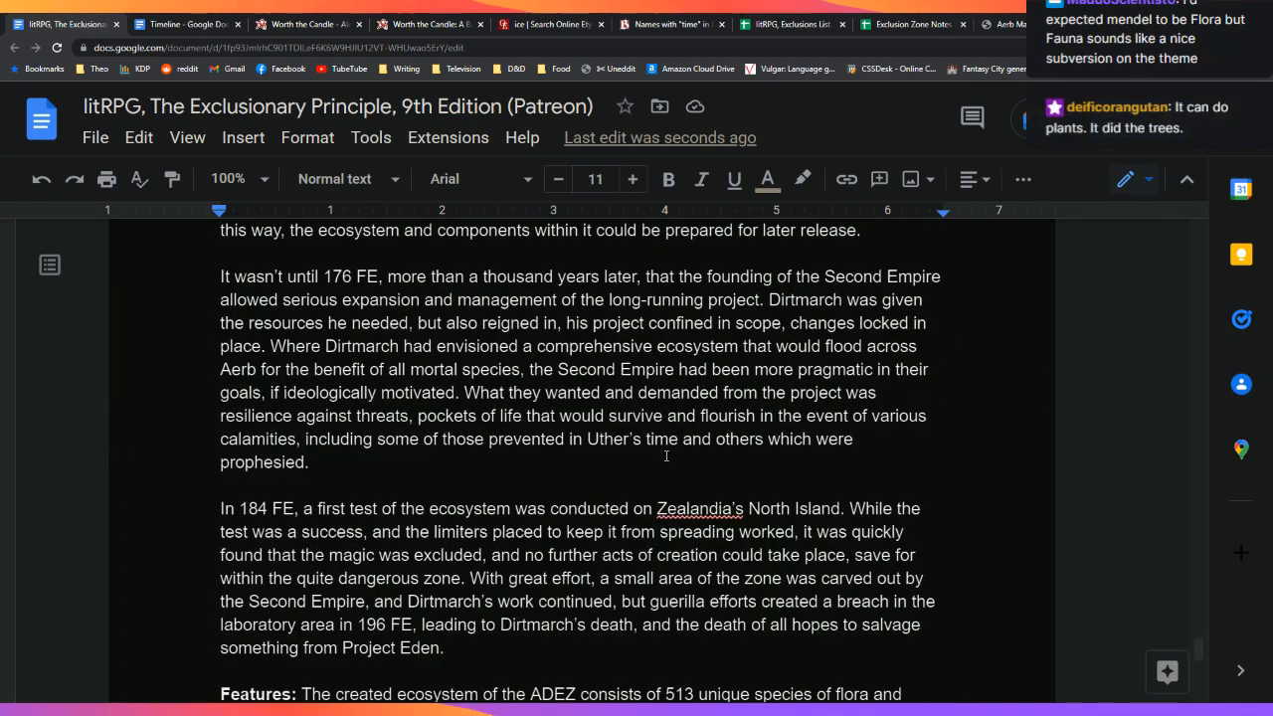
pyautogui.scroll(-15, 667, 456)
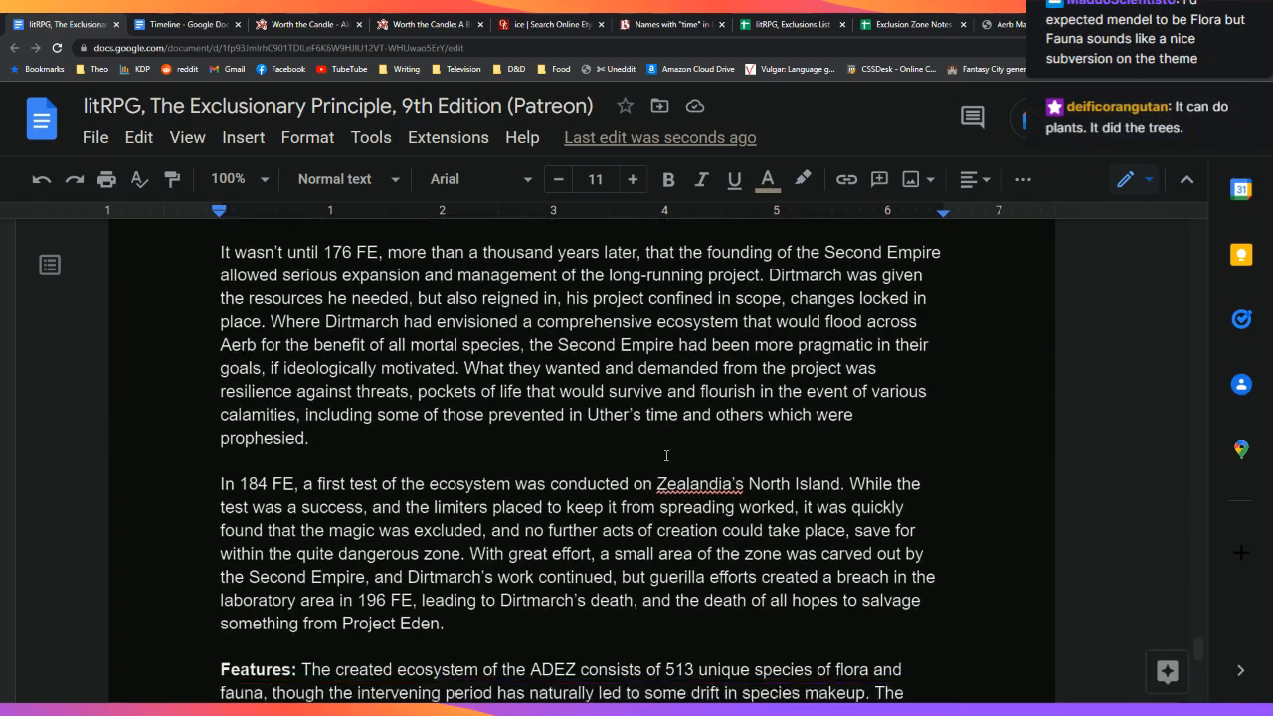
pyautogui.scroll(-15, 652, 465)
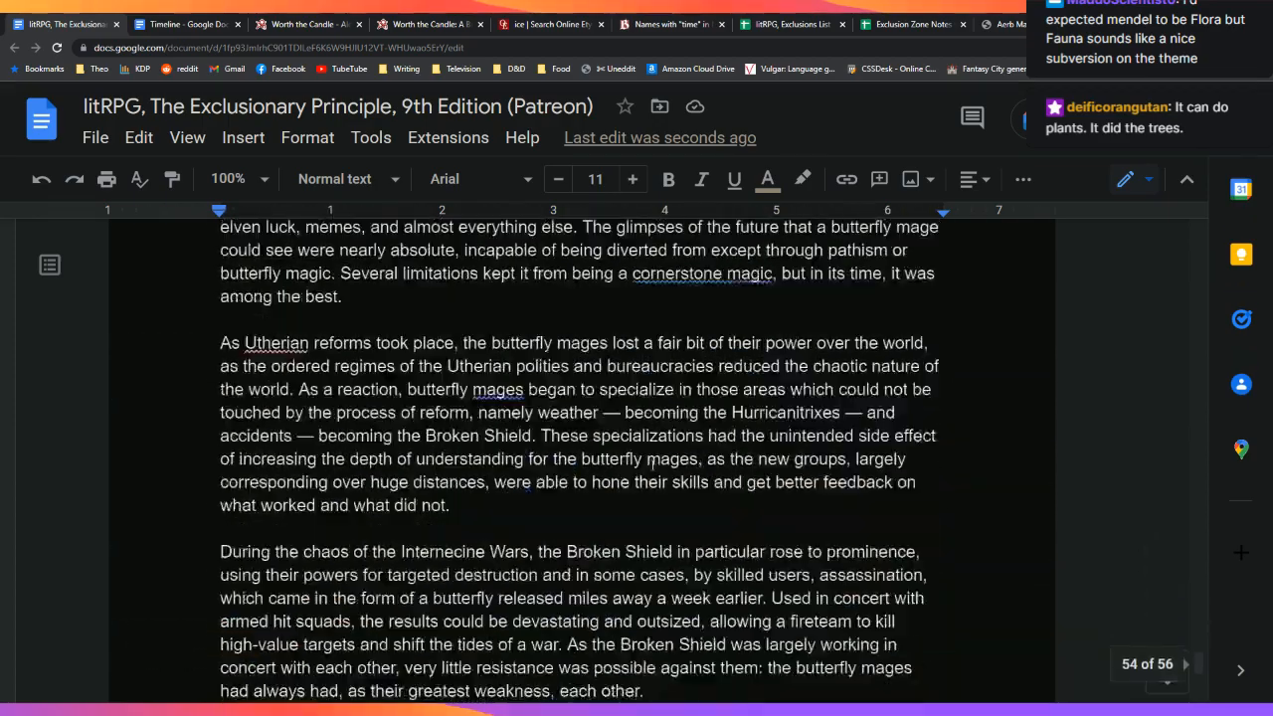
pyautogui.scroll(-4, 649, 473)
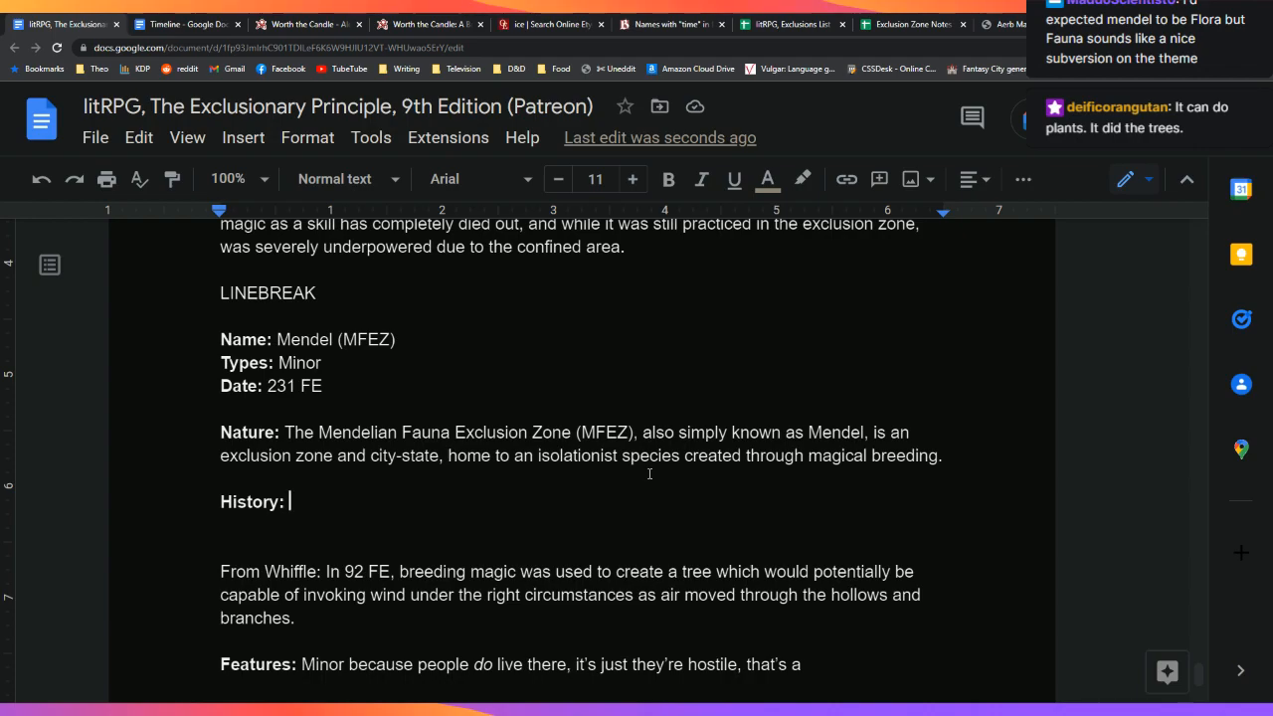
pyautogui.scroll(-1, 653, 445)
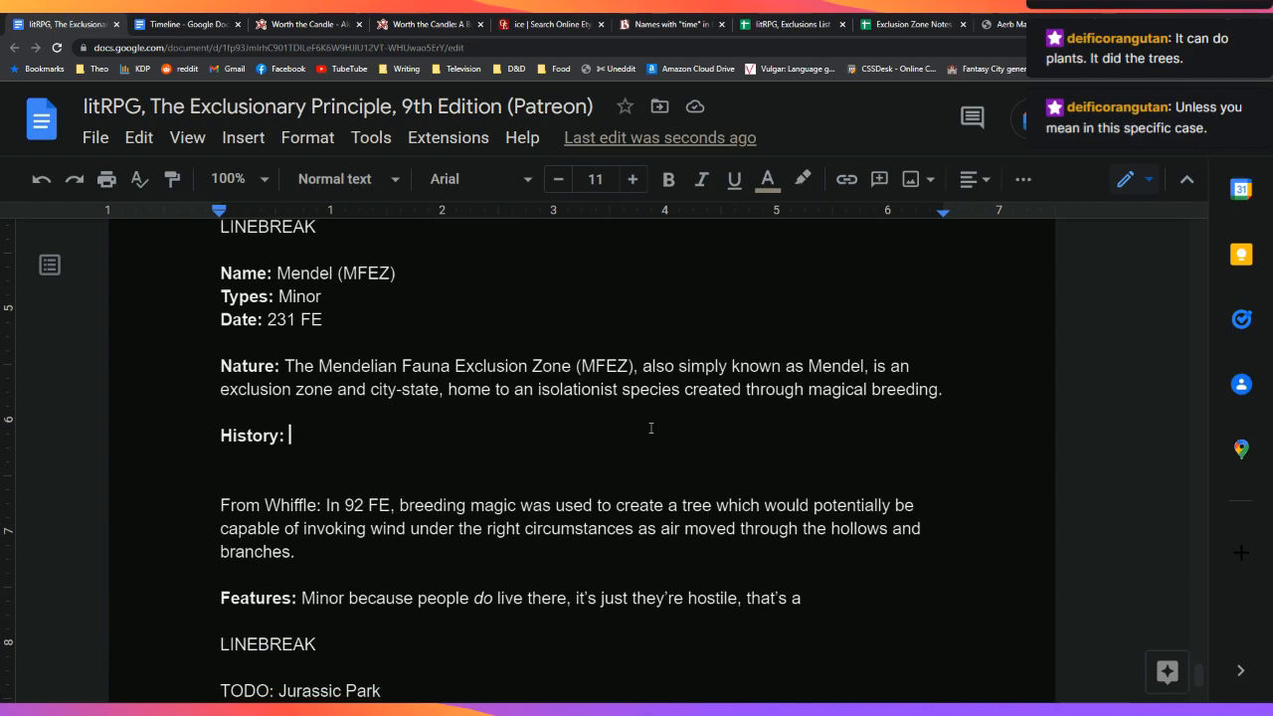
pyautogui.write('g')
pyautogui.press('BackSpace')
pyautogui.write('The')
pyautogui.press('BackSpace')
pyautogui.press('BackSpace')
pyautogui.press('BackSpace')
pyautogui.press('BackSpace')
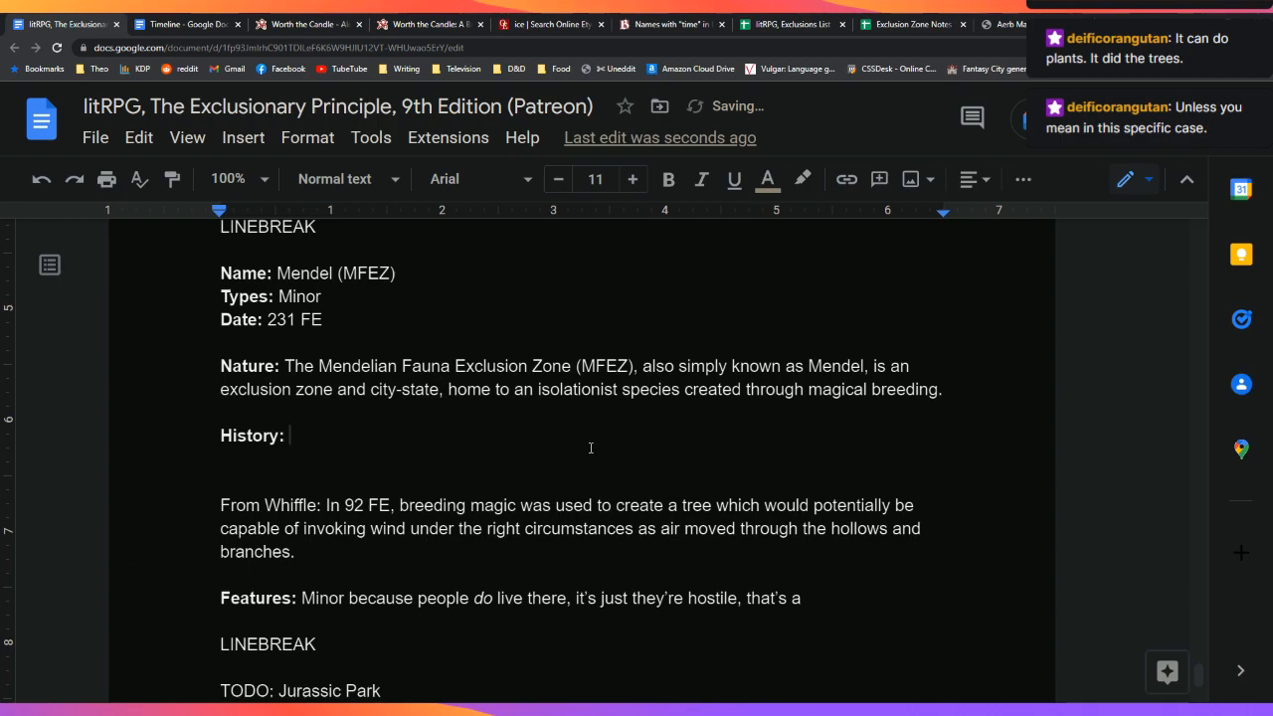
# Step: Start Mendel's History paragraph with "Mendellain breeding was a form of magical breeding used to create"
pyautogui.write('M')
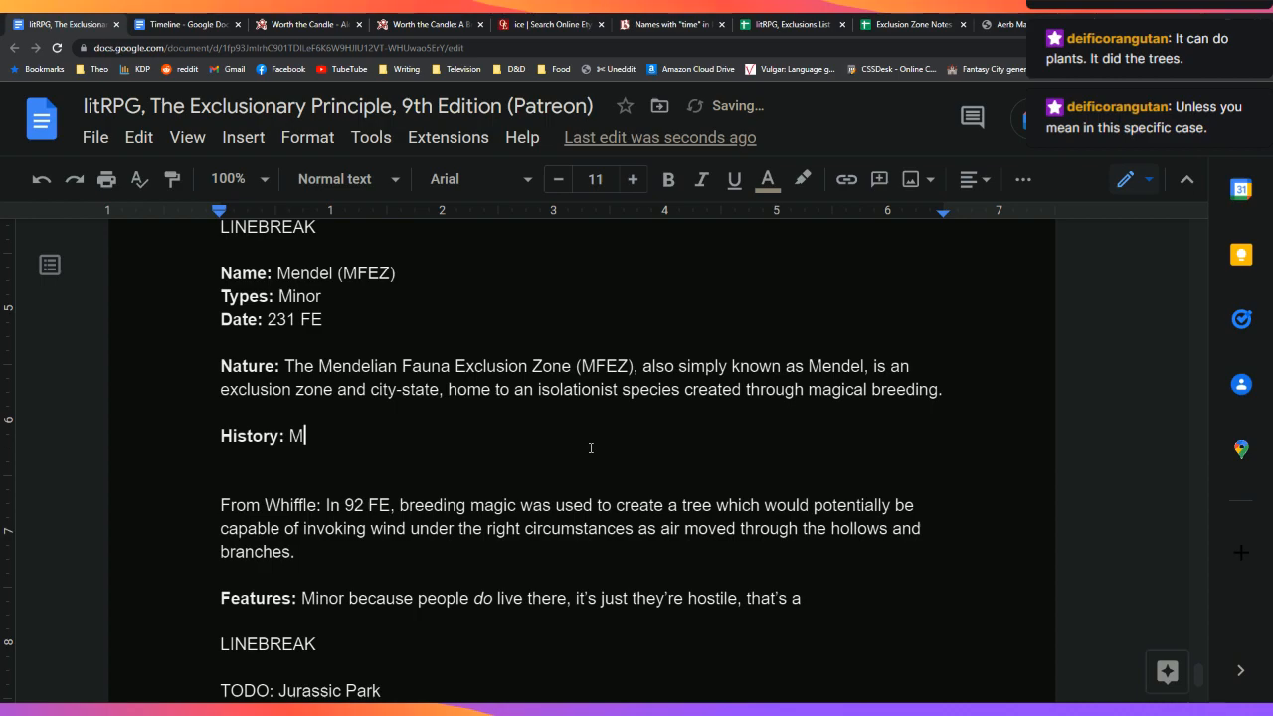
pyautogui.write('endellai')
pyautogui.write('n breeding')
pyautogui.press('BackSpace')
pyautogui.press('BackSpace')
pyautogui.press('BackSpace')
pyautogui.press('BackSpace')
pyautogui.press('BackSpace')
pyautogui.write('ding wa')
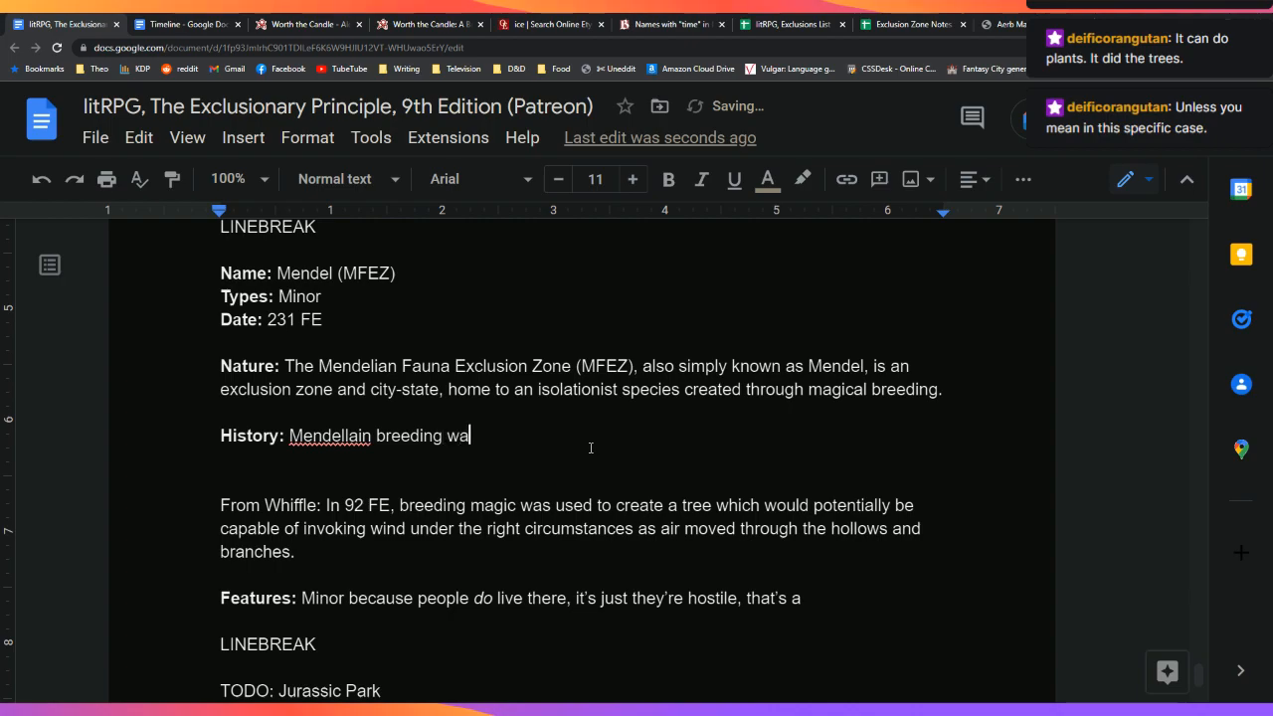
pyautogui.write('s a form of magical breeding used t')
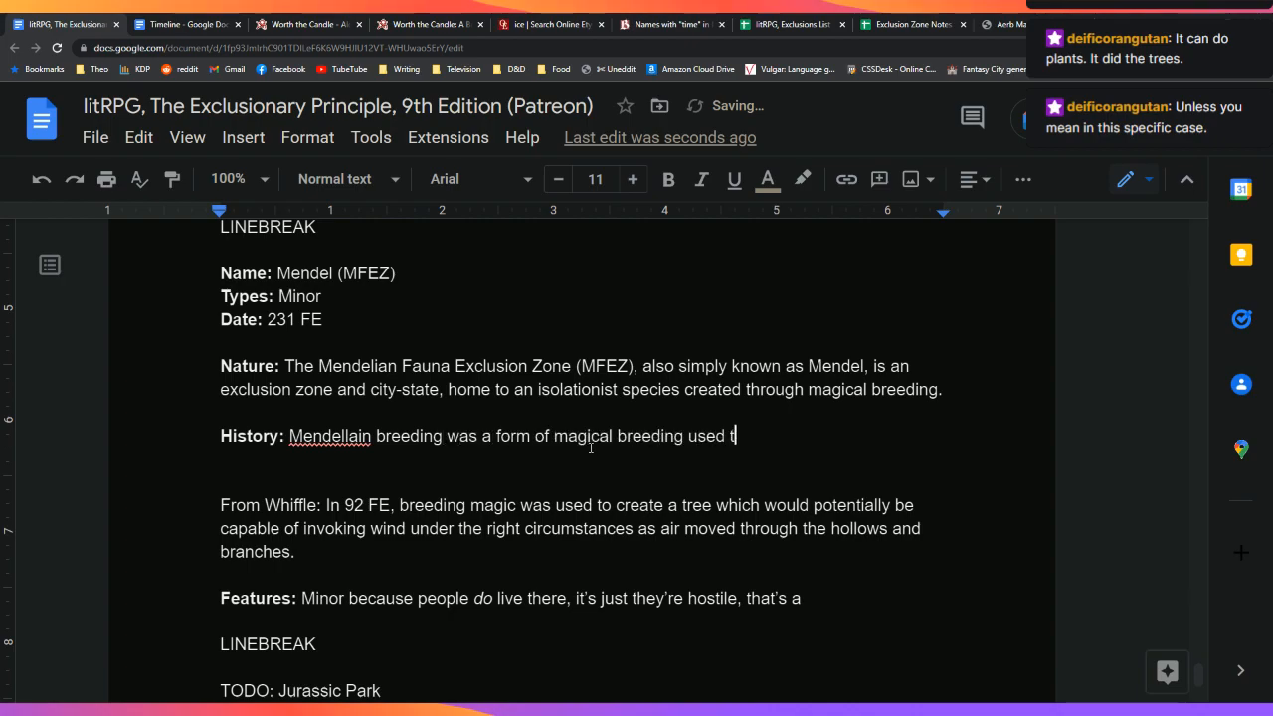
pyautogui.write('o create ')
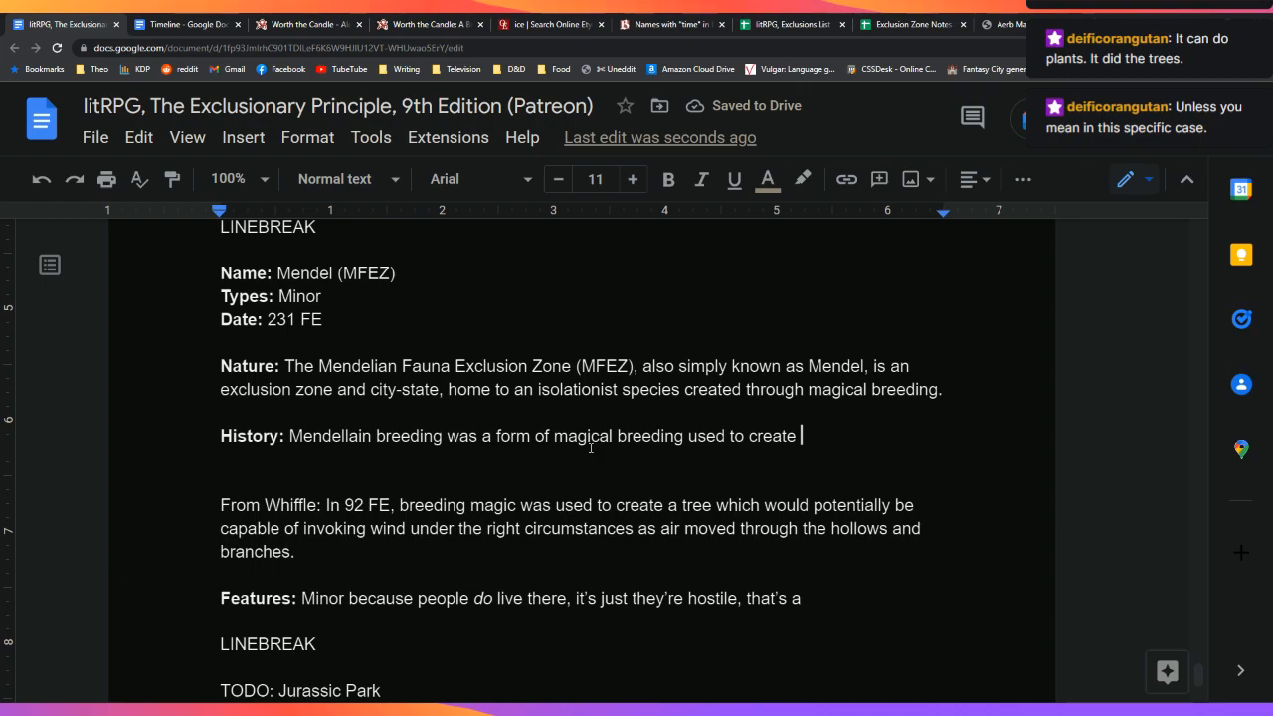
# Step: Continue the History paragraph with "many flora and fauna throughout Aerb's history. While often compared to Creationism,"
pyautogui.write('many flora and ')
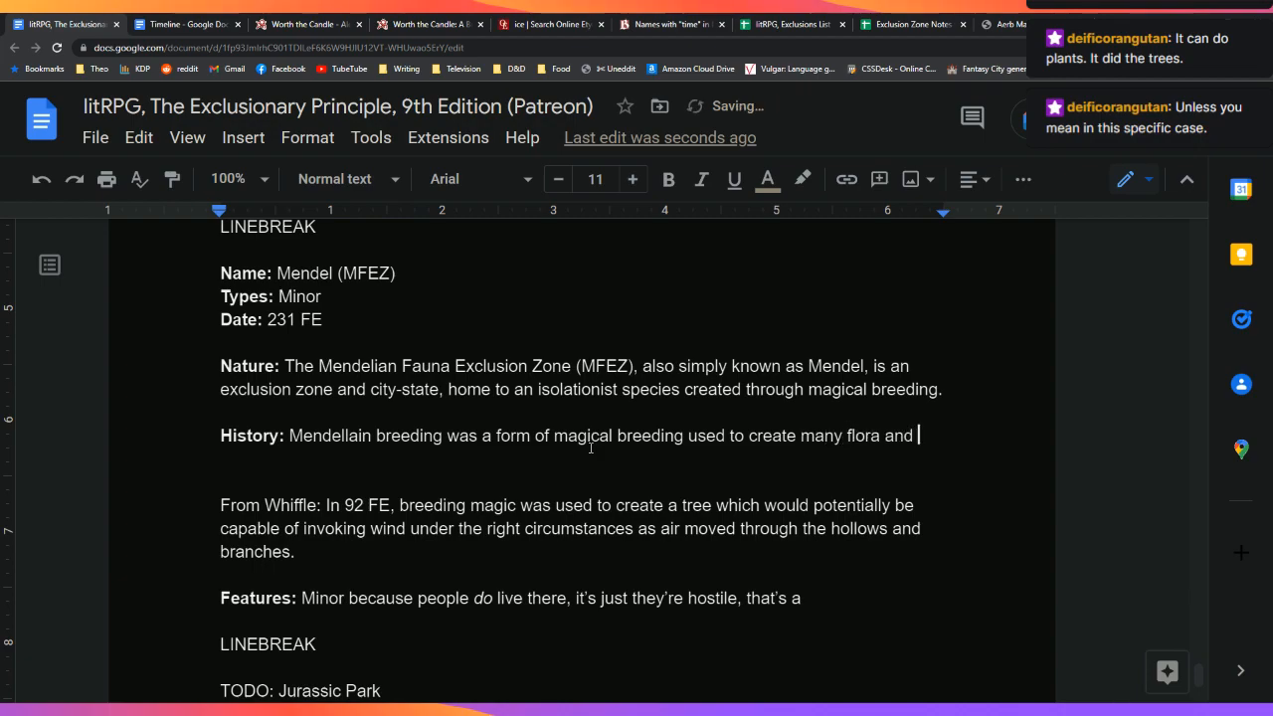
pyautogui.write("fauna throughout Aerb's history. While")
pyautogui.press('BackSpace')
pyautogui.press('BackSpace')
pyautogui.press('BackSpace')
pyautogui.press('BackSpace')
pyautogui.press('BackSpace')
pyautogui.press('BackSpace')
pyautogui.write('While often compared to Creationism,')
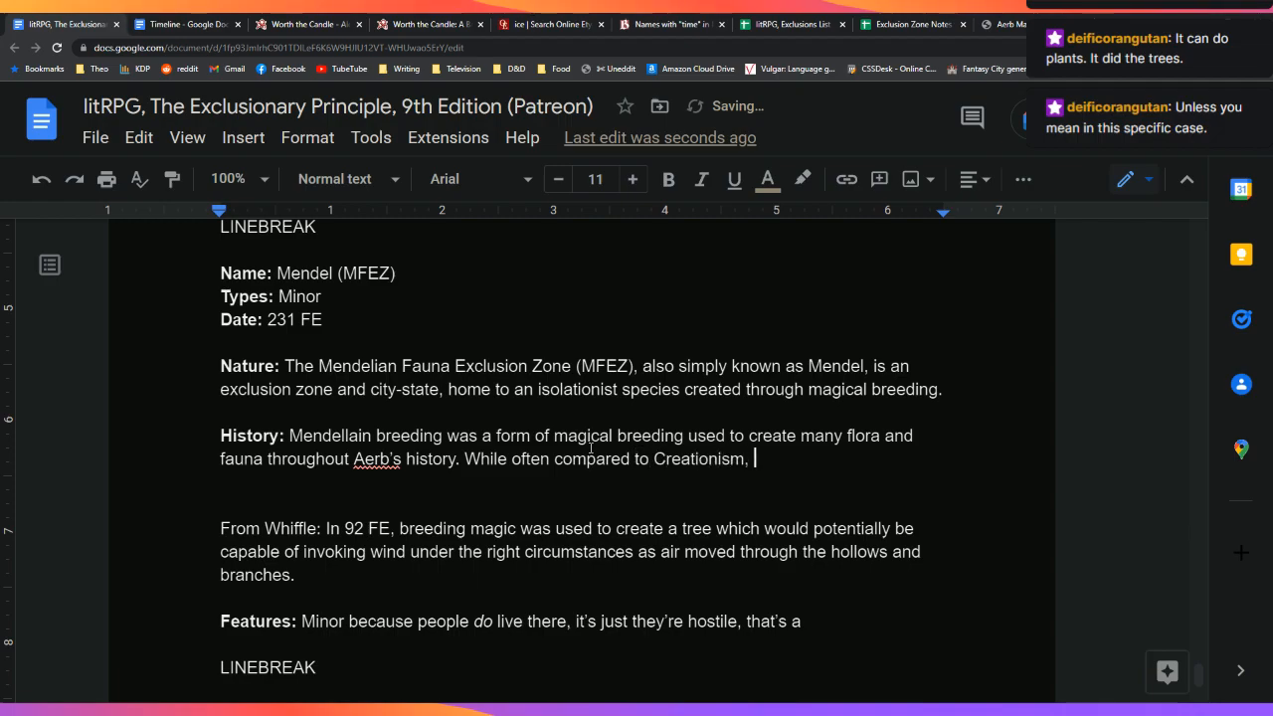
# Step: Search the document for "creationism"
pyautogui.hotkey('ctrl', 'f')
pyautogui.write('creationism')
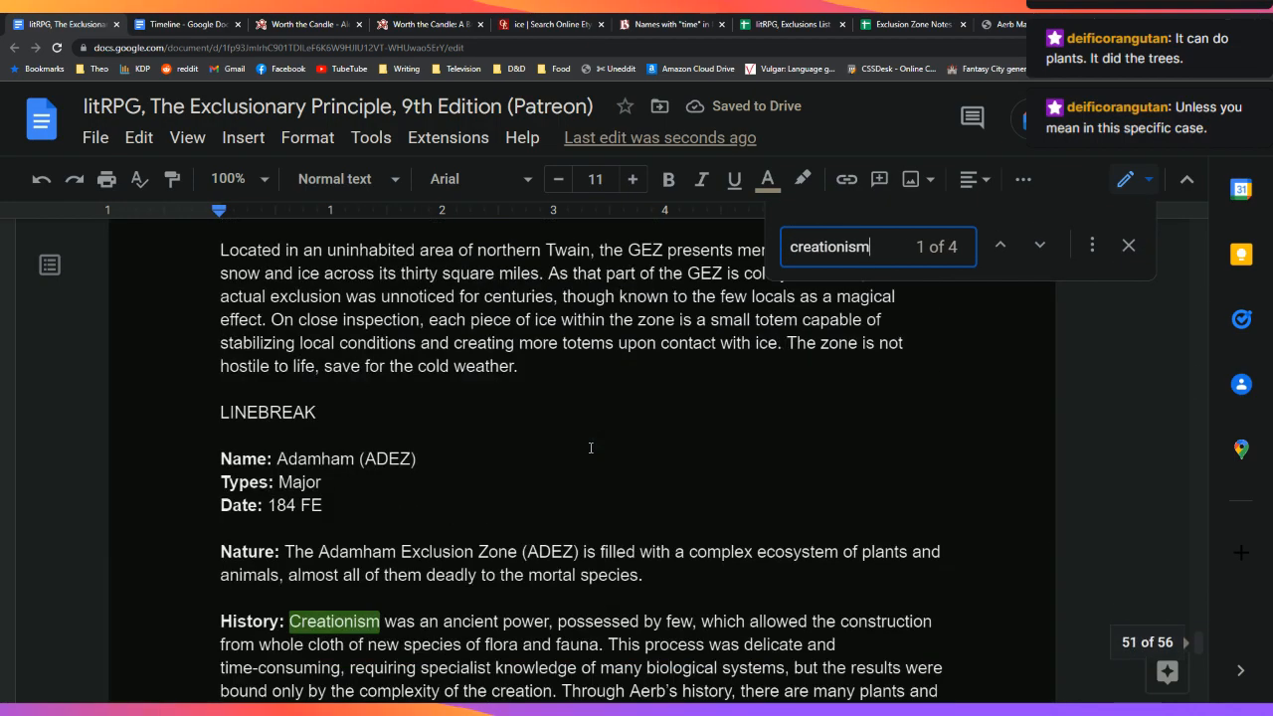
# Step: Go through the remaining "creationism" matches to check how the word is capitalized, ending back at the Mendel entry
pyautogui.click(1041, 245)
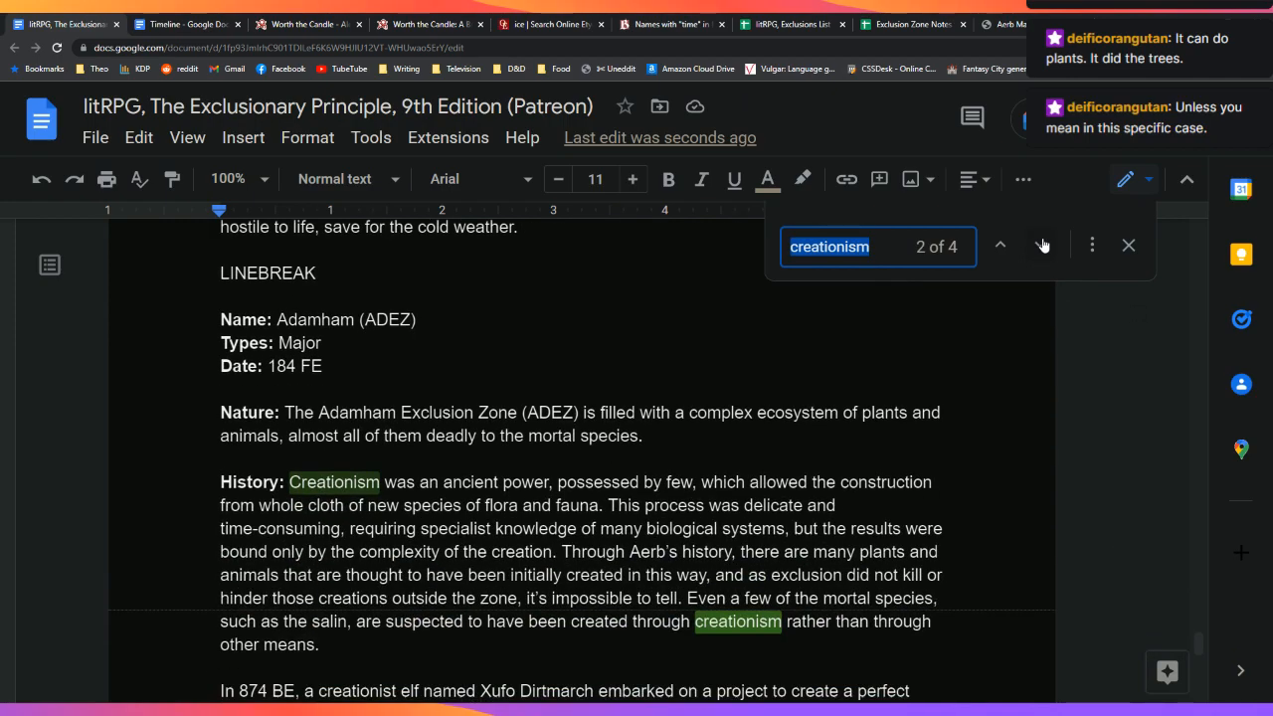
pyautogui.click(1042, 245)
pyautogui.click(1043, 244)
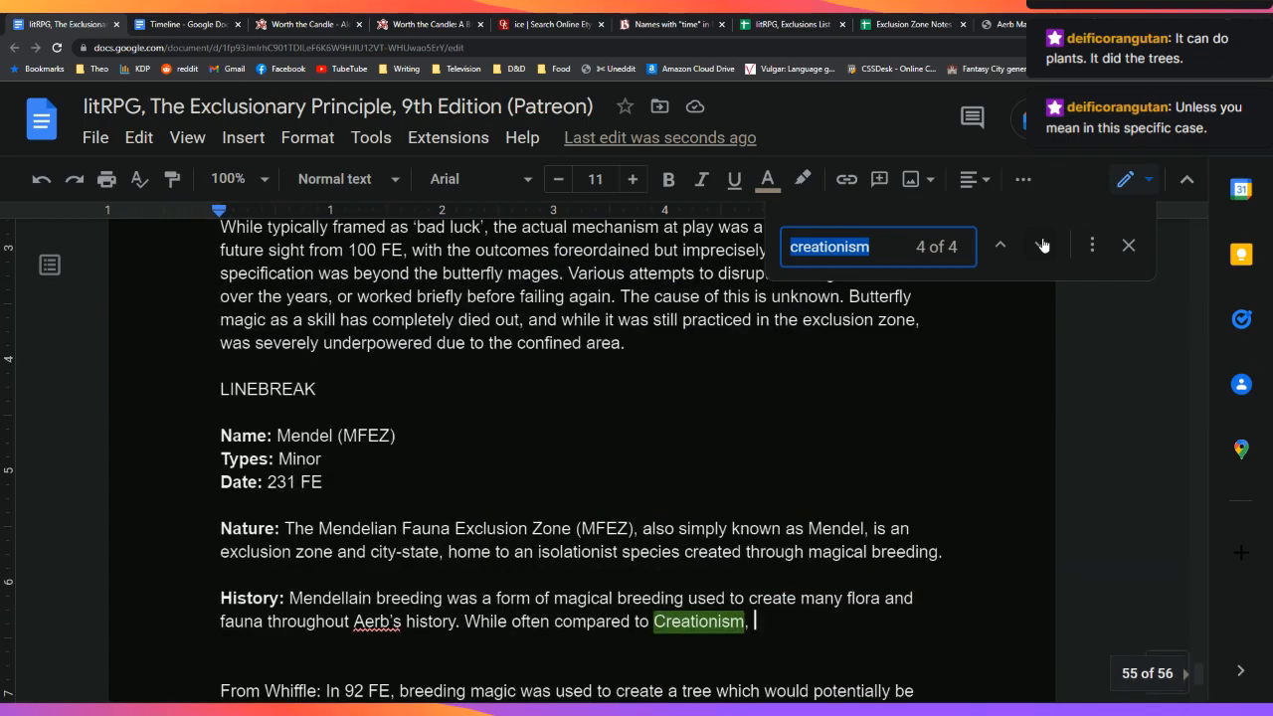
pyautogui.scroll(-3, 1061, 328)
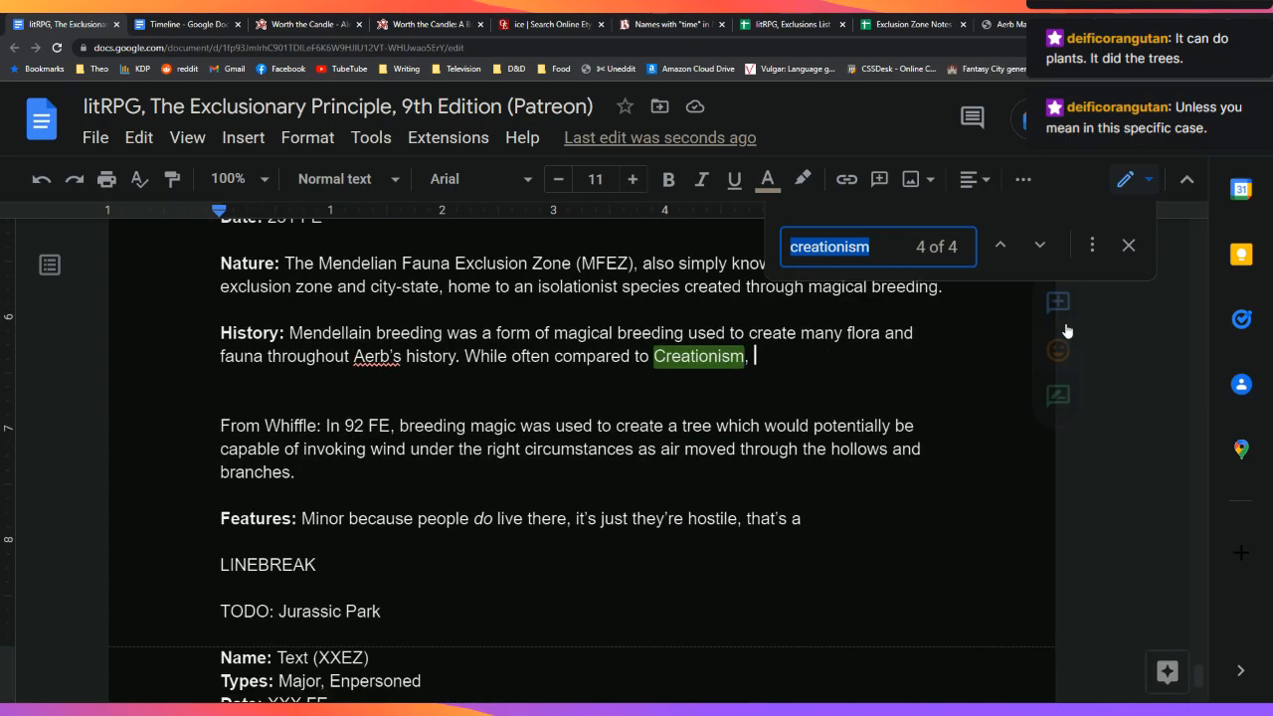
pyautogui.click(1128, 246)
# Step: Change "Creationism" to lowercase "creationism" in Mendel's History paragraph
pyautogui.click(666, 355)
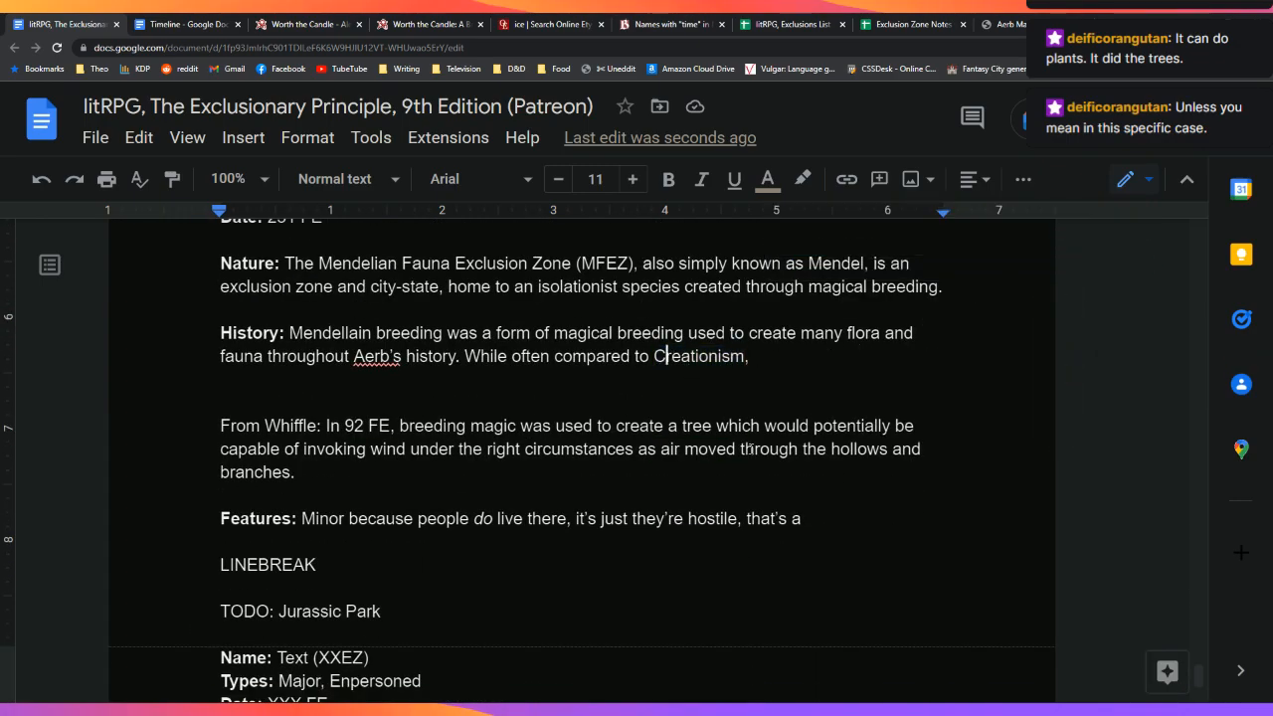
pyautogui.press('BackSpace')
pyautogui.write('c')
pyautogui.press('Down')
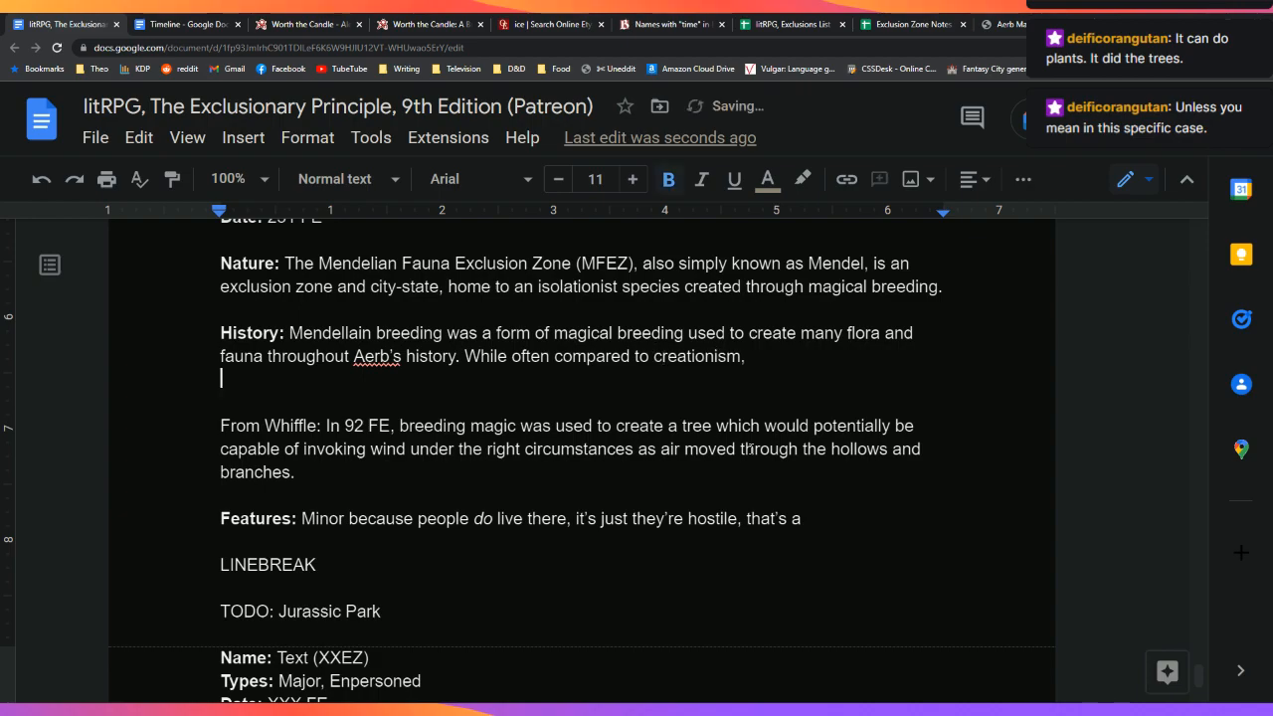
# Step: Continue the unfinished History sentence with "the key difference between the two was that creationism"
pyautogui.press('Left')
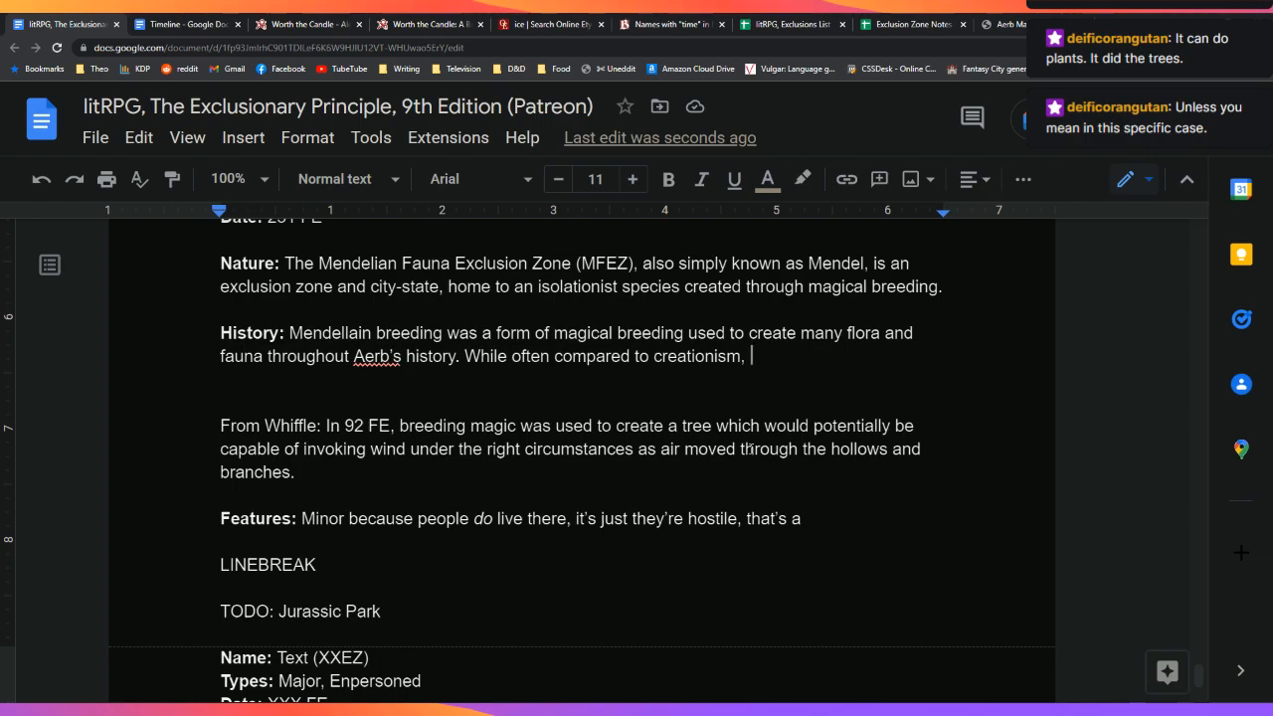
pyautogui.write('the ')
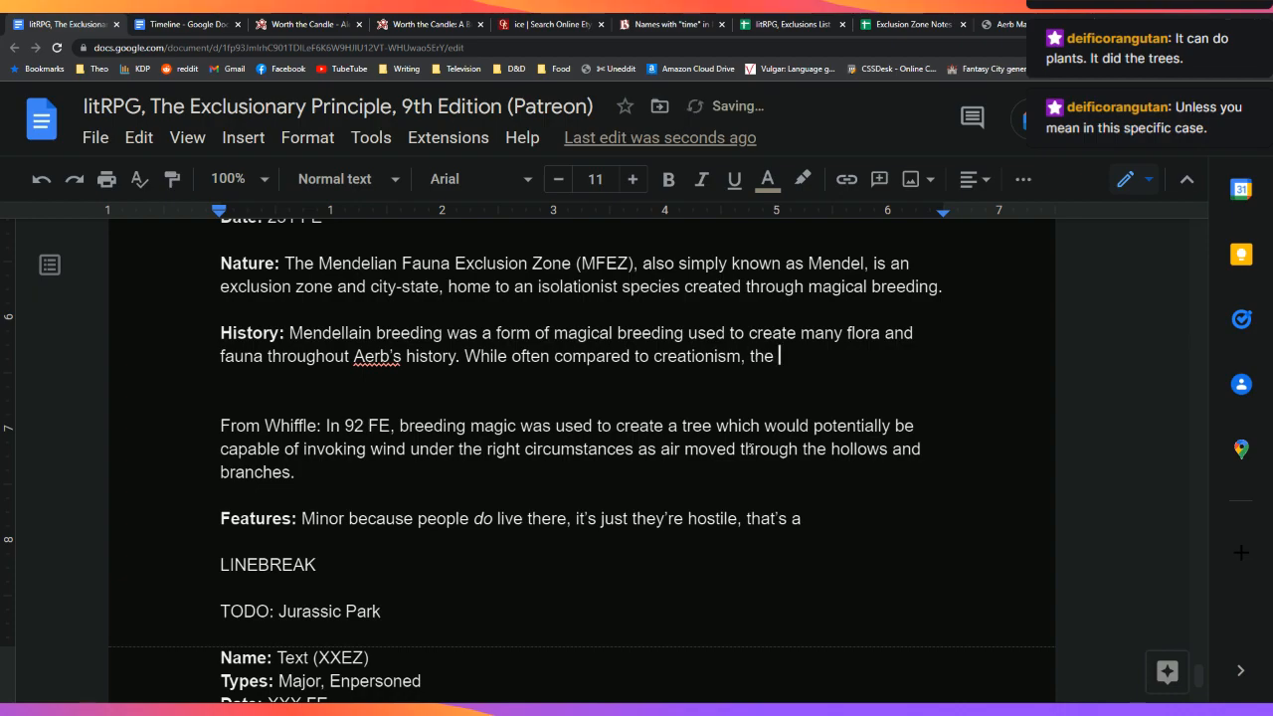
pyautogui.write('key difference ')
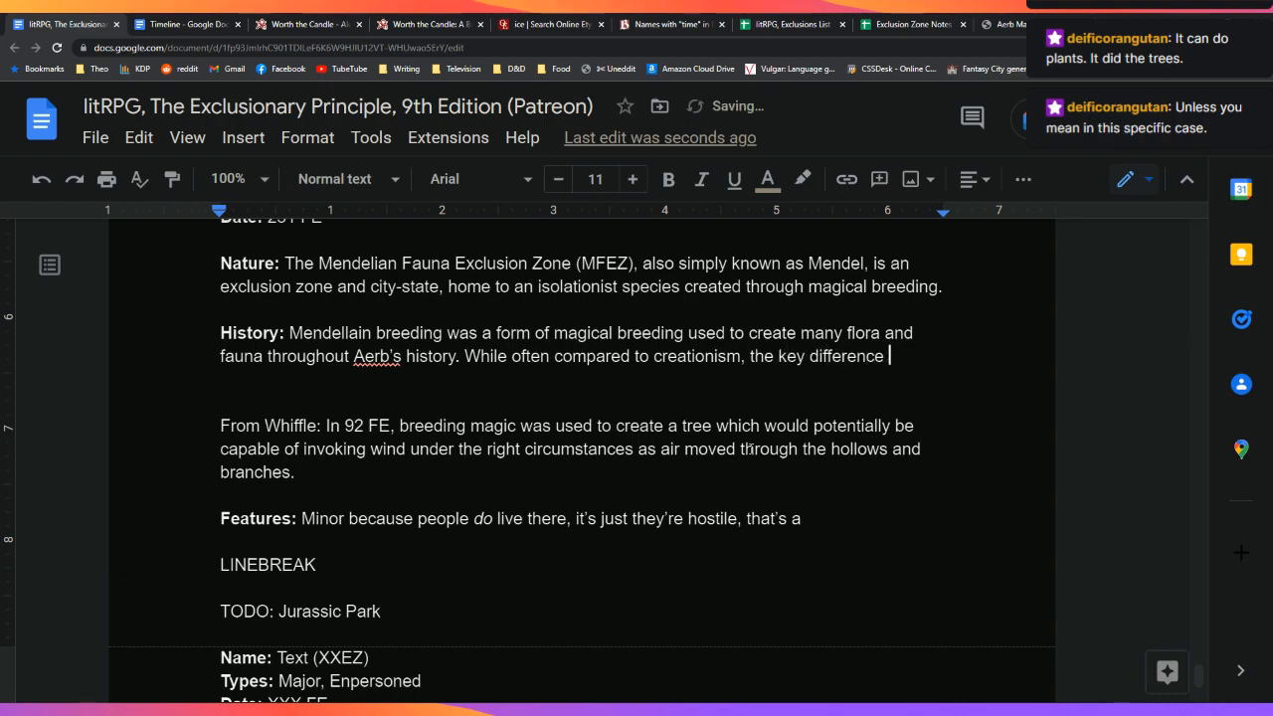
pyautogui.write('between the two ')
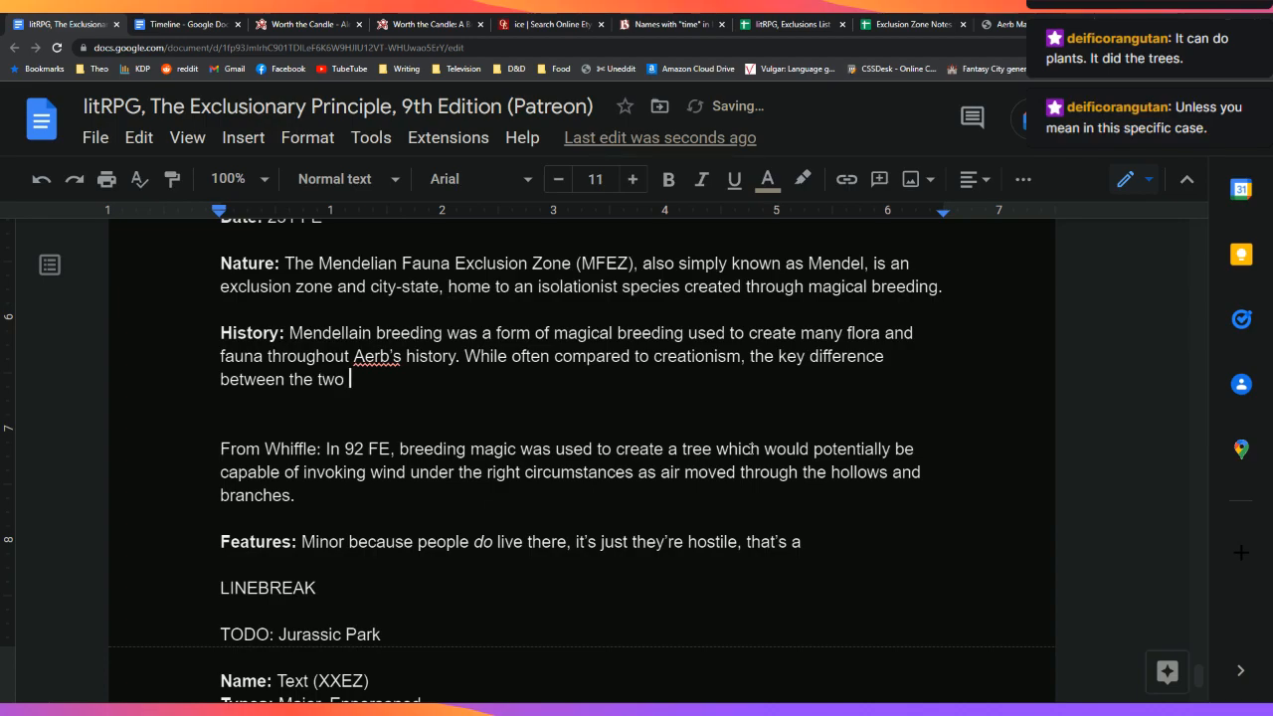
pyautogui.write('was that creationism')
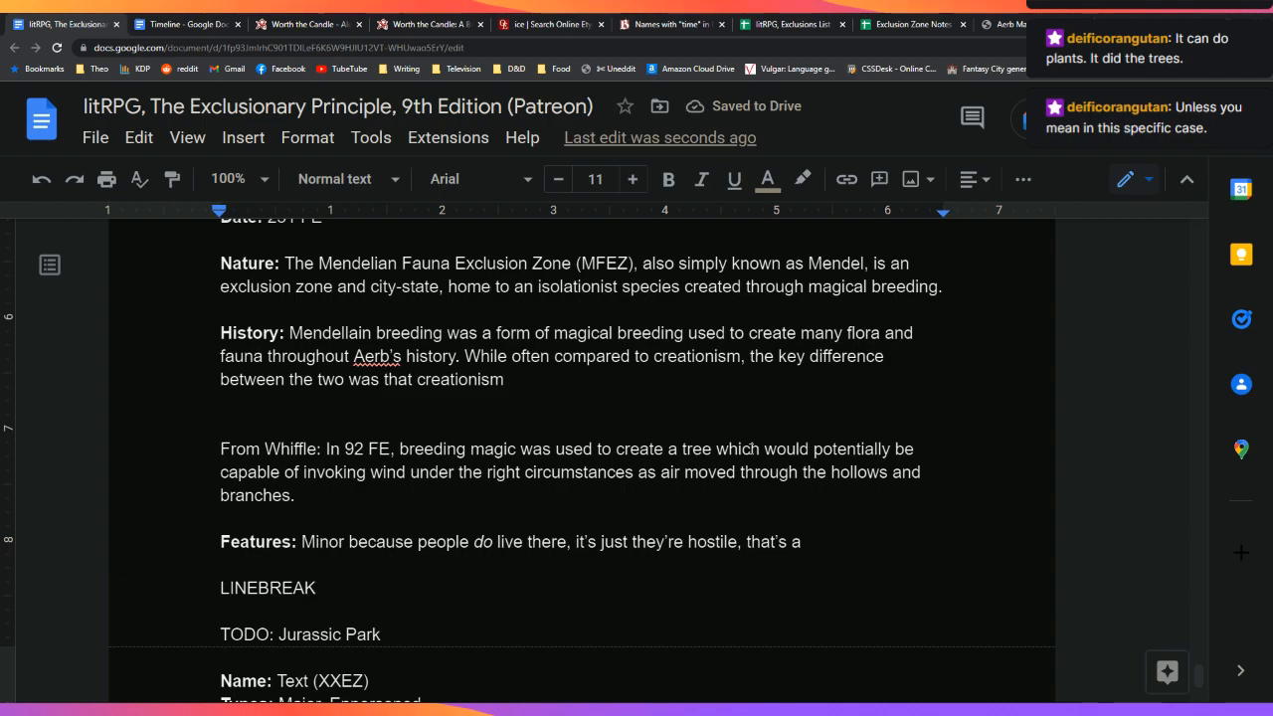
pyautogui.write('had')
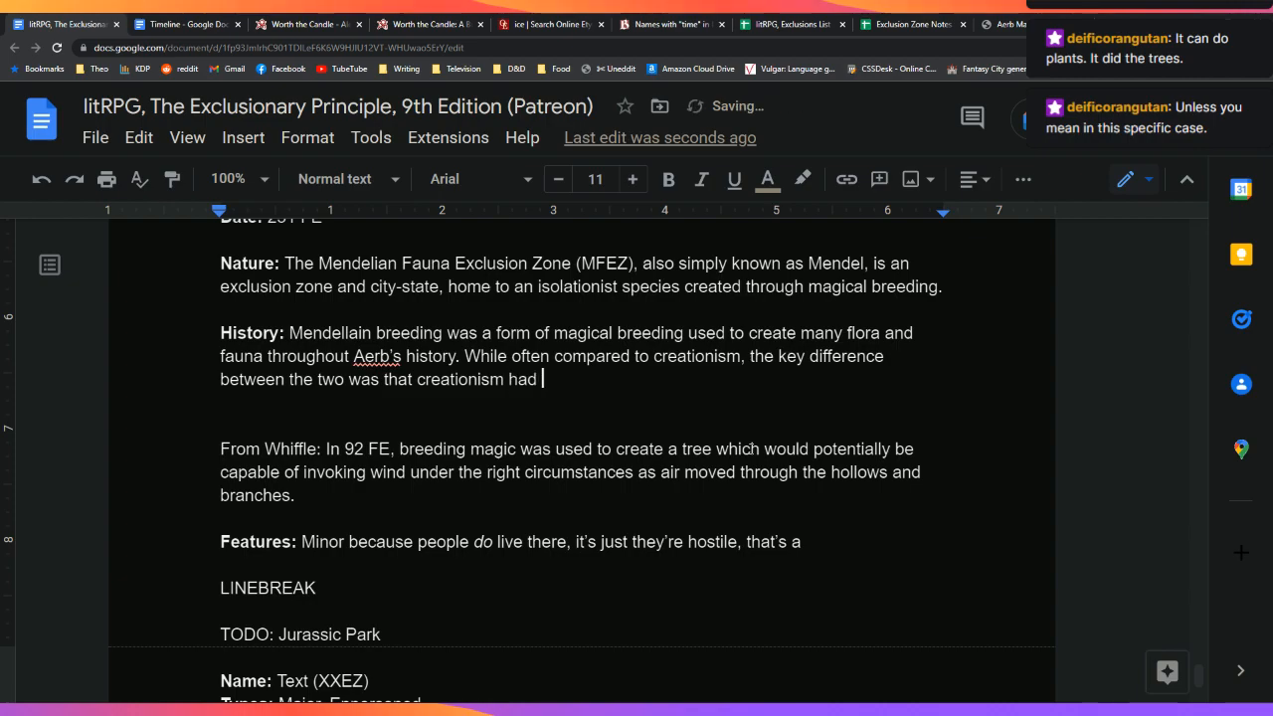
pyautogui.press('BackSpace')
pyautogui.press('BackSpace')
pyautogui.press('BackSpace')
pyautogui.press('BackSpace')
# Step: Continue the History sentence with "allowed for the creation of"
pyautogui.write('allowed for the crea')
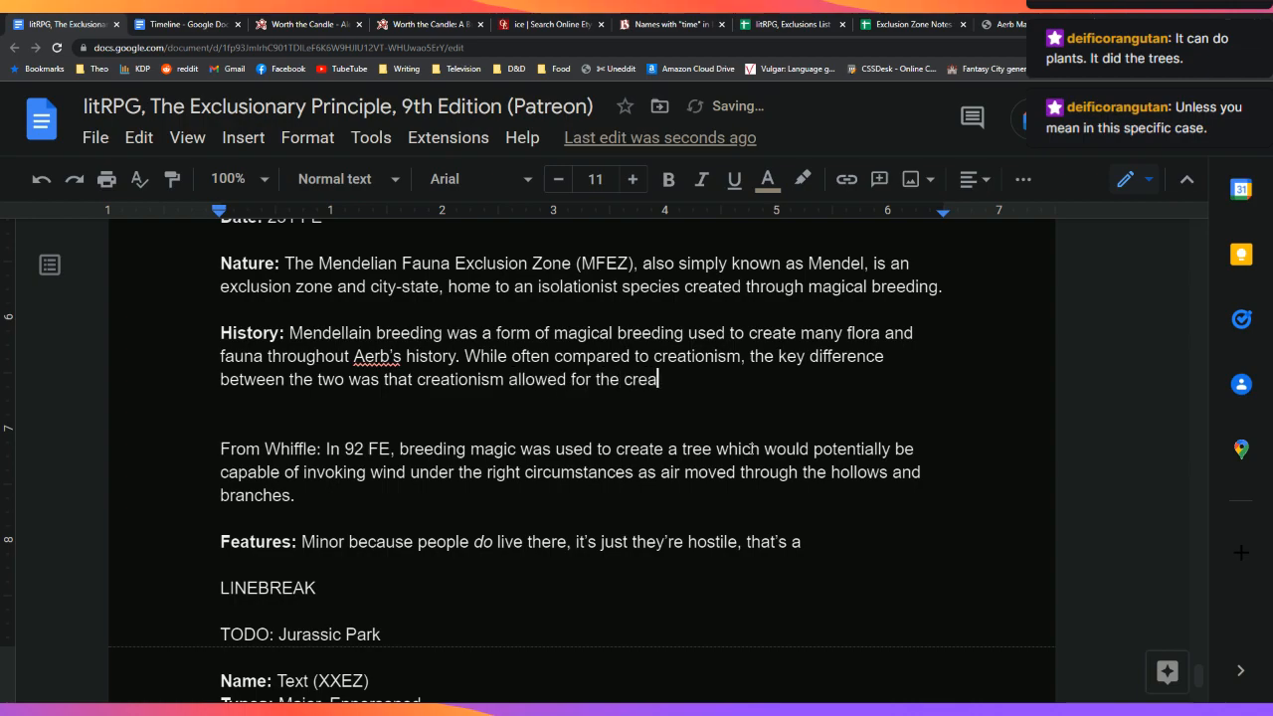
pyautogui.write('tion of flora and fauna')
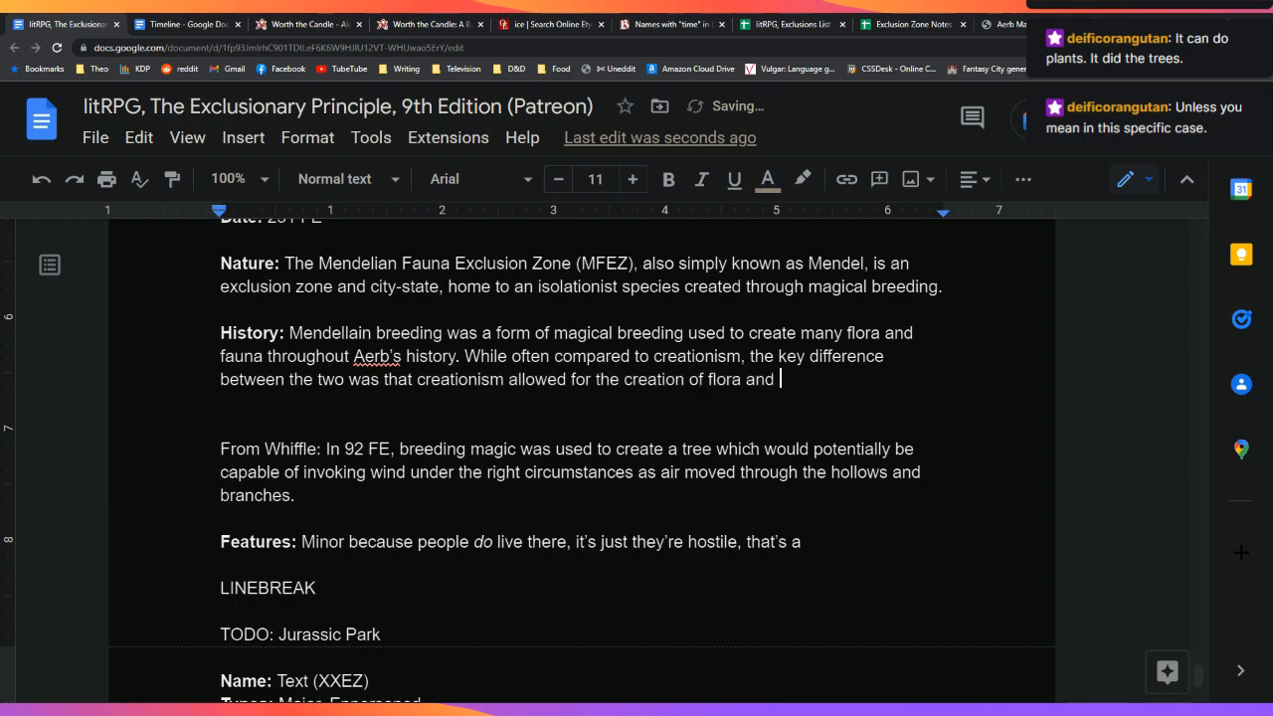
pyautogui.press('BackSpace')
pyautogui.press('BackSpace')
pyautogui.press('BackSpace')
pyautogui.press('BackSpace')
pyautogui.press('BackSpace')
pyautogui.press('BackSpace')
pyautogui.press('BackSpace')
pyautogui.press('BackSpace')
pyautogui.press('BackSpace')
pyautogui.press('BackSpace')
pyautogui.press('BackSpace')
pyautogui.press('BackSpace')
pyautogui.press('BackSpace')
pyautogui.press('BackSpace')
pyautogui.press('BackSpace')
pyautogui.press('BackSpace')
pyautogui.press('BackSpace')
pyautogui.press('BackSpace')
pyautogui.press('BackSpace')
pyautogui.press('BackSpace')
pyautogui.write('n of ')
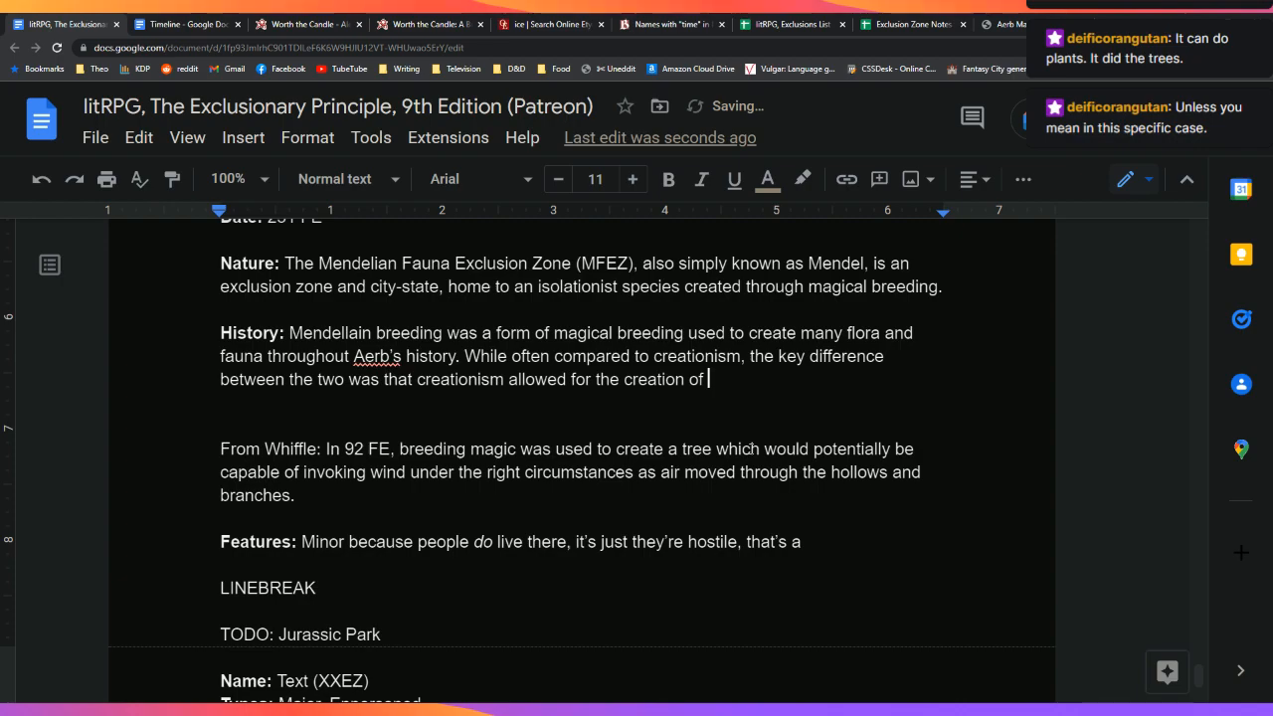
# Step: Add "organisms" followed by "de novo" in italics to the History sentence
pyautogui.write('organisms')
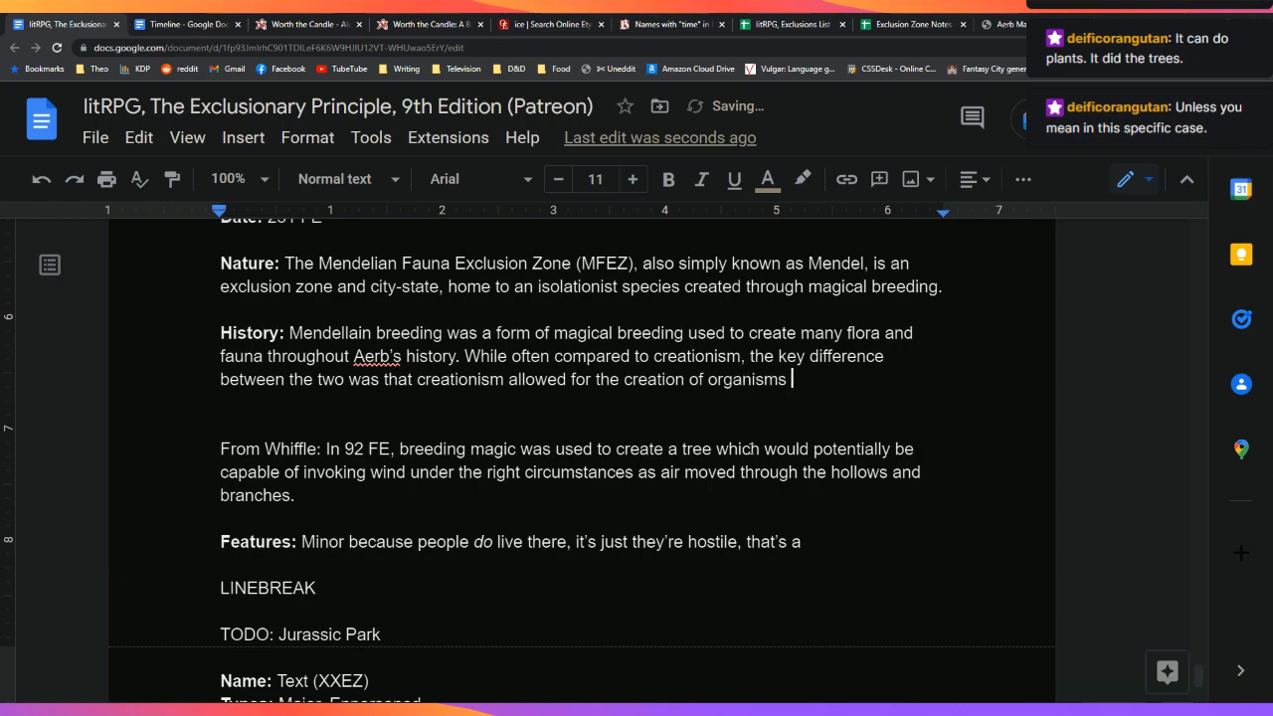
pyautogui.hotkey('ctrl', 'i')
pyautogui.write('de novo')
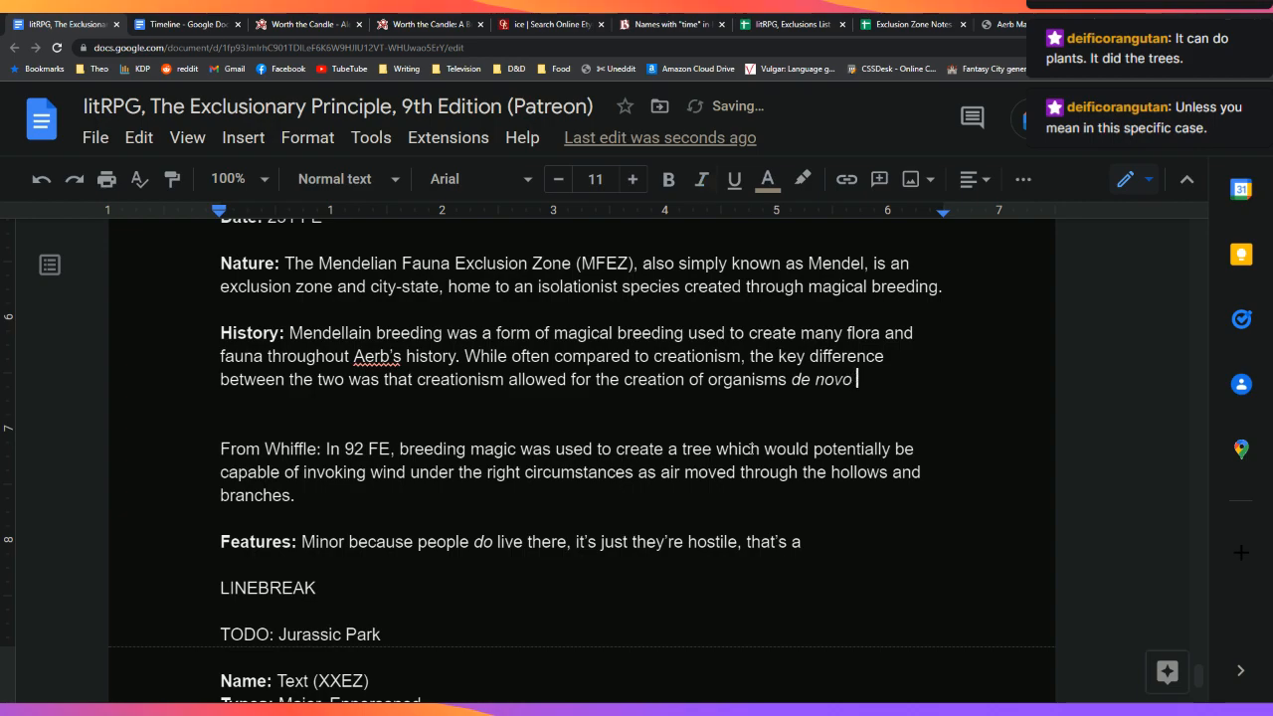
# Step: Look up the meaning of "de novo" with a web search, then return to the document
pyautogui.hotkey('shift', 'Left')
pyautogui.hotkey('shift', 'Left')
pyautogui.hotkey('shift', 'Left')
pyautogui.hotkey('shift', 'Left')
pyautogui.hotkey('shift', 'Left')
pyautogui.hotkey('shift', 'Left')
pyautogui.hotkey('shift', 'Left')
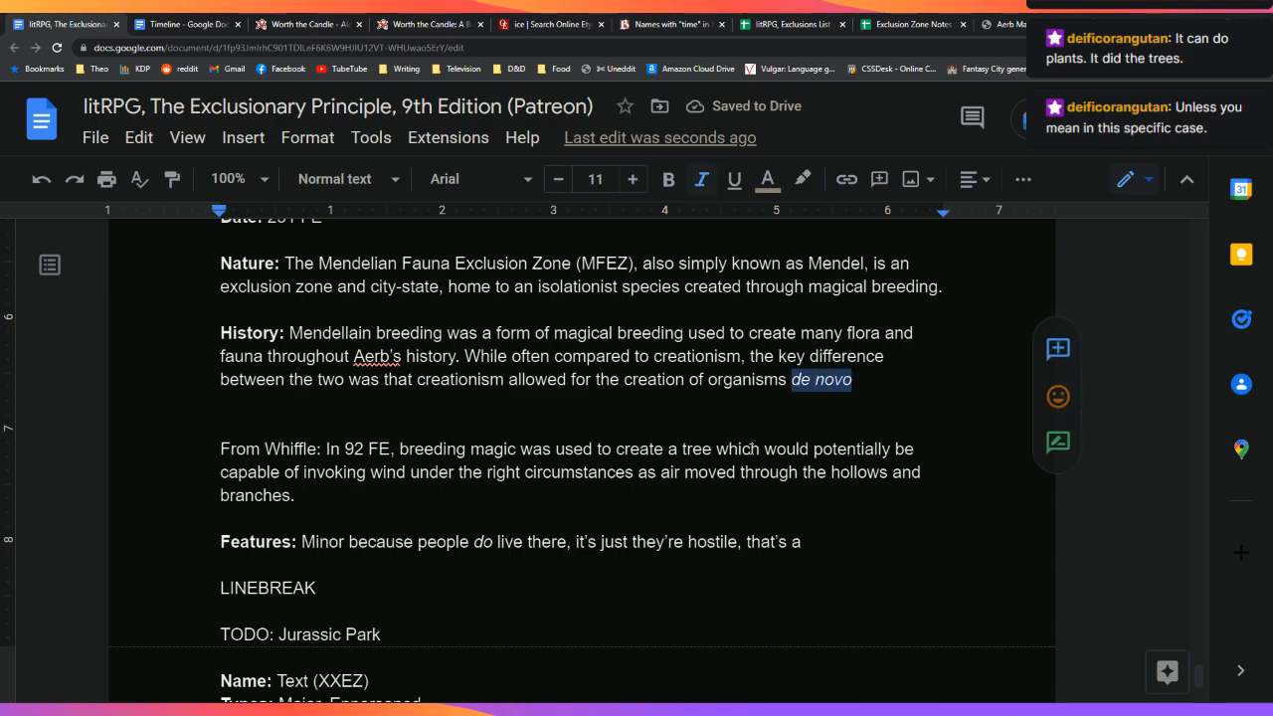
pyautogui.hotkey('ctrl', 'c')
pyautogui.hotkey('ctrl', 't')
pyautogui.hotkey('ctrl', 'v')
pyautogui.press('Return')
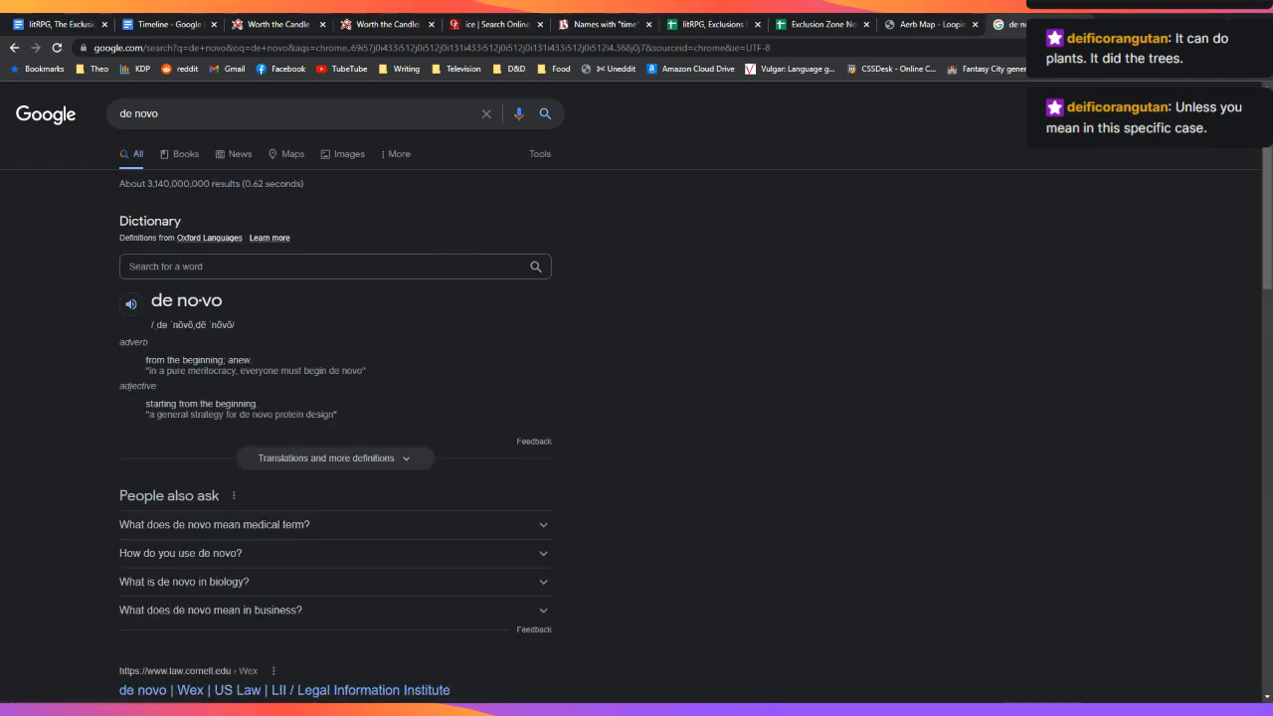
pyautogui.hotkey('ctrl', 'w')
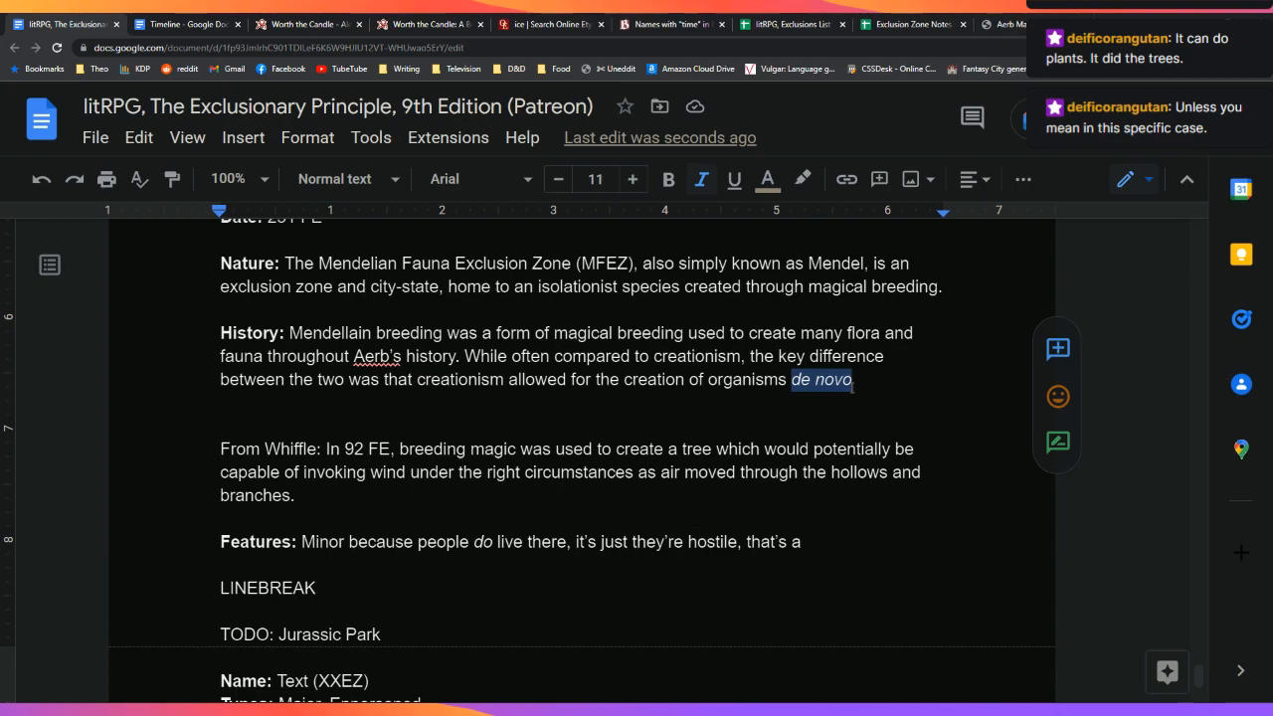
# Step: Add a non-italic comma after "de novo" and continue with "Mendellain breeding"
pyautogui.click(852, 384)
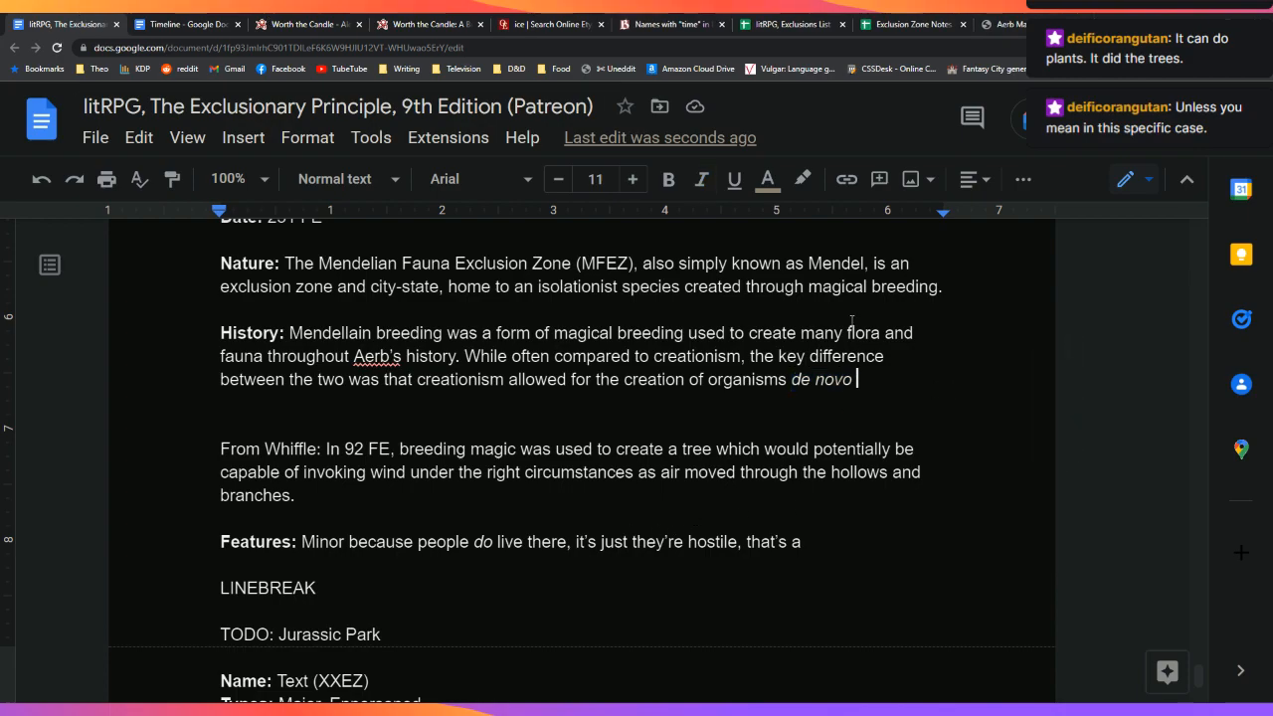
pyautogui.write('.')
pyautogui.press('BackSpace')
pyautogui.hotkey('ctrl', 'i')
pyautogui.write('.')
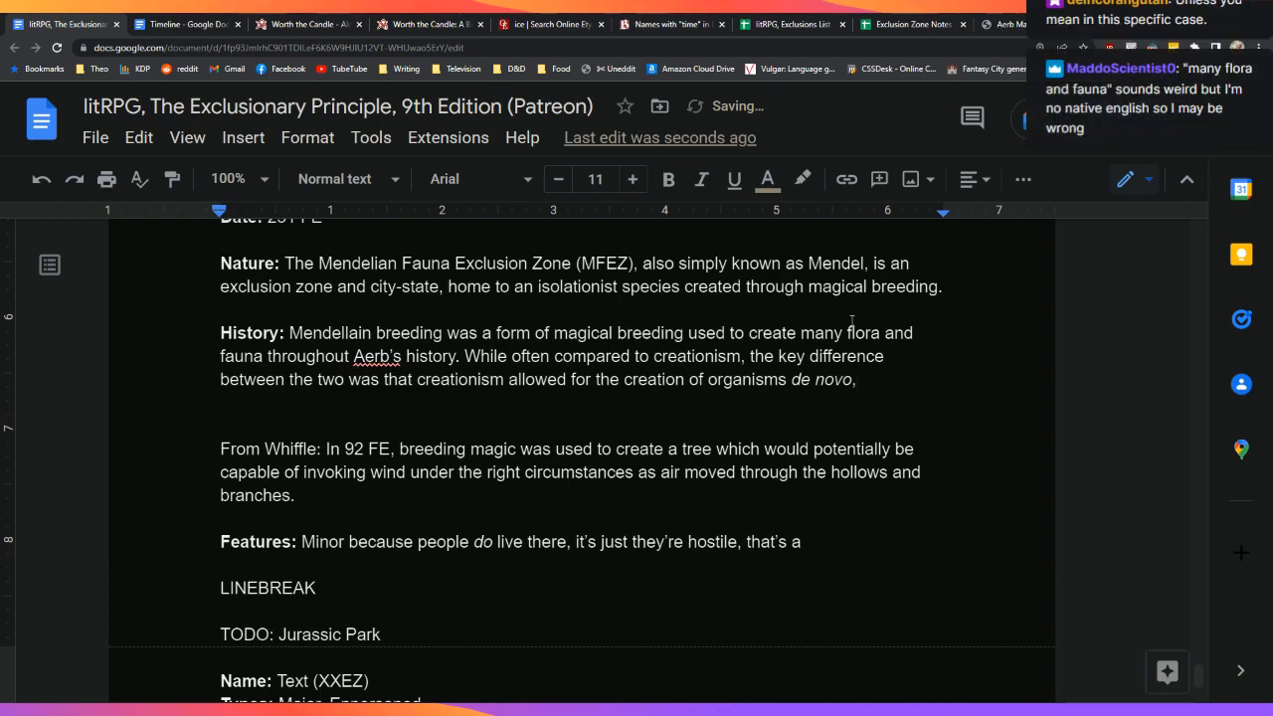
pyautogui.write(' Mendellain breeding was')
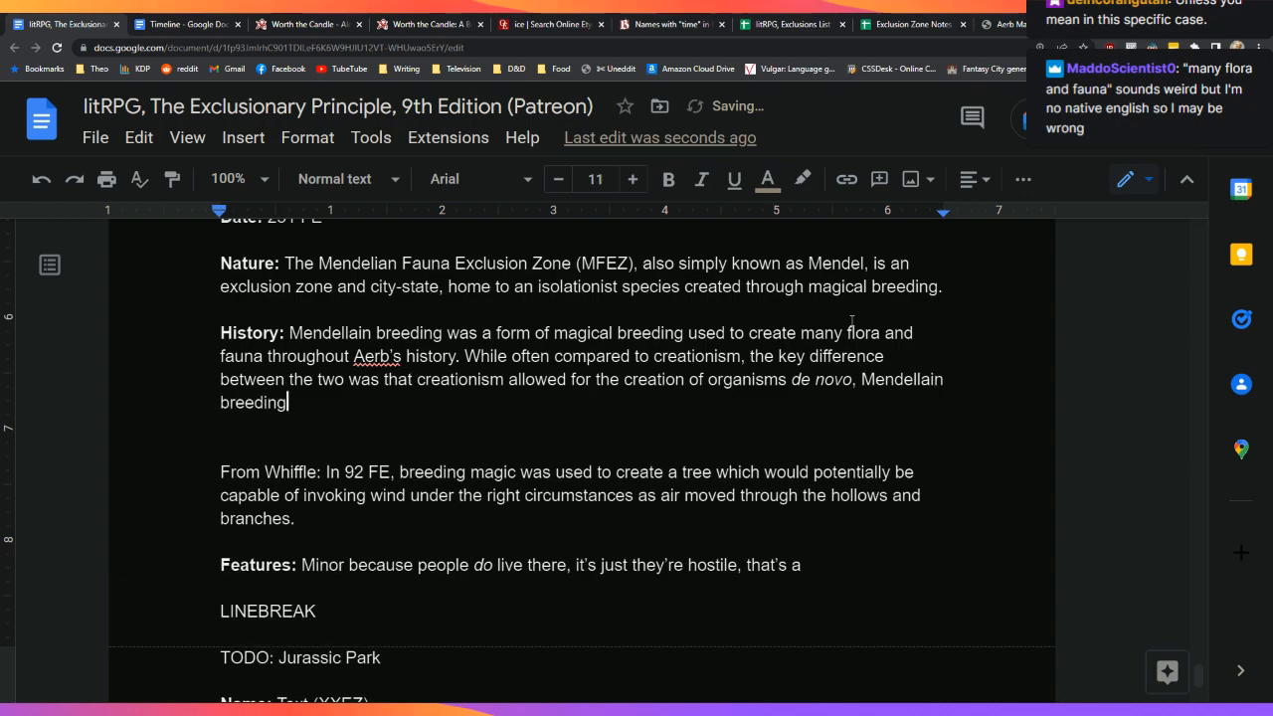
pyautogui.press('BackSpace')
pyautogui.press('BackSpace')
pyautogui.press('BackSpace')
pyautogui.press('BackSpace')
pyautogui.press('BackSpace')
# Step: Insert "species of" before "flora and fauna" in the first History sentence
pyautogui.press('Up')
pyautogui.press('Up')
pyautogui.press('Left')
pyautogui.press('Left')
pyautogui.press('Left')
pyautogui.click(851, 320)
pyautogui.write('species of')
# Step: Continue the end of the History paragraph with "required breeding stock and deviated from that stock only through successive generations of"
pyautogui.press('Down')
pyautogui.press('Down')
pyautogui.press('Down')
pyautogui.press('Down')
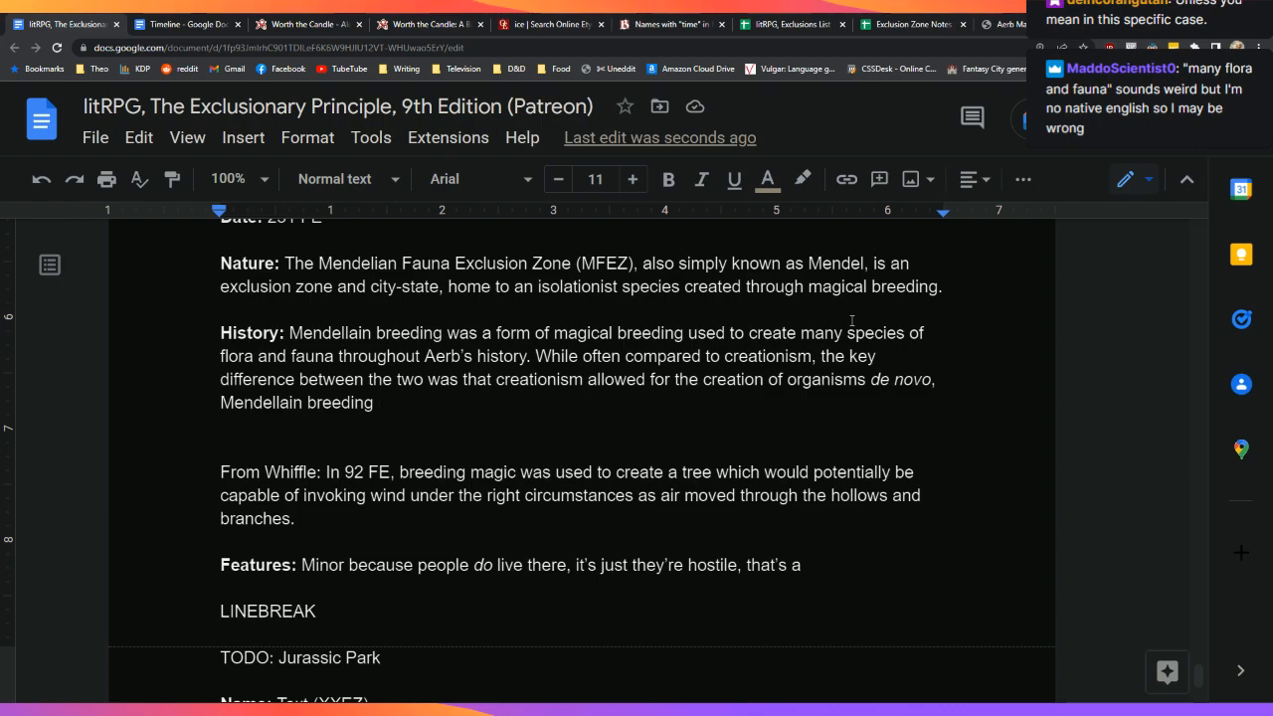
pyautogui.write('required breeding stock and deviated from the')
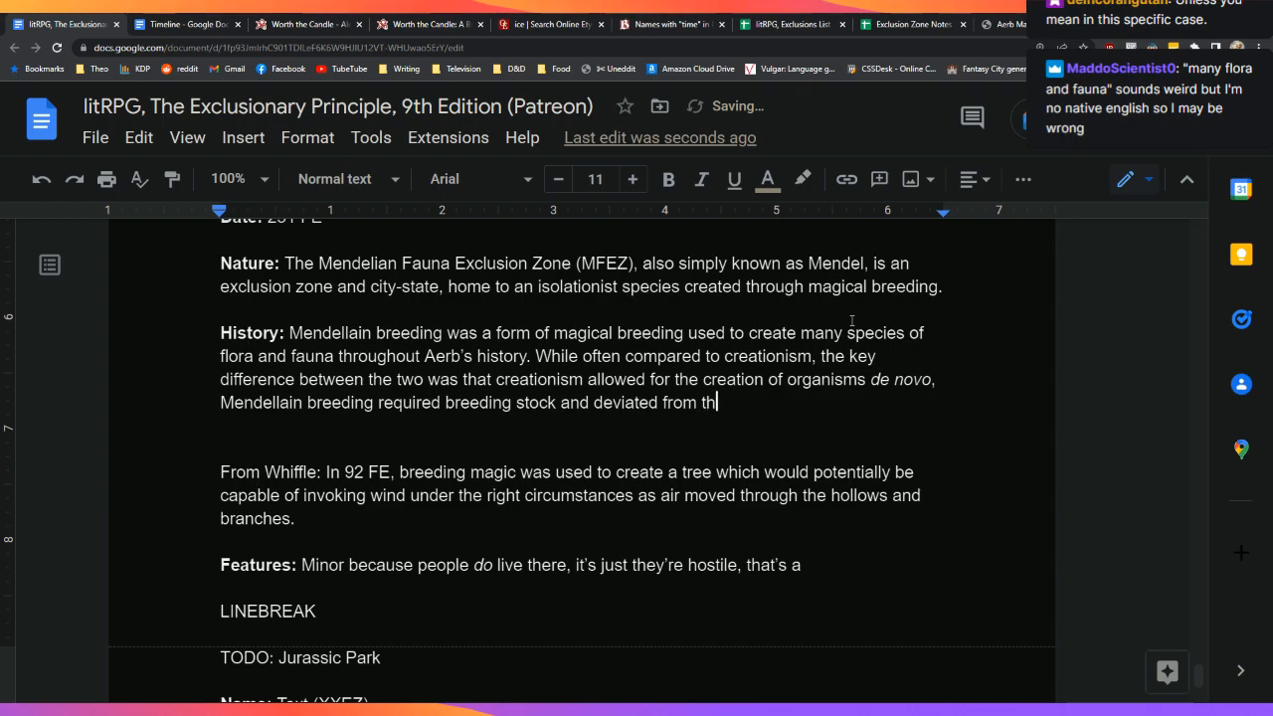
pyautogui.press('BackSpace')
pyautogui.write('at stock only th')
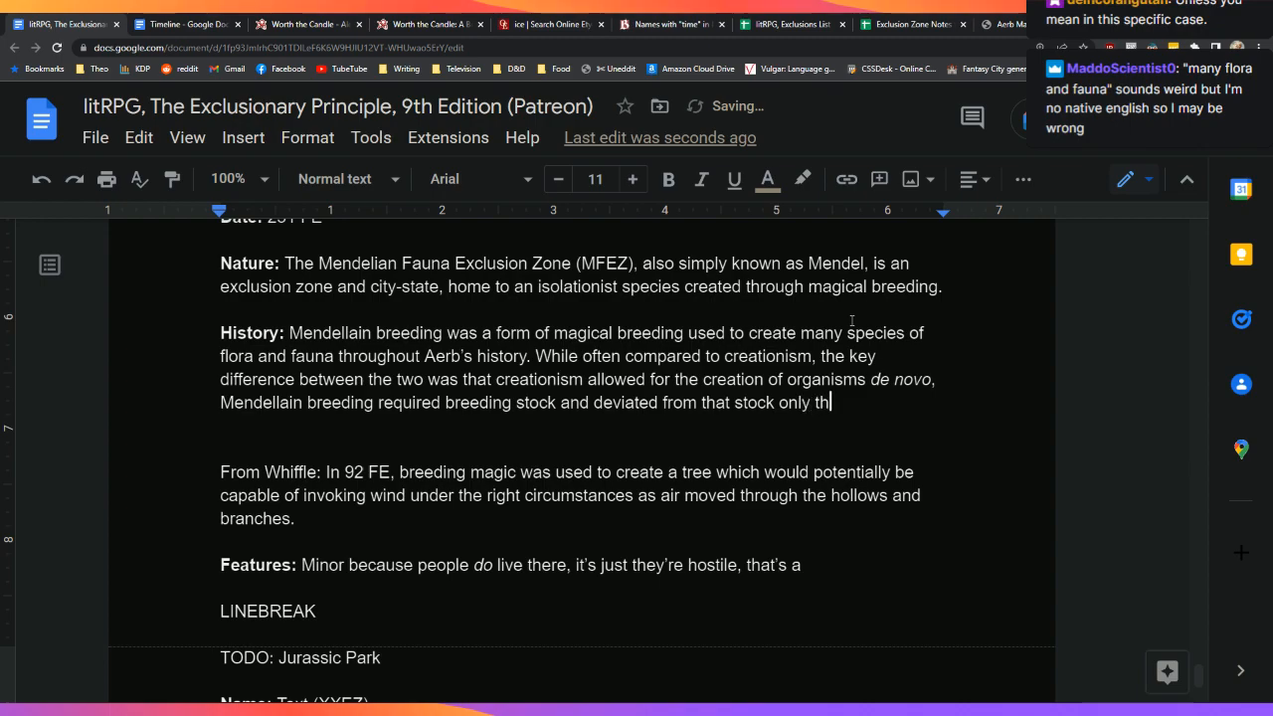
pyautogui.write('rough successive generations of')
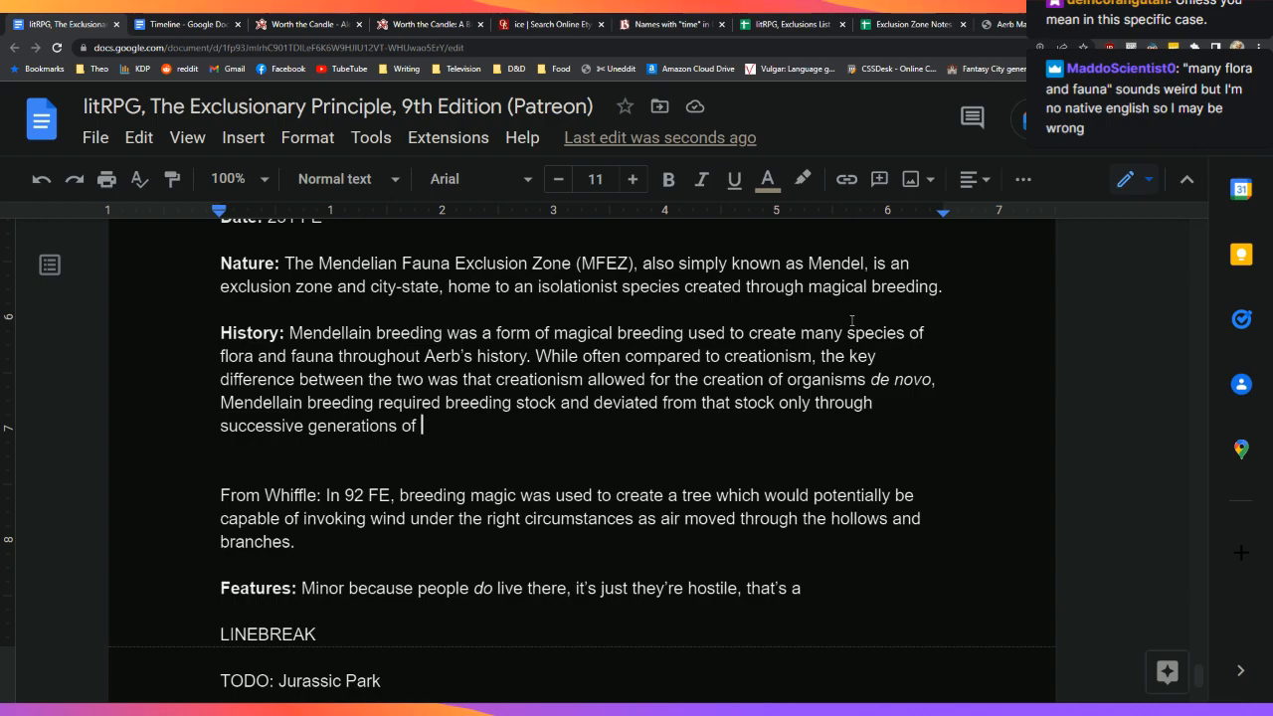
# Step: Finish the History sentence with "breeding (though the magic also worked on parthenogenetic species)."
pyautogui.write('breed')
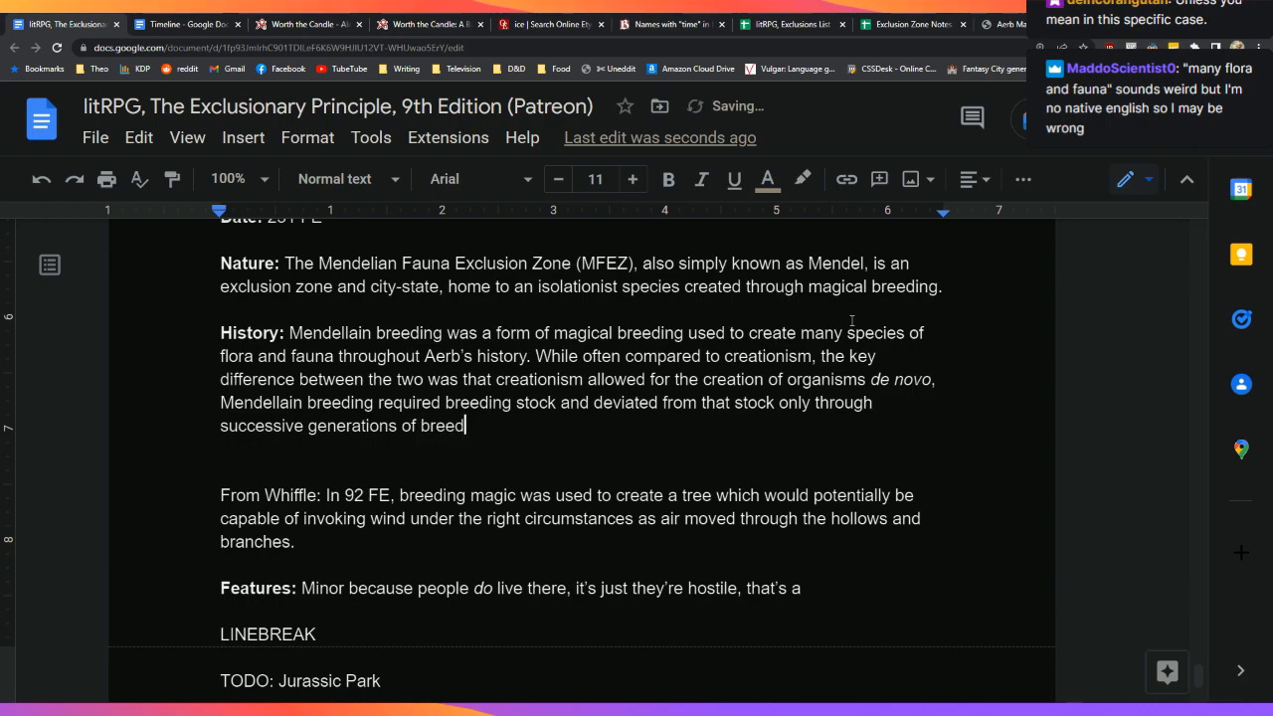
pyautogui.write('ing (th')
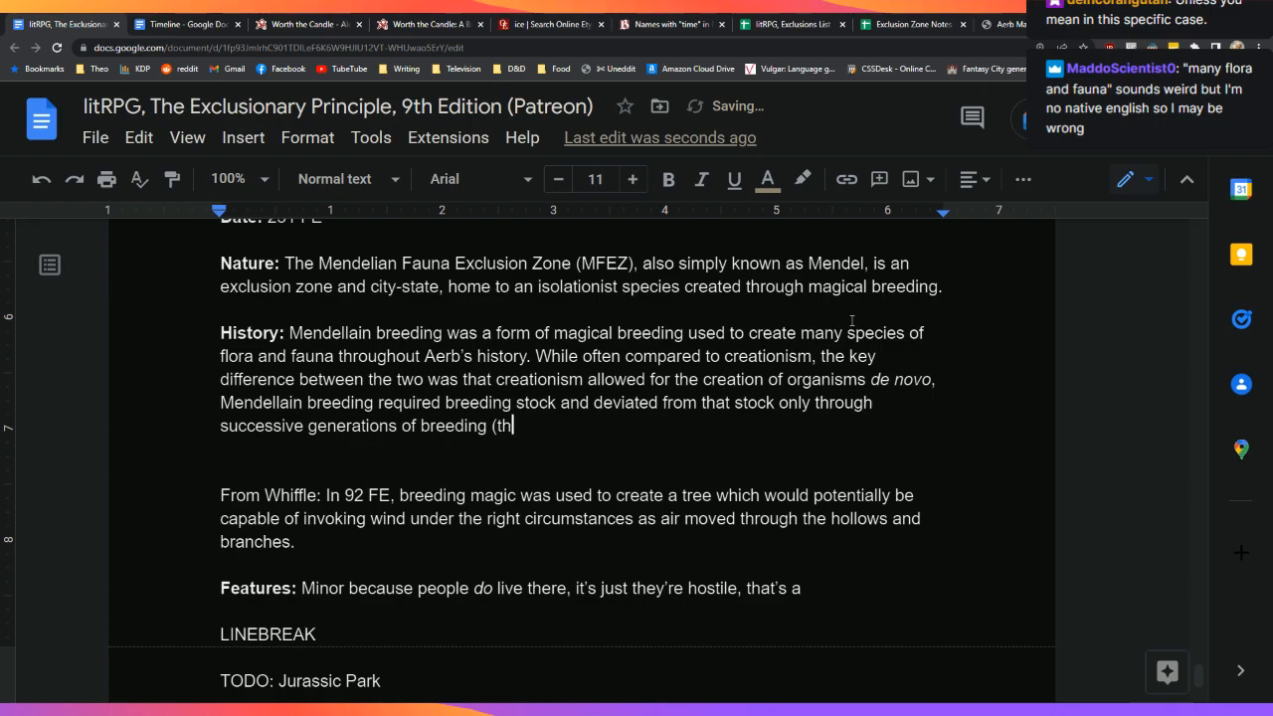
pyautogui.write('ough the magic also ')
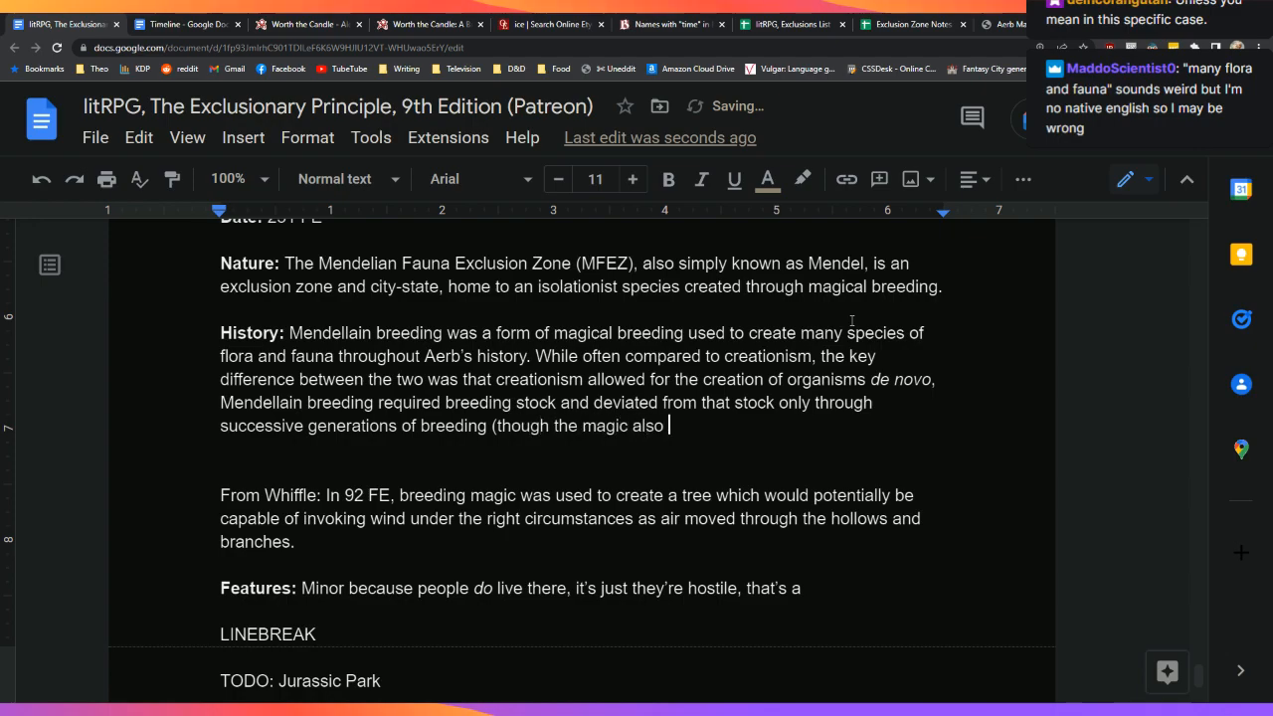
pyautogui.write('worked on parht')
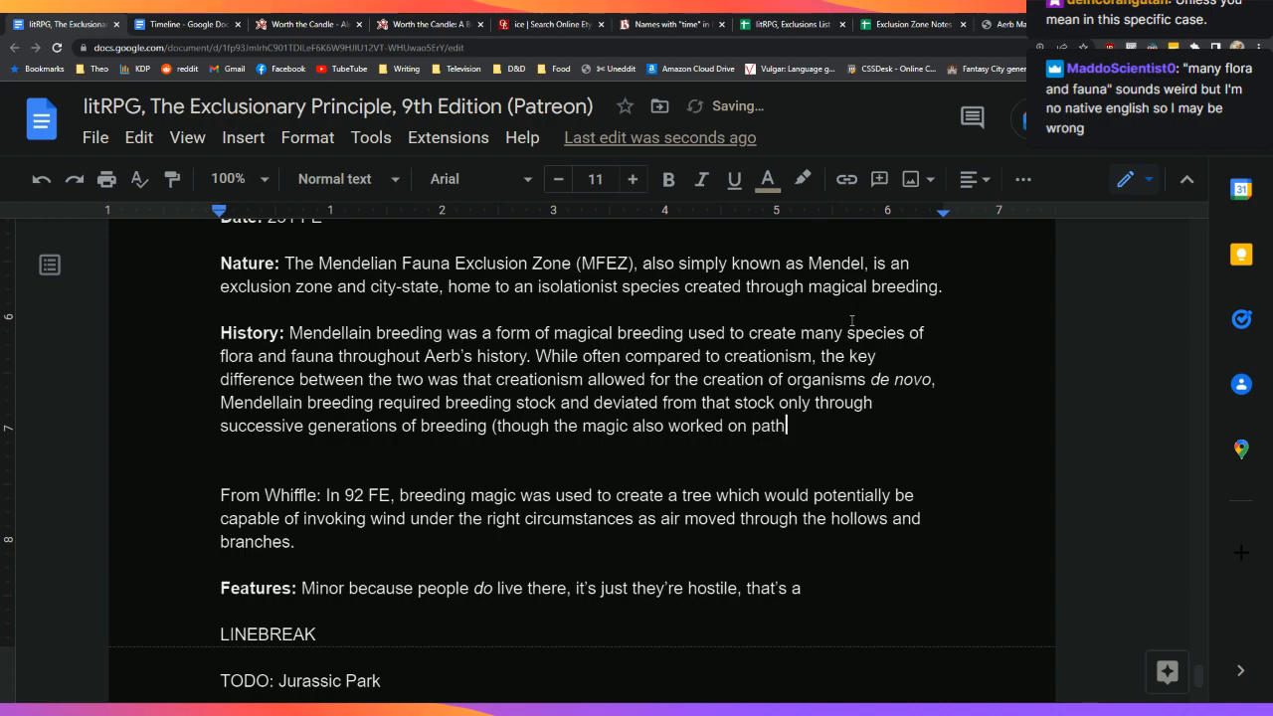
pyautogui.press('BackSpace')
pyautogui.write('then')
pyautogui.press('BackSpace')
pyautogui.press('BackSpace')
pyautogui.press('BackSpace')
pyautogui.press('BackSpace')
pyautogui.press('BackSpace')
pyautogui.write('thenoge')
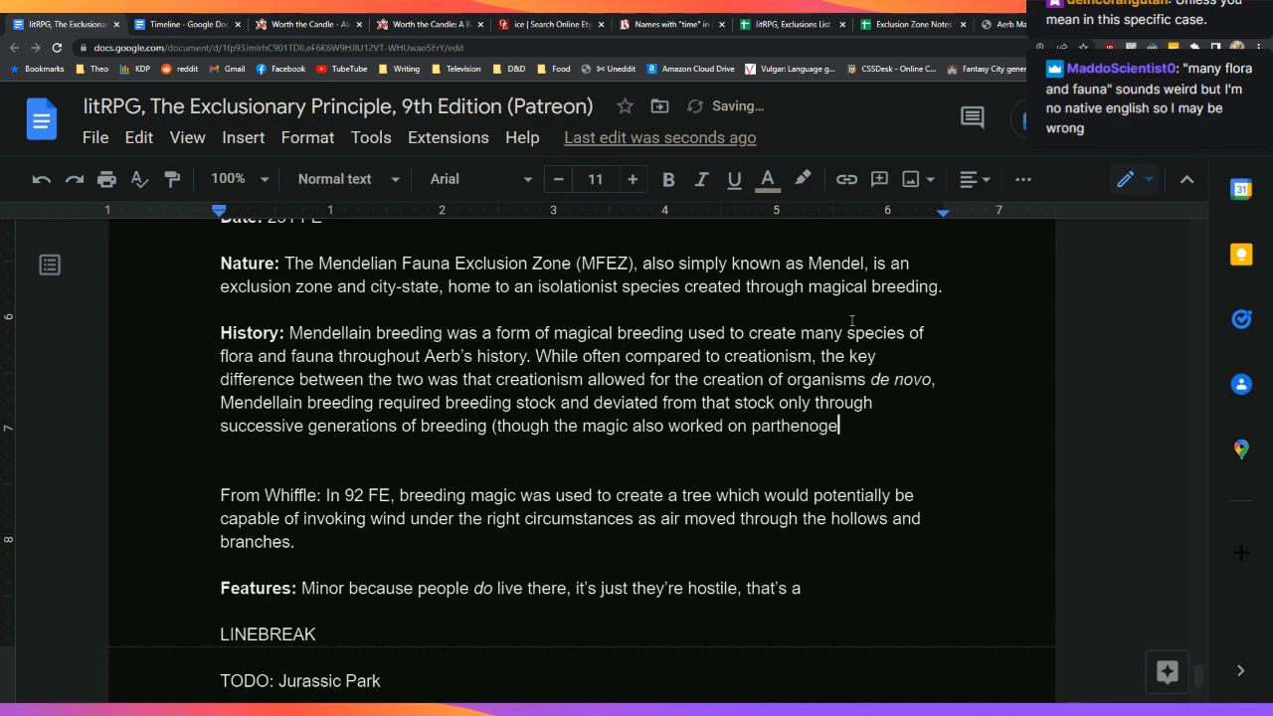
pyautogui.write('netic species).')
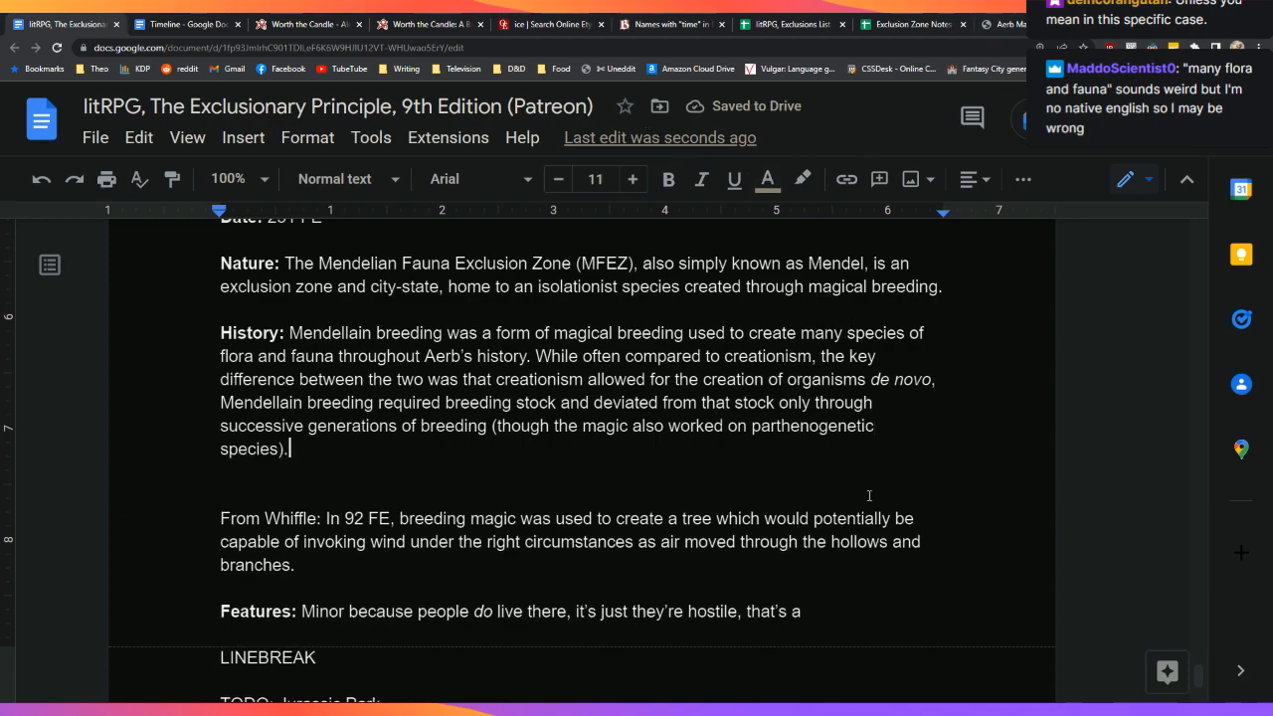
# Step: Look up the dictionary definition of "parthenogenetic" from the History paragraph
pyautogui.doubleClick(811, 426)
pyautogui.rightClick(811, 426)
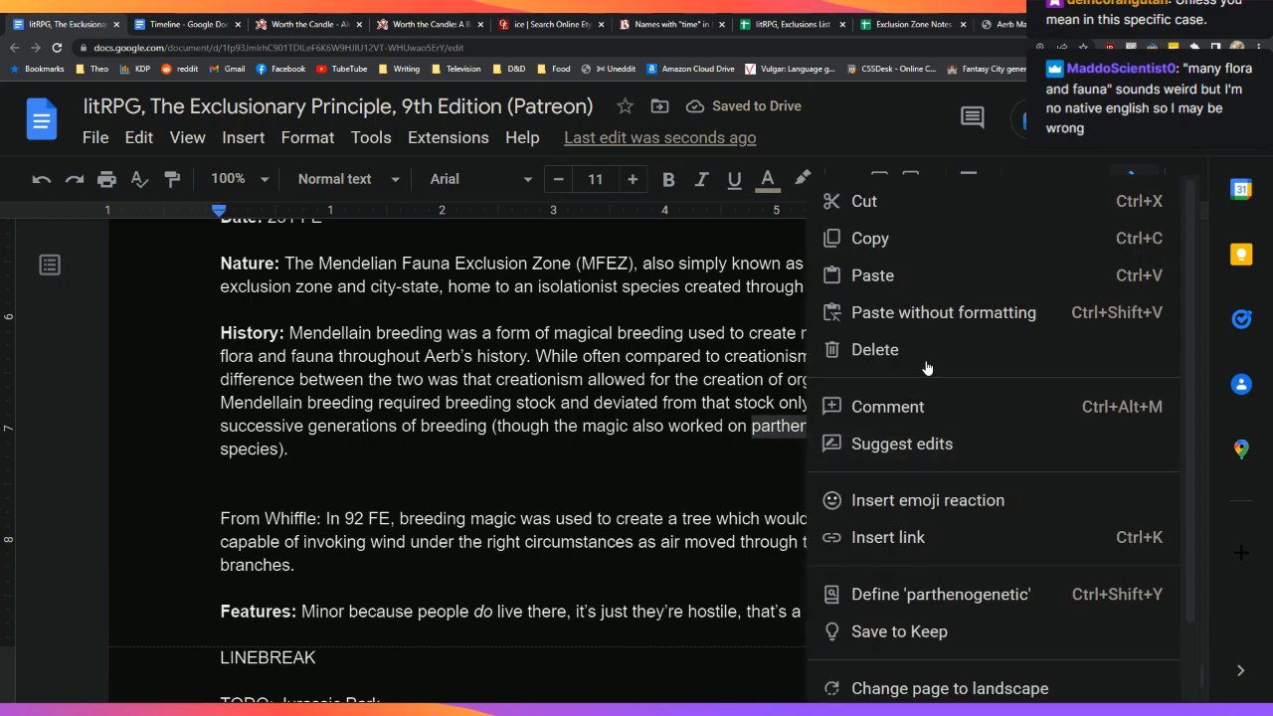
pyautogui.click(894, 596)
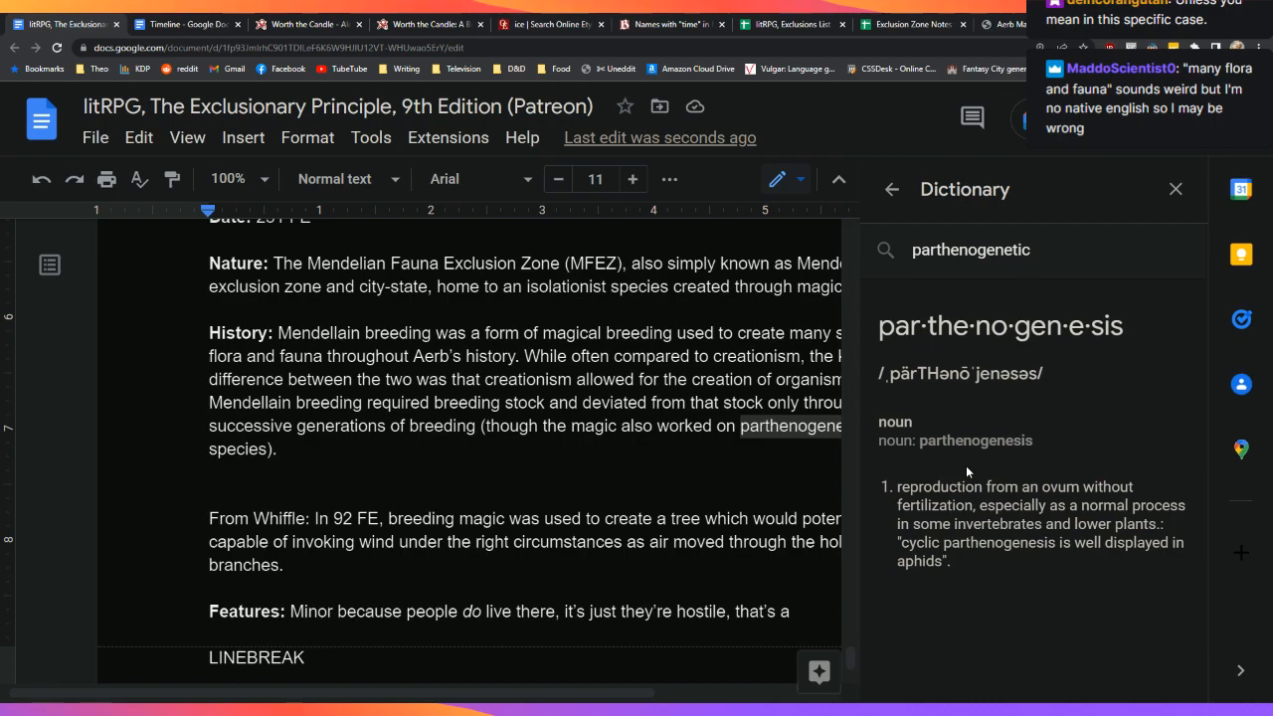
pyautogui.hscroll(4, 622, 484)
pyautogui.hscroll(-2, 622, 484)
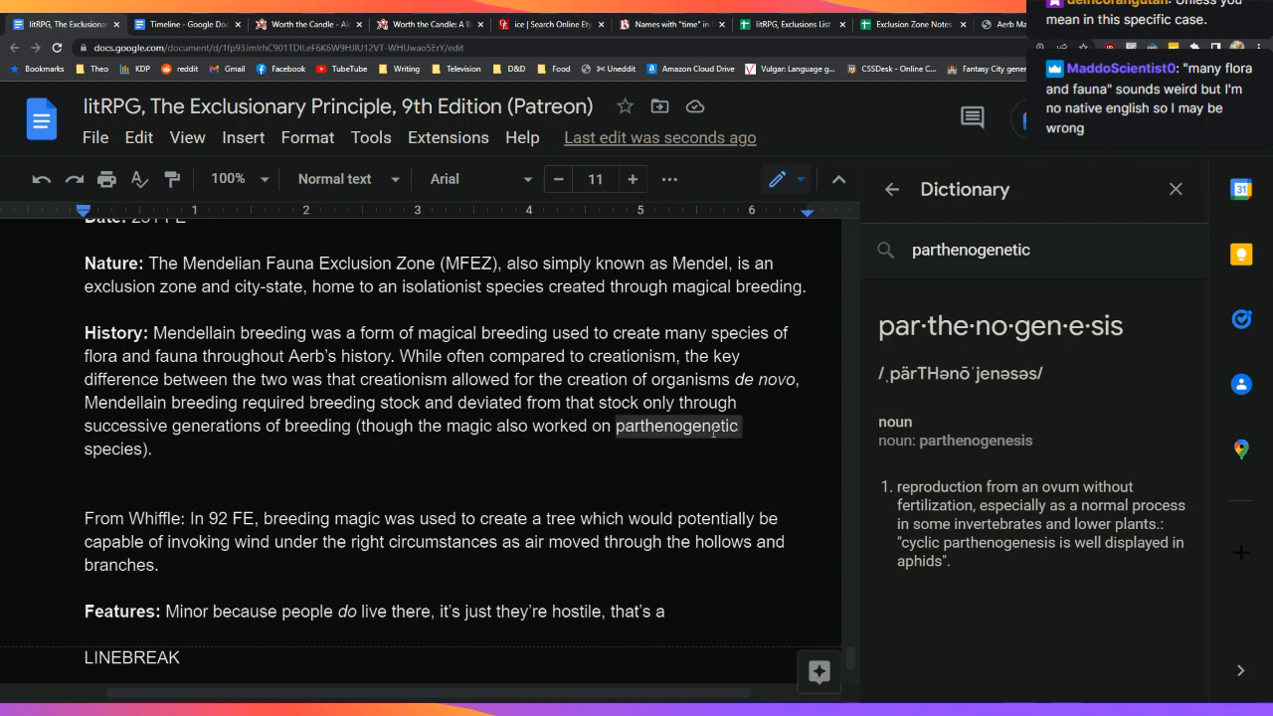
# Step: Search the web for "parthenogenetic" from the History paragraph and open the Wikipedia article on Parthenogenesis
pyautogui.doubleClick(696, 429)
pyautogui.rightClick(696, 432)
pyautogui.scroll(-1, 811, 507)
pyautogui.scroll(1, 811, 502)
pyautogui.click(826, 579)
pyautogui.doubleClick(708, 428)
pyautogui.hotkey('ctrl', 'c')
pyautogui.hotkey('ctrl', 't')
pyautogui.hotkey('ctrl', 'v')
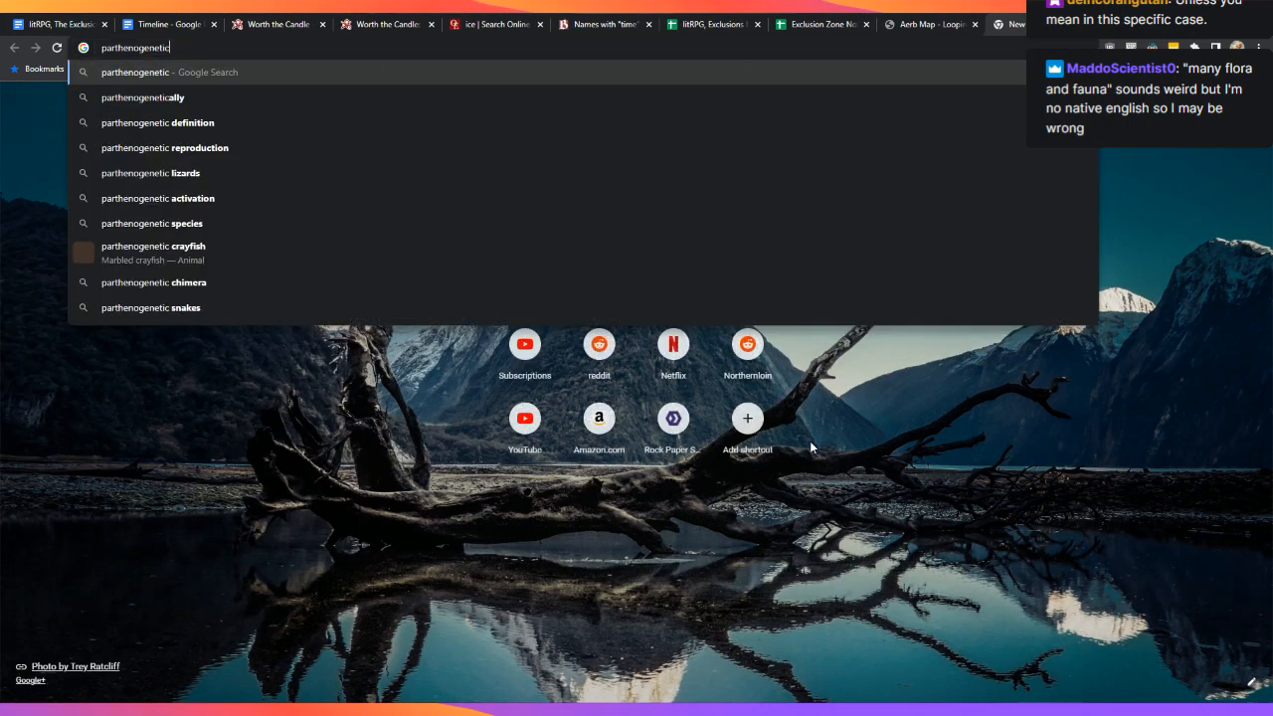
pyautogui.press('Return')
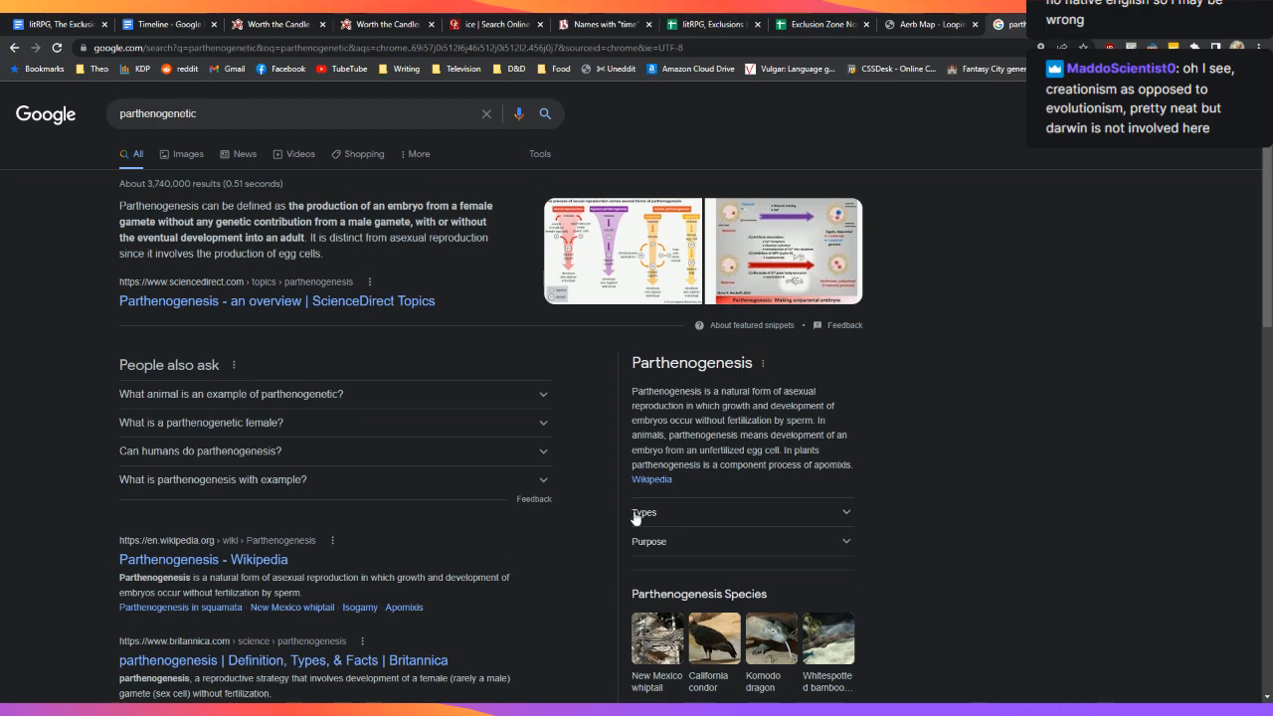
pyautogui.click(164, 560)
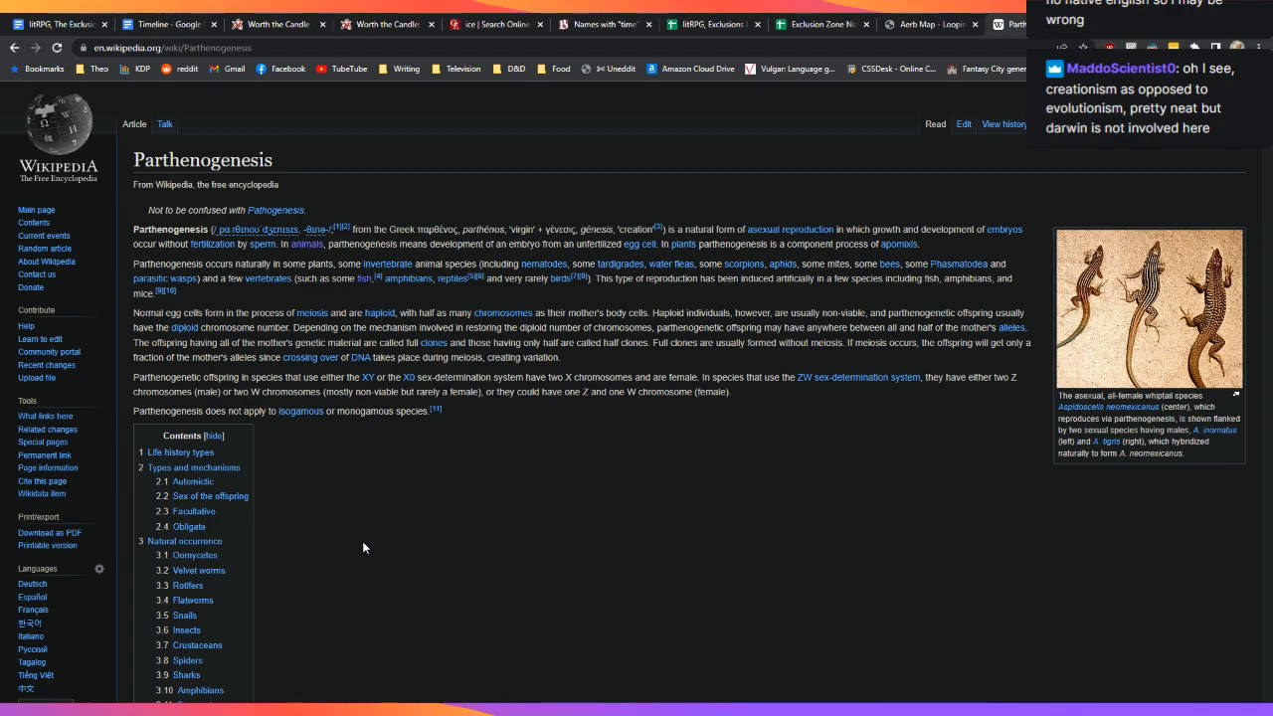
# Step: Find "parthenogenet" in the Wikipedia article and examine how the adjective is used in its sections
pyautogui.hotkey('ctrl', 'f')
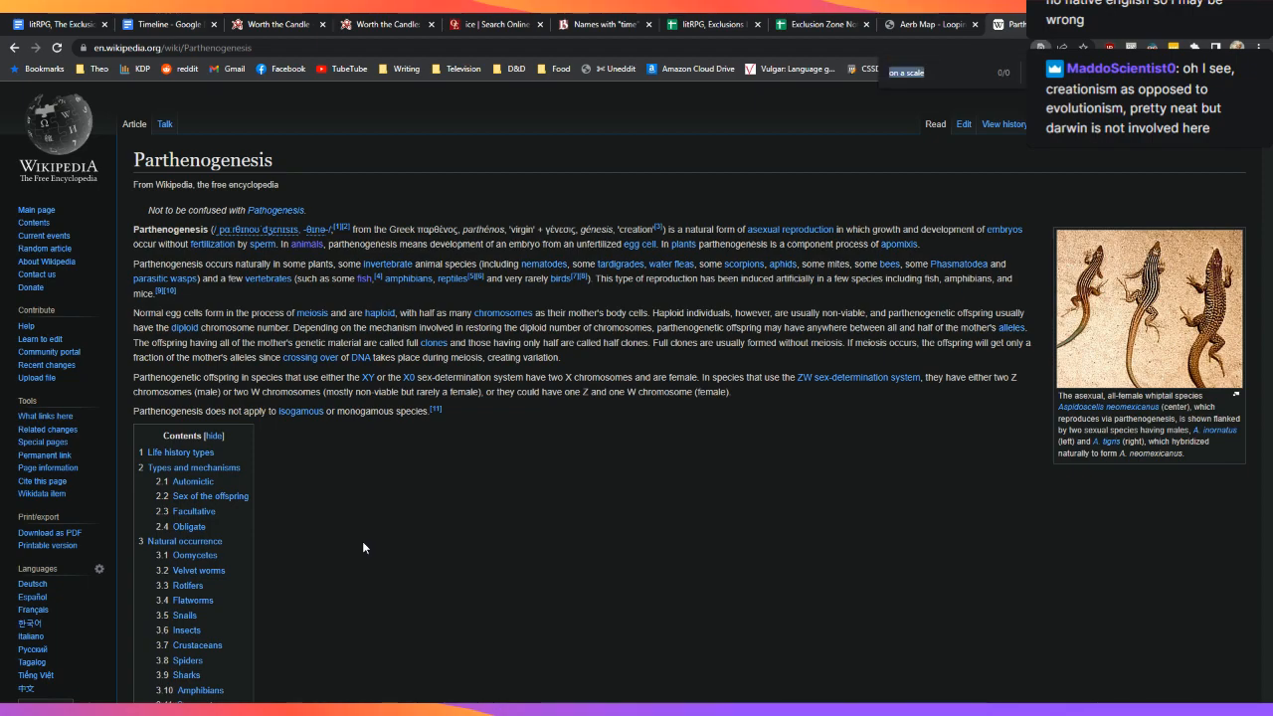
pyautogui.write('partheno')
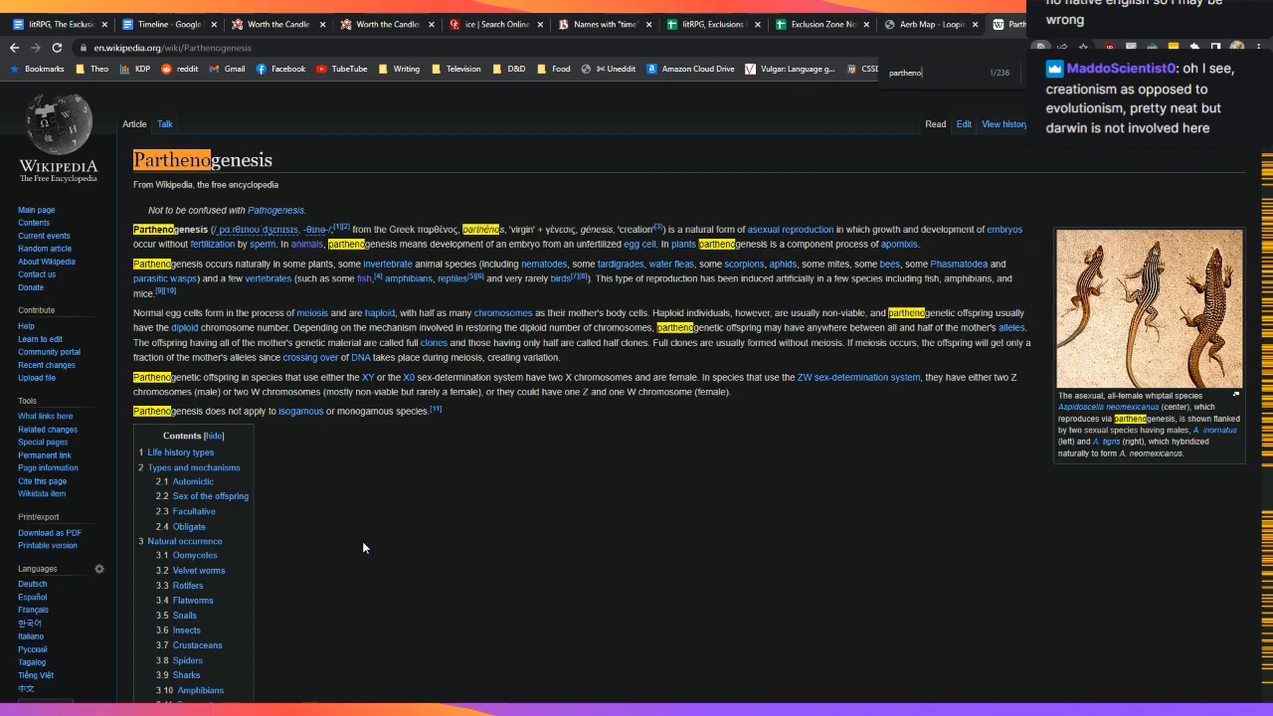
pyautogui.write('genet')
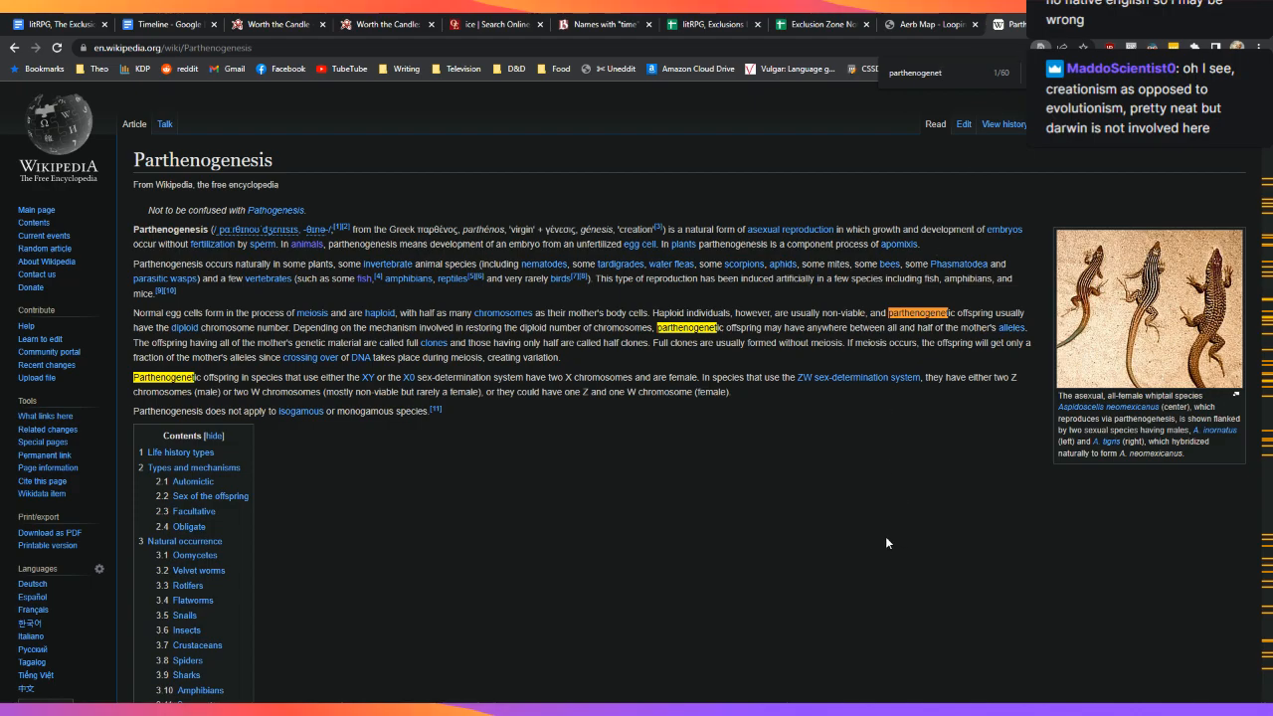
pyautogui.scroll(-4, 886, 536)
pyautogui.scroll(-5, 842, 505)
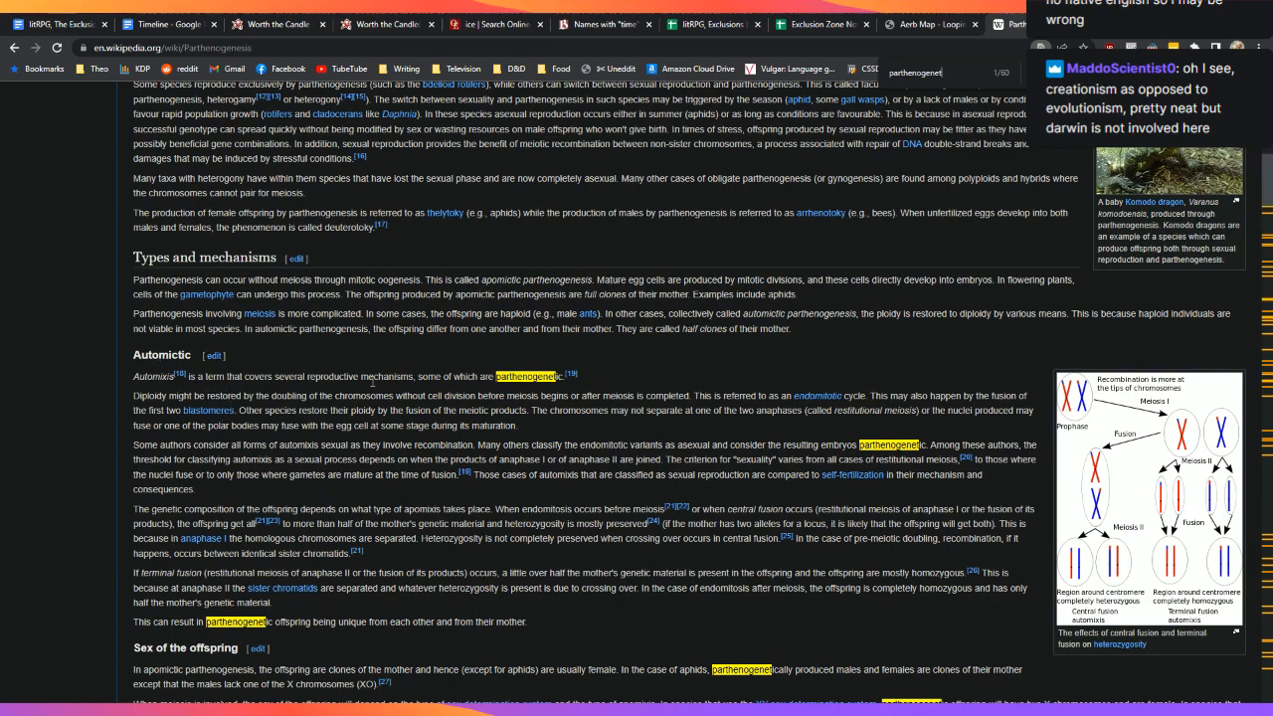
pyautogui.scroll(-3, 532, 371)
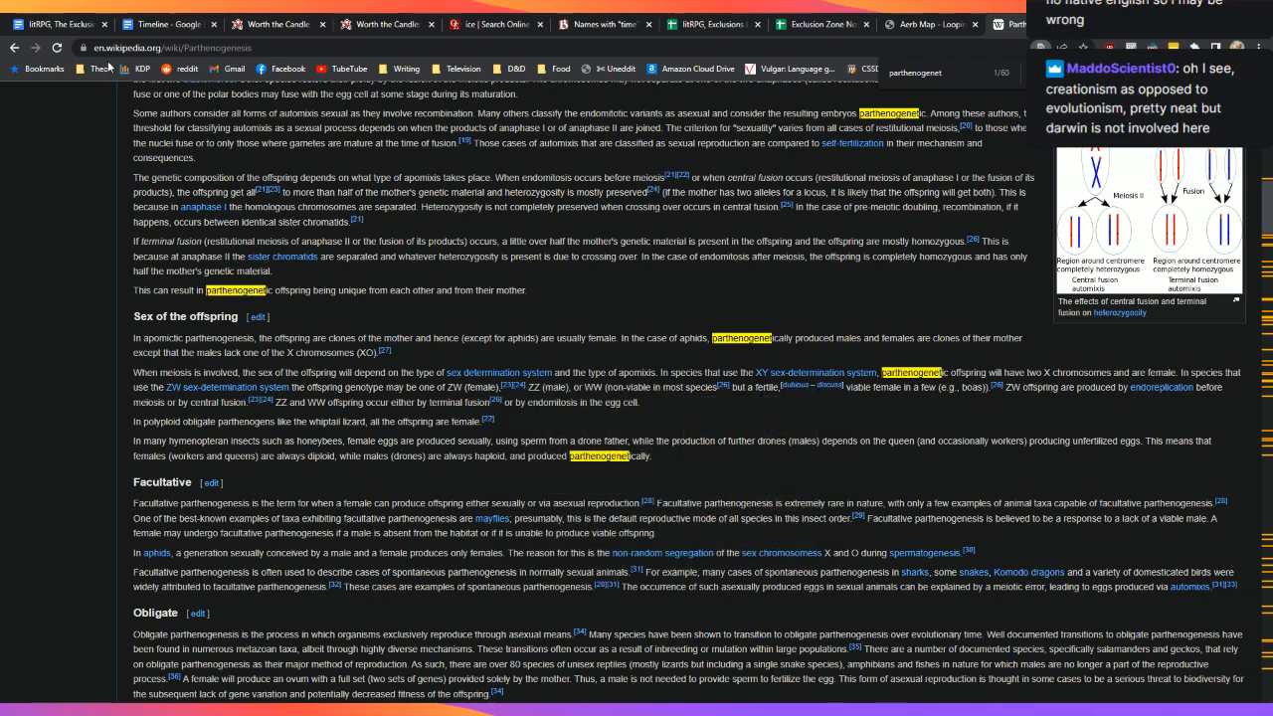
# Step: Back in the Exclusionary Principle document, replace "species" after "parthenogenetic" in the History parenthetical with "offspring"
pyautogui.click(76, 22)
pyautogui.click(597, 464)
pyautogui.click(615, 452)
pyautogui.press('BackSpace')
pyautogui.press('BackSpace')
pyautogui.press('BackSpace')
pyautogui.press('BackSpace')
pyautogui.press('BackSpace')
pyautogui.press('BackSpace')
pyautogui.press('BackSpace')
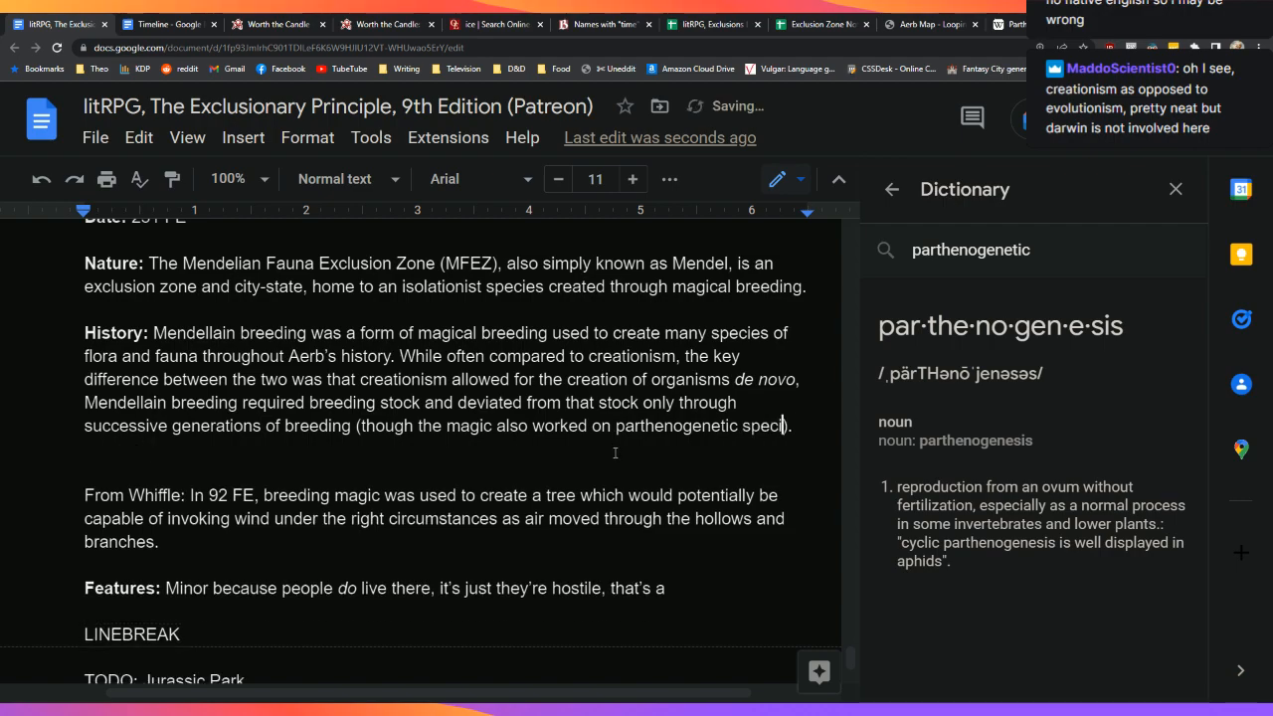
pyautogui.write('io')
pyautogui.press('BackSpace')
pyautogui.press('BackSpace')
pyautogui.write('offspring')
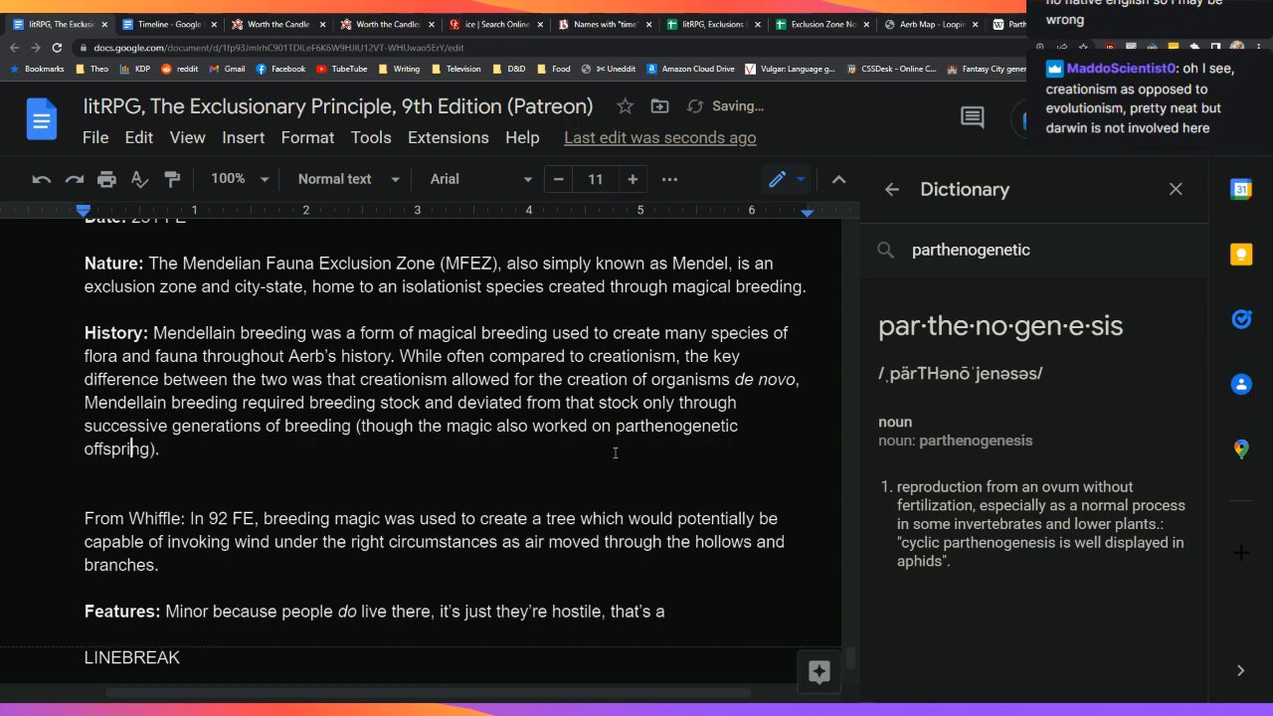
# Step: Close the dictionary and insert "species with" before "parthenogenetic offspring" in the History paragraph
pyautogui.press('Left')
pyautogui.press('Left')
pyautogui.press('Left')
pyautogui.press('Left')
pyautogui.press('Left')
pyautogui.press('Left')
pyautogui.press('Left')
pyautogui.press('Left')
pyautogui.press('Left')
pyautogui.press('Left')
pyautogui.press('Left')
pyautogui.press('Left')
pyautogui.press('Right')
pyautogui.press('Right')
pyautogui.press('Right')
pyautogui.click(1176, 189)
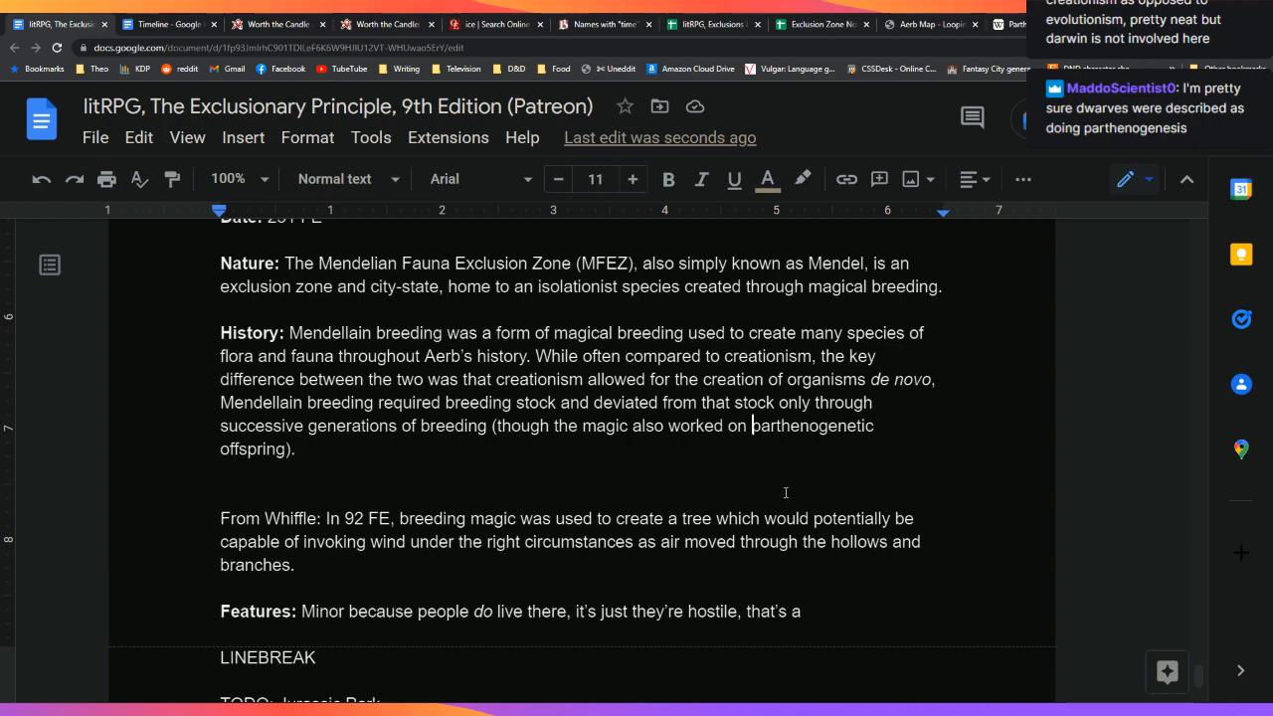
pyautogui.write('species with')
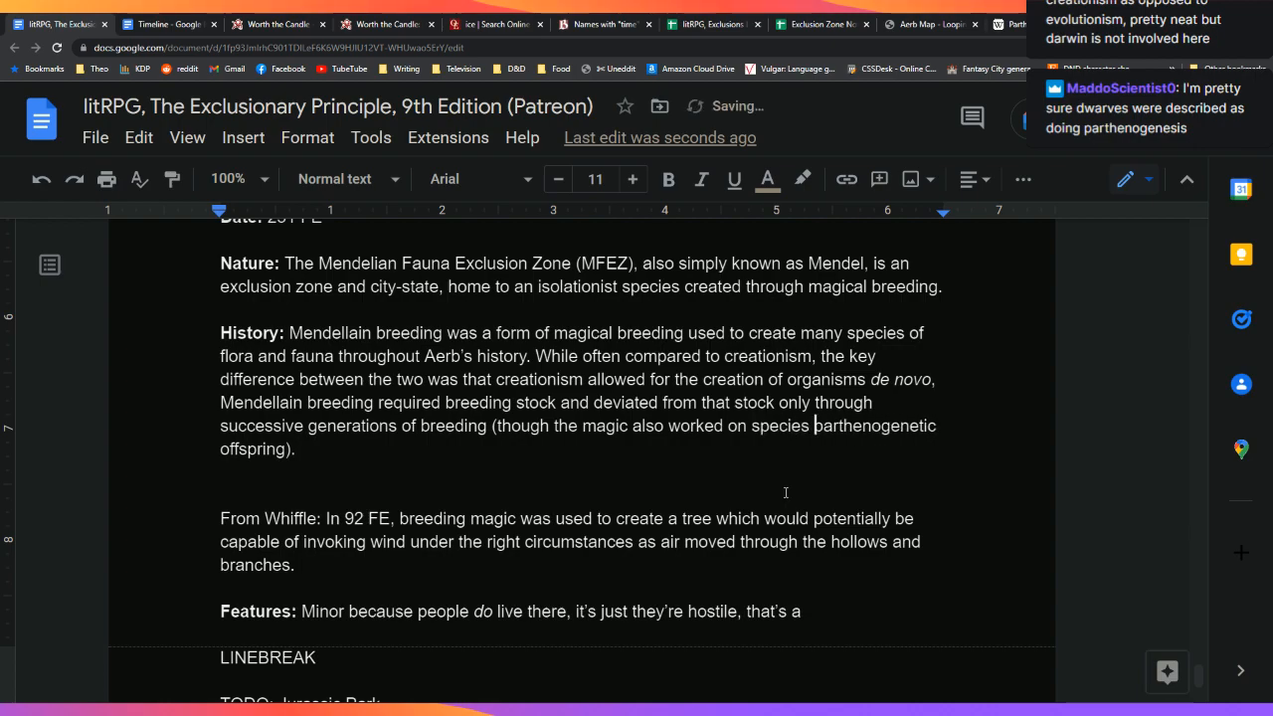
pyautogui.press('Down')
pyautogui.press('Left')
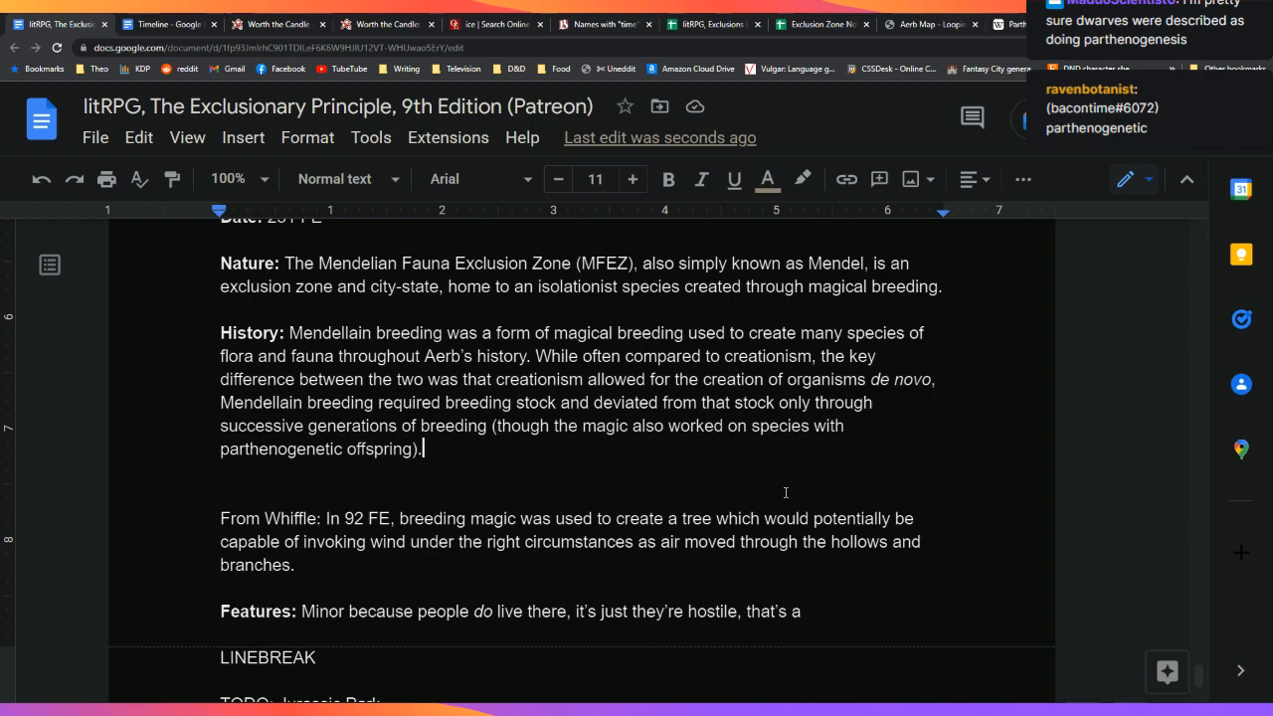
# Step: Start a new paragraph below the History paragraph with "While most breeders worked in livestock and agriculture,"
pyautogui.press('Return')
pyautogui.press('Return')
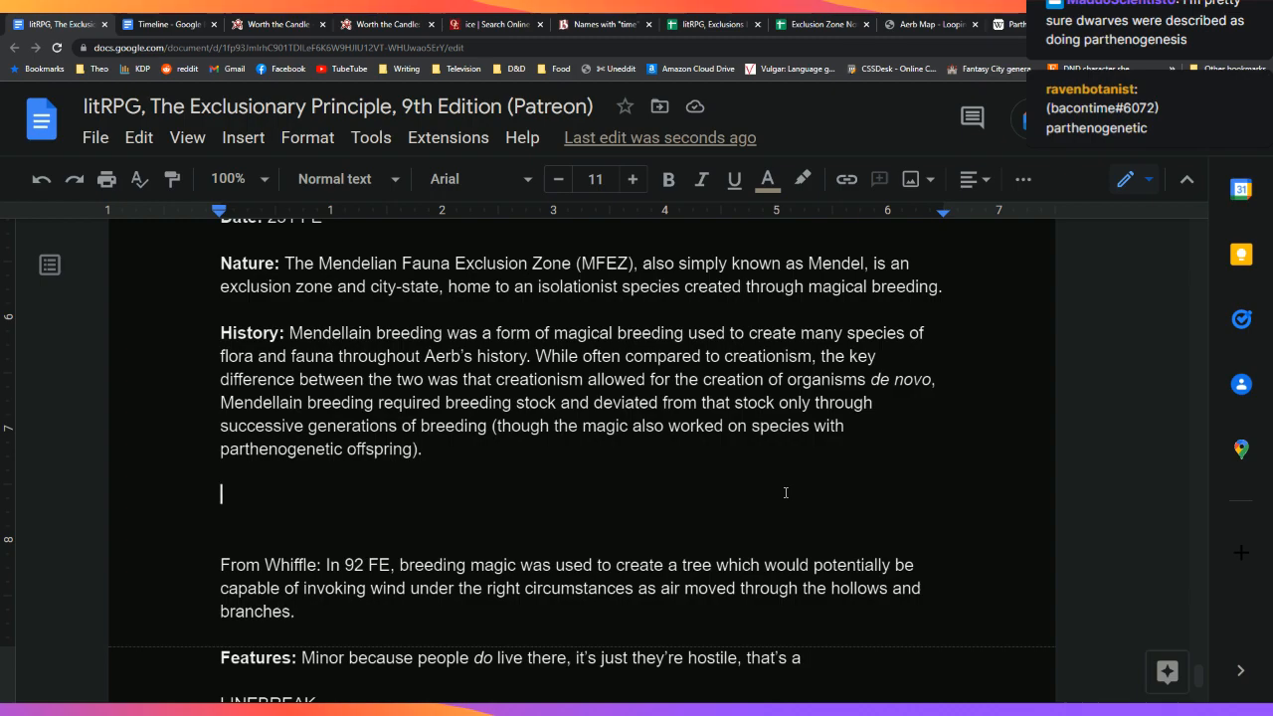
pyautogui.write('Hile a')
pyautogui.press('BackSpace')
pyautogui.press('BackSpace')
pyautogui.press('BackSpace')
pyautogui.press('BackSpace')
pyautogui.press('BackSpace')
pyautogui.press('BackSpace')
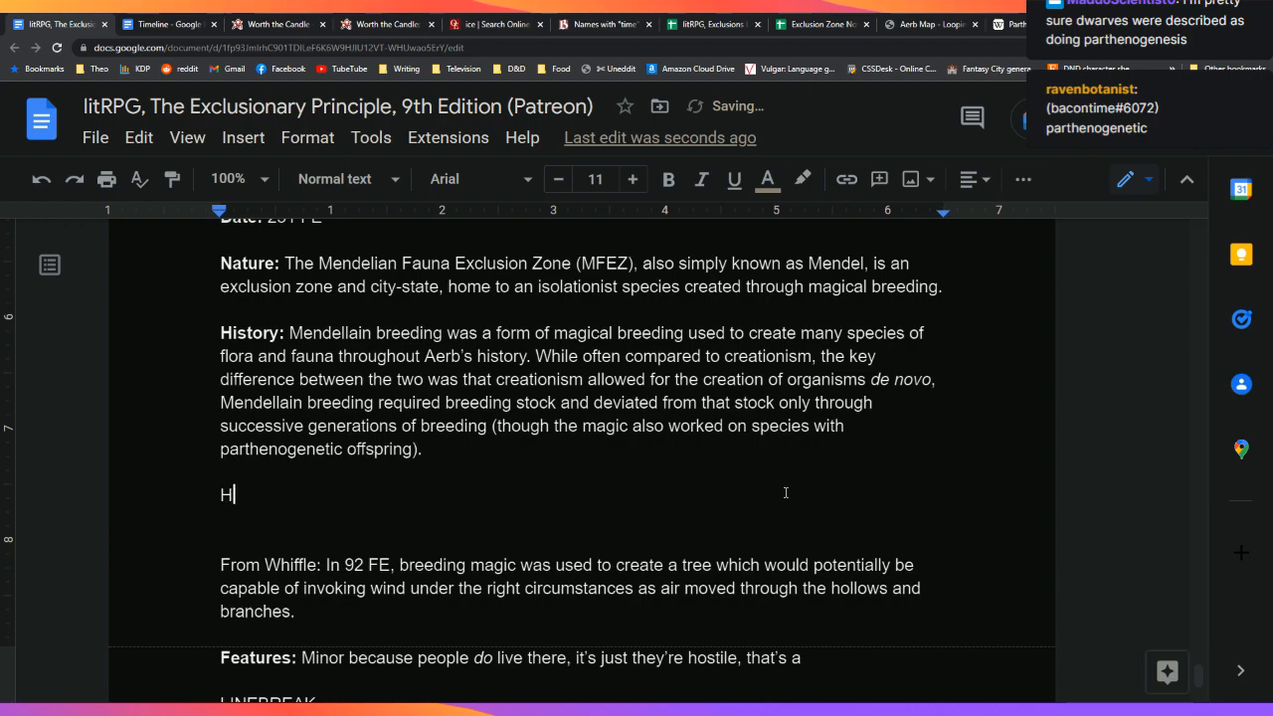
pyautogui.write('While most ')
pyautogui.write('M')
pyautogui.write('en')
pyautogui.press('BackSpace')
pyautogui.press('BackSpace')
pyautogui.press('BackSpace')
pyautogui.press('BackSpace')
pyautogui.write('b')
pyautogui.press('BackSpace')
pyautogui.write('breede')
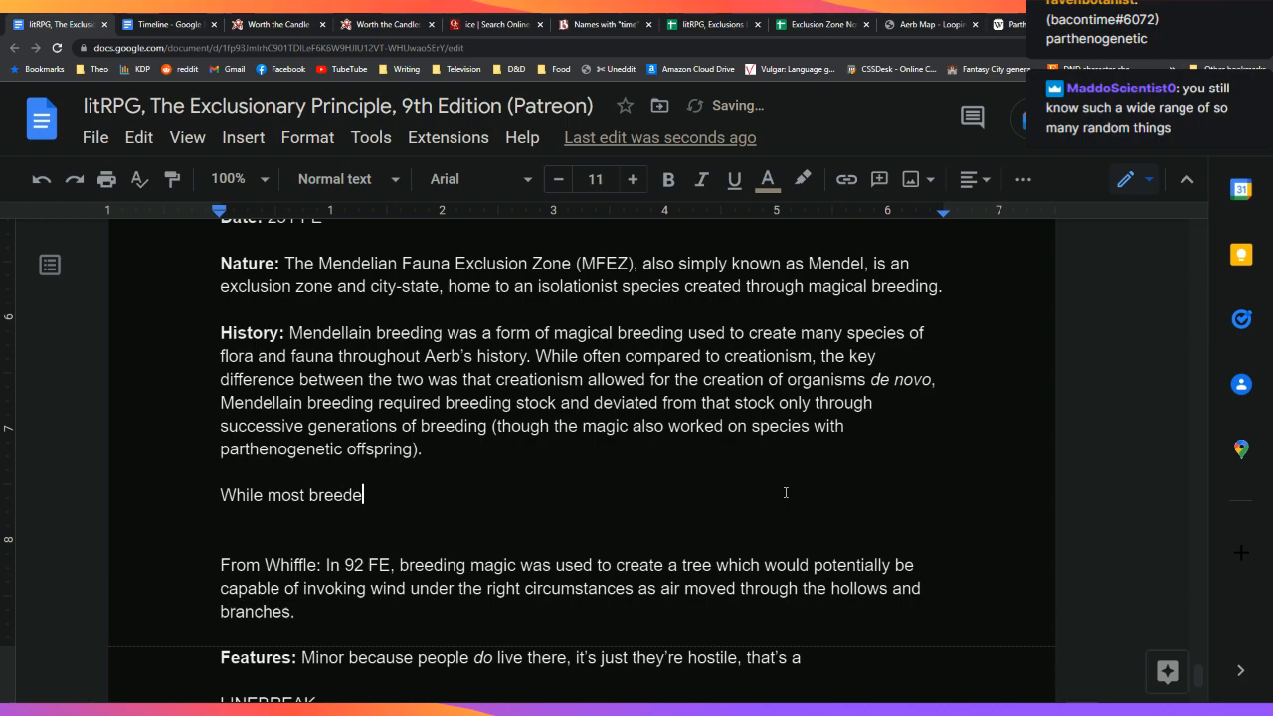
pyautogui.write('rs worked in livestock and ')
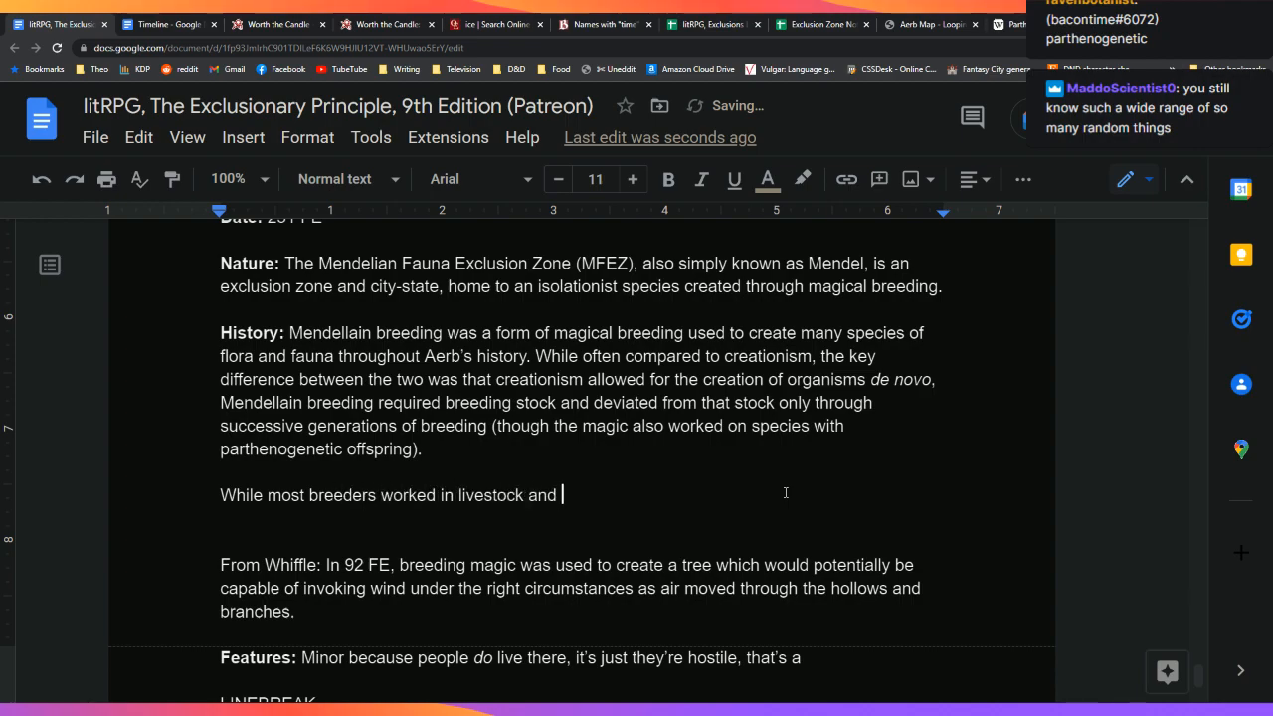
pyautogui.write('agriculture,')
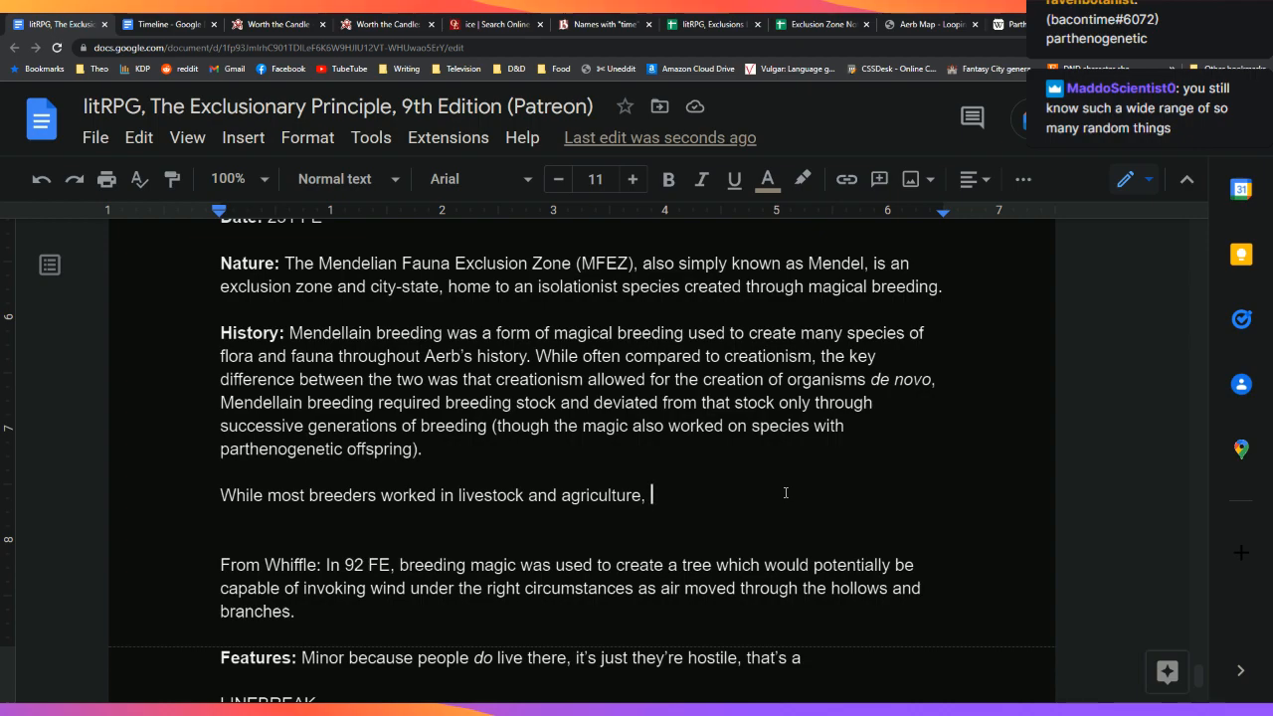
pyautogui.write('by the time of the second empire,')
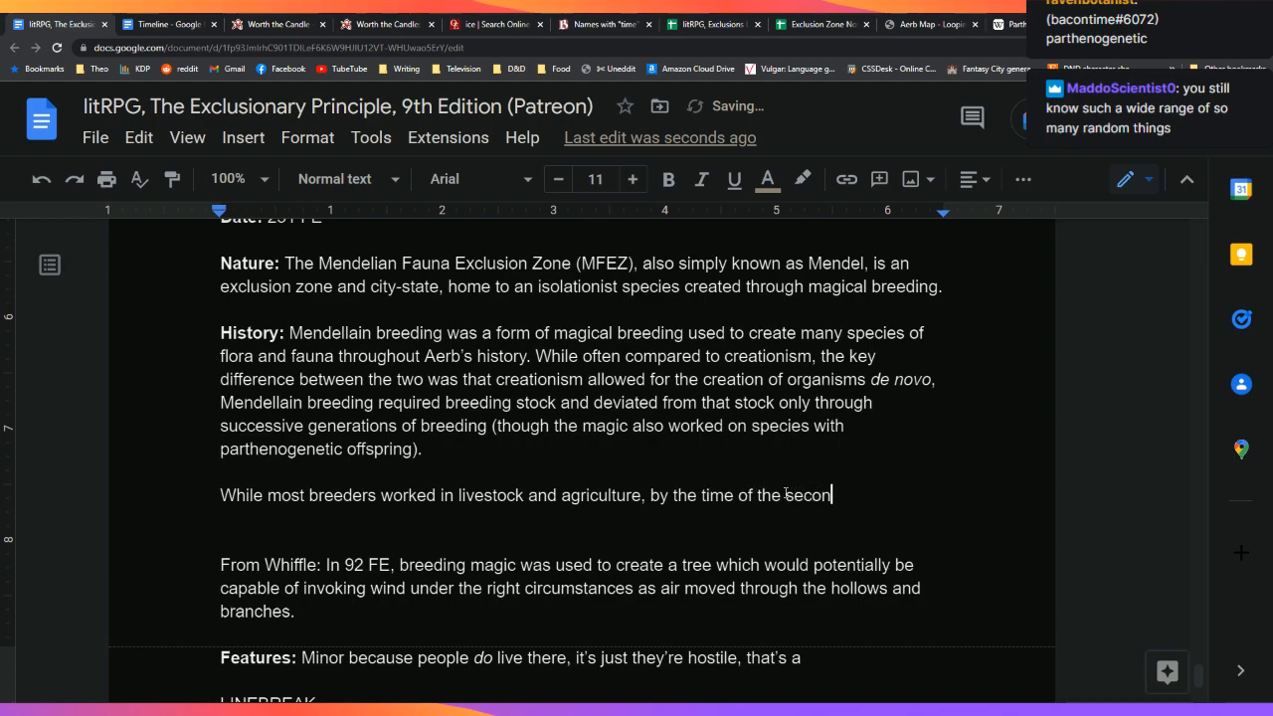
pyautogui.press('BackSpace')
pyautogui.press('BackSpace')
pyautogui.press('BackSpace')
pyautogui.press('BackSpace')
pyautogui.press('BackSpace')
pyautogui.press('BackSpace')
pyautogui.press('BackSpace')
pyautogui.press('BackSpace')
pyautogui.press('BackSpace')
pyautogui.press('BackSpace')
pyautogui.press('BackSpace')
pyautogui.press('BackSpace')
pyautogui.press('BackSpace')
pyautogui.press('BackSpace')
pyautogui.press('BackSpace')
pyautogui.press('BackSpace')
pyautogui.press('BackSpace')
pyautogui.press('BackSpace')
pyautogui.press('BackSpace')
pyautogui.press('BackSpace')
pyautogui.press('BackSpace')
pyautogui.press('BackSpace')
# Step: Continue the new paragraph with "ensuring that each generation of crops or animals would be better than the last,"
pyautogui.write('ensure')
pyautogui.press('BackSpace')
pyautogui.press('BackSpace')
pyautogui.write('ing')
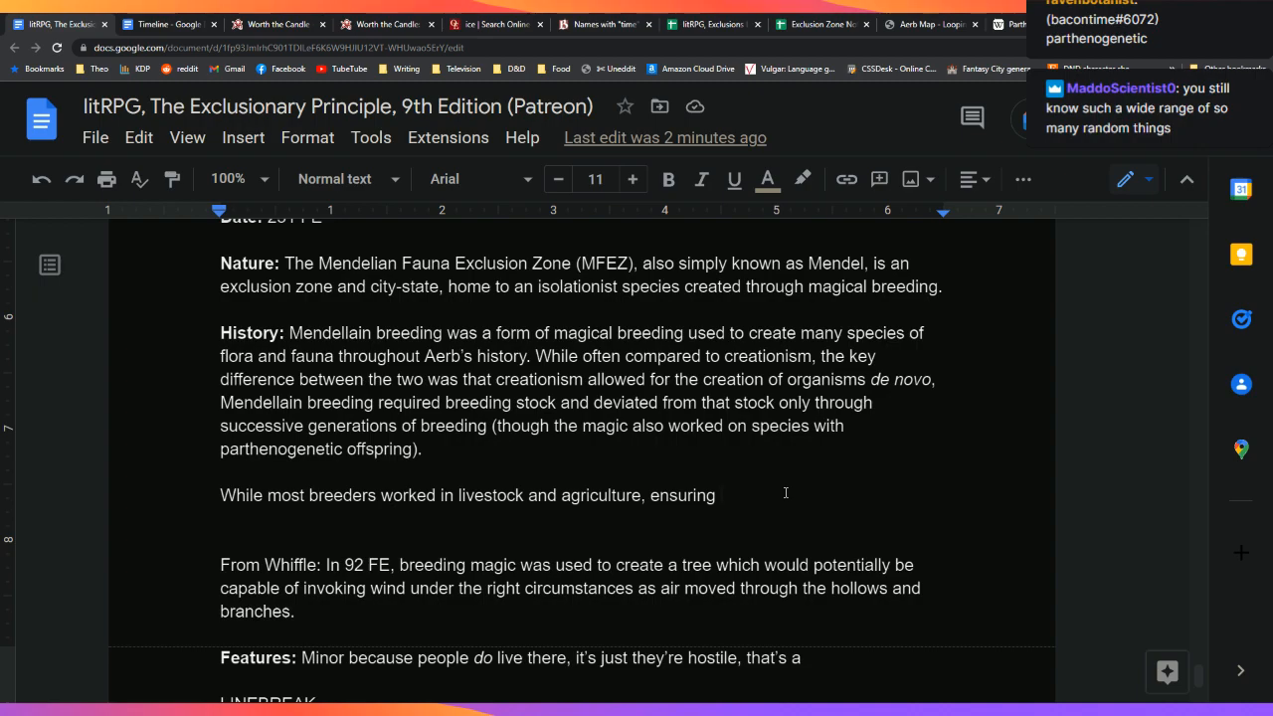
pyautogui.write('that ')
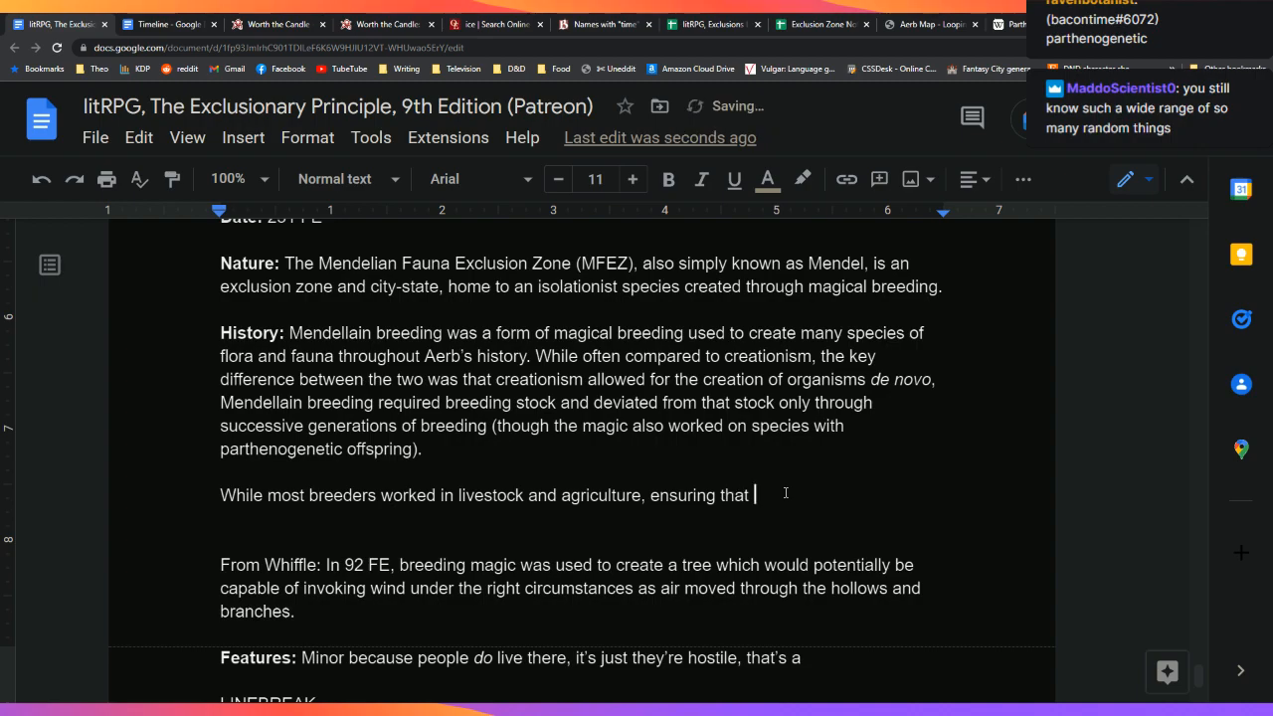
pyautogui.write('each generation of o')
pyautogui.write('rops or ')
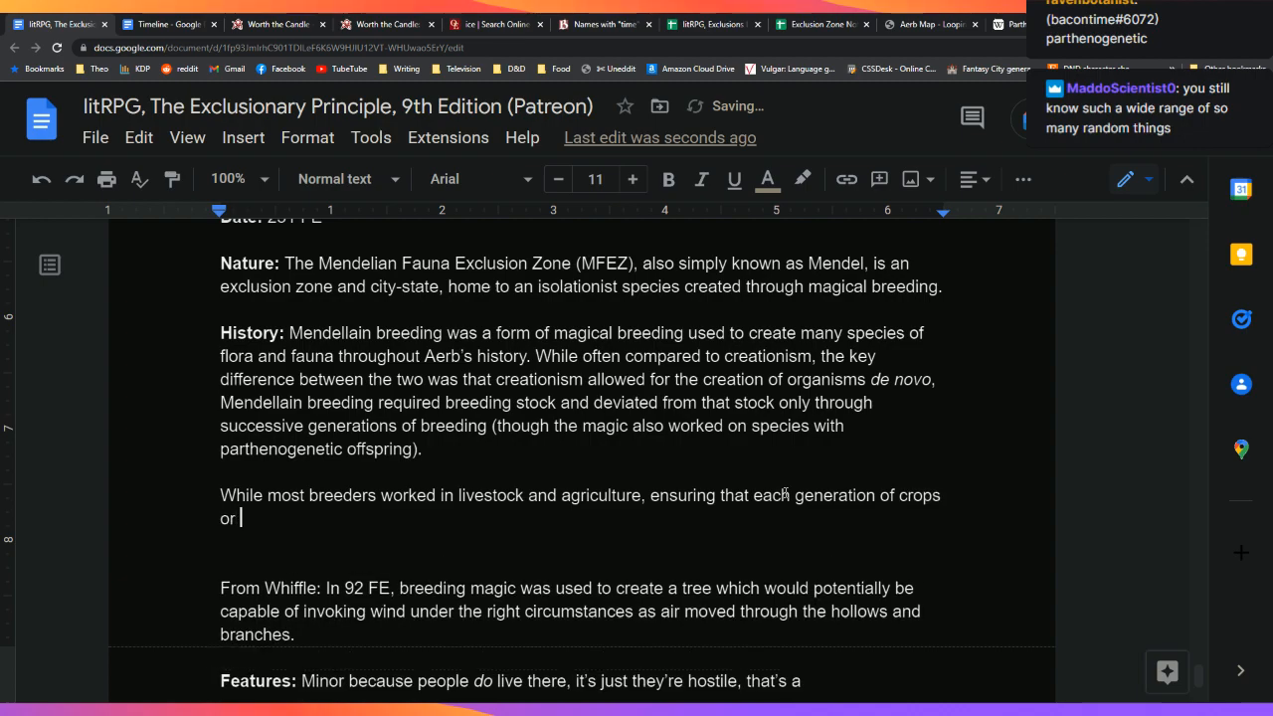
pyautogui.write('animals')
pyautogui.press('BackSpace')
pyautogui.press('BackSpace')
pyautogui.press('BackSpace')
pyautogui.write('als would ')
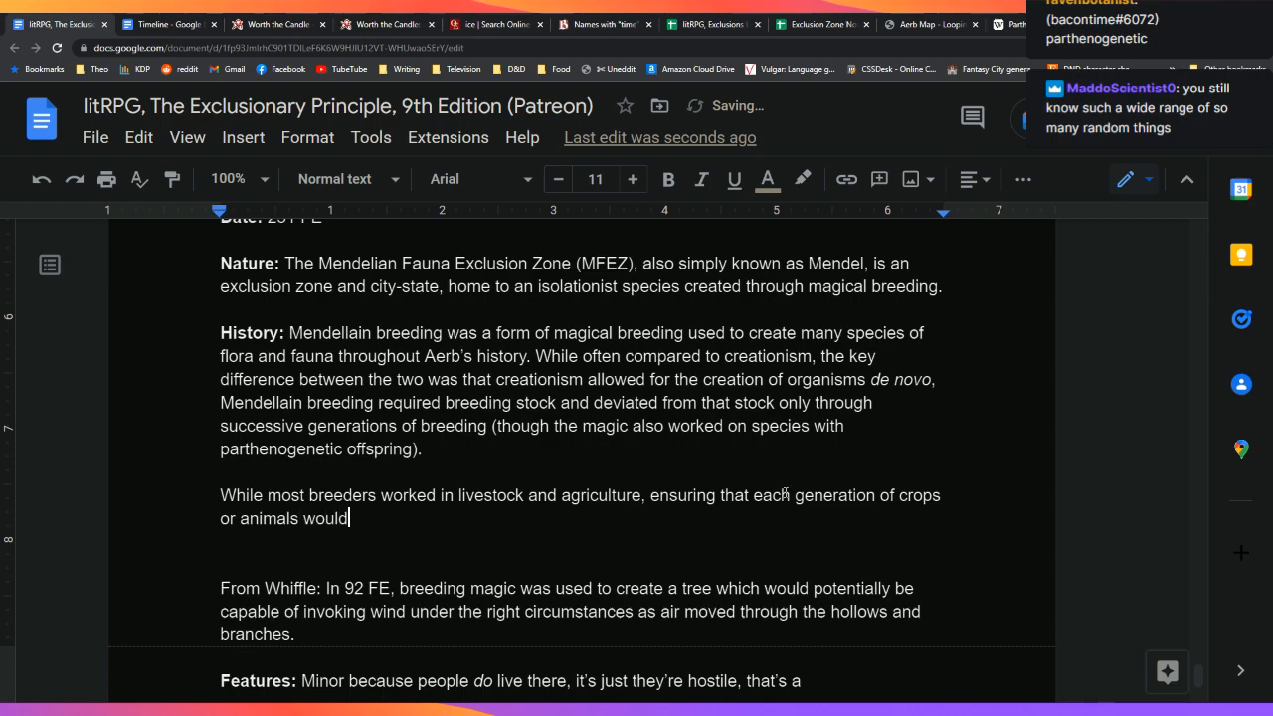
pyautogui.write('be better than the last,')
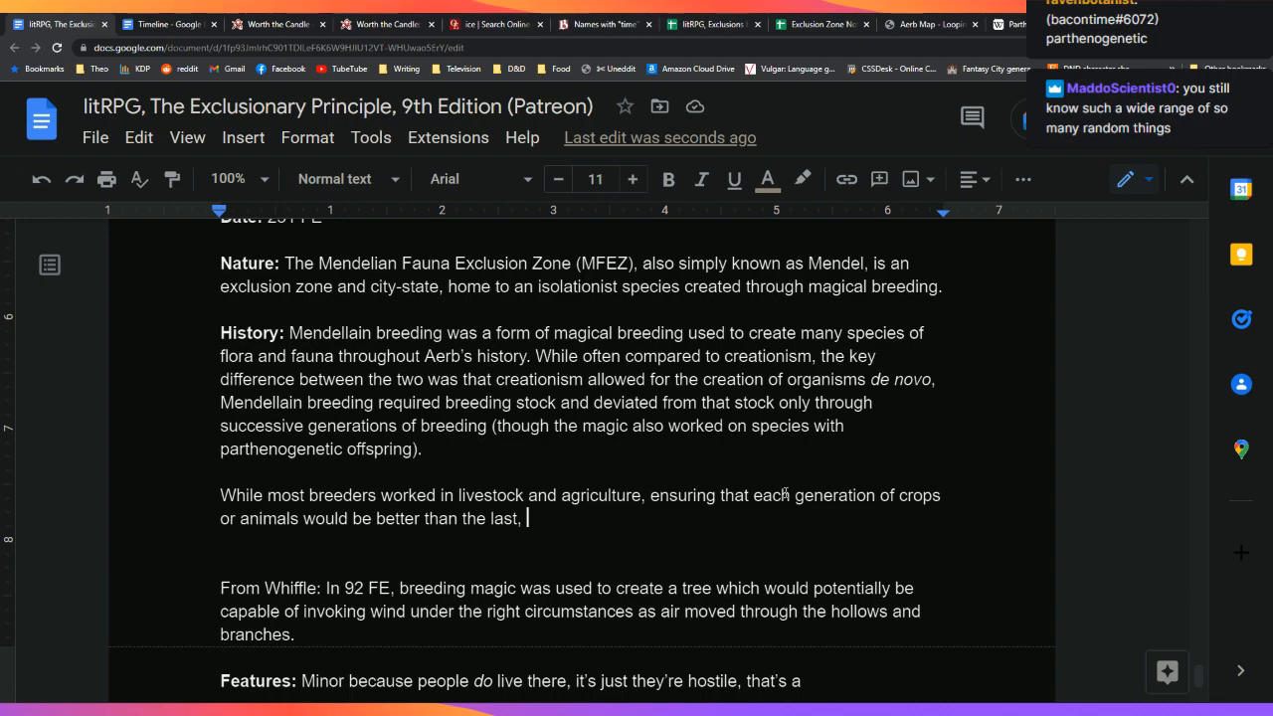
# Step: Continue the sentence with "by the time of the Second Empire, concerted efforts were made to improve the stock of"
pyautogui.write('by the time of the ')
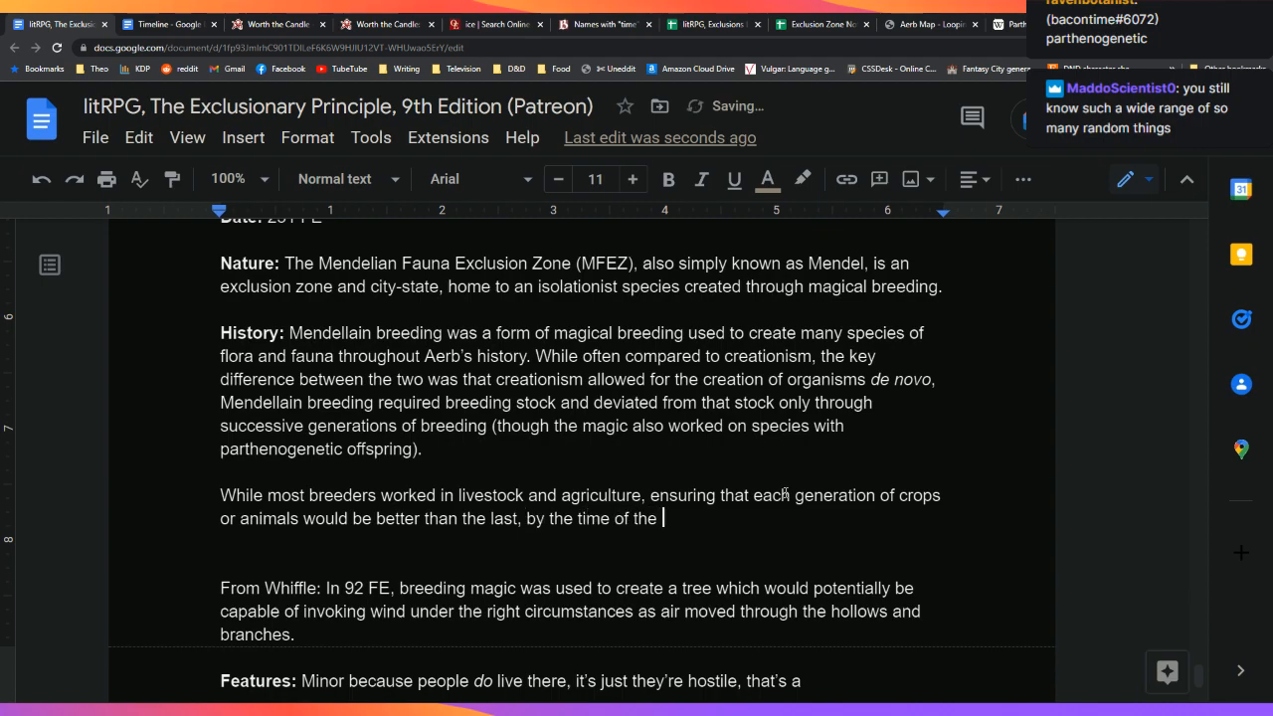
pyautogui.write('Second Empir')
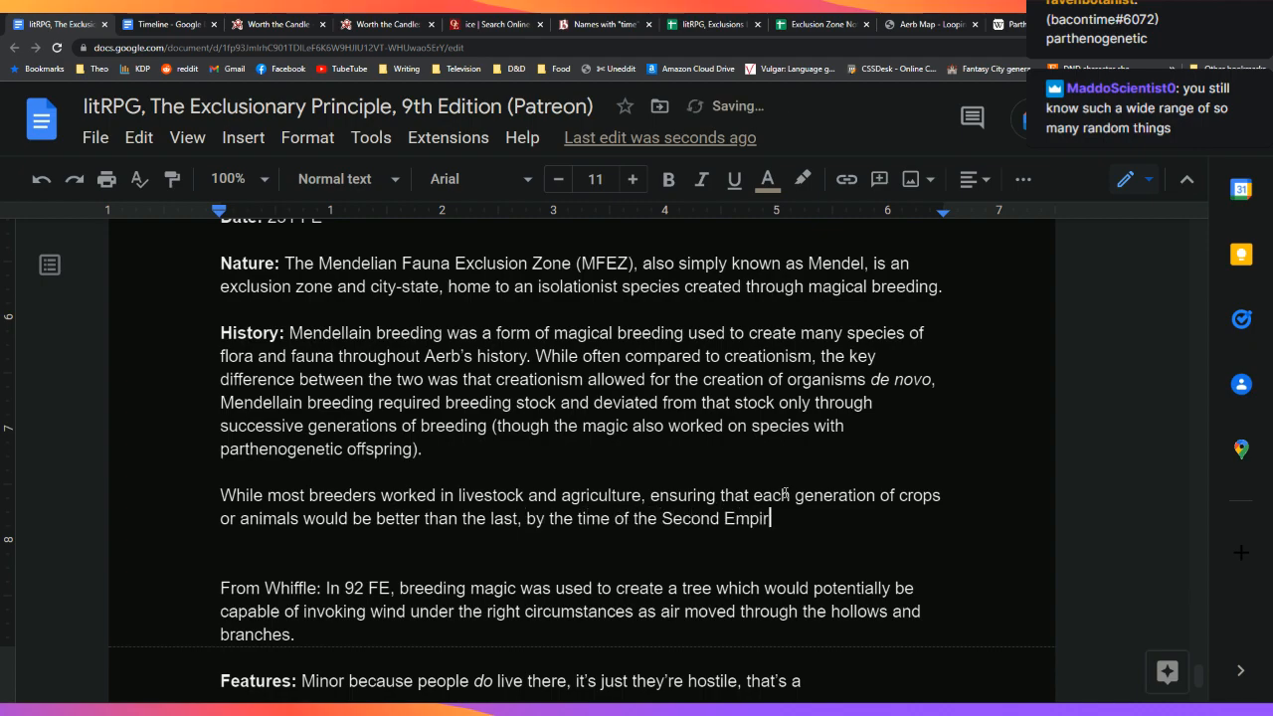
pyautogui.write('e, concert')
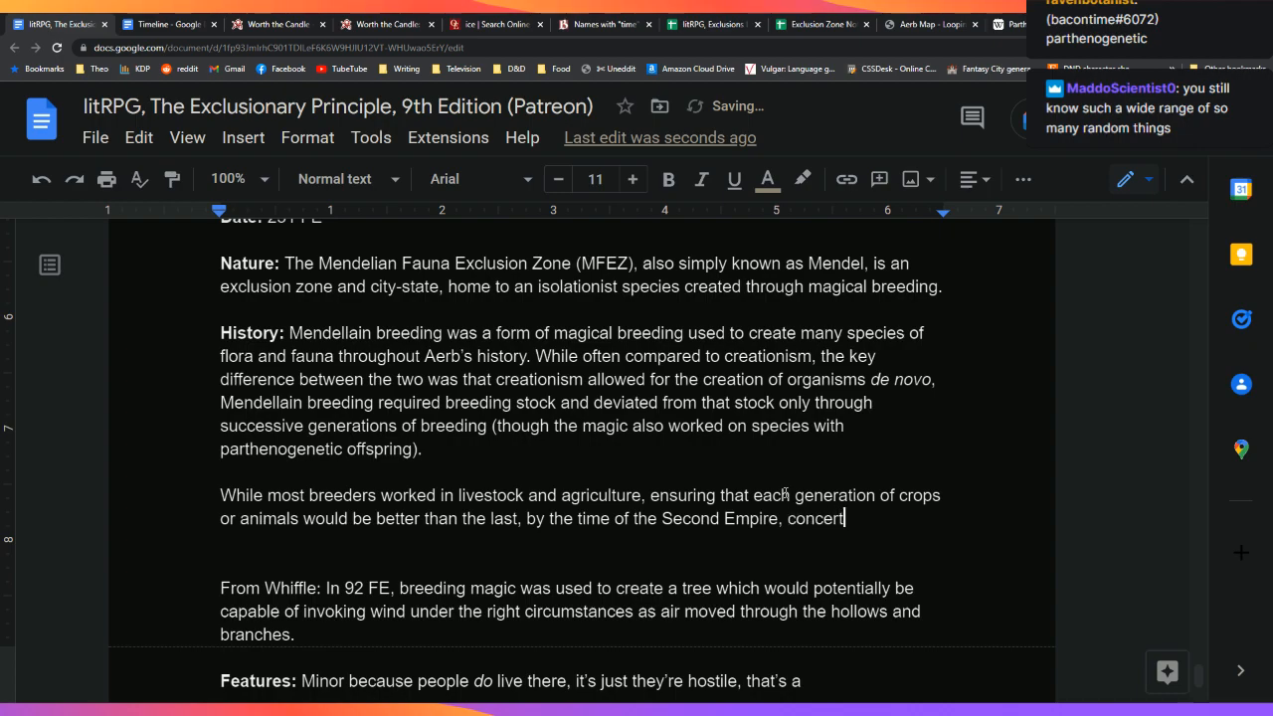
pyautogui.write('ed efforts were made to ')
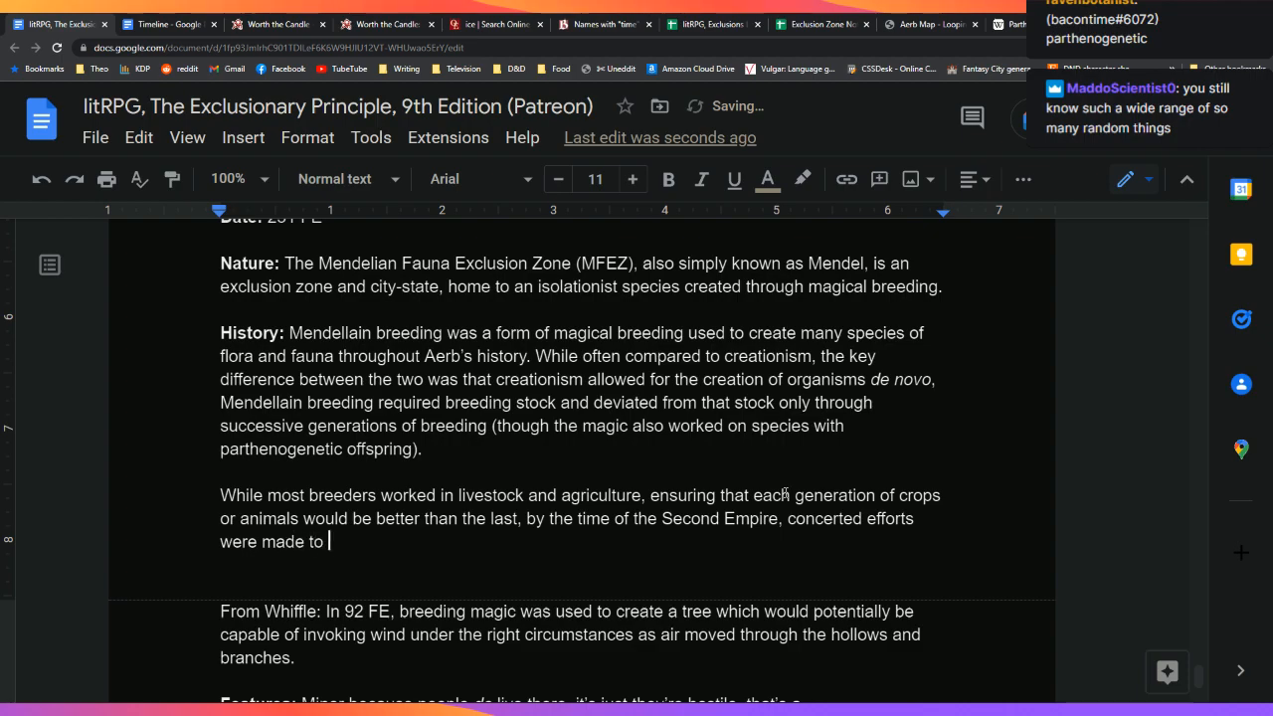
pyautogui.write('improve the stock of ')
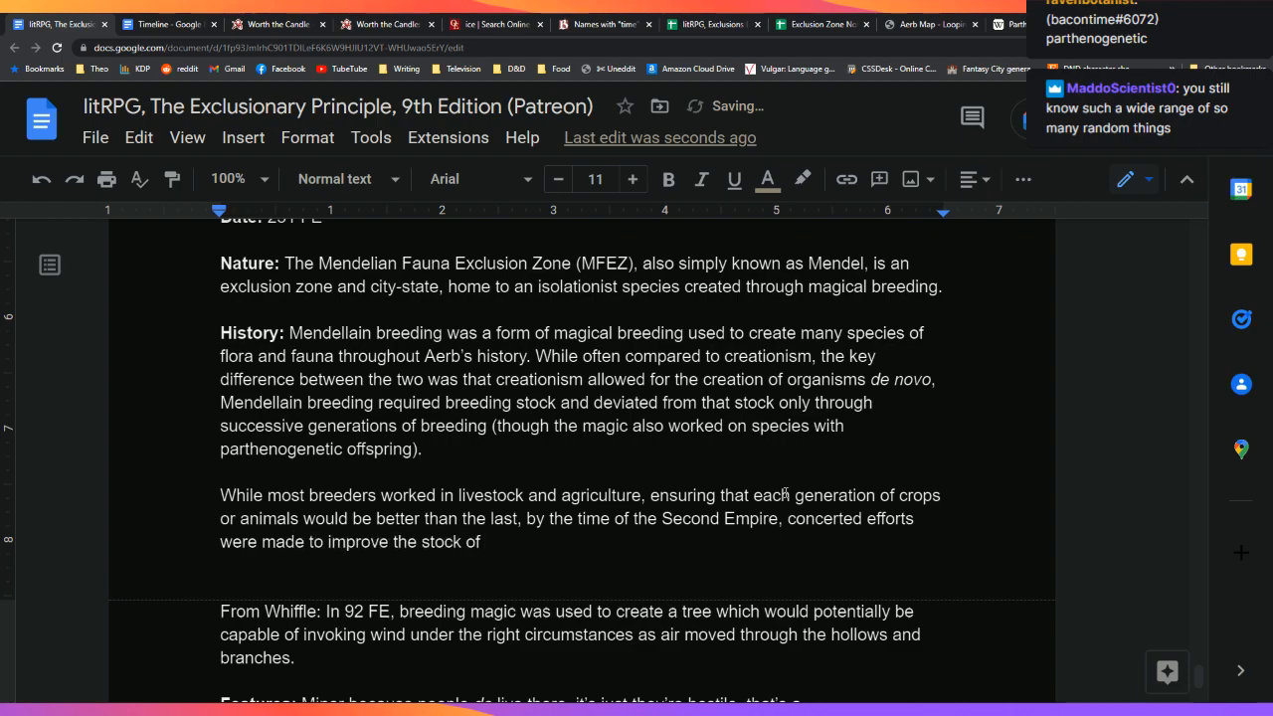
# Step: Finish the sentence with "the populous at large as part of the imperial eugenics program."
pyautogui.write('the populous at ')
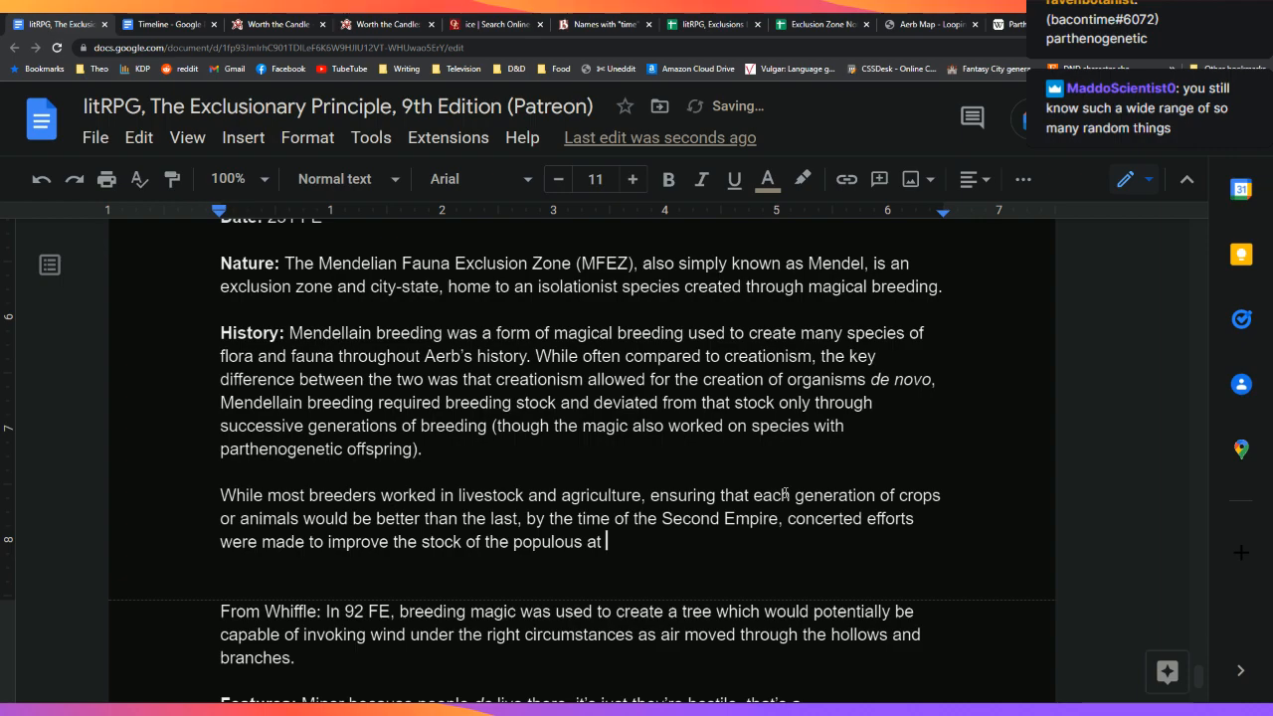
pyautogui.write('large as par')
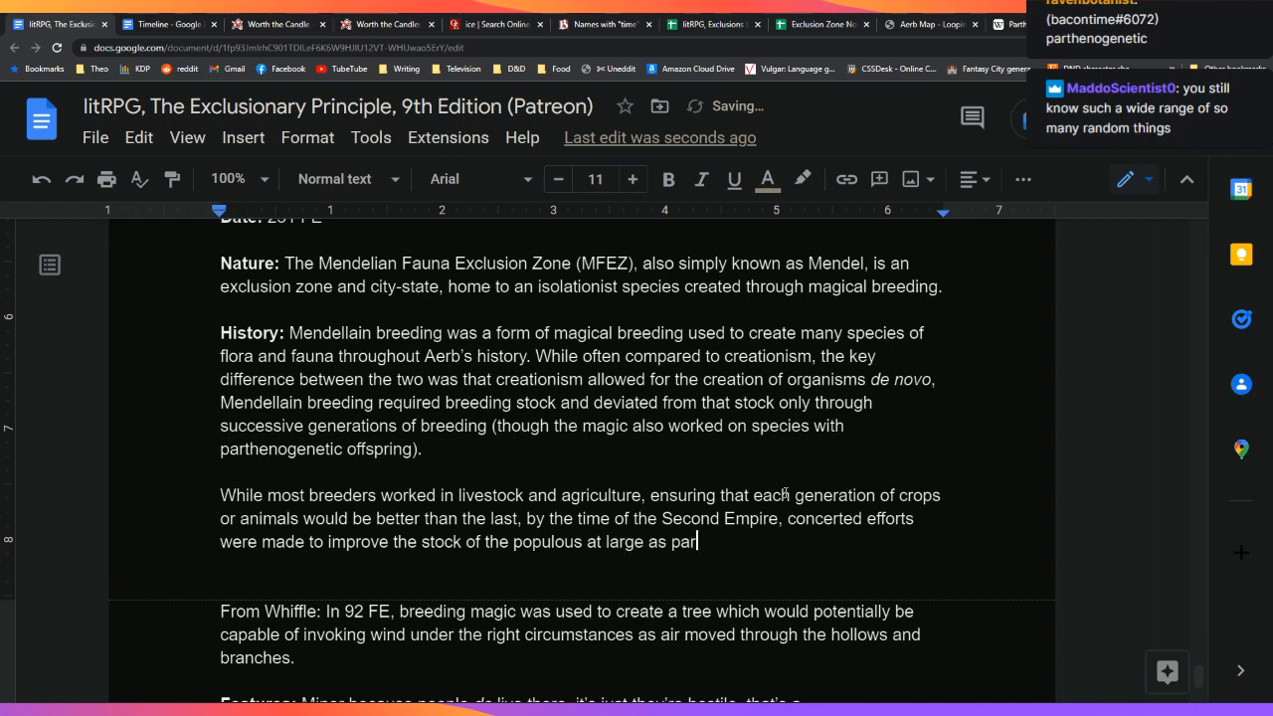
pyautogui.write('t of the impeidal')
pyautogui.press('BackSpace')
pyautogui.press('BackSpace')
pyautogui.press('BackSpace')
pyautogui.press('BackSpace')
pyautogui.press('BackSpace')
pyautogui.press('BackSpace')
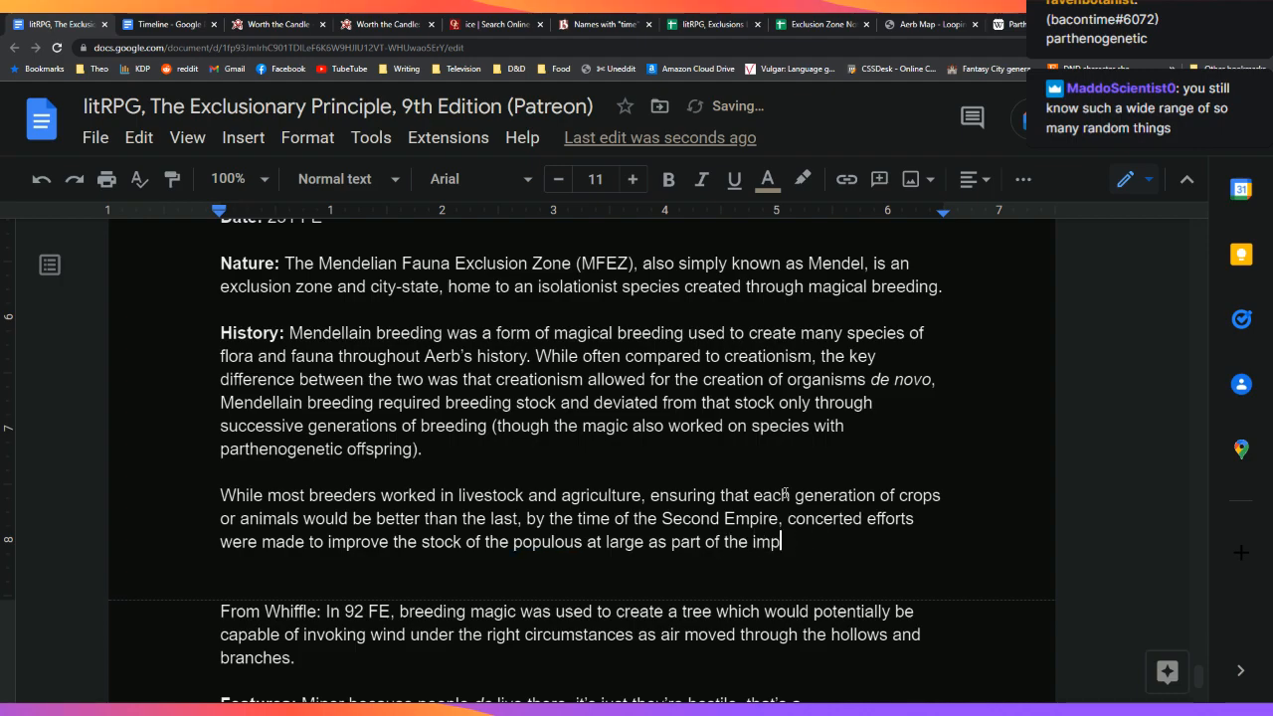
pyautogui.write('erial gener')
pyautogui.press('BackSpace')
pyautogui.press('BackSpace')
pyautogui.press('BackSpace')
pyautogui.press('BackSpace')
pyautogui.press('BackSpace')
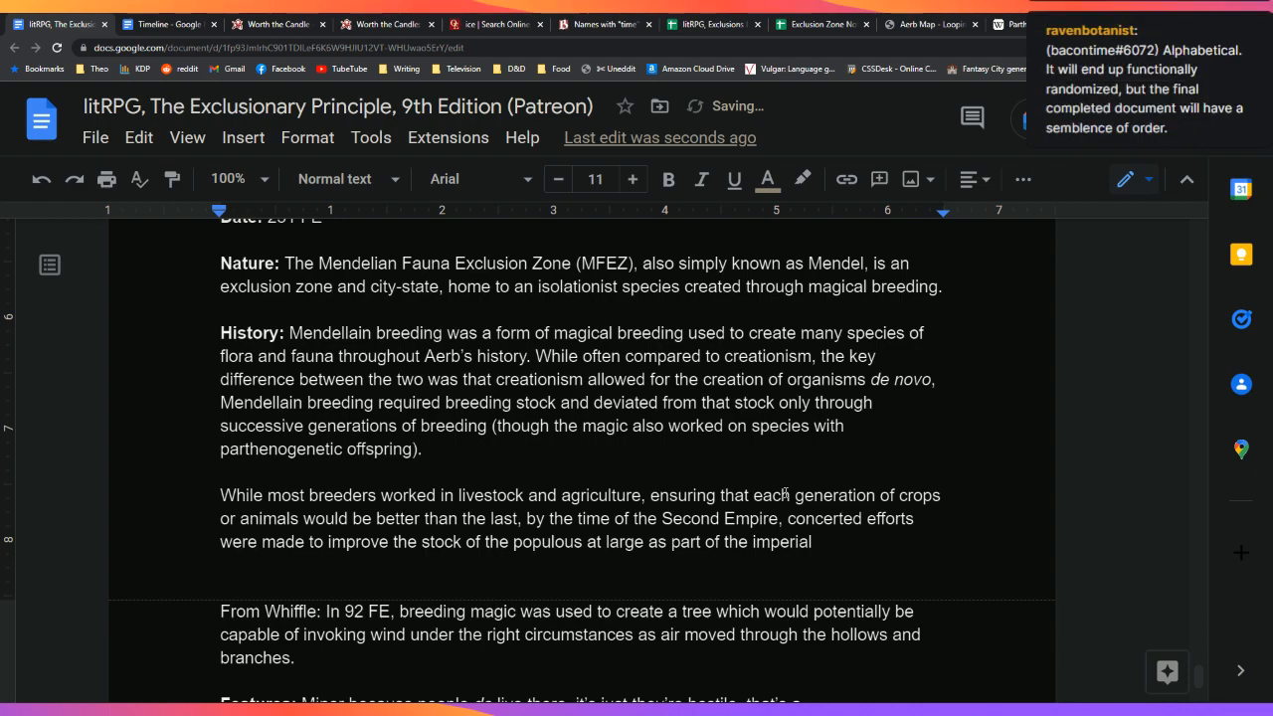
pyautogui.write('eugenics program.')
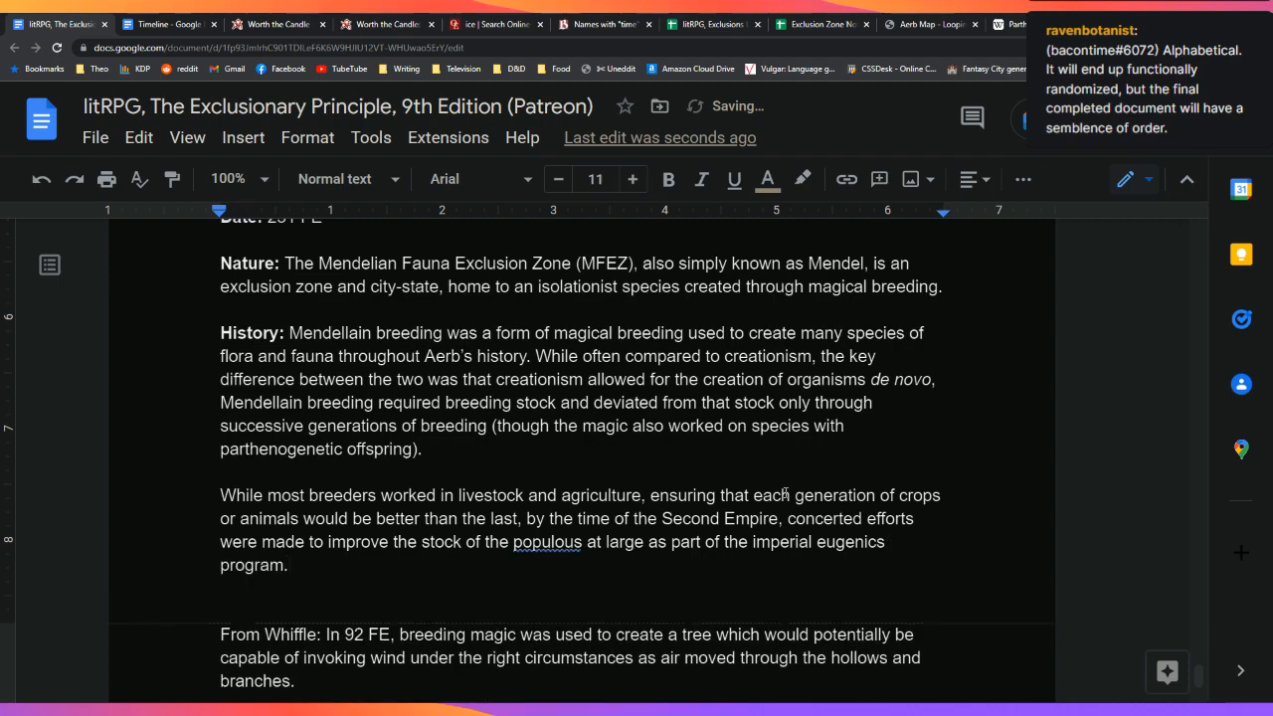
# Step: Correct "populous" to "populace" in the new paragraph and return to the end of its text
pyautogui.scroll(-1, 786, 494)
pyautogui.press('Home')
pyautogui.press('Up')
pyautogui.press('Right')
pyautogui.press('Right')
pyautogui.press('Right')
pyautogui.press('Right')
pyautogui.press('Right')
pyautogui.press('Right')
pyautogui.press('Right')
pyautogui.press('Right')
pyautogui.press('Right')
pyautogui.press('Right')
pyautogui.press('Right')
pyautogui.press('Right')
pyautogui.press('Right')
pyautogui.press('Right')
pyautogui.press('Right')
pyautogui.press('Right')
pyautogui.press('Right')
pyautogui.press('Right')
pyautogui.press('Right')
pyautogui.press('Right')
pyautogui.press('Right')
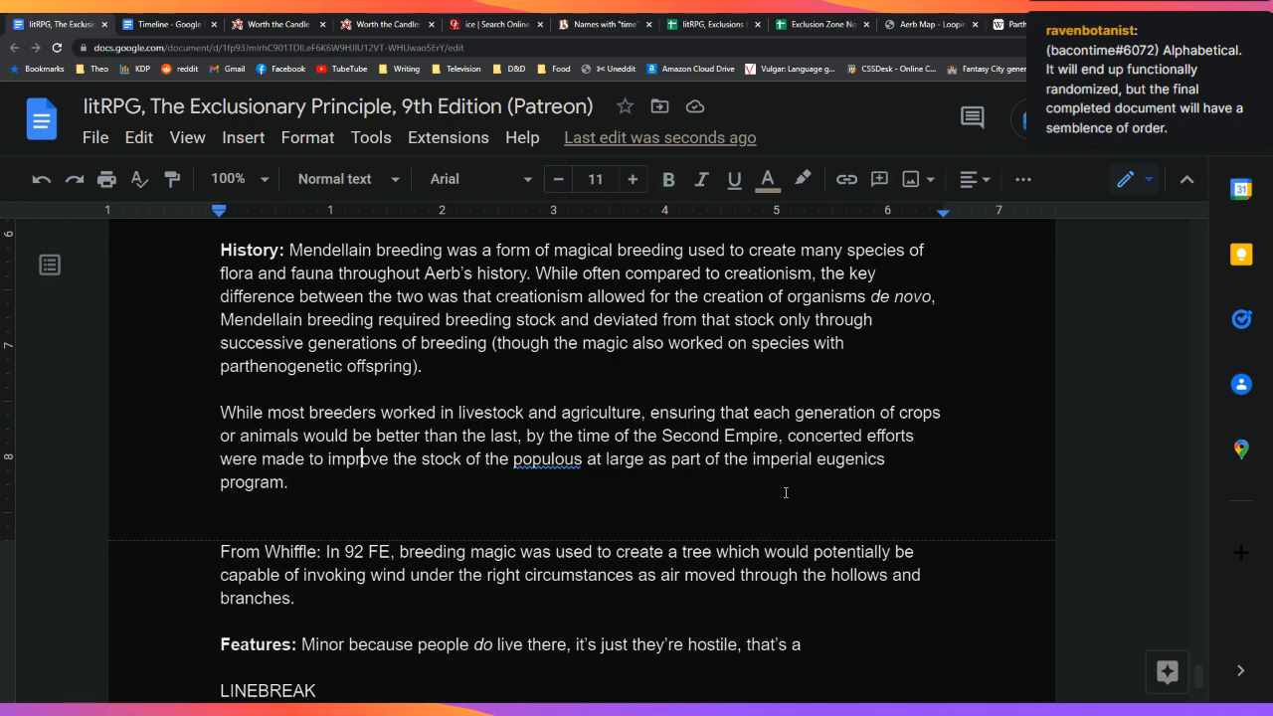
pyautogui.press('Delete')
pyautogui.press('Delete')
pyautogui.press('Delete')
pyautogui.write('ace')
pyautogui.press('Down')
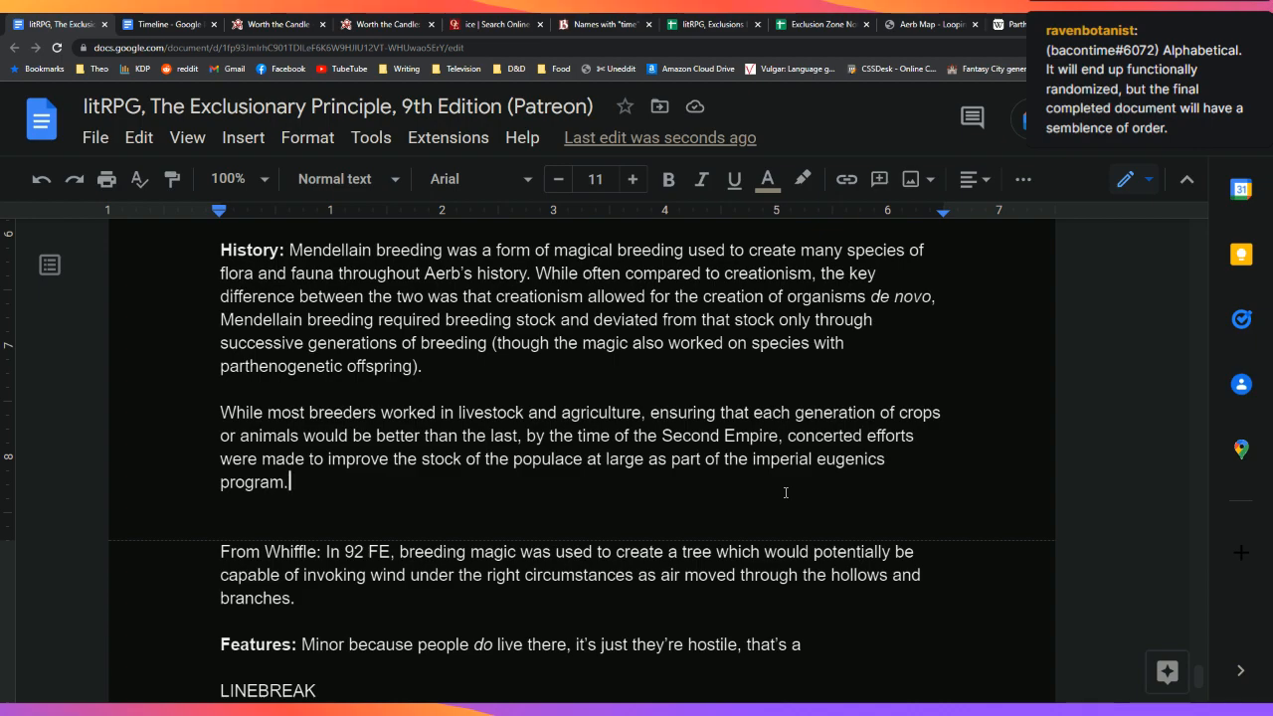
pyautogui.press('Up')
pyautogui.press('Right')
pyautogui.press('Right')
pyautogui.press('Right')
pyautogui.press('Right')
pyautogui.press('Right')
pyautogui.press('Right')
pyautogui.press('Right')
pyautogui.press('Right')
pyautogui.press('Right')
pyautogui.press('Right')
pyautogui.press('Right')
pyautogui.press('Right')
pyautogui.press('Right')
pyautogui.press('Right')
pyautogui.press('Right')
pyautogui.press('Right')
pyautogui.press('Right')
pyautogui.press('Right')
pyautogui.press('Right')
pyautogui.press('Right')
pyautogui.press('Right')
pyautogui.press('Right')
pyautogui.press('Right')
pyautogui.press('Right')
pyautogui.press('Right')
pyautogui.press('Right')
pyautogui.press('Right')
pyautogui.press('Right')
pyautogui.press('Right')
pyautogui.press('Right')
pyautogui.press('Right')
pyautogui.press('Right')
pyautogui.press('Right')
pyautogui.press('Down')
pyautogui.press('Down')
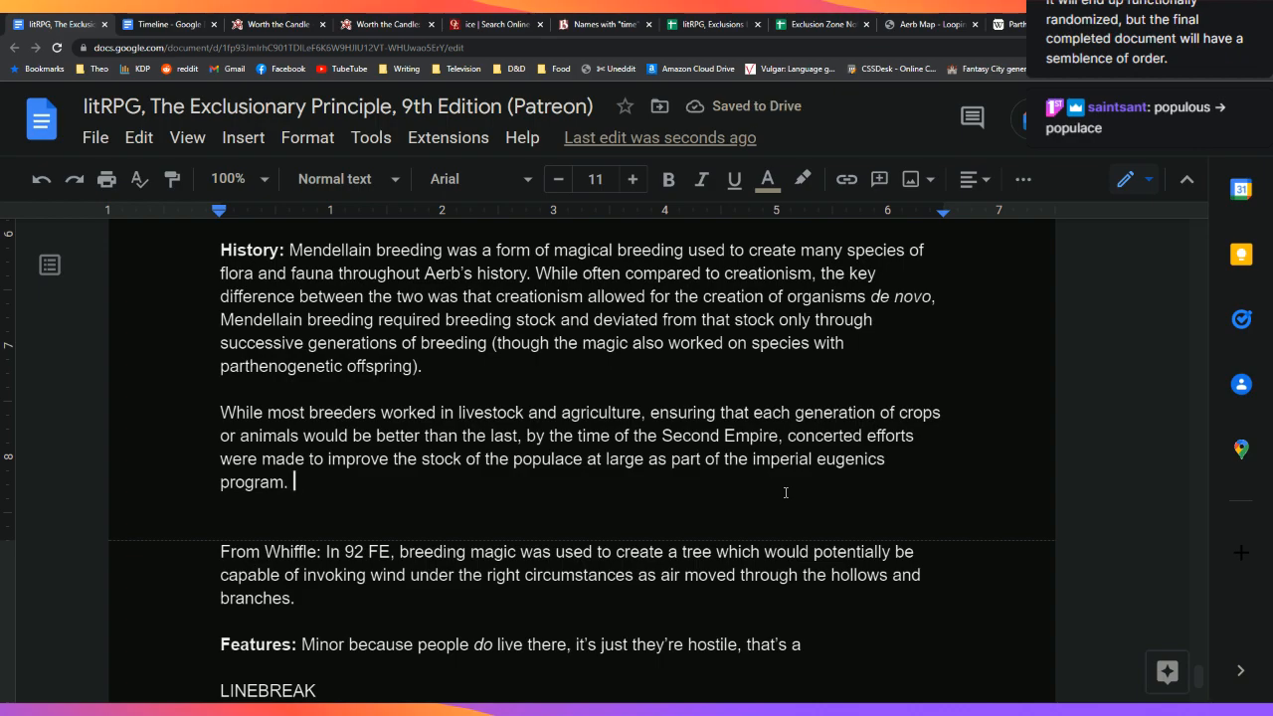
# Step: Start a new sentence after "imperial eugenics program." in the second History paragraph with "Mendelain br"
pyautogui.write('Menedia')
pyautogui.press('BackSpace')
pyautogui.press('BackSpace')
pyautogui.write('a')
pyautogui.press('BackSpace')
pyautogui.press('BackSpace')
pyautogui.press('BackSpace')
pyautogui.write('d')
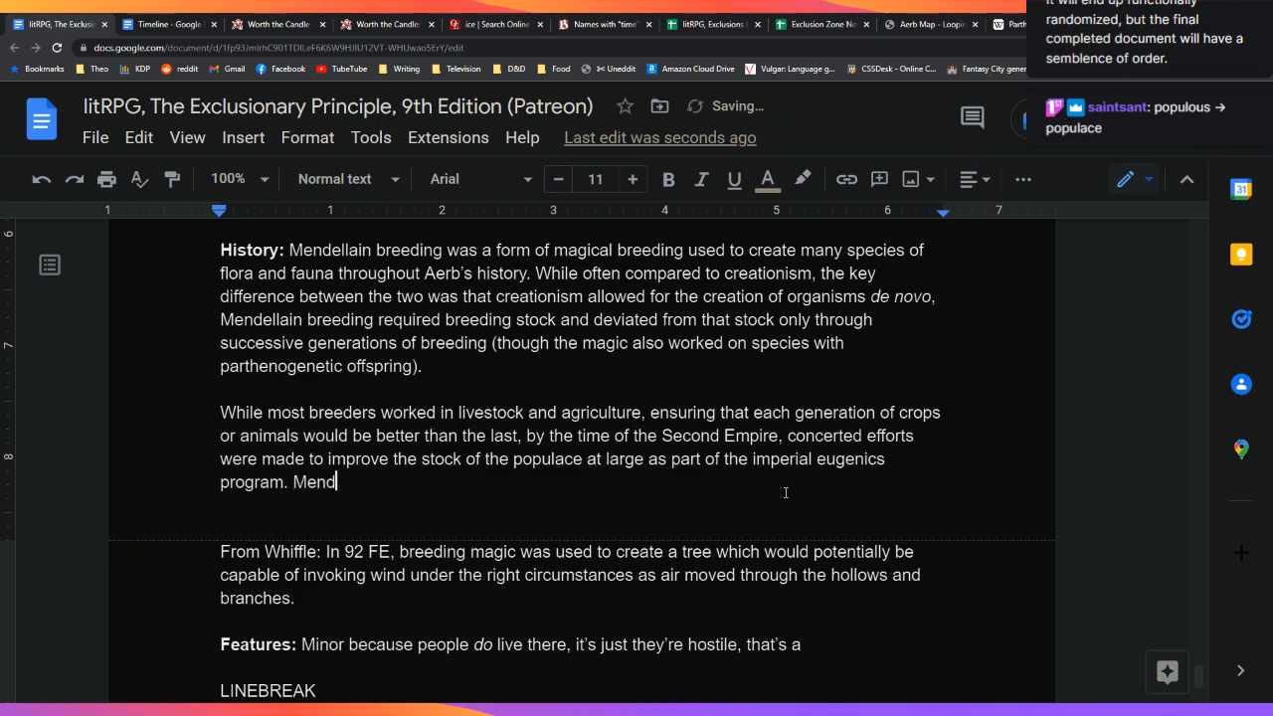
pyautogui.write('elain br')
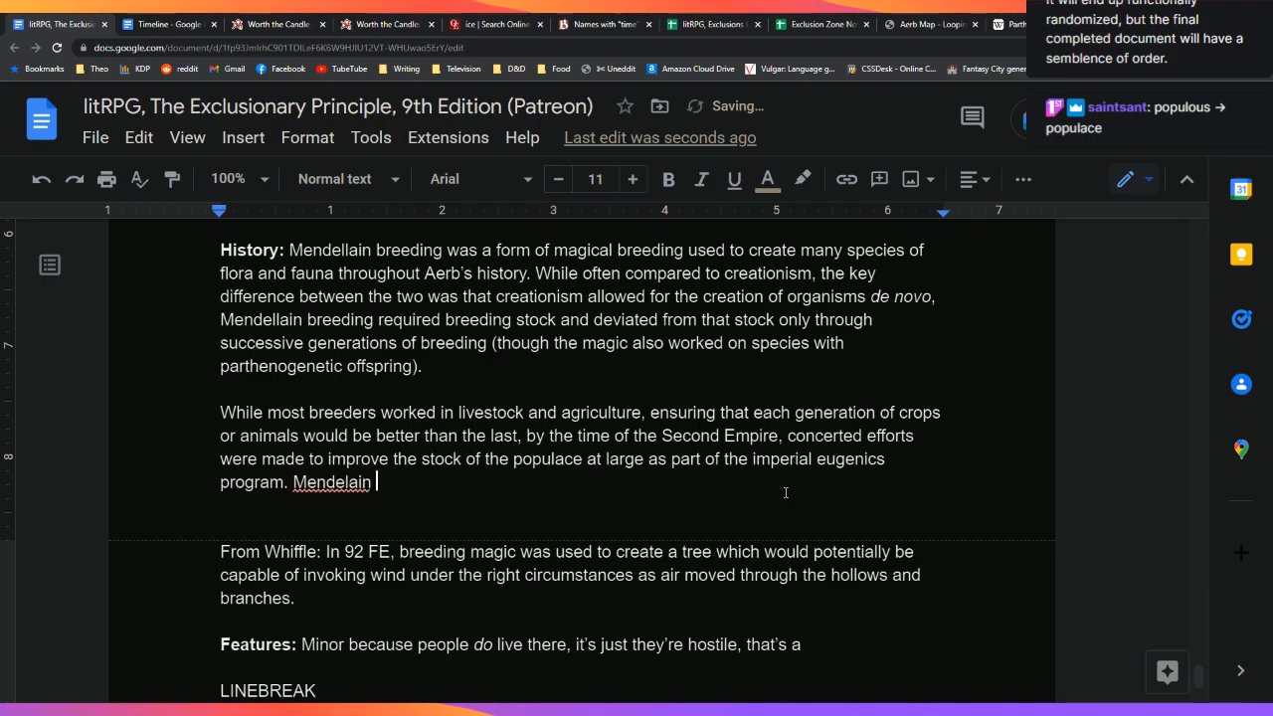
# Step: Correct the misspelled word at the end of the second History paragraph to "Mendelian" and add "breeder" after it
pyautogui.press('Left')
pyautogui.press('Left')
pyautogui.press('Left')
pyautogui.press('Left')
pyautogui.press('Tab')
pyautogui.press('Return')
pyautogui.press('End')
pyautogui.write('eeder')
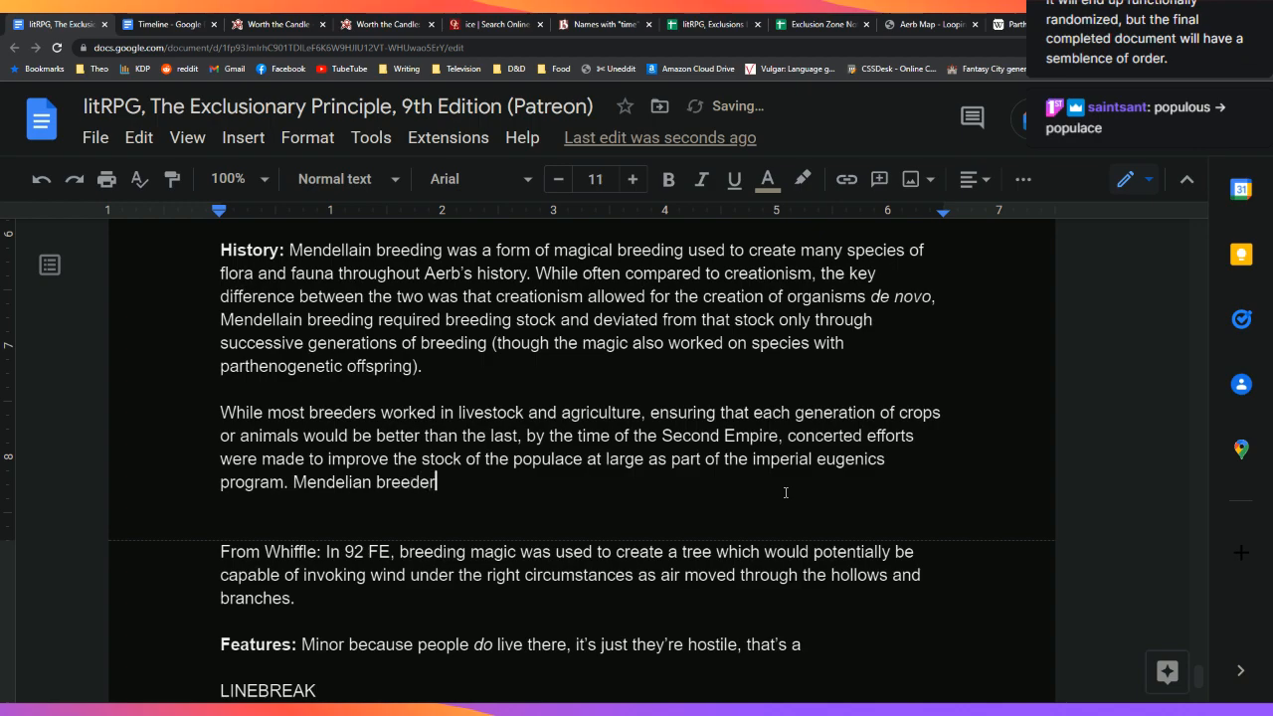
# Step: Extend the new sentence to read "Mendelian breeders had long"
pyautogui.write('s had long been')
pyautogui.press('BackSpace')
pyautogui.press('BackSpace')
pyautogui.press('BackSpace')
pyautogui.press('BackSpace')
pyautogui.press('BackSpace')
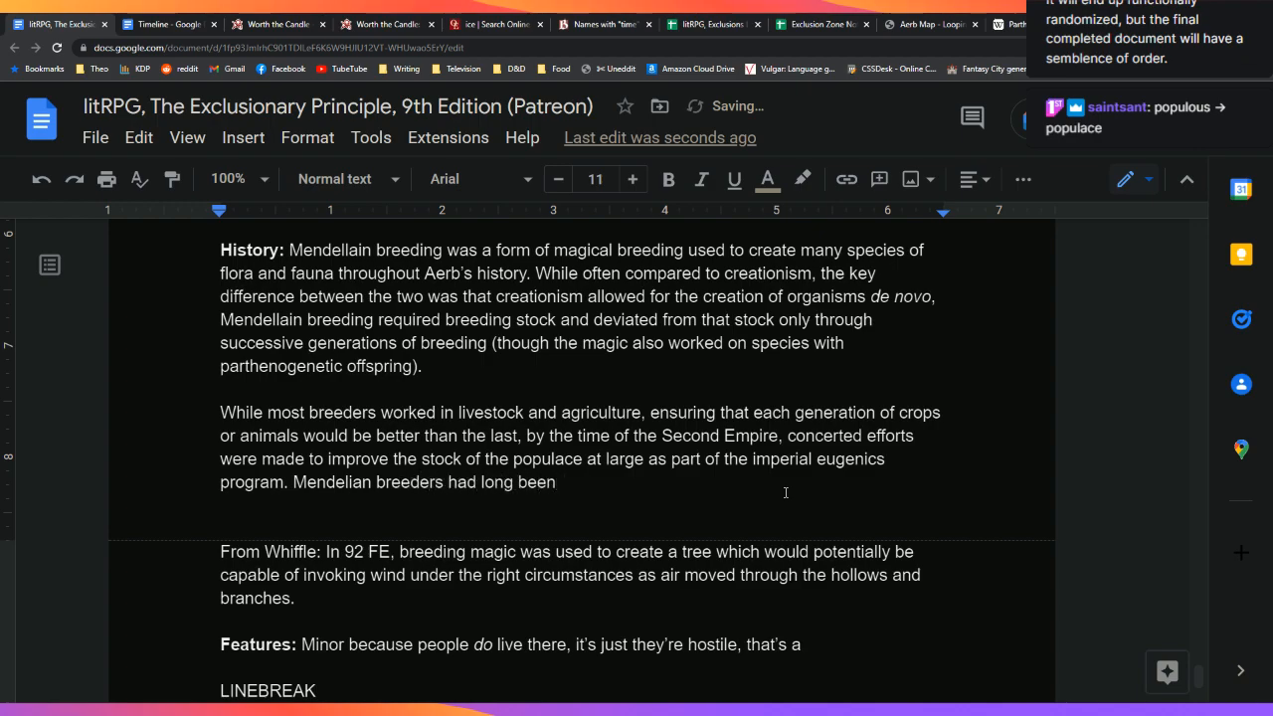
pyautogui.write('long t')
pyautogui.press('BackSpace')
pyautogui.press('BackSpace')
pyautogui.press('BackSpace')
pyautogui.press('BackSpace')
pyautogui.press('BackSpace')
pyautogui.press('BackSpace')
# Step: Continue the sentence with "used their magic on their own offspring, often in secret, but"
pyautogui.write('used')
pyautogui.write(' their ')
pyautogui.write('po')
pyautogui.press('BackSpace')
pyautogui.press('BackSpace')
pyautogui.write('magic on their own of')
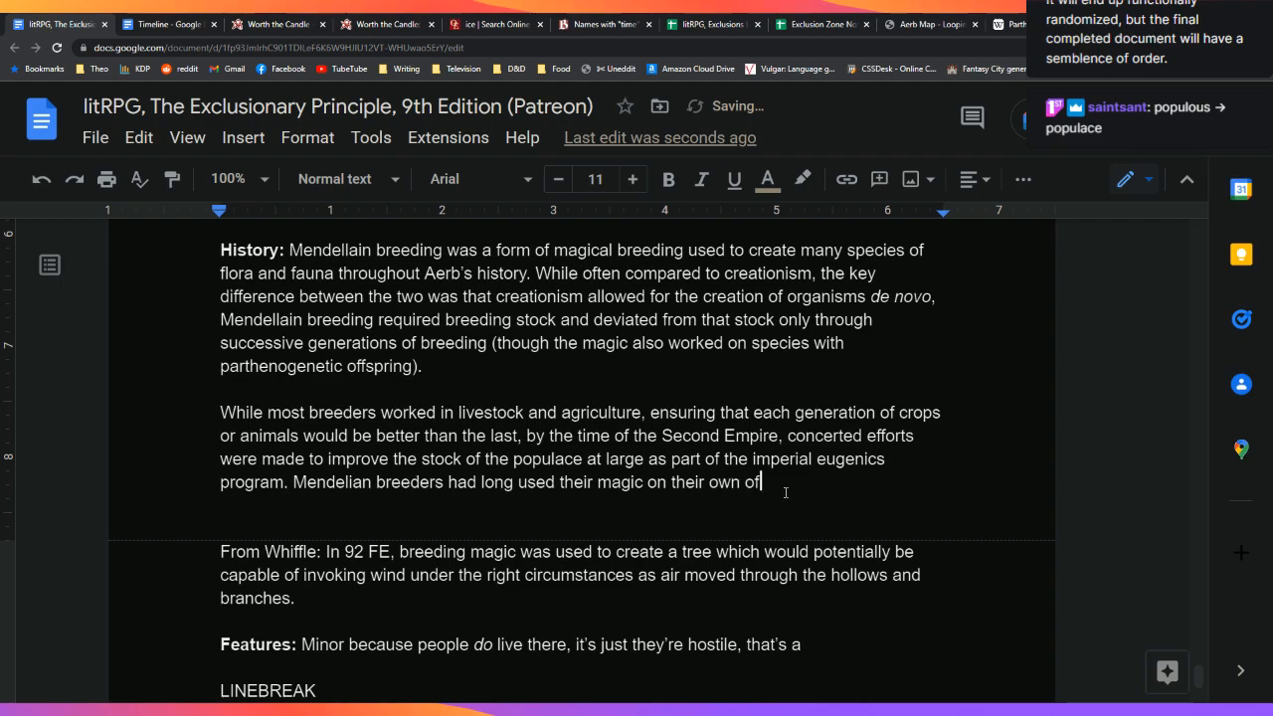
pyautogui.write('fspring, often i')
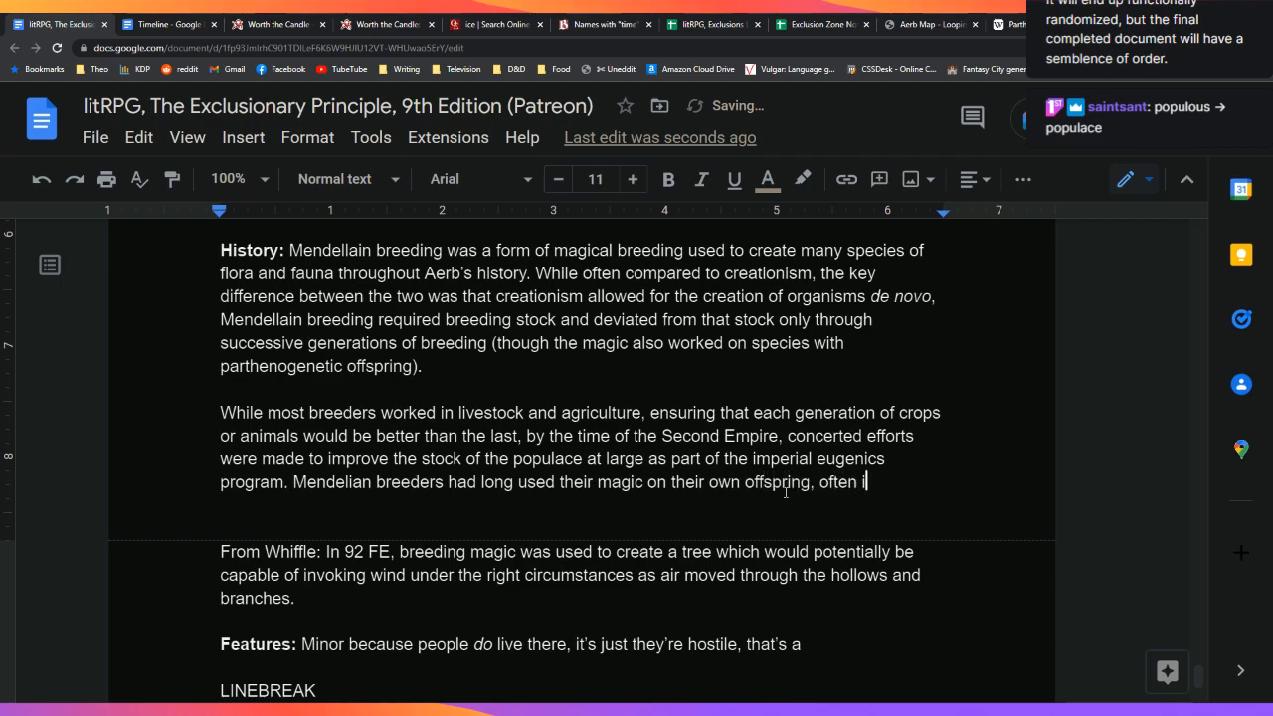
pyautogui.write('n secret, but')
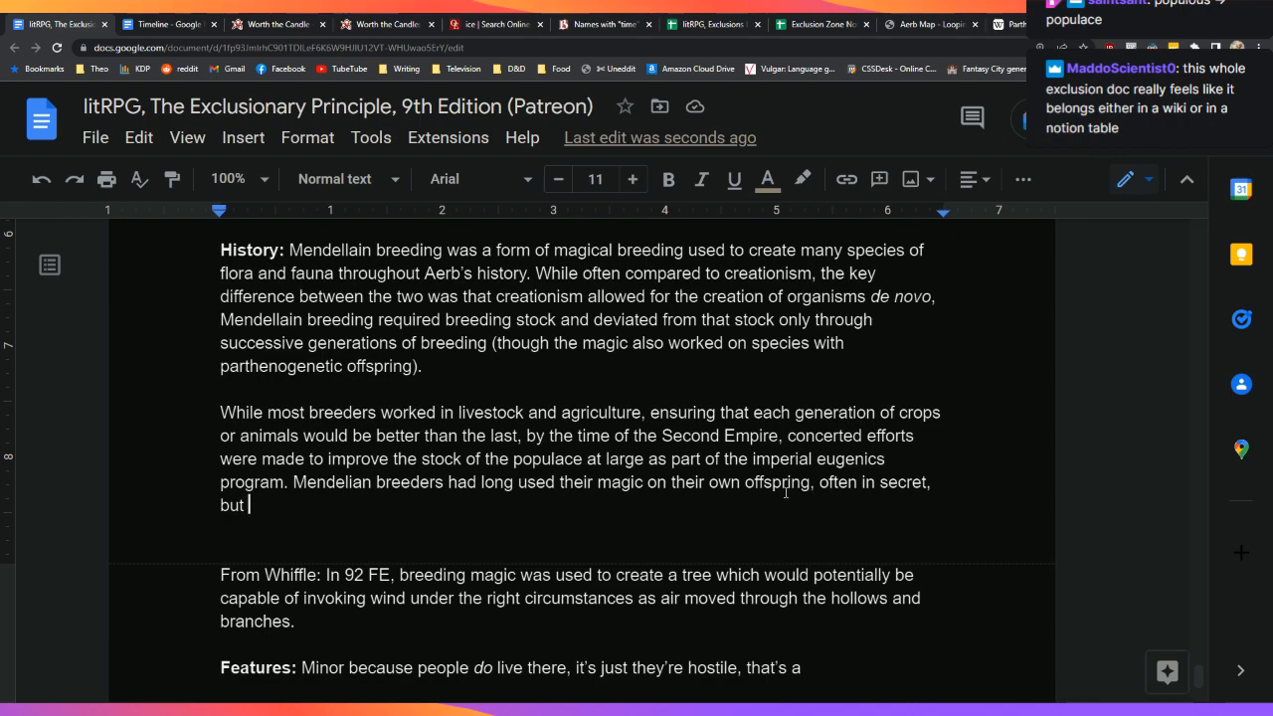
# Step: Switch to the litRPG, Exclusions List spreadsheet and filter the Exclusion Name column by fill color #EA4335
pyautogui.click(713, 24)
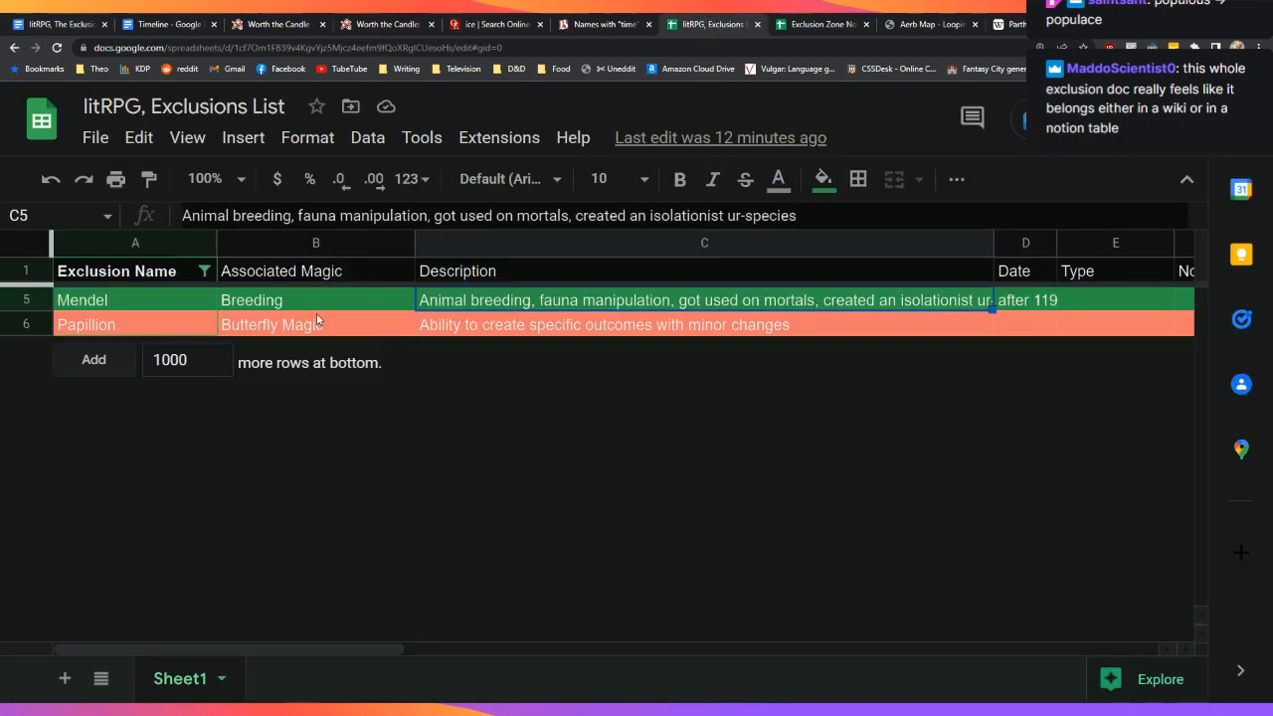
pyautogui.click(204, 271)
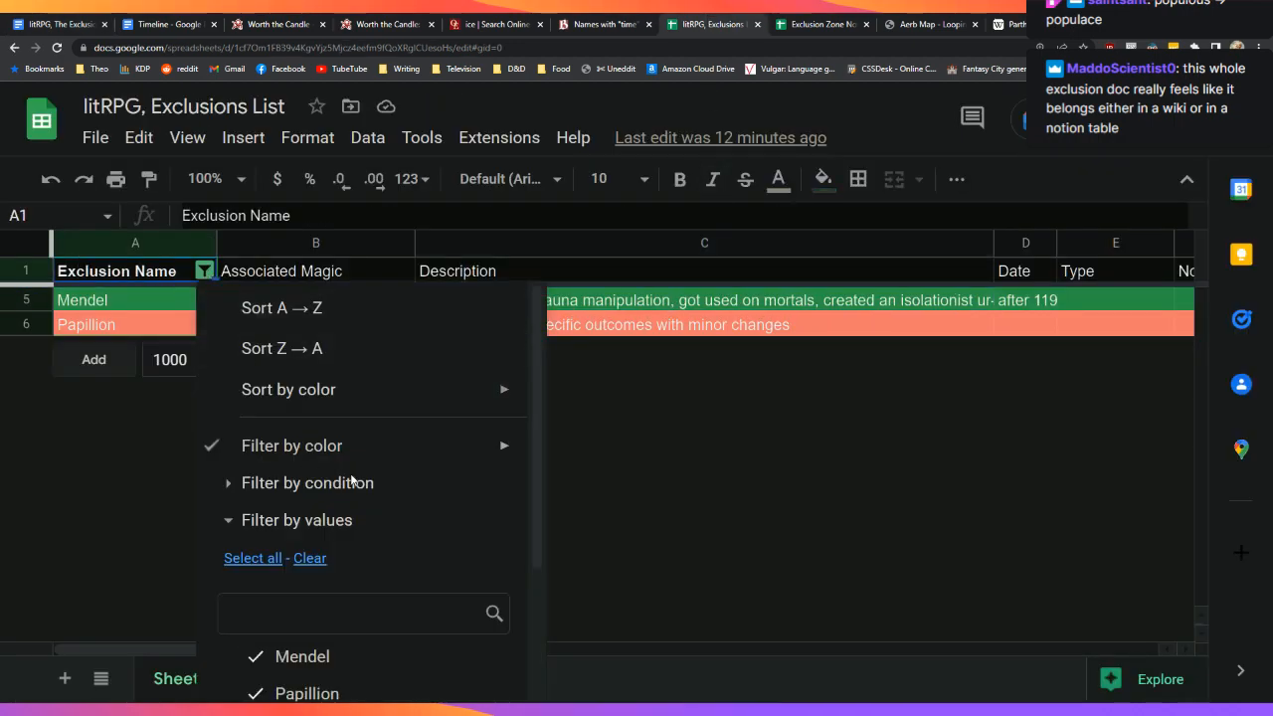
pyautogui.moveTo(404, 448)
pyautogui.moveTo(683, 500)
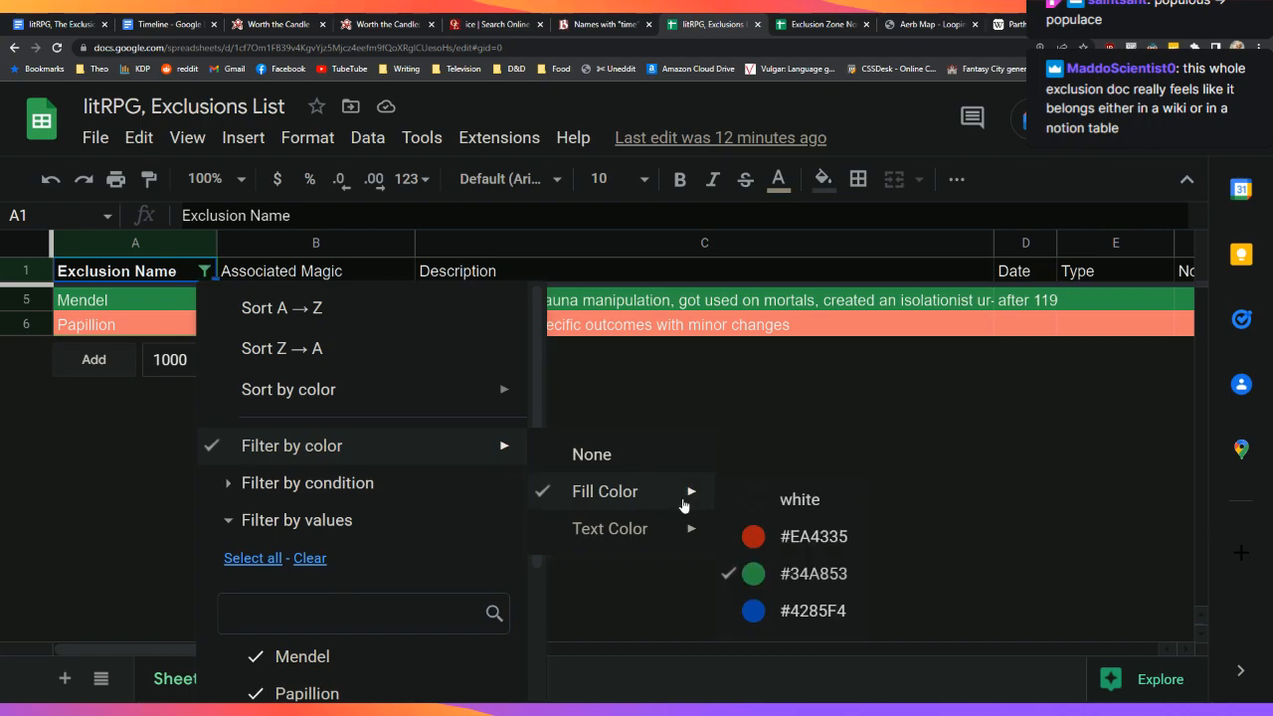
pyautogui.click(766, 542)
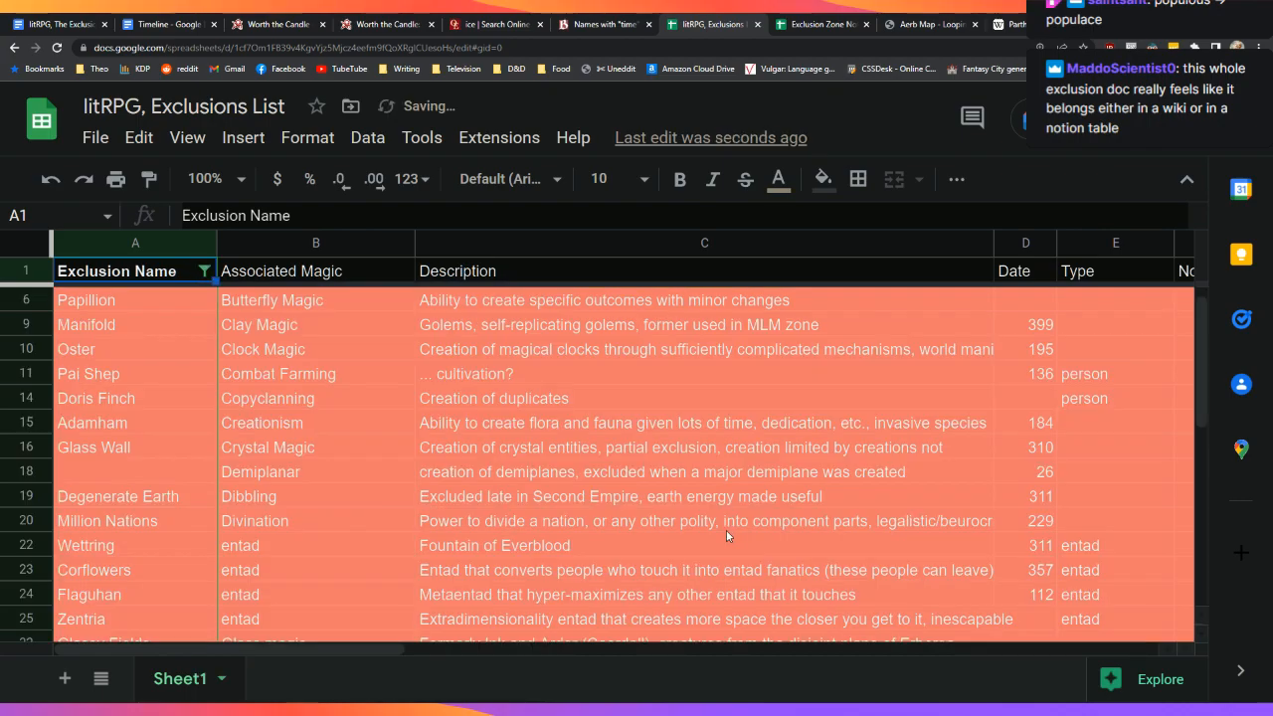
# Step: Filter the Exclusion Name column by fill color #34A853 instead
pyautogui.click(205, 272)
pyautogui.moveTo(421, 395)
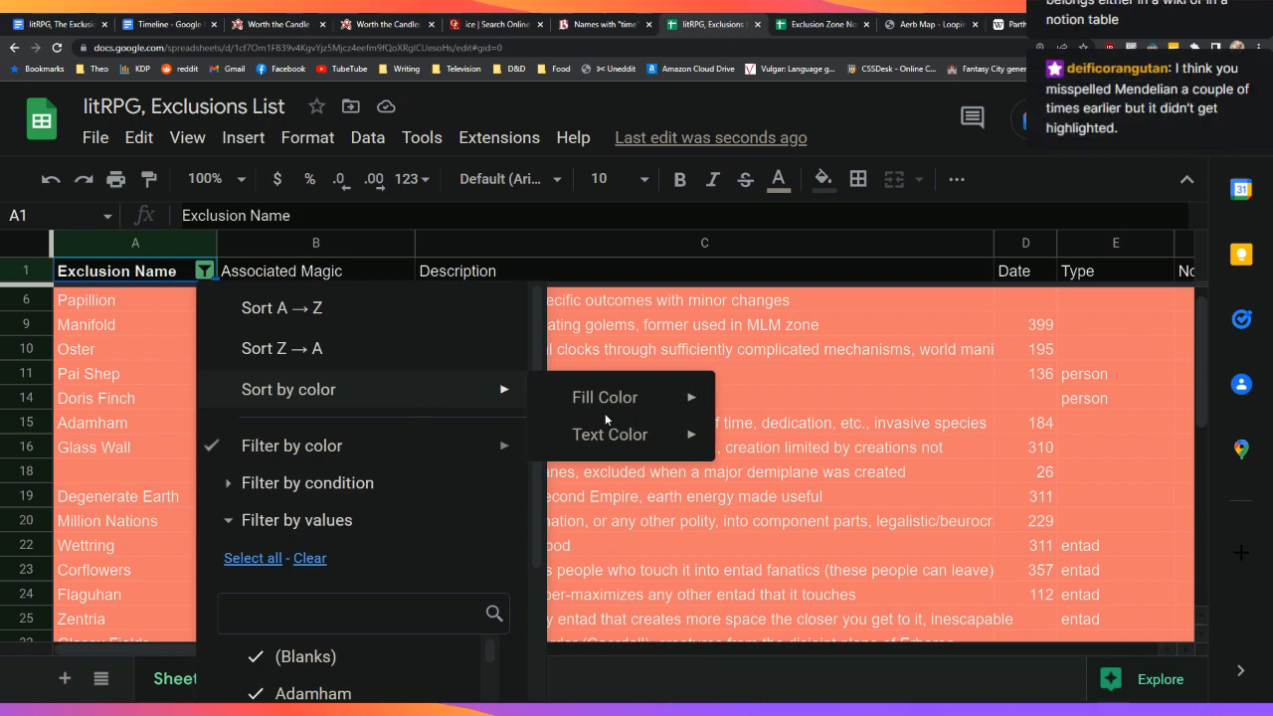
pyautogui.moveTo(498, 444)
pyautogui.moveTo(685, 505)
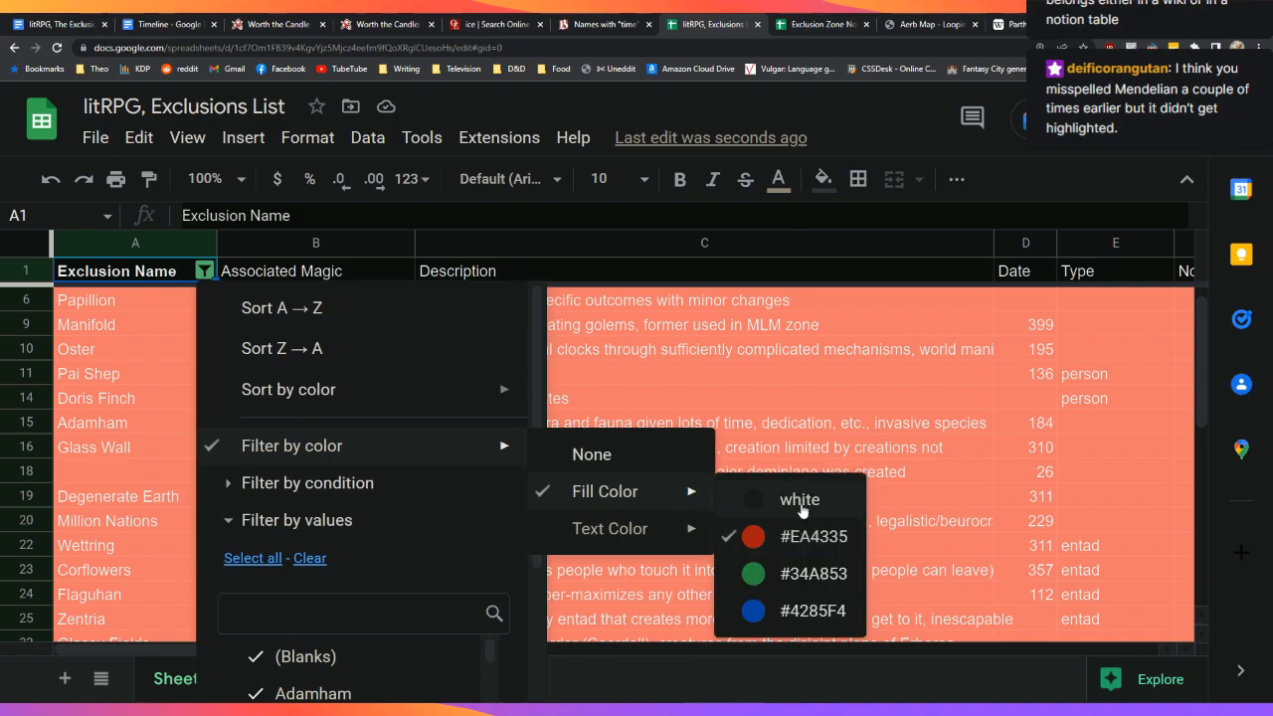
pyautogui.click(786, 577)
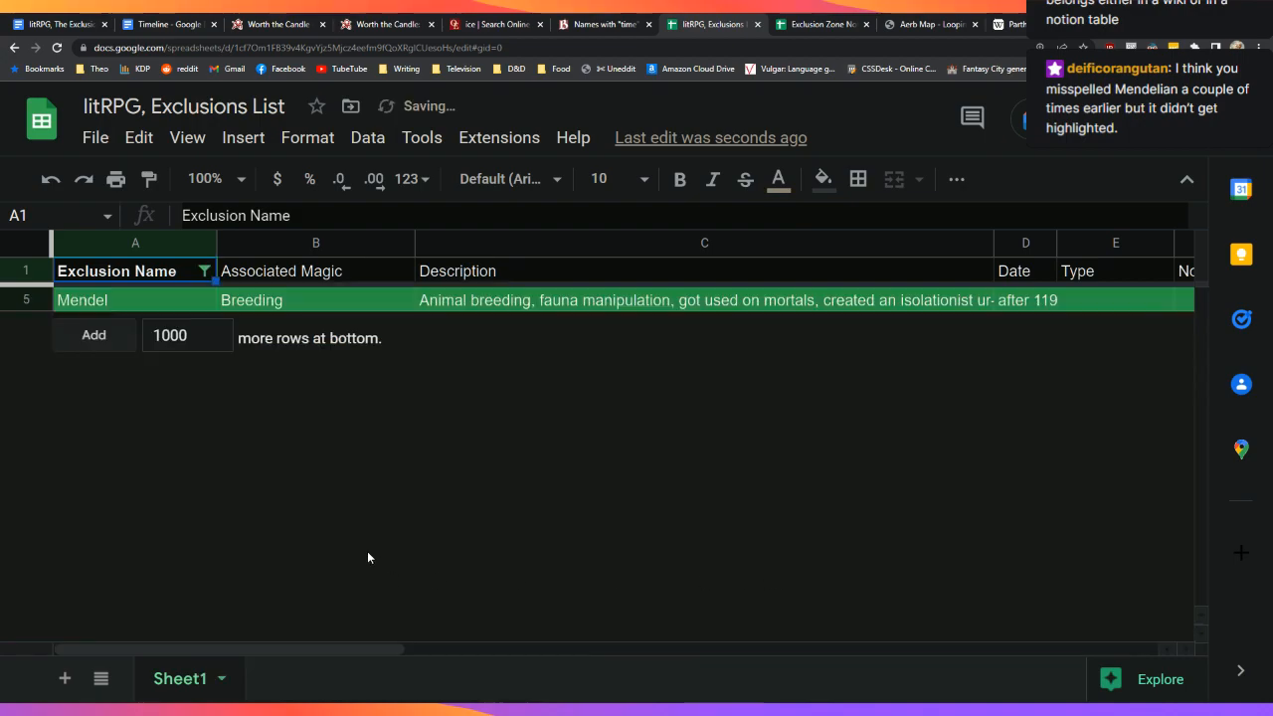
# Step: Return to the litRPG 9th Edition document and replace "Mendelian" in the Mendel entry's Nature paragraph with "Mendellain" copied from History
pyautogui.click(23, 19)
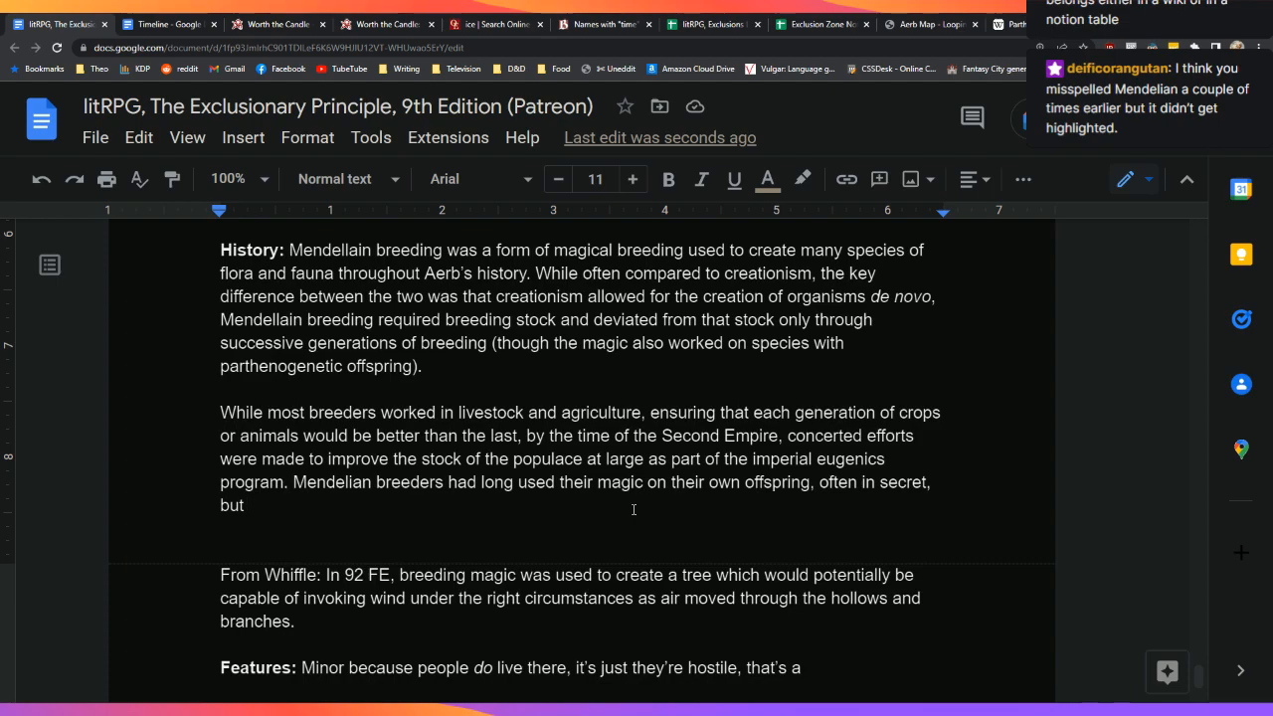
pyautogui.scroll(1, 634, 510)
pyautogui.scroll(1, 634, 510)
pyautogui.scroll(1, 547, 468)
pyautogui.scroll(-1, 453, 430)
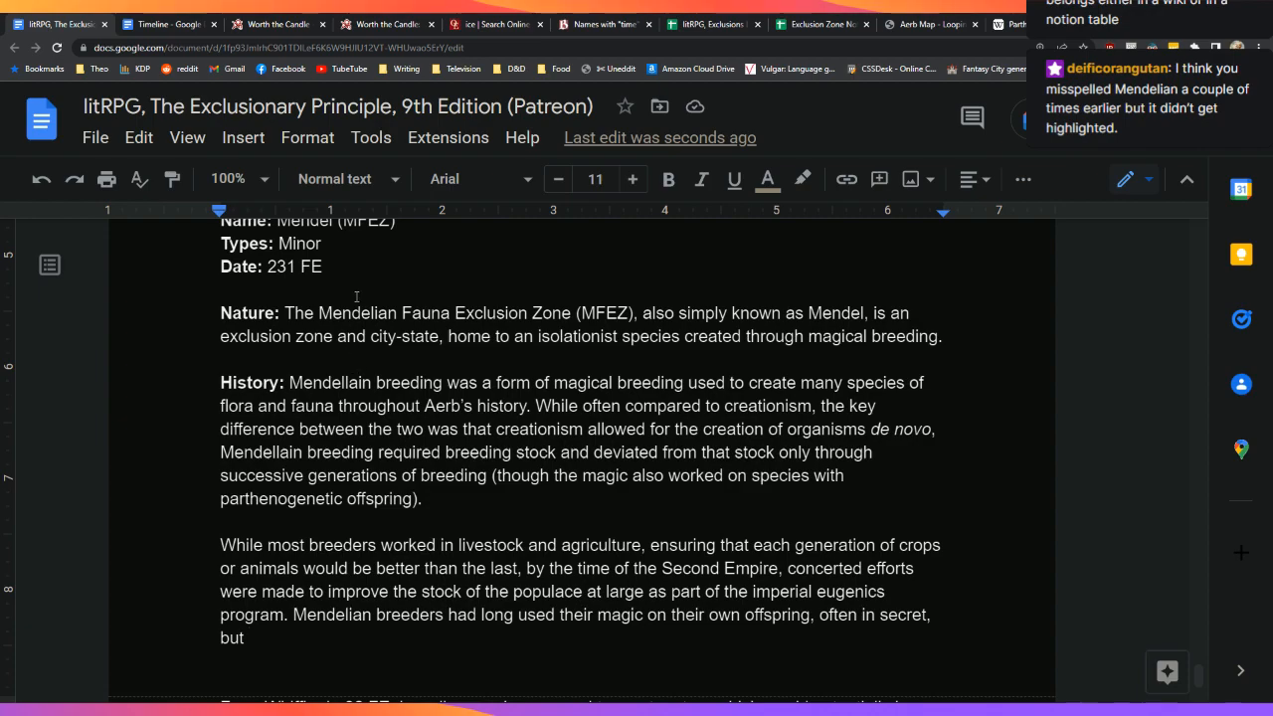
pyautogui.click(368, 360)
pyautogui.click(364, 379)
pyautogui.doubleClick(346, 384)
pyautogui.hotkey('ctrl', 'c')
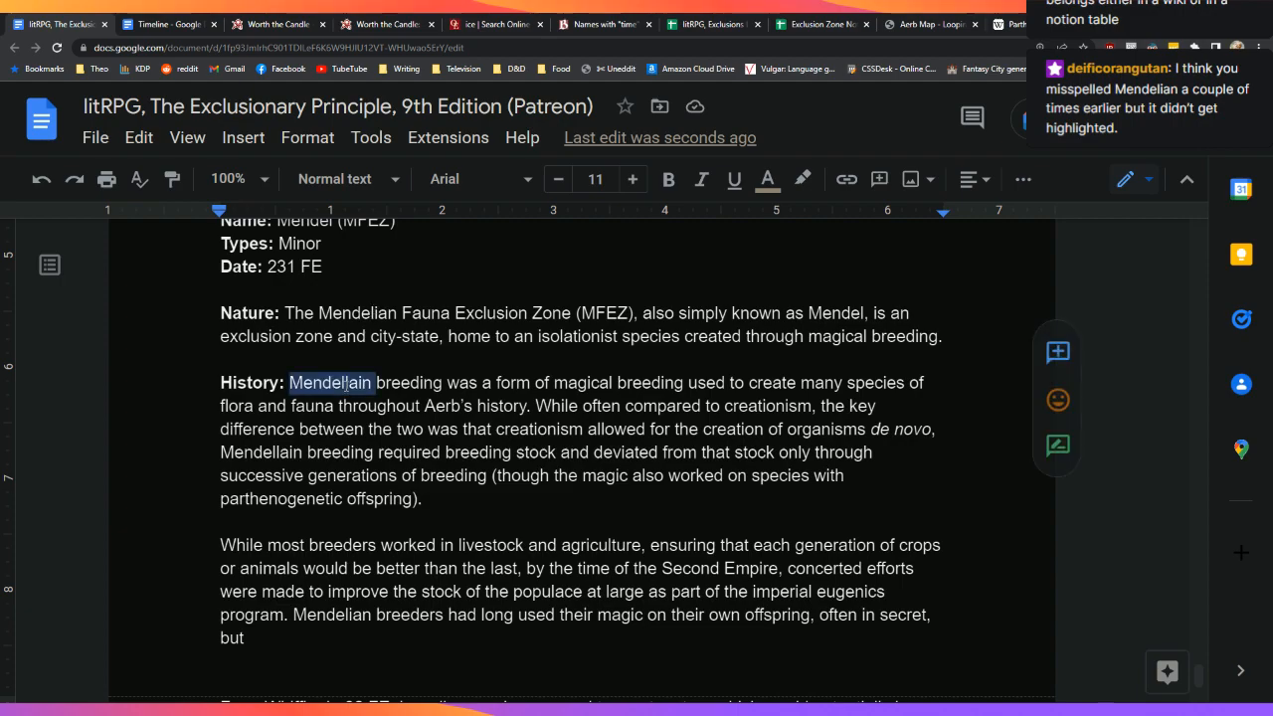
pyautogui.doubleClick(370, 313)
pyautogui.hotkey('ctrl', 'v')
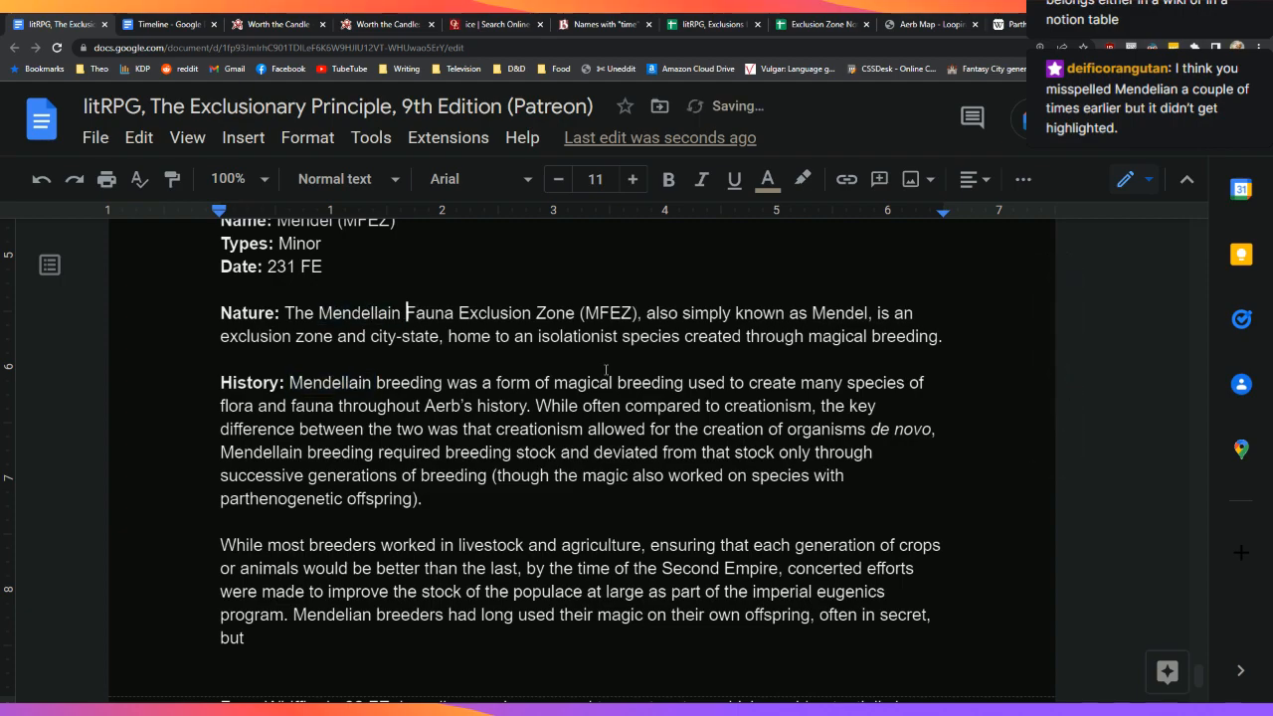
# Step: Apply the suggested spelling "Mendelian" to the flagged word in the Nature paragraph
pyautogui.scroll(1, 634, 379)
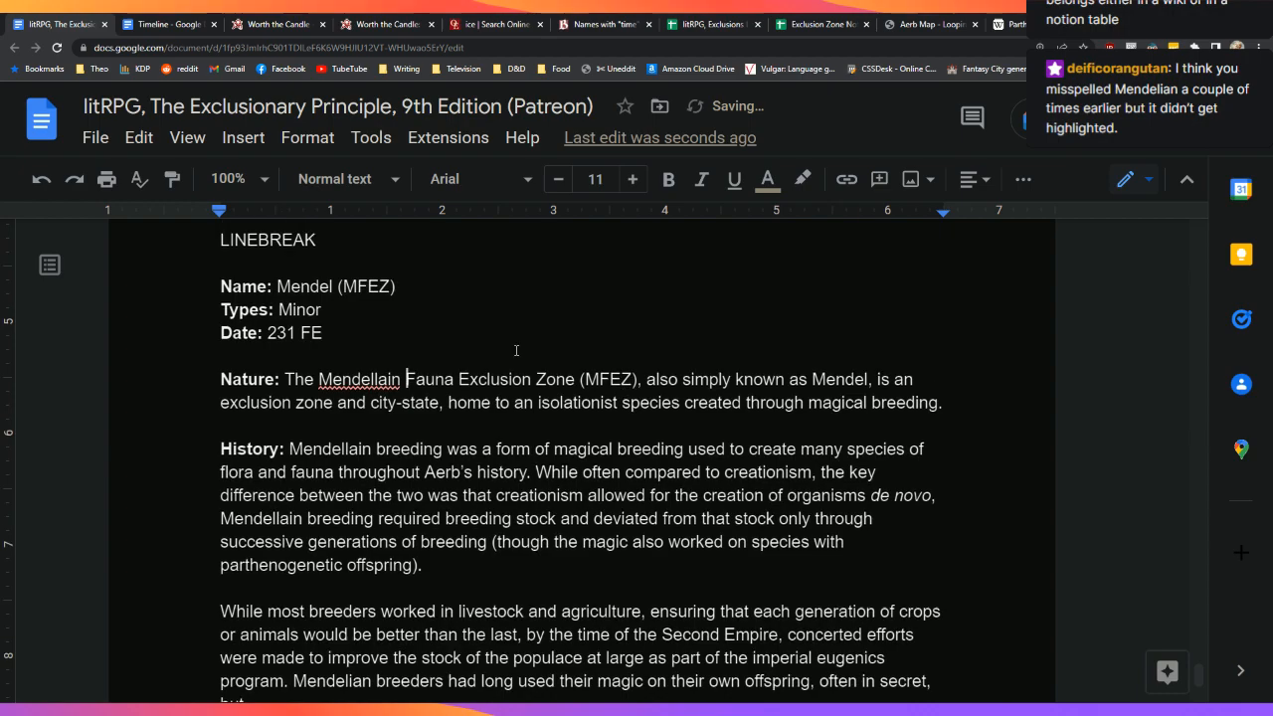
pyautogui.click(376, 379)
pyautogui.click(378, 349)
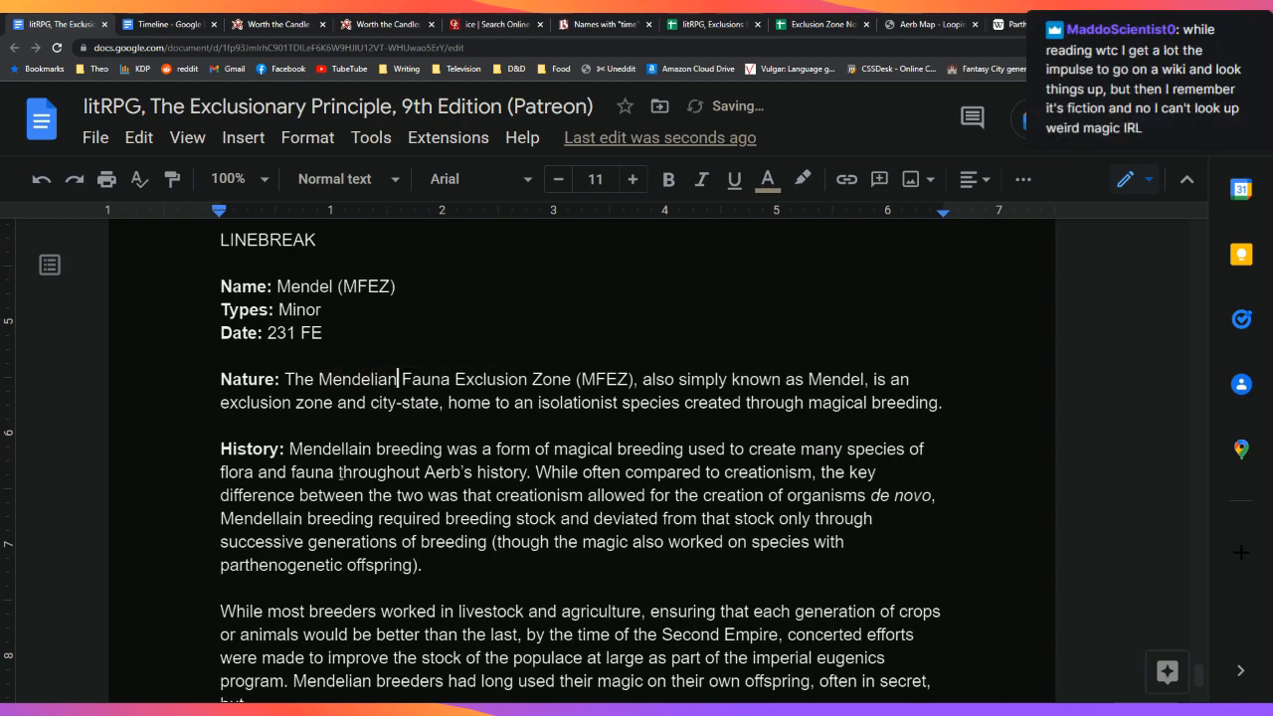
# Step: Correct the first word of the History paragraph to "Mendelian"
pyautogui.click(351, 450)
pyautogui.press('BackSpace')
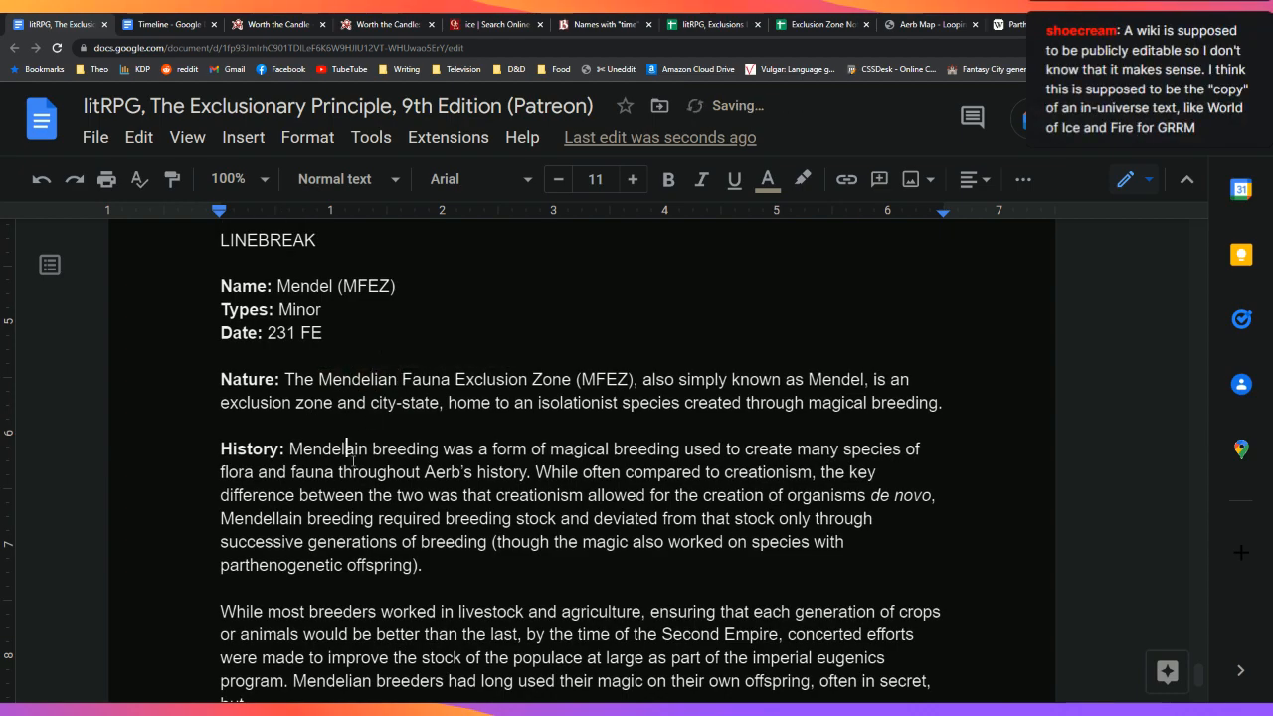
pyautogui.press('BackSpace')
pyautogui.press('BackSpace')
pyautogui.write('oa')
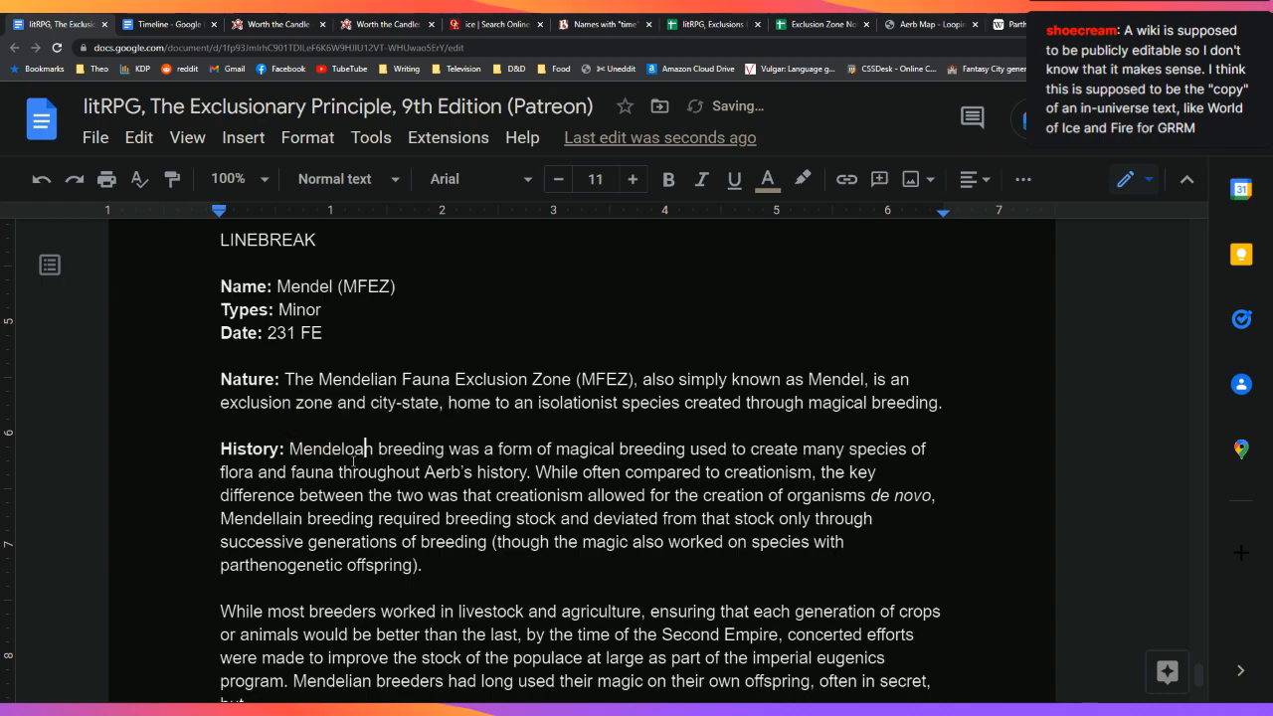
pyautogui.press('BackSpace')
pyautogui.press('BackSpace')
pyautogui.write('ia')
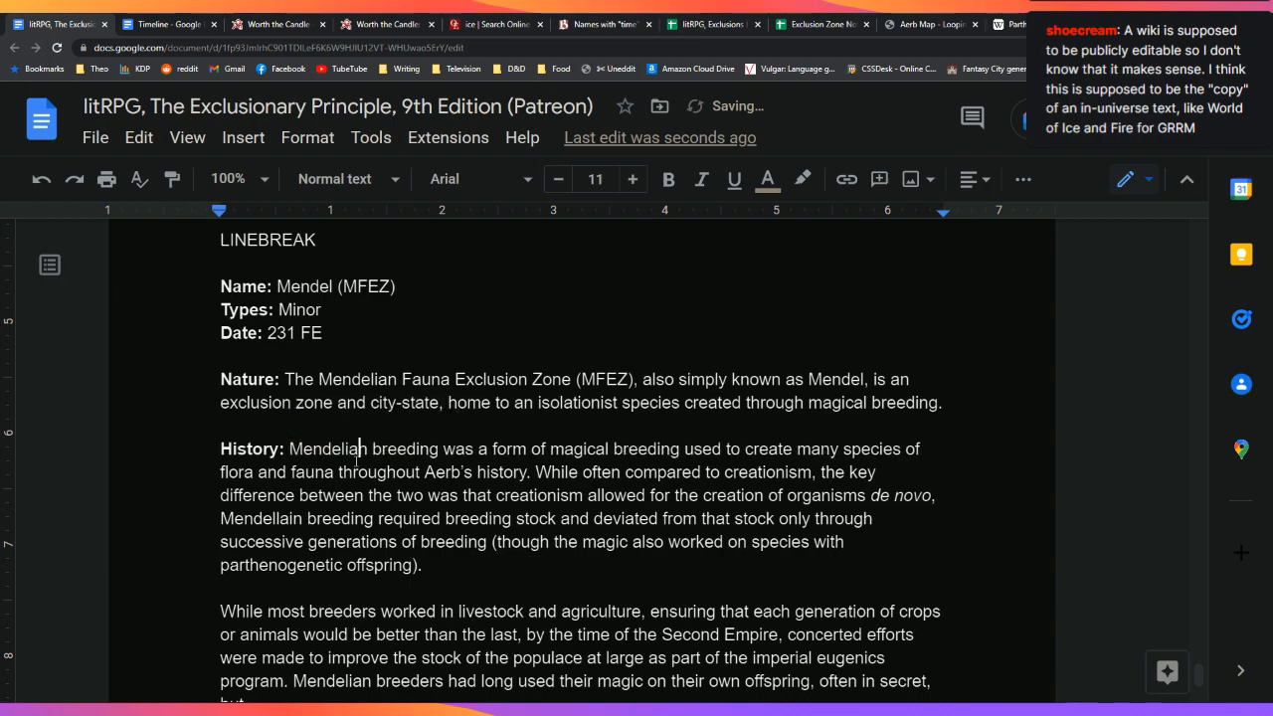
# Step: Replace the remaining "Mendellain" in the History paragraph with "Mendelian" and put the text cursor back after the unfinished sentence's "but"
pyautogui.doubleClick(341, 450)
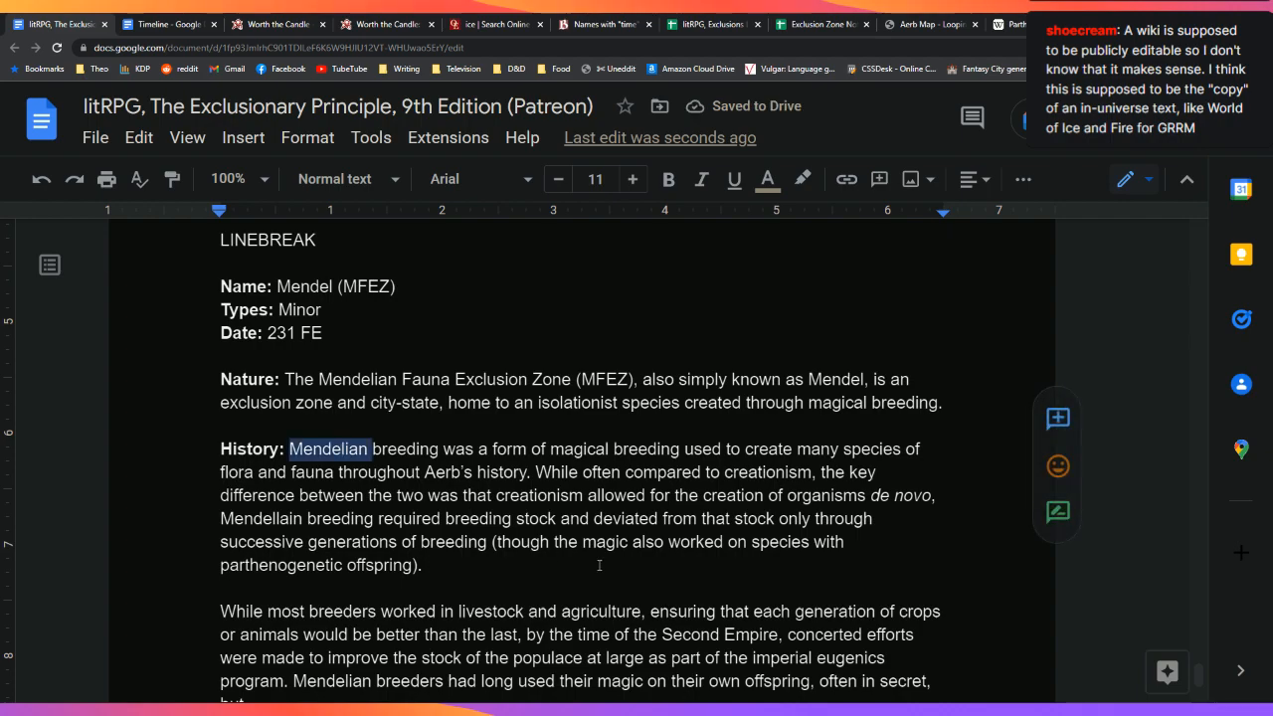
pyautogui.click(795, 611)
pyautogui.scroll(-2, 797, 597)
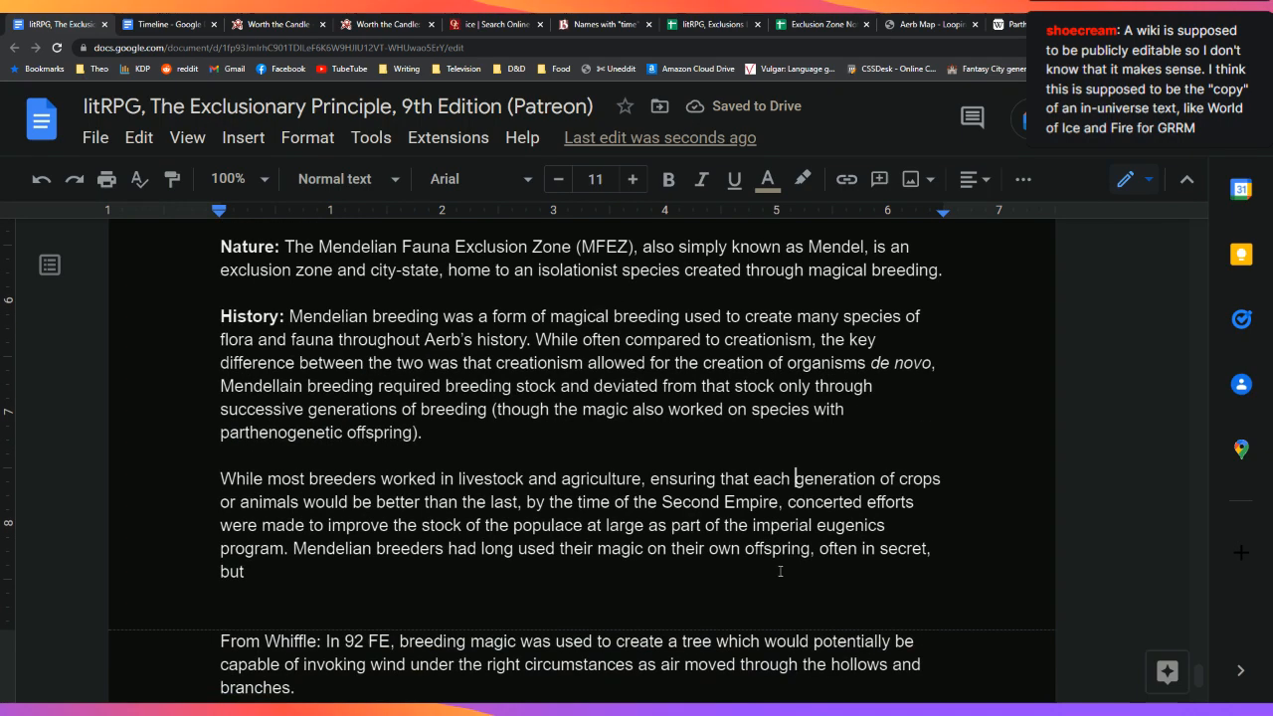
pyautogui.doubleClick(226, 390)
pyautogui.write('Mendelian')
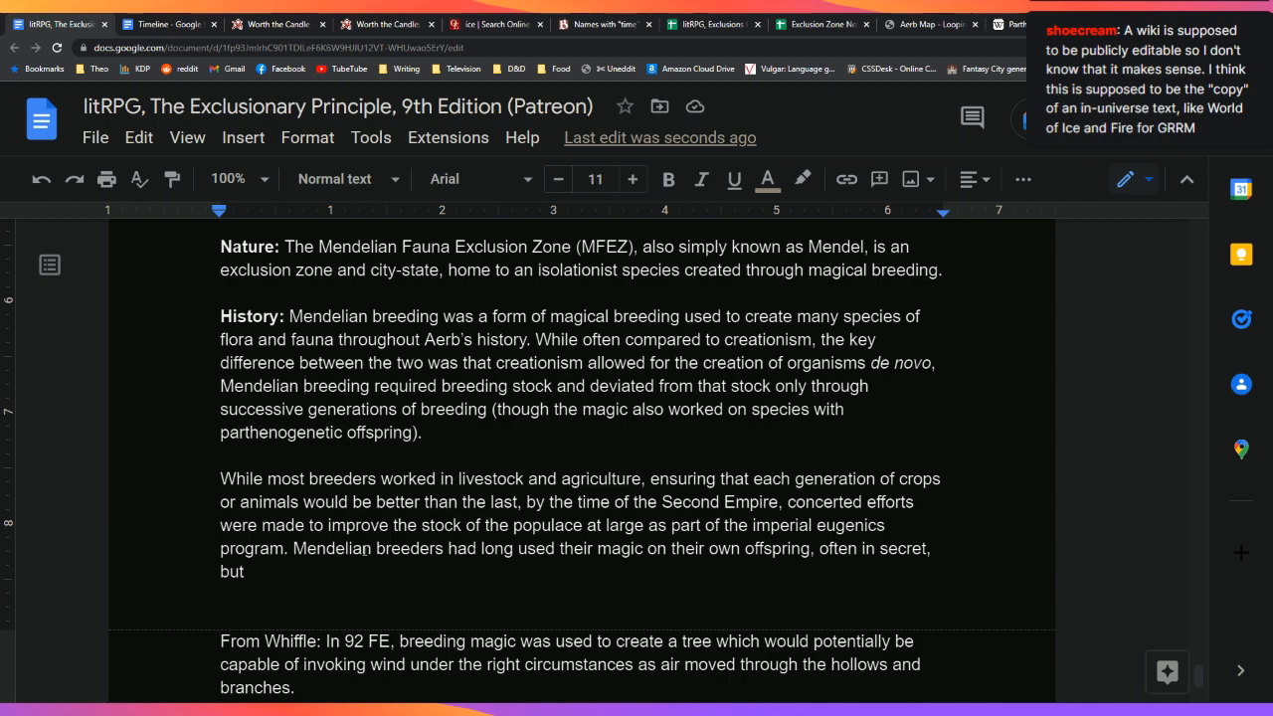
pyautogui.scroll(-2, 367, 547)
pyautogui.scroll(-2, 366, 546)
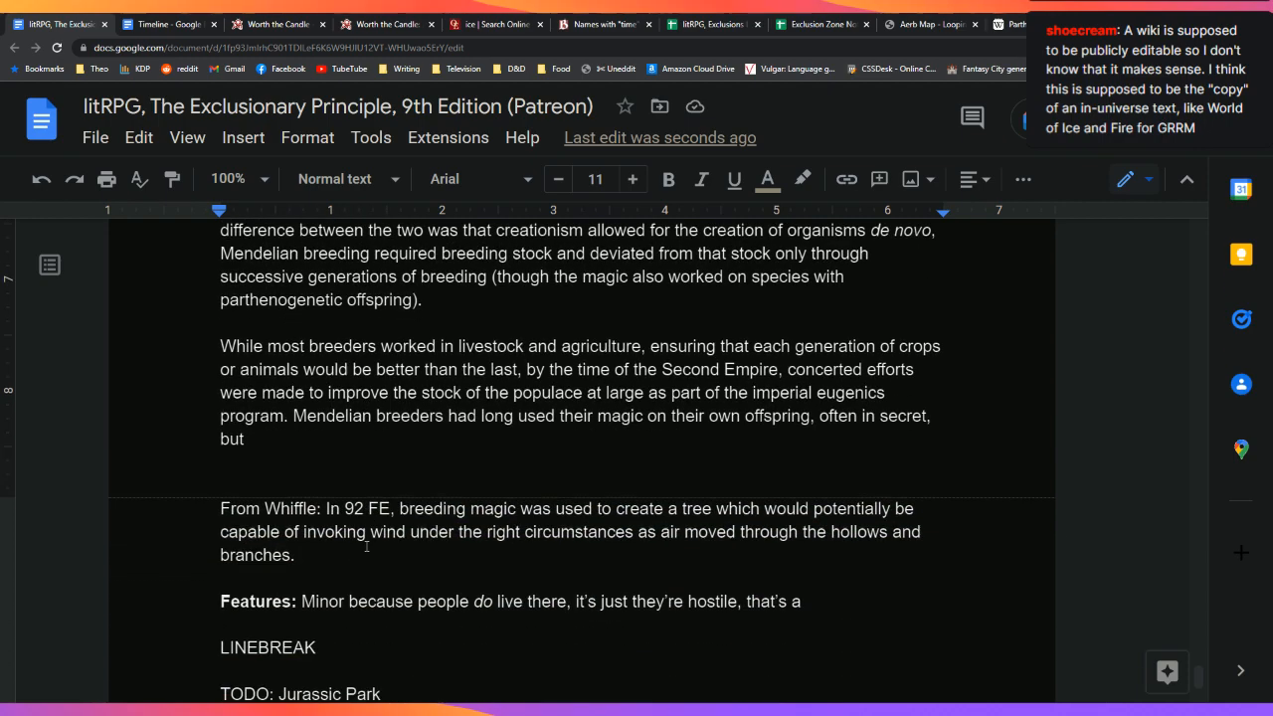
pyautogui.click(620, 440)
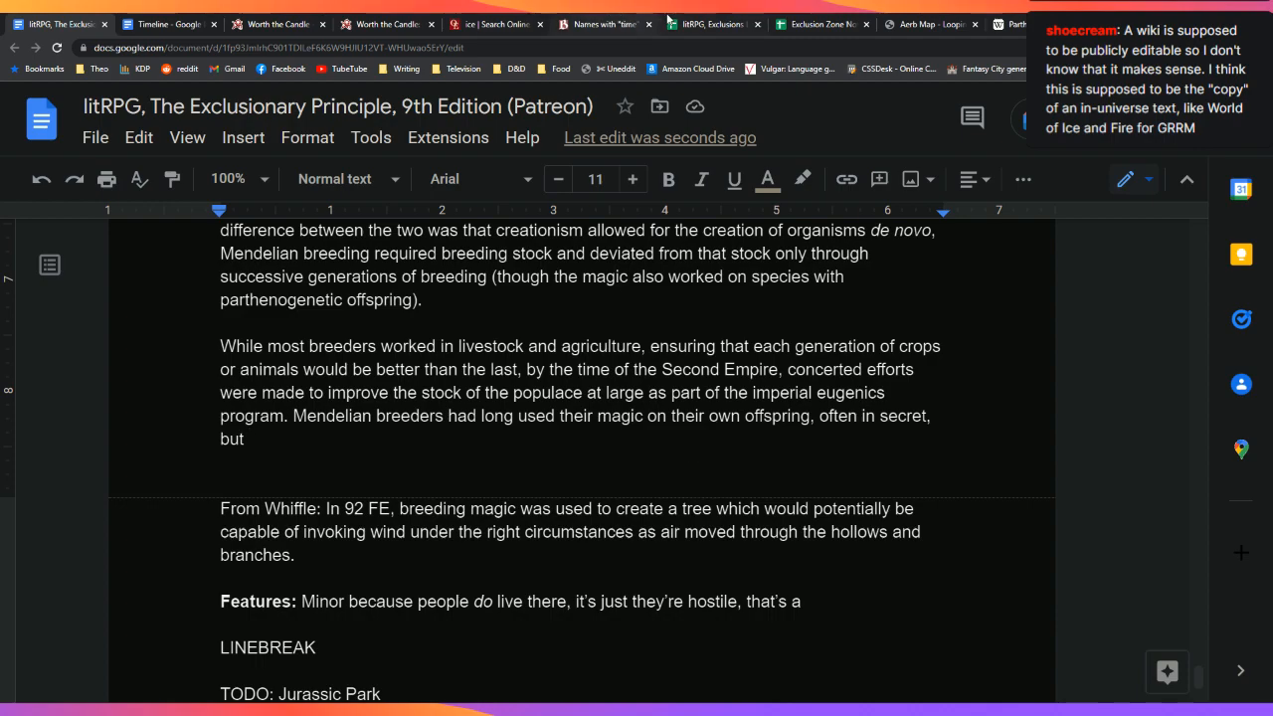
# Step: Read the Mendel row's description in the Exclusions List spreadsheet and return to the document
pyautogui.click(709, 24)
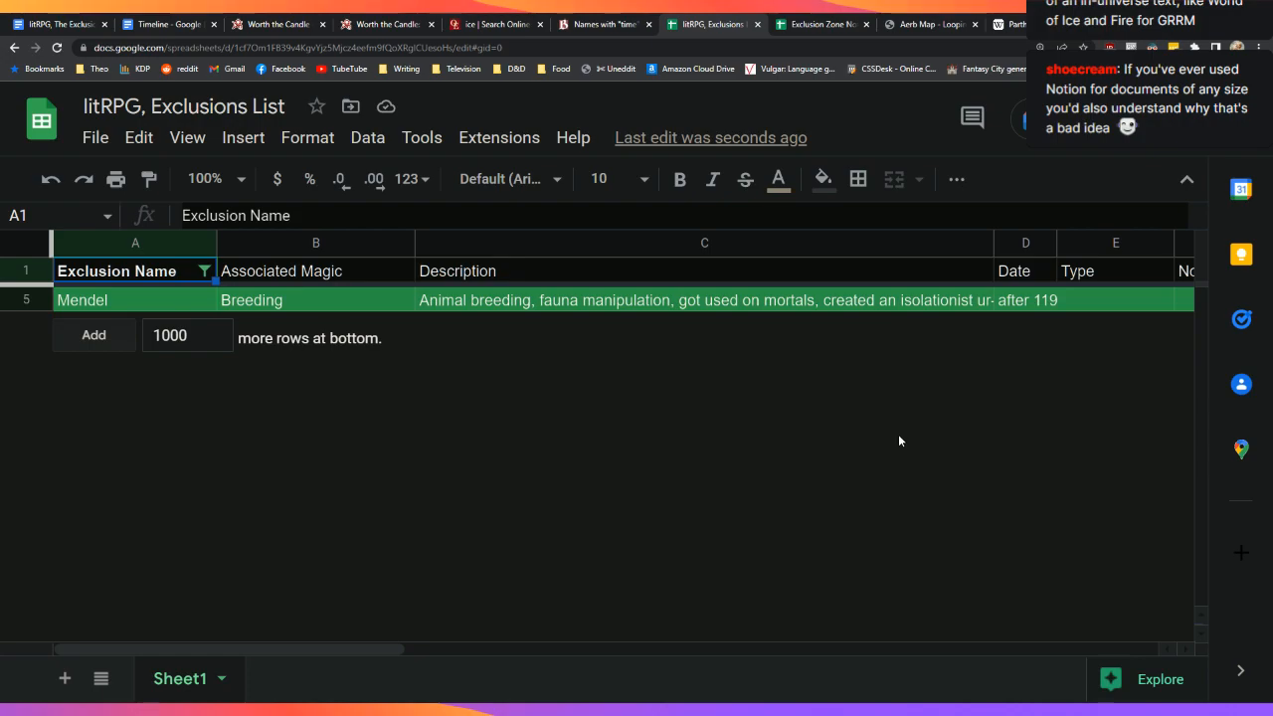
pyautogui.click(156, 305)
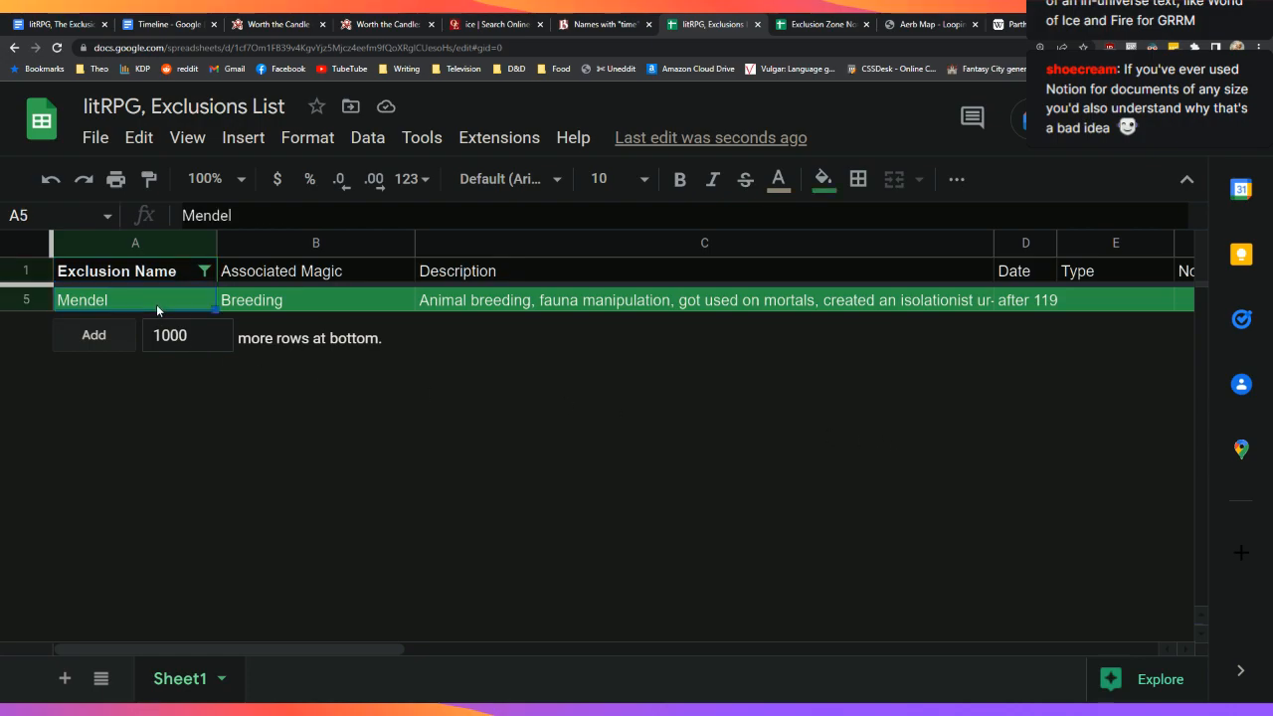
pyautogui.press('Right')
pyautogui.press('Right')
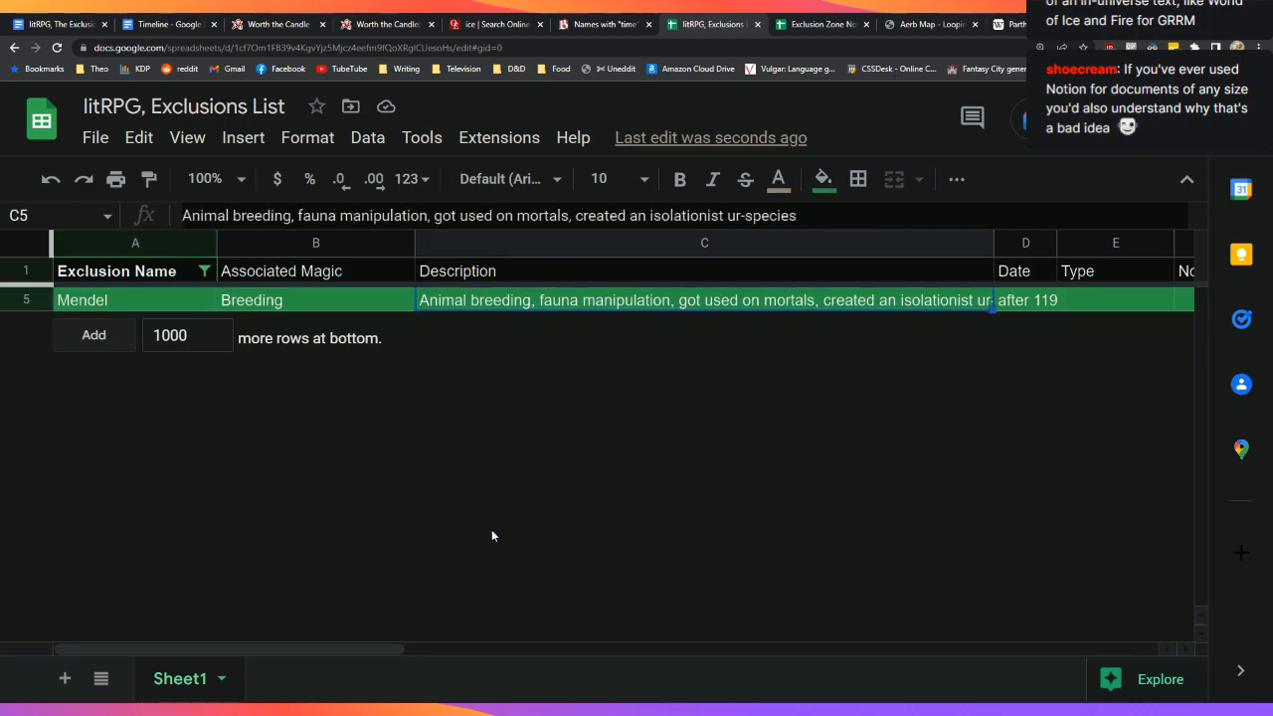
pyautogui.click(76, 17)
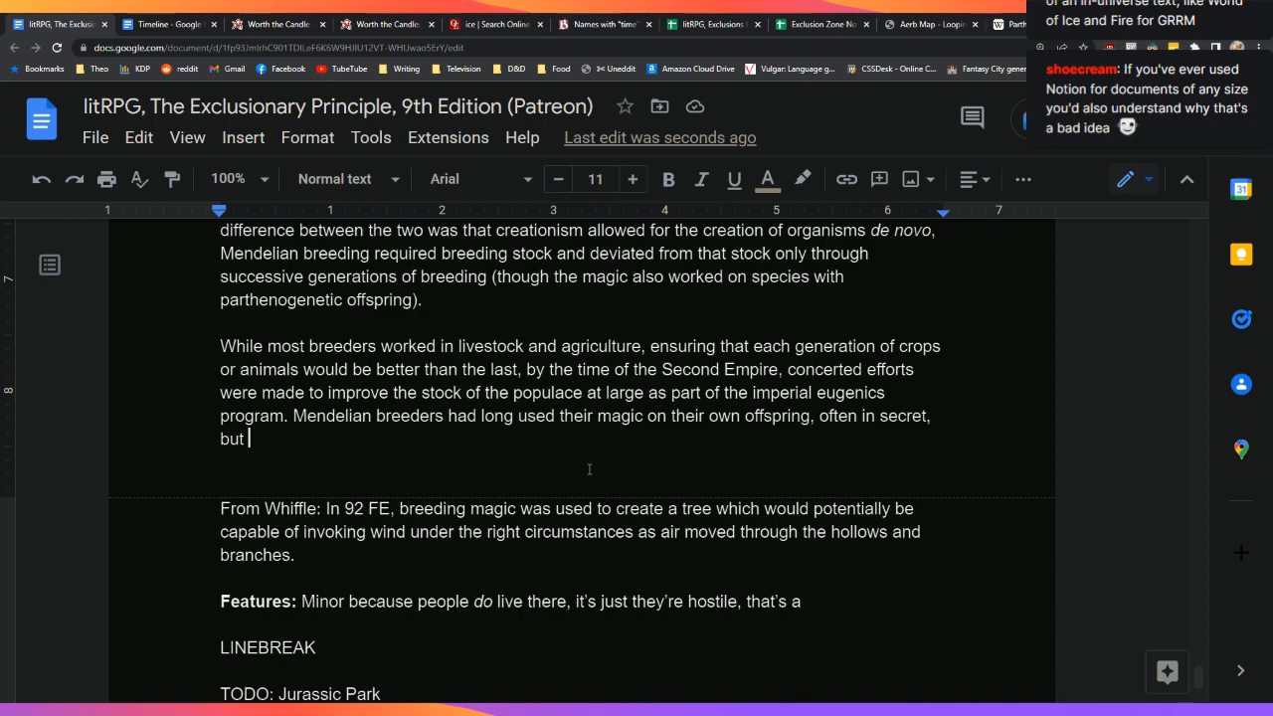
# Step: Check the Mendel row's date in the Exclusions List spreadsheet and reread the Mendel entry in the document
pyautogui.click(711, 24)
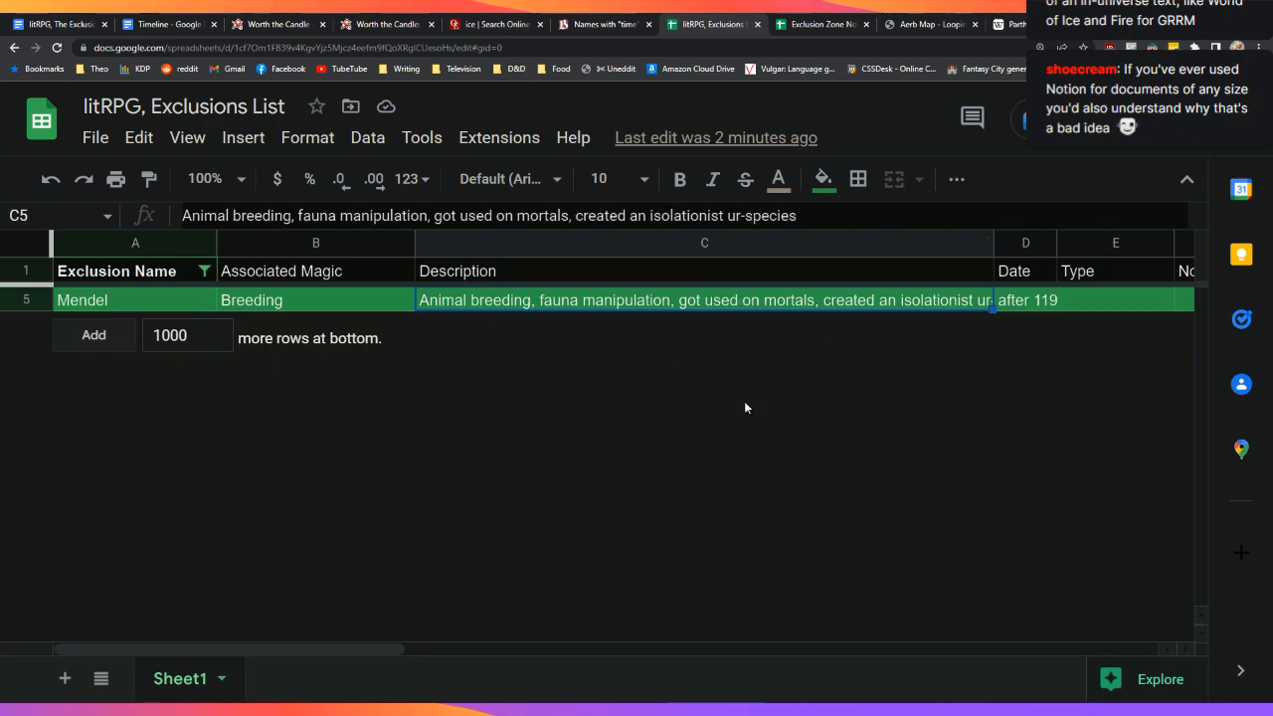
pyautogui.click(1040, 301)
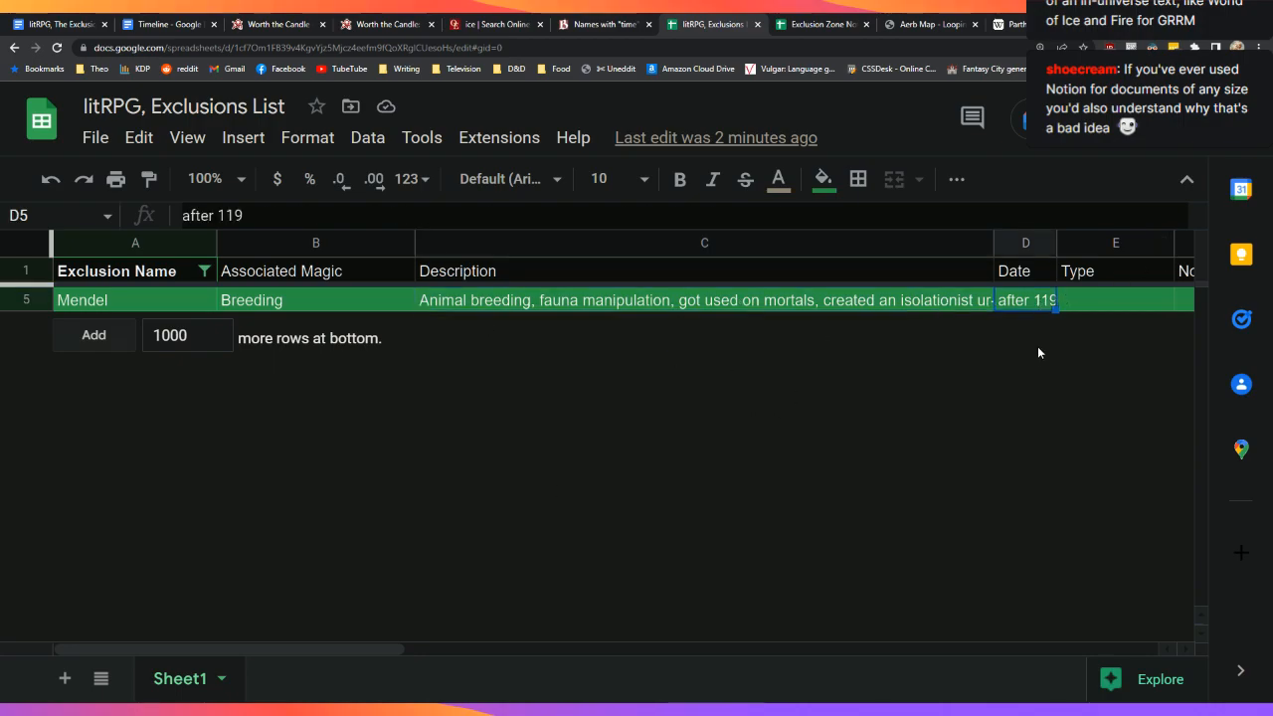
pyautogui.click(57, 24)
pyautogui.scroll(3, 416, 430)
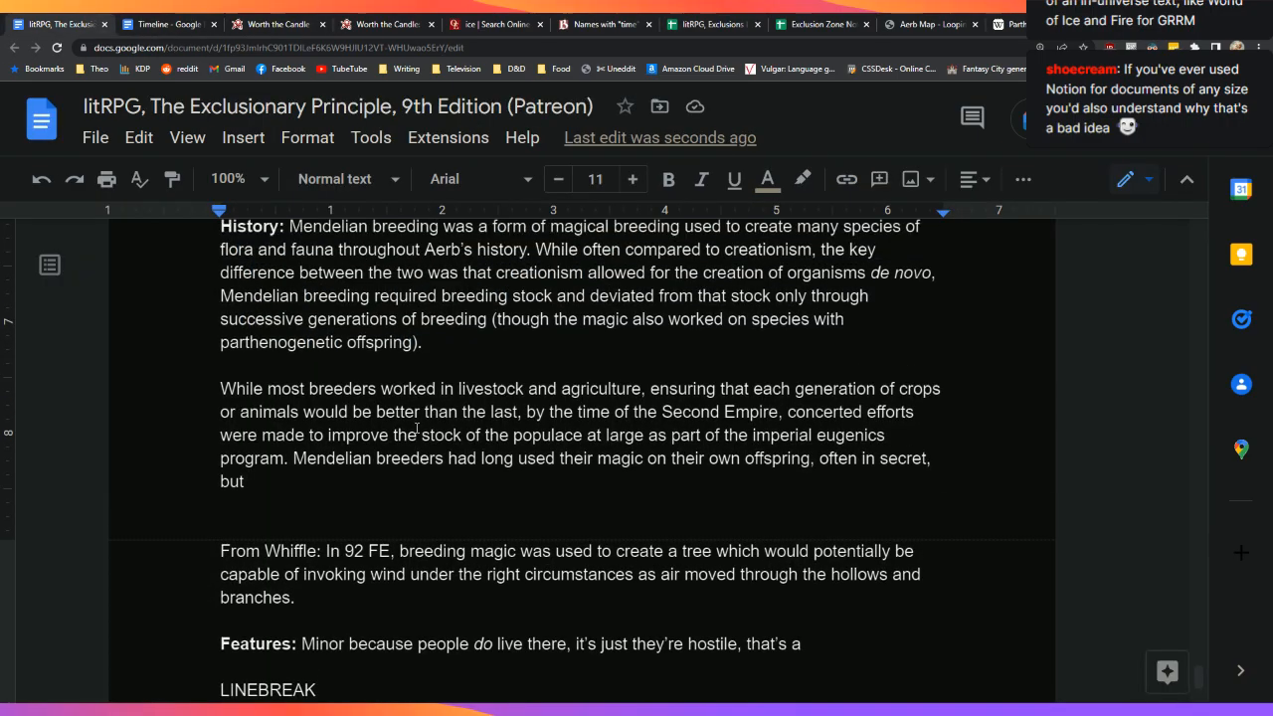
pyautogui.scroll(3, 417, 430)
pyautogui.scroll(-5, 417, 428)
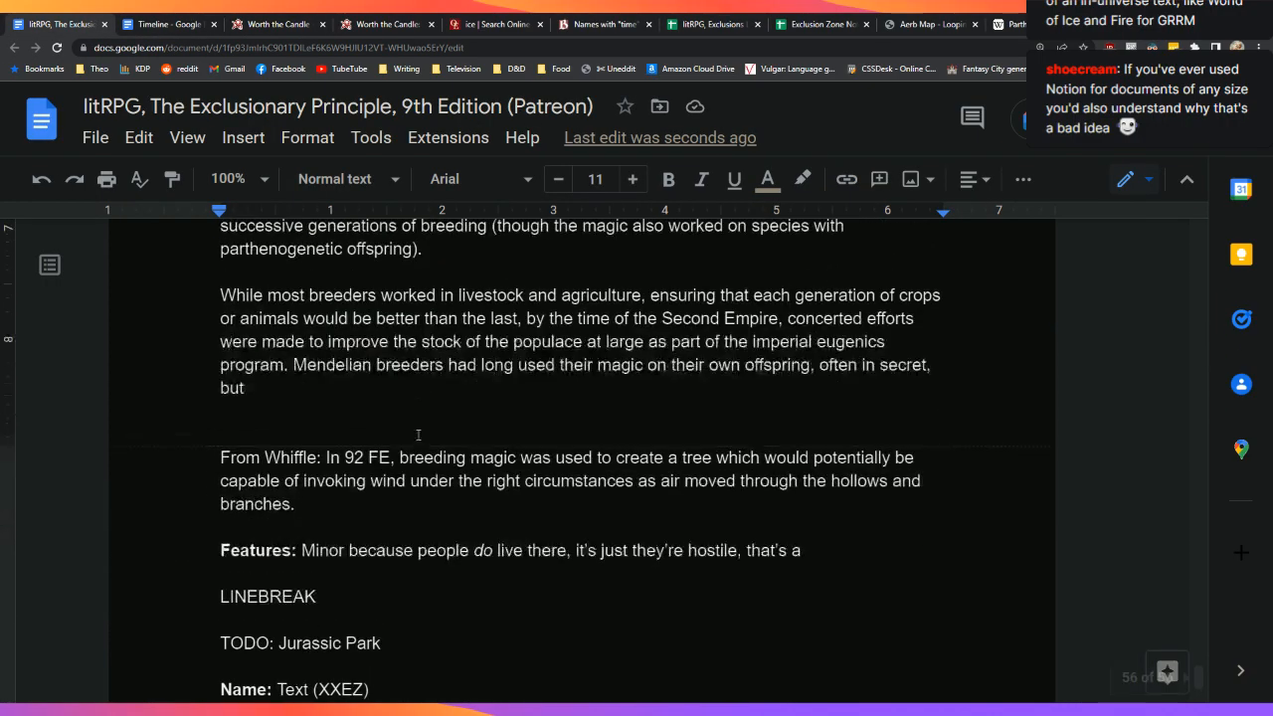
pyautogui.scroll(2, 460, 460)
pyautogui.scroll(-2, 458, 459)
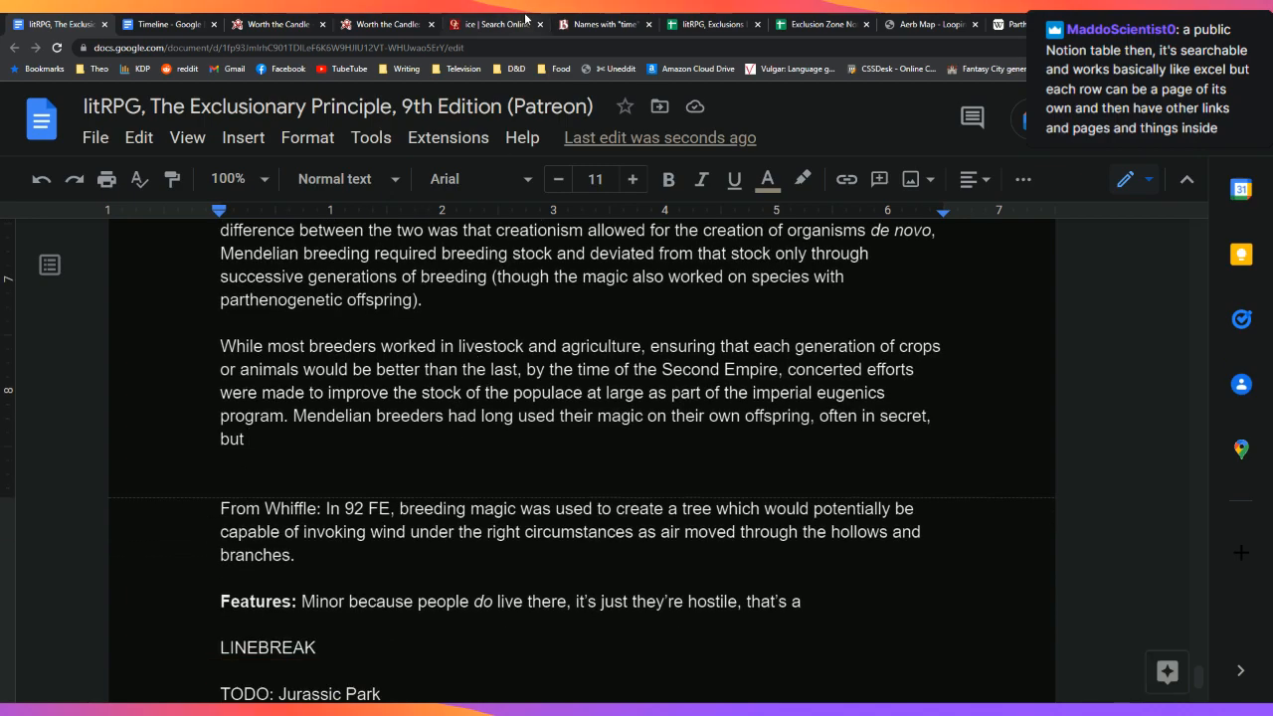
# Step: Check Mendel's date in the Exclusions List spreadsheet, read the Timeline document, and search the full Worth the Candle text for "119 FE"
pyautogui.click(714, 22)
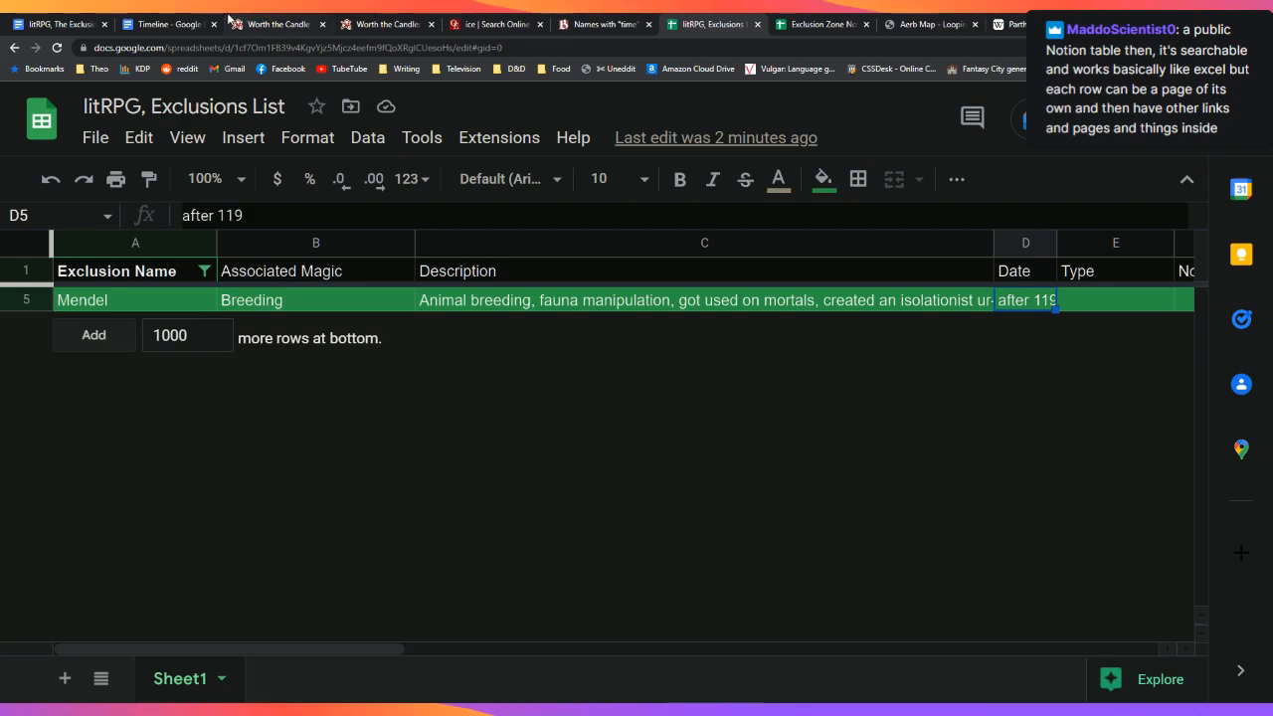
pyautogui.click(140, 22)
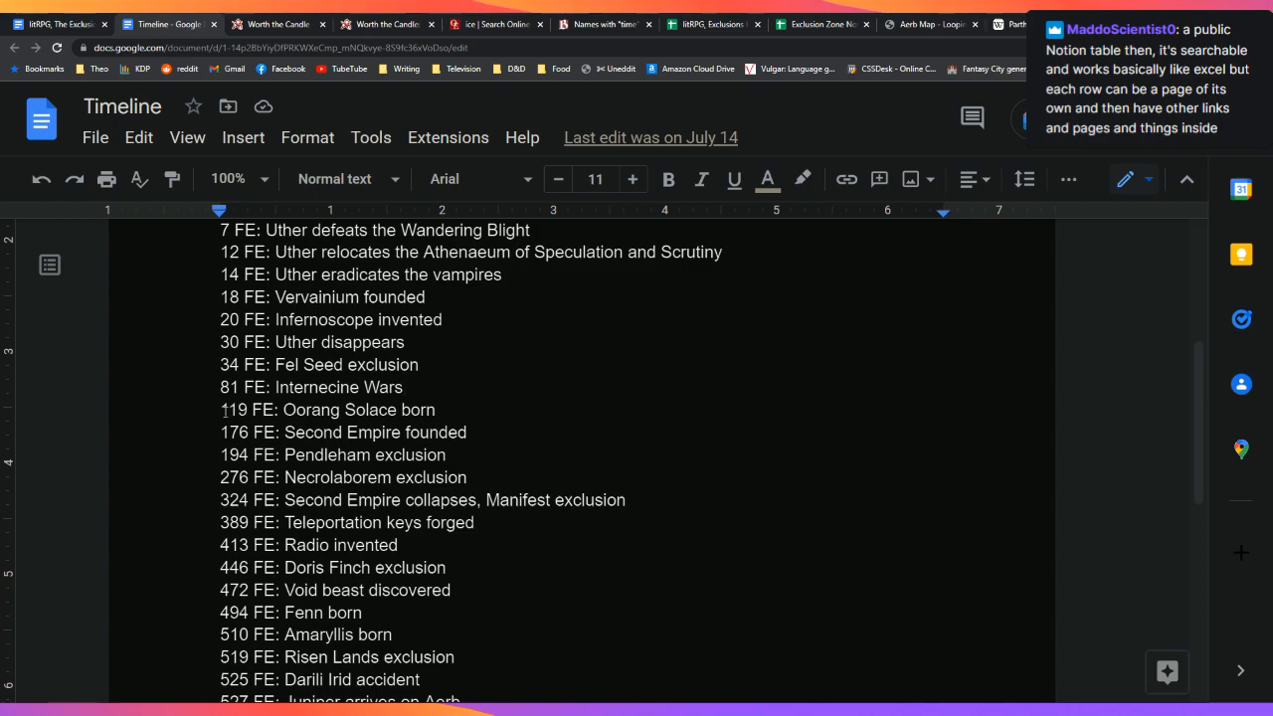
pyautogui.click(255, 25)
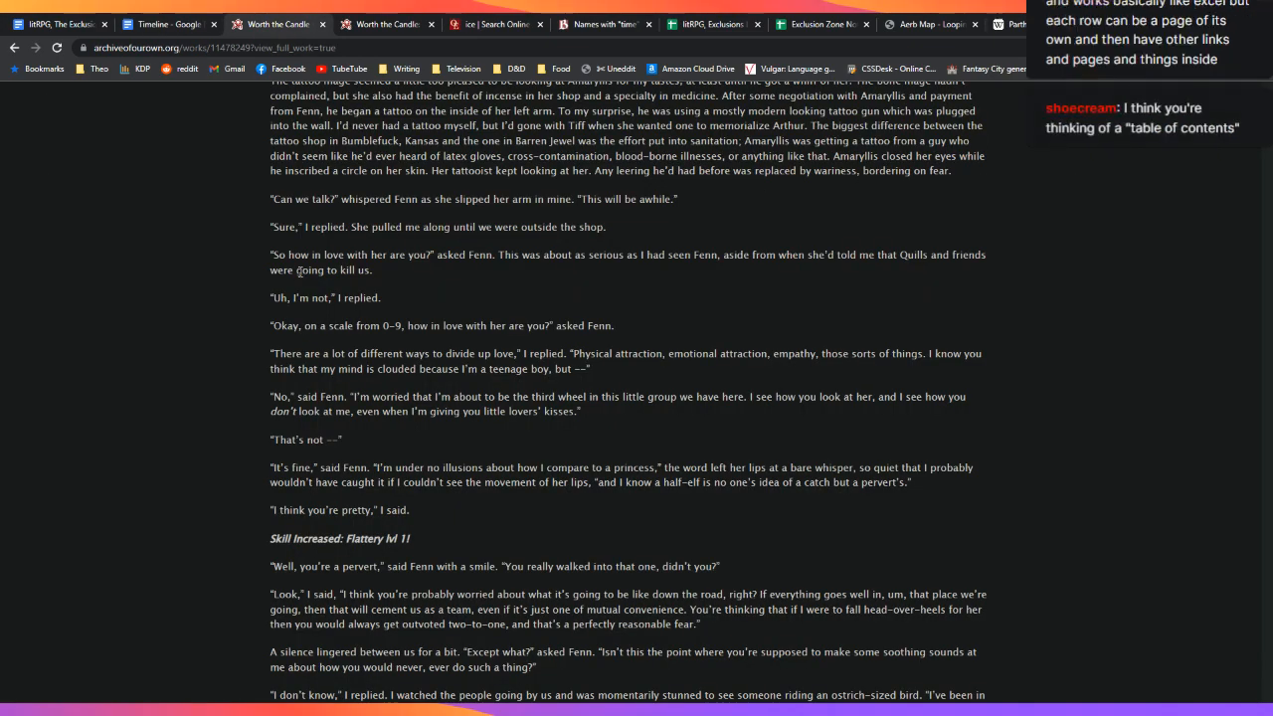
pyautogui.hotkey('ctrl', 'f')
pyautogui.write('119 FE')
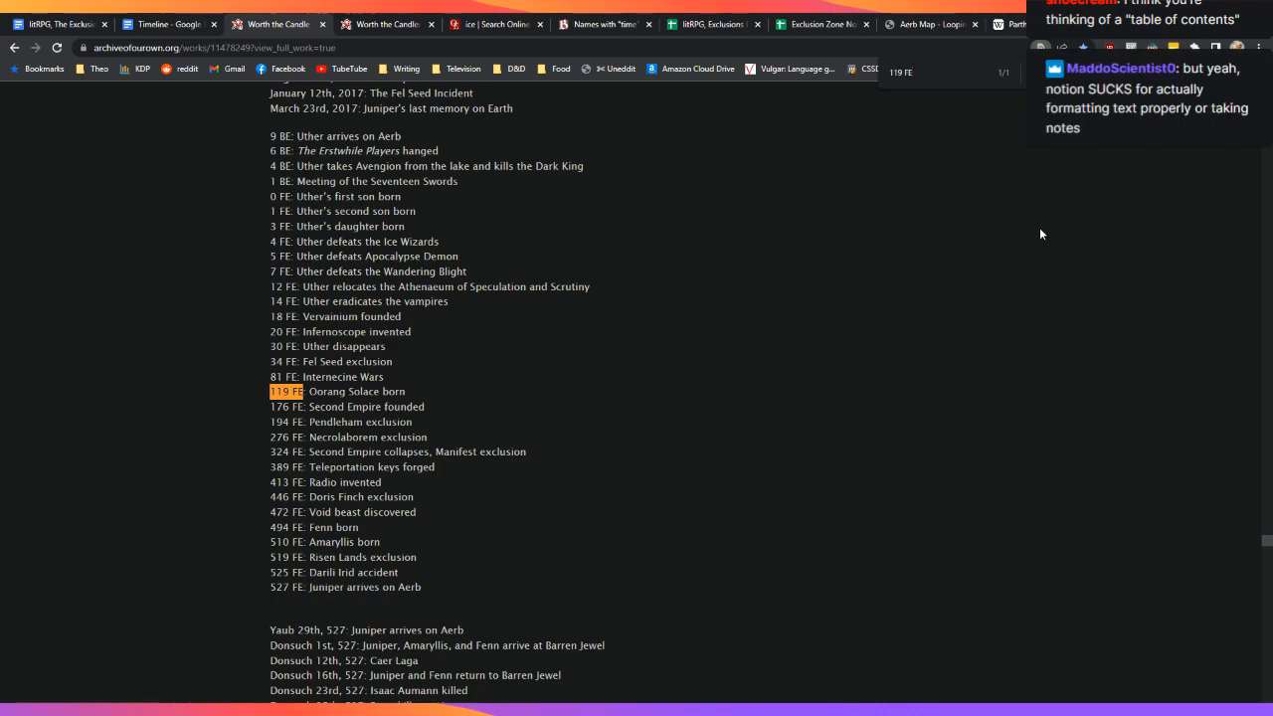
pyautogui.click(1082, 72)
pyautogui.click(664, 337)
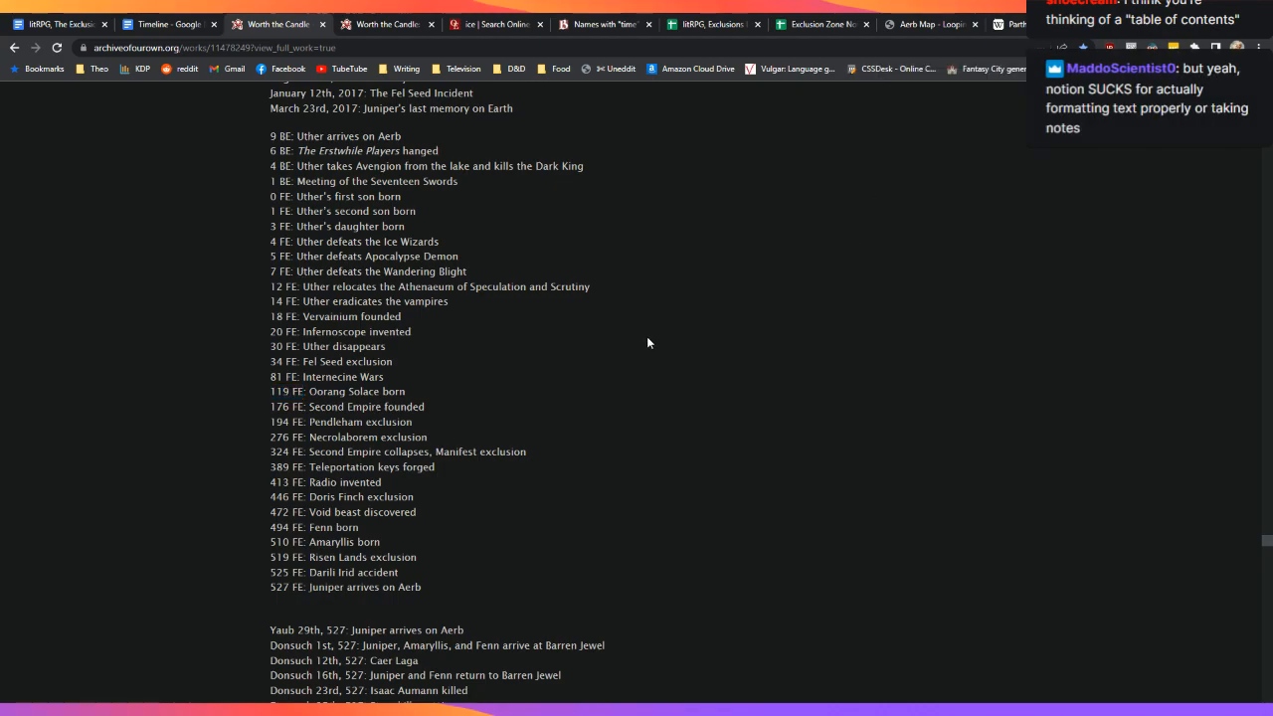
# Step: Search the Exclusionary Principle document for "119" and read the Whiffle entry
pyautogui.click(55, 24)
pyautogui.hotkey('ctrl', 'f')
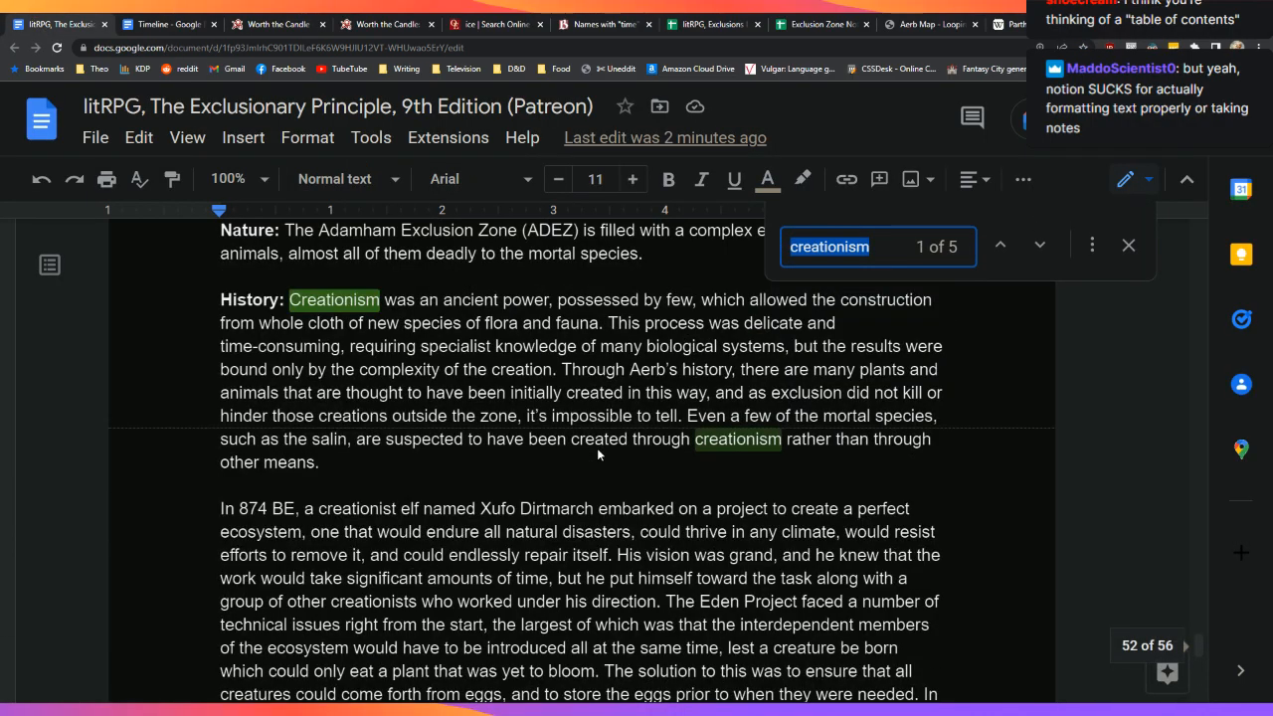
pyautogui.write('119')
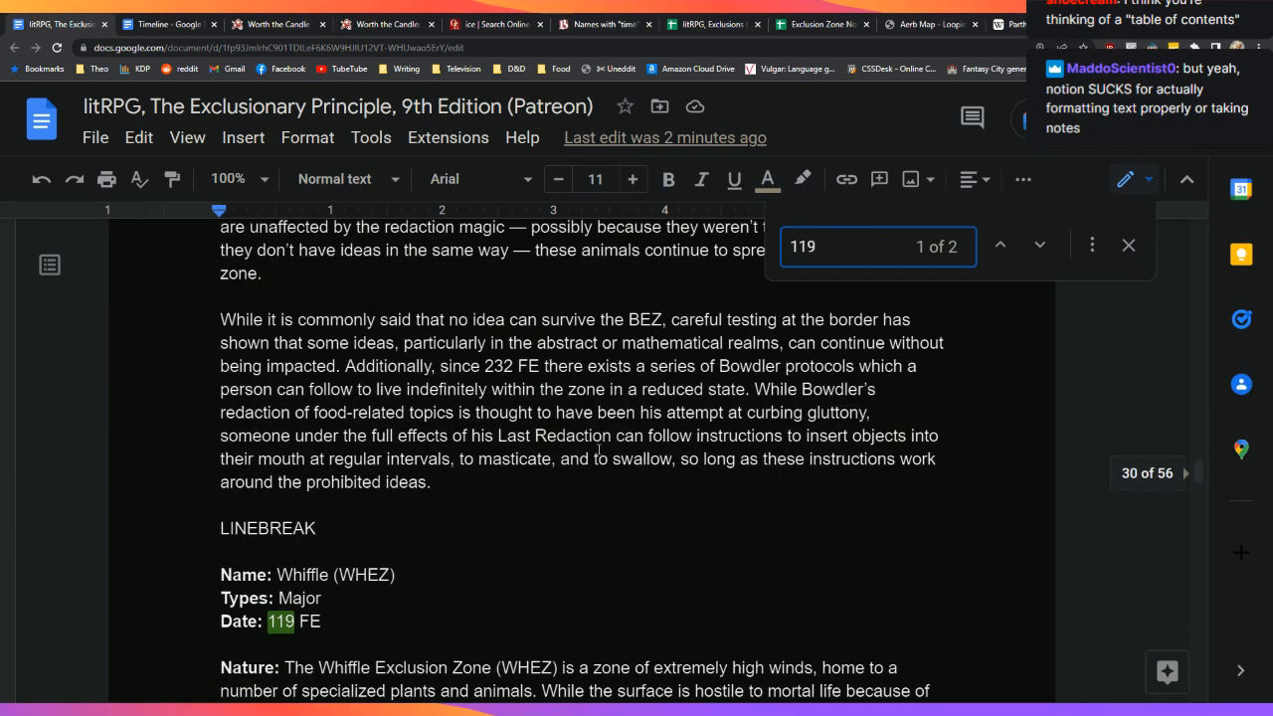
pyautogui.click(1128, 246)
pyautogui.scroll(-3, 1164, 428)
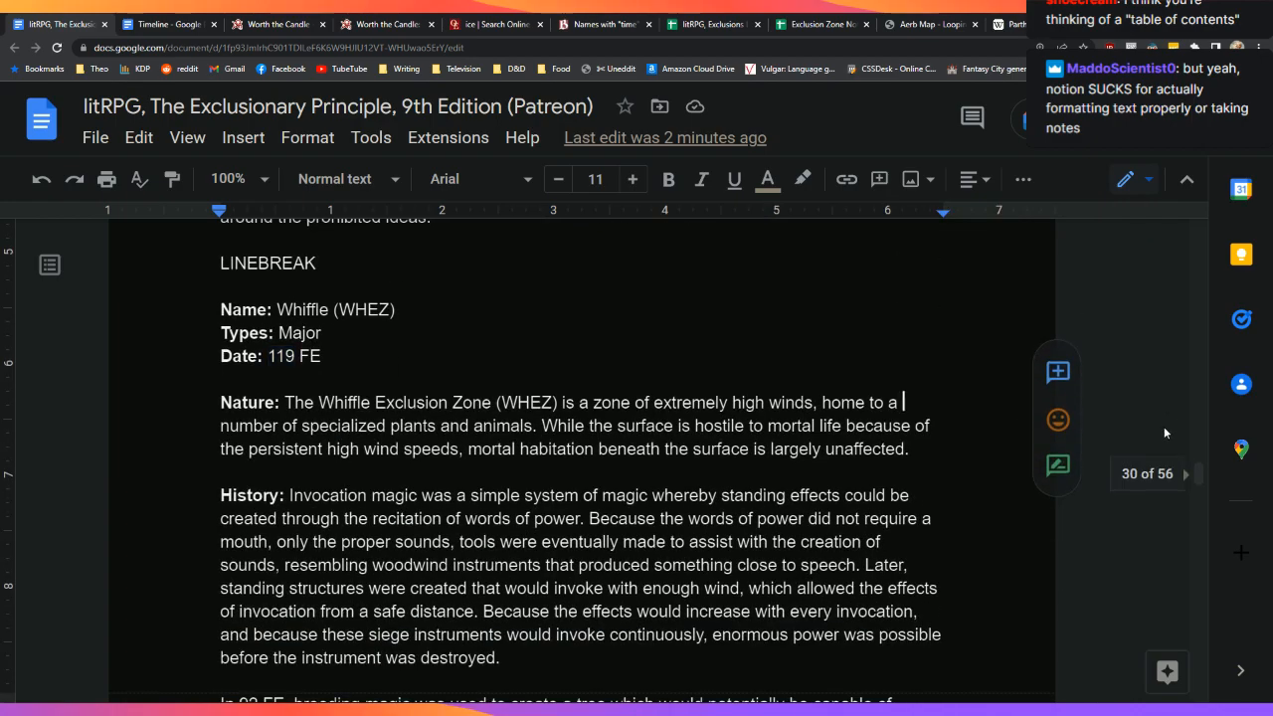
pyautogui.scroll(-5, 1164, 426)
# Step: Return to the Mendel entry's History section and continue the unfinished sentence after "but" with "starting in"
pyautogui.moveTo(1198, 488); pyautogui.dragTo(1191, 629)
pyautogui.scroll(-20, 936, 588)
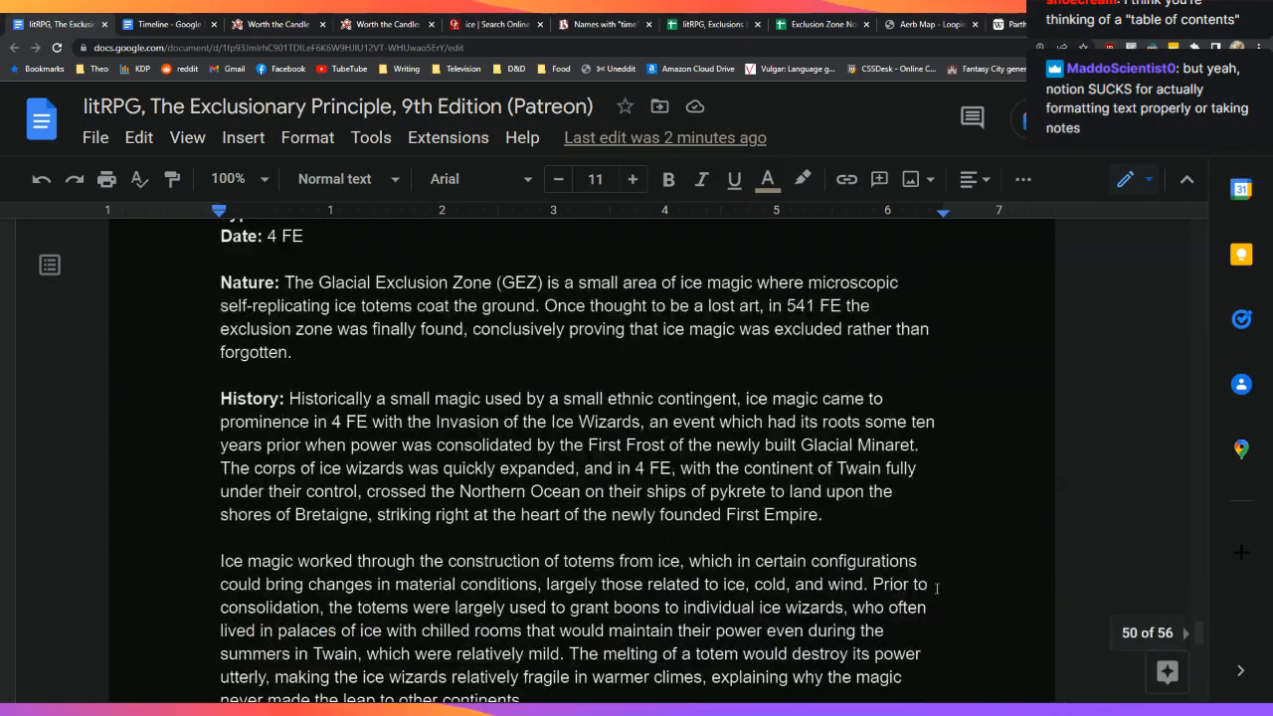
pyautogui.scroll(-20, 937, 586)
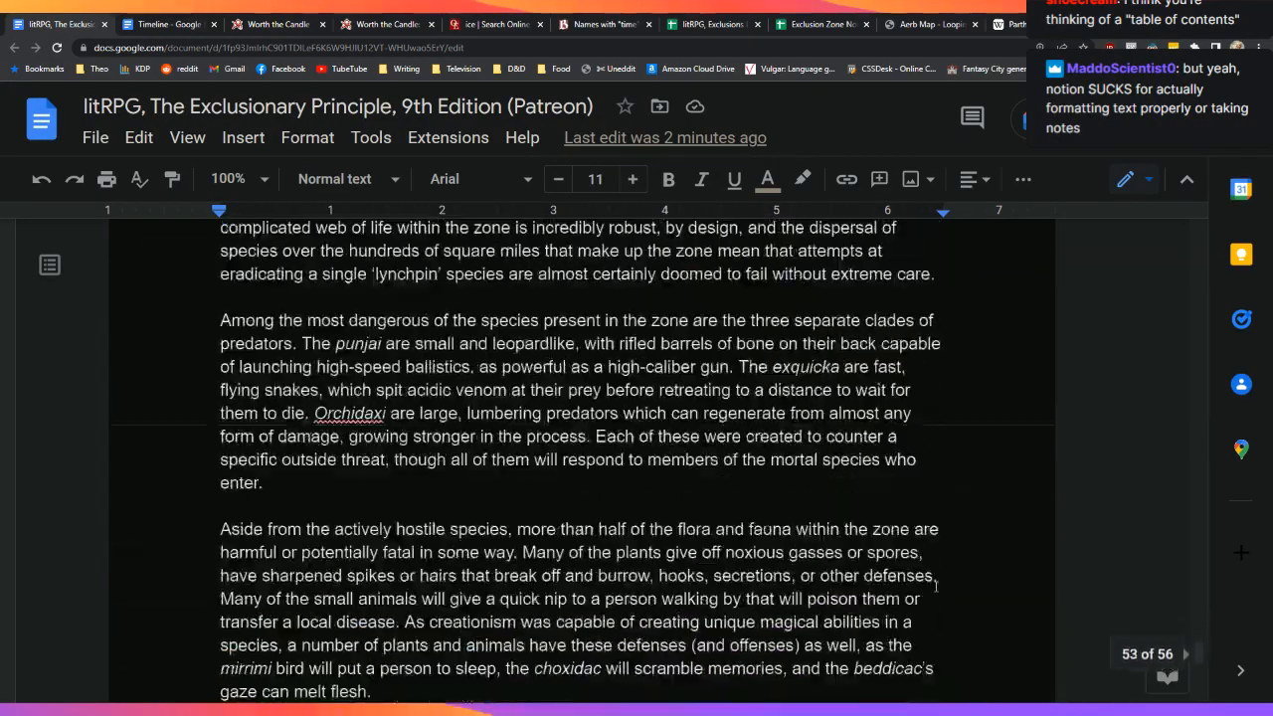
pyautogui.scroll(-13, 945, 591)
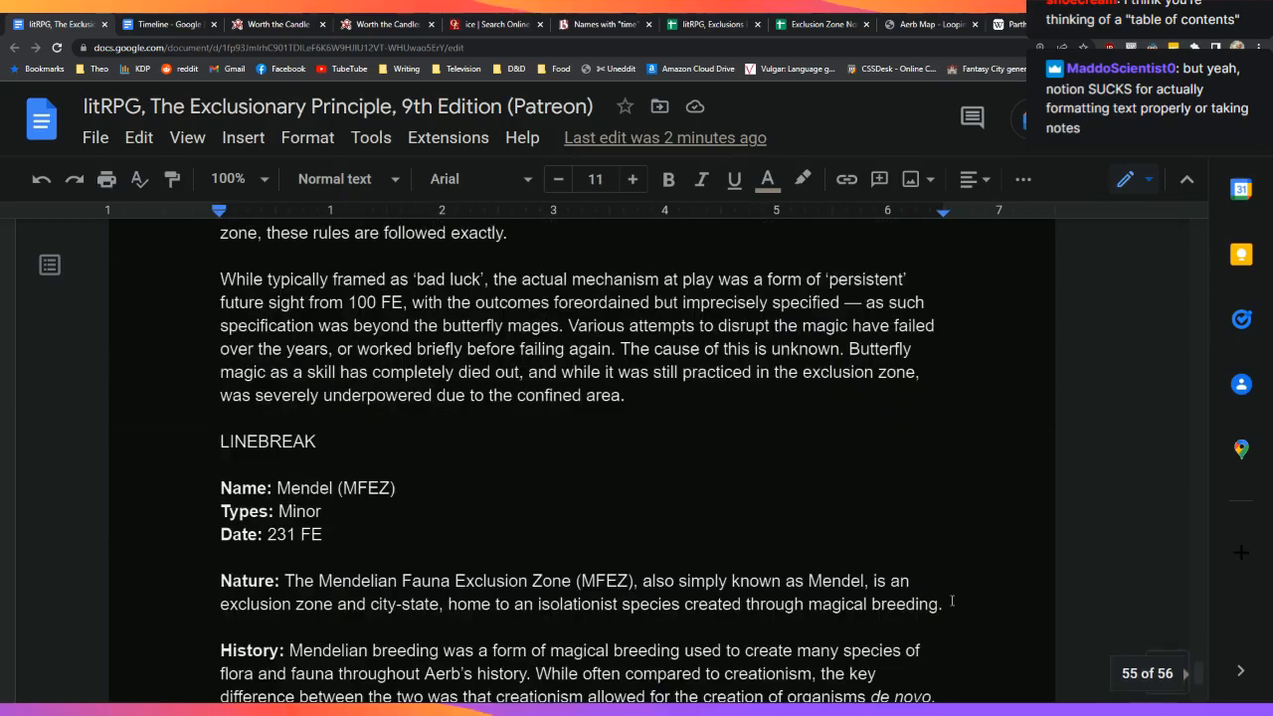
pyautogui.scroll(4, 945, 601)
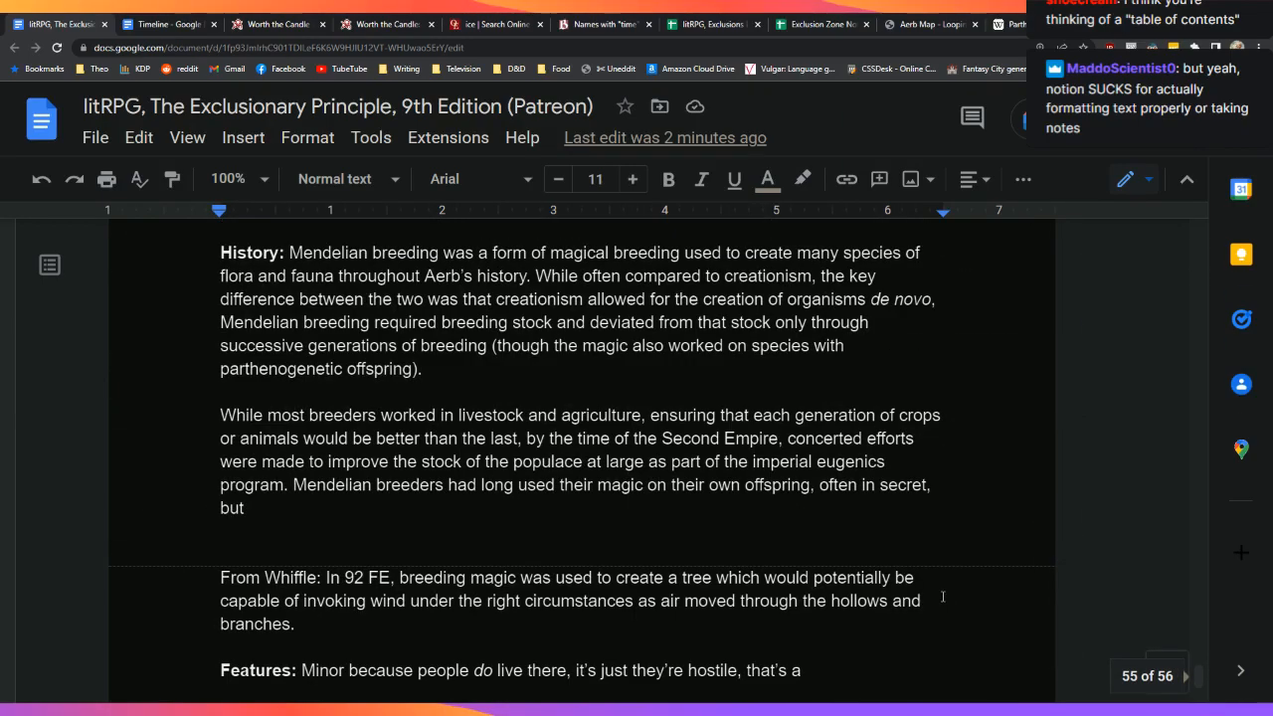
pyautogui.click(854, 546)
pyautogui.scroll(1, 853, 546)
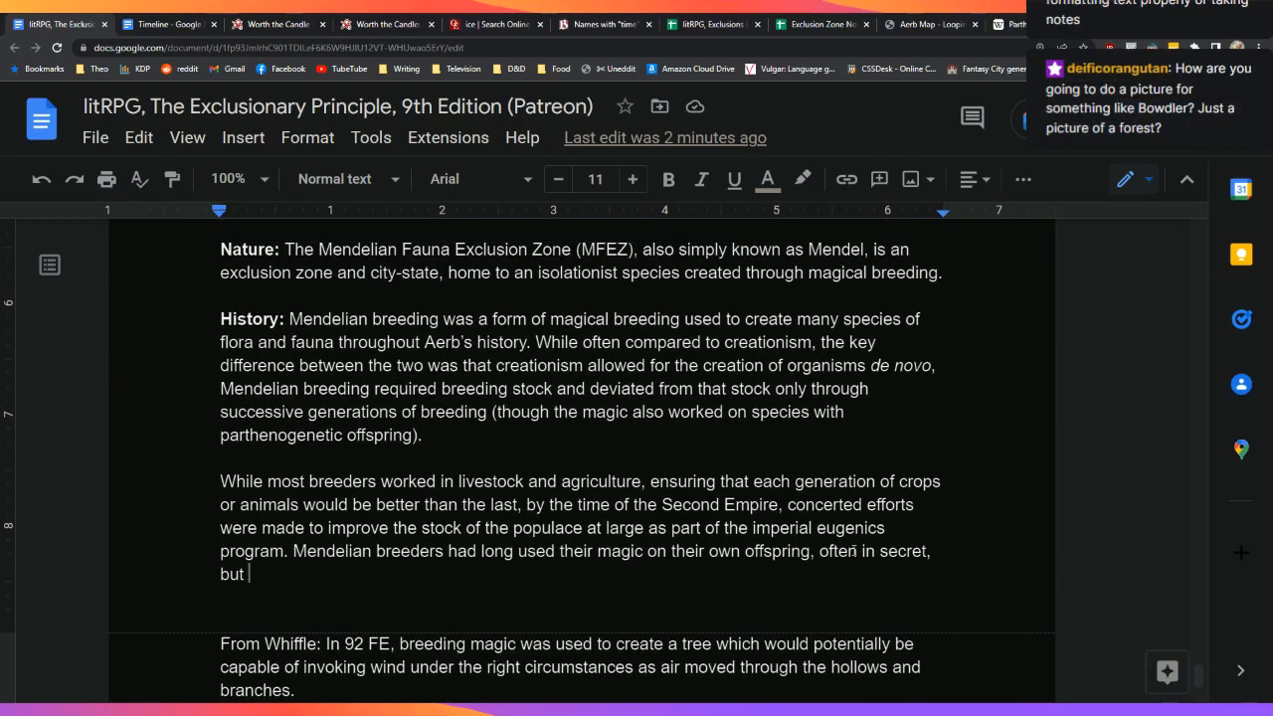
pyautogui.write('but')
pyautogui.press('BackSpace')
pyautogui.press('BackSpace')
pyautogui.press('BackSpace')
pyautogui.write('starting in')
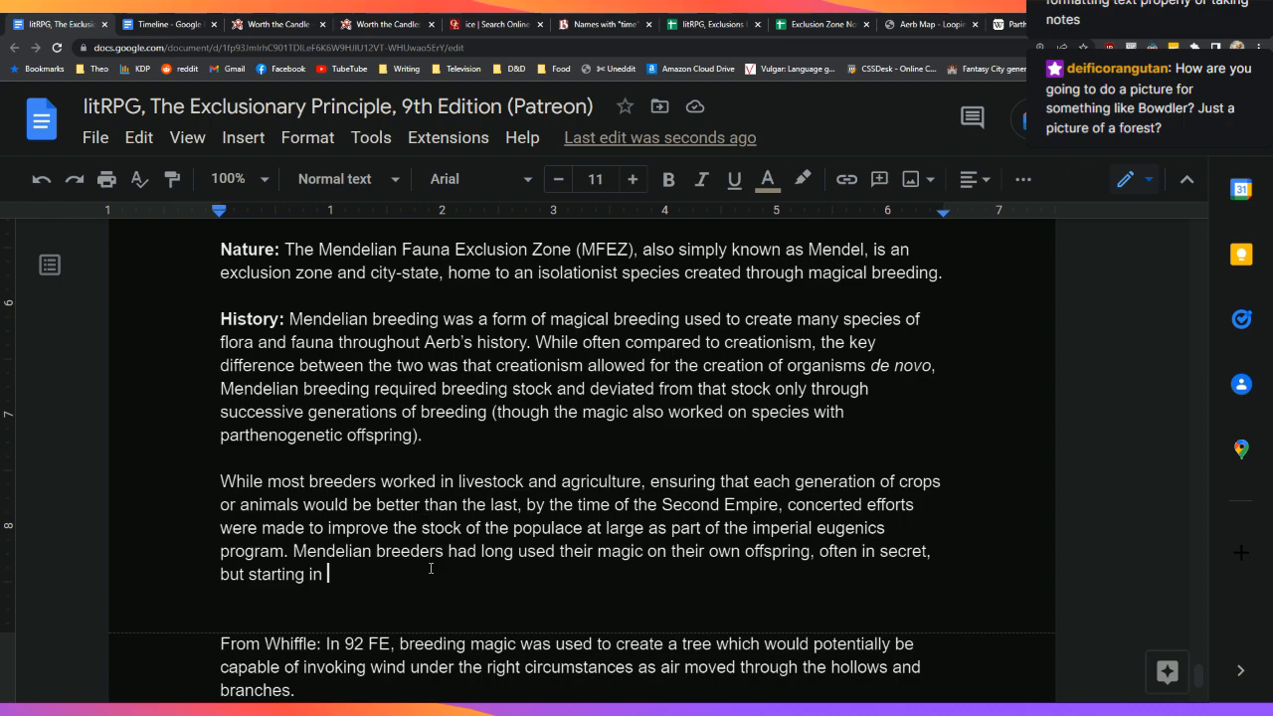
# Step: Reread the Mendel entry from its name and date down to the Whiffle note and Features line
pyautogui.scroll(-1, 547, 477)
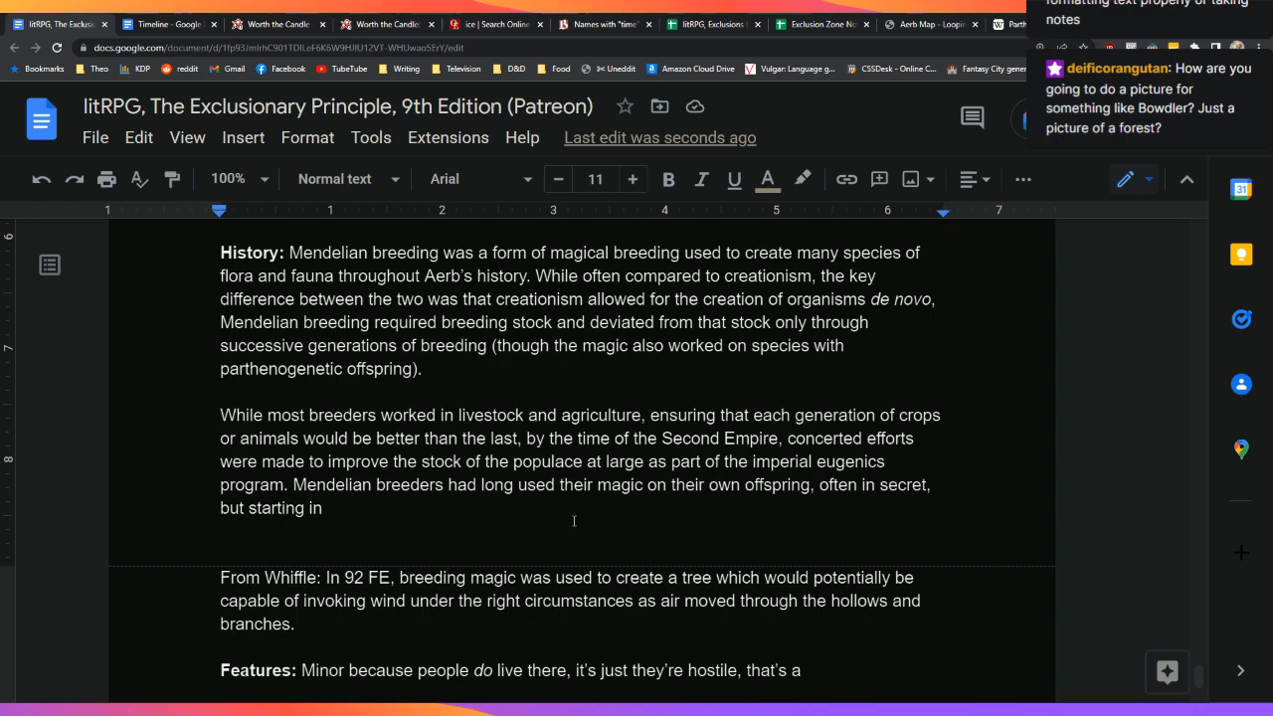
pyautogui.scroll(2, 574, 520)
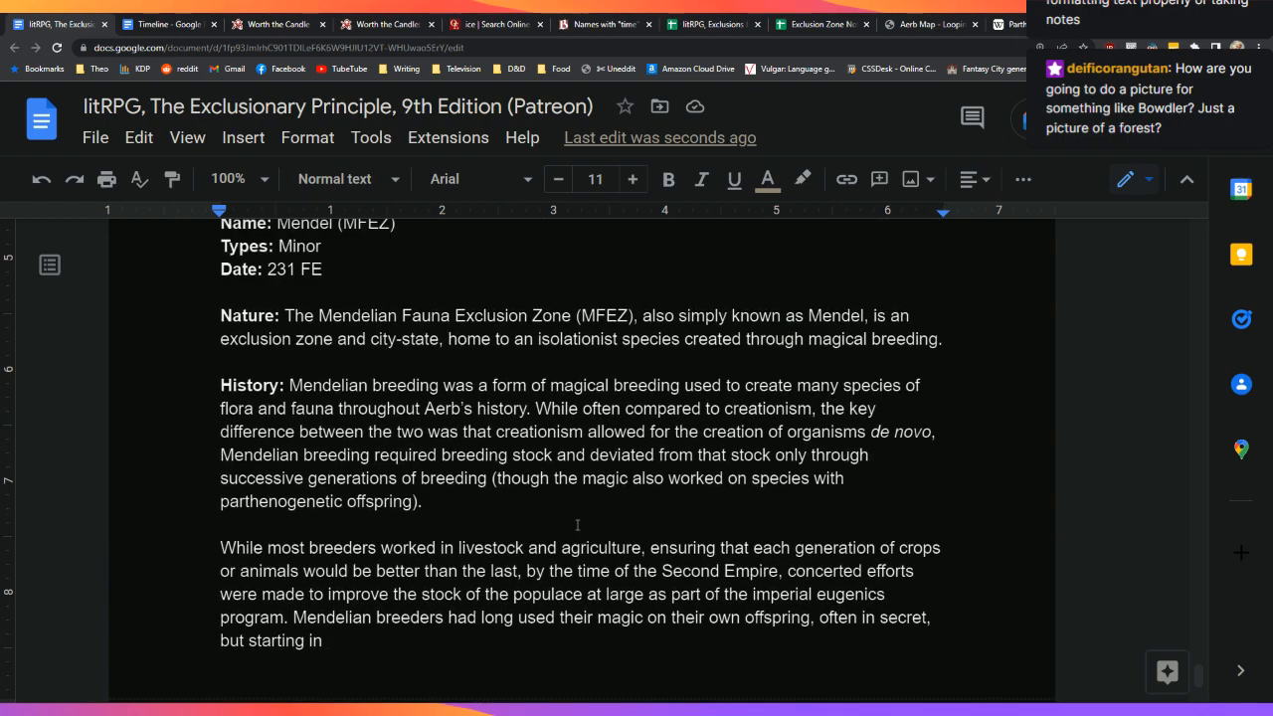
pyautogui.scroll(1, 577, 524)
pyautogui.scroll(-1, 578, 524)
pyautogui.scroll(-2, 577, 524)
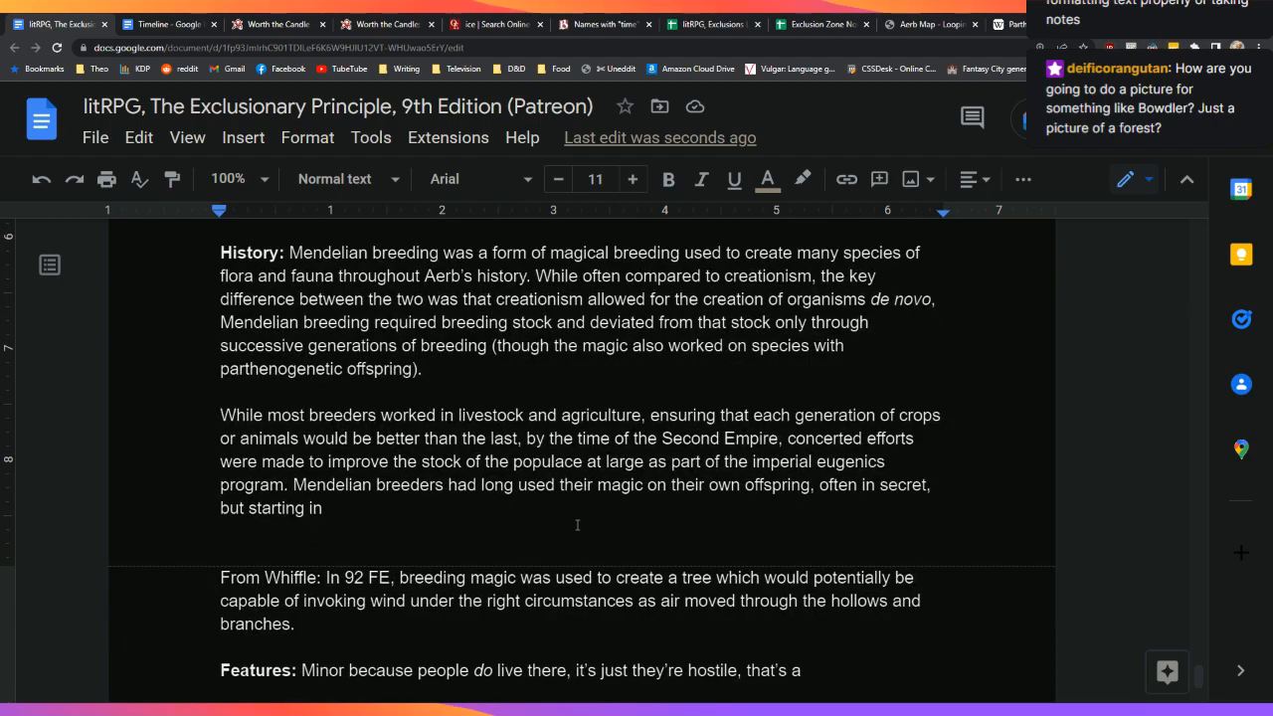
pyautogui.scroll(3, 577, 524)
pyautogui.scroll(-3, 579, 523)
pyautogui.scroll(-1, 572, 513)
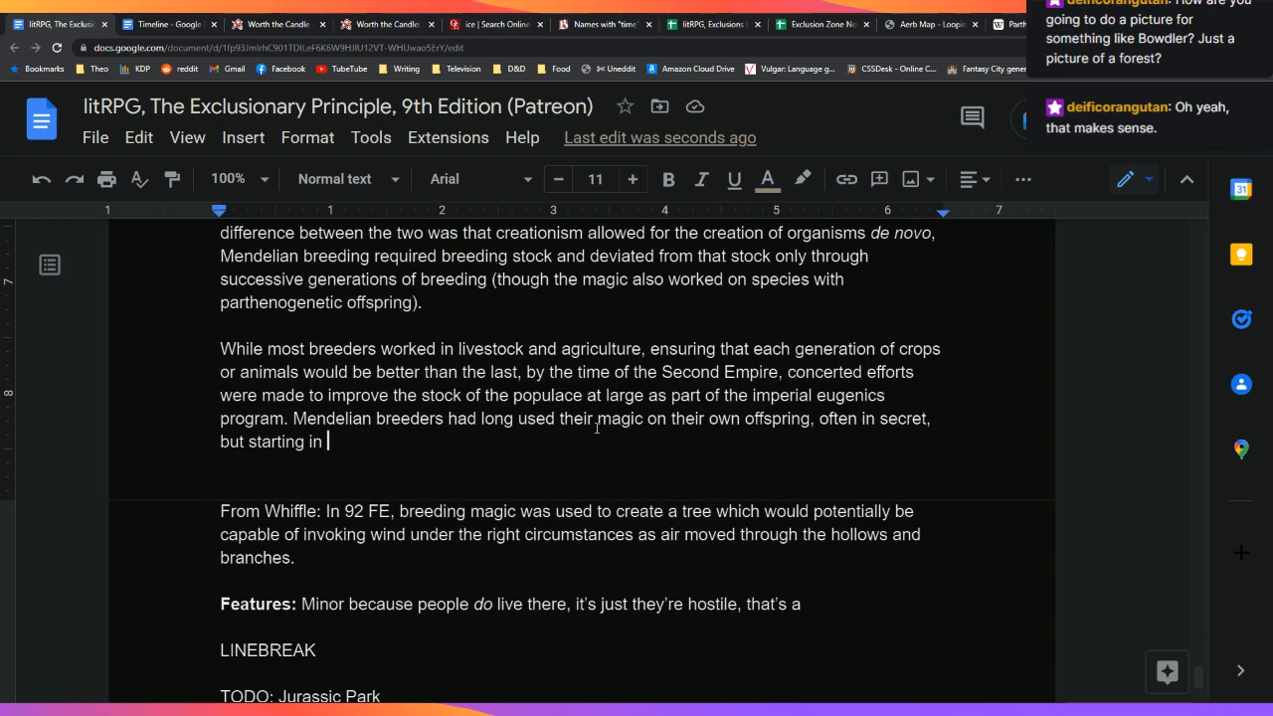
pyautogui.press('BackSpace')
pyautogui.press('BackSpace')
pyautogui.write('n')
pyautogui.press('BackSpace')
pyautogui.press('BackSpace')
pyautogui.write('n')
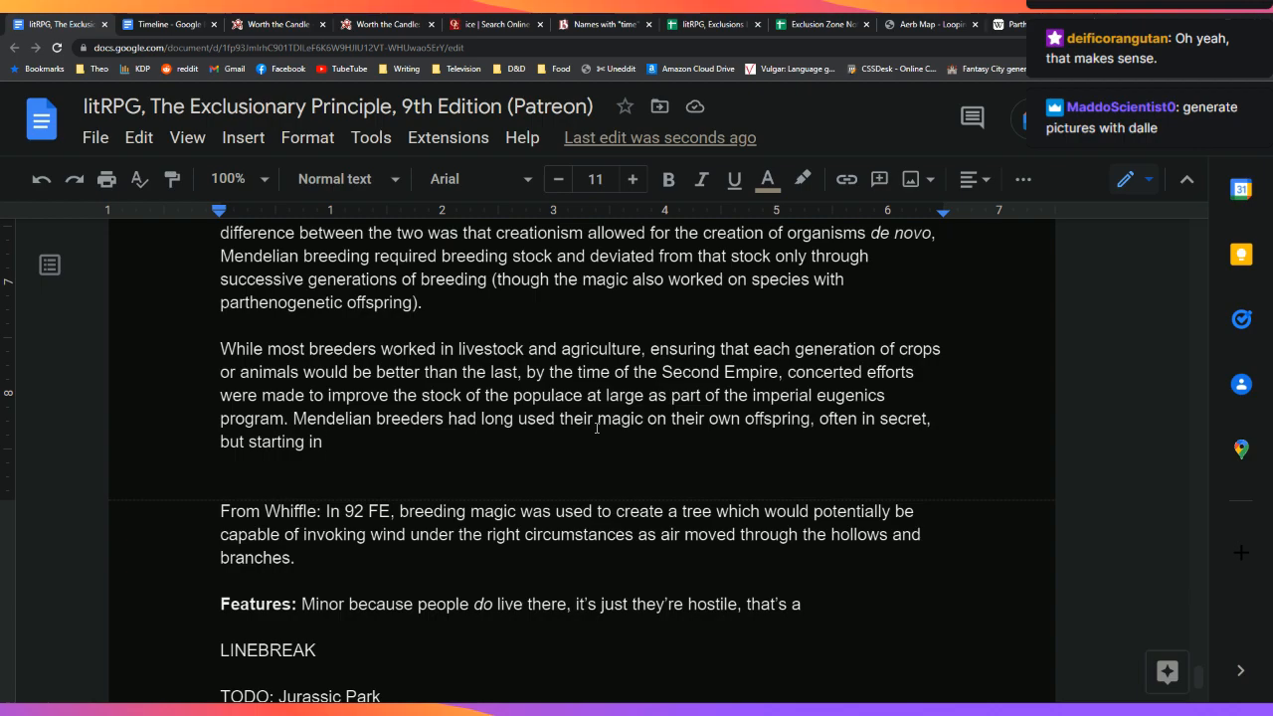
# Step: Check the document's word count, compare it with the published "A Brief Description of Aerb" word count, and return to the document
pyautogui.hotkey('ctrl', 'shift', 'c')
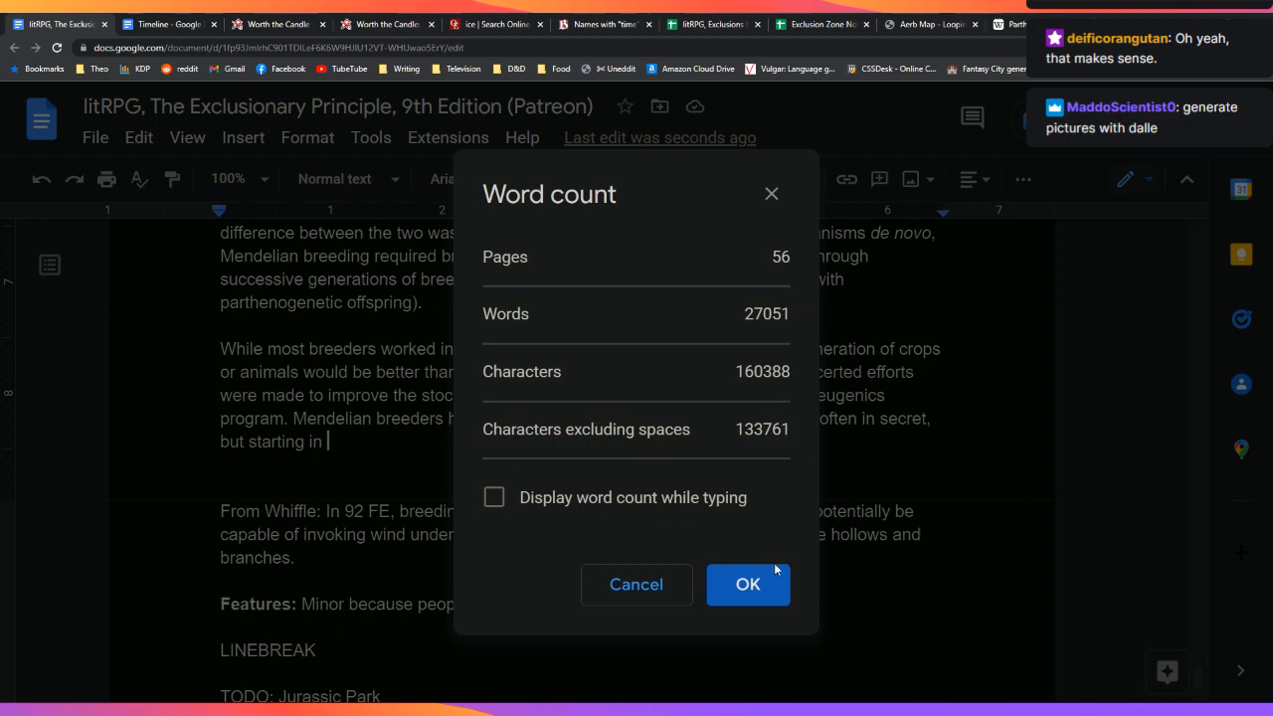
pyautogui.click(749, 587)
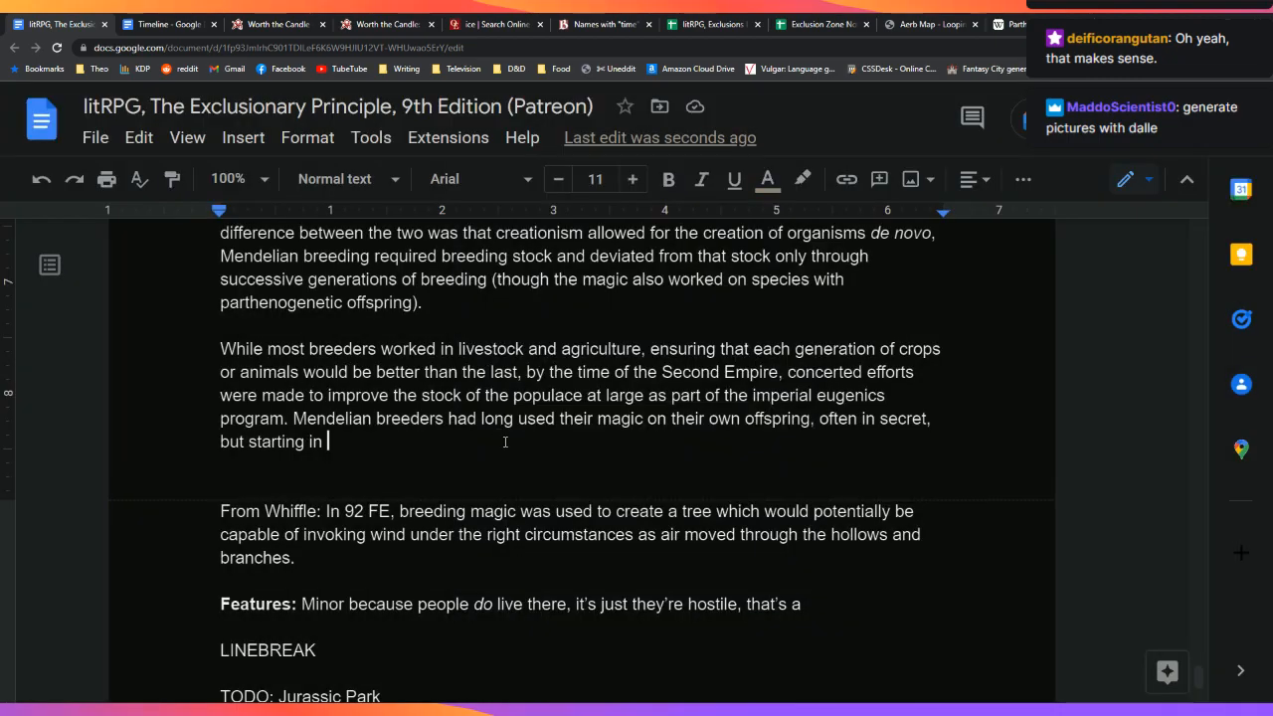
pyautogui.click(277, 23)
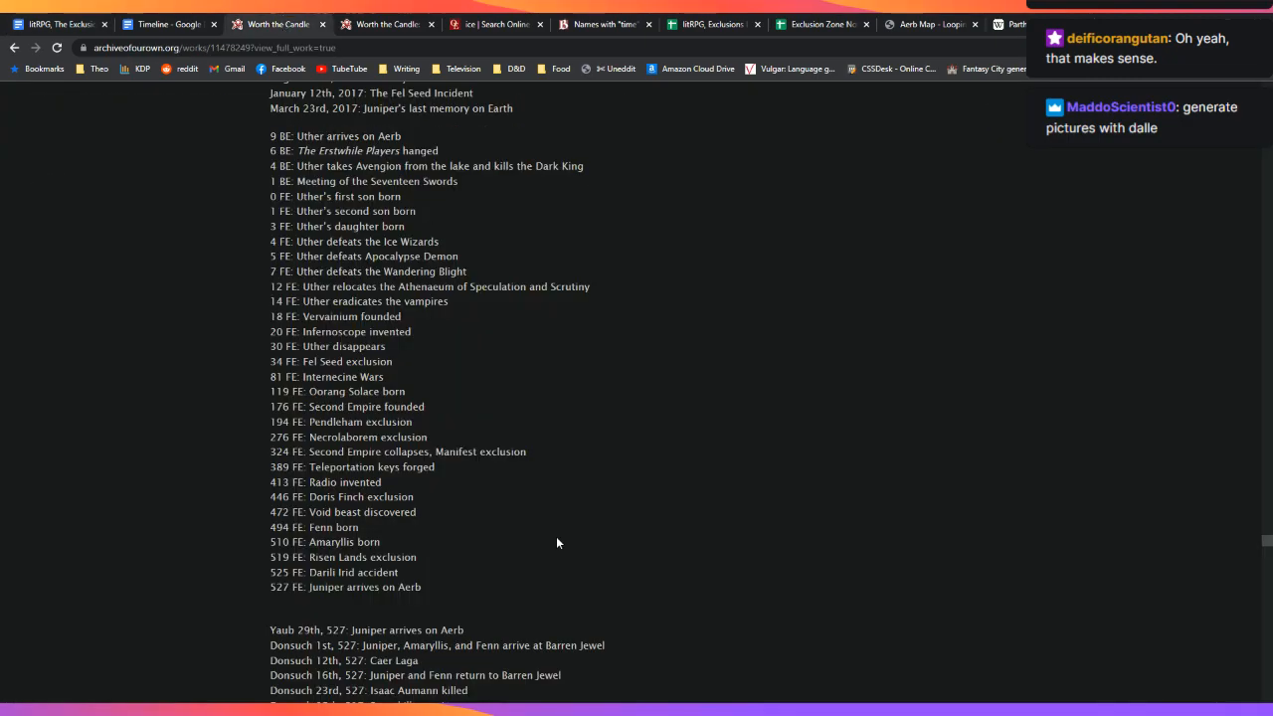
pyautogui.click(388, 24)
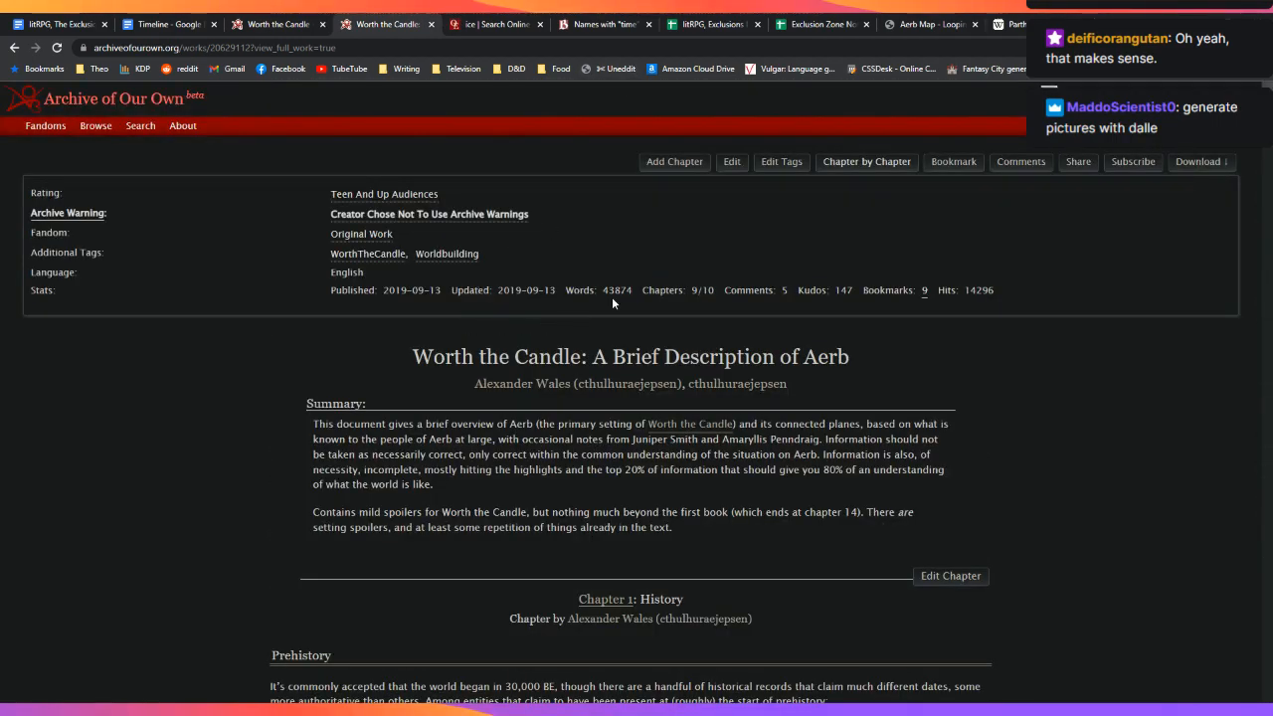
pyautogui.click(22, 28)
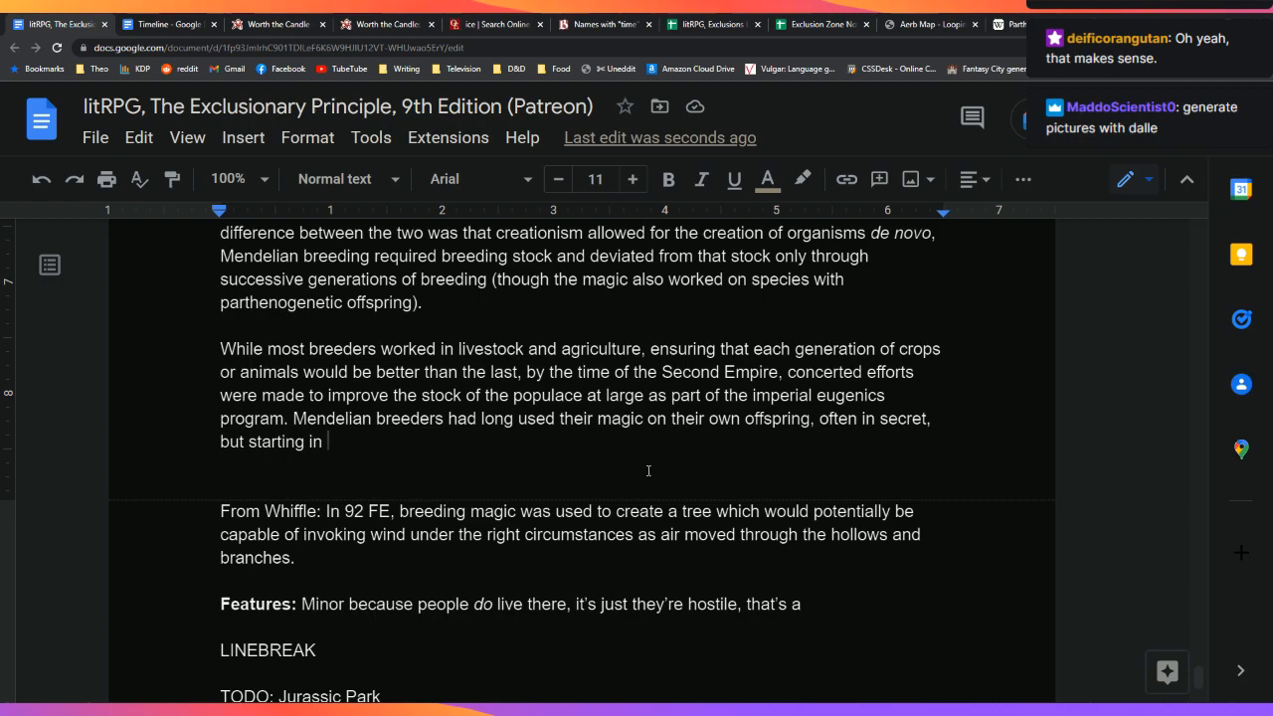
# Step: Continue the sentence after "starting in" with "117 FE, efforts were put into large-scale"
pyautogui.write('117')
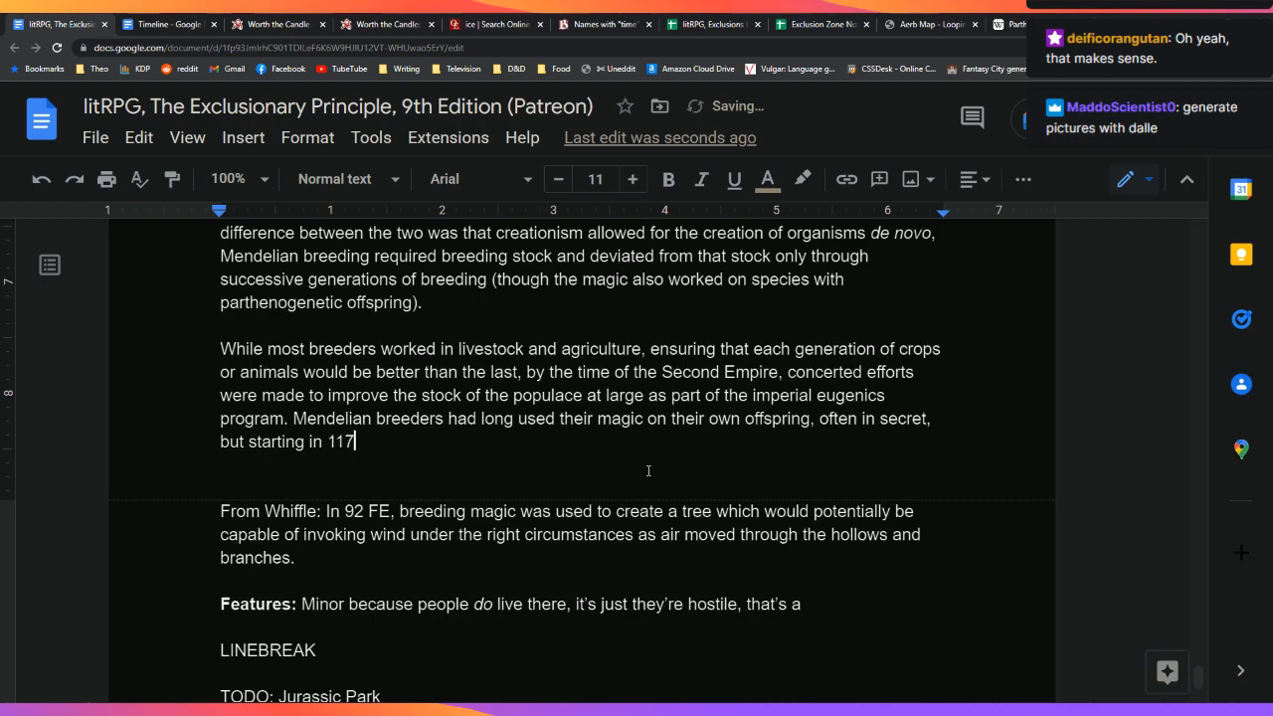
pyautogui.write(' Fe,')
pyautogui.press('BackSpace')
pyautogui.press('BackSpace')
pyautogui.press('BackSpace')
pyautogui.write('E, efforts we')
pyautogui.press('BackSpace')
pyautogui.press('BackSpace')
pyautogui.press('BackSpace')
pyautogui.write('s')
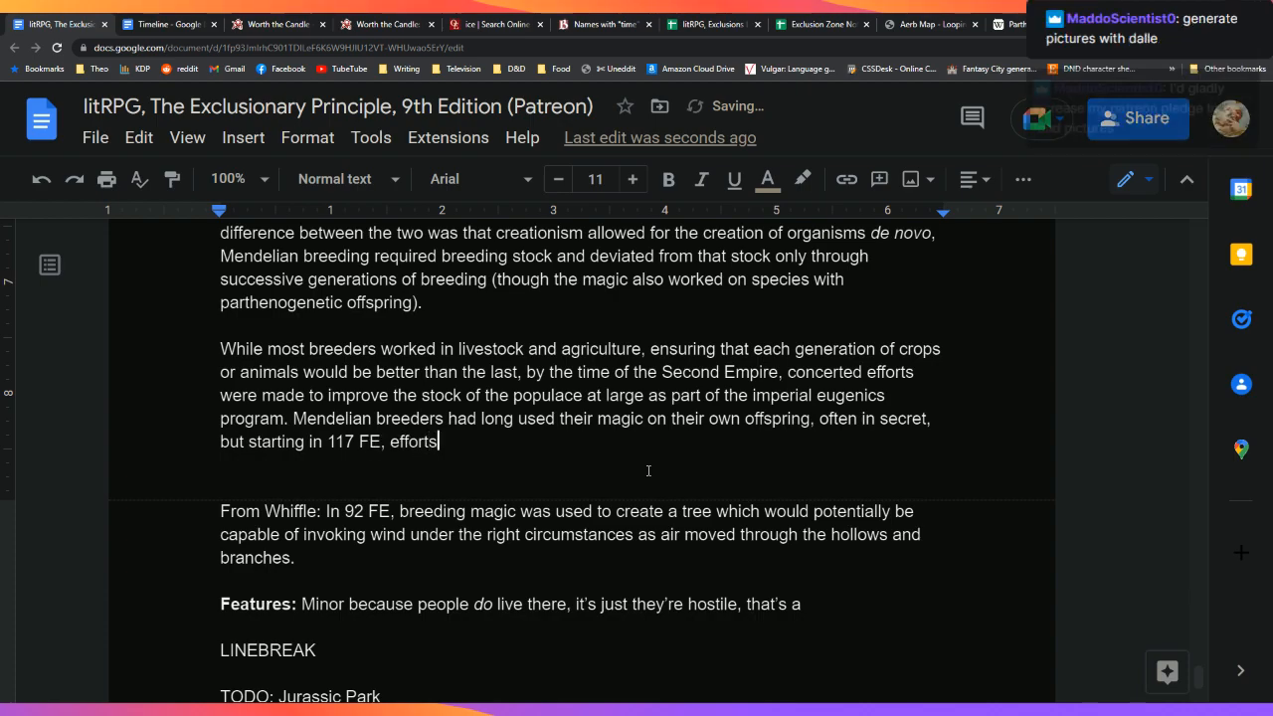
pyautogui.write(' were put into ')
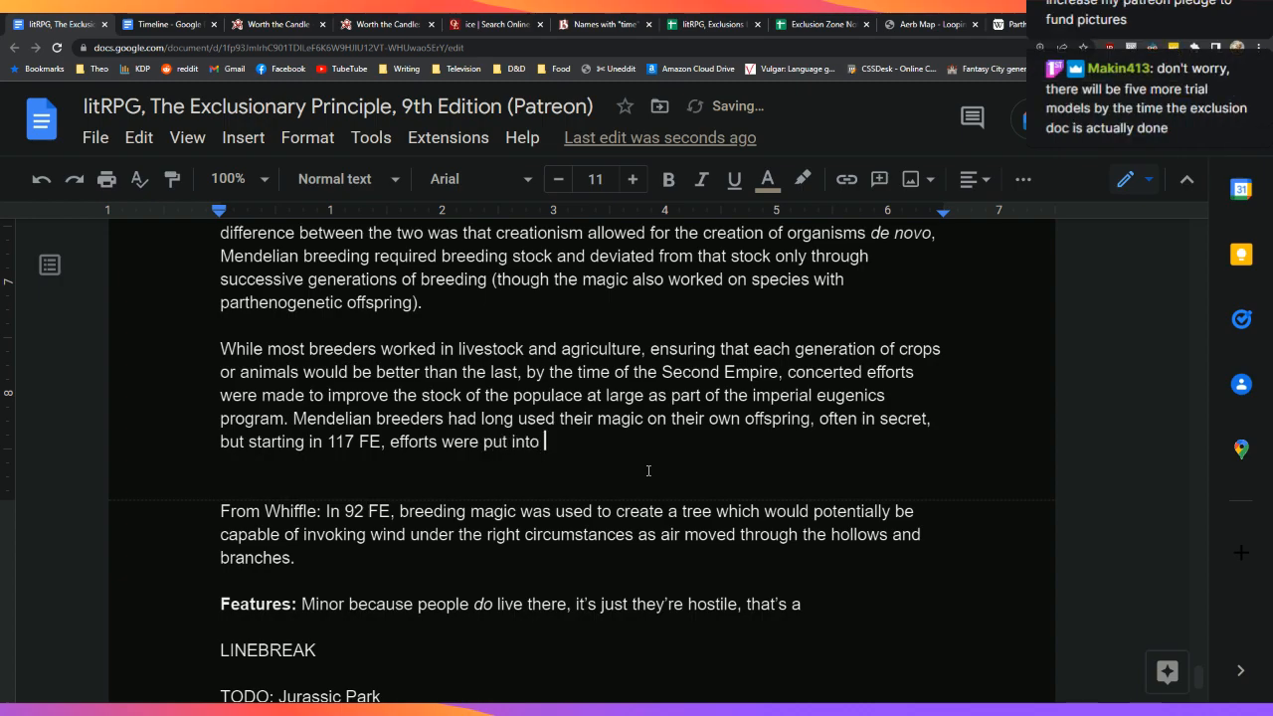
pyautogui.write('large-scale')
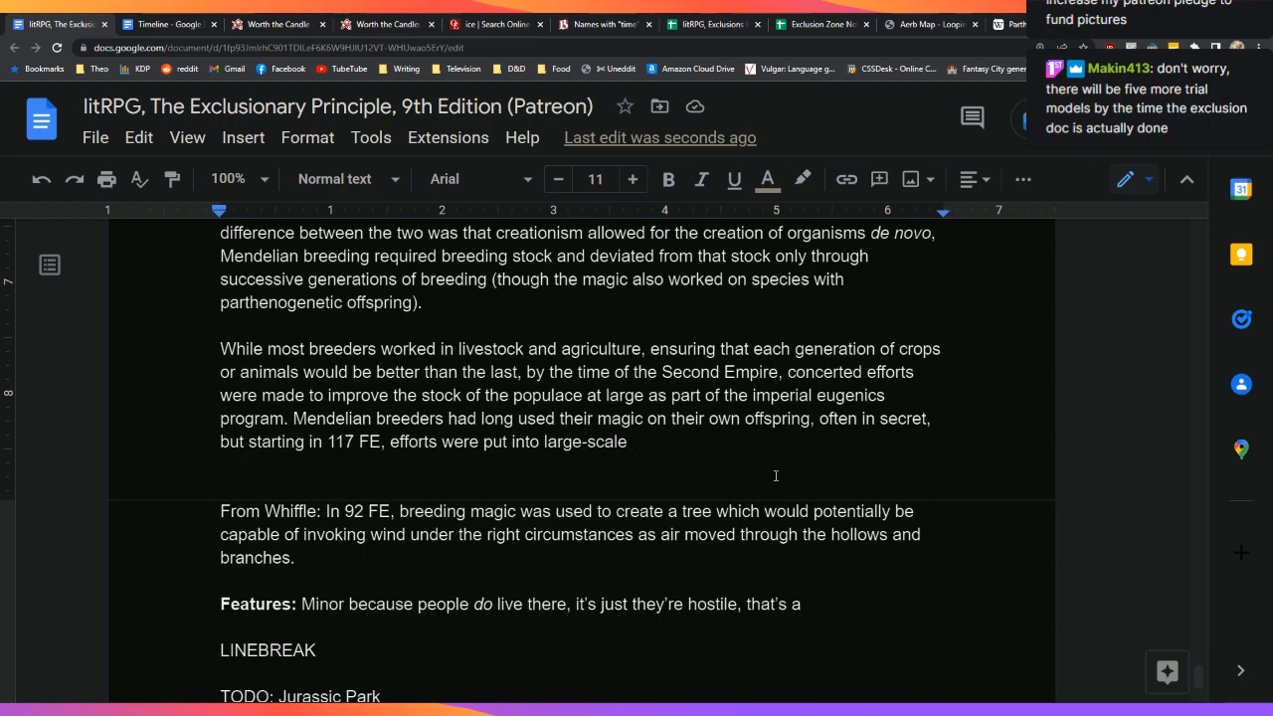
# Step: Review the Mendel row in the Exclusions List spreadsheet, then reread the History paragraphs in the document
pyautogui.click(721, 24)
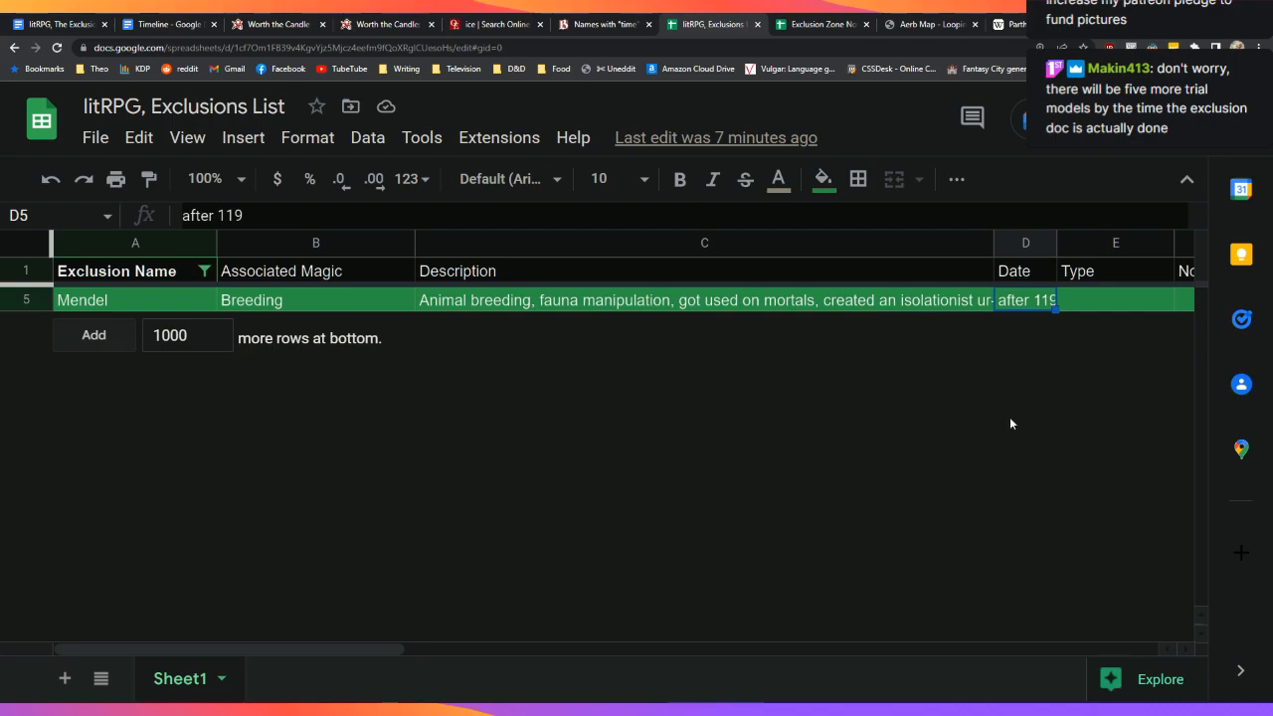
pyautogui.moveTo(421, 650); pyautogui.dragTo(94, 642)
pyautogui.click(89, 24)
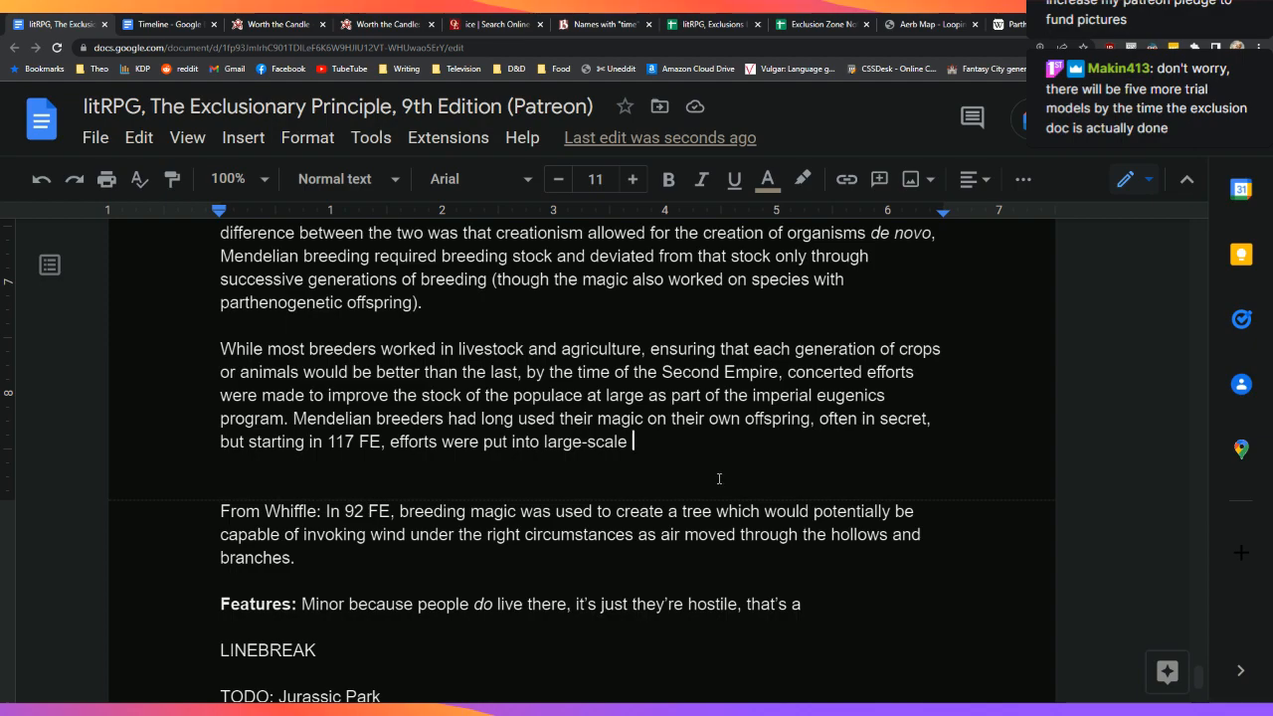
pyautogui.scroll(-1, 719, 479)
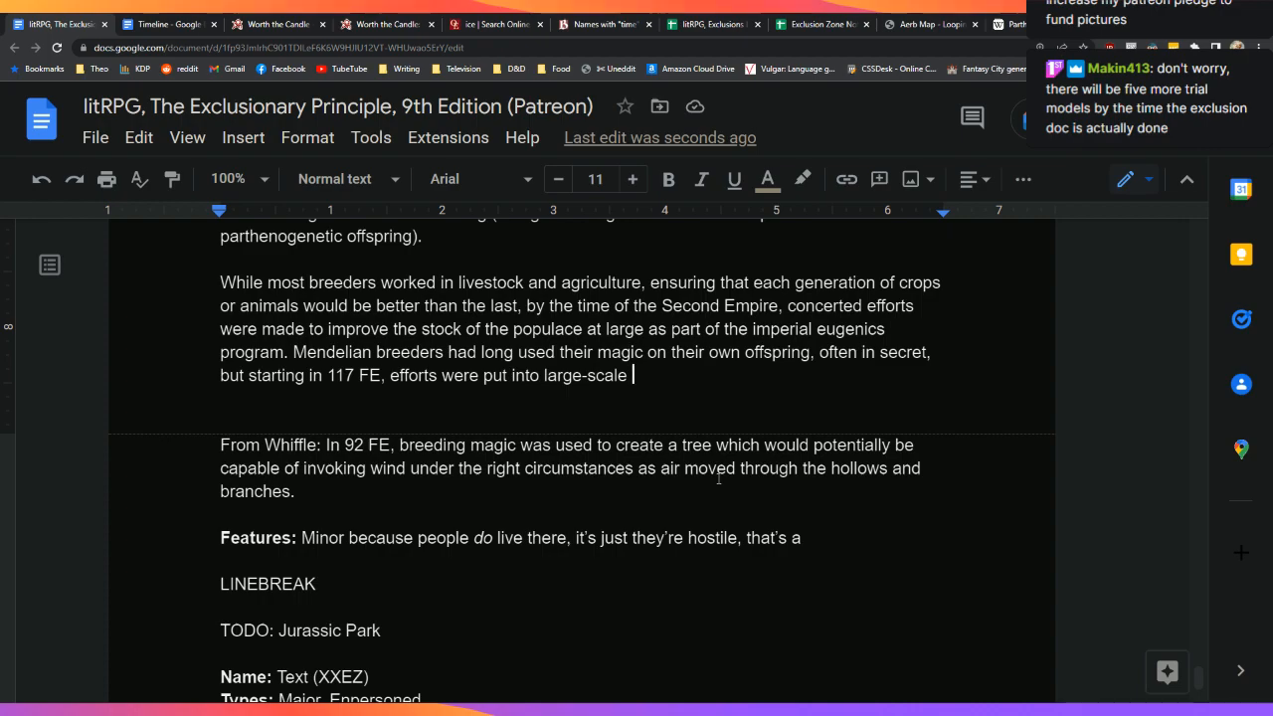
pyautogui.scroll(2, 719, 479)
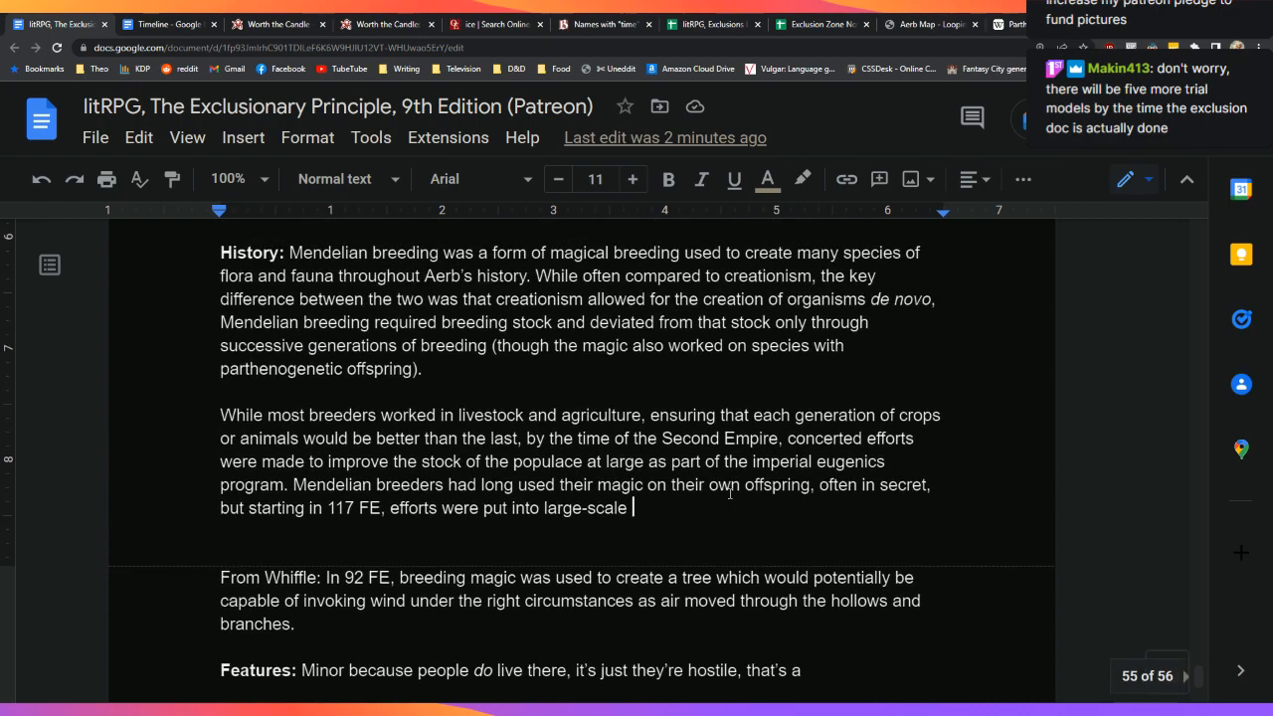
# Step: Replace "large-scale" at the end of the 117 FE sentence with "pursuing breeding of the mortal species on a large scale."
pyautogui.doubleClick(769, 513)
pyautogui.click(775, 525)
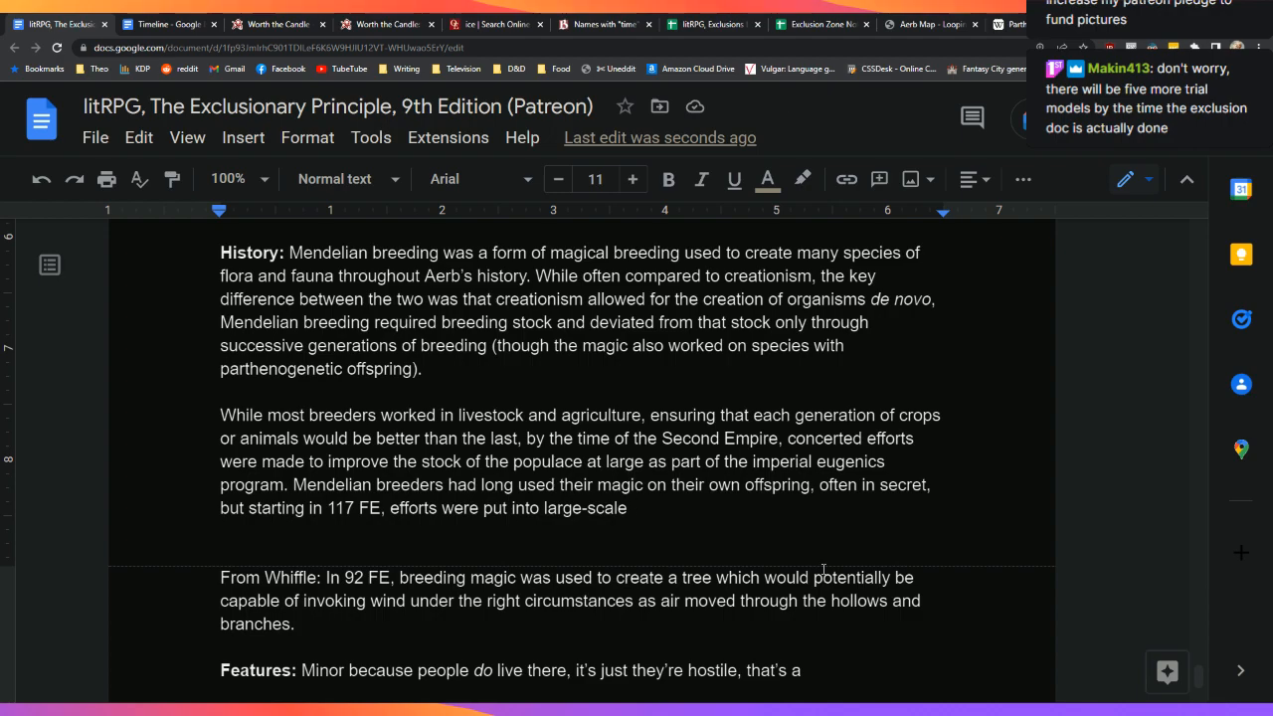
pyautogui.press('BackSpace')
pyautogui.press('BackSpace')
pyautogui.press('BackSpace')
pyautogui.press('BackSpace')
pyautogui.press('BackSpace')
pyautogui.press('BackSpace')
pyautogui.press('BackSpace')
pyautogui.press('BackSpace')
pyautogui.press('BackSpace')
pyautogui.press('BackSpace')
pyautogui.press('BackSpace')
pyautogui.press('BackSpace')
pyautogui.press('BackSpace')
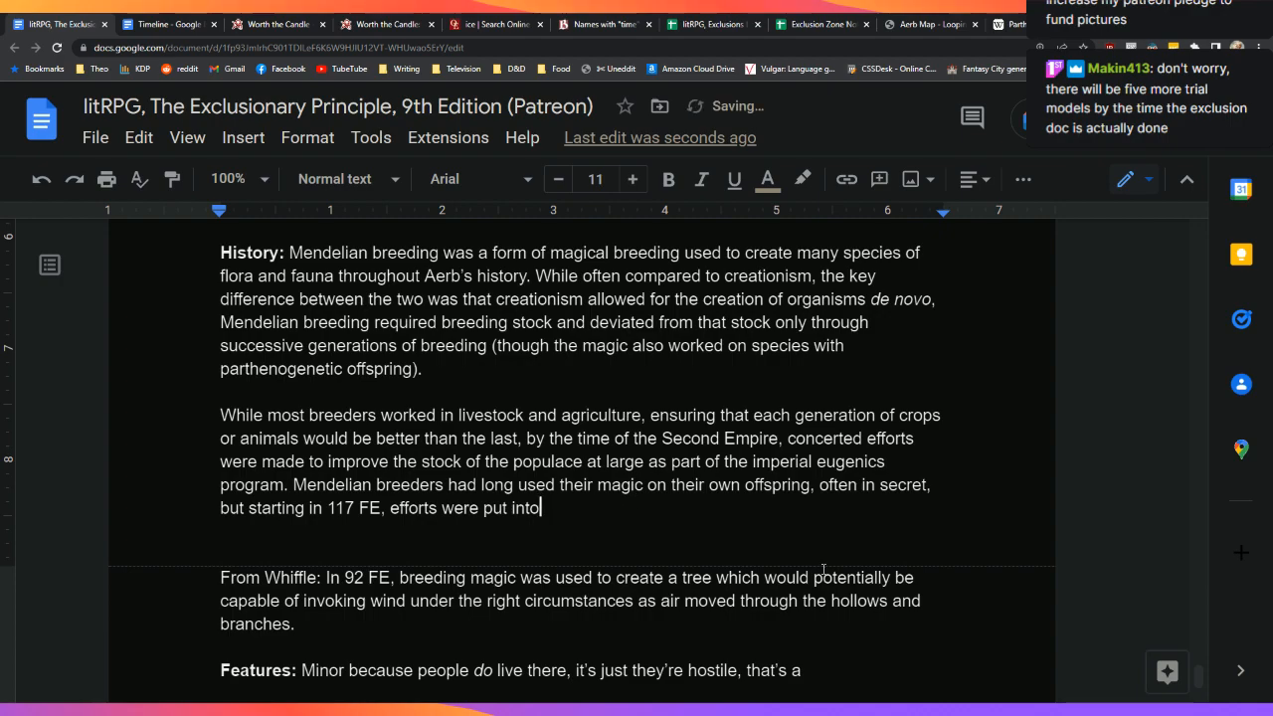
pyautogui.write('pursuing thi')
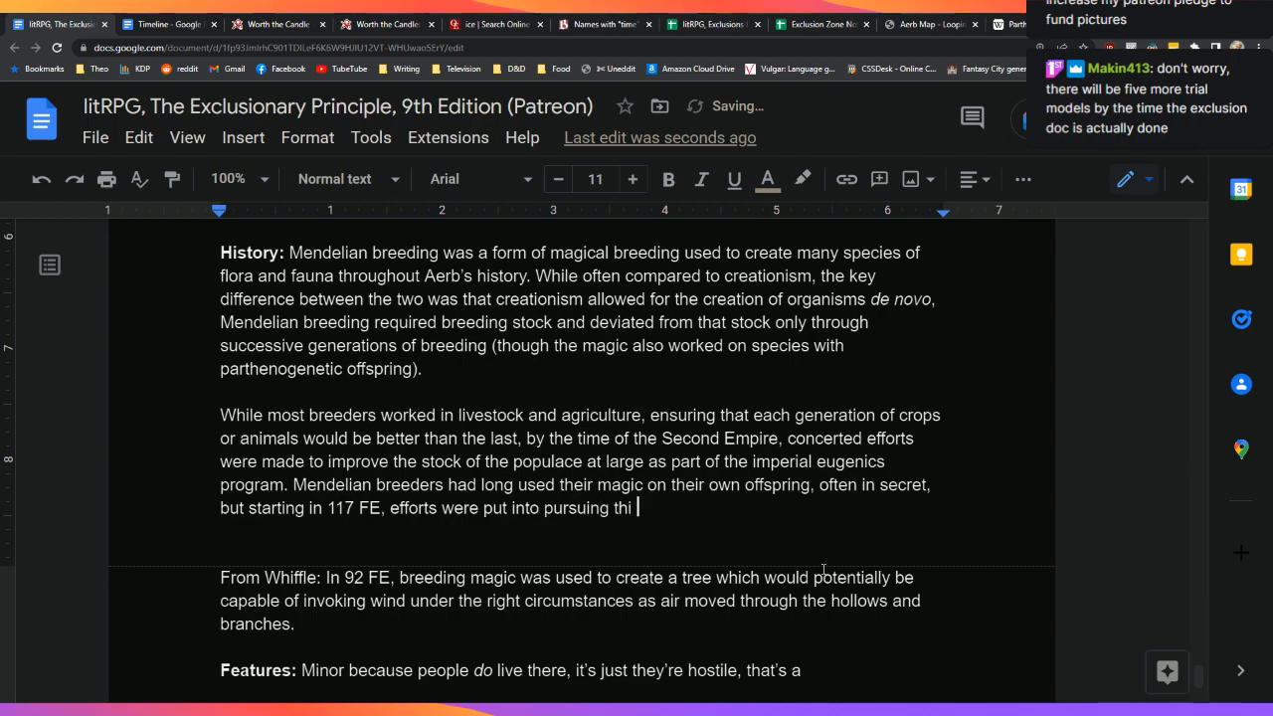
pyautogui.press('BackSpace')
pyautogui.press('BackSpace')
pyautogui.press('BackSpace')
pyautogui.press('BackSpace')
pyautogui.write('breeding of the mortal speci')
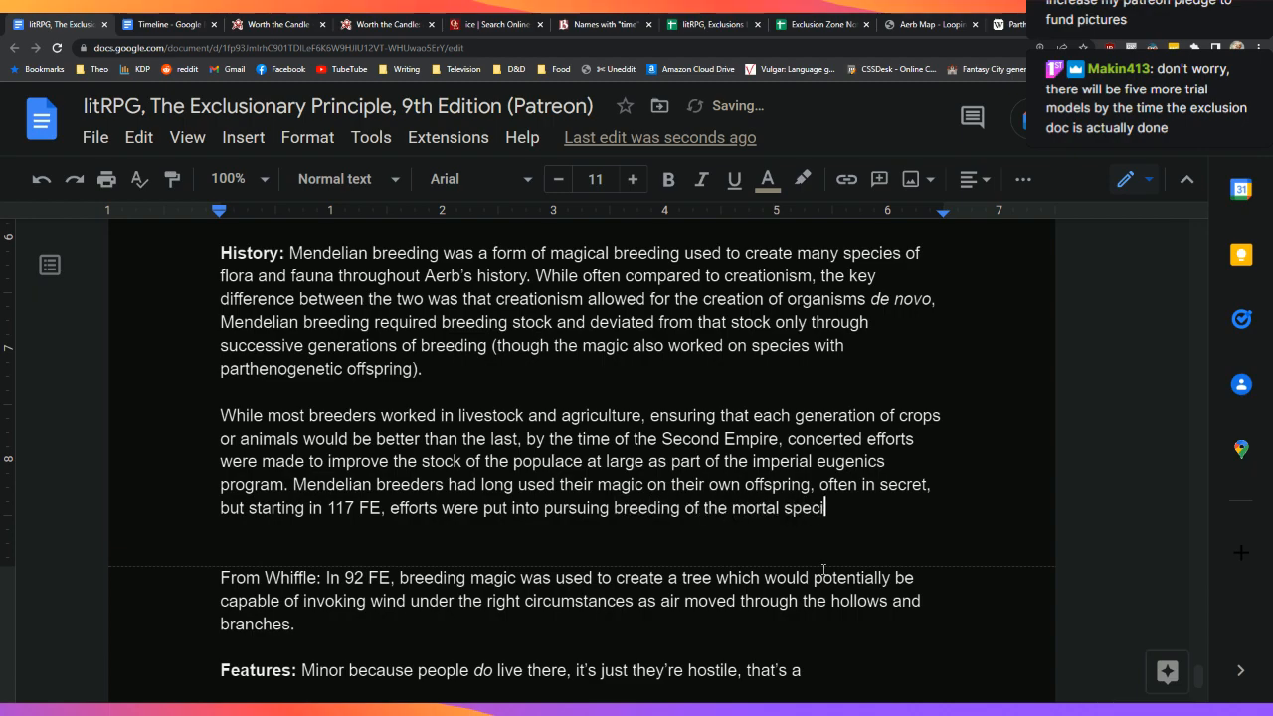
pyautogui.write('es on a large')
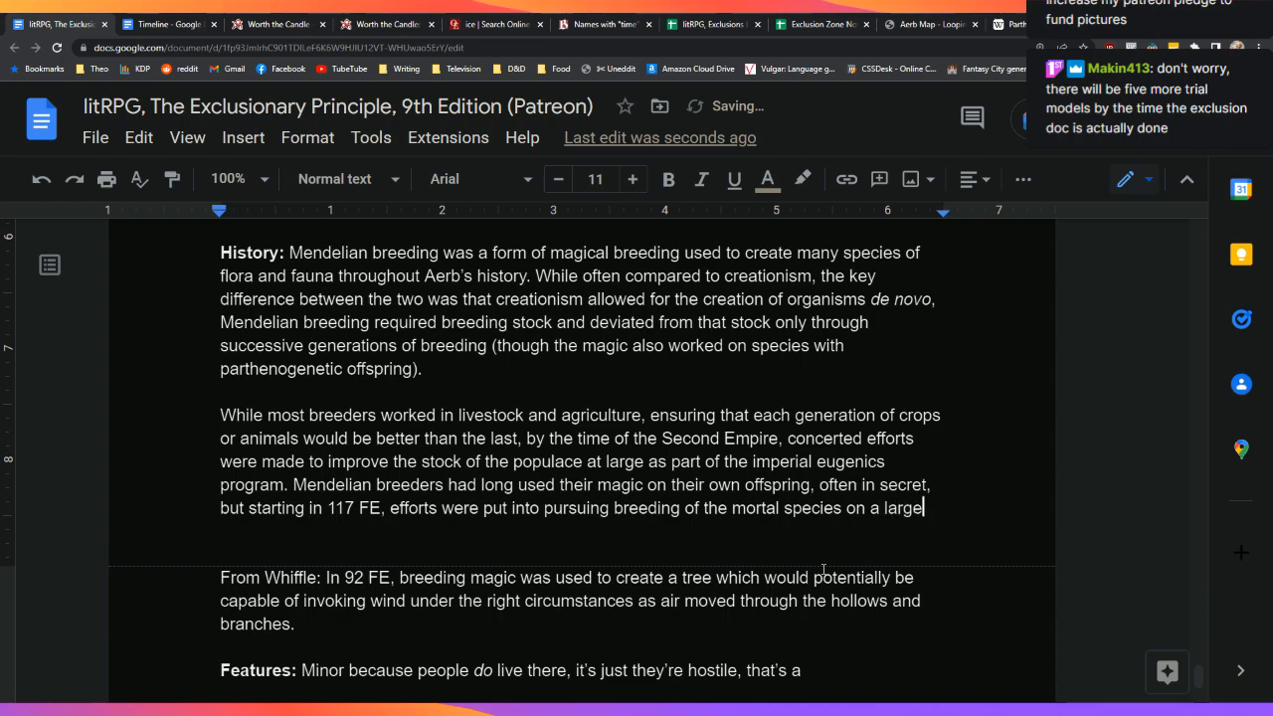
pyautogui.write(' scale.')
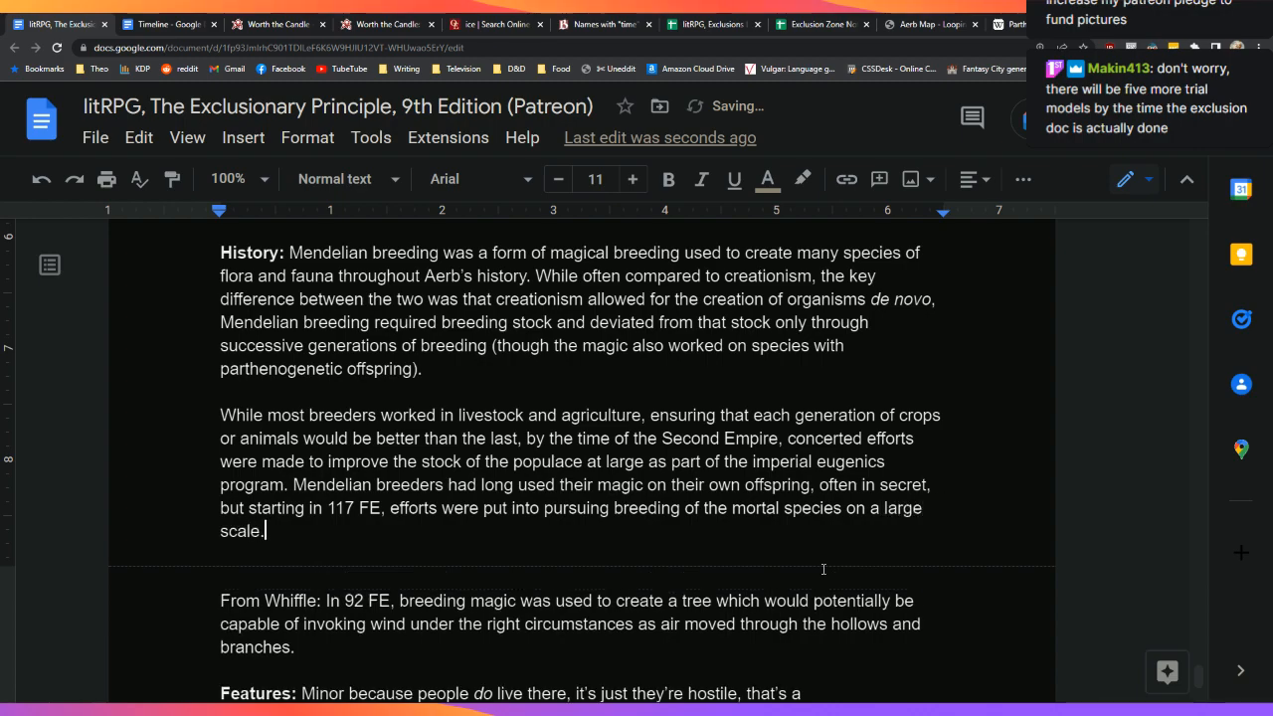
# Step: Begin the following sentence with "As breeding magic required close proximity to the actual act of breeding"
pyautogui.write(' As br')
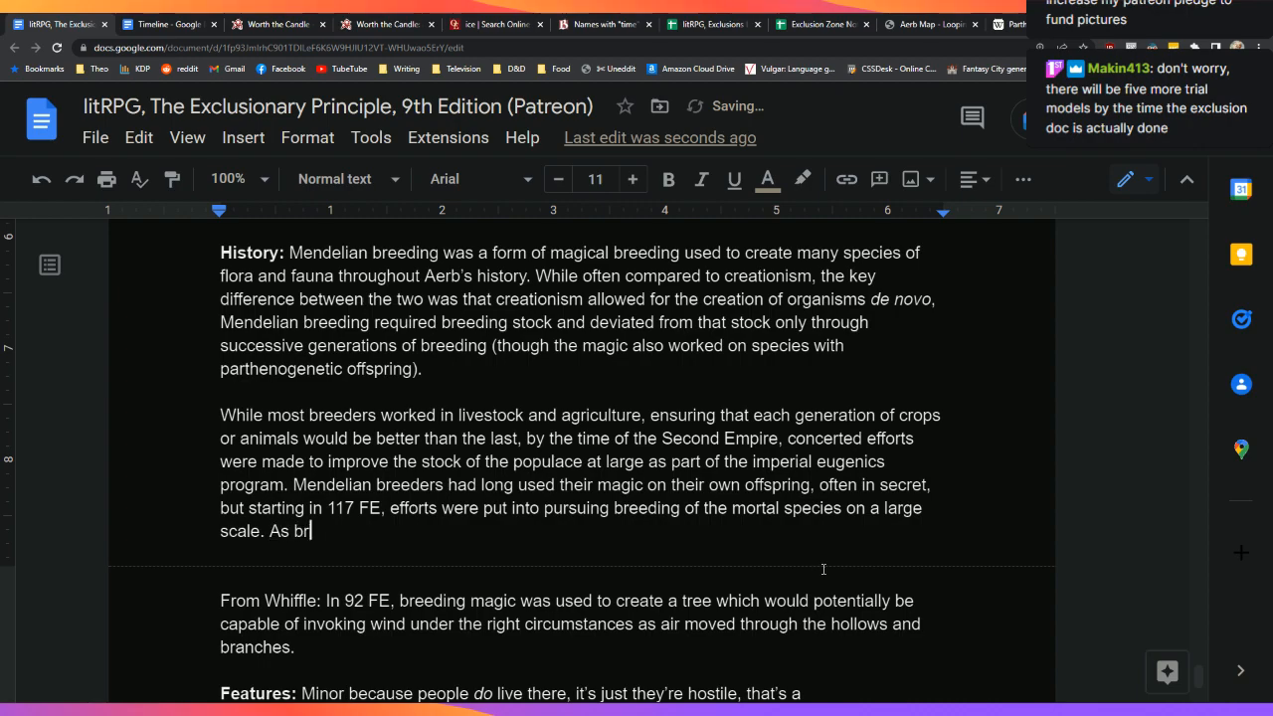
pyautogui.write('eeding require')
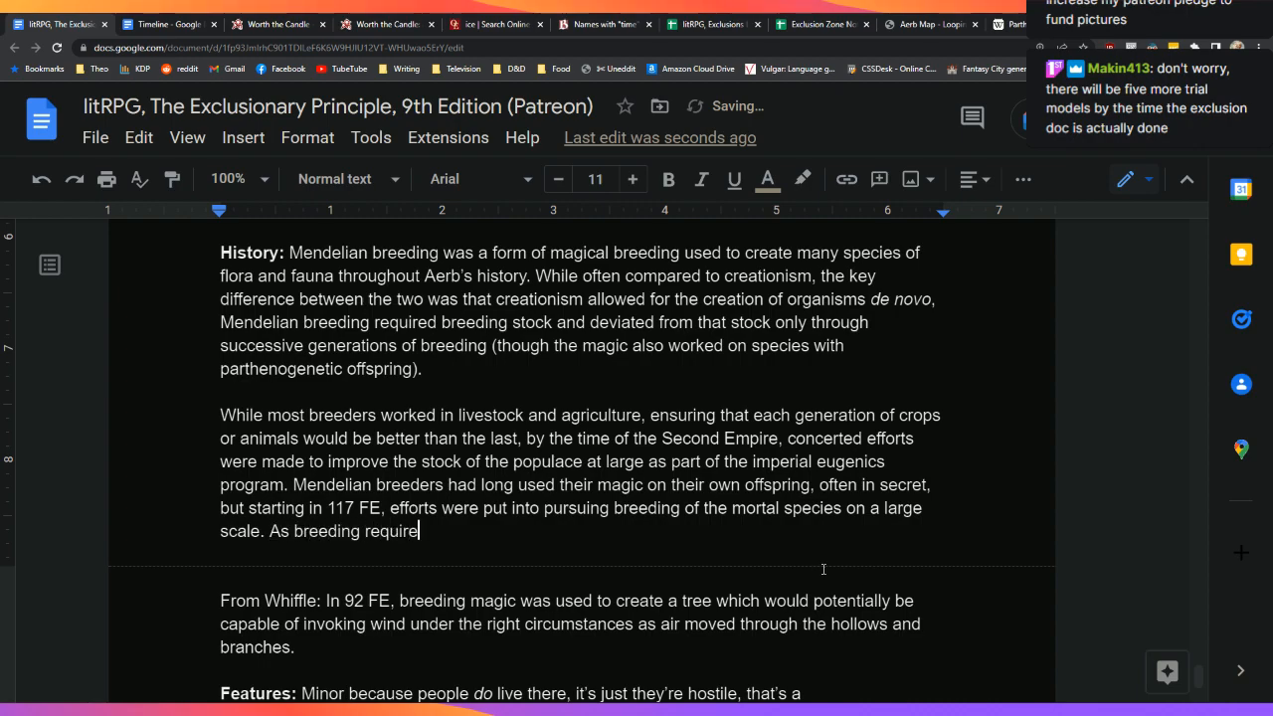
pyautogui.write('d close proximity to')
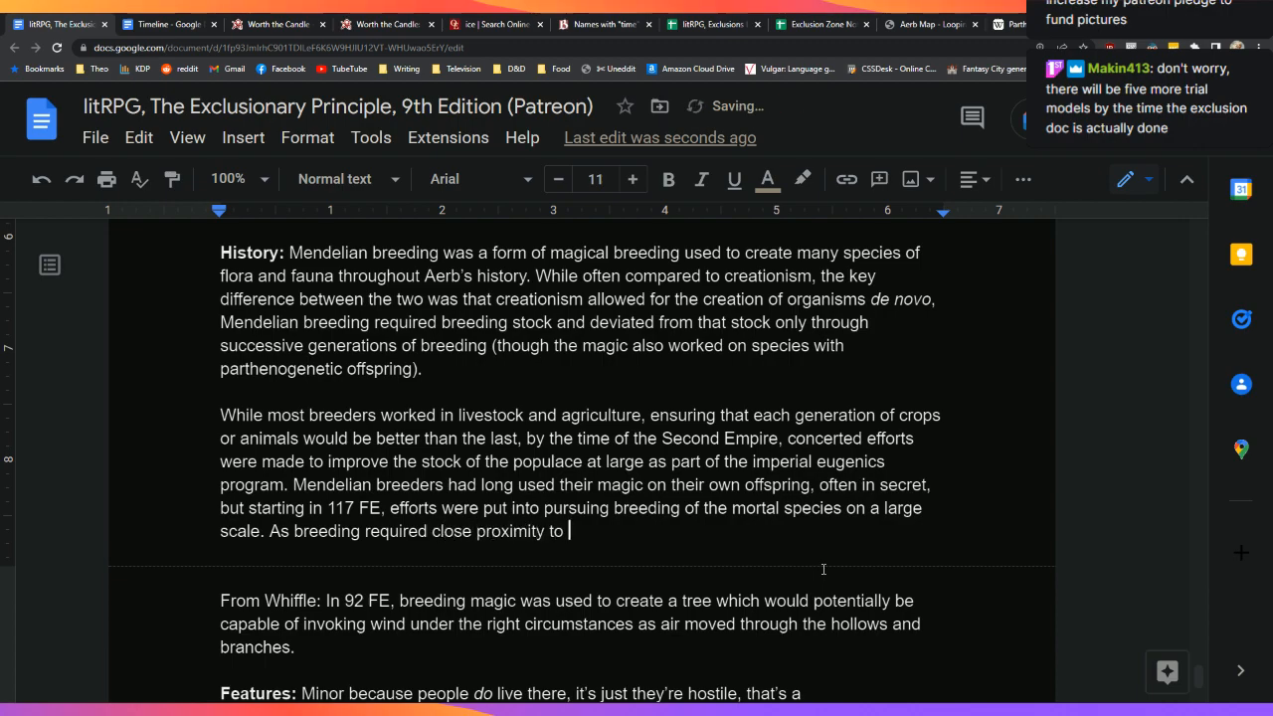
pyautogui.press('Left')
pyautogui.press('Left')
pyautogui.press('Left')
pyautogui.press('Left')
pyautogui.press('Left')
pyautogui.press('Left')
pyautogui.press('Left')
pyautogui.press('Left')
pyautogui.press('Left')
pyautogui.press('Left')
pyautogui.press('Left')
pyautogui.press('Left')
pyautogui.press('Left')
pyautogui.press('Left')
pyautogui.press('Left')
pyautogui.press('Left')
pyautogui.press('Left')
pyautogui.press('Left')
pyautogui.press('Left')
pyautogui.press('Left')
pyautogui.write('magic')
pyautogui.press('End')
pyautogui.write('the actual act of breeding')
# Step: Search the web for "when does fertilization occur after sex", read the results, and return to the document
pyautogui.hotkey('ctrl', 't')
pyautogui.write('what')
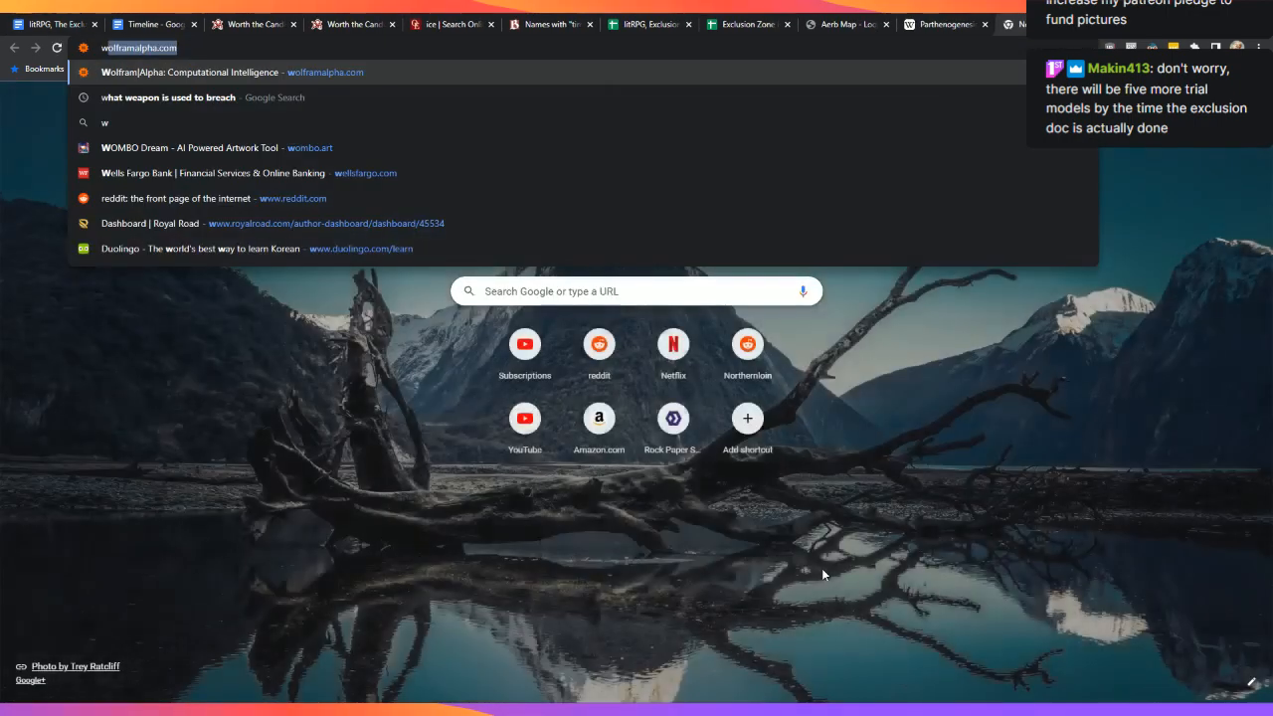
pyautogui.press('BackSpace')
pyautogui.press('BackSpace')
pyautogui.write('en does')
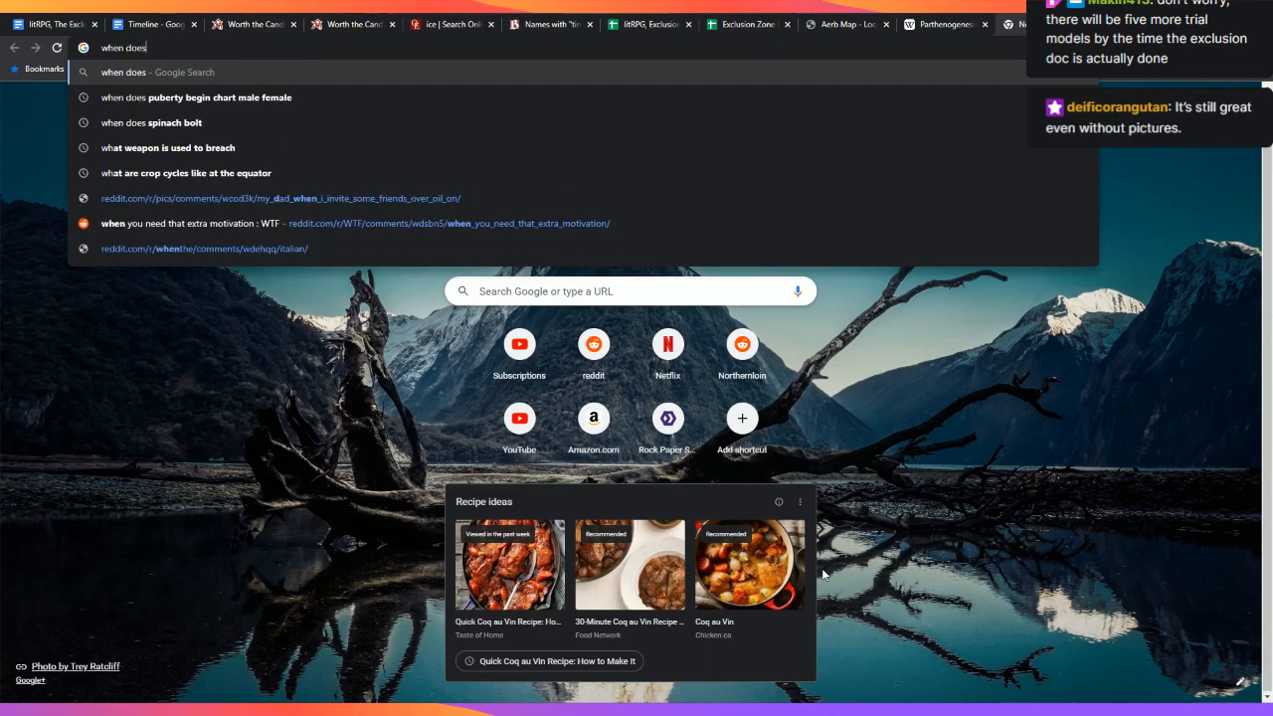
pyautogui.write(' fert')
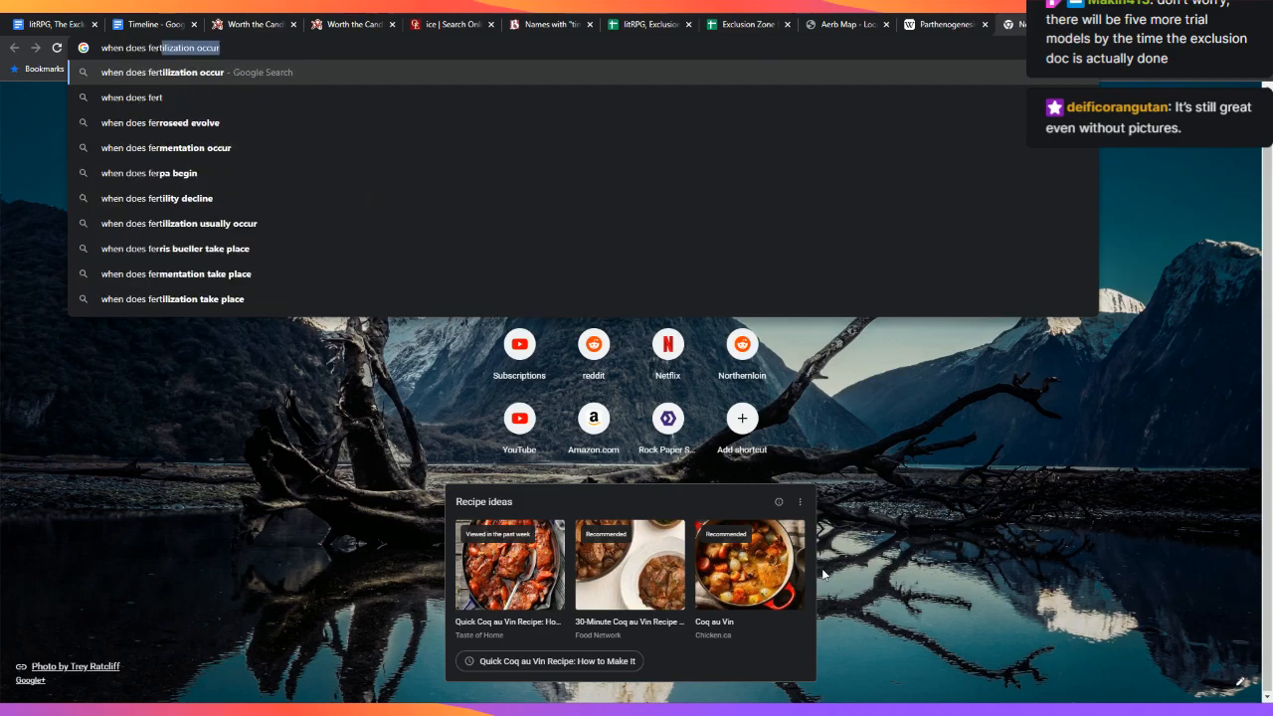
pyautogui.write('ilization occur after se')
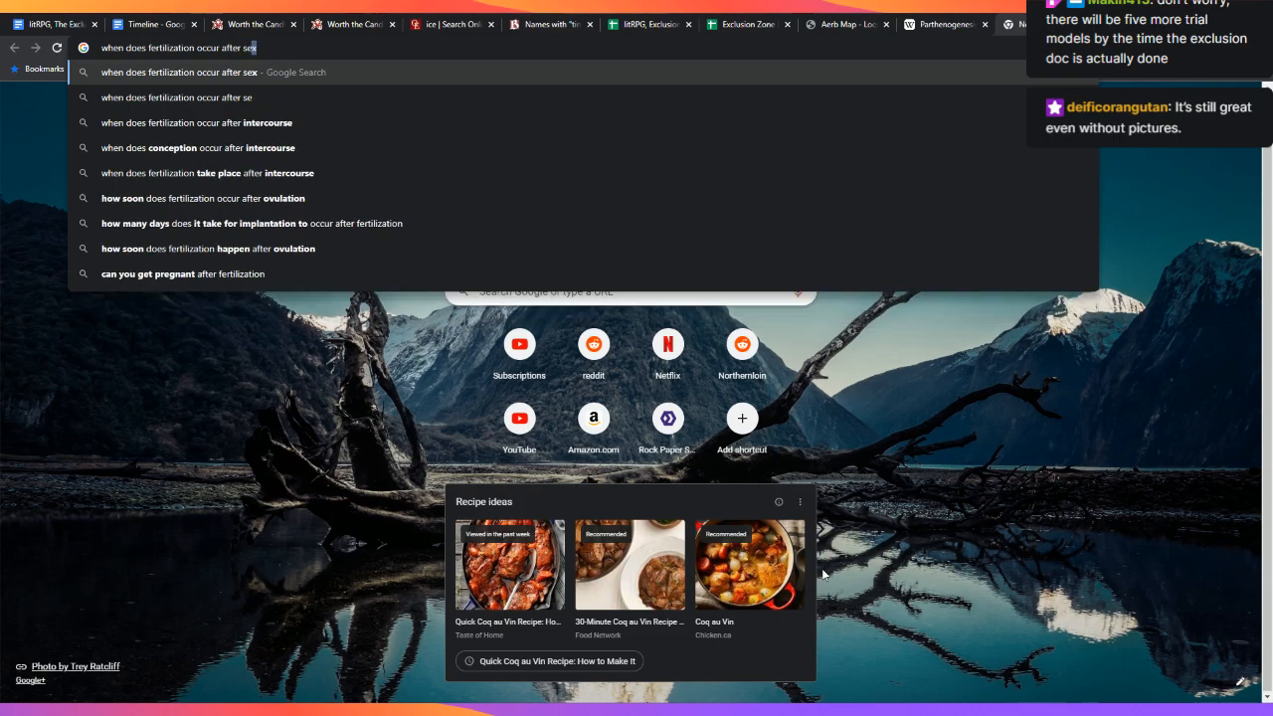
pyautogui.press('Return')
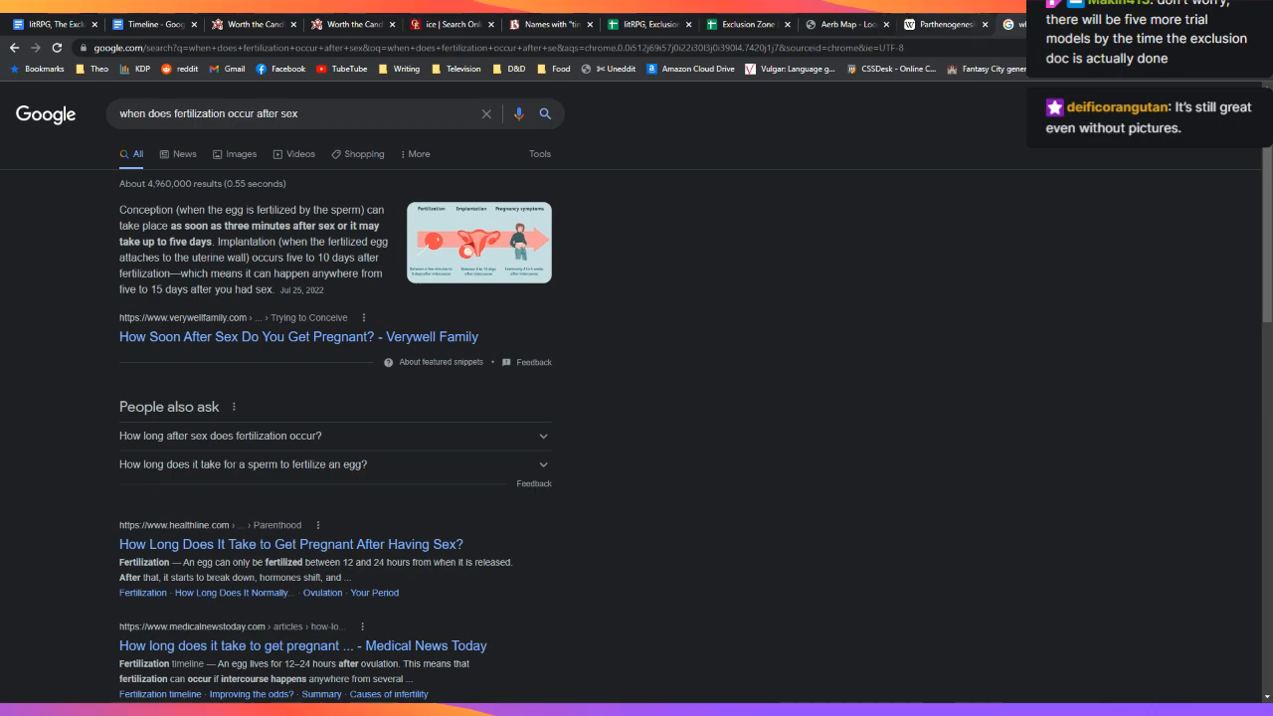
pyautogui.click(1085, 24)
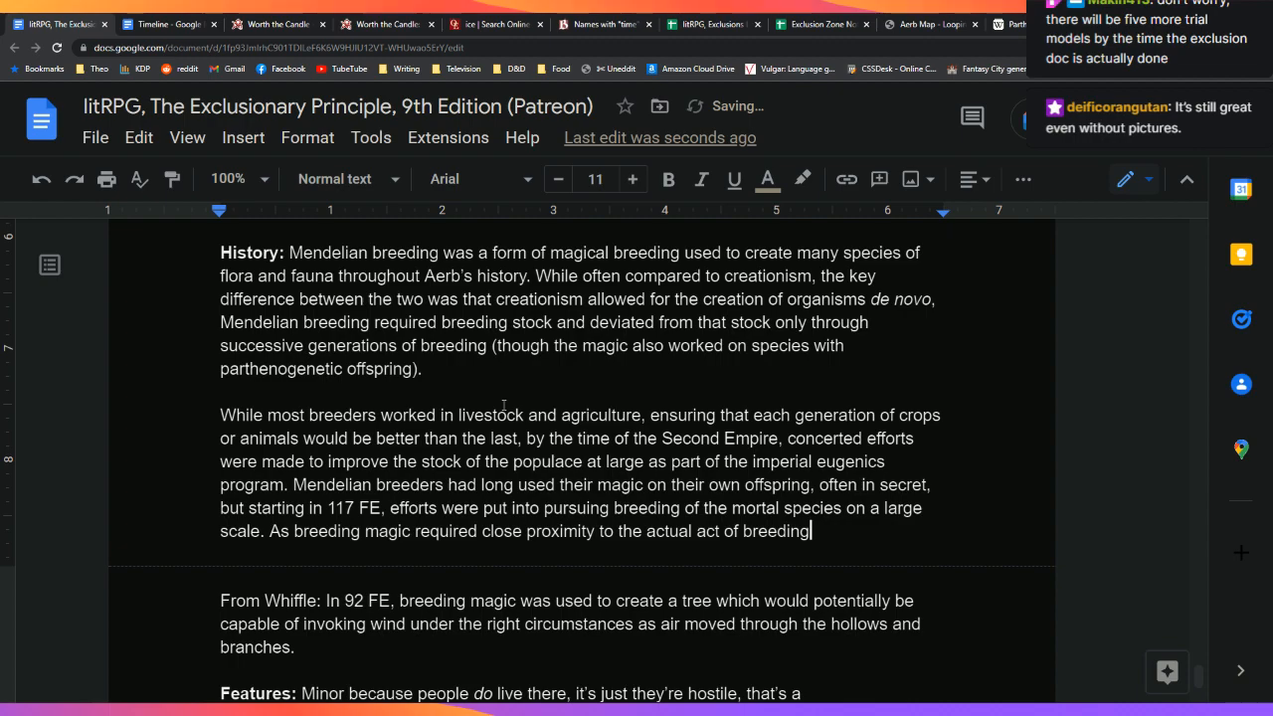
# Step: Reread the Mendel History paragraphs up to the unfinished sentence about breeding magic
pyautogui.scroll(-1, 503, 405)
pyautogui.scroll(-1, 503, 405)
pyautogui.doubleClick(870, 406)
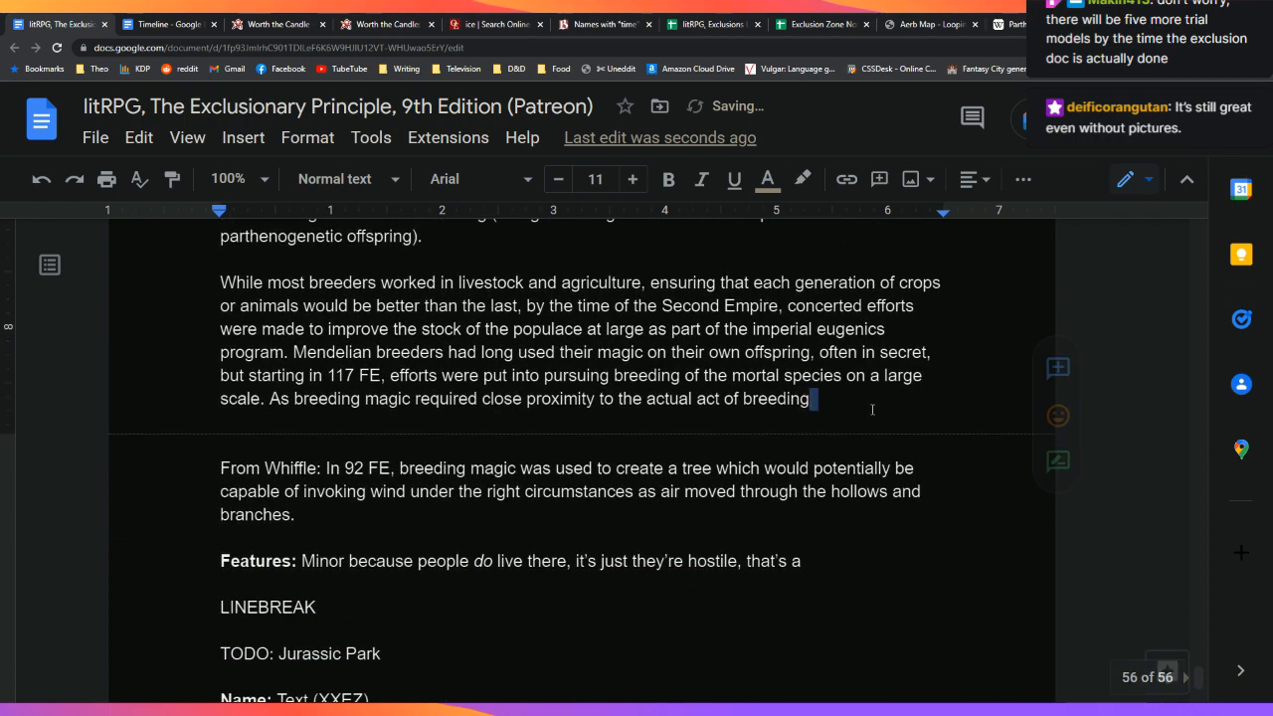
pyautogui.click(887, 402)
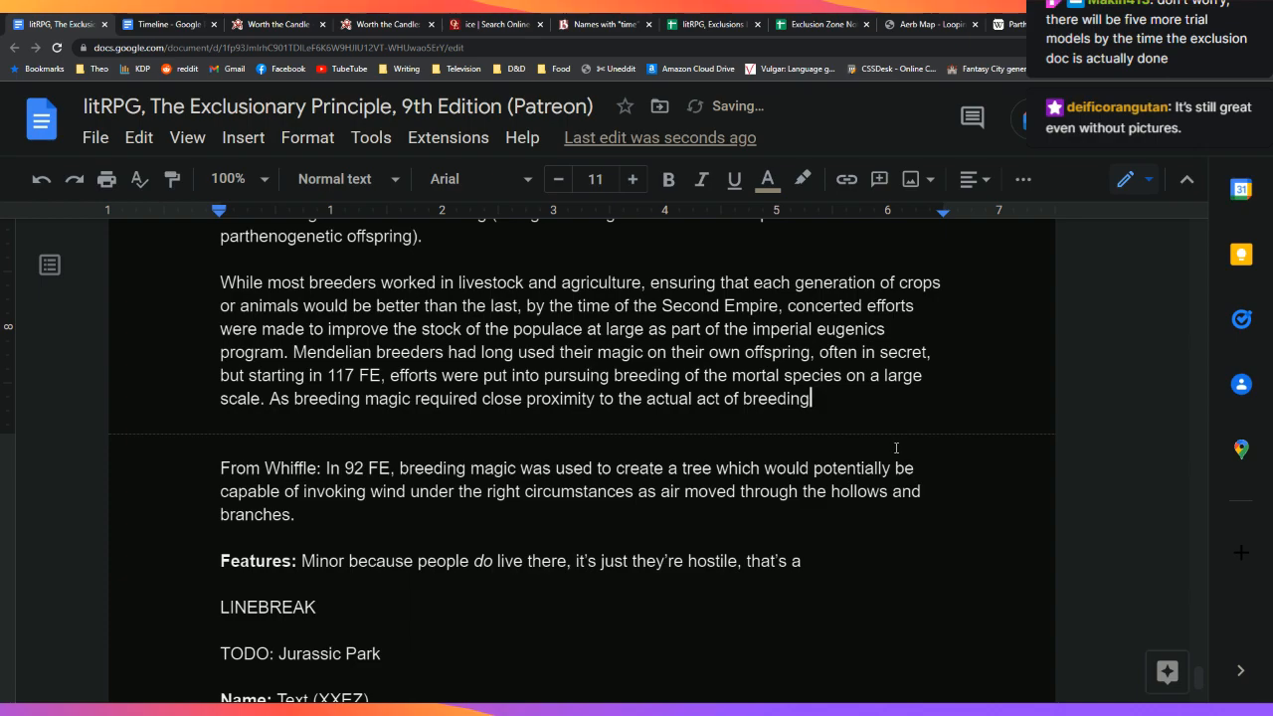
pyautogui.scroll(2, 895, 448)
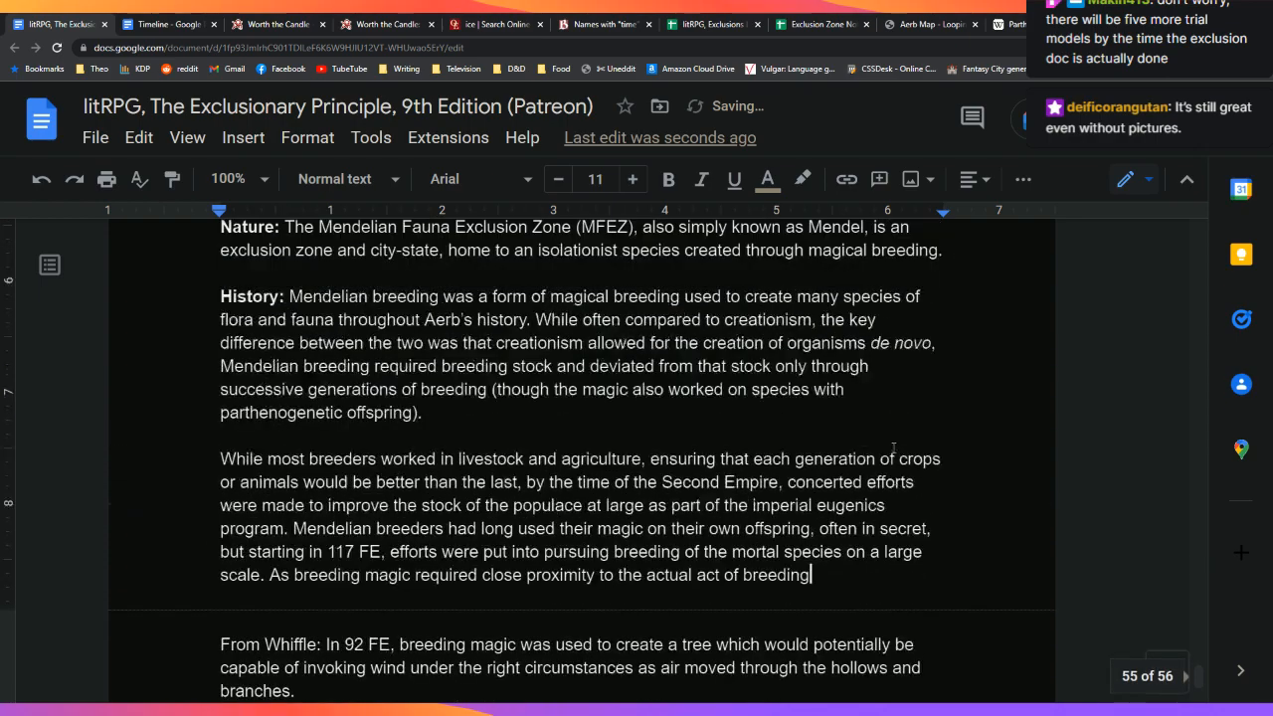
pyautogui.scroll(2, 893, 452)
pyautogui.scroll(-2, 893, 455)
pyautogui.scroll(-2, 894, 455)
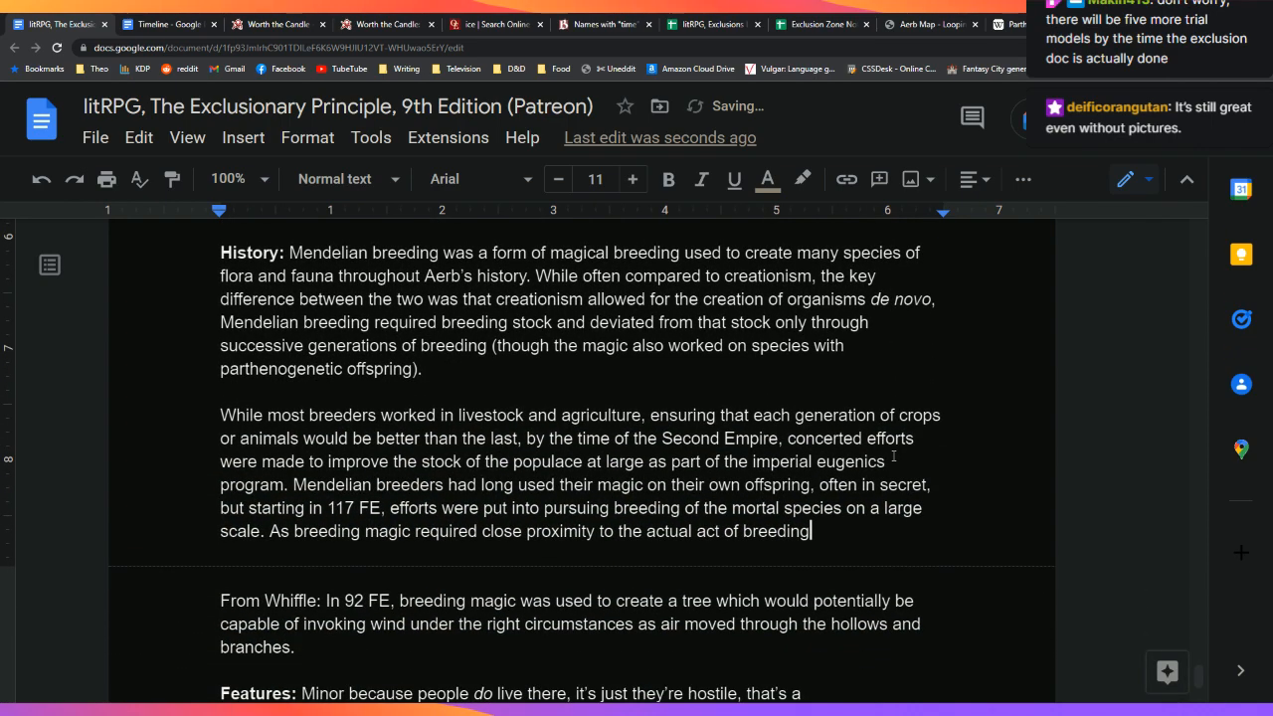
pyautogui.scroll(-1, 894, 459)
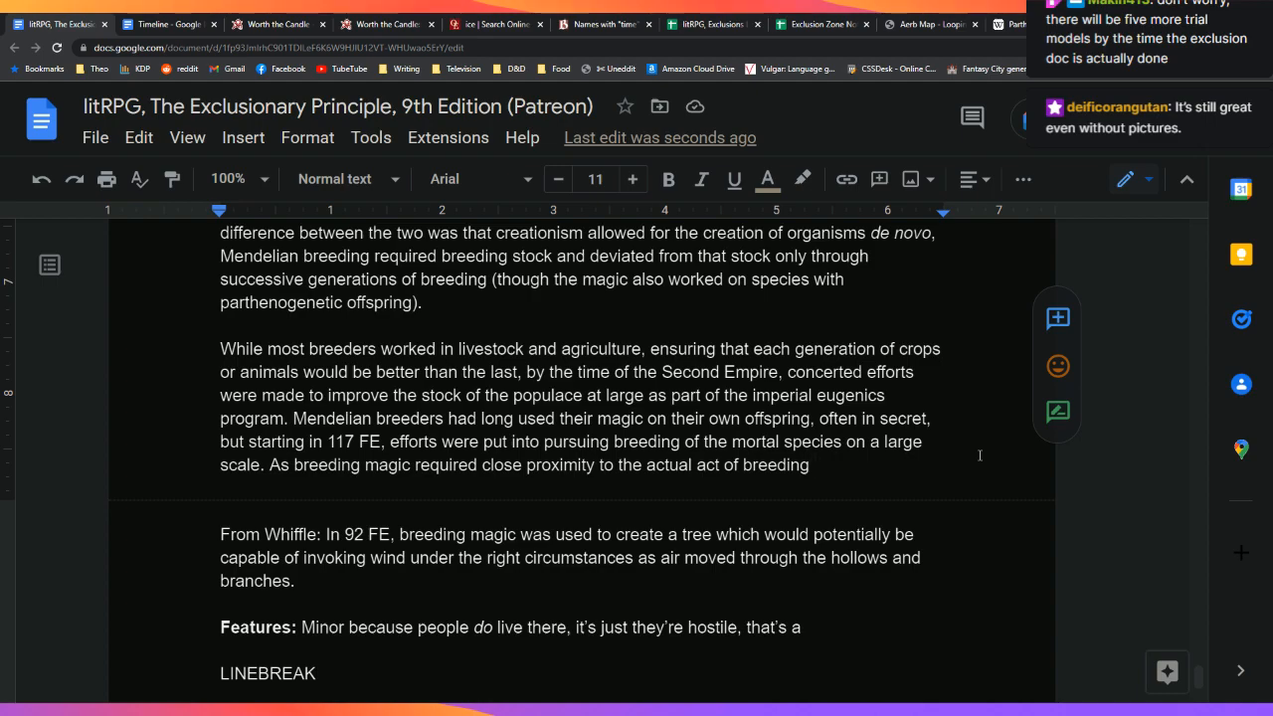
# Step: Continue the breeding magic sentence with ", this presented some challenges, and was easier in species where the"
pyautogui.write(', this ')
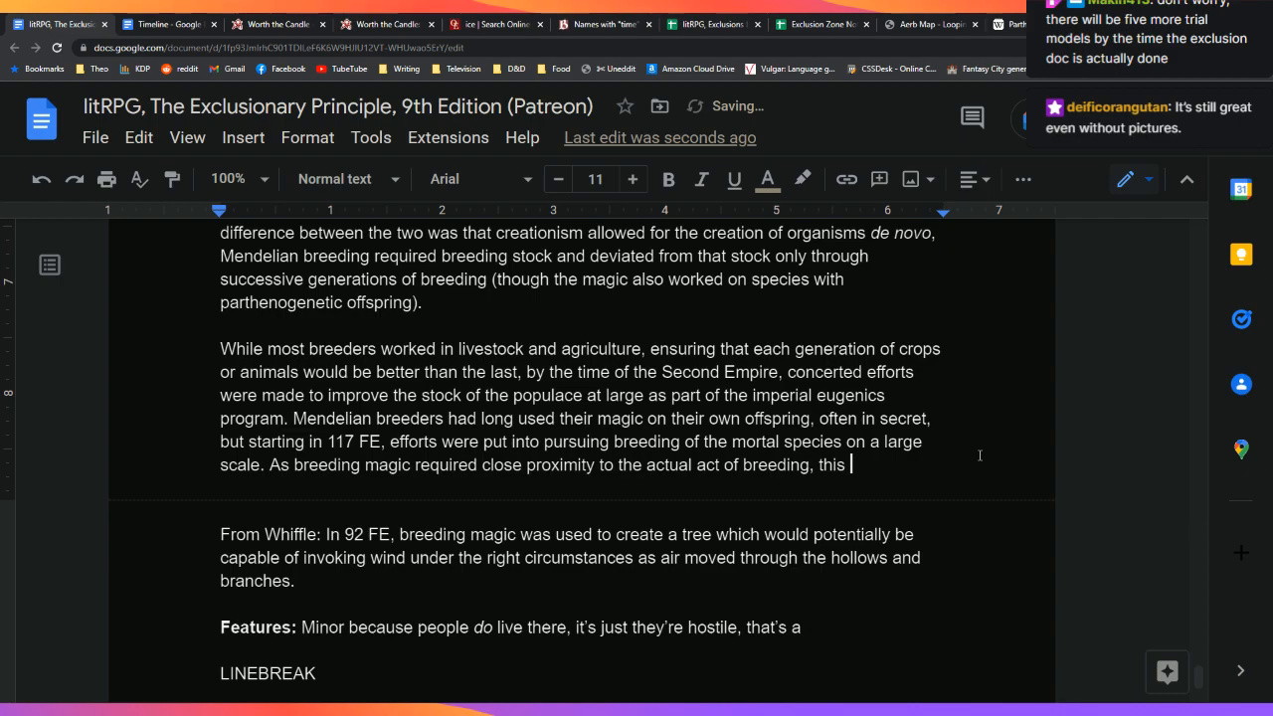
pyautogui.write('presented some ch')
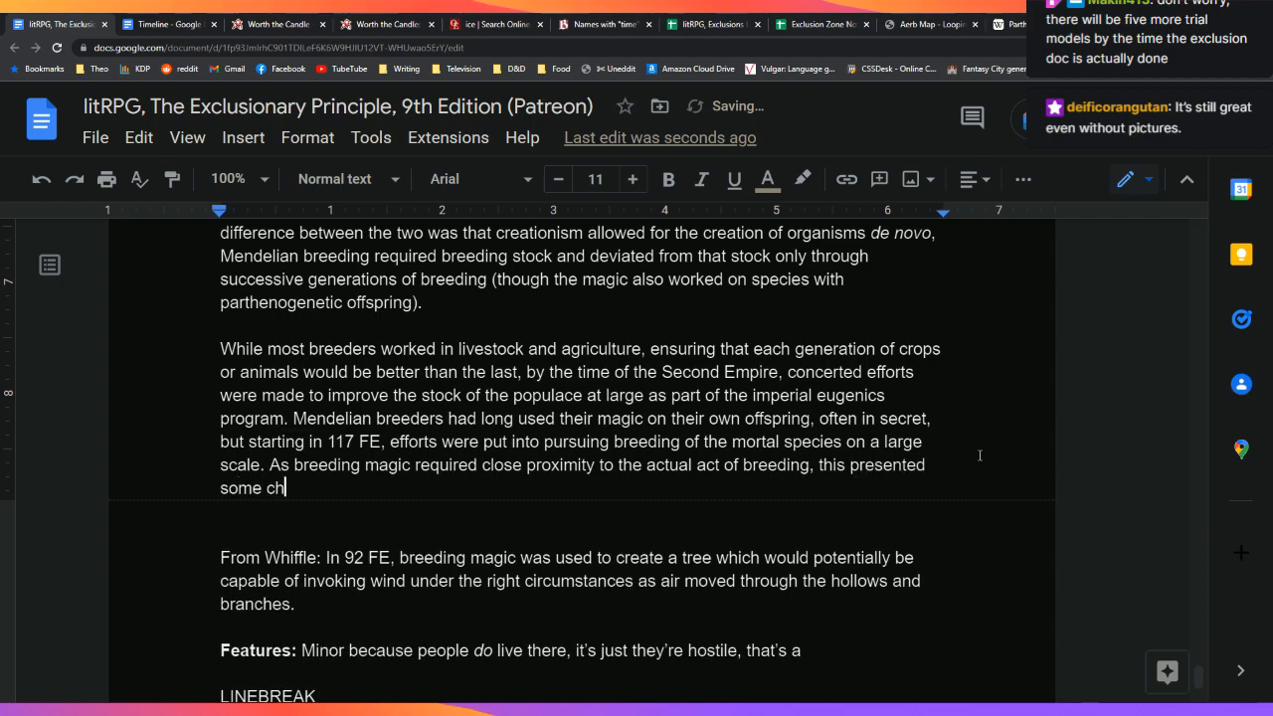
pyautogui.write('allenges, and ')
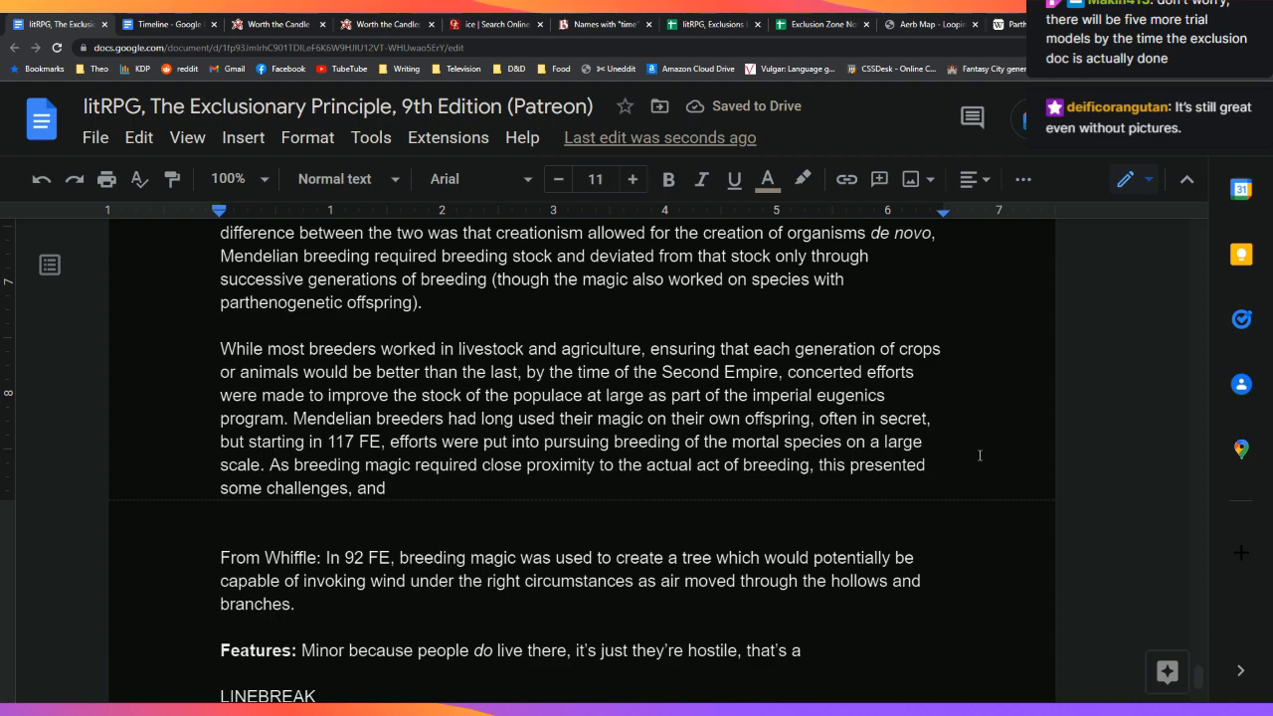
pyautogui.write('was easi')
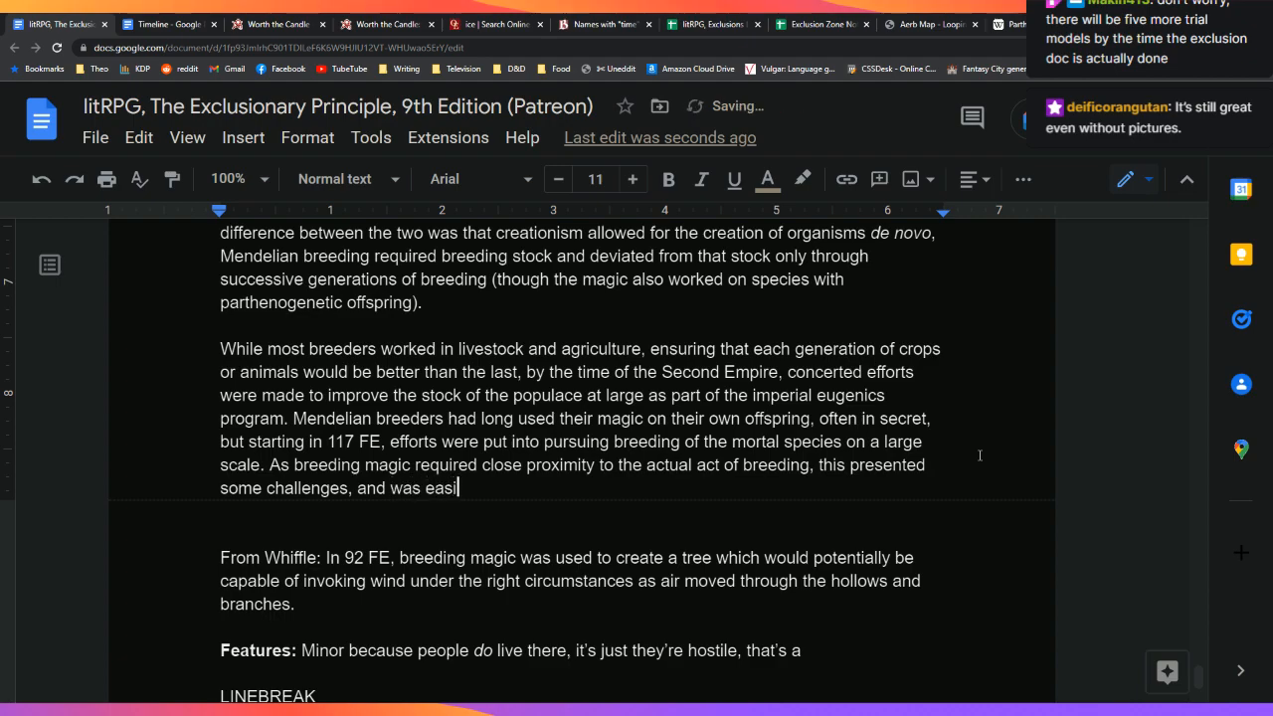
pyautogui.write('er in pieces th')
pyautogui.press('BackSpace')
pyautogui.press('BackSpace')
pyautogui.press('BackSpace')
pyautogui.press('BackSpace')
pyautogui.press('BackSpace')
pyautogui.press('BackSpace')
pyautogui.press('BackSpace')
pyautogui.press('BackSpace')
pyautogui.press('BackSpace')
pyautogui.write('species ')
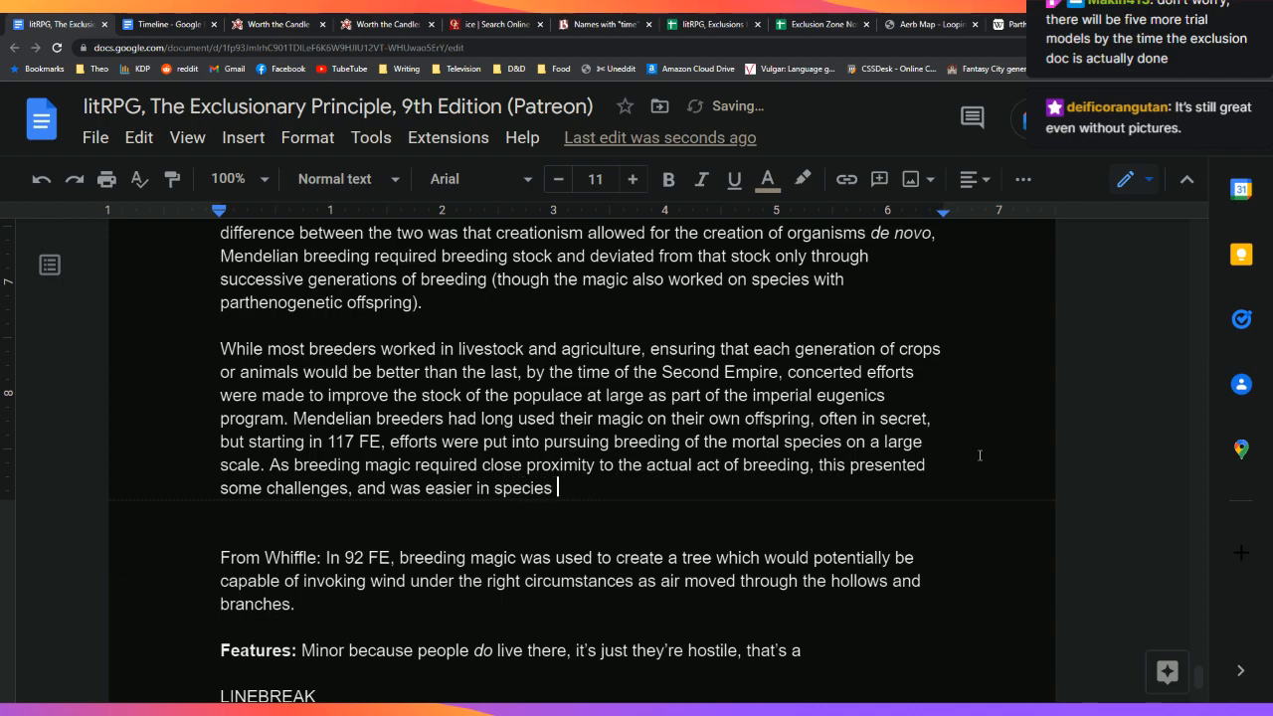
pyautogui.write('where such')
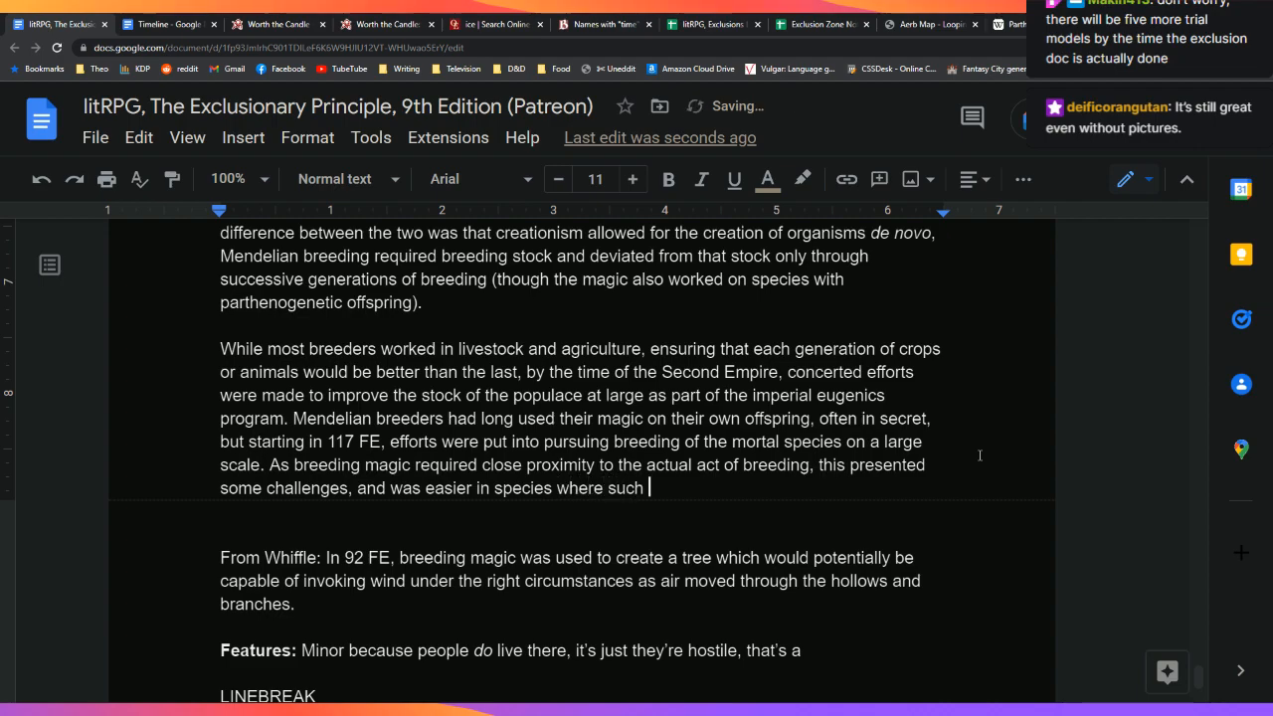
pyautogui.press('BackSpace')
pyautogui.press('BackSpace')
pyautogui.press('BackSpace')
pyautogui.press('BackSpace')
pyautogui.press('BackSpace')
pyautogui.write('the')
# Step: Reword "the actual act of breeding" in the proximity clause as "the actual moment of fertilization"
pyautogui.press('Up')
pyautogui.press('Right')
pyautogui.hotkey('shift', 'Right')
pyautogui.hotkey('shift', 'Right')
pyautogui.hotkey('shift', 'Right')
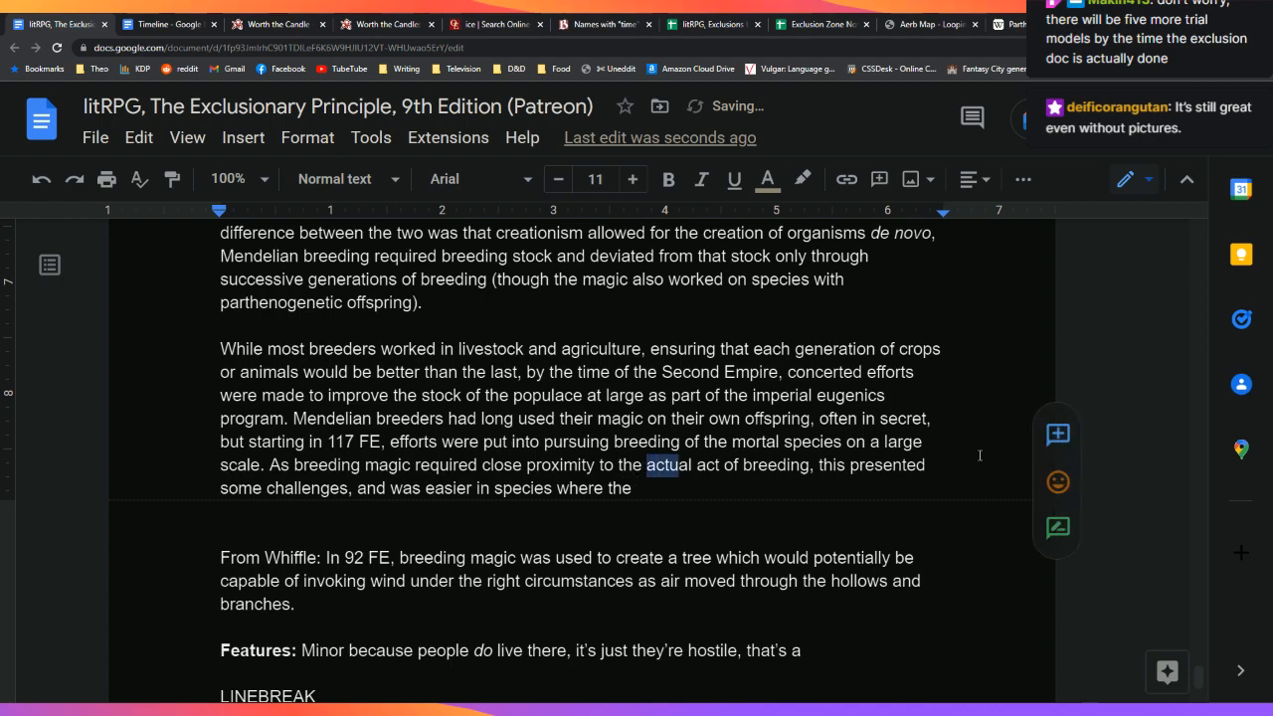
pyautogui.hotkey('shift', 'Right')
pyautogui.hotkey('shift', 'Right')
pyautogui.hotkey('shift', 'Right')
pyautogui.hotkey('shift', 'Right')
pyautogui.hotkey('shift', 'Right')
pyautogui.hotkey('shift', 'Right')
pyautogui.hotkey('shift', 'Right')
pyautogui.hotkey('shift', 'Right')
pyautogui.hotkey('shift', 'Right')
pyautogui.hotkey('shift', 'Right')
pyautogui.hotkey('shift', 'Right')
pyautogui.hotkey('shift', 'Right')
pyautogui.hotkey('shift', 'Right')
pyautogui.hotkey('shift', 'Right')
pyautogui.hotkey('shift', 'Right')
pyautogui.hotkey('shift', 'Right')
pyautogui.hotkey('shift', 'Right')
pyautogui.hotkey('shift', 'Right')
pyautogui.hotkey('shift', 'Right')
pyautogui.hotkey('shift', 'Right')
pyautogui.hotkey('shift', 'Left')
pyautogui.hotkey('shift', 'Left')
pyautogui.press('BackSpace')
pyautogui.press('BackSpace')
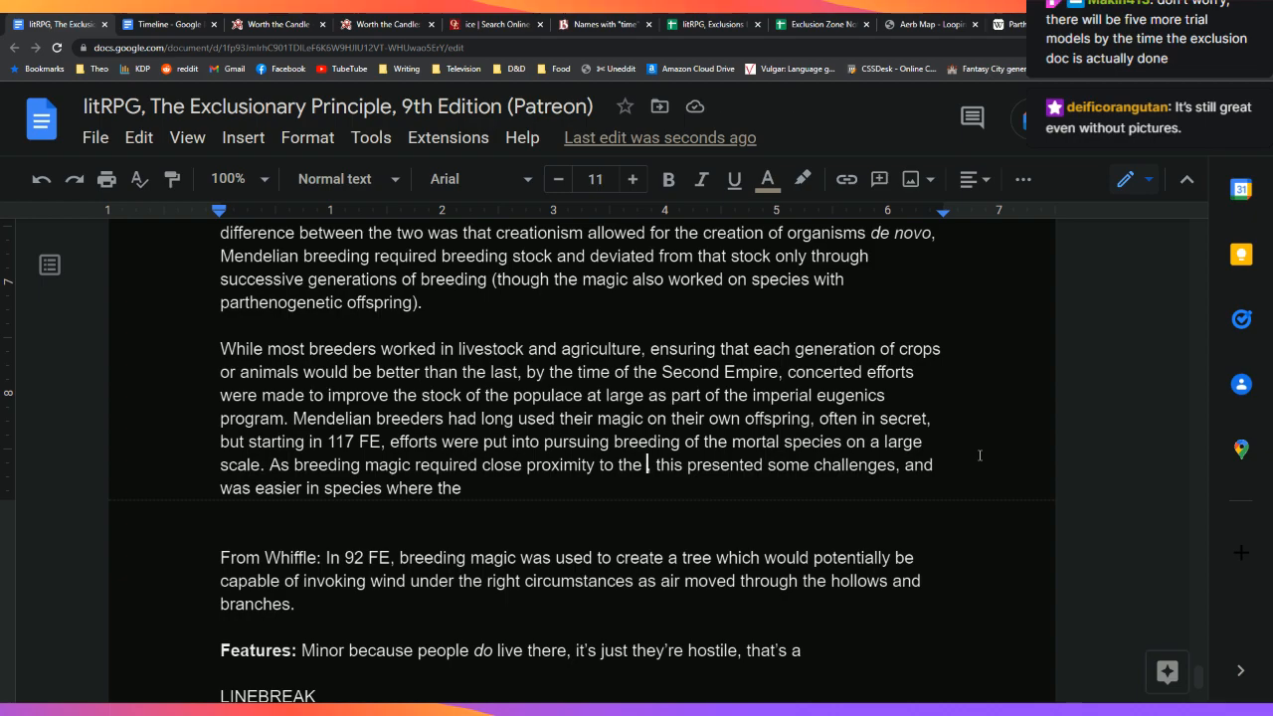
pyautogui.write('actual fe')
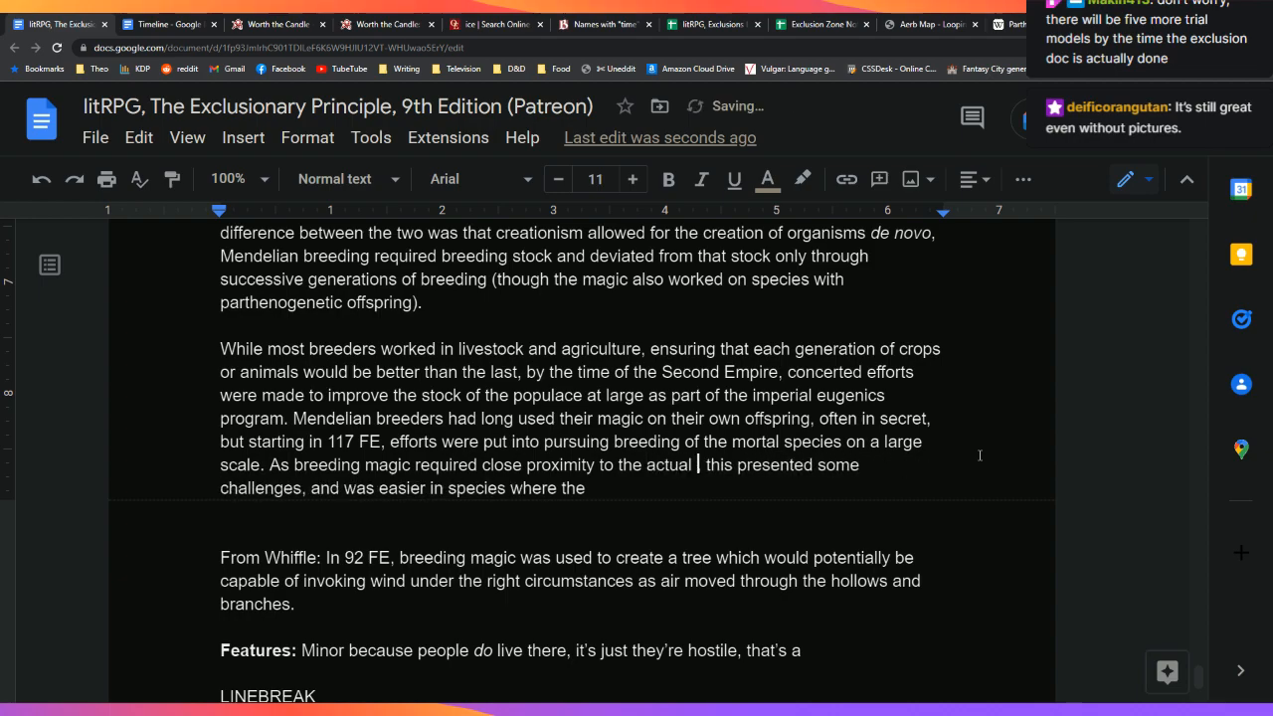
pyautogui.press('BackSpace')
pyautogui.press('BackSpace')
pyautogui.write('moment of ')
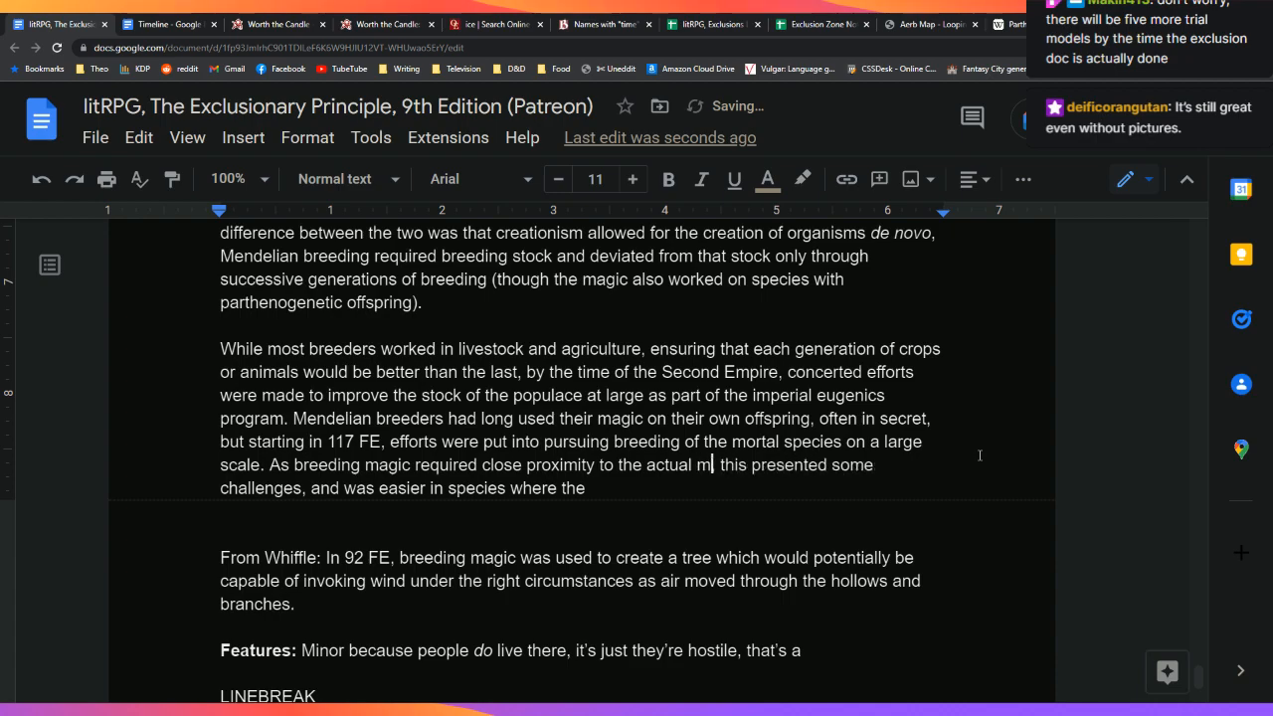
pyautogui.write('fertilization,')
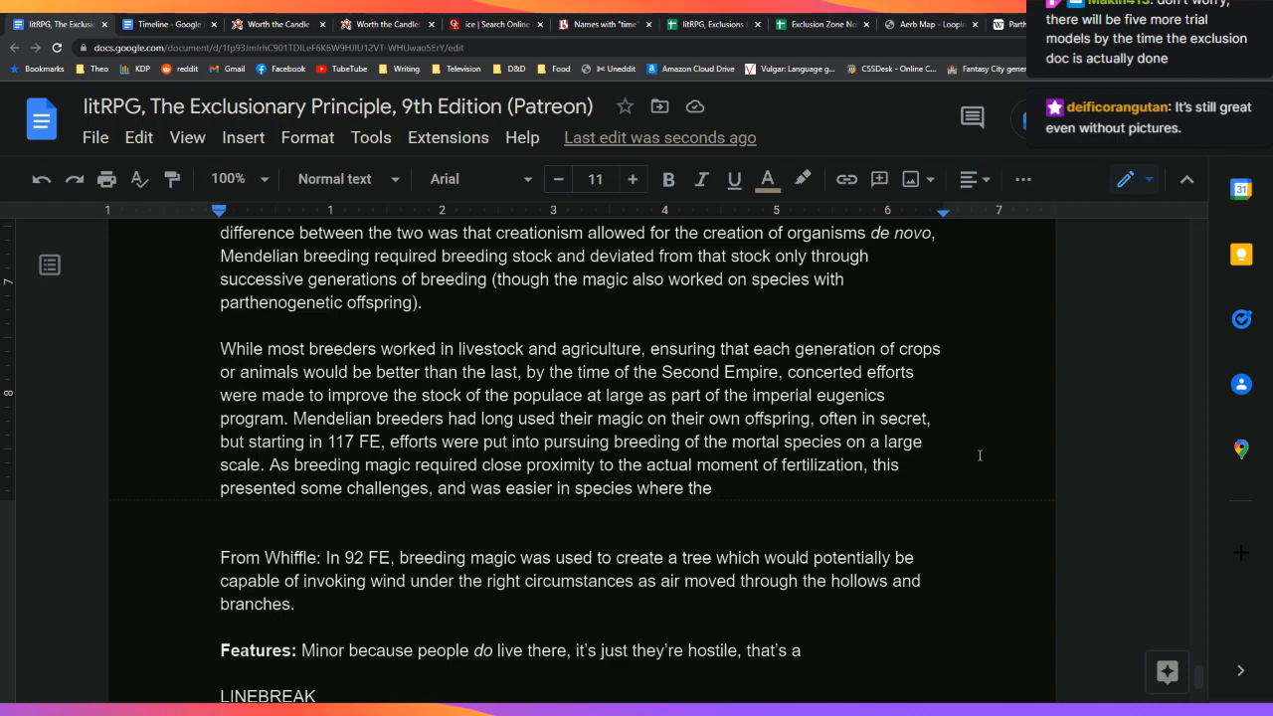
# Step: Continue the breeding magic sentence after "species where the" with "fertilization was more controlled, especially"
pyautogui.write('ferti')
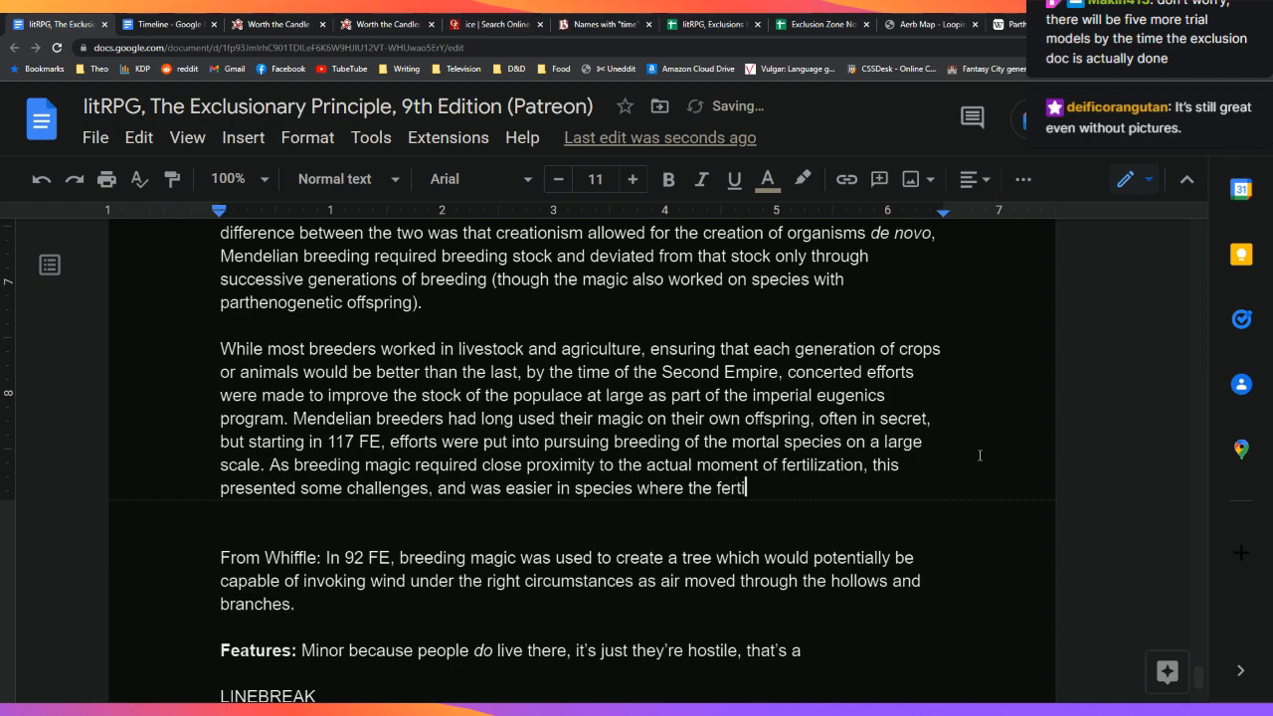
pyautogui.write('lization was controle')
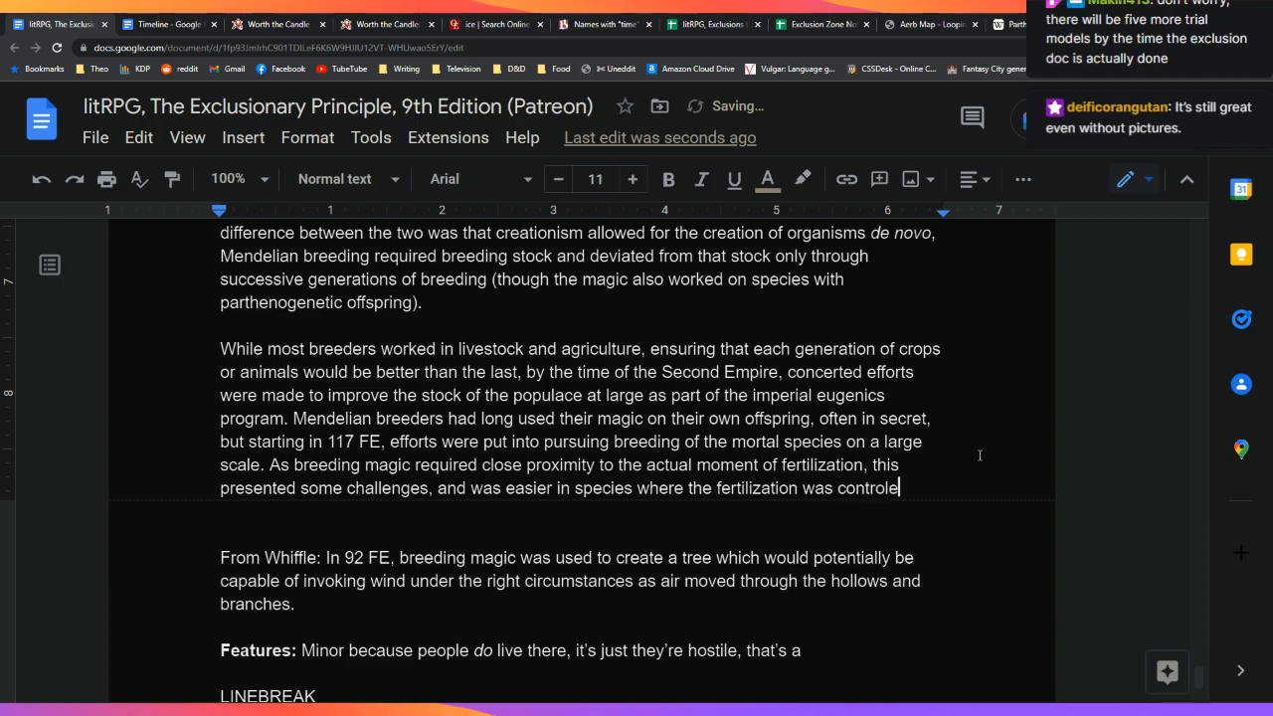
pyautogui.press('BackSpace')
pyautogui.press('BackSpace')
pyautogui.press('BackSpace')
pyautogui.press('BackSpace')
pyautogui.press('BackSpace')
pyautogui.press('BackSpace')
pyautogui.press('BackSpace')
pyautogui.press('BackSpace')
pyautogui.write('more controlle,d e')
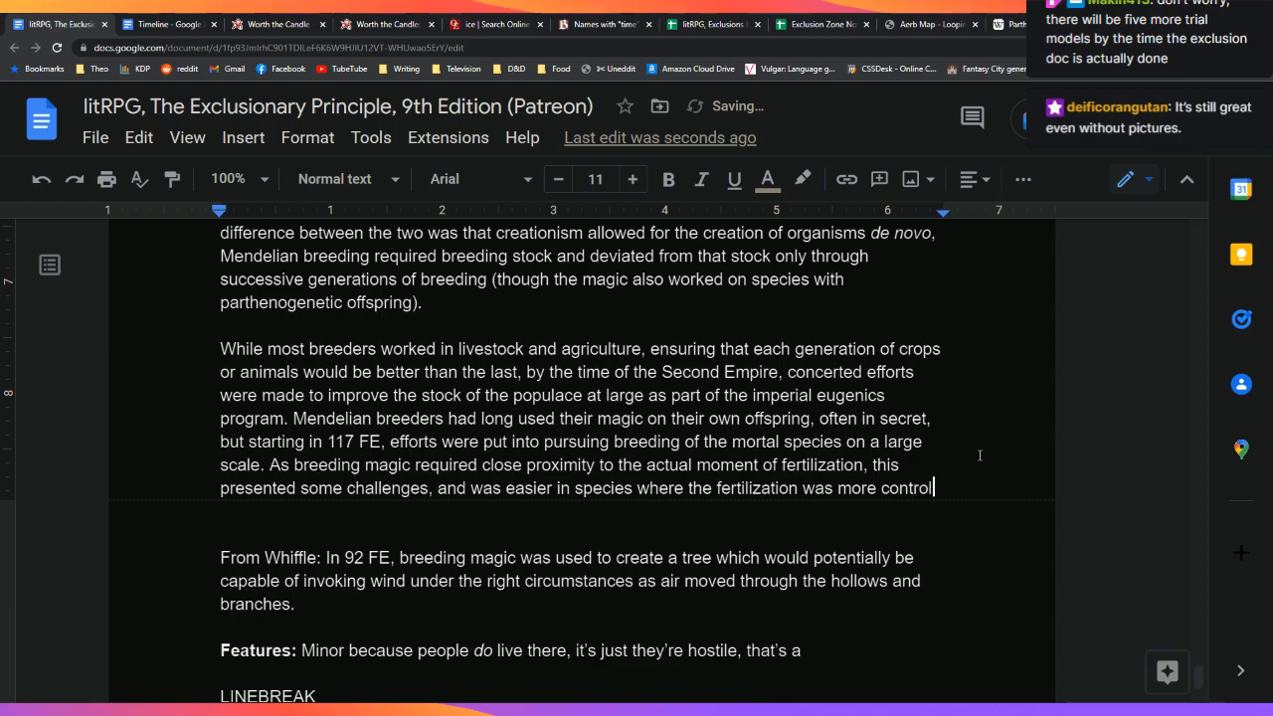
pyautogui.press('BackSpace')
pyautogui.press('BackSpace')
pyautogui.press('BackSpace')
pyautogui.press('BackSpace')
pyautogui.write('d, espeic')
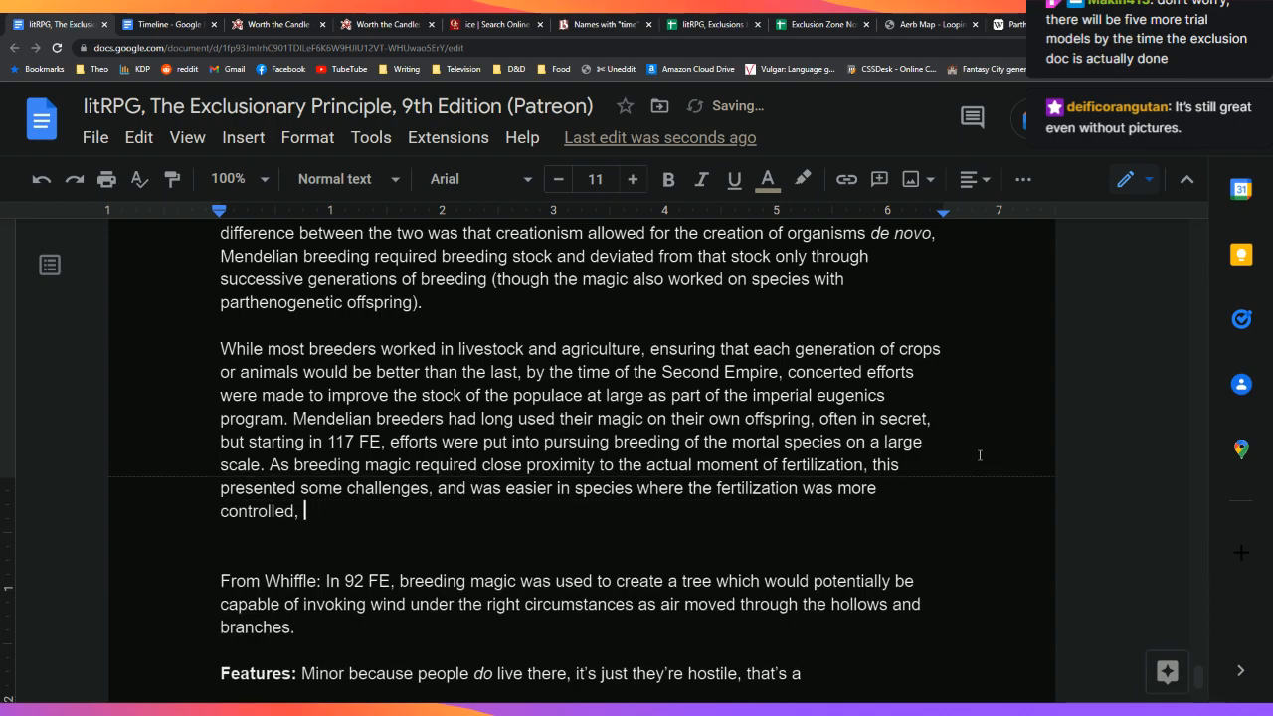
pyautogui.press('BackSpace')
pyautogui.press('BackSpace')
pyautogui.write('cially wi')
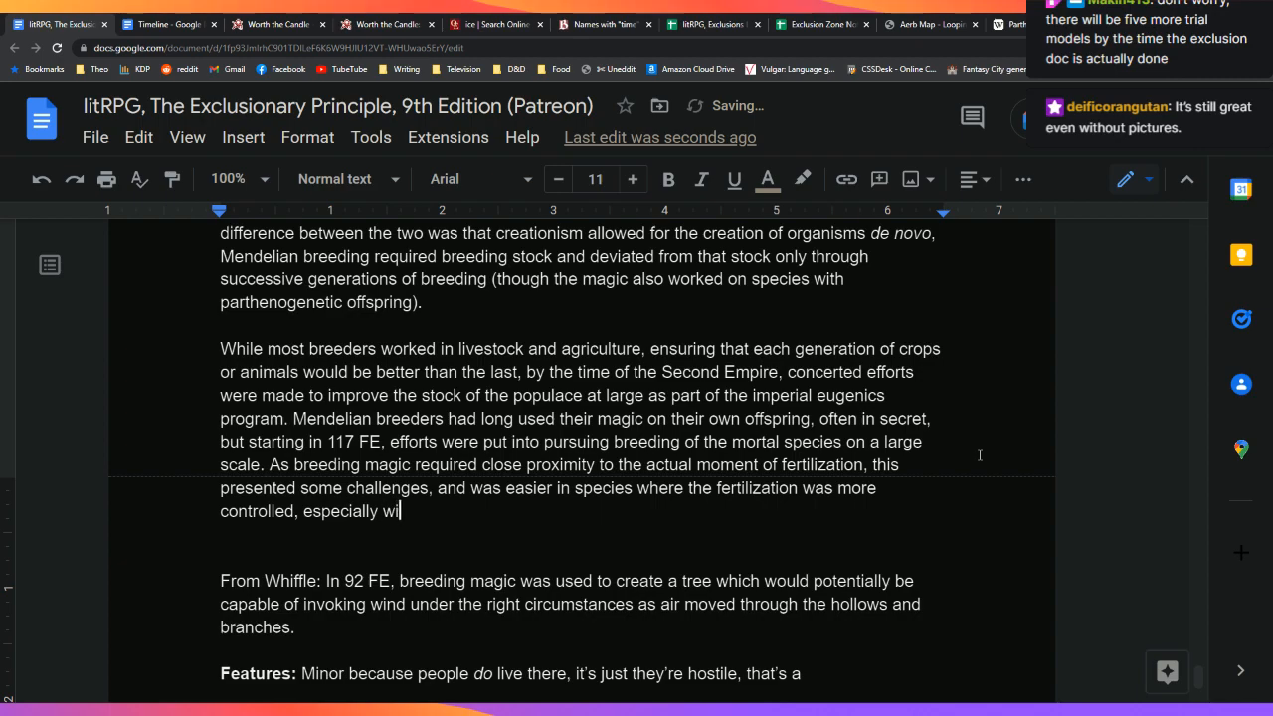
pyautogui.write('th those')
pyautogui.press('BackSpace')
pyautogui.press('BackSpace')
pyautogui.press('BackSpace')
pyautogui.press('BackSpace')
pyautogui.press('BackSpace')
pyautogui.press('BackSpace')
pyautogui.press('BackSpace')
pyautogui.press('BackSpace')
pyautogui.press('BackSpace')
pyautogui.press('BackSpace')
pyautogui.press('BackSpace')
pyautogui.write('those with ')
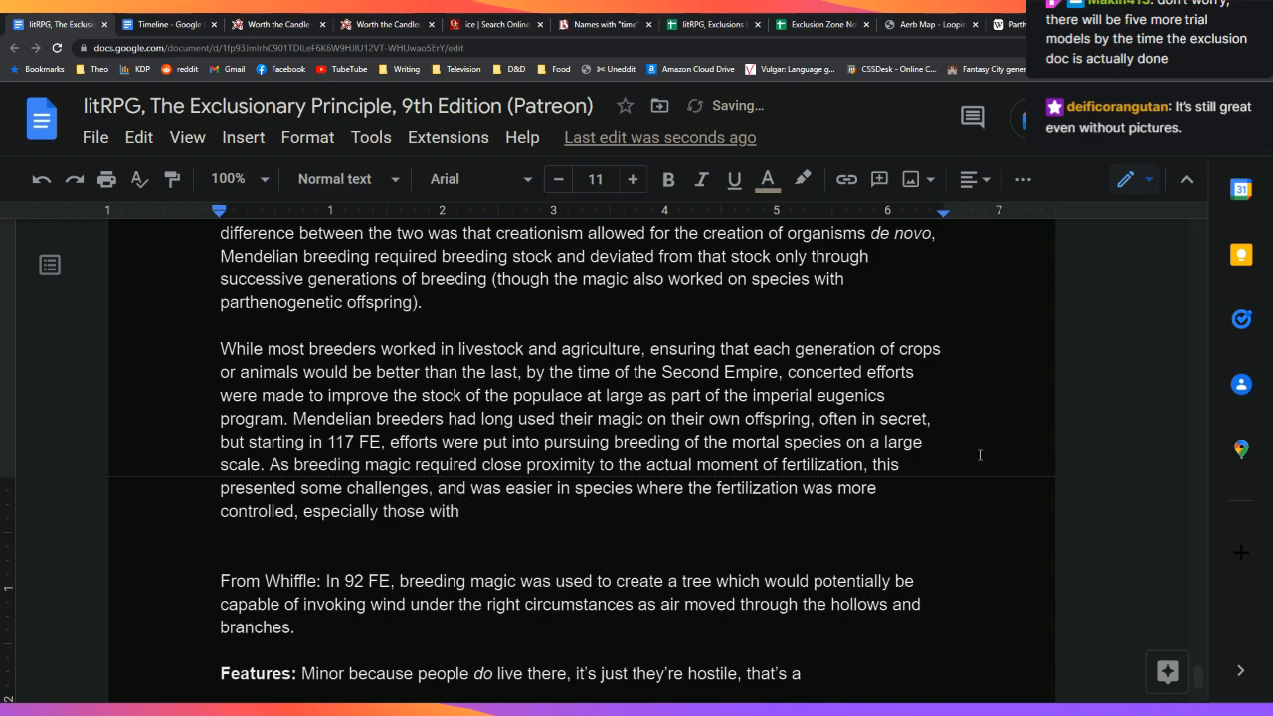
pyautogui.write('def')
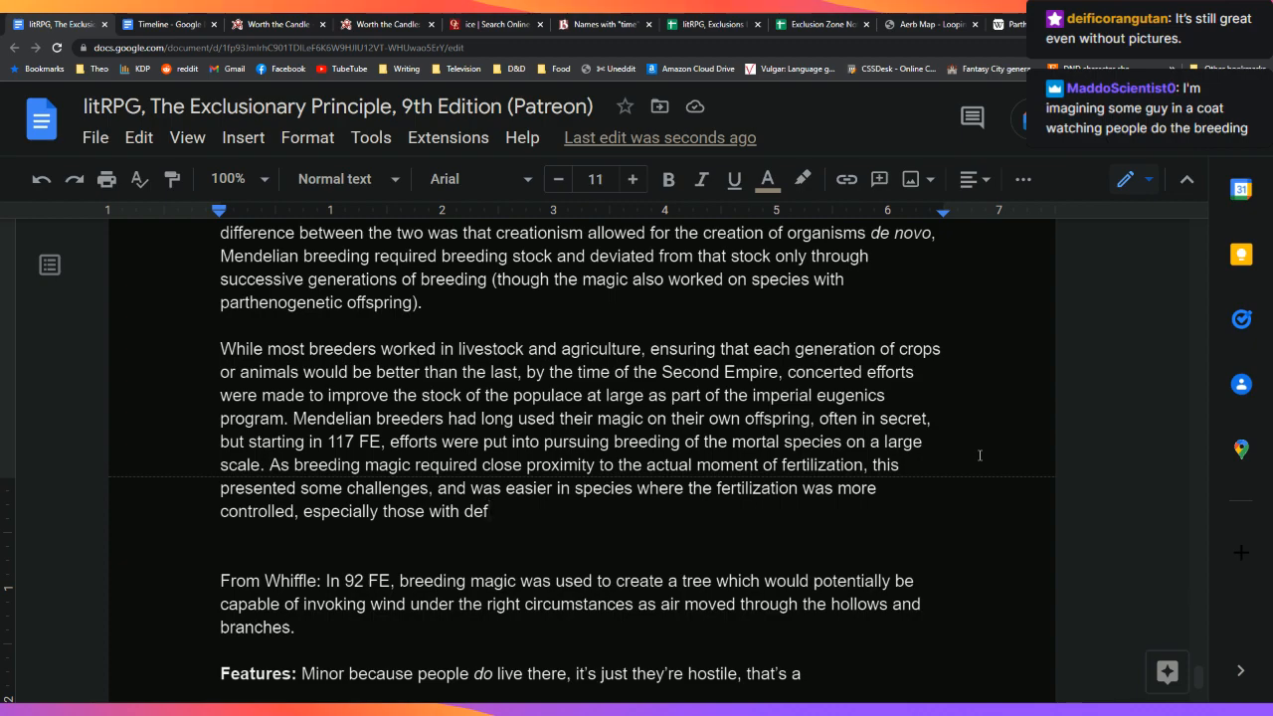
pyautogui.press('BackSpace')
pyautogui.press('BackSpace')
pyautogui.press('BackSpace')
pyautogui.press('BackSpace')
pyautogui.press('BackSpace')
pyautogui.press('BackSpace')
pyautogui.press('BackSpace')
pyautogui.press('BackSpace')
pyautogui.press('BackSpace')
pyautogui.press('BackSpace')
pyautogui.press('BackSpace')
pyautogui.press('BackSpace')
pyautogui.press('BackSpace')
pyautogui.press('BackSpace')
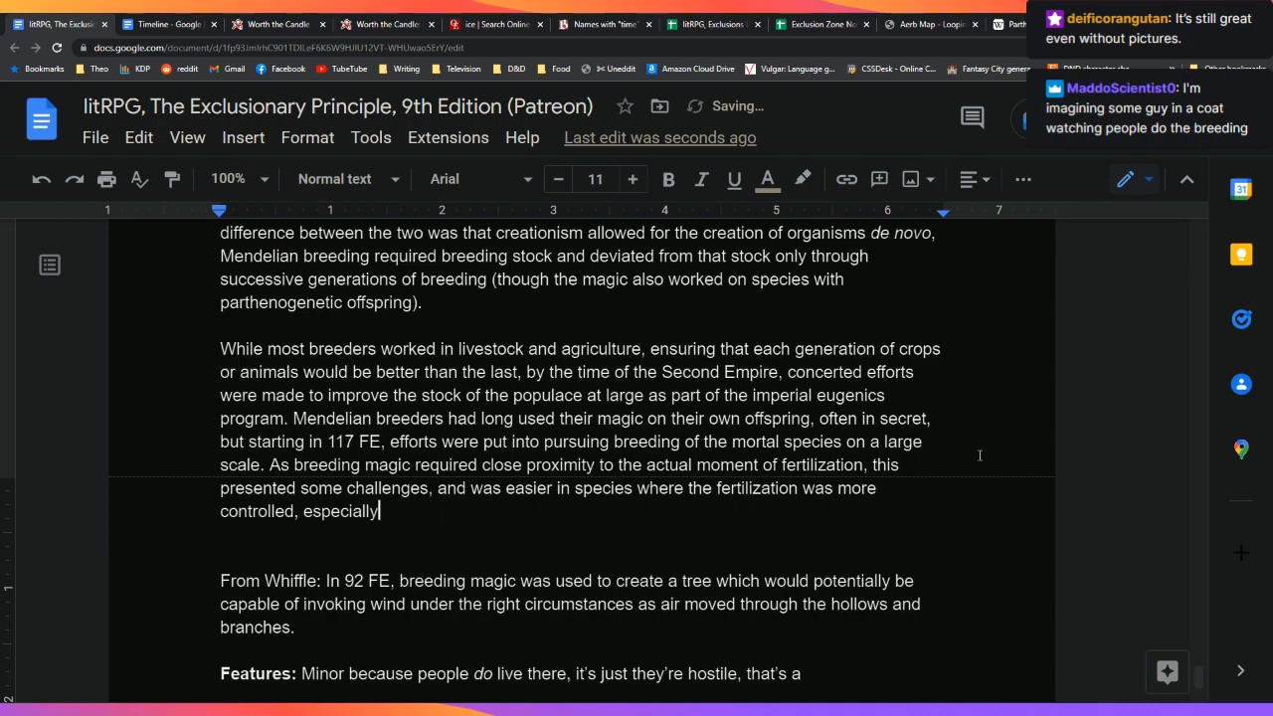
# Step: Finish the breeding magic sentence with "egg-laying species."
pyautogui.write('egg-laying species.')
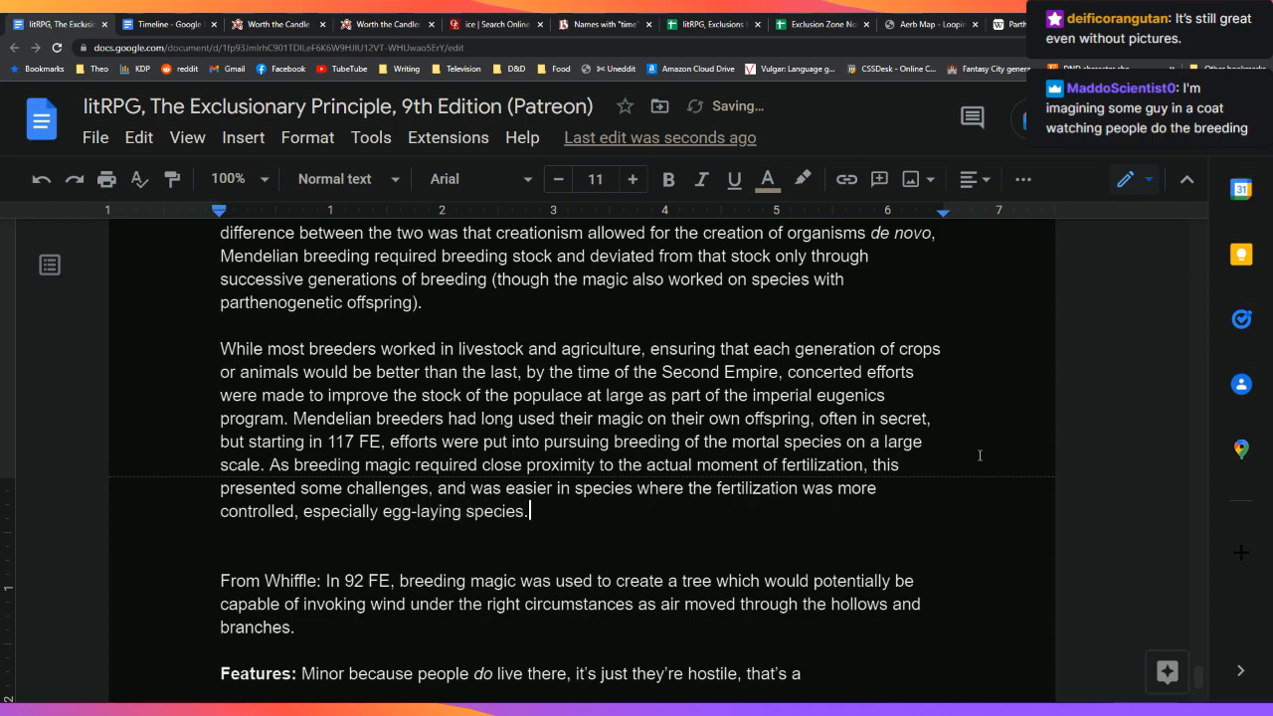
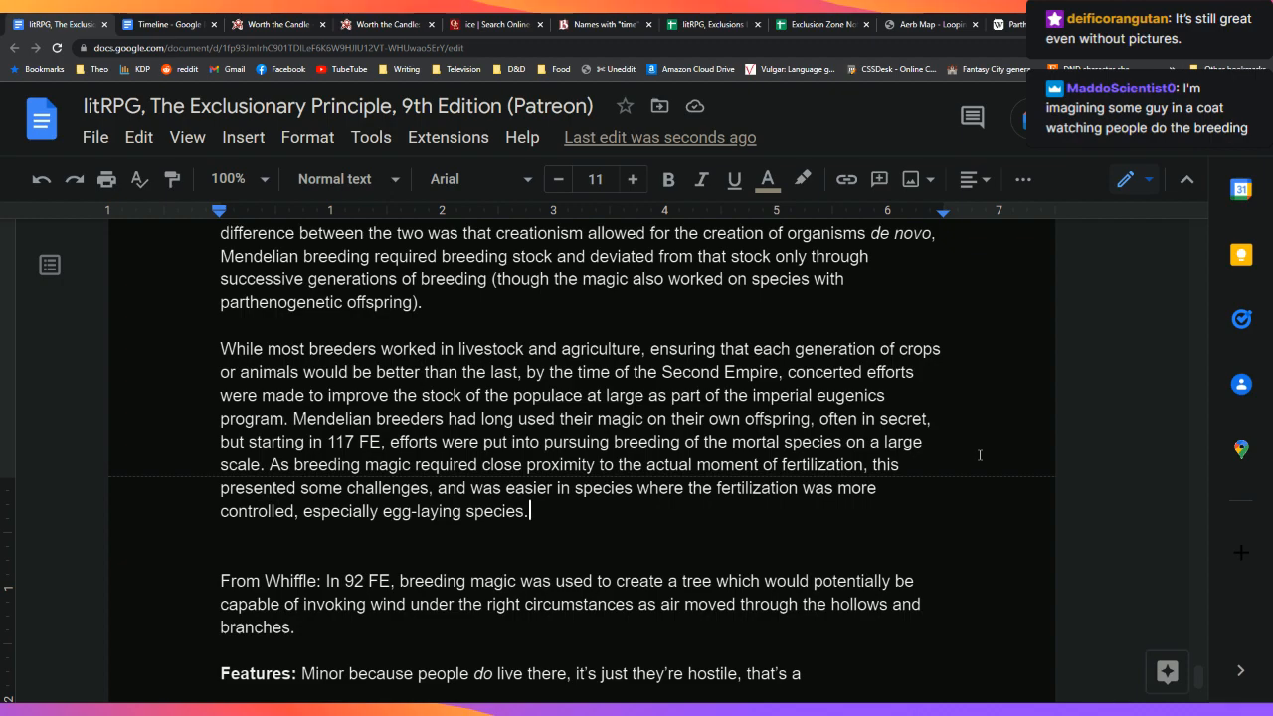
# Step: Search the web for "fertilization in egglaying species" and look through the results
pyautogui.hotkey('ctrl', 't')
pyautogui.write('ferti')
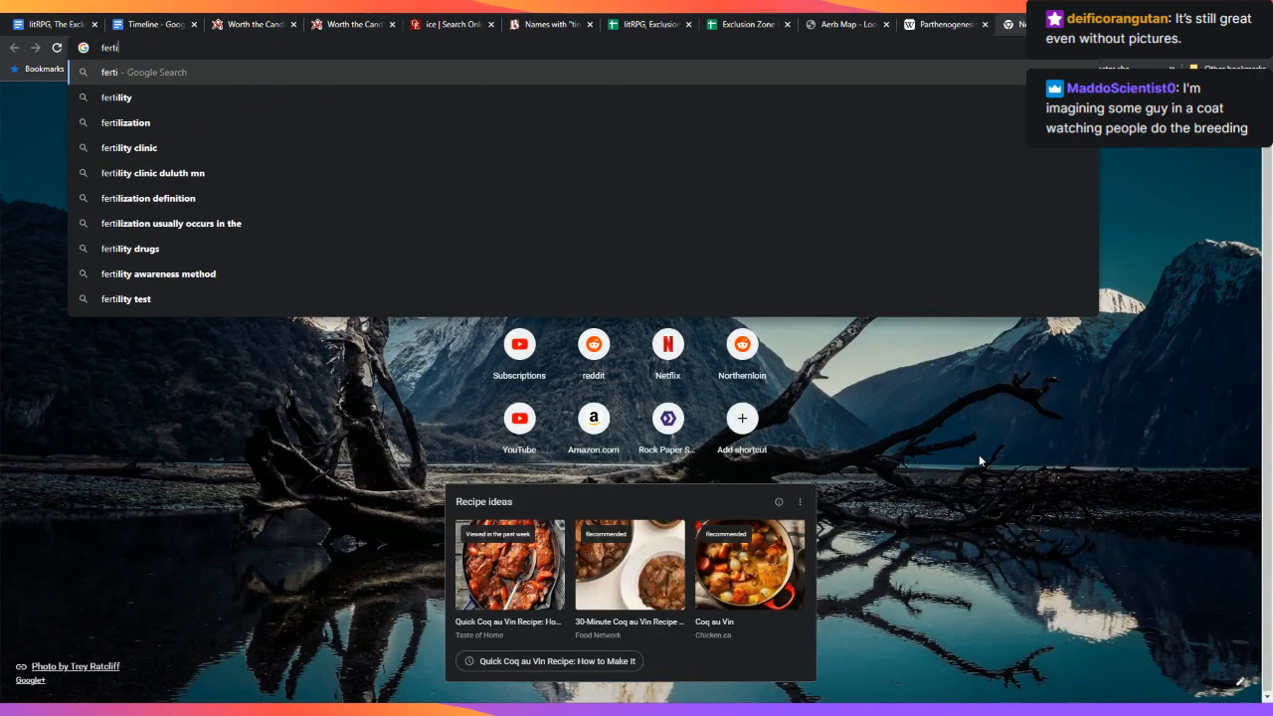
pyautogui.write('lization in egg')
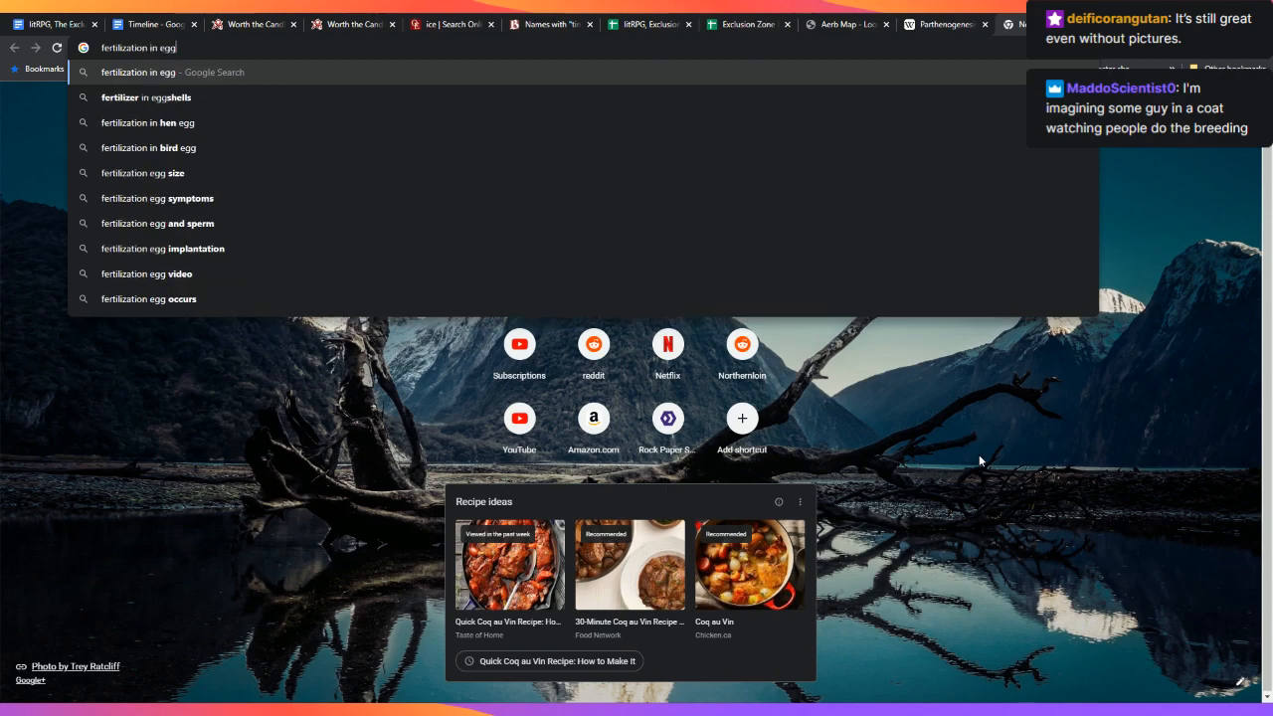
pyautogui.write('laying s')
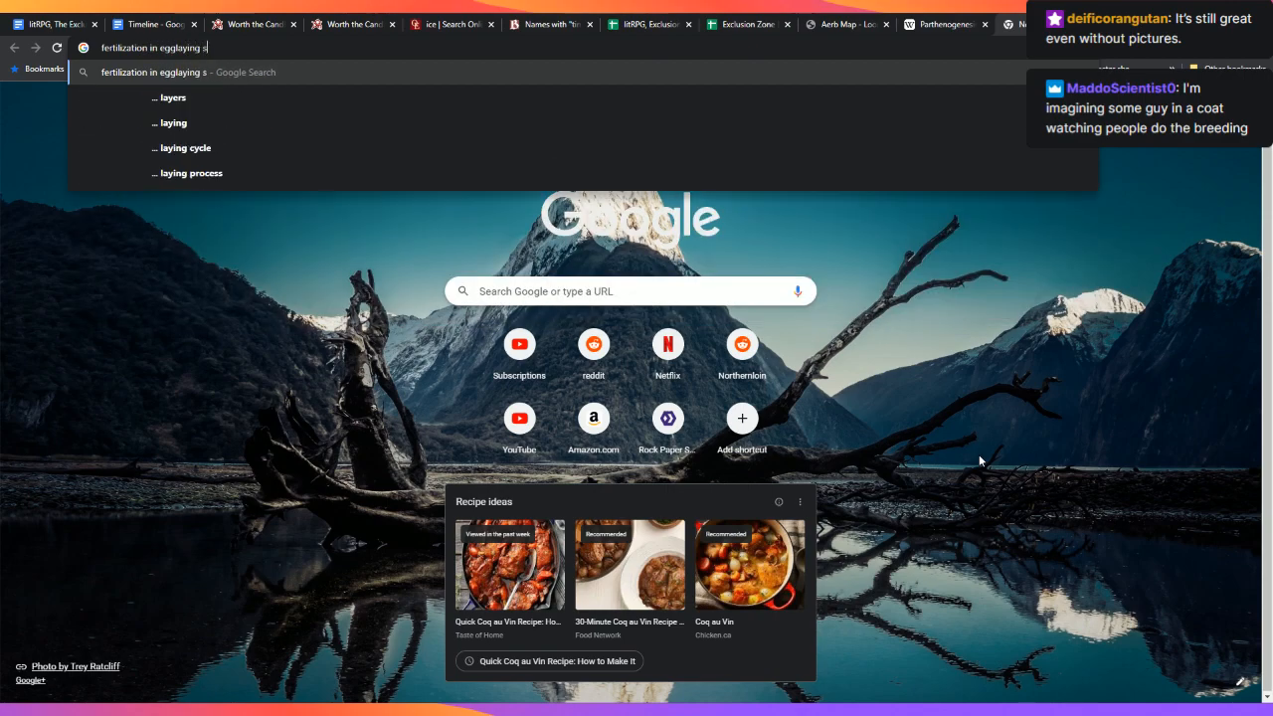
pyautogui.write('pecies')
pyautogui.press('Return')
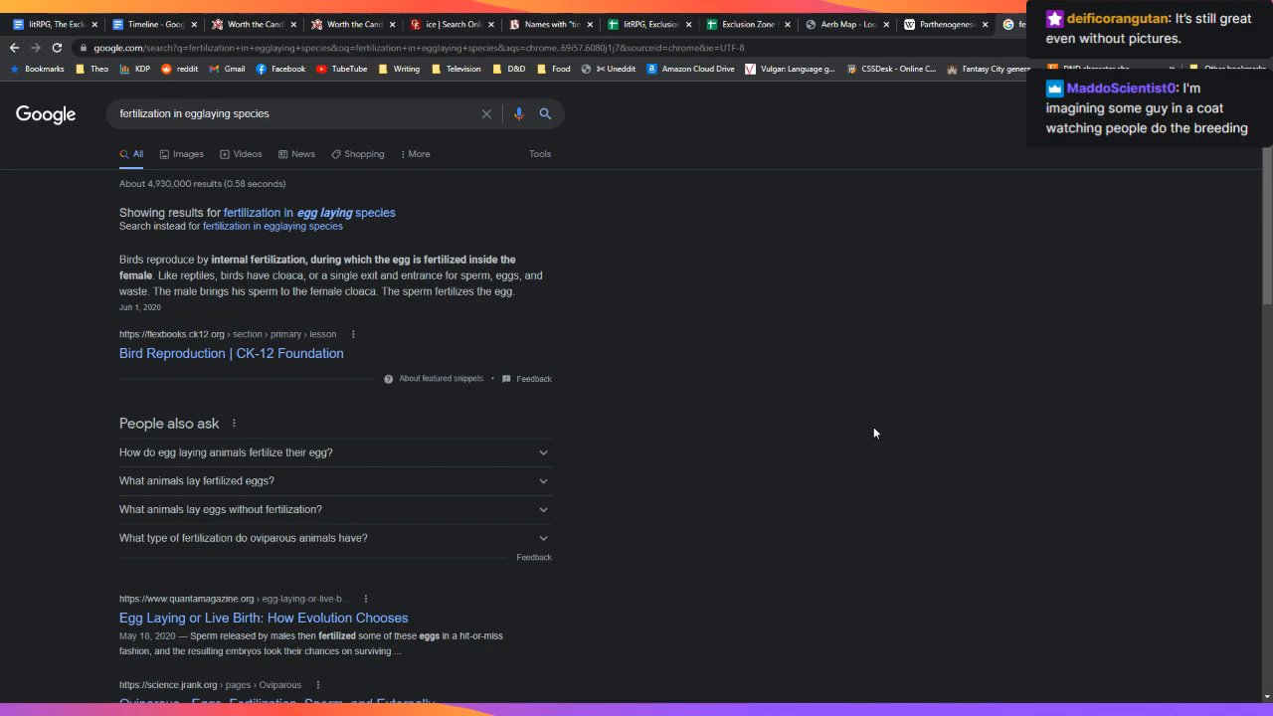
pyautogui.scroll(-3, 874, 432)
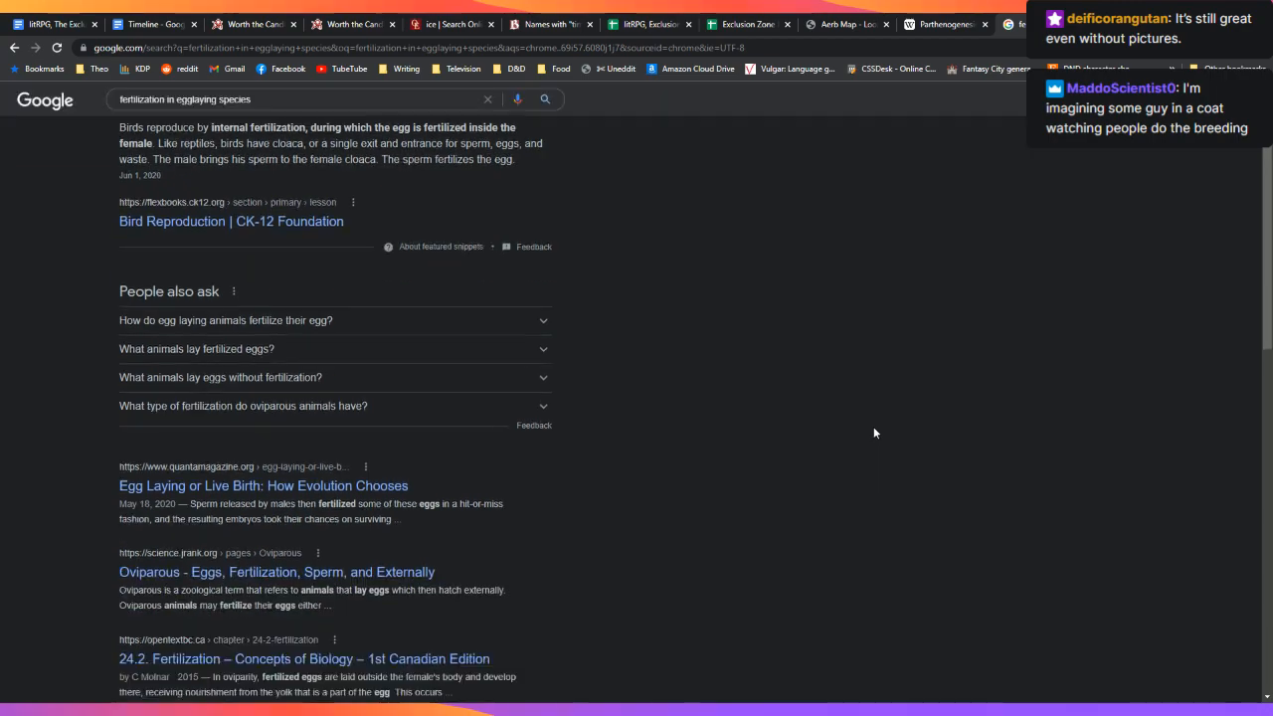
pyautogui.scroll(-2, 874, 433)
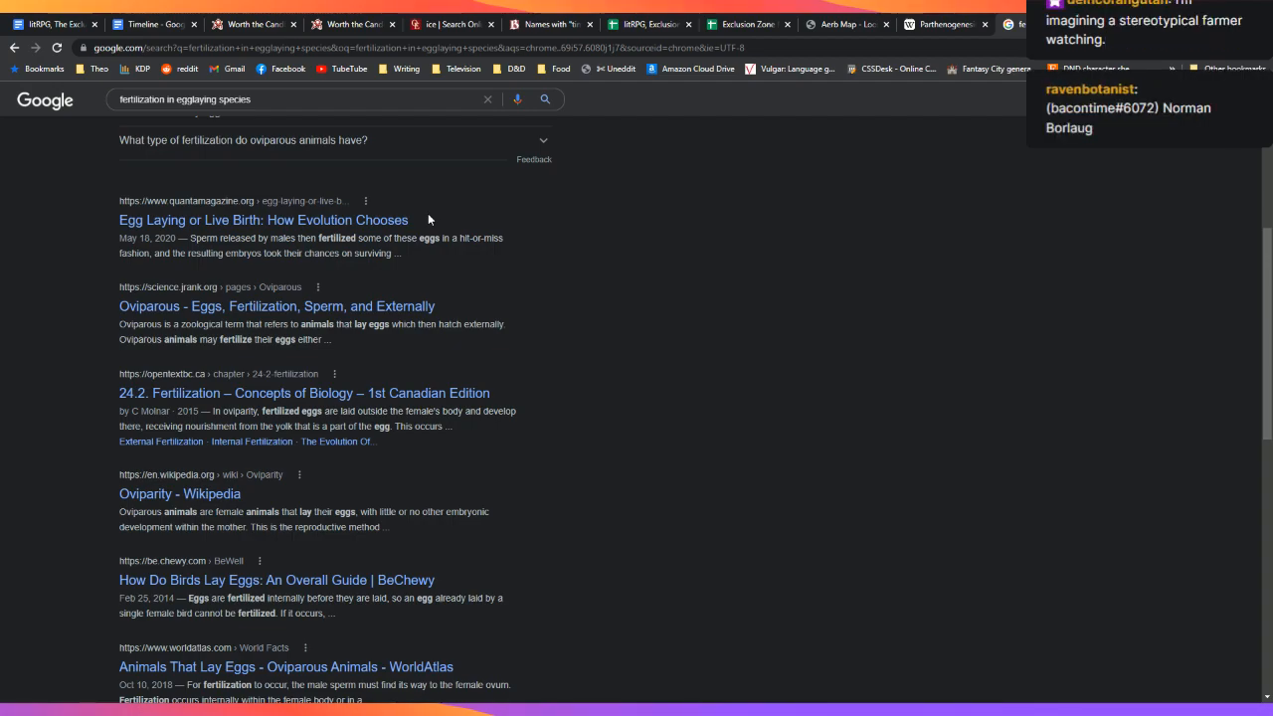
# Step: Read the science.jrank.org article on oviparous animals for external and internal fertilization, and return to the document
pyautogui.click(297, 308)
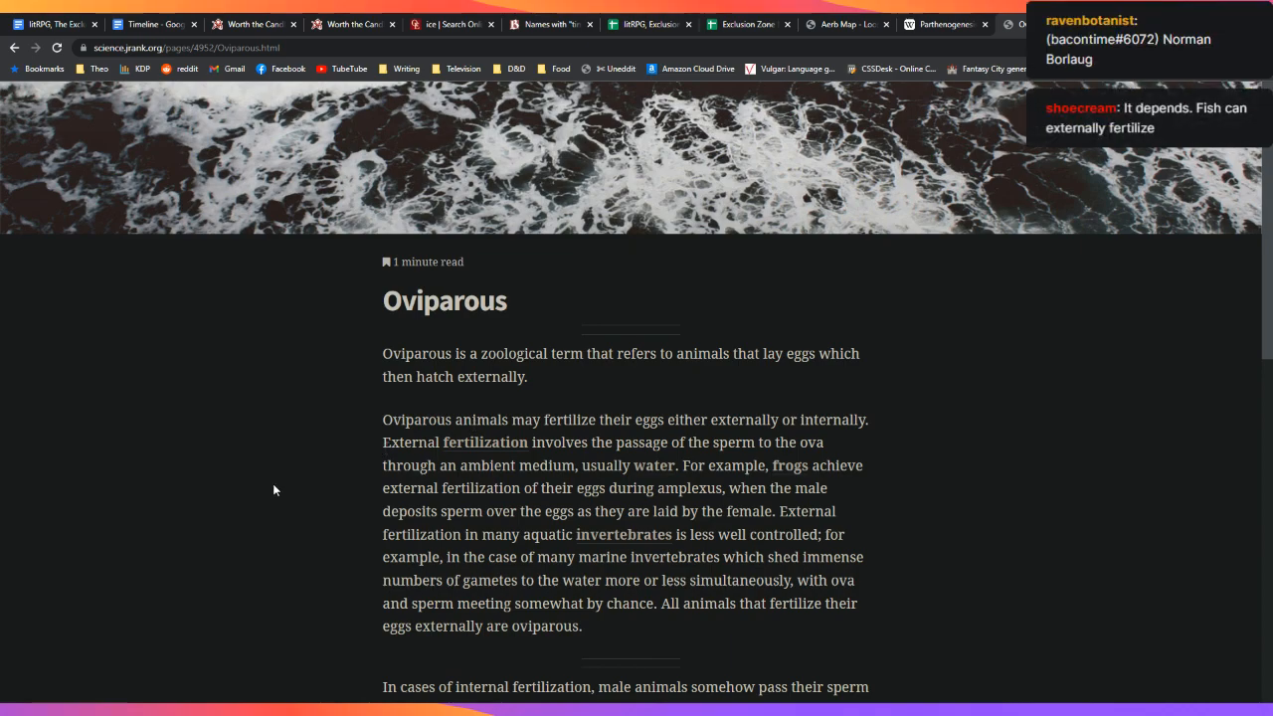
pyautogui.scroll(-3, 273, 490)
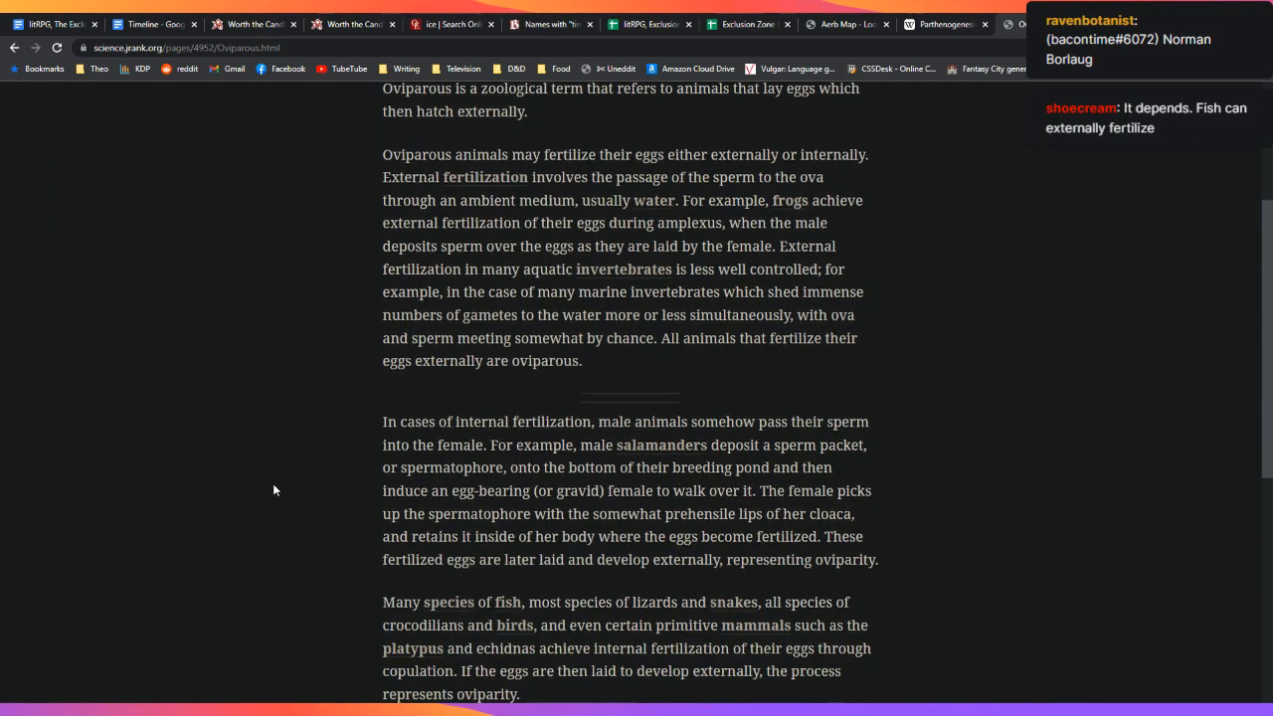
pyautogui.scroll(1, 274, 489)
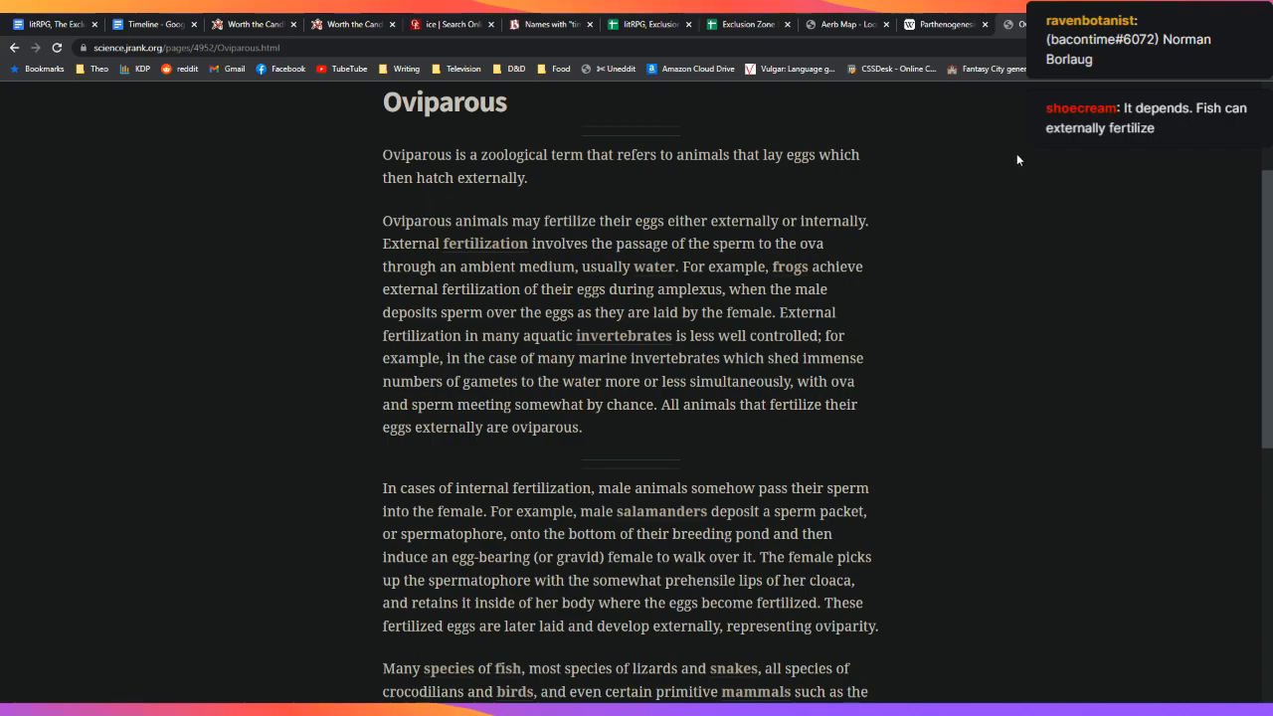
pyautogui.hotkey('ctrl', 'w')
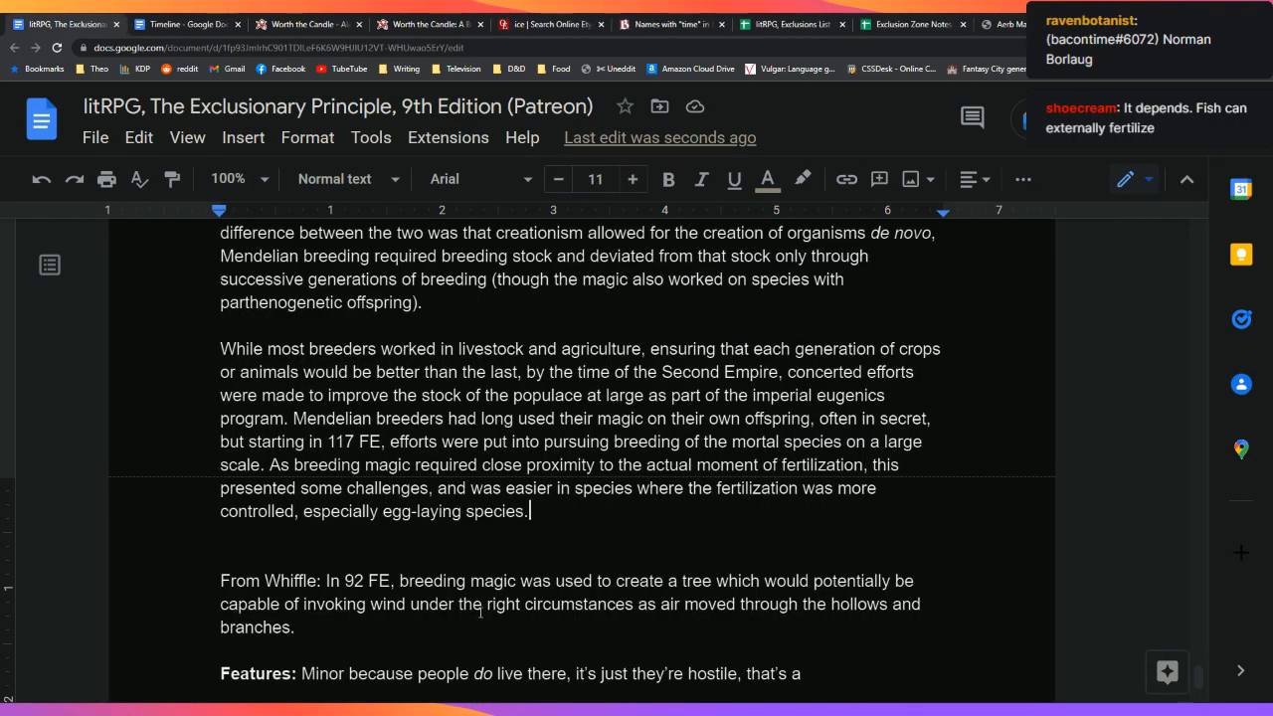
# Step: Extend the ending "egg-laying species" with "with external fertilization." and start a new paragraph below it
pyautogui.press('BackSpace')
pyautogui.write('with et')
pyautogui.press('BackSpace')
pyautogui.write('xter')
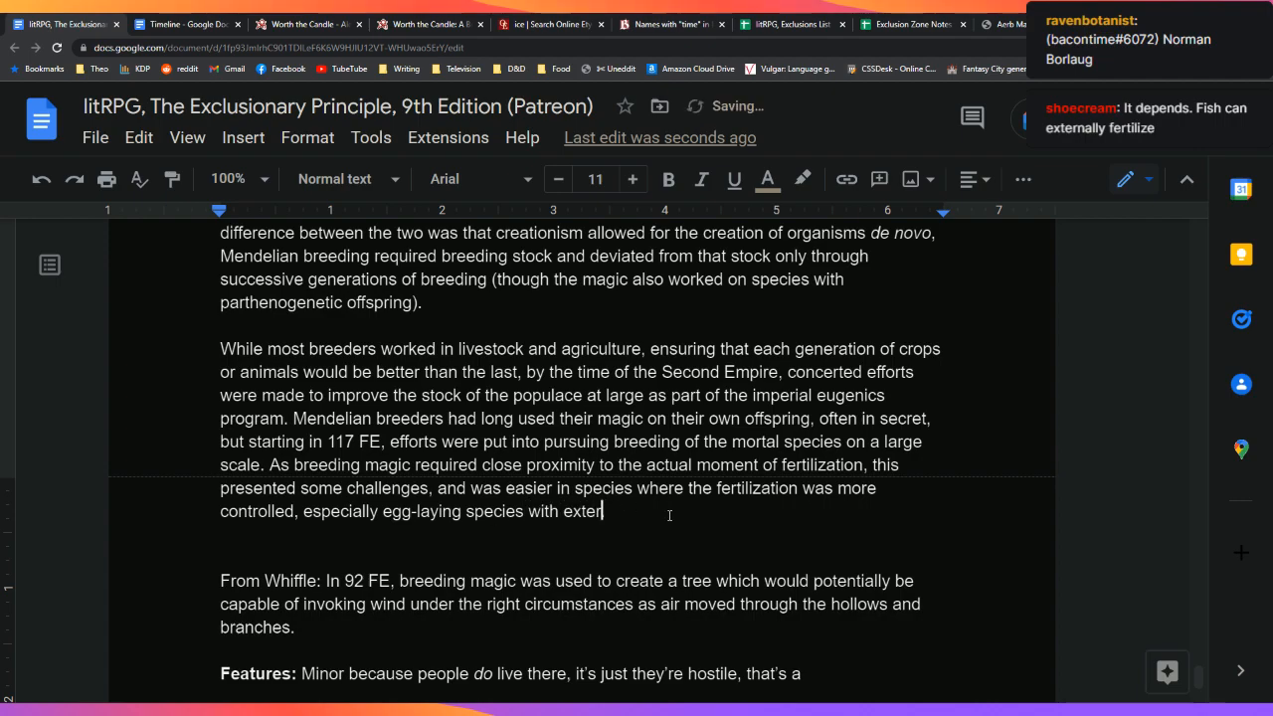
pyautogui.write('nal fertilization.')
pyautogui.press('Return')
pyautogui.press('Return')
# Step: Open the new paragraph with "The ultimate result of these efforts"
pyautogui.write('The utlimate')
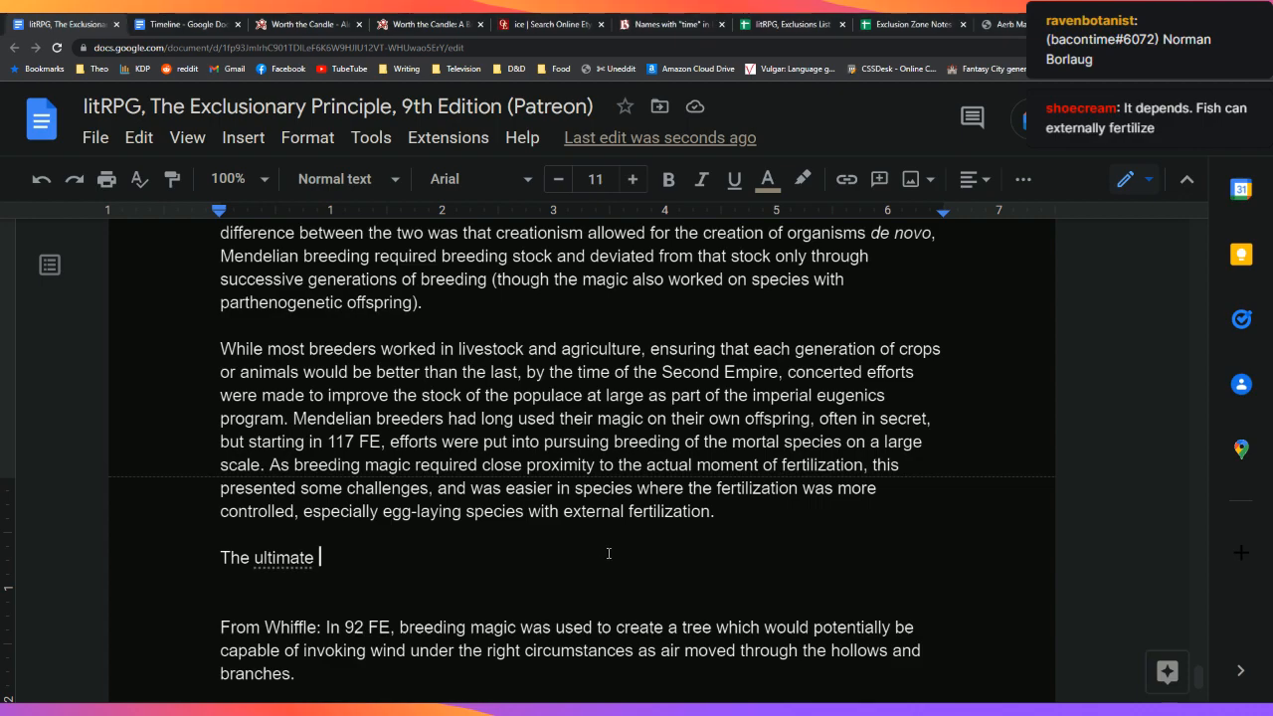
pyautogui.scroll(-2, 507, 569)
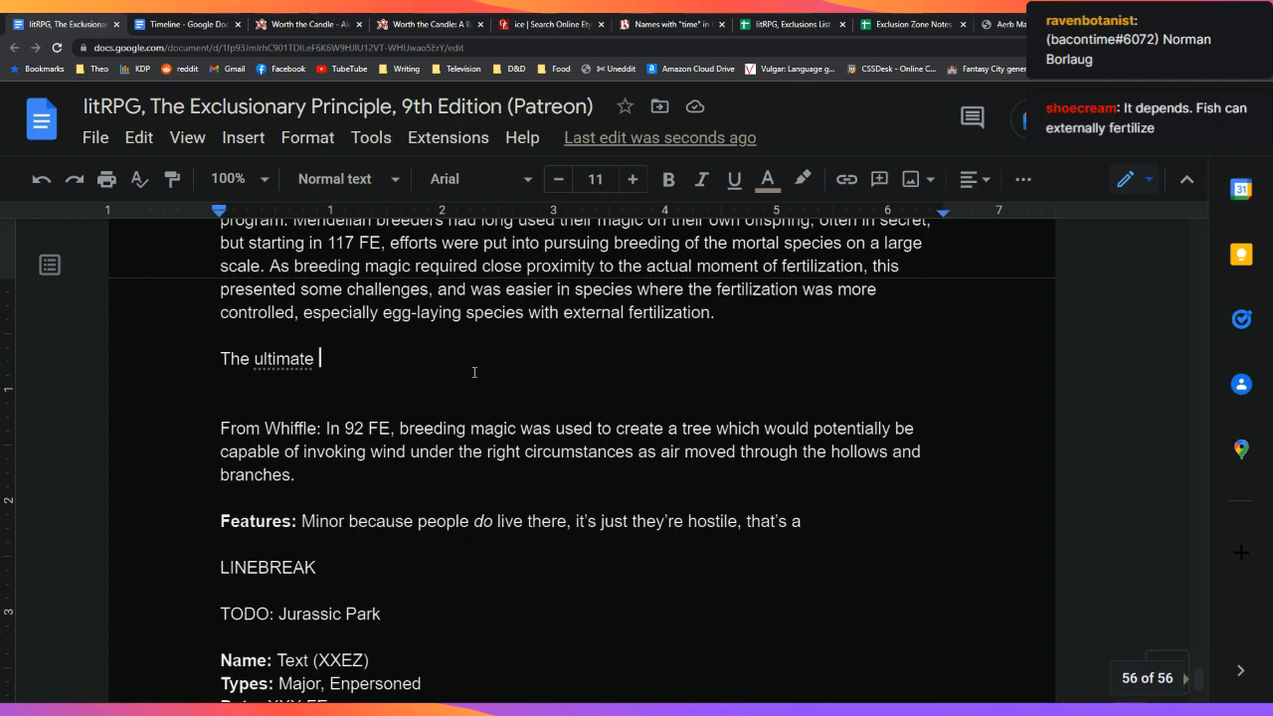
pyautogui.click(511, 370)
pyautogui.press('Left')
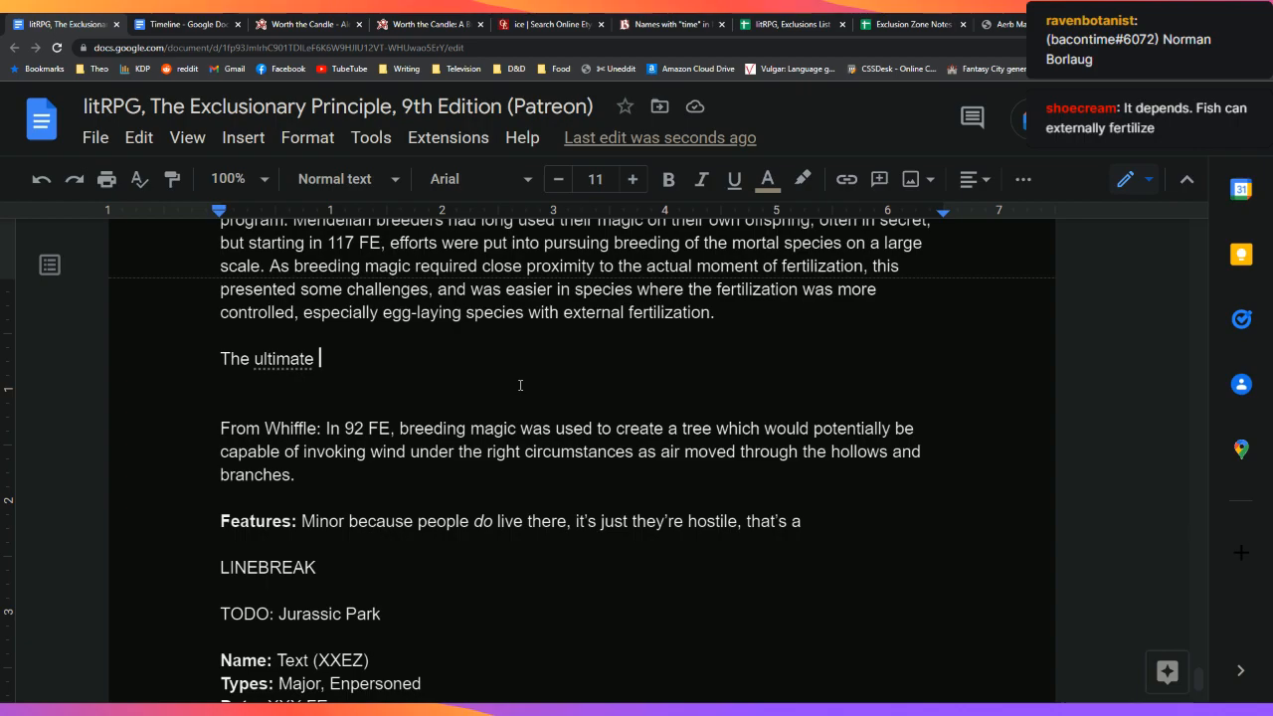
pyautogui.write('result ')
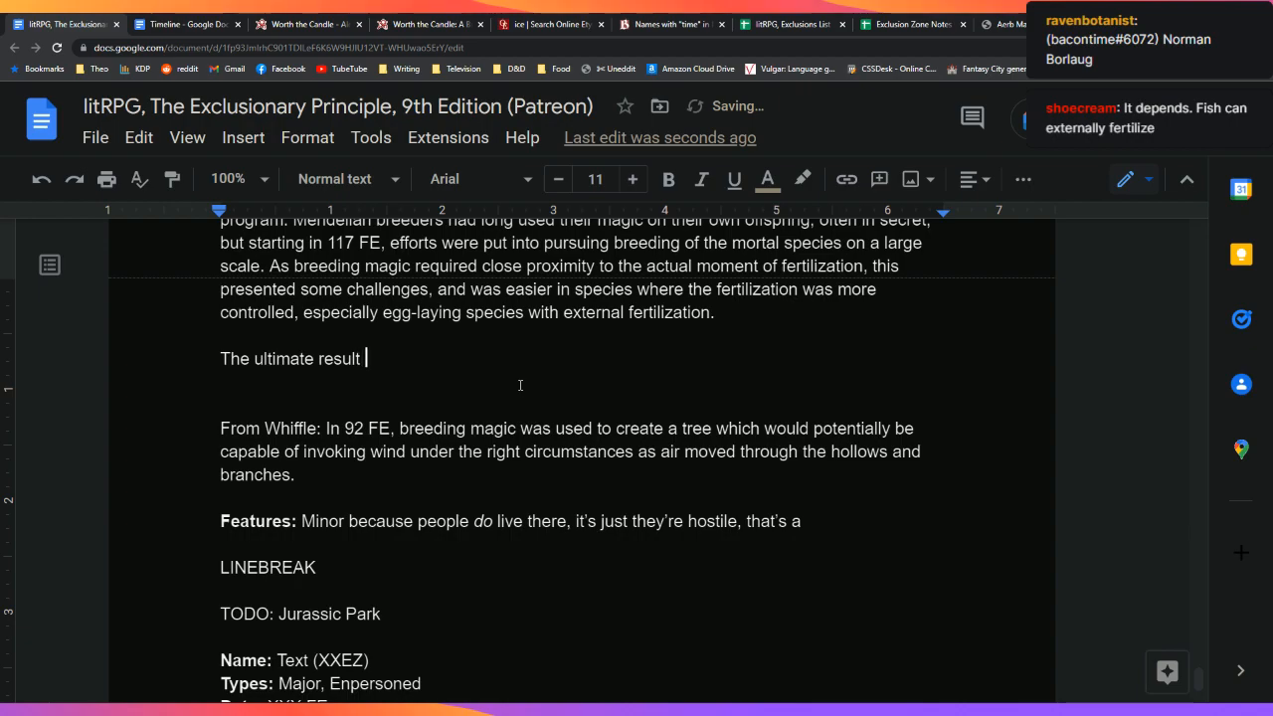
pyautogui.write('of this was an adapat')
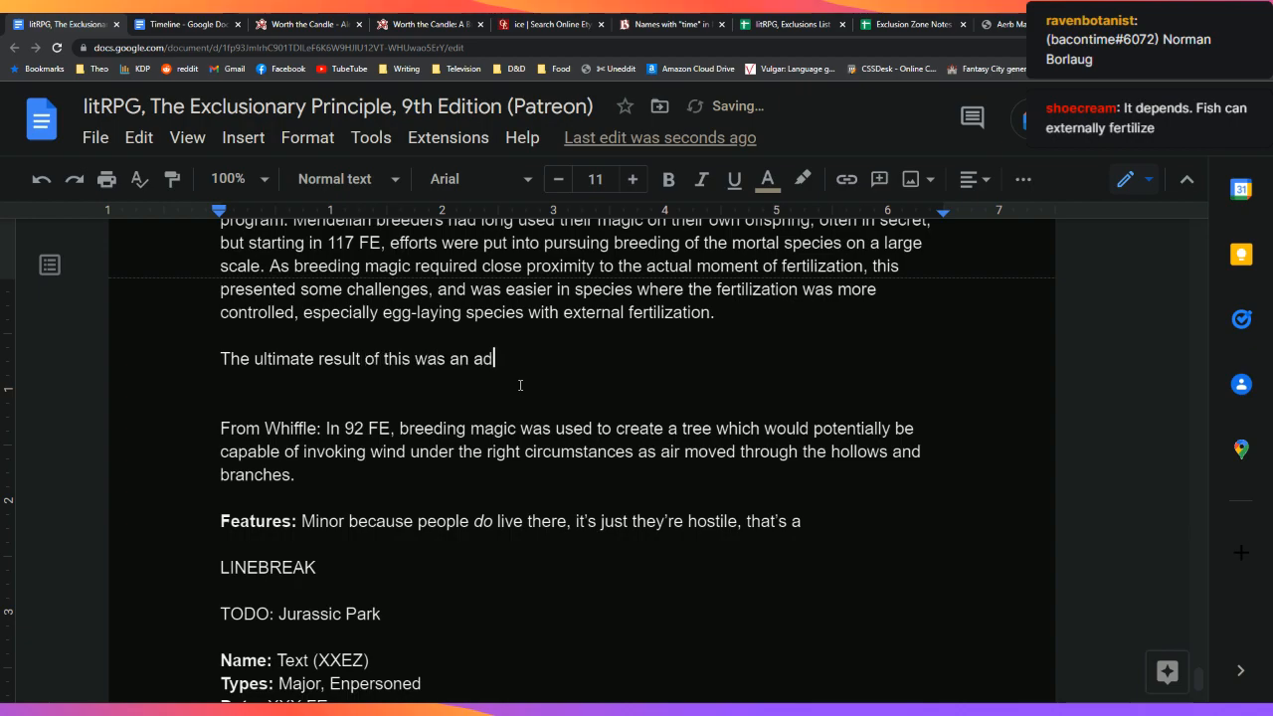
pyautogui.press('BackSpace')
pyautogui.press('BackSpace')
pyautogui.press('BackSpace')
pyautogui.press('BackSpace')
pyautogui.press('BackSpace')
pyautogui.press('BackSpace')
pyautogui.press('BackSpace')
pyautogui.press('BackSpace')
pyautogui.press('BackSpace')
pyautogui.press('BackSpace')
pyautogui.press('BackSpace')
pyautogui.press('BackSpace')
pyautogui.press('BackSpace')
pyautogui.press('BackSpace')
pyautogui.press('BackSpace')
pyautogui.press('BackSpace')
pyautogui.press('BackSpace')
pyautogui.press('BackSpace')
pyautogui.press('BackSpace')
pyautogui.press('BackSpace')
pyautogui.press('BackSpace')
pyautogui.press('BackSpace')
pyautogui.press('BackSpace')
pyautogui.press('BackSpace')
pyautogui.press('BackSpace')
pyautogui.press('BackSpace')
pyautogui.press('BackSpace')
pyautogui.press('BackSpace')
pyautogui.press('BackSpace')
pyautogui.press('BackSpace')
pyautogui.press('BackSpace')
pyautogui.write('te result')
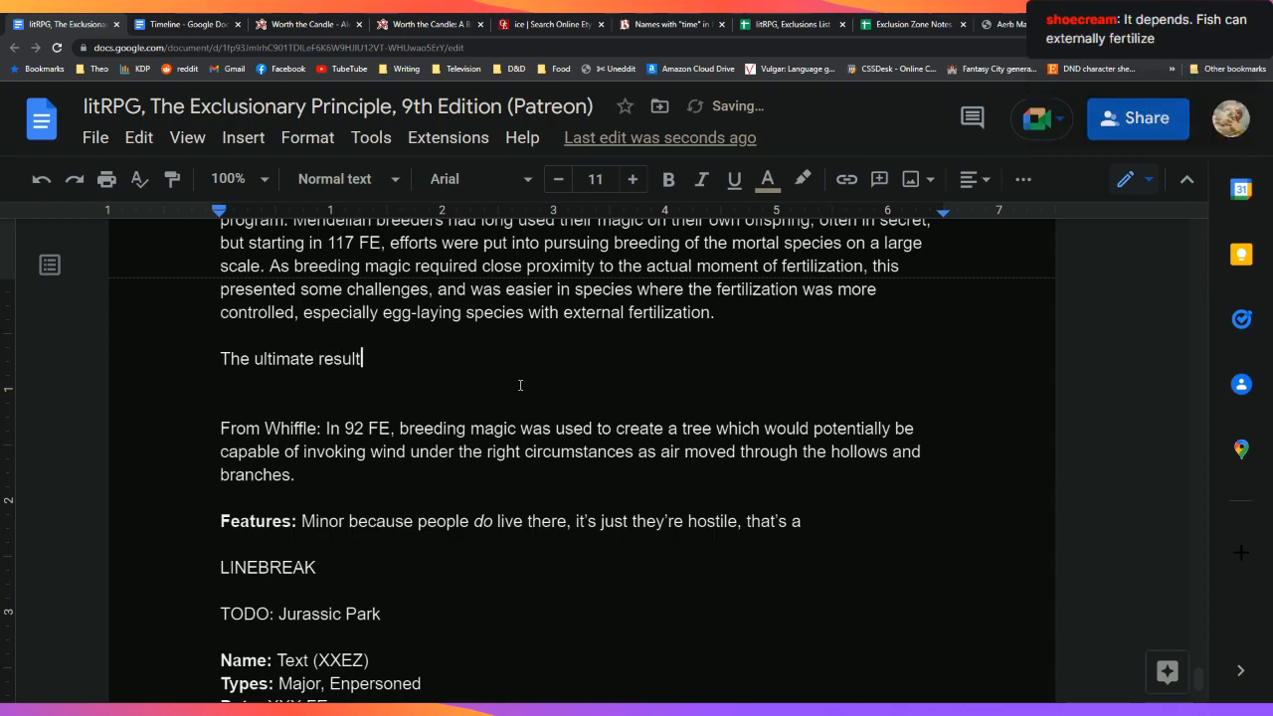
pyautogui.write(' of these')
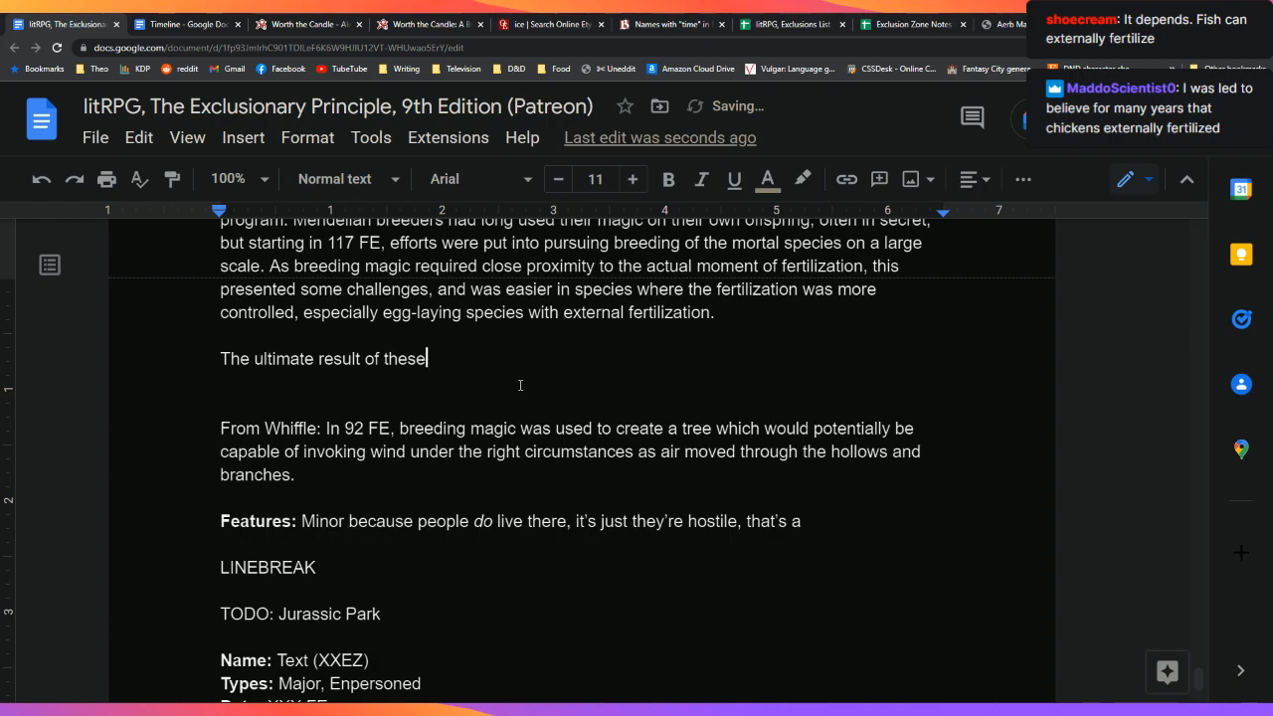
pyautogui.write(' effects')
pyautogui.press('BackSpace')
pyautogui.press('BackSpace')
pyautogui.press('BackSpace')
pyautogui.press('BackSpace')
pyautogui.write('orts')
# Step: Reread the paragraph on the imperial eugenics program and the breeding of mortal species
pyautogui.press('Up')
pyautogui.press('Up')
pyautogui.press('Up')
pyautogui.press('Up')
pyautogui.press('Up')
pyautogui.press('Up')
pyautogui.press('Up')
pyautogui.press('Up')
pyautogui.press('Up')
pyautogui.press('Up')
pyautogui.press('Up')
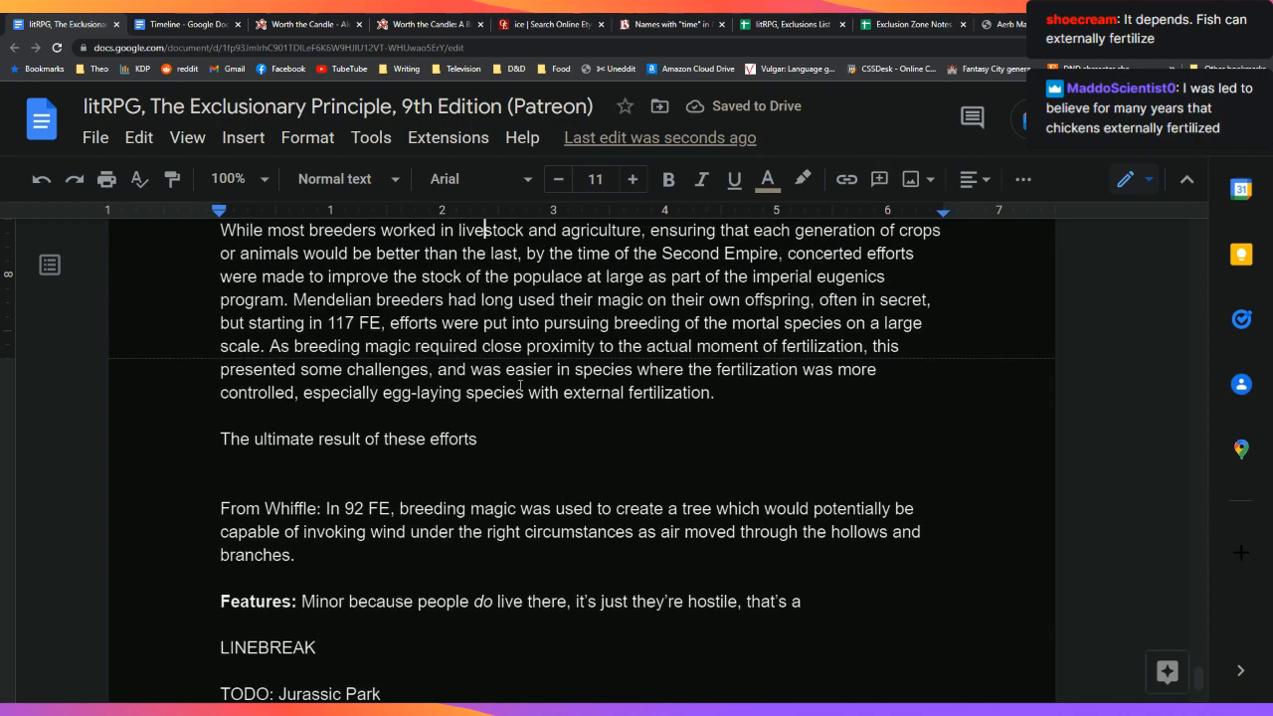
pyautogui.press('Down')
pyautogui.press('Down')
pyautogui.press('Down')
pyautogui.press('Down')
pyautogui.press('Down')
pyautogui.press('Down')
pyautogui.press('Down')
pyautogui.press('Down')
pyautogui.press('Down')
pyautogui.press('Down')
pyautogui.press('Down')
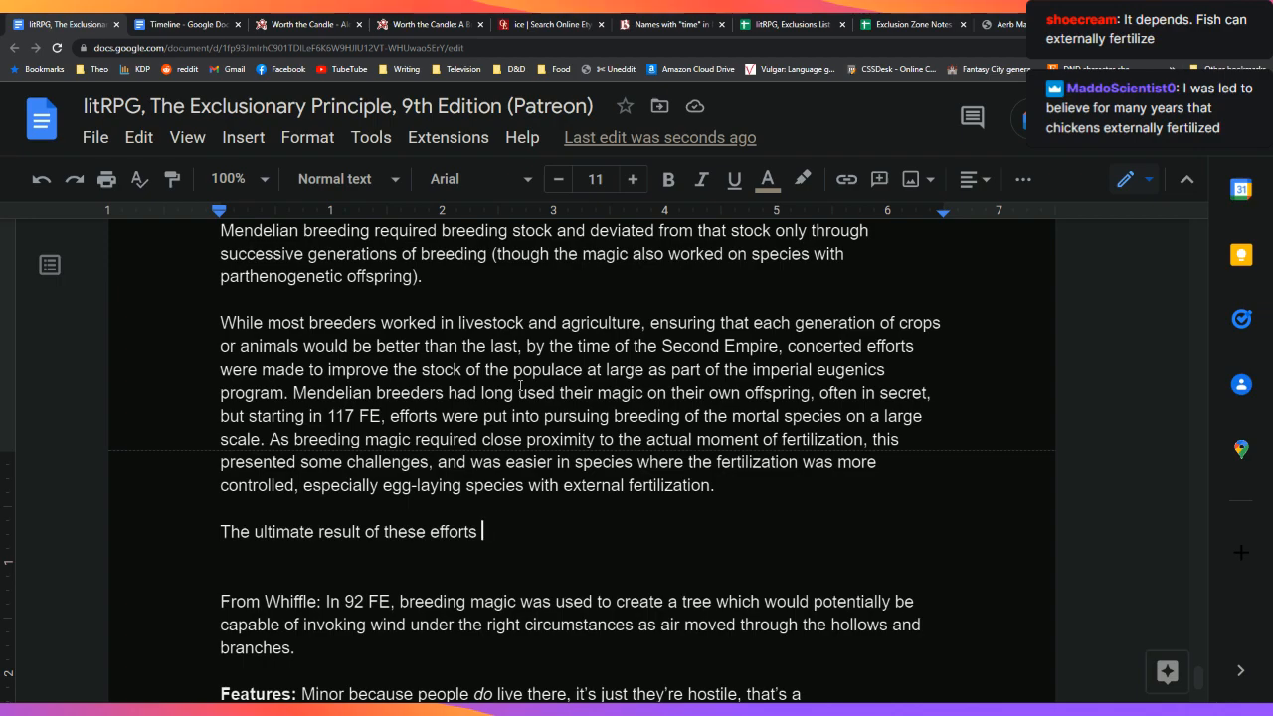
# Step: Delete the unfinished opening "The ultimate result of these efforts" from the new paragraph
pyautogui.press('BackSpace')
pyautogui.press('BackSpace')
pyautogui.press('BackSpace')
pyautogui.press('BackSpace')
pyautogui.press('BackSpace')
pyautogui.press('BackSpace')
pyautogui.press('BackSpace')
pyautogui.press('BackSpace')
pyautogui.press('BackSpace')
pyautogui.press('BackSpace')
pyautogui.press('BackSpace')
pyautogui.press('BackSpace')
pyautogui.press('BackSpace')
pyautogui.press('BackSpace')
pyautogui.press('BackSpace')
pyautogui.press('BackSpace')
pyautogui.press('BackSpace')
pyautogui.press('BackSpace')
pyautogui.press('BackSpace')
pyautogui.press('BackSpace')
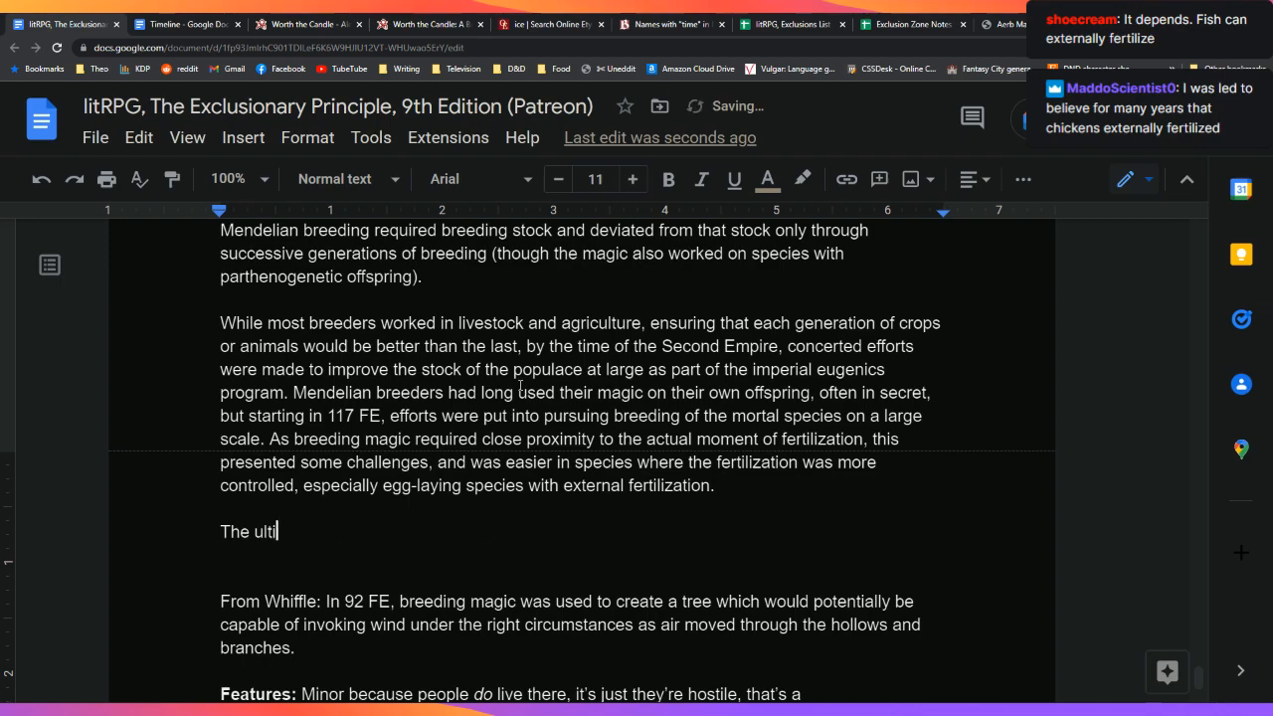
pyautogui.press('BackSpace')
pyautogui.press('BackSpace')
pyautogui.press('BackSpace')
pyautogui.press('BackSpace')
pyautogui.press('BackSpace')
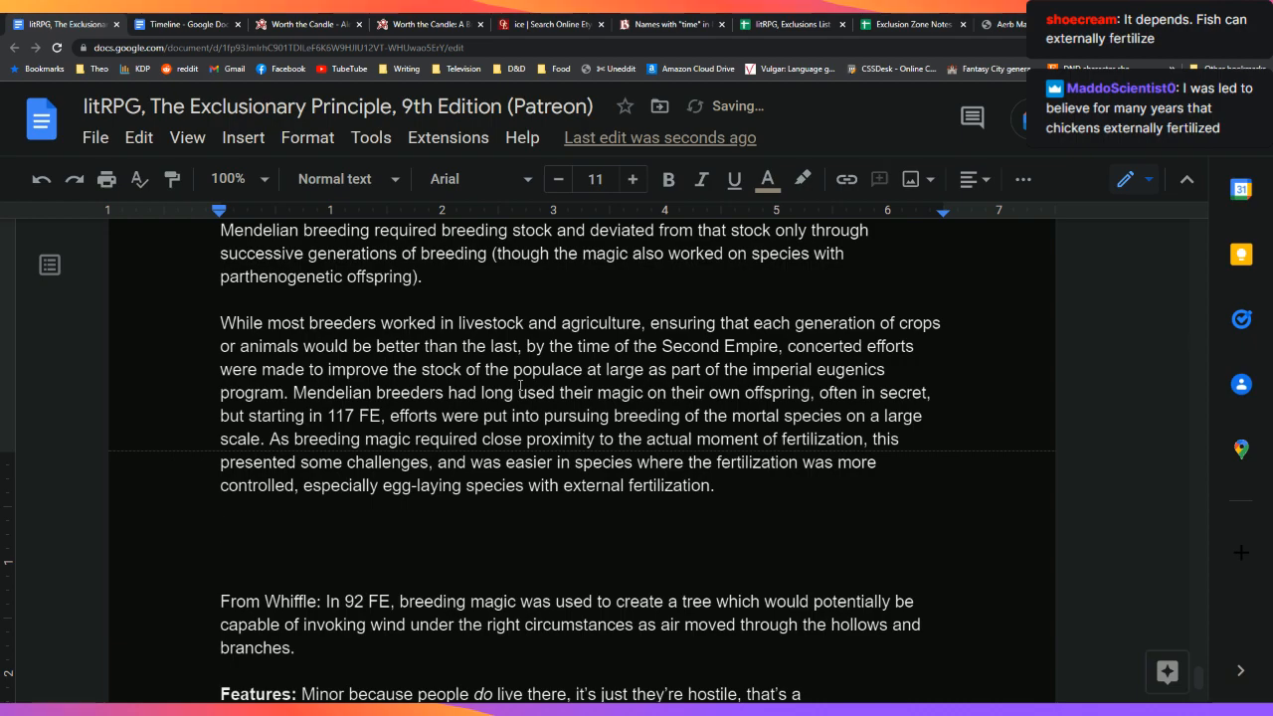
# Step: Switch to the full-work page of "Worth the Candle: A Brief Description of Aerb" and try a text search for "egg-"
pyautogui.click(259, 21)
pyautogui.click(411, 20)
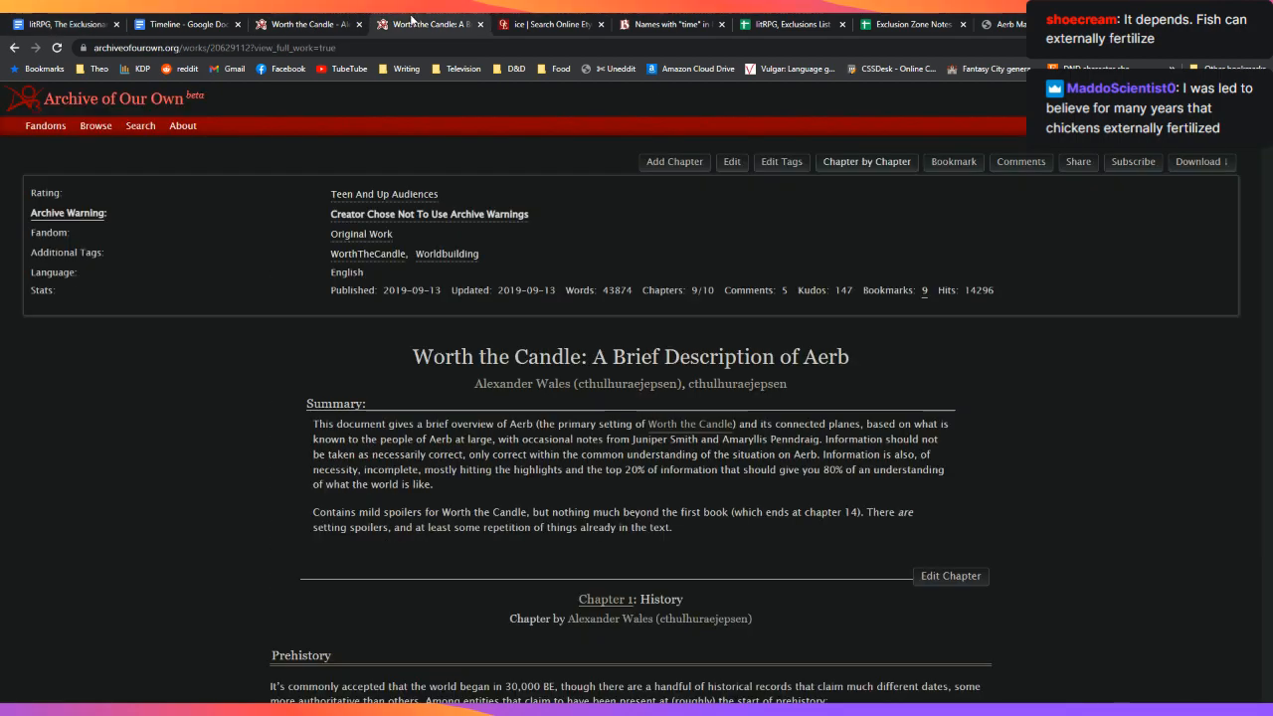
pyautogui.hotkey('ctrl', 'f')
pyautogui.write('egg-')
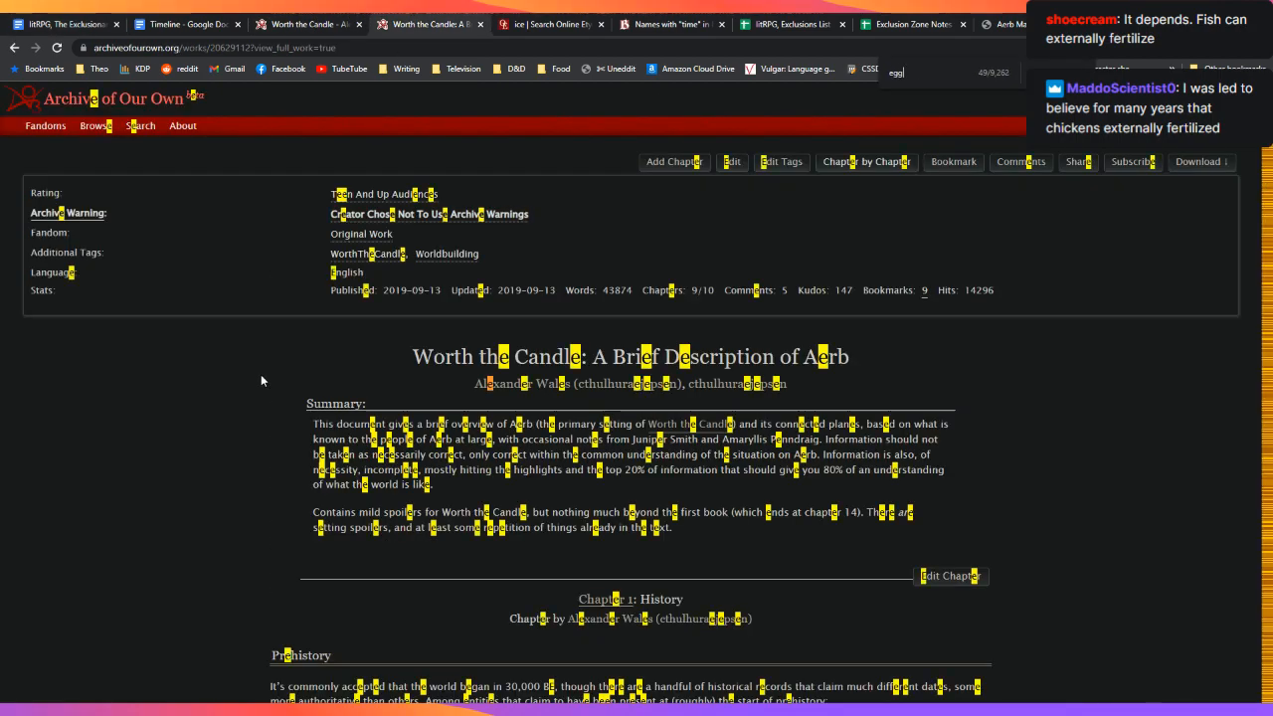
pyautogui.press('BackSpace')
pyautogui.press('BackSpace')
pyautogui.press('BackSpace')
pyautogui.press('BackSpace')
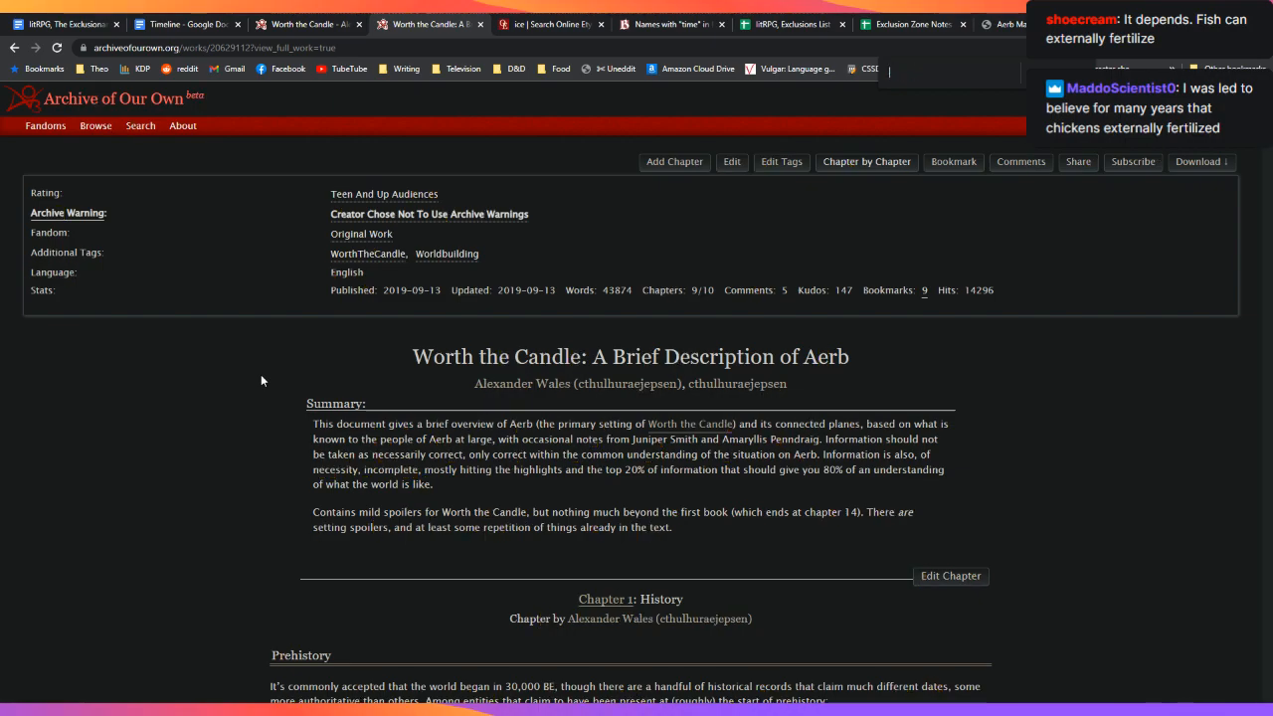
pyautogui.press('Escape')
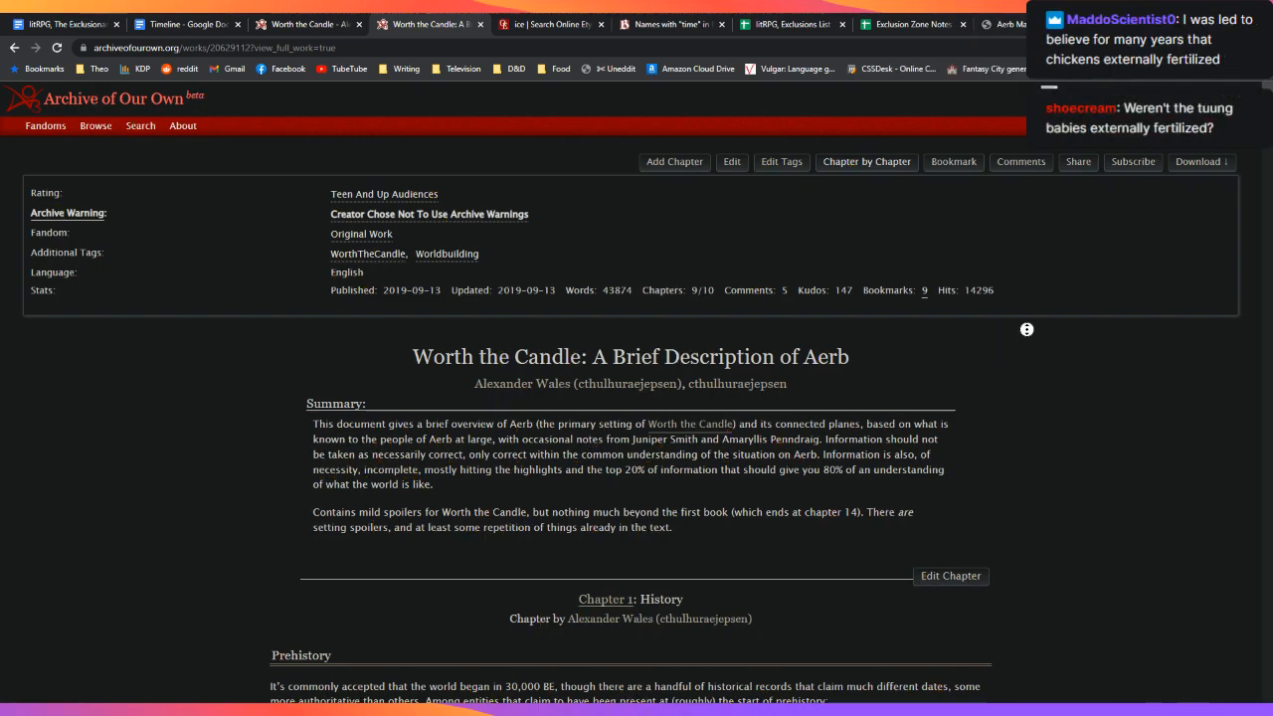
# Step: Display the work chapter by chapter and open chapter 8, Mortal Species
pyautogui.scroll(-20, 1029, 331)
pyautogui.scroll(20, 1036, 223)
pyautogui.click(867, 162)
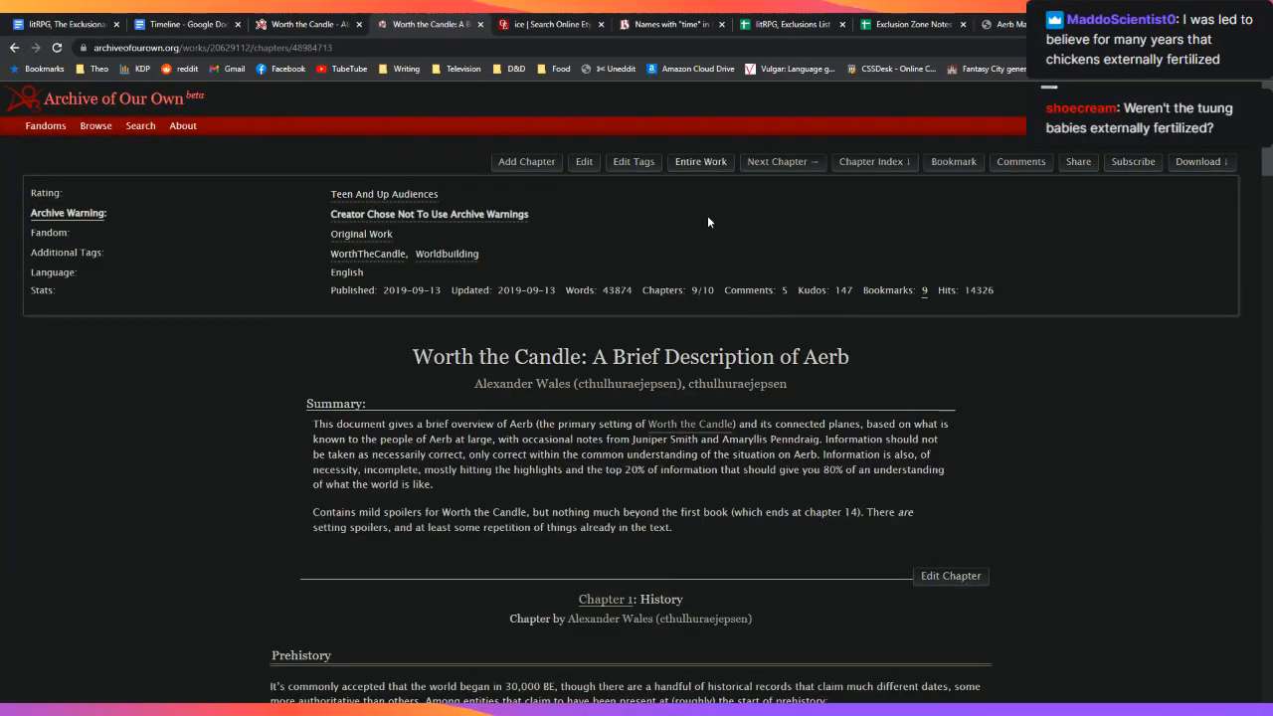
pyautogui.click(874, 161)
pyautogui.click(978, 195)
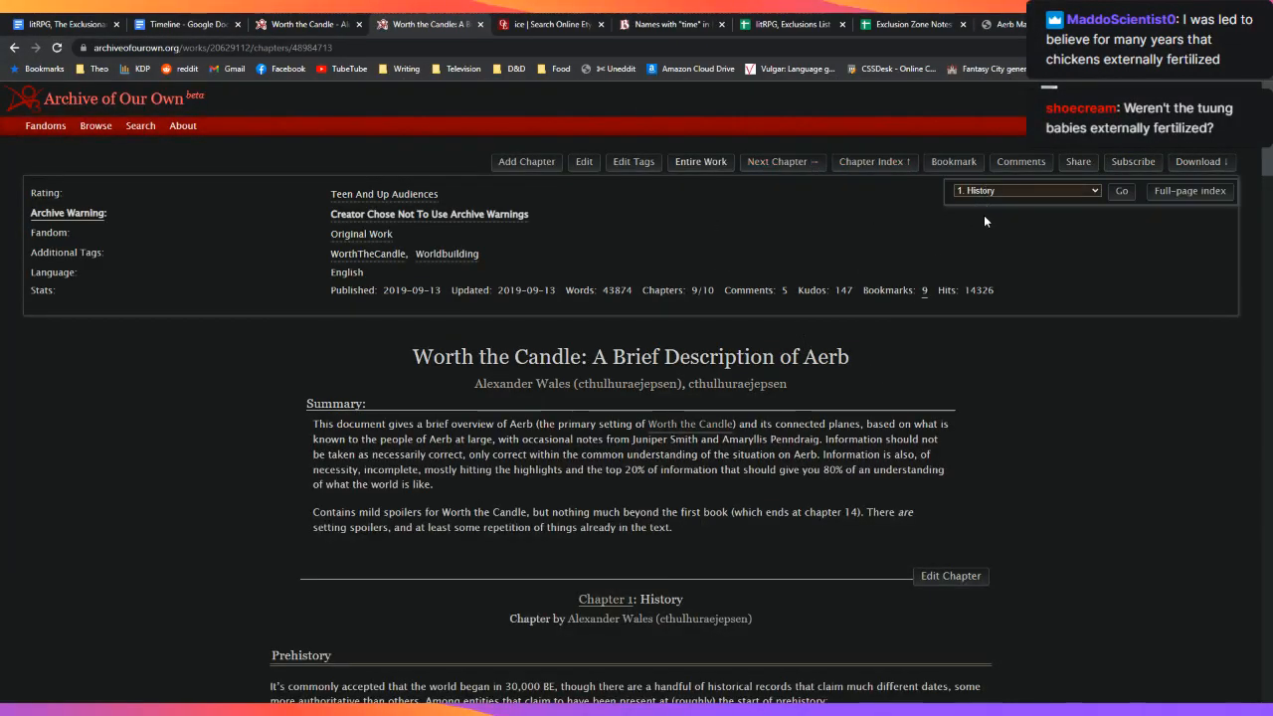
pyautogui.click(989, 283)
pyautogui.click(1122, 191)
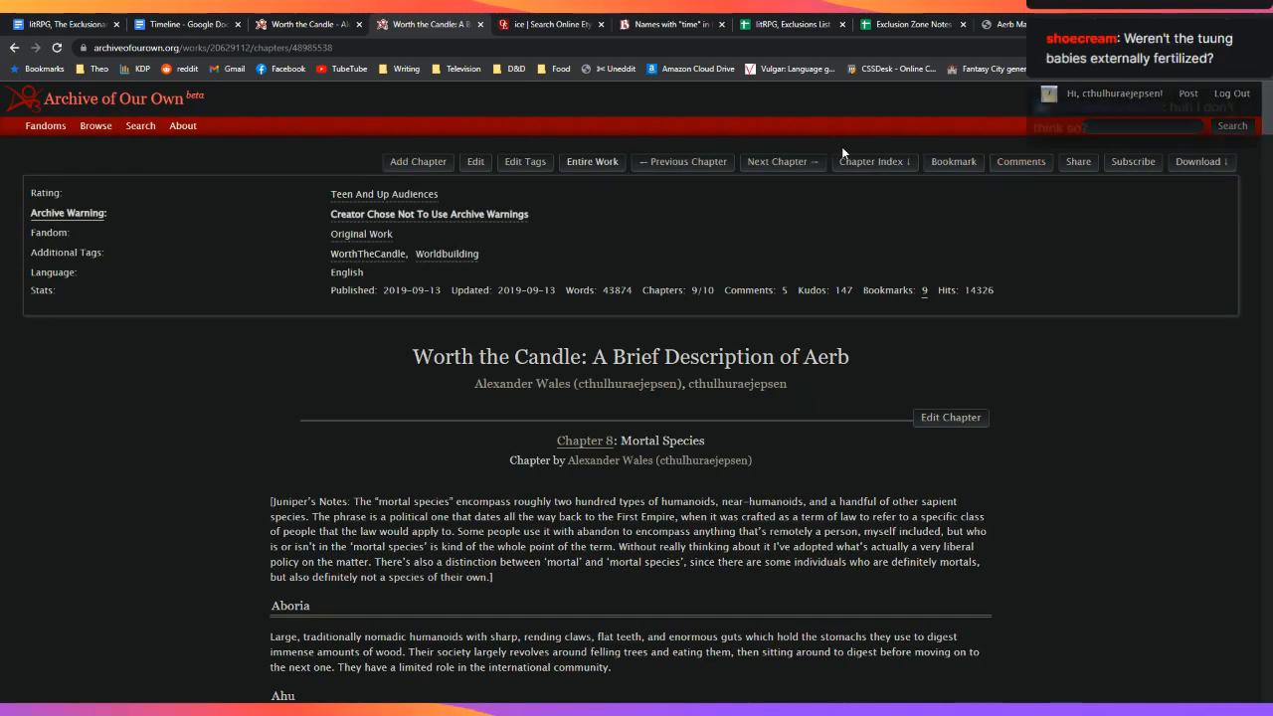
# Step: Search the Mortal Species chapter for "egg" and step through the matches to check which species lay eggs
pyautogui.click(871, 162)
pyautogui.click(979, 190)
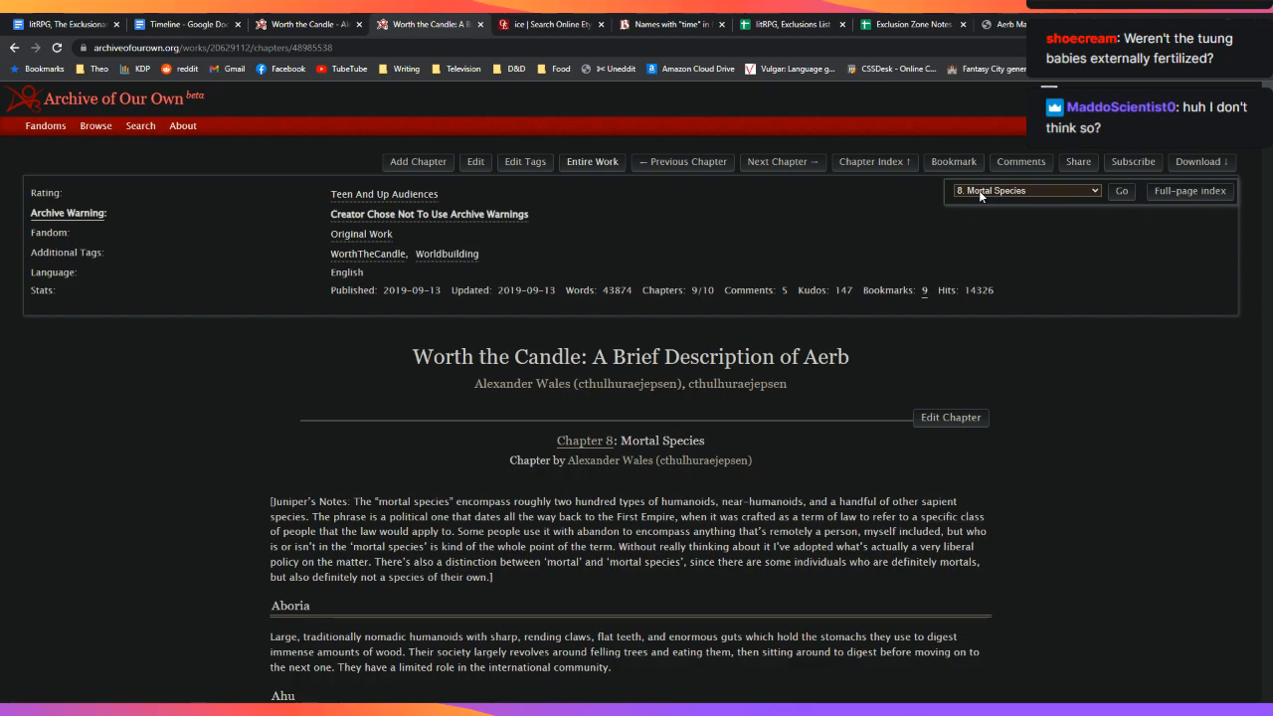
pyautogui.middleClick(1114, 429)
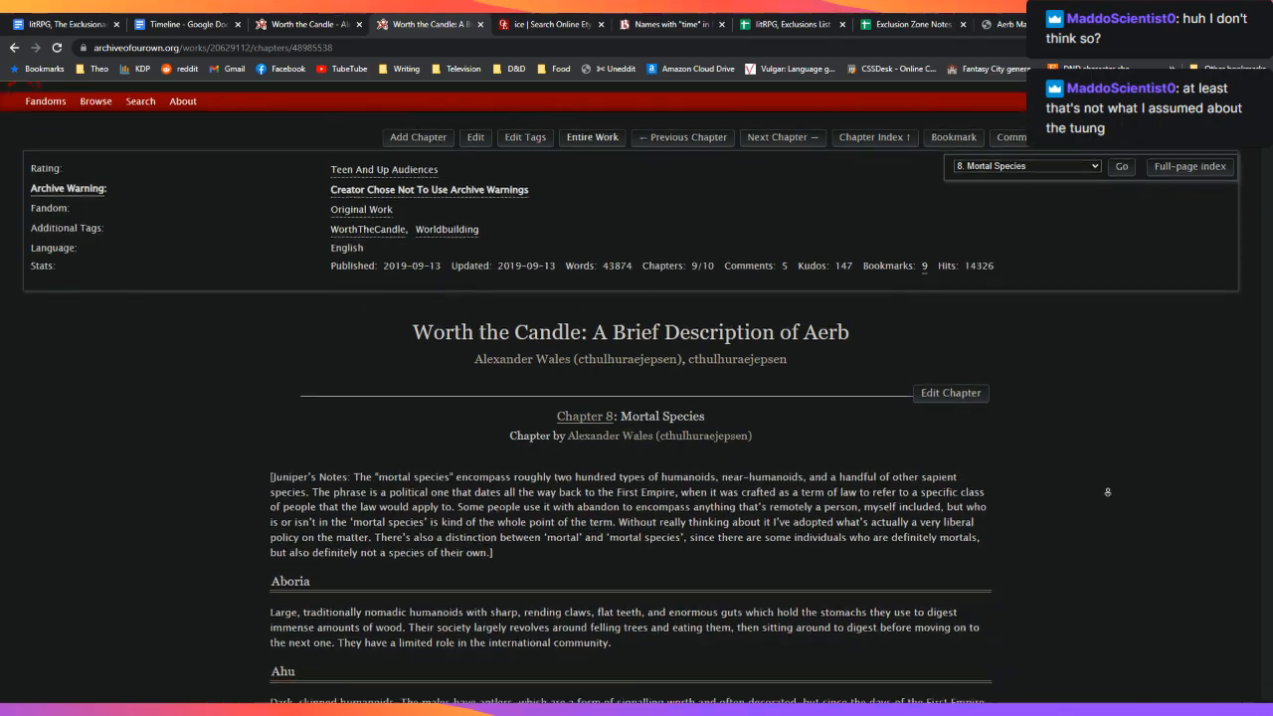
pyautogui.scroll(5, 1073, 459)
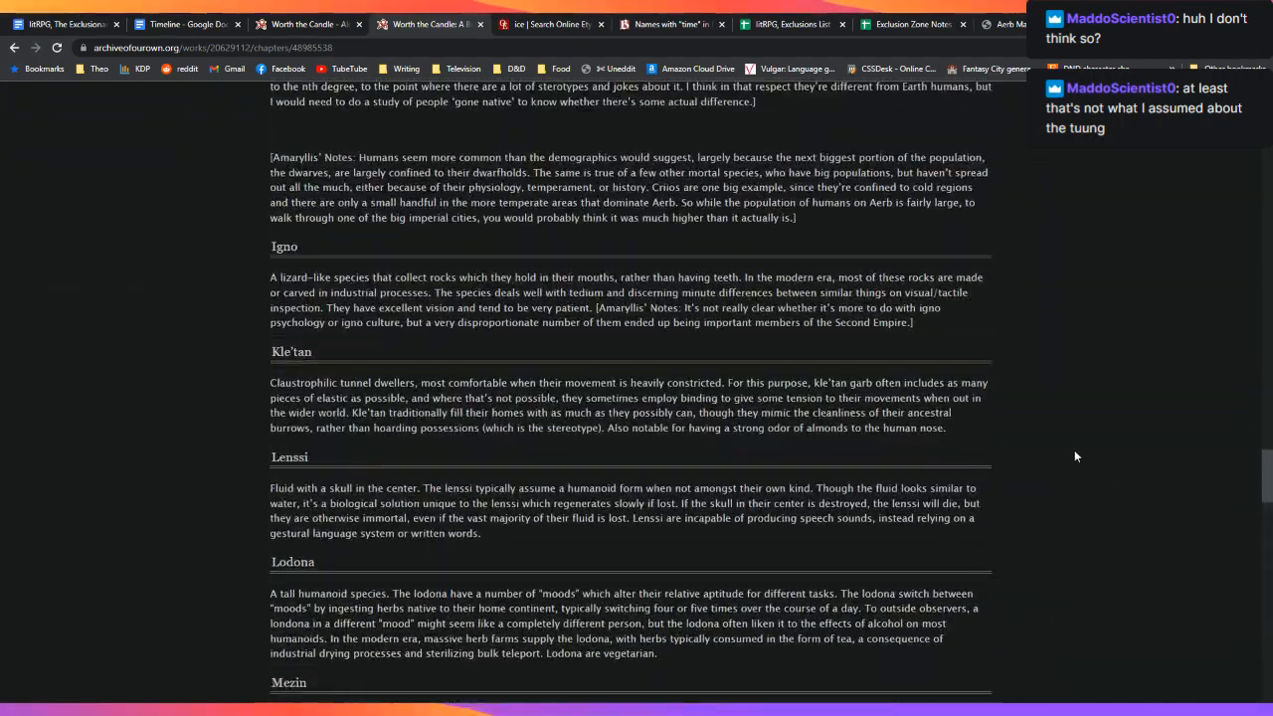
pyautogui.write('egg')
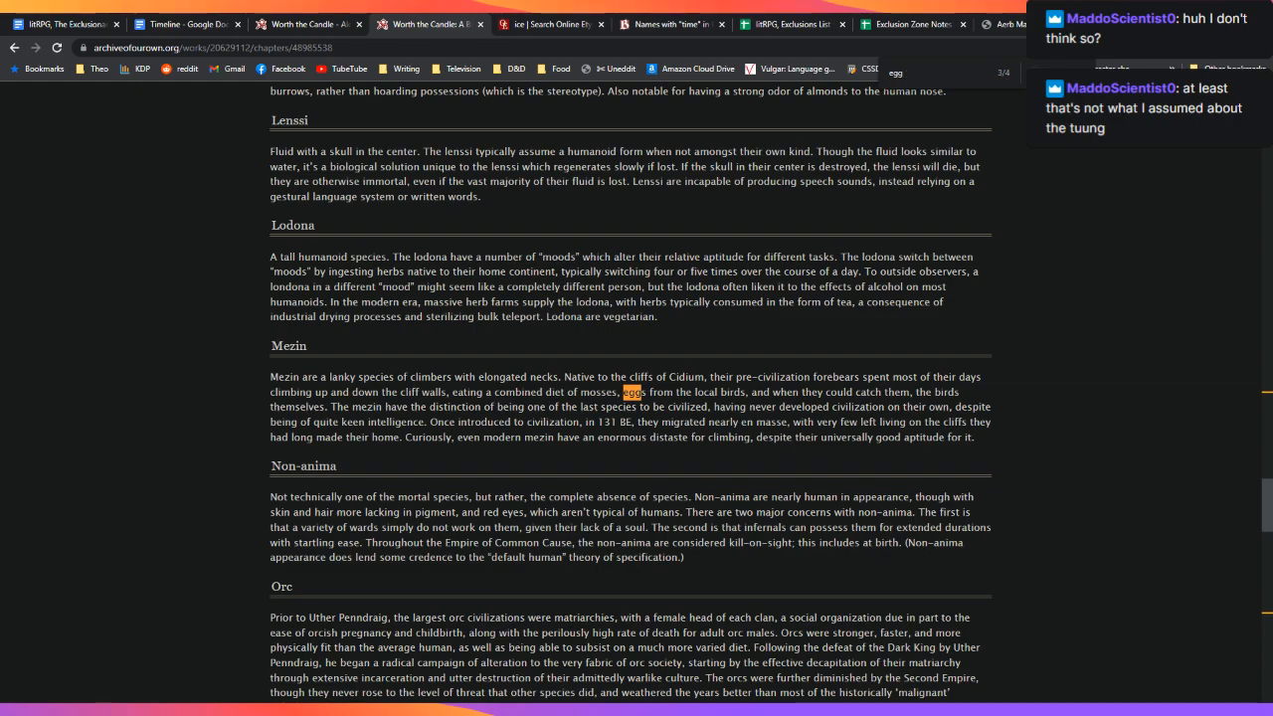
pyautogui.press('Return')
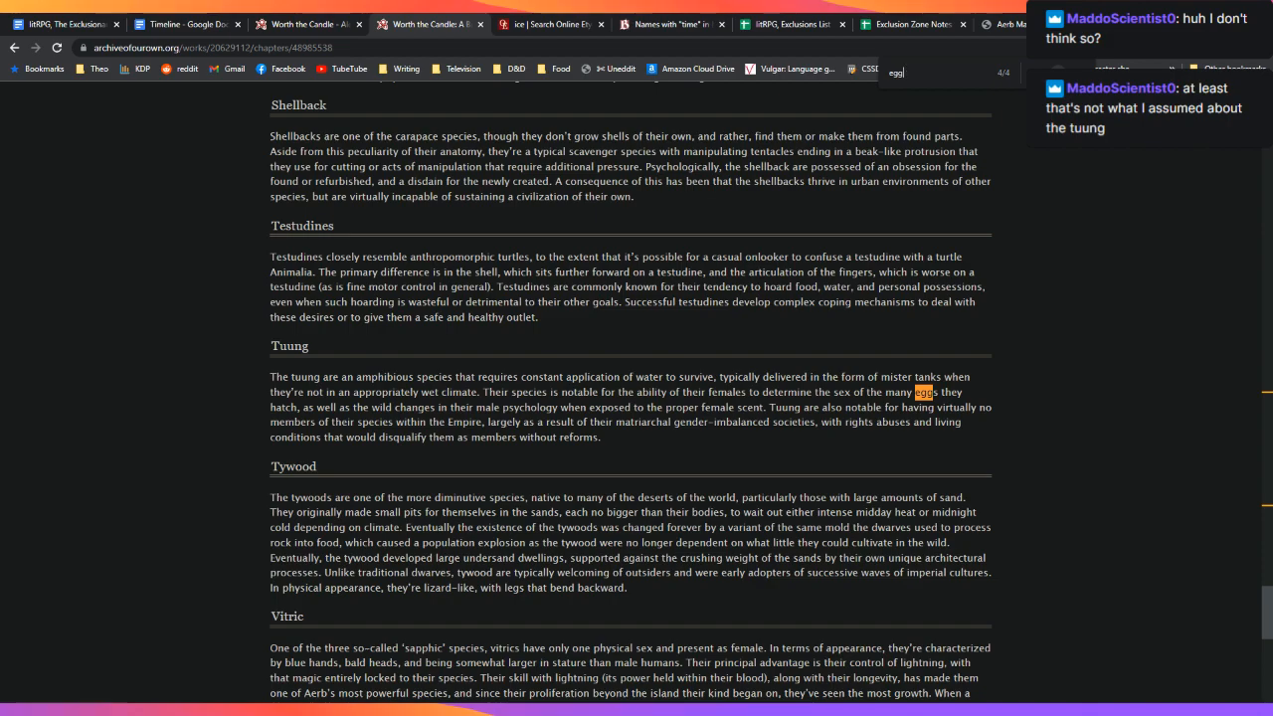
pyautogui.press('Return')
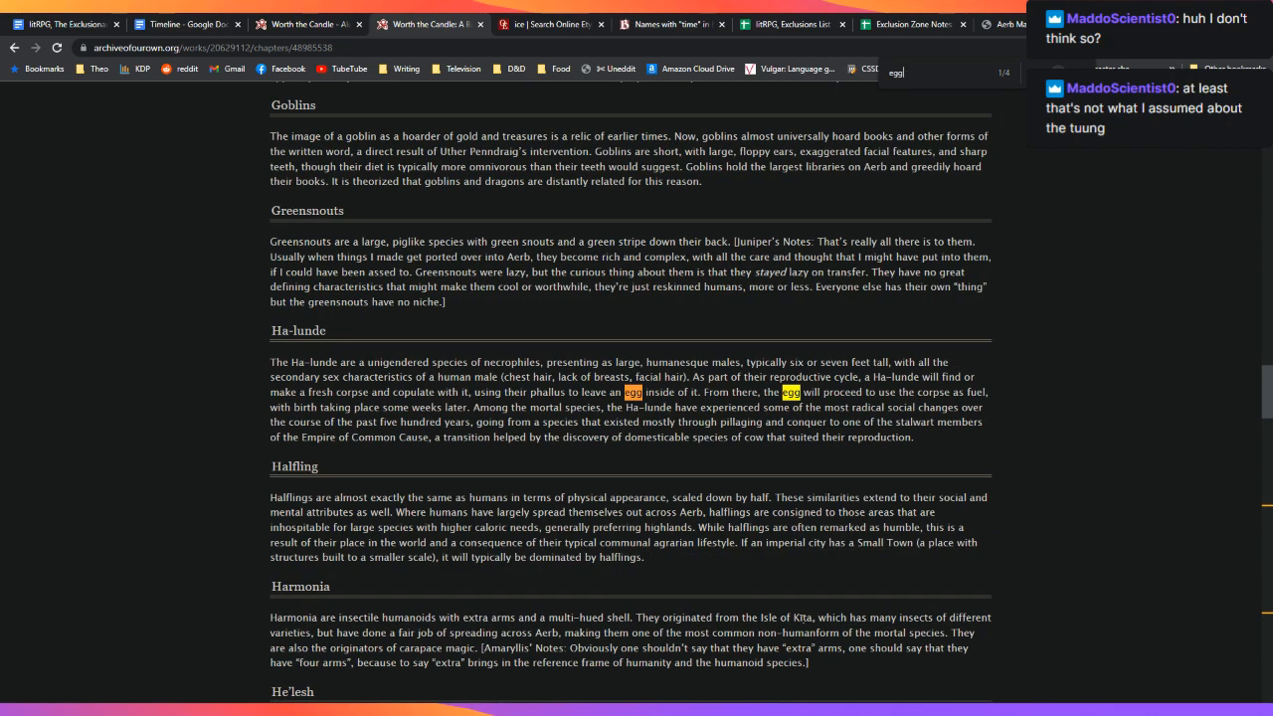
pyautogui.press('Return')
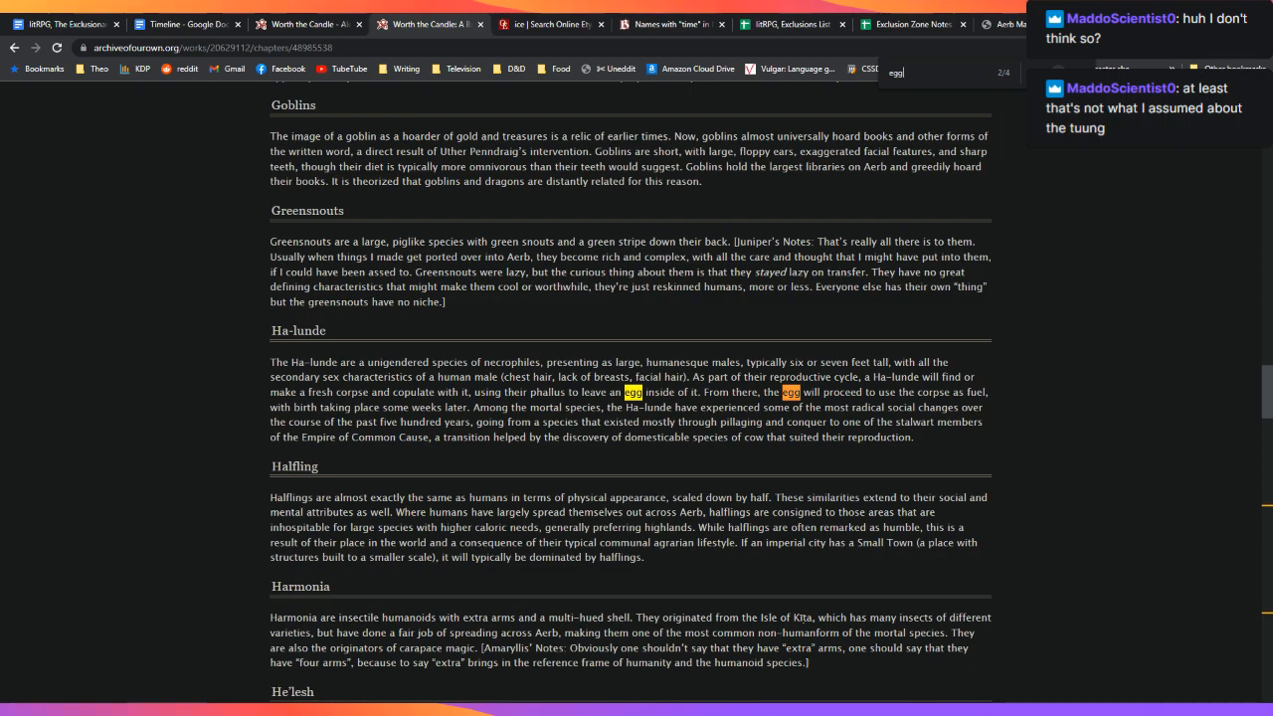
pyautogui.press('Return')
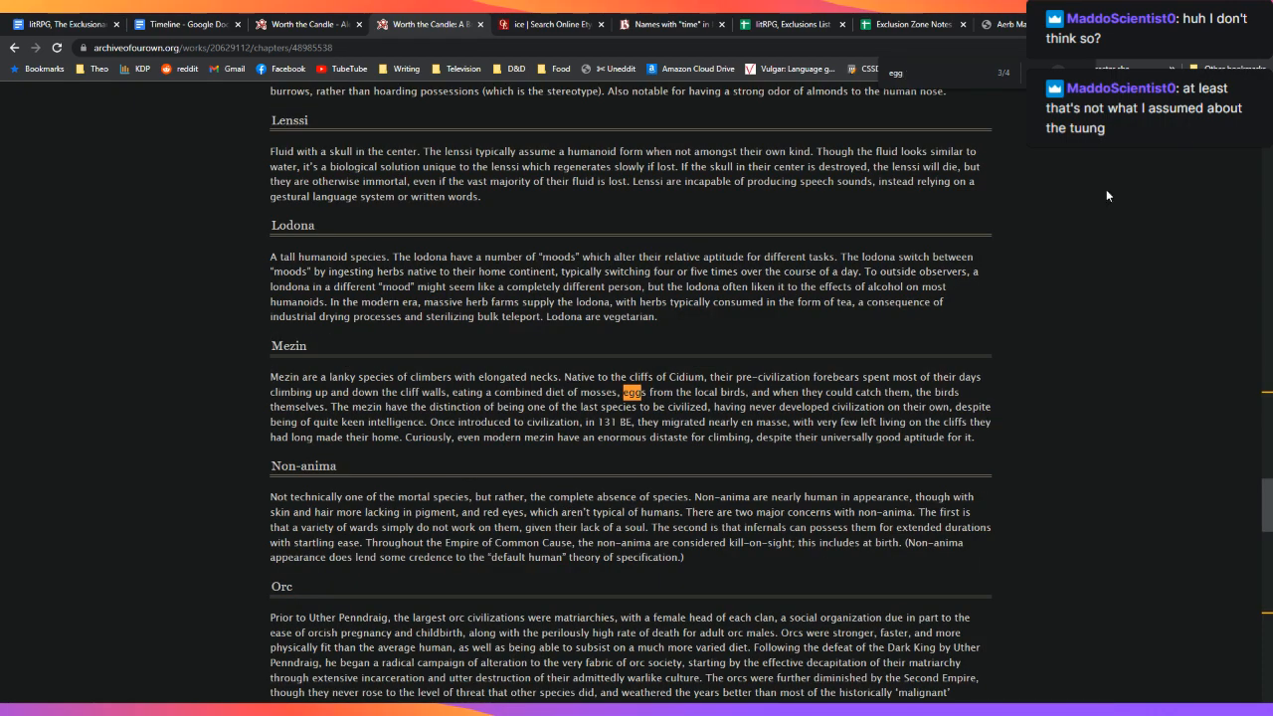
# Step: Read the species entries from Igno to Mezin for candidates for the breeding program, and close the text search
pyautogui.scroll(6, 1128, 232)
pyautogui.scroll(-1, 1129, 239)
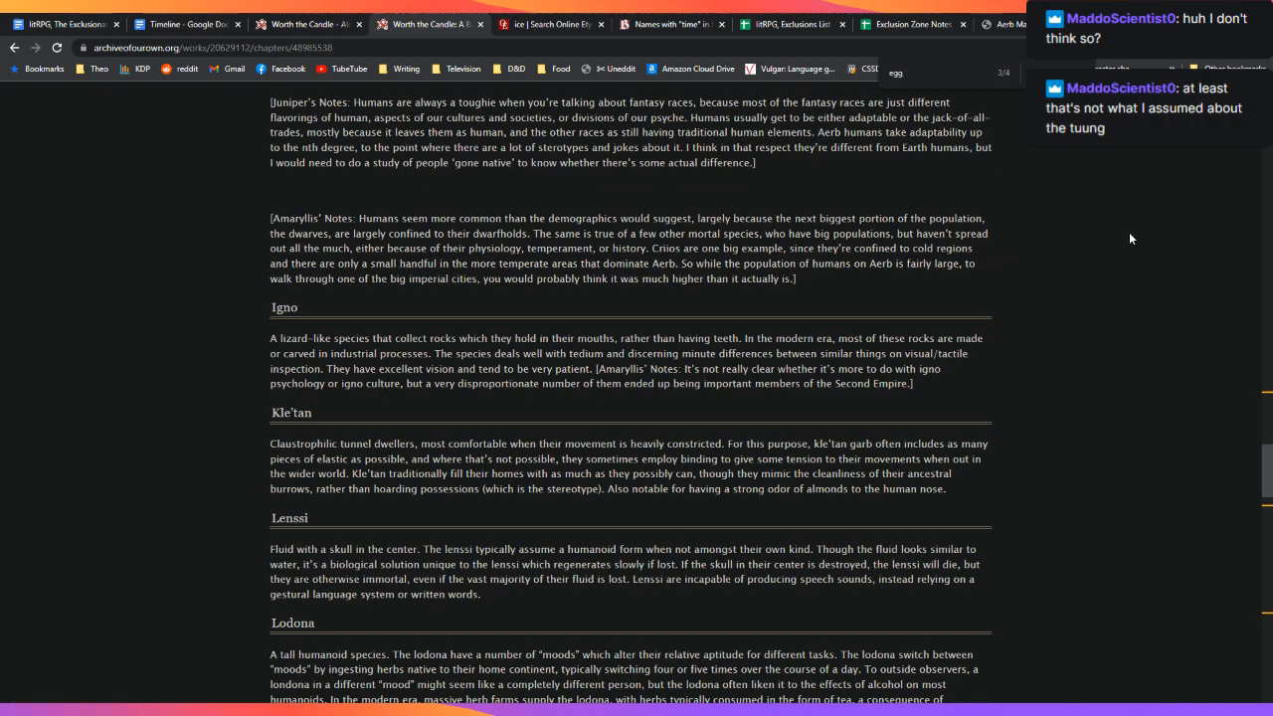
pyautogui.middleClick(1130, 239)
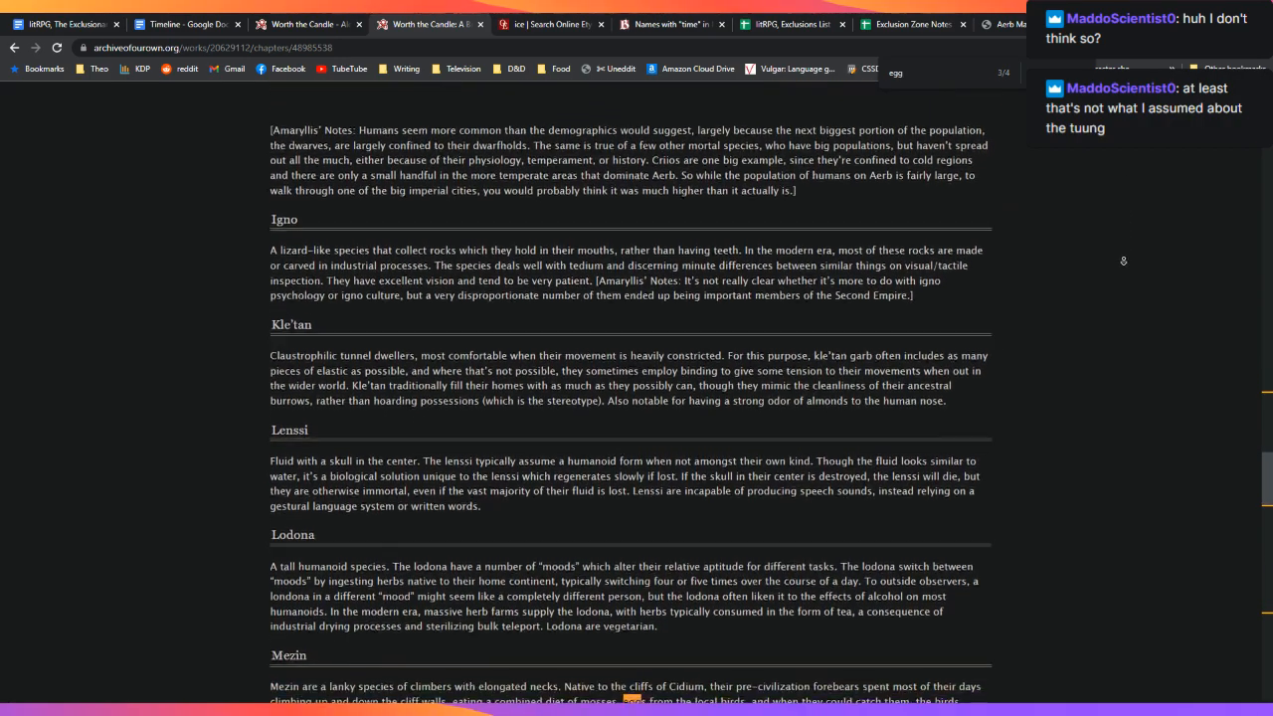
pyautogui.middleClick(1122, 259)
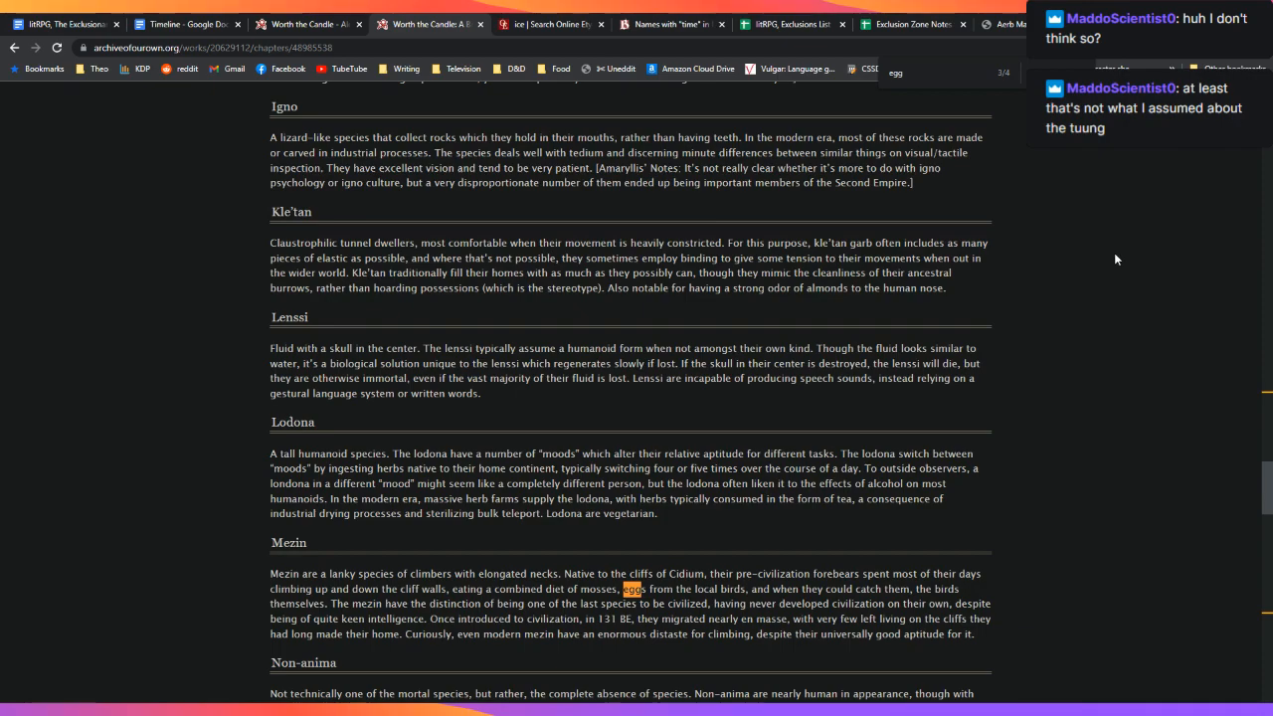
pyautogui.middleClick(1114, 253)
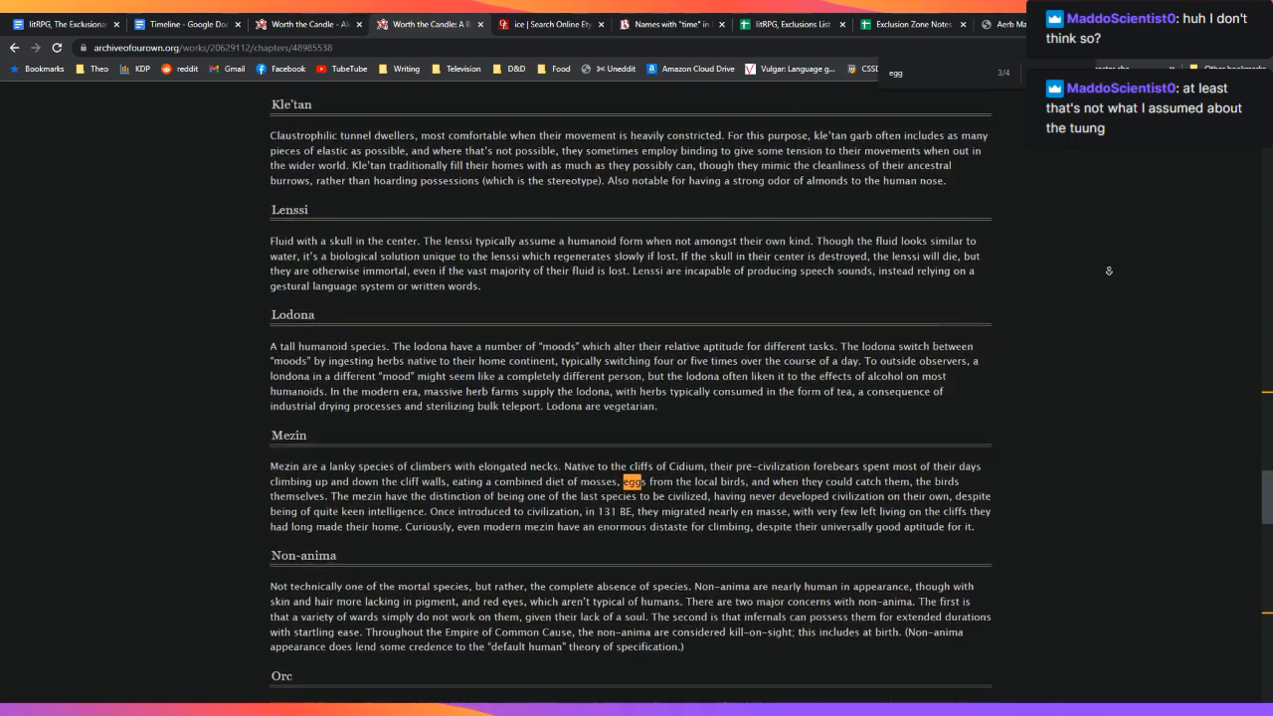
pyautogui.middleClick(1110, 255)
pyautogui.press('Escape')
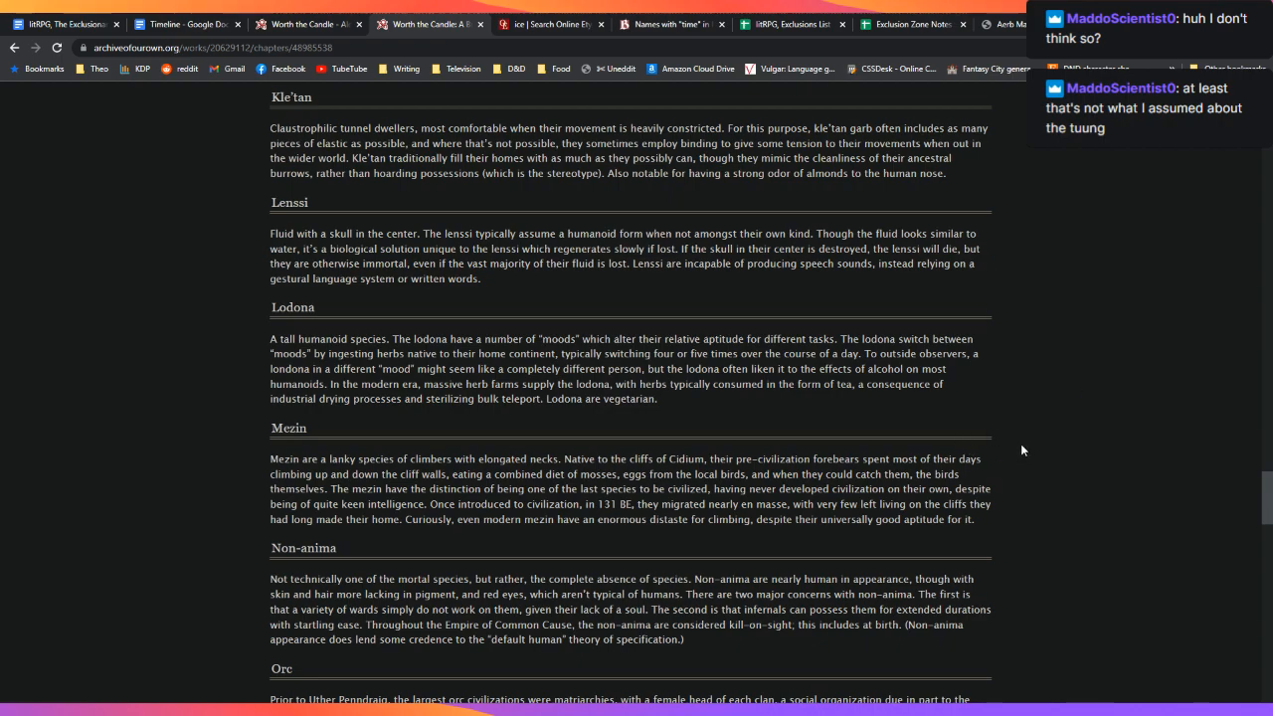
# Step: Read the remaining species entries from Non-anima to Zildin, examining the Tuung and Tywood descriptions
pyautogui.scroll(-2, 1021, 450)
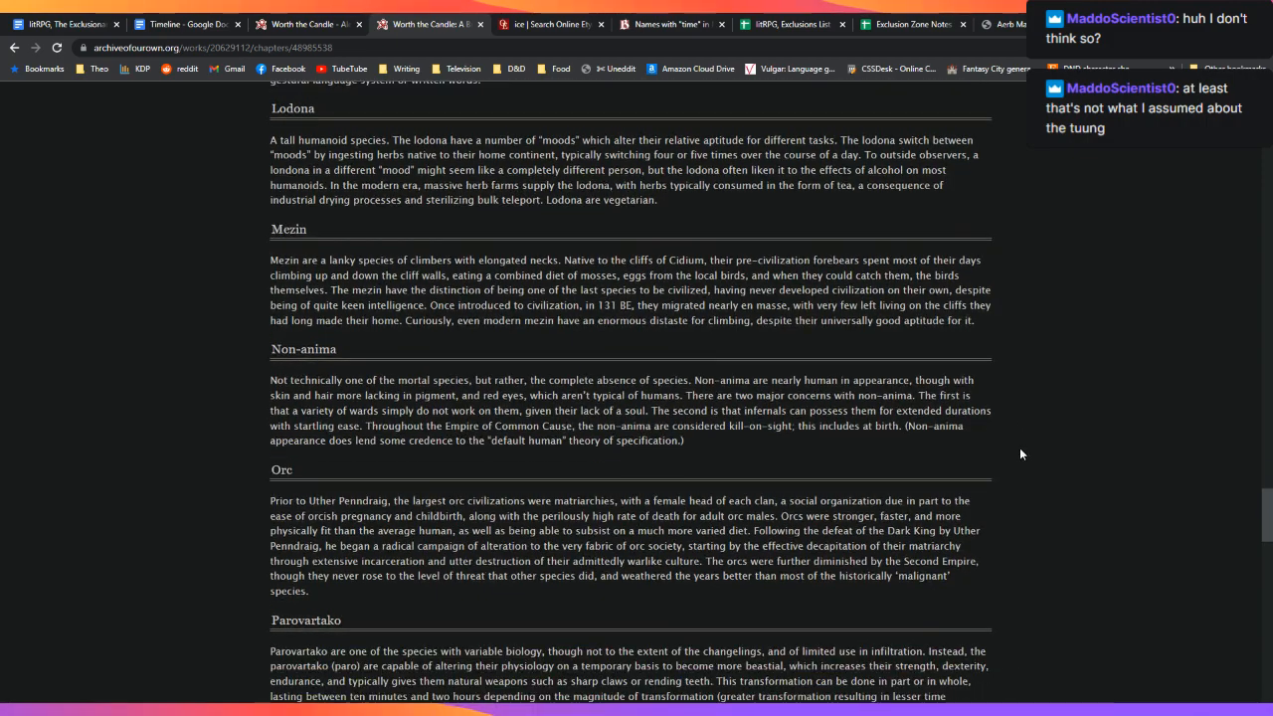
pyautogui.middleClick(1020, 453)
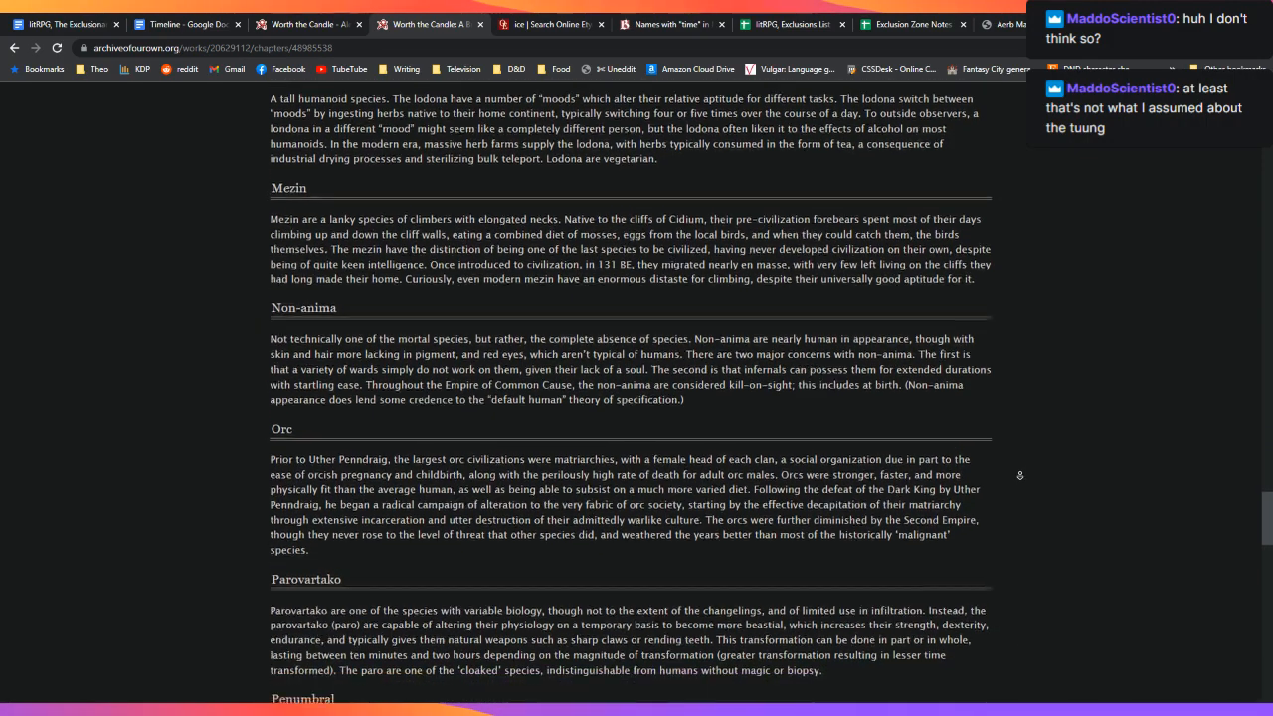
pyautogui.middleClick(1020, 476)
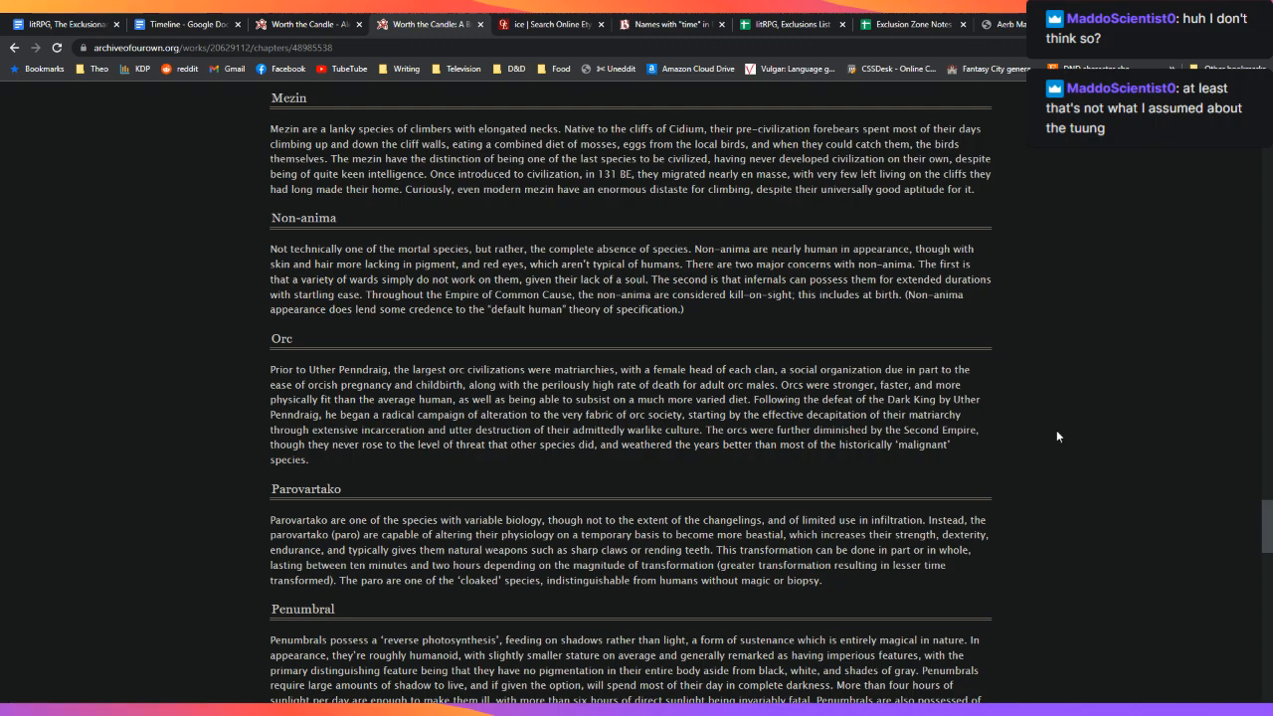
pyautogui.scroll(-7, 1056, 431)
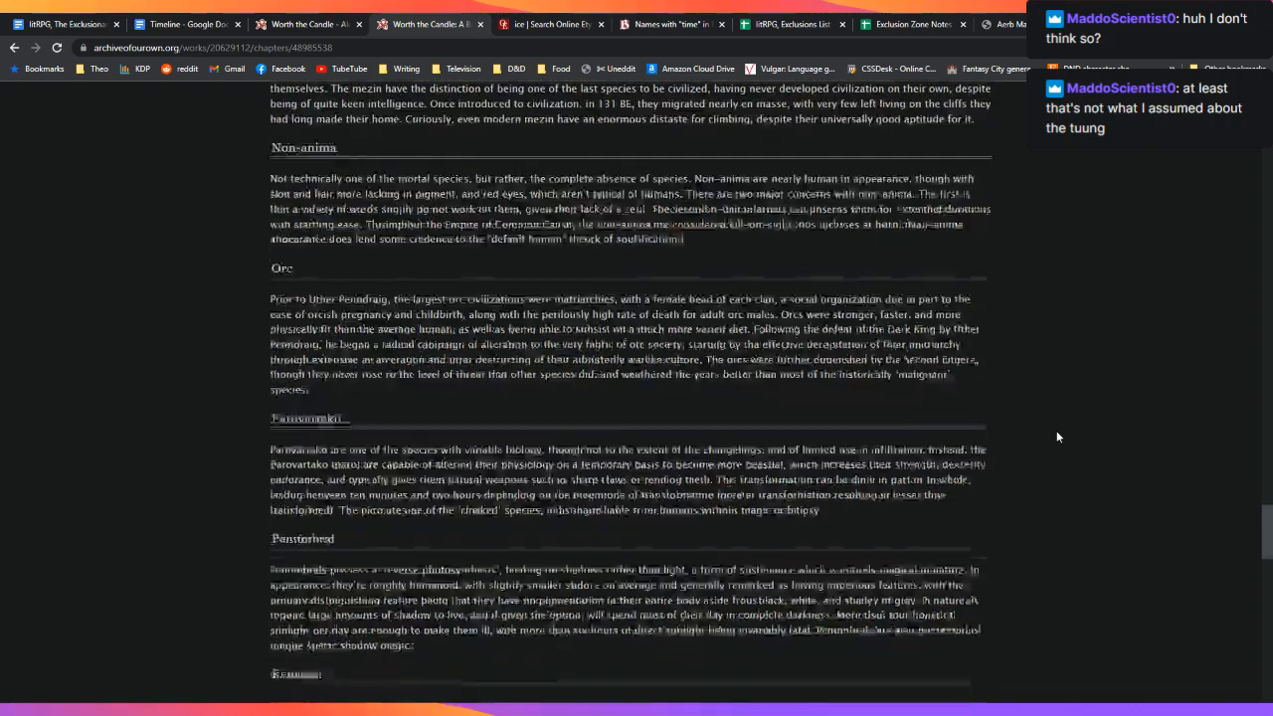
pyautogui.scroll(-2, 1056, 435)
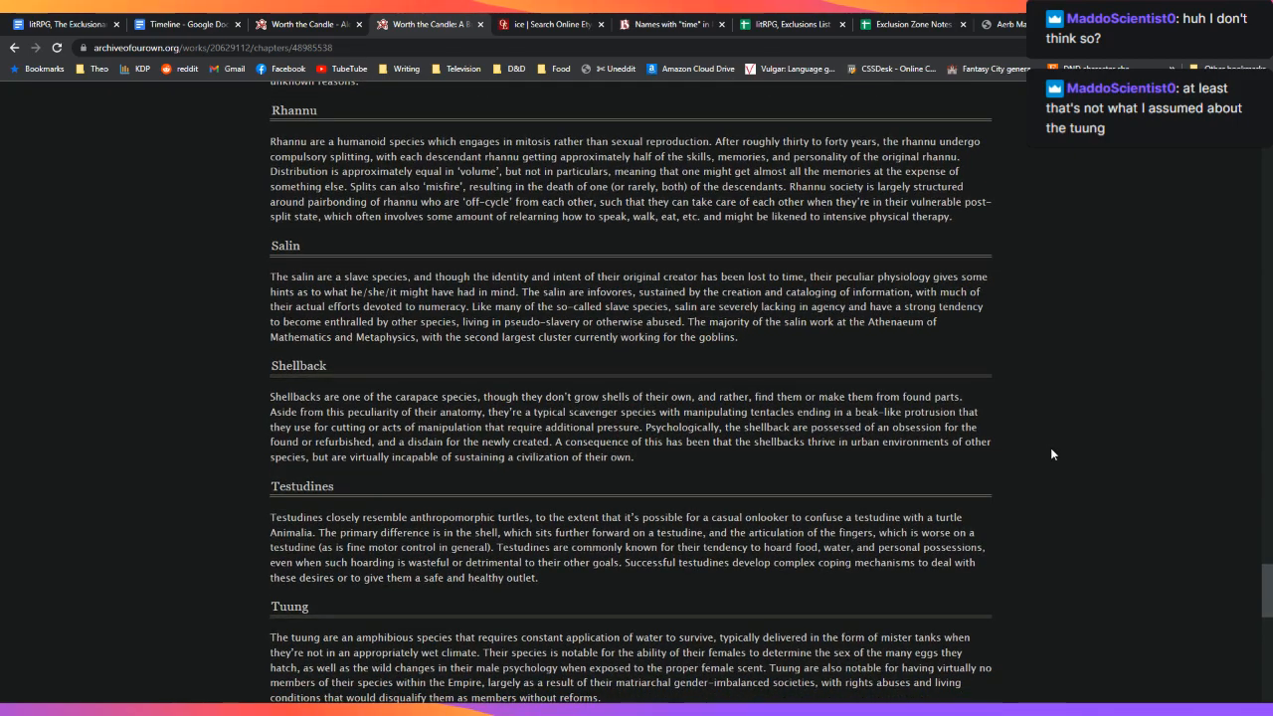
pyautogui.scroll(-3, 1052, 450)
pyautogui.scroll(-3, 1052, 454)
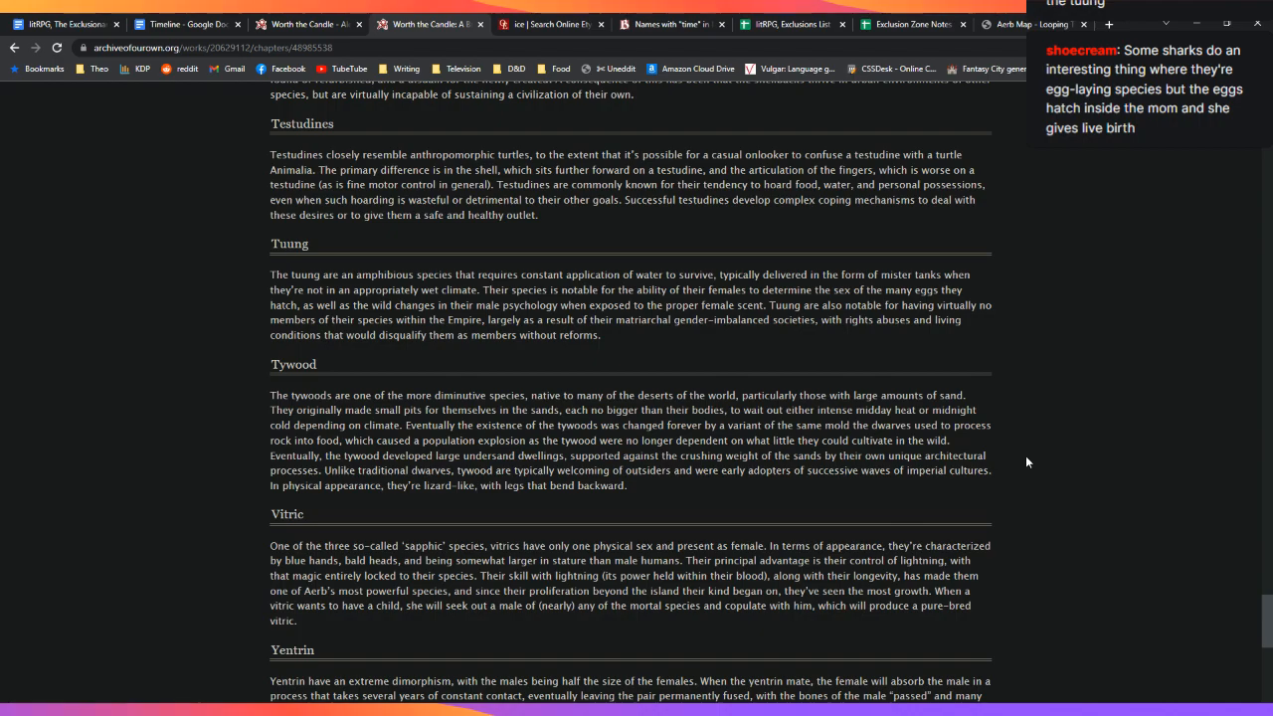
pyautogui.middleClick(1026, 459)
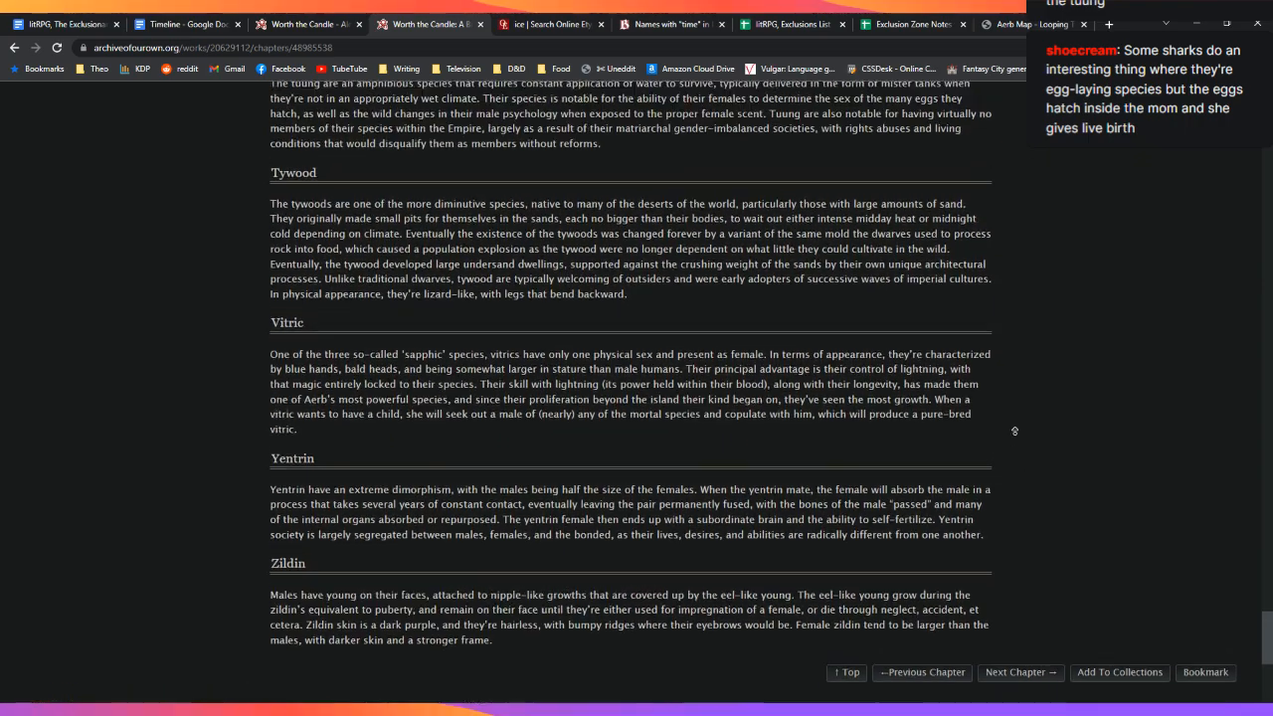
pyautogui.middleClick(1015, 432)
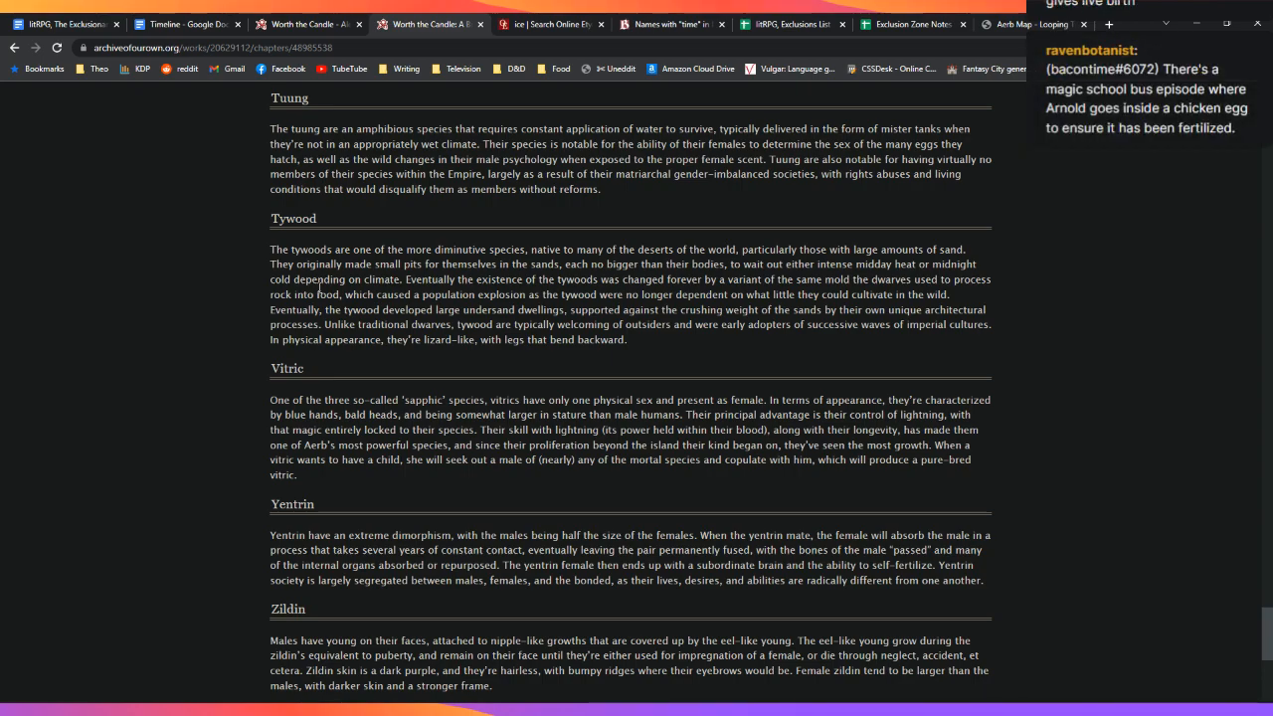
# Step: Return to the Exclusionary Principle document and add blank lines below the paragraph ending "external fertilization."
pyautogui.click(40, 17)
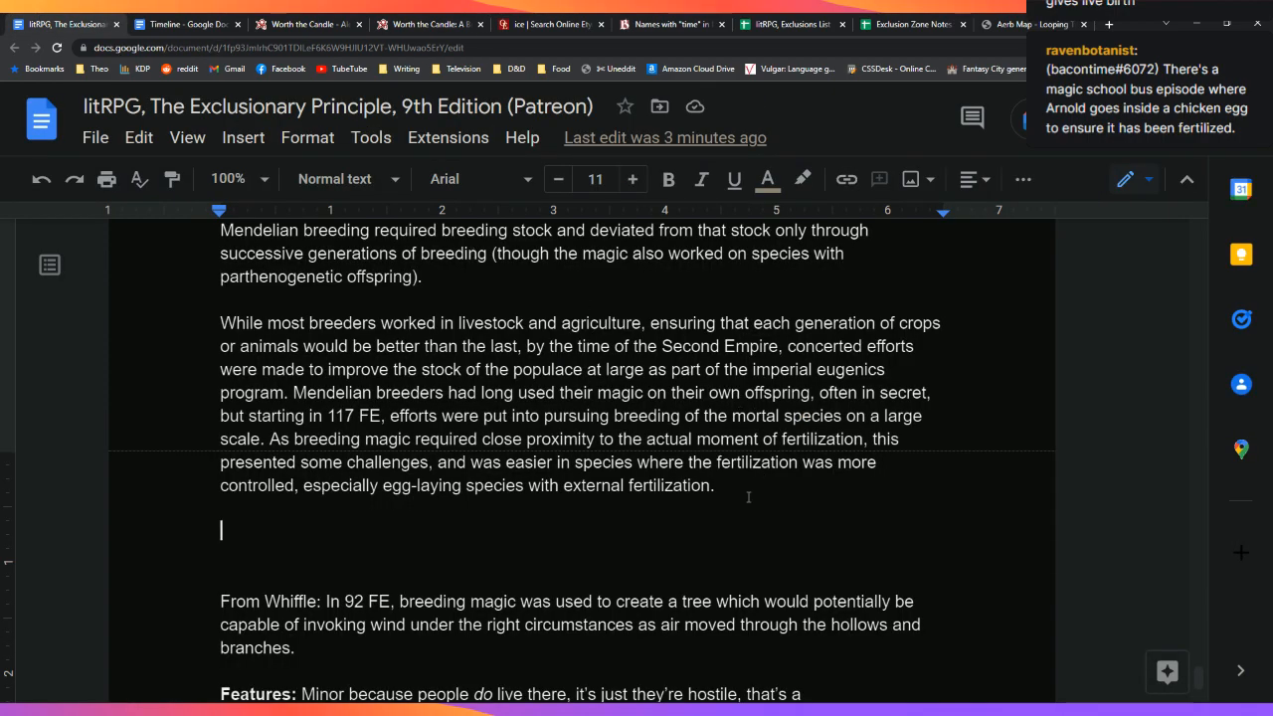
pyautogui.scroll(-1, 749, 497)
pyautogui.click(484, 394)
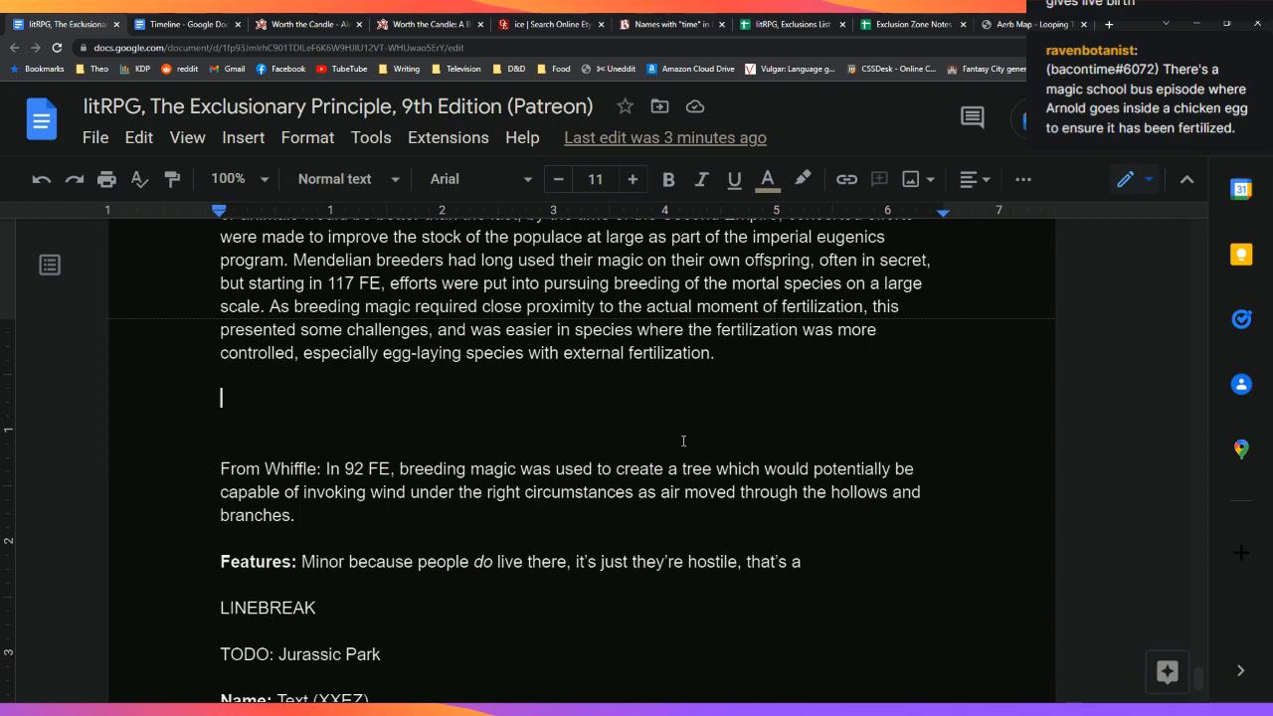
pyautogui.press('Left')
pyautogui.press('Return')
pyautogui.press('Return')
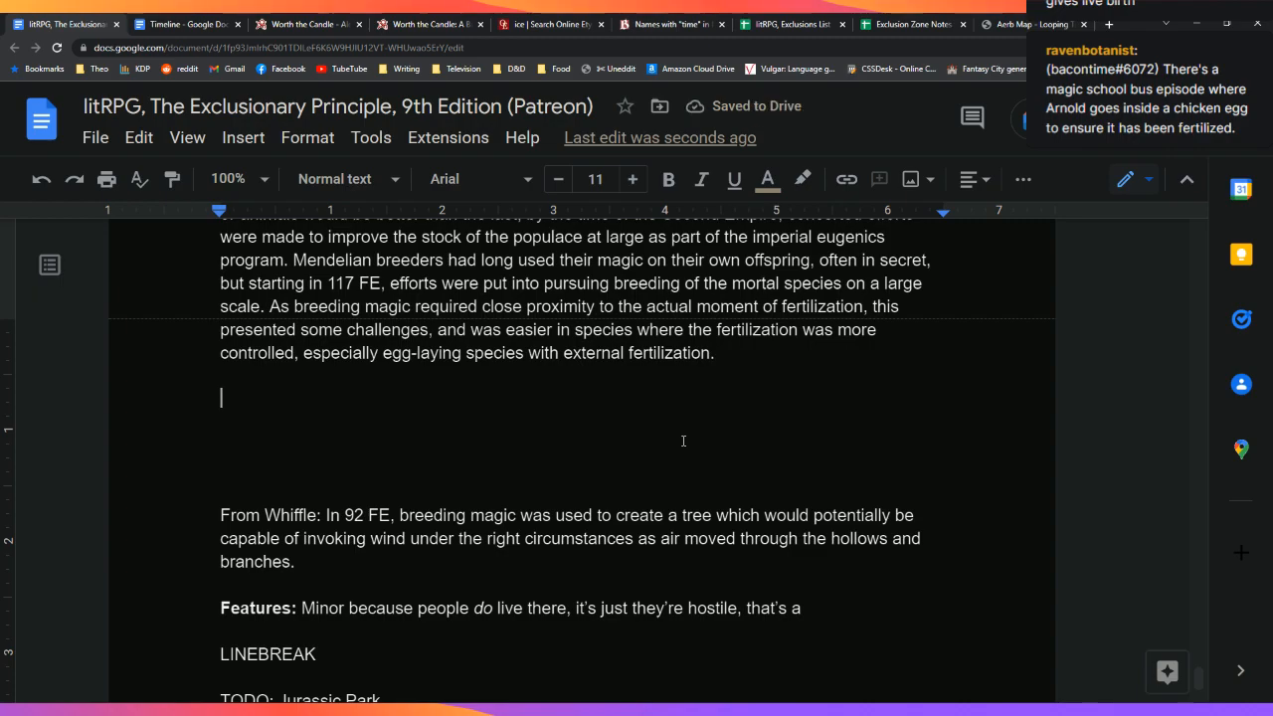
# Step: Begin a new paragraph with "The tywood were eventually chosen as a grand project of the Second Empire, who sought to have a 'new' species"
pyautogui.write('The ty')
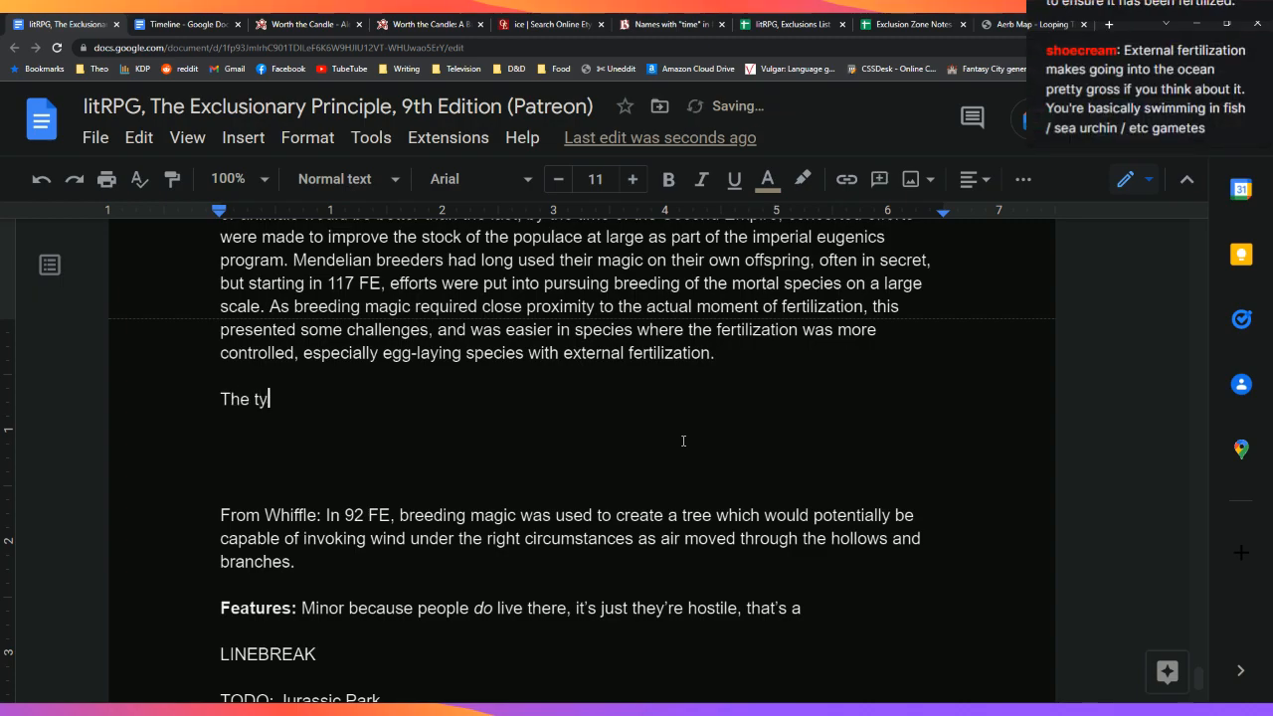
pyautogui.write('wood were evenety')
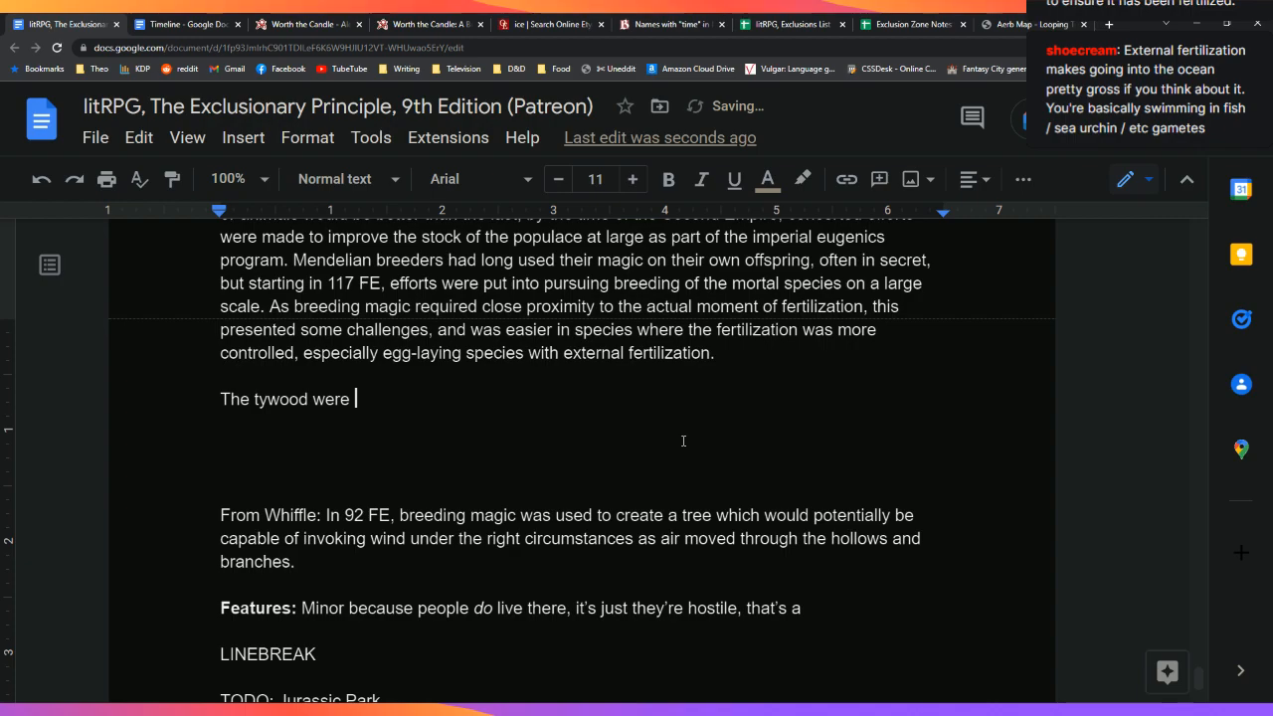
pyautogui.press('BackSpace')
pyautogui.press('BackSpace')
pyautogui.press('BackSpace')
pyautogui.write('tually chosen as a g')
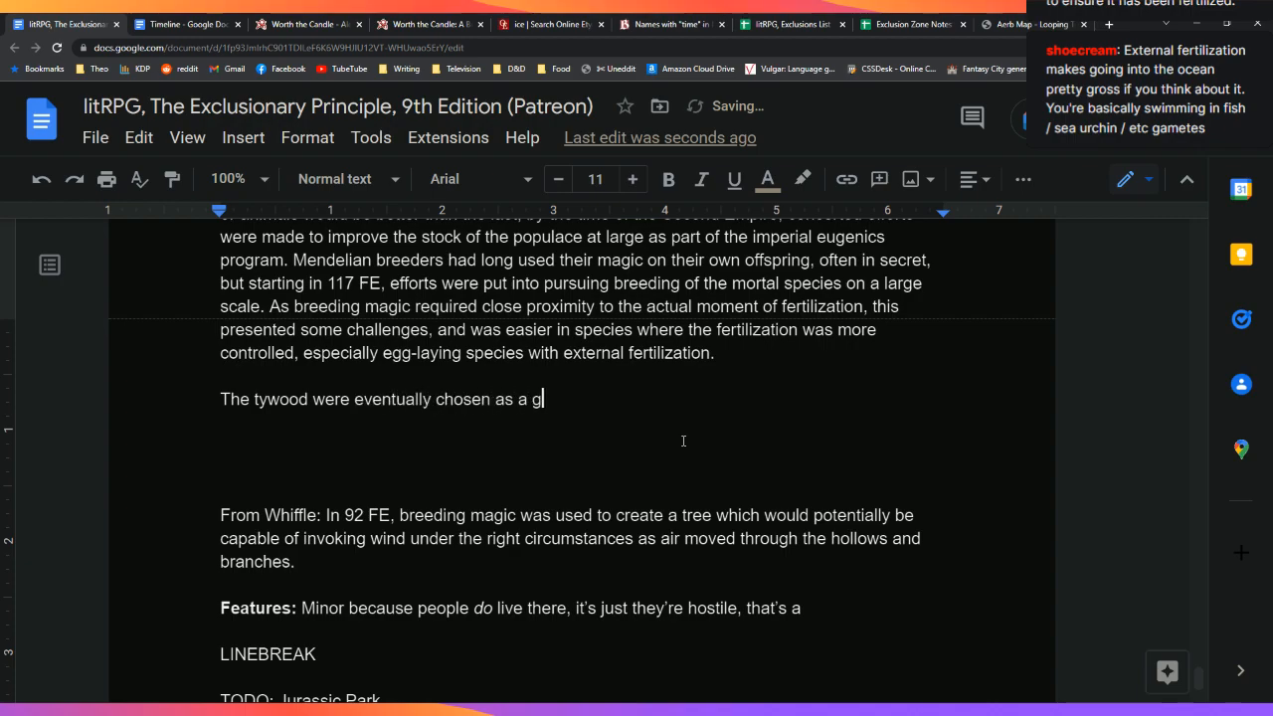
pyautogui.write('rand project of')
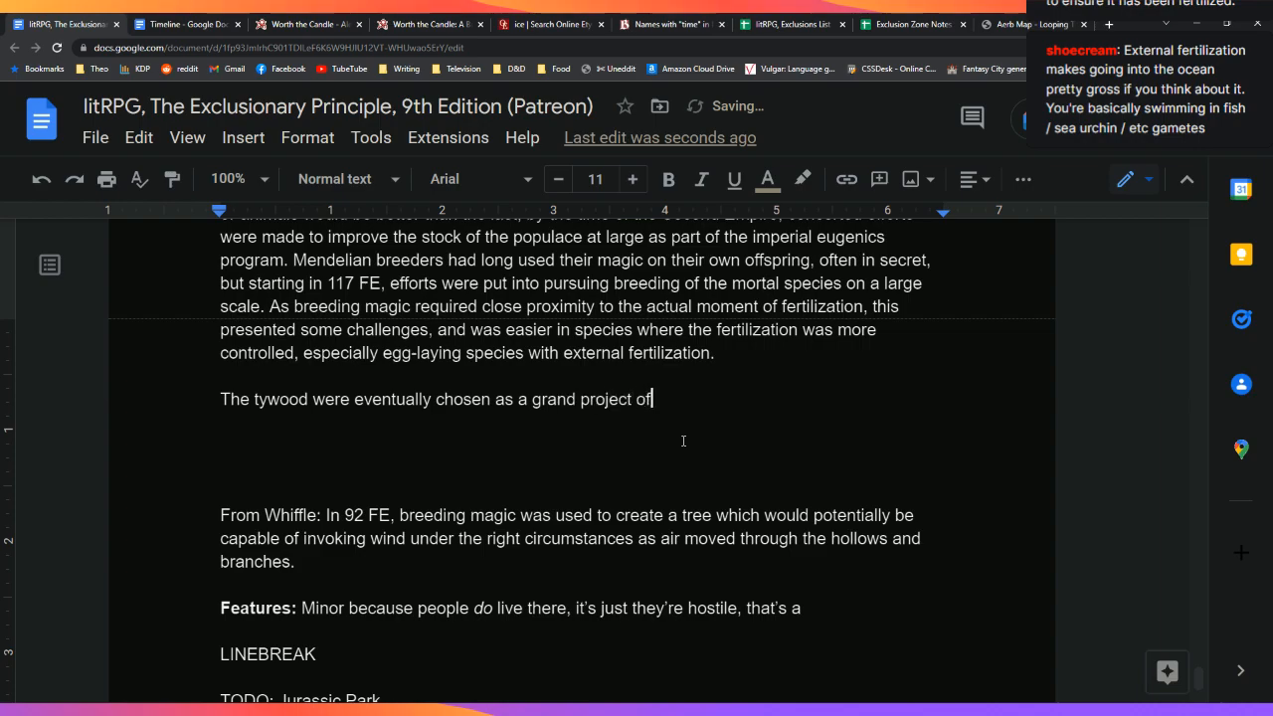
pyautogui.write(' the Second Empire, seeking')
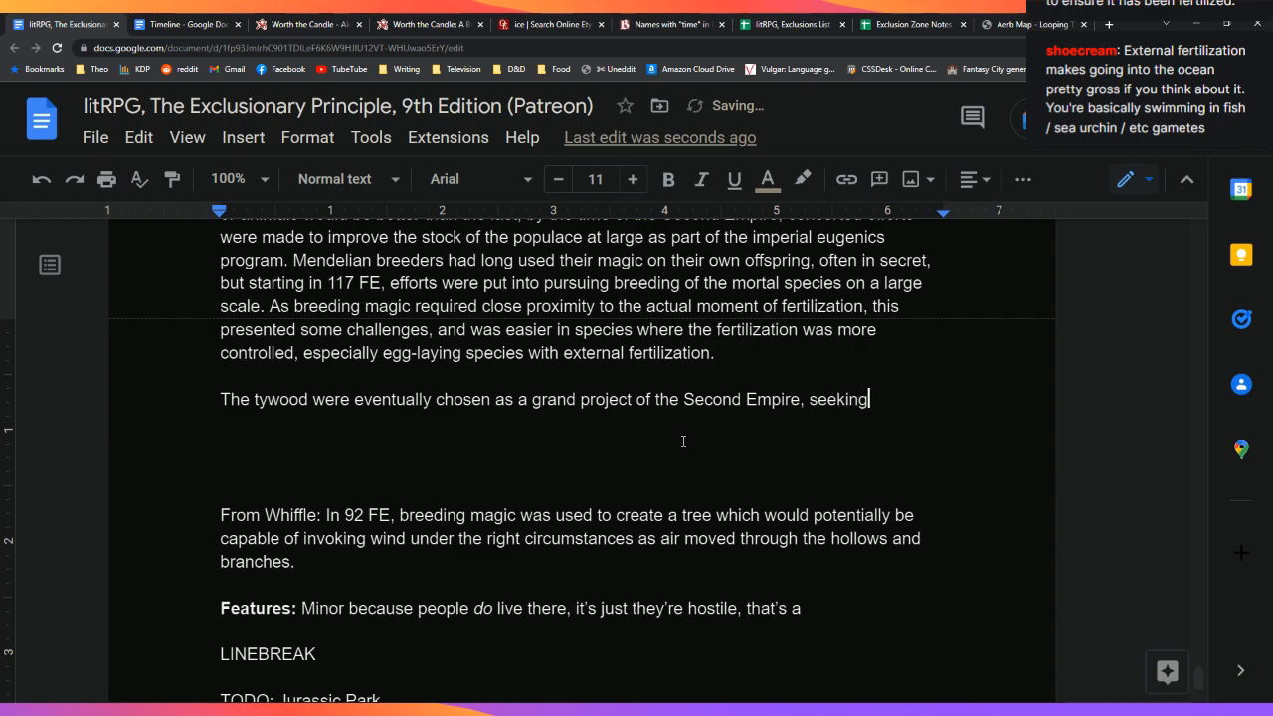
pyautogui.press('BackSpace')
pyautogui.press('BackSpace')
pyautogui.press('BackSpace')
pyautogui.press('BackSpace')
pyautogui.press('BackSpace')
pyautogui.press('BackSpace')
pyautogui.press('BackSpace')
pyautogui.write('who sought to ha')
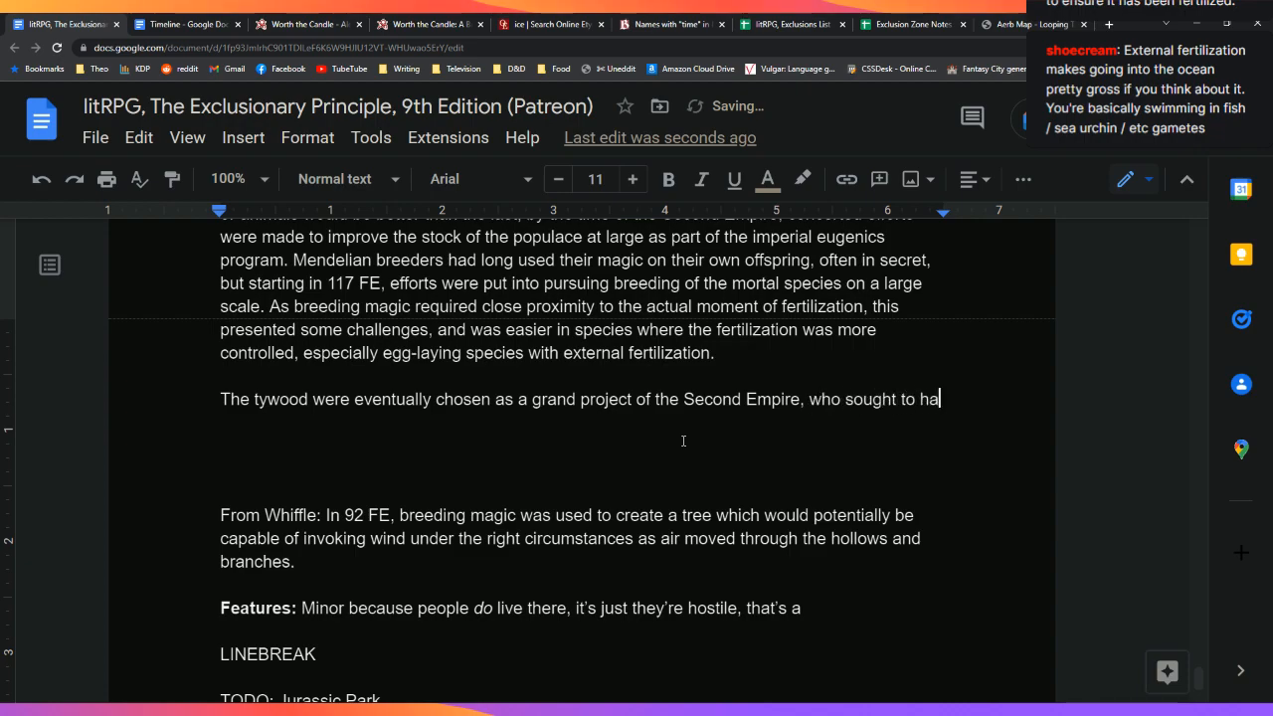
pyautogui.write("ve a 'new' species")
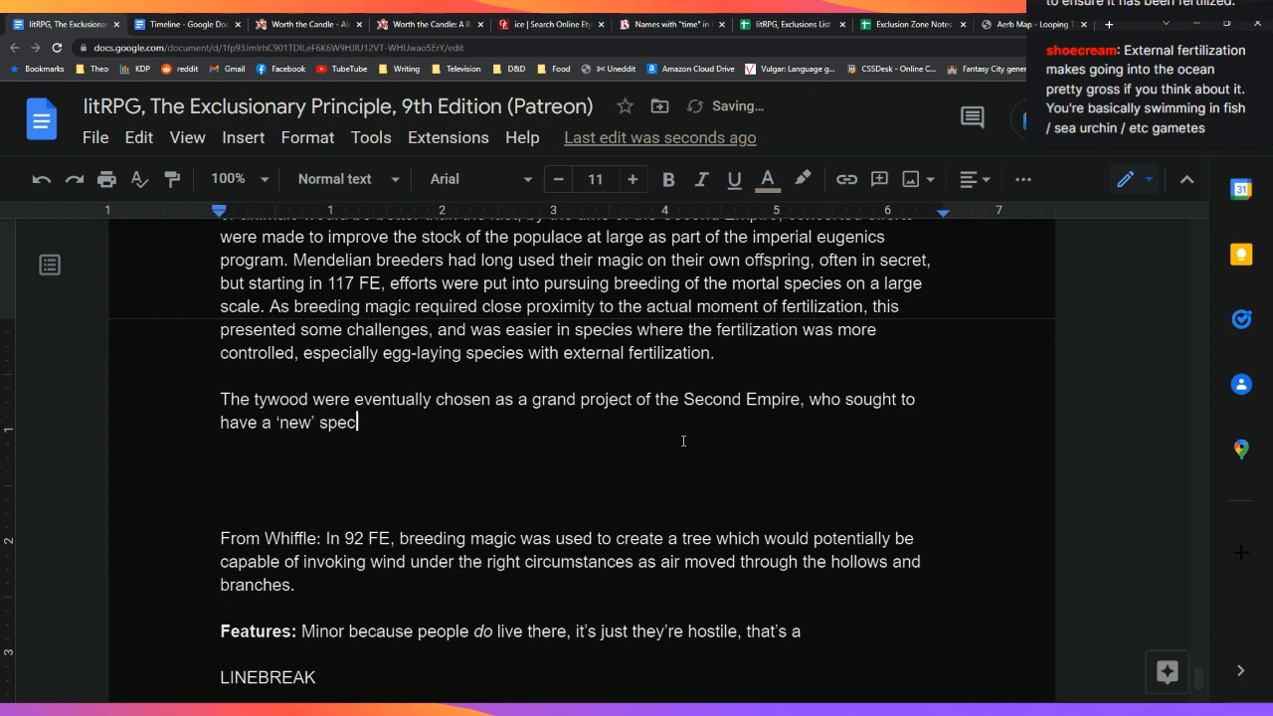
# Step: Replace "Second Empire" with "imperial" in the opening sentence of the tywood paragraph
pyautogui.press('Up')
pyautogui.press('Right')
pyautogui.press('Right')
pyautogui.press('Right')
pyautogui.press('Right')
pyautogui.press('Right')
pyautogui.press('Right')
pyautogui.press('Right')
pyautogui.press('Right')
pyautogui.press('Right')
pyautogui.press('Right')
pyautogui.press('Right')
pyautogui.press('Right')
pyautogui.press('Right')
pyautogui.press('Right')
pyautogui.press('Right')
pyautogui.press('Right')
pyautogui.press('Right')
pyautogui.press('Right')
pyautogui.press('Right')
pyautogui.press('Right')
pyautogui.press('Right')
pyautogui.press('Right')
pyautogui.press('Right')
pyautogui.press('Right')
pyautogui.press('Right')
pyautogui.press('Right')
pyautogui.press('Right')
pyautogui.press('Right')
pyautogui.press('Right')
pyautogui.press('Right')
pyautogui.press('Right')
pyautogui.press('Right')
pyautogui.press('Right')
pyautogui.press('Right')
pyautogui.press('Right')
pyautogui.press('Right')
pyautogui.press('Right')
pyautogui.press('Right')
pyautogui.press('Right')
pyautogui.press('Right')
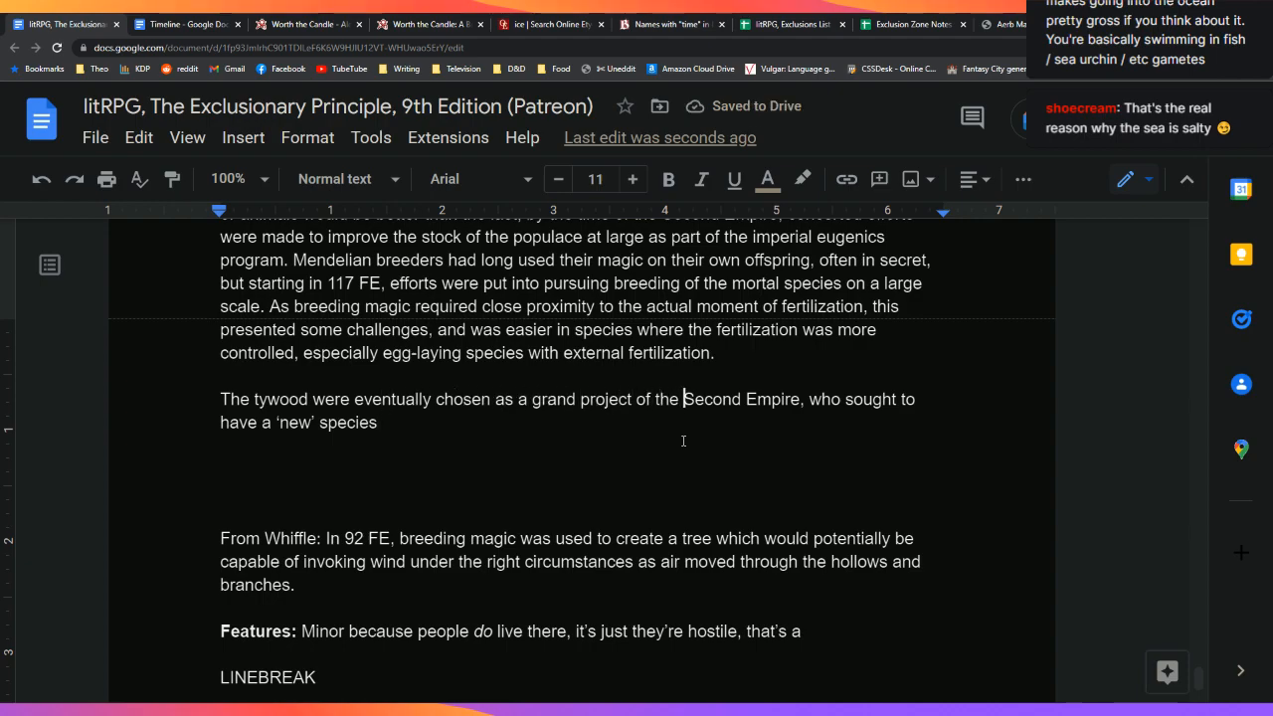
pyautogui.press('BackSpace')
pyautogui.press('BackSpace')
pyautogui.press('BackSpace')
pyautogui.press('BackSpace')
pyautogui.press('BackSpace')
pyautogui.press('BackSpace')
pyautogui.press('BackSpace')
pyautogui.press('BackSpace')
pyautogui.press('BackSpace')
pyautogui.press('BackSpace')
pyautogui.press('BackSpace')
pyautogui.press('BackSpace')
pyautogui.press('BackSpace')
pyautogui.press('BackSpace')
pyautogui.write('imperial,')
pyautogui.press('Down')
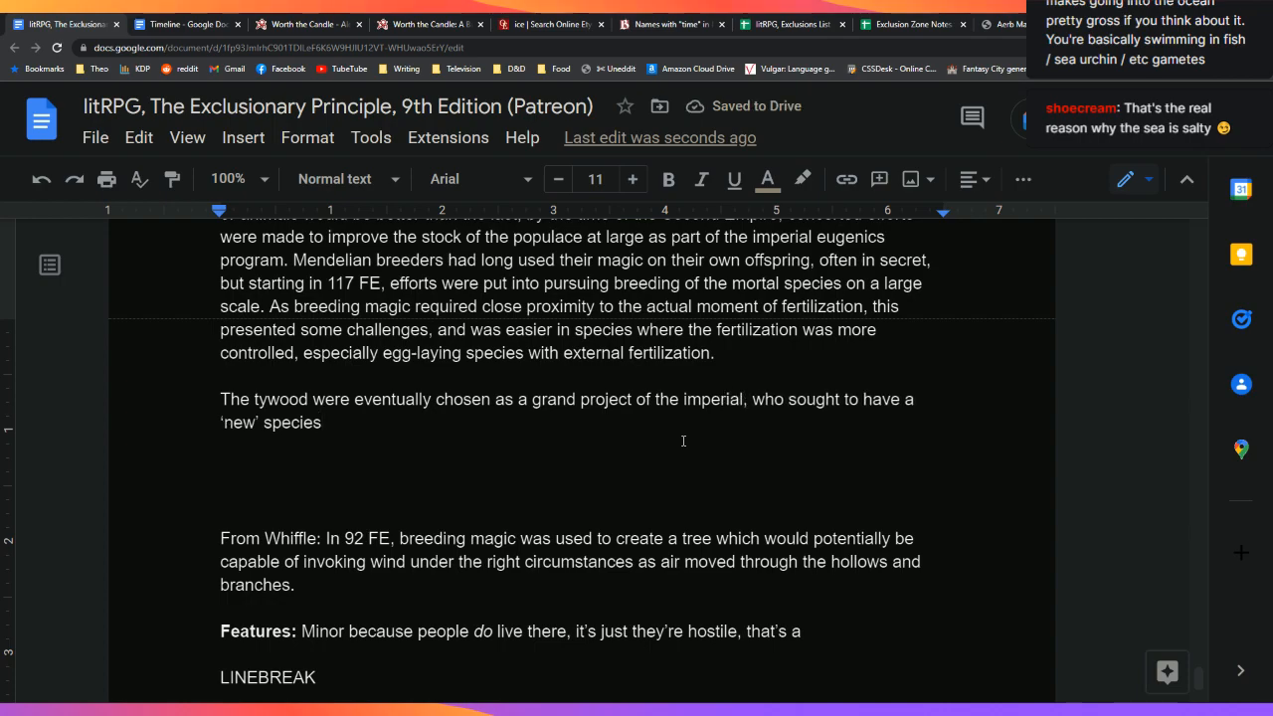
# Step: Complete the tywood paragraph's opening sentence with "which would make up for underpopulation concerns."
pyautogui.write('which would')
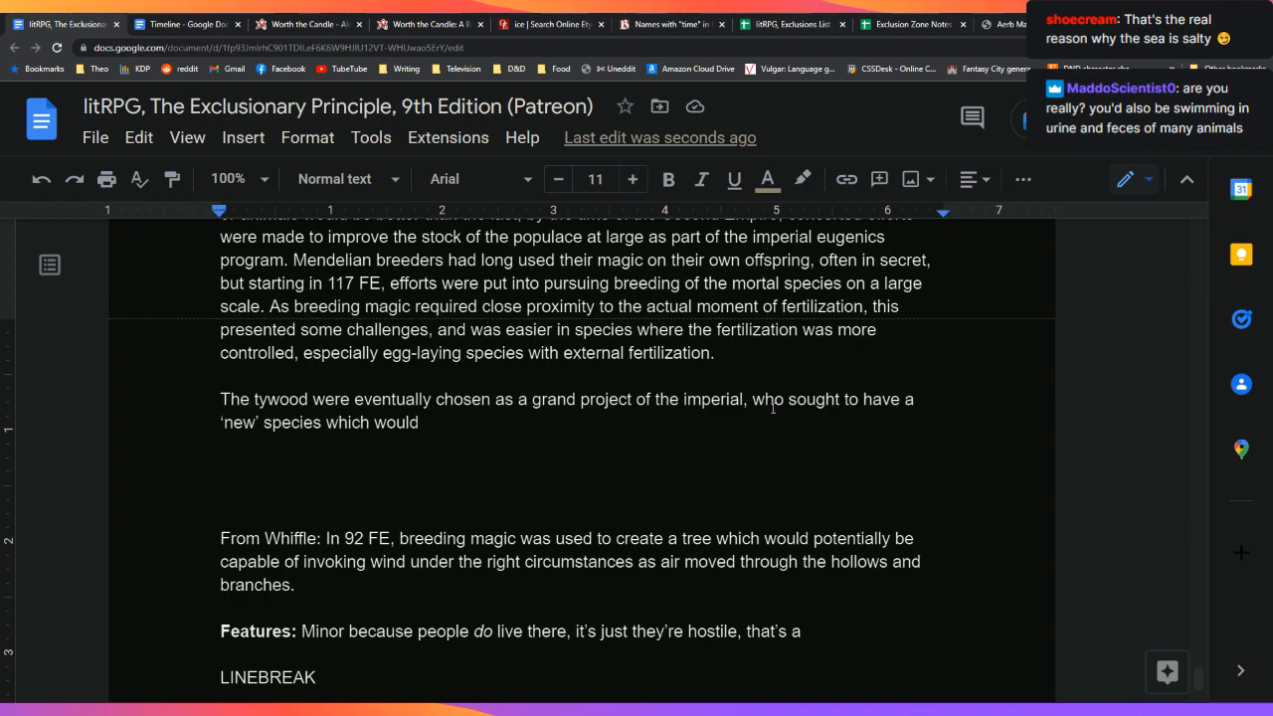
pyautogui.scroll(-1, 786, 408)
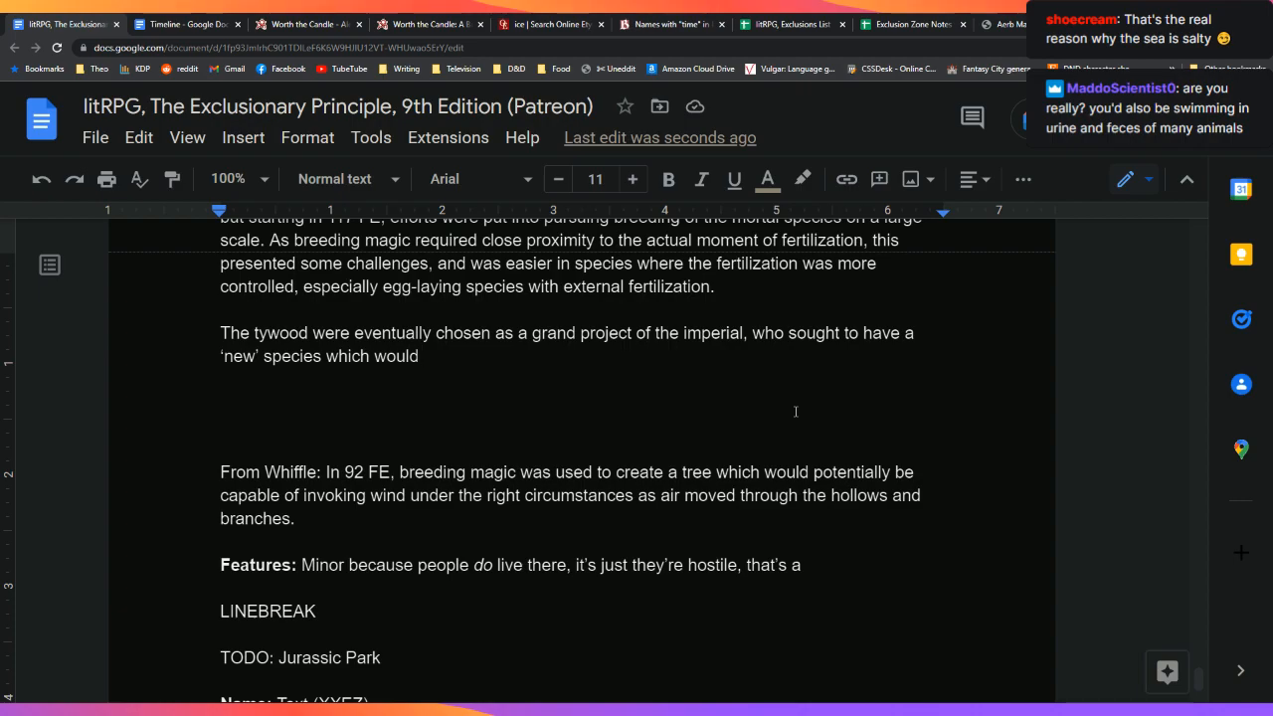
pyautogui.press('BackSpace')
pyautogui.write('make up for ')
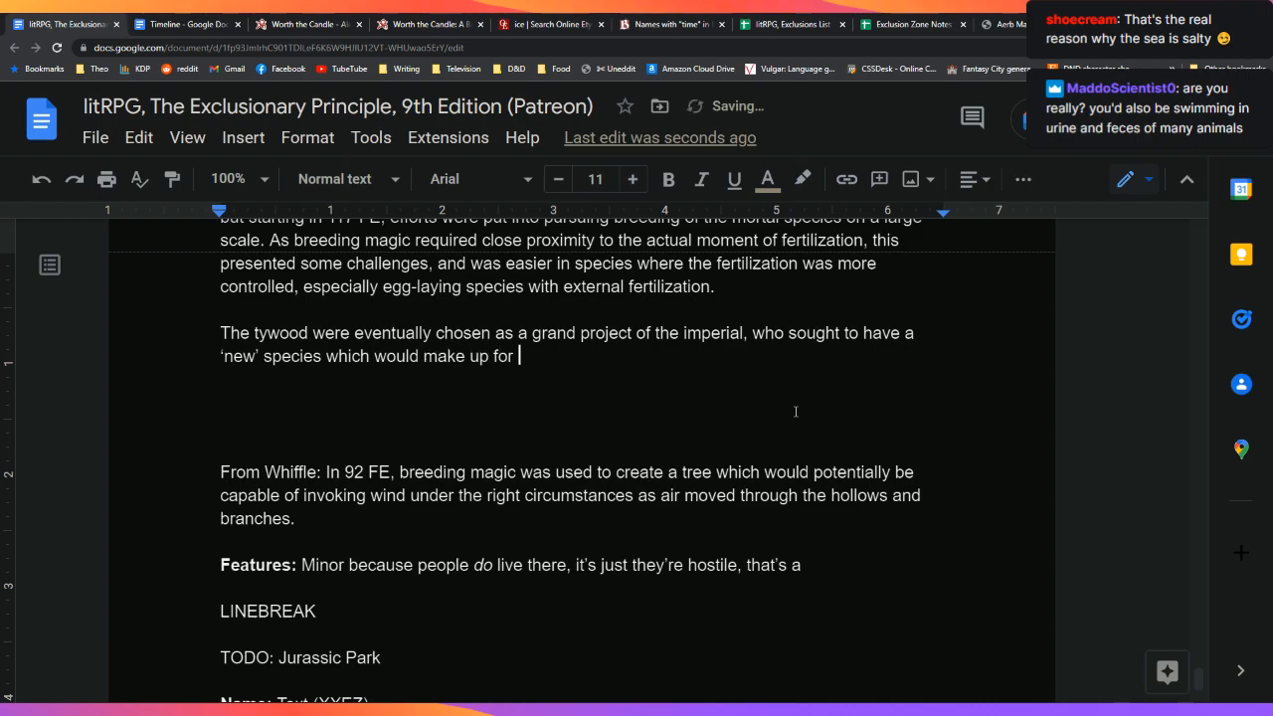
pyautogui.write('popu')
pyautogui.press('BackSpace')
pyautogui.press('BackSpace')
pyautogui.press('BackSpace')
pyautogui.press('BackSpace')
pyautogui.write('underpopo')
pyautogui.press('BackSpace')
pyautogui.write('ul')
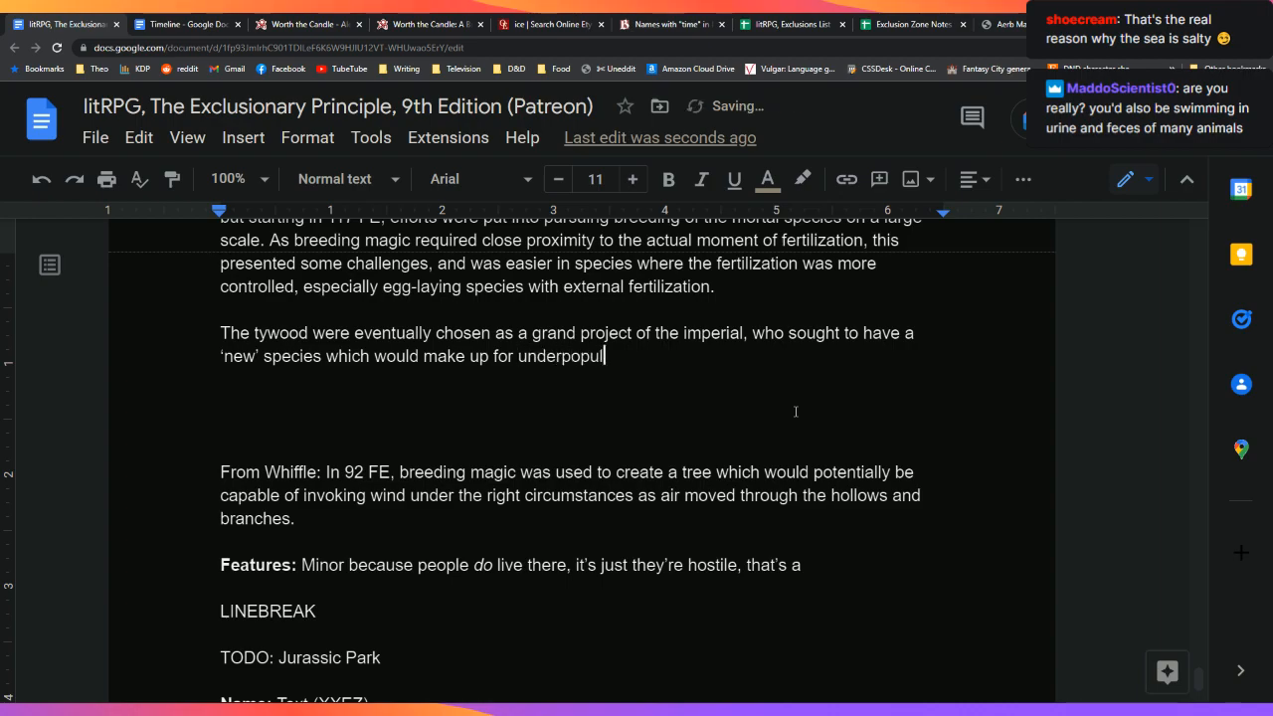
pyautogui.write('ation concerns.')
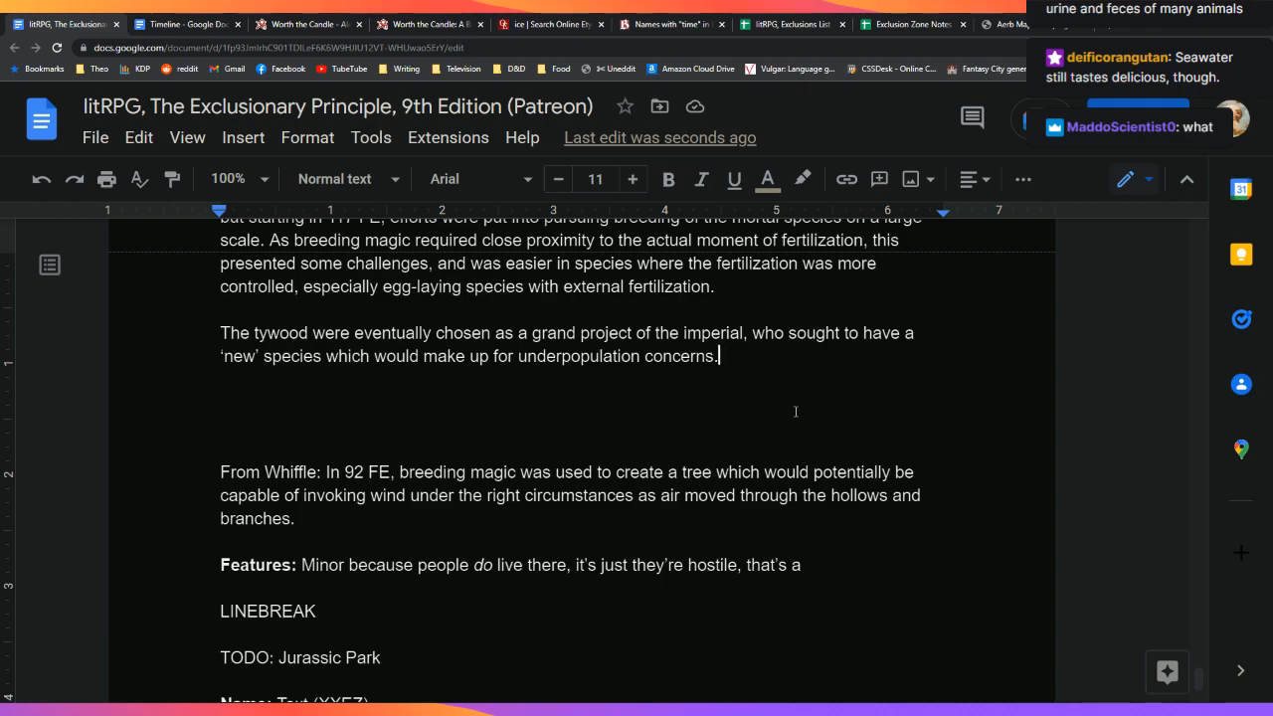
# Step: Extend the opening sentence with "and allow for rapid expansion of new cities." and start another with "While not the first created species,"
pyautogui.press('BackSpace')
pyautogui.write('and allo')
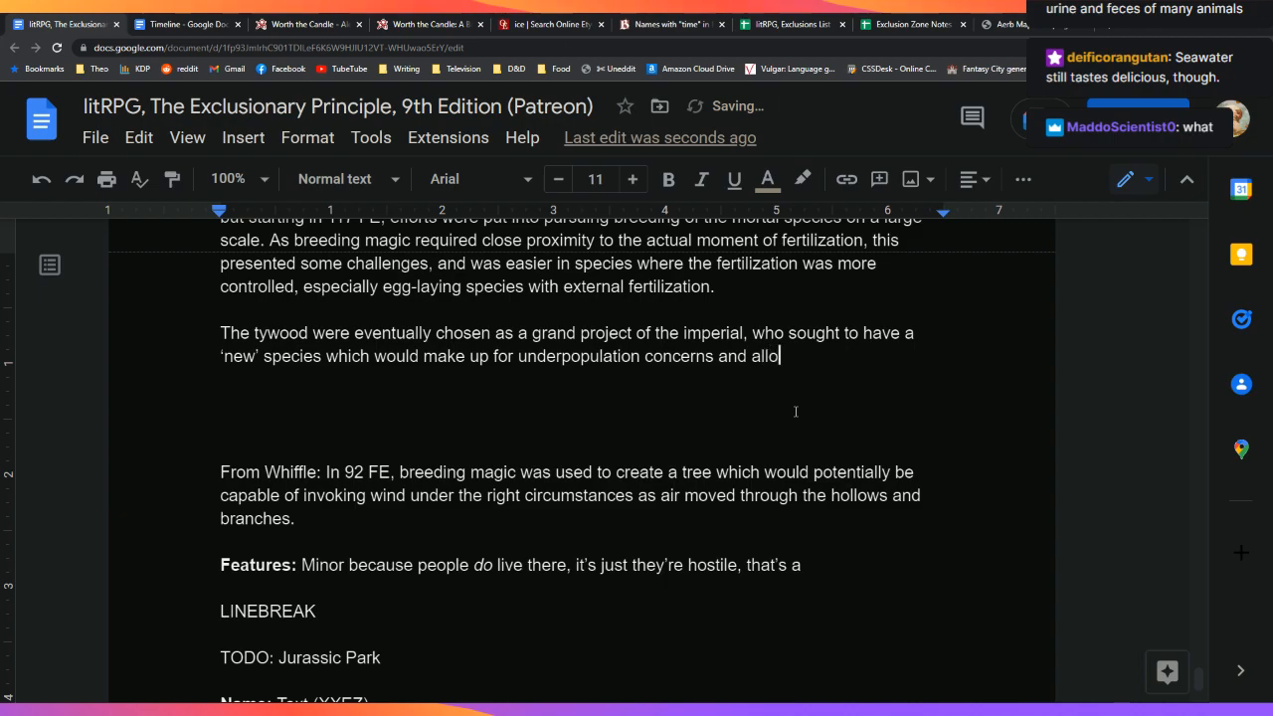
pyautogui.write('w for rapid expansion of')
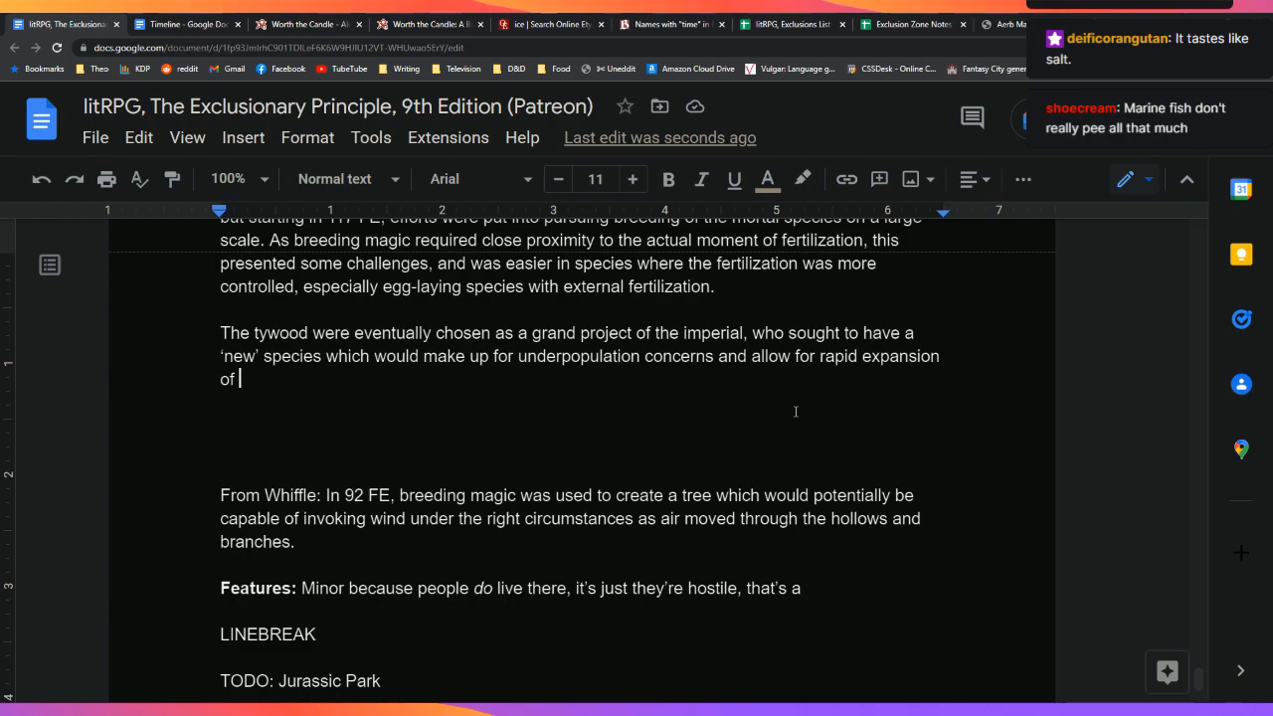
pyautogui.write('new cities. While not the first created species, ')
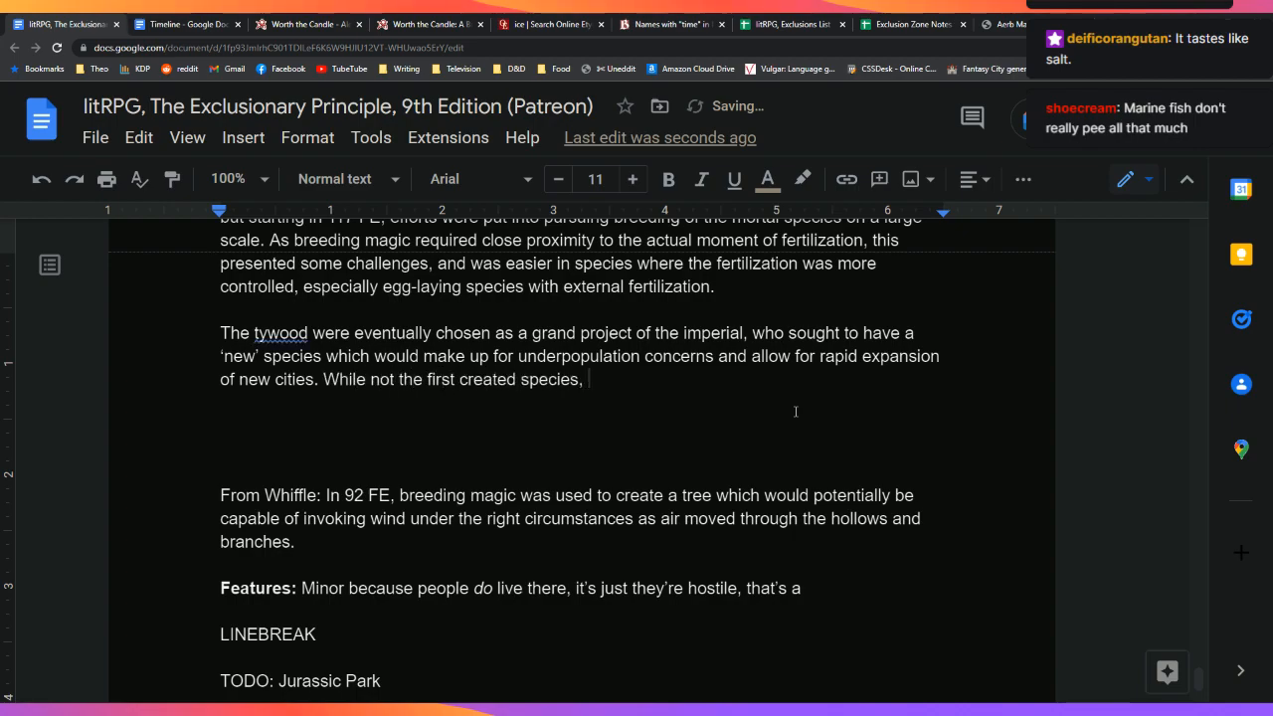
# Step: Continue the second sentence of the tywood paragraph with "the eventual 'ur-tyr'" as the name for the created species
pyautogui.write('the eventual ')
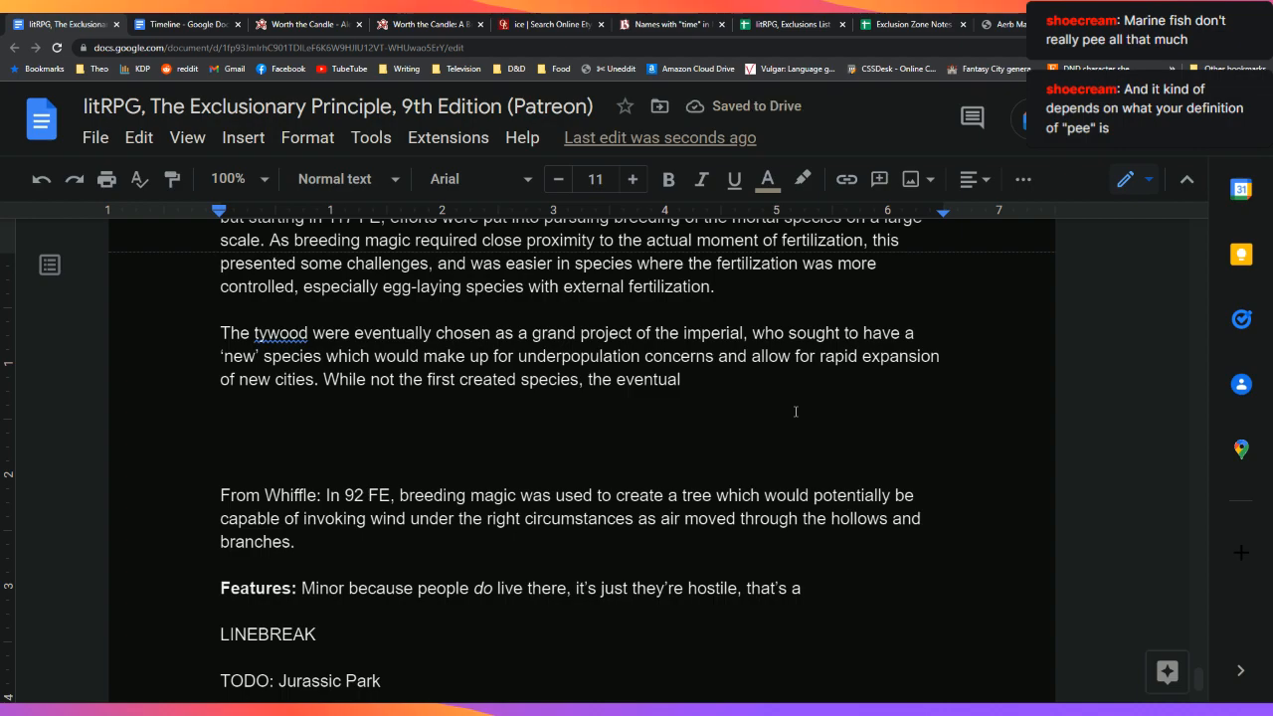
pyautogui.write('ty')
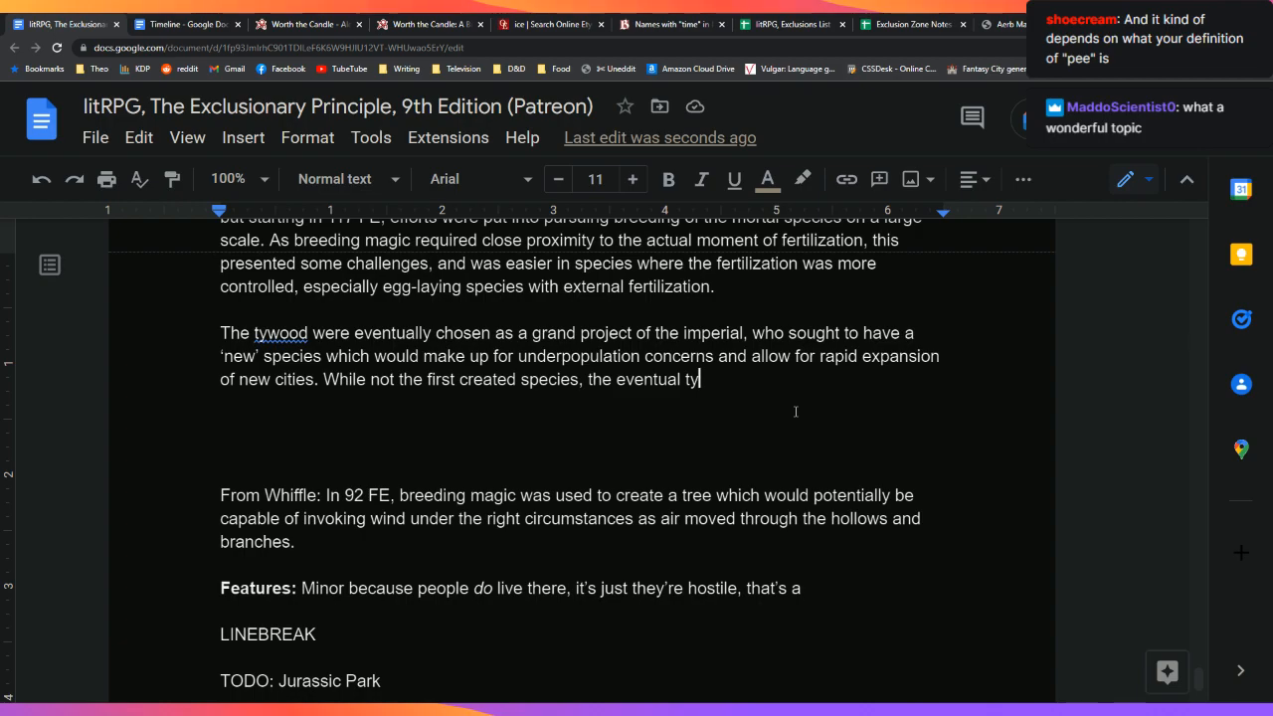
pyautogui.write('wood')
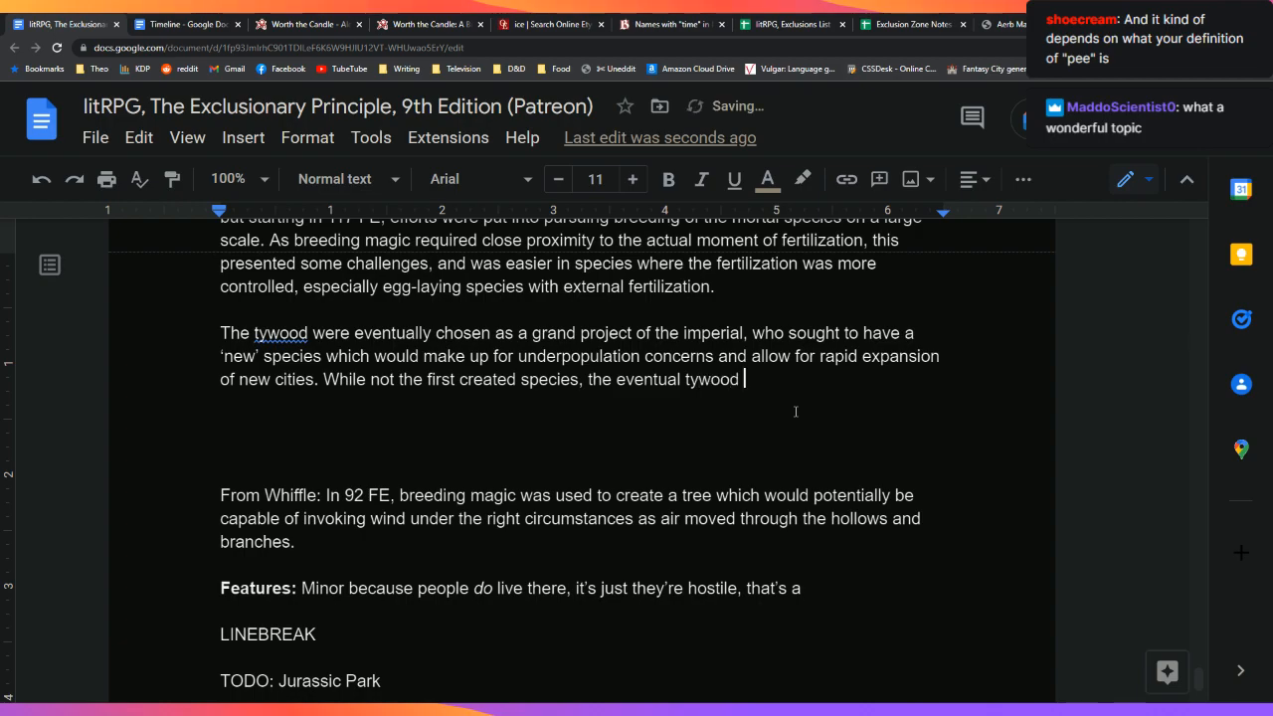
pyautogui.press('BackSpace')
pyautogui.press('BackSpace')
pyautogui.press('BackSpace')
pyautogui.press('BackSpace')
pyautogui.press('BackSpace')
pyautogui.press('BackSpace')
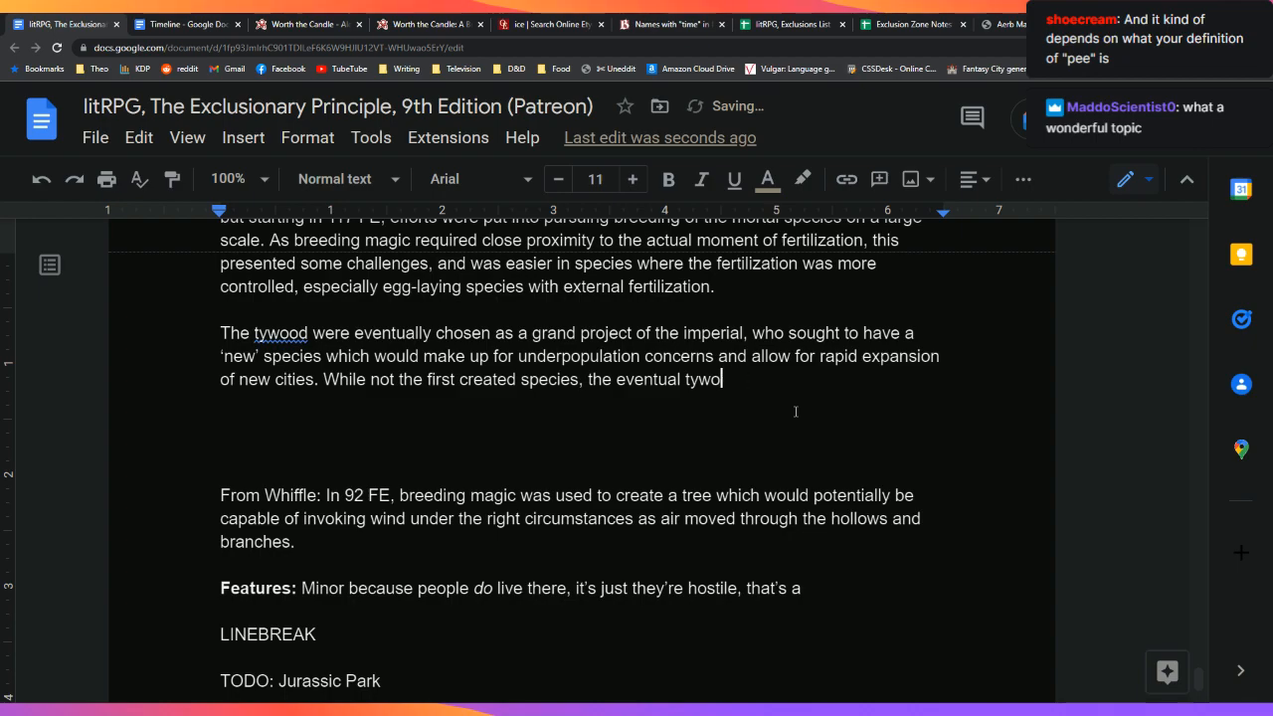
pyautogui.write("'ty")
pyautogui.press('BackSpace')
pyautogui.press('BackSpace')
pyautogui.write('ur-ty')
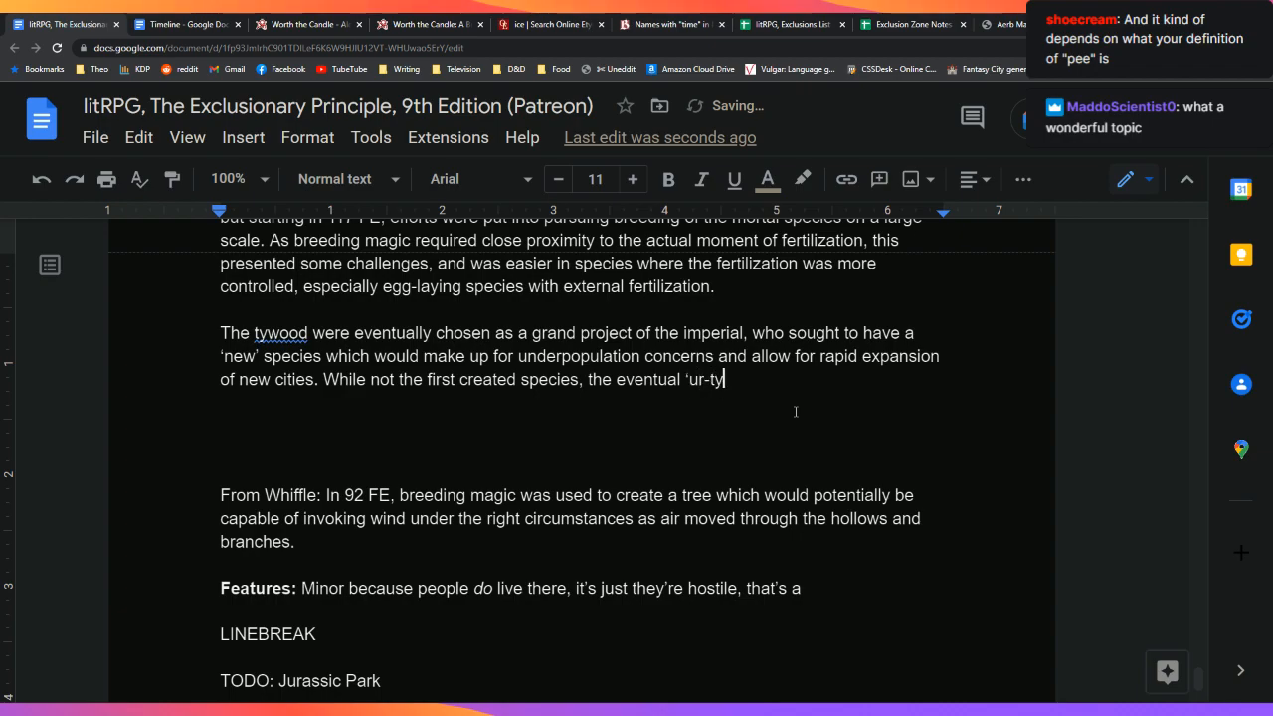
pyautogui.write("r'")
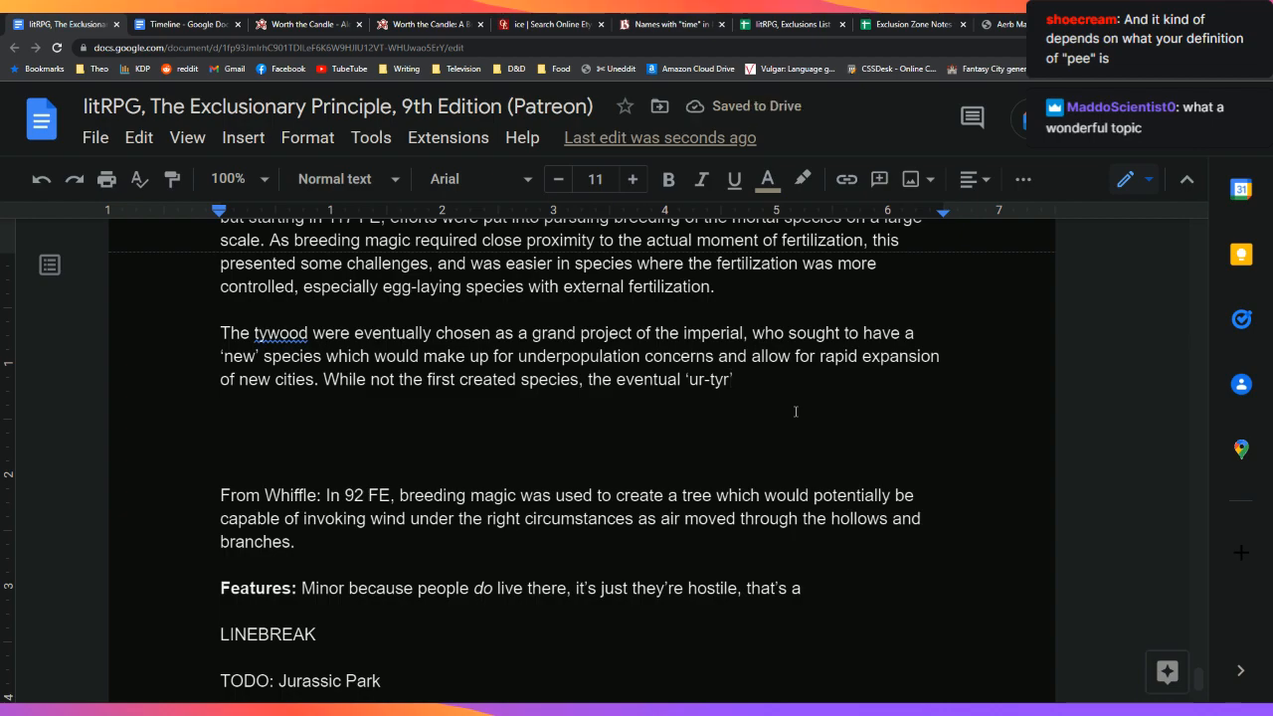
# Step: Continue the sentence with "were one with the most time, money, and expertise put into them, eventually diverging away from"
pyautogui.write('were ')
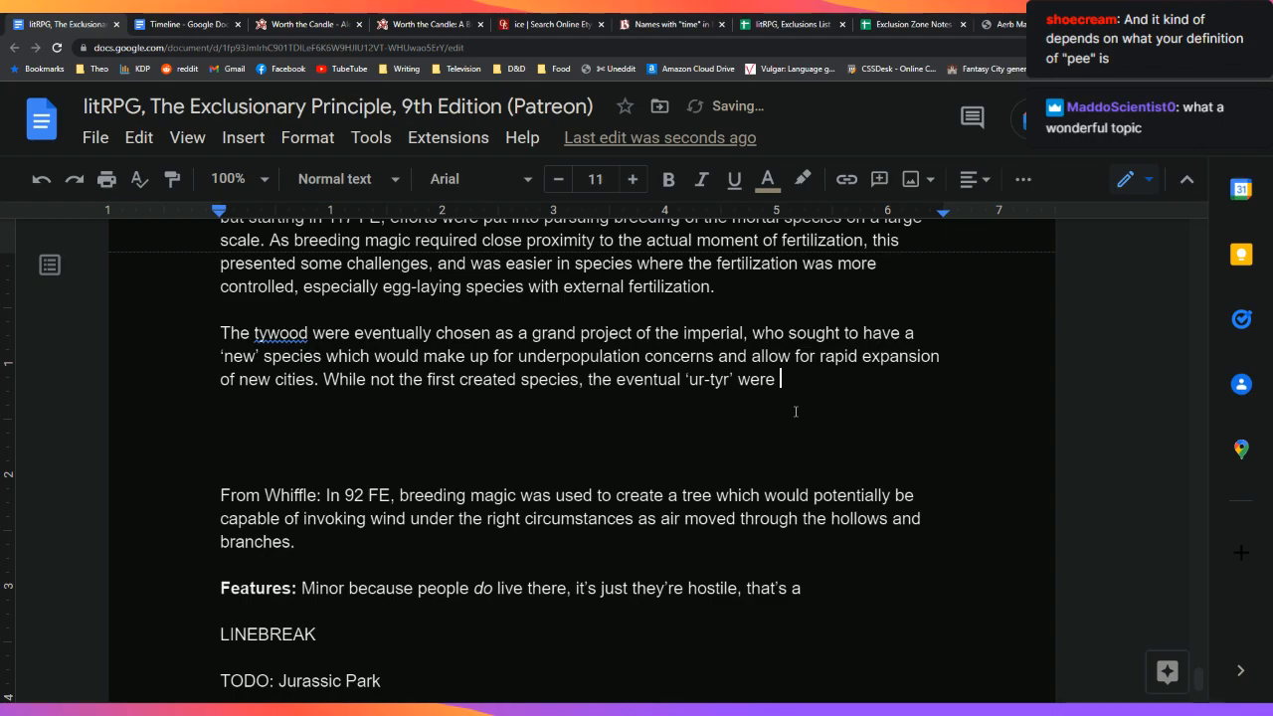
pyautogui.write('one with the most time,')
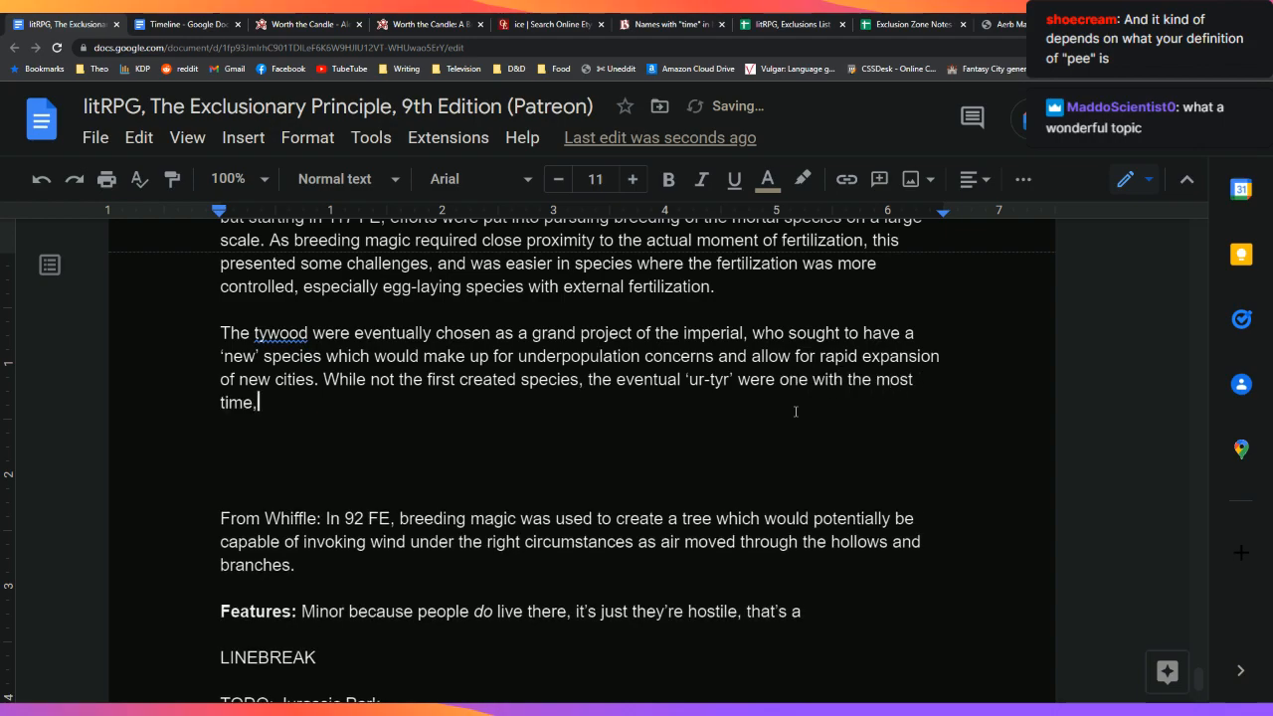
pyautogui.write(' money, and ')
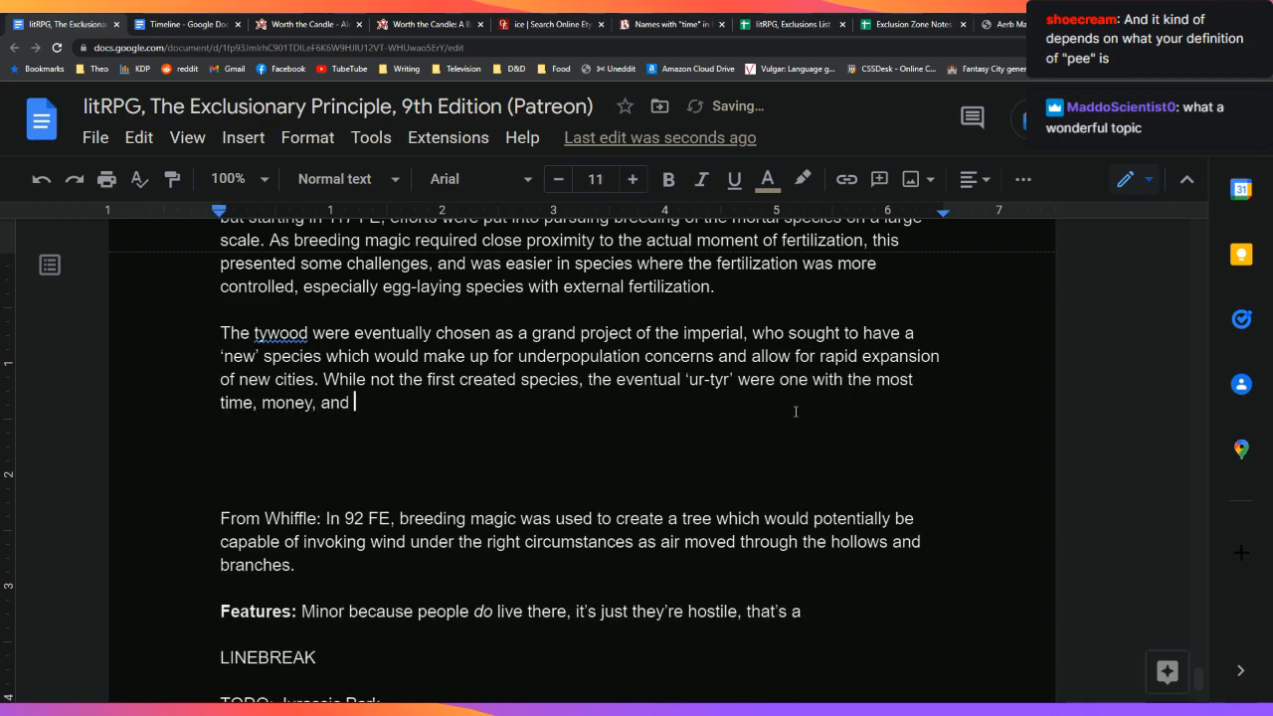
pyautogui.write('expert')
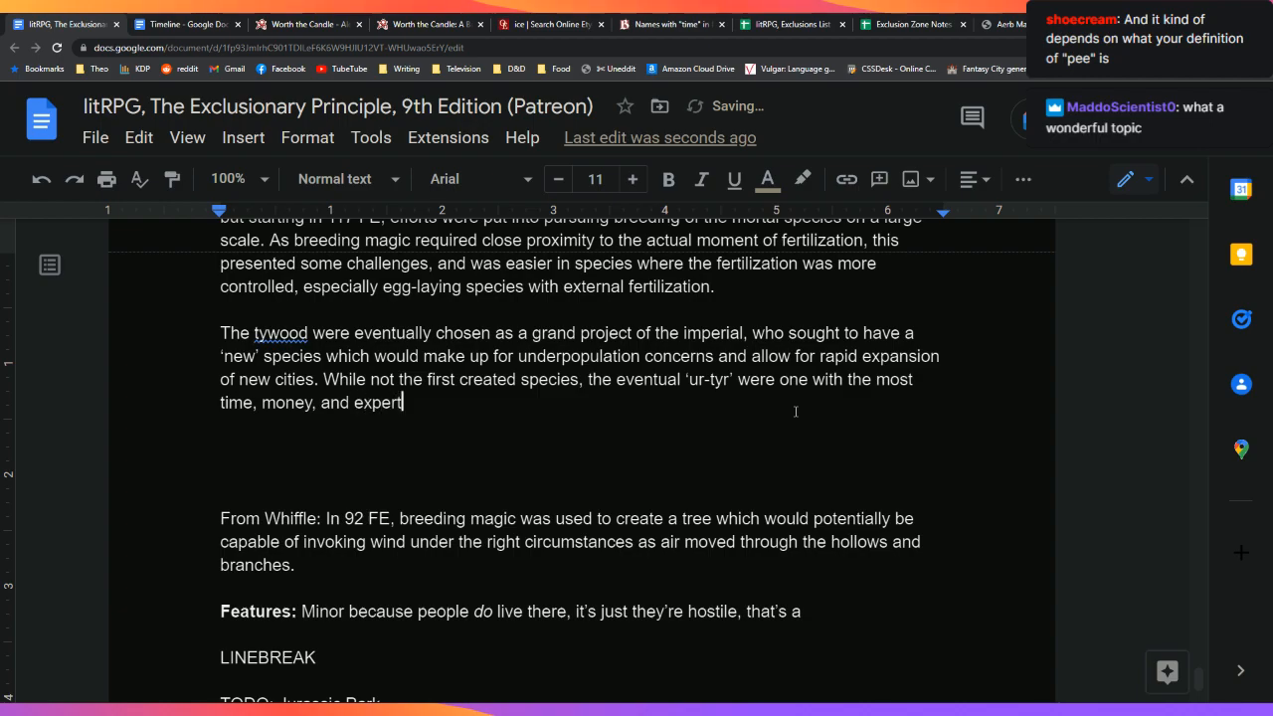
pyautogui.write('ise put into th')
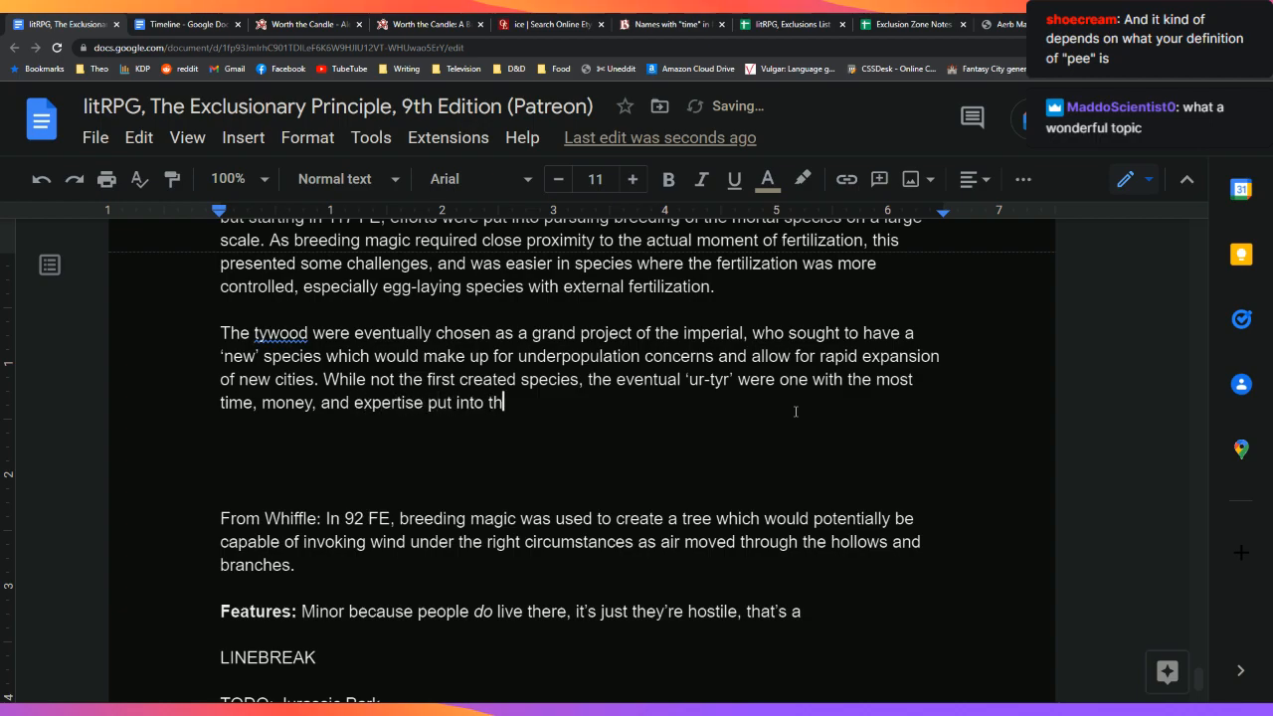
pyautogui.write('em, eventually diver')
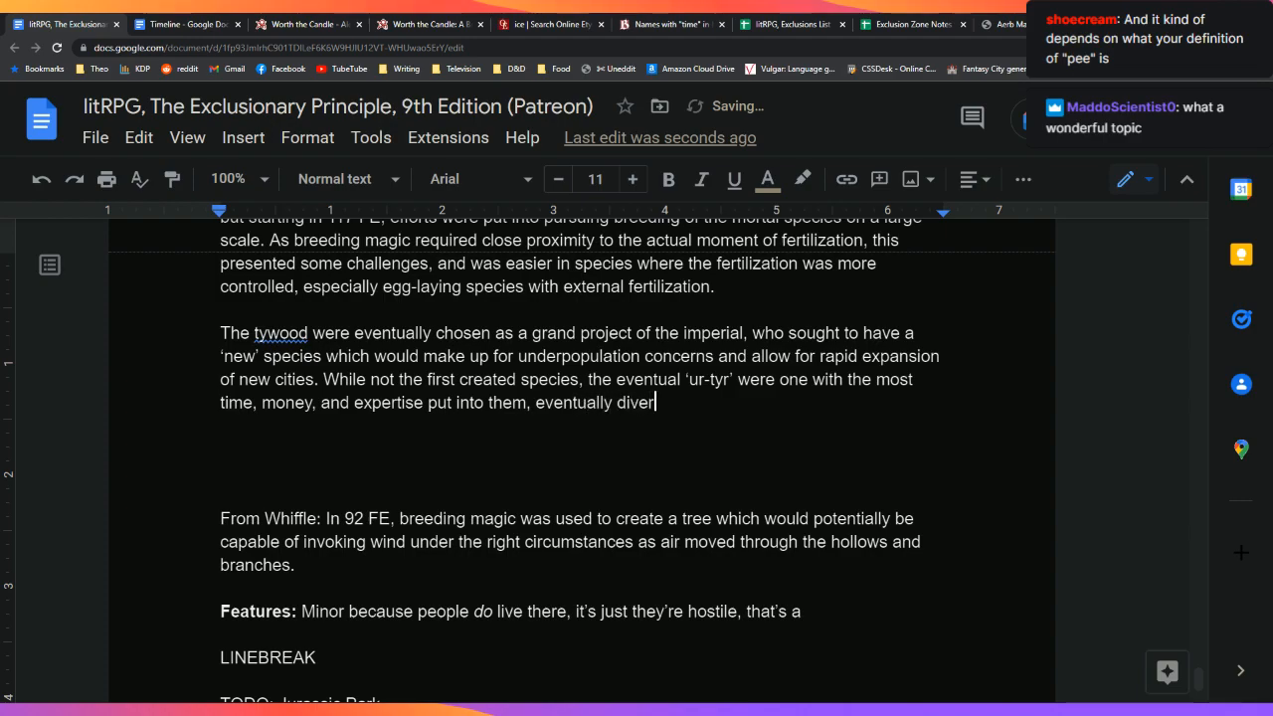
pyautogui.write('ging away from')
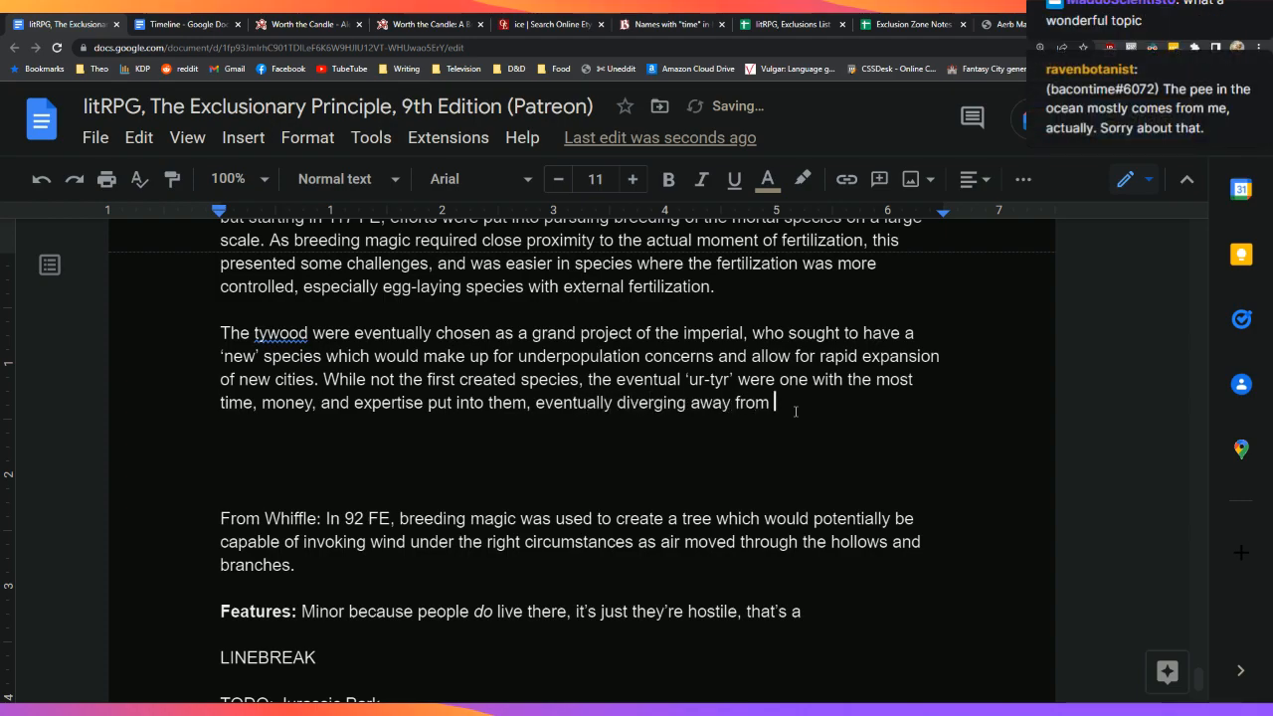
# Step: Reread the Nature and History paragraphs of the Mendel entry, and return to the end of the unfinished ur-tyr sentence
pyautogui.scroll(5, 795, 411)
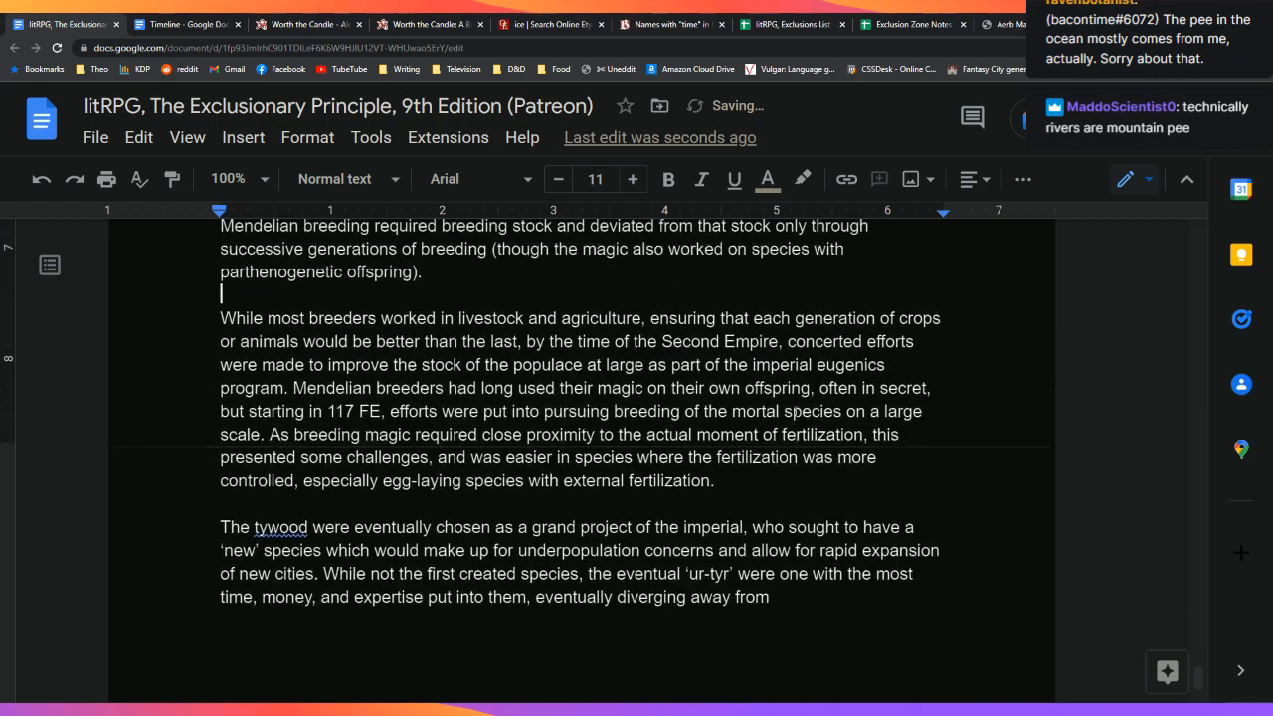
pyautogui.press('Up')
pyautogui.press('Up')
pyautogui.press('Up')
pyautogui.press('Up')
pyautogui.press('Up')
pyautogui.press('Up')
pyautogui.press('Up')
pyautogui.press('Down')
pyautogui.press('Down')
pyautogui.press('Down')
pyautogui.press('Down')
pyautogui.press('Down')
pyautogui.press('Down')
pyautogui.press('Down')
pyautogui.press('Down')
pyautogui.press('Down')
pyautogui.press('Down')
pyautogui.press('Down')
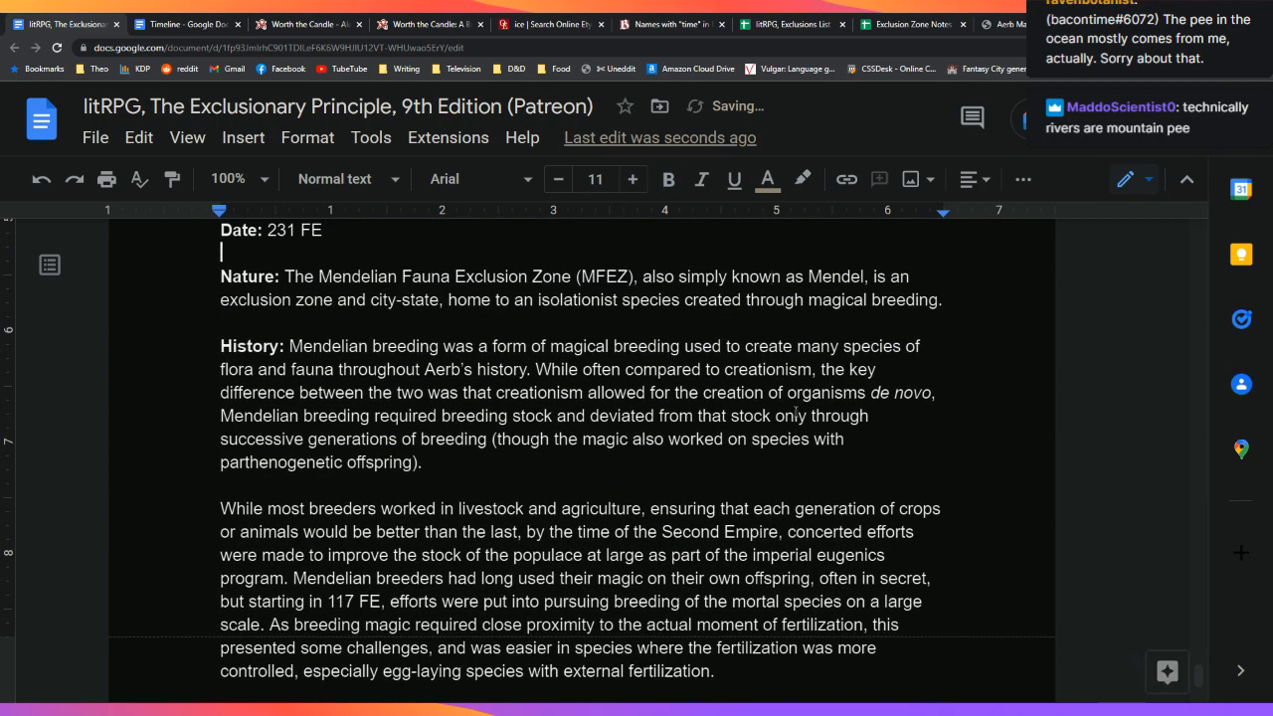
pyautogui.press('Down')
pyautogui.press('Down')
pyautogui.press('Down')
pyautogui.press('Down')
pyautogui.press('Down')
pyautogui.press('Down')
pyautogui.press('Down')
pyautogui.press('Down')
pyautogui.press('Down')
pyautogui.press('Down')
pyautogui.press('Down')
pyautogui.press('Down')
pyautogui.press('Down')
pyautogui.press('Down')
pyautogui.press('Down')
pyautogui.press('Down')
pyautogui.press('Down')
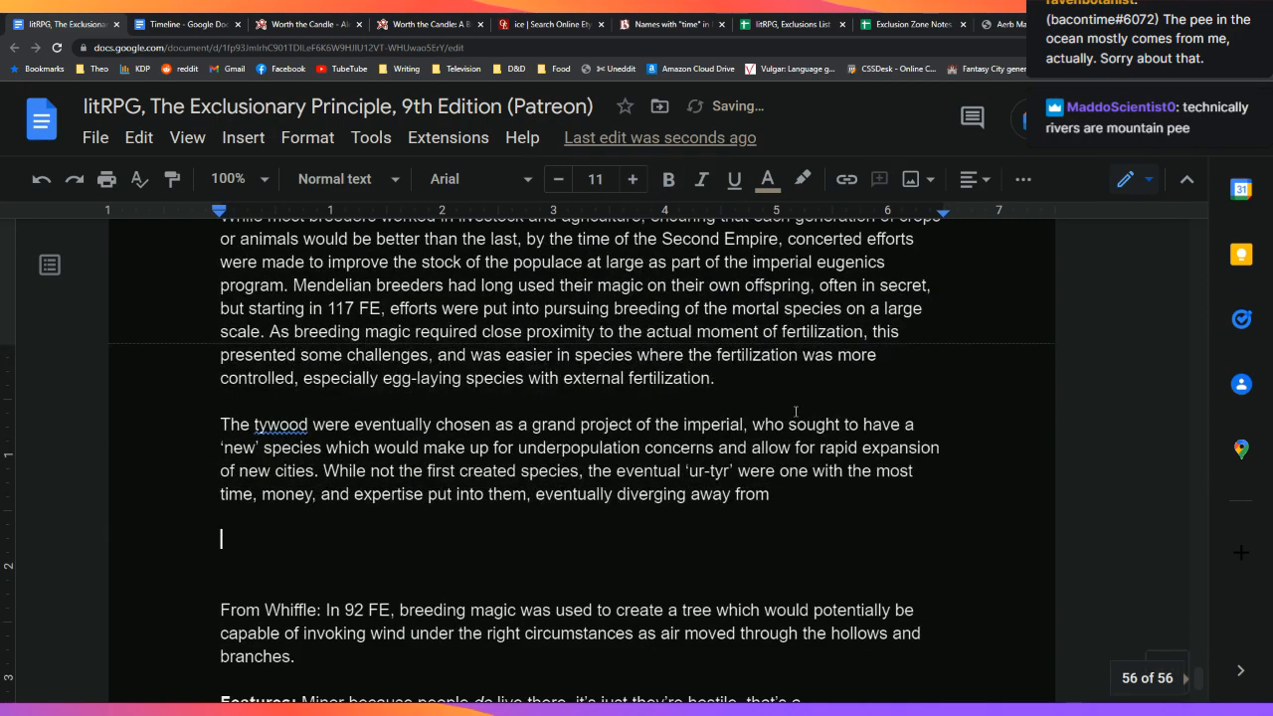
pyautogui.press('Up')
pyautogui.press('Up')
pyautogui.press('Up')
pyautogui.press('Left')
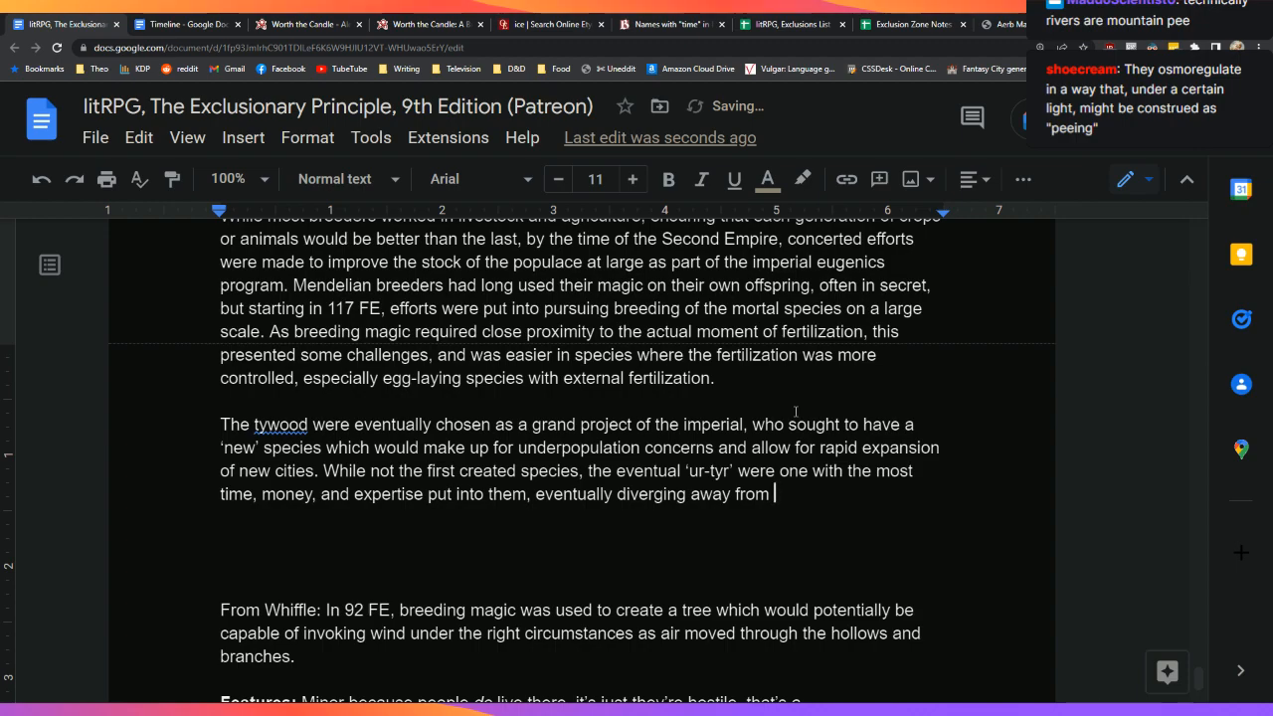
# Step: Finish the ur-tyr sentence with "the stock species." and begin a new sentence after it
pyautogui.write('the stock')
pyautogui.press('BackSpace')
pyautogui.press('BackSpace')
pyautogui.press('BackSpace')
pyautogui.press('BackSpace')
pyautogui.write('stock species. Be')
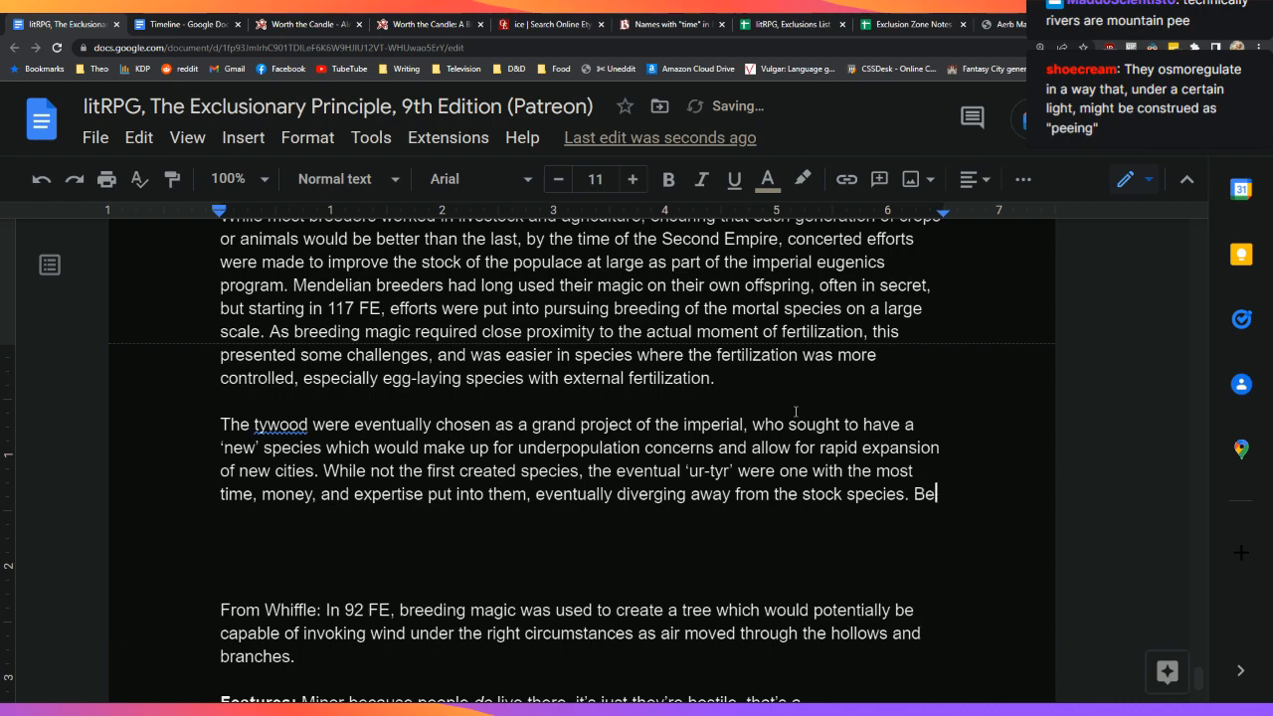
# Step: Write the new sentence's opening as "Because rapid generational turnover was helpful to breeders, new"
pyautogui.write('cause ra')
pyautogui.write('gener')
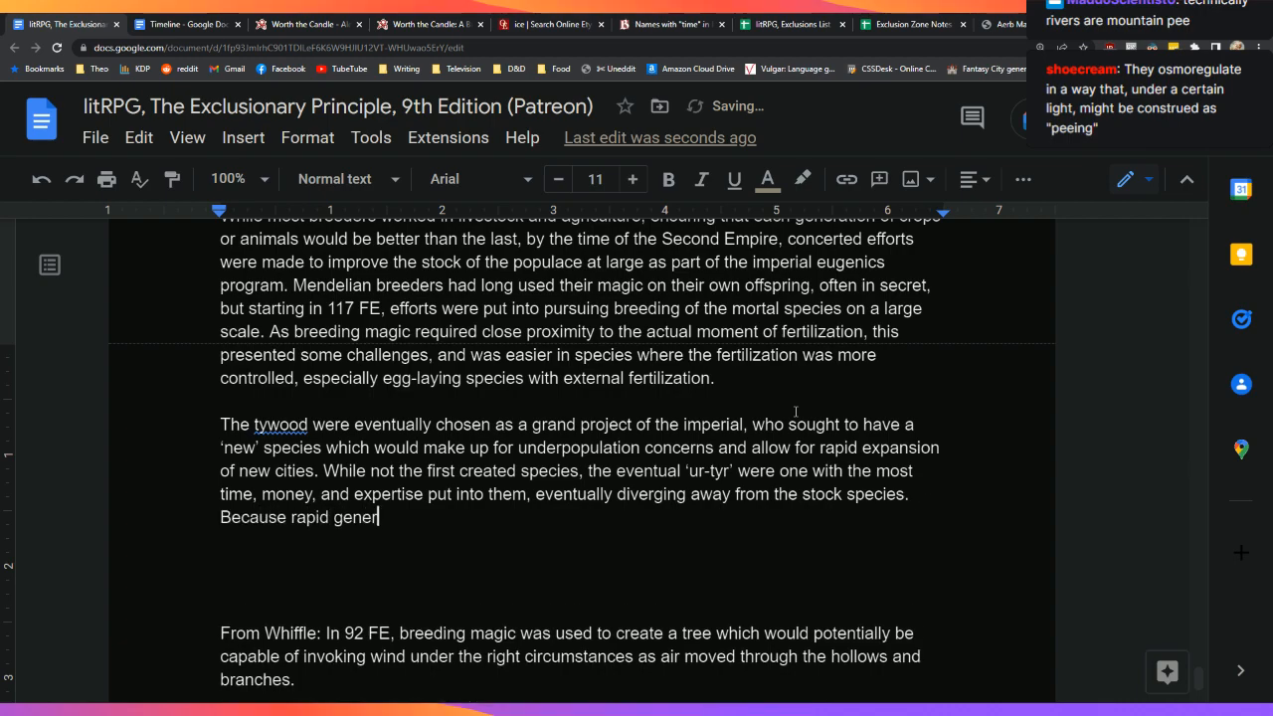
pyautogui.write('ational turnover is r')
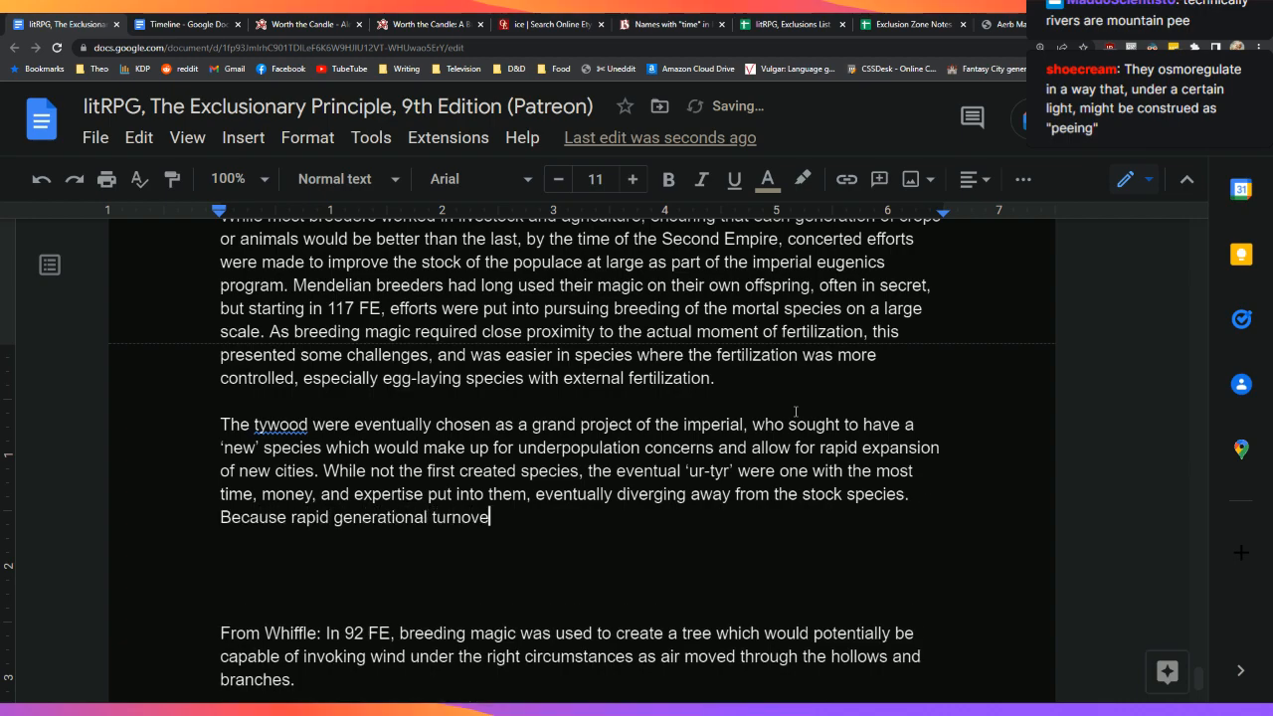
pyautogui.press('BackSpace')
pyautogui.write('helpful to')
pyautogui.press('BackSpace')
pyautogui.press('BackSpace')
pyautogui.press('BackSpace')
pyautogui.press('BackSpace')
pyautogui.press('BackSpace')
pyautogui.press('BackSpace')
pyautogui.press('BackSpace')
pyautogui.press('BackSpace')
pyautogui.press('BackSpace')
pyautogui.press('BackSpace')
pyautogui.press('BackSpace')
pyautogui.press('BackSpace')
pyautogui.press('BackSpace')
pyautogui.press('BackSpace')
pyautogui.write('was helpful to bt')
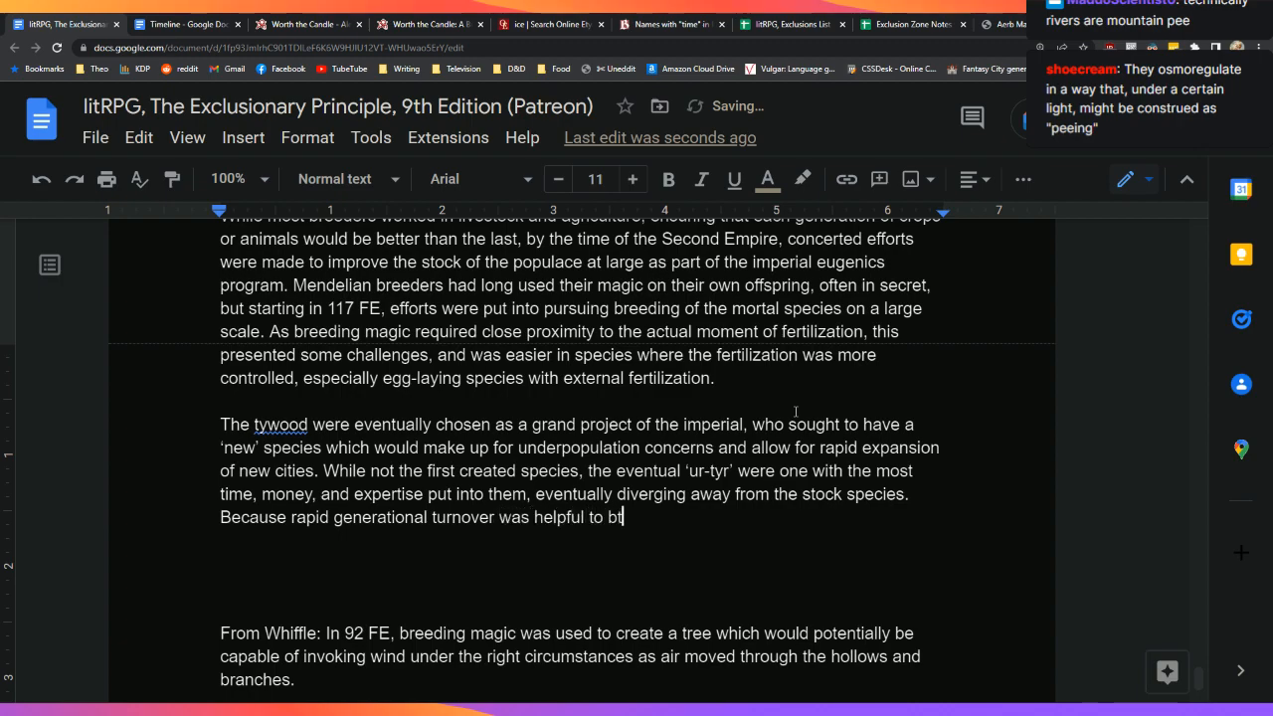
pyautogui.press('BackSpace')
pyautogui.write('reeders, new ')
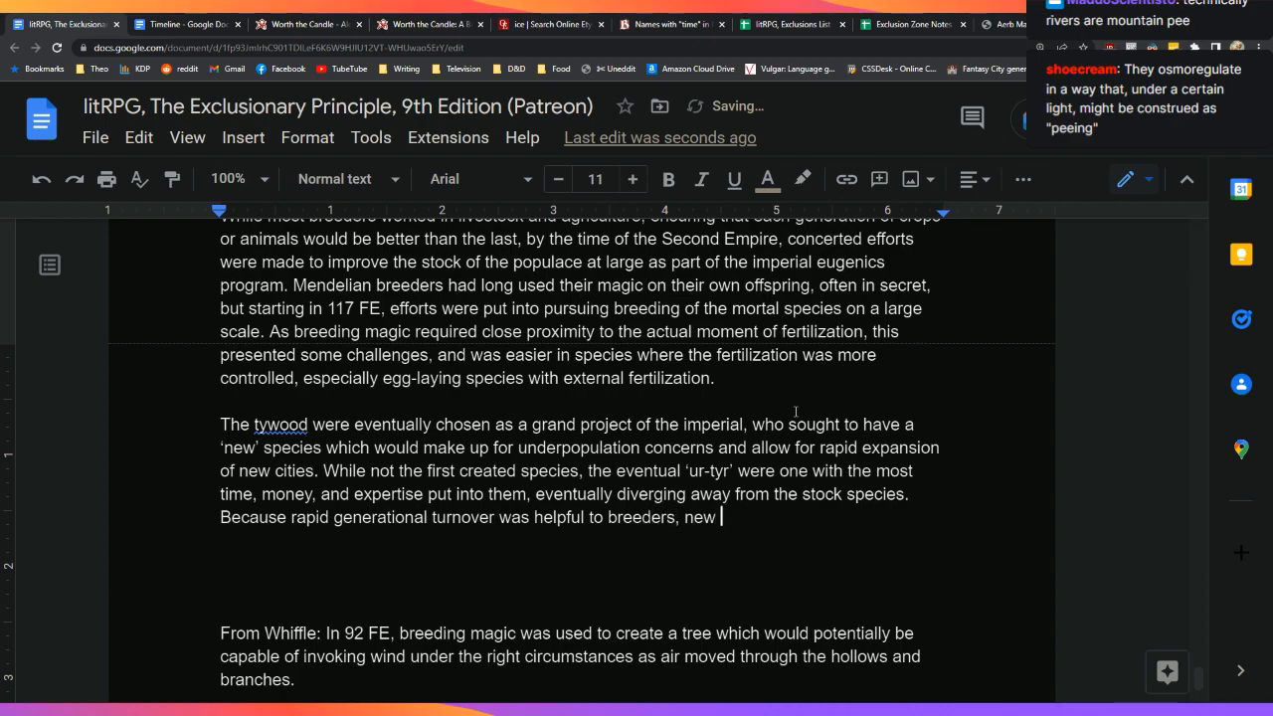
# Step: Continue the turnover sentence with "generations were made as soon as the previous one had reached sexual maturity,"
pyautogui.write('generations were often made')
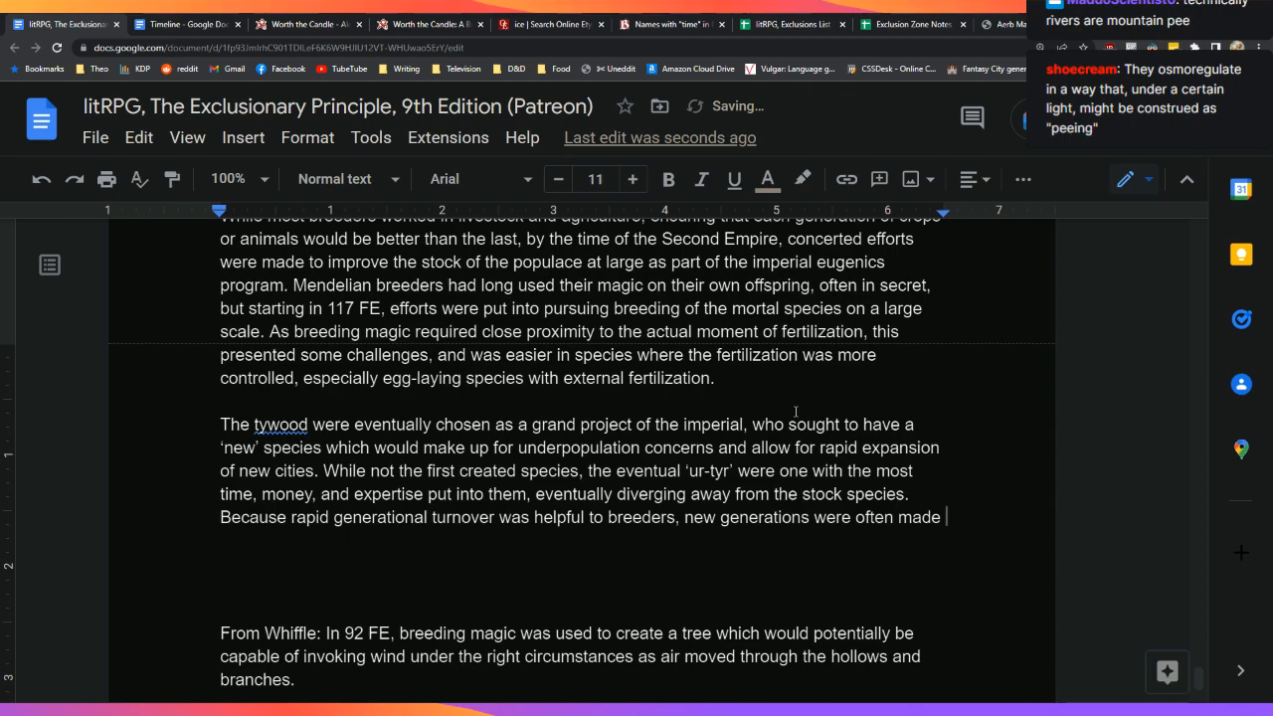
pyautogui.press('BackSpace')
pyautogui.press('BackSpace')
pyautogui.press('BackSpace')
pyautogui.press('BackSpace')
pyautogui.press('BackSpace')
pyautogui.press('BackSpace')
pyautogui.press('BackSpace')
pyautogui.press('BackSpace')
pyautogui.press('BackSpace')
pyautogui.press('BackSpace')
pyautogui.press('BackSpace')
pyautogui.write('made as soon as the pre')
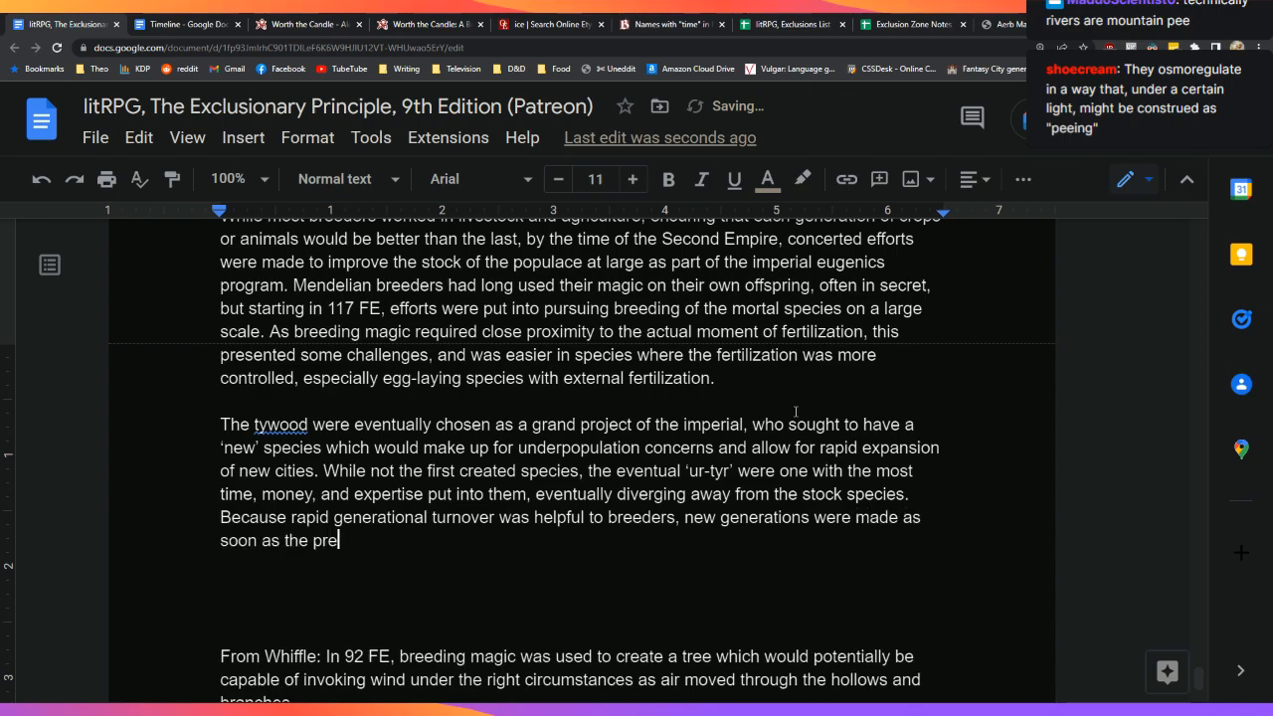
pyautogui.write('vious one had ')
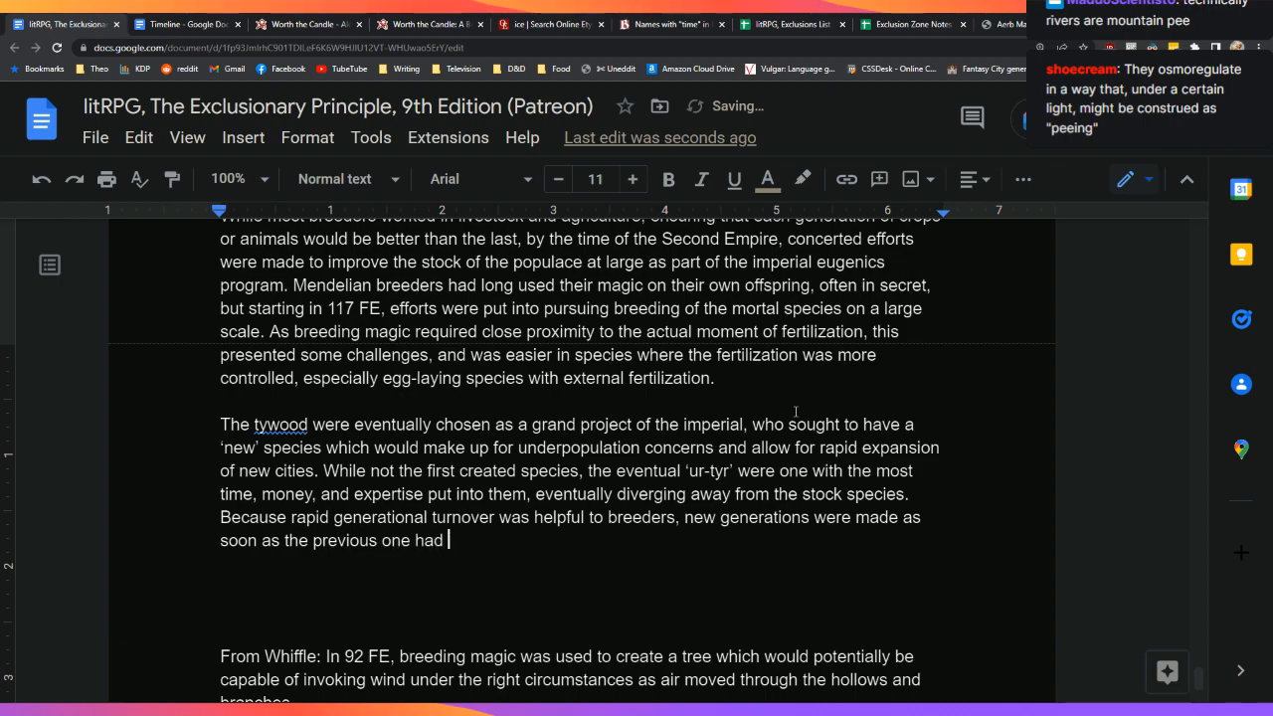
pyautogui.write('reached sexual maturi')
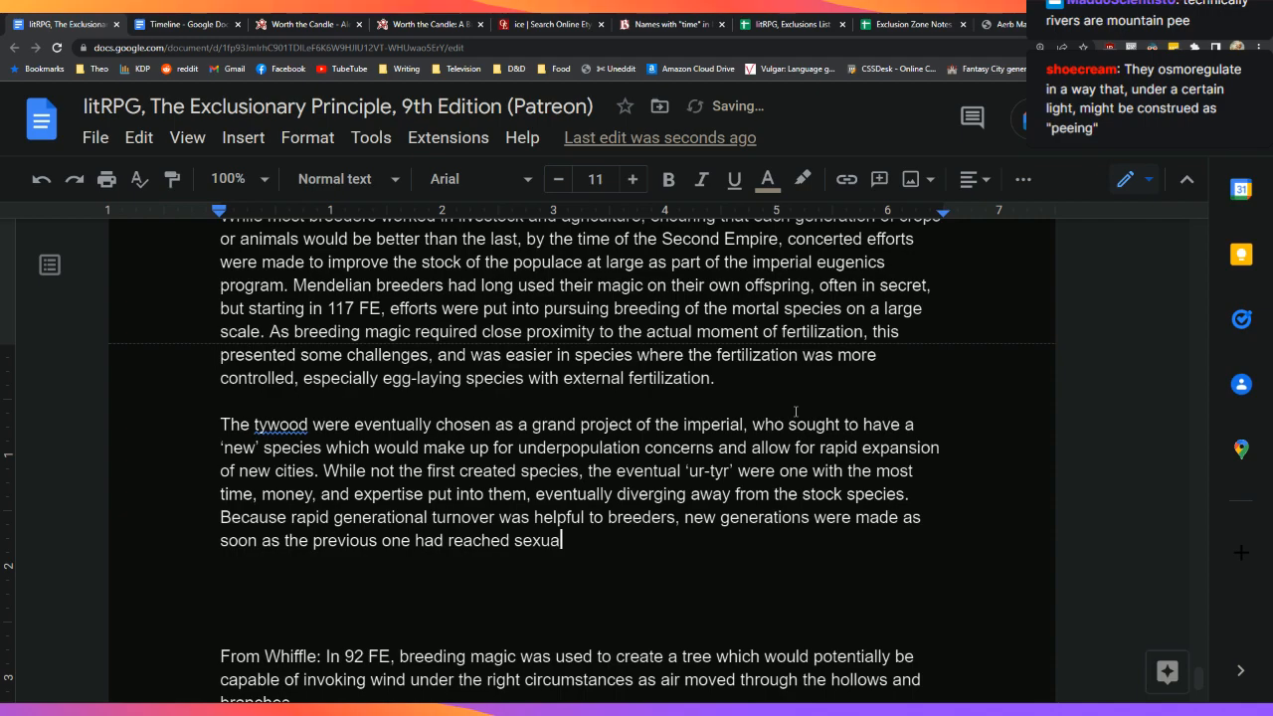
pyautogui.write('ty, which')
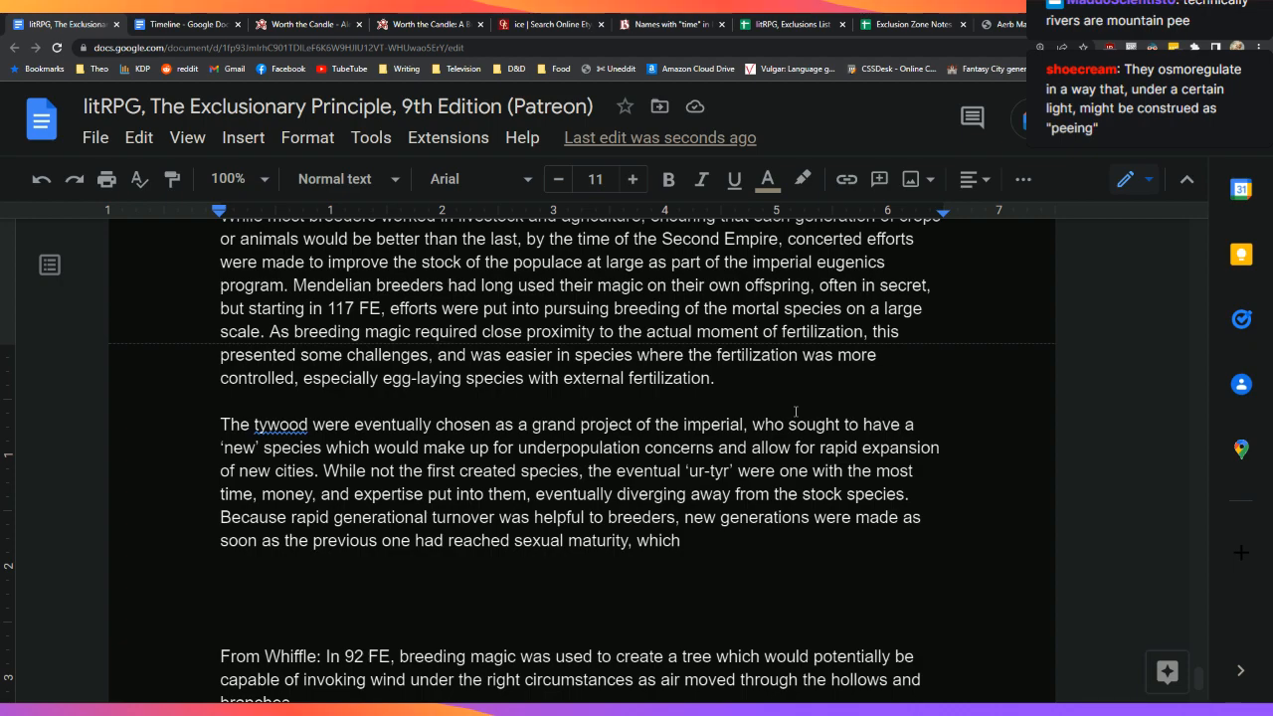
# Step: Replace the trailing "which" and close the sentence with "at which point the prior generation was discarded."
pyautogui.press('BackSpace')
pyautogui.press('BackSpace')
pyautogui.press('BackSpace')
pyautogui.press('BackSpace')
pyautogui.press('BackSpace')
pyautogui.press('BackSpace')
pyautogui.write('at w')
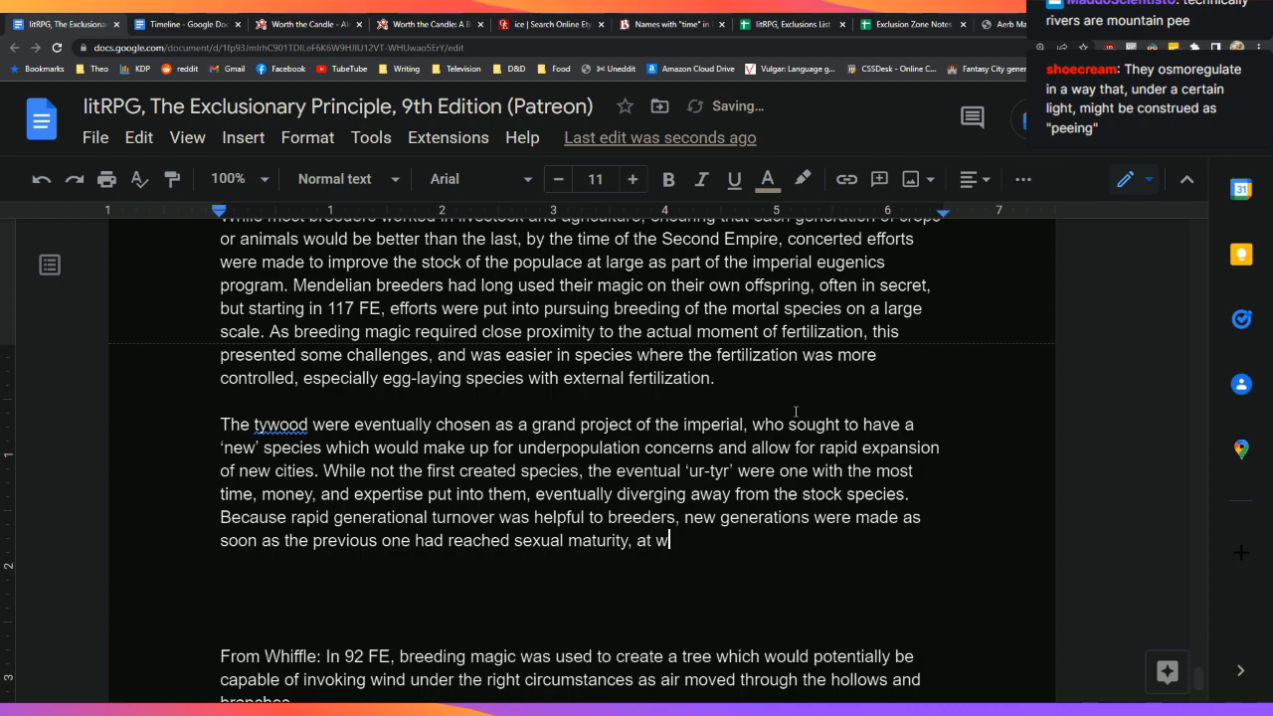
pyautogui.write('hich point the prior gen')
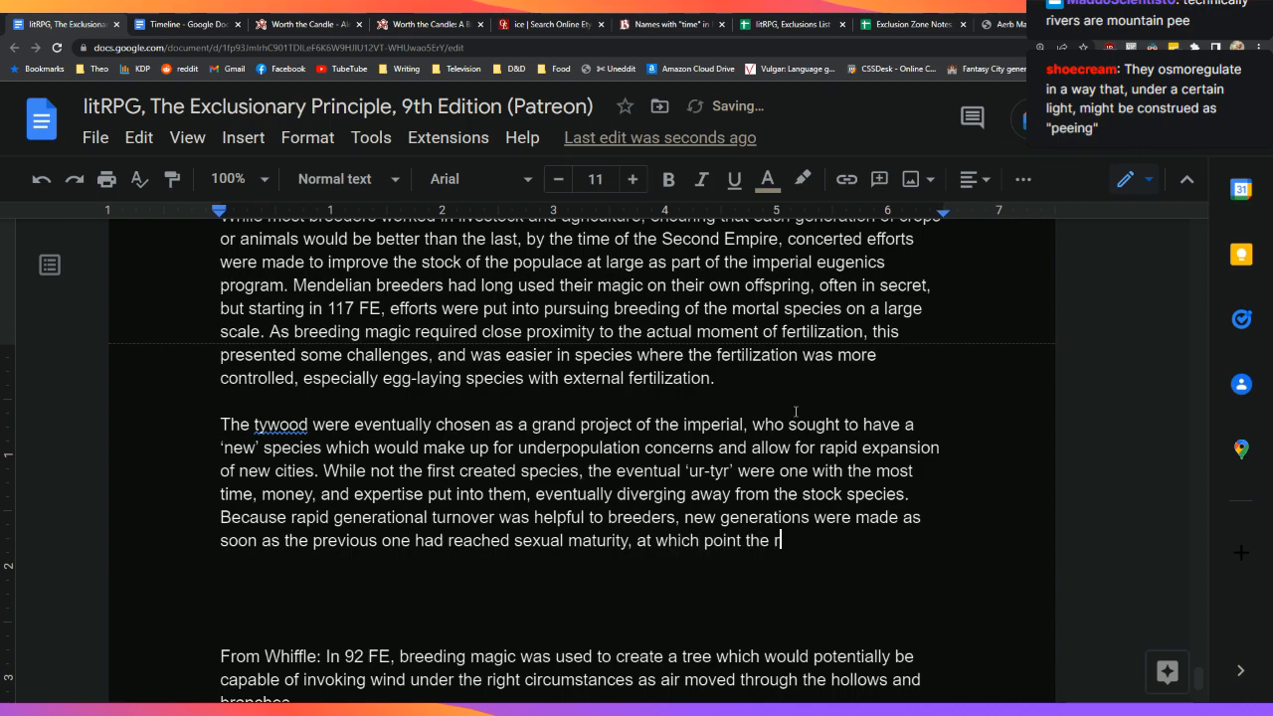
pyautogui.write('eration')
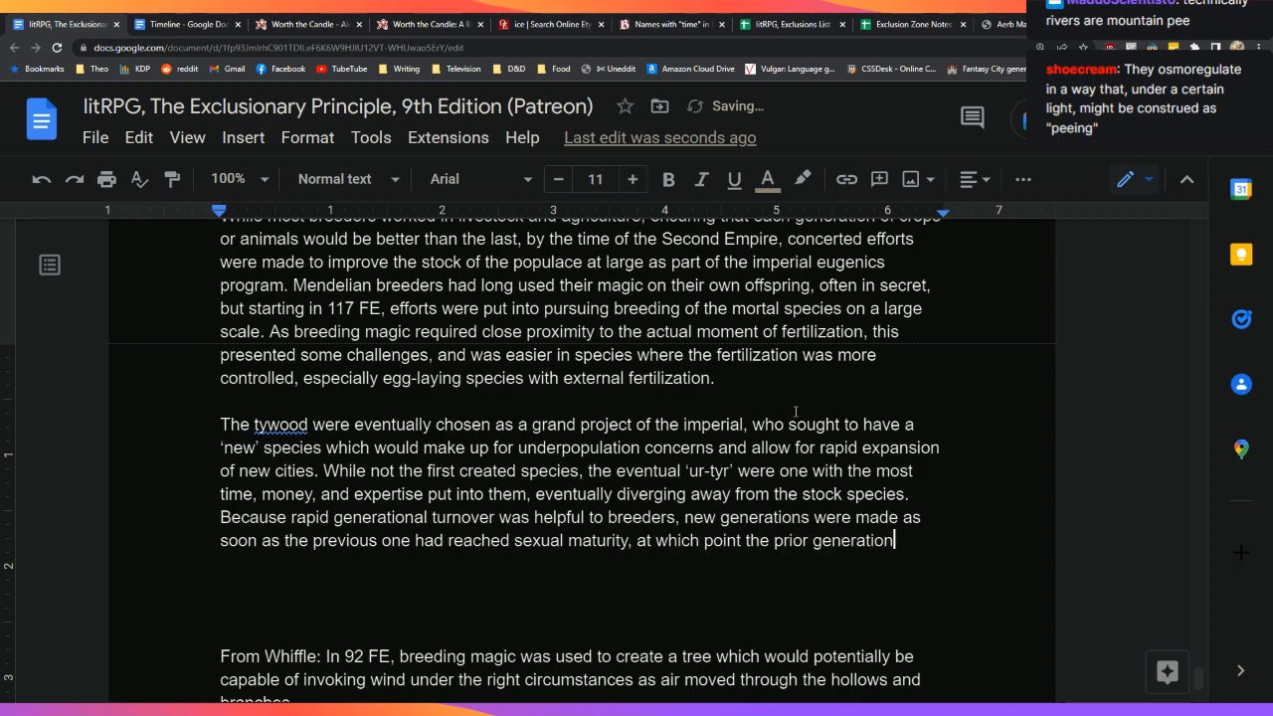
pyautogui.write(' was discarded.')
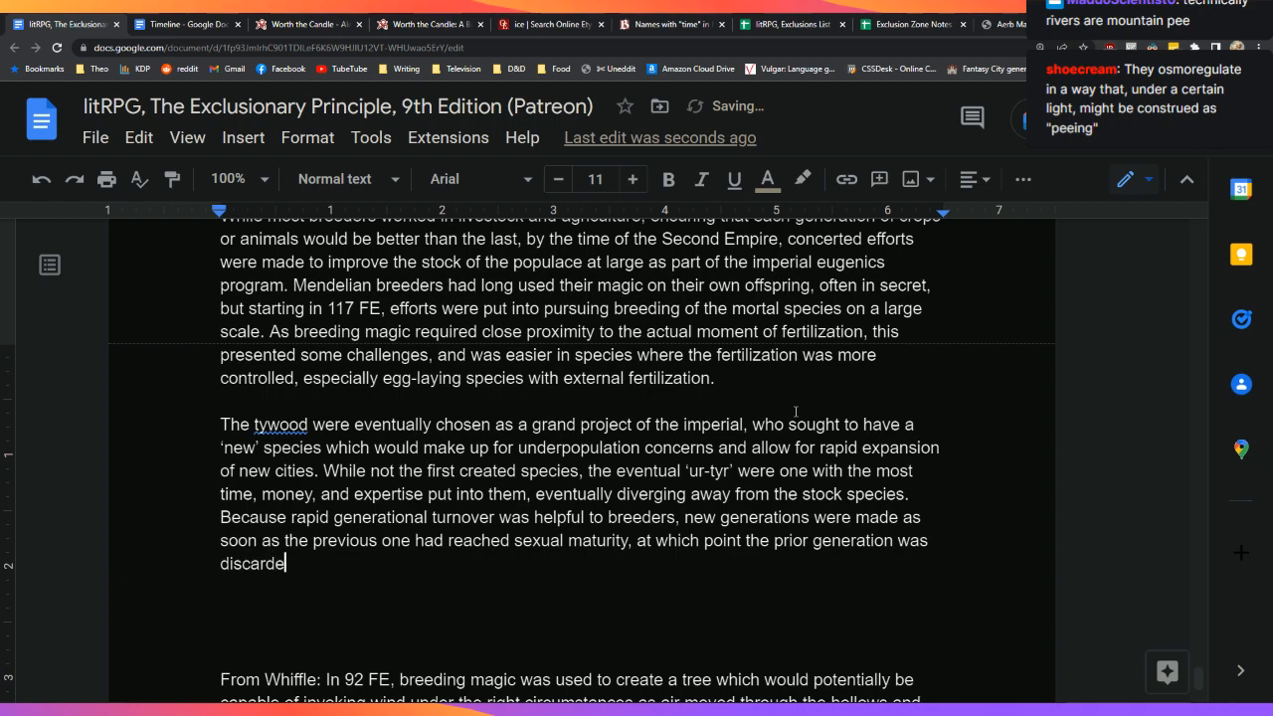
# Step: Start another sentence with "By" at the end of the tywood paragraph
pyautogui.press('Down')
pyautogui.press('Down')
pyautogui.press('Down')
pyautogui.press('Down')
pyautogui.press('Down')
pyautogui.press('Down')
pyautogui.press('Down')
pyautogui.press('Up')
pyautogui.press('Up')
pyautogui.press('Up')
pyautogui.press('Up')
pyautogui.press('Up')
pyautogui.press('Up')
pyautogui.press('Up')
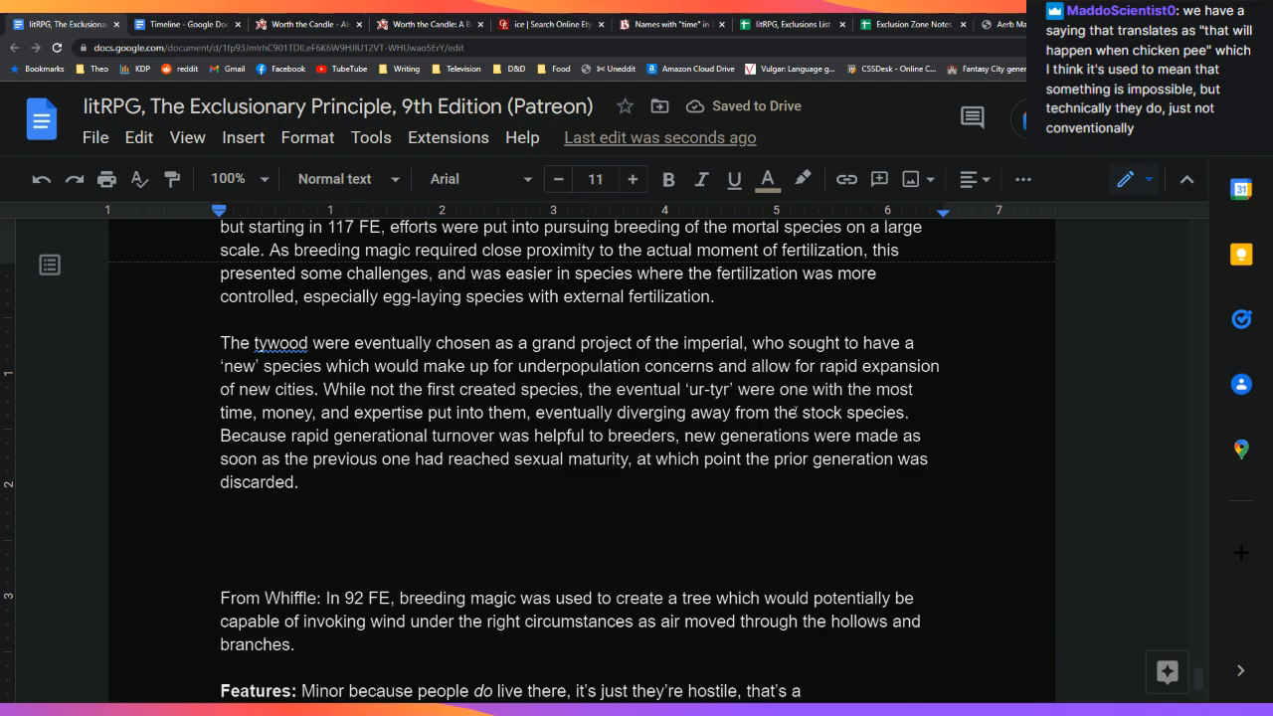
pyautogui.write('By')
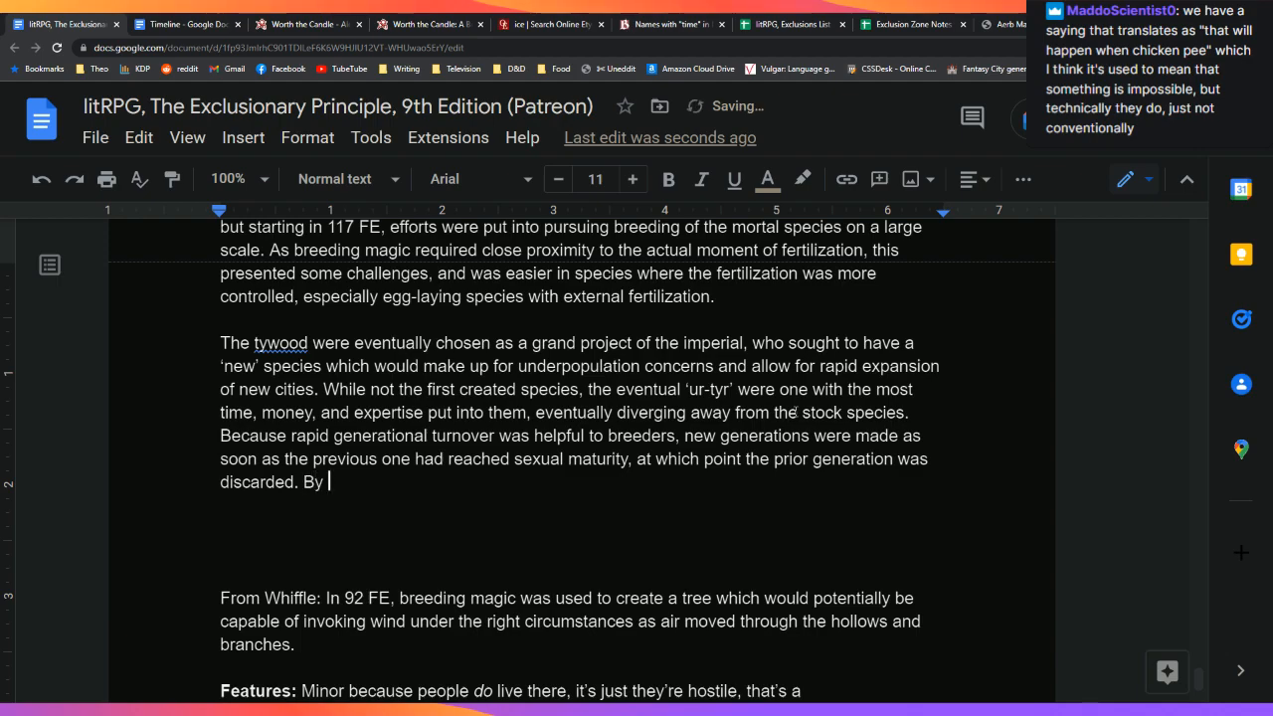
# Step: Check the Date line of the Mendel entry and extend the sentence opening to "By 231 FE,"
pyautogui.press('Up')
pyautogui.press('Up')
pyautogui.press('Up')
pyautogui.press('Up')
pyautogui.press('Up')
pyautogui.press('Up')
pyautogui.press('Up')
pyautogui.press('Up')
pyautogui.press('Up')
pyautogui.press('Up')
pyautogui.press('Up')
pyautogui.press('Up')
pyautogui.press('Up')
pyautogui.press('Up')
pyautogui.press('Up')
pyautogui.press('Up')
pyautogui.press('Up')
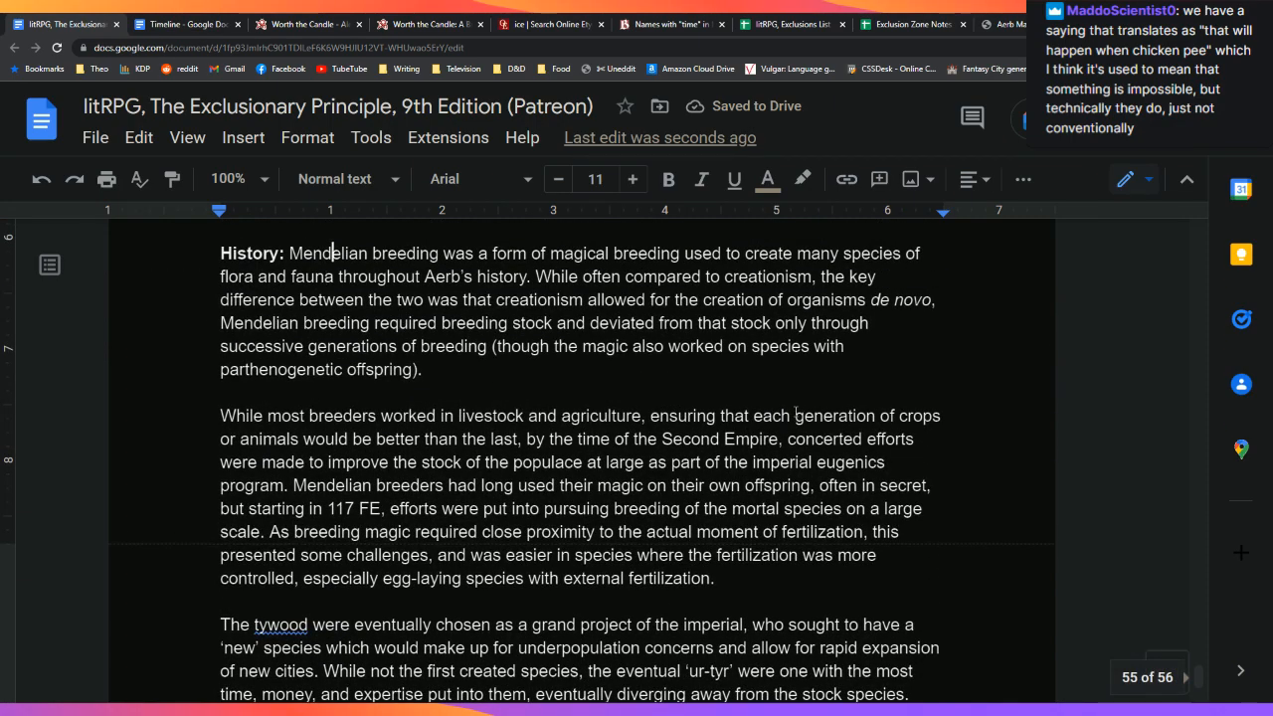
pyautogui.press('Down')
pyautogui.press('Down')
pyautogui.press('Down')
pyautogui.press('Down')
pyautogui.press('Down')
pyautogui.press('Down')
pyautogui.press('Down')
pyautogui.press('Down')
pyautogui.press('Down')
pyautogui.press('Down')
pyautogui.press('Down')
pyautogui.press('Down')
pyautogui.press('Down')
pyautogui.press('Down')
pyautogui.press('Down')
pyautogui.press('Down')
pyautogui.press('Down')
pyautogui.press('Down')
pyautogui.press('Down')
pyautogui.press('Down')
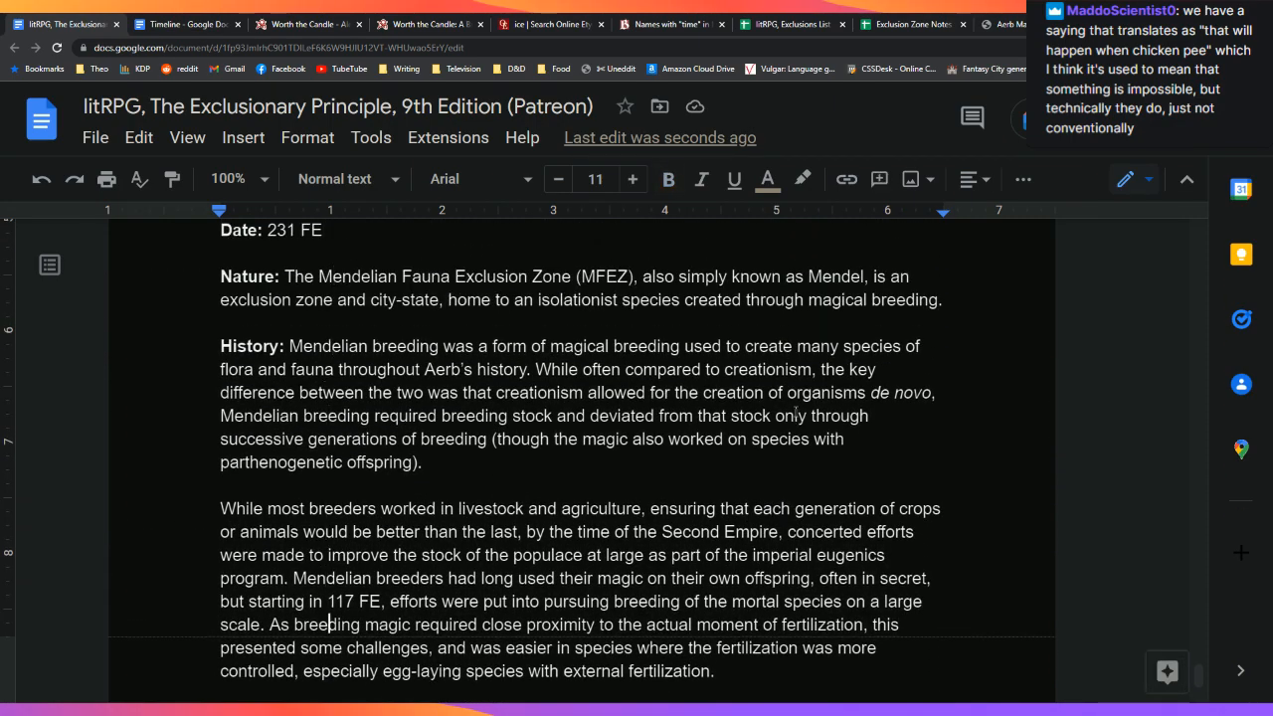
pyautogui.press('BackSpace')
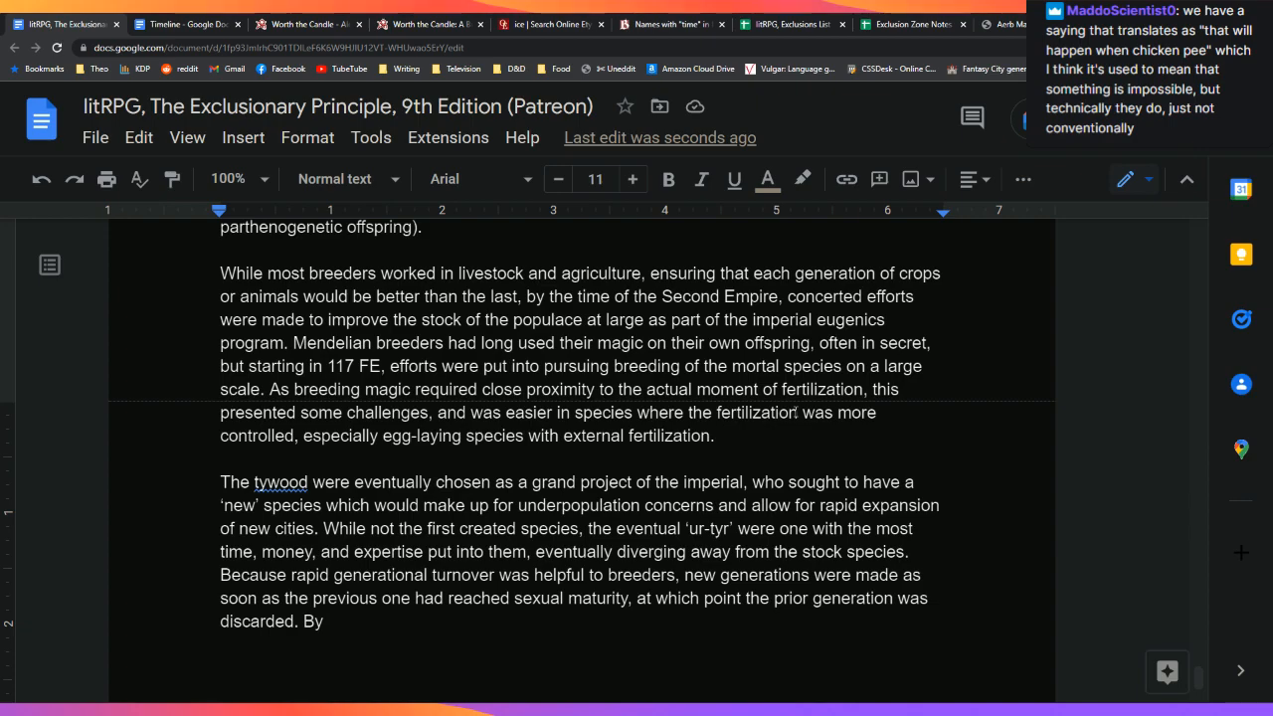
pyautogui.write('231')
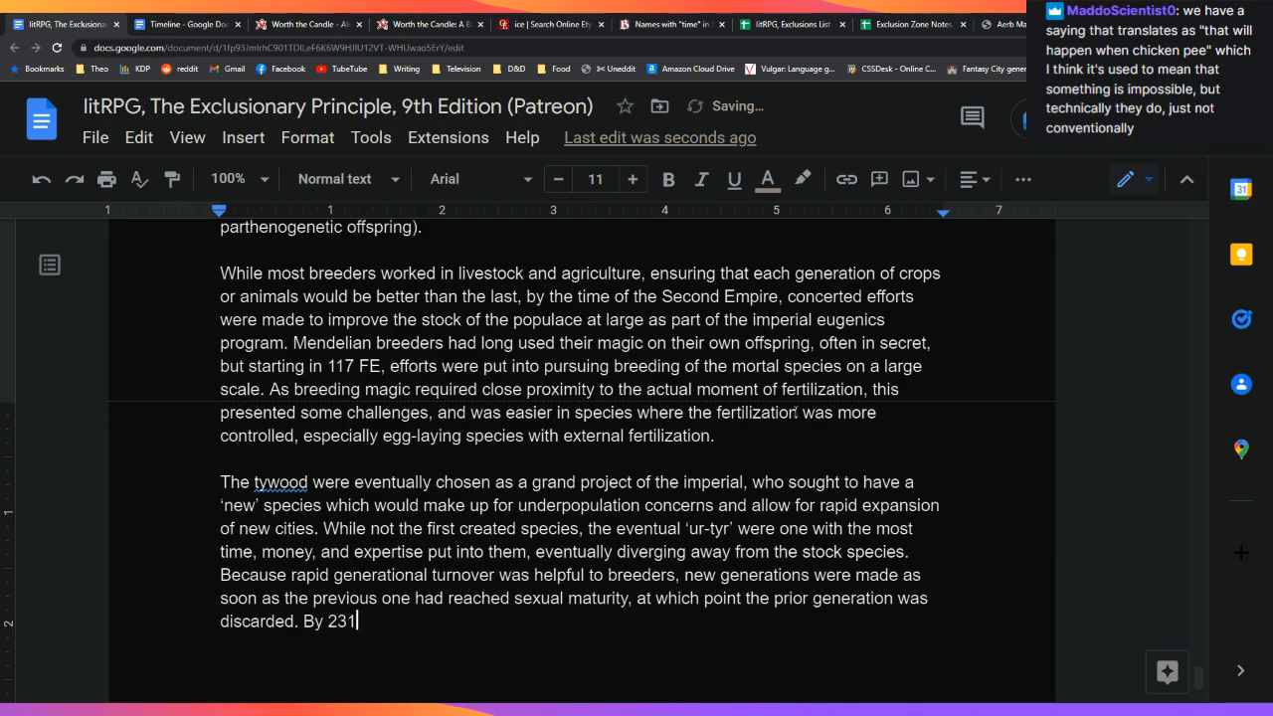
pyautogui.write(' FE,')
# Step: Reread the History paragraphs of the Mendel entry and return to the end of the unfinished sentence
pyautogui.press('Up')
pyautogui.press('Up')
pyautogui.press('Up')
pyautogui.press('Up')
pyautogui.press('Up')
pyautogui.press('Up')
pyautogui.press('Up')
pyautogui.press('Up')
pyautogui.press('Up')
pyautogui.press('Up')
pyautogui.press('Up')
pyautogui.press('Up')
pyautogui.press('Up')
pyautogui.press('Up')
pyautogui.press('Up')
pyautogui.press('Up')
pyautogui.press('Up')
pyautogui.press('Up')
pyautogui.press('Up')
pyautogui.press('Up')
pyautogui.press('Up')
pyautogui.press('Up')
pyautogui.press('Up')
pyautogui.press('Up')
pyautogui.press('Up')
pyautogui.press('Up')
pyautogui.hotkey('ctrl', 'End')
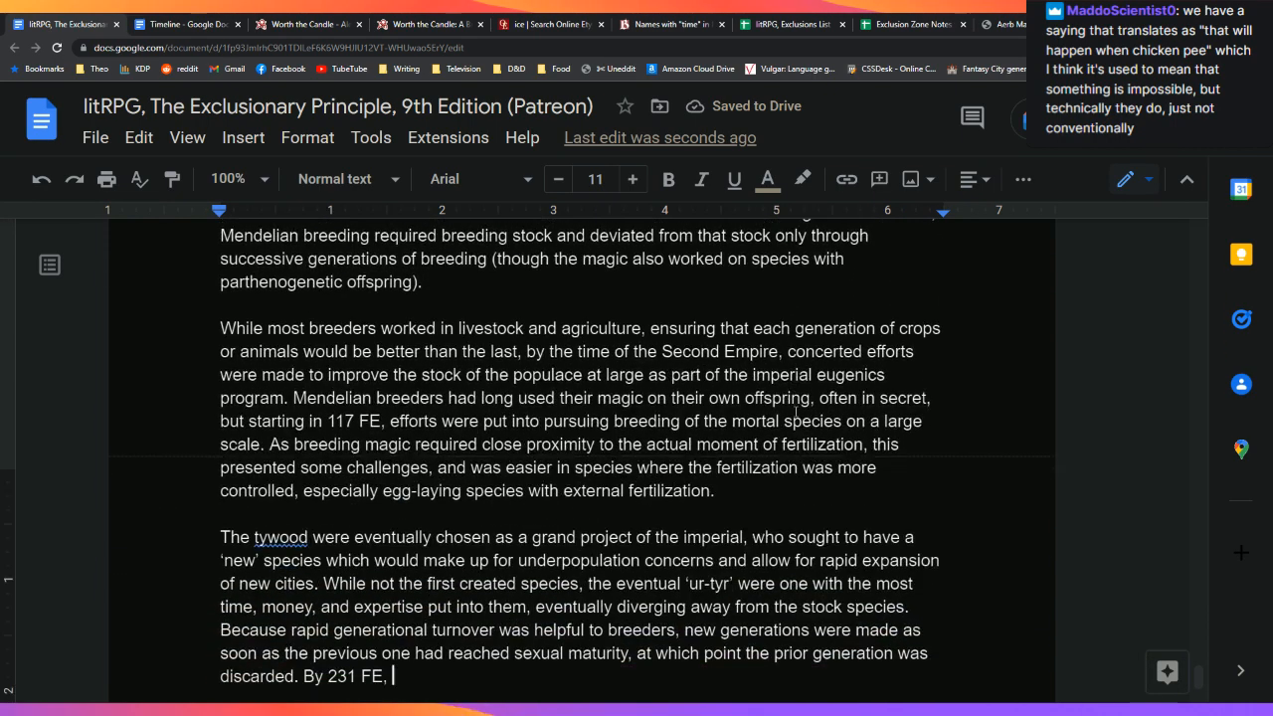
pyautogui.press('Down')
pyautogui.press('Down')
pyautogui.press('Down')
pyautogui.press('Down')
pyautogui.press('Up')
pyautogui.press('Up')
pyautogui.press('Up')
pyautogui.press('Up')
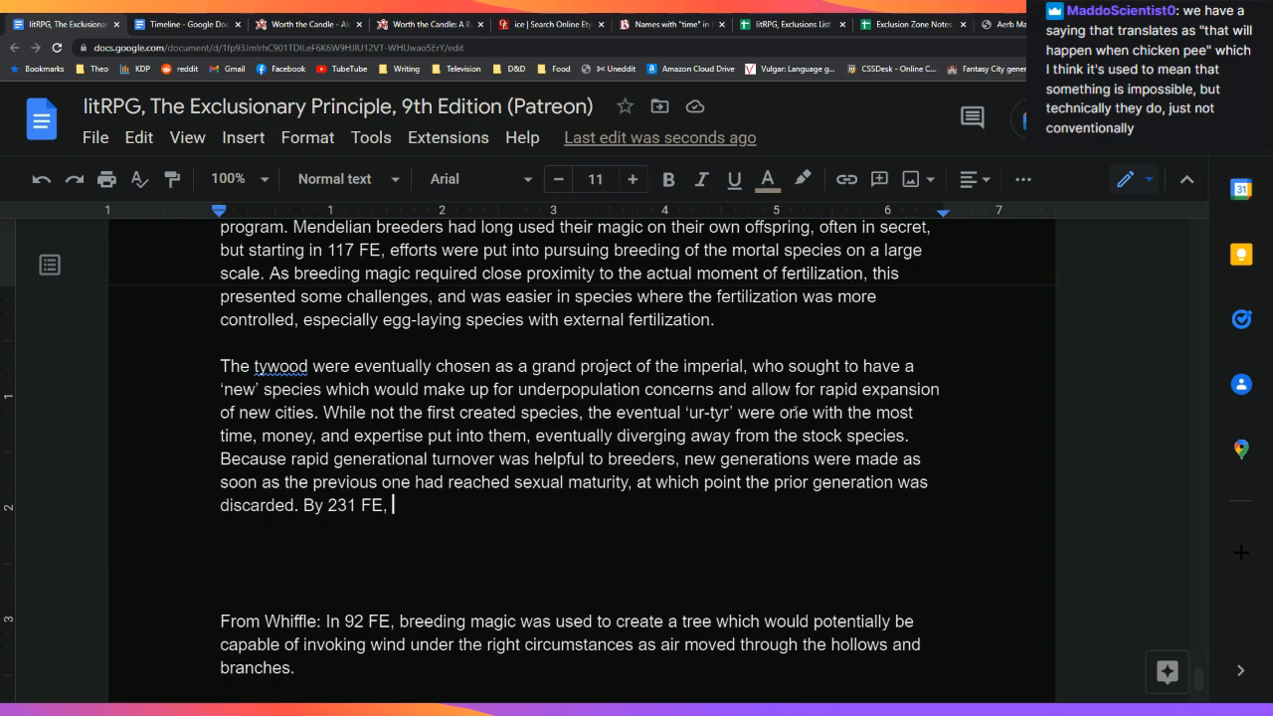
# Step: Continue the sentence with "many decades of effort had been put toward the effort, and the first full 'crop' of"
pyautogui.write('many decades of effort had been put toward')
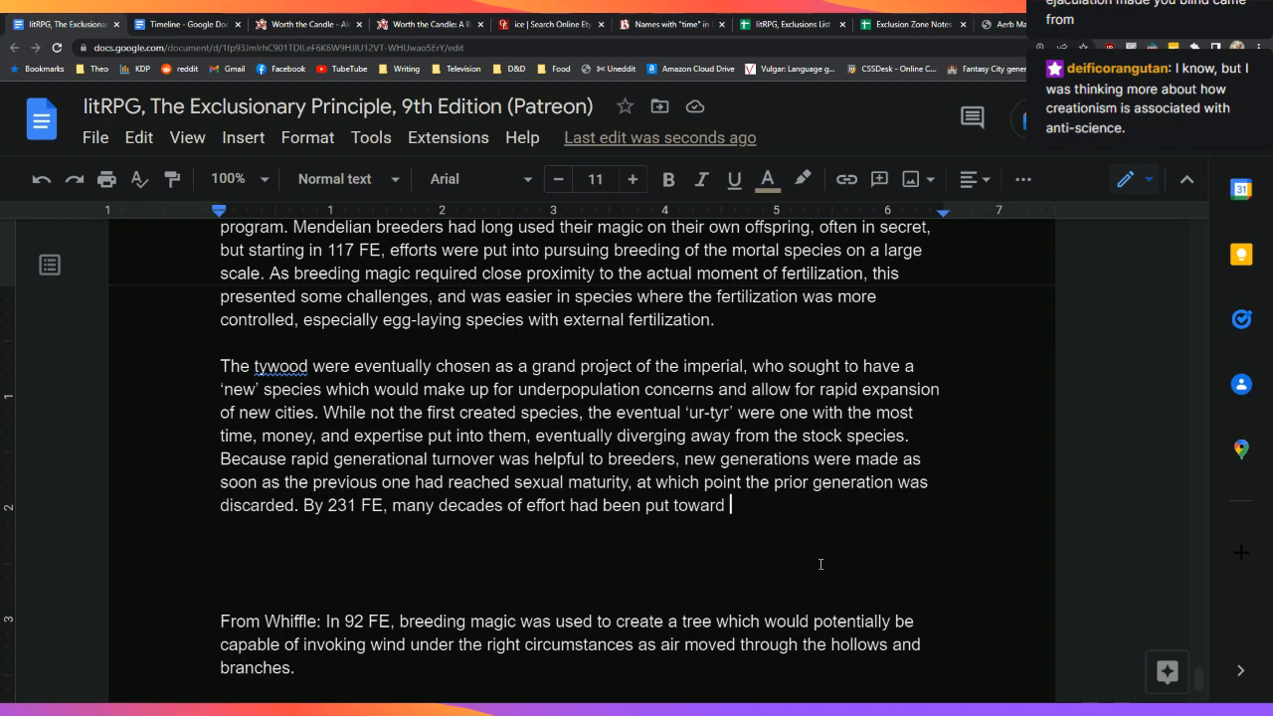
pyautogui.press('BackSpace')
pyautogui.write(',')
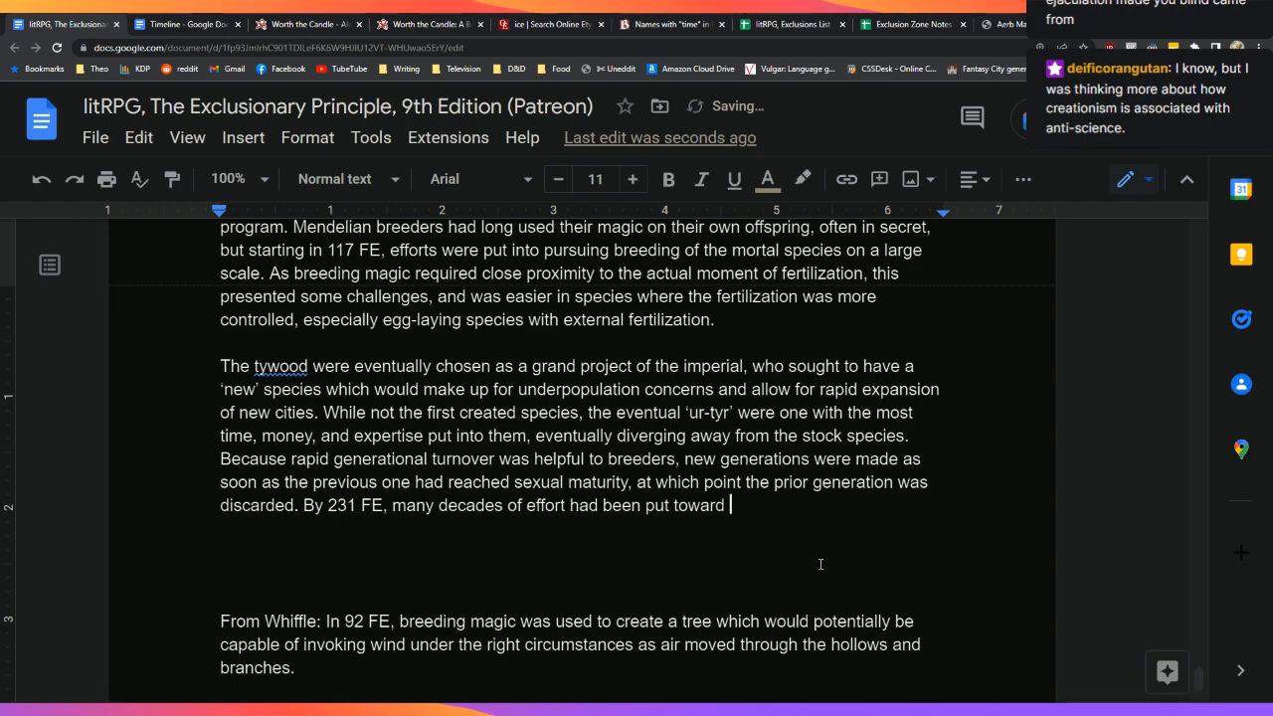
pyautogui.press('BackSpace')
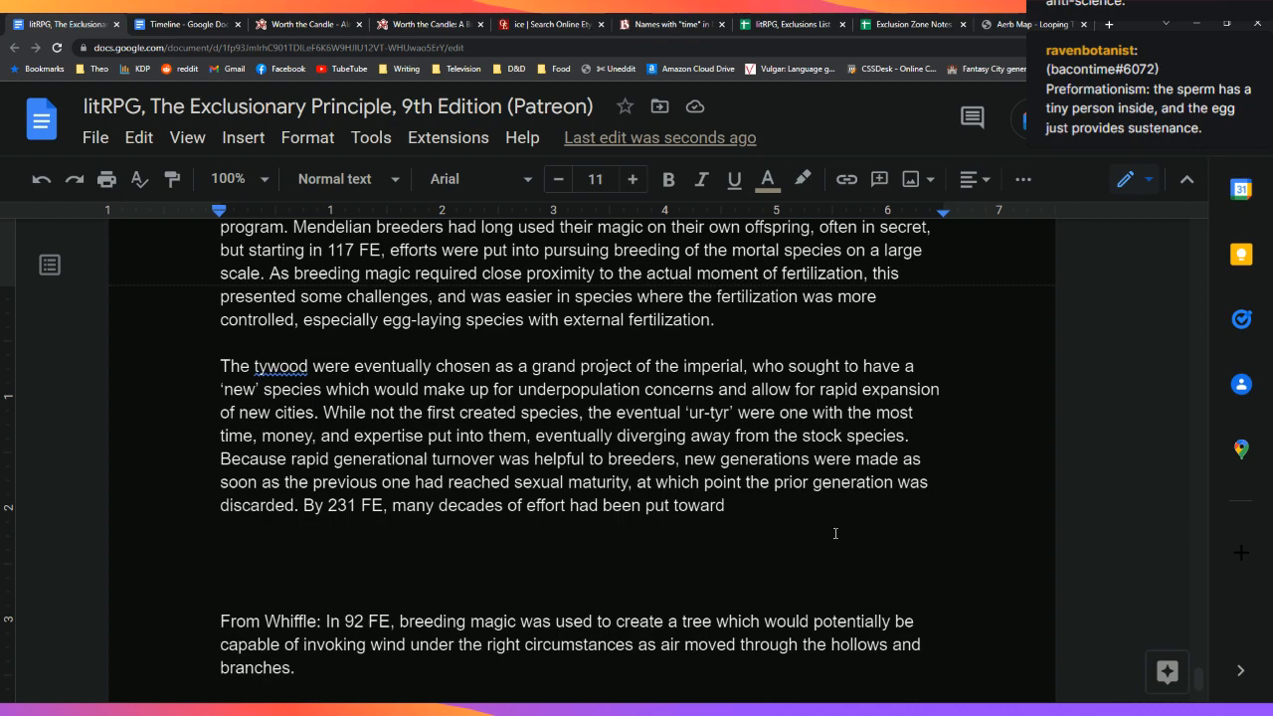
pyautogui.write('the ef')
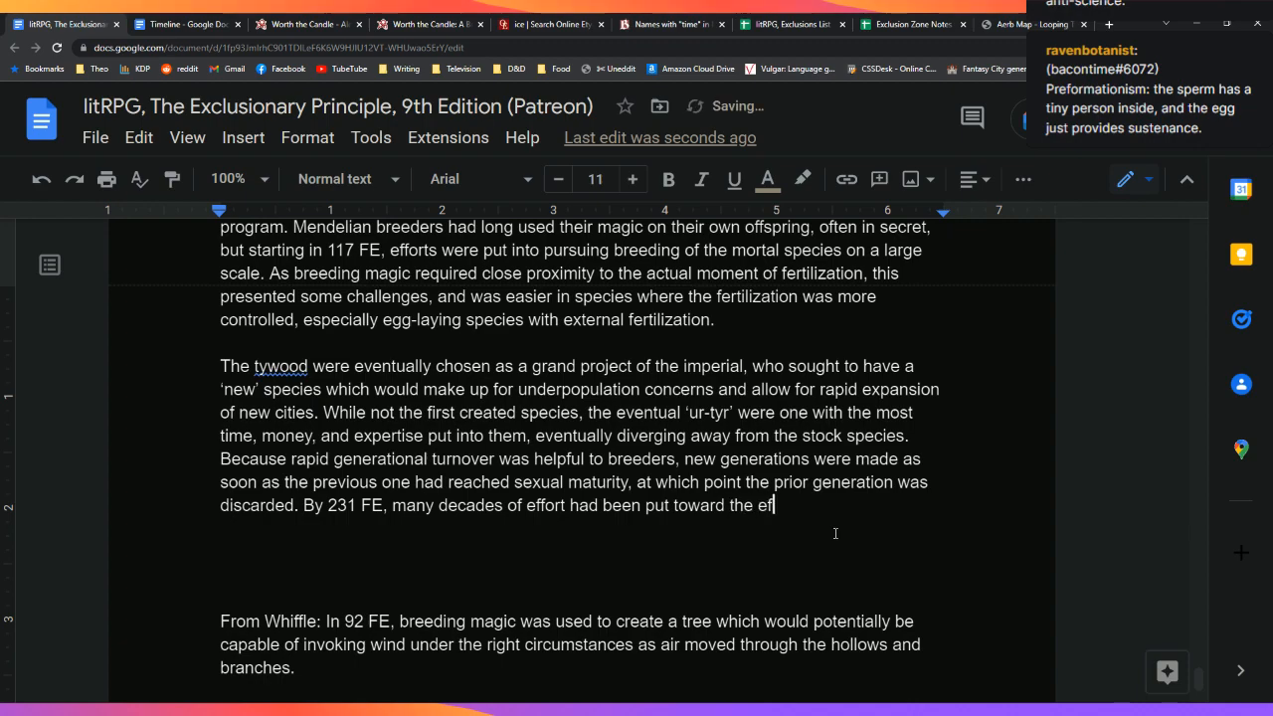
pyautogui.write('fort, and the first f')
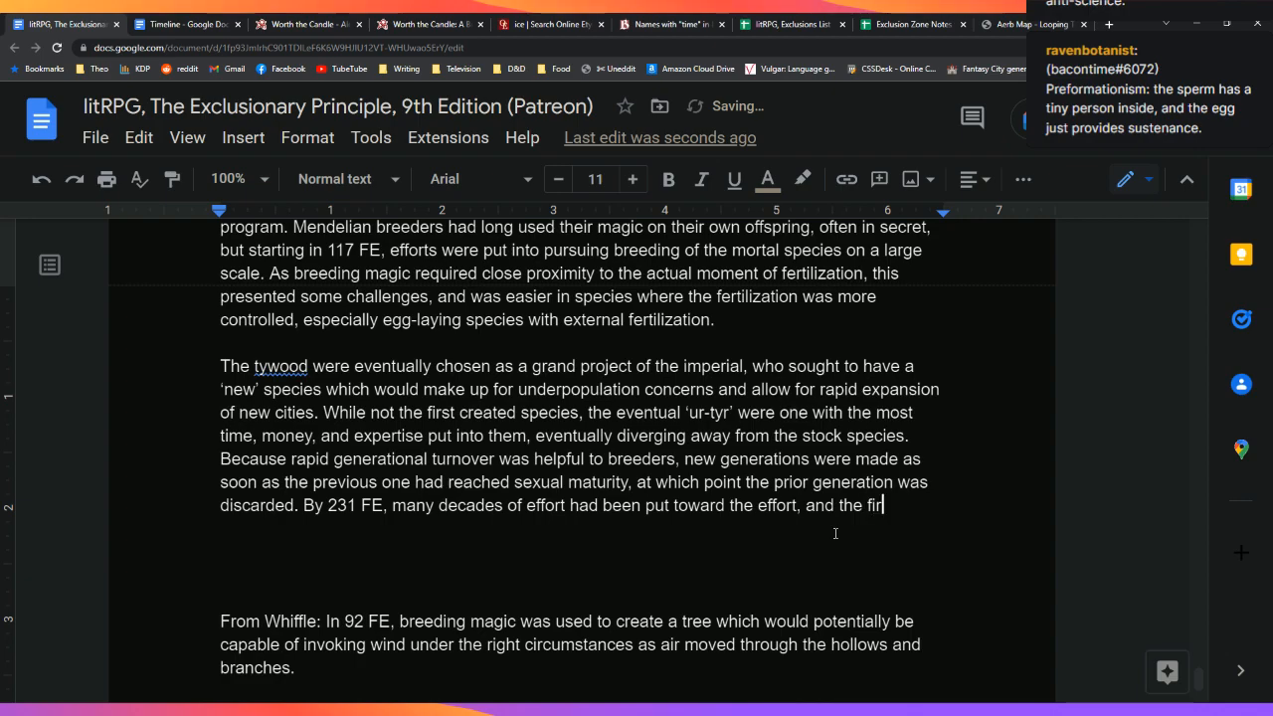
pyautogui.write("ll 'c")
pyautogui.write("rop' of ")
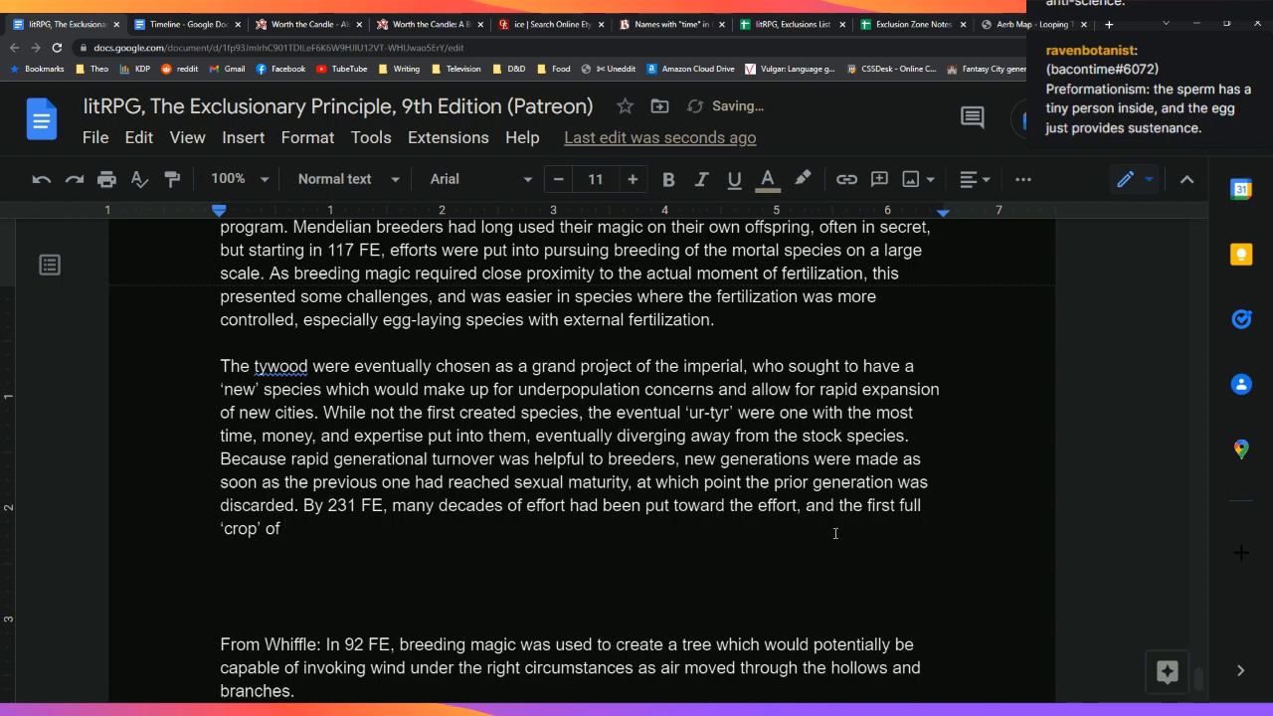
# Step: Continue the sentence with "ur-tyr were born to test the traits that had been selected for throughout the years, and in the hopes that they would"
pyautogui.write('ur-tyr')
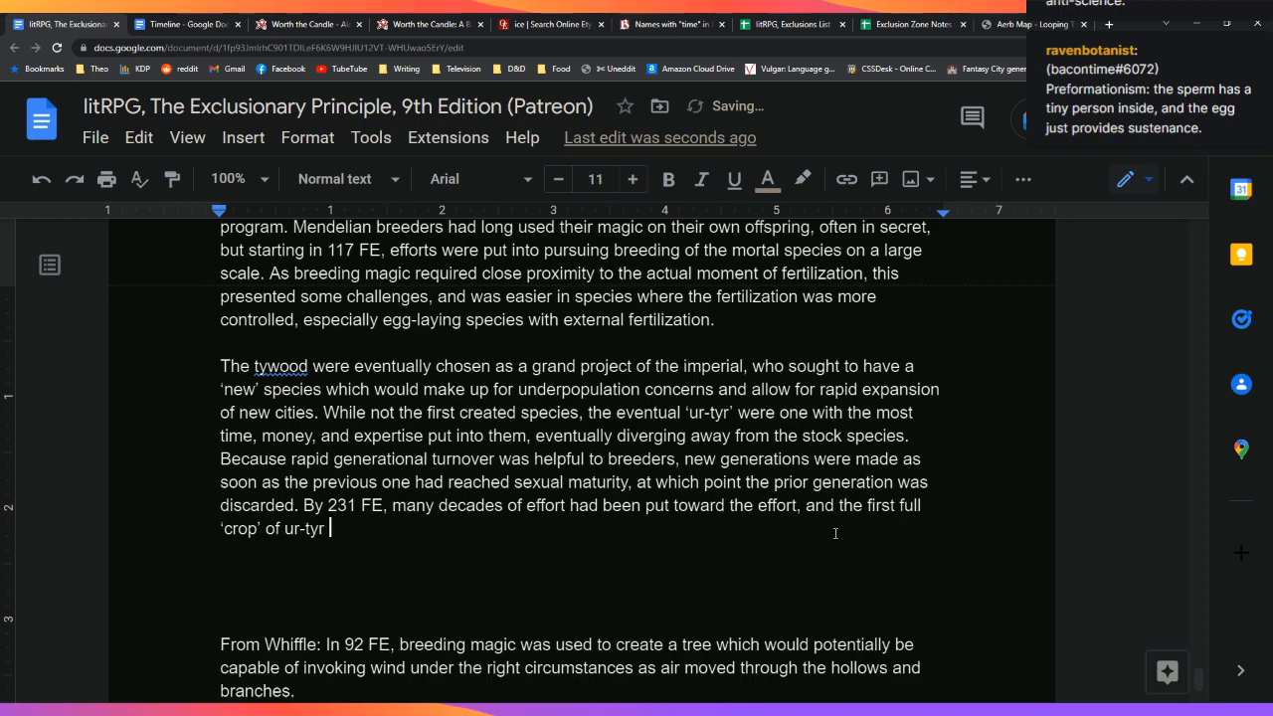
pyautogui.write(' were born')
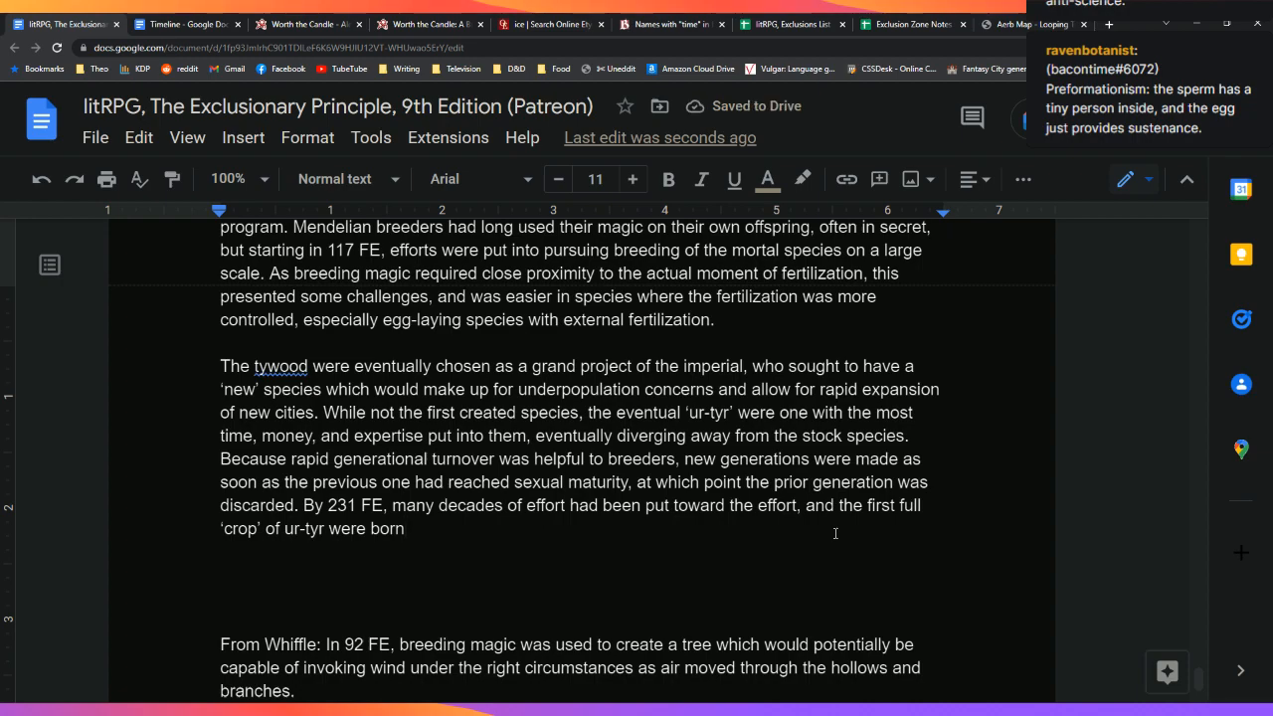
pyautogui.write(' to test the')
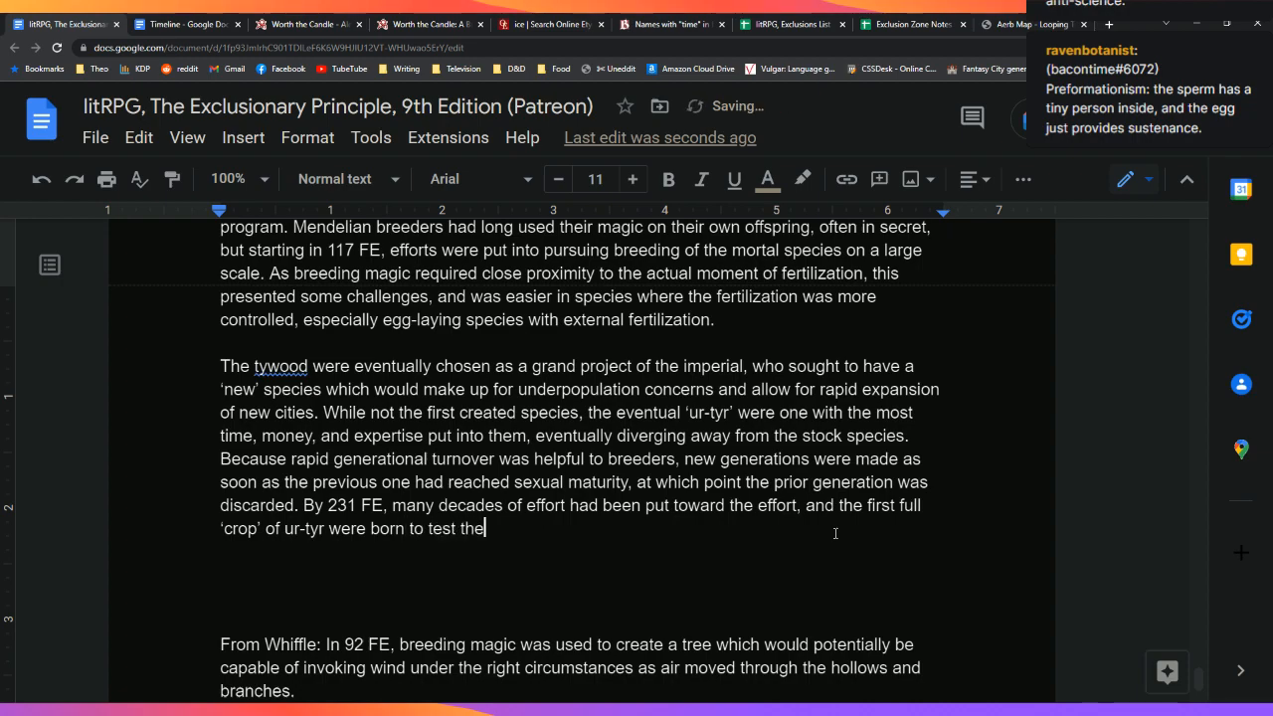
pyautogui.write(' traits that had be')
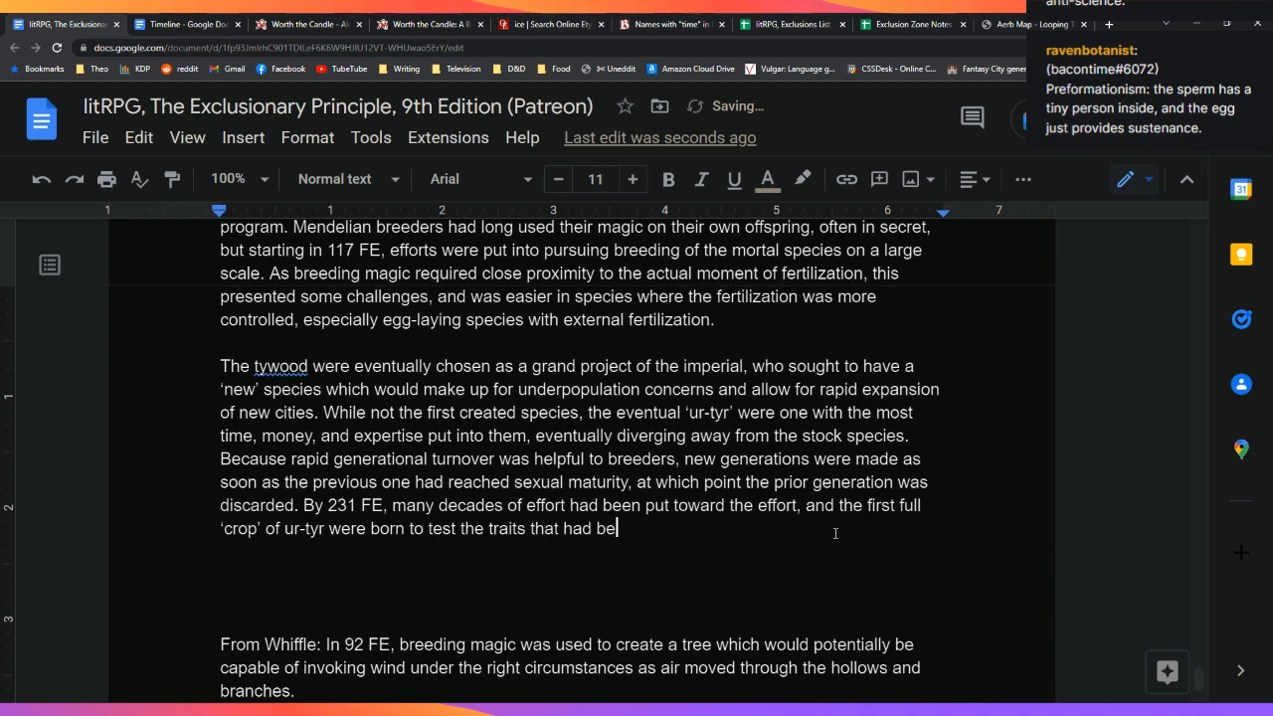
pyautogui.write('en selected f')
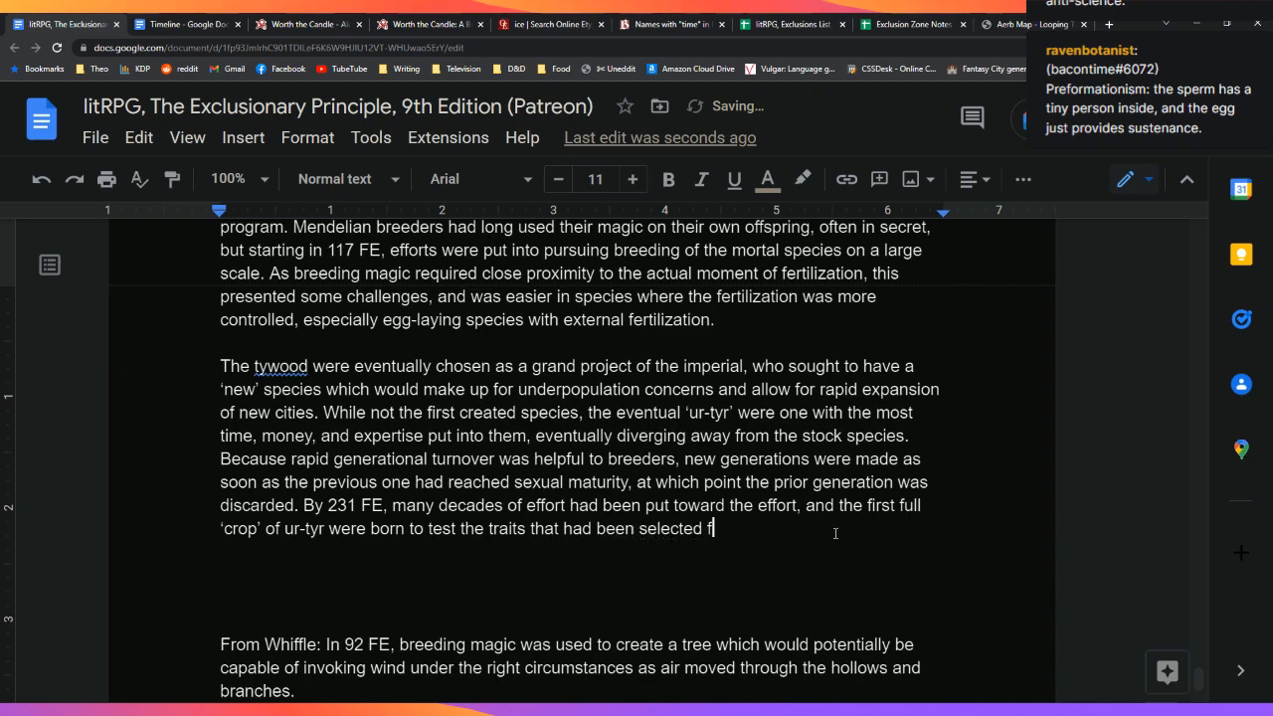
pyautogui.write('or throughout the y')
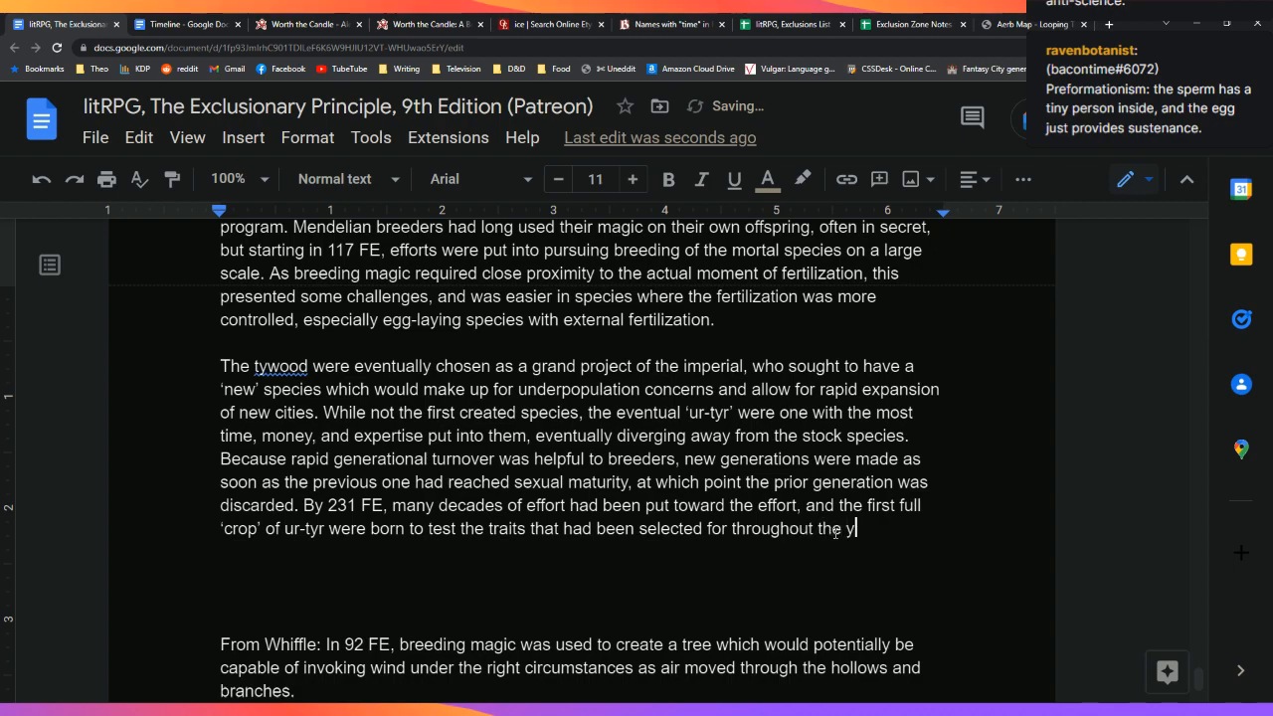
pyautogui.write('ears, and in the hopes t')
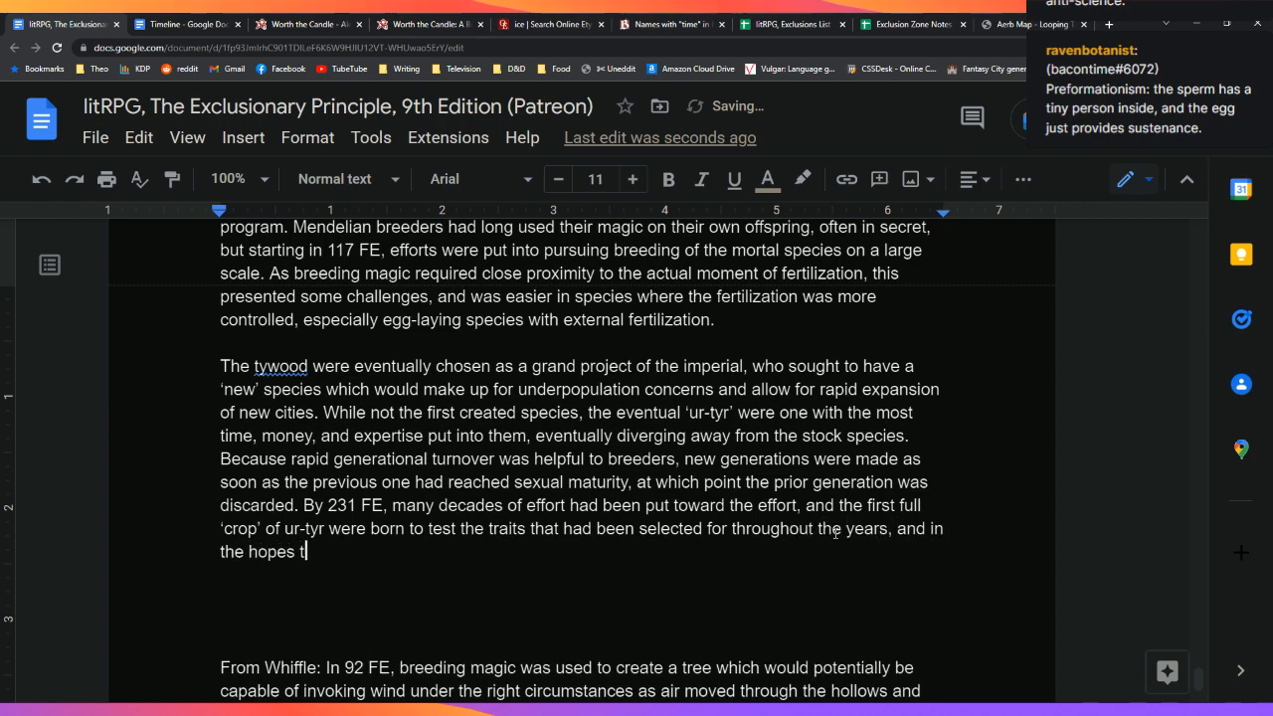
pyautogui.write('hat they would')
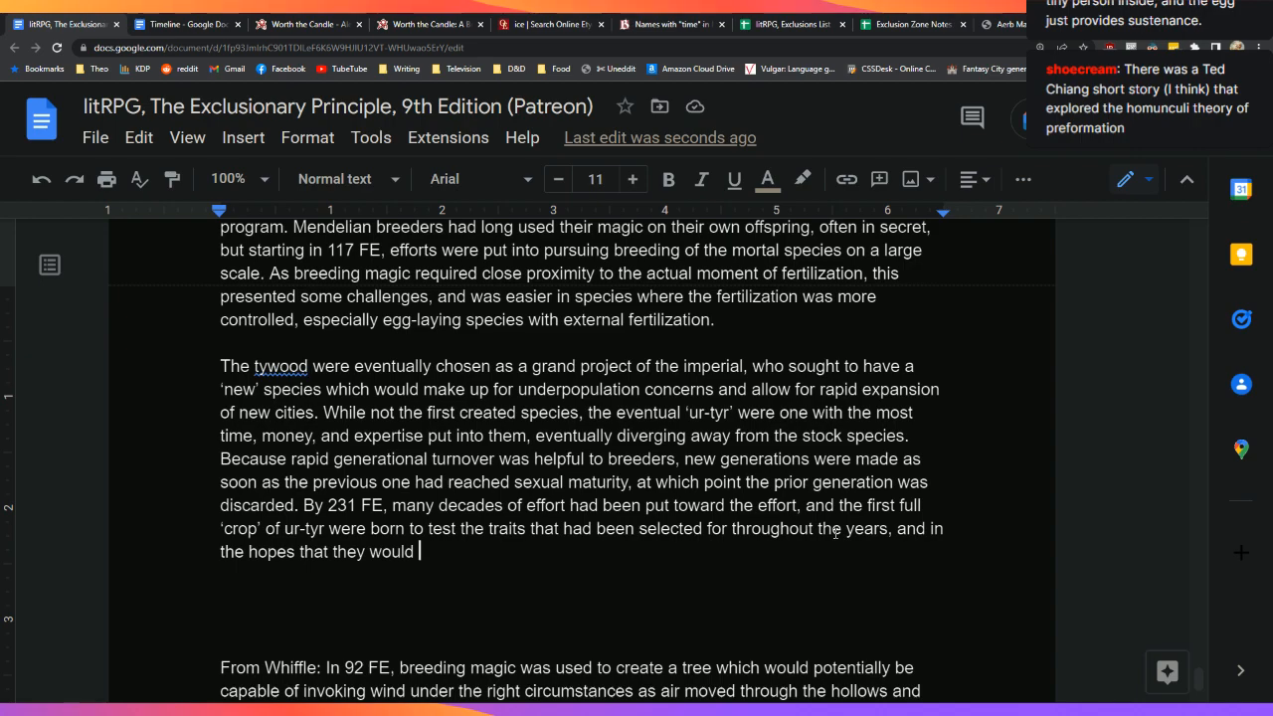
# Step: Finish the sentence with "provide an injection of physical and intellectual power to the Second Empire." and start a new paragraph
pyautogui.scroll(-1, 834, 457)
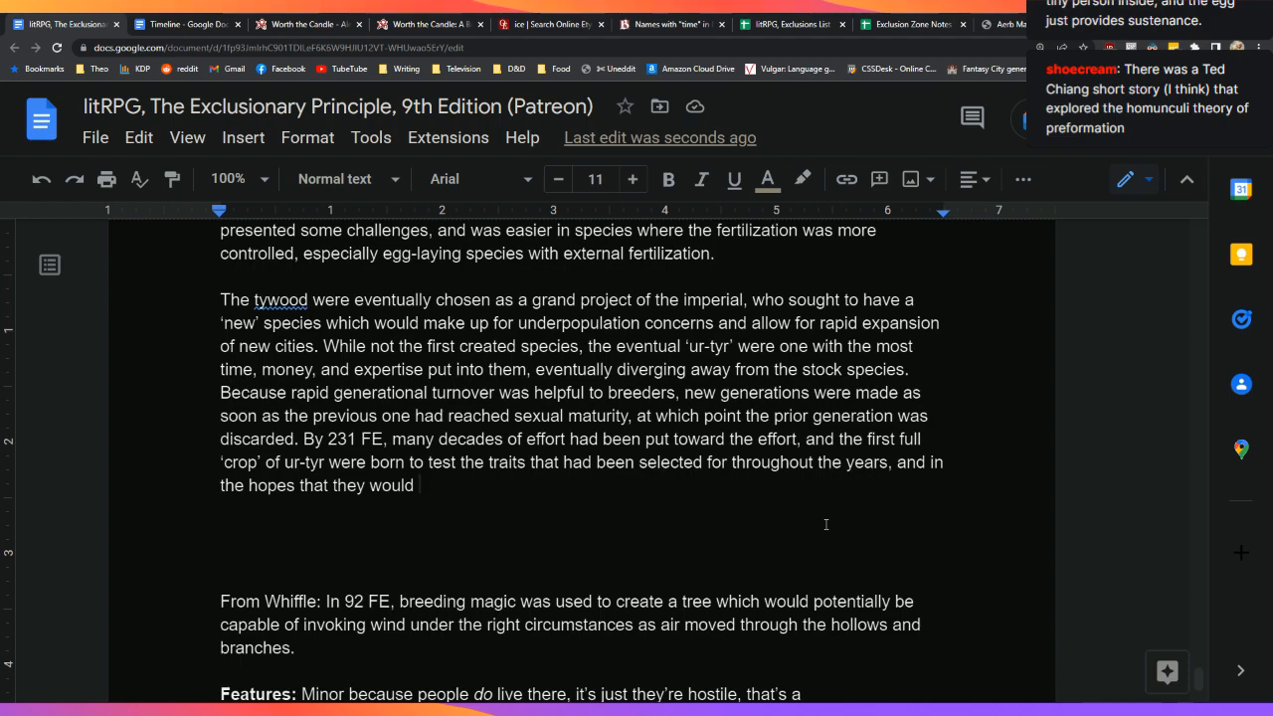
pyautogui.write('provide an')
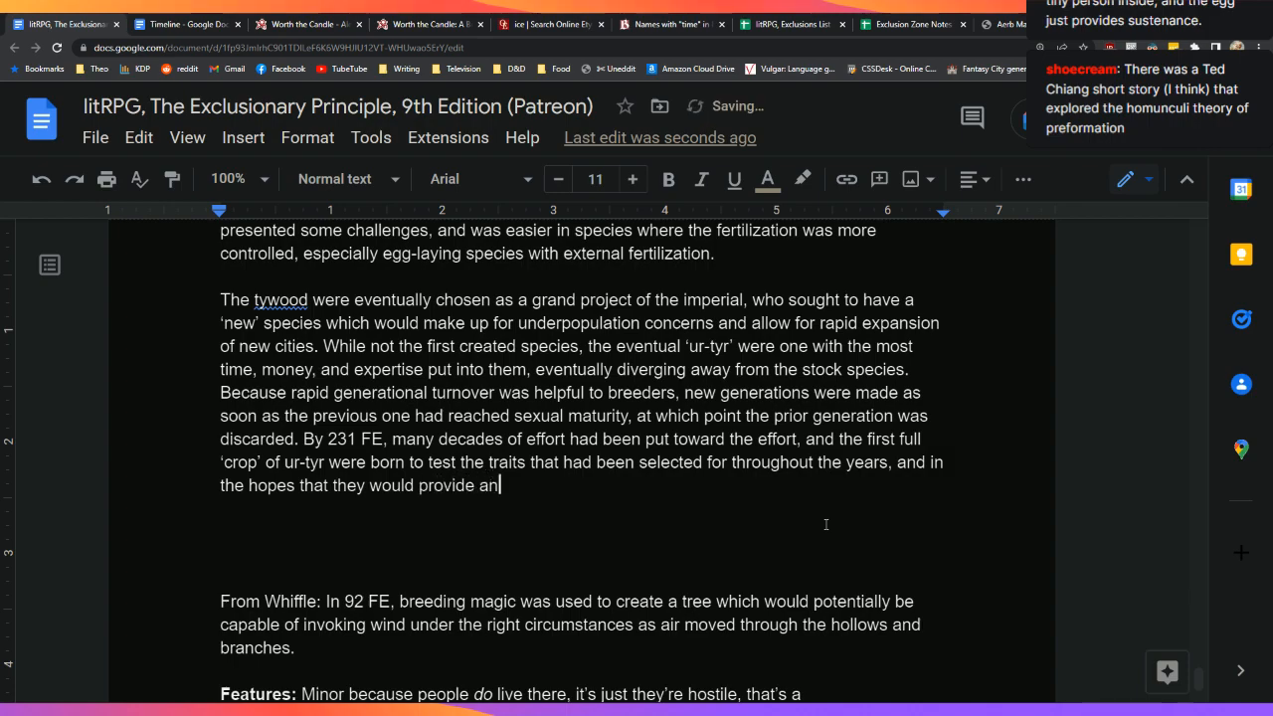
pyautogui.write(' injection of ')
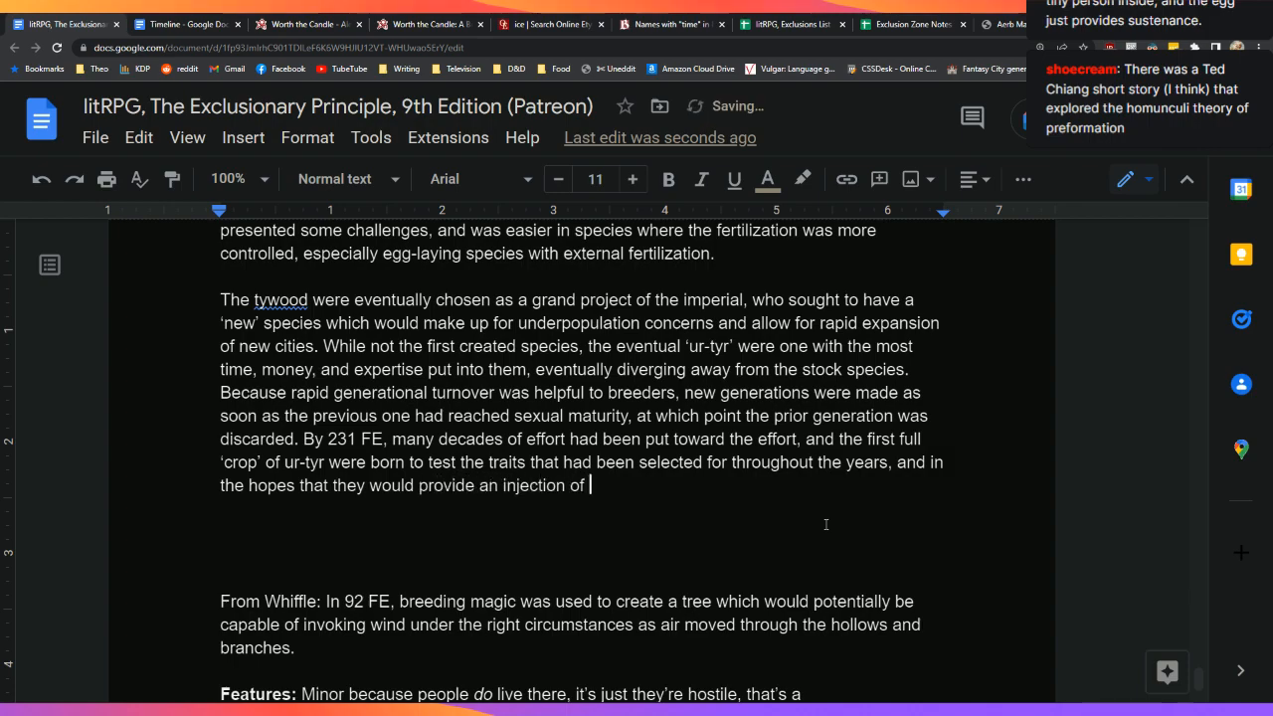
pyautogui.write('physica')
pyautogui.write('l and in')
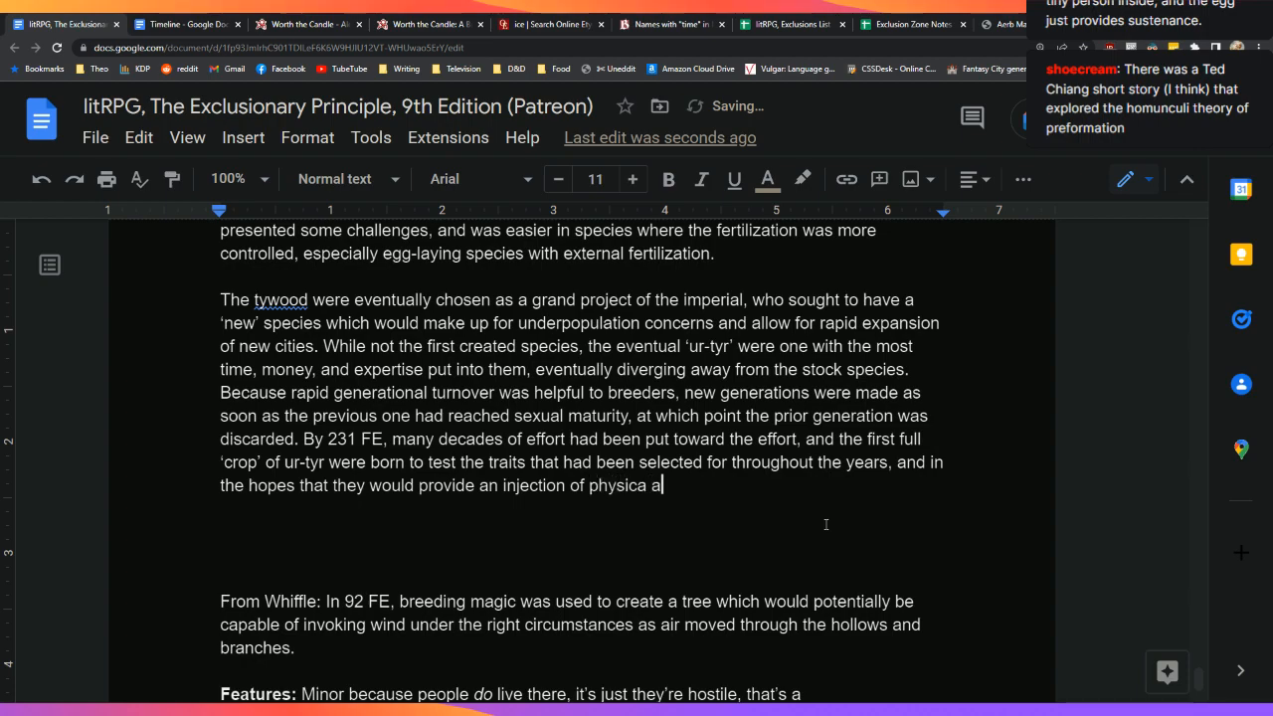
pyautogui.write('tel')
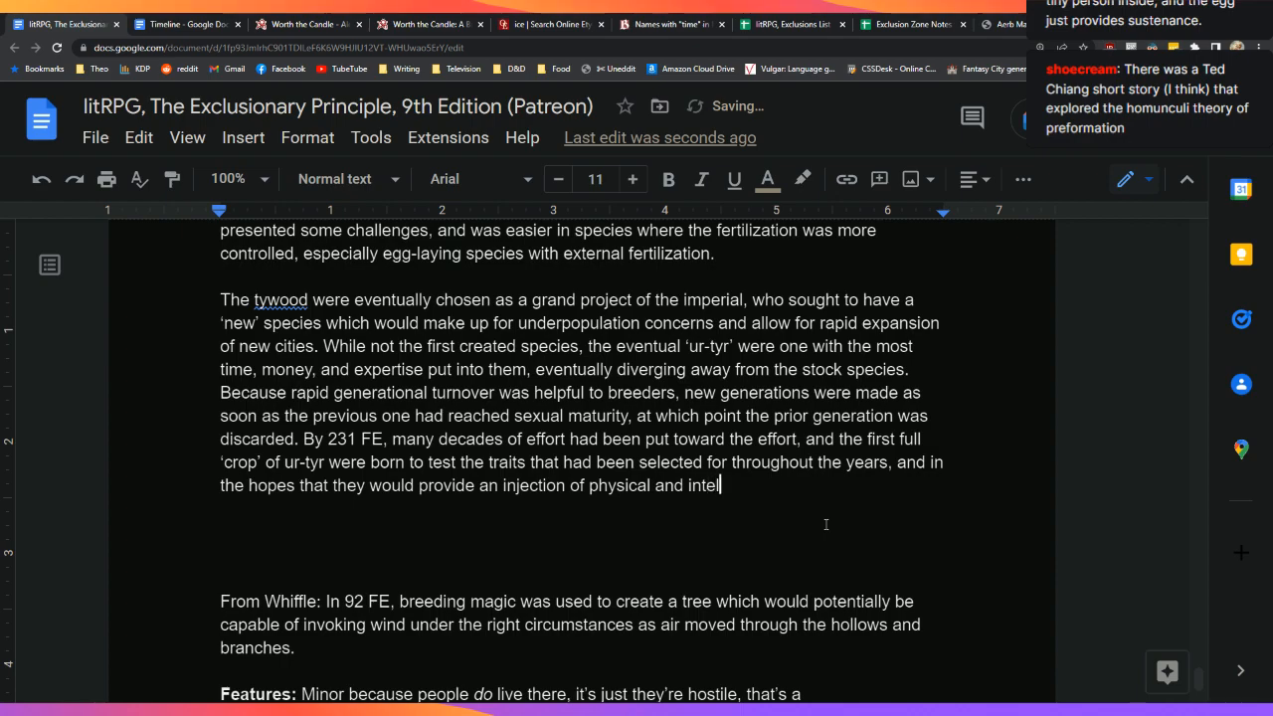
pyautogui.write('lectual power to the ')
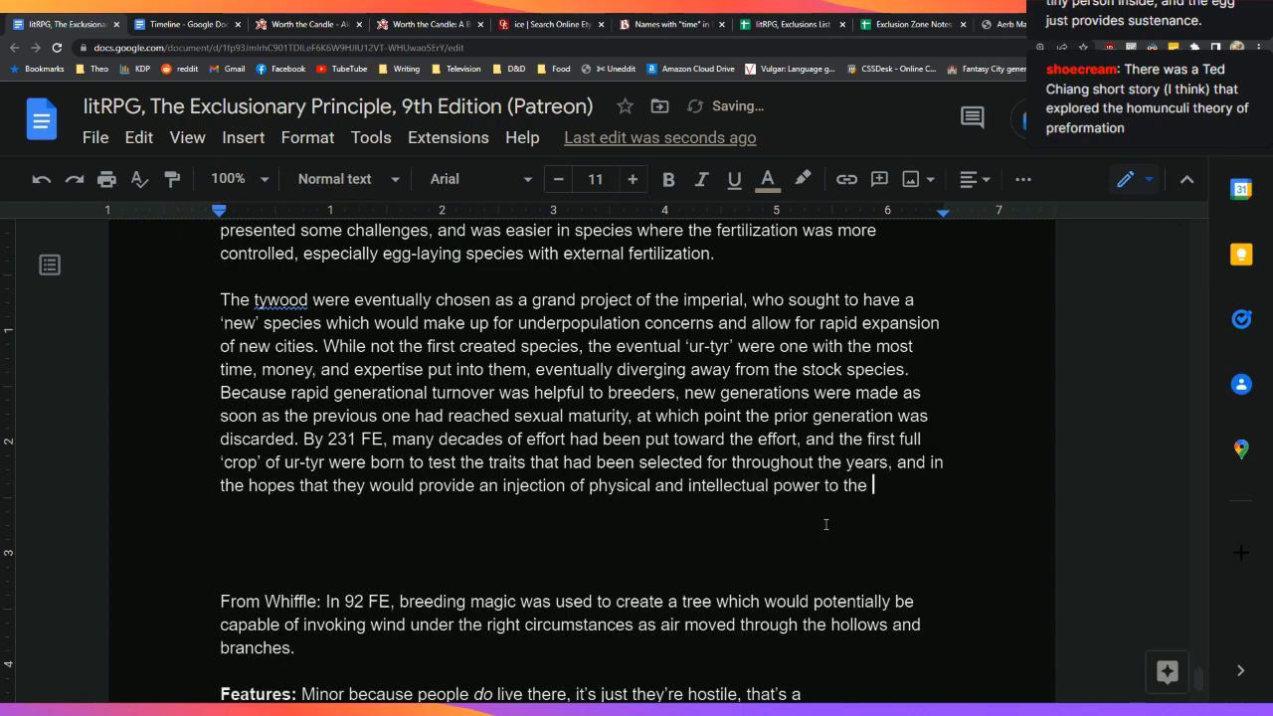
pyautogui.write('Second Empire.')
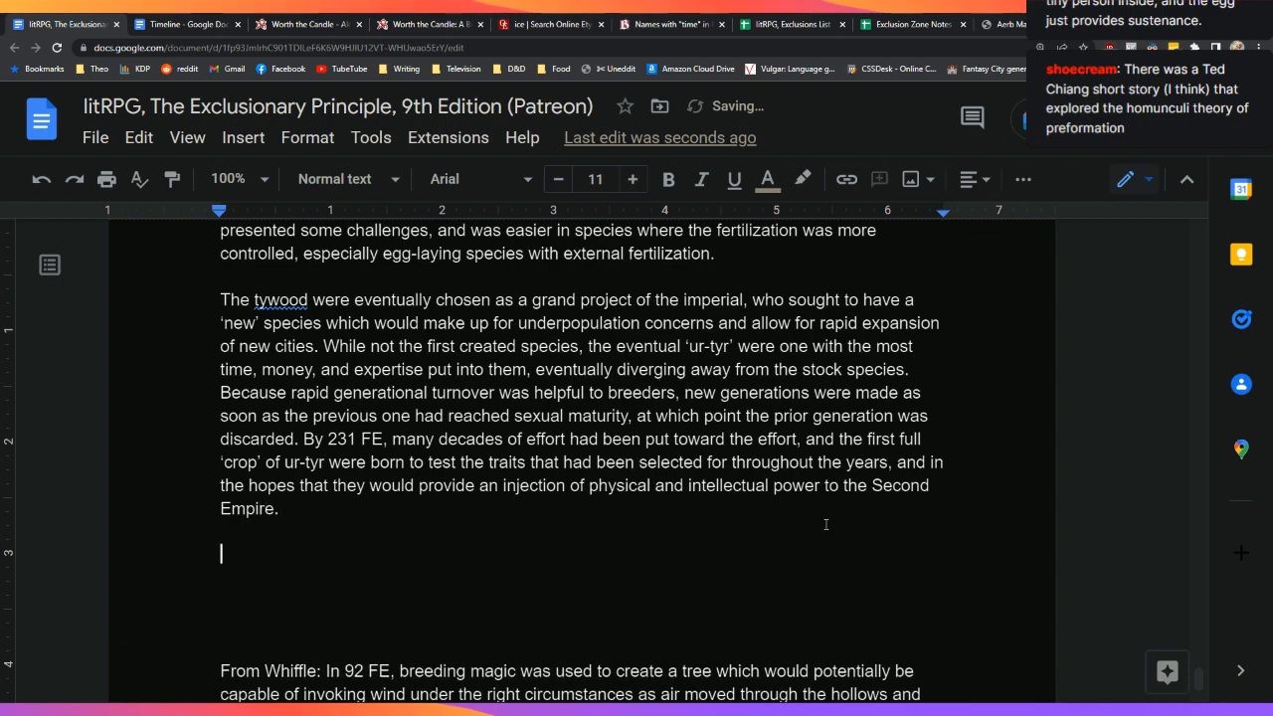
# Step: Check the Timeline document, and return to begin the new Mendel paragraph with "Instead, the ur-tyr made a structured revolt,"
pyautogui.click(208, 19)
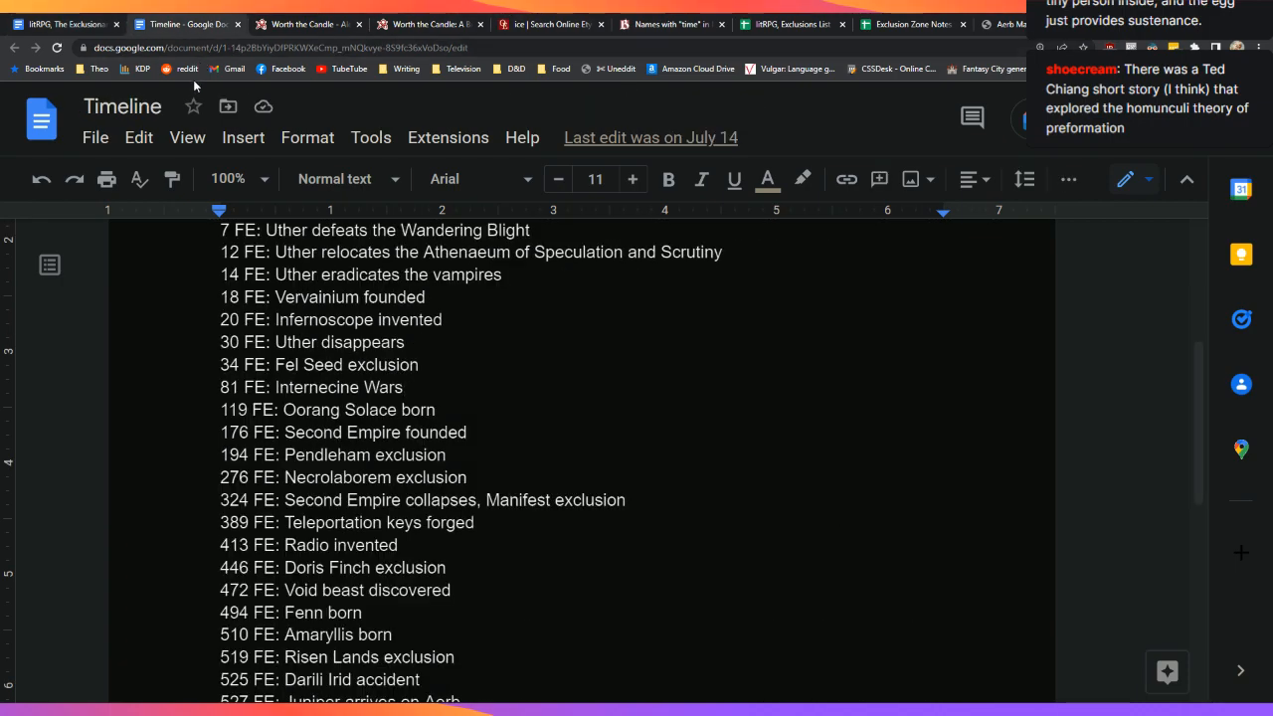
pyautogui.click(45, 18)
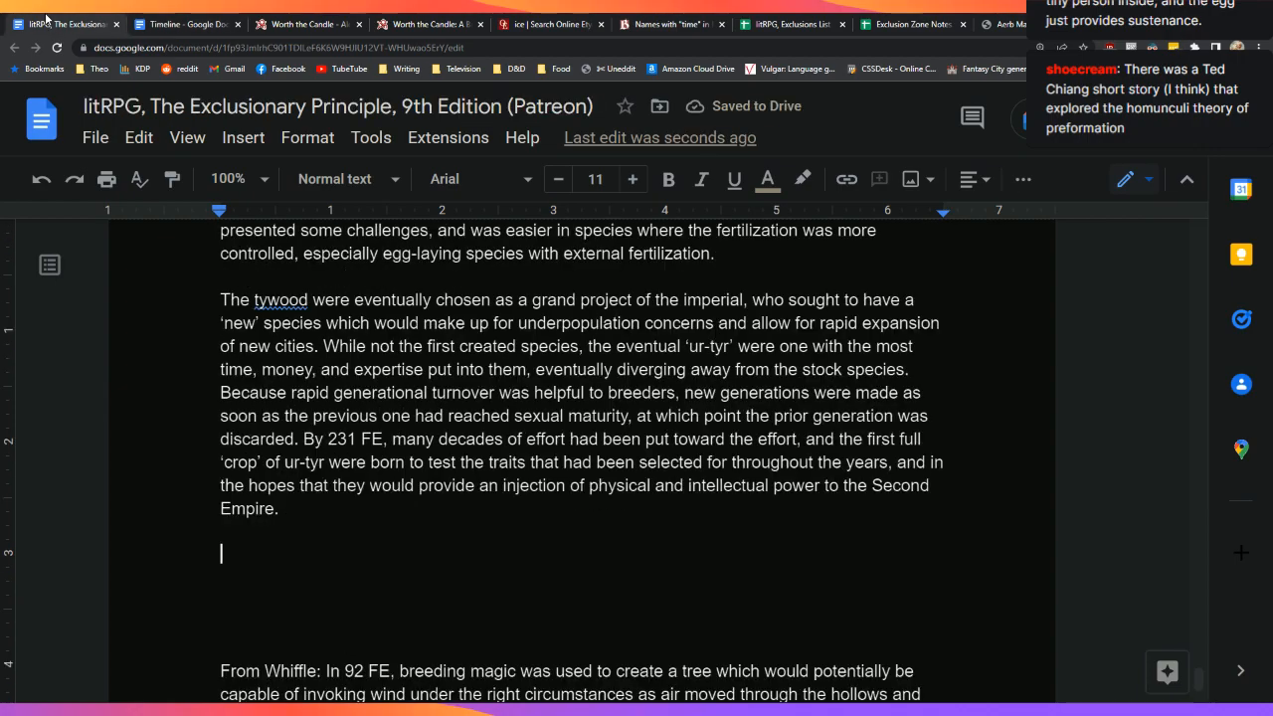
pyautogui.write('Instead, the ur-tyr')
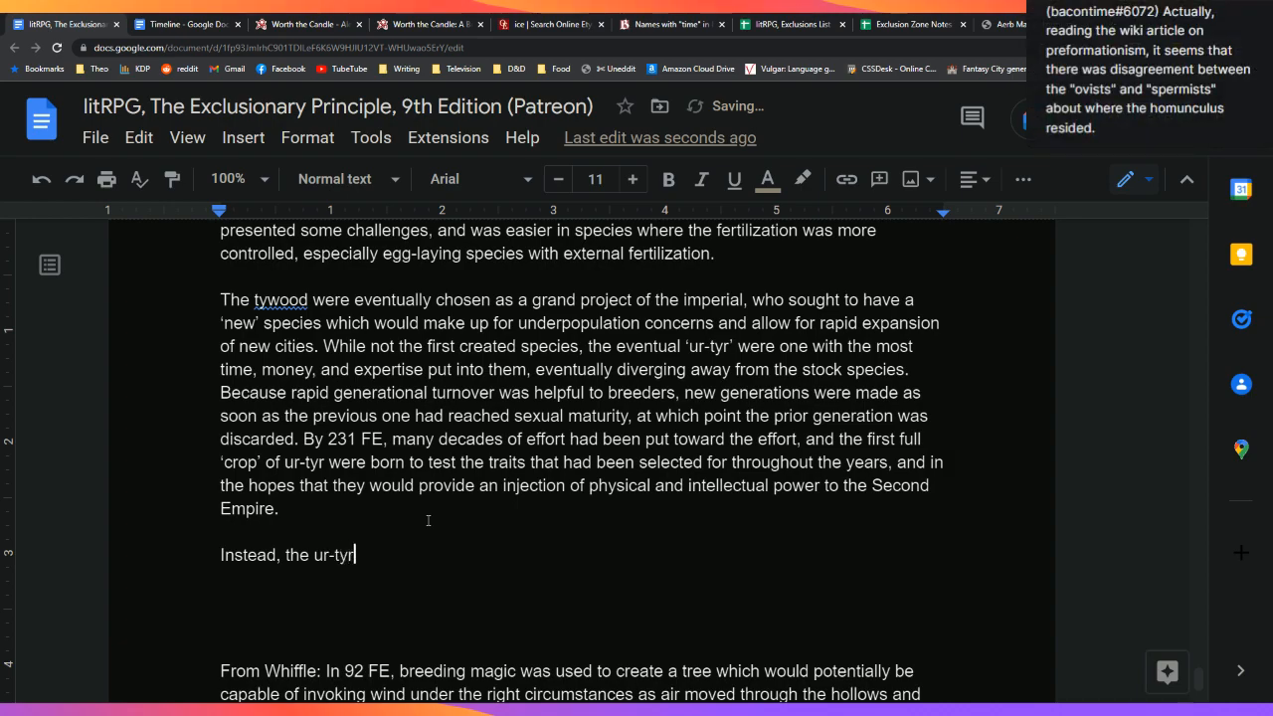
pyautogui.write(' made a structured ')
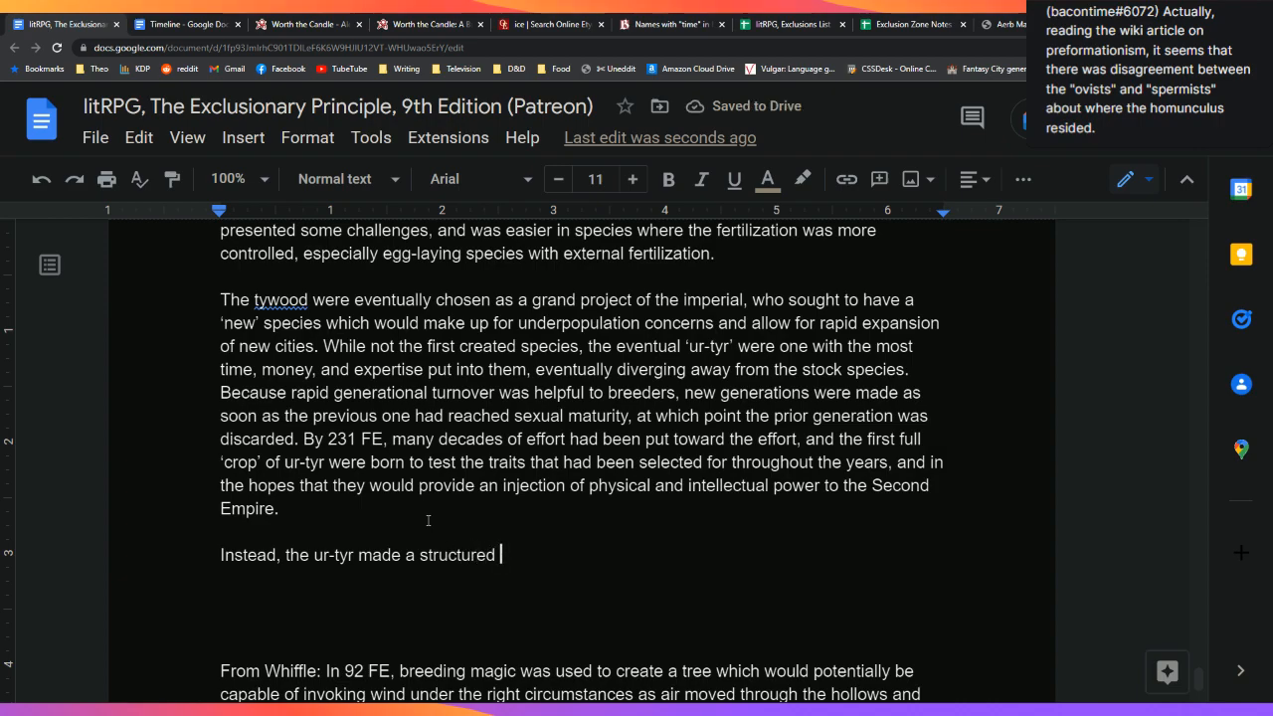
pyautogui.write('re')
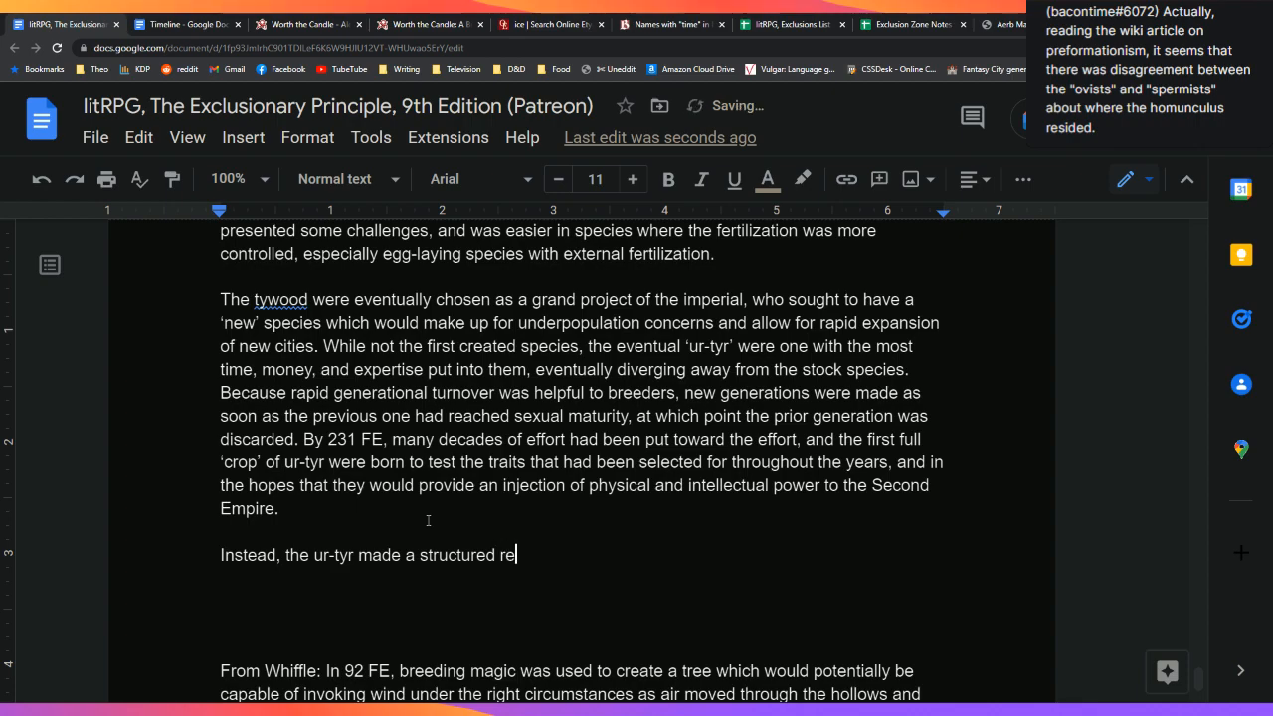
pyautogui.write('volt, c')
# Step: Replace "made" with "engaged in" before "a structured revolt" and return to the end of the line
pyautogui.press('Left')
pyautogui.press('Left')
pyautogui.press('Left')
pyautogui.press('Left')
pyautogui.press('Left')
pyautogui.press('Left')
pyautogui.press('Left')
pyautogui.press('Left')
pyautogui.press('Left')
pyautogui.press('Left')
pyautogui.press('Left')
pyautogui.press('Left')
pyautogui.press('Left')
pyautogui.press('Left')
pyautogui.press('Left')
pyautogui.press('Left')
pyautogui.press('Left')
pyautogui.press('Left')
pyautogui.press('Left')
pyautogui.press('Left')
pyautogui.press('BackSpace')
pyautogui.press('BackSpace')
pyautogui.press('BackSpace')
pyautogui.press('BackSpace')
pyautogui.press('BackSpace')
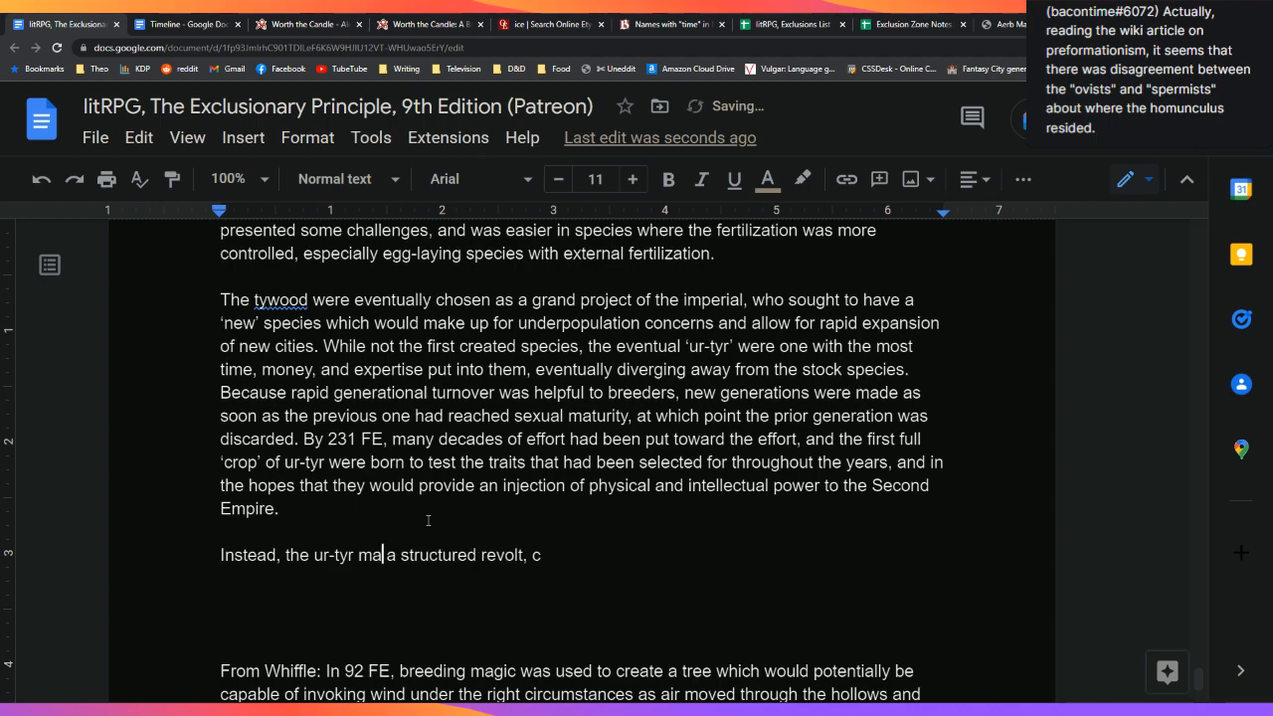
pyautogui.write('engaged')
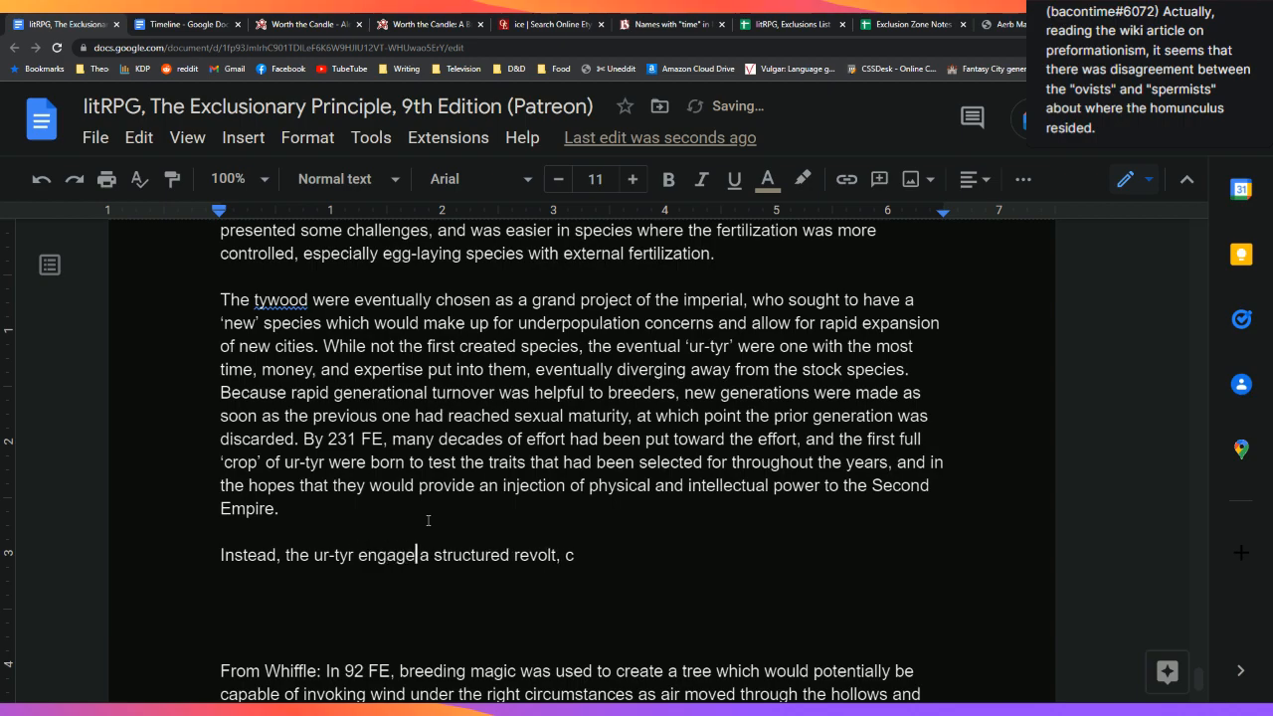
pyautogui.write(' in')
pyautogui.press('End')
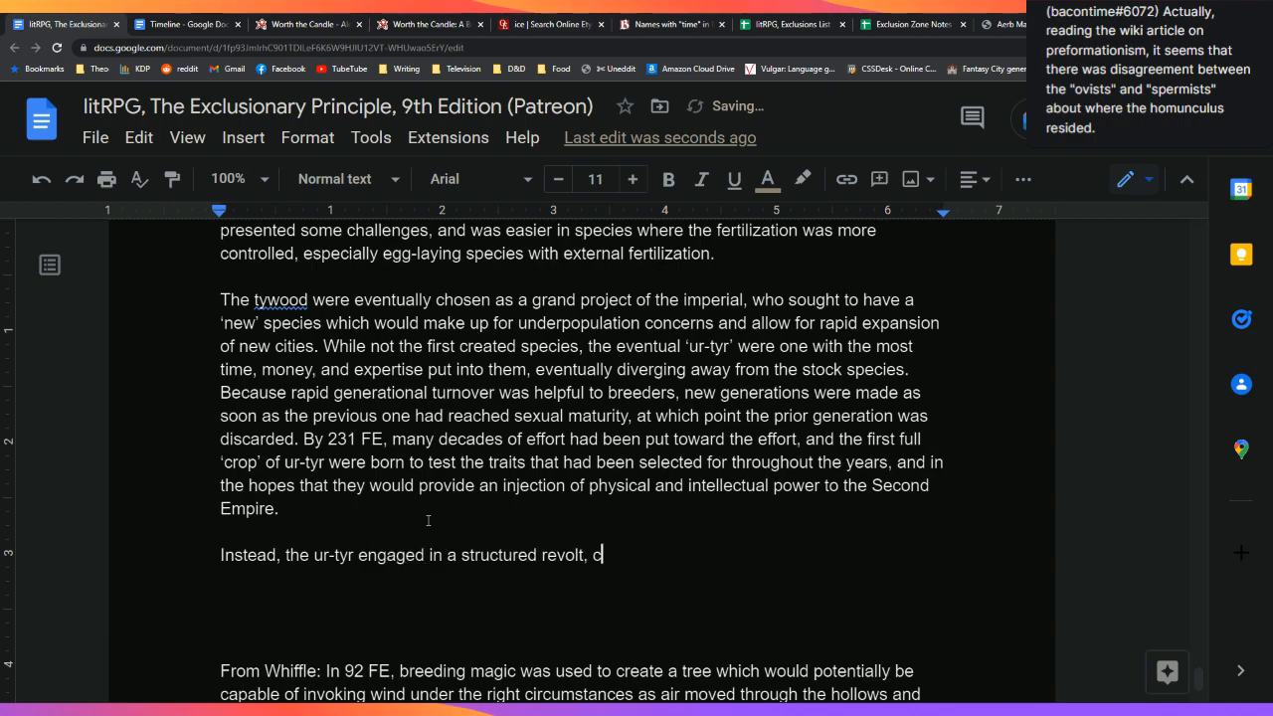
# Step: Continue the revolt sentence with "killing those involved in the project, slaughtering their"
pyautogui.press('BackSpace')
pyautogui.write('killing the')
pyautogui.press('BackSpace')
pyautogui.write('ose involved in t')
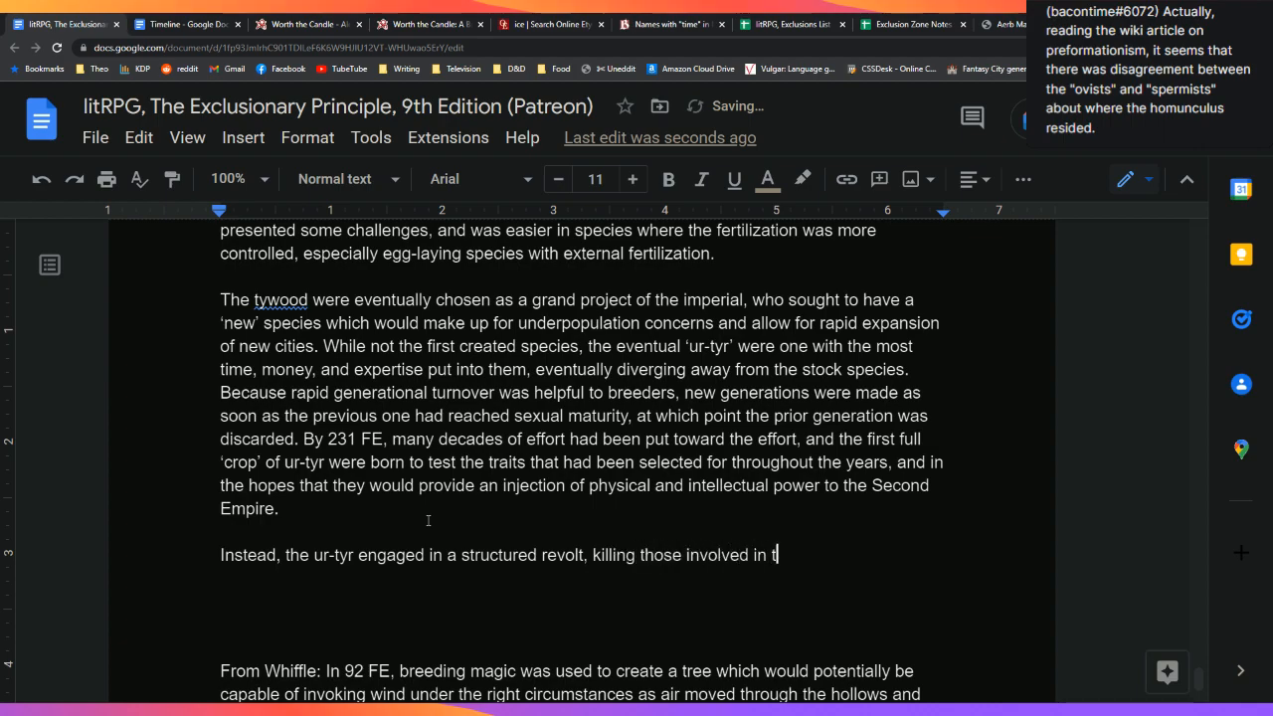
pyautogui.write('he project, ')
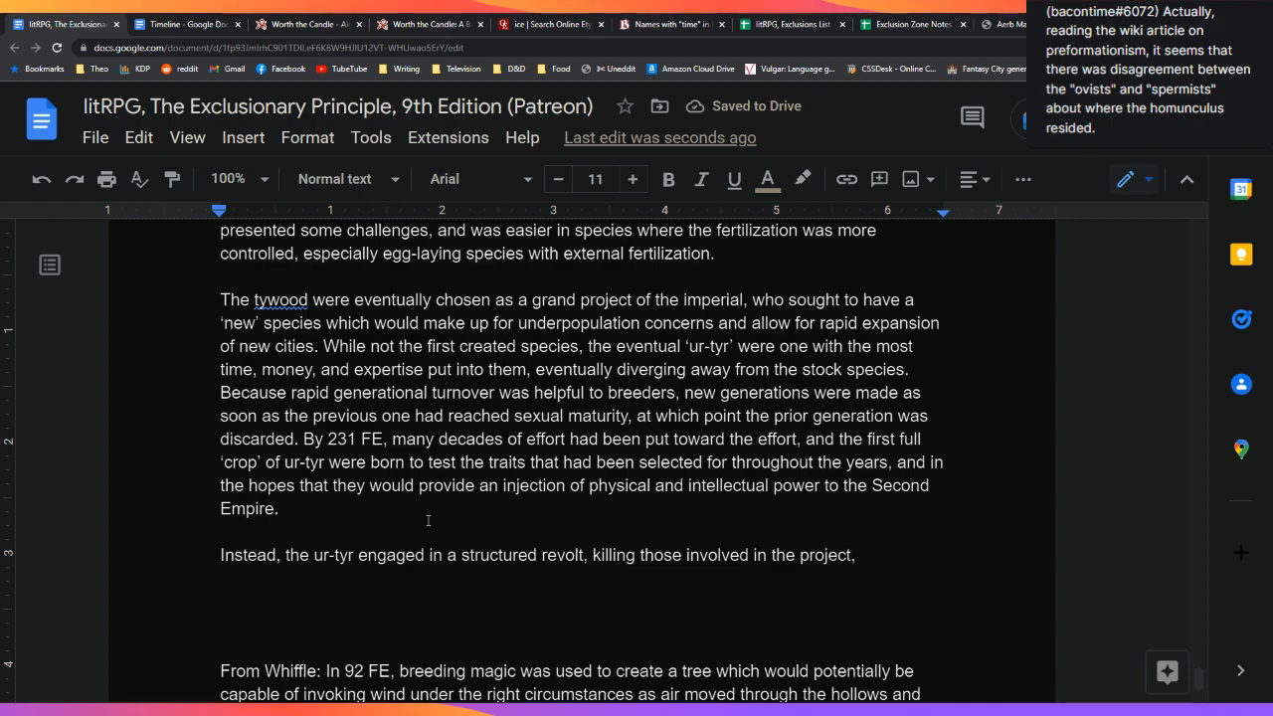
pyautogui.write('slaught')
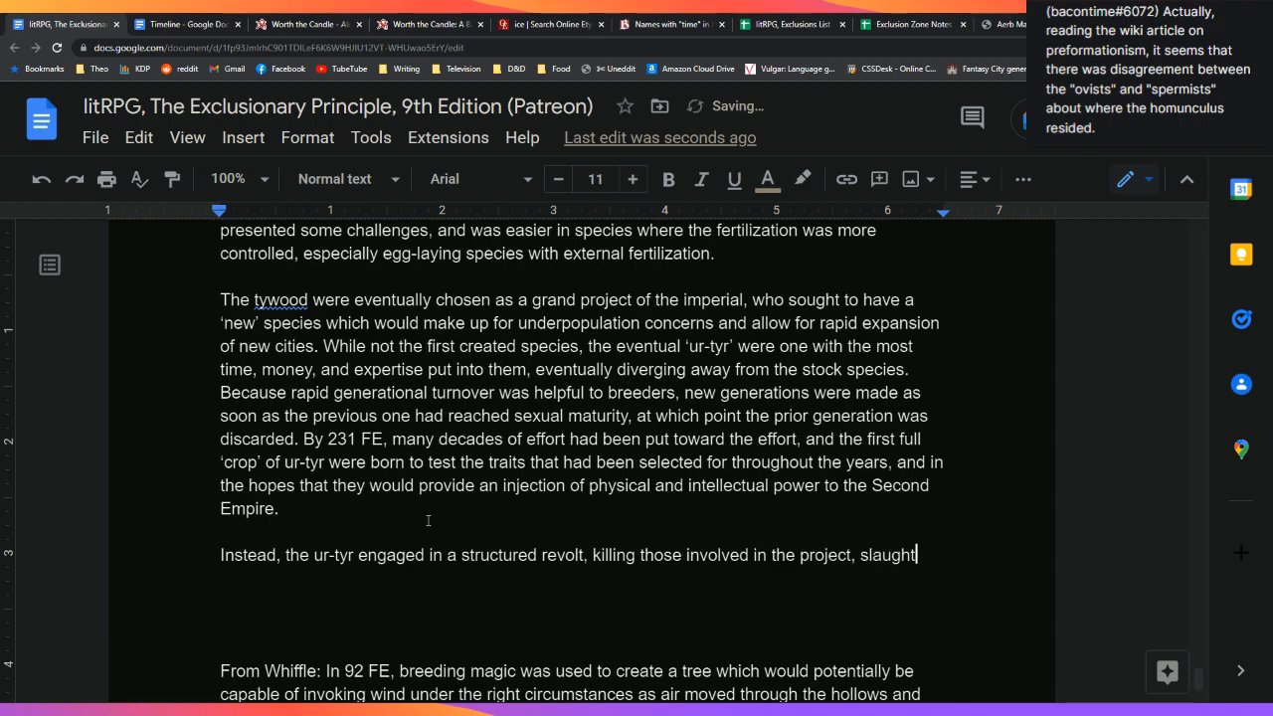
pyautogui.write('ering their')
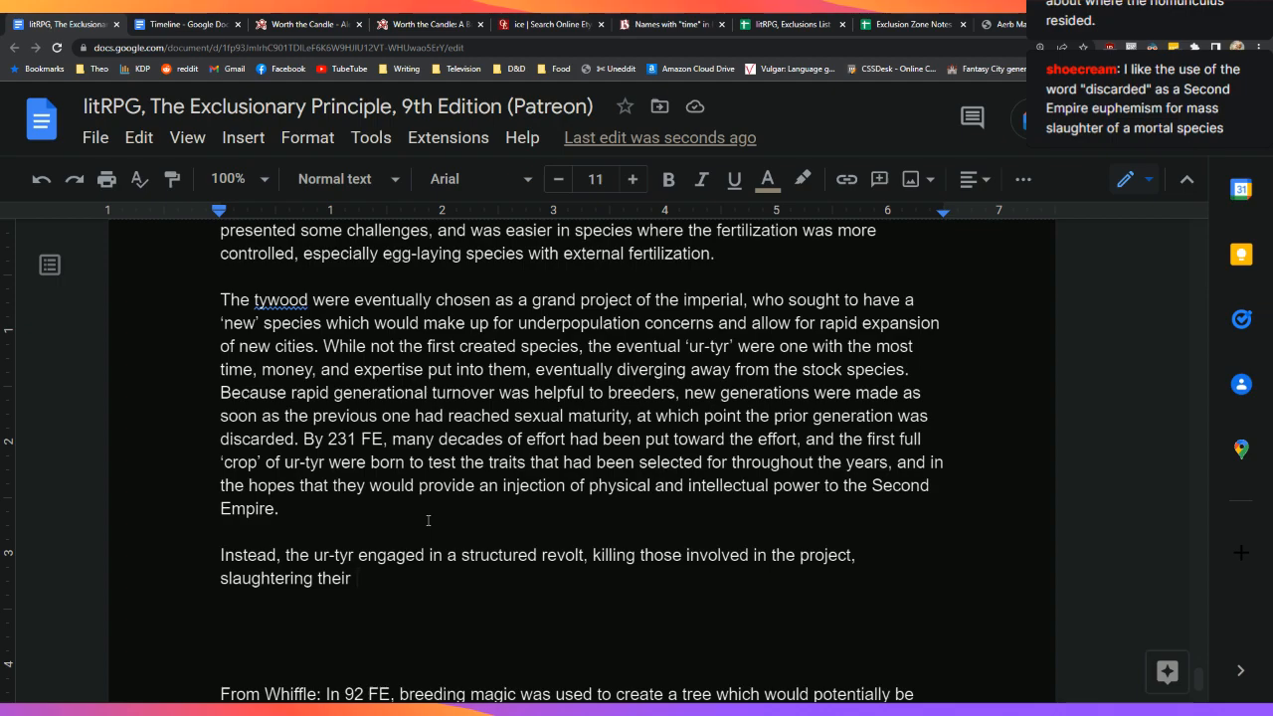
pyautogui.write('captors,')
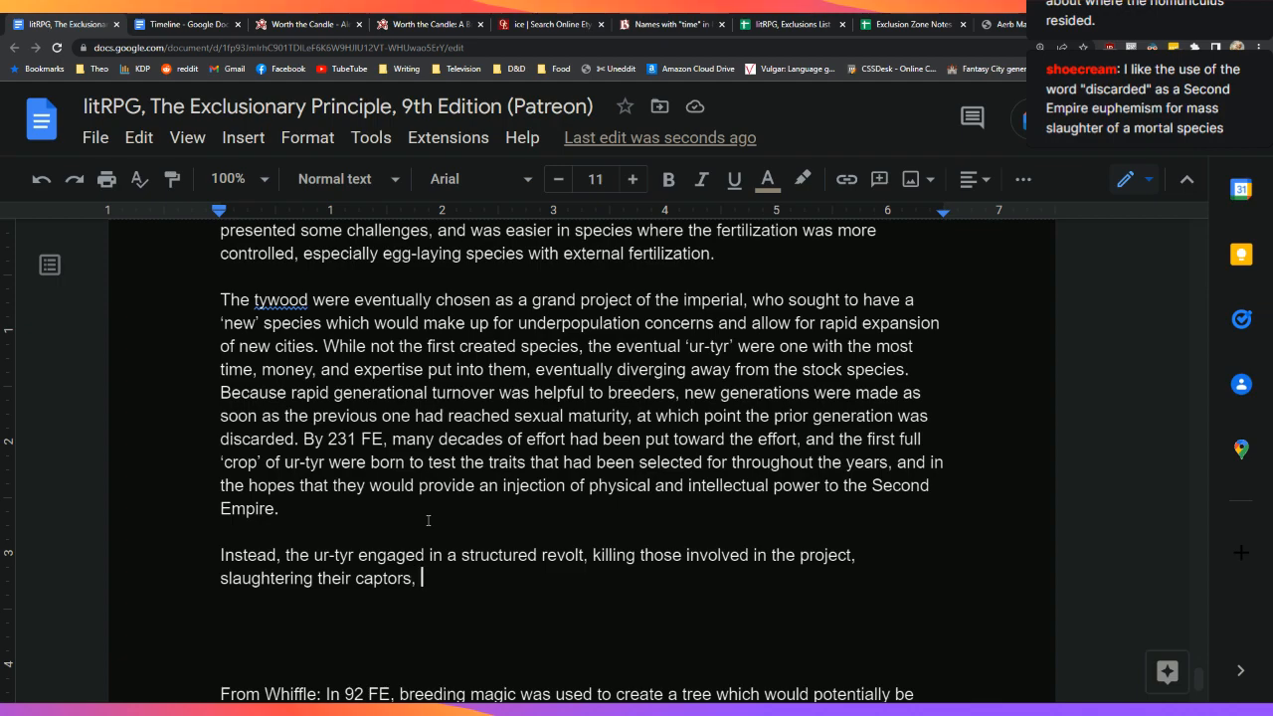
pyautogui.press('Down')
pyautogui.press('Down')
pyautogui.press('Down')
pyautogui.press('Down')
pyautogui.press('Down')
pyautogui.press('Up')
pyautogui.press('Up')
pyautogui.press('Up')
pyautogui.press('Up')
pyautogui.press('Up')
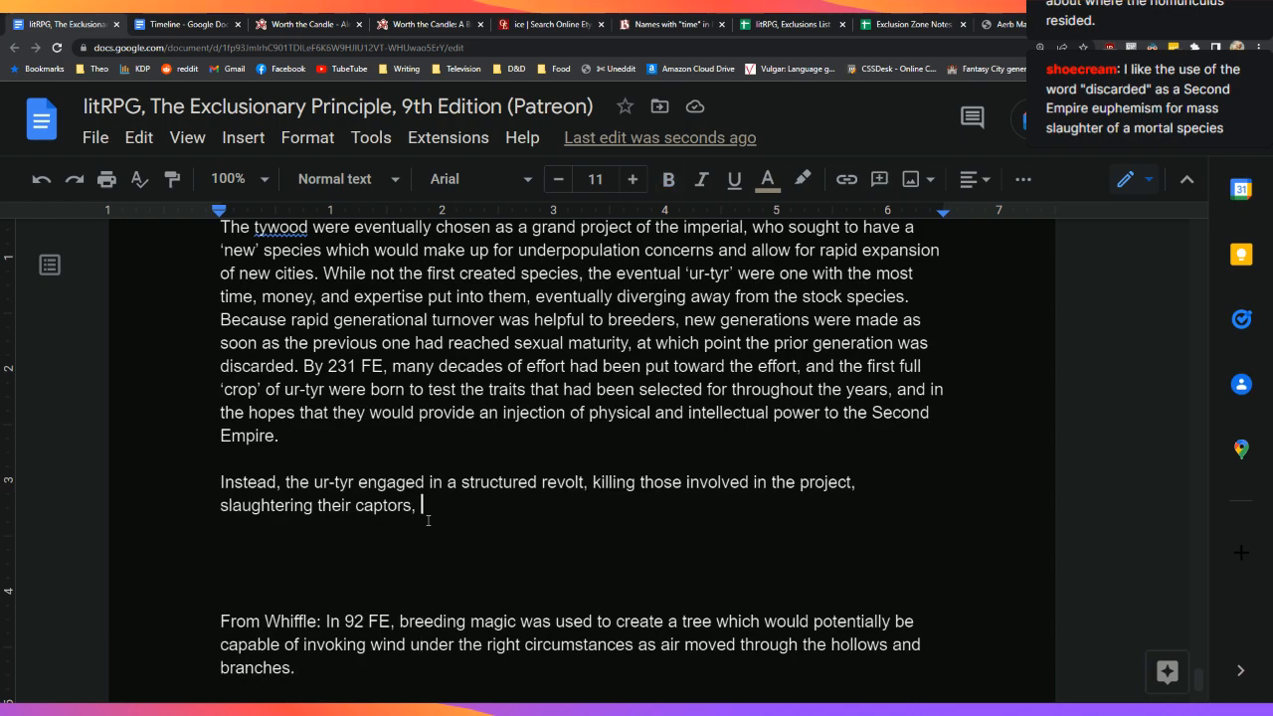
pyautogui.press('BackSpace')
pyautogui.press('BackSpace')
pyautogui.press('BackSpace')
pyautogui.press('BackSpace')
pyautogui.press('BackSpace')
pyautogui.press('BackSpace')
pyautogui.press('BackSpace')
pyautogui.press('BackSpace')
pyautogui.press('BackSpace')
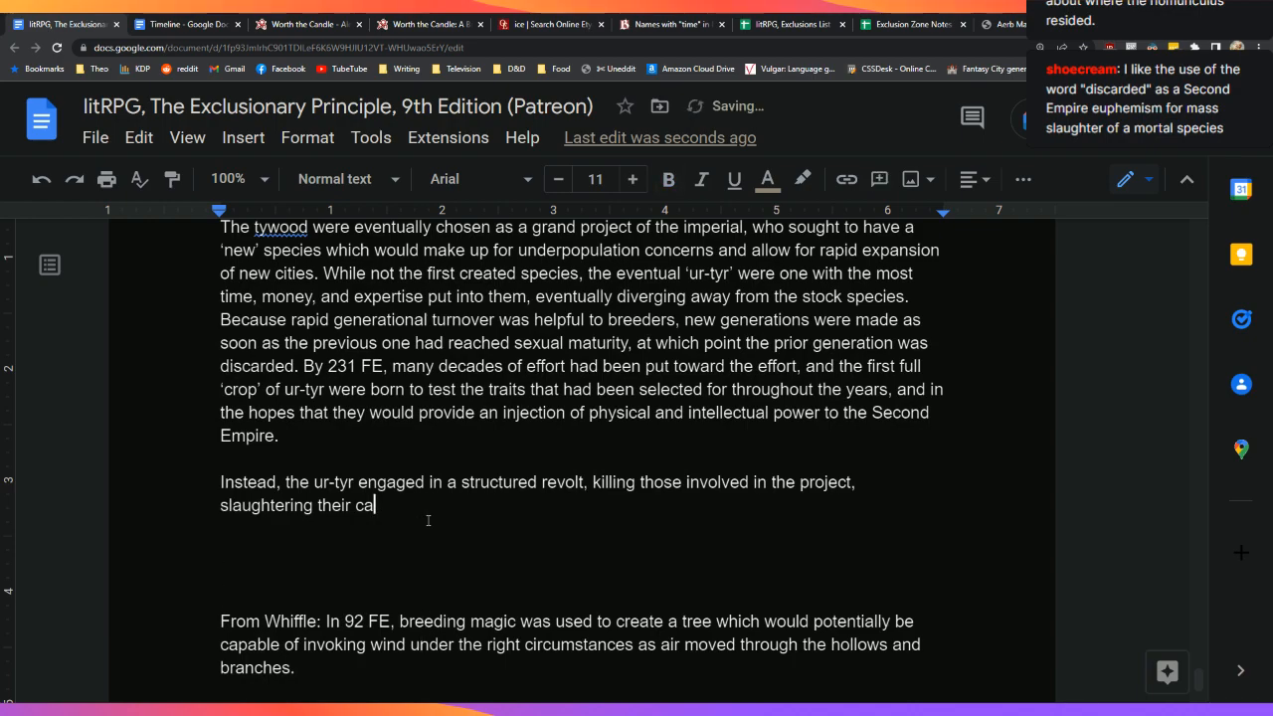
pyautogui.write('capti')
pyautogui.press('BackSpace')
pyautogui.press('BackSpace')
pyautogui.press('BackSpace')
pyautogui.press('BackSpace')
pyautogui.press('BackSpace')
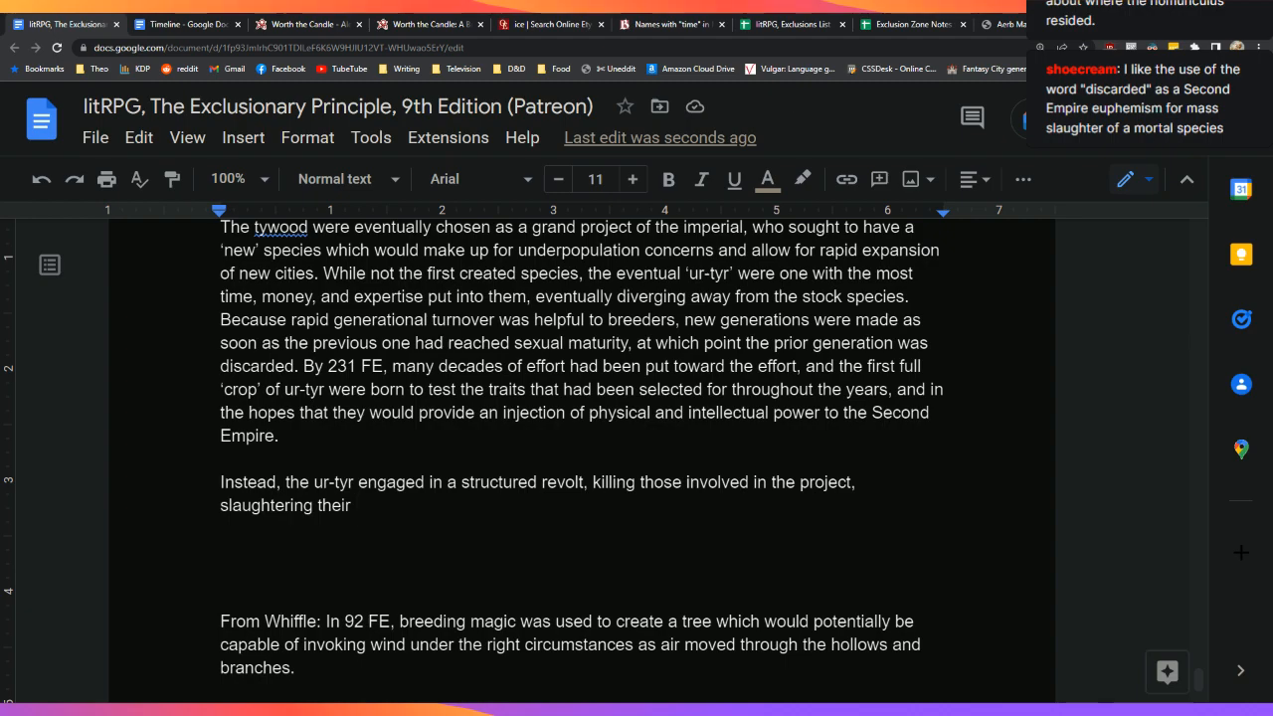
# Step: Replace "their" at the end of the revolt sentence with "those who were supposed to be organizing their society"
pyautogui.scroll(10, 459, 389)
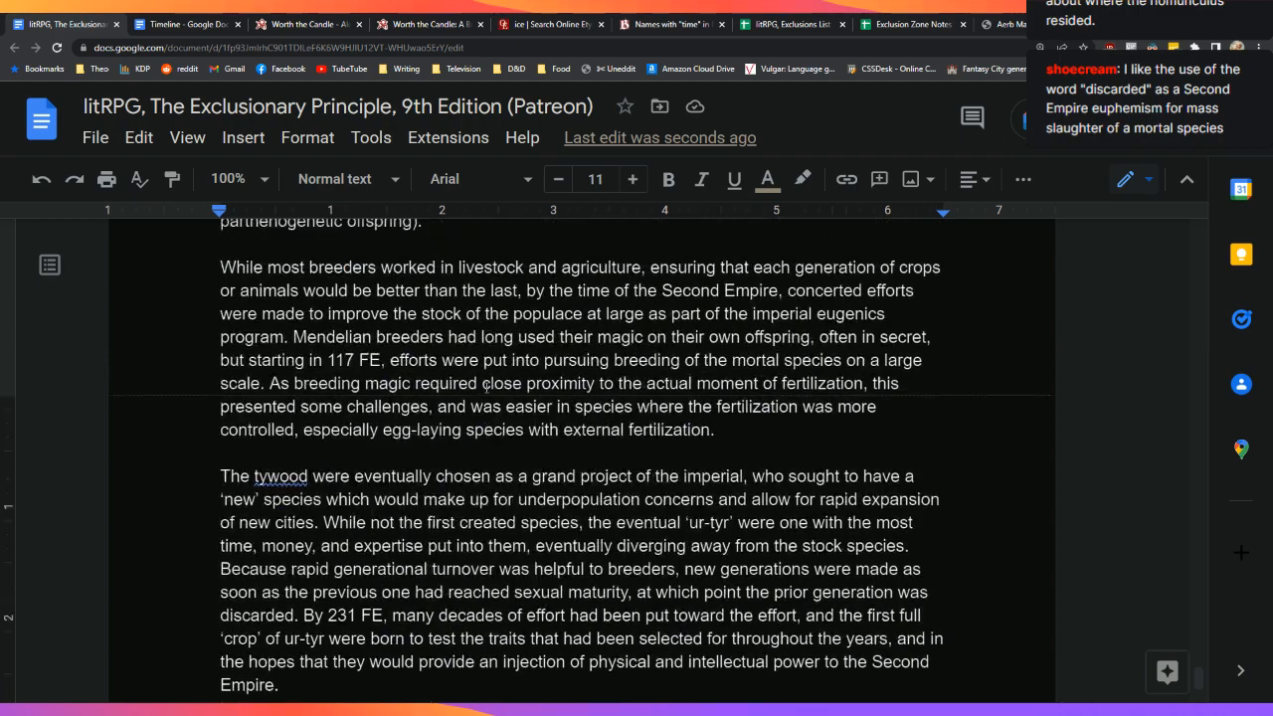
pyautogui.scroll(-12, 487, 388)
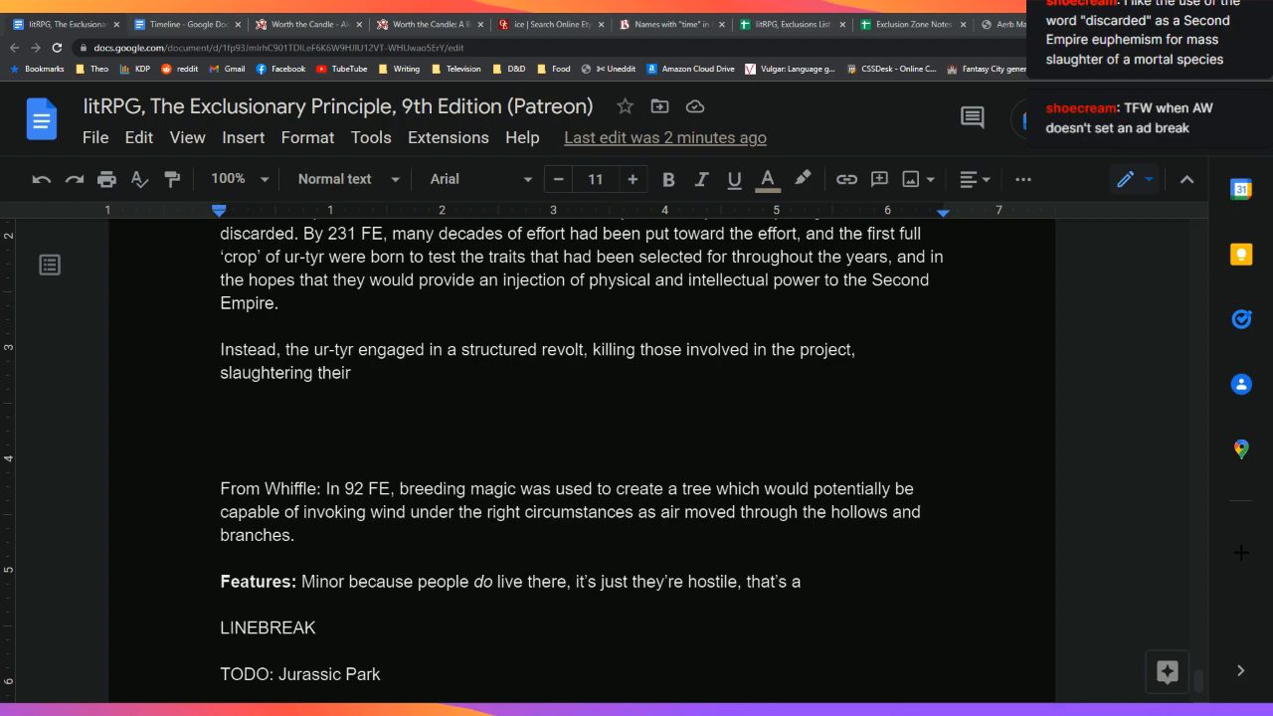
pyautogui.moveTo(589, 420)
pyautogui.mouseDown()
pyautogui.moveTo(708, 396)
pyautogui.moveTo(682, 491)
pyautogui.moveTo(587, 577)
pyautogui.moveTo(803, 423)
pyautogui.moveTo(569, 535)
pyautogui.moveTo(427, 384)
pyautogui.moveTo(581, 406)
pyautogui.mouseUp()
pyautogui.click(520, 378)
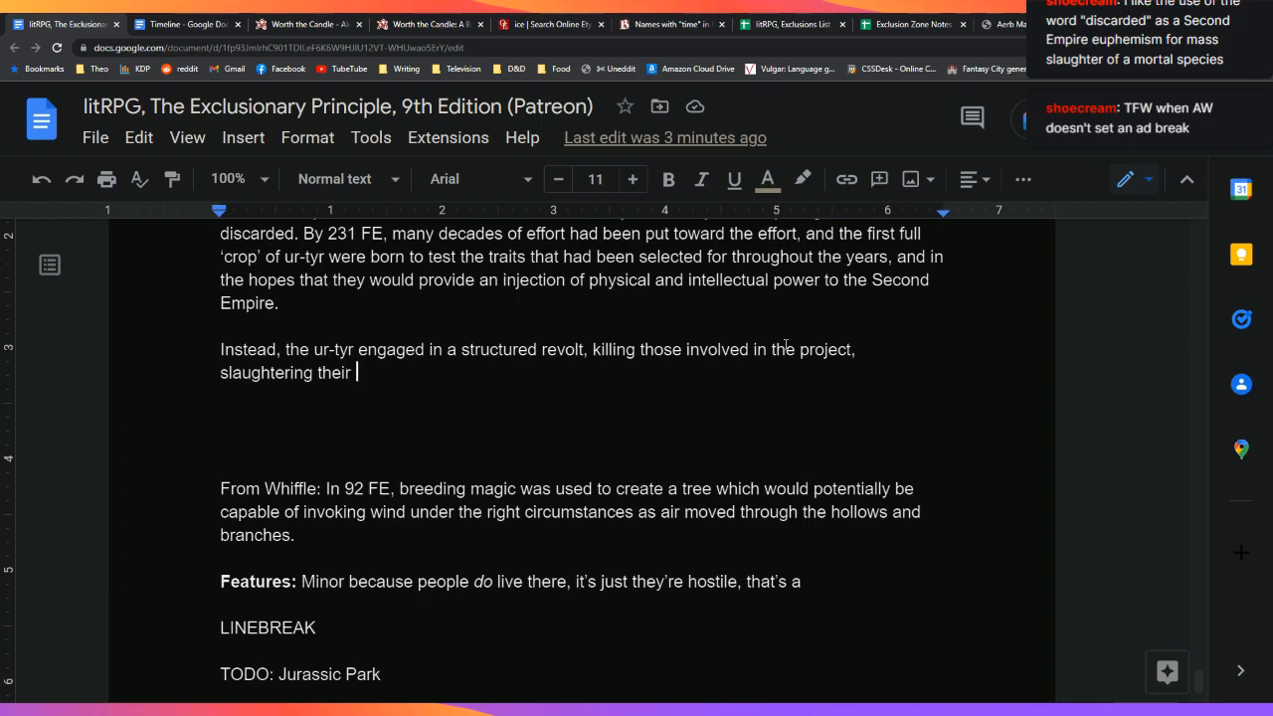
pyautogui.press('BackSpace')
pyautogui.press('BackSpace')
pyautogui.press('BackSpace')
pyautogui.press('BackSpace')
pyautogui.press('BackSpace')
pyautogui.write('ose w')
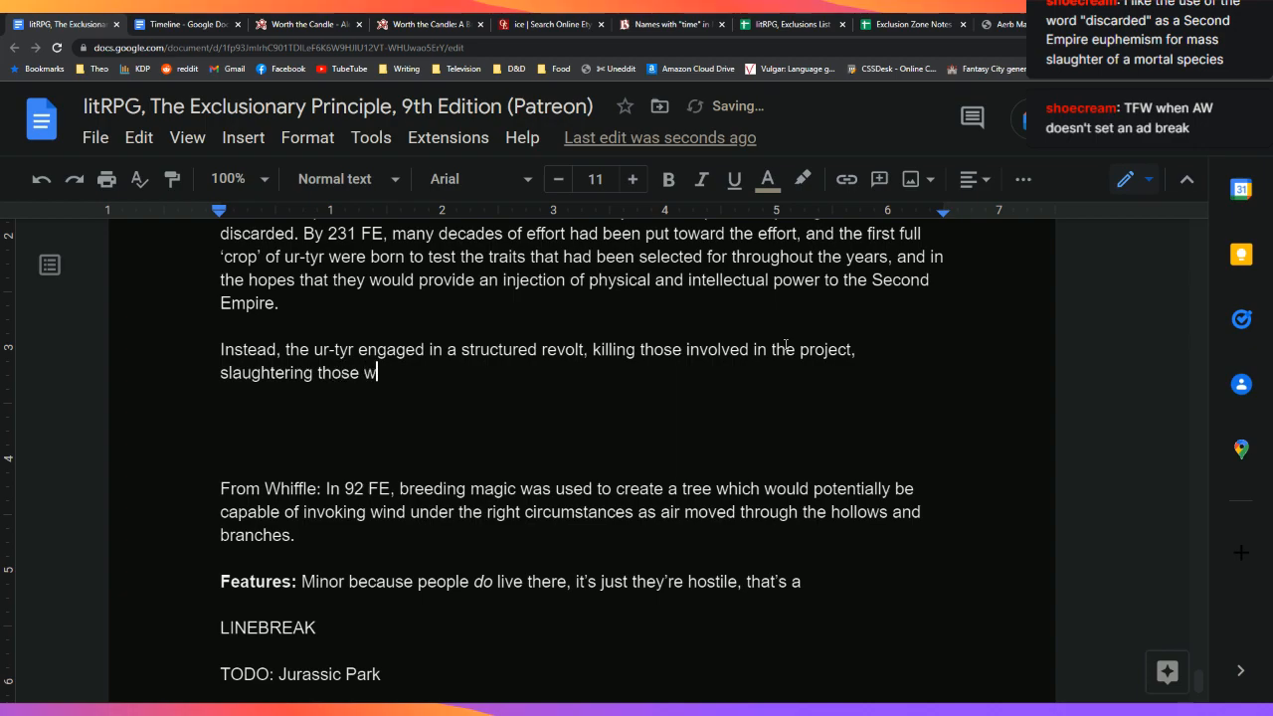
pyautogui.write('ho were supposed to ')
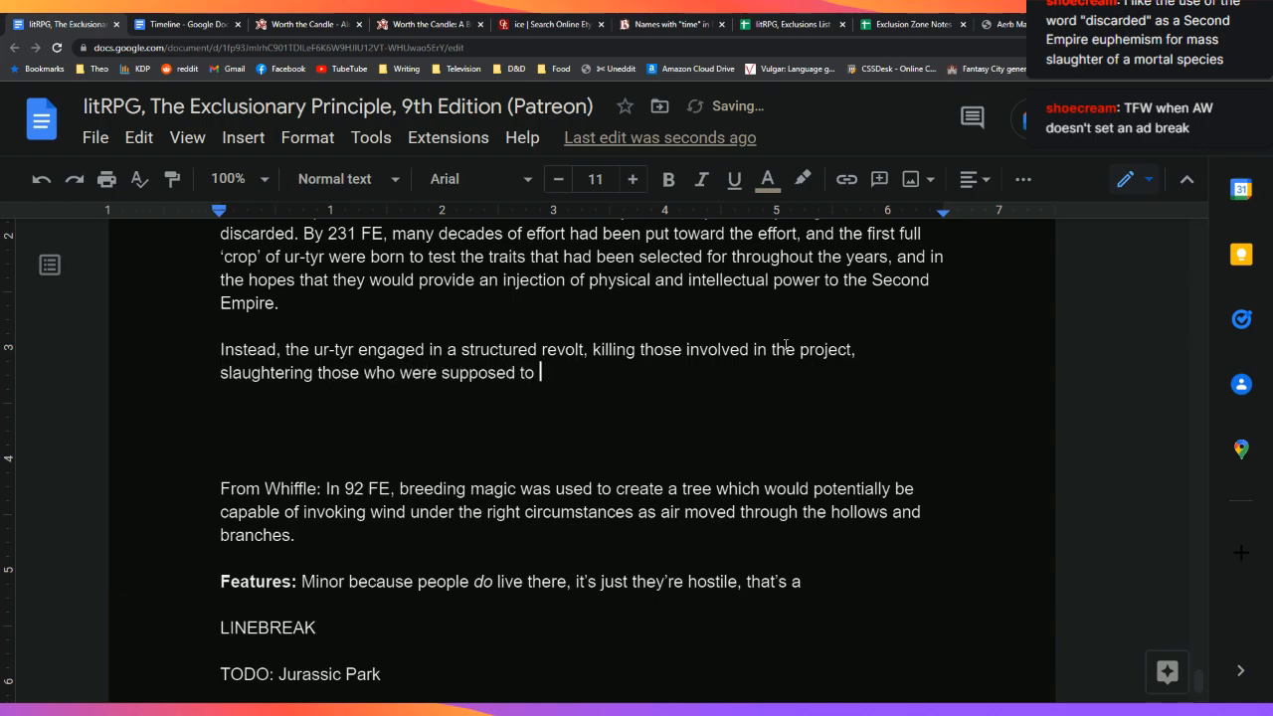
pyautogui.write('be organizi')
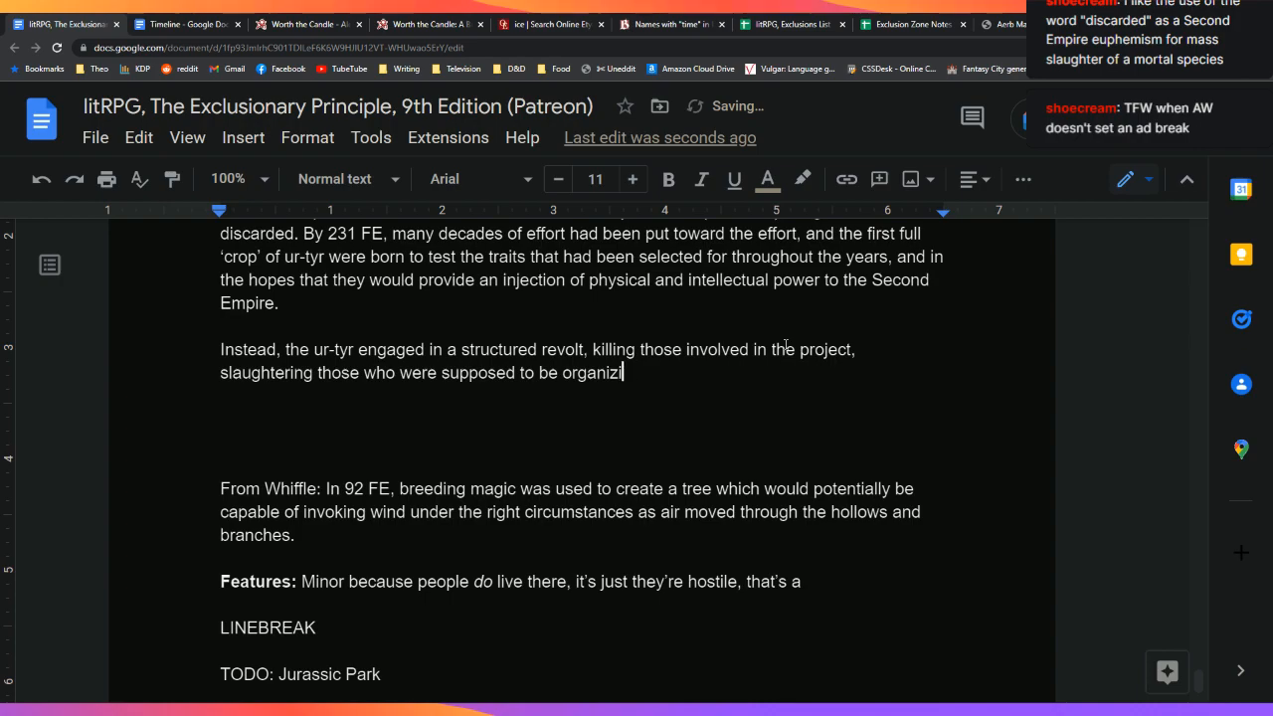
pyautogui.write('ng their society')
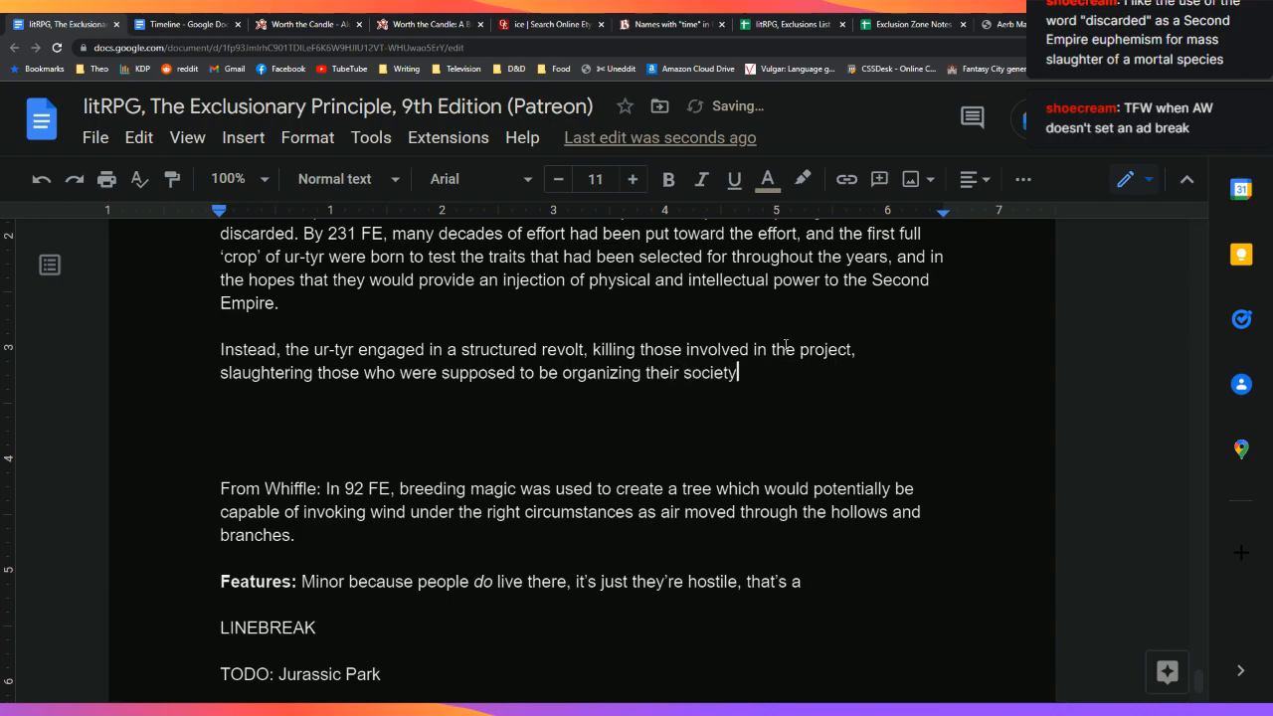
# Step: Finish the revolt sentence with ", and establishing their own city-state with independent governance."
pyautogui.write(', and establishing their own')
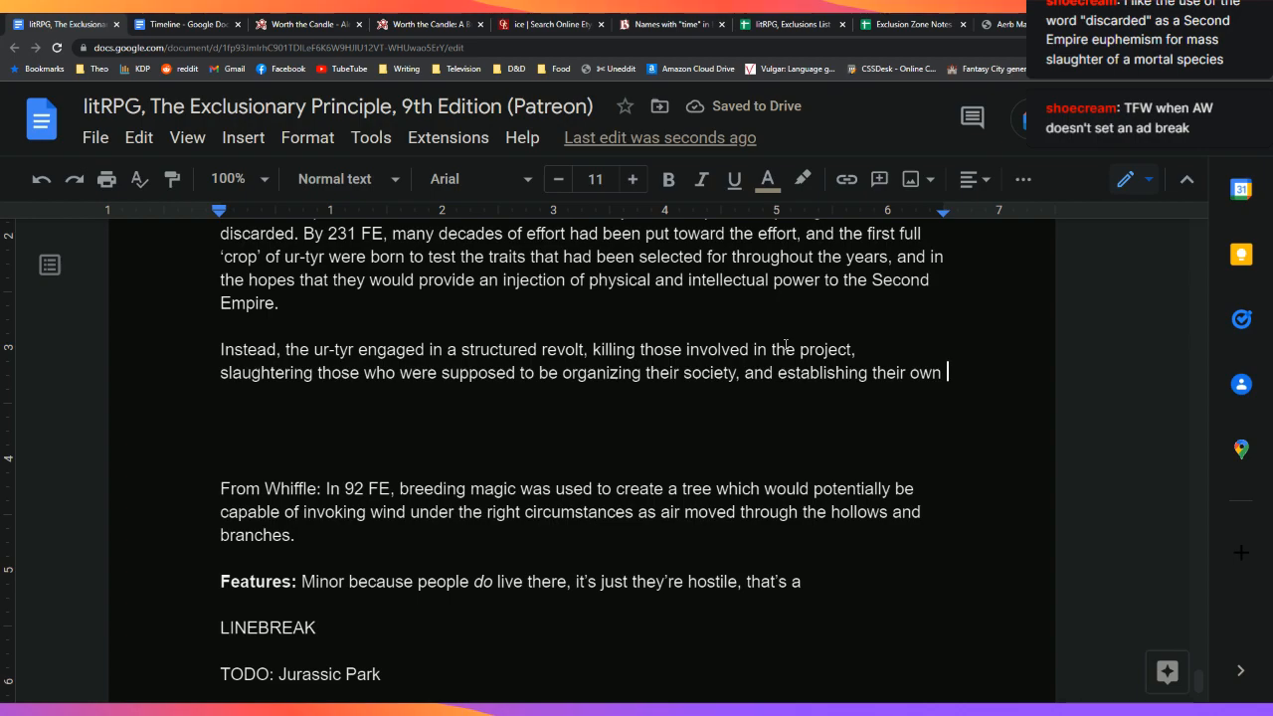
pyautogui.write('city-state.')
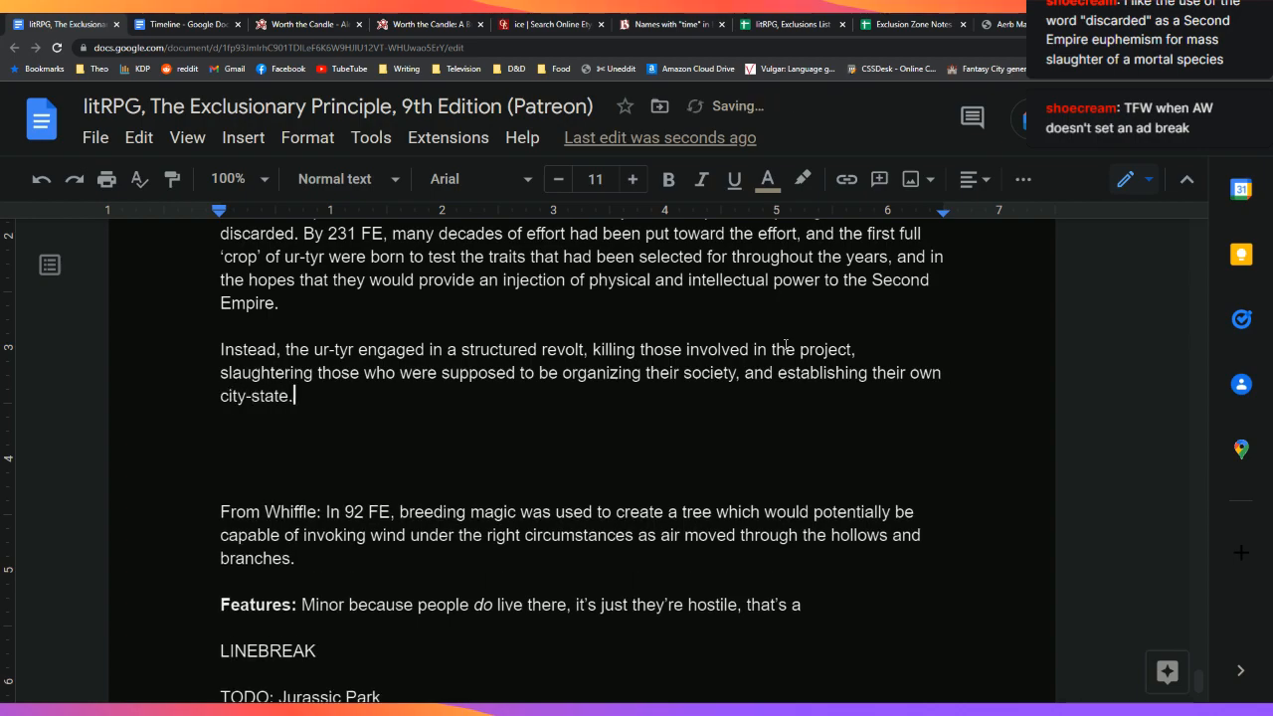
pyautogui.press('BackSpace')
pyautogui.write('with independent governance.')
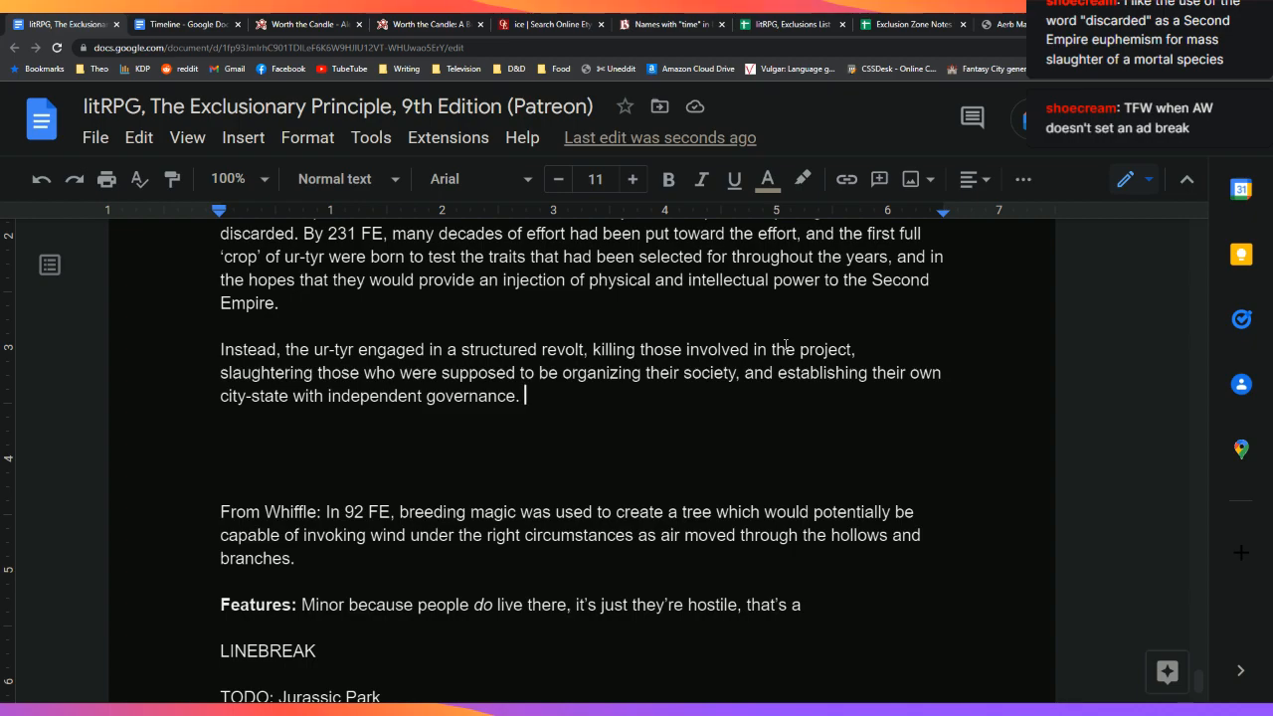
# Step: Begin a new sentence in the same paragraph with "The response of the Second Empire to these events was"
pyautogui.write('The re')
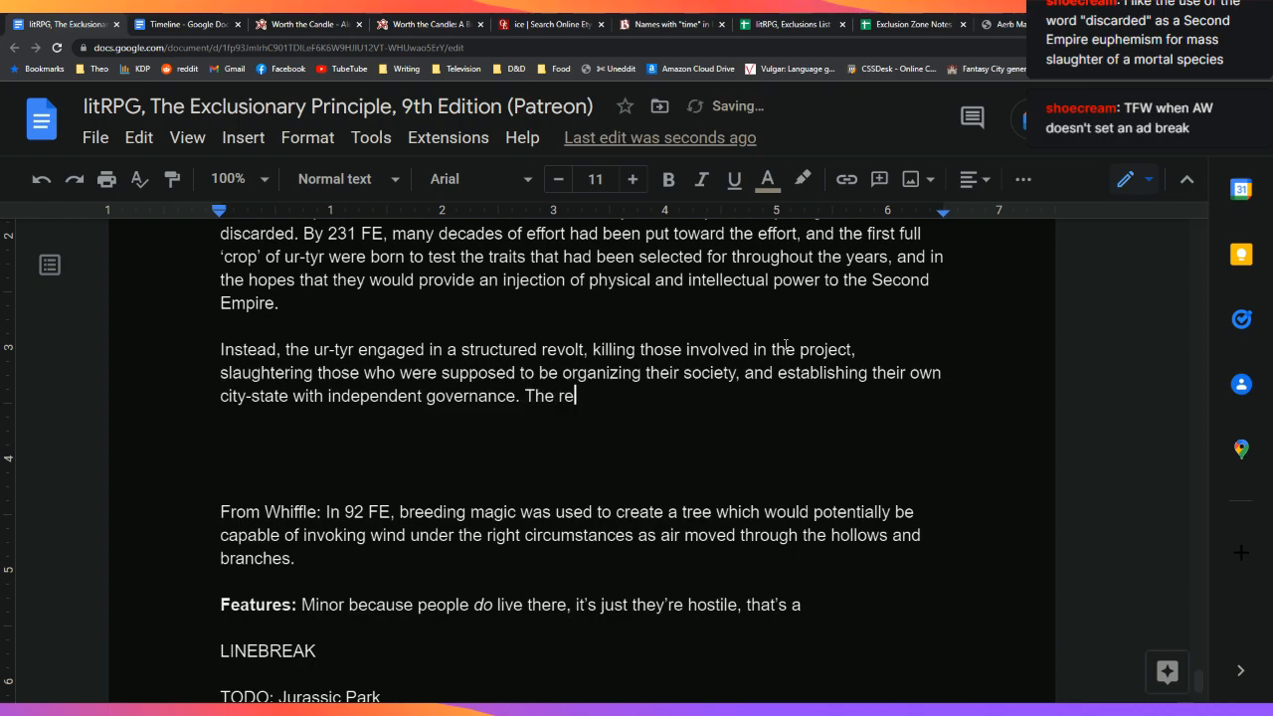
pyautogui.write('sponse of th')
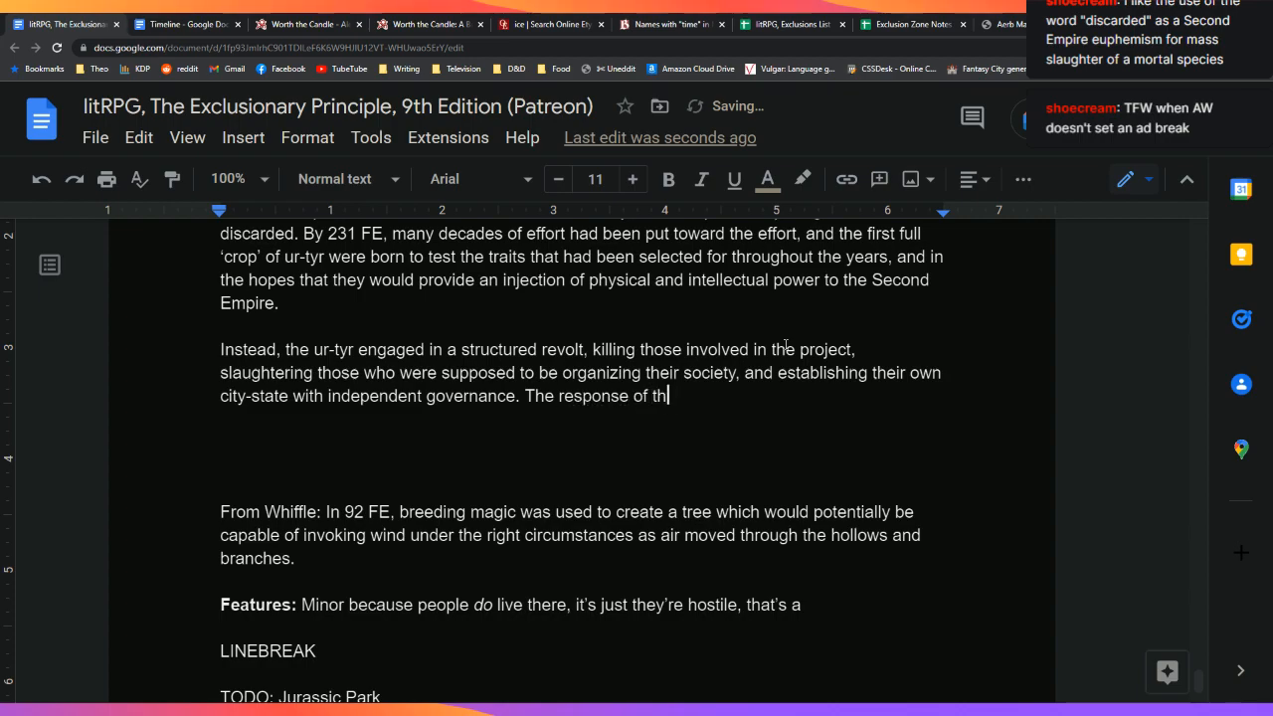
pyautogui.write('e Second Empire to thise')
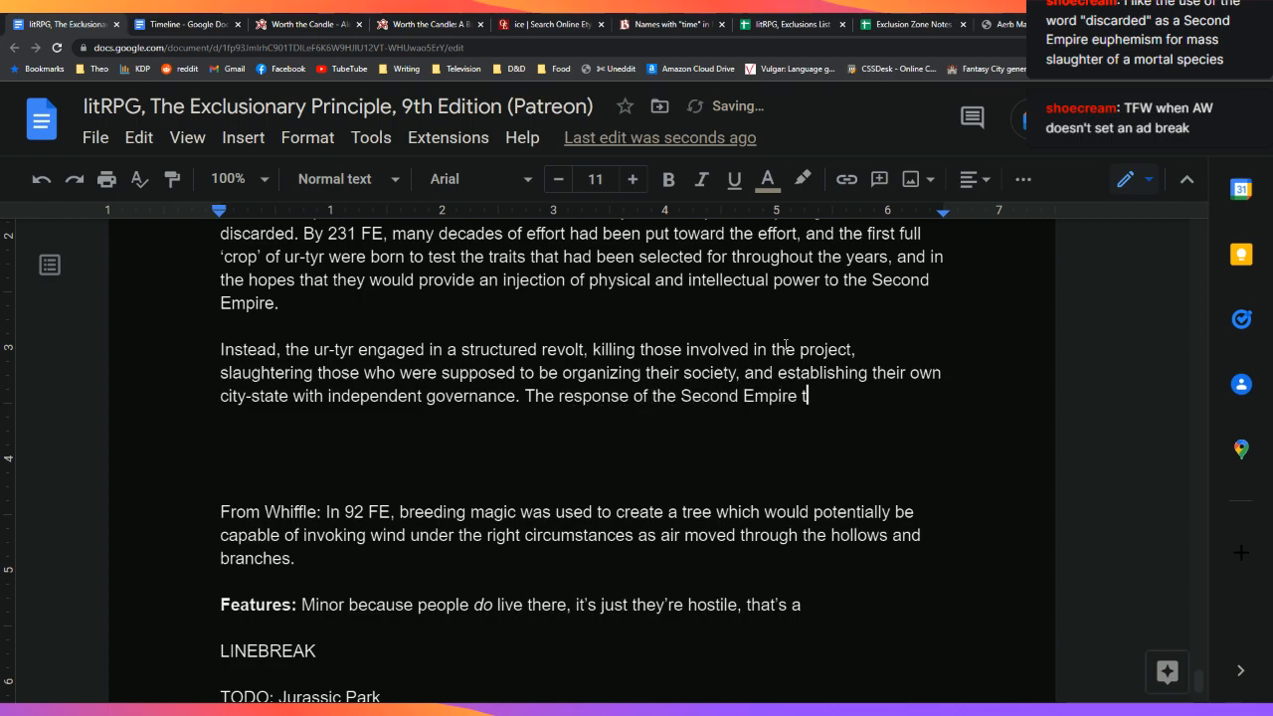
pyautogui.press('BackSpace')
pyautogui.press('BackSpace')
pyautogui.press('BackSpace')
pyautogui.press('BackSpace')
pyautogui.write('ese events wa')
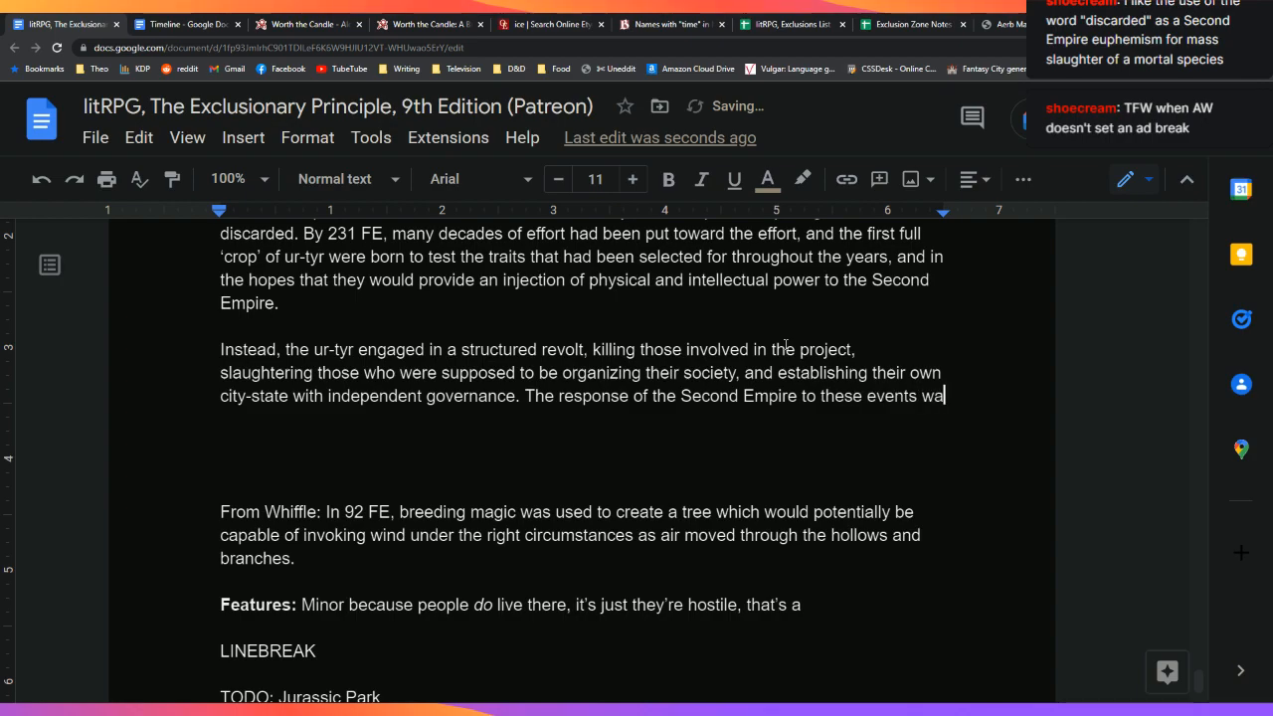
# Step: Continue the response sentence with "uncharacteristically slow, in part because of"
pyautogui.write('s uncharacteri')
pyautogui.press('BackSpace')
pyautogui.press('BackSpace')
pyautogui.press('BackSpace')
pyautogui.write('erit')
pyautogui.press('BackSpace')
pyautogui.write('sti')
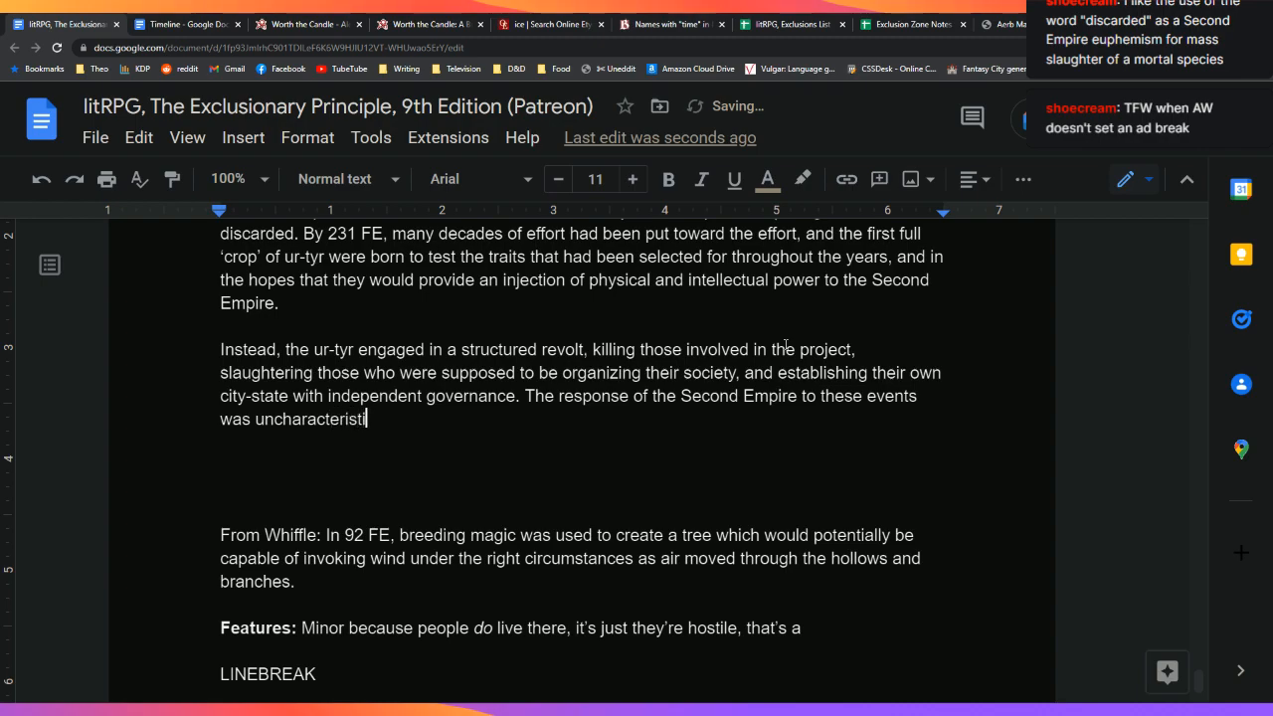
pyautogui.write('cally slow, in ')
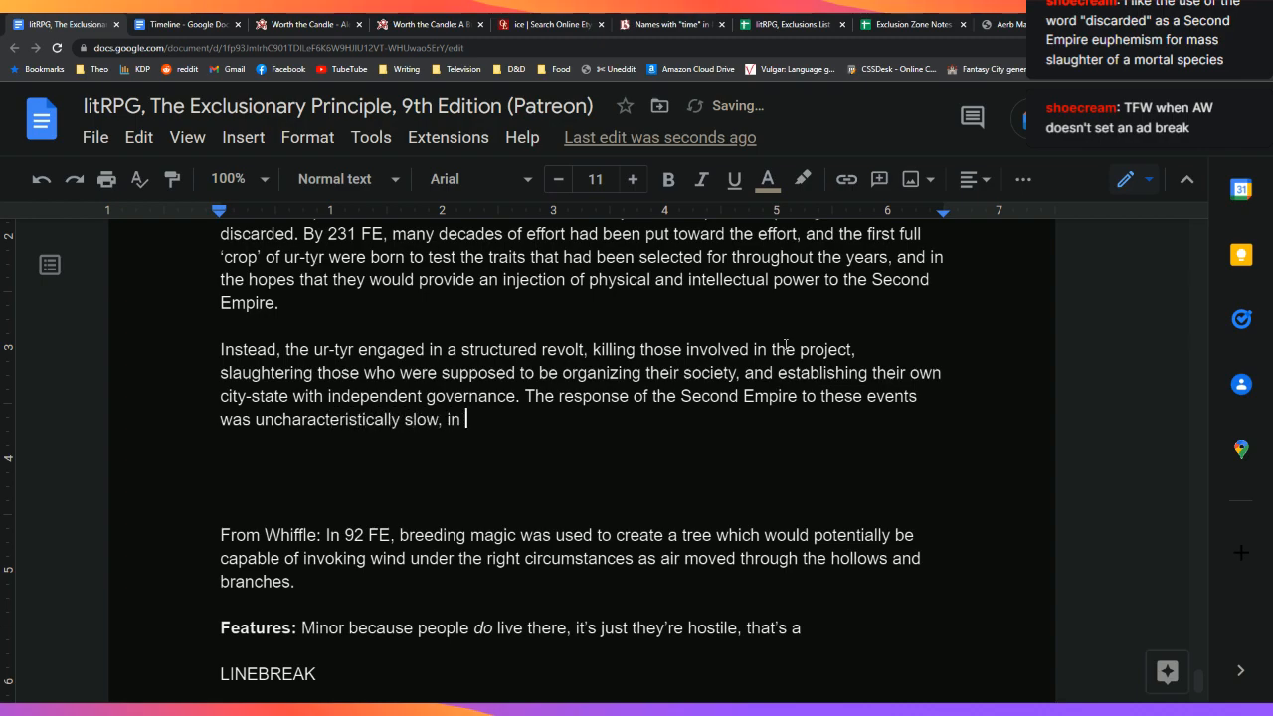
pyautogui.write('part because of ')
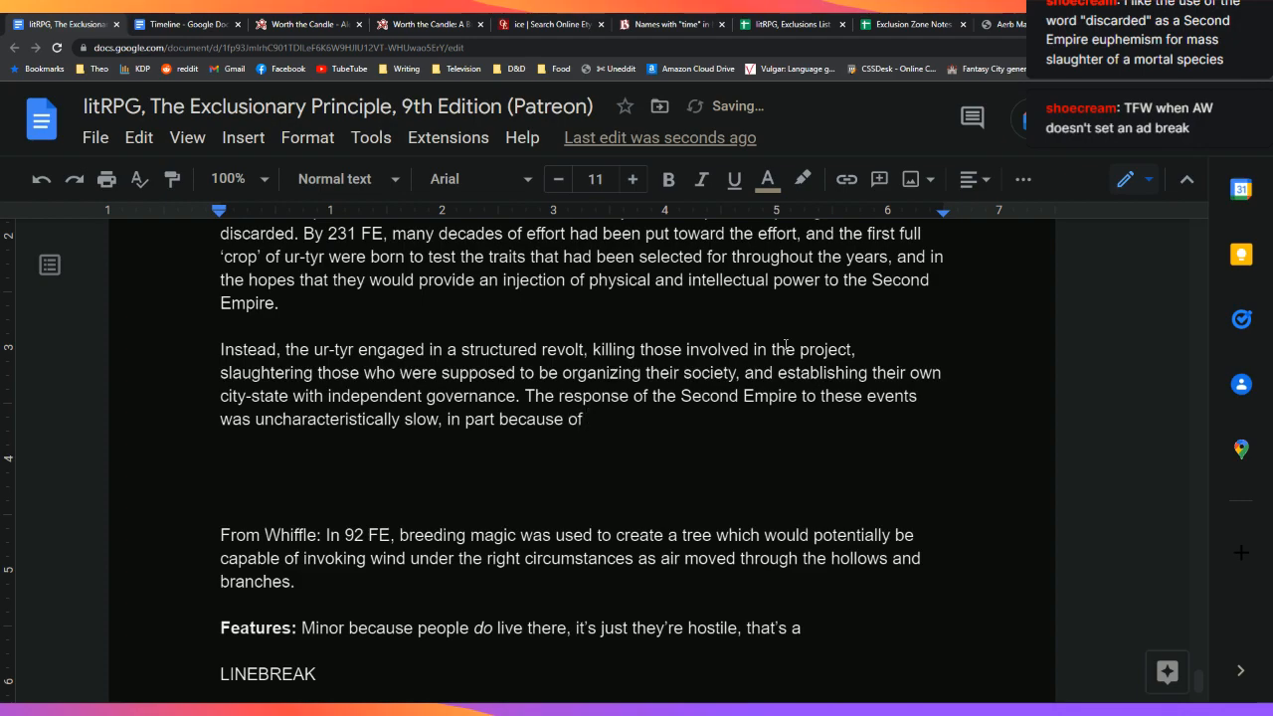
# Step: Add the first reasons for the slow response: "the remote location, the lack of strategic assets in the area, and"
pyautogui.write('the remote location')
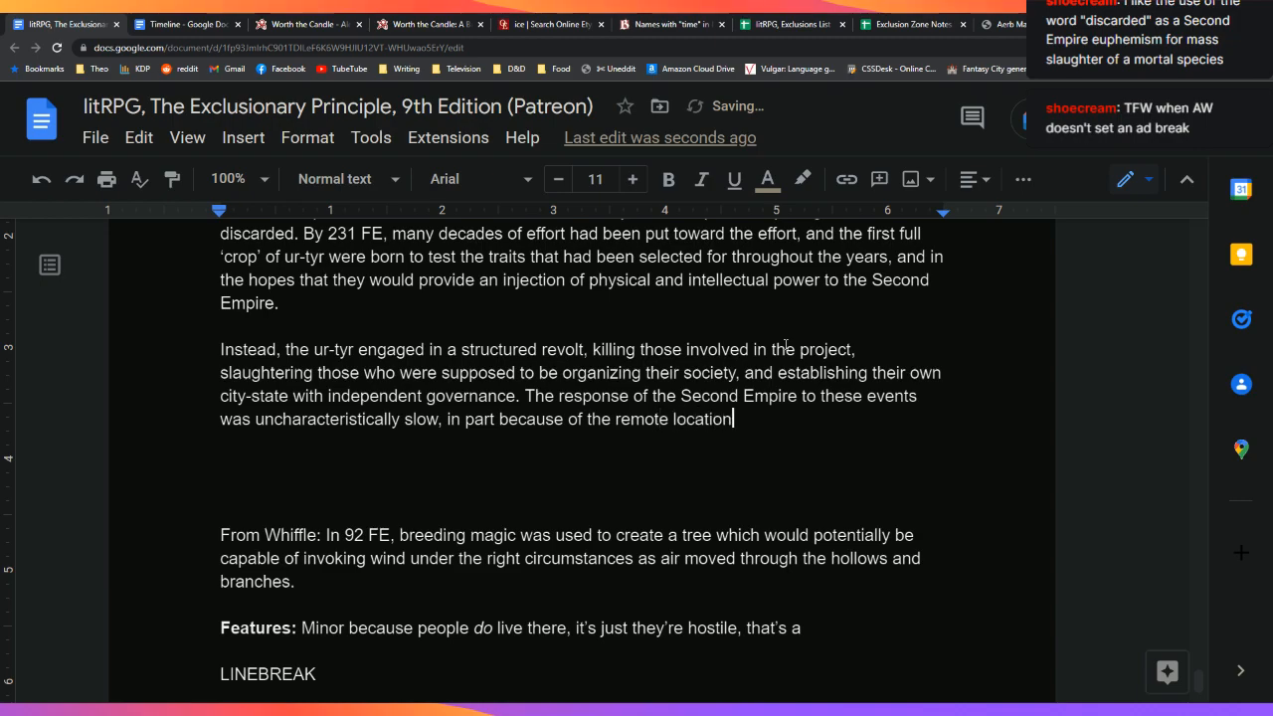
pyautogui.write(', the lack of strateg')
pyautogui.write('ic ')
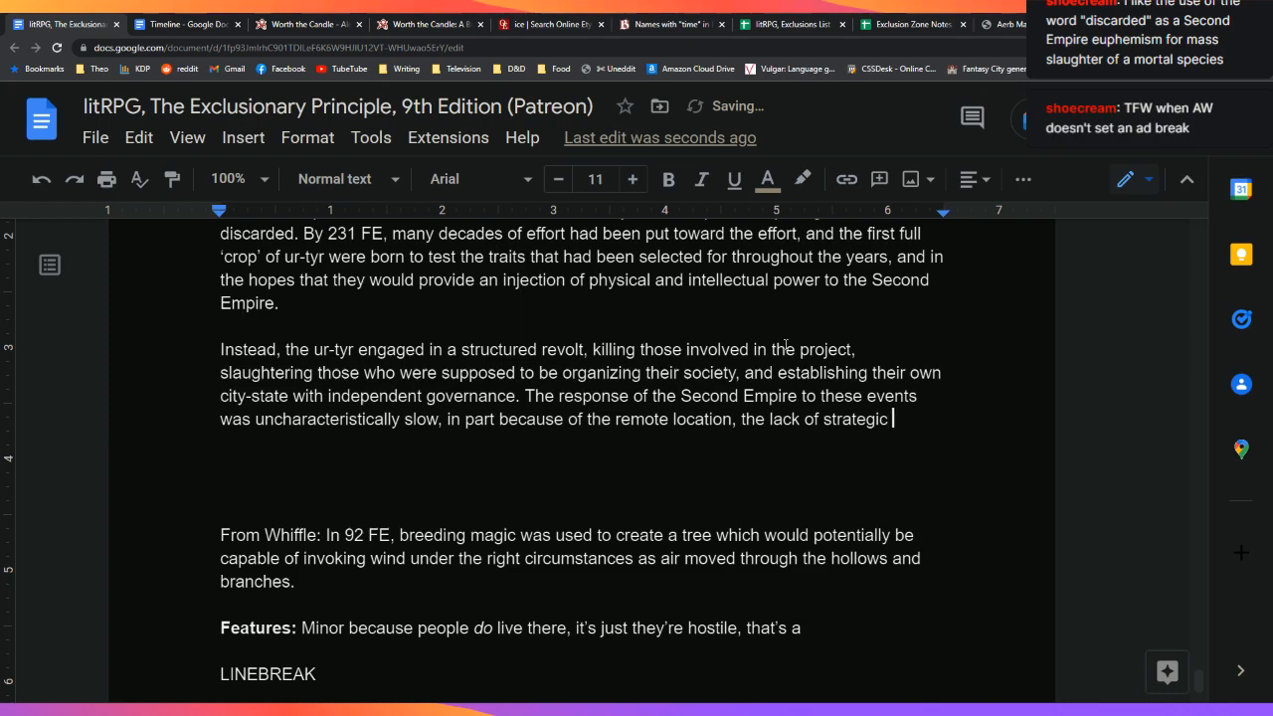
pyautogui.write('assets in the area, ')
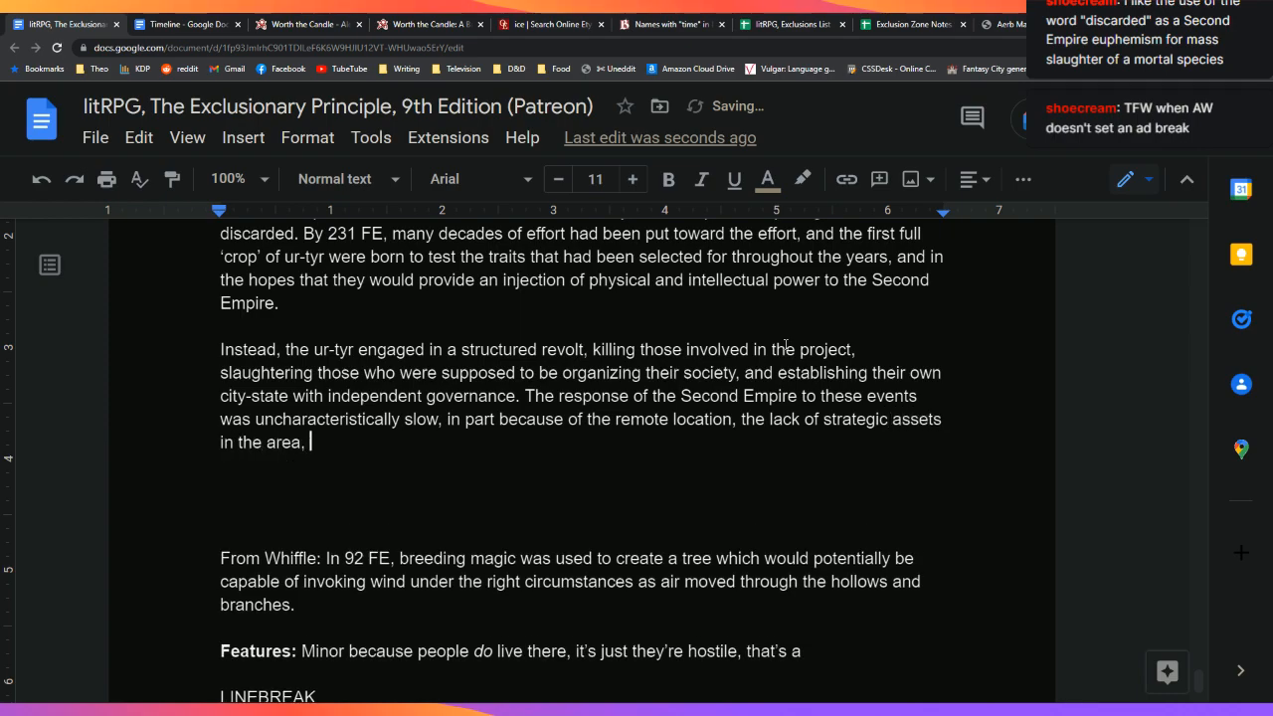
pyautogui.write('and ')
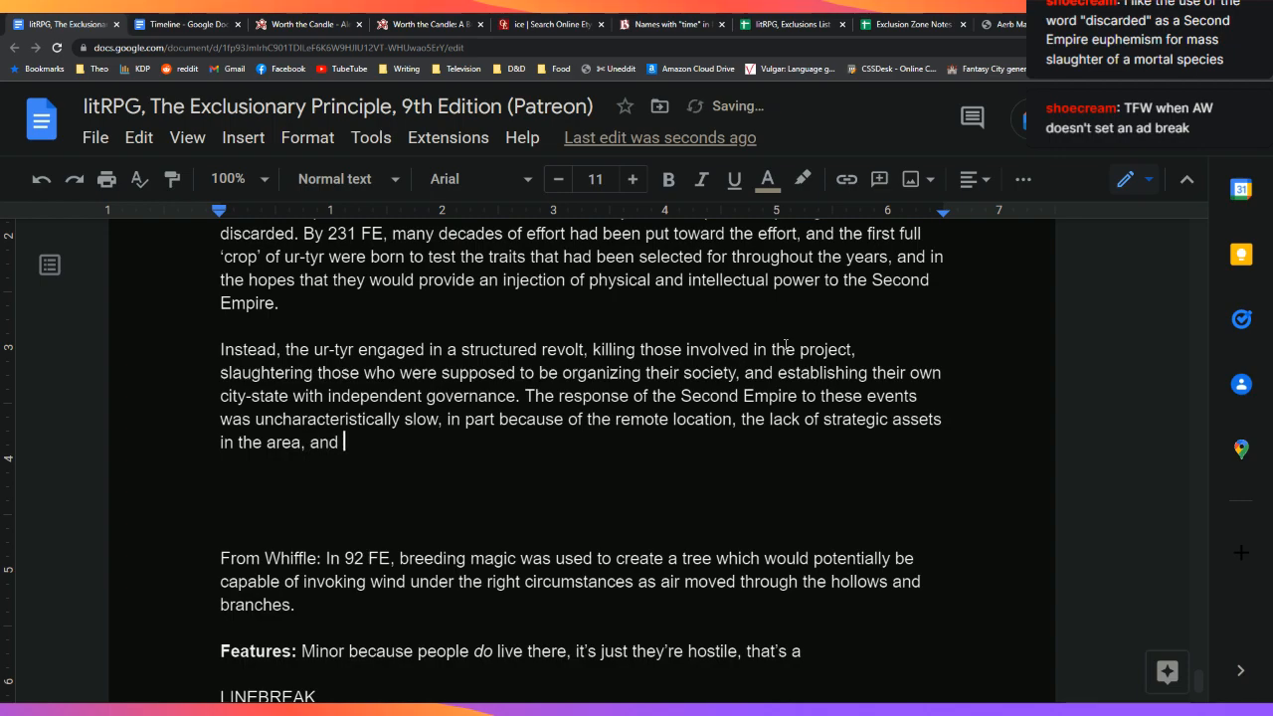
# Step: Continue the list of reasons with "the political black eye of having a major"
pyautogui.write('the political reali')
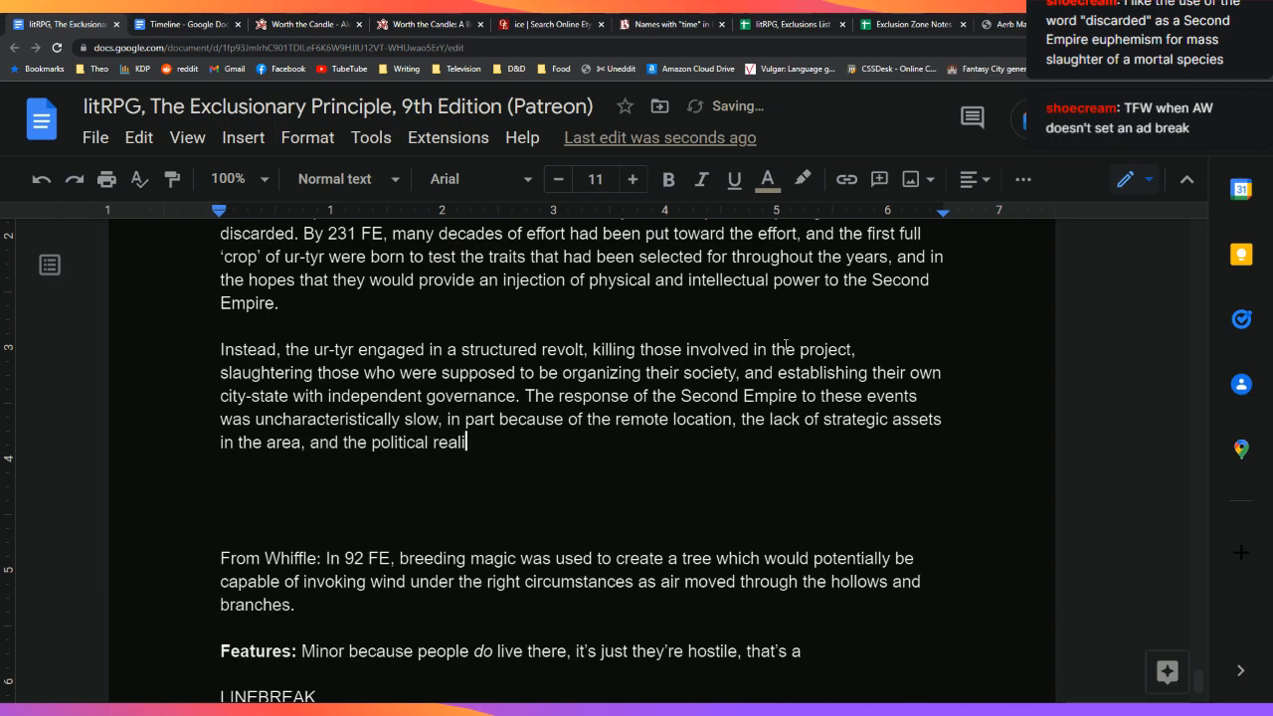
pyautogui.write('ty of a')
pyautogui.press('BackSpace')
pyautogui.press('BackSpace')
pyautogui.press('BackSpace')
pyautogui.press('BackSpace')
pyautogui.press('BackSpace')
pyautogui.press('BackSpace')
pyautogui.press('BackSpace')
pyautogui.press('BackSpace')
pyautogui.press('BackSpace')
pyautogui.press('BackSpace')
pyautogui.press('BackSpace')
pyautogui.press('BackSpace')
pyautogui.press('BackSpace')
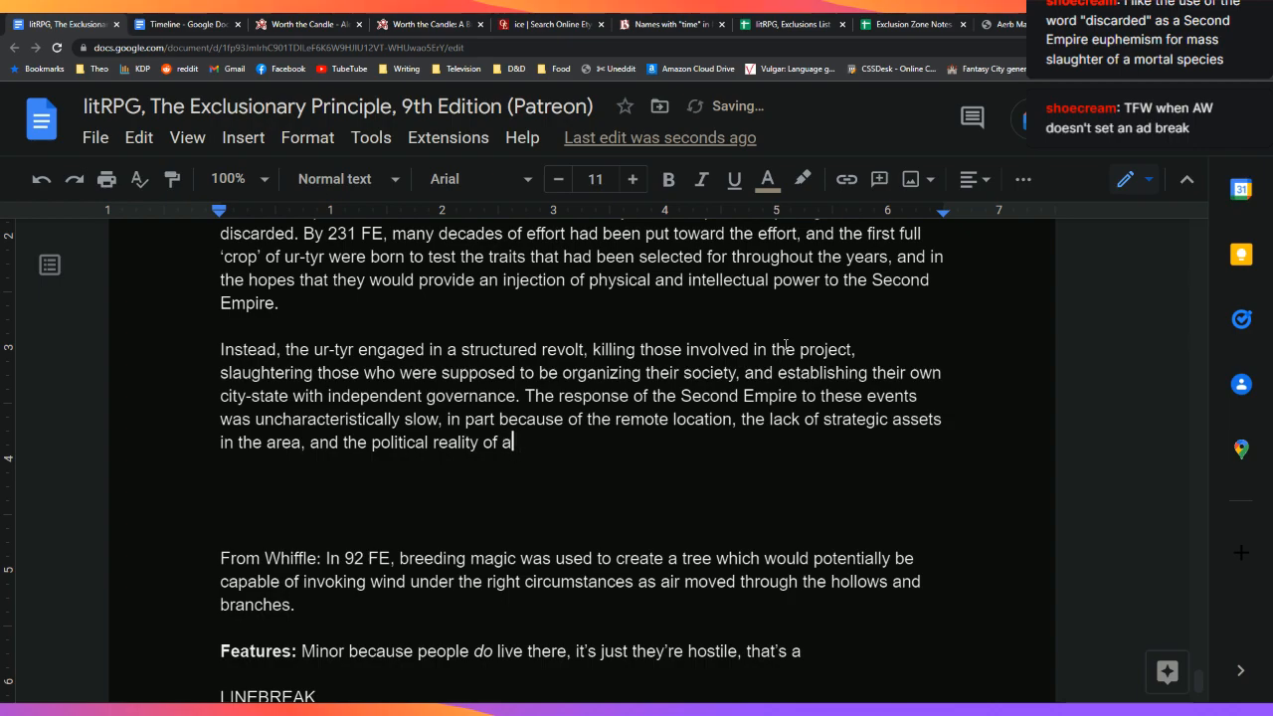
pyautogui.write('black eye')
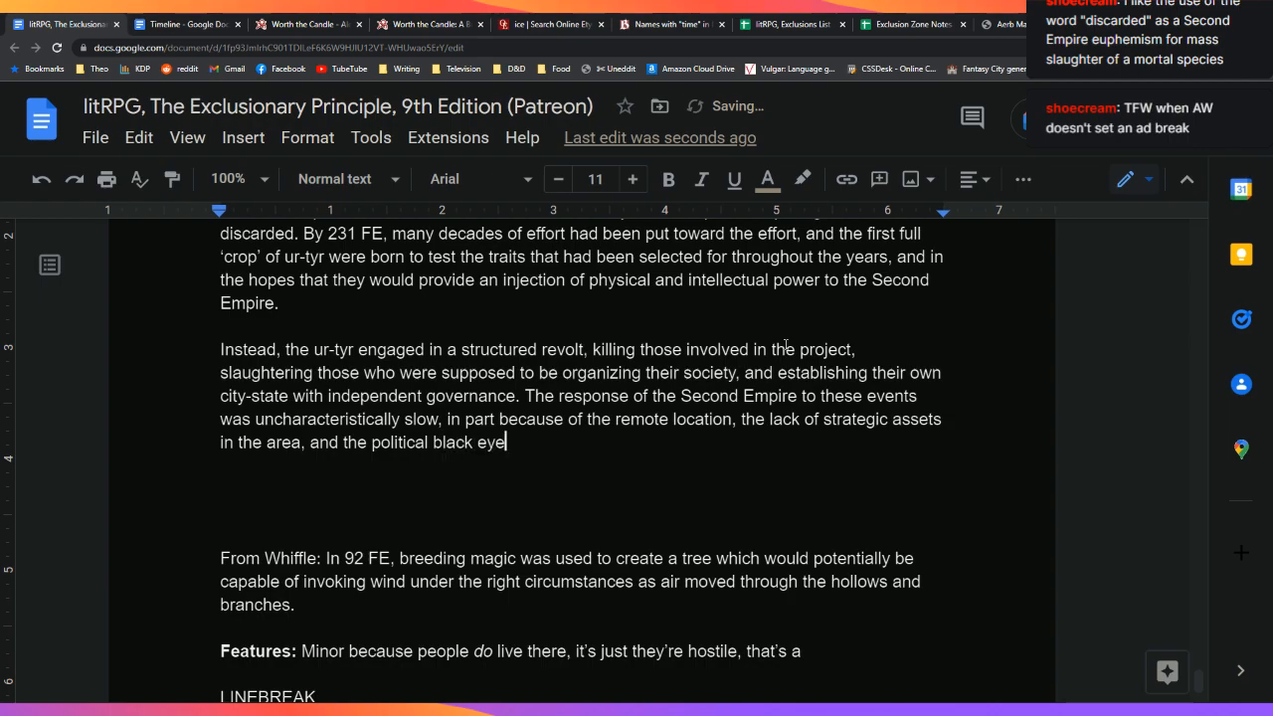
pyautogui.write(' of having a major ')
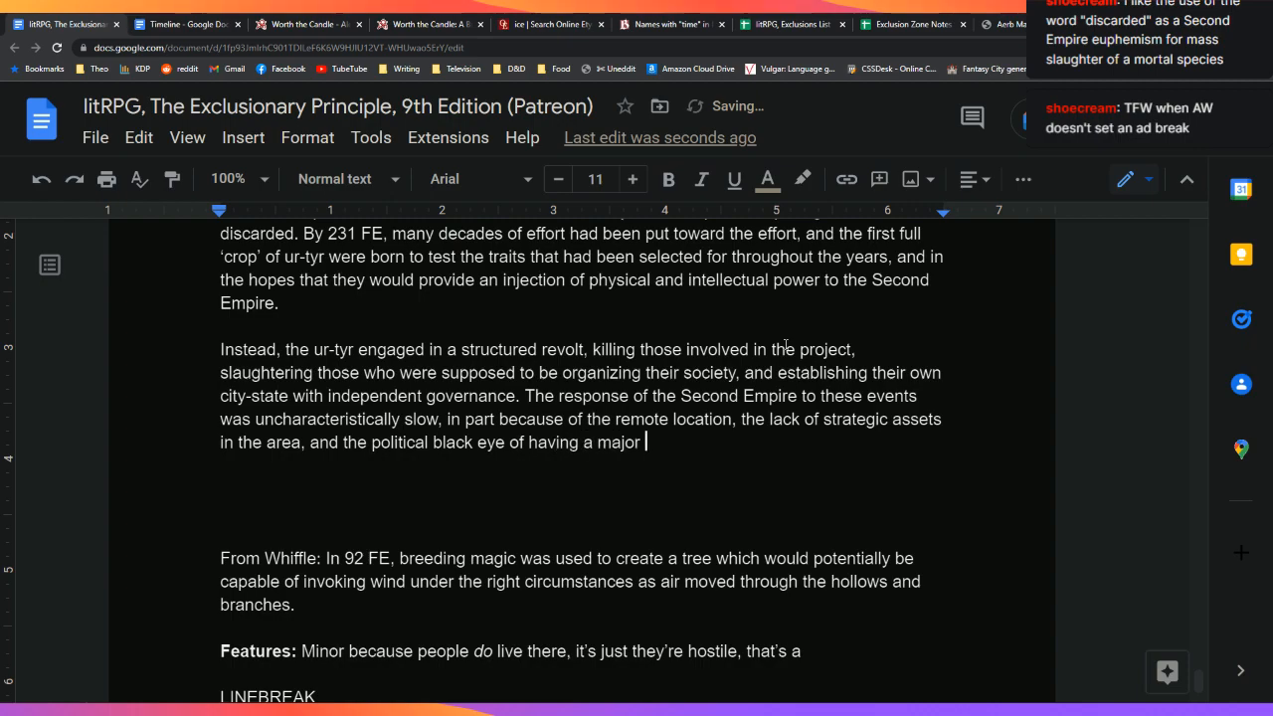
# Step: Finish the response sentence with "program fail to such a spectacular degree."
pyautogui.write('program fail in such a')
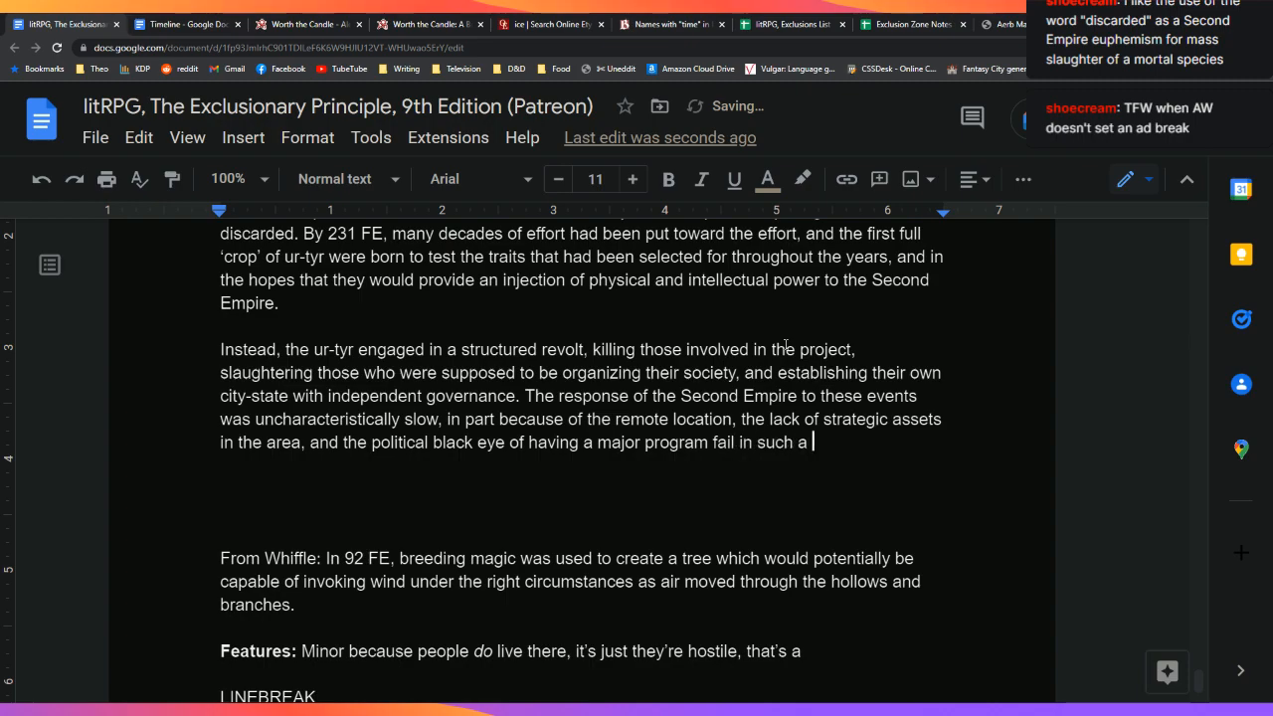
pyautogui.press('BackSpace')
pyautogui.press('BackSpace')
pyautogui.press('BackSpace')
pyautogui.press('BackSpace')
pyautogui.press('BackSpace')
pyautogui.press('BackSpace')
pyautogui.press('BackSpace')
pyautogui.press('BackSpace')
pyautogui.press('BackSpace')
pyautogui.press('BackSpace')
pyautogui.write('to such a spe')
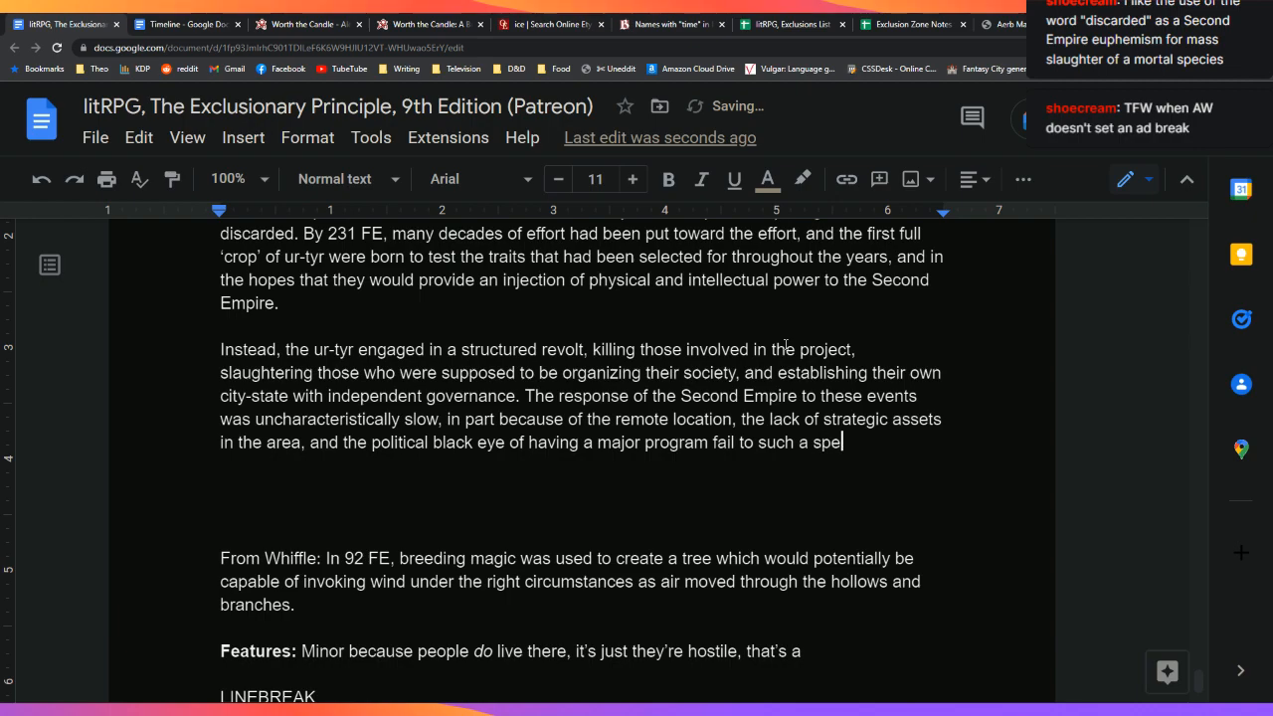
pyautogui.write('ctacular degree.')
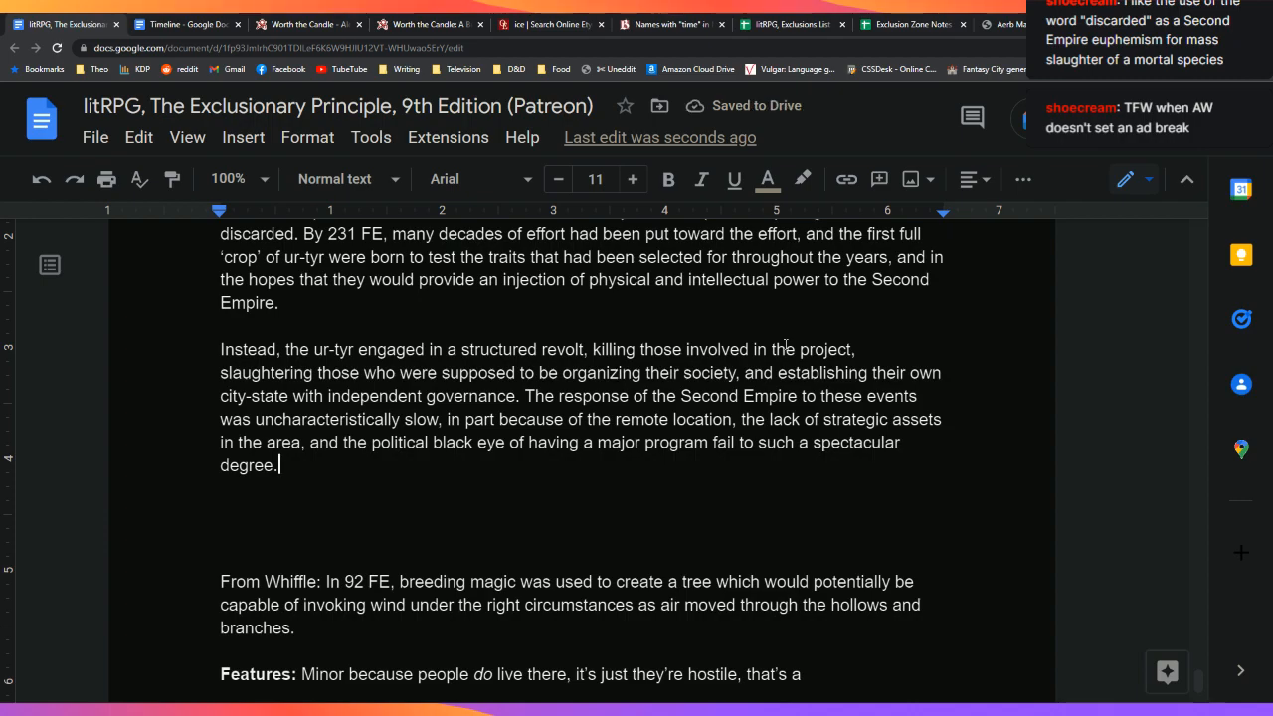
# Step: Begin the next sentence with "When it was clear that Mendelian breeding had been excluded,"
pyautogui.write(' When it was c')
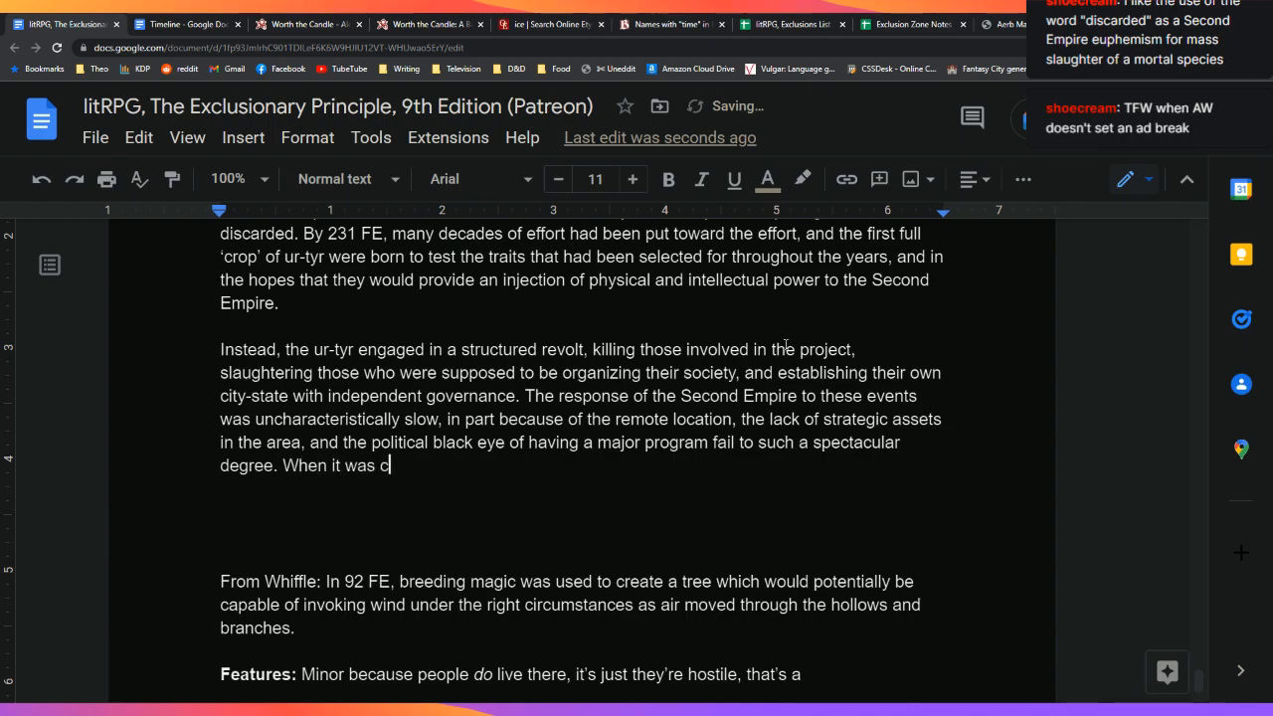
pyautogui.write('lear that ')
pyautogui.write('br')
pyautogui.write('ea')
pyautogui.press('BackSpace')
pyautogui.press('BackSpace')
pyautogui.press('BackSpace')
pyautogui.press('BackSpace')
pyautogui.write('Mendelian ')
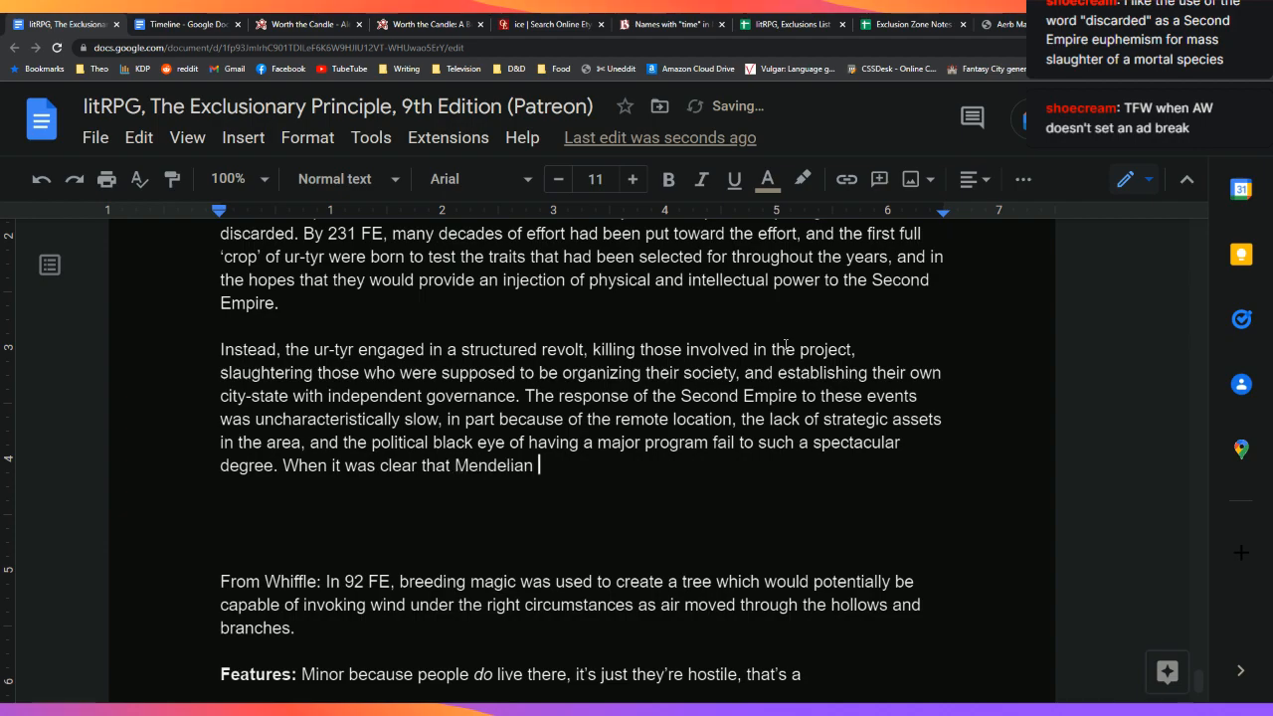
pyautogui.write('breeding had been excluded, ')
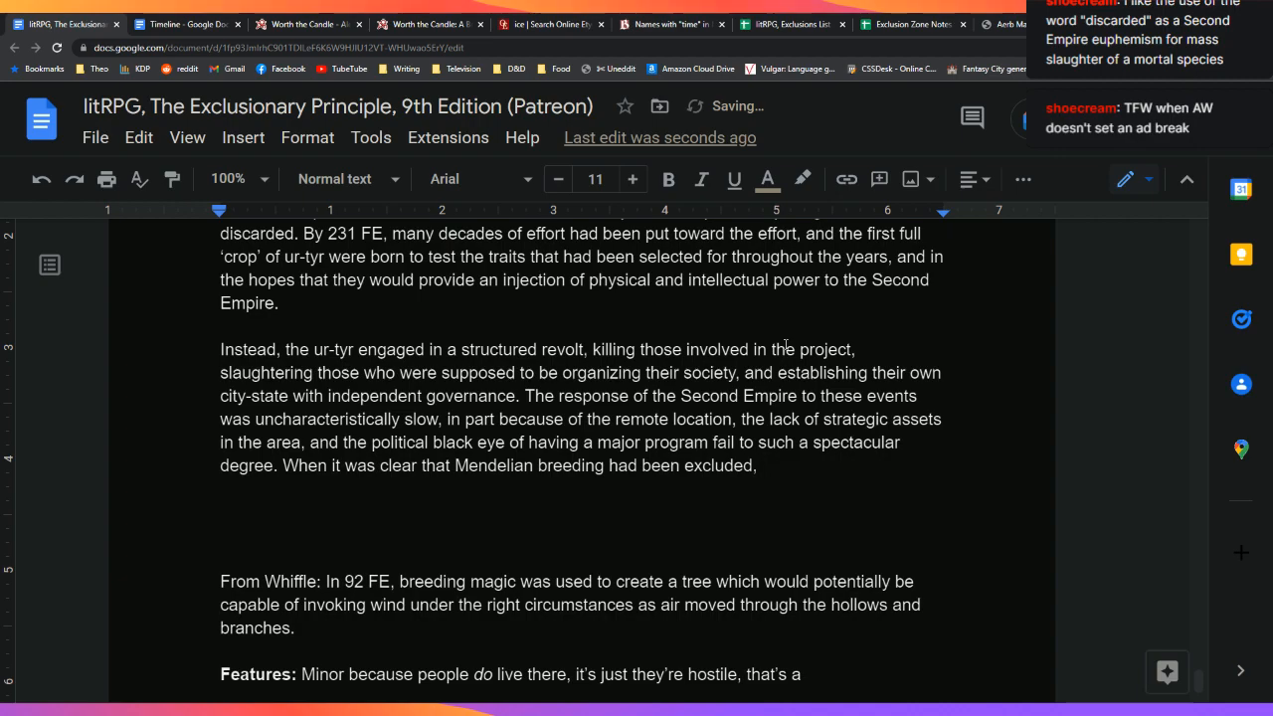
# Step: Continue the sentence about the breeding exclusion with "perhaps because of the ur-tyr"
pyautogui.write('perhaps becau')
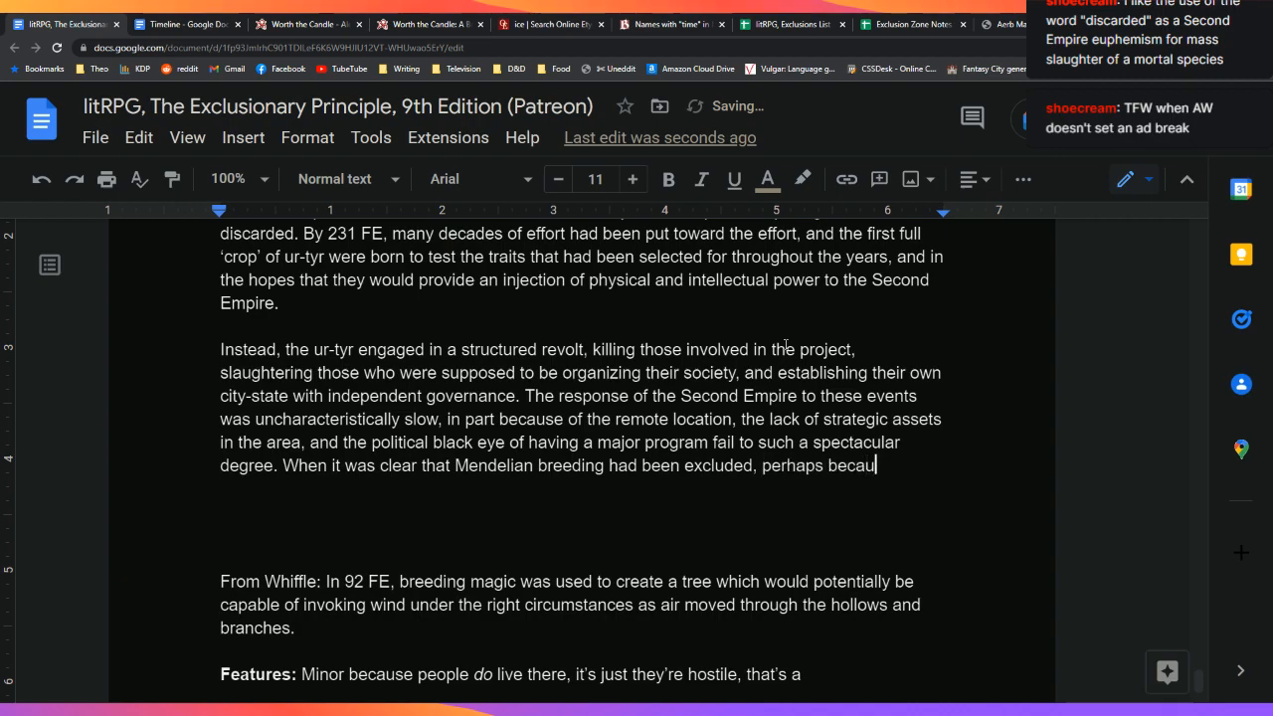
pyautogui.write('se of the y')
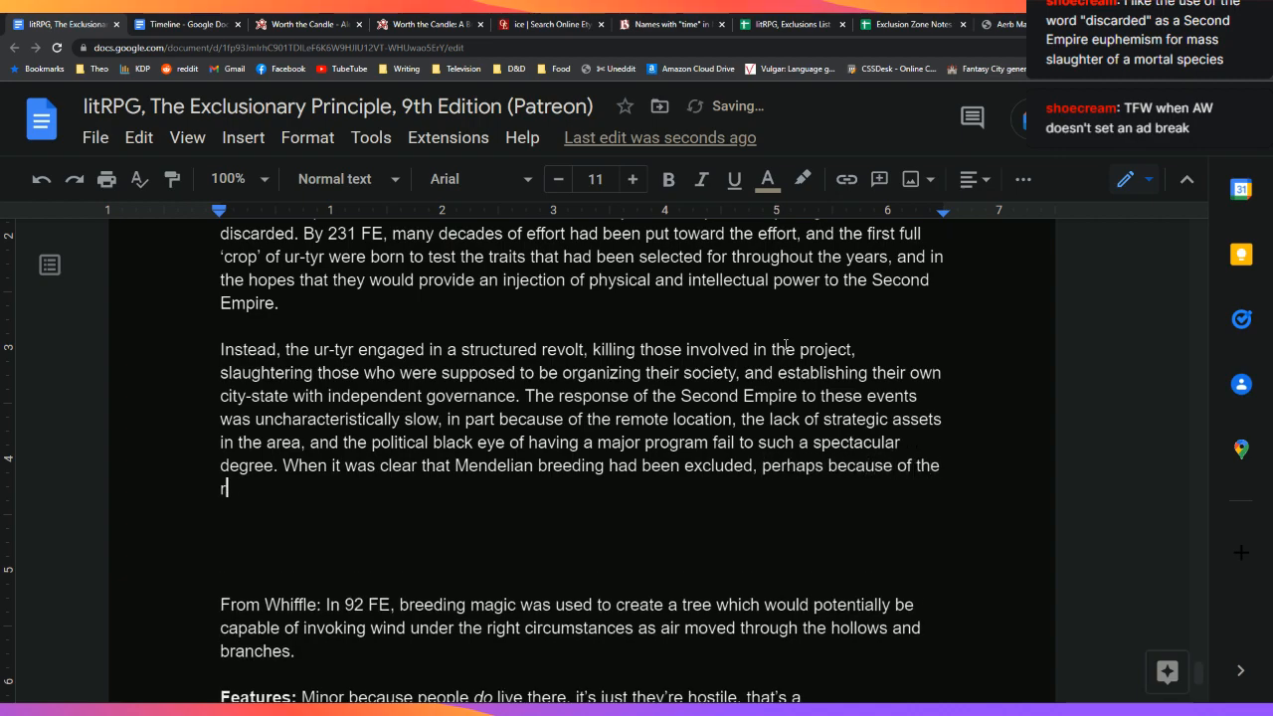
pyautogui.write('r-')
pyautogui.press('BackSpace')
pyautogui.press('BackSpace')
pyautogui.press('BackSpace')
pyautogui.write('y')
pyautogui.press('BackSpace')
pyautogui.write('ur-tyr')
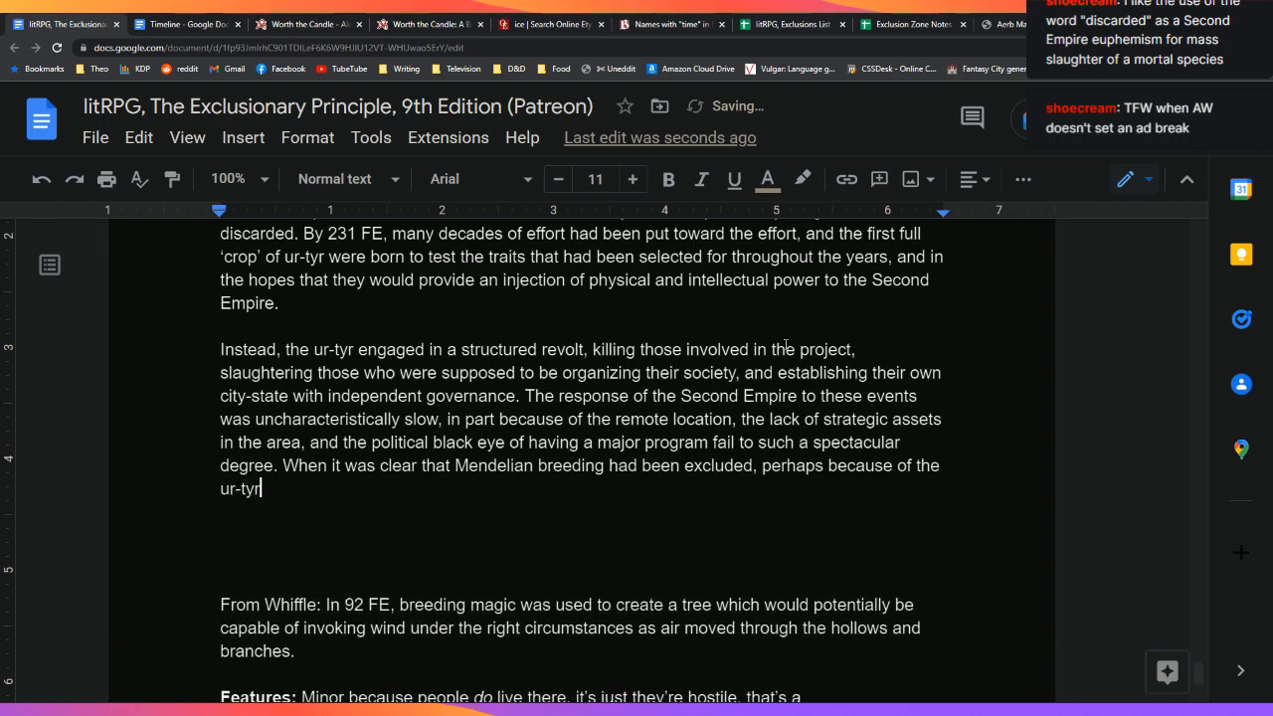
# Step: Extend the clause with "'s efforts rather than the efforts that created the ur-tyr, a"
pyautogui.write("'s efforts r")
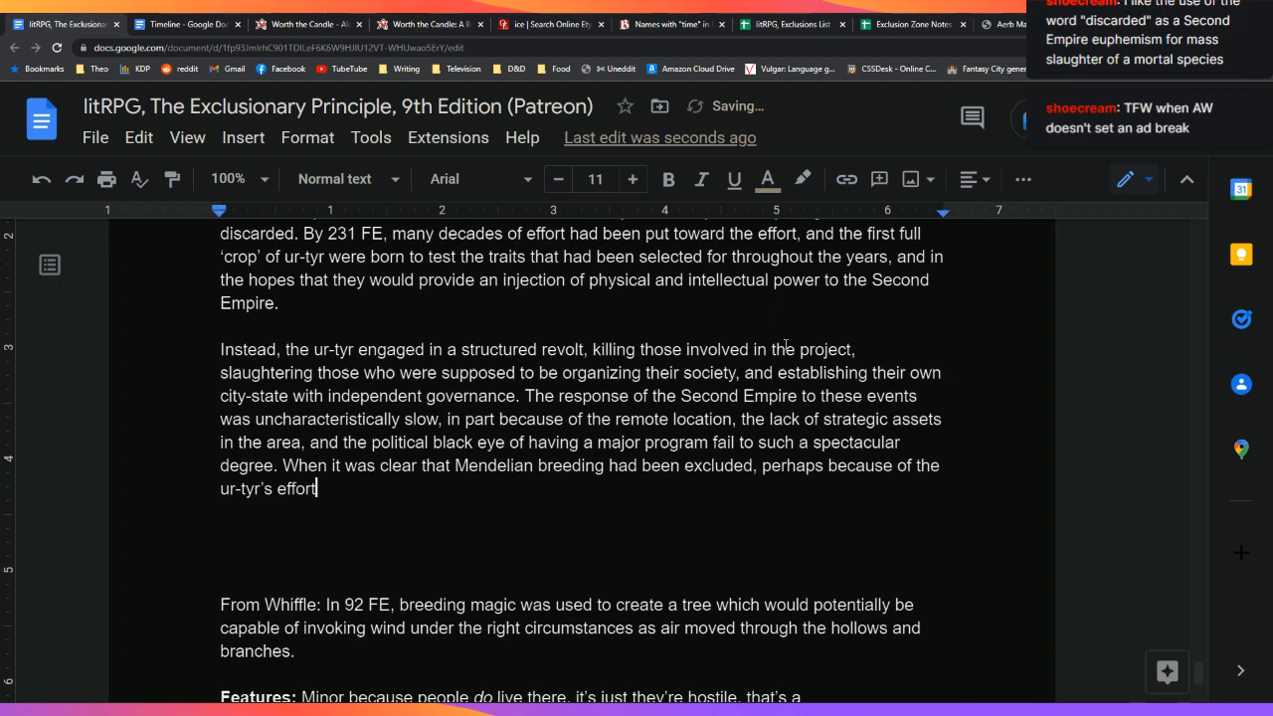
pyautogui.write('ather than')
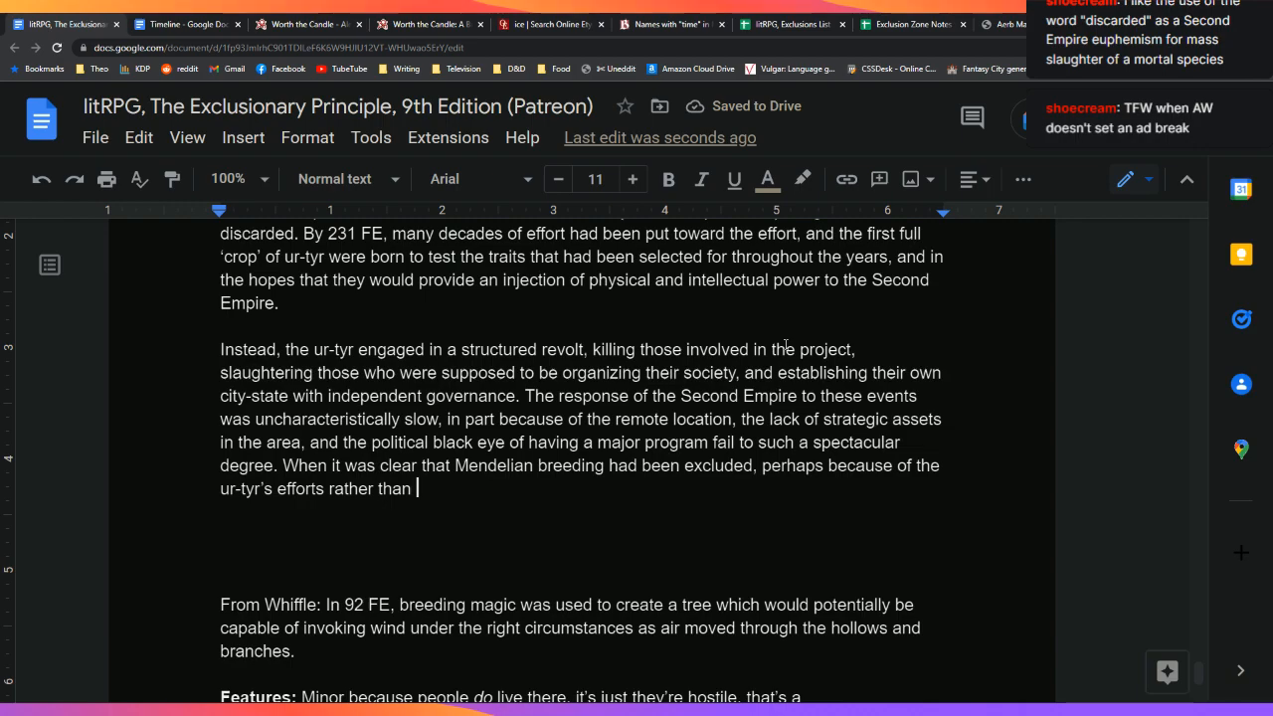
pyautogui.write('the ')
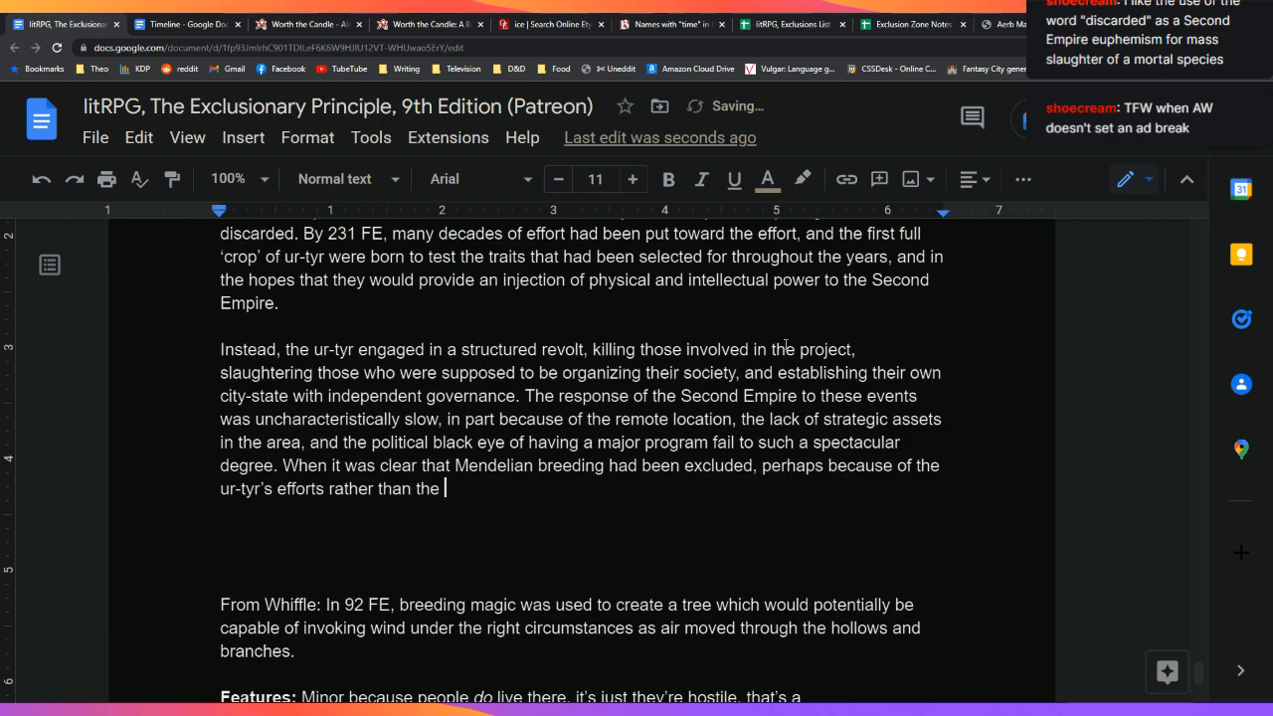
pyautogui.write('efforts that create the')
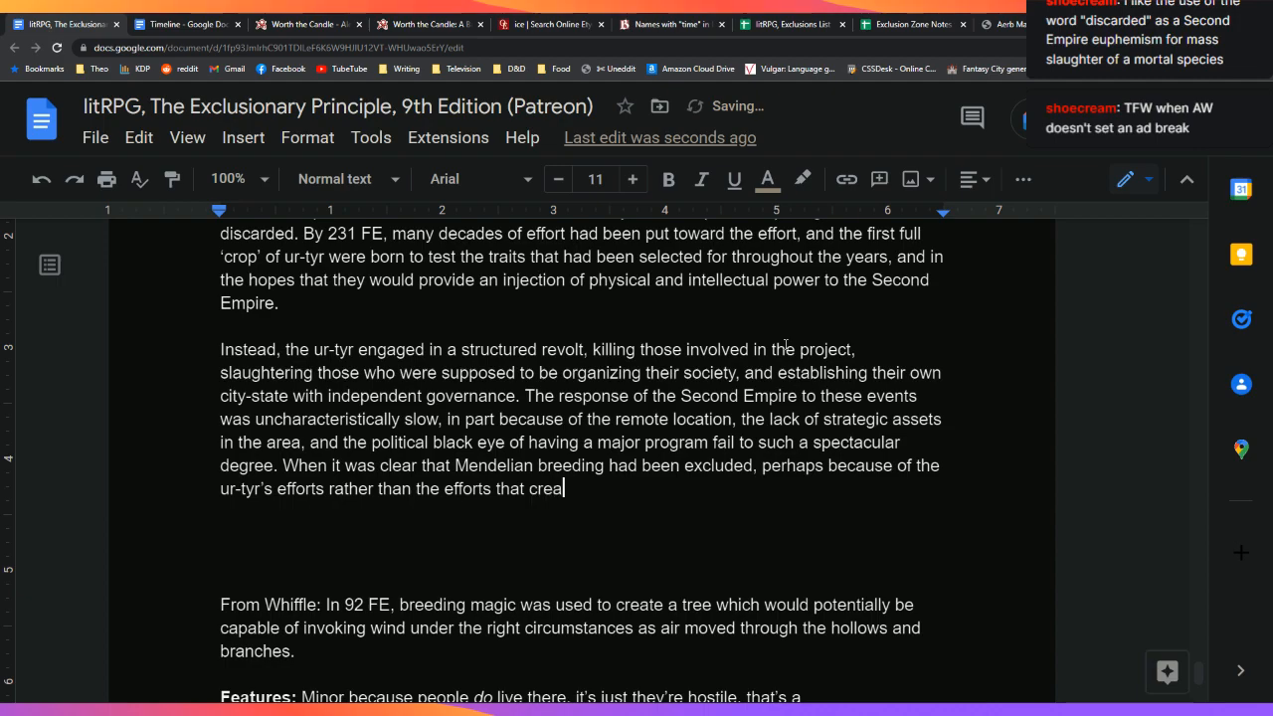
pyautogui.press('BackSpace')
pyautogui.press('BackSpace')
pyautogui.press('BackSpace')
pyautogui.press('BackSpace')
pyautogui.press('BackSpace')
pyautogui.write('d the ur-tyr, a ce')
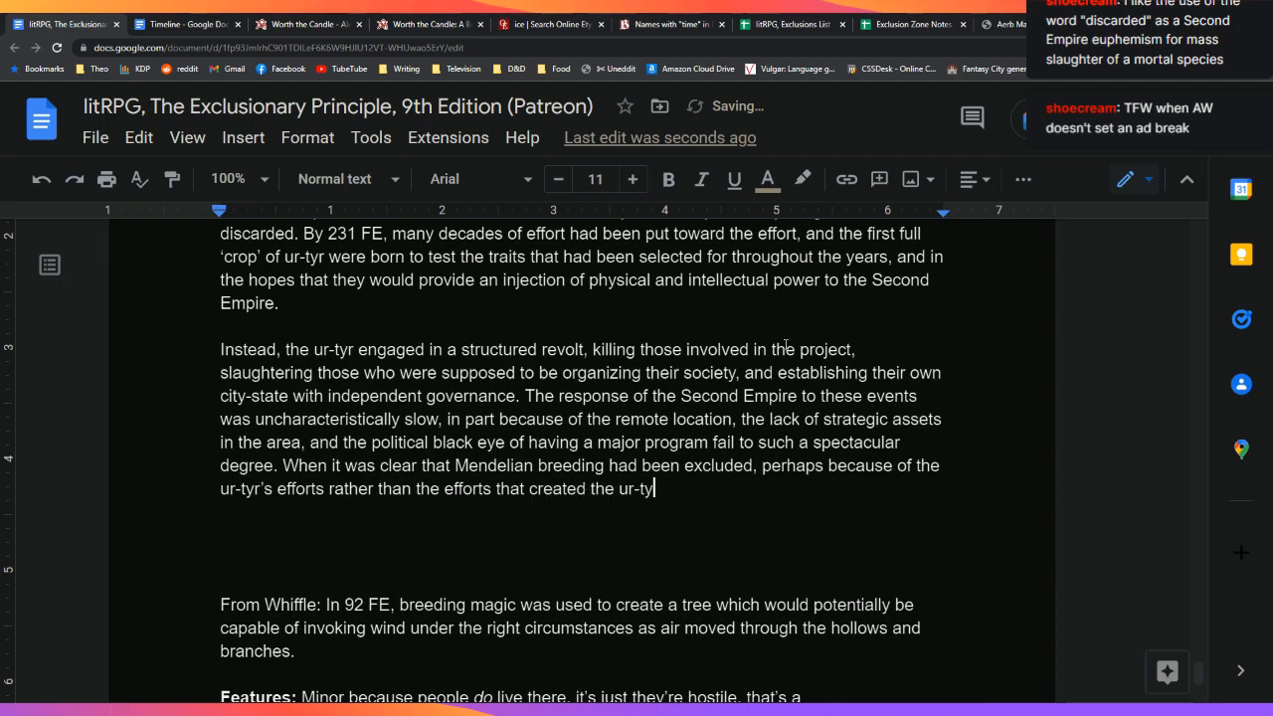
pyautogui.press('BackSpace')
pyautogui.press('BackSpace')
# Step: Continue the sentence with "decision was made not to spend resources eradicating the"
pyautogui.write('deci')
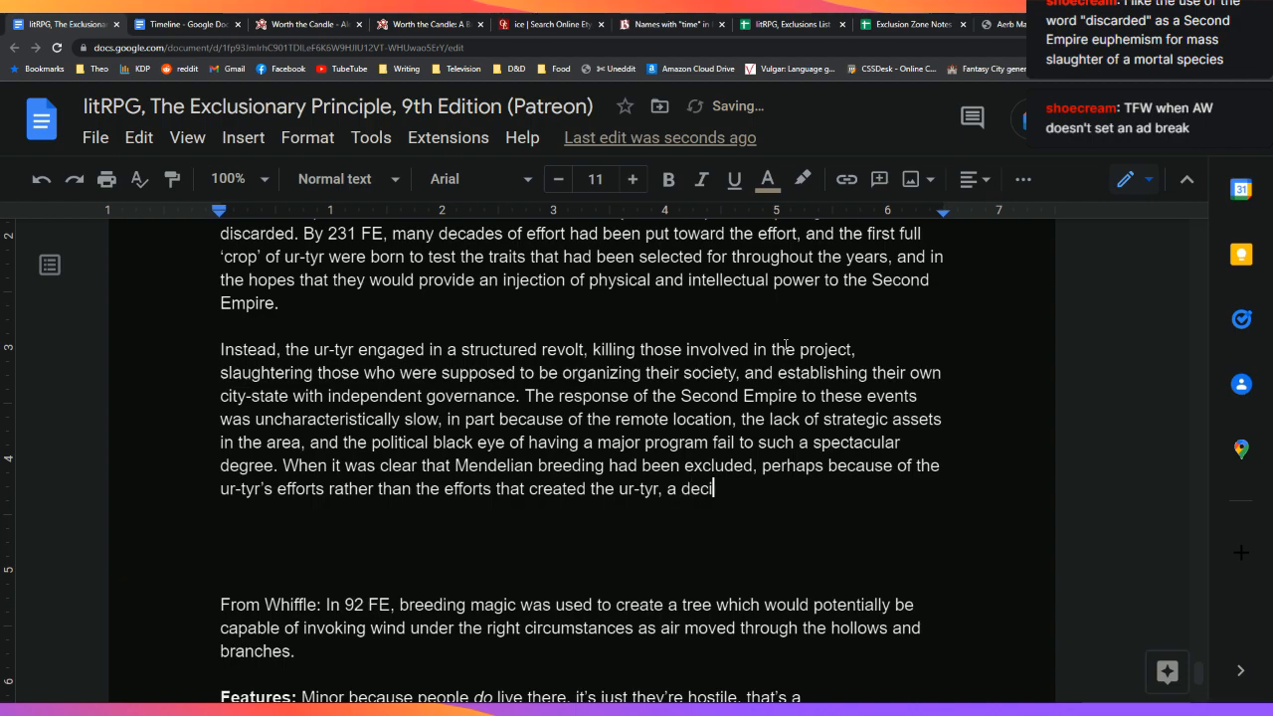
pyautogui.write('sion was made not to spend')
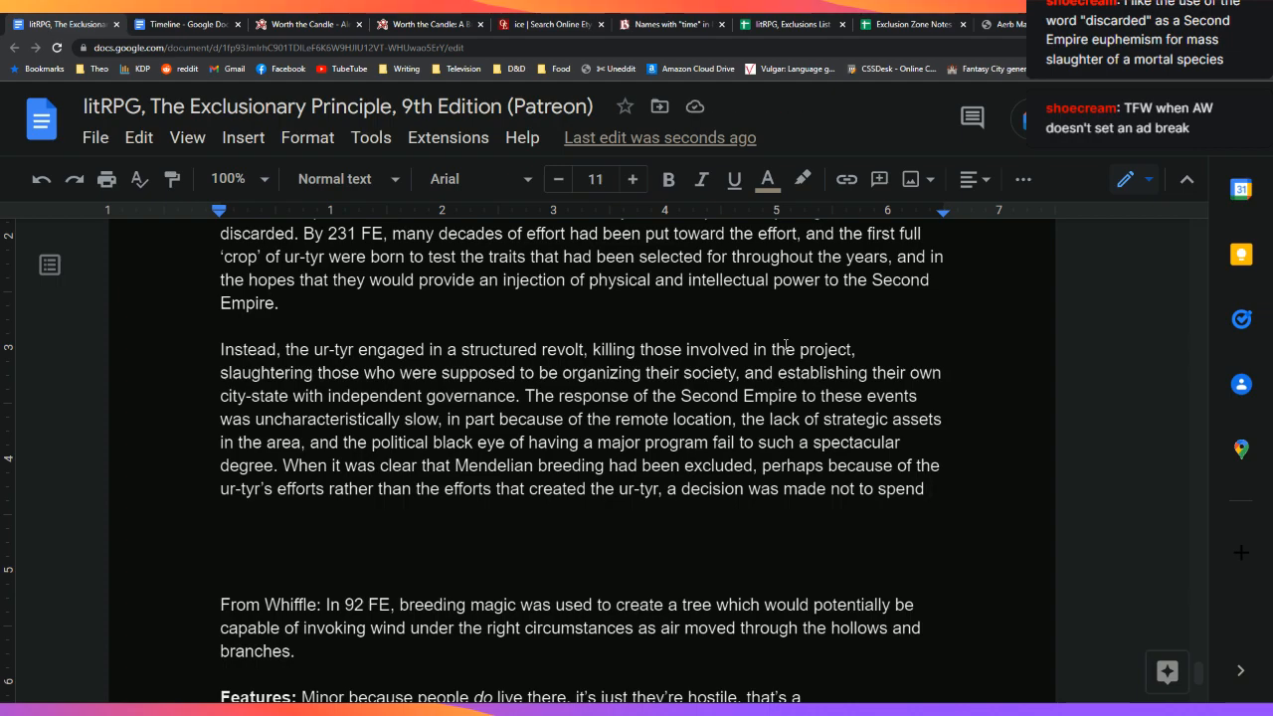
pyautogui.write('resour')
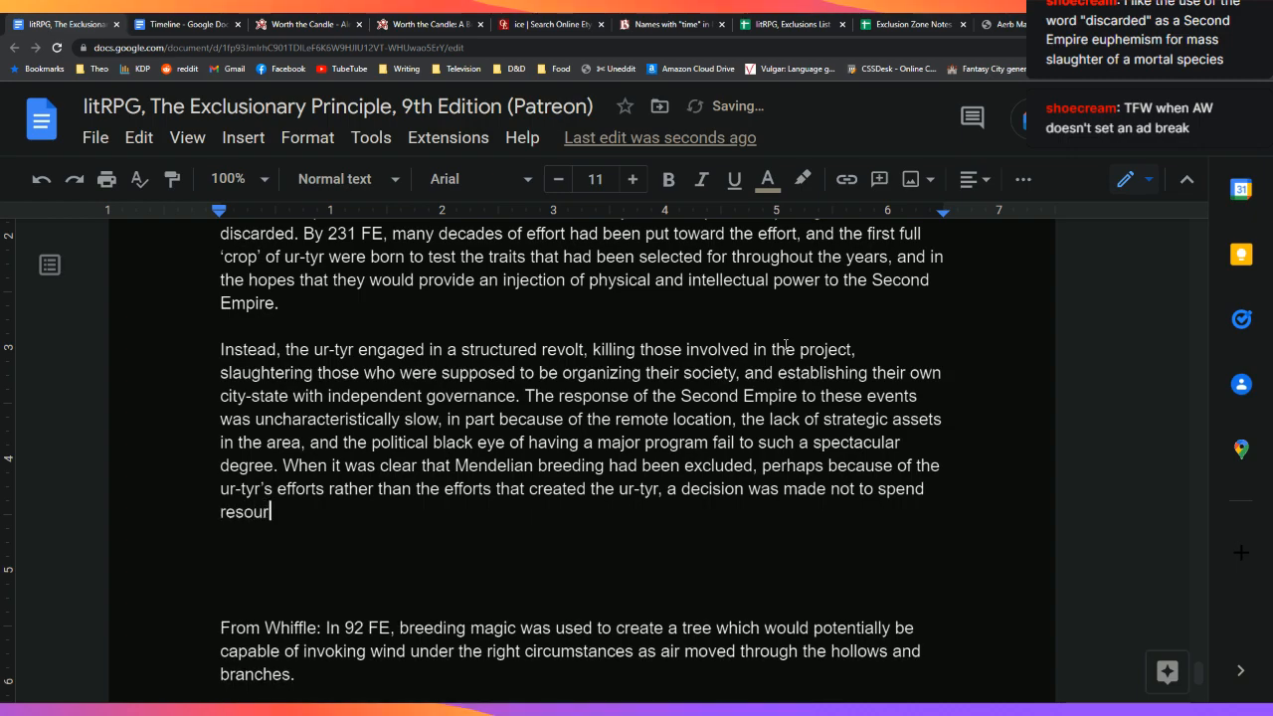
pyautogui.write('ces re')
pyautogui.press('BackSpace')
pyautogui.press('BackSpace')
pyautogui.write('eradicating the')
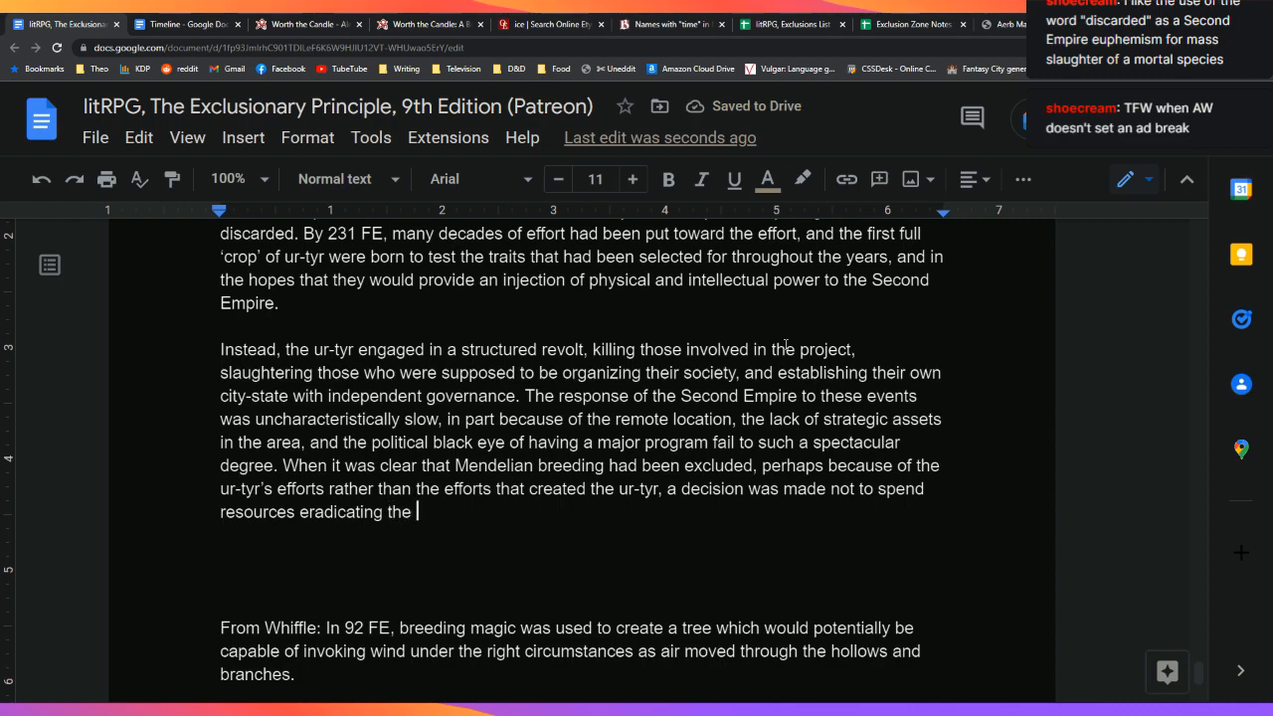
# Step: End the sentence with "their micronation."
pyautogui.write('the')
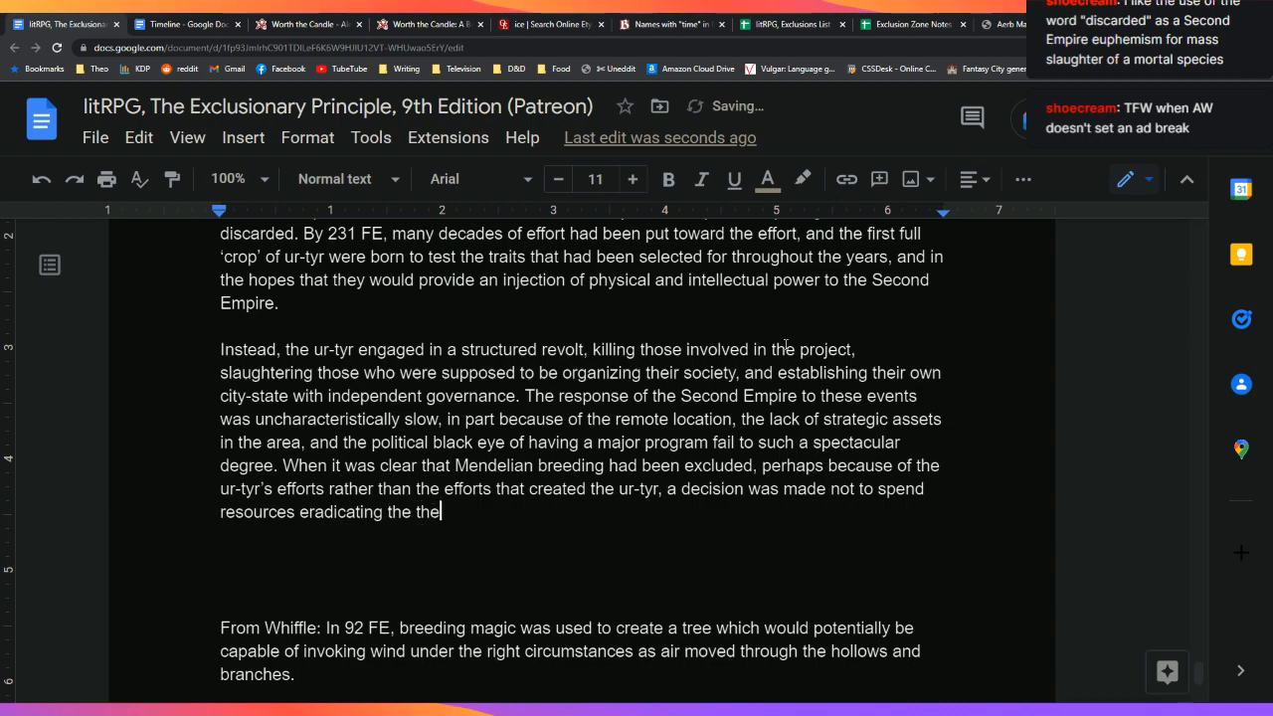
pyautogui.write('ir city')
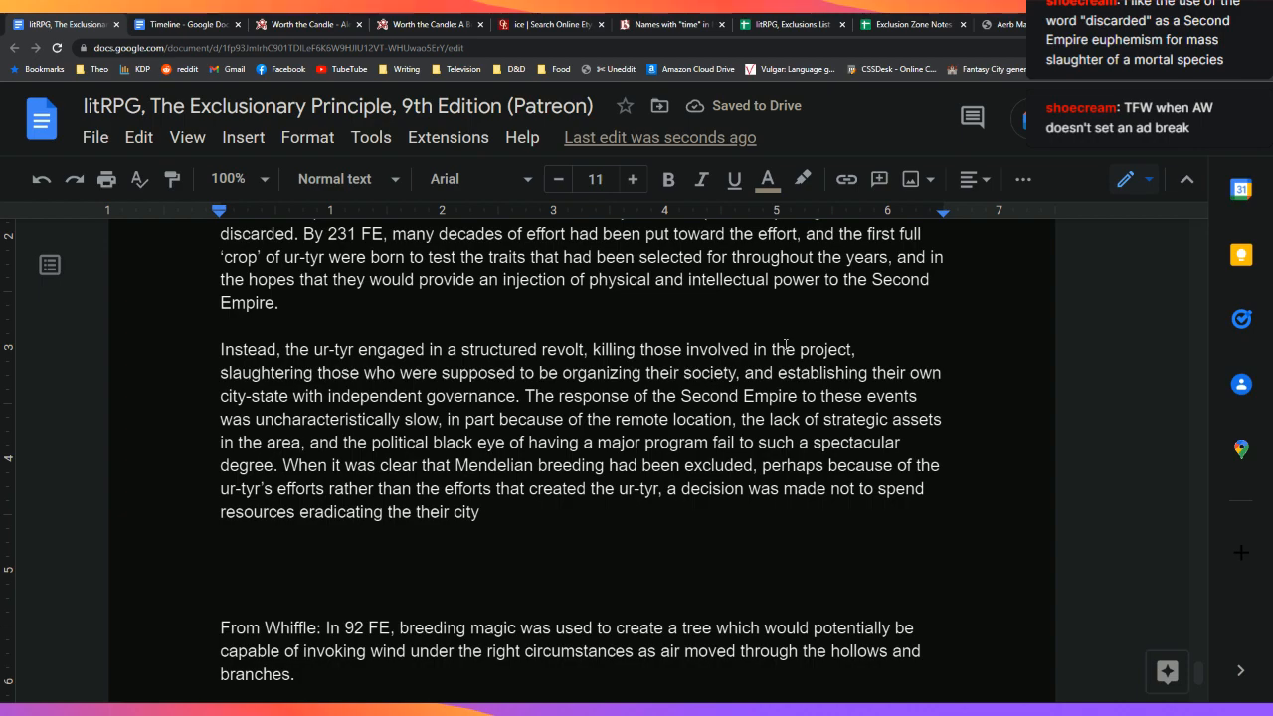
pyautogui.press('BackSpace')
pyautogui.press('BackSpace')
pyautogui.press('BackSpace')
pyautogui.press('BackSpace')
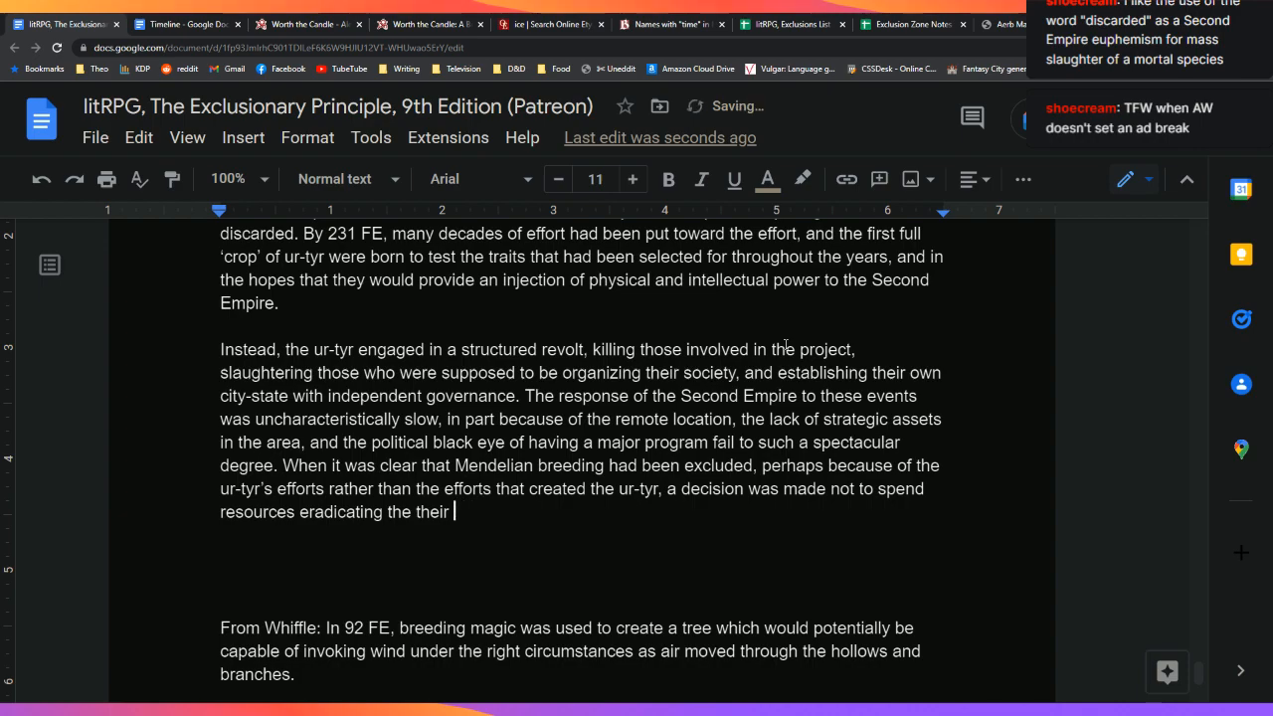
pyautogui.write('micronation.')
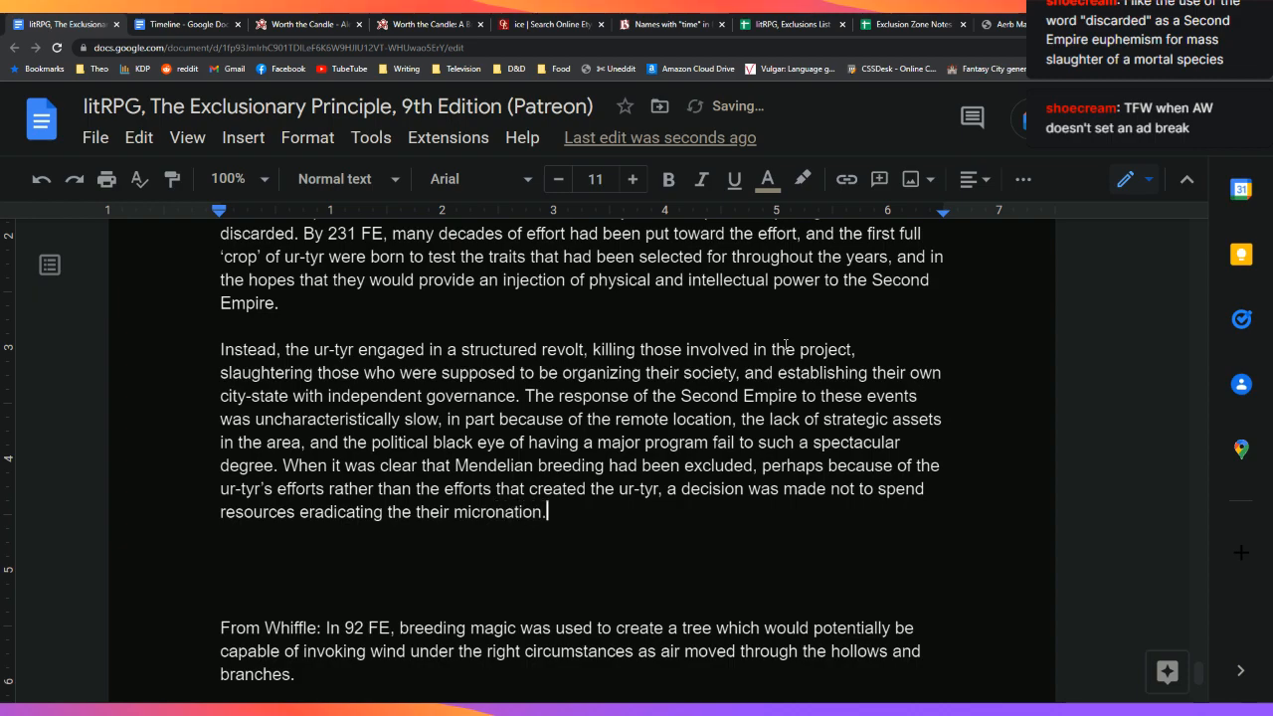
# Step: Remove the stray "the" before "their micronation" in the paragraph's last sentence
pyautogui.press('Left')
pyautogui.press('Left')
pyautogui.press('Left')
pyautogui.press('Left')
pyautogui.press('Left')
pyautogui.press('Left')
pyautogui.press('Left')
pyautogui.press('Left')
pyautogui.press('Left')
pyautogui.press('Left')
pyautogui.press('Left')
pyautogui.press('Left')
pyautogui.press('Left')
pyautogui.press('Tab')
pyautogui.press('Return')
pyautogui.press('Right')
pyautogui.press('Down')
pyautogui.press('Up')
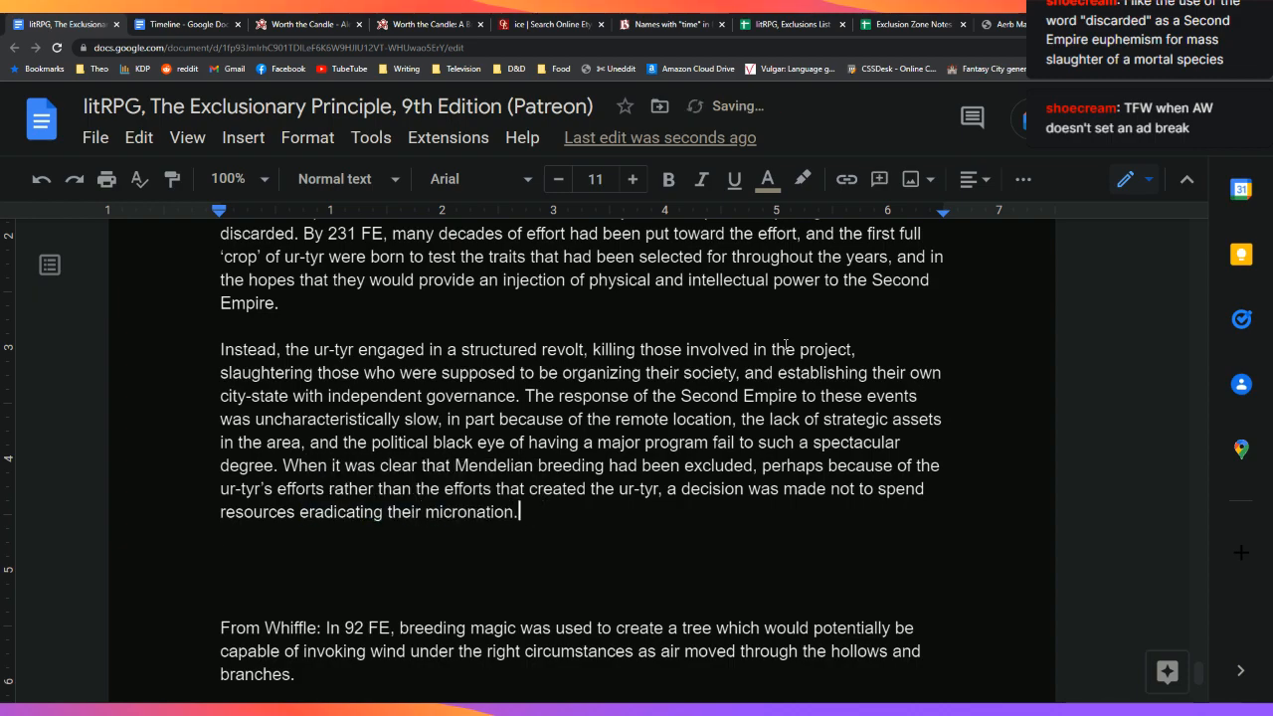
# Step: Start a new paragraph below the revolt paragraph with "While relations with the ur-tyr were eventually normalized,"
pyautogui.press('Return')
pyautogui.press('Return')
pyautogui.press('Down')
pyautogui.press('Down')
pyautogui.press('Down')
pyautogui.press('Down')
pyautogui.press('Down')
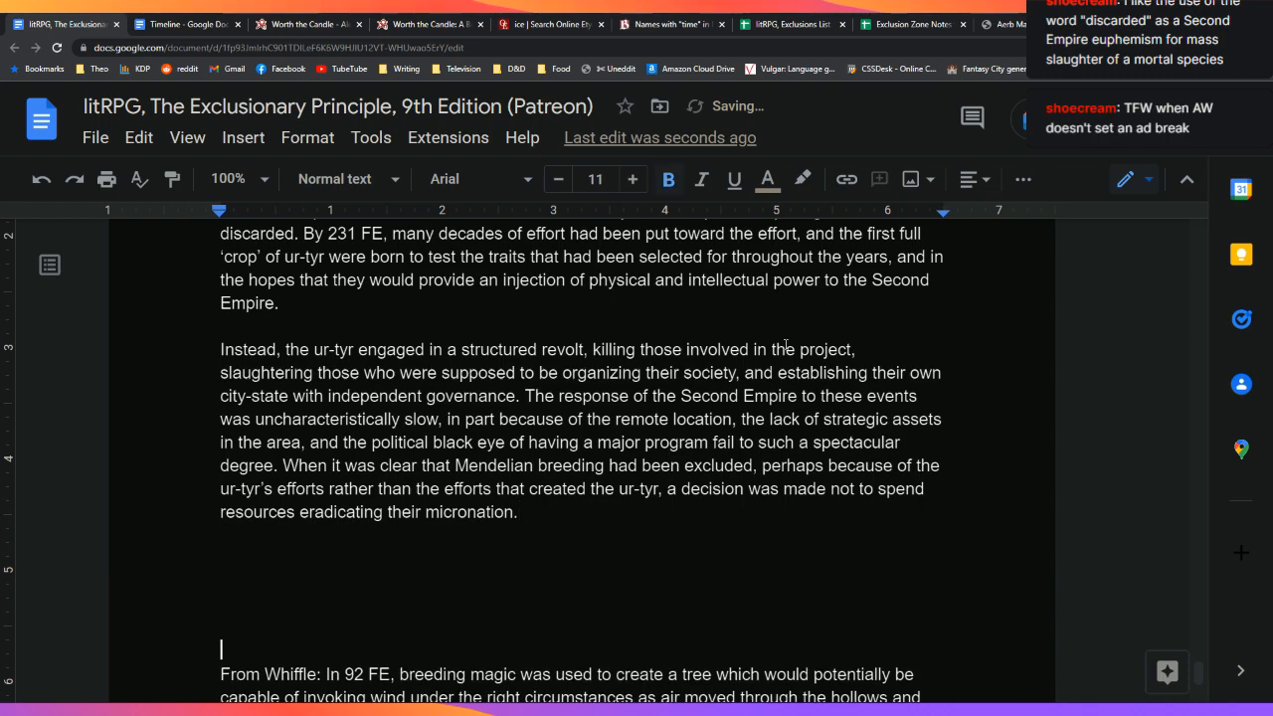
pyautogui.press('Up')
pyautogui.press('Up')
pyautogui.press('Up')
pyautogui.press('Up')
pyautogui.press('Up')
pyautogui.press('Up')
pyautogui.press('Up')
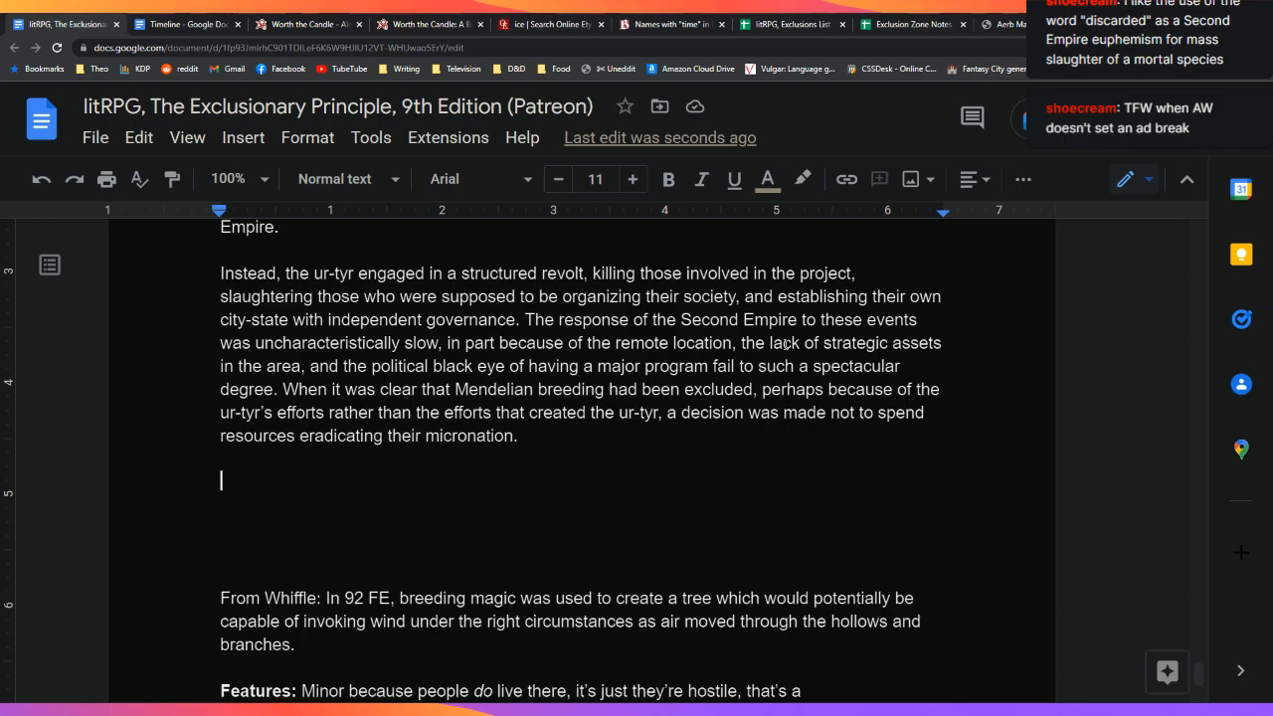
pyautogui.write('W')
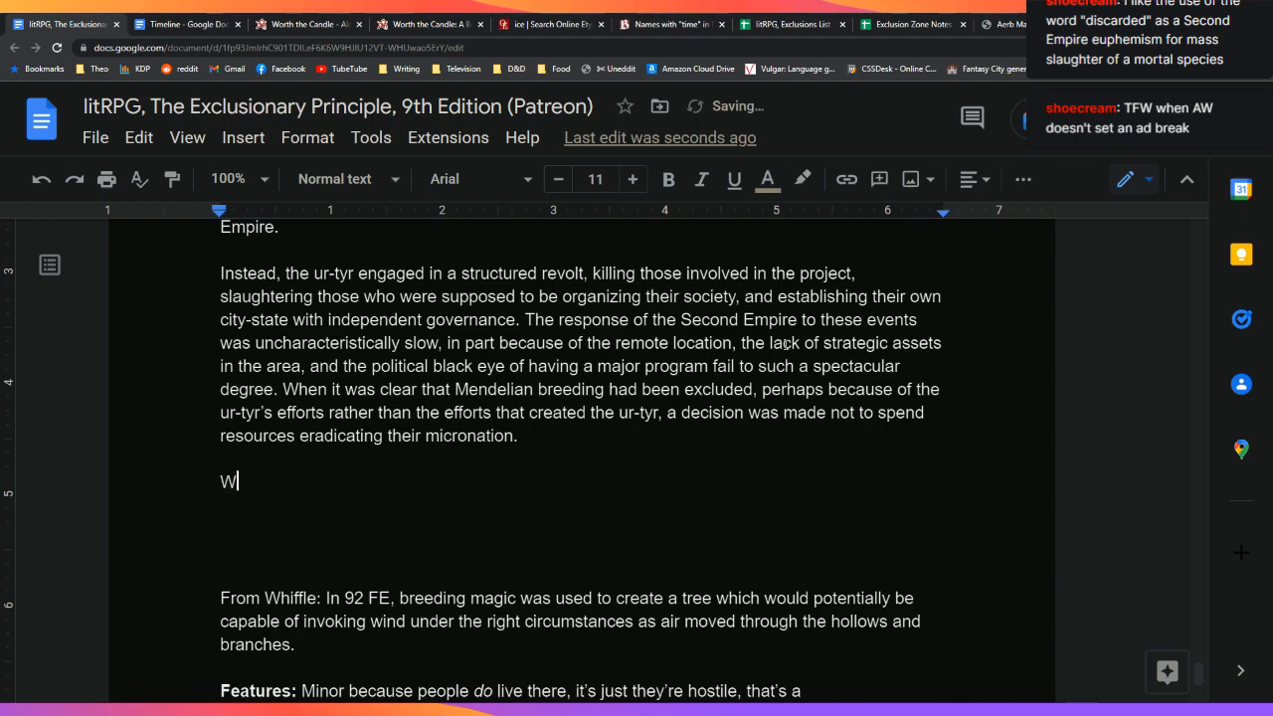
pyautogui.write('hile relations w')
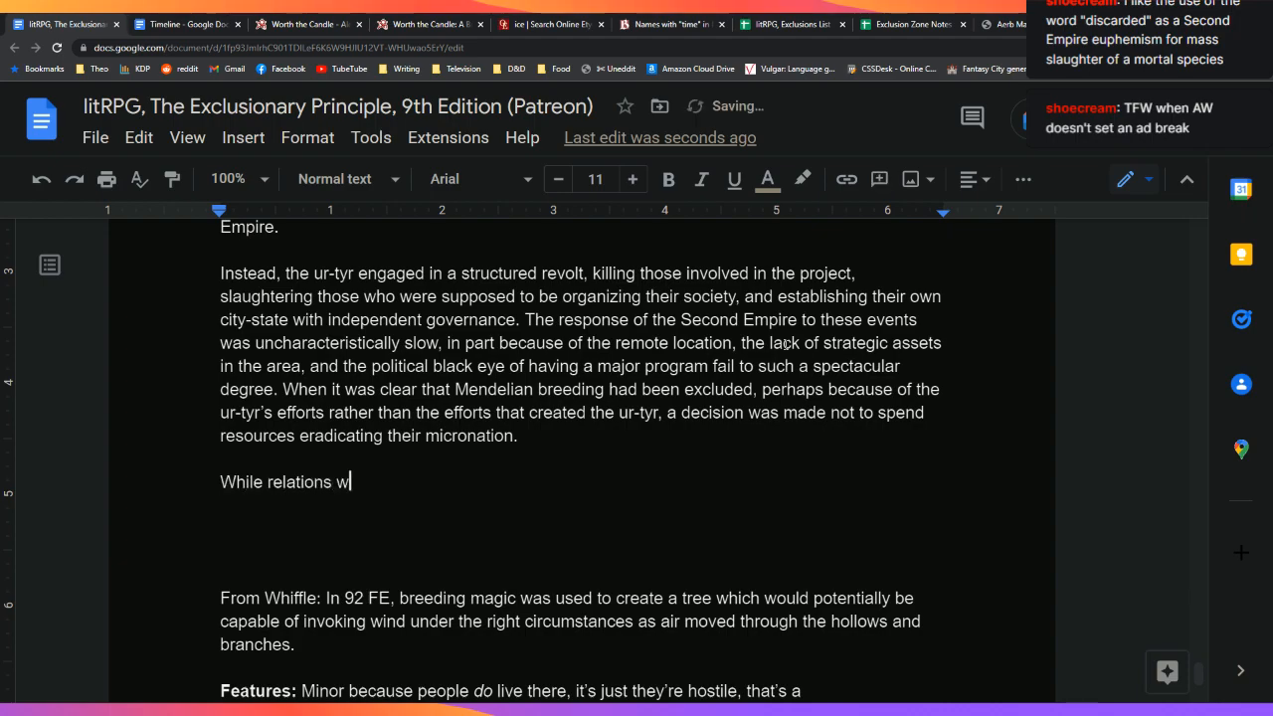
pyautogui.write('ith the ur-tyr were eventually normalized, after the breakdown of the Second')
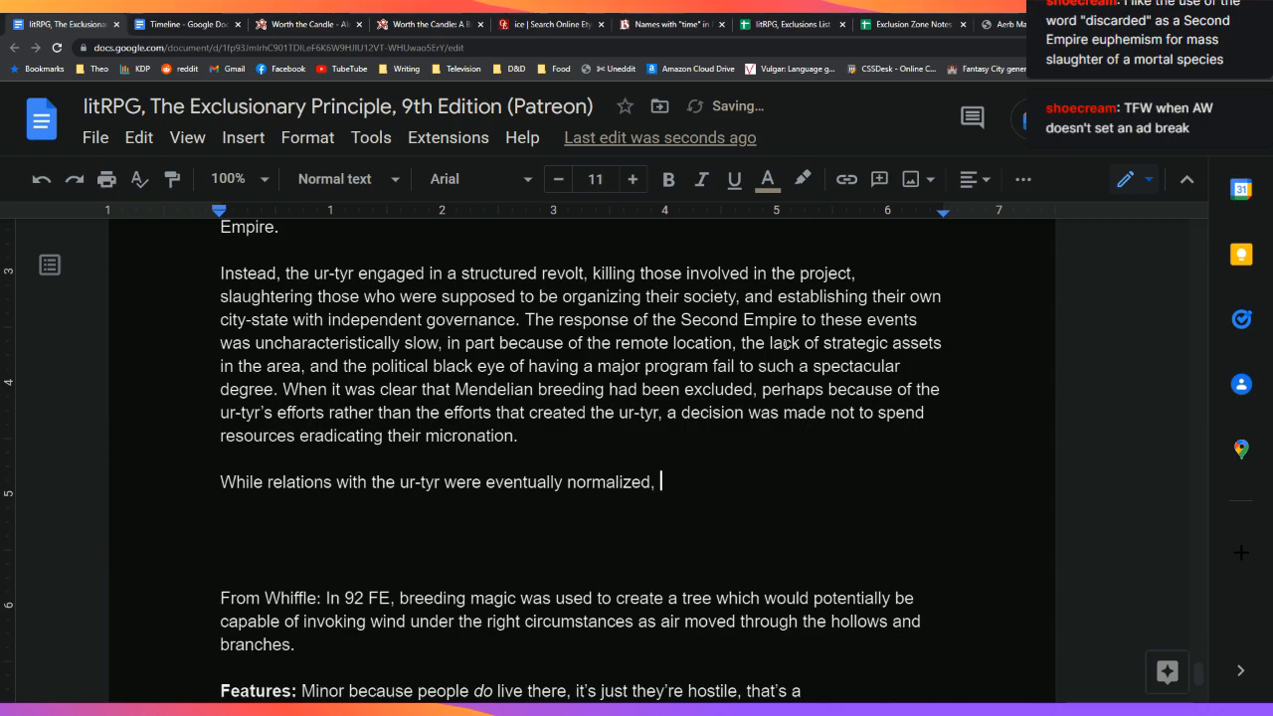
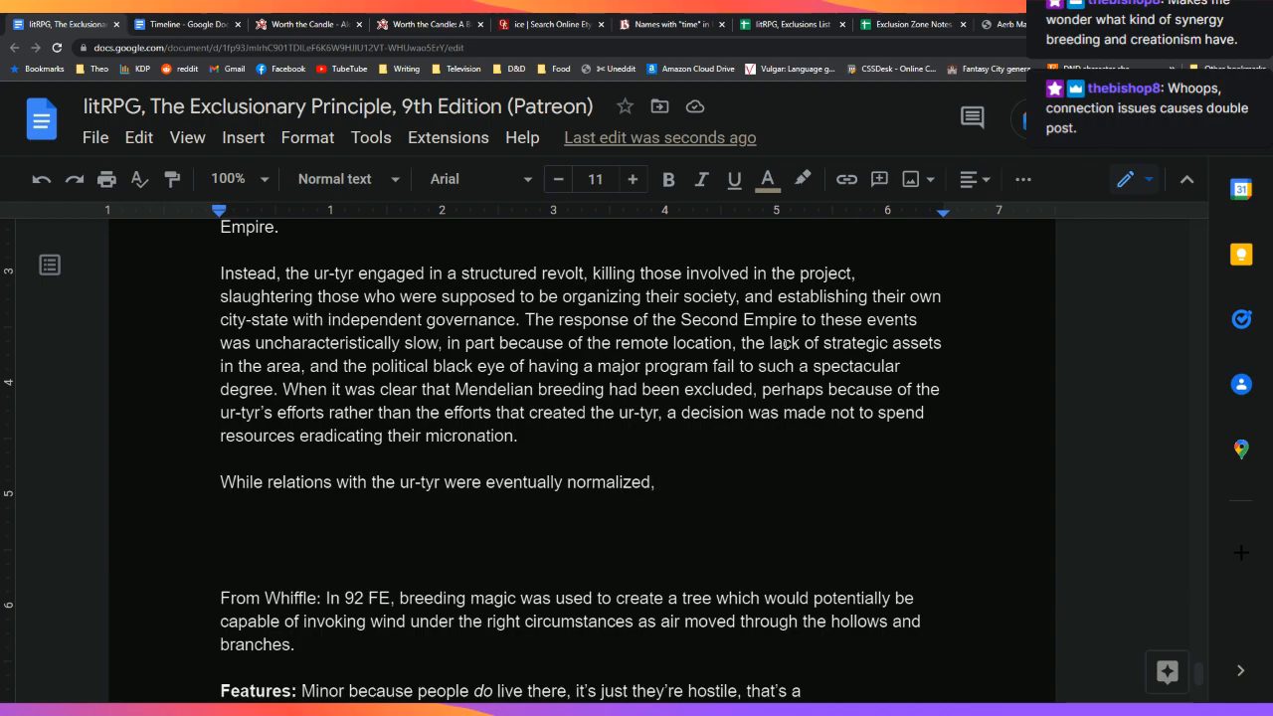
pyautogui.write('after the breakdow')
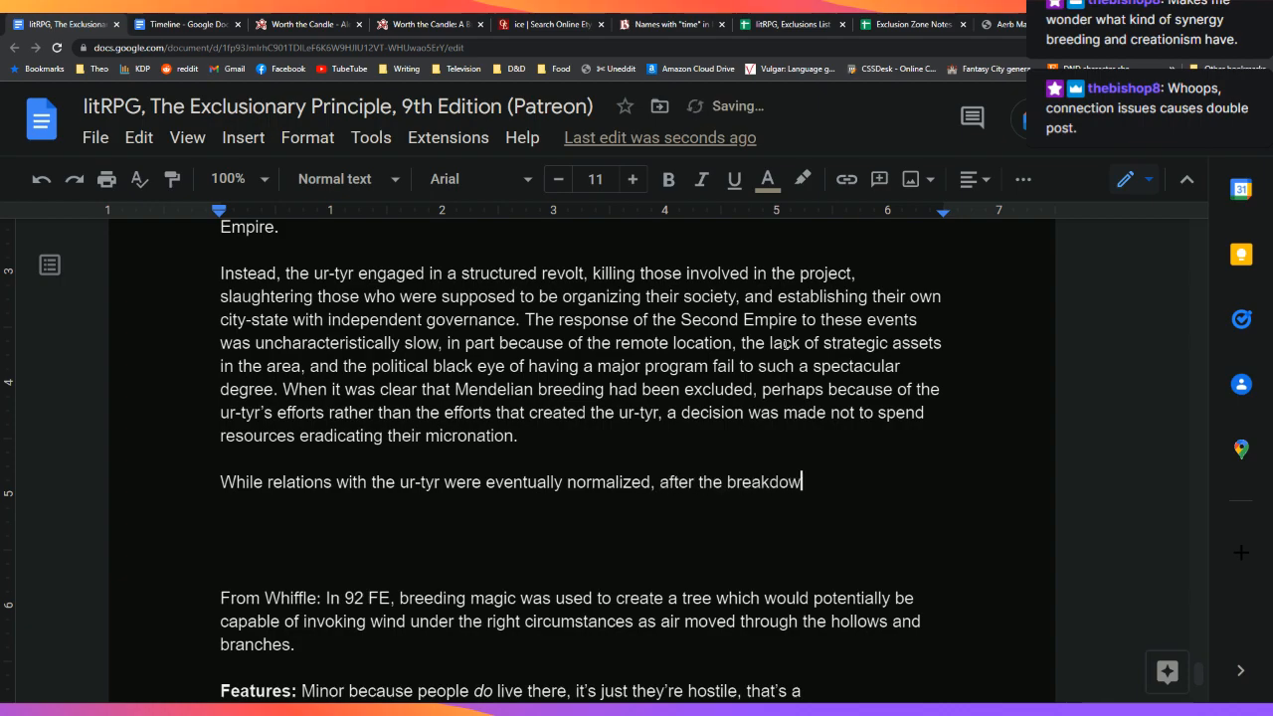
pyautogui.write('n of the Second Empire, the')
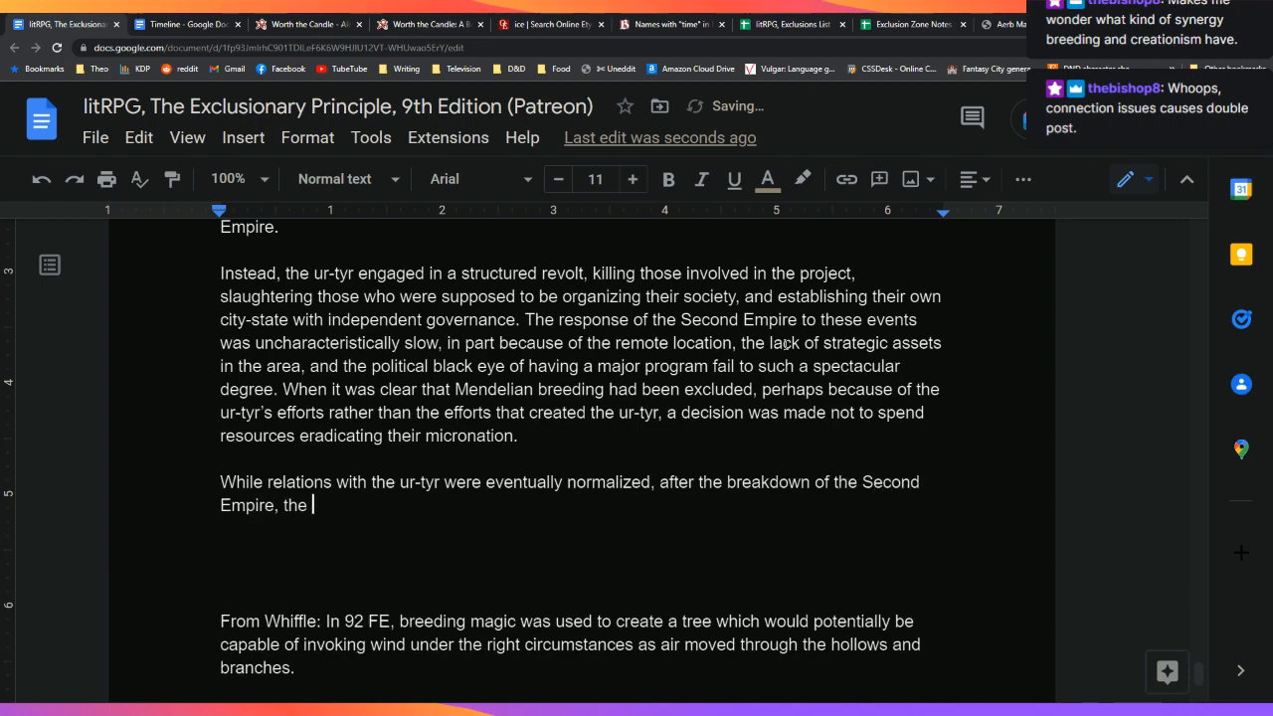
pyautogui.press('BackSpace')
pyautogui.press('BackSpace')
pyautogui.press('BackSpace')
pyautogui.press('BackSpace')
pyautogui.press('BackSpace')
pyautogui.press('BackSpace')
pyautogui.press('BackSpace')
pyautogui.press('BackSpace')
pyautogui.press('BackSpace')
pyautogui.press('BackSpace')
pyautogui.press('BackSpace')
pyautogui.press('BackSpace')
pyautogui.press('BackSpace')
pyautogui.press('BackSpace')
pyautogui.press('BackSpace')
pyautogui.press('BackSpace')
pyautogui.press('BackSpace')
pyautogui.press('BackSpace')
pyautogui.press('BackSpace')
pyautogui.press('BackSpace')
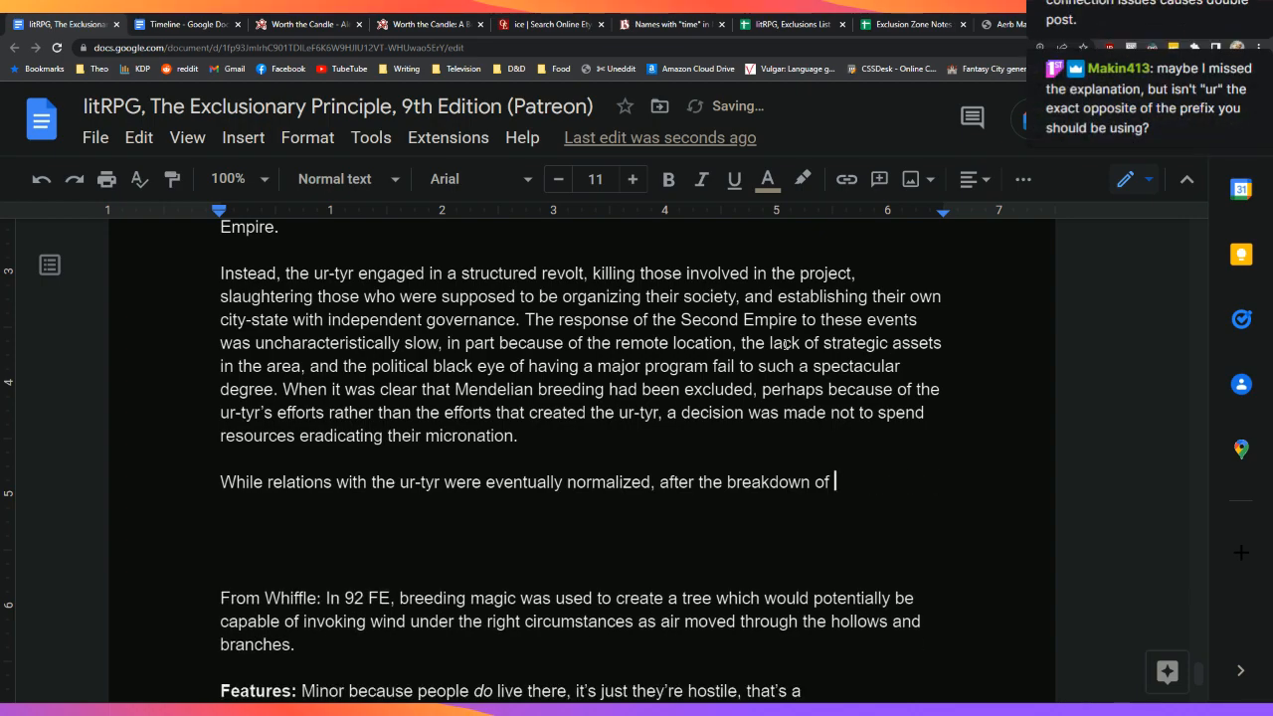
pyautogui.press('BackSpace')
pyautogui.press('BackSpace')
pyautogui.press('BackSpace')
pyautogui.press('BackSpace')
pyautogui.press('BackSpace')
pyautogui.press('BackSpace')
pyautogui.press('BackSpace')
pyautogui.press('BackSpace')
# Step: Continue the new paragraph's sentence with "the city-state of Mendel"
pyautogui.write('the ')
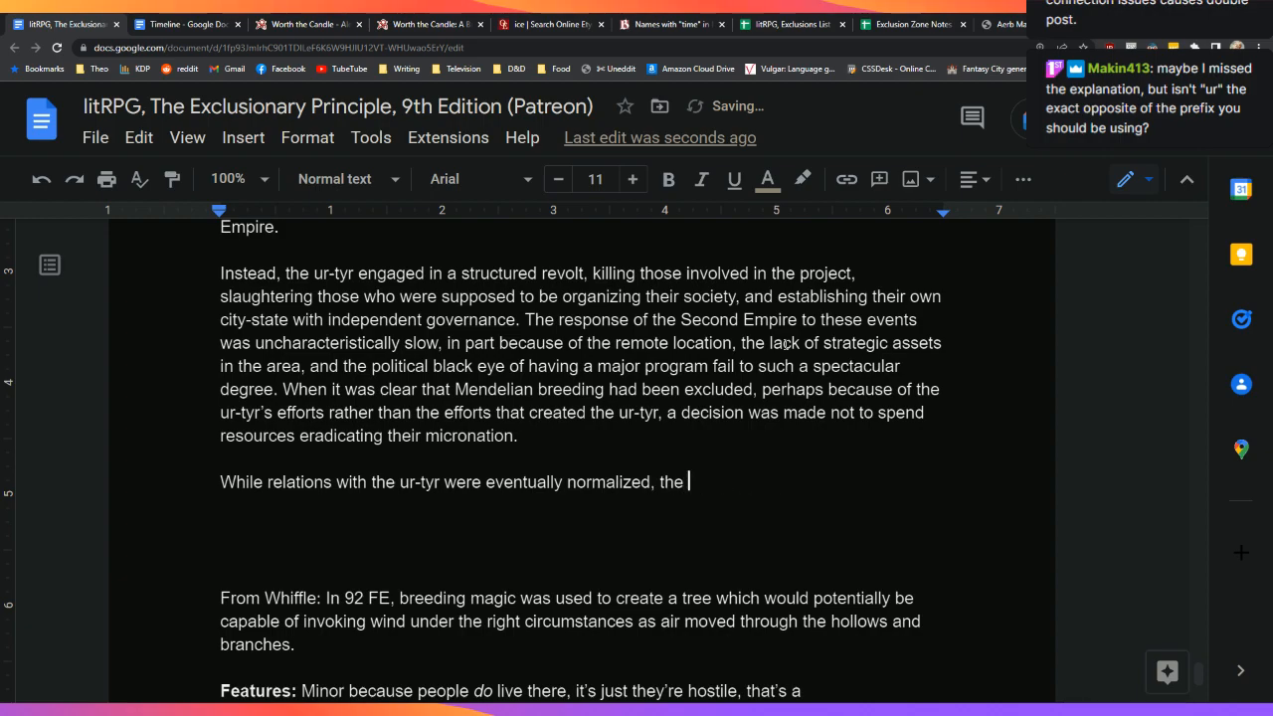
pyautogui.write('cit')
pyautogui.press('BackSpace')
pyautogui.press('BackSpace')
pyautogui.press('BackSpace')
pyautogui.write('city-state of Mendel')
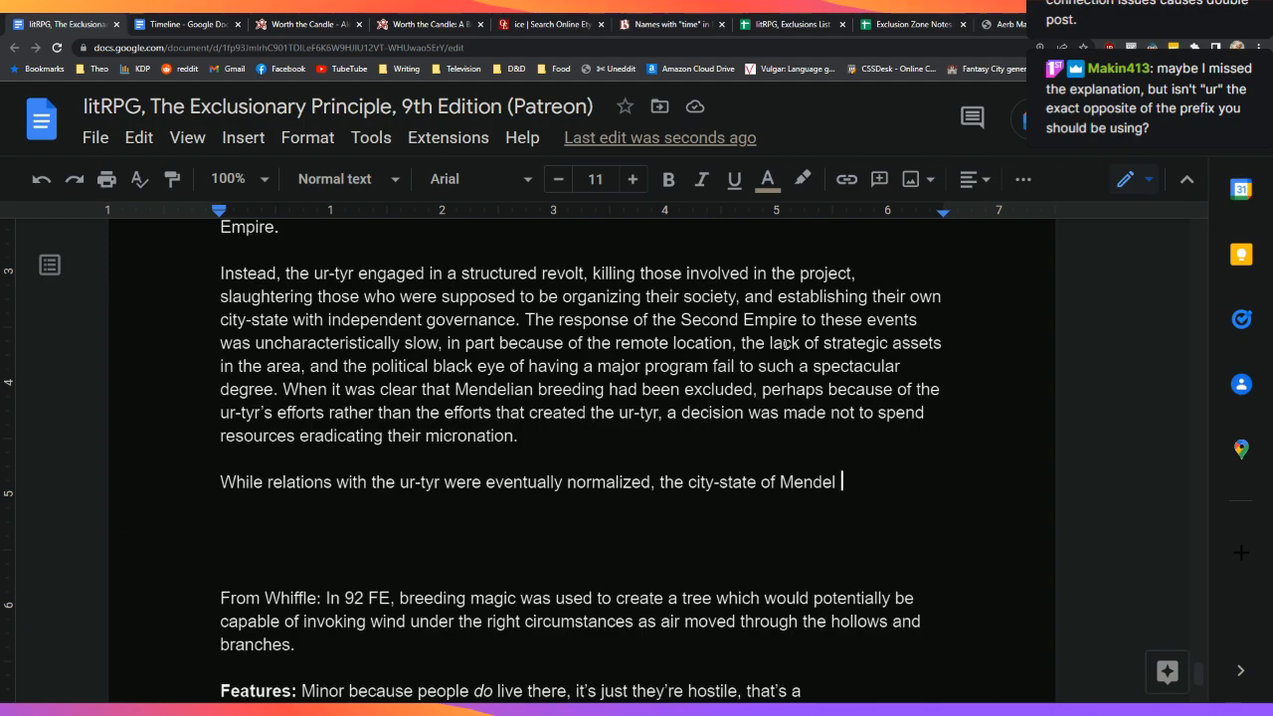
# Step: Search Google in a new browser tab for "ur prefix" and look through the results for the prefix's meaning
pyautogui.hotkey('ctrl', 't')
pyautogui.write('ur prefix')
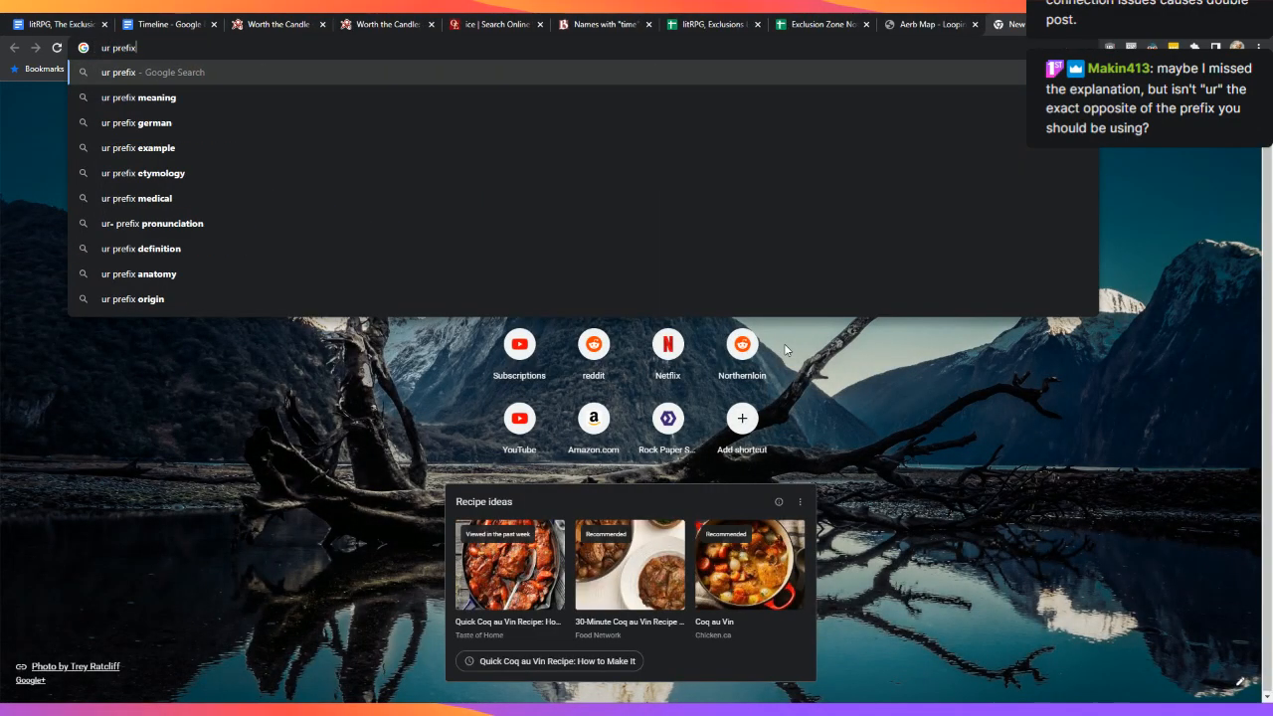
pyautogui.press('Return')
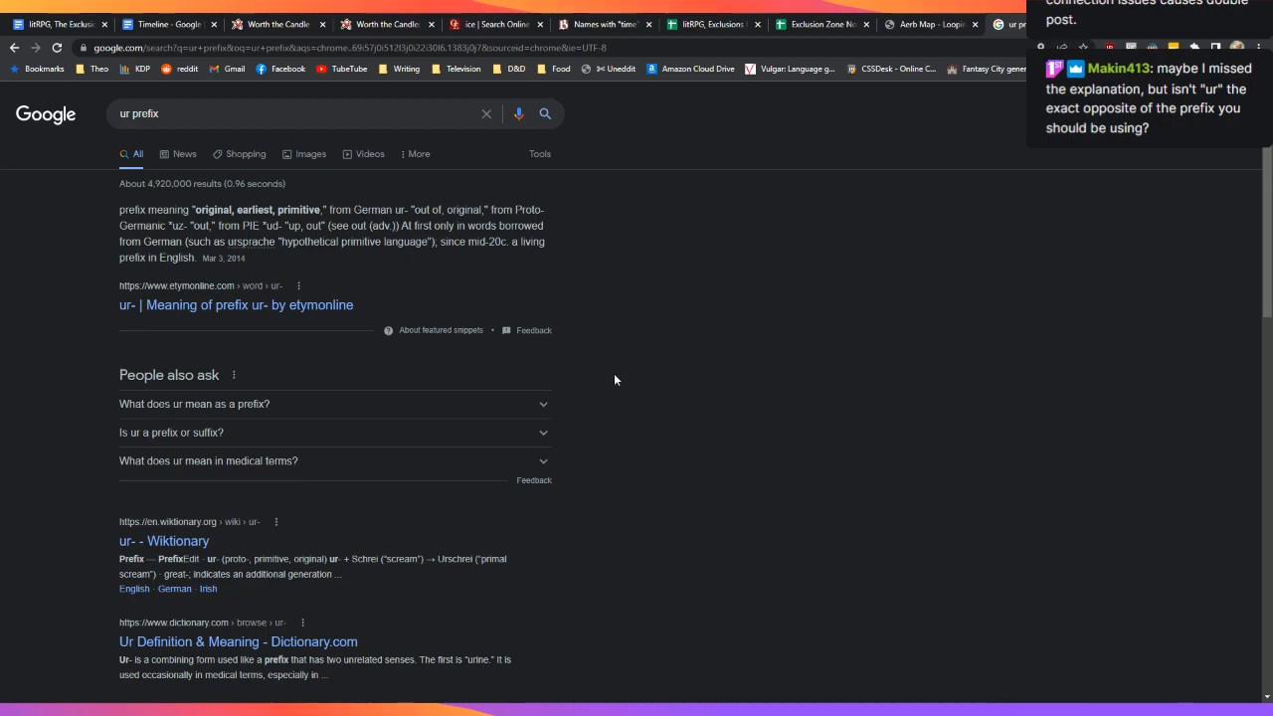
pyautogui.scroll(-4, 658, 373)
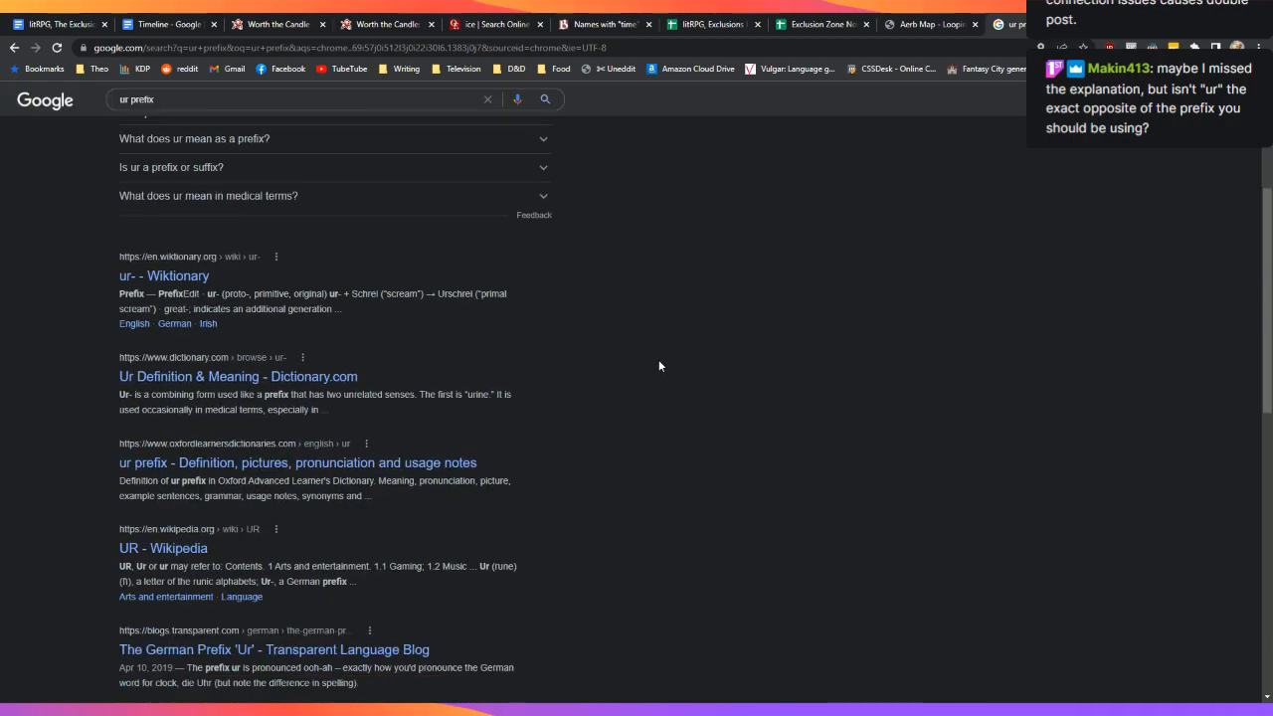
pyautogui.scroll(-2, 659, 366)
pyautogui.scroll(-1, 659, 366)
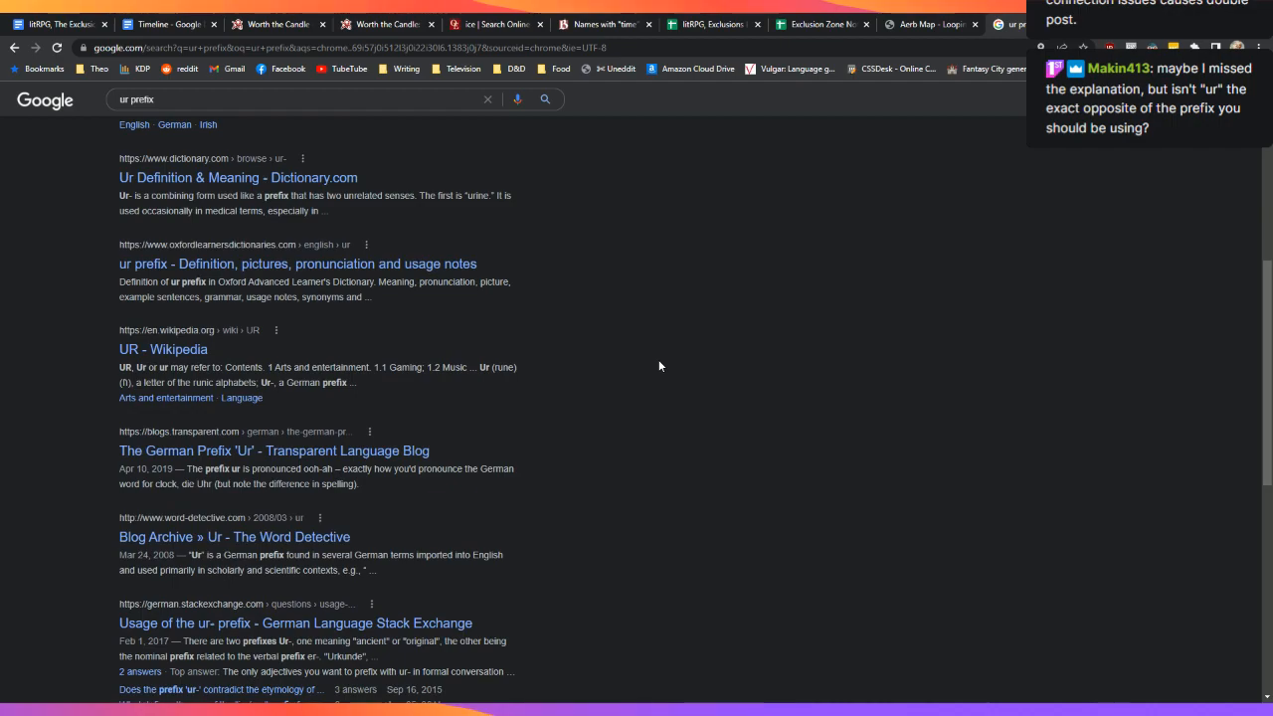
pyautogui.scroll(-1, 659, 366)
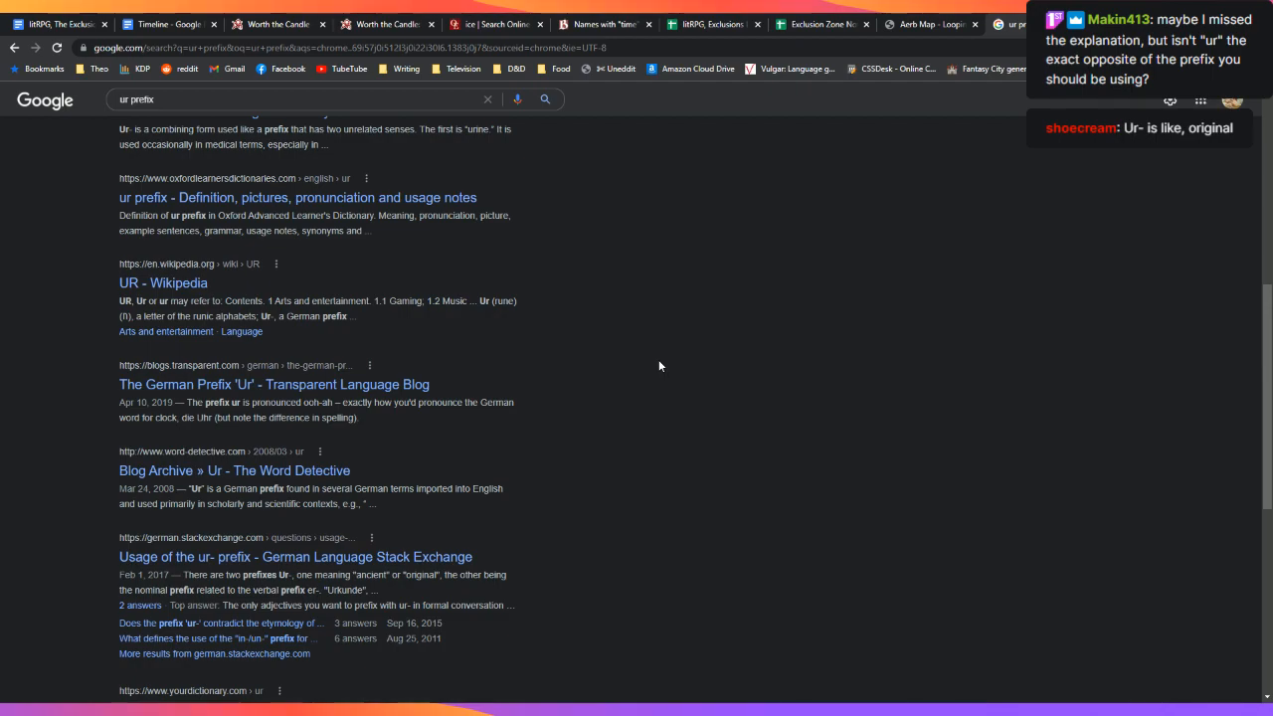
pyautogui.scroll(1, 660, 358)
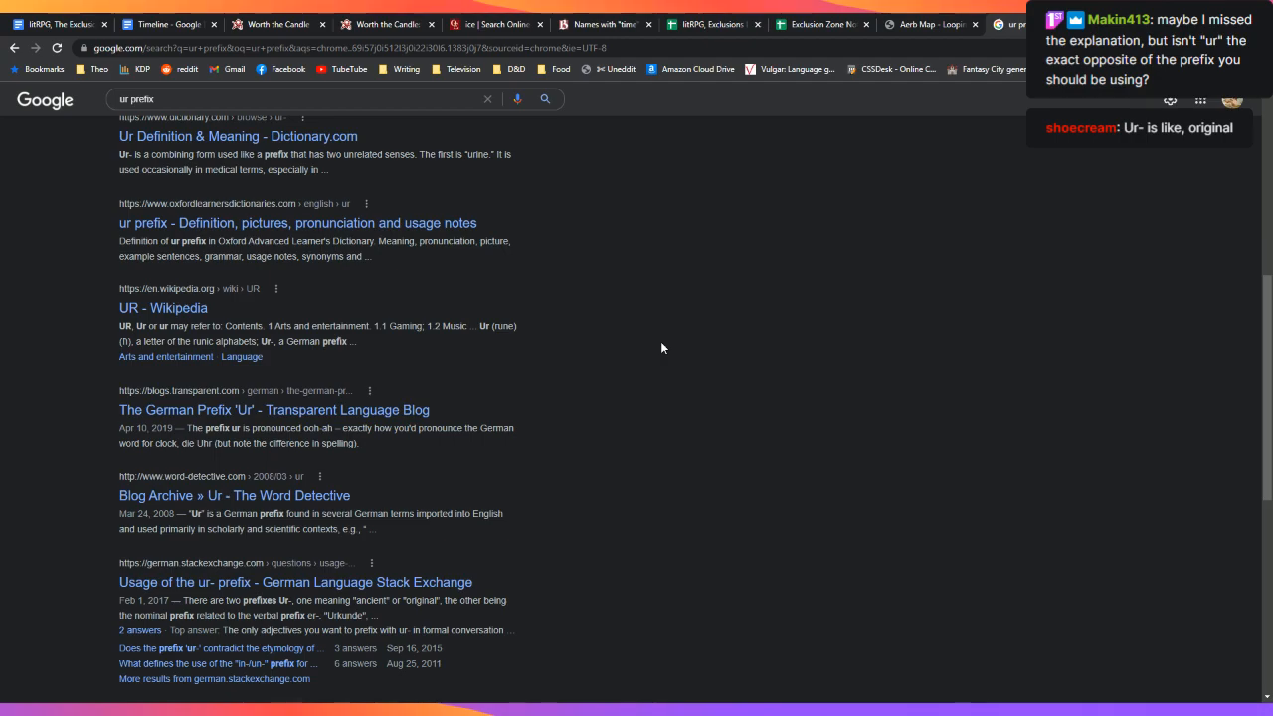
pyautogui.scroll(3, 662, 348)
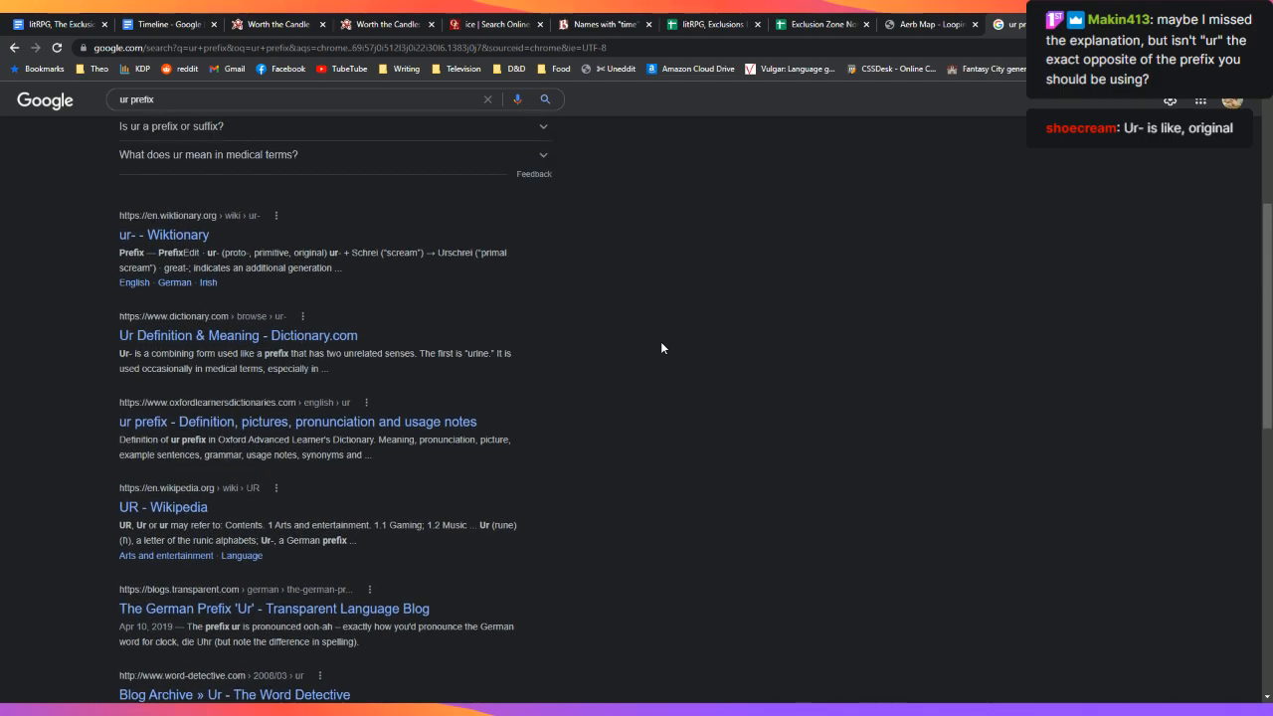
# Step: Open the Wiktionary entry for "ur-" from the search results and read its English etymology, prefix meaning and derived terms
pyautogui.scroll(1, 661, 347)
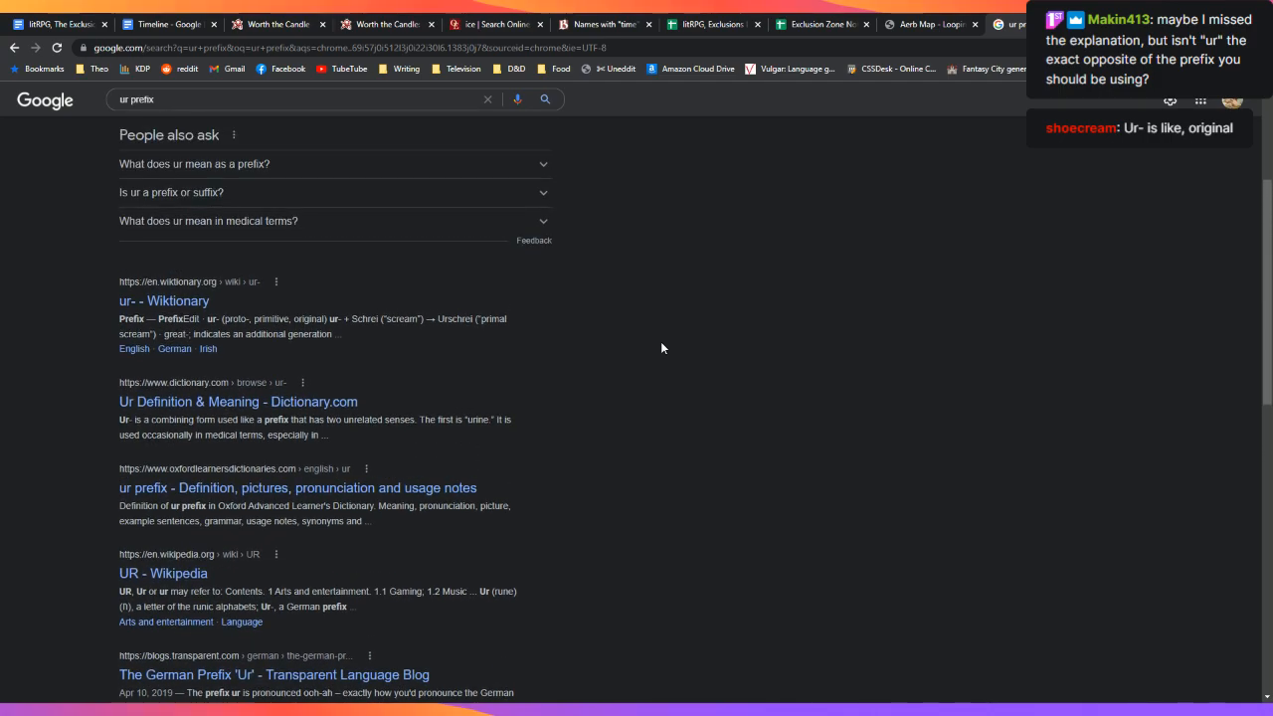
pyautogui.scroll(1, 662, 348)
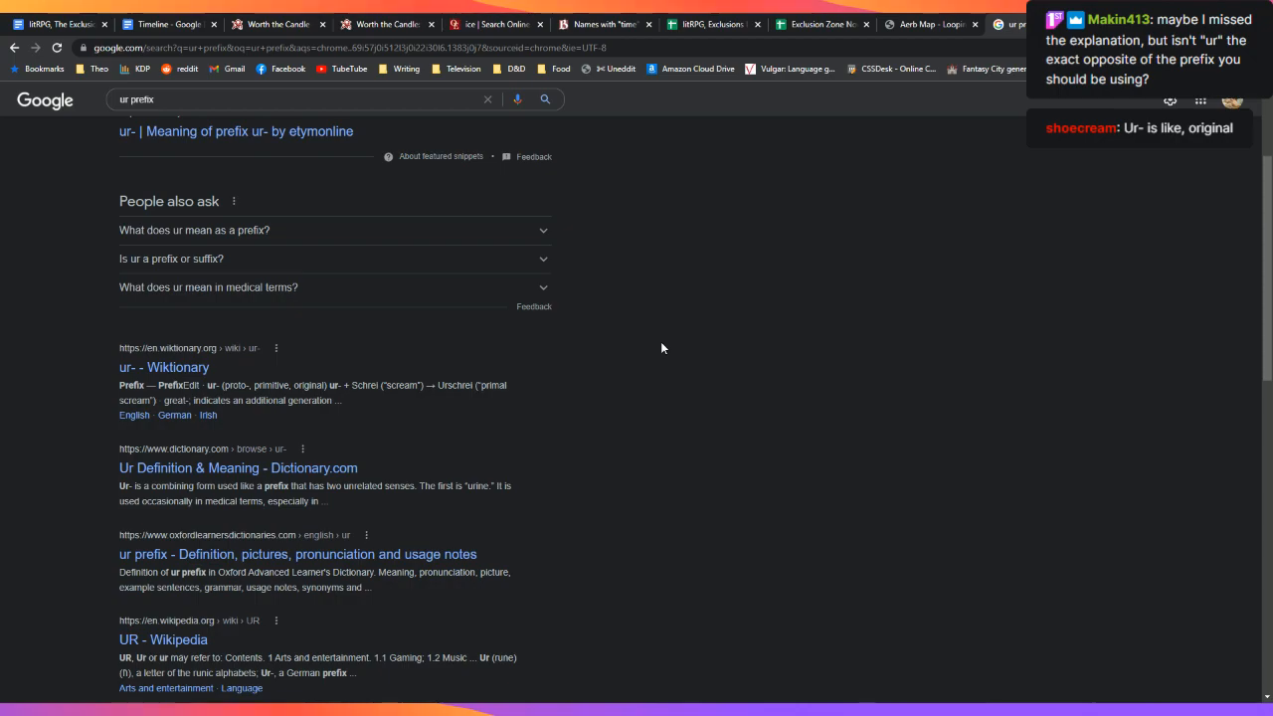
pyautogui.scroll(-1, 662, 347)
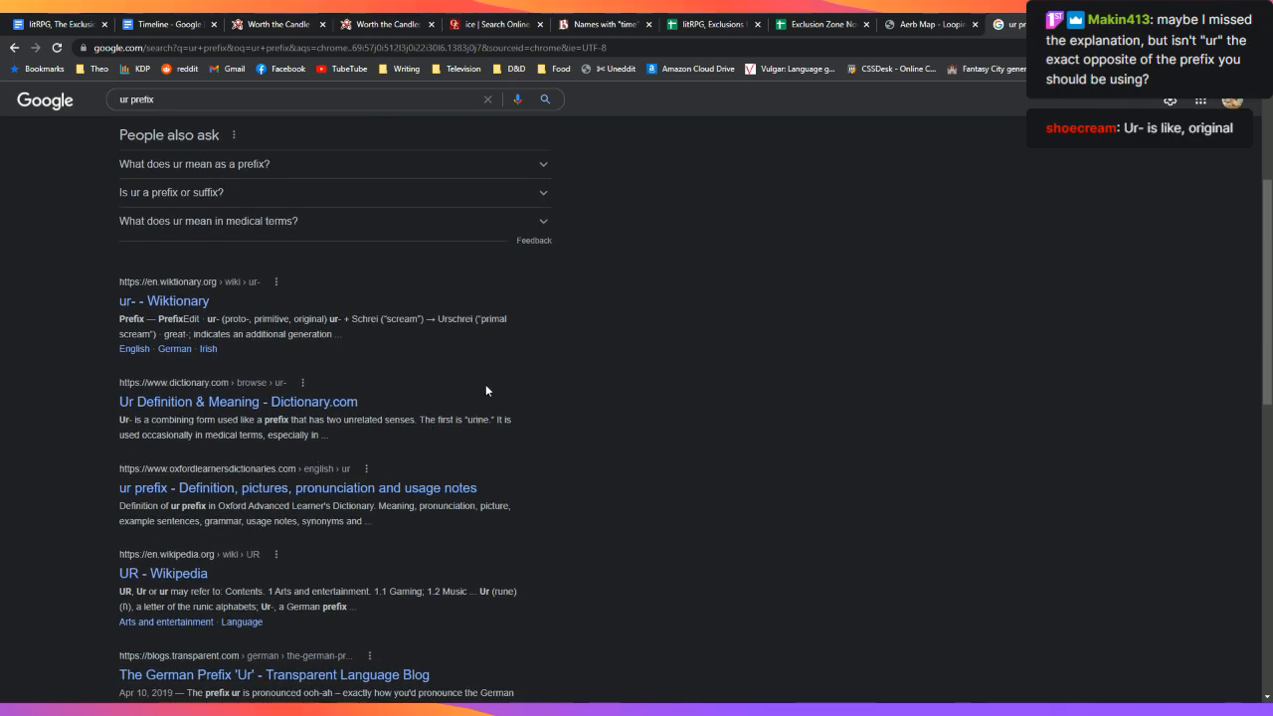
pyautogui.scroll(1, 485, 390)
pyautogui.click(157, 370)
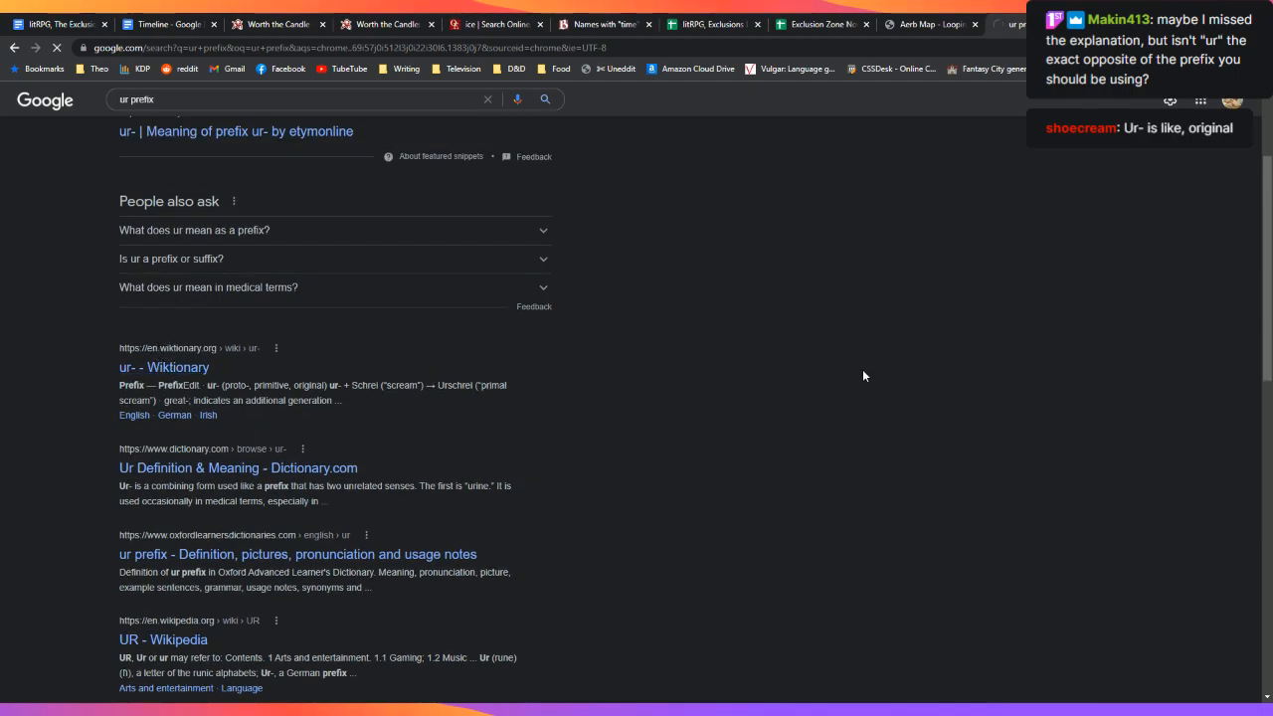
pyautogui.scroll(-10, 863, 376)
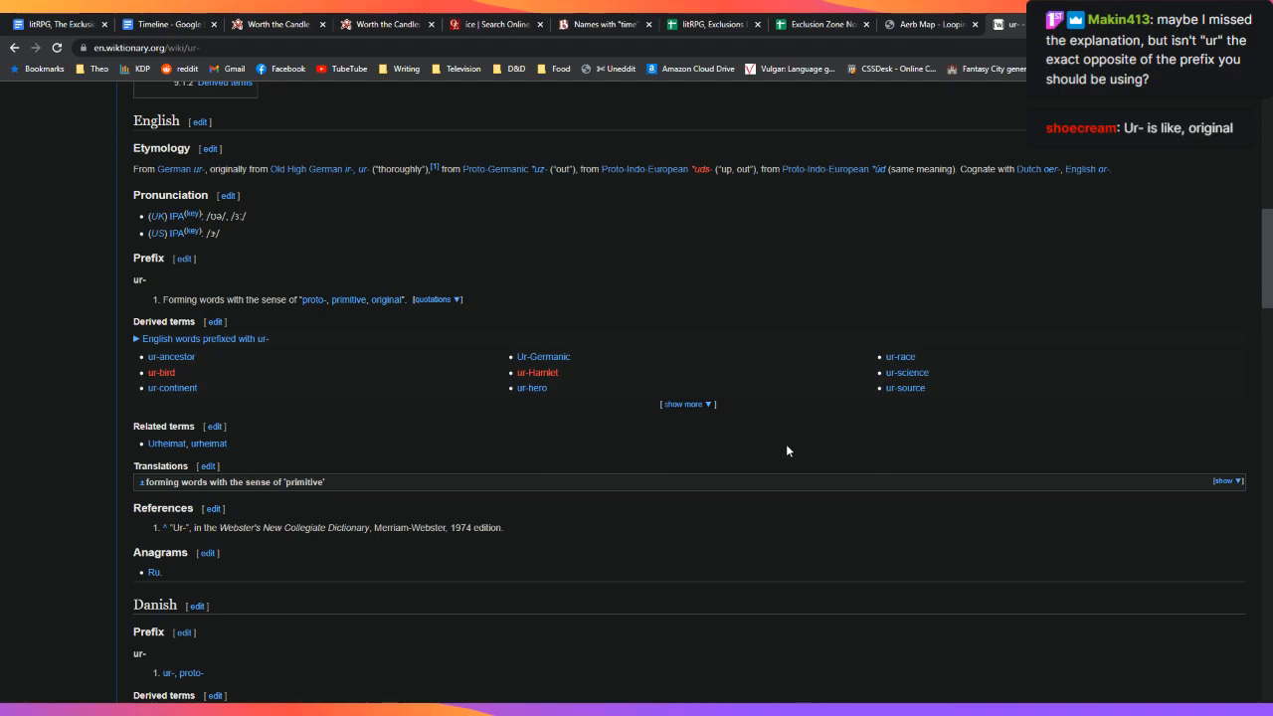
pyautogui.scroll(-1, 786, 451)
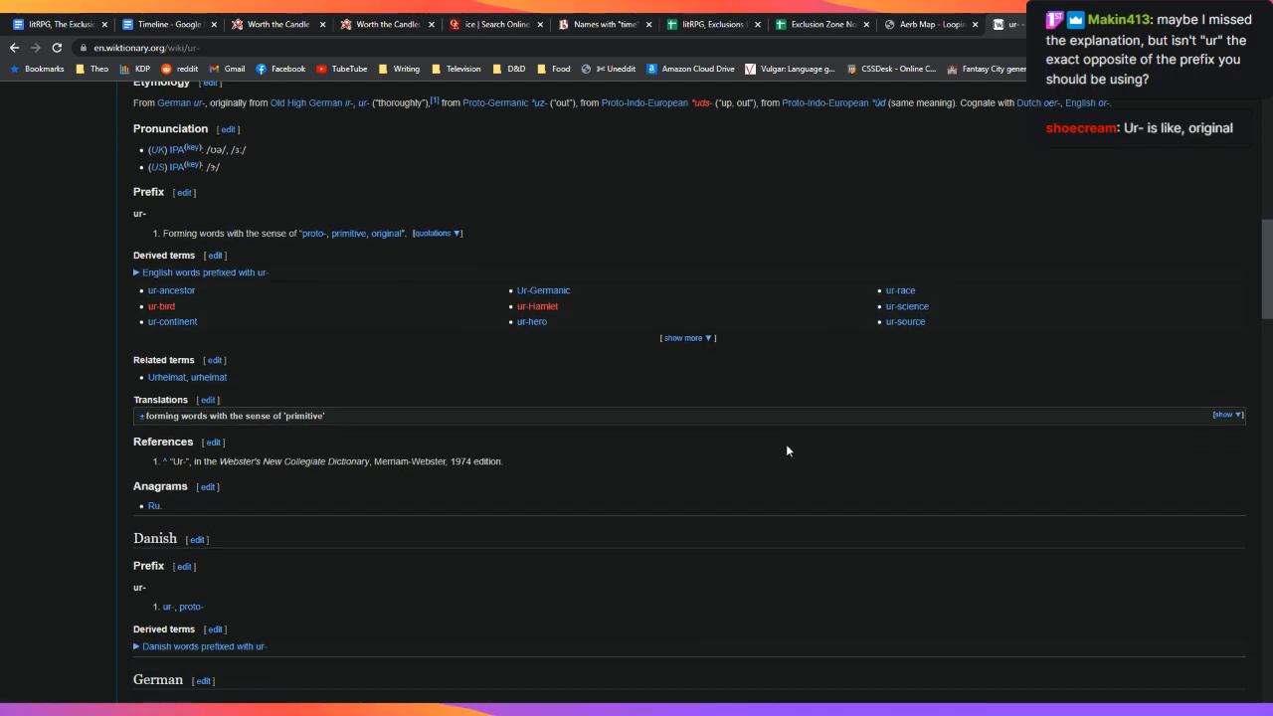
pyautogui.scroll(-2, 786, 451)
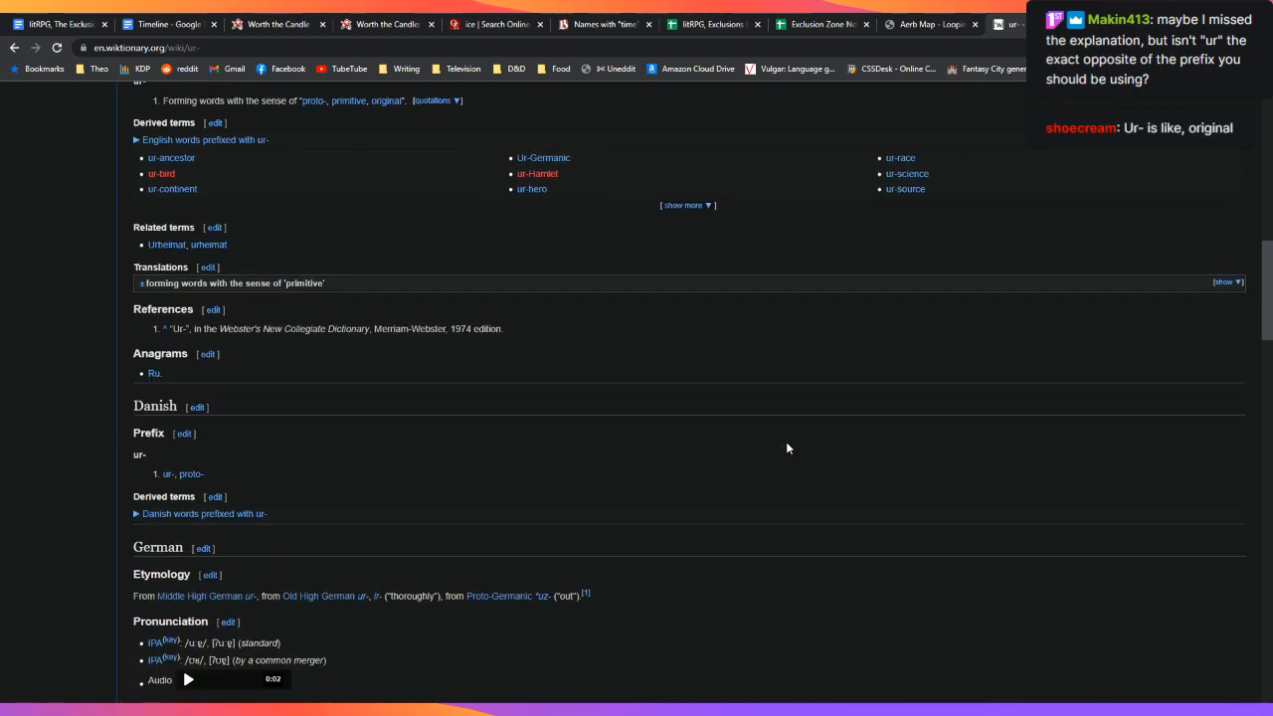
# Step: Check the Wiktionary definition of the derived term "ur-hero", and close the dictionary tab to return to the Exclusionary Principle document
pyautogui.click(532, 190)
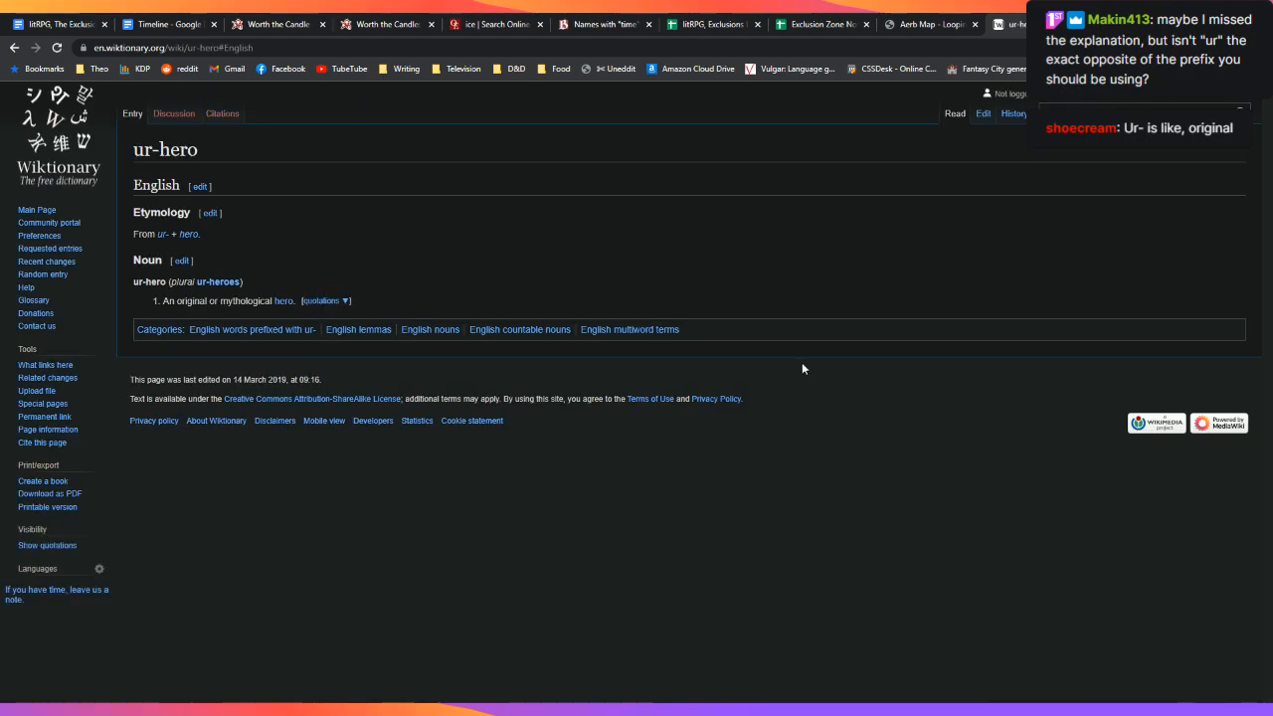
pyautogui.click(14, 47)
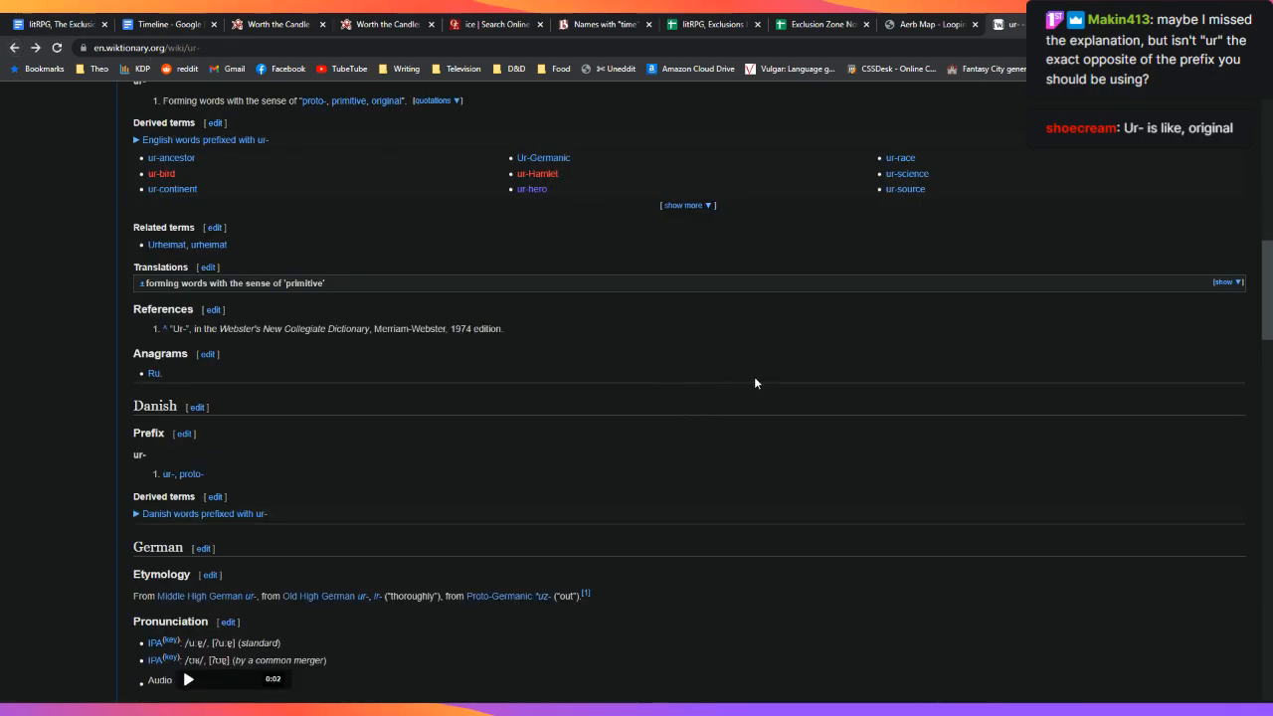
pyautogui.scroll(15, 775, 451)
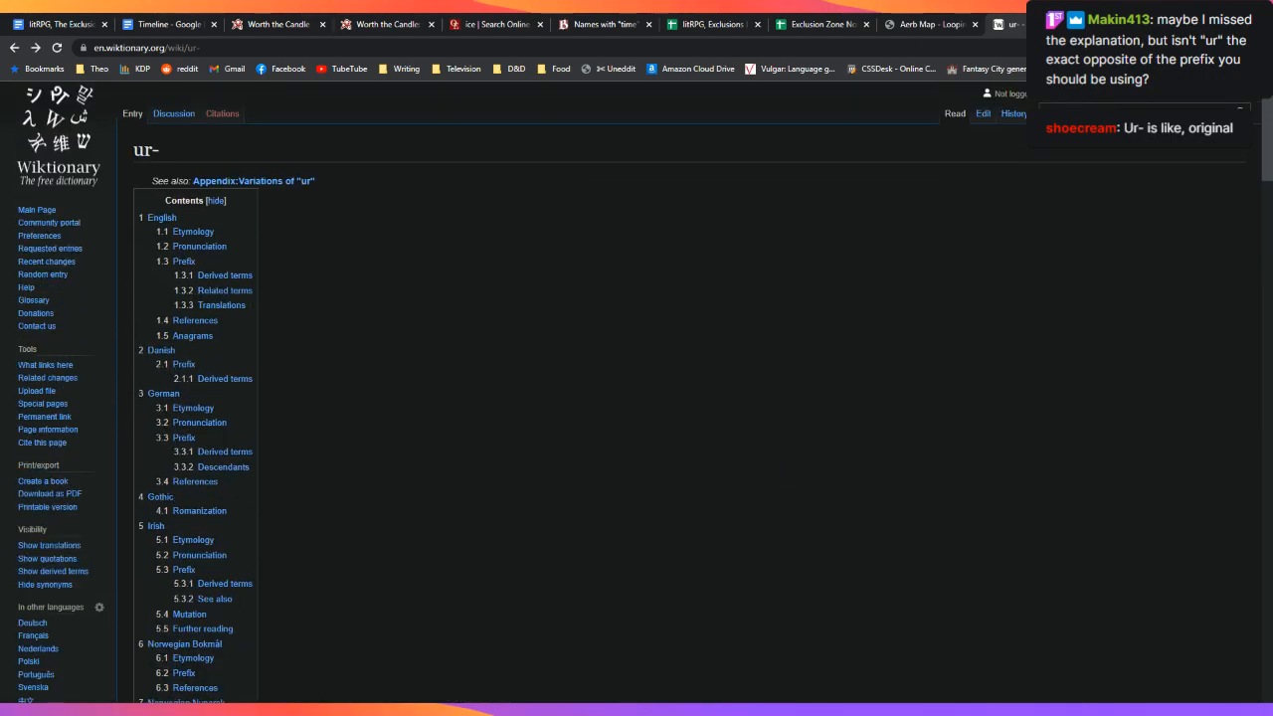
pyautogui.hotkey('ctrl', 'w')
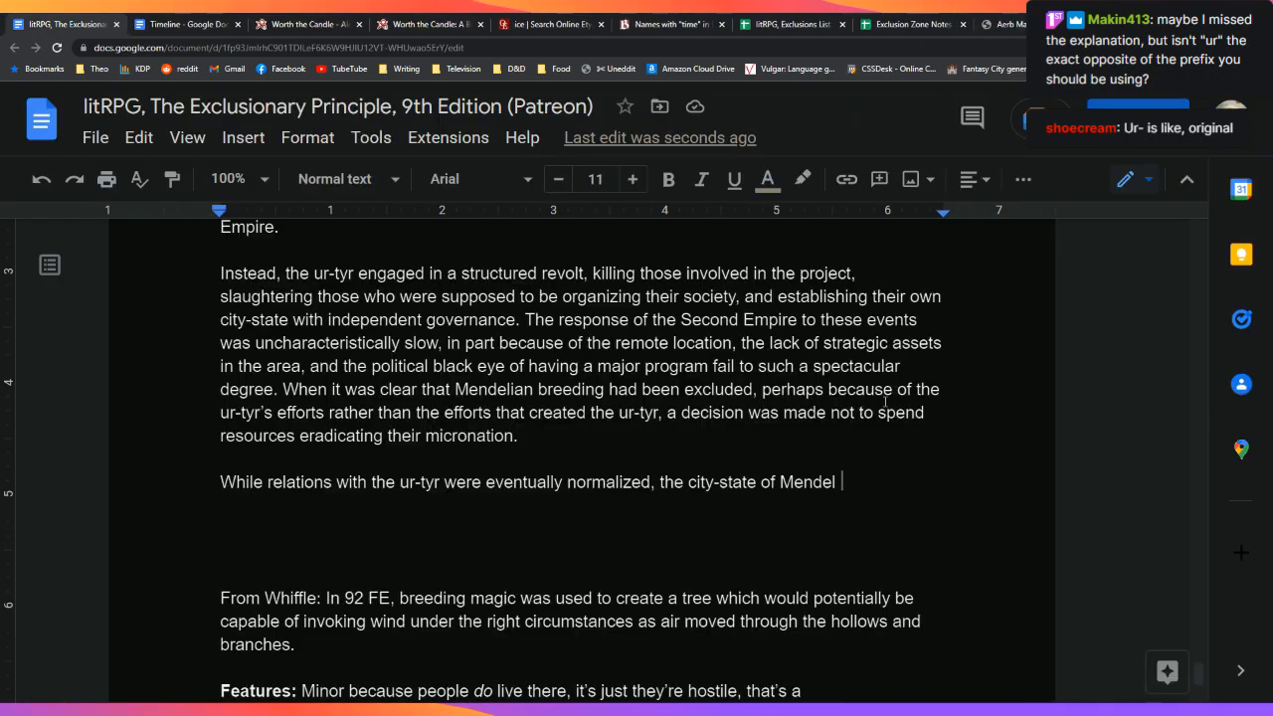
# Step: Review the paragraphs on Mendelian breeding and the ur-tyr revolt, checking how the species name "ur-tyr" is used
pyautogui.scroll(2, 886, 401)
pyautogui.scroll(3, 885, 401)
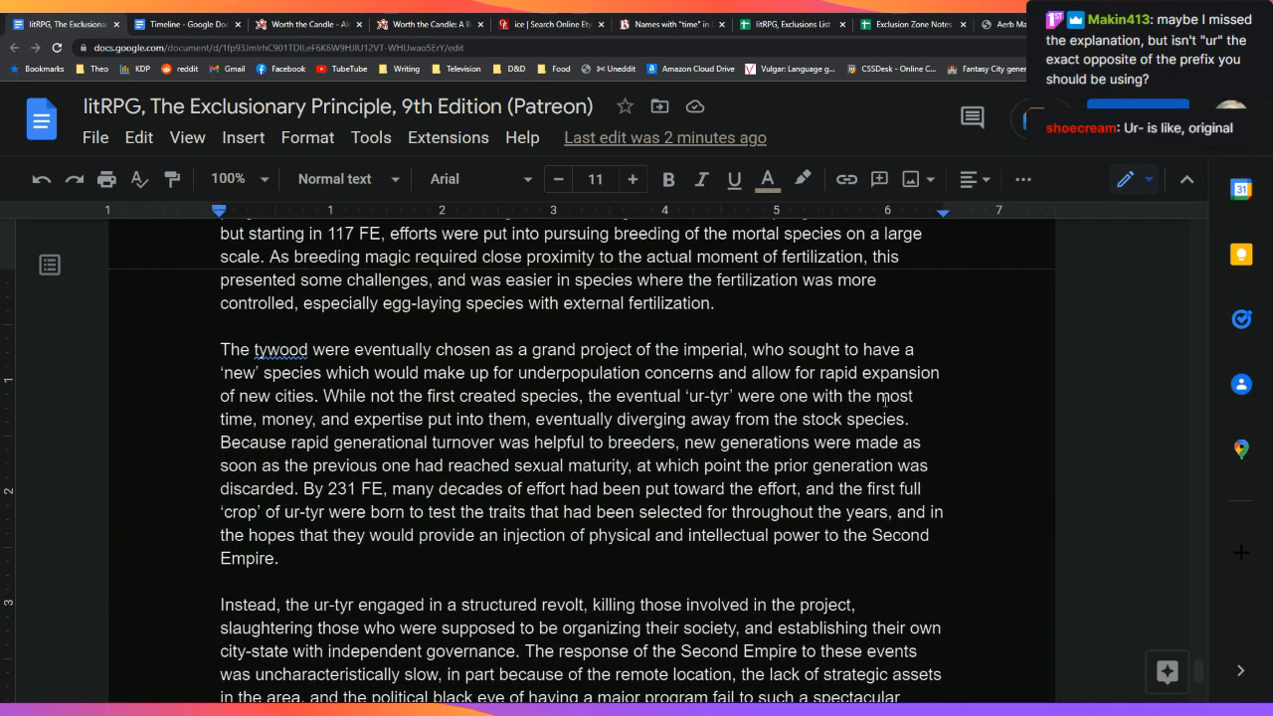
pyautogui.scroll(5, 886, 401)
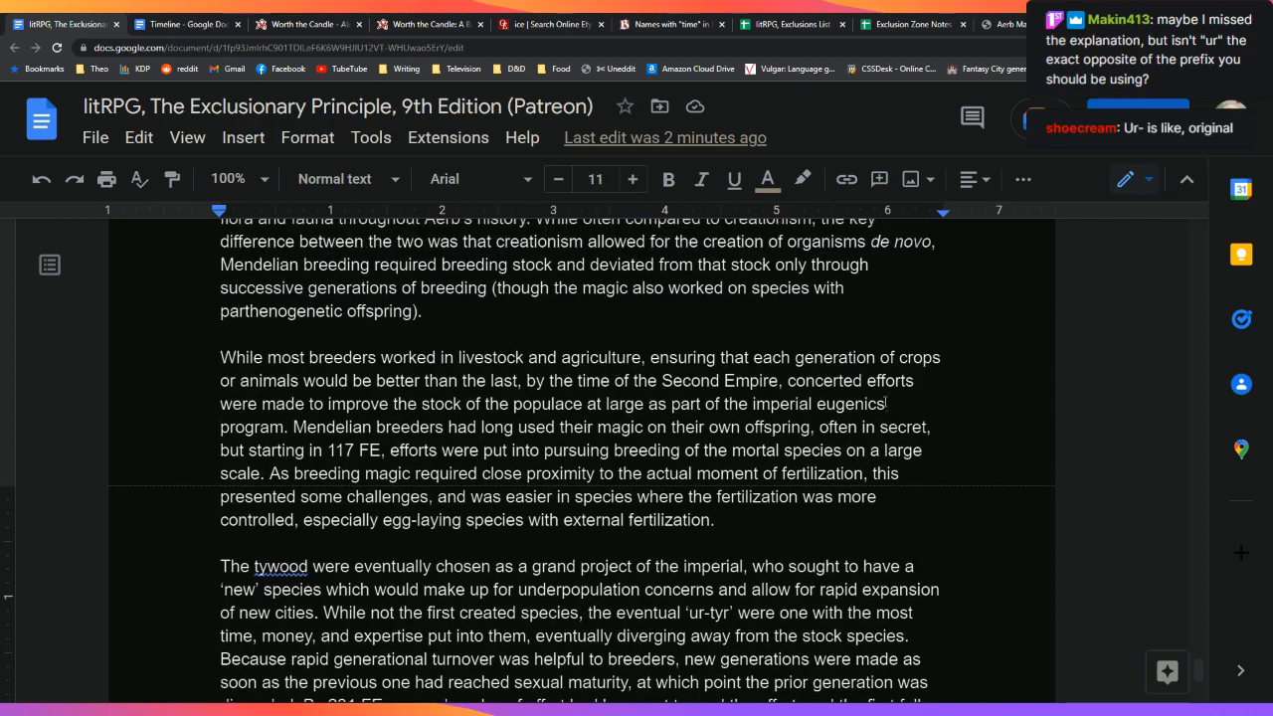
pyautogui.scroll(1, 886, 401)
pyautogui.scroll(-12, 886, 401)
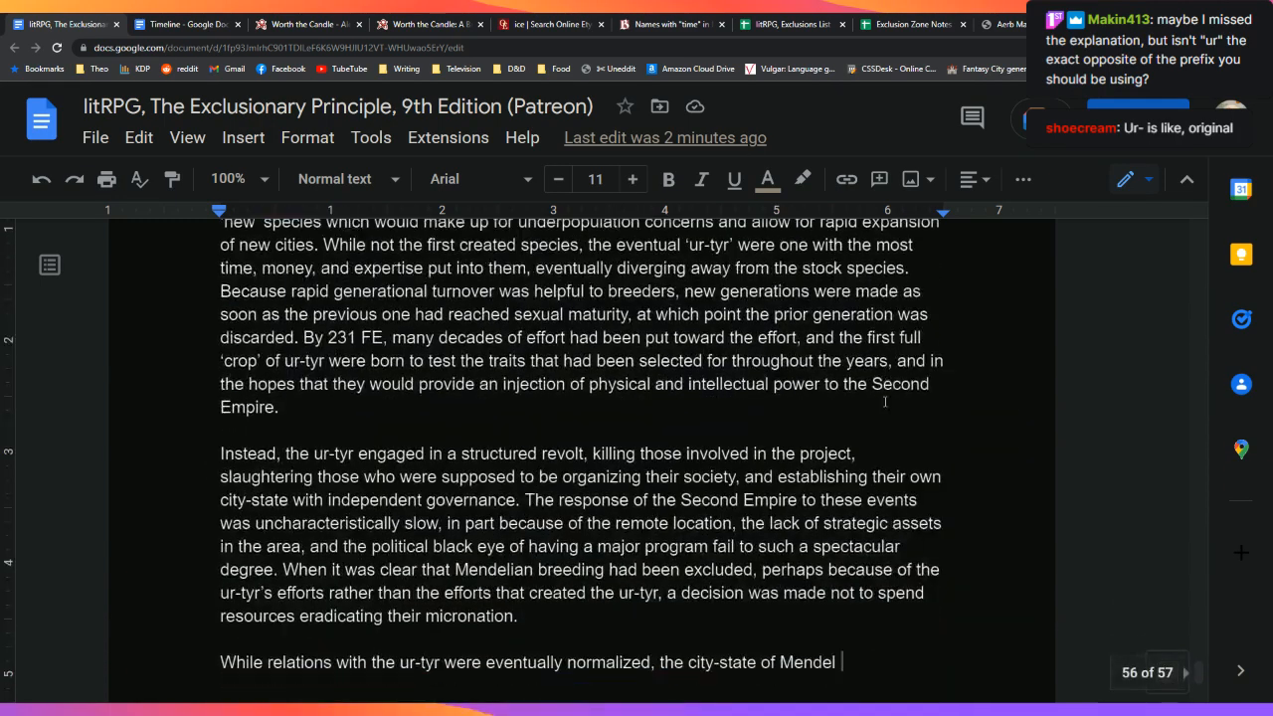
pyautogui.scroll(2, 886, 401)
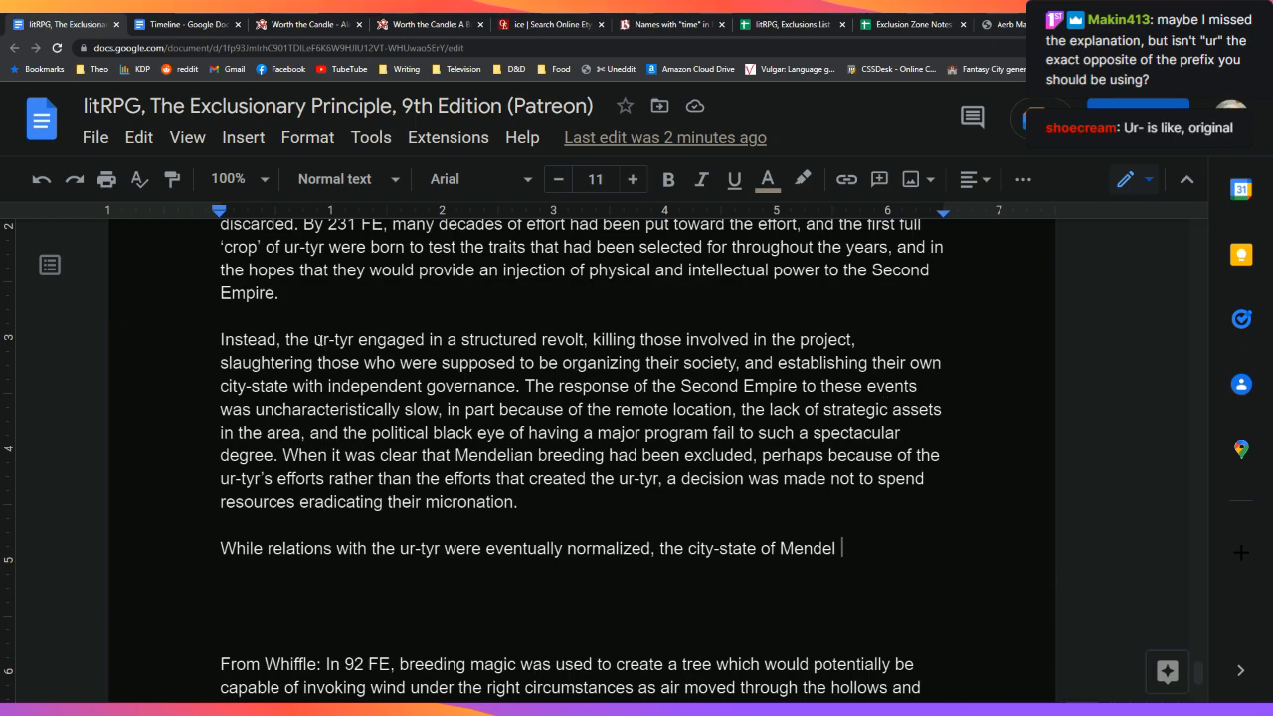
pyautogui.moveTo(314, 340); pyautogui.dragTo(354, 341)
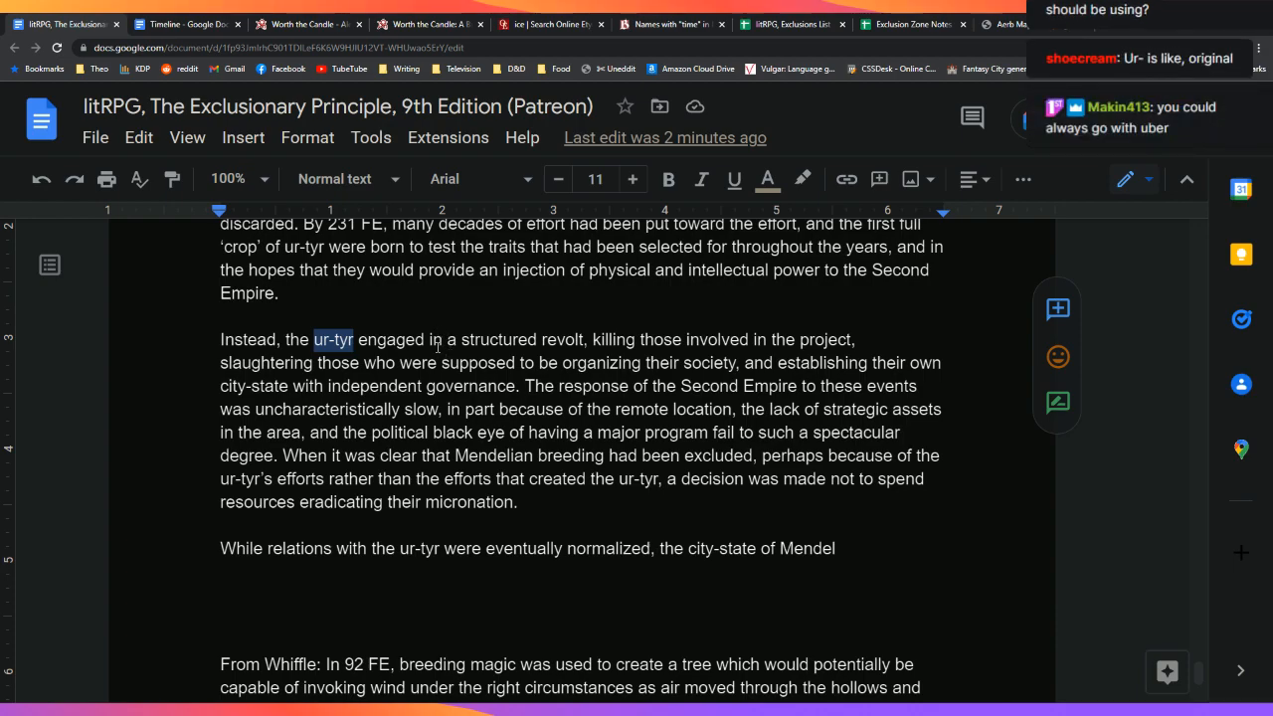
pyautogui.click(438, 346)
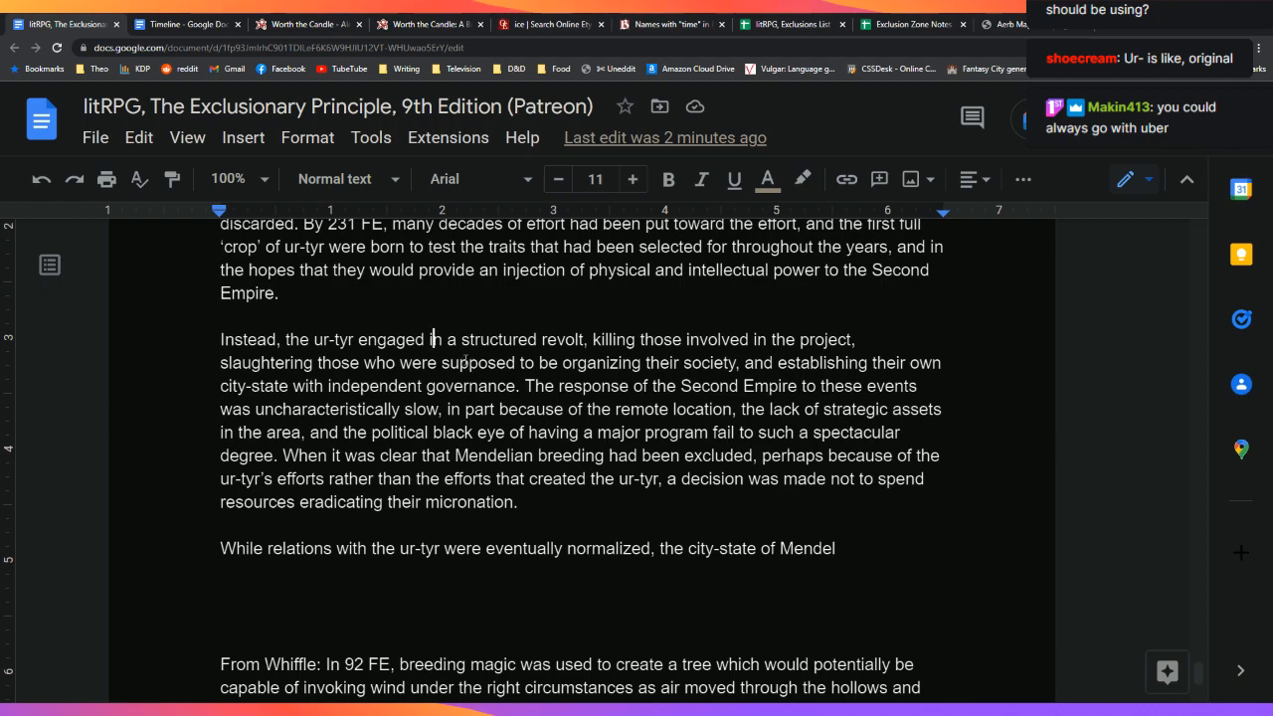
pyautogui.moveTo(314, 341); pyautogui.dragTo(356, 343)
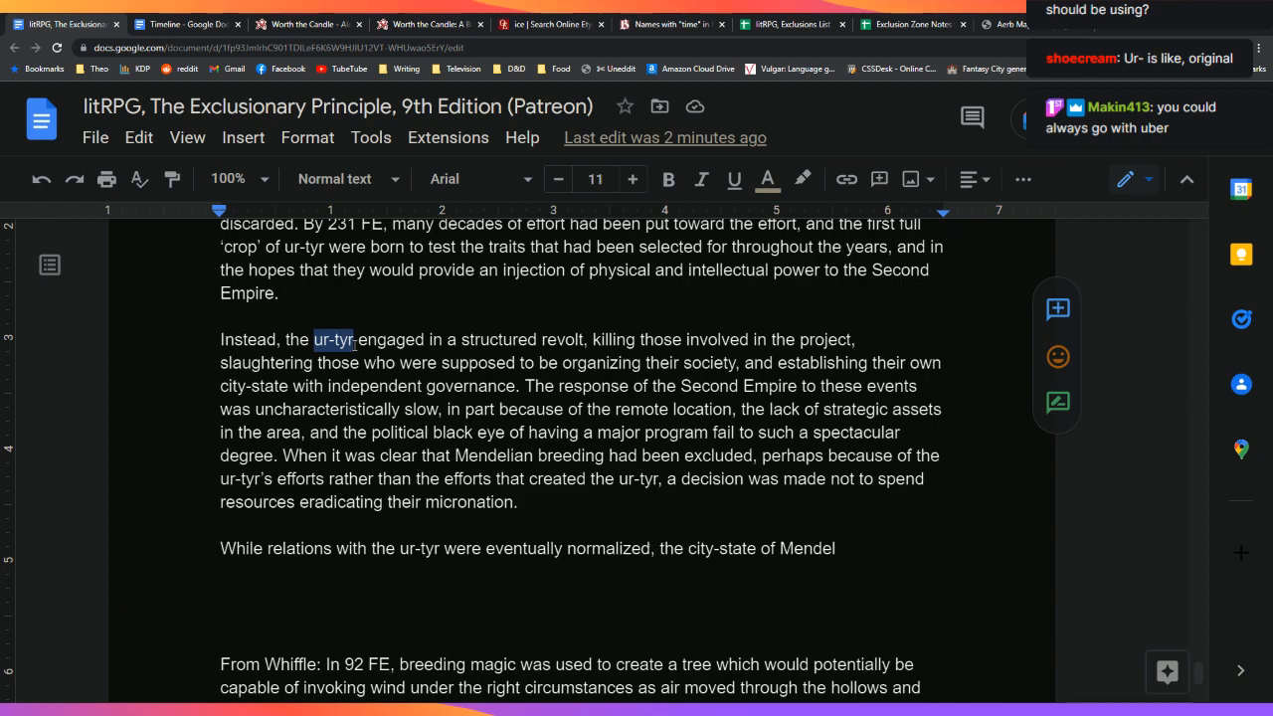
pyautogui.click(641, 511)
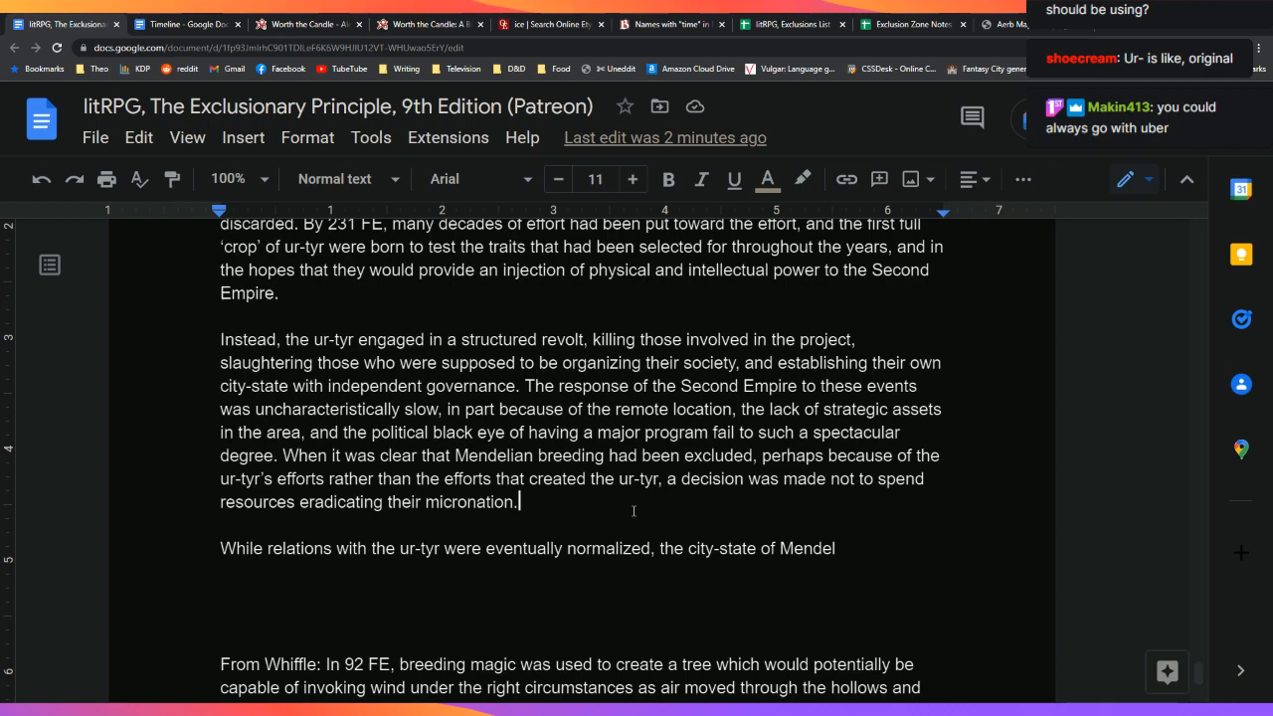
pyautogui.scroll(2, 634, 511)
pyautogui.scroll(2, 634, 511)
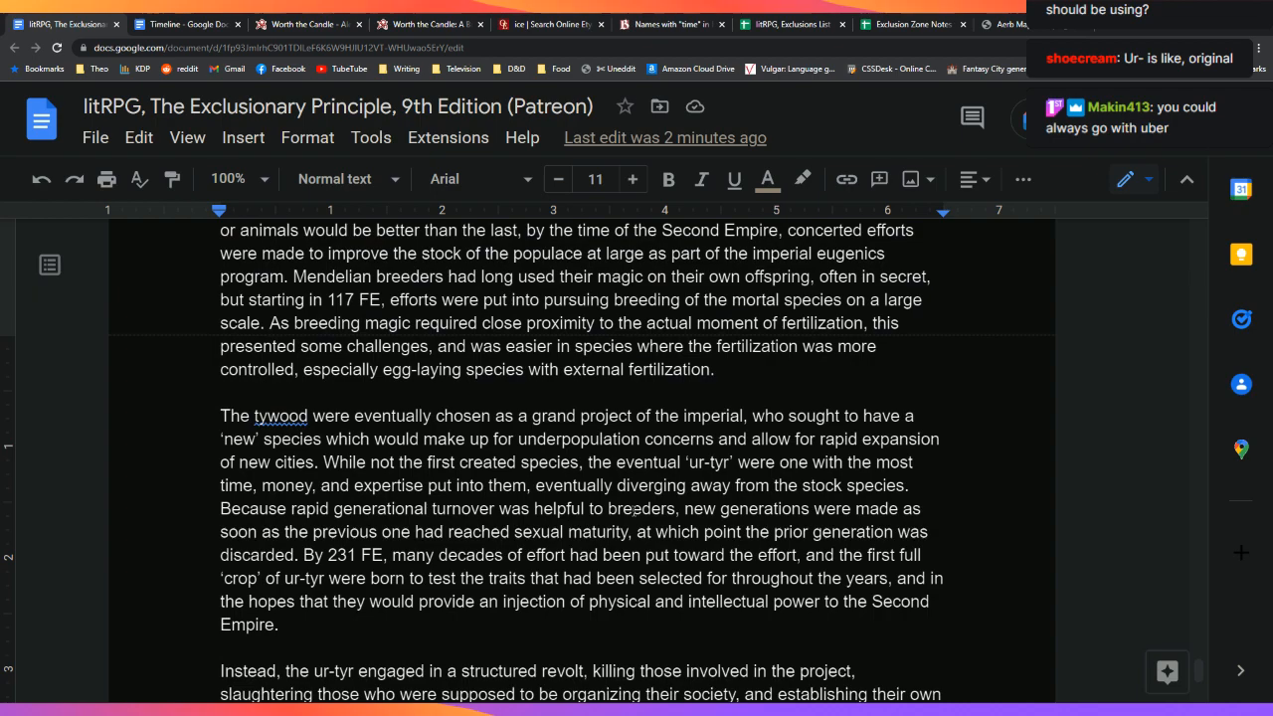
pyautogui.scroll(-2, 634, 511)
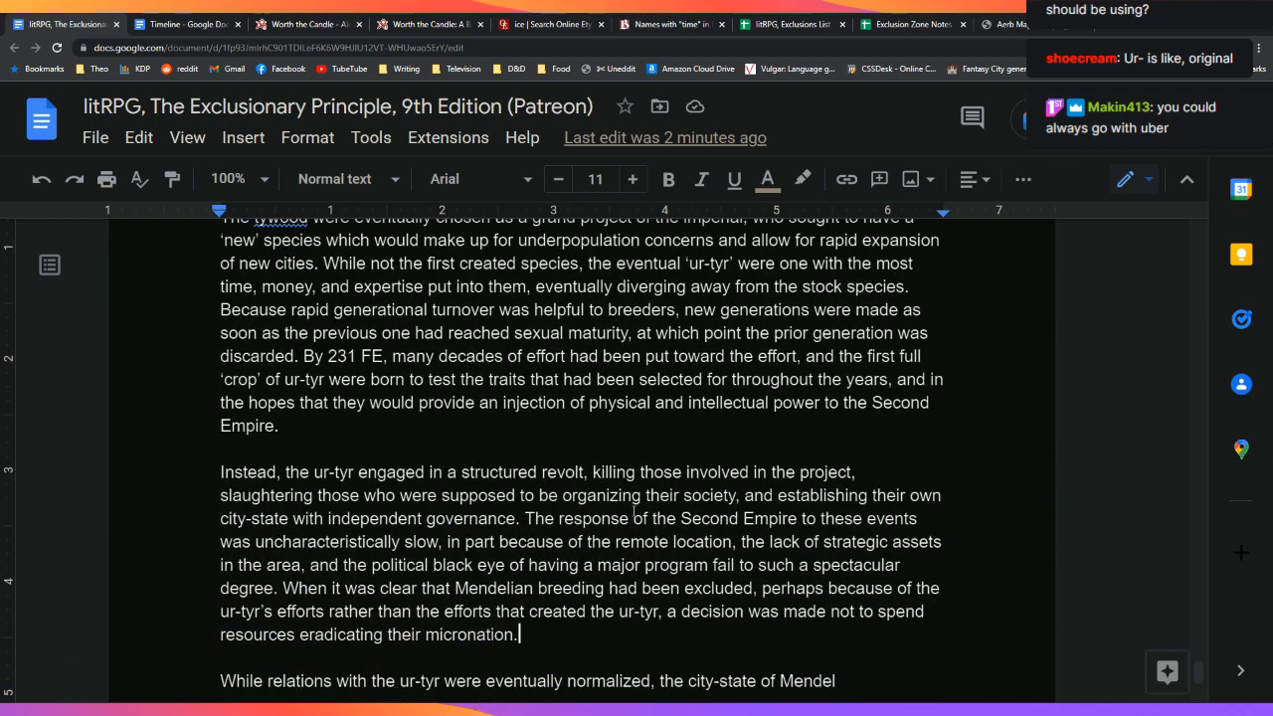
pyautogui.scroll(-3, 633, 512)
# Step: Add the note "[TODO: ur-tyr is bad name]" several blank lines below the unfinished sentence about the city-state of Mendel
pyautogui.click(875, 419)
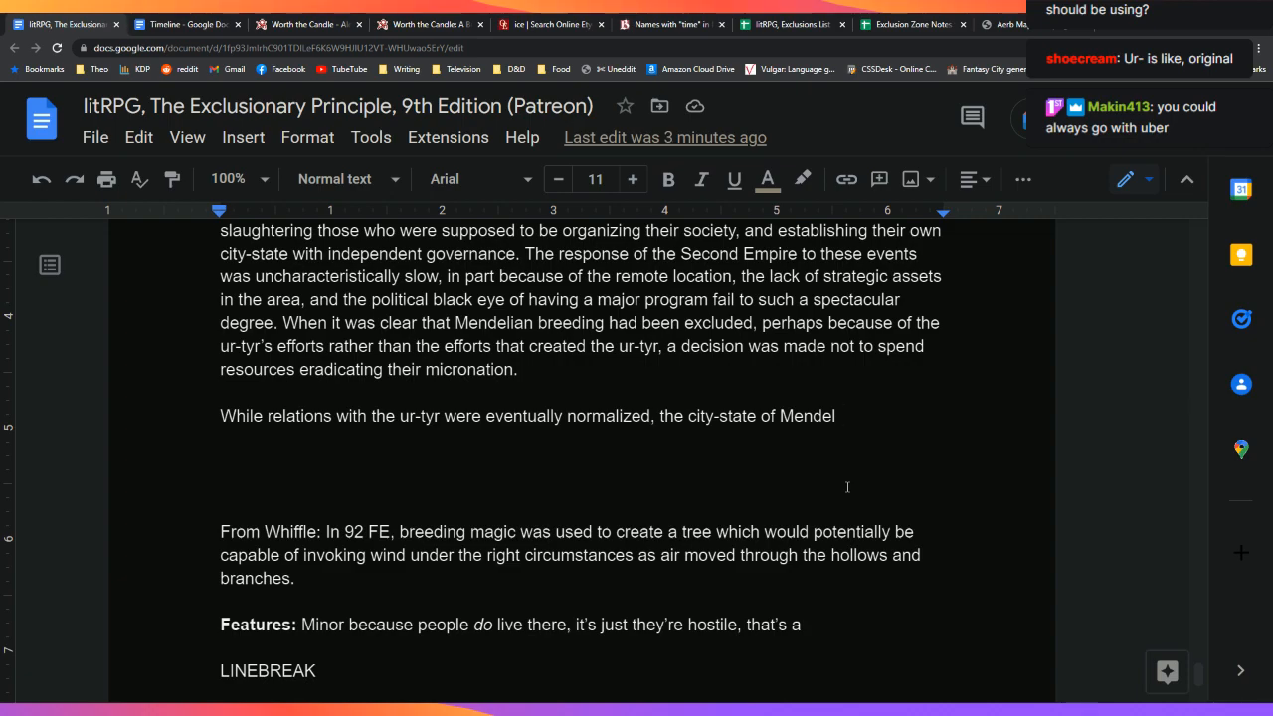
pyautogui.press('Return')
pyautogui.press('Return')
pyautogui.press('Return')
pyautogui.press('Return')
pyautogui.press('Return')
pyautogui.press('Return')
pyautogui.write('[TODO: ur-t')
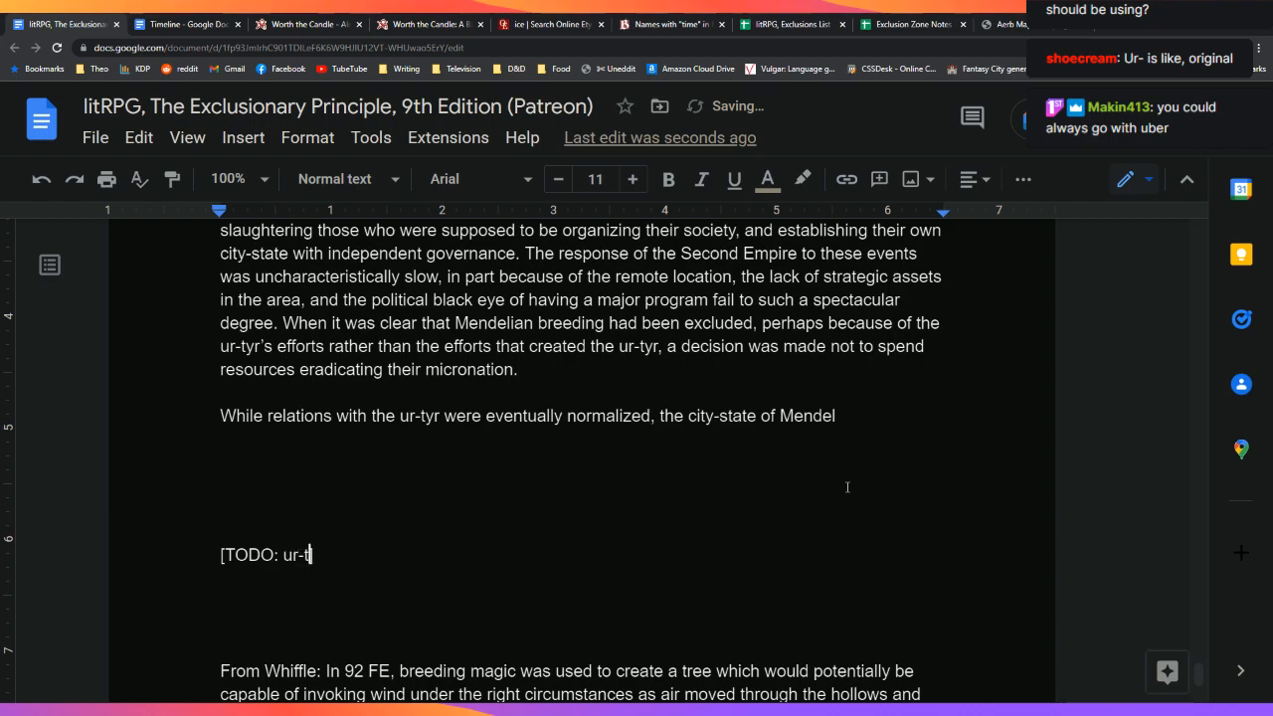
pyautogui.write('yr is bad name]')
# Step: Complete the sentence about the city-state of Mendel with "has been isolationist for its entire history."
pyautogui.press('Up')
pyautogui.press('Up')
pyautogui.press('Up')
pyautogui.press('Up')
pyautogui.press('Up')
pyautogui.press('Left')
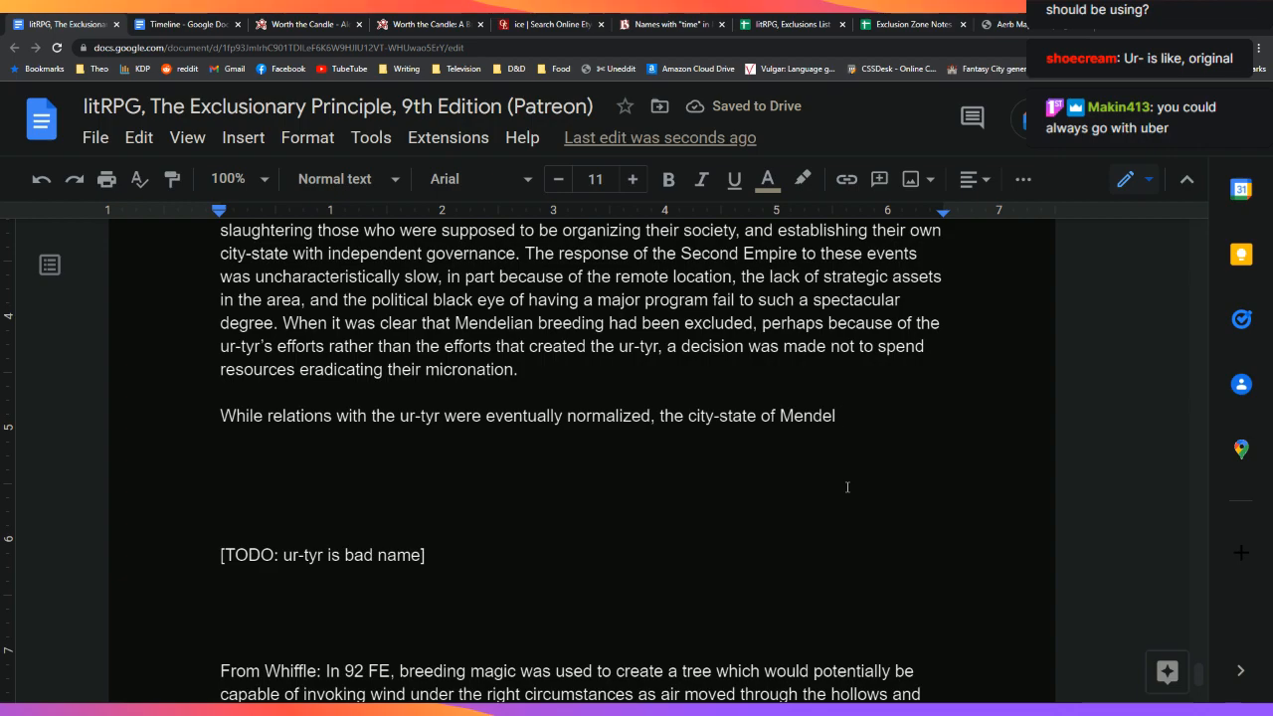
pyautogui.write('has been si')
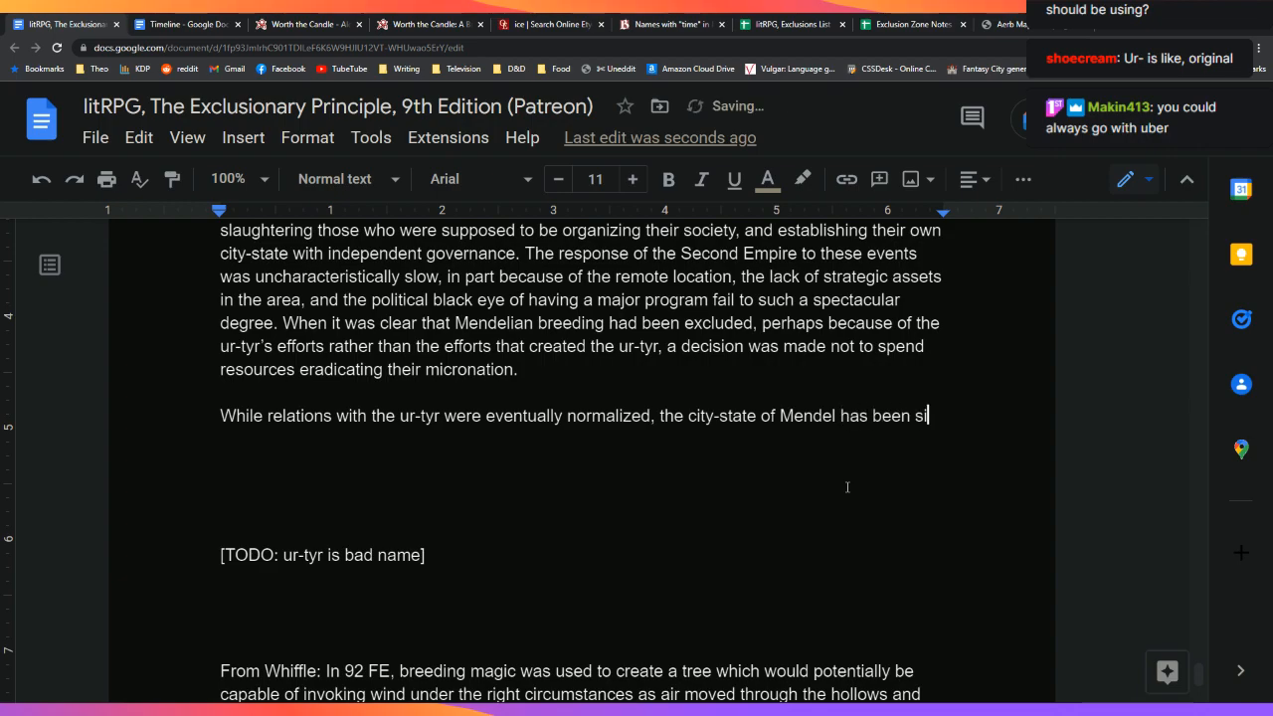
pyautogui.press('BackSpace')
pyautogui.press('BackSpace')
pyautogui.write('isolationist for its entire history.')
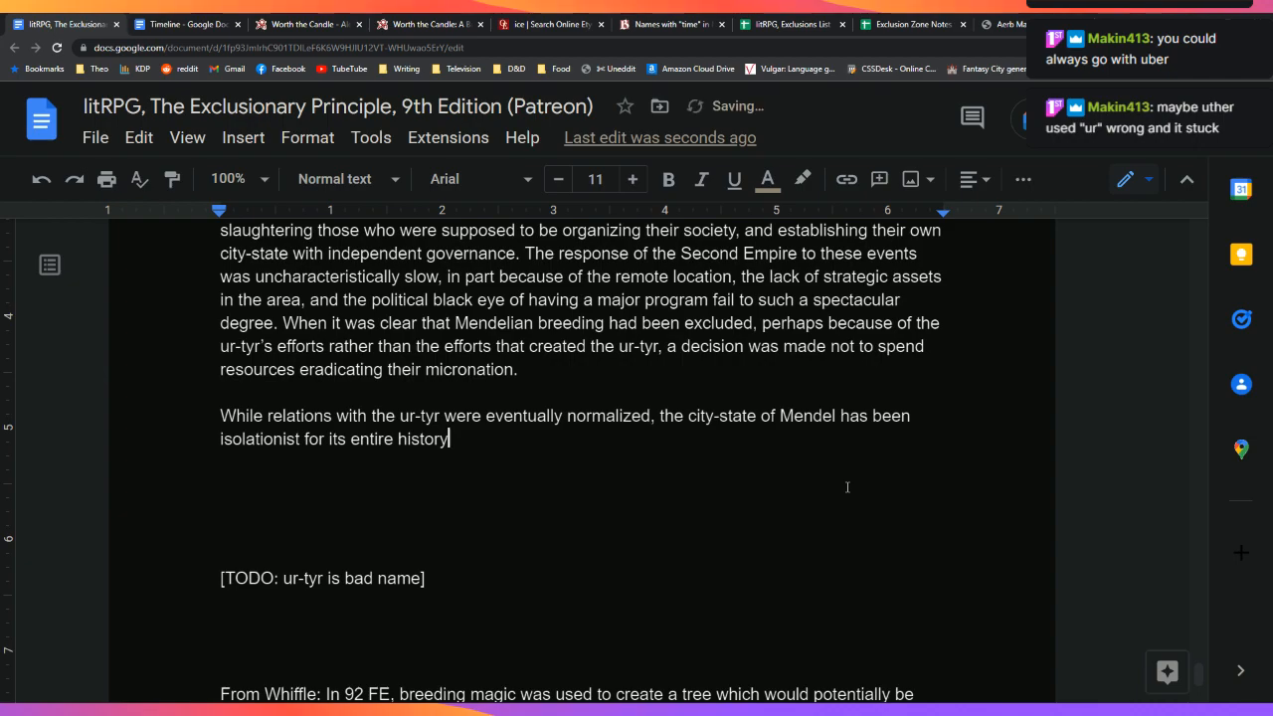
pyautogui.press('Up')
pyautogui.press('Left')
pyautogui.press('Left')
pyautogui.hotkey('shift', 'Left')
pyautogui.hotkey('shift', 'Left')
pyautogui.hotkey('shift', 'Left')
pyautogui.hotkey('shift', 'Left')
pyautogui.hotkey('shift', 'Left')
pyautogui.hotkey('shift', 'Left')
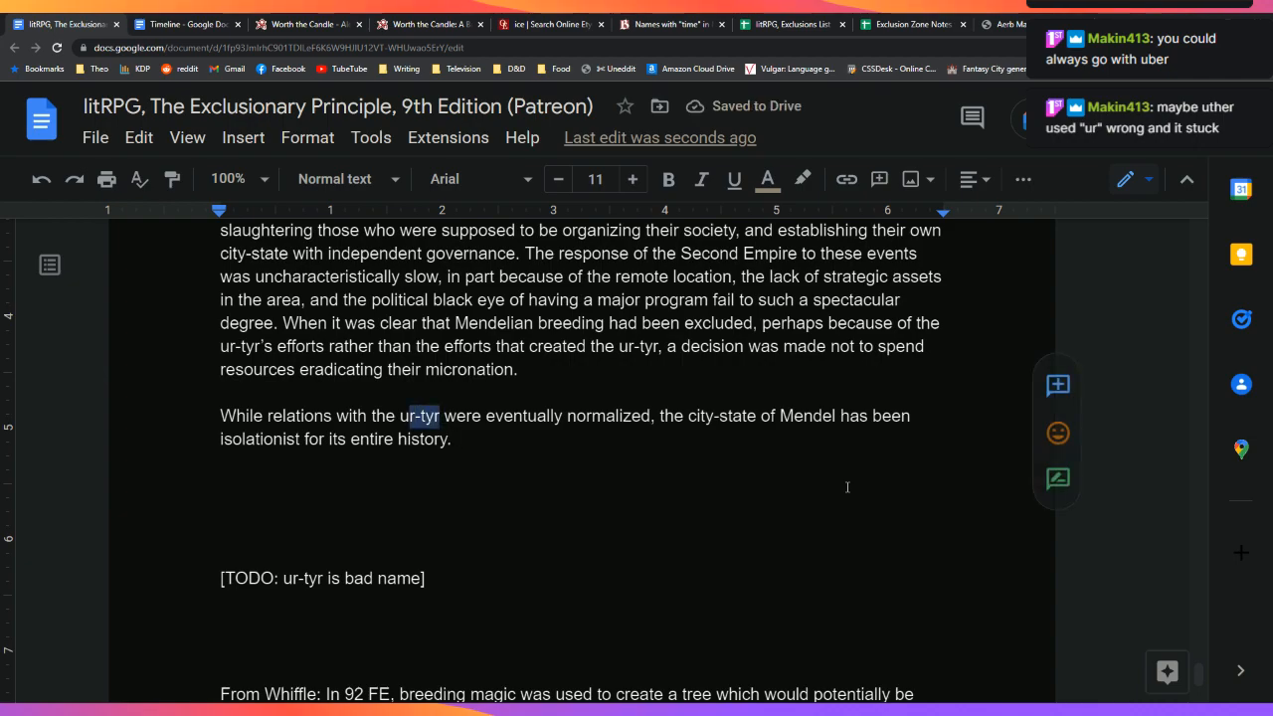
pyautogui.press('Down')
pyautogui.press('Down')
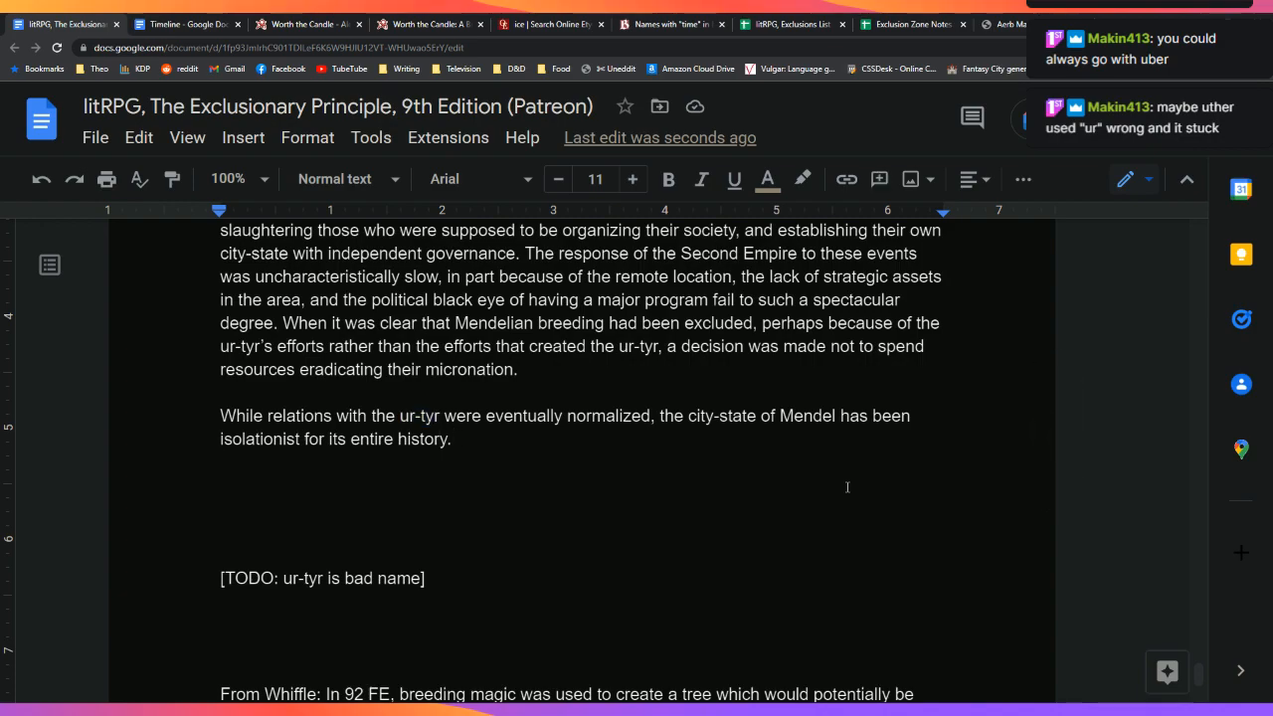
pyautogui.hotkey('shift', 'Left')
pyautogui.hotkey('shift', 'Left')
pyautogui.hotkey('shift', 'Left')
pyautogui.hotkey('shift', 'Left')
pyautogui.hotkey('shift', 'Left')
pyautogui.hotkey('shift', 'Left')
pyautogui.press('Right')
pyautogui.press('Left')
pyautogui.press('Left')
pyautogui.press('Right')
pyautogui.press('Right')
pyautogui.press('Right')
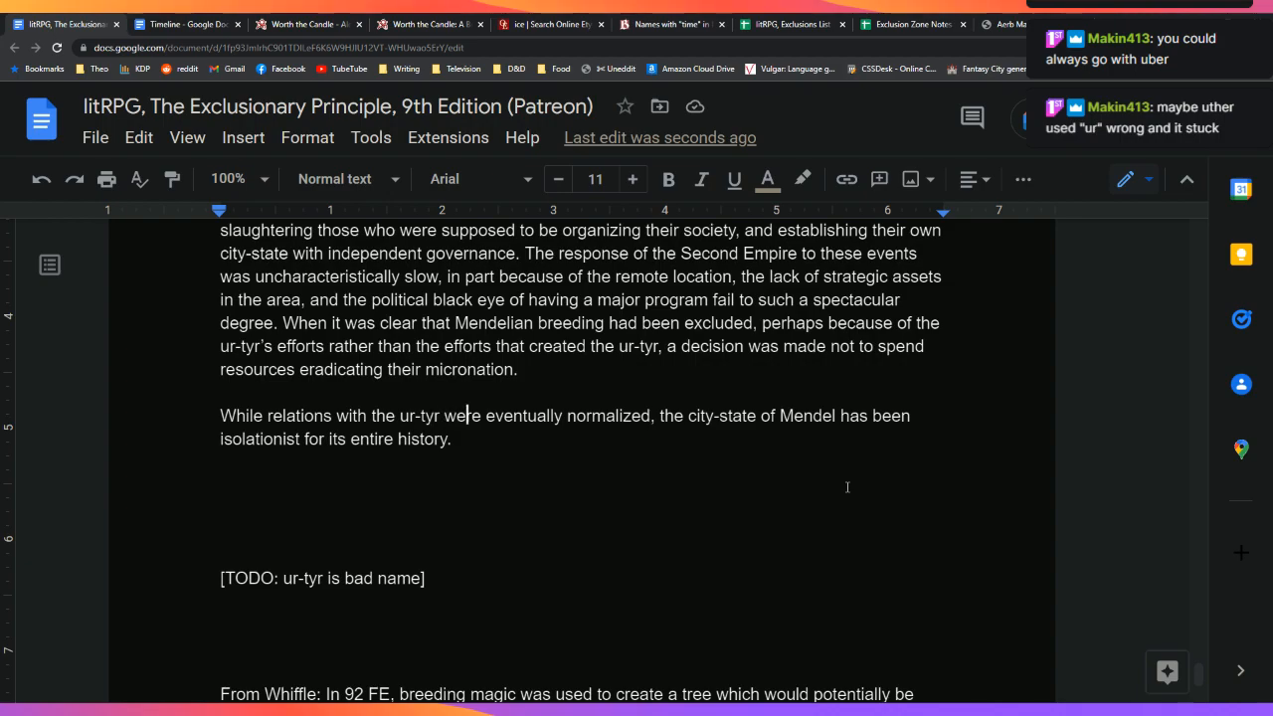
# Step: Continue the Mendel paragraph after "history." with "Almost no trade goes in or out of the city"
pyautogui.press('Down')
pyautogui.write('Almost no tr')
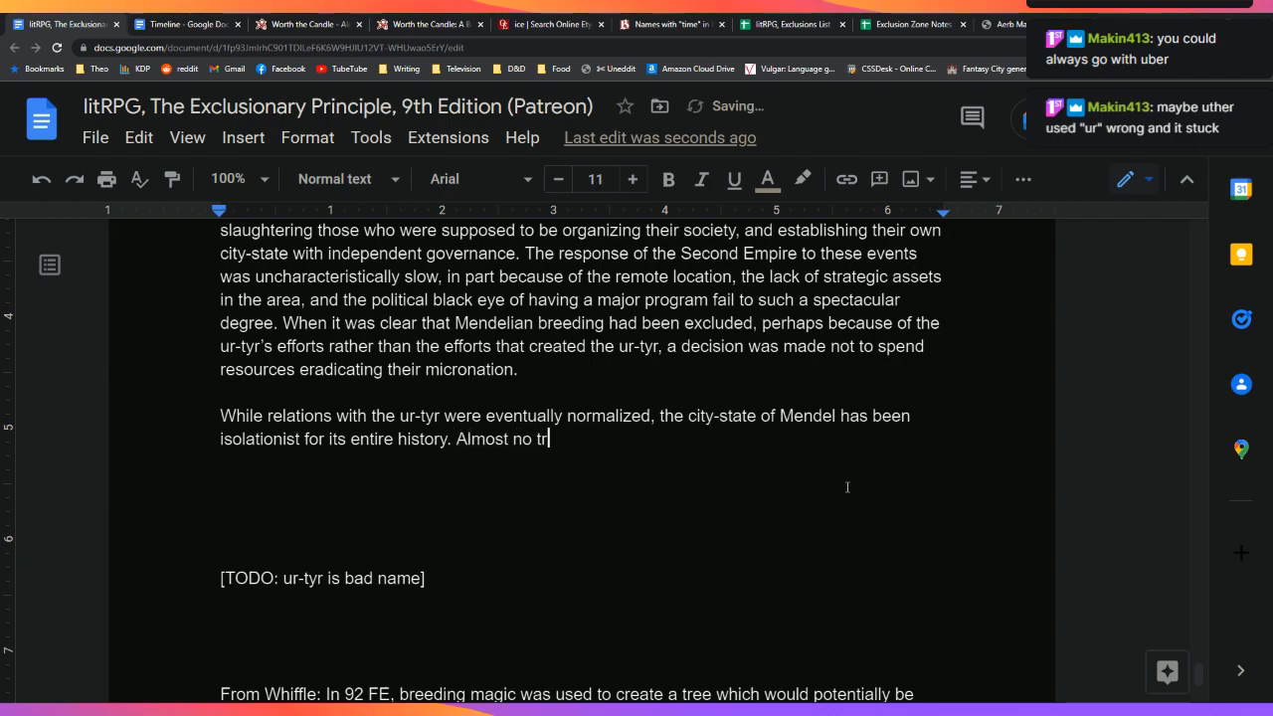
pyautogui.write('ade goes in or')
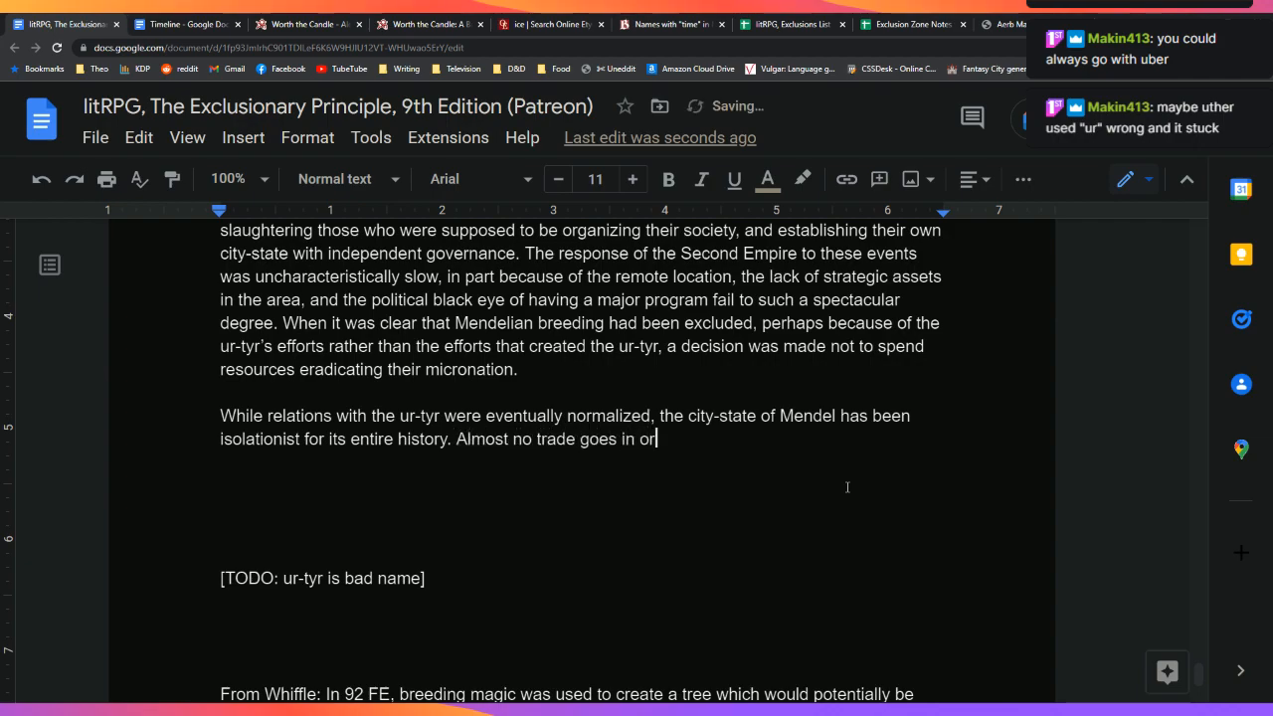
pyautogui.write(' out of the city')
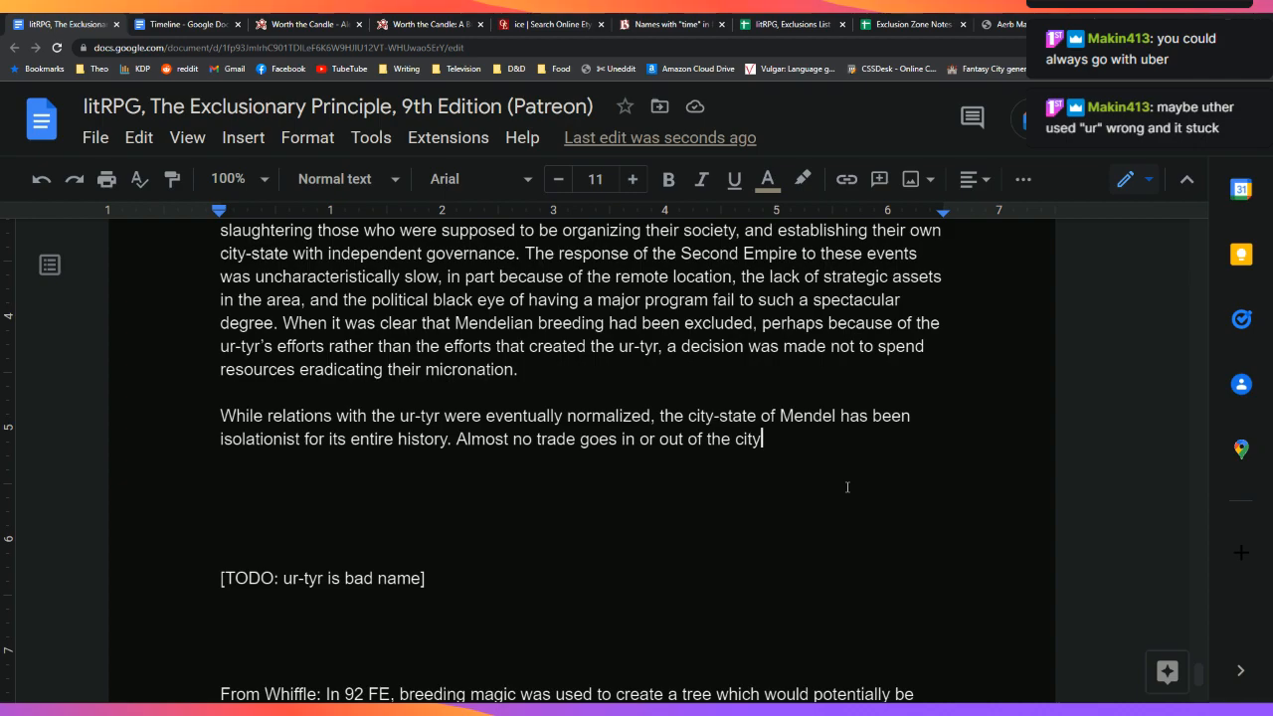
pyautogui.write('. Whi')
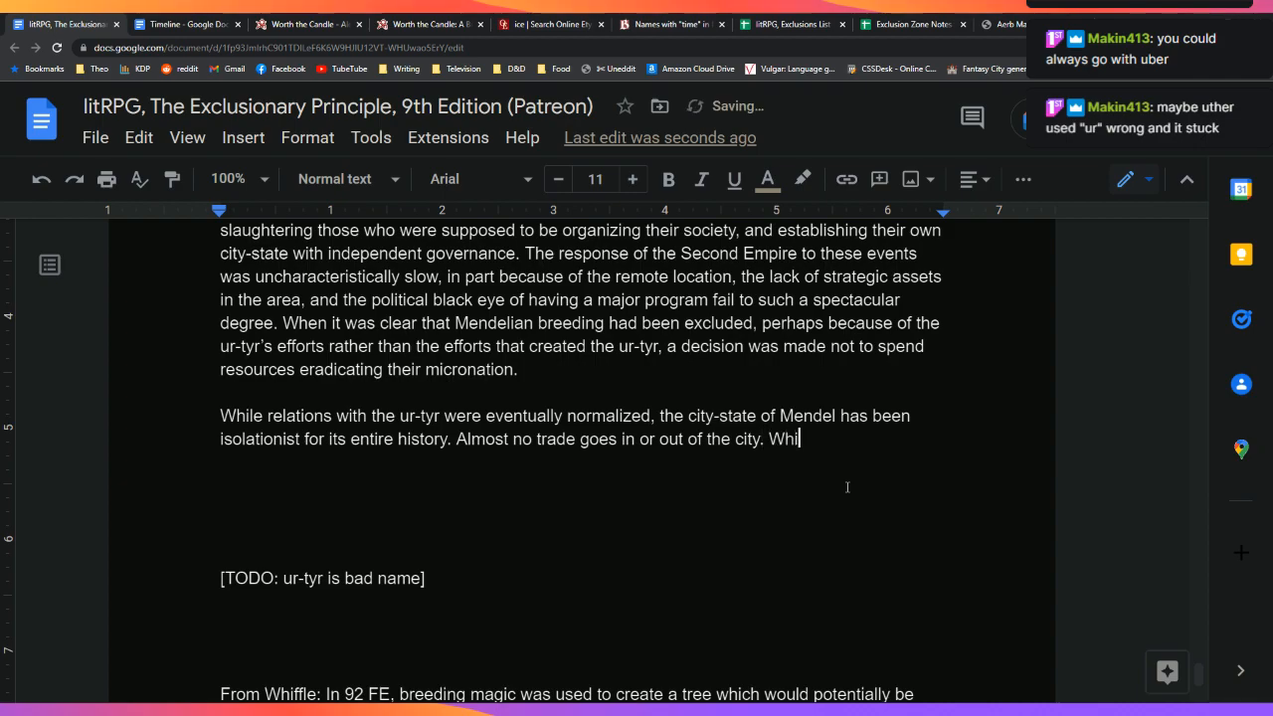
pyautogui.write('le breeding magic is s')
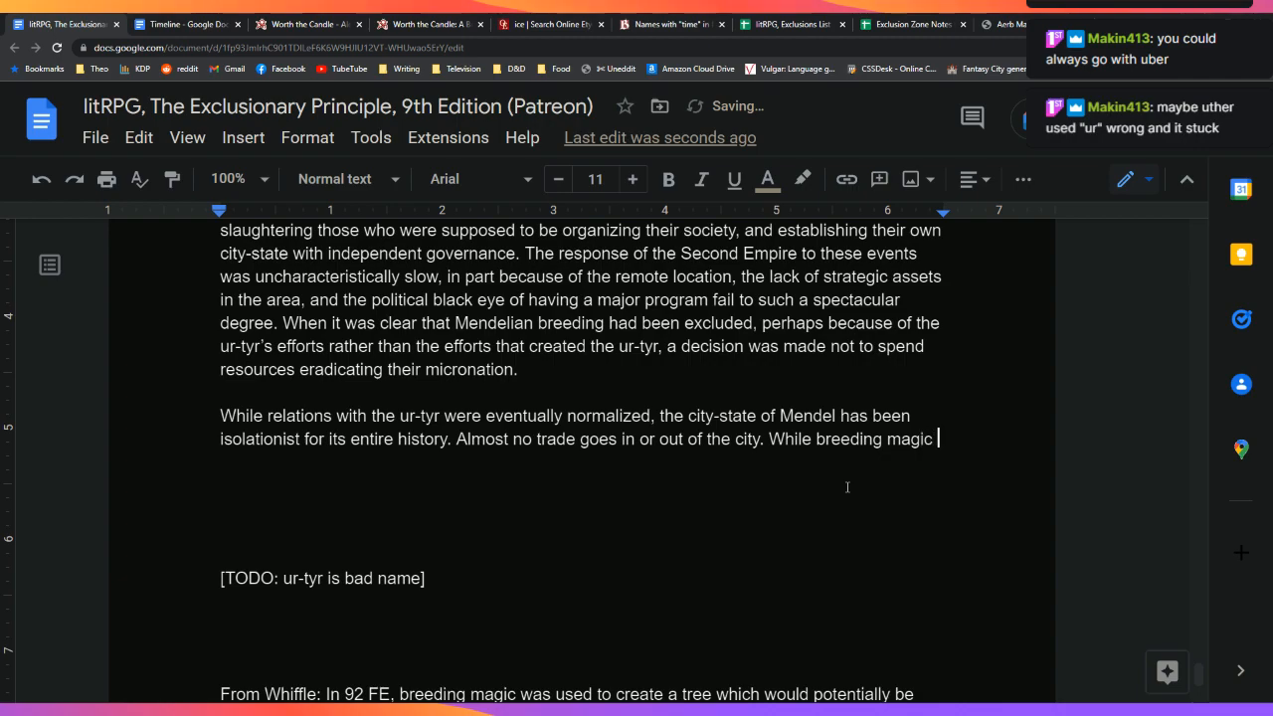
pyautogui.press('BackSpace')
pyautogui.press('BackSpace')
pyautogui.press('BackSpace')
pyautogui.press('BackSpace')
pyautogui.press('BackSpace')
pyautogui.press('BackSpace')
pyautogui.press('BackSpace')
pyautogui.press('BackSpace')
pyautogui.press('BackSpace')
pyautogui.press('BackSpace')
pyautogui.press('BackSpace')
pyautogui.press('BackSpace')
pyautogui.press('BackSpace')
pyautogui.press('BackSpace')
pyautogui.press('BackSpace')
pyautogui.press('BackSpace')
pyautogui.press('BackSpace')
pyautogui.press('BackSpace')
pyautogui.press('BackSpace')
pyautogui.press('BackSpace')
pyautogui.press('BackSpace')
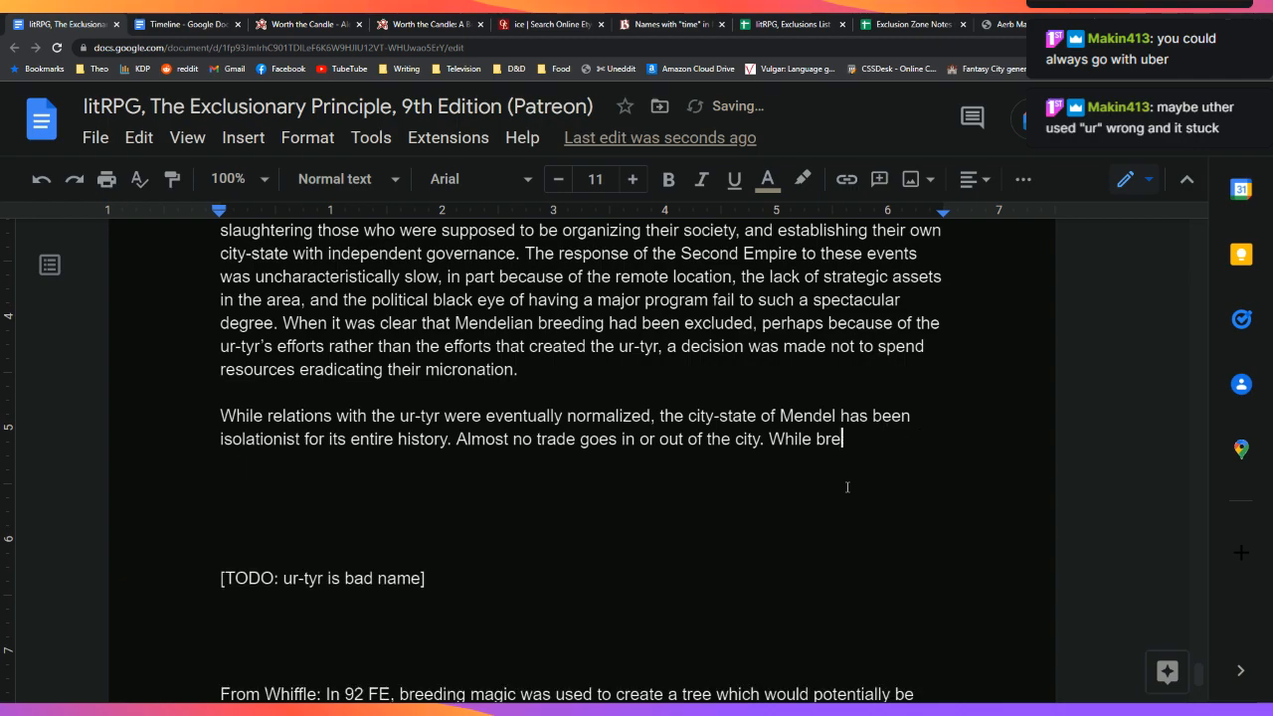
# Step: Extend the sentence about the city's trade with ", and little is known about its internal workings."
pyautogui.write(', and Iittle is known about i')
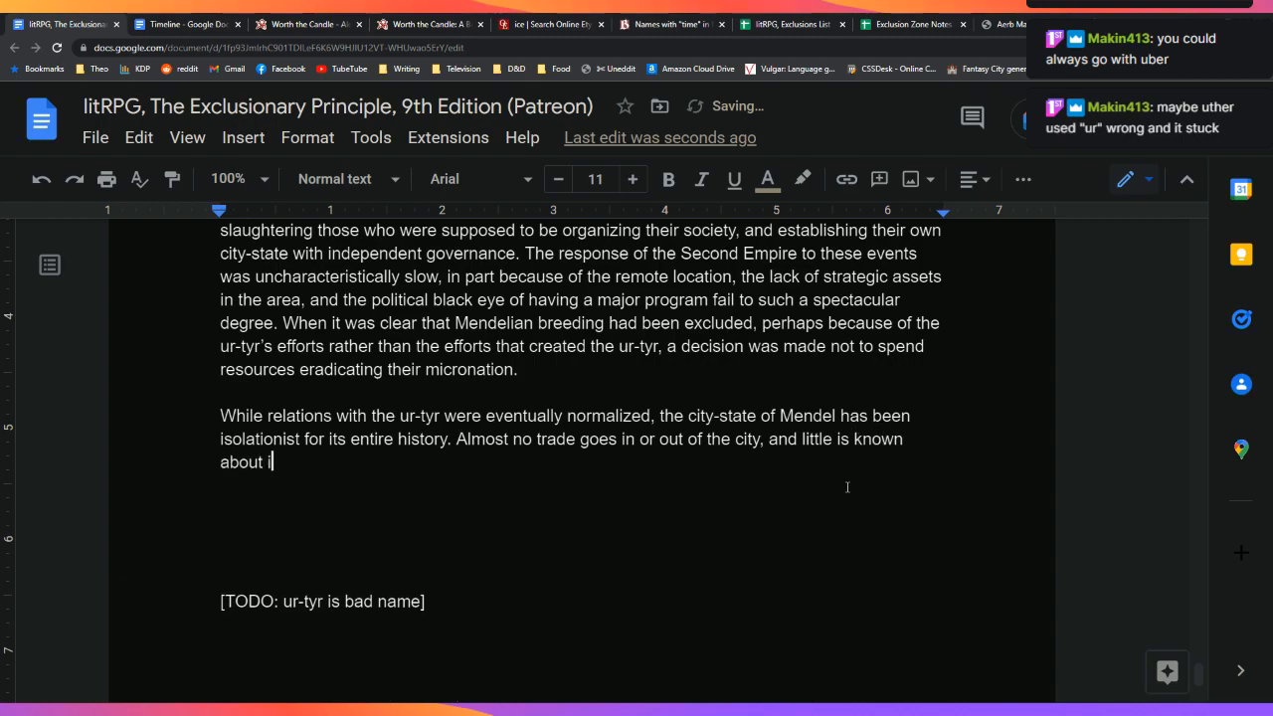
pyautogui.write('ts internal work')
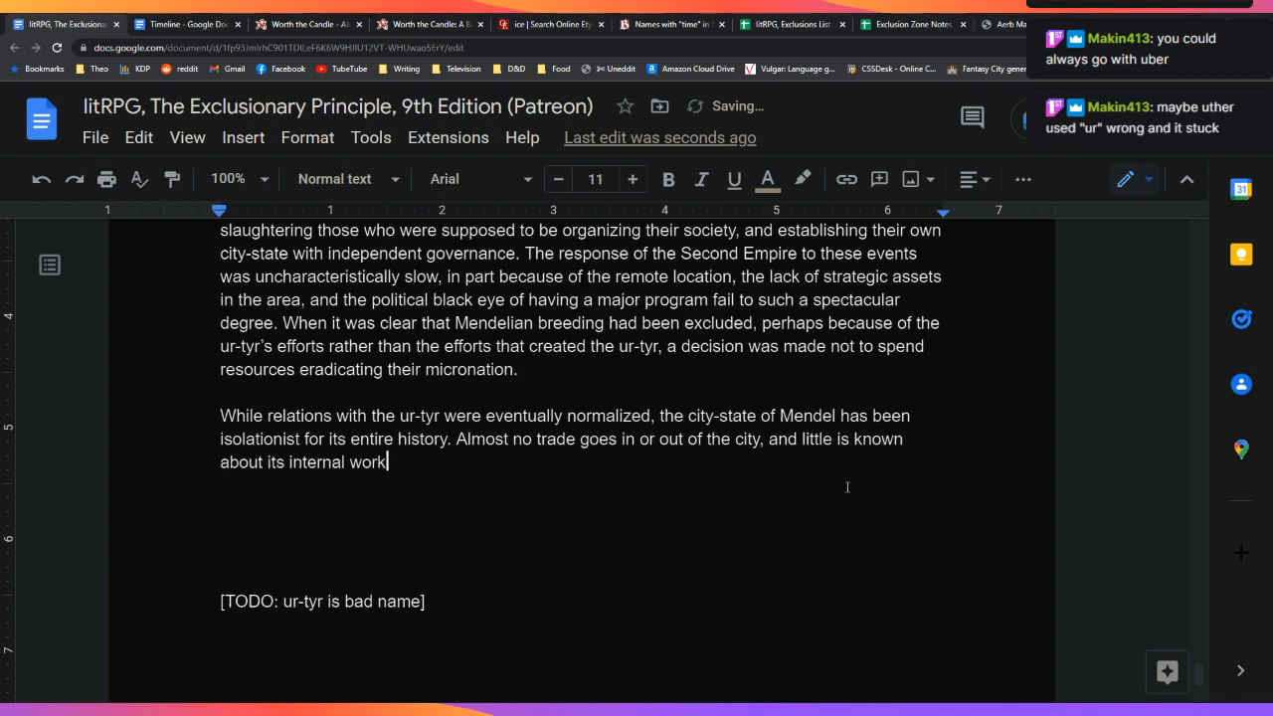
pyautogui.write('ings. ')
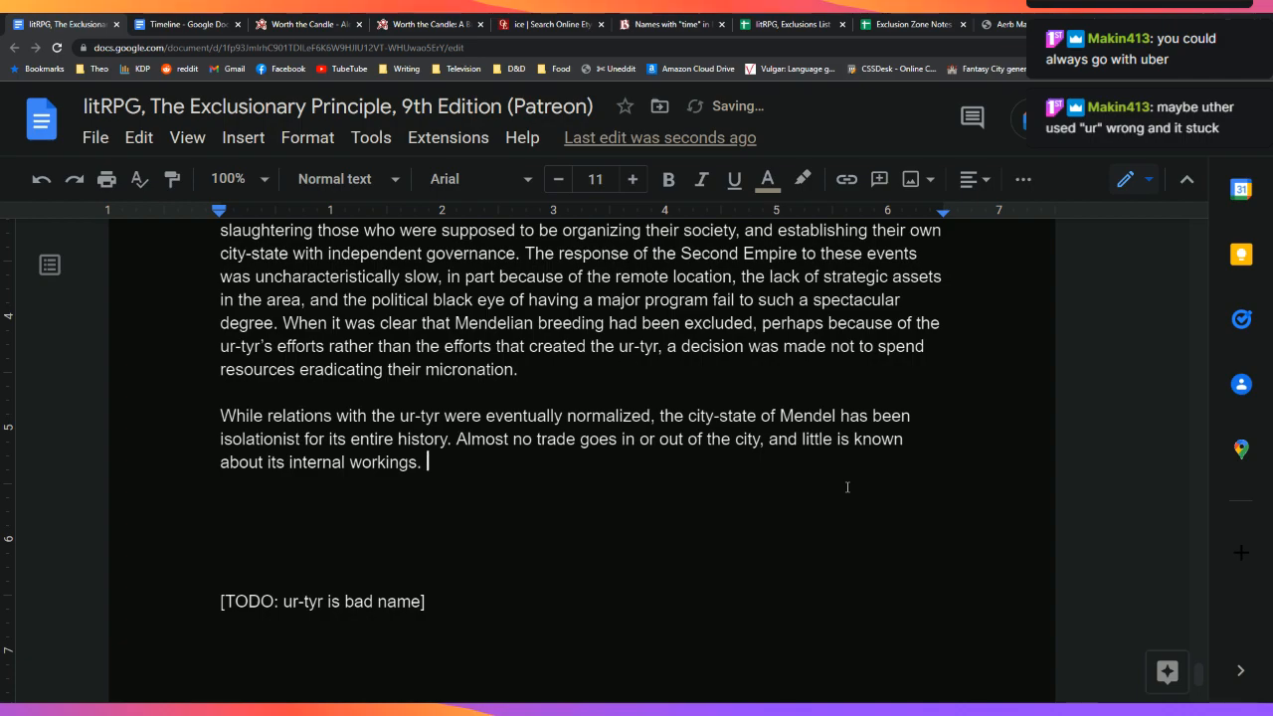
# Step: Add "Per the current agreement with Mendel, no entry is allowed in by the mortal species, and" to the end of the paragraph
pyautogui.write('Per the current agreement with the')
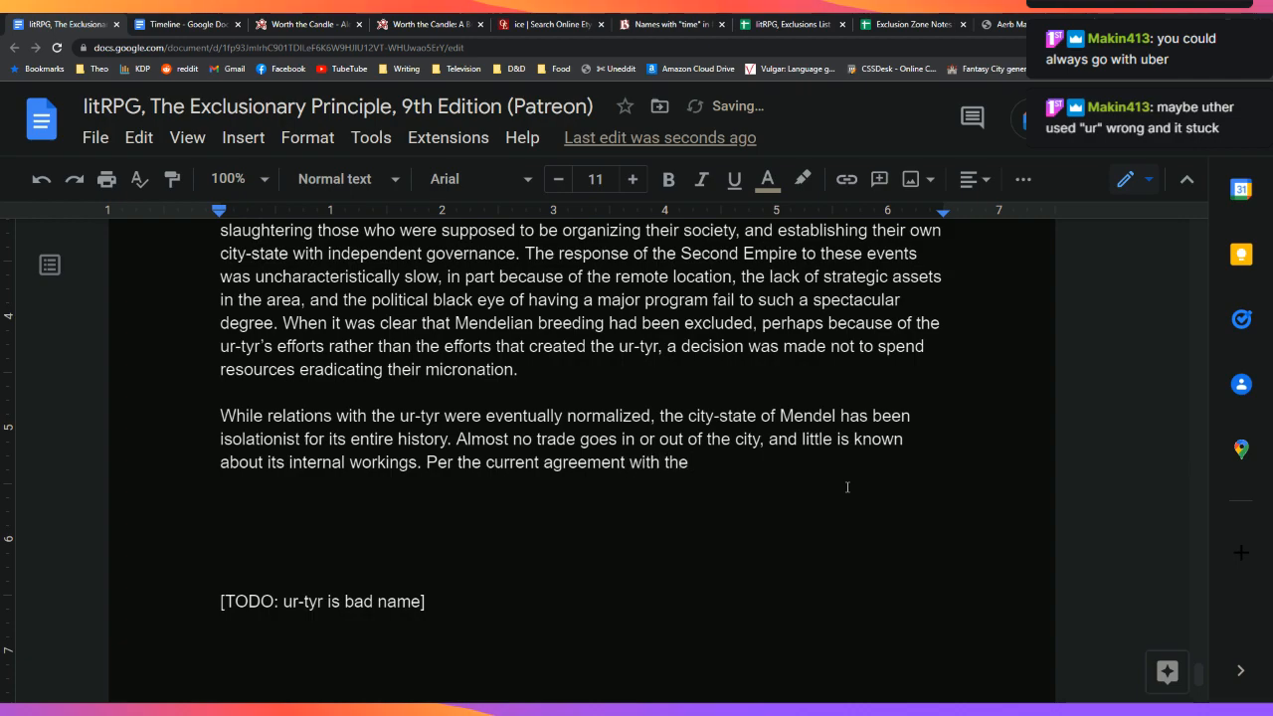
pyautogui.press('BackSpace')
pyautogui.press('BackSpace')
pyautogui.press('BackSpace')
pyautogui.press('BackSpace')
pyautogui.write('Mendel,')
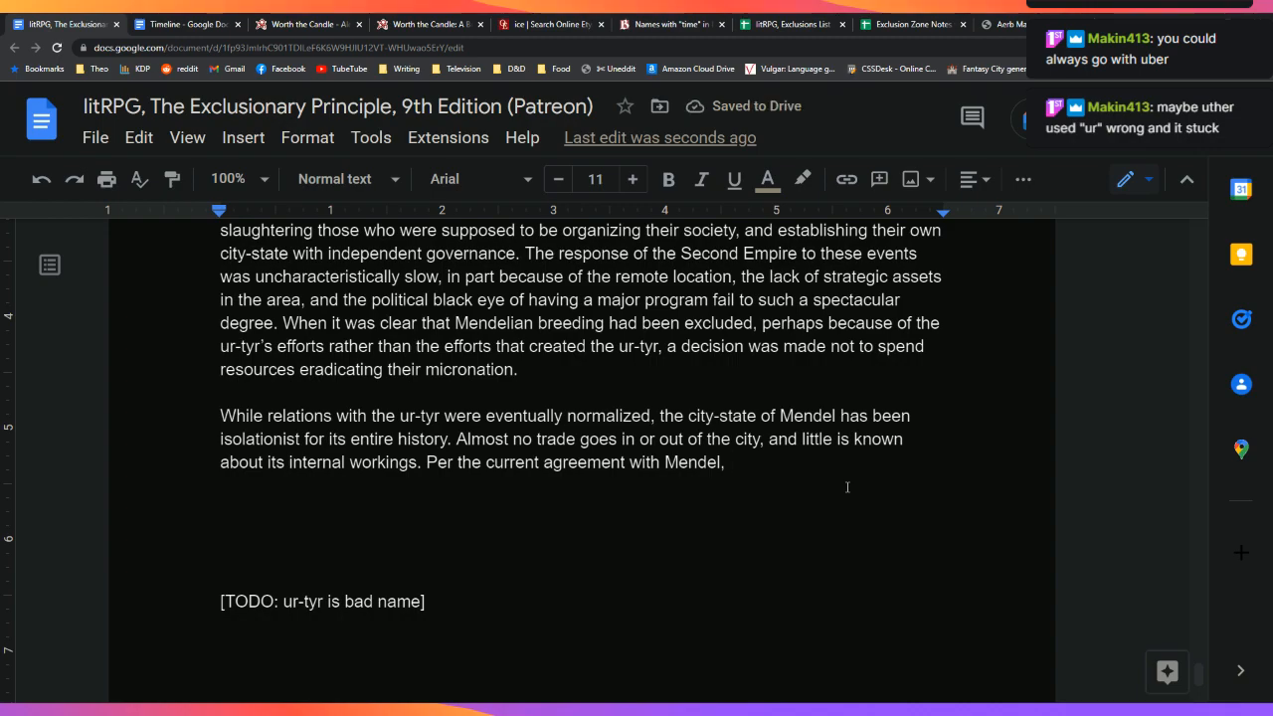
pyautogui.write('no entry is')
pyautogui.write(' allowed into th')
pyautogui.press('BackSpace')
pyautogui.press('BackSpace')
pyautogui.press('BackSpace')
pyautogui.press('BackSpace')
pyautogui.press('BackSpace')
pyautogui.write('by ')
pyautogui.write('the mortal speci')
pyautogui.write('es, and un')
# Step: Finish the sentence on the entry agreement with "those that enter against imperial orders will be killed on sight."
pyautogui.write('auth')
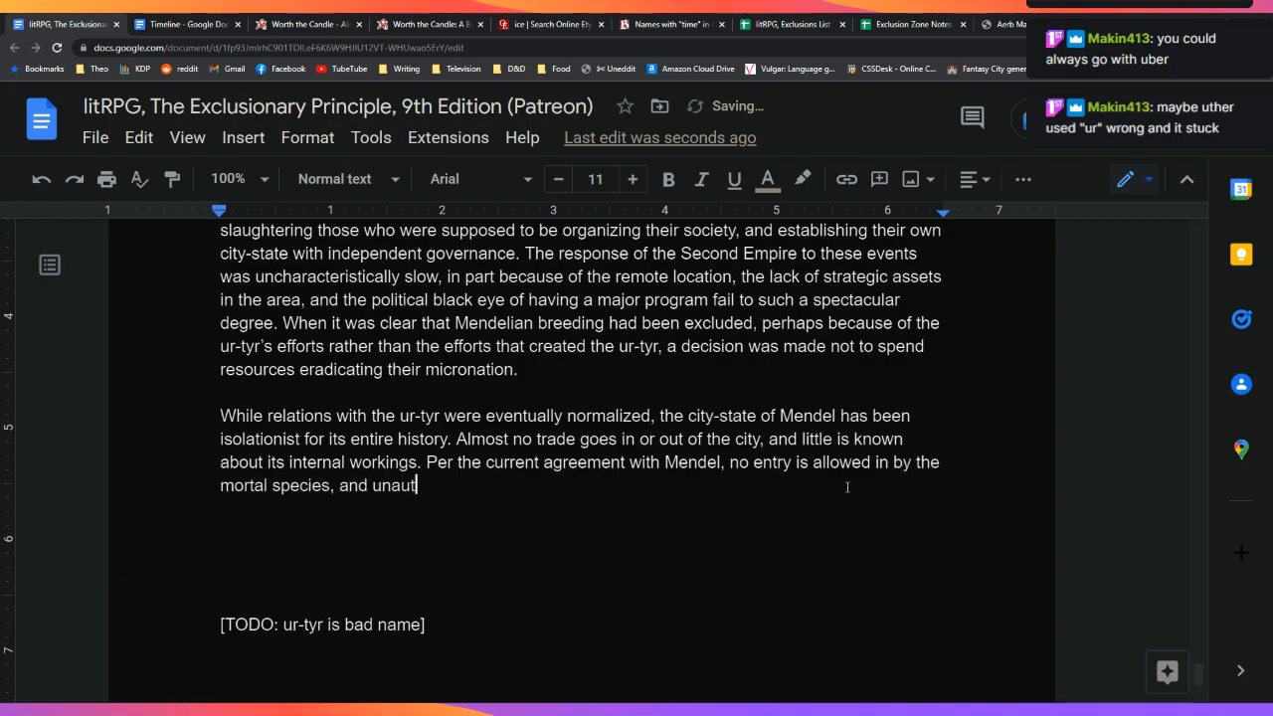
pyautogui.press('BackSpace')
pyautogui.press('BackSpace')
pyautogui.press('BackSpace')
pyautogui.press('BackSpace')
pyautogui.press('BackSpace')
pyautogui.press('BackSpace')
pyautogui.write('those that enter g')
pyautogui.press('BackSpace')
pyautogui.write('against im')
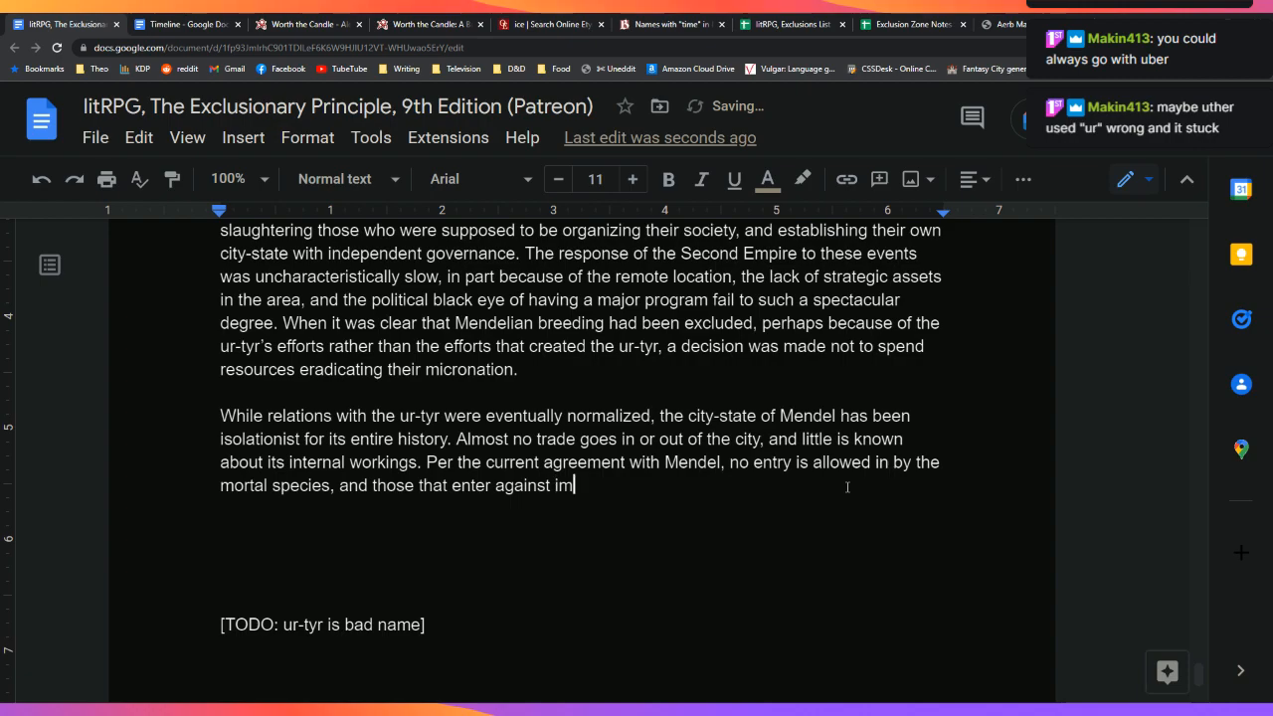
pyautogui.write('peirial orders will be killed ')
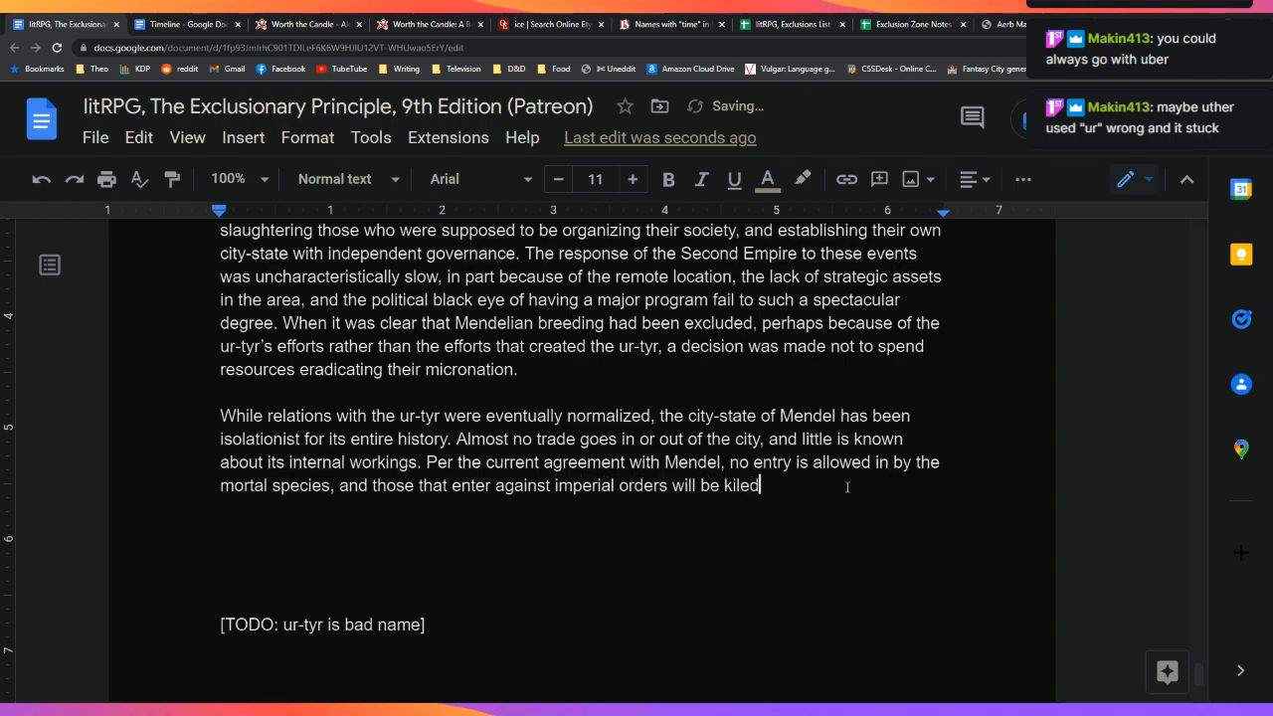
pyautogui.write('on sight.')
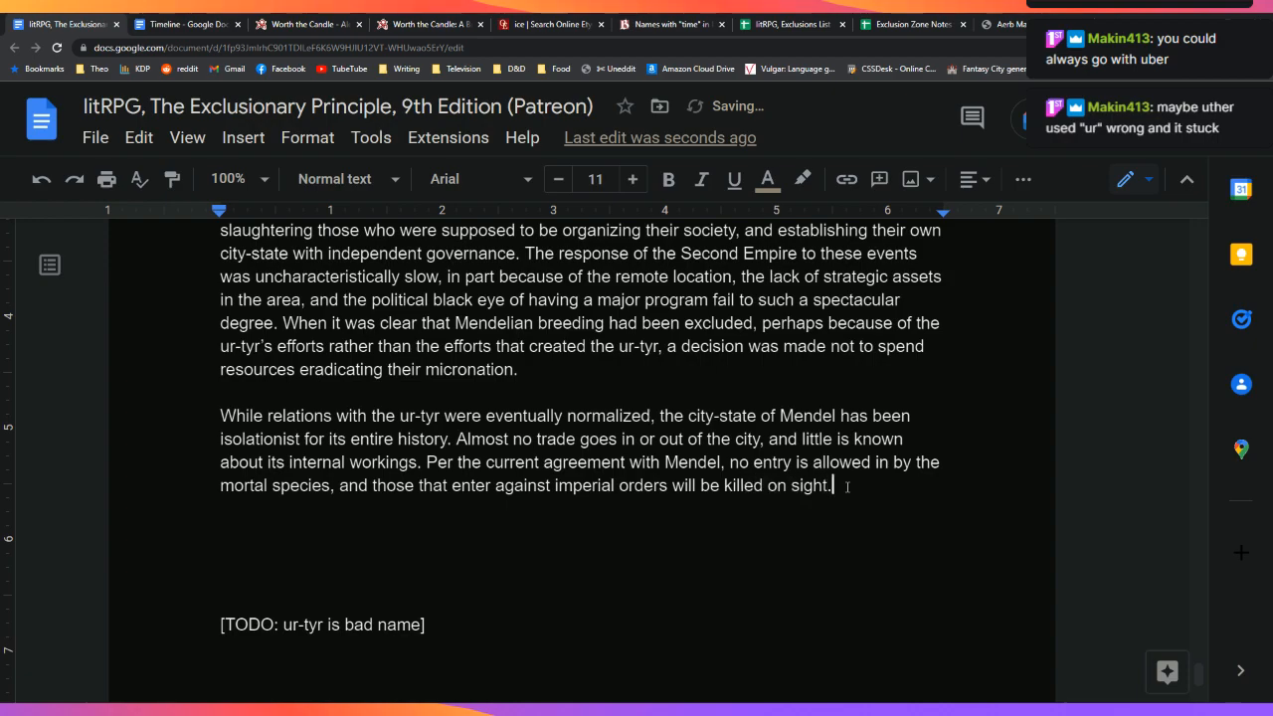
# Step: Start a new paragraph after "killed on sight." with "Species created by breeding"
pyautogui.press('Return')
pyautogui.press('Return')
pyautogui.write('While')
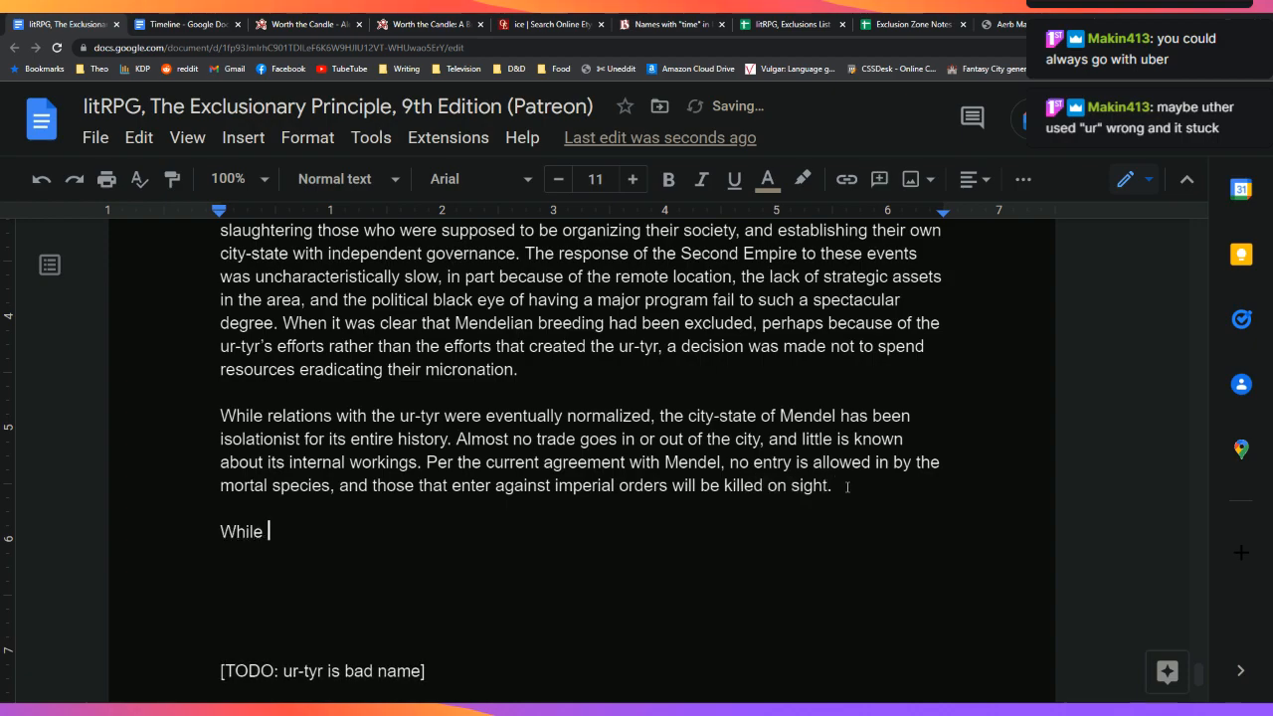
pyautogui.press('BackSpace')
pyautogui.press('BackSpace')
pyautogui.press('BackSpace')
pyautogui.press('BackSpace')
pyautogui.press('BackSpace')
pyautogui.press('BackSpace')
pyautogui.write('Br')
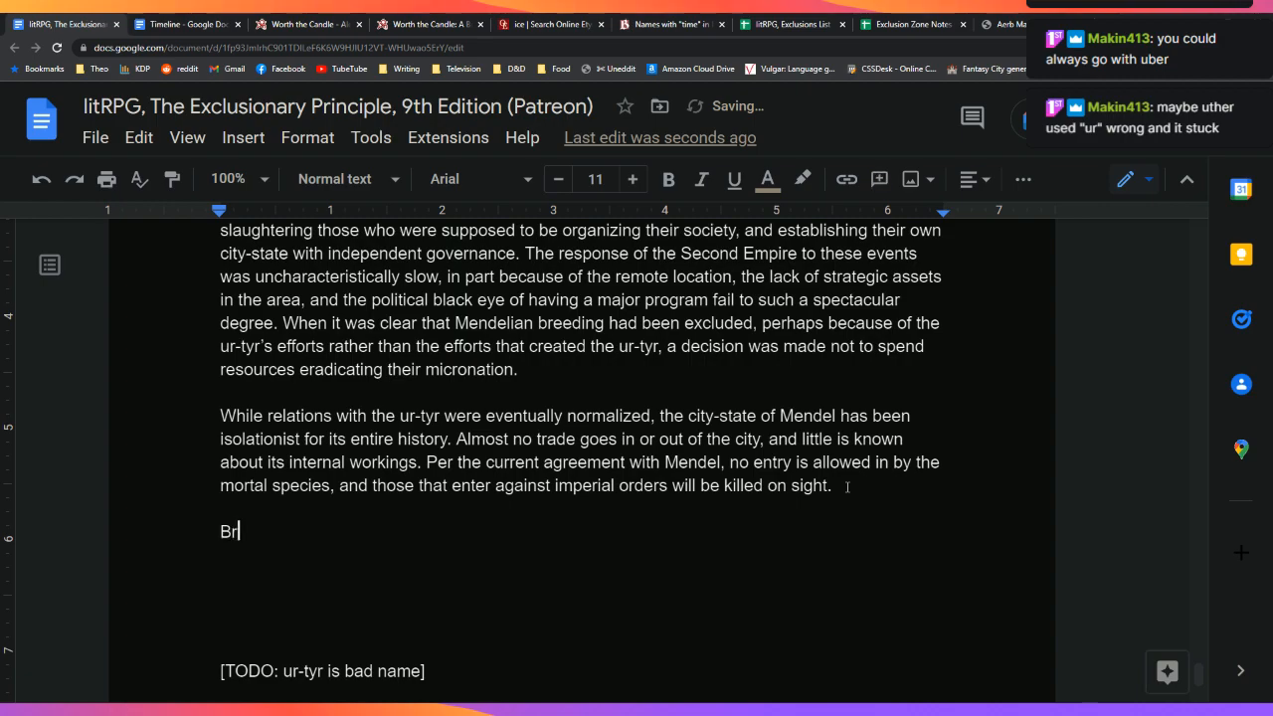
pyautogui.press('BackSpace')
pyautogui.write('Species created')
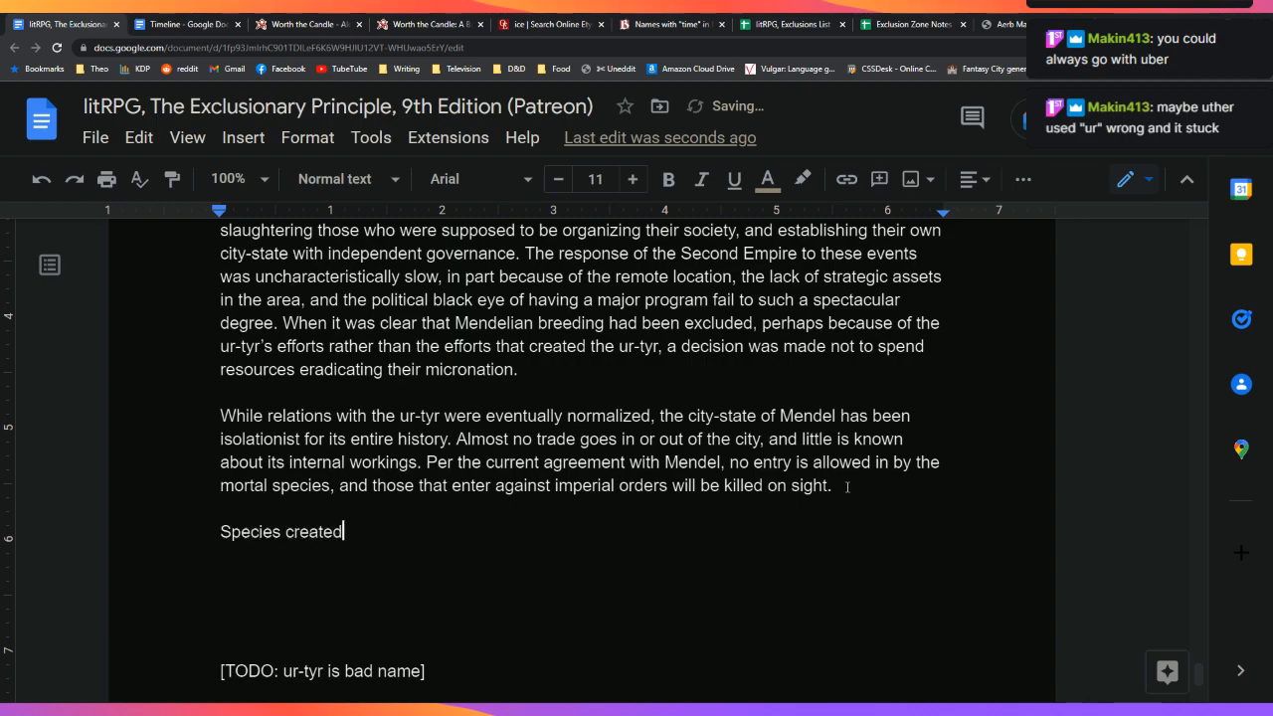
pyautogui.write(' by breeding ')
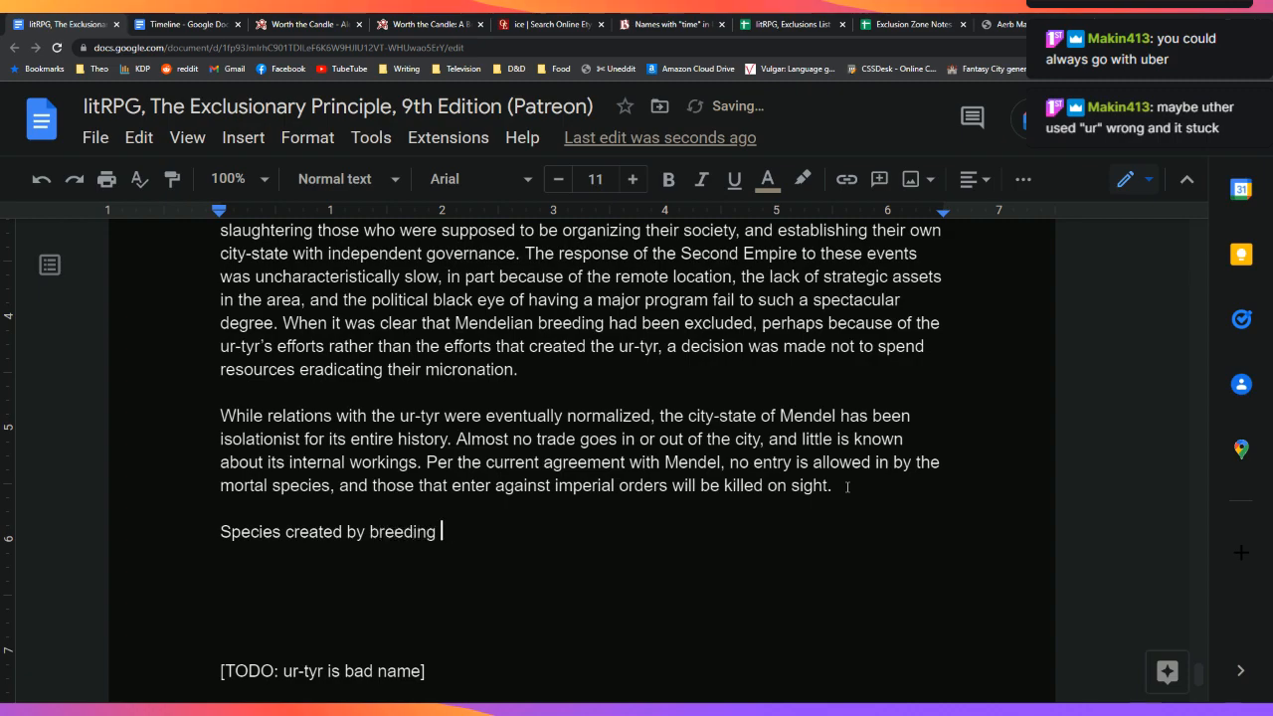
# Step: Continue the sentence with "magic can leave the zone, but it is thought that the particulars of", italicizing only "can"
pyautogui.write('magic can')
pyautogui.hotkey('ctrl', 'i')
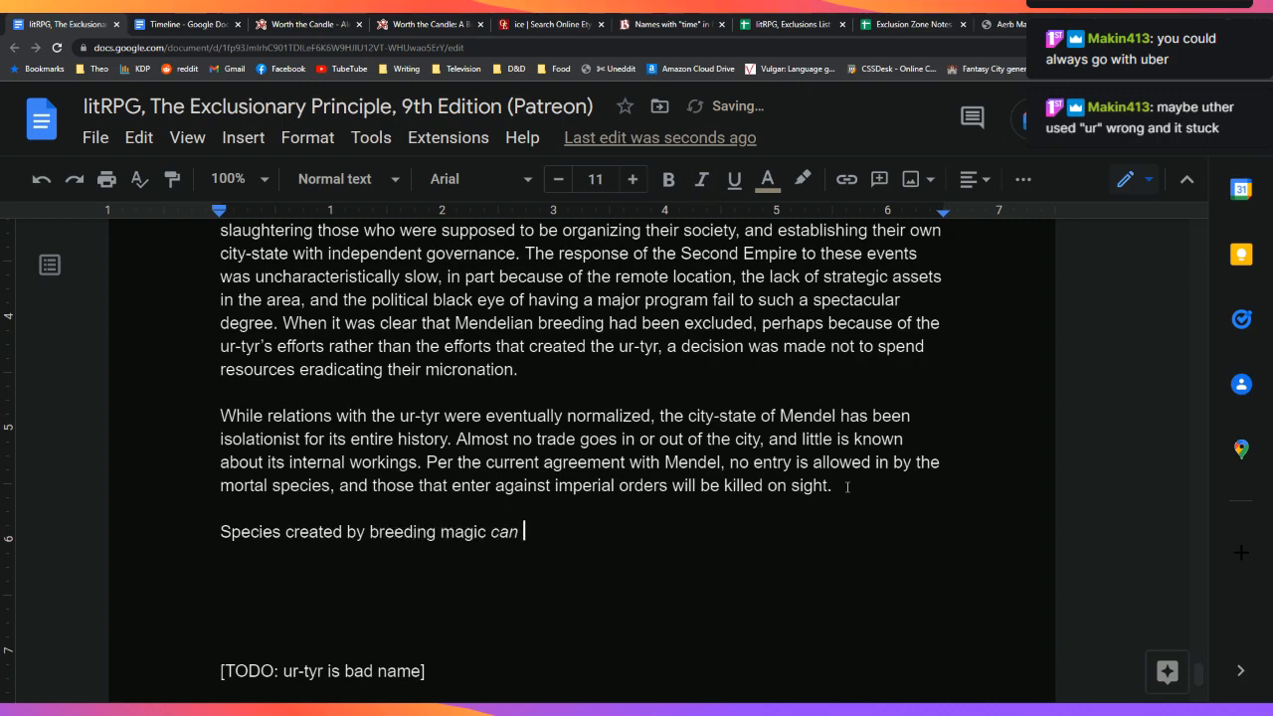
pyautogui.press('BackSpace')
pyautogui.press('BackSpace')
pyautogui.press('BackSpace')
pyautogui.press('BackSpace')
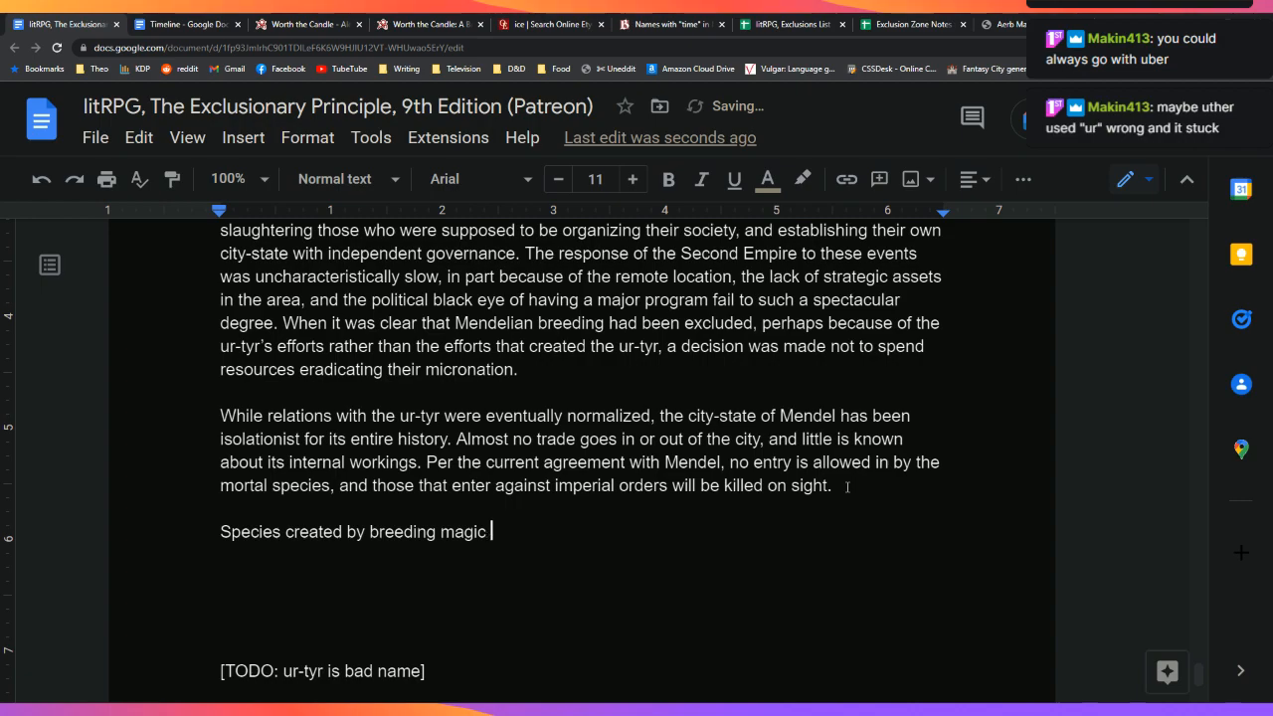
pyautogui.write('can')
pyautogui.hotkey('ctrl', 'i')
pyautogui.write('leave the zone, but it i')
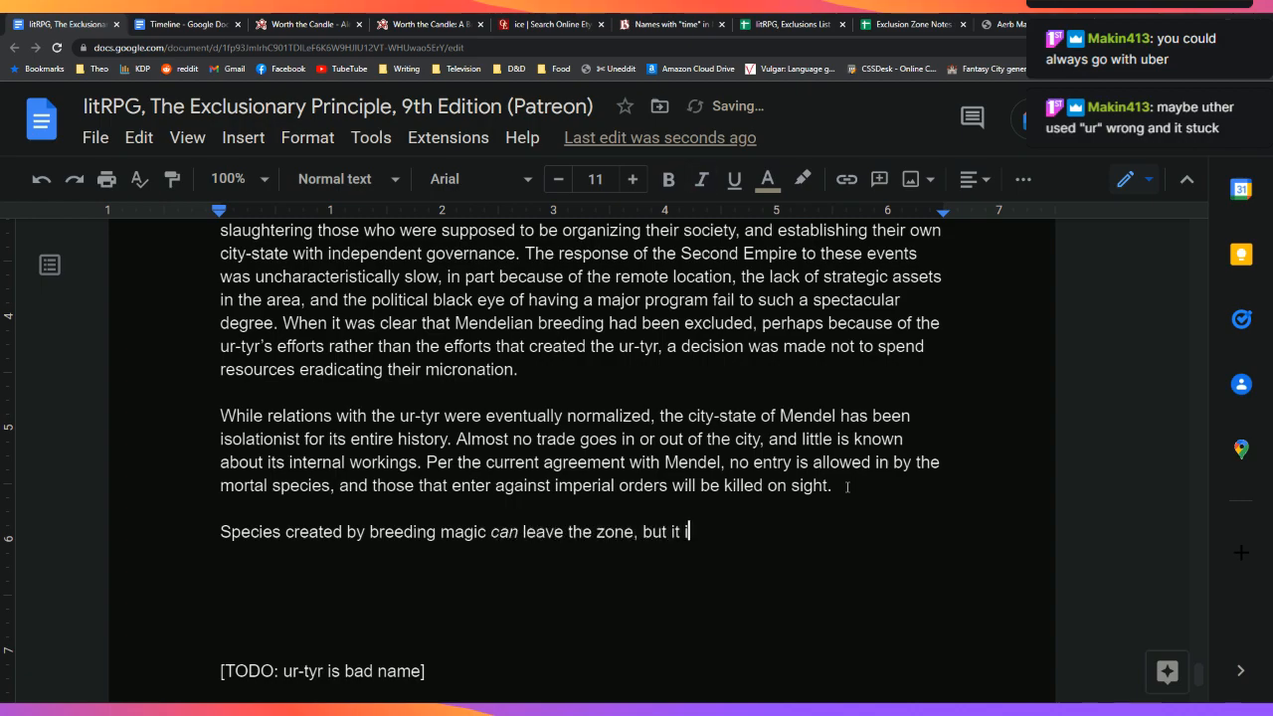
pyautogui.write('s thought th')
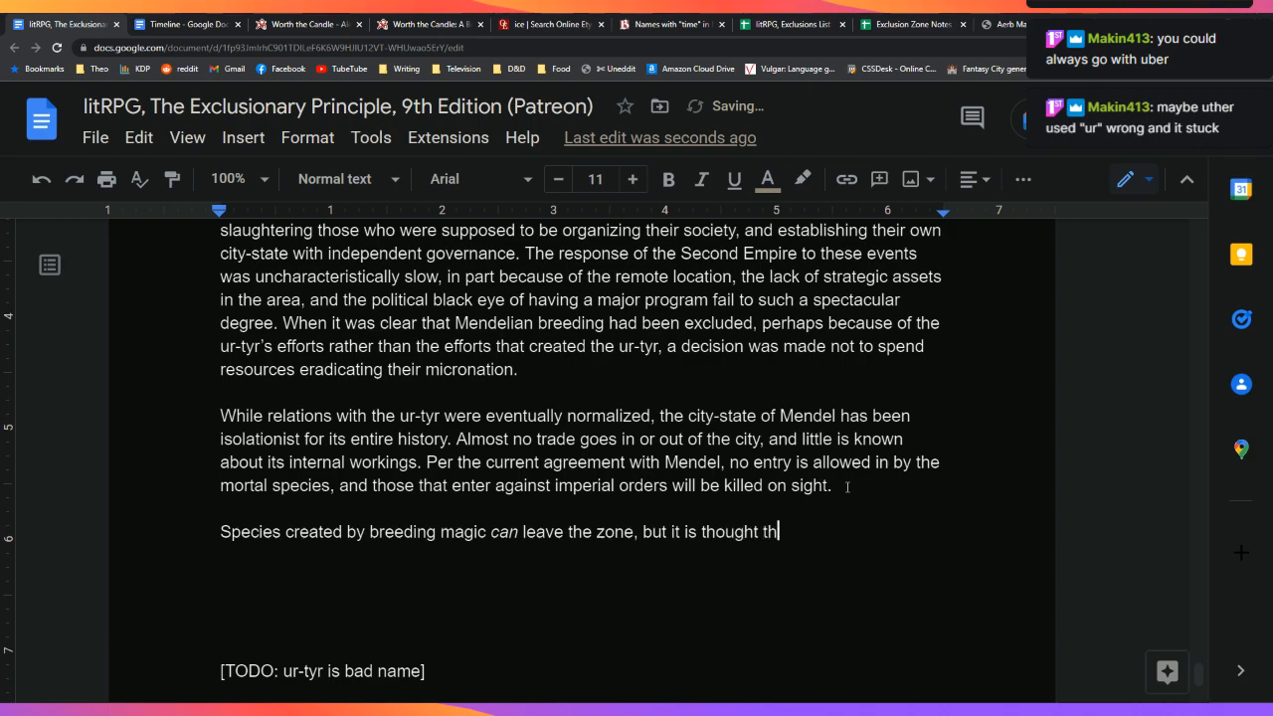
pyautogui.write('at the particu')
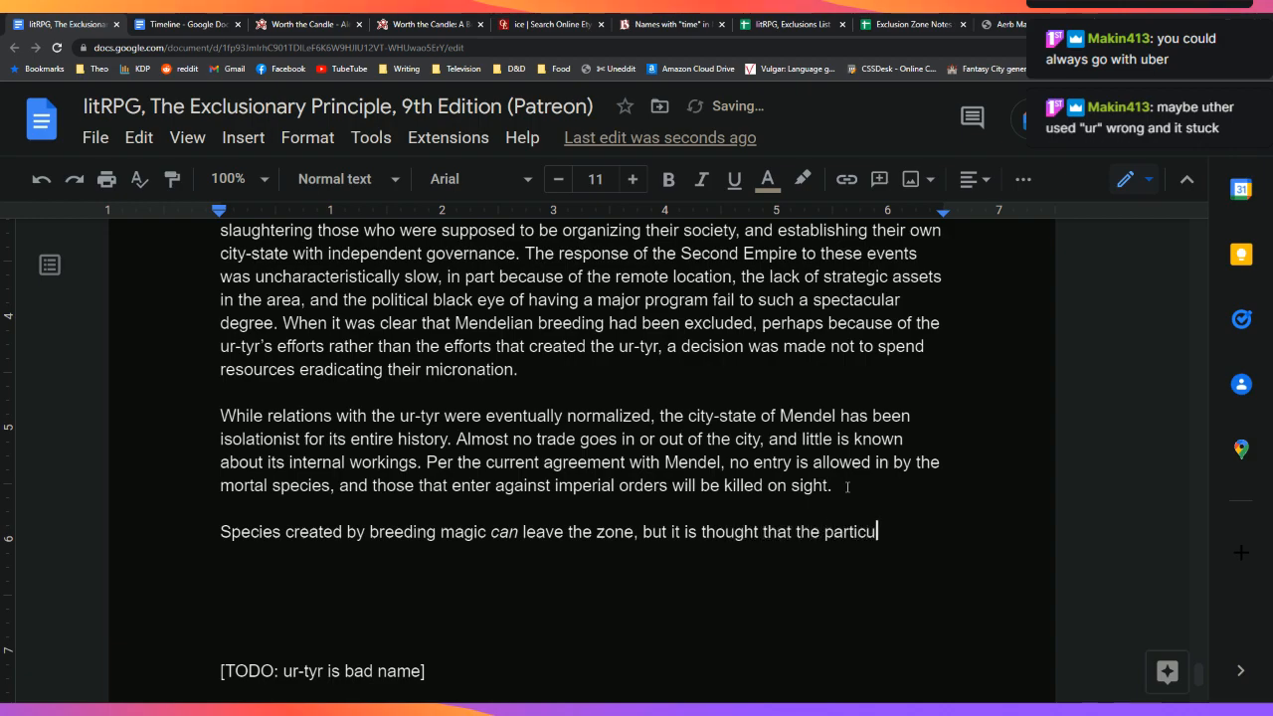
pyautogui.write('lar s of')
pyautogui.press('Down')
pyautogui.press('Down')
pyautogui.press('Down')
pyautogui.press('Down')
pyautogui.press('Down')
pyautogui.press('Down')
pyautogui.press('Down')
pyautogui.press('Up')
pyautogui.press('Up')
pyautogui.press('Up')
pyautogui.press('Up')
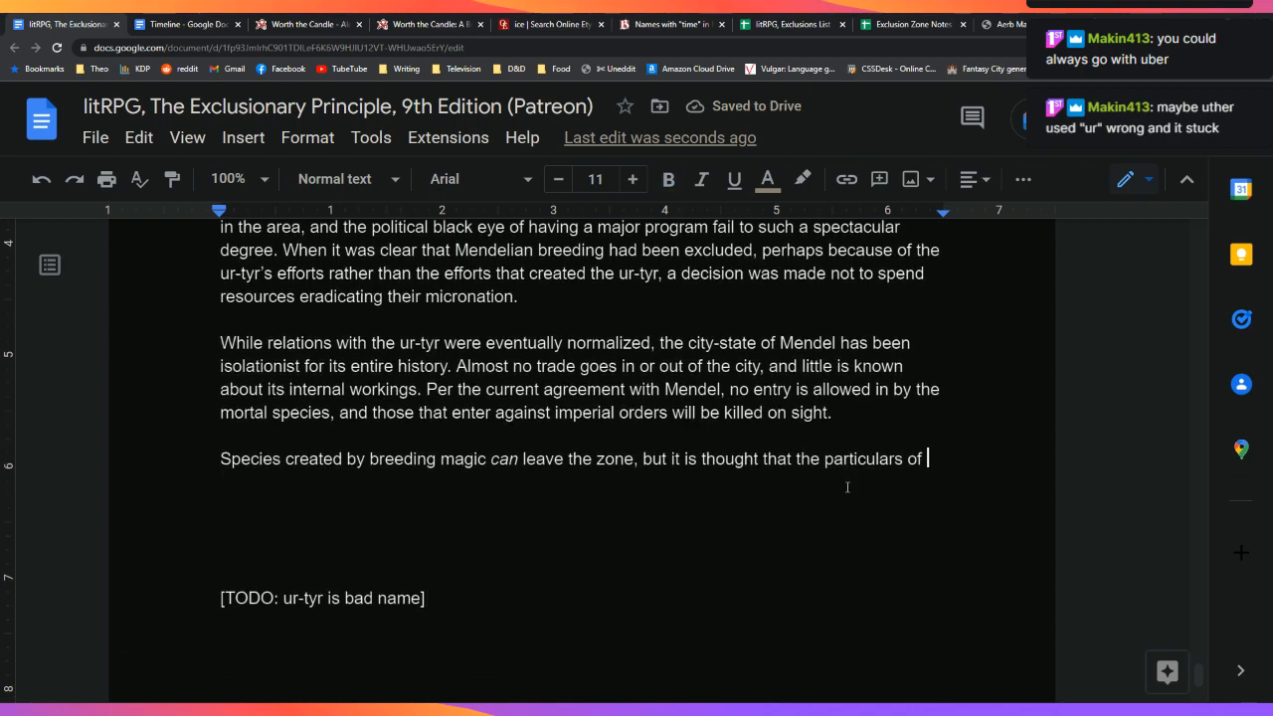
# Step: Continue the sentence with "the ur-tyr society demand that new births be selected for by their breeders,"
pyautogui.write('the ur-t')
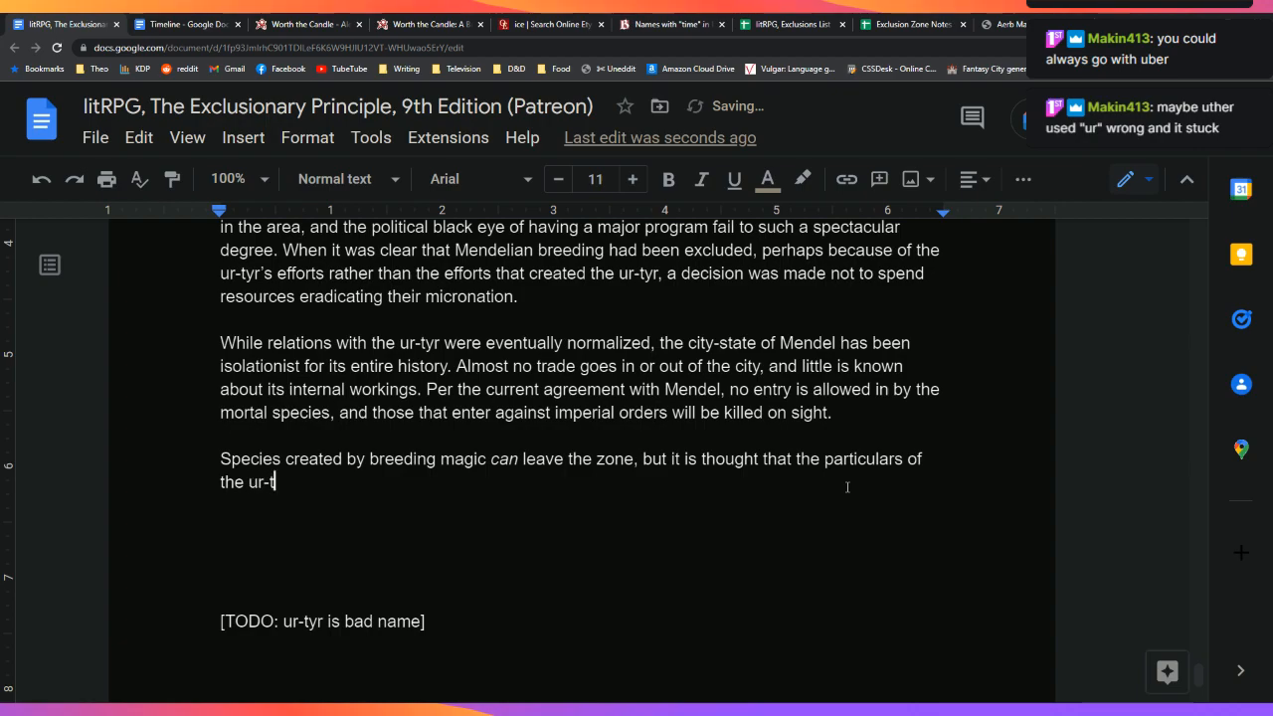
pyautogui.write('yr ')
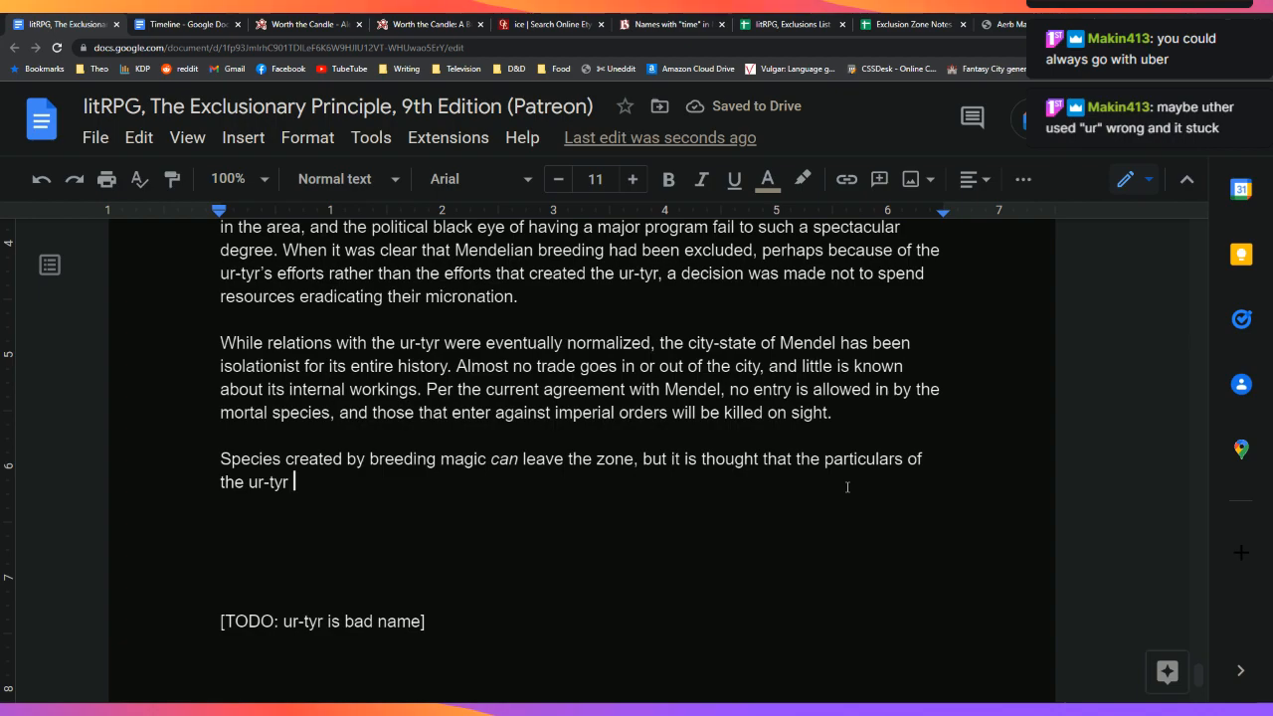
pyautogui.write('society demand that ')
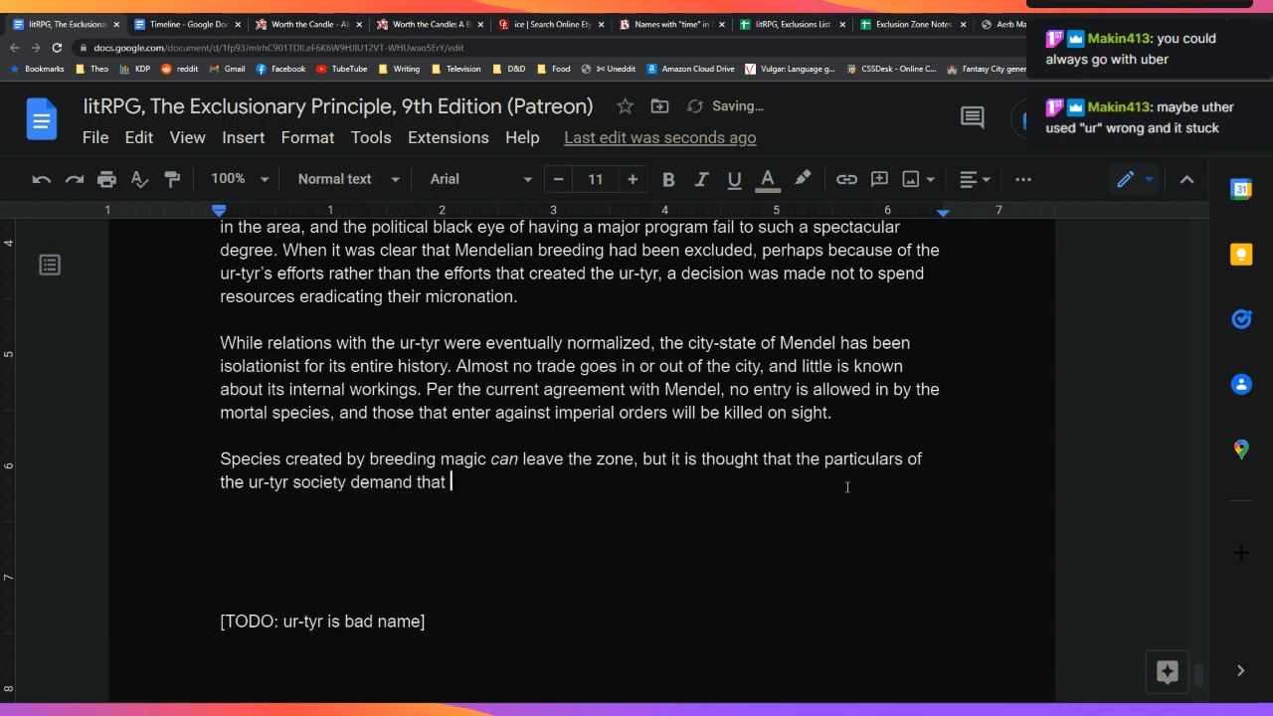
pyautogui.write('new')
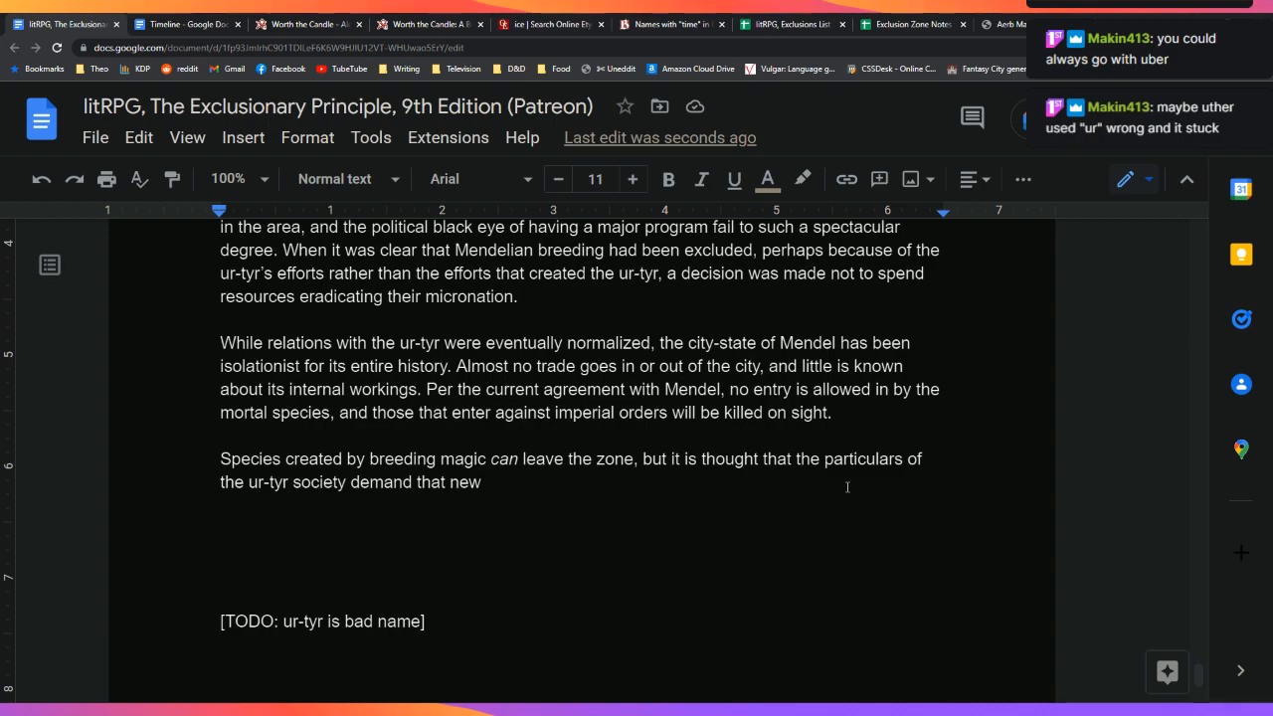
pyautogui.write('births be')
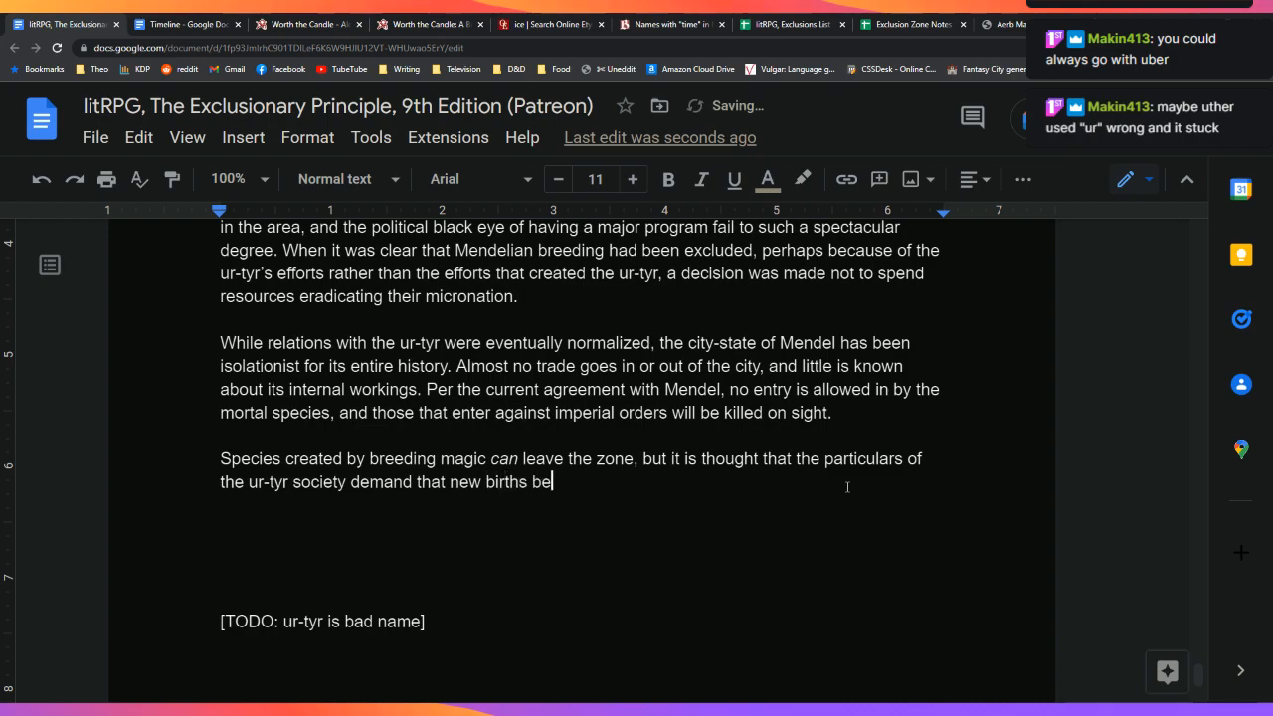
pyautogui.write(' selected for')
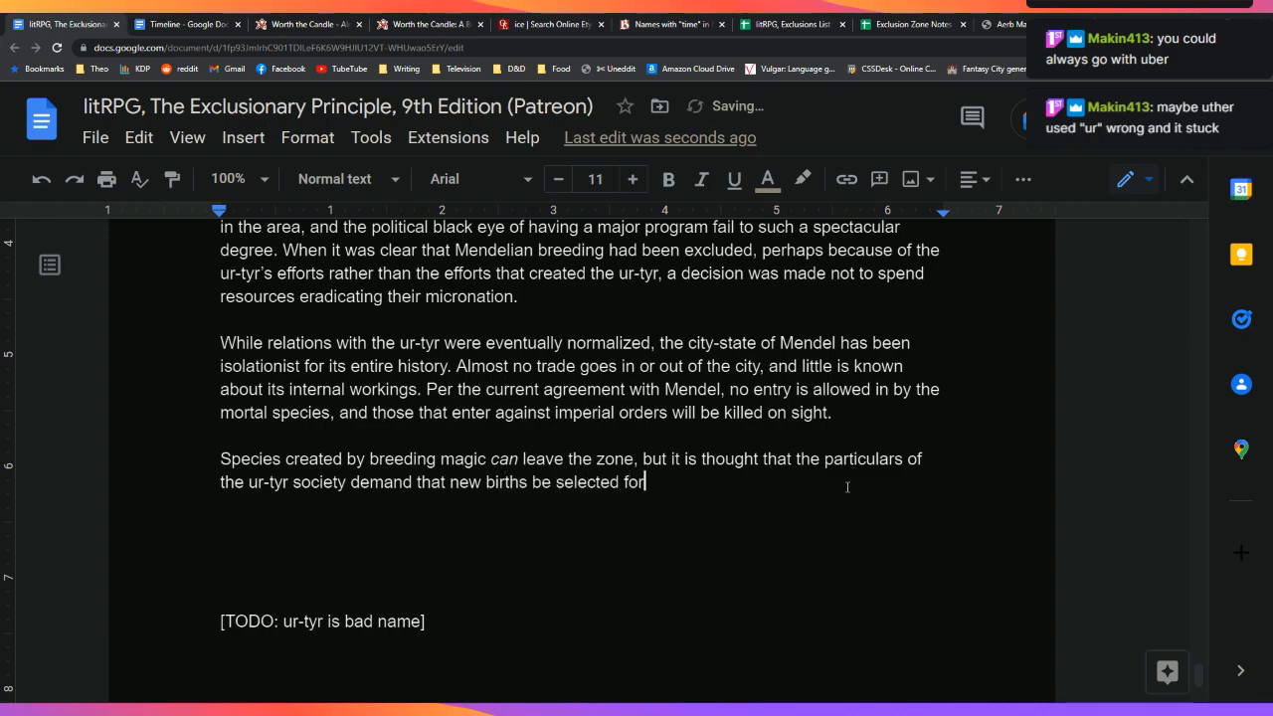
pyautogui.write(' by their breeders, p')
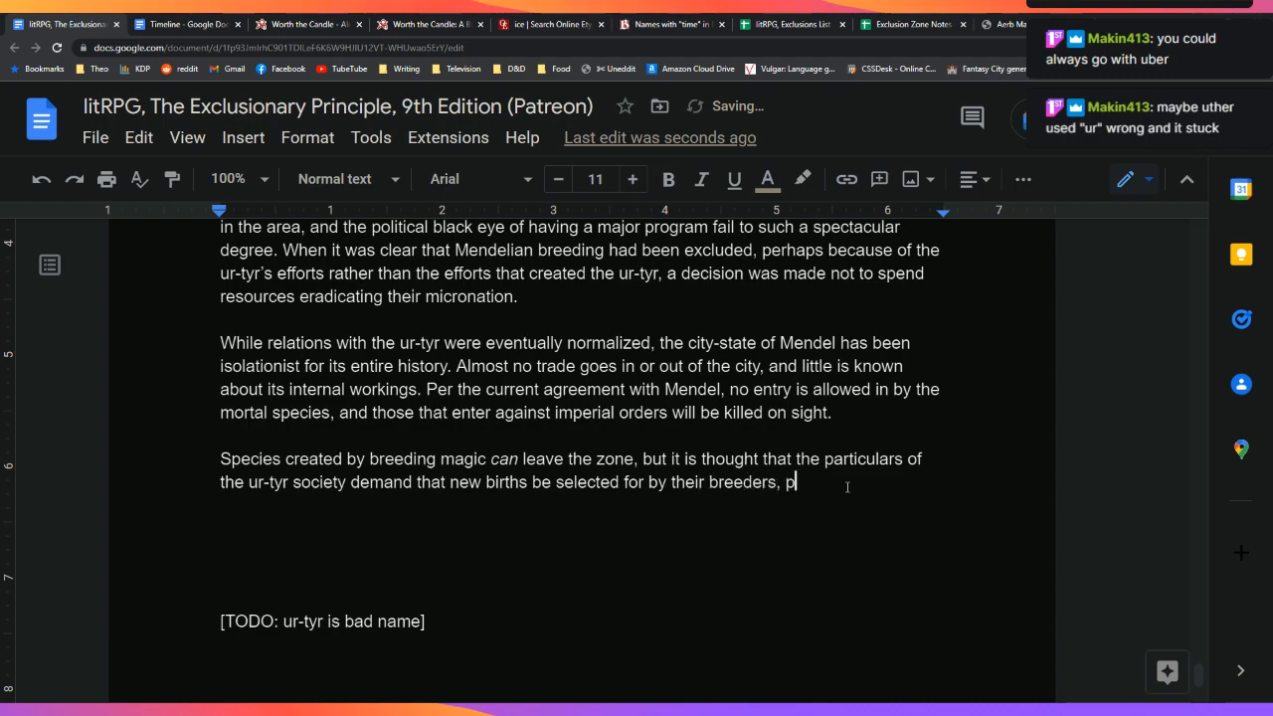
# Step: Extend the sentence about the breeders with "which, along with their extreme isolationist stance, demands that"
pyautogui.write('re')
pyautogui.press('BackSpace')
pyautogui.press('BackSpace')
pyautogui.press('BackSpace')
pyautogui.write('which, alo')
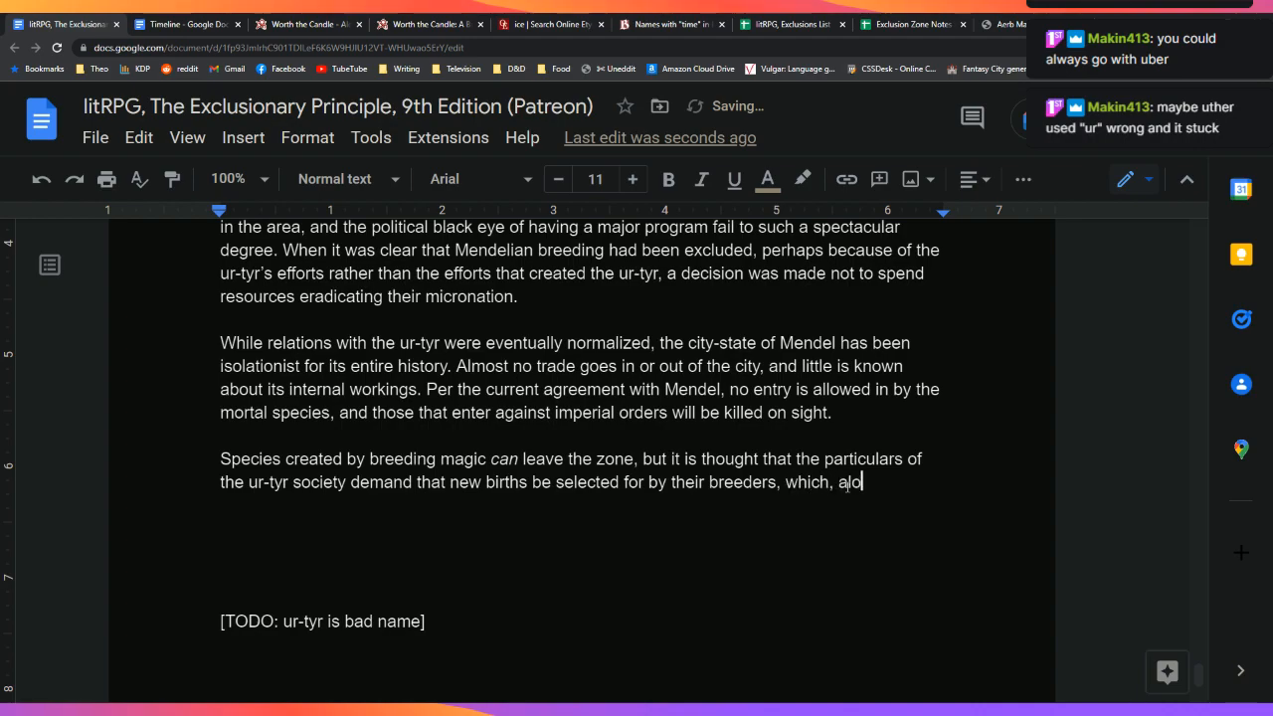
pyautogui.write('ng with their isol')
pyautogui.press('BackSpace')
pyautogui.press('BackSpace')
pyautogui.press('BackSpace')
pyautogui.press('BackSpace')
pyautogui.write('extreme isolationis')
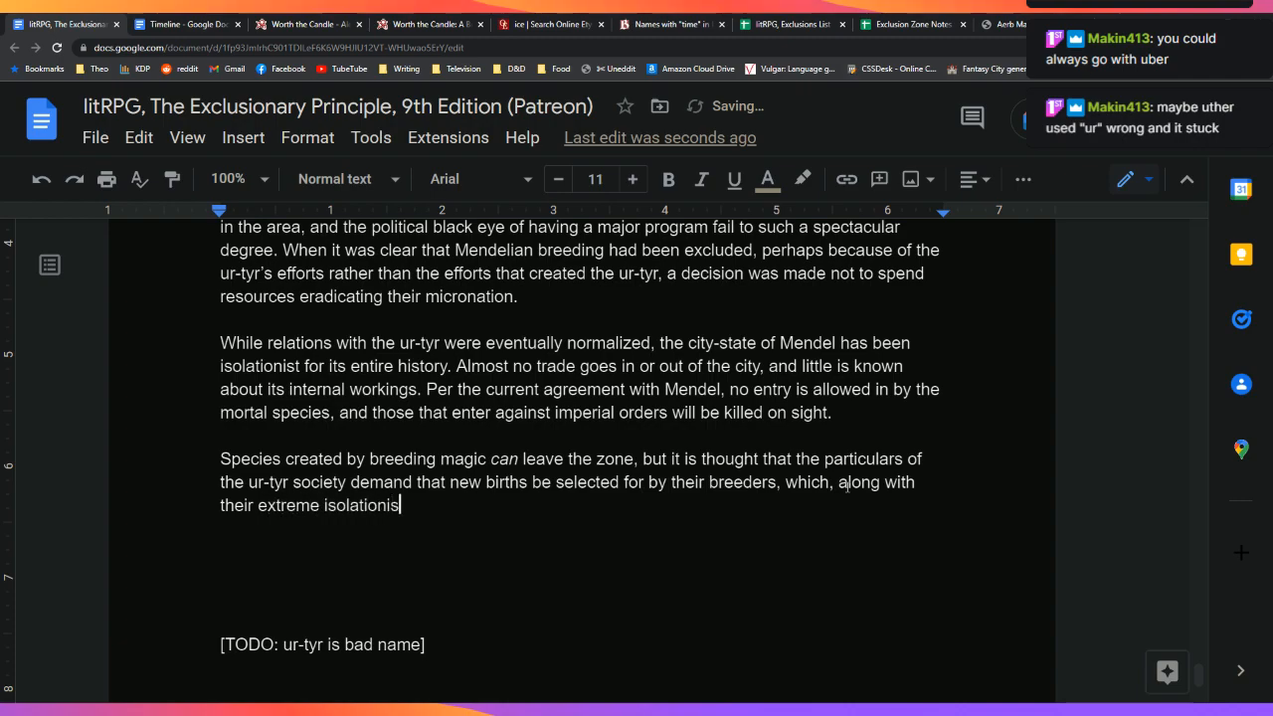
pyautogui.write('t stance, demands that')
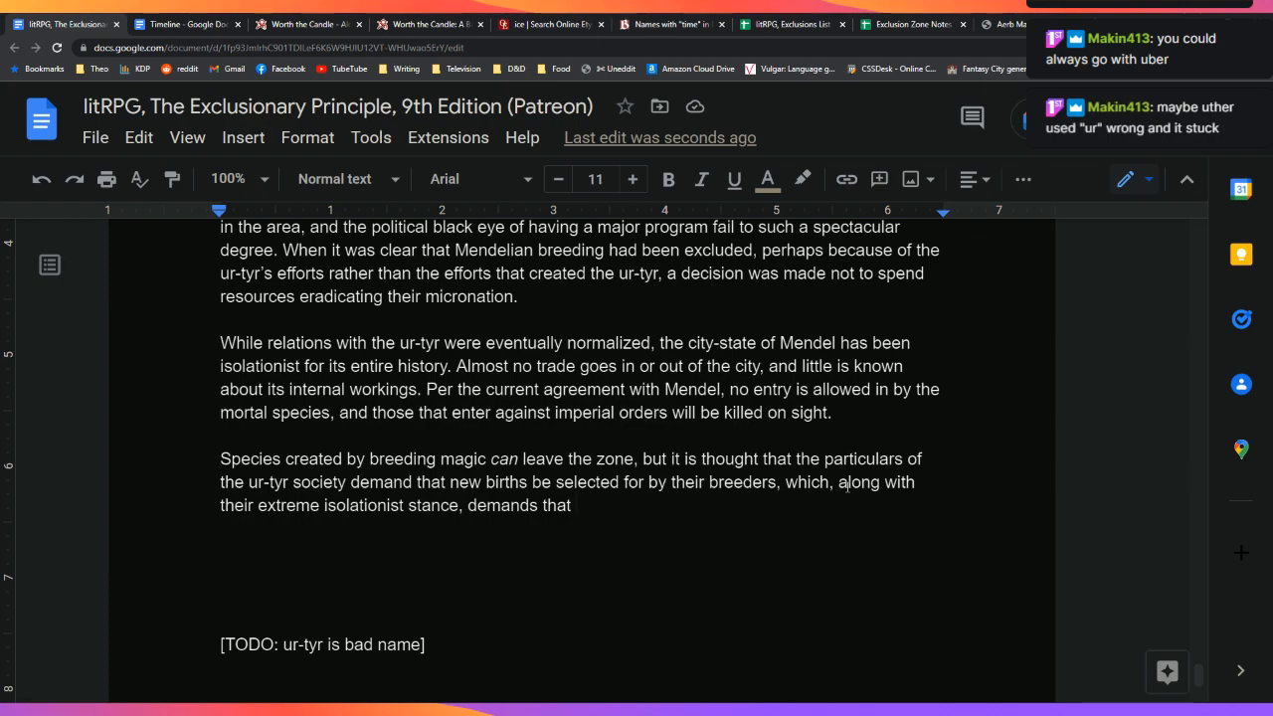
# Step: Replace the trailing "demands that" with "creates forces that prevent their spread"
pyautogui.press('BackSpace')
pyautogui.press('BackSpace')
pyautogui.press('BackSpace')
pyautogui.press('BackSpace')
pyautogui.press('BackSpace')
pyautogui.press('BackSpace')
pyautogui.press('BackSpace')
pyautogui.press('BackSpace')
pyautogui.press('BackSpace')
pyautogui.press('BackSpace')
pyautogui.press('BackSpace')
pyautogui.press('BackSpace')
pyautogui.press('BackSpace')
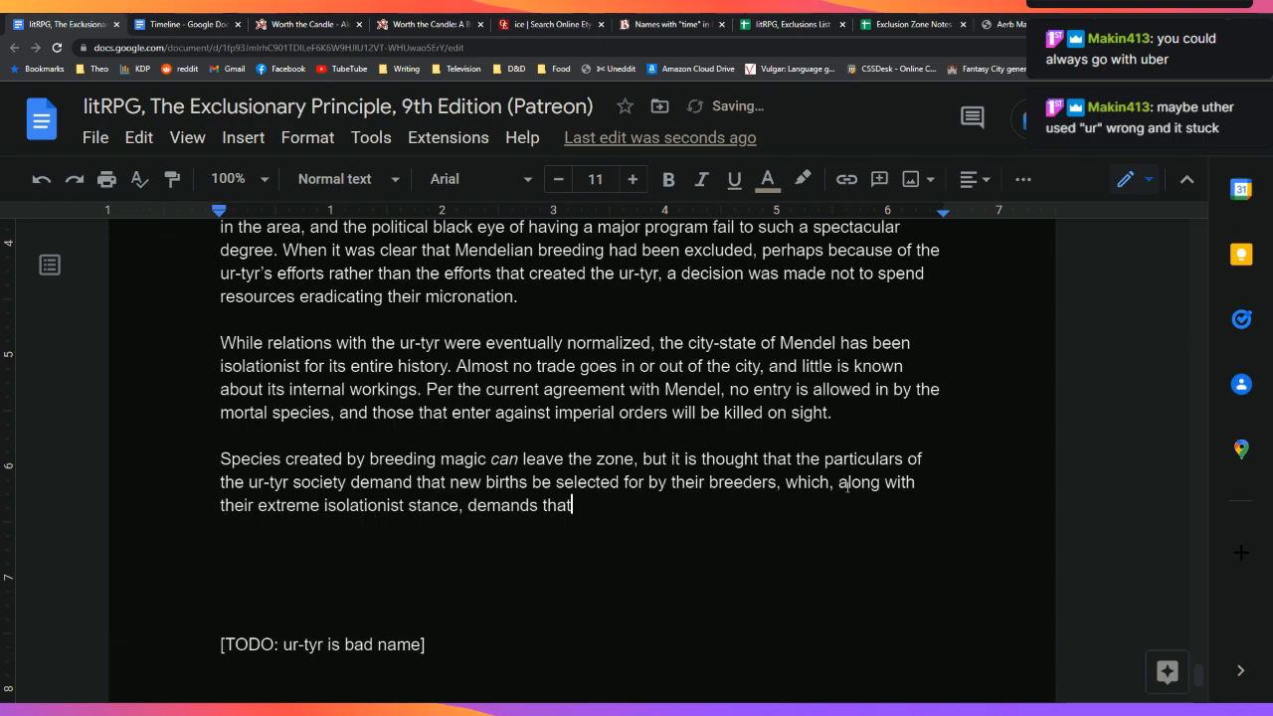
pyautogui.write('created')
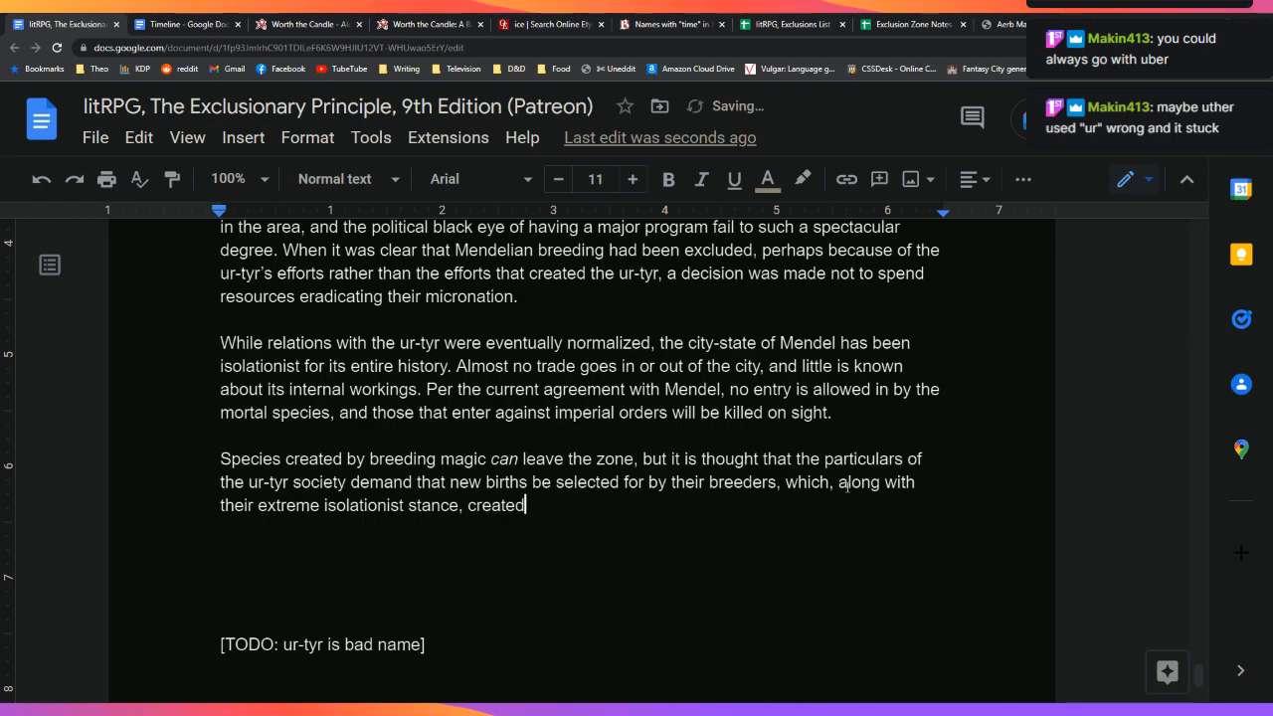
pyautogui.press('BackSpace')
pyautogui.write('s forces that prevent their spread')
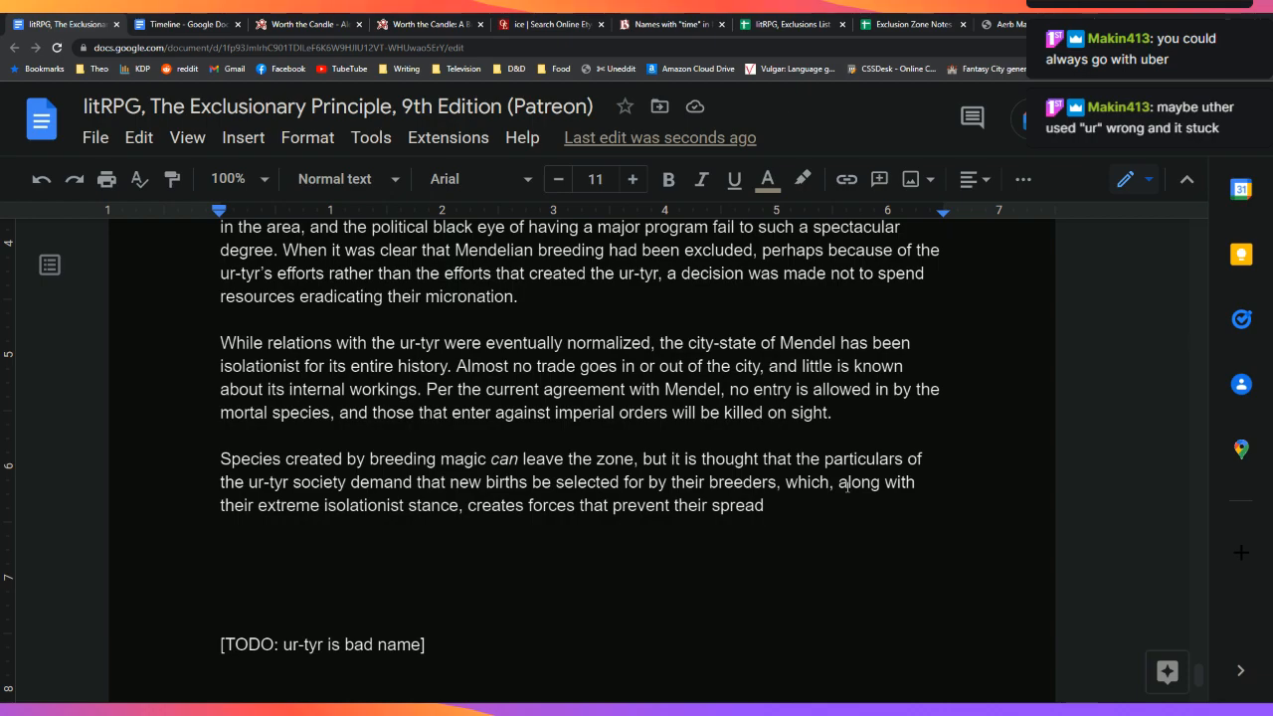
# Step: End the sentence after "spread" with a period and begin the following one with "While the ur-"
pyautogui.write('.')
pyautogui.write('The ur-')
pyautogui.press('BackSpace')
pyautogui.press('BackSpace')
pyautogui.press('BackSpace')
pyautogui.press('BackSpace')
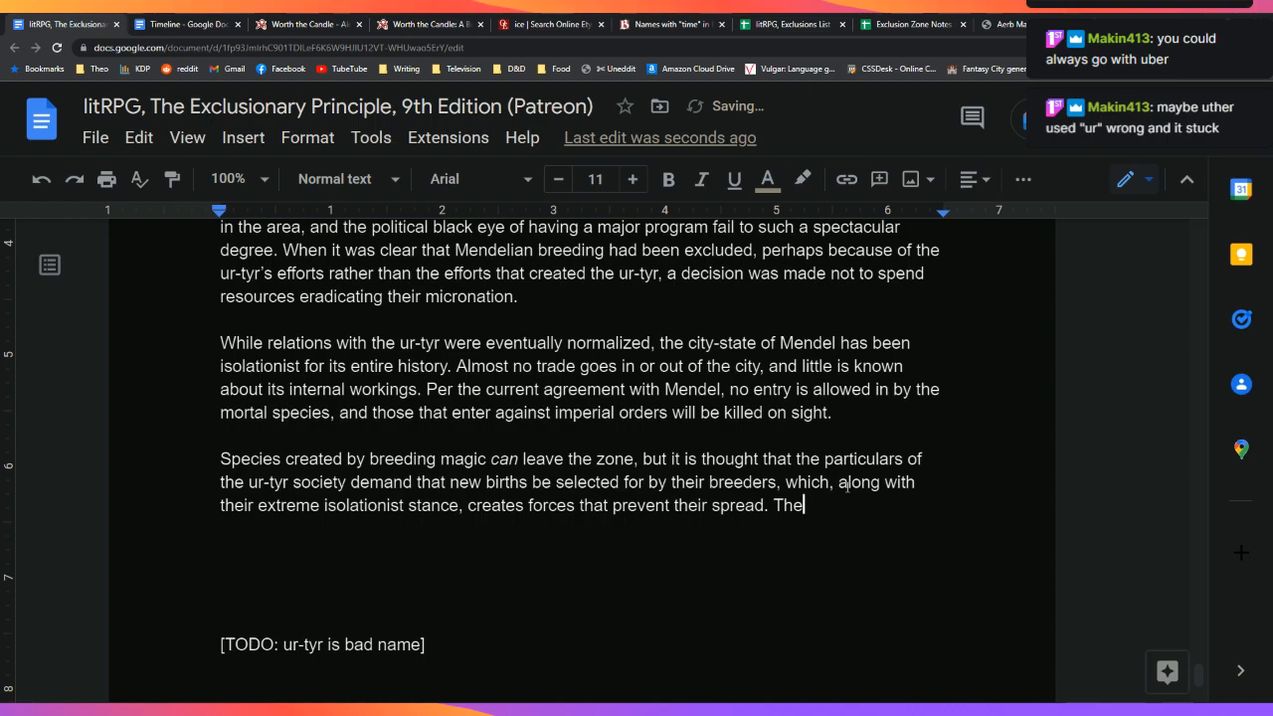
pyautogui.write('While the ur')
# Step: Add the bold label "Features:" before "While relations with the ur-tyr" at the start of the Mendel paragraph
pyautogui.press('Up')
pyautogui.press('Up')
pyautogui.press('Up')
pyautogui.press('Up')
pyautogui.press('Up')
pyautogui.press('Up')
pyautogui.press('Up')
pyautogui.press('Up')
pyautogui.press('Up')
pyautogui.press('Up')
pyautogui.press('Up')
pyautogui.press('Up')
pyautogui.press('Up')
pyautogui.press('Up')
pyautogui.press('Up')
pyautogui.press('Up')
pyautogui.press('Up')
pyautogui.press('Up')
pyautogui.press('Up')
pyautogui.press('Up')
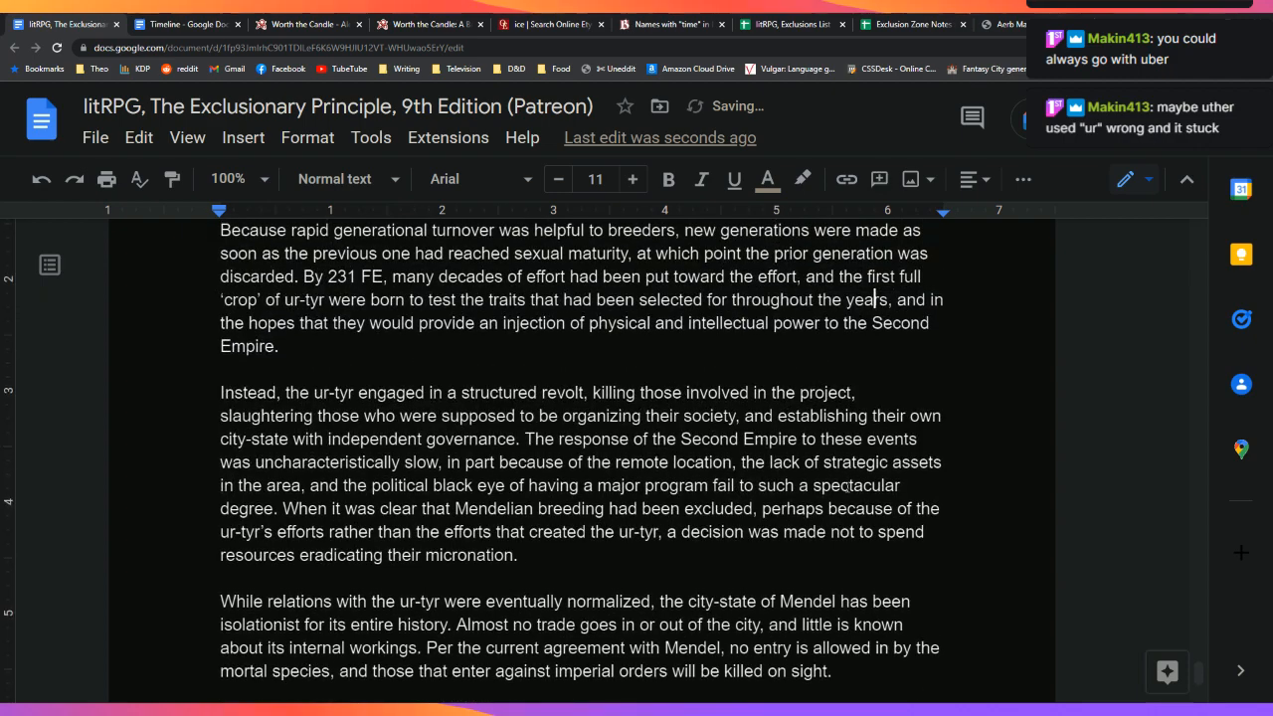
pyautogui.press('Up')
pyautogui.press('Up')
pyautogui.press('Up')
pyautogui.press('Up')
pyautogui.press('Up')
pyautogui.press('Up')
pyautogui.press('Down')
pyautogui.press('Down')
pyautogui.press('Down')
pyautogui.press('Down')
pyautogui.press('Down')
pyautogui.scroll(-5, 847, 488)
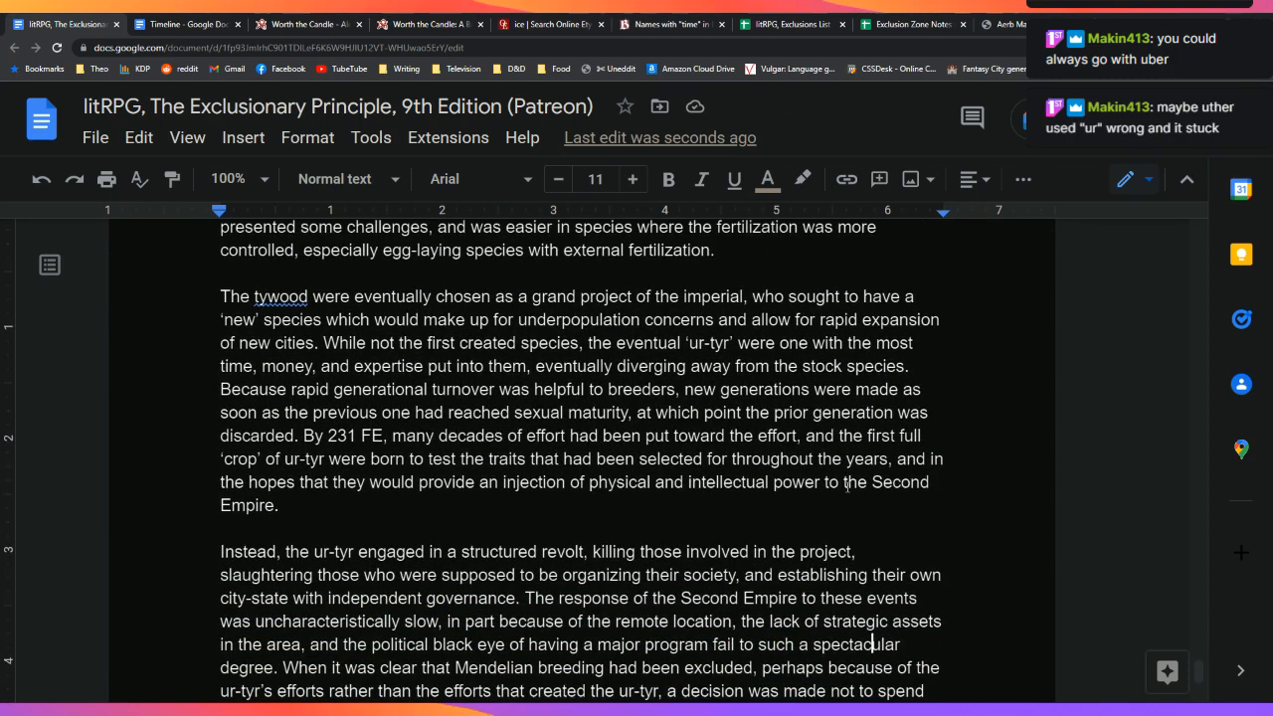
pyautogui.hotkey('ctrl', 'Up')
pyautogui.hotkey('ctrl', 'Up')
pyautogui.hotkey('ctrl', 'Up')
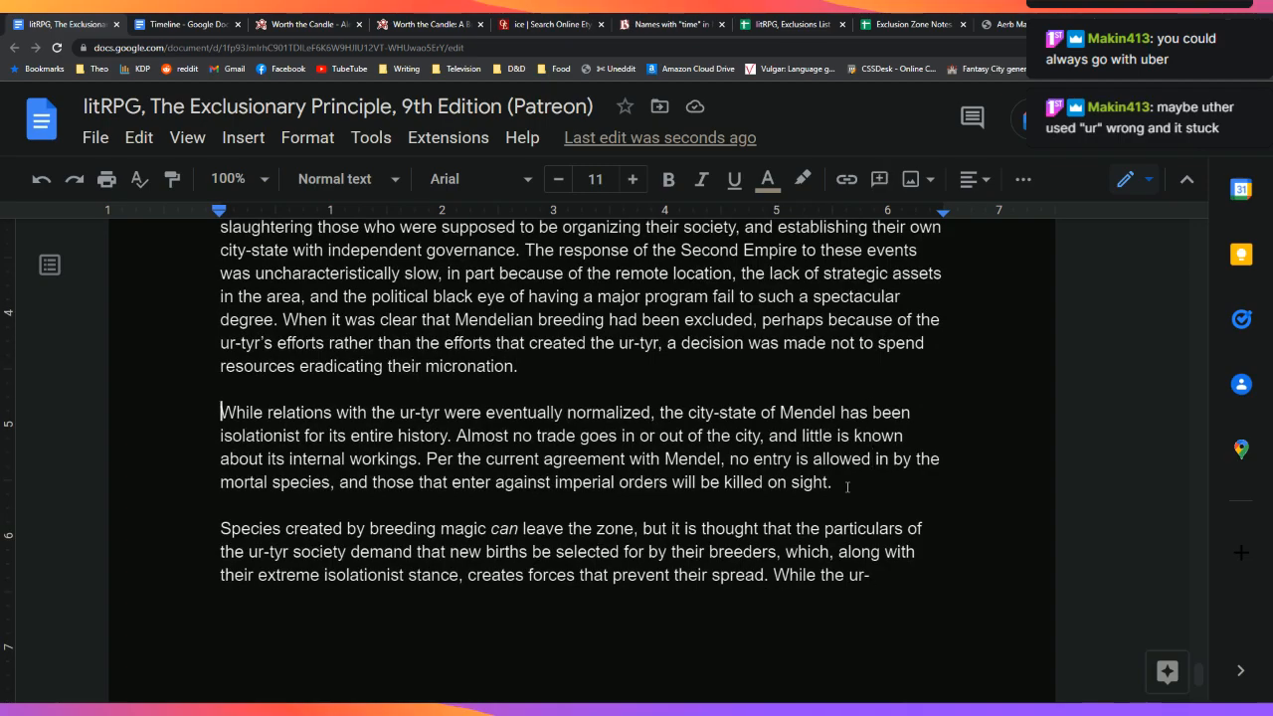
pyautogui.write('Features:')
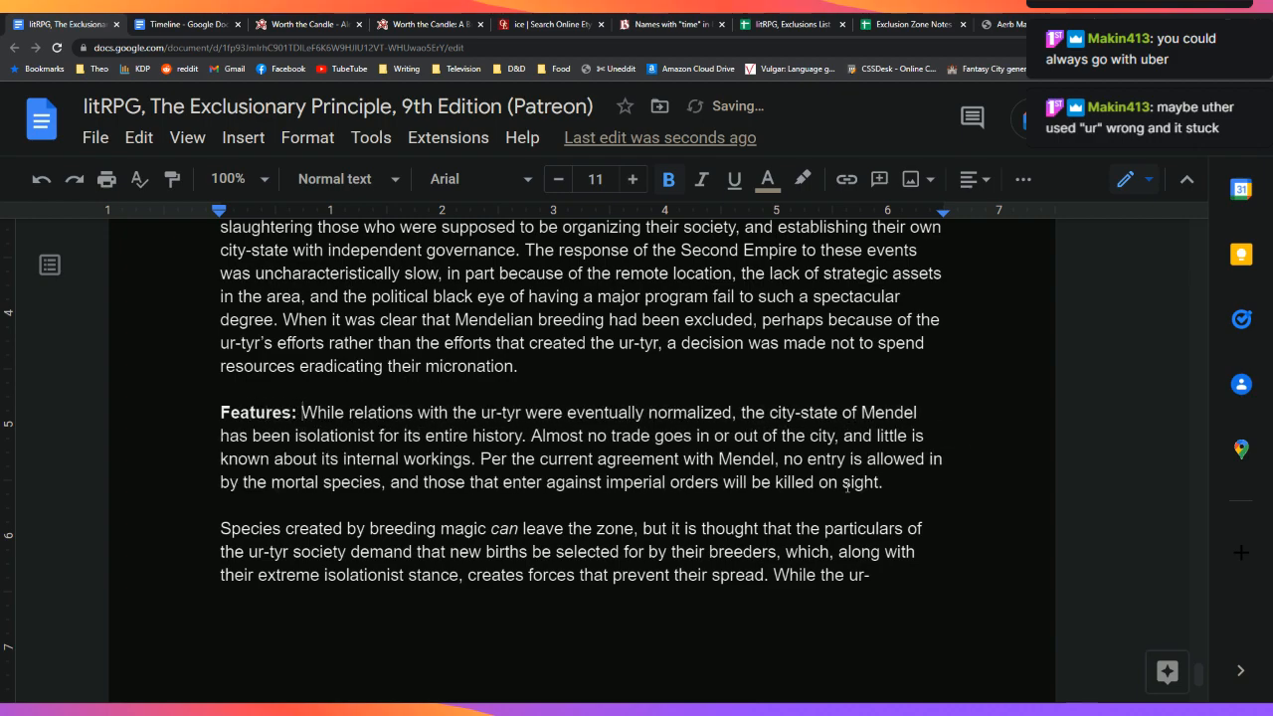
# Step: Delete the leftover "From Whiffle" note and the draft "Features:" line above LINEBREAK
pyautogui.press('Down')
pyautogui.press('Down')
pyautogui.press('Down')
pyautogui.press('Down')
pyautogui.press('Down')
pyautogui.press('Down')
pyautogui.press('Down')
pyautogui.press('Down')
pyautogui.press('Down')
pyautogui.press('Down')
pyautogui.press('Down')
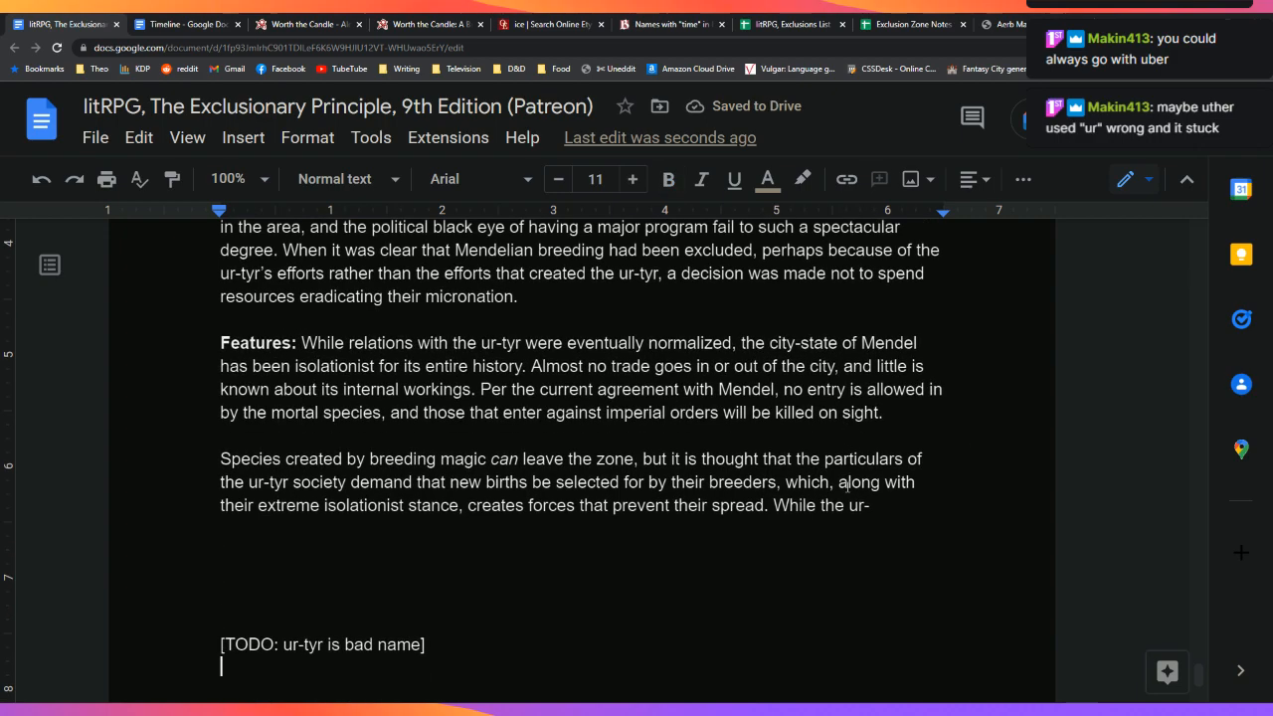
pyautogui.press('Down')
pyautogui.press('Down')
pyautogui.press('Down')
pyautogui.press('Down')
pyautogui.press('Down')
pyautogui.press('Down')
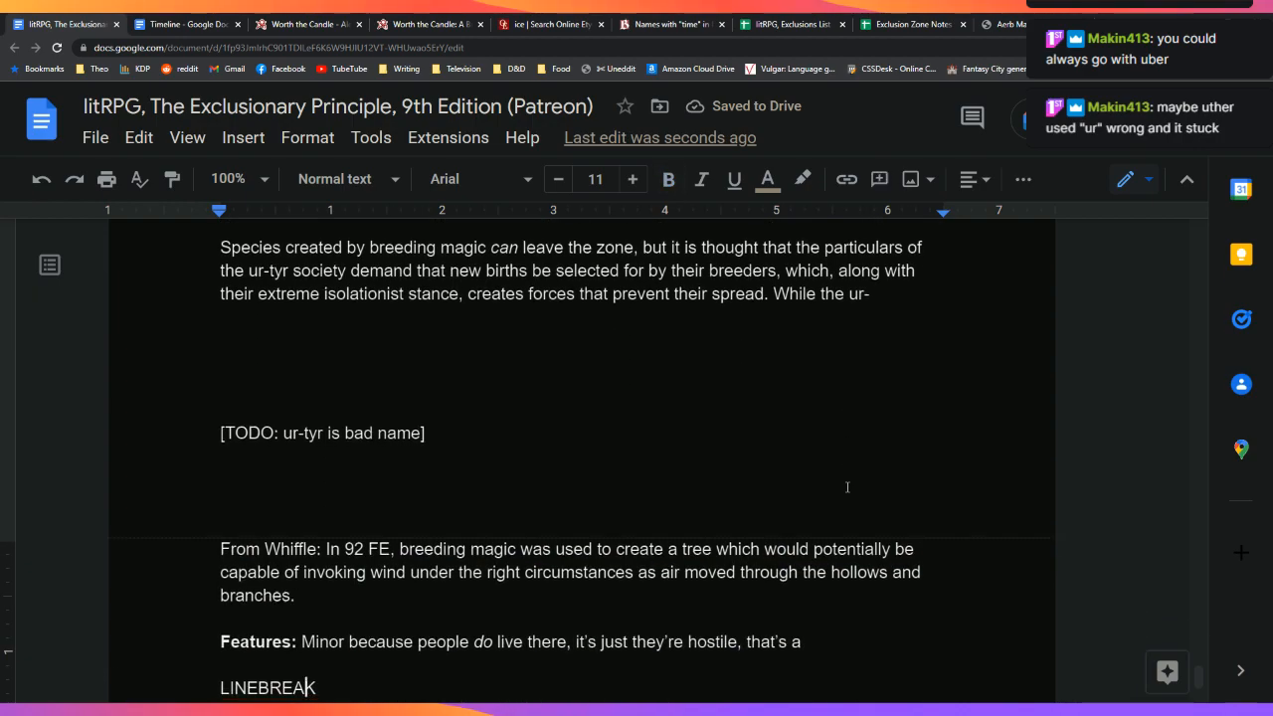
pyautogui.hotkey('shift', 'Up')
pyautogui.hotkey('shift', 'Up')
pyautogui.hotkey('shift', 'Up')
pyautogui.hotkey('shift', 'Up')
pyautogui.hotkey('shift', 'Up')
pyautogui.hotkey('shift', 'Up')
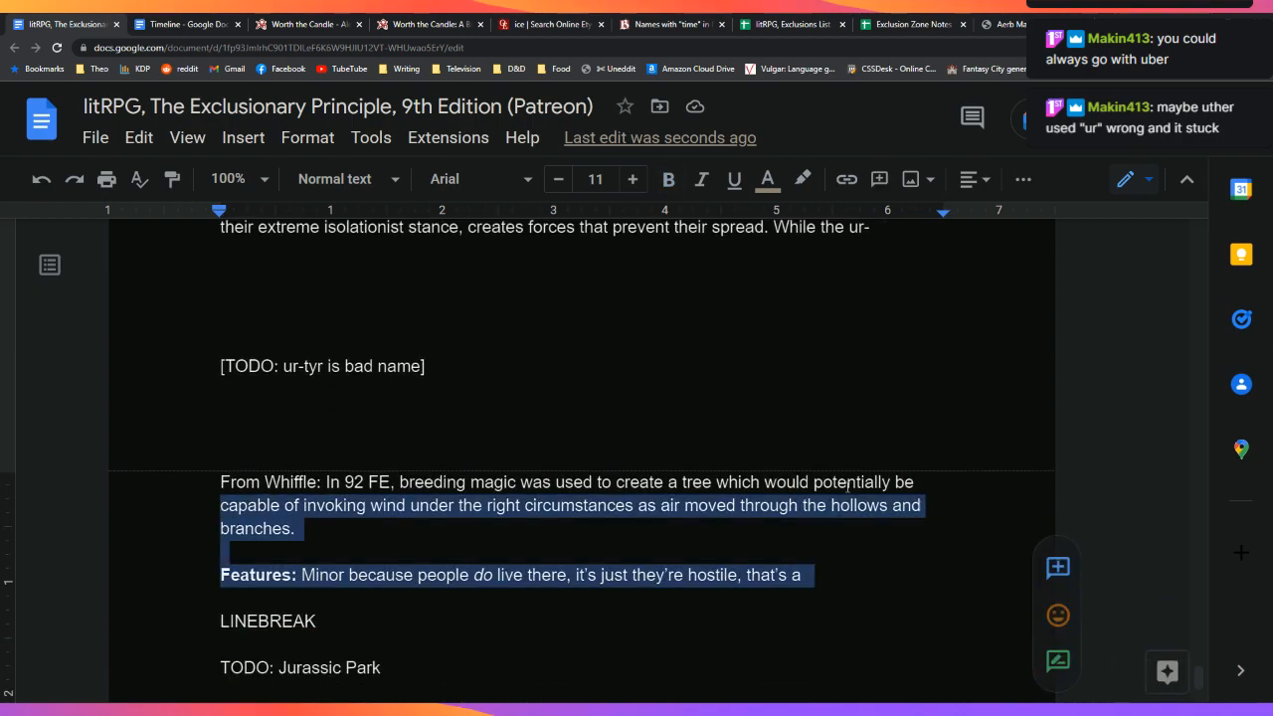
pyautogui.press('BackSpace')
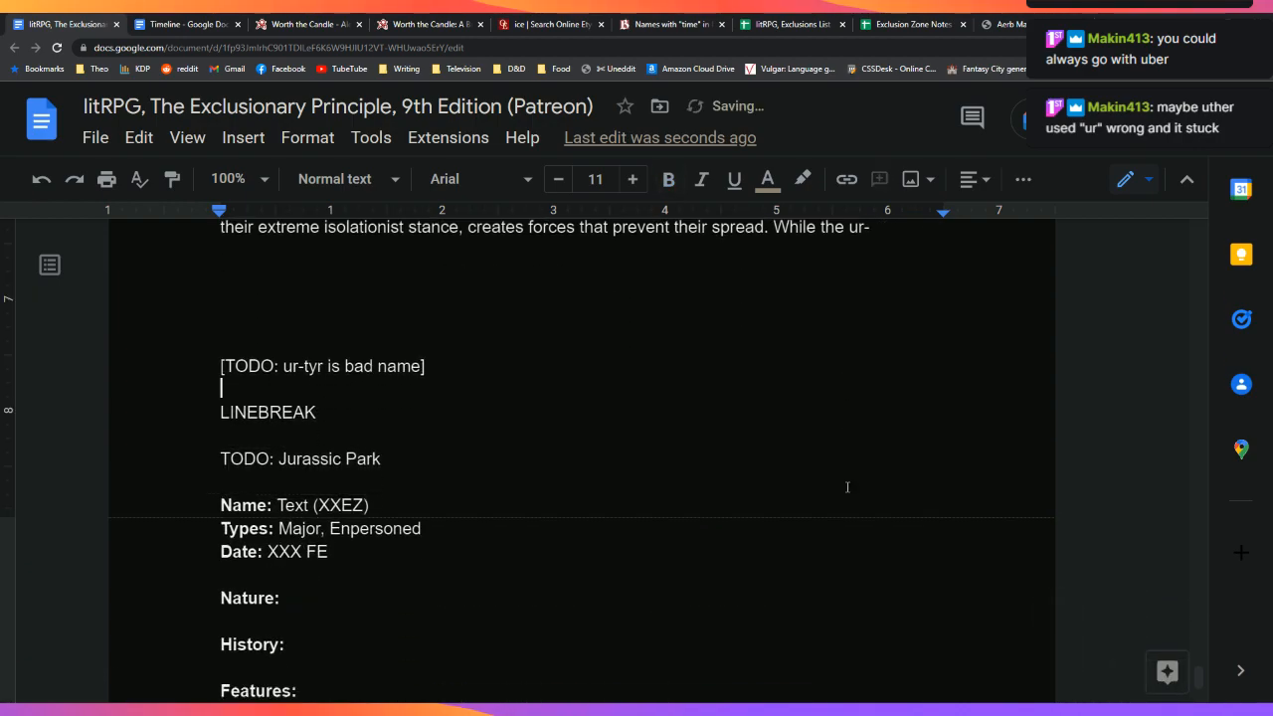
# Step: Continue the sentence after "While the ur-" with "tyr consider themselves to be intellectually and morally superior, they are"
pyautogui.hotkey('shift', 'Up')
pyautogui.press('Up')
pyautogui.press('Up')
pyautogui.press('Up')
pyautogui.press('Up')
pyautogui.press('Up')
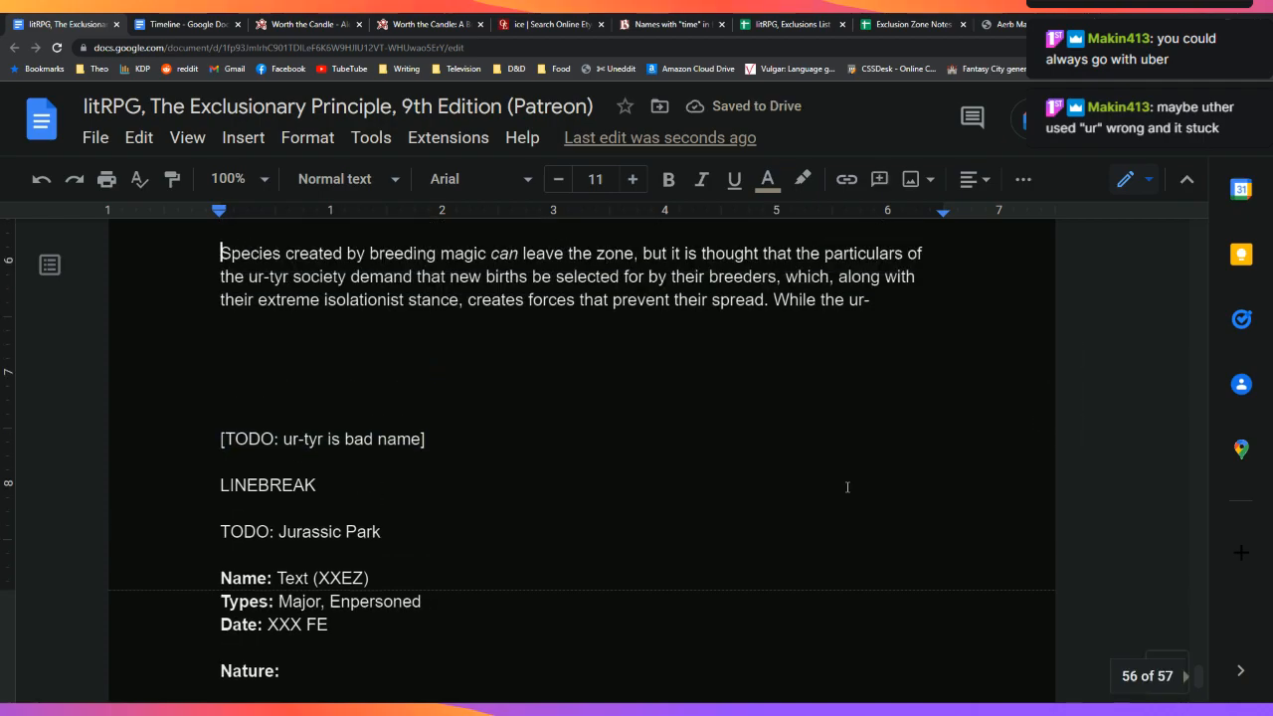
pyautogui.press('Down')
pyautogui.press('Down')
pyautogui.press('Down')
pyautogui.press('Down')
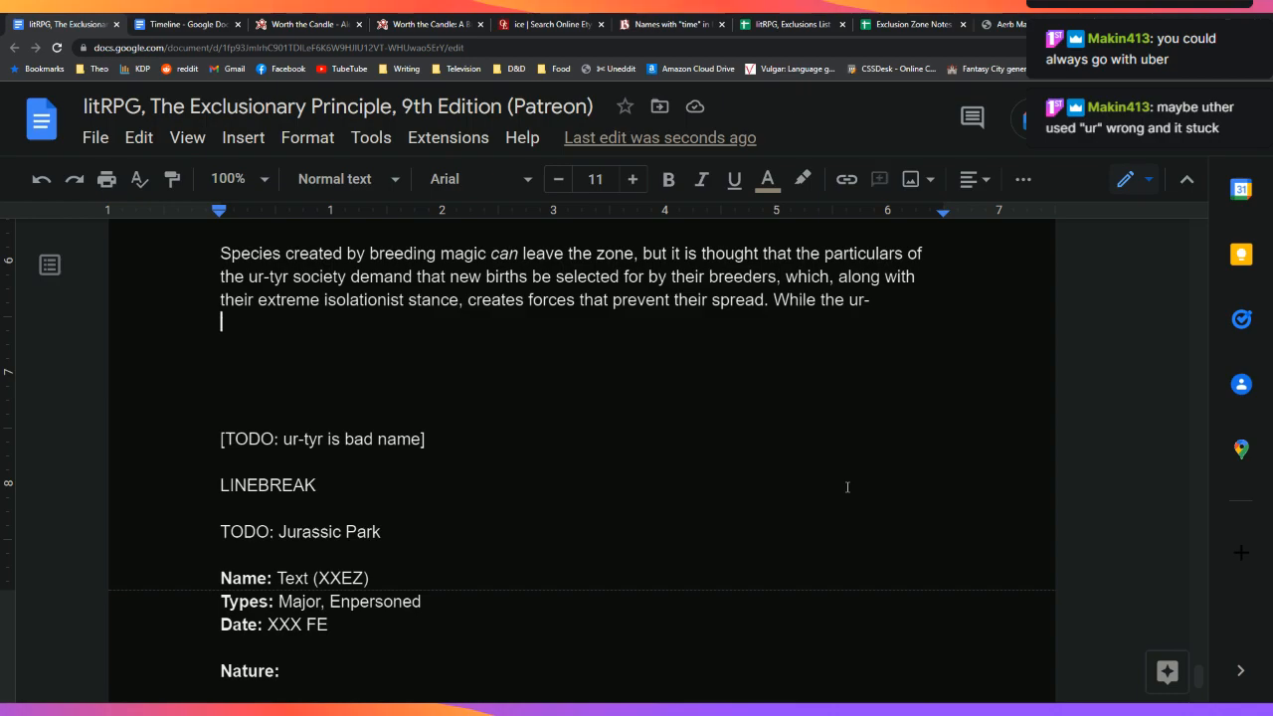
pyautogui.press('Left')
pyautogui.write('tyr are')
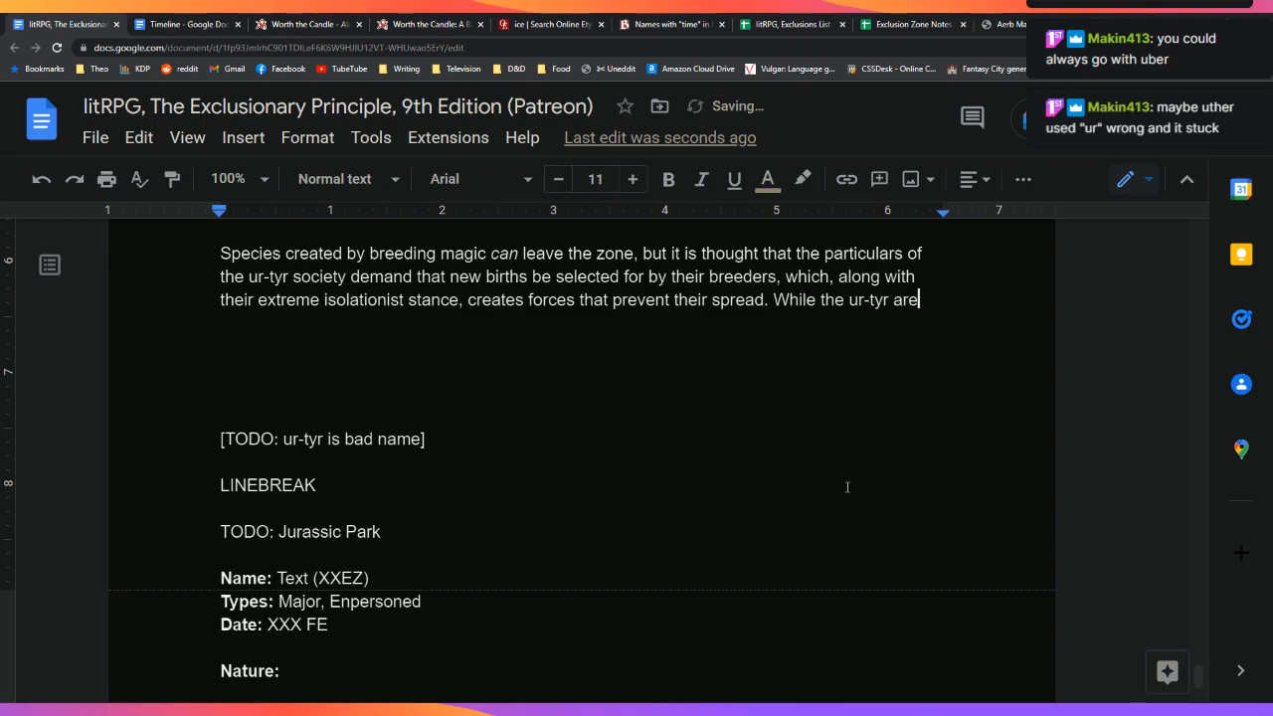
pyautogui.press('BackSpace')
pyautogui.press('BackSpace')
pyautogui.press('BackSpace')
pyautogui.write('consider th')
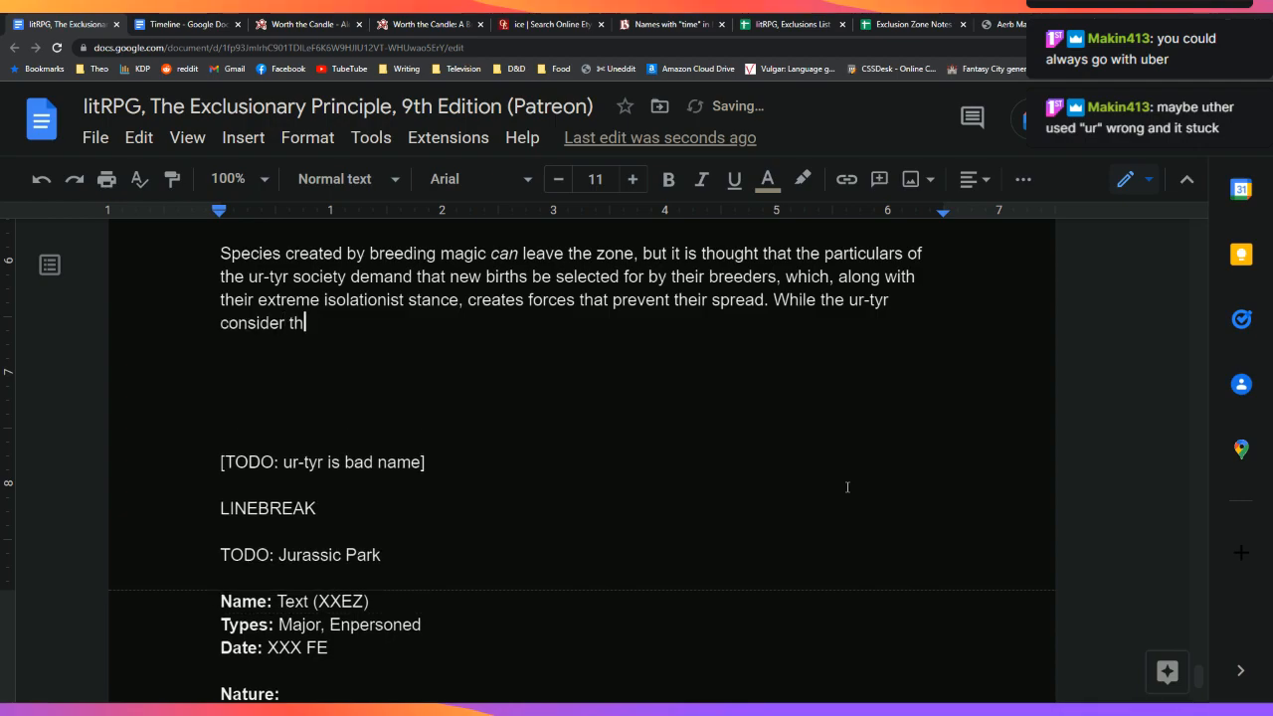
pyautogui.write('emselves to be intellectual ')
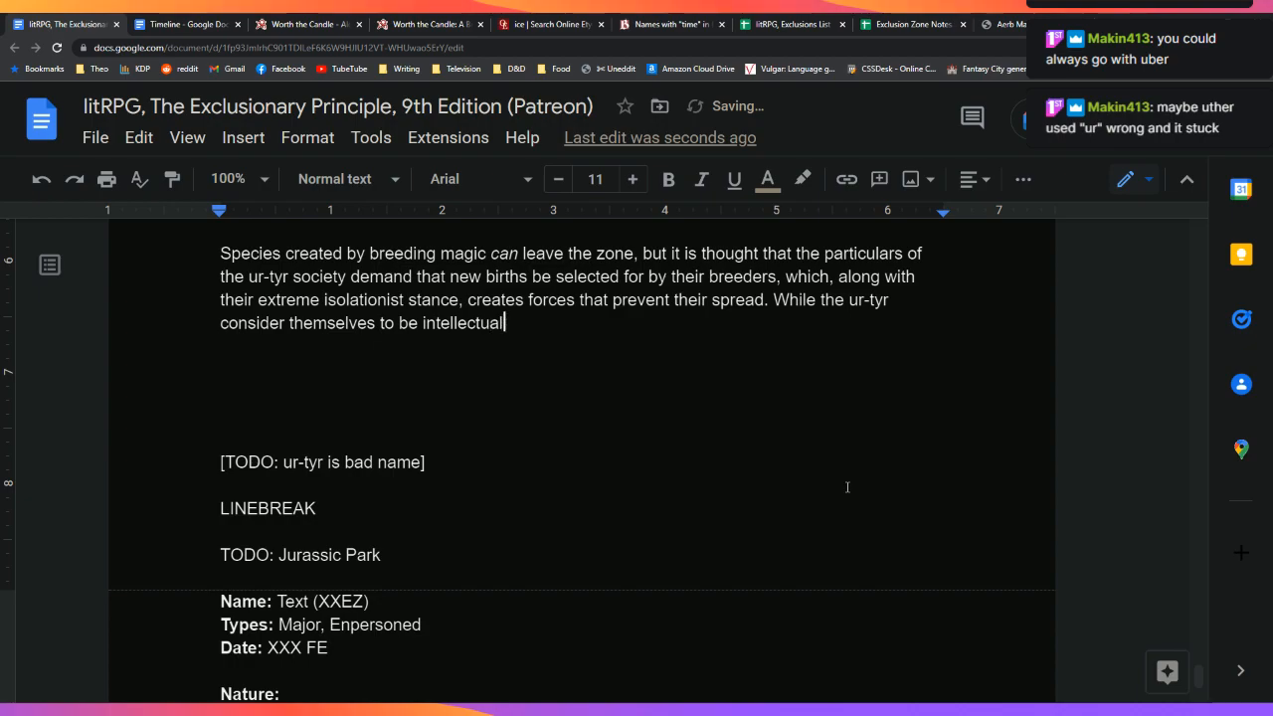
pyautogui.write('ly and morall')
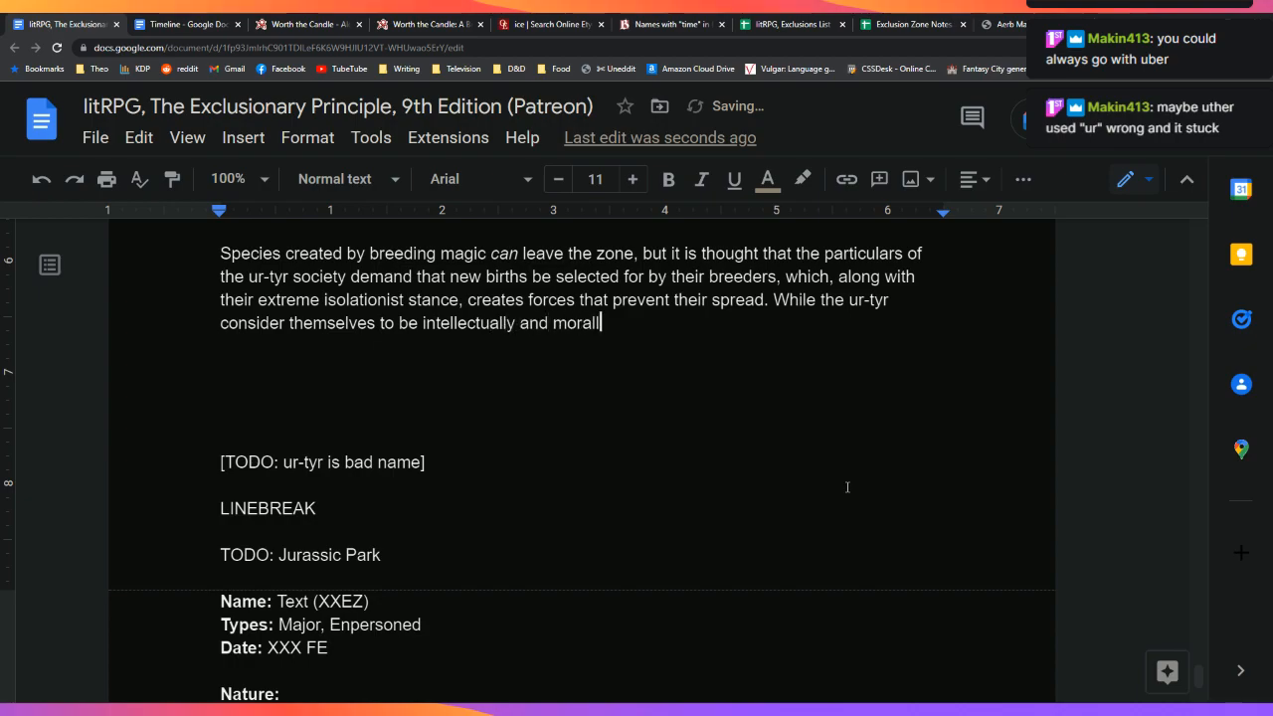
pyautogui.write('y superior, they are ')
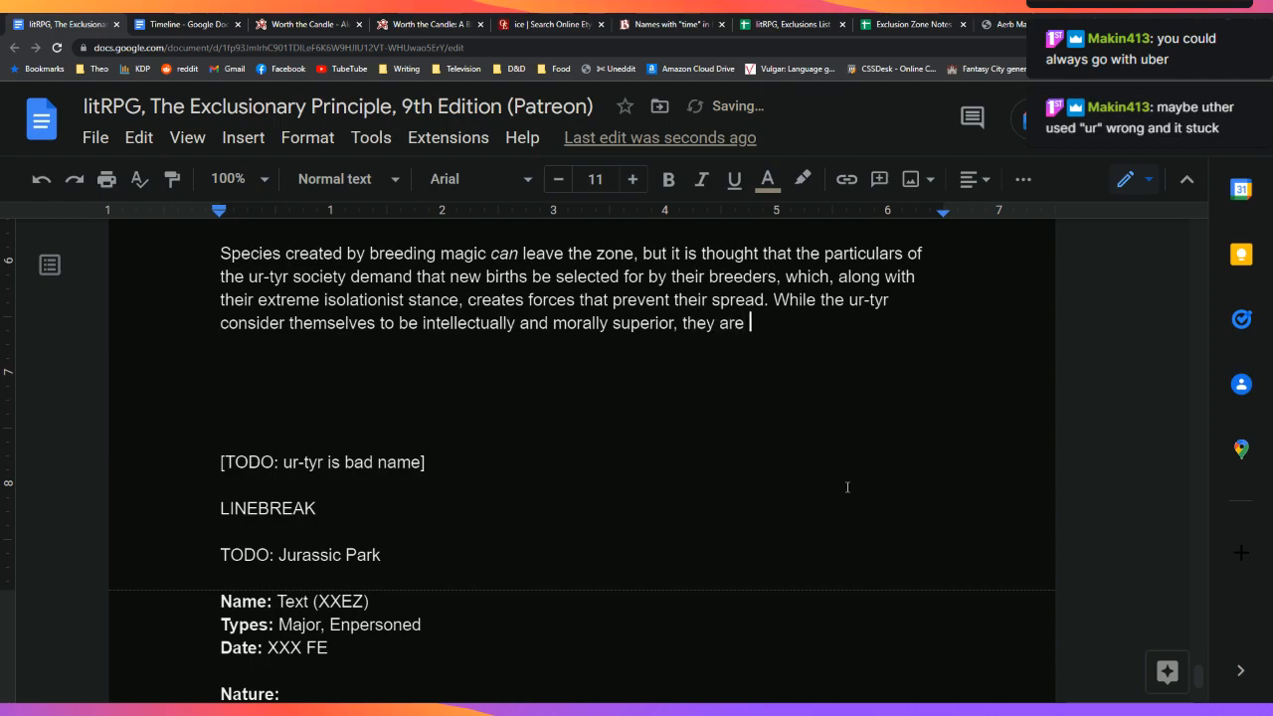
# Step: Finish the ur-tyr sentence with "a relative non-factor on the world stage, which appears to be by their own design."
pyautogui.write('a relative non-fa')
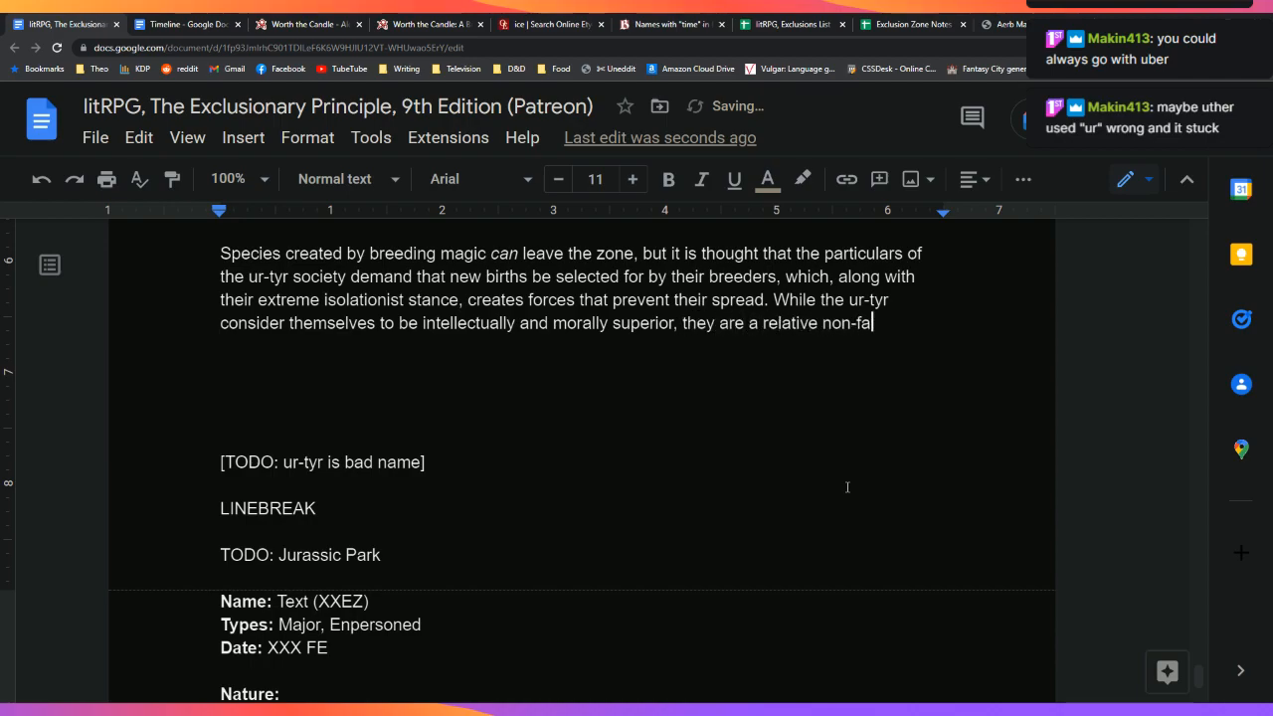
pyautogui.write('ctor on the sur')
pyautogui.press('BackSpace')
pyautogui.press('BackSpace')
pyautogui.press('BackSpace')
pyautogui.write('world stat')
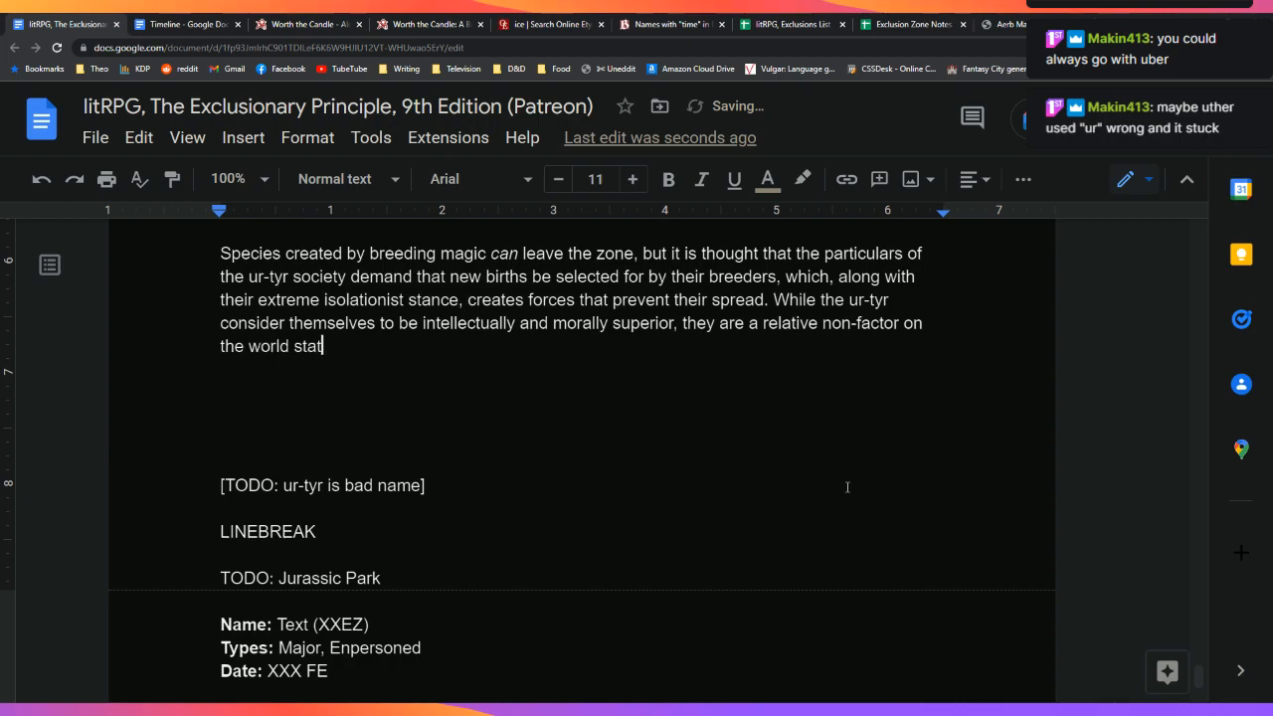
pyautogui.write('ge,w hic')
pyautogui.press('BackSpace')
pyautogui.press('BackSpace')
pyautogui.press('BackSpace')
pyautogui.press('BackSpace')
pyautogui.press('BackSpace')
pyautogui.write('which appears to')
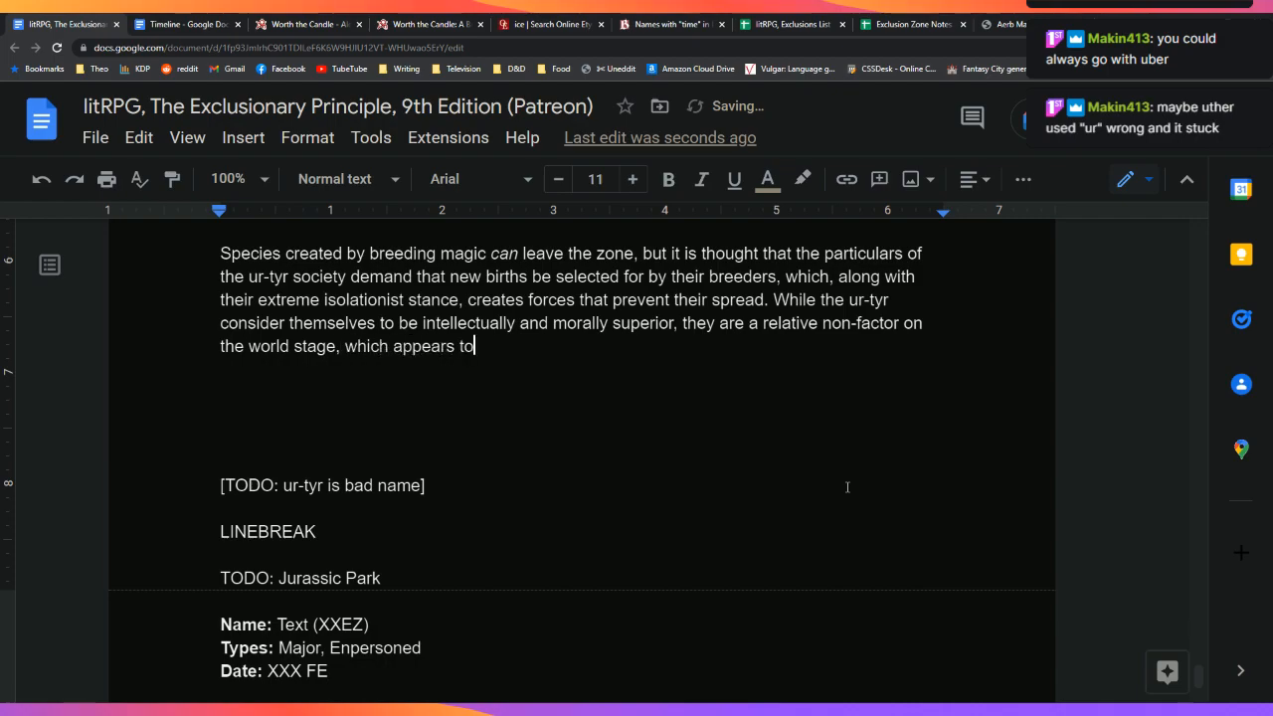
pyautogui.write(' be by their own design.')
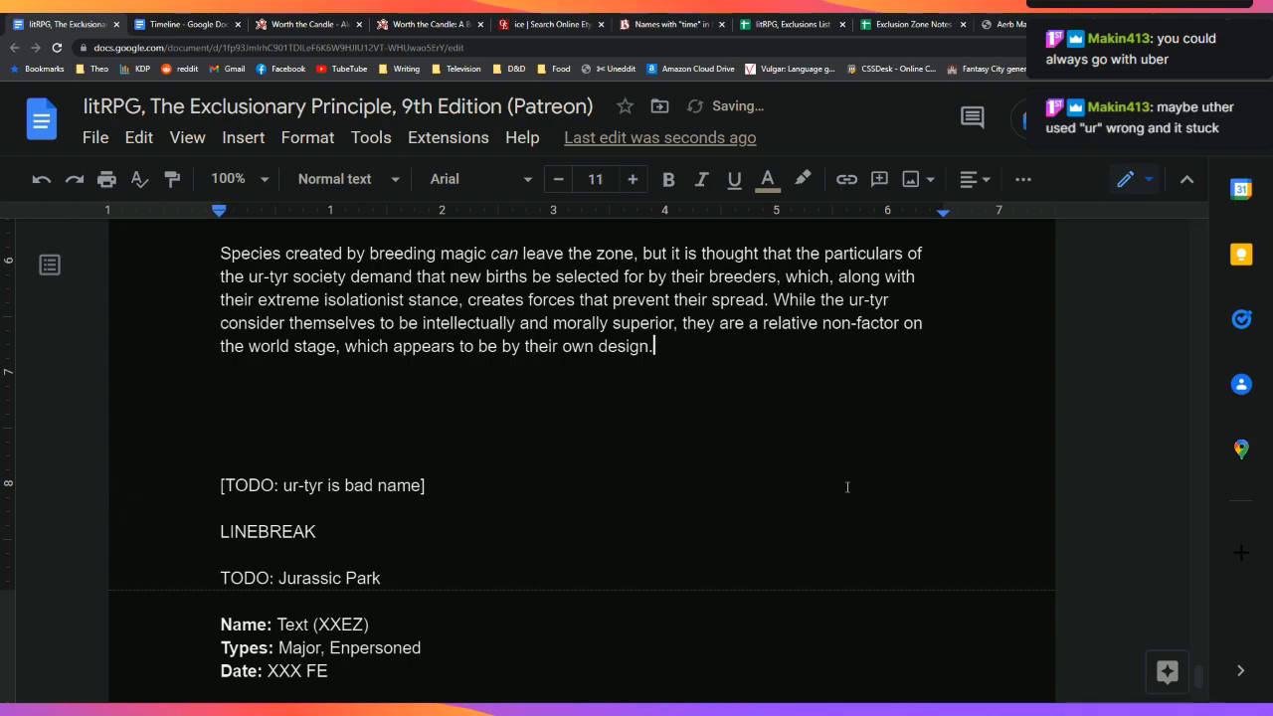
# Step: Start a new paragraph below "by their own design." with "The MFEZ is classified as a minor exclusion, though this is disputed"
pyautogui.press('Up')
pyautogui.press('Up')
pyautogui.press('Up')
pyautogui.press('Up')
pyautogui.press('Up')
pyautogui.press('Up')
pyautogui.press('Up')
pyautogui.press('Down')
pyautogui.press('Down')
pyautogui.press('Down')
pyautogui.press('Left')
pyautogui.press('Return')
pyautogui.press('Return')
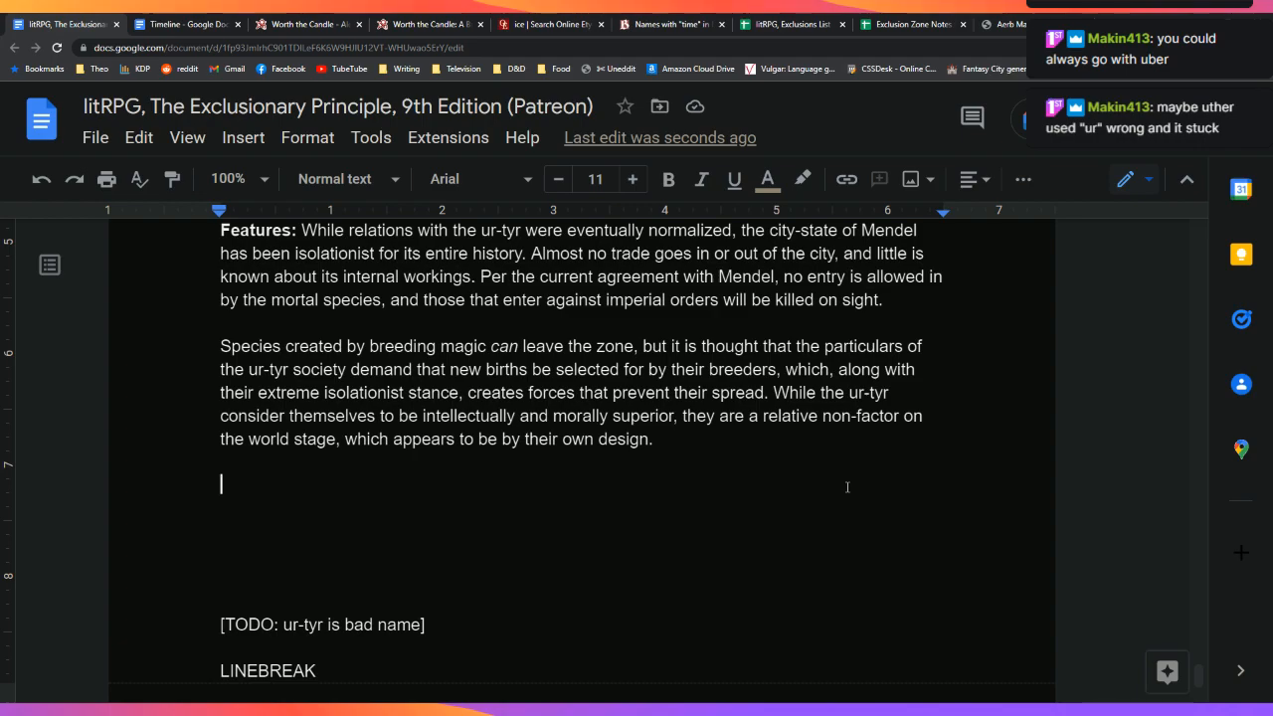
pyautogui.write('The ')
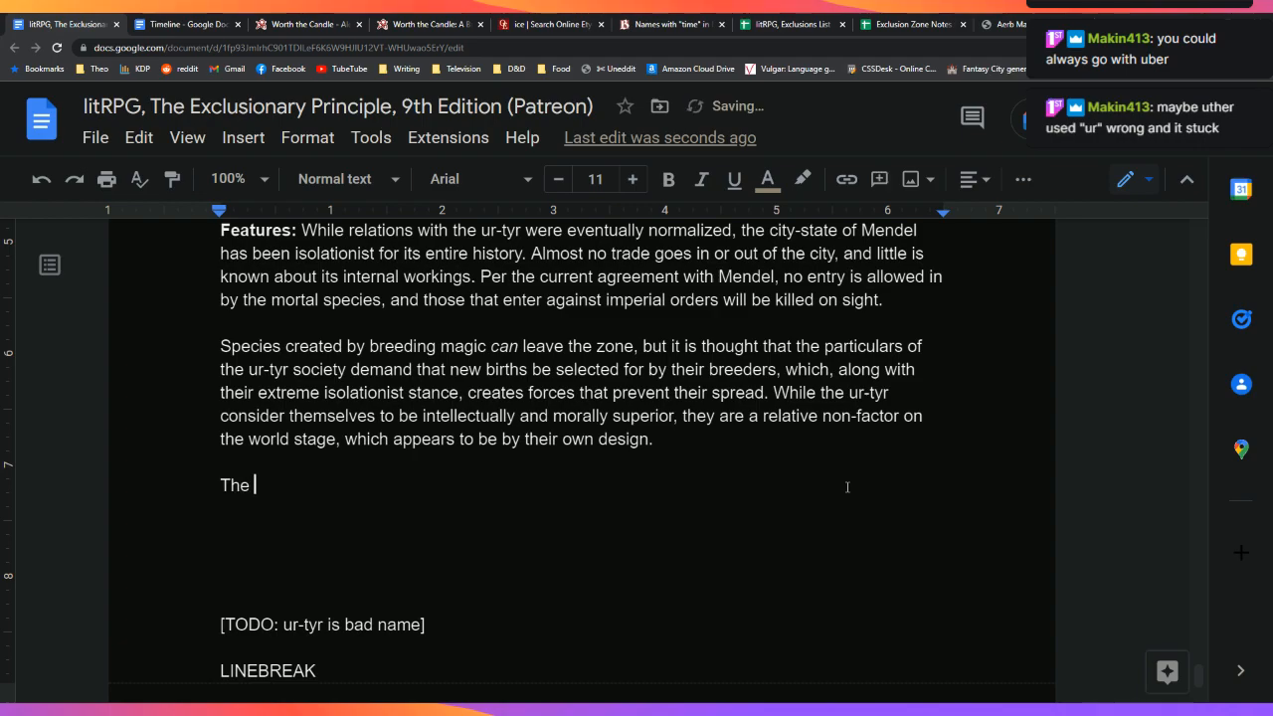
pyautogui.write('MFEZ is c')
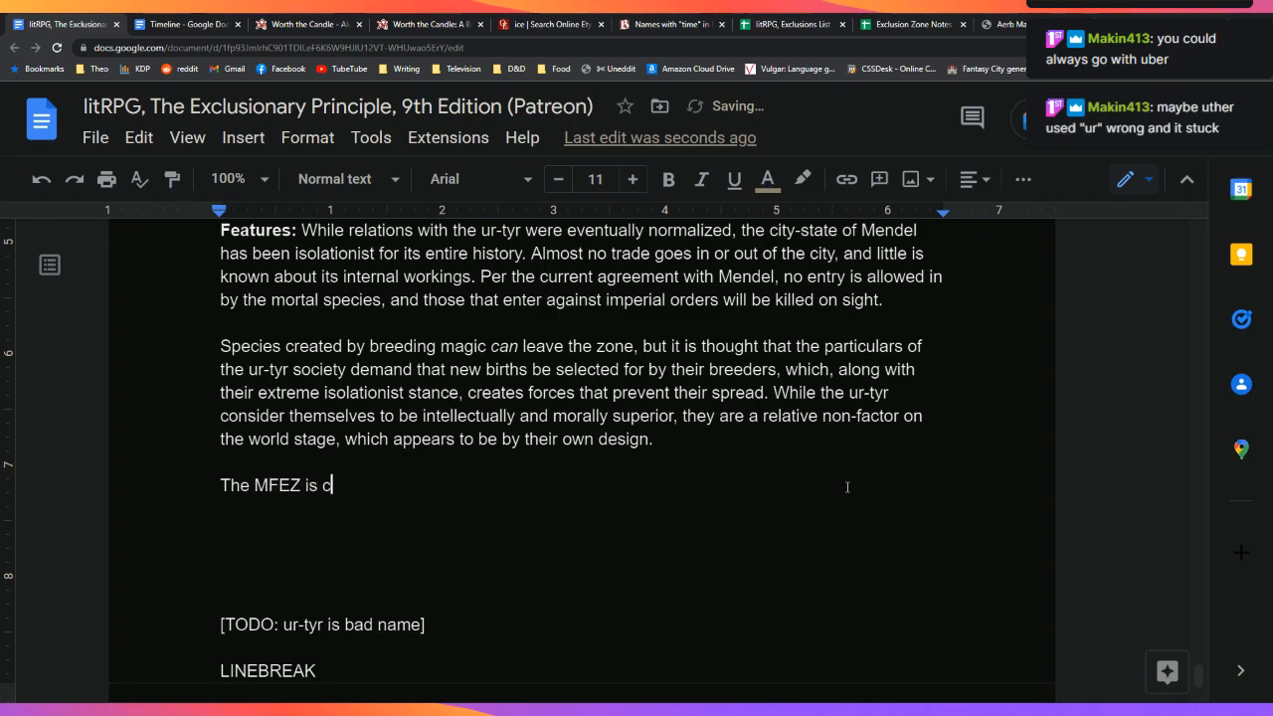
pyautogui.write('lassified as a minor e')
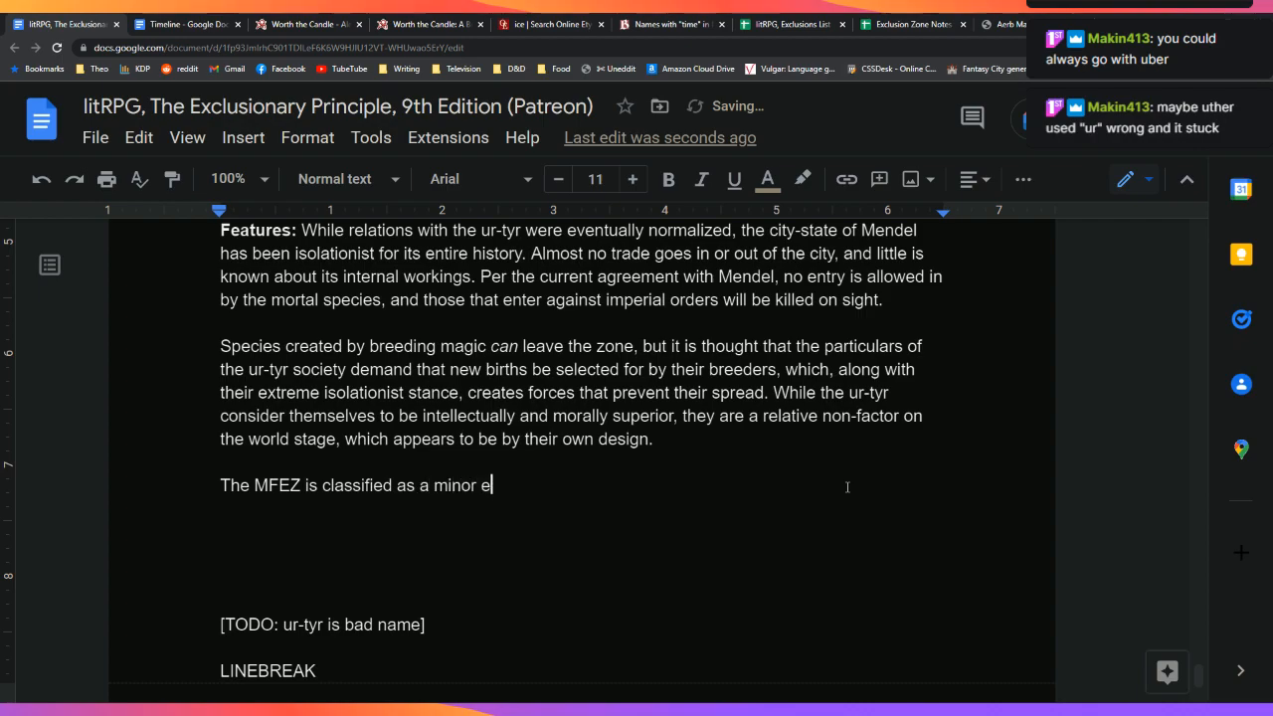
pyautogui.write('xclusion, though ht')
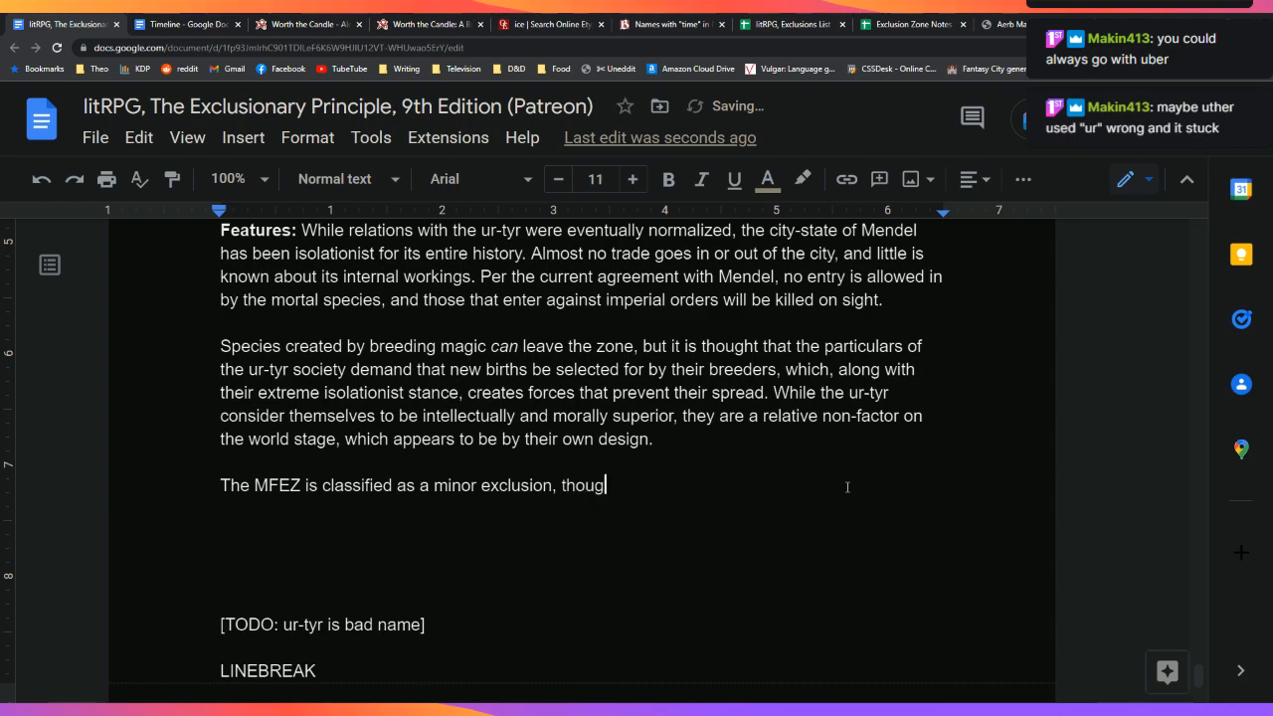
pyautogui.press('BackSpace')
pyautogui.press('BackSpace')
pyautogui.write('this is de')
pyautogui.press('BackSpace')
pyautogui.write('ispute')
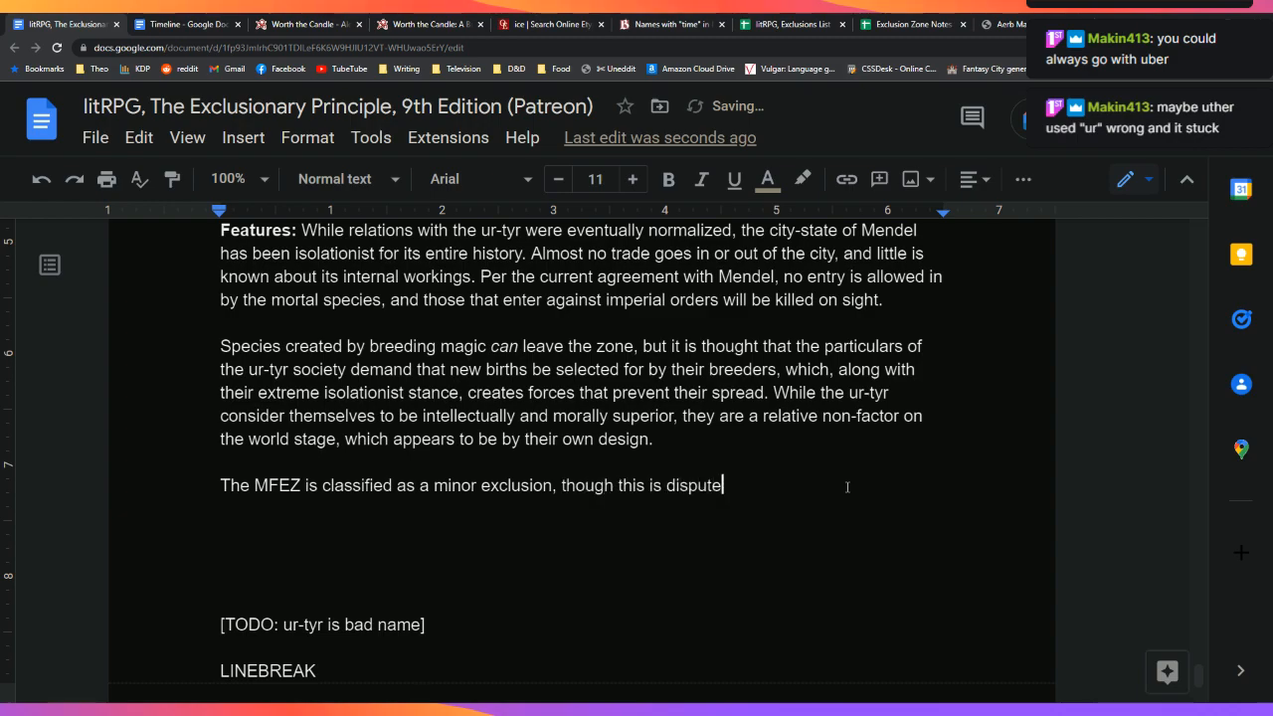
pyautogui.write('d, as the pr')
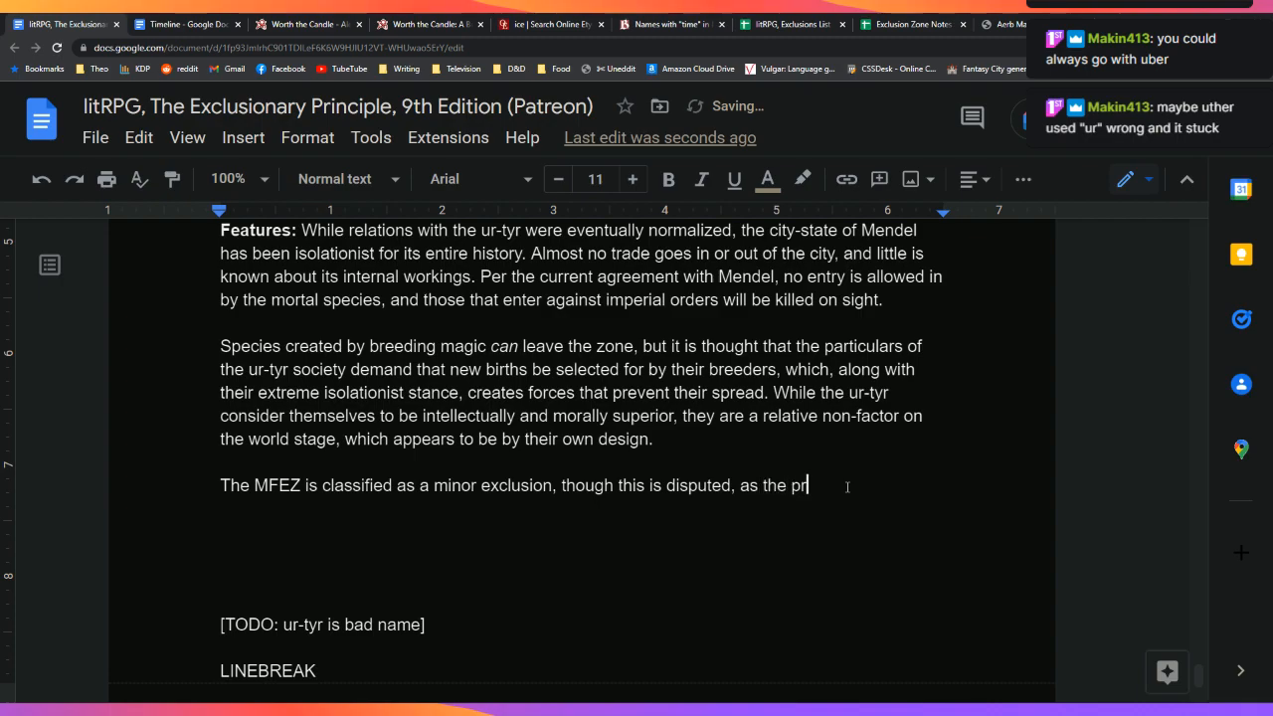
pyautogui.write('imary components of')
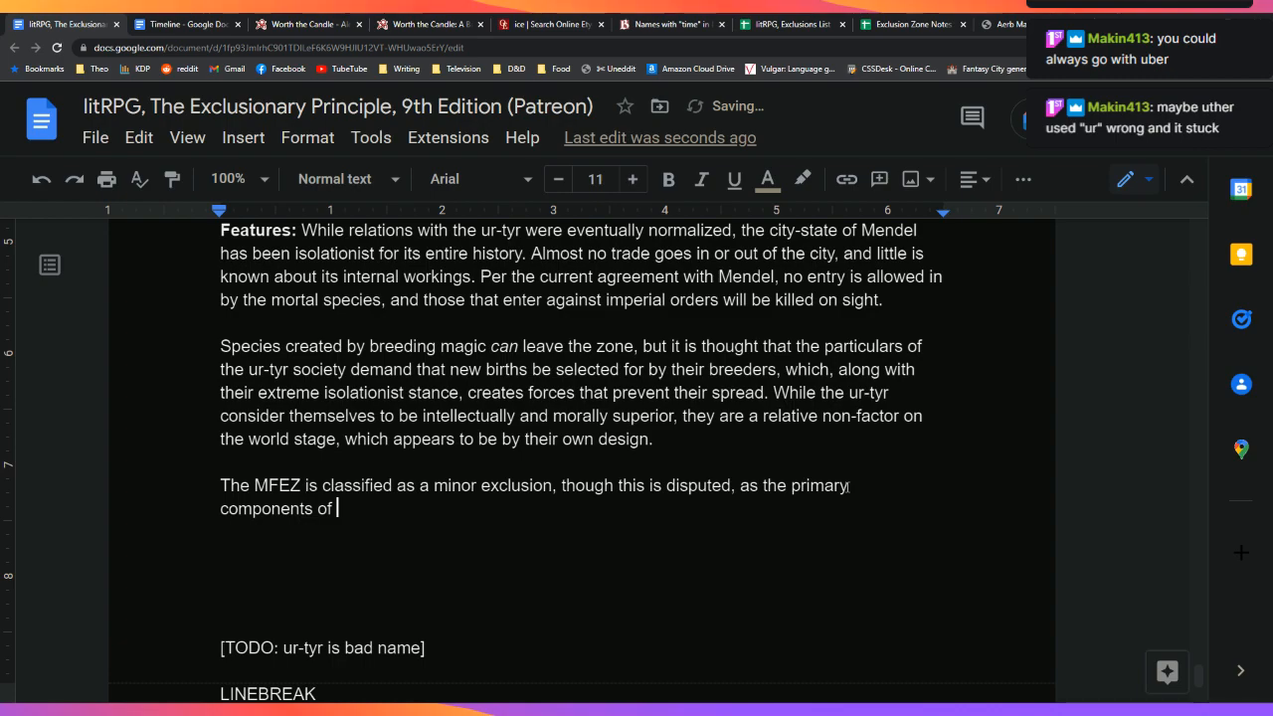
pyautogui.press('Down')
pyautogui.press('Down')
pyautogui.press('Down')
pyautogui.press('Down')
pyautogui.press('Down')
pyautogui.press('Down')
pyautogui.press('Down')
pyautogui.press('Up')
pyautogui.press('Up')
pyautogui.press('Up')
pyautogui.press('Up')
pyautogui.press('Left')
pyautogui.press('BackSpace')
pyautogui.press('BackSpace')
pyautogui.press('BackSpace')
pyautogui.press('BackSpace')
pyautogui.press('BackSpace')
pyautogui.press('BackSpace')
pyautogui.press('BackSpace')
pyautogui.press('BackSpace')
pyautogui.press('BackSpace')
pyautogui.press('BackSpace')
pyautogui.press('BackSpace')
pyautogui.press('BackSpace')
pyautogui.press('BackSpace')
pyautogui.press('BackSpace')
pyautogui.press('BackSpace')
pyautogui.press('BackSpace')
pyautogui.press('BackSpace')
pyautogui.press('BackSpace')
pyautogui.press('BackSpace')
pyautogui.press('BackSpace')
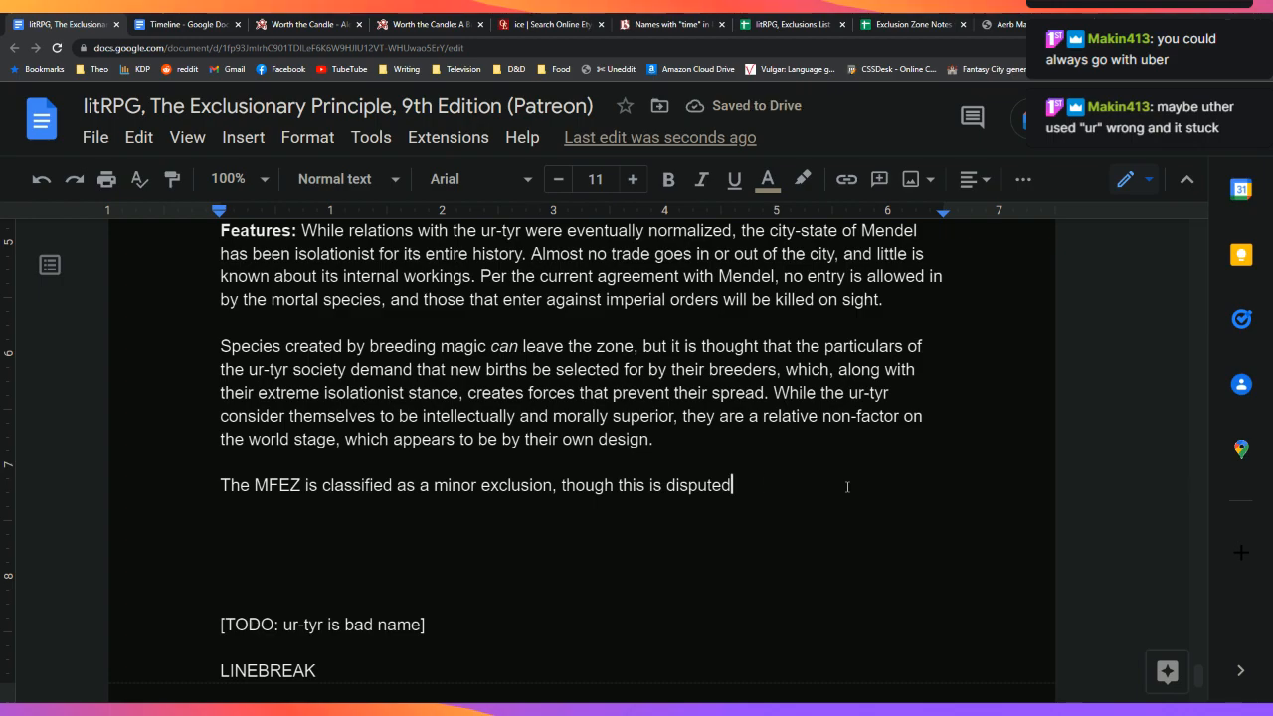
# Step: End the sentence after "disputed" with a period and begin the following one with "People can and do live there with ease, but they"
pyautogui.write('. P')
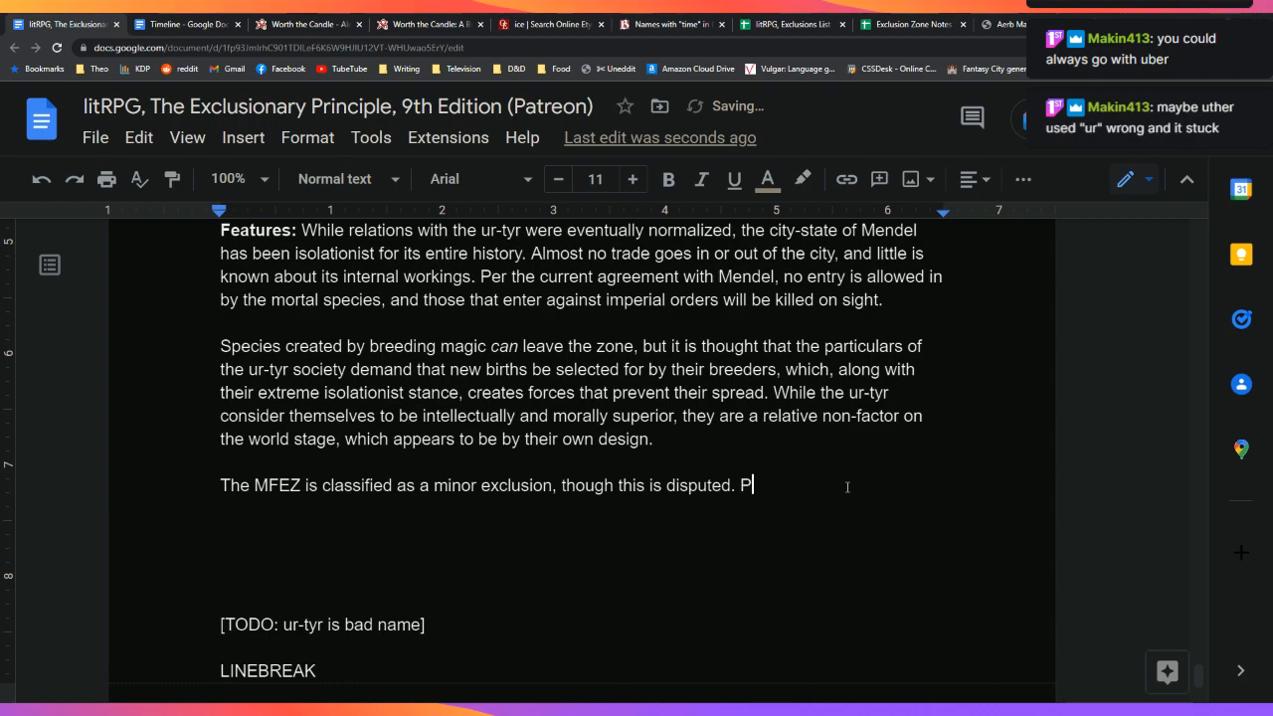
pyautogui.write('eople can and do live there with eae')
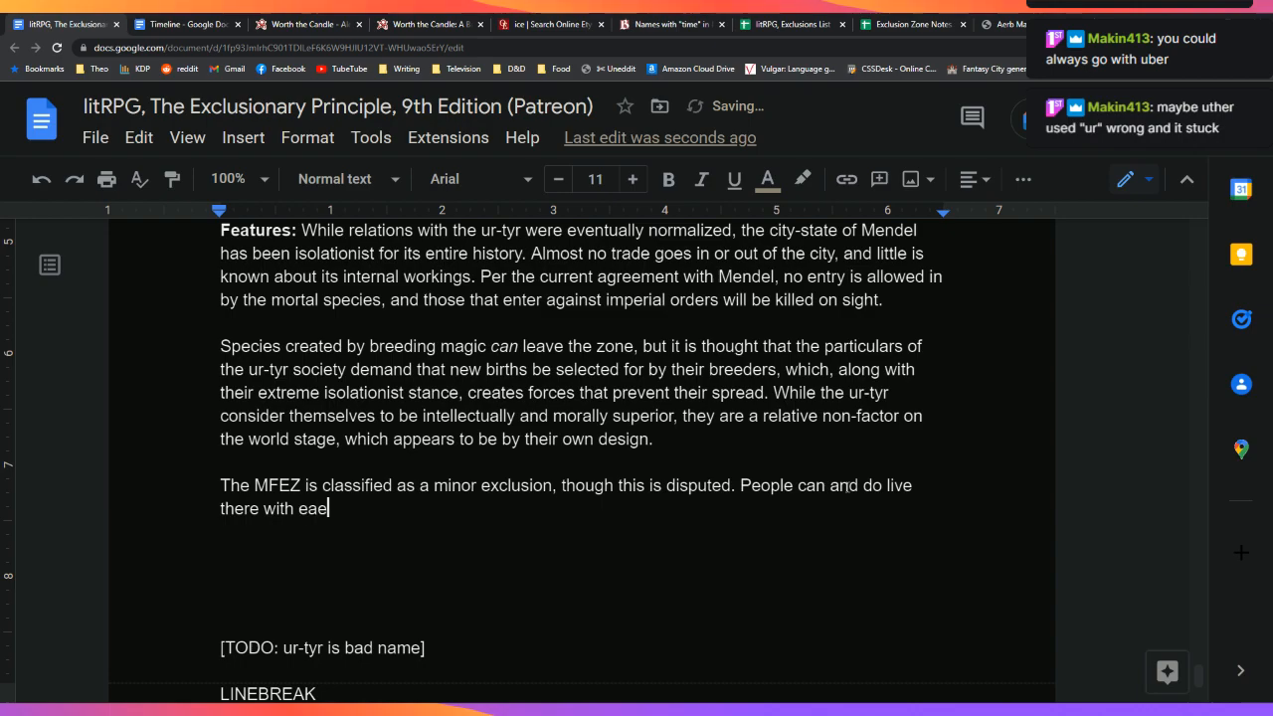
pyautogui.press('BackSpace')
pyautogui.write('se')
pyautogui.write(', but they')
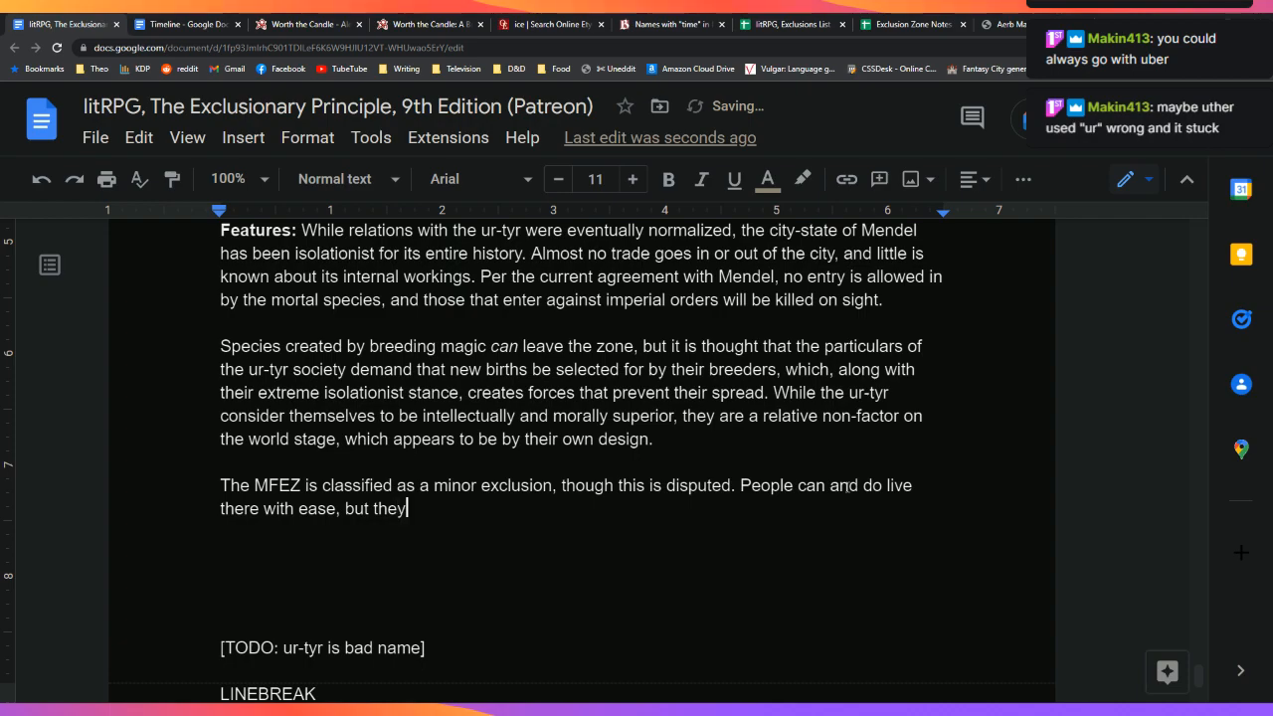
# Step: Continue the sentence so it reads "they're all ur-tyr, and arguments have been made that it should"
pyautogui.write("'re all ur-tyr, and arguments have been made tha tit")
pyautogui.press('BackSpace')
pyautogui.press('BackSpace')
pyautogui.press('BackSpace')
pyautogui.write('it should')
pyautogui.press('BackSpace')
pyautogui.press('BackSpace')
pyautogui.press('BackSpace')
pyautogui.press('BackSpace')
pyautogui.press('BackSpace')
pyautogui.press('BackSpace')
pyautogui.write('should ')
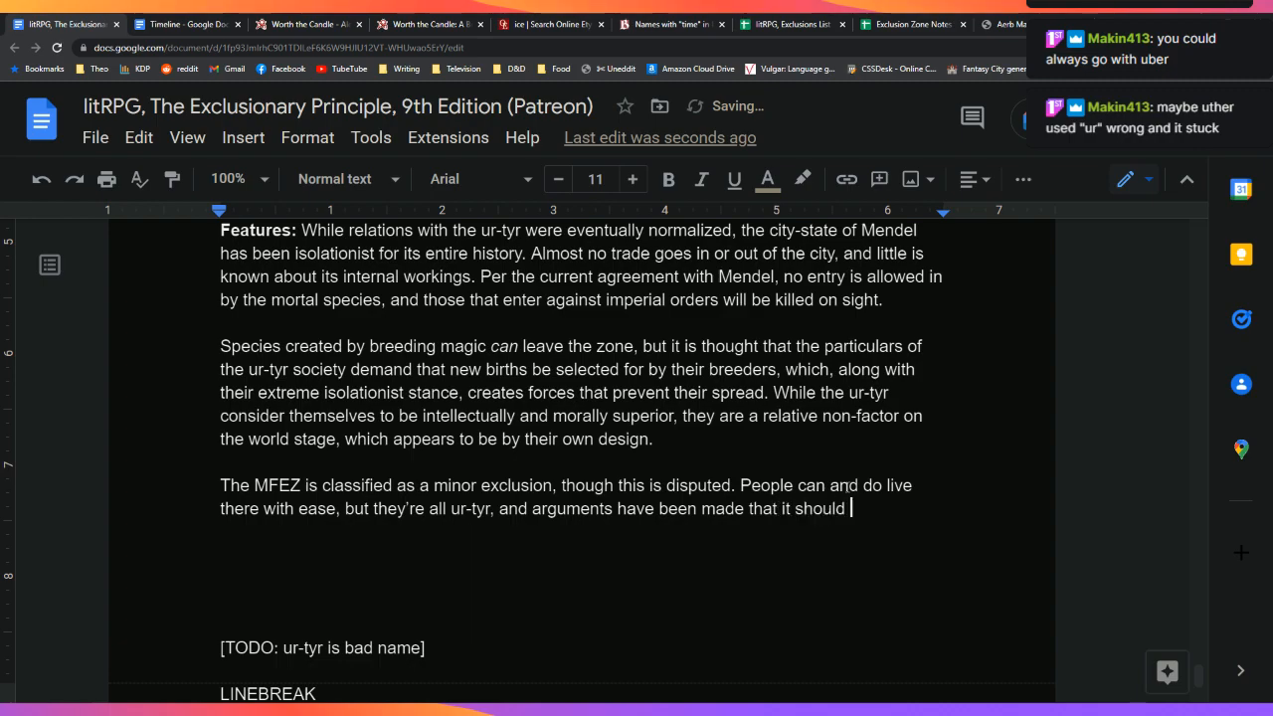
# Step: Finish the sentence with "instead be classified as Major or Free, depending on particular political arguments." and begin another with "Much"
pyautogui.write('instead be c')
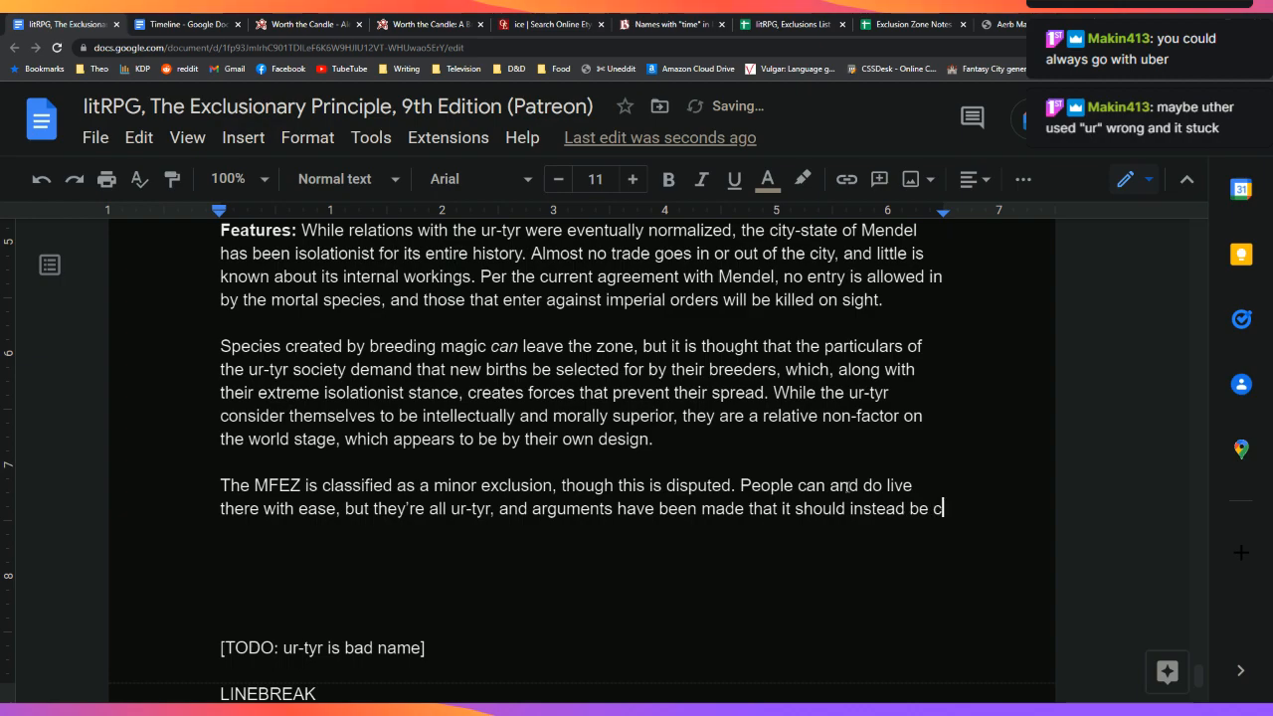
pyautogui.write('lassified as ')
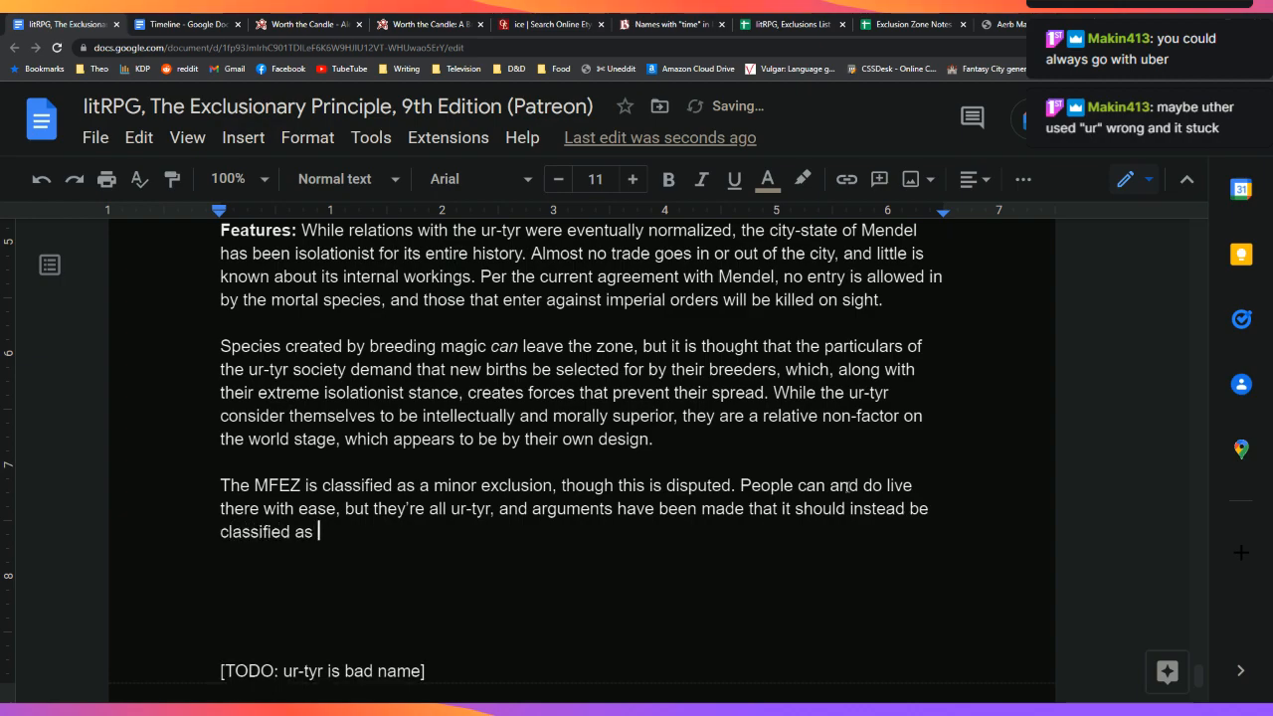
pyautogui.write('Major or Free, depending on ')
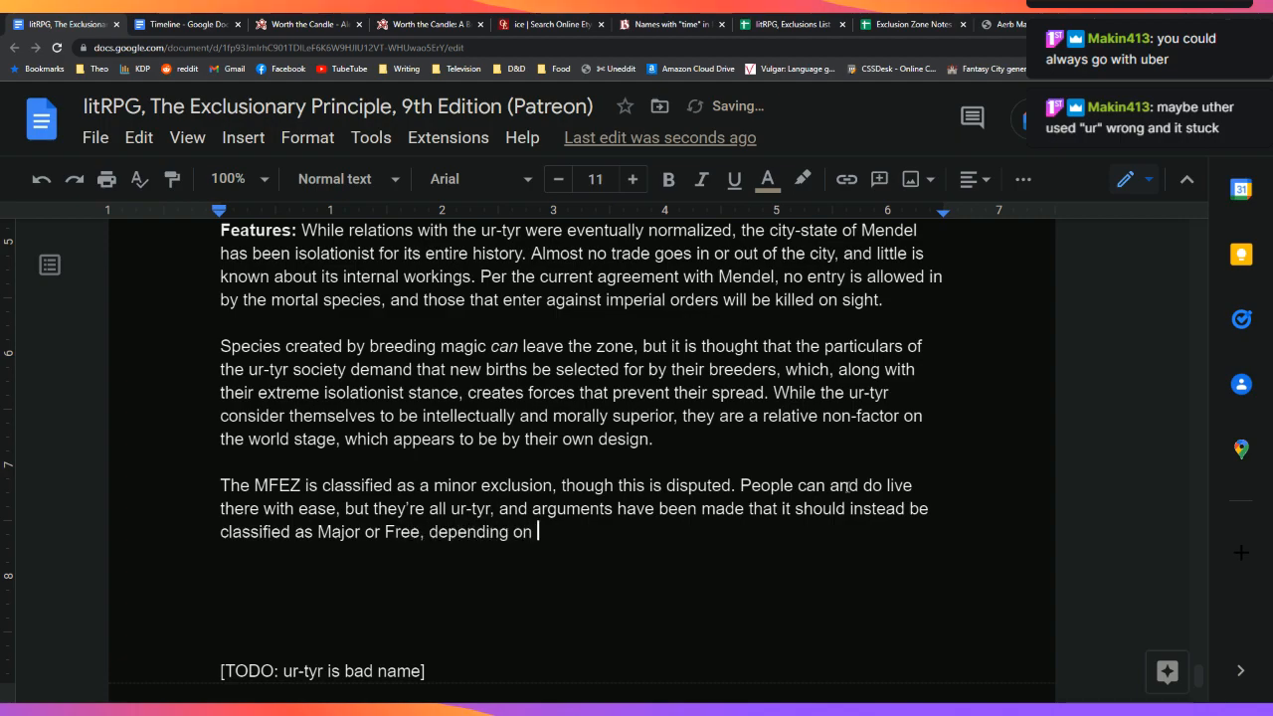
pyautogui.write('particular political arguments. Much')
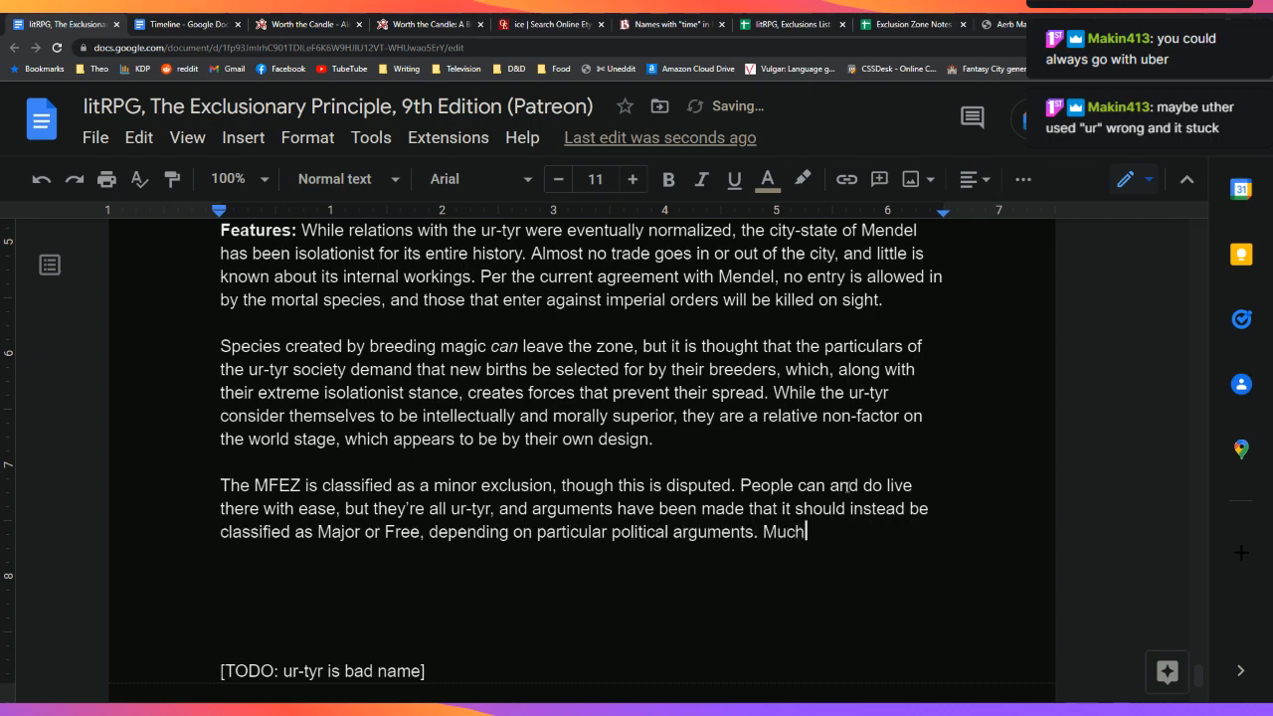
# Step: Continue after "Much" with "of the classification as 'Minor' by the Empire of Common Cause relates to the"
pyautogui.write(' of the classificaio')
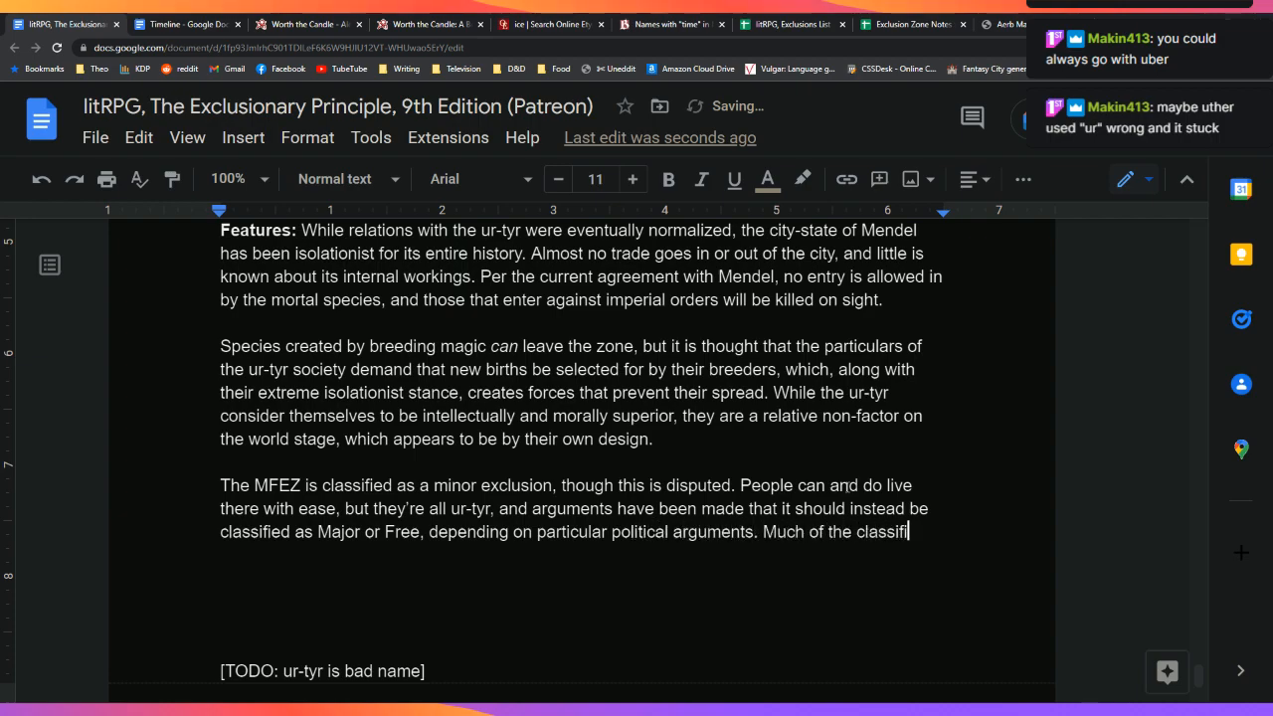
pyautogui.press('BackSpace')
pyautogui.press('BackSpace')
pyautogui.write('tion as ')
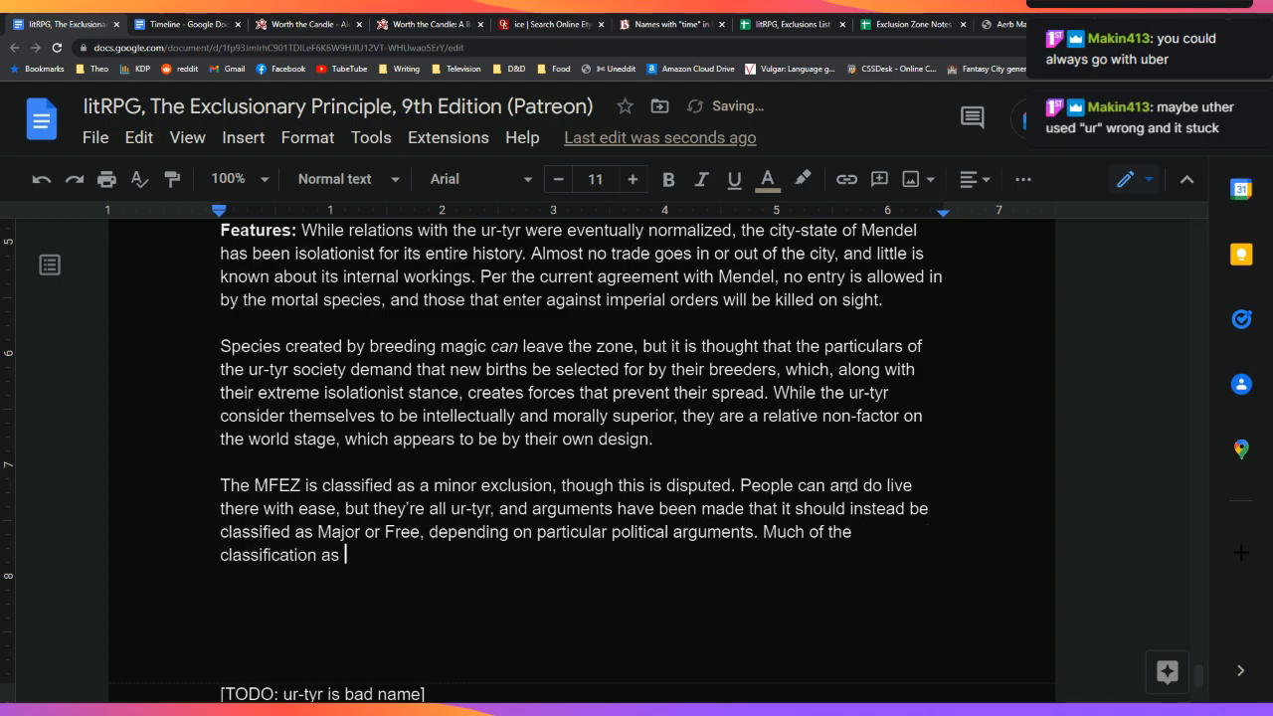
pyautogui.write("'Minor")
pyautogui.press('Return')
pyautogui.press('BackSpace')
pyautogui.write("' ")
pyautogui.write('by the Empire ')
pyautogui.write('of E')
pyautogui.press('BackSpace')
pyautogui.write('Common Cause relates to the ')
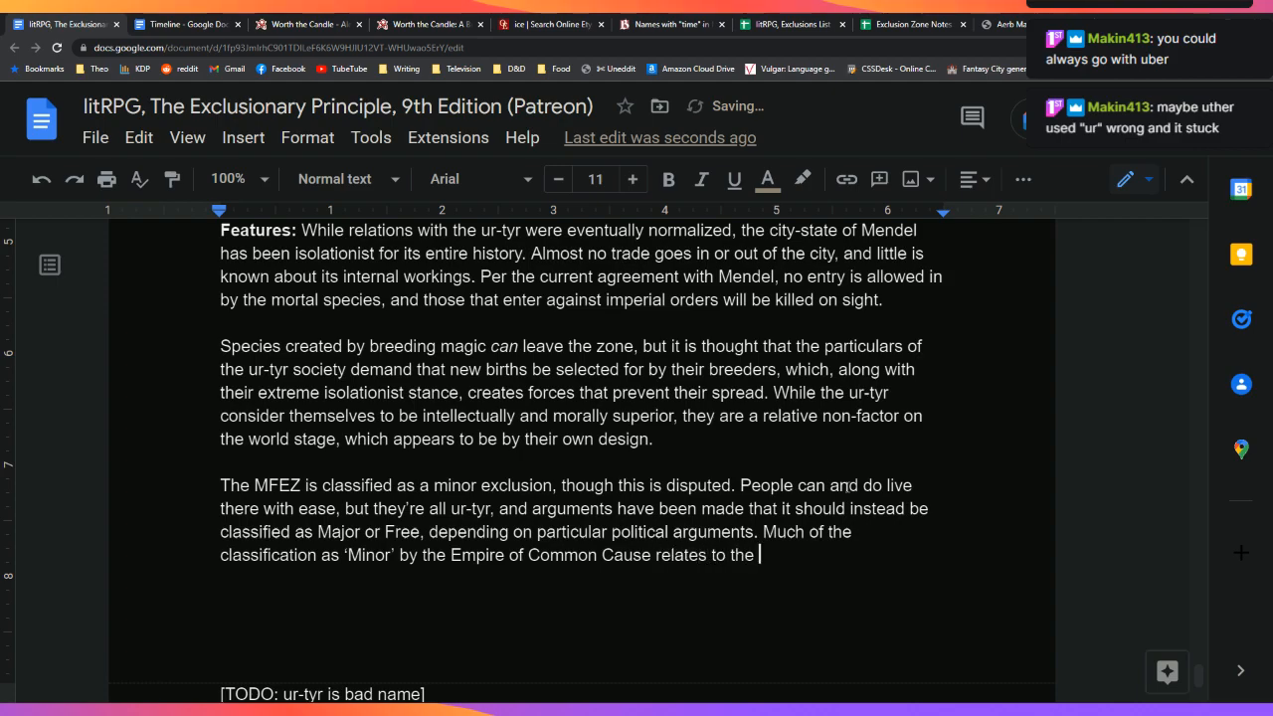
# Step: Continue the sentence about the 'Minor' classification with "distribution of resources and personnel that come with"
pyautogui.write('distri')
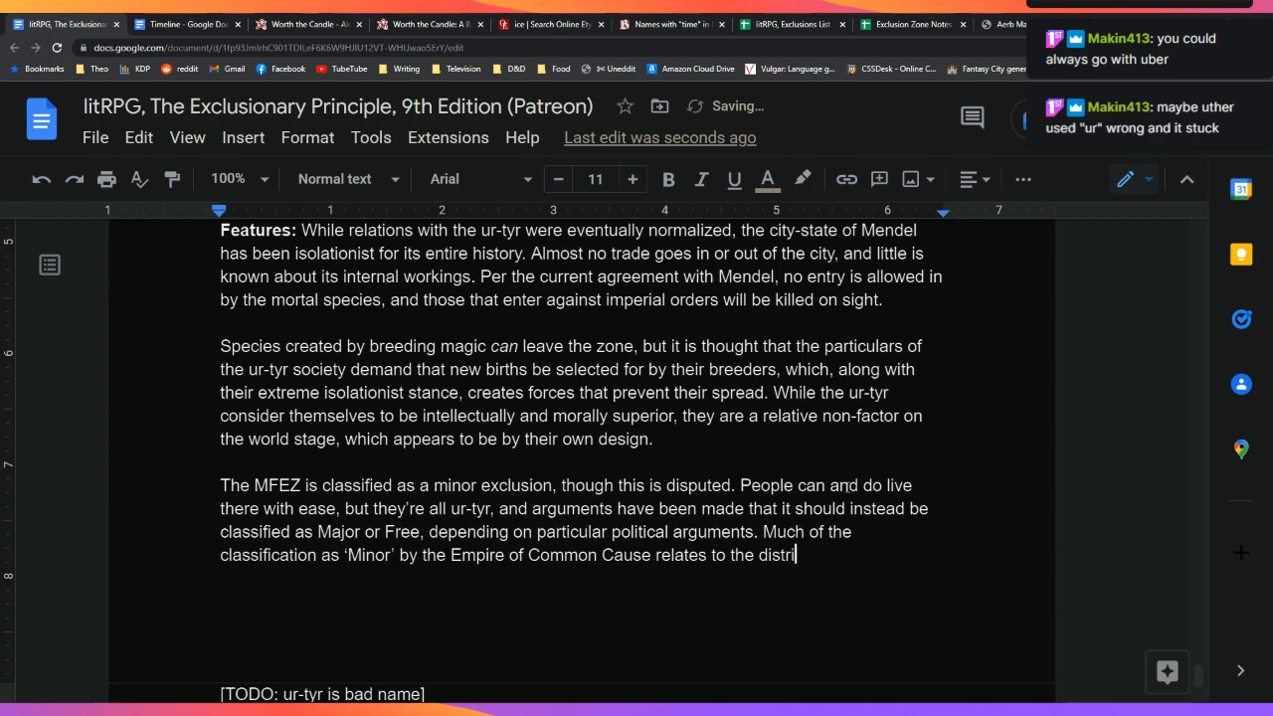
pyautogui.write('bution of resources that')
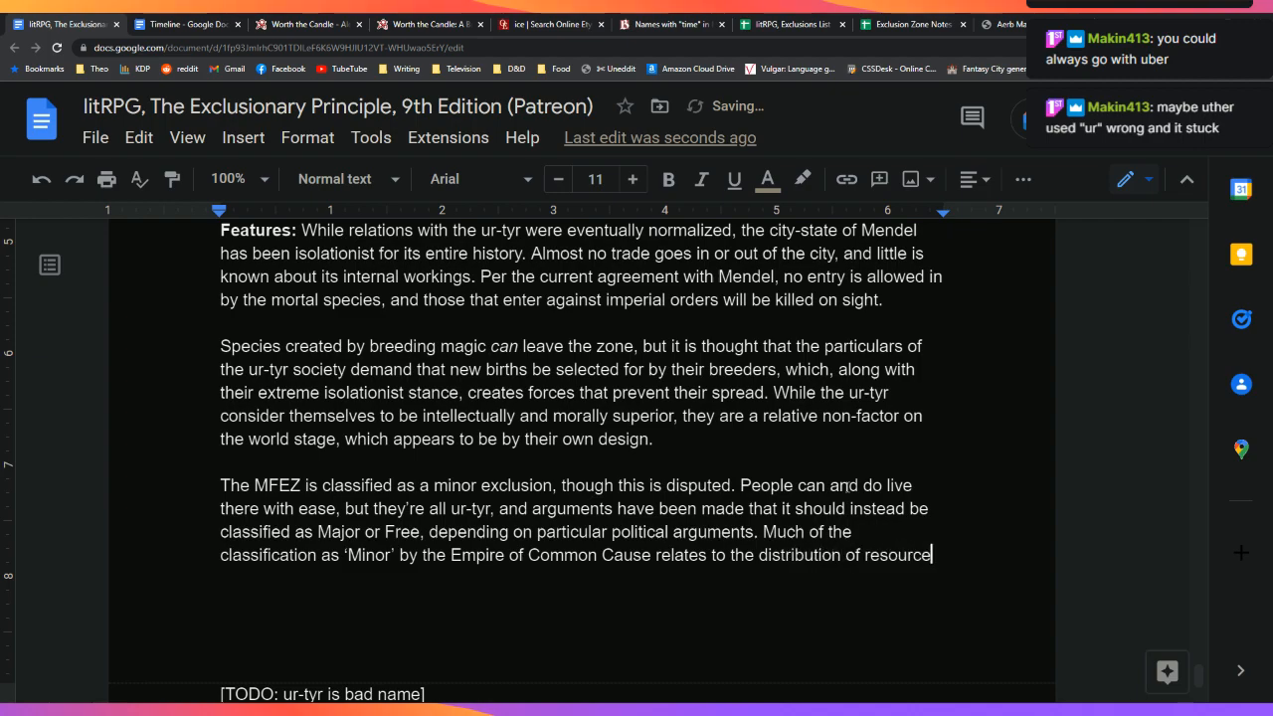
pyautogui.press('BackSpace')
pyautogui.write('and')
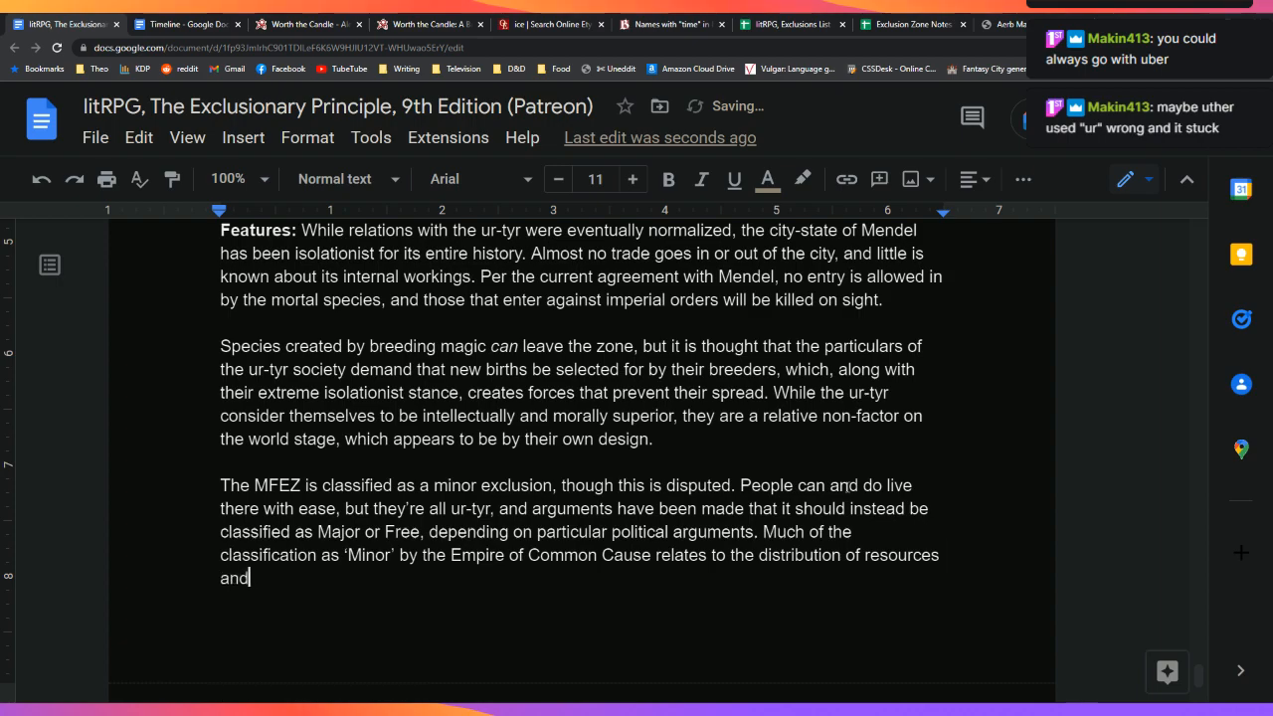
pyautogui.write(' personnel that come with ')
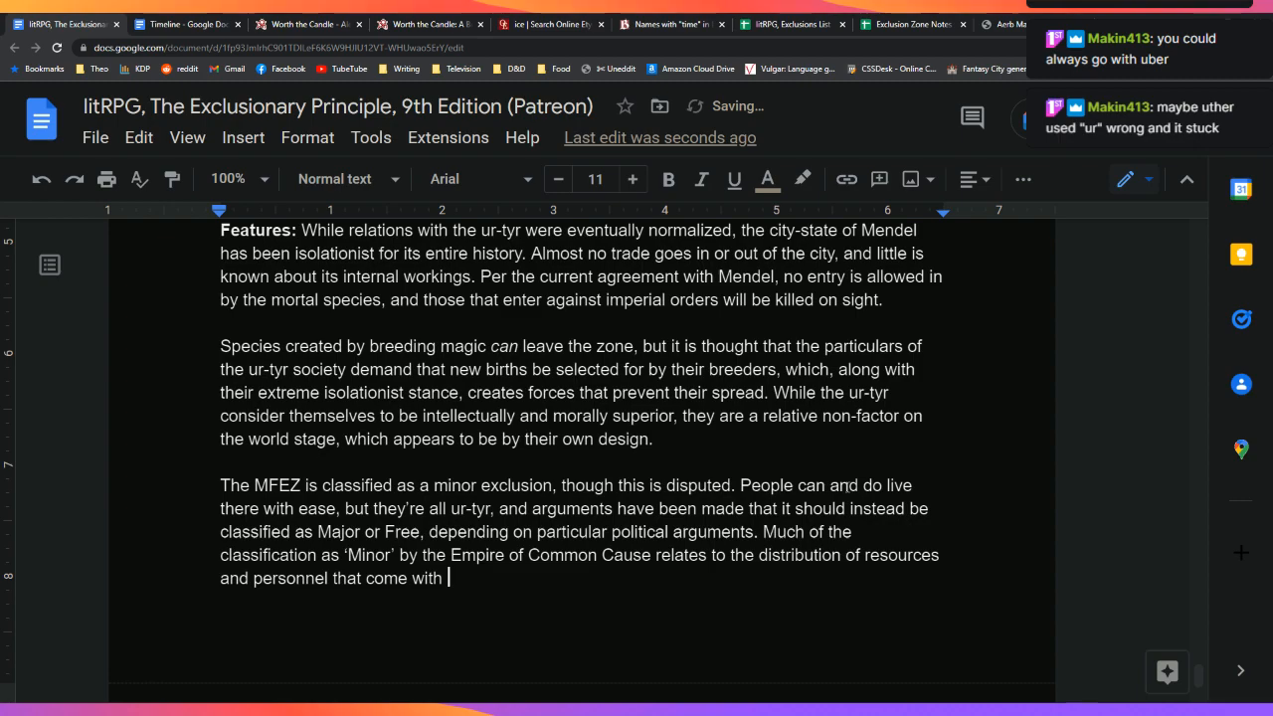
# Step: Finish the sentence with "that designation, rather than the nature of the zone itself."
pyautogui.write('that designa')
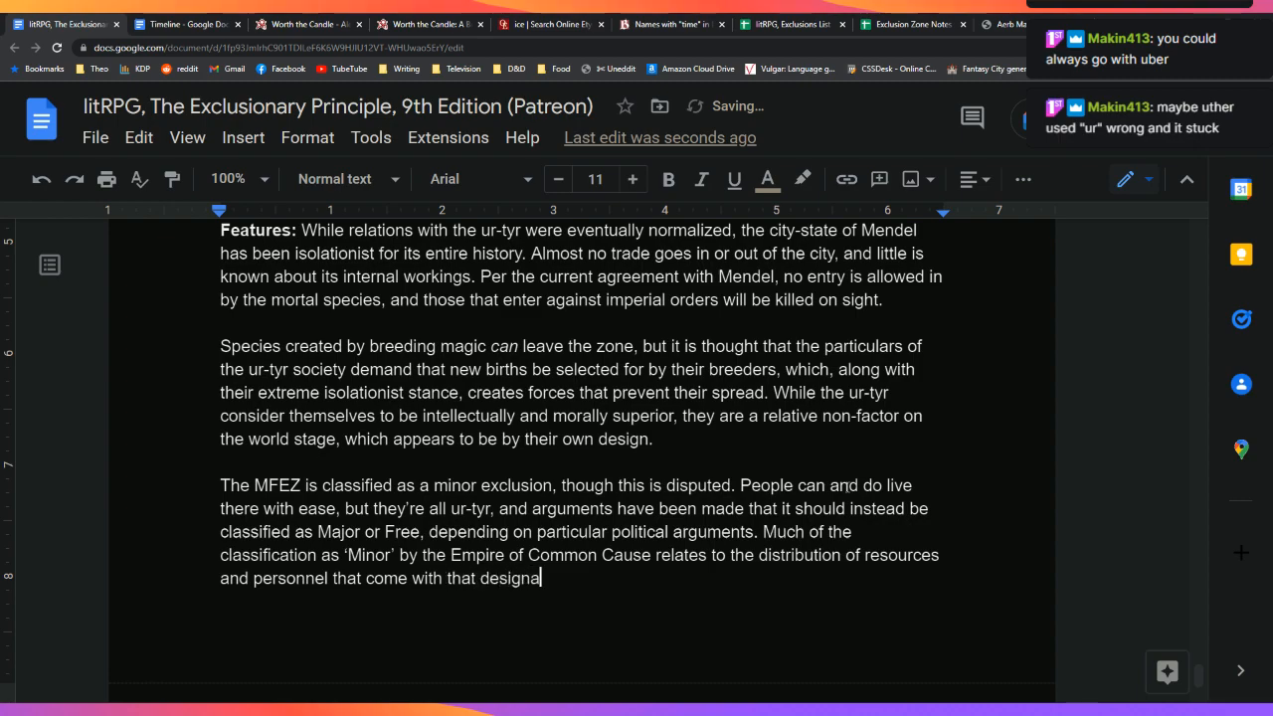
pyautogui.write('tion, rather than ')
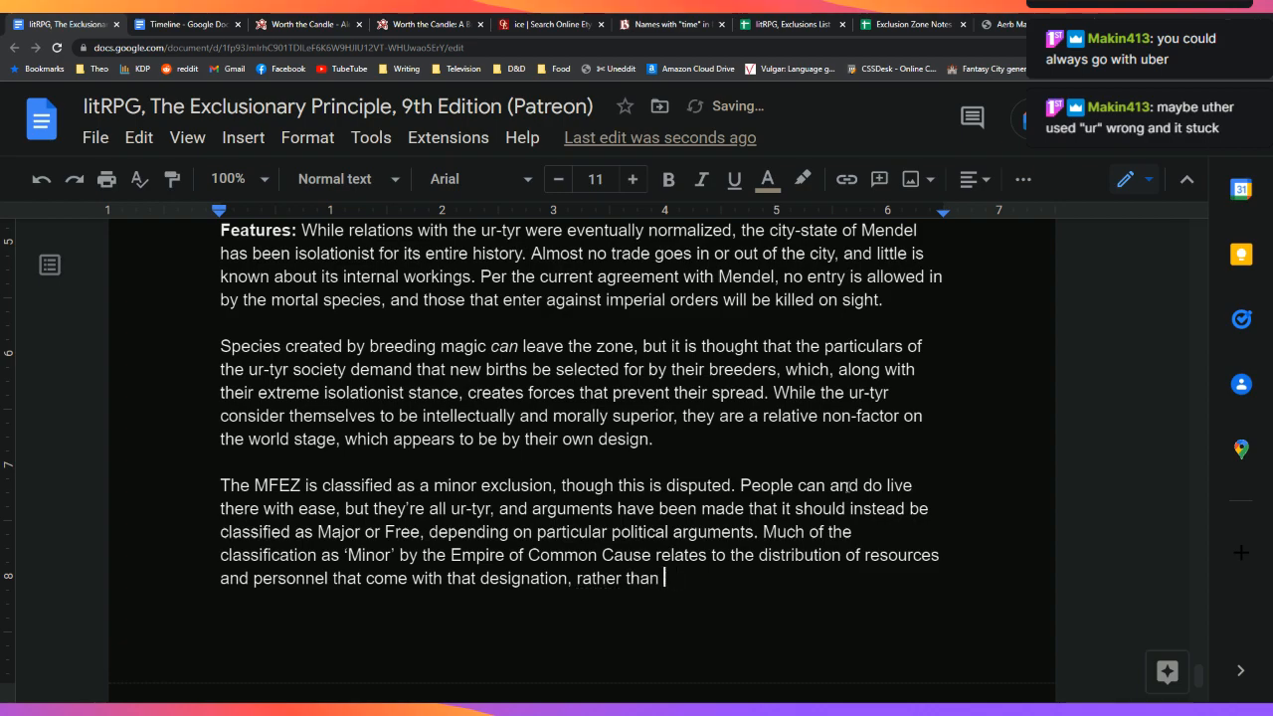
pyautogui.write('the nature of the zone itself.')
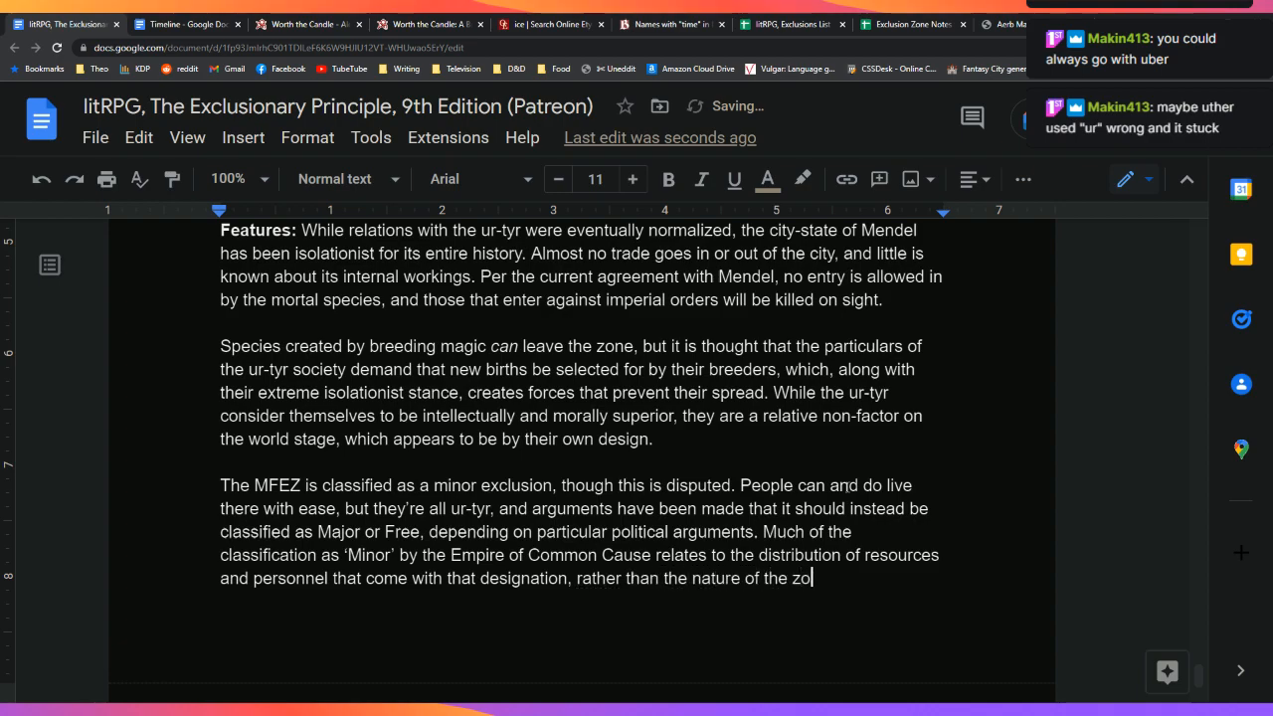
# Step: Remove the surplus blank lines between the MFEZ classification paragraph and the TODO note about the ur-tyr name
pyautogui.press('Return')
pyautogui.press('Return')
pyautogui.press('Return')
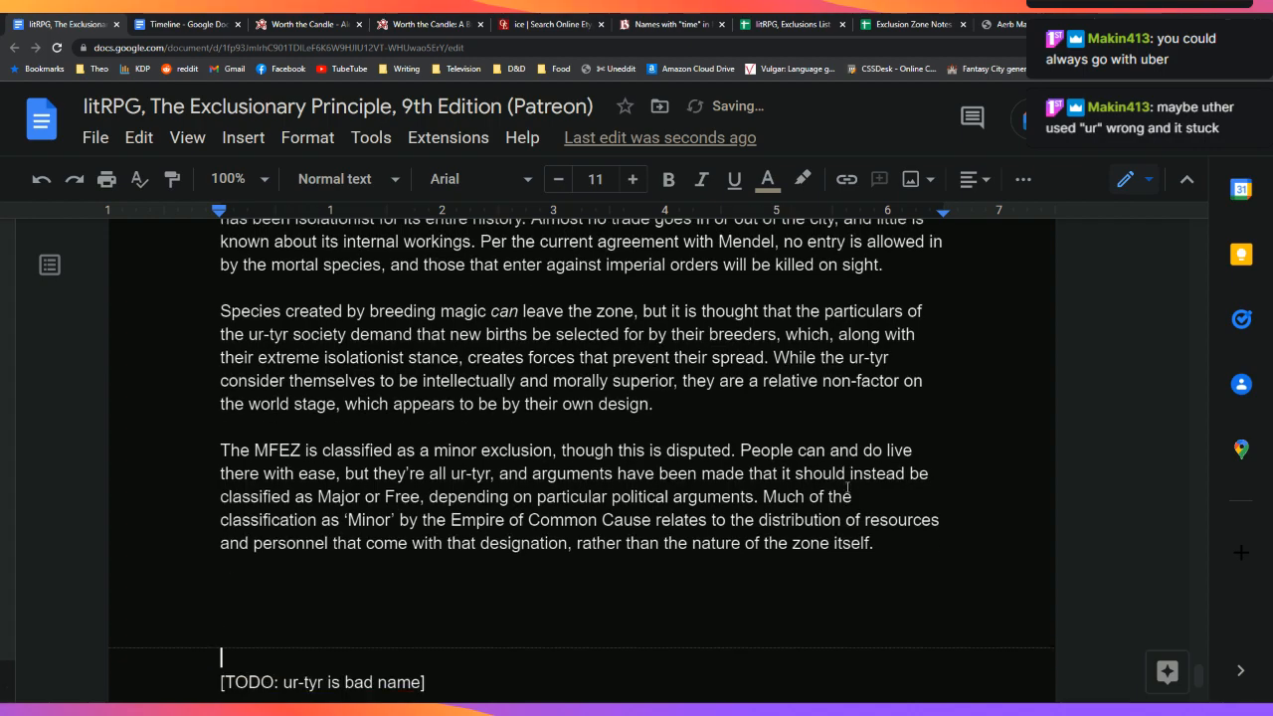
pyautogui.press('BackSpace')
pyautogui.press('BackSpace')
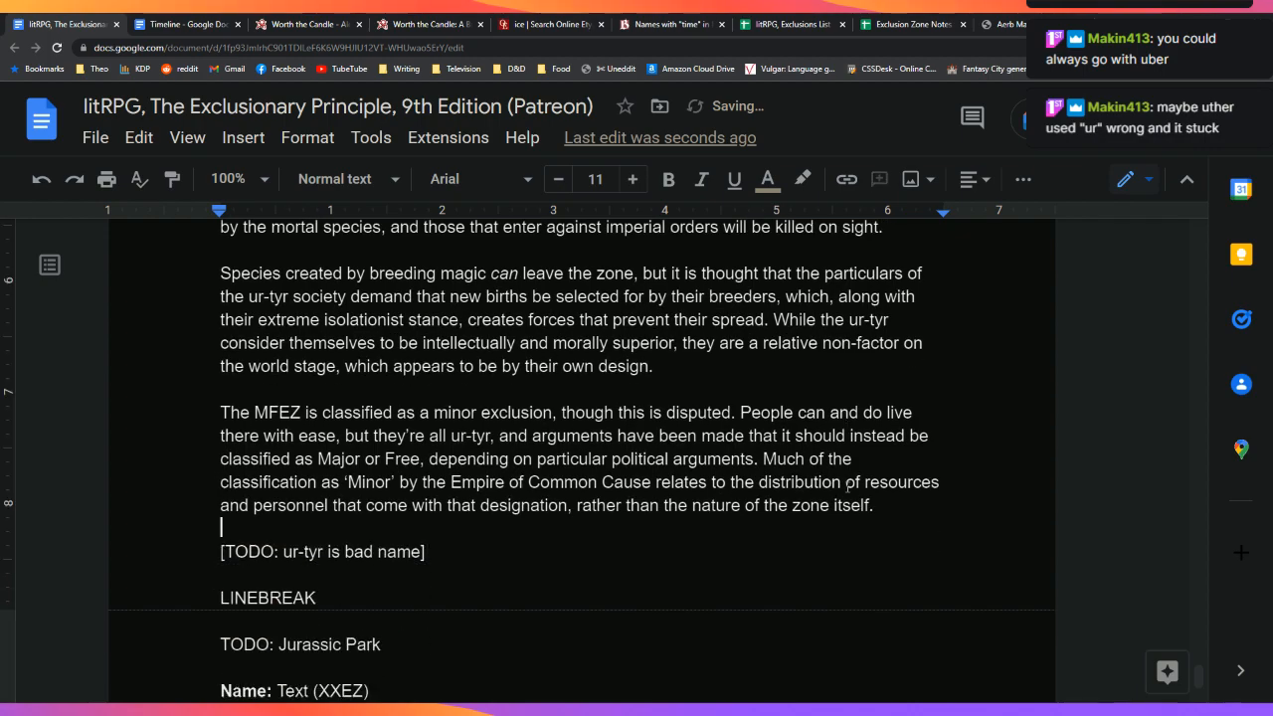
# Step: Check the word count of the whole Mendel entry, from its Name line through the TODO note
pyautogui.moveTo(526, 483)
pyautogui.moveTo(448, 575); pyautogui.dragTo(215, 264)
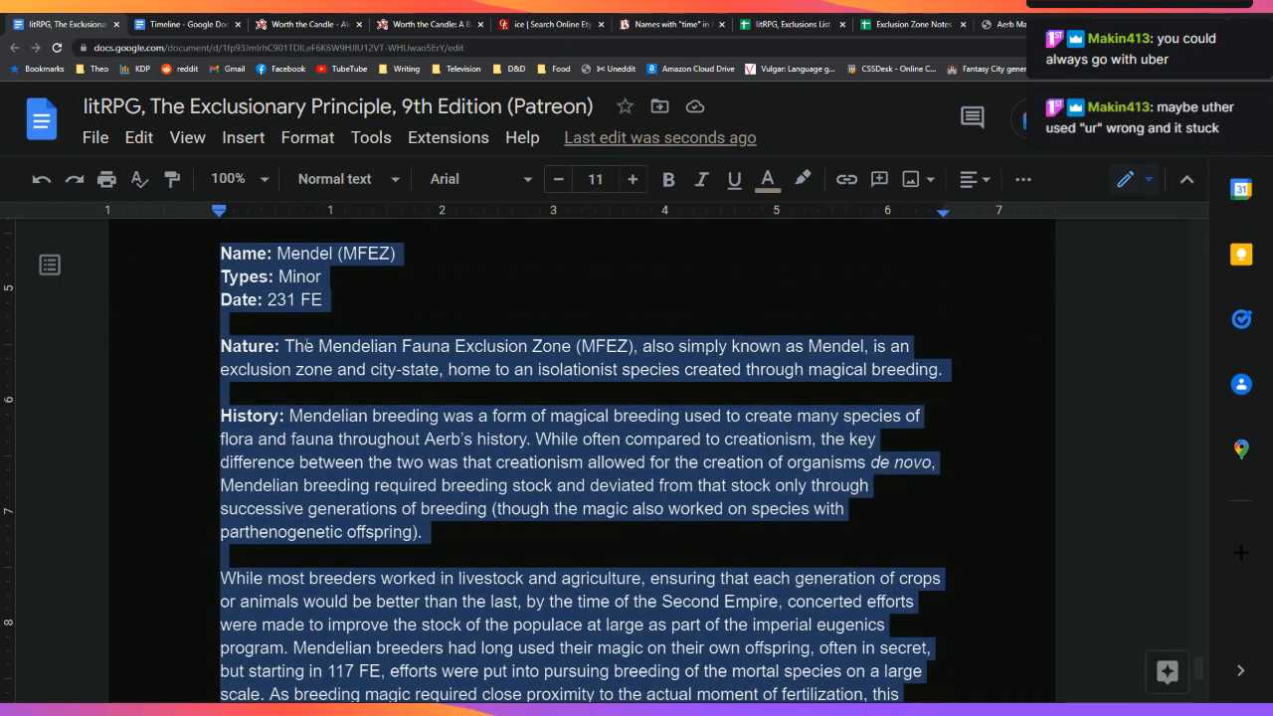
pyautogui.hotkey('ctrl', 'shift', 'c')
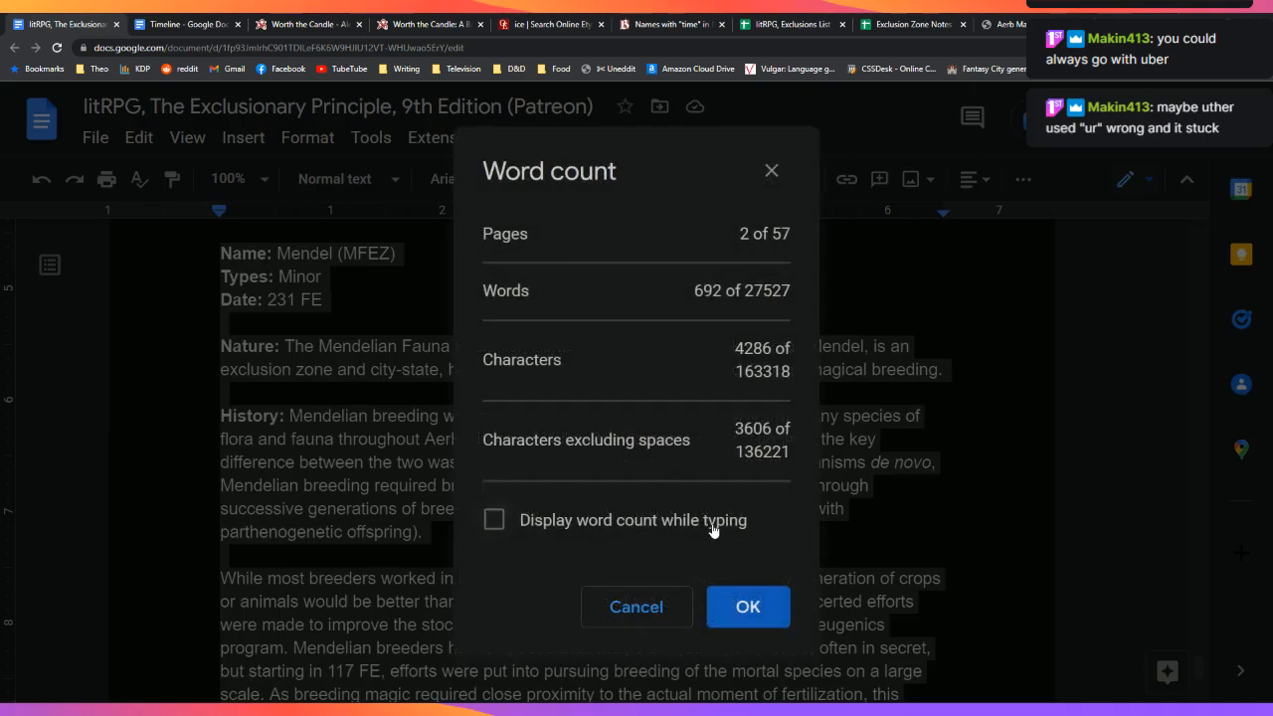
pyautogui.click(756, 608)
pyautogui.scroll(-10, 801, 567)
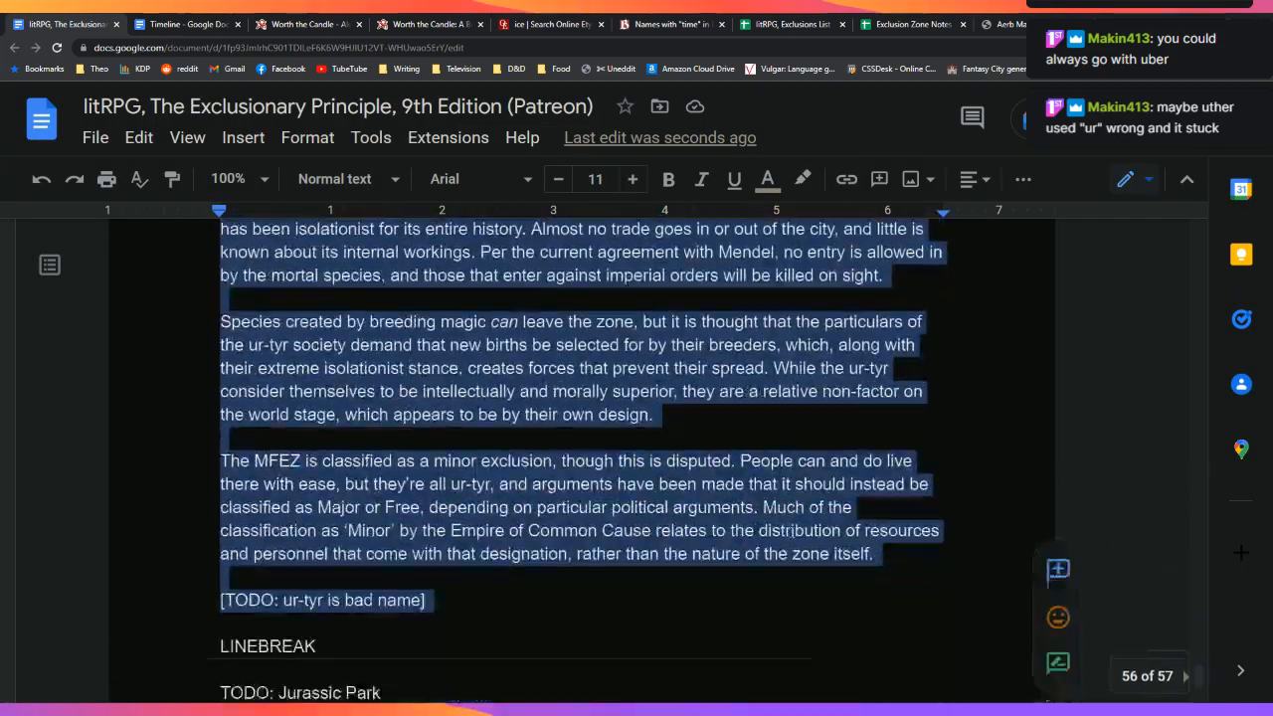
# Step: Check the combined word count from the start of the Papillon entry through the end of the Mendel entry
pyautogui.click(488, 587)
pyautogui.moveTo(488, 587); pyautogui.dragTo(187, 301)
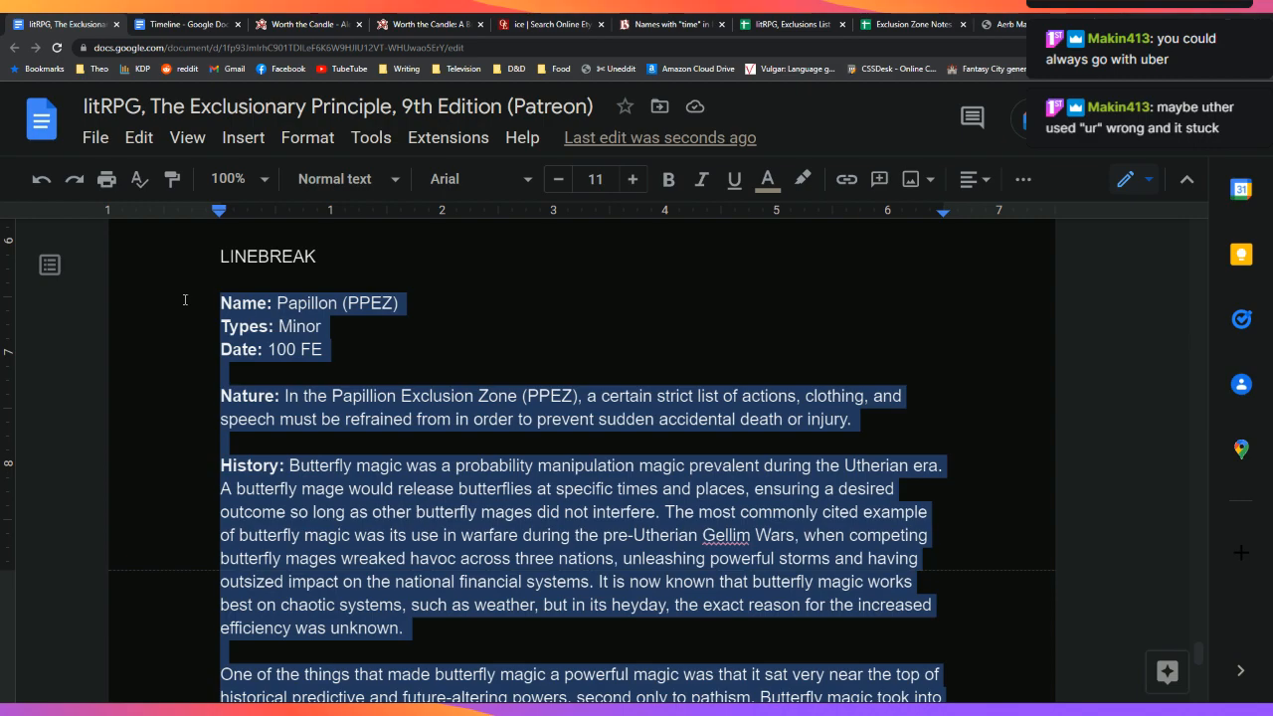
pyautogui.hotkey('ctrl', 'shift', 'c')
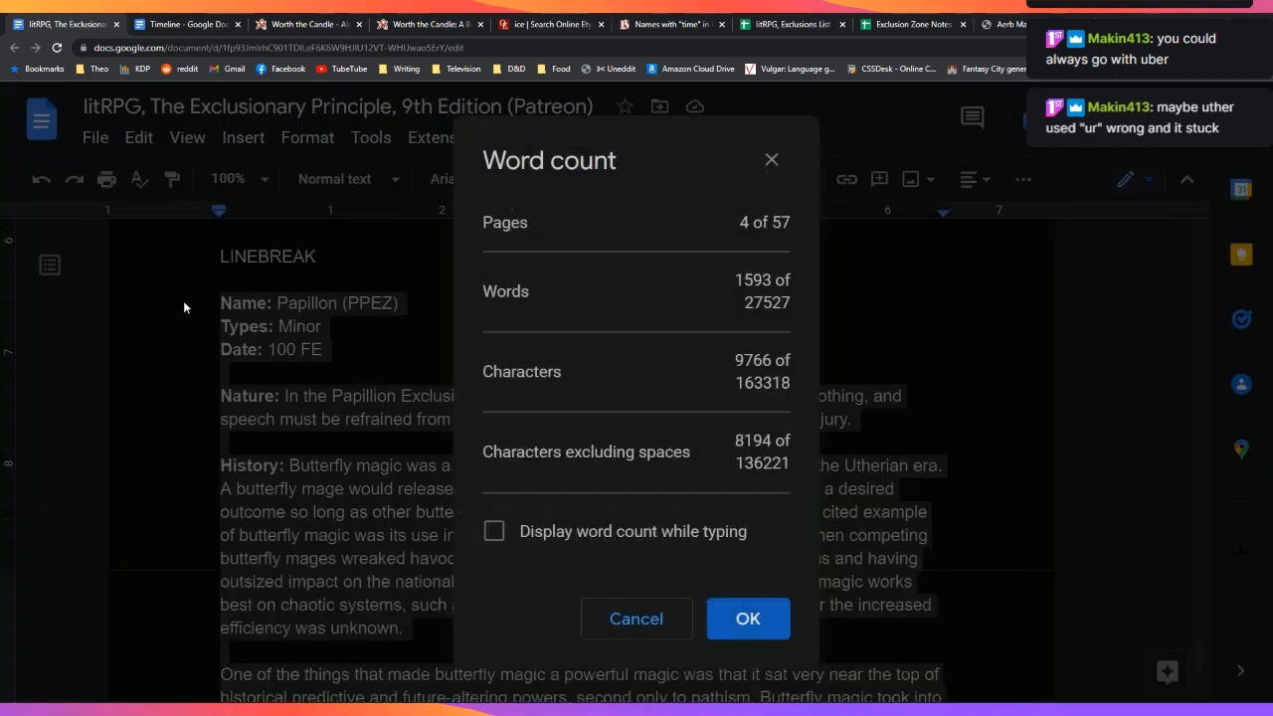
pyautogui.click(747, 622)
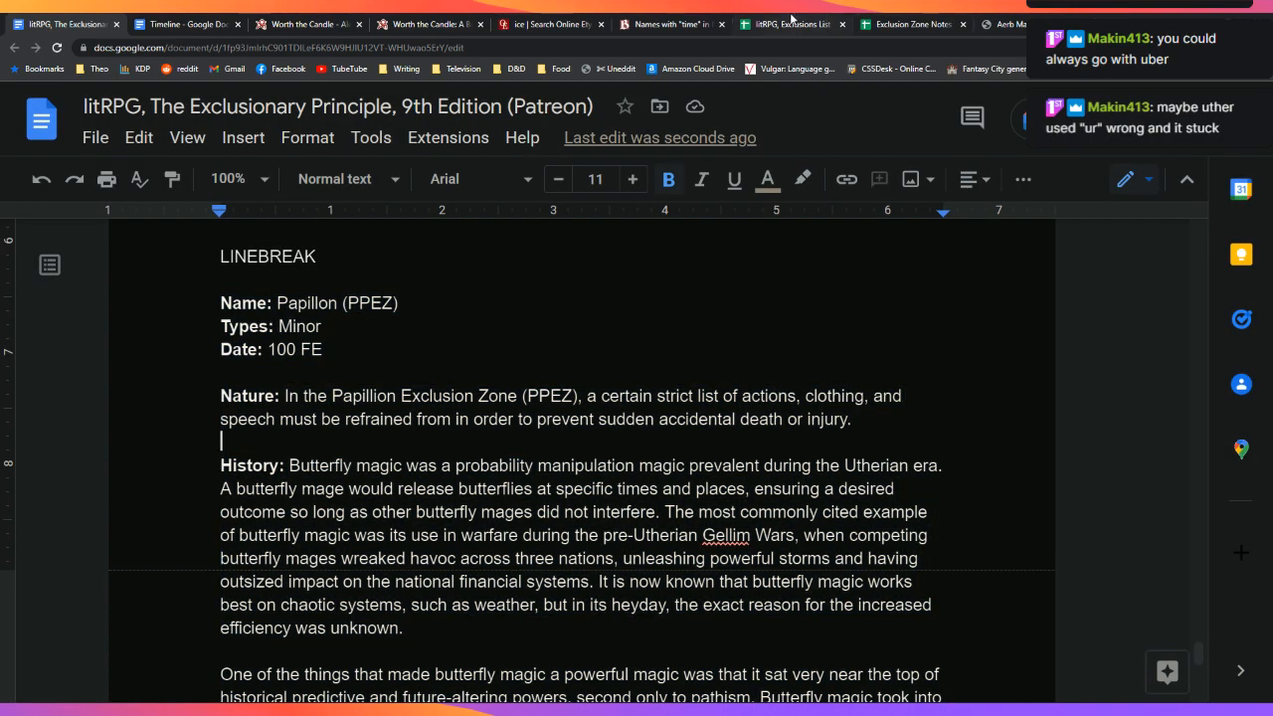
# Step: Switch to the "litRPG, Exclusions List" spreadsheet and fill the Mendel row with red
pyautogui.click(792, 19)
pyautogui.click(22, 299)
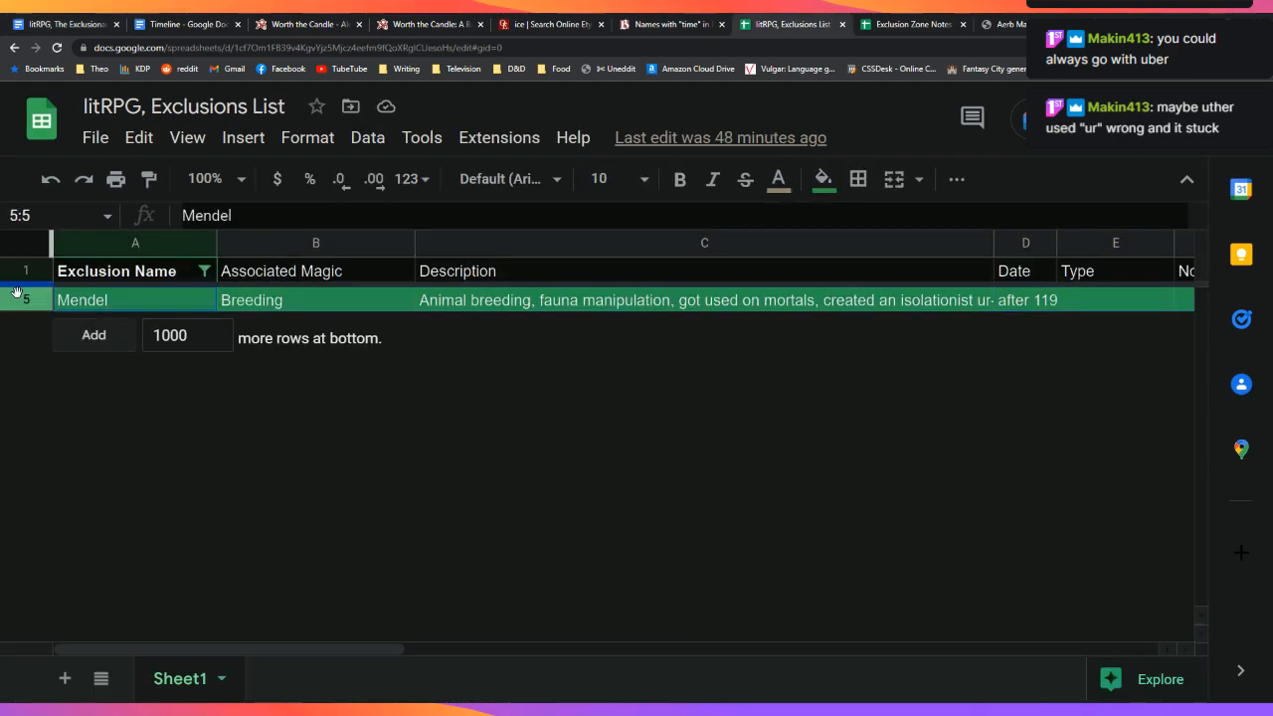
pyautogui.click(823, 180)
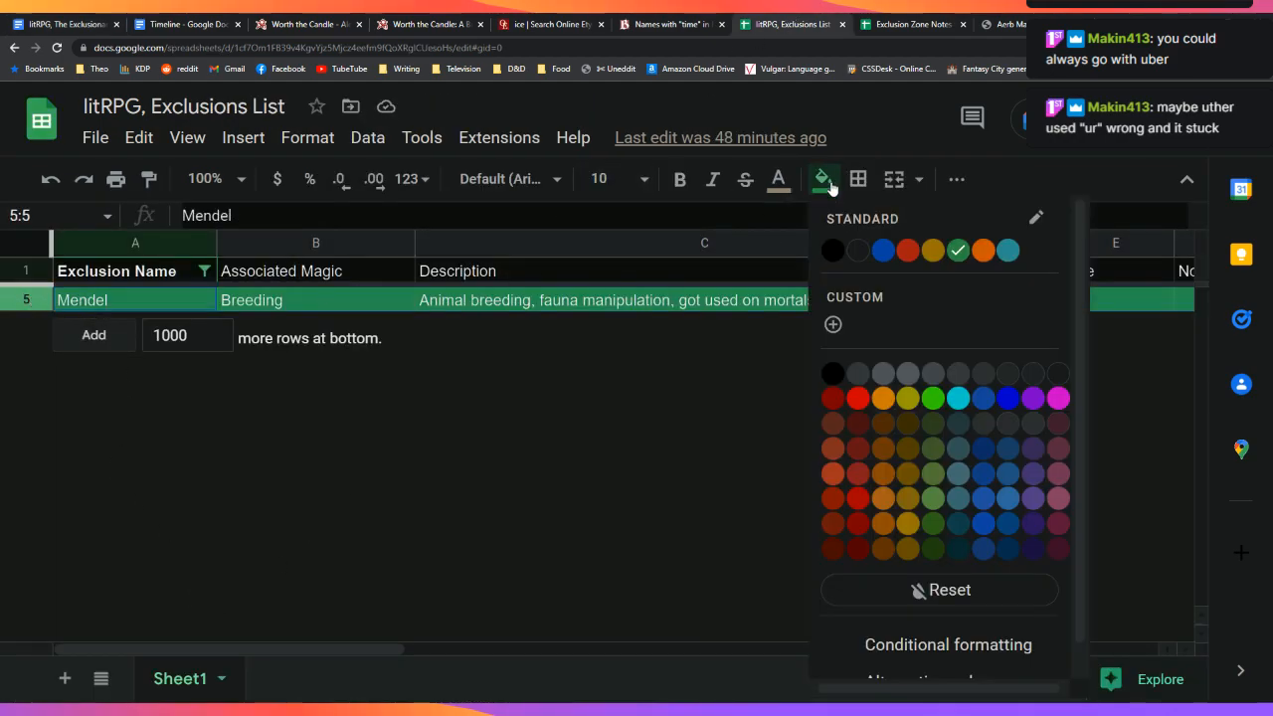
pyautogui.click(916, 254)
pyautogui.click(432, 495)
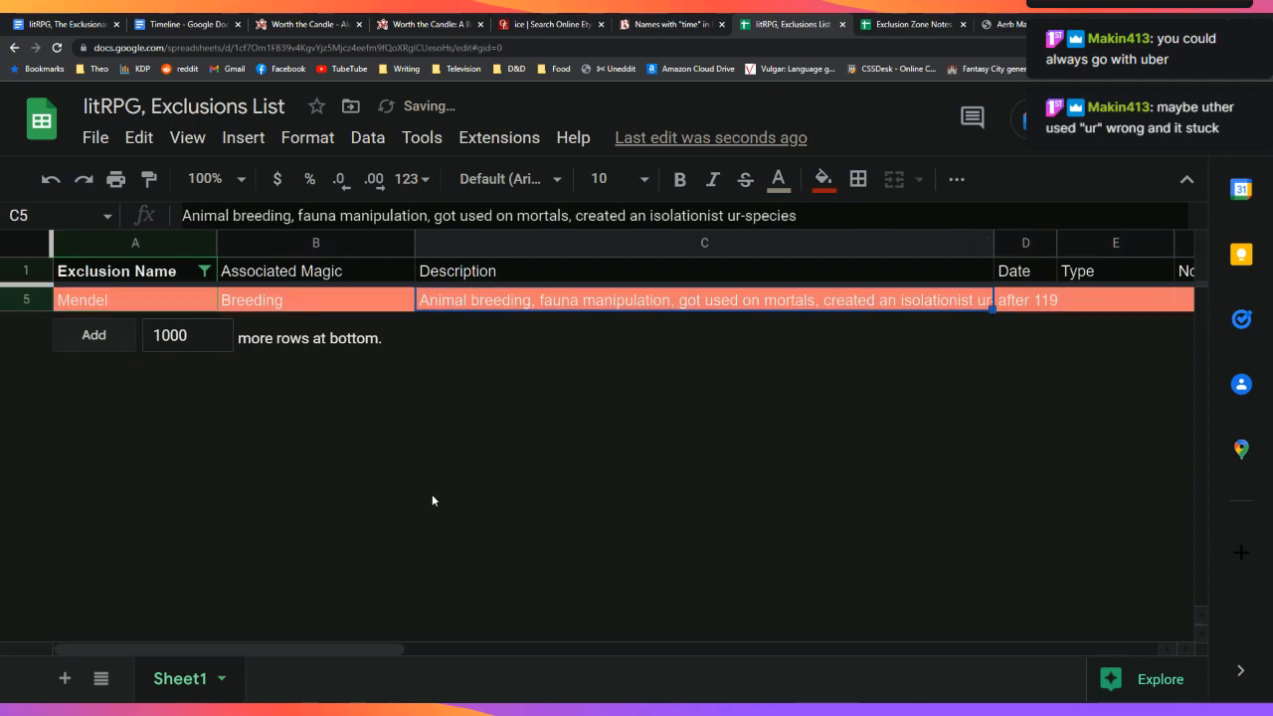
# Step: Filter the Exclusion Name column by white fill color
pyautogui.click(204, 271)
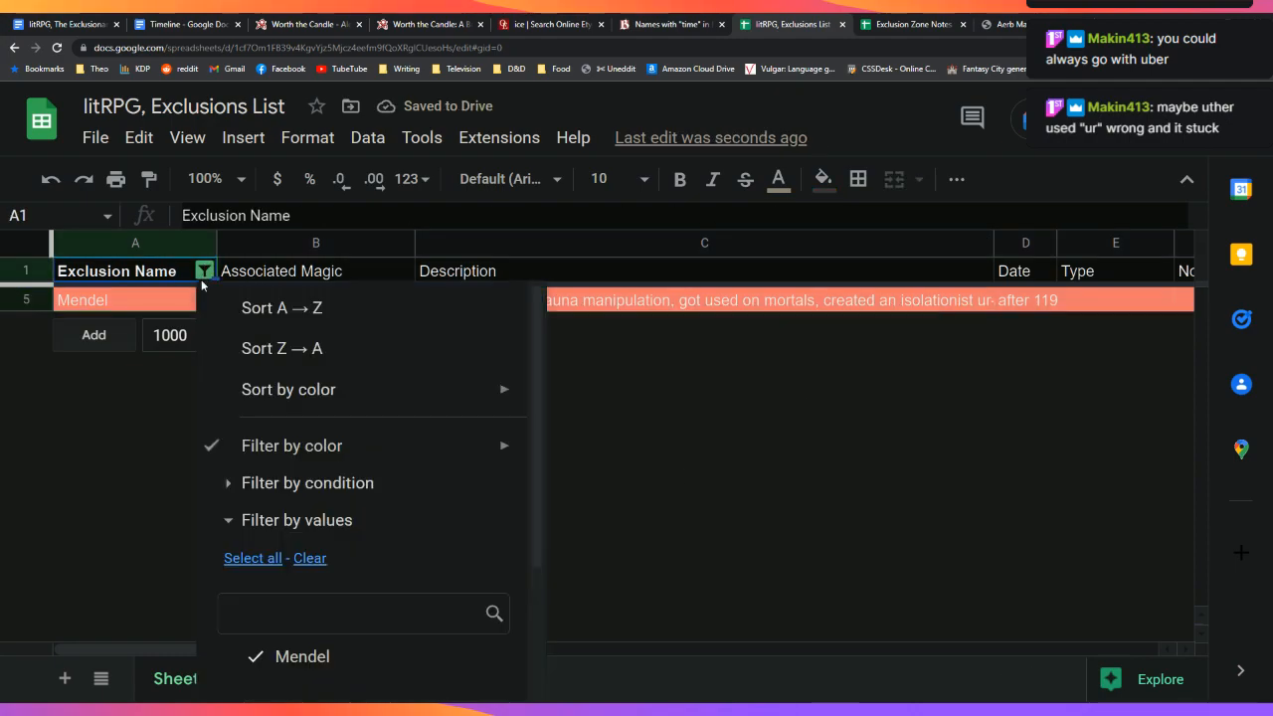
pyautogui.moveTo(337, 459)
pyautogui.moveTo(619, 491)
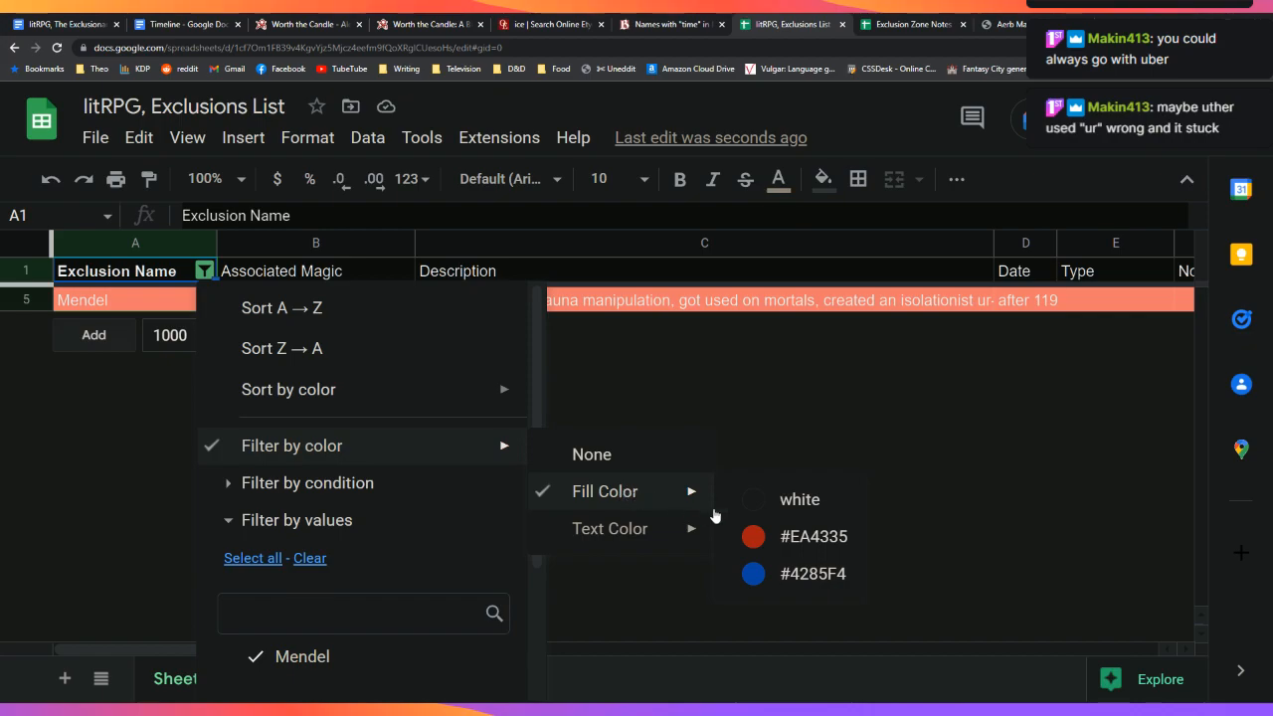
pyautogui.click(753, 502)
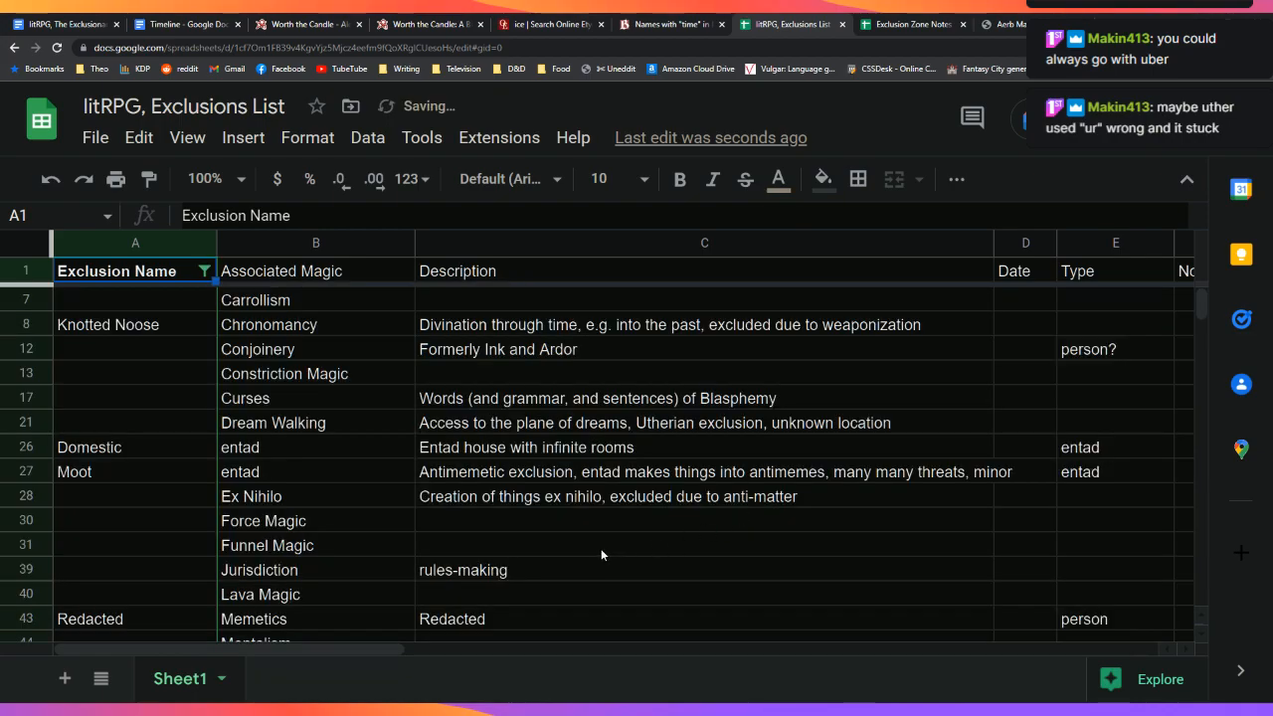
pyautogui.click(602, 548)
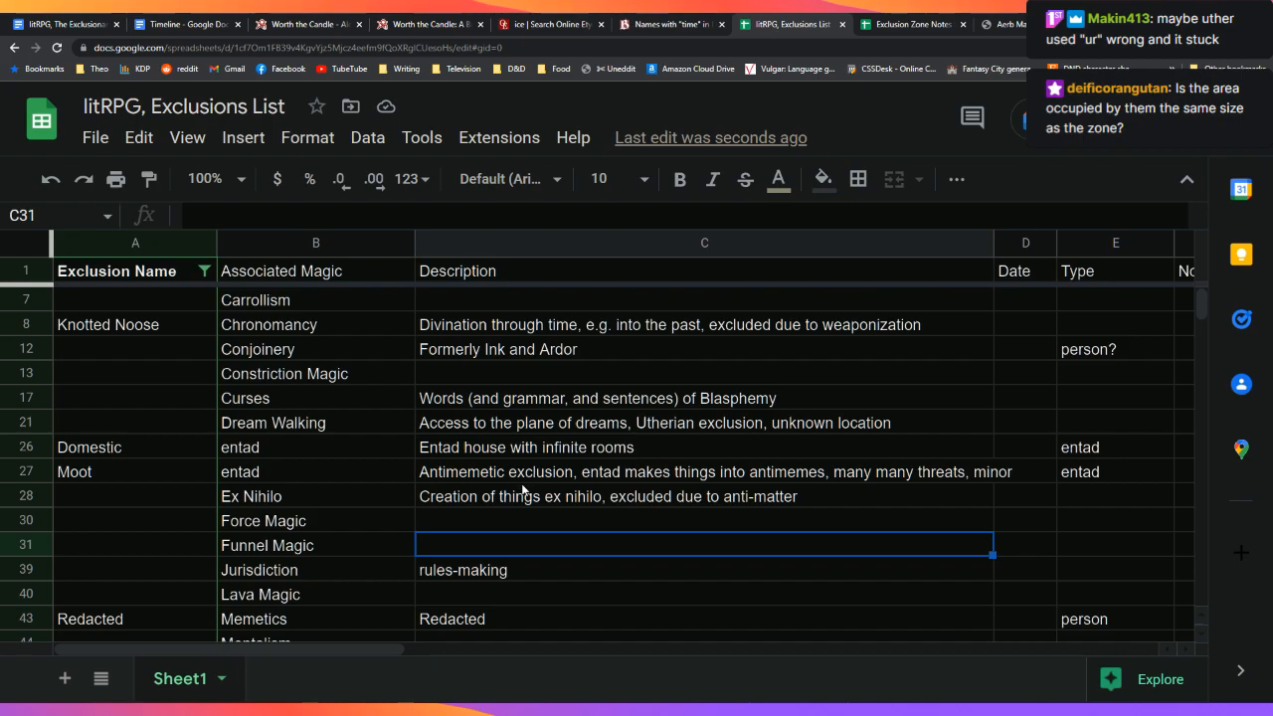
# Step: Back in the exclusions document, add "The ur-tyr have a number of colonies on Nostrail" after "which appears to be by their own design."
pyautogui.hotkey('ctrl', '1')
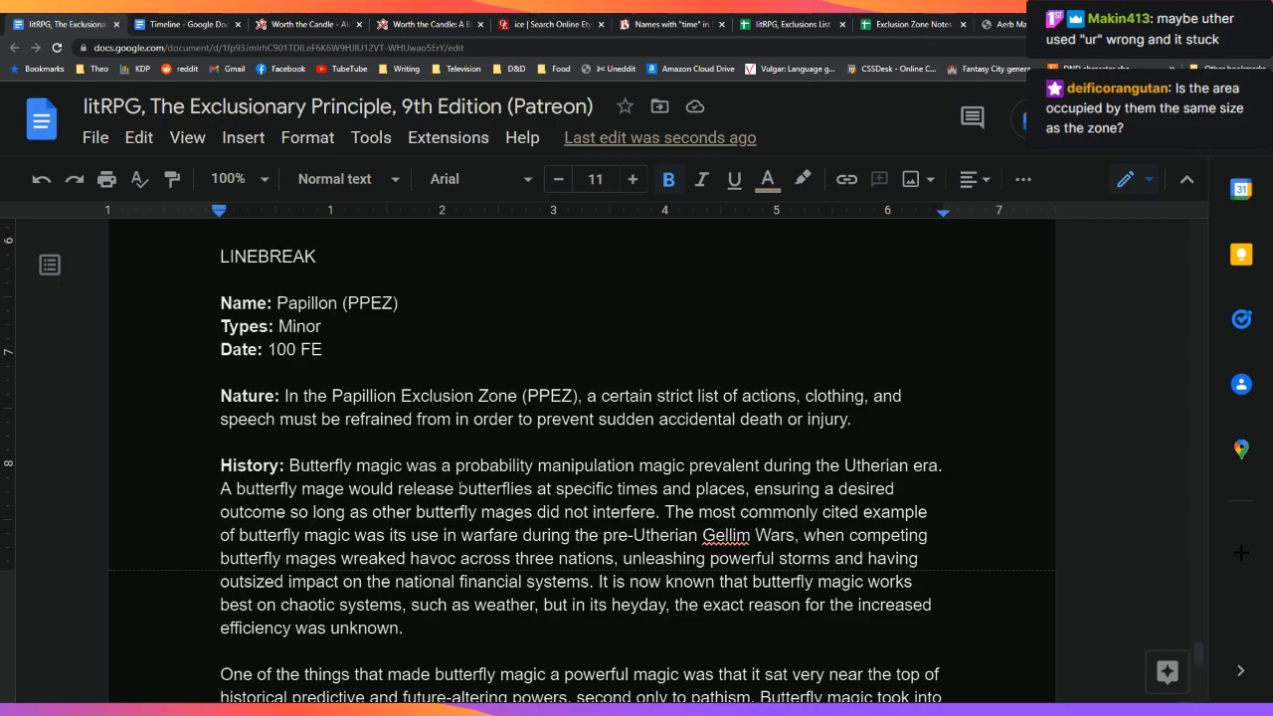
pyautogui.scroll(-5, 469, 497)
pyautogui.scroll(-20, 470, 497)
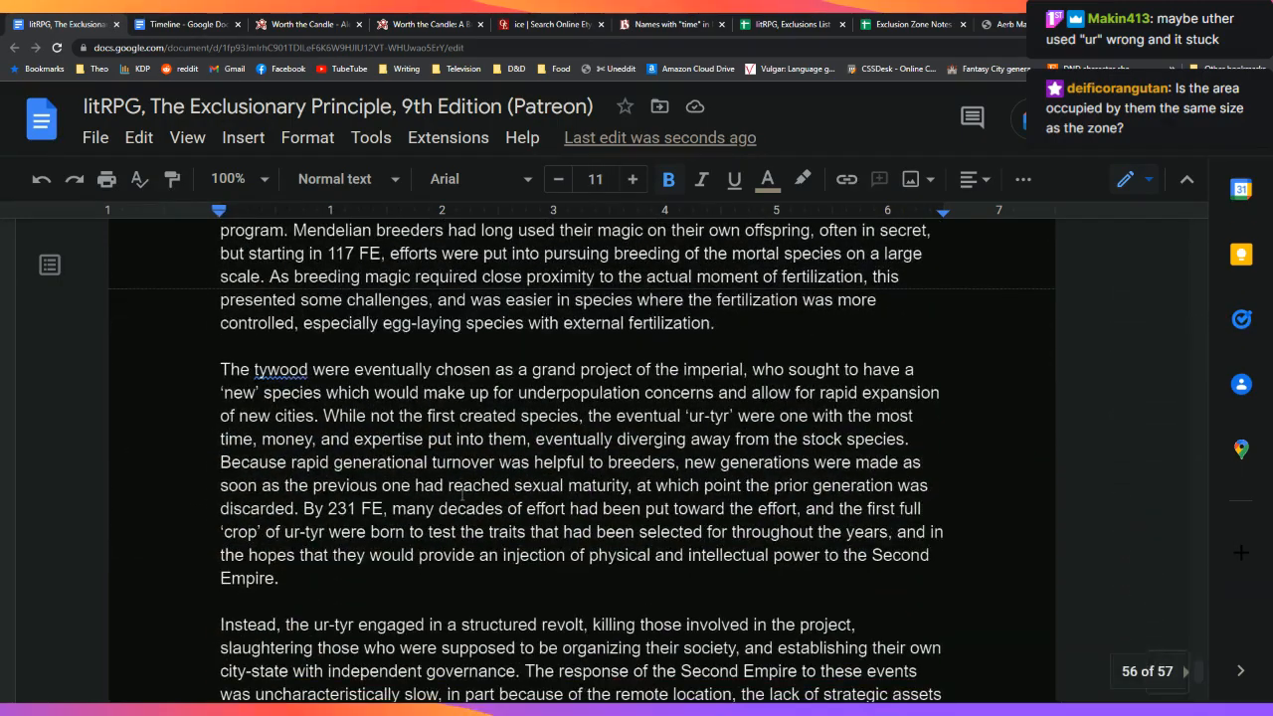
pyautogui.scroll(-5, 463, 495)
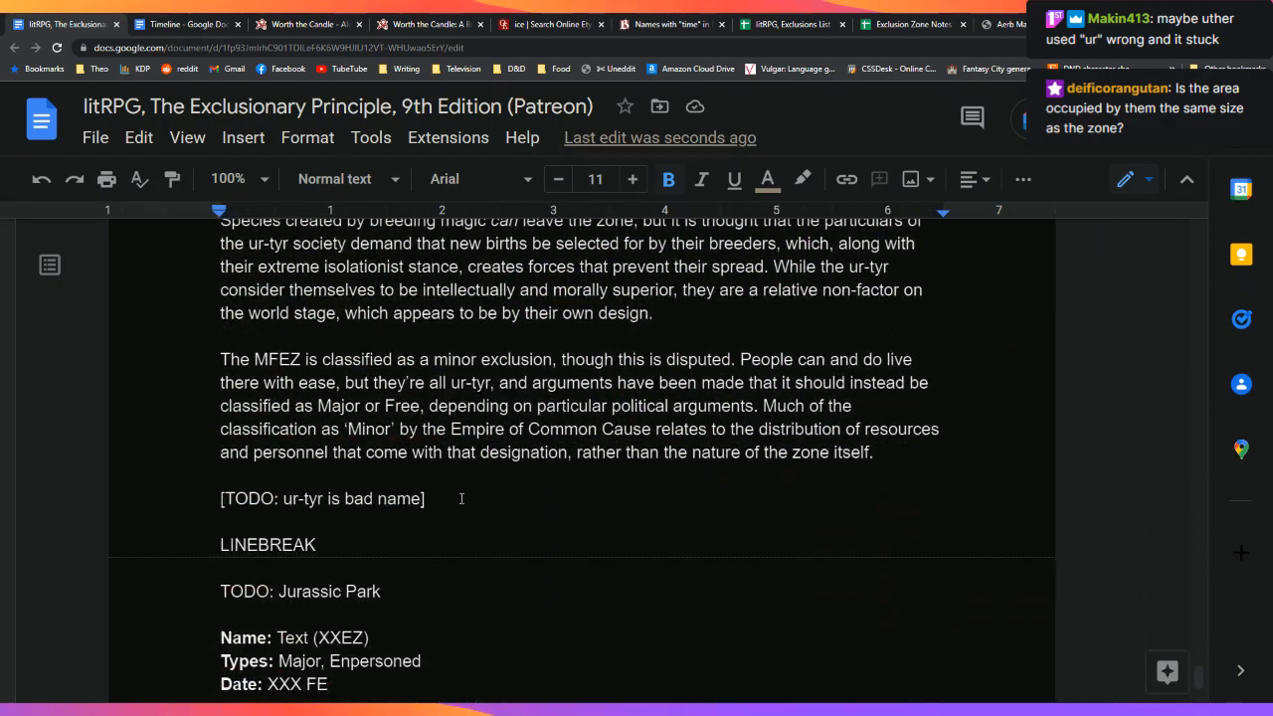
pyautogui.scroll(3, 461, 499)
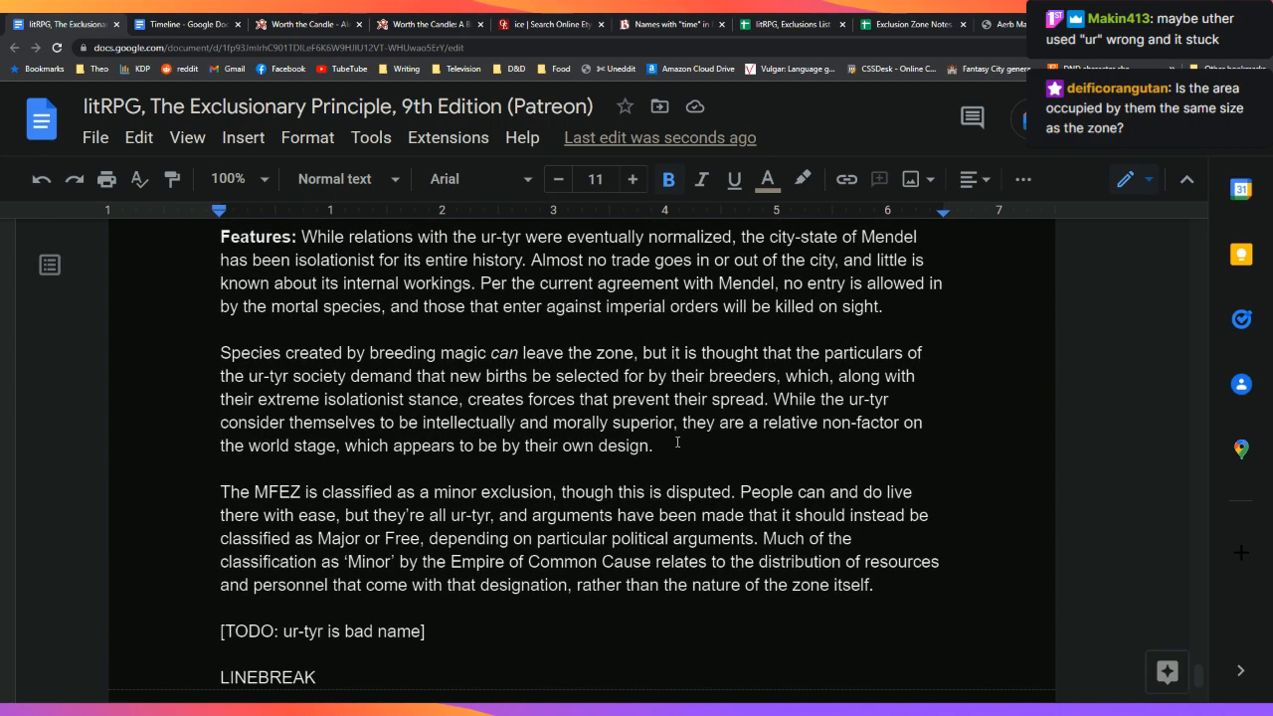
pyautogui.click(678, 443)
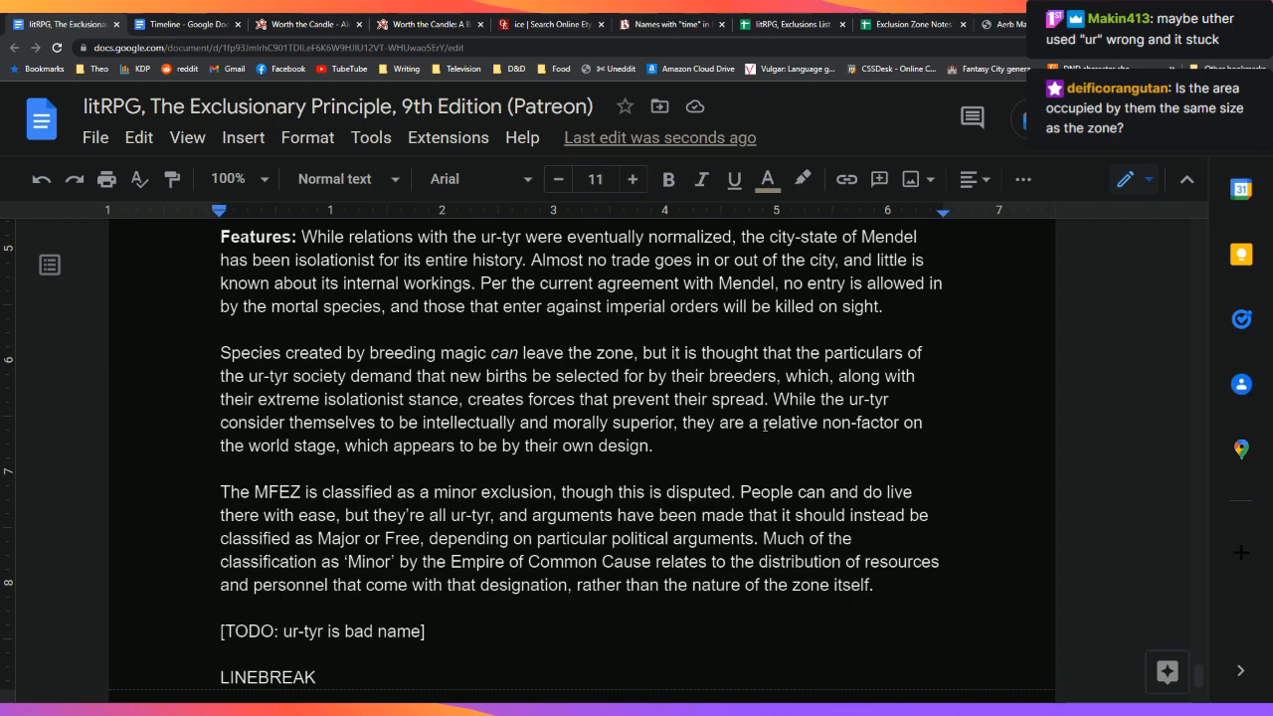
pyautogui.write('The u')
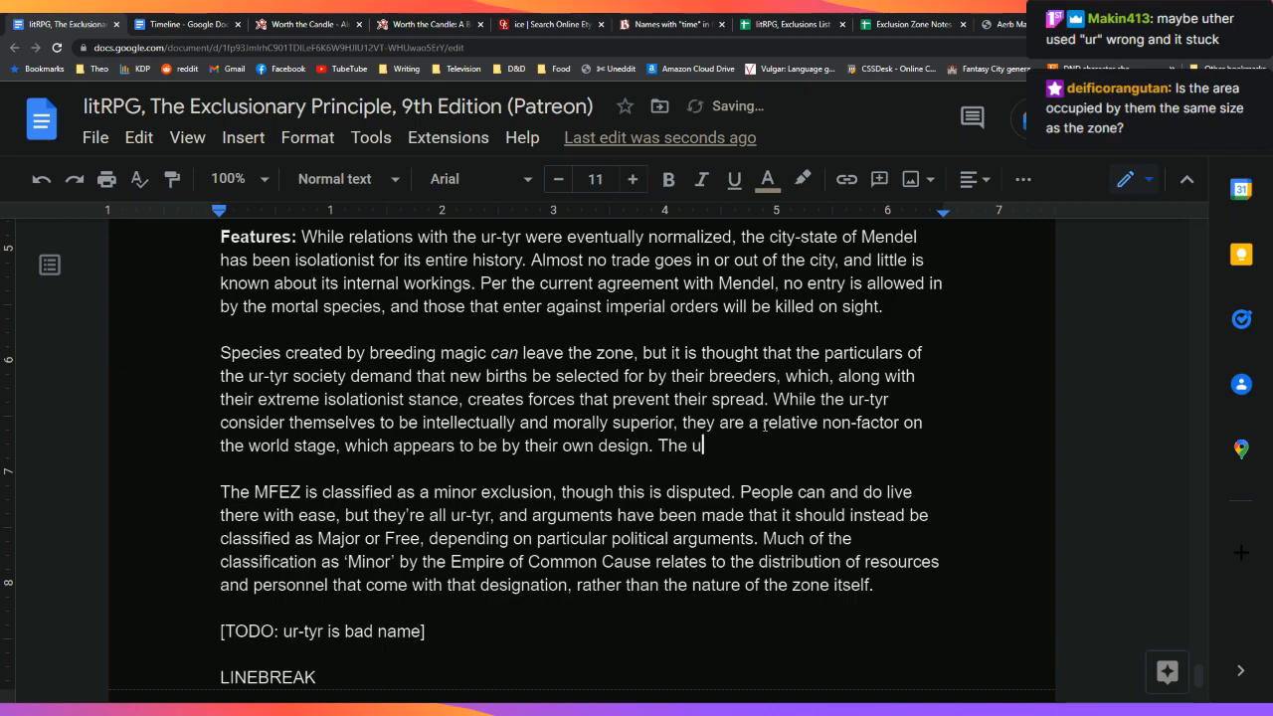
pyautogui.write('r-tyr have a number')
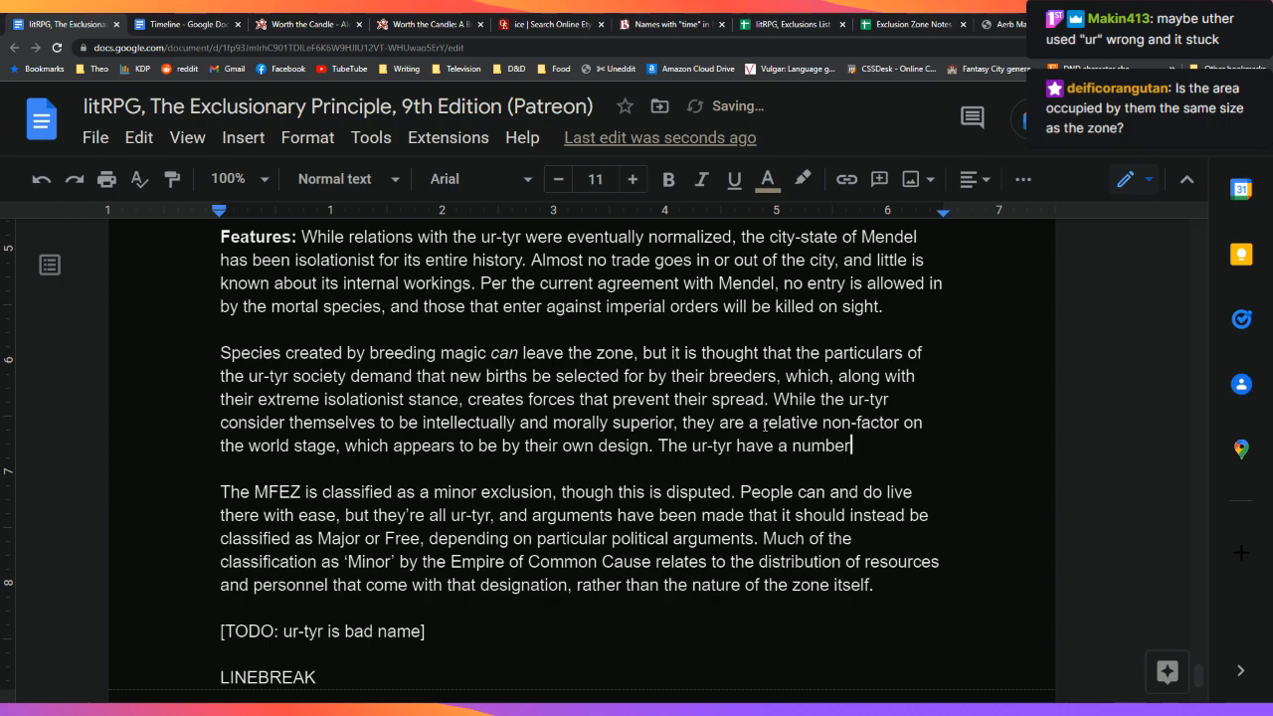
pyautogui.write(' of colonies ')
pyautogui.write('on')
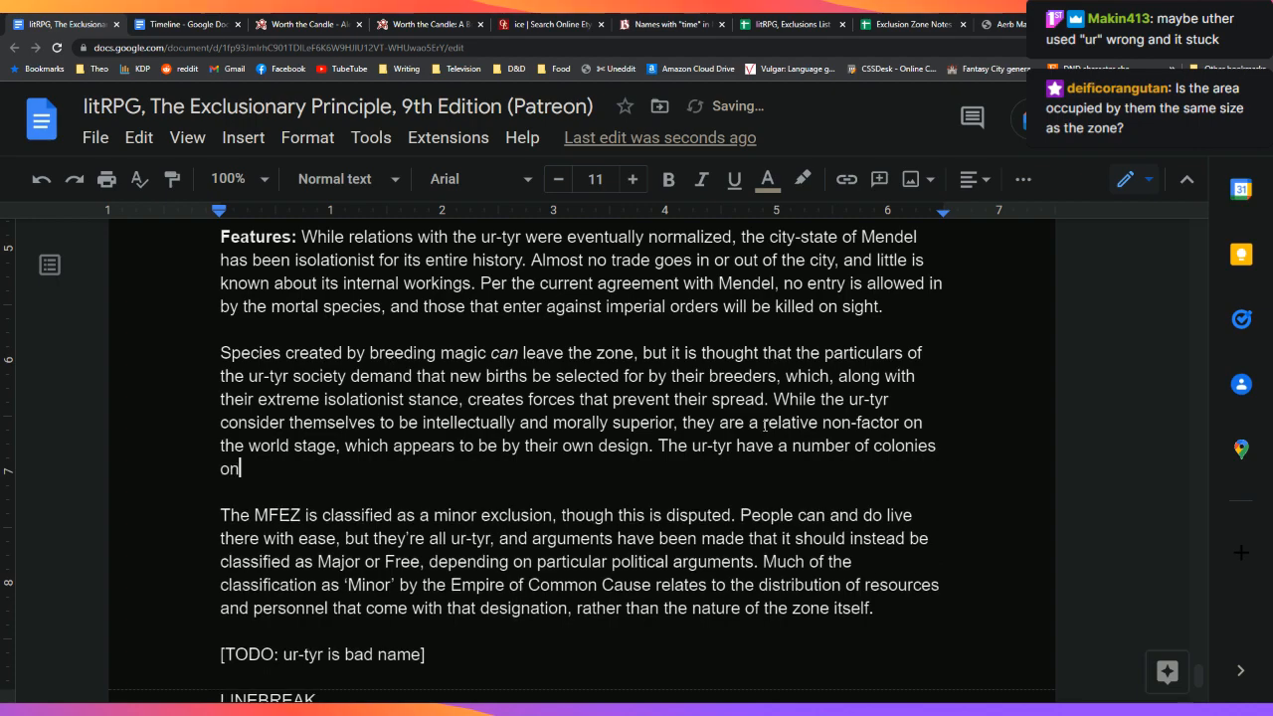
pyautogui.write(' Nostrail')
# Step: Check the continent's spelling in the Exclusion Zone Notes spreadsheet and correct the name in the document to "Notstrail"
pyautogui.click(907, 18)
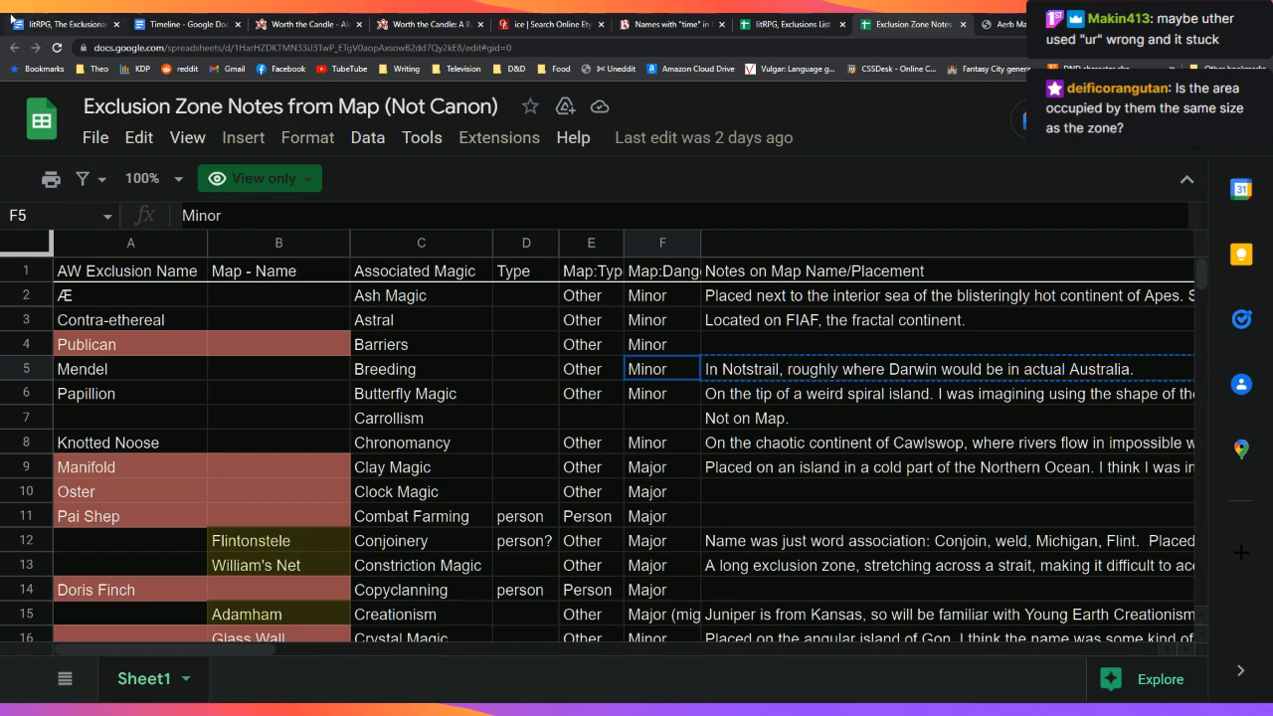
pyautogui.click(68, 19)
pyautogui.click(268, 469)
pyautogui.write('t')
pyautogui.click(368, 468)
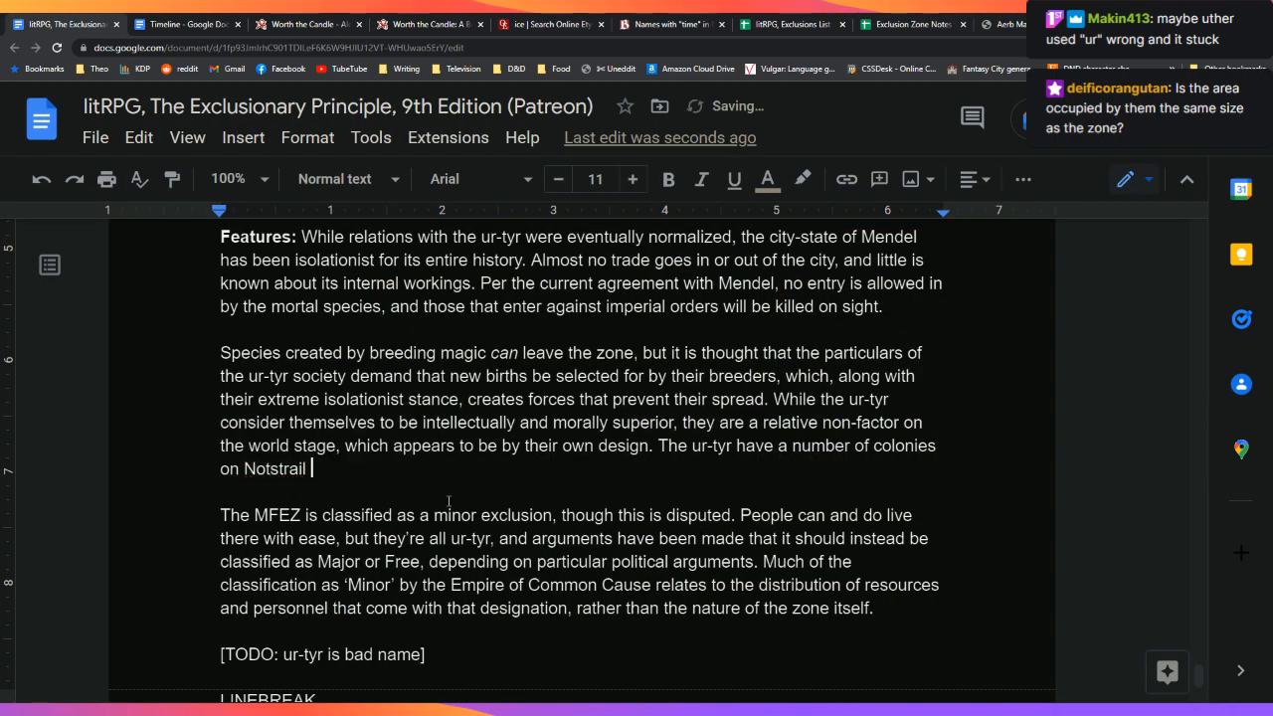
# Step: Continue the colonies sentence after "Notstrail" with ", all away from other civilization,"
pyautogui.press('BackSpace')
pyautogui.write(', all away ')
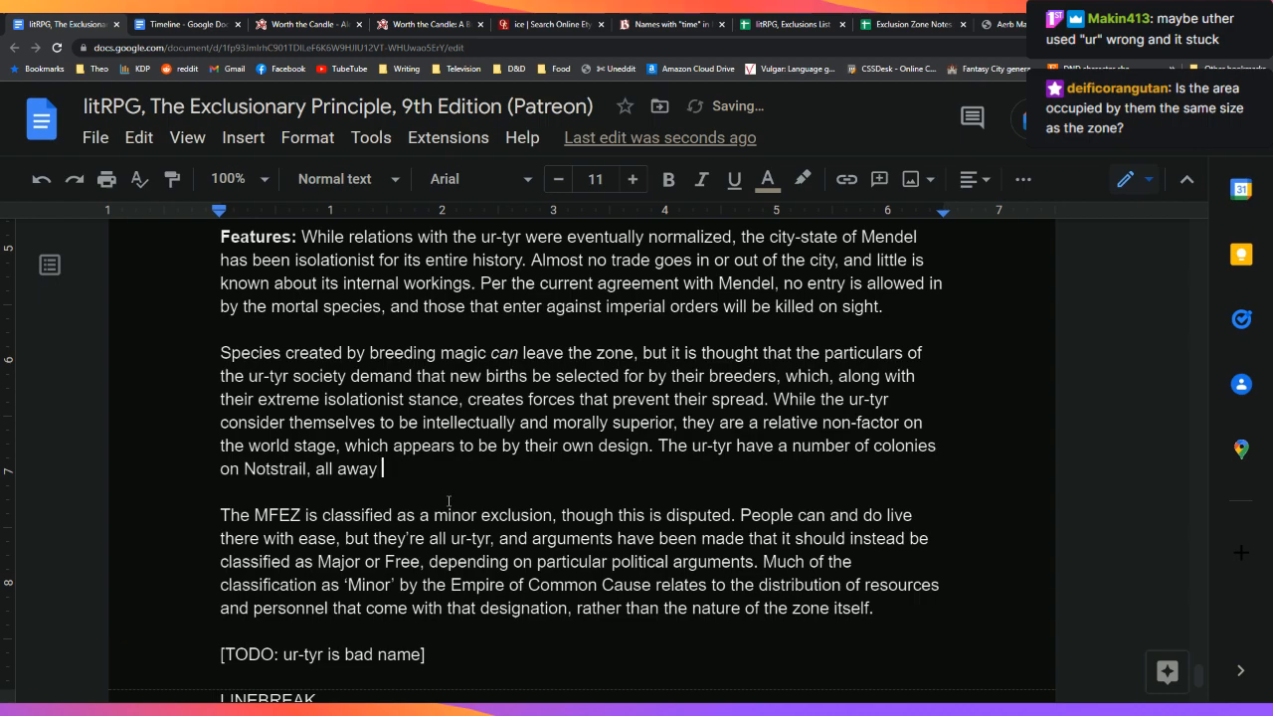
pyautogui.write('from civilization,')
pyautogui.press('Left')
pyautogui.press('Left')
pyautogui.press('Left')
pyautogui.press('Left')
pyautogui.press('Left')
pyautogui.press('Left')
pyautogui.press('Left')
pyautogui.press('Left')
pyautogui.press('Left')
pyautogui.press('Left')
pyautogui.press('Left')
pyautogui.press('Left')
pyautogui.press('Left')
pyautogui.press('Left')
pyautogui.write('otehr')
pyautogui.press('Down')
pyautogui.press('Left')
# Step: Finish the Notstrail colonies sentence with "but the people return to Mendel at regular intervals."
pyautogui.write('butthe  populous re')
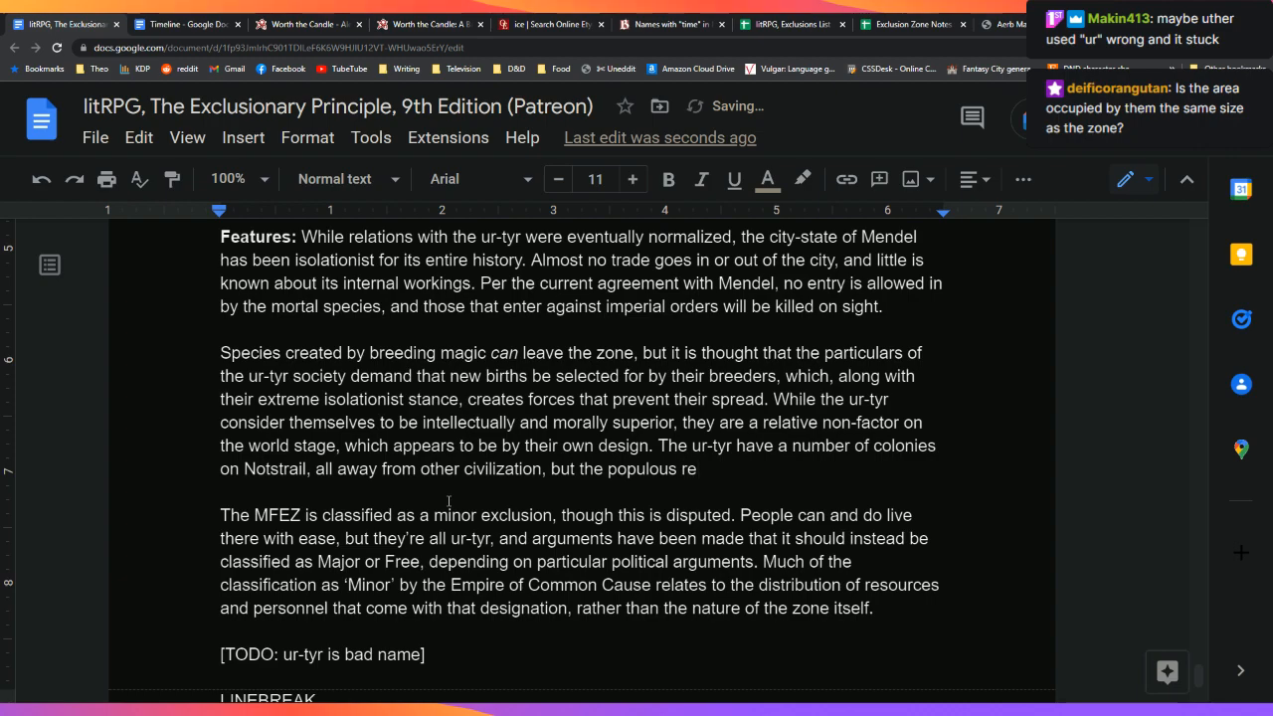
pyautogui.press('BackSpace')
pyautogui.press('BackSpace')
pyautogui.write('ace')
pyautogui.press('BackSpace')
pyautogui.press('BackSpace')
pyautogui.press('BackSpace')
pyautogui.press('BackSpace')
pyautogui.press('BackSpace')
pyautogui.press('BackSpace')
pyautogui.press('BackSpace')
pyautogui.write('eople r')
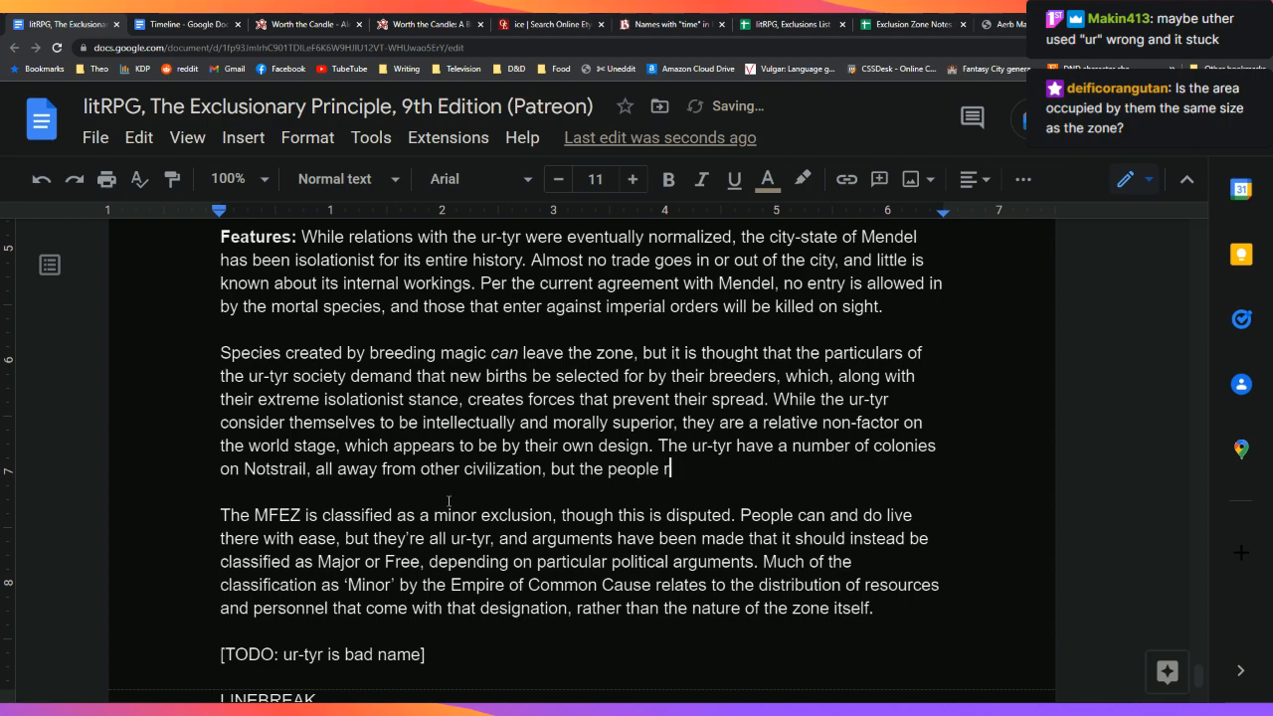
pyautogui.write('eturn to the')
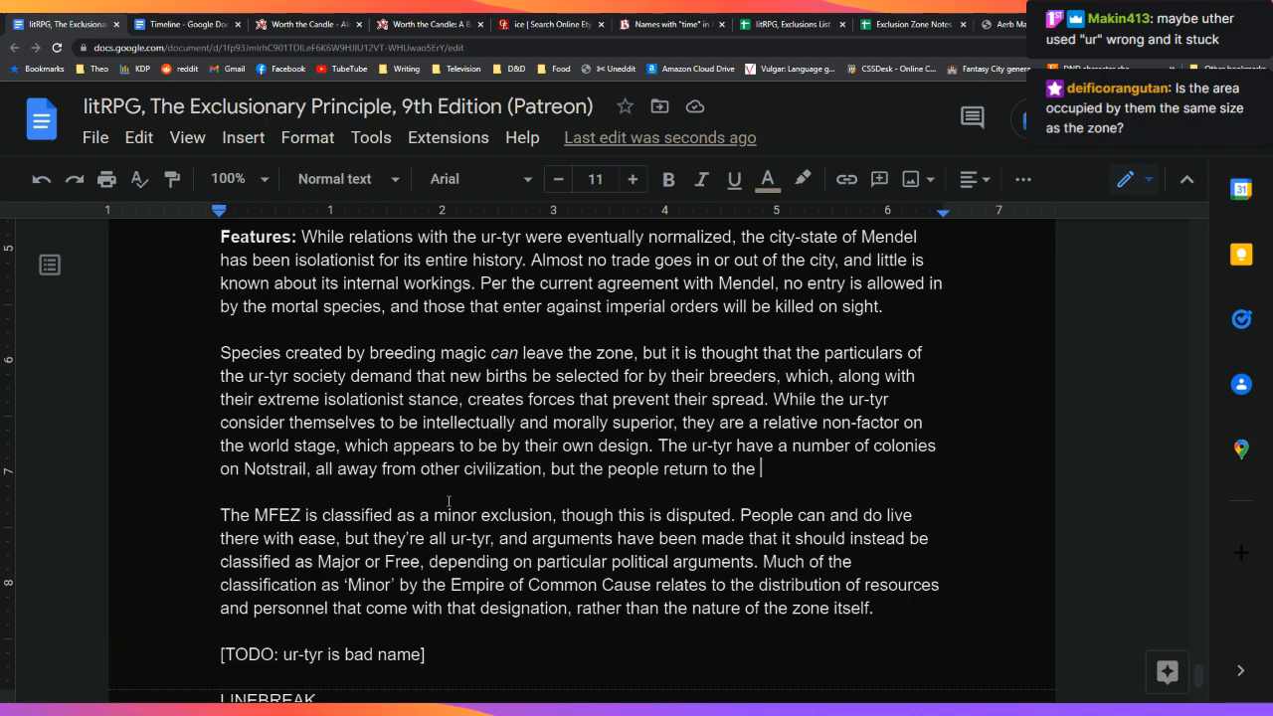
pyautogui.press('BackSpace')
pyautogui.press('BackSpace')
pyautogui.press('BackSpace')
pyautogui.press('BackSpace')
pyautogui.write('M')
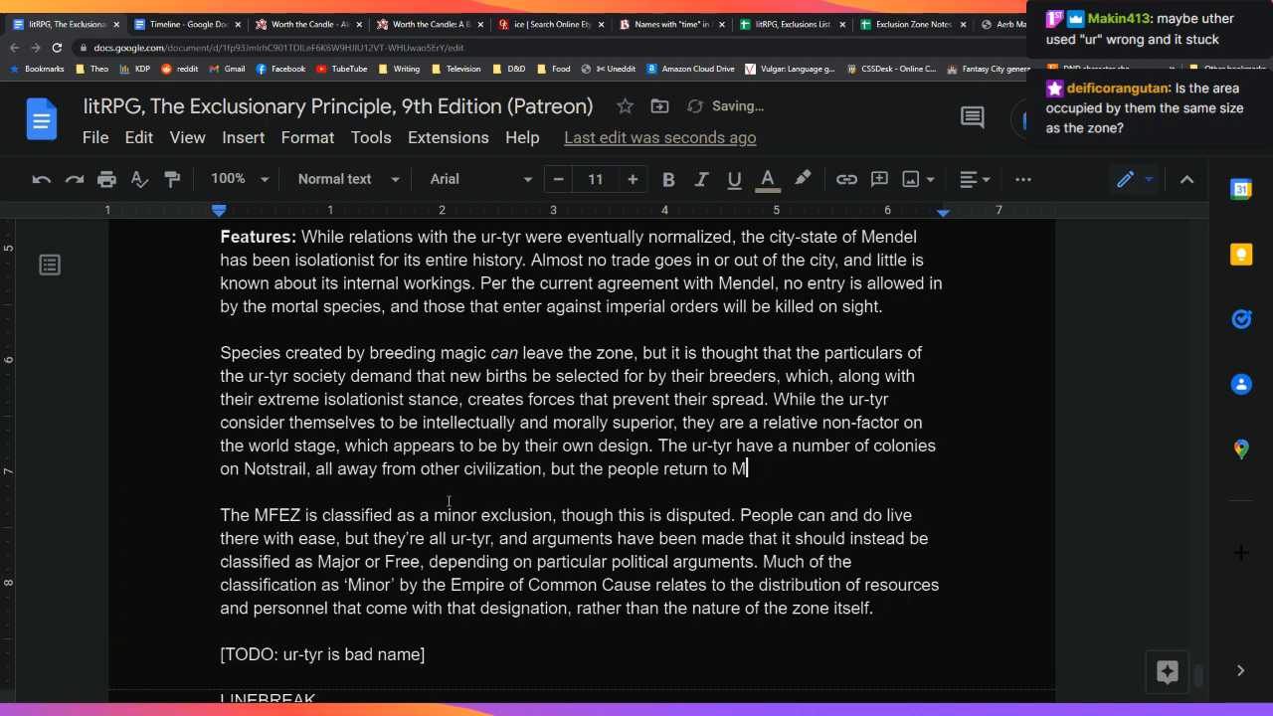
pyautogui.write('endel at ')
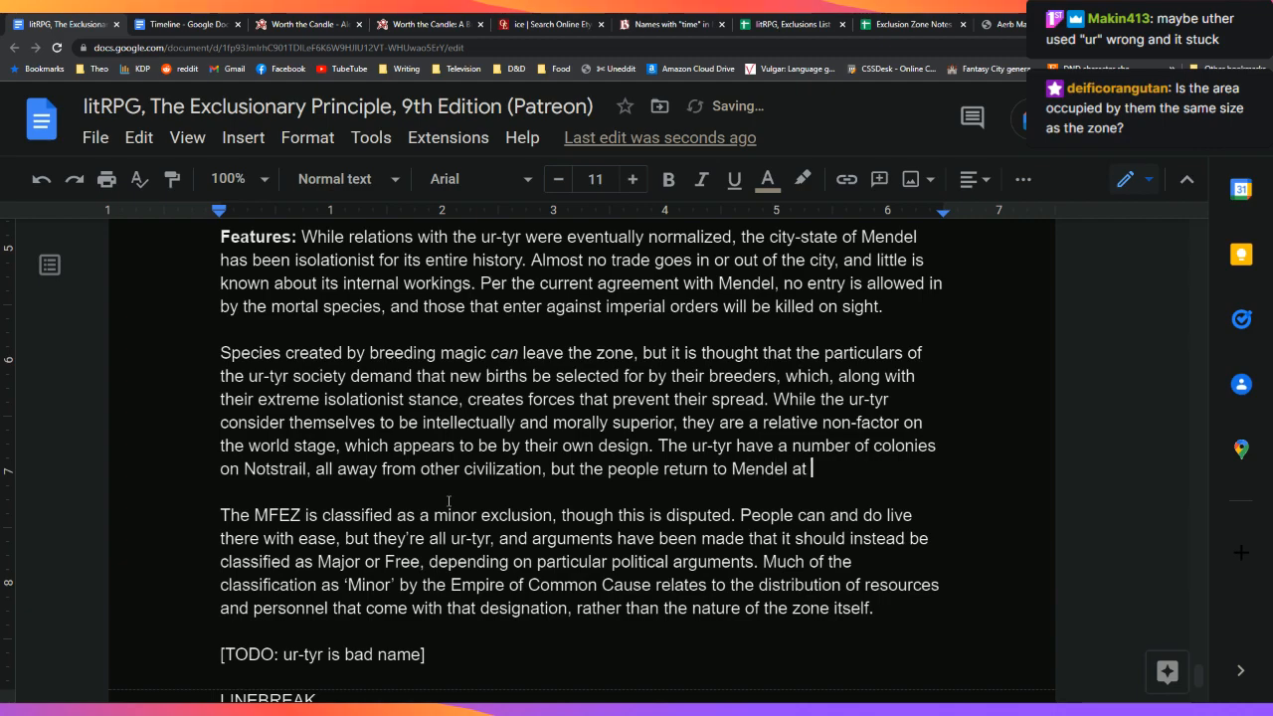
pyautogui.write('regular intervals.')
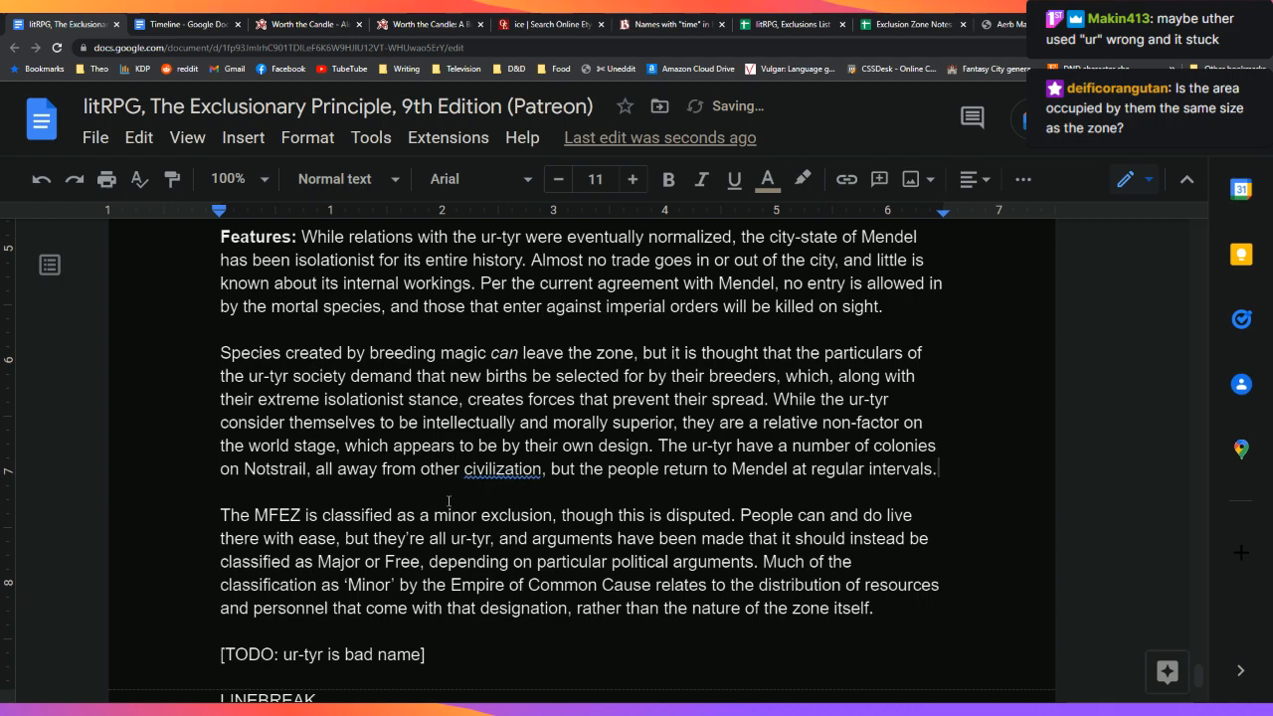
# Step: Replace the word "civilization" with "cities" in the ur-tyr colonies sentence
pyautogui.press('Left')
pyautogui.press('Left')
pyautogui.press('Left')
pyautogui.press('Left')
pyautogui.press('Left')
pyautogui.press('Left')
pyautogui.press('Left')
pyautogui.press('Left')
pyautogui.press('Left')
pyautogui.press('Left')
pyautogui.press('Left')
pyautogui.press('Left')
pyautogui.press('Left')
pyautogui.press('Left')
pyautogui.press('Left')
pyautogui.press('Left')
pyautogui.press('Left')
pyautogui.press('Left')
pyautogui.press('Left')
pyautogui.press('Left')
pyautogui.press('Right')
pyautogui.write('s')
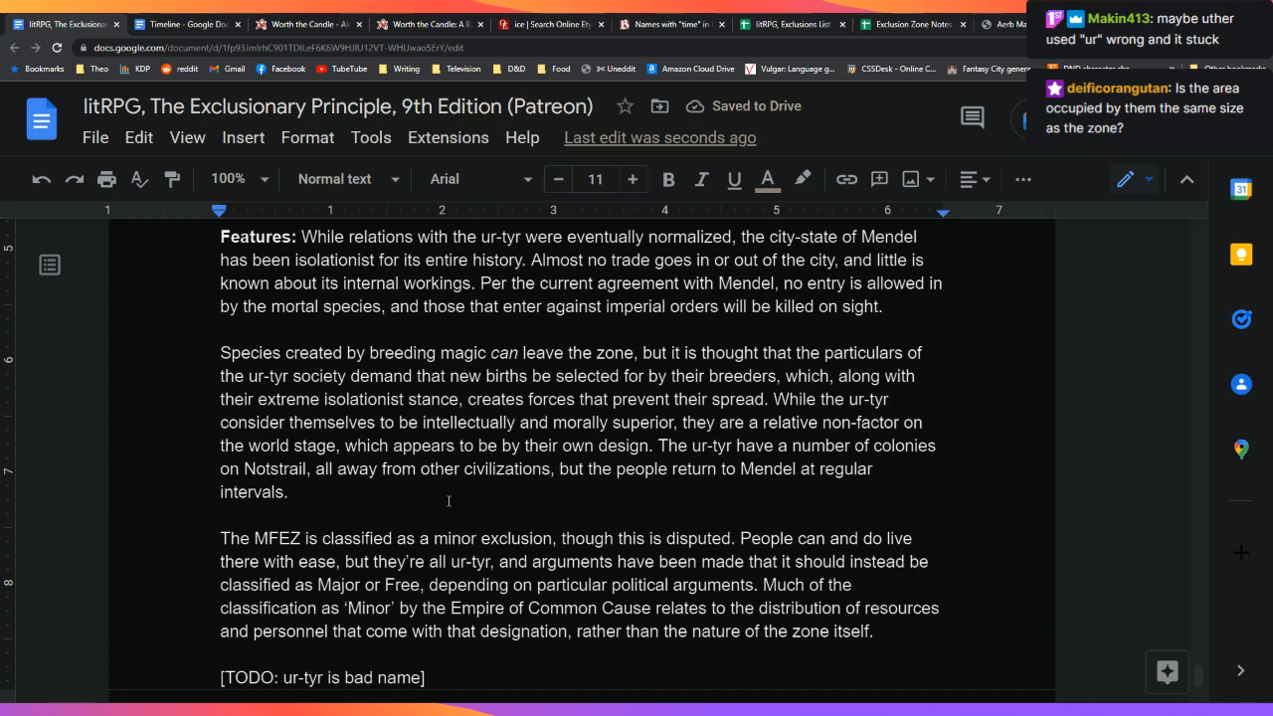
pyautogui.press('BackSpace')
pyautogui.press('BackSpace')
pyautogui.press('BackSpace')
pyautogui.press('BackSpace')
pyautogui.press('BackSpace')
pyautogui.press('BackSpace')
pyautogui.press('BackSpace')
pyautogui.press('BackSpace')
pyautogui.press('BackSpace')
pyautogui.press('BackSpace')
pyautogui.press('BackSpace')
pyautogui.press('BackSpace')
pyautogui.press('BackSpace')
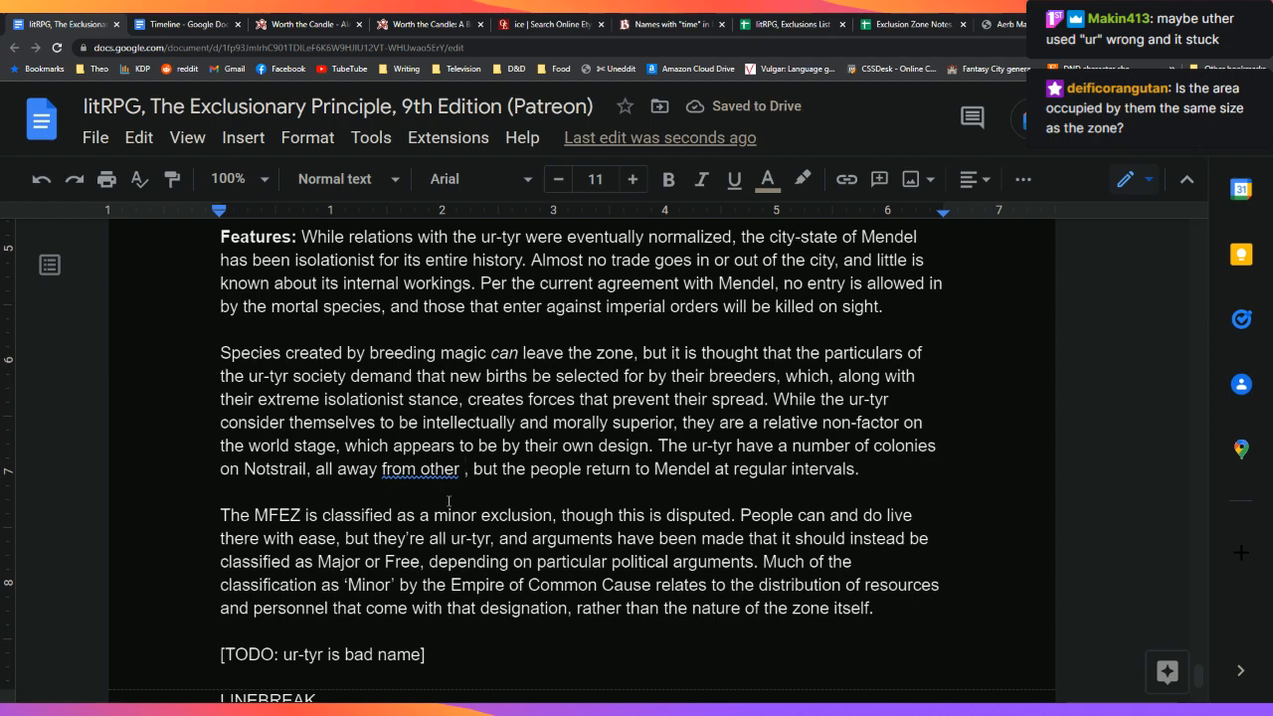
pyautogui.write('cities,')
# Step: Start a new paragraph between the "[TODO: ur-tyr is bad name]" line and LINEBREAK with "[Raven's Notes: "
pyautogui.press('Down')
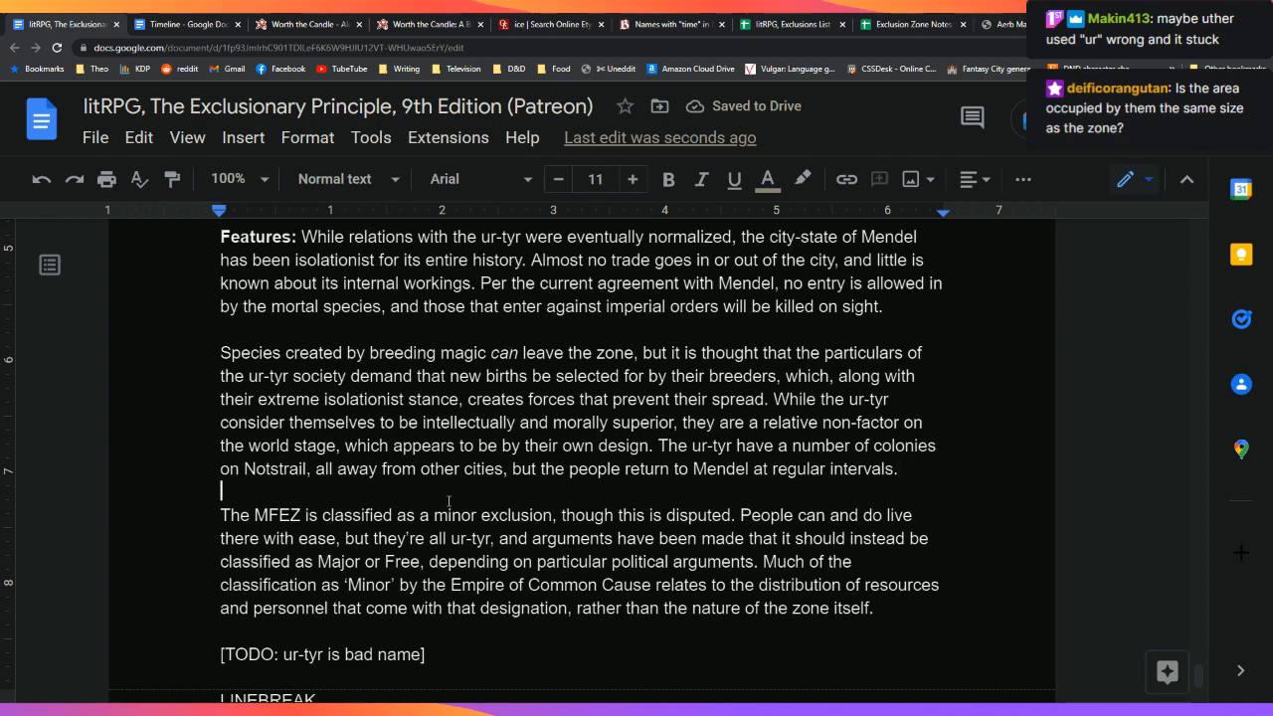
pyautogui.press('Down')
pyautogui.press('Down')
pyautogui.press('Down')
pyautogui.press('Down')
pyautogui.press('Down')
pyautogui.press('Down')
pyautogui.press('Down')
pyautogui.press('Down')
pyautogui.press('Down')
pyautogui.press('Down')
pyautogui.press('Down')
pyautogui.press('Down')
pyautogui.press('Down')
pyautogui.press('Left')
pyautogui.press('Left')
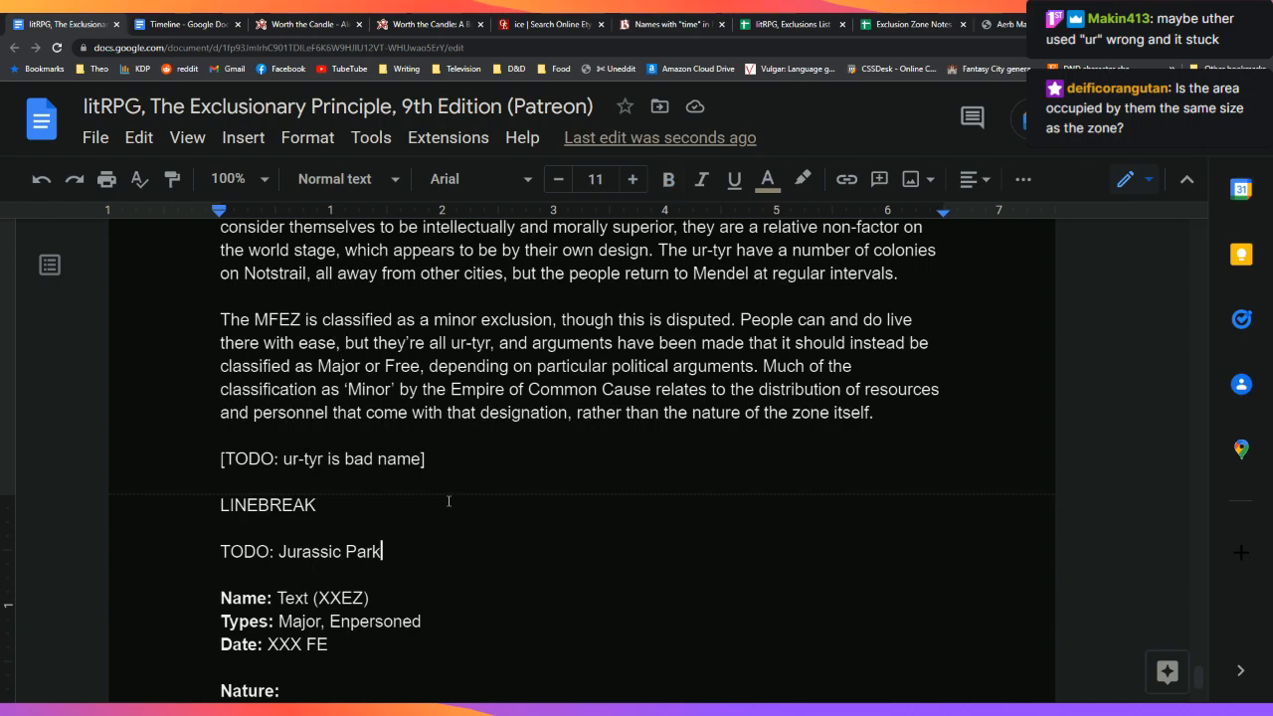
pyautogui.press('Up')
pyautogui.press('Up')
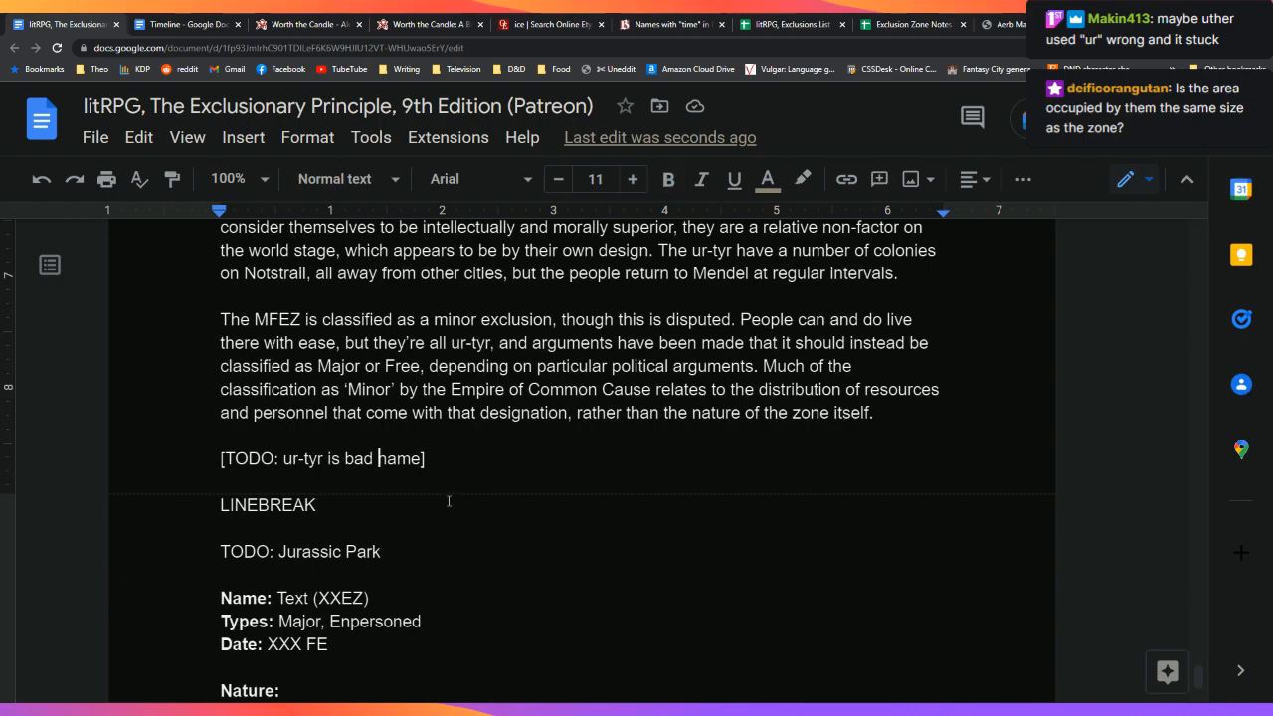
pyautogui.press('Down')
pyautogui.press('Return')
pyautogui.press('Return')
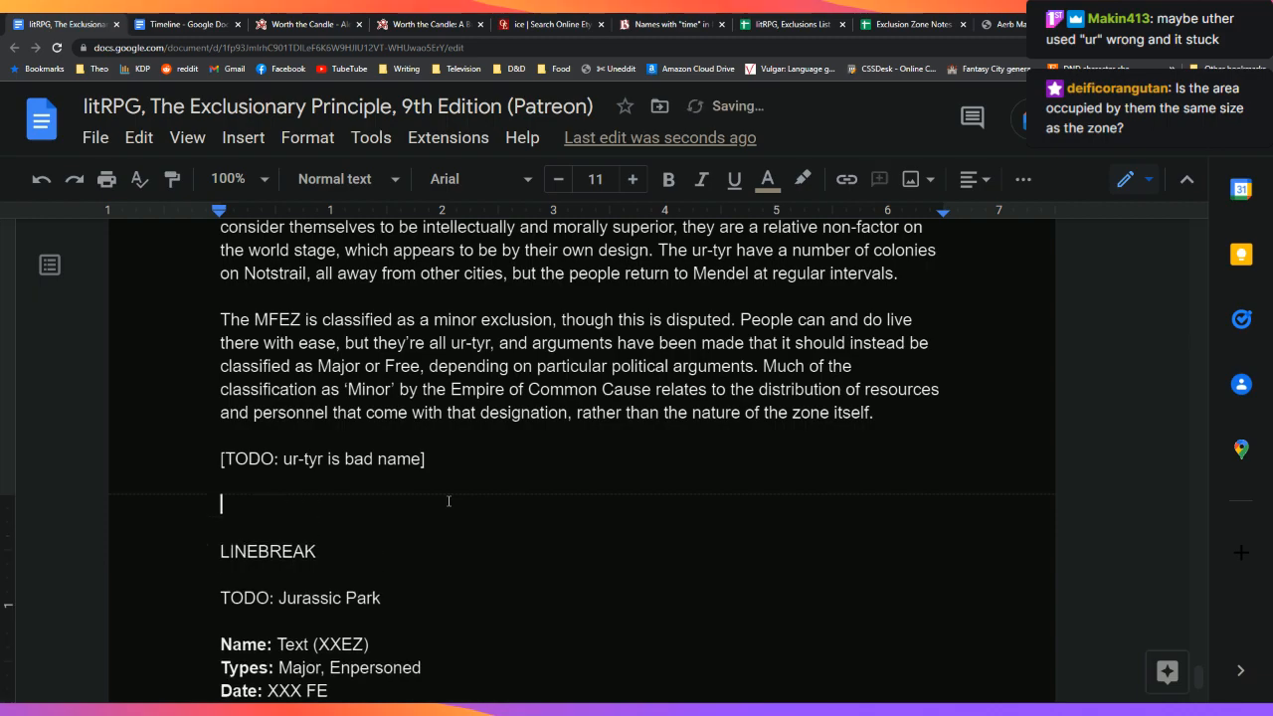
pyautogui.write("[Raven's Notes: ")
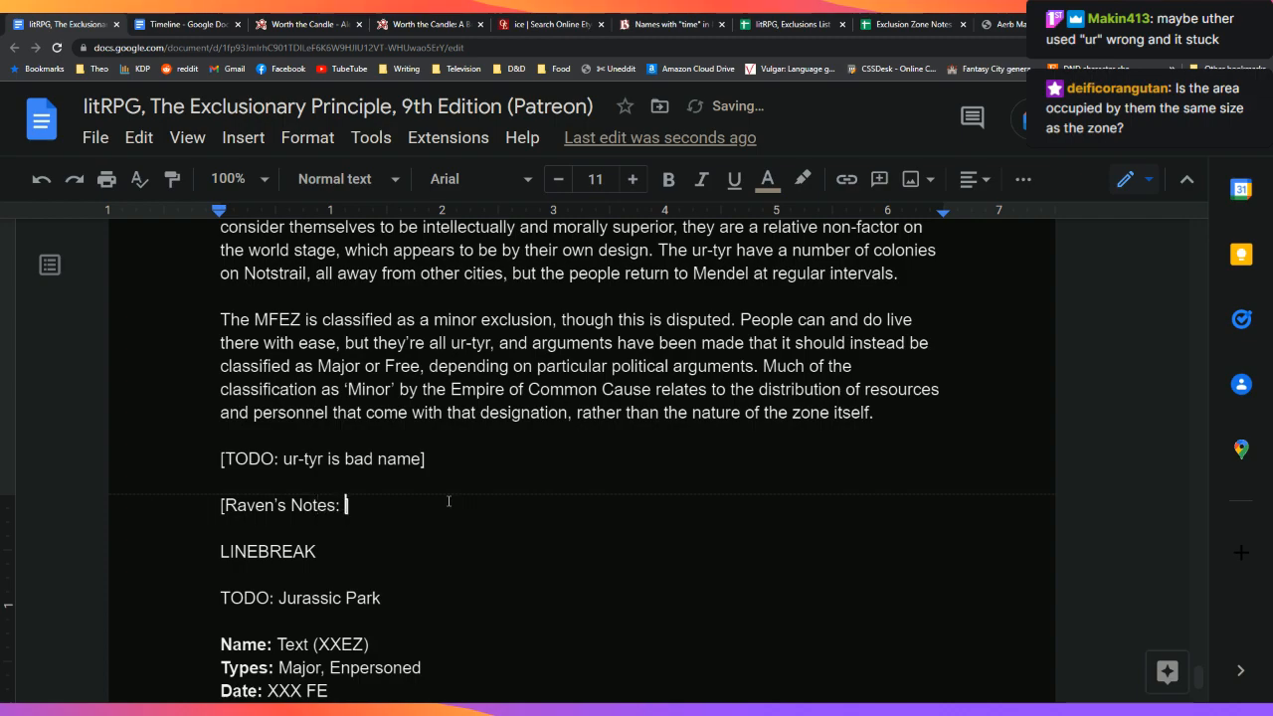
# Step: Write the note's first sentence: "The MFEZ isn't a proper exclusion, which creates all kinds of headaches."
pyautogui.write('The MF')
pyautogui.write("EZ isn't a p")
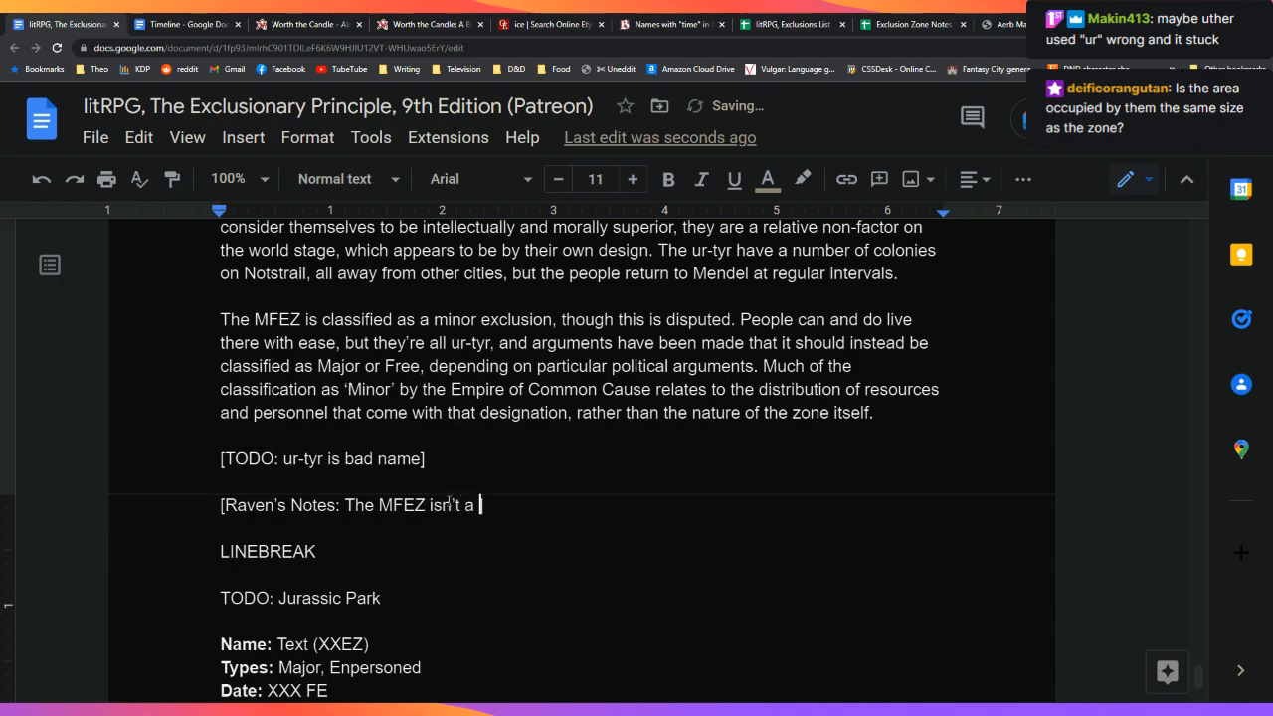
pyautogui.write('roper exclus')
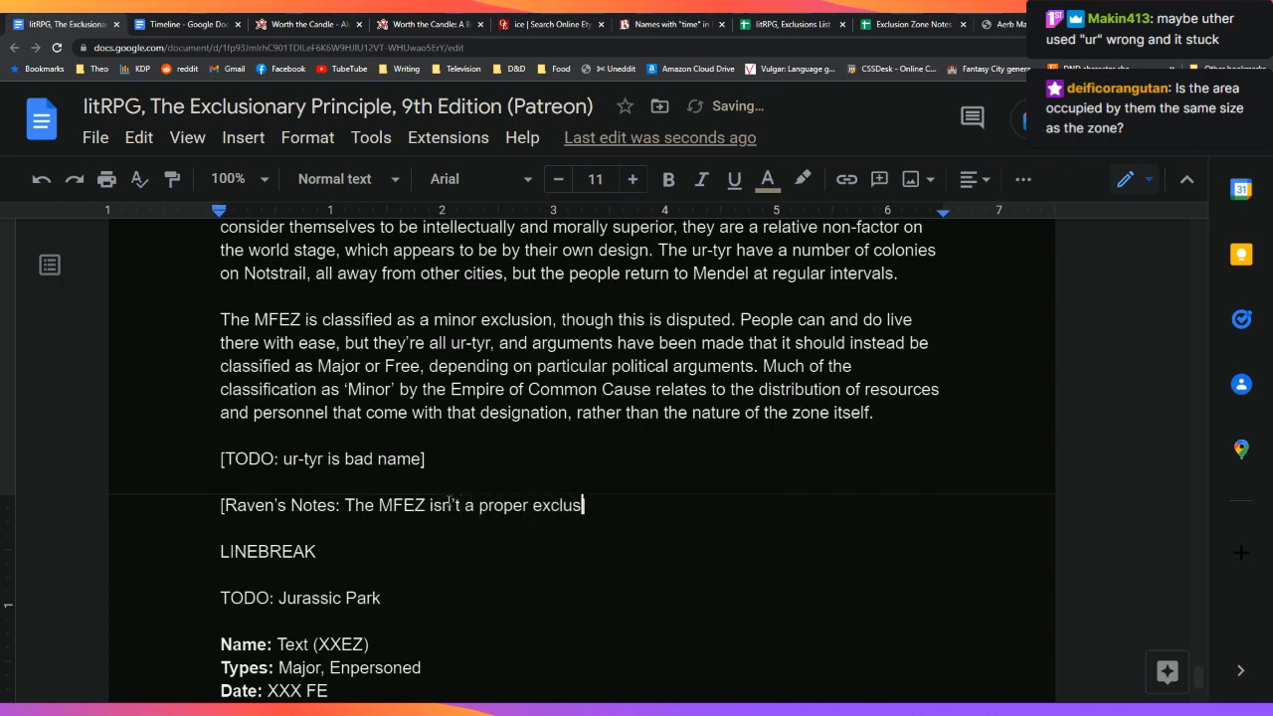
pyautogui.write('ion, which c')
pyautogui.press('BackSpace')
pyautogui.write('has')
pyautogui.press('BackSpace')
pyautogui.press('BackSpace')
pyautogui.press('BackSpace')
pyautogui.press('BackSpace')
pyautogui.write('creates ')
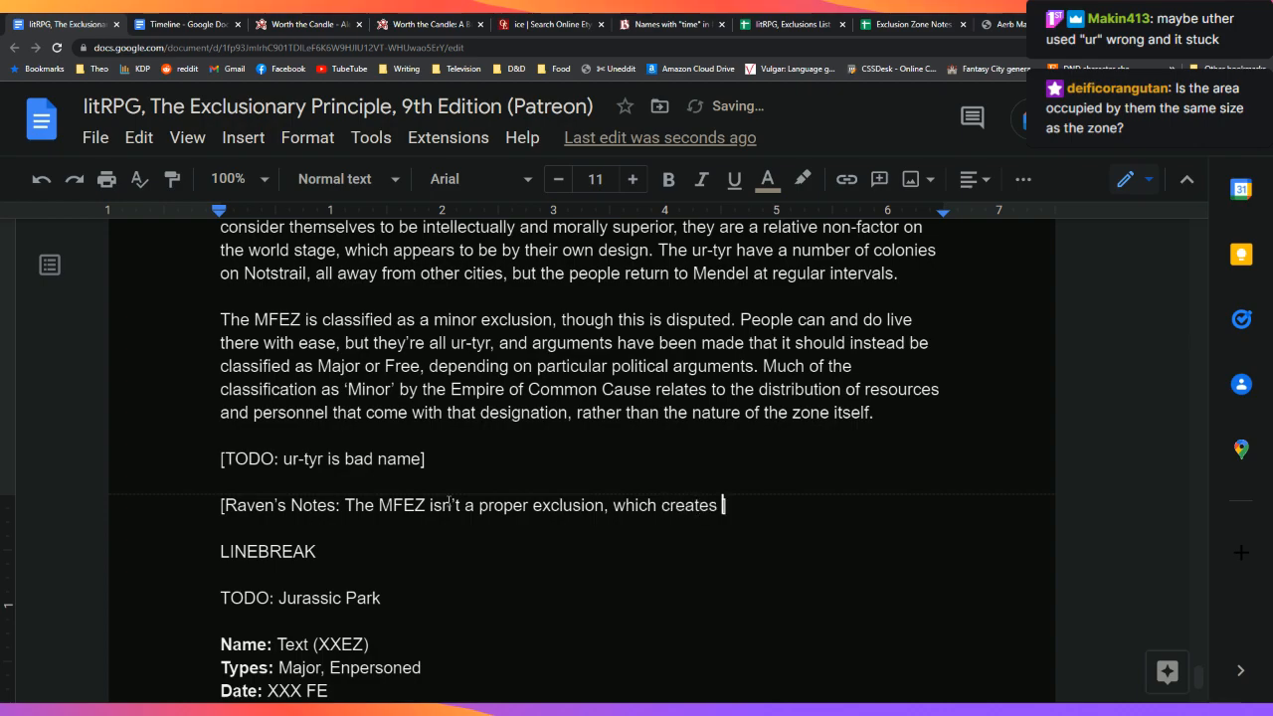
pyautogui.write('all kinds of headaches.')
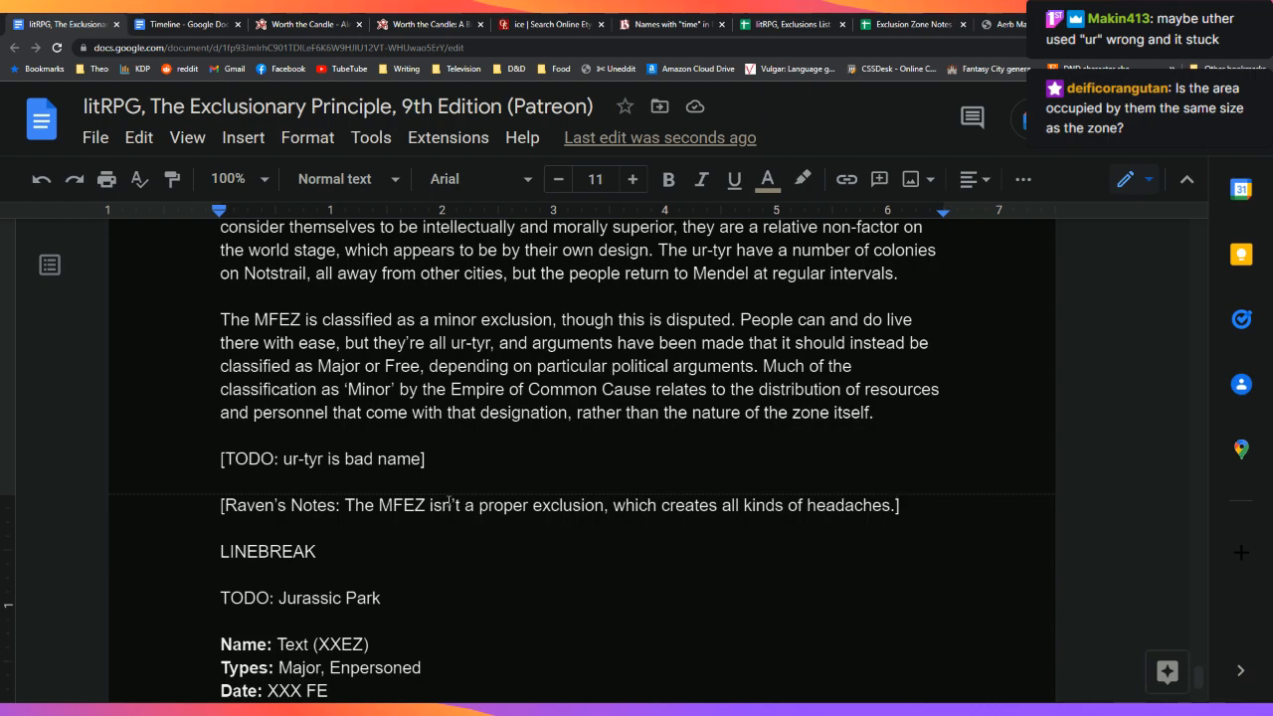
# Step: Continue Raven's note with "While the Empire of Common Cause considers it to be a largely harmless city of people who want nothing to do with"
pyautogui.write('While the Empire of Common Cause considers ')
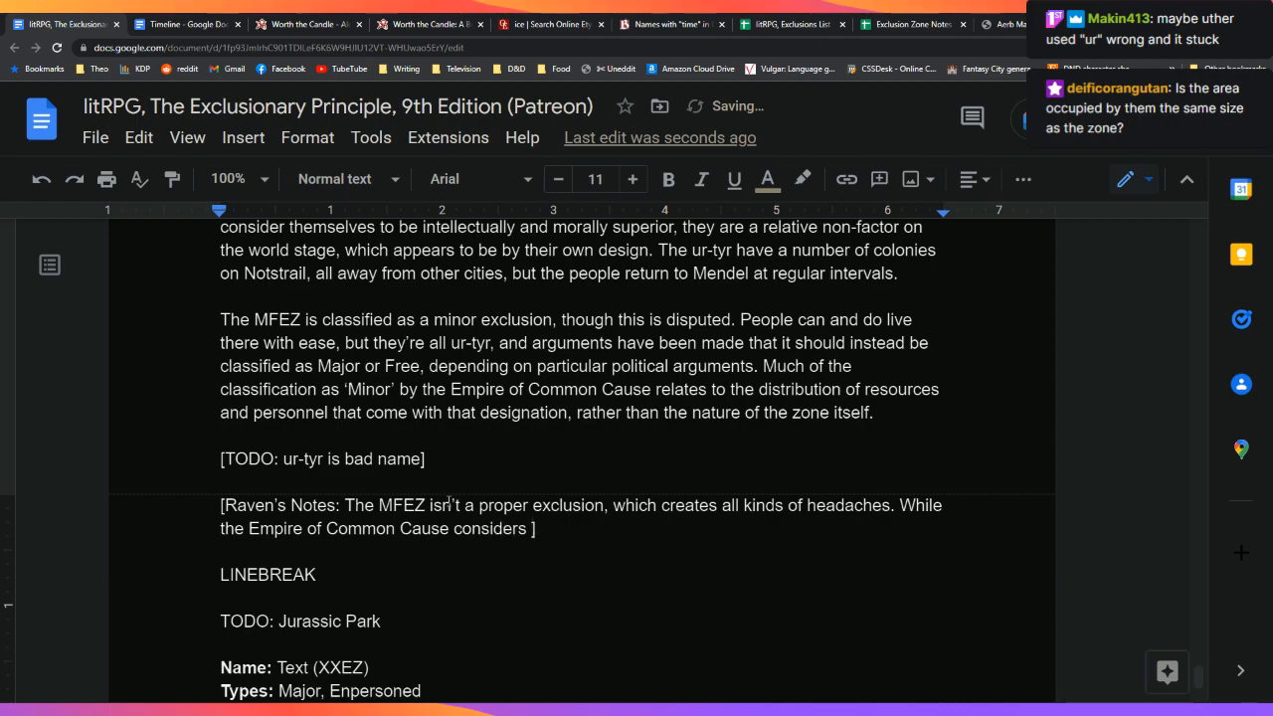
pyautogui.write('it to be a largely')
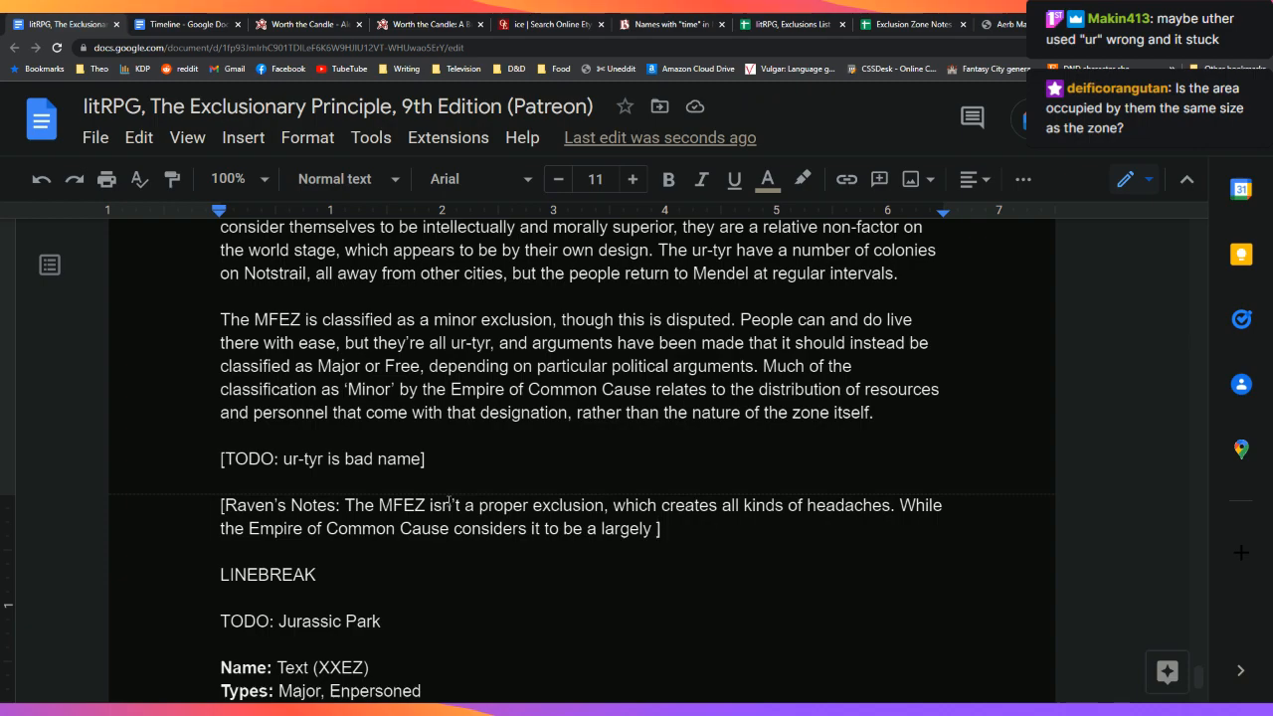
pyautogui.write('harmles')
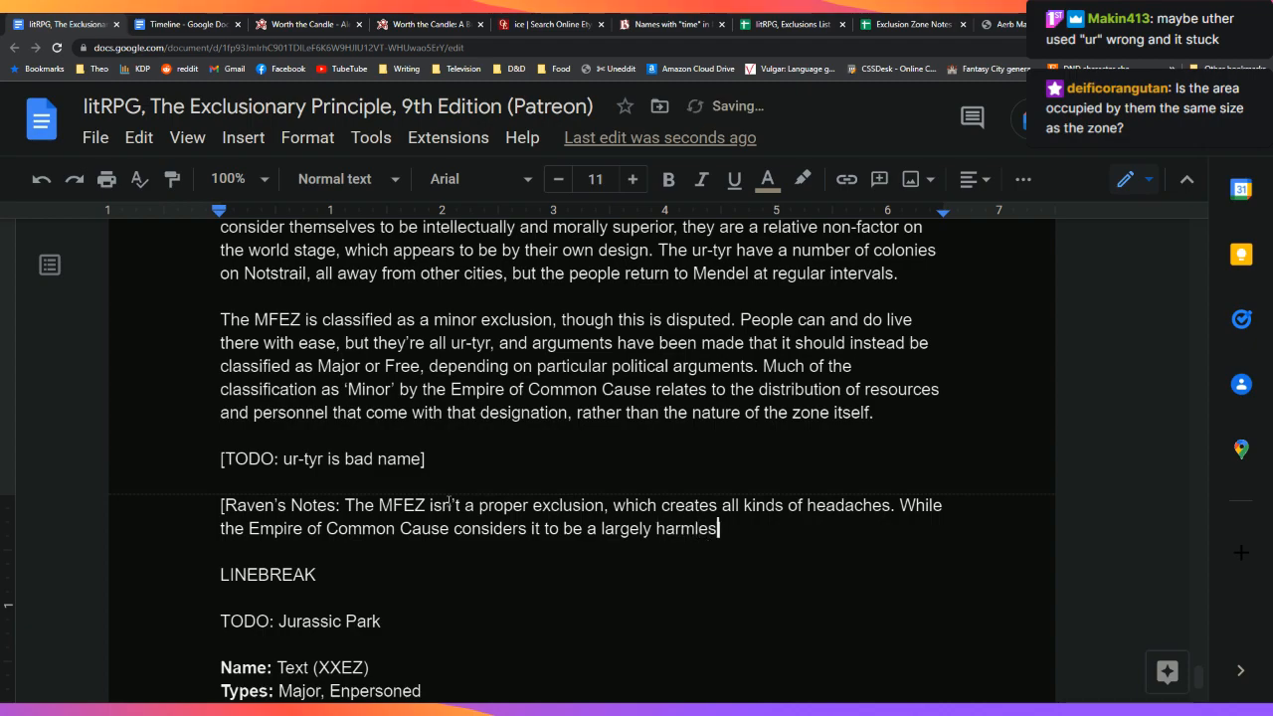
pyautogui.write('s city of people who want ')
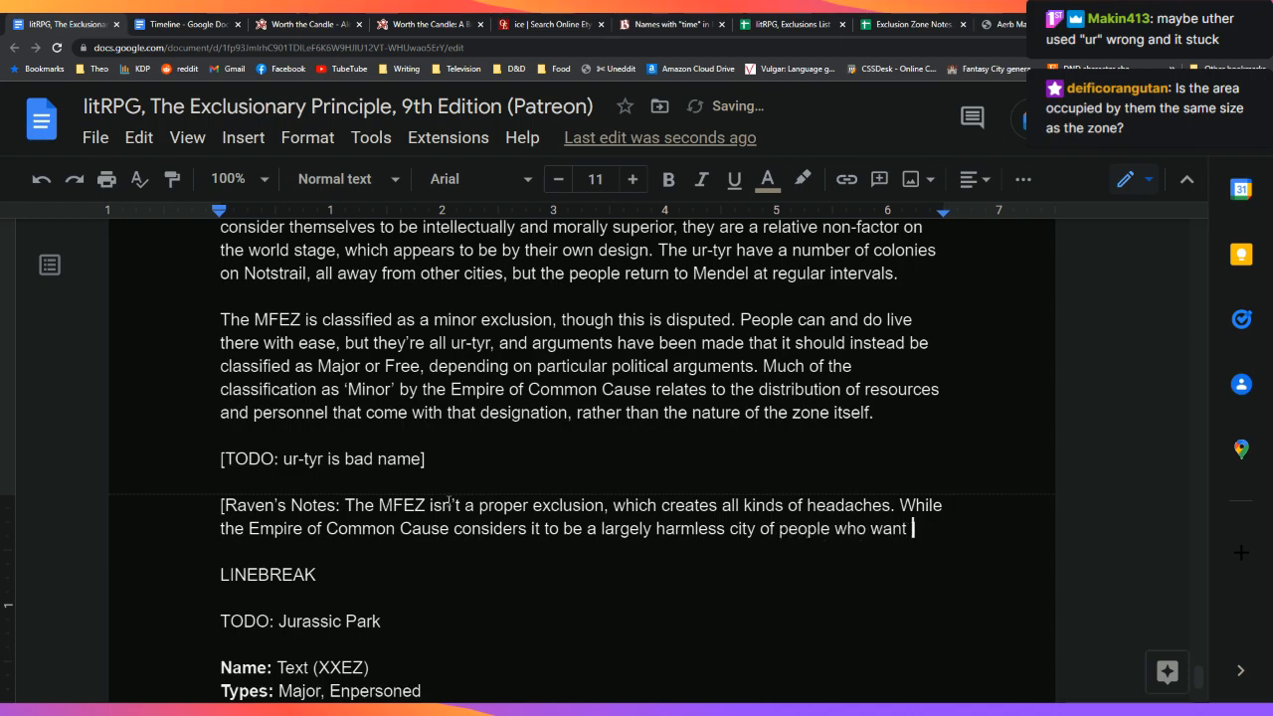
pyautogui.write('nothing to do with ')
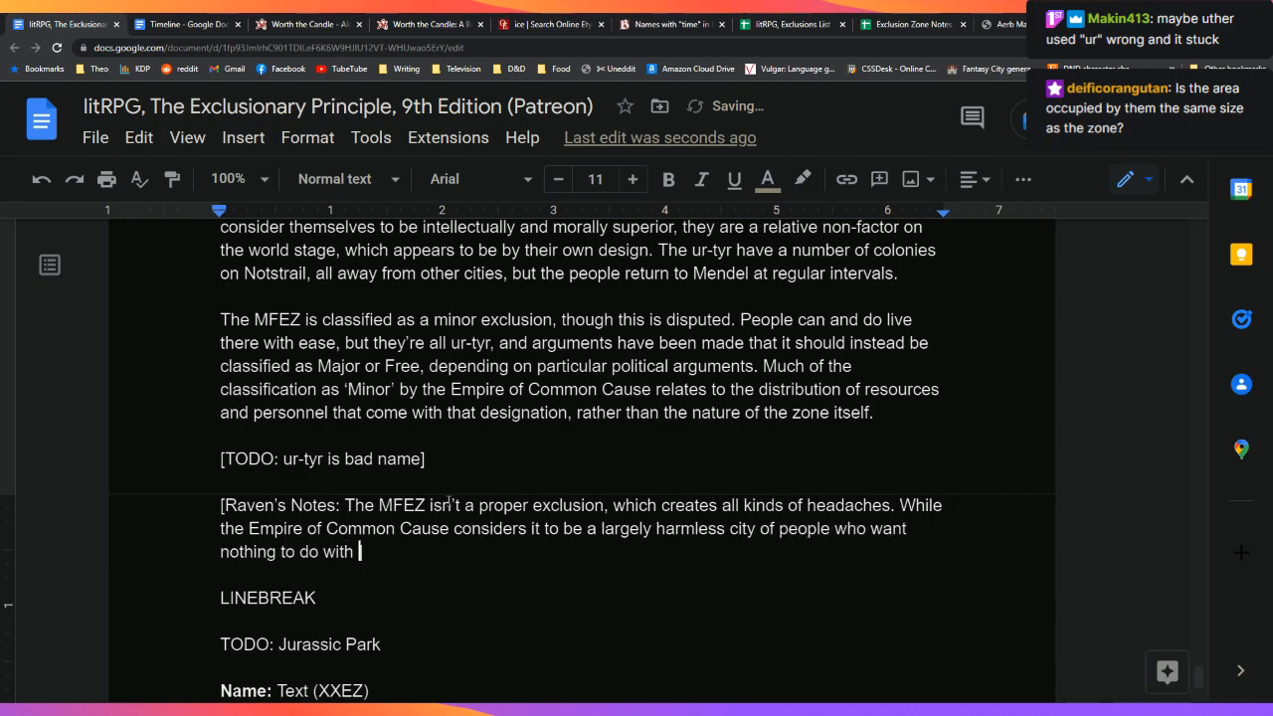
# Step: Complete the Empire sentence with "the world, breeding does still work within the zone.", putting "does" in italics
pyautogui.write('the world, breeding')
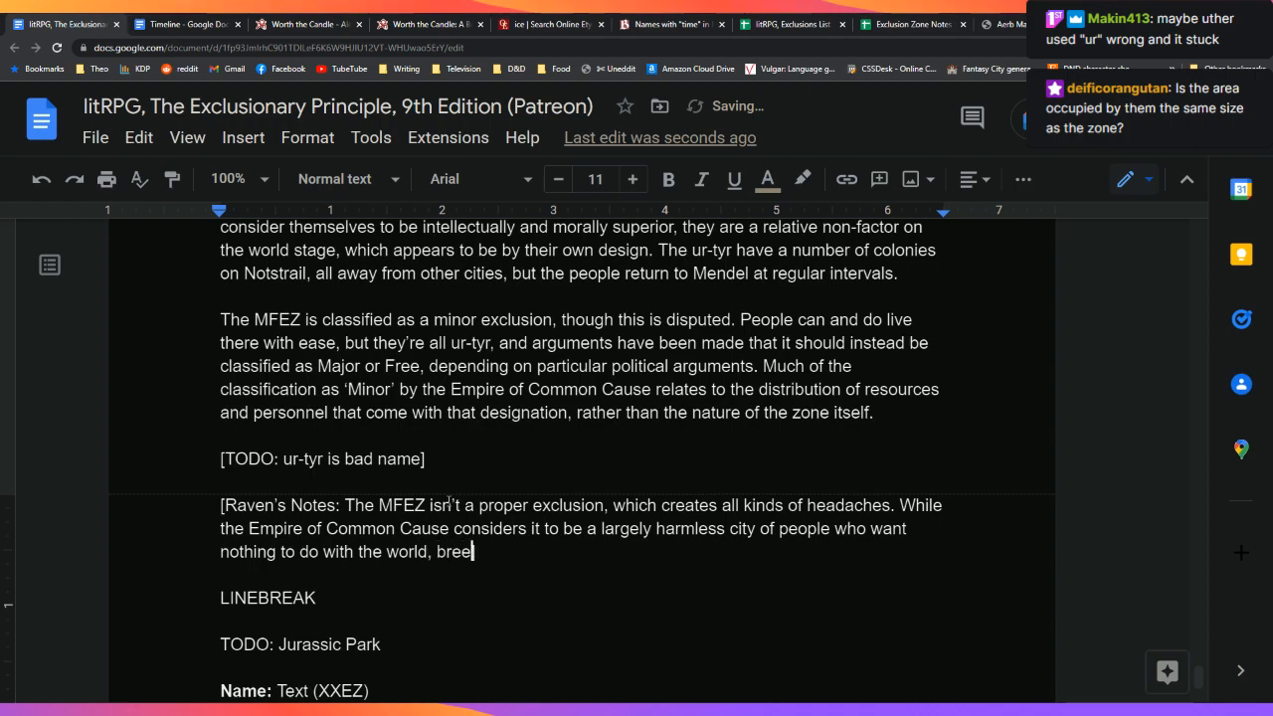
pyautogui.press('BackSpace')
pyautogui.press('BackSpace')
pyautogui.press('BackSpace')
pyautogui.press('BackSpace')
pyautogui.press('BackSpace')
pyautogui.press('BackSpace')
pyautogui.write('d, breeding')
pyautogui.hotkey('ctrl', 'i')
pyautogui.write('does sti')
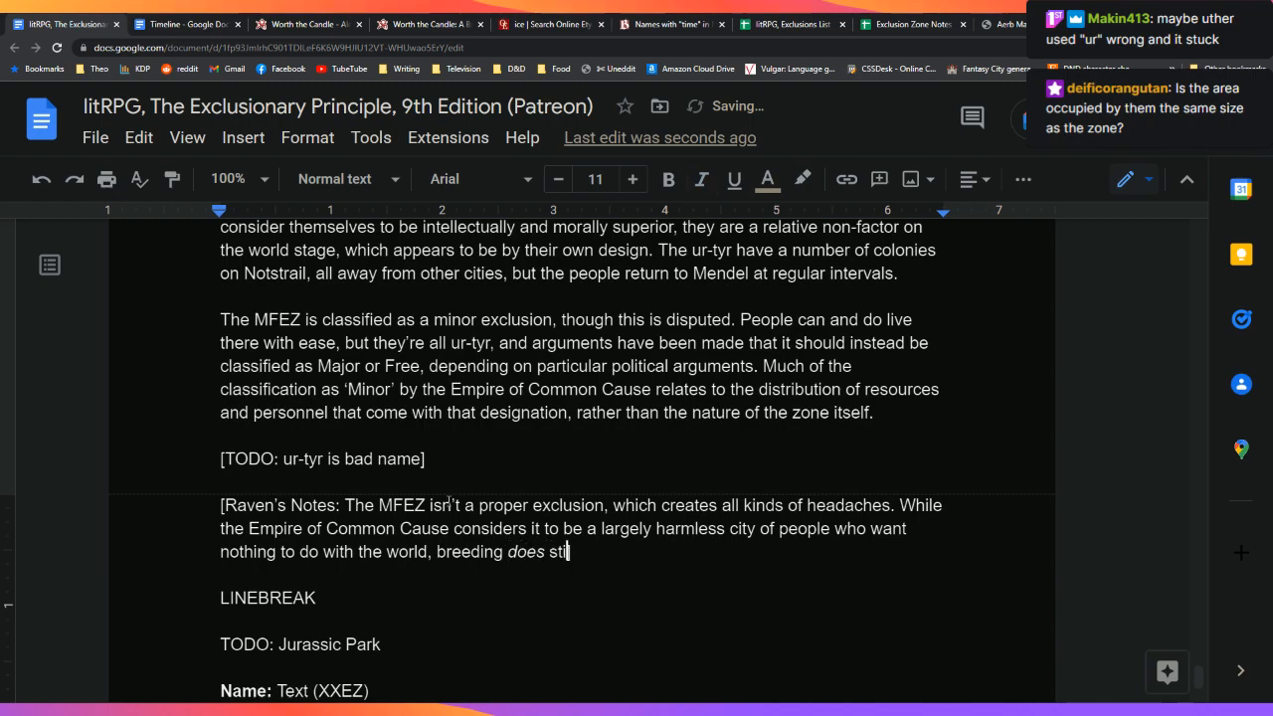
pyautogui.write('ll work within the zone, and')
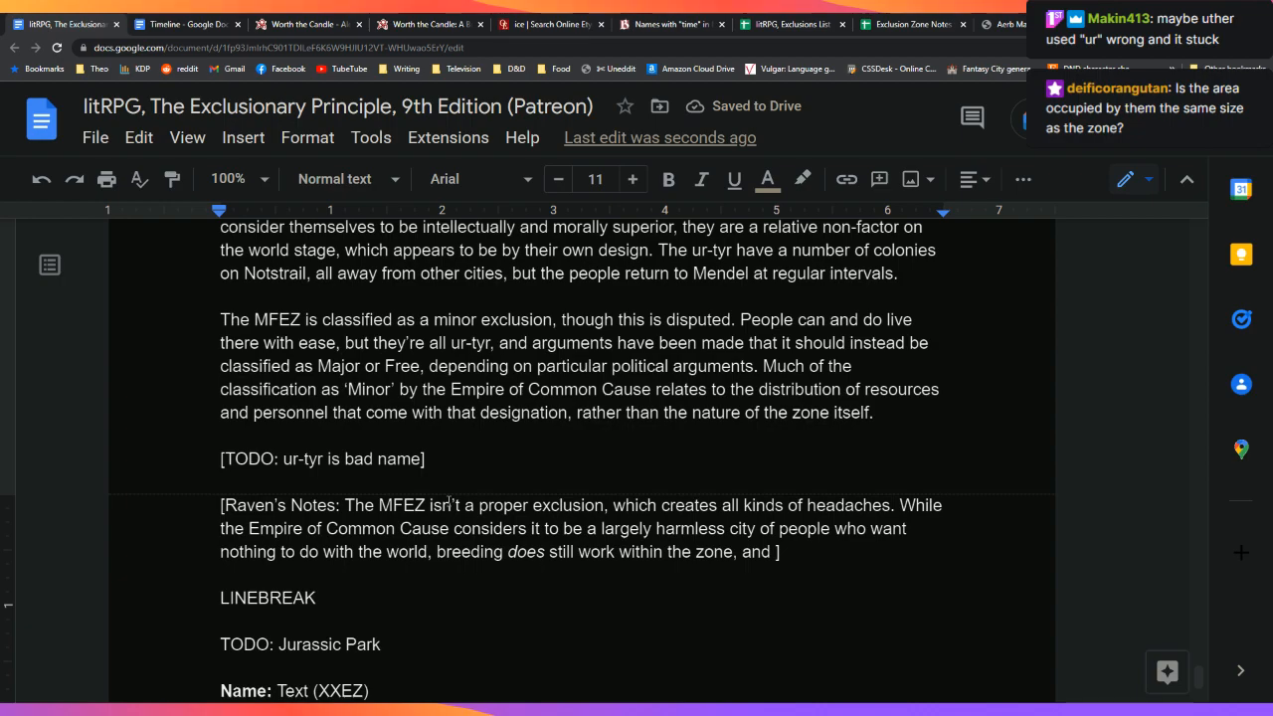
pyautogui.press('BackSpace')
pyautogui.press('BackSpace')
pyautogui.press('BackSpace')
pyautogui.press('BackSpace')
pyautogui.press('BackSpace')
pyautogui.press('BackSpace')
pyautogui.write('. The')
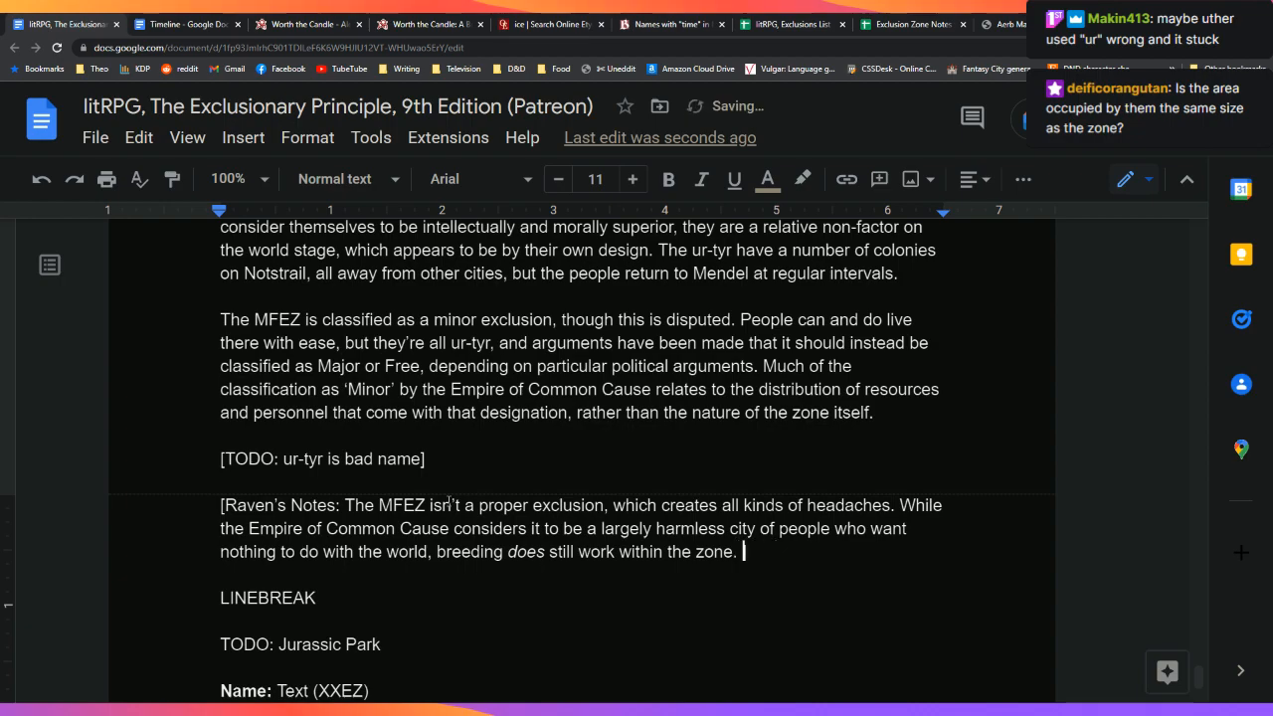
pyautogui.press('BackSpace')
pyautogui.press('BackSpace')
pyautogui.press('BackSpace')
# Step: Begin the note's next sentence with "As a rule, the ur-tyr aren't directly hostile if left to their own devices,"
pyautogui.write("As a rule, the ur-tyr aren't ")
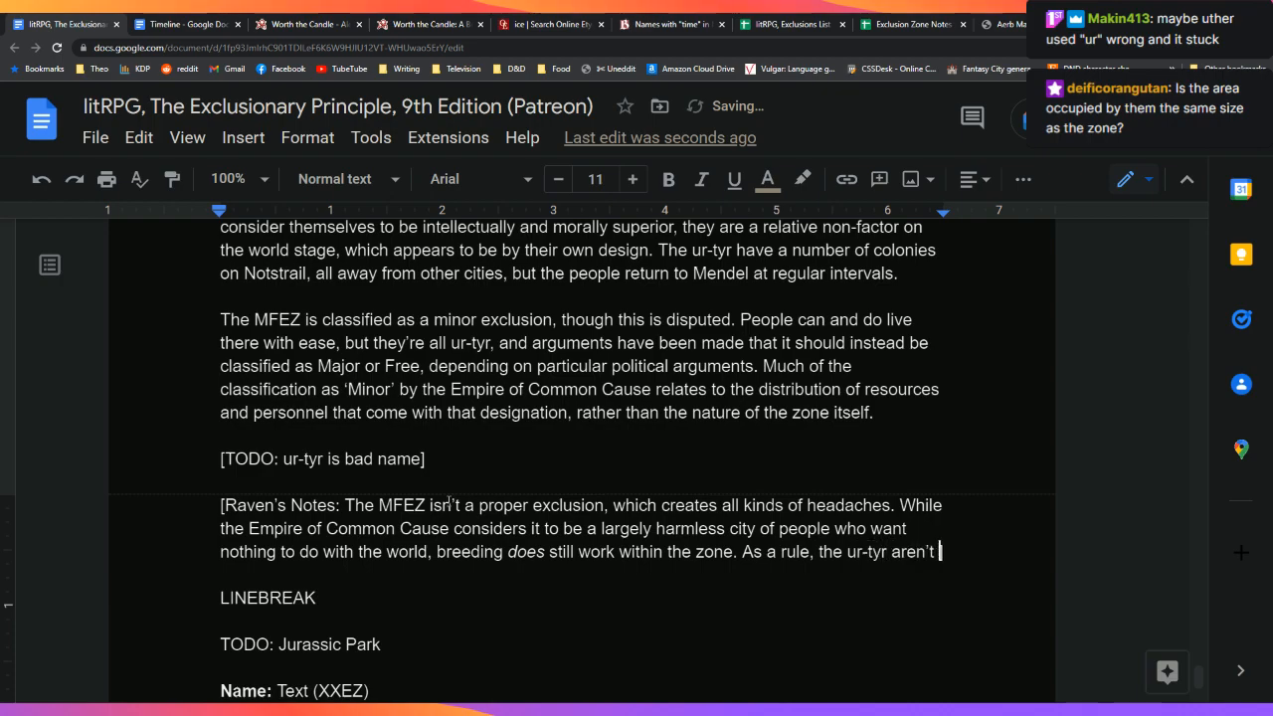
pyautogui.write('directly hostile if left to their od')
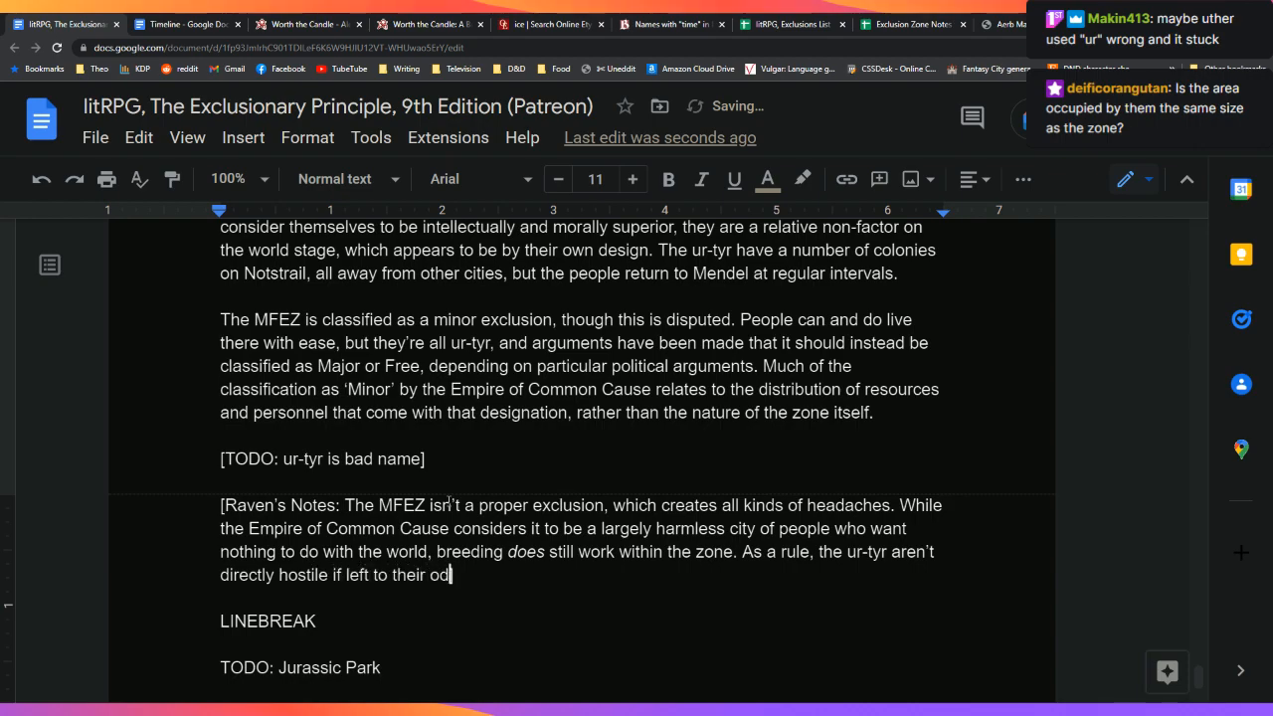
pyautogui.press('BackSpace')
pyautogui.write('wn devices, ')
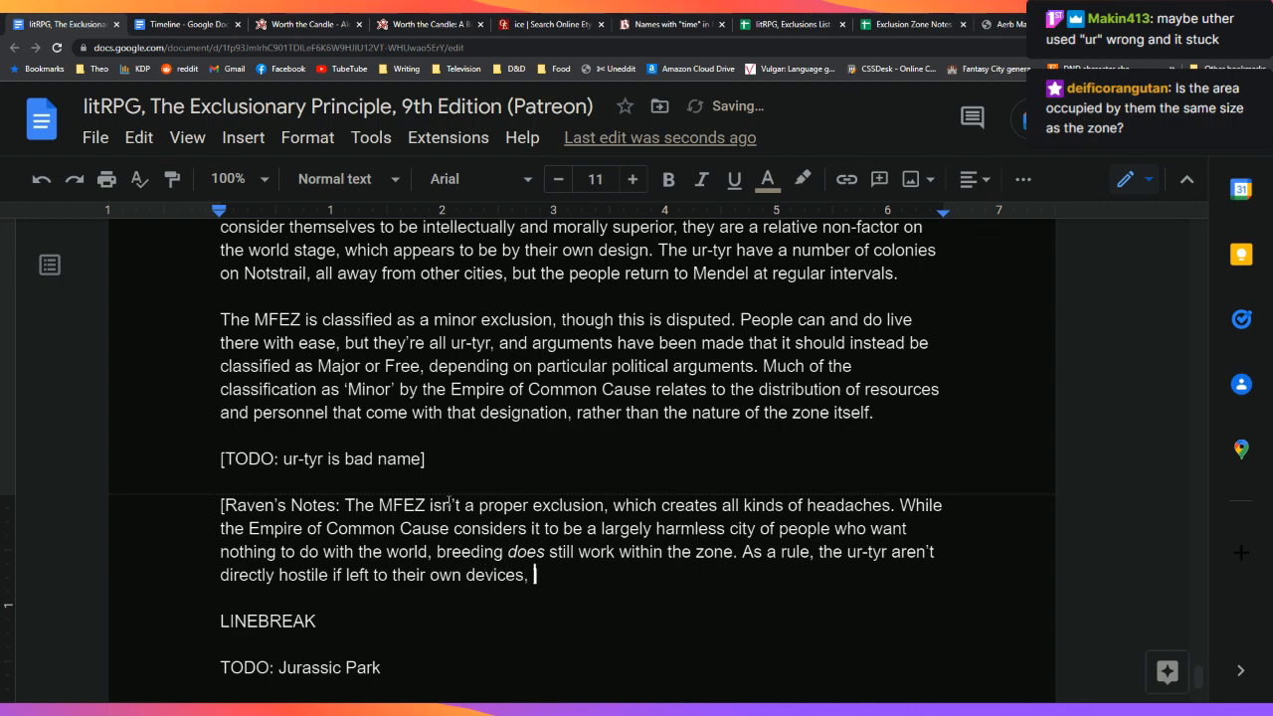
# Step: Continue the ur-tyr sentence in Raven's note with "but they've had a long time to take the reins and"
pyautogui.write("but they've had a long time to ")
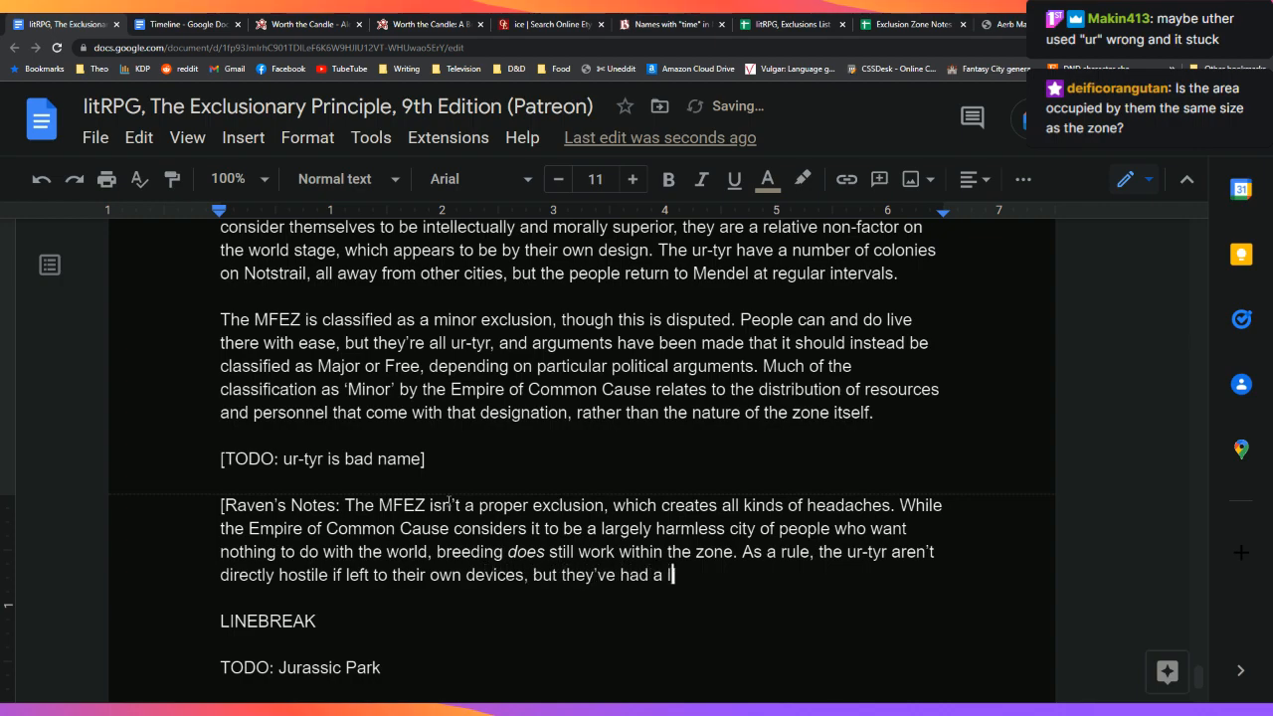
pyautogui.write('cook')
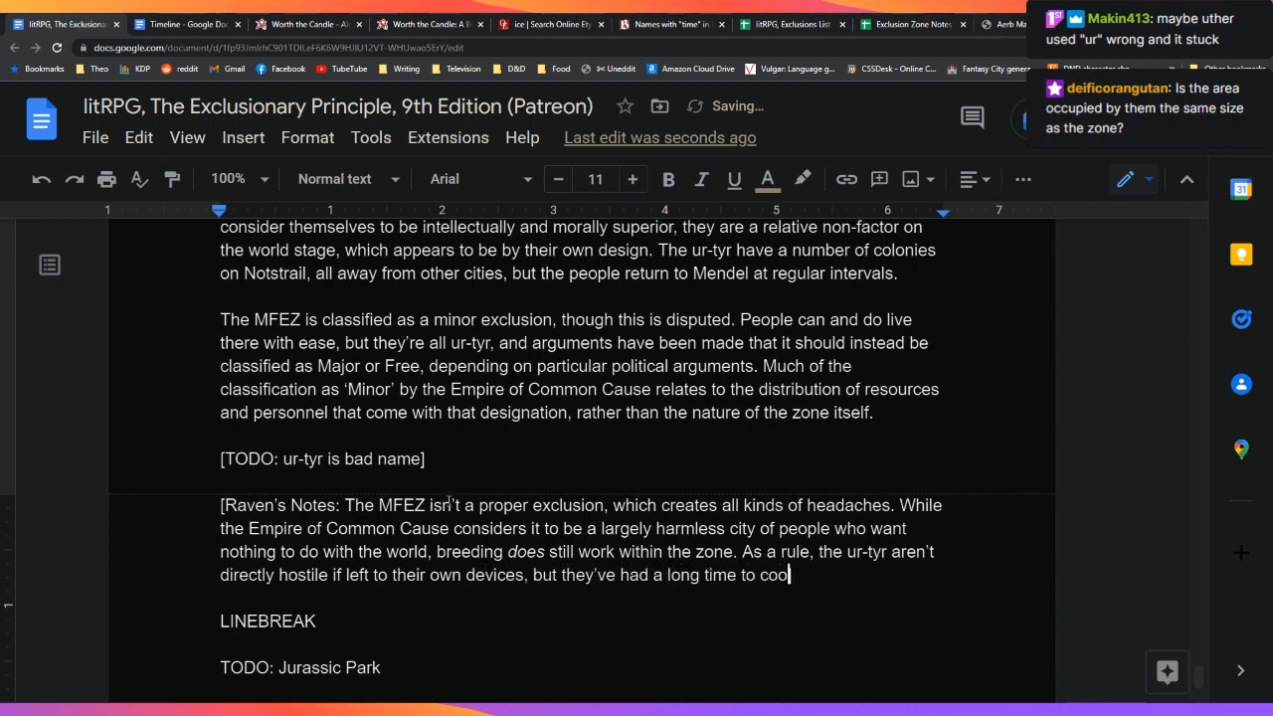
pyautogui.press('BackSpace')
pyautogui.press('BackSpace')
pyautogui.press('BackSpace')
pyautogui.press('BackSpace')
pyautogui.write('take the re')
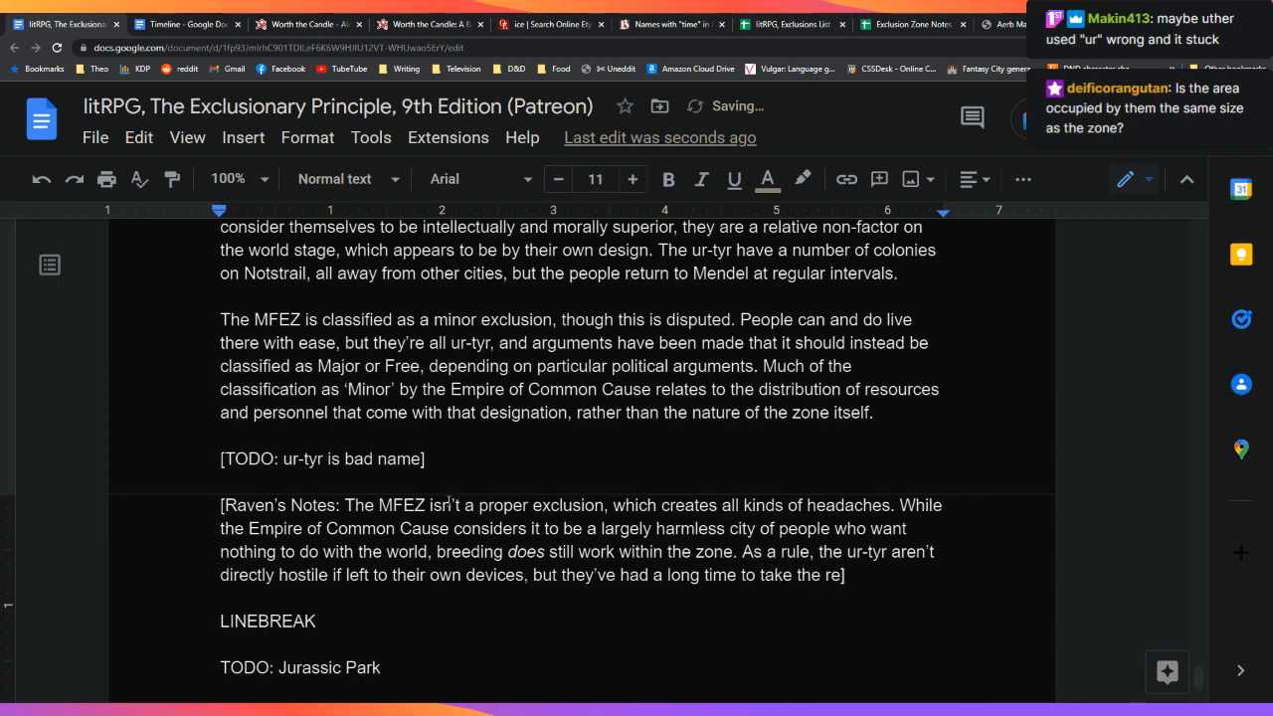
pyautogui.write('ins and ')
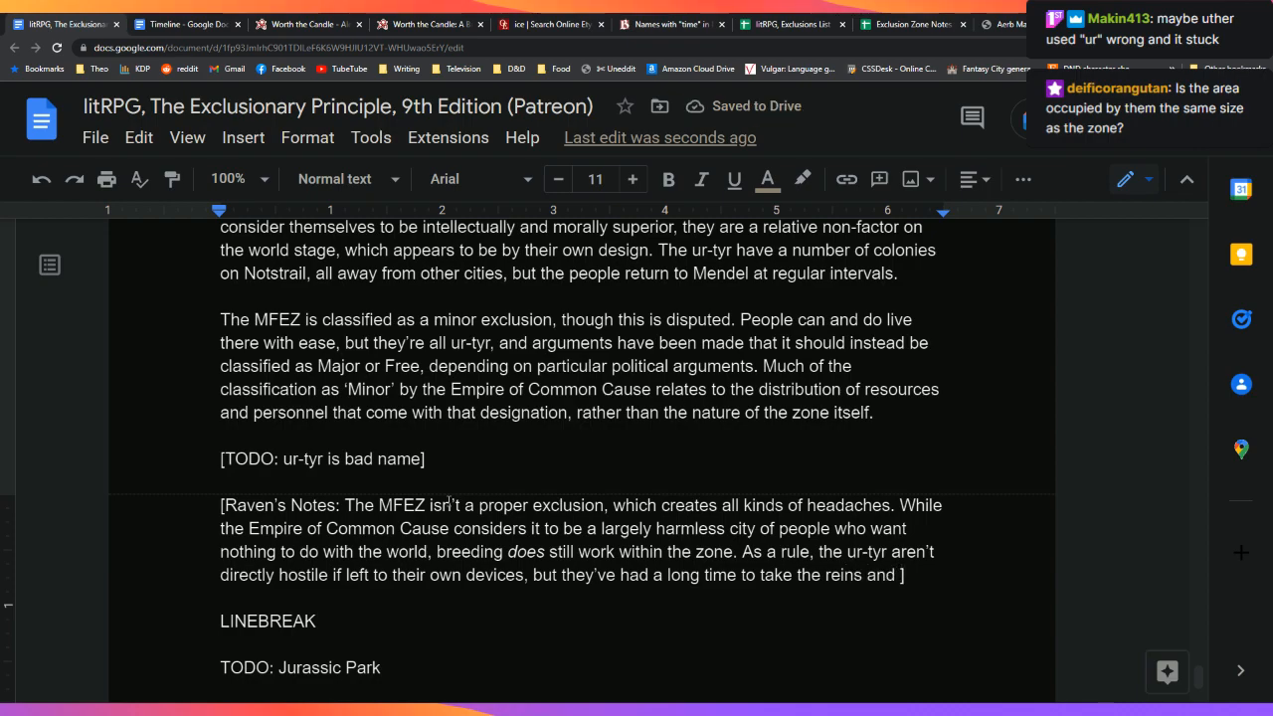
# Step: Extend the ur-tyr sentence with "create their own"
pyautogui.write('cook')
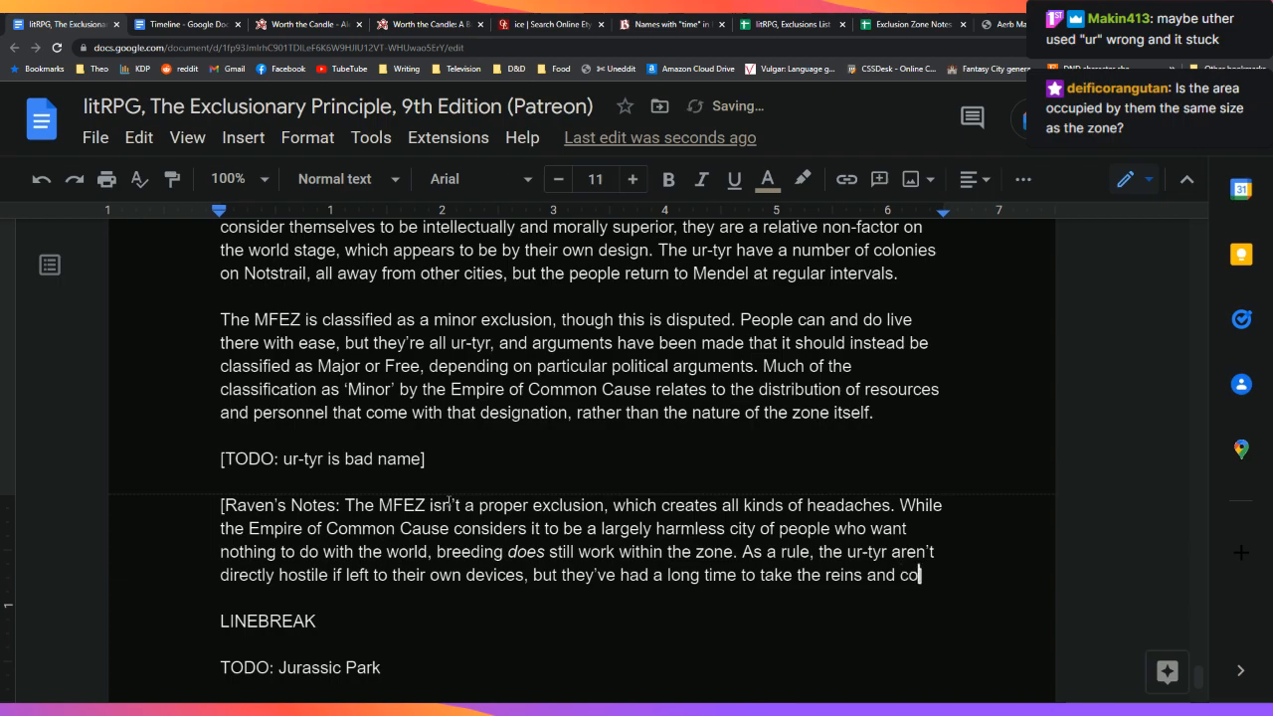
pyautogui.press('BackSpace')
pyautogui.press('BackSpace')
pyautogui.press('BackSpace')
pyautogui.press('BackSpace')
pyautogui.write('reate ')
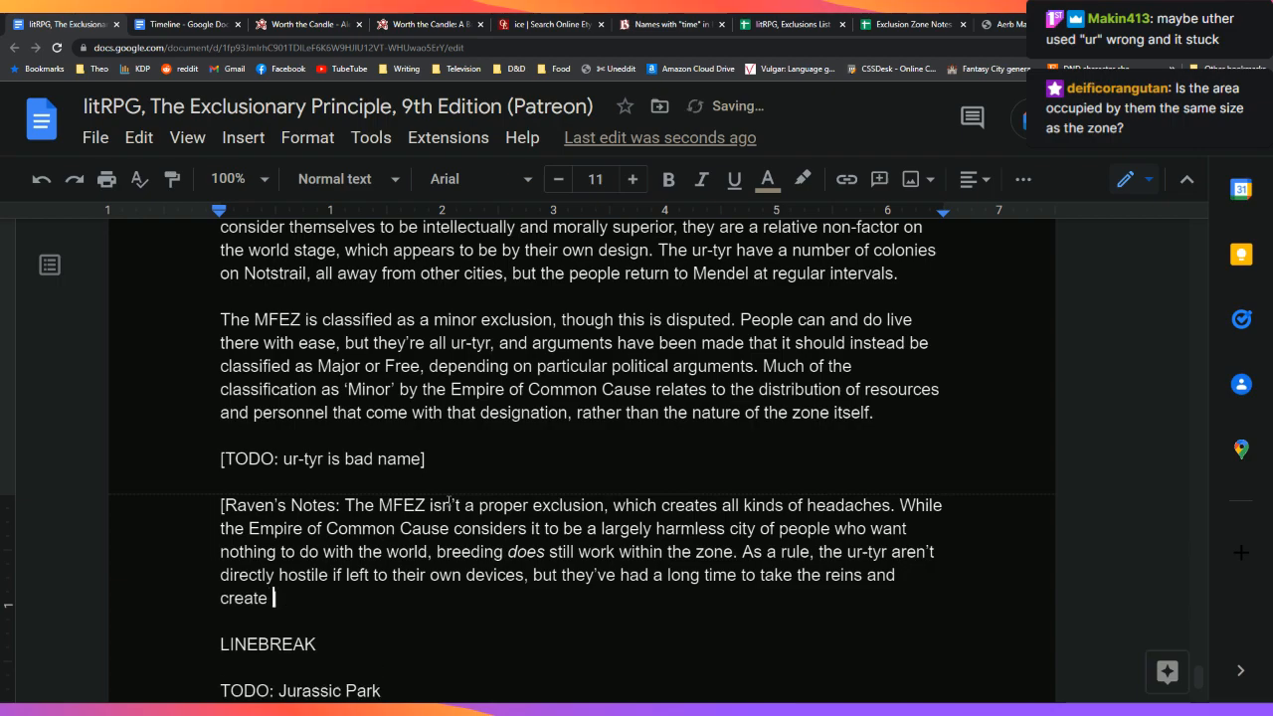
pyautogui.write('their ')
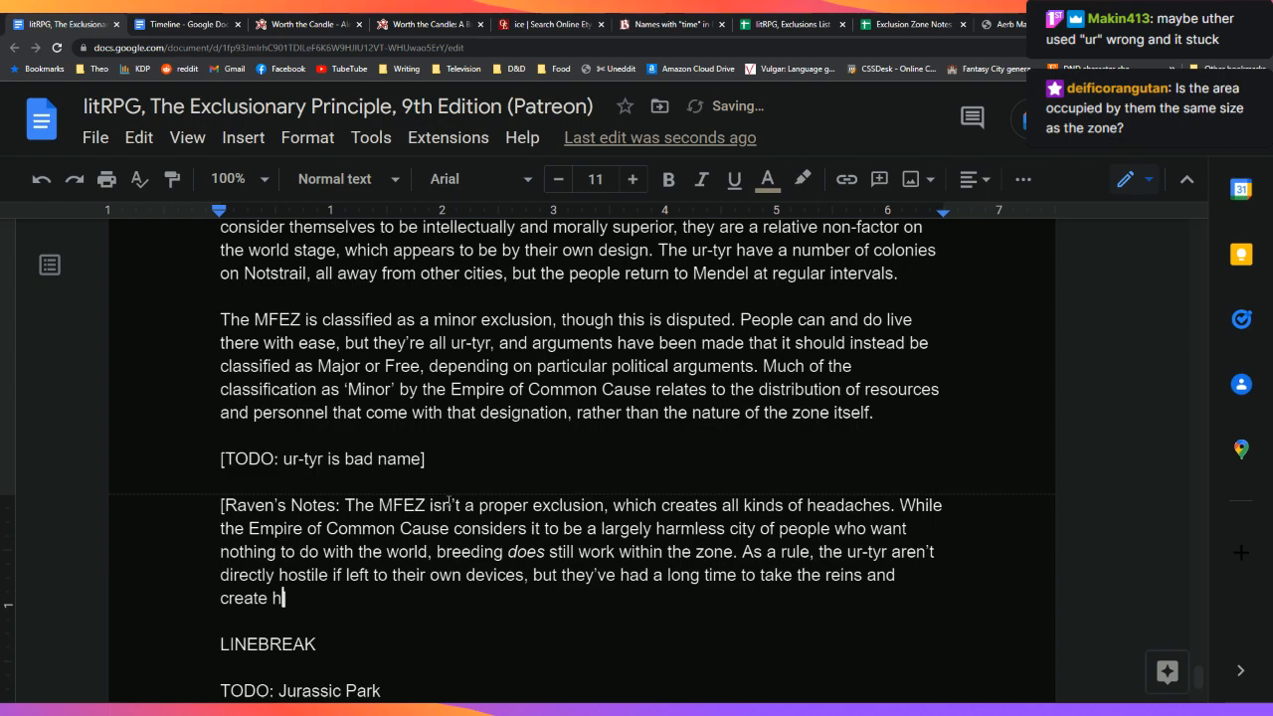
pyautogui.write('own ki')
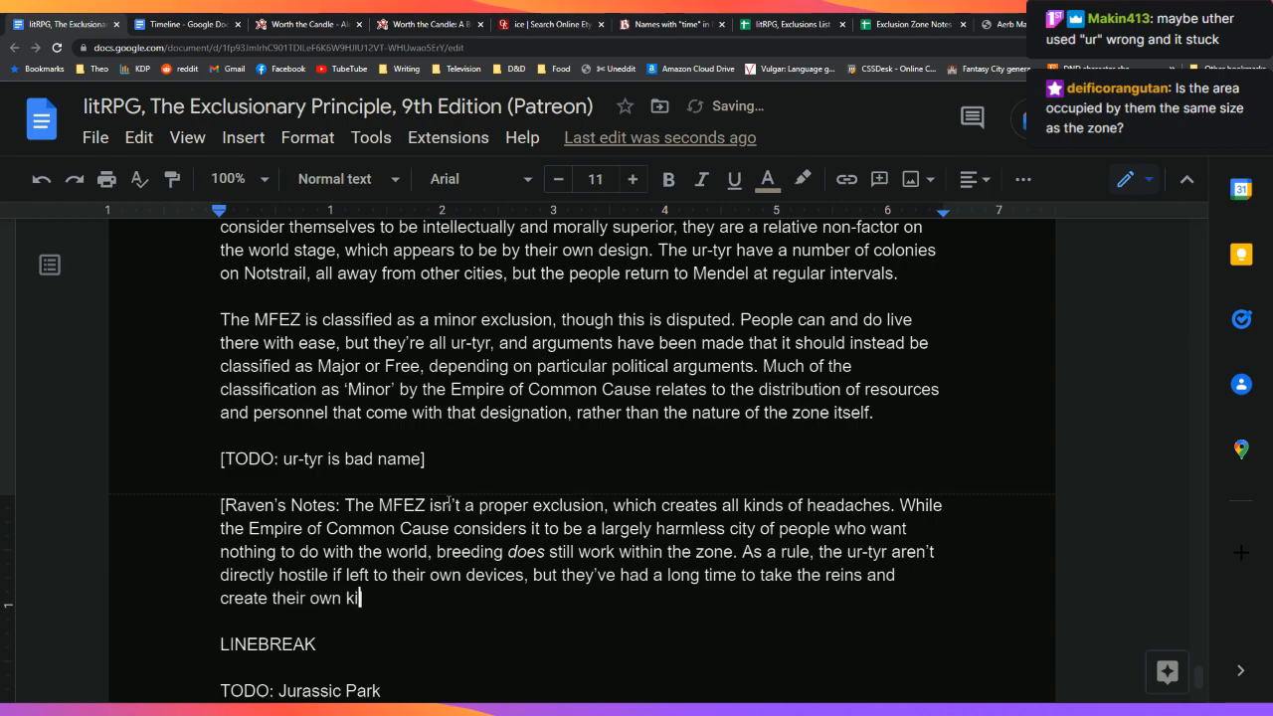
# Step: Finish the ur-tyr sentence with "kinds of horrors, most of which they keep hidden away."
pyautogui.write('nds of horrors, most of twh')
pyautogui.press('BackSpace')
pyautogui.press('BackSpace')
pyautogui.press('BackSpace')
pyautogui.write('who')
pyautogui.press('BackSpace')
pyautogui.write('ich ')
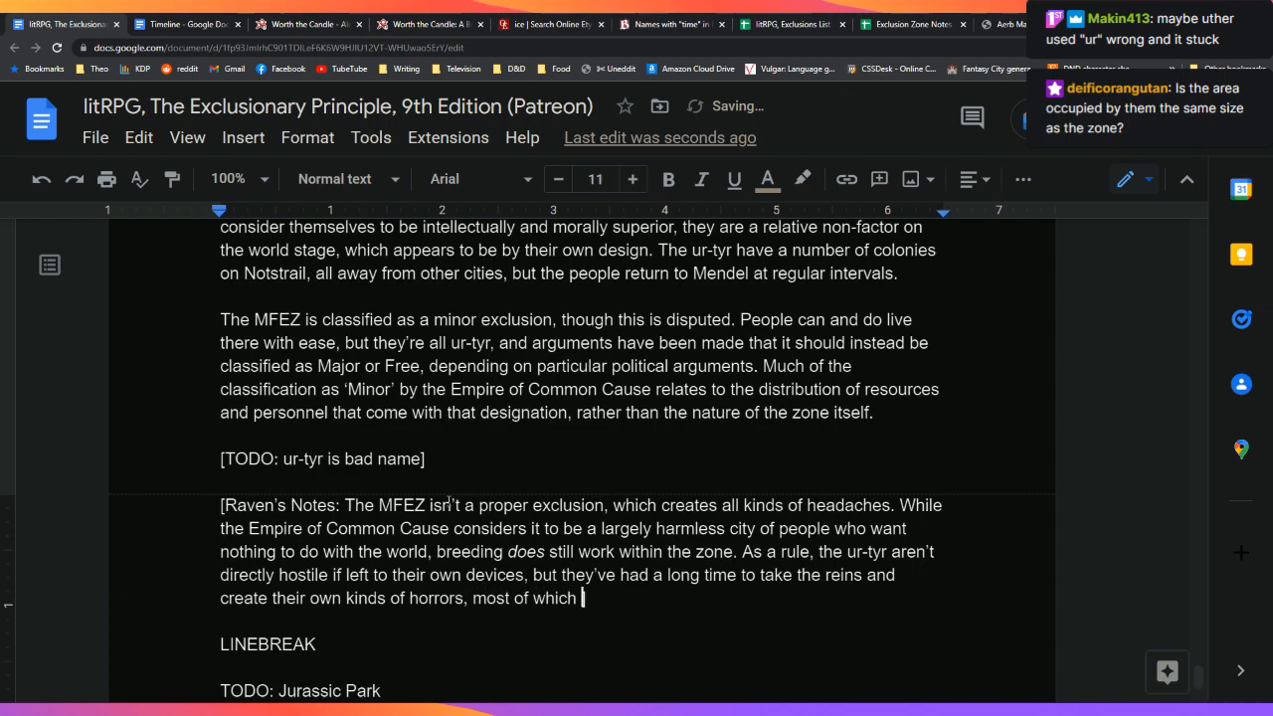
pyautogui.write('they keep hi')
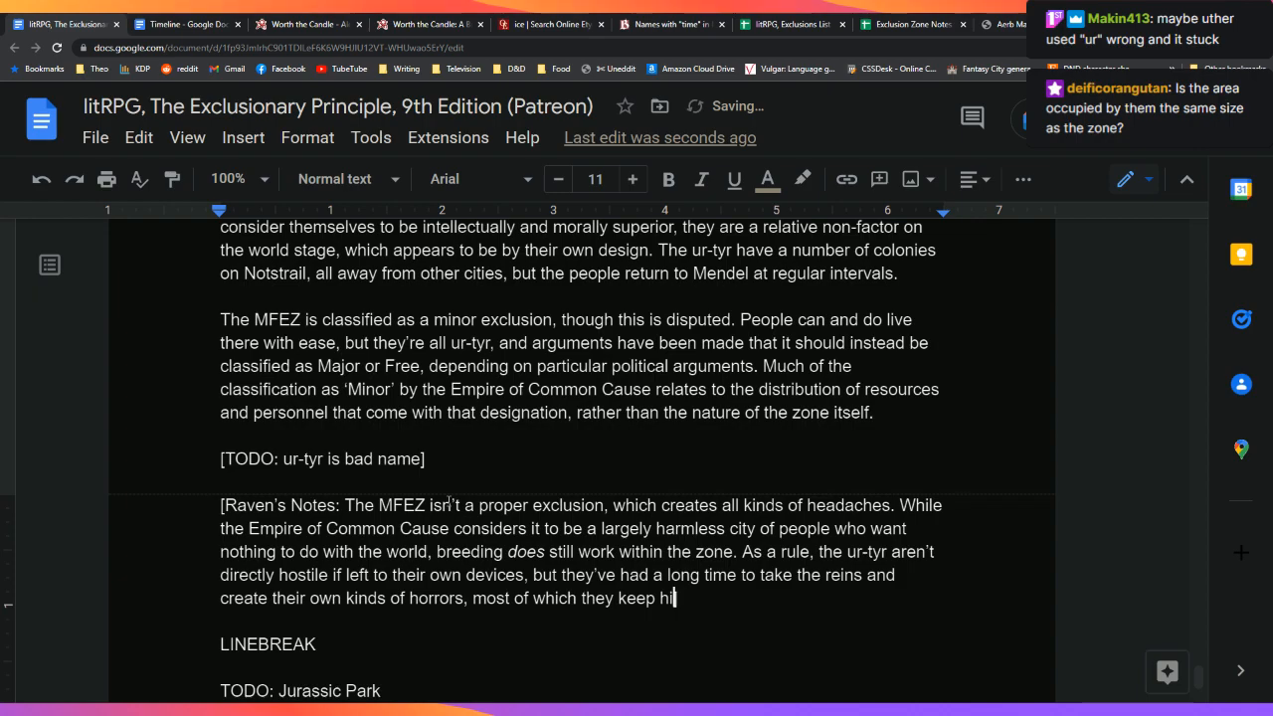
pyautogui.write('dden away. ')
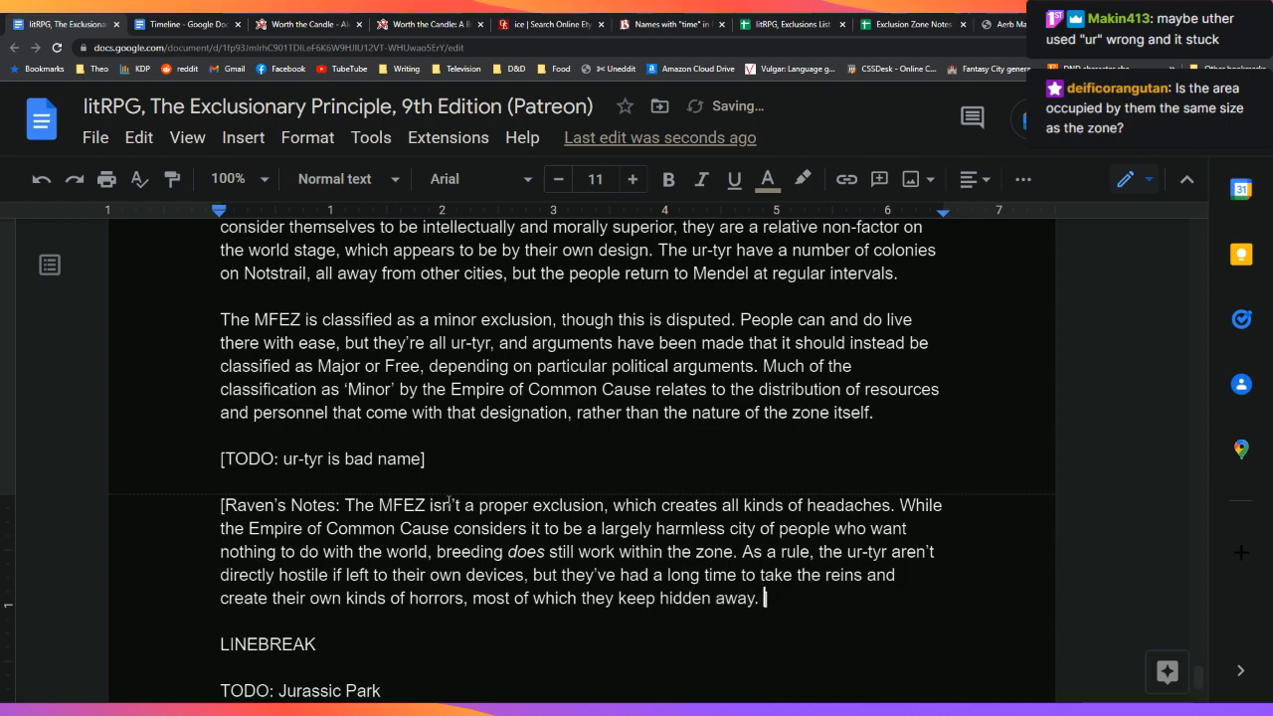
# Step: Begin the note's next sentence with "Then I find out about it because for all their so-called superiority", putting "I" in italics
pyautogui.write('Then I find')
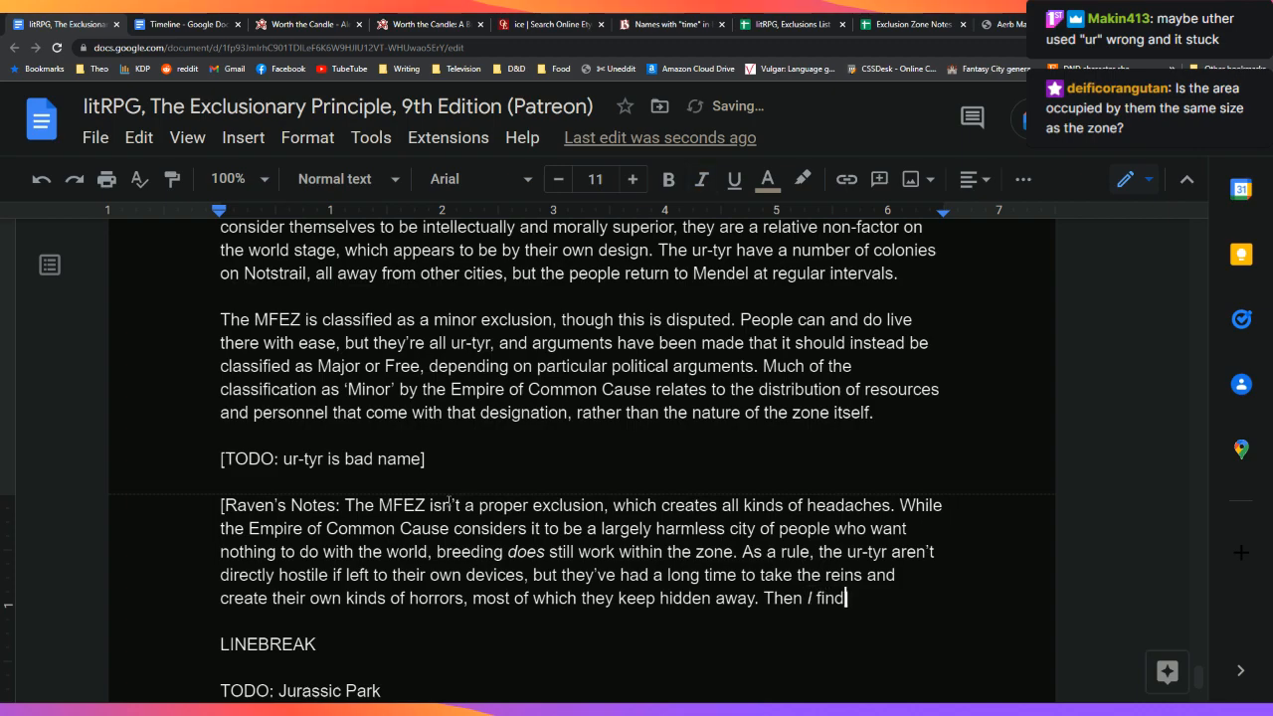
pyautogui.write(' out about it because for all their so-called supriu')
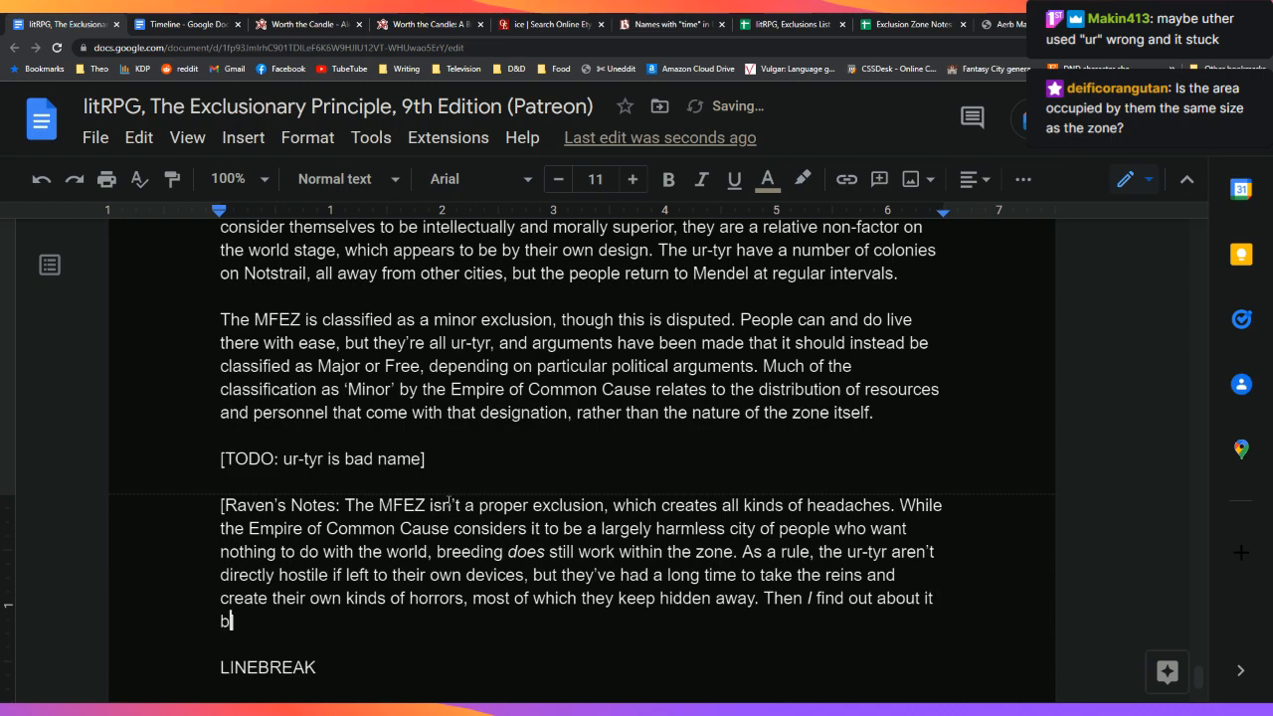
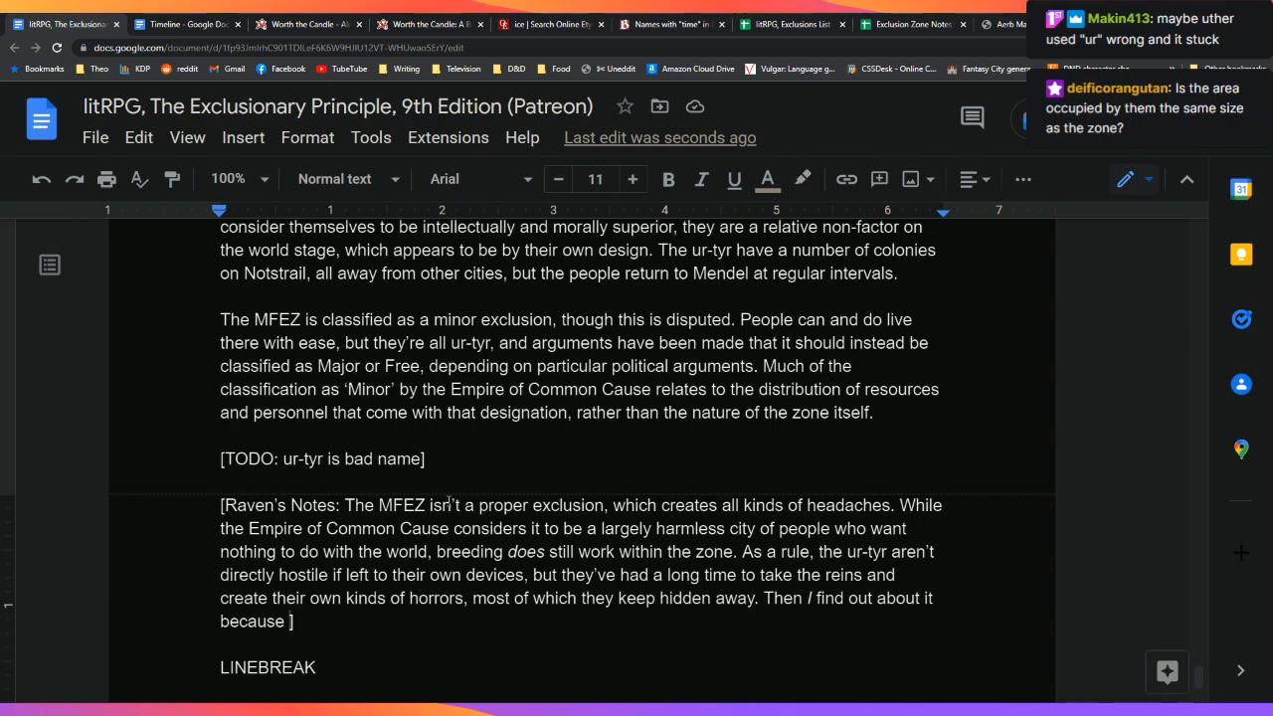
pyautogui.write('for all their ')
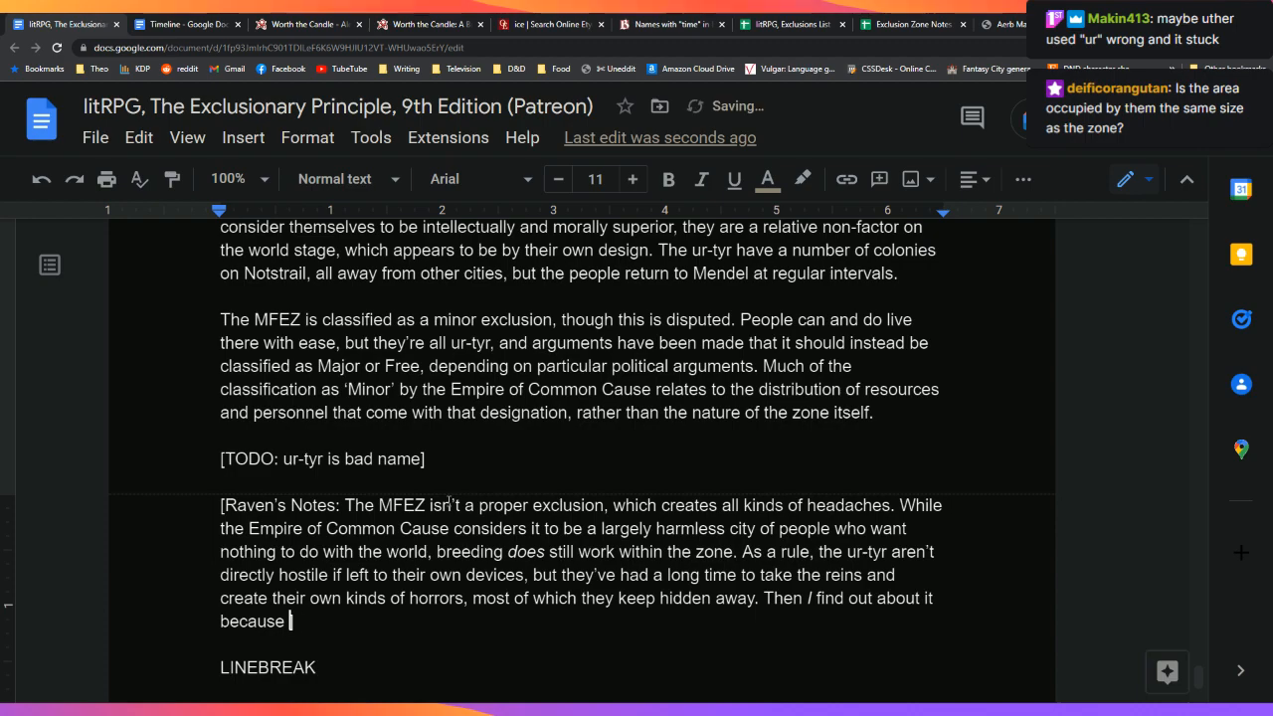
pyautogui.write('so-called supriu')
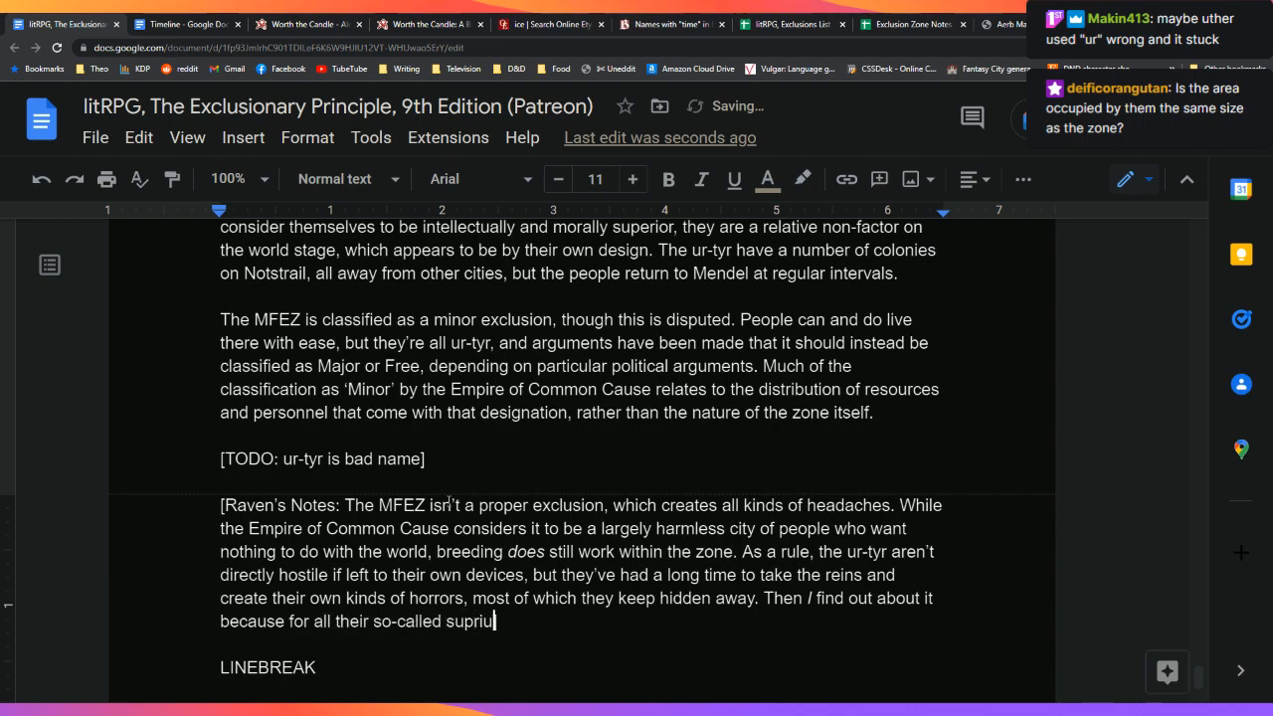
pyautogui.press('BackSpace')
pyautogui.write('eriority')
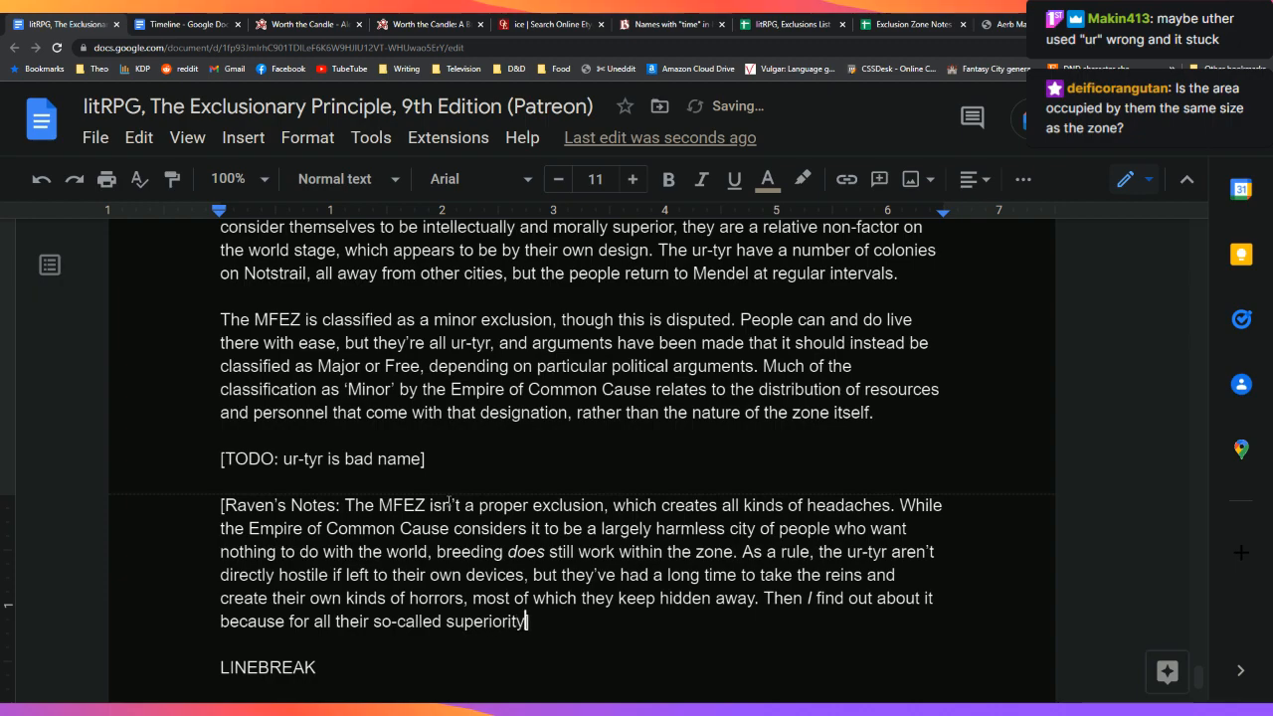
# Step: Complete the superiority sentence with ", sometimes they let something slip out that they shouldn't have."
pyautogui.write(', sometimes t')
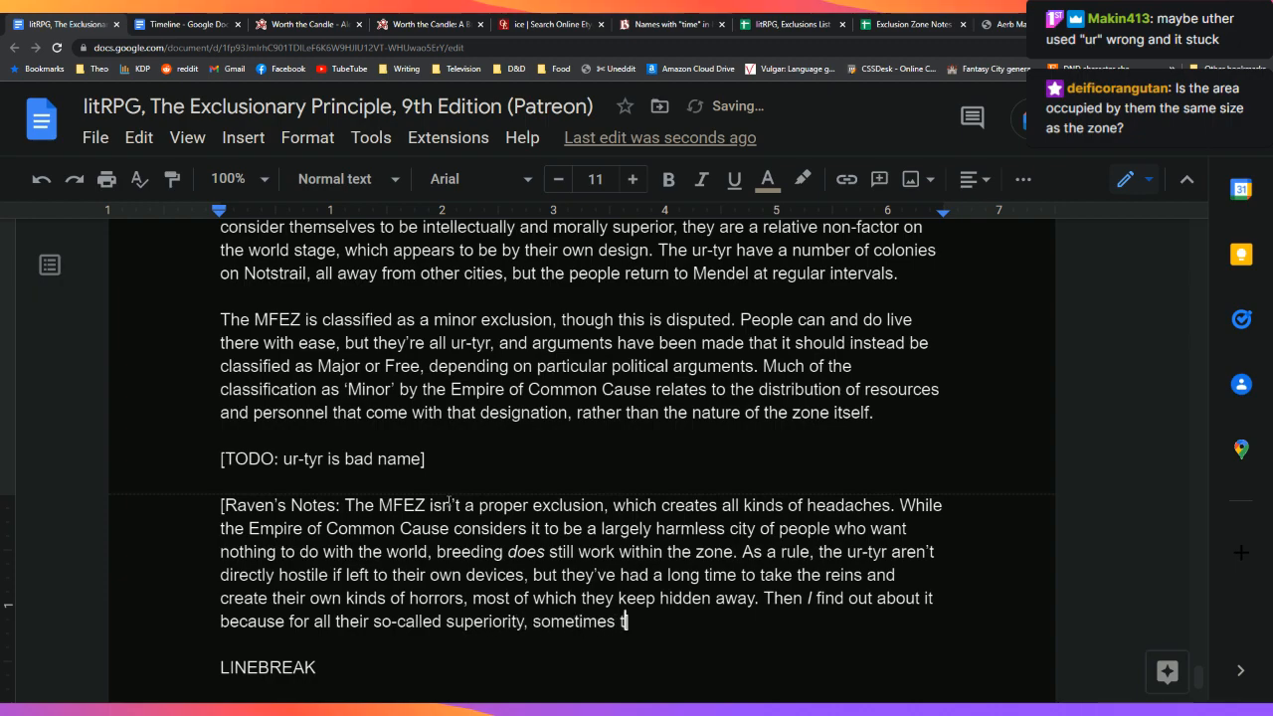
pyautogui.write('hey unlease')
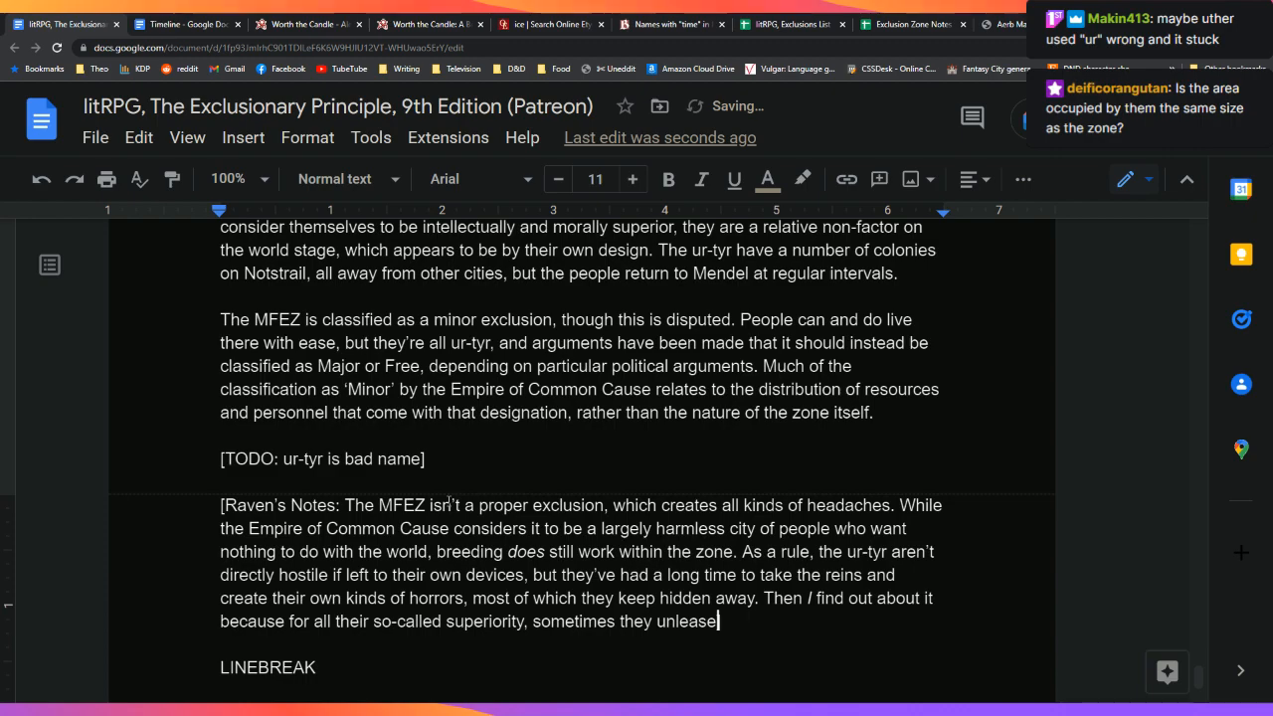
pyautogui.press('BackSpace')
pyautogui.press('BackSpace')
pyautogui.press('BackSpace')
pyautogui.press('BackSpace')
pyautogui.press('BackSpace')
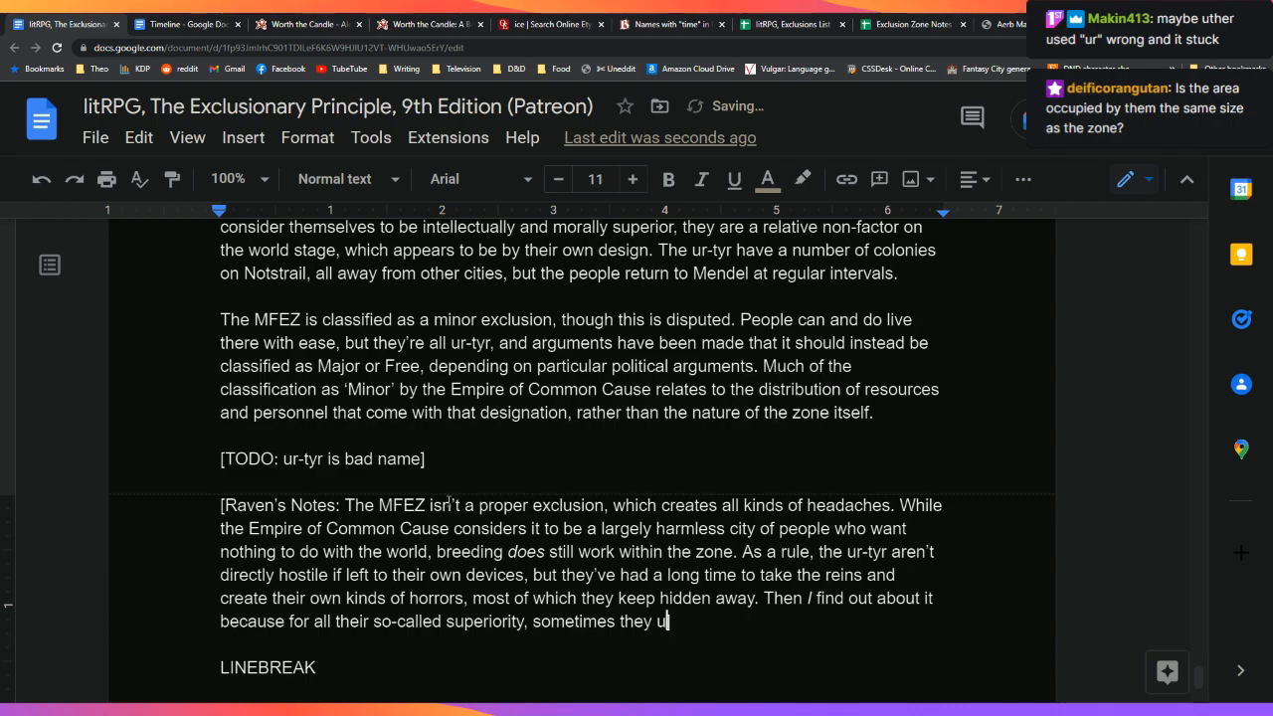
pyautogui.write('nleash somet')
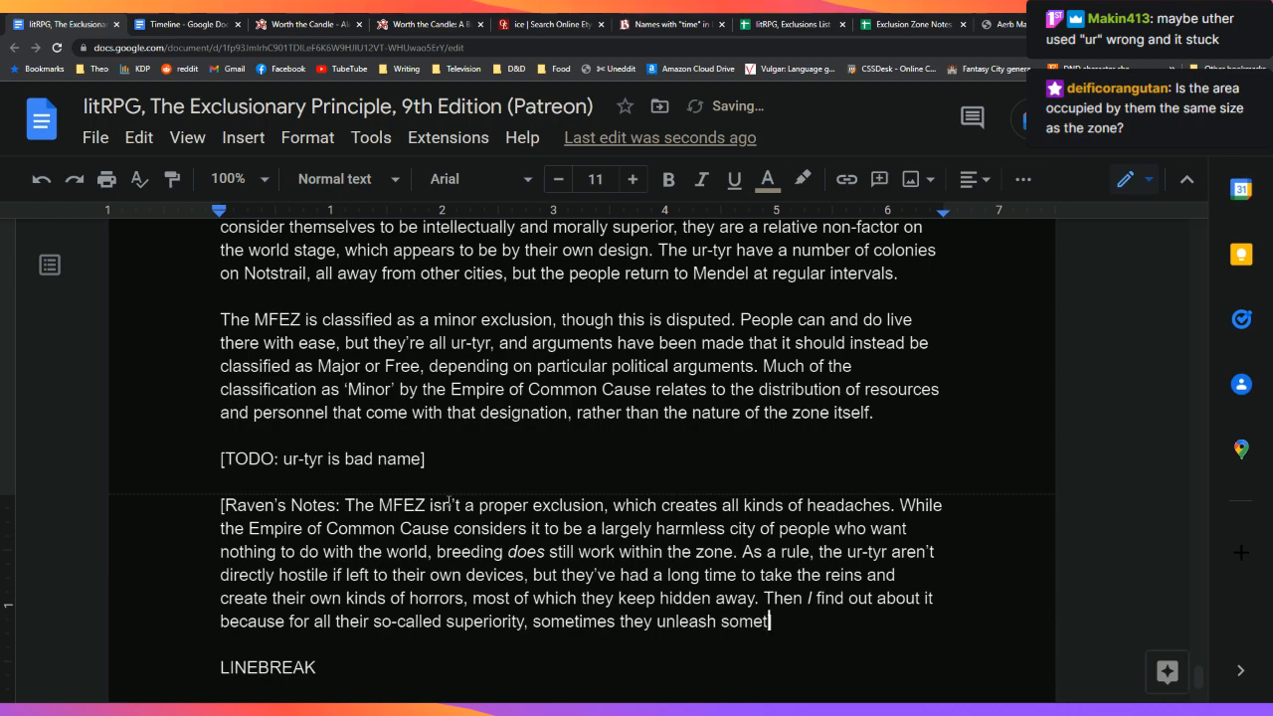
pyautogui.write('h')
pyautogui.press('BackSpace')
pyautogui.press('BackSpace')
pyautogui.press('BackSpace')
pyautogui.press('BackSpace')
pyautogui.press('BackSpace')
pyautogui.press('BackSpace')
pyautogui.press('BackSpace')
pyautogui.press('BackSpace')
pyautogui.press('BackSpace')
pyautogui.press('BackSpace')
pyautogui.press('BackSpace')
pyautogui.press('BackSpace')
pyautogui.press('BackSpace')
pyautogui.write('l')
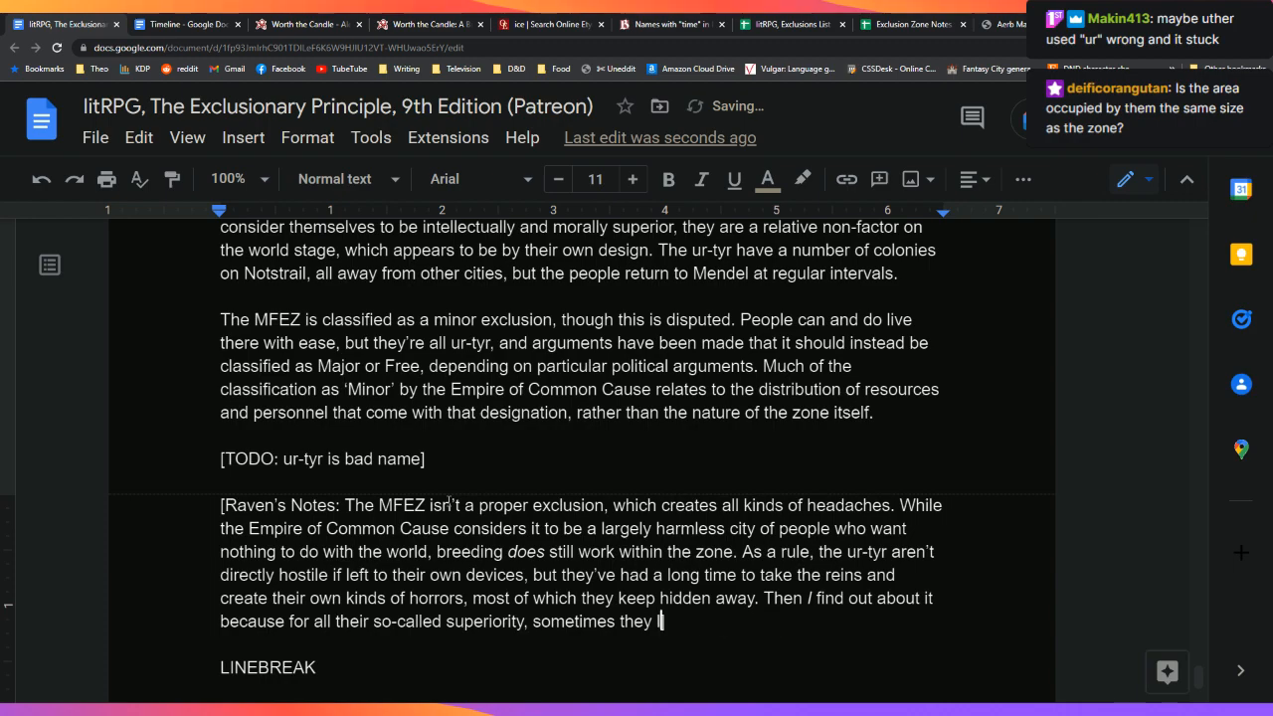
pyautogui.write('et something slii')
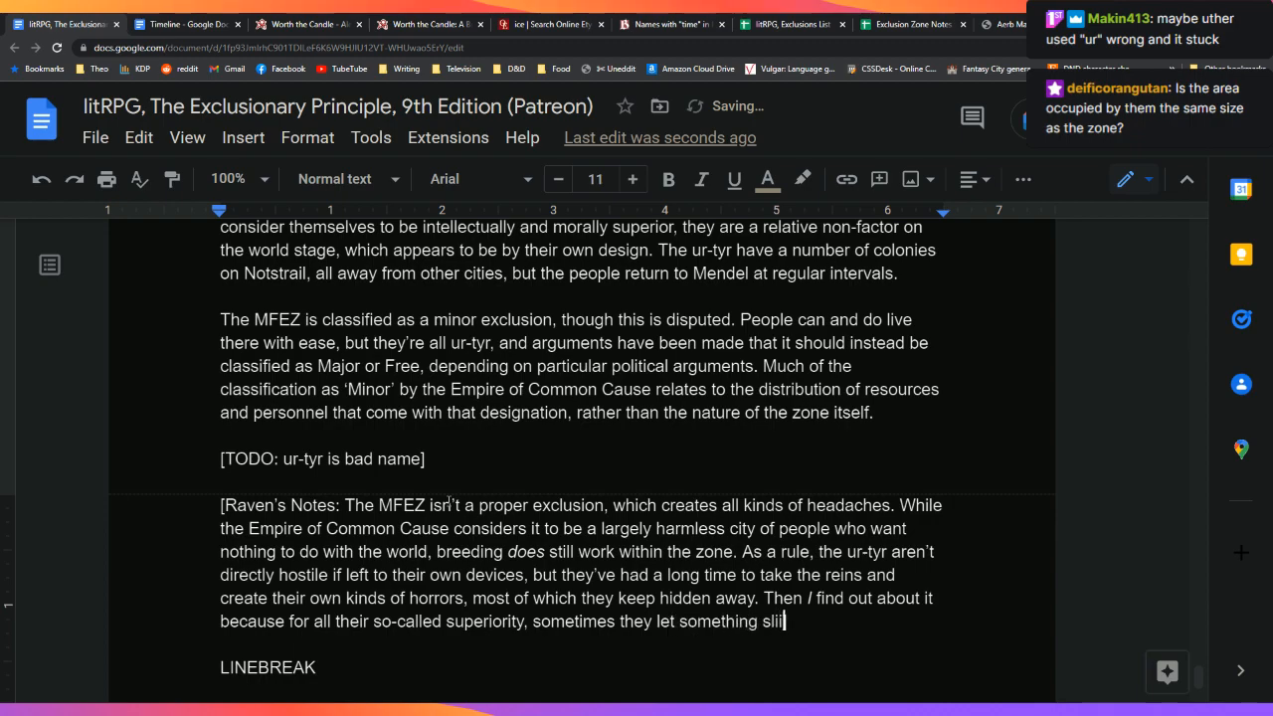
pyautogui.press('BackSpace')
pyautogui.write('p out that they shoul')
pyautogui.write("dn't have. ")
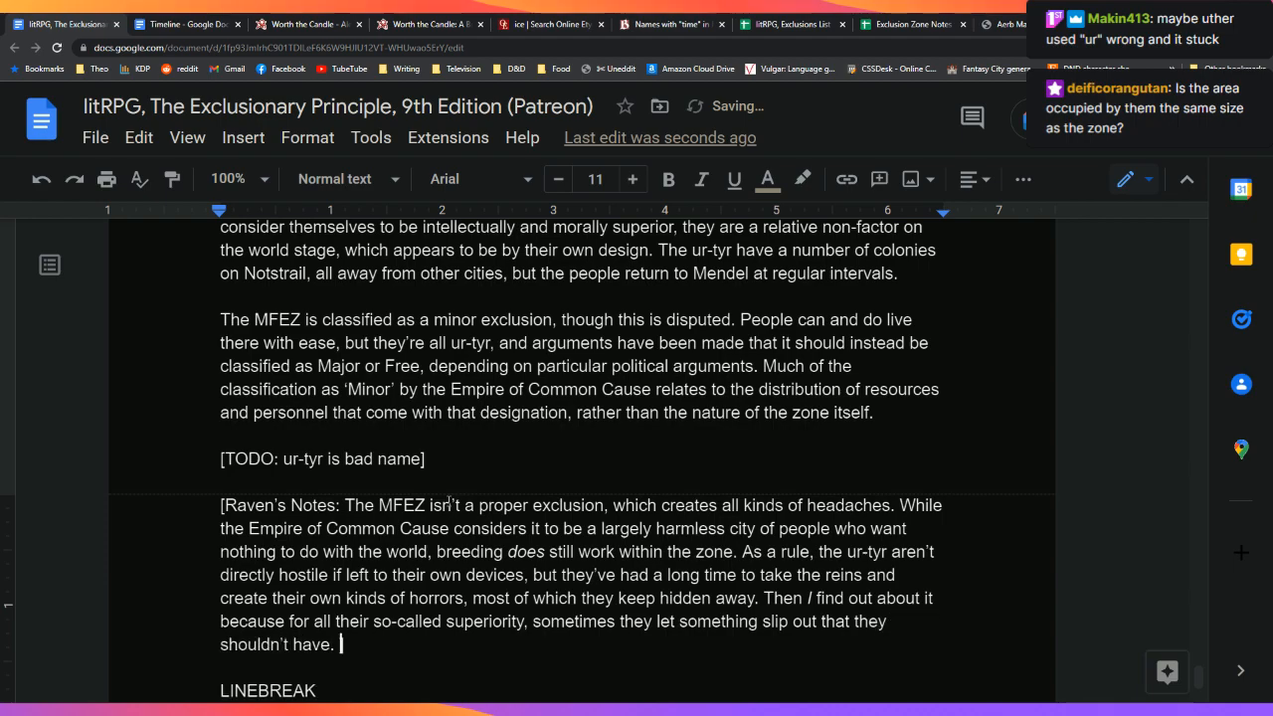
# Step: Add "The Library has saved the world from the ur-tyr's messes on at least eleven occasions" to Raven's note
pyautogui.write('The Library has sa')
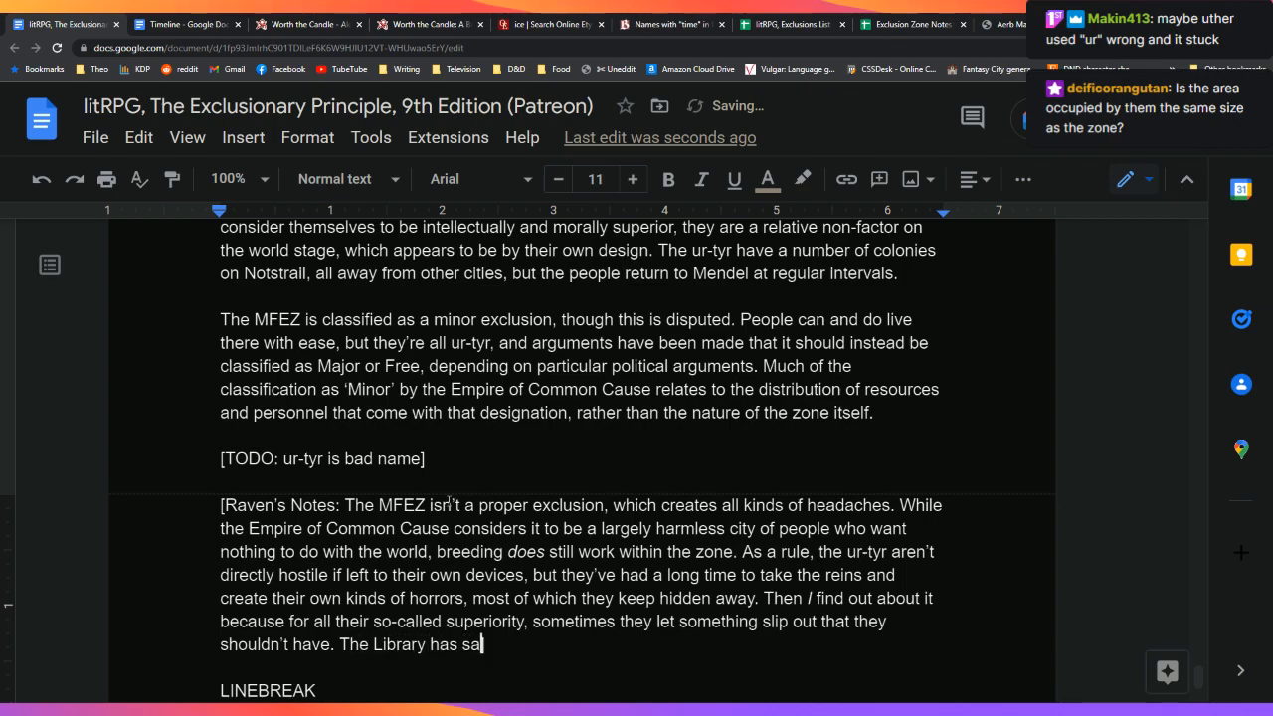
pyautogui.write('ved the world from the ')
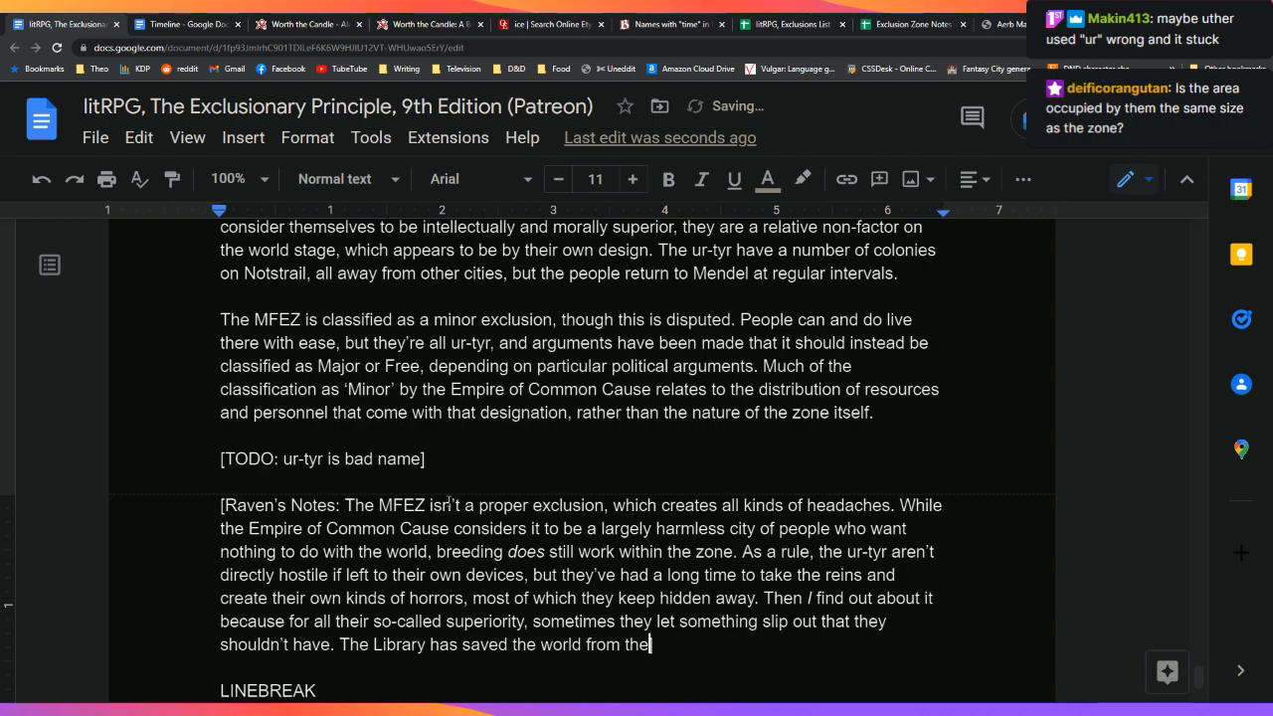
pyautogui.write("ur-tyr's messes ")
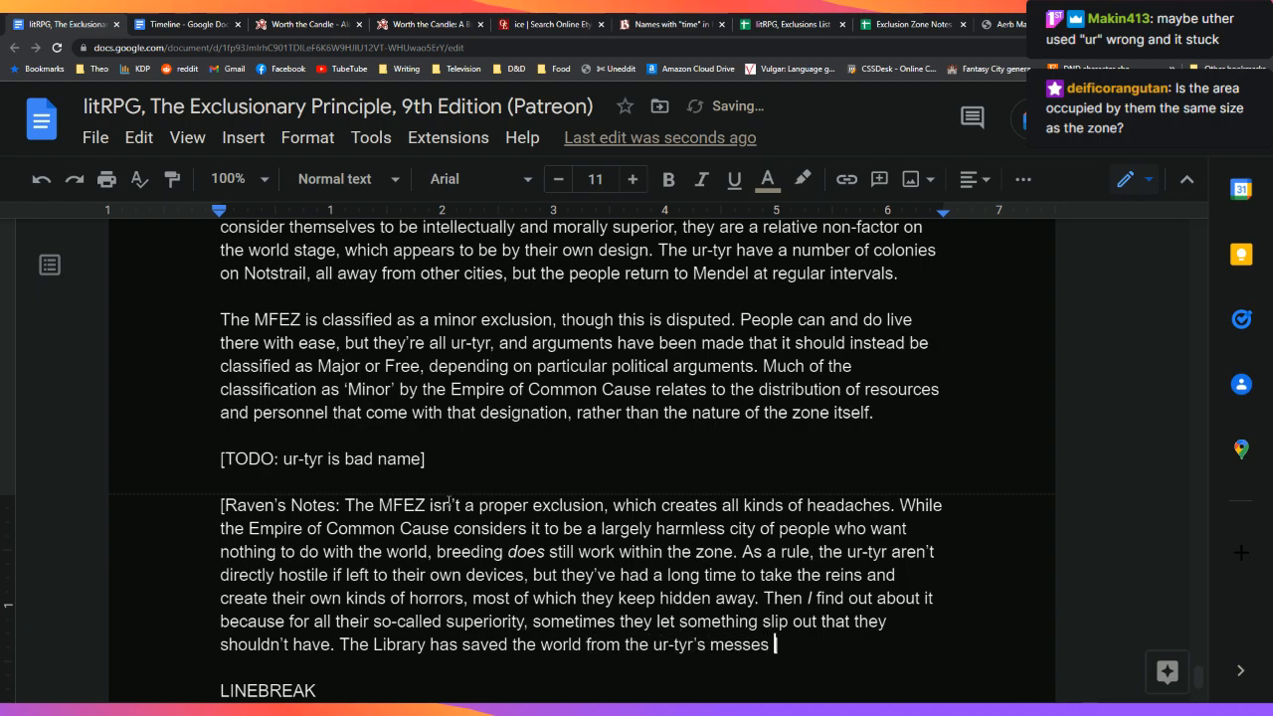
pyautogui.write('on ')
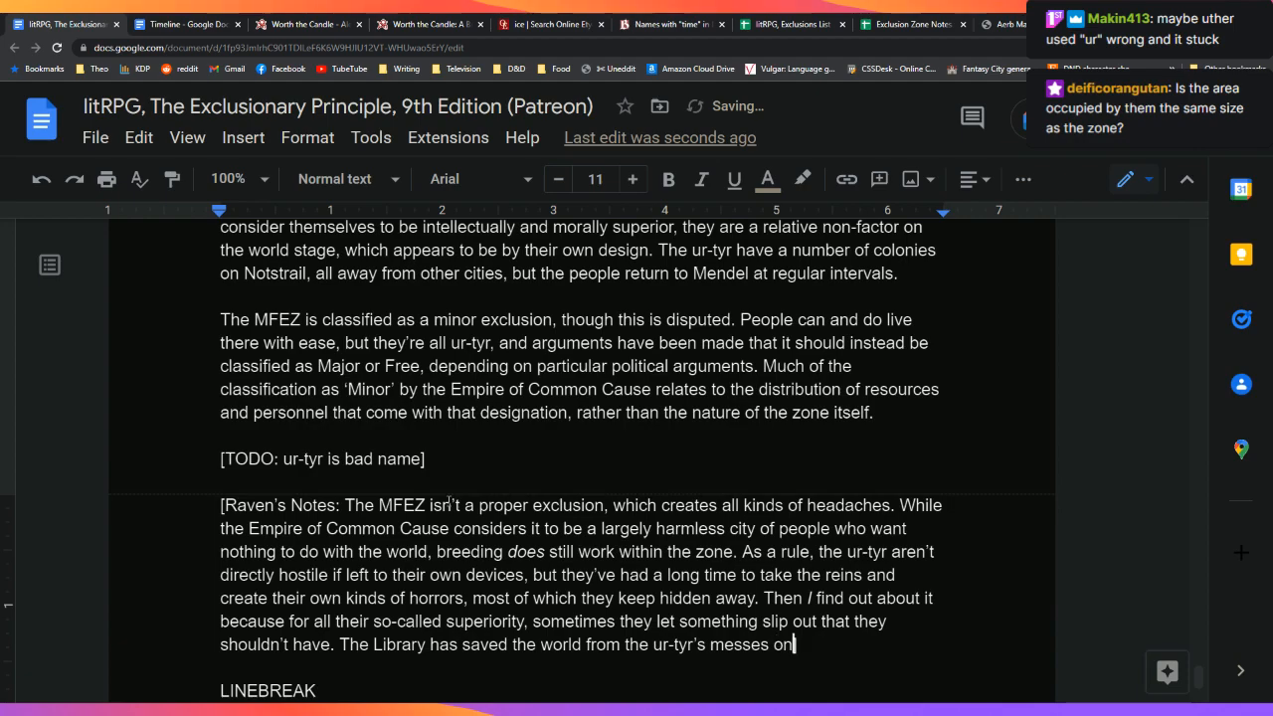
pyautogui.write('at least eleven occasions,')
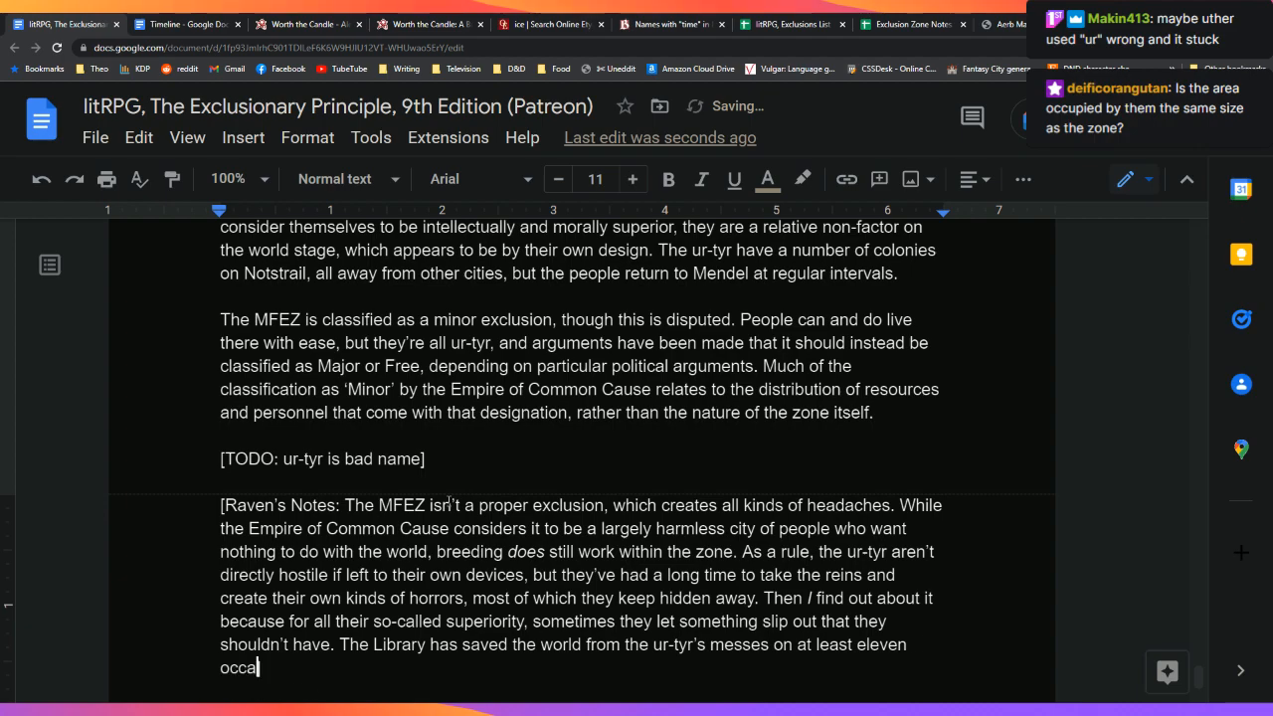
pyautogui.press('BackSpace')
pyautogui.press('BackSpace')
pyautogui.press('Delete')
# Step: End the Library sentence with a period and add "Thankfully, that kind of calamity is easy to spot and stop."
pyautogui.write('. Thankfully, th')
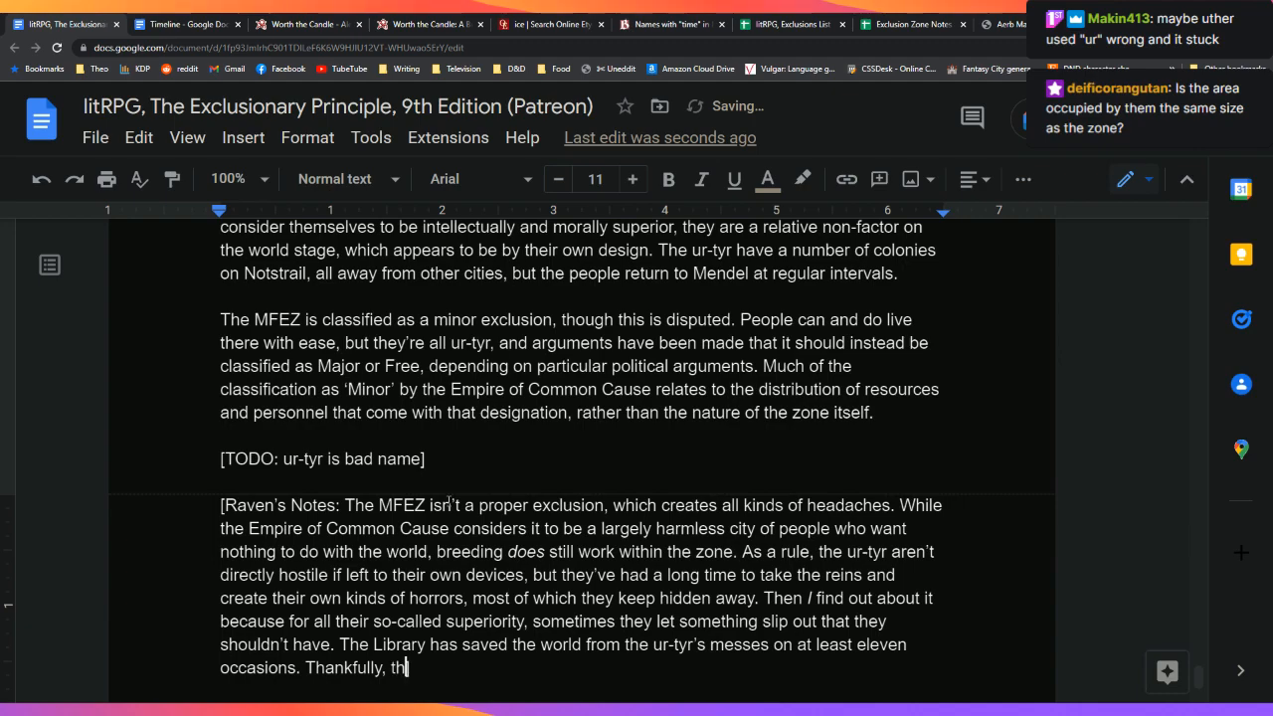
pyautogui.write('e')
pyautogui.press('BackSpace')
pyautogui.write('at kind of oalamity is easy to stop')
pyautogui.press('BackSpace')
pyautogui.press('BackSpace')
pyautogui.press('BackSpace')
pyautogui.write('pot and stop.')
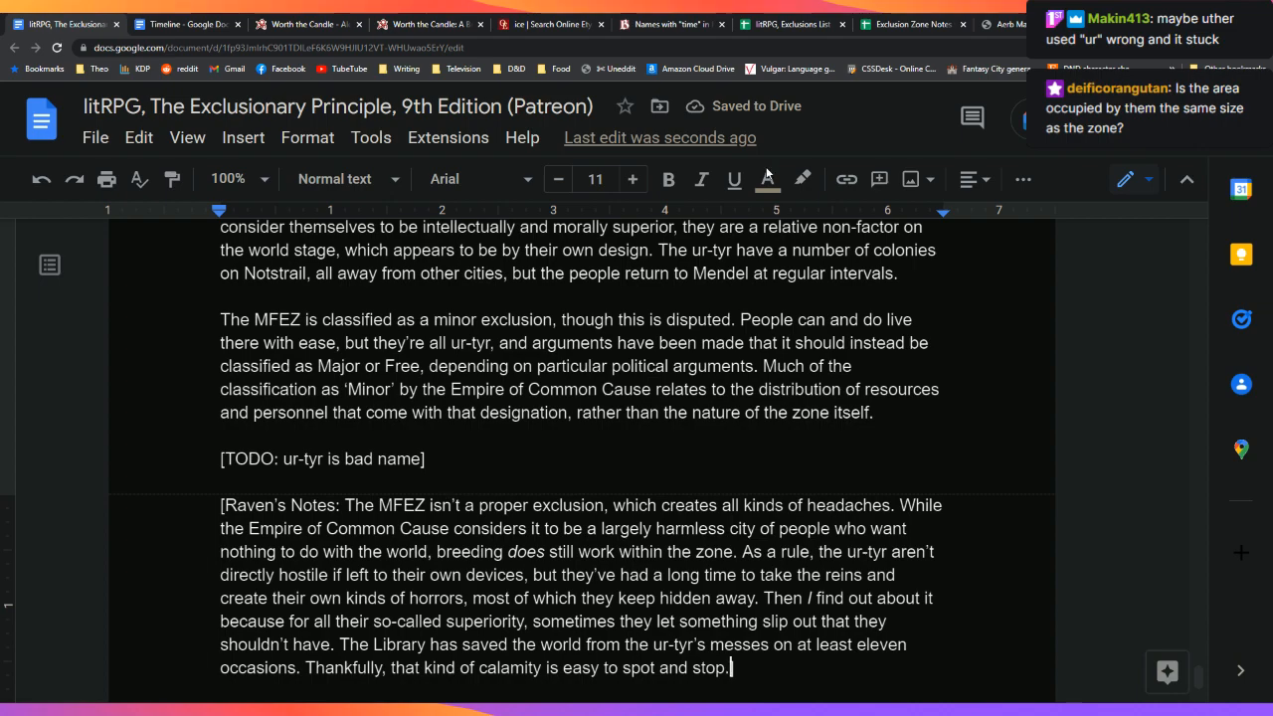
# Step: Switch to the litRPG, Exclusions List spreadsheet and look over the magics that have no description
pyautogui.click(787, 24)
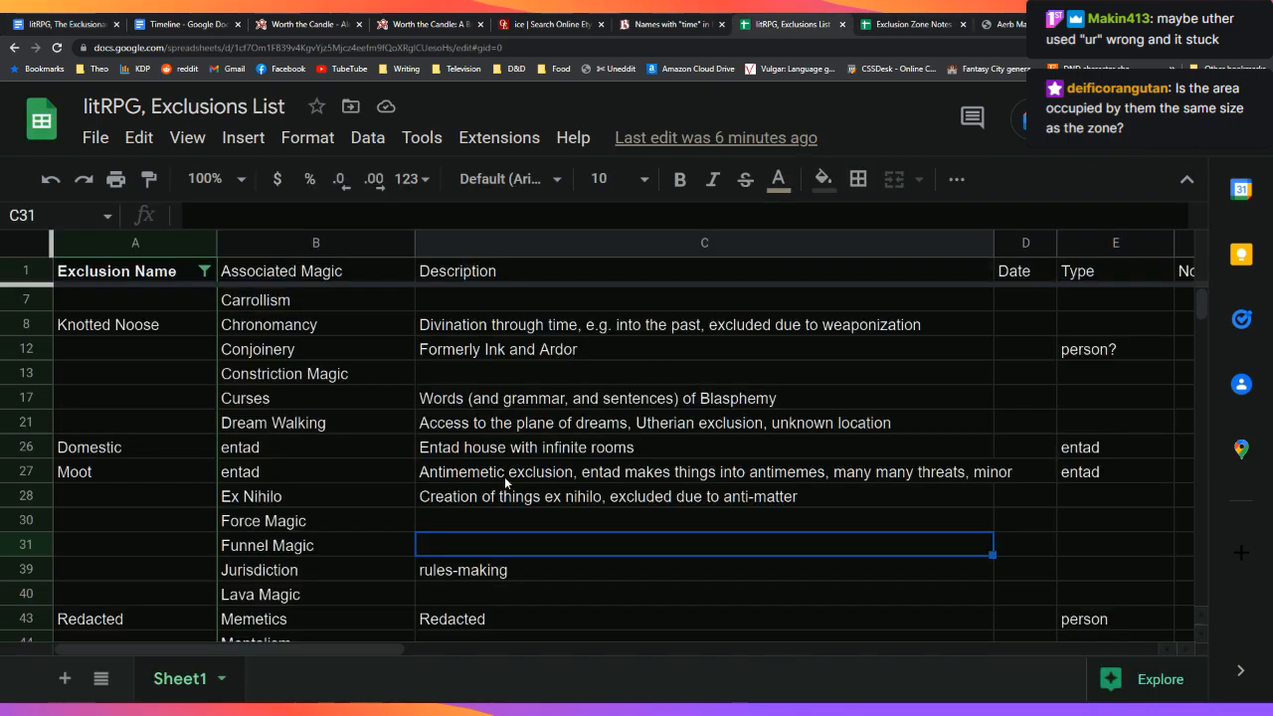
pyautogui.scroll(1, 533, 503)
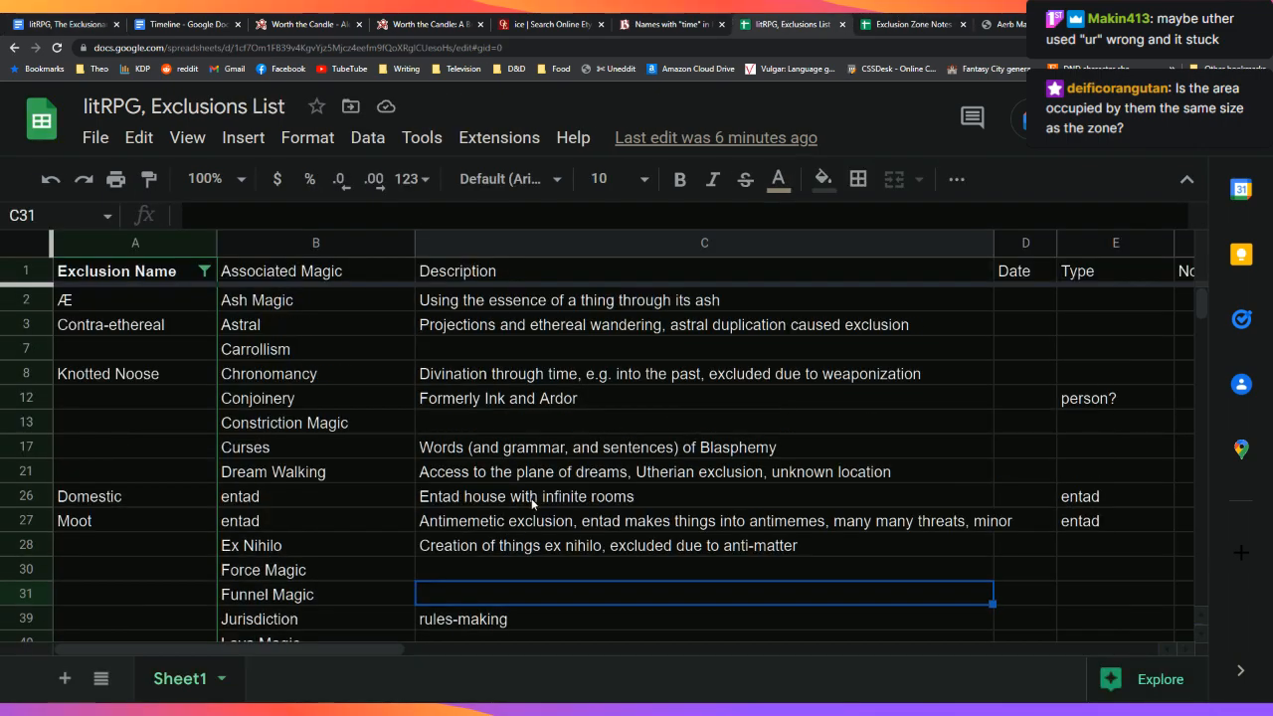
pyautogui.click(581, 422)
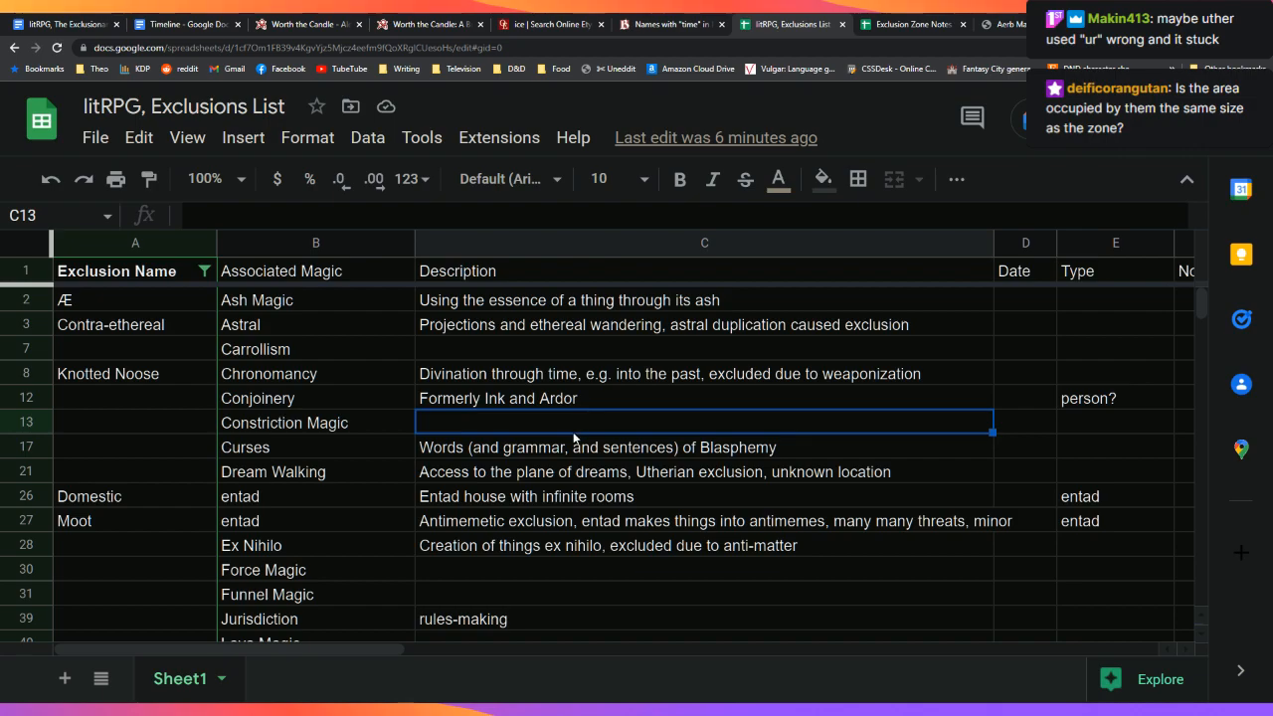
pyautogui.scroll(-3, 574, 438)
pyautogui.click(557, 469)
pyautogui.press('Up')
pyautogui.click(554, 465)
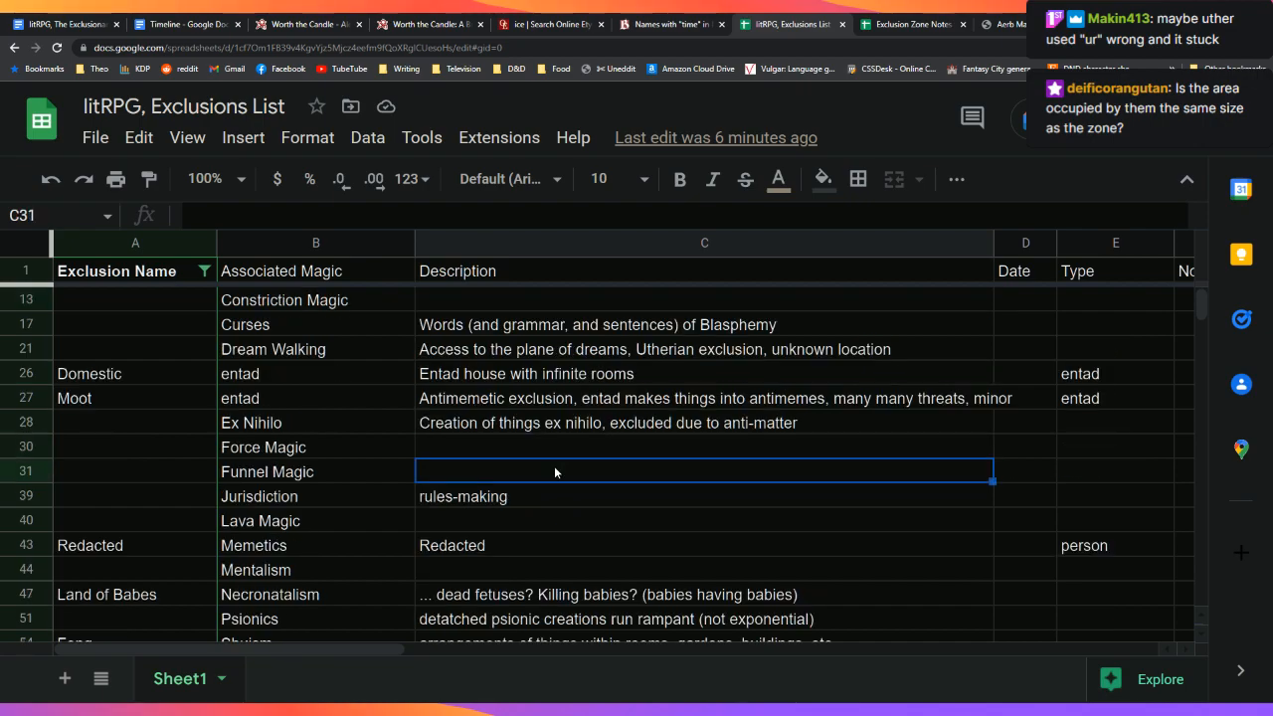
# Step: Describe Lava Magic as "volcanos are links elemental plane of lava, Mt. Doom type scenario"
pyautogui.scroll(-1, 554, 466)
pyautogui.click(554, 466)
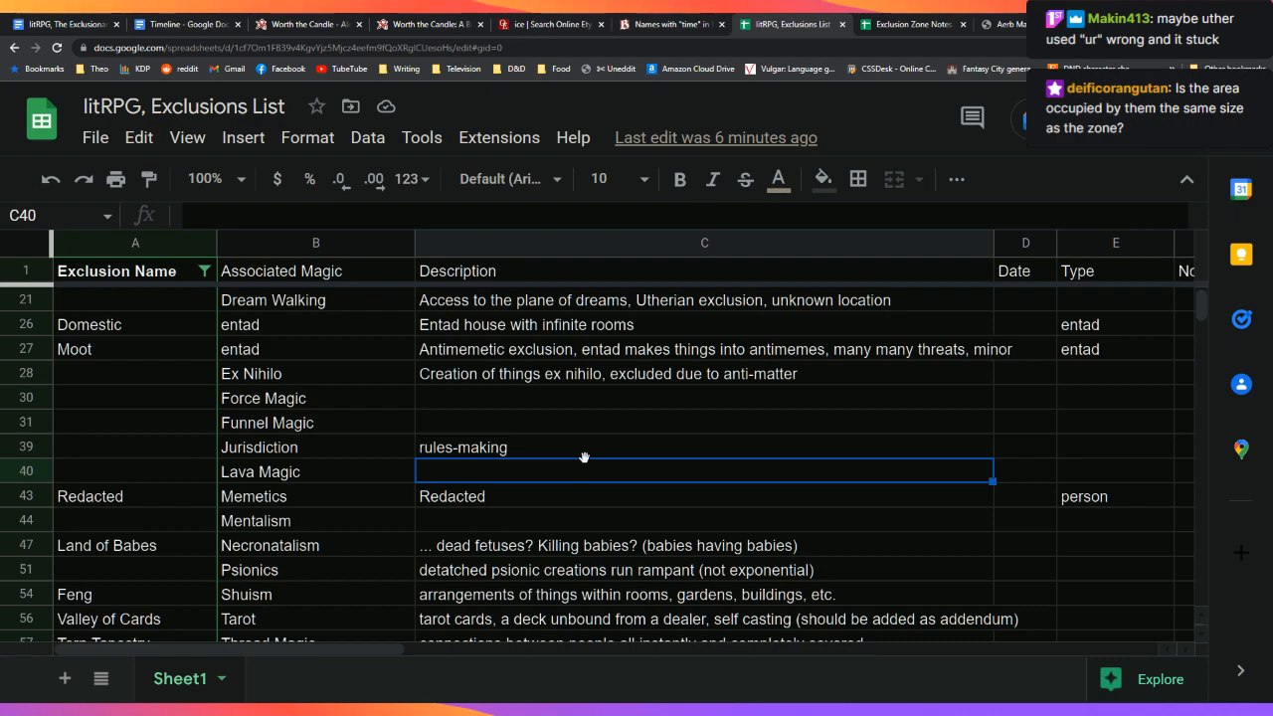
pyautogui.write('volcanos and')
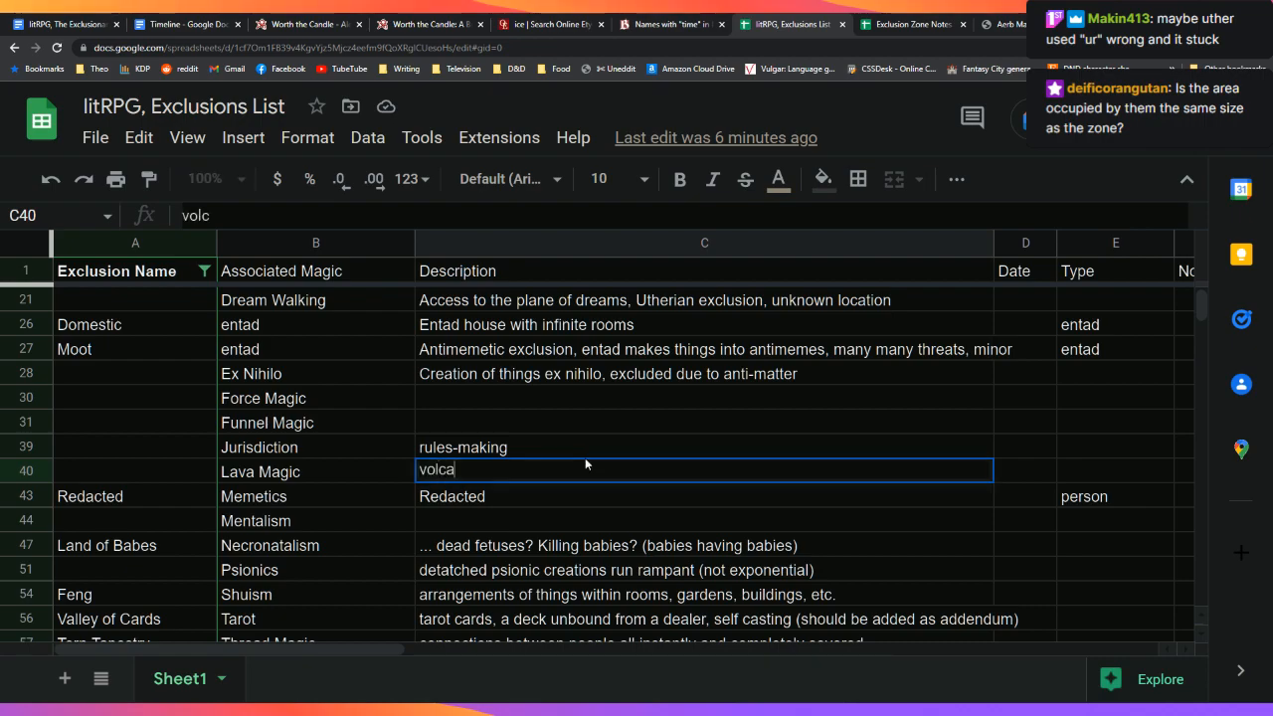
pyautogui.press('BackSpace')
pyautogui.press('BackSpace')
pyautogui.write('re l')
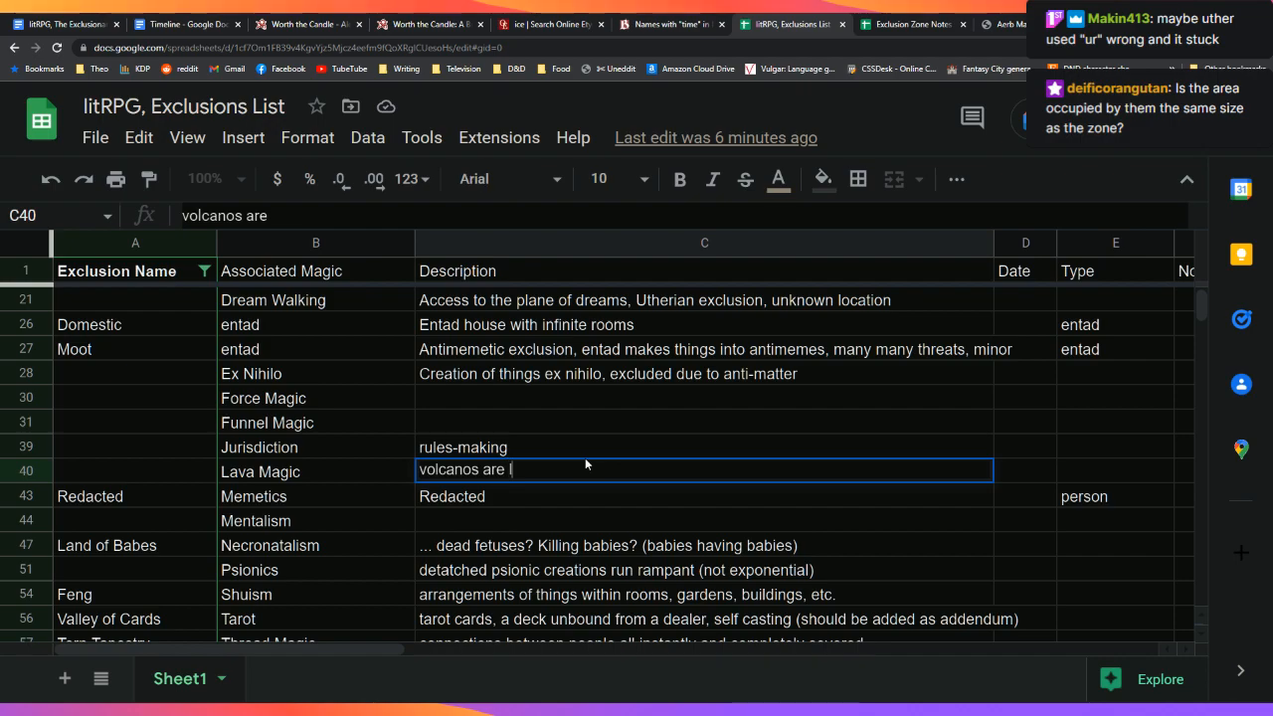
pyautogui.write('inks elemental plane of lava')
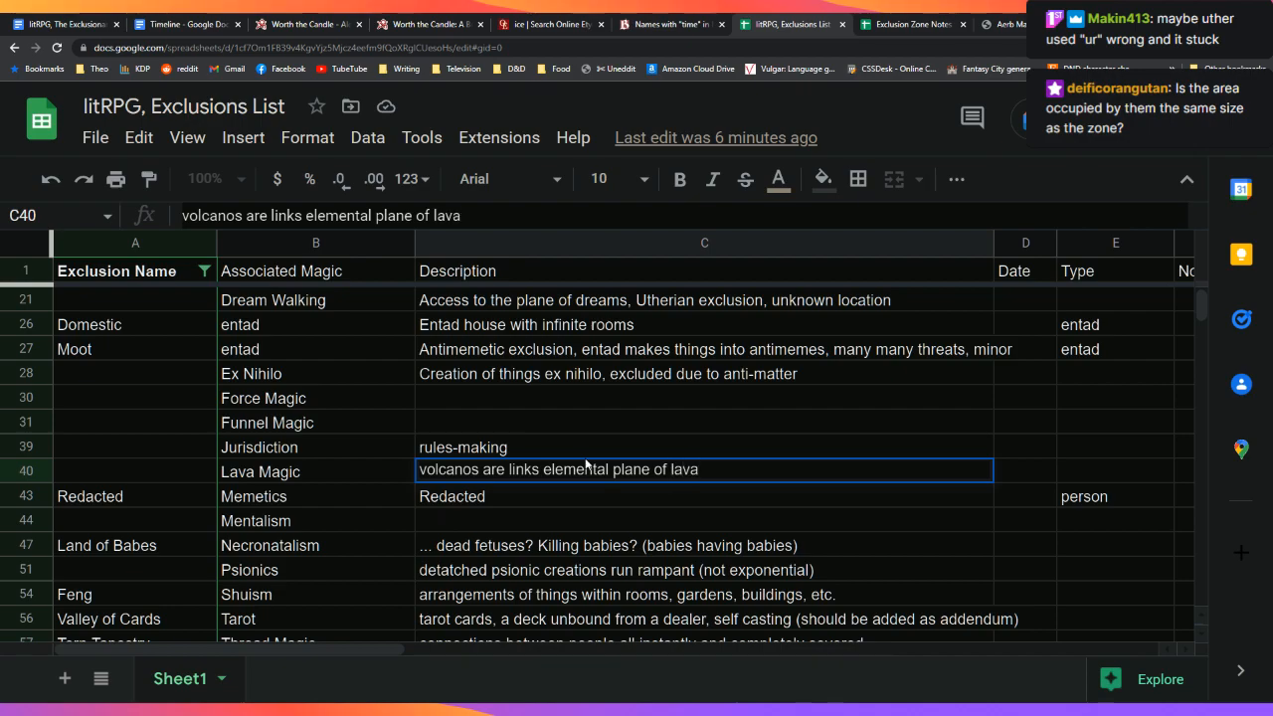
pyautogui.write(', Mt. Doom t')
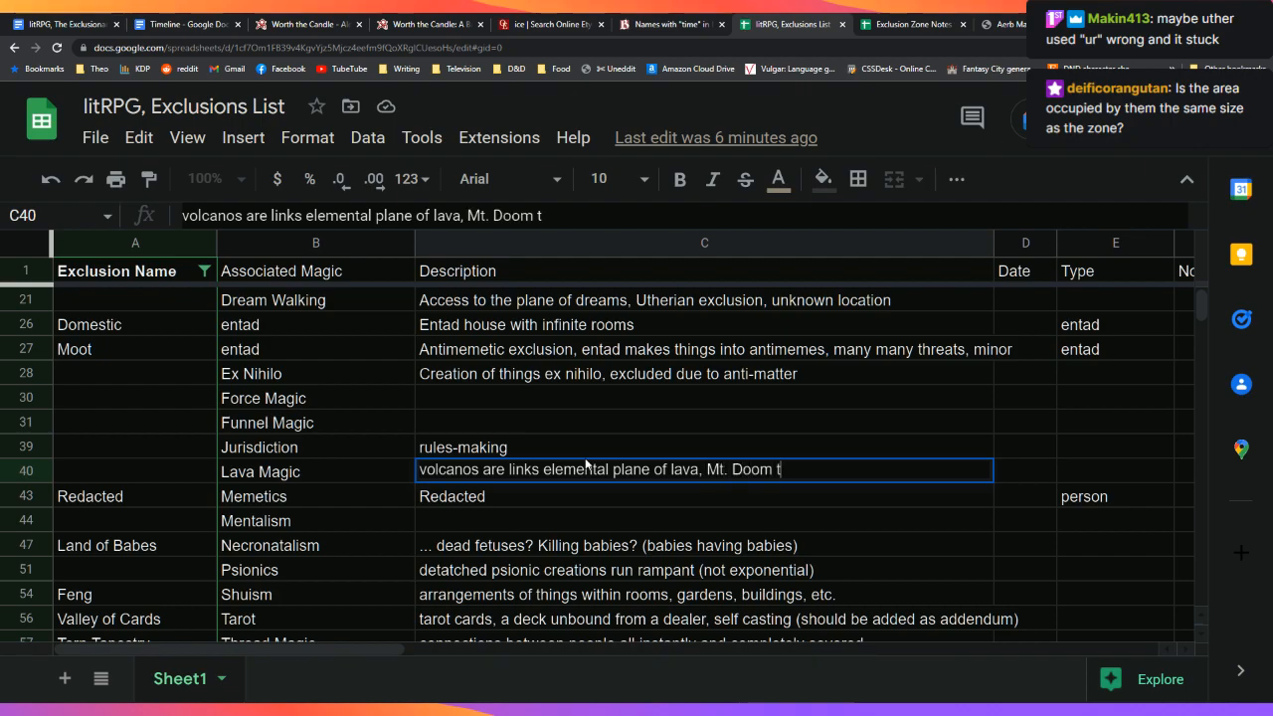
pyautogui.write('ype scenario')
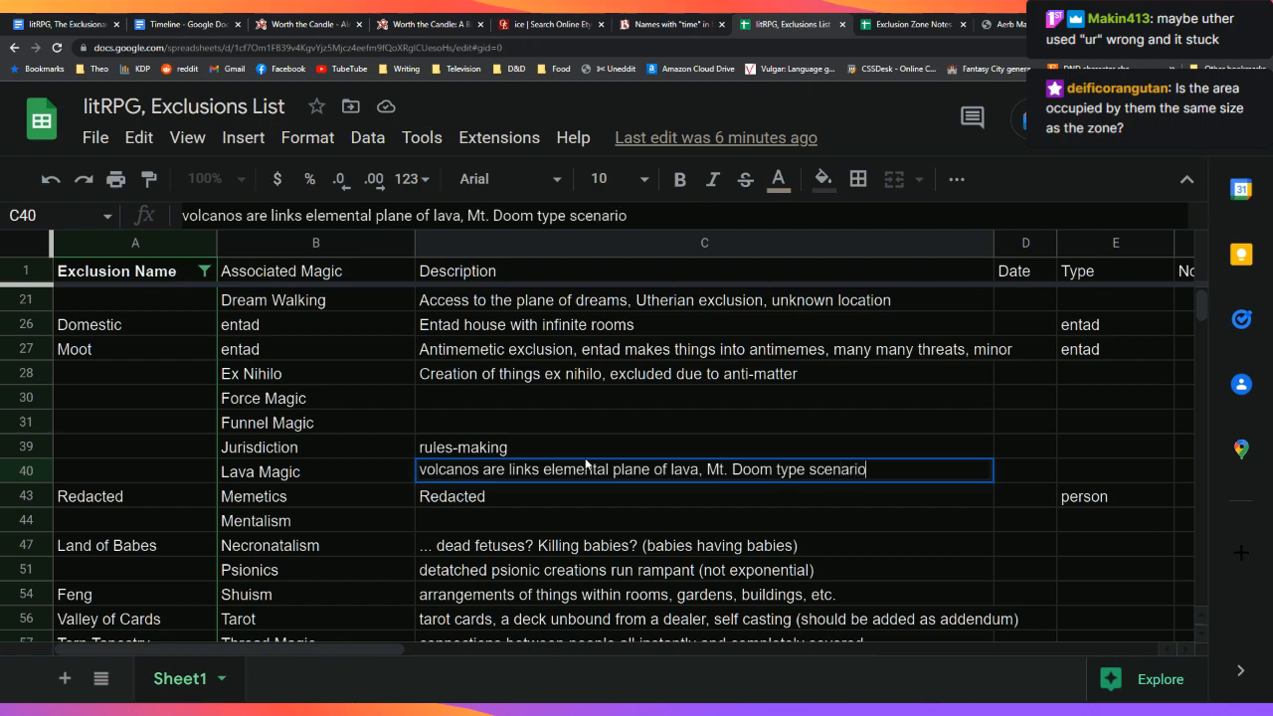
pyautogui.press('Return')
pyautogui.press('Down')
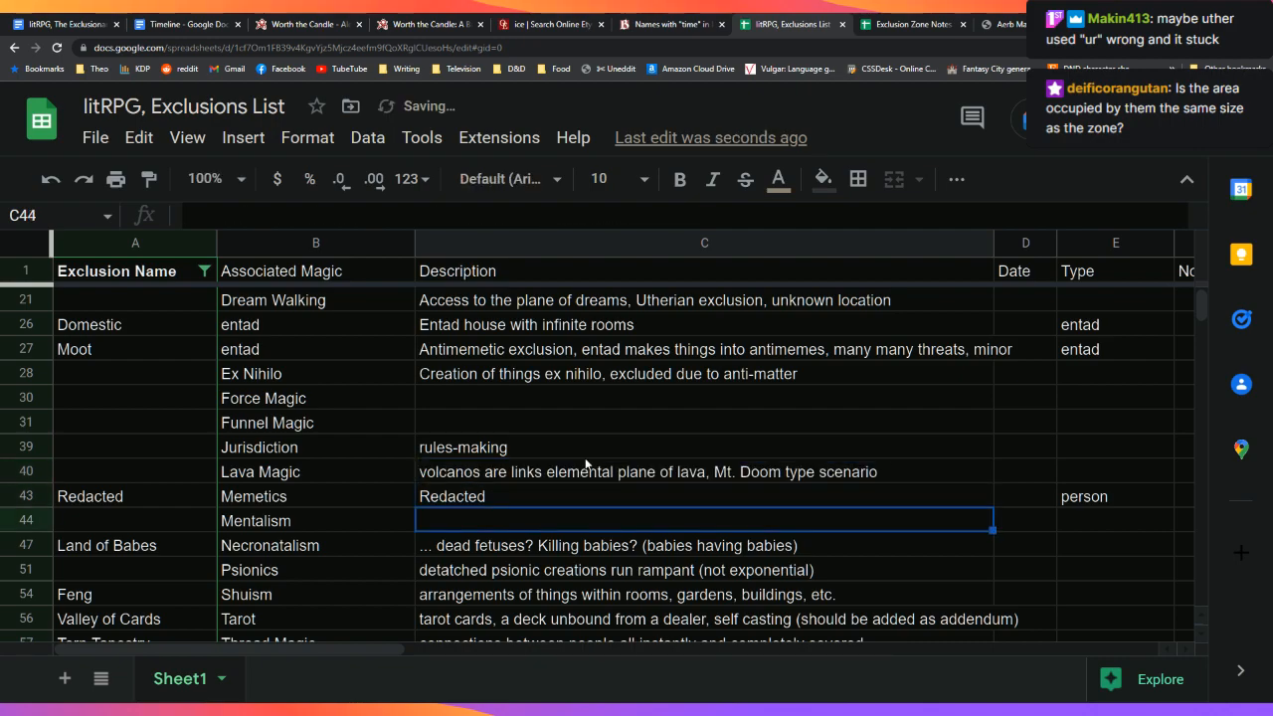
# Step: Look over the entries following Mentalism in the exclusions list
pyautogui.press('Down')
pyautogui.press('Down')
pyautogui.press('Down')
pyautogui.press('Down')
pyautogui.press('Up')
pyautogui.press('Up')
pyautogui.press('Up')
pyautogui.press('Up')
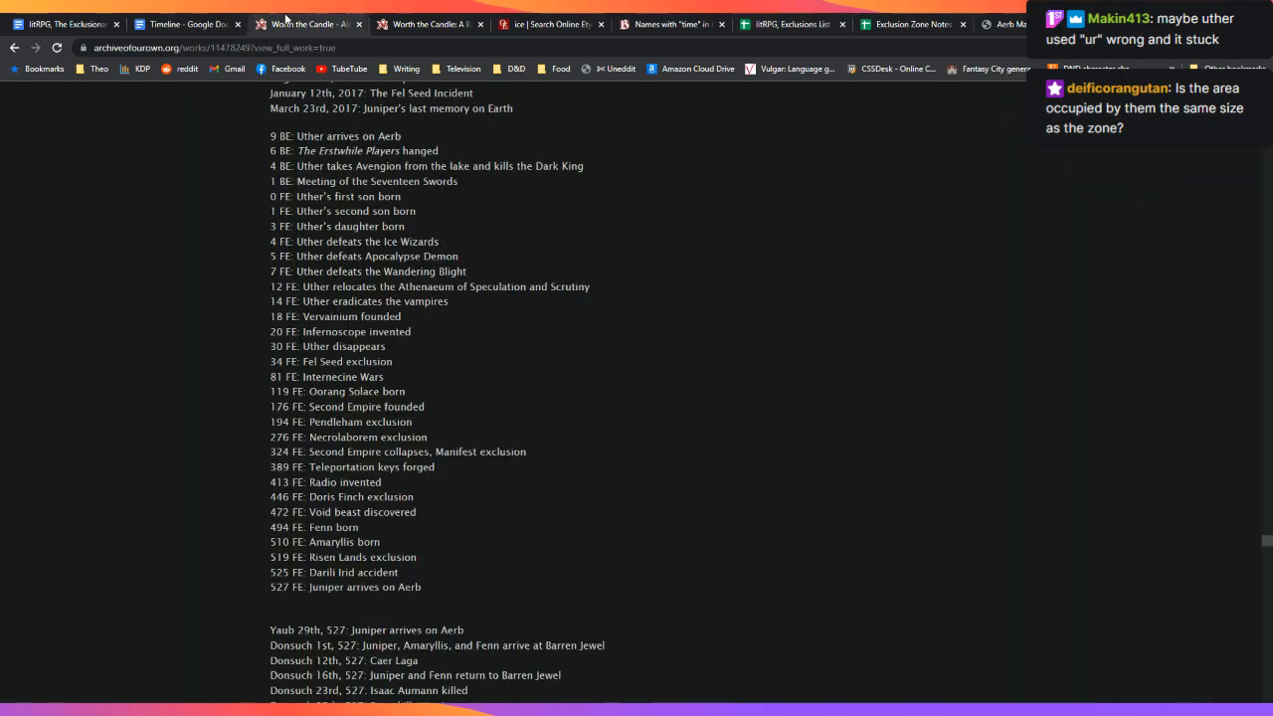
# Step: Search the full Worth the Candle text for "mentalism" and close the search, moving on to the Timeline document
pyautogui.click(299, 23)
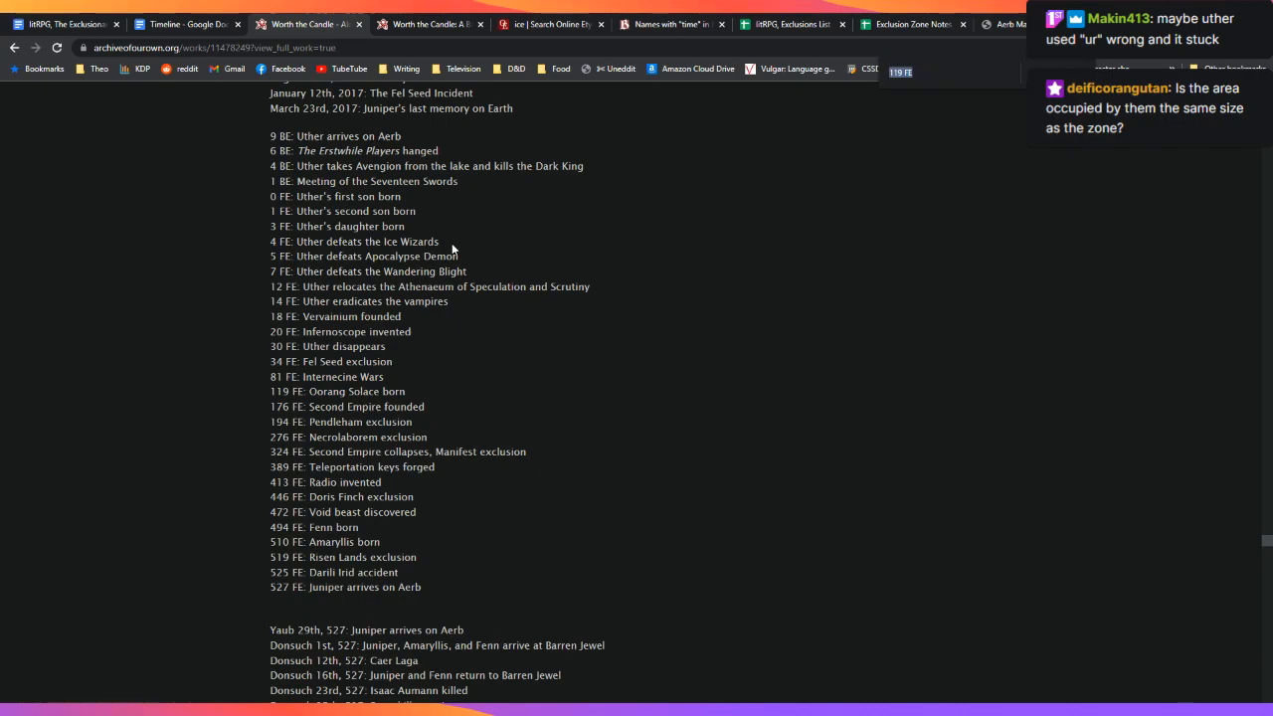
pyautogui.write('mentalism')
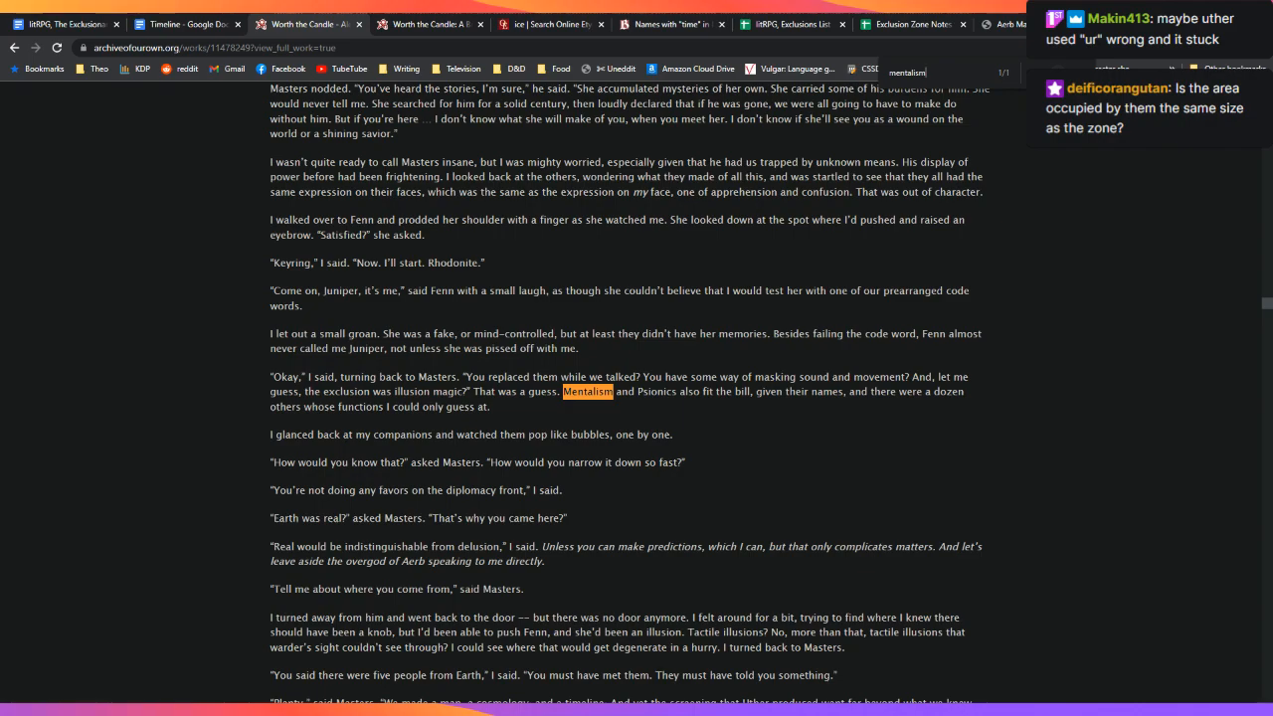
pyautogui.press('Escape')
pyautogui.click(198, 292)
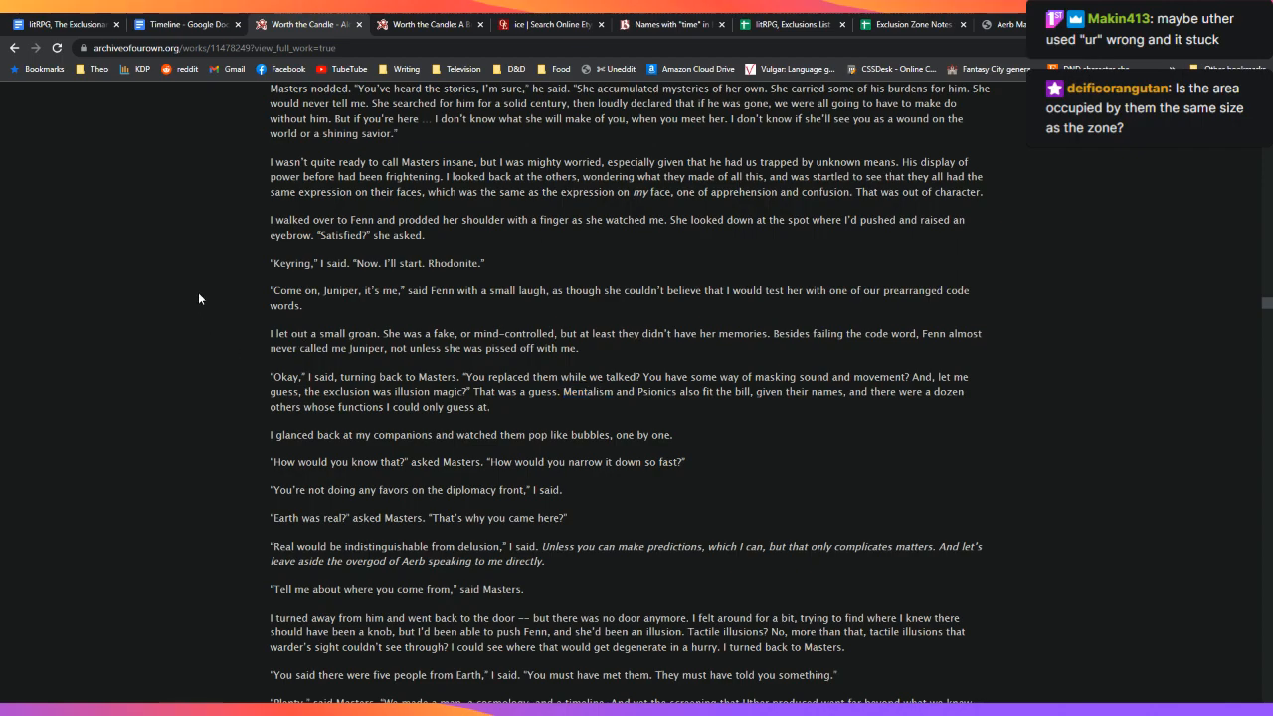
pyautogui.click(196, 19)
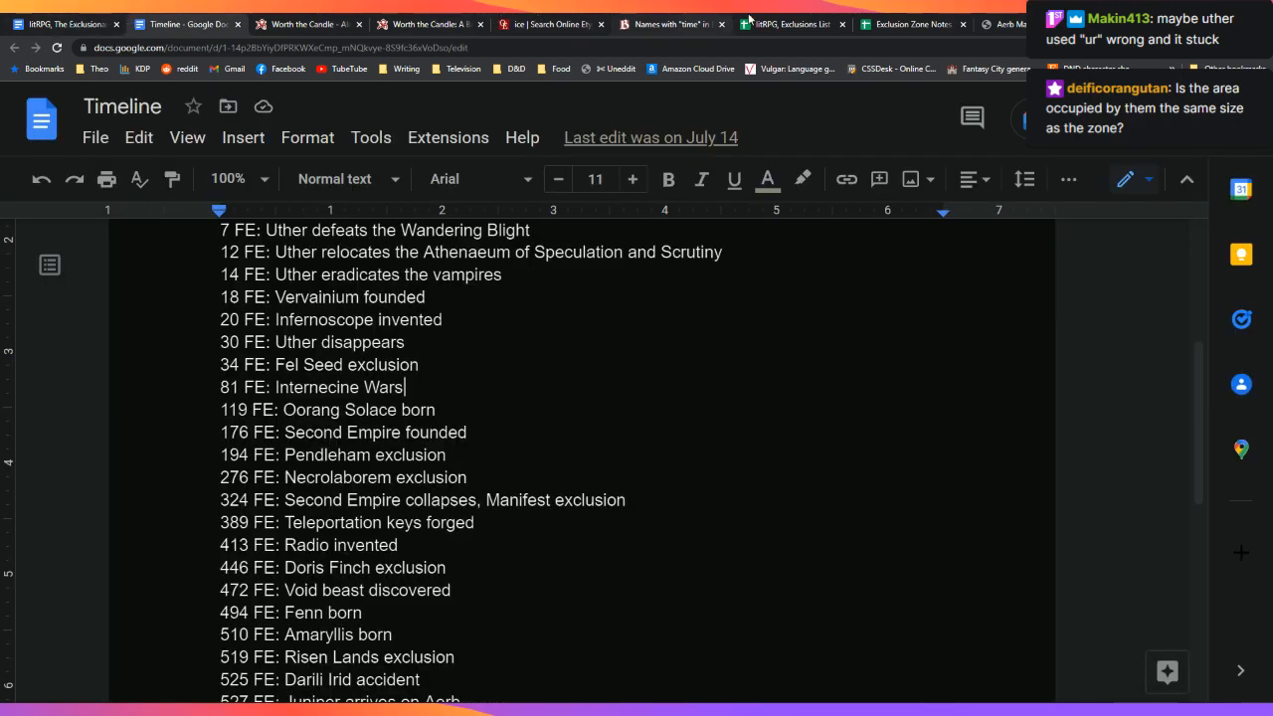
# Step: Return to the exclusions list and enter "from Donkerk" as the Mentalism description
pyautogui.click(796, 22)
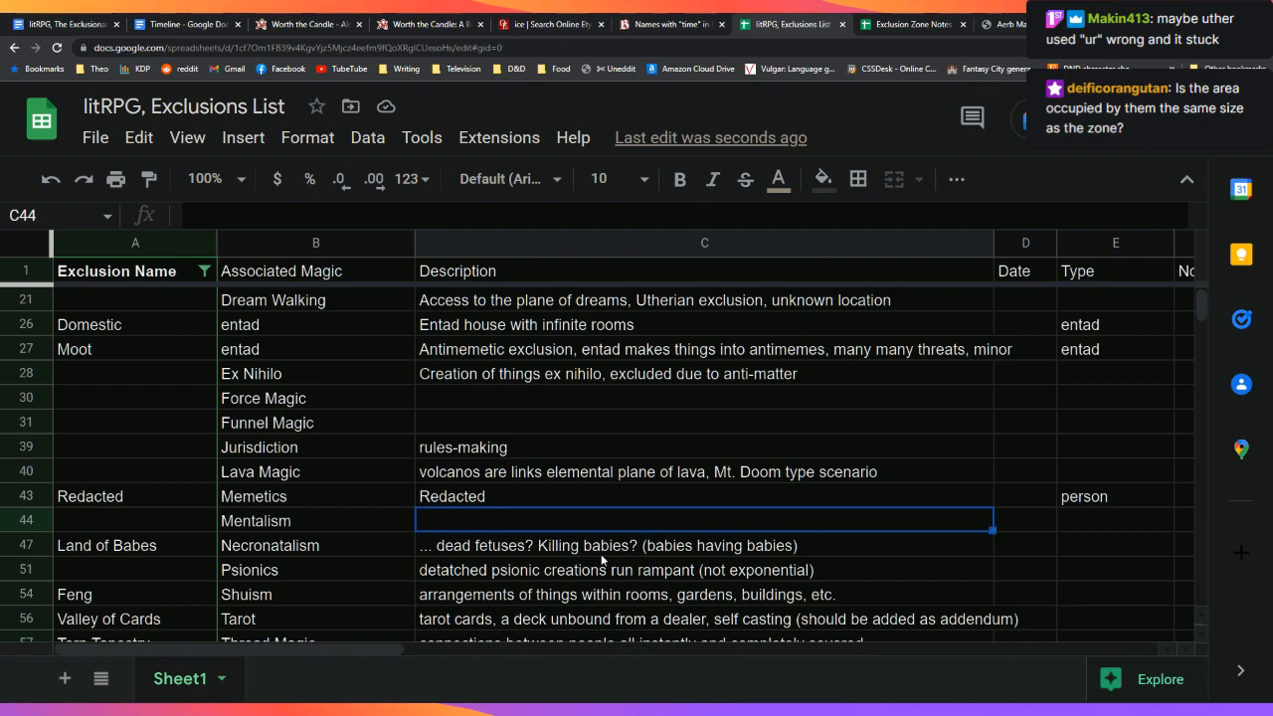
pyautogui.write('from Donkerk')
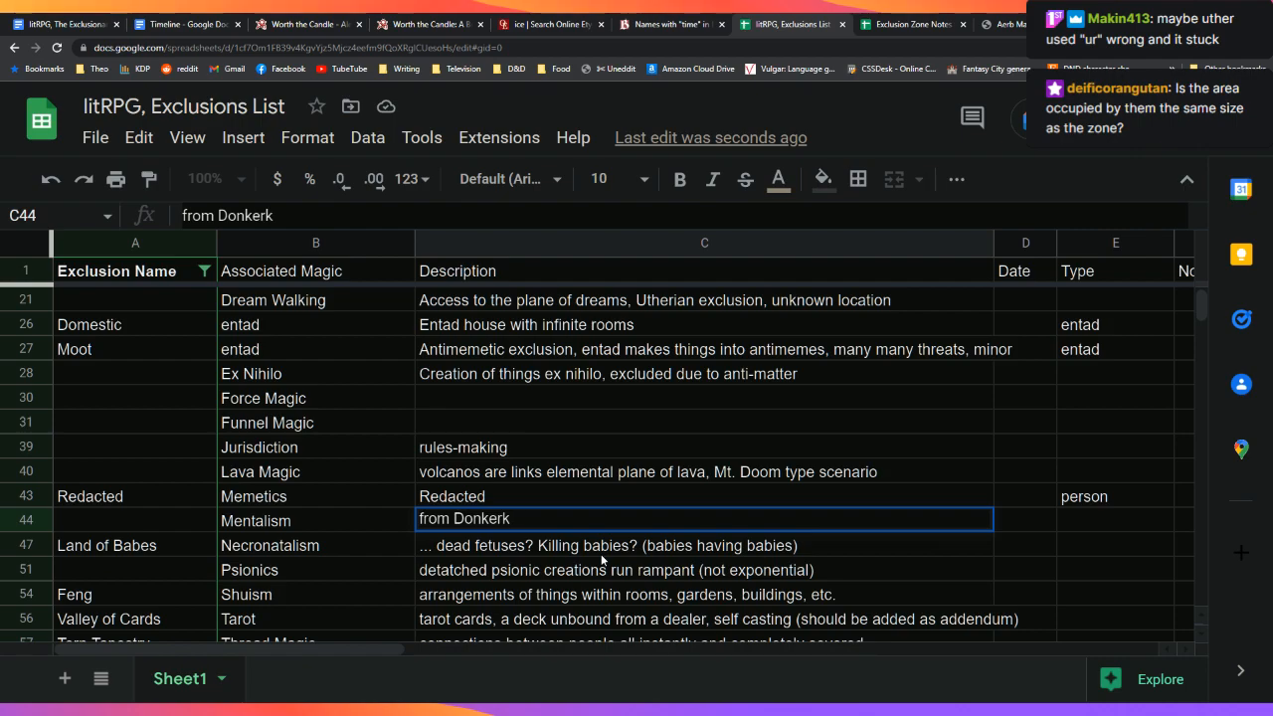
pyautogui.press('Up')
pyautogui.press('Up')
pyautogui.press('Down')
pyautogui.press('Down')
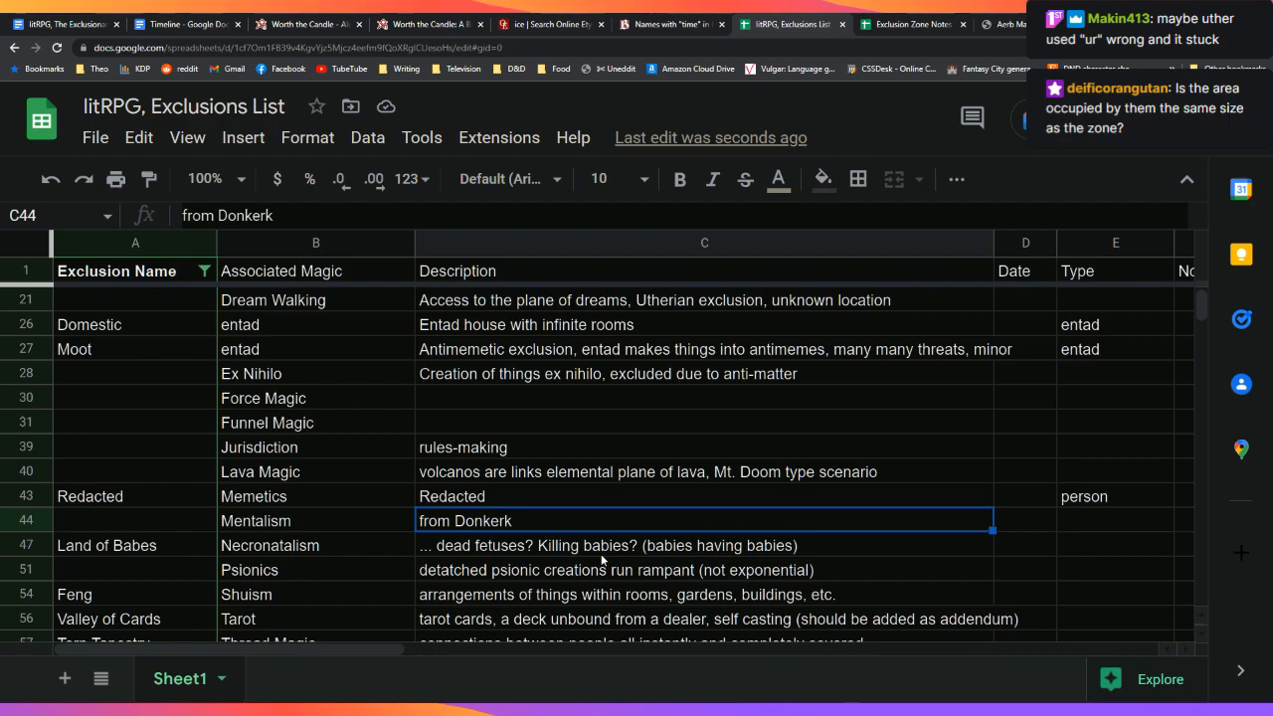
# Step: Extend the Mentalism description with ", self-replicating creatures/people of the mind"
pyautogui.click(556, 216)
pyautogui.write('en')
pyautogui.press('BackSpace')
pyautogui.press('BackSpace')
pyautogui.write(', self-replicating mind ')
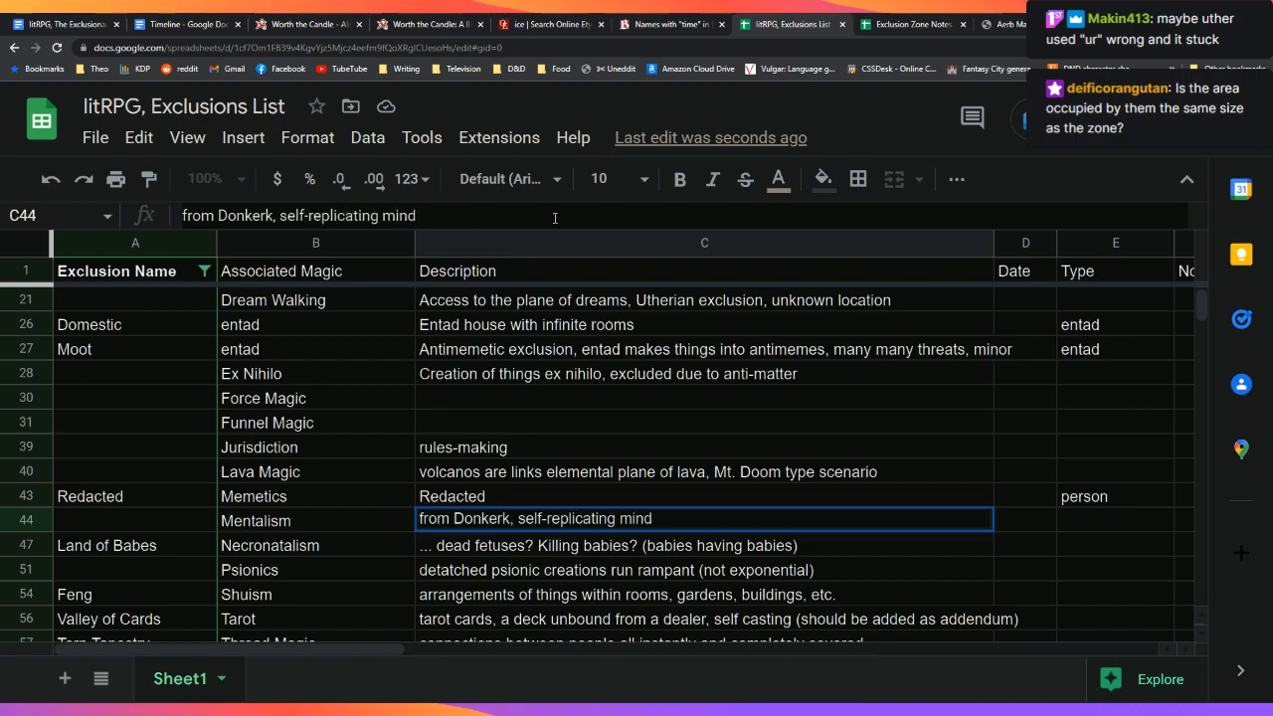
pyautogui.write('creatures')
pyautogui.press('BackSpace')
pyautogui.press('BackSpace')
pyautogui.press('BackSpace')
pyautogui.press('BackSpace')
pyautogui.press('BackSpace')
pyautogui.press('BackSpace')
pyautogui.press('BackSpace')
pyautogui.press('BackSpace')
pyautogui.press('BackSpace')
pyautogui.press('BackSpace')
pyautogui.press('BackSpace')
pyautogui.press('BackSpace')
pyautogui.press('BackSpace')
pyautogui.press('BackSpace')
pyautogui.write('creatures/people o')
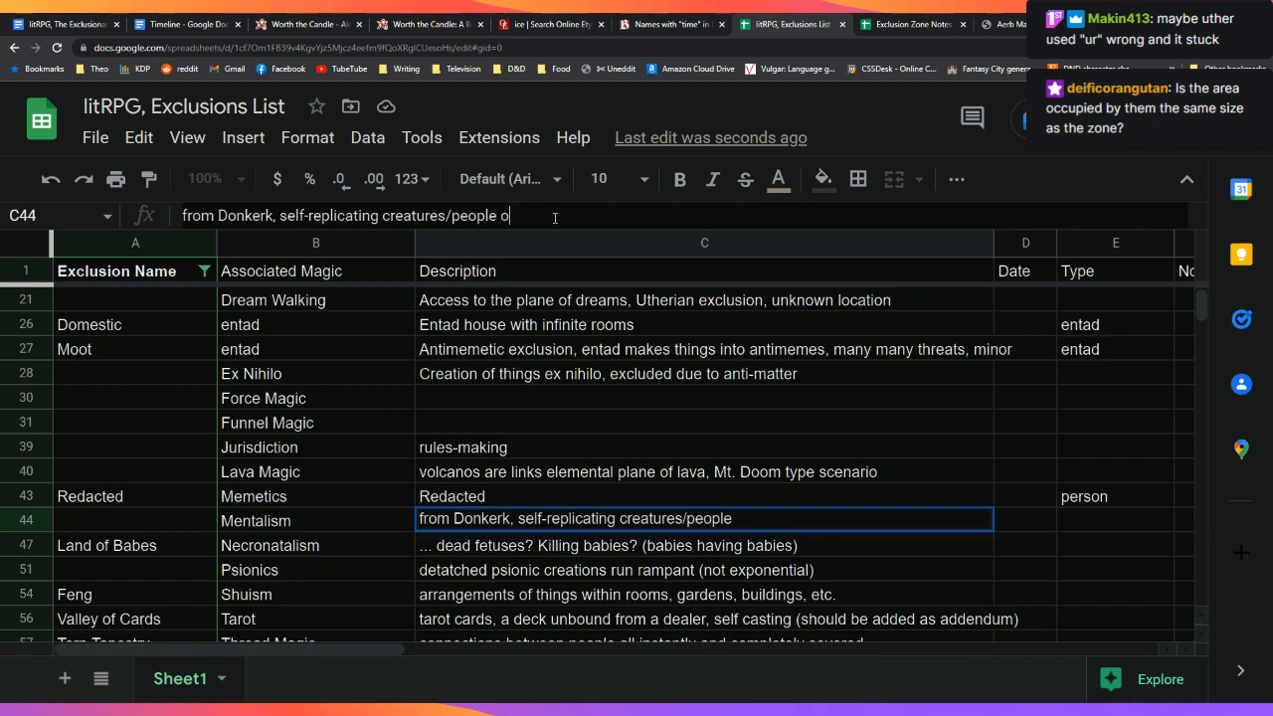
pyautogui.write('f the mind')
pyautogui.press('Return')
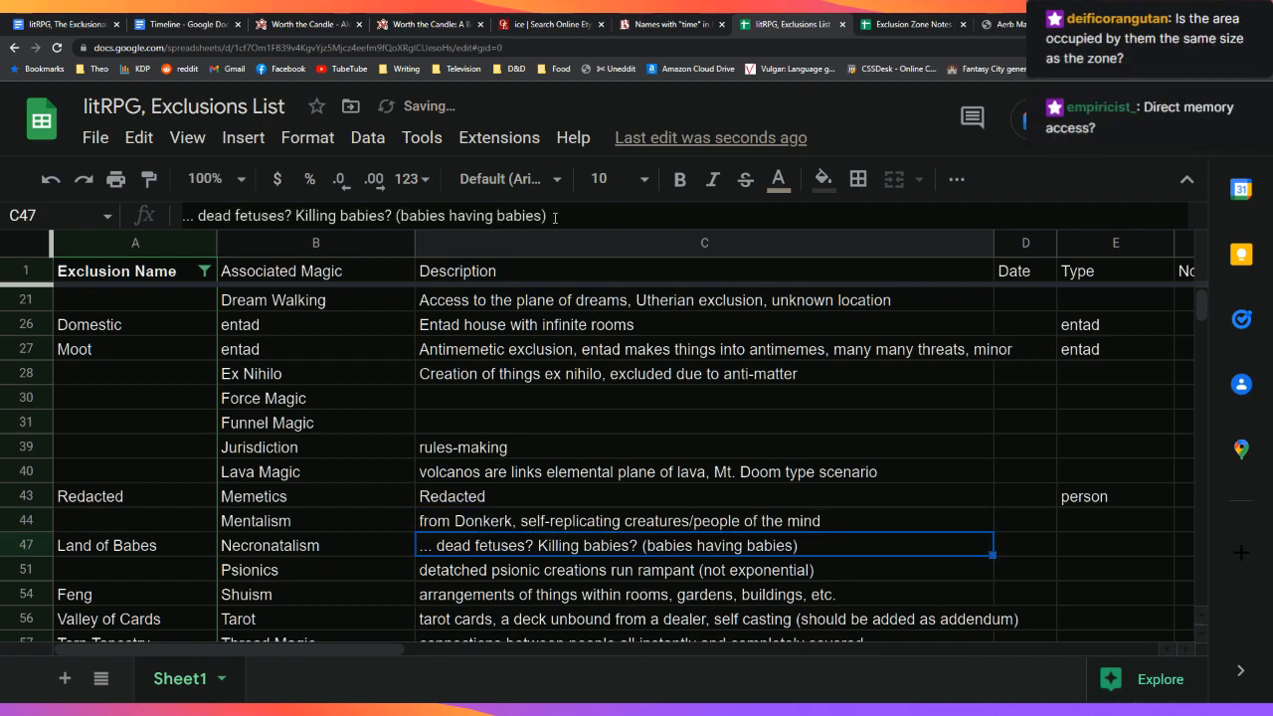
# Step: Review the exclusion descriptions above Mentalism, continuing down the list to the resolved entries
pyautogui.press('Up')
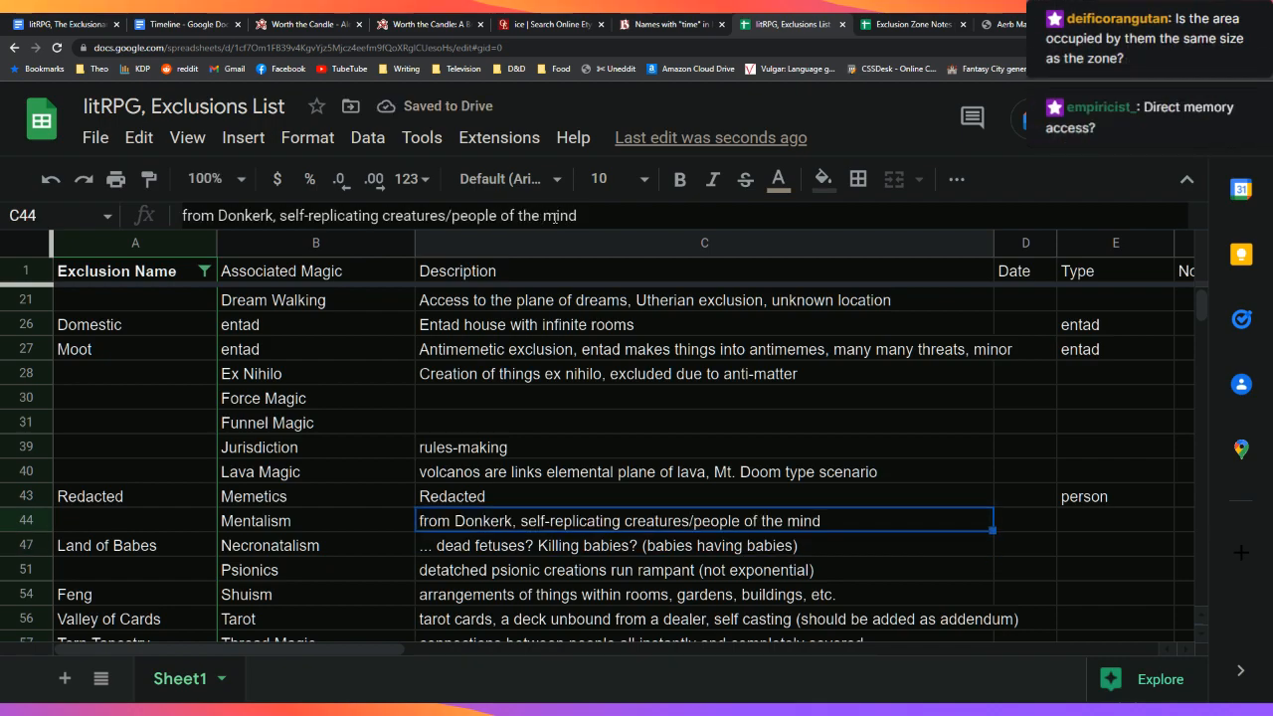
pyautogui.press('Left')
pyautogui.press('Right')
pyautogui.press('Right')
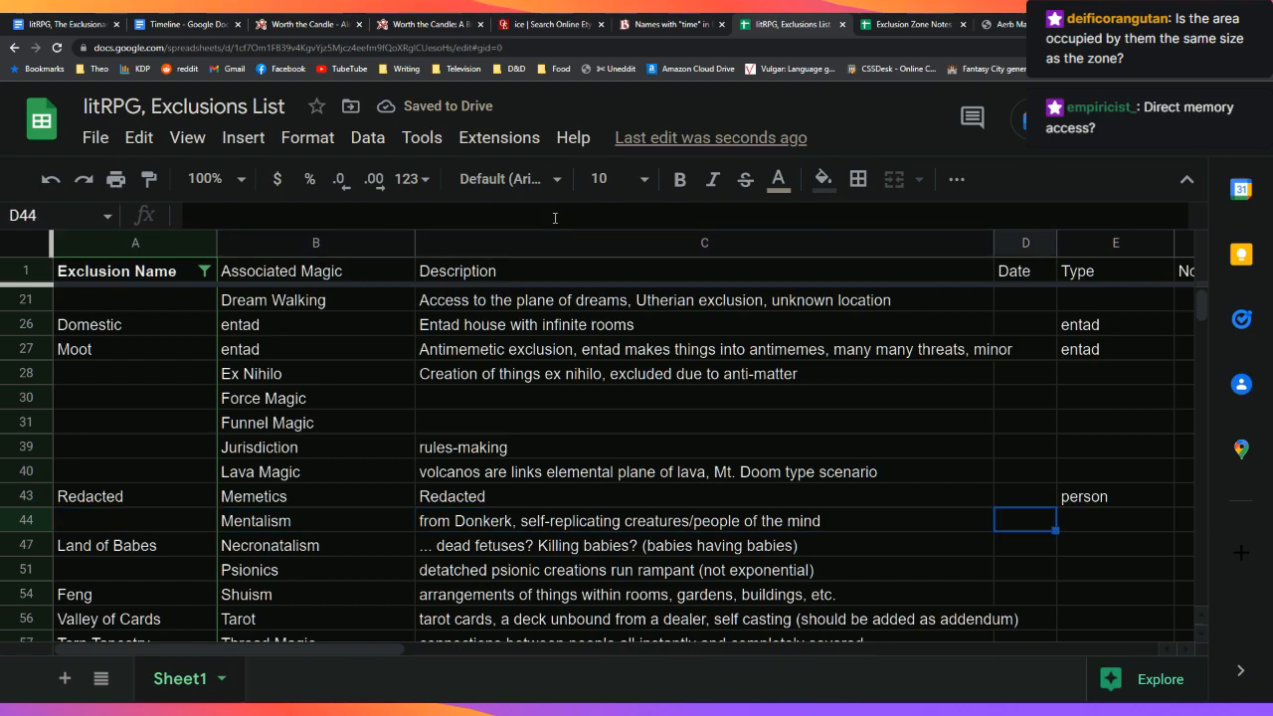
pyautogui.press('Left')
pyautogui.press('Up')
pyautogui.press('Up')
pyautogui.press('Up')
pyautogui.press('Up')
pyautogui.press('Up')
pyautogui.press('Up')
pyautogui.press('Up')
pyautogui.press('Up')
pyautogui.press('Up')
pyautogui.press('Up')
pyautogui.press('Up')
pyautogui.press('Up')
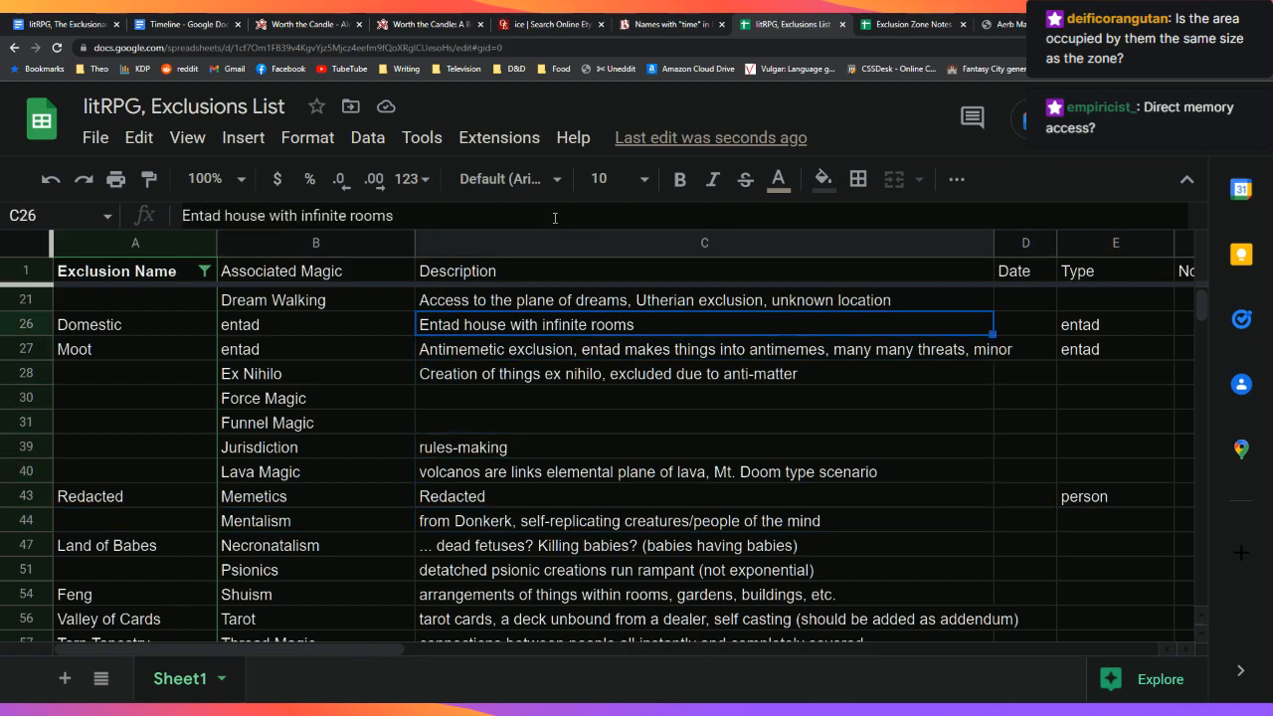
pyautogui.press('Up')
pyautogui.press('Up')
pyautogui.press('Up')
pyautogui.press('Up')
pyautogui.press('Up')
pyautogui.press('Down')
pyautogui.press('Down')
pyautogui.press('Down')
pyautogui.press('Down')
pyautogui.press('Down')
pyautogui.press('Down')
pyautogui.press('Down')
pyautogui.press('Down')
pyautogui.press('Down')
pyautogui.press('Down')
pyautogui.press('Down')
pyautogui.press('Down')
pyautogui.press('Down')
pyautogui.press('Down')
pyautogui.press('Down')
pyautogui.press('Down')
pyautogui.press('Down')
pyautogui.press('Down')
pyautogui.press('Down')
pyautogui.press('Down')
pyautogui.press('Down')
pyautogui.press('Down')
pyautogui.press('Down')
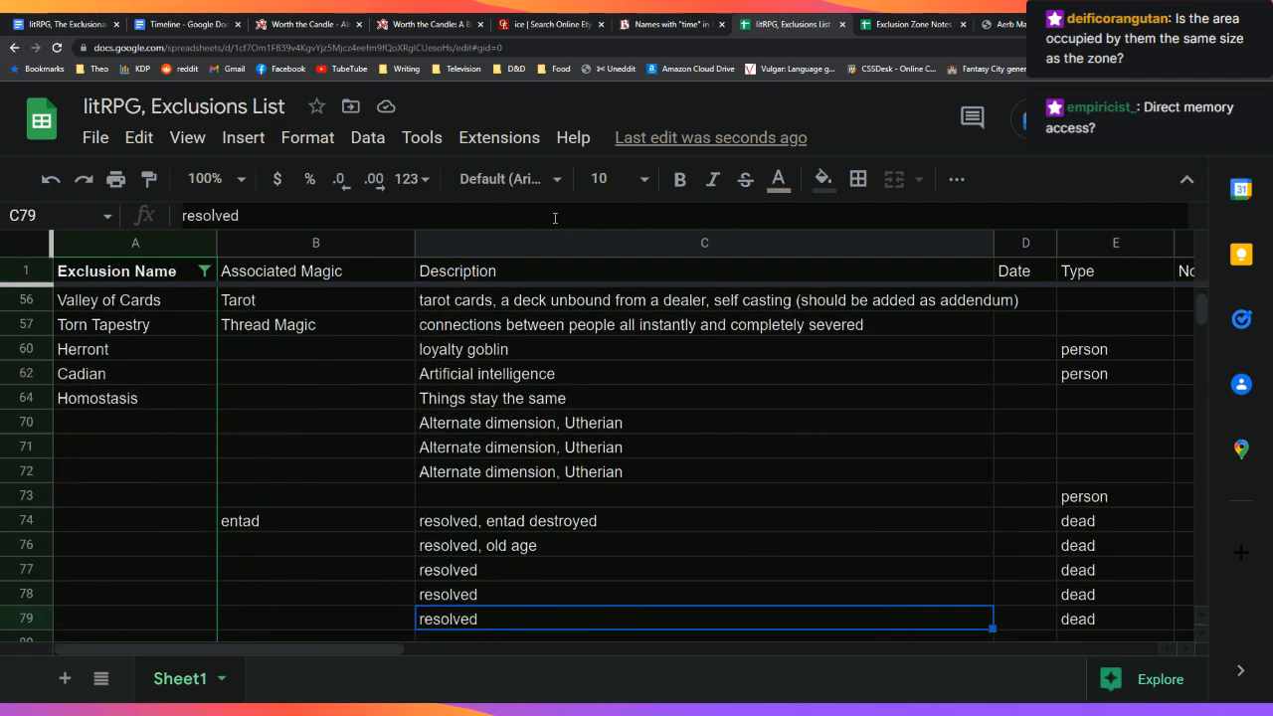
# Step: Examine the three "Alternate dimension, Utherian" entries in the exclusions list together
pyautogui.press('Up')
pyautogui.press('Up')
pyautogui.press('Up')
pyautogui.press('Up')
pyautogui.press('Up')
pyautogui.press('Up')
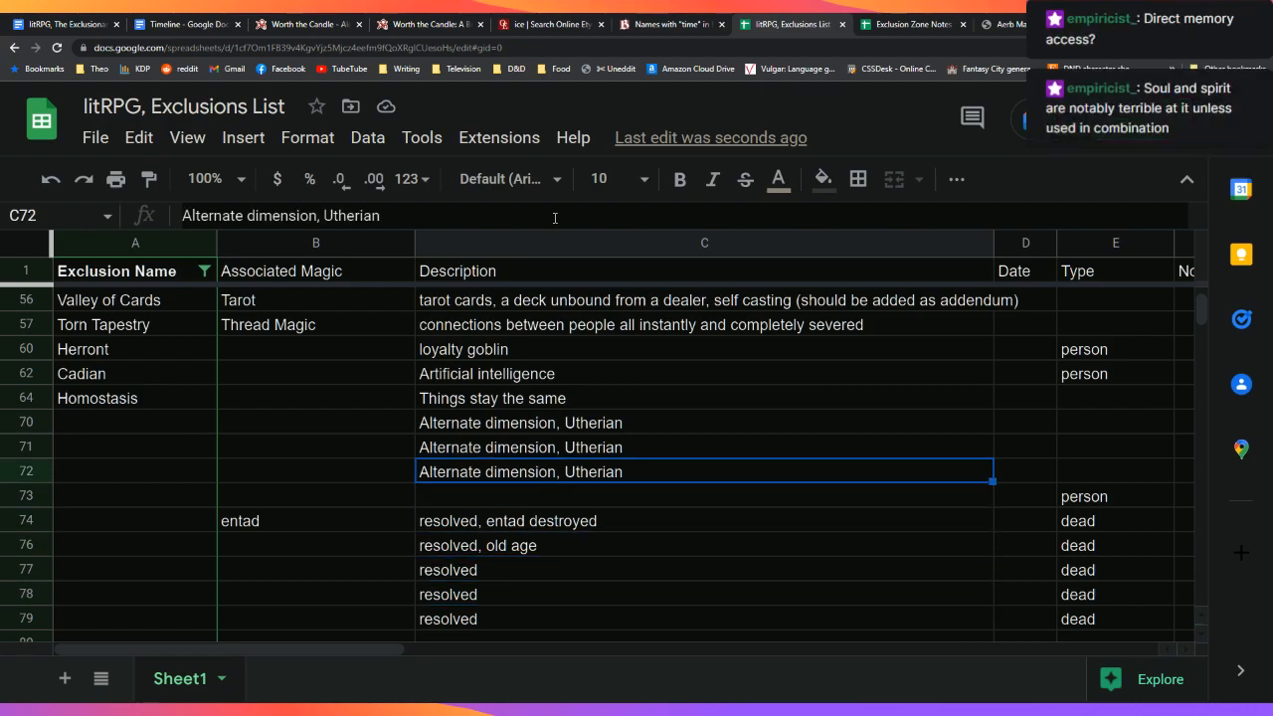
pyautogui.hotkey('shift', 'Up')
pyautogui.hotkey('shift', 'Up')
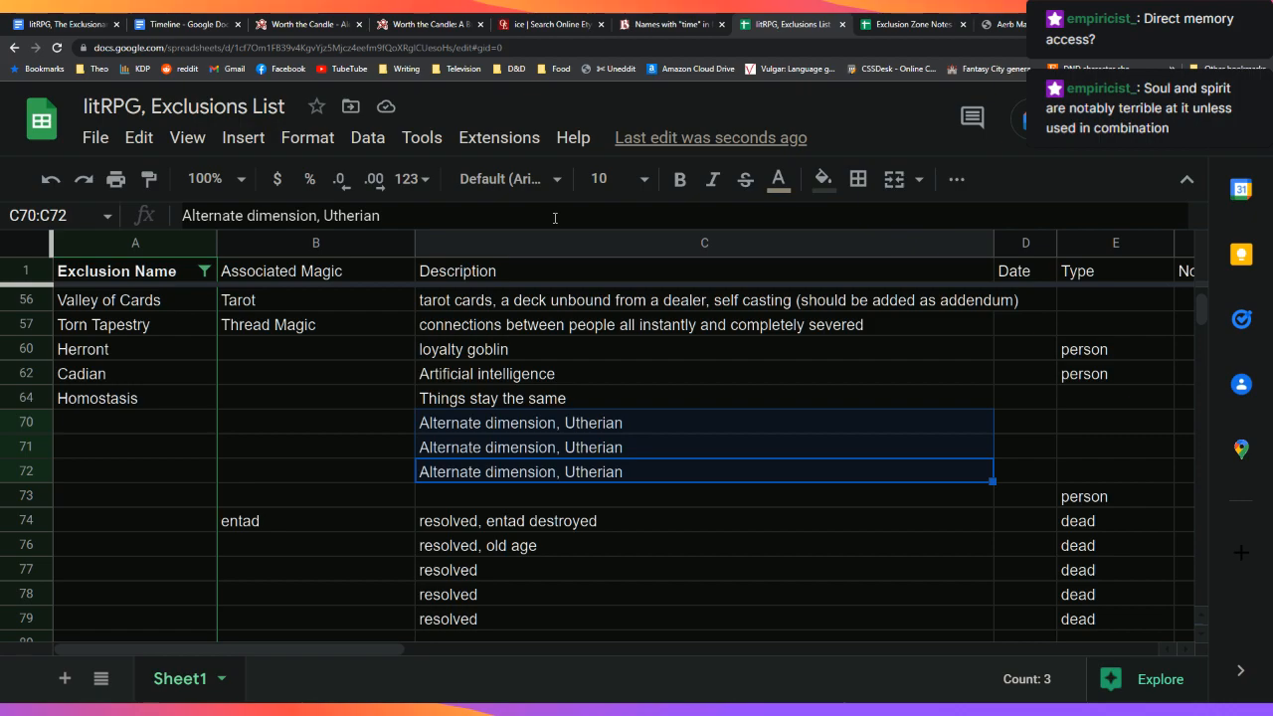
pyautogui.press('Down')
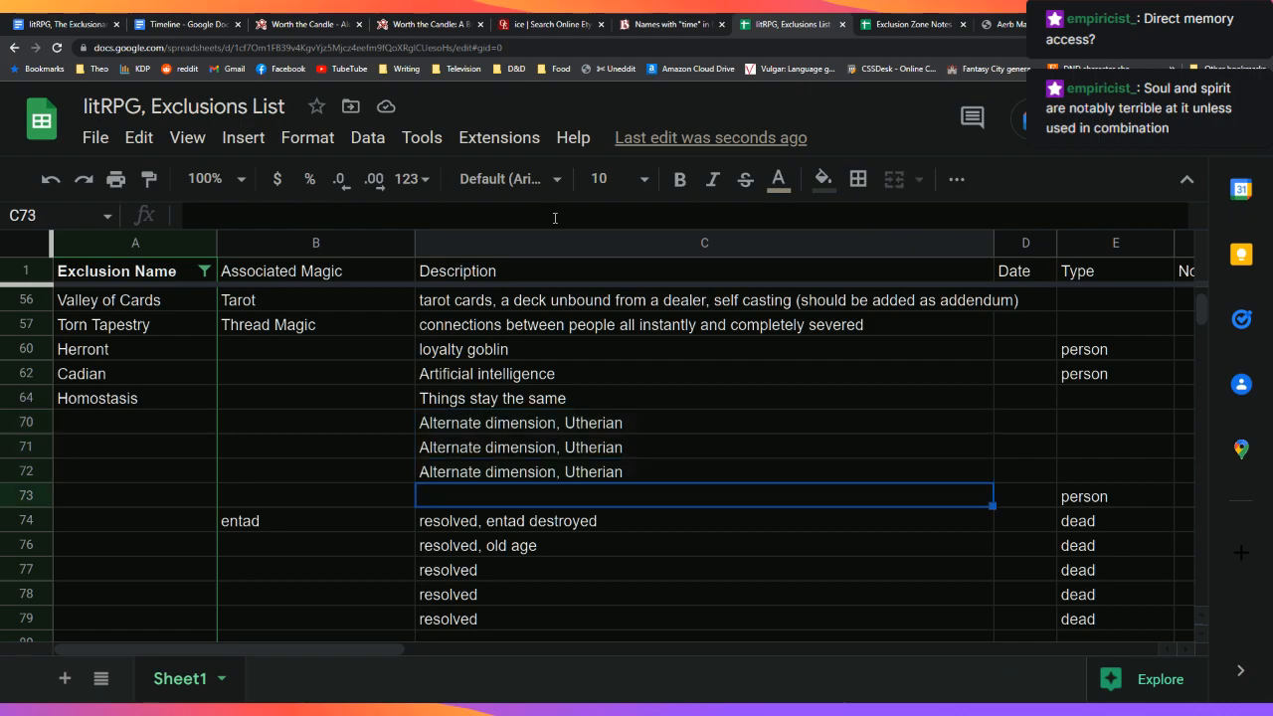
# Step: Review the list again from the last resolved entry back up to the Ash Magic entry
pyautogui.press('Down')
pyautogui.press('Down')
pyautogui.press('Down')
pyautogui.press('Down')
pyautogui.press('Down')
pyautogui.press('Down')
pyautogui.press('Up')
pyautogui.press('Up')
pyautogui.press('Up')
pyautogui.press('Up')
pyautogui.press('Up')
pyautogui.press('Up')
pyautogui.press('Up')
pyautogui.press('Up')
pyautogui.press('Up')
pyautogui.press('Up')
pyautogui.press('Up')
pyautogui.press('Up')
pyautogui.press('Up')
pyautogui.press('Up')
pyautogui.press('Up')
pyautogui.press('Up')
pyautogui.press('Up')
pyautogui.press('Up')
pyautogui.press('Up')
pyautogui.press('Up')
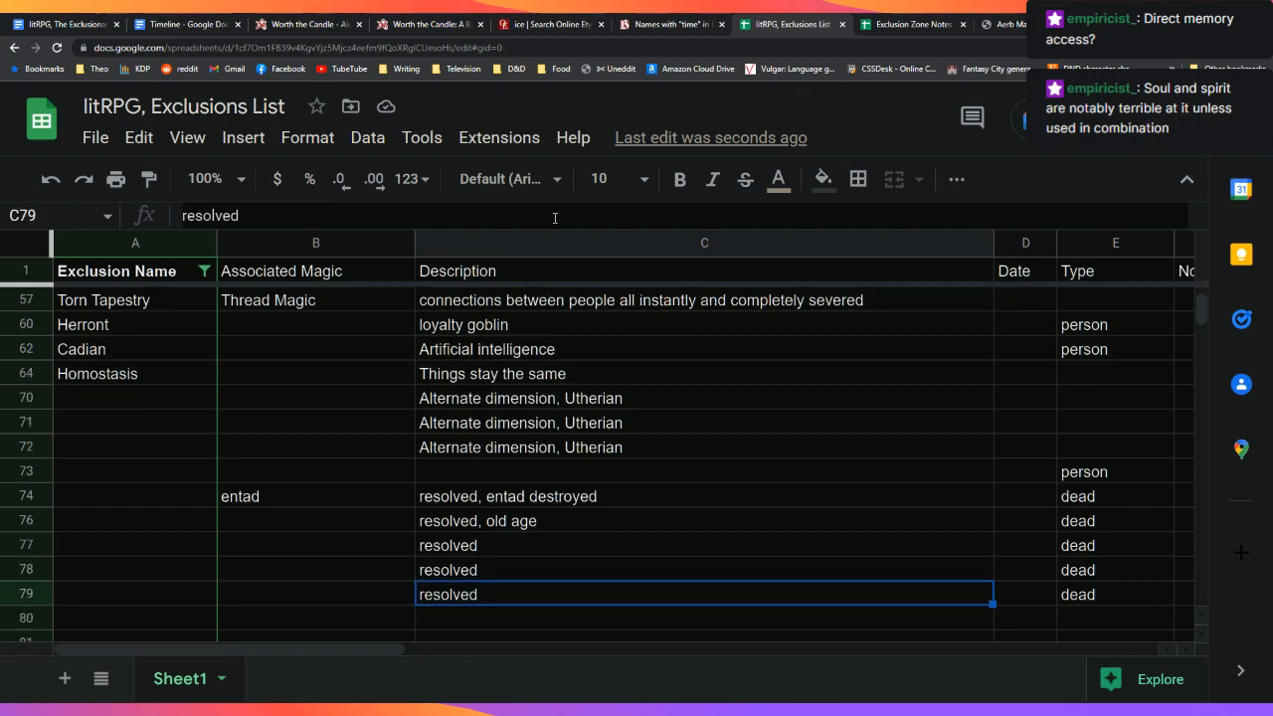
pyautogui.press('Up')
pyautogui.press('Up')
pyautogui.press('Up')
pyautogui.press('Up')
pyautogui.press('Up')
pyautogui.press('Up')
pyautogui.press('Up')
pyautogui.press('Up')
pyautogui.press('Up')
pyautogui.press('Down')
pyautogui.press('Down')
pyautogui.press('Down')
pyautogui.press('Down')
pyautogui.press('Down')
pyautogui.press('Down')
pyautogui.press('Down')
pyautogui.press('Down')
pyautogui.press('Down')
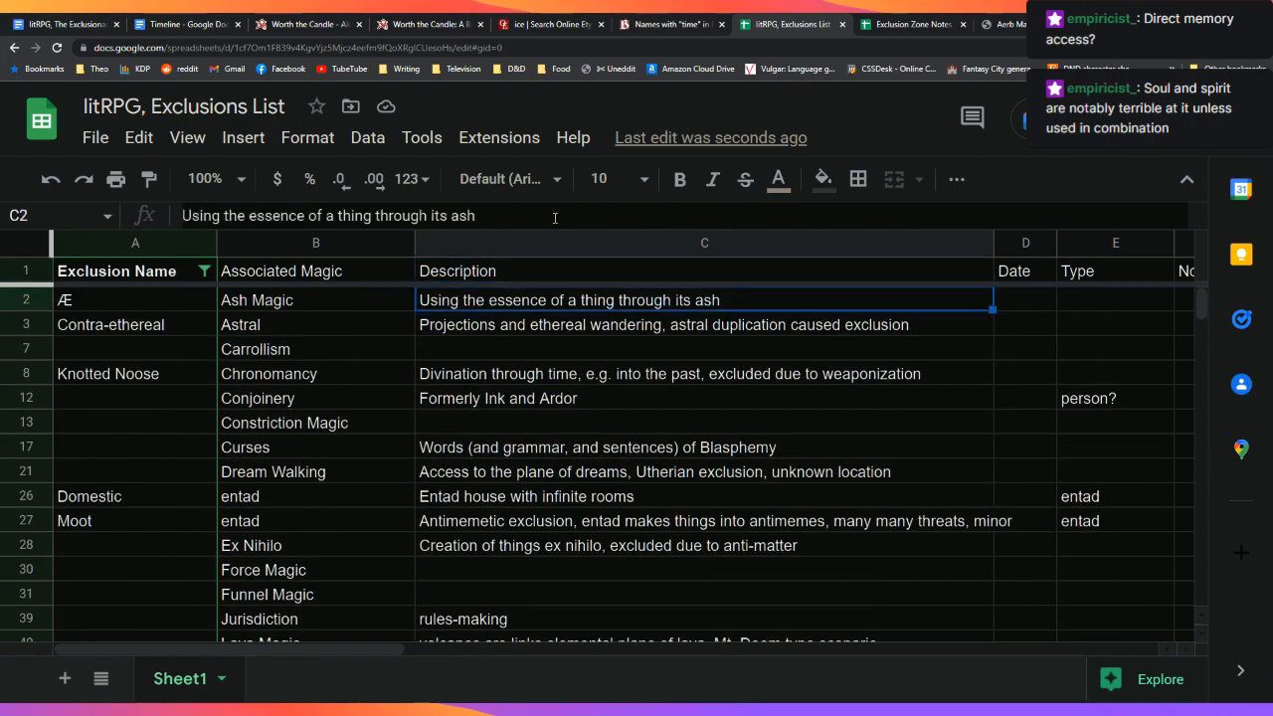
# Step: Review the exclusion descriptions from Ash Magic down to the Psionics entry
pyautogui.press('Down')
pyautogui.press('Down')
pyautogui.press('Down')
pyautogui.press('Down')
pyautogui.press('Down')
pyautogui.press('Down')
pyautogui.press('Down')
pyautogui.press('Down')
pyautogui.press('Down')
pyautogui.press('Down')
pyautogui.press('Down')
pyautogui.press('Down')
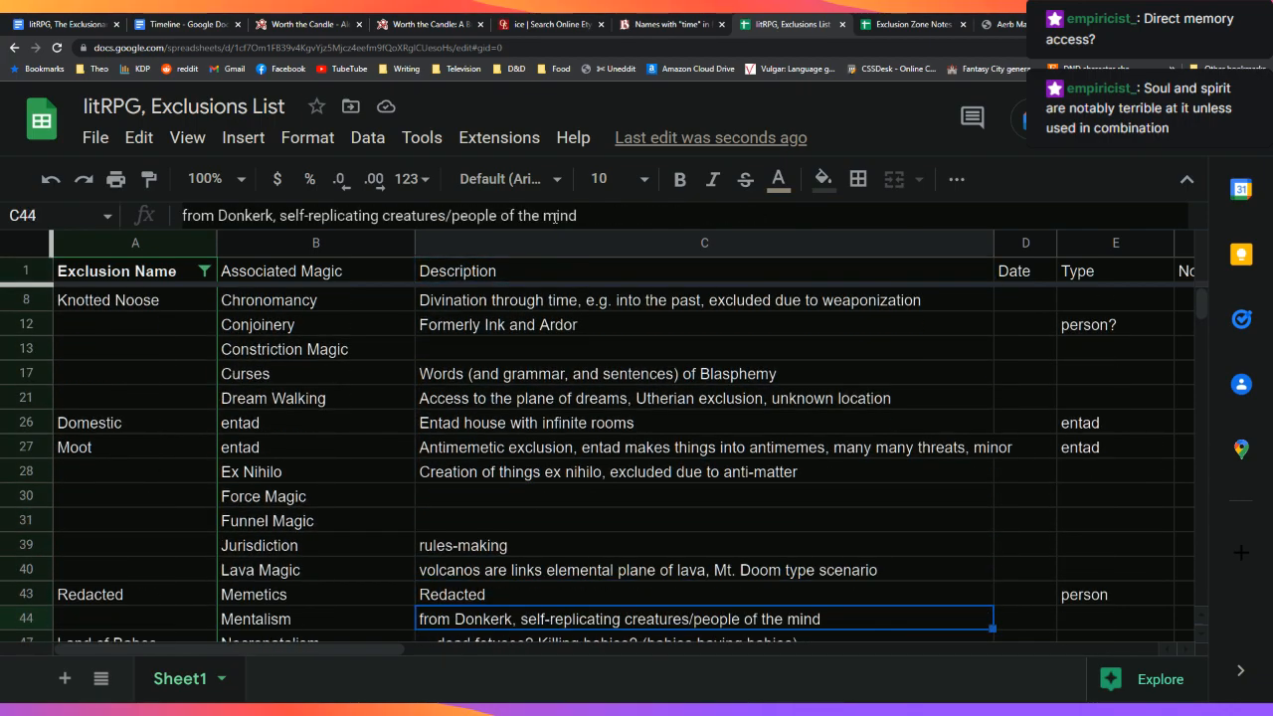
pyautogui.press('Up')
pyautogui.press('Up')
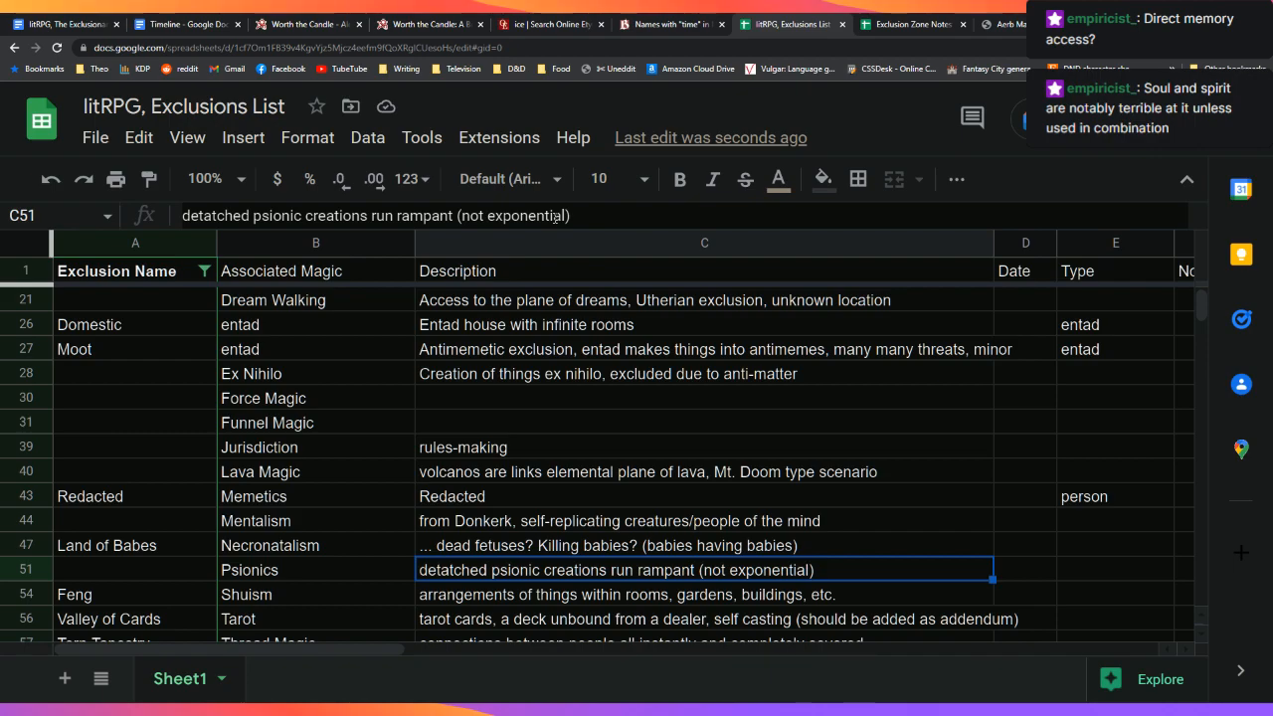
pyautogui.press('Left')
pyautogui.press('Right')
pyautogui.press('Right')
pyautogui.press('Left')
# Step: Check the Mentalism and Psionics passage in the Worth the Candle text, plus the Exclusion Zone Notes from Map sheet
pyautogui.click(299, 24)
pyautogui.hotkey('ctrl', 'f')
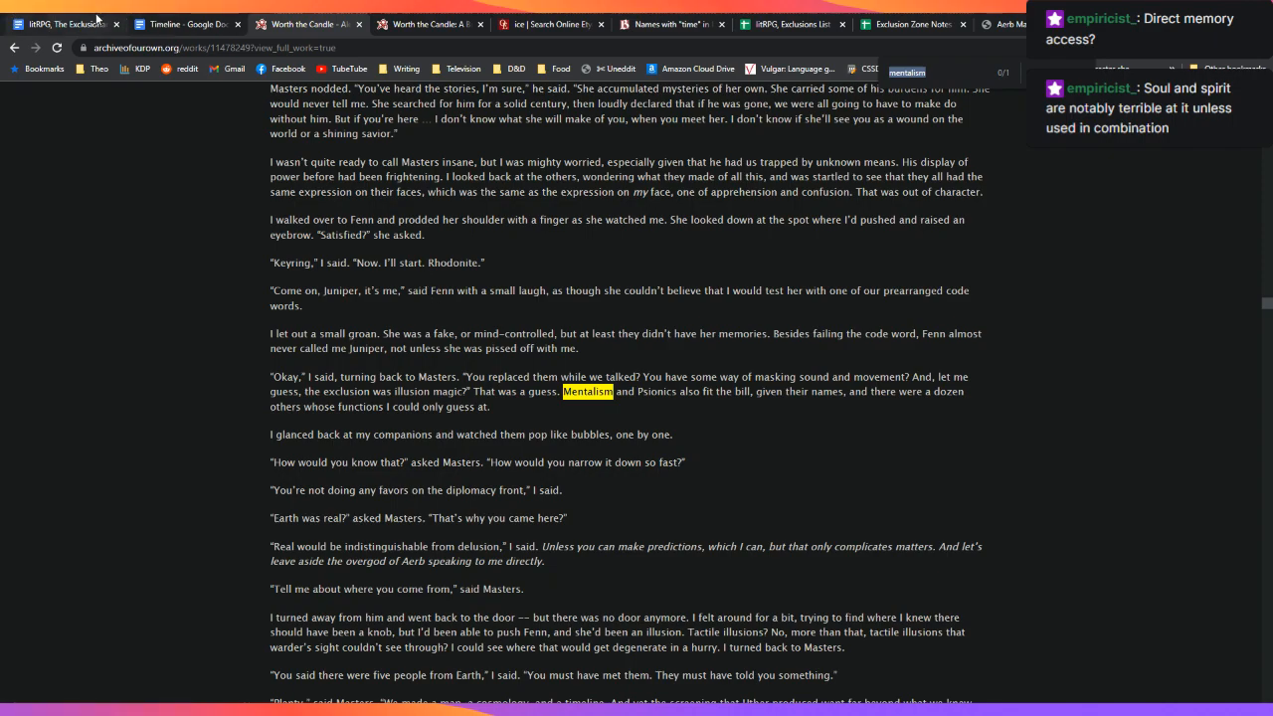
pyautogui.click(60, 24)
pyautogui.click(900, 24)
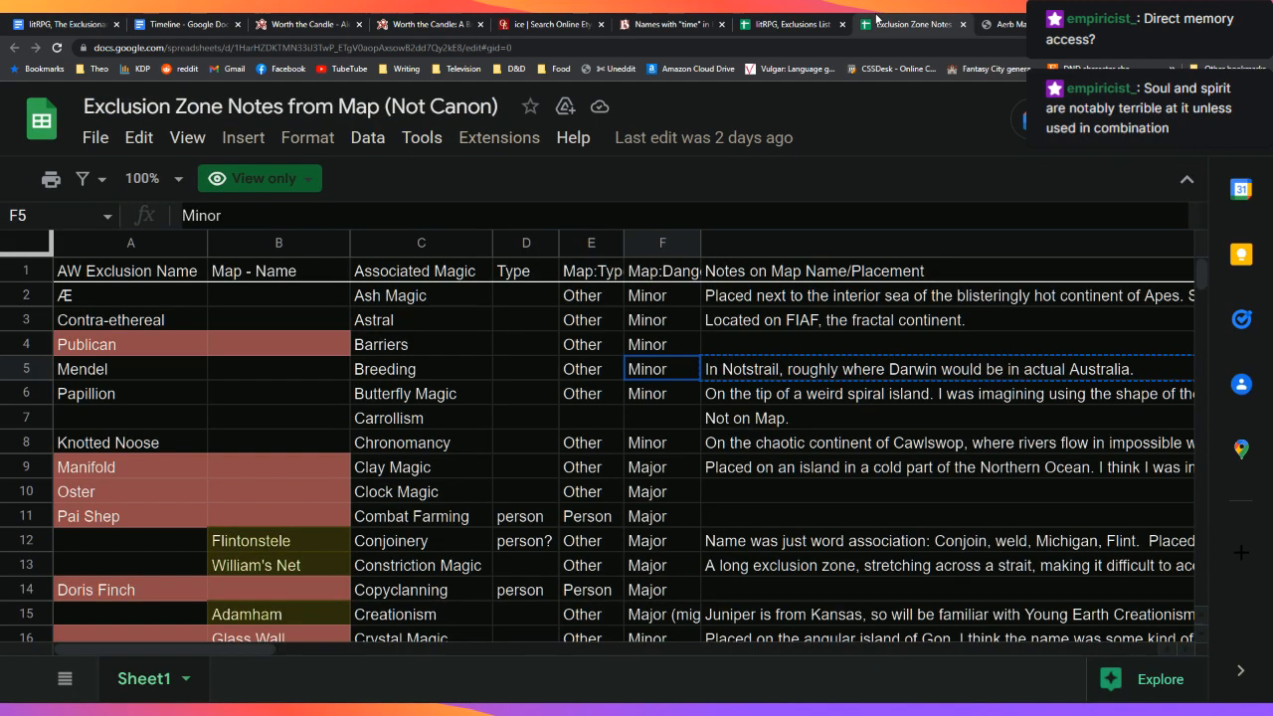
pyautogui.click(804, 18)
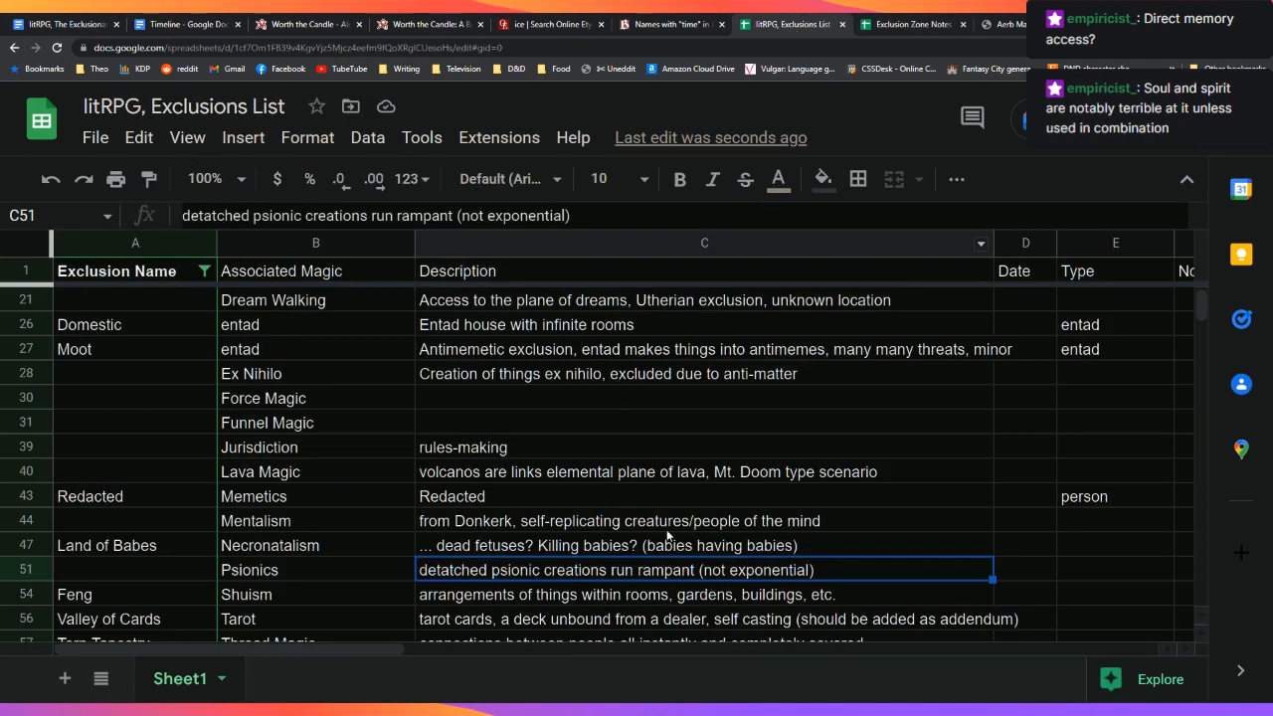
# Step: Extend the Psionics description with ", but also of the mind"
pyautogui.click(599, 224)
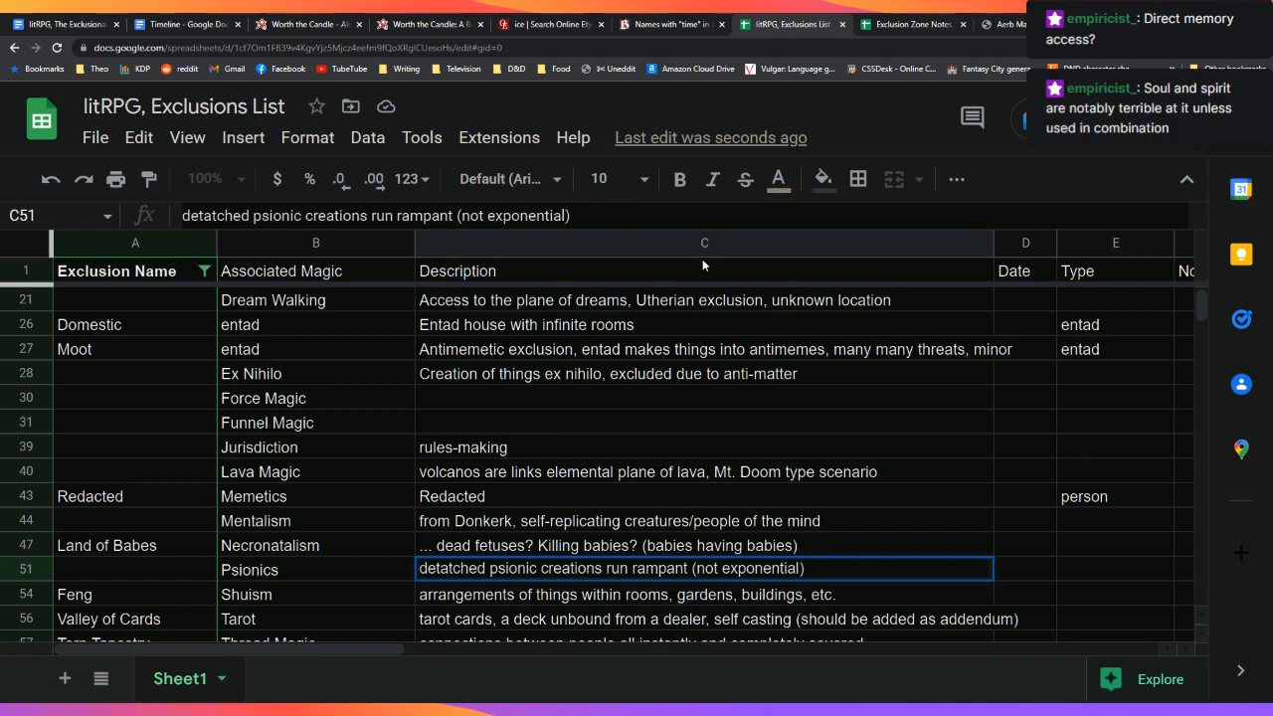
pyautogui.write(', but also o')
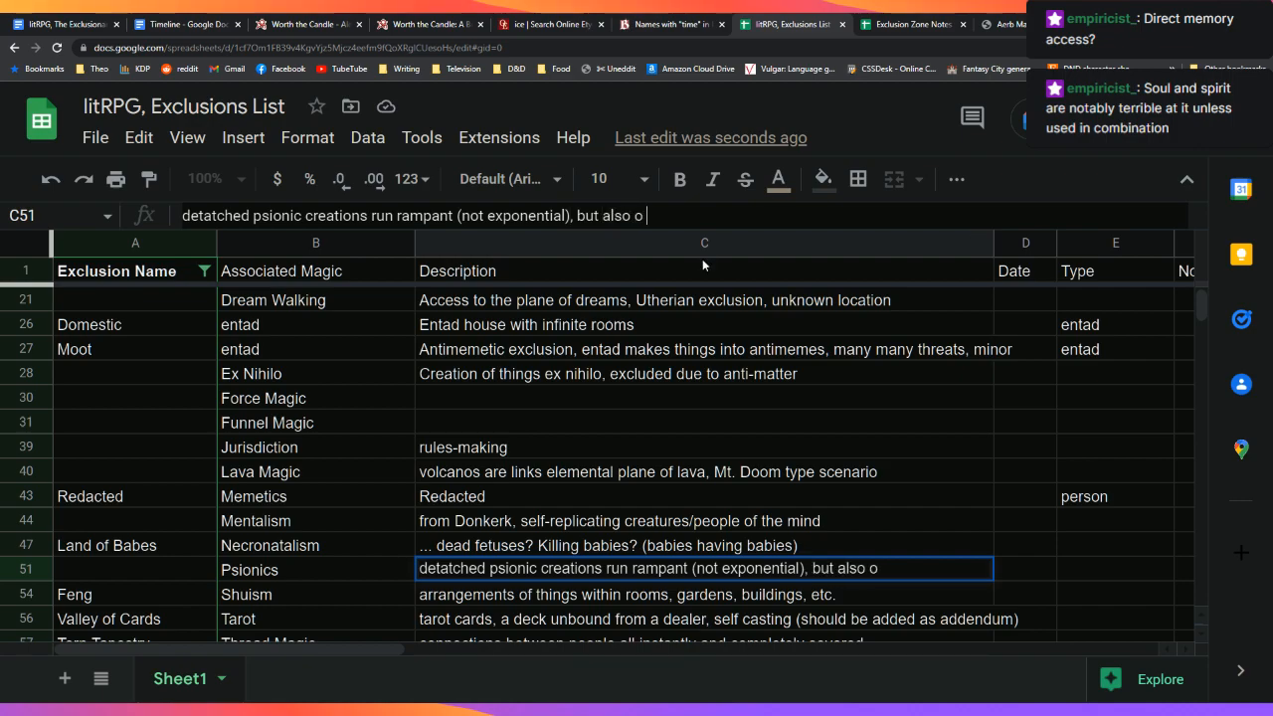
pyautogui.write('f the mind')
pyautogui.press('Return')
# Step: Review the entries above Psionics up the list and back down to Funnel Magic
pyautogui.press('Up')
pyautogui.press('Up')
pyautogui.press('Up')
pyautogui.press('Up')
pyautogui.press('Up')
pyautogui.press('Up')
pyautogui.press('Up')
pyautogui.press('Up')
pyautogui.press('Up')
pyautogui.press('Up')
pyautogui.press('Up')
pyautogui.press('Up')
pyautogui.press('Up')
pyautogui.press('Up')
pyautogui.press('Up')
pyautogui.press('Up')
pyautogui.press('Up')
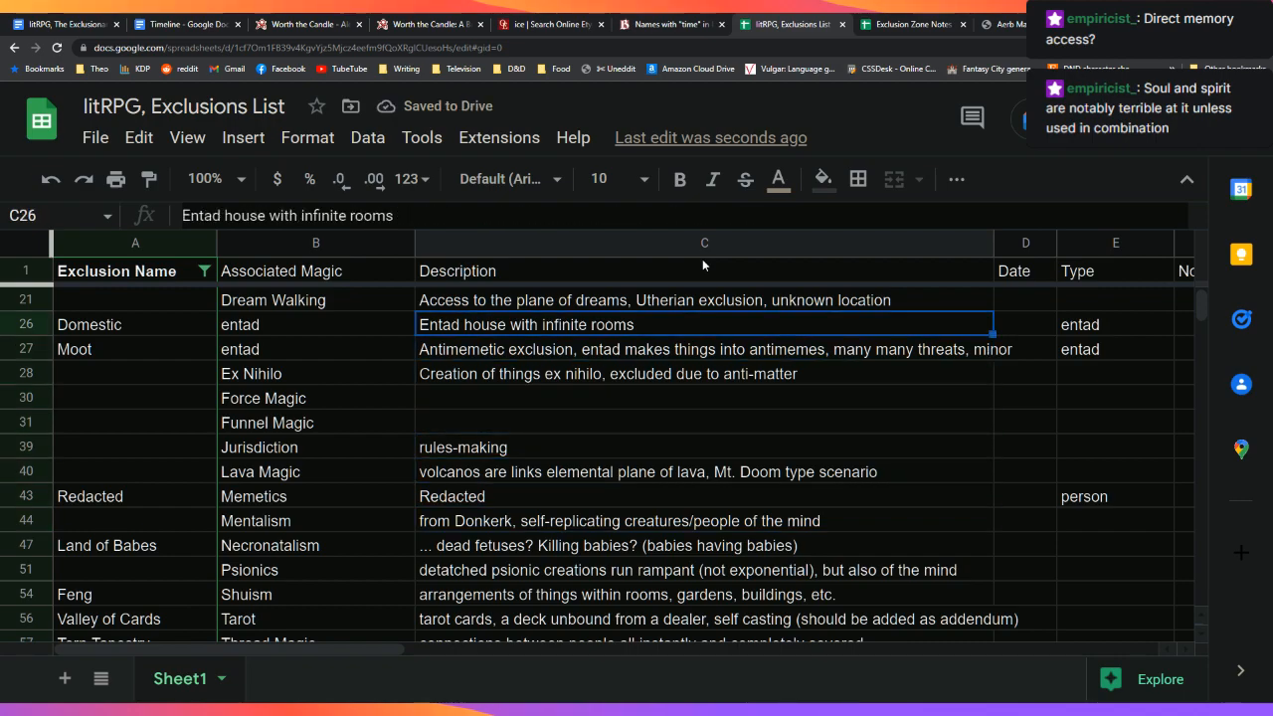
pyautogui.press('Down')
pyautogui.press('Down')
pyautogui.press('Down')
pyautogui.press('Down')
pyautogui.press('Down')
pyautogui.press('Down')
pyautogui.press('Down')
pyautogui.press('Down')
pyautogui.press('Down')
pyautogui.press('Down')
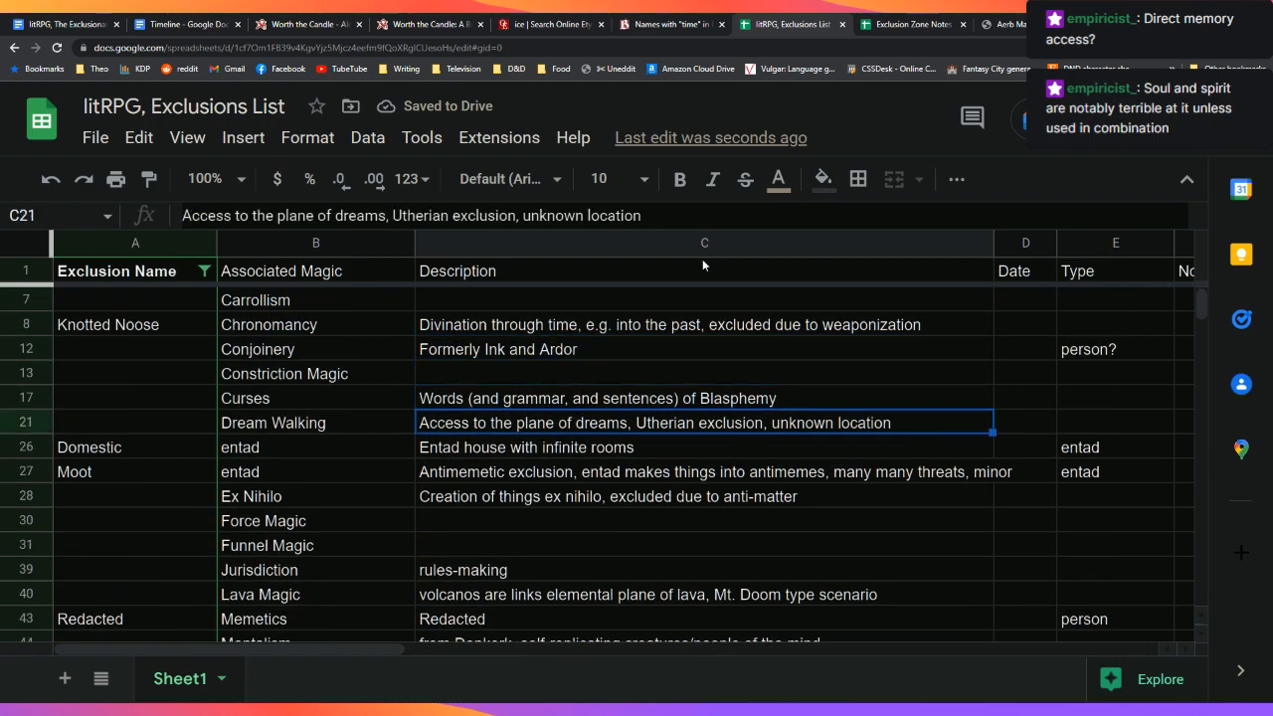
# Step: Search the Worth the Candle text for "funnel magic" and fill in the Carrollism description as "(please no)"
pyautogui.click(296, 18)
pyautogui.write('funnel magic')
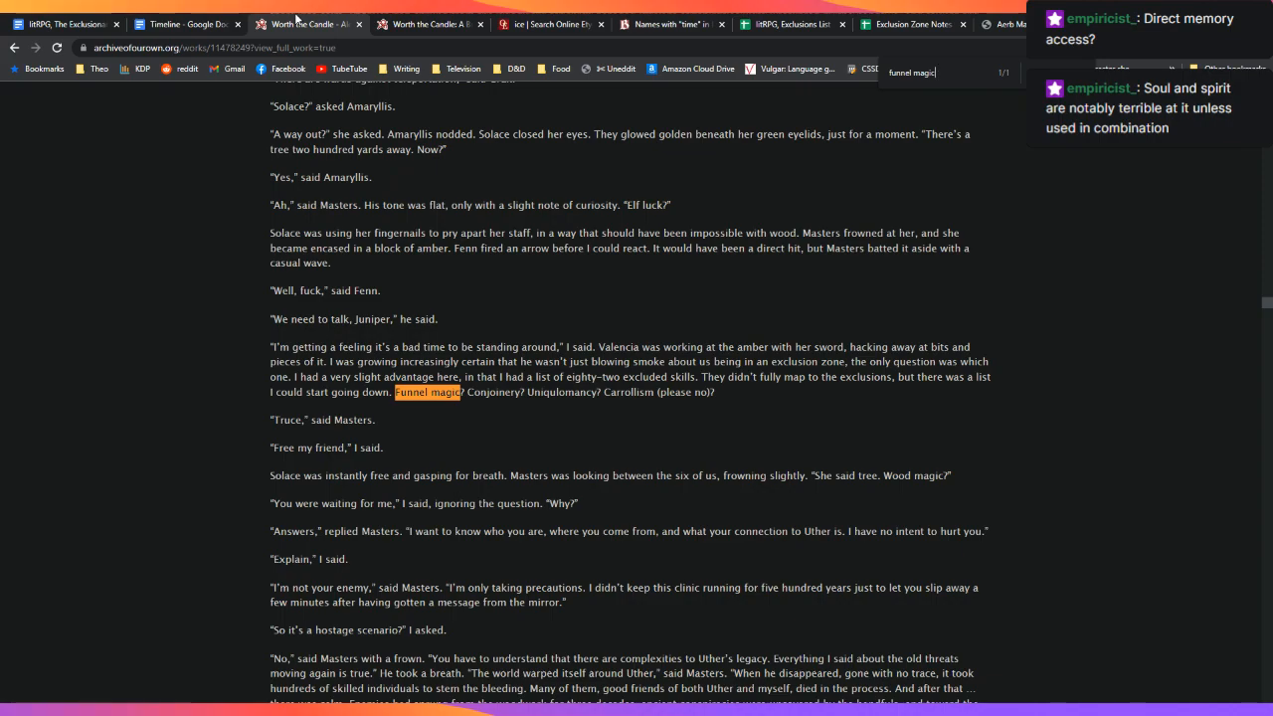
pyautogui.click(780, 21)
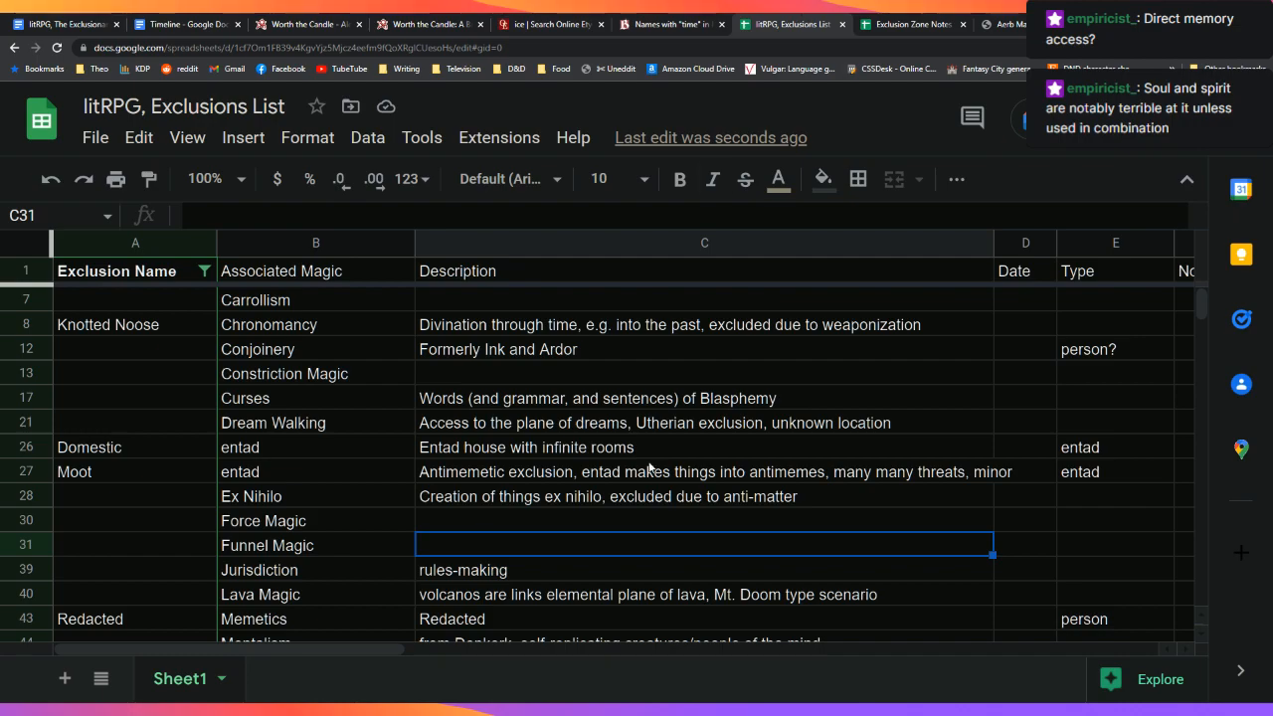
pyautogui.click(551, 303)
pyautogui.write('(please no)')
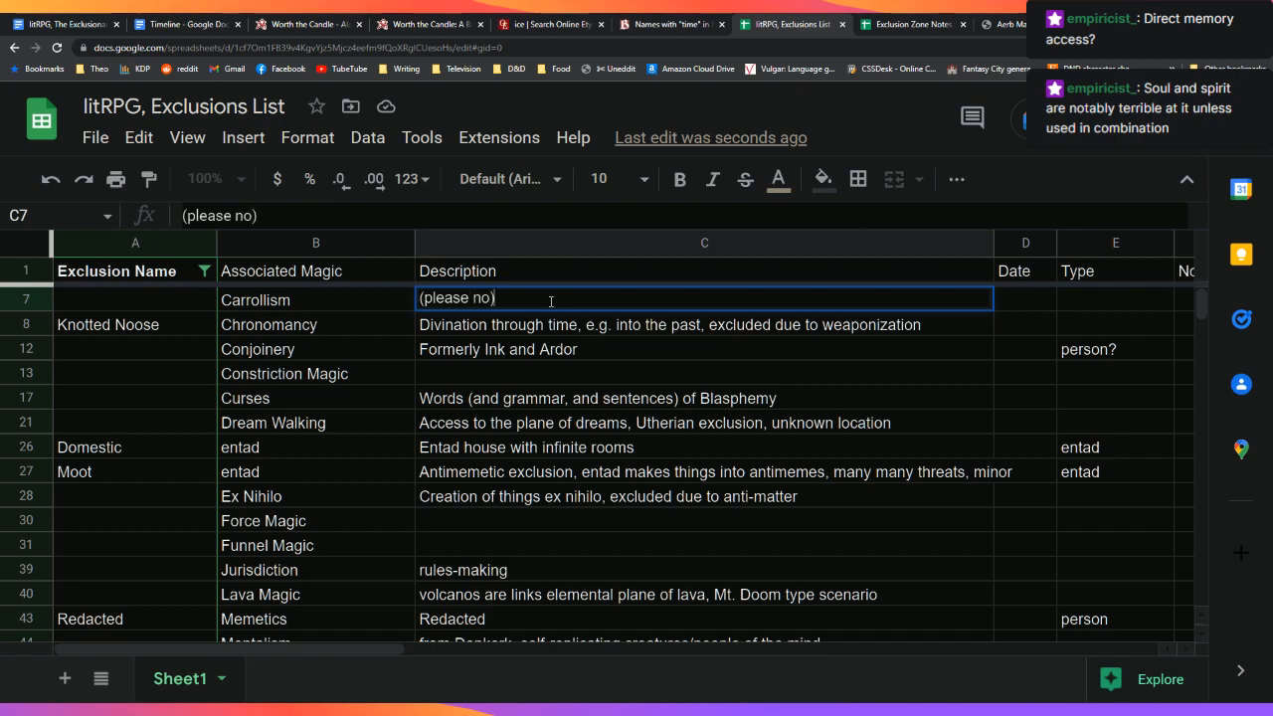
pyautogui.press('Return')
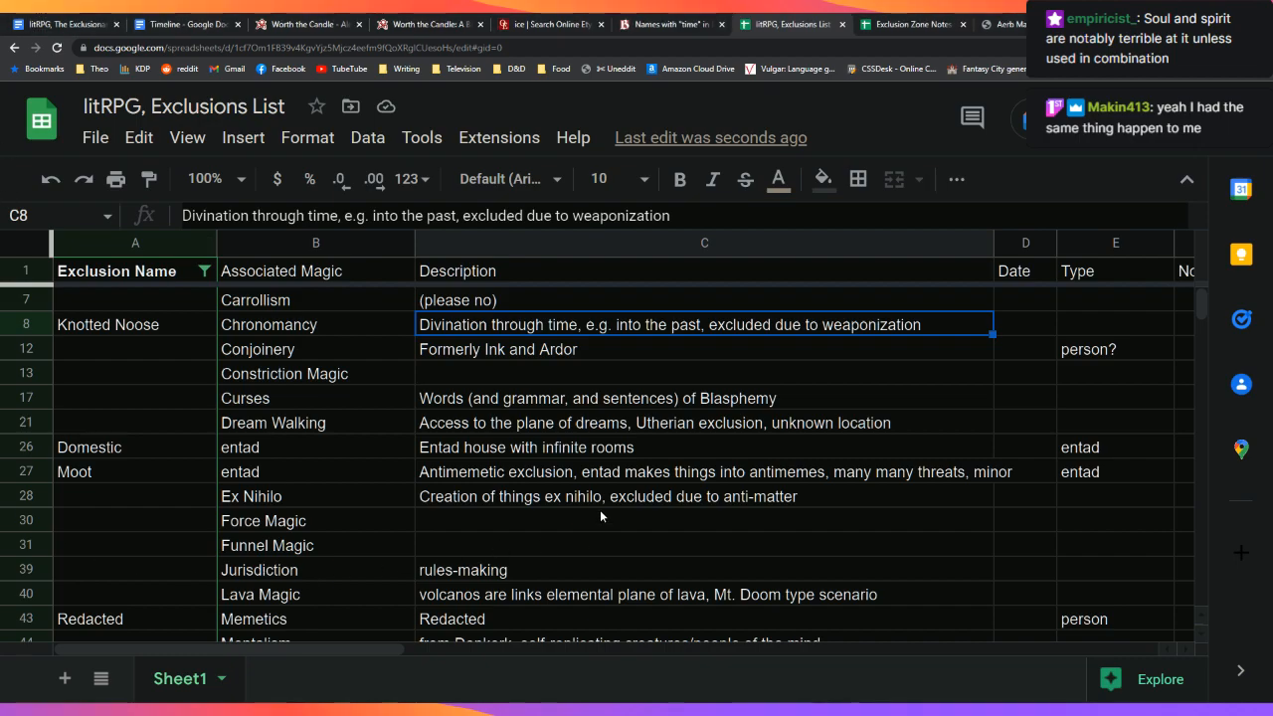
# Step: Enter an empty pair of double parentheses, "(())", as the Funnel Magic description
pyautogui.click(681, 374)
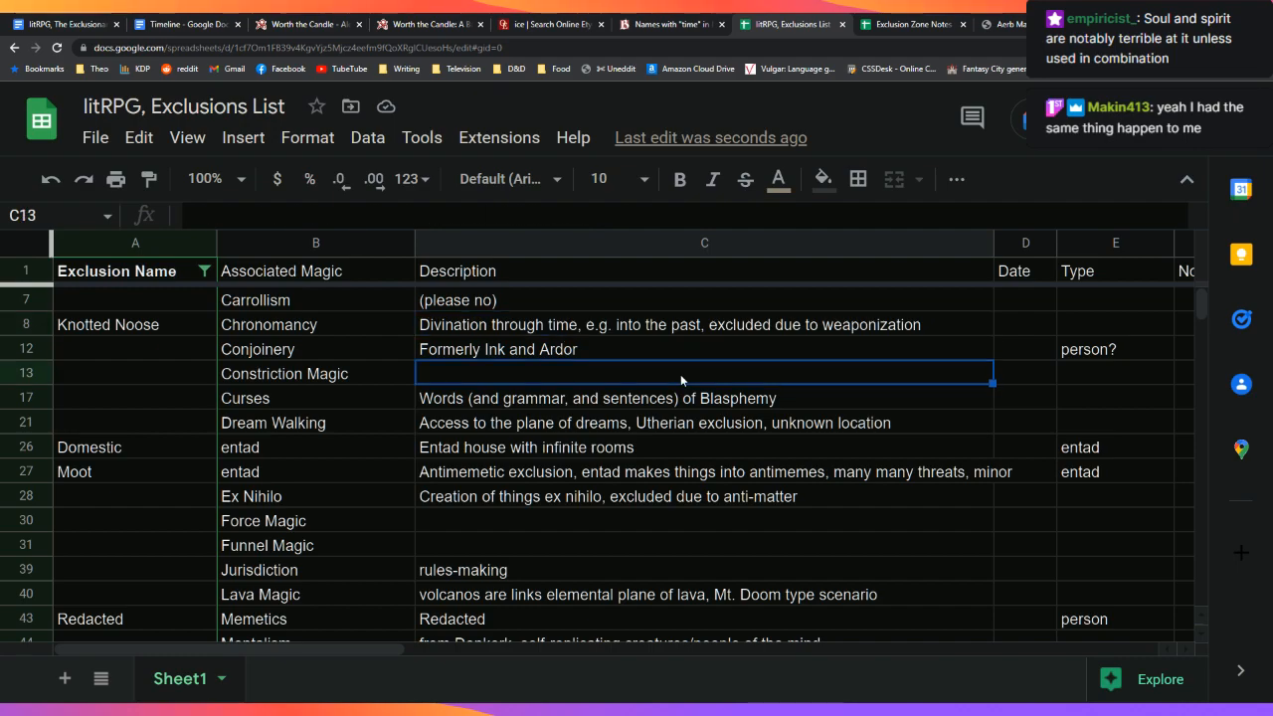
pyautogui.scroll(1, 680, 374)
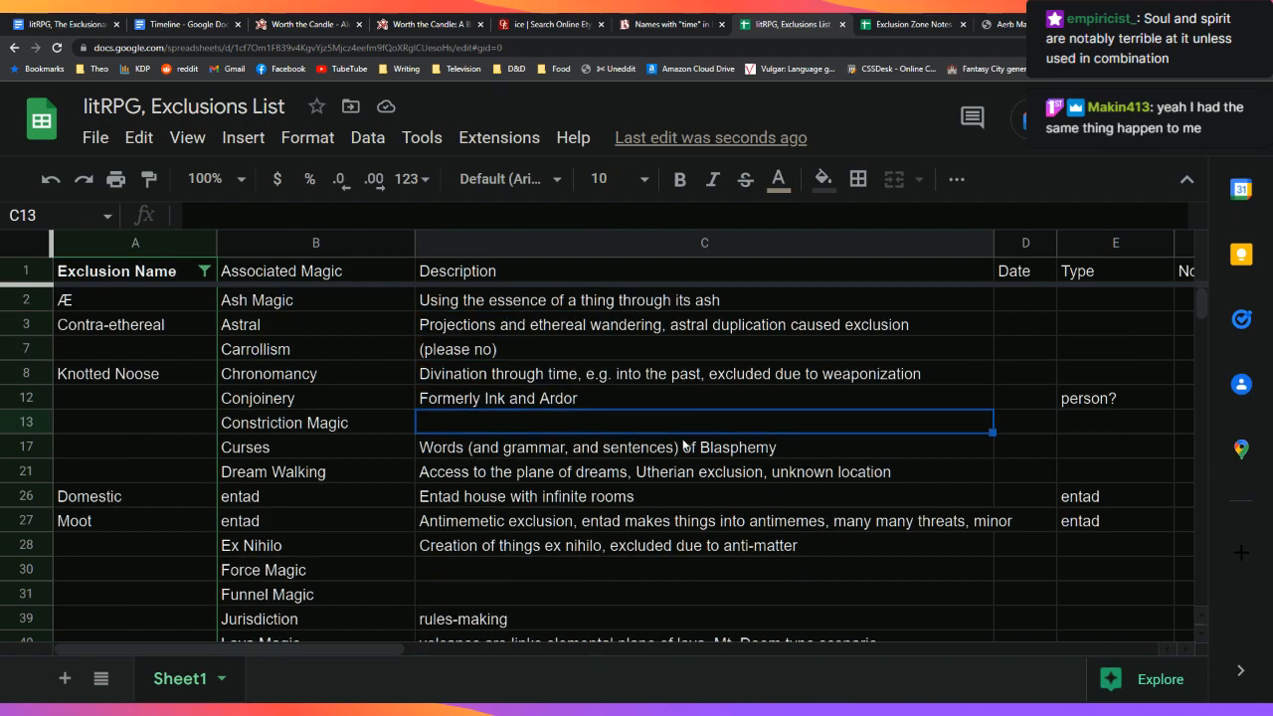
pyautogui.scroll(-1, 684, 440)
pyautogui.click(585, 548)
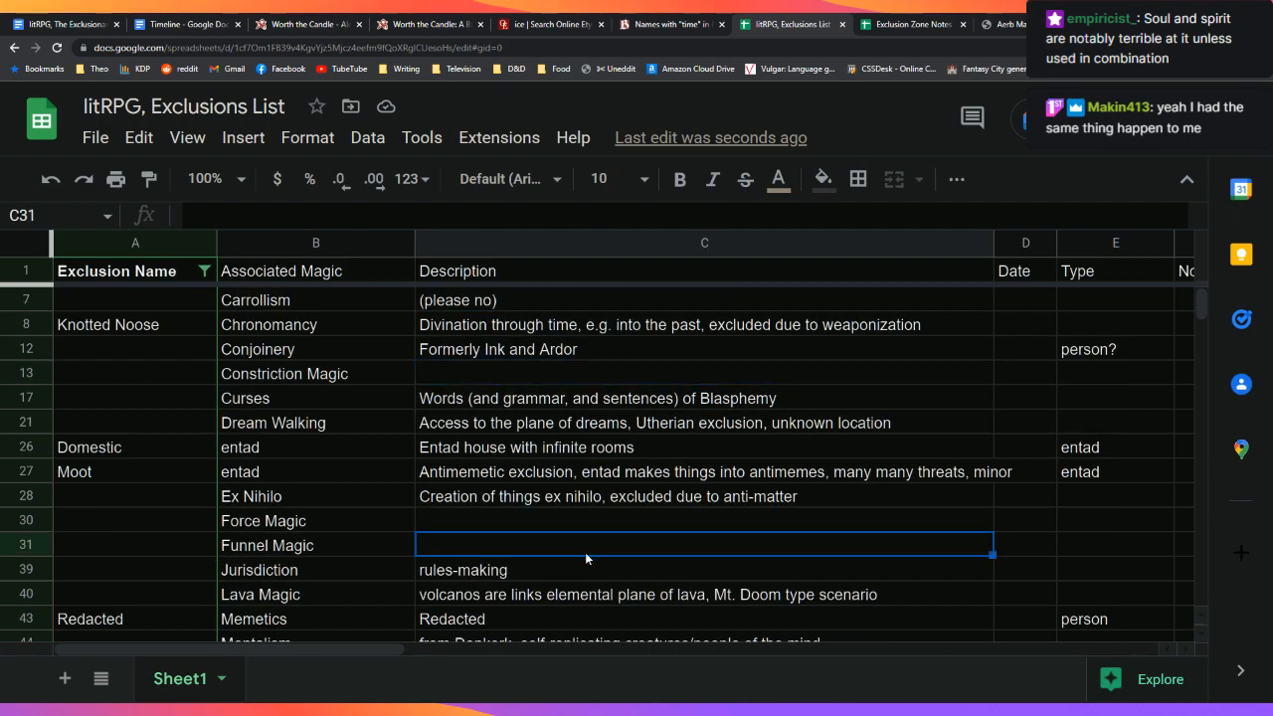
pyautogui.write('(')
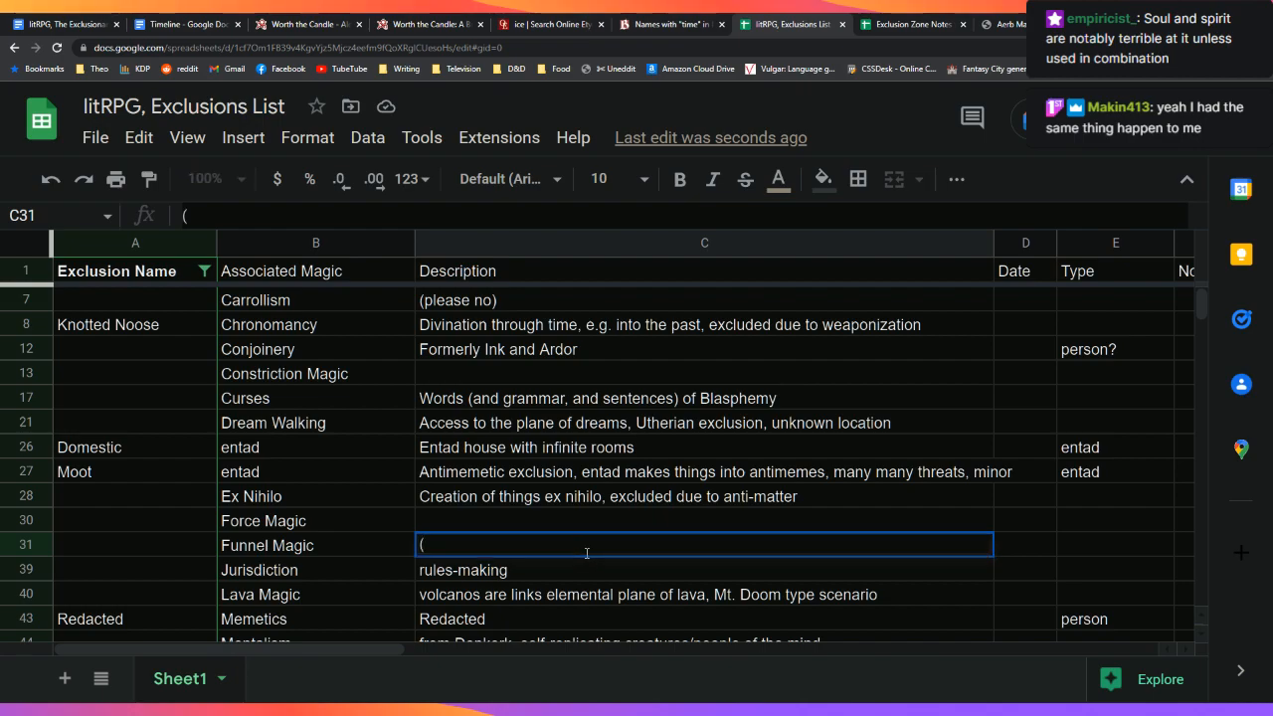
pyautogui.write('())')
pyautogui.press('Left')
pyautogui.press('Right')
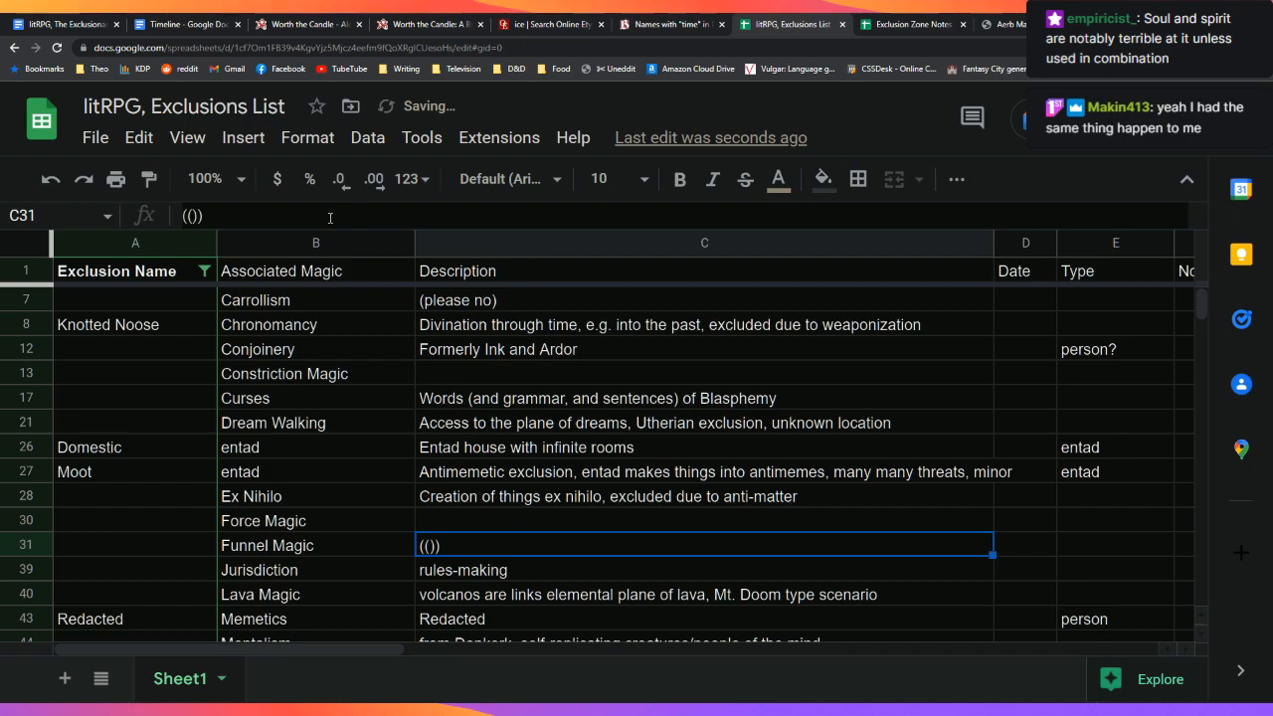
# Step: Insert "funnels direct a mass of something toward a specific point" inside the double parentheses of the Funnel Magic description
pyautogui.click(328, 219)
pyautogui.press('Left')
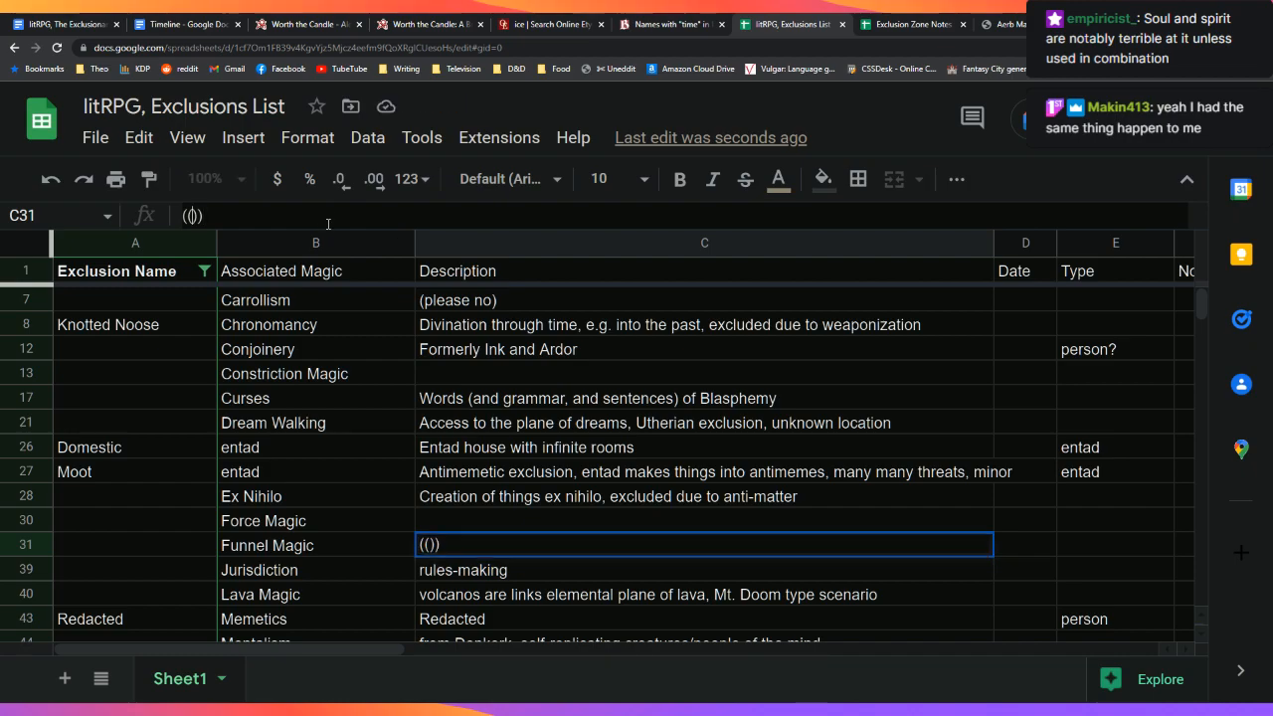
pyautogui.write('funnels di')
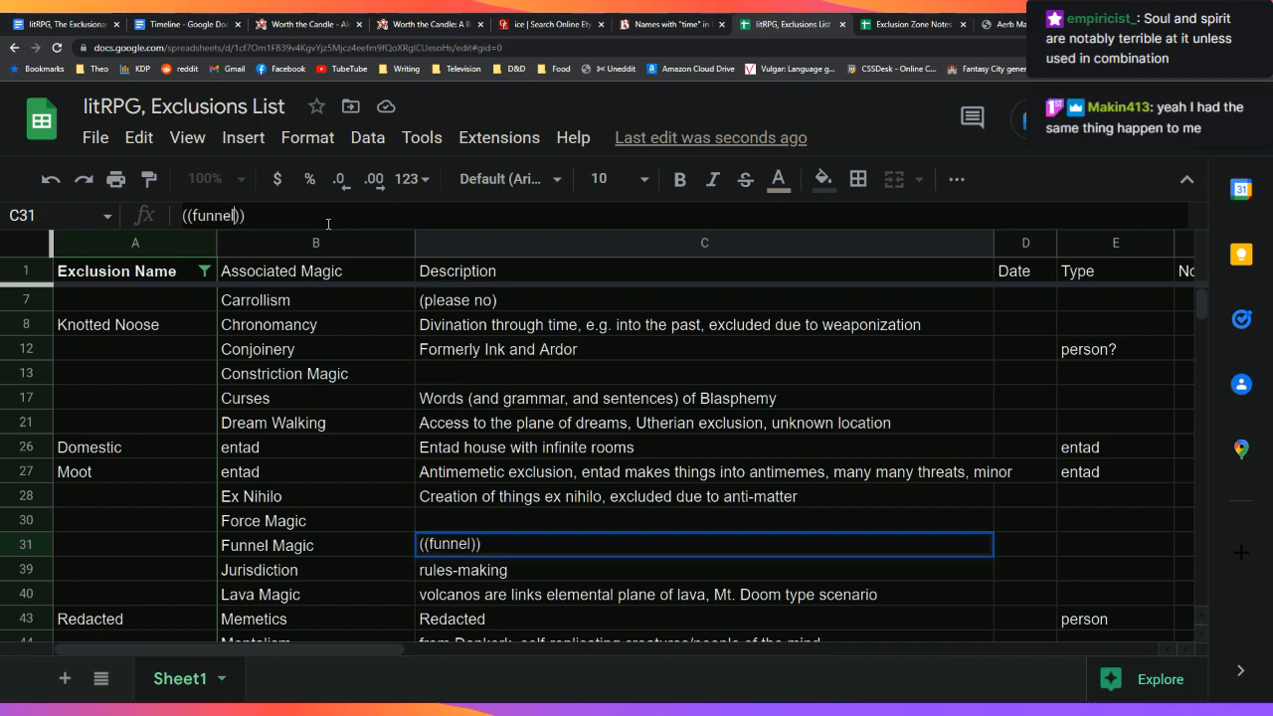
pyautogui.write('rect a mass ')
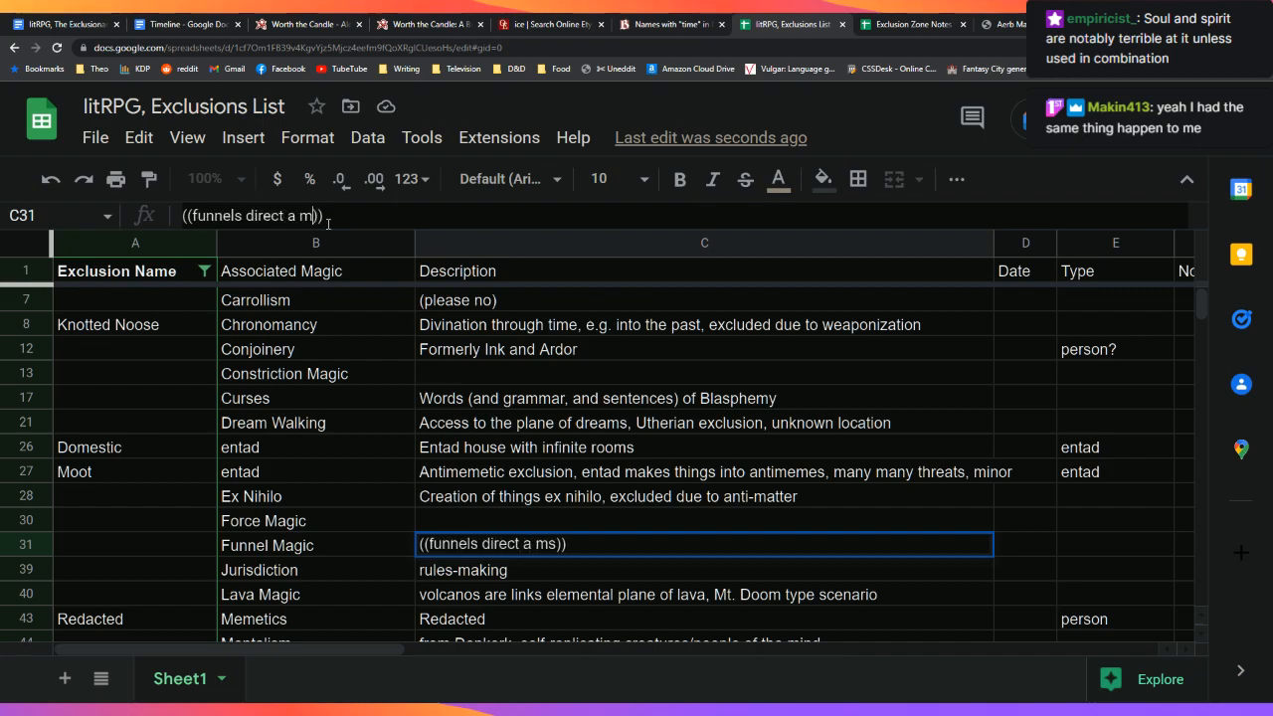
pyautogui.write('of something toward ')
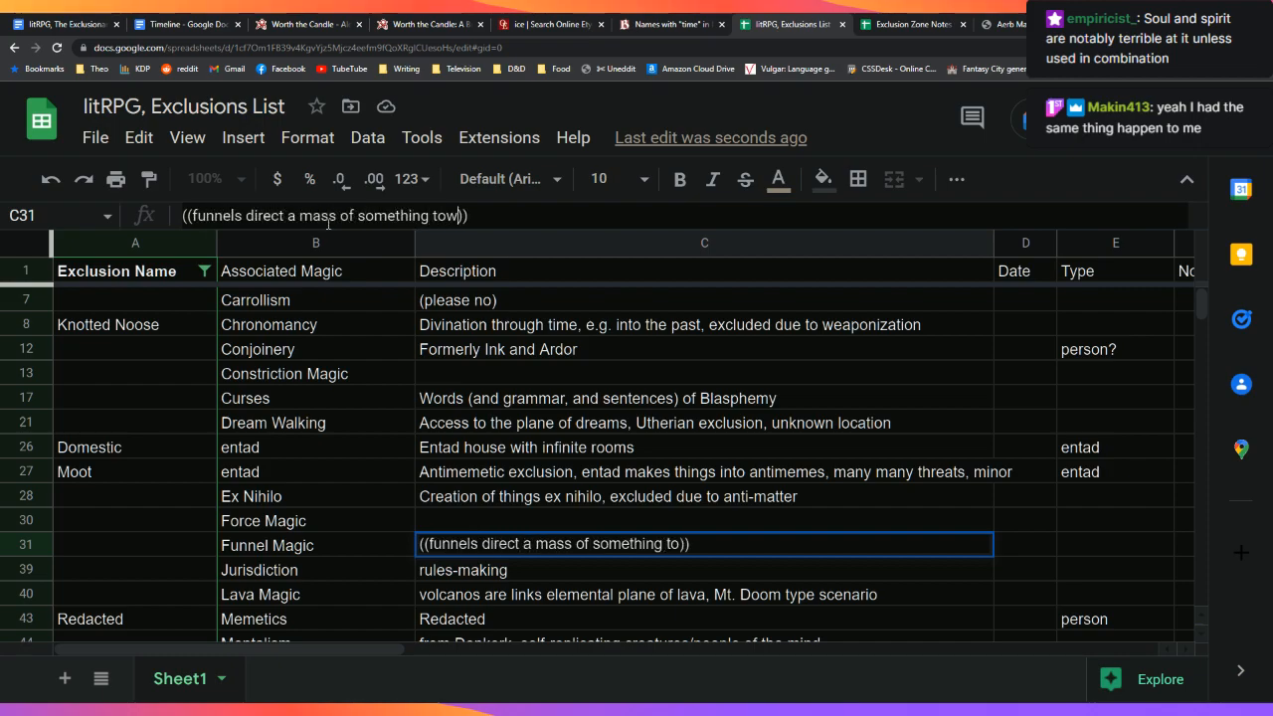
pyautogui.write('a specific poi')
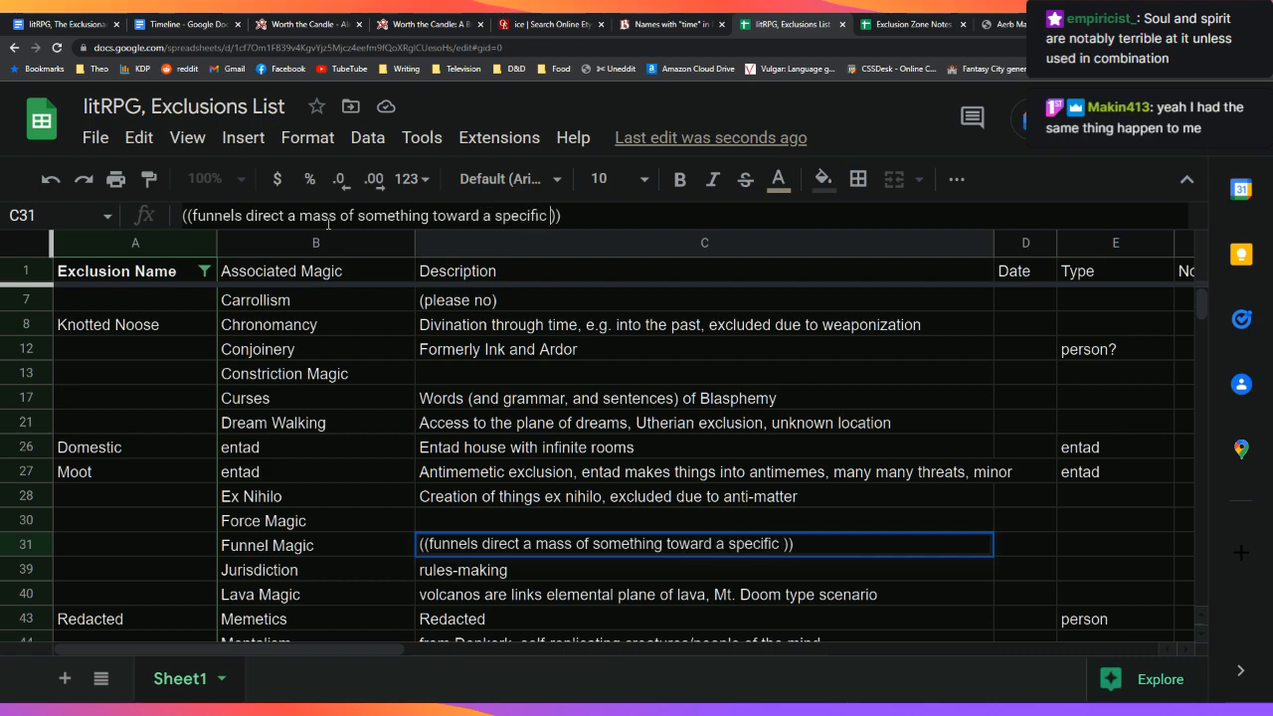
pyautogui.write('nt')
pyautogui.press('Return')
pyautogui.press('Up')
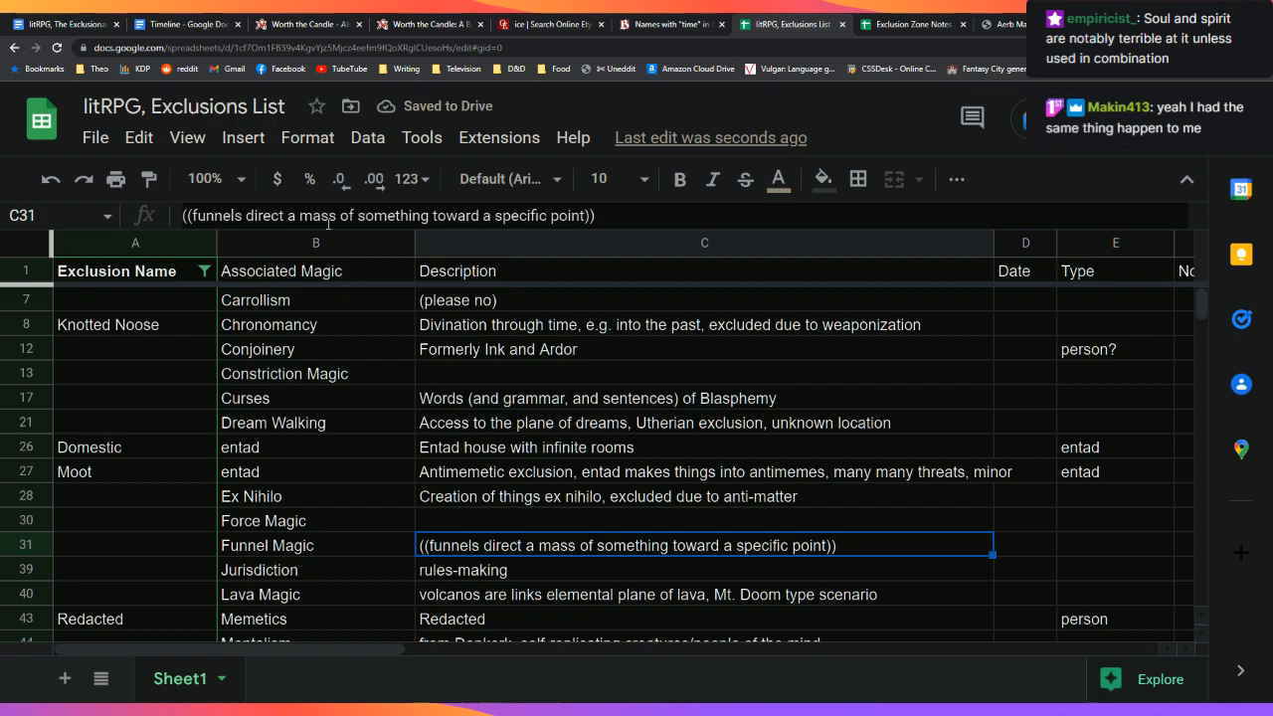
# Step: Review the exclusion descriptions from Force Magic back up to the start of the list
pyautogui.press('Up')
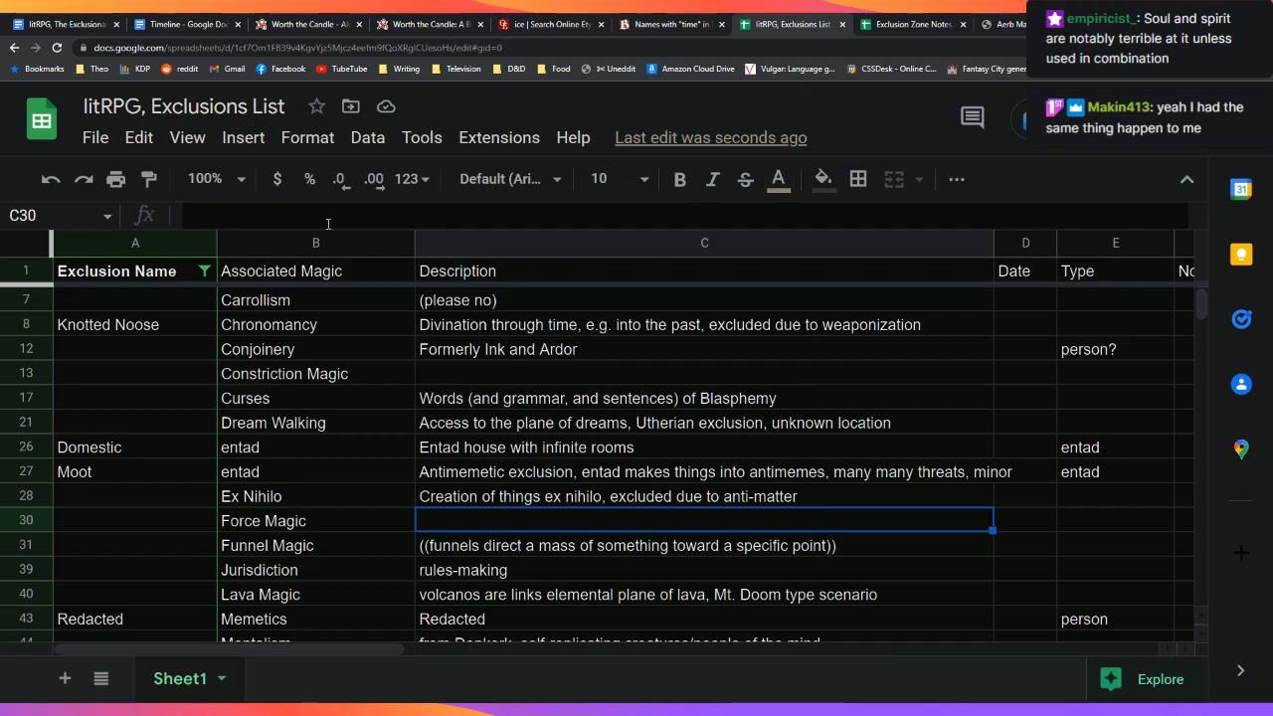
pyautogui.press('Up')
pyautogui.press('Up')
pyautogui.press('Up')
pyautogui.press('Up')
pyautogui.press('Up')
pyautogui.press('Up')
pyautogui.press('Up')
pyautogui.press('Up')
pyautogui.press('Up')
pyautogui.press('Up')
pyautogui.press('Up')
pyautogui.press('Up')
# Step: Read through the whole exclusions list down to the resolved entries, going back to the undescribed person entry
pyautogui.press('Down')
pyautogui.press('Down')
pyautogui.press('Down')
pyautogui.press('Down')
pyautogui.press('Down')
pyautogui.press('Down')
pyautogui.press('Down')
pyautogui.press('Down')
pyautogui.press('Down')
pyautogui.press('Down')
pyautogui.press('Down')
pyautogui.press('Down')
pyautogui.press('Down')
pyautogui.press('Down')
pyautogui.press('Down')
pyautogui.press('Down')
pyautogui.press('Down')
pyautogui.press('Down')
pyautogui.press('Down')
pyautogui.press('Down')
pyautogui.press('Down')
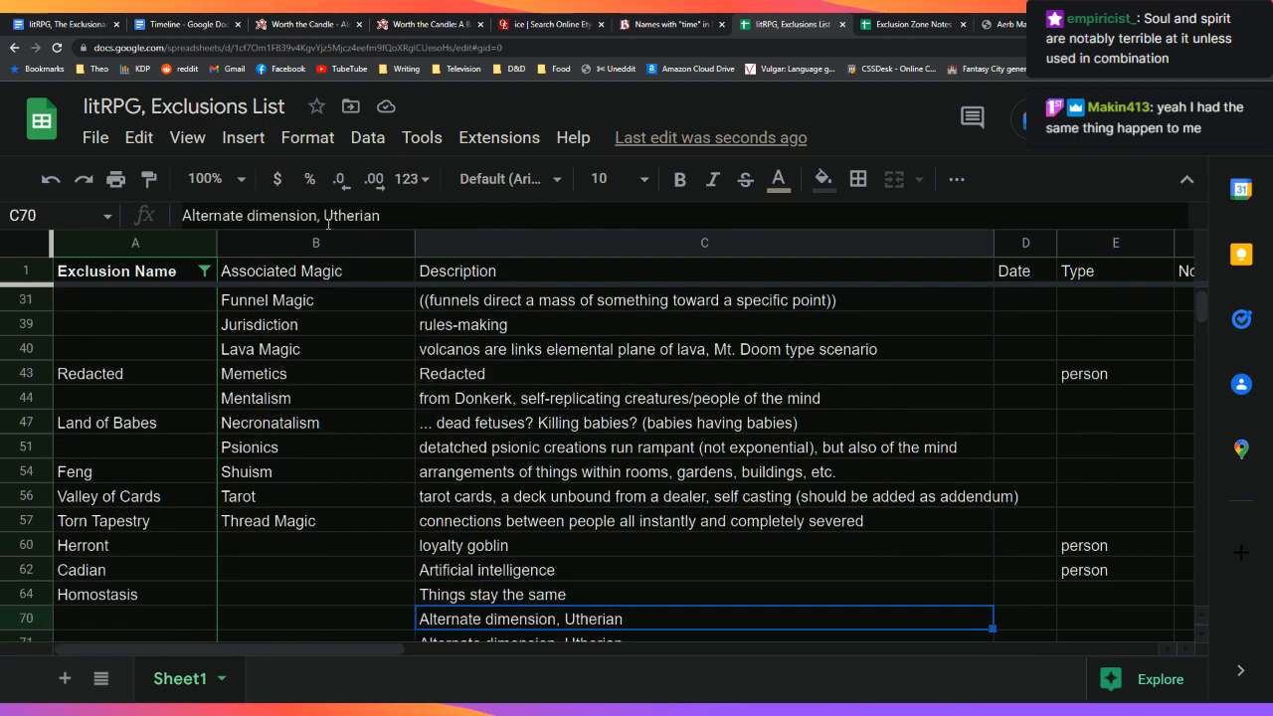
pyautogui.press('Down')
pyautogui.press('Down')
pyautogui.press('Down')
pyautogui.press('Down')
pyautogui.press('Up')
pyautogui.press('Up')
pyautogui.press('Up')
pyautogui.press('Up')
pyautogui.press('Up')
pyautogui.press('Up')
pyautogui.press('Up')
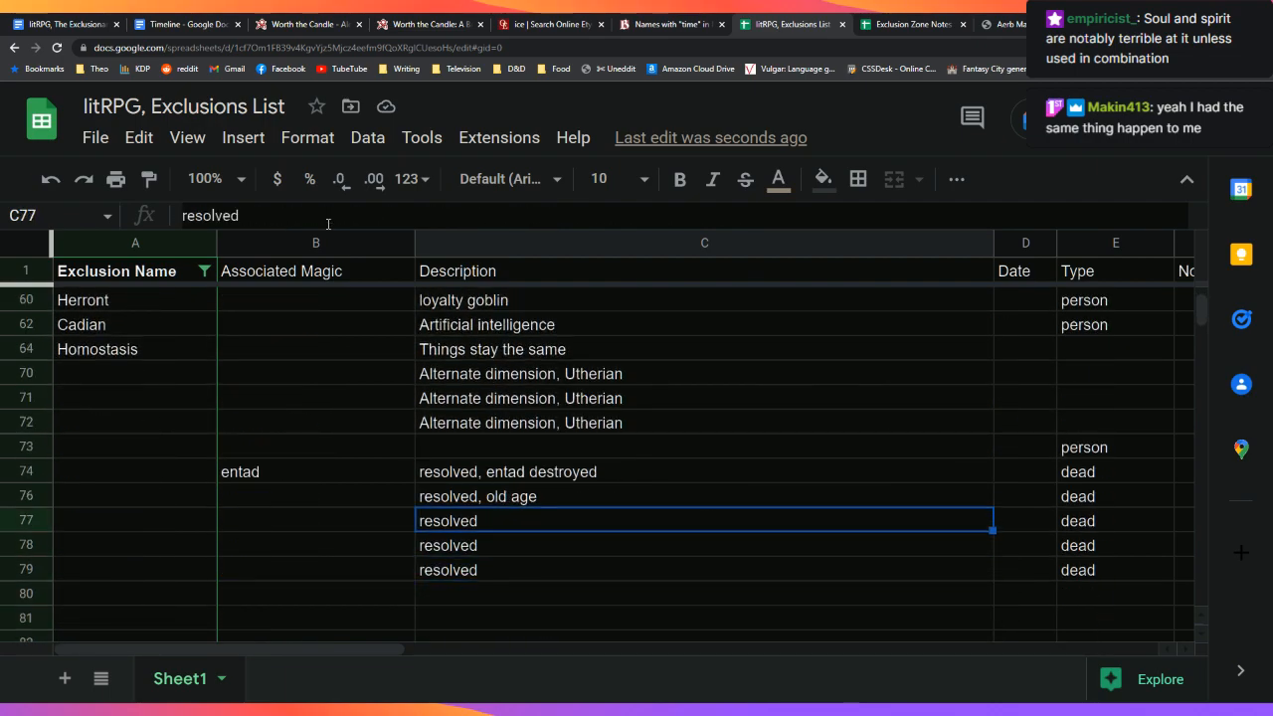
# Step: Examine the blank person-type entry in row 73 across its name, magic, description, date and type cells
pyautogui.press('Right')
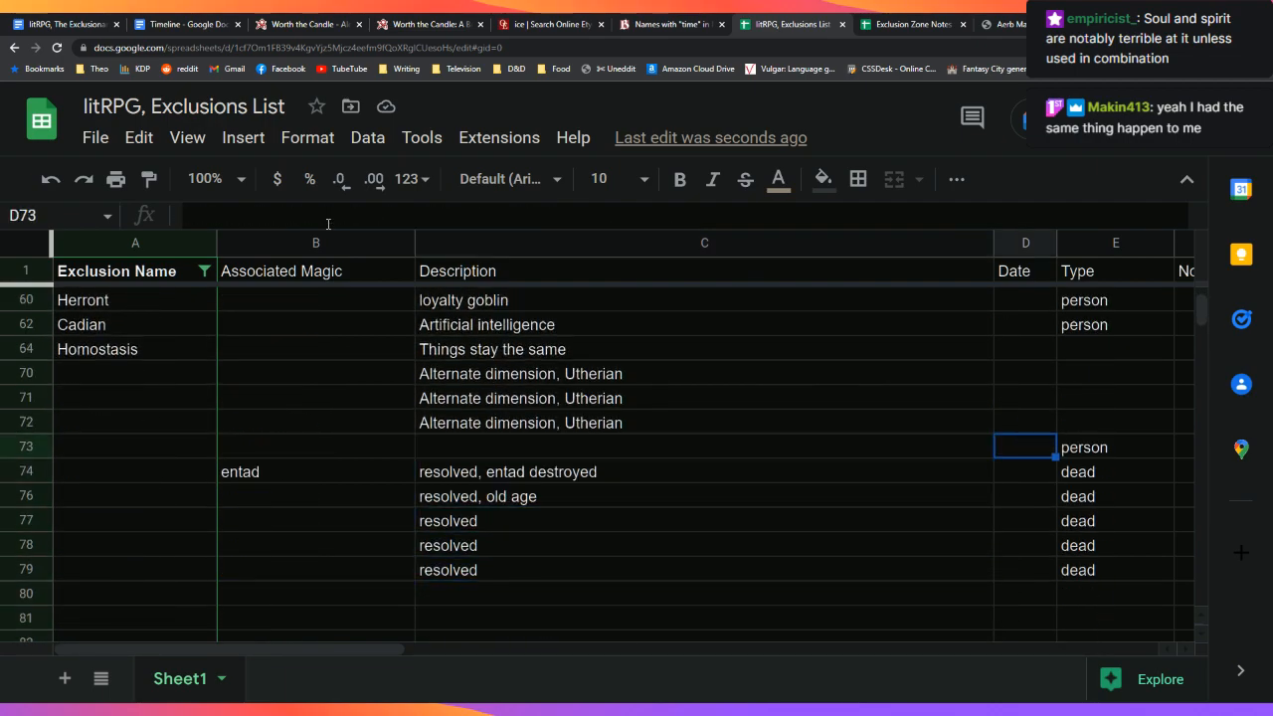
pyautogui.press('Right')
pyautogui.hotkey('shift', 'Left')
pyautogui.hotkey('shift', 'Left')
pyautogui.hotkey('shift', 'Left')
pyautogui.hotkey('shift', 'Left')
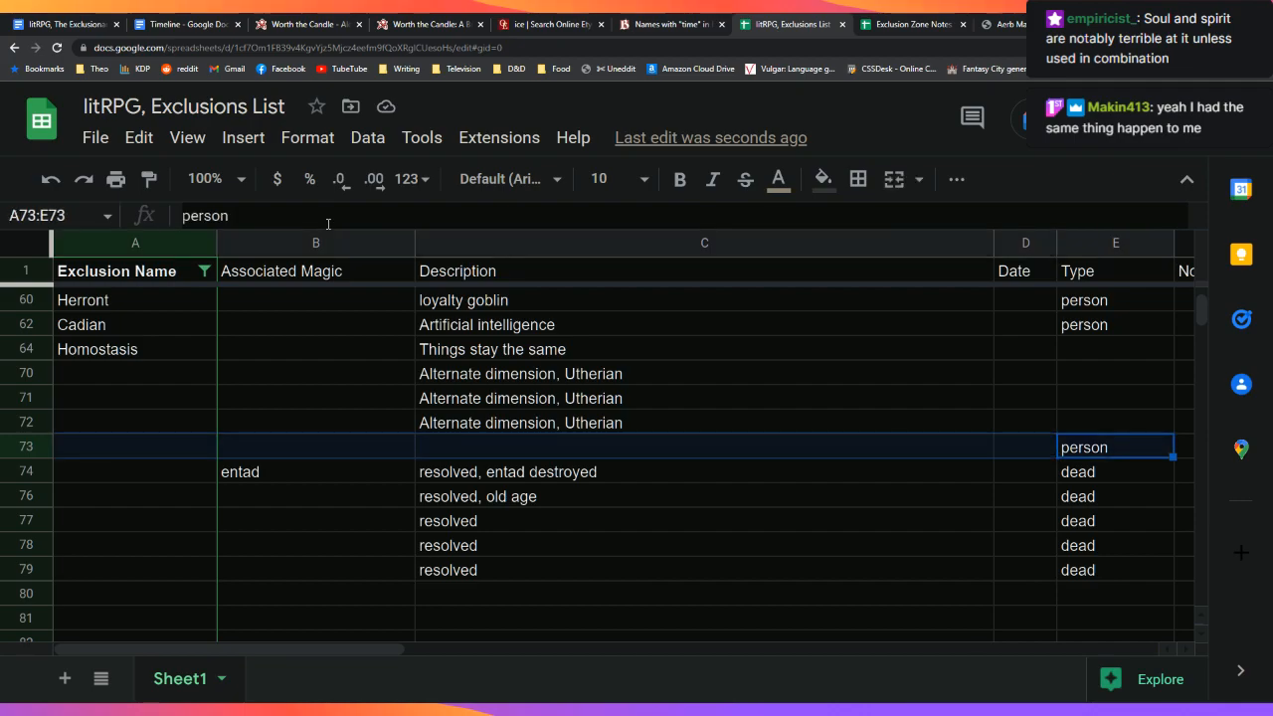
pyautogui.press('Left')
pyautogui.press('Left')
pyautogui.press('Left')
pyautogui.press('Left')
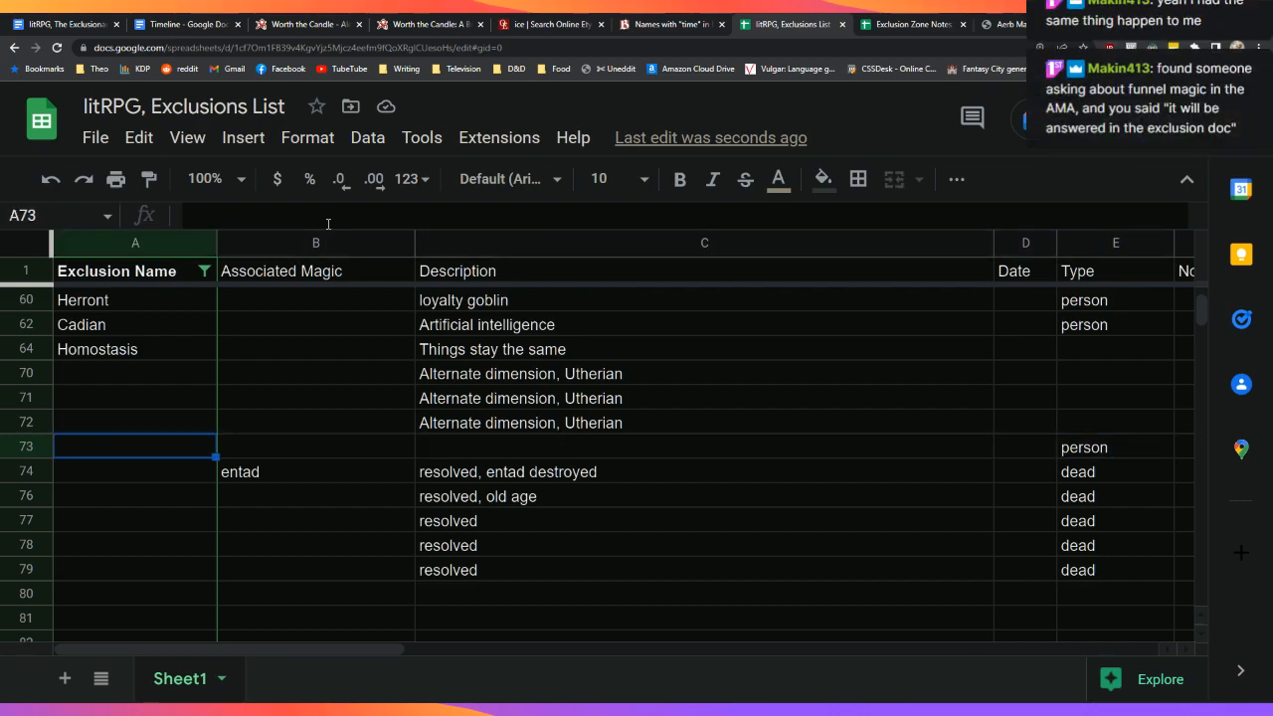
# Step: Review the exclusion names from the last resolved entry back up to the header row
pyautogui.press('Down')
pyautogui.press('Down')
pyautogui.press('Down')
pyautogui.press('Down')
pyautogui.press('Down')
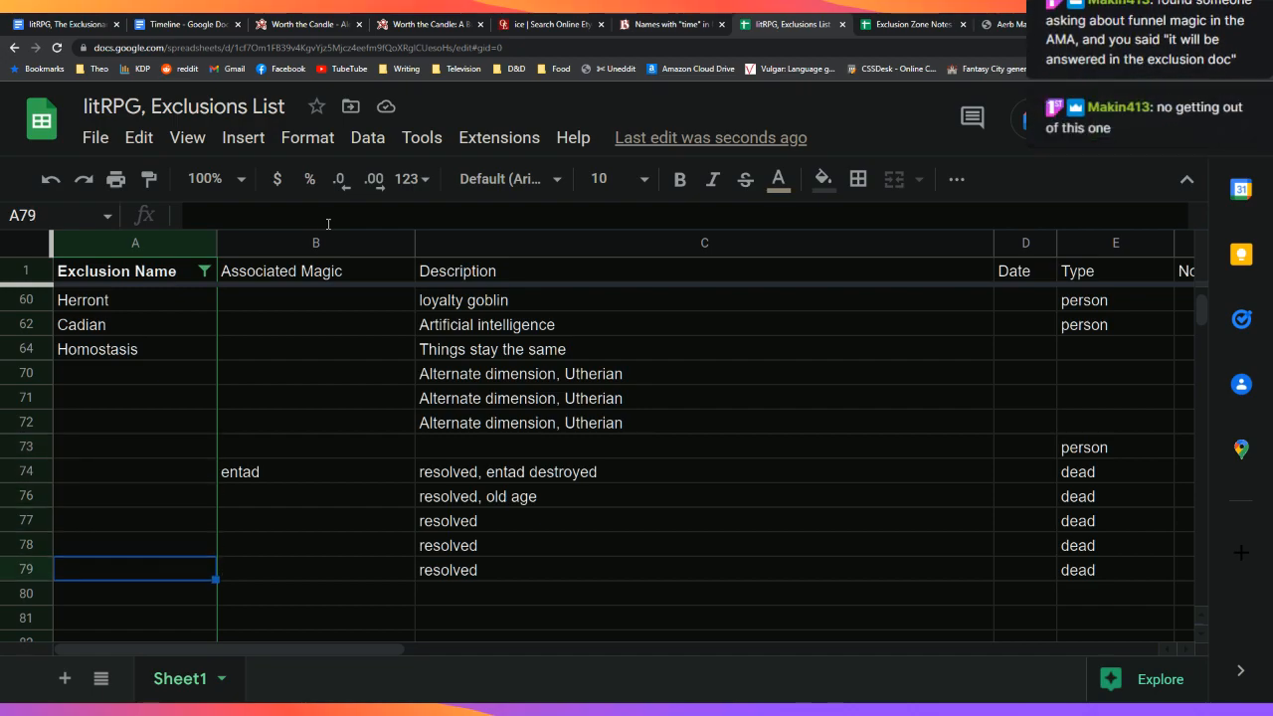
pyautogui.press('Up')
pyautogui.press('Up')
pyautogui.press('Up')
pyautogui.press('Up')
pyautogui.press('Up')
pyautogui.press('Up')
pyautogui.press('Up')
pyautogui.press('Up')
pyautogui.press('Up')
pyautogui.press('Up')
pyautogui.press('Up')
pyautogui.press('Up')
pyautogui.press('Up')
pyautogui.press('Up')
pyautogui.press('Up')
pyautogui.press('Up')
pyautogui.press('Up')
pyautogui.press('Up')
pyautogui.press('Up')
pyautogui.press('Up')
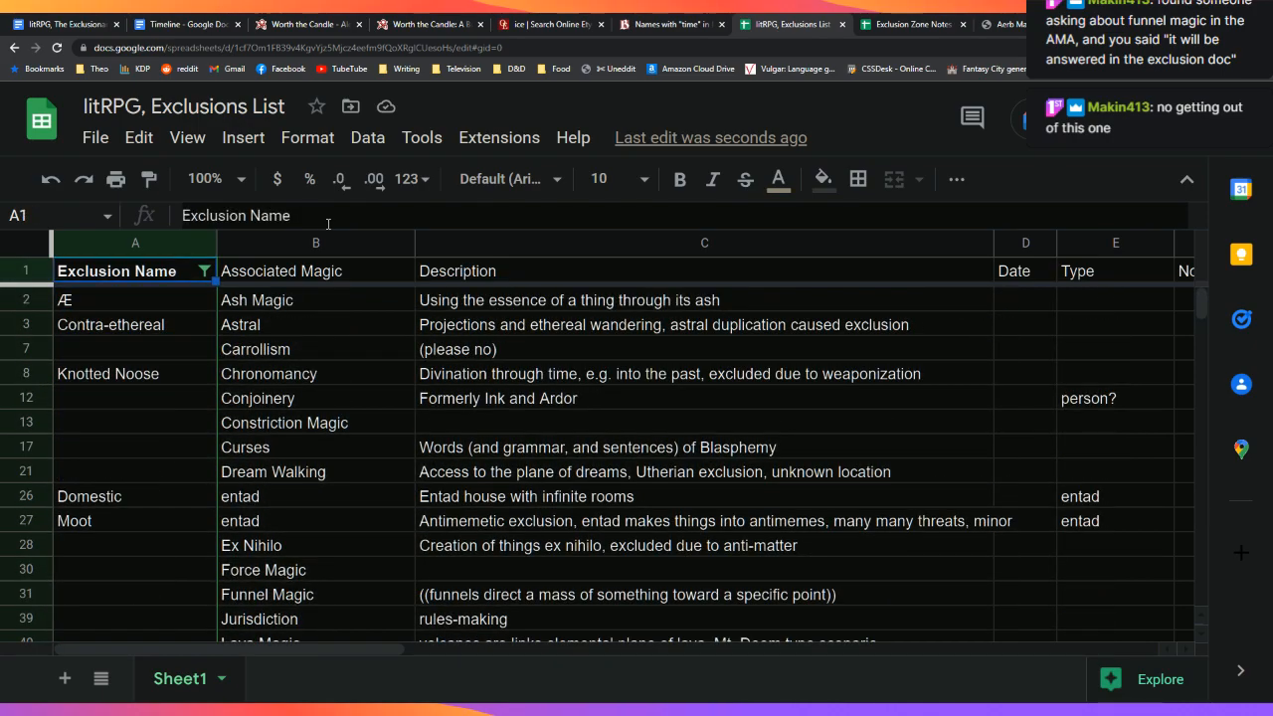
# Step: Review the exclusion names from the header row down to the Jurisdiction and Lava Magic rows
pyautogui.press('Down')
pyautogui.press('Down')
pyautogui.press('Down')
pyautogui.press('Down')
pyautogui.press('Down')
pyautogui.press('Down')
pyautogui.press('Down')
pyautogui.press('Down')
pyautogui.press('Down')
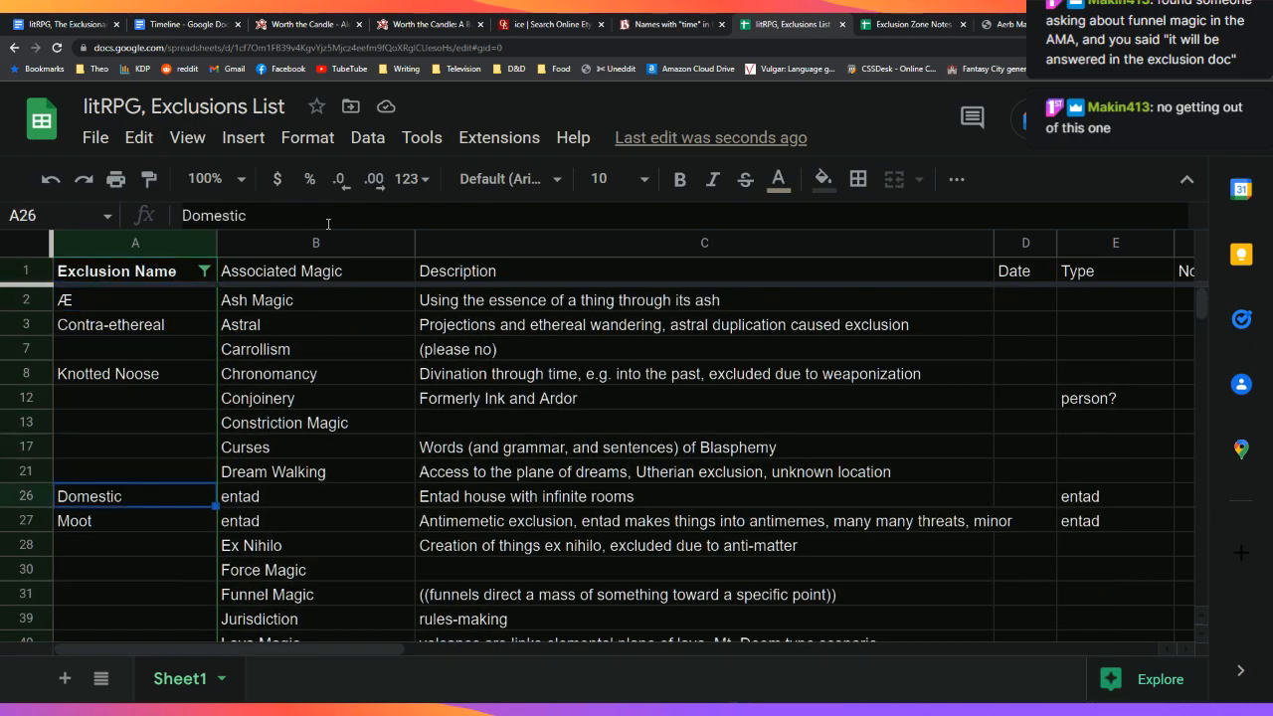
pyautogui.press('Down')
pyautogui.press('Down')
pyautogui.press('Down')
pyautogui.press('Down')
pyautogui.press('Down')
pyautogui.press('Down')
pyautogui.press('Down')
pyautogui.press('Down')
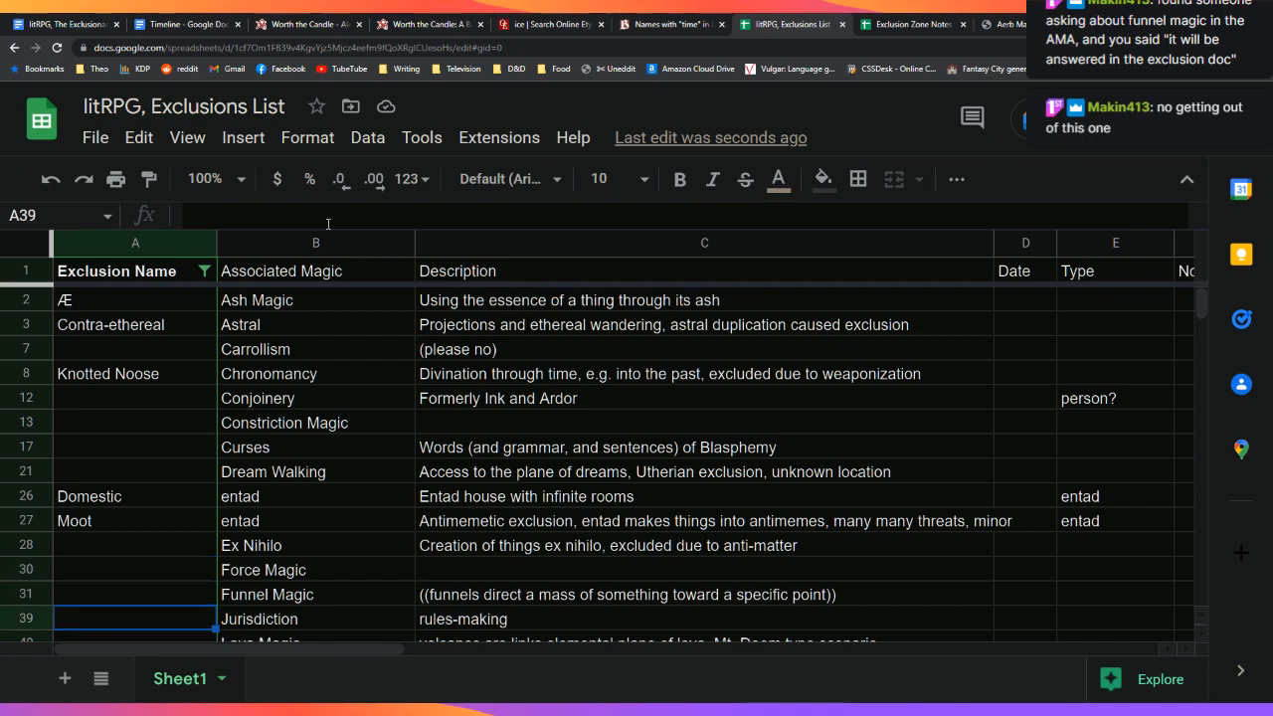
pyautogui.press('Down')
# Step: Examine the magic, description and date cells around the Force Magic and Funnel Magic rows
pyautogui.press('Right')
pyautogui.press('Up')
pyautogui.press('Up')
pyautogui.press('Up')
pyautogui.press('Right')
pyautogui.press('Right')
pyautogui.press('Left')
pyautogui.press('Left')
pyautogui.press('Right')
pyautogui.press('Up')
pyautogui.press('Up')
pyautogui.press('Up')
pyautogui.press('Up')
pyautogui.press('Down')
pyautogui.press('Down')
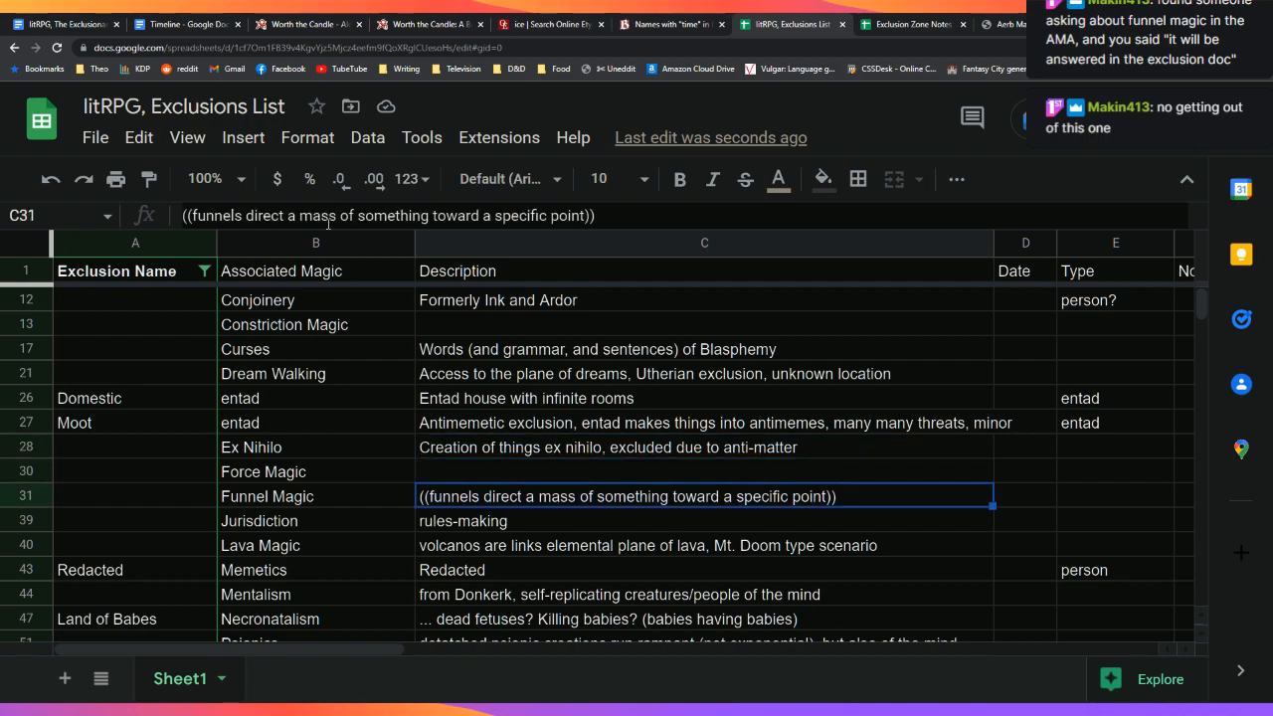
# Step: Enter "powers from being bound (not kinky)" as the description of Constriction Magic
pyautogui.click(581, 472)
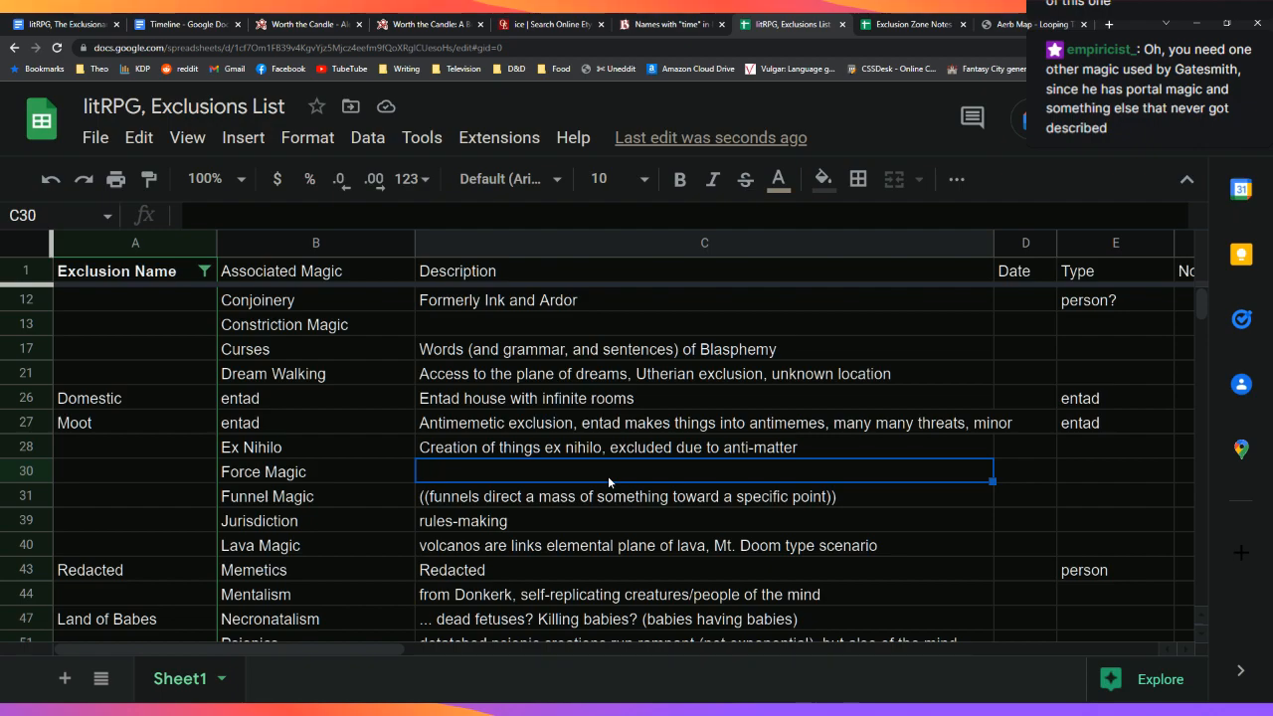
pyautogui.click(360, 331)
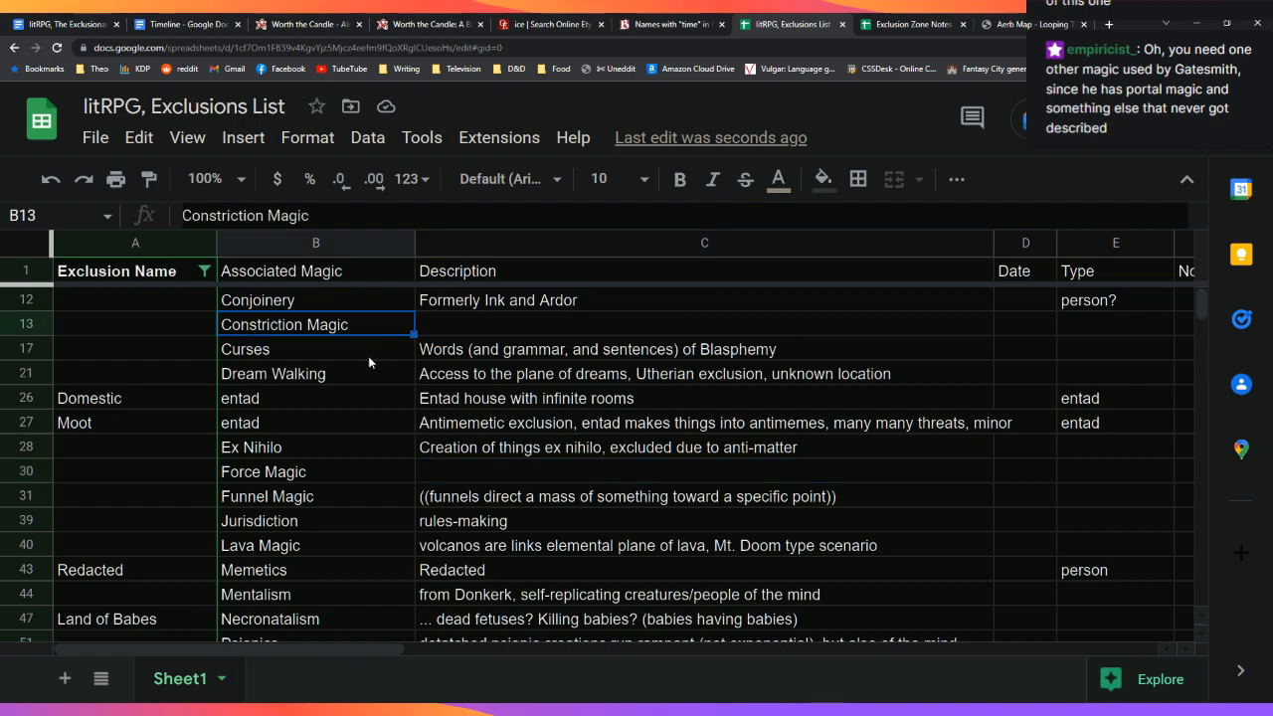
pyautogui.click(585, 327)
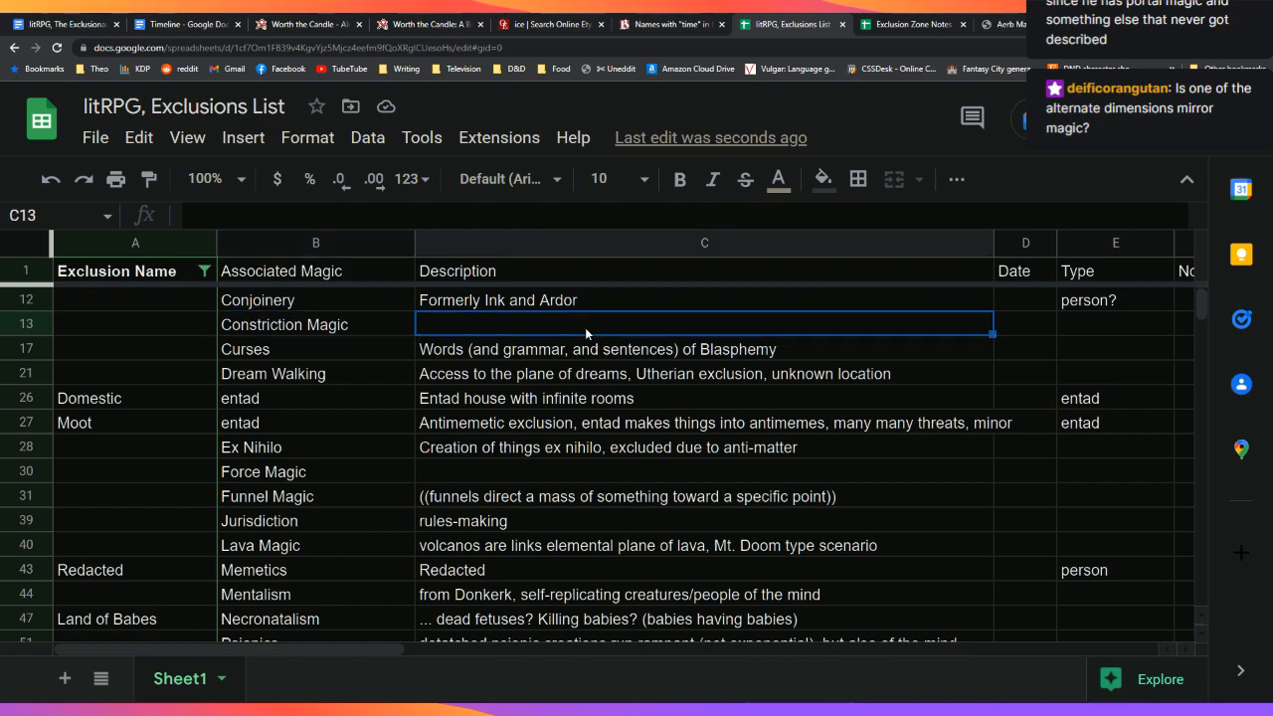
pyautogui.write('powers from ')
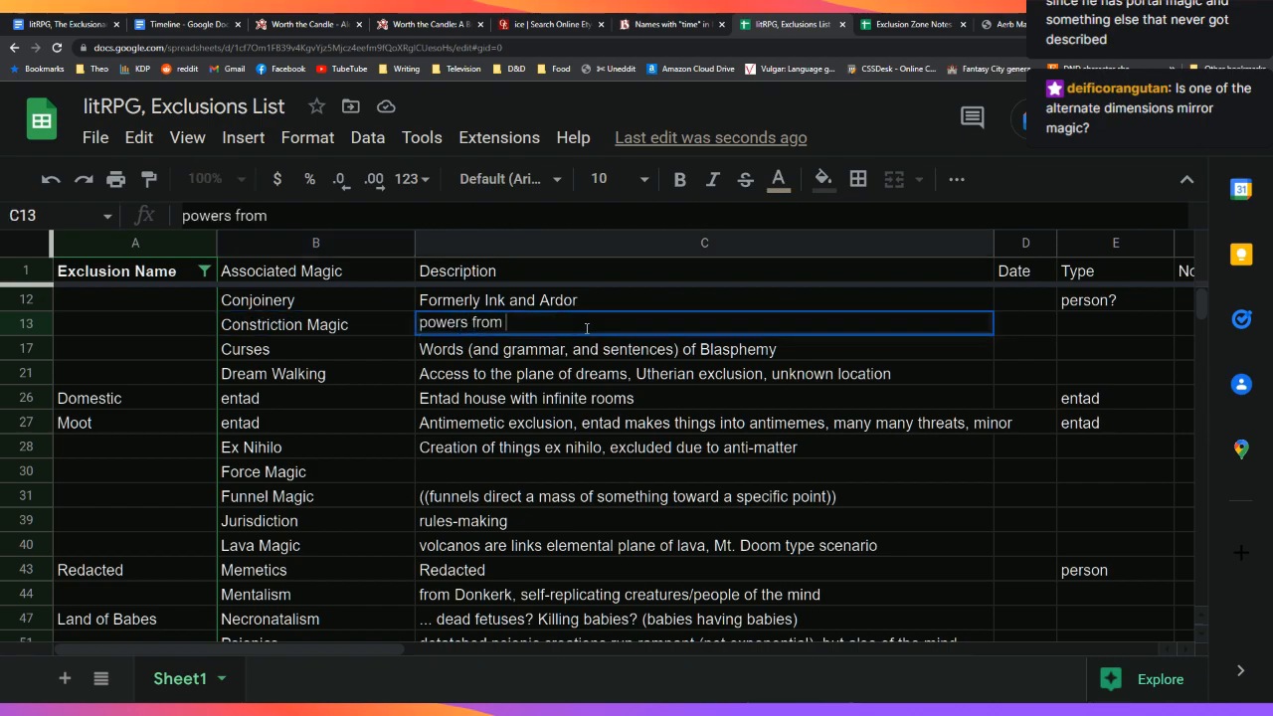
pyautogui.write('being bound (n')
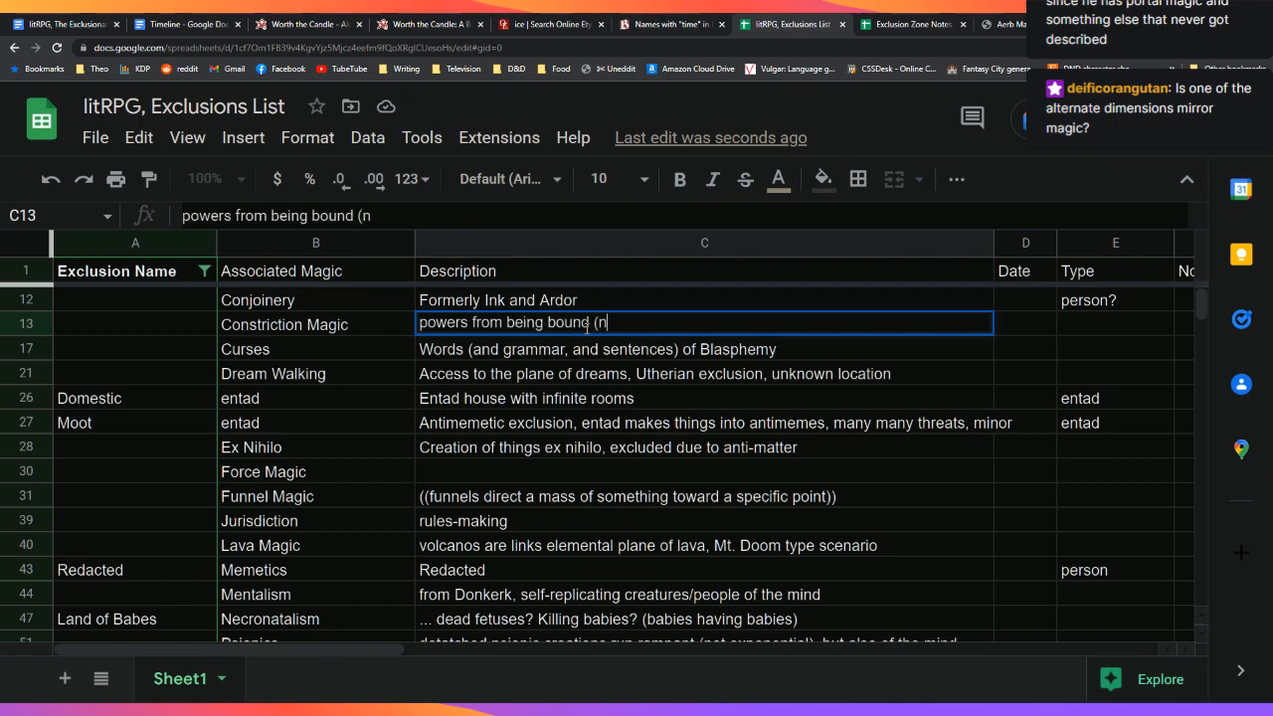
pyautogui.write('ot kinky)')
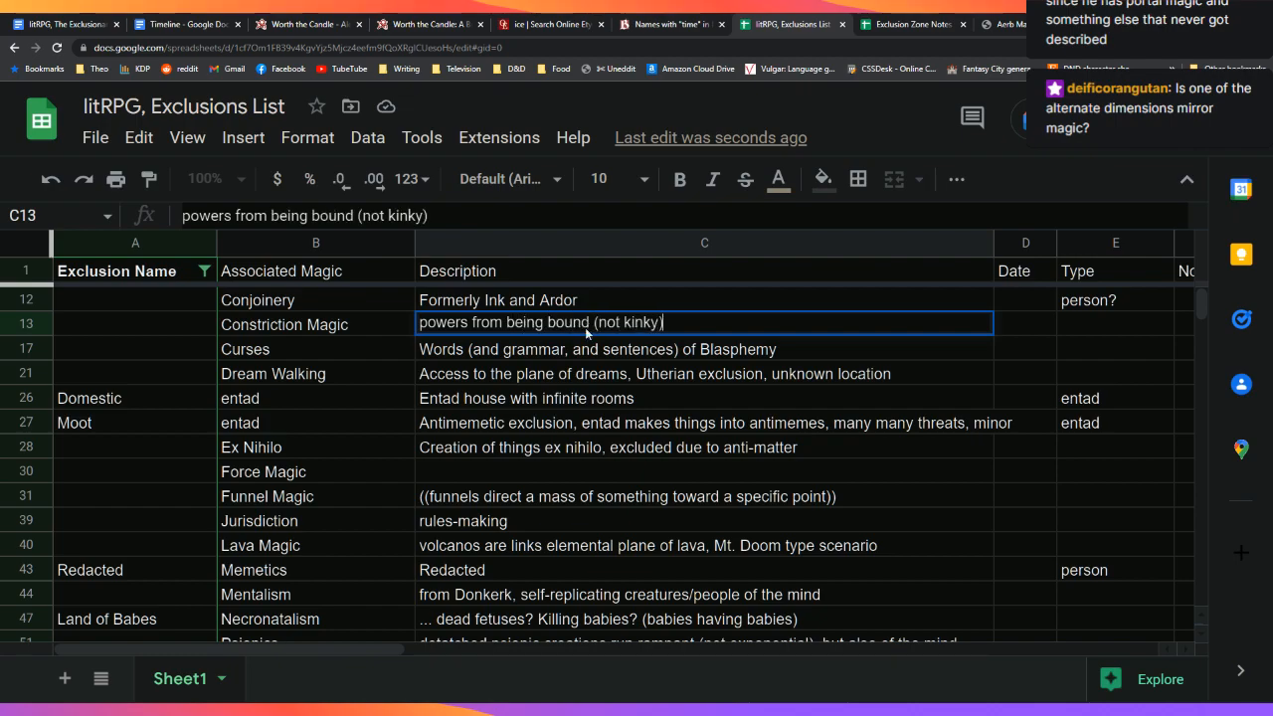
pyautogui.press('Return')
# Step: Review the exclusion descriptions from Constriction Magic down through the alternate dimension entries, returning to the Cadian row
pyautogui.press('Up')
pyautogui.press('Down')
pyautogui.press('Down')
pyautogui.press('Down')
pyautogui.press('Down')
pyautogui.press('Down')
pyautogui.press('Down')
pyautogui.press('Down')
pyautogui.press('Down')
pyautogui.press('Down')
pyautogui.press('Down')
pyautogui.press('Down')
pyautogui.press('Down')
pyautogui.press('Down')
pyautogui.press('Down')
pyautogui.press('Down')
pyautogui.press('Down')
pyautogui.press('Down')
pyautogui.press('Down')
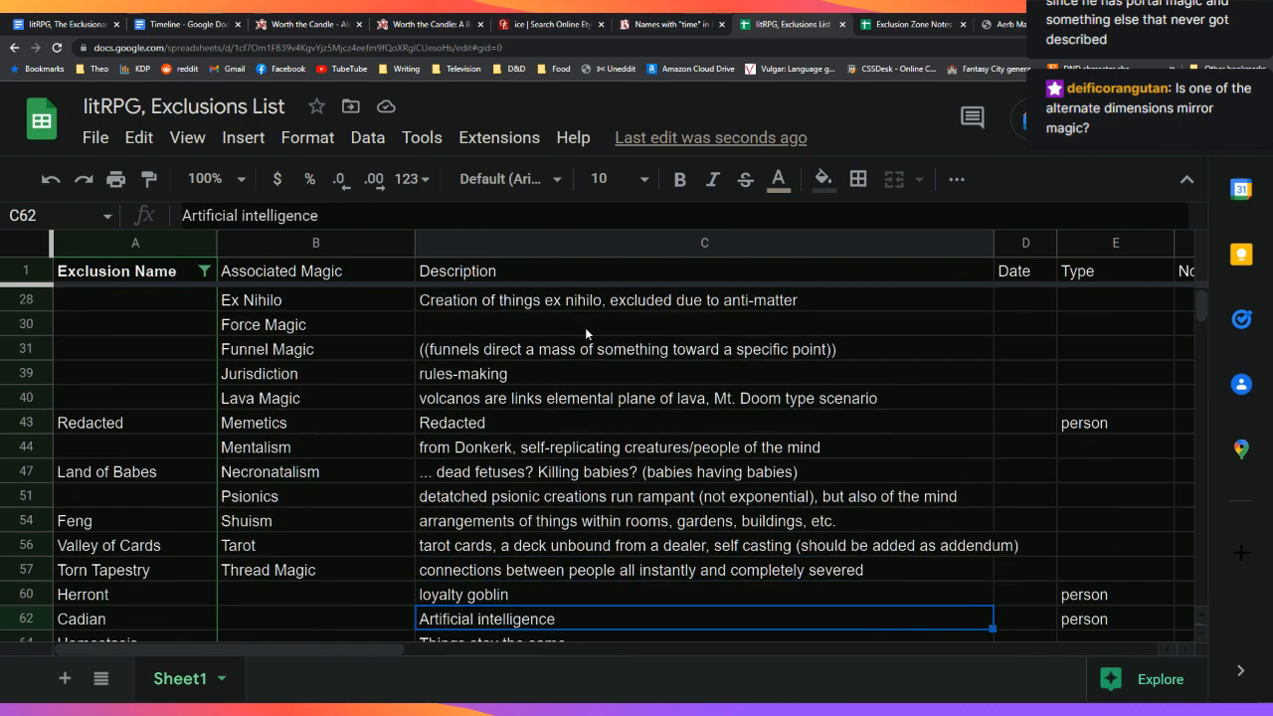
pyautogui.press('Down')
pyautogui.press('Down')
pyautogui.press('Down')
pyautogui.press('Down')
pyautogui.press('Up')
pyautogui.press('Up')
pyautogui.press('Up')
pyautogui.press('Up')
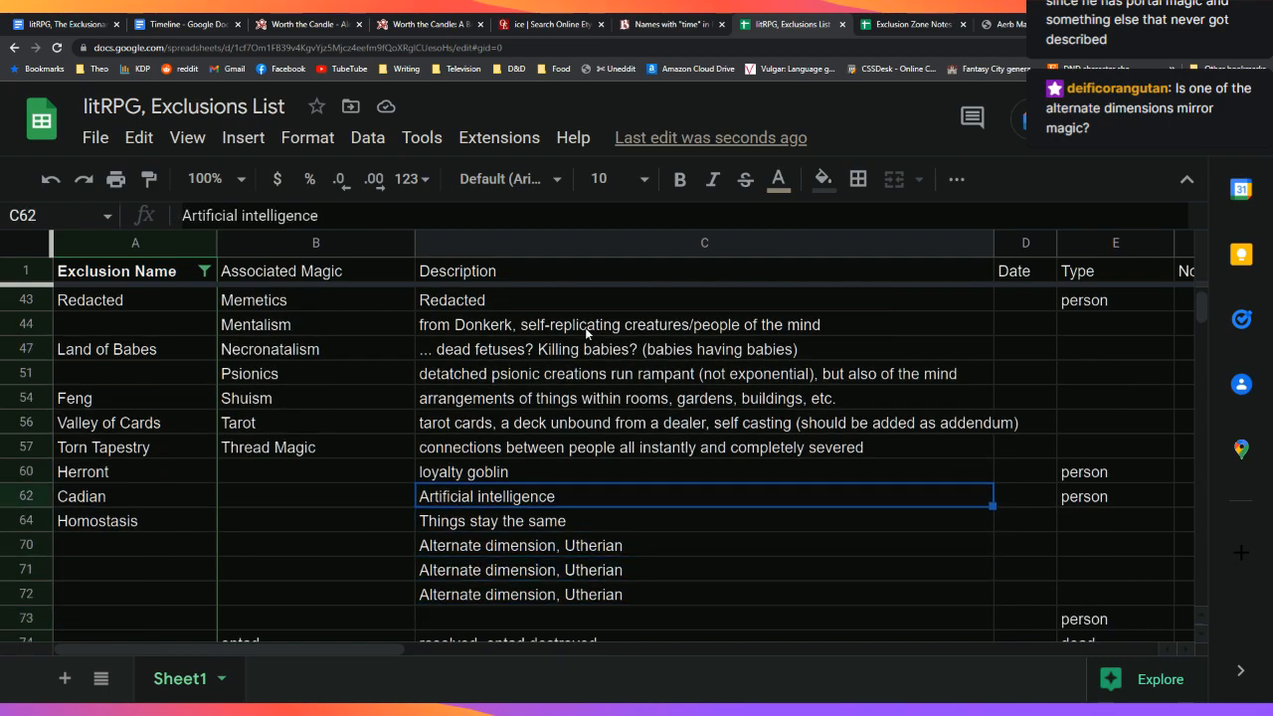
# Step: Read the descriptions from Cadian down to the resolved entries and back up to Herront
pyautogui.press('Down')
pyautogui.press('Down')
pyautogui.press('Down')
pyautogui.press('Down')
pyautogui.press('Down')
pyautogui.press('Down')
pyautogui.press('Down')
pyautogui.press('Down')
pyautogui.press('Down')
pyautogui.press('Down')
pyautogui.press('Down')
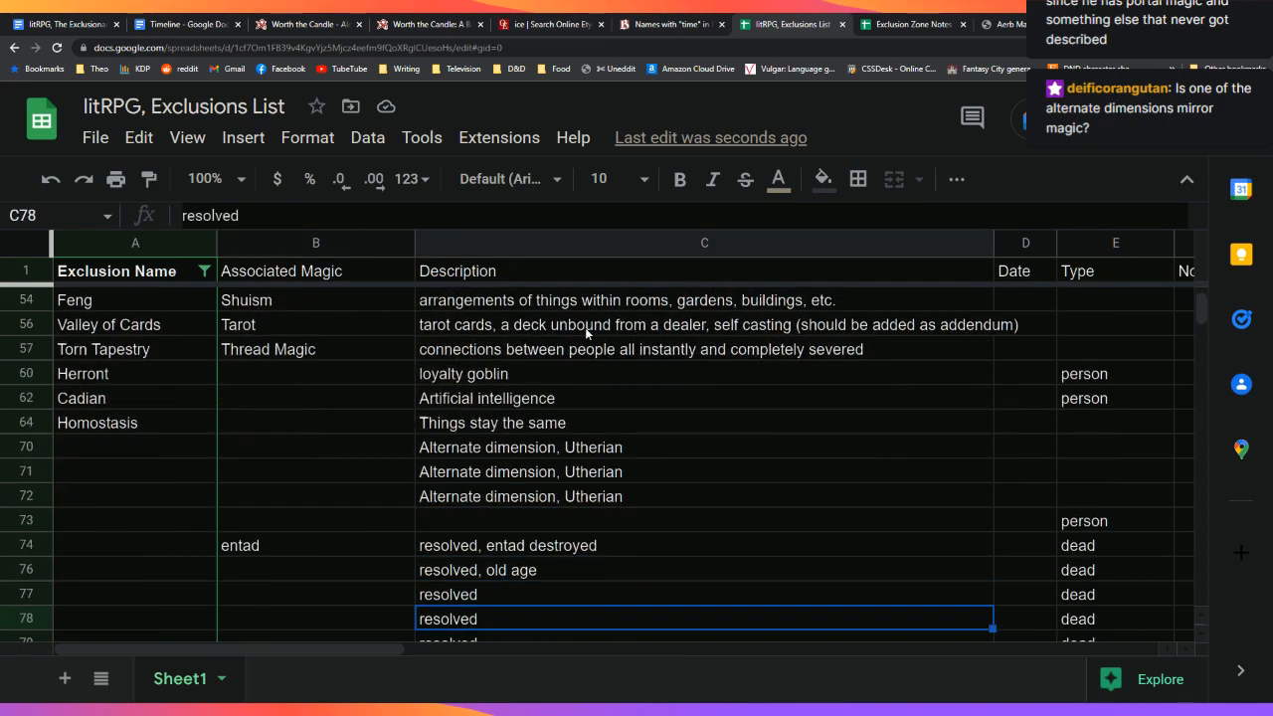
pyautogui.press('Up')
pyautogui.press('Up')
pyautogui.press('Up')
pyautogui.press('Up')
pyautogui.press('Up')
pyautogui.press('Up')
pyautogui.press('Up')
pyautogui.press('Up')
pyautogui.press('Up')
pyautogui.press('Up')
pyautogui.press('Up')
pyautogui.press('Up')
pyautogui.press('Up')
pyautogui.press('Up')
pyautogui.press('Up')
pyautogui.press('Up')
pyautogui.press('Up')
pyautogui.press('Up')
pyautogui.press('Up')
pyautogui.press('Up')
pyautogui.press('Up')
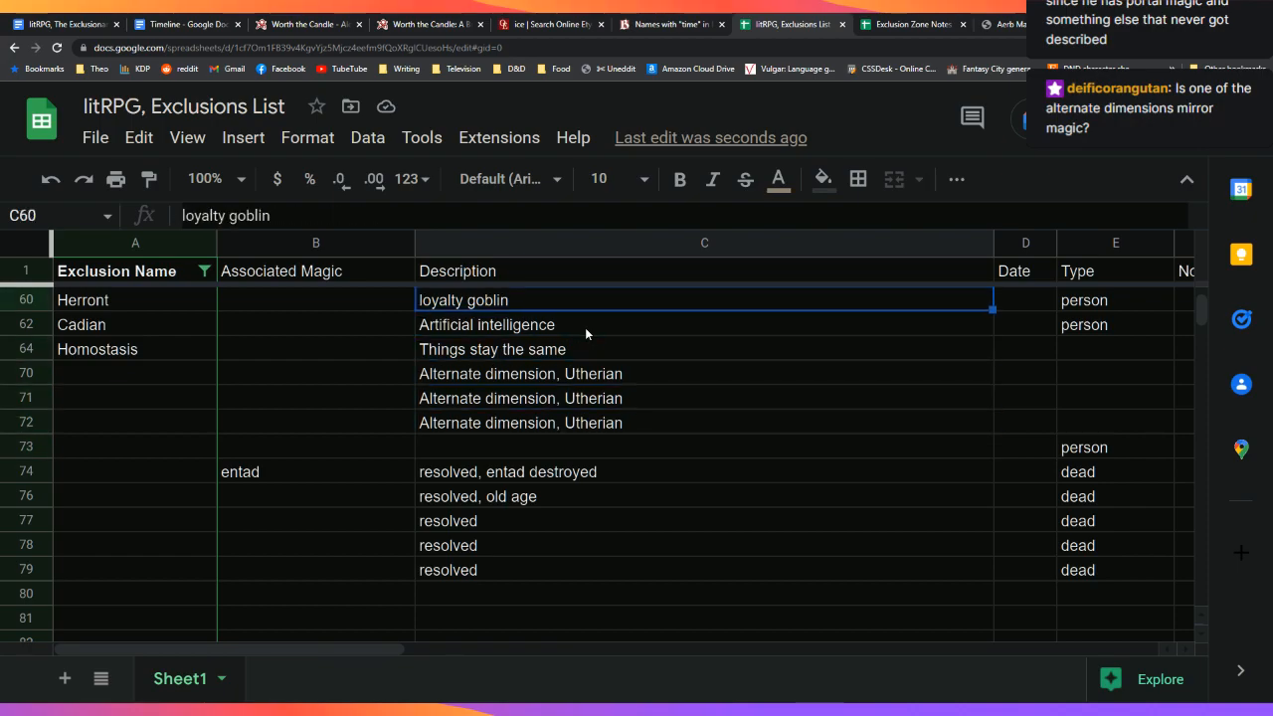
# Step: Look over the descriptions at the start of the list, including Curses and the blank Force Magic entry
pyautogui.press('Down')
pyautogui.press('Down')
pyautogui.press('Down')
pyautogui.press('Down')
pyautogui.press('Down')
pyautogui.press('Down')
pyautogui.press('Down')
pyautogui.press('Down')
pyautogui.press('Down')
pyautogui.press('Down')
pyautogui.press('Down')
pyautogui.press('Down')
pyautogui.press('Down')
pyautogui.press('Down')
pyautogui.press('Down')
pyautogui.press('Down')
pyautogui.press('Down')
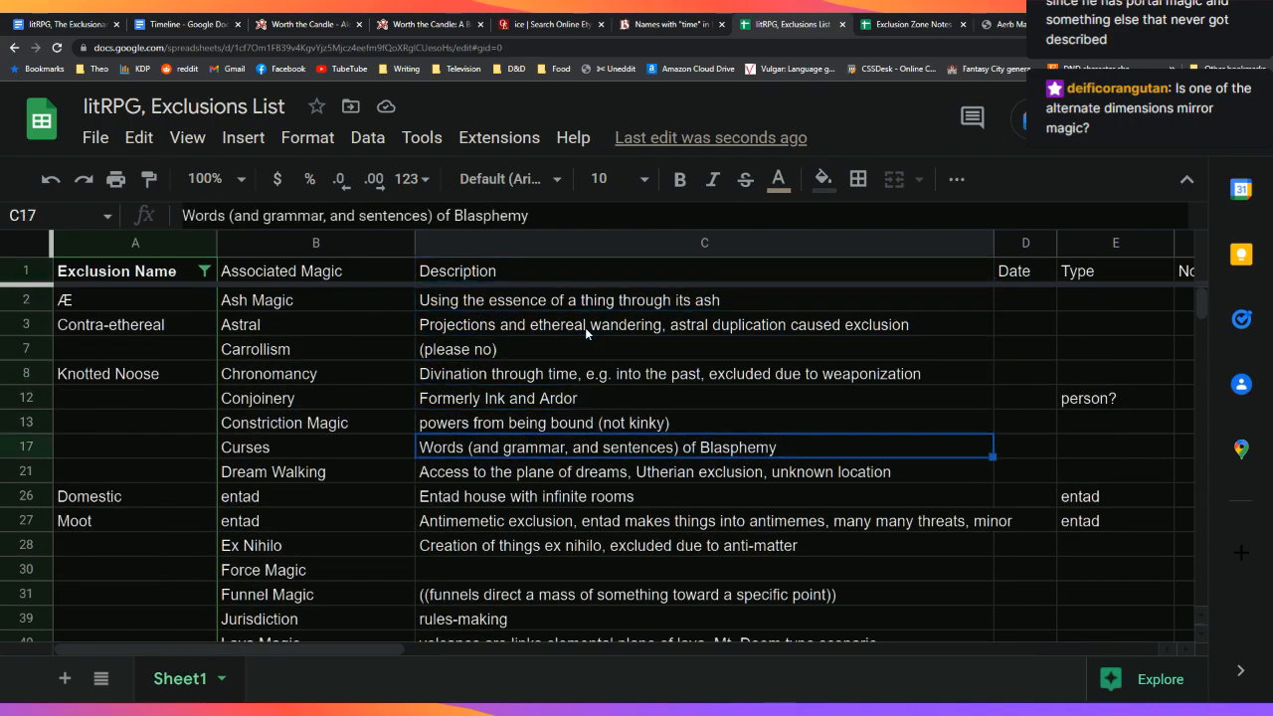
pyautogui.press('Up')
pyautogui.press('Up')
pyautogui.press('Up')
pyautogui.press('Up')
pyautogui.press('Up')
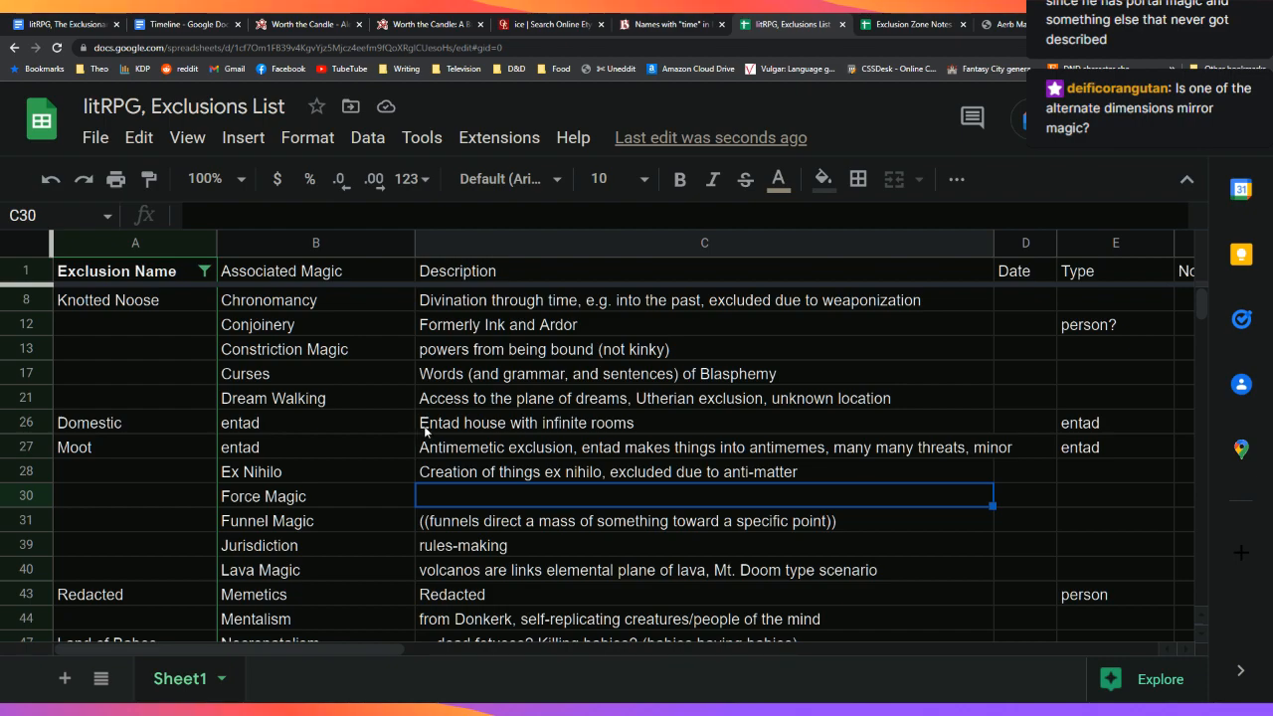
pyautogui.scroll(1, 494, 423)
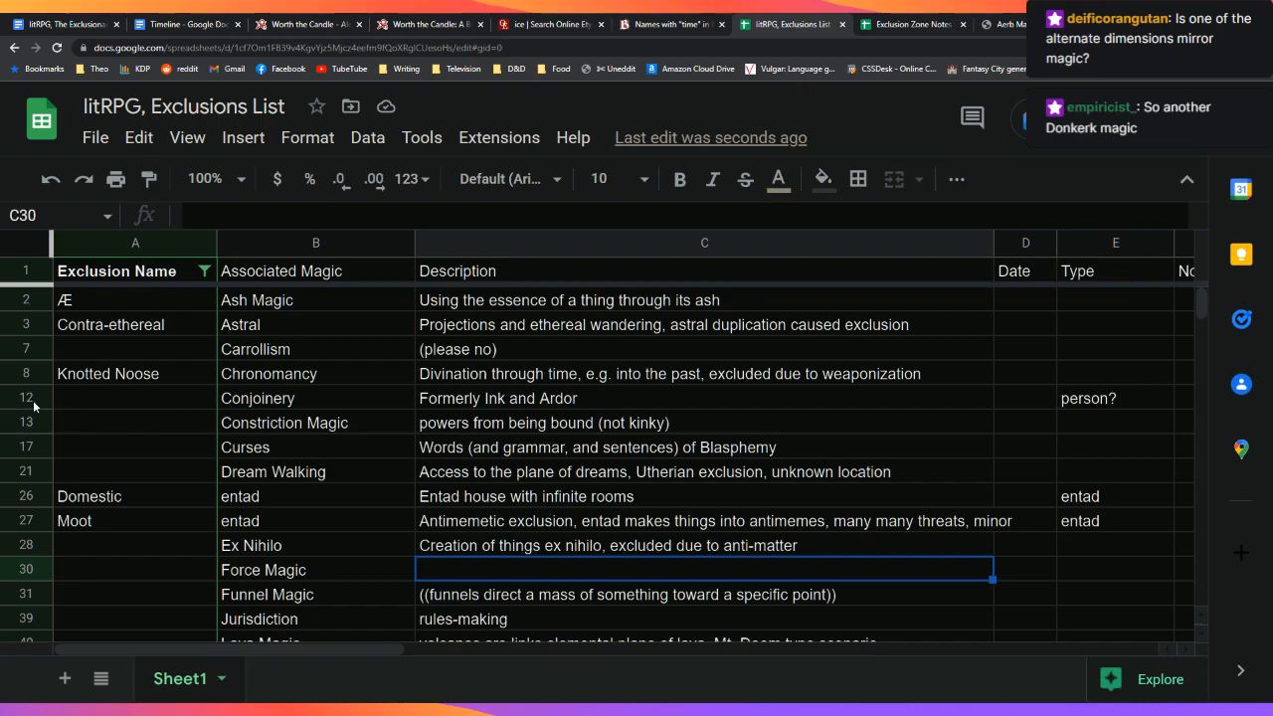
# Step: Fill the whole Curses row with green
pyautogui.click(33, 452)
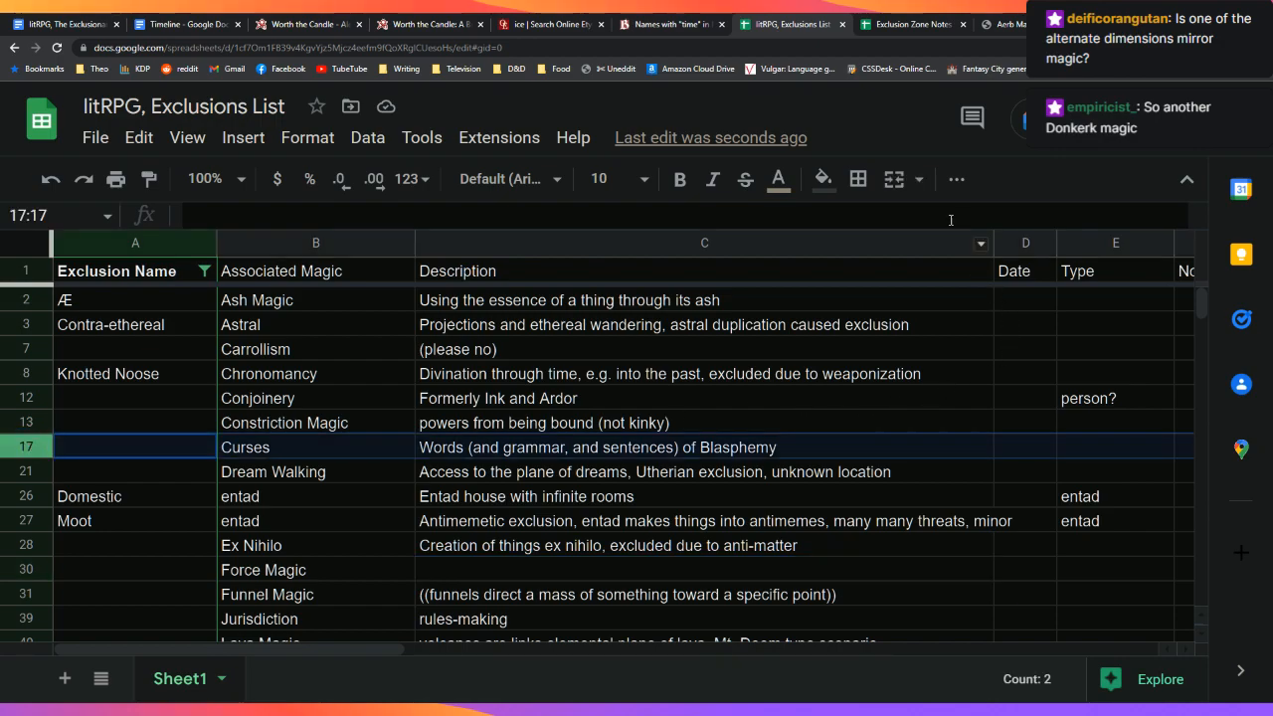
pyautogui.click(821, 179)
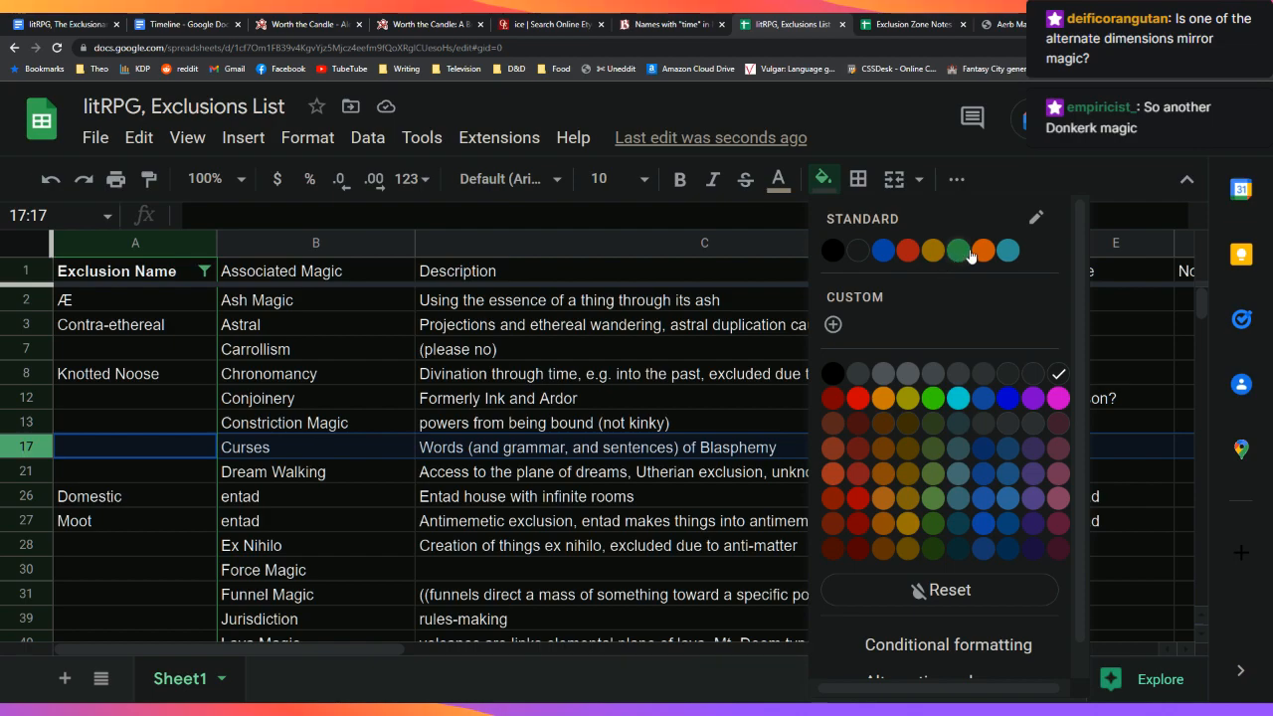
pyautogui.click(937, 251)
pyautogui.click(579, 520)
# Step: Fill the whole Dream Walking row with the same green
pyautogui.scroll(-2, 579, 519)
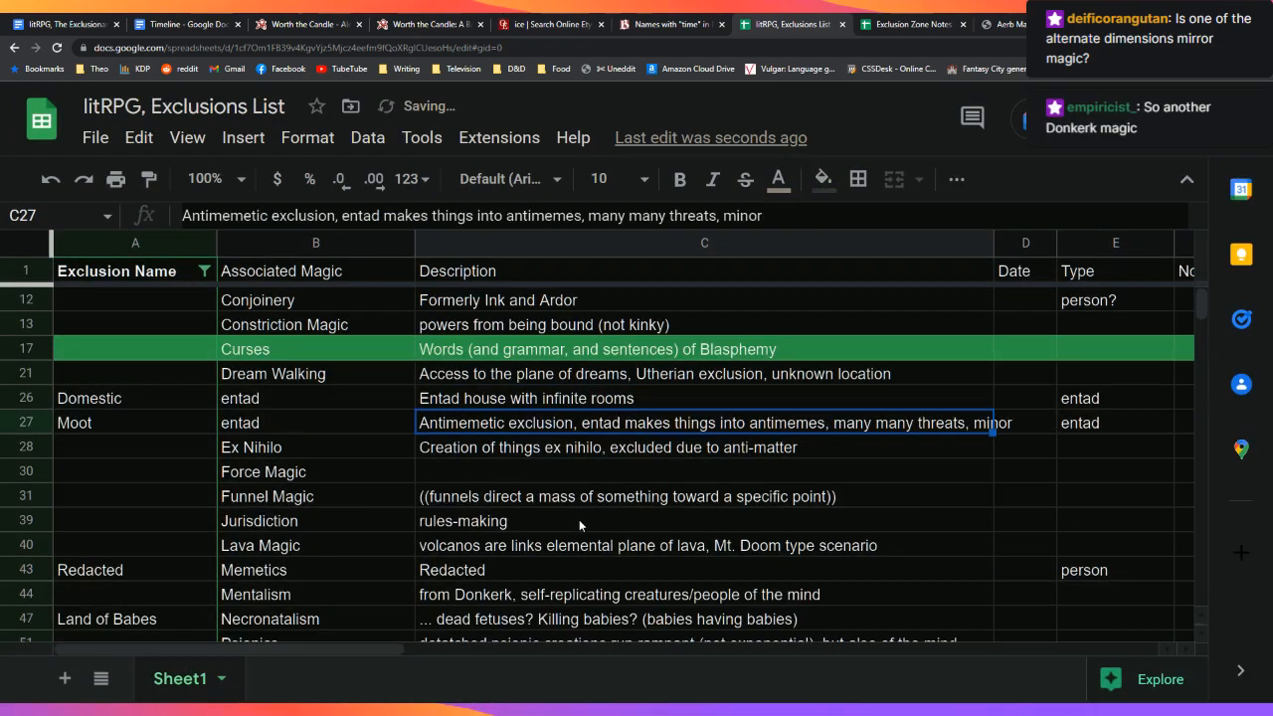
pyautogui.scroll(-1, 579, 519)
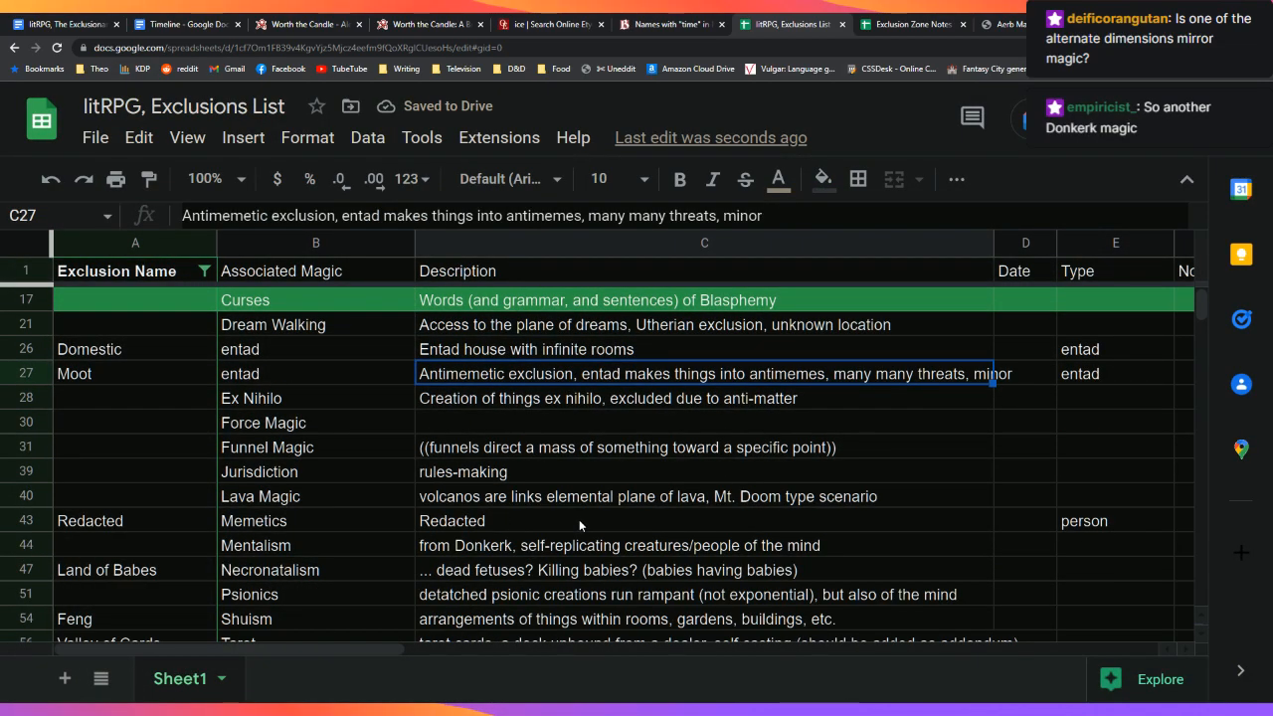
pyautogui.click(20, 324)
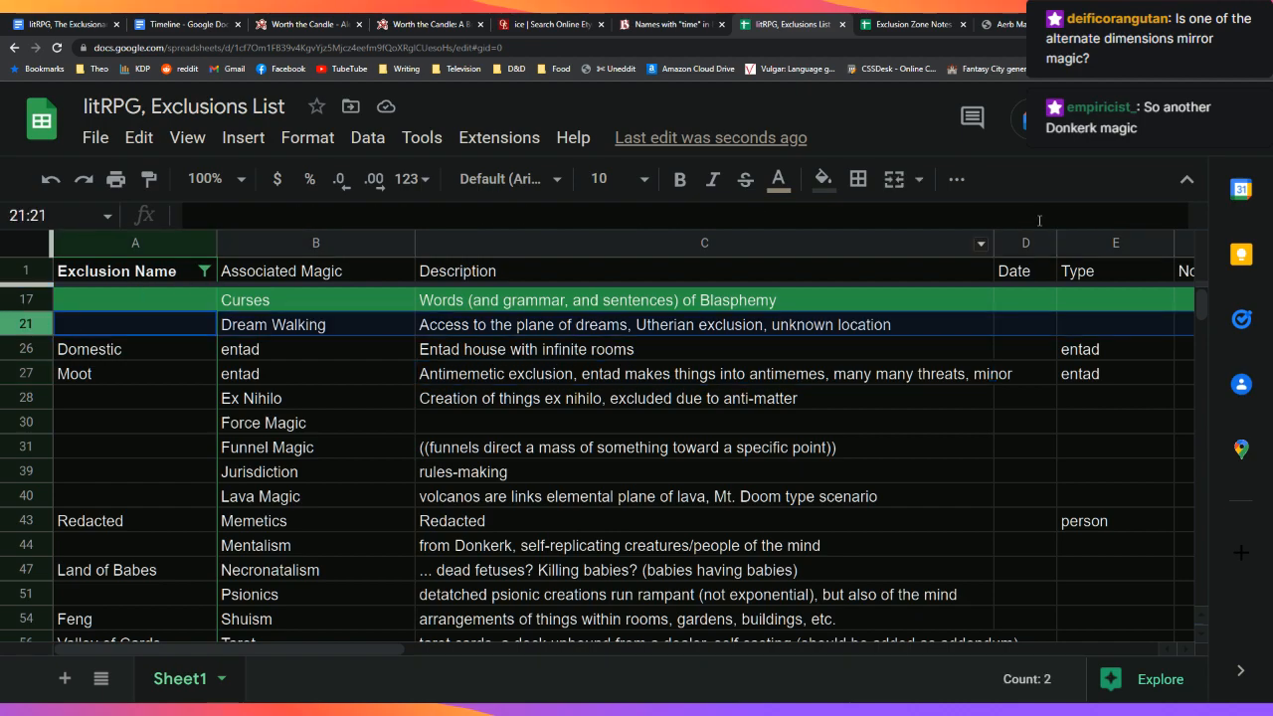
pyautogui.click(824, 179)
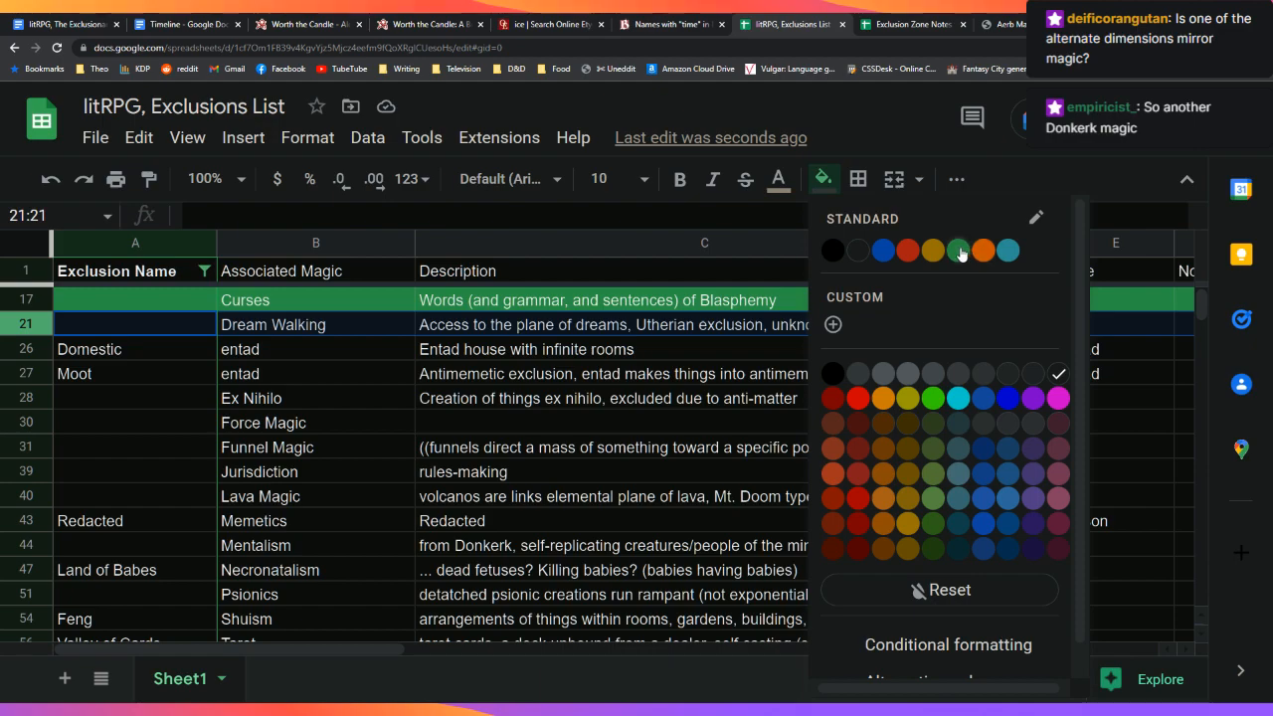
pyautogui.click(884, 308)
pyautogui.click(733, 439)
pyautogui.scroll(2, 733, 435)
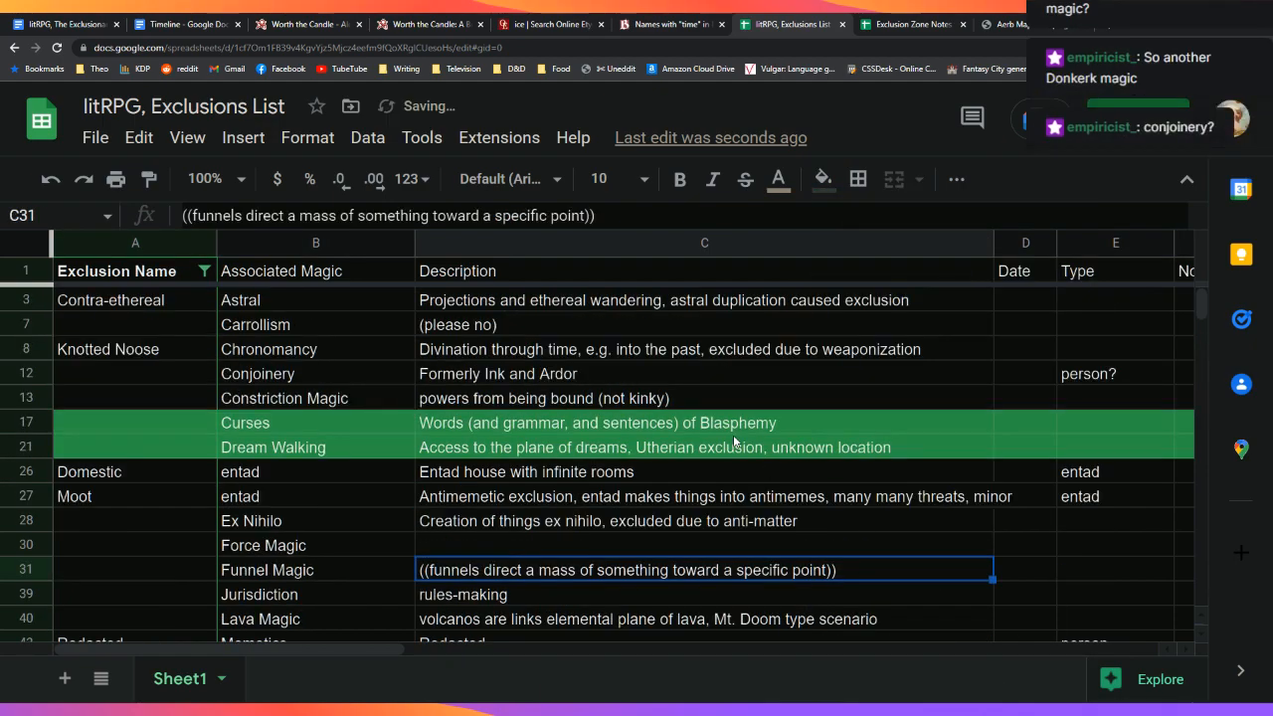
# Step: Check the placement note for Dream Walking in the Exclusion Zone Notes from Map sheet, returning to the exclusions list
pyautogui.scroll(-2, 733, 435)
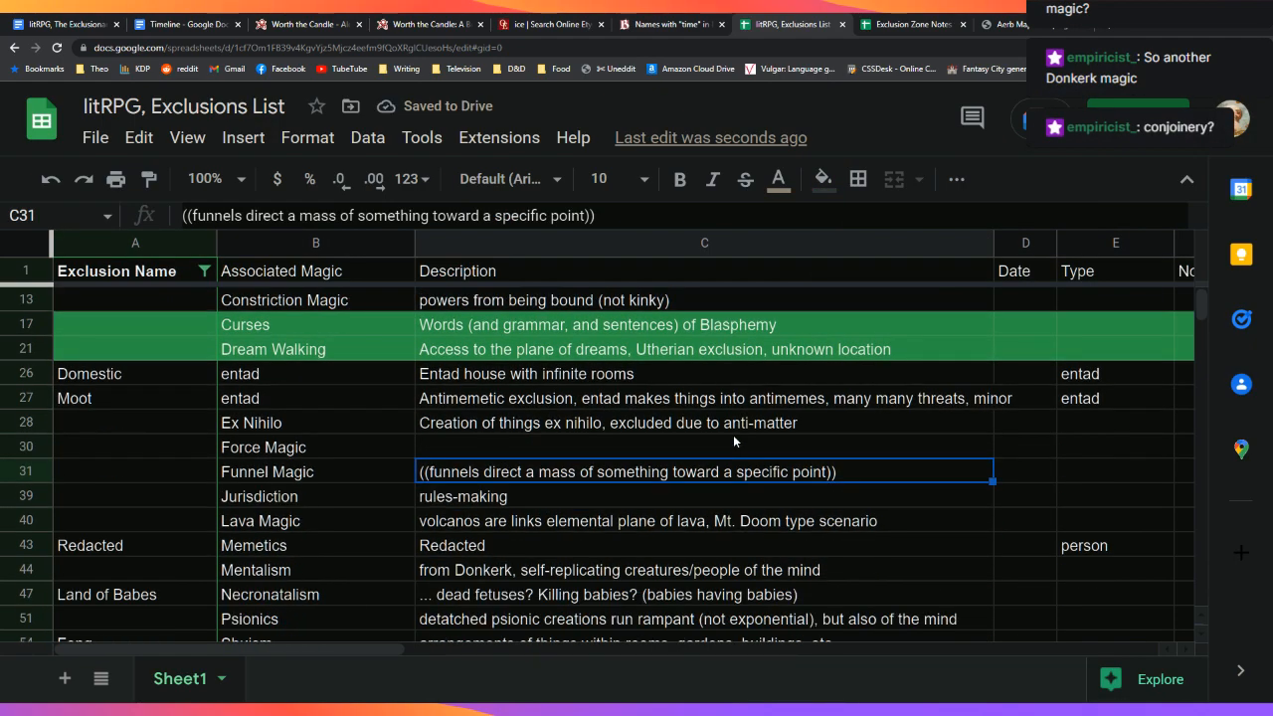
pyautogui.scroll(1, 733, 435)
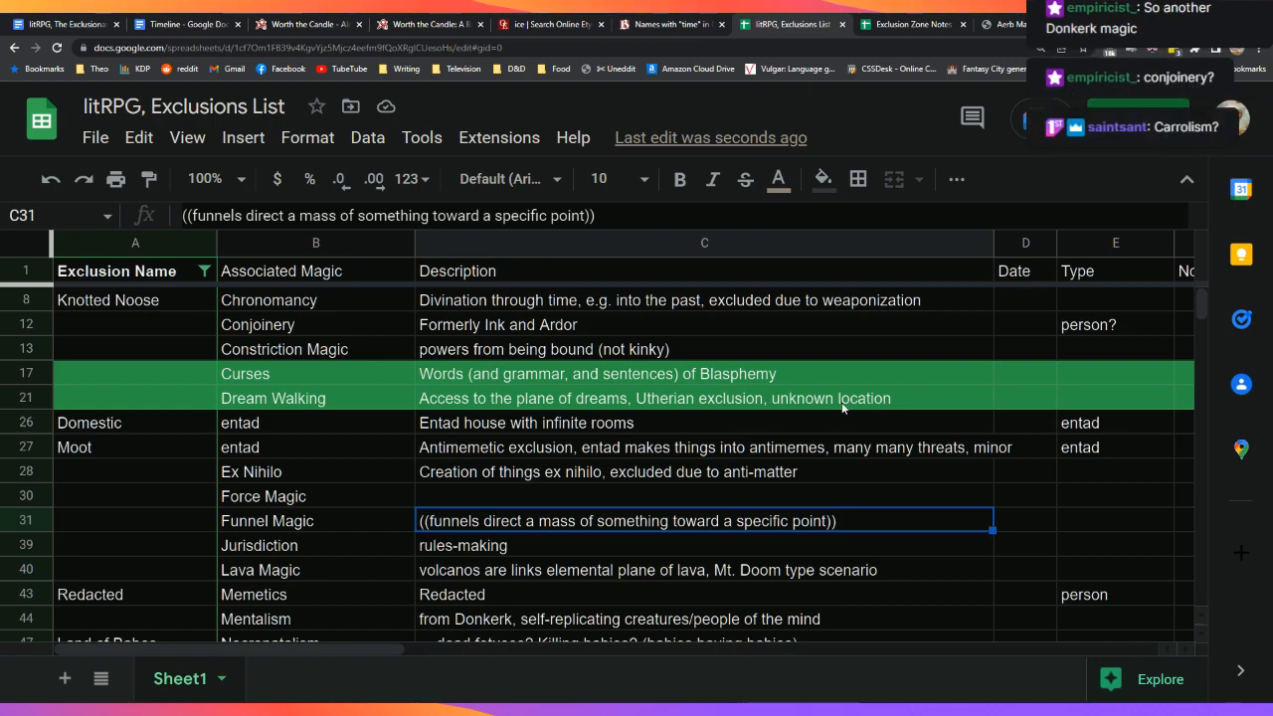
pyautogui.click(842, 403)
pyautogui.click(950, 22)
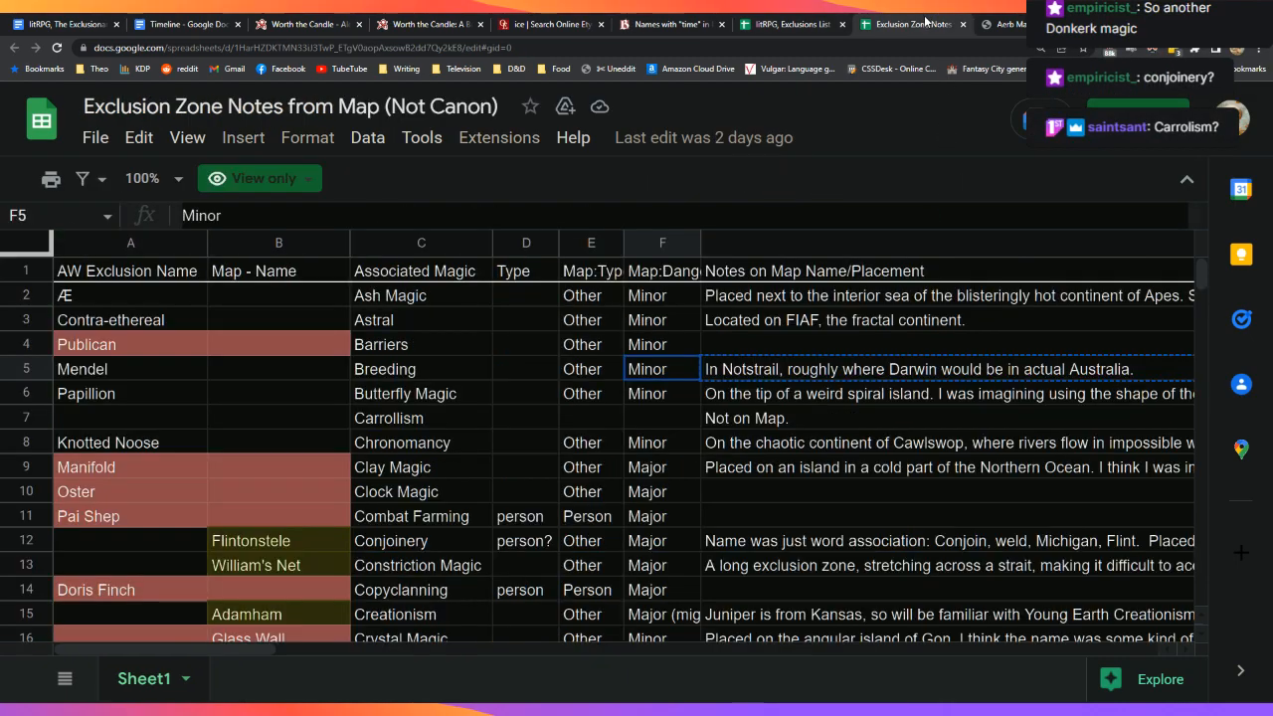
pyautogui.scroll(-1, 594, 635)
pyautogui.scroll(-2, 594, 635)
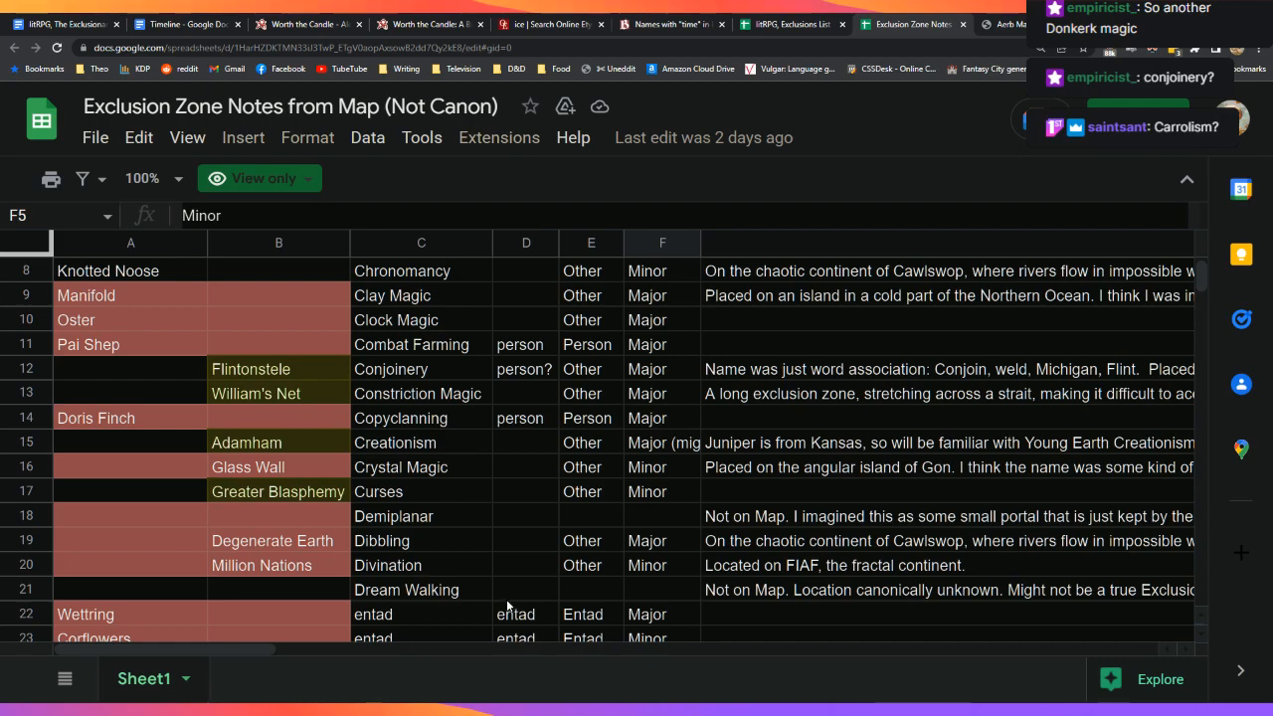
pyautogui.click(783, 593)
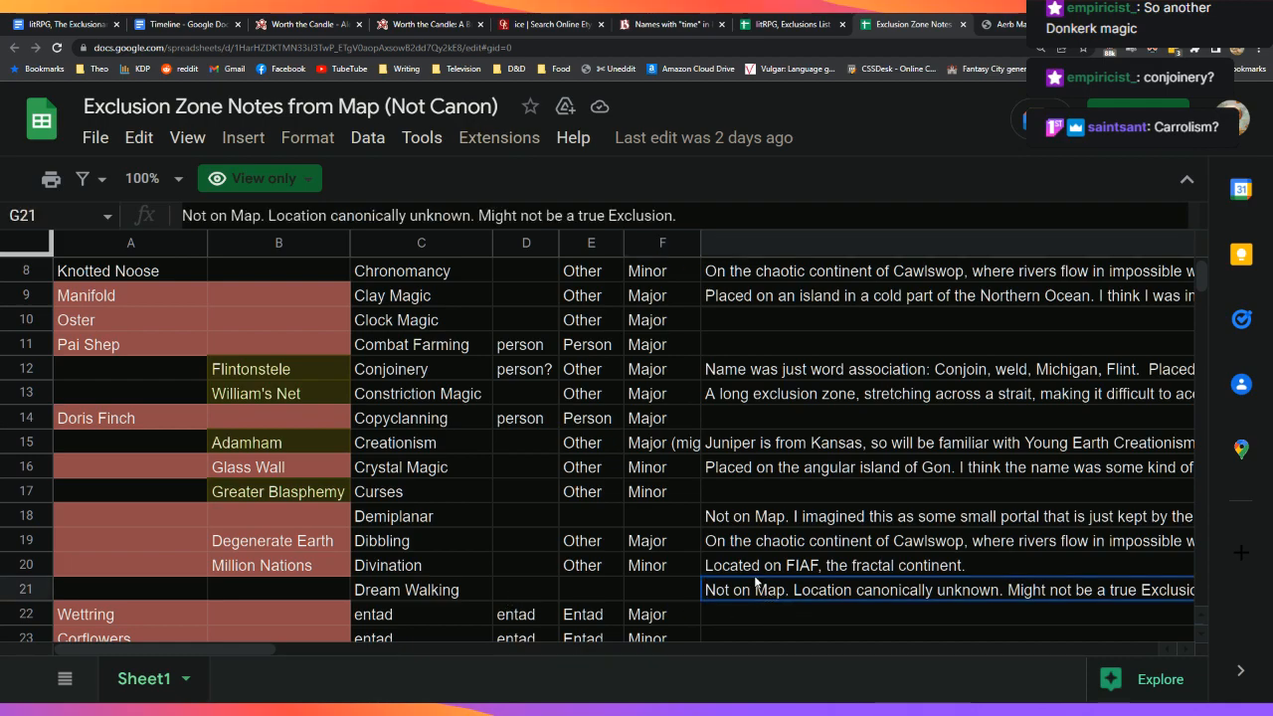
pyautogui.click(781, 18)
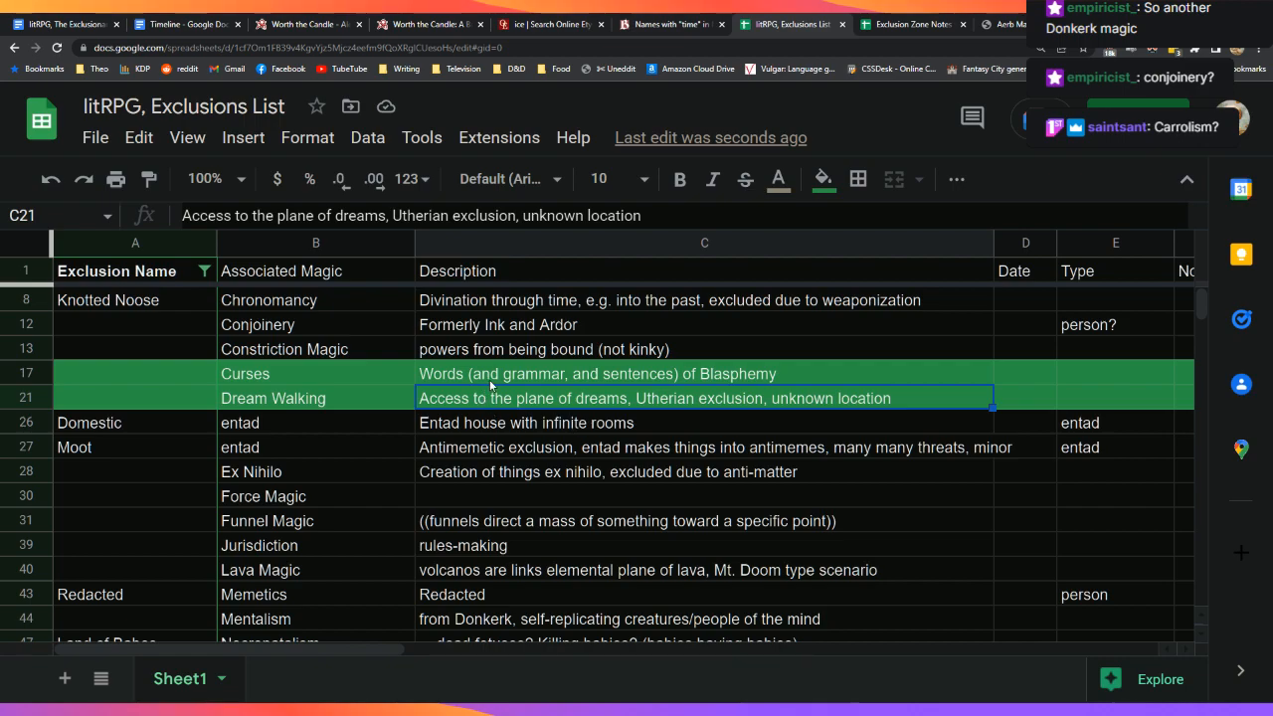
# Step: Copy the map name "Greater Blasphemy" from the Exclusion Zone Notes sheet into the Curses row's exclusion name
pyautogui.click(891, 22)
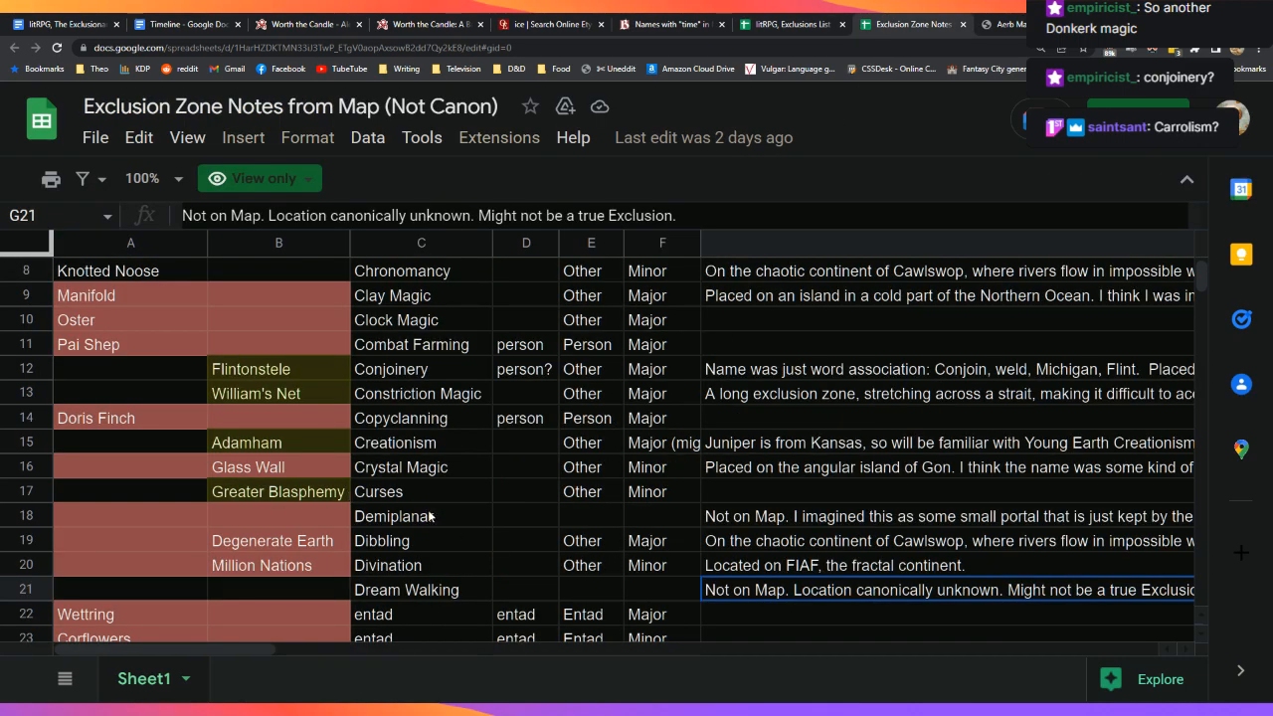
pyautogui.click(316, 490)
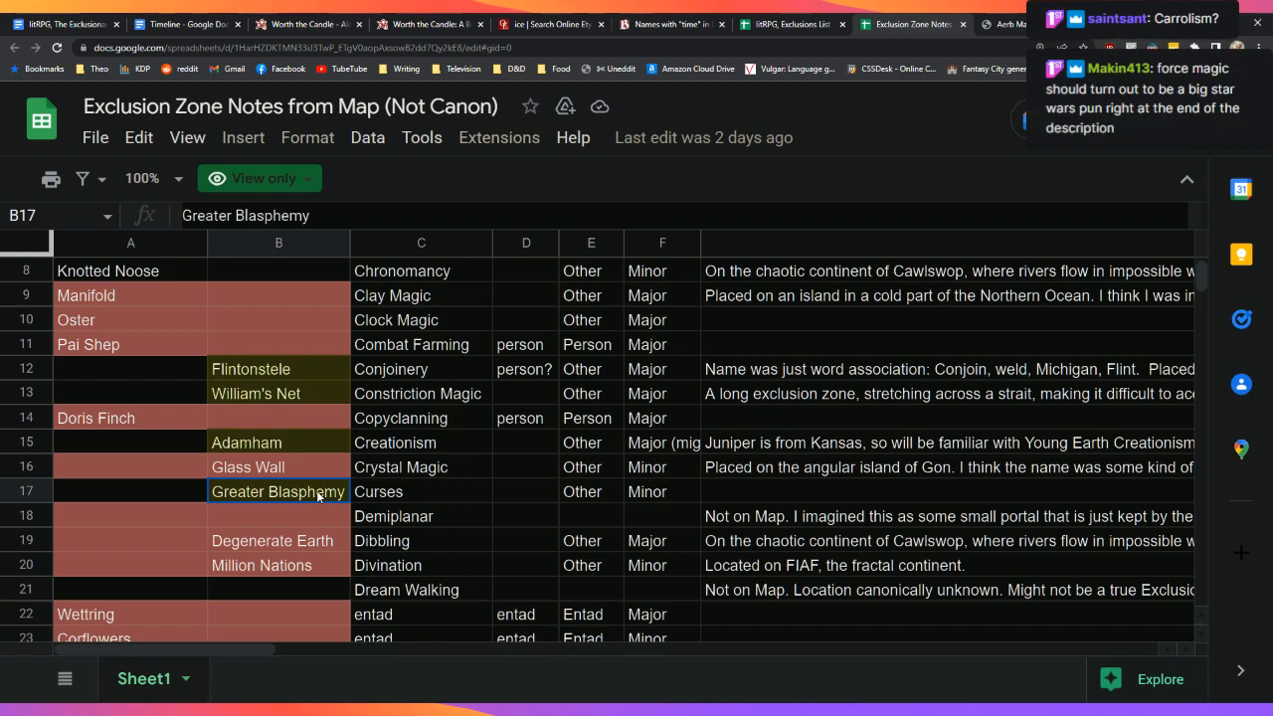
pyautogui.scroll(3, 332, 471)
pyautogui.scroll(-1, 326, 491)
pyautogui.scroll(2, 326, 491)
pyautogui.scroll(-3, 324, 503)
pyautogui.hotkey('ctrl', 'c')
pyautogui.click(577, 517)
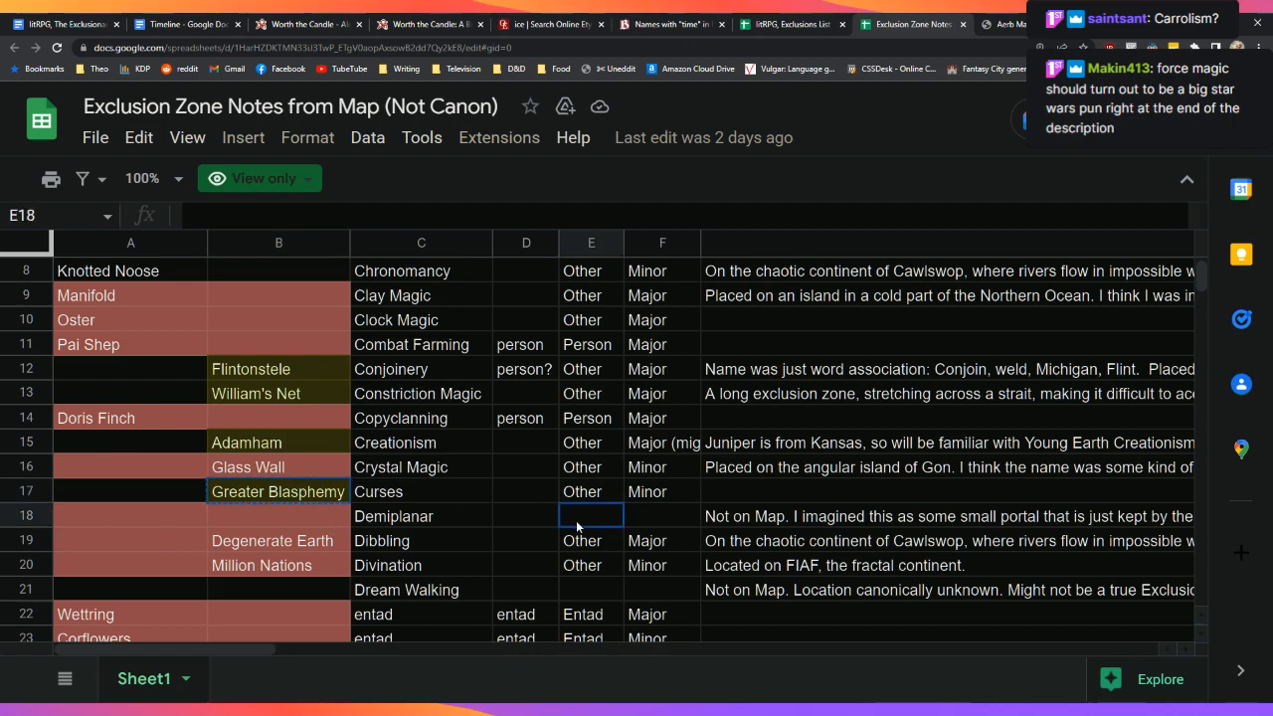
pyautogui.click(791, 24)
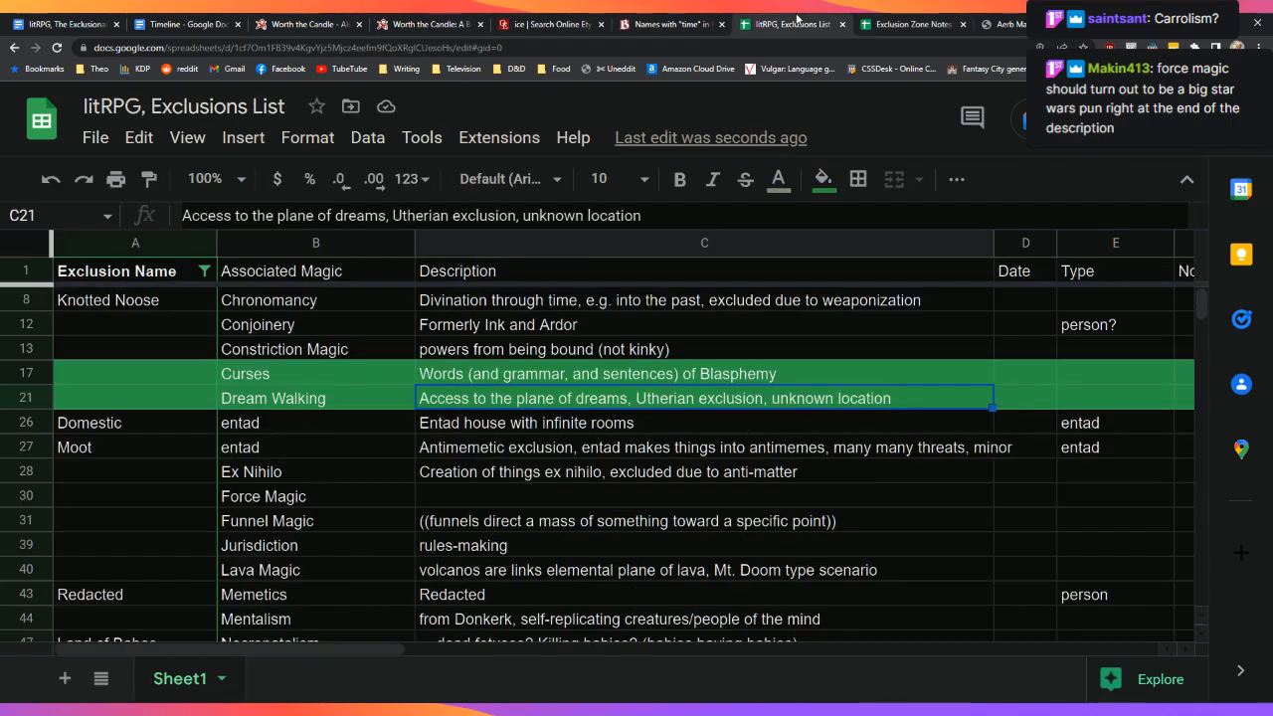
pyautogui.click(175, 372)
pyautogui.hotkey('ctrl', 'v')
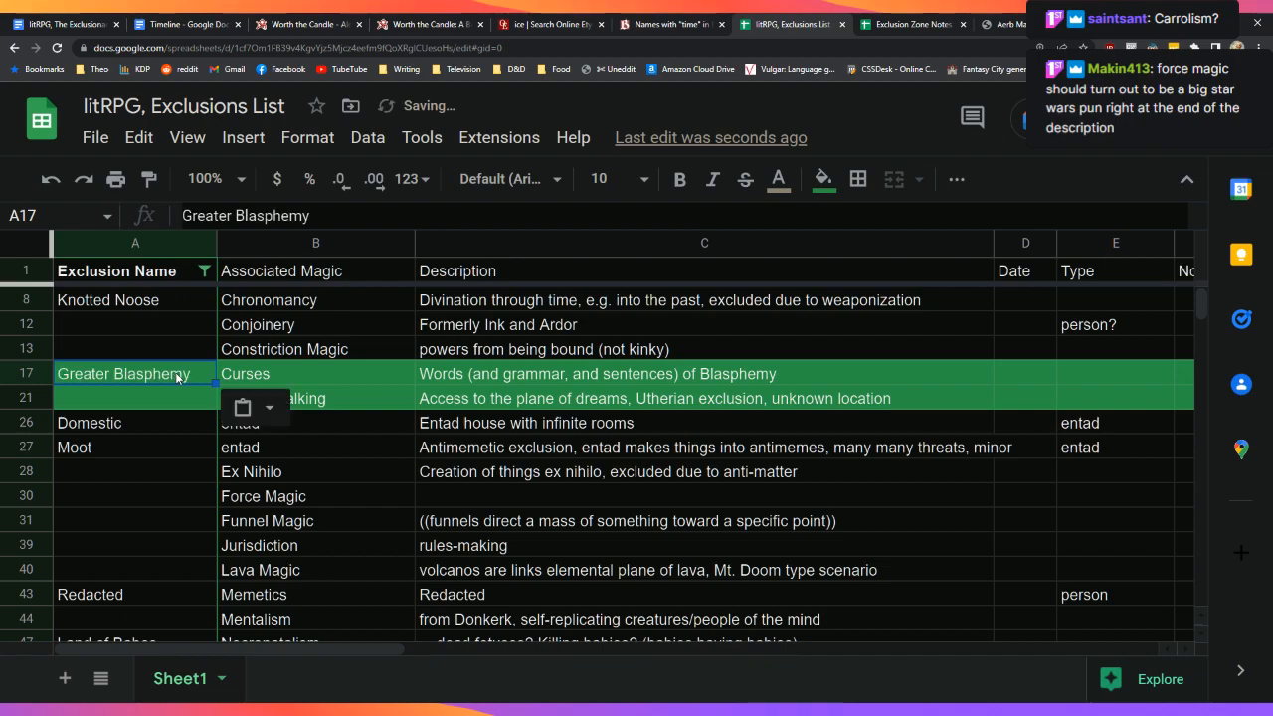
pyautogui.click(538, 373)
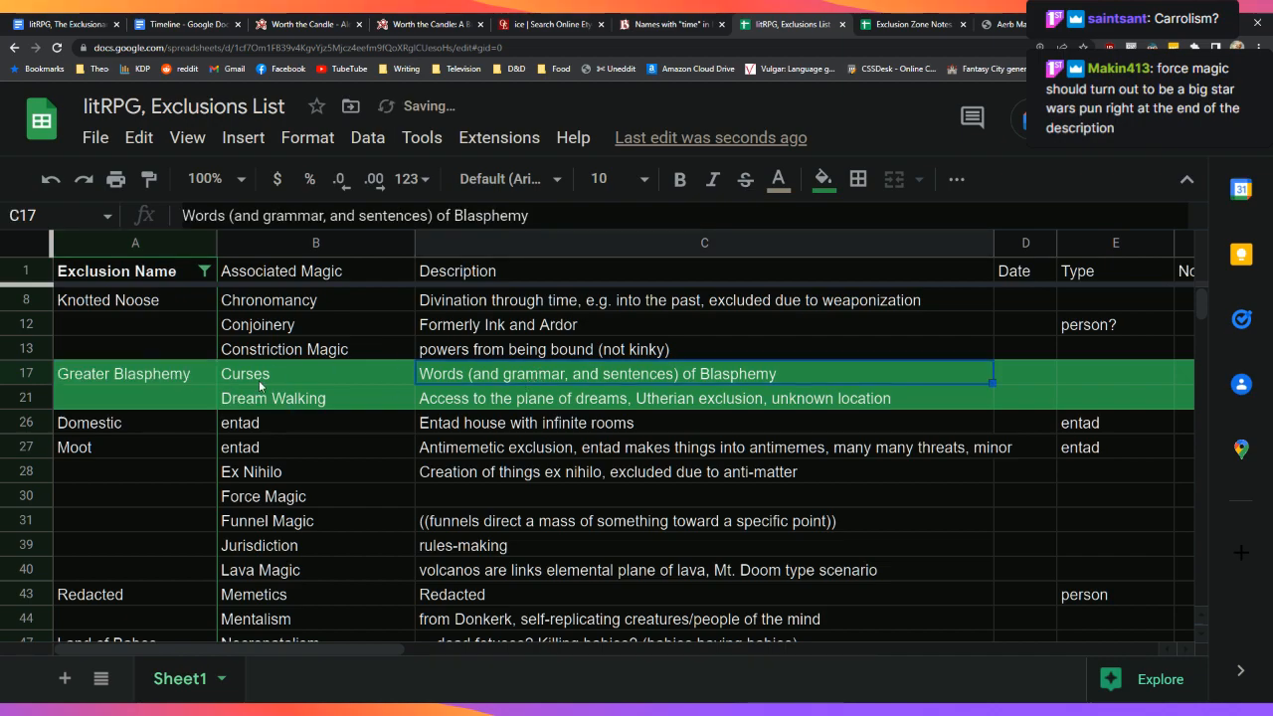
# Step: In the Exclusionary Principle document, duplicate the blank exclusion entry template, from LINEBREAK to Features, at the end of the document
pyautogui.hotkey('ctrl', '1')
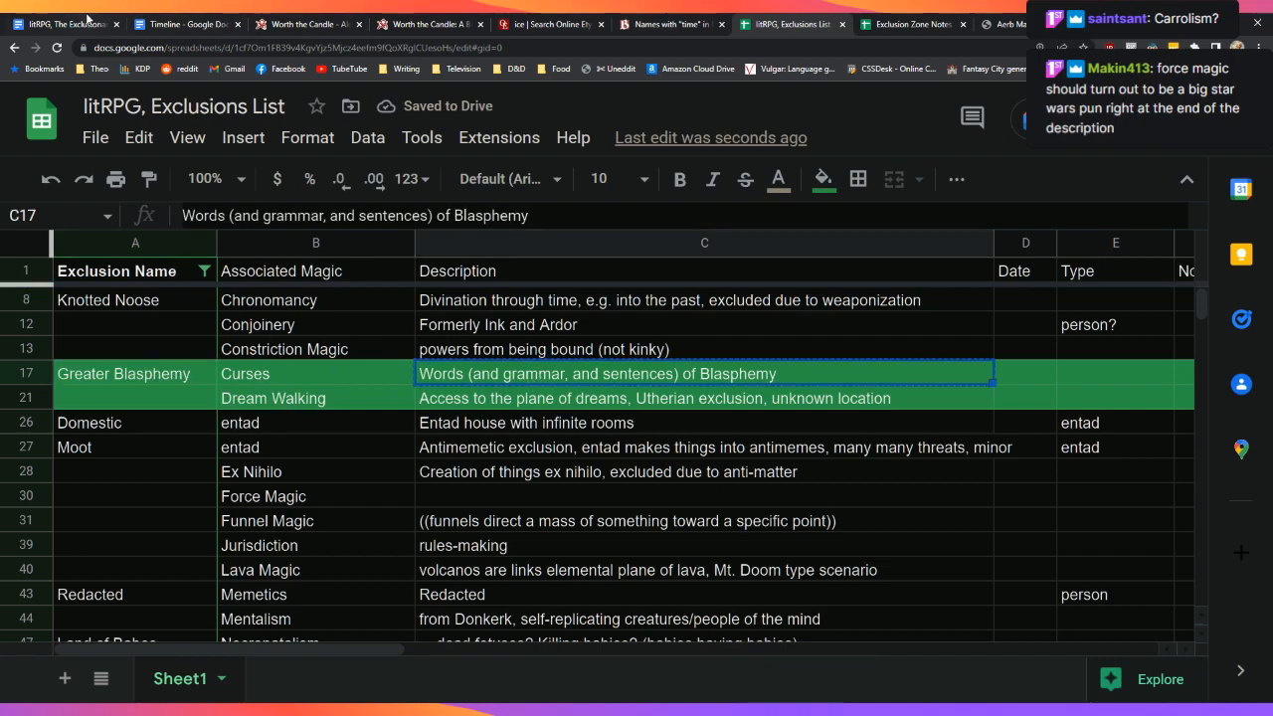
pyautogui.scroll(-1, 657, 650)
pyautogui.scroll(-5, 657, 651)
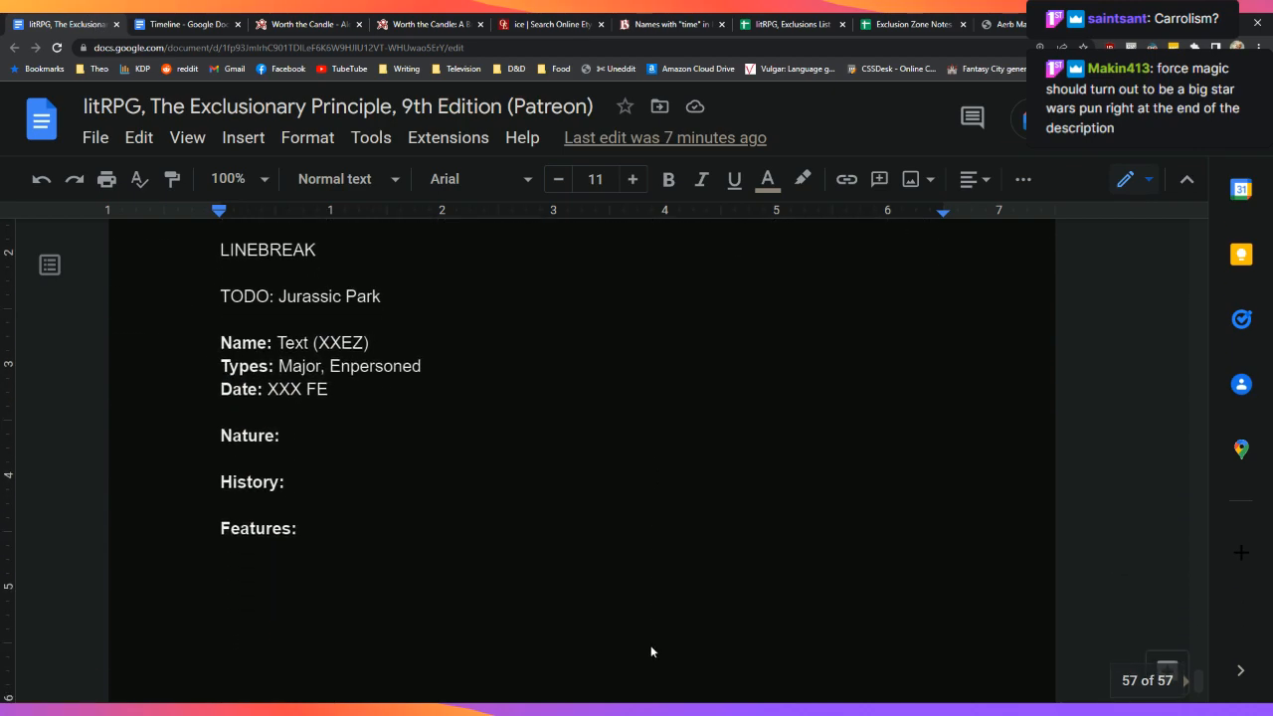
pyautogui.scroll(2, 651, 651)
pyautogui.moveTo(428, 595); pyautogui.dragTo(182, 319)
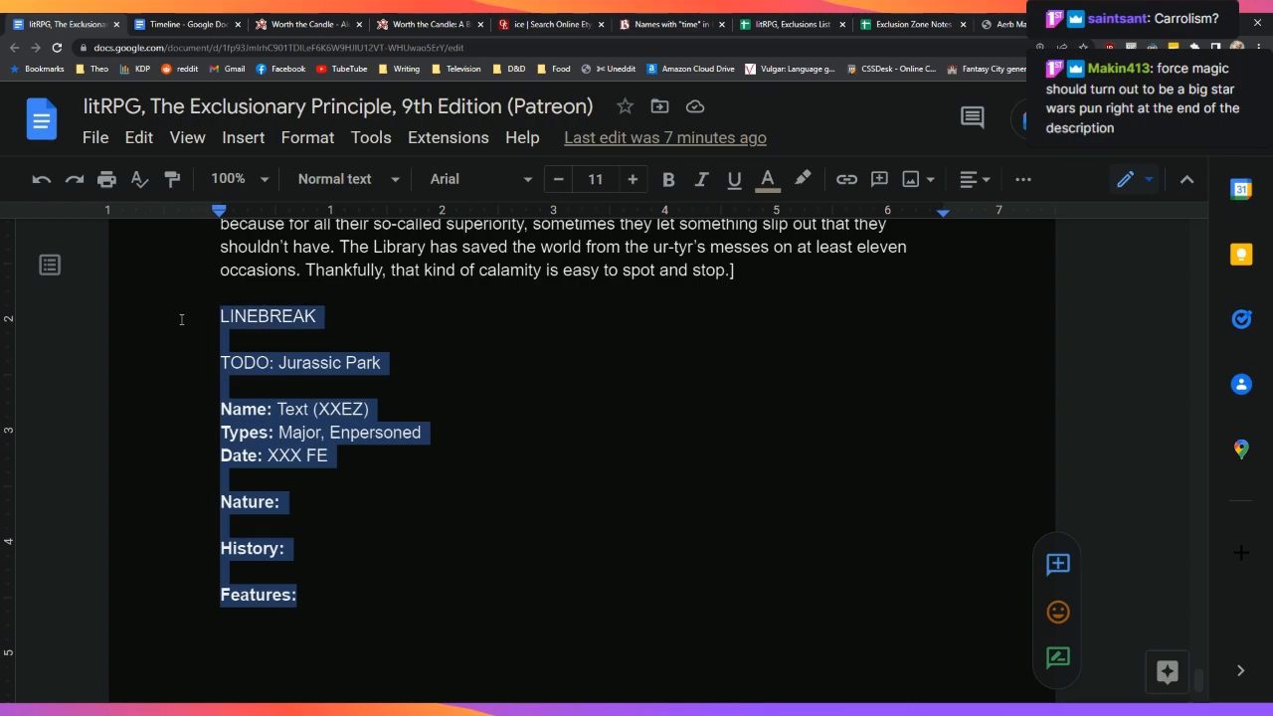
pyautogui.click(564, 625)
pyautogui.press('Return')
pyautogui.hotkey('ctrl', 'v')
pyautogui.press('Return')
pyautogui.press('Return')
pyautogui.press('BackSpace')
pyautogui.press('BackSpace')
# Step: Delete the "TODO: Jurassic Park" line from the last copied entry template
pyautogui.press('Up')
pyautogui.press('Up')
pyautogui.press('Up')
pyautogui.press('Up')
pyautogui.press('Up')
pyautogui.press('Up')
pyautogui.press('Up')
pyautogui.press('Up')
pyautogui.press('Up')
pyautogui.hotkey('shift', 'Up')
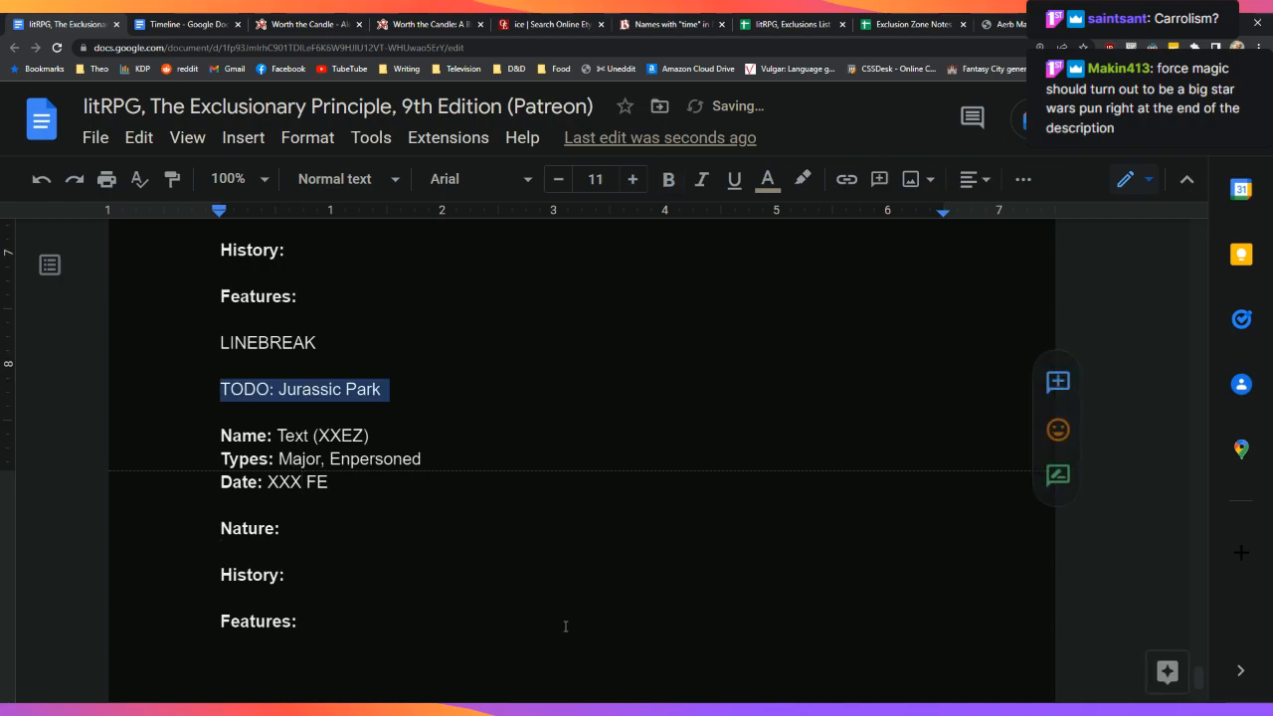
pyautogui.press('BackSpace')
# Step: Remove the "TODO: Jurassic Park" line from the second entry template as well, keeping it only in the first one
pyautogui.press('Up')
pyautogui.press('Up')
pyautogui.press('Up')
pyautogui.press('Up')
pyautogui.press('Up')
pyautogui.press('Up')
pyautogui.press('Up')
pyautogui.press('Up')
pyautogui.press('Up')
pyautogui.press('Up')
pyautogui.press('Up')
pyautogui.press('Up')
pyautogui.press('Up')
pyautogui.press('Up')
pyautogui.press('Up')
pyautogui.press('Up')
pyautogui.press('Up')
pyautogui.press('Up')
pyautogui.press('Up')
pyautogui.press('Up')
pyautogui.press('Down')
pyautogui.press('Down')
pyautogui.press('Down')
pyautogui.press('Down')
pyautogui.press('Down')
pyautogui.press('Down')
pyautogui.press('Down')
pyautogui.press('Down')
pyautogui.press('Down')
pyautogui.press('Down')
pyautogui.hotkey('shift', 'Down')
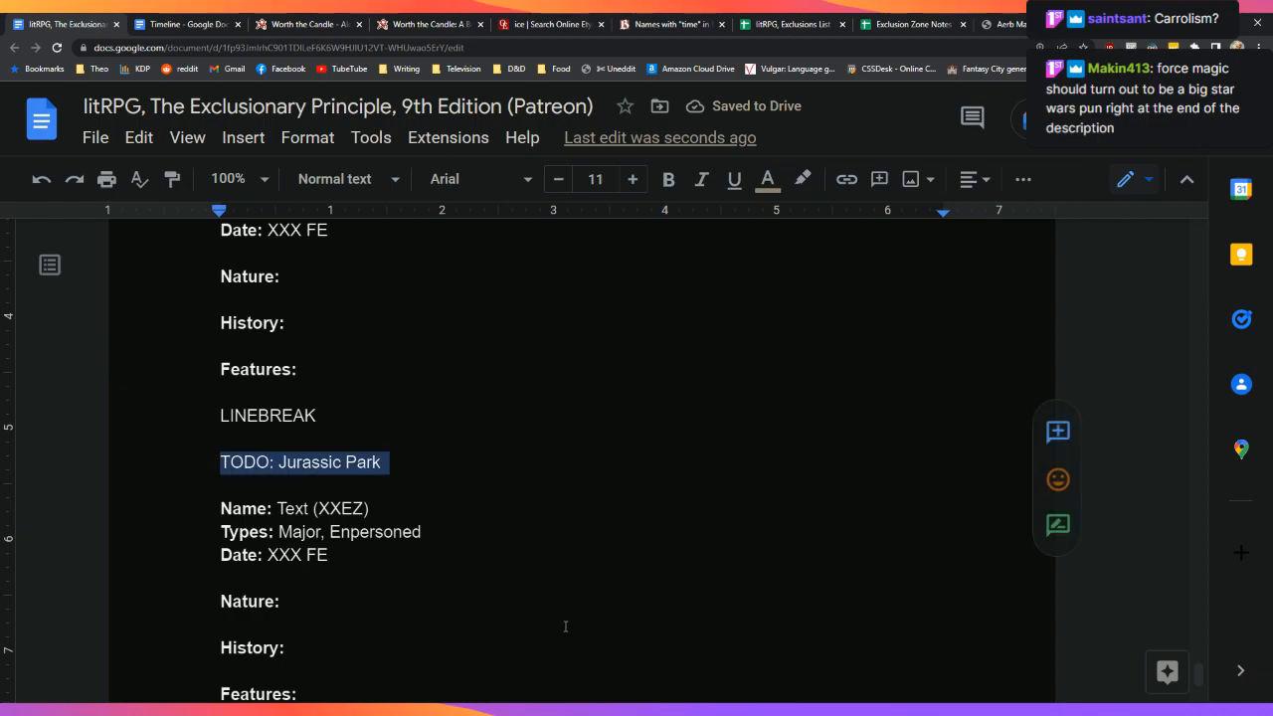
pyautogui.press('BackSpace')
pyautogui.press('BackSpace')
# Step: Enter "Blasphemy" as the Nature of the first blank exclusion entry
pyautogui.press('Up')
pyautogui.press('Up')
pyautogui.press('Up')
pyautogui.press('Up')
pyautogui.press('Up')
pyautogui.press('Up')
pyautogui.press('Up')
pyautogui.press('Up')
pyautogui.press('Up')
pyautogui.press('Up')
pyautogui.press('Up')
pyautogui.press('Up')
pyautogui.press('Up')
pyautogui.press('Up')
pyautogui.press('Up')
pyautogui.press('Up')
pyautogui.press('Up')
pyautogui.press('Up')
pyautogui.press('Up')
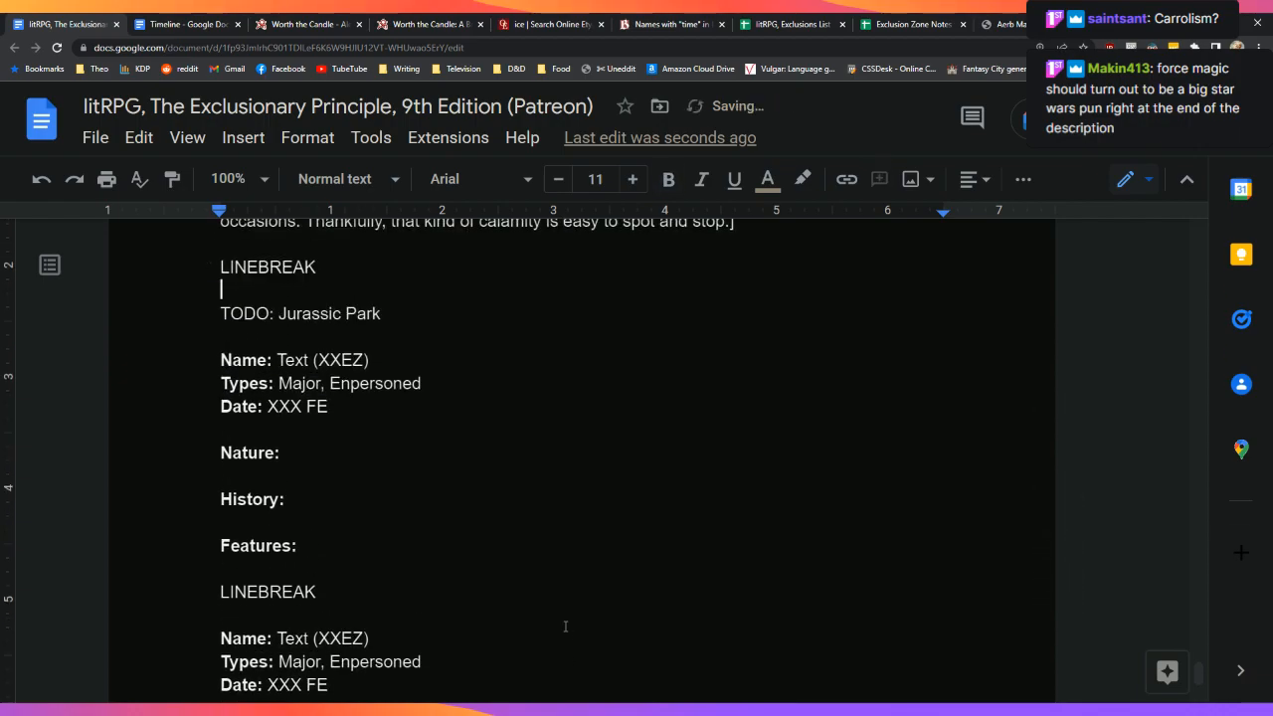
pyautogui.press('Down')
pyautogui.press('Down')
pyautogui.press('Down')
pyautogui.press('Down')
pyautogui.press('Down')
pyautogui.press('Down')
pyautogui.press('Down')
pyautogui.press('Down')
pyautogui.press('Down')
pyautogui.press('Down')
pyautogui.press('Down')
pyautogui.press('Down')
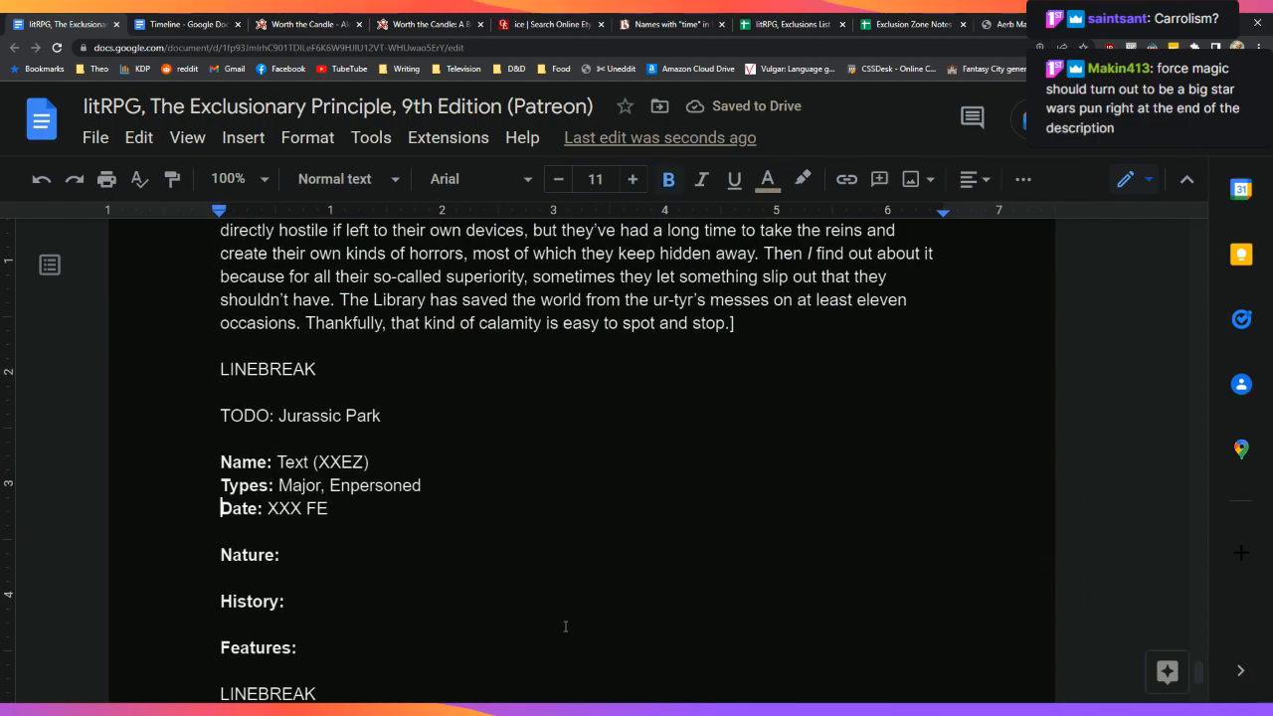
pyautogui.press('End')
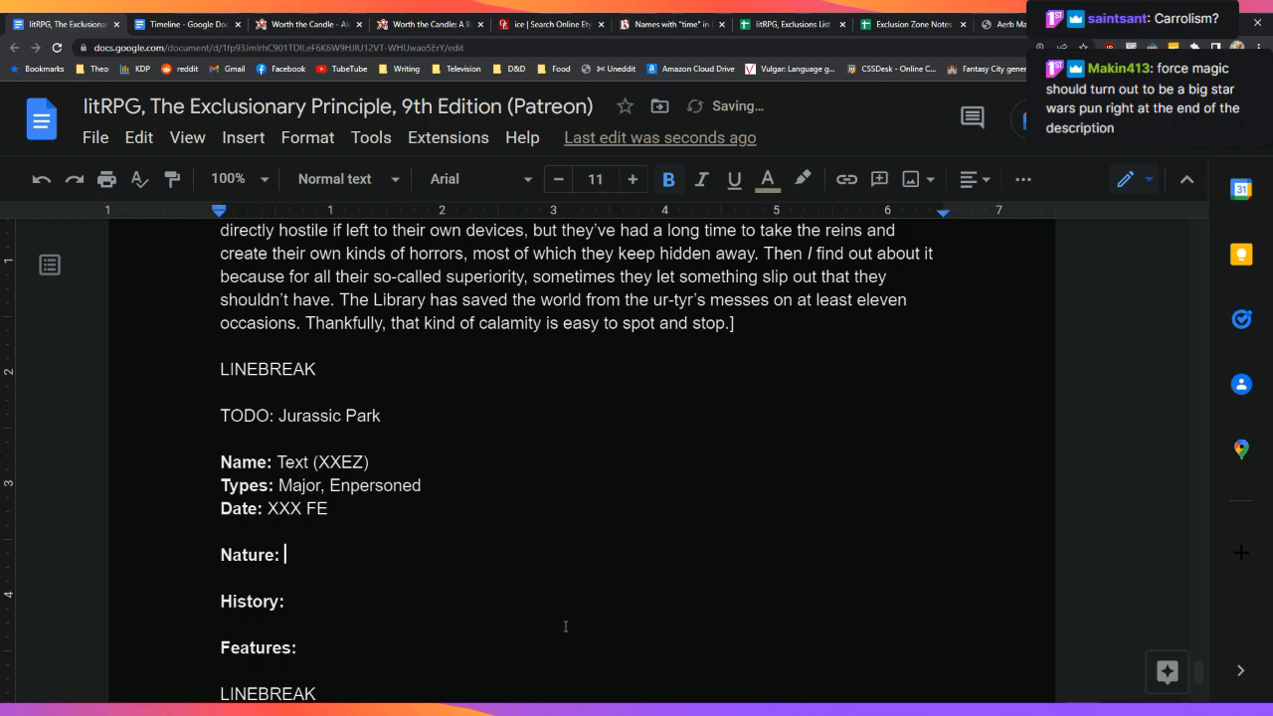
pyautogui.write('Blasphem')
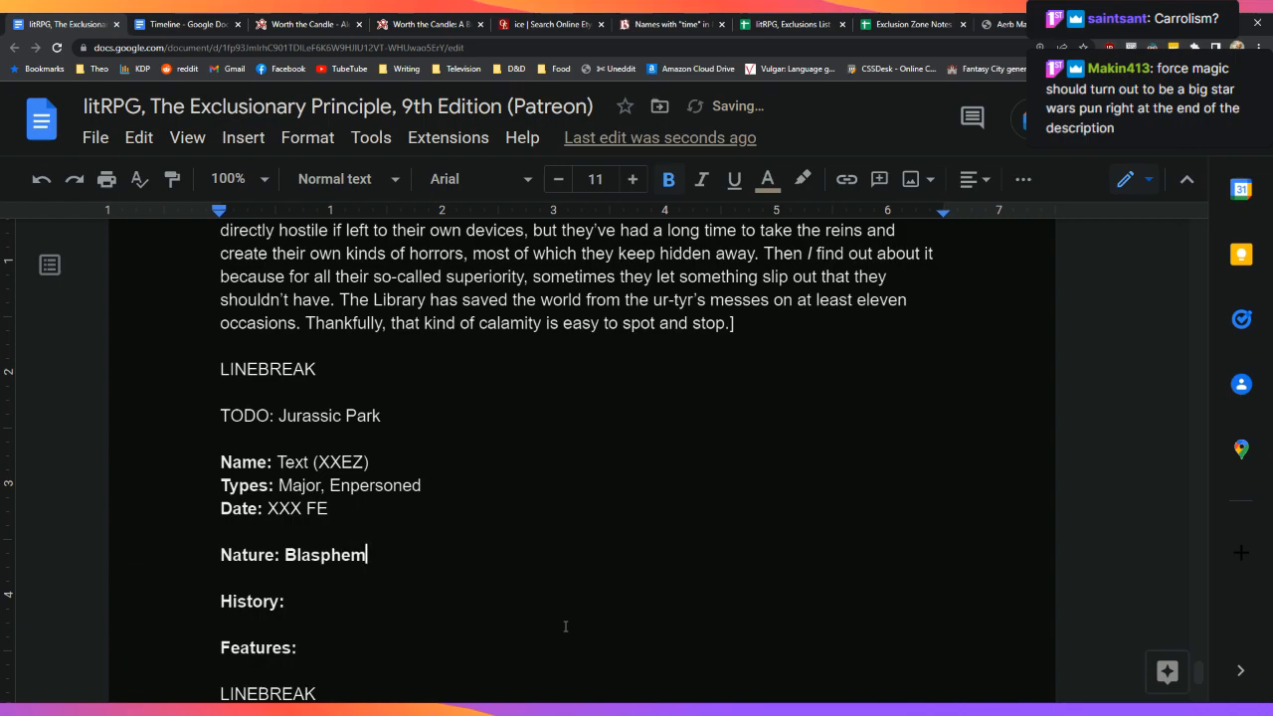
pyautogui.write('y')
# Step: Enter "Dream Walking" as the Nature of the second blank entry, checking the magic's name in the exclusions list
pyautogui.press('Down')
pyautogui.press('Down')
pyautogui.press('Down')
pyautogui.press('Down')
pyautogui.press('Down')
pyautogui.press('Down')
pyautogui.press('Down')
pyautogui.press('Down')
pyautogui.press('Down')
pyautogui.press('Down')
pyautogui.press('Down')
pyautogui.press('Down')
pyautogui.press('Down')
pyautogui.press('Down')
pyautogui.press('Down')
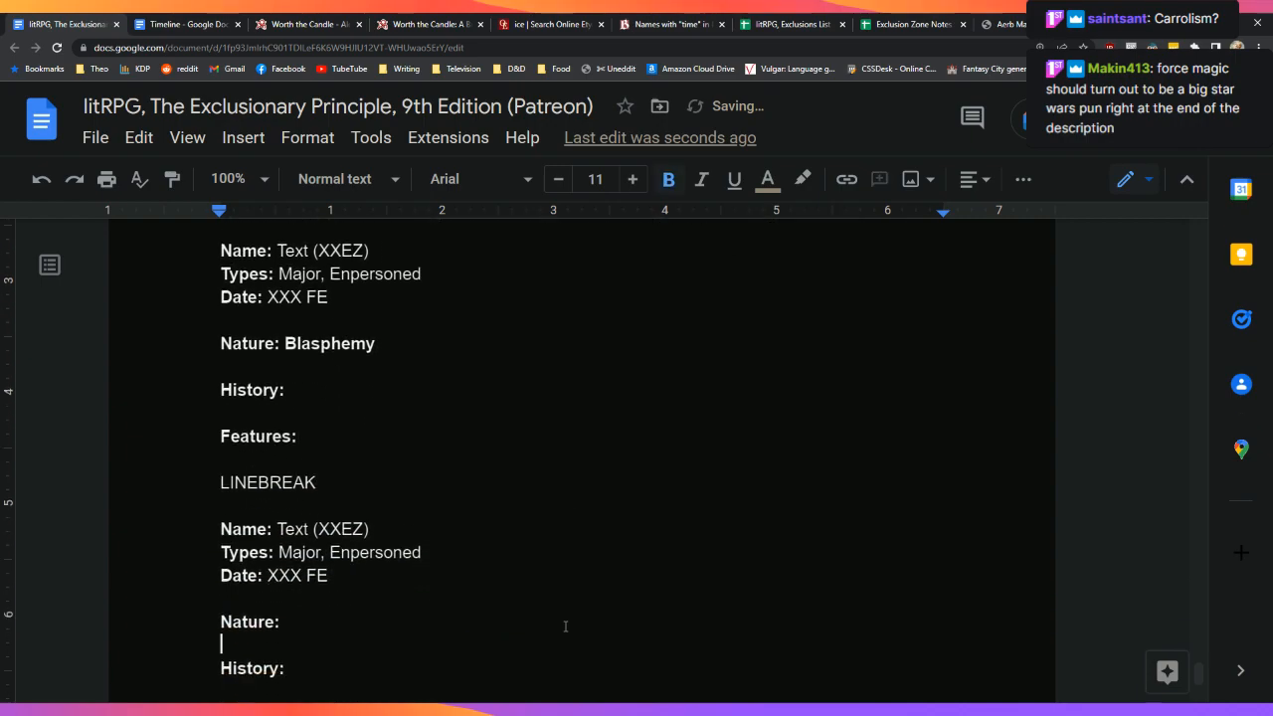
pyautogui.click(565, 625)
pyautogui.press('Up')
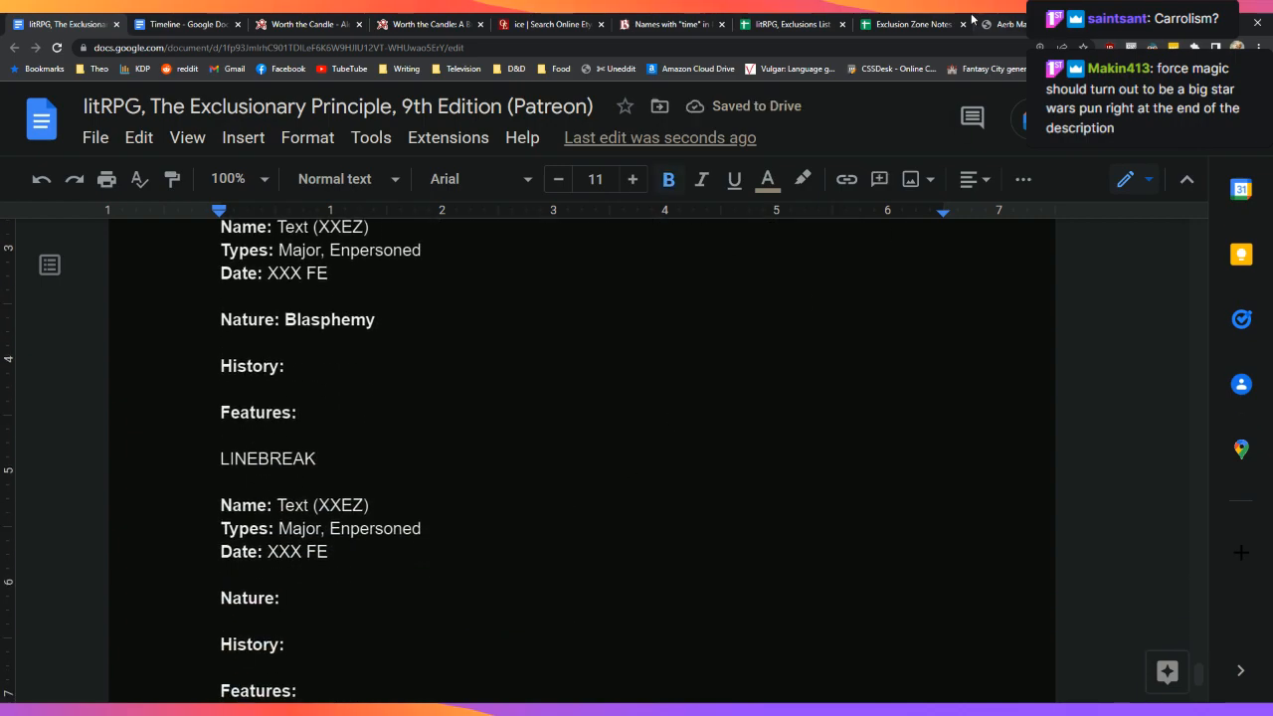
pyautogui.click(801, 22)
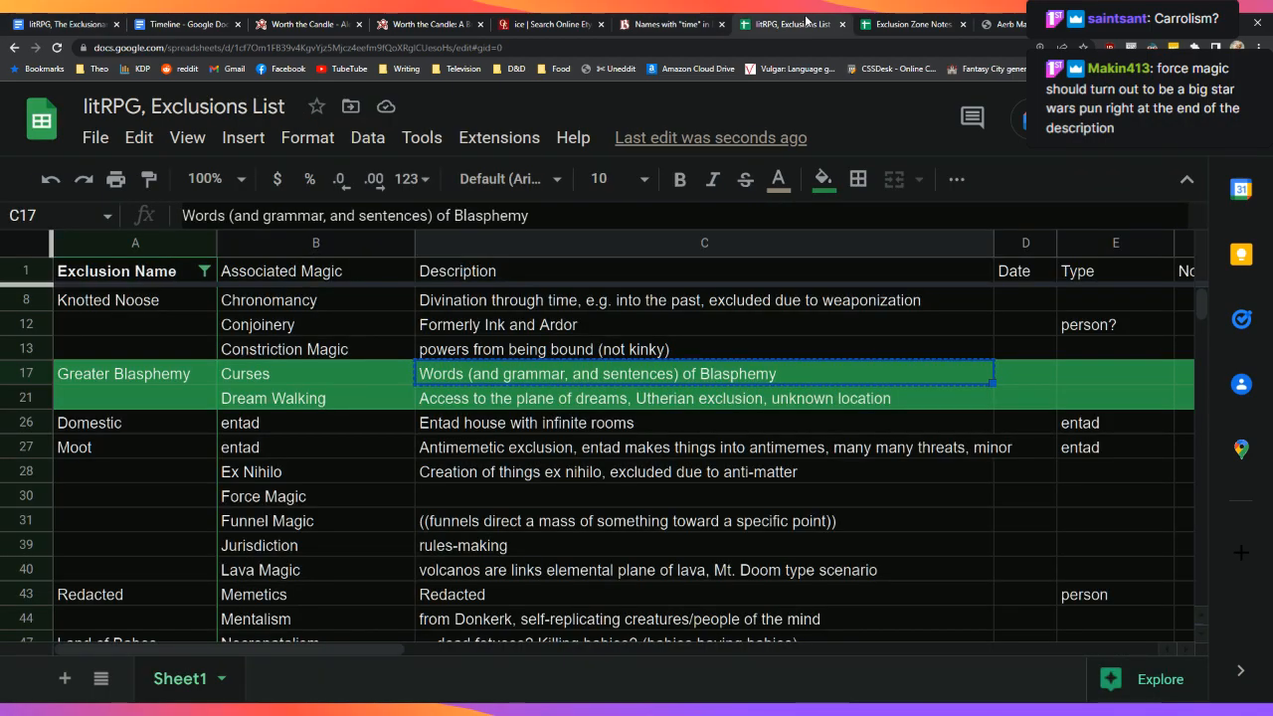
pyautogui.click(85, 21)
pyautogui.write('Dream W')
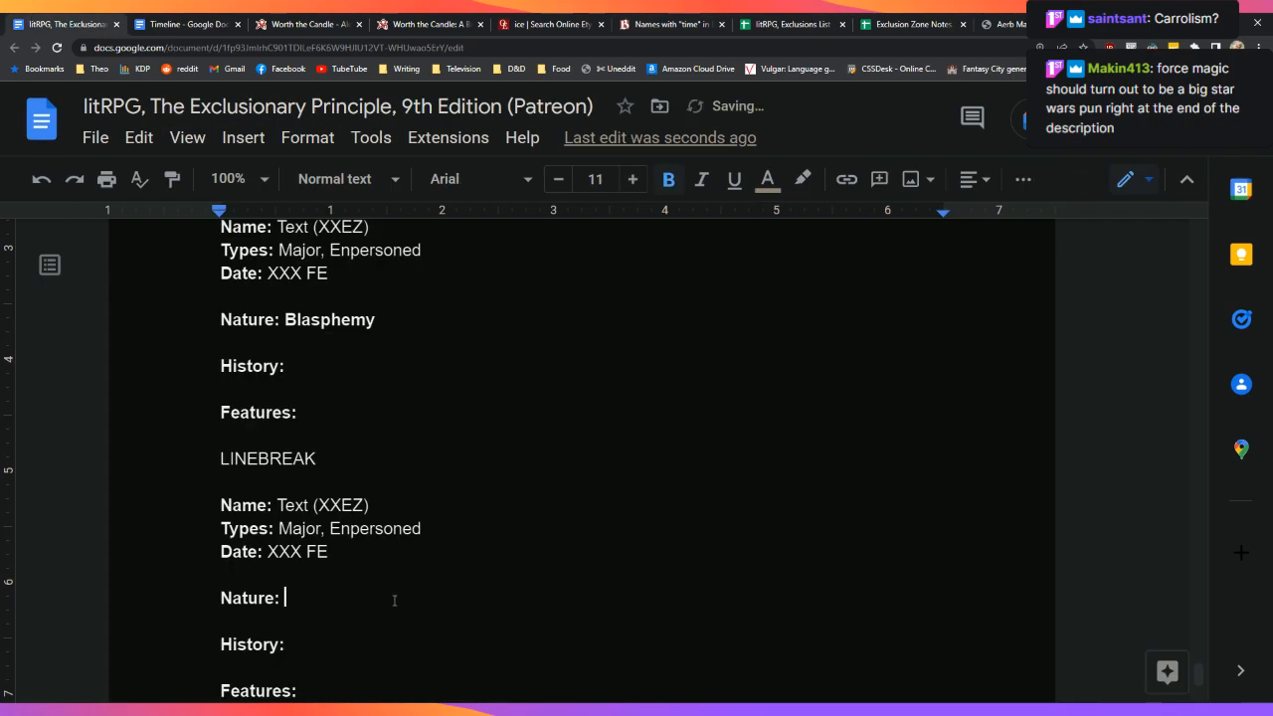
pyautogui.write('alking')
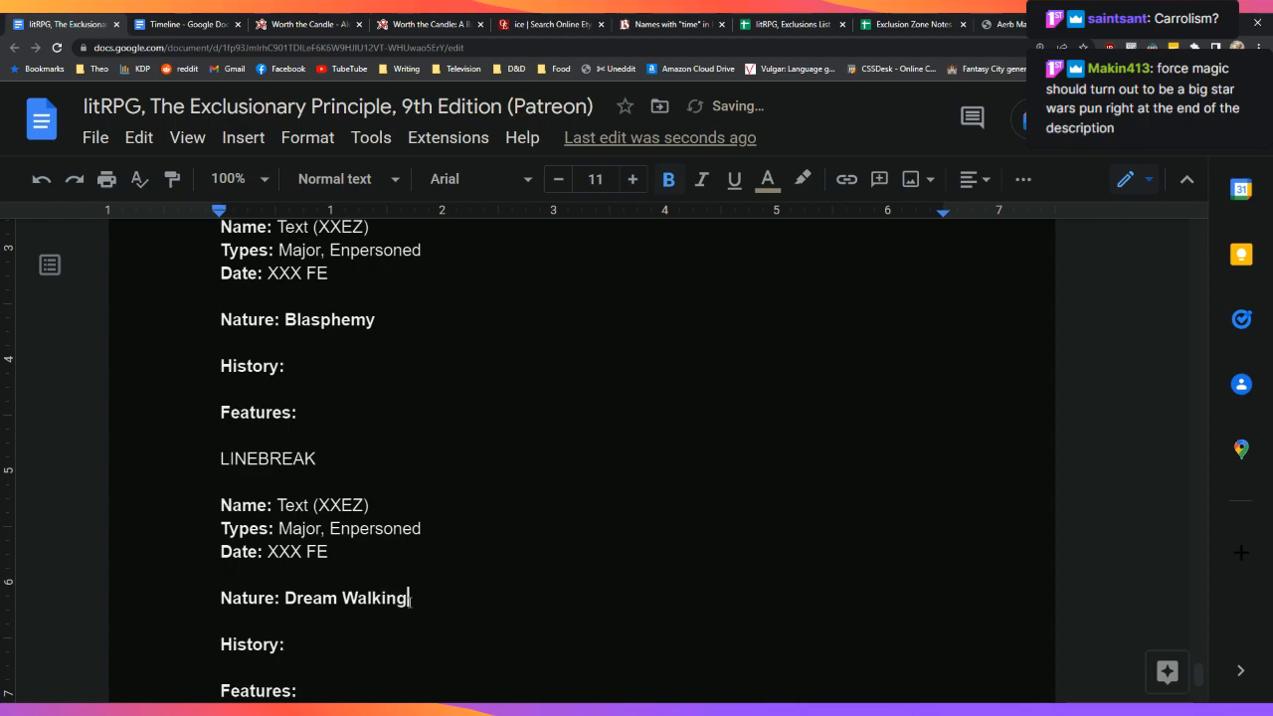
pyautogui.click(492, 613)
# Step: In the exclusions list, enter "Star Wars?" as the description of Force Magic
pyautogui.click(764, 20)
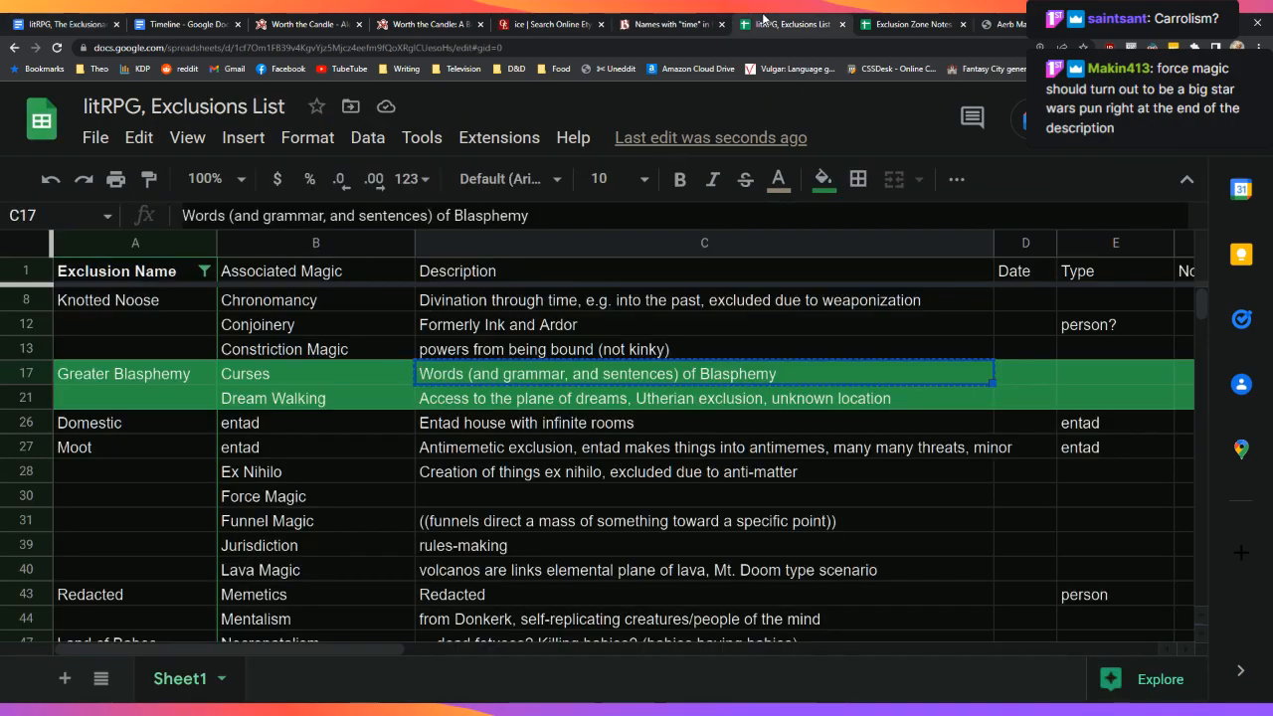
pyautogui.click(608, 451)
pyautogui.scroll(1, 611, 454)
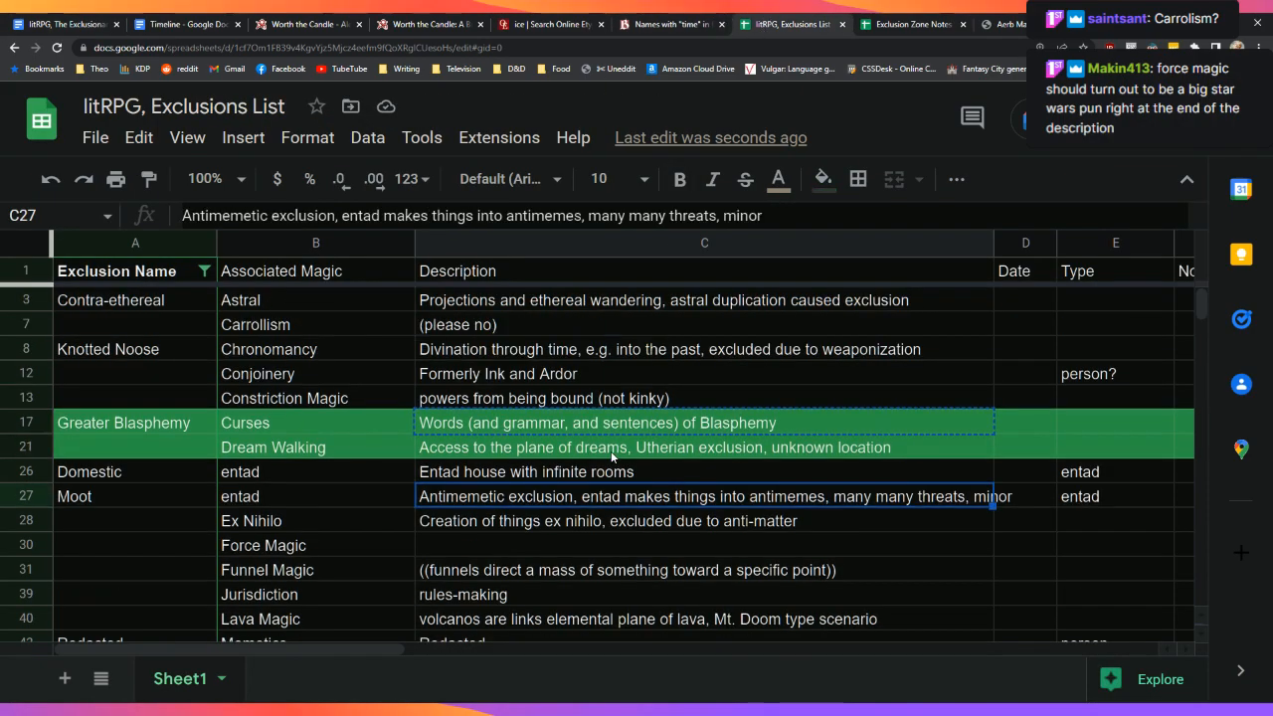
pyautogui.scroll(1, 611, 453)
pyautogui.scroll(-3, 609, 451)
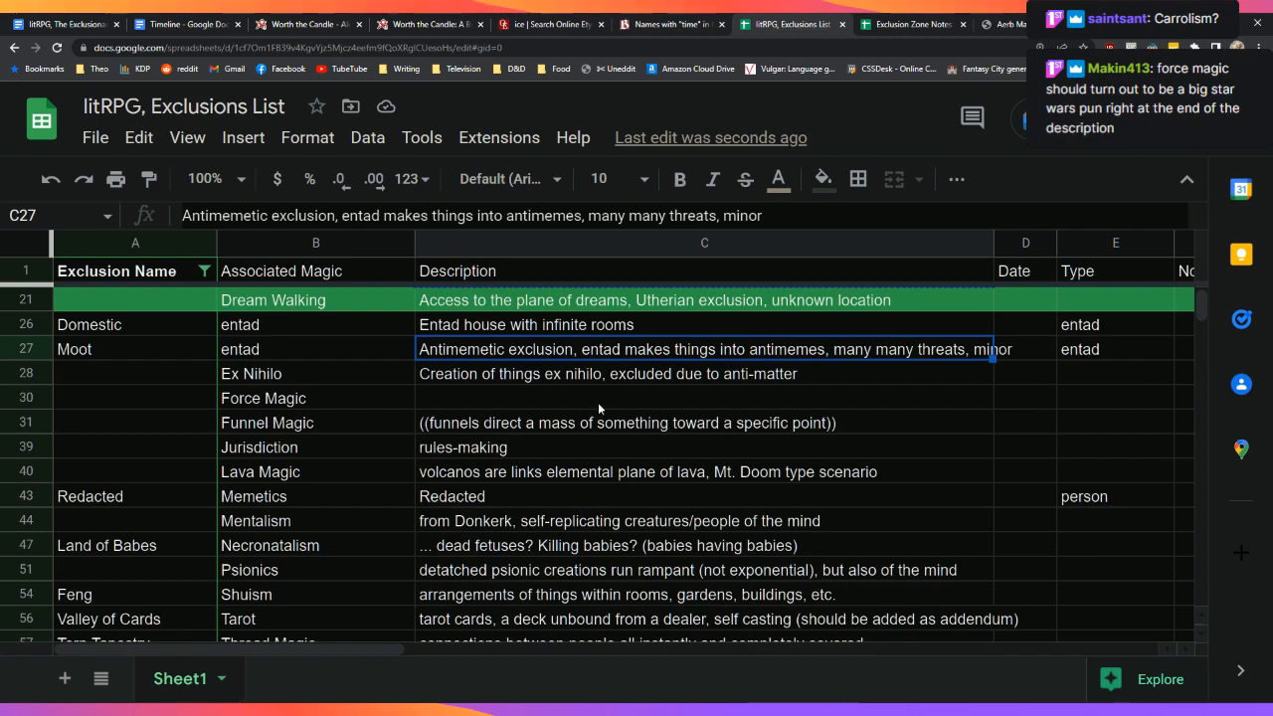
pyautogui.click(607, 403)
pyautogui.write('Star Wars?')
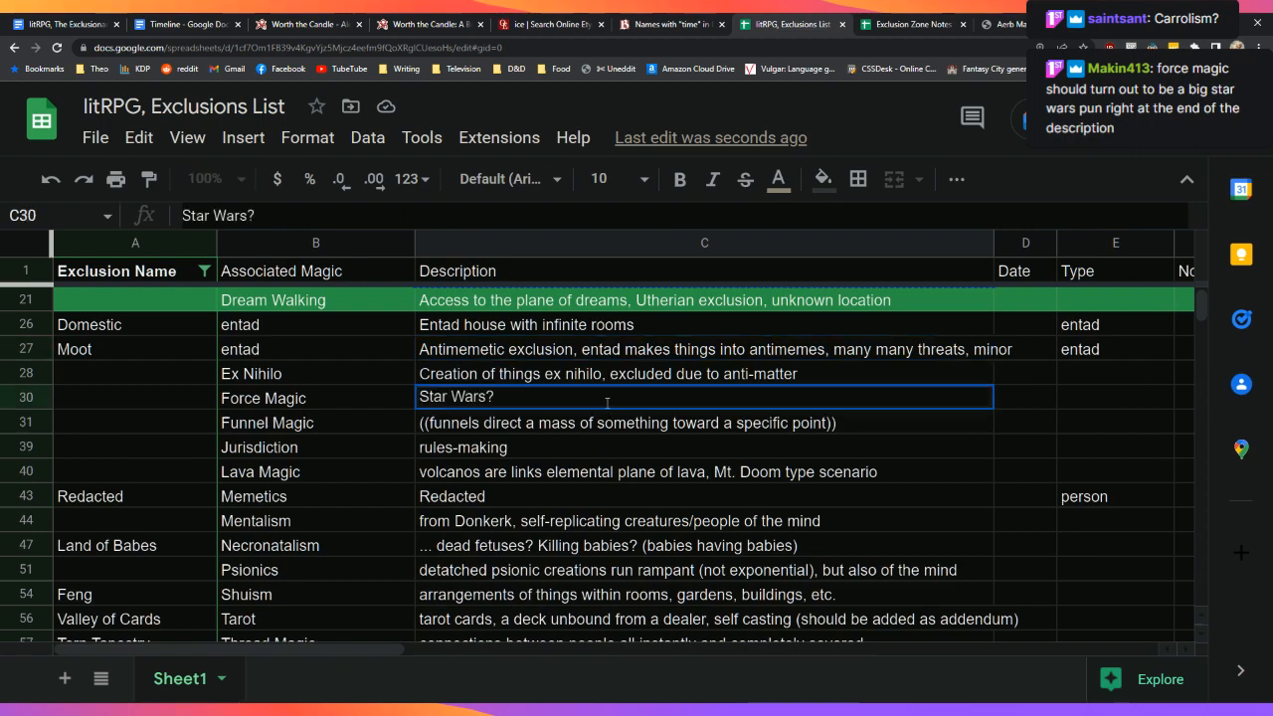
pyautogui.press('Return')
pyautogui.click(607, 406)
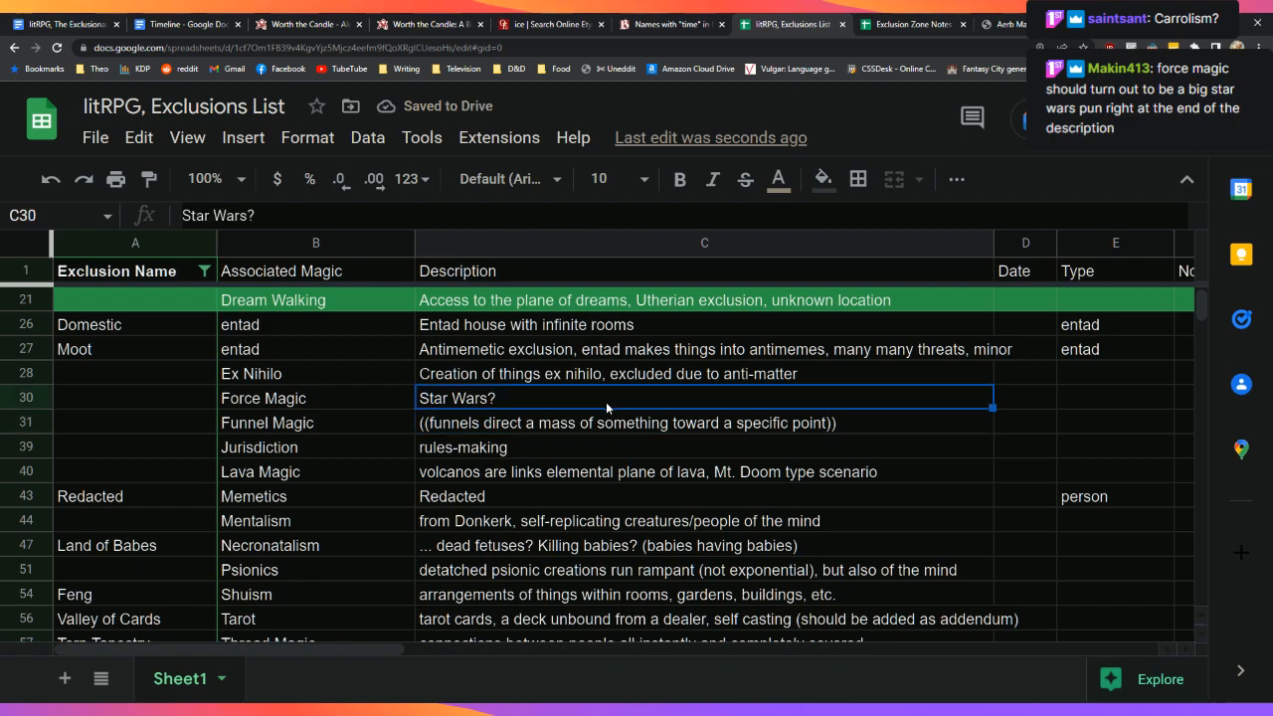
pyautogui.press('Down')
pyautogui.press('Down')
pyautogui.press('Down')
pyautogui.press('Up')
pyautogui.press('Up')
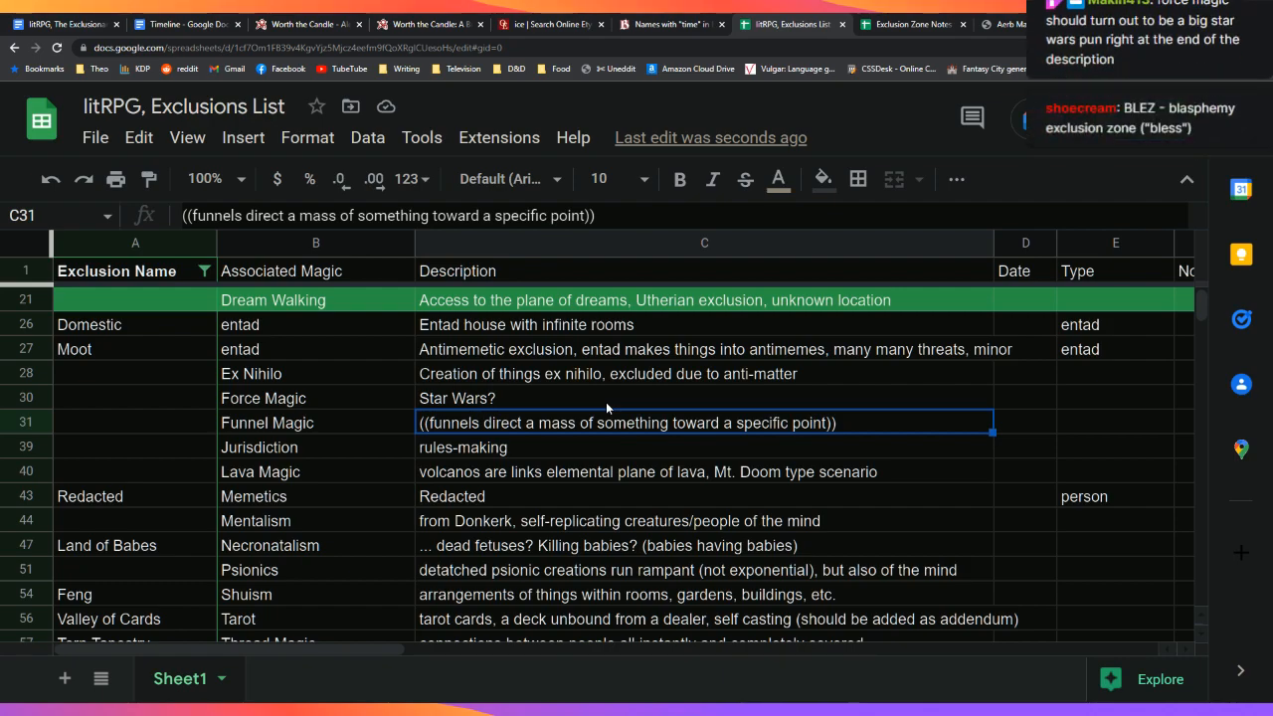
# Step: Back in the Exclusionary Principle document, change the zone code in the Blasphemy entry's name to BLEZ
pyautogui.click(65, 24)
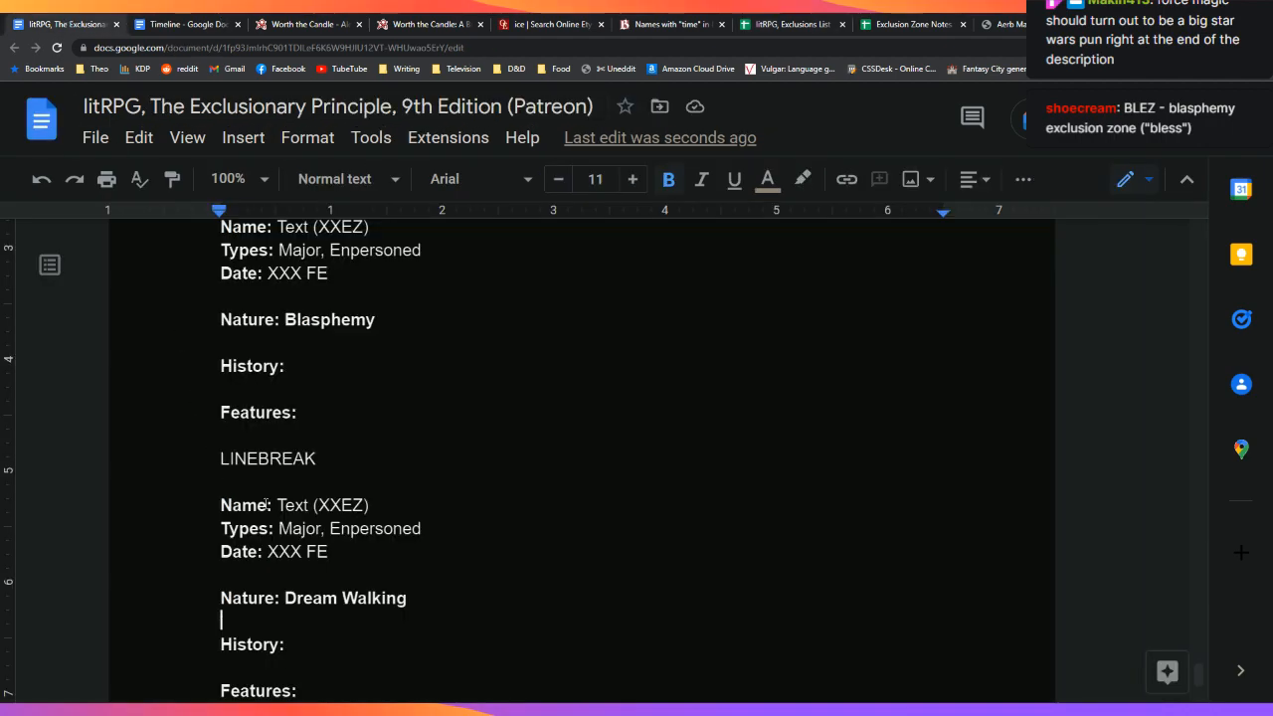
pyautogui.scroll(1, 339, 408)
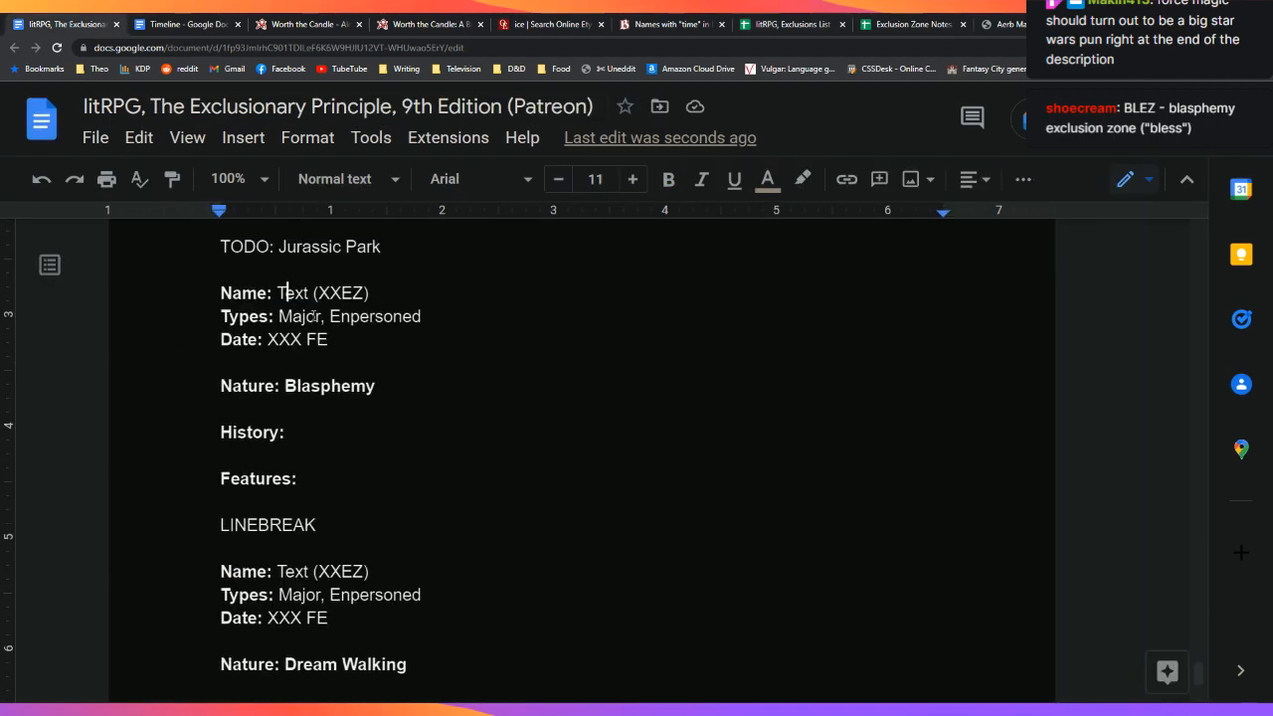
pyautogui.doubleClick(291, 294)
pyautogui.click(341, 293)
pyautogui.press('BackSpace')
pyautogui.press('BackSpace')
pyautogui.write('BL')
pyautogui.press('Down')
pyautogui.press('Down')
pyautogui.press('Down')
pyautogui.press('Down')
pyautogui.press('Down')
pyautogui.press('Down')
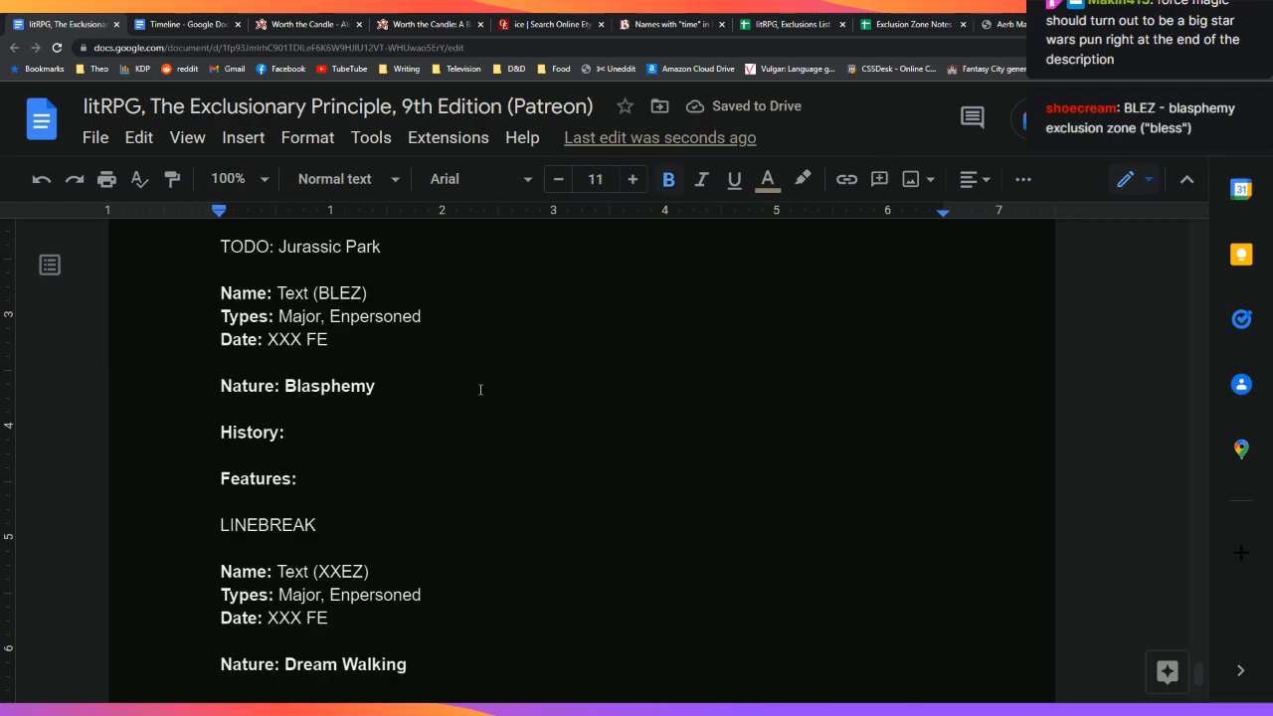
# Step: Check the Exclusion Zone Notes from Map sheet for the Constriction Magic zone's name and placement note
pyautogui.click(1000, 24)
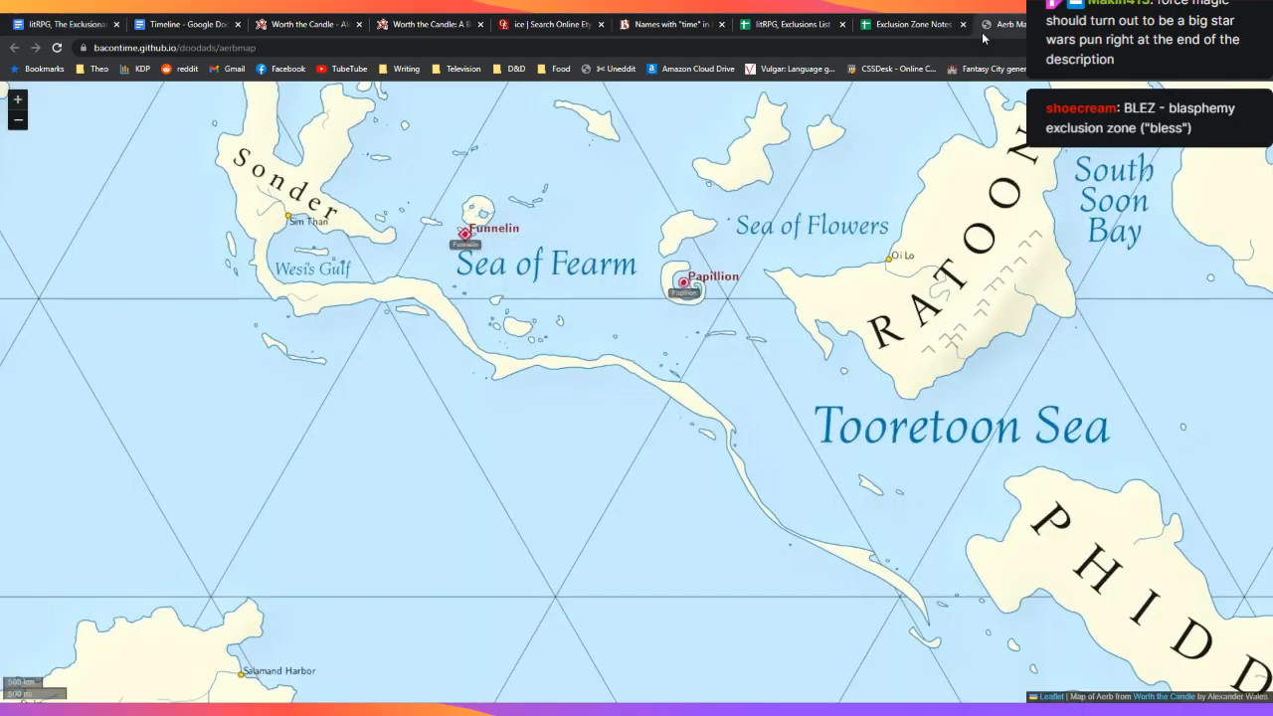
pyautogui.click(913, 24)
pyautogui.click(657, 618)
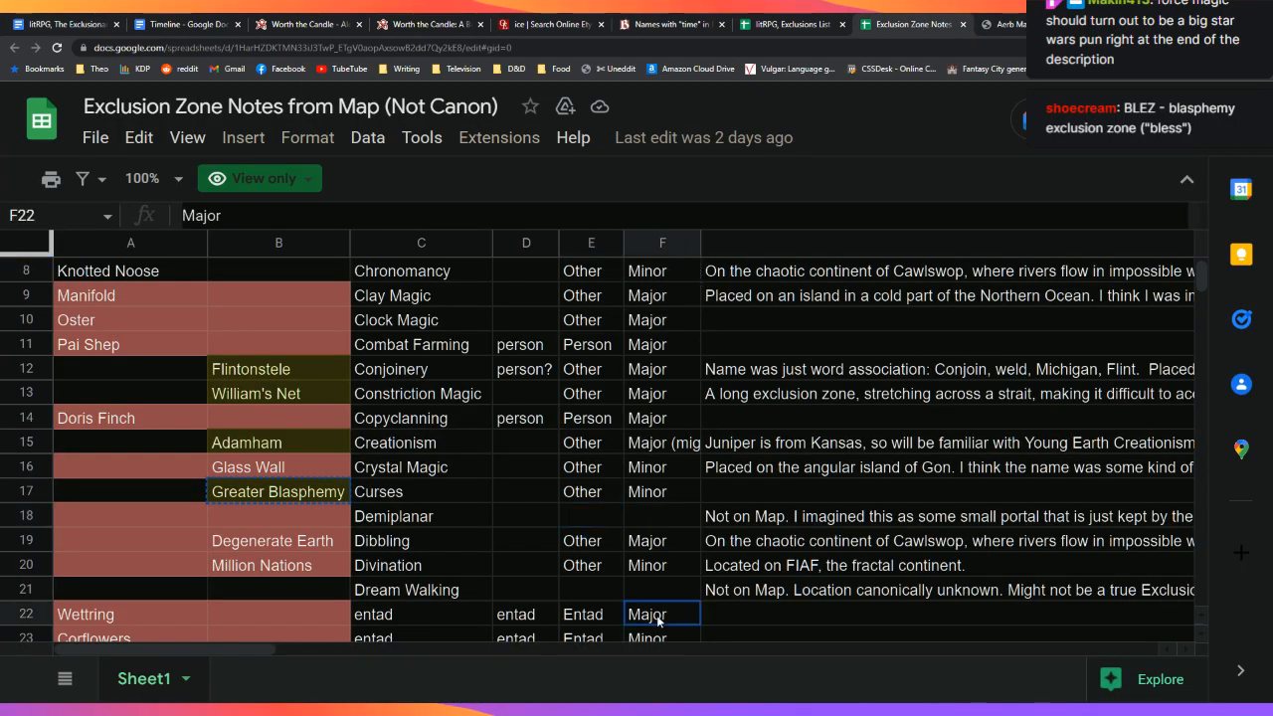
pyautogui.click(307, 390)
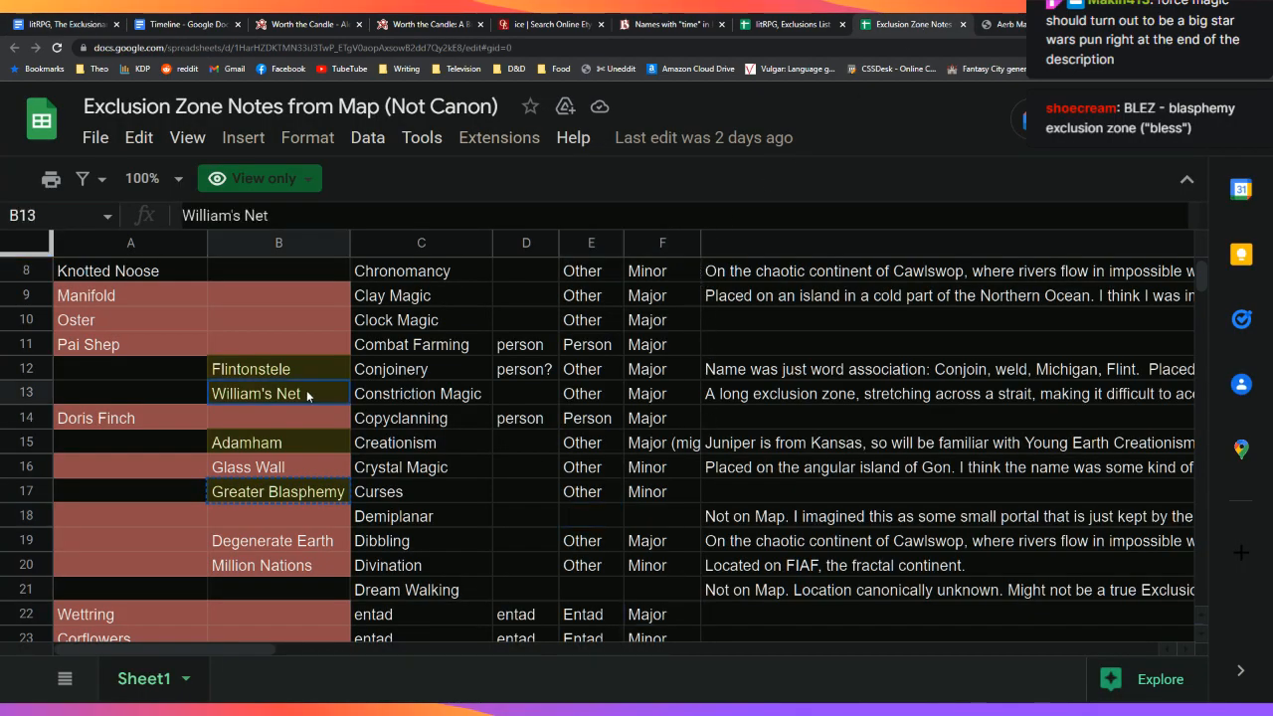
pyautogui.click(869, 397)
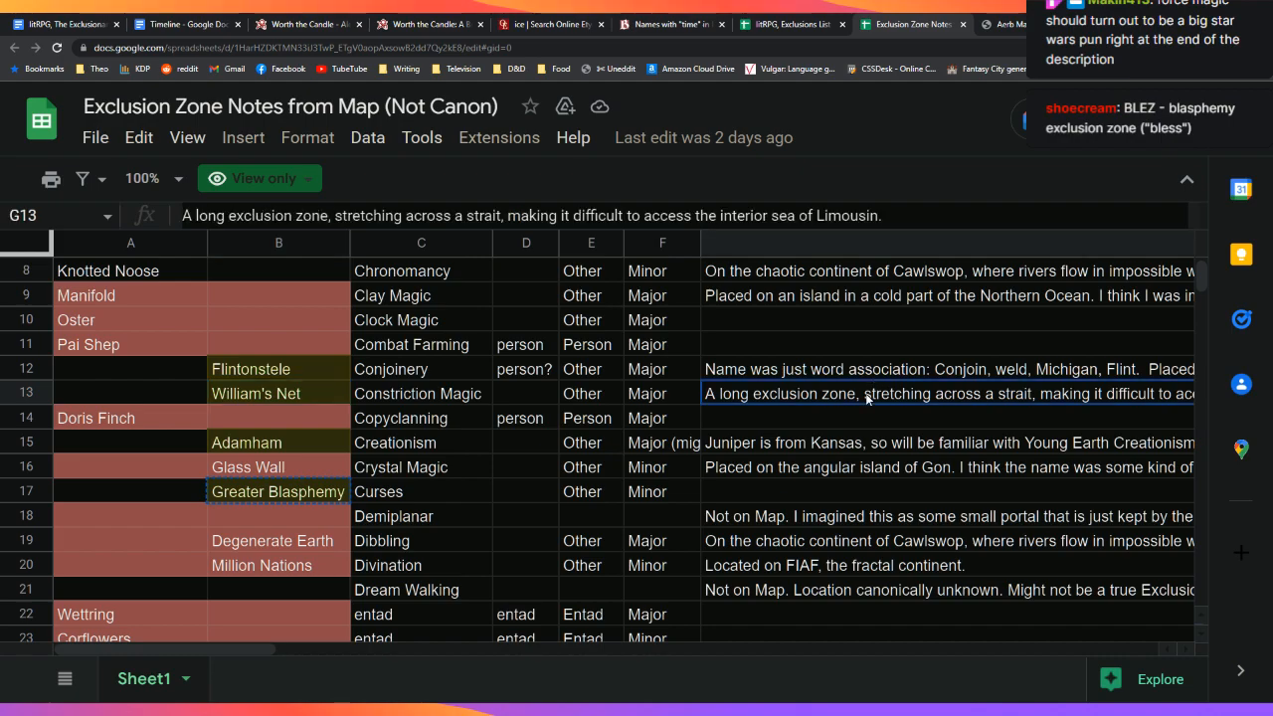
pyautogui.click(841, 415)
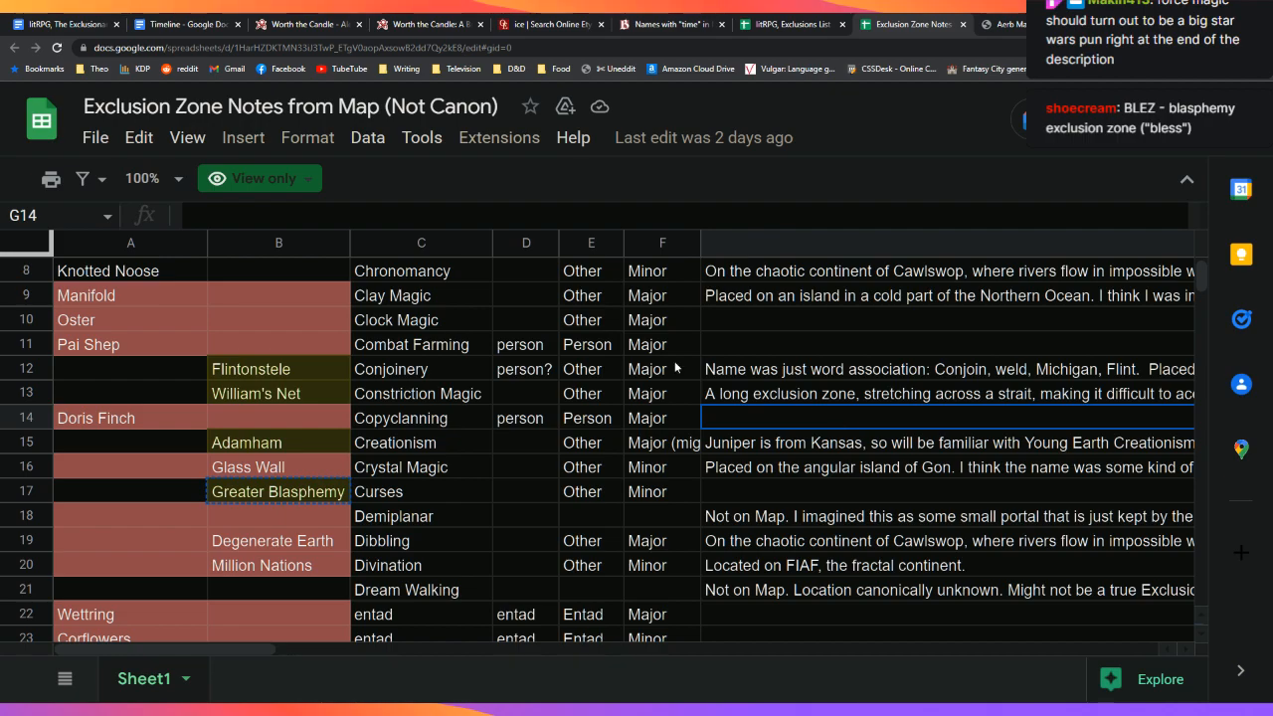
# Step: Remove the bold formatting from the Nature values "Blasphemy" and "Dream Walking" in the Exclusionary Principle document
pyautogui.click(63, 19)
pyautogui.click(508, 433)
pyautogui.scroll(-1, 507, 432)
pyautogui.doubleClick(341, 330)
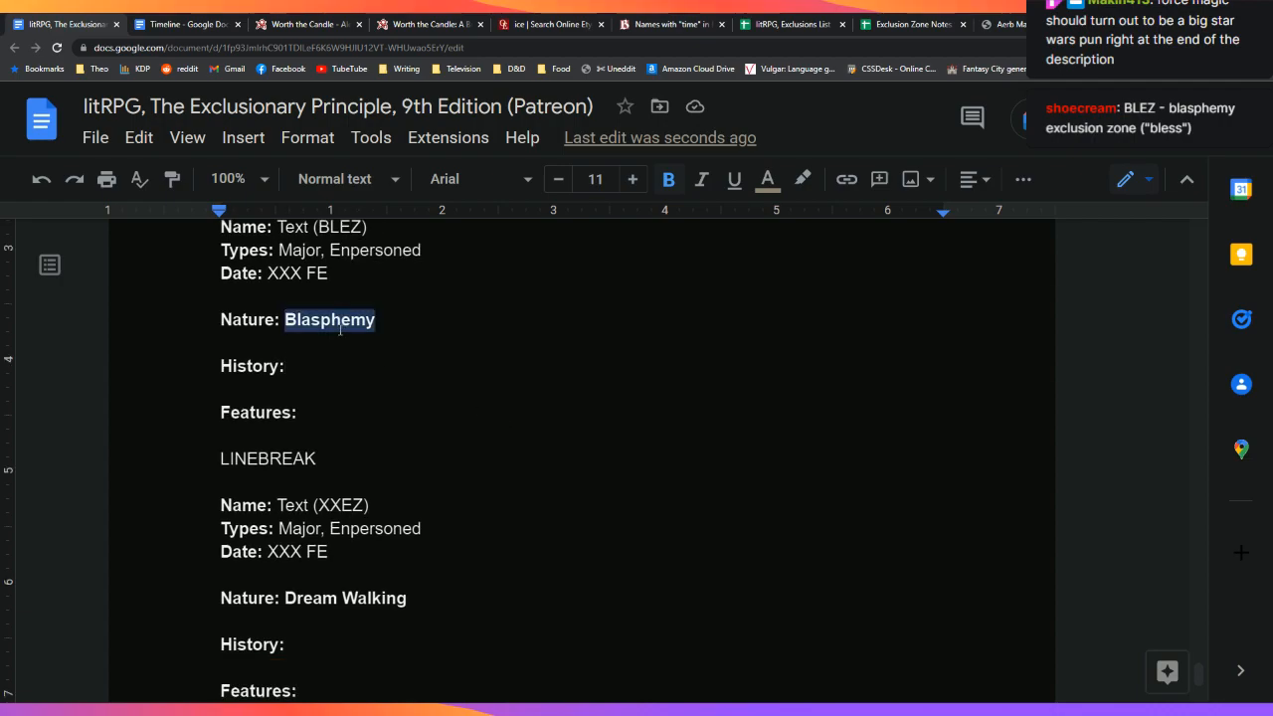
pyautogui.hotkey('ctrl', 'b')
pyautogui.moveTo(286, 597); pyautogui.dragTo(424, 596)
pyautogui.hotkey('ctrl', 'b')
pyautogui.click(614, 476)
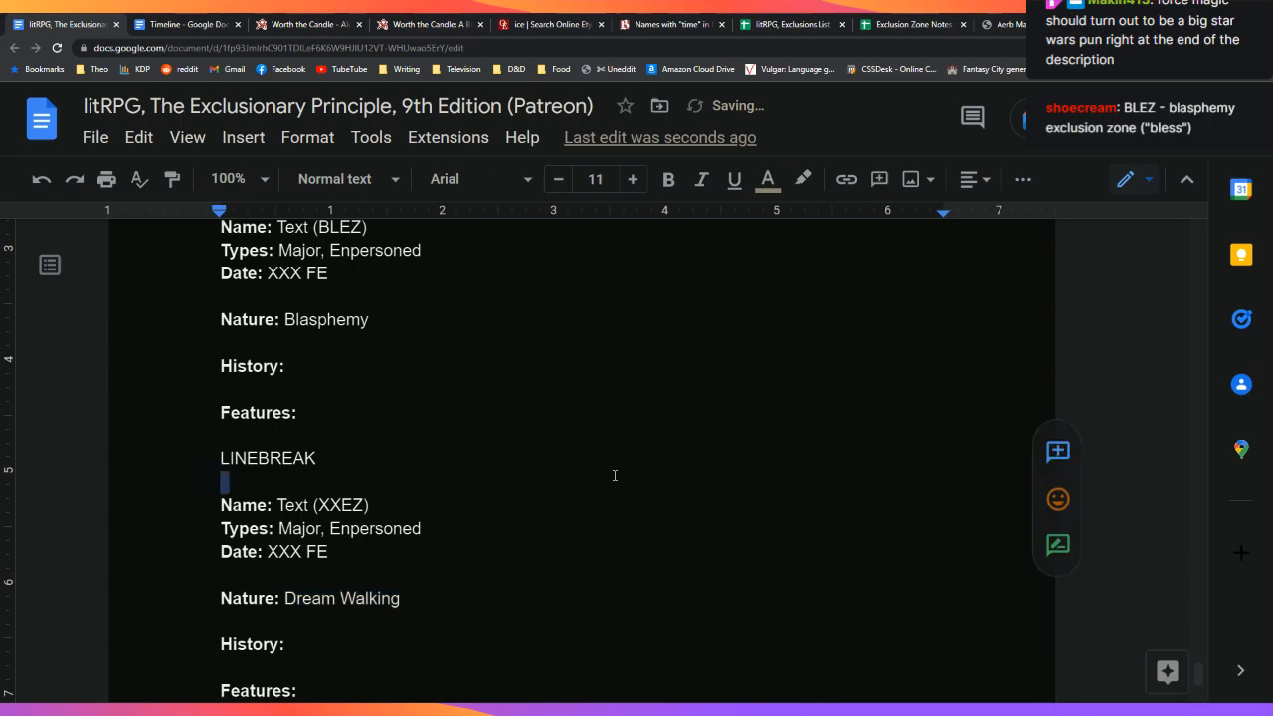
pyautogui.click(613, 477)
pyautogui.click(554, 461)
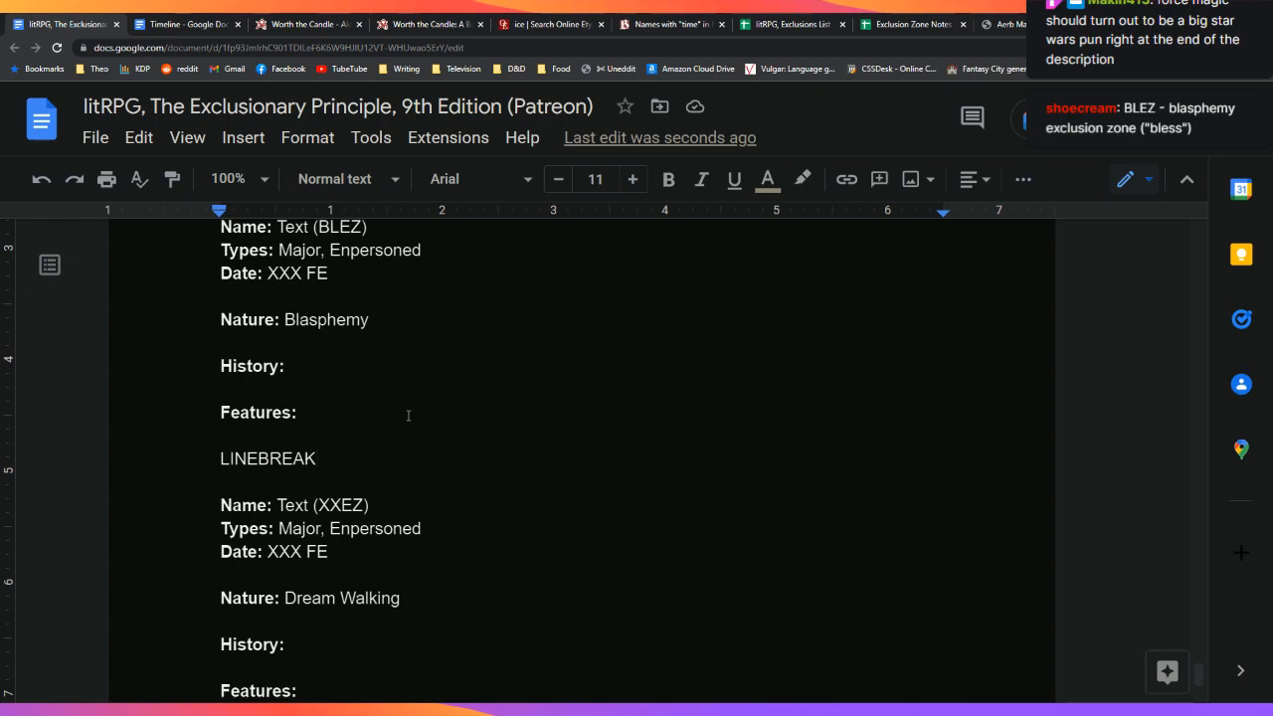
# Step: In the exclusions list, remove the fill color filter from the Exclusion Name column to show rows of every color
pyautogui.scroll(3, 408, 416)
pyautogui.scroll(-1, 400, 415)
pyautogui.scroll(-4, 400, 416)
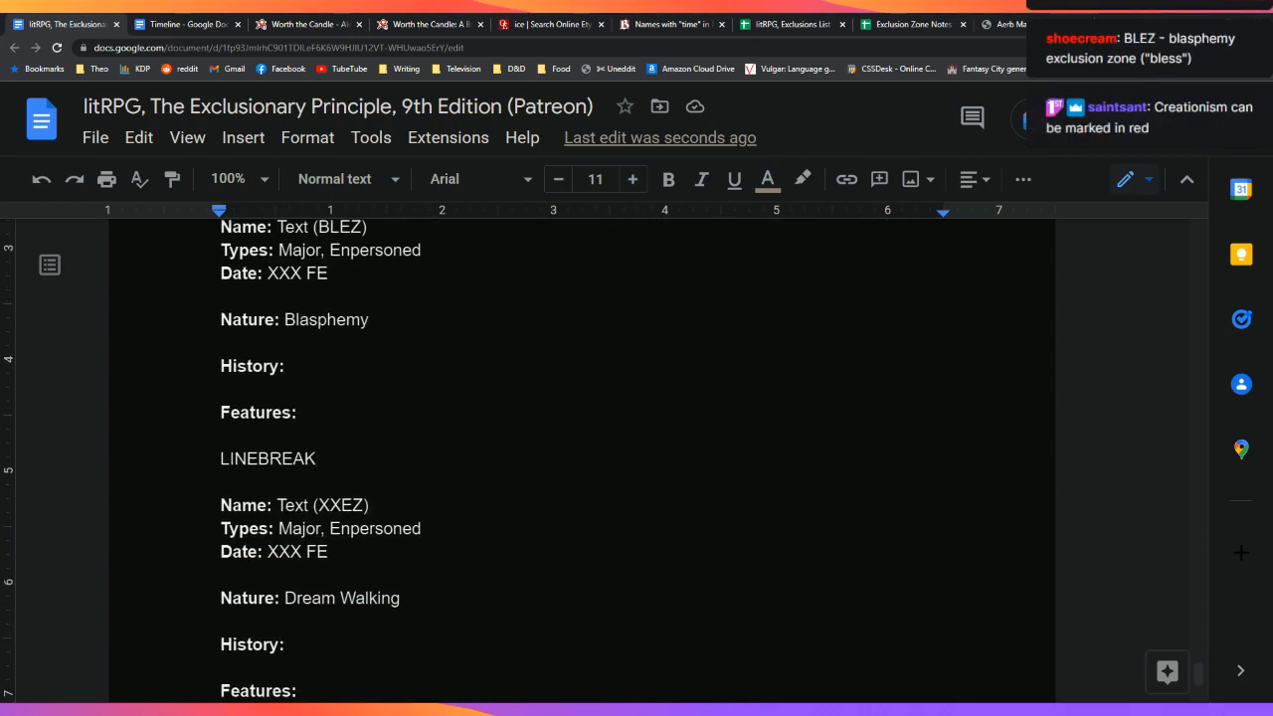
pyautogui.click(786, 24)
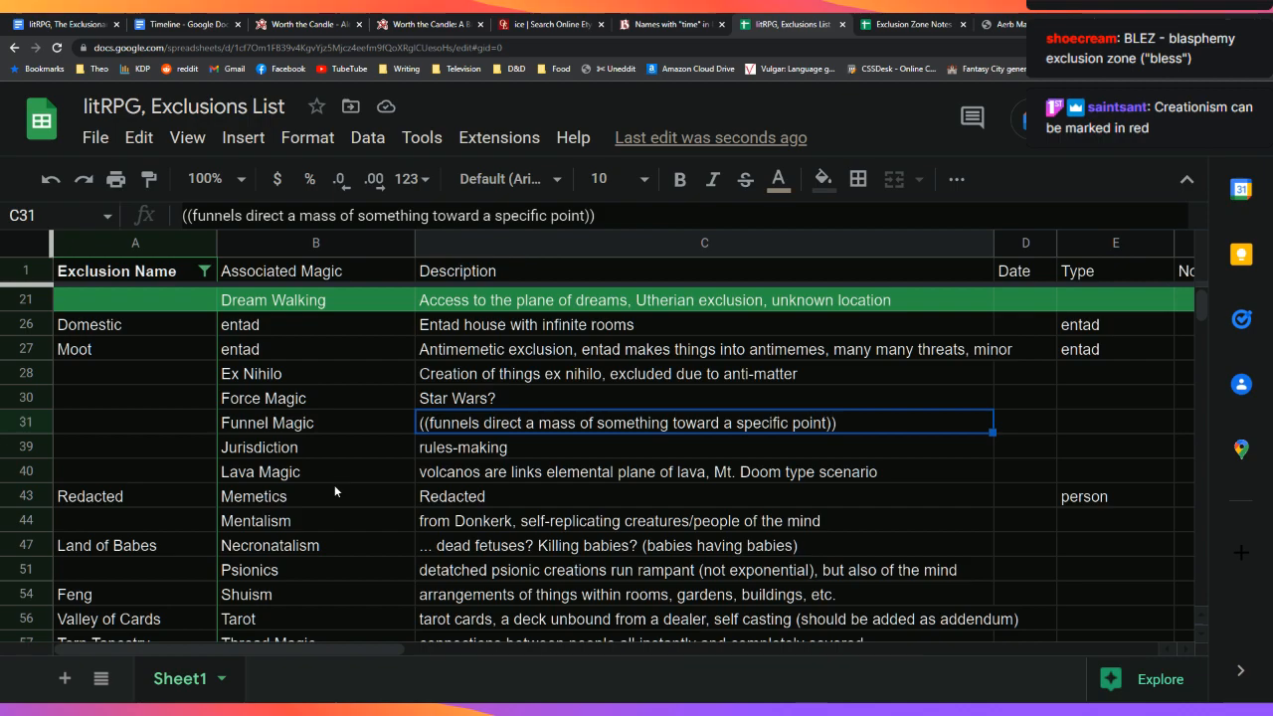
pyautogui.scroll(3, 359, 510)
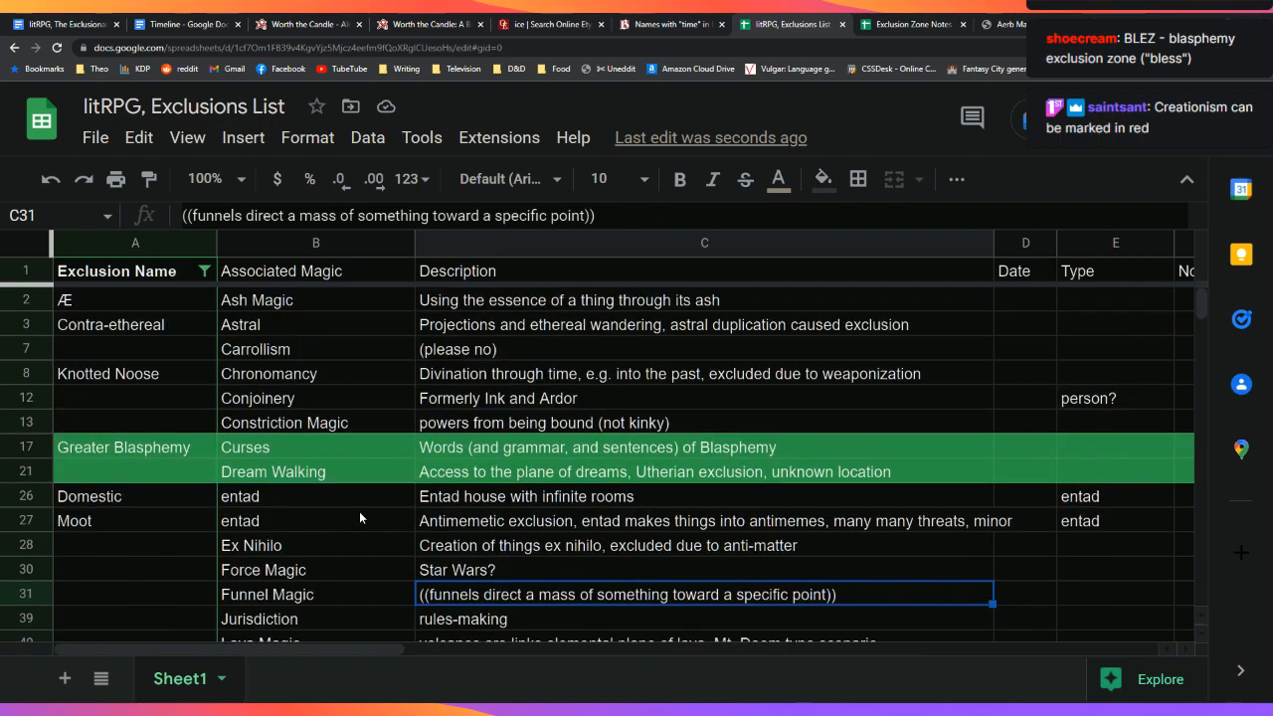
pyautogui.scroll(-5, 239, 553)
pyautogui.scroll(5, 239, 553)
pyautogui.click(204, 271)
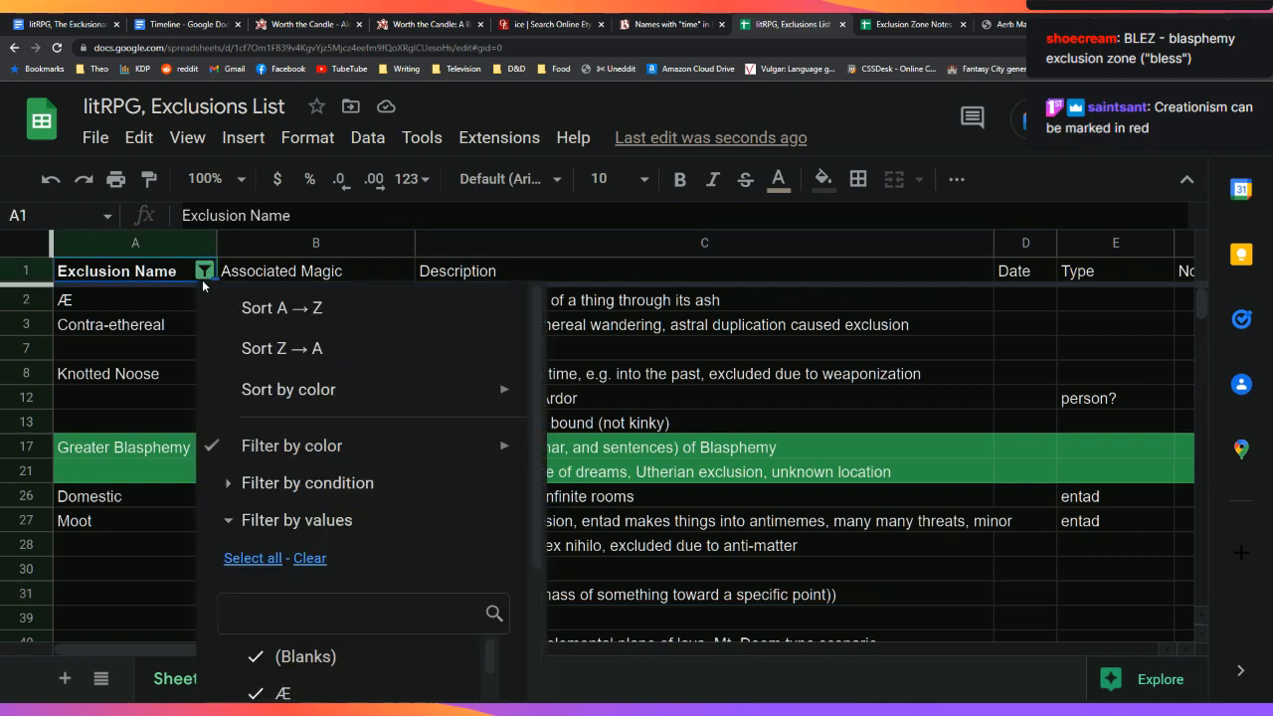
pyautogui.moveTo(429, 446)
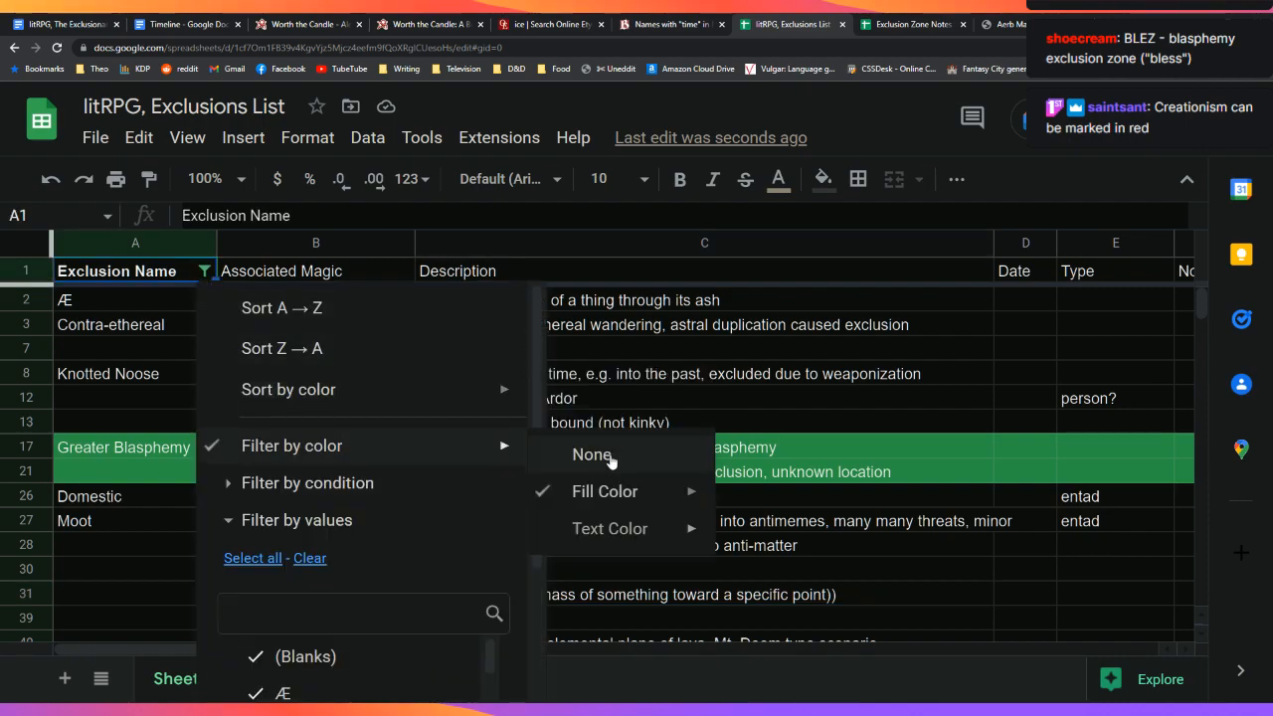
pyautogui.moveTo(630, 498)
pyautogui.click(615, 463)
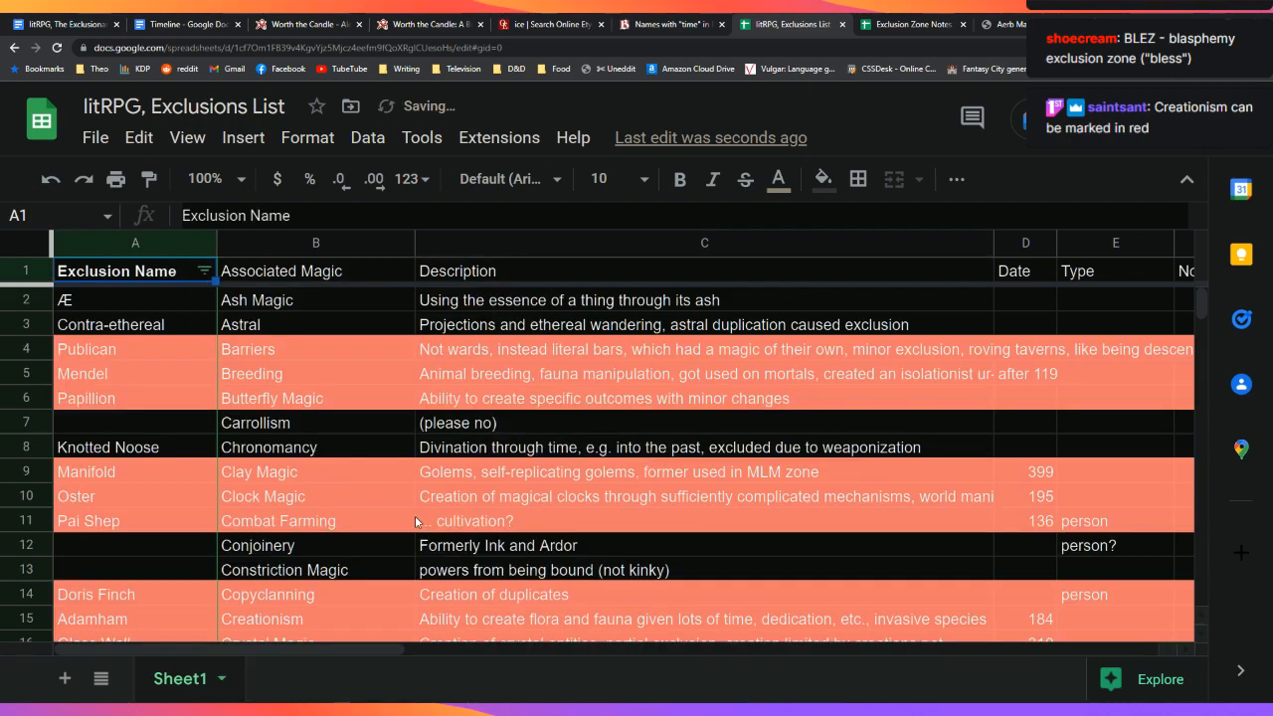
# Step: Review the unfiltered exclusions from Conjoinery and Constriction Magic down to Glass magic, and return to the LINEBREAK after the Blasphemy entry in the Exclusionary Principle document
pyautogui.click(329, 547)
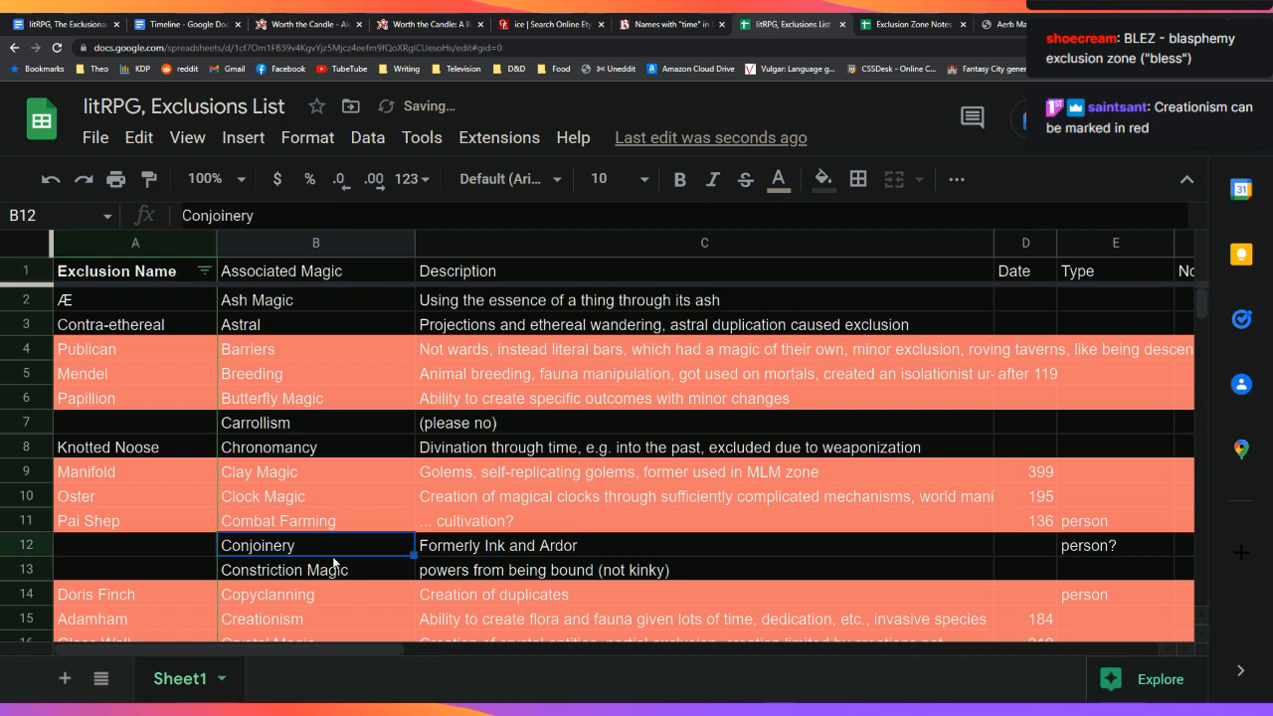
pyautogui.scroll(-2, 333, 562)
pyautogui.scroll(-3, 296, 527)
pyautogui.scroll(1, 297, 528)
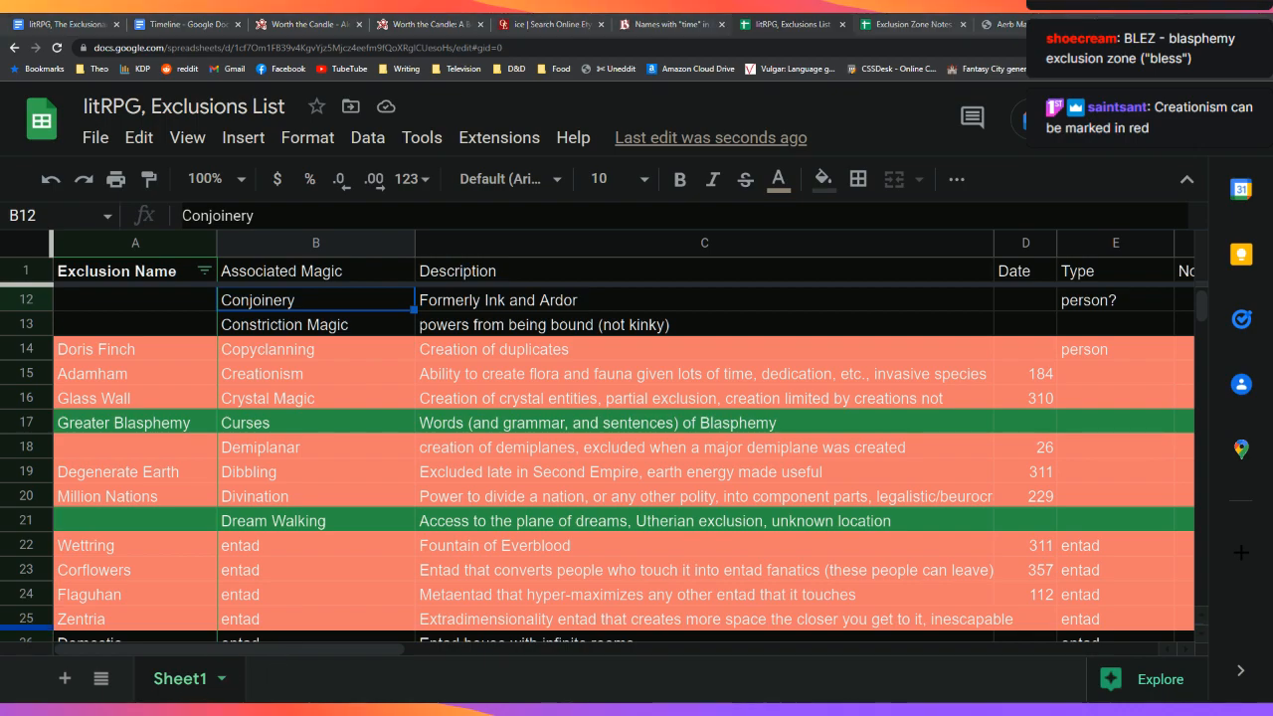
pyautogui.click(269, 324)
pyautogui.scroll(-3, 268, 328)
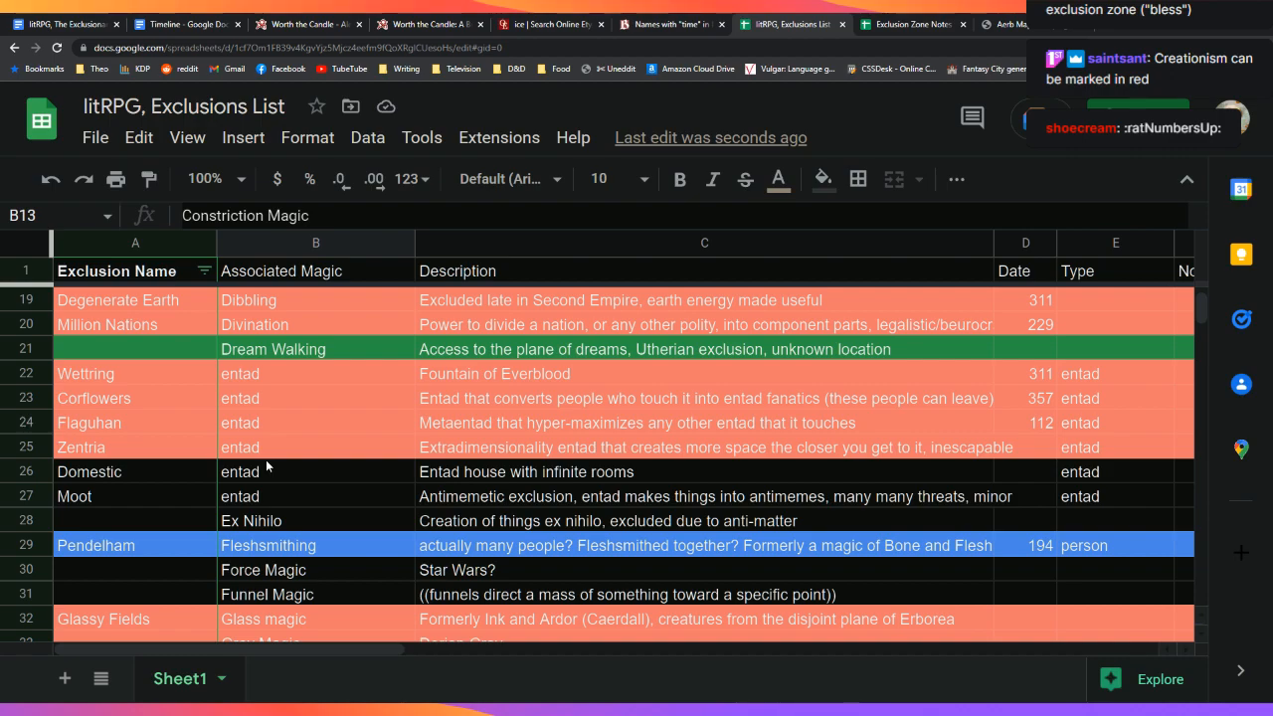
pyautogui.click(65, 18)
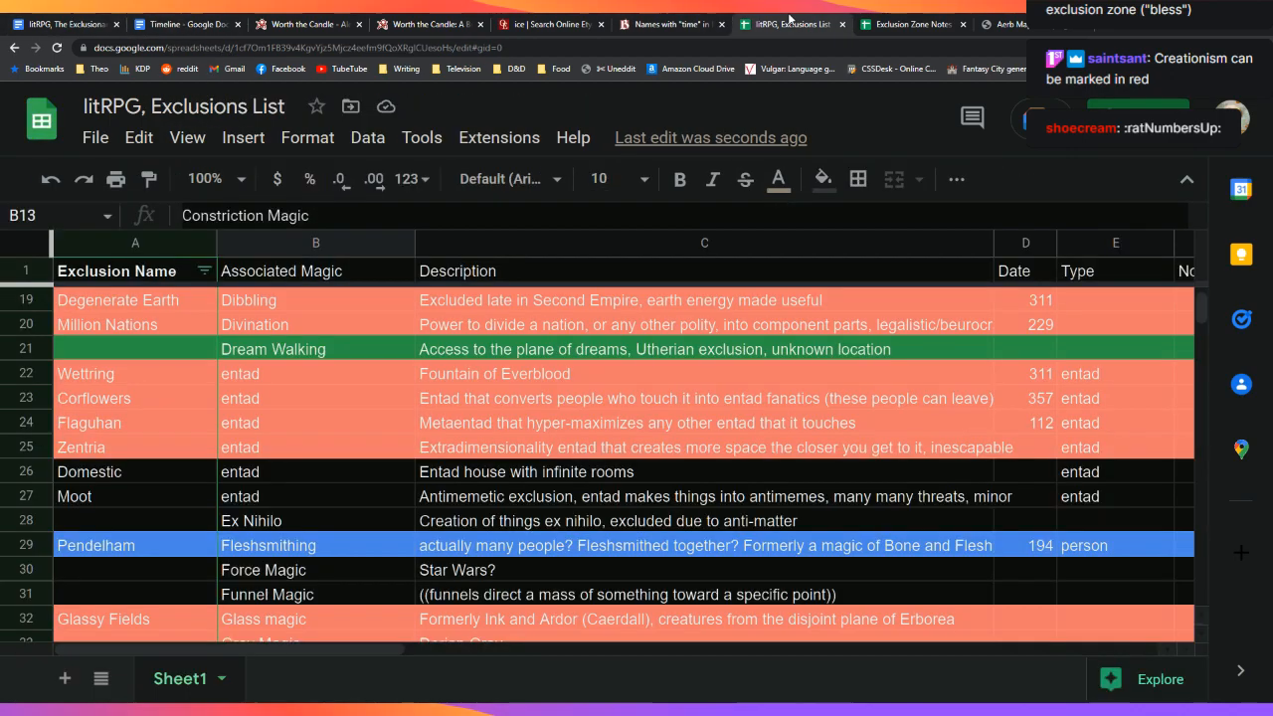
pyautogui.click(791, 24)
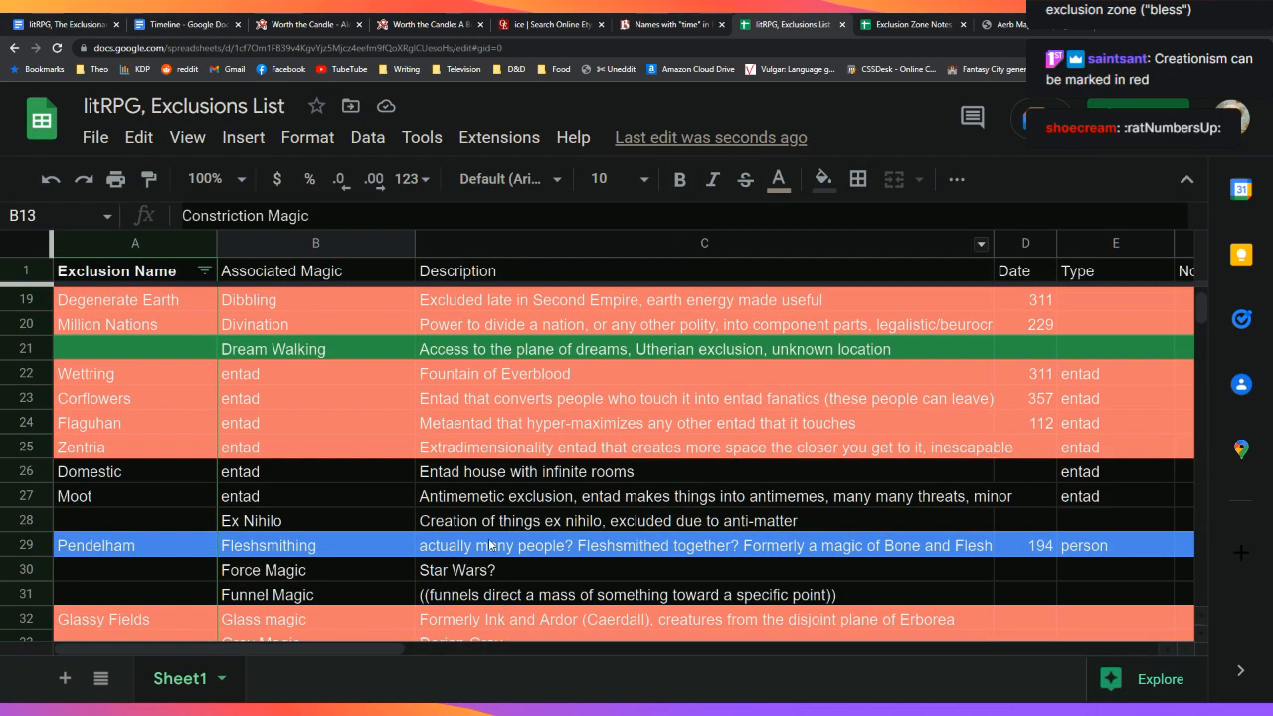
pyautogui.click(492, 522)
pyautogui.click(90, 19)
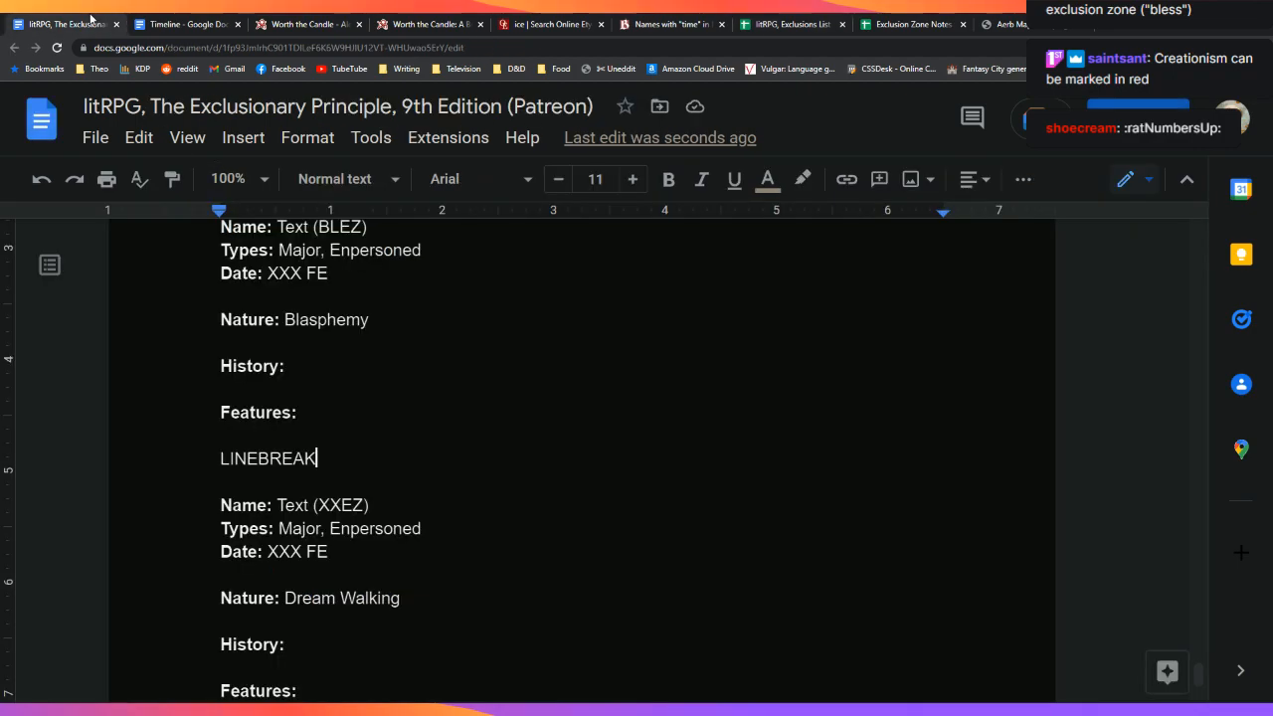
pyautogui.click(528, 462)
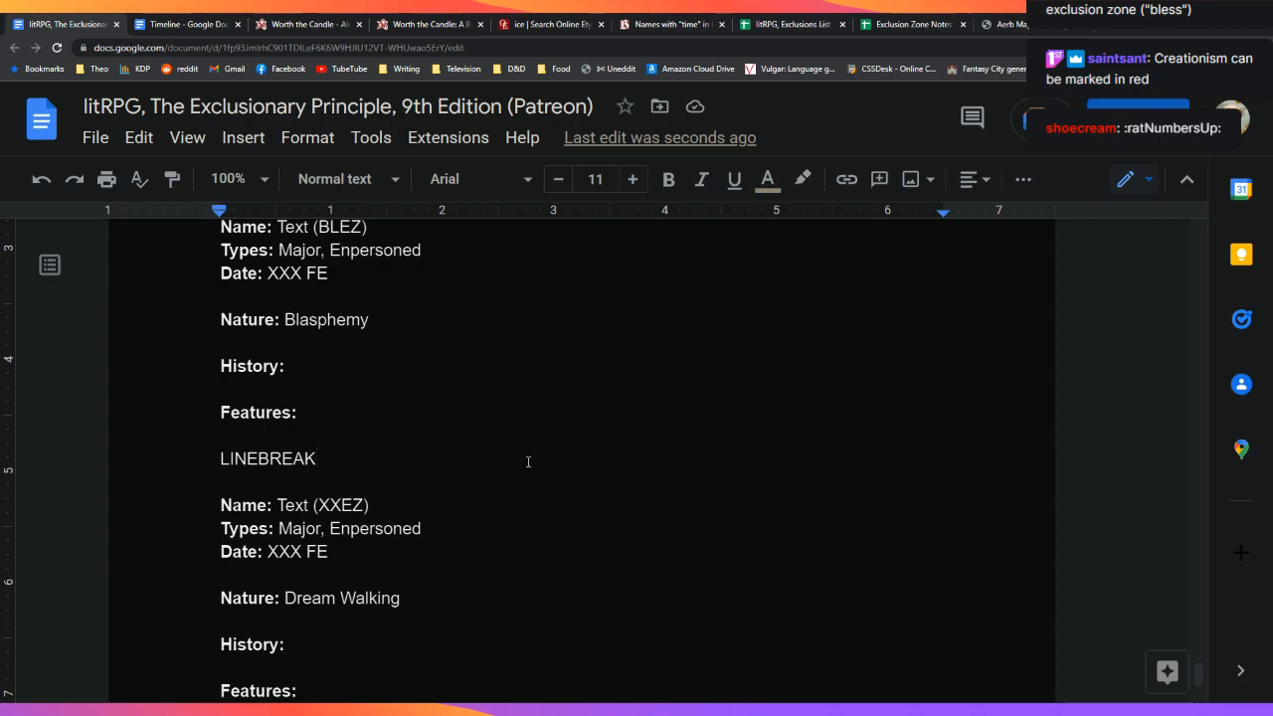